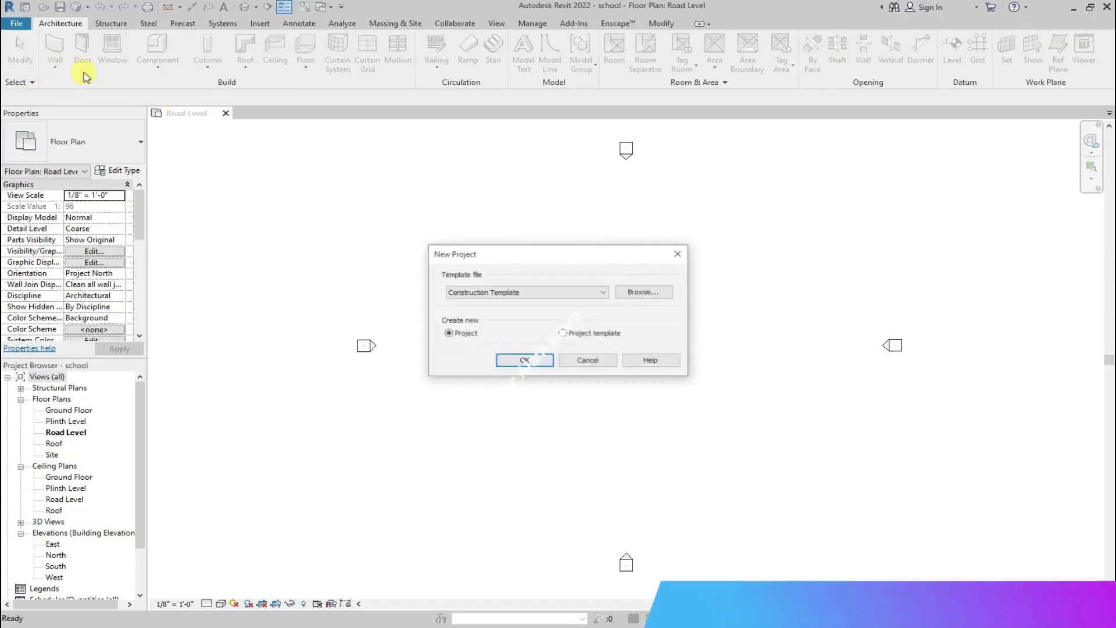
Create a new project from the default.rte template in the English-Imperial template folder.
left_click(603, 293)
left_click(522, 321)
left_click(644, 292)
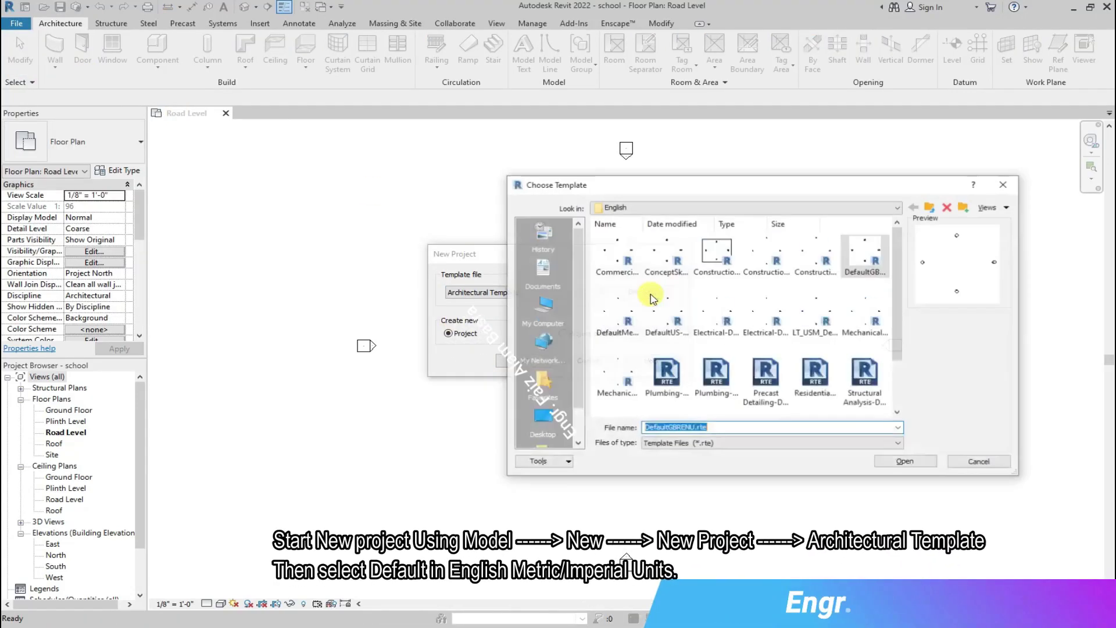
left_click(930, 207)
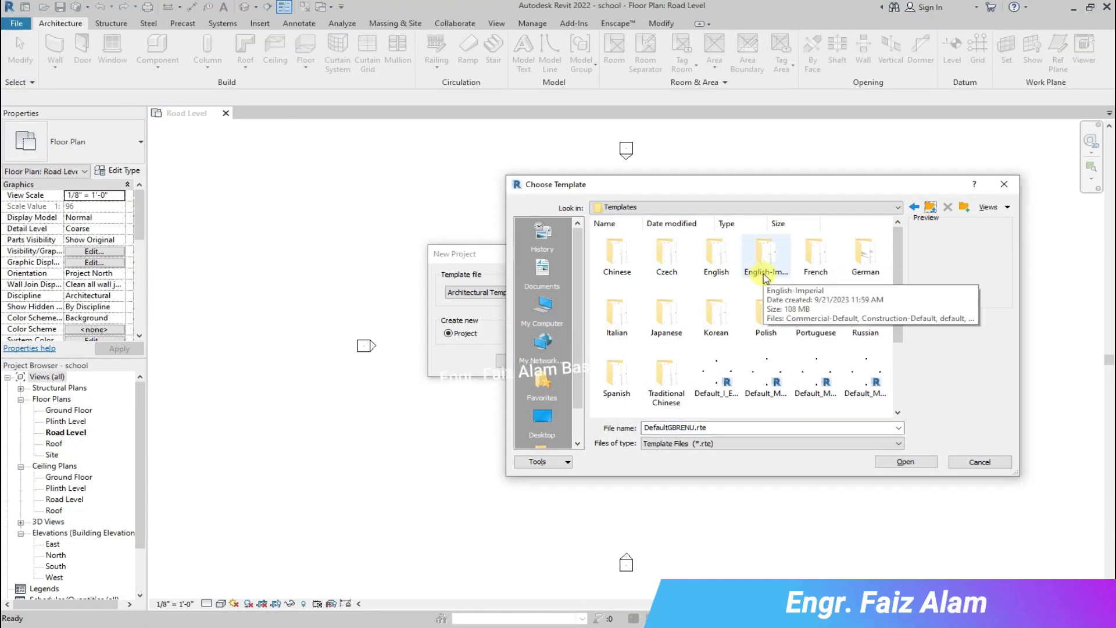
double_click(761, 262)
left_click(723, 251)
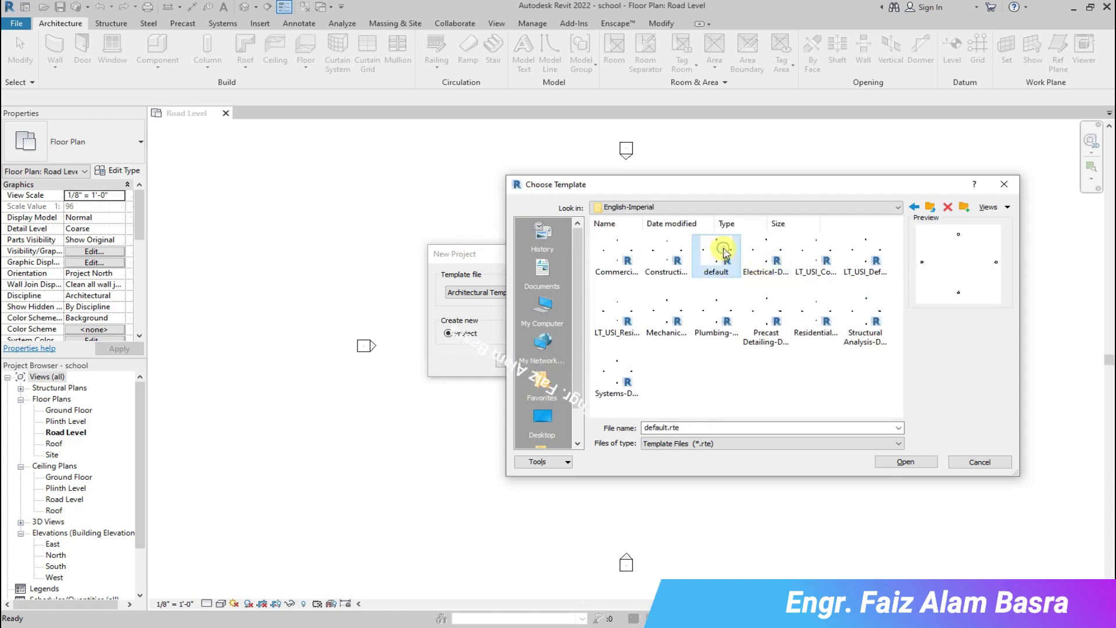
left_click(907, 461)
left_click(534, 372)
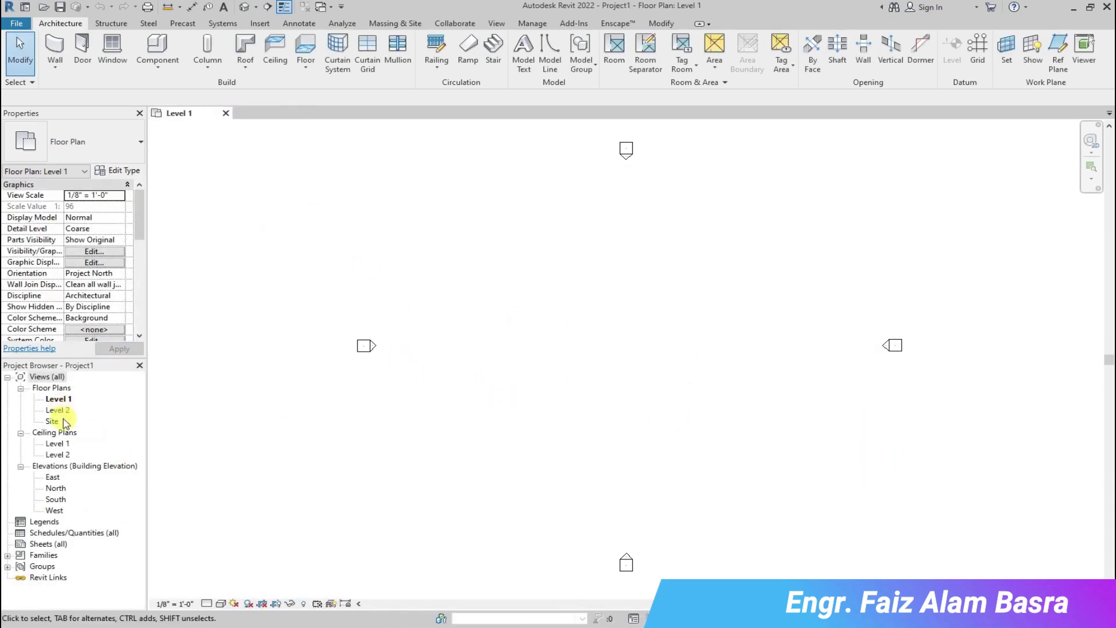
View the existing levels in the default 3D view, and open the East elevation.
left_click(244, 7)
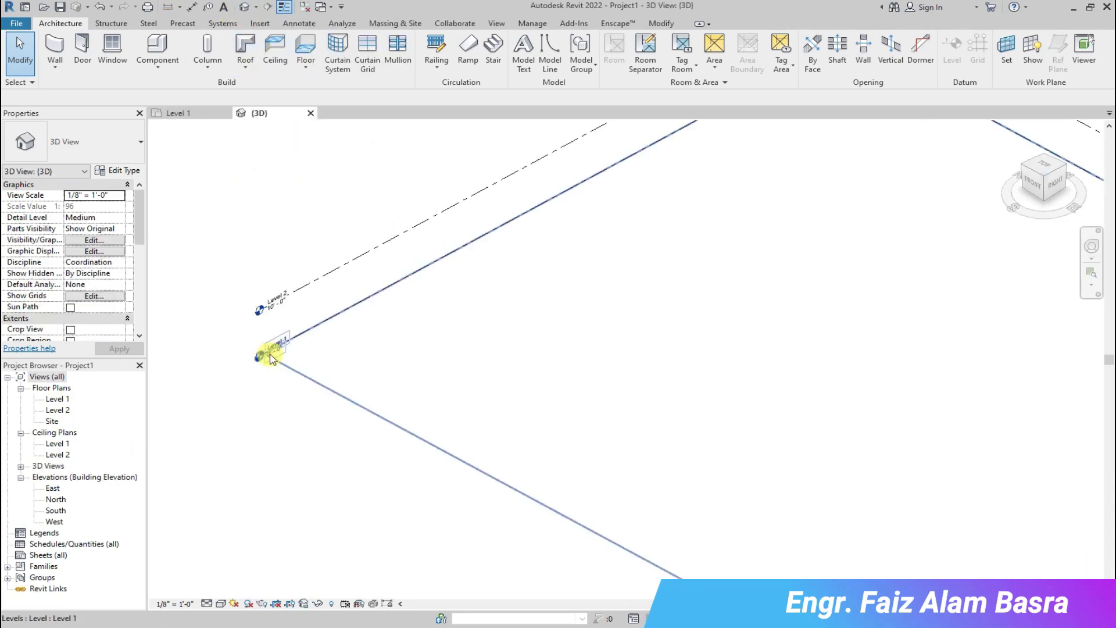
scroll(292, 407, "down", 5)
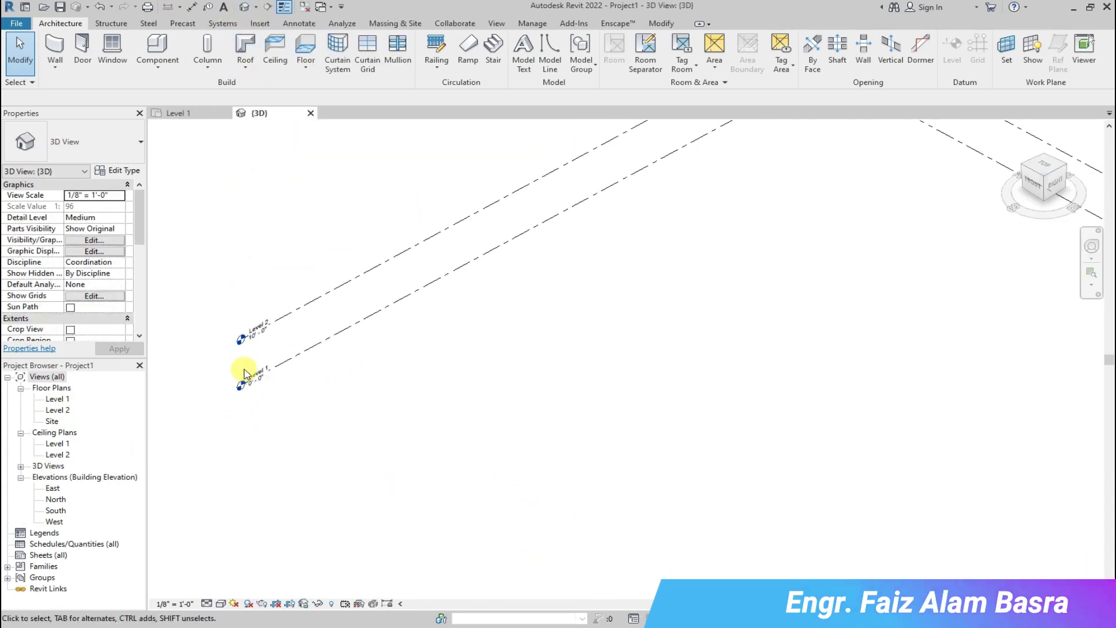
double_click(52, 488)
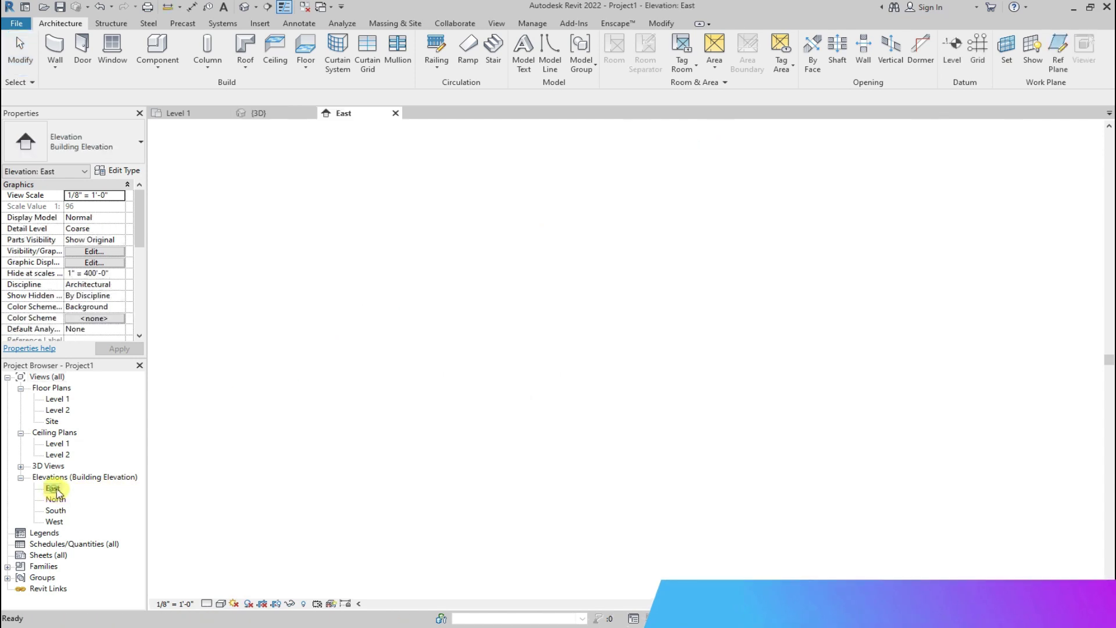
scroll(417, 401, "down", 3)
scroll(779, 404, "up", 2)
Draw a new level 1' 6" below Level 1, spanning the full length of the existing levels.
left_click(952, 50)
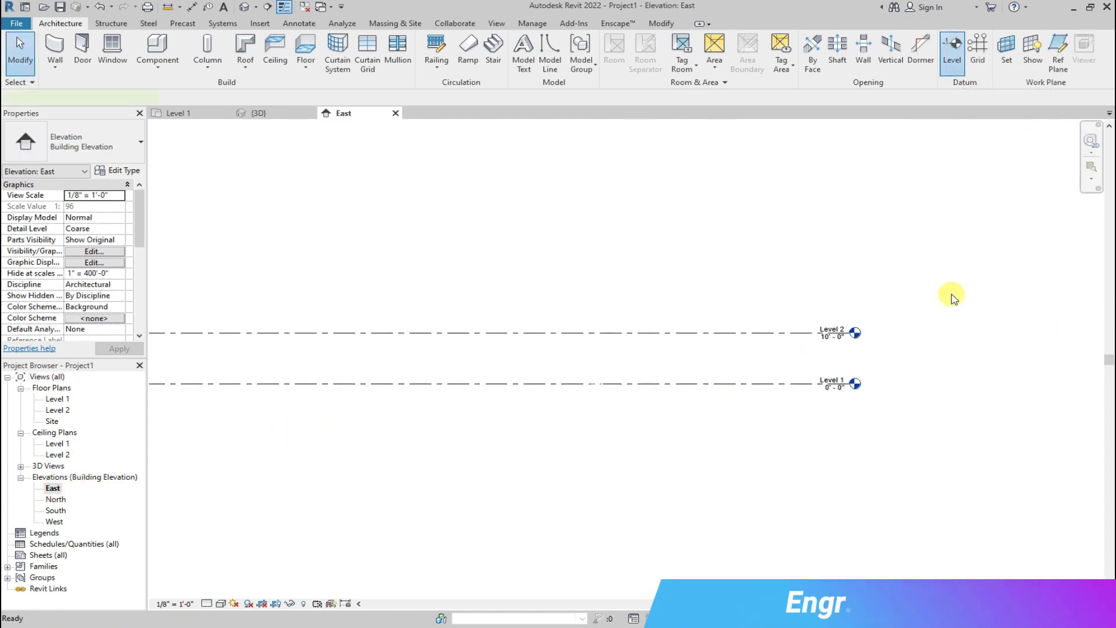
scroll(297, 378, "up", 3)
scroll(305, 369, "up", 3)
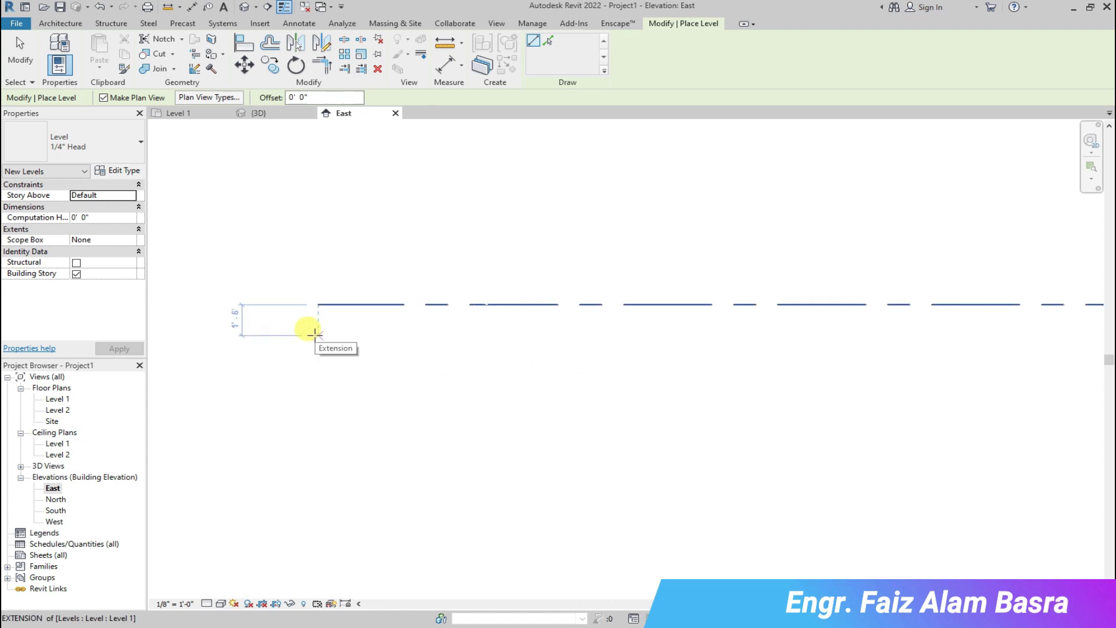
left_click(314, 334)
scroll(200, 336, "down", 3)
scroll(819, 343, "up", 3)
scroll(819, 343, "up", 4)
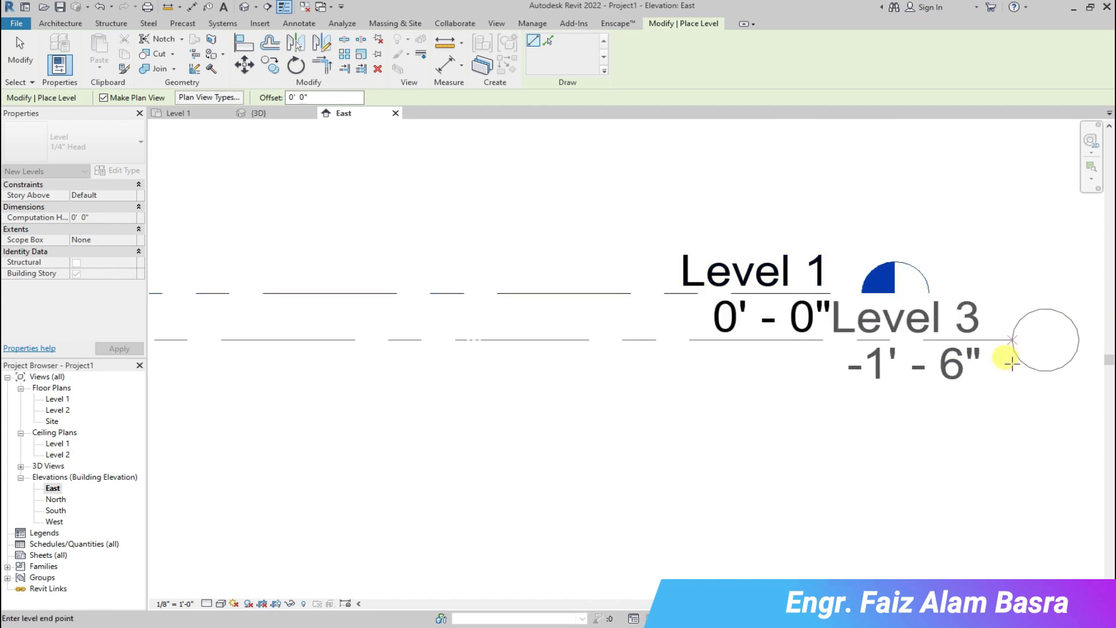
left_click(1003, 356)
Draw another level at elevation -2' 6", extending its head beyond the level above, and finish placing levels.
scroll(996, 349, "down", 5)
scroll(916, 341, "down", 1)
scroll(285, 406, "up", 7)
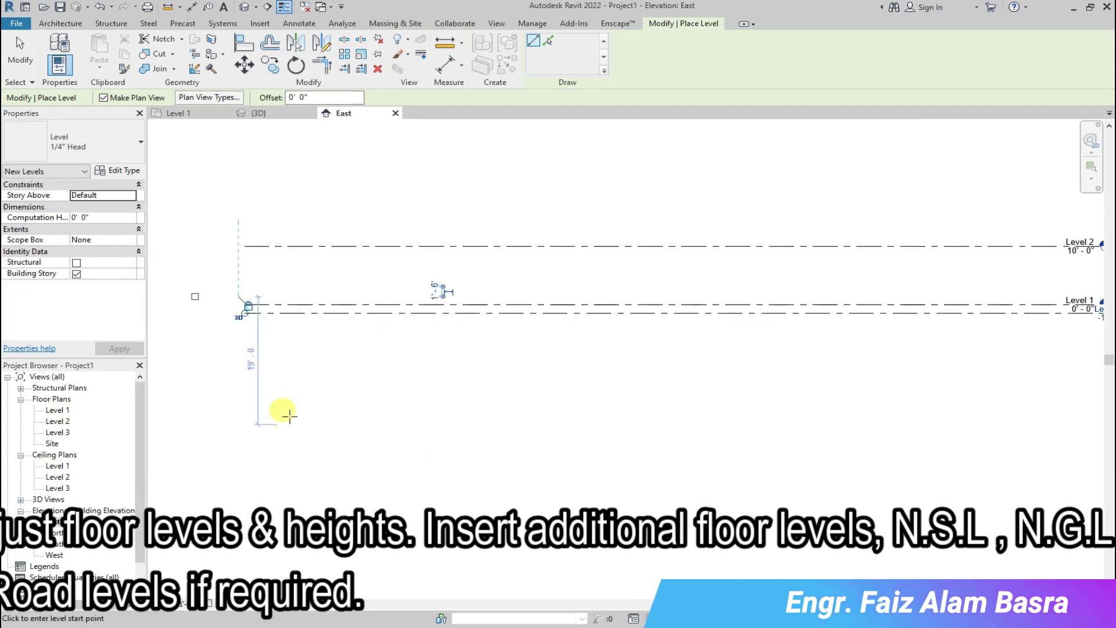
scroll(256, 312, "down", 1)
scroll(220, 250, "up", 1)
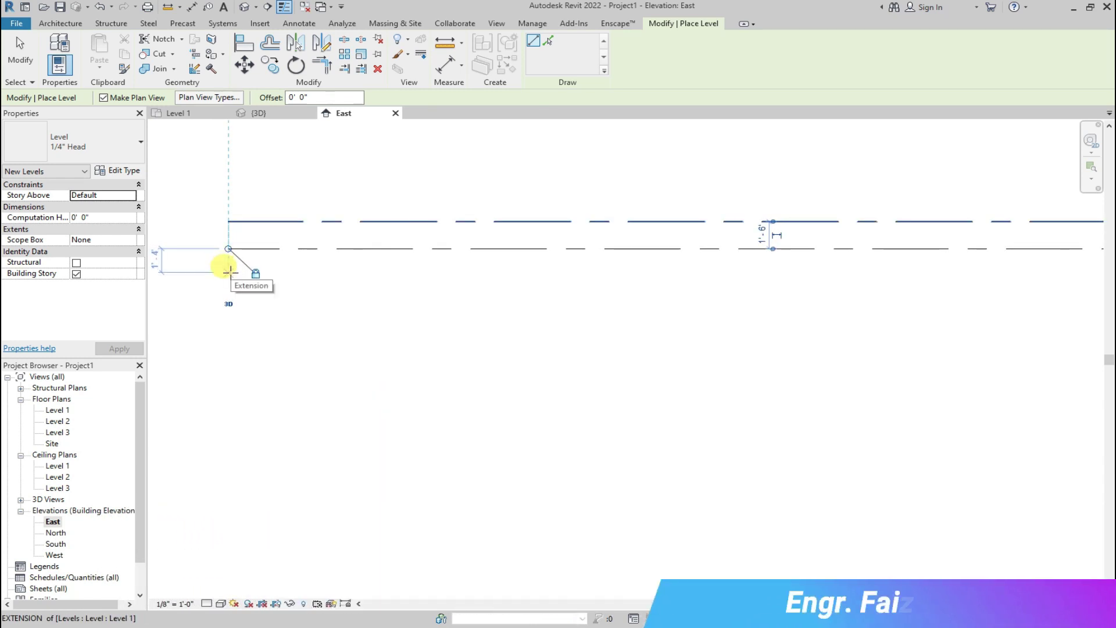
left_click(231, 265)
scroll(175, 267, "down", 4)
scroll(651, 276, "up", 2)
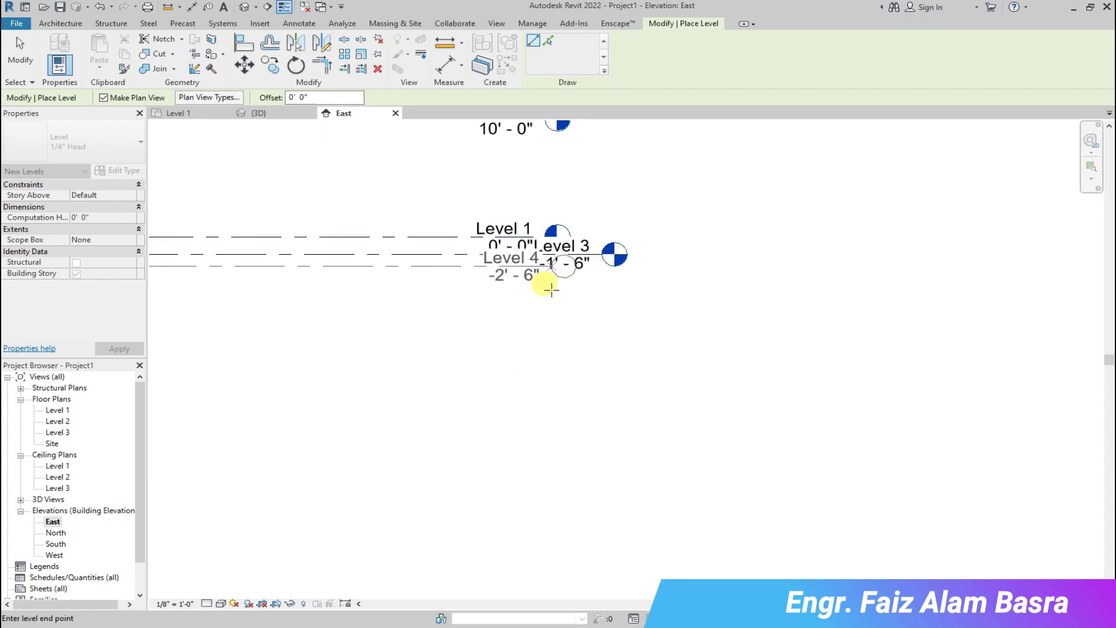
left_click(680, 280)
right_click(629, 314)
left_click(650, 325)
scroll(541, 260, "up", 2)
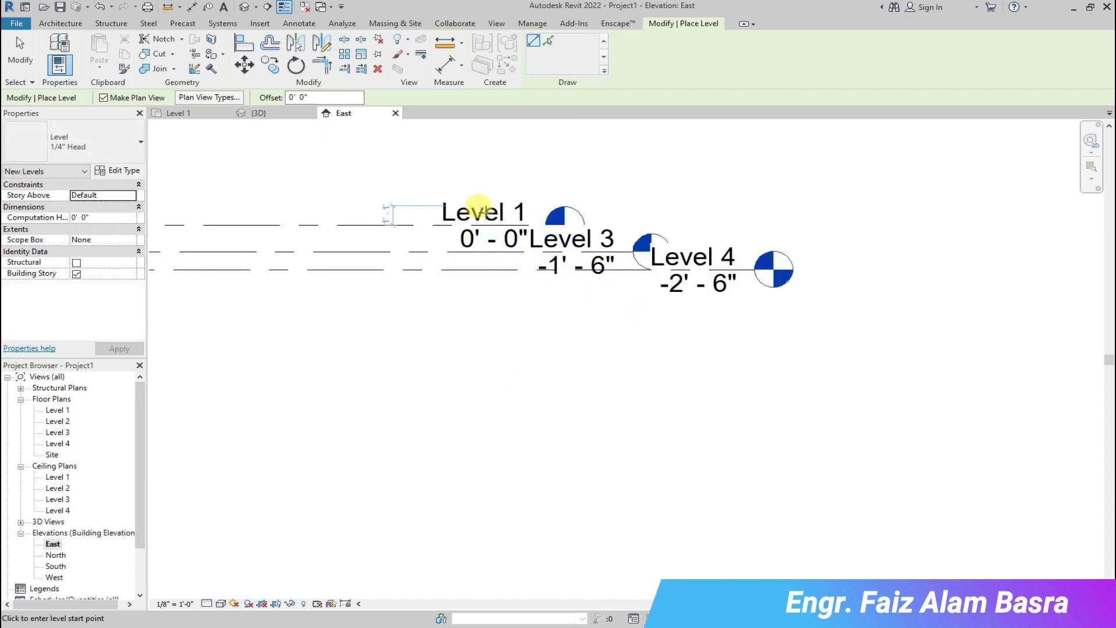
key("Escape")
key("Escape")
Rename Level 1 as GROUND FLOOR, including its corresponding views.
scroll(568, 242, "up", 2)
scroll(535, 262, "down", 3)
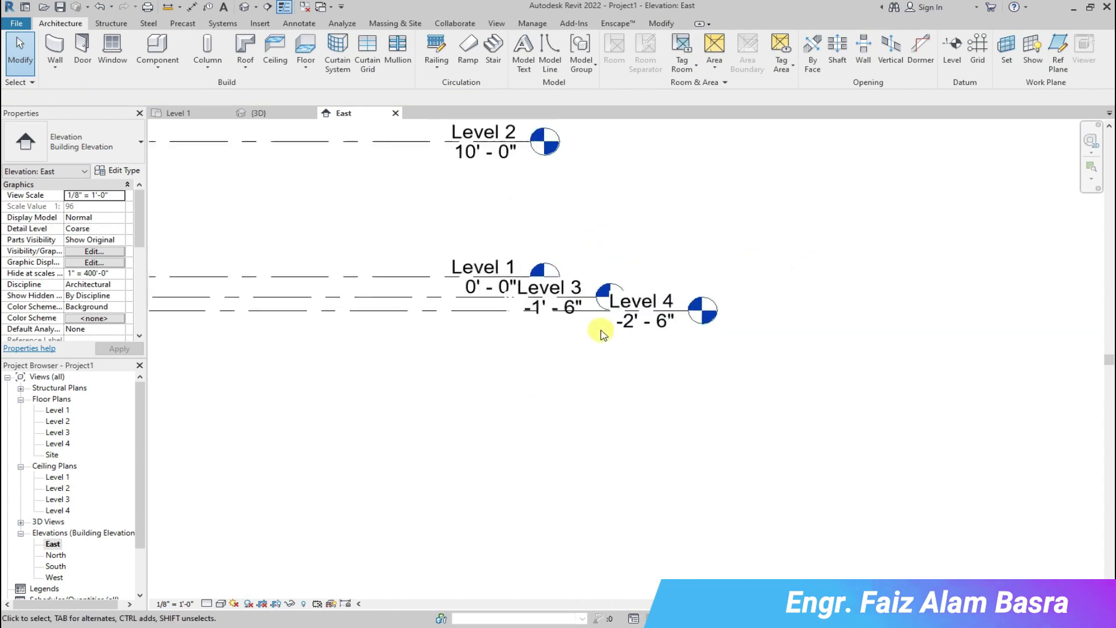
left_click(456, 270)
left_click(459, 269)
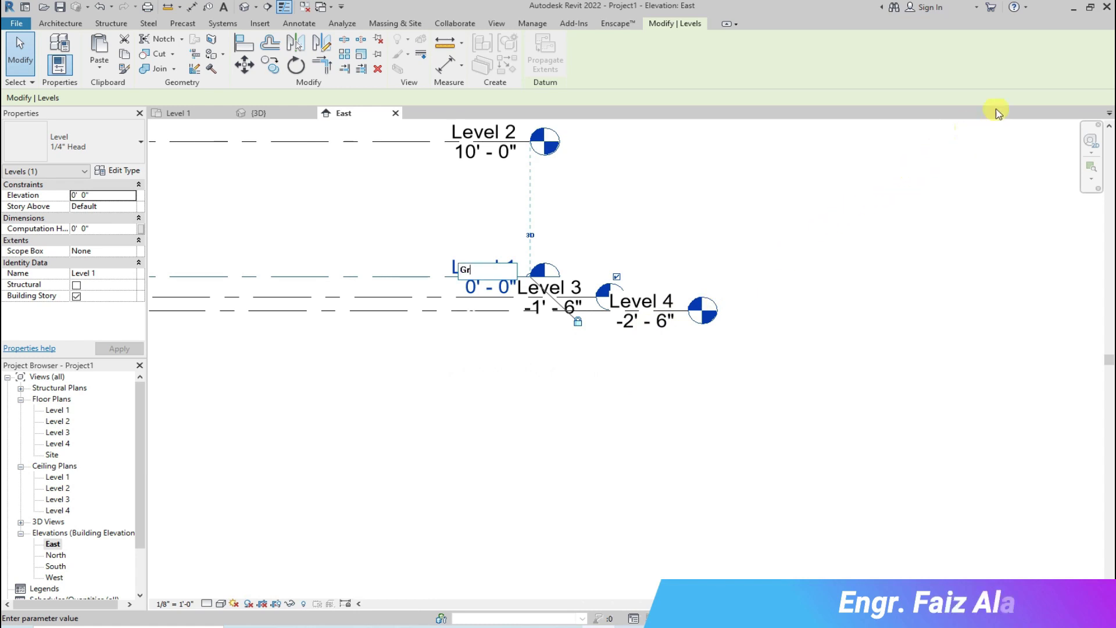
type("GROUND")
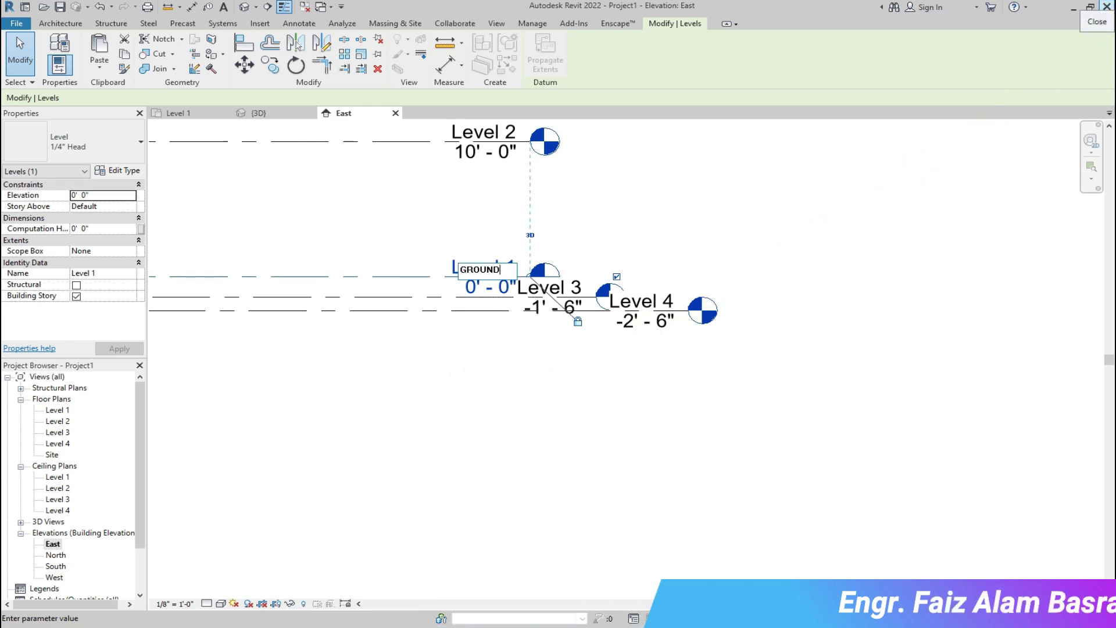
key("Return")
left_click(609, 319)
Rename Level 2 as ROOF, including its corresponding views.
left_click(459, 133)
left_click(457, 132)
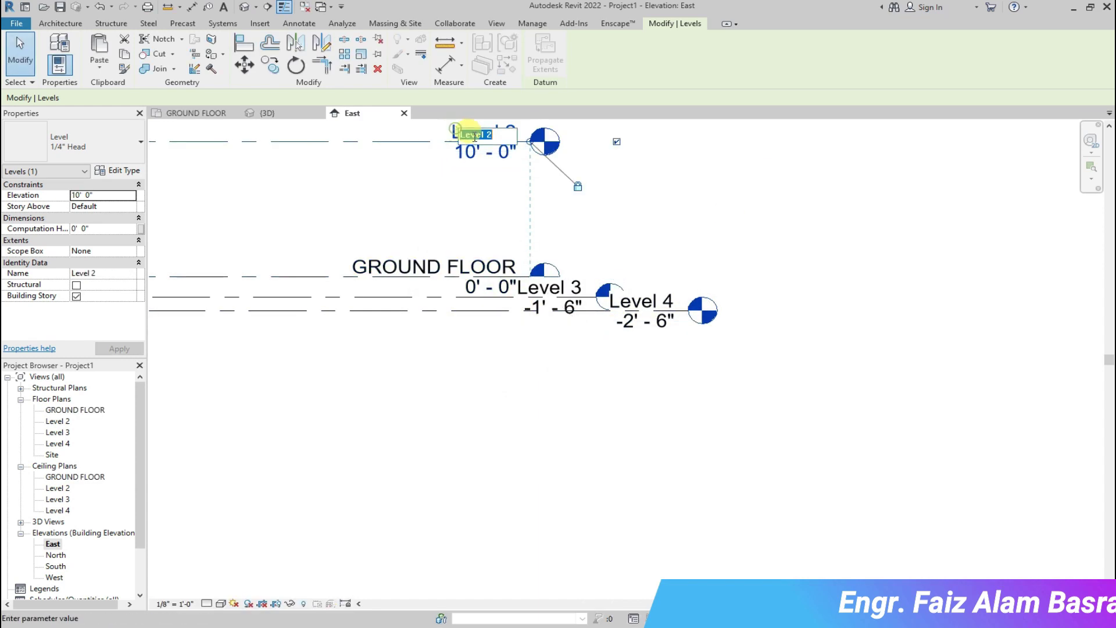
key("Return")
left_click(605, 319)
Rename the level at -1' 6" as PLINTH LEVEL, including its corresponding views.
scroll(529, 289, "up", 2)
left_click(529, 290)
left_click(581, 288)
type("PLINTH LE")
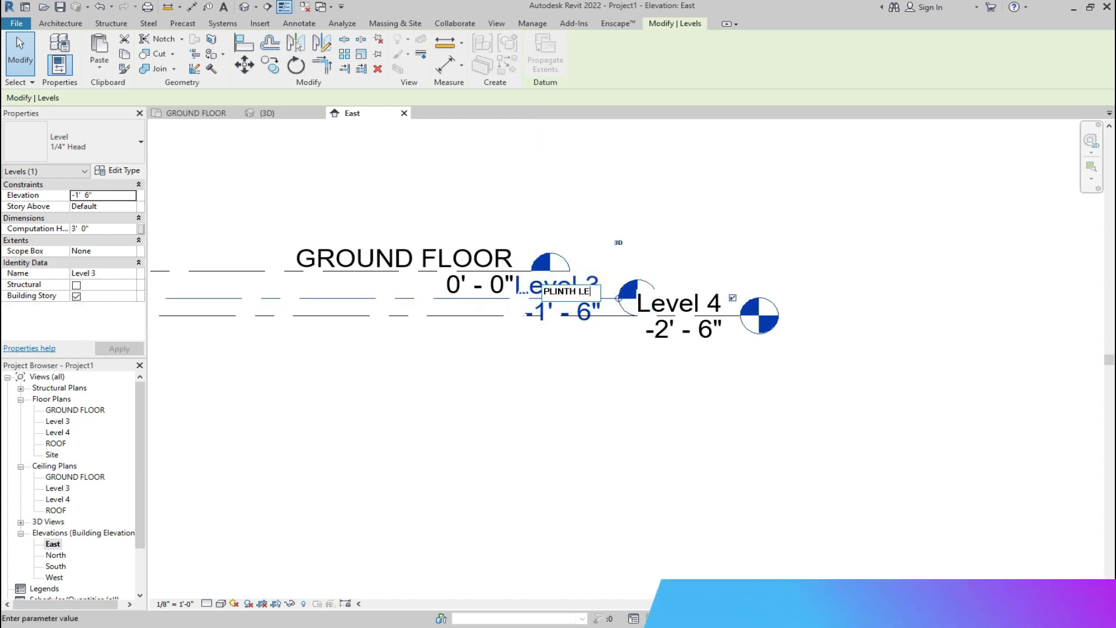
left_click(635, 392)
left_click(605, 318)
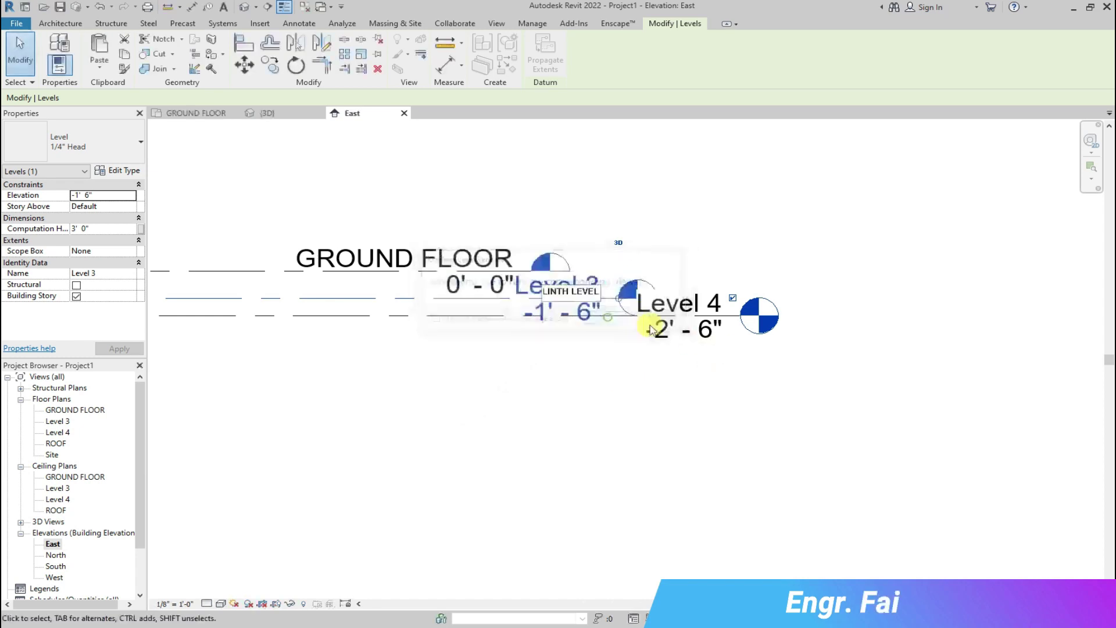
Rename the lowest level as N.G.L, including its corresponding views.
left_click(696, 300)
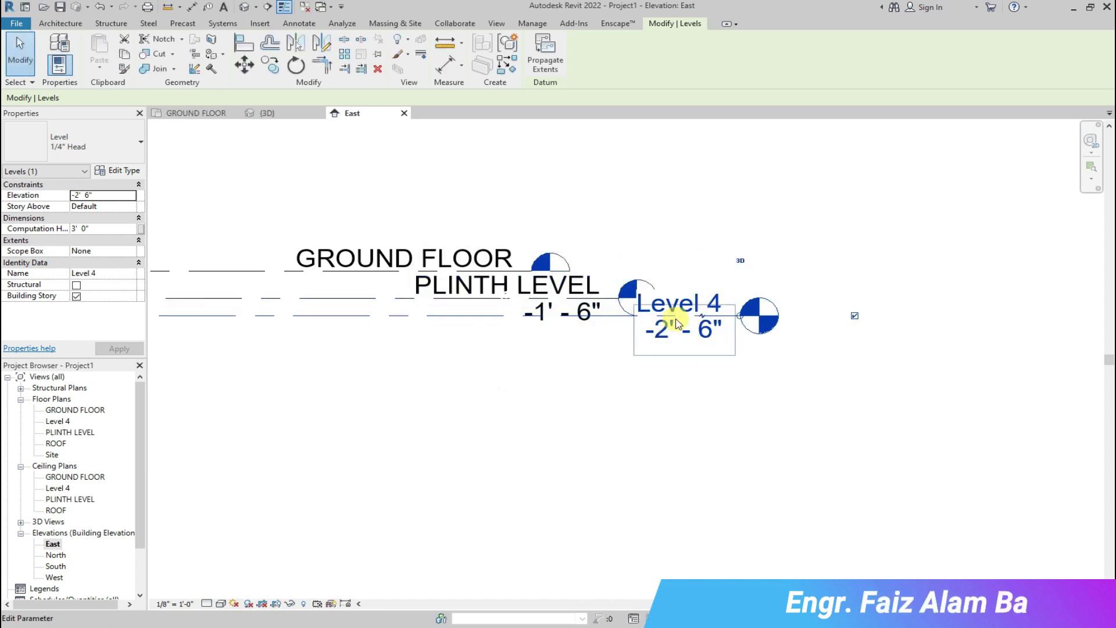
left_click(705, 312)
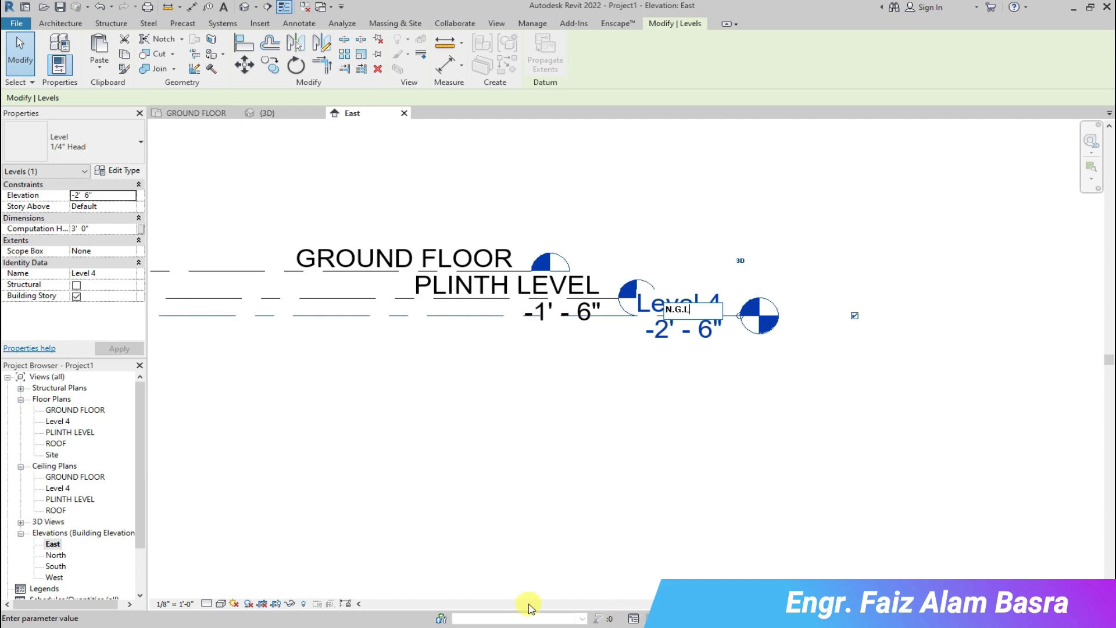
left_click(1017, 384)
left_click(607, 322)
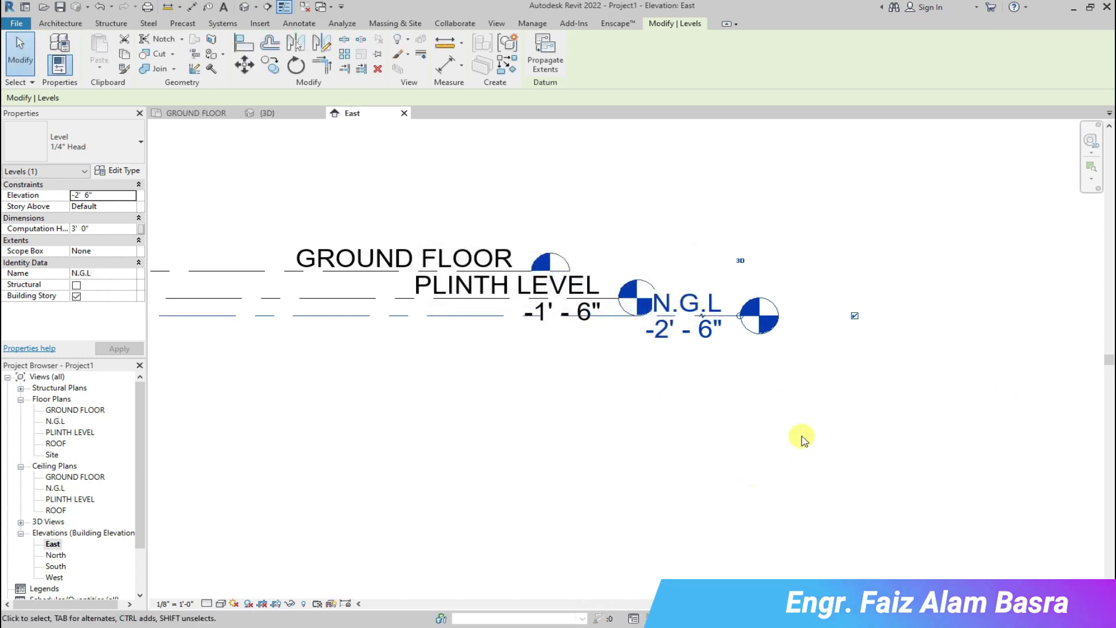
Review the renamed levels in the East elevation, the GROUND FLOOR plan and the 3D view.
scroll(784, 376, "down", 1)
scroll(841, 418, "down", 5)
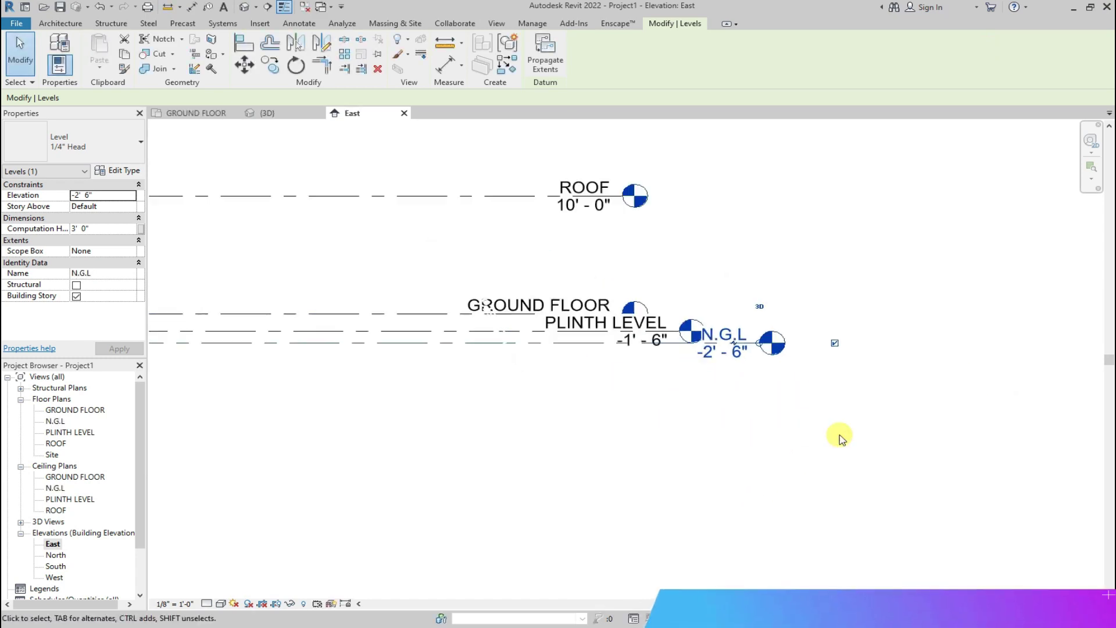
left_click(187, 113)
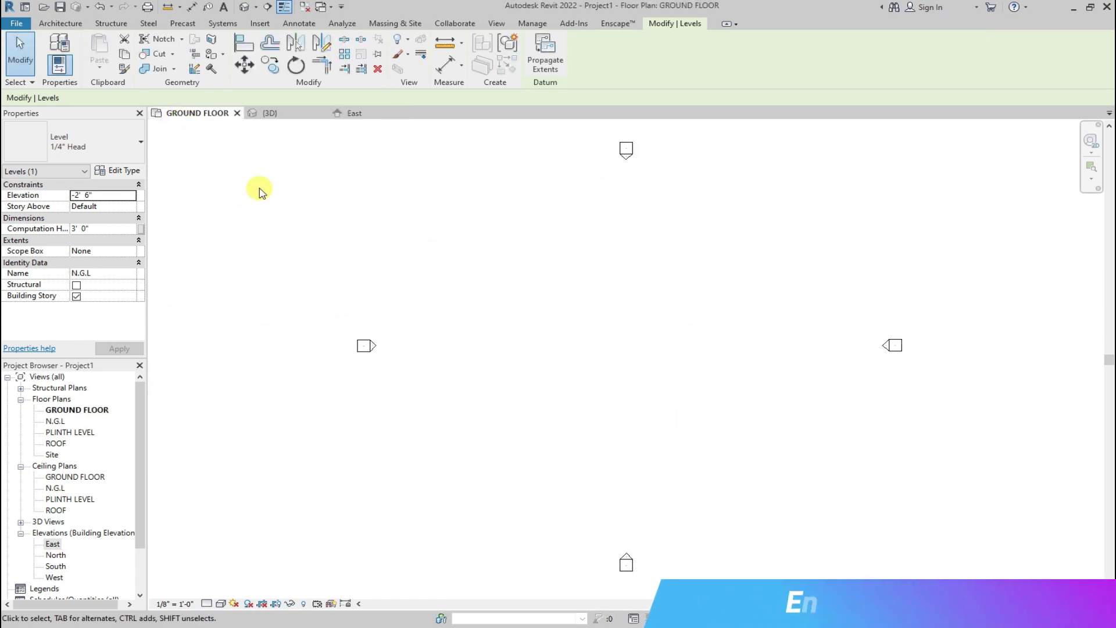
left_click(265, 113)
left_click(314, 270)
scroll(314, 271, "up", 4)
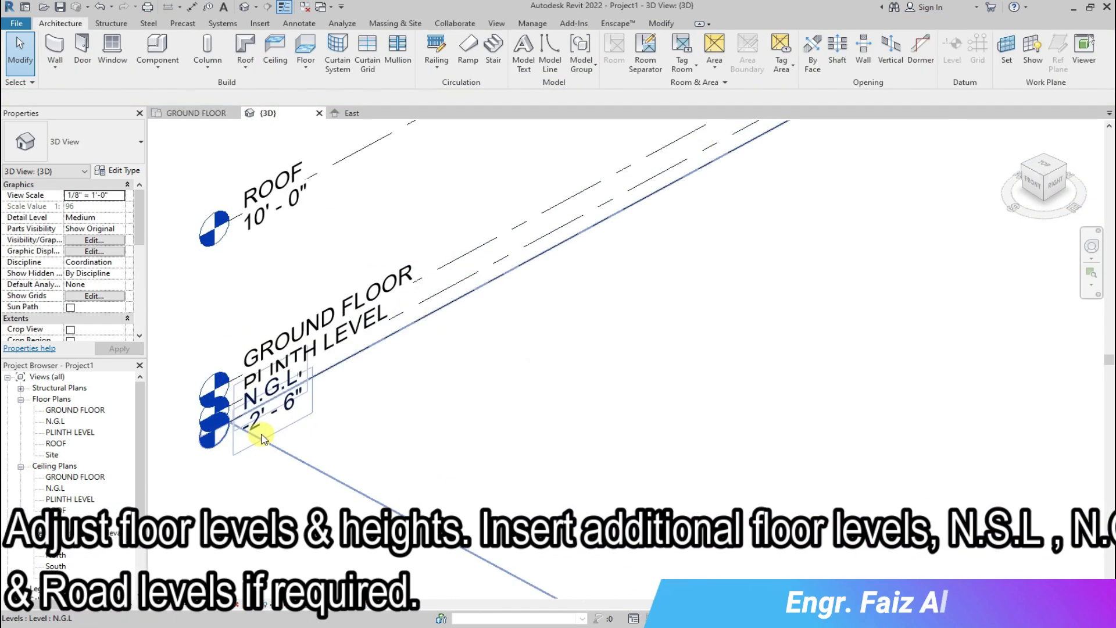
left_click(299, 209)
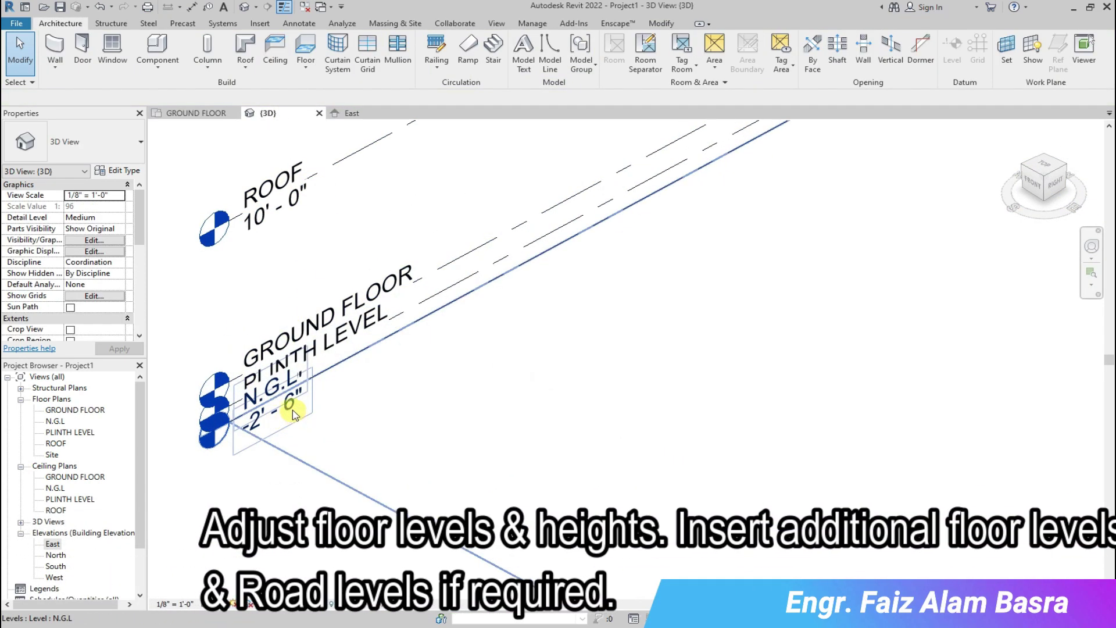
Set the N.G.L level's elevation to -3' 6" in the East elevation.
left_click(352, 113)
scroll(755, 378, "up", 5)
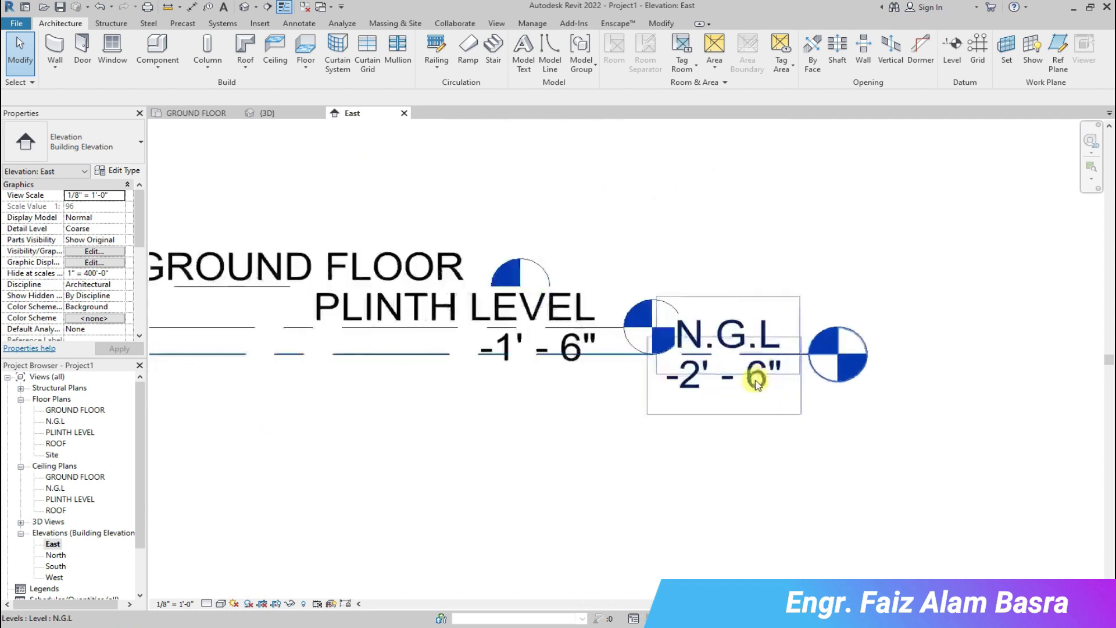
left_click(673, 379)
left_click(737, 356)
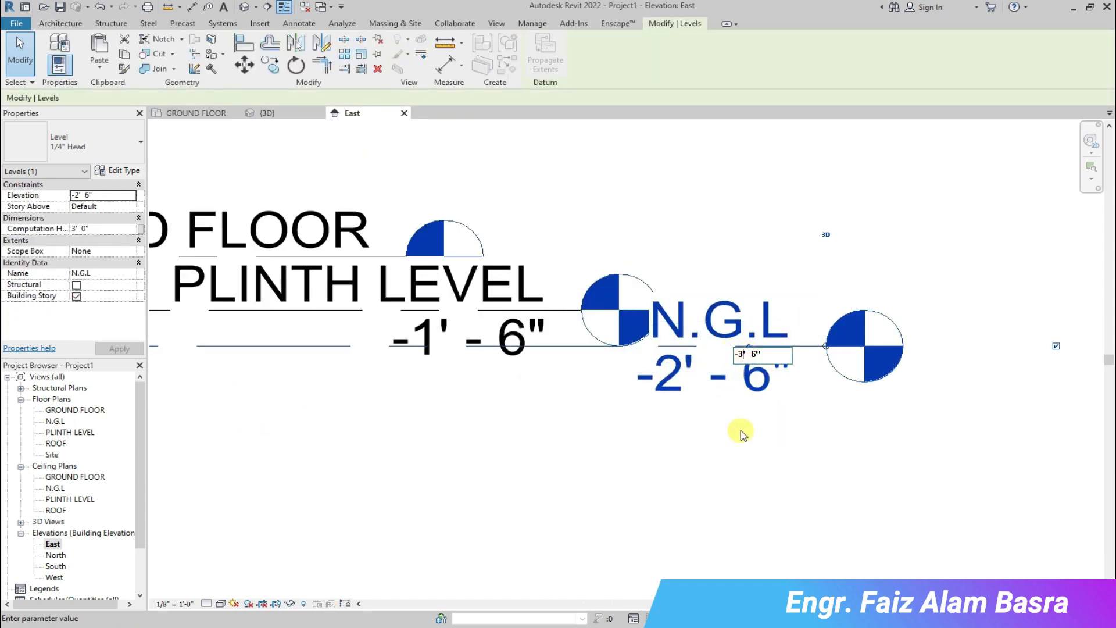
key("Return")
Shorten the N.G.L level line so its head aligns with the GROUND FLOOR level head.
left_click_drag(826, 383, 365, 382)
scroll(857, 477, "down", 2)
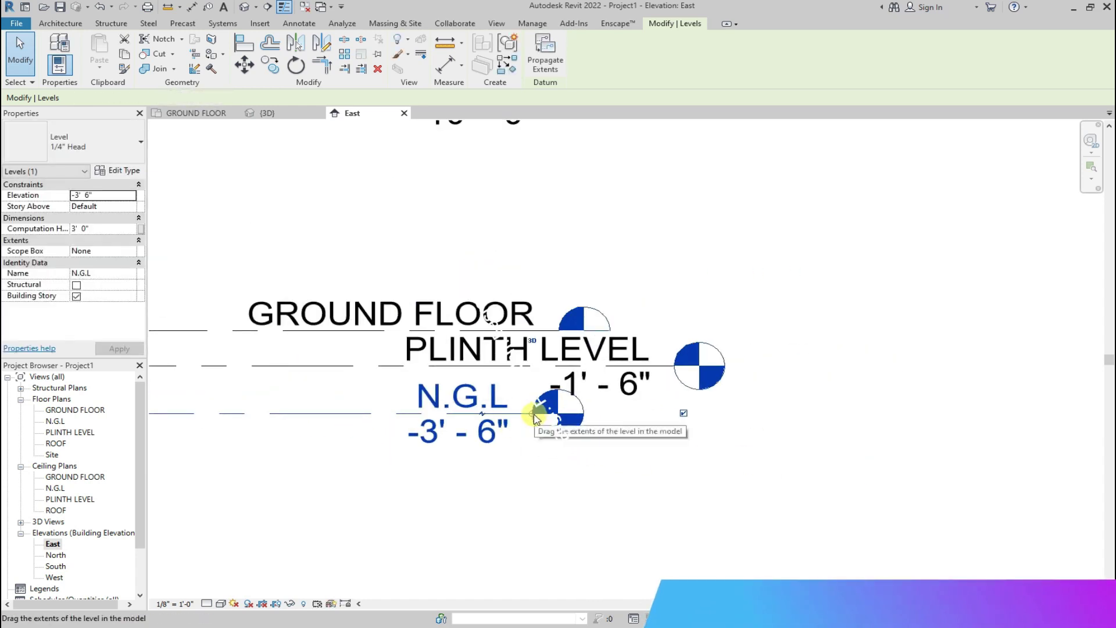
left_click(567, 460)
scroll(669, 468, "down", 3)
scroll(676, 471, "down", 2)
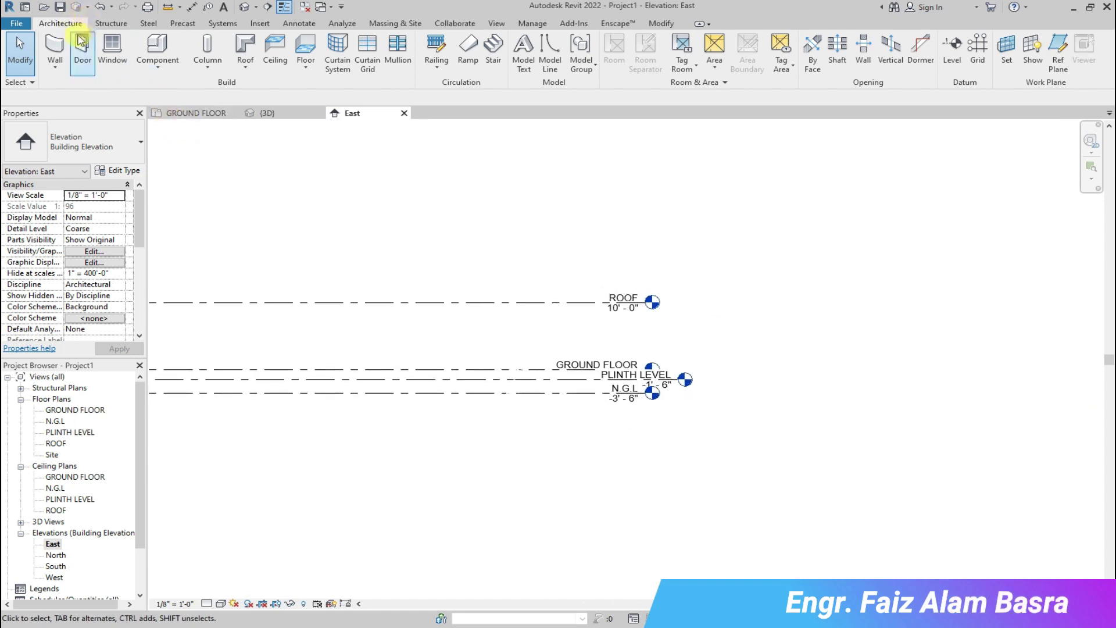
Open the N.G.L floor plan view.
scroll(750, 344, "down", 3)
left_click(206, 114)
double_click(55, 421)
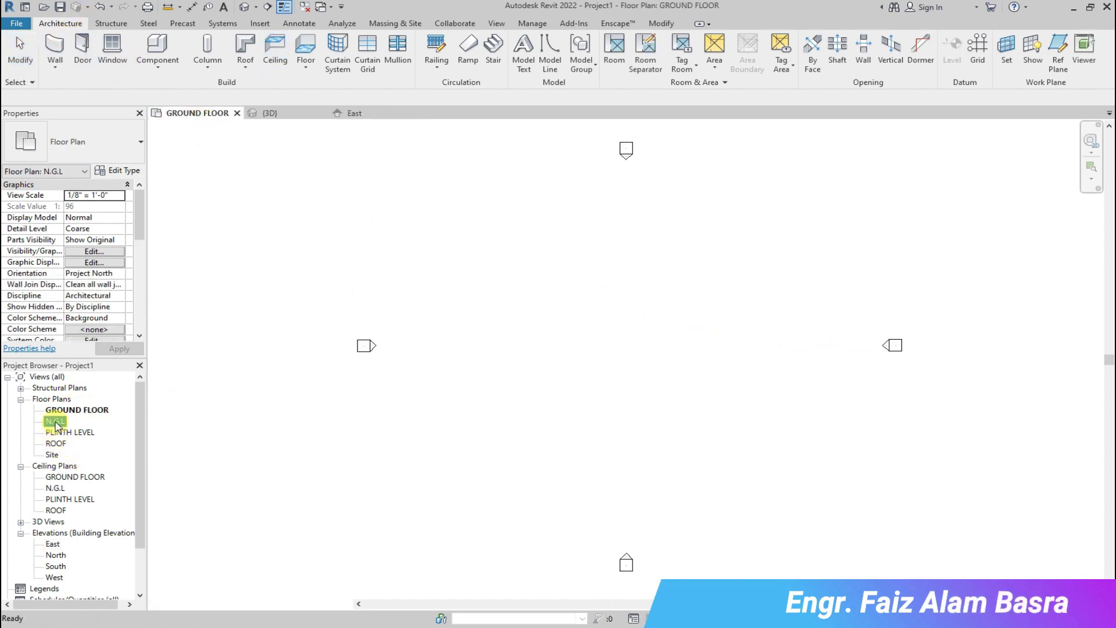
Start a CAD import and select "Practice 342a Single Story Primary School Plan size 120'x 90'.dwg" from the Desktop.
left_click(260, 24)
left_click(406, 53)
left_click(687, 157)
left_click(429, 170)
left_click(452, 318)
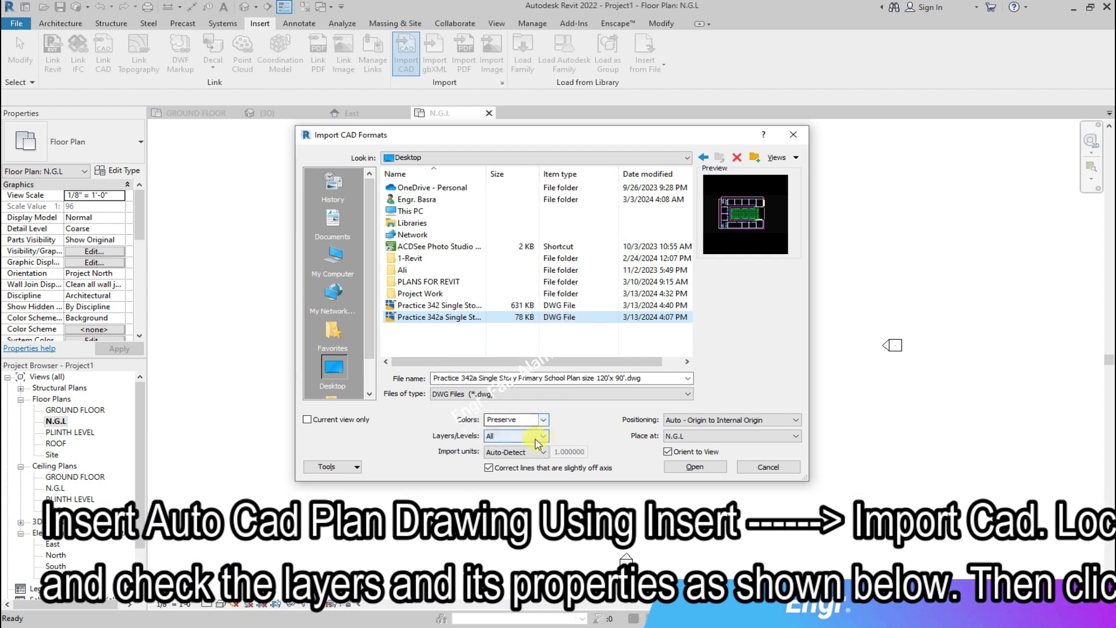
Import the school plan drawing with colors set to Preserve and positioning set to Auto - Center to Center.
left_click(542, 420)
left_click(517, 446)
left_click(544, 420)
left_click(511, 440)
left_click(797, 420)
left_click(720, 431)
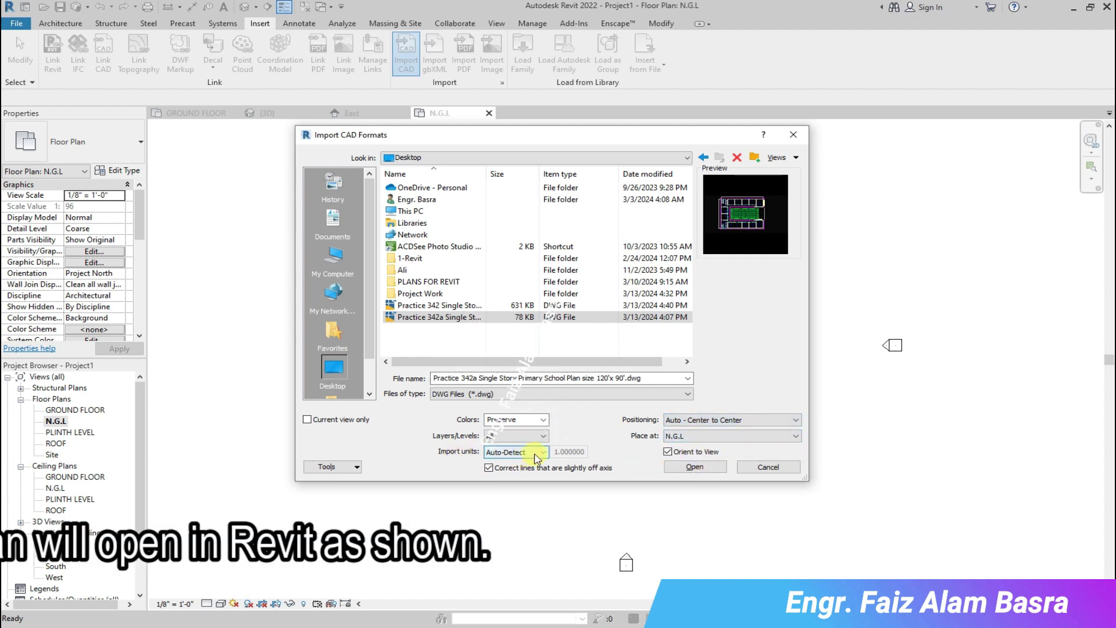
left_click(691, 466)
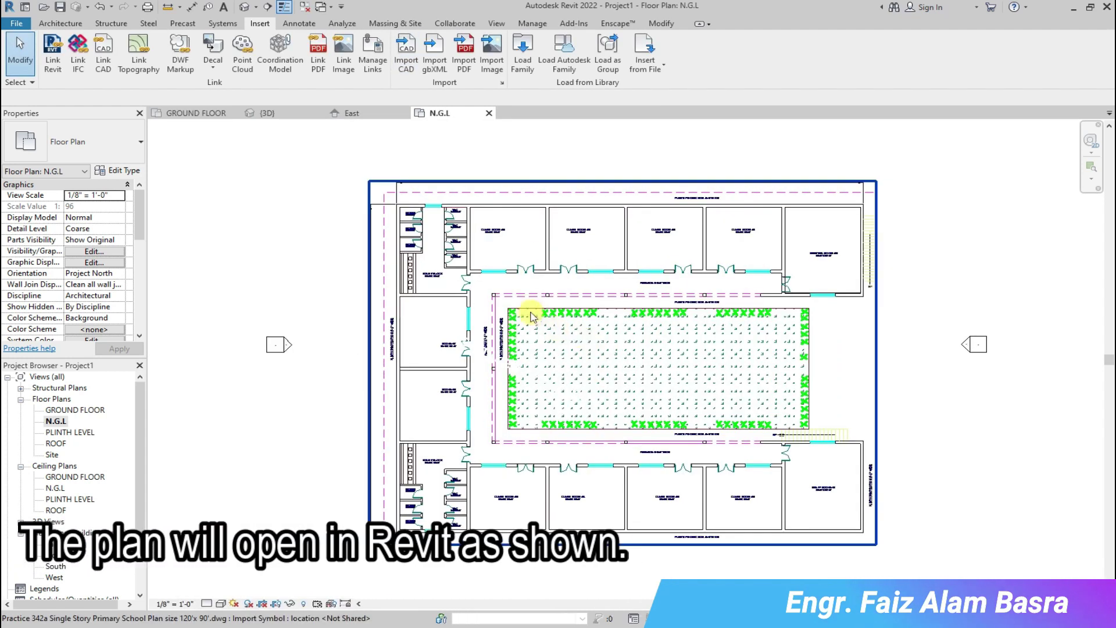
Start placing architectural walls and duplicate the Generic - 8" wall type under the name 9" interior wall.
scroll(542, 267, "up", 1)
scroll(375, 241, "down", 2)
scroll(605, 446, "up", 1)
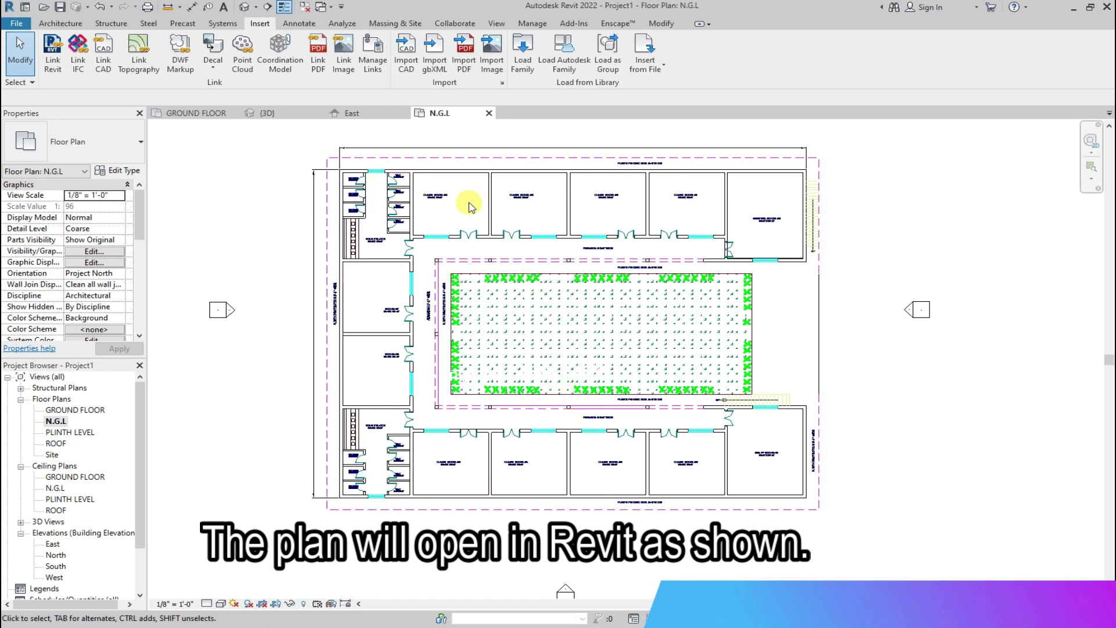
left_click(61, 25)
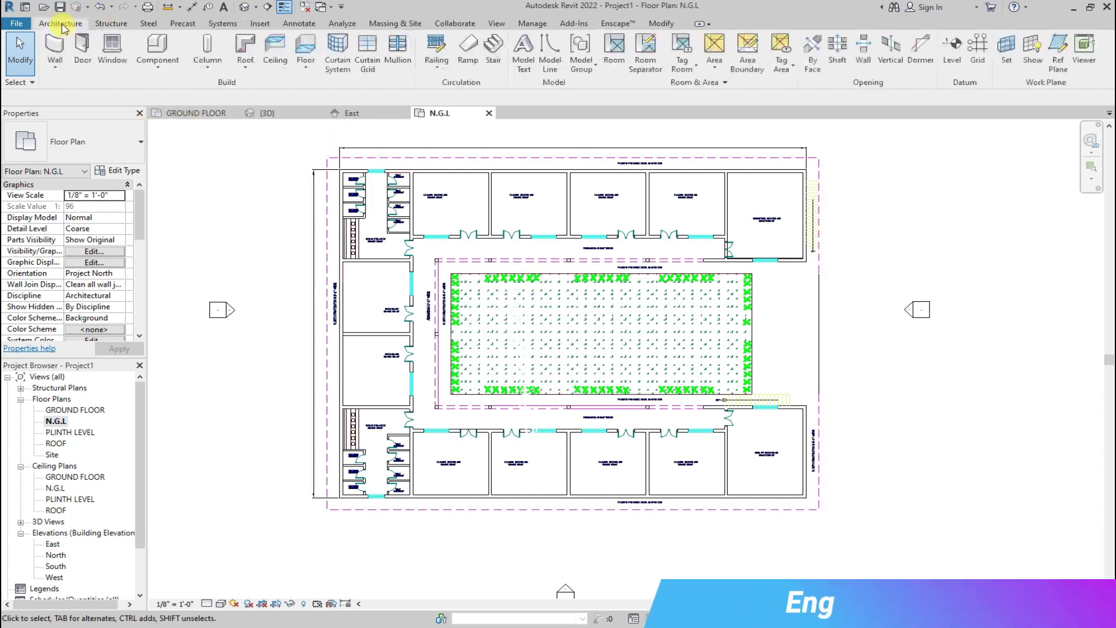
left_click(55, 65)
left_click(99, 82)
left_click(141, 142)
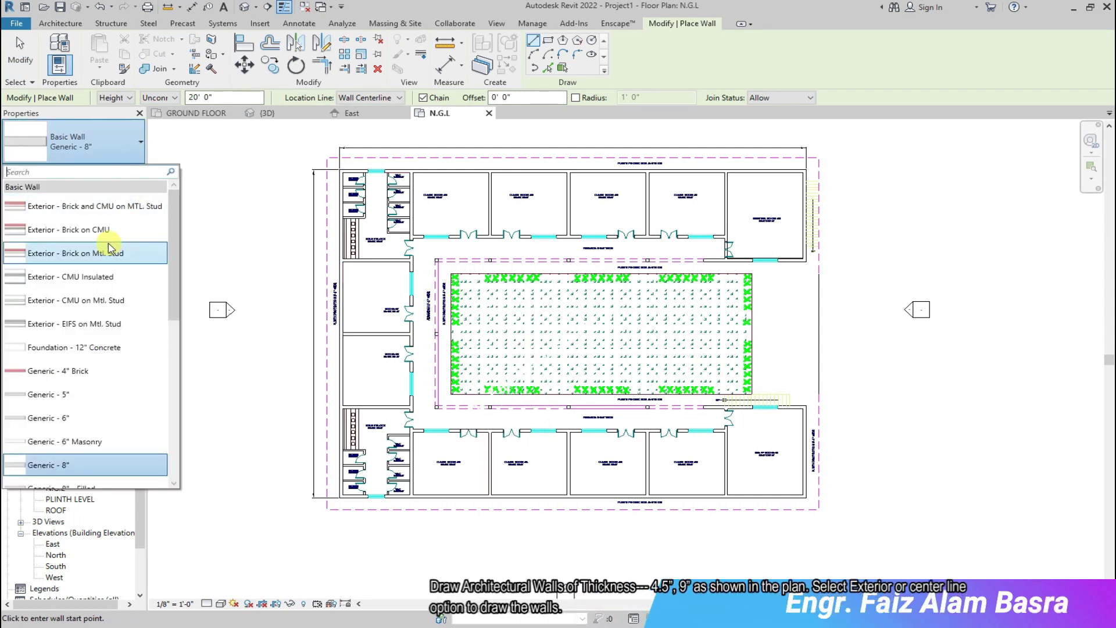
left_click(93, 147)
left_click(115, 170)
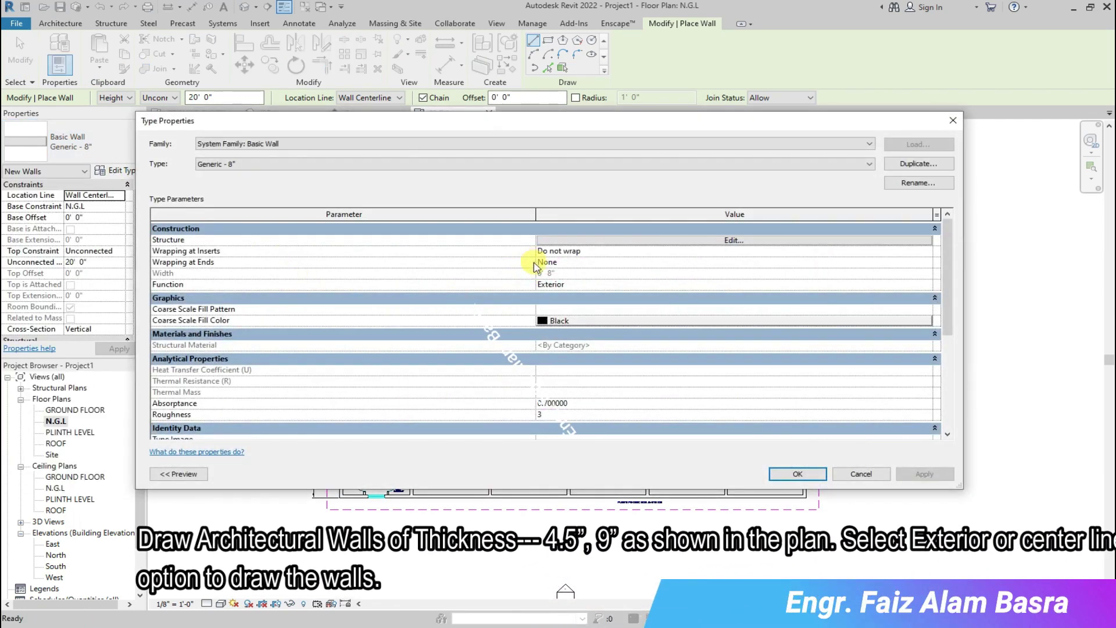
left_click(913, 165)
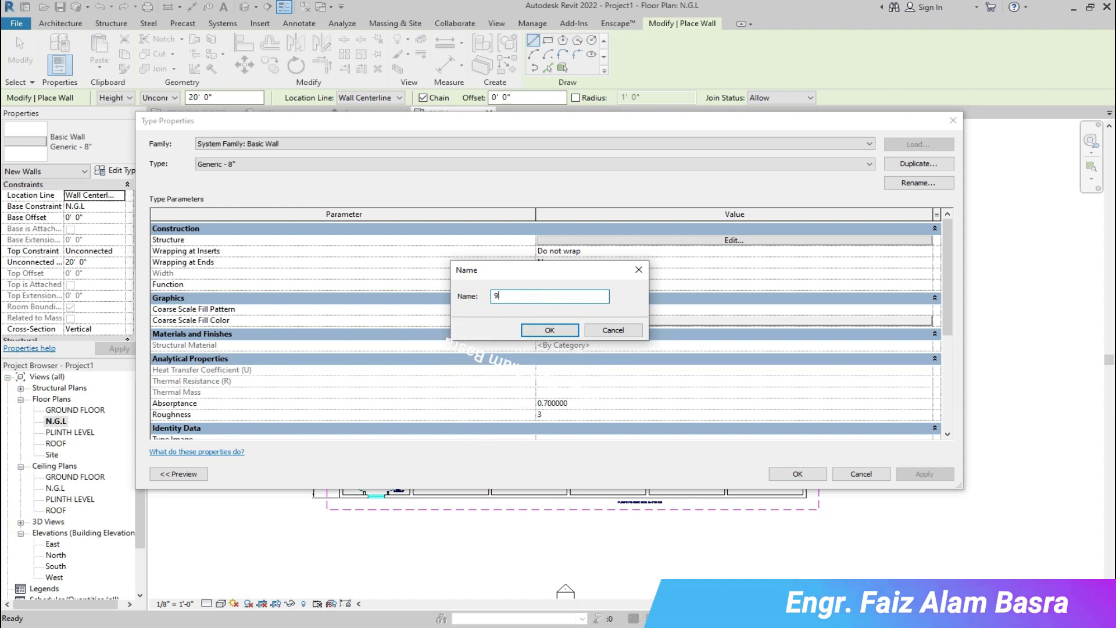
type("9\" INTERI")
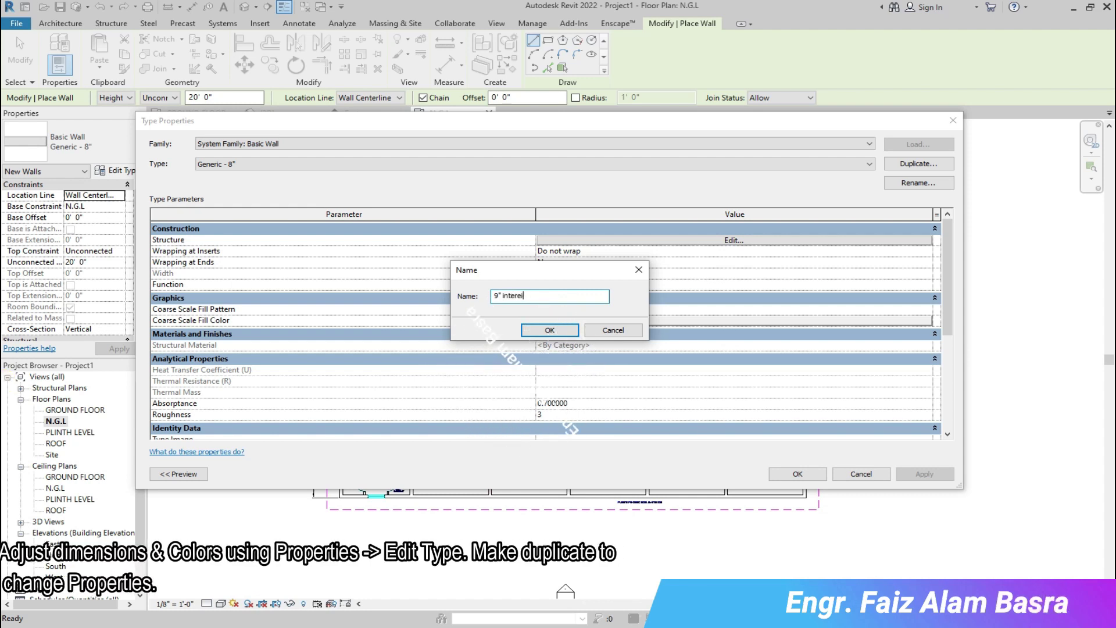
type("o")
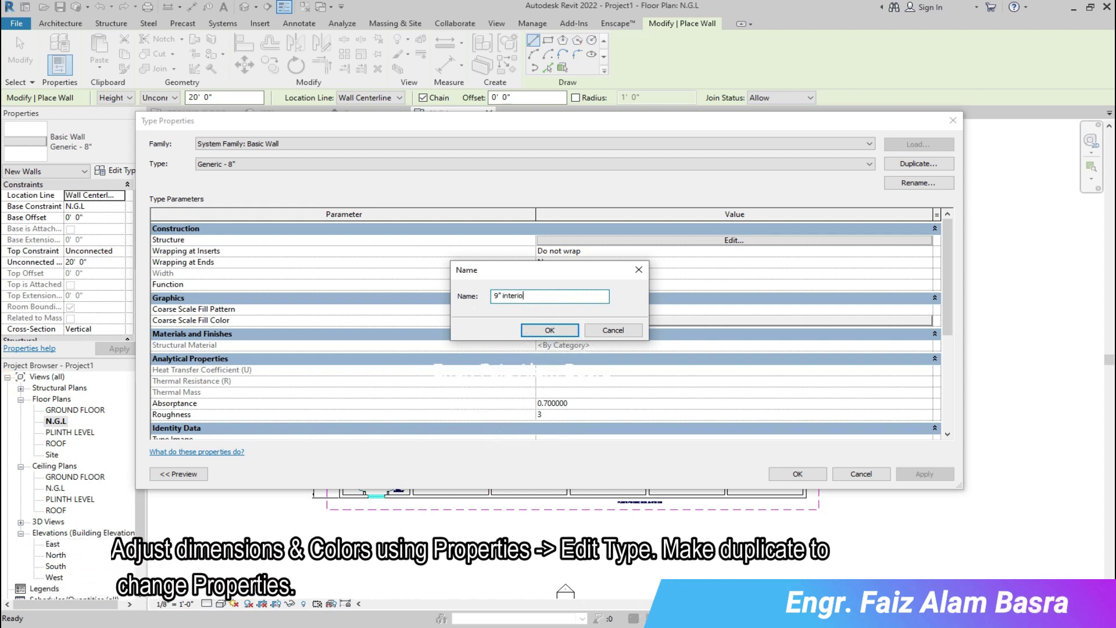
type("r wall")
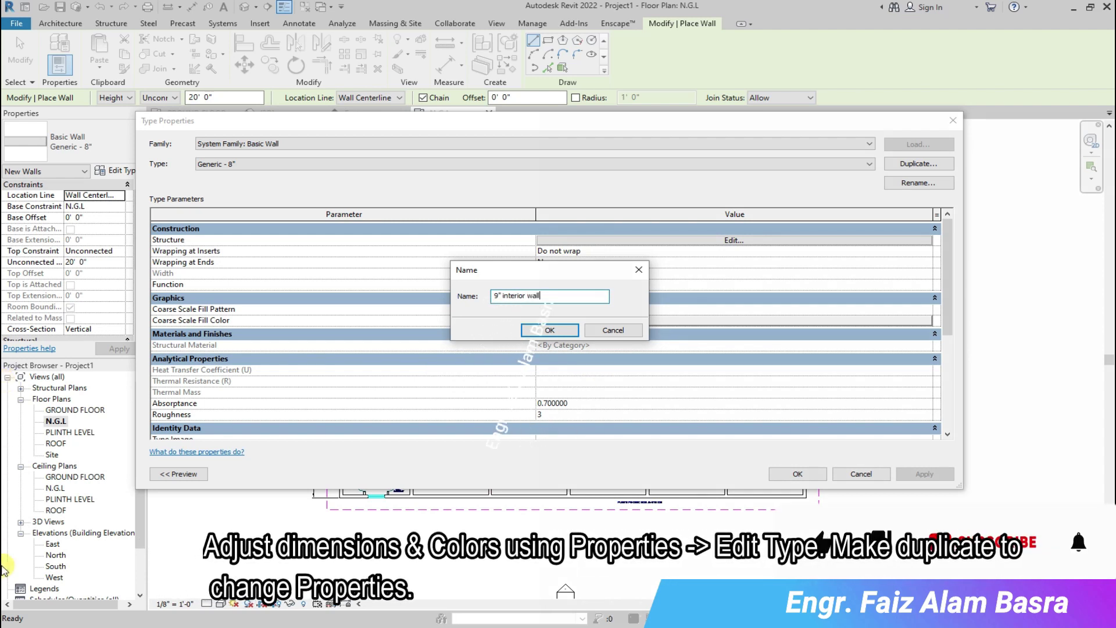
left_click(549, 331)
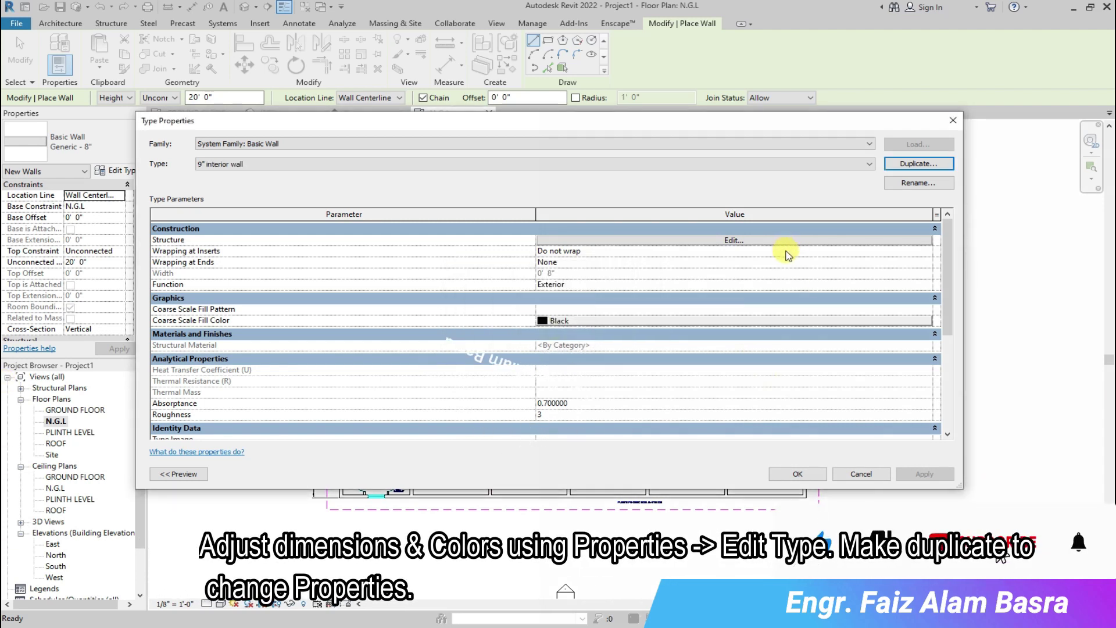
Set the structure layer thickness of the 9" interior wall type to 9".
left_click(750, 241)
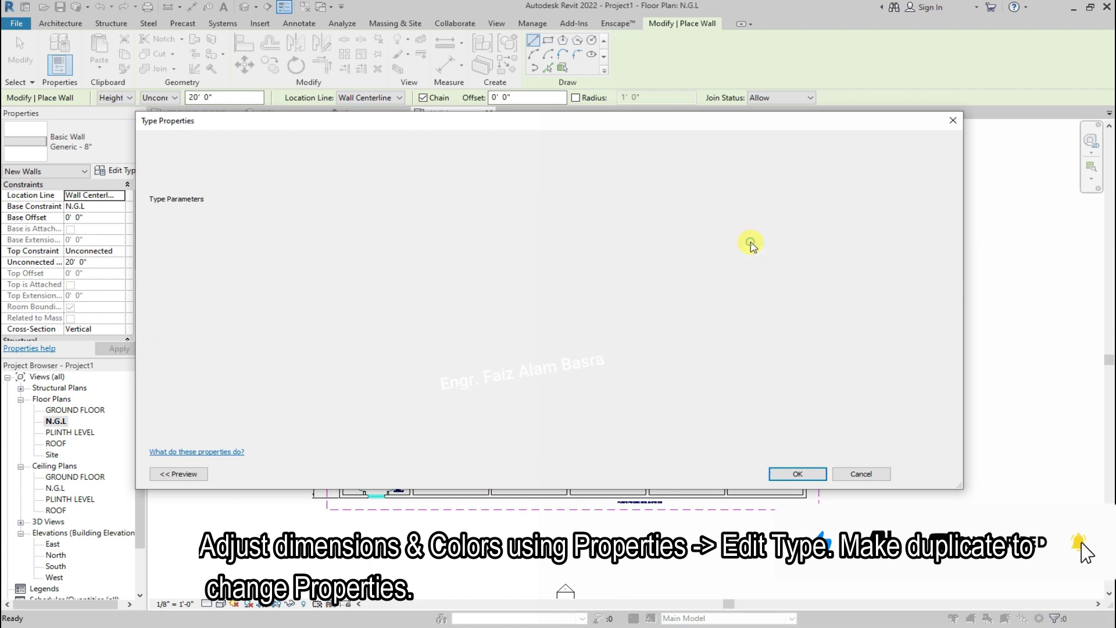
left_click(511, 237)
double_click(515, 238)
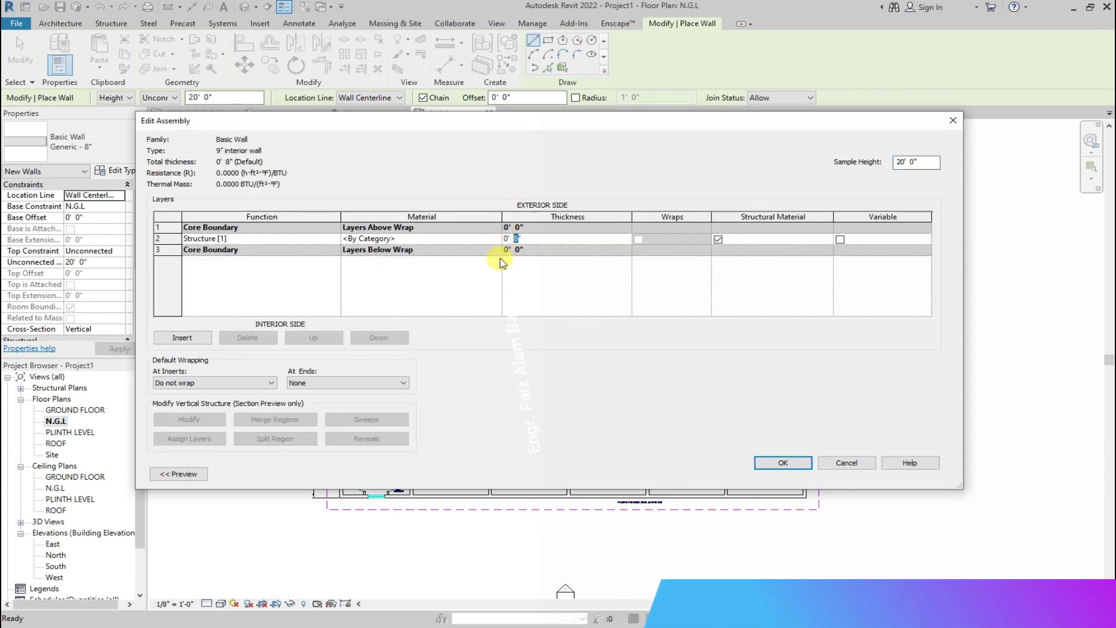
type("9")
Assign the Clad - White material to the 9" interior wall's structure layer and accept the assembly.
left_click(411, 240)
scroll(447, 244, "down", 5)
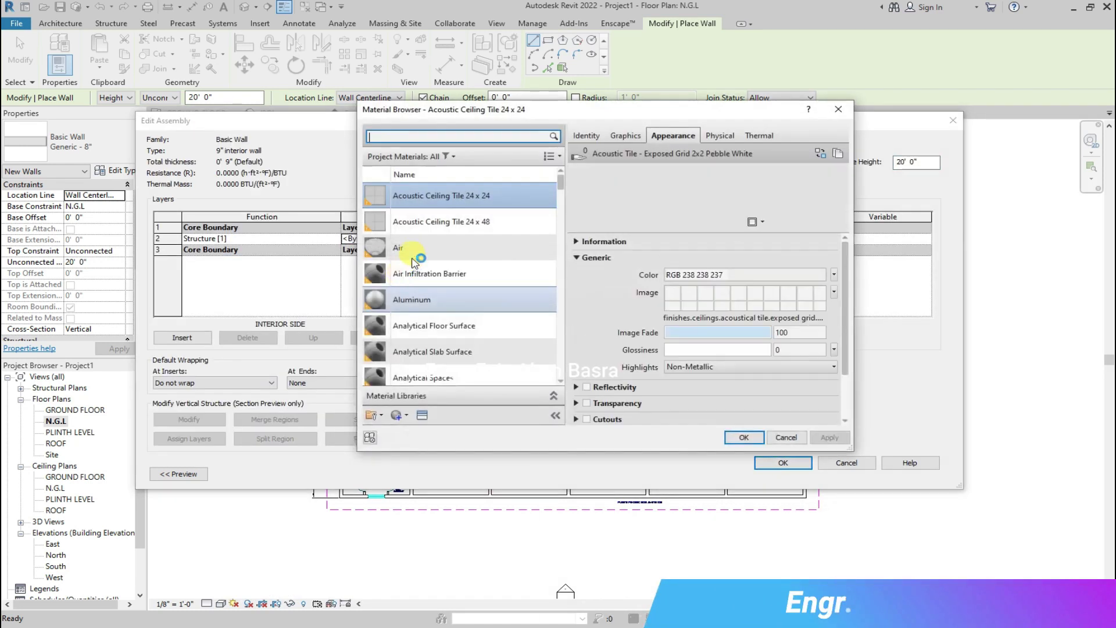
left_click_drag(561, 235, 574, 377)
left_click(406, 294)
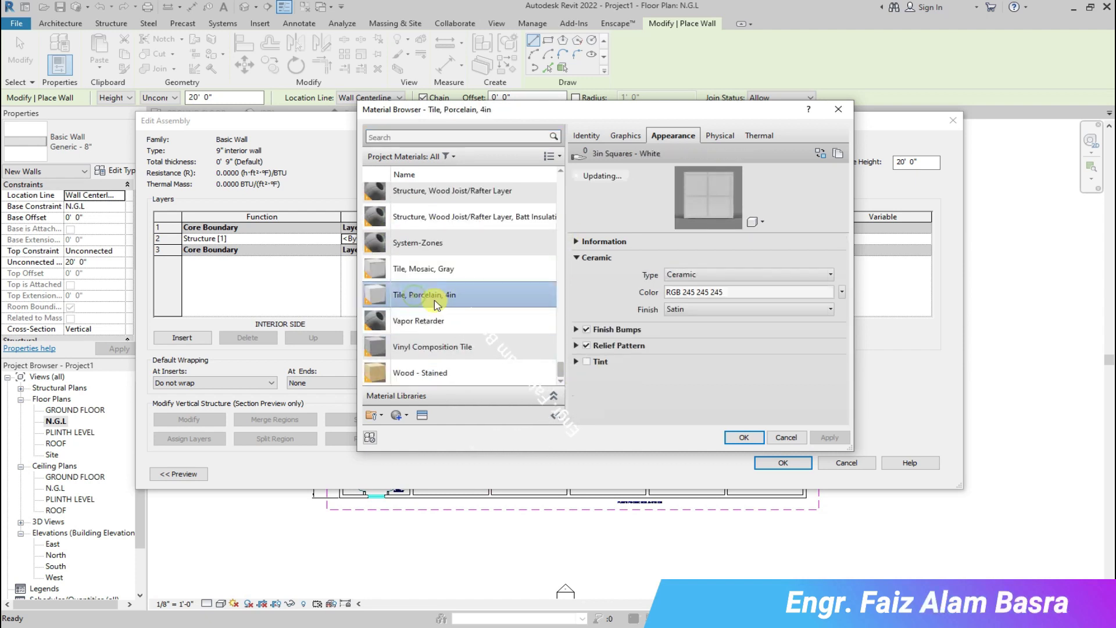
scroll(472, 305, "up", 3)
scroll(474, 263, "up", 12)
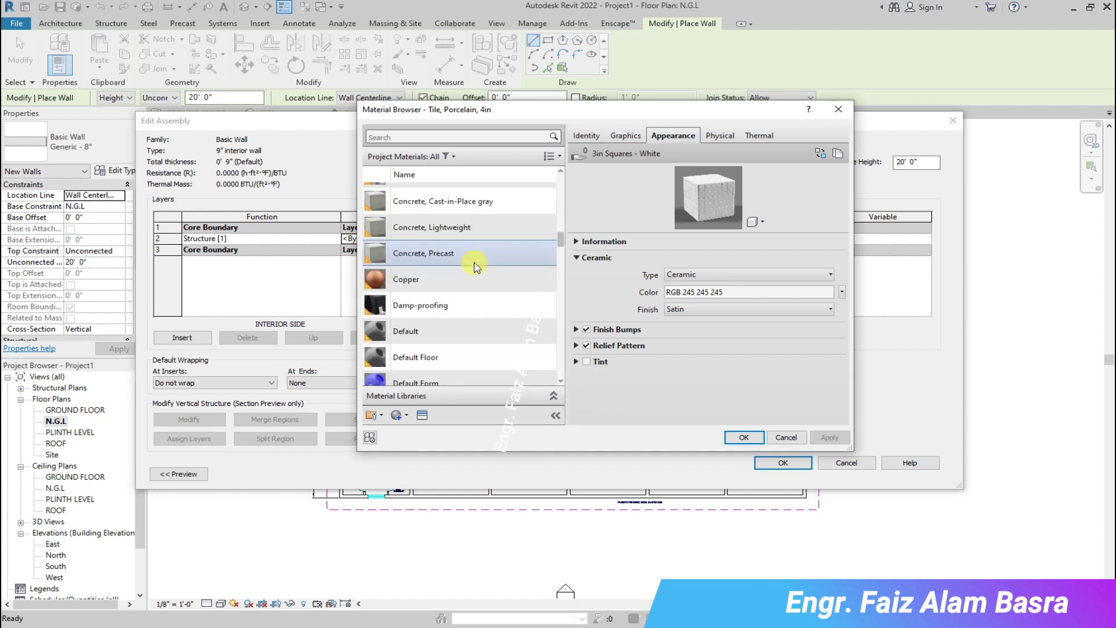
scroll(476, 266, "up", 1)
left_click(414, 225)
left_click(739, 437)
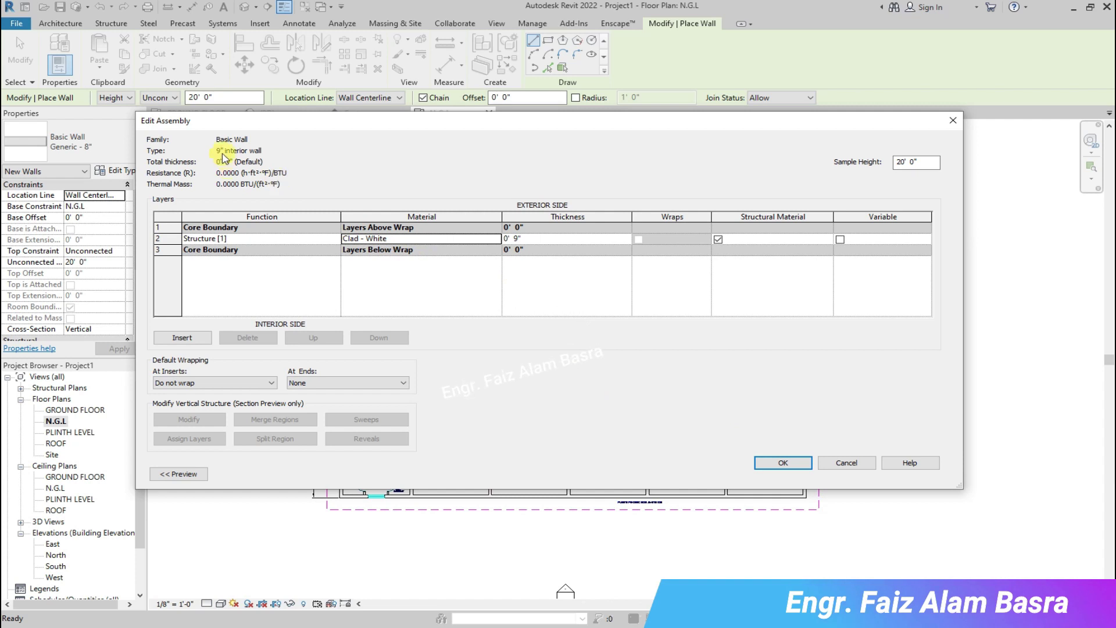
left_click(803, 463)
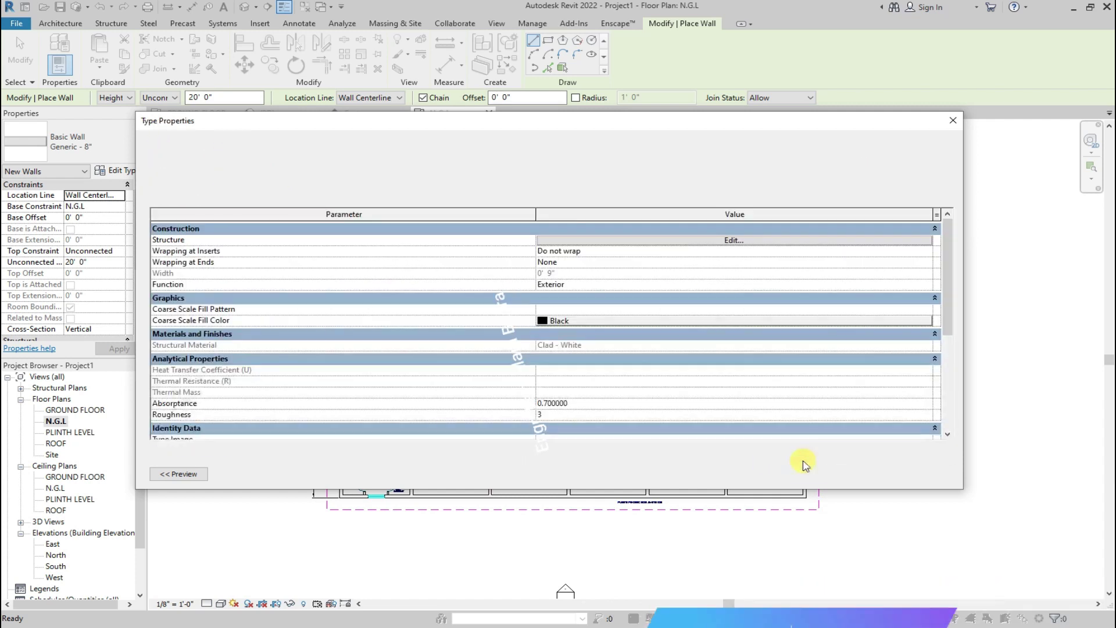
Duplicate the 9" wall type as 4.5" interior wall and adjust its structure layer thickness to match the name.
left_click(916, 164)
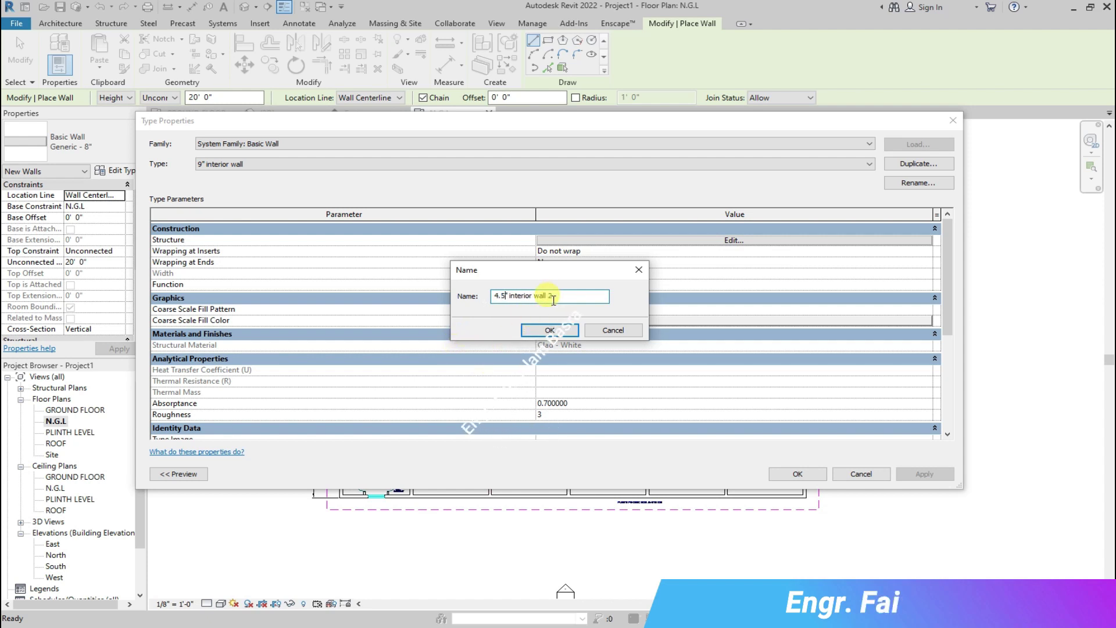
left_click(551, 330)
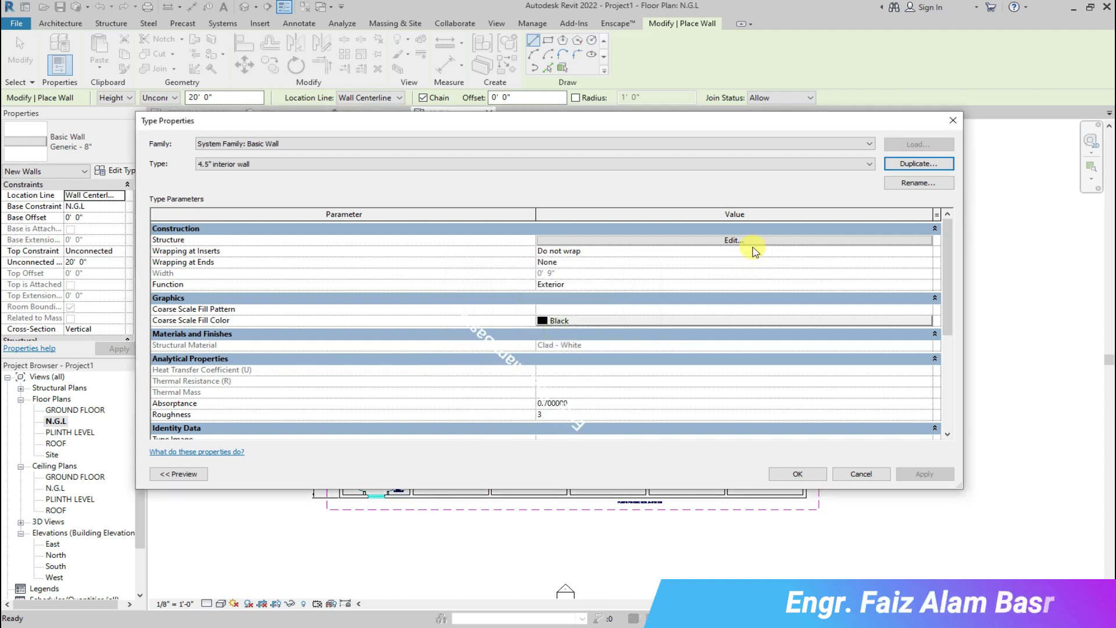
left_click(741, 240)
left_click(518, 238)
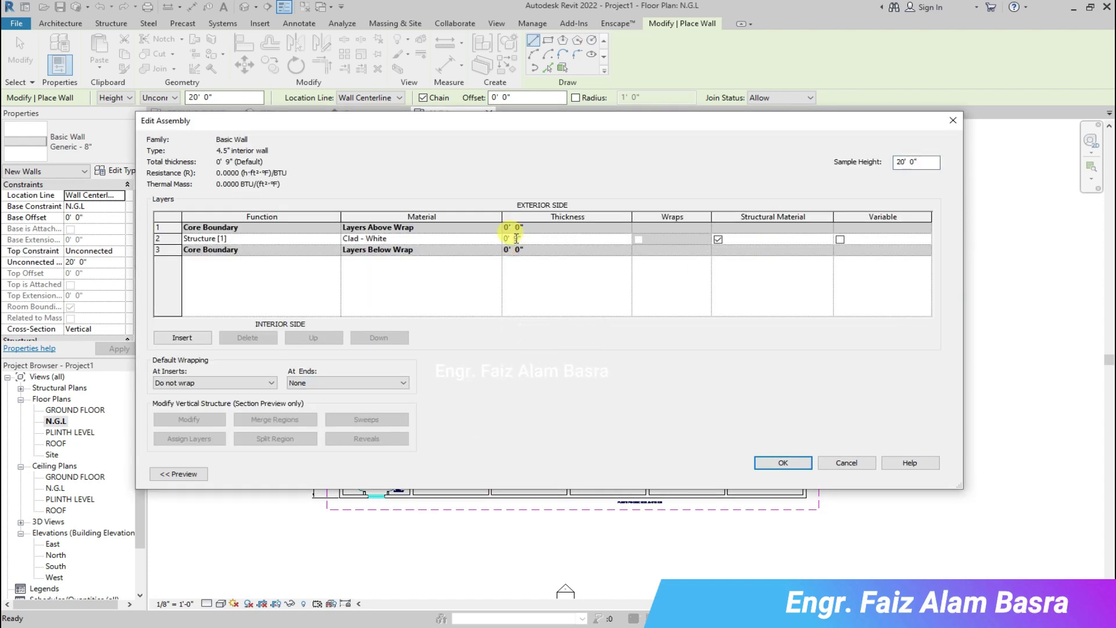
left_click(785, 464)
left_click(798, 474)
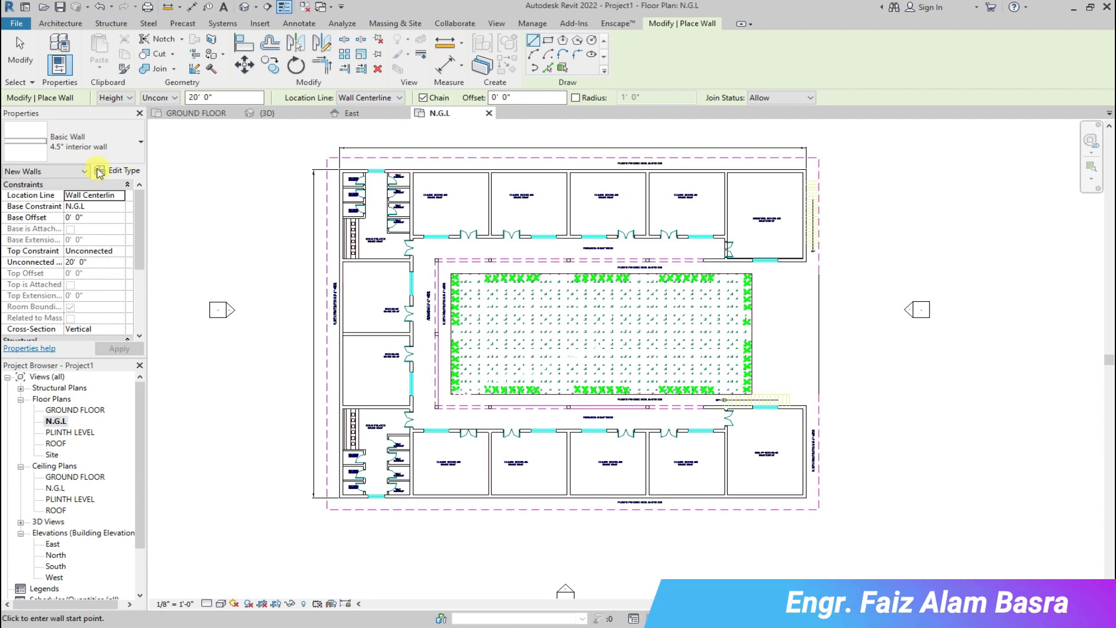
Using the 9" interior wall with location line Finish Face: Exterior, draw the plan's upper exterior wall from the toilet block corner to the meeting room corner.
left_click(82, 143)
left_click(62, 225)
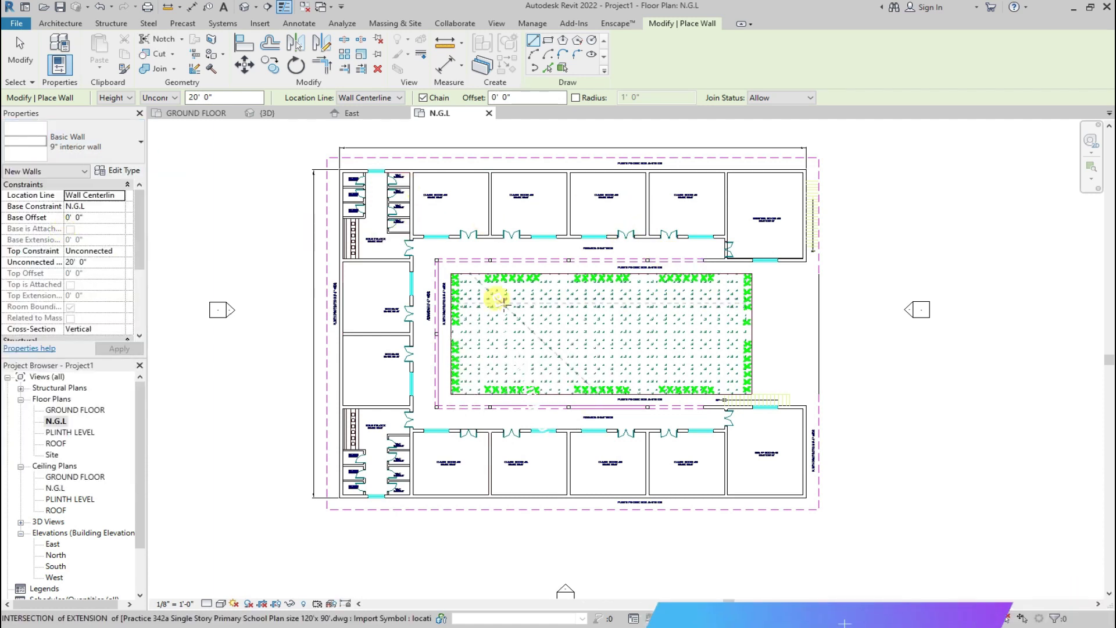
scroll(486, 286, "up", 2)
scroll(261, 199, "down", 1)
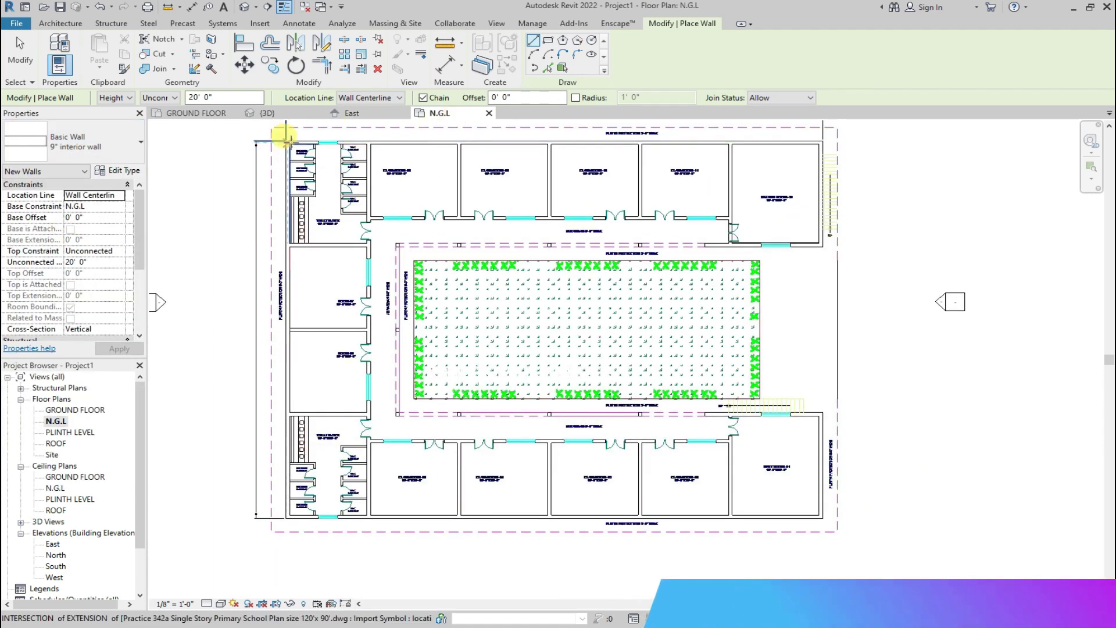
scroll(286, 139, "up", 4)
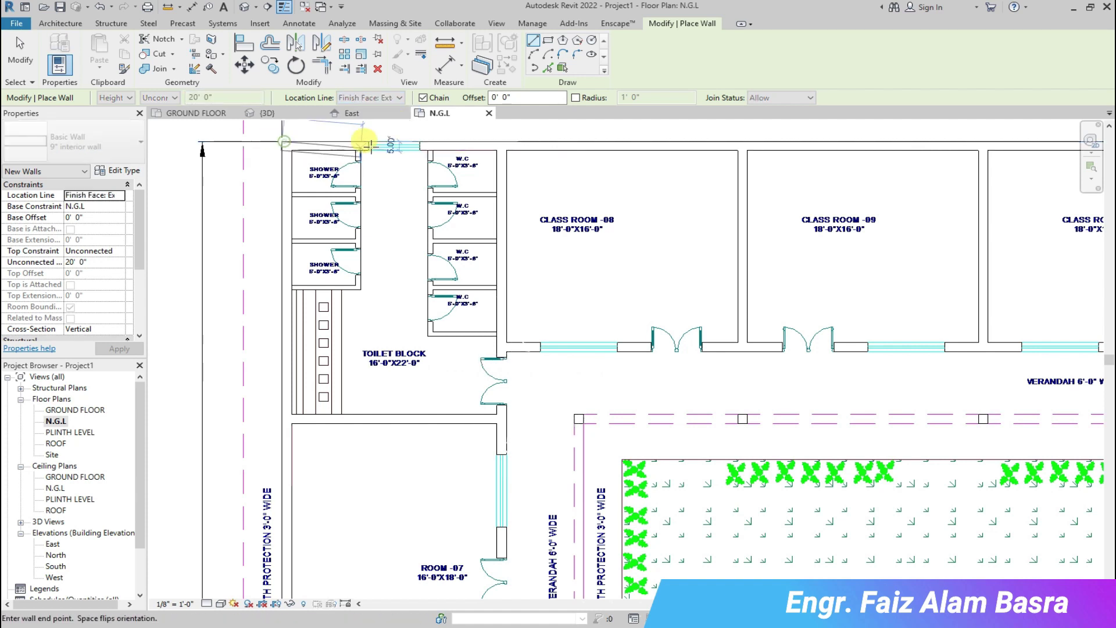
scroll(262, 153, "down", 3)
scroll(871, 146, "down", 2)
scroll(877, 145, "up", 5)
left_click(889, 147)
Continue the 9" wall chain around the meeting room and along the courtyard edge of the verandah to the staff room's outer corner.
scroll(755, 349, "down", 4)
scroll(524, 346, "up", 6)
left_click(523, 341)
scroll(503, 209, "down", 5)
scroll(513, 384, "up", 2)
left_click(513, 380)
left_click(1069, 379)
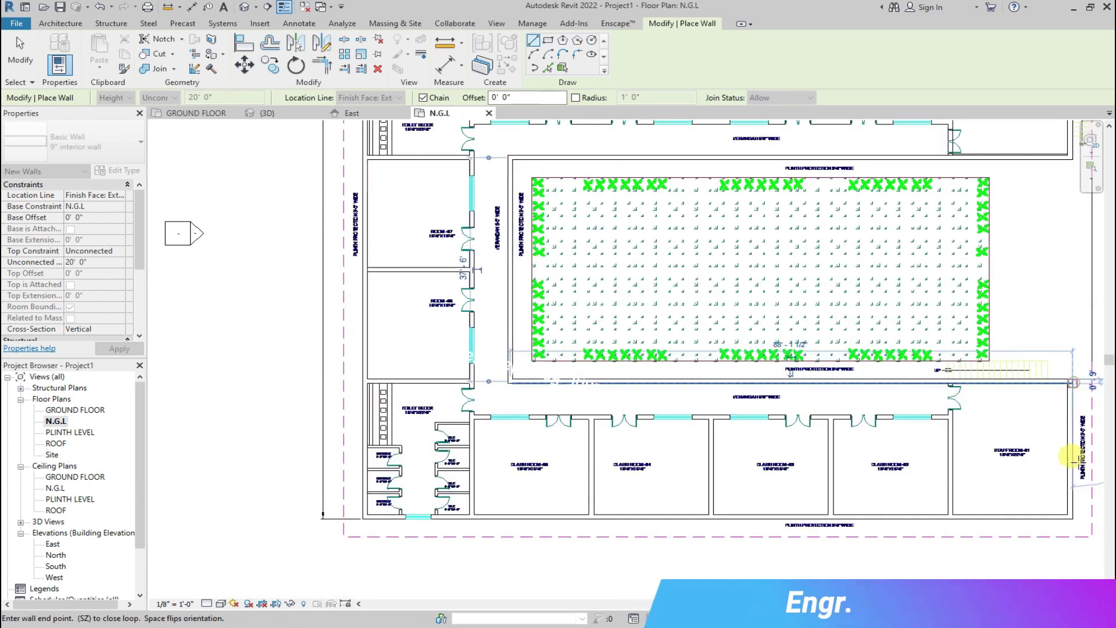
Complete the perimeter with 9" walls along the staff room's outer side, the plan's lower edge and the room side back to the starting corner.
left_click(1070, 516)
left_click(348, 518)
scroll(354, 239, "down", 3)
scroll(352, 189, "up", 4)
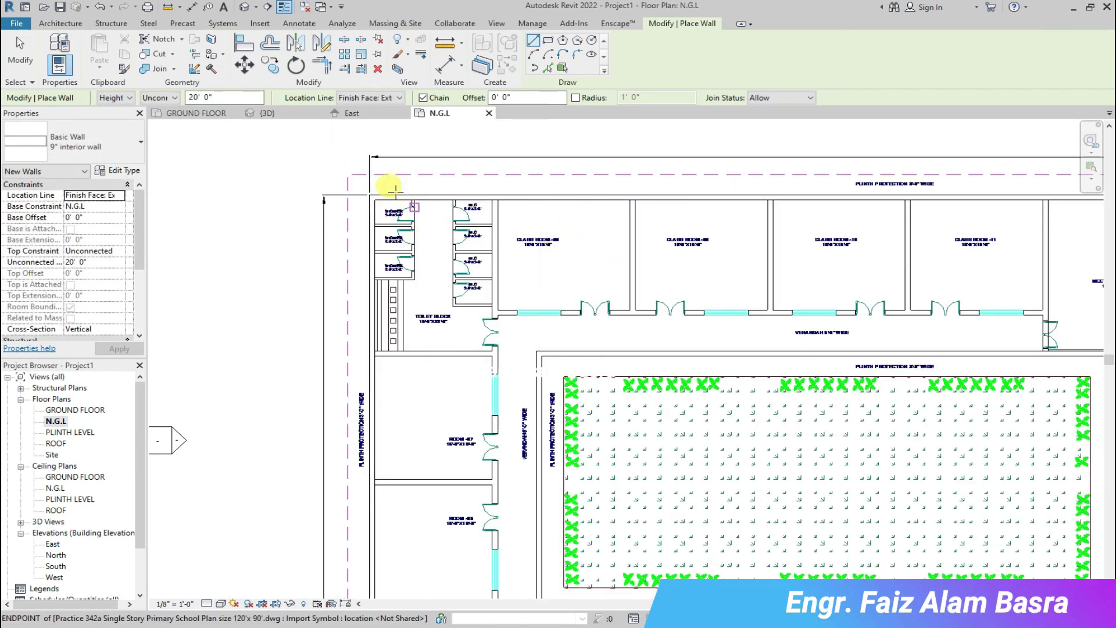
scroll(395, 191, "down", 1)
Inspect the drawn perimeter walls in the 3D view, then return to the N.G.L floor plan.
left_click(290, 114)
scroll(221, 277, "down", 6)
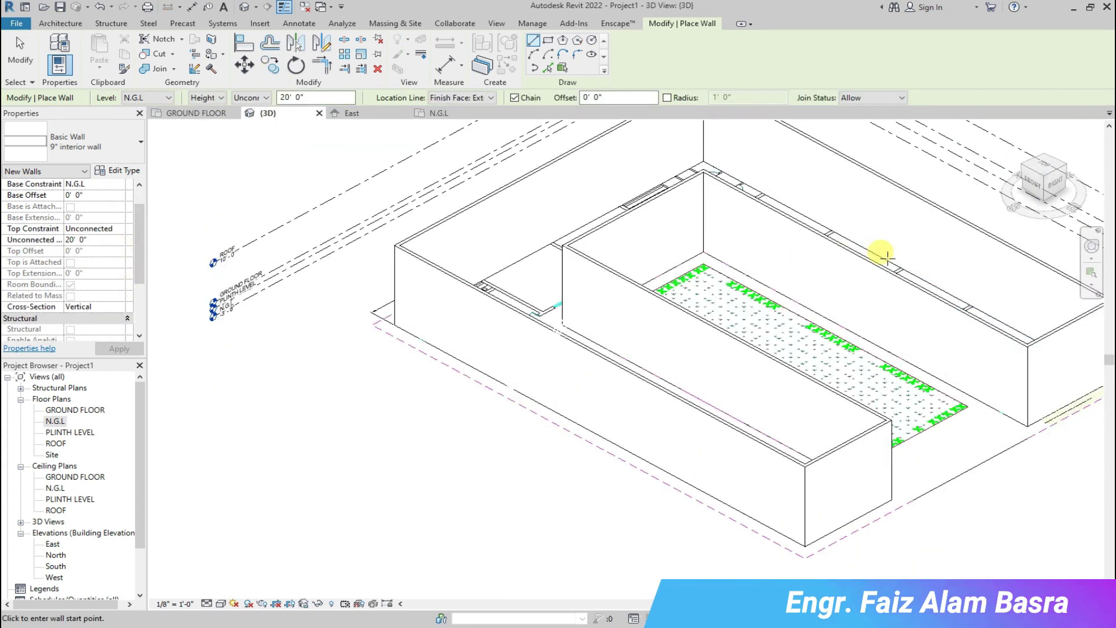
scroll(886, 258, "down", 2)
left_click(1010, 133)
scroll(810, 384, "up", 4)
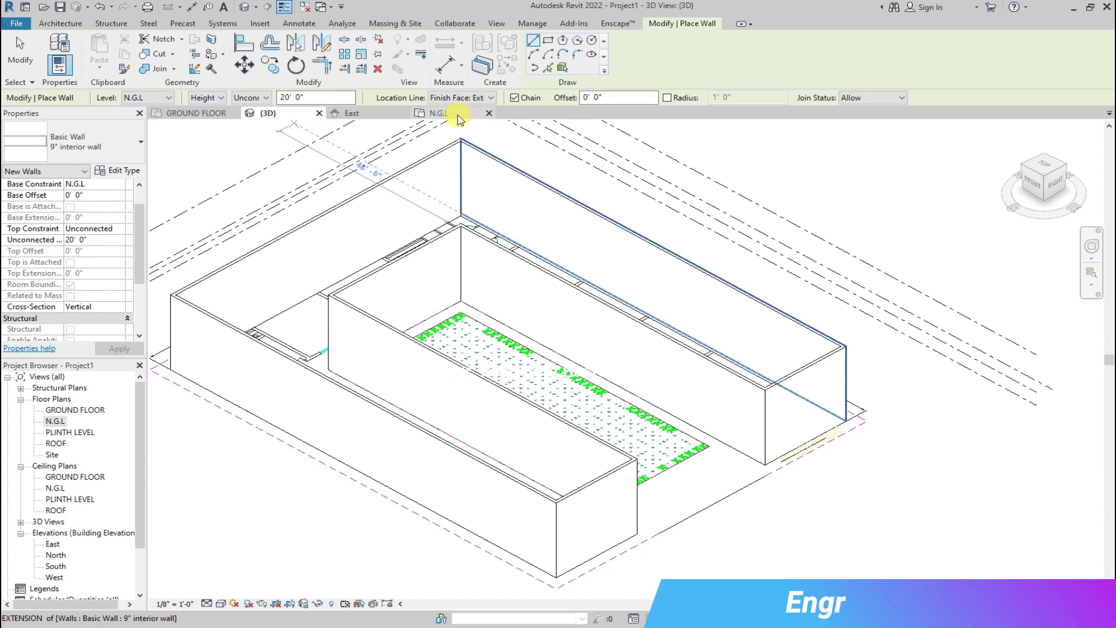
left_click(442, 112)
Draw 9" walls along the plinth protection line beside staff room 01 and across the plan's full lower edge.
scroll(652, 528, "down", 1)
scroll(785, 428, "up", 5)
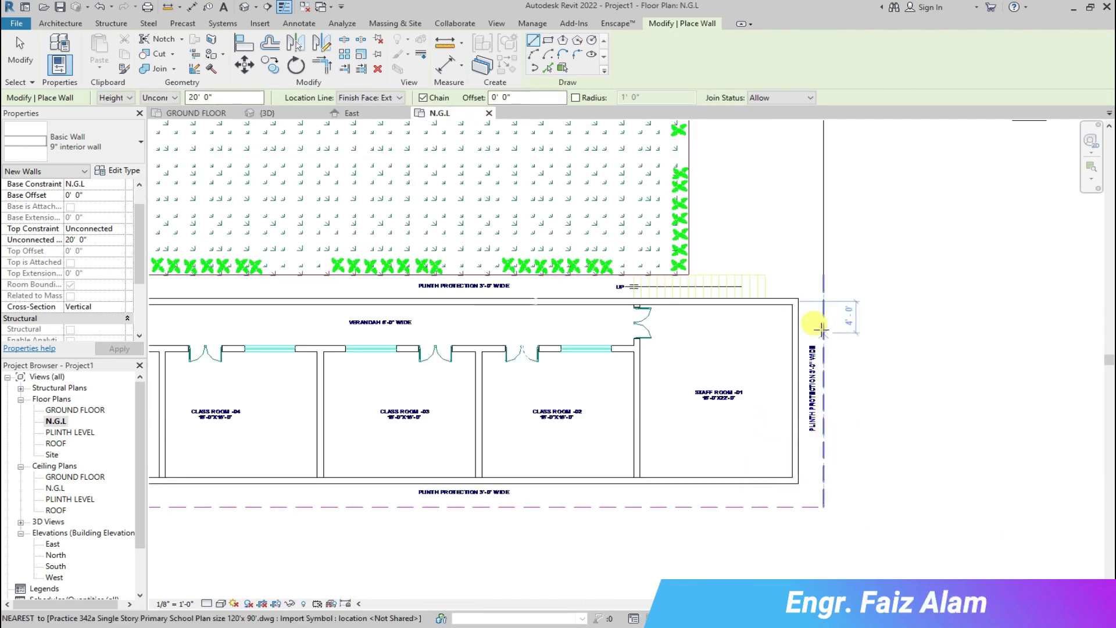
left_click(823, 297)
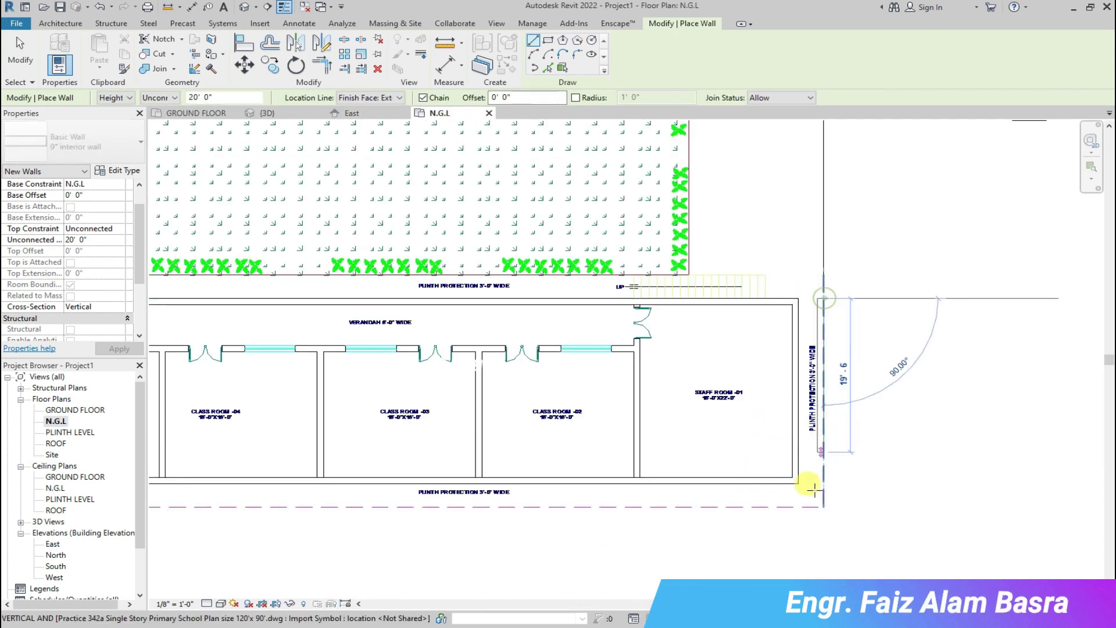
scroll(831, 471, "down", 5)
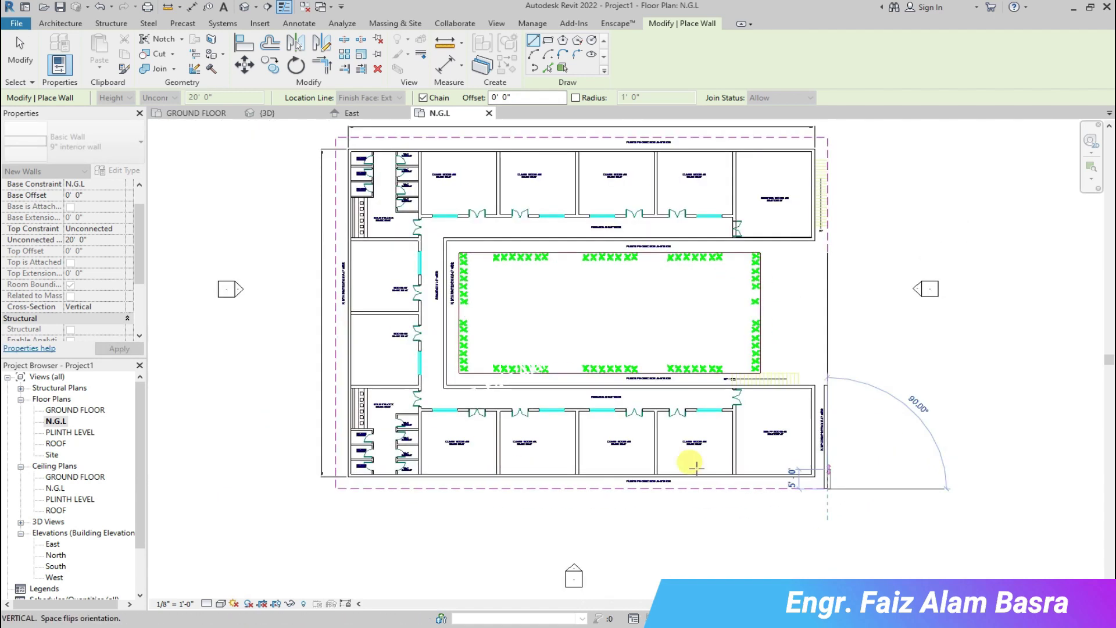
scroll(333, 487, "down", 1)
scroll(334, 488, "up", 3)
left_click(335, 488)
left_click(333, 487)
Continue the plinth protection walls up the toilet block side, across the upper edge and down beside the meeting room.
scroll(298, 349, "down", 2)
scroll(324, 162, "up", 2)
left_click(354, 154)
scroll(197, 181, "down", 1)
key("Escape")
scroll(710, 169, "down", 2)
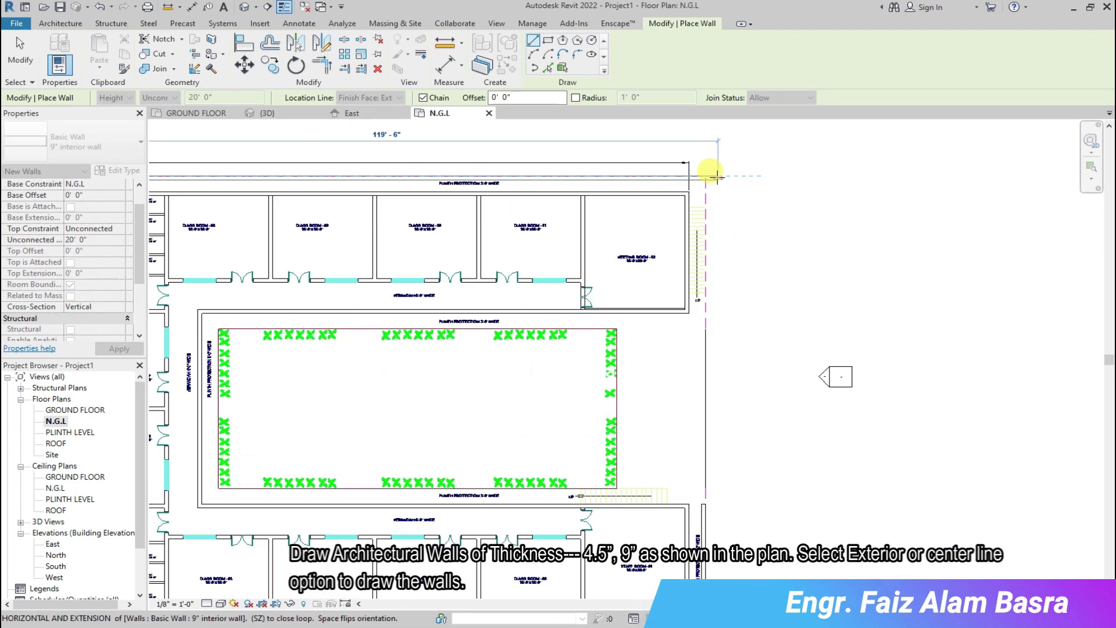
scroll(710, 174, "up", 3)
left_click(703, 174)
left_click(703, 331)
Close the plinth protection strip beside staff room 01 with a short 9" wall to the building's courtyard-side corner.
scroll(678, 386, "down", 2)
scroll(689, 449, "up", 4)
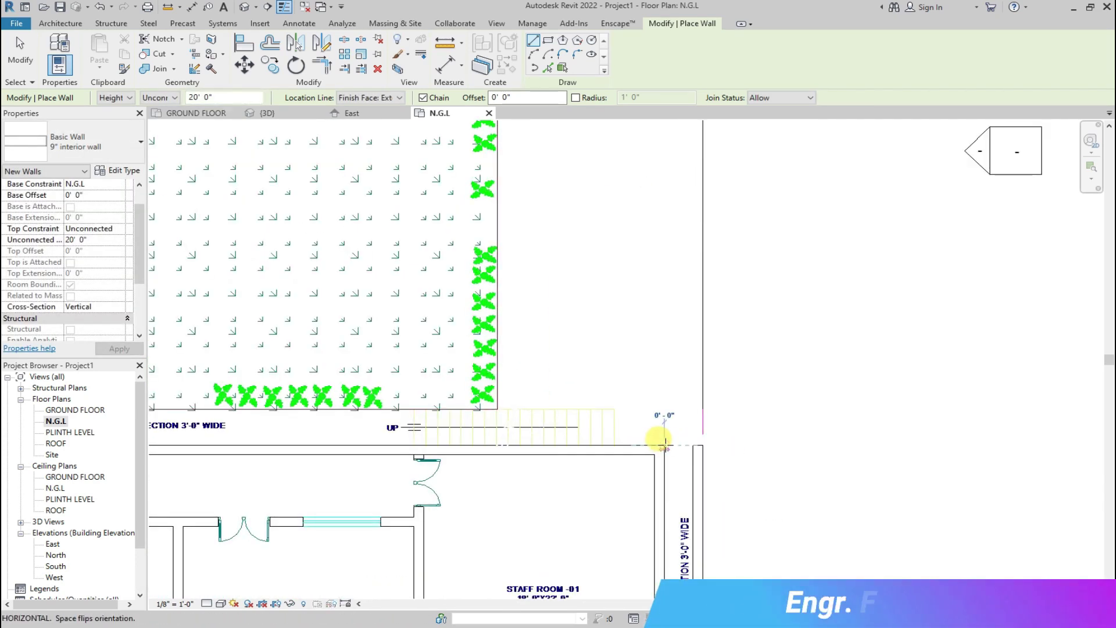
left_click(664, 444)
key("Escape")
Draw 9" walls along the verandah's room side, from the meeting room corner around the courtyard to the staff room corner.
scroll(750, 441, "down", 4)
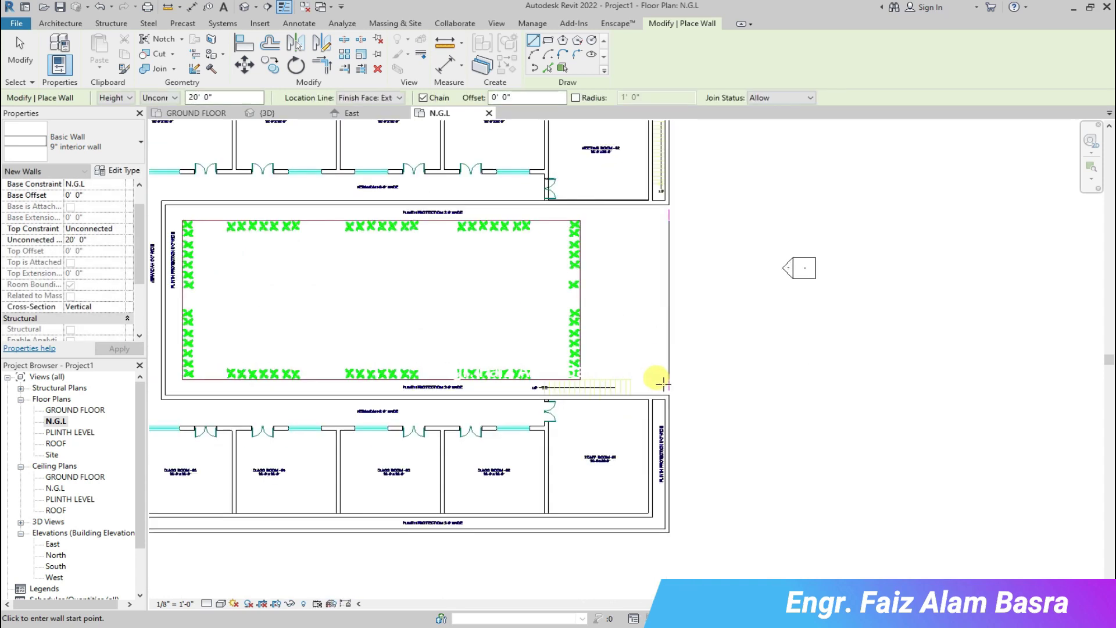
scroll(608, 241, "up", 2)
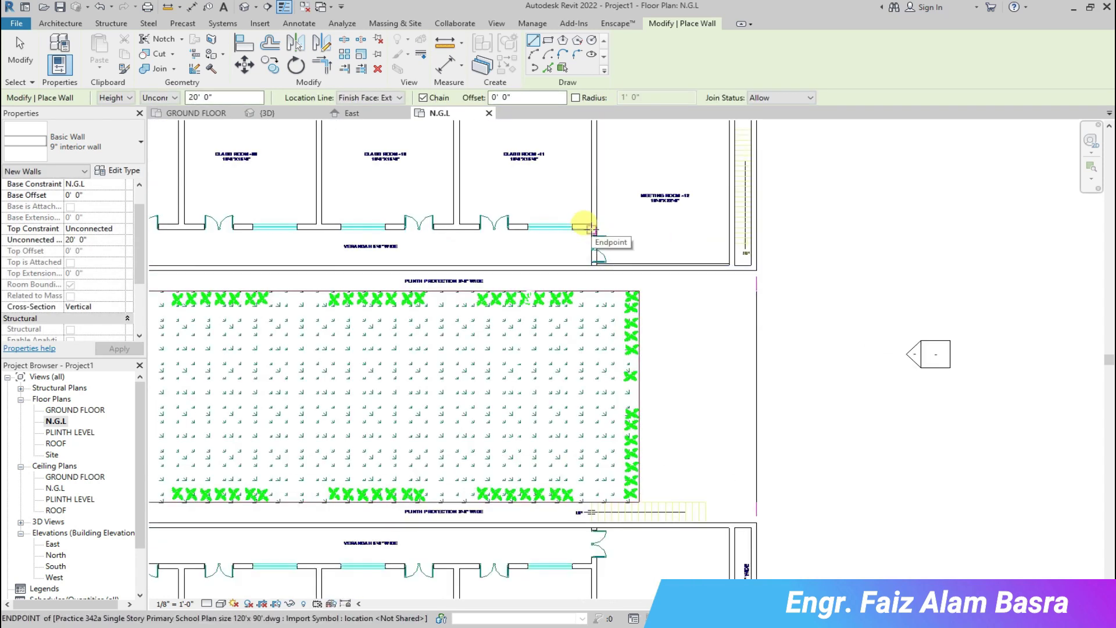
left_click(592, 229)
scroll(224, 212, "down", 3)
scroll(213, 219, "up", 4)
left_click(212, 219)
scroll(222, 234, "down", 3)
scroll(199, 416, "up", 3)
scroll(241, 410, "up", 1)
scroll(242, 410, "down", 3)
scroll(782, 419, "up", 3)
left_click(779, 419)
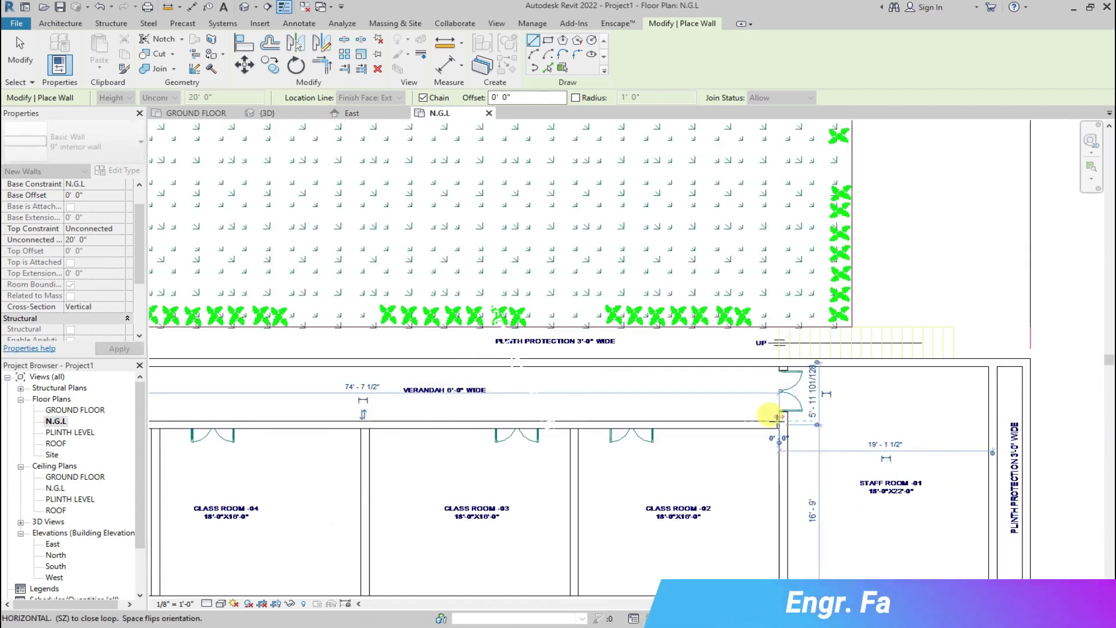
Draw a 9" wall along staff room 01's verandah and class room side, from the courtyard line to the outer wall.
key("Escape")
scroll(773, 357, "up", 3)
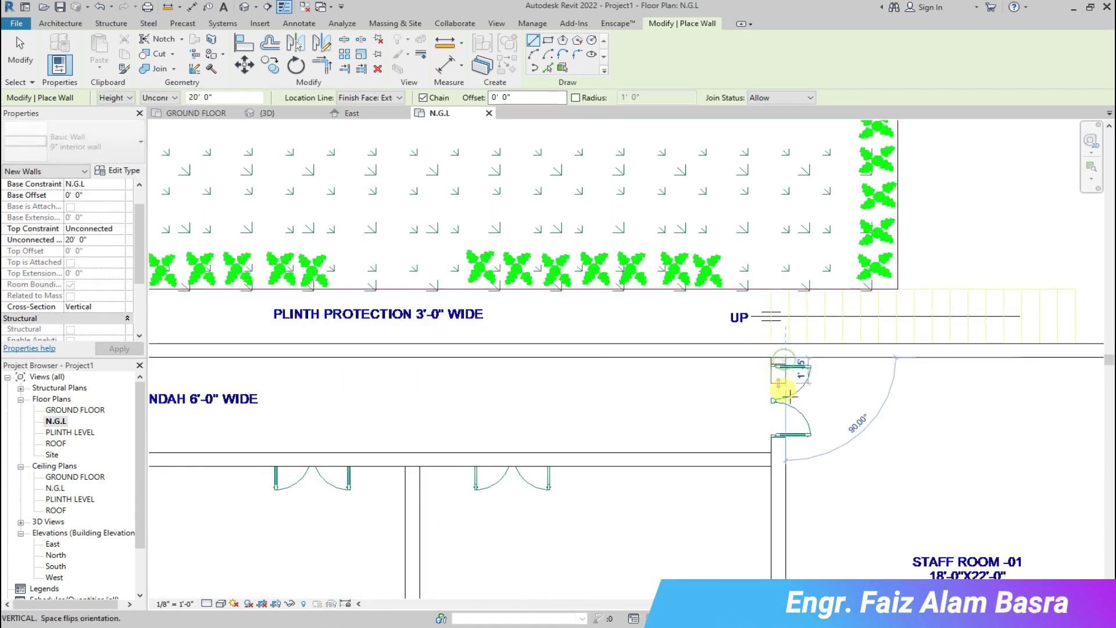
left_click(784, 371)
scroll(776, 349, "down", 3)
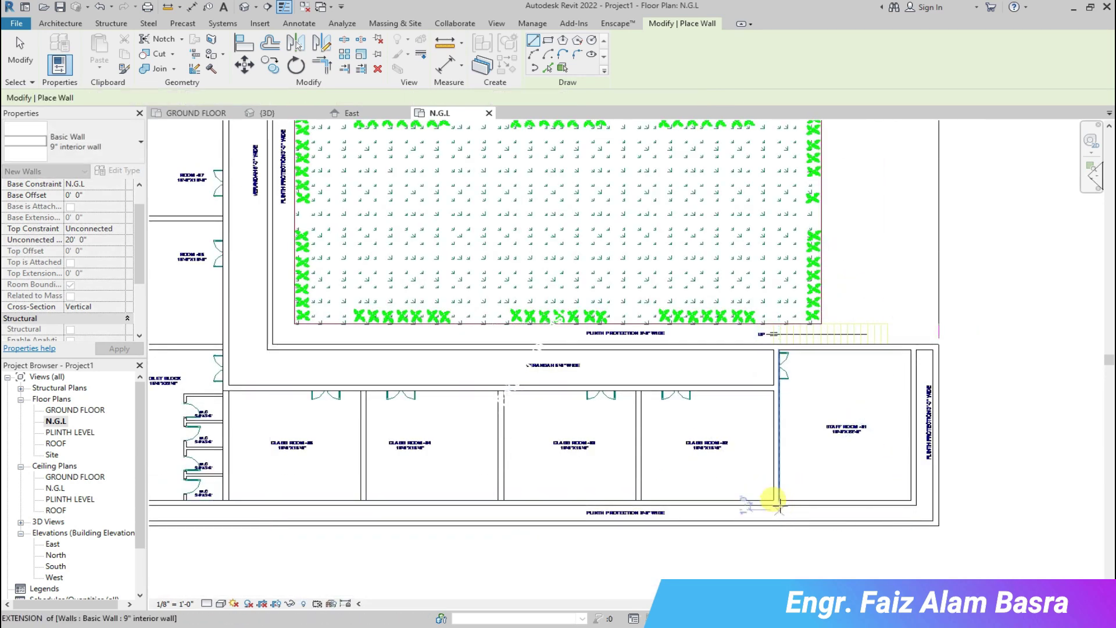
left_click(779, 505)
key("Escape")
Draw 9" partition walls between class rooms 02, 03, 04 and 05 in the plan's lower row.
left_click(641, 500)
key("Escape")
left_click(503, 390)
left_click(503, 500)
left_click(501, 465)
key("Escape")
key("Escape")
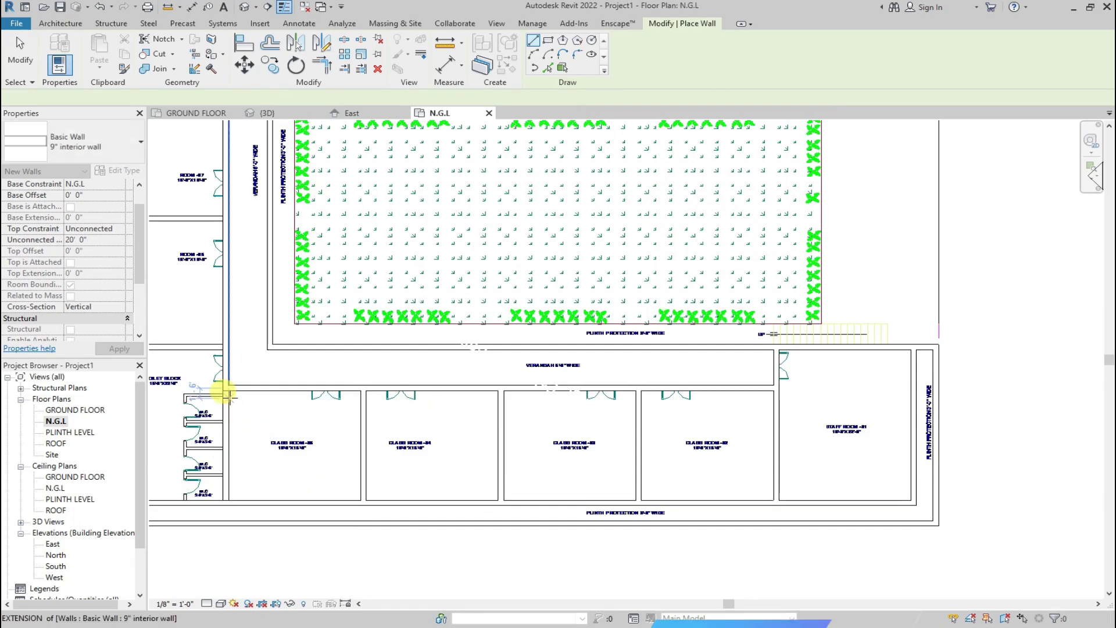
Draw 9" cross walls separating the lower toilet block, room 06, room 07 and the upper toilet block.
scroll(515, 463, "down", 2)
scroll(178, 378, "up", 2)
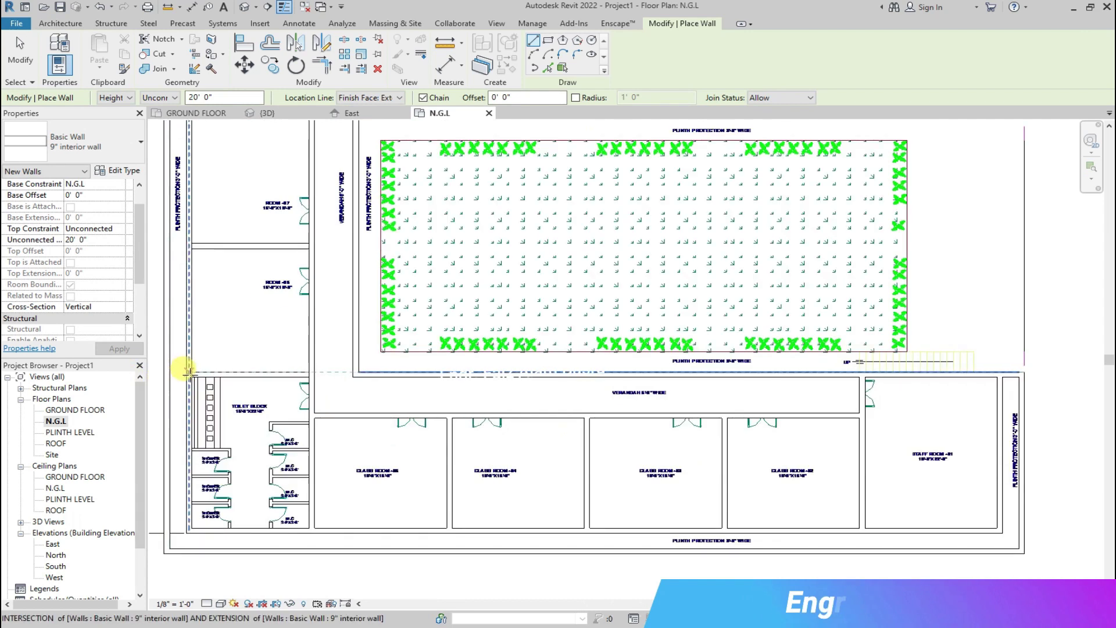
left_click(192, 371)
left_click(347, 371)
left_click(193, 201)
left_click(347, 201)
key("Escape")
scroll(329, 335, "down", 3)
scroll(258, 137, "up", 4)
scroll(226, 123, "down", 2)
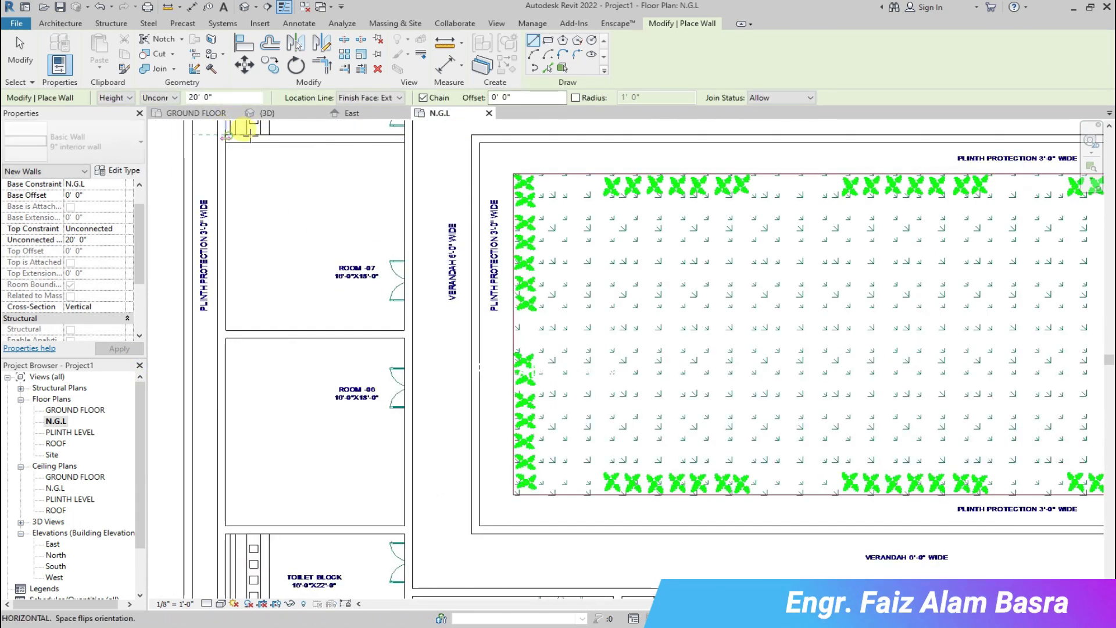
scroll(384, 233, "down", 3)
scroll(395, 159, "up", 2)
Draw 9" partition walls in the plan's upper row, from the toilet block through class rooms 08, 09, 10 and 11.
left_click(367, 167)
scroll(298, 291, "up", 1)
left_click(300, 292)
key("Escape")
left_click(482, 146)
left_click(481, 292)
key("Escape")
left_click(664, 146)
left_click(663, 292)
key("Escape")
left_click(846, 146)
left_click(846, 291)
key("Escape")
Draw a 9" wall between class room 11 and meeting room 12, continuing past the verandah to the courtyard line.
scroll(848, 285, "down", 2)
middle_click_drag(908, 225, 776, 221)
scroll(863, 180, "up", 2)
left_click(833, 173)
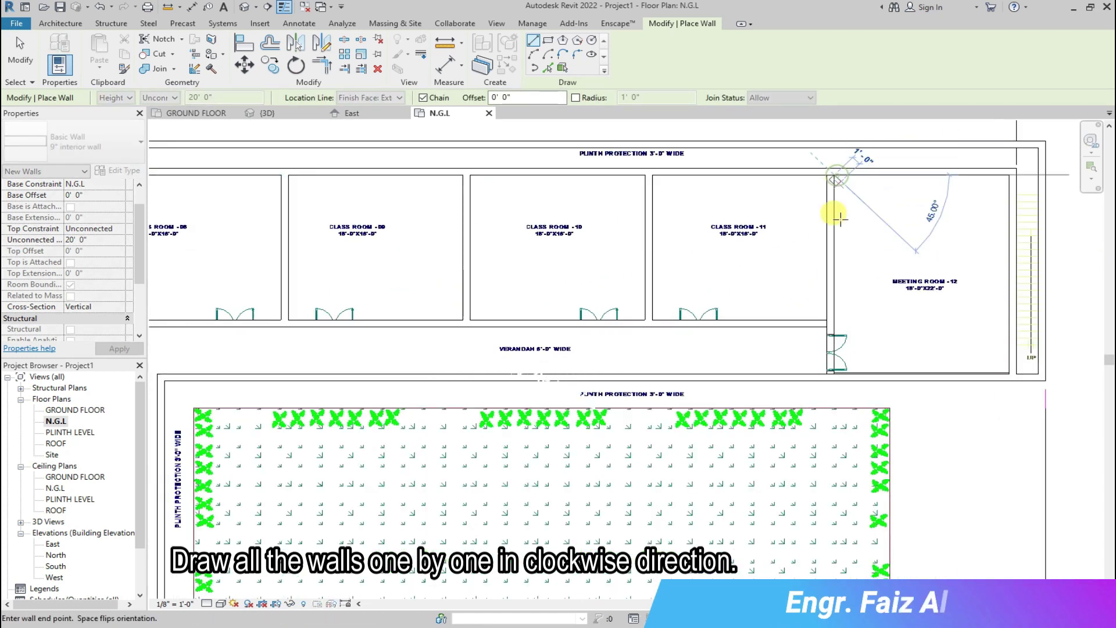
scroll(831, 370, "up", 2)
left_click(831, 370)
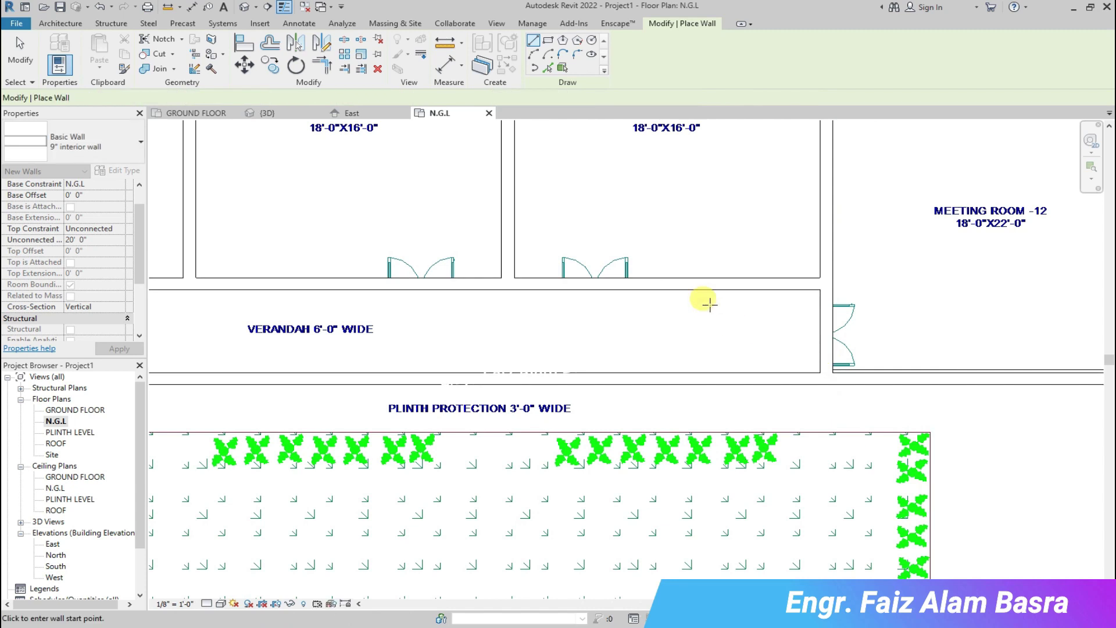
Inspect the partition walls in the 3D view, end the wall command and return to the N.G.L floor plan.
scroll(672, 259, "down", 6)
scroll(508, 304, "up", 1)
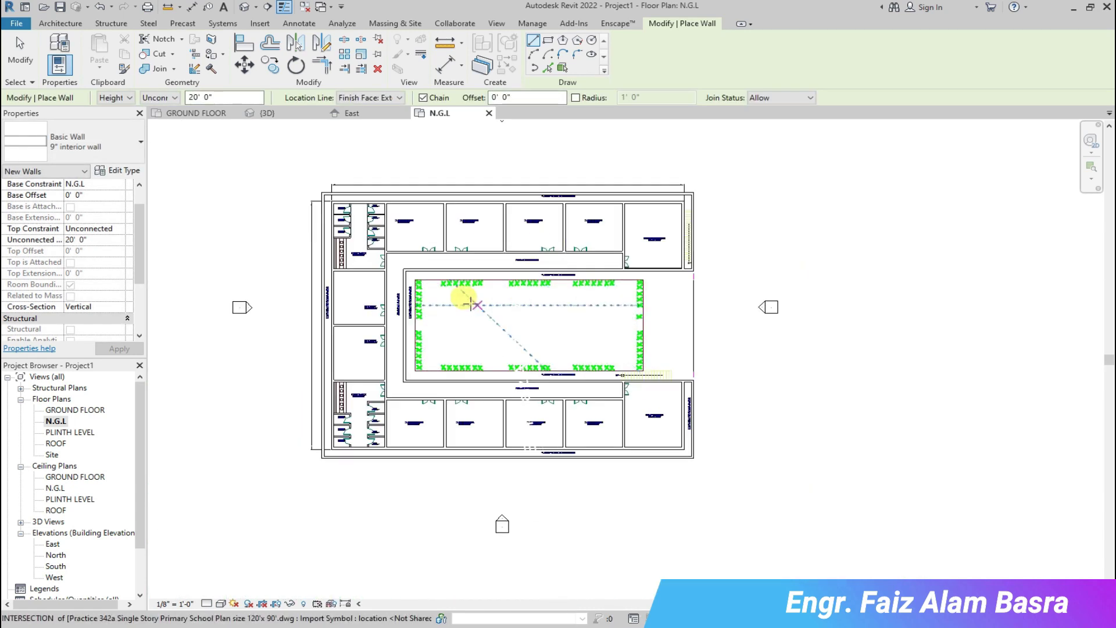
scroll(517, 354, "up", 2)
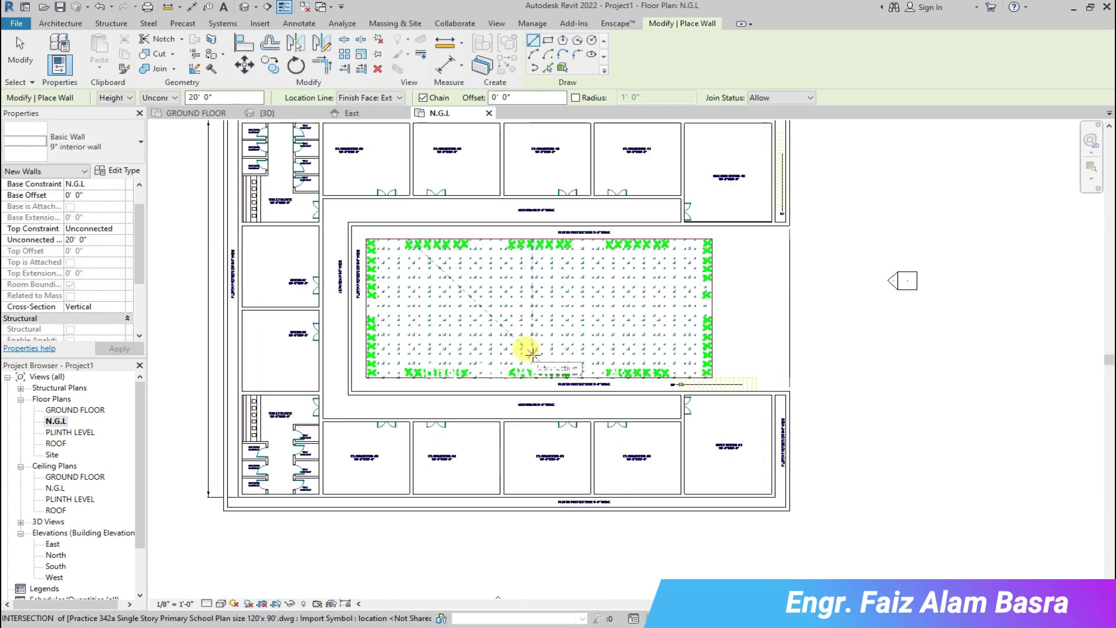
left_click(323, 114)
scroll(256, 192, "up", 3)
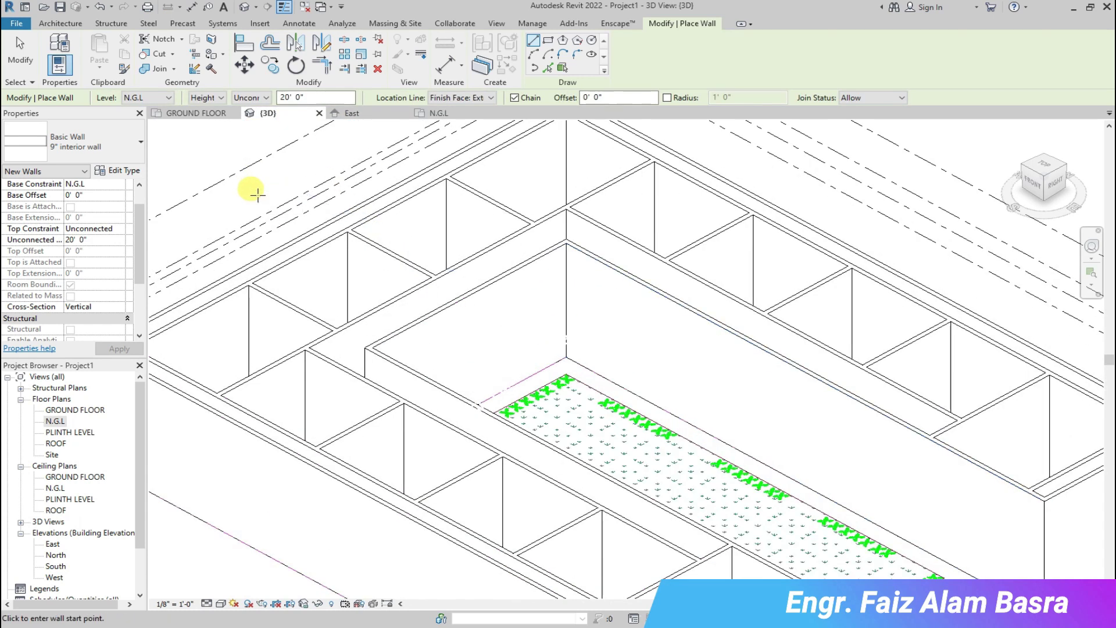
scroll(542, 249, "down", 2)
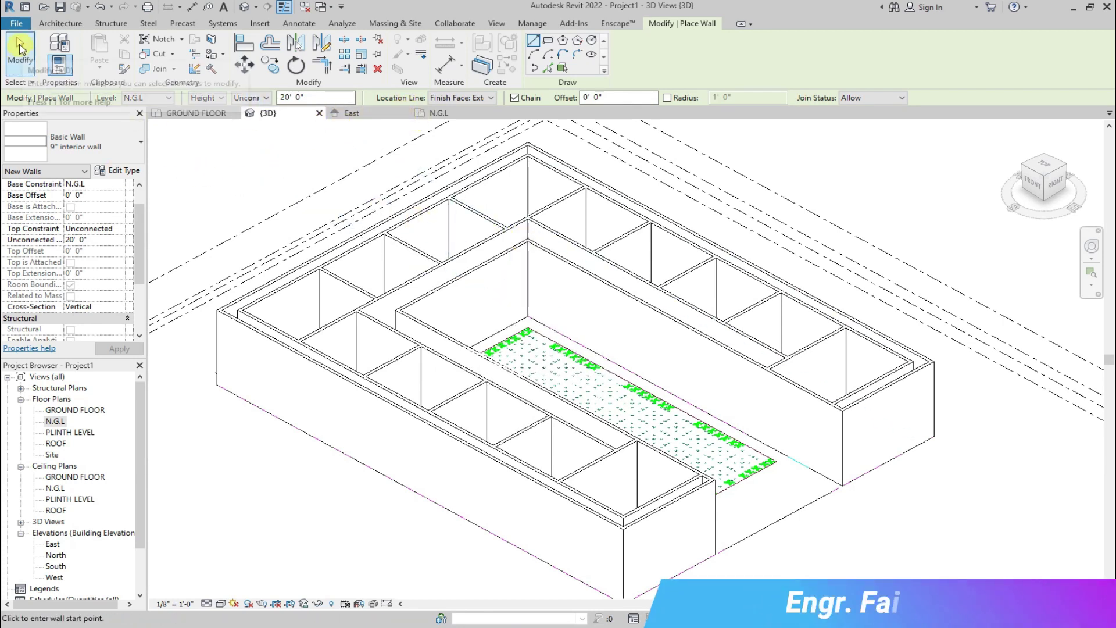
left_click(19, 49)
scroll(427, 304, "up", 2)
left_click(437, 113)
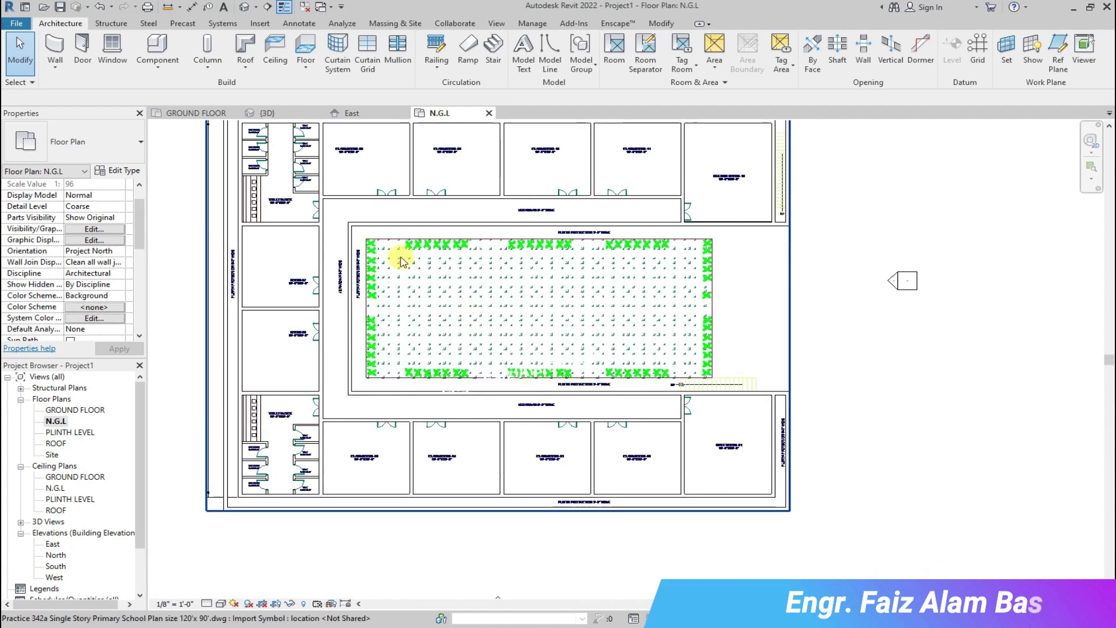
left_click(58, 63)
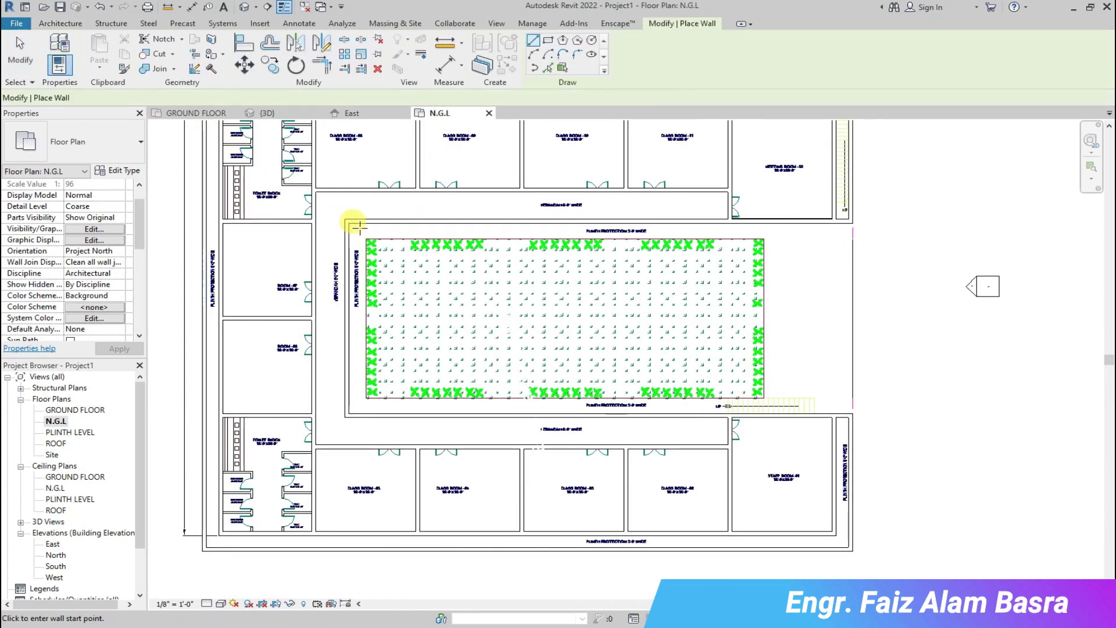
scroll(366, 231, "up", 2)
left_click(366, 230)
left_click(1058, 230)
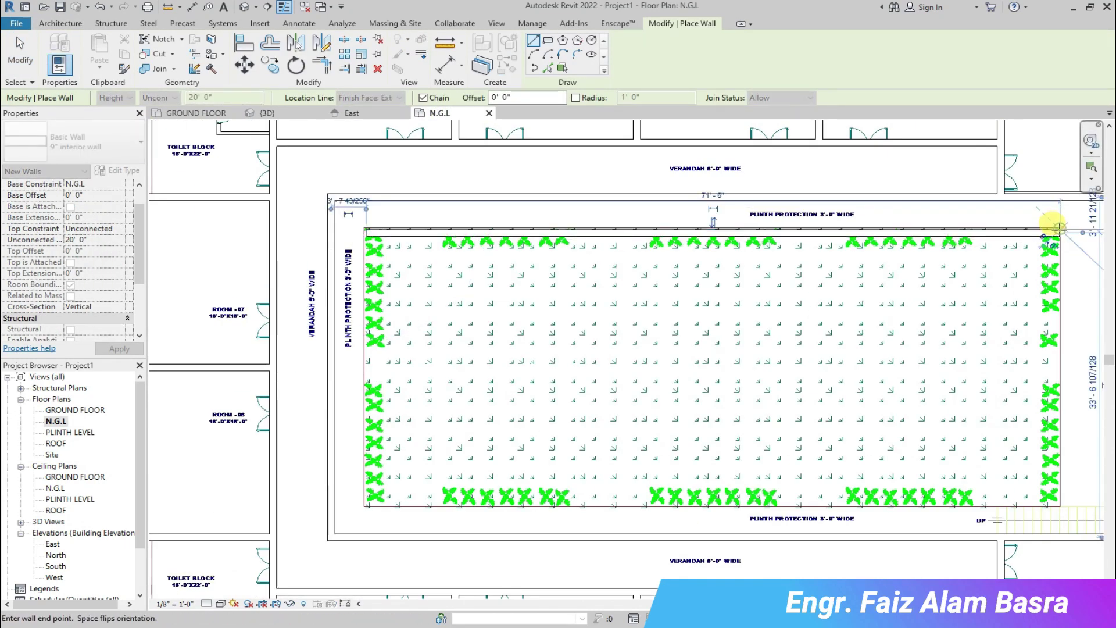
left_click(100, 6)
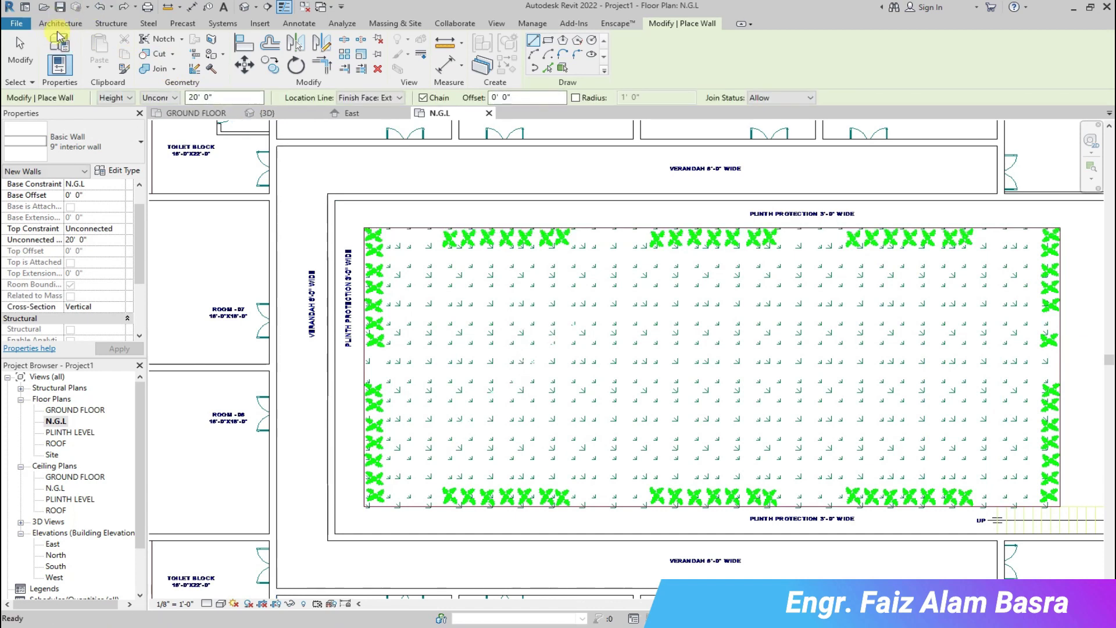
Draw 9" walls along the lawn's upper edge and down its open side to the lower corner.
scroll(413, 235, "up", 3)
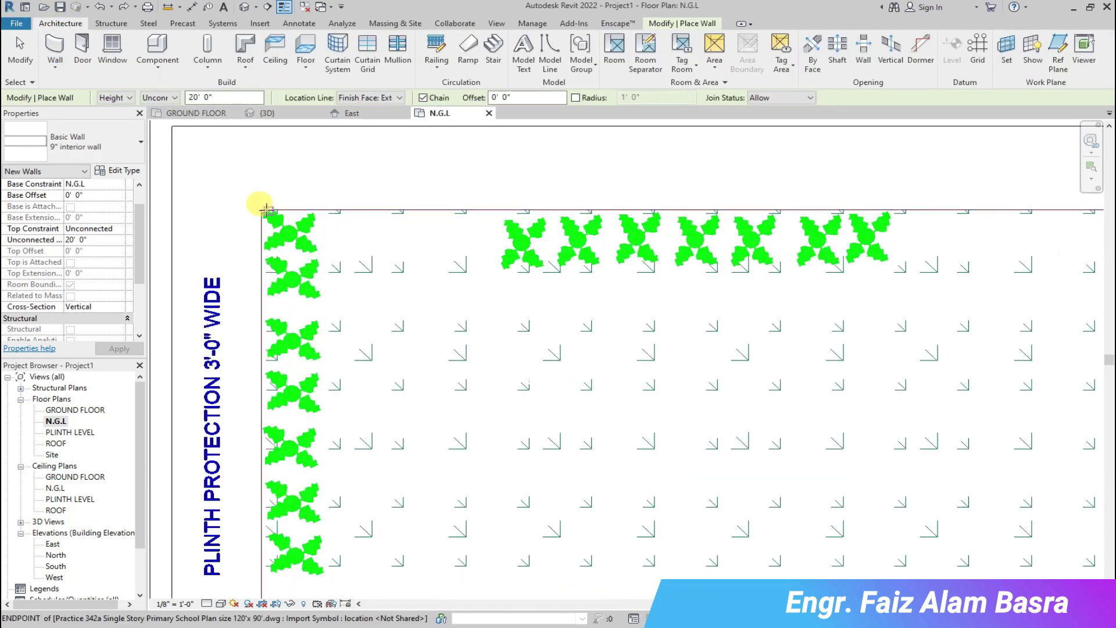
scroll(265, 211, "up", 1)
left_click(258, 210)
scroll(452, 209, "down", 1)
scroll(437, 208, "down", 6)
scroll(782, 209, "up", 2)
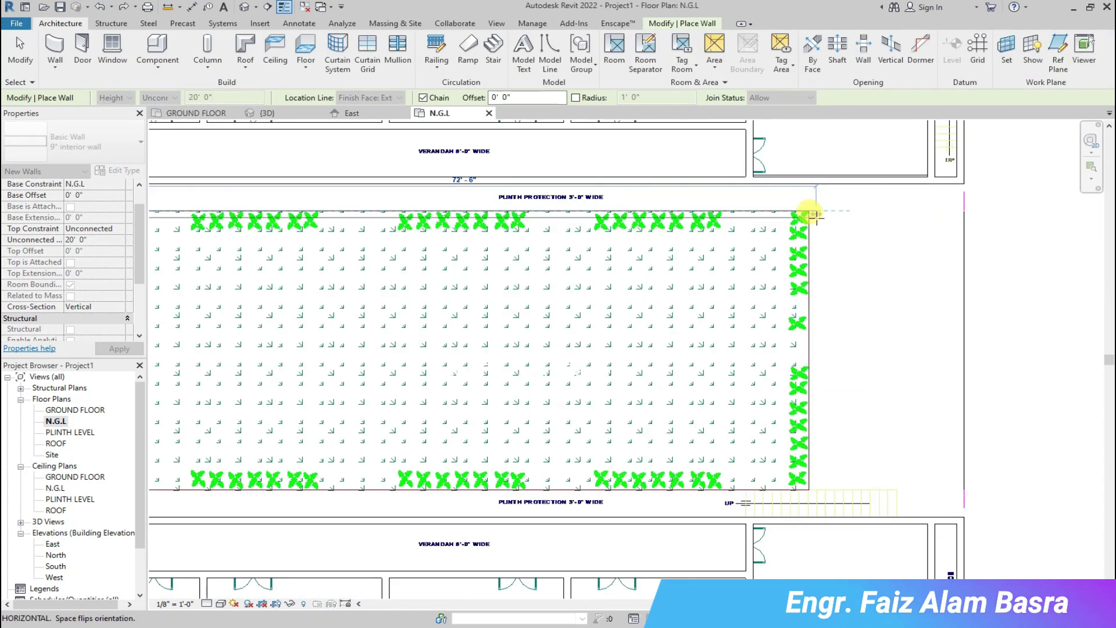
left_click(808, 211)
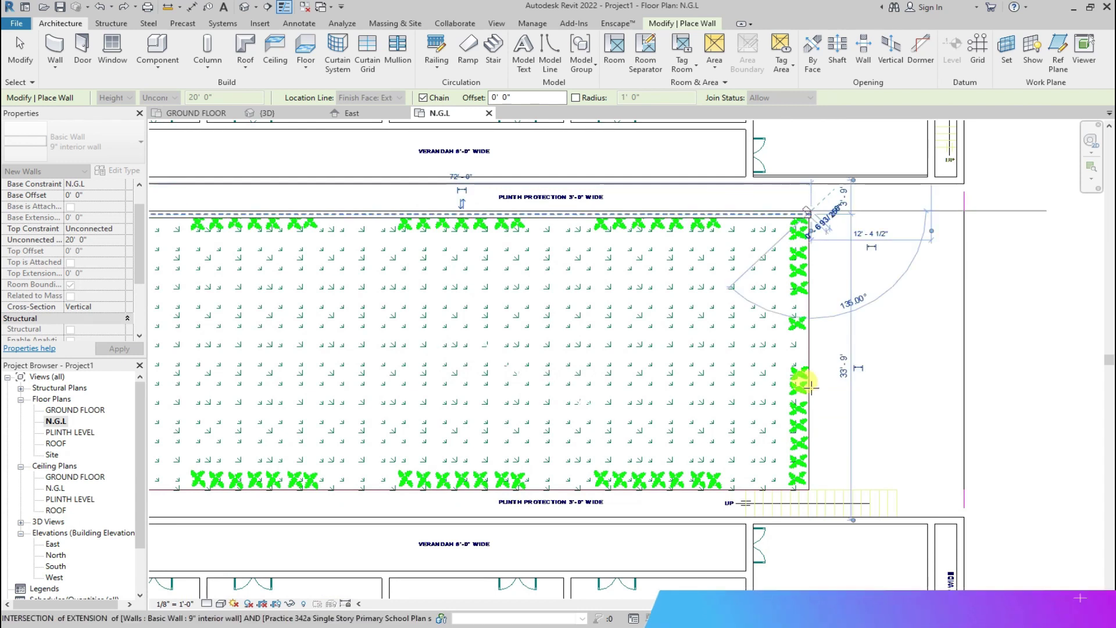
left_click(807, 488)
Close the lawn border with 9" walls along its lower edge and up beside the verandah.
scroll(473, 478, "down", 3)
scroll(282, 474, "up", 3)
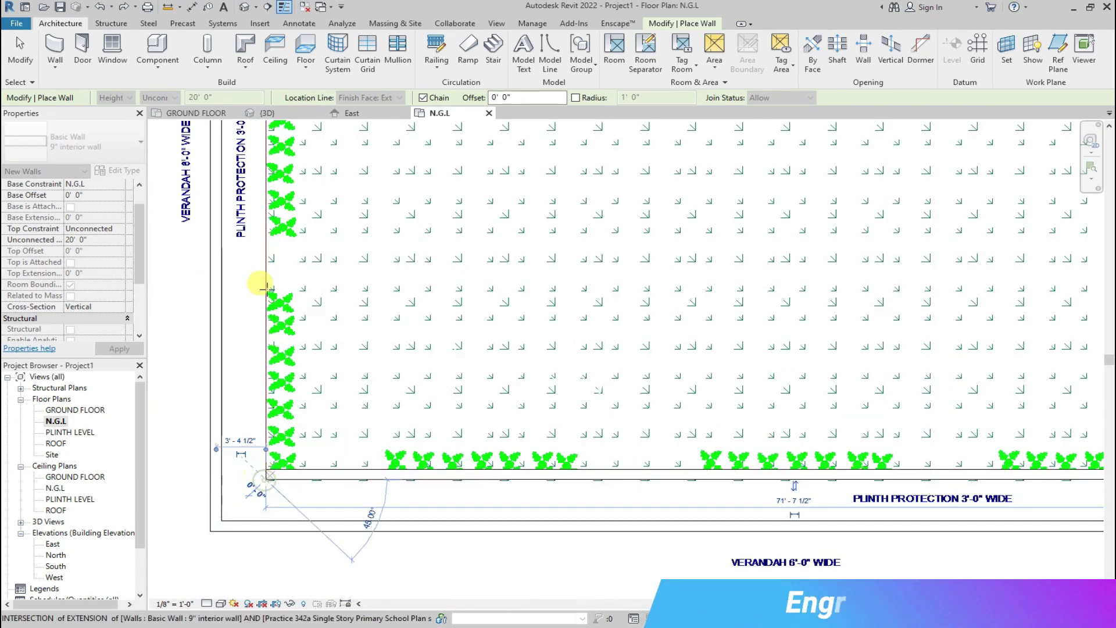
left_click(265, 478)
scroll(265, 465, "down", 3)
scroll(261, 180, "up", 3)
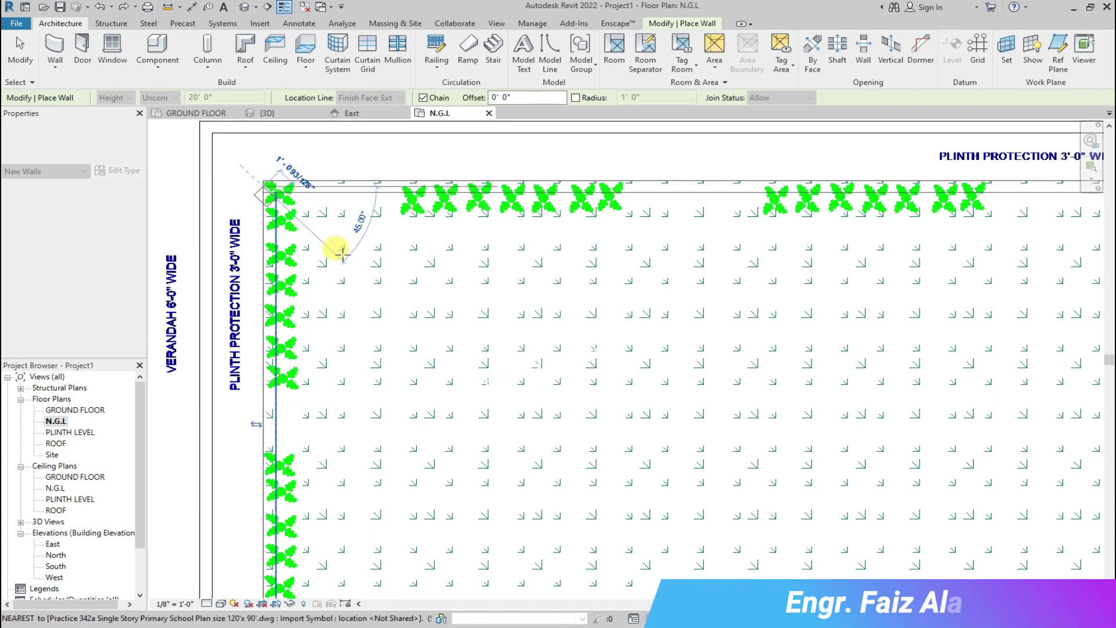
key("Escape")
Draw a 9" wall down the courtyard's open side from the meeting room strip, turning back to the lawn's lower corner.
scroll(332, 260, "down", 8)
scroll(541, 298, "down", 2)
scroll(730, 355, "up", 1)
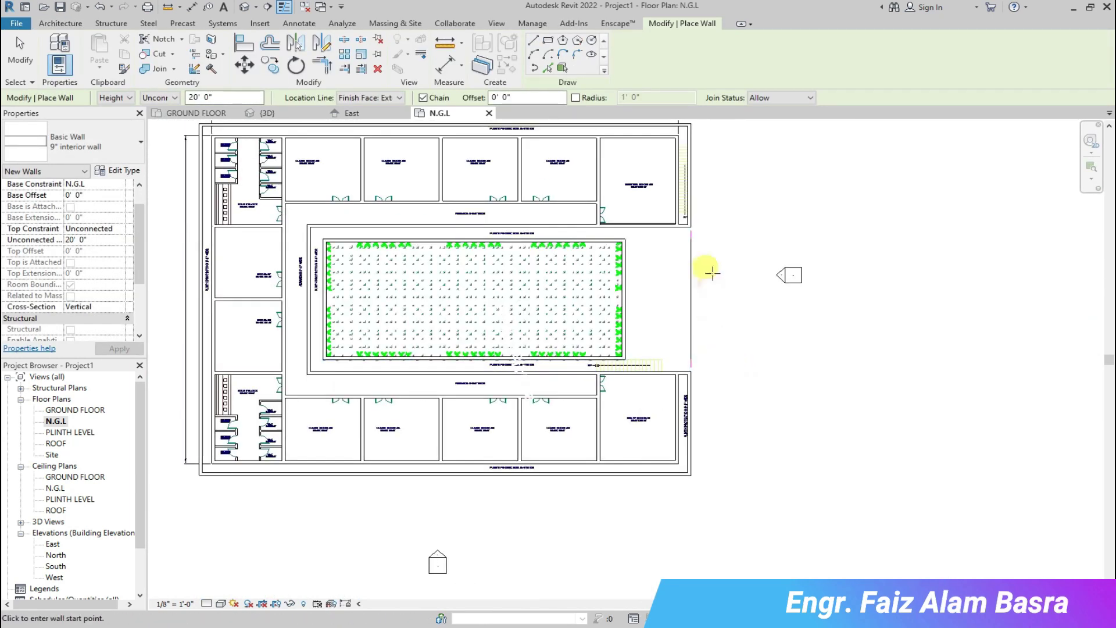
scroll(715, 255, "up", 2)
left_click(681, 211)
left_click(680, 412)
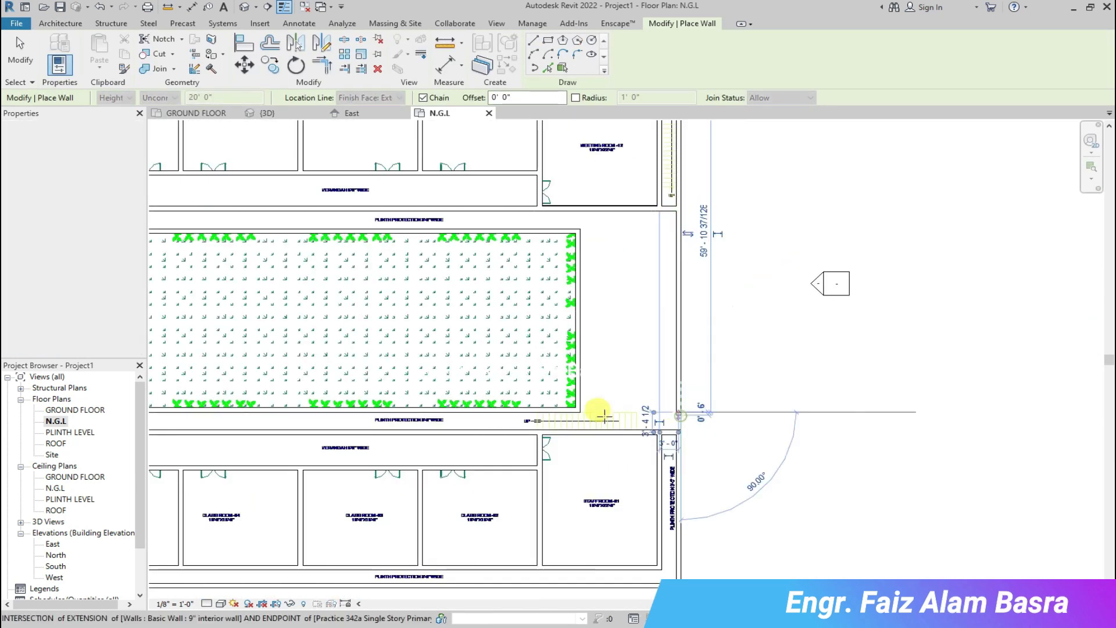
left_click(580, 412)
left_click(671, 420)
scroll(671, 420, "up", 1)
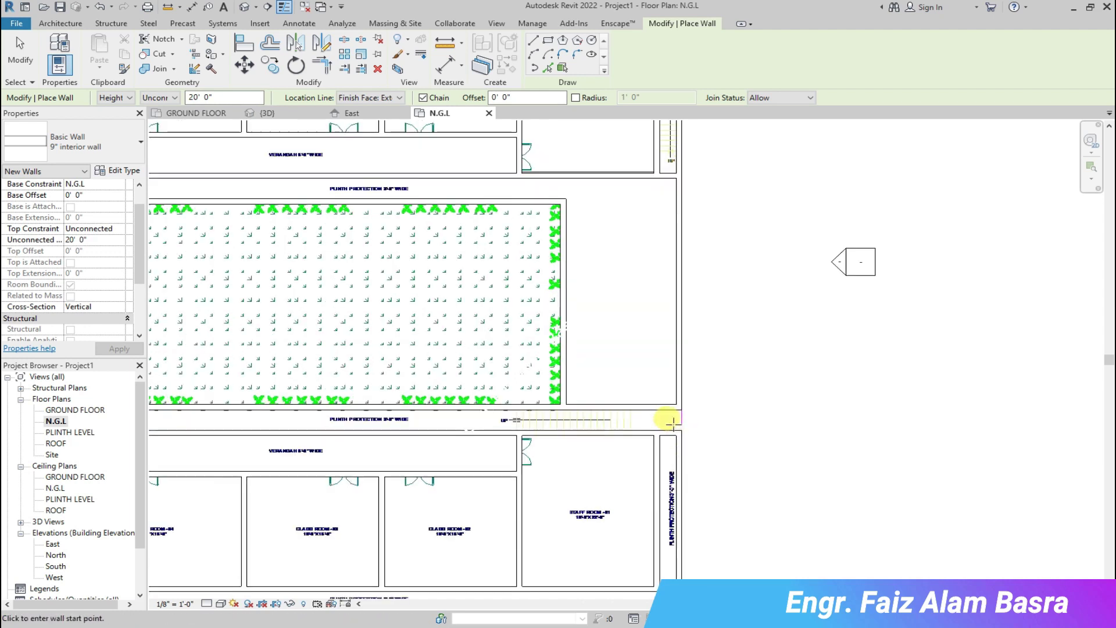
scroll(674, 423, "up", 2)
key("Escape")
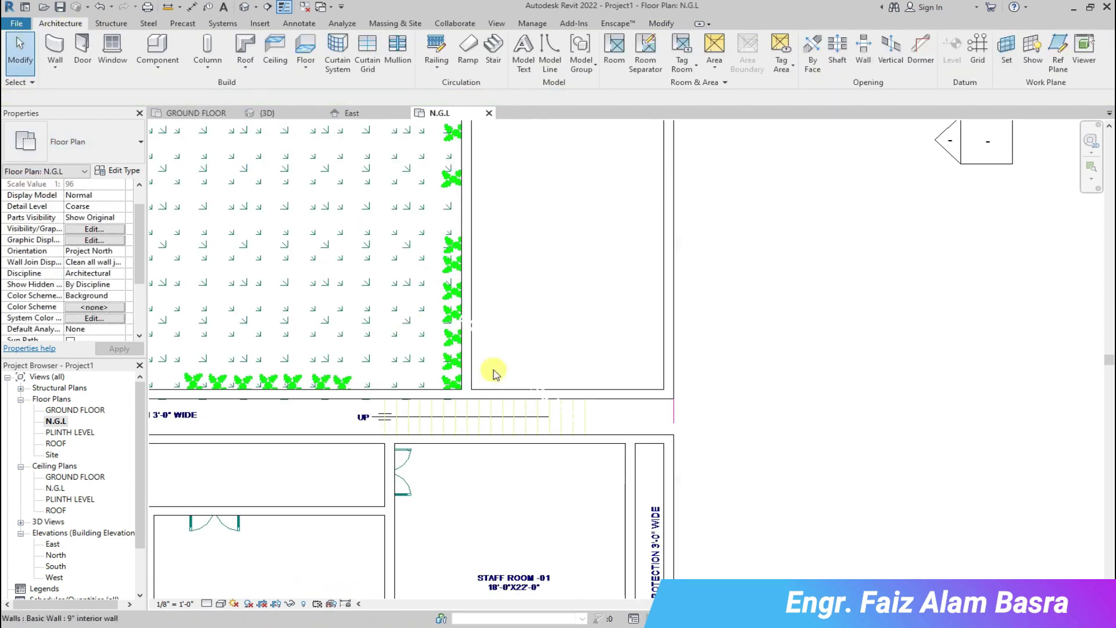
Shorten the lawn's lower wall back to the lawn corner and extend the open-side wall to staff room 01's plinth protection.
scroll(575, 396, "down", 3)
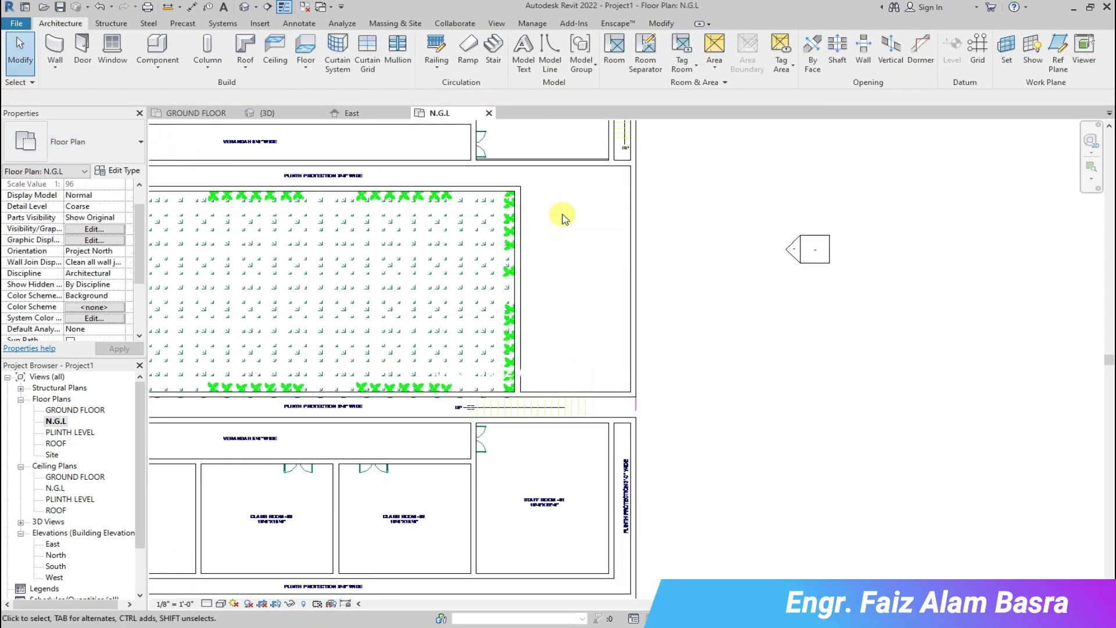
scroll(605, 407, "up", 1)
left_click(604, 393)
left_click_drag(642, 391, 496, 389)
scroll(497, 390, "up", 4)
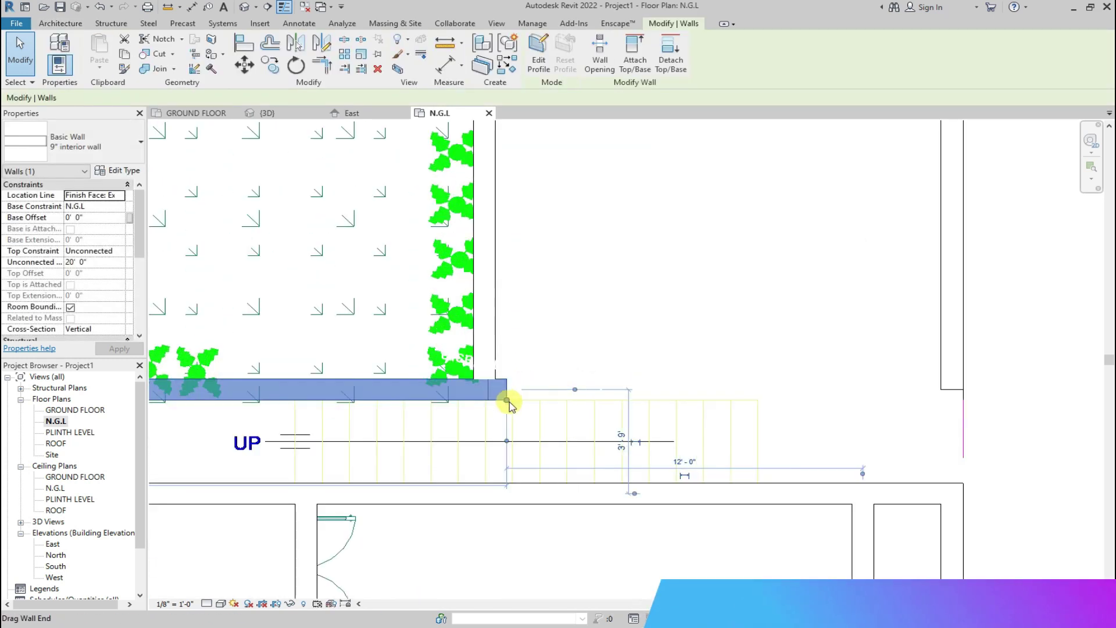
scroll(609, 381, "down", 3)
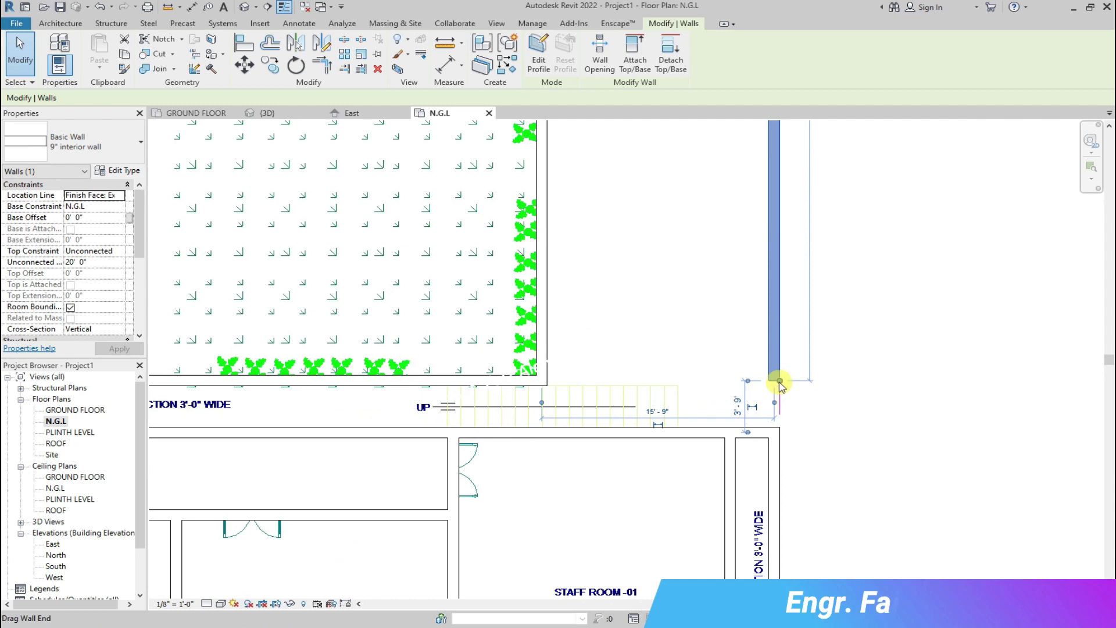
left_click(814, 417)
scroll(755, 418, "down", 5)
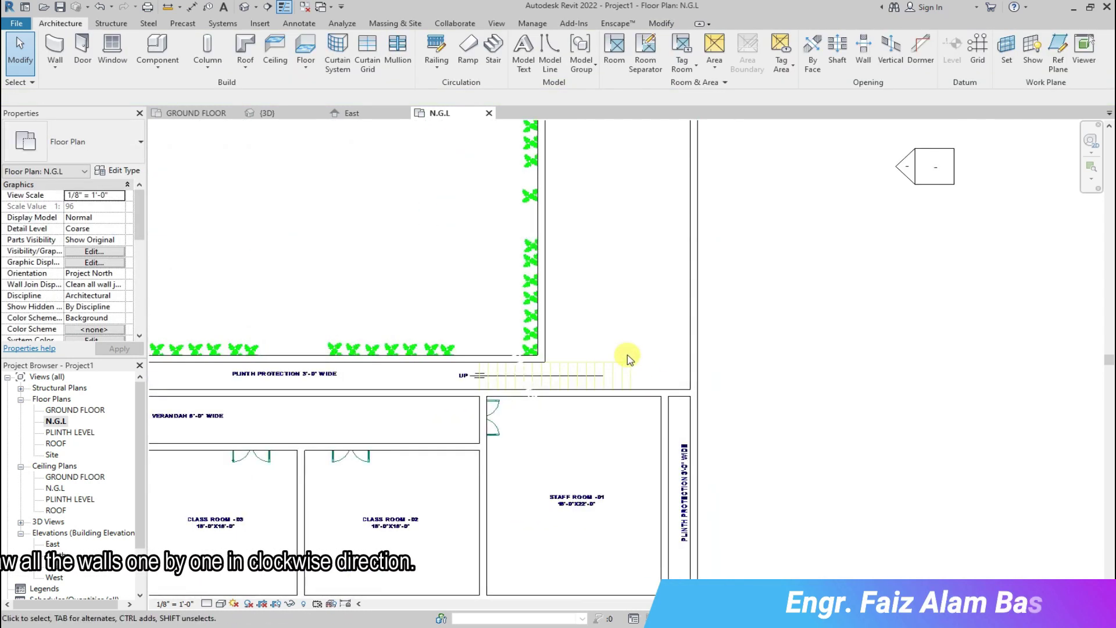
Switch to the 3D view and save the project as school, replacing the existing file.
scroll(617, 200, "down", 2)
left_click(273, 114)
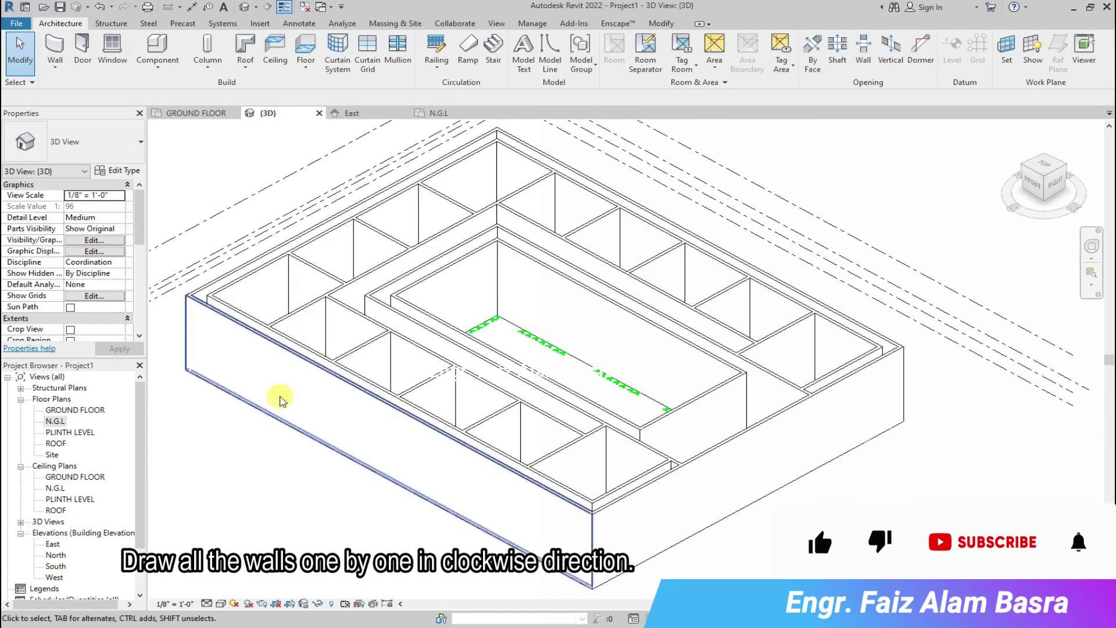
left_click(489, 285)
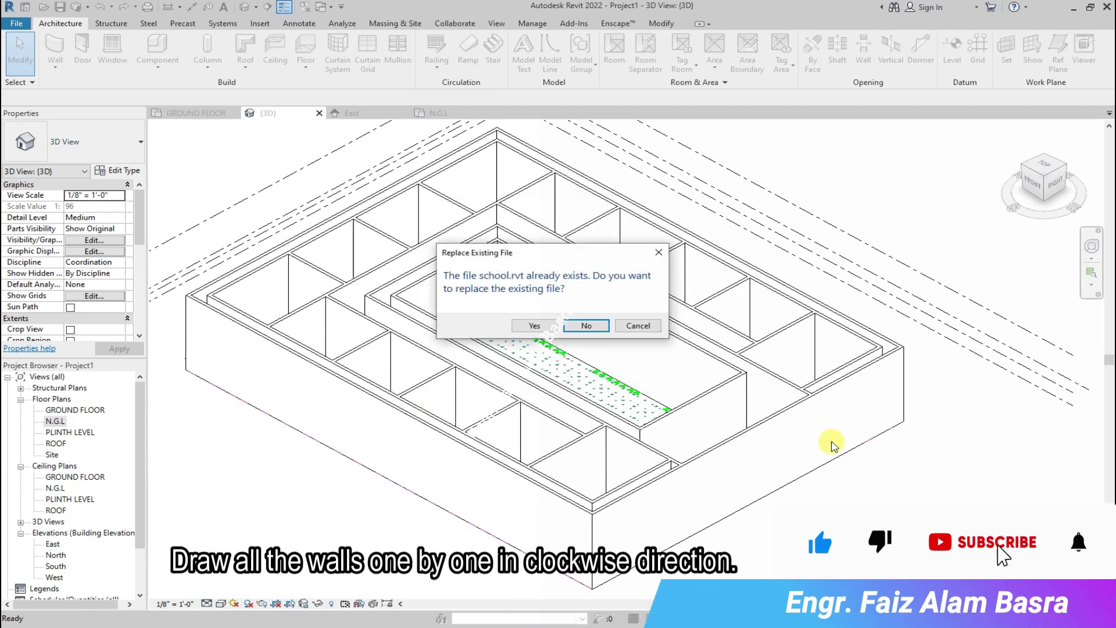
left_click(534, 326)
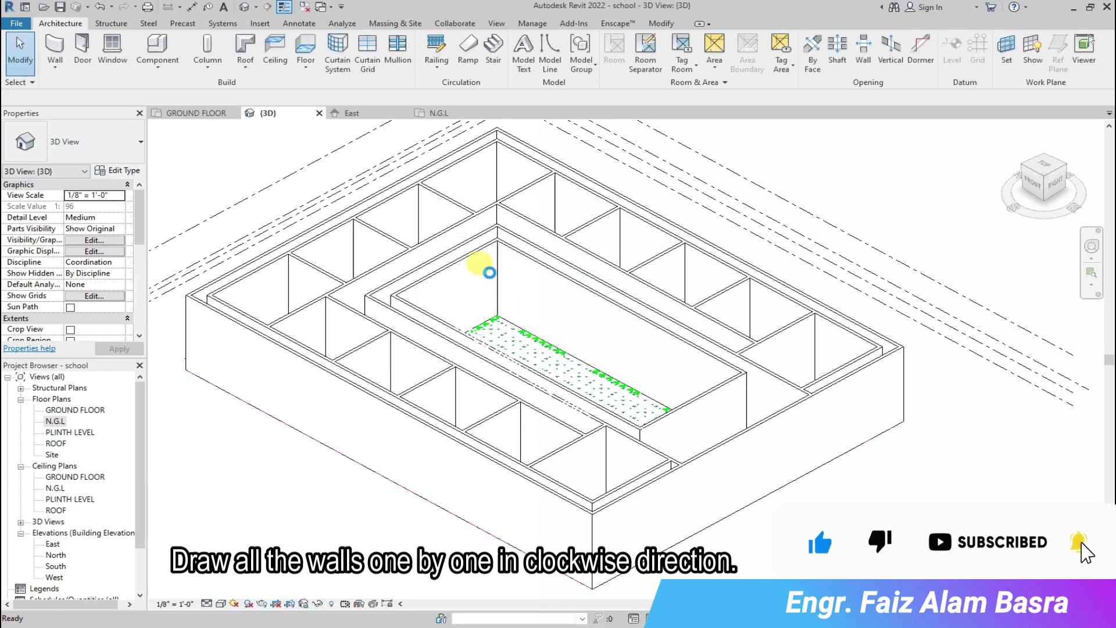
Set the 3D view's visual style to Shaded.
key("s")
key("d")
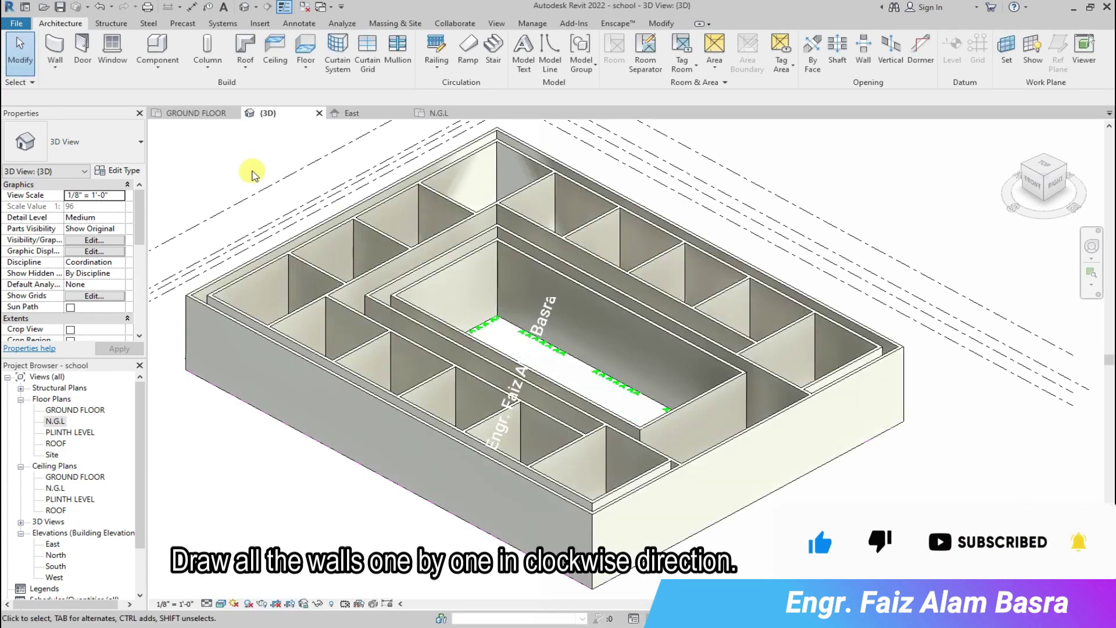
left_click(198, 113)
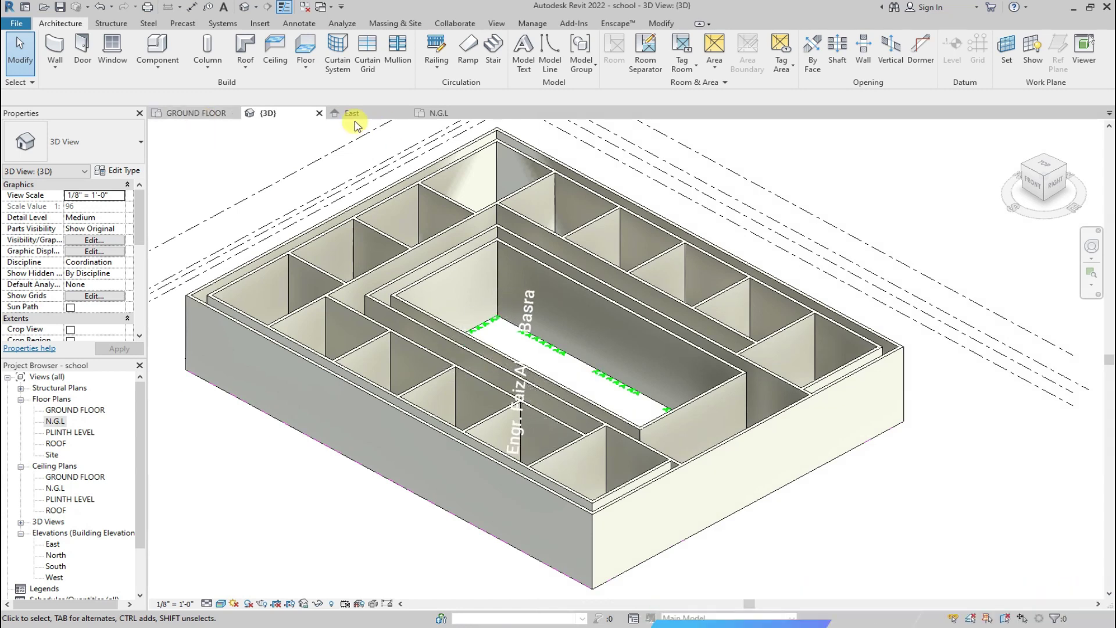
In the N.G.L plan, set the outermost lower plinth protection wall's top constraint to Up to level: PLINTH LEVEL.
left_click(438, 113)
left_click(303, 482)
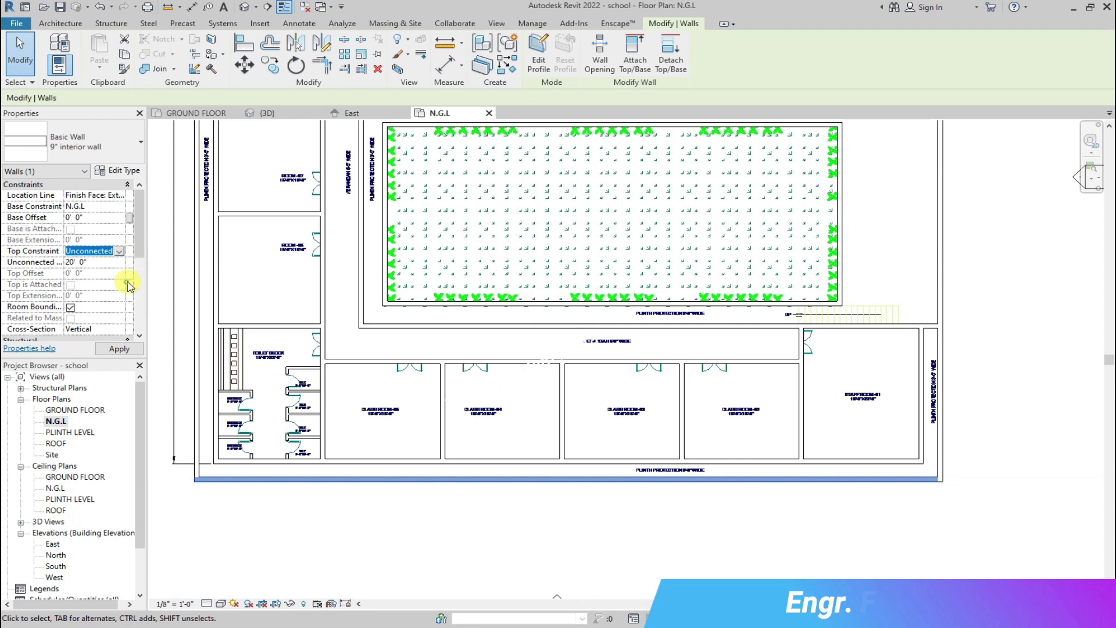
scroll(334, 500, "down", 2)
scroll(272, 141, "up", 2)
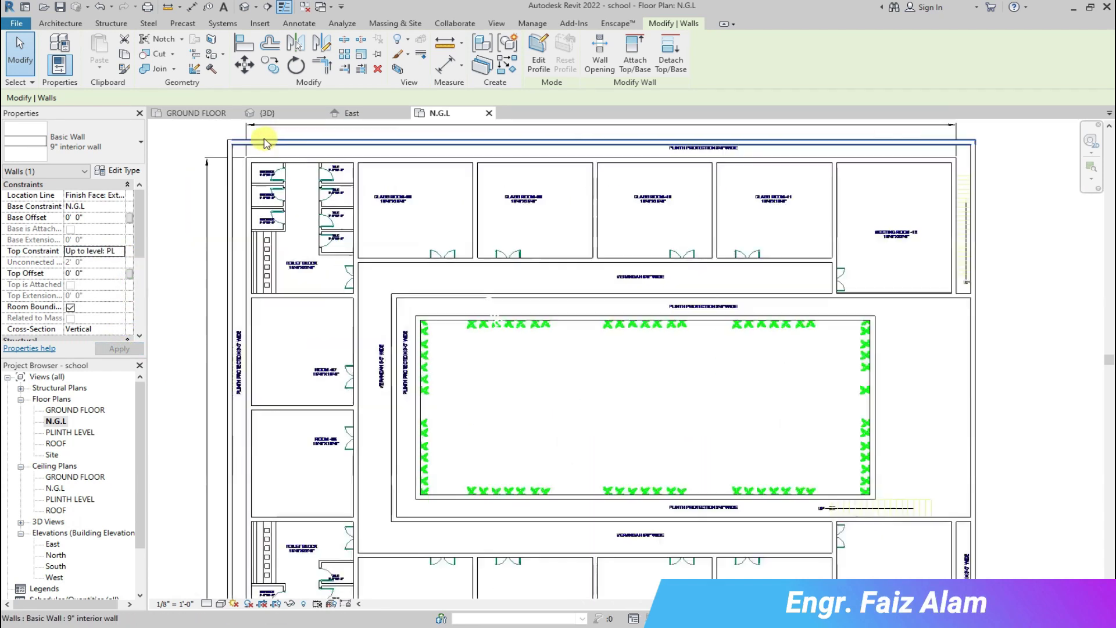
Set the top constraint of the upper and both side outermost plinth protection walls to Up to level: PLINTH LEVEL and check them in 3D.
left_click(260, 142)
left_click(235, 185, "ctrl")
left_click(975, 231, "ctrl")
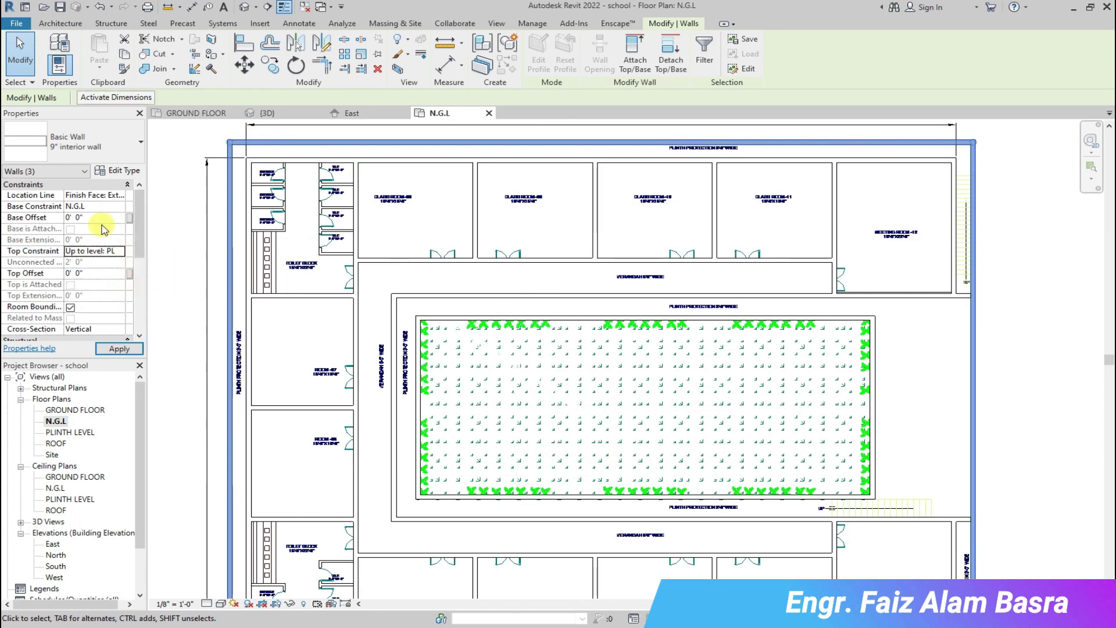
left_click(267, 112)
scroll(507, 452, "up", 5)
scroll(507, 453, "up", 1)
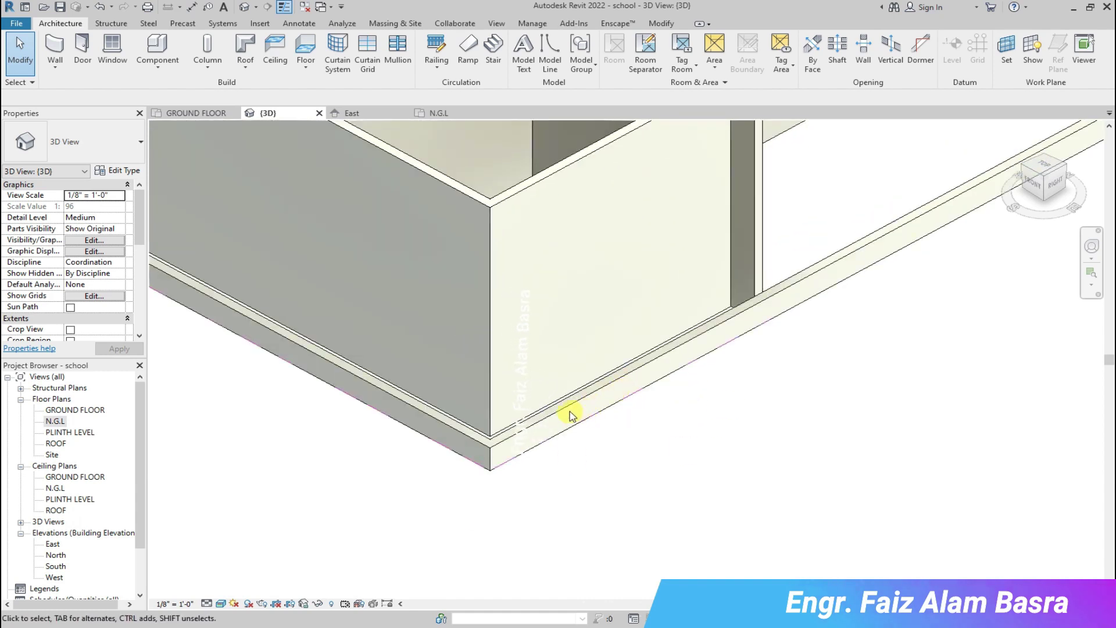
scroll(580, 414, "down", 5)
scroll(662, 303, "up", 2)
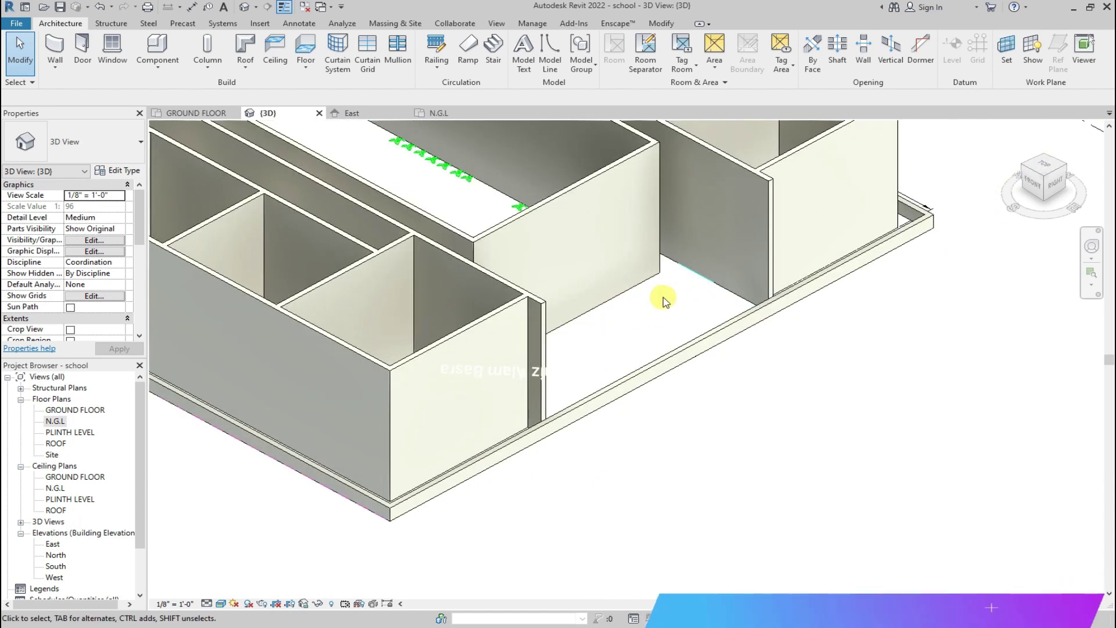
In the N.G.L plan, split the wall below meeting room 12 at the room's stair-side wall and near the verandah's end.
left_click(439, 113)
scroll(813, 291, "up", 4)
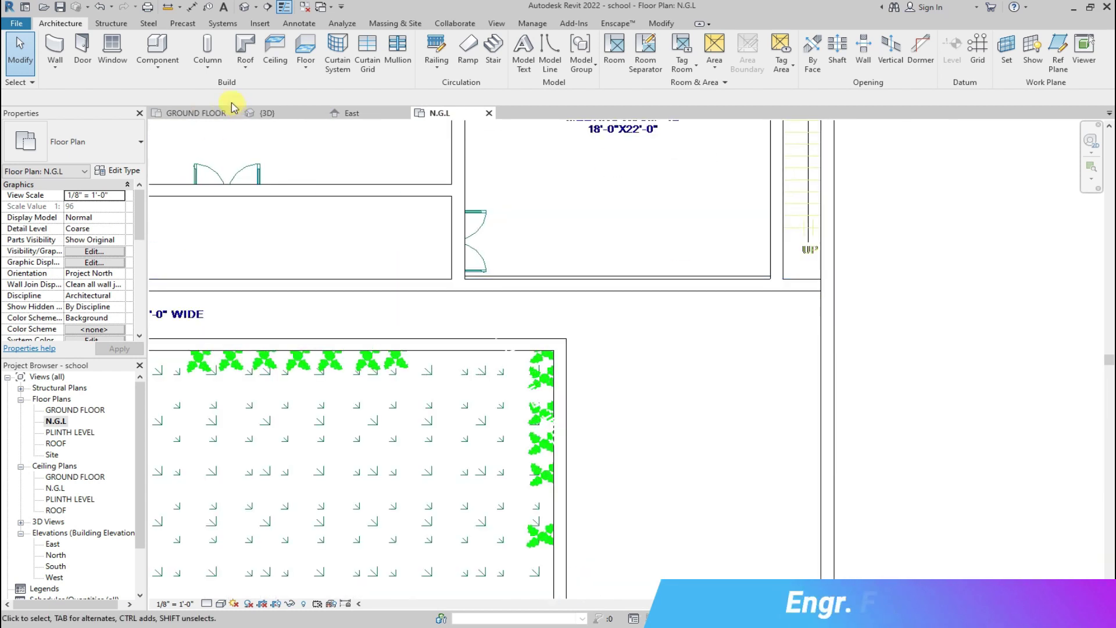
left_click(643, 69)
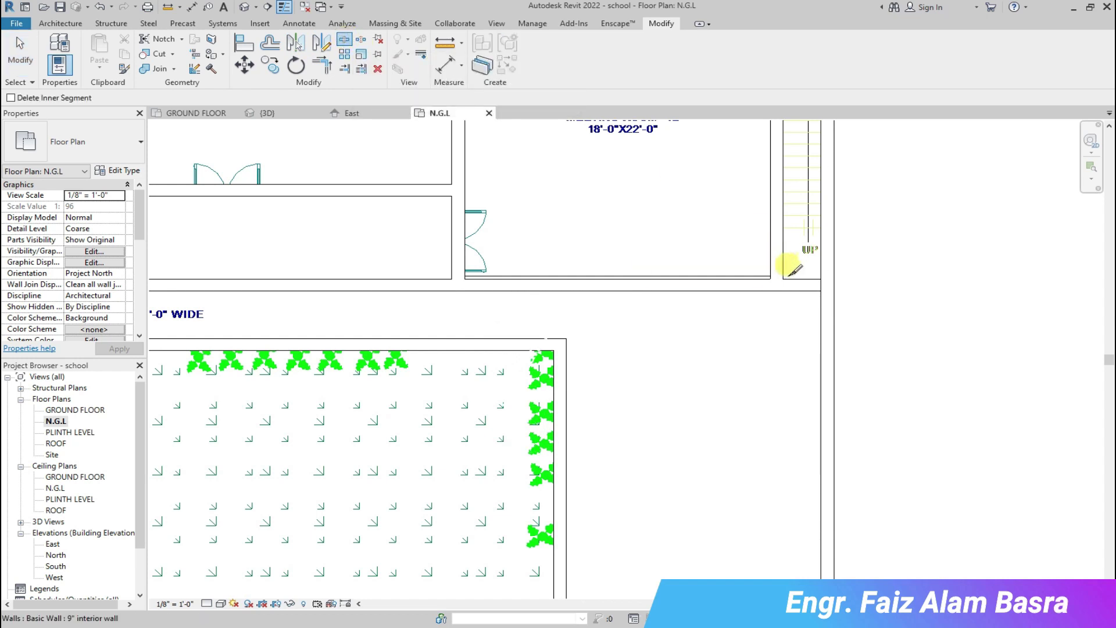
scroll(789, 267, "up", 3)
scroll(782, 270, "up", 3)
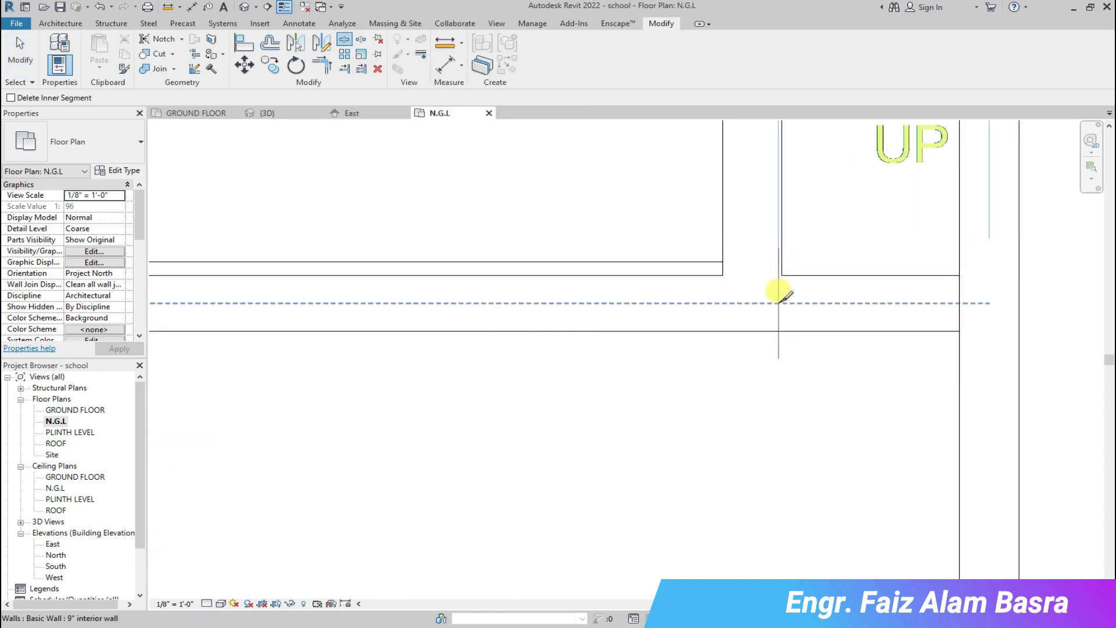
scroll(784, 298, "down", 5)
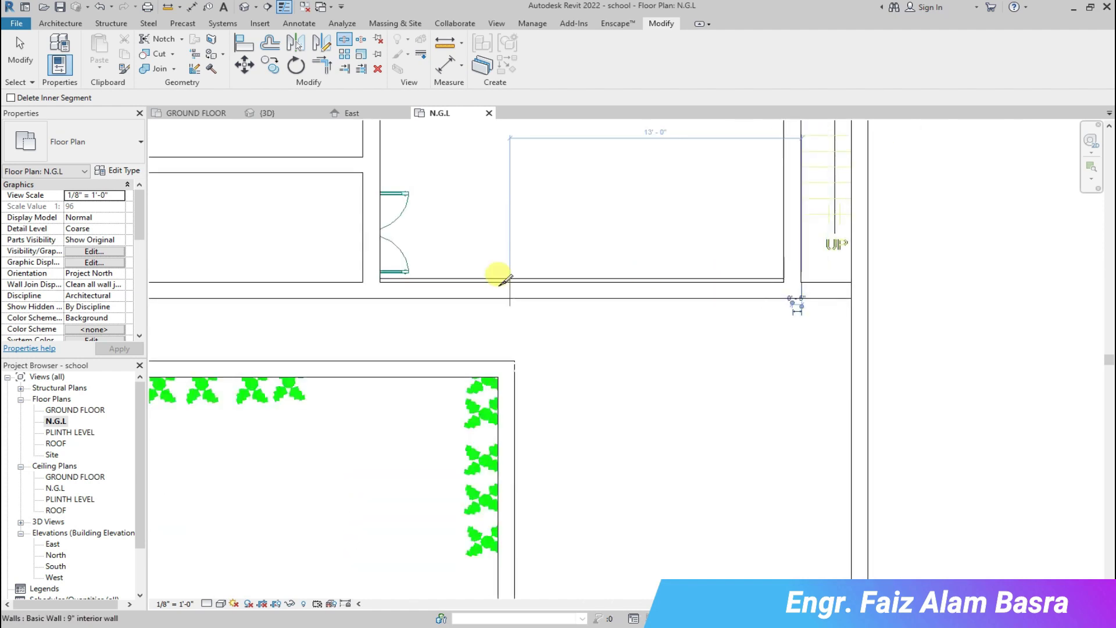
scroll(604, 294, "up", 3)
scroll(605, 293, "down", 5)
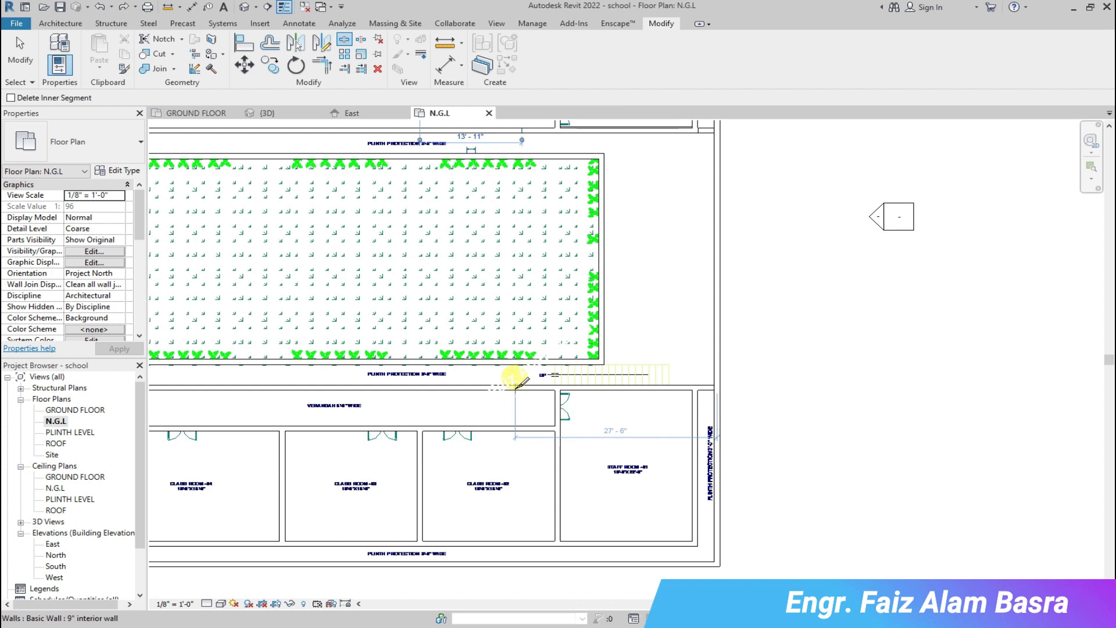
Split the wall above staff room 01 near the verandah's end and at the start of the room's side plinth protection.
left_click(516, 389)
scroll(515, 407, "down", 1)
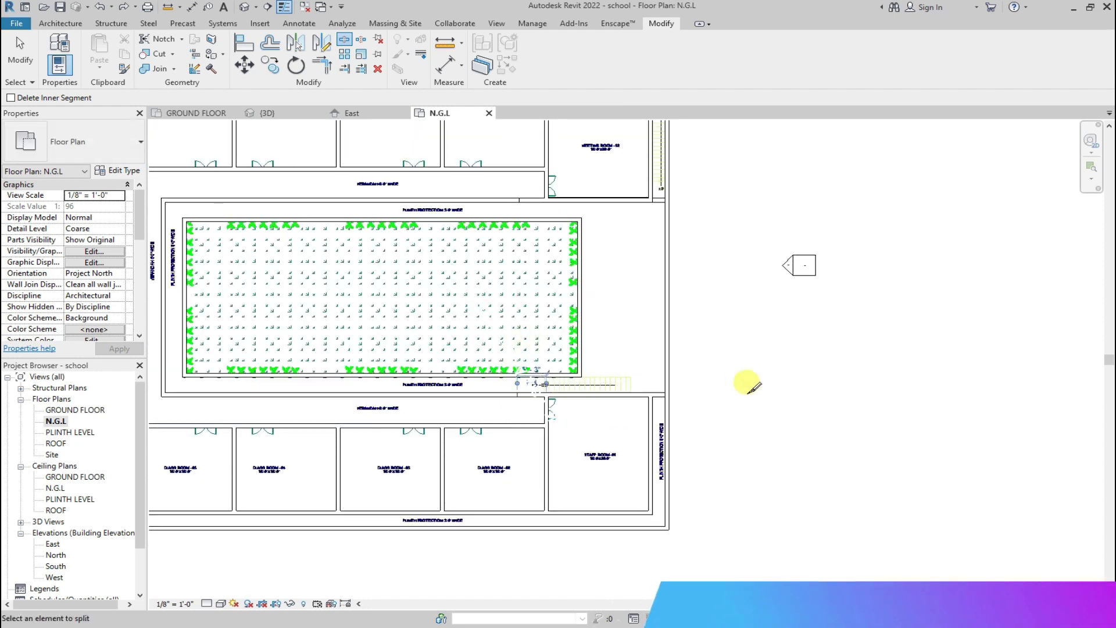
scroll(749, 394, "down", 1)
left_click(22, 54)
scroll(558, 481, "up", 4)
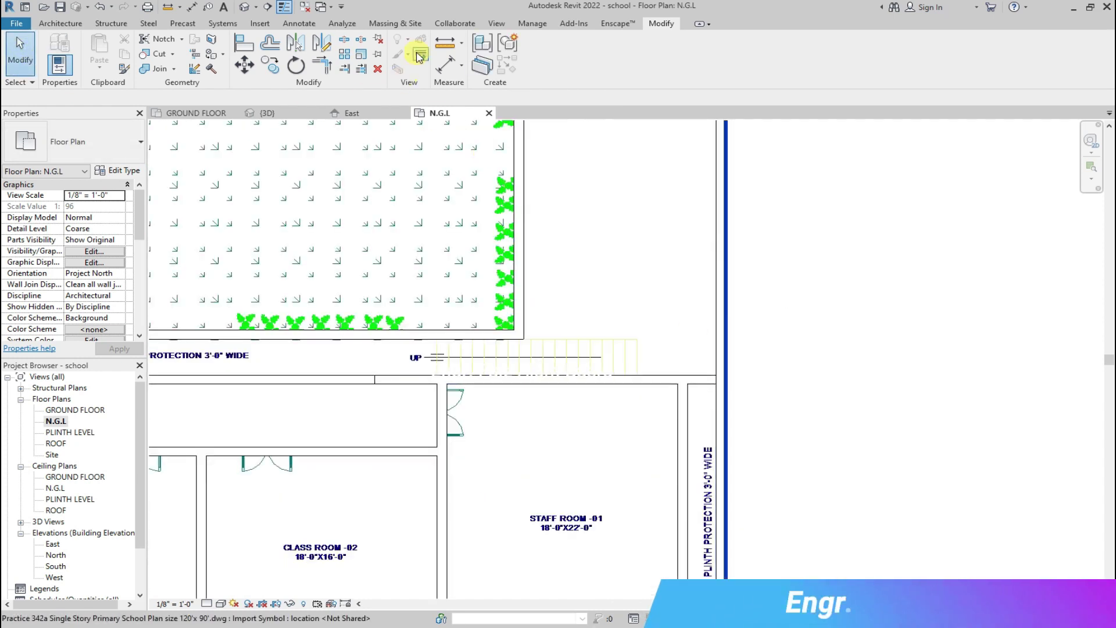
left_click(326, 42)
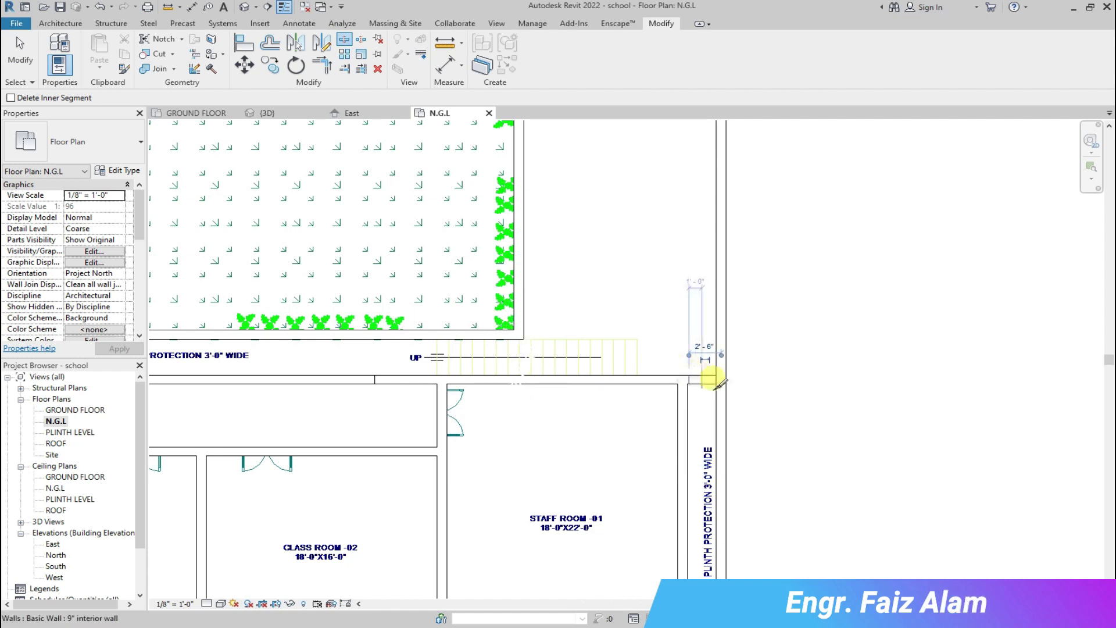
scroll(710, 304, "up", 2)
key("Escape")
Set the top constraint of the short wall piece above staff room 01's side plinth protection to Up to level: PLINTH LEVEL.
left_click(698, 386)
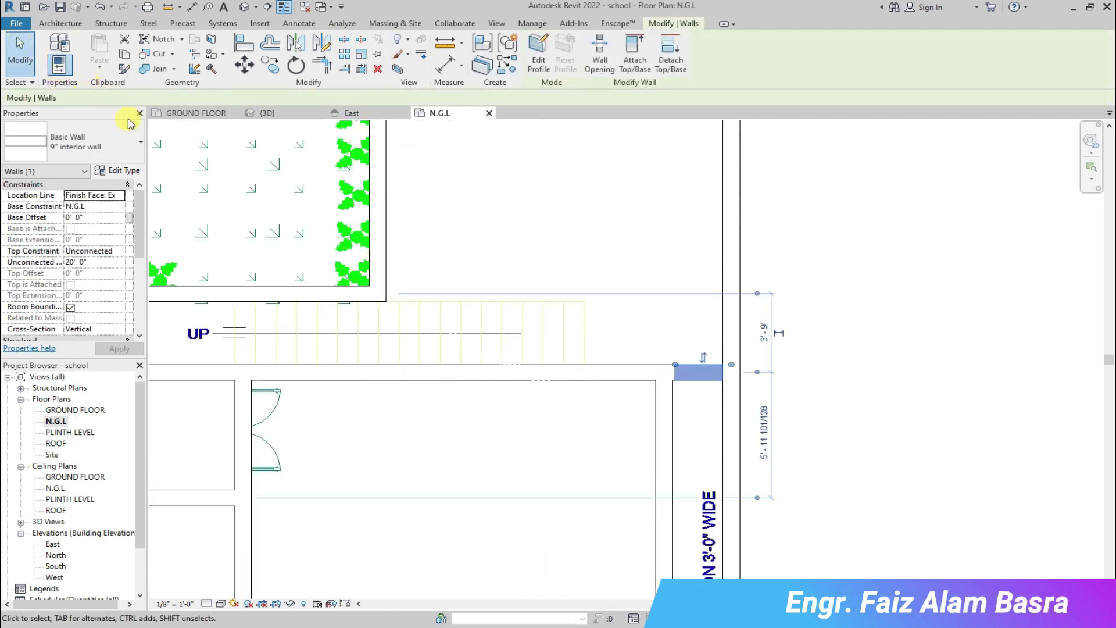
left_click(105, 252)
left_click(110, 279)
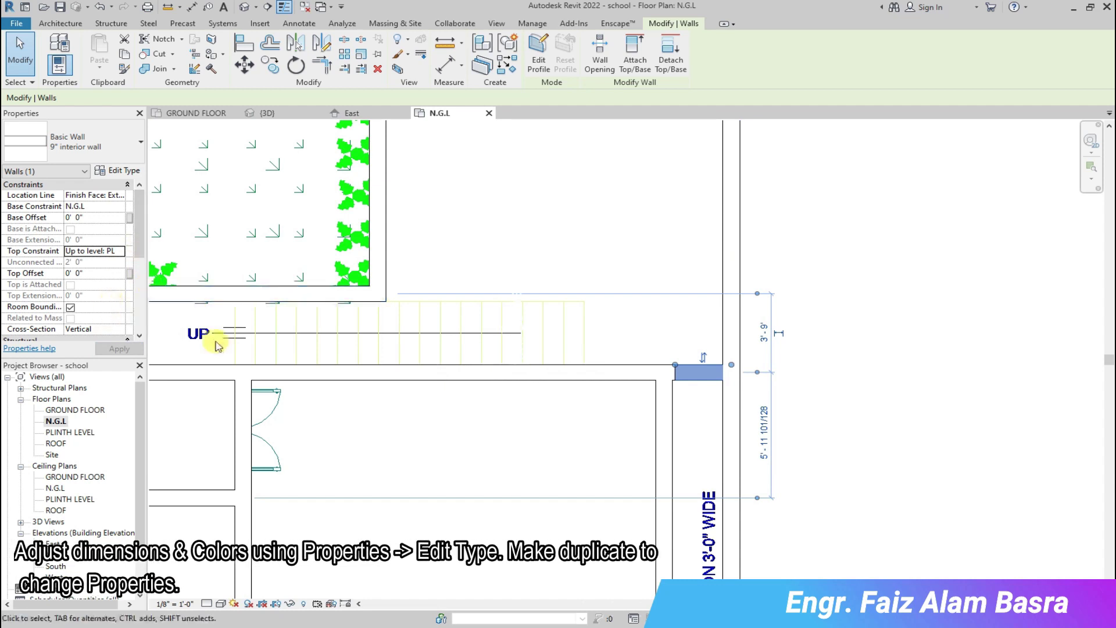
left_click(551, 469)
Constrain the short wall piece below meeting room 12's stair up to PLINTH LEVEL and check both short pieces in 3D.
scroll(551, 470, "down", 1)
scroll(543, 266, "down", 4)
scroll(612, 249, "up", 4)
left_click(622, 259)
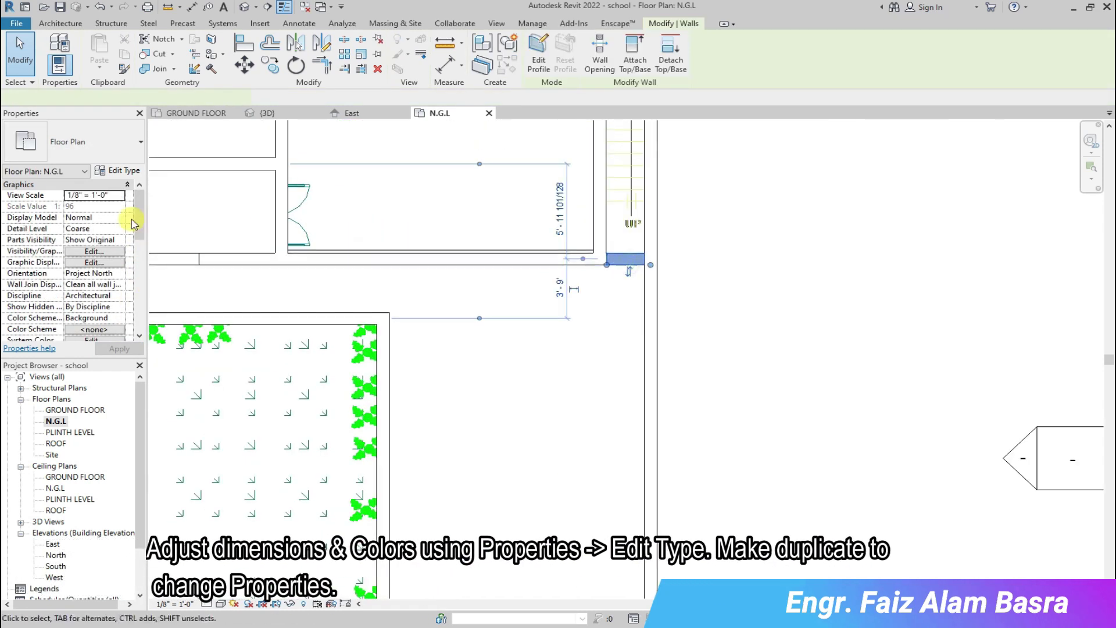
left_click(104, 251)
left_click(93, 273)
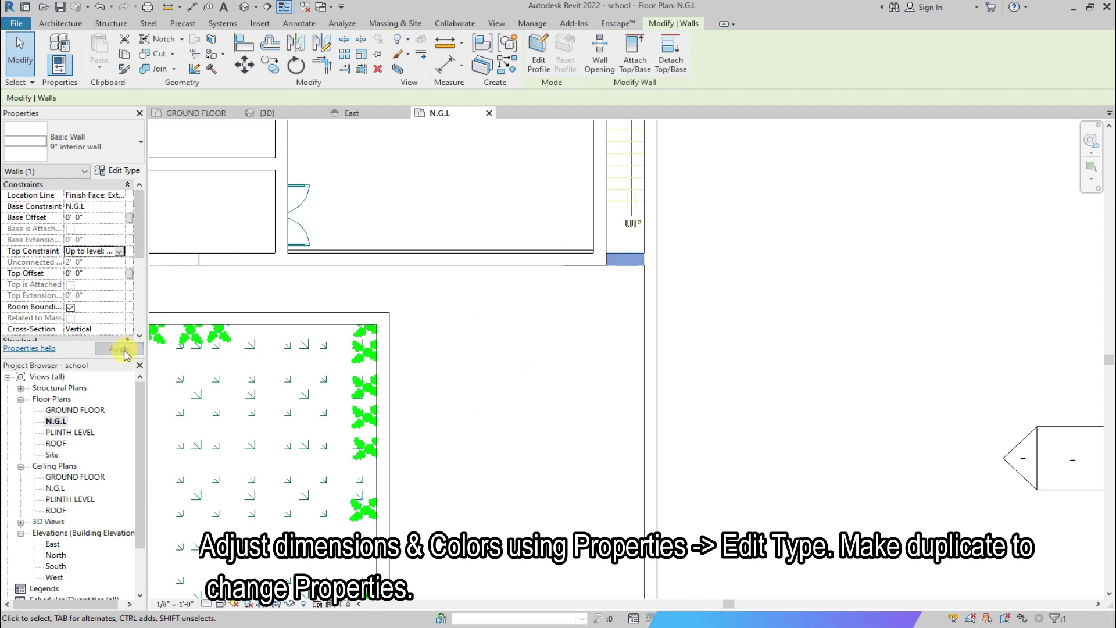
left_click(329, 133)
left_click(279, 113)
scroll(628, 323, "up", 2)
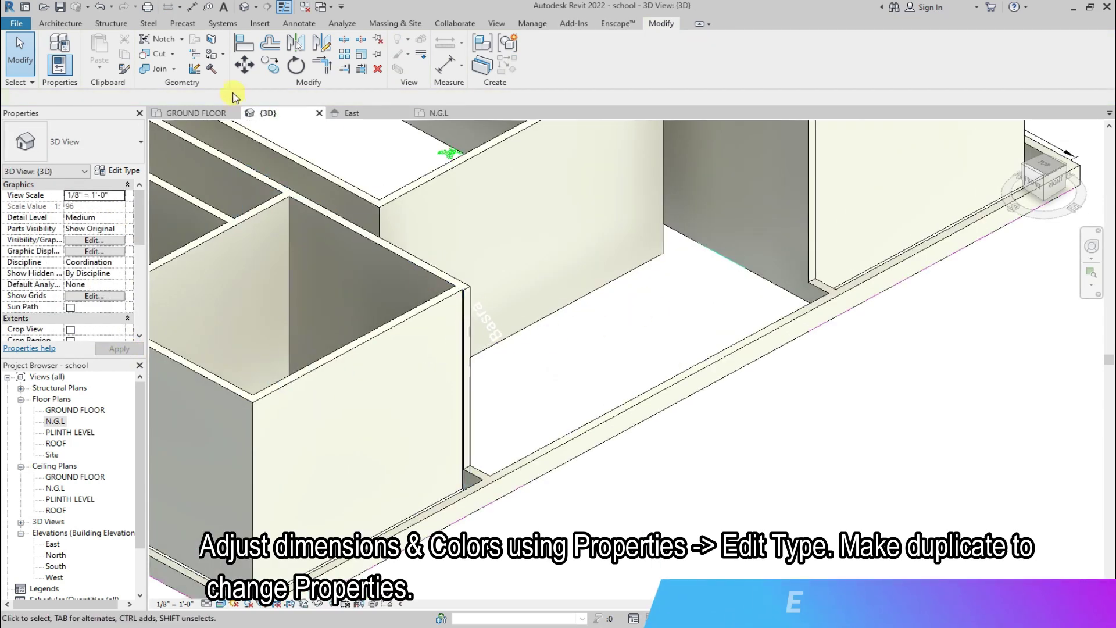
Back in the N.G.L plan, try to shorten the wall below meeting room 12 flush with the outer face of the room's stair-side wall.
left_click(437, 115)
scroll(601, 267, "up", 5)
left_click(620, 266)
left_click_drag(622, 286, 618, 283)
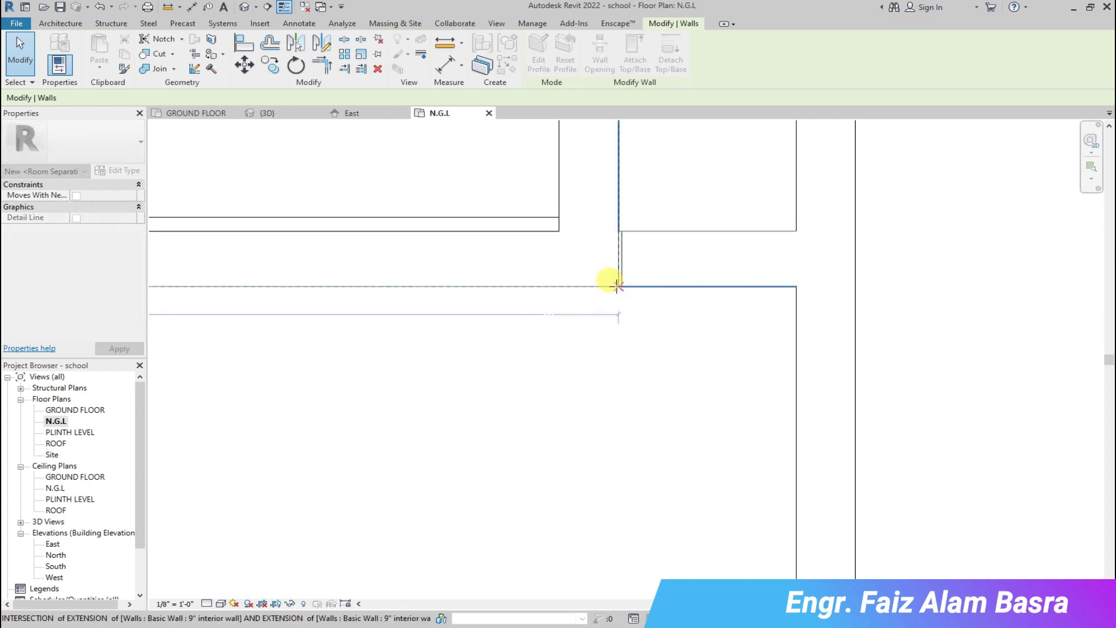
scroll(636, 230, "up", 1)
scroll(636, 229, "up", 3)
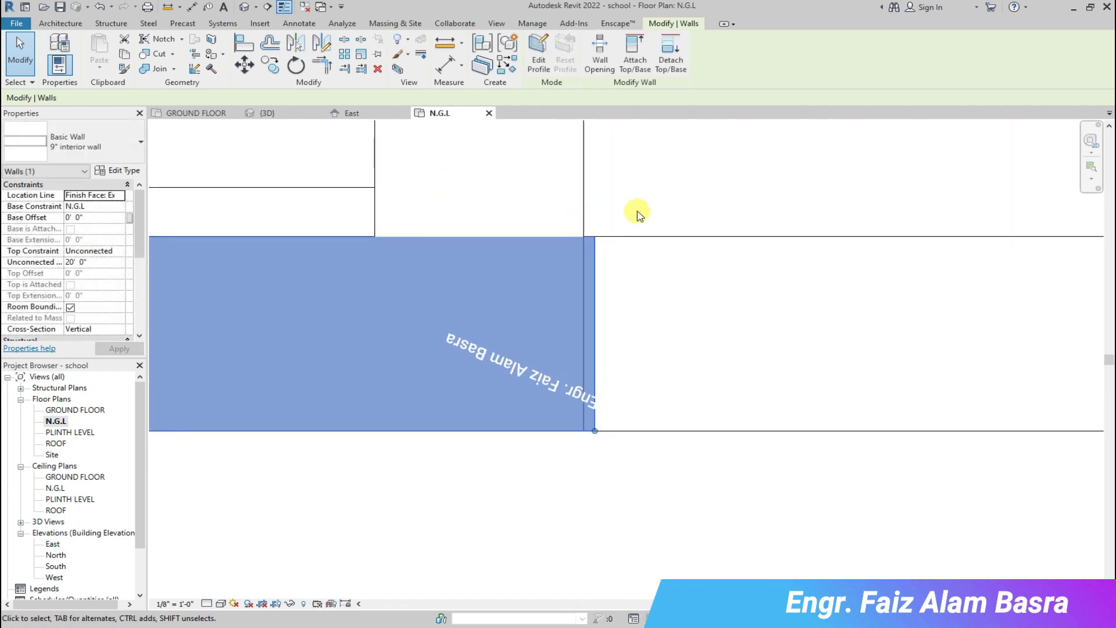
key("Escape")
left_click(595, 260)
left_click_drag(595, 431, 583, 432)
scroll(569, 295, "down", 2)
scroll(584, 268, "up", 1)
scroll(680, 259, "down", 6)
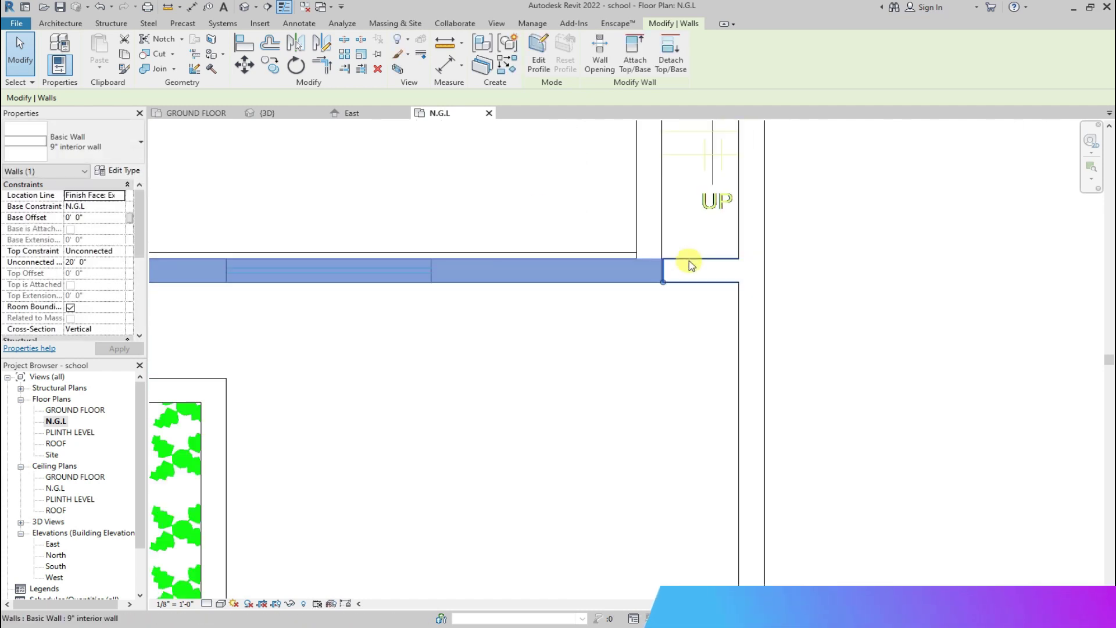
scroll(697, 273, "down", 4)
scroll(705, 278, "up", 6)
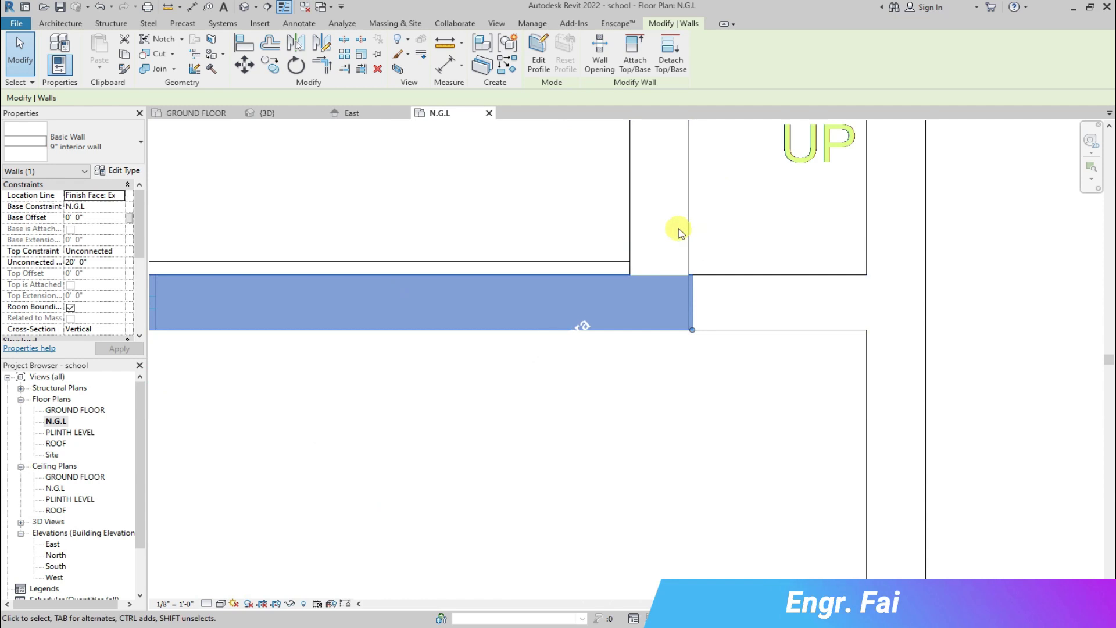
Try to trim meeting room 12's stair-side wall and the wall below it to a corner.
left_click(744, 297)
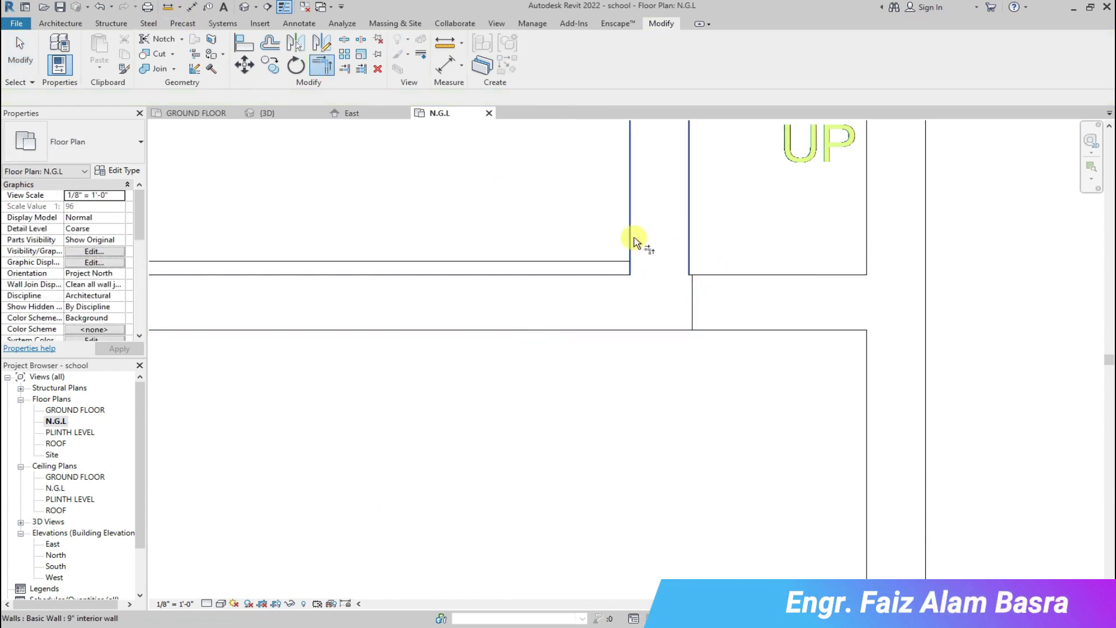
left_click(683, 262)
left_click(658, 320)
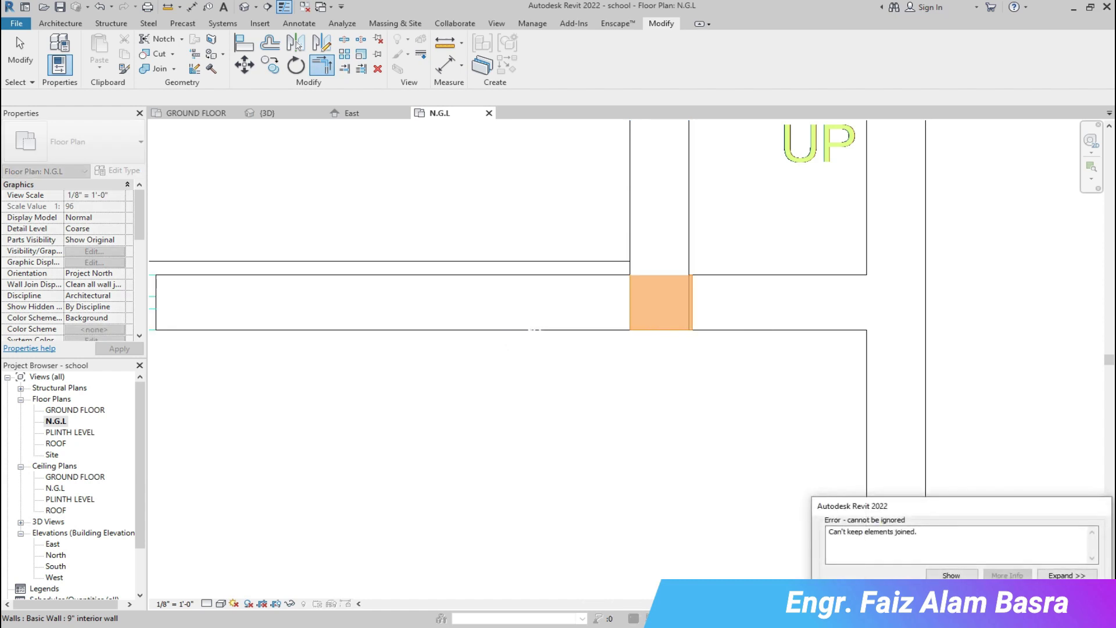
left_click(1067, 602)
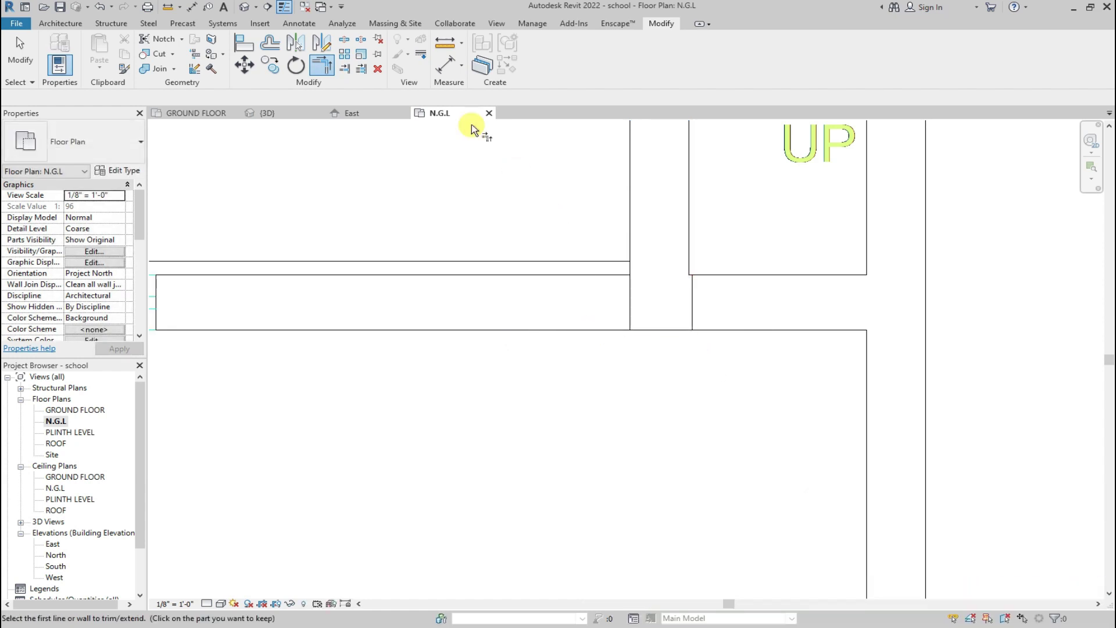
left_click(30, 53)
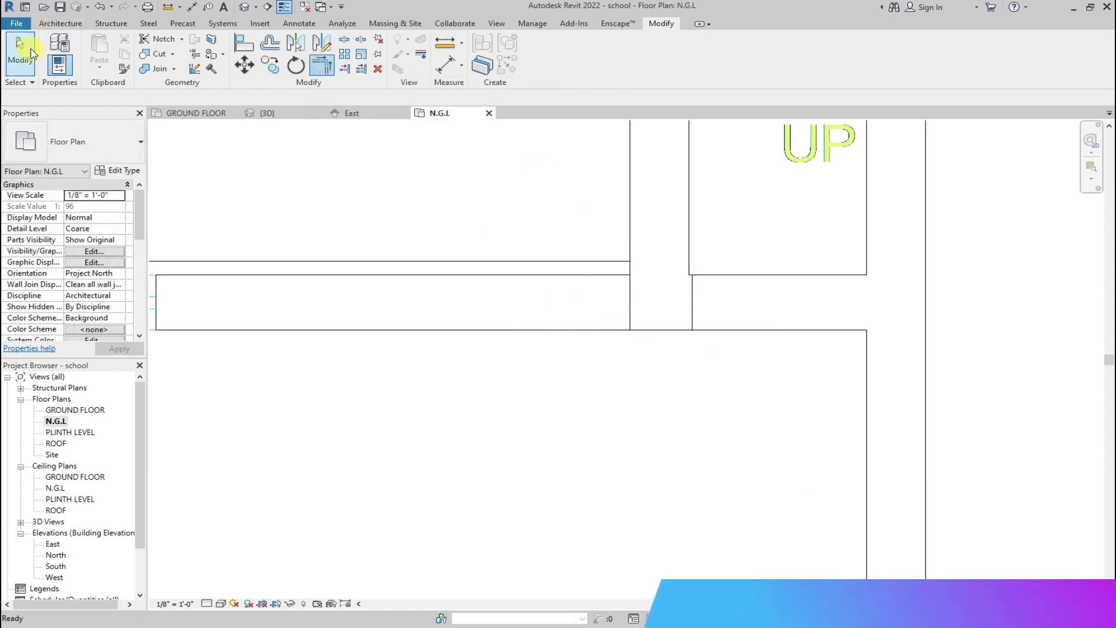
left_click(665, 286)
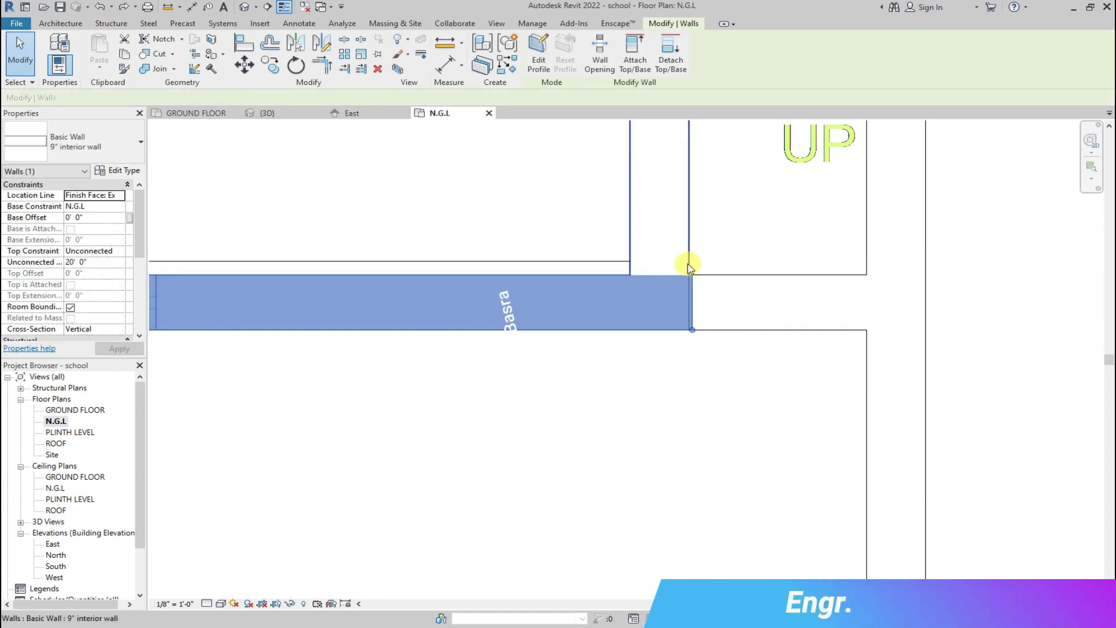
Trim meeting room 12's stair-side wall and the wall below it to a corner, and stretch the short plinth wall piece to meet it.
left_click(324, 64)
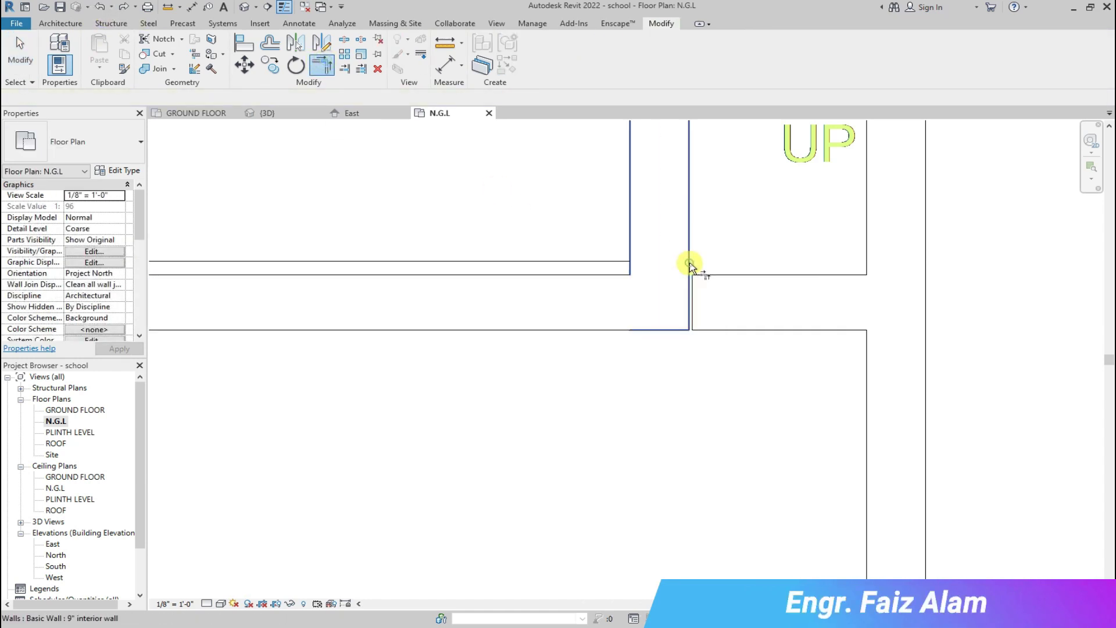
left_click(32, 50)
scroll(705, 303, "up", 3)
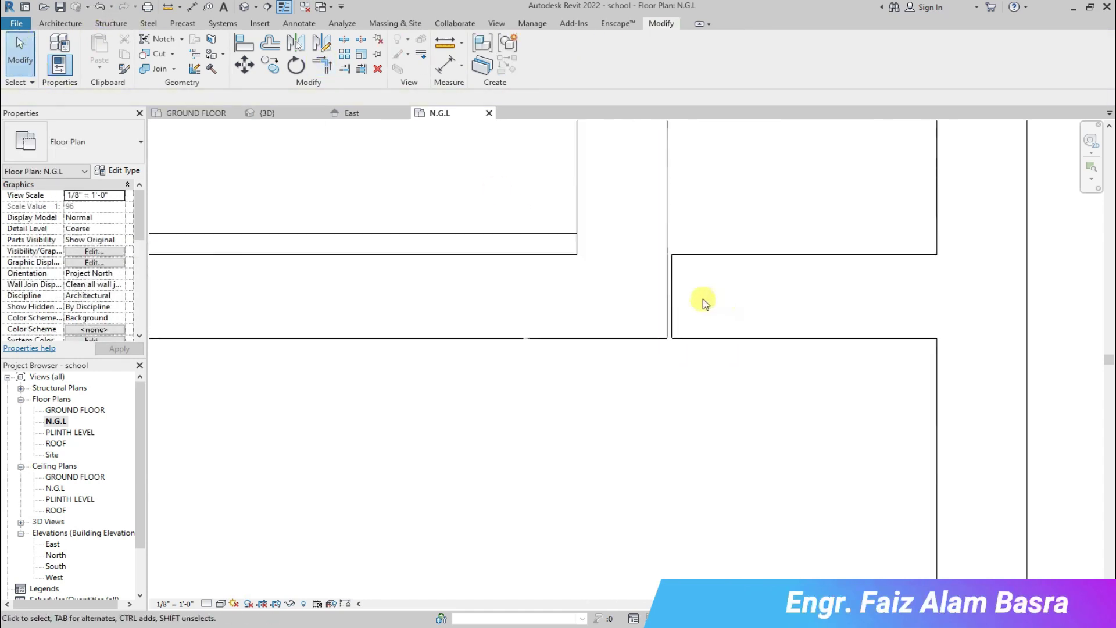
left_click(666, 298)
left_click_drag(664, 353, 658, 352)
left_click(657, 352)
scroll(637, 366, "down", 5)
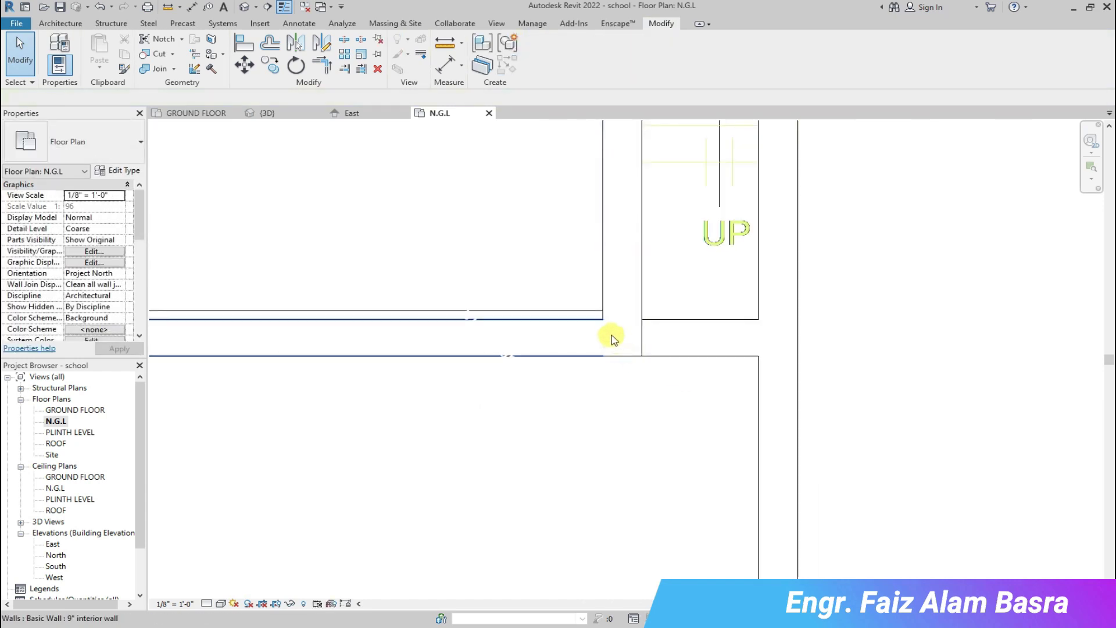
Trim staff room 01's outer side wall and the wall above it to a corner, and stretch the short plinth wall piece to meet it.
scroll(646, 517, "up", 5)
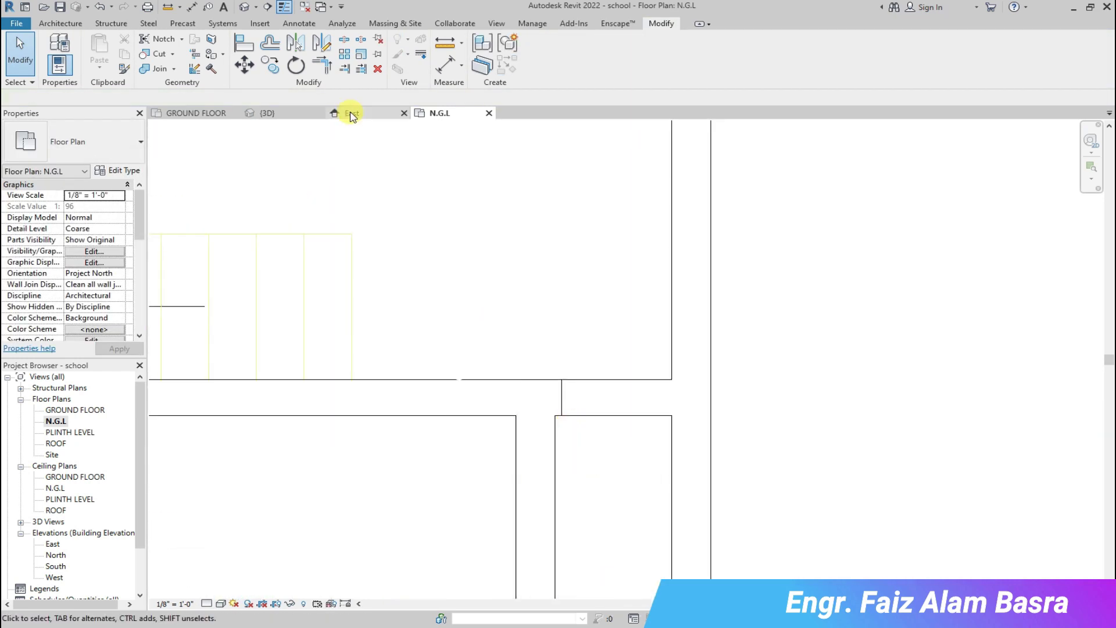
key("t")
key("r")
left_click(532, 459)
left_click(529, 395)
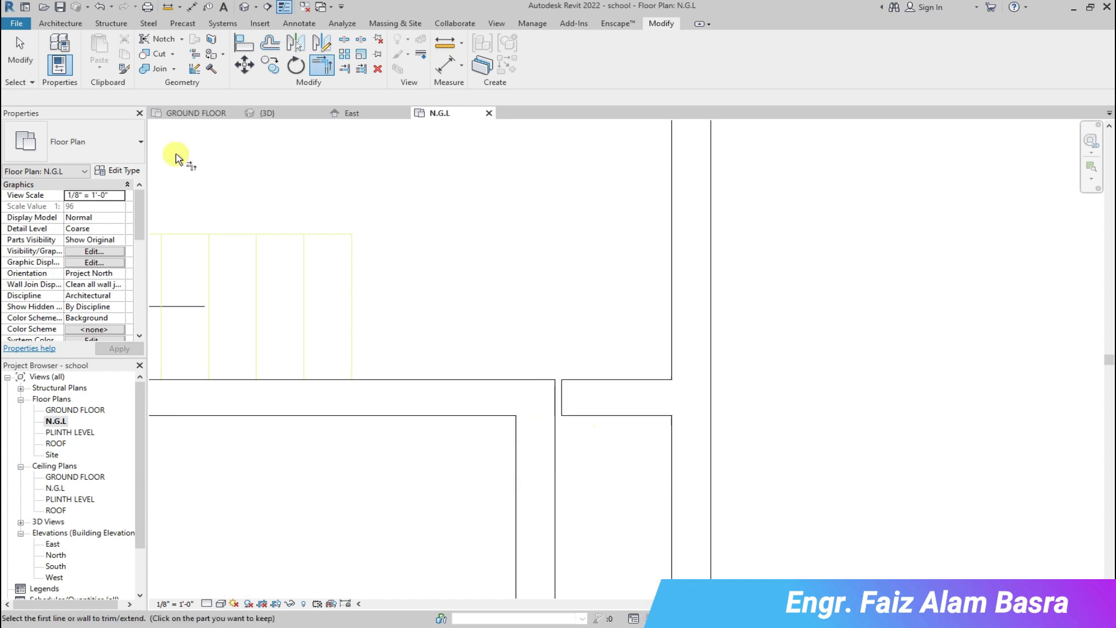
key("Escape")
left_click(562, 399)
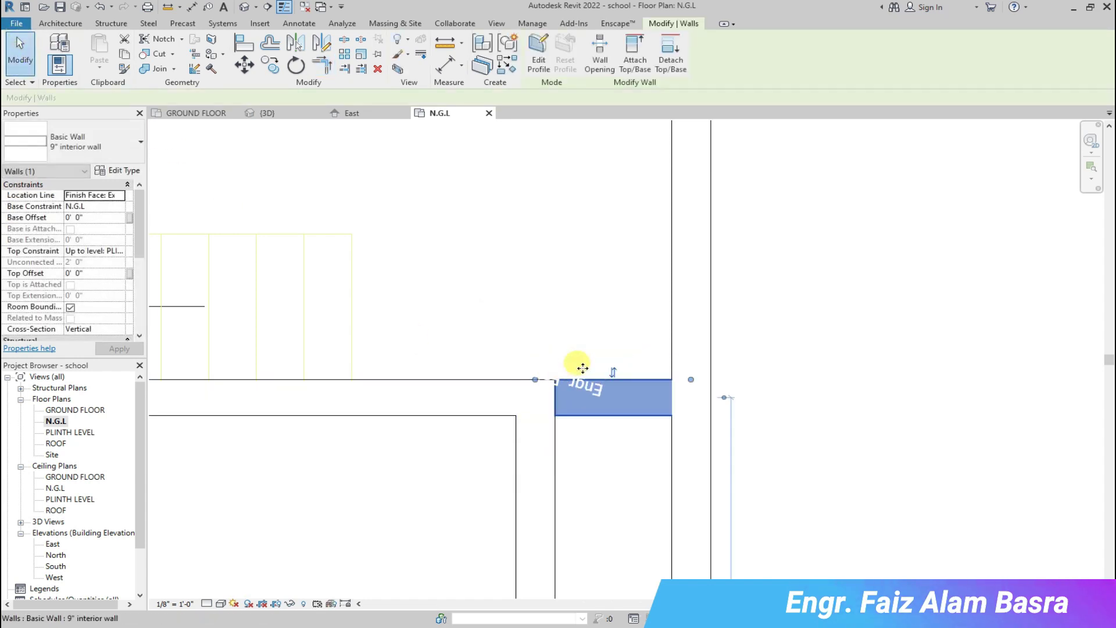
In the 3D view, constrain the tops of the four 9" walls enclosing the central courtyard up to PLINTH LEVEL.
left_click(273, 114)
scroll(494, 465, "down", 4)
scroll(755, 541, "up", 2)
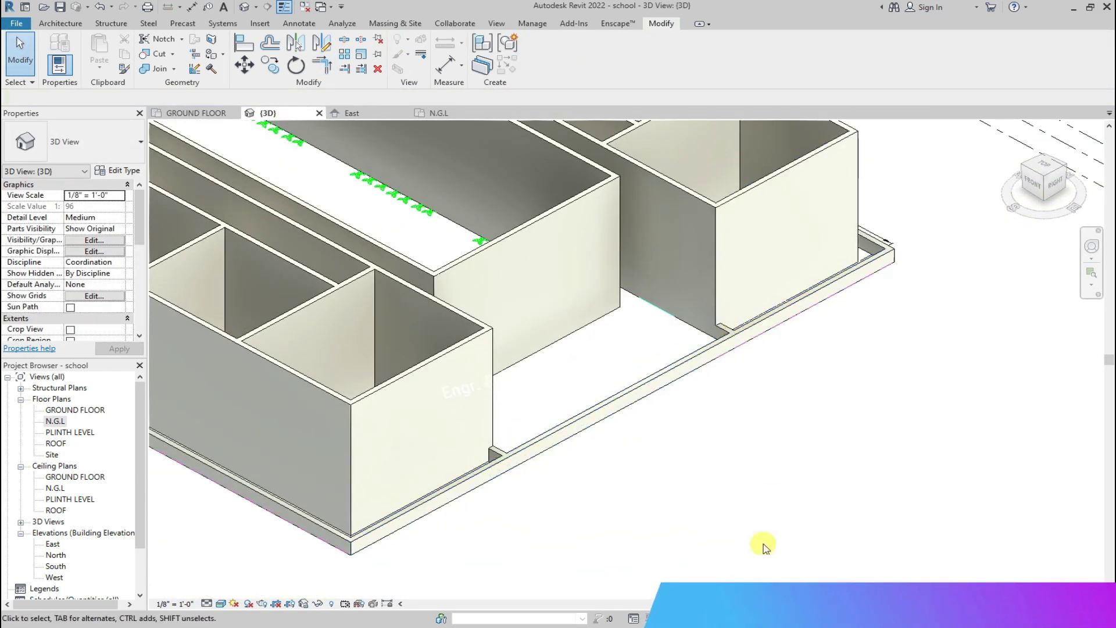
scroll(656, 396, "down", 2)
scroll(573, 267, "down", 2)
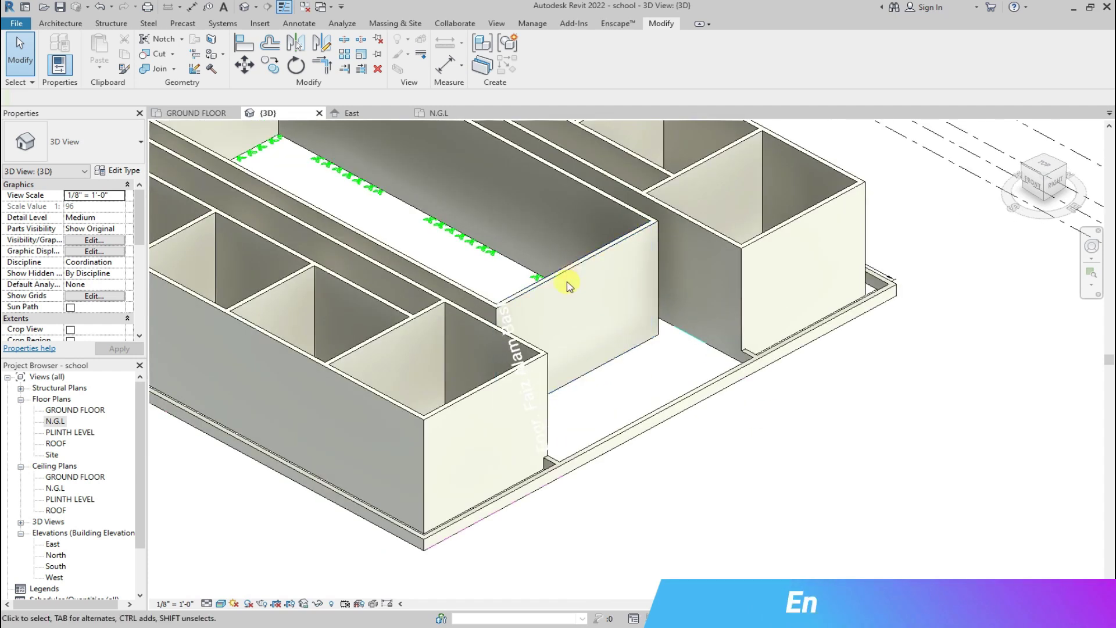
scroll(572, 292, "up", 2)
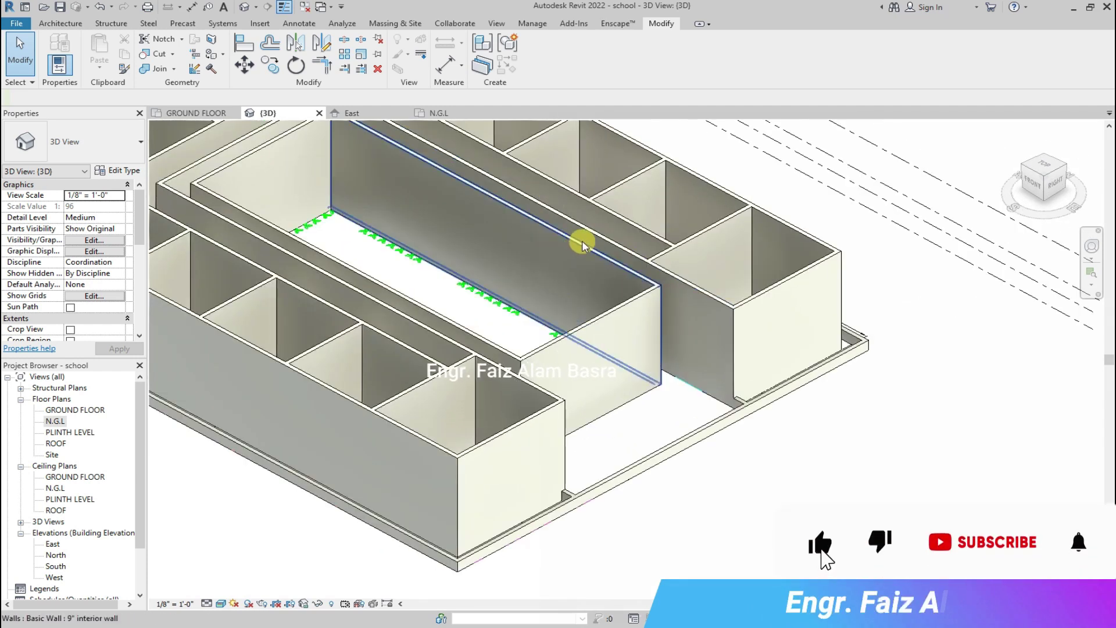
left_click(440, 242)
left_click(259, 143, "ctrl")
left_click(351, 275, "ctrl")
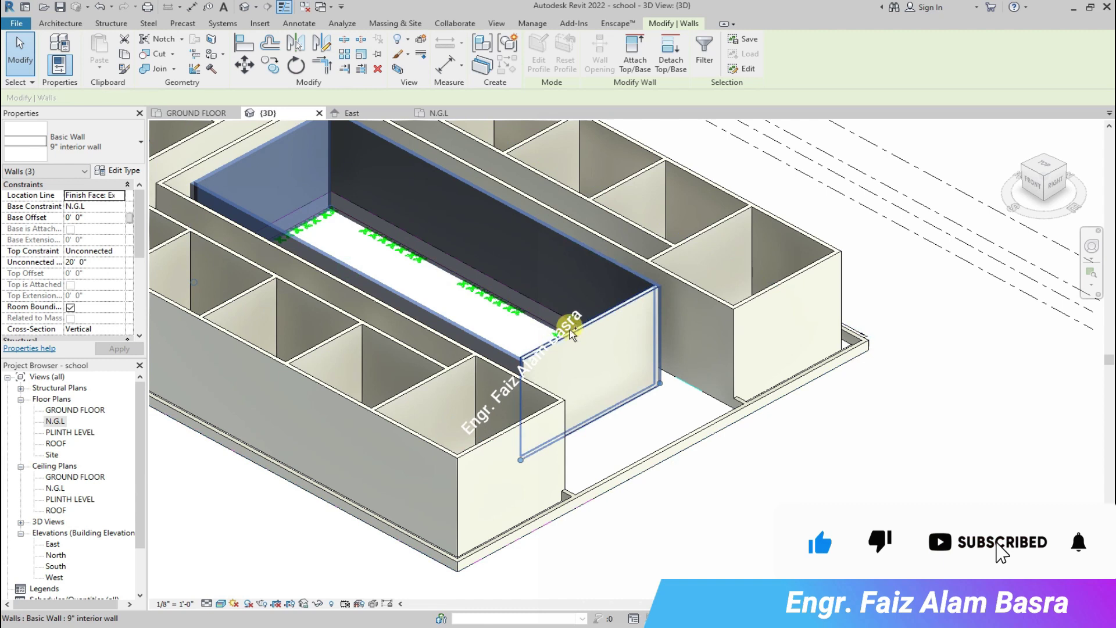
left_click(575, 333, "ctrl")
left_click(119, 253)
left_click(131, 285)
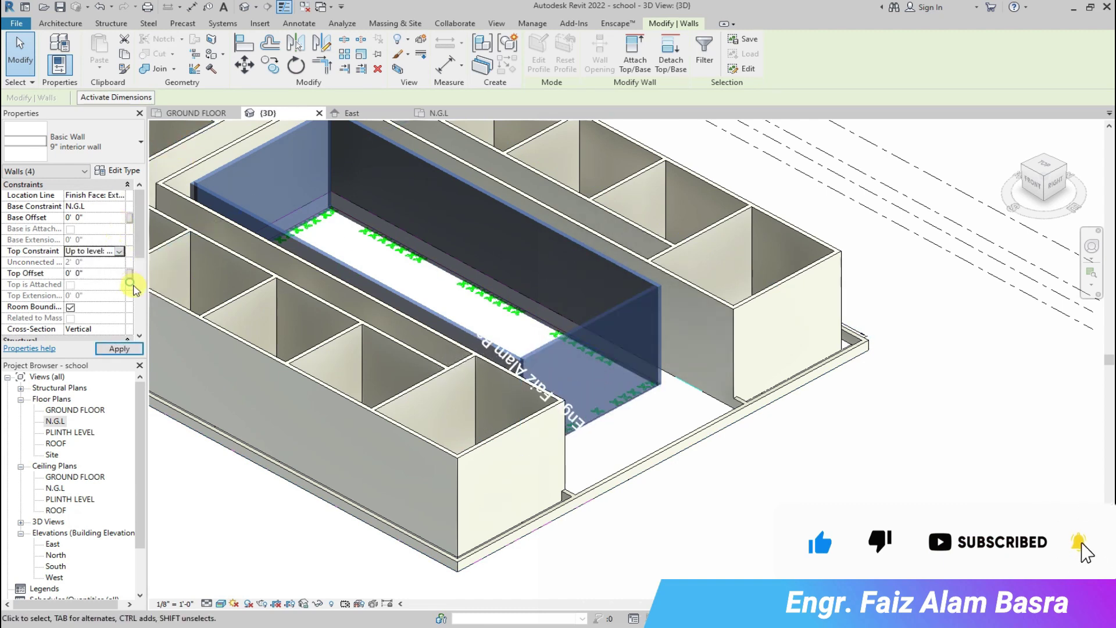
left_click(119, 351)
left_click(746, 507)
scroll(661, 435, "up", 1)
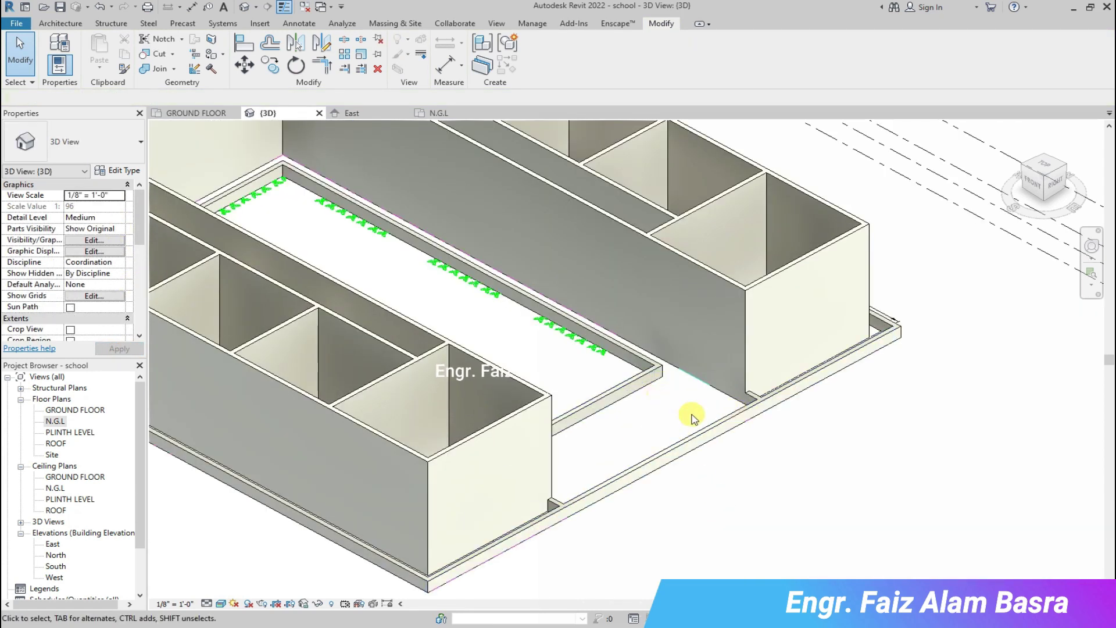
scroll(674, 407, "down", 2)
In the GROUND FLOOR plan, try to constrain the tops of the three full-length verandah edge walls up to level GROUND FLOOR.
left_click(192, 114)
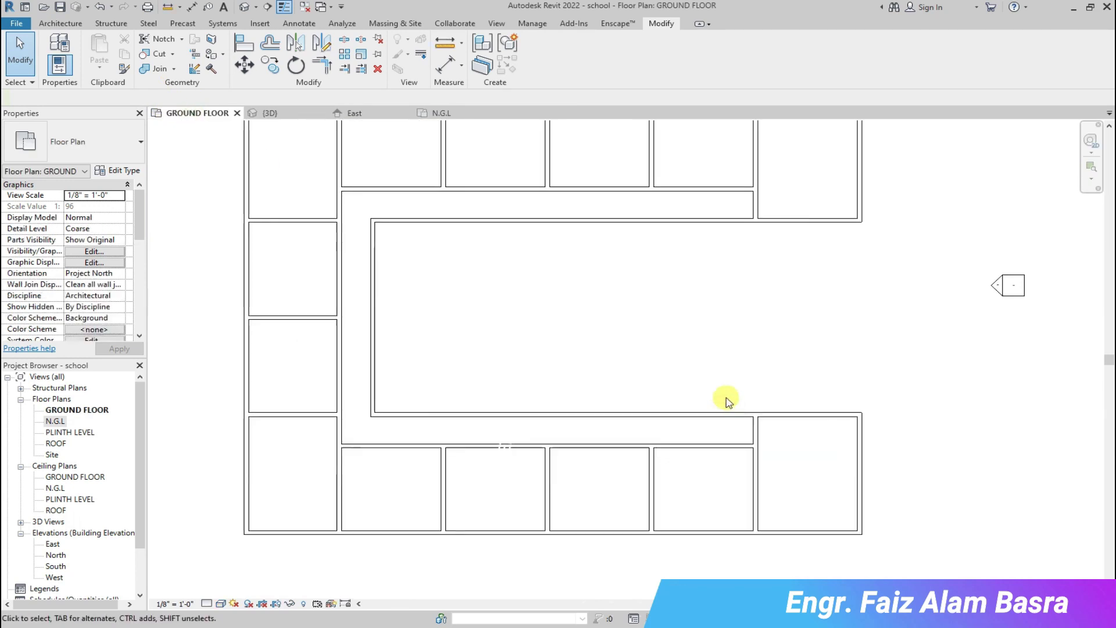
left_click(473, 409)
left_click(440, 221, "ctrl")
left_click(373, 262, "ctrl")
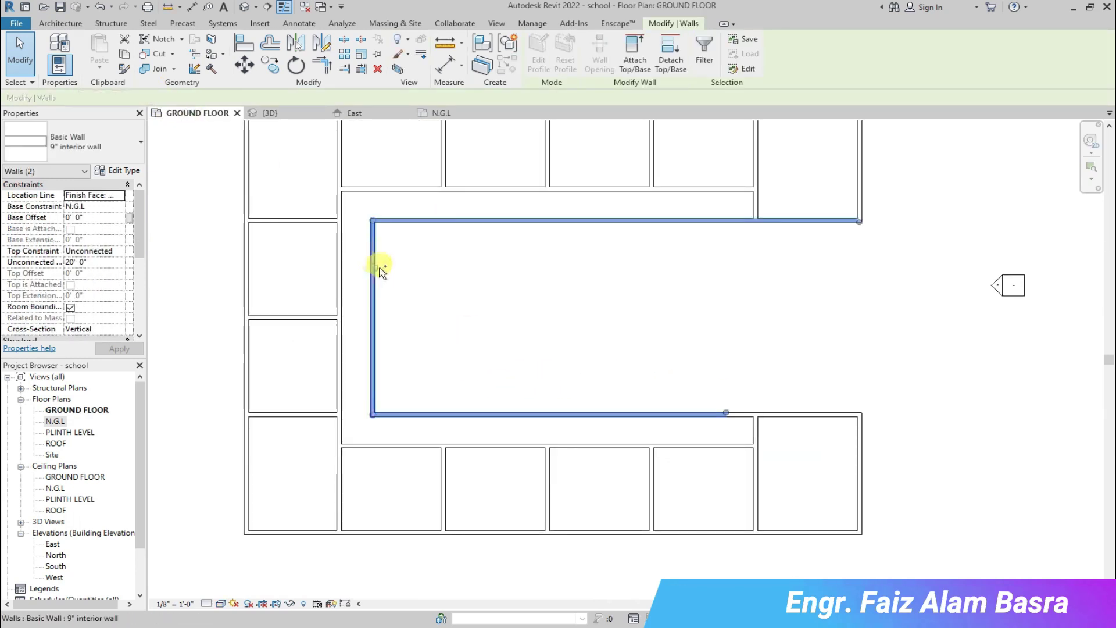
left_click(91, 250)
left_click(120, 251)
left_click(139, 290)
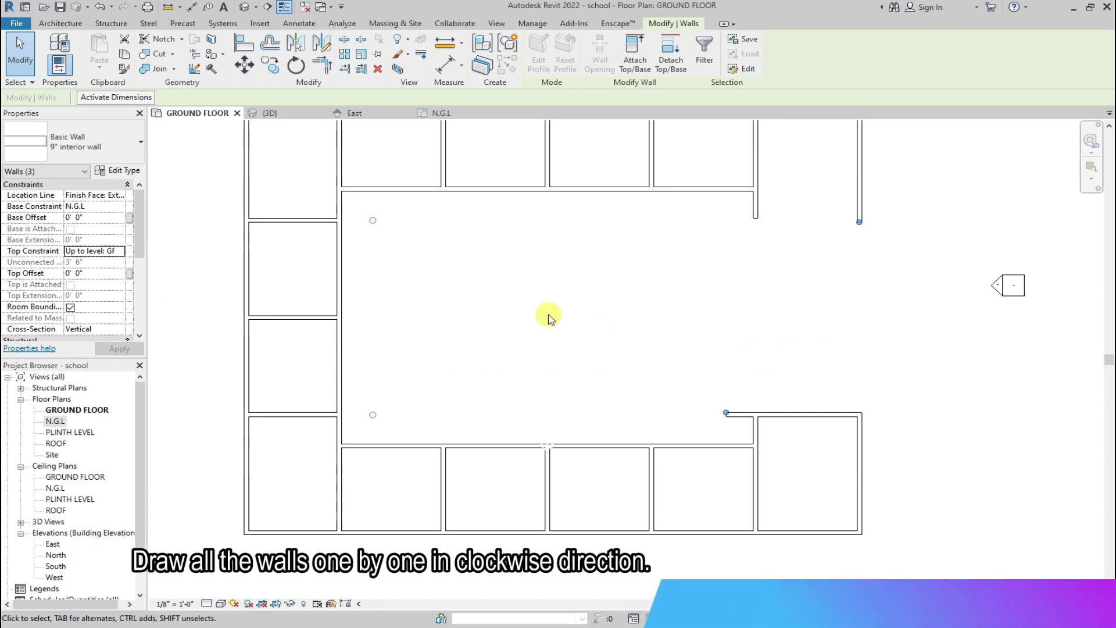
scroll(532, 317, "down", 2)
left_click(521, 300)
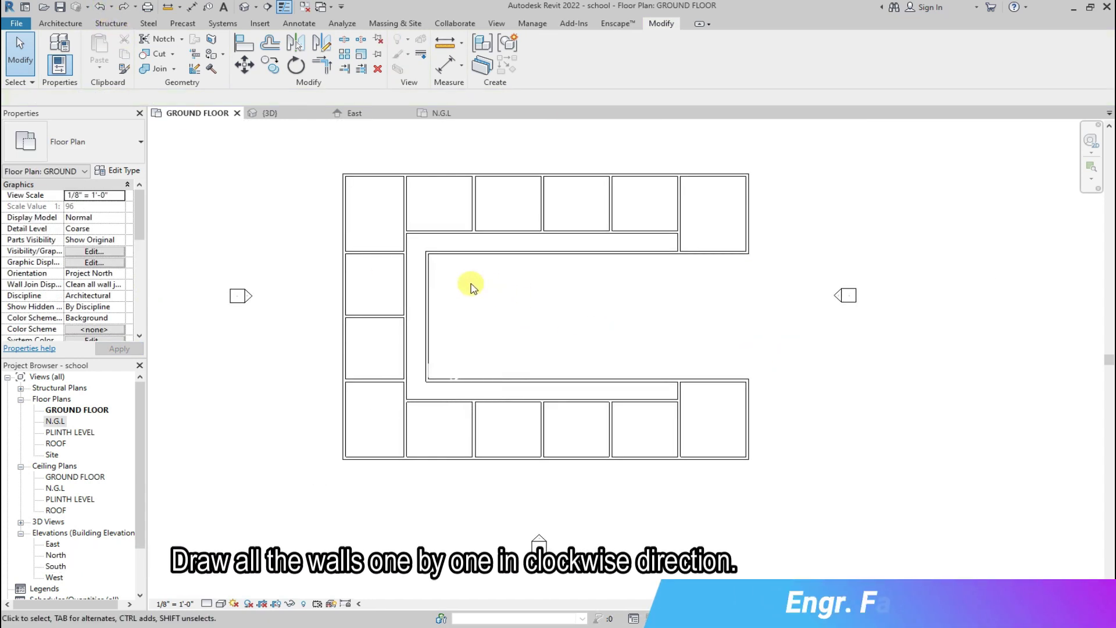
Split the two long verandah edge walls about 13'-6" past the partition between the last two classrooms.
scroll(674, 247, "up", 2)
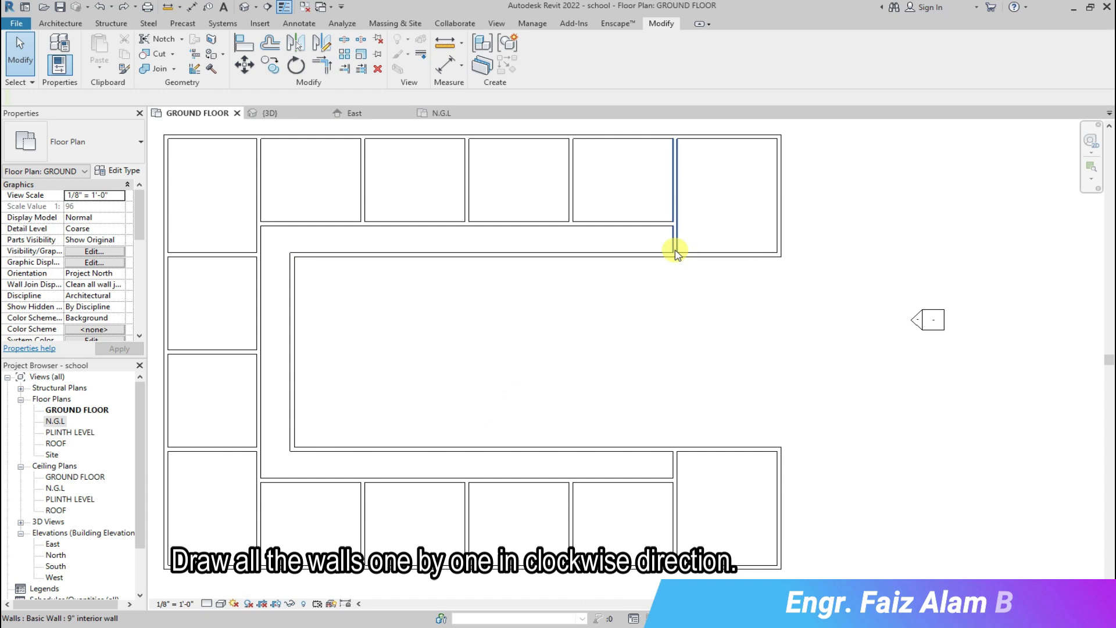
left_click(348, 45)
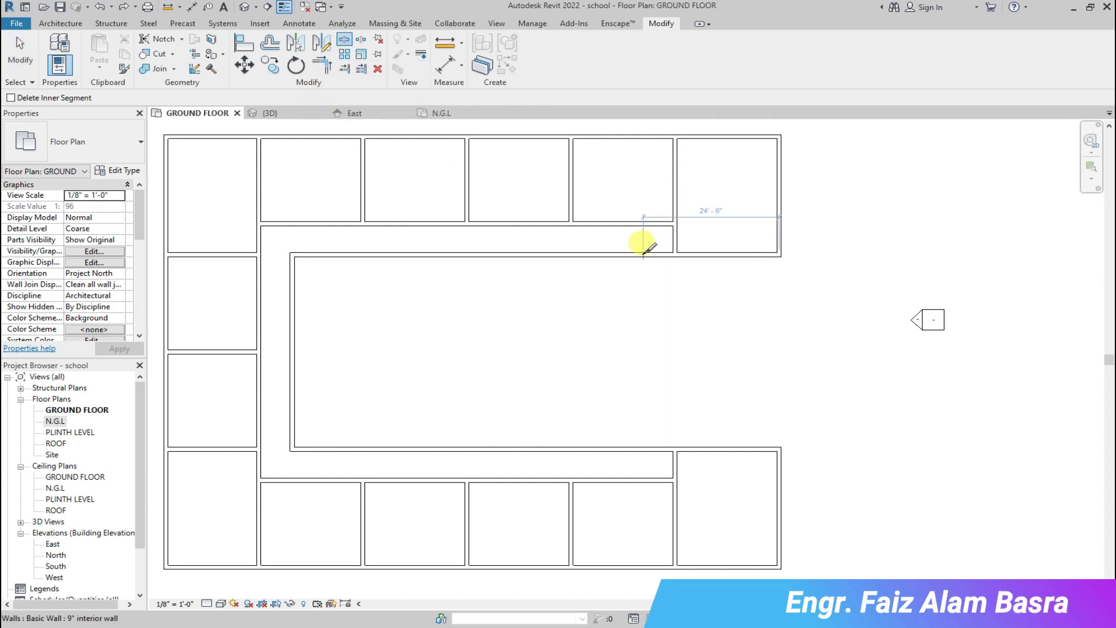
key("Escape")
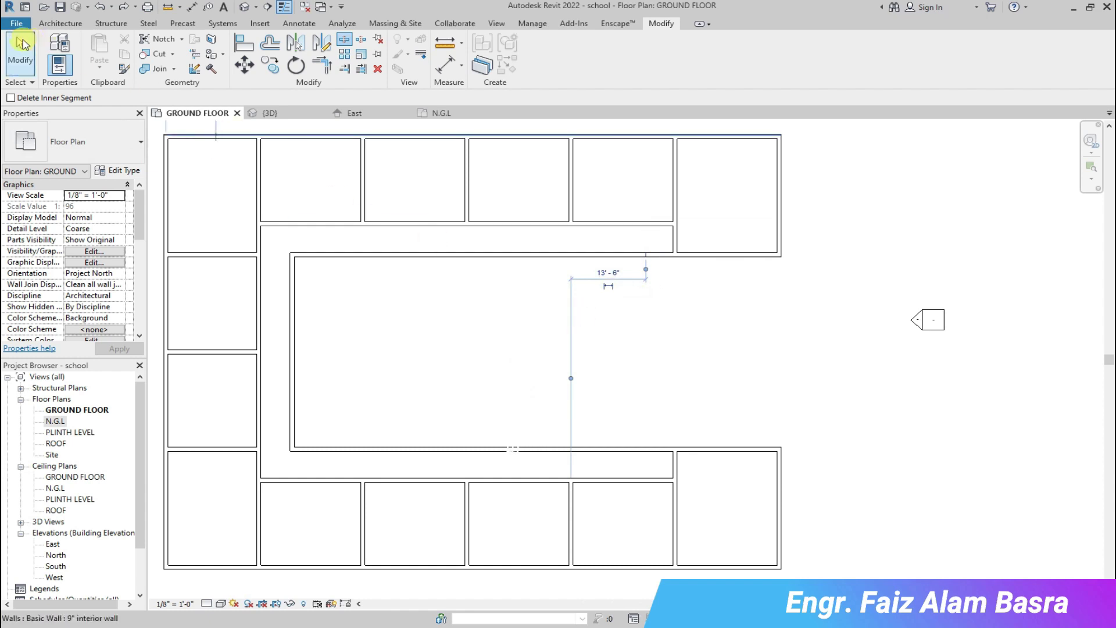
Constrain the tops of the two long verandah edge wall segments and the wall connecting them up to level GROUND FLOOR.
left_click(351, 255)
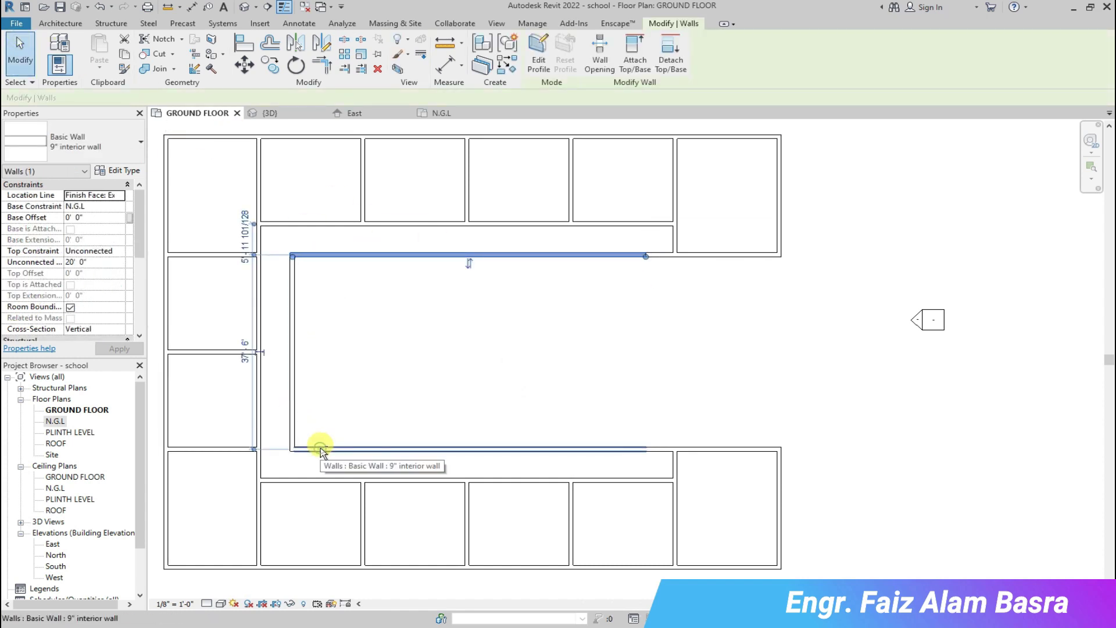
left_click(305, 449, "ctrl")
left_click(290, 416, "ctrl")
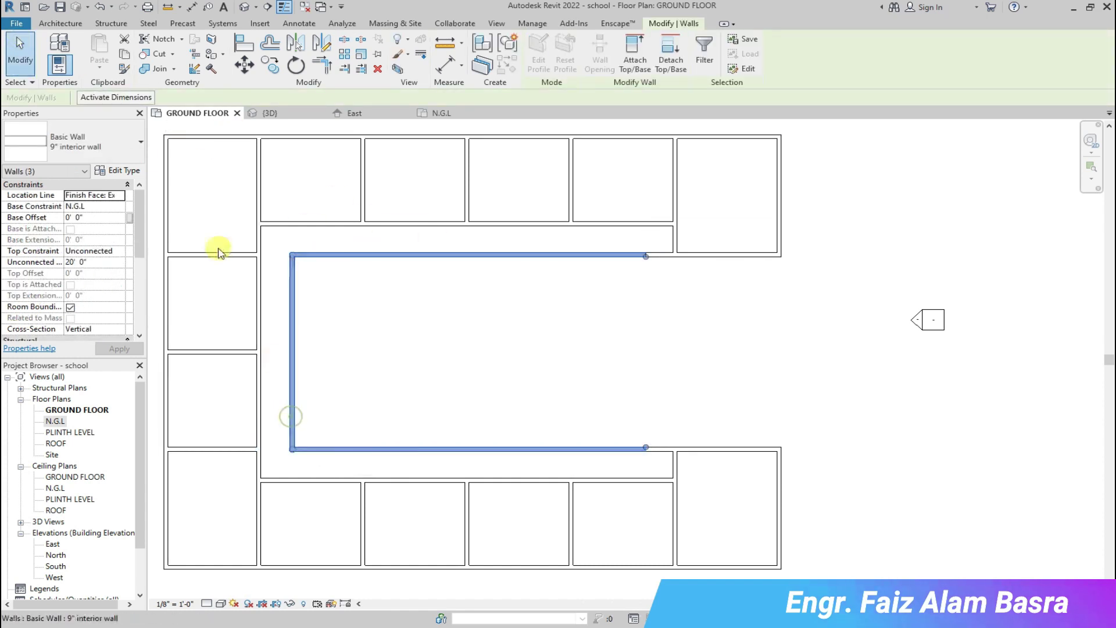
left_click(119, 250)
left_click(116, 288)
left_click(574, 292)
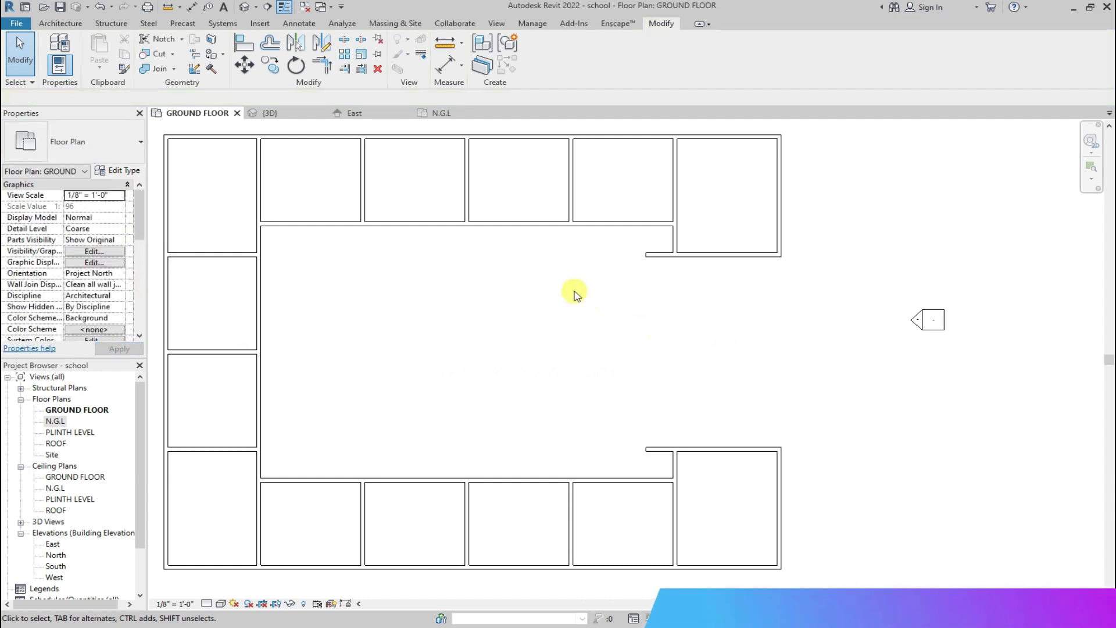
Examine the lowered verandah and courtyard walls in the 3D view and in the GROUND FLOOR plan.
scroll(574, 292, "down", 2)
left_click(285, 117)
scroll(598, 298, "up", 6)
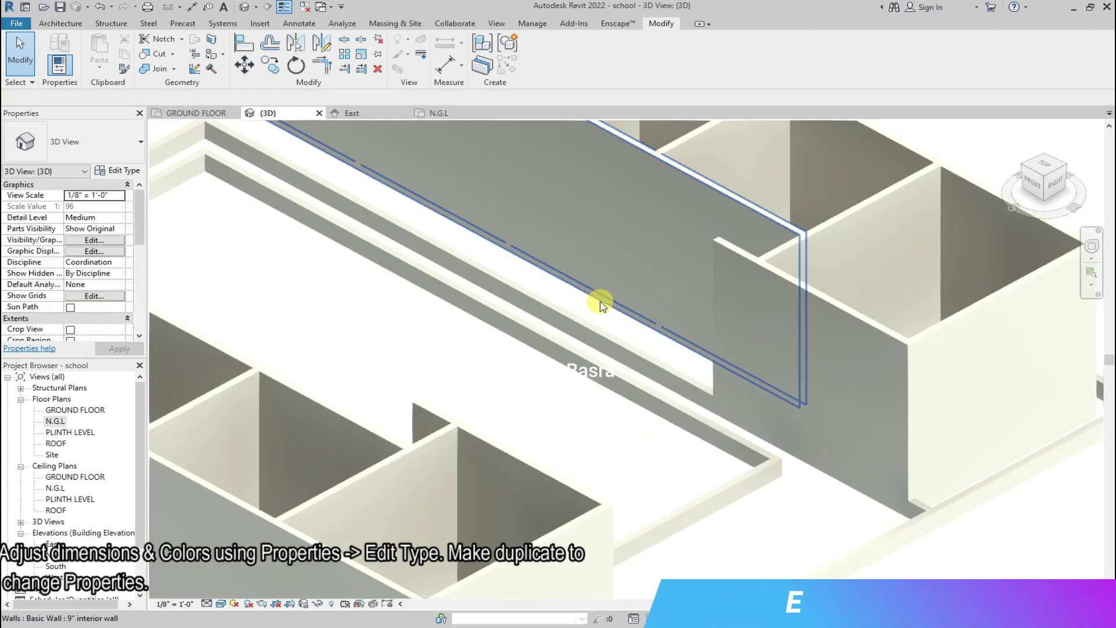
scroll(680, 370, "down", 5)
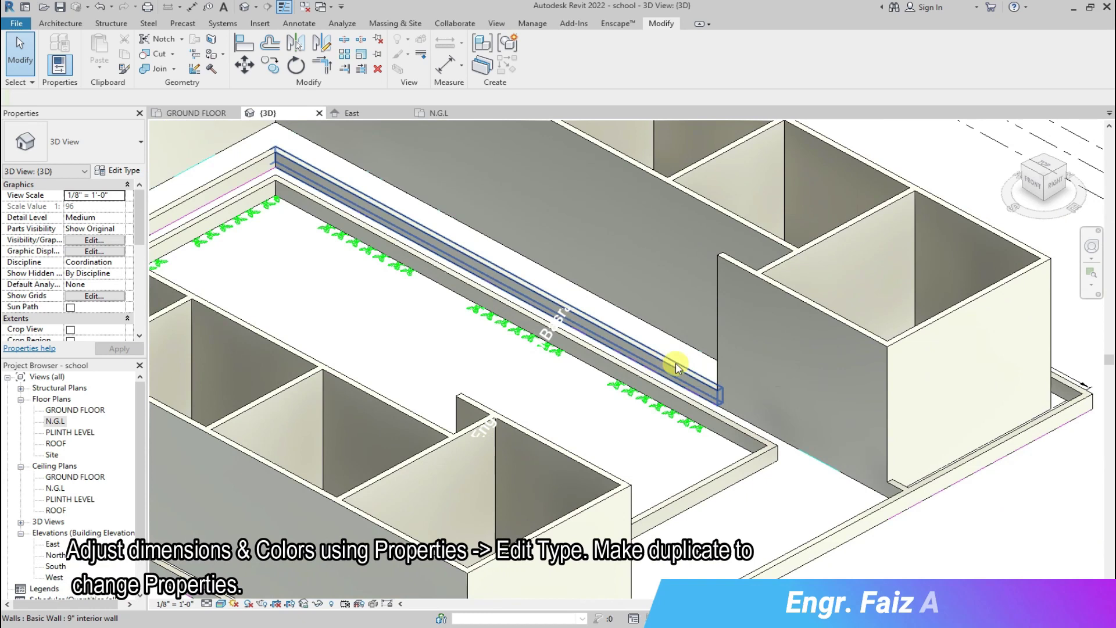
scroll(640, 349, "up", 2)
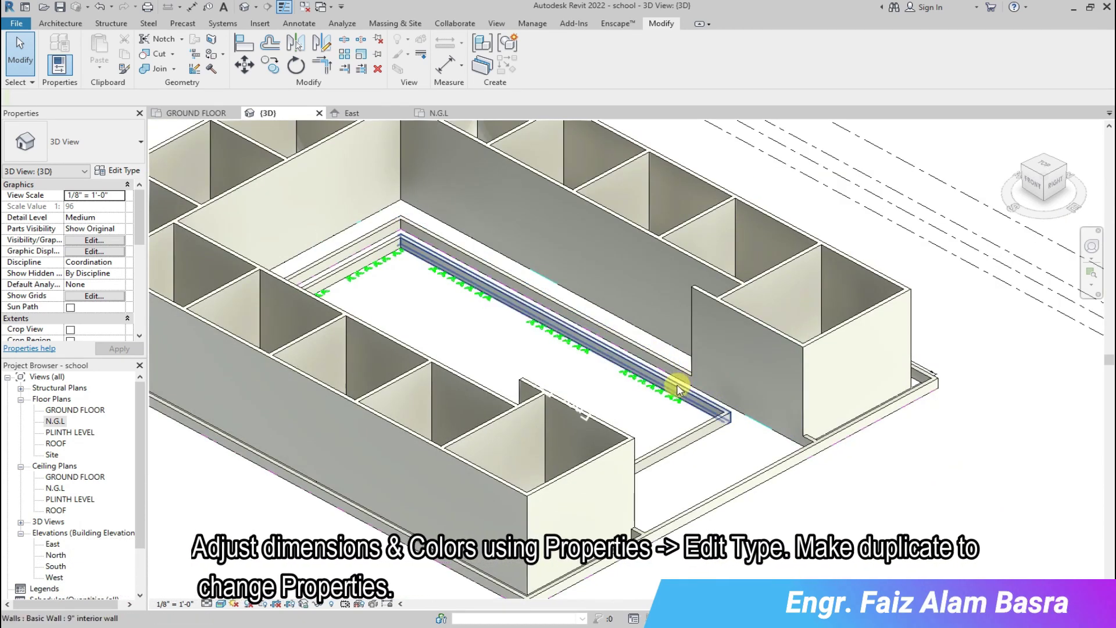
scroll(642, 381, "down", 1)
left_click(199, 115)
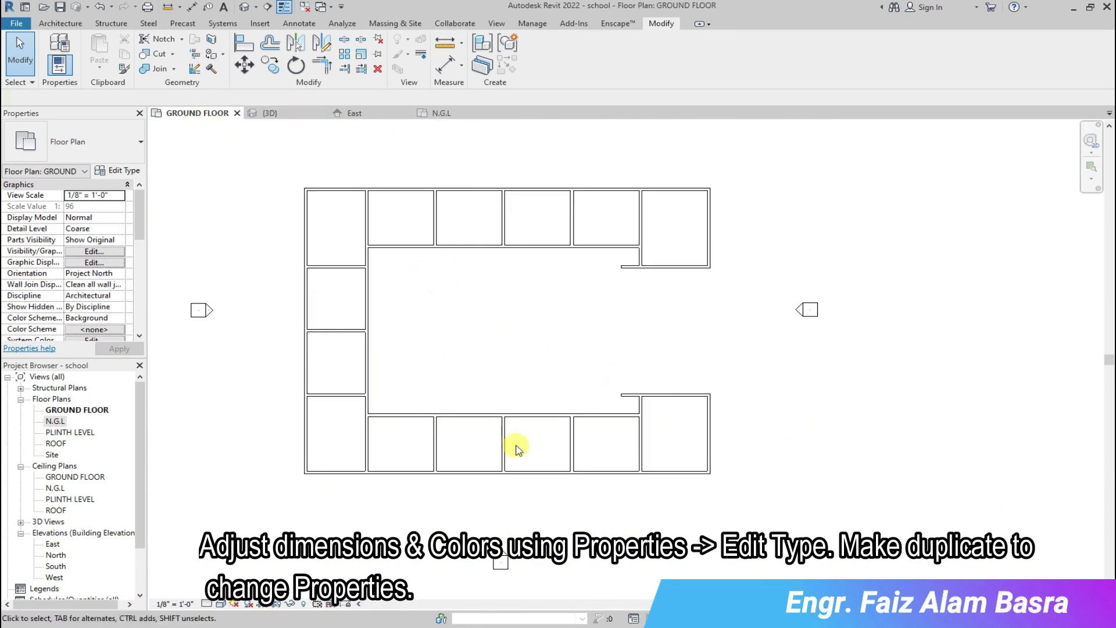
scroll(349, 186, "up", 2)
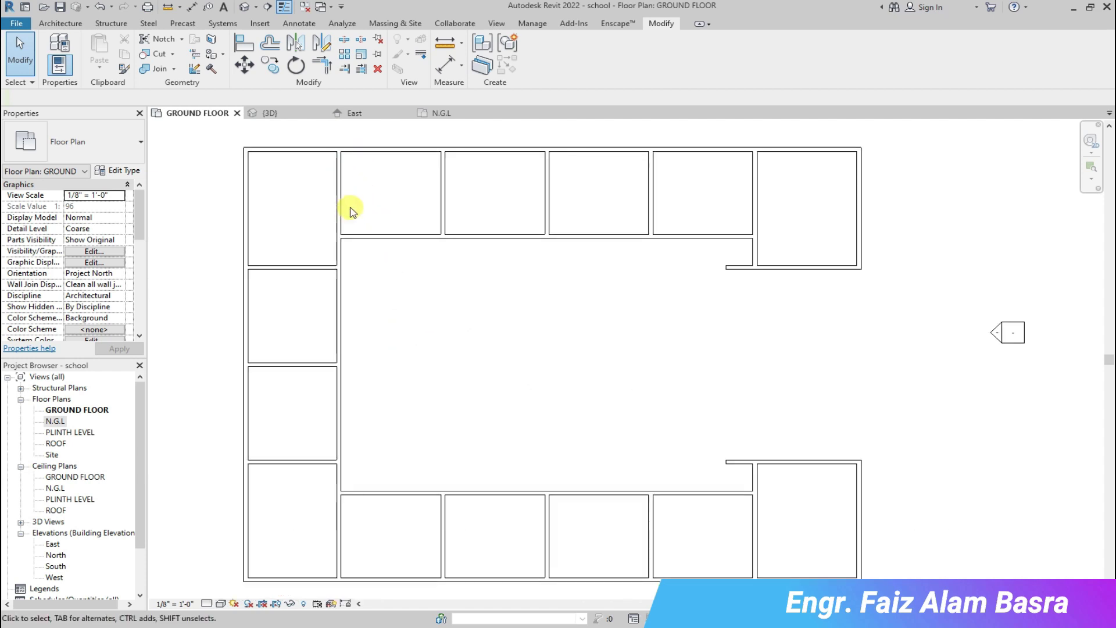
scroll(371, 184, "down", 2)
scroll(401, 173, "up", 2)
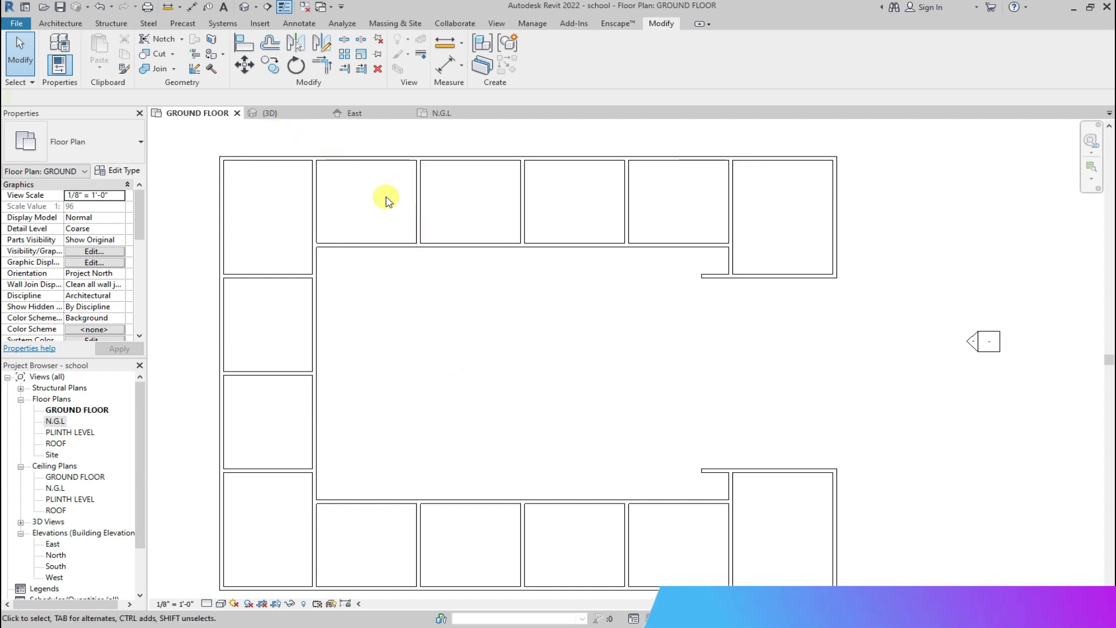
Set the underlay base level of the GROUND FLOOR plan to N.G.L.
scroll(93, 261, "down", 4)
left_click(117, 263)
left_click(126, 350)
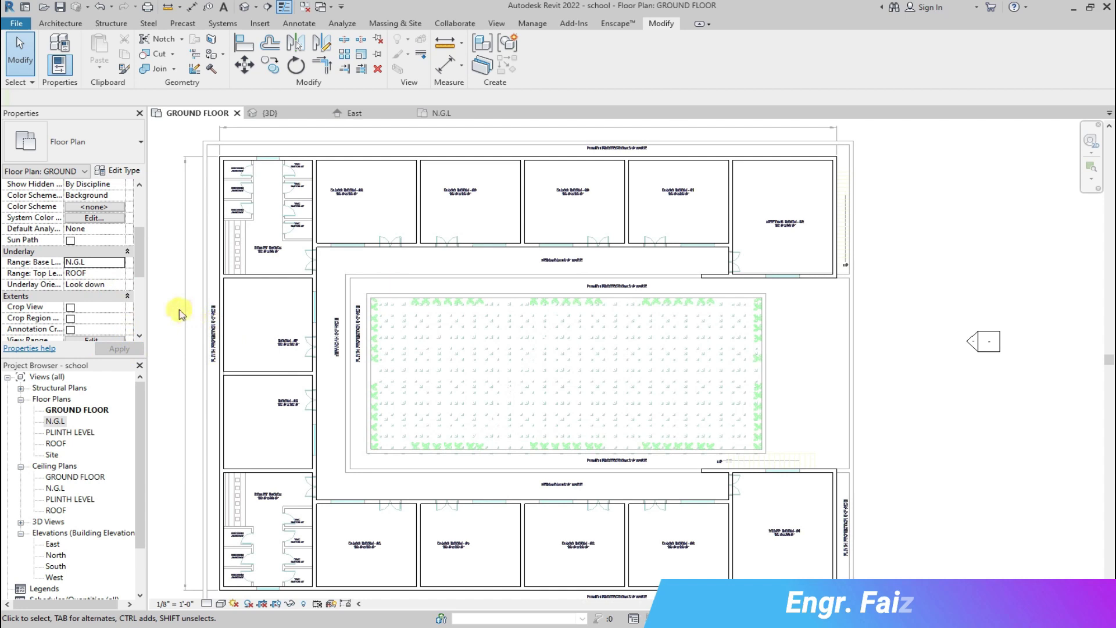
scroll(374, 274, "down", 2)
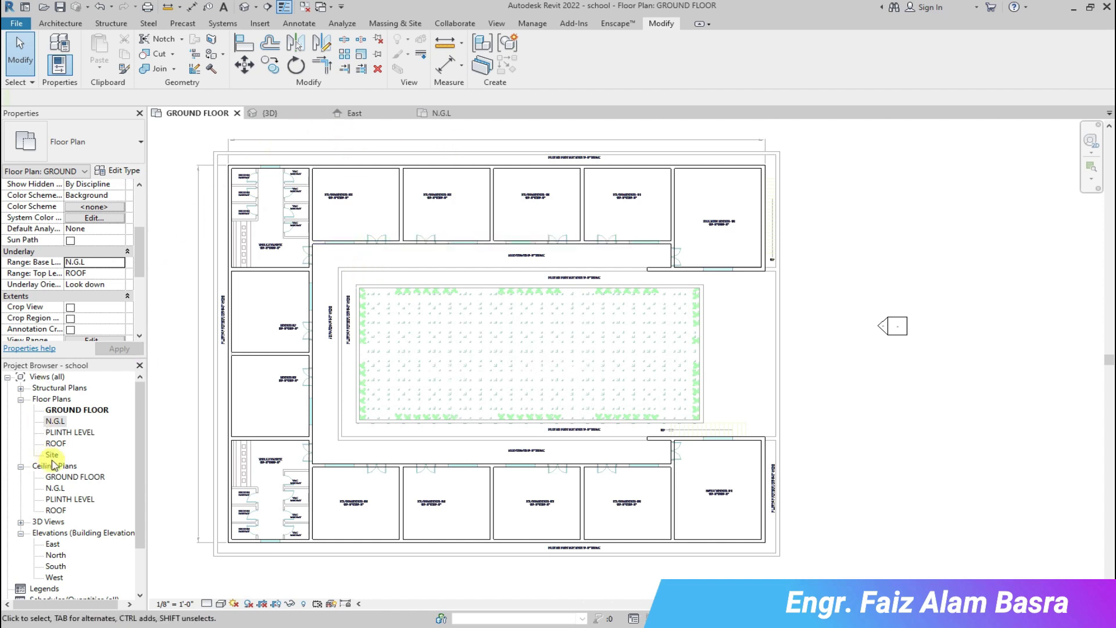
In the N.G.L plan, start an architectural floor and pick its boundary along the inner verandah edge walls and the outer plinth wall.
double_click(76, 433)
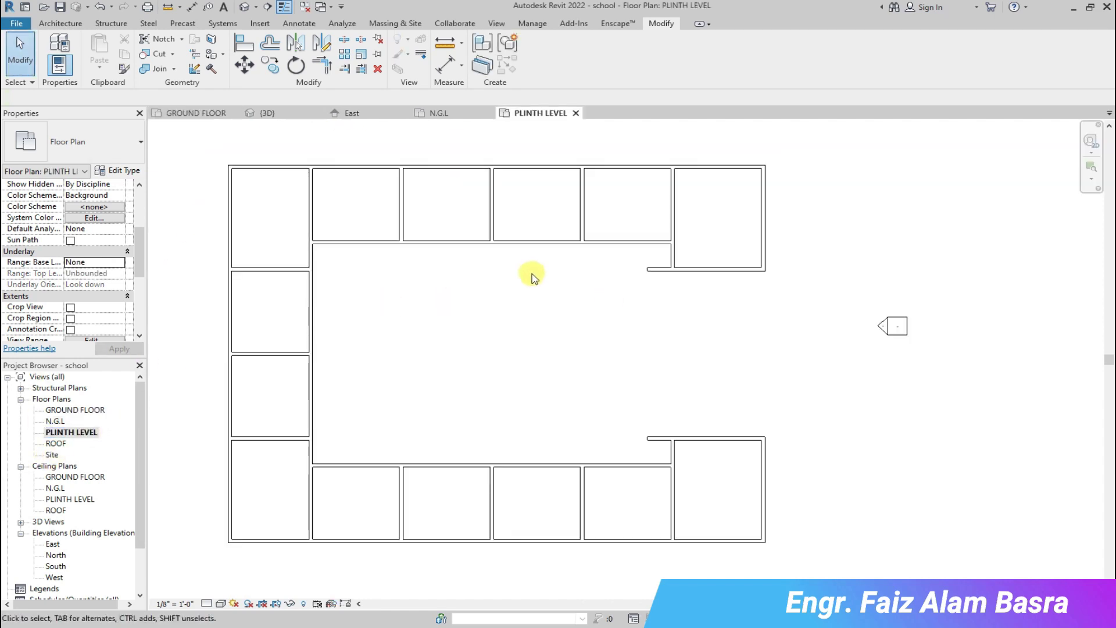
left_click(441, 116)
scroll(548, 222, "down", 6)
scroll(466, 256, "up", 4)
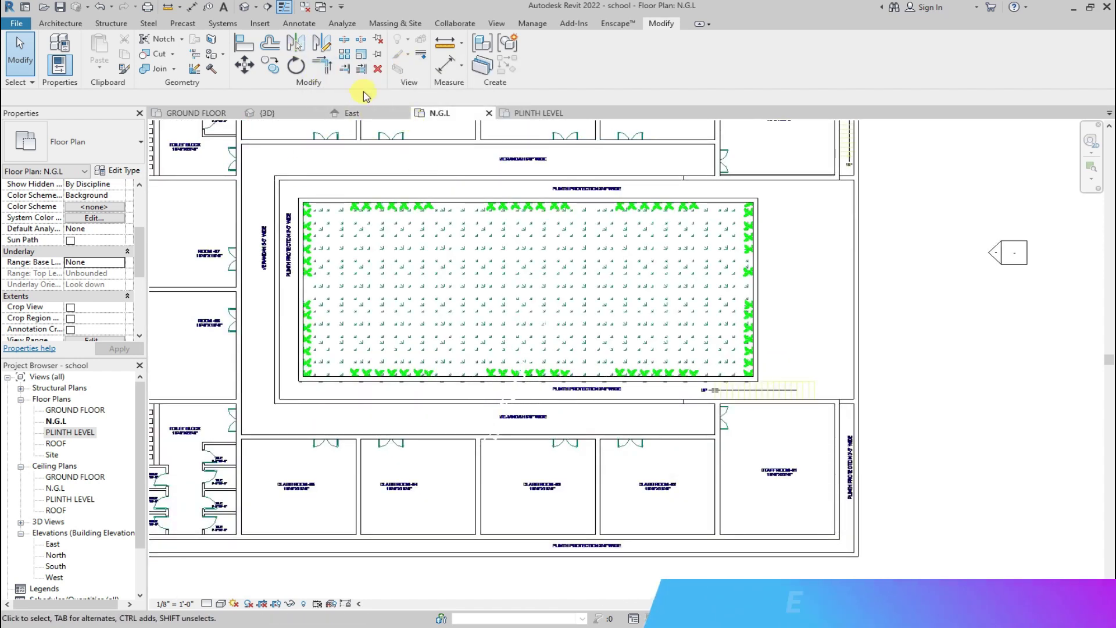
left_click(60, 23)
left_click(305, 65)
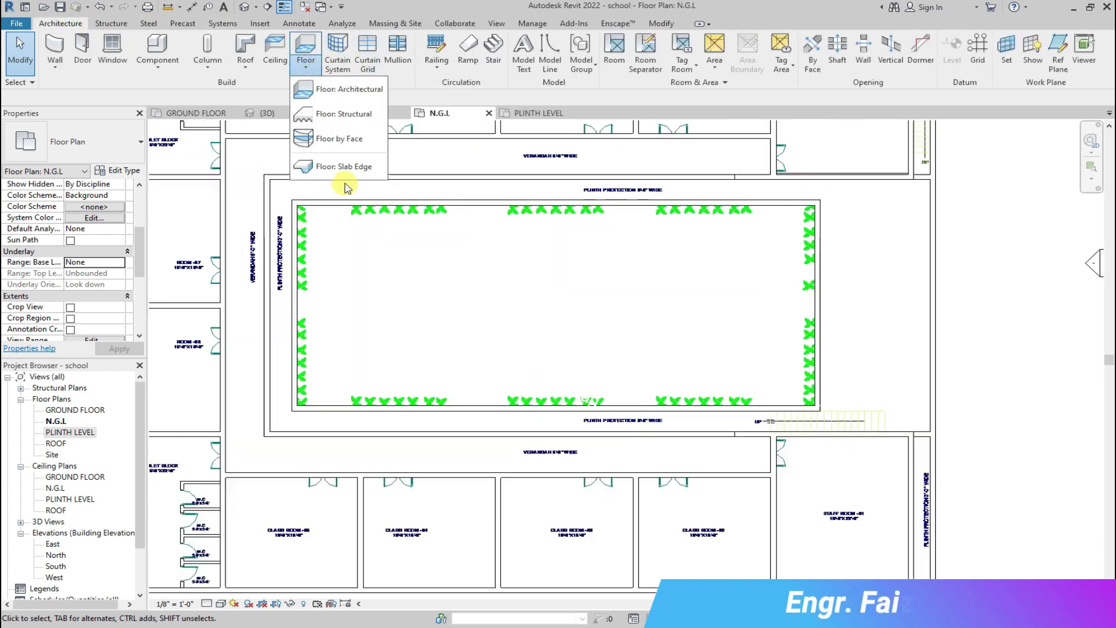
left_click(349, 89)
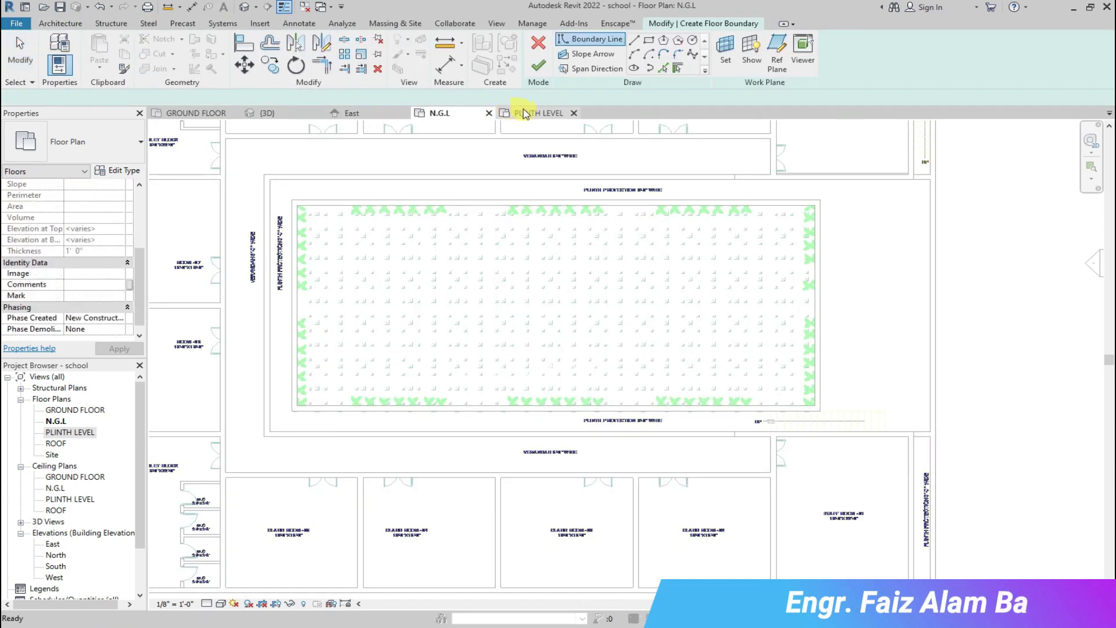
left_click(663, 68)
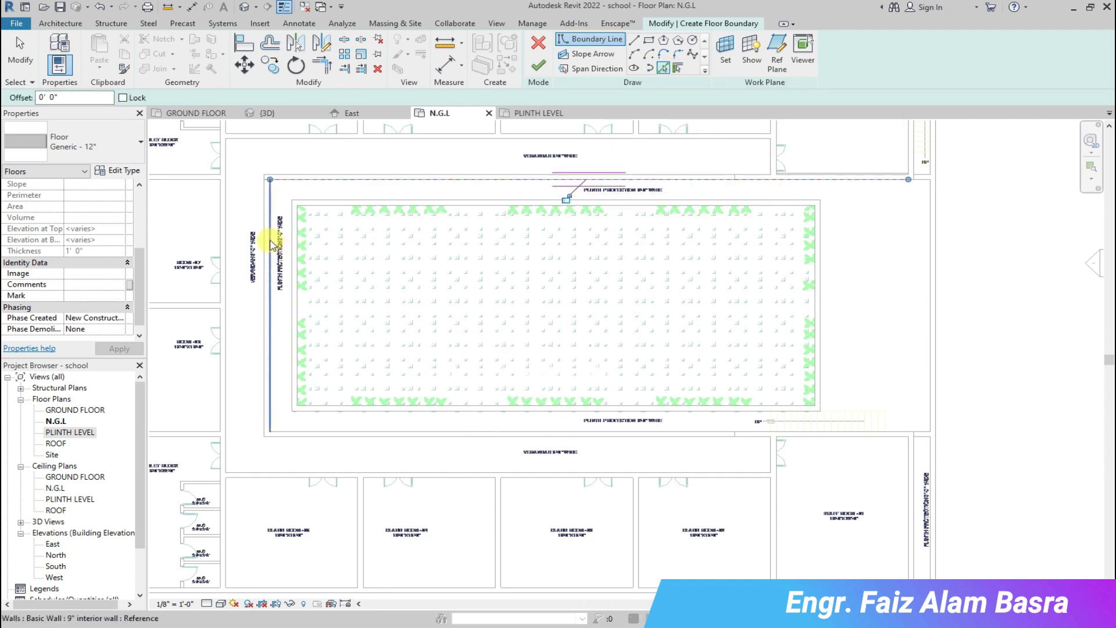
left_click(349, 436)
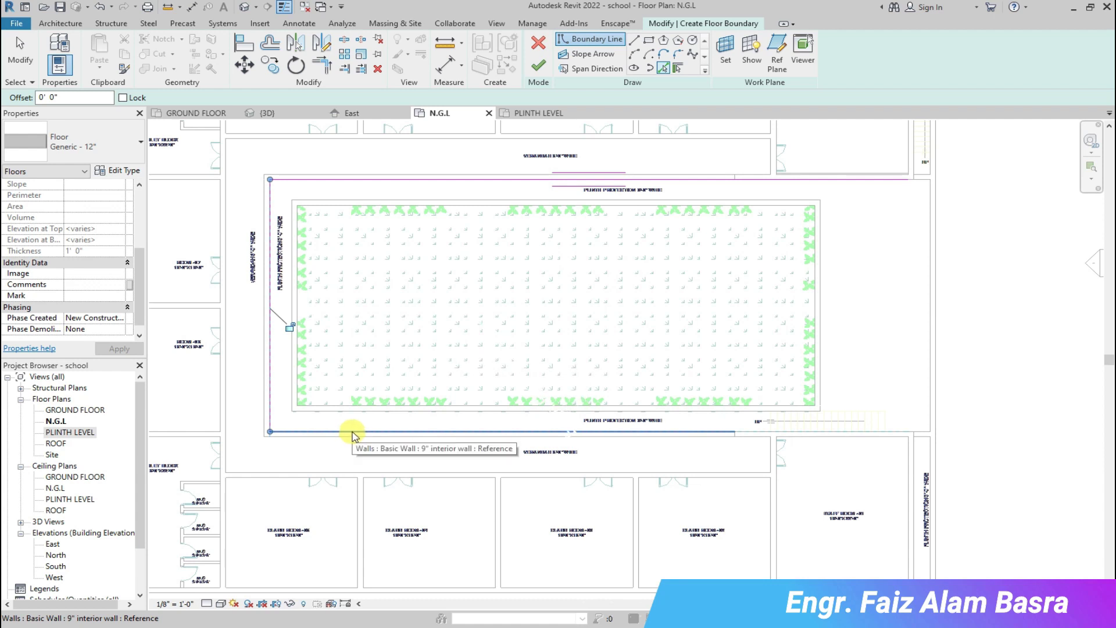
left_click(927, 390)
left_click(927, 186)
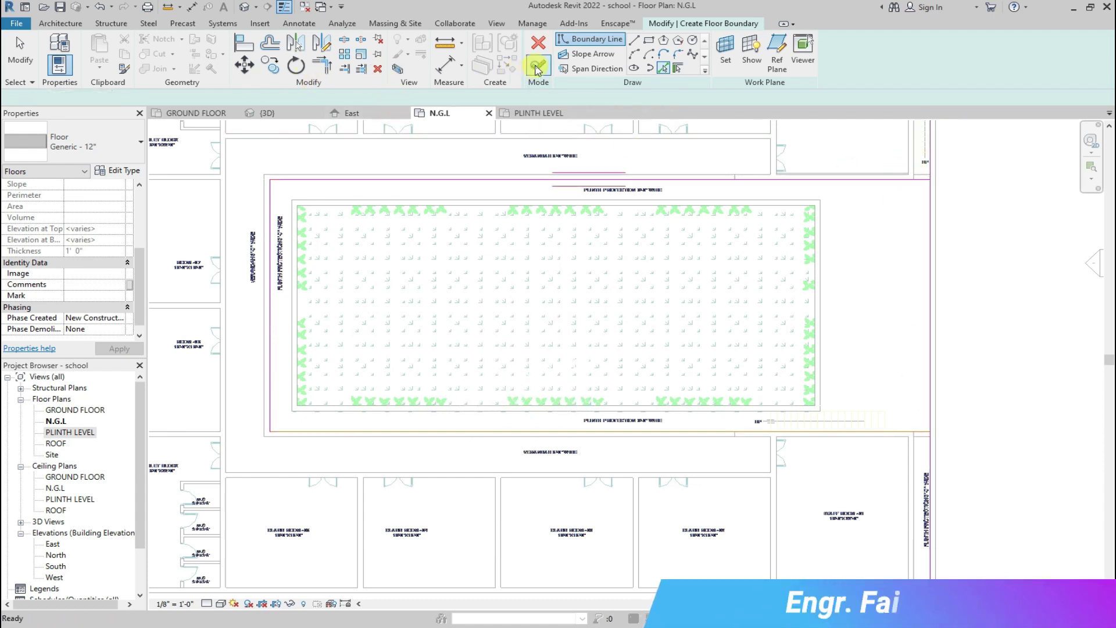
Delete and trim overlapping floor boundary lines where the two long verandah edges meet the outer plinth wall, and try to finish the floor sketch.
left_click(538, 68)
left_click(1067, 597)
left_click(920, 432)
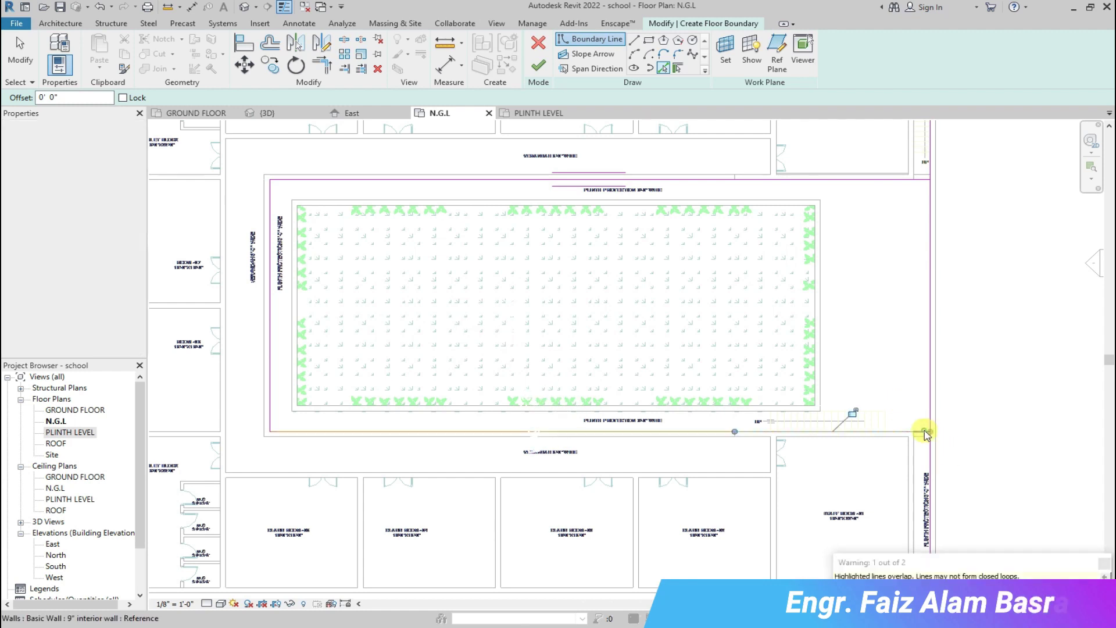
left_click(378, 69)
left_click(920, 179)
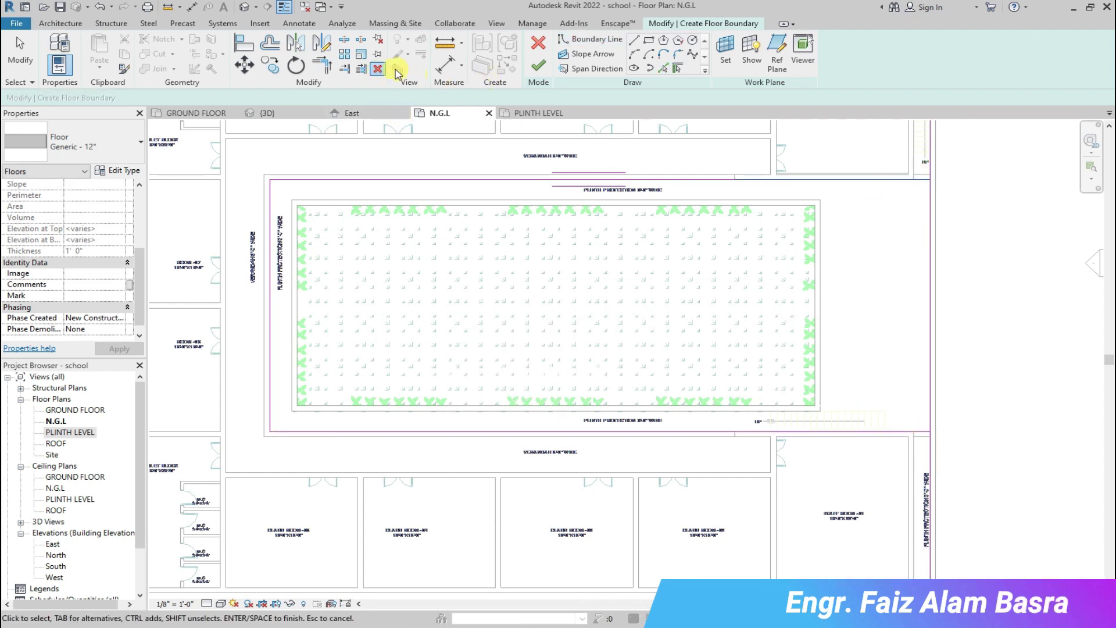
left_click(332, 70)
left_click(847, 180)
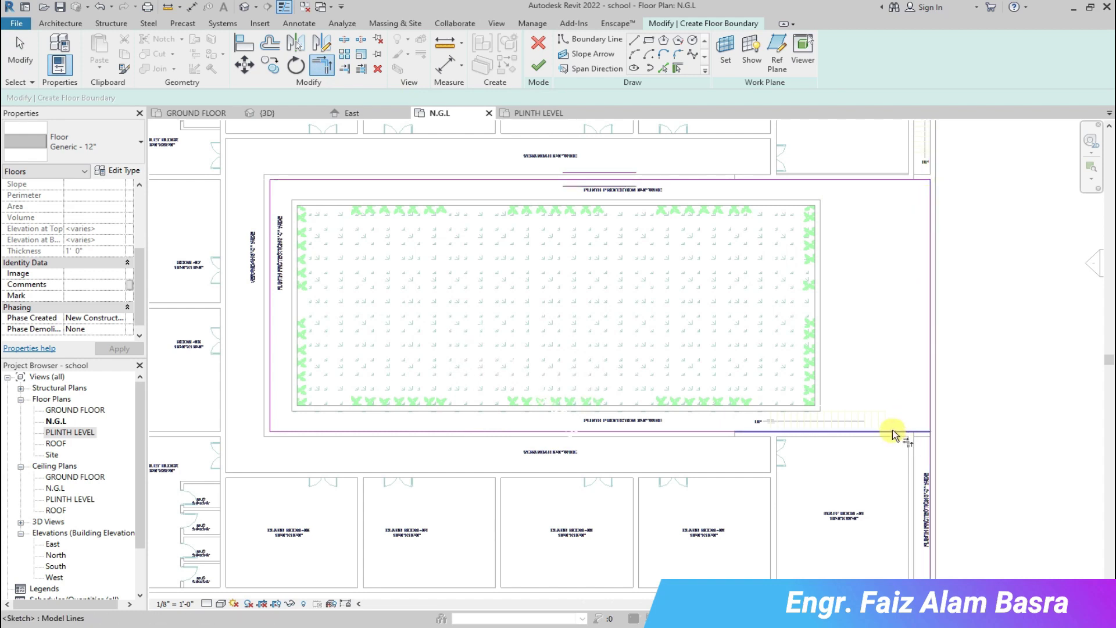
left_click(540, 69)
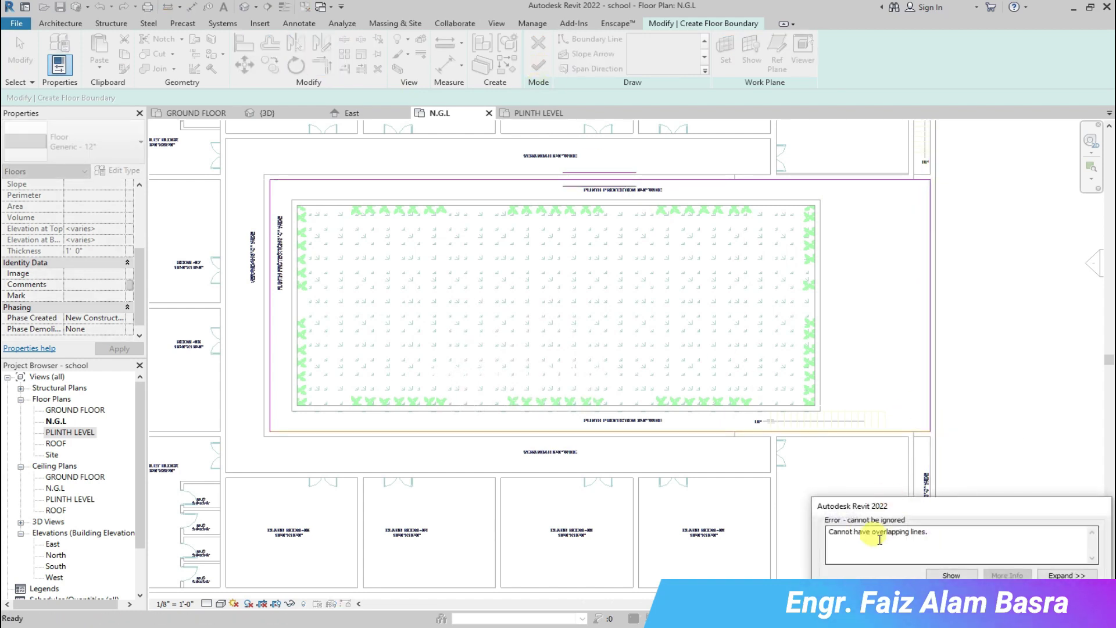
left_click(1066, 605)
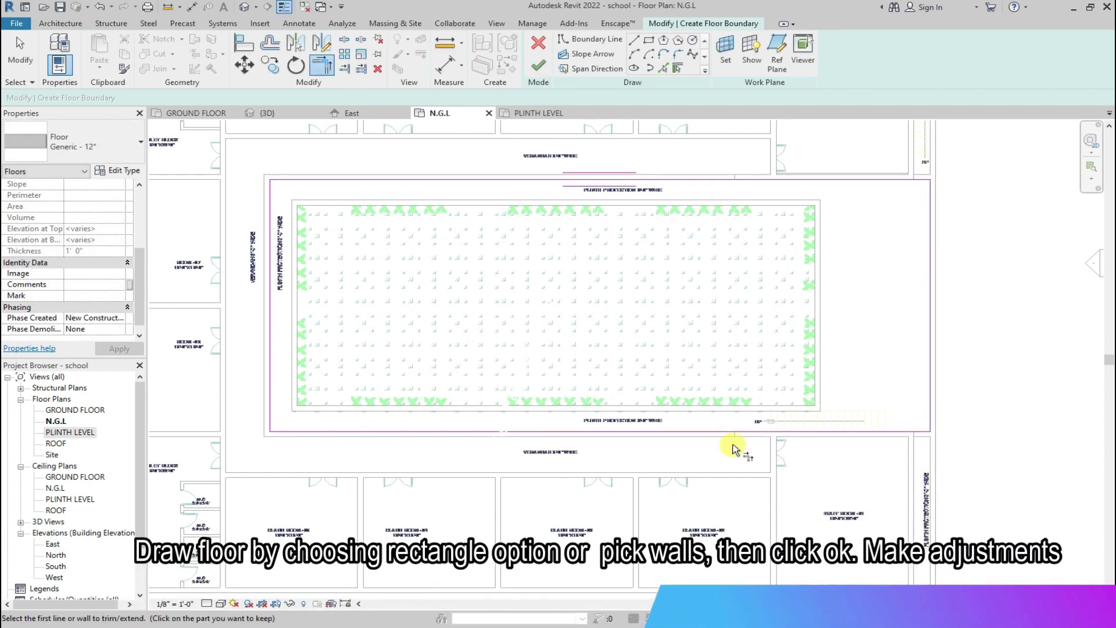
Remove the overlapping boundary segment on the lower long verandah edge and trim the remaining lines into a closed loop.
left_click(540, 45)
left_click(645, 326)
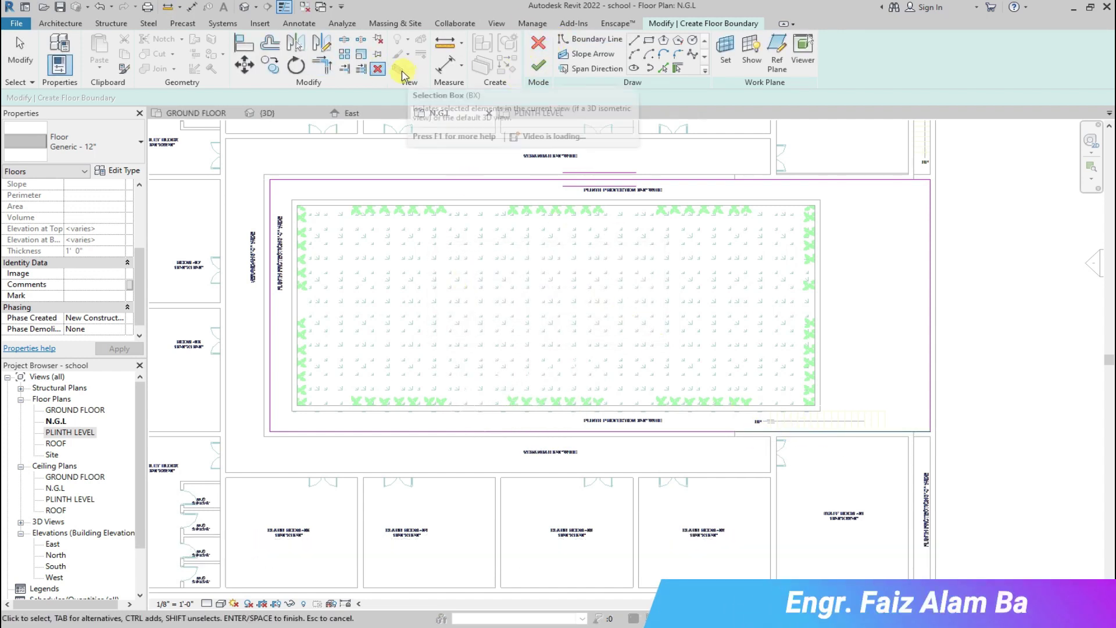
key("Escape")
left_click(532, 74)
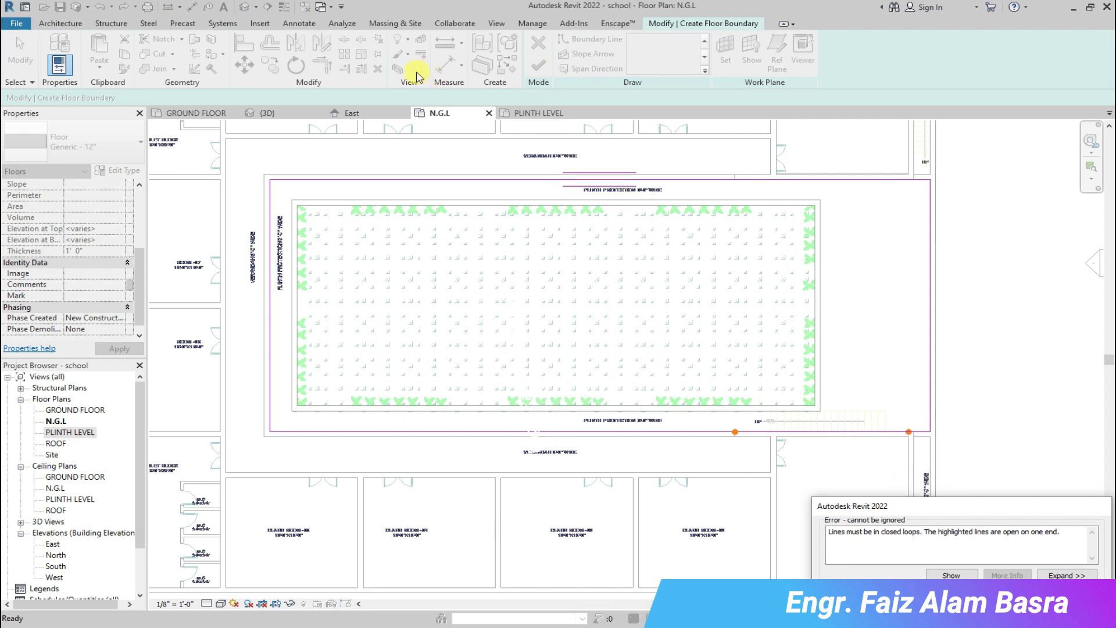
left_click(1067, 595)
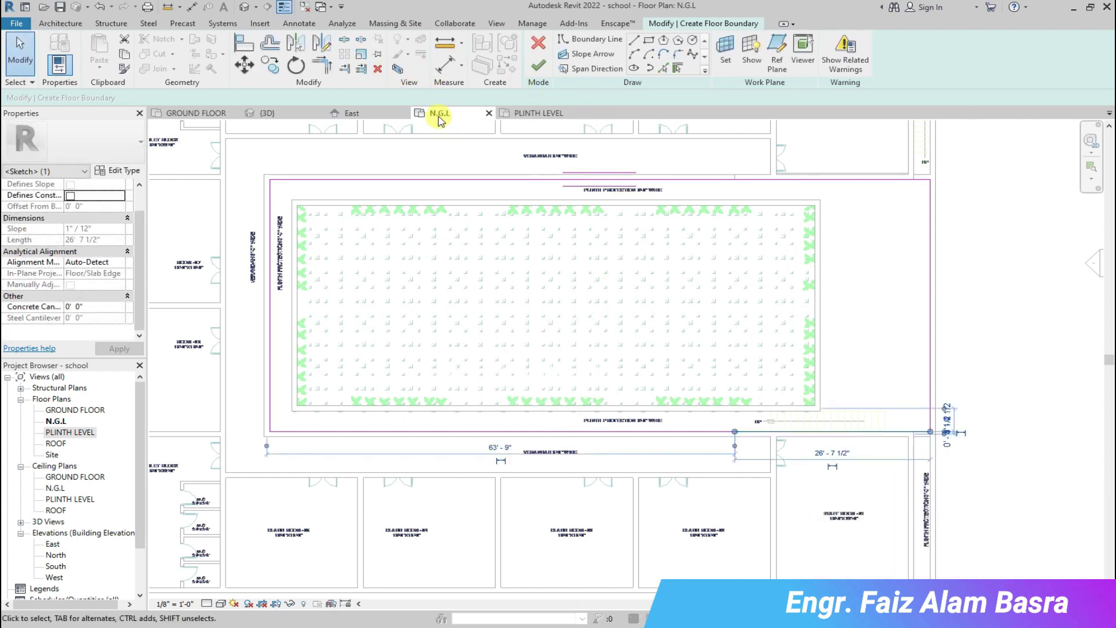
left_click(327, 66)
left_click(767, 431)
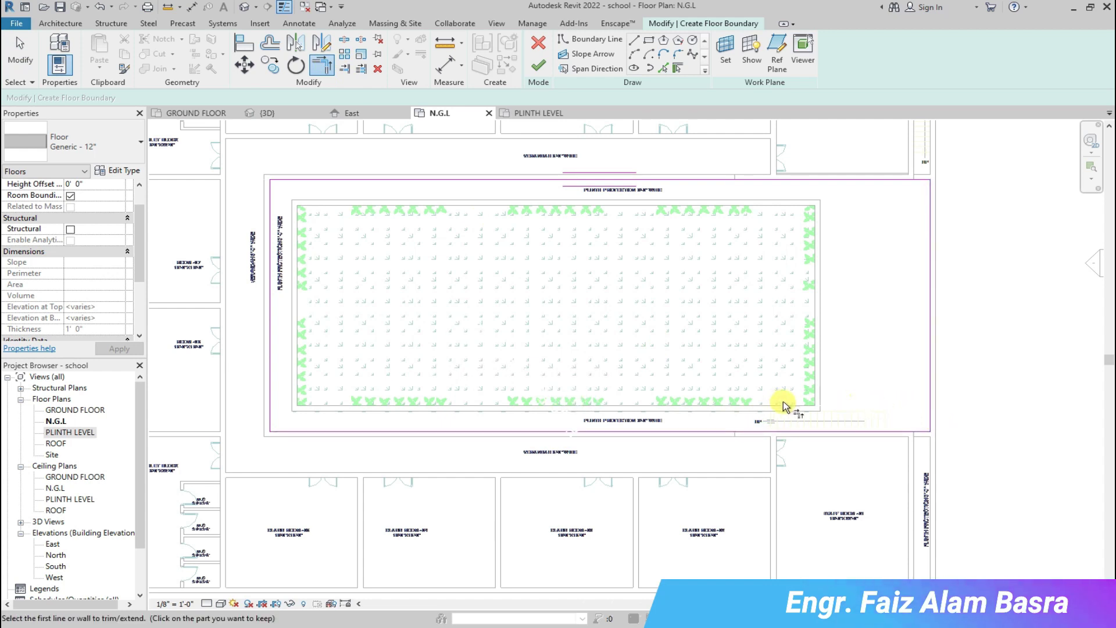
Pick the outer faces of the courtyard lawn walls as the inner floor boundary and finish the Generic - 12" floor.
left_click(662, 71)
left_click(568, 199)
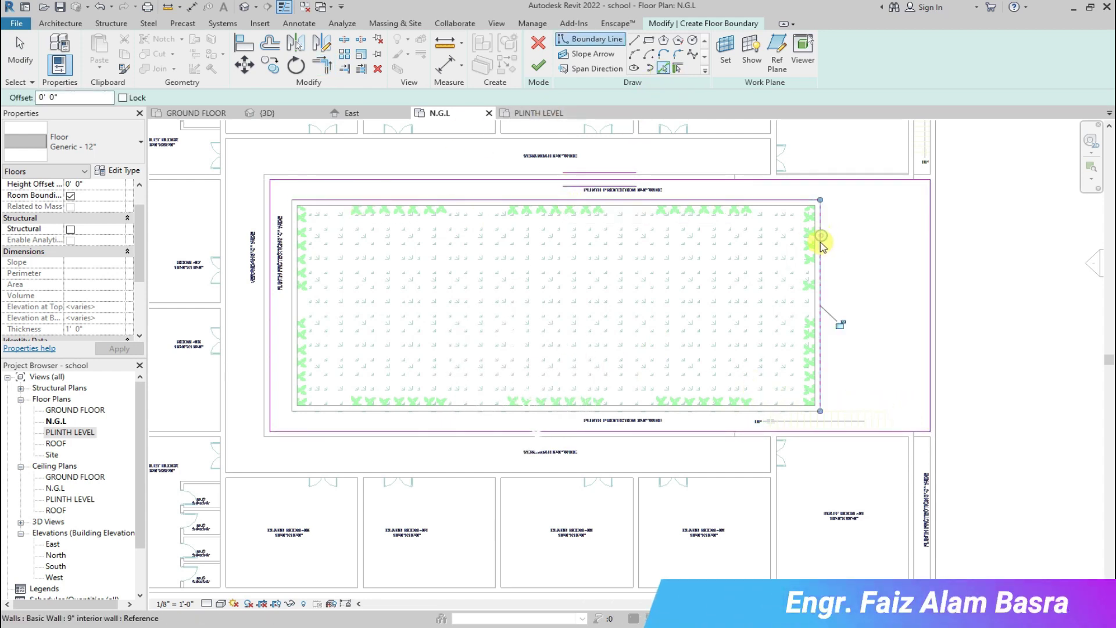
left_click(537, 67)
left_click(1008, 372)
Examine the new floor between the courtyard lawn walls and the outer plinth wall in the 3D view.
left_click(287, 115)
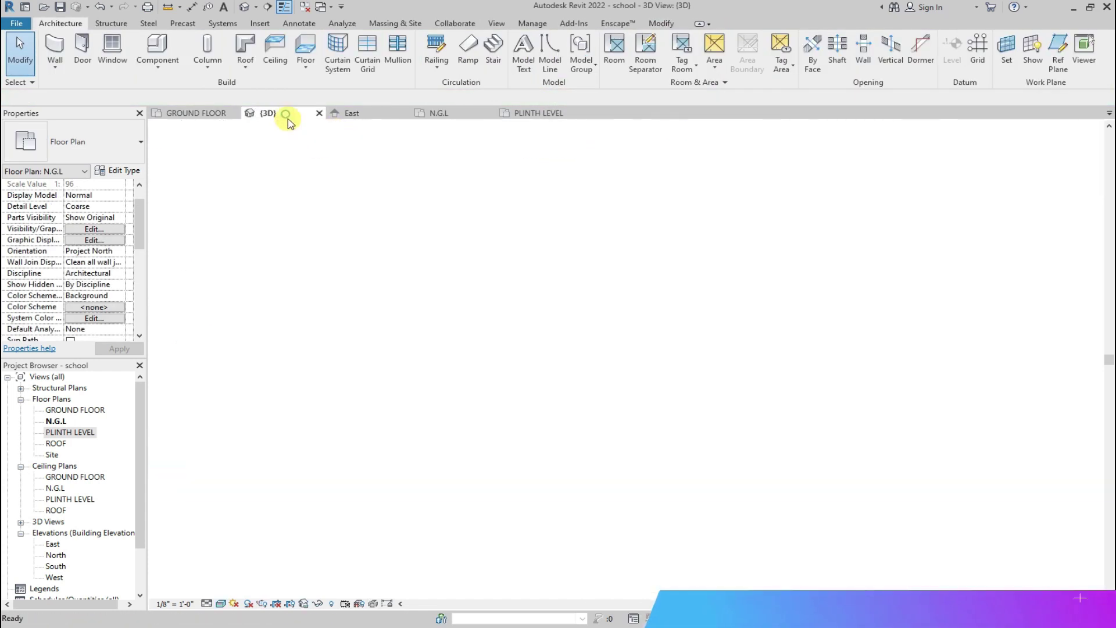
scroll(790, 443, "up", 5)
scroll(785, 414, "up", 4)
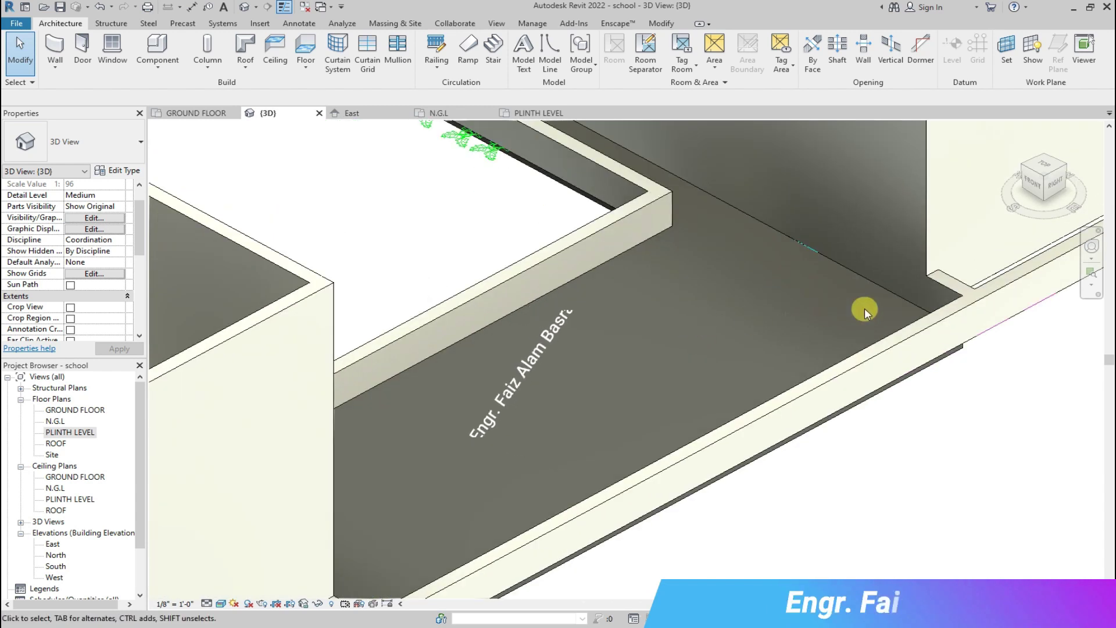
scroll(714, 329, "down", 2)
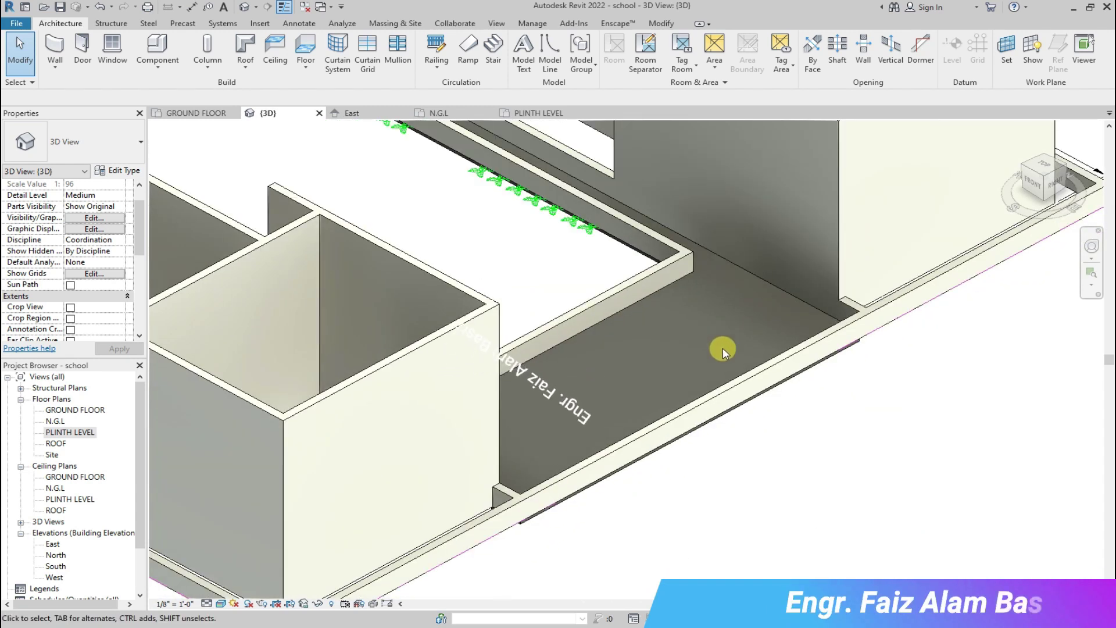
scroll(767, 436, "down", 3)
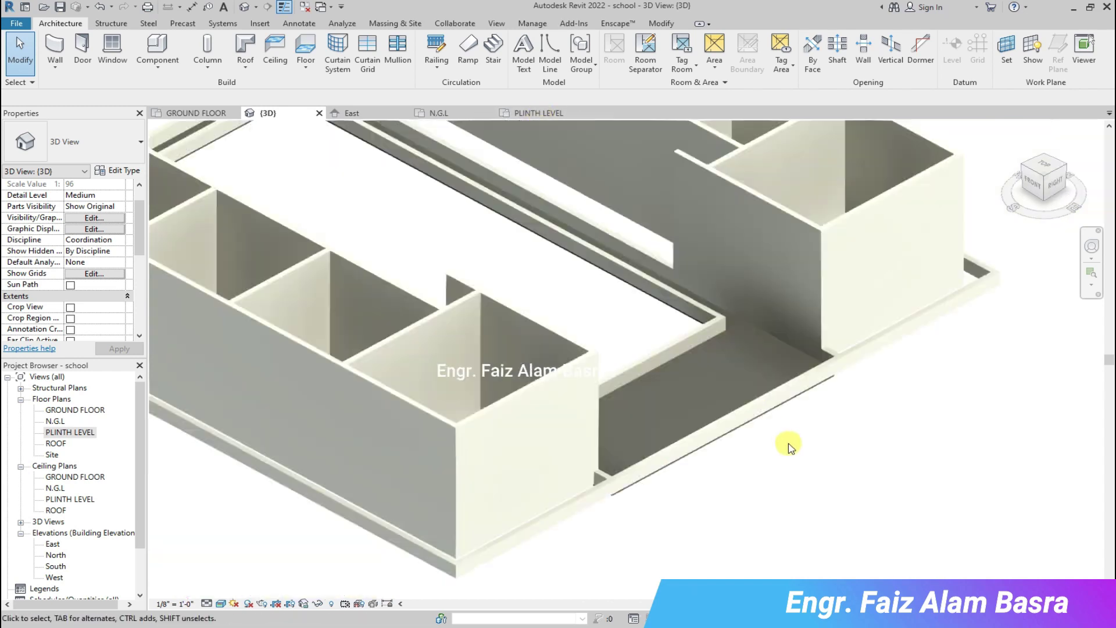
scroll(497, 208, "up", 2)
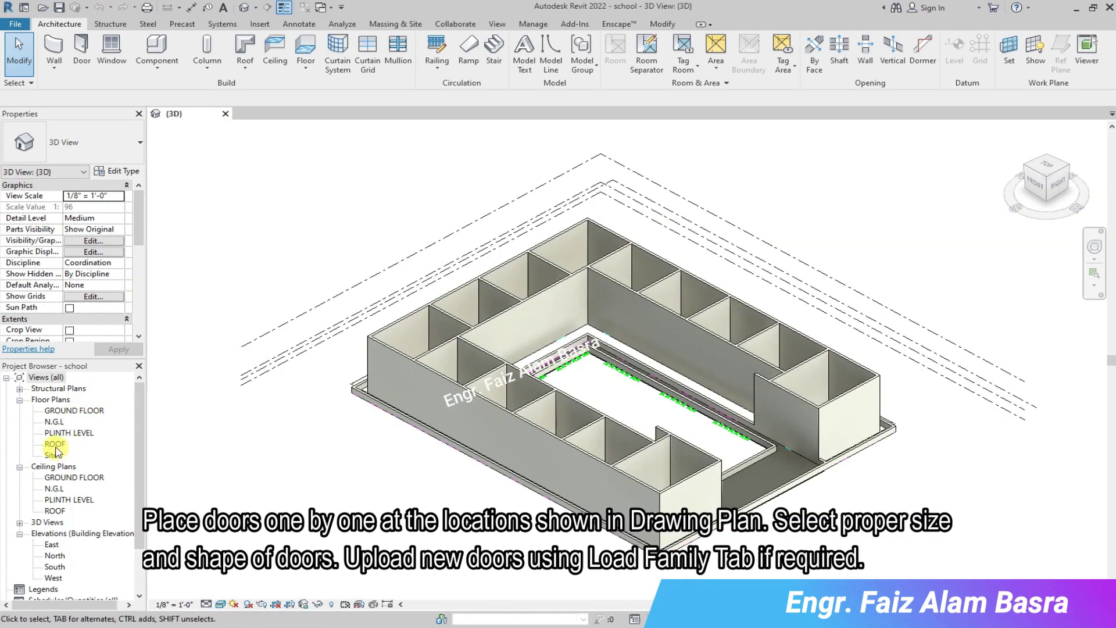
In the GROUND FLOOR plan, start the Door command and load the IntDbl (1) family from the Wood door folder.
double_click(68, 411)
scroll(698, 384, "up", 2)
scroll(559, 283, "up", 2)
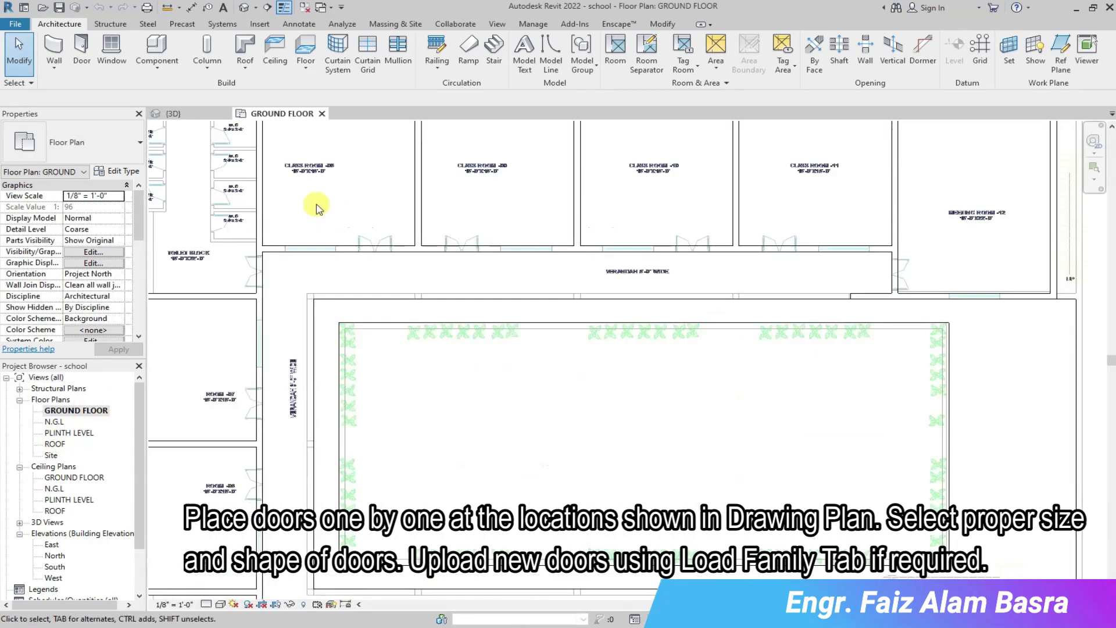
left_click(87, 67)
left_click(140, 146)
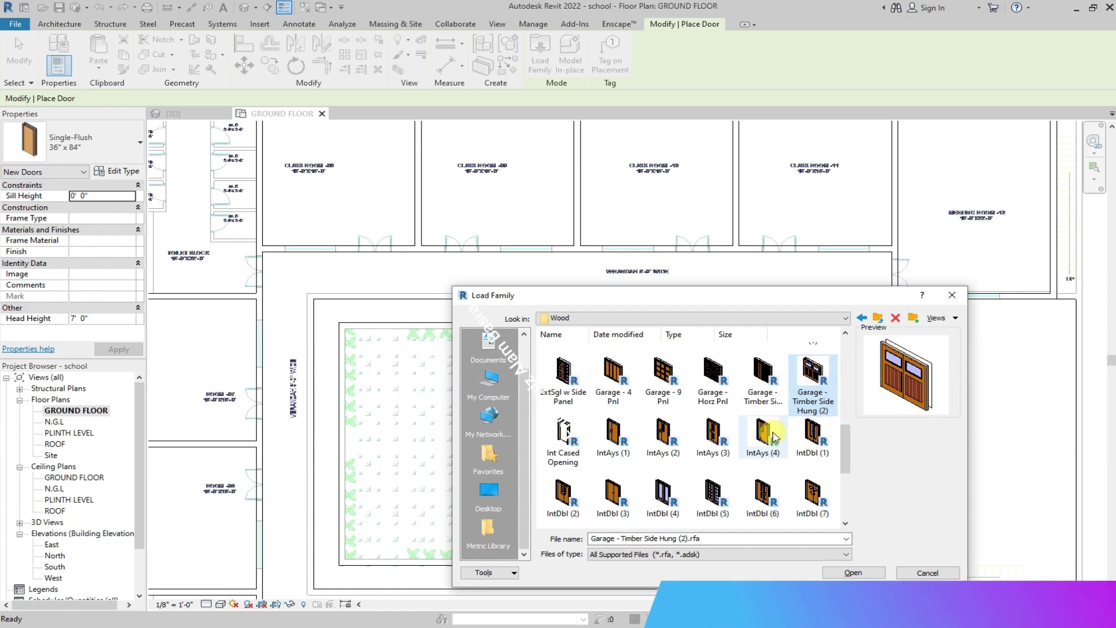
left_click(775, 437)
left_click(812, 433)
left_click(853, 572)
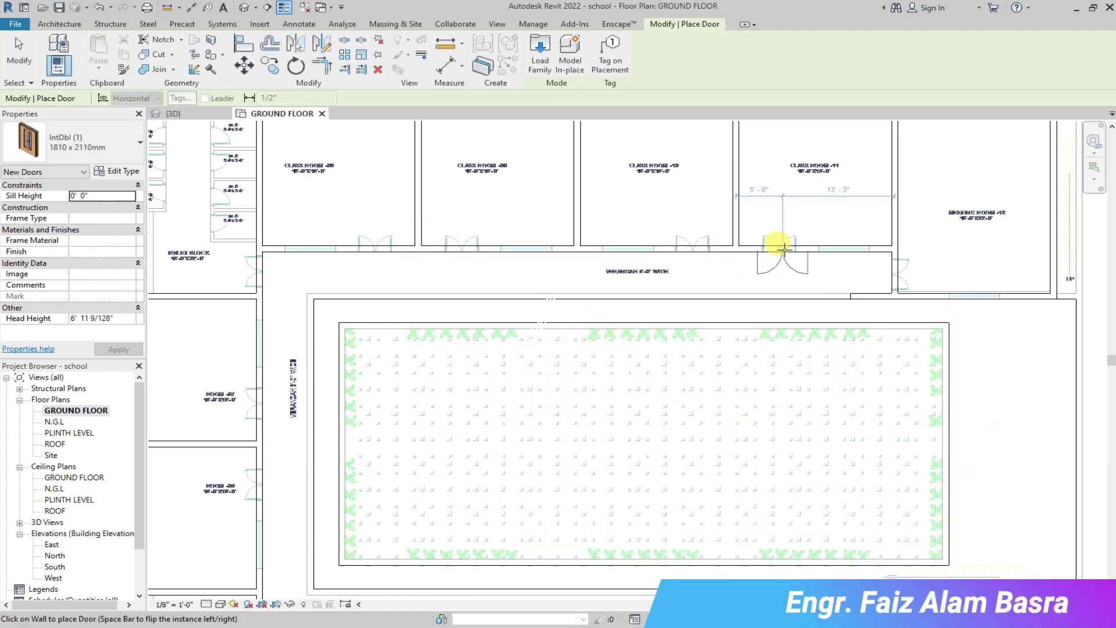
Place a 1510 x 2110mm IntDbl (1) door in Class Room-11's verandah wall at the plan's door symbol and check it in 3D.
left_click(140, 148)
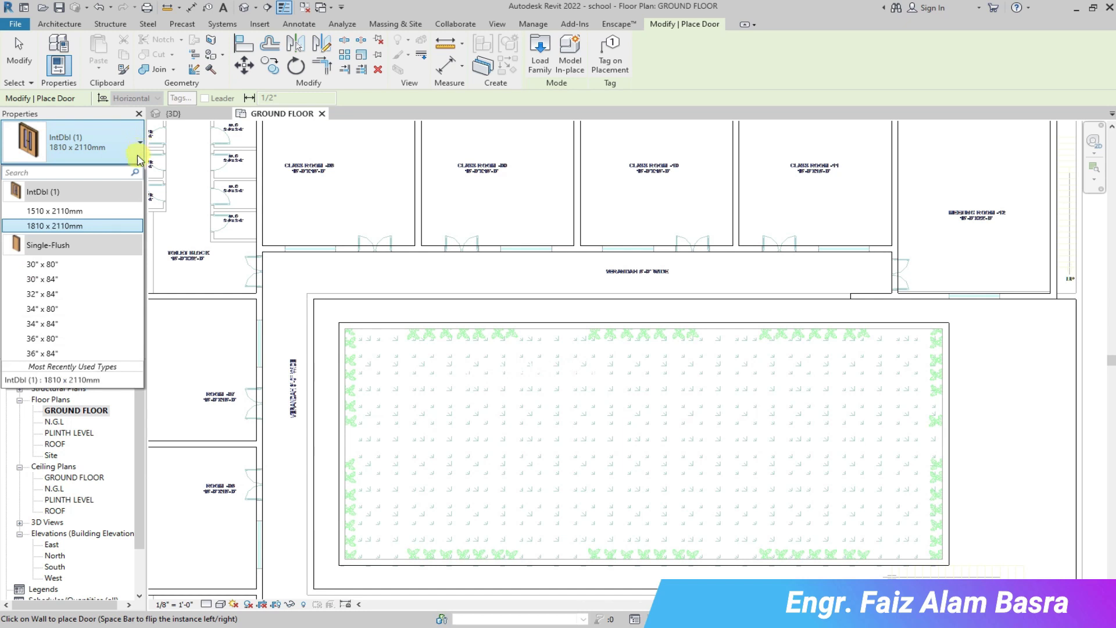
left_click(78, 212)
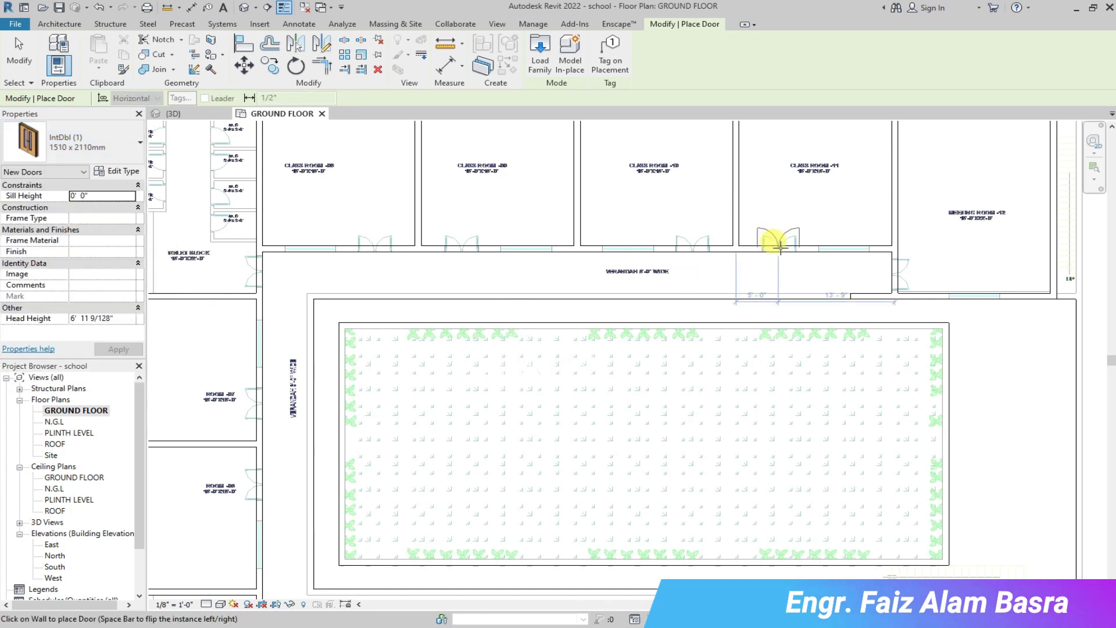
left_click(179, 114)
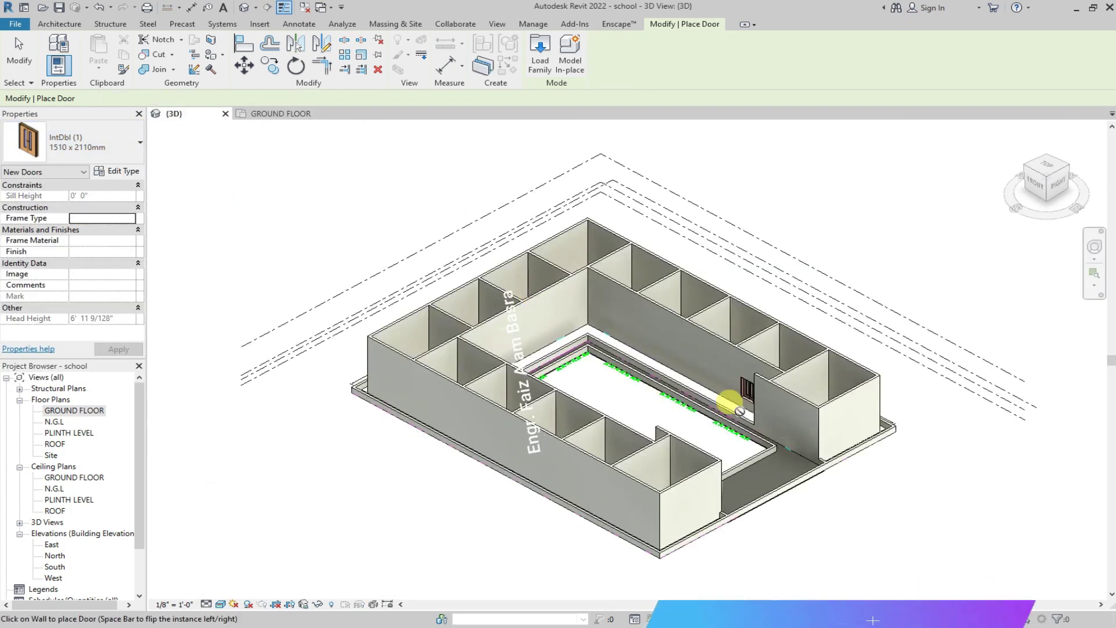
scroll(737, 406, "up", 4)
scroll(658, 348, "up", 4)
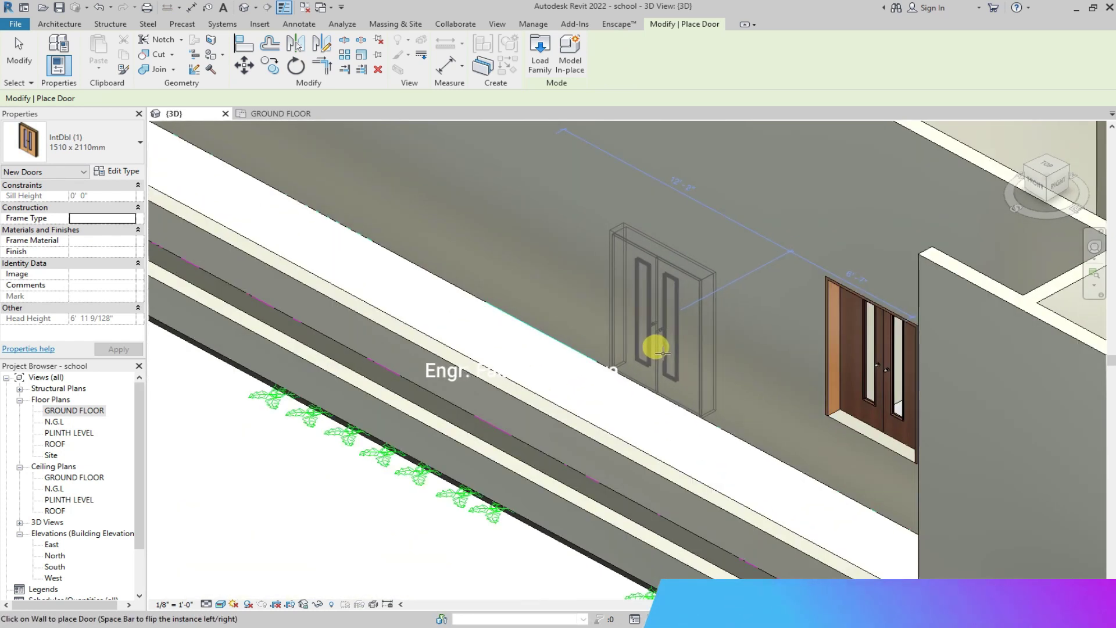
scroll(657, 347, "down", 4)
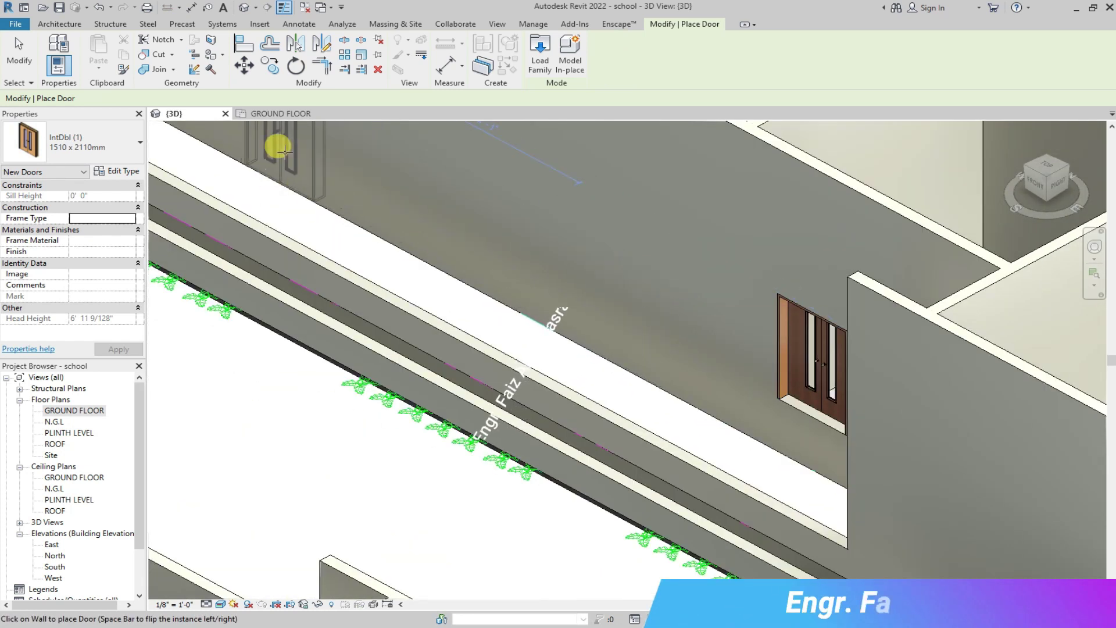
left_click(274, 114)
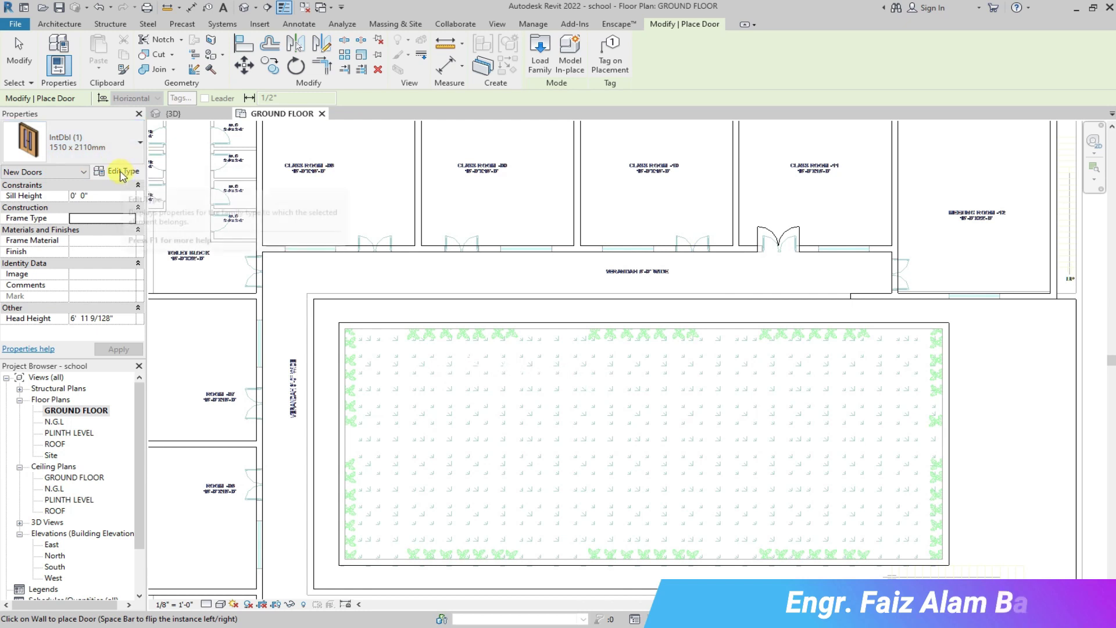
Duplicate the type of the door placed at Class Room-11 and name the new type 4' x 7'.
left_click(18, 47)
left_click(776, 240)
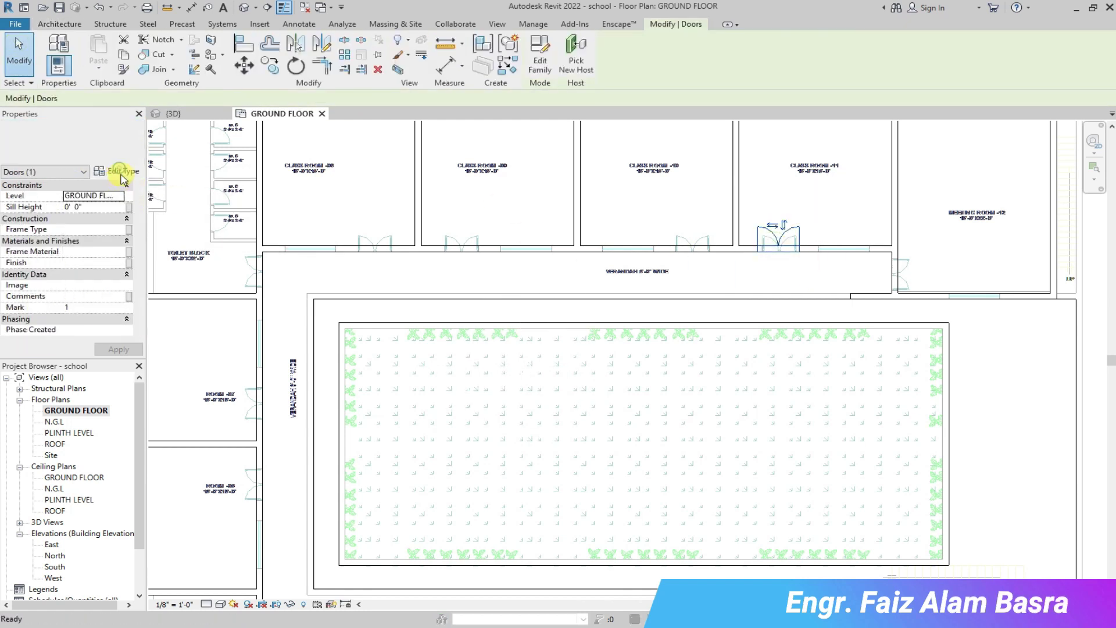
left_click(116, 171)
scroll(675, 369, "down", 3)
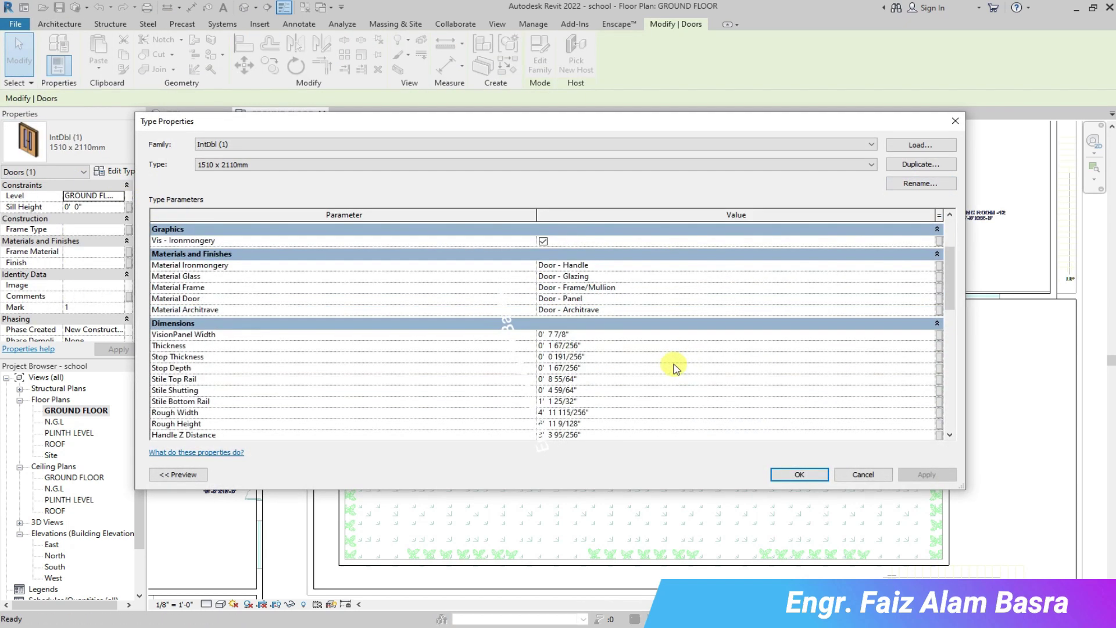
left_click(921, 164)
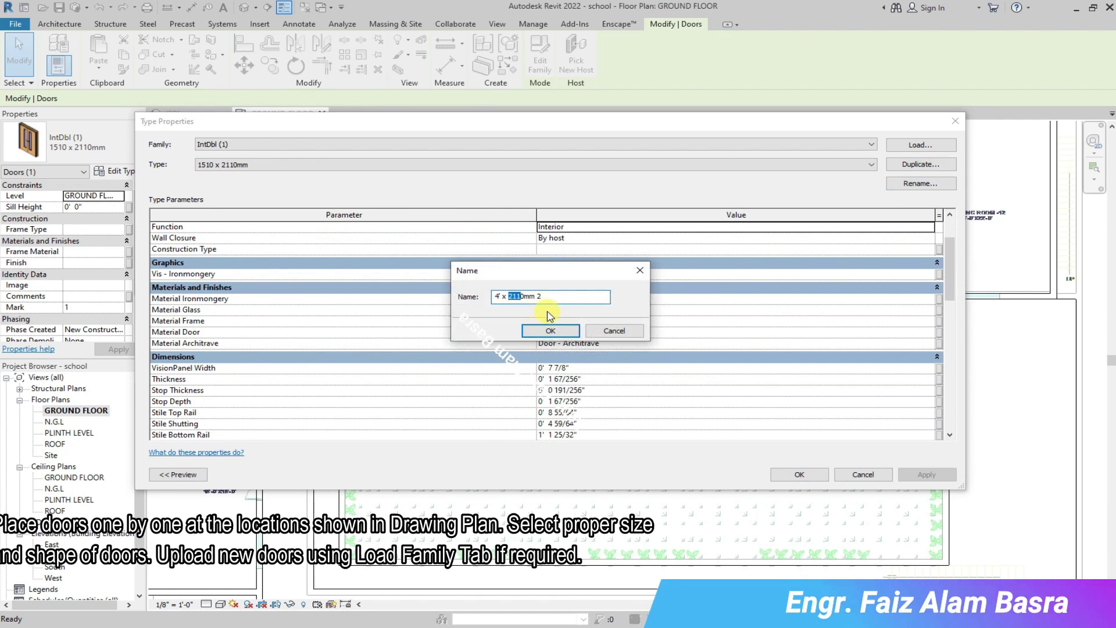
type("7")
key("Delete")
key("Delete")
key("Delete")
key("Delete")
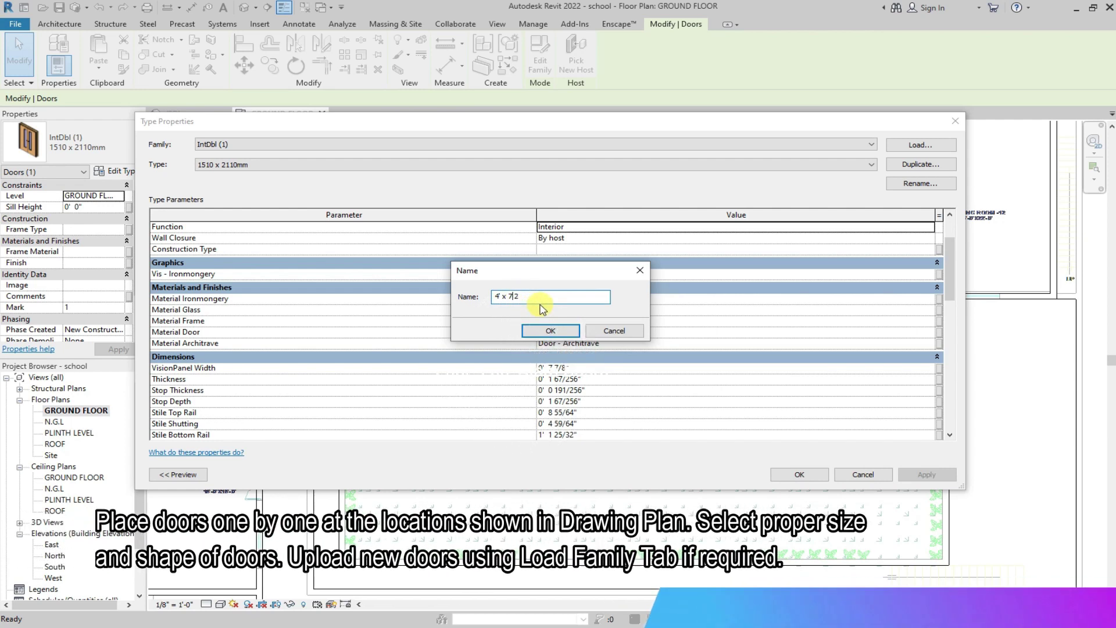
left_click(549, 331)
Set the 4' x 7' door type's rough width and width to 3' 11 115/256" and rough height to 6' 11", and inspect the door in 3D.
scroll(566, 401, "down", 3)
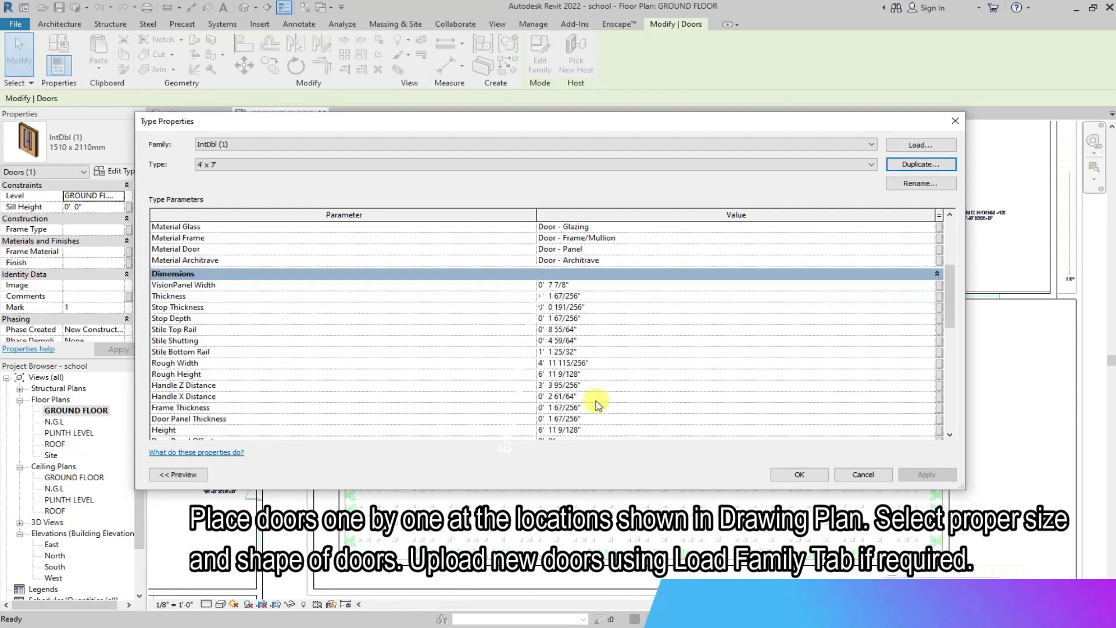
scroll(237, 325, "down", 3)
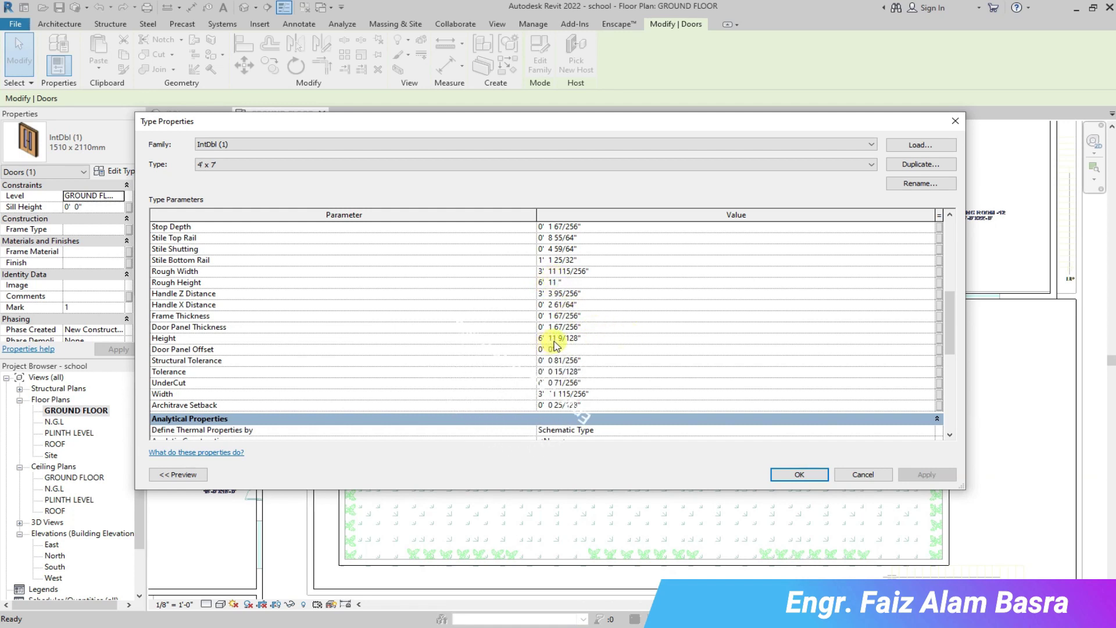
left_click(780, 478)
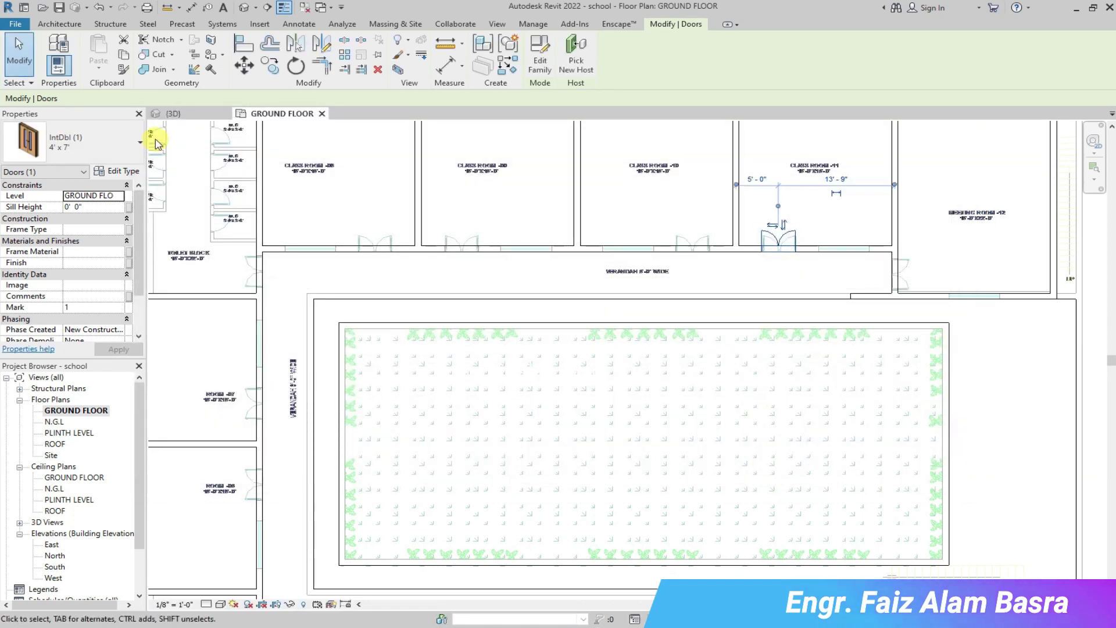
left_click(200, 115)
scroll(806, 408, "up", 3)
middle_click_drag(807, 408, 709, 469)
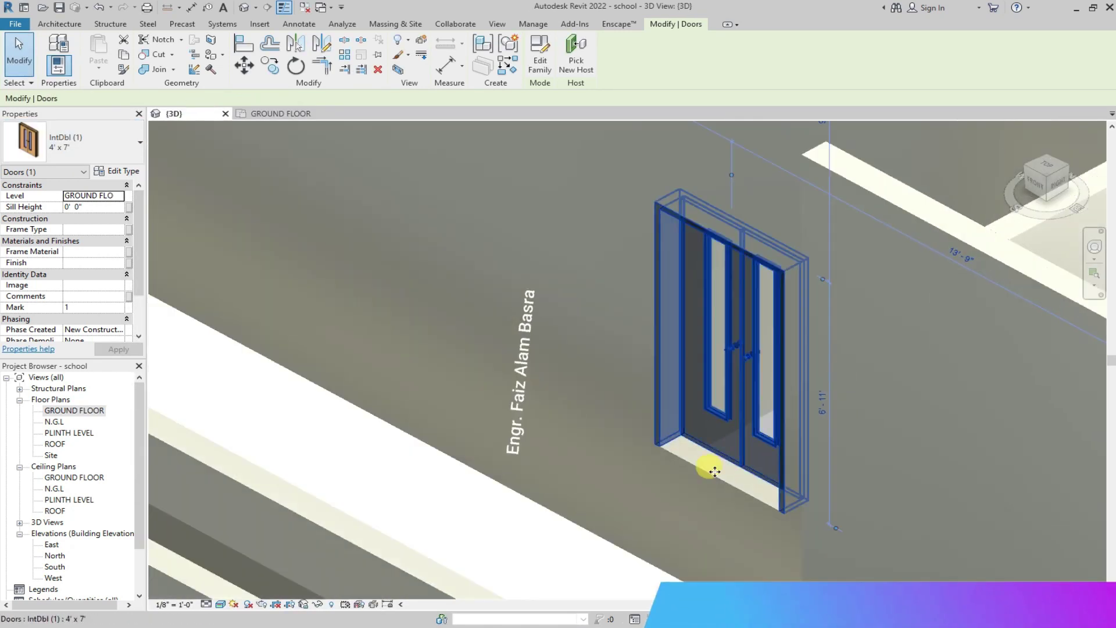
left_click(652, 515)
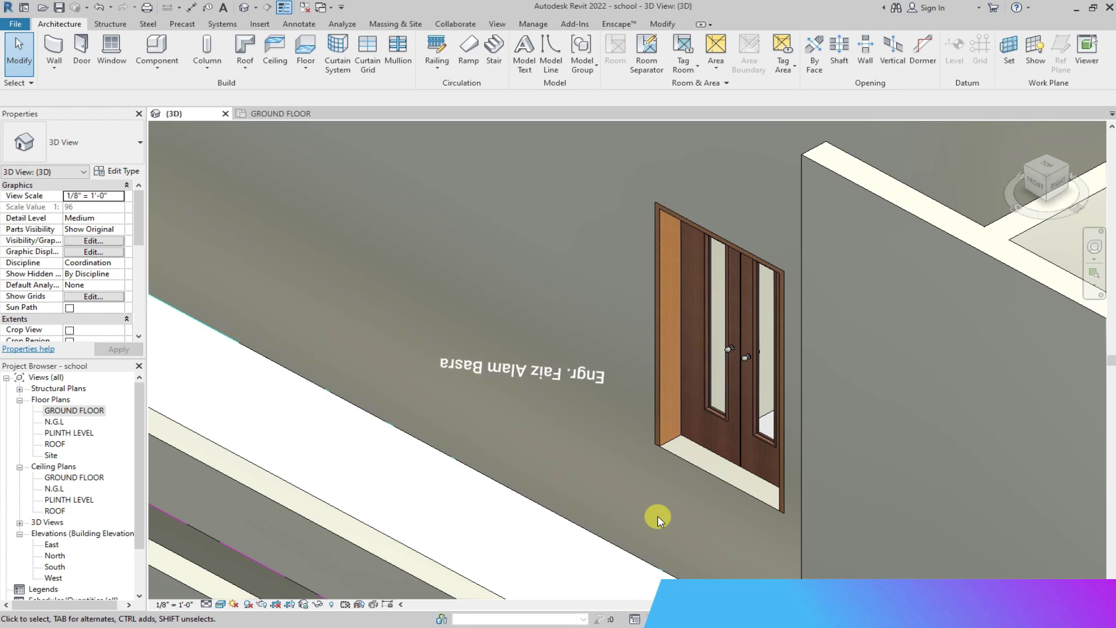
In the GROUND FLOOR plan, place 4' x 7' IntDbl (1) doors at the plan's door symbols for Class Room-10 and Class Room-09.
left_click(280, 113)
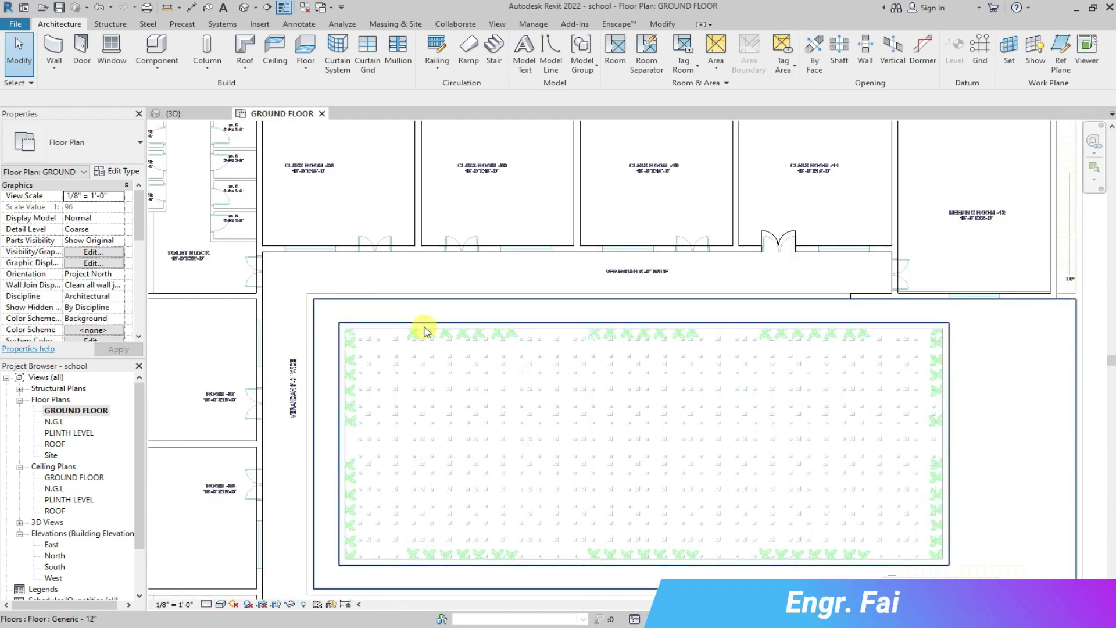
left_click(81, 76)
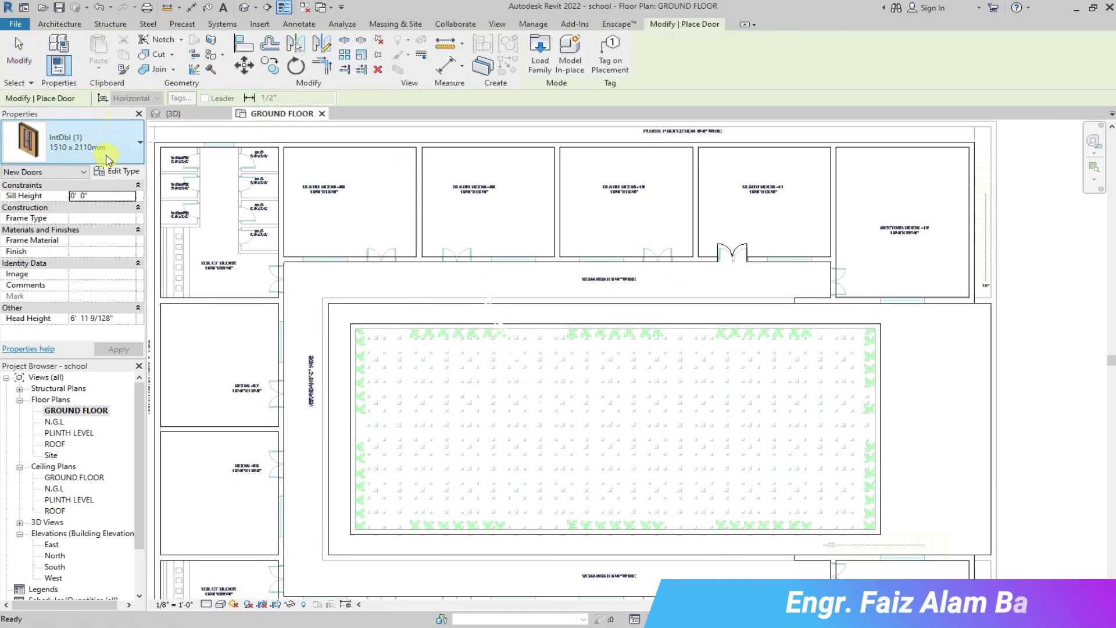
left_click(138, 142)
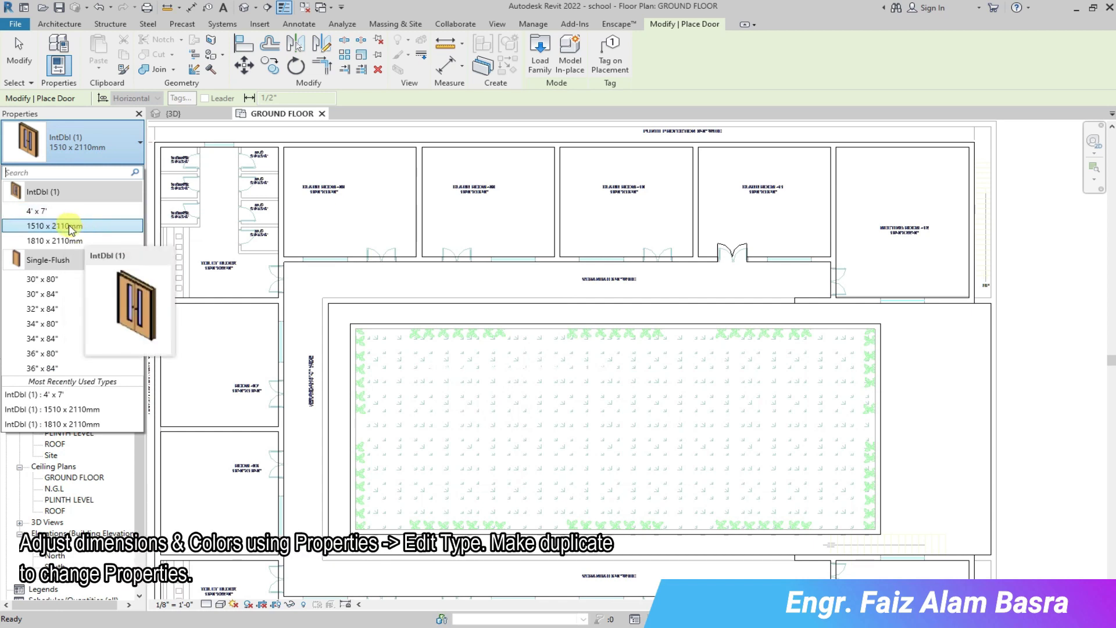
scroll(750, 267, "up", 5)
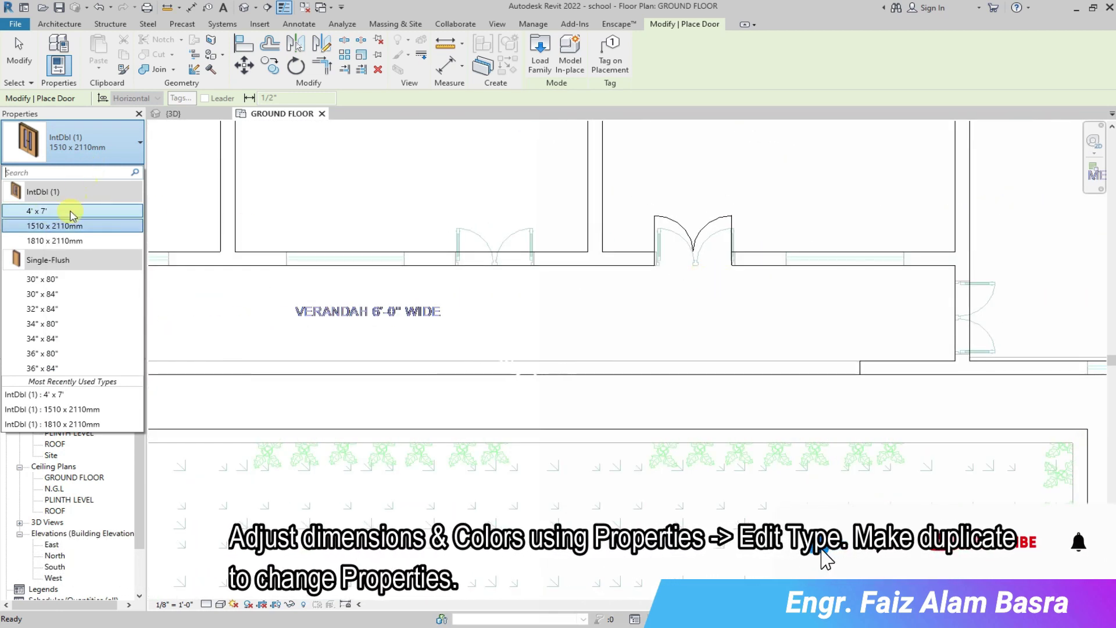
left_click(37, 210)
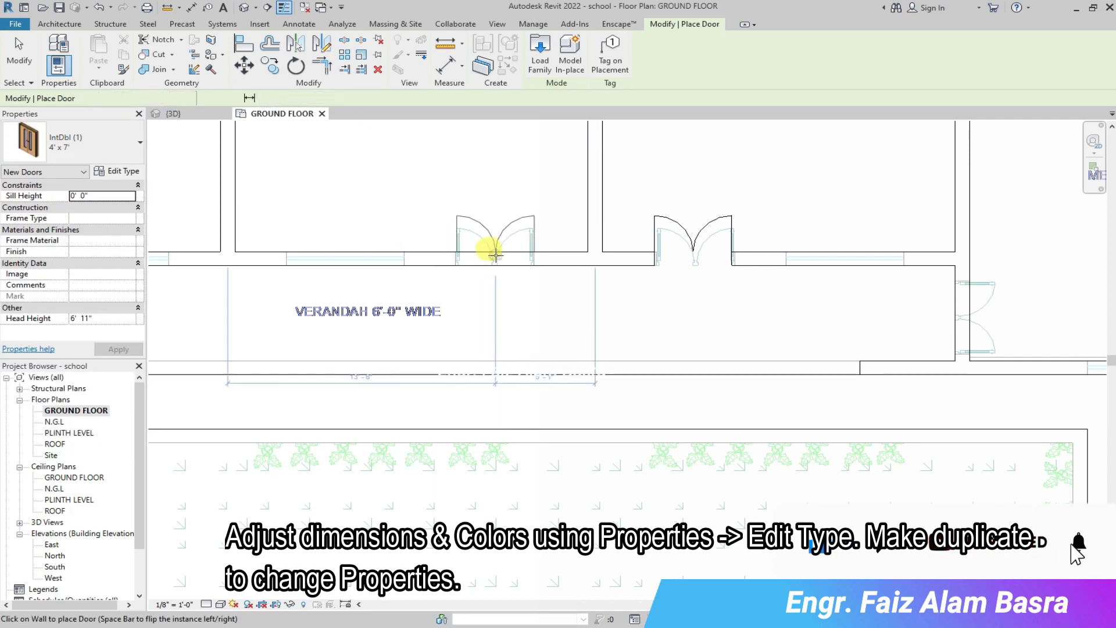
left_click(494, 254)
scroll(494, 254, "down", 3)
left_click(288, 267)
scroll(289, 267, "down", 2)
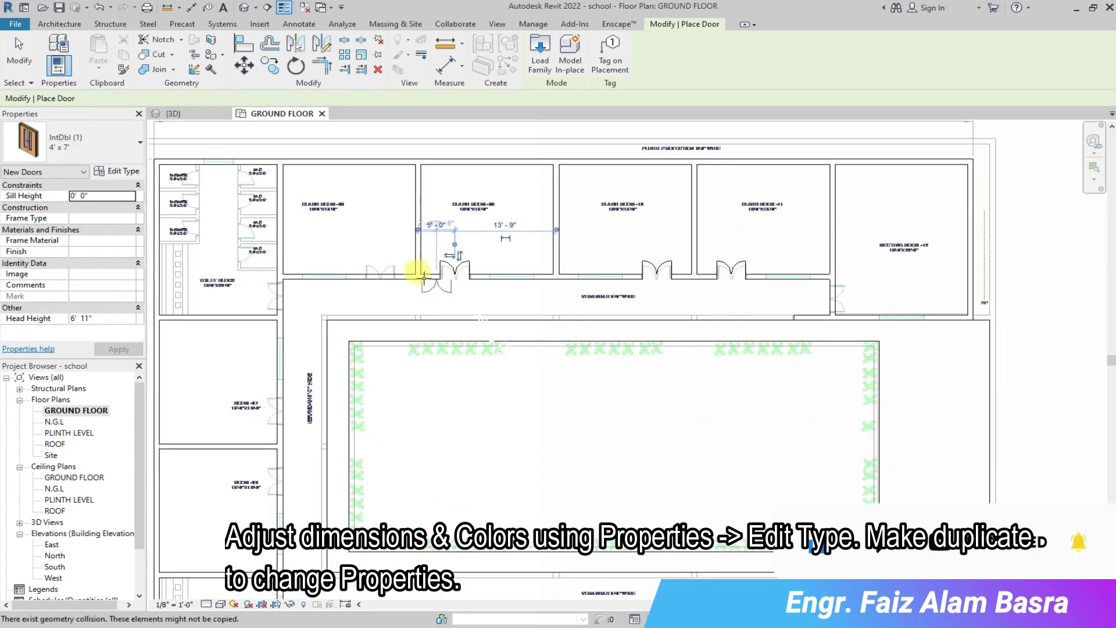
Place 4' x 7' doors at the door symbols of Class Room-08, the adjoining toilet block, Rooms 07 and 06, and Meeting Room-12.
left_click(381, 270)
left_click(276, 296)
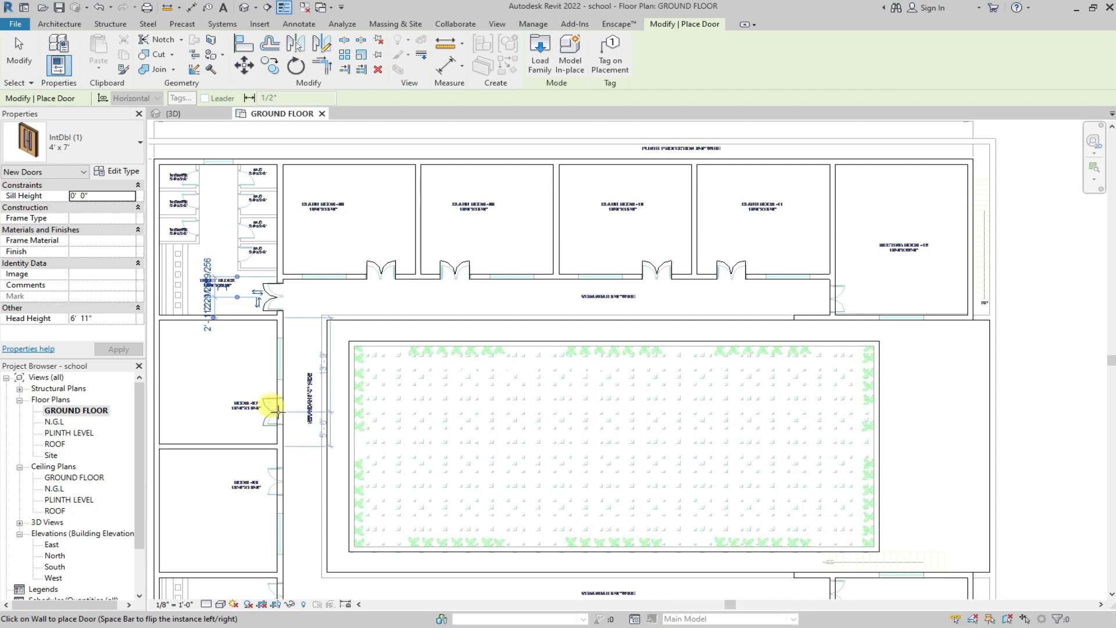
left_click(276, 411)
left_click(278, 477)
scroll(474, 211, "down", 3)
scroll(625, 273, "up", 3)
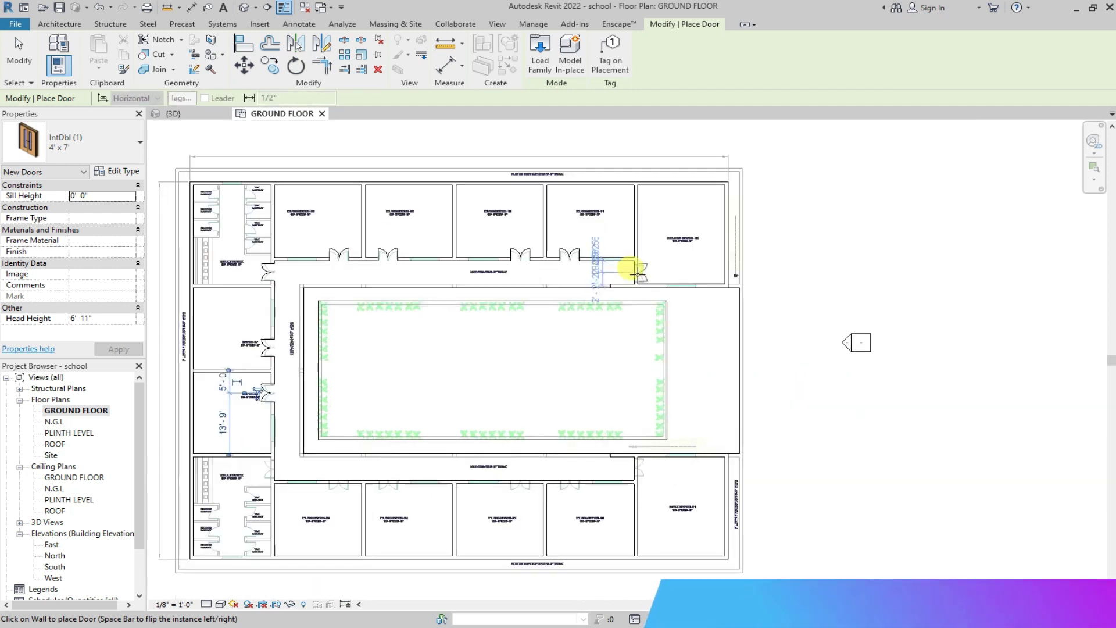
scroll(593, 204, "down", 3)
scroll(256, 448, "up", 3)
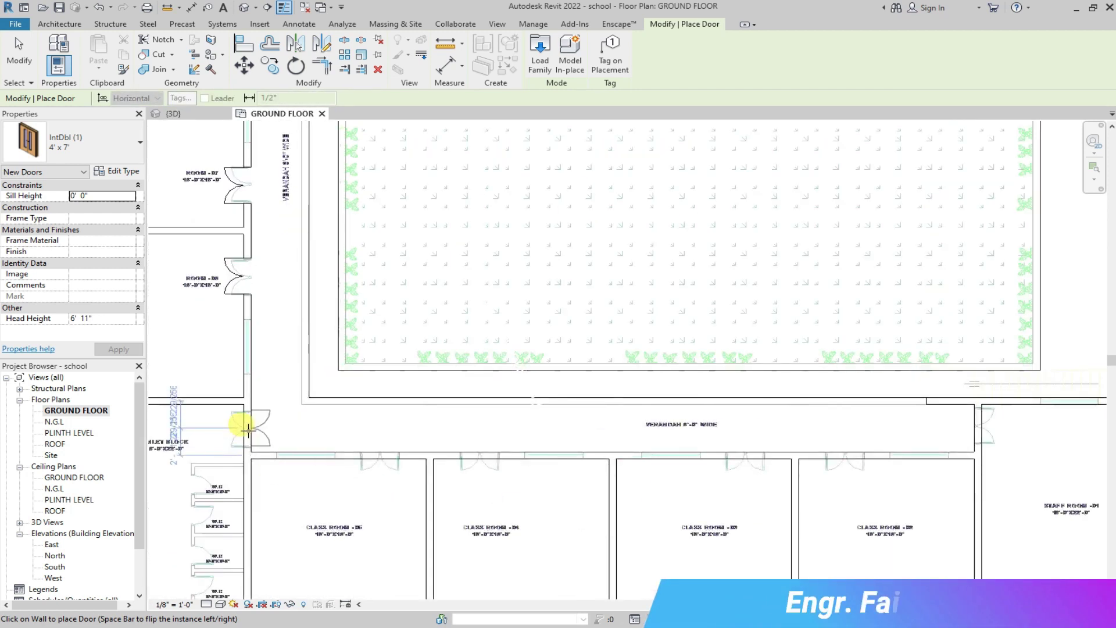
Place 4' x 7' doors along the opposite verandah for the toilet block, Class Rooms 05, 04, 03 and 02, and the staff room.
left_click(242, 428)
left_click(481, 458)
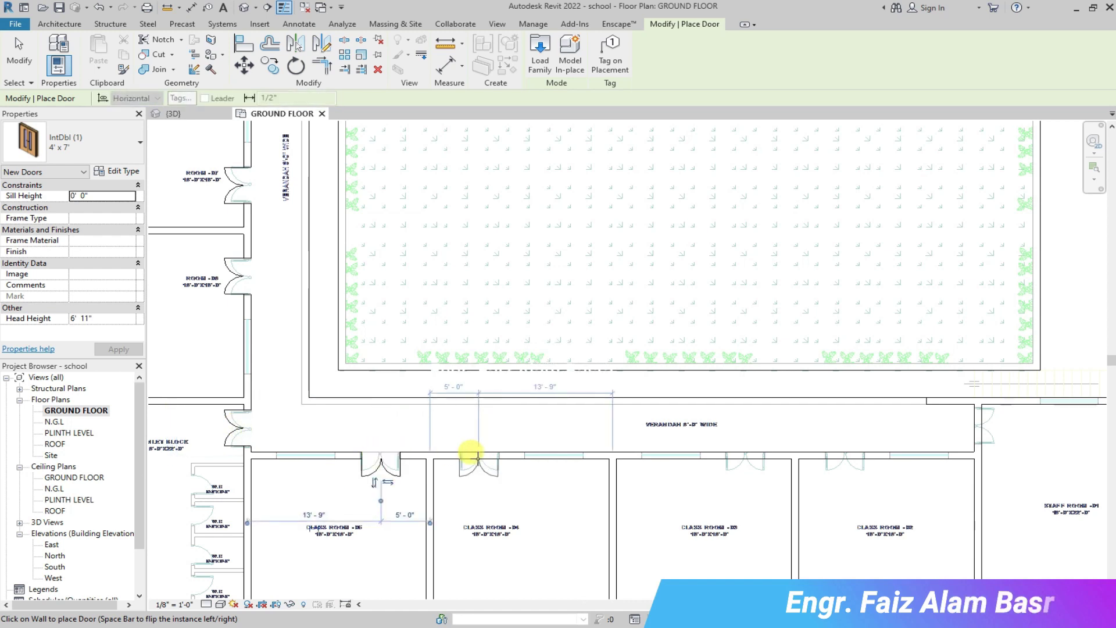
left_click(468, 457)
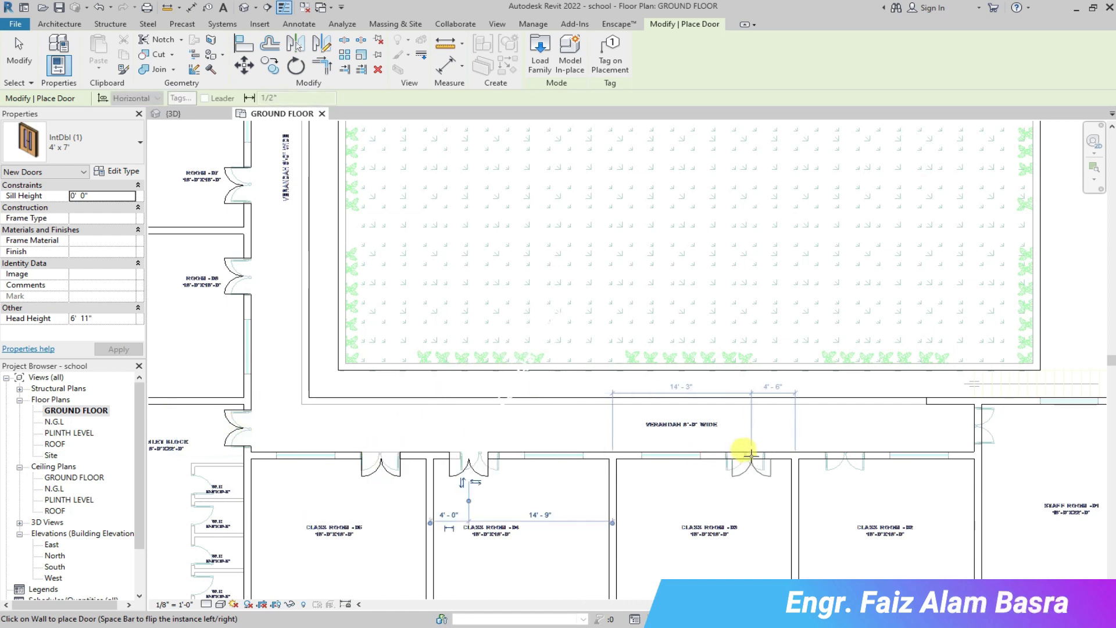
left_click(939, 447)
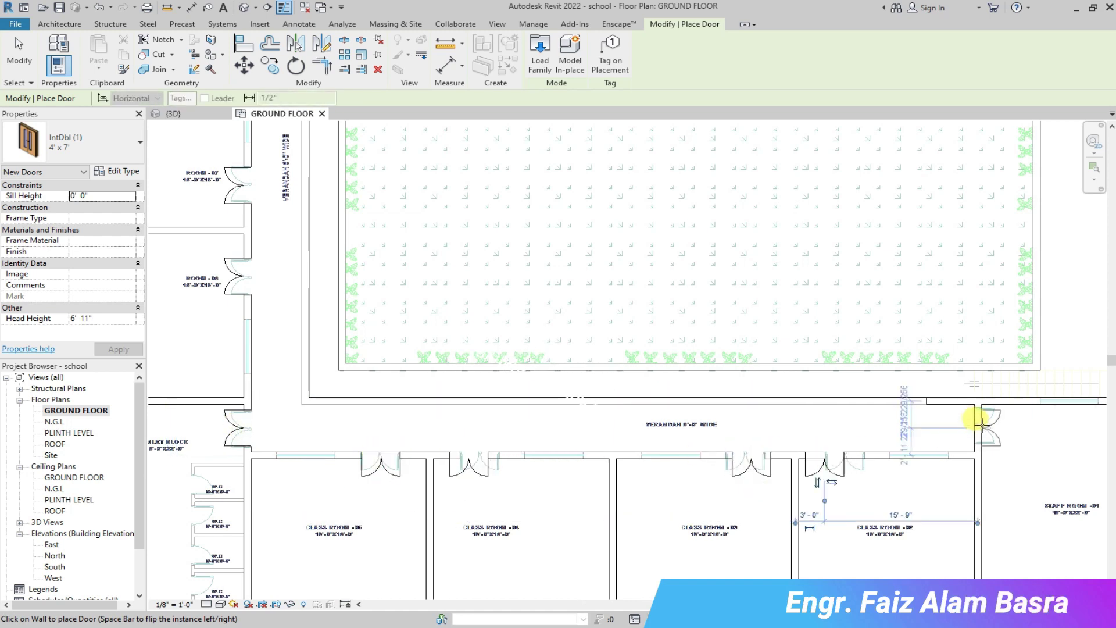
left_click(982, 422)
scroll(606, 368, "down", 2)
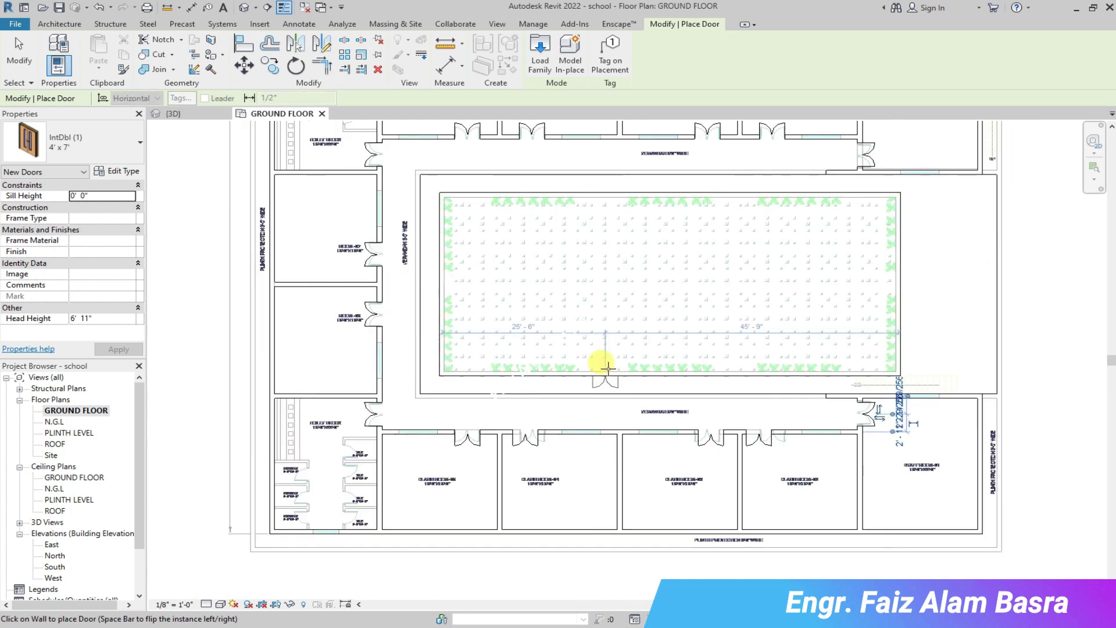
Inspect the doors placed around the courtyard in the 3D view.
left_click(174, 114)
key("Escape")
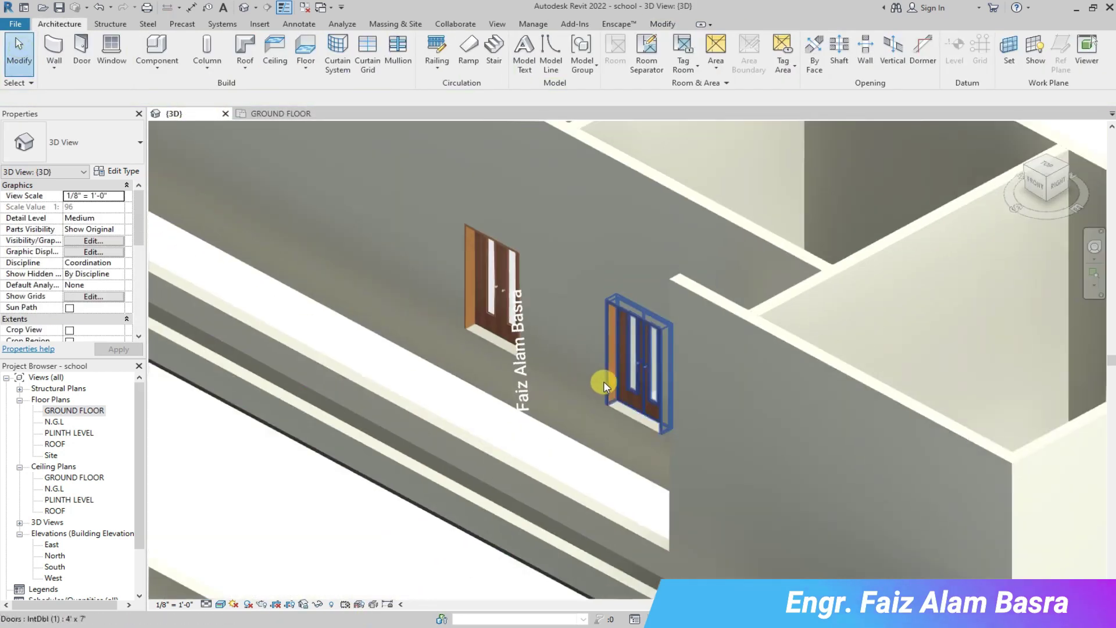
scroll(603, 381, "down", 5)
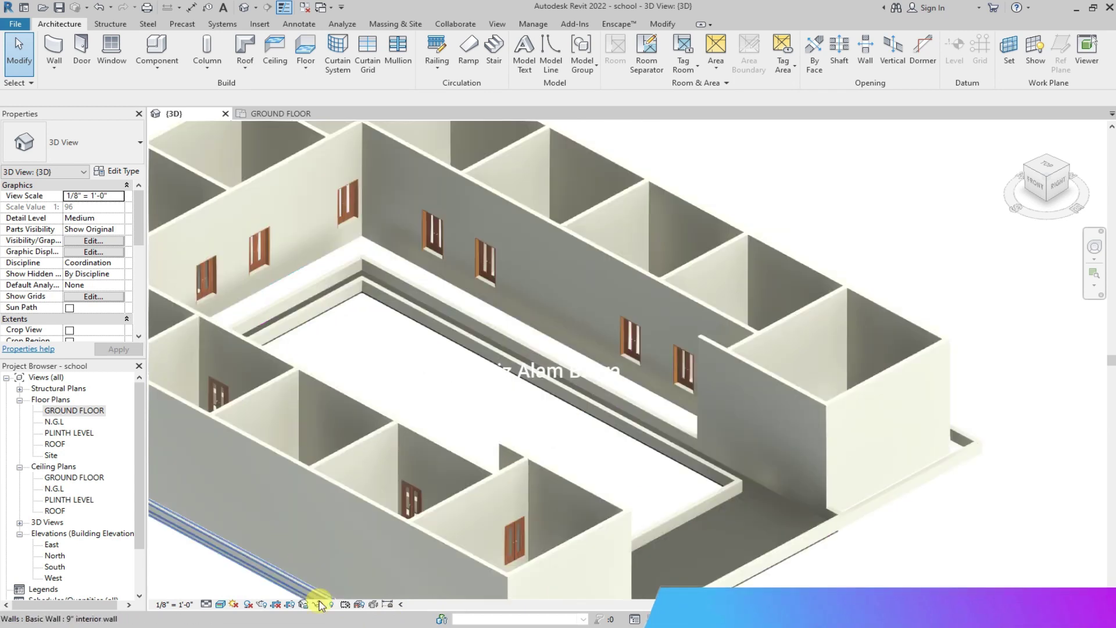
left_click(319, 605)
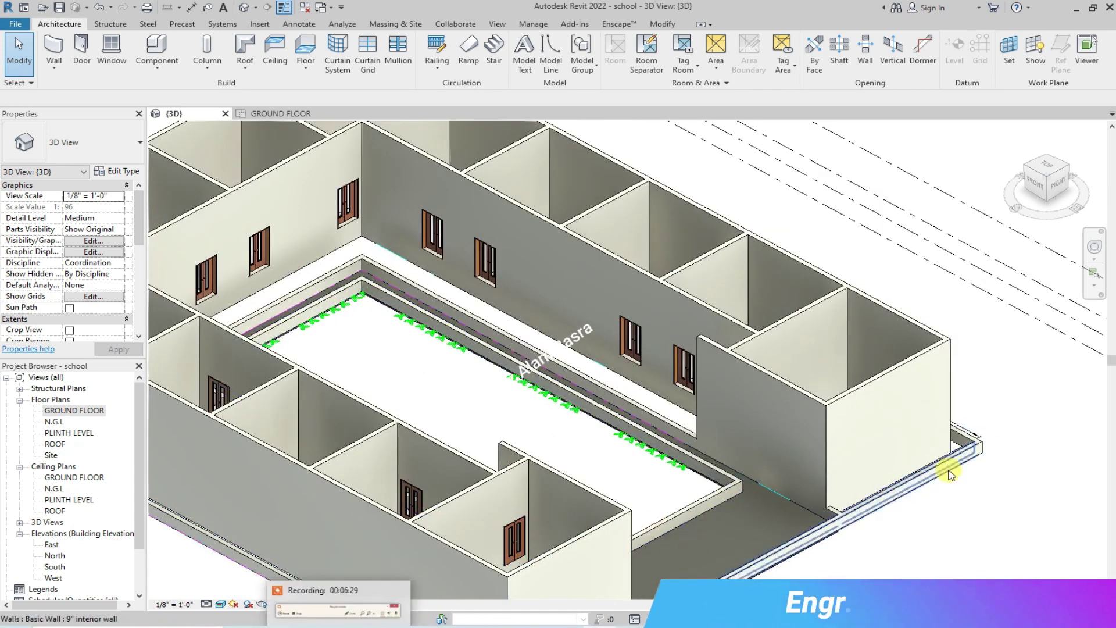
scroll(530, 418, "up", 1)
scroll(511, 256, "down", 2)
scroll(246, 175, "up", 3)
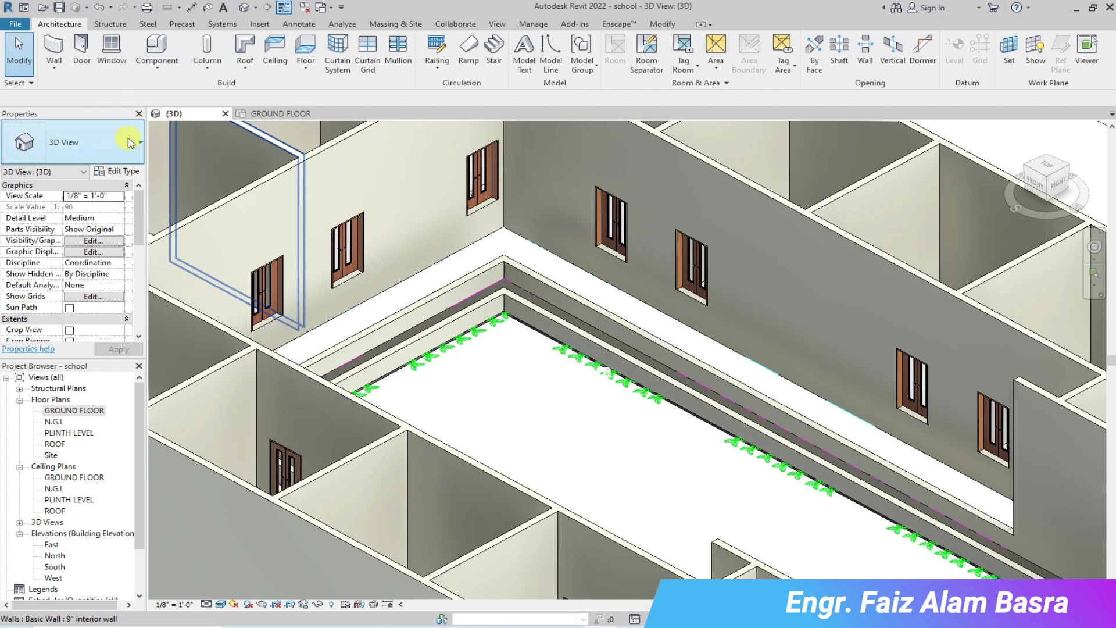
Load the Double Shutter with Mullion window family and place a 1200 x 1500 mm window at Class Room-11's window symbol in the GROUND FLOOR plan.
left_click(285, 113)
scroll(681, 161, "up", 4)
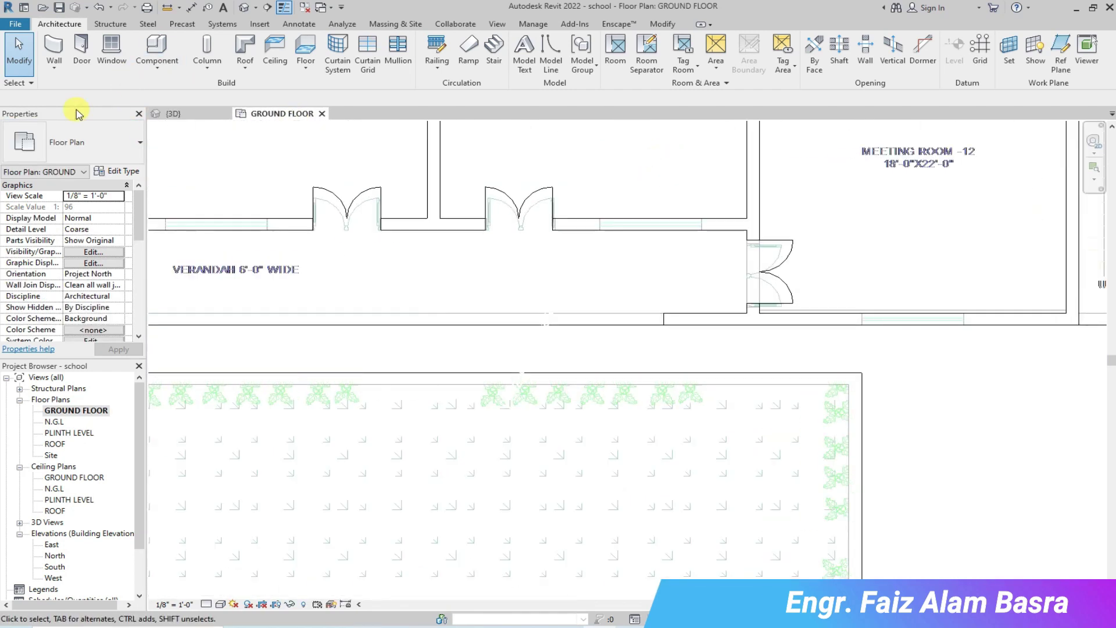
left_click(112, 50)
left_click(142, 149)
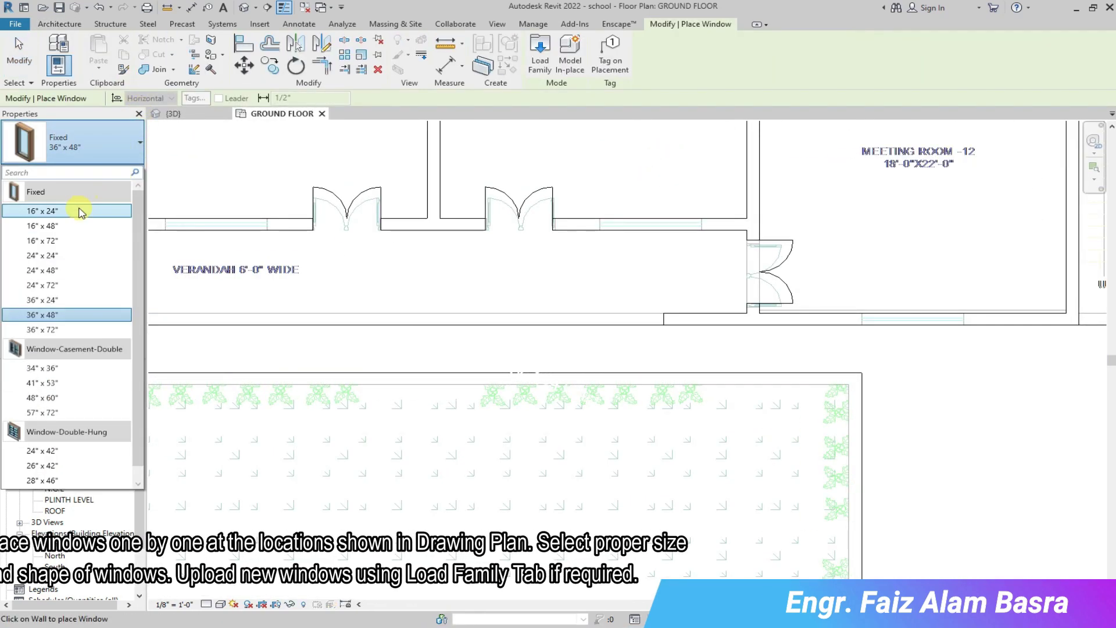
left_click(540, 56)
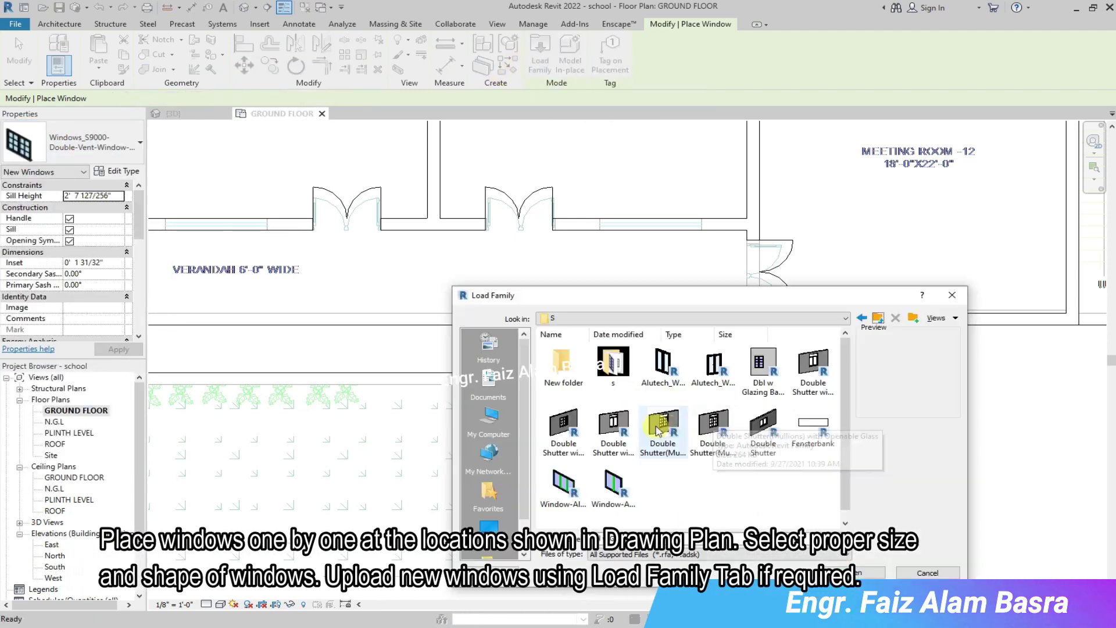
left_click(866, 568)
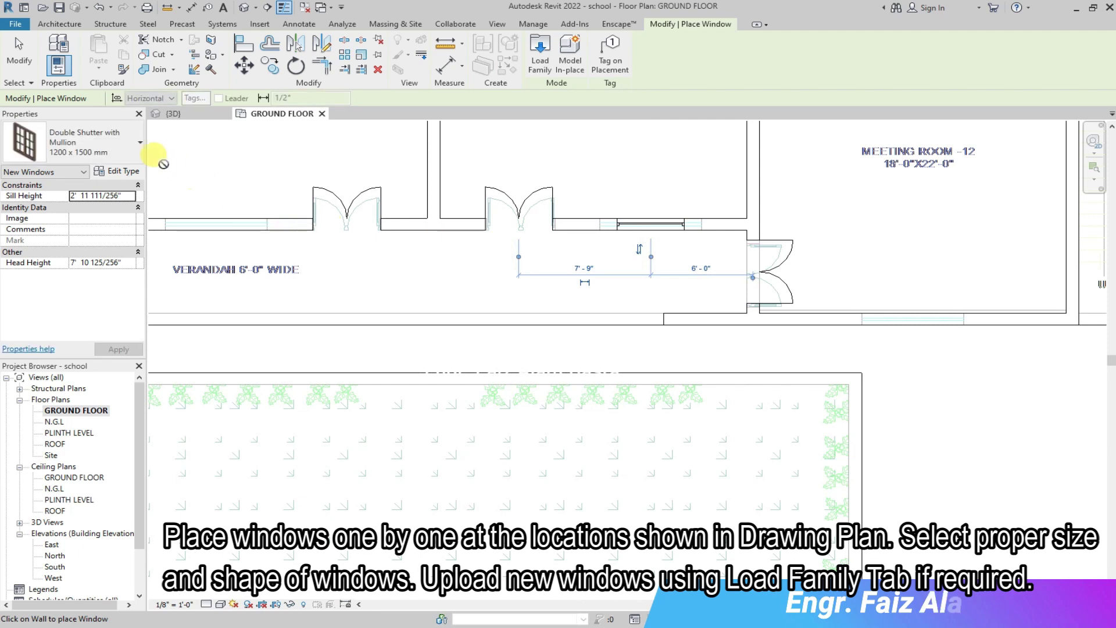
Change the window placed at Class Room-11 to the 1800 x1500 mm type.
left_click(141, 148)
left_click(112, 240)
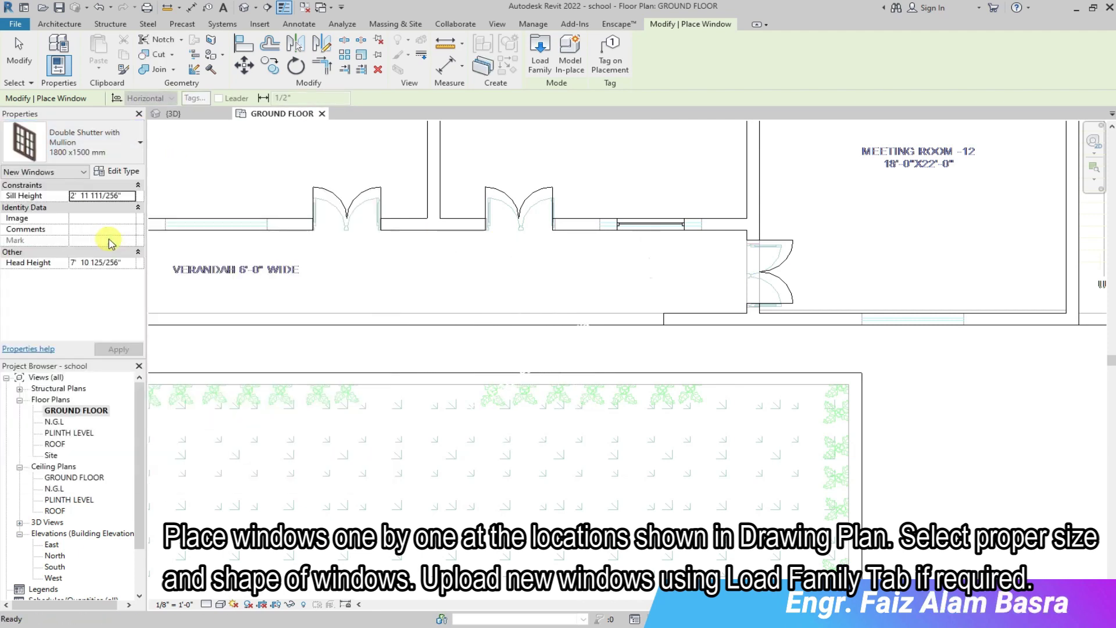
key("Escape")
key("Escape")
left_click(651, 224)
left_click(140, 143)
left_click(66, 241)
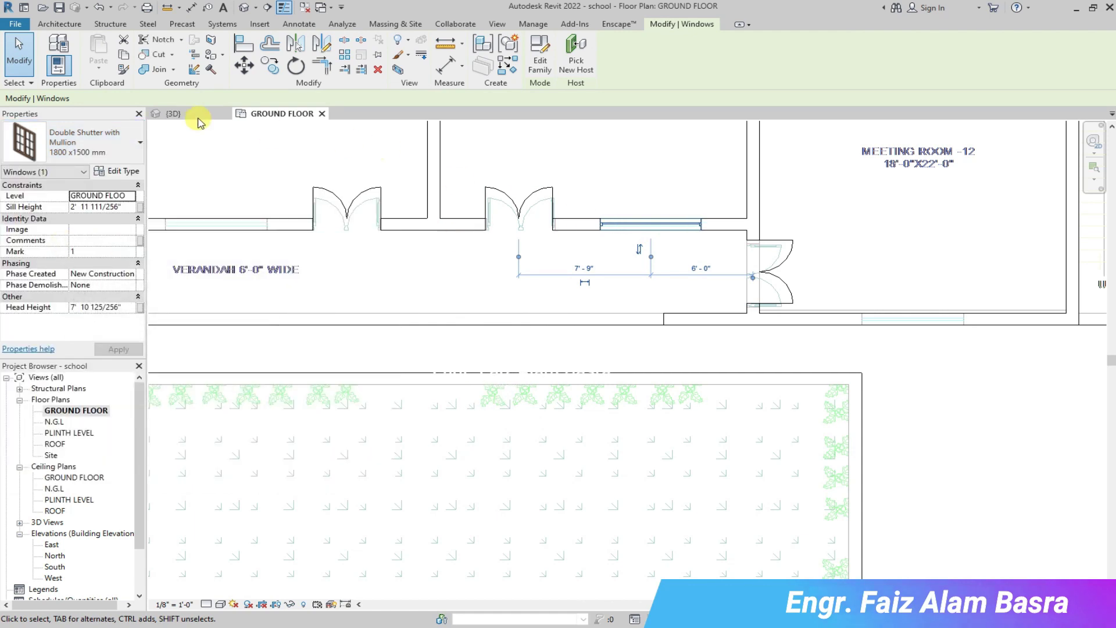
Examine the Class Room-11 window next to the neighbouring door in the 3D view.
left_click(175, 114)
scroll(281, 269, "down", 4)
scroll(578, 145, "down", 3)
left_click(1029, 172)
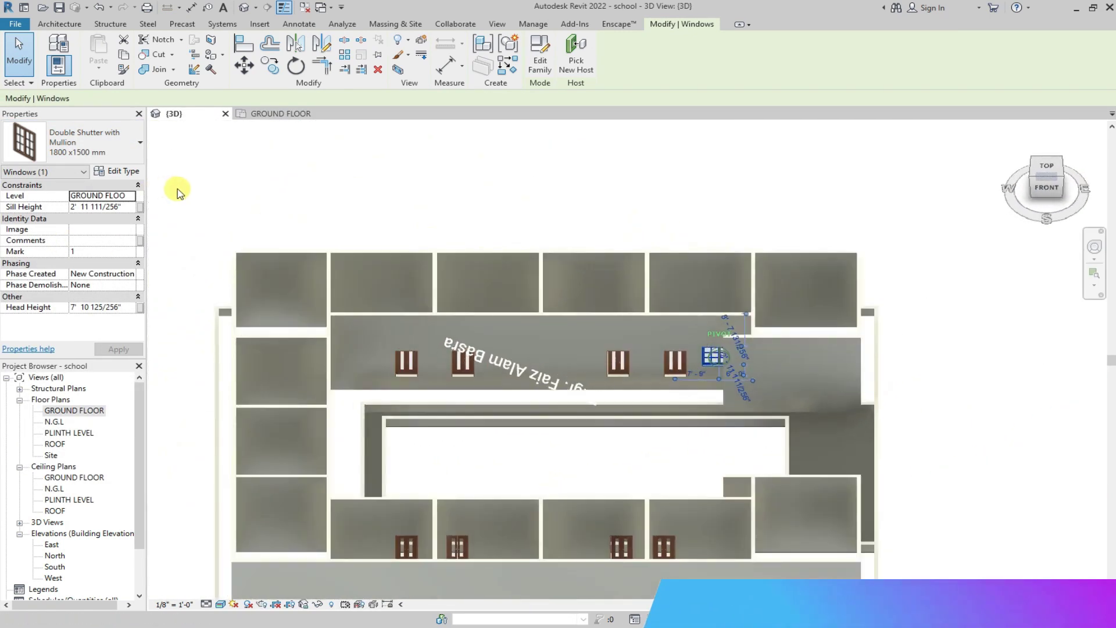
scroll(598, 352, "up", 5)
scroll(599, 330, "up", 2)
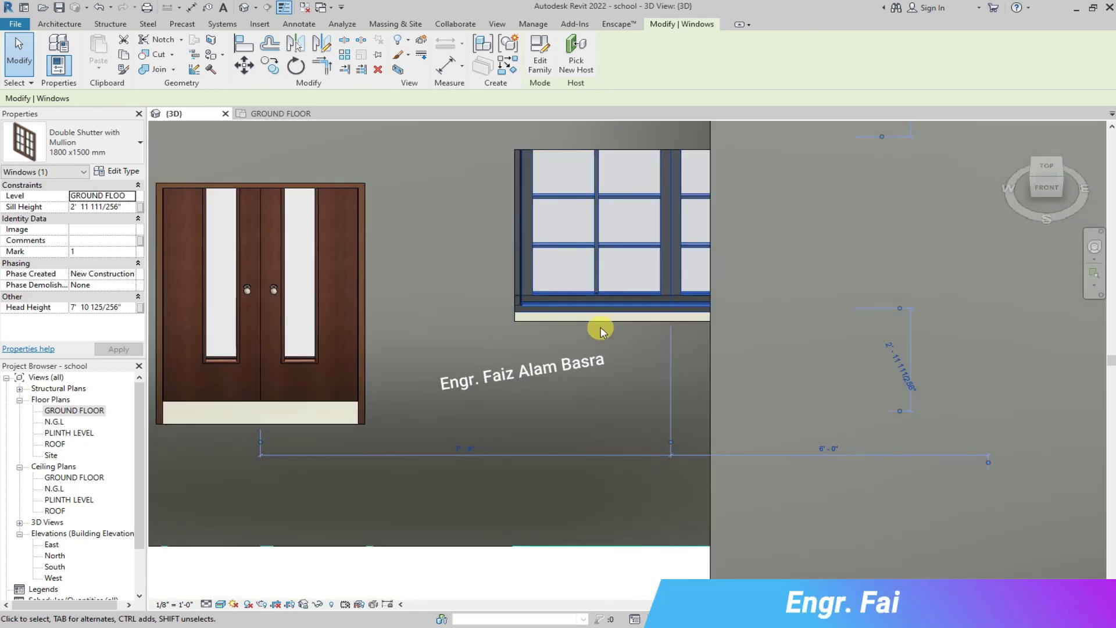
scroll(601, 343, "down", 2)
left_click(604, 531)
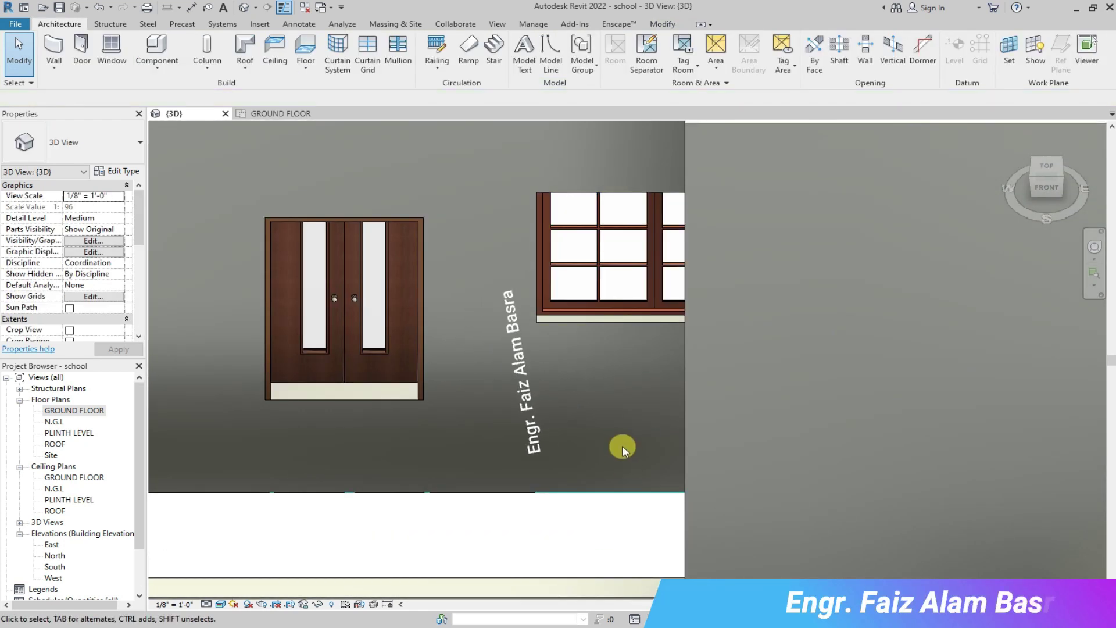
Place an 1800 x1500 mm window at Class Room-08 in the GROUND FLOOR plan and set the sill height for new windows to 2' 5".
left_click(290, 114)
key("w")
key("n")
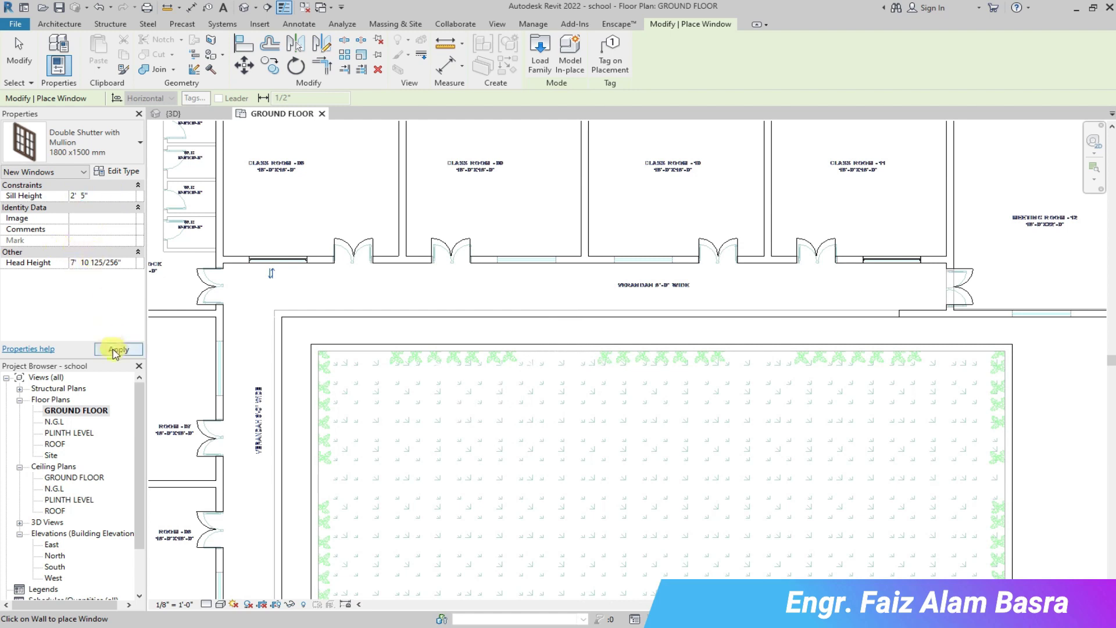
Compare the Class Room-08 window's height with the neighbouring doors in the 3D view.
left_click(175, 112)
scroll(767, 317, "down", 6)
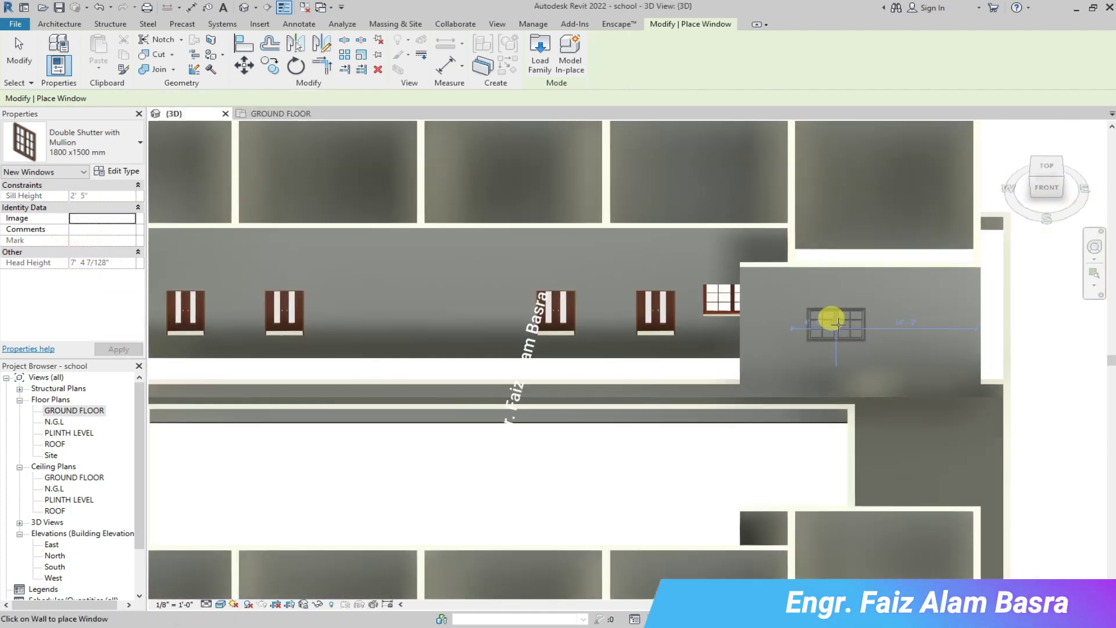
scroll(284, 323, "up", 5)
scroll(284, 272, "up", 2)
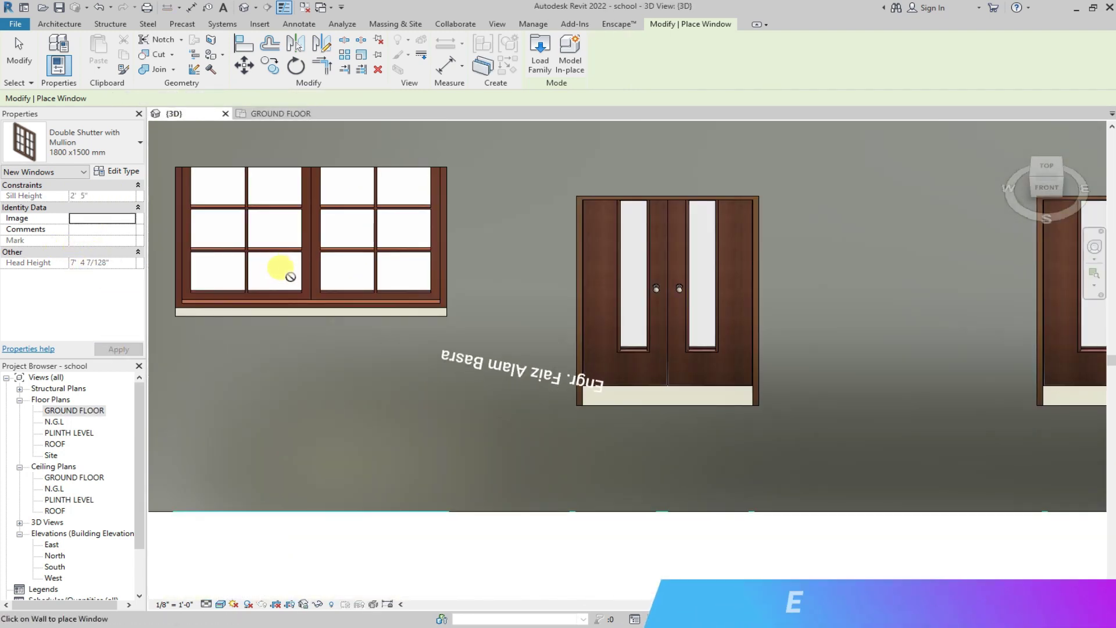
scroll(298, 283, "down", 1)
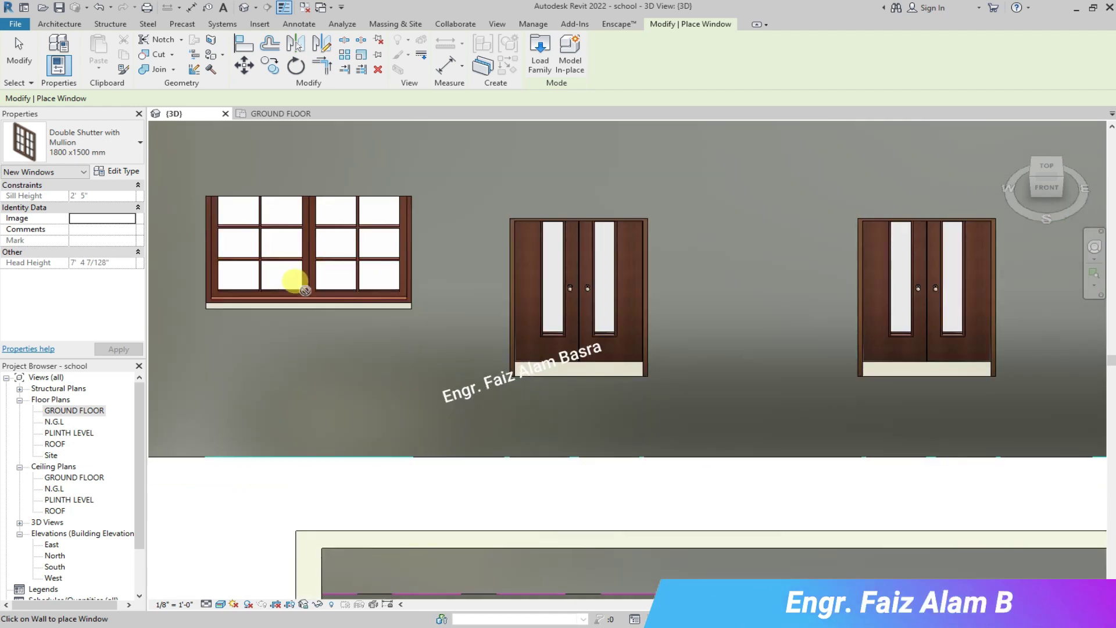
scroll(296, 287, "down", 3)
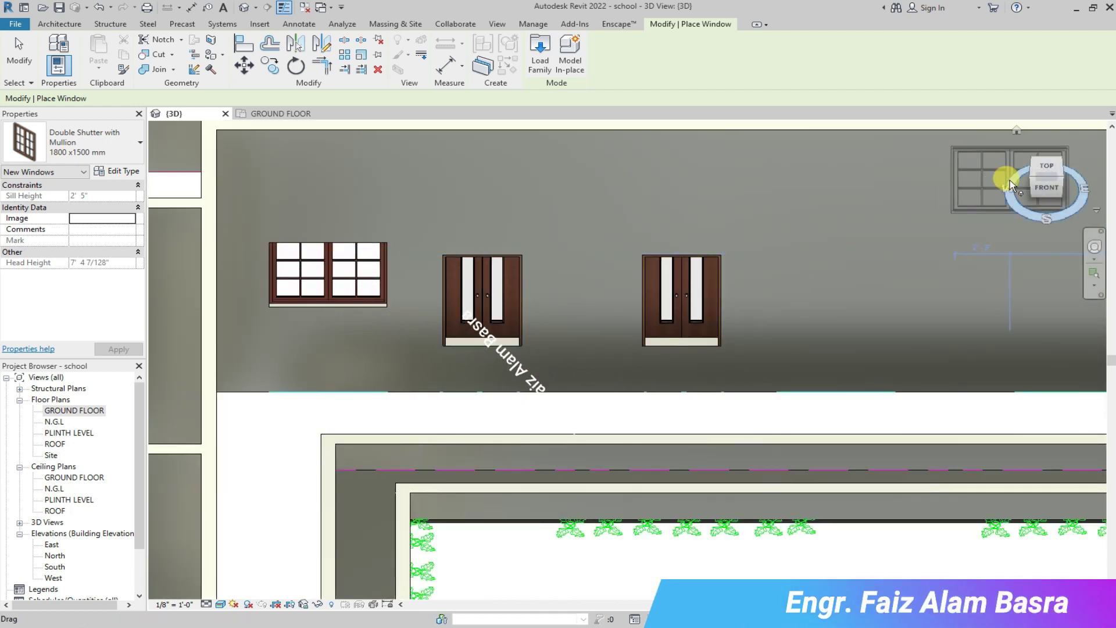
left_click(1067, 189)
Check the Class Room-08 window's type dimensions and set that window's sill height to 2' 0".
left_click(530, 192)
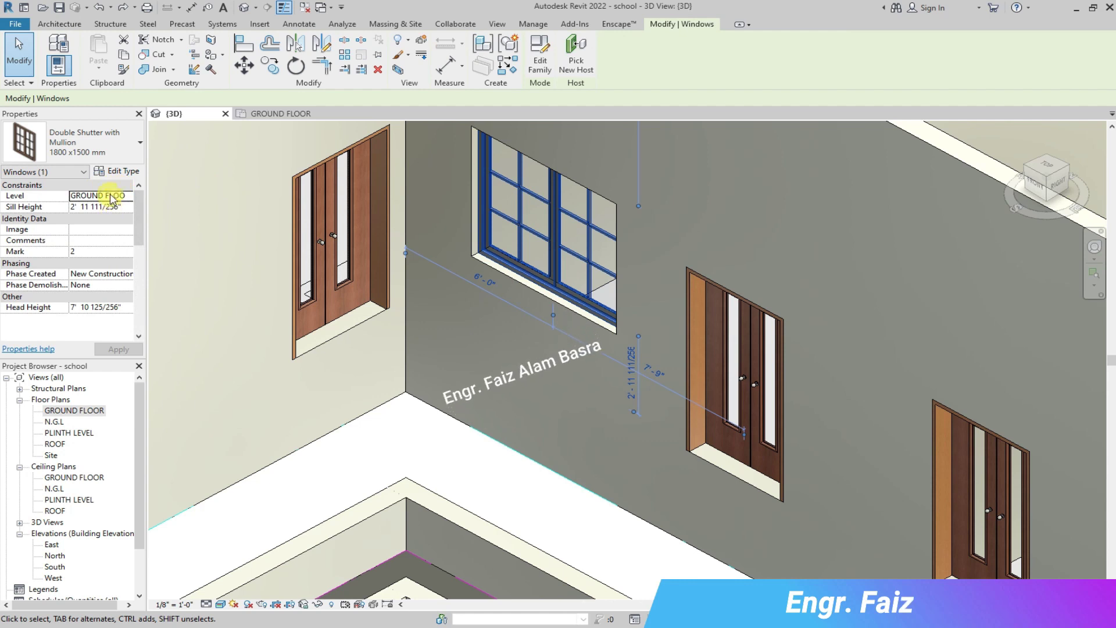
left_click(116, 171)
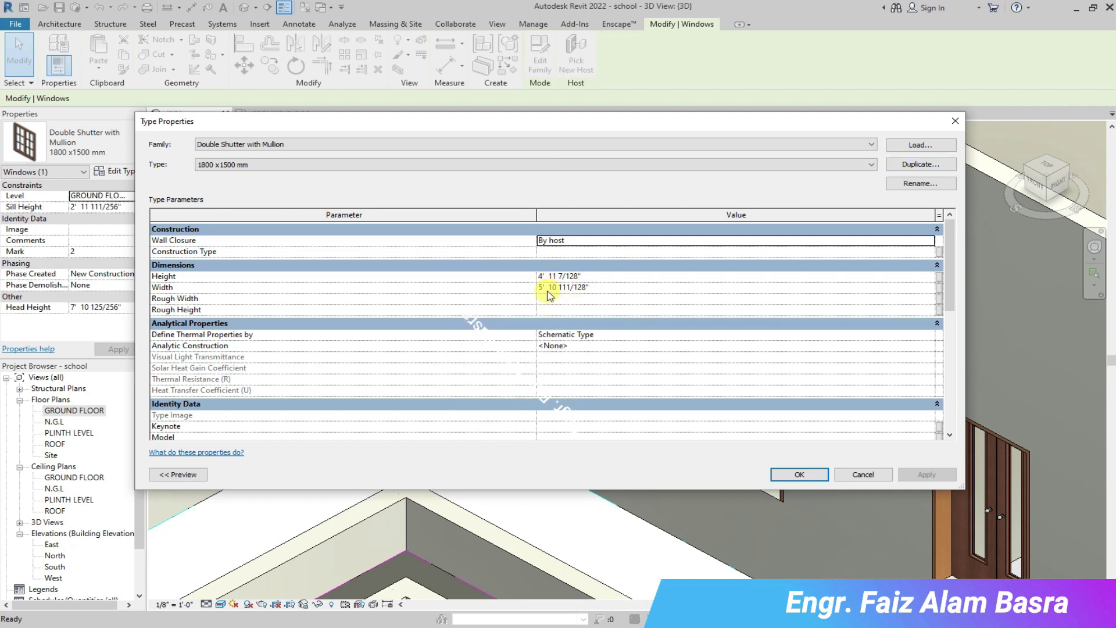
left_click(863, 474)
left_click_drag(81, 207, 119, 206)
type("0")
left_click(119, 349)
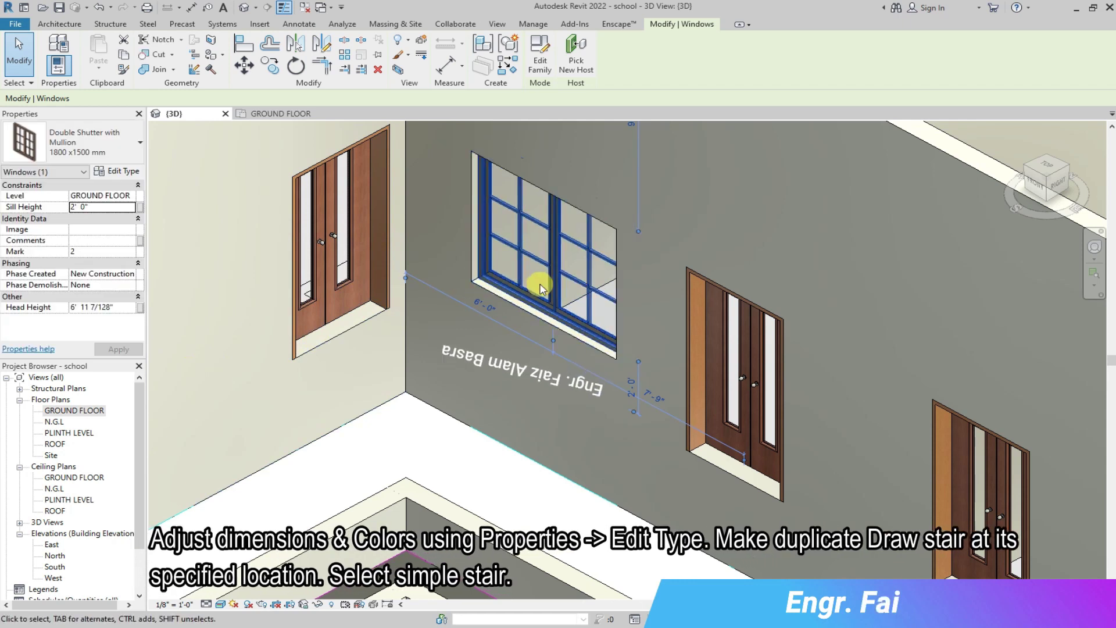
scroll(539, 289, "down", 3)
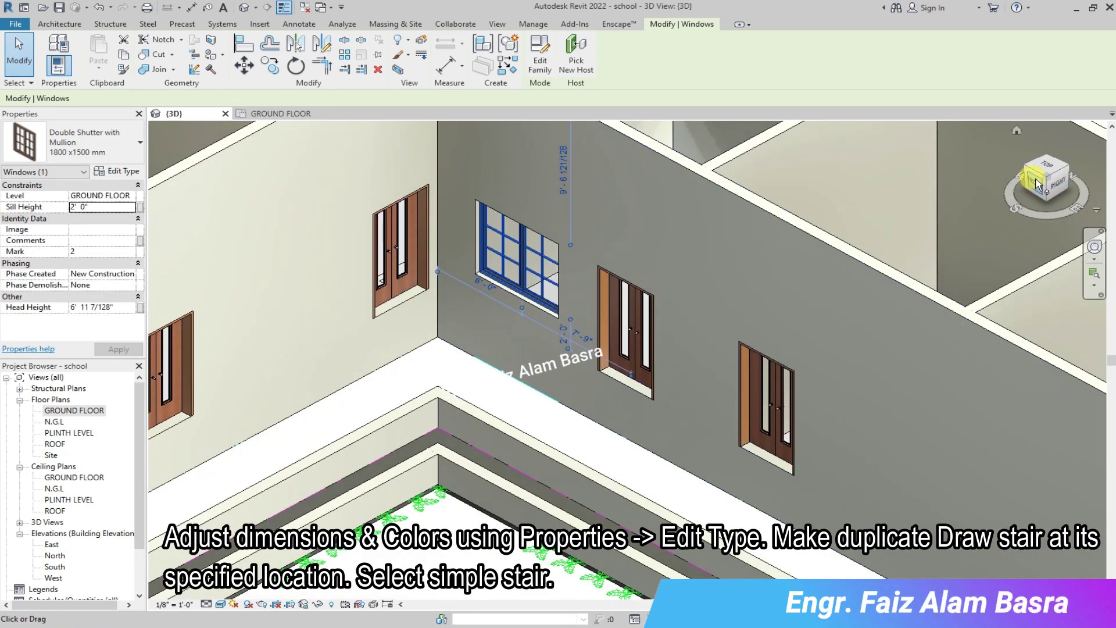
Place 1800 x1500 mm windows with a 2' 5" sill height at Class Room-09 and Class Room-10 in the GROUND FLOOR plan.
left_click(1037, 185)
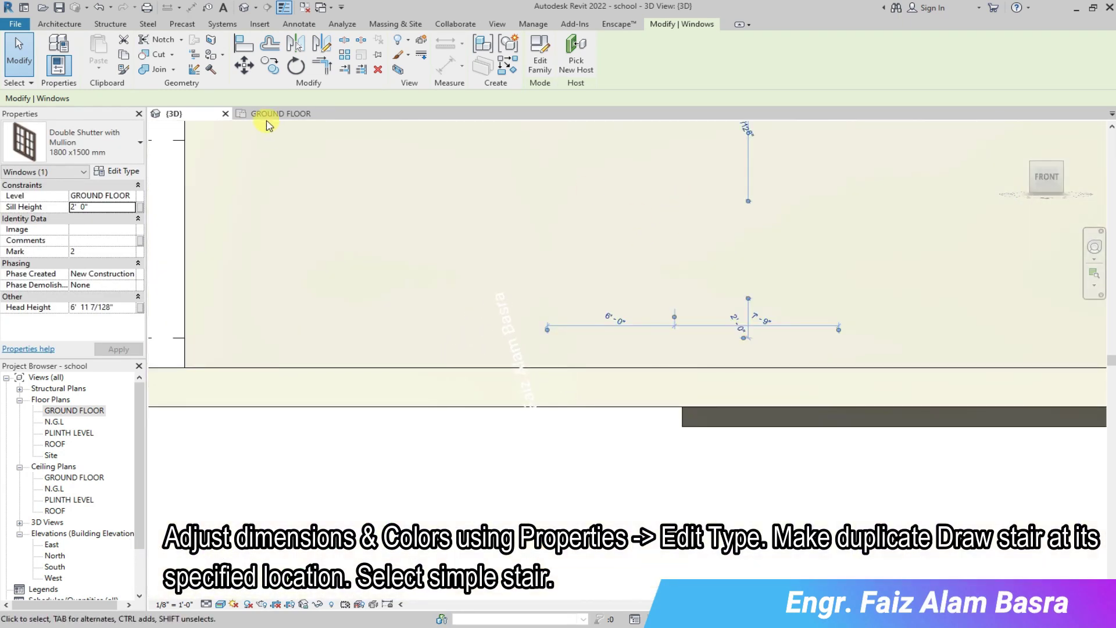
left_click(256, 116)
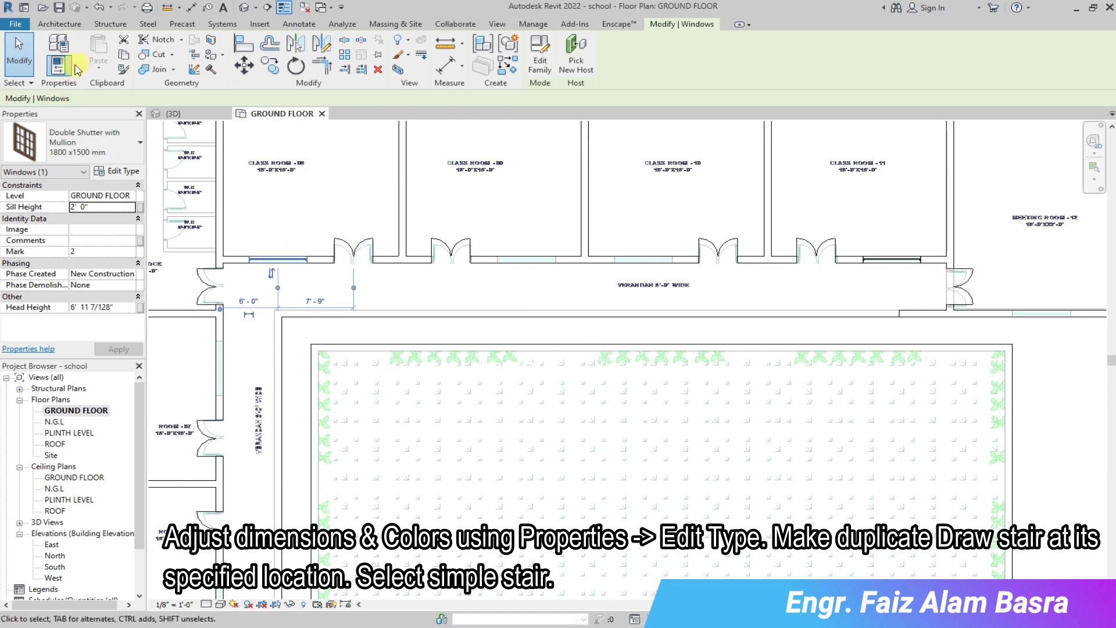
left_click(59, 24)
left_click(110, 49)
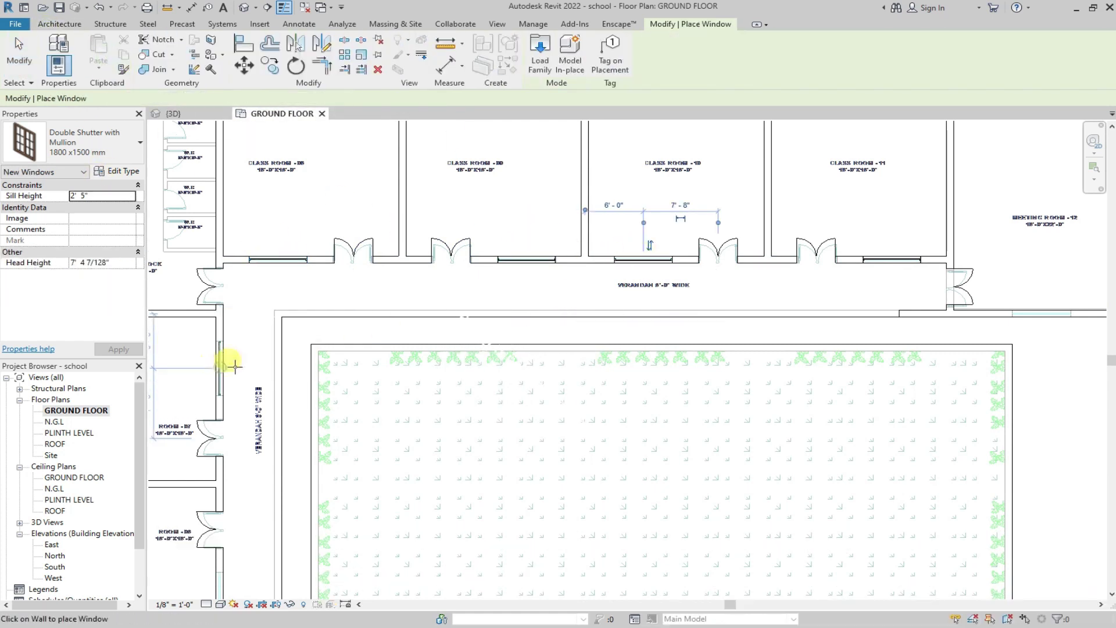
Place 1800 x1500 mm windows at Room-07, Room-06 and Class Rooms 05, 04, 03 and 02 beside their verandah doors.
scroll(220, 424, "down", 2)
scroll(378, 142, "down", 5)
scroll(333, 446, "up", 4)
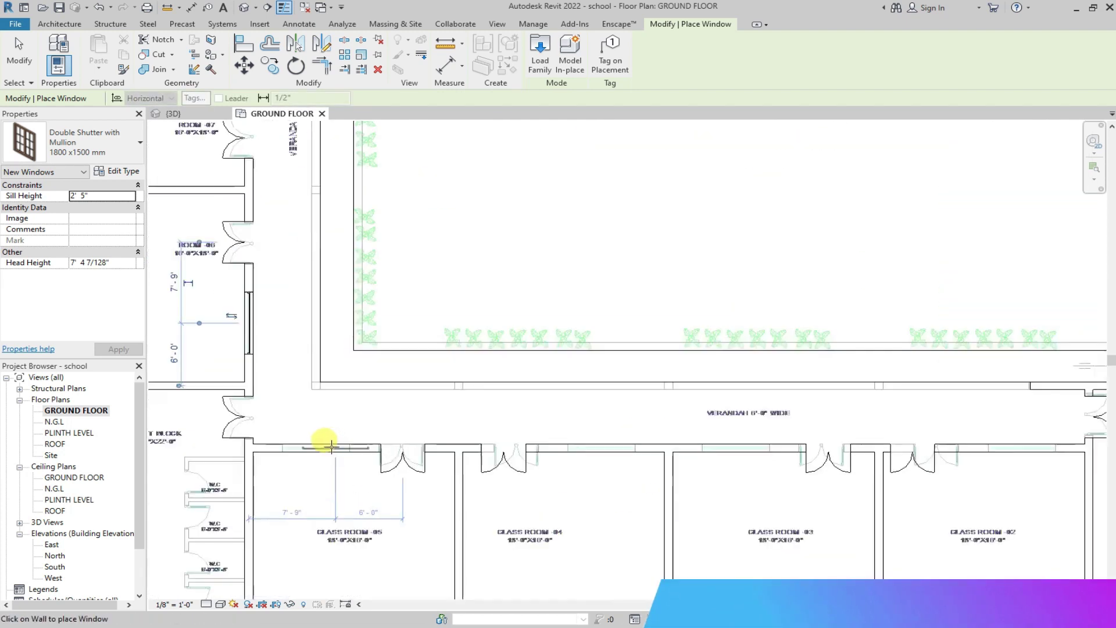
left_click(600, 447)
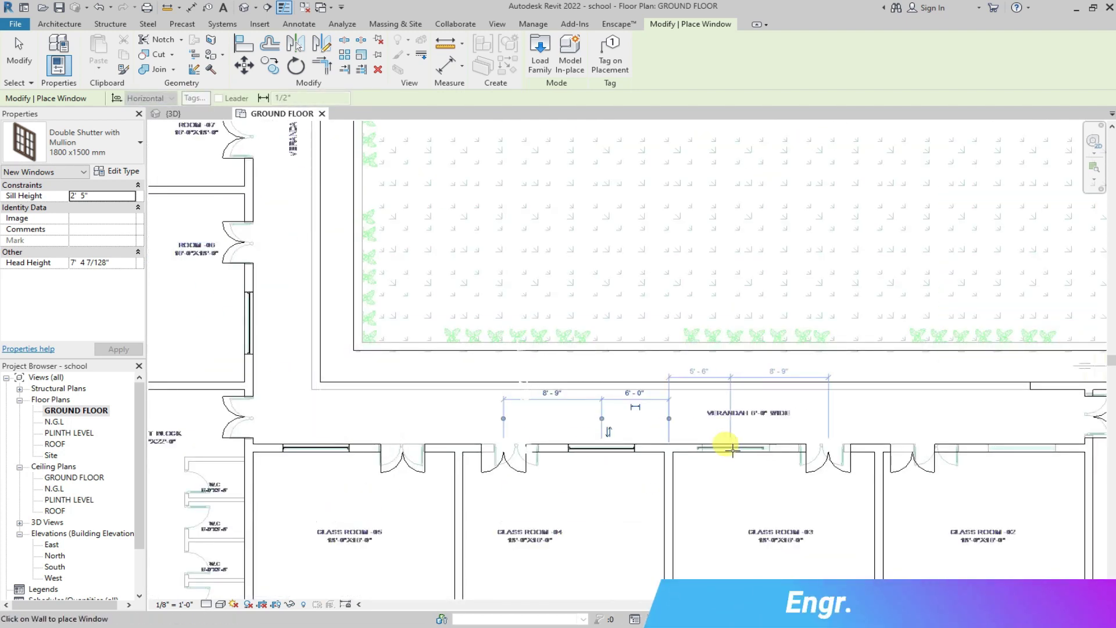
left_click(1017, 446)
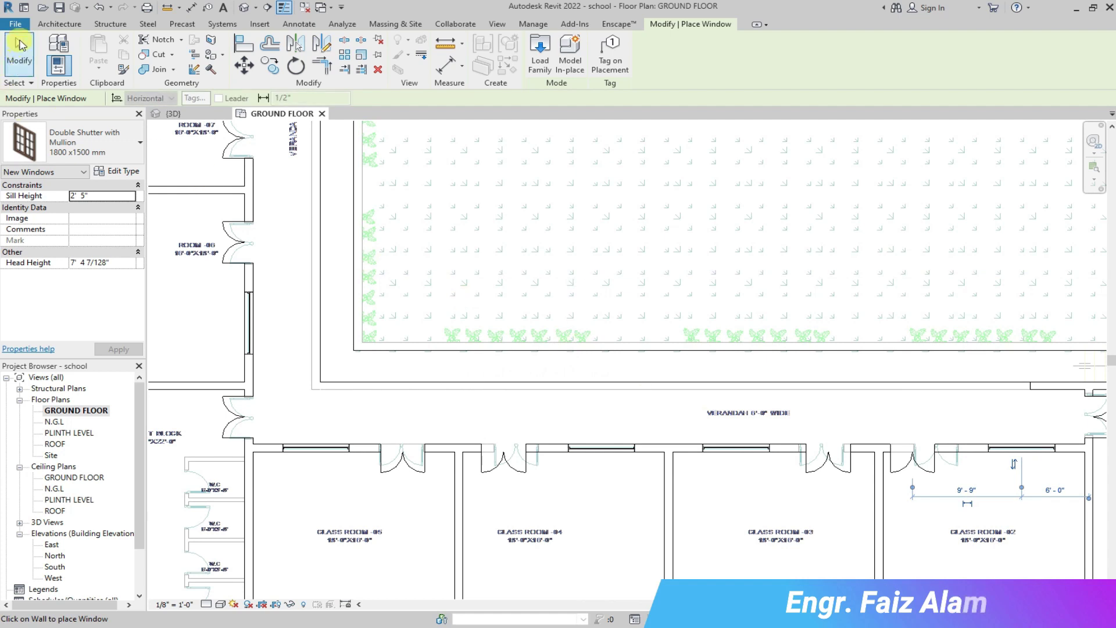
Check the Class Room-02 door's type dimensions and compare the door and window heights around the courtyard in the 3D view.
left_click(19, 46)
left_click(913, 459)
left_click(115, 171)
scroll(563, 284, "down", 5)
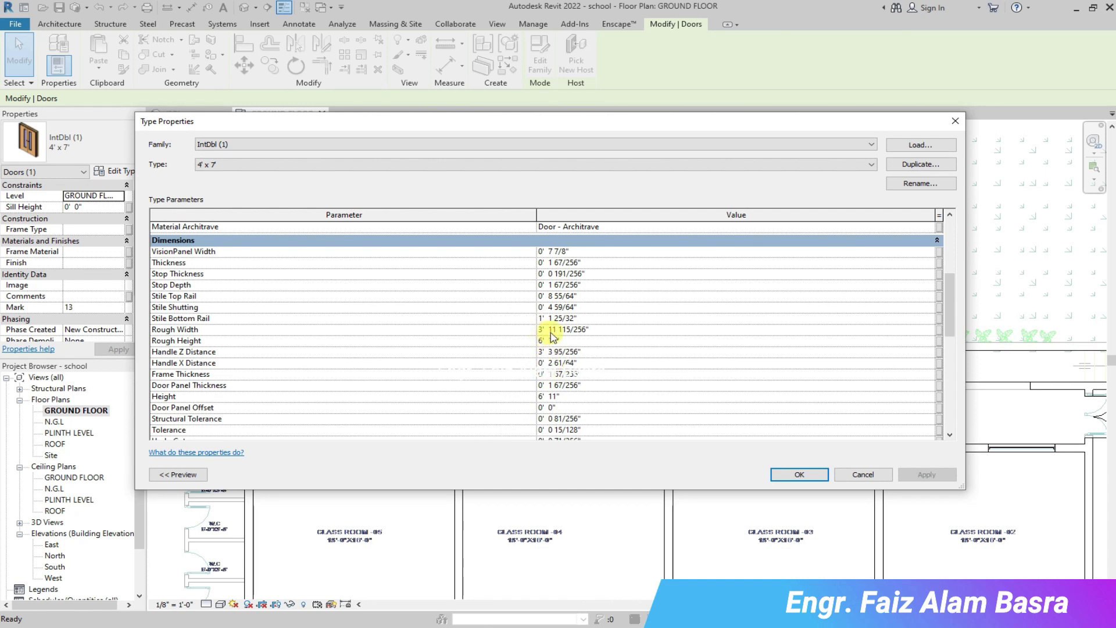
scroll(552, 337, "down", 4)
left_click(788, 473)
left_click(195, 114)
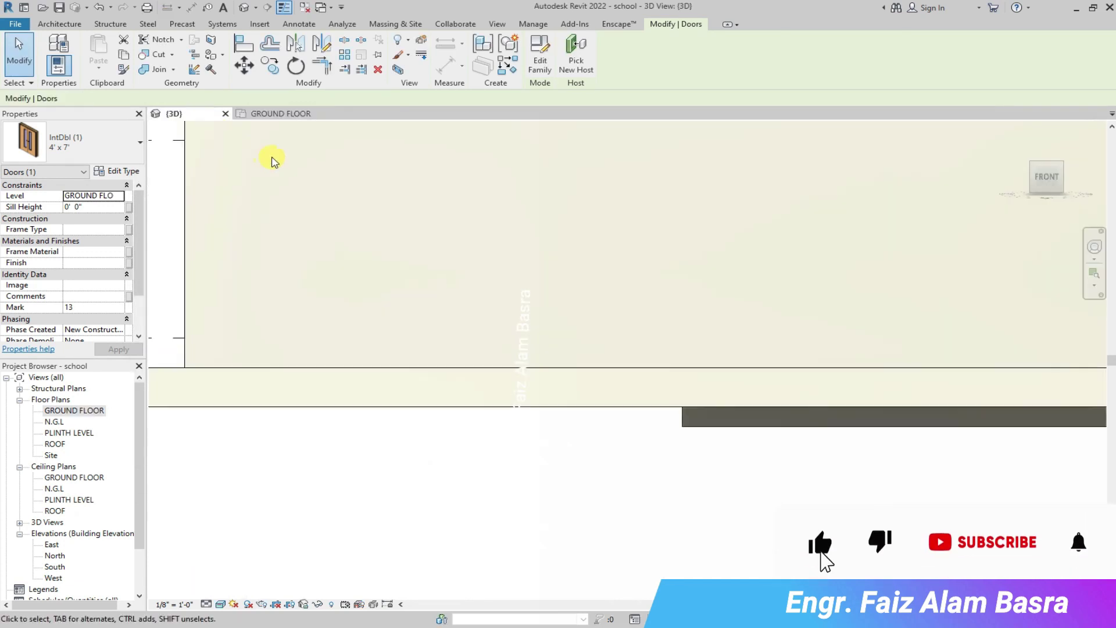
left_click(1038, 128)
scroll(598, 319, "up", 8)
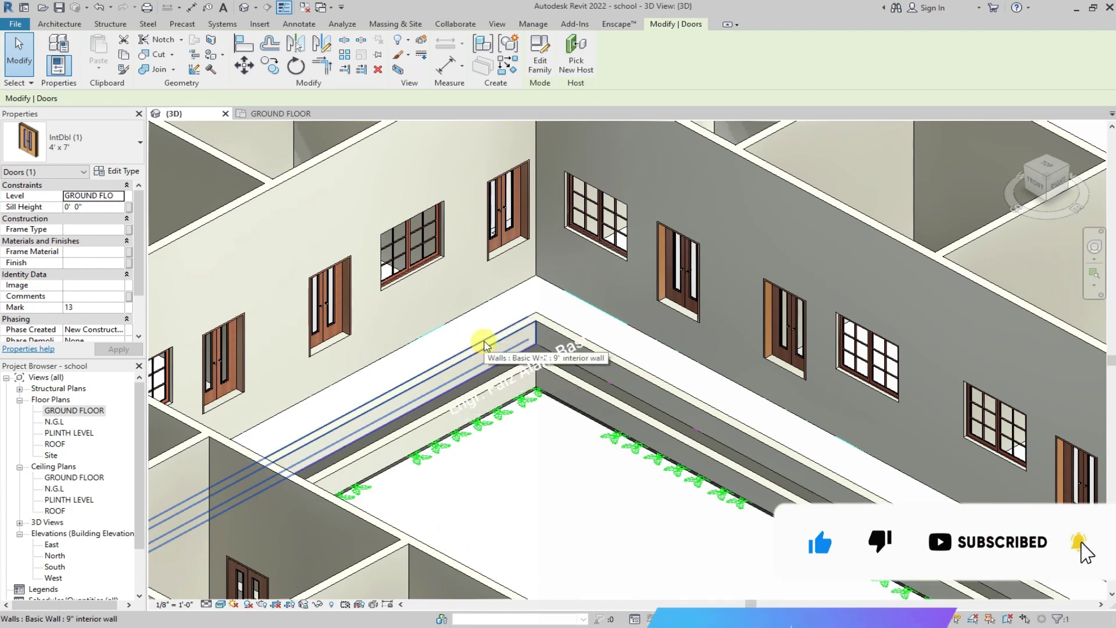
scroll(484, 344, "down", 2)
scroll(484, 344, "down", 2)
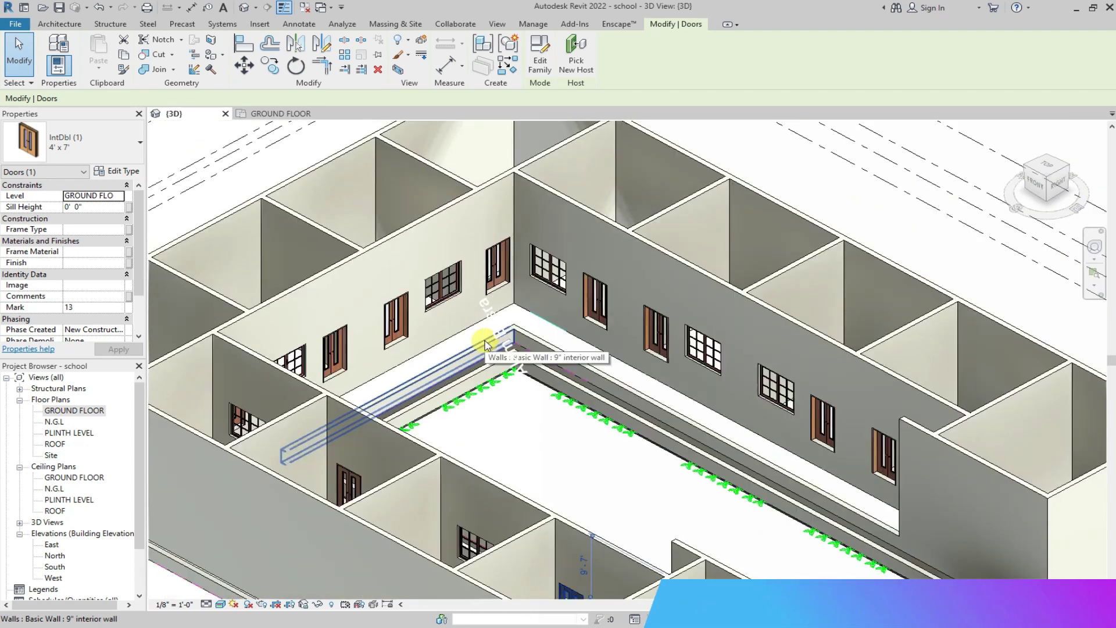
scroll(494, 343, "up", 3)
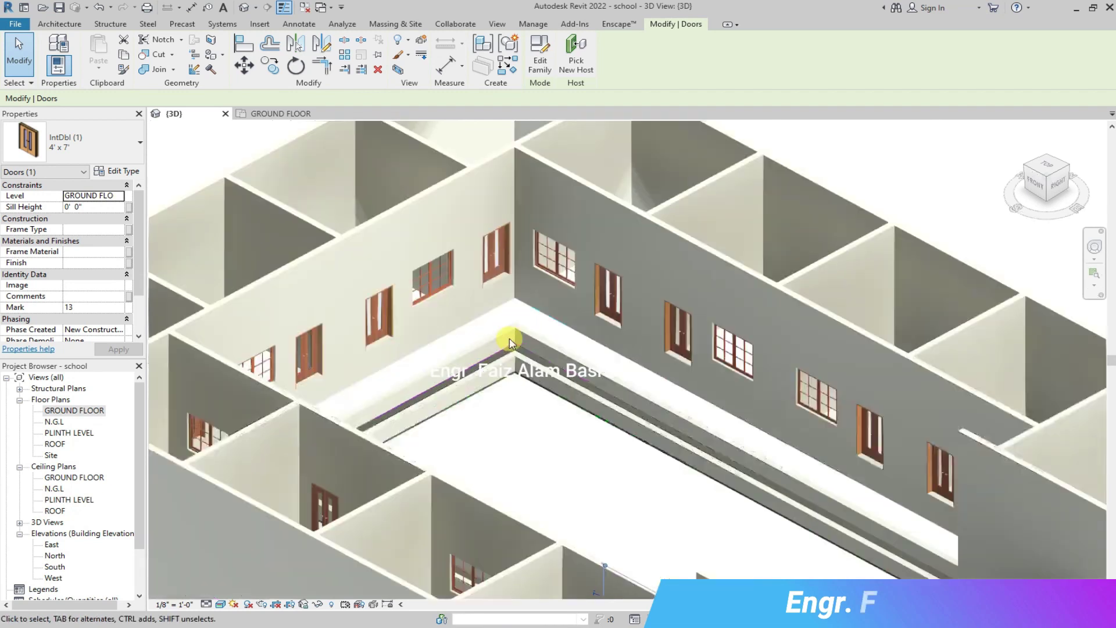
In the N.G.L floor plan, set the top constraint of the three 9" verandah walls around the courtyard to Up to level: ROOF.
left_click(280, 114)
scroll(454, 295, "down", 3)
scroll(498, 137, "up", 3)
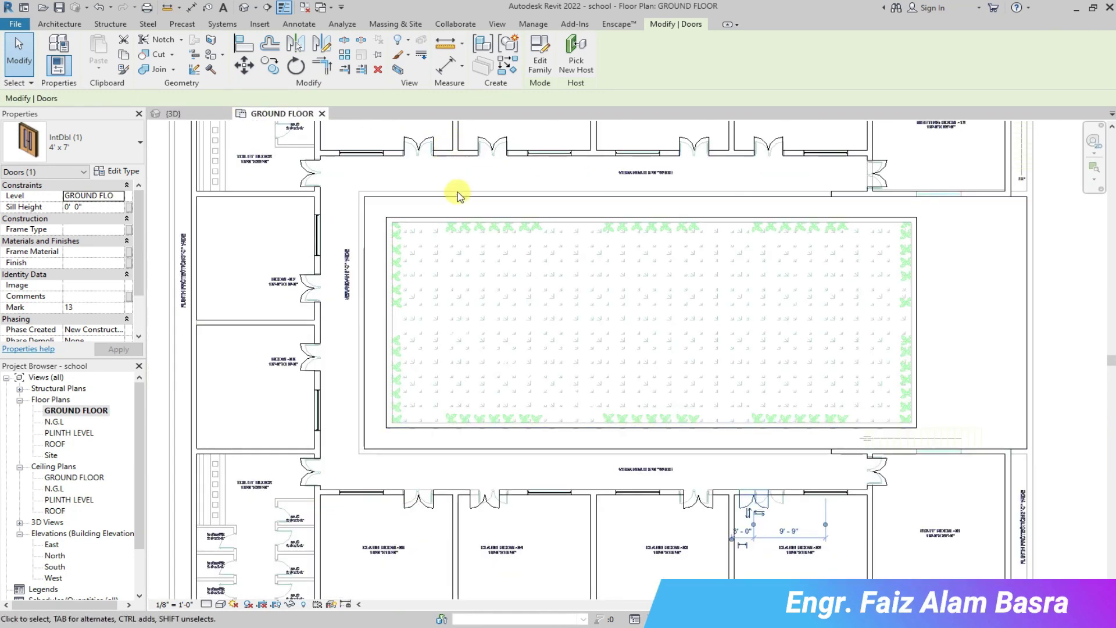
double_click(68, 433)
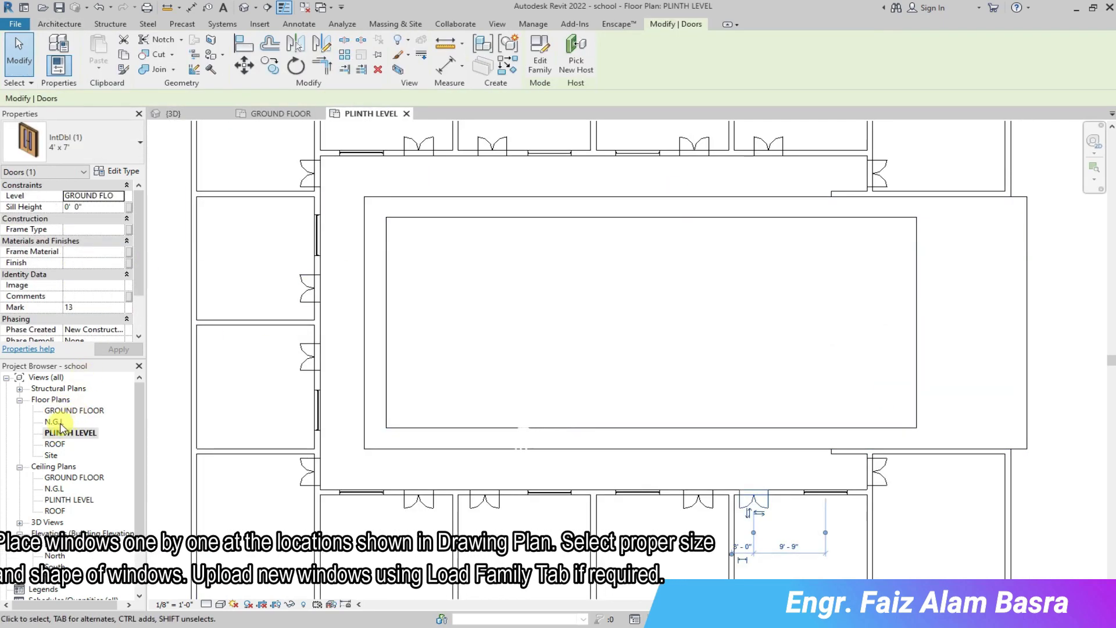
double_click(58, 422)
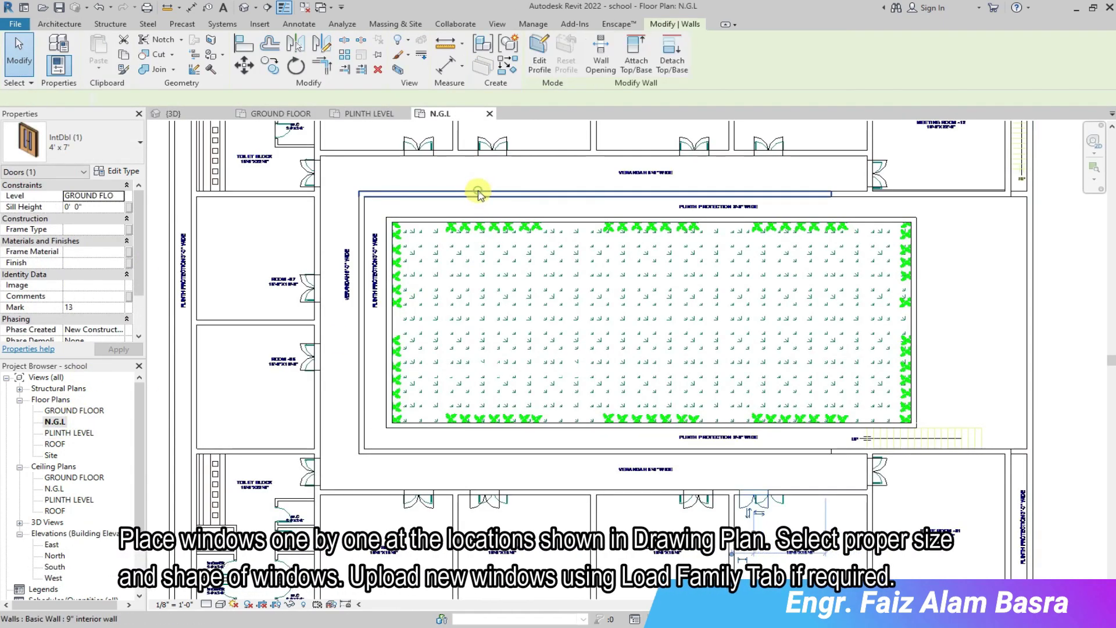
left_click(475, 192)
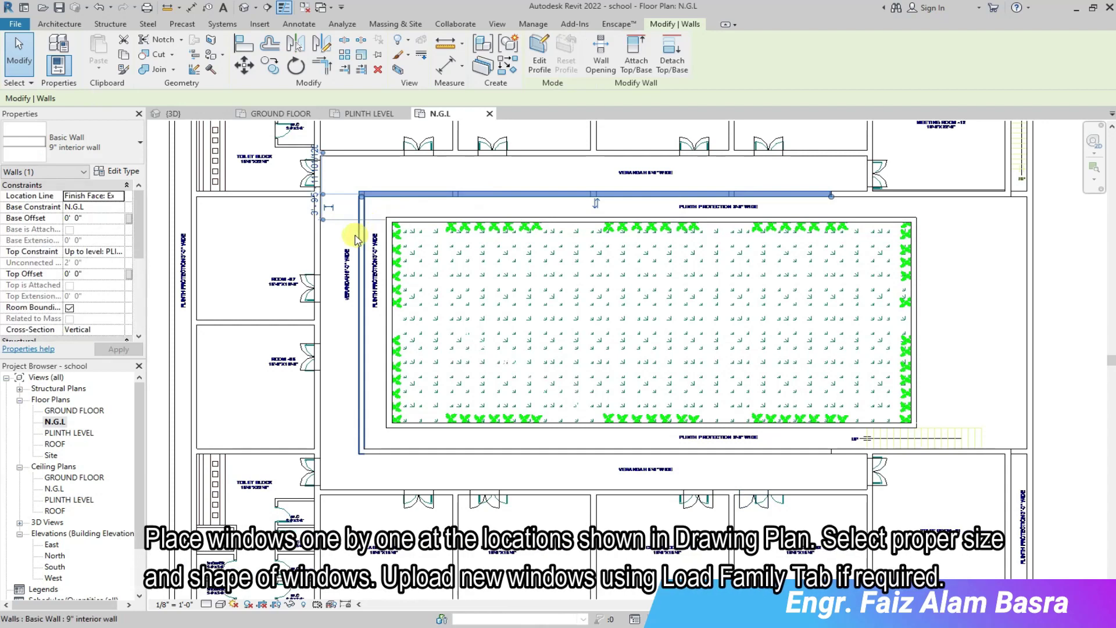
left_click(361, 288, "ctrl")
left_click(468, 451, "ctrl")
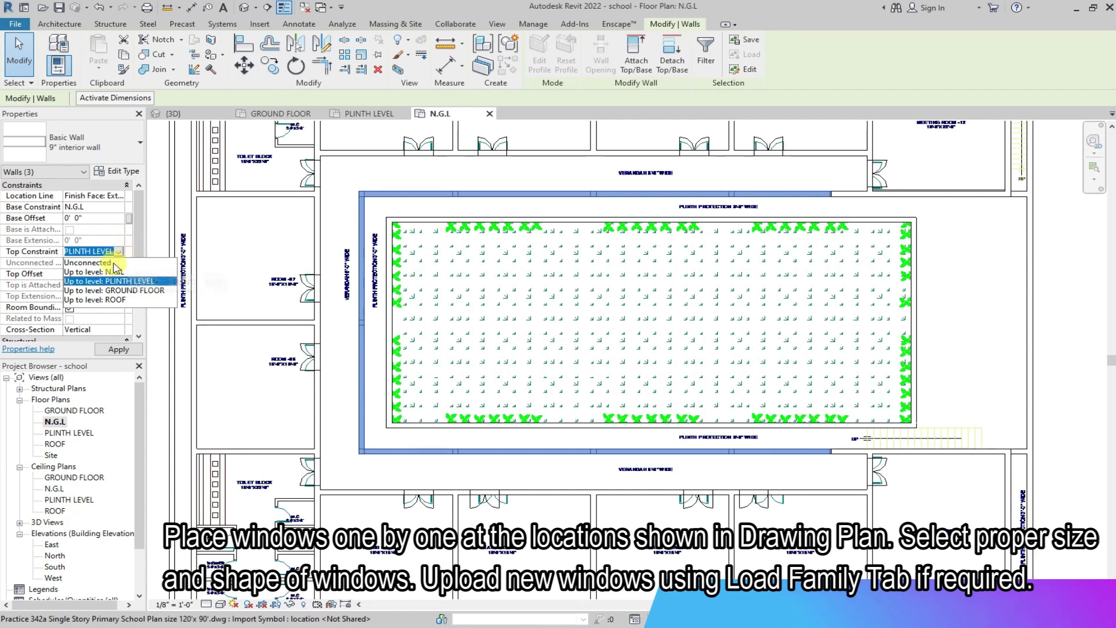
left_click(120, 300)
left_click(117, 347)
left_click(192, 114)
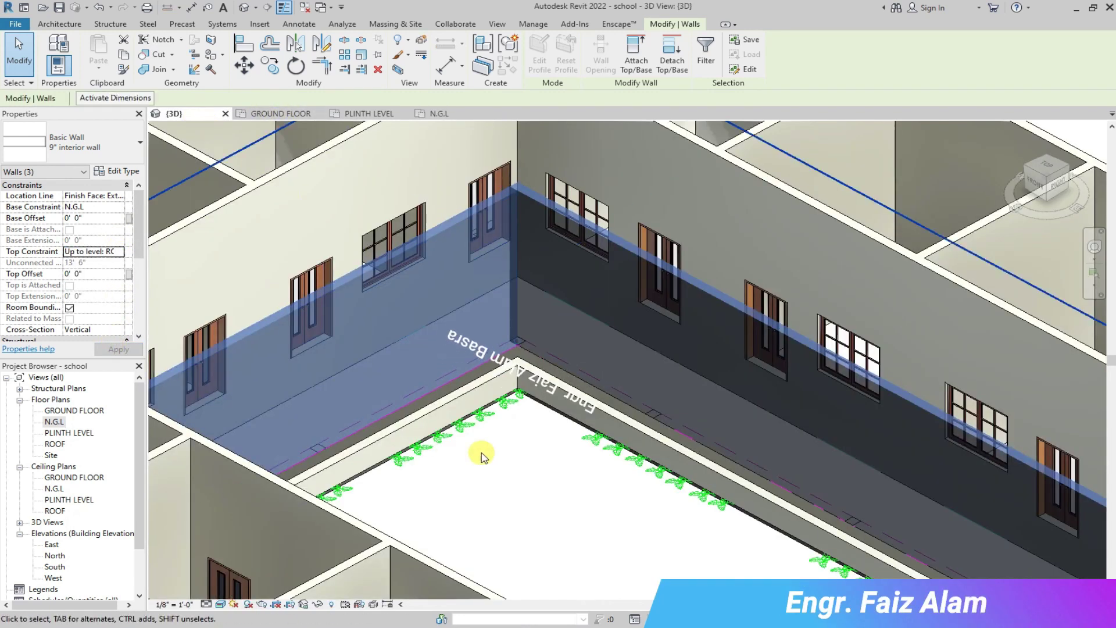
scroll(767, 366, "up", 2)
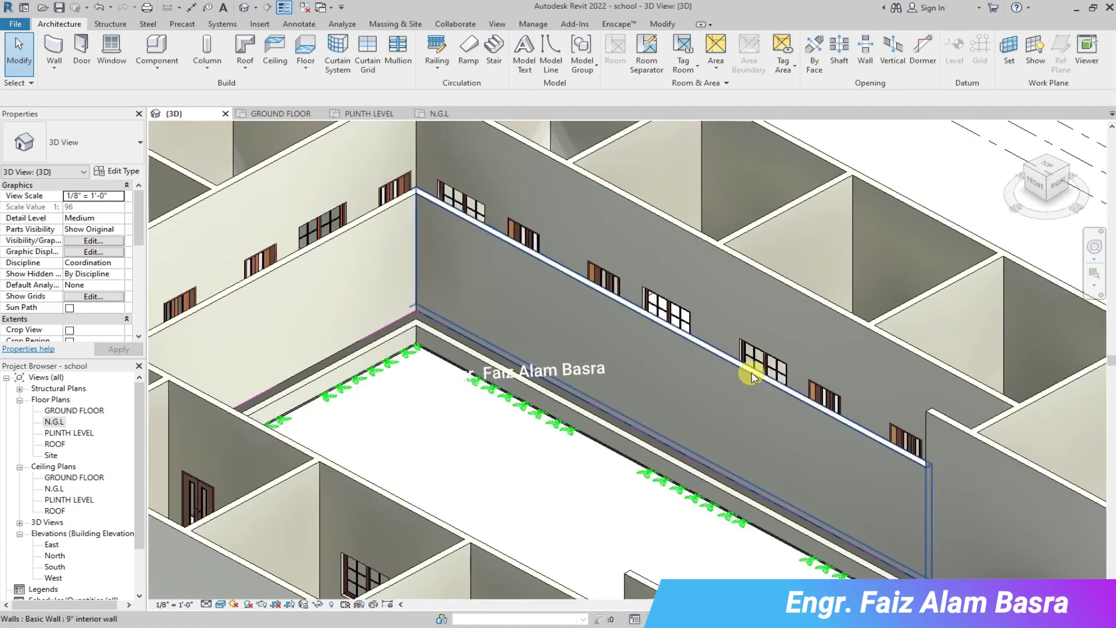
Check the verandah wall's top constraint and set the corridor-side wall of Class Rooms 08 to 11 to Up to level: ROOF.
left_click(748, 369)
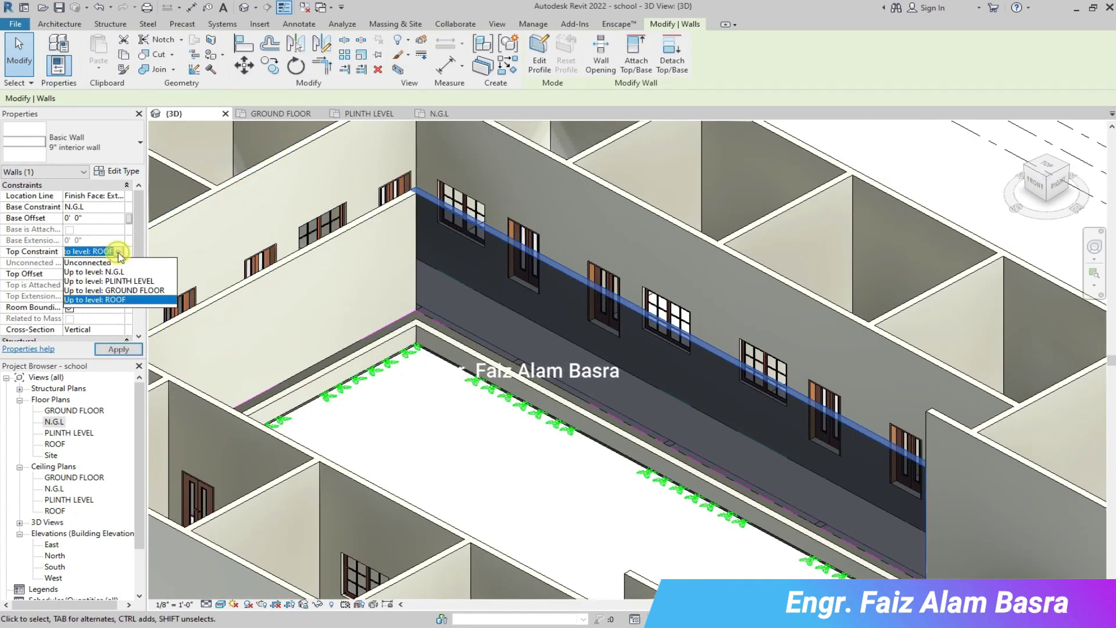
left_click(87, 263)
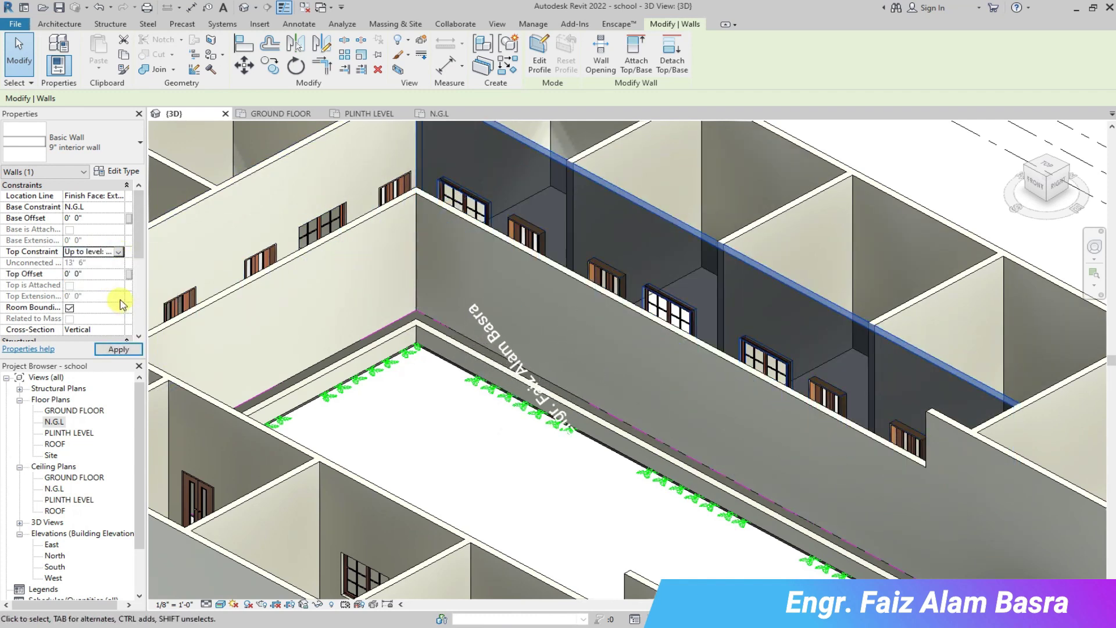
scroll(700, 264, "down", 2)
left_click(843, 176)
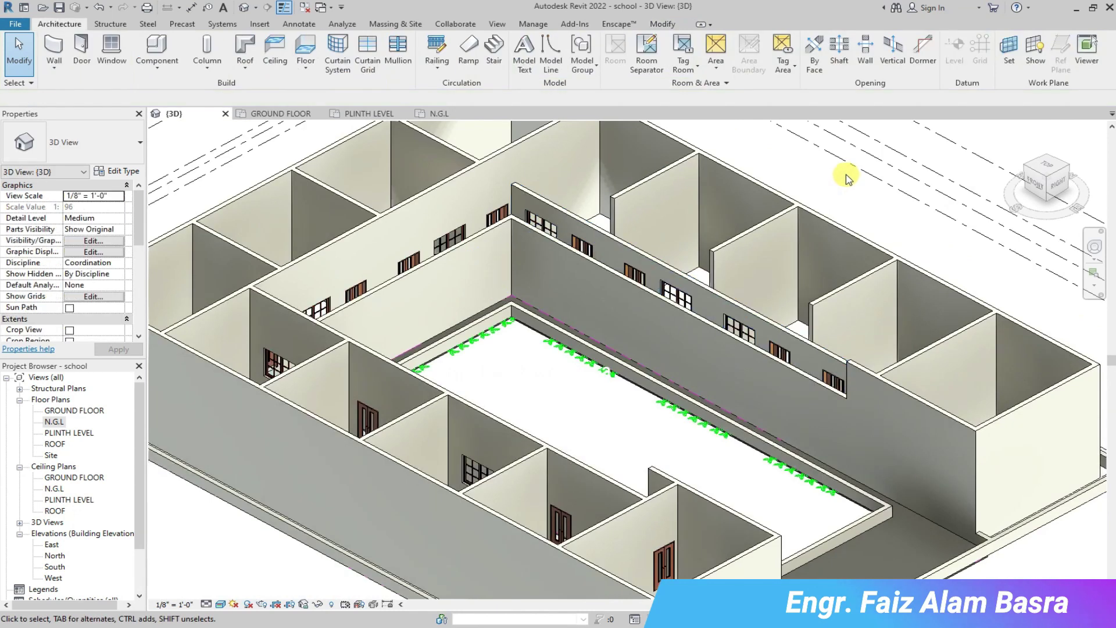
scroll(744, 194, "down", 2)
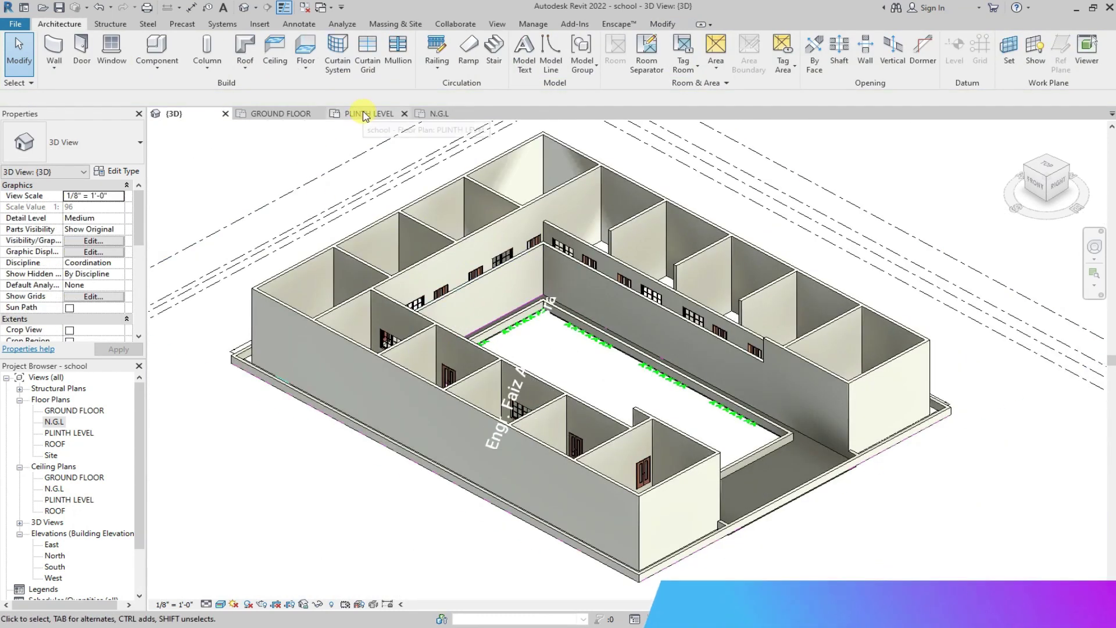
scroll(637, 174, "up", 3)
left_click_drag(1090, 433, 697, 317)
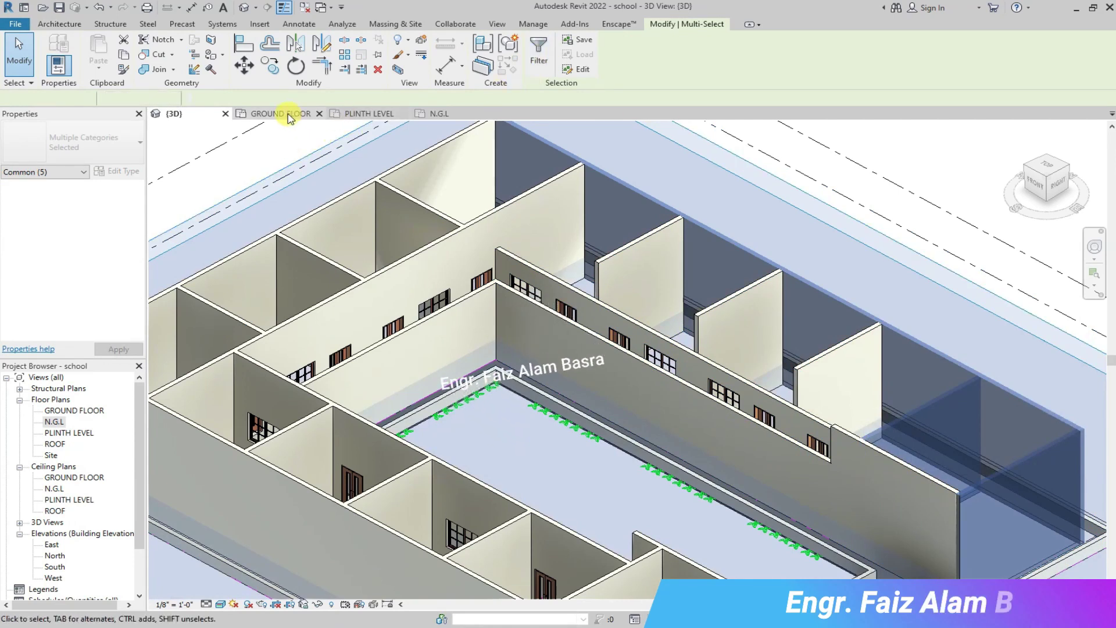
Select only the walls around Class Rooms 08 to 11 in the GROUND FLOOR plan and set their top constraint to Up to level: ROOF.
left_click(282, 113)
left_click_drag(355, 166, 825, 263)
left_click(539, 51)
left_click(440, 258)
left_click(439, 239)
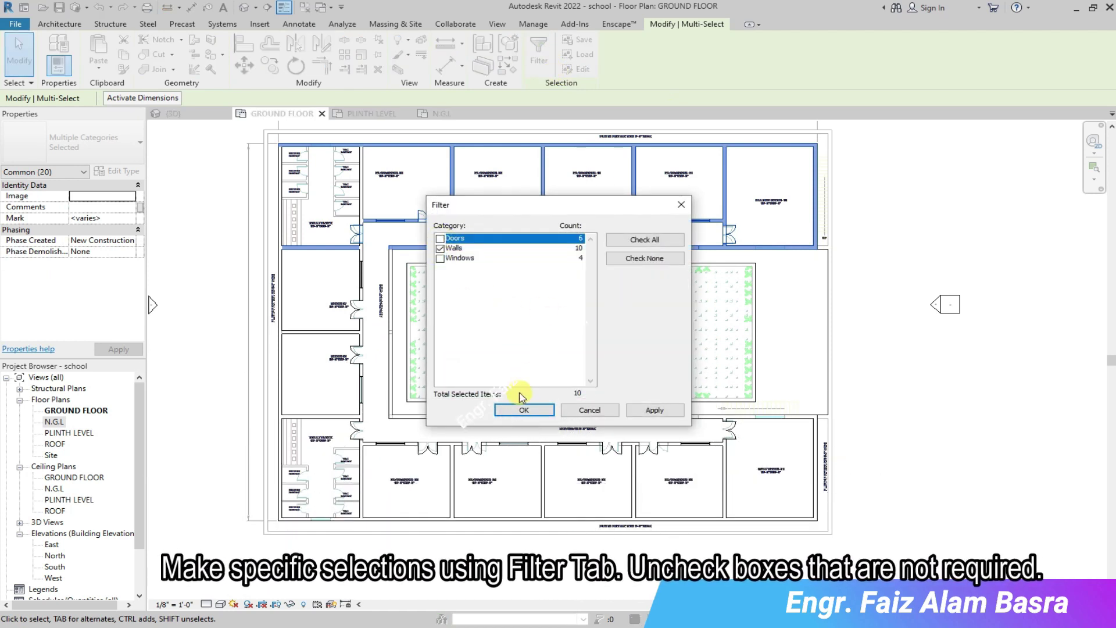
left_click(523, 410)
left_click(119, 252)
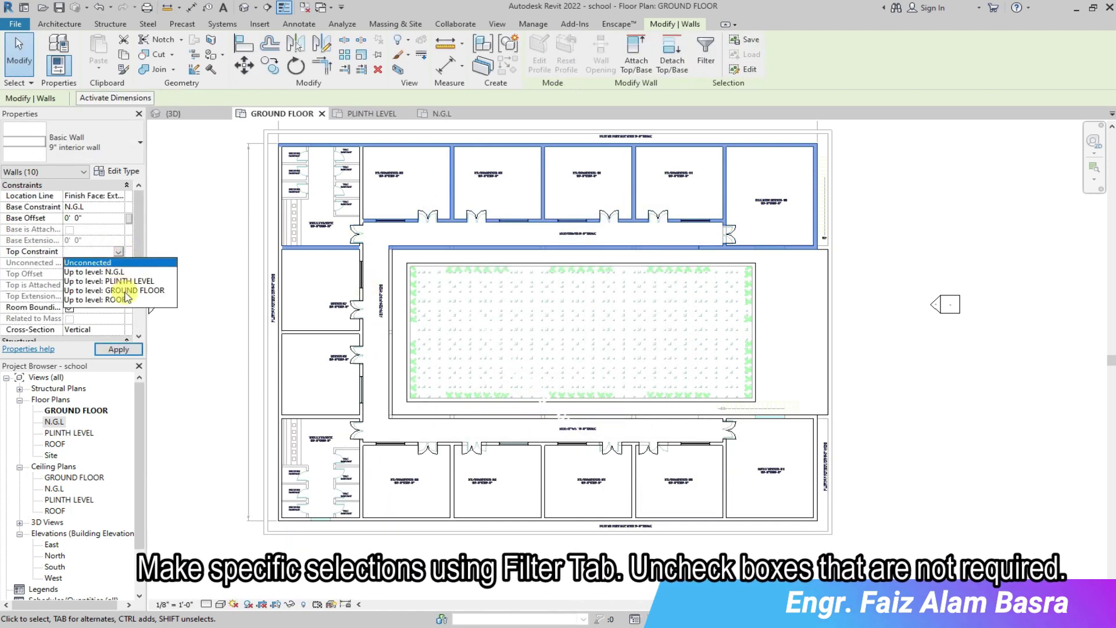
left_click(242, 310)
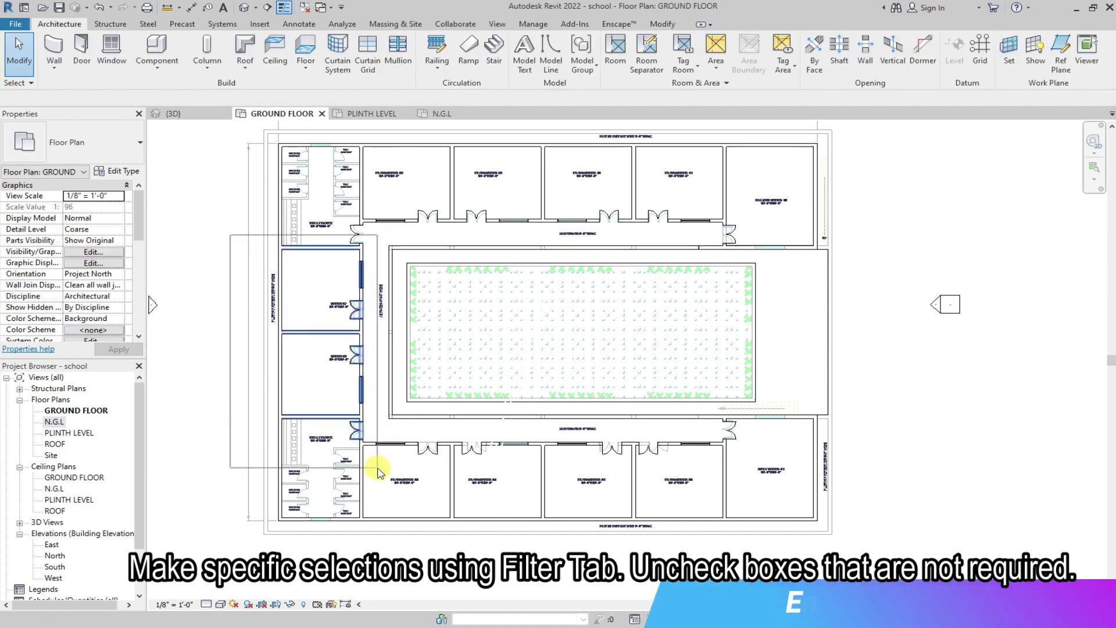
Filter a selection around Room-06 and Room-07 down to the three cross walls and set their top constraint to Up to level: ROOF.
left_click_drag(373, 431, 369, 423)
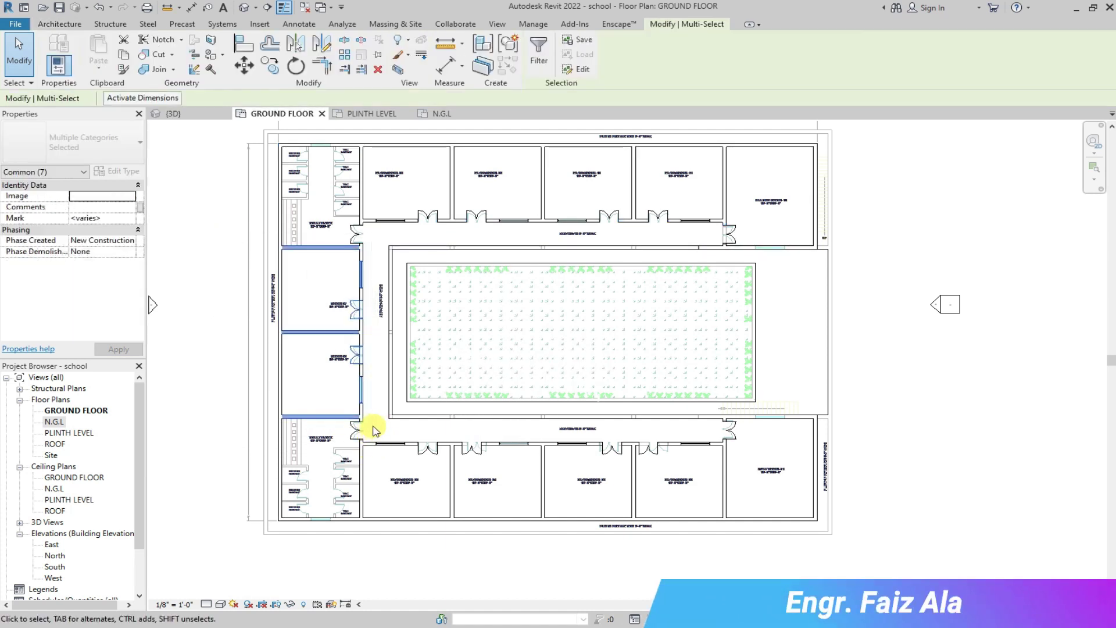
left_click(538, 56)
left_click(523, 410)
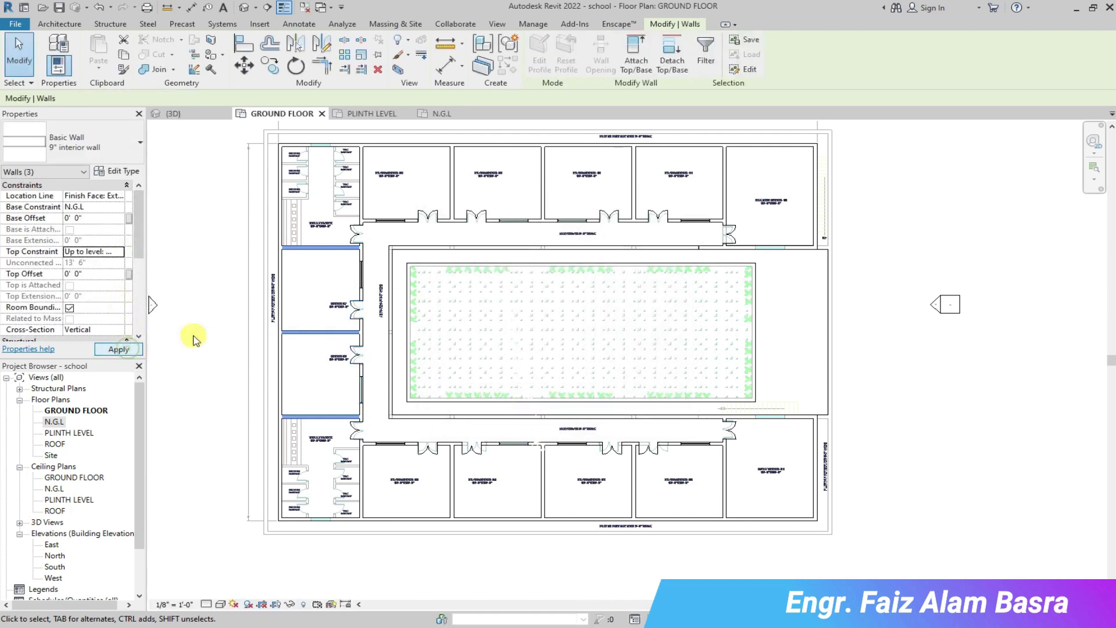
Select only the walls around Class Rooms 02 to 05 and the adjoining end room and set their top constraint to Up to level: ROOF.
left_click(340, 405)
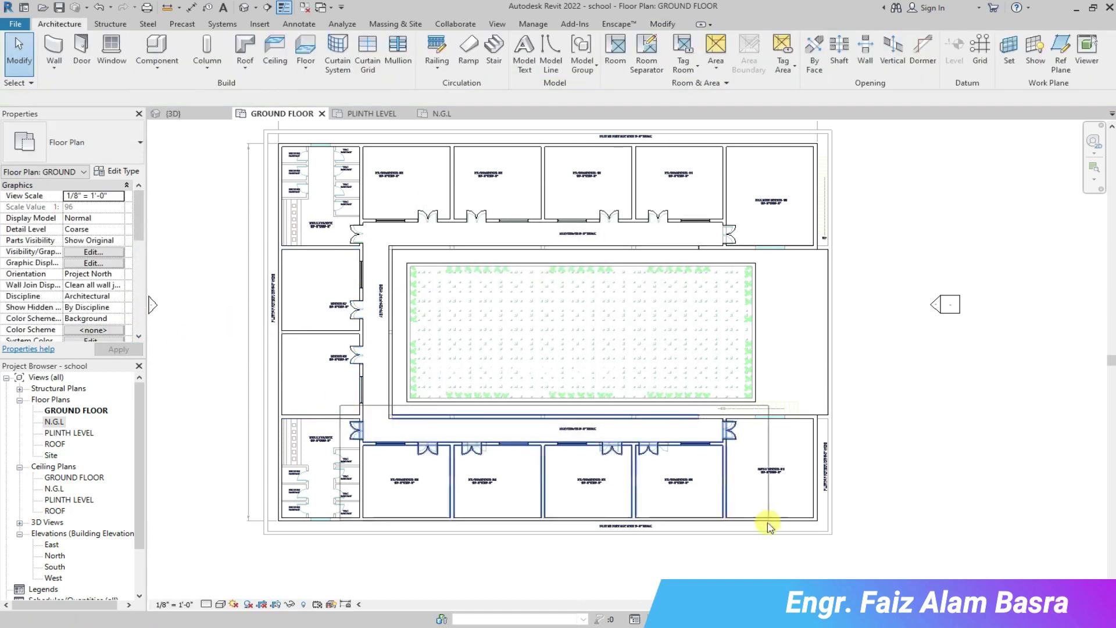
left_click_drag(822, 533, 822, 533)
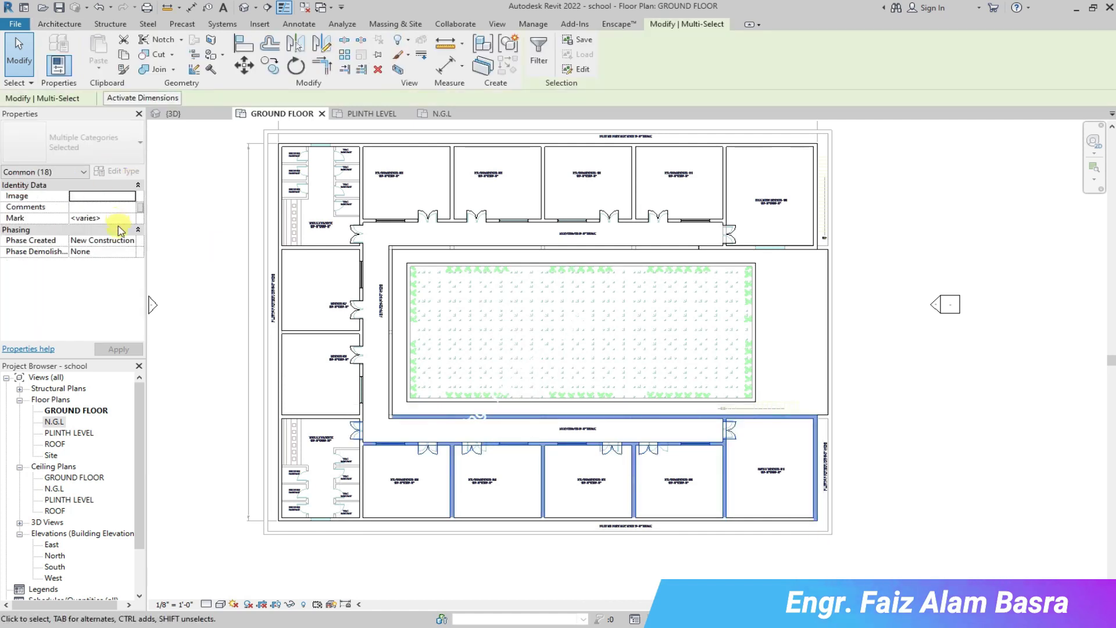
left_click(539, 51)
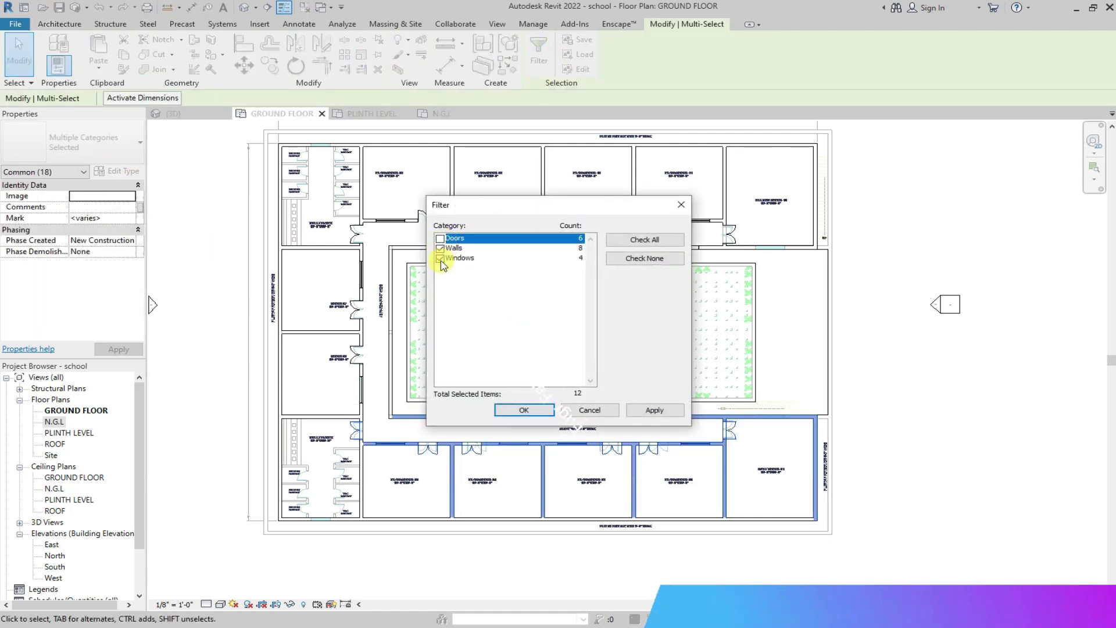
left_click(525, 411)
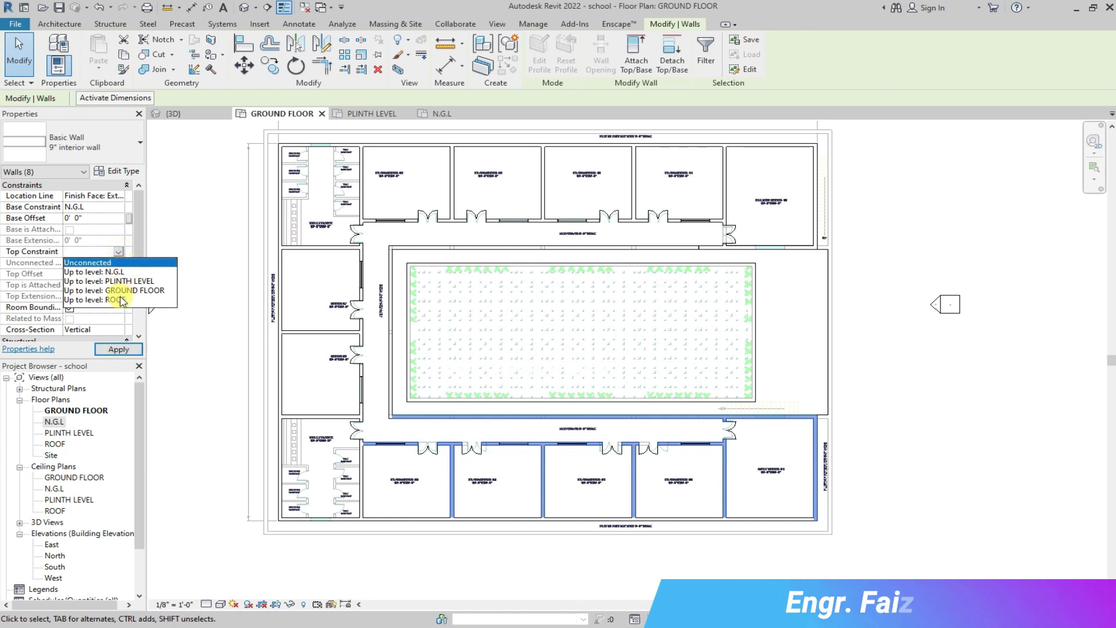
left_click(123, 352)
left_click(217, 272)
Examine the 3D view for walls whose tops differ from the roof level.
left_click(187, 115)
scroll(407, 218, "down", 3)
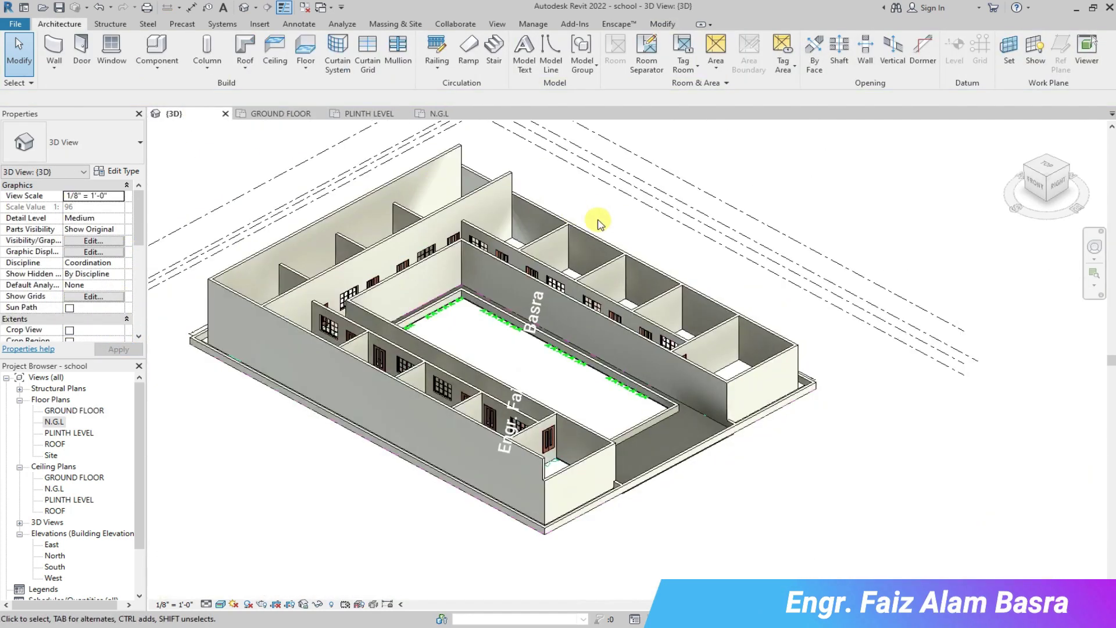
scroll(447, 223, "up", 2)
scroll(277, 334, "up", 2)
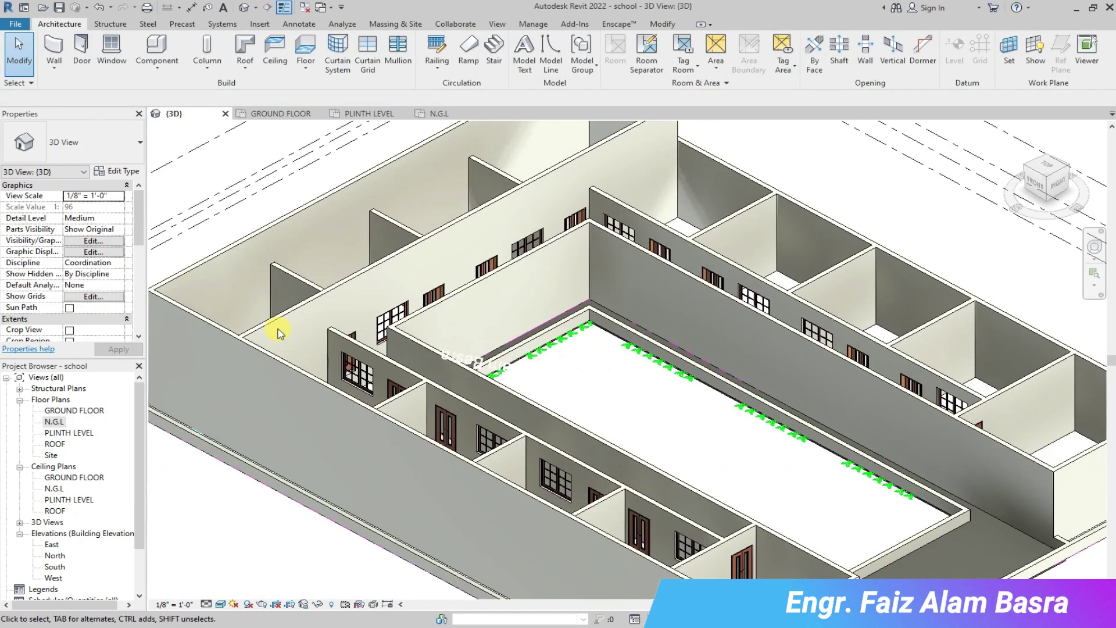
scroll(281, 331, "down", 1)
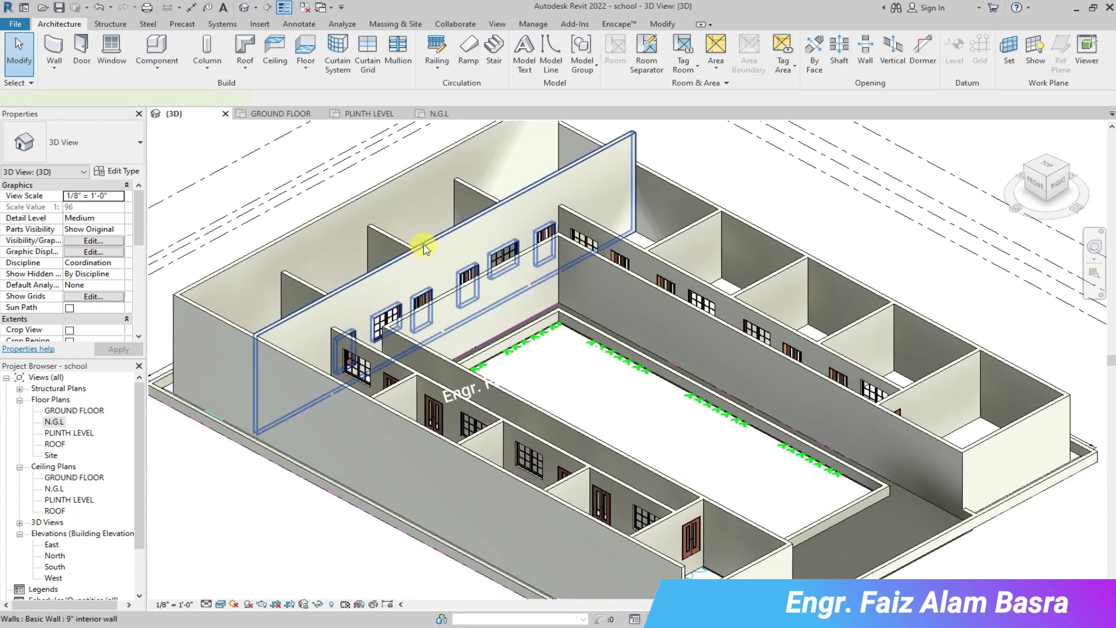
Select the three remaining taller 9" walls in the 3D view and set their top constraint to Up to level: ROOF.
left_click(423, 248)
left_click(309, 242, "ctrl")
left_click(291, 354, "ctrl")
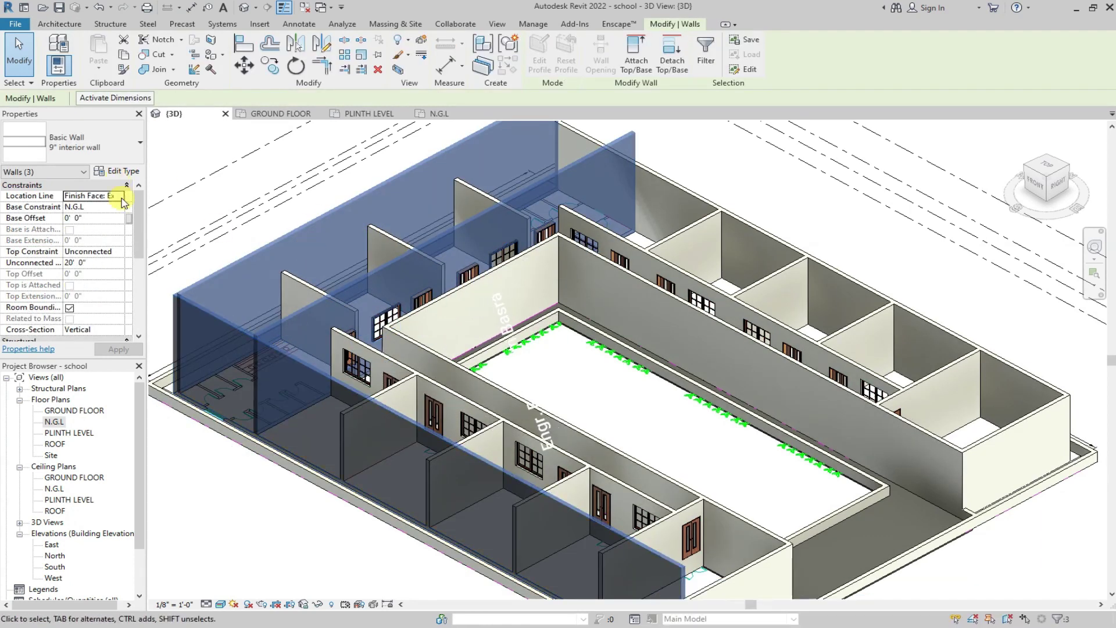
left_click(124, 251)
left_click(119, 300)
left_click(118, 354)
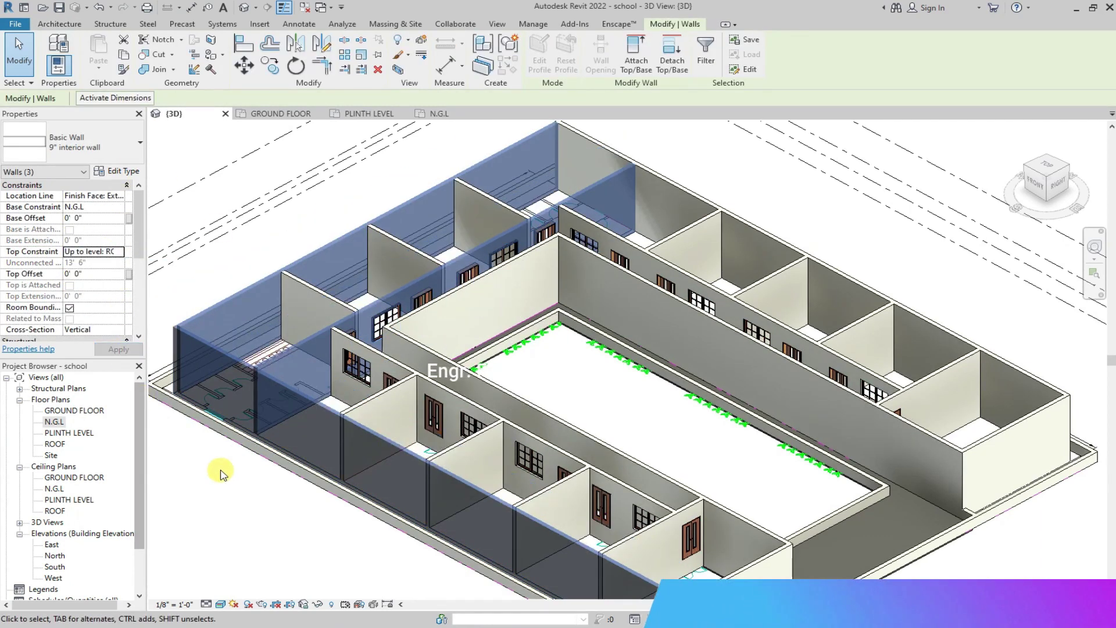
left_click(220, 474)
Inspect the end classrooms, their doors and windows, and the verandah corner in the 3D view.
scroll(289, 244, "up", 2)
scroll(269, 258, "down", 2)
scroll(607, 540, "up", 3)
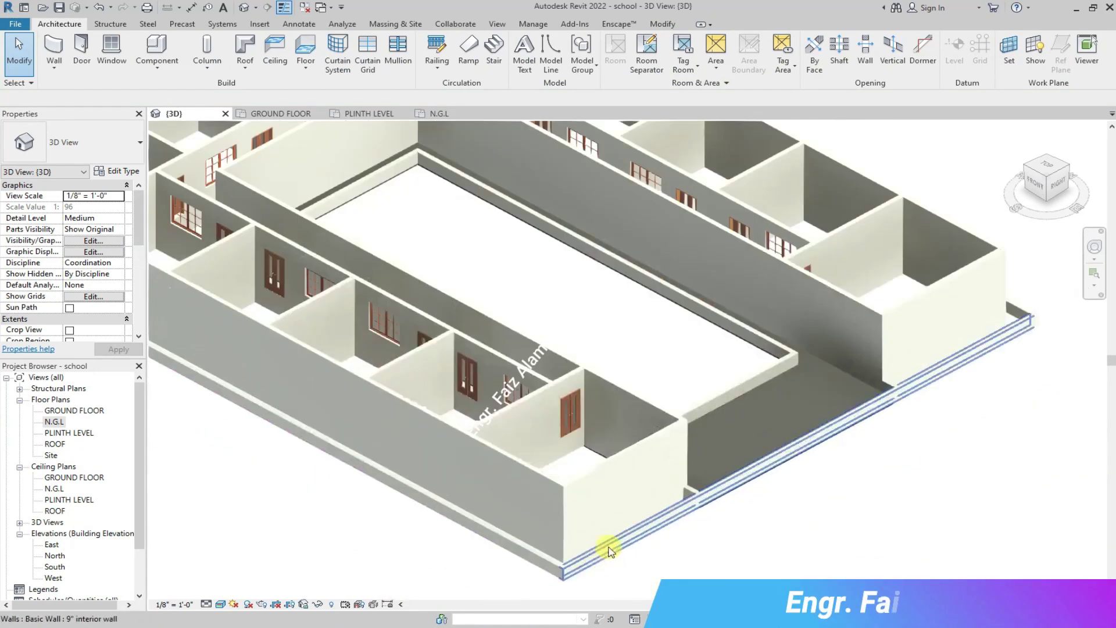
scroll(585, 481, "down", 2)
scroll(555, 396, "up", 5)
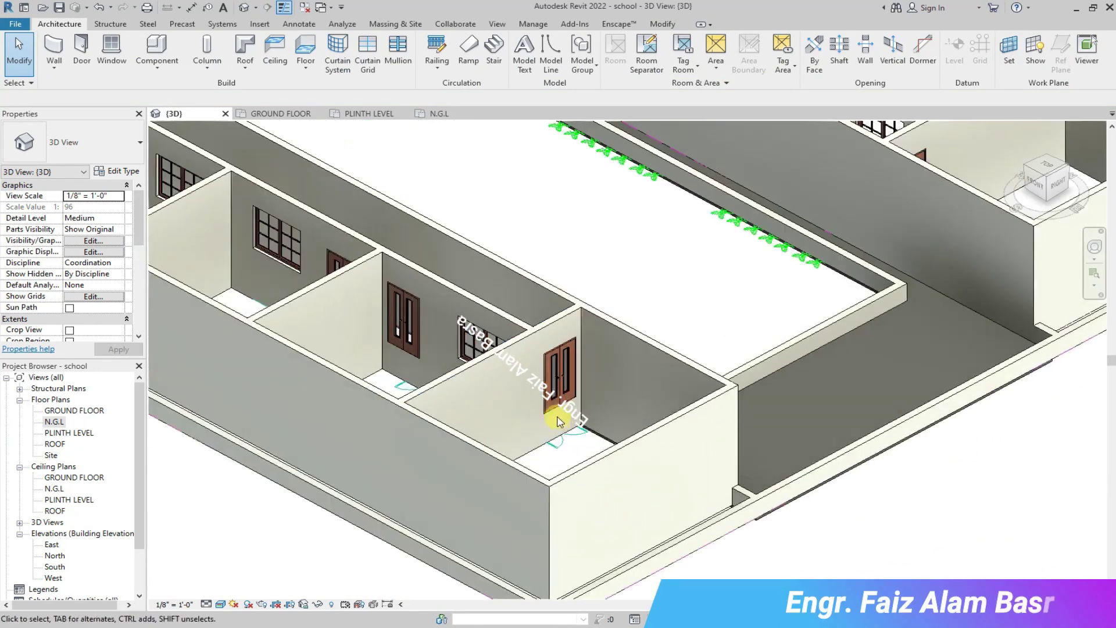
scroll(552, 422, "down", 4)
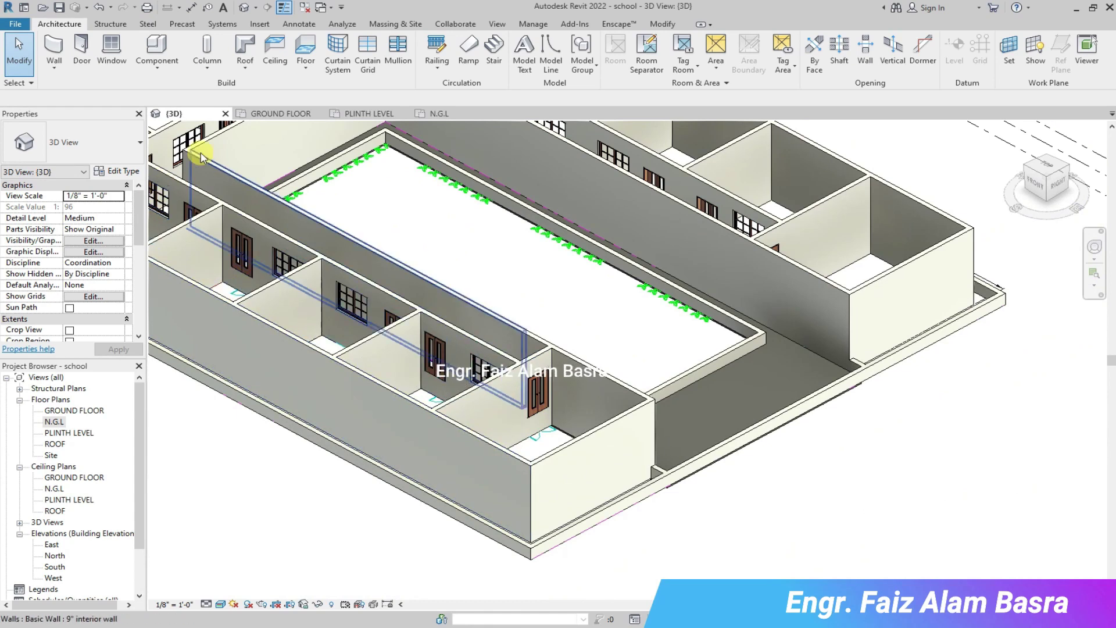
Save the project and place a Double Shutter with Mullion 1800 x1500 mm window in Meeting Room-12's courtyard-side wall in the GROUND FLOOR plan.
left_click(282, 114)
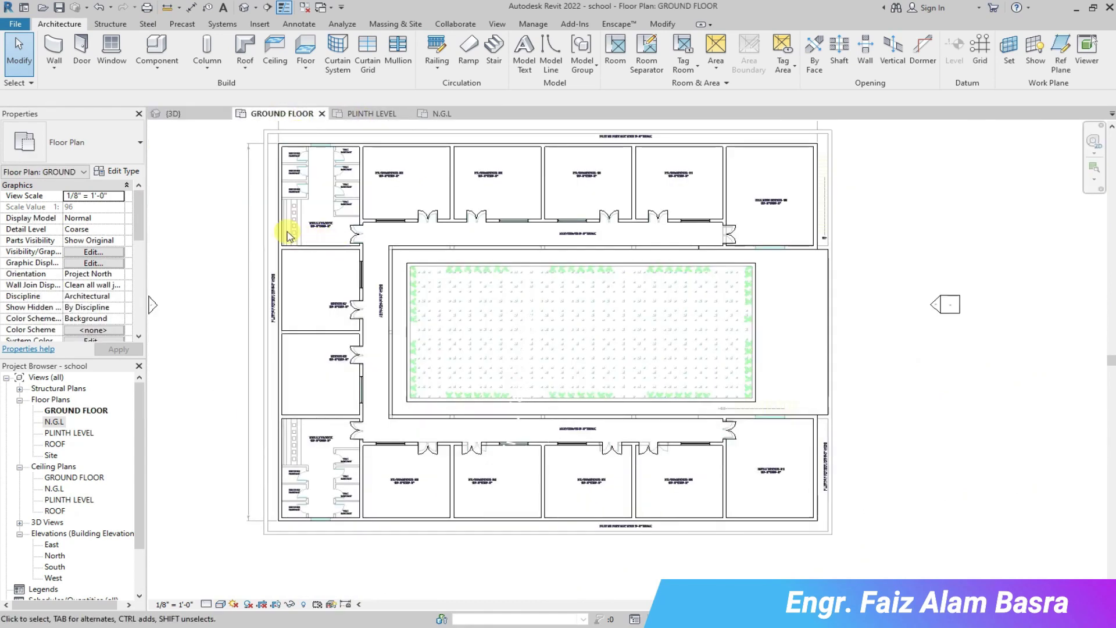
scroll(248, 275, "down", 1)
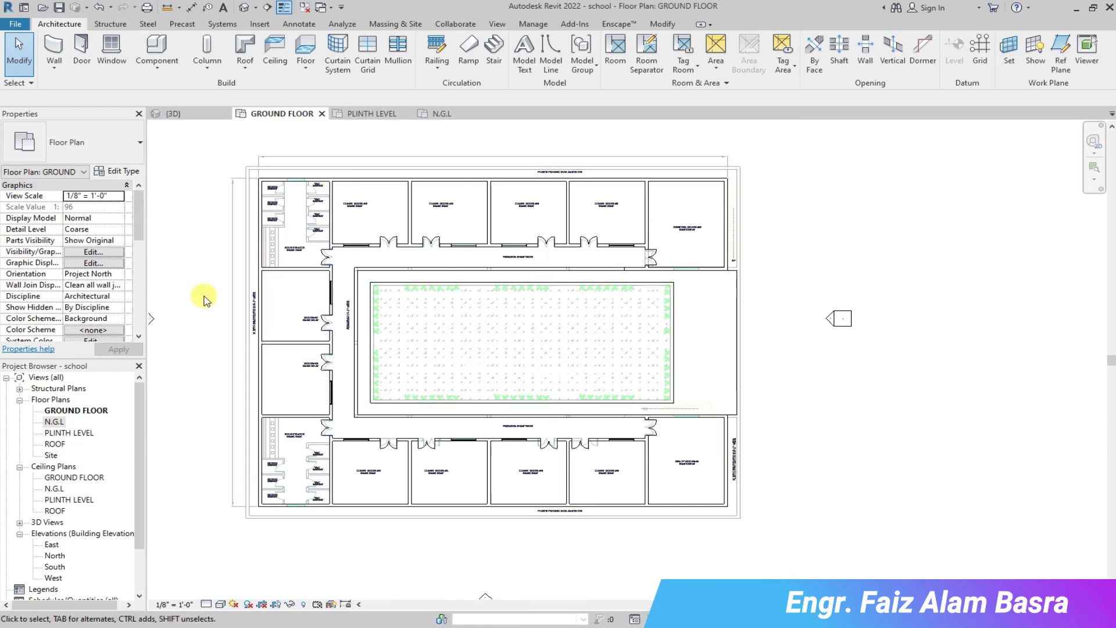
scroll(285, 189, "up", 2)
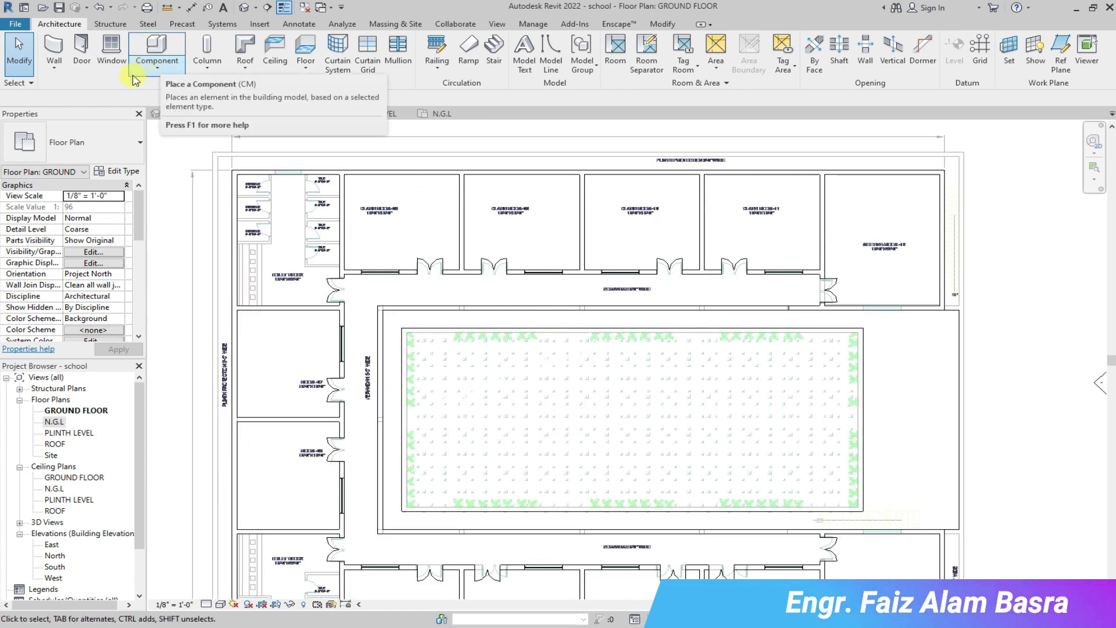
scroll(843, 296, "up", 3)
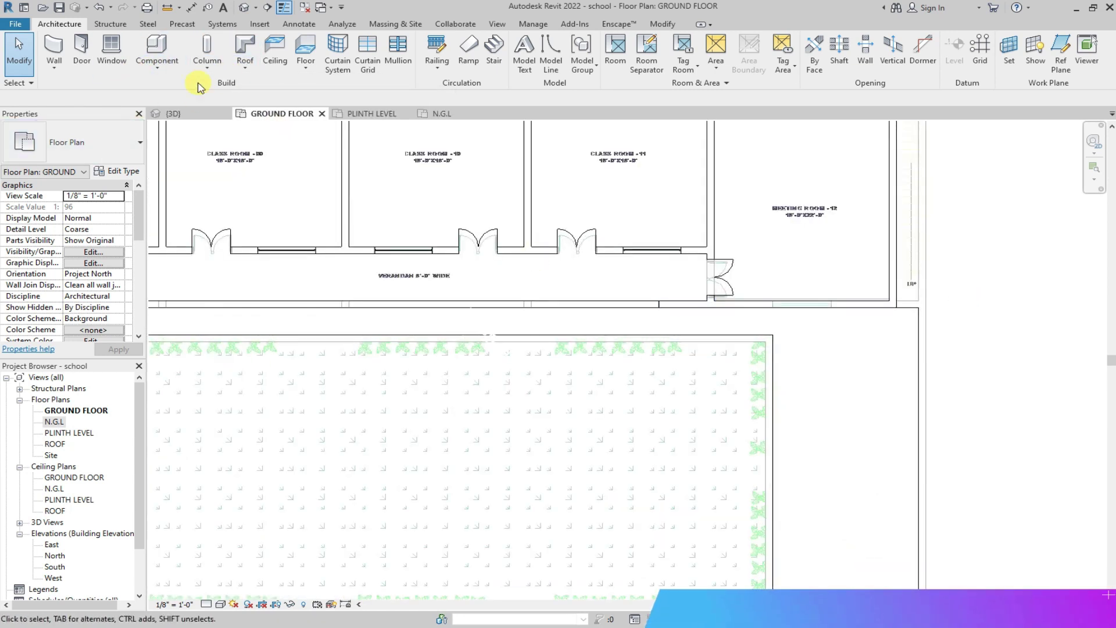
left_click(457, 286)
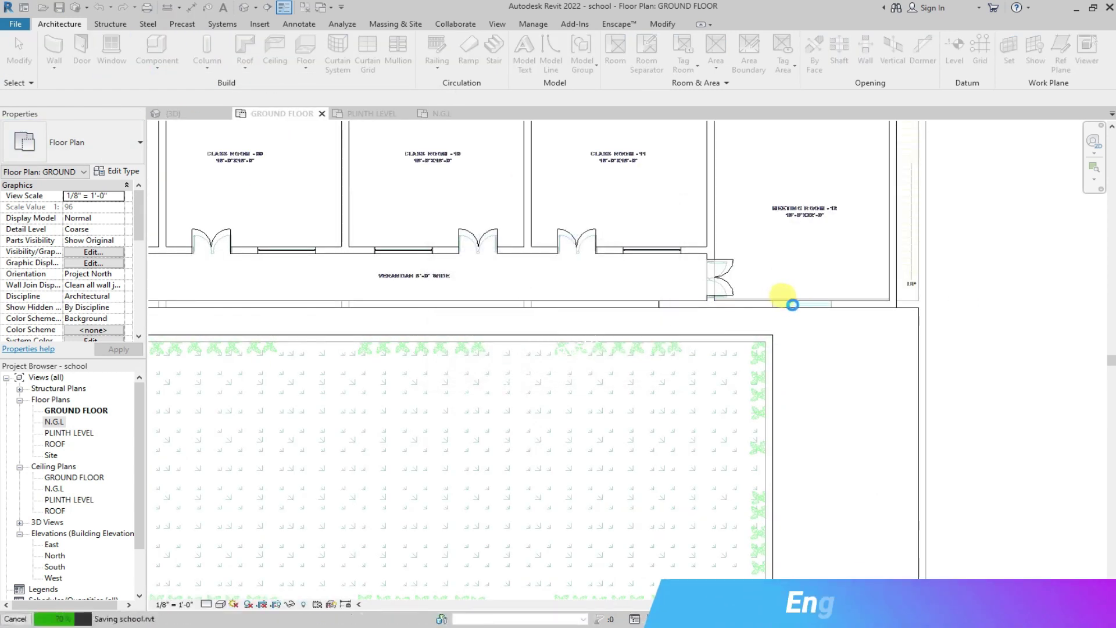
key("w")
key("n")
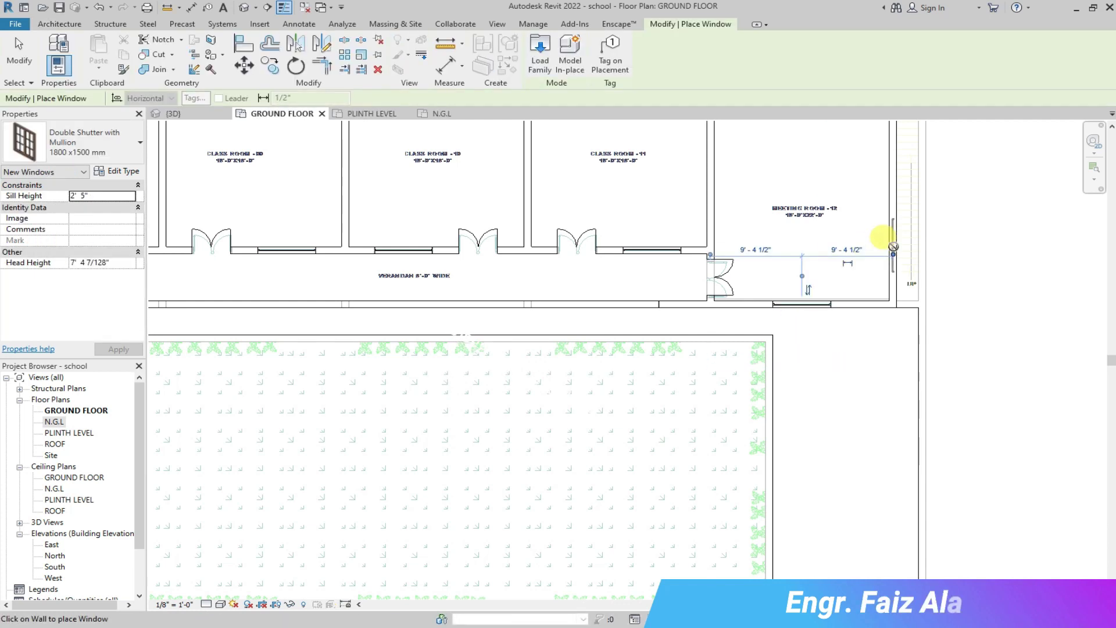
Place matching windows in Meeting Room-12's end wall, Staff Room-01's end and courtyard-side walls, and the outer wall of the toilet block near Class Room-05.
scroll(894, 244, "down", 2)
scroll(652, 182, "down", 2)
scroll(759, 386, "up", 4)
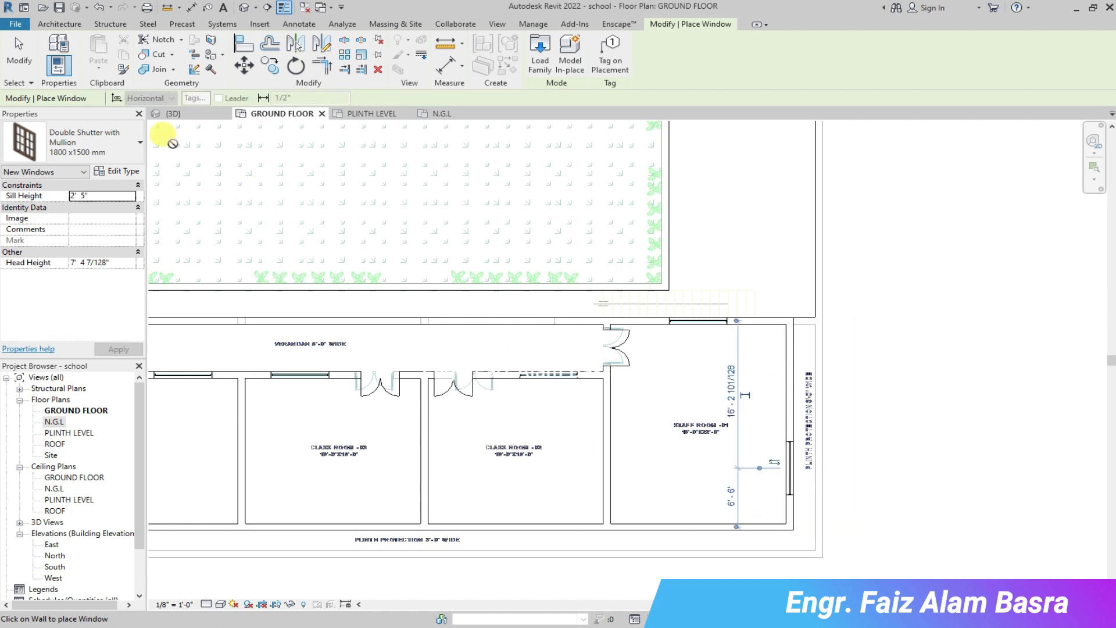
scroll(730, 374, "down", 3)
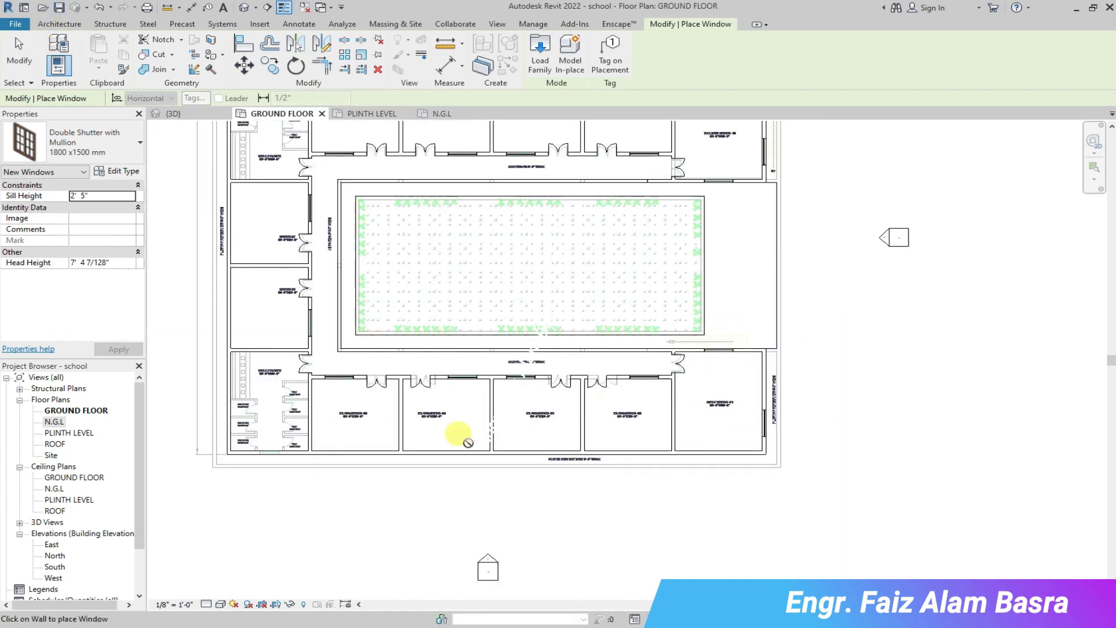
scroll(269, 451, "up", 4)
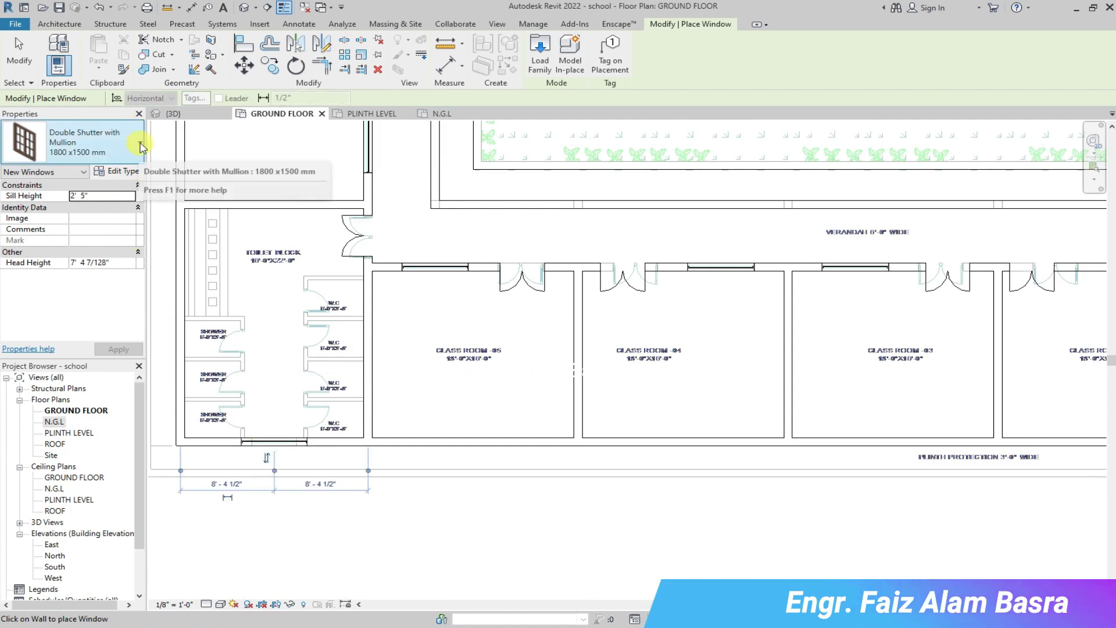
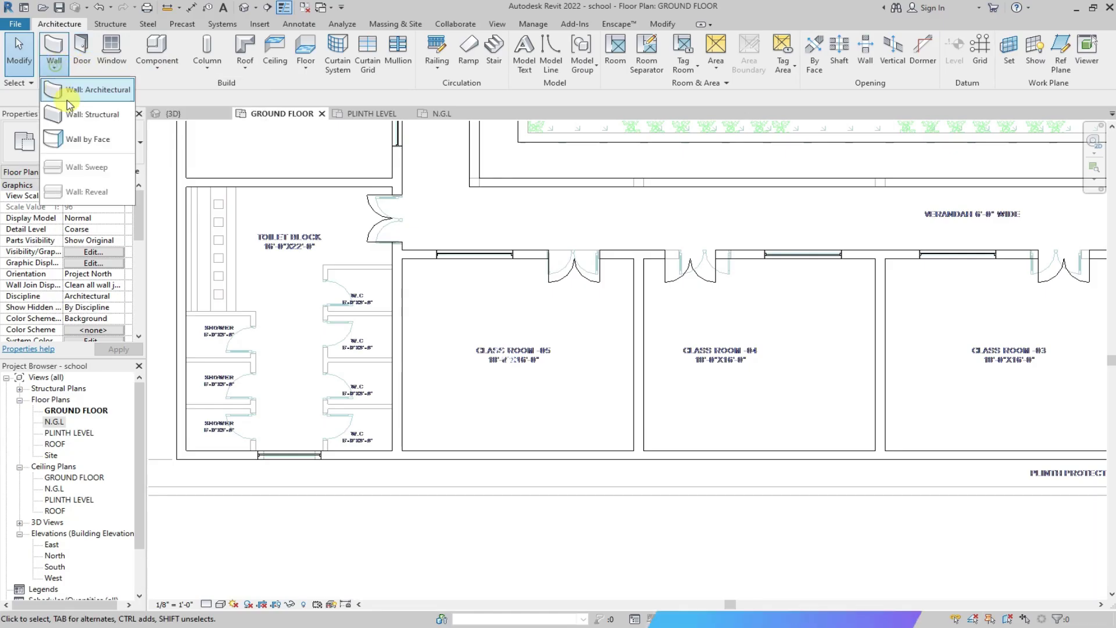
Draw 4.5" interior walls around the outside of the three showers in the toilet block beside Class Room-05.
left_click(96, 85)
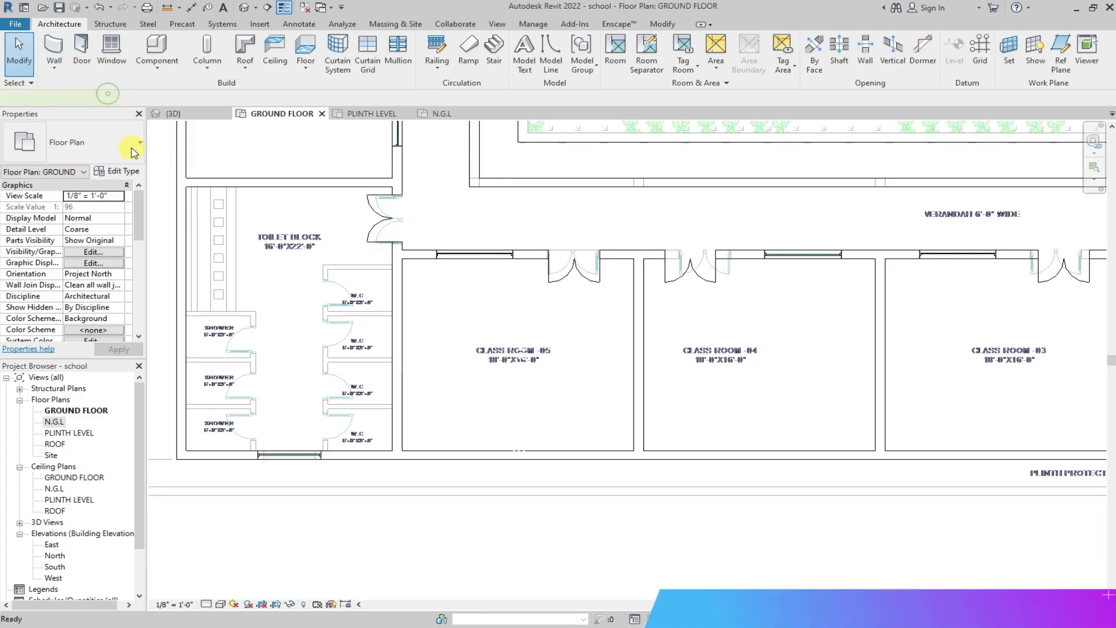
left_click(125, 149)
left_click(75, 204)
scroll(169, 282, "up", 4)
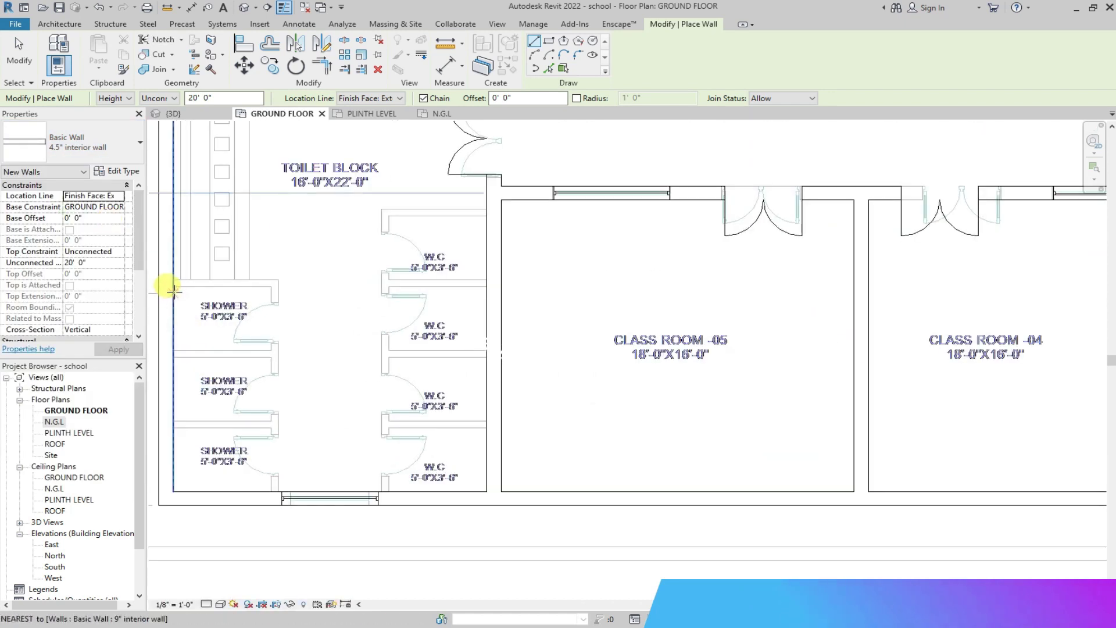
left_click(173, 275)
left_click(294, 280)
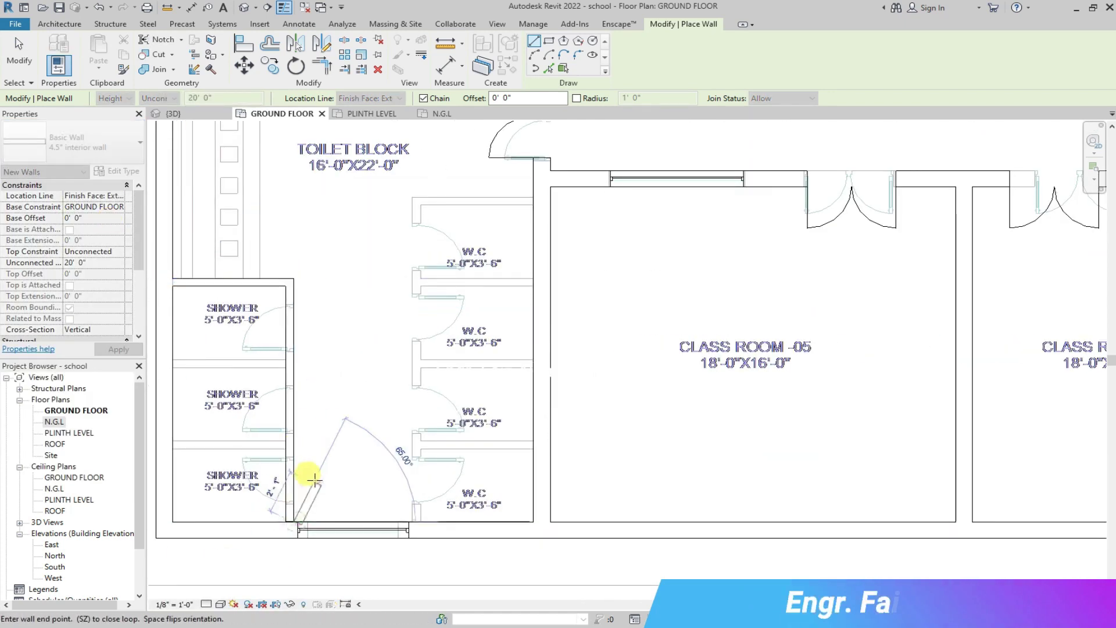
left_click(294, 521)
key("Escape")
Draw the two 4.5" partition walls separating the three showers, following the imported plan.
left_click(172, 359)
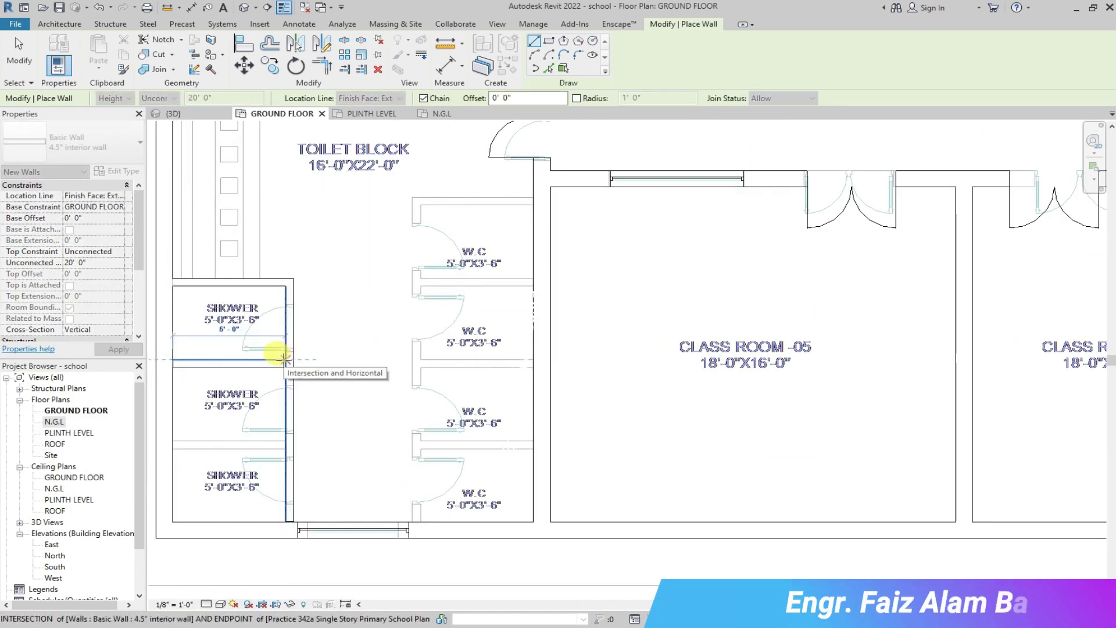
key("Escape")
left_click(173, 440)
left_click(285, 441)
key("Escape")
Draw 4.5" interior walls enclosing the four W.C. stalls beside Class Room-05, including the three partitions between them.
left_click(532, 196)
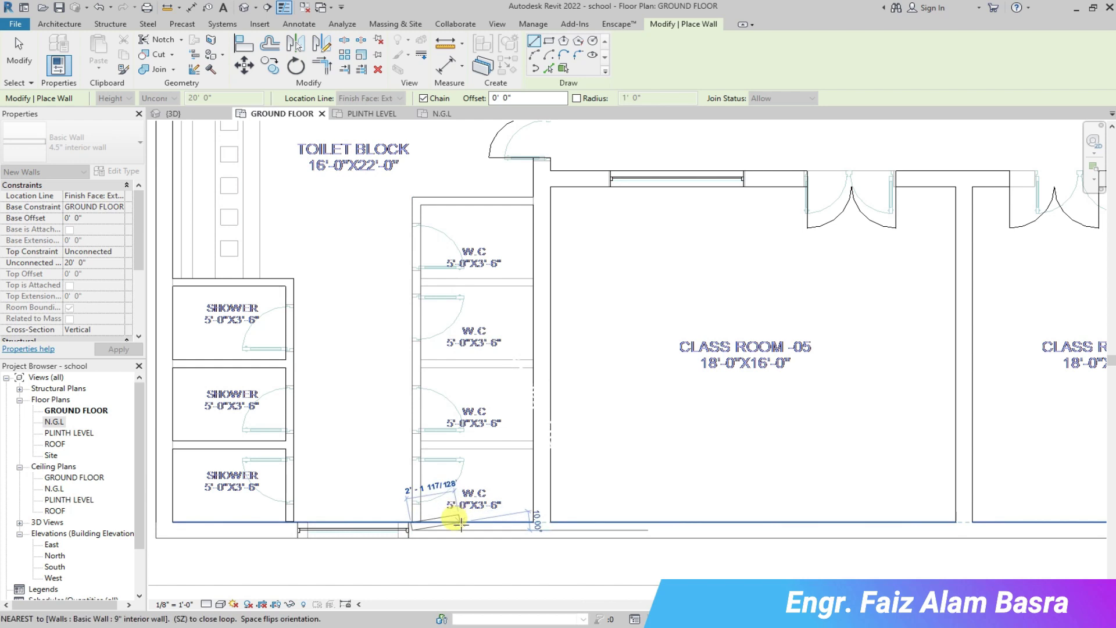
key("Escape")
scroll(438, 455, "up", 1)
left_click(420, 440)
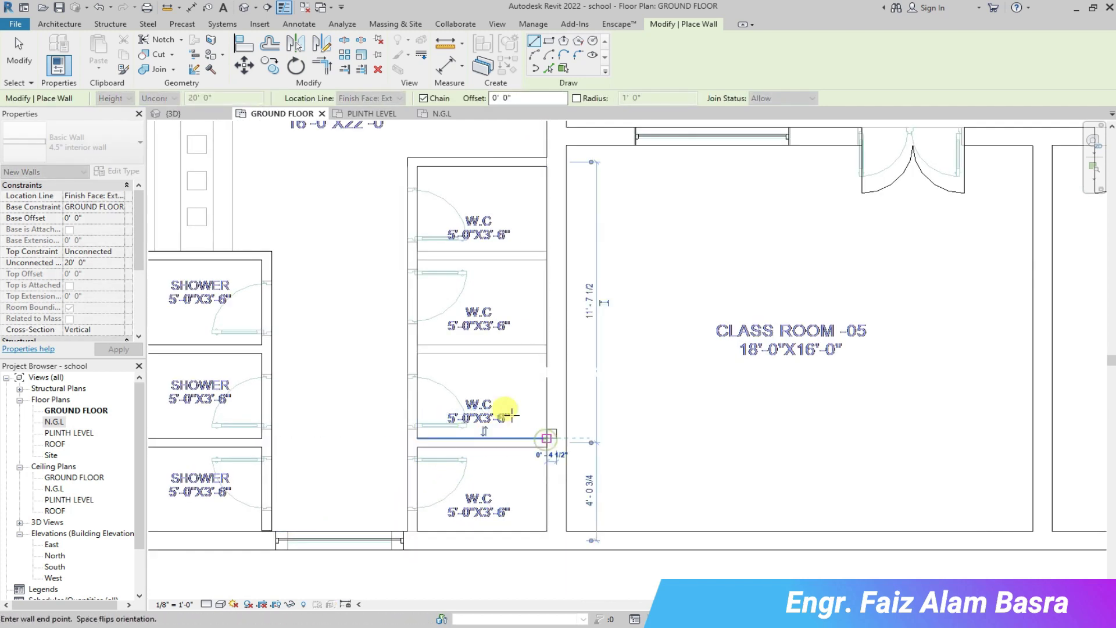
left_click(419, 344)
left_click(546, 344)
left_click(419, 253)
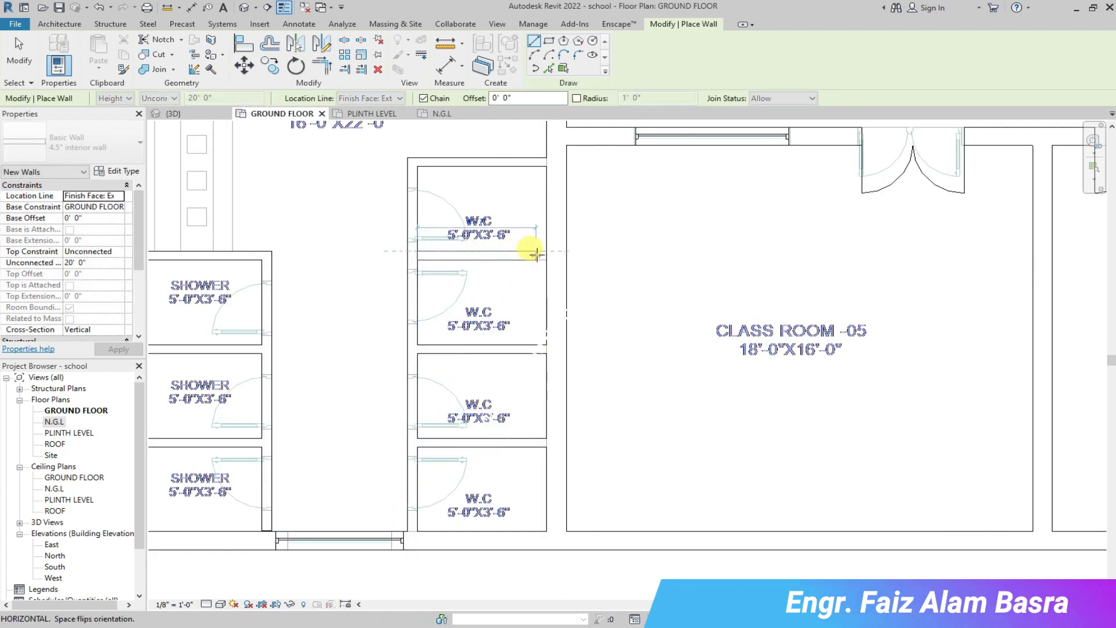
key("Escape")
Draw the 4.5" enclosing walls of the showers and the W.C. row in the toilet block beside Class Room-08.
scroll(398, 340, "down", 4)
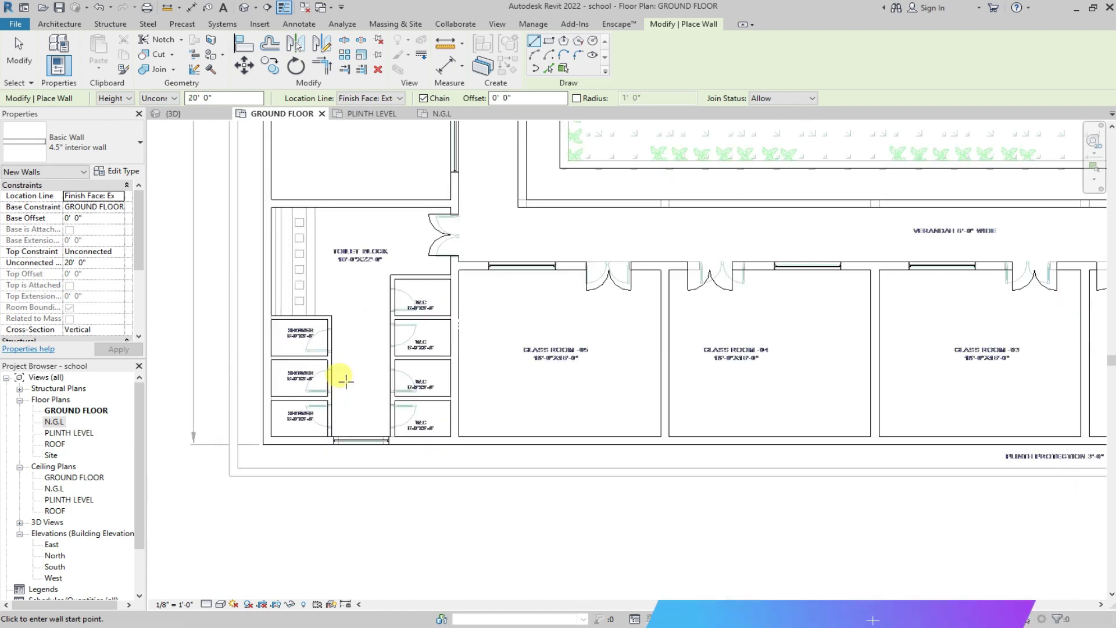
scroll(349, 465, "down", 4)
scroll(340, 128, "up", 6)
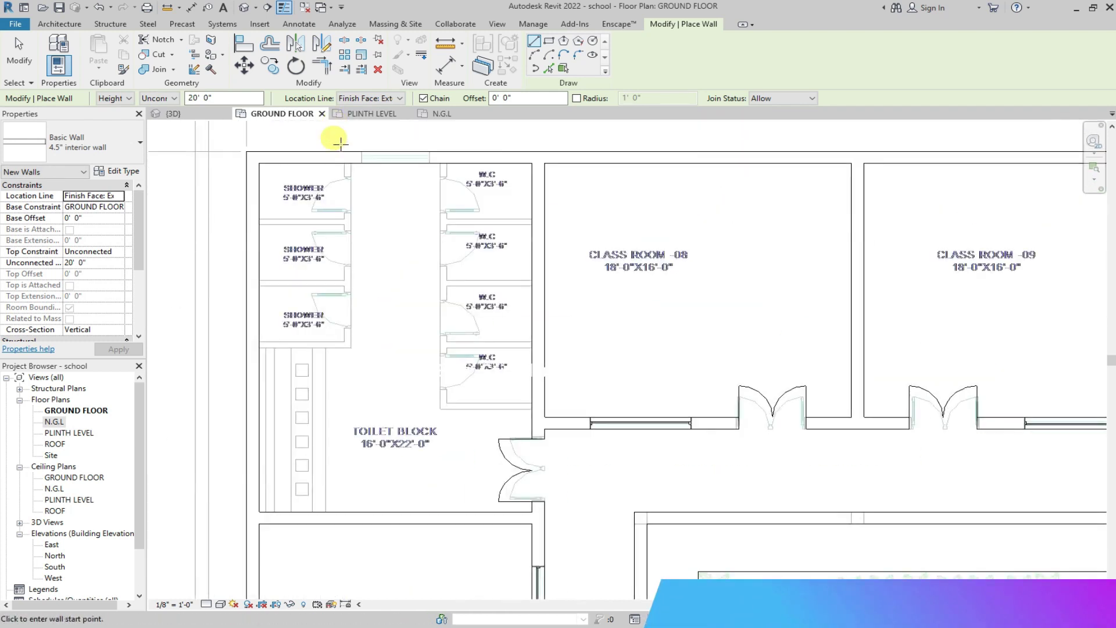
scroll(286, 277, "up", 1)
left_click(315, 357)
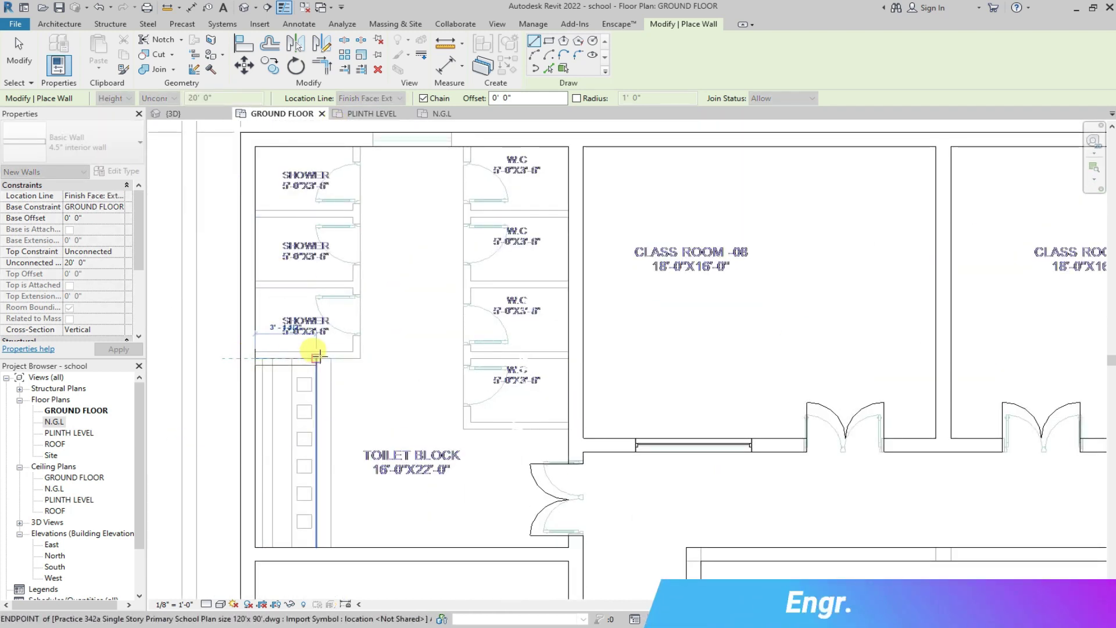
left_click(361, 146)
key("Escape")
left_click(463, 426)
left_click(468, 148)
key("Escape")
Draw two 4.5" partition walls between the three showers in the toilet block beside Class Room-08.
left_click(256, 209)
left_click(352, 210)
key("Escape")
left_click(254, 280)
left_click(352, 281)
key("Escape")
Draw three 4.5" partition walls dividing the four W.C. stalls beside Class Room-08.
left_click(470, 210)
left_click(568, 209)
key("Escape")
left_click(470, 283)
scroll(473, 278, "up", 2)
key("Escape")
left_click(468, 284)
left_click(664, 285)
key("Escape")
left_click(467, 428)
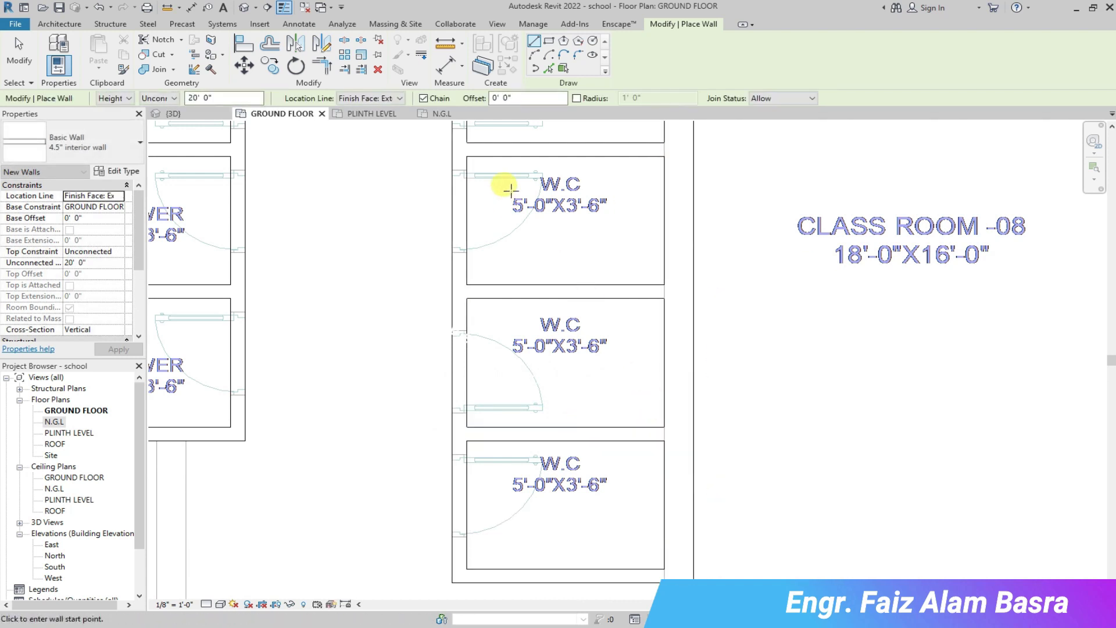
Place a Double Shutter with Mullion window in the outer wall between the showers and W.C. stalls beside Class Room-08.
scroll(473, 163, "down", 6)
scroll(462, 217, "down", 4)
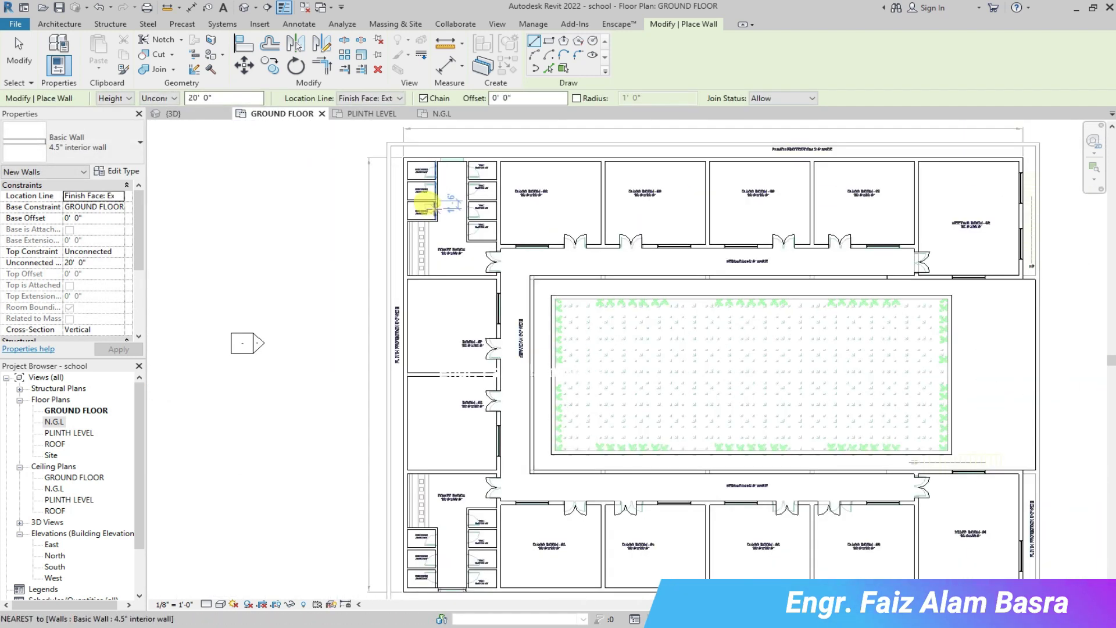
scroll(424, 250, "up", 3)
left_click(59, 24)
left_click(100, 74)
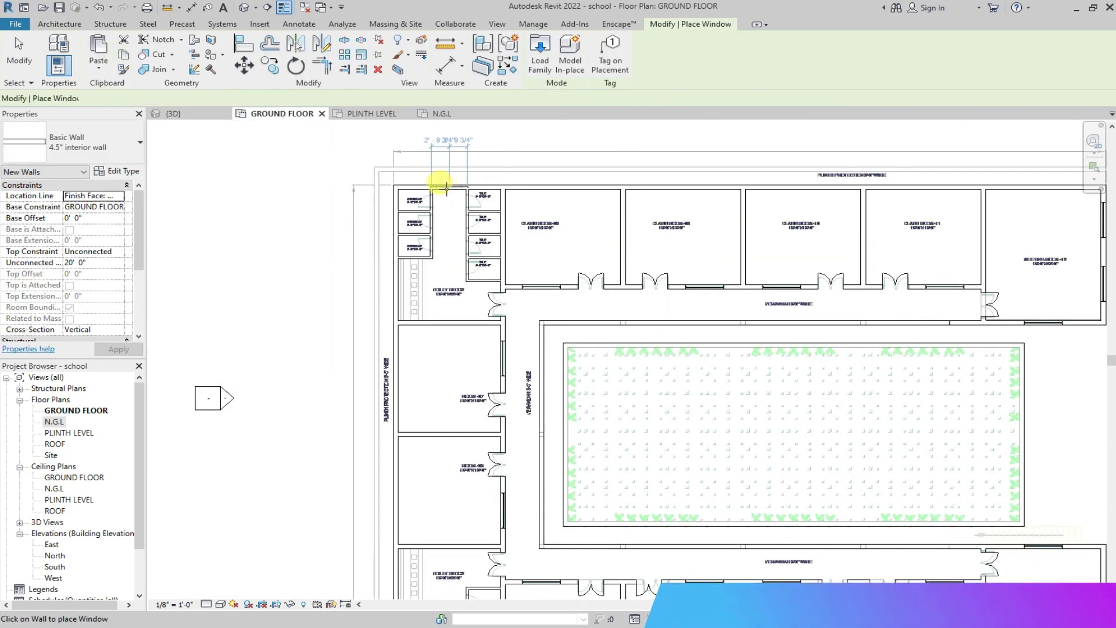
scroll(436, 179, "up", 4)
left_click(20, 52)
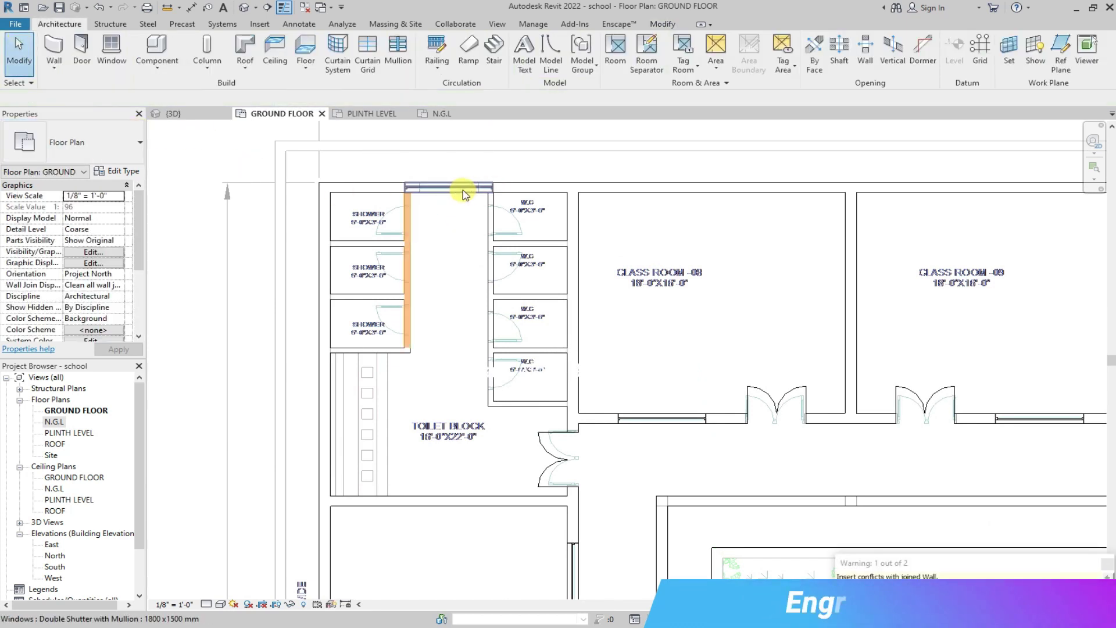
Switch the new toilet block window to a narrower type that fits between the partition walls.
left_click(463, 188)
left_click(140, 142)
left_click(65, 218)
left_click(426, 174)
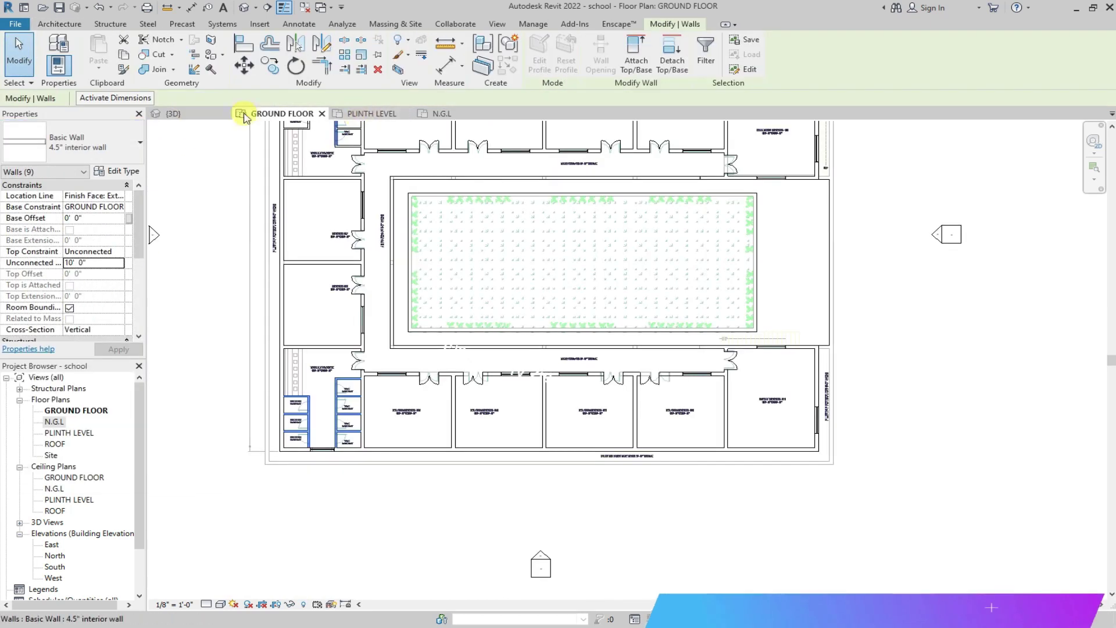
Examine the shower and W.C. partition walls of both toilet blocks in the 3D view, comparing their heights.
left_click(170, 113)
key("Escape")
scroll(506, 344, "up", 4)
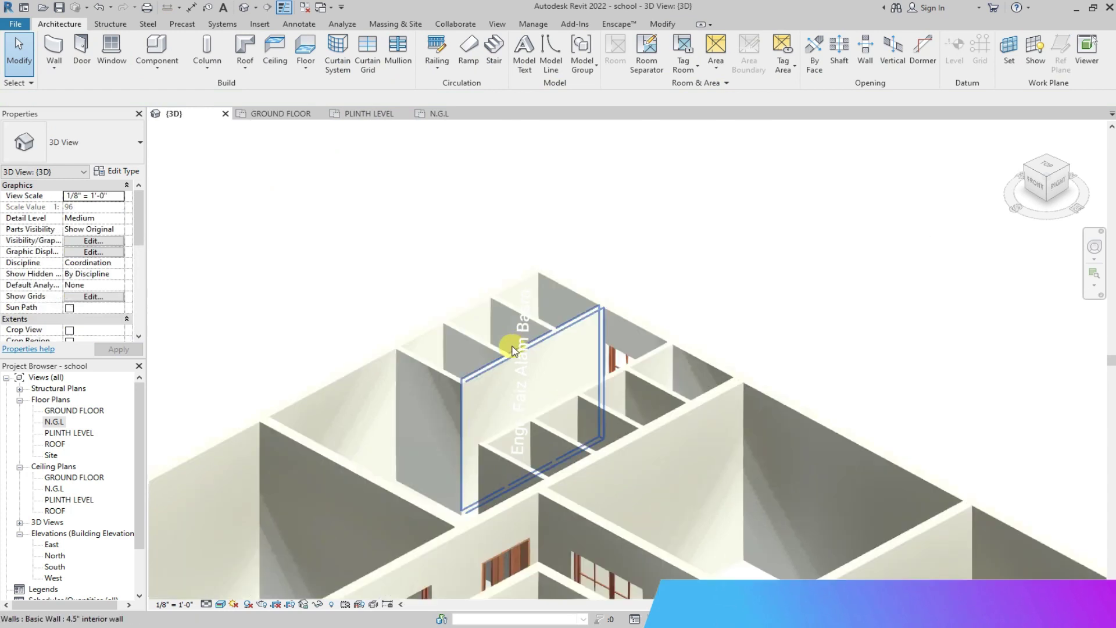
scroll(543, 378, "down", 5)
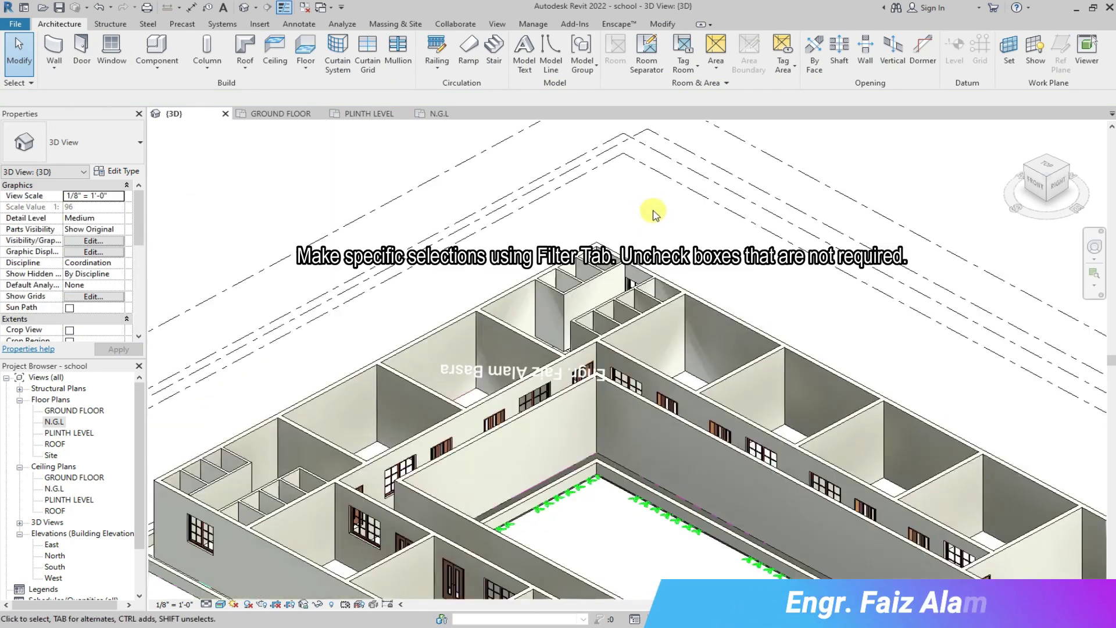
scroll(196, 504, "up", 2)
scroll(195, 506, "down", 3)
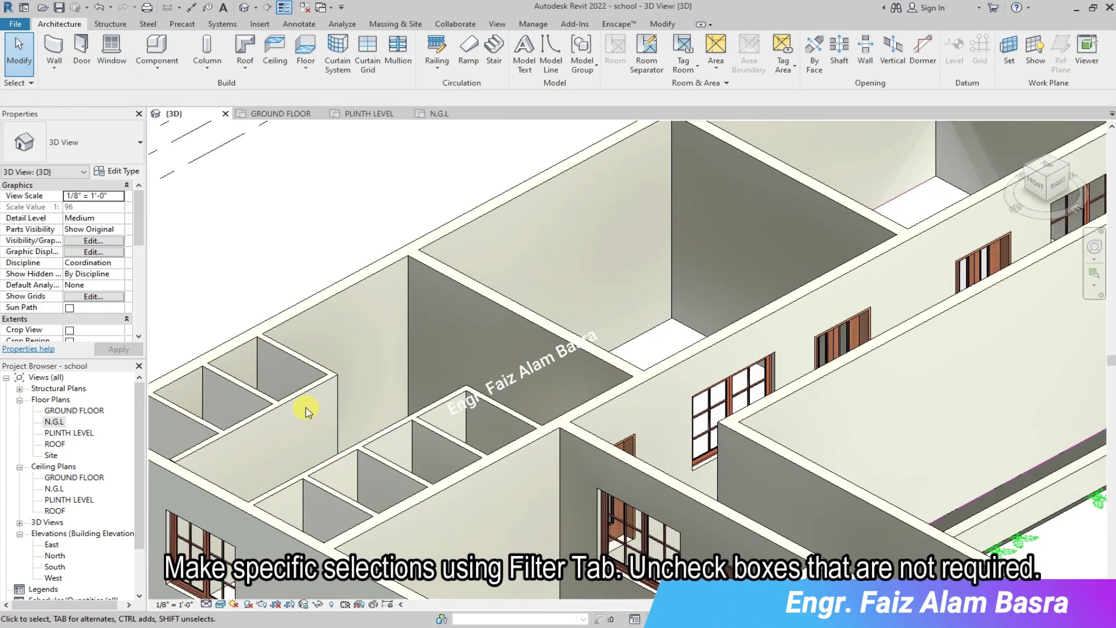
scroll(370, 393, "down", 2)
scroll(372, 389, "down", 3)
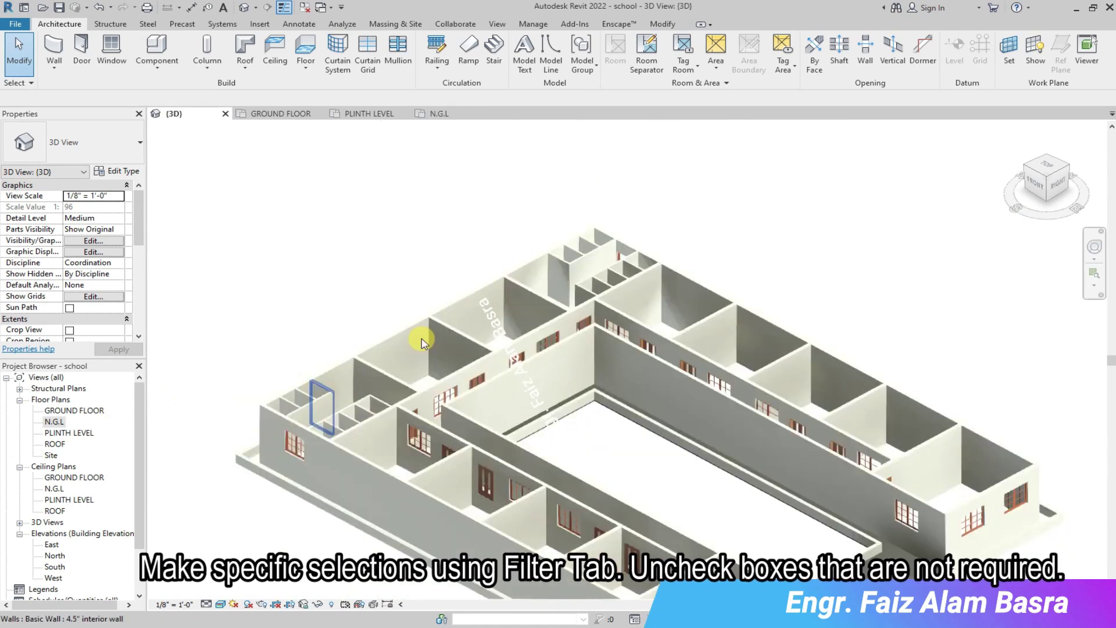
In the ground floor plan, select only the nine partition walls of the toilet block beside Class Room-05 and set their unconnected height to 7' 0".
left_click(282, 115)
scroll(239, 349, "up", 3)
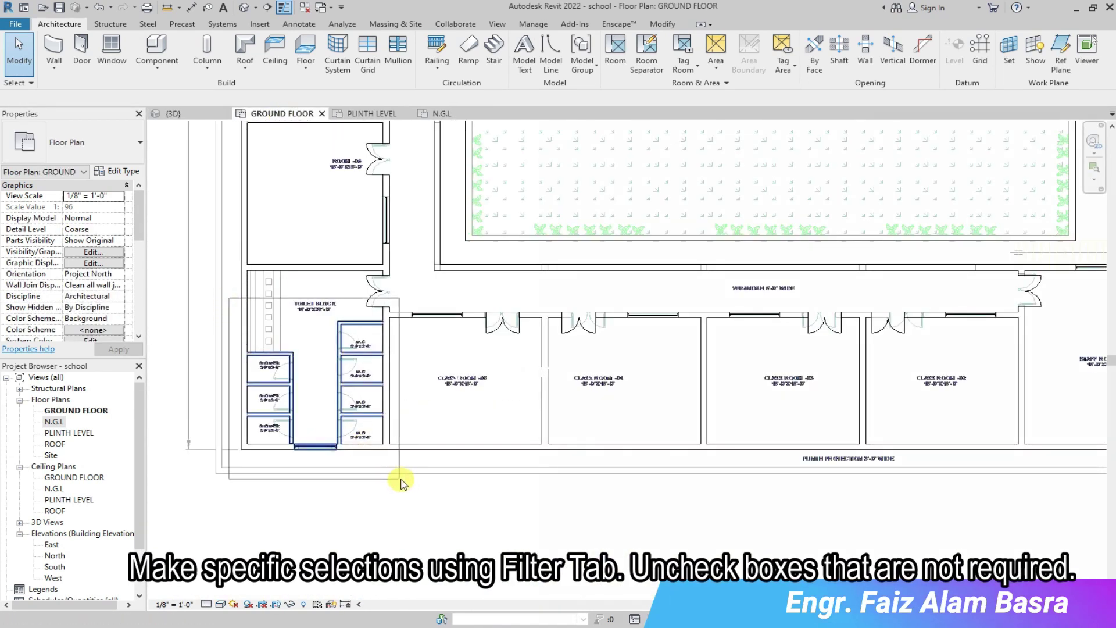
left_click_drag(400, 480, 400, 480)
left_click(552, 52)
left_click(446, 240)
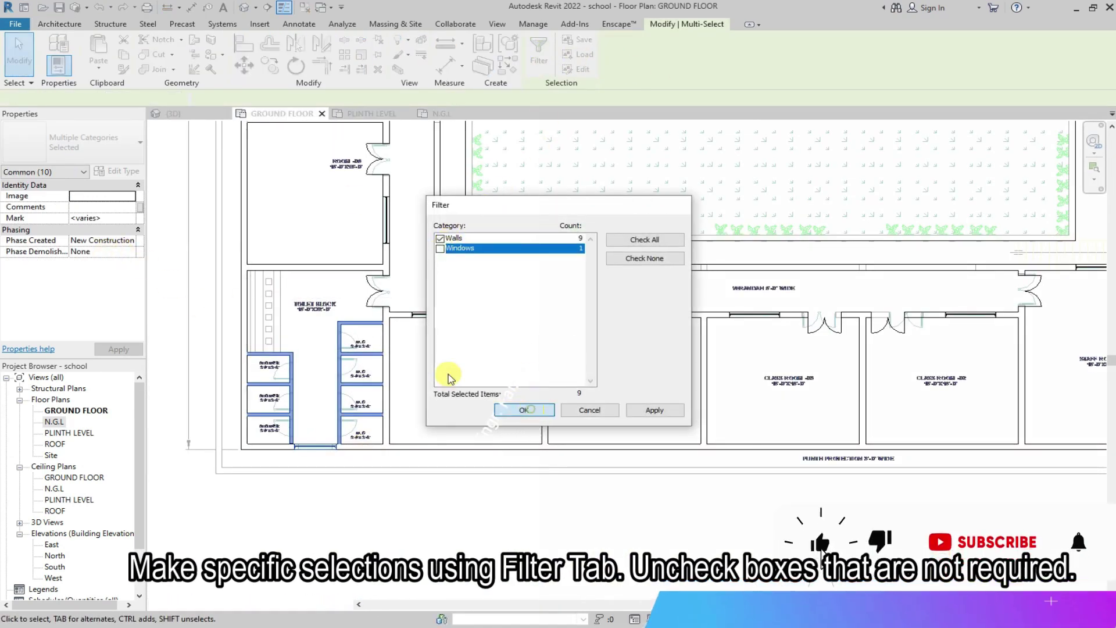
left_click(528, 408)
type("7' 0\"")
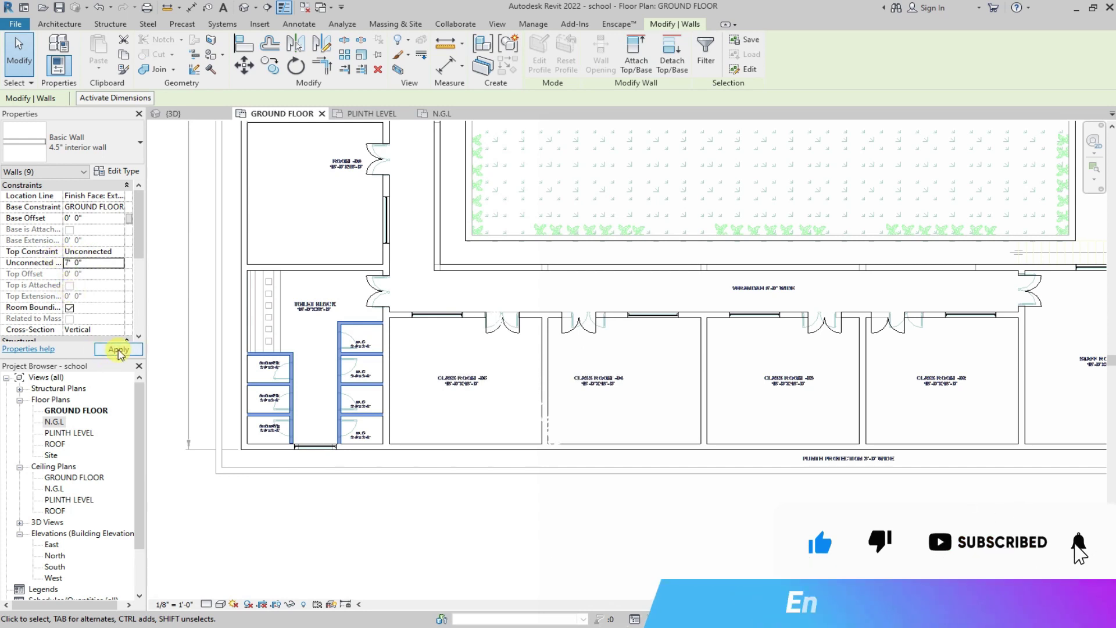
Select only the nine partition walls of the toilet block beside Class Room-08, excluding the window, and set their unconnected height to 7' 0".
scroll(351, 379, "down", 5)
scroll(261, 198, "up", 4)
left_click_drag(261, 197, 412, 351)
left_click(536, 52)
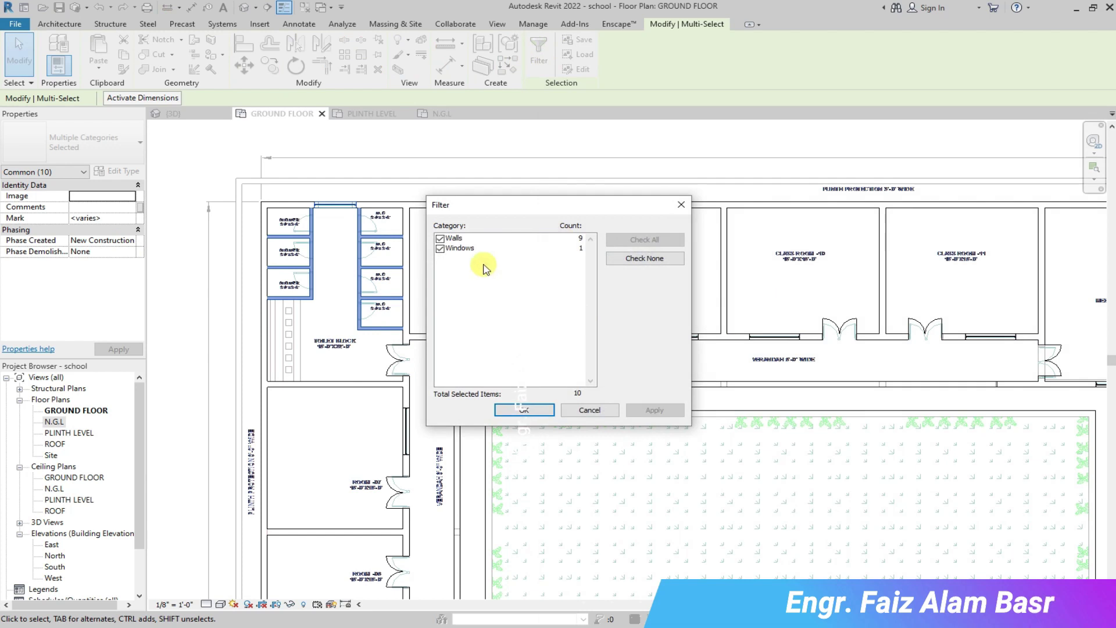
left_click(440, 248)
left_click(523, 410)
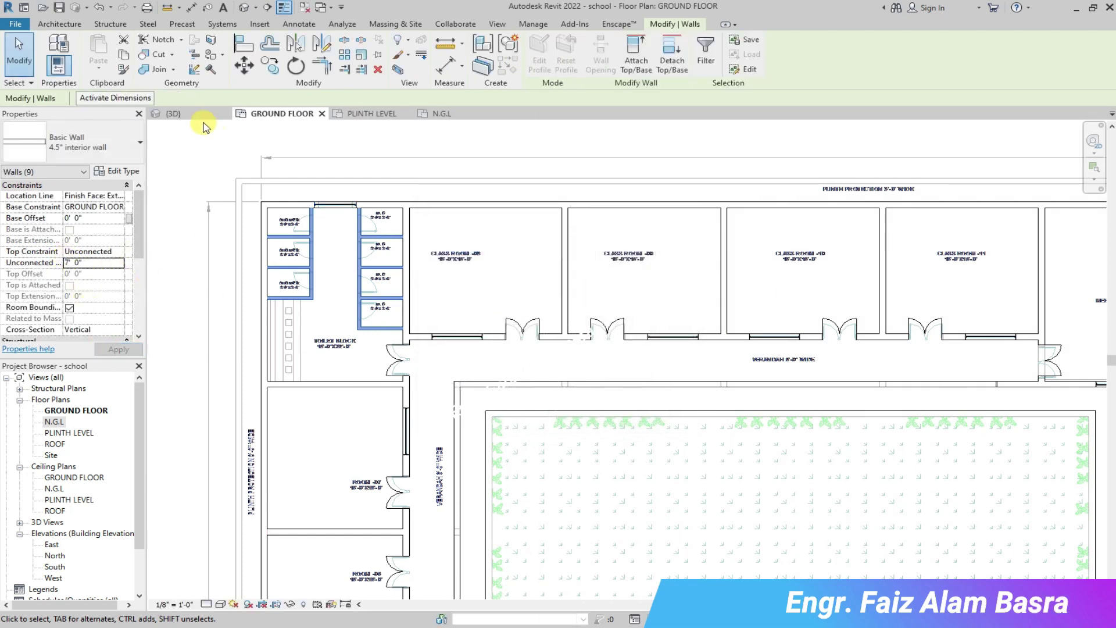
Examine the partition wall heights of both toilet blocks against the surrounding walls in the 3D view.
left_click(173, 113)
key("Escape")
scroll(571, 252, "up", 5)
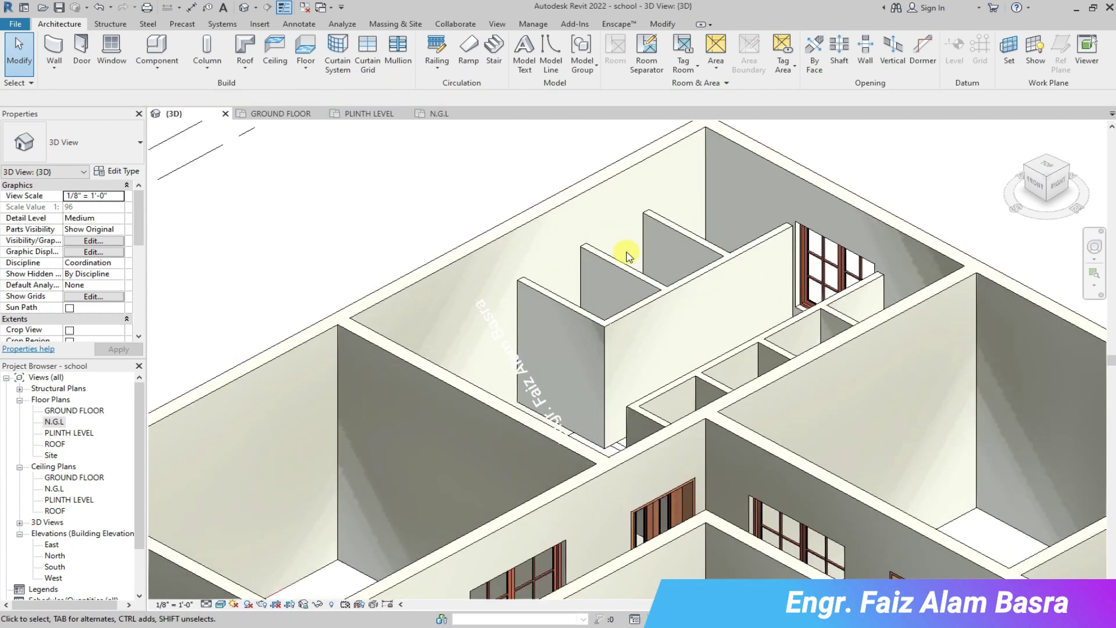
scroll(694, 268, "down", 4)
scroll(326, 467, "up", 4)
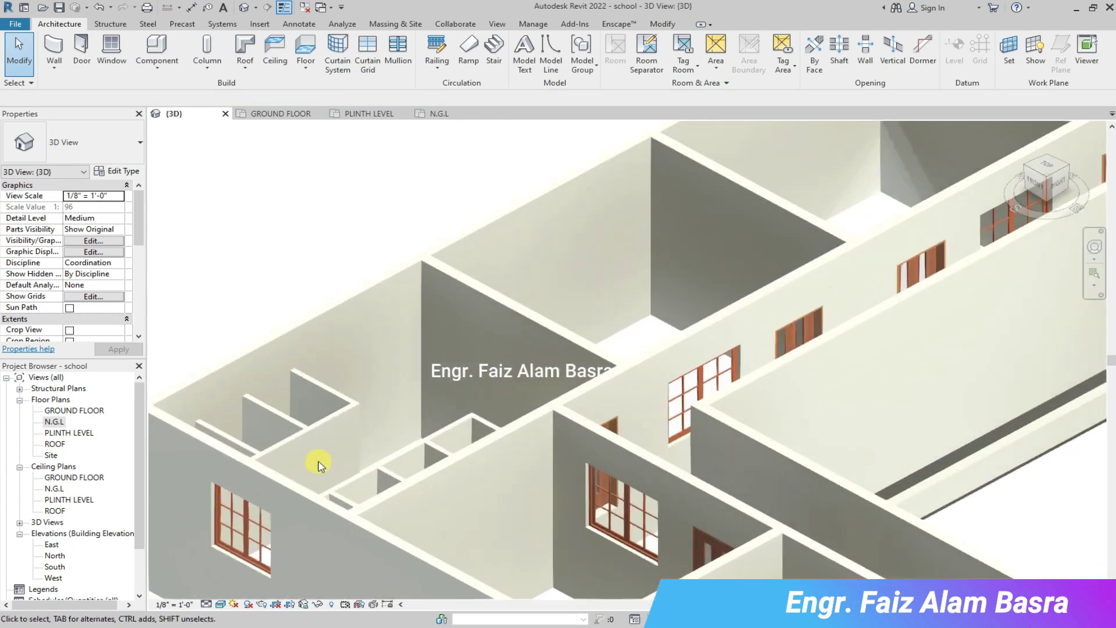
scroll(372, 474, "down", 1)
scroll(319, 255, "down", 5)
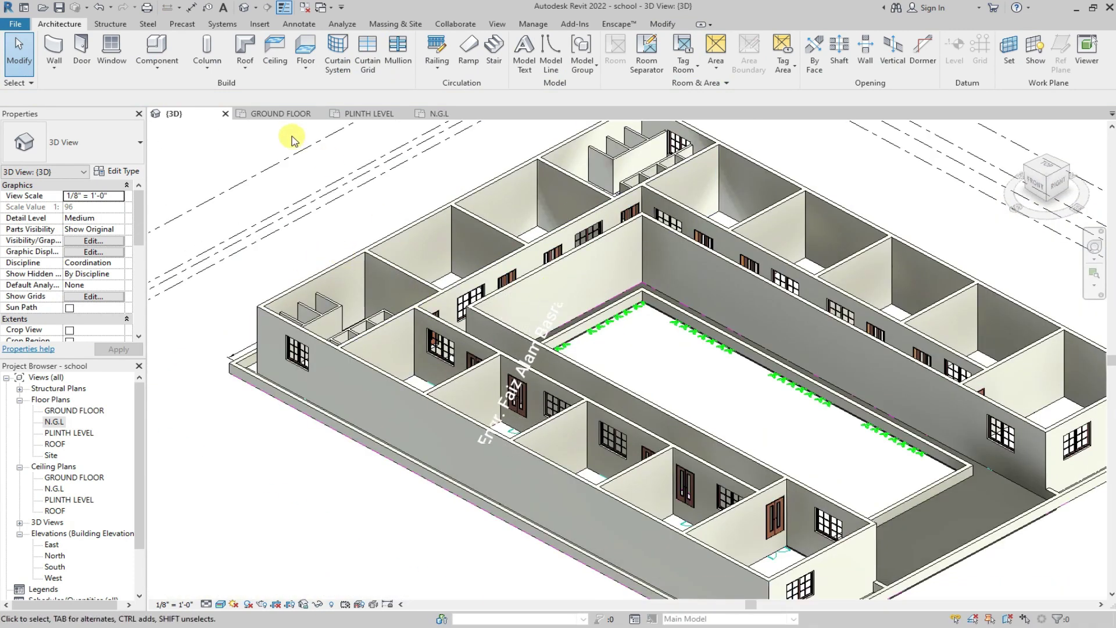
scroll(698, 348, "up", 3)
scroll(697, 348, "down", 5)
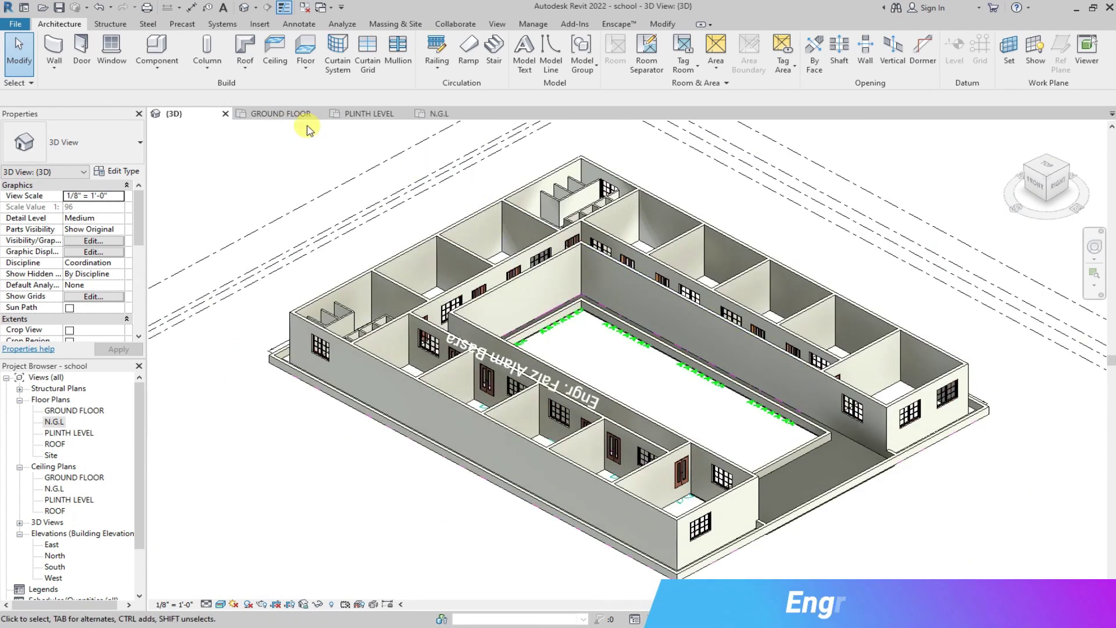
Create a Generic - 12" floor on the ground floor with a rectangular boundary around Class Rooms 08 to 11, Meeting Room-12 and their verandah.
left_click(281, 113)
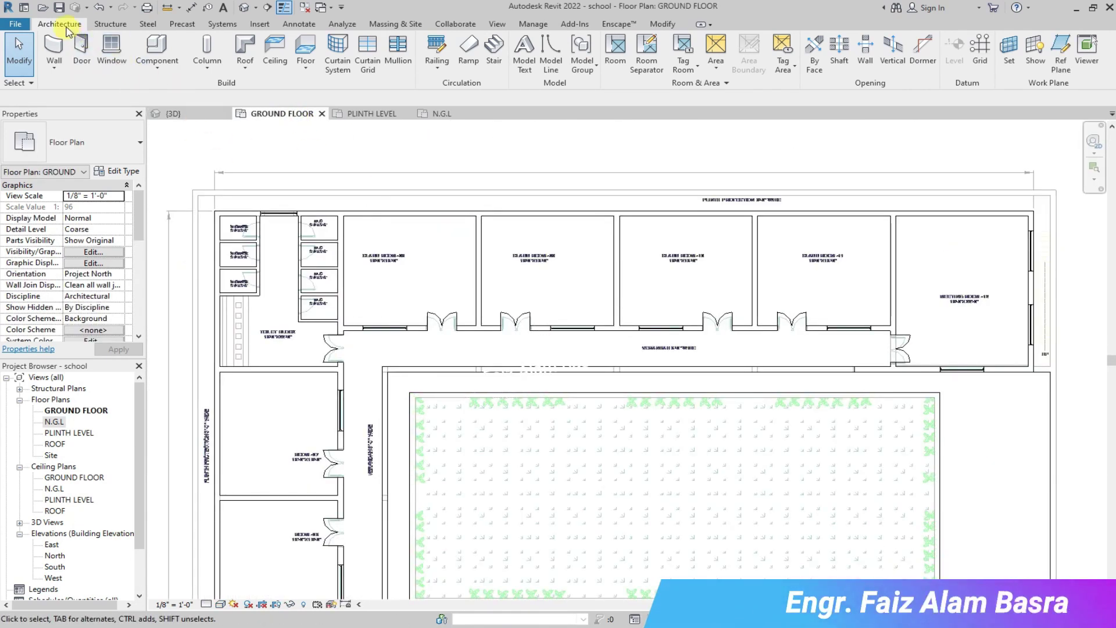
left_click(305, 48)
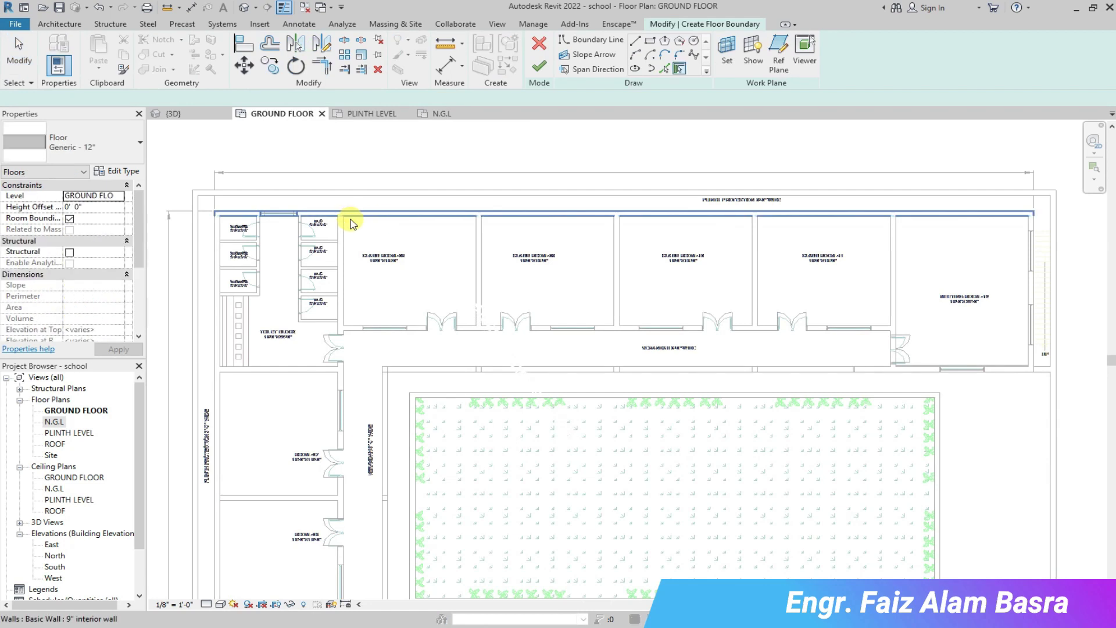
left_click(650, 41)
scroll(898, 309, "up", 1)
left_click(257, 199)
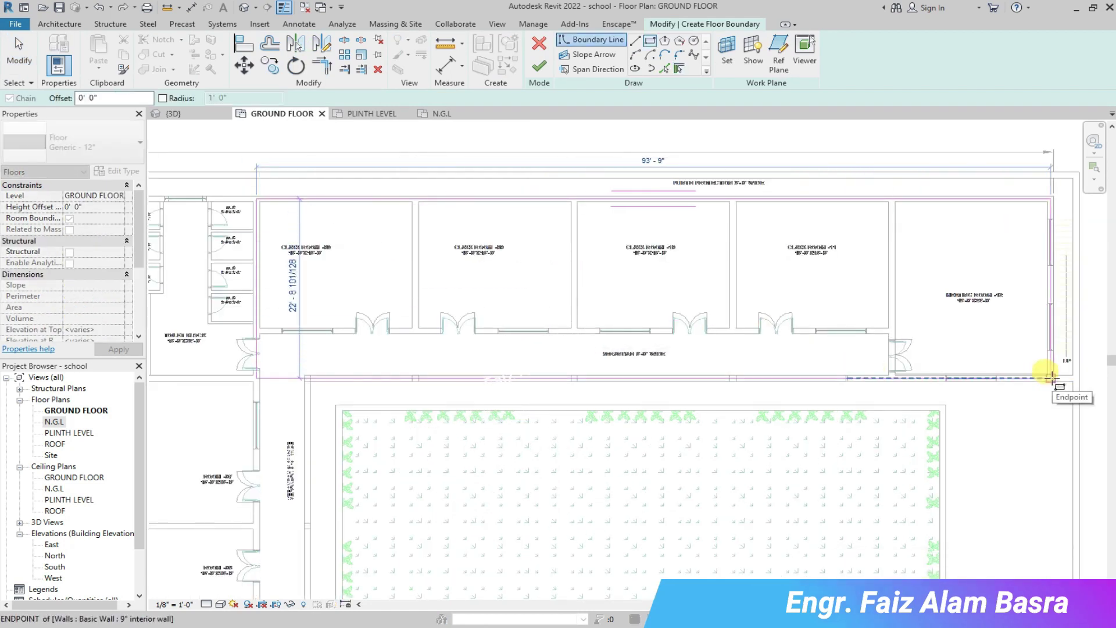
scroll(1046, 378, "up", 2)
scroll(843, 369, "down", 3)
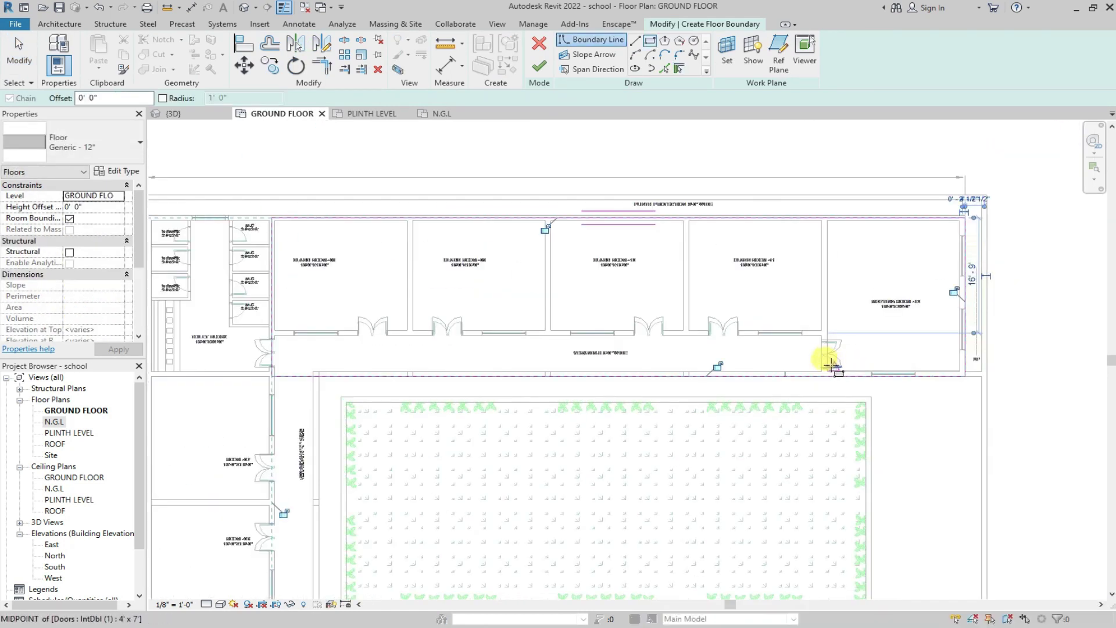
left_click(820, 365)
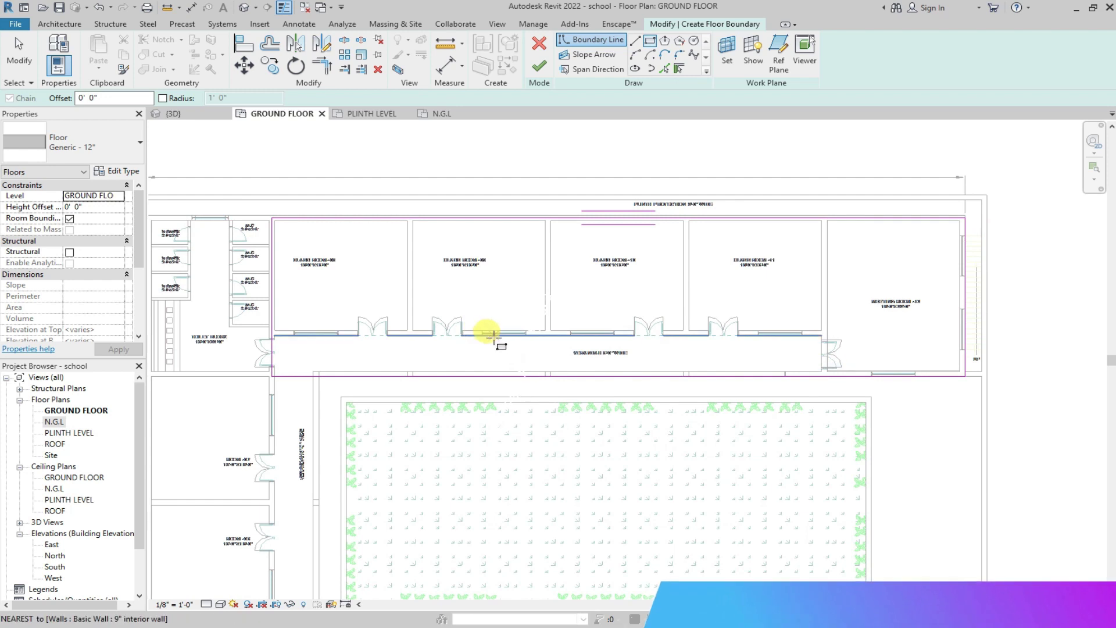
left_click(536, 69)
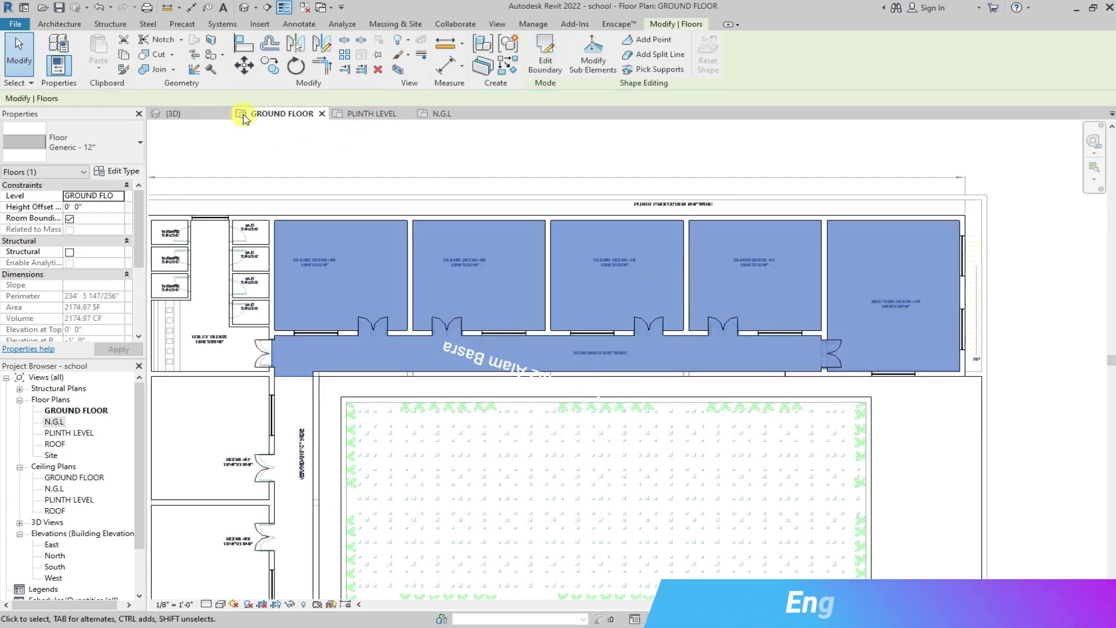
left_click(227, 114)
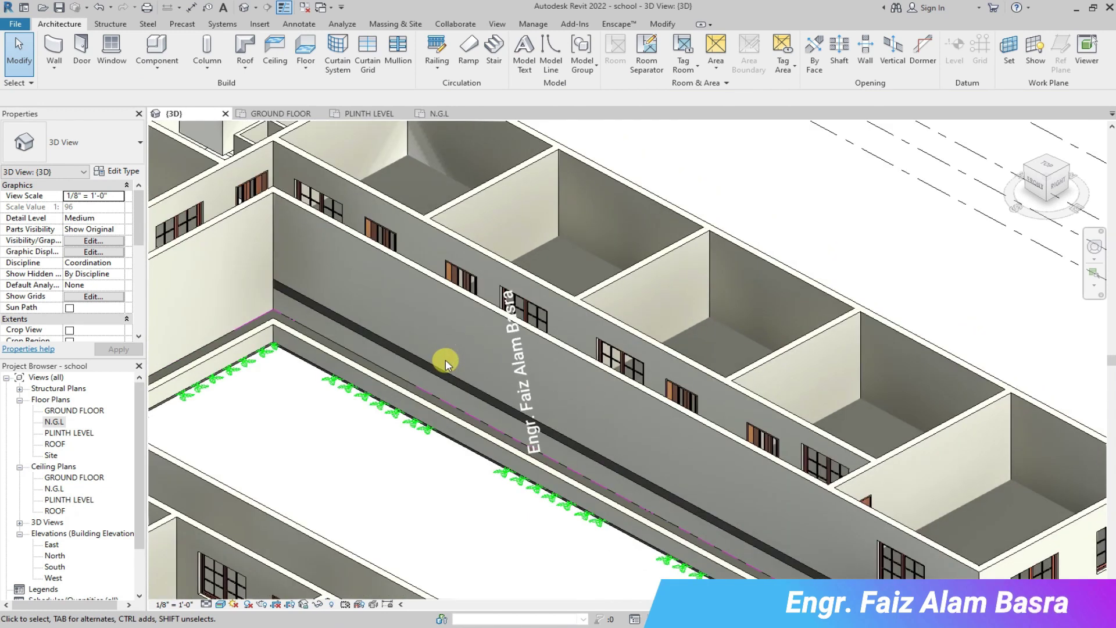
Reopen the new floor's boundary for editing and move its courtyard-side line about 4 1/2" inward to the middle of the verandah wall.
left_click(273, 114)
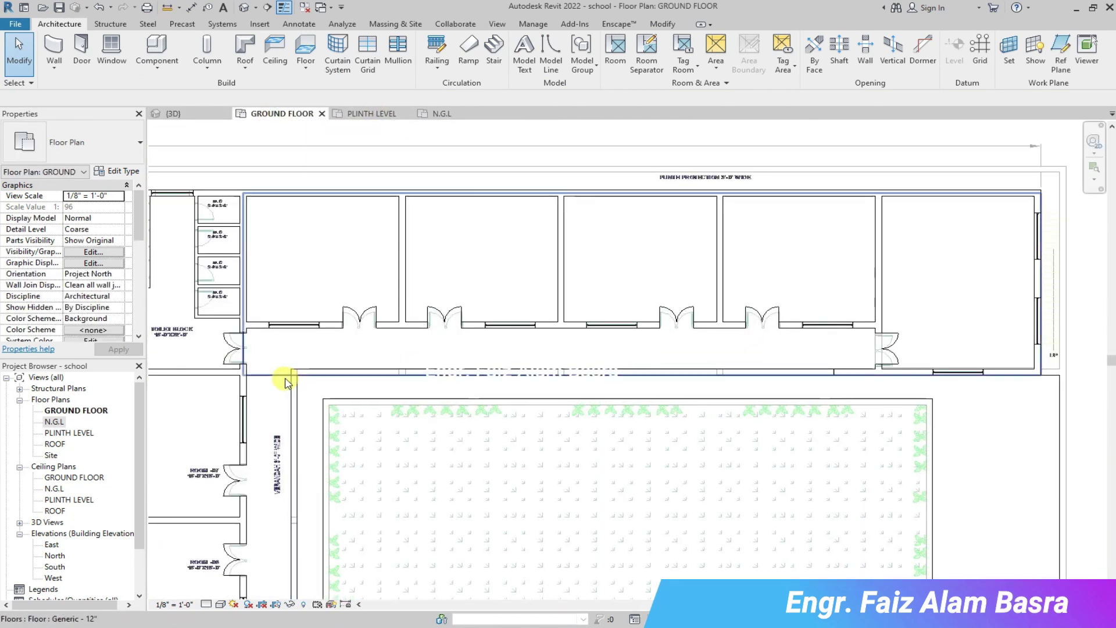
left_click(285, 382)
left_click(542, 55)
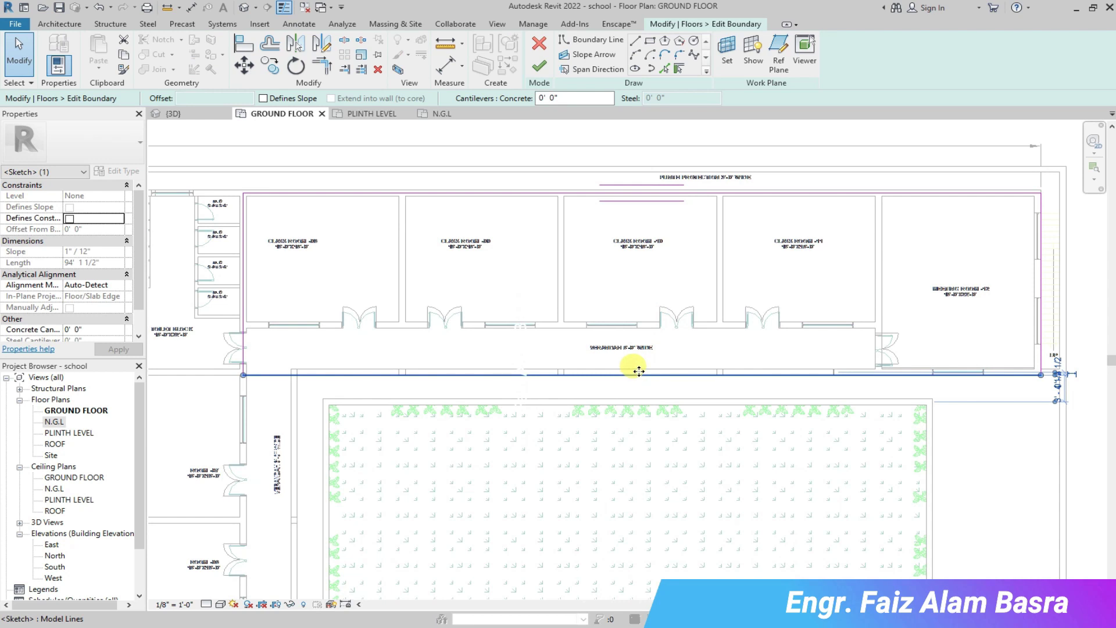
scroll(639, 370, "up", 3)
scroll(643, 374, "down", 4)
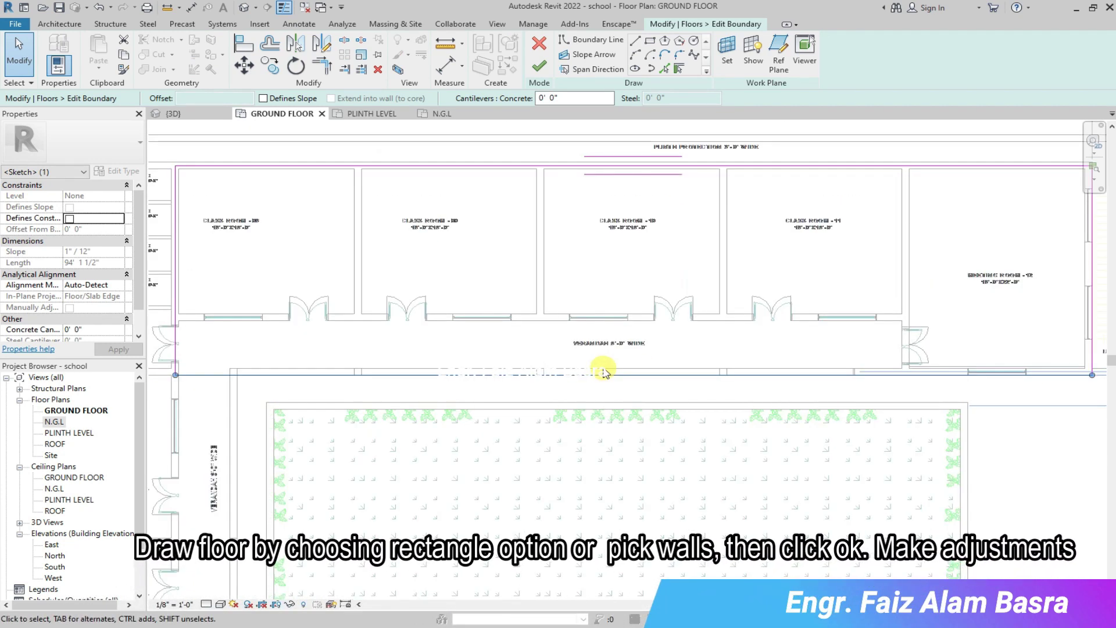
scroll(326, 372, "up", 3)
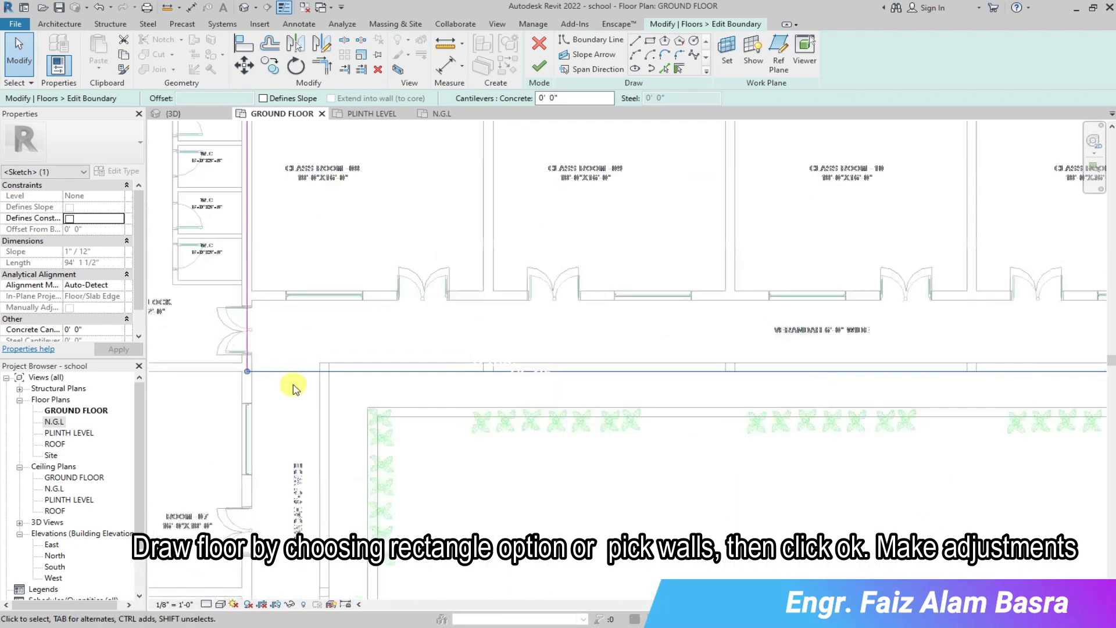
key("m")
key("v")
left_click(329, 372)
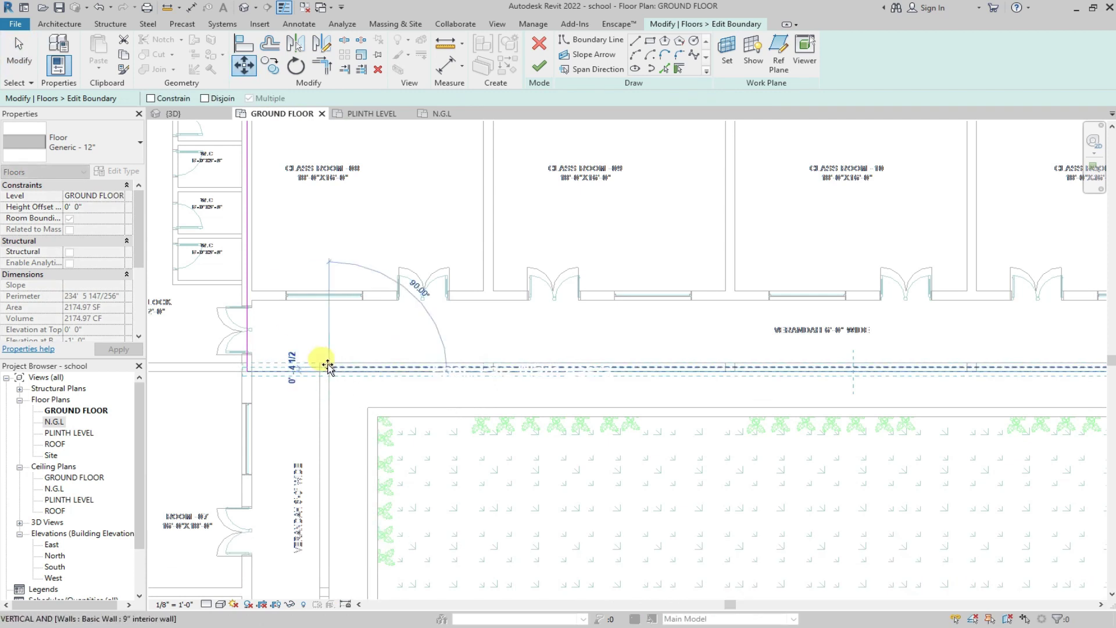
scroll(326, 368, "up", 2)
left_click(327, 369)
scroll(331, 324, "down", 5)
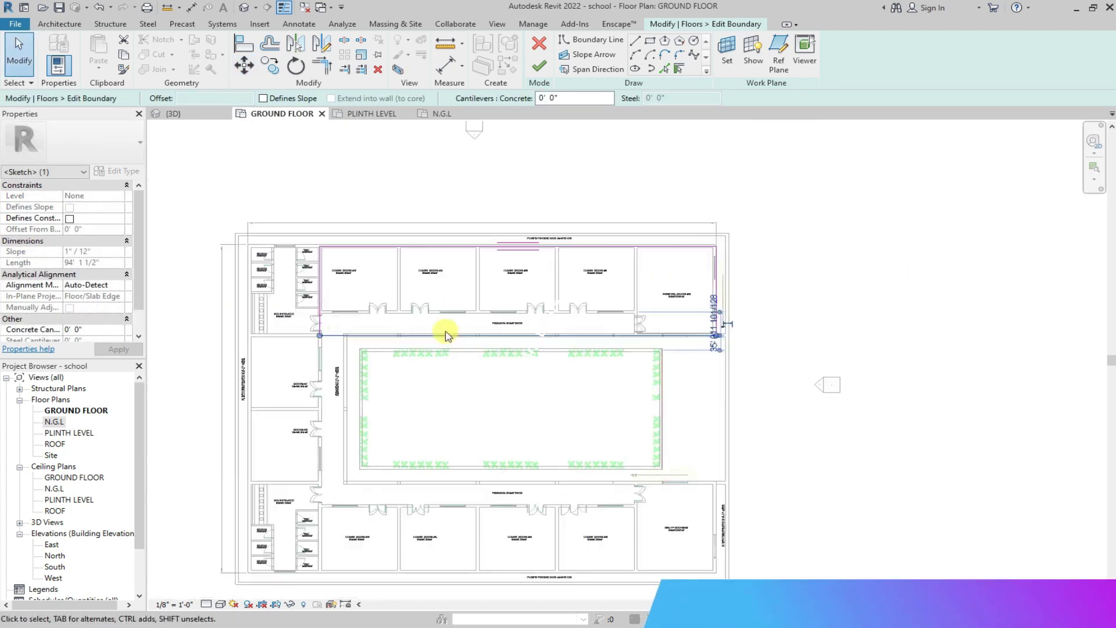
Examine the floor boundary's fit to the outer walls and the layout of the verandahs around the courtyard.
scroll(681, 327, "up", 3)
scroll(700, 334, "up", 2)
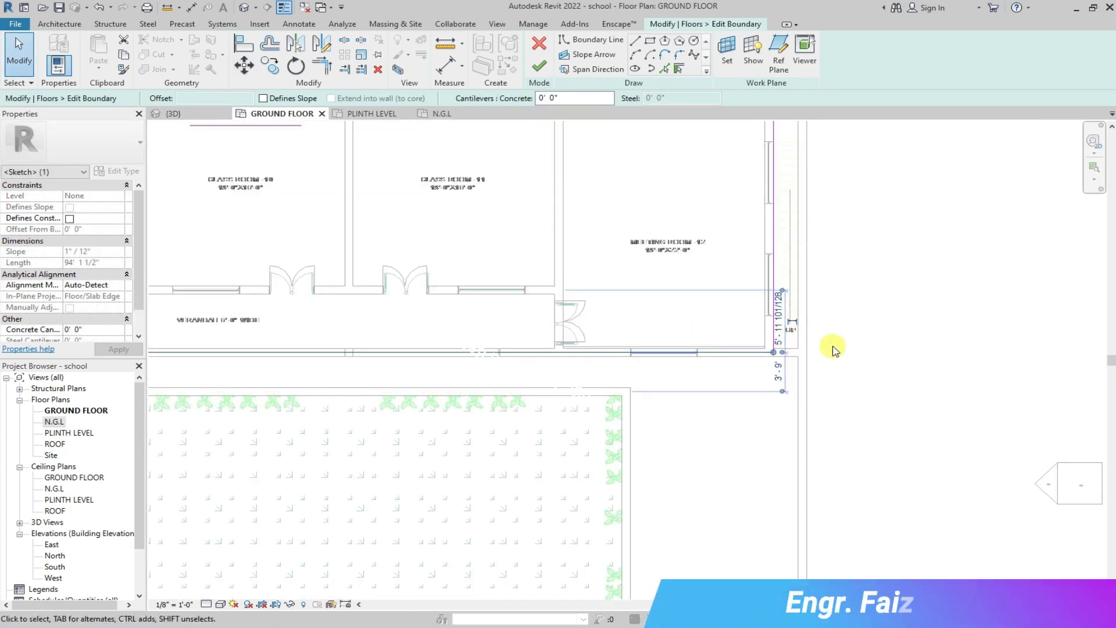
scroll(851, 351, "down", 2)
scroll(521, 365, "down", 1)
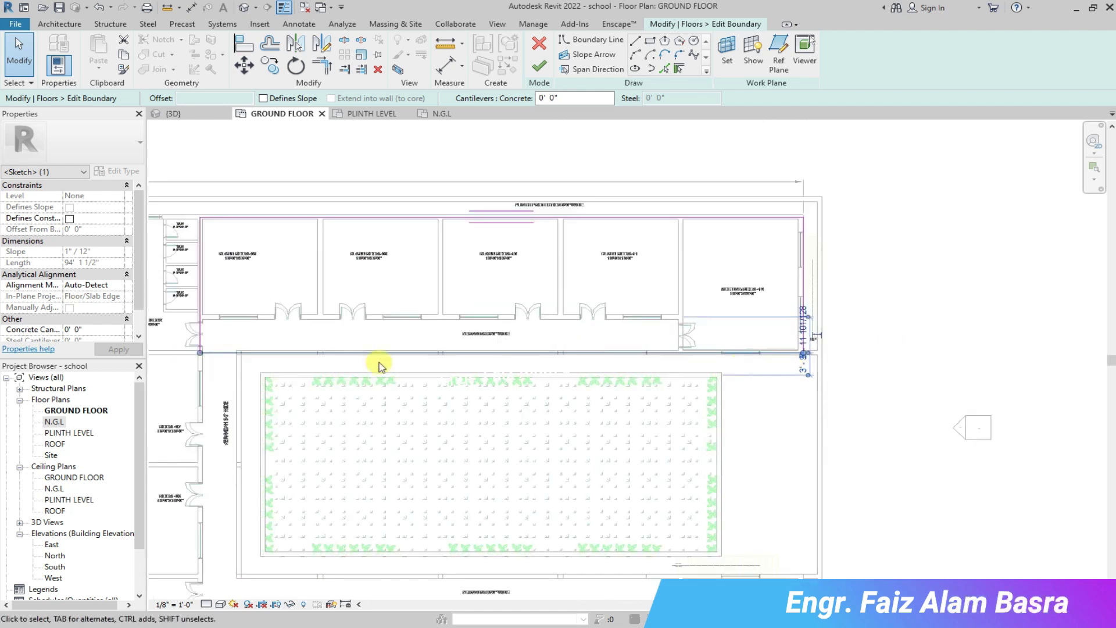
left_click(877, 354)
scroll(373, 438, "down", 1)
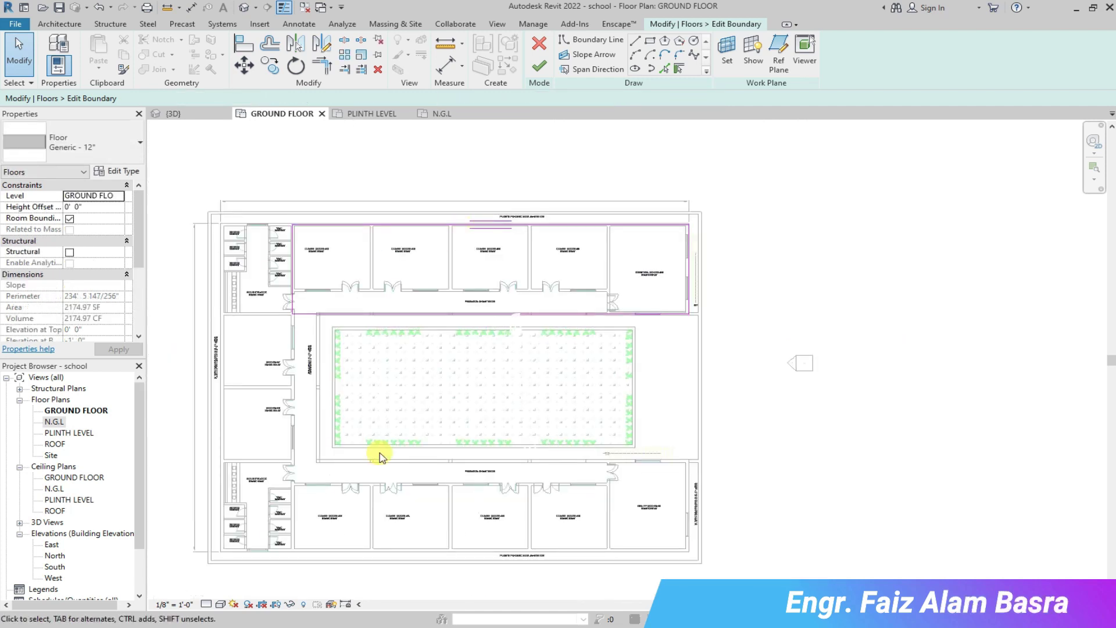
scroll(381, 440, "up", 1)
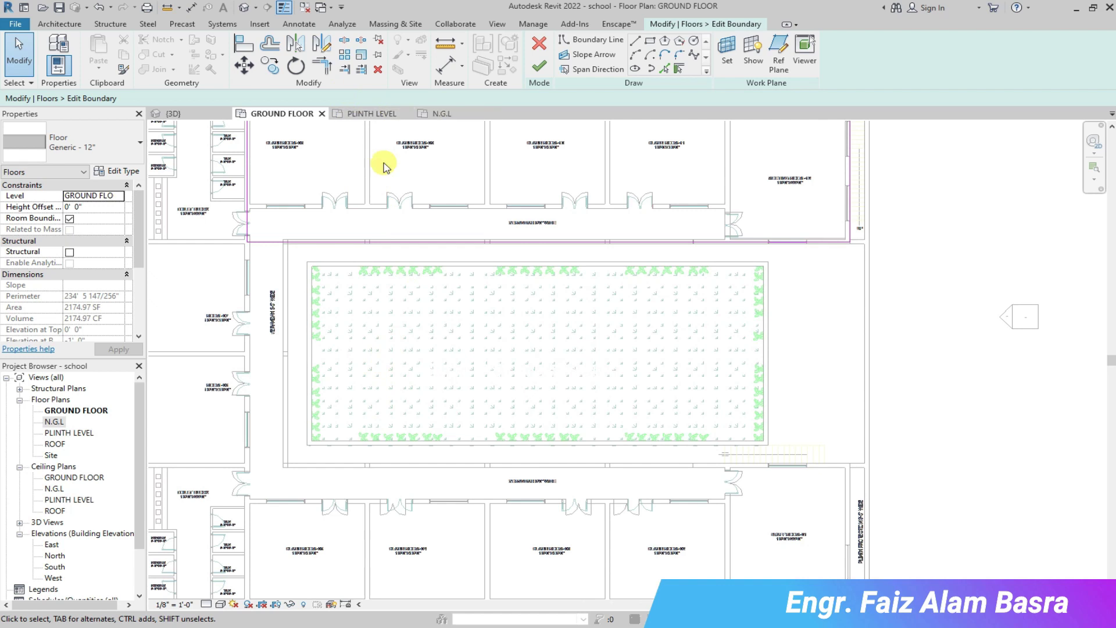
scroll(236, 503, "up", 1)
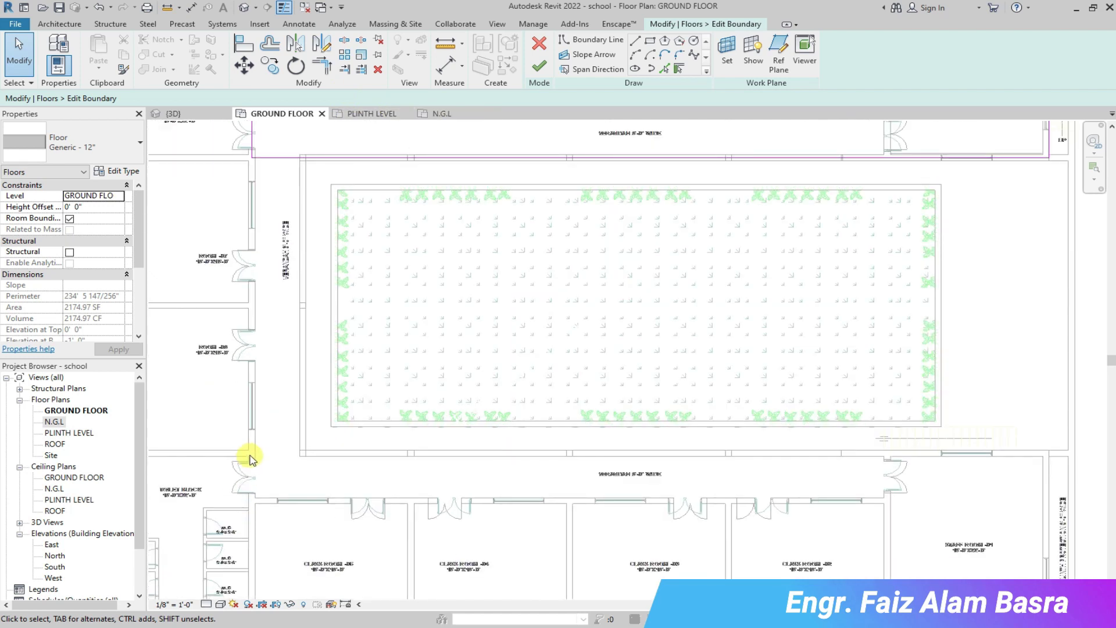
scroll(250, 459, "down", 2)
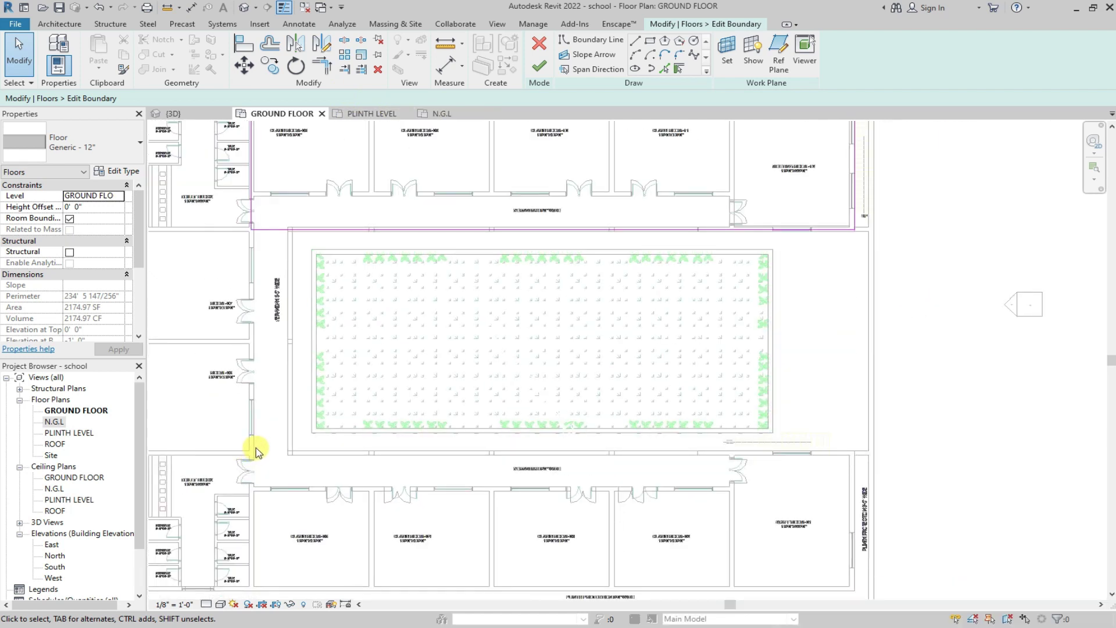
scroll(291, 156, "up", 1)
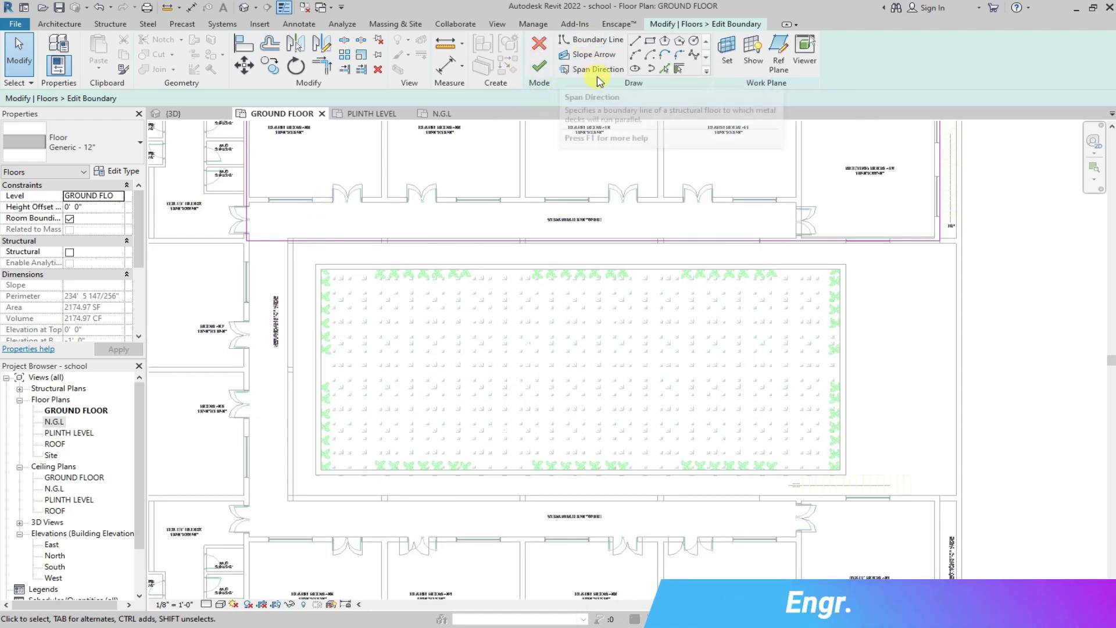
scroll(391, 219, "down", 1)
scroll(433, 157, "up", 1)
Draw floor boundary lines about 75' along the classrooms' verandah wall and down beside Meeting Room-12, and delete the courtyard-side boundary line.
left_click(640, 44)
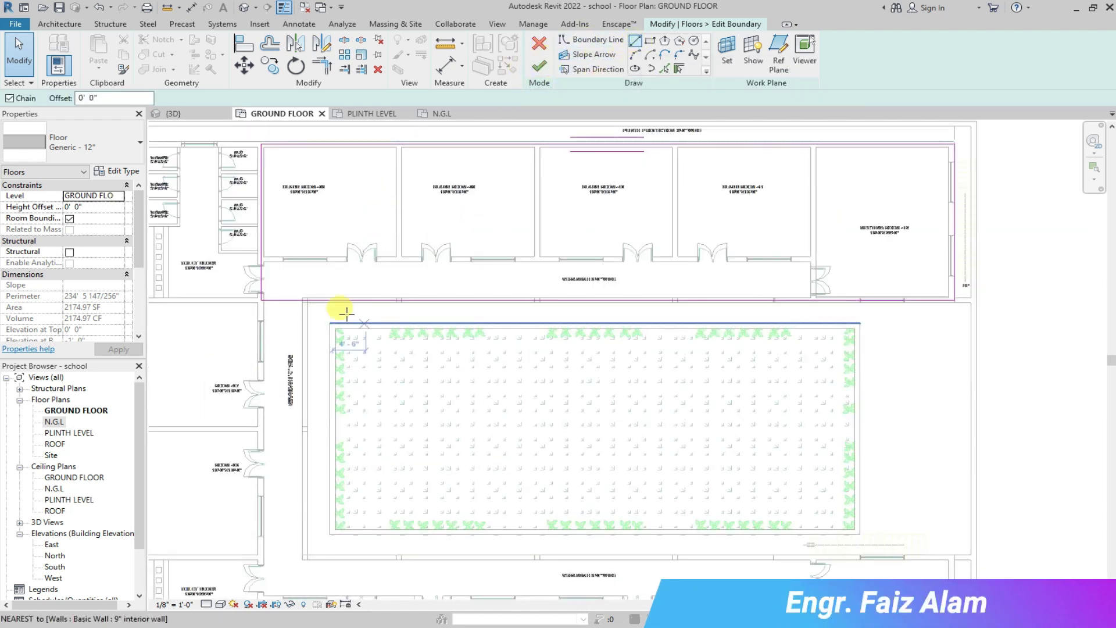
scroll(261, 256, "up", 1)
left_click(244, 256)
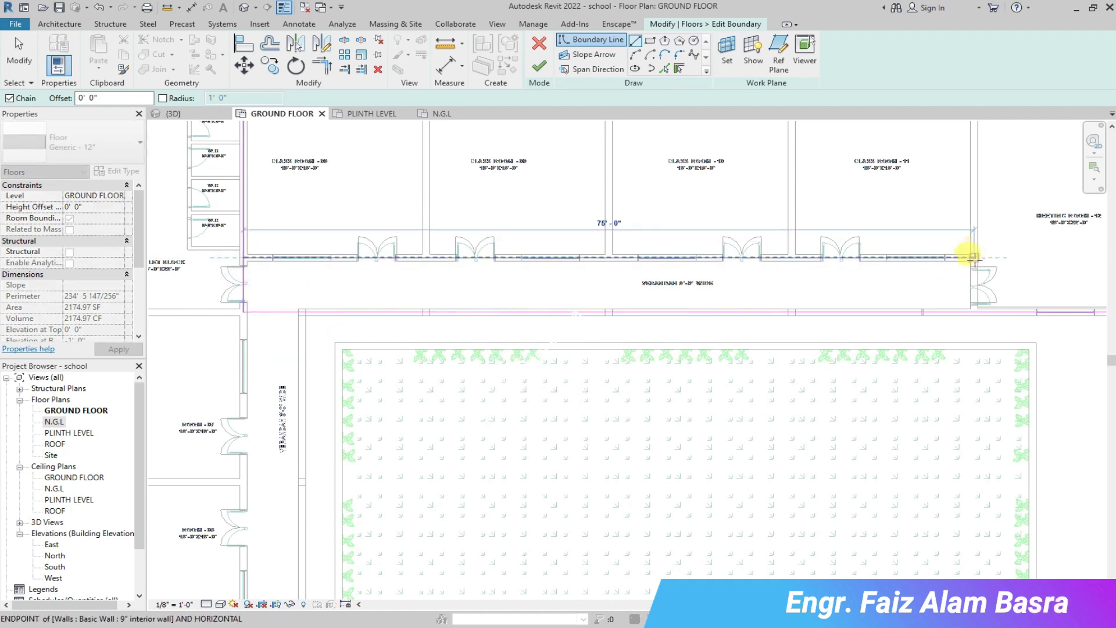
left_click(972, 255)
scroll(971, 256, "up", 1)
left_click(975, 335)
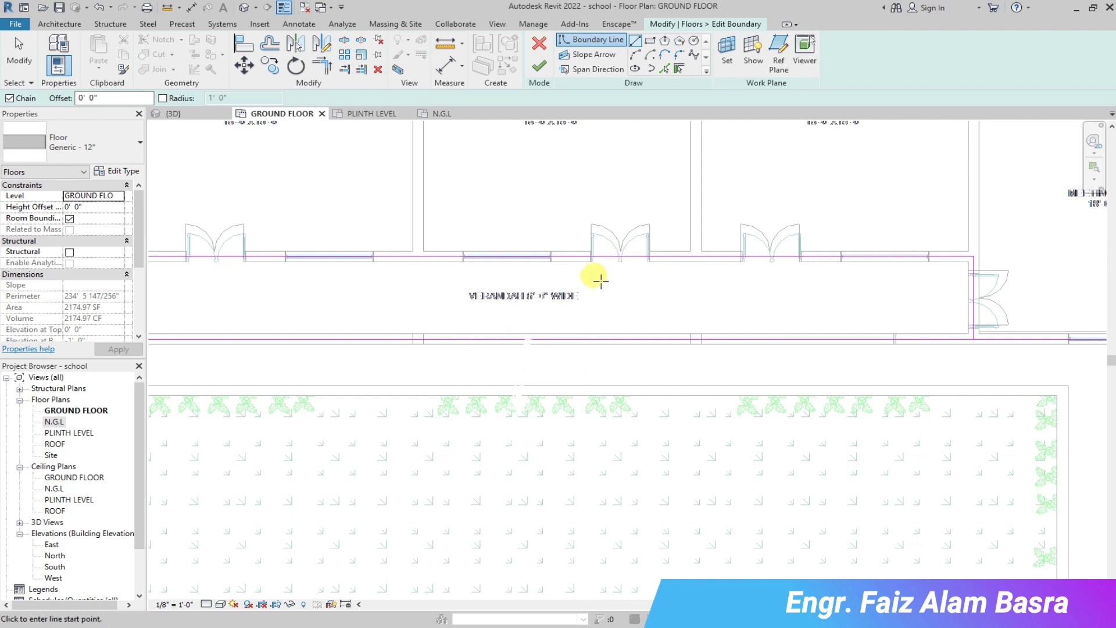
scroll(428, 272, "down", 5)
scroll(325, 314, "up", 2)
key("Escape")
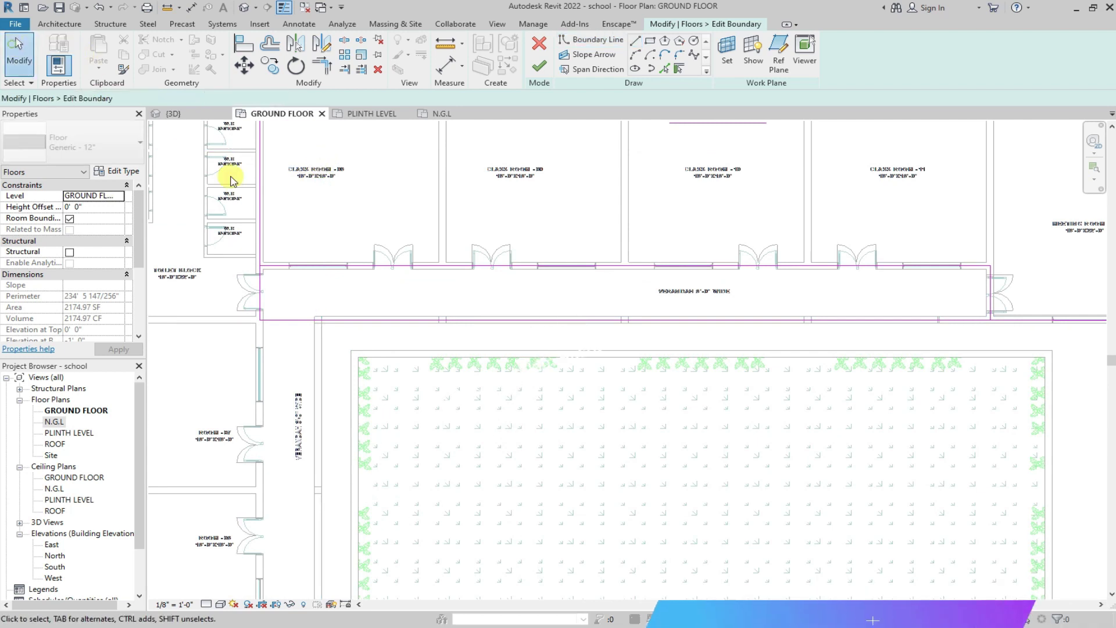
left_click(287, 321)
key("Delete")
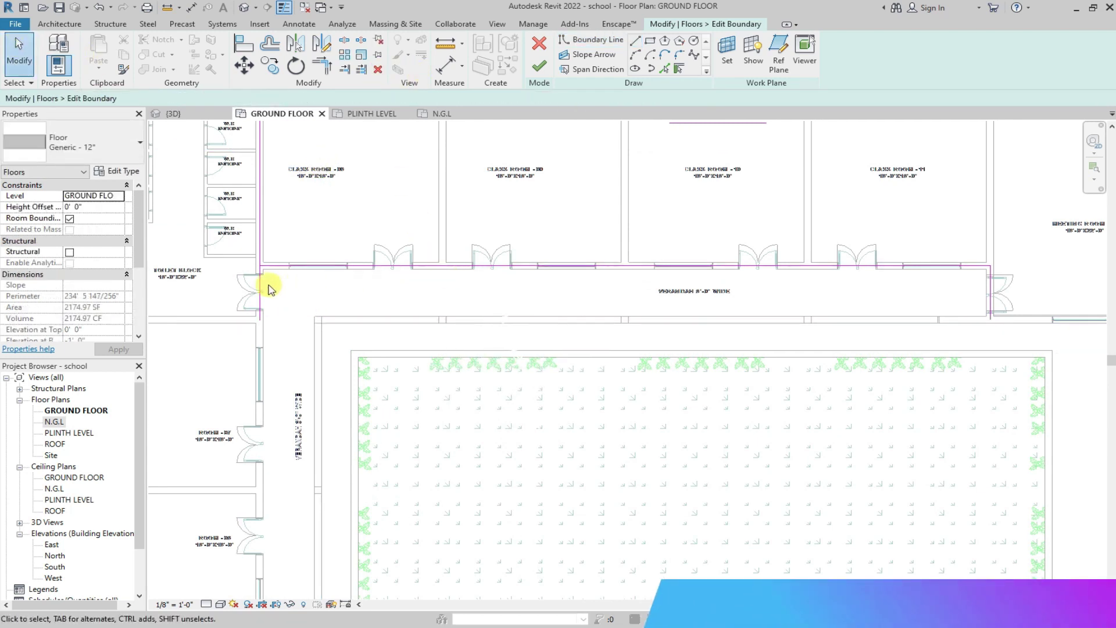
Trim the floor boundary to a corner where the toilet block wall line meets the classrooms' verandah wall line.
scroll(265, 275, "up", 2)
left_click(325, 66)
scroll(259, 270, "up", 2)
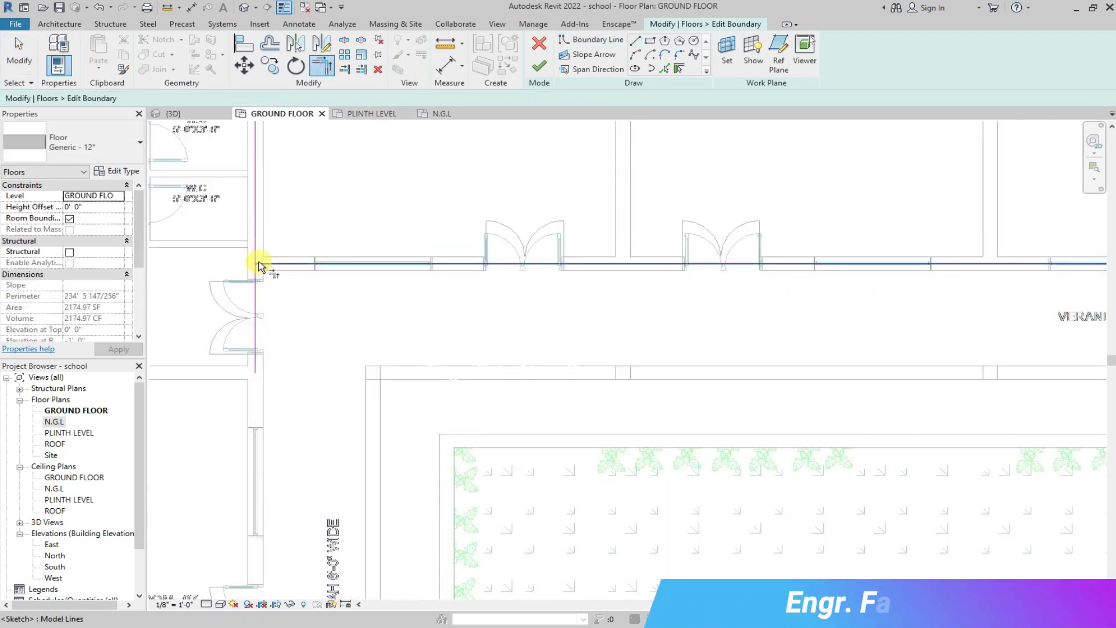
scroll(259, 266, "down", 4)
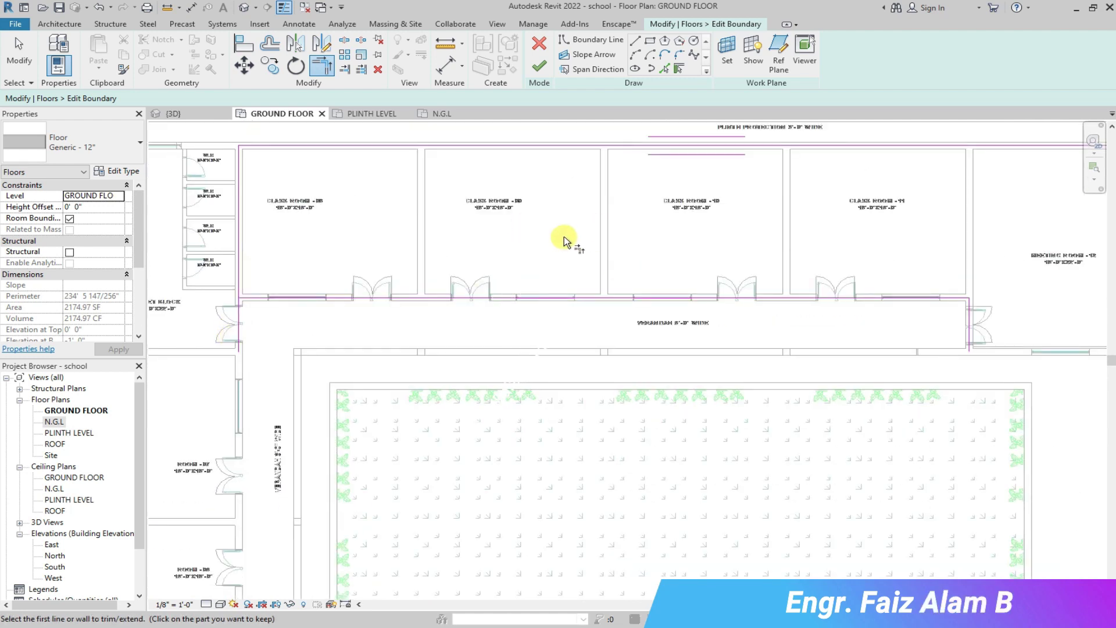
scroll(475, 256, "down", 2)
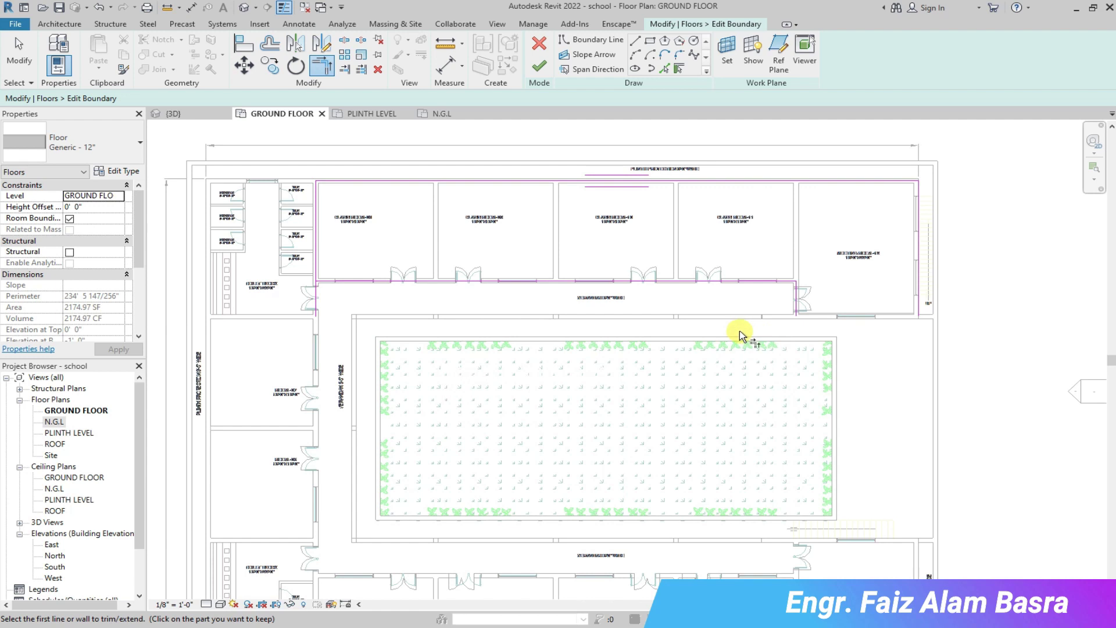
scroll(412, 284, "up", 2)
left_click(222, 251)
left_click(241, 279)
Draw a floor boundary line along Meeting Room-12's courtyard-side wall, from the verandah door wall to the outer wall.
scroll(164, 288, "down", 2)
scroll(214, 300, "down", 2)
middle_click_drag(987, 319, 888, 322)
scroll(888, 322, "up", 1)
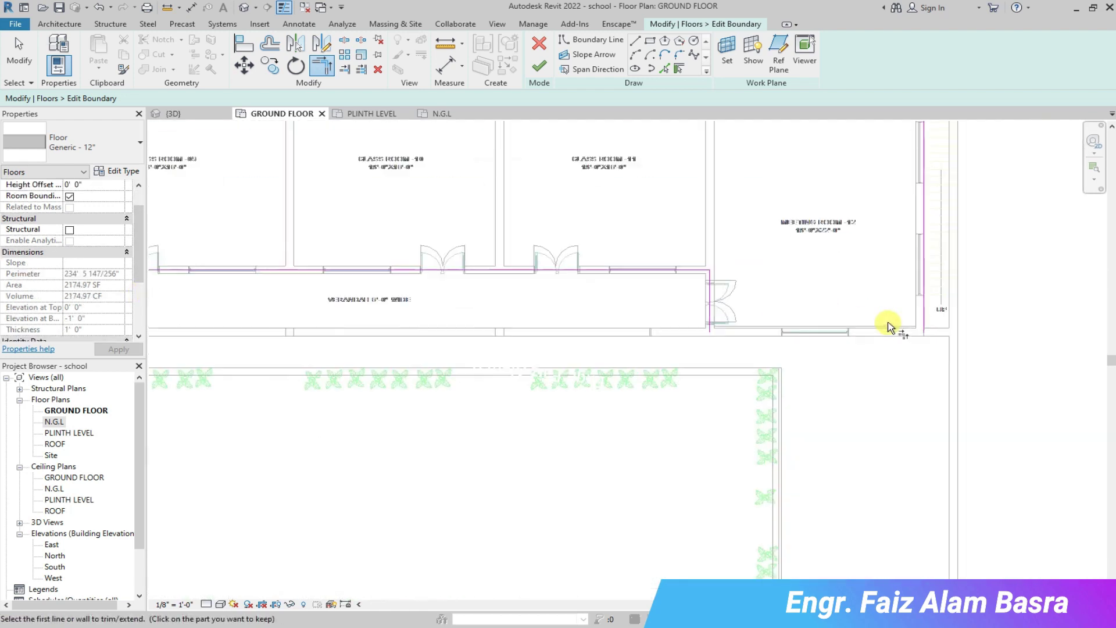
scroll(888, 328, "up", 1)
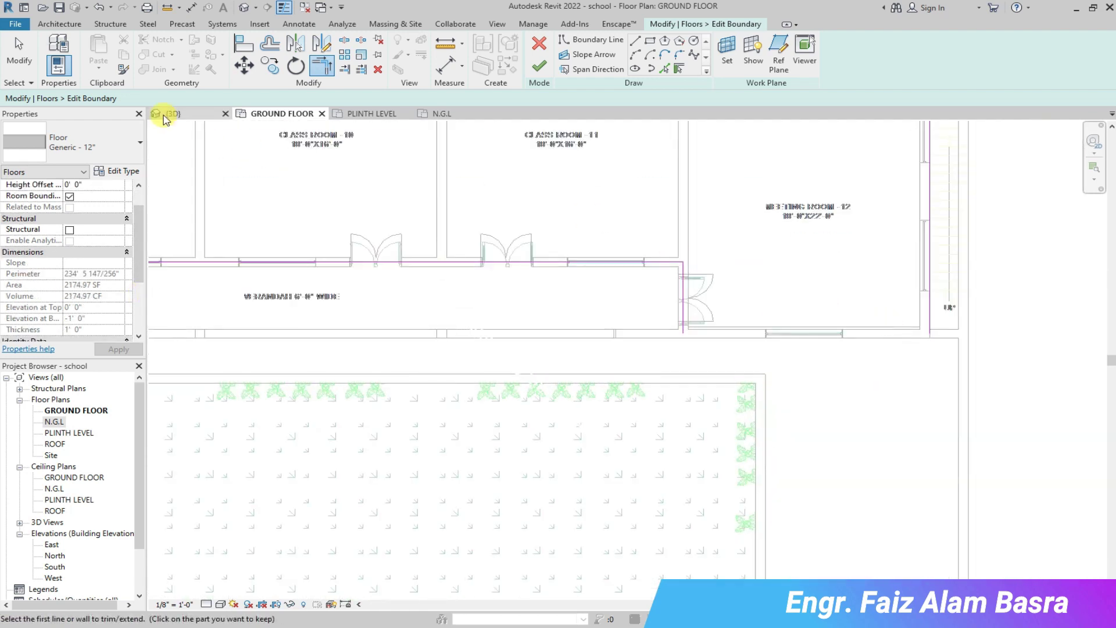
left_click(683, 333)
left_click(929, 333)
right_click(908, 341)
left_click(936, 353)
Draw a floor boundary line along the full length of Meeting Room-12's outer side wall.
scroll(930, 174, "down", 1)
middle_click_drag(930, 146, 822, 226)
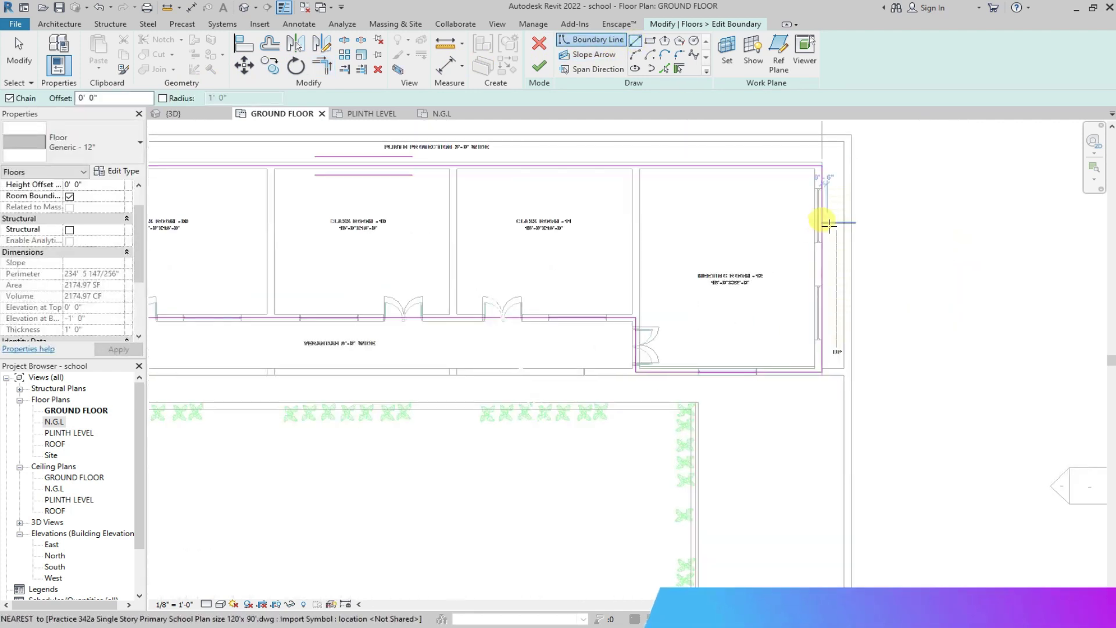
scroll(822, 229, "up", 1)
left_click(818, 144)
left_click(817, 405)
key("Escape")
key("Escape")
Trim the boundary lines at Meeting Room-12's outer courtyard-side corner and finish the floor boundary edit.
scroll(814, 267, "up", 1)
left_click(539, 69)
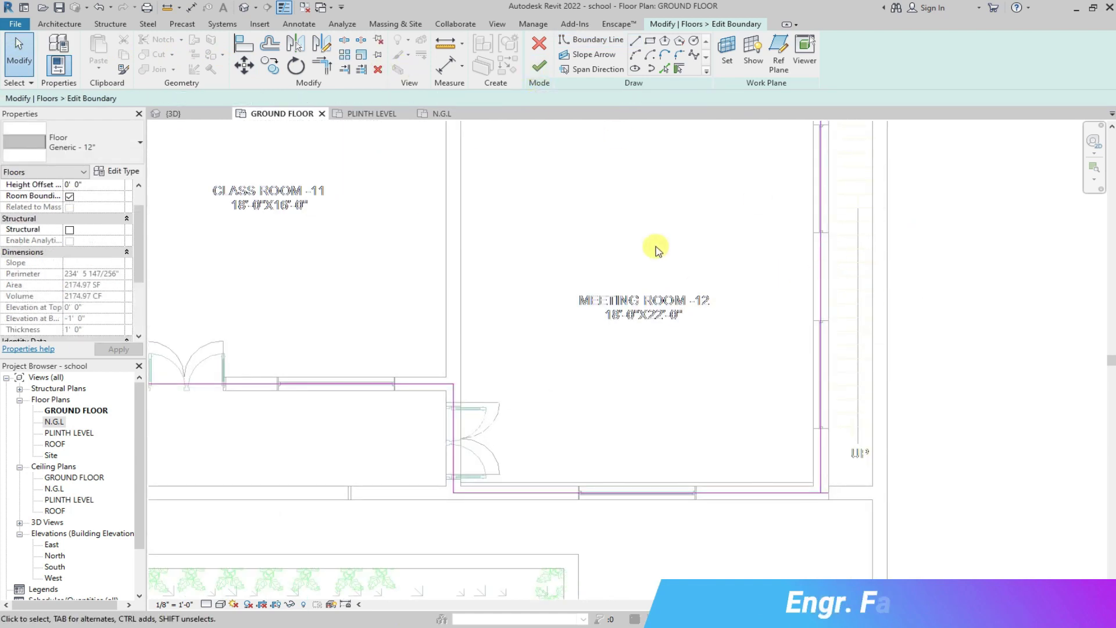
left_click(325, 67)
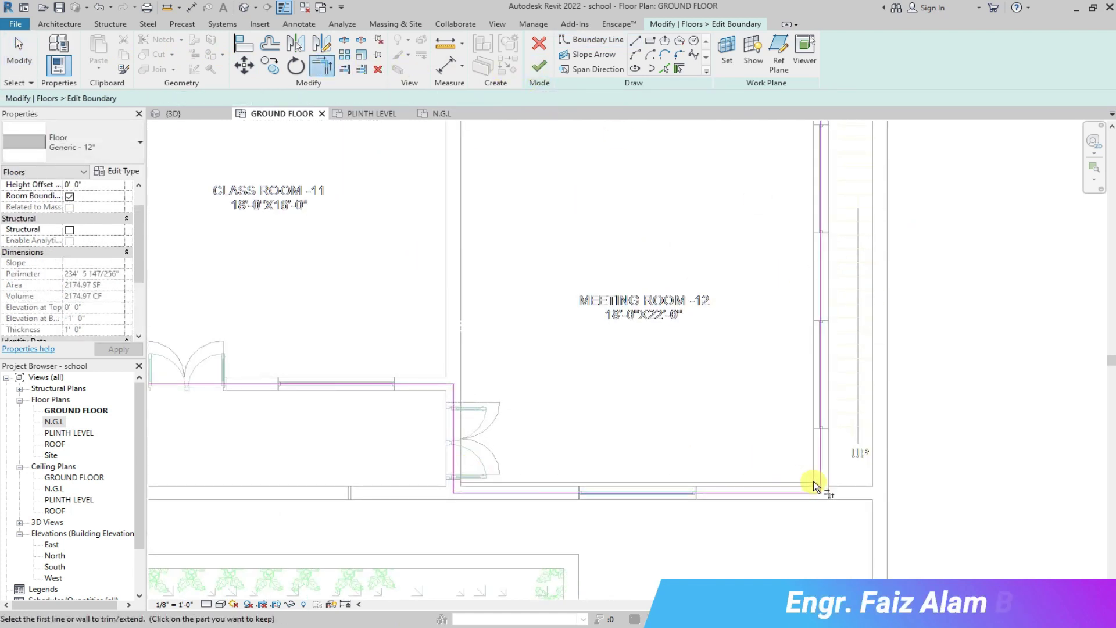
scroll(819, 494, "down", 1)
scroll(817, 227, "down", 3)
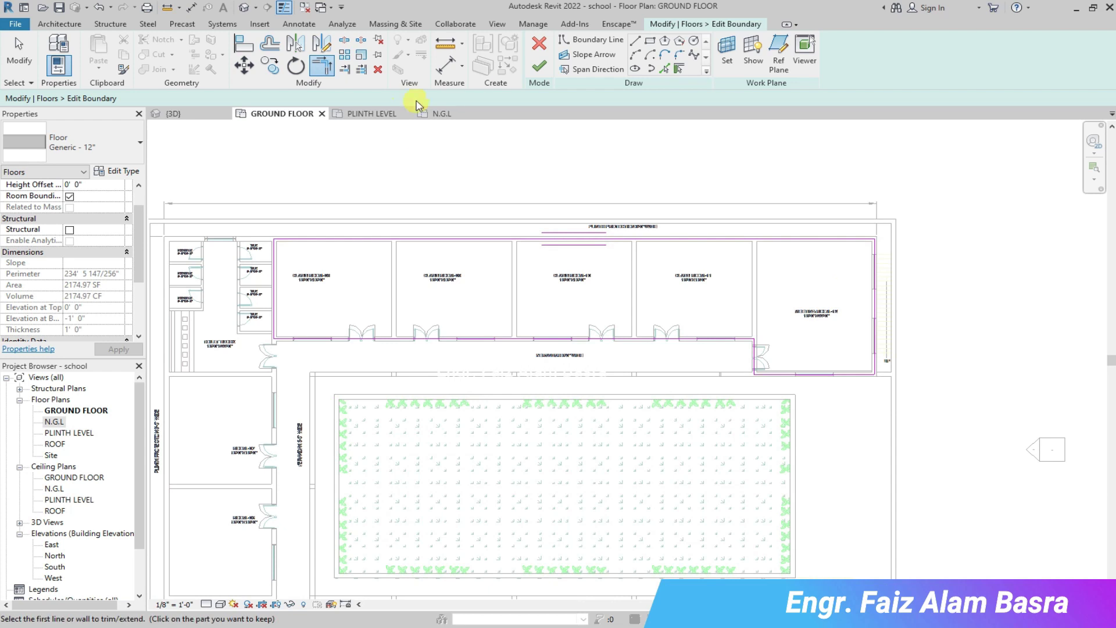
left_click(539, 69)
Mirror a copy of the classroom floor about the wall between the two rooms beside the short verandah, onto the opposite classroom wing.
scroll(517, 212, "down", 2)
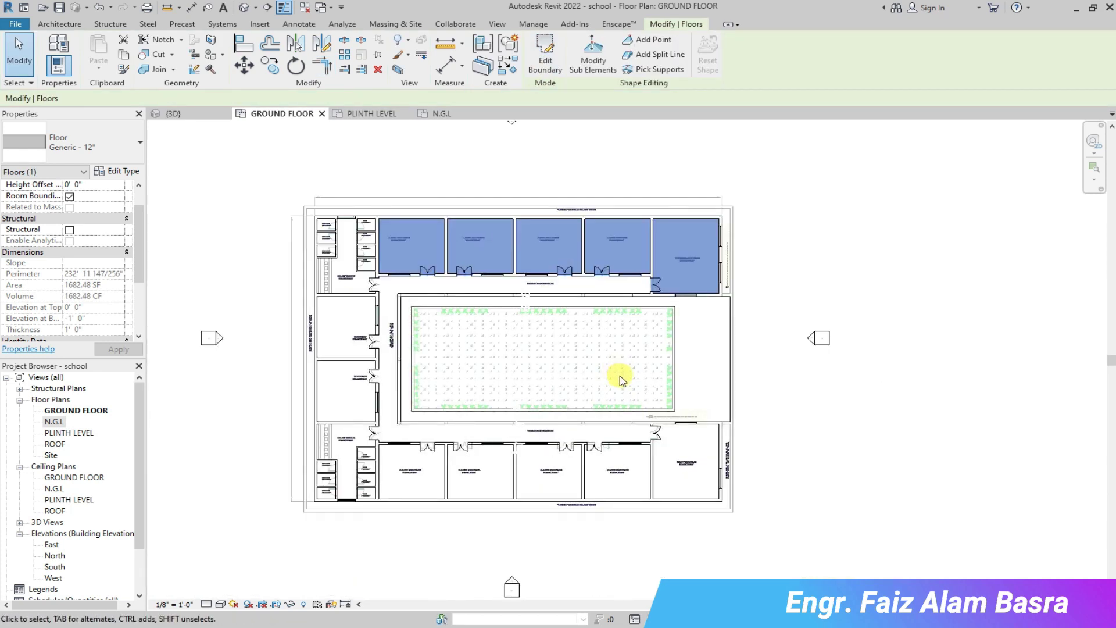
scroll(619, 379, "up", 1)
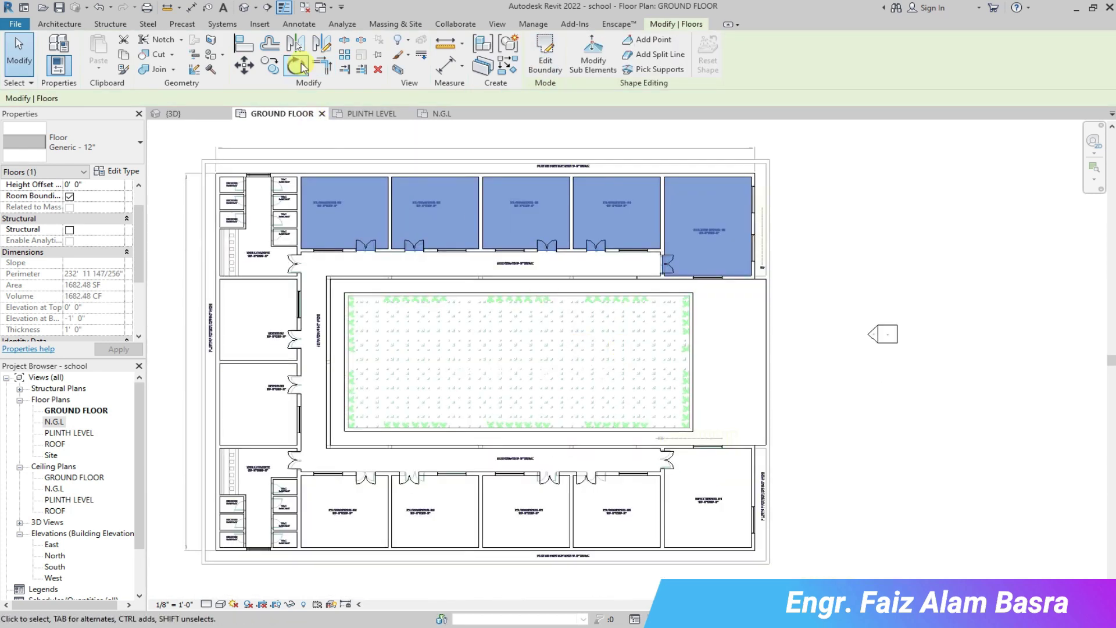
key("m")
key("m")
scroll(347, 363, "up", 2)
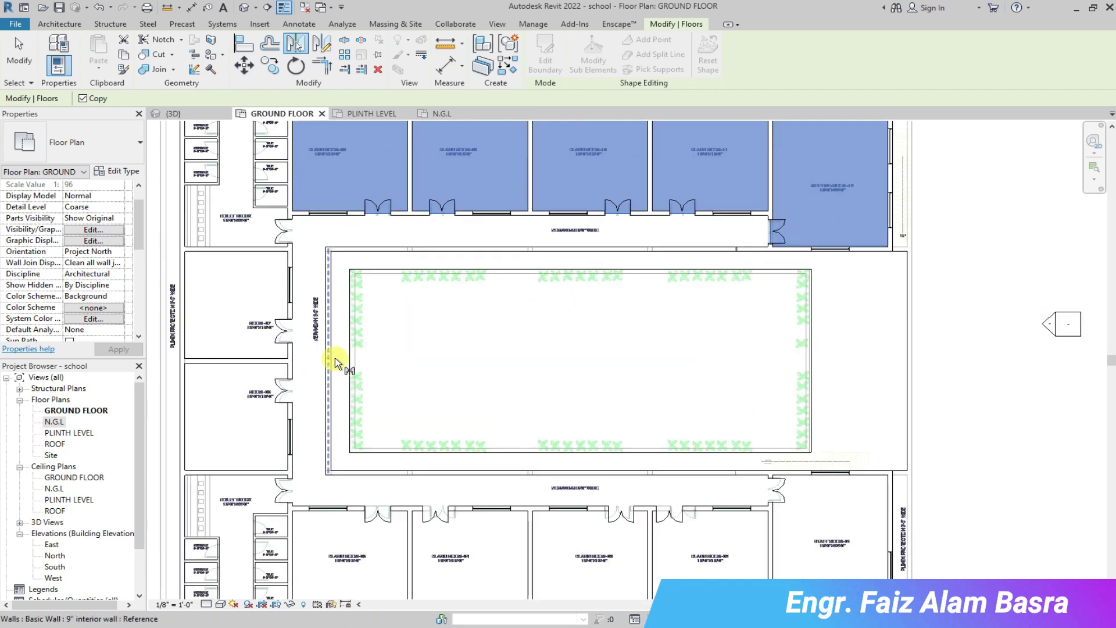
left_click(271, 361)
scroll(345, 356, "down", 2)
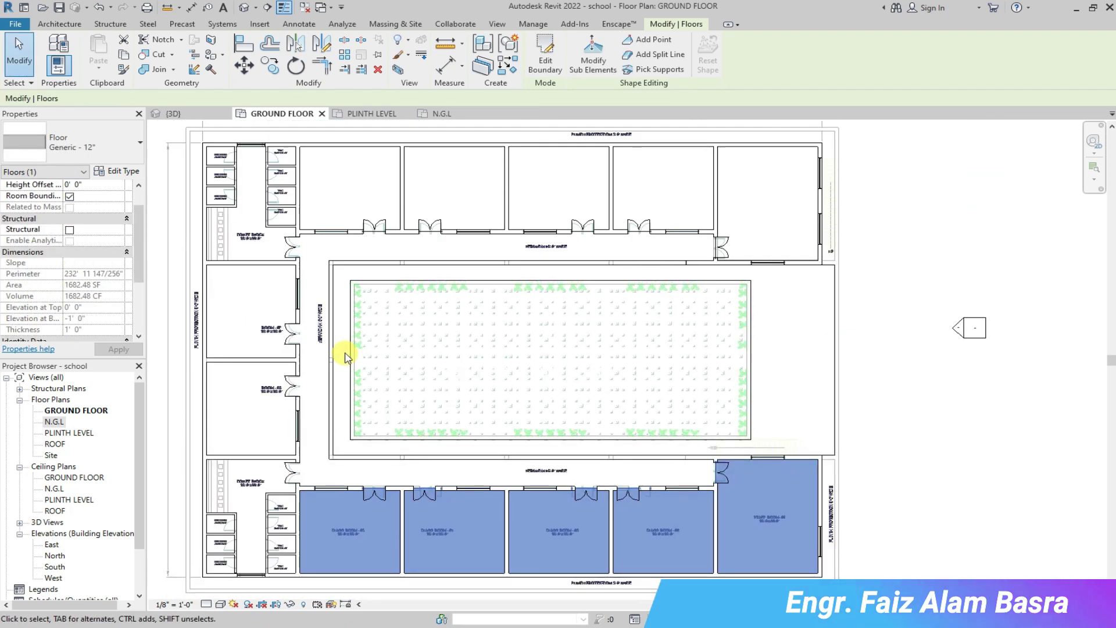
Undo the last floor created under the lower row of classrooms and the adjoining staff room.
key("Escape")
scroll(340, 360, "up", 1)
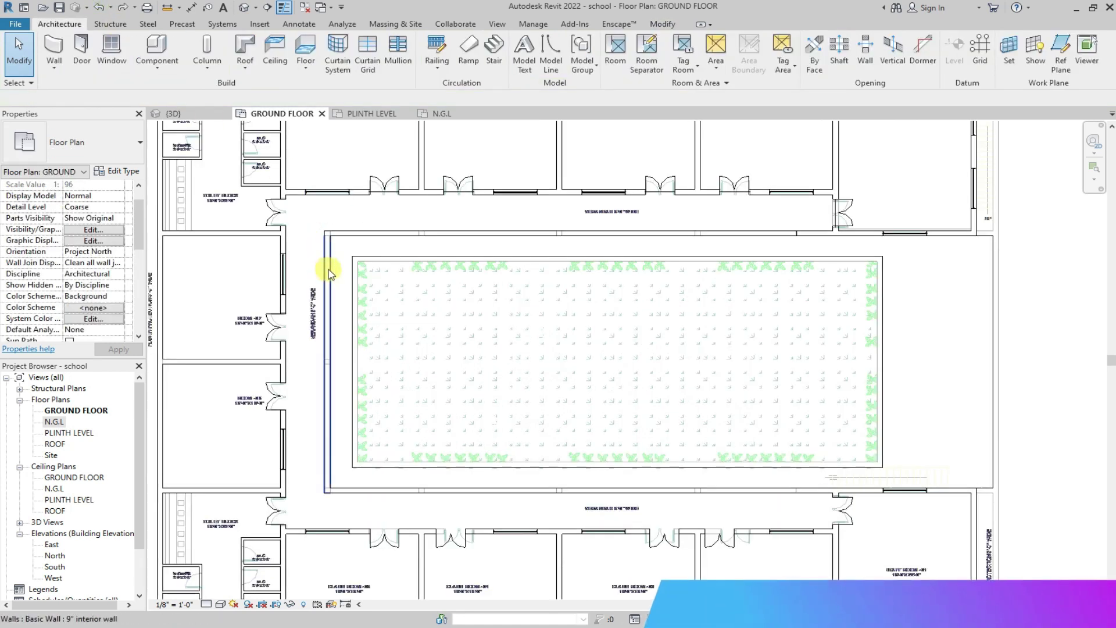
left_click(99, 8)
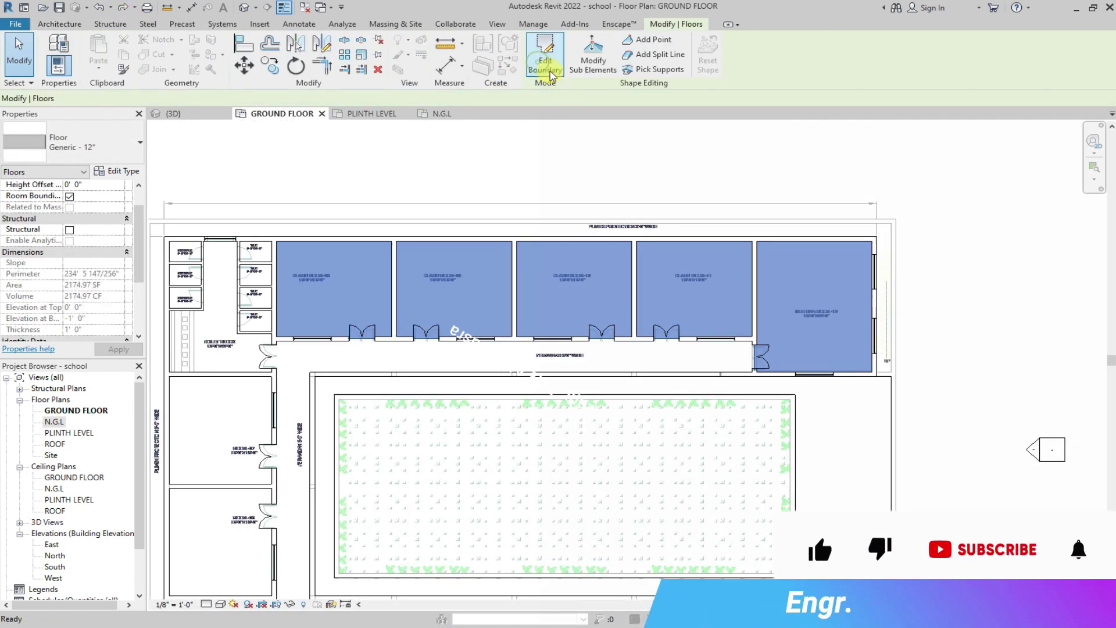
Examine the classroom floors in the 3D view and return to the Ground Floor plan.
left_click(546, 197)
left_click(198, 115)
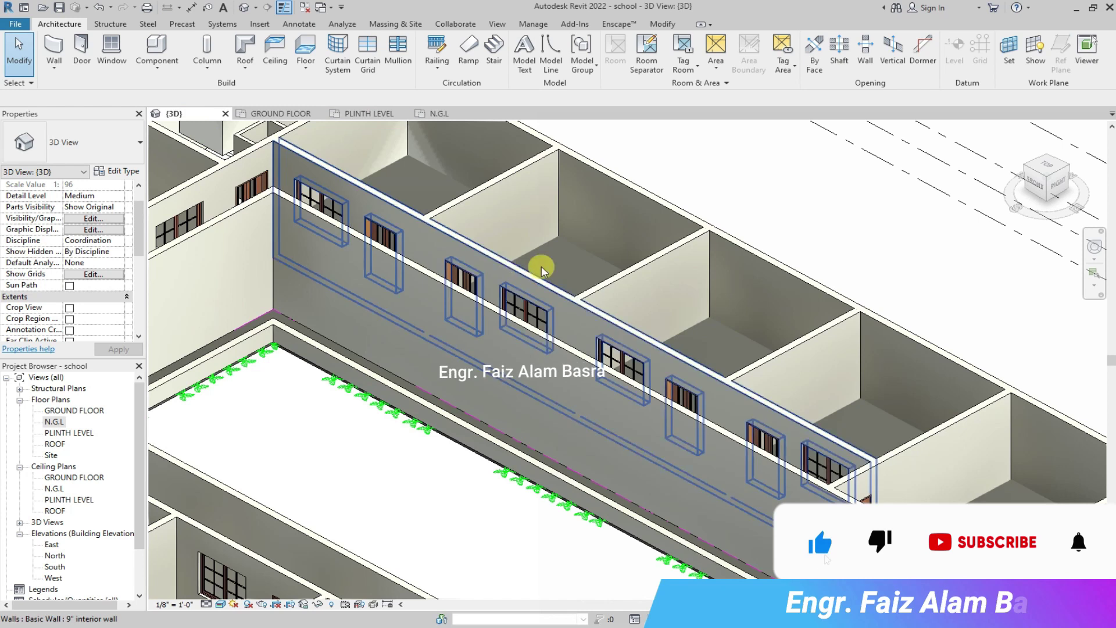
scroll(539, 261, "up", 3)
left_click(283, 115)
scroll(463, 301, "up", 5)
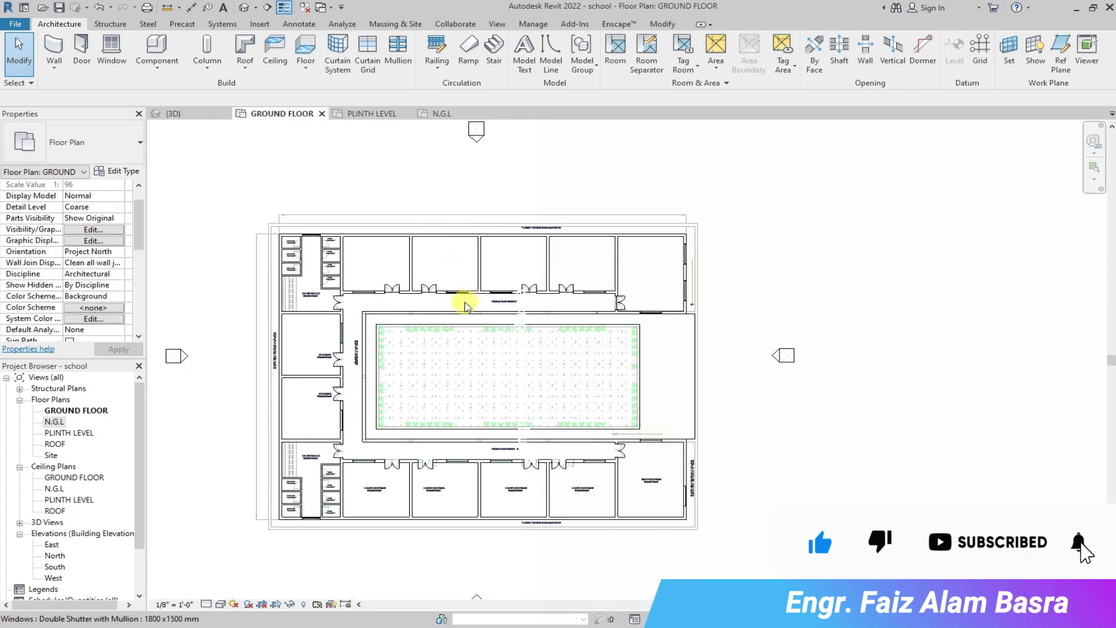
Start a Generic - 12" floor and pick the walls around the lower classrooms and staff room as its boundary.
scroll(347, 501, "down", 5)
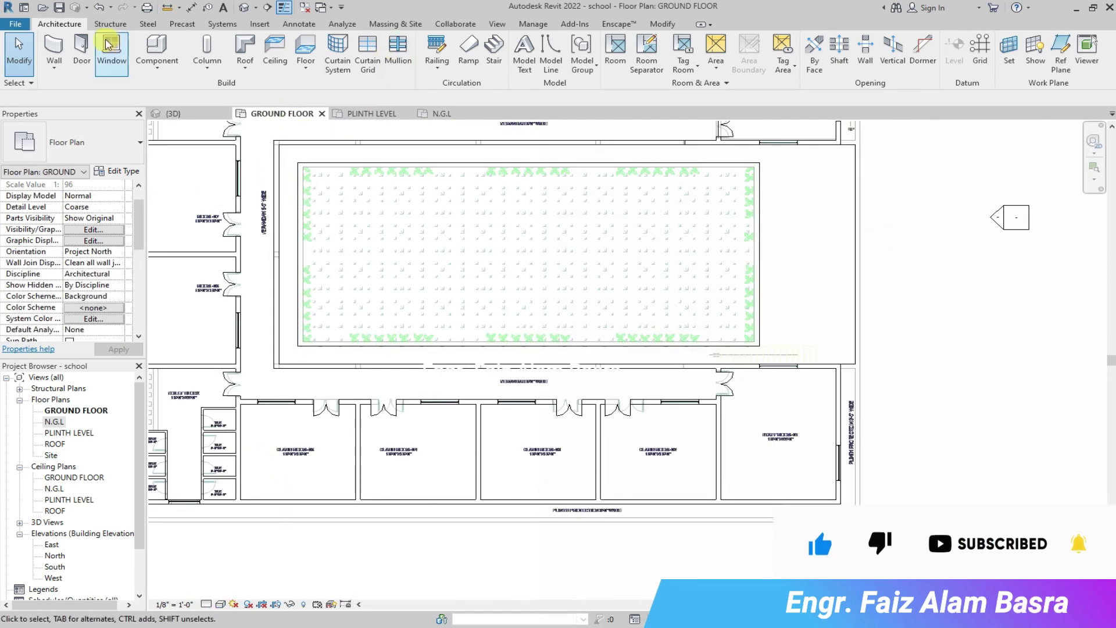
left_click(305, 47)
scroll(421, 504, "up", 2)
scroll(421, 504, "up", 1)
left_click(678, 69)
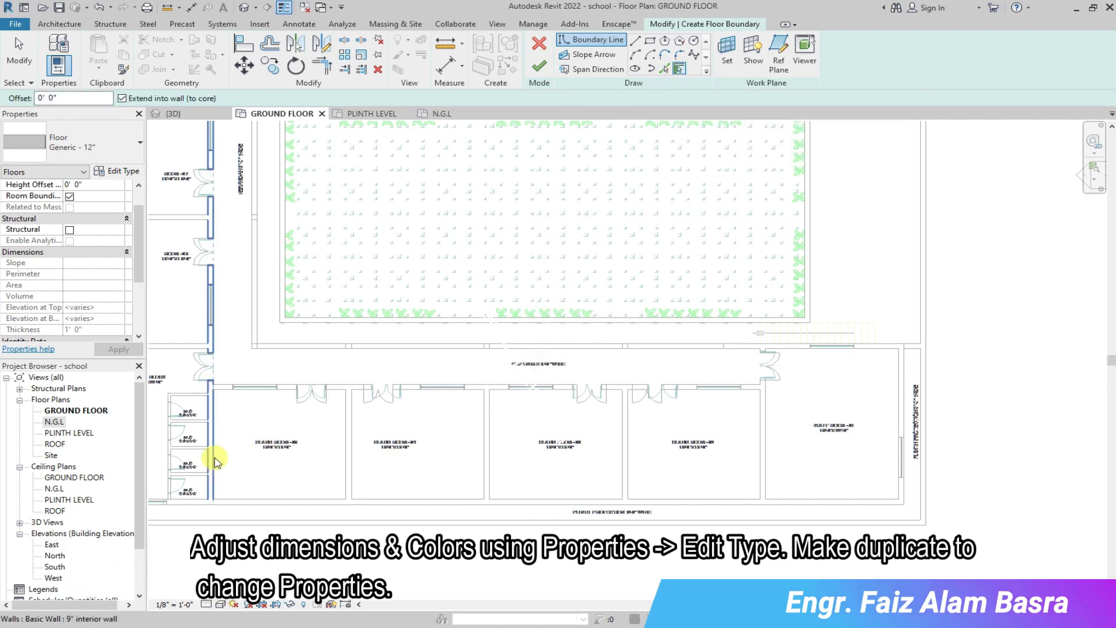
left_click(275, 390)
left_click(214, 453)
left_click(279, 503)
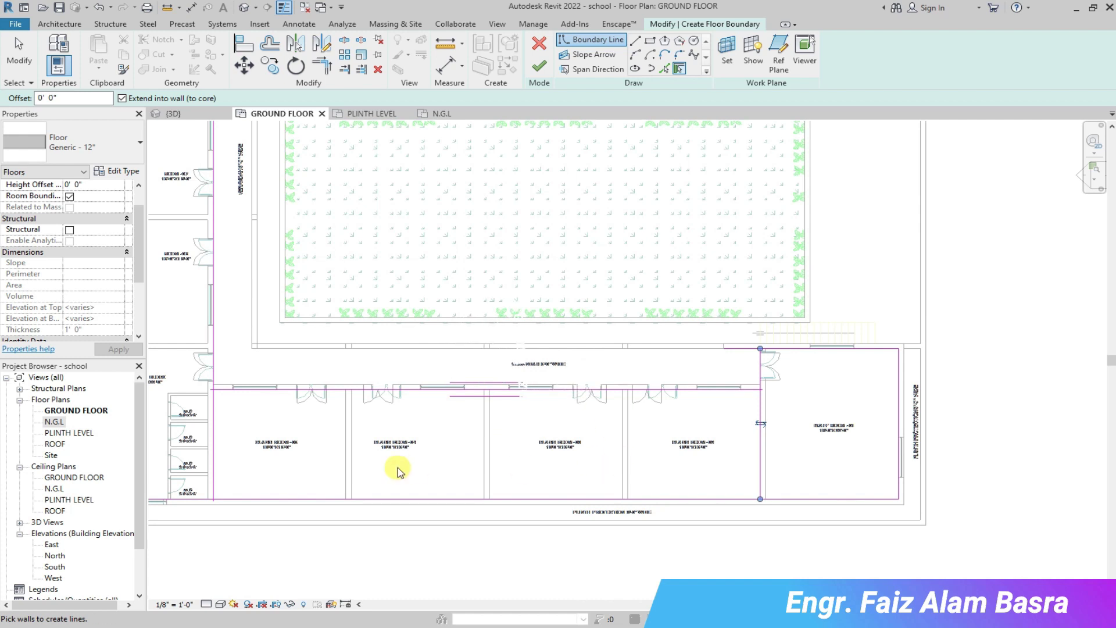
Trim the floor boundary lines to a corner where the classroom corridor wall meets the staff room's door wall.
left_click(321, 65)
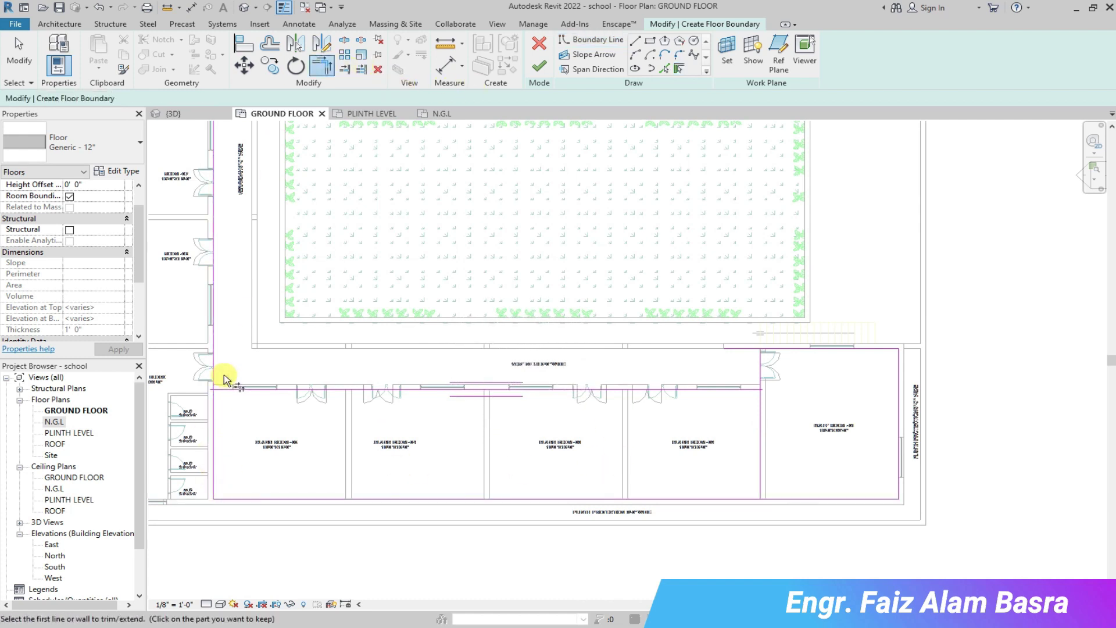
scroll(814, 368, "up", 2)
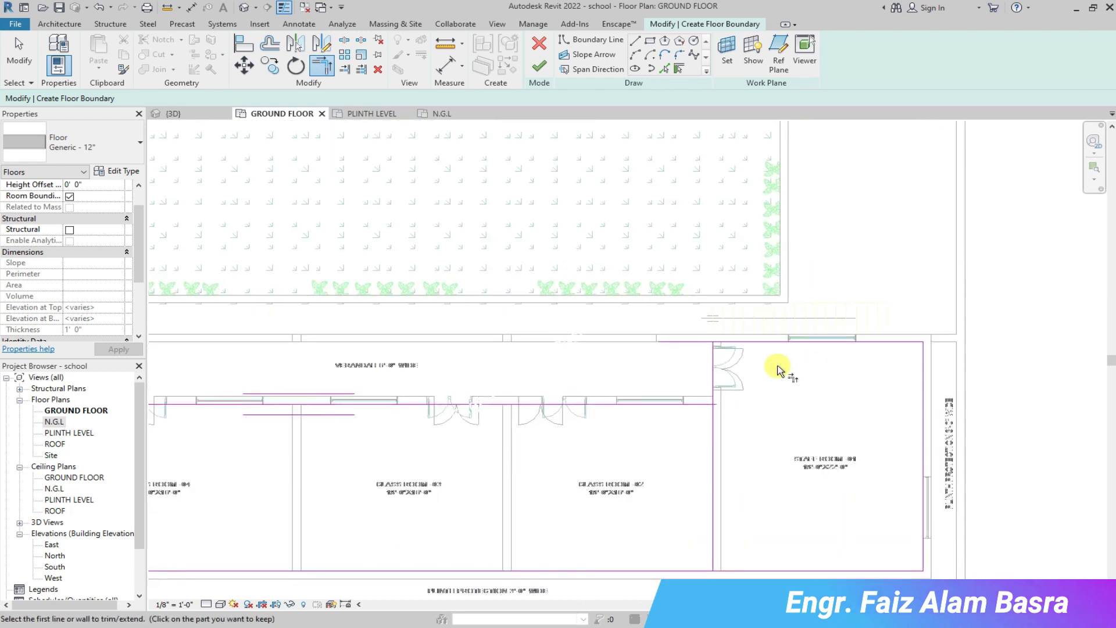
left_click(715, 365)
left_click(704, 409)
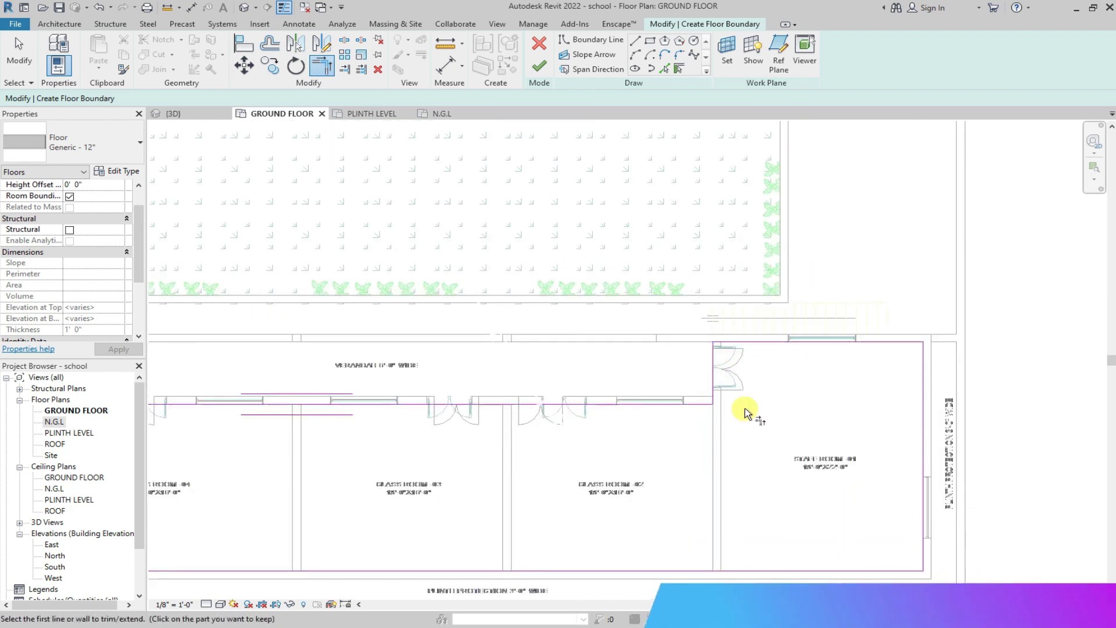
scroll(741, 378, "up", 2)
scroll(744, 375, "down", 2)
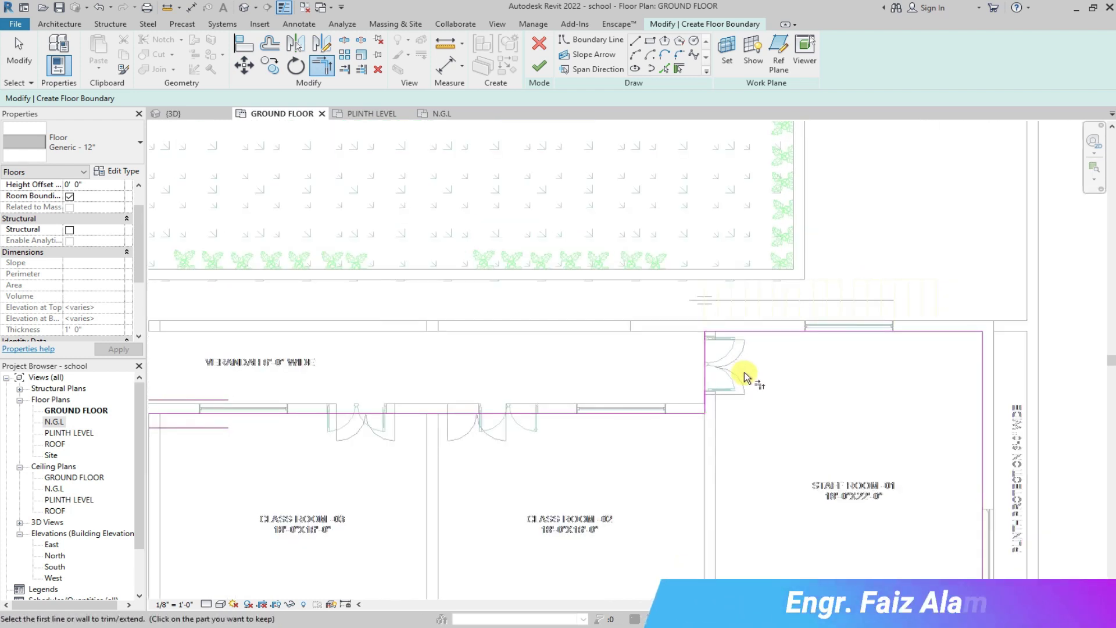
scroll(744, 375, "up", 2)
scroll(744, 375, "down", 1)
scroll(520, 367, "down", 4)
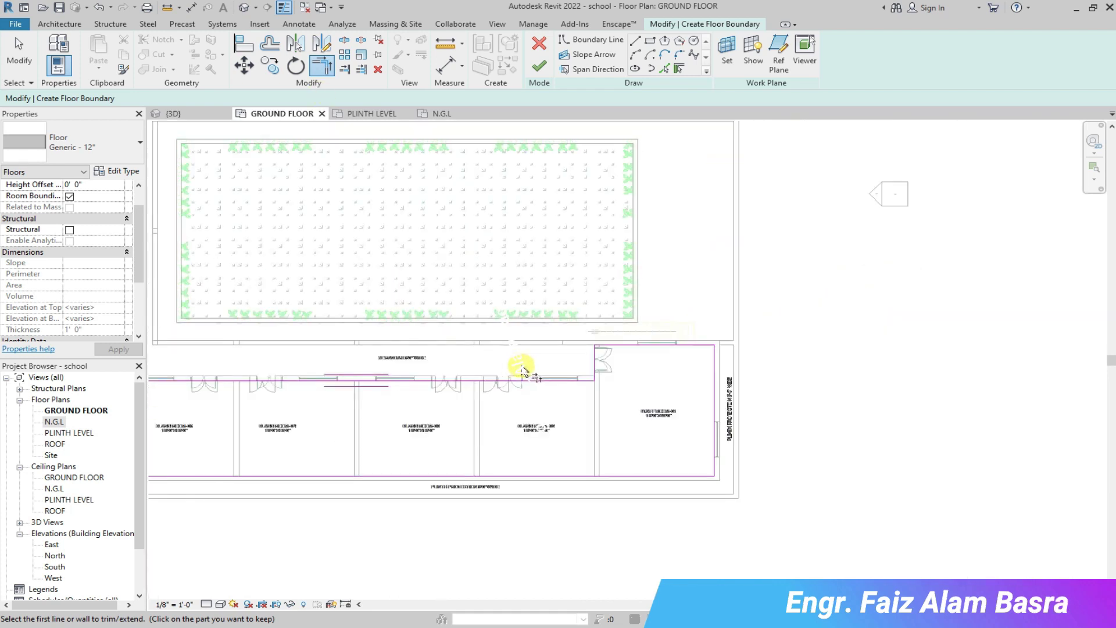
scroll(571, 195, "up", 3)
scroll(555, 193, "down", 3)
scroll(565, 428, "up", 3)
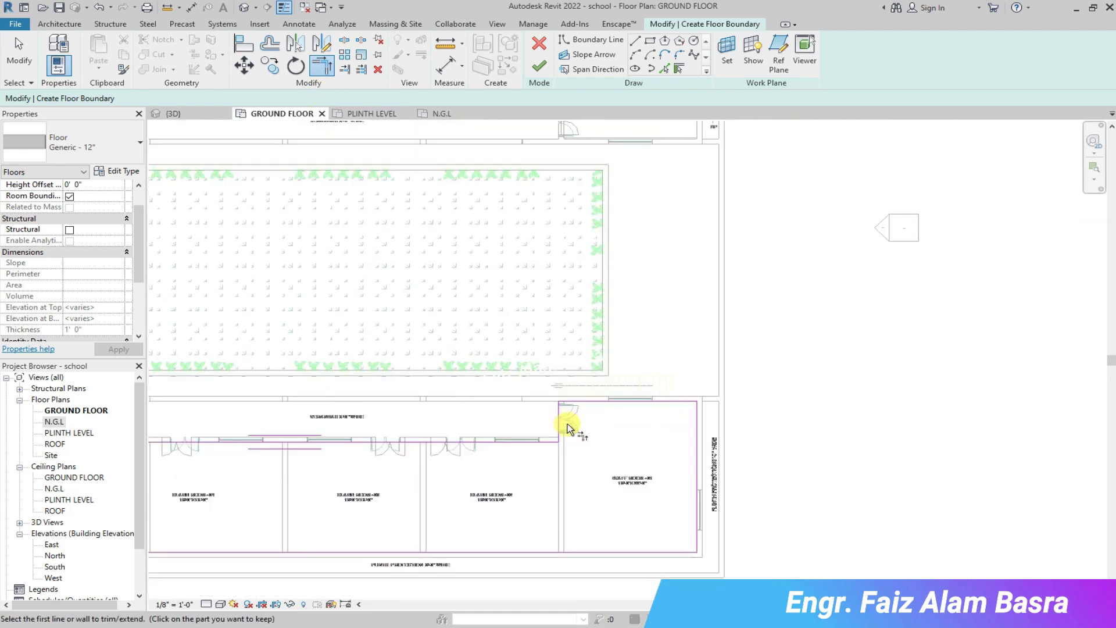
Redraw the floor boundary line along the middle of the staff room's door wall, trim its corner and remove the old line.
left_click(636, 42)
scroll(559, 418, "up", 1)
left_click(561, 344)
left_click(560, 469)
right_click(561, 471)
left_click(594, 288)
left_click(314, 69)
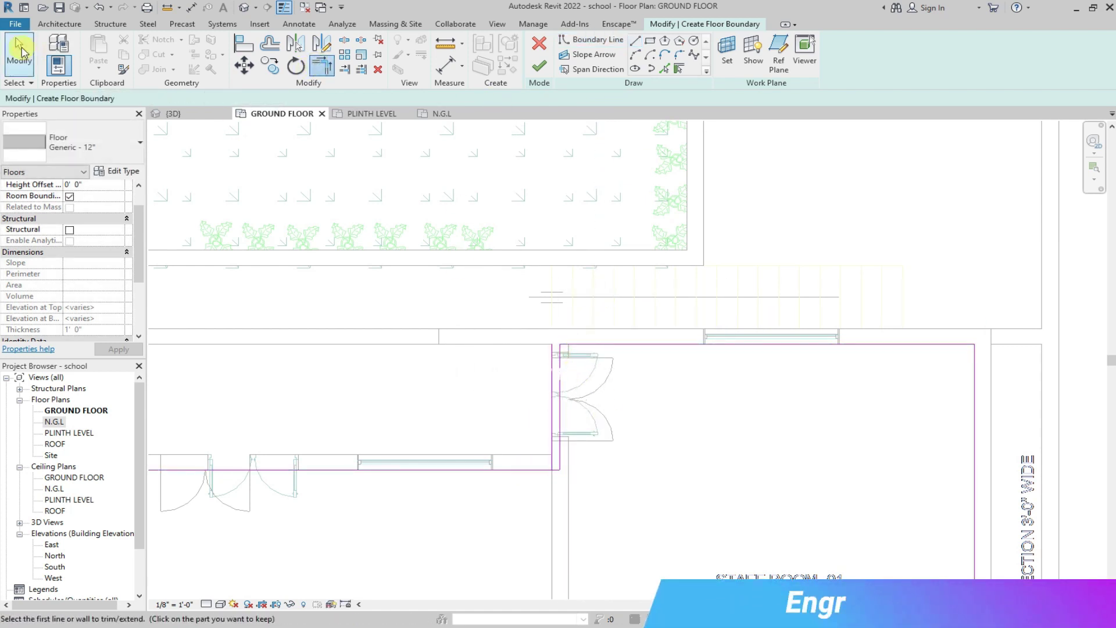
left_click(553, 388)
Finish the lower classroom floor and cut the overlapping volume out of the joined walls.
left_click(539, 67)
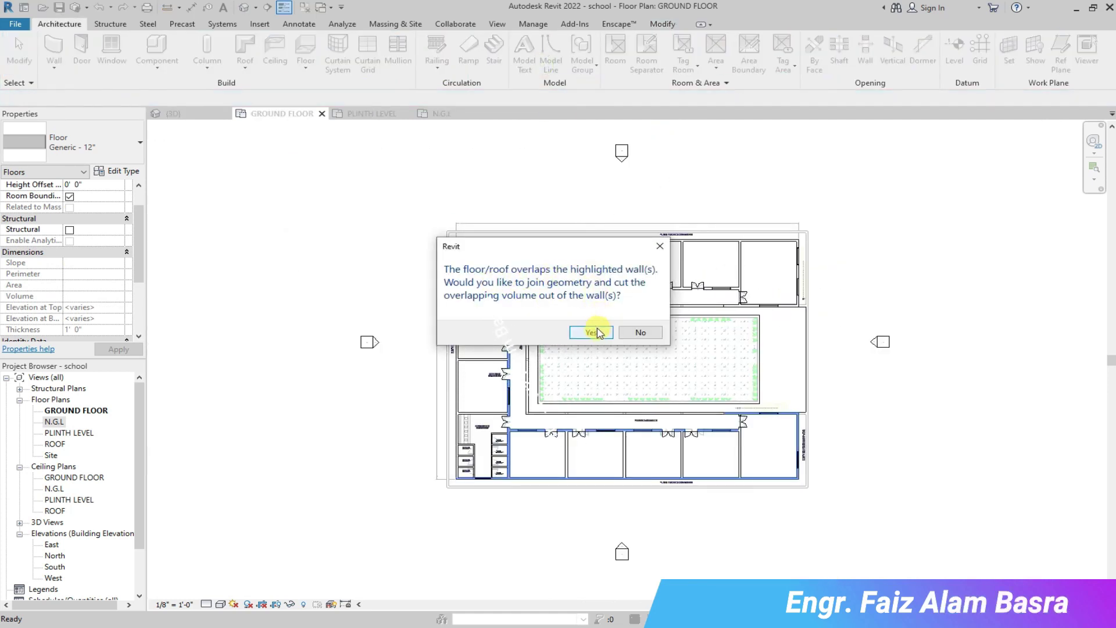
left_click(591, 331)
scroll(577, 436, "up", 5)
scroll(860, 304, "down", 4)
scroll(619, 448, "up", 1)
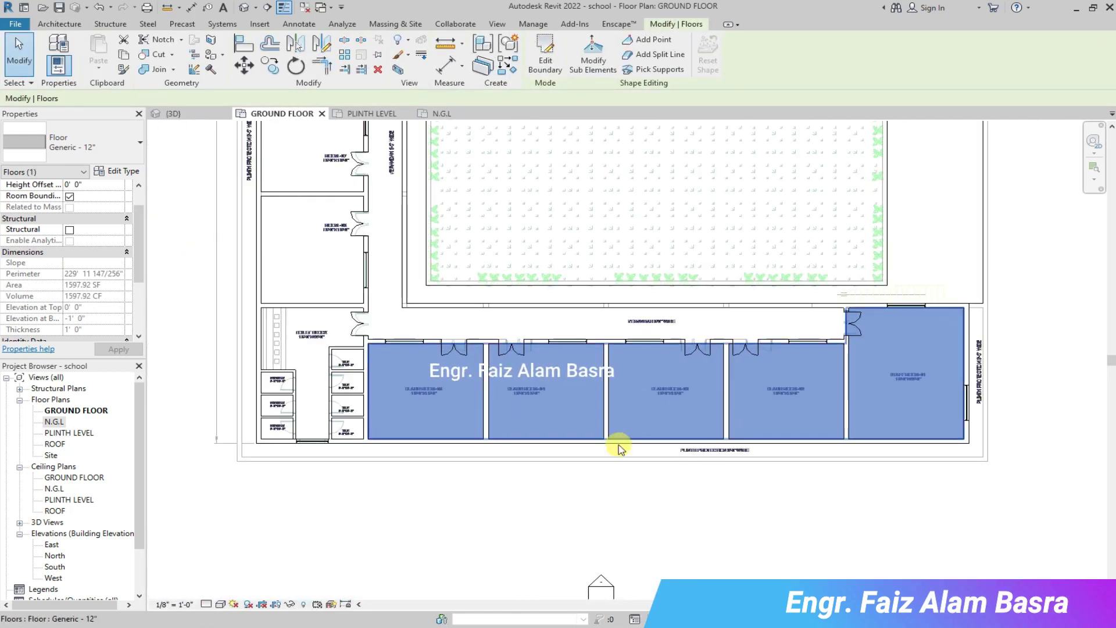
scroll(366, 341, "up", 2)
key("Escape")
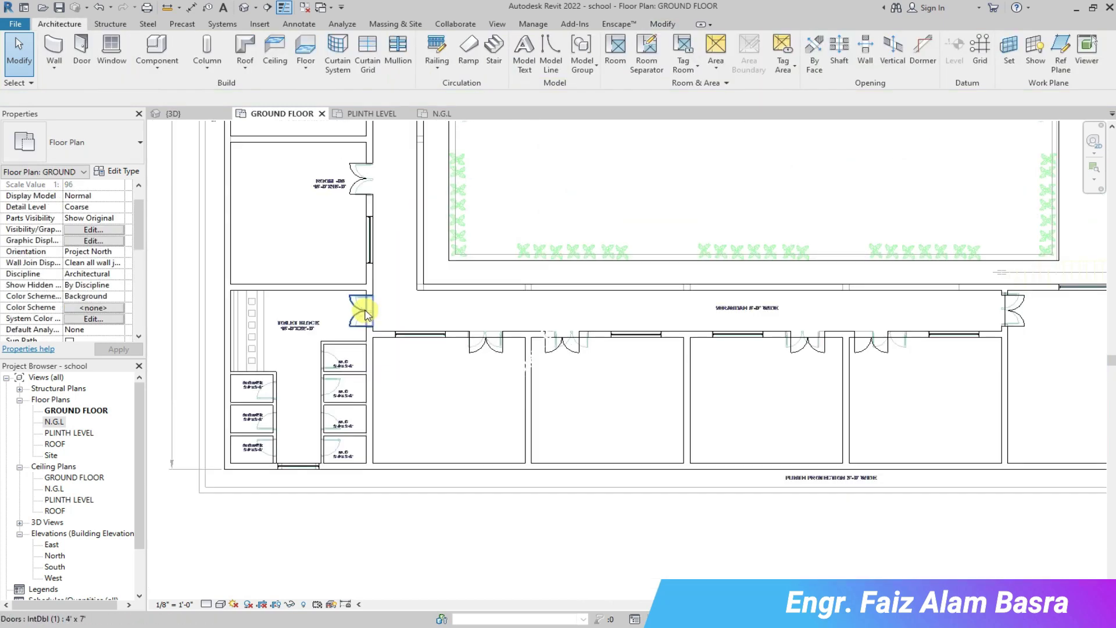
Examine the room floors from several distances in the 3D view and return to the Ground Floor plan.
left_click(172, 114)
scroll(261, 291, "up", 5)
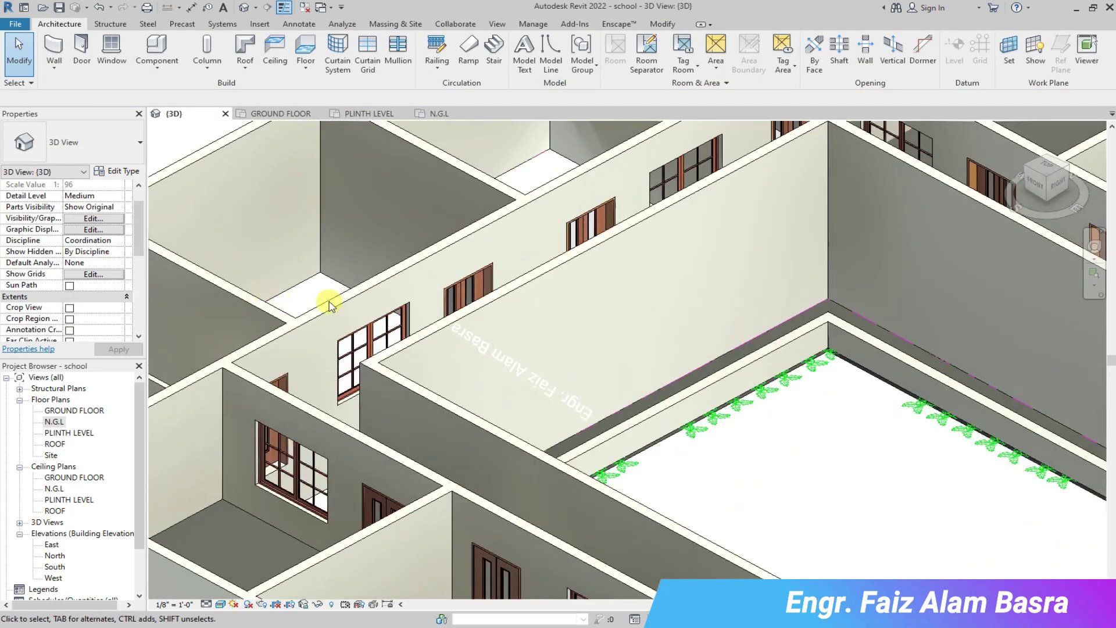
scroll(331, 304, "down", 5)
scroll(436, 465, "up", 5)
scroll(413, 413, "down", 2)
scroll(404, 403, "down", 4)
scroll(361, 257, "up", 3)
left_click(281, 113)
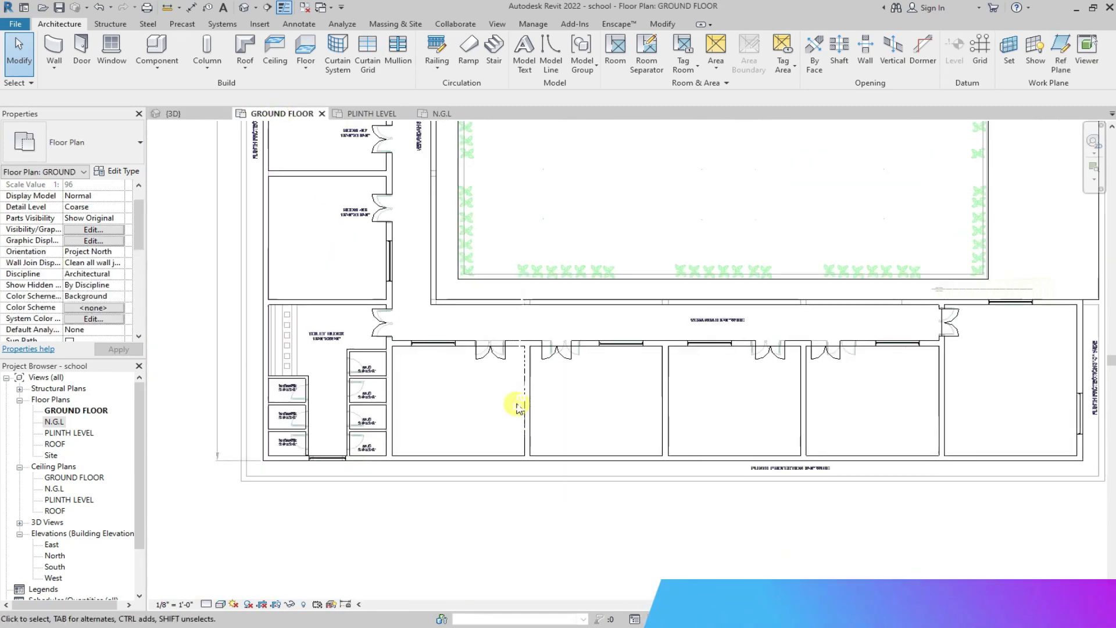
Load the Door-Opening.rfa family from the Openings folder for use as a door type.
scroll(356, 304, "up", 3)
scroll(289, 291, "up", 3)
left_click(81, 53)
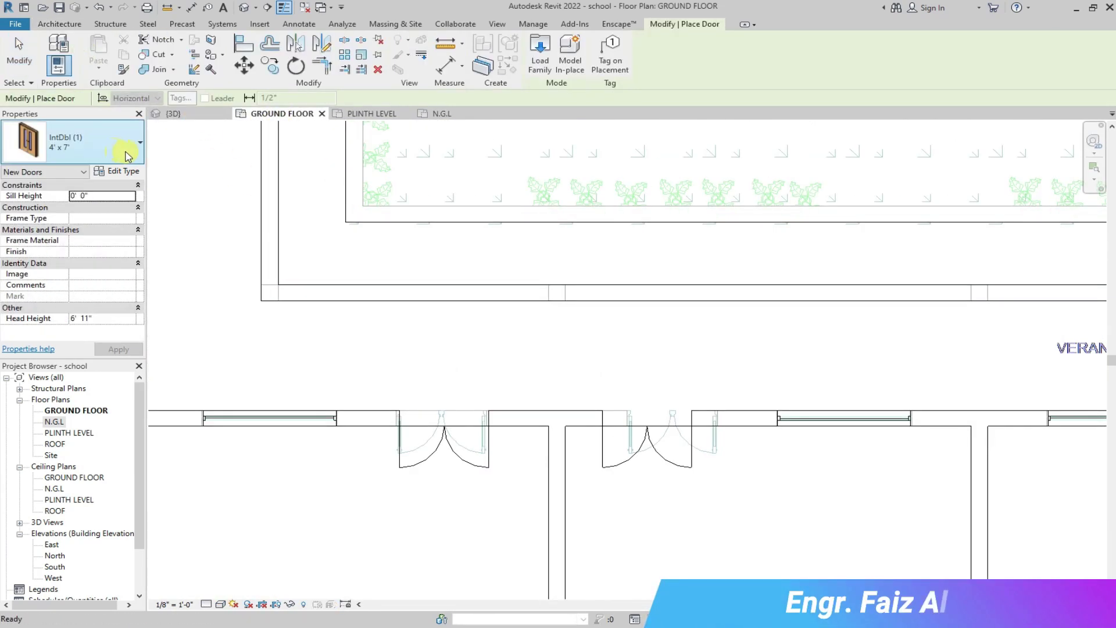
left_click(120, 156)
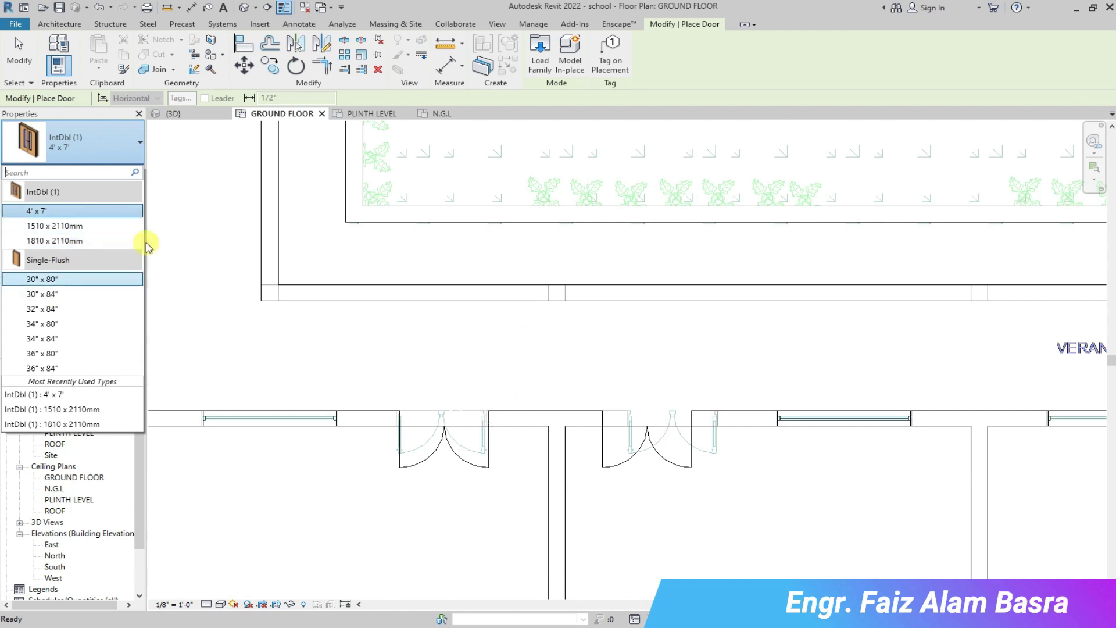
left_click(54, 24)
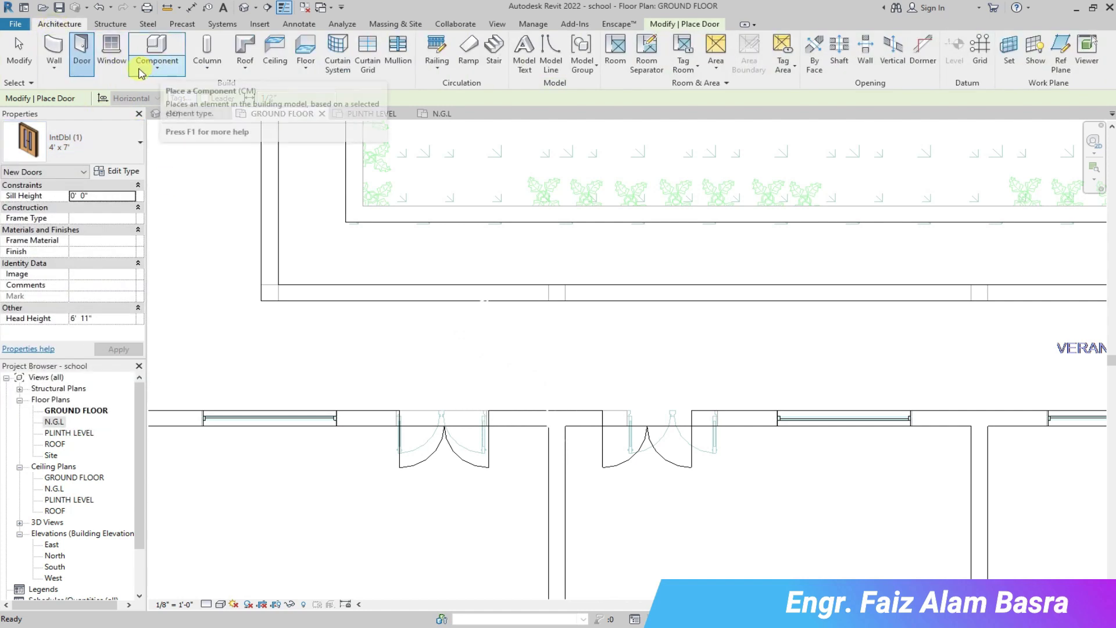
left_click(82, 51)
left_click(540, 52)
left_click(812, 366)
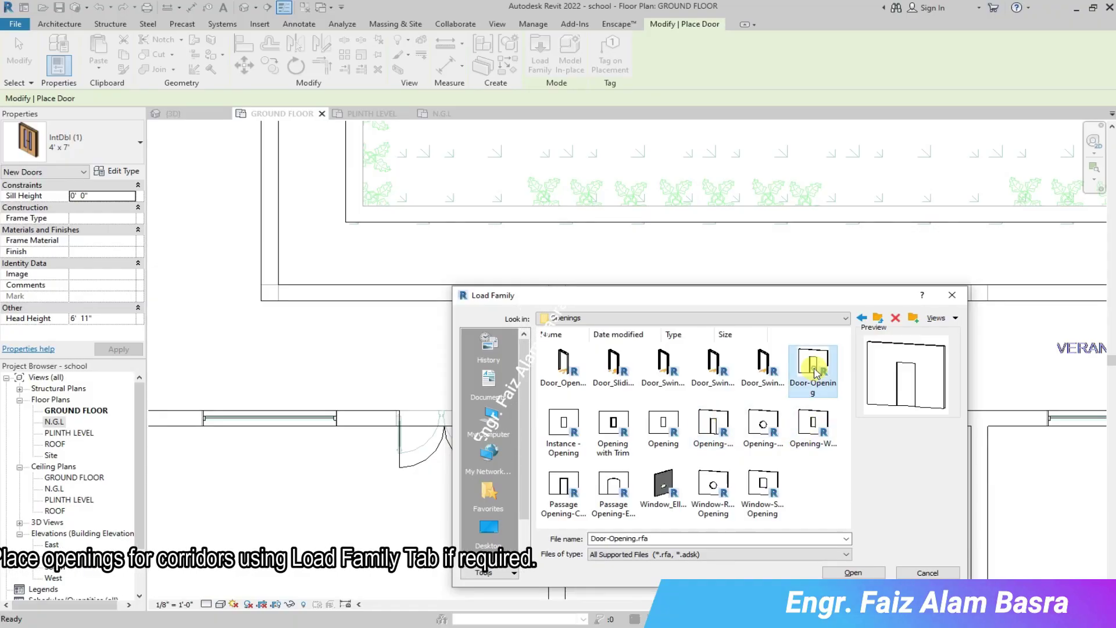
left_click(711, 424)
left_click(811, 372)
left_click(853, 572)
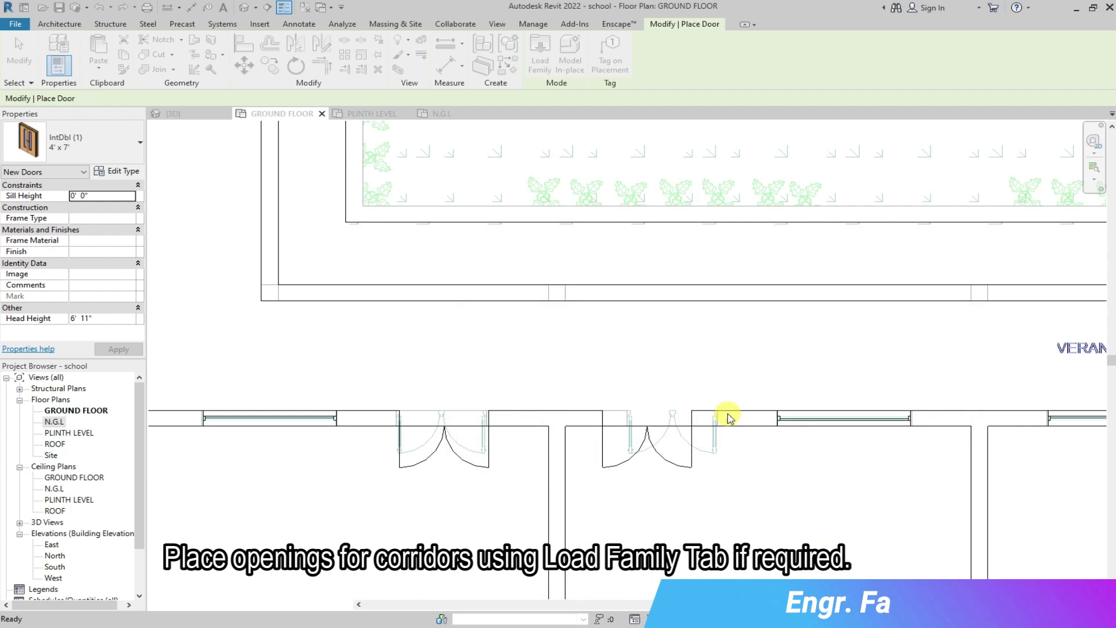
Place 36" x 84" door openings in the lower and upper verandah walls near the courtyard's west corners.
left_click(484, 289)
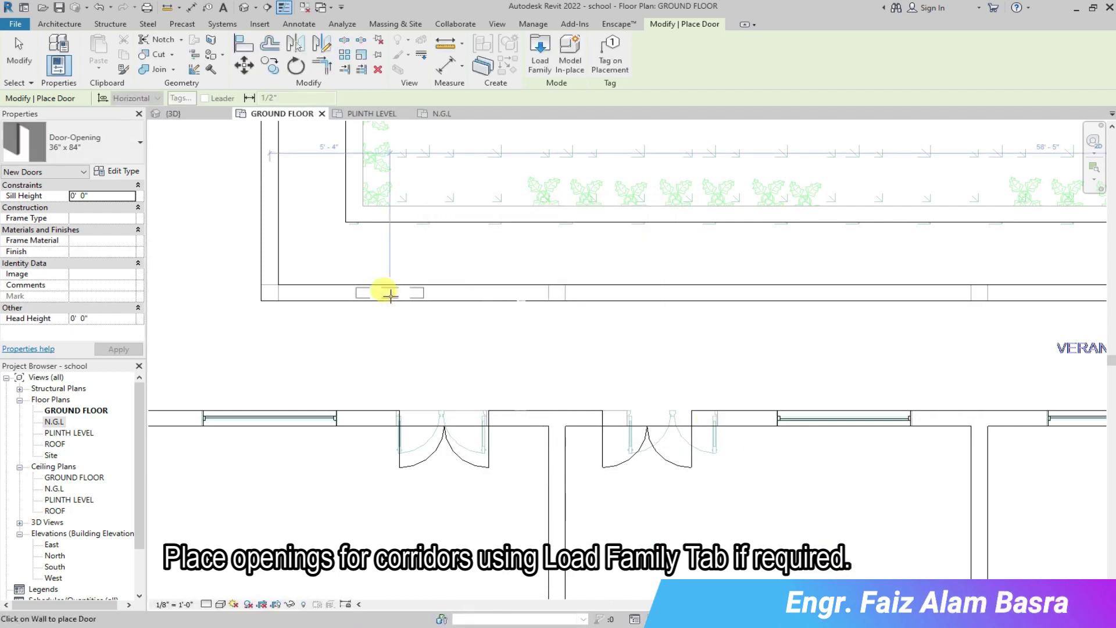
left_click(390, 295)
scroll(446, 371, "down", 5)
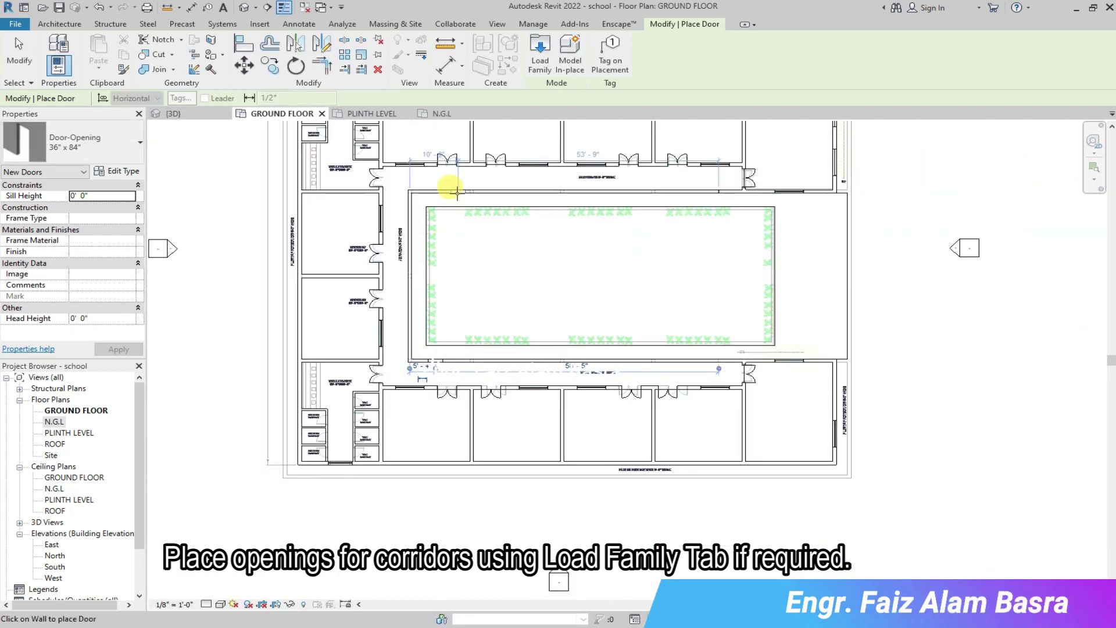
scroll(456, 190, "up", 2)
Check the door opening in the 3D view, return to the Ground Floor plan and end door placement.
left_click(173, 113)
scroll(581, 314, "up", 5)
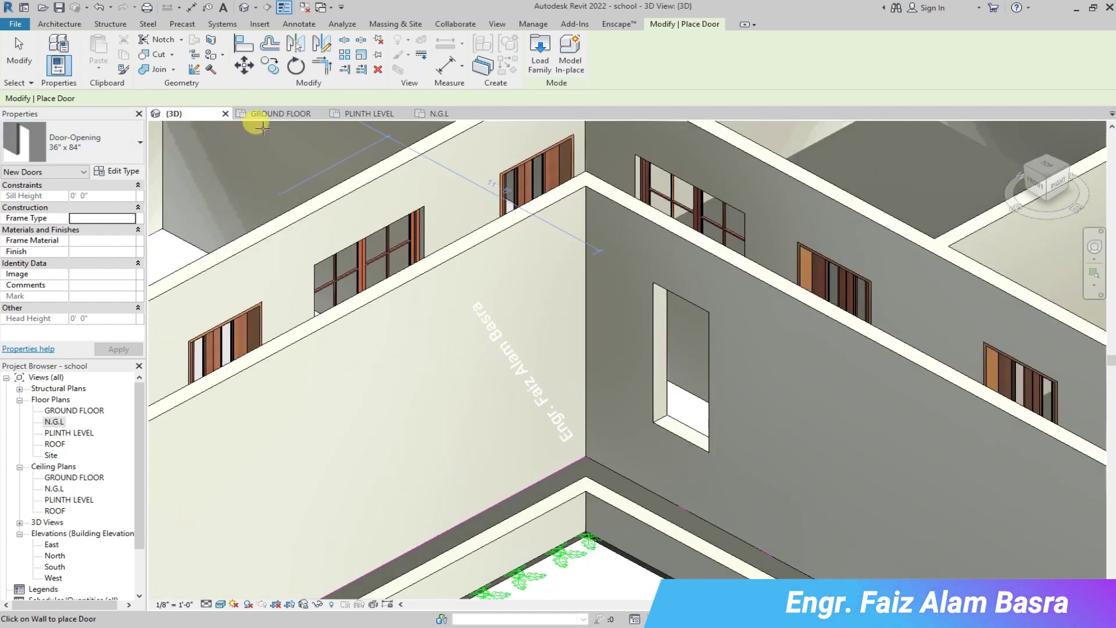
left_click(274, 114)
scroll(399, 174, "up", 4)
left_click(87, 142)
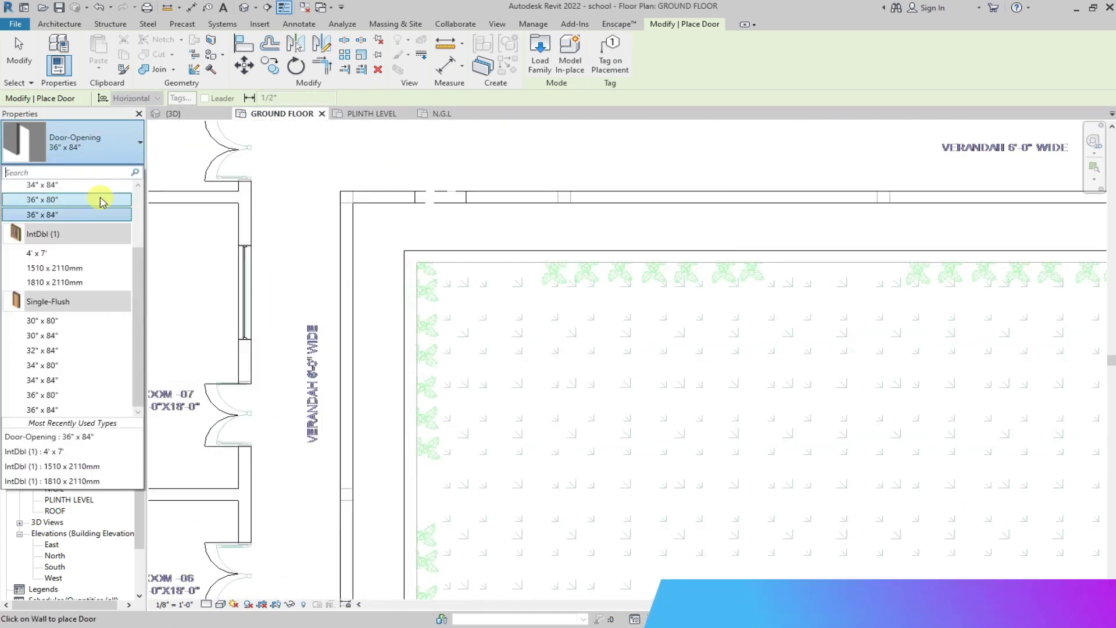
key("Escape")
key("Escape")
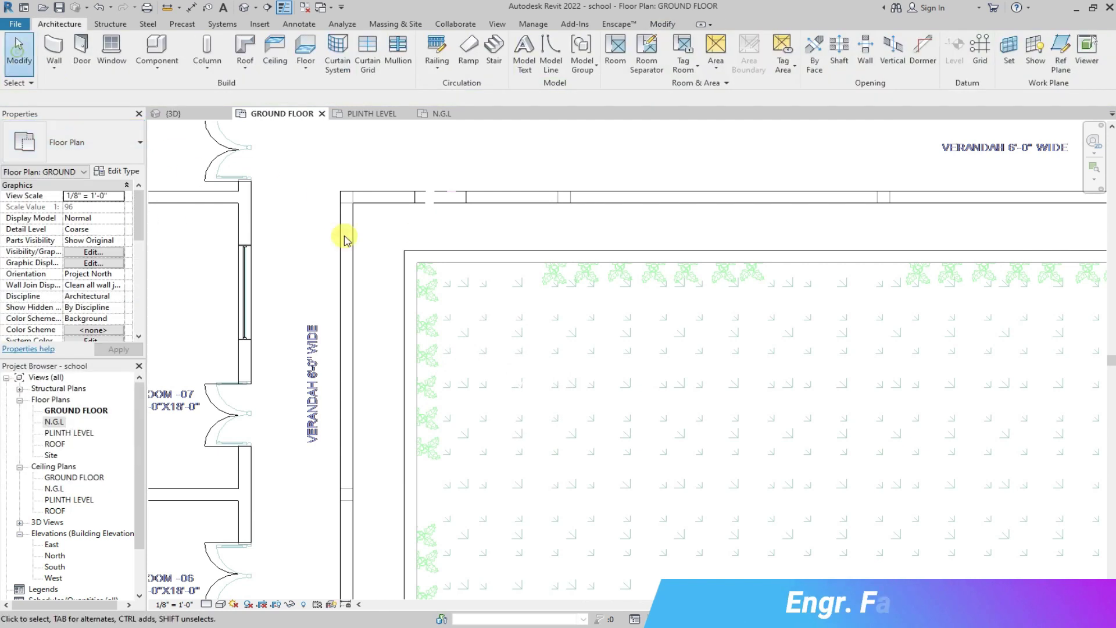
Move the door opening in the upper verandah wall so its edge aligns with the inner wall corner.
left_click(419, 201)
scroll(351, 195, "up", 3)
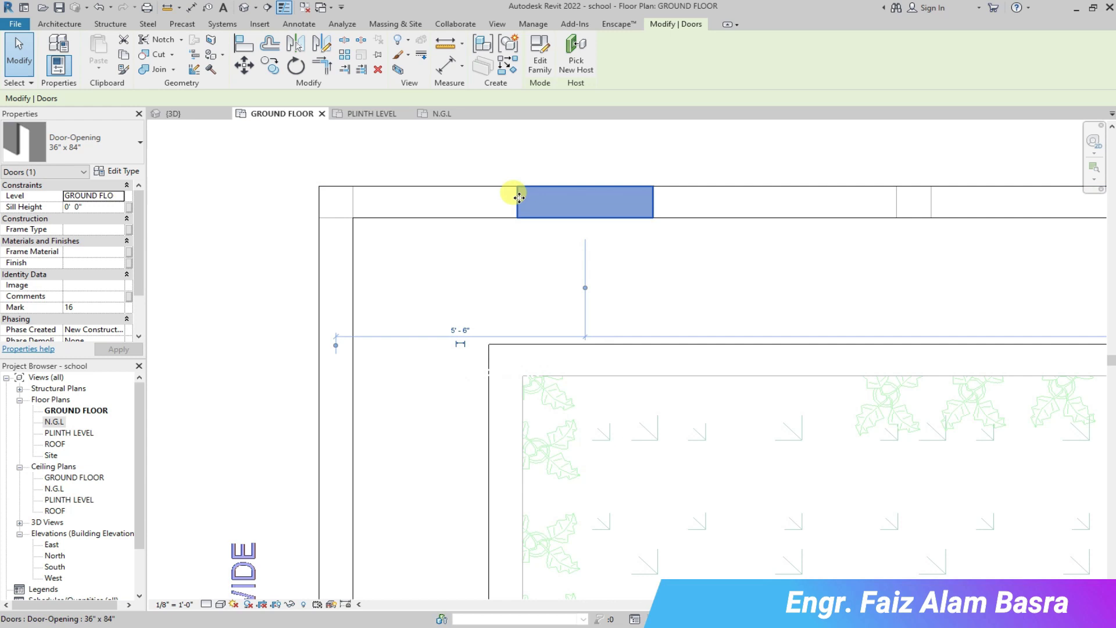
left_click_drag(521, 201, 363, 202)
scroll(367, 195, "up", 3)
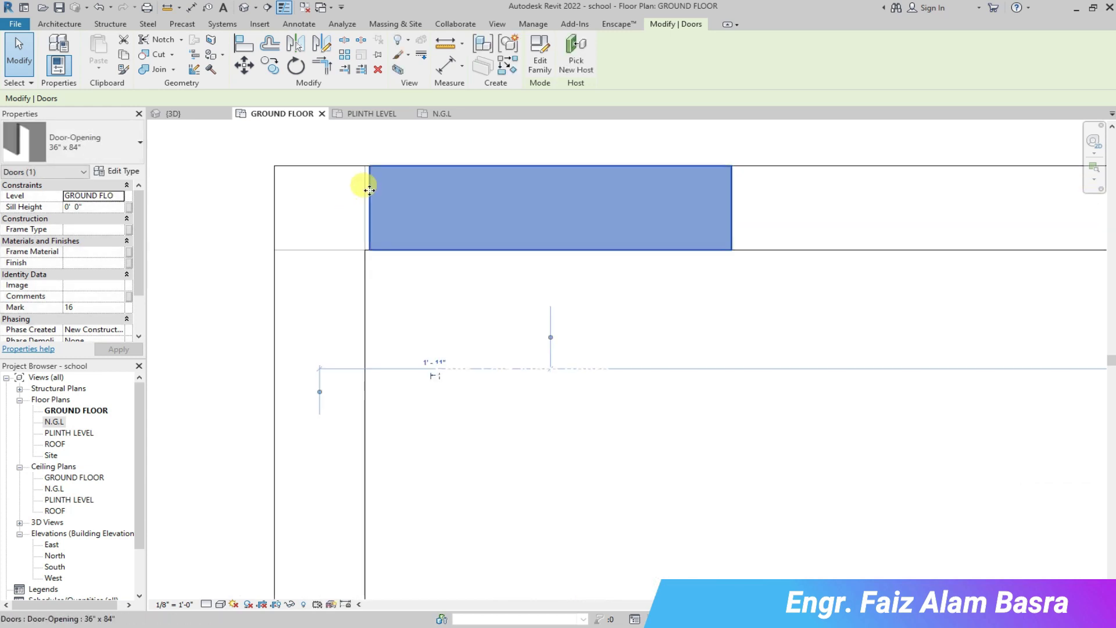
left_click(243, 65)
left_click(370, 170)
left_click(366, 166)
left_click(199, 115)
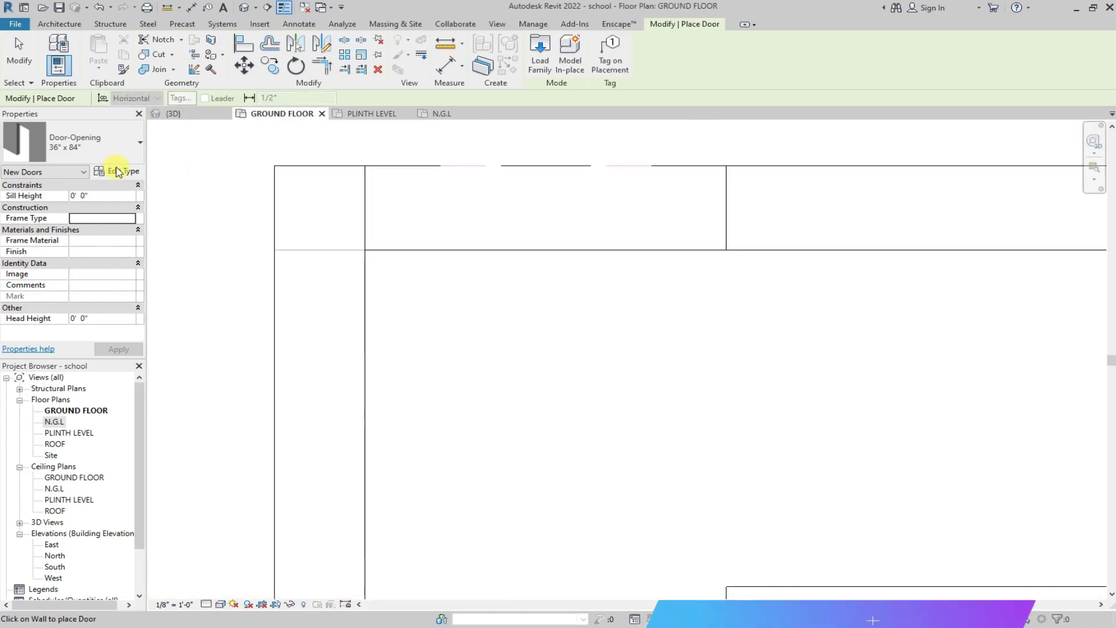
Duplicate the 36" x 84" Door-Opening type under the name 10' x 7'.
left_click(113, 171)
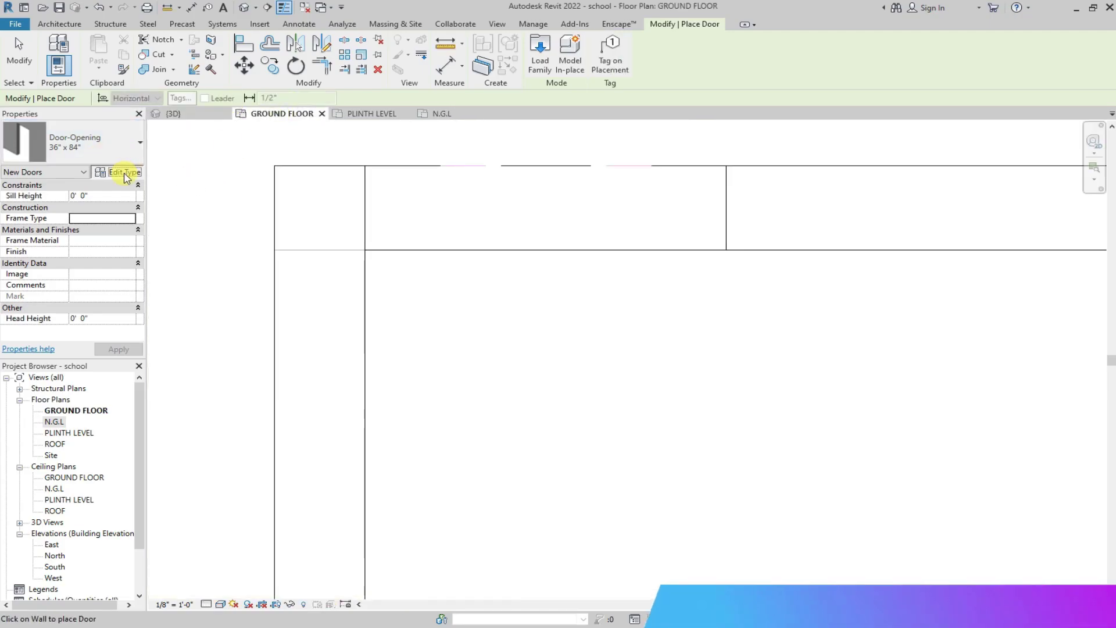
left_click(901, 164)
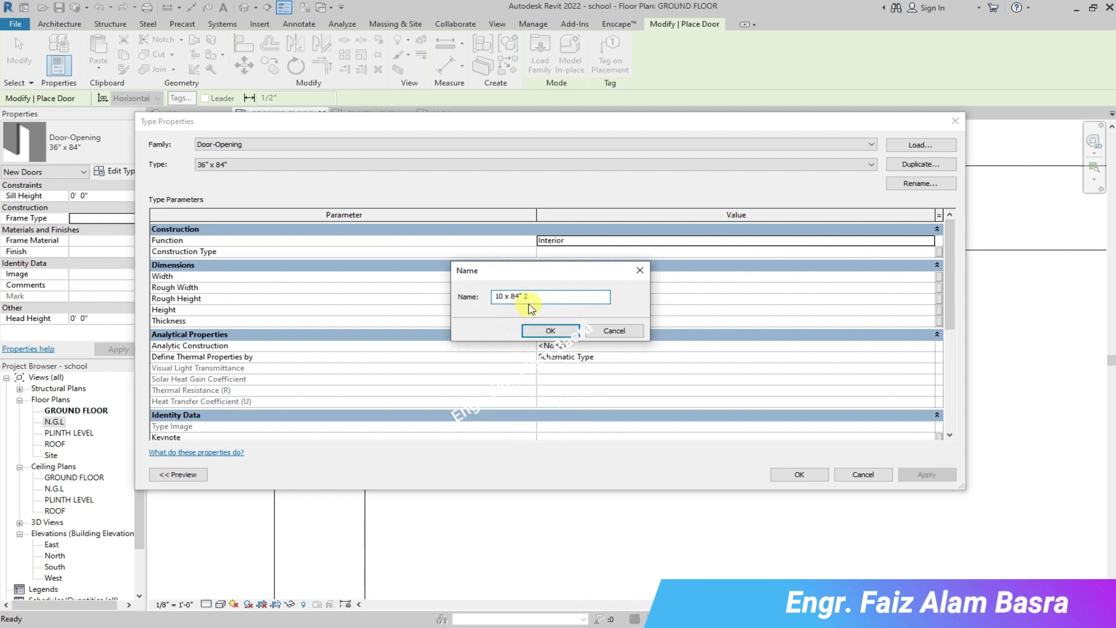
left_click(551, 331)
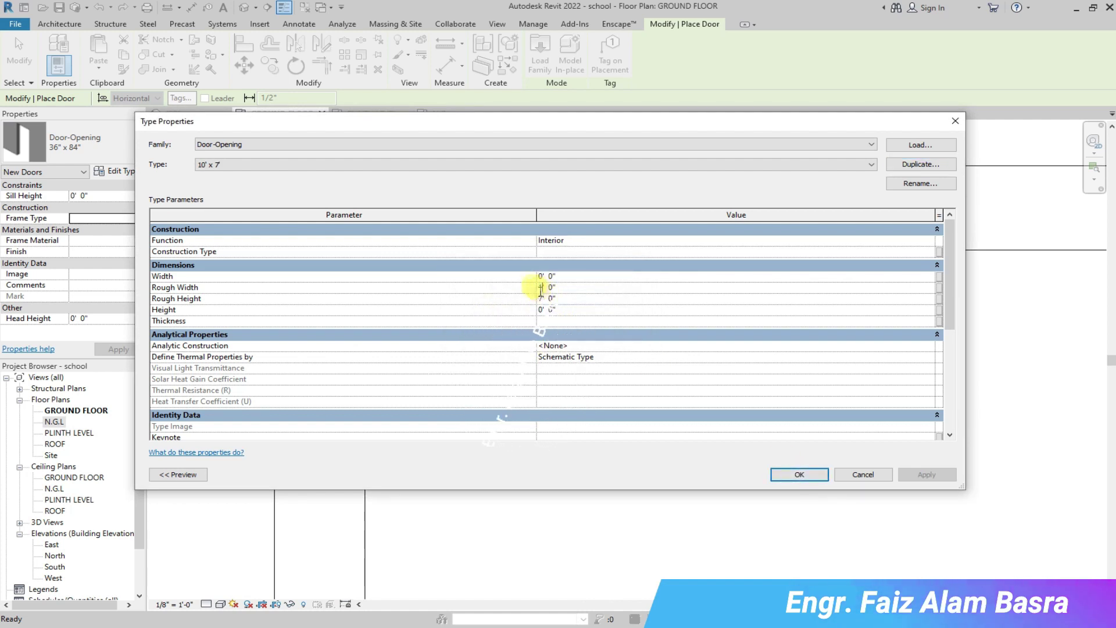
Confirm the new 10' x 7' opening type and assign it to the existing door opening in the upper verandah wall.
left_click(800, 474)
scroll(530, 337, "down", 4)
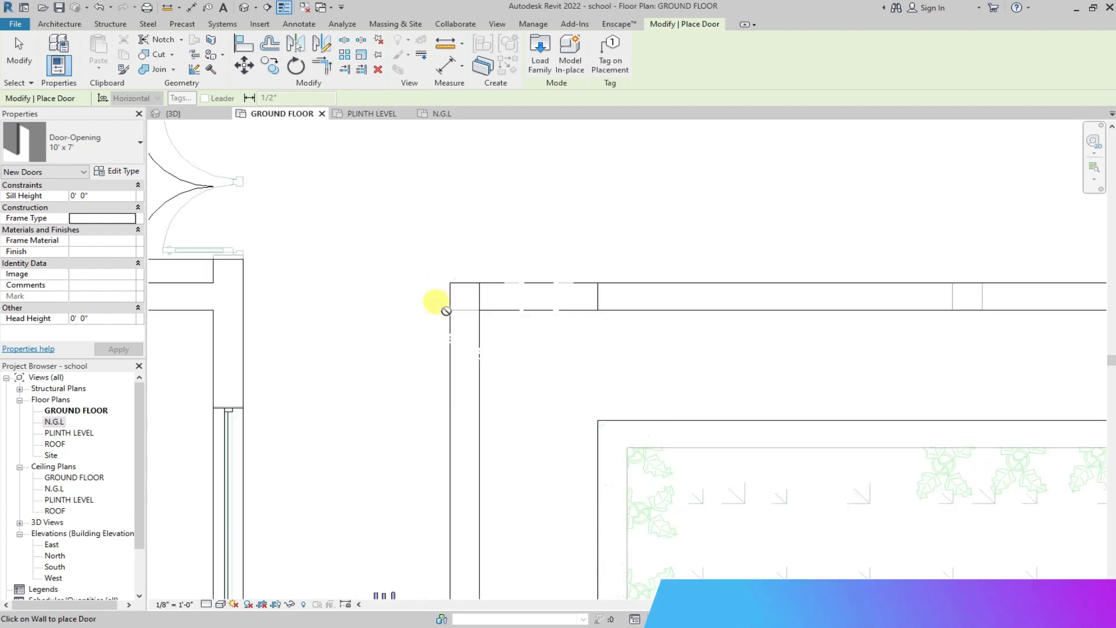
scroll(446, 311, "down", 1)
left_click(31, 52)
left_click(577, 299)
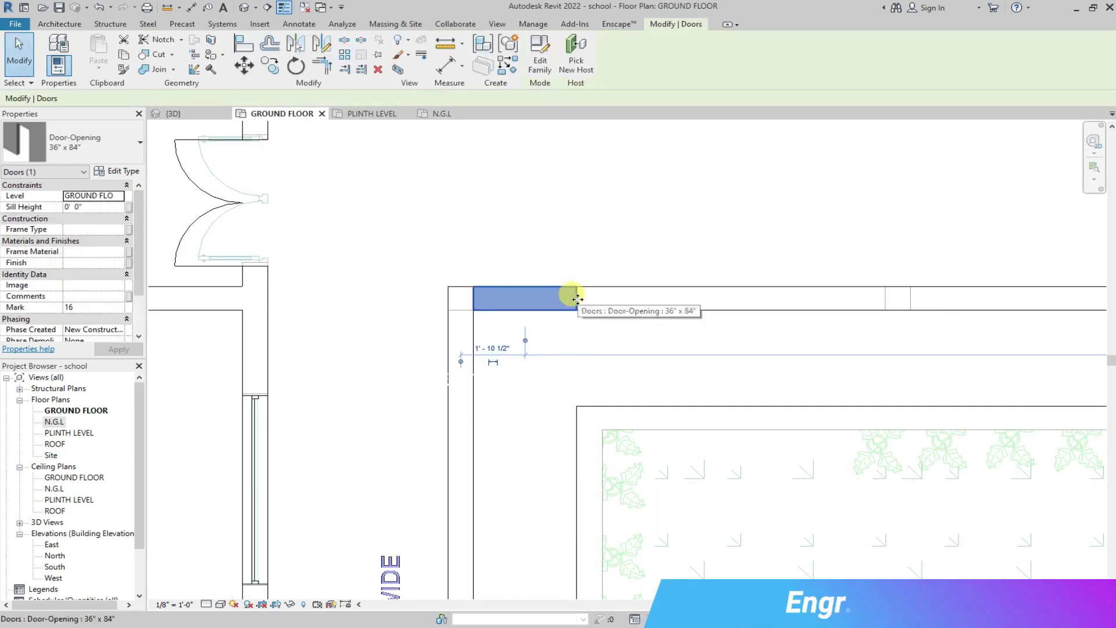
left_click(116, 172)
key("Escape")
left_click(140, 142)
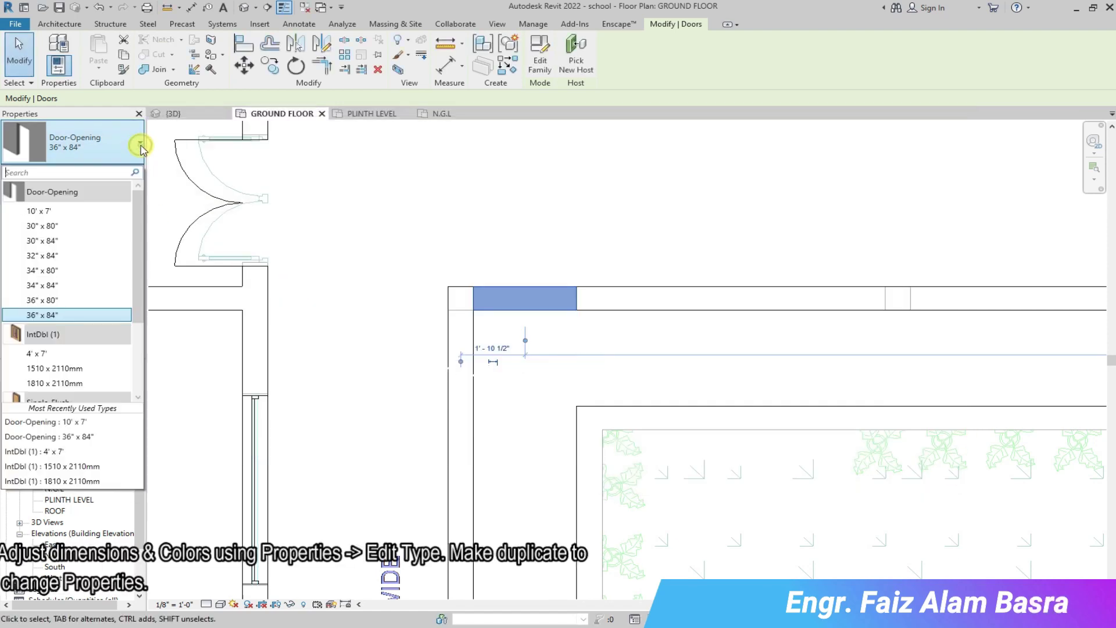
left_click(87, 212)
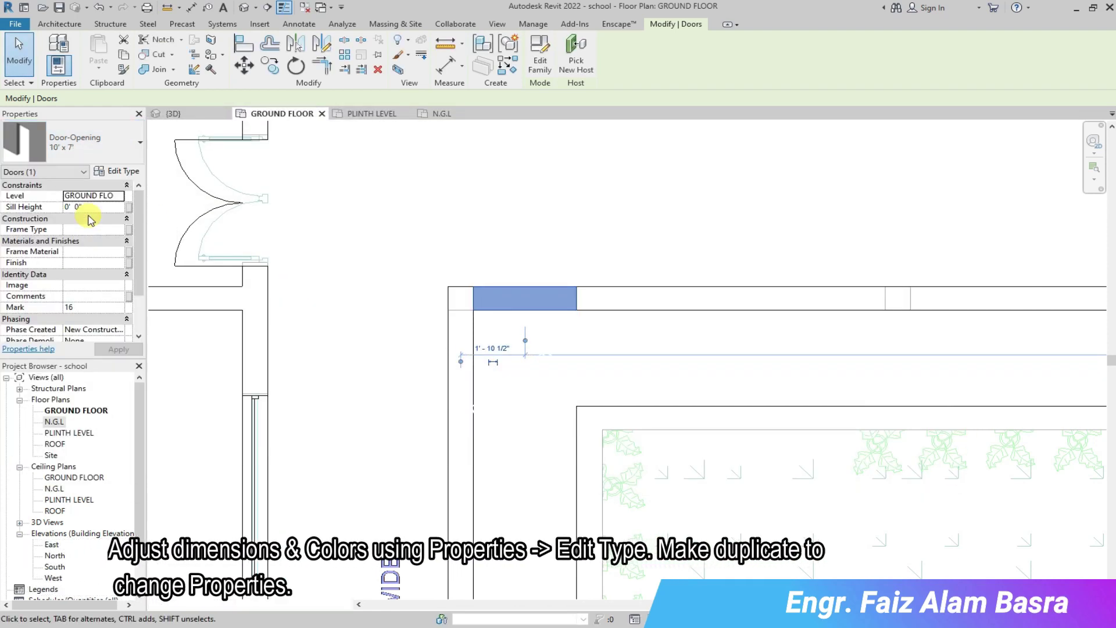
Move the 10' x 7' opening along the upper verandah wall so its west edge meets the inner wall corner.
key("m")
key("v")
left_click(353, 287)
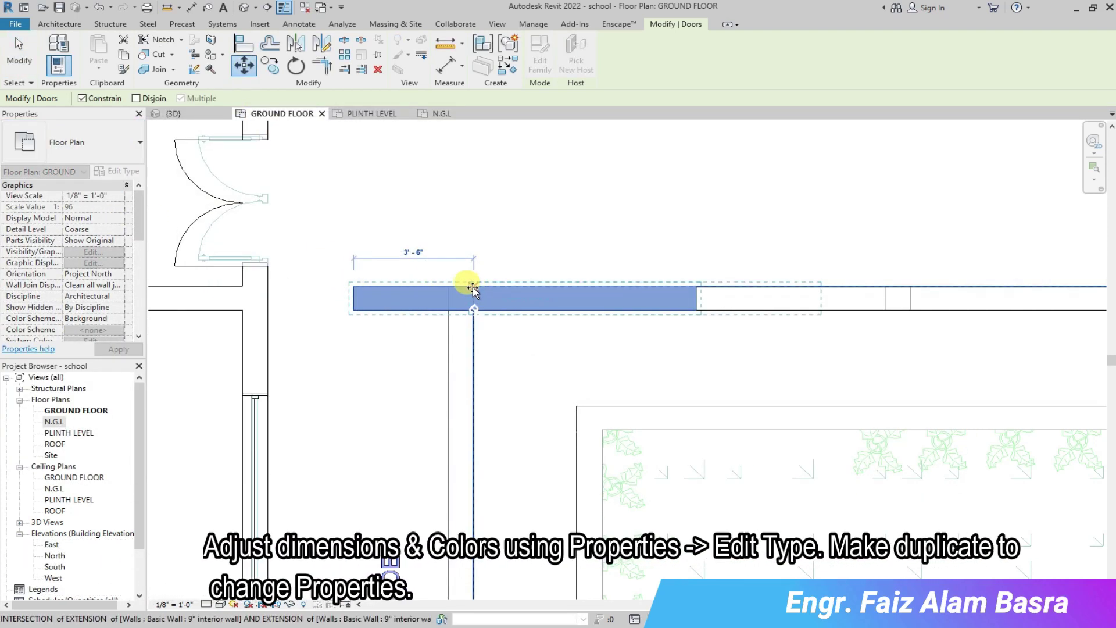
left_click(473, 288)
Dimension the first bay of the upper verandah wall from the inner wall corner to the first pier mark.
scroll(366, 277, "down", 4)
scroll(500, 295, "up", 2)
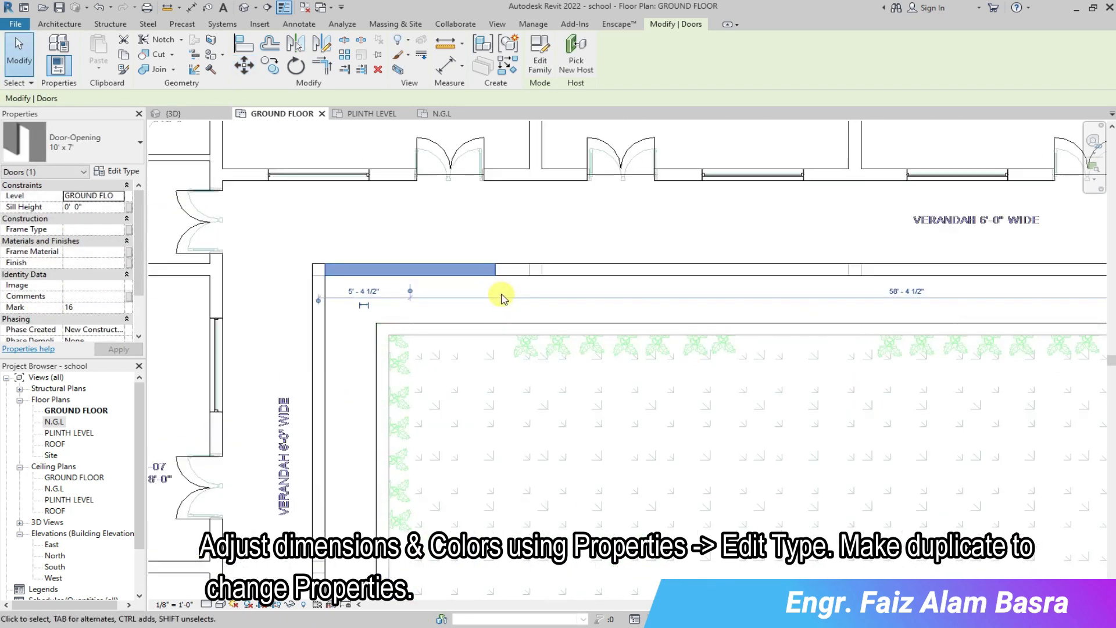
scroll(495, 266, "up", 1)
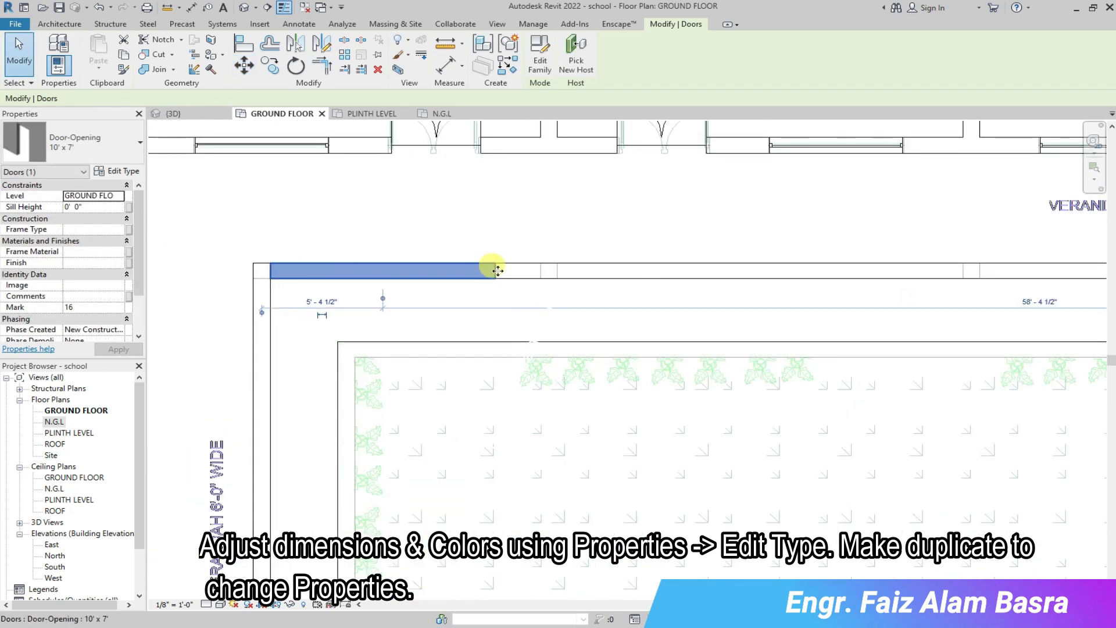
key("d")
key("i")
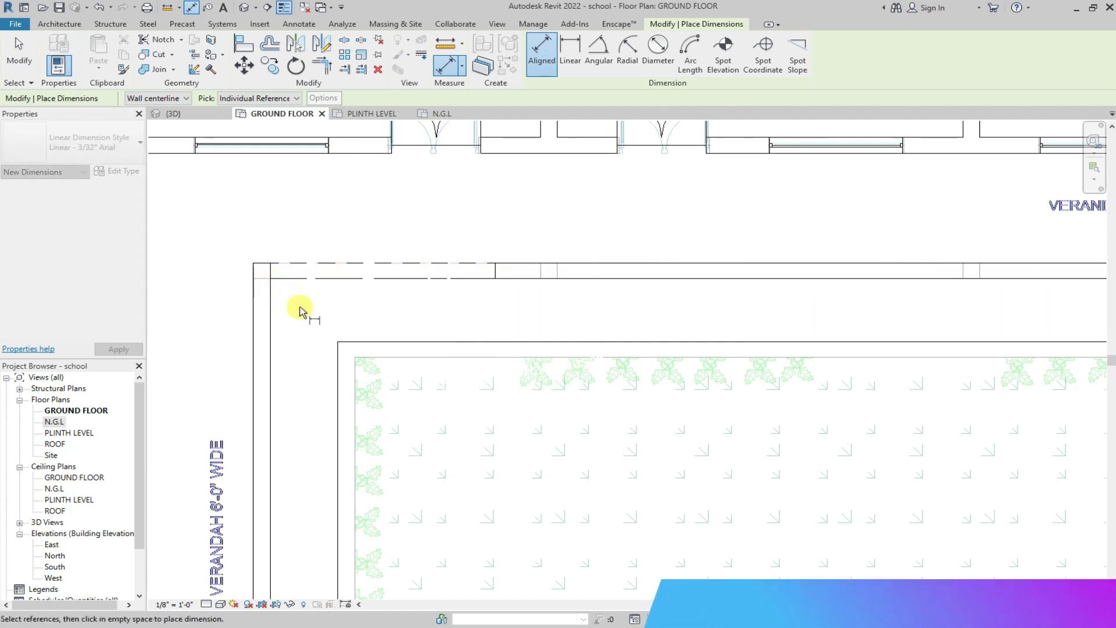
key("Escape")
key("Escape")
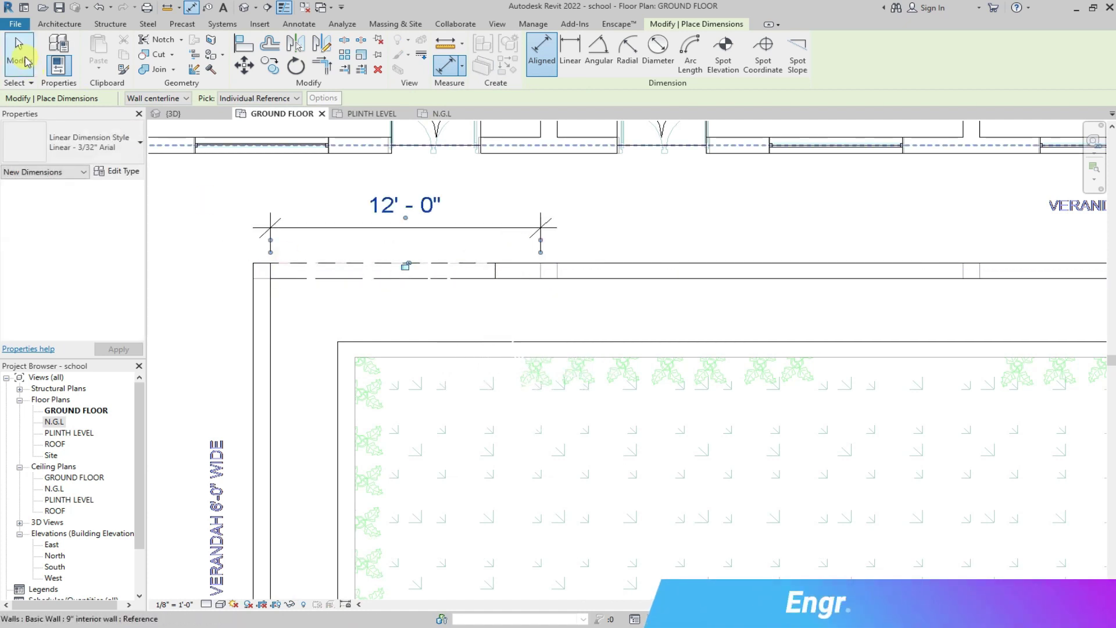
Duplicate the opening's type as 12' x 7' 2 and widen the opening to 12'.
double_click(496, 273)
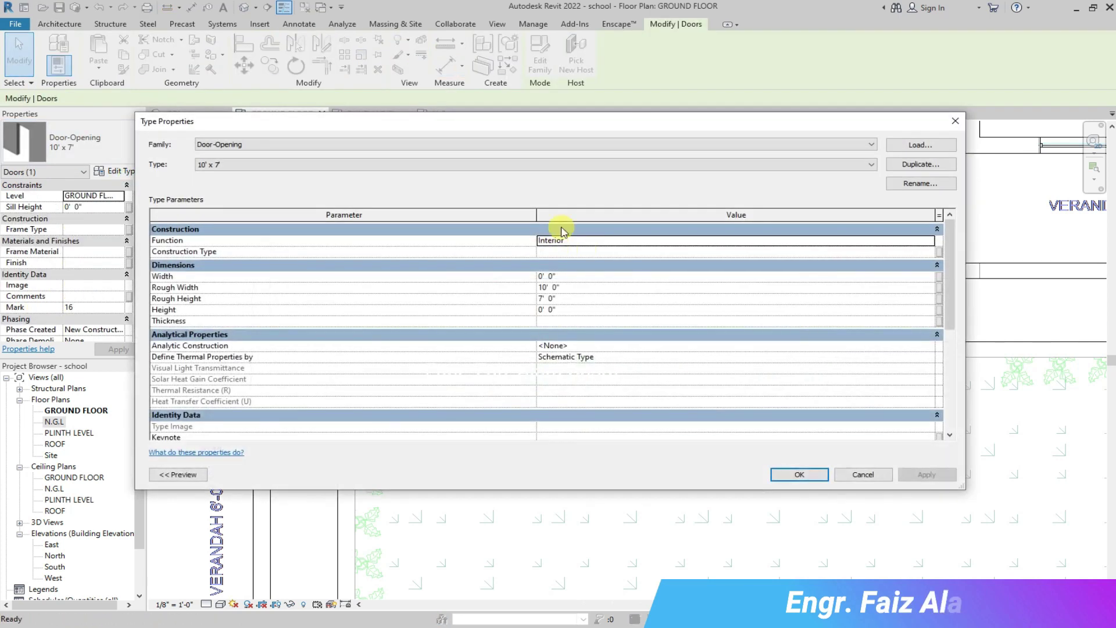
left_click(904, 167)
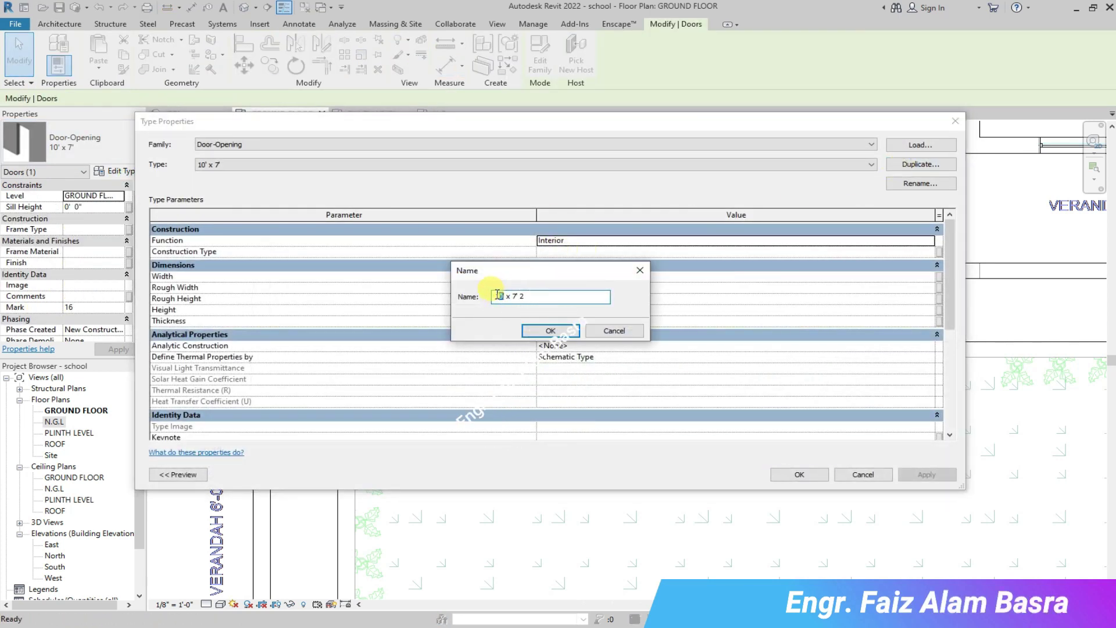
left_click(537, 331)
key("Return")
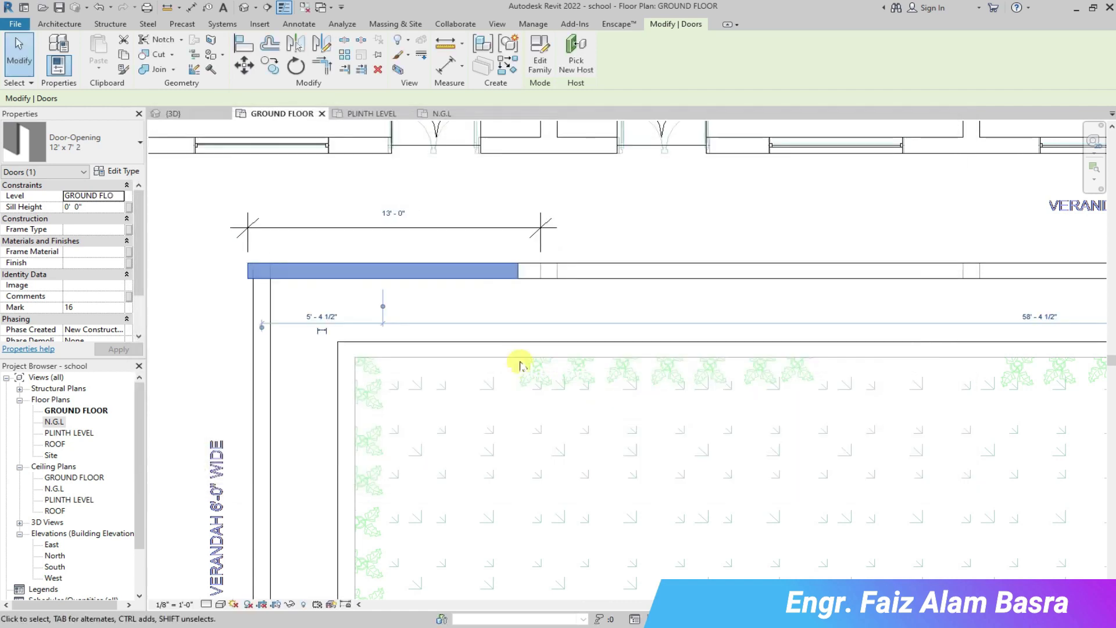
Move the widened opening to fit between the inner wall corner and first pier mark, and check it in 3D.
left_click(246, 65)
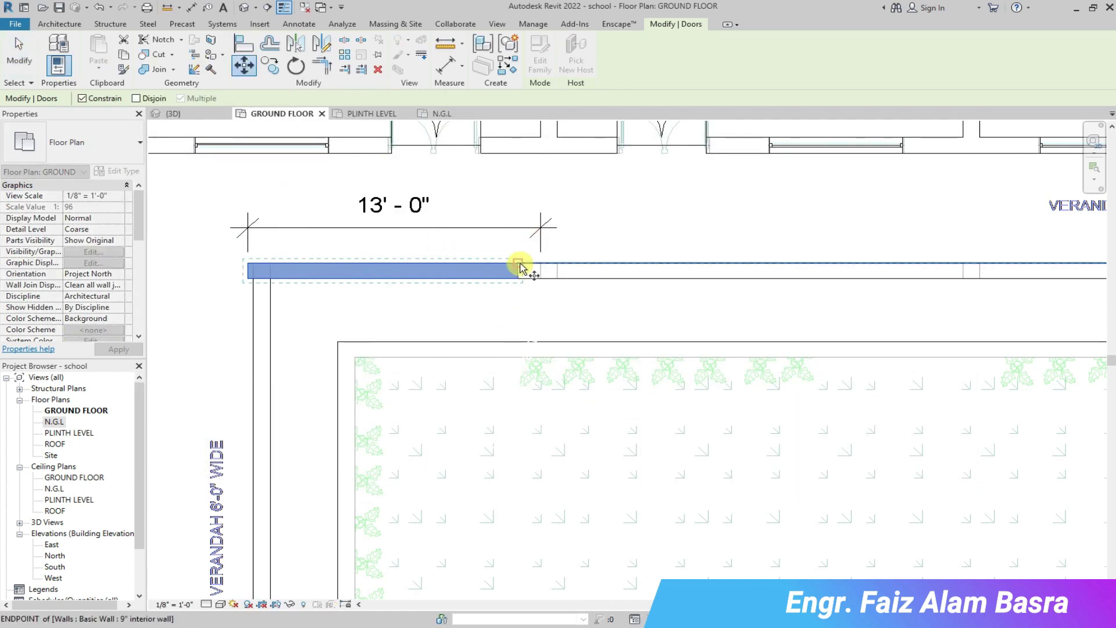
left_click(541, 264)
left_click(184, 114)
left_click(481, 317)
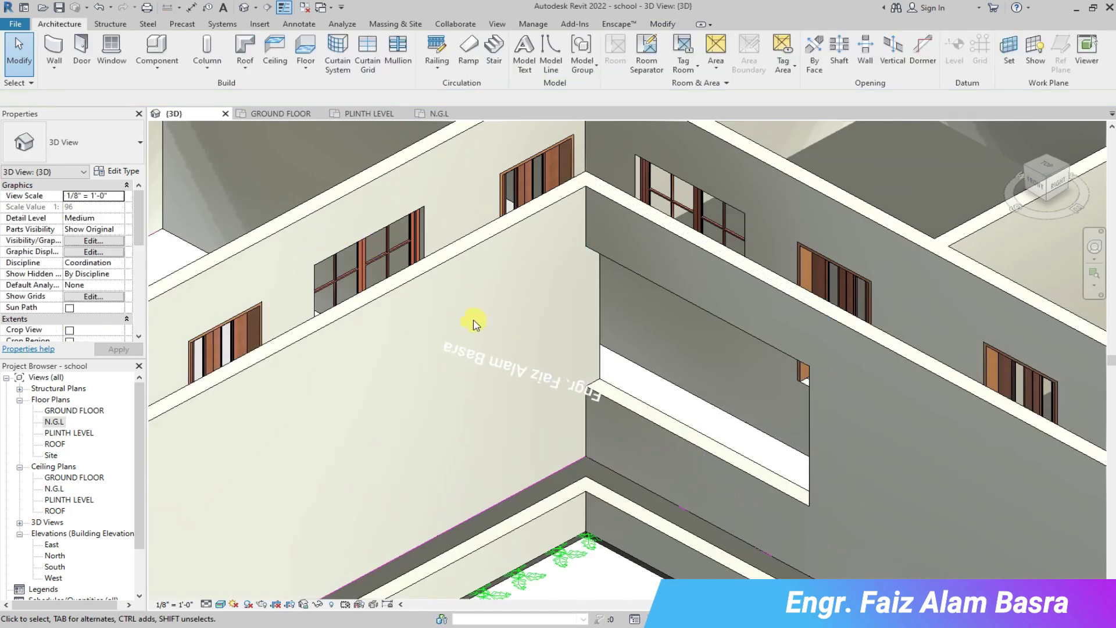
scroll(730, 451, "up", 1)
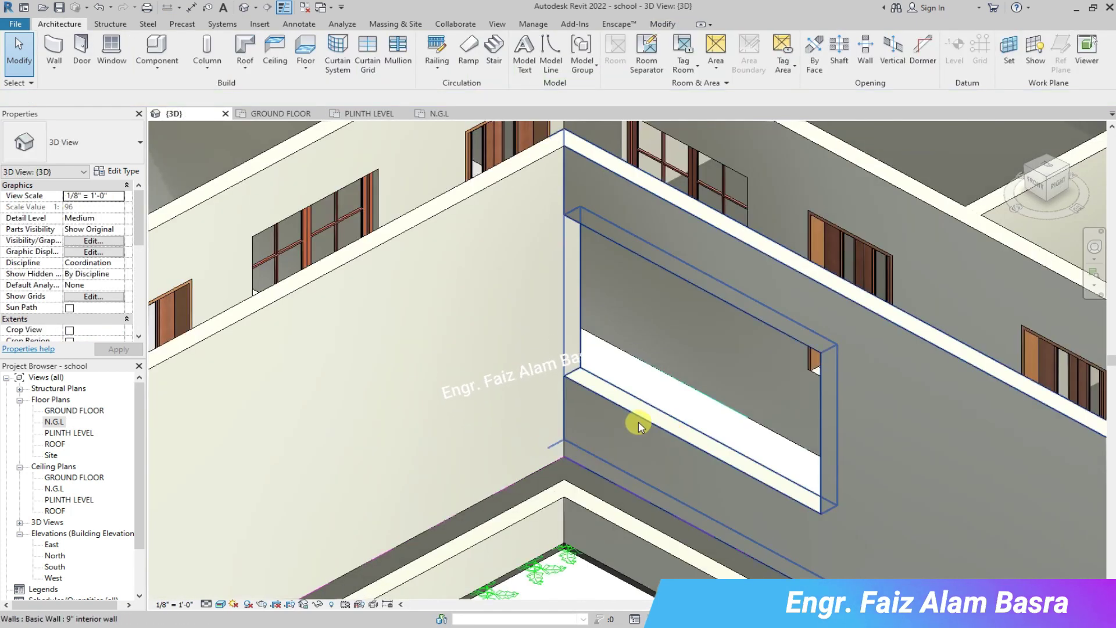
left_click(275, 114)
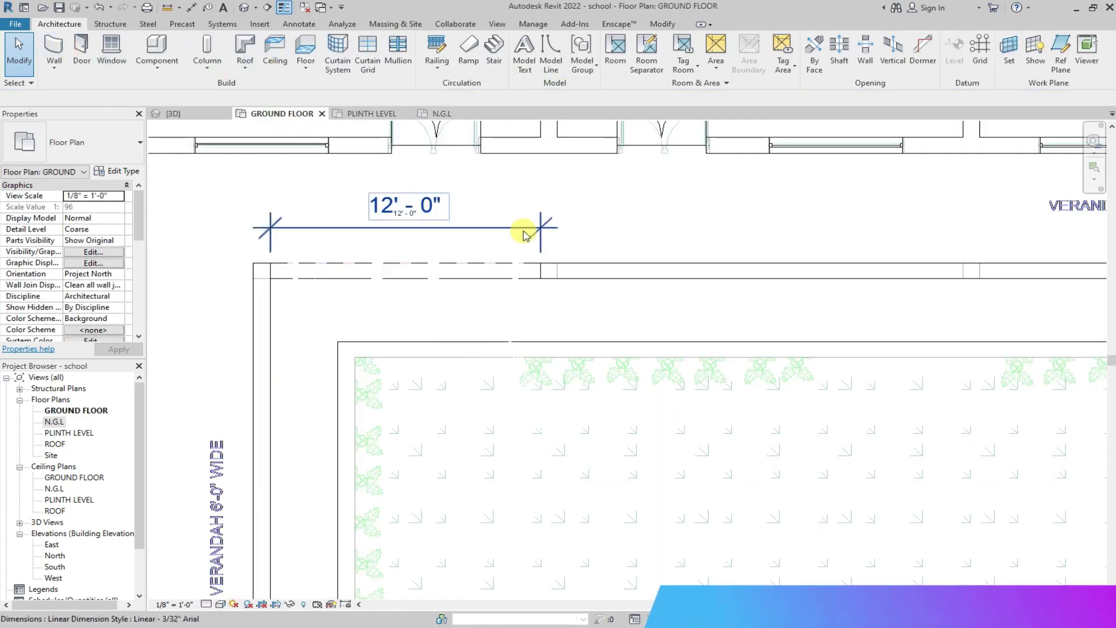
Copy the 12' opening from its corner endpoint into the next three bays of the upper verandah wall.
left_click(511, 270)
left_click(269, 66)
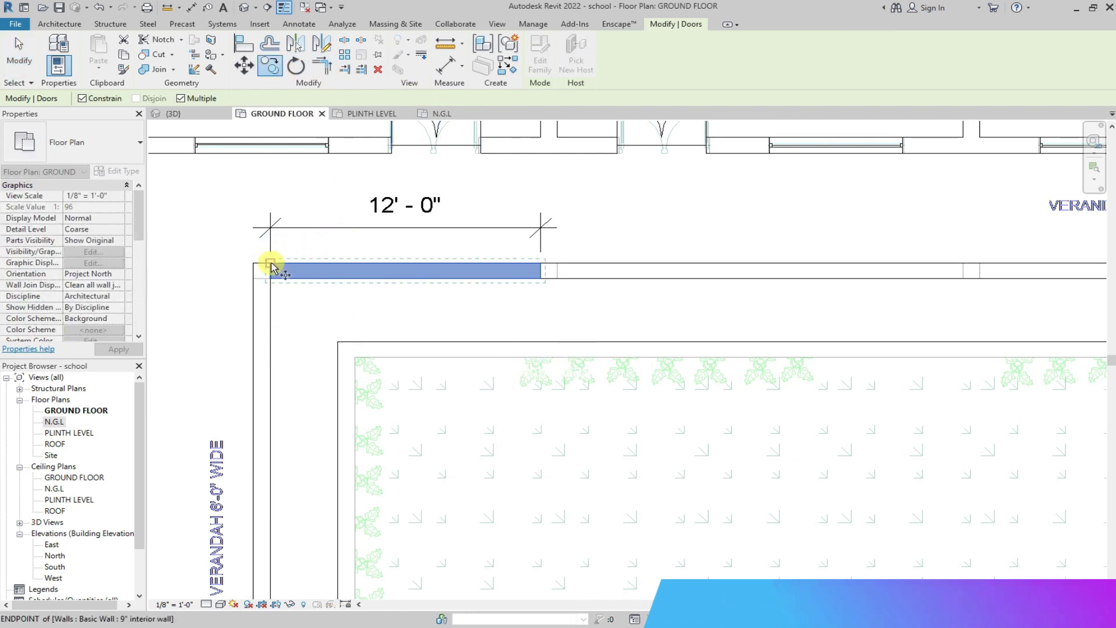
scroll(557, 263, "up", 4)
left_click(559, 263)
scroll(290, 259, "down", 6)
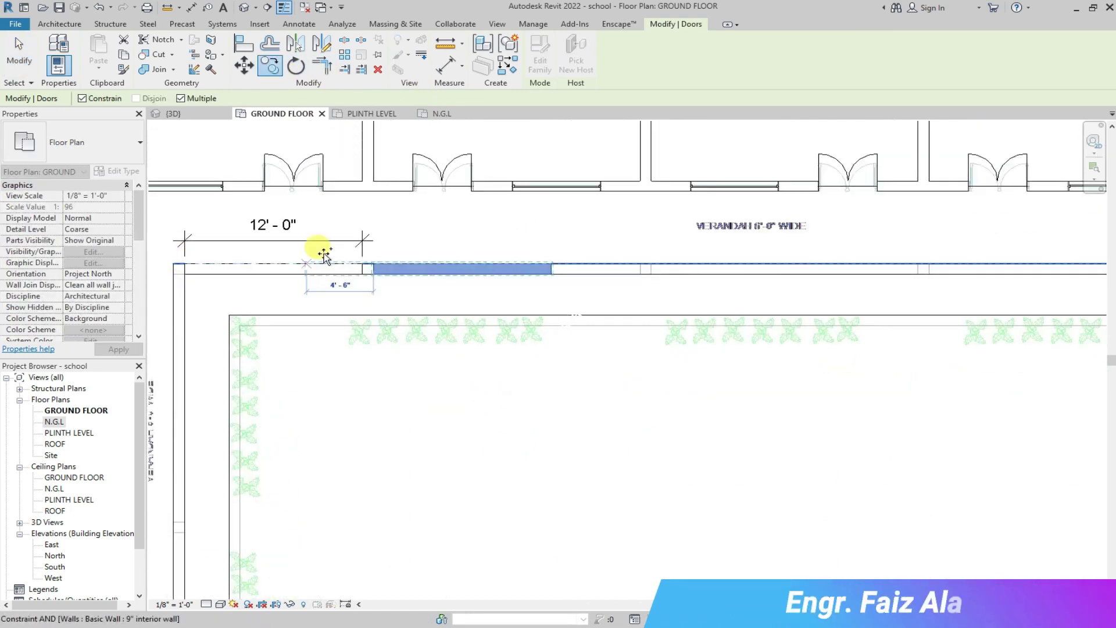
scroll(668, 258, "up", 5)
scroll(607, 273, "down", 3)
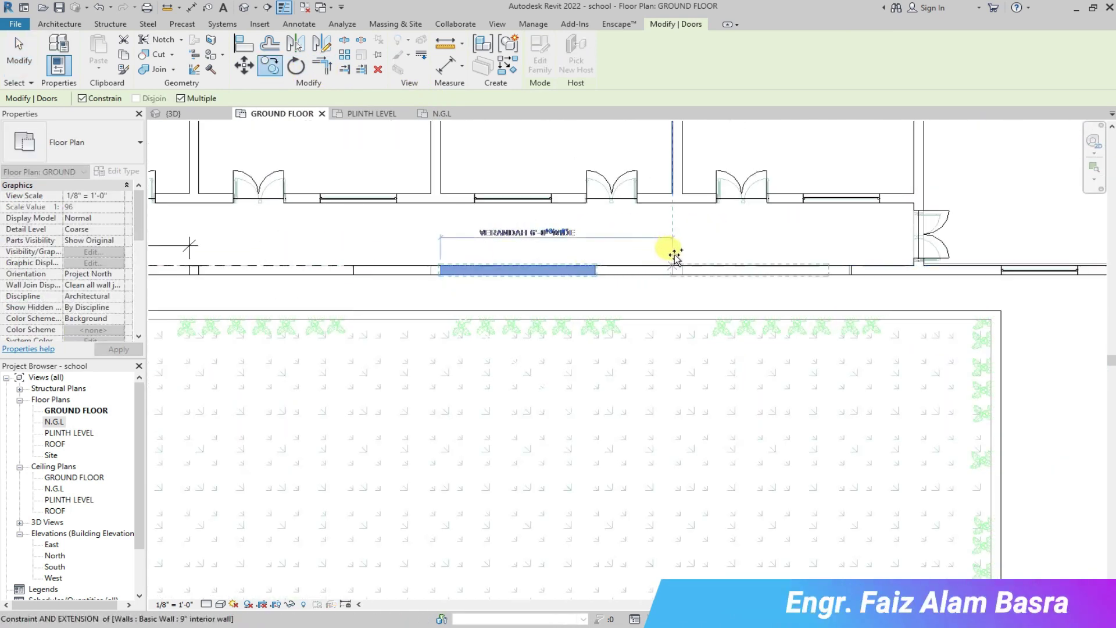
left_click(682, 266)
scroll(682, 266, "down", 2)
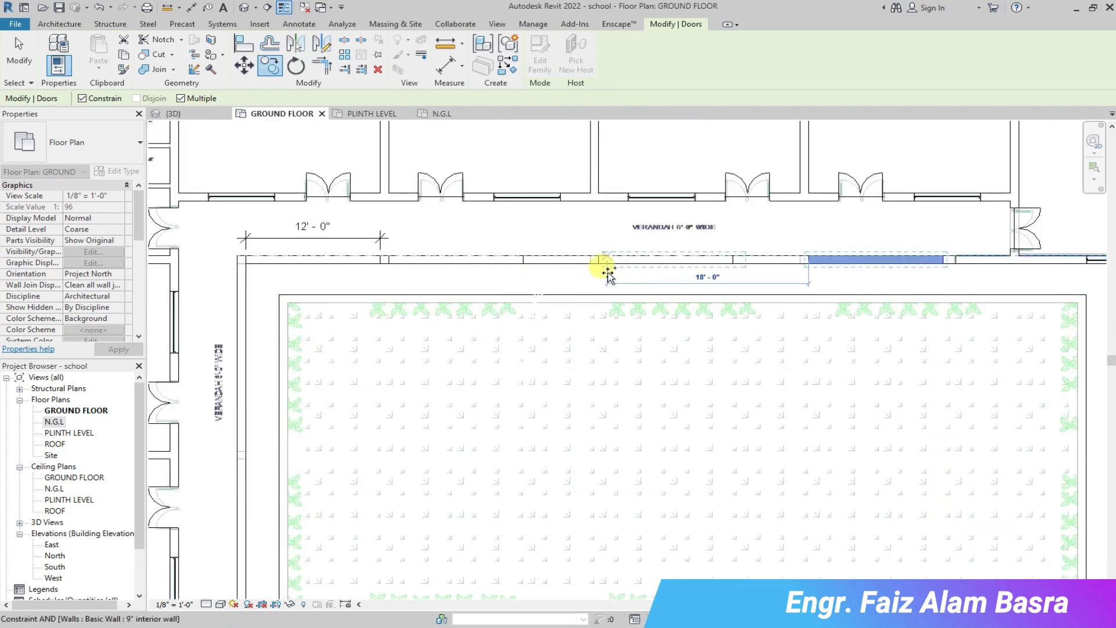
right_click(453, 269)
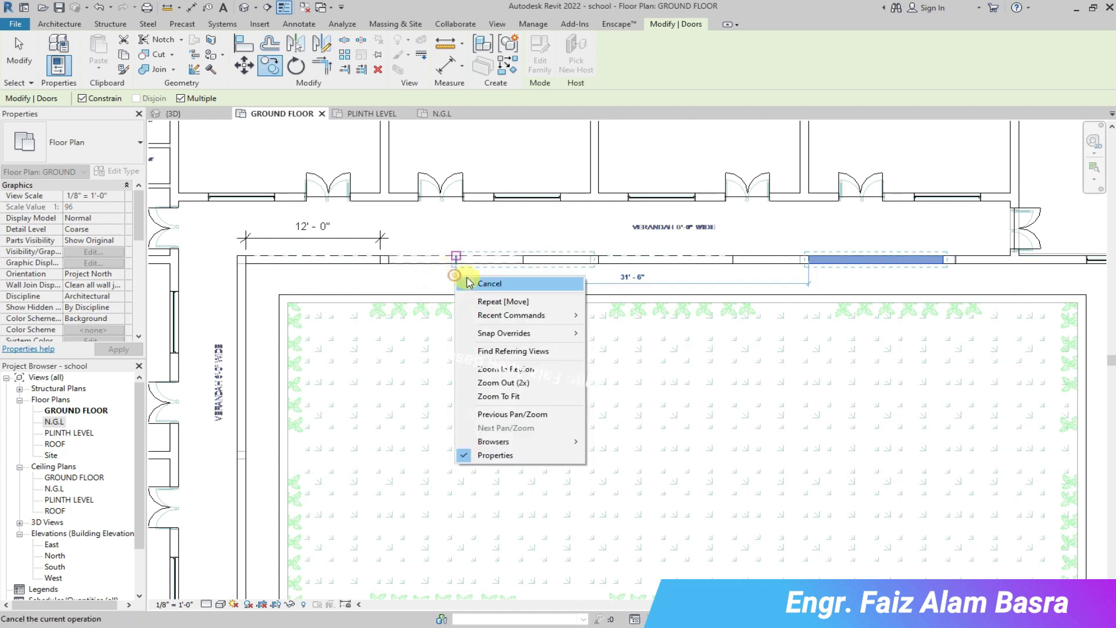
left_click(482, 281)
scroll(500, 273, "up", 3)
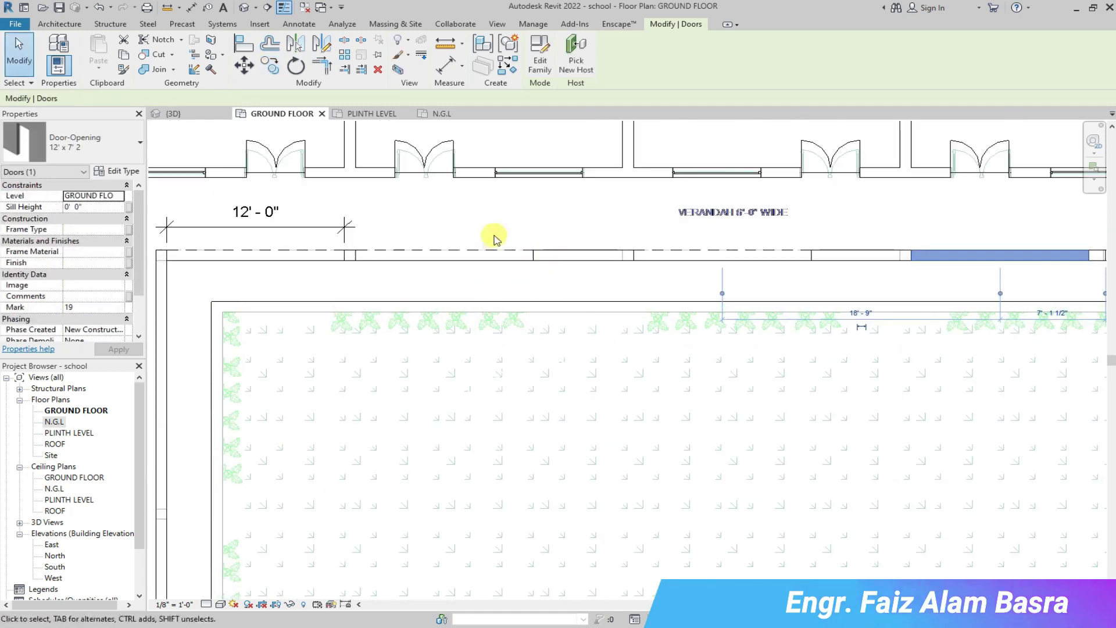
scroll(854, 262, "down", 3)
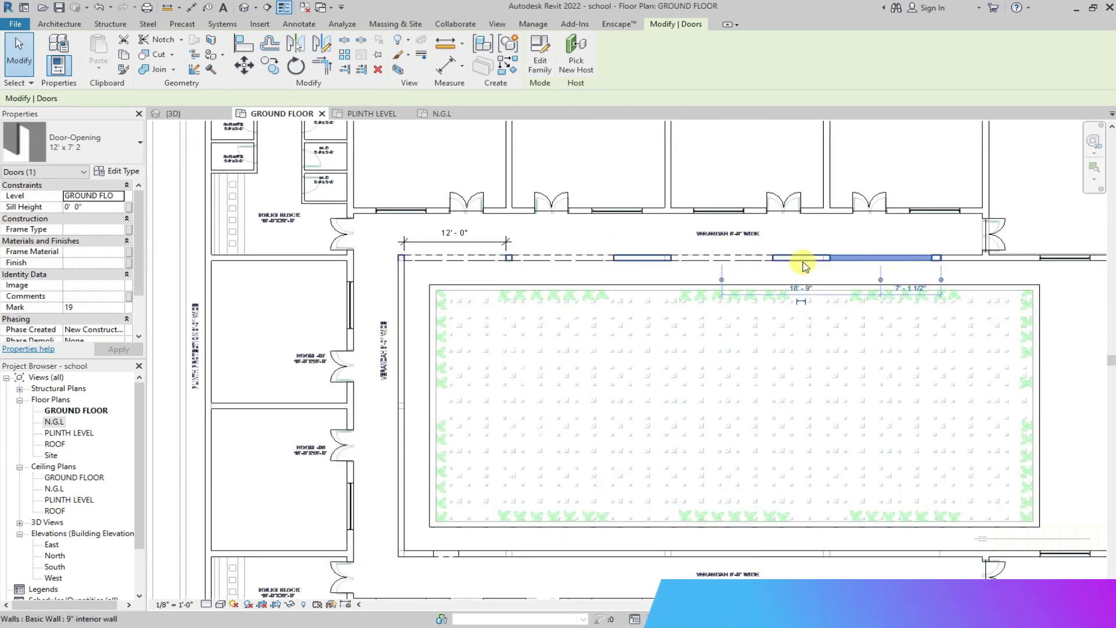
Try to delete the upper verandah wall containing the openings, and undo the deletion.
left_click(784, 260)
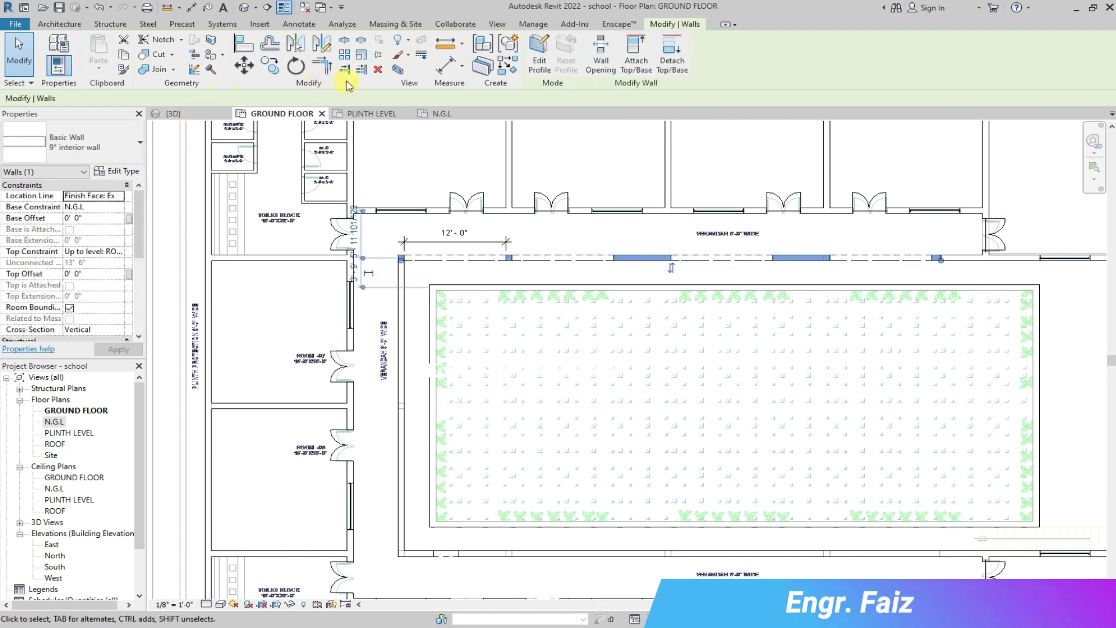
left_click(378, 69)
left_click(99, 7)
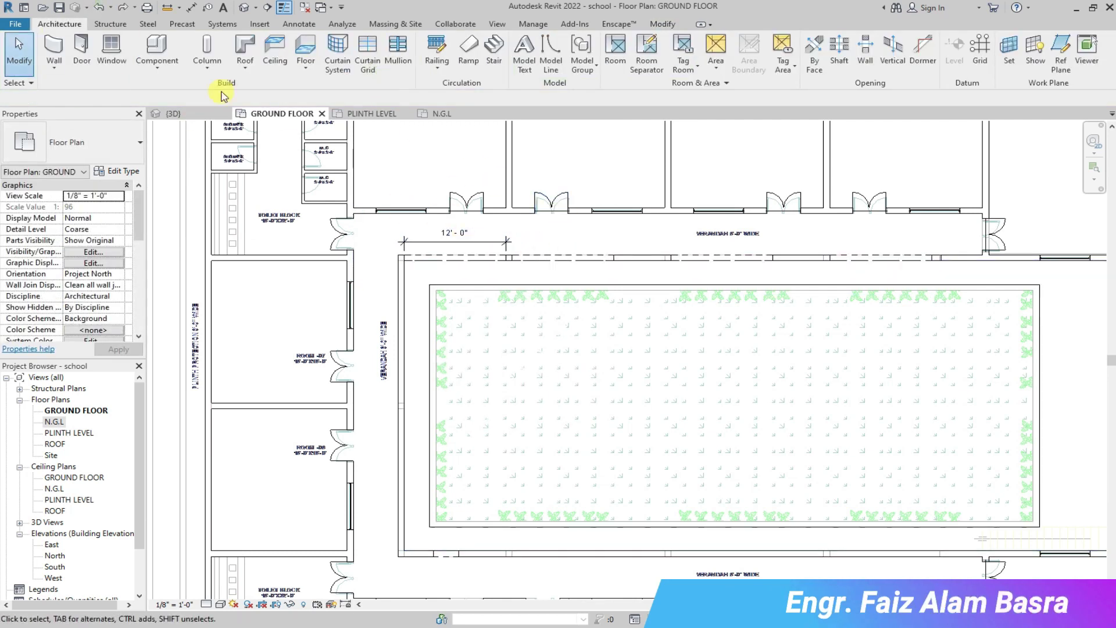
Inspect the verandah wall openings around the courtyard in the 3D view and return to the Ground Floor plan.
scroll(397, 256, "up", 2)
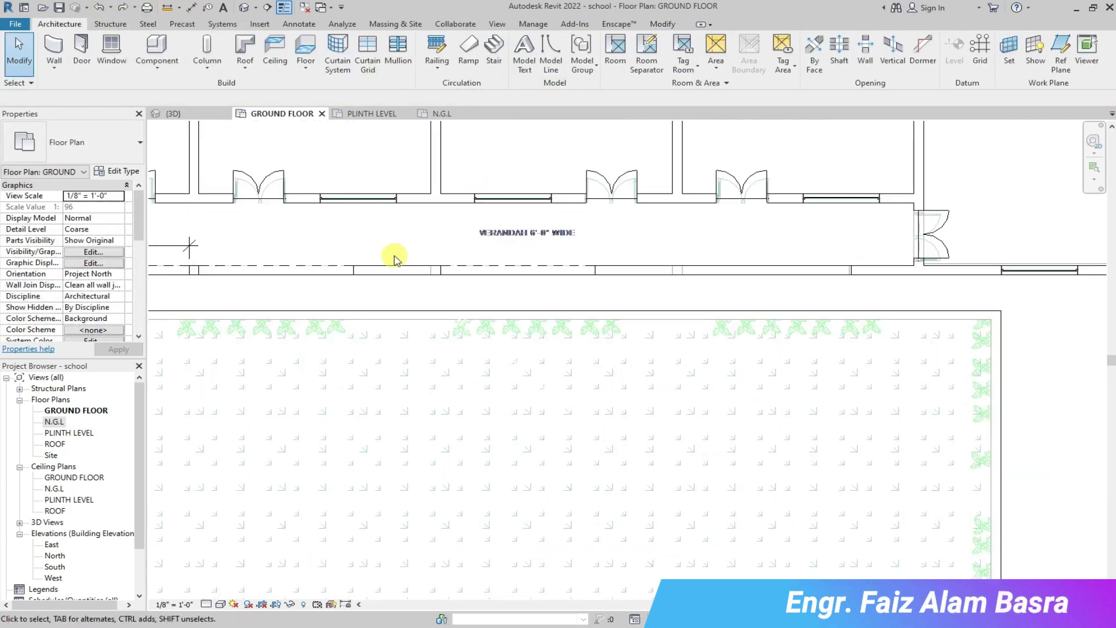
left_click(190, 115)
scroll(379, 187, "down", 3)
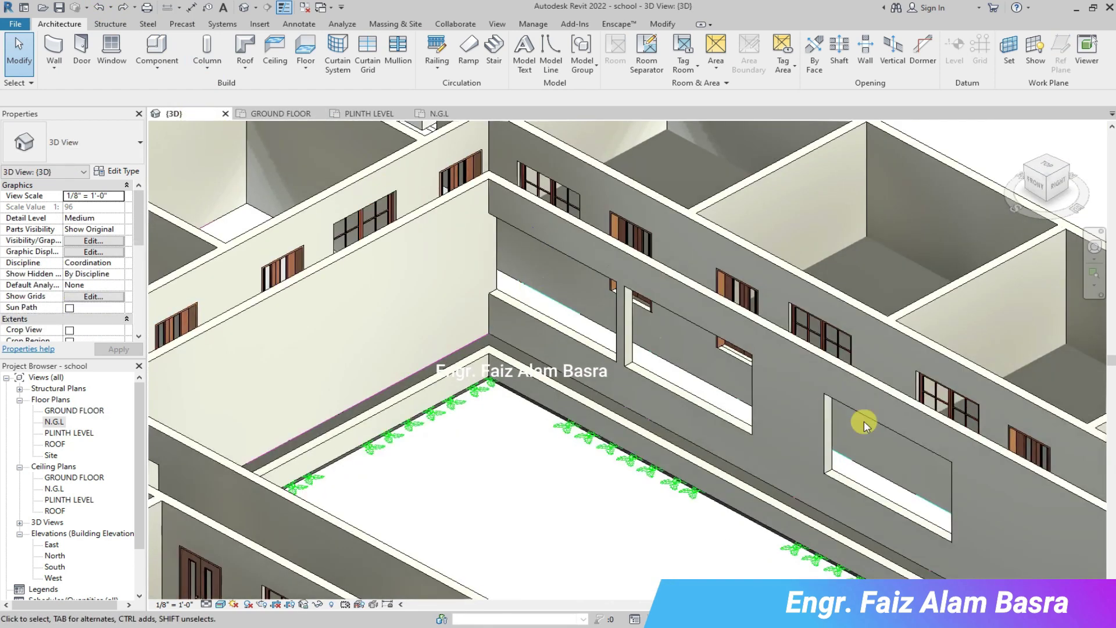
scroll(829, 406, "up", 1)
scroll(705, 388, "down", 4)
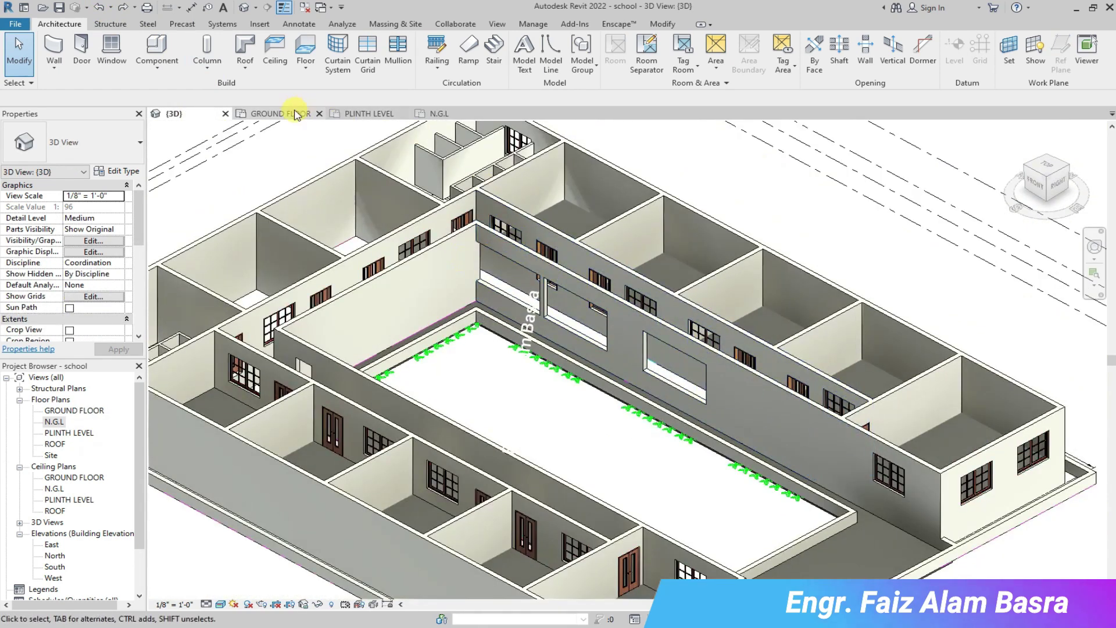
left_click(280, 113)
scroll(727, 290, "down", 2)
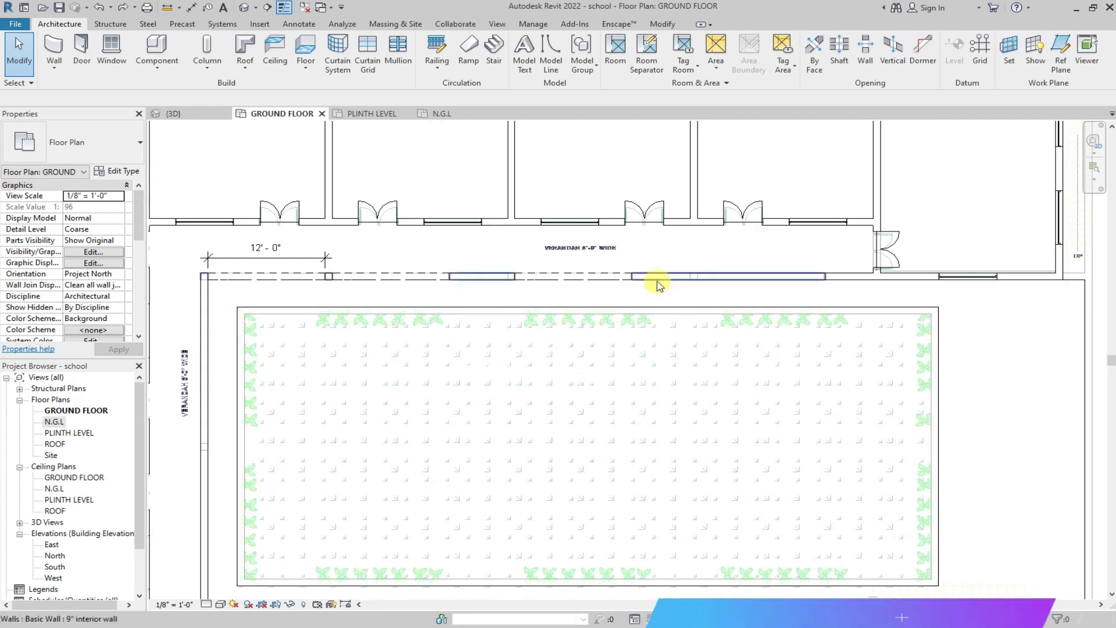
Try again to delete the upper verandah wall and check the courtyard in the 3D view.
left_click(658, 283)
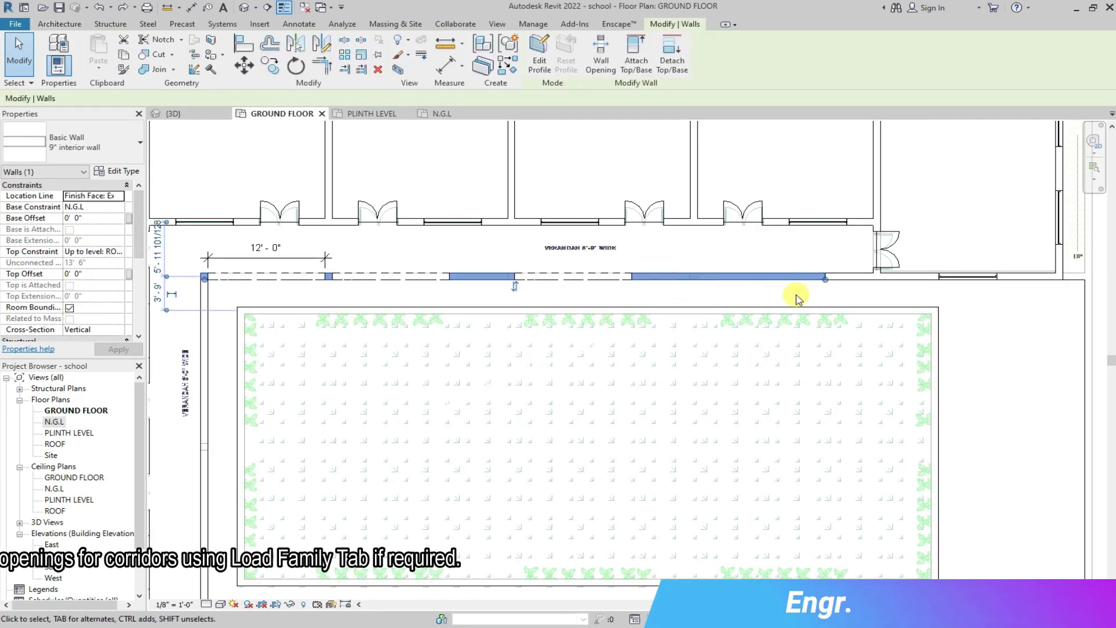
left_click(640, 277)
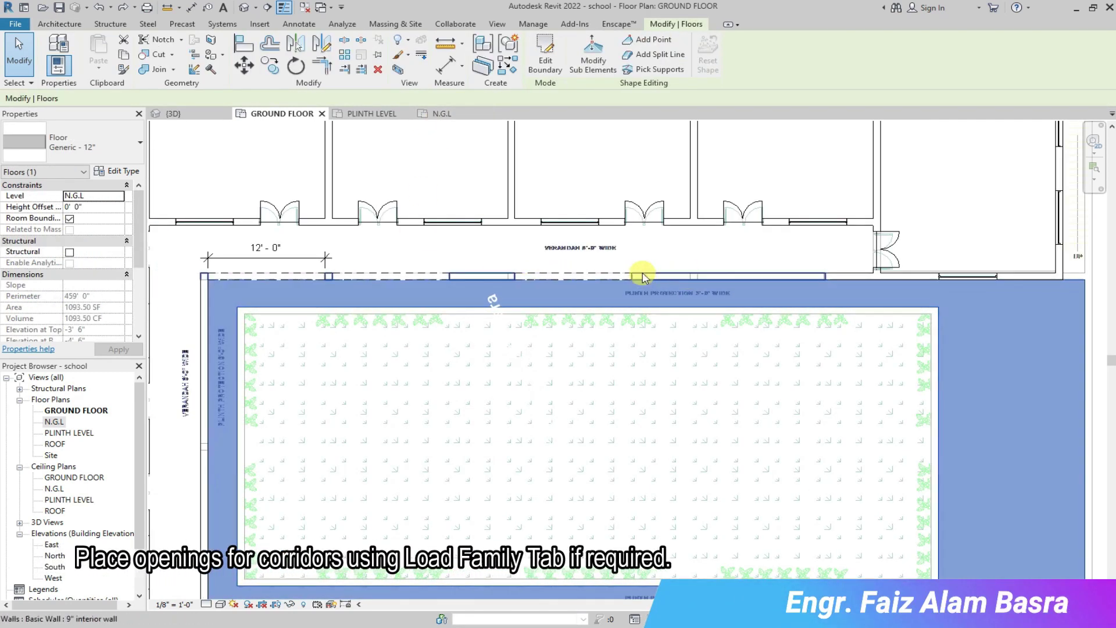
key("Escape")
left_click(665, 280)
left_click(378, 69)
left_click(204, 117)
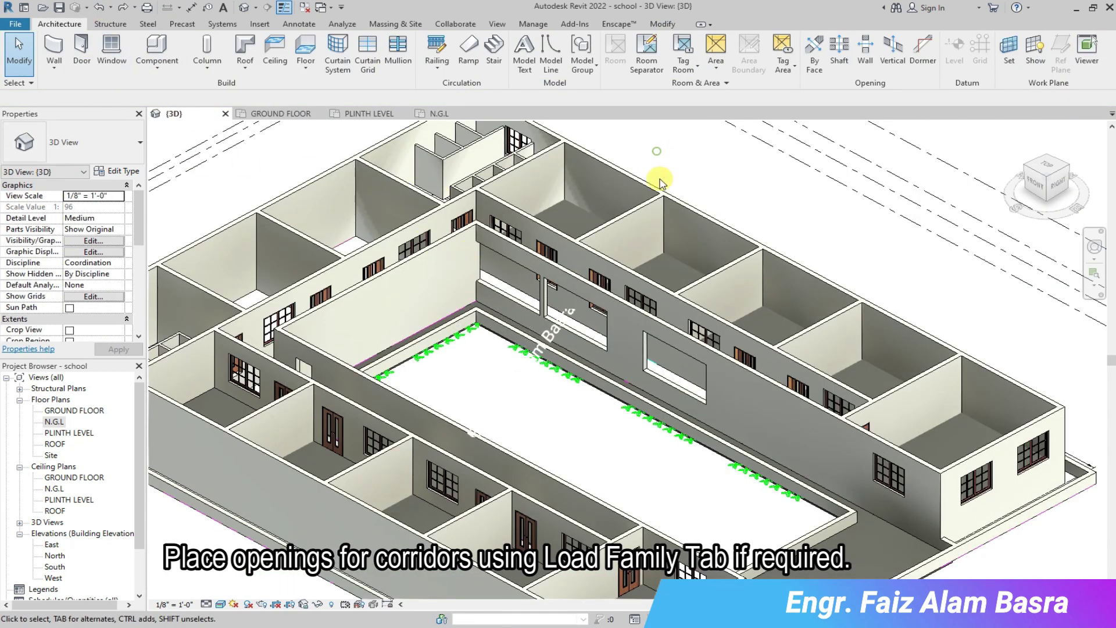
Place a 10' x 7' door opening in the fourth bay of the upper verandah wall on the Ground Floor plan.
left_click(295, 115)
left_click(84, 56)
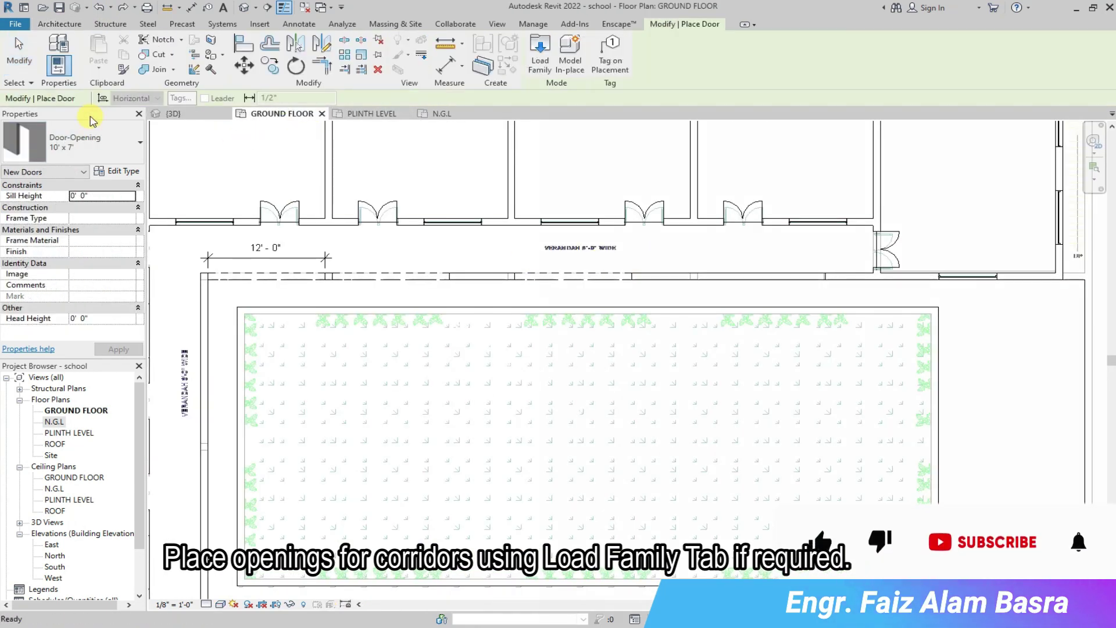
scroll(749, 273, "up", 3)
left_click(746, 276)
middle_click_drag(690, 284, 919, 300)
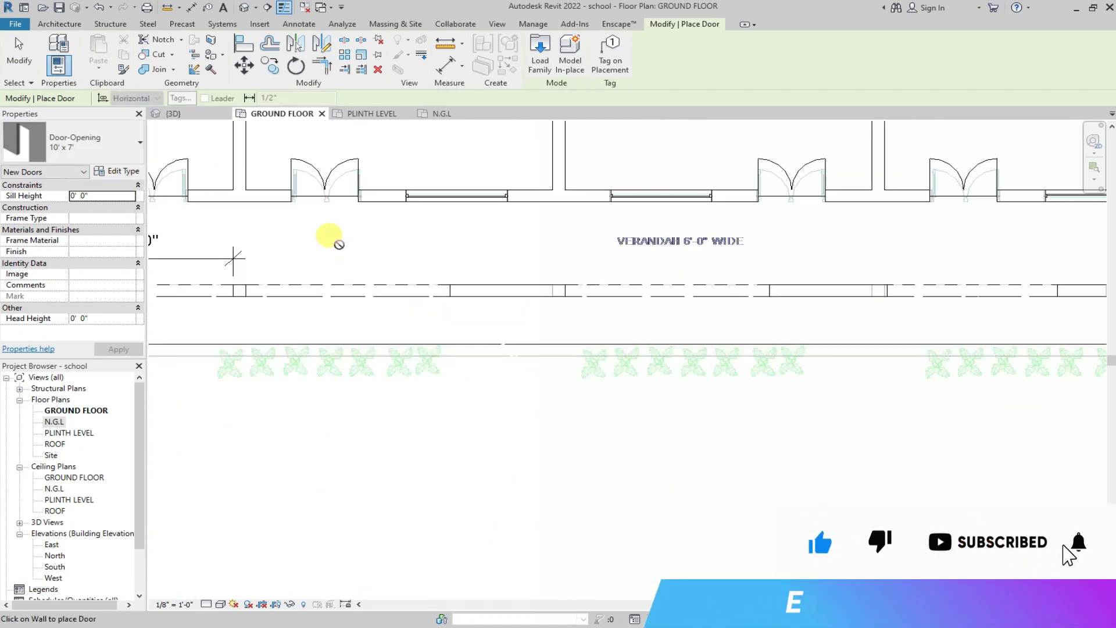
Dimension the second bay of the upper verandah wall between the first and second pier marks.
left_click(450, 69)
left_click(556, 294)
left_click(543, 257)
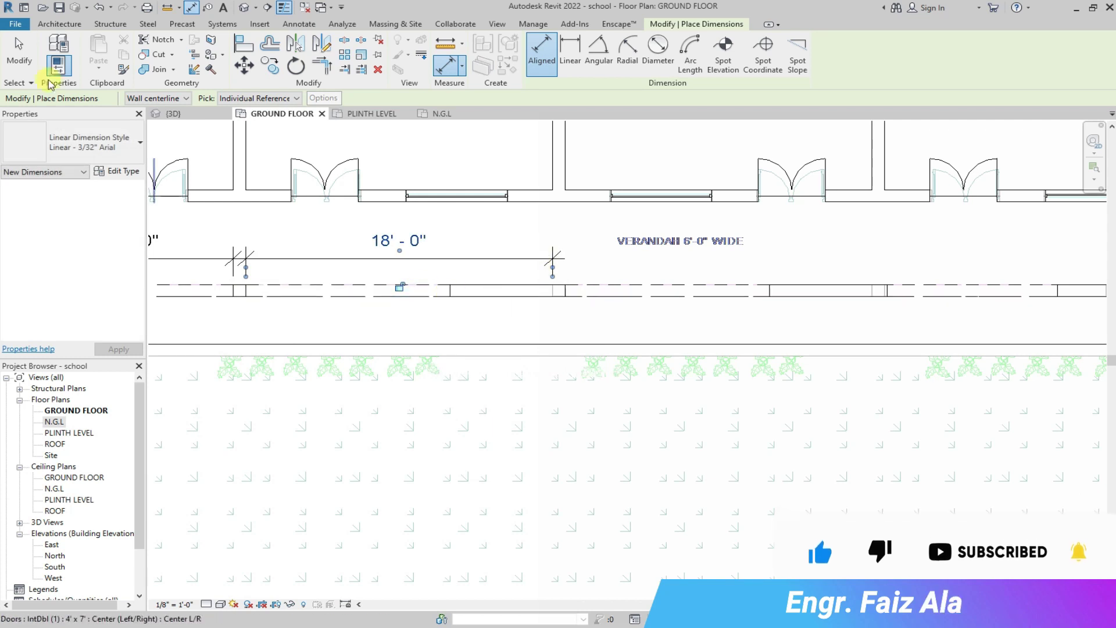
Duplicate the second-bay door opening's type as 18' x 7' 3 and set its rough width to 18' 0".
left_click(20, 56)
left_click(447, 290)
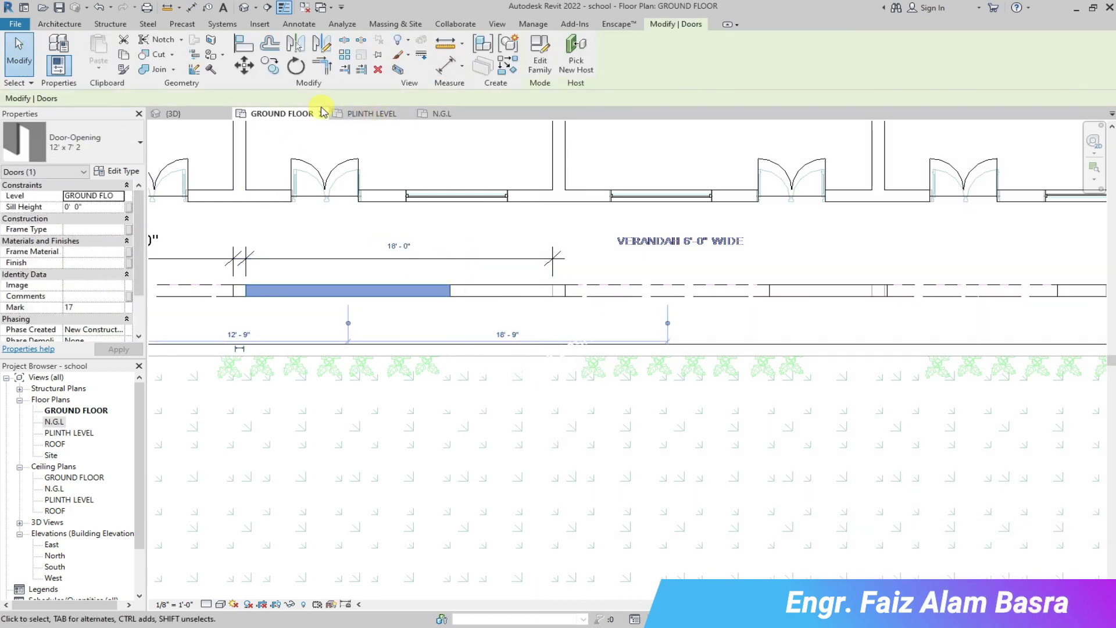
left_click(117, 171)
left_click(920, 164)
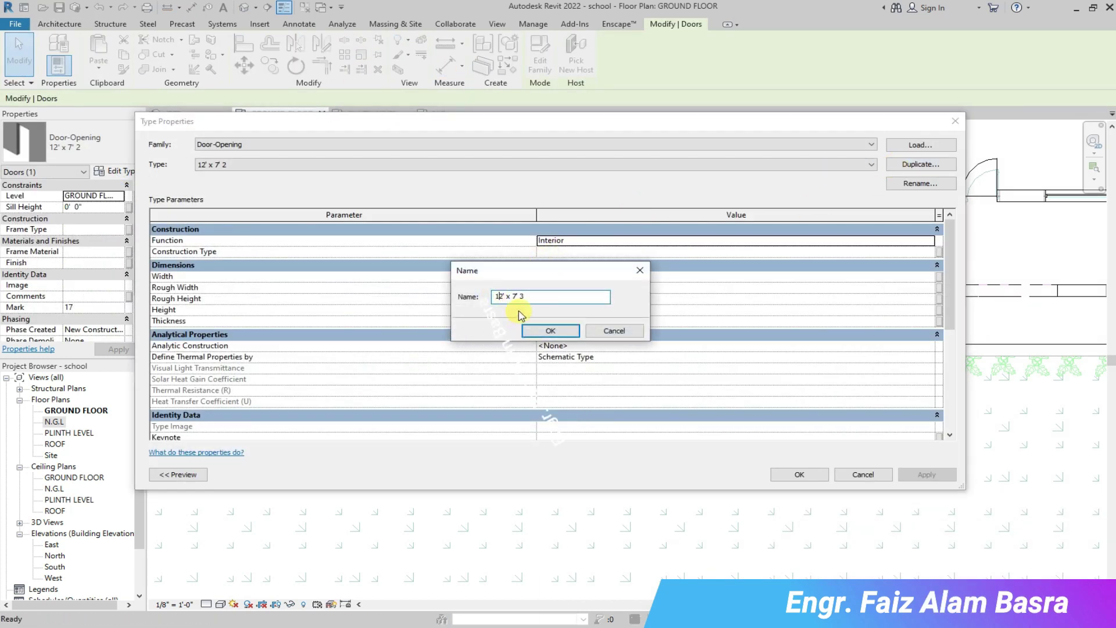
left_click(550, 332)
left_click(542, 289)
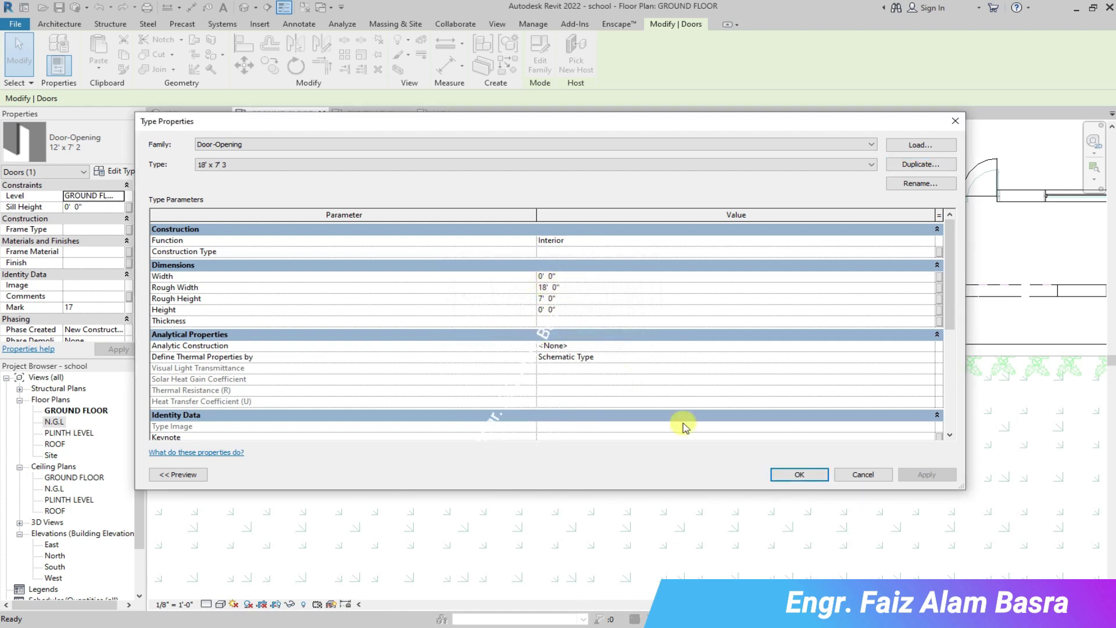
left_click(799, 474)
Move the widened opening in the upper verandah wall so it fits between the second bay's piers.
scroll(697, 379, "down", 2)
scroll(556, 284, "up", 5)
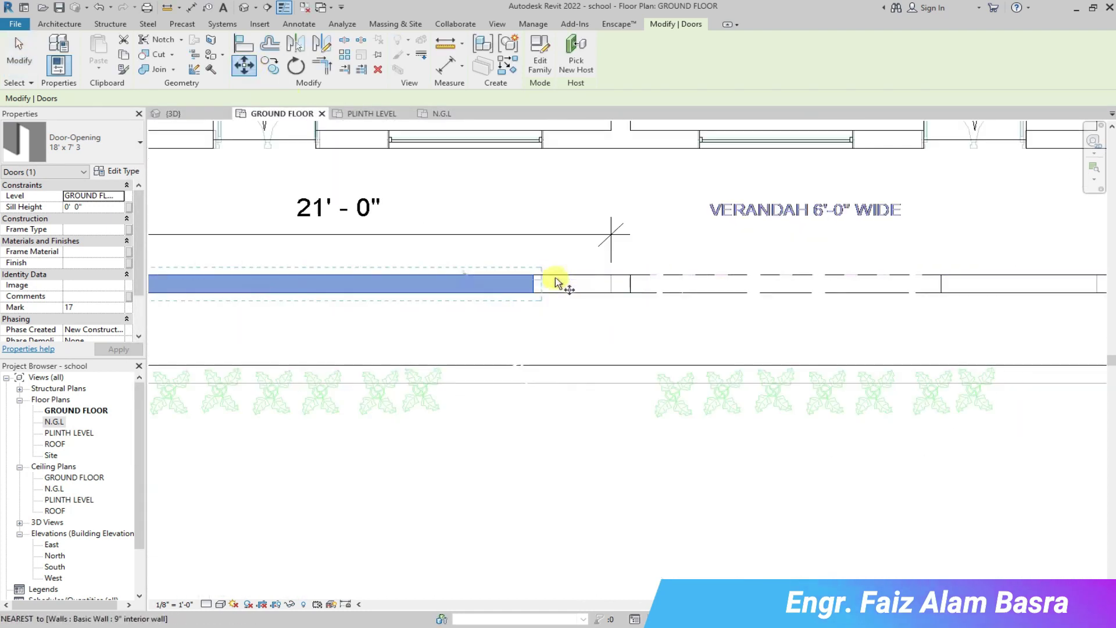
key("Escape")
scroll(597, 279, "down", 4)
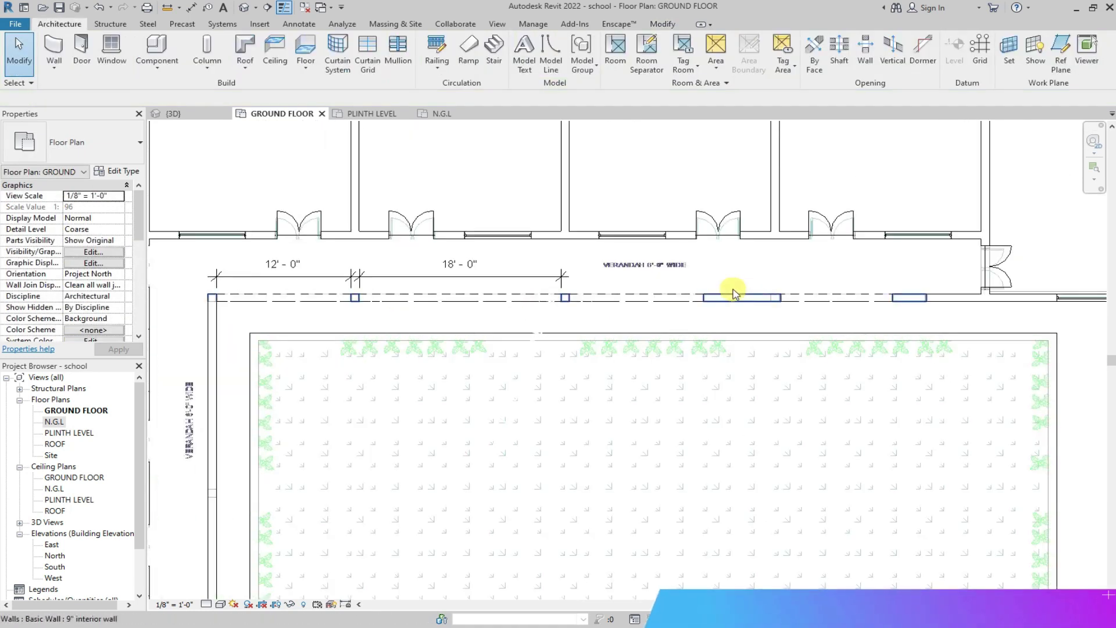
Change the upper verandah wall's third-bay opening to the 18' x 7' 3 type and move it to fit between the piers.
scroll(676, 301, "up", 2)
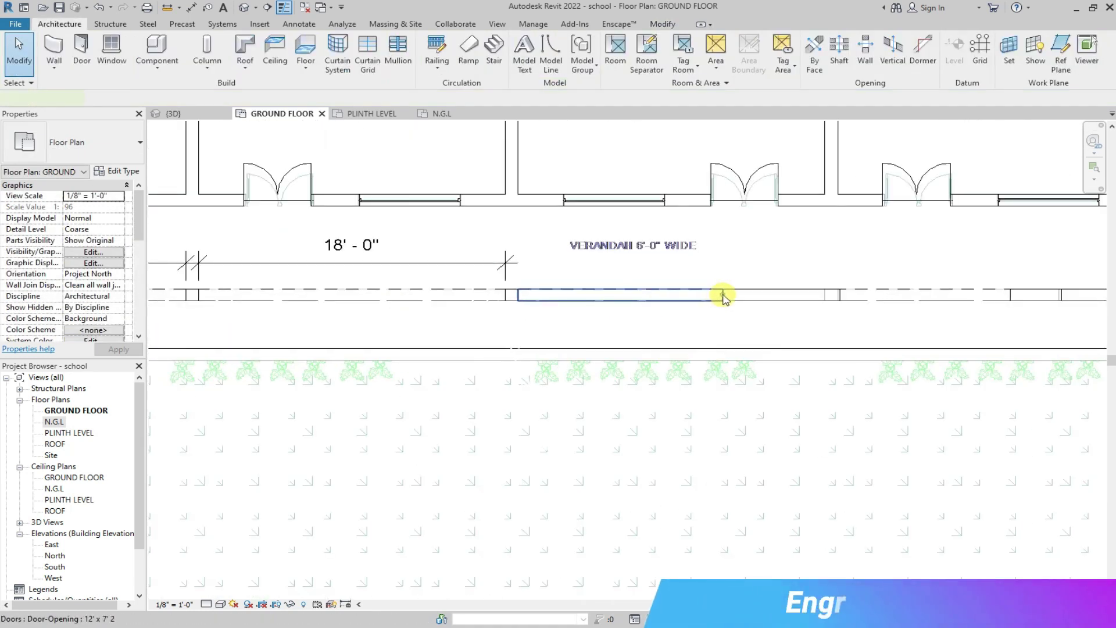
left_click(723, 296)
left_click(140, 142)
left_click(70, 237)
key("m")
key("v")
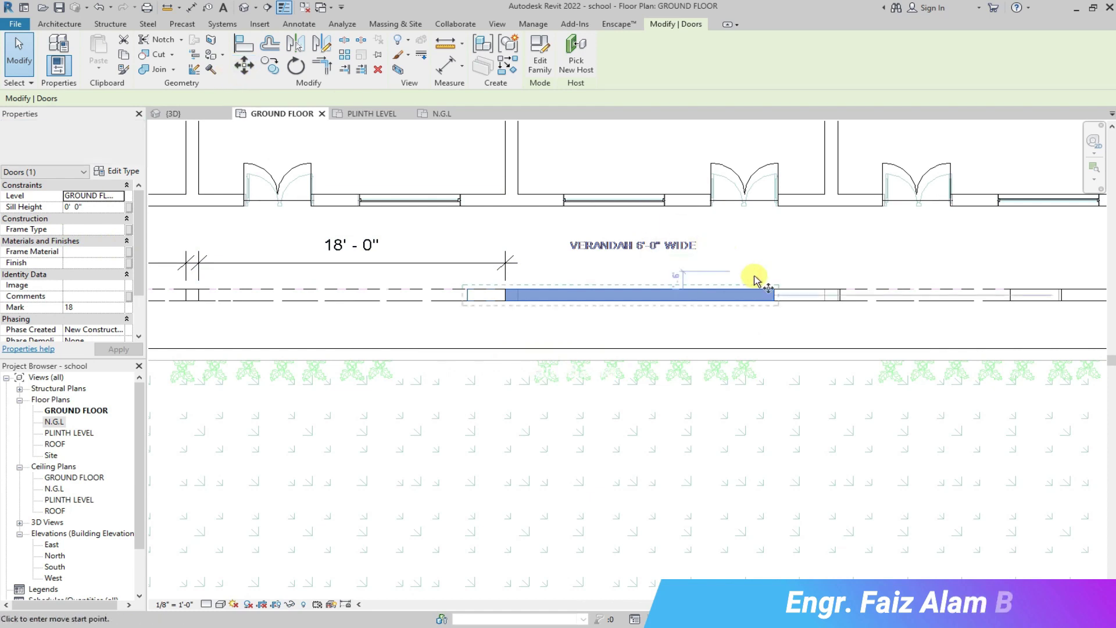
scroll(761, 285, "up", 2)
left_click(858, 291)
scroll(699, 233, "down", 6)
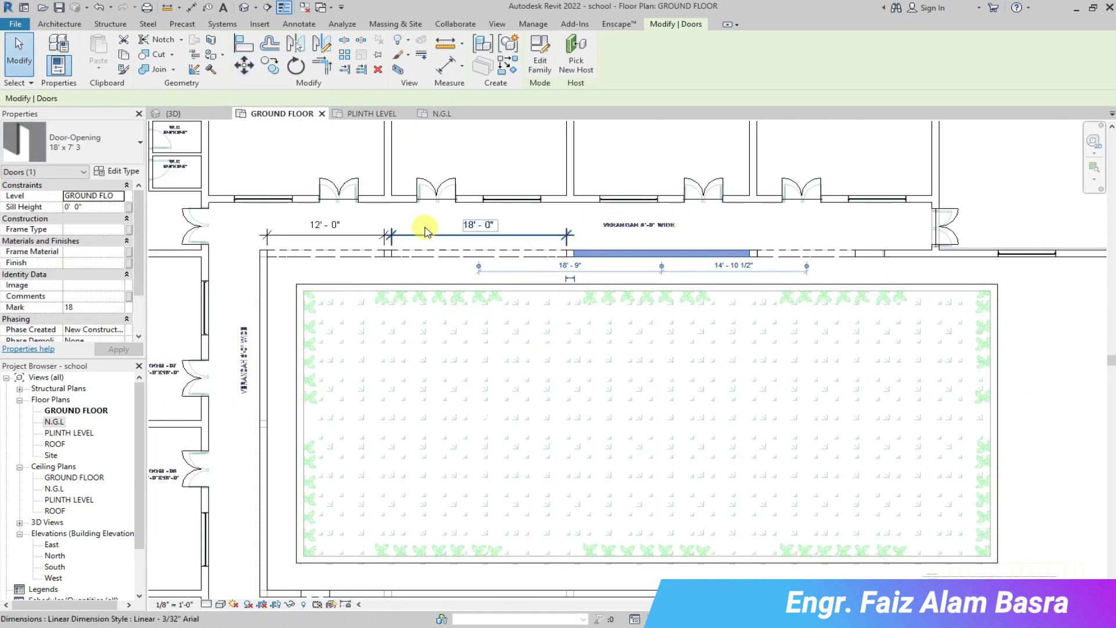
Delete the 36" x 84" door opening from the first bay of the lower verandah wall.
scroll(381, 201, "down", 3)
scroll(344, 478, "up", 1)
scroll(346, 478, "up", 1)
left_click(334, 454)
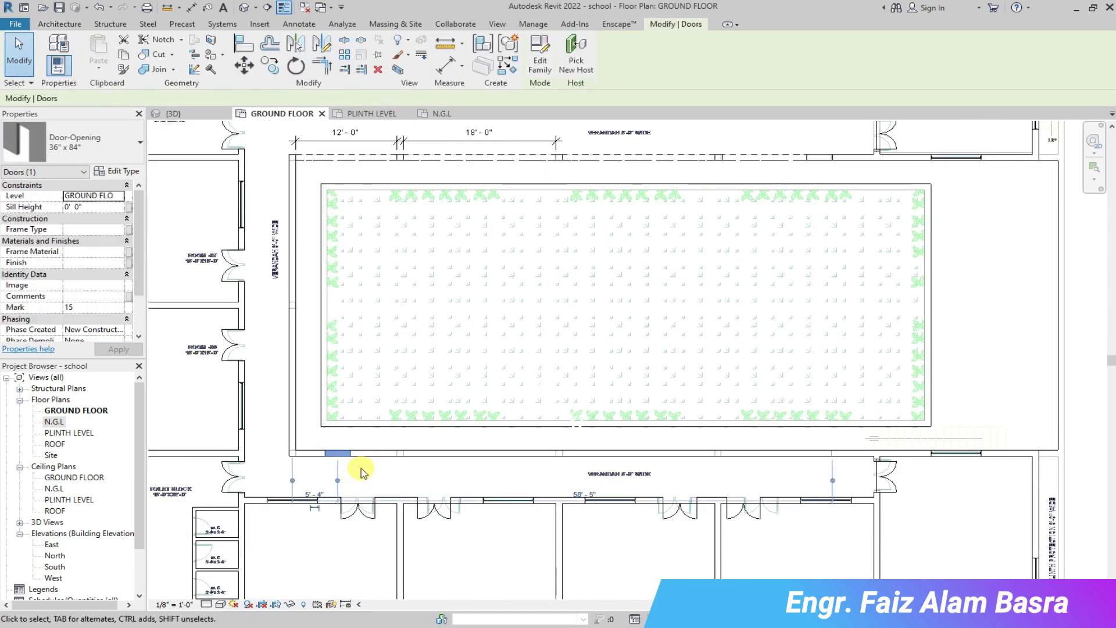
key("Delete")
scroll(318, 150, "up", 3)
left_click(361, 159)
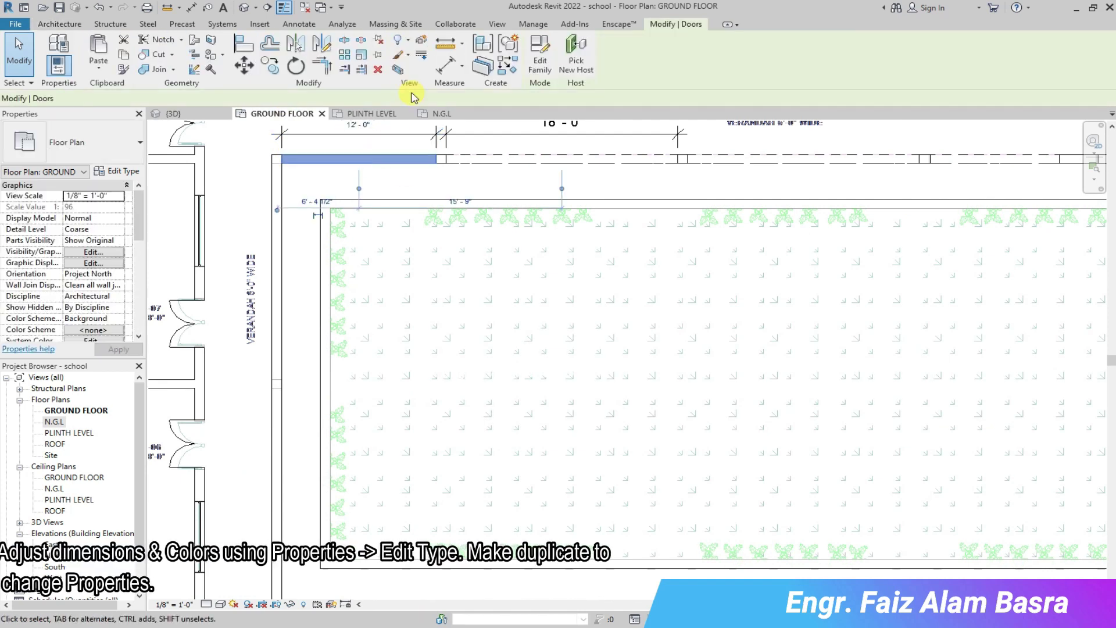
scroll(284, 159, "up", 3)
left_click(282, 159)
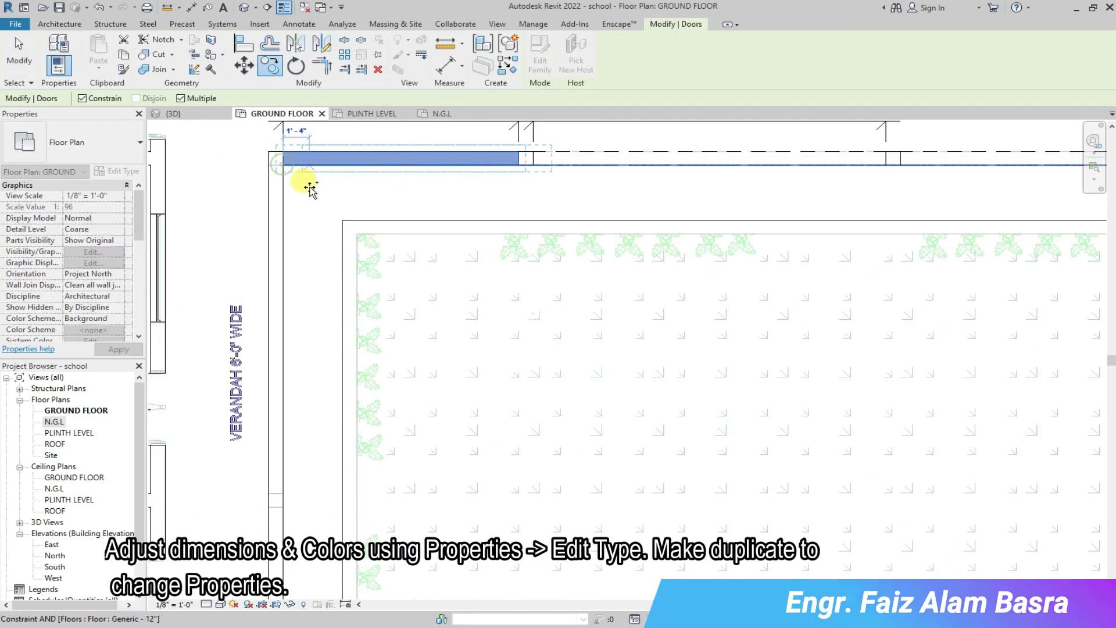
scroll(311, 186, "down", 6)
scroll(308, 474, "up", 6)
scroll(273, 413, "down", 3)
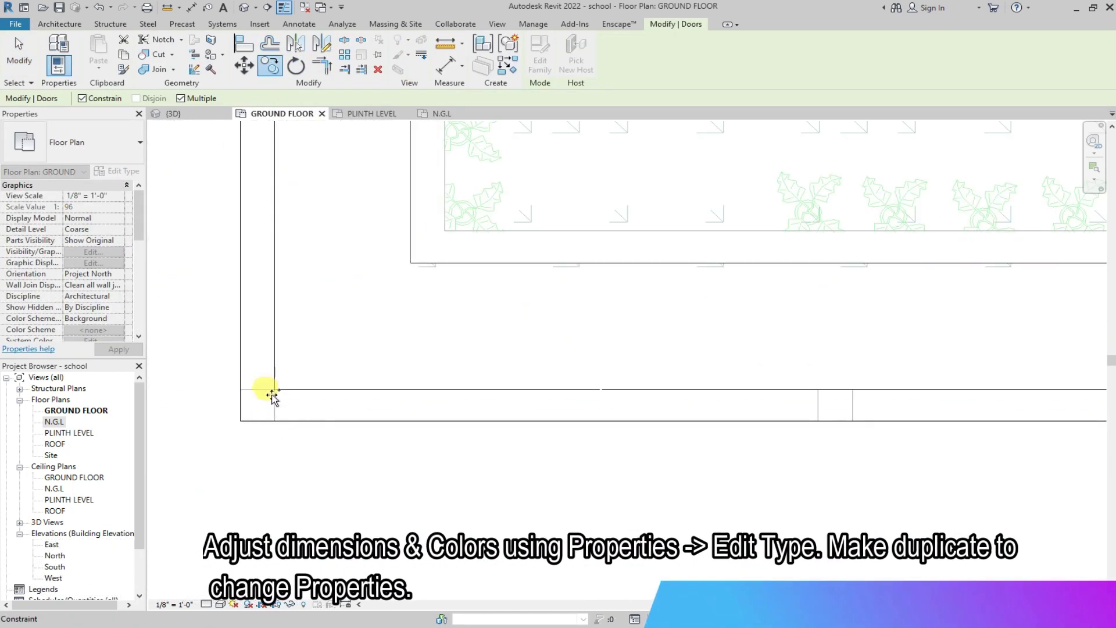
key("Escape")
Change the upper verandah wall's fourth-bay opening to the 12' x 7' 2 type and move it to fit between the pier marks.
scroll(367, 334, "down", 3)
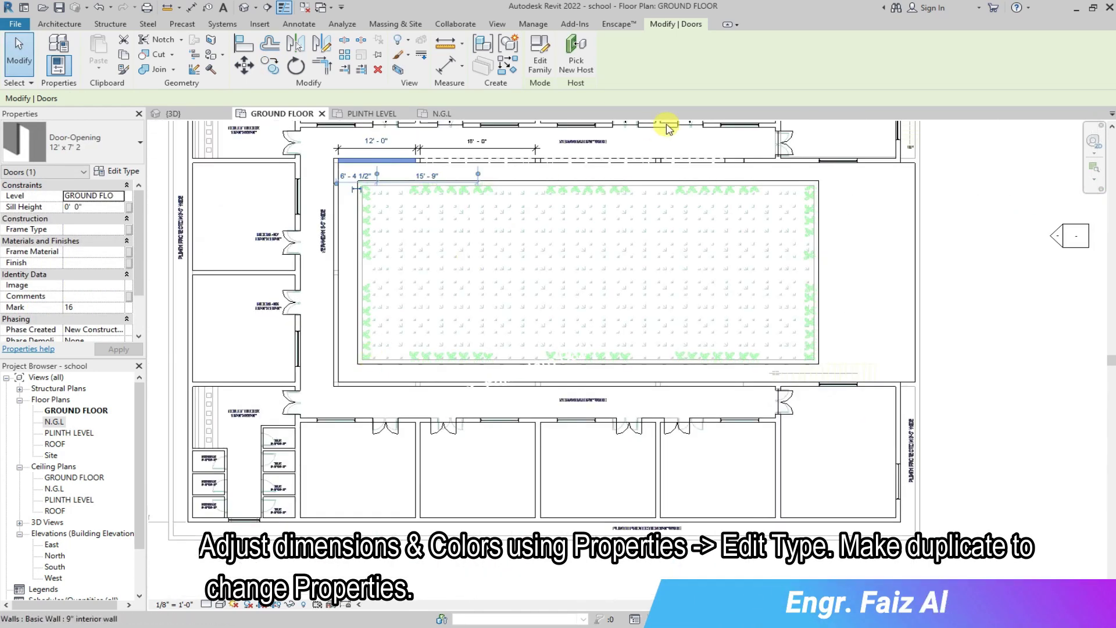
scroll(643, 194, "up", 4)
scroll(552, 326, "down", 2)
scroll(703, 249, "up", 2)
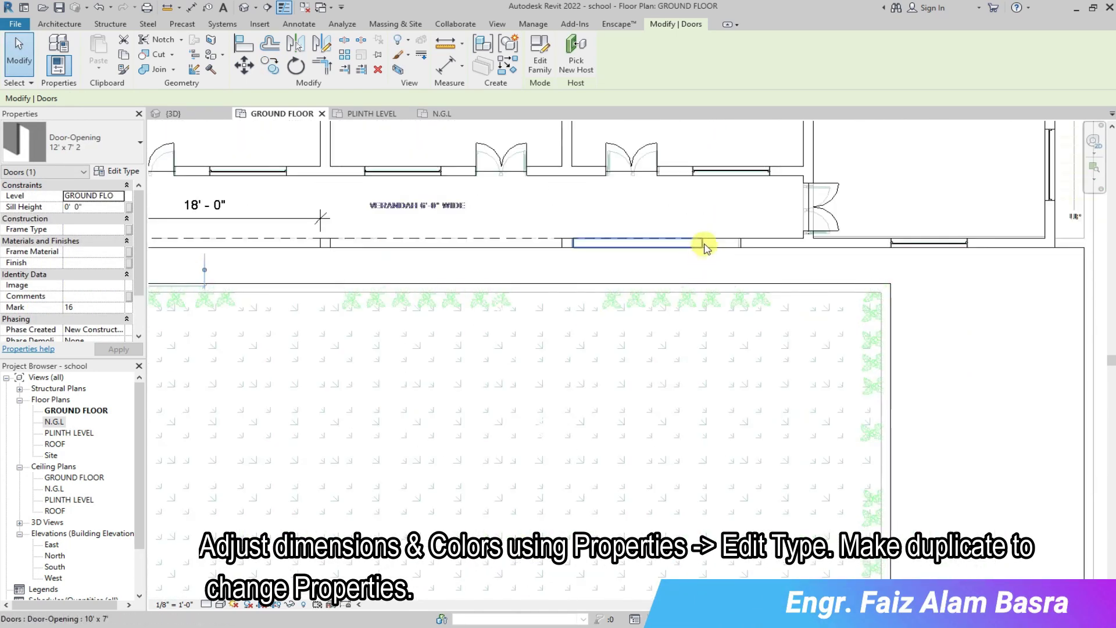
left_click(139, 147)
left_click(76, 240)
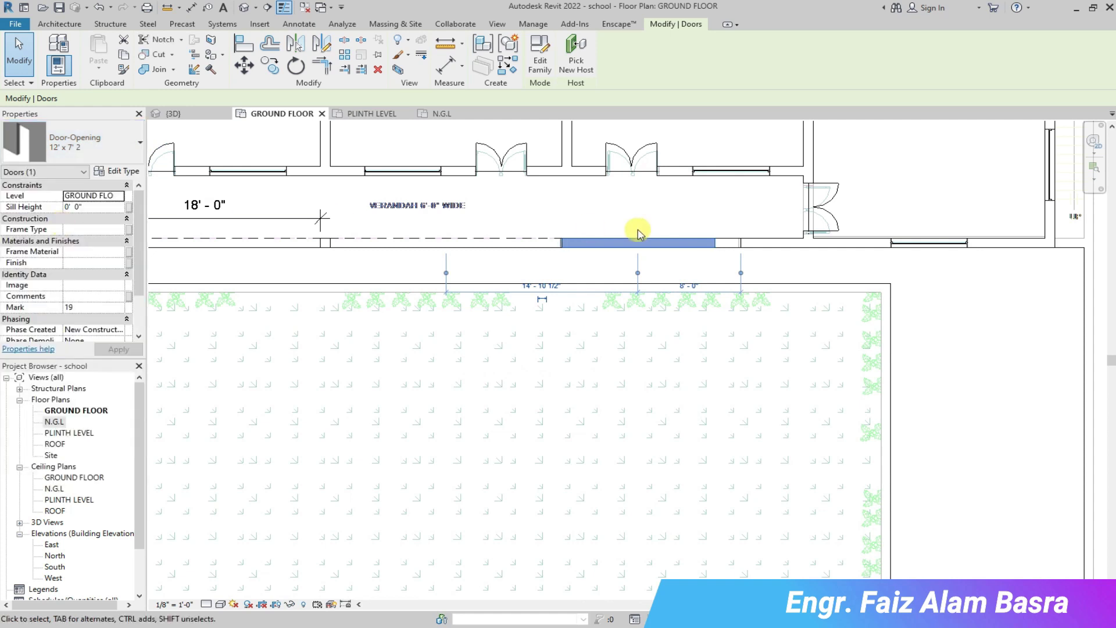
scroll(650, 238, "up", 2)
left_click(244, 66)
scroll(519, 249, "up", 2)
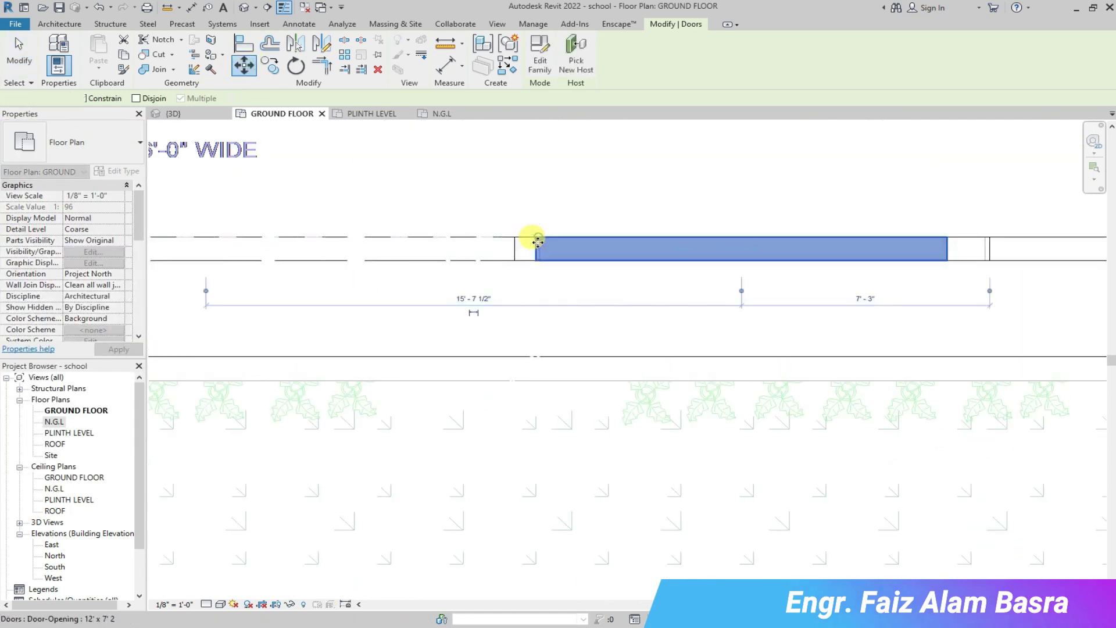
left_click(538, 237)
left_click(558, 286)
scroll(557, 286, "down", 2)
Inspect the upper verandah wall's openings in the 3D view and return to the Ground Floor plan.
left_click(193, 114)
scroll(558, 405, "up", 2)
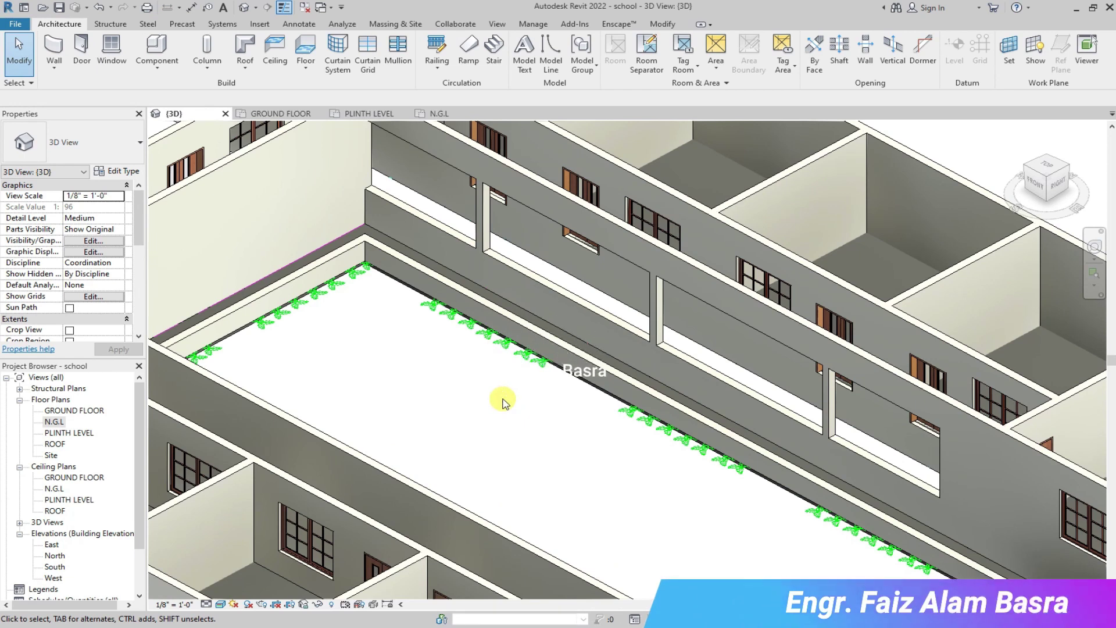
scroll(433, 179, "down", 3)
left_click(285, 113)
scroll(533, 204, "down", 3)
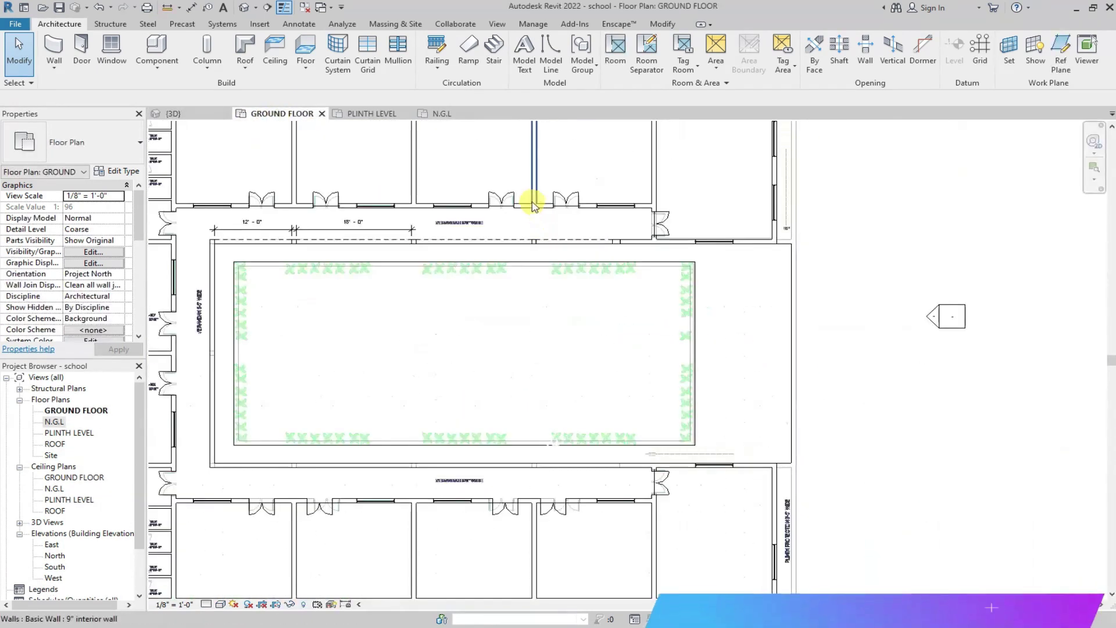
scroll(200, 212, "up", 3)
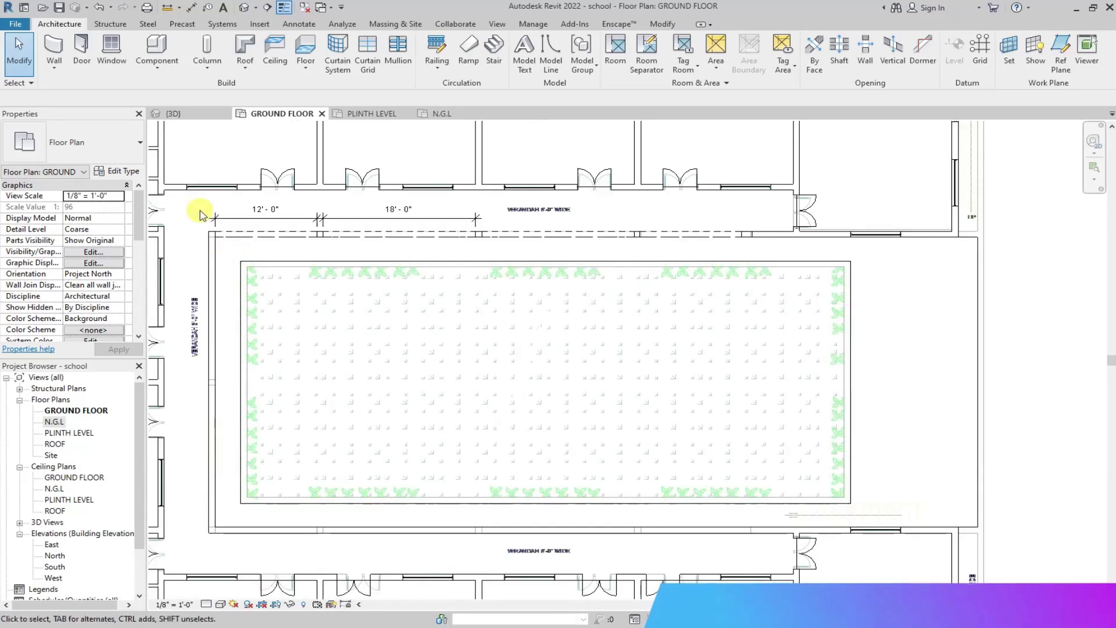
left_click(243, 234)
scroll(219, 232, "up", 4)
scroll(242, 164, "down", 4)
scroll(235, 433, "up", 4)
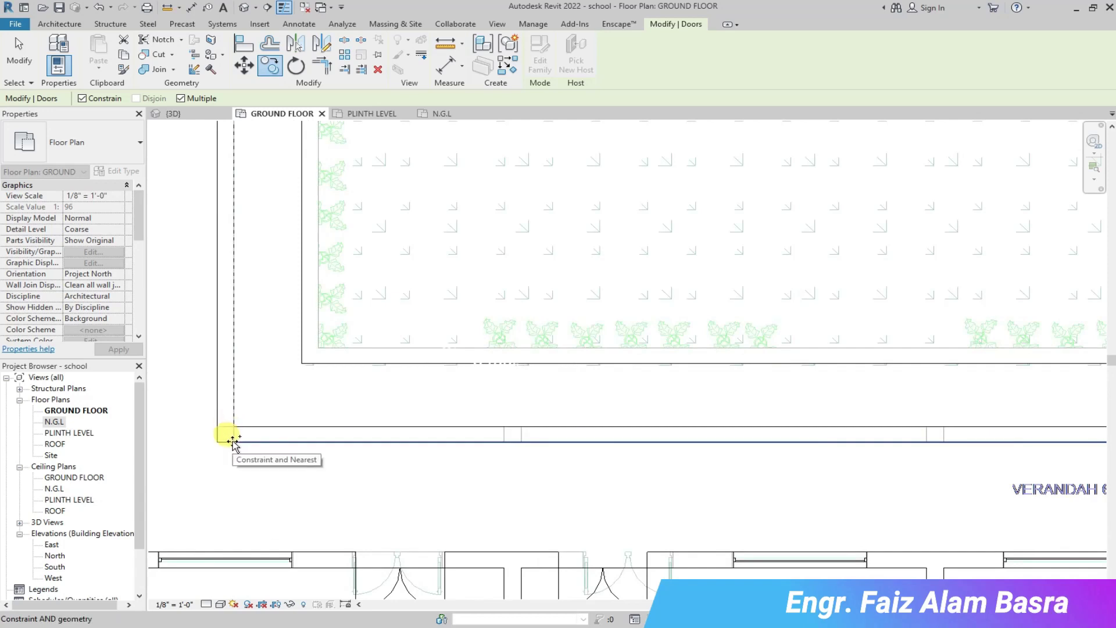
key("Escape")
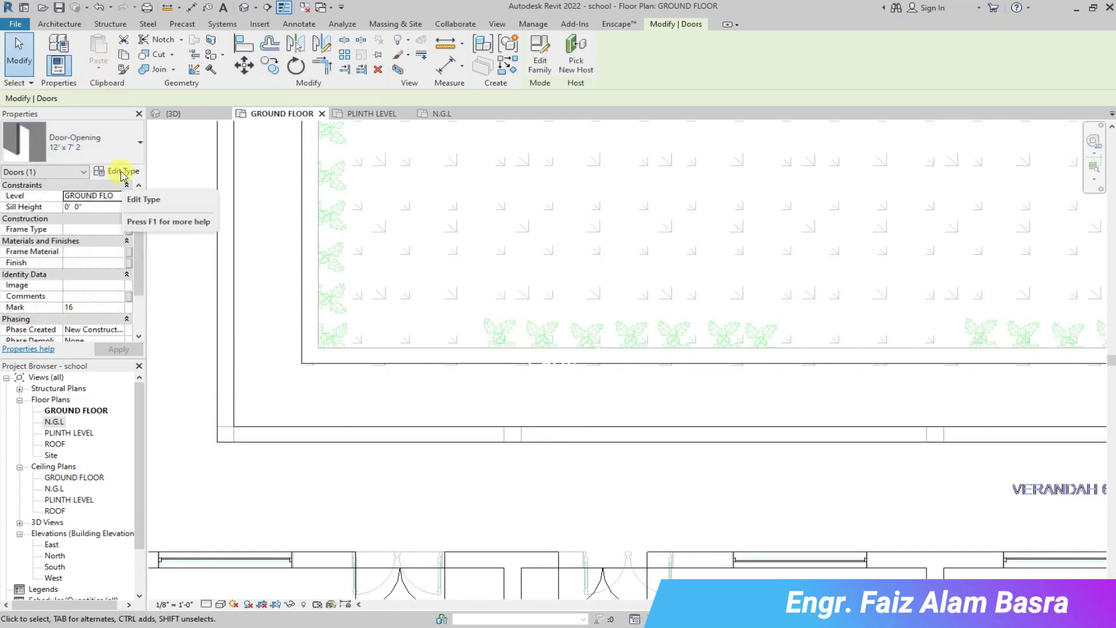
Place a 10' x 7' door opening in each of the four bays of the lower verandah wall.
left_click(76, 149)
left_click(72, 226)
left_click(60, 24)
left_click(80, 47)
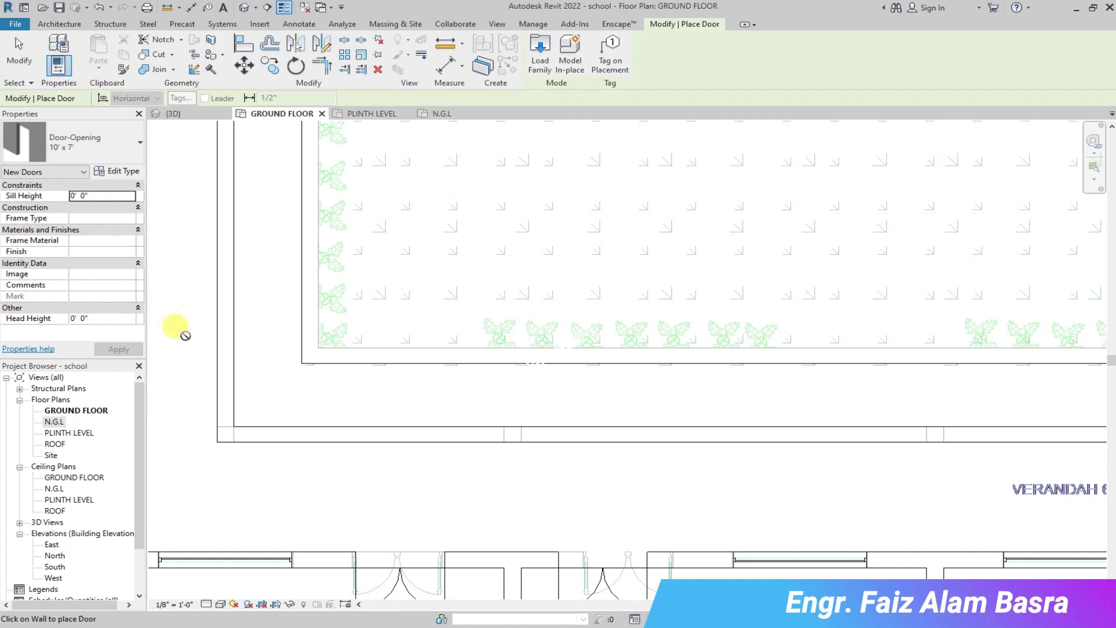
left_click(364, 443)
left_click(655, 442)
middle_click_drag(637, 422, 533, 413)
scroll(533, 413, "down", 1)
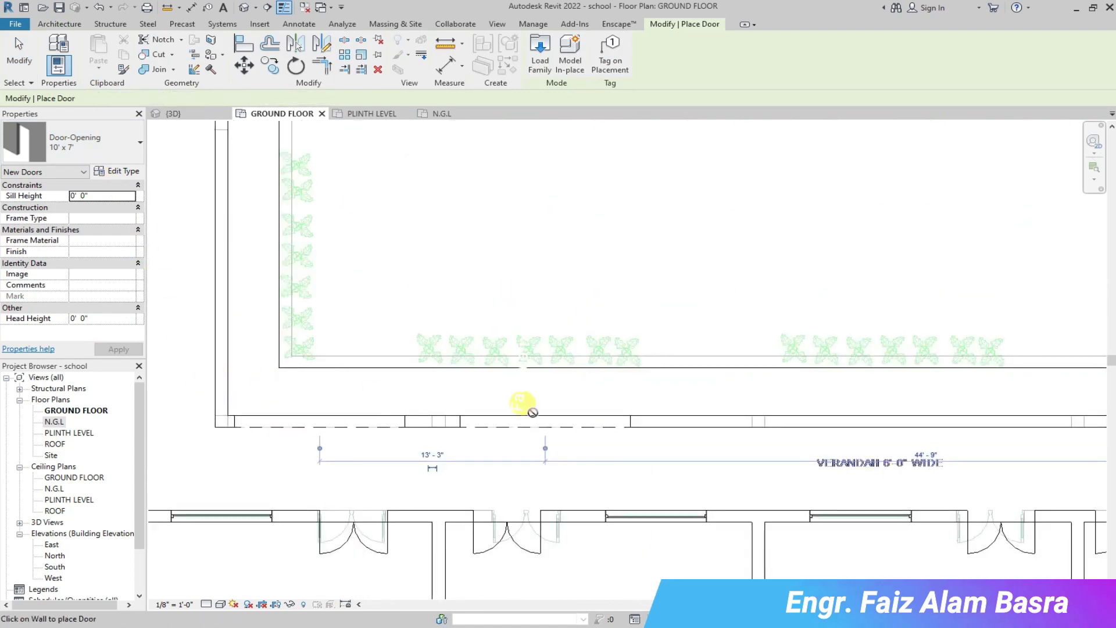
left_click(867, 421)
middle_click_drag(702, 402, 607, 400)
scroll(608, 400, "down", 2)
left_click(926, 413)
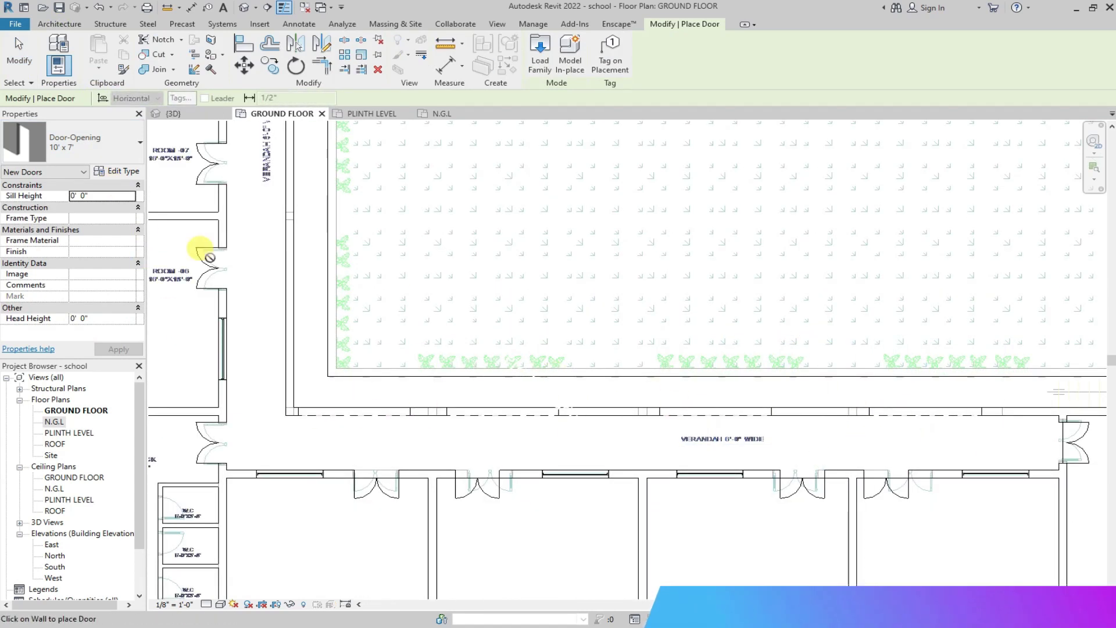
key("Escape")
key("Escape")
Change the lower verandah wall's first-bay opening to the 12' x 7' 2 type and shift it toward the next pier.
left_click(348, 411)
left_click(140, 142)
left_click(72, 224)
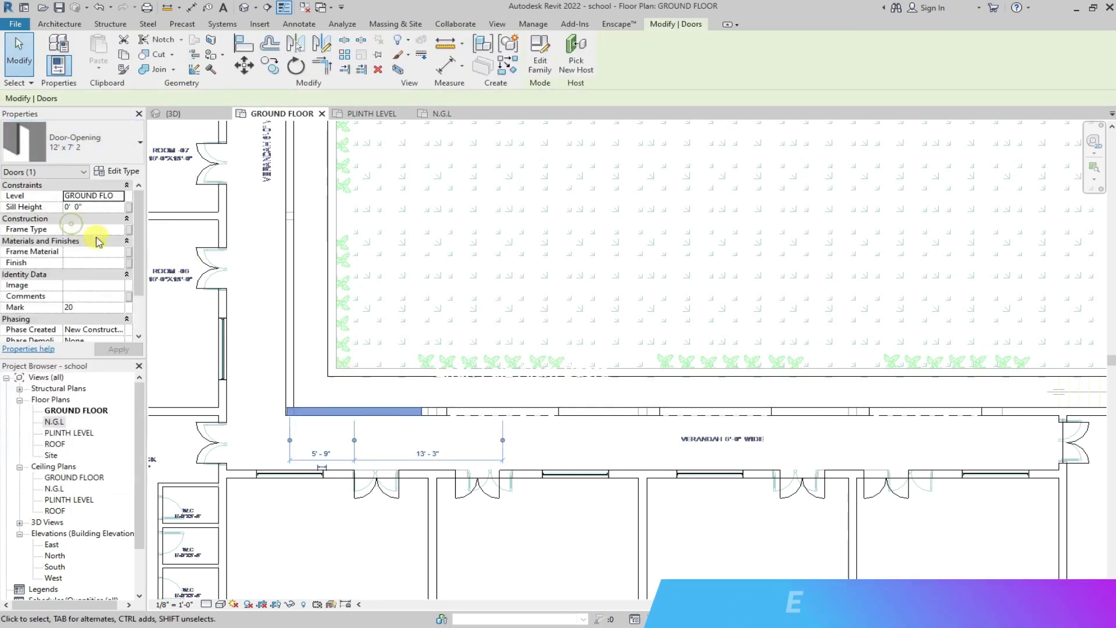
scroll(305, 410, "up", 5)
key("m")
key("v")
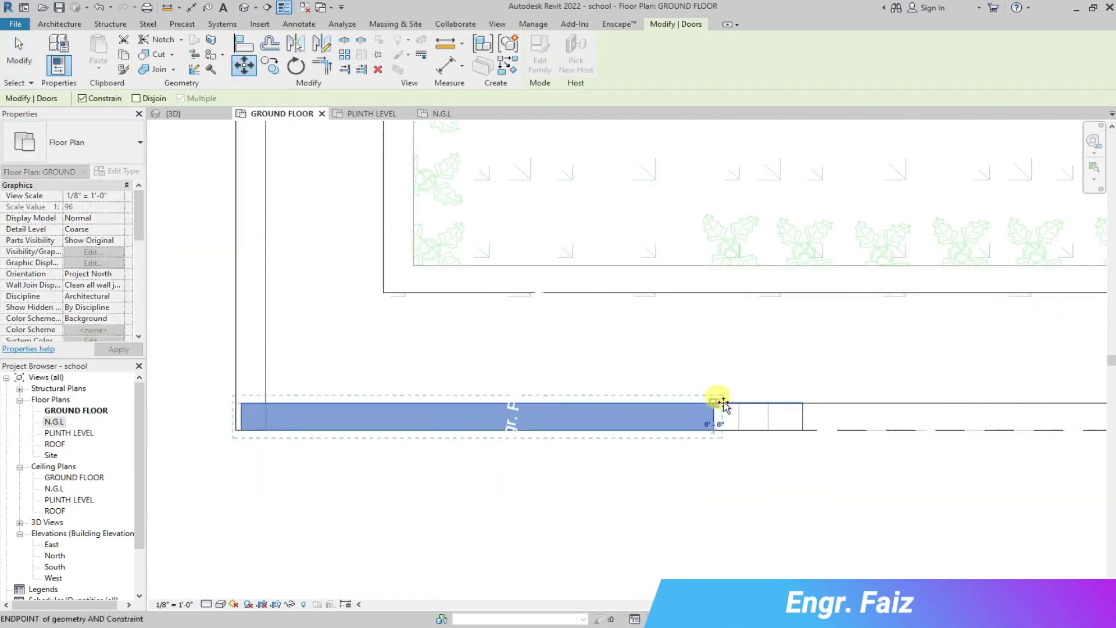
left_click(770, 405)
scroll(557, 406, "down", 3)
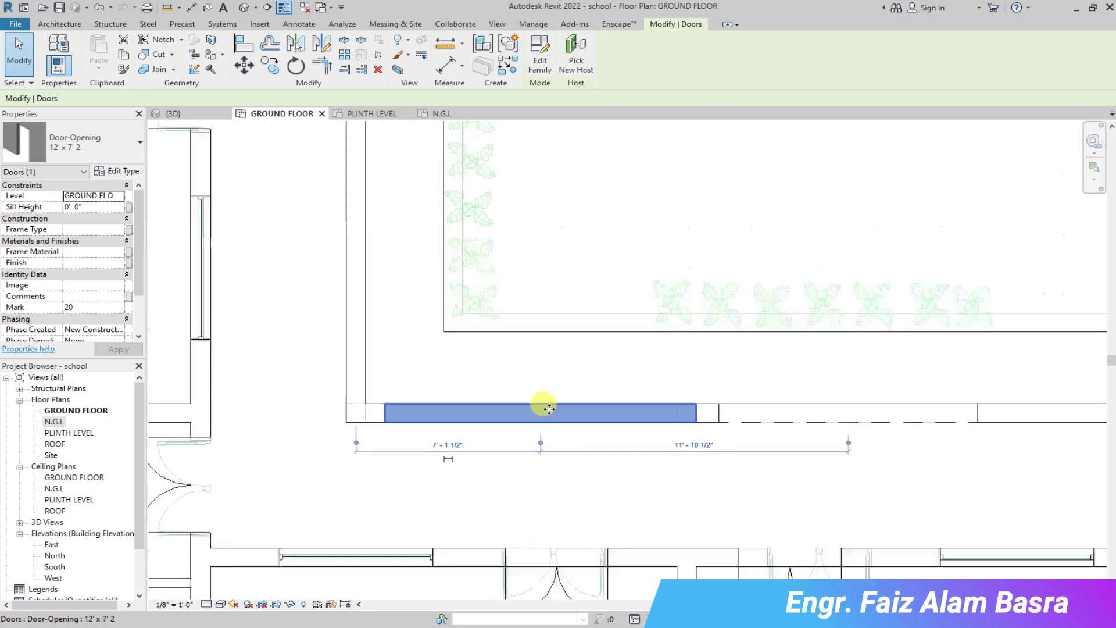
Move the lower wall's first-bay opening back so its end meets the inner face of the corner pier.
left_click(139, 143)
left_click(139, 143)
scroll(401, 413, "up", 4)
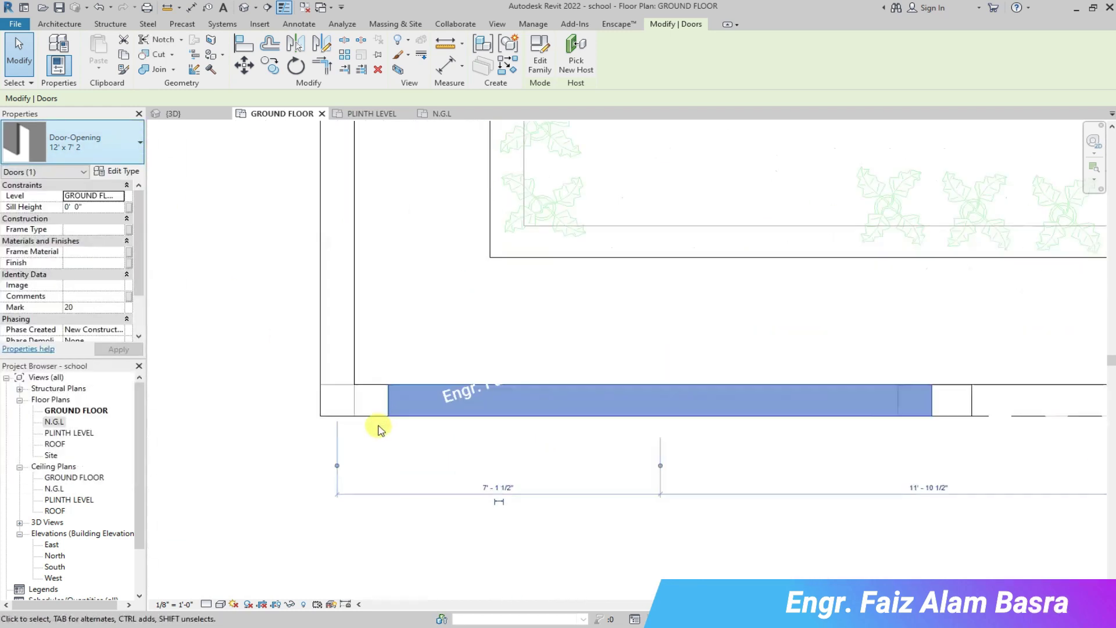
key("m")
key("v")
key("Escape")
scroll(357, 388, "down", 4)
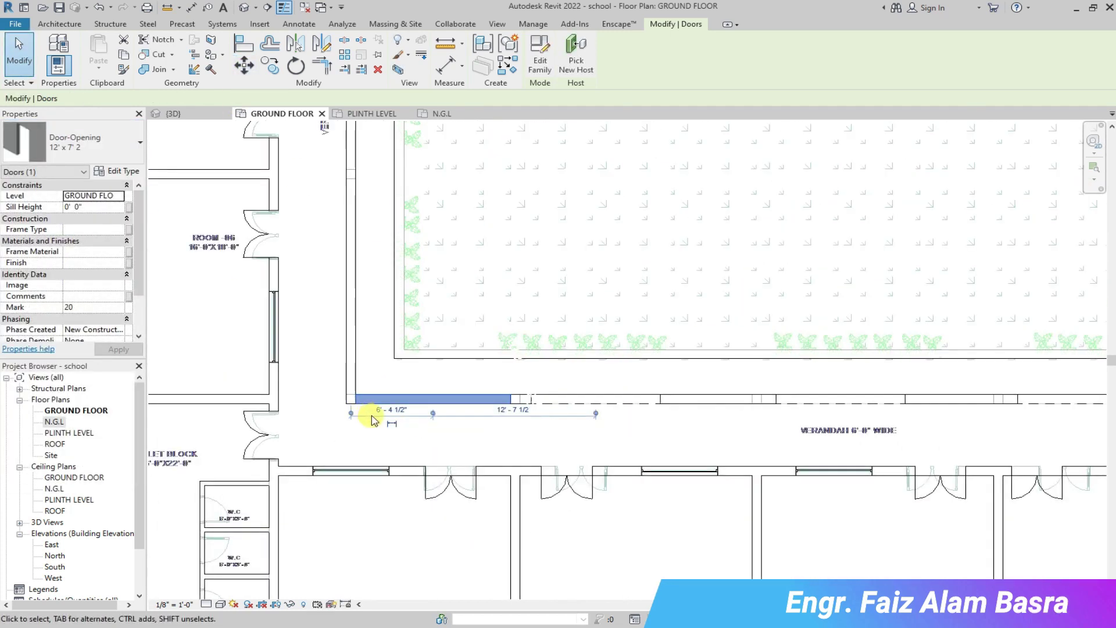
Change the lower verandah wall's second-bay opening to the 18' x 7' 3 type and move it to fit between the piers.
scroll(528, 400, "up", 3)
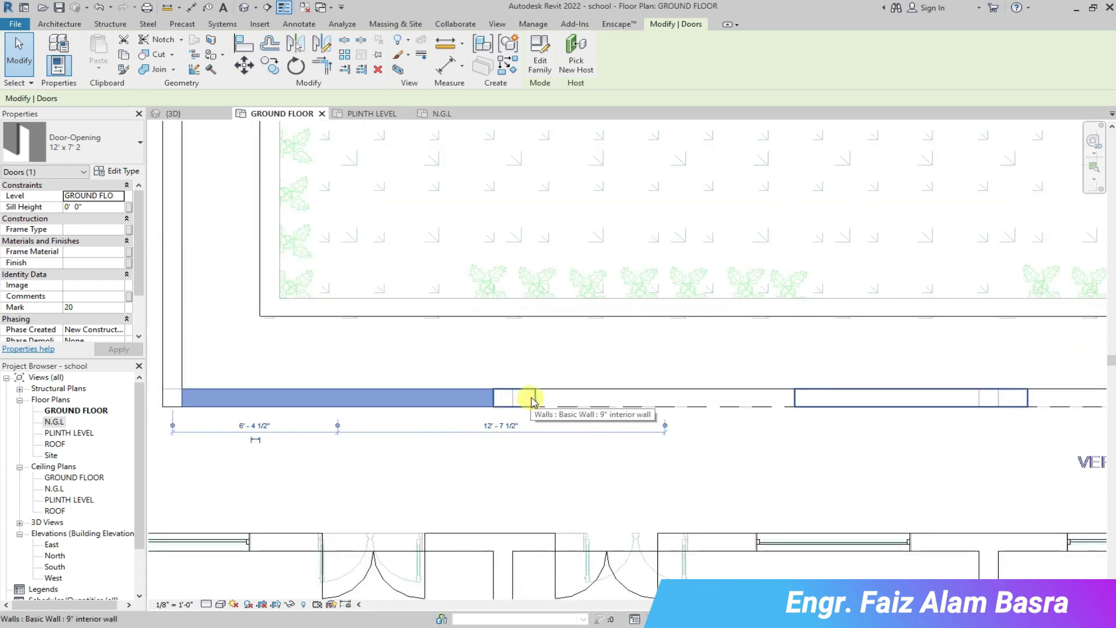
scroll(267, 397, "down", 2)
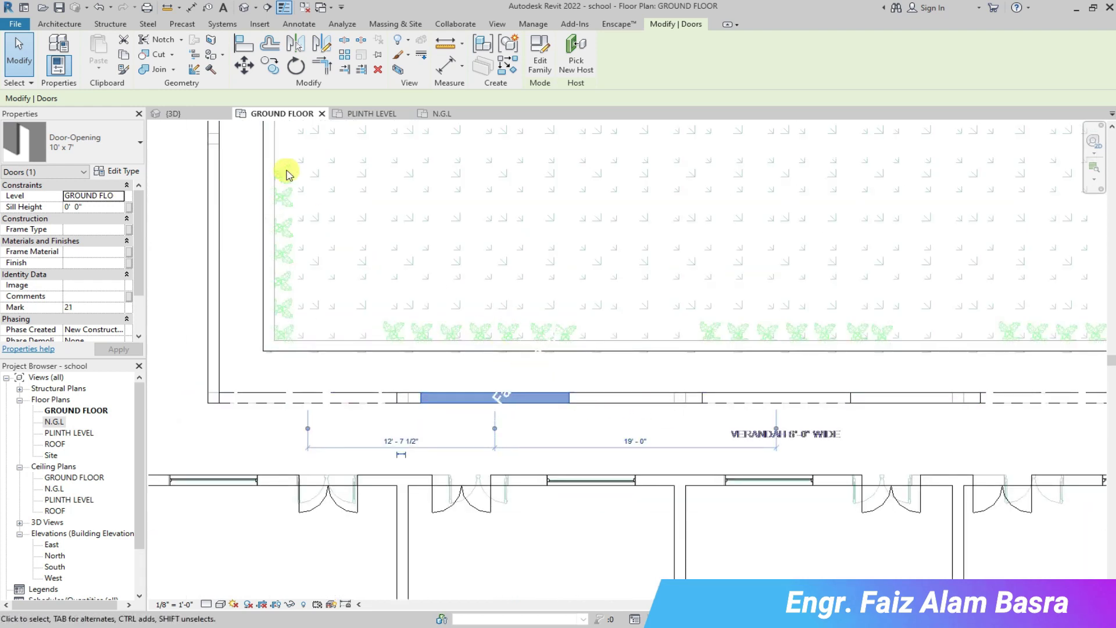
left_click(107, 144)
left_click(100, 239)
left_click(244, 67)
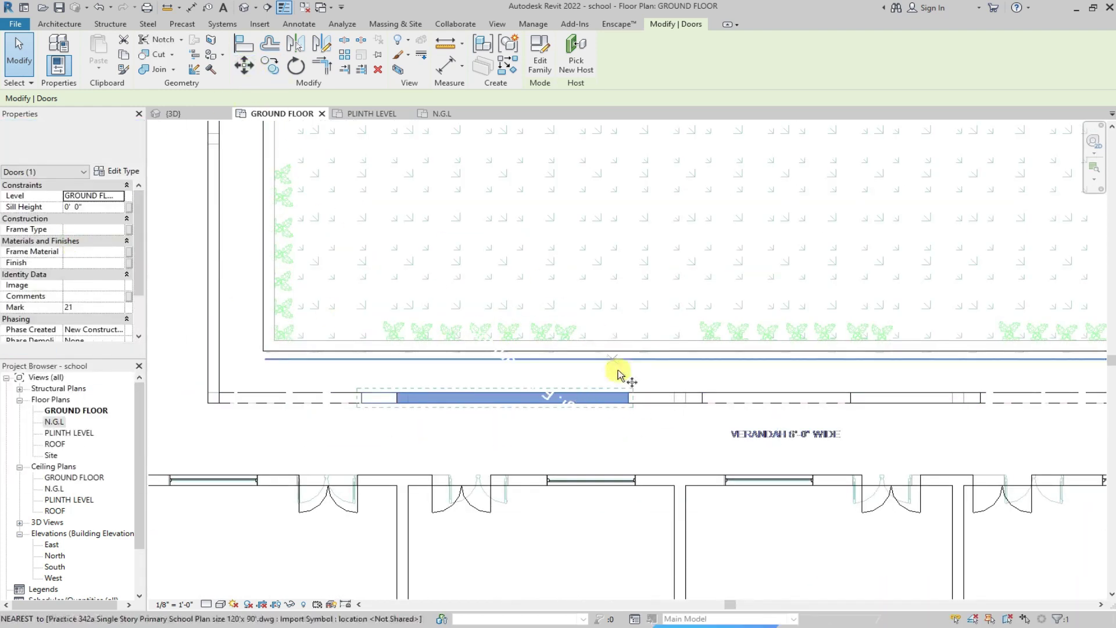
left_click(628, 392)
left_click(638, 395)
left_click(668, 390)
Change the lower verandah wall's third-bay opening to the 18' x 7' 3 type and move it to fit between the piers.
scroll(359, 389, "down", 5)
scroll(619, 392, "up", 5)
scroll(619, 392, "up", 1)
left_click(140, 142)
left_click(78, 239)
left_click(244, 67)
left_click(703, 376)
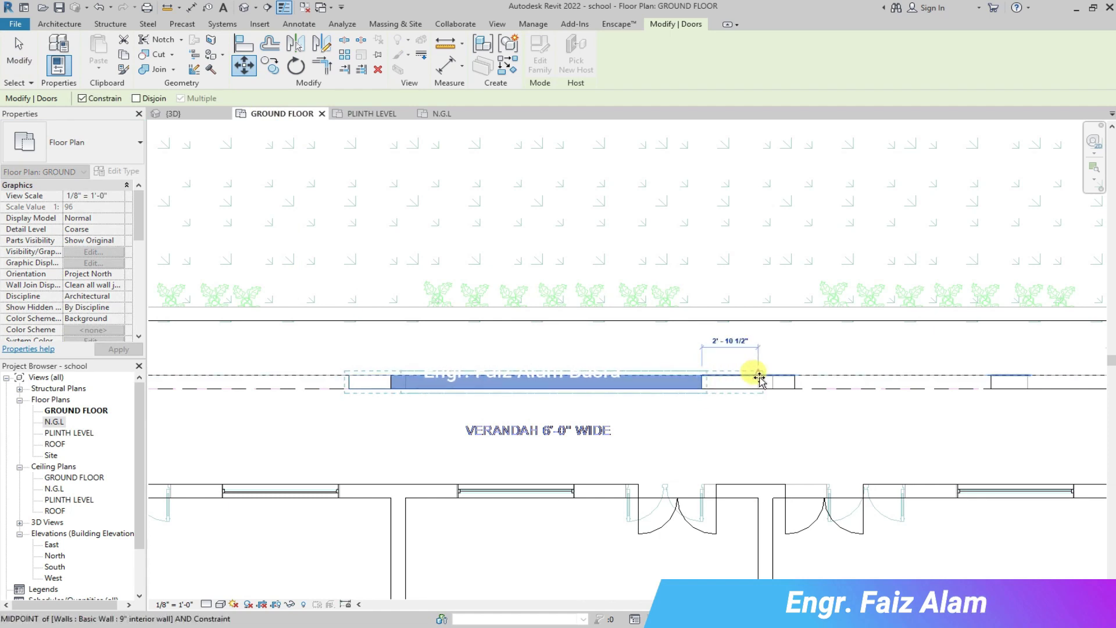
left_click(759, 376)
Change the lower verandah wall's last-bay opening to the 12' x 7' 2 type and shift it toward the adjacent pier.
scroll(616, 400, "down", 4)
scroll(703, 394, "up", 2)
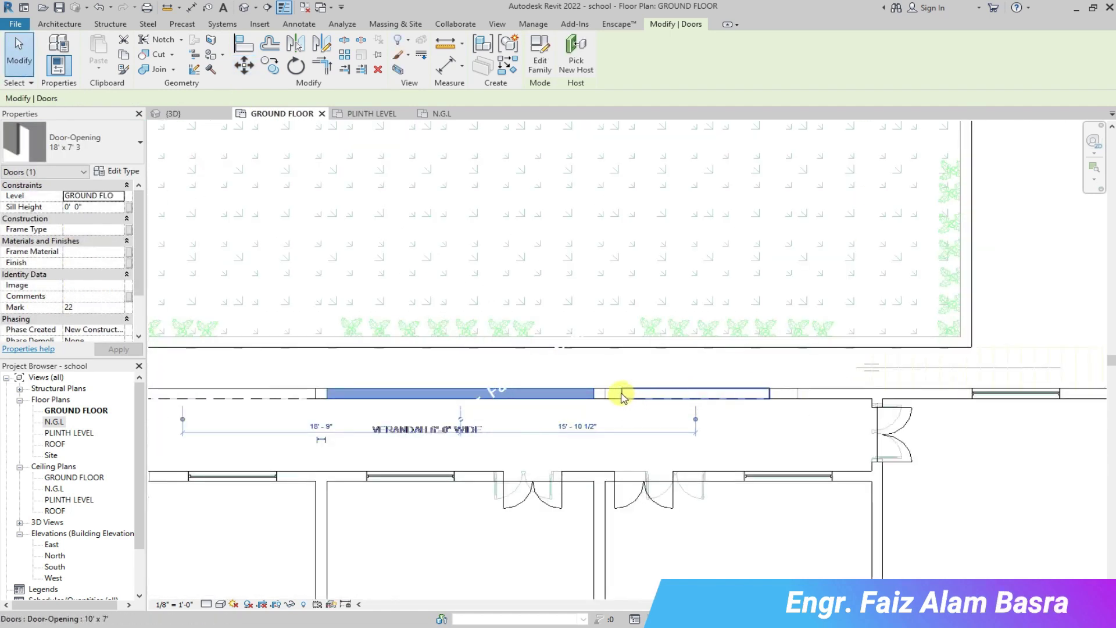
left_click(631, 394)
left_click(140, 142)
left_click(75, 231)
scroll(640, 420, "up", 3)
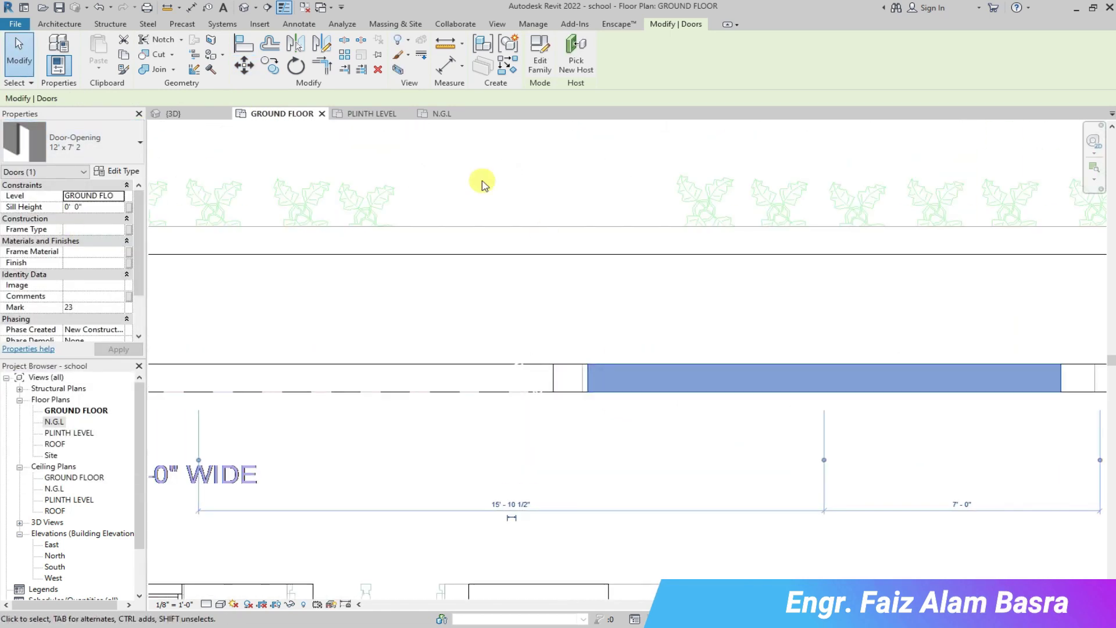
left_click(245, 67)
scroll(595, 385, "up", 4)
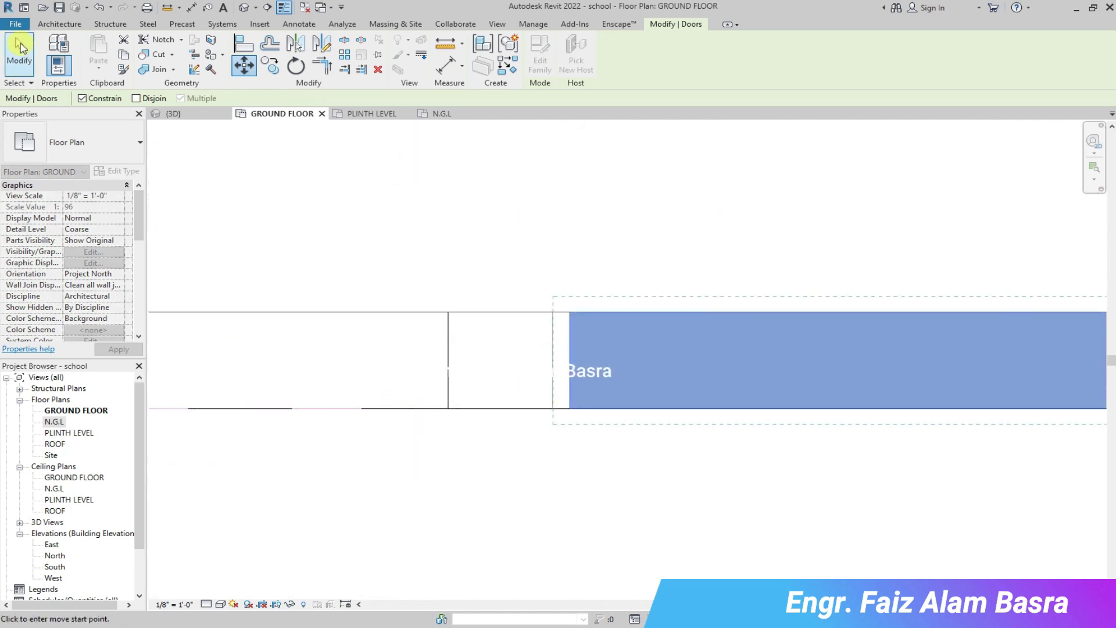
left_click(19, 48)
Check the courtyard openings in 3D and change the upper verandah wall's last-bay opening to 18' x 7' 3, moved against the pier.
left_click(199, 118)
scroll(468, 311, "up", 5)
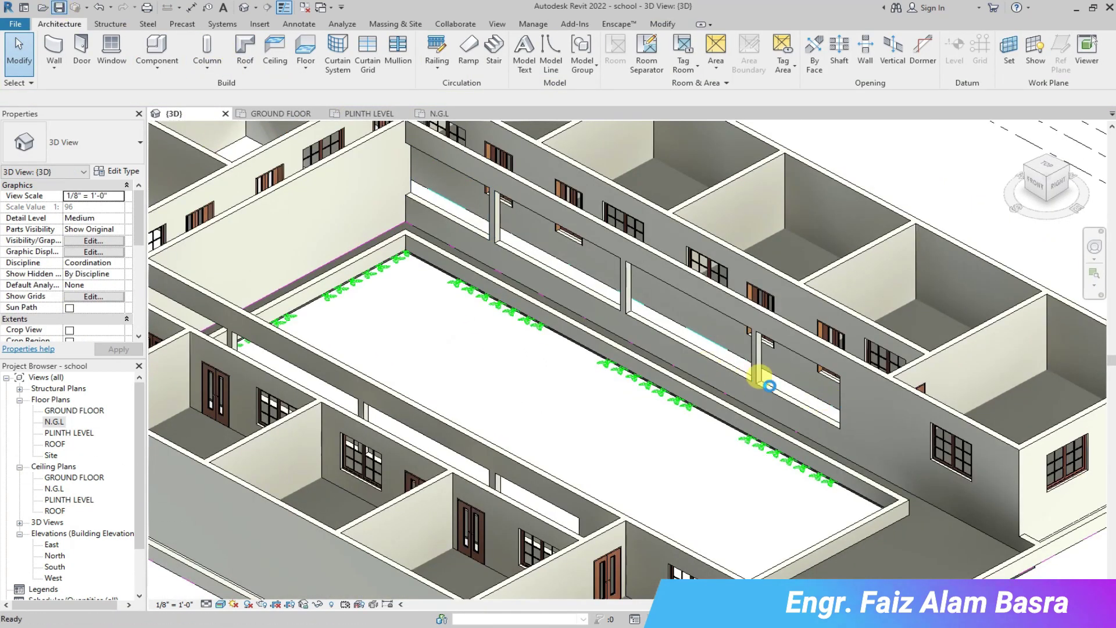
left_click(284, 114)
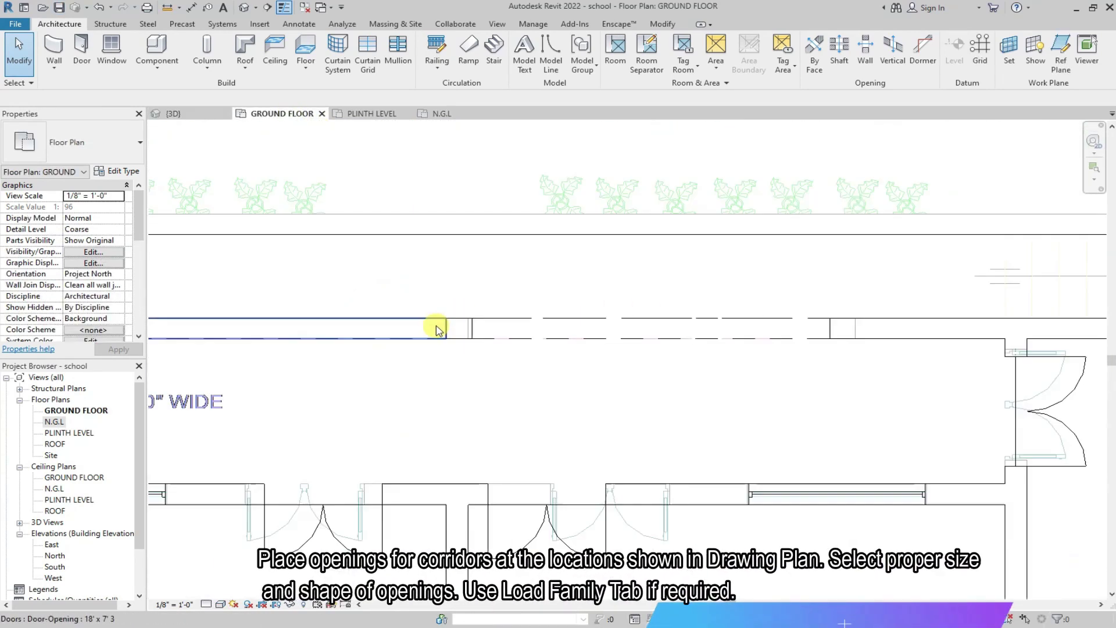
scroll(698, 436, "down", 6)
scroll(736, 251, "up", 5)
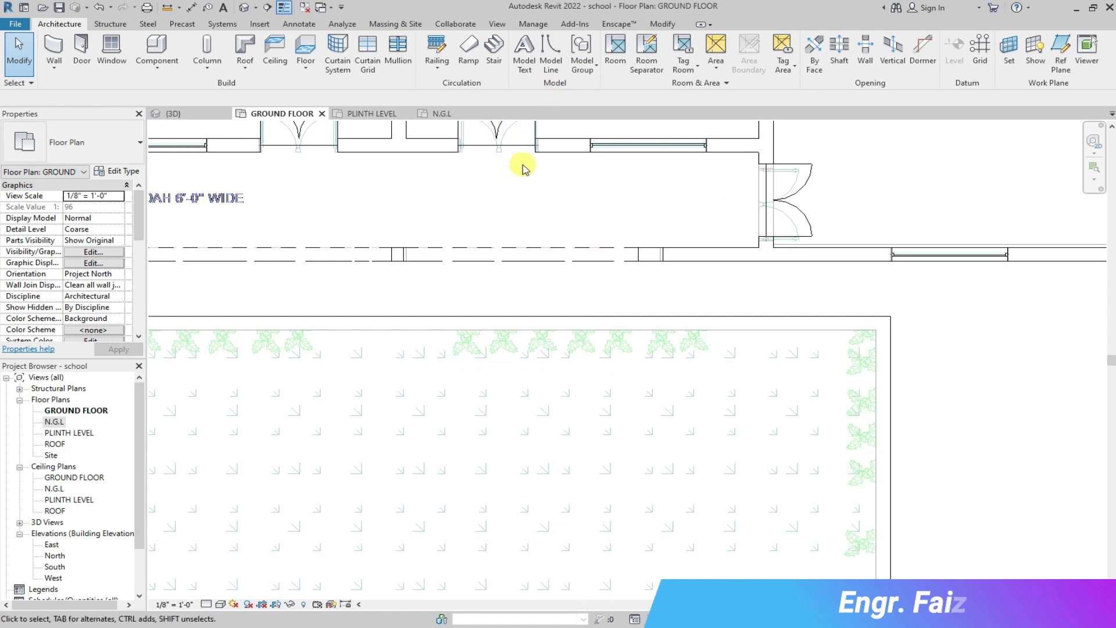
left_click(544, 257)
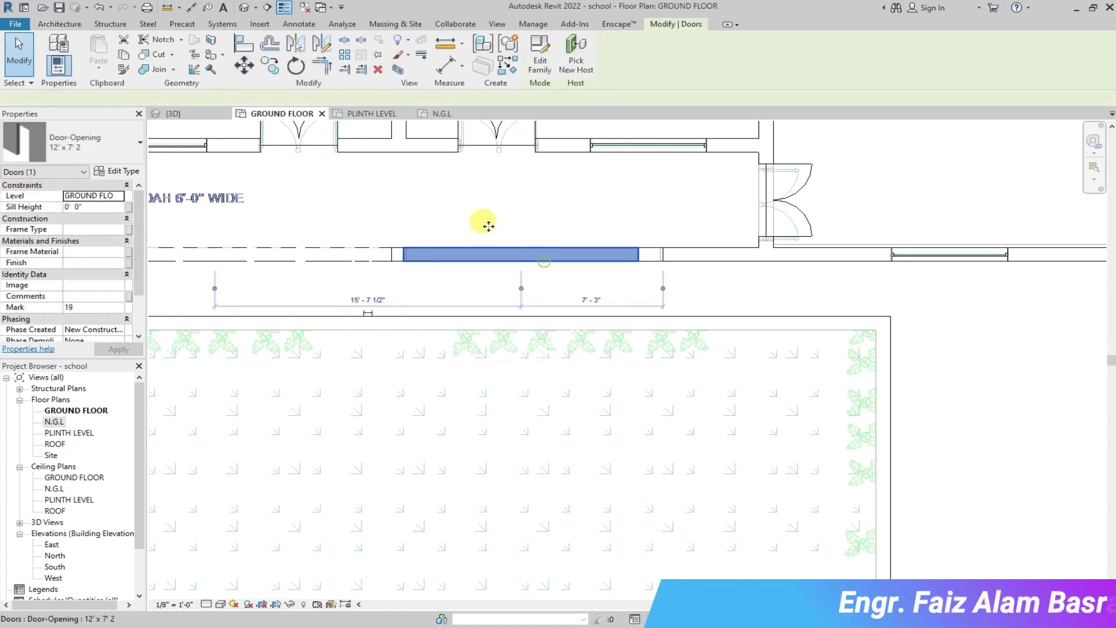
left_click(141, 143)
left_click(75, 236)
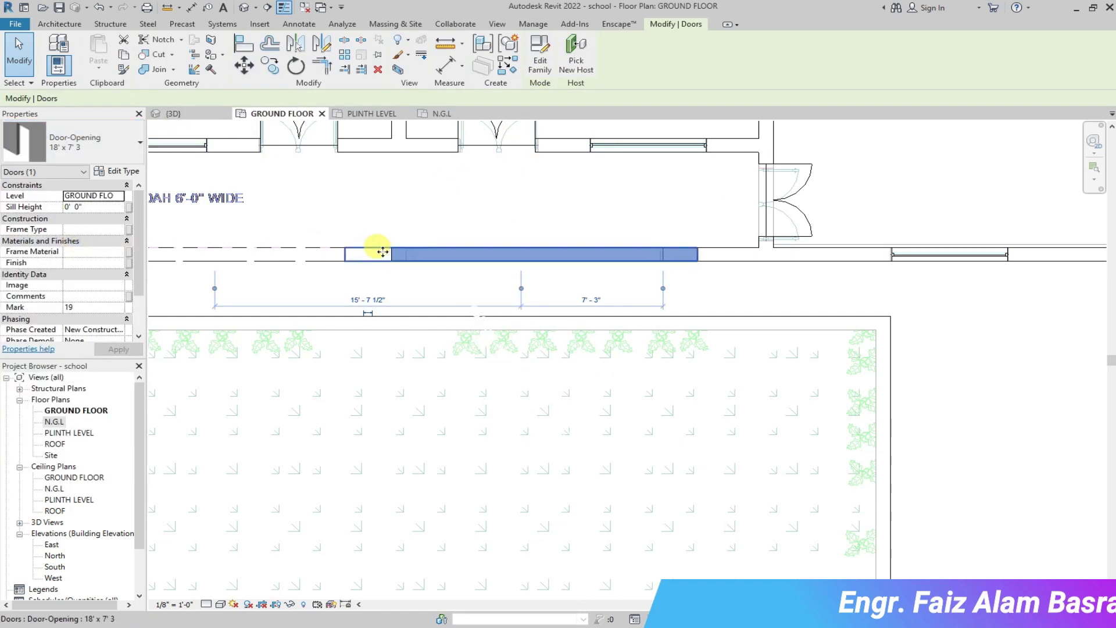
left_click(244, 68)
left_click(345, 247)
left_click(407, 249)
left_click(508, 297)
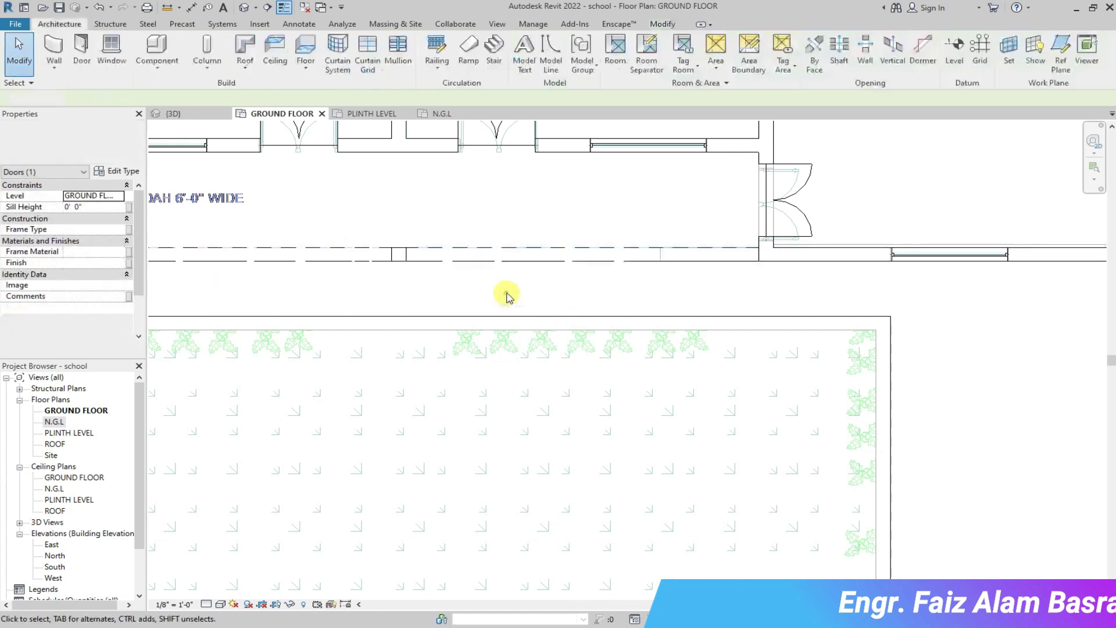
Inspect the upper verandah wall's last-bay opening in the 3D view and return to the ground floor plan.
left_click(191, 116)
scroll(547, 348, "up", 3)
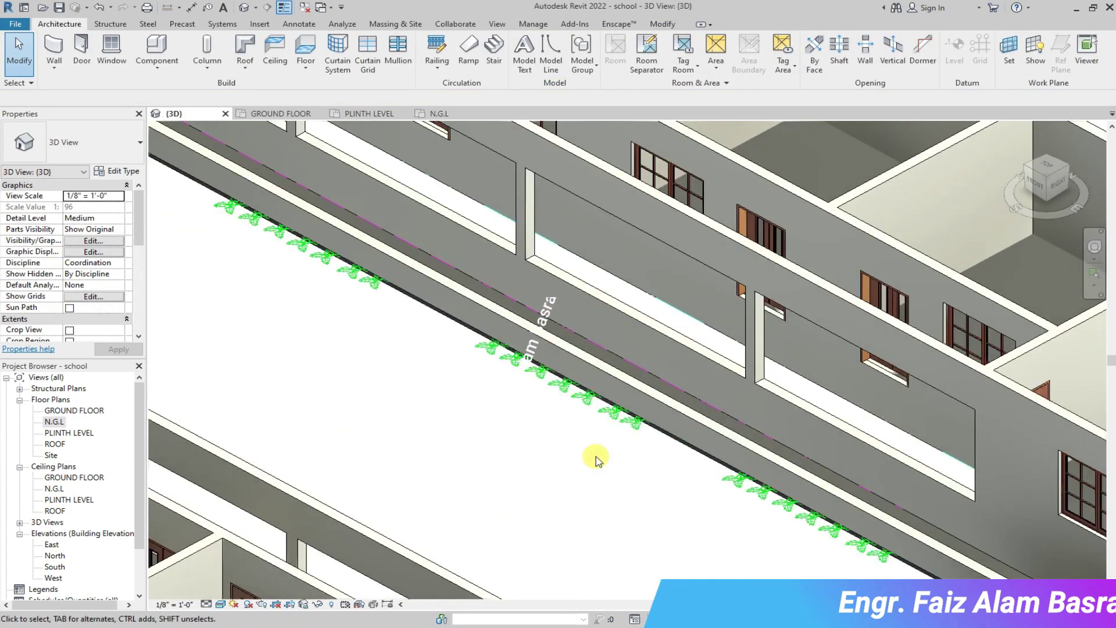
scroll(597, 459, "down", 6)
left_click(282, 114)
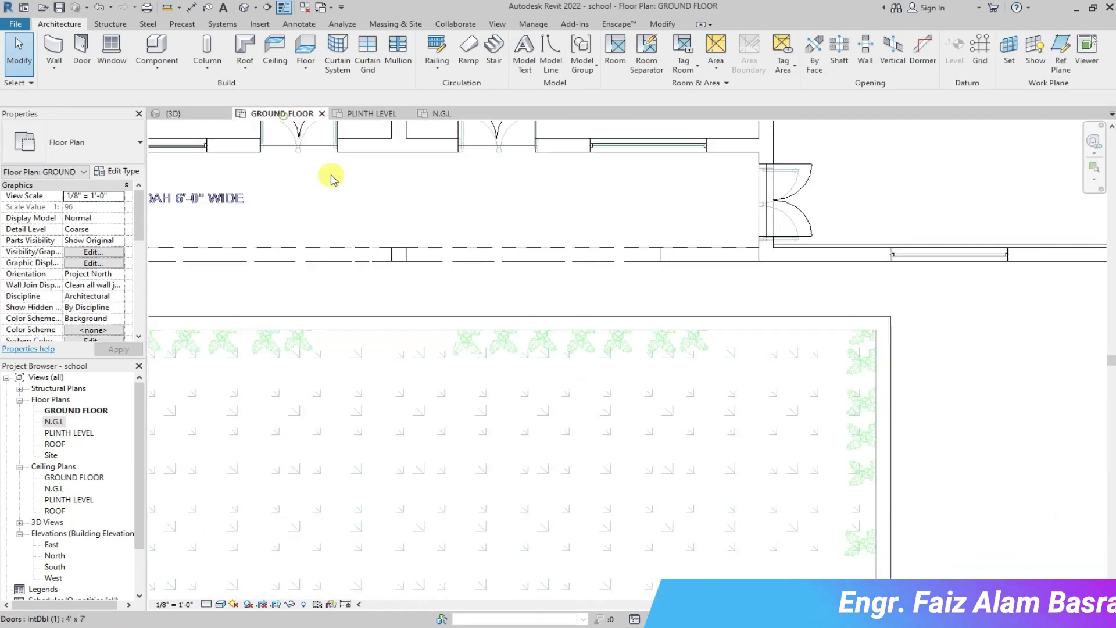
left_click(615, 261)
left_click(617, 280)
Change the lower verandah wall's last-bay opening to the 18' x 7' 3 type and move it against the adjacent pier.
scroll(582, 273, "down", 1)
scroll(598, 543, "down", 2)
scroll(568, 523, "up", 2)
left_click(567, 517)
left_click(140, 142)
left_click(78, 242)
scroll(395, 547, "up", 2)
key("m")
key("v")
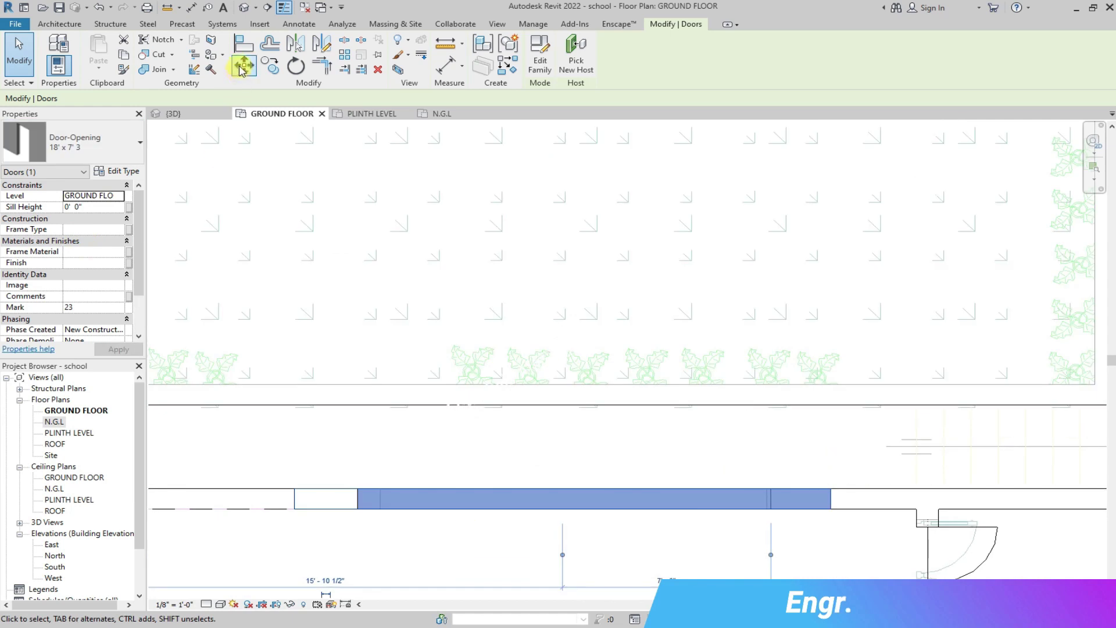
left_click(381, 492)
left_click(478, 461)
Orbit the 3D view to the back and examine the openings and piers of both long verandah walls.
left_click(194, 114)
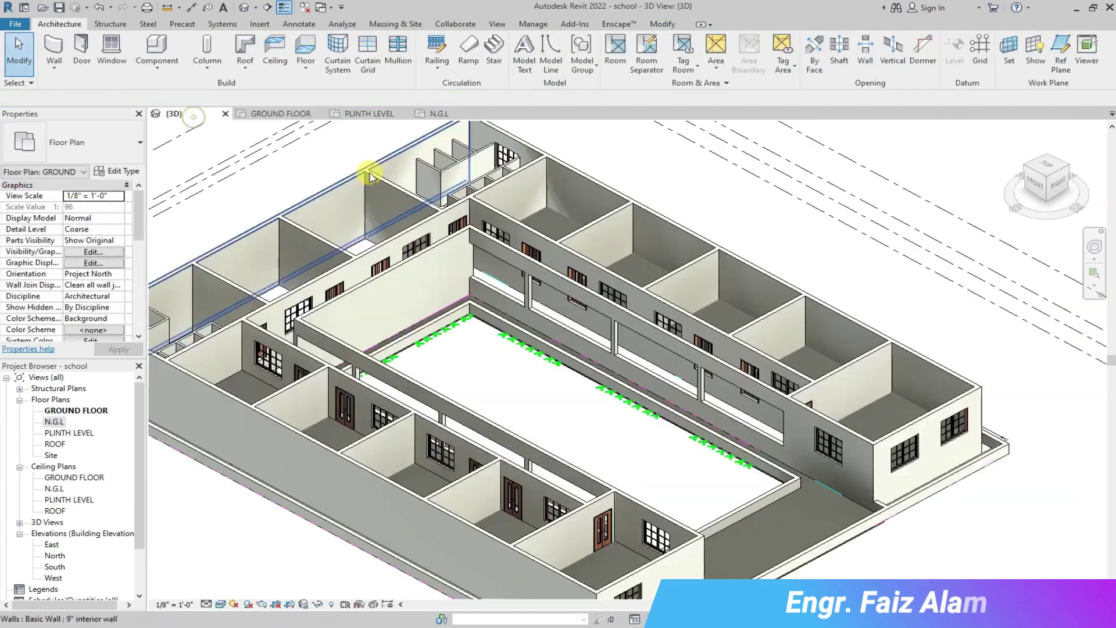
left_click_drag(1052, 188, 626, 191)
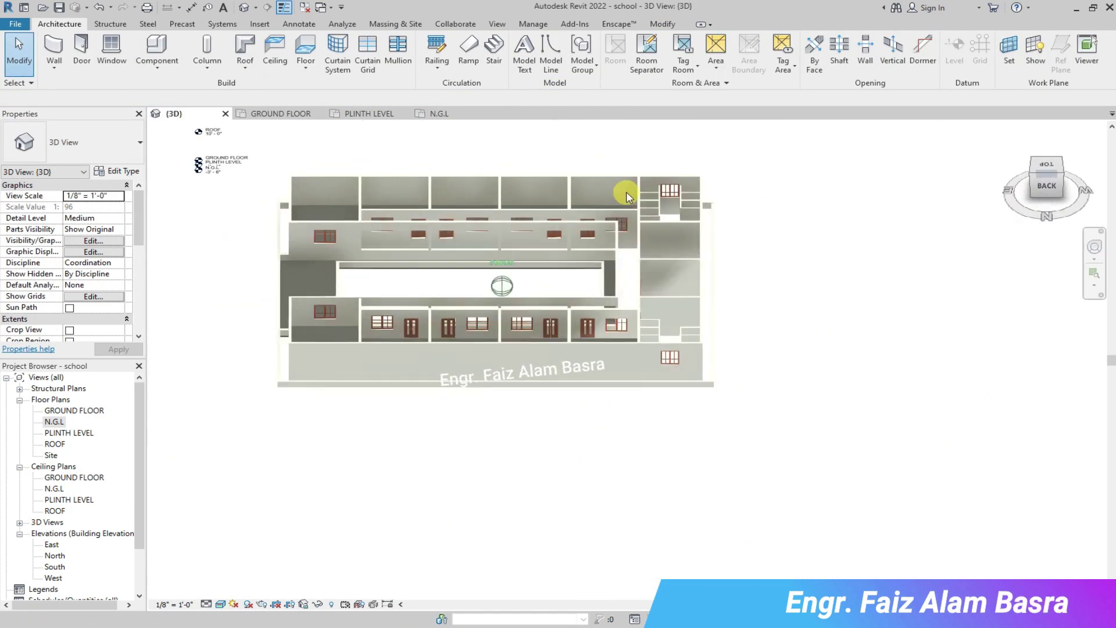
scroll(903, 201, "up", 4)
scroll(812, 263, "down", 2)
scroll(181, 264, "up", 5)
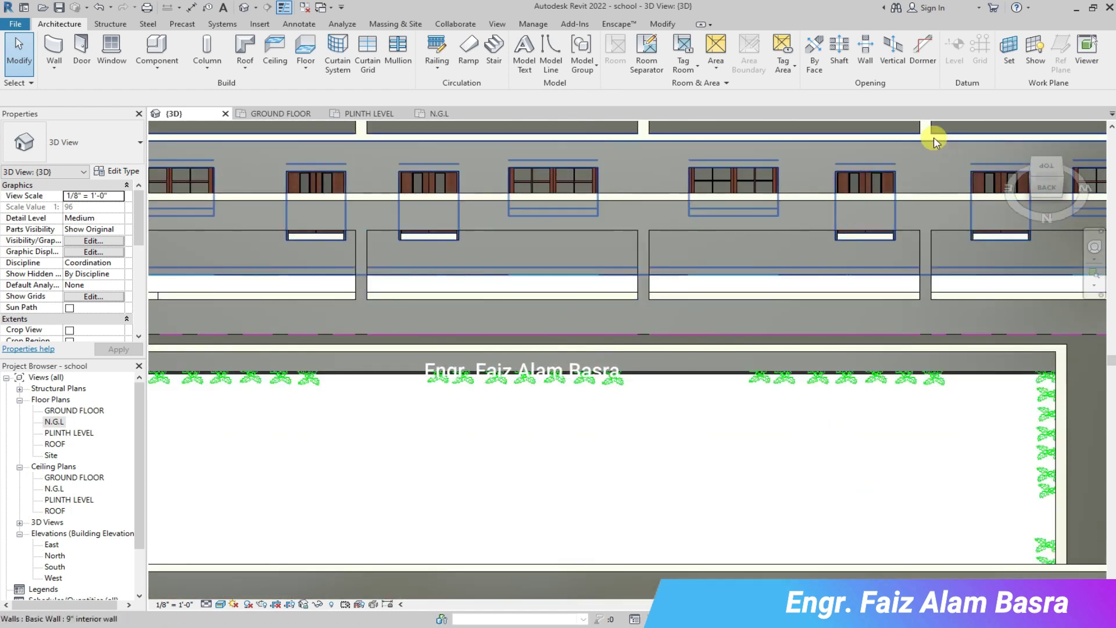
scroll(831, 257, "down", 3)
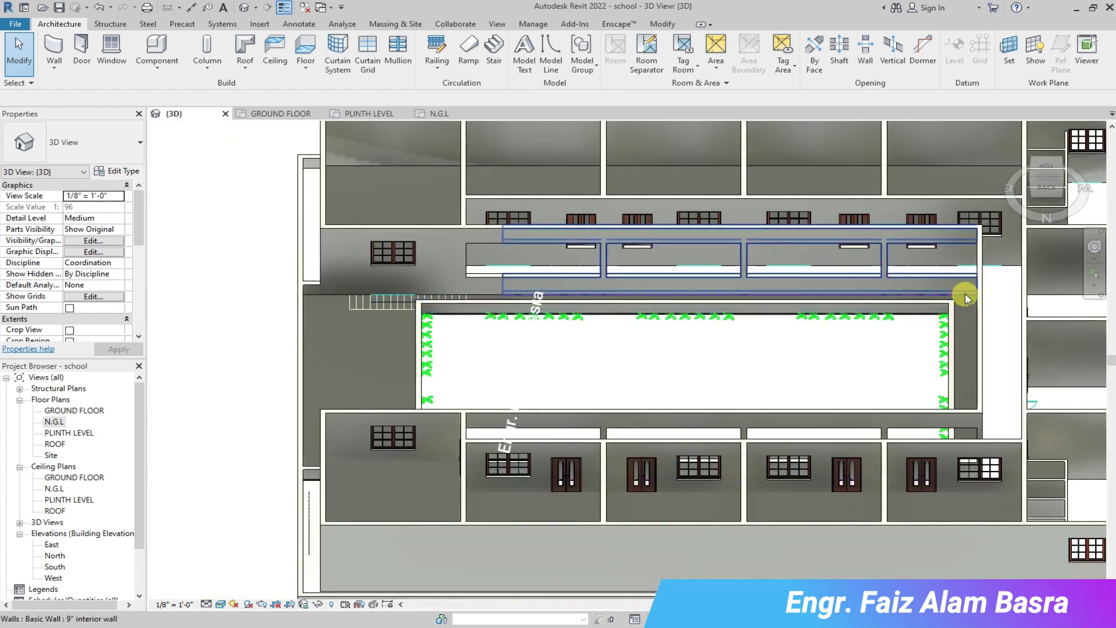
left_click(1027, 182)
Place two 10' x 7' door openings in the short verandah wall facing Rooms 06 and 07 on the ground floor plan.
left_click(298, 115)
scroll(815, 349, "down", 3)
scroll(399, 164, "up", 4)
scroll(417, 185, "up", 1)
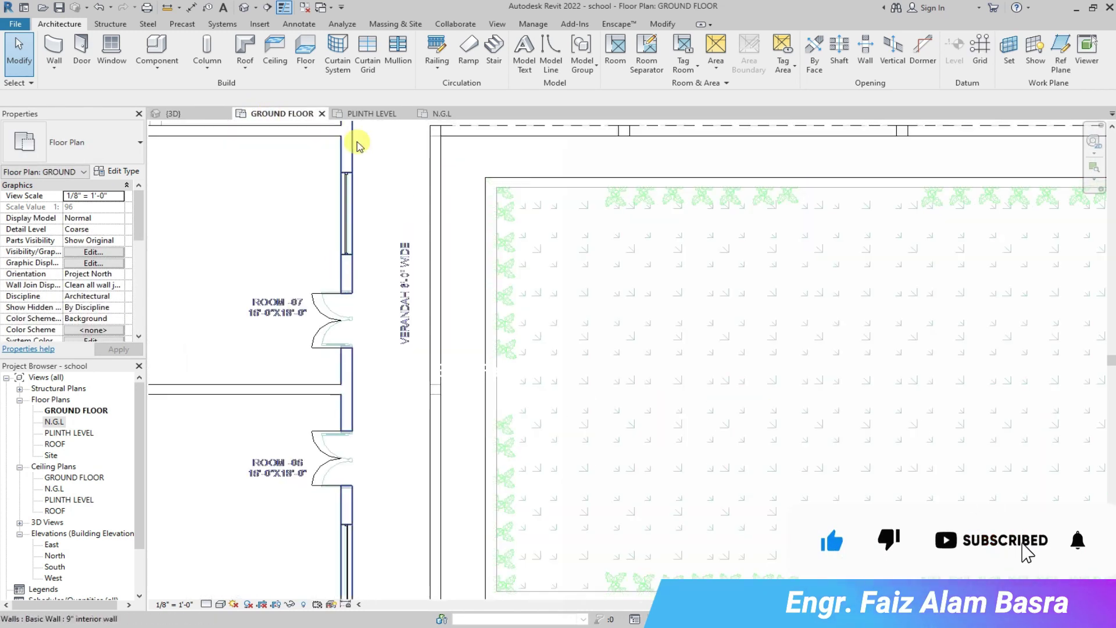
left_click(81, 51)
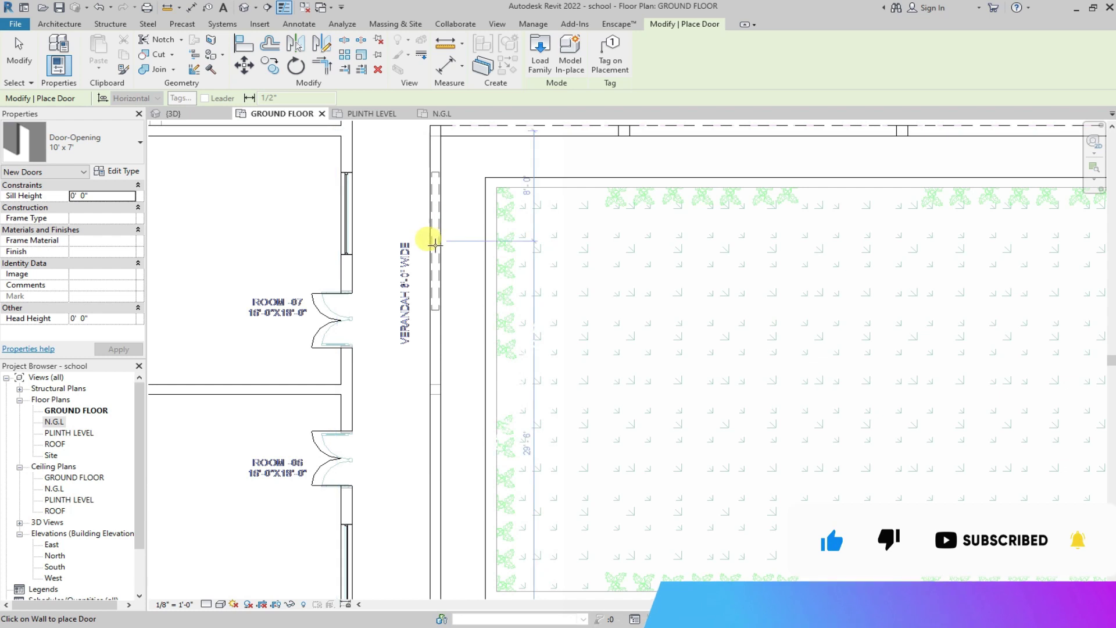
left_click(432, 516)
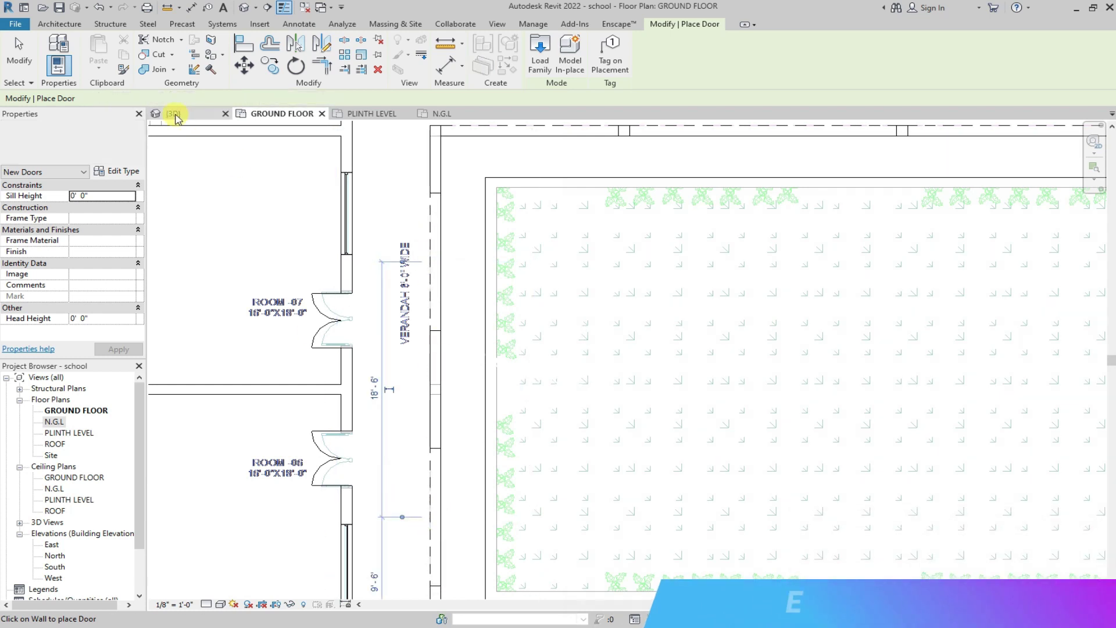
left_click(19, 51)
Change the short verandah wall's opening facing Room 07 to the 18' x 7' 3 type and move it flush with the wall corner.
left_click(434, 250)
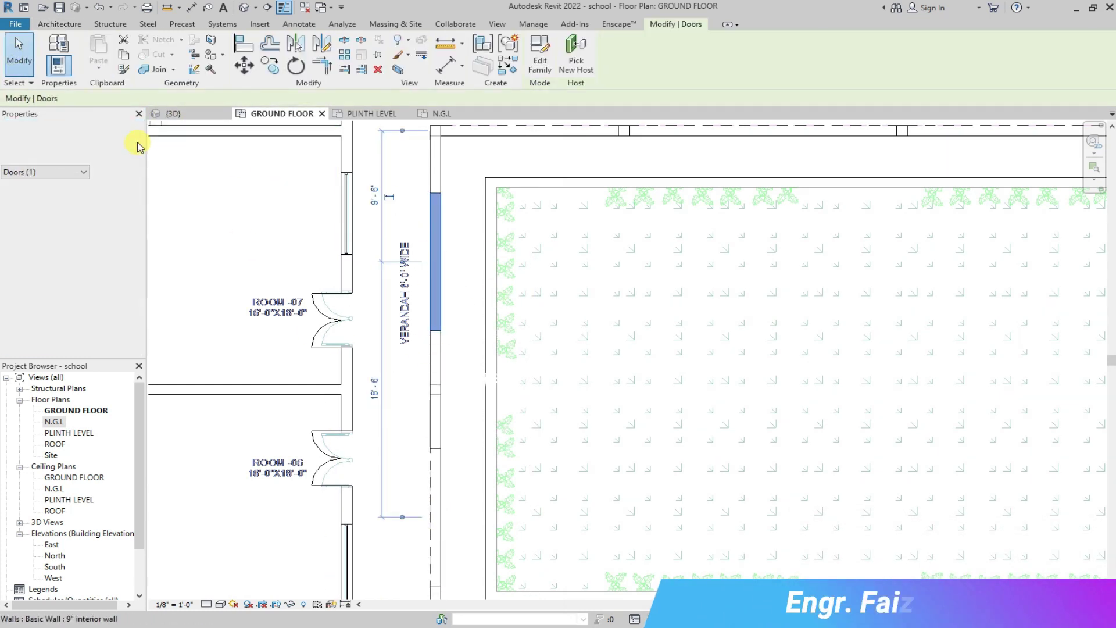
left_click(87, 142)
left_click(69, 240)
scroll(431, 137, "up", 4)
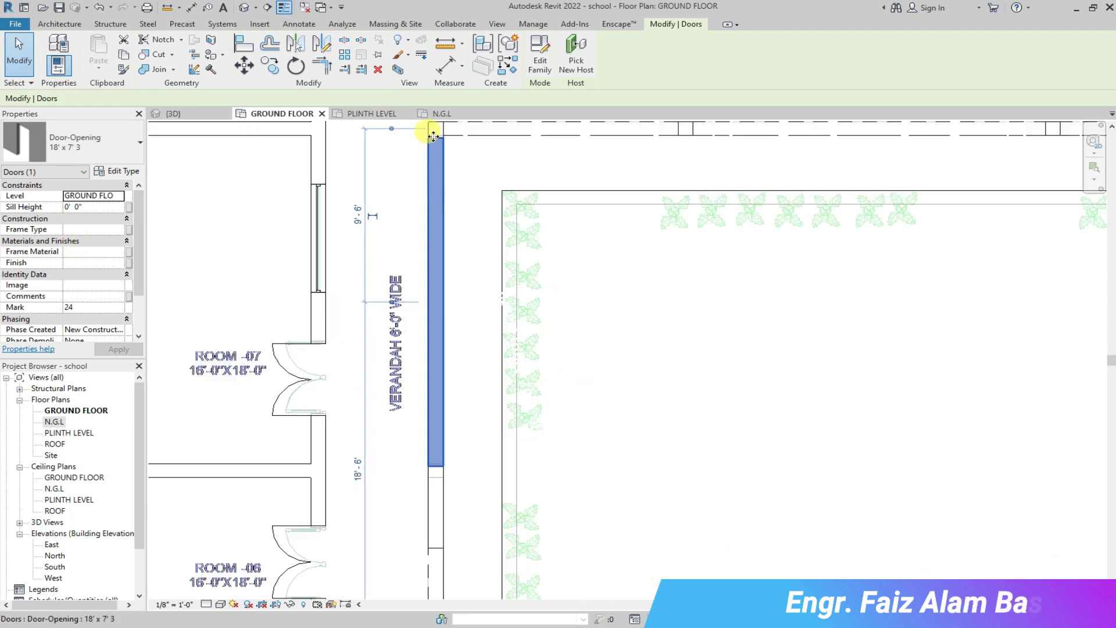
left_click(244, 65)
left_click(405, 140)
left_click(405, 135)
scroll(429, 144, "down", 5)
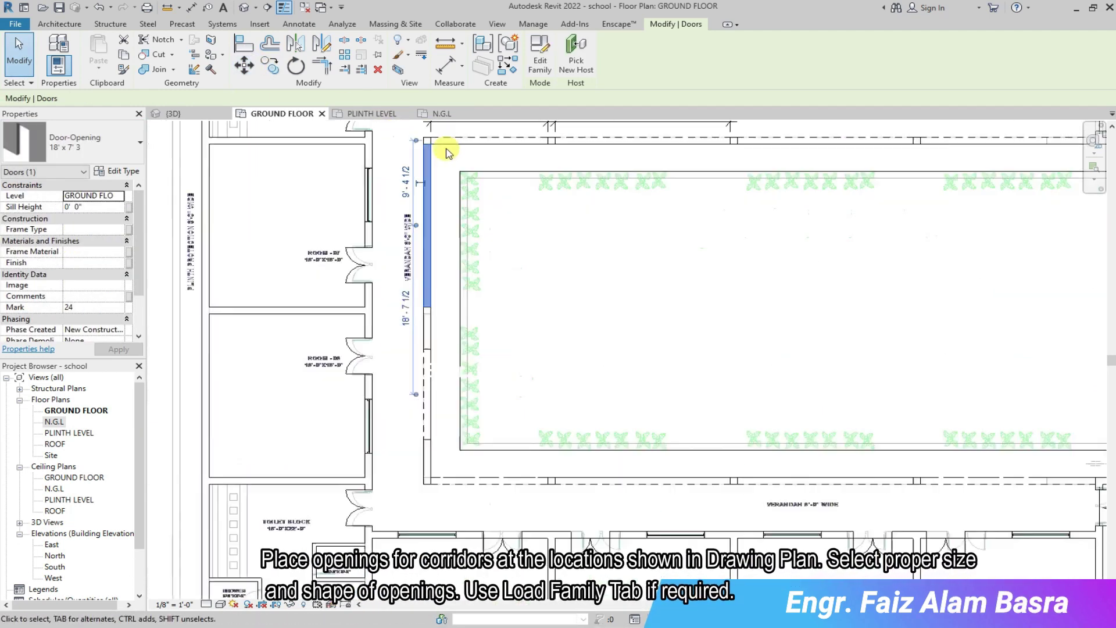
Change the short verandah wall's opening facing Room 06 to 18' x 7' 3, move it against the middle pier, and check it in 3D.
scroll(448, 387, "up", 2)
left_click(417, 354)
left_click(87, 142)
left_click(69, 240)
scroll(435, 326, "up", 6)
left_click(488, 294)
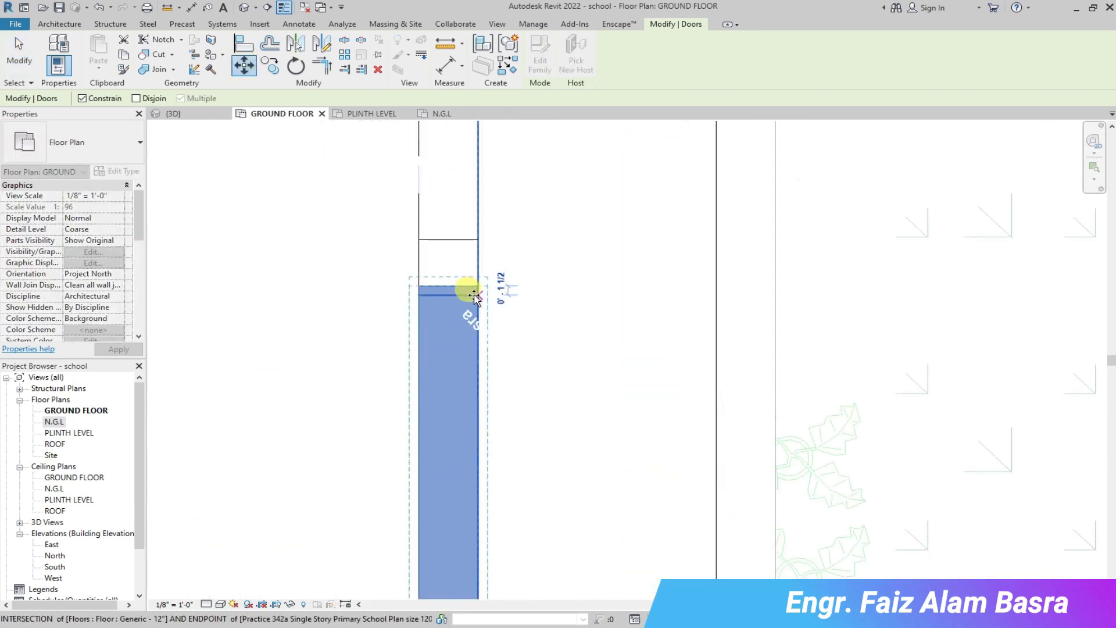
left_click(174, 114)
scroll(616, 379, "up", 4)
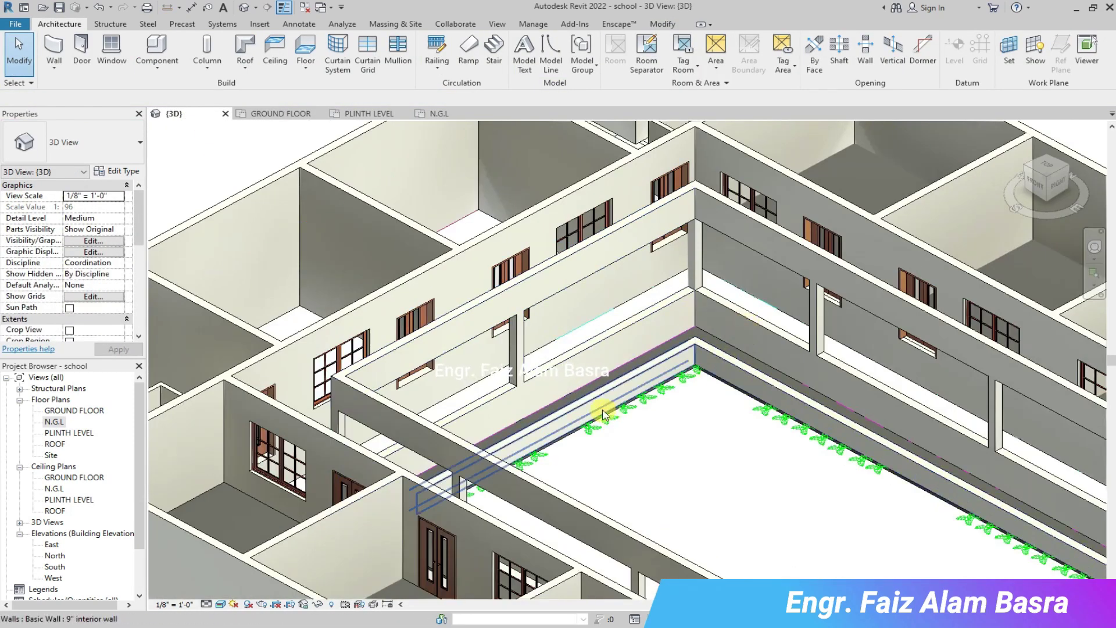
scroll(592, 394, "down", 5)
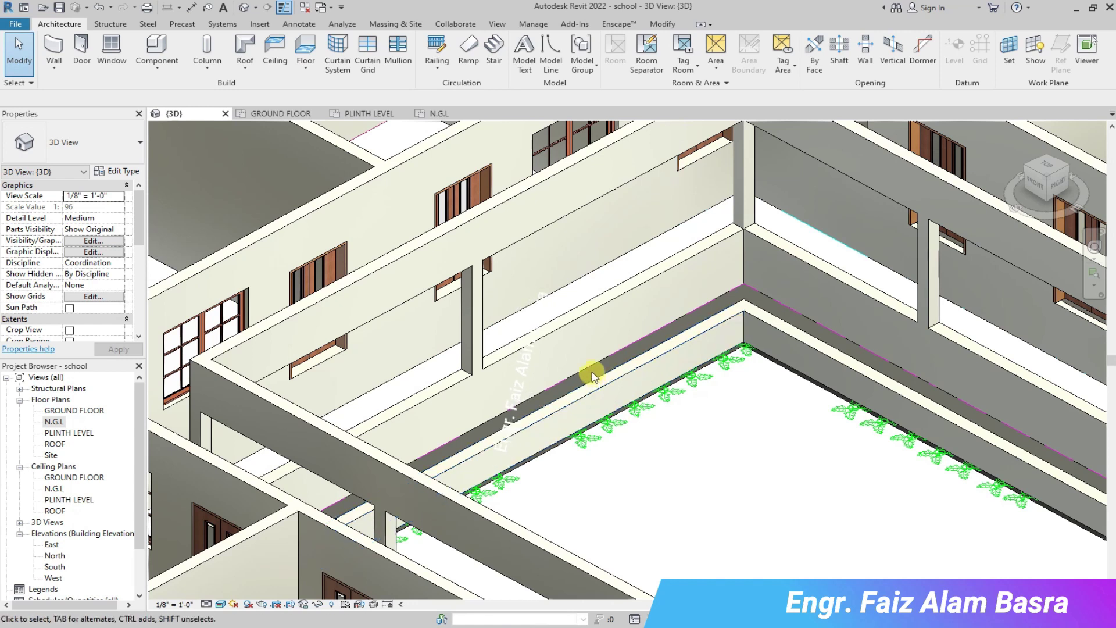
Delete the two leftover dimensions above the first bays of the upper verandah wall in the ground floor plan.
left_click(282, 113)
scroll(473, 314, "down", 5)
scroll(531, 217, "up", 3)
left_click(526, 217)
key("Delete")
left_click(462, 218)
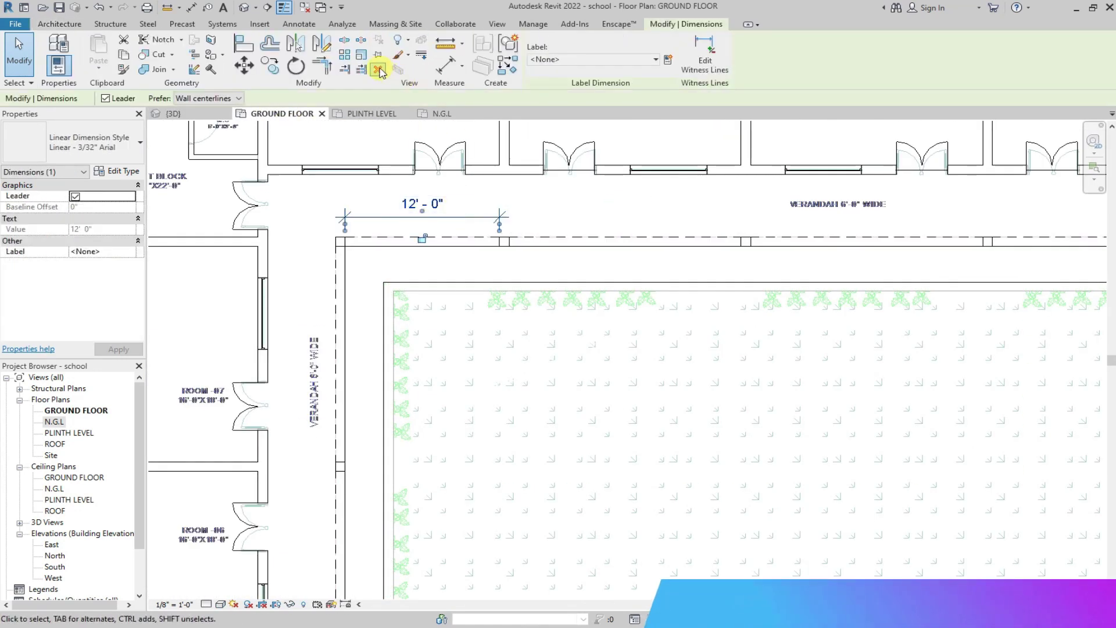
key("Delete")
Start a Generic - 12" floor and pick the room-side, courtyard-side and end walls of the U-shaped verandah as its boundary.
scroll(380, 185, "down", 2)
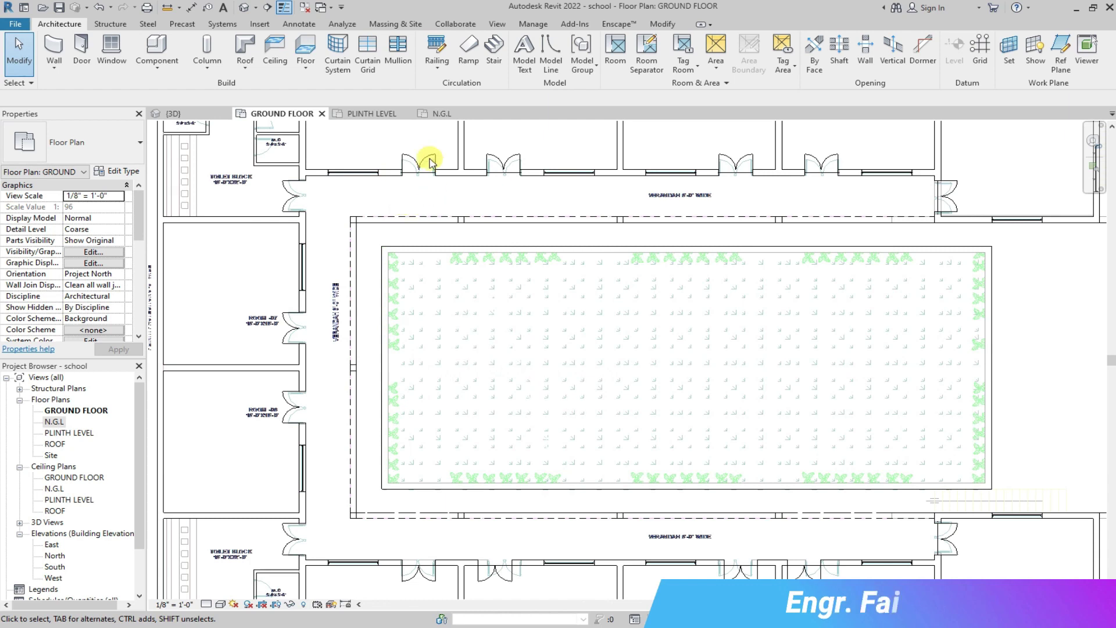
left_click(304, 47)
left_click(679, 70)
left_click(536, 177)
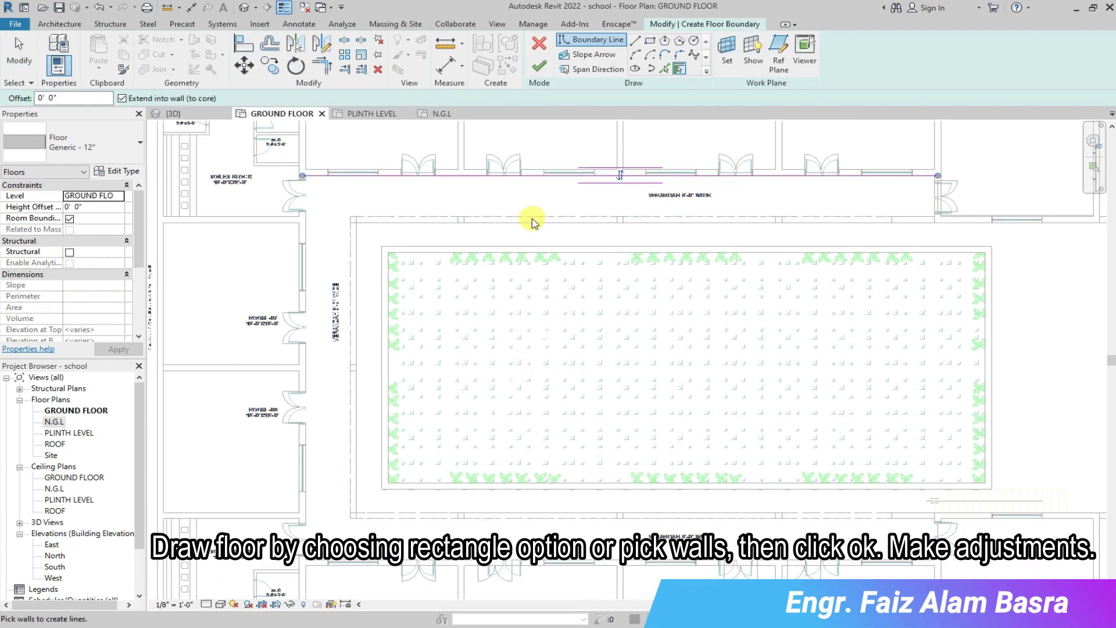
scroll(936, 204, "up", 2)
scroll(659, 211, "down", 2)
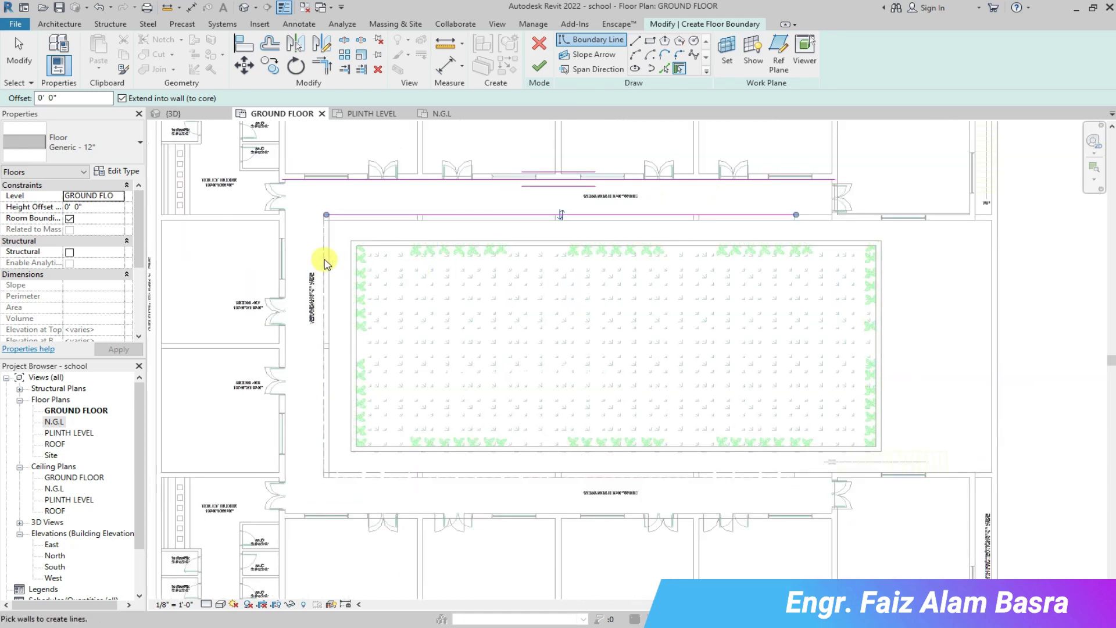
left_click(760, 513)
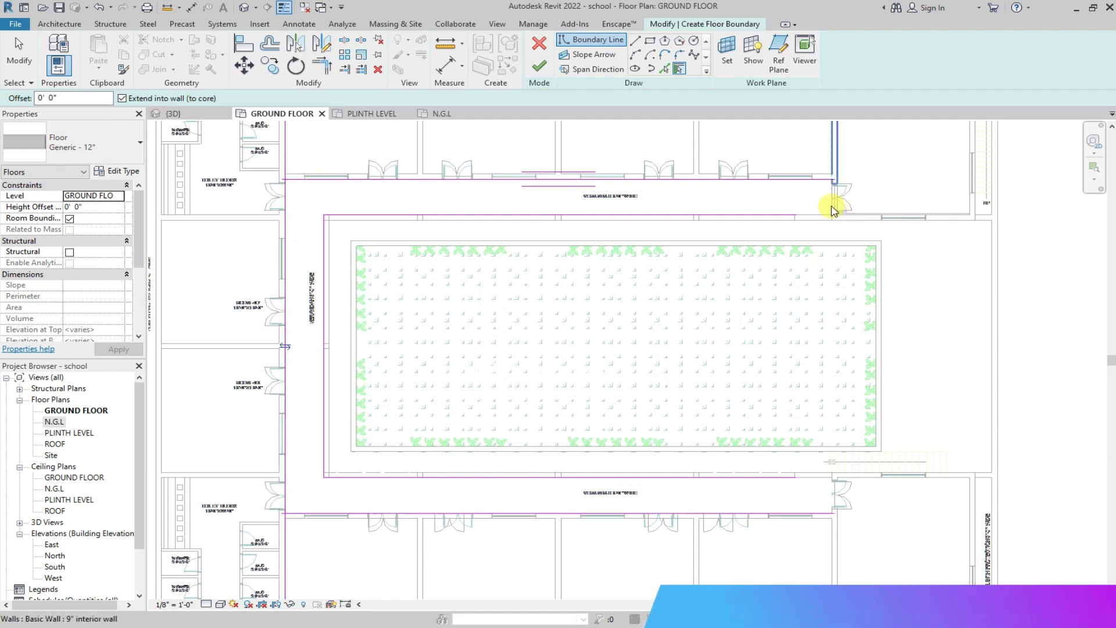
scroll(837, 207, "up", 2)
scroll(811, 314, "down", 2)
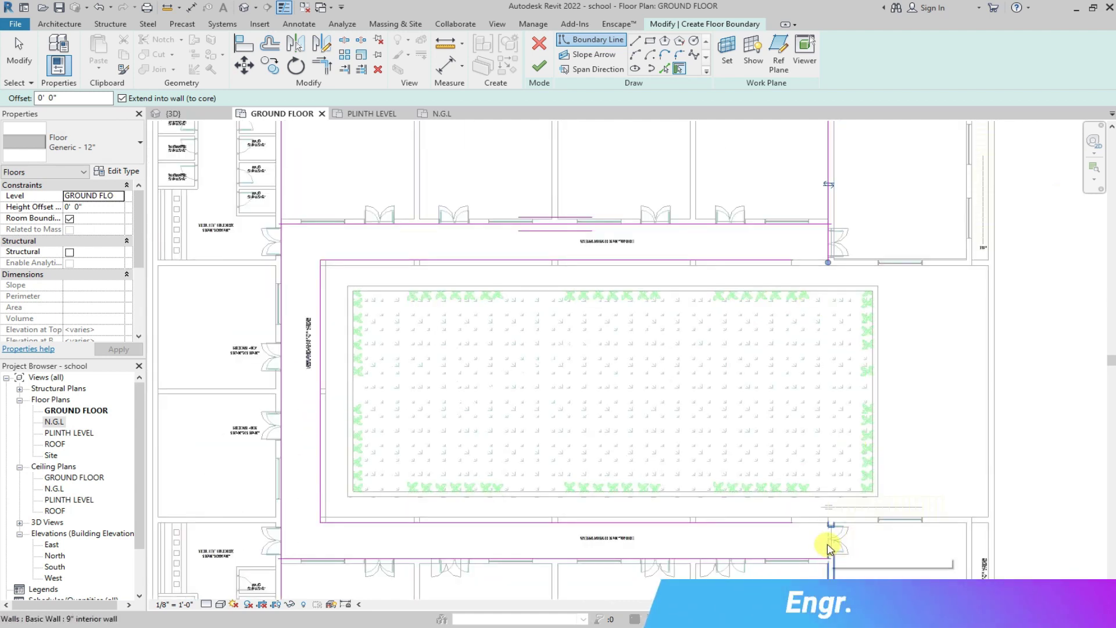
Trim the floor sketch lines into clean corners along the upper verandah, at its open end and where it meets the short verandah.
left_click(269, 65)
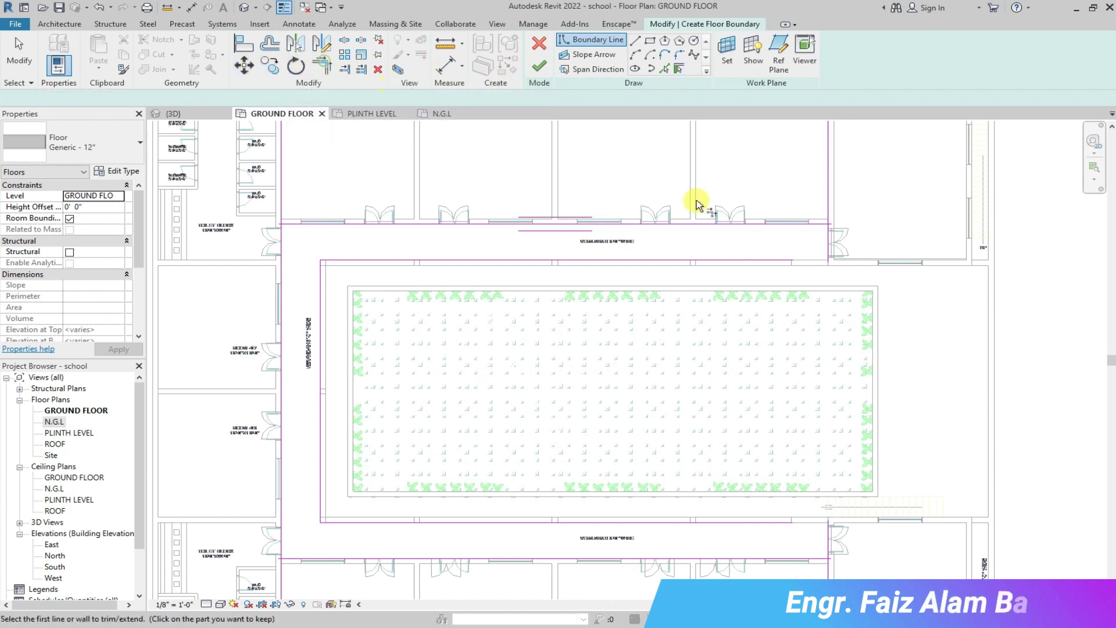
left_click(828, 236)
scroll(824, 250, "up", 2)
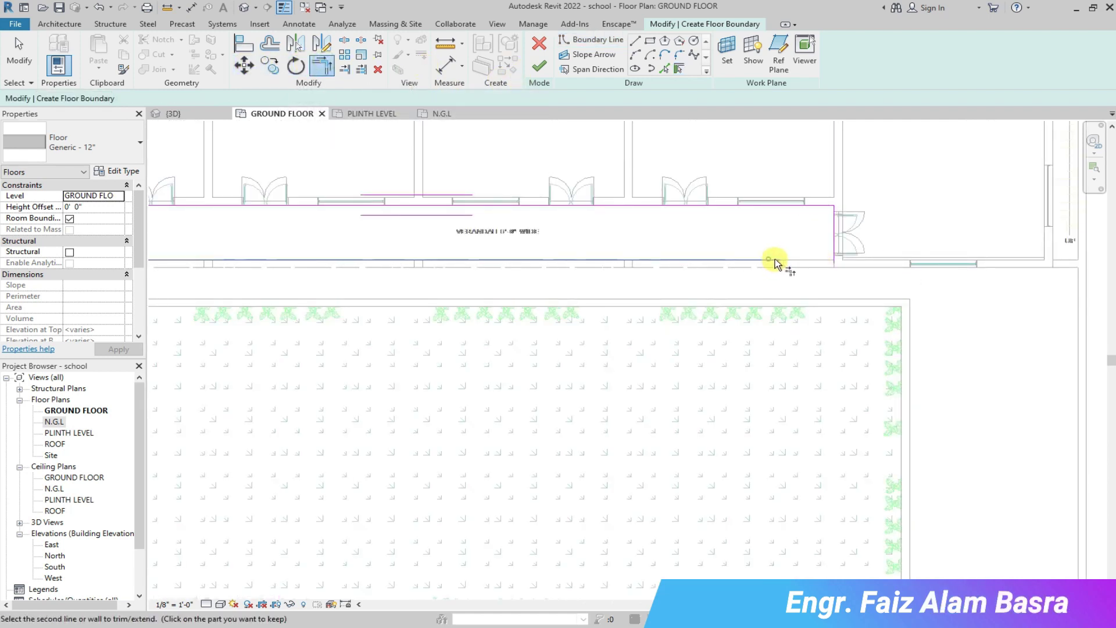
scroll(831, 270, "down", 2)
scroll(392, 236, "up", 3)
left_click(387, 225)
left_click(380, 240)
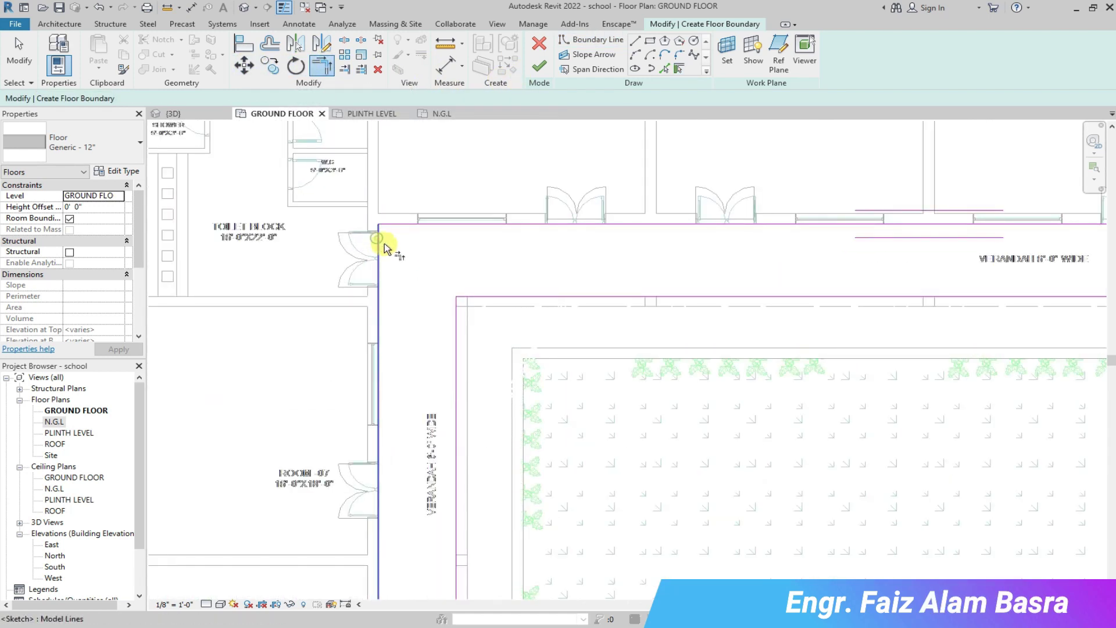
Trim the floor sketch lines into clean corners along the lower verandah to close the U-shaped boundary.
scroll(401, 231, "down", 3)
scroll(424, 501, "up", 2)
left_click(378, 463)
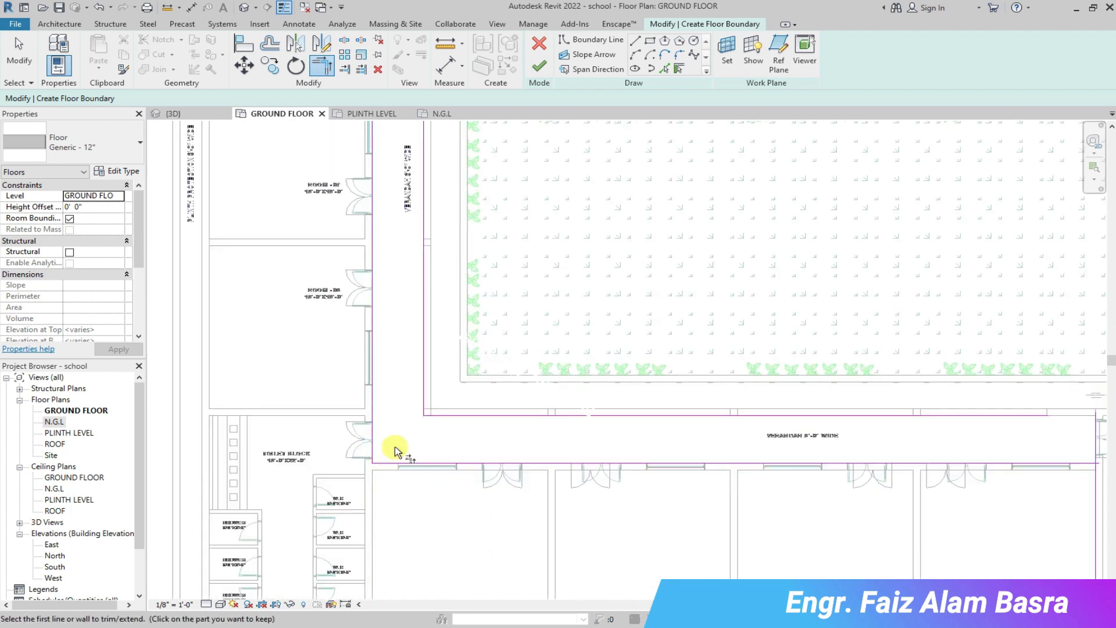
scroll(394, 452, "down", 2)
scroll(801, 452, "up", 5)
left_click(733, 450)
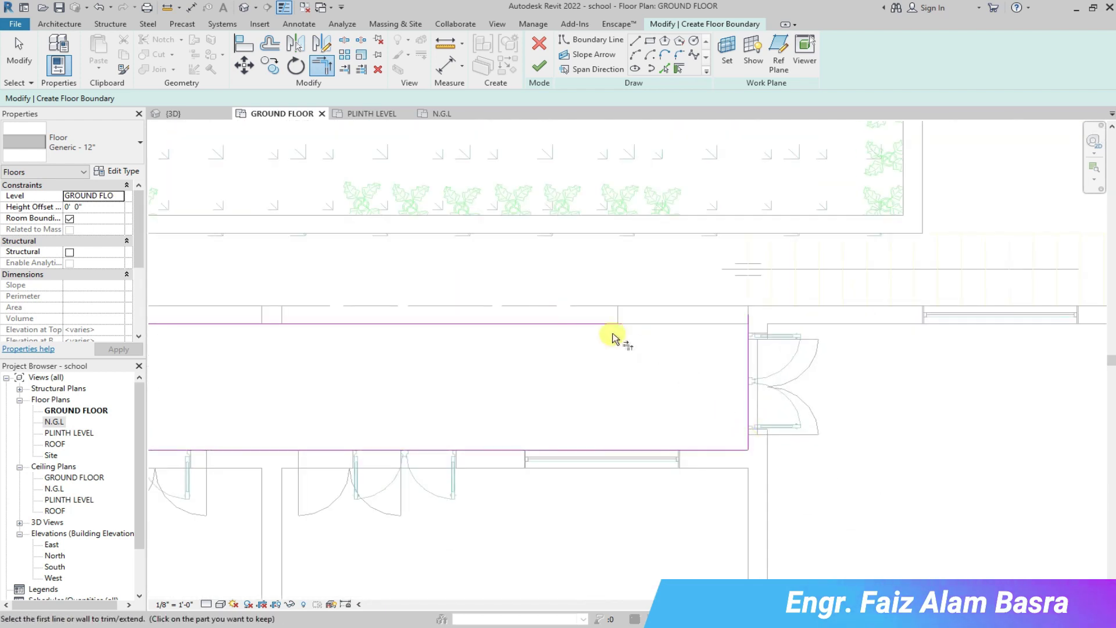
left_click(748, 349)
Finish the verandah floor sketch and accept joining the geometry and cutting the overlapping volume out of the walls.
scroll(670, 355, "down", 3)
left_click(538, 67)
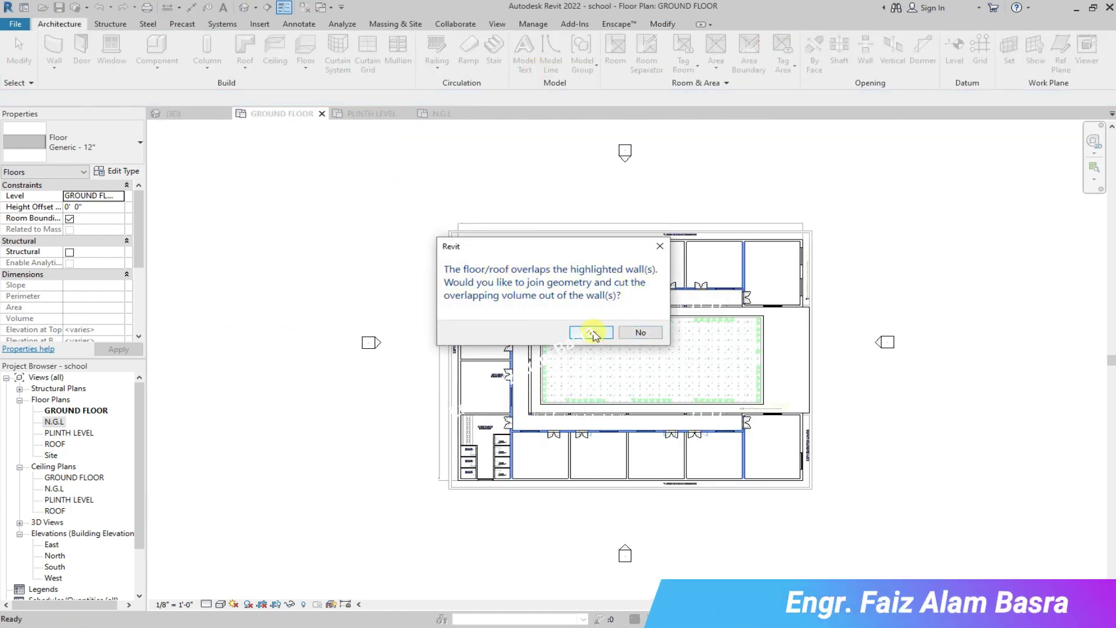
left_click(590, 332)
scroll(590, 341, "up", 3)
scroll(889, 401, "down", 1)
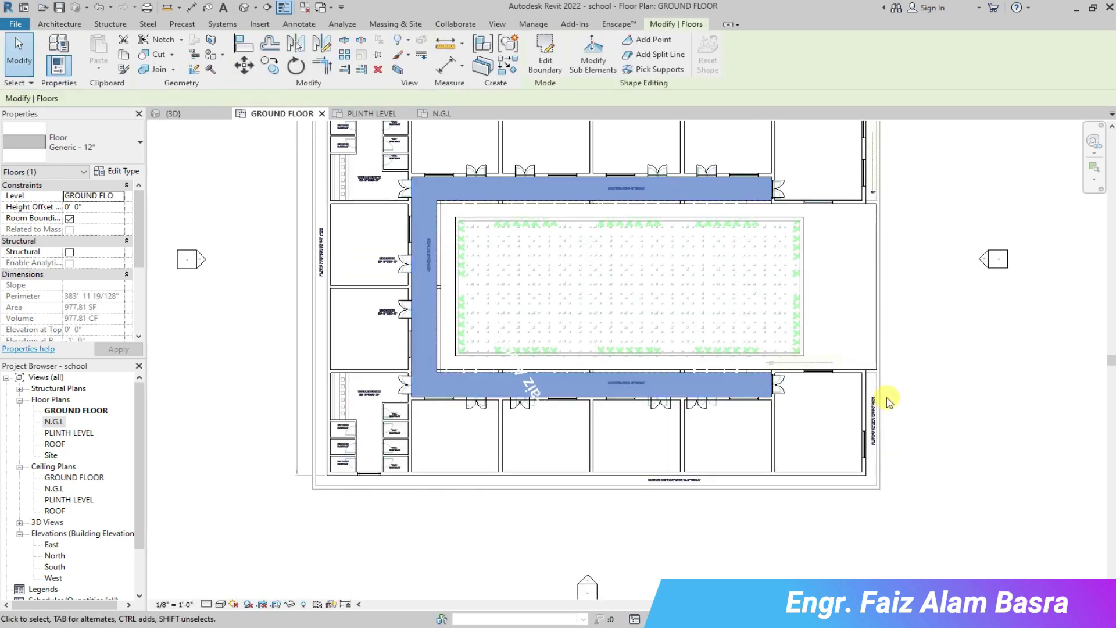
left_click(940, 297)
Examine the verandah floor and the openings around the courtyard in the 3D view.
left_click(203, 113)
scroll(551, 285, "up", 2)
scroll(401, 355, "up", 2)
scroll(665, 311, "down", 6)
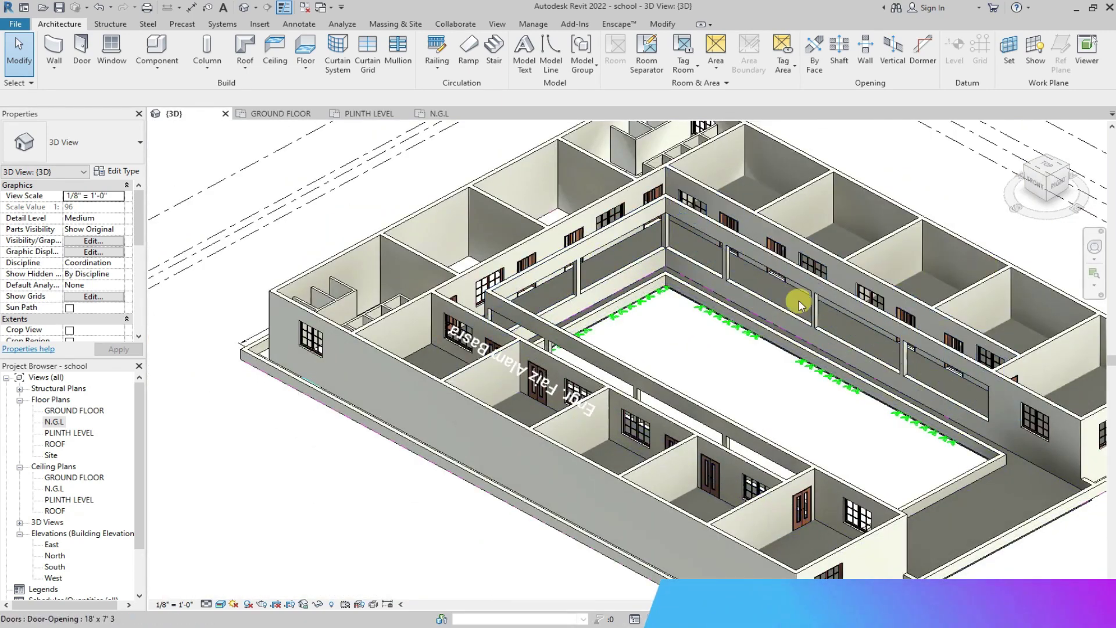
scroll(777, 279, "up", 5)
scroll(762, 266, "down", 6)
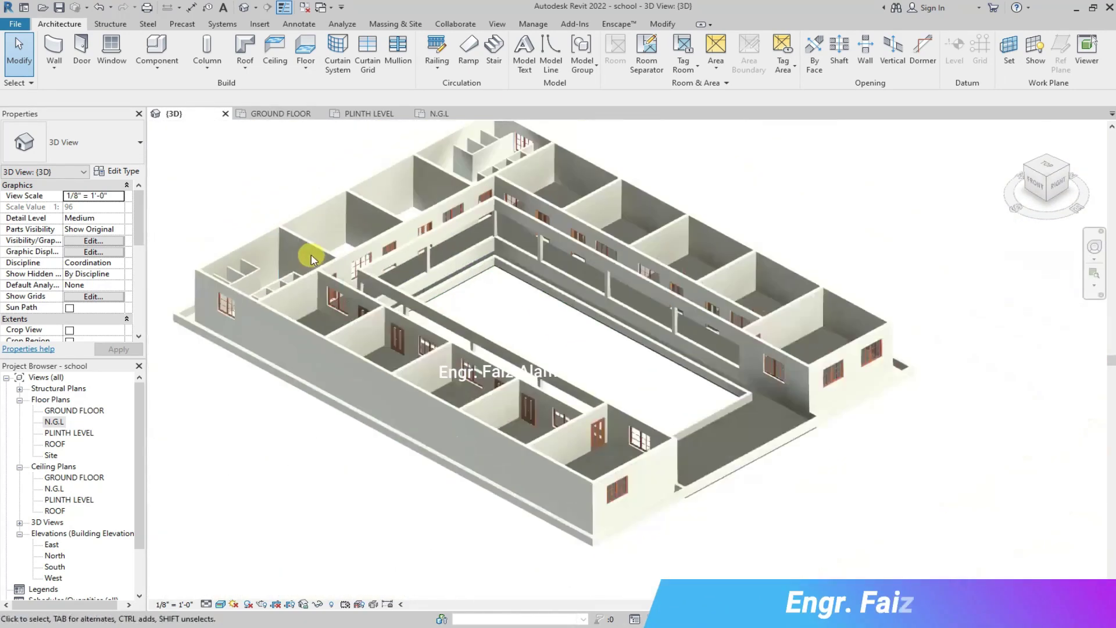
scroll(344, 227, "up", 4)
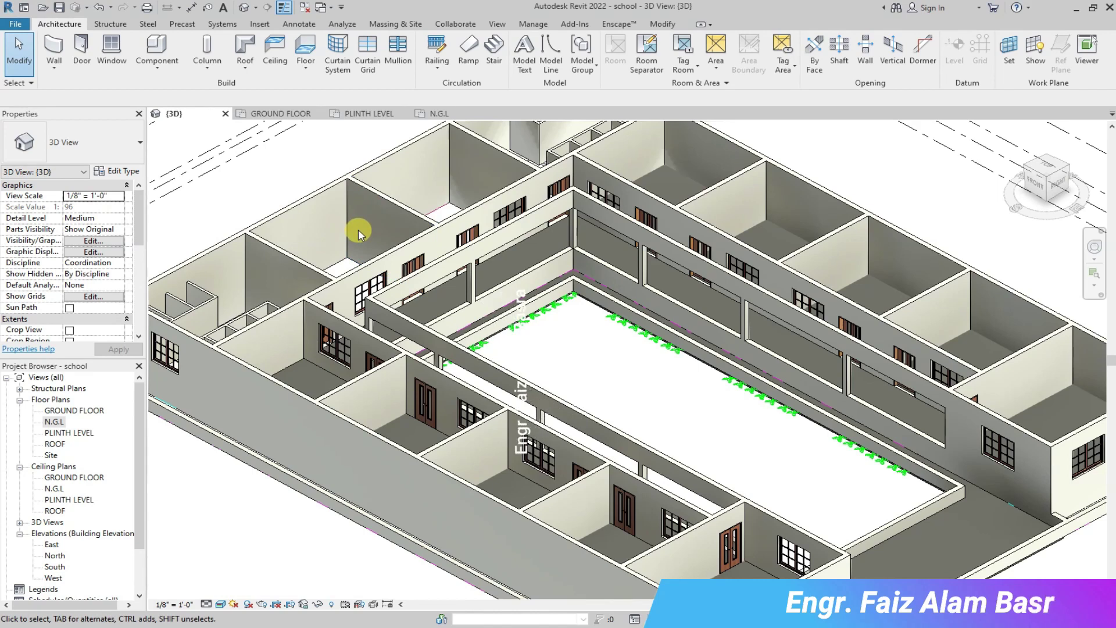
scroll(362, 233, "down", 3)
Place a Double Shutter with Mullion 1800x1500 mm window in the lower end room's outer wall, above the existing window, in the ground floor plan.
left_click(285, 114)
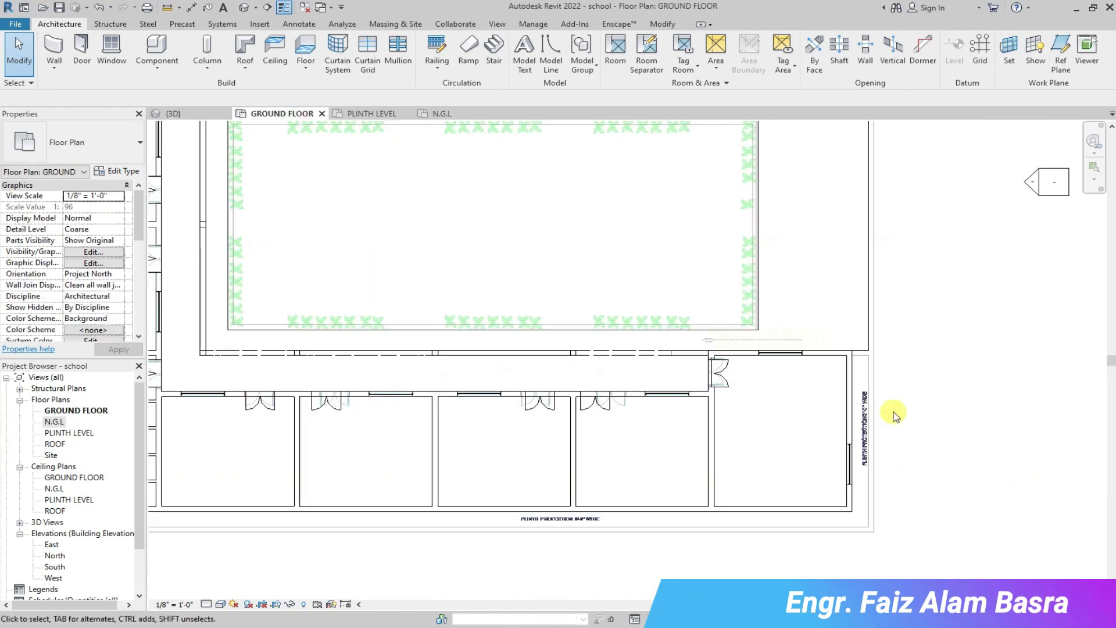
key("w")
key("n")
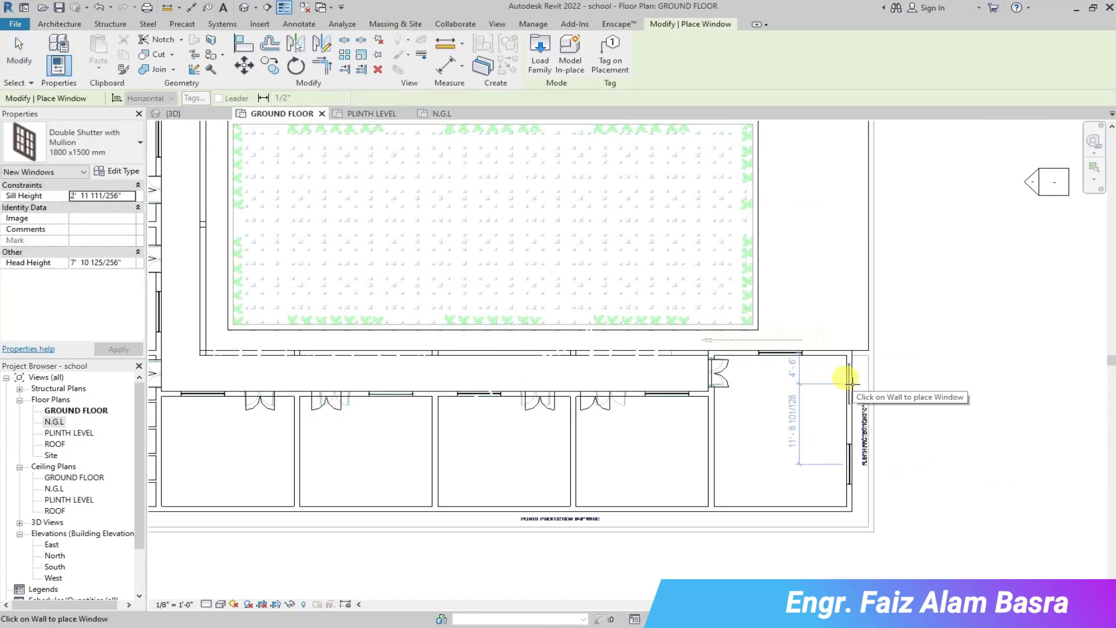
left_click(849, 384)
left_click(18, 51)
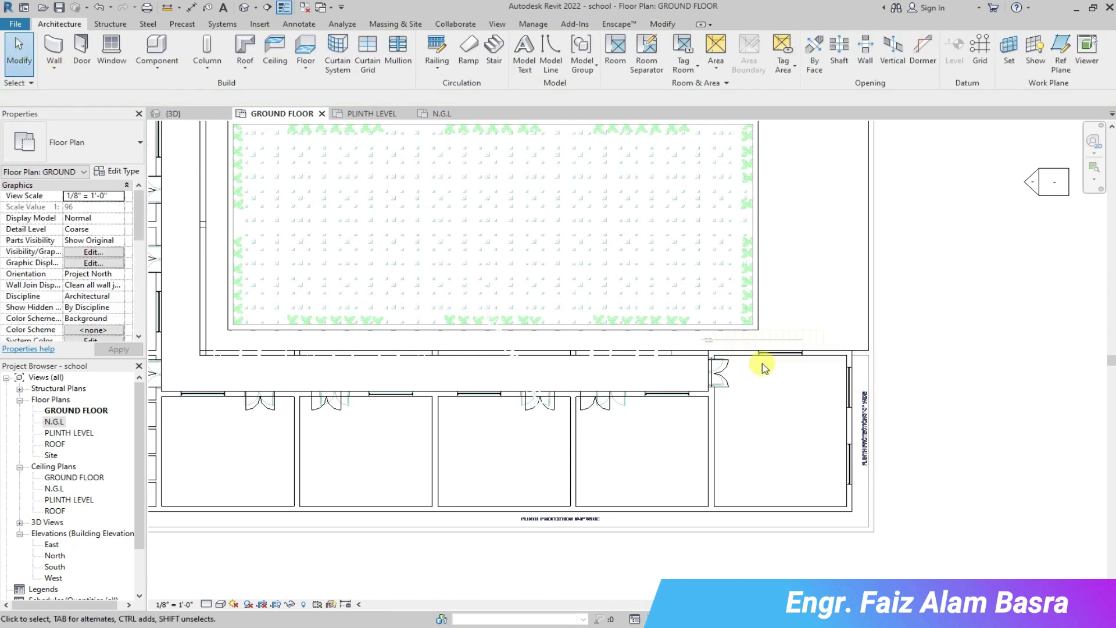
scroll(606, 399, "down", 2)
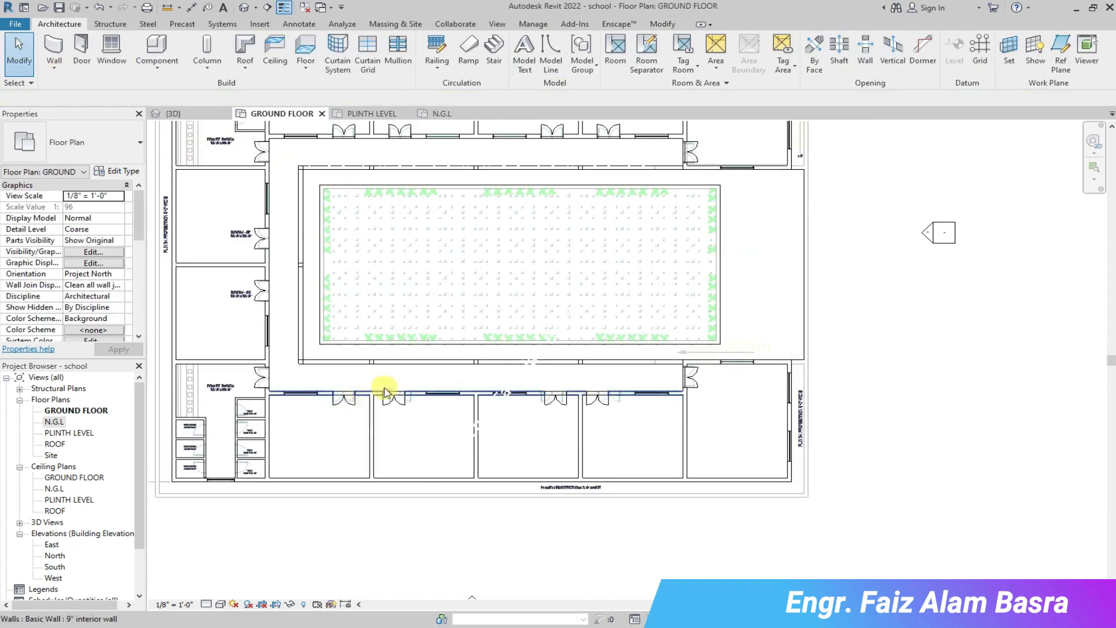
Set the height offset of the N.G.L. floor around the courtyard to 1' 0" and check its edges in 3D.
left_click(372, 115)
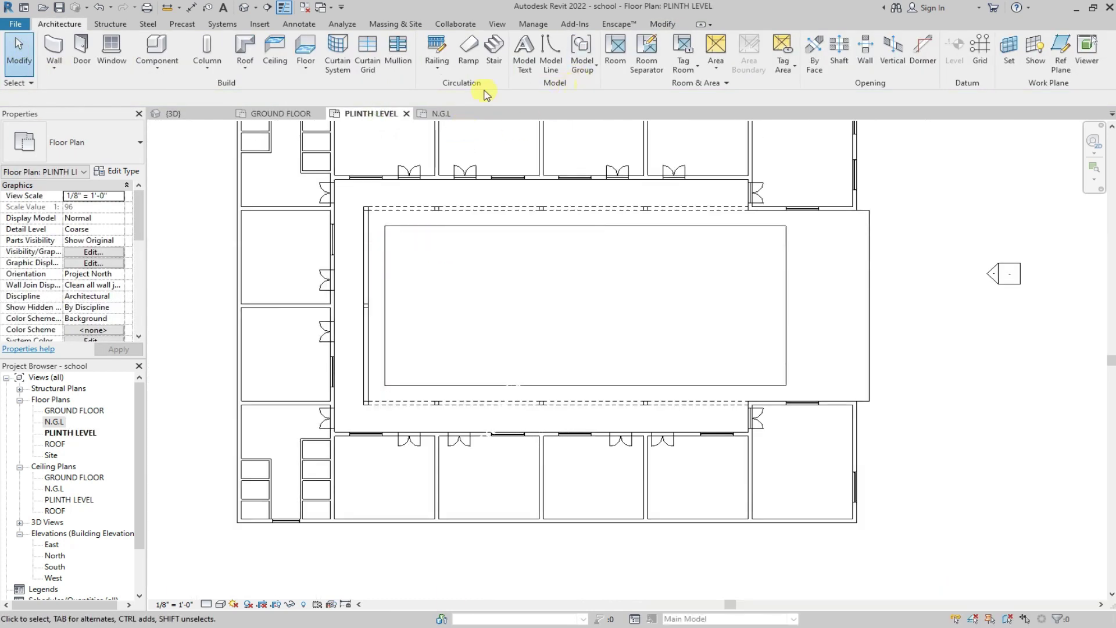
left_click(173, 114)
scroll(823, 439, "up", 5)
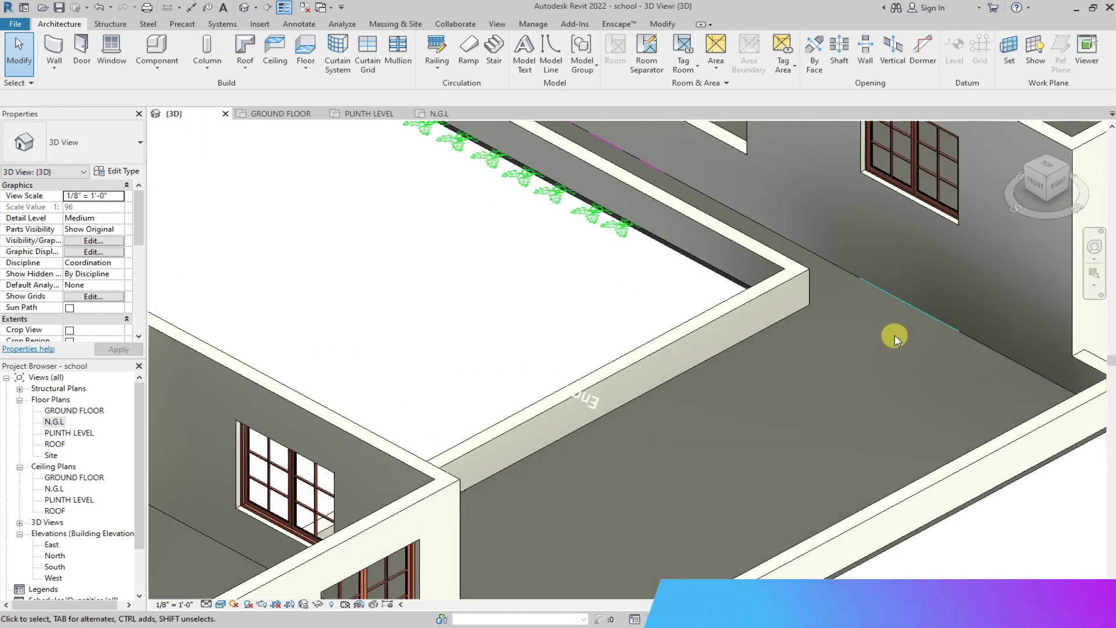
scroll(756, 358, "down", 5)
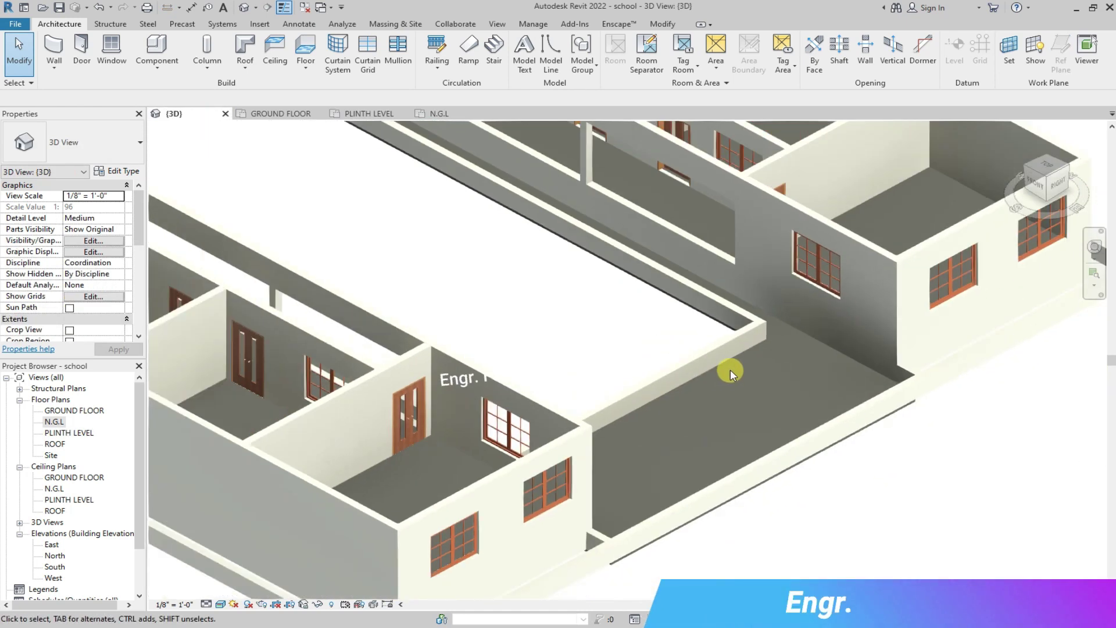
scroll(599, 397, "up", 6)
scroll(601, 397, "up", 6)
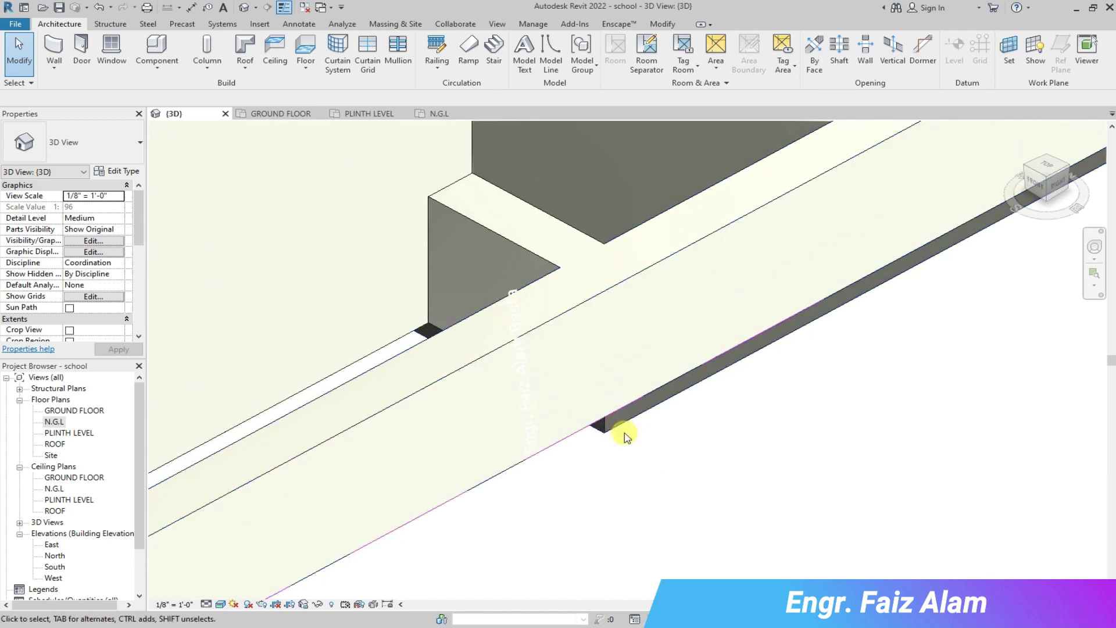
scroll(659, 457, "down", 3)
left_click(666, 418)
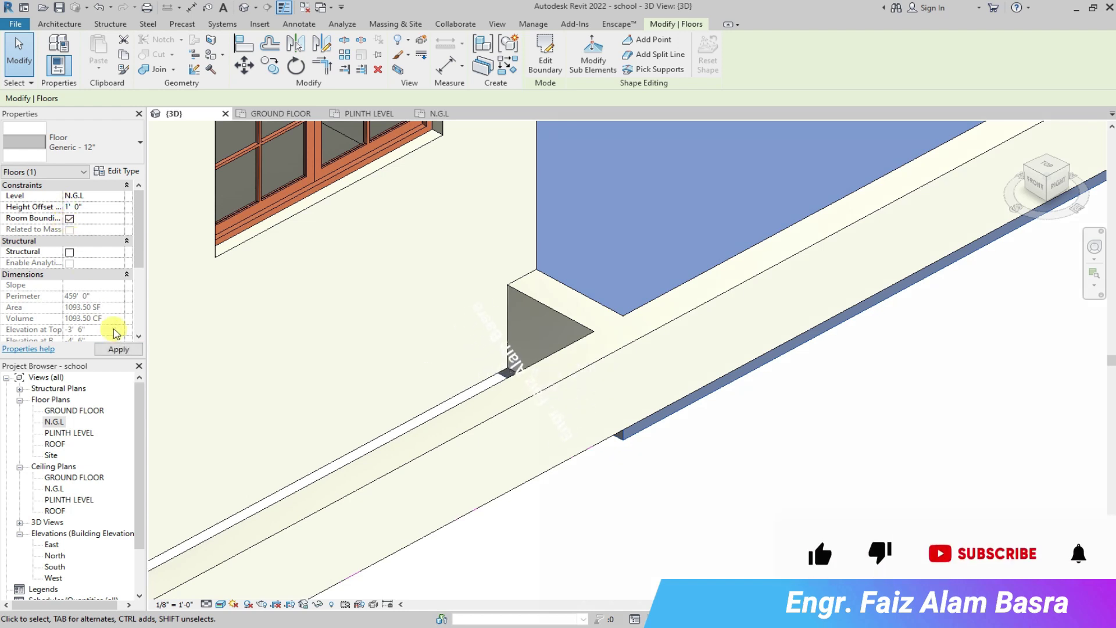
scroll(531, 379, "down", 5)
key("Escape")
scroll(832, 270, "up", 6)
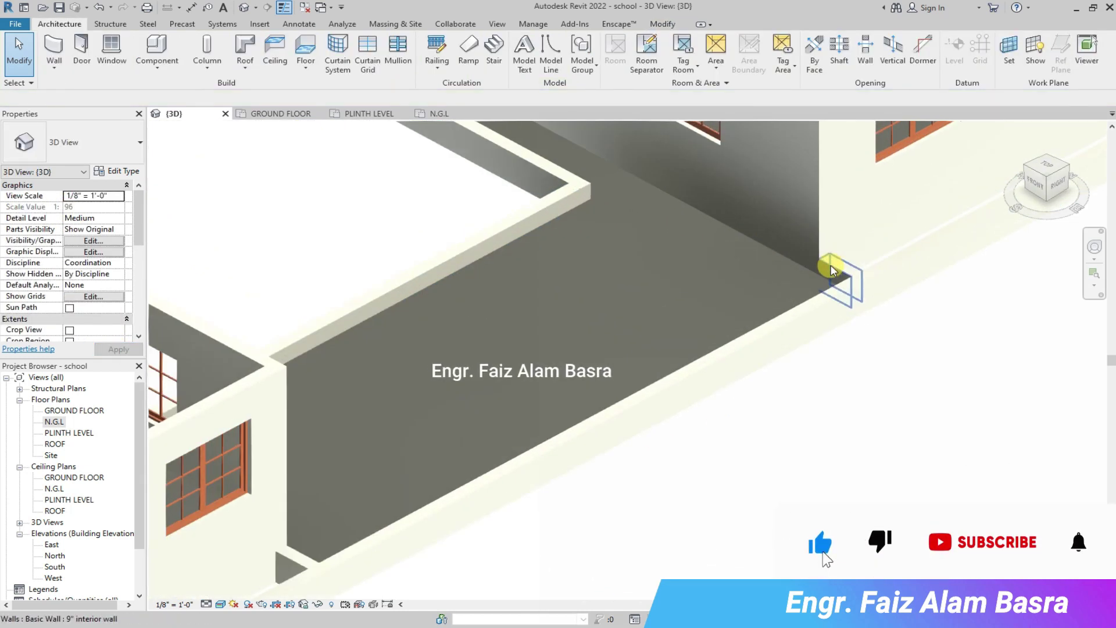
scroll(831, 270, "up", 3)
scroll(620, 334, "down", 4)
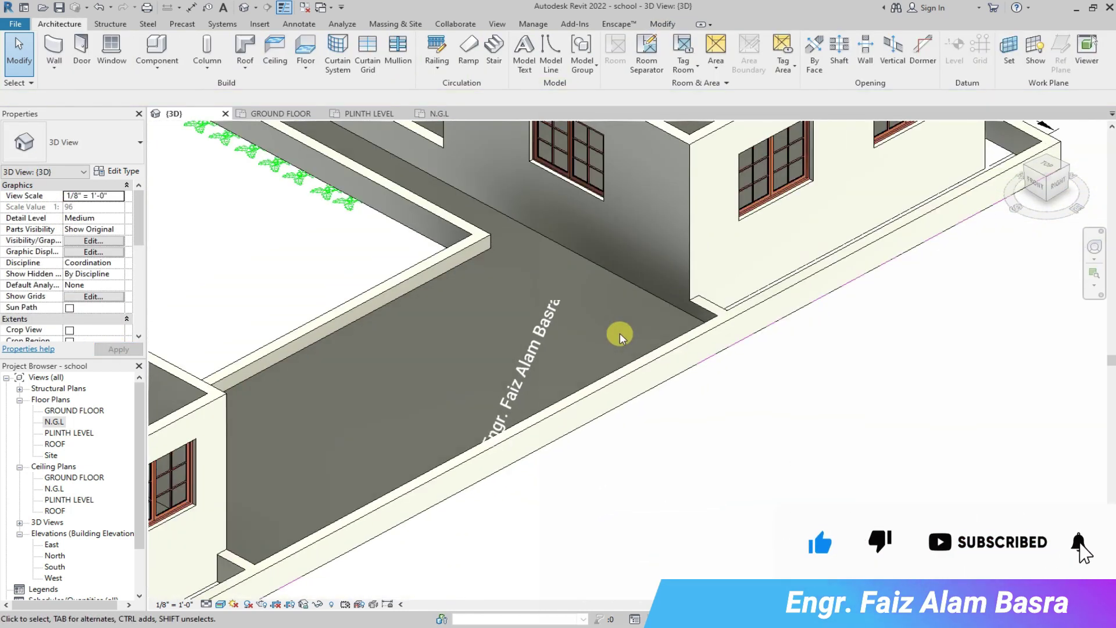
scroll(620, 333, "down", 2)
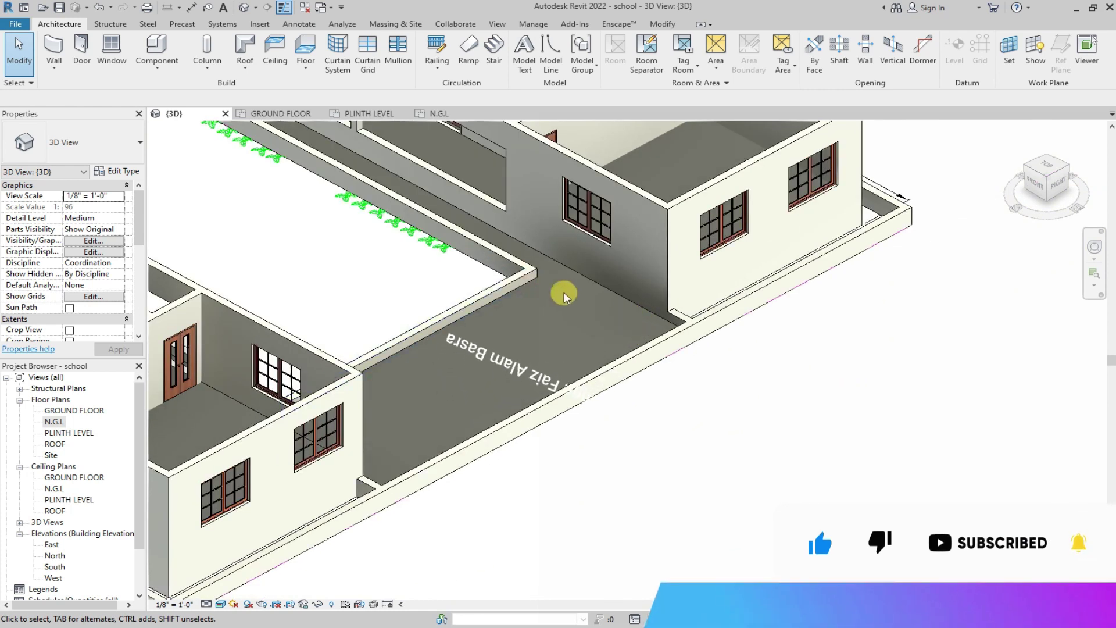
Delete the N.G.L. floor around the courtyard in the 3D view.
left_click(651, 314)
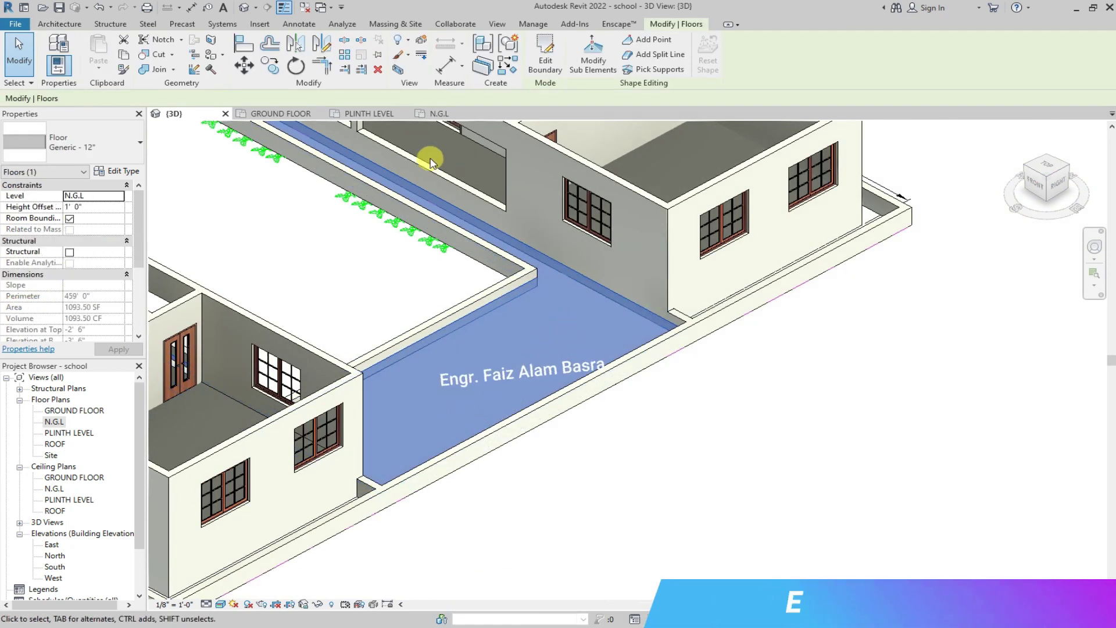
key("Delete")
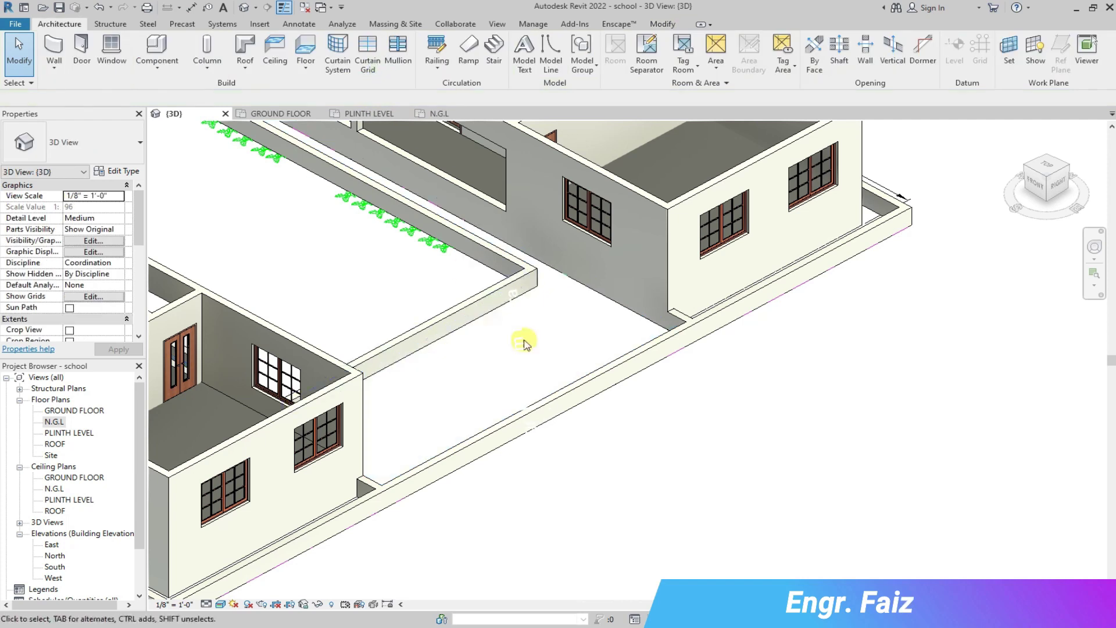
scroll(523, 343, "down", 2)
Set the PLINTH LEVEL plan's underlay base level to PLINTH LEVEL, and change it to GROUND FLOOR.
left_click(372, 114)
scroll(410, 229, "down", 2)
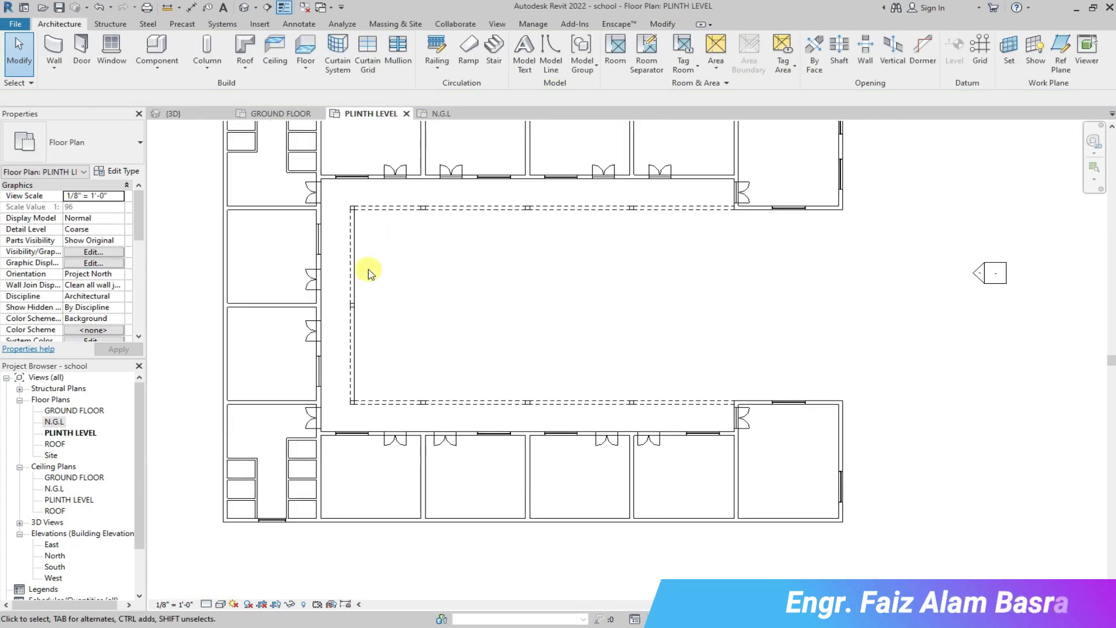
scroll(90, 286, "down", 3)
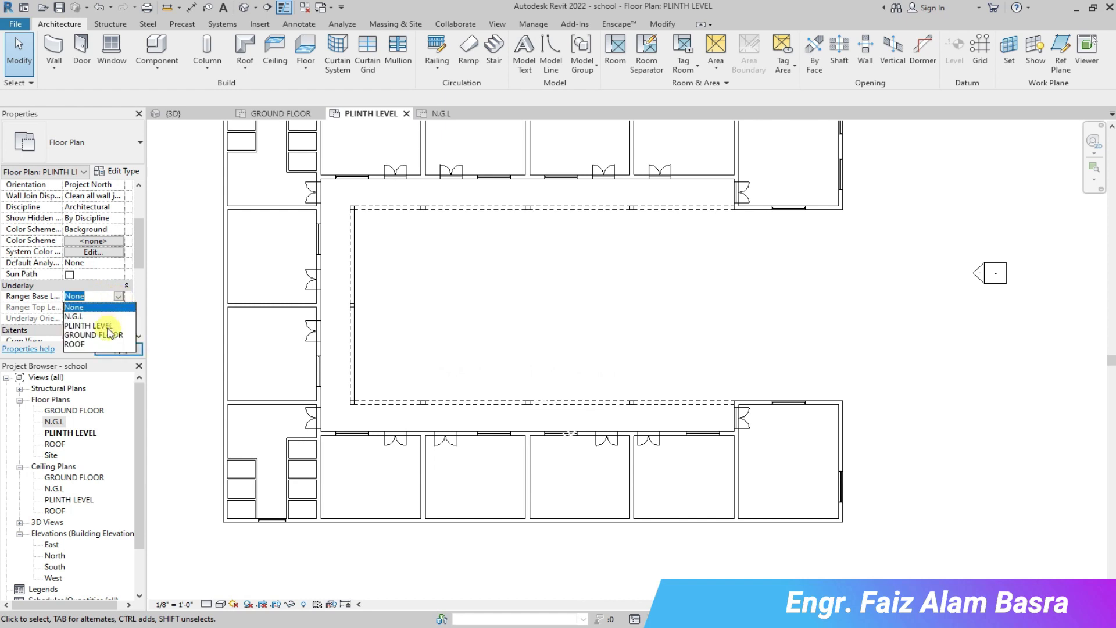
left_click(110, 326)
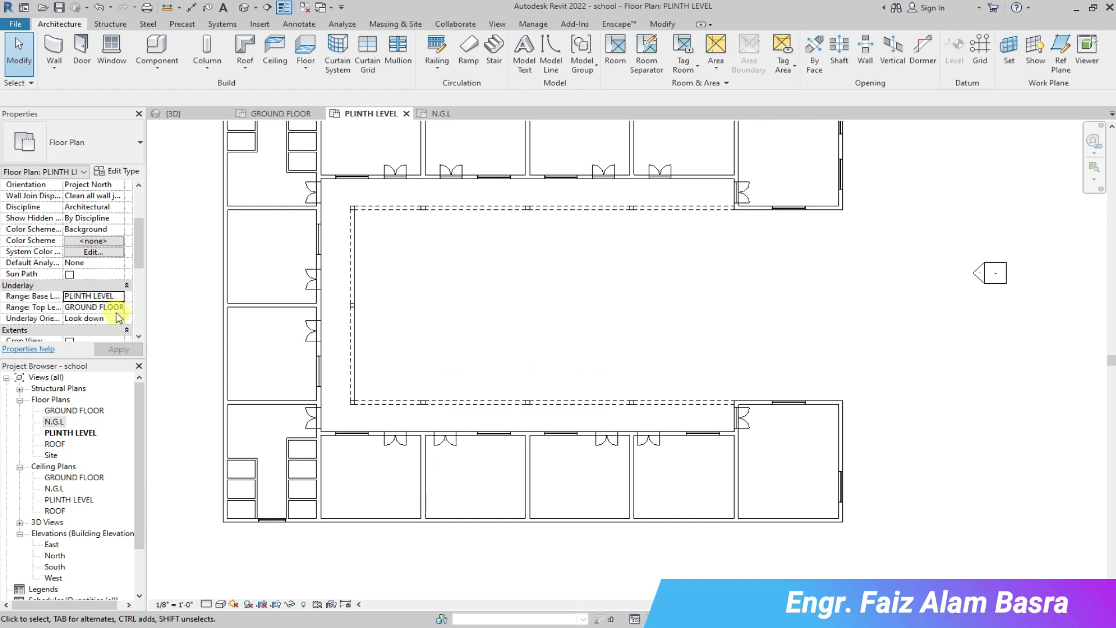
left_click(119, 350)
scroll(101, 315, "down", 1)
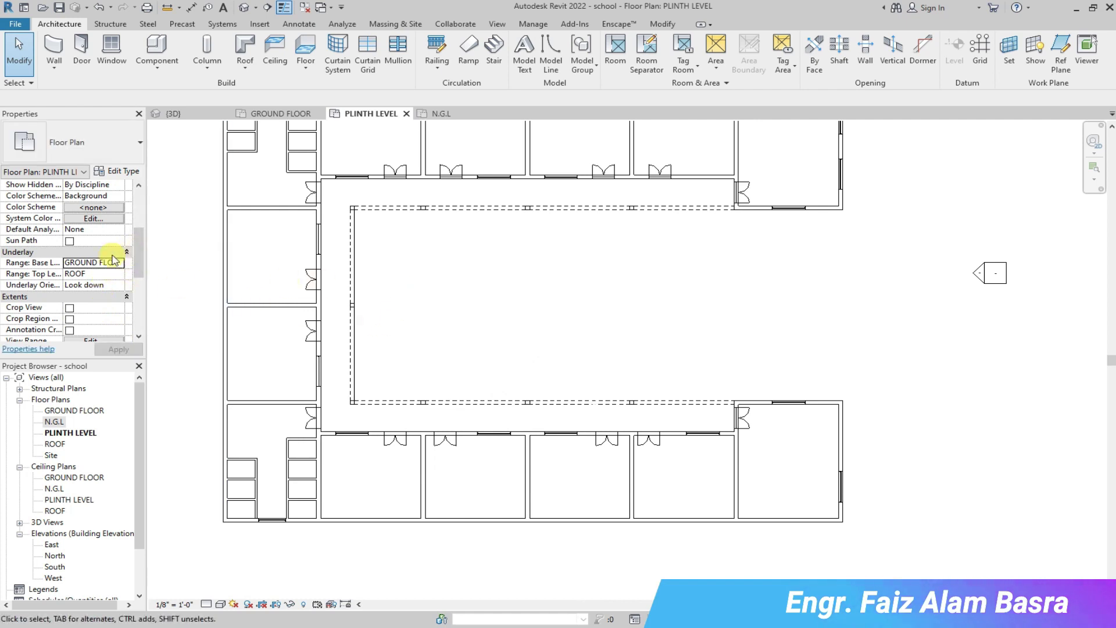
scroll(130, 249, "up", 1)
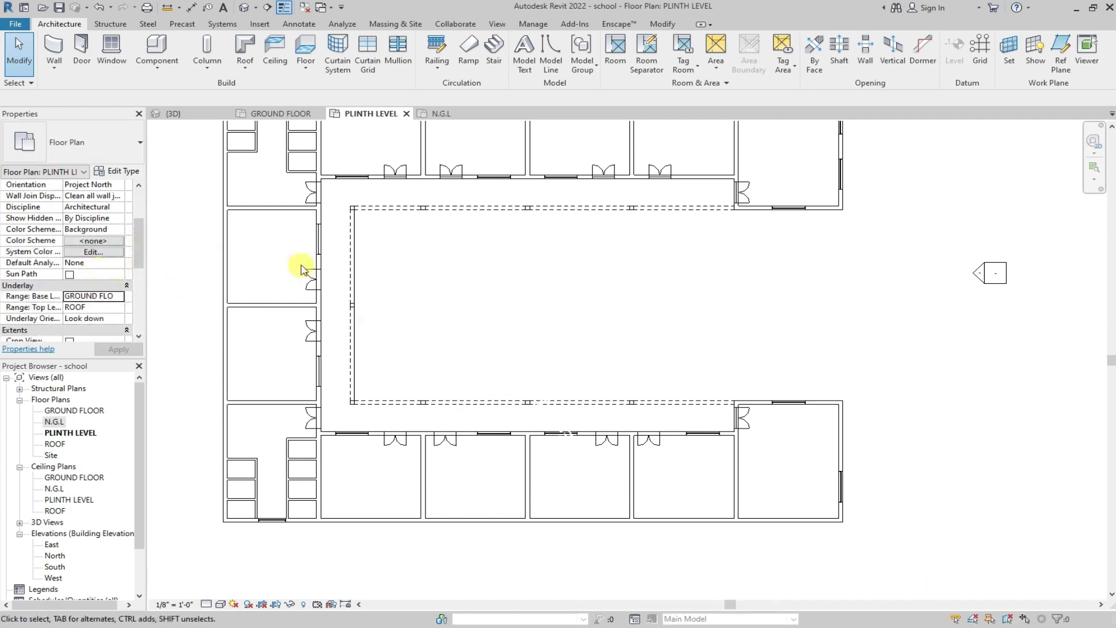
Compare the N.G.L. and PLINTH LEVEL plans with the 3D view and undo the deletion of the floor around the courtyard.
left_click(440, 113)
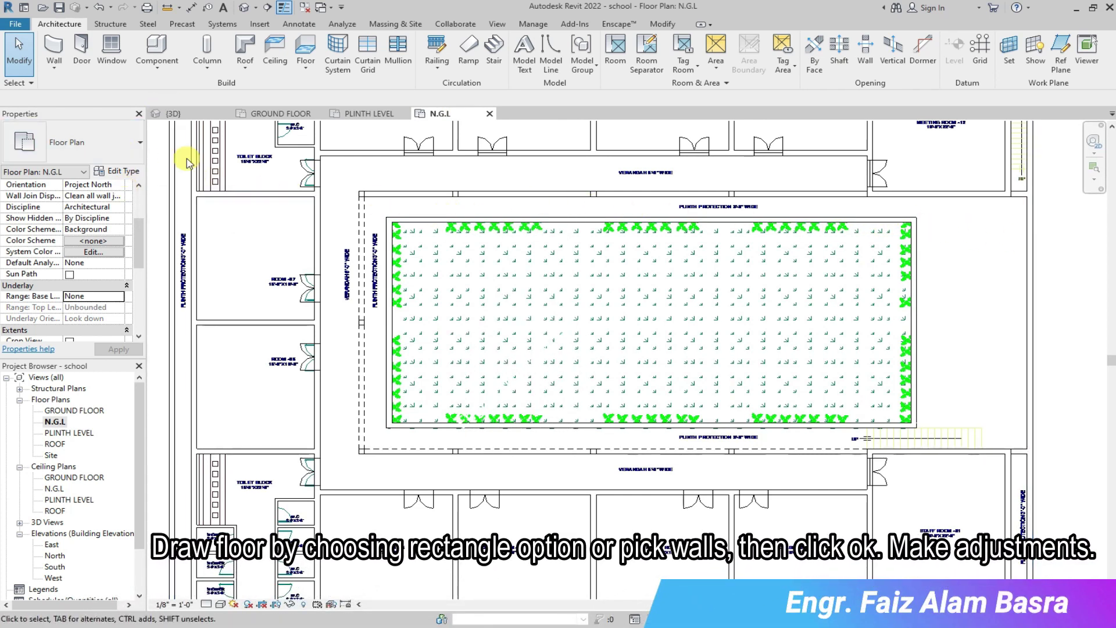
left_click(368, 113)
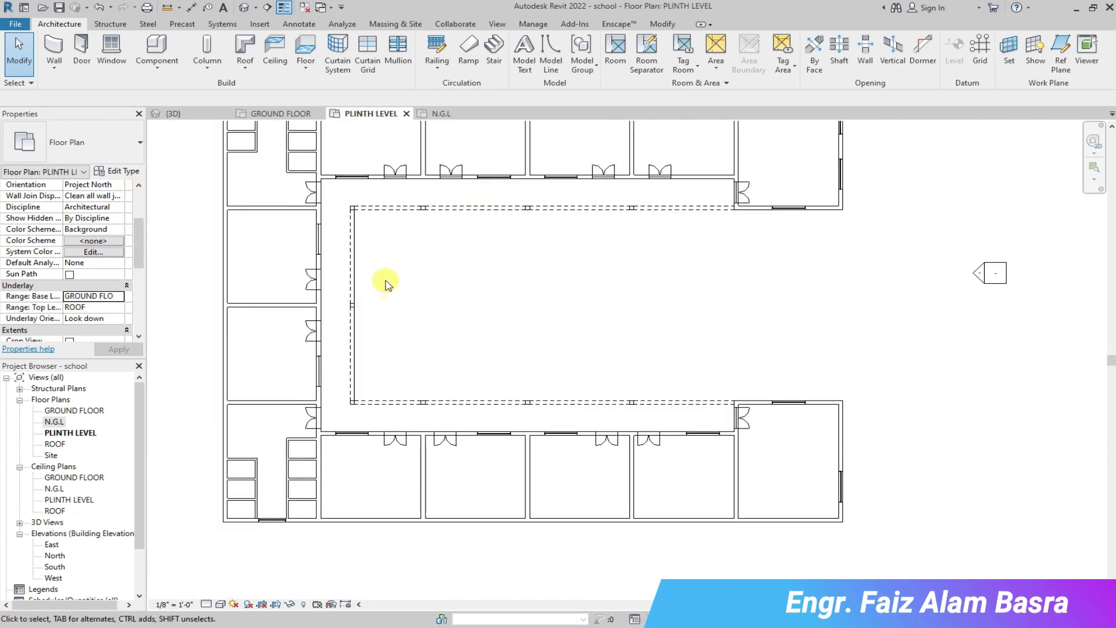
left_click(191, 114)
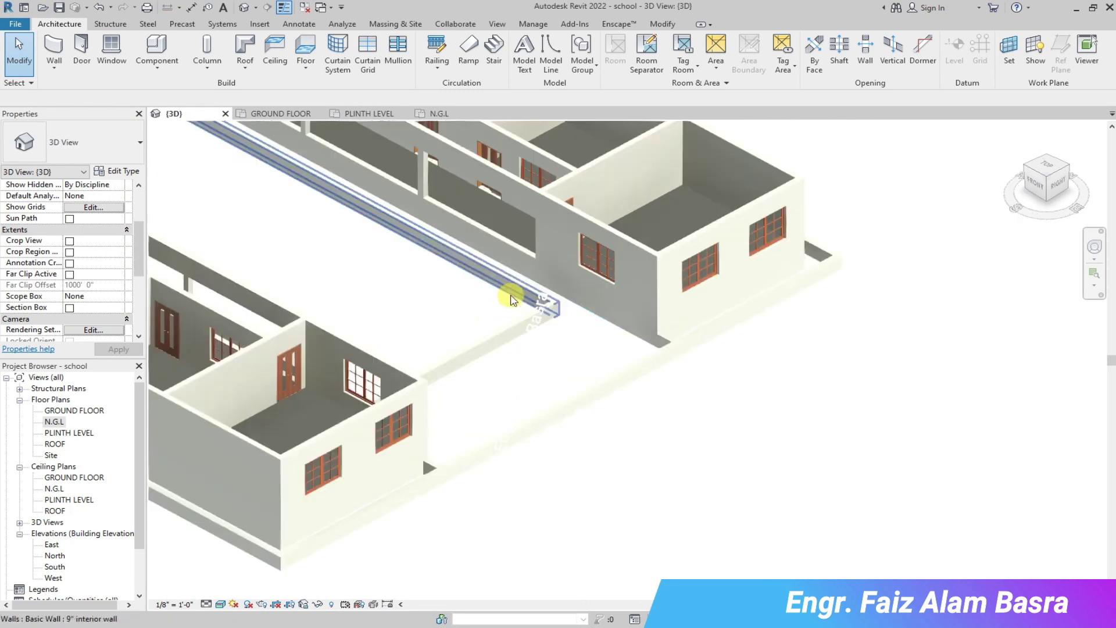
scroll(581, 298, "up", 6)
scroll(670, 352, "down", 10)
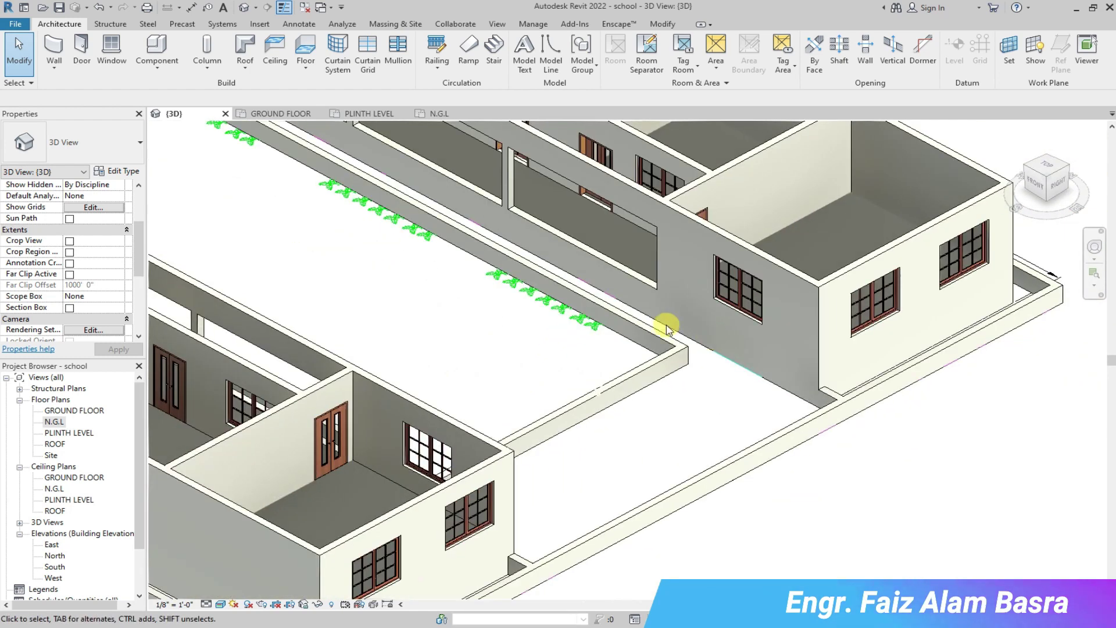
left_click(100, 8)
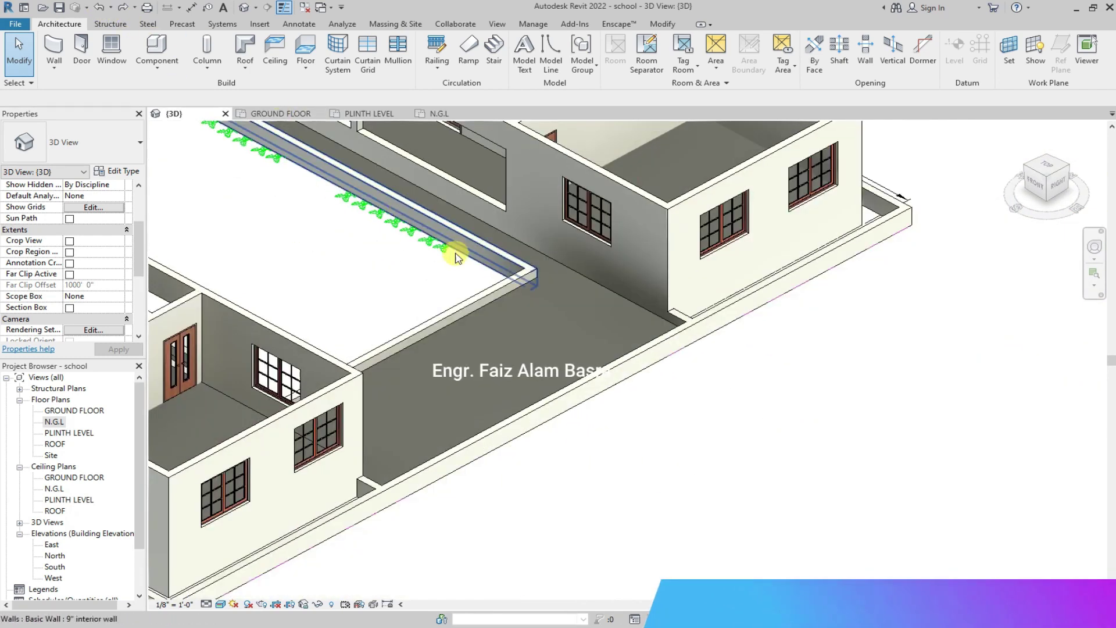
Rename the type of the floor around the courtyard from Generic - 12" to Generic - 6".
scroll(707, 332, "up", 3)
left_click(707, 331)
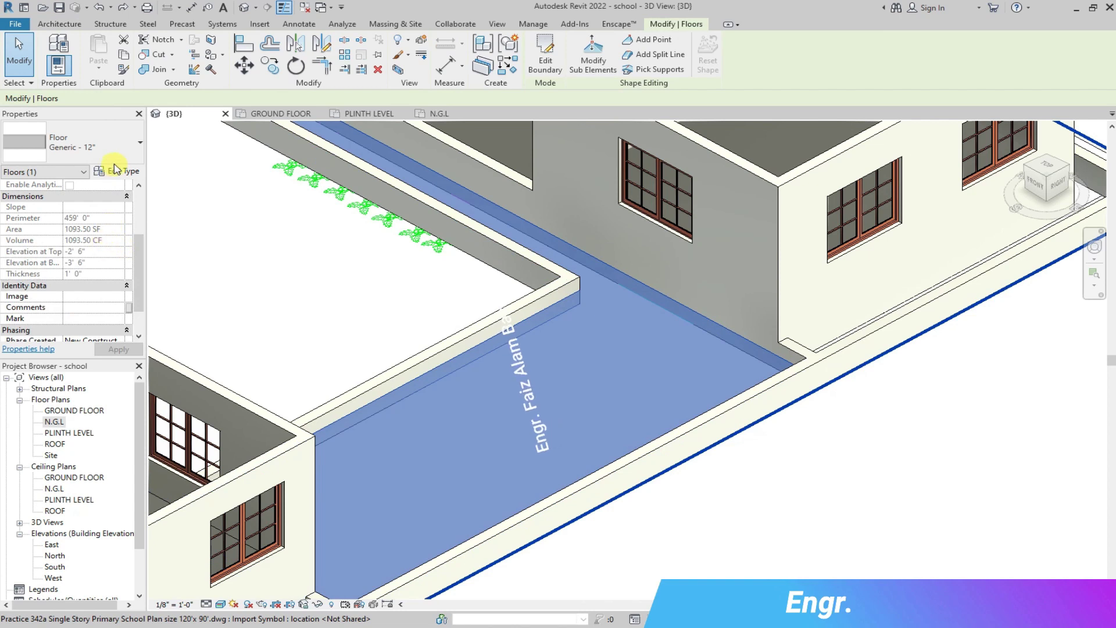
scroll(703, 377, "down", 4)
left_click(140, 142)
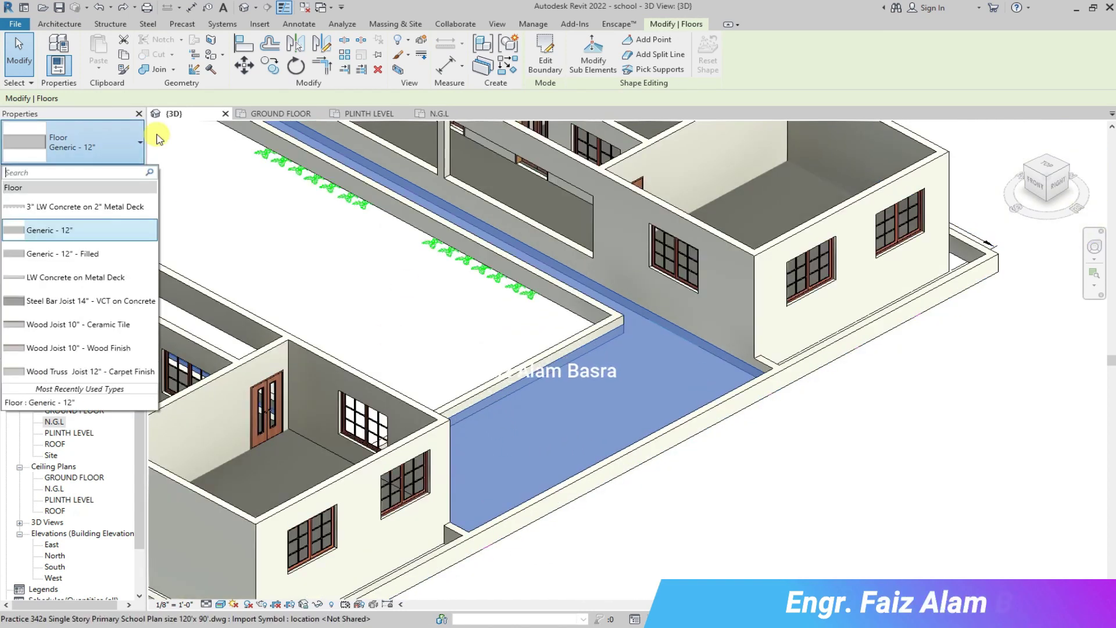
left_click(140, 141)
left_click(113, 171)
left_click(909, 185)
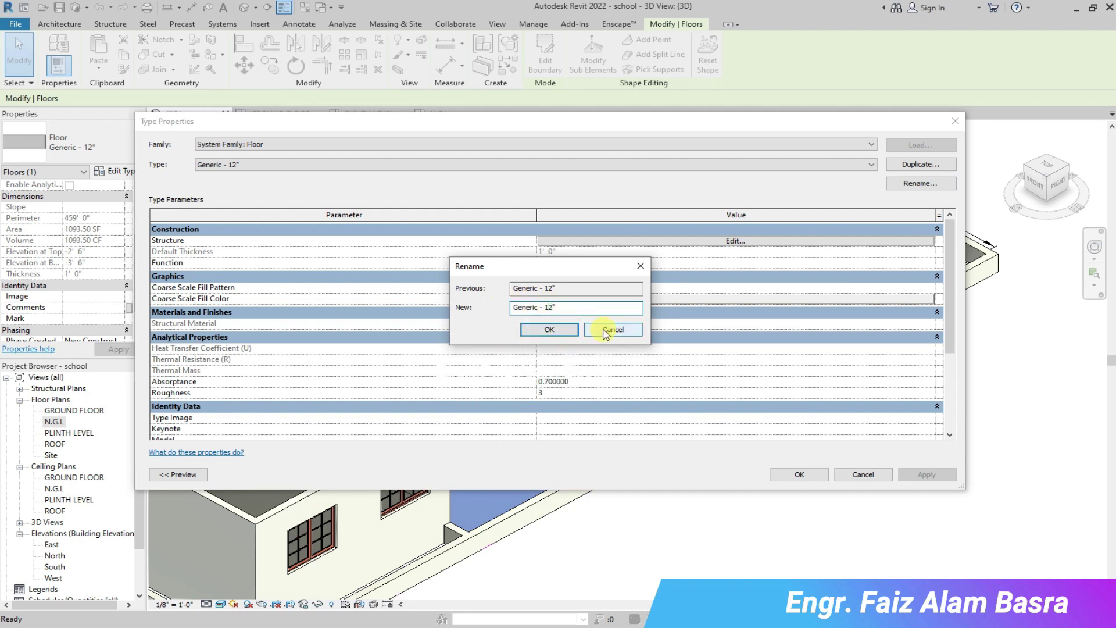
left_click(550, 332)
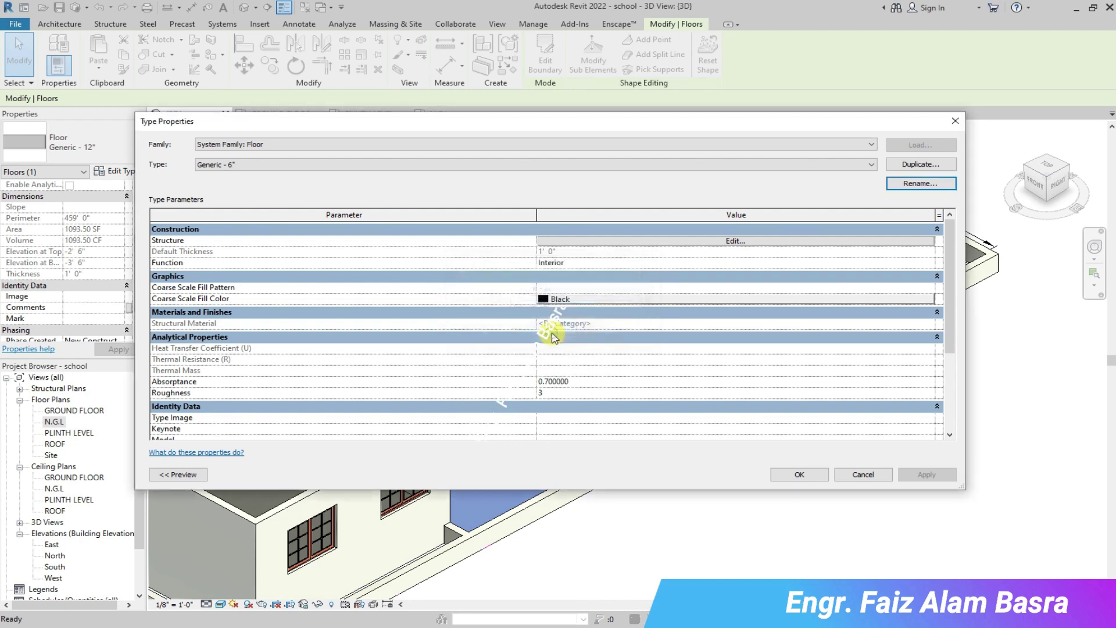
left_click(278, 165)
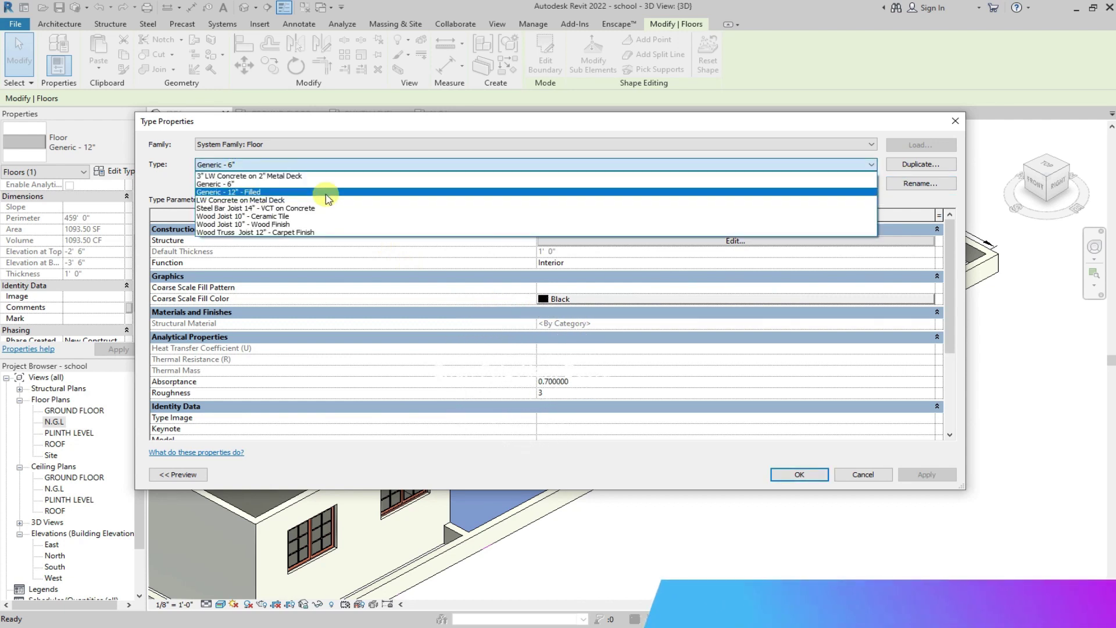
left_click(305, 185)
Set the structure layer thickness of the Generic - 6" floor type to 0' 6".
left_click(557, 241)
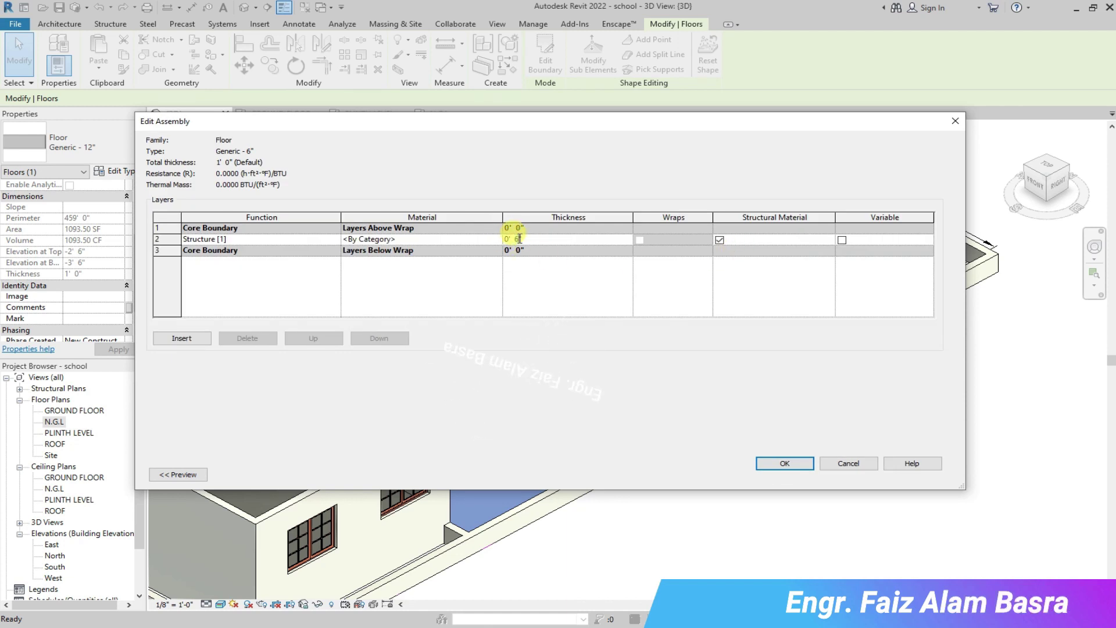
left_click(781, 463)
left_click(784, 474)
scroll(491, 504, "up", 5)
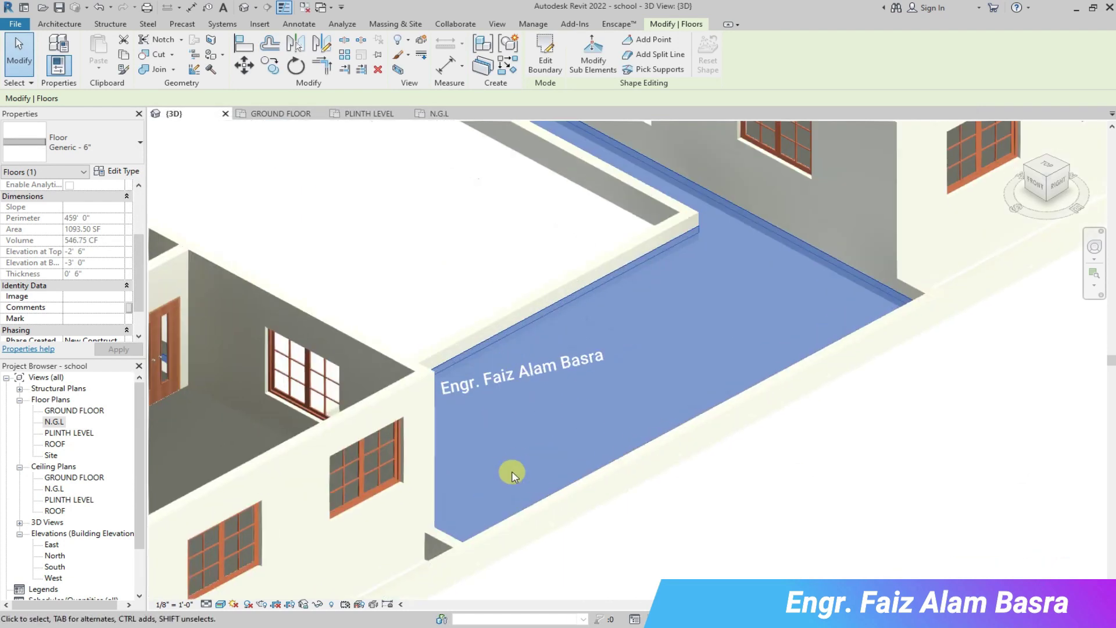
left_click(691, 261)
scroll(703, 217, "up", 2)
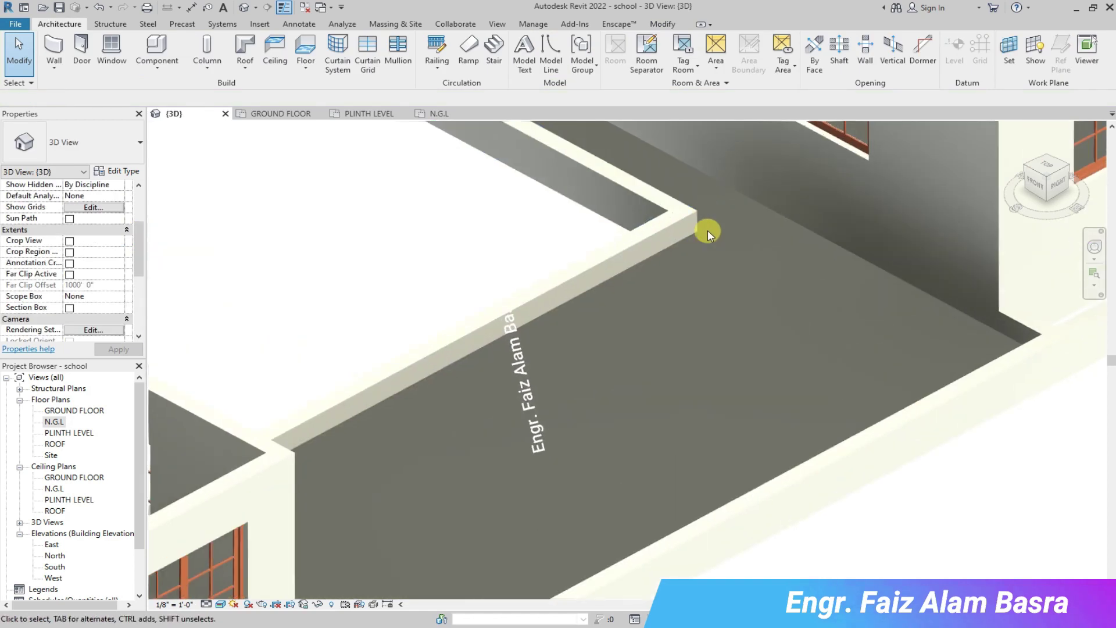
Increase the height offset of the floor around the courtyard so it sits closer to the top of the surrounding low walls.
left_click(695, 234)
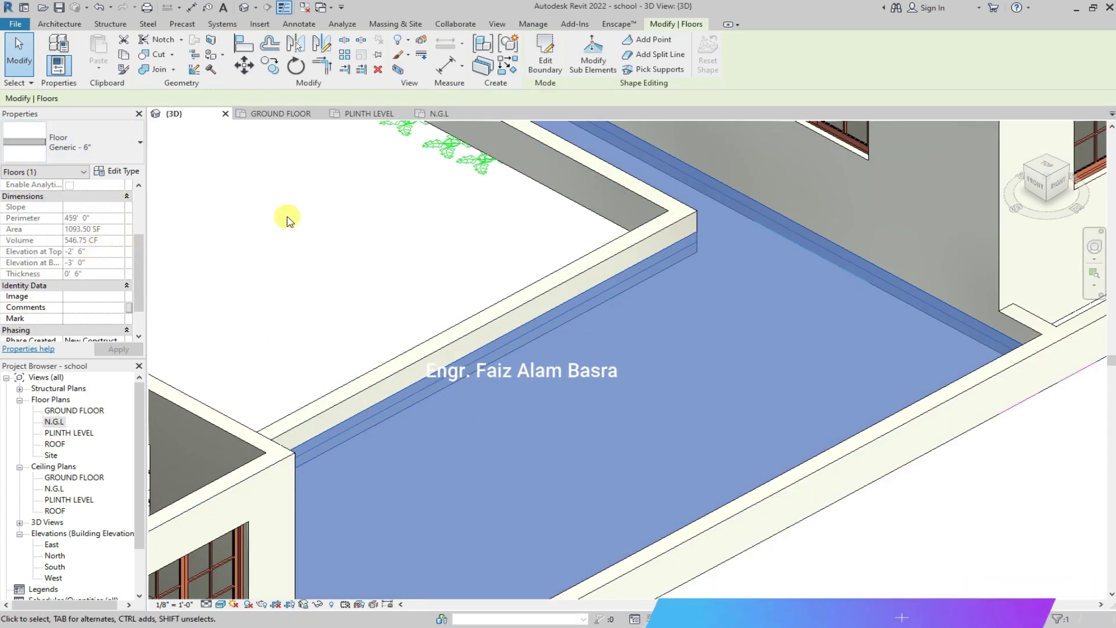
scroll(553, 324, "down", 3)
scroll(79, 306, "up", 4)
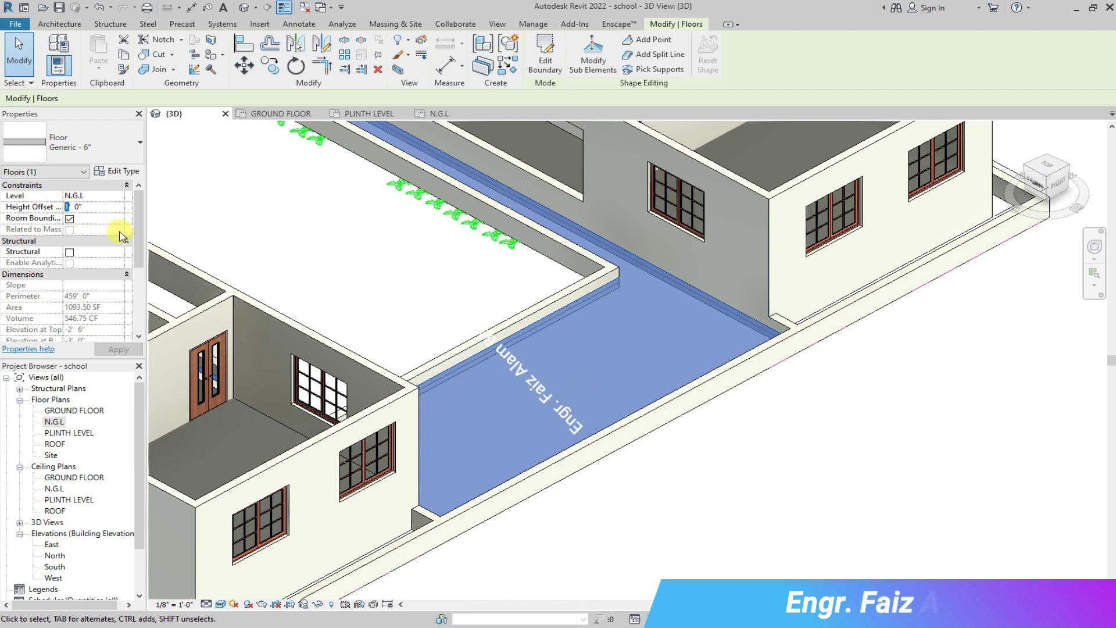
left_click(119, 349)
scroll(710, 219, "up", 3)
scroll(755, 349, "down", 1)
left_click(953, 430)
scroll(892, 320, "up", 4)
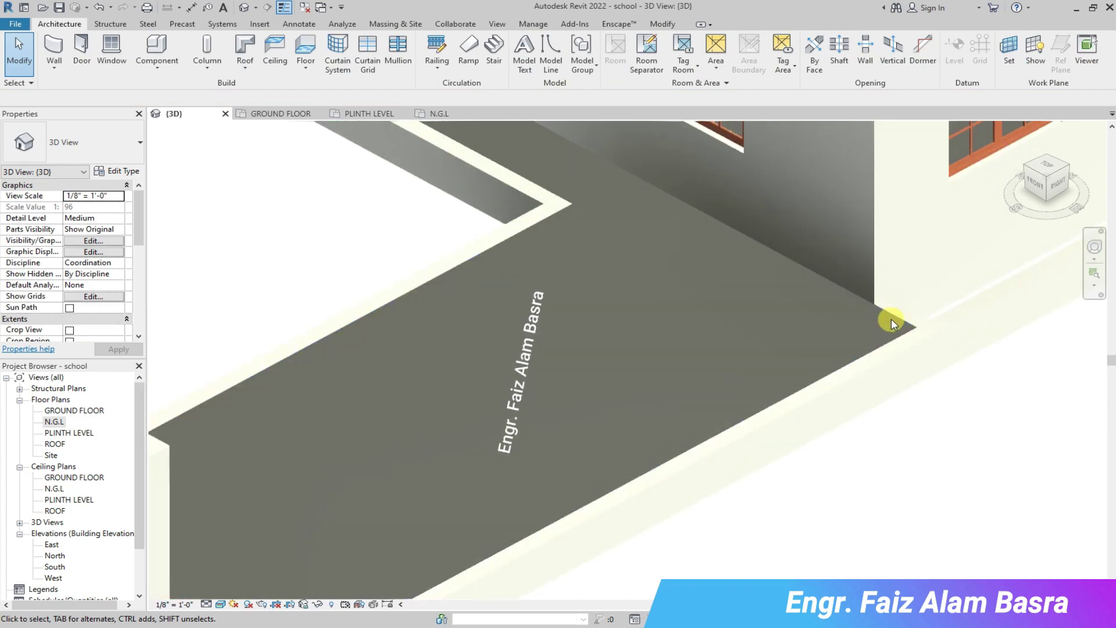
Examine the floor around the courtyard in 3D and compare the GROUND FLOOR and PLINTH LEVEL plans.
scroll(829, 375, "down", 5)
scroll(838, 381, "down", 4)
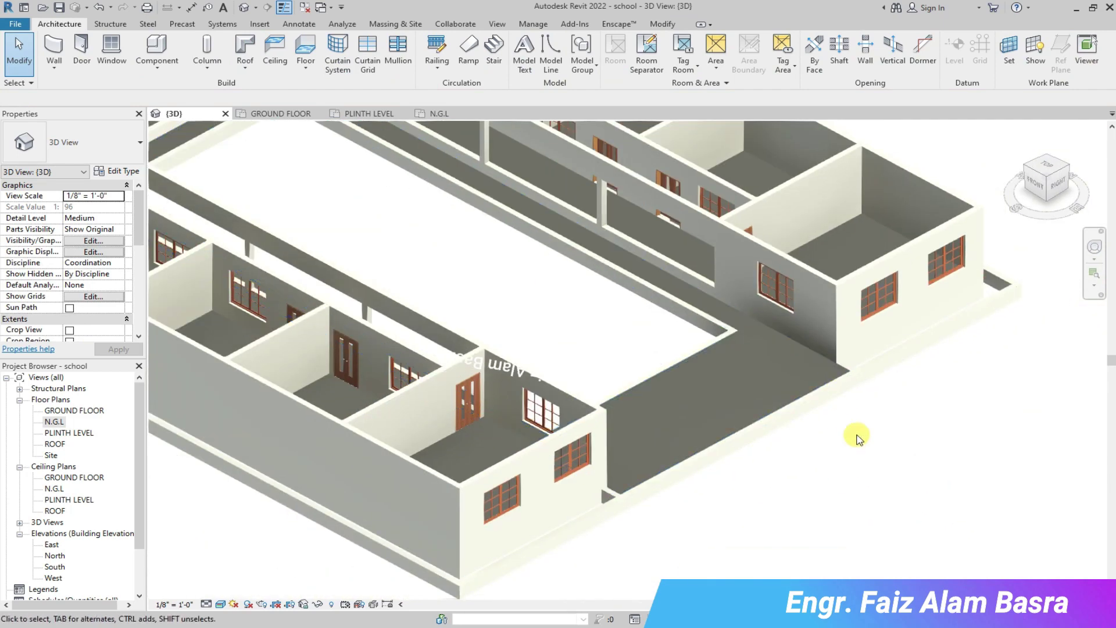
scroll(860, 448, "up", 2)
scroll(715, 374, "down", 3)
scroll(468, 232, "up", 4)
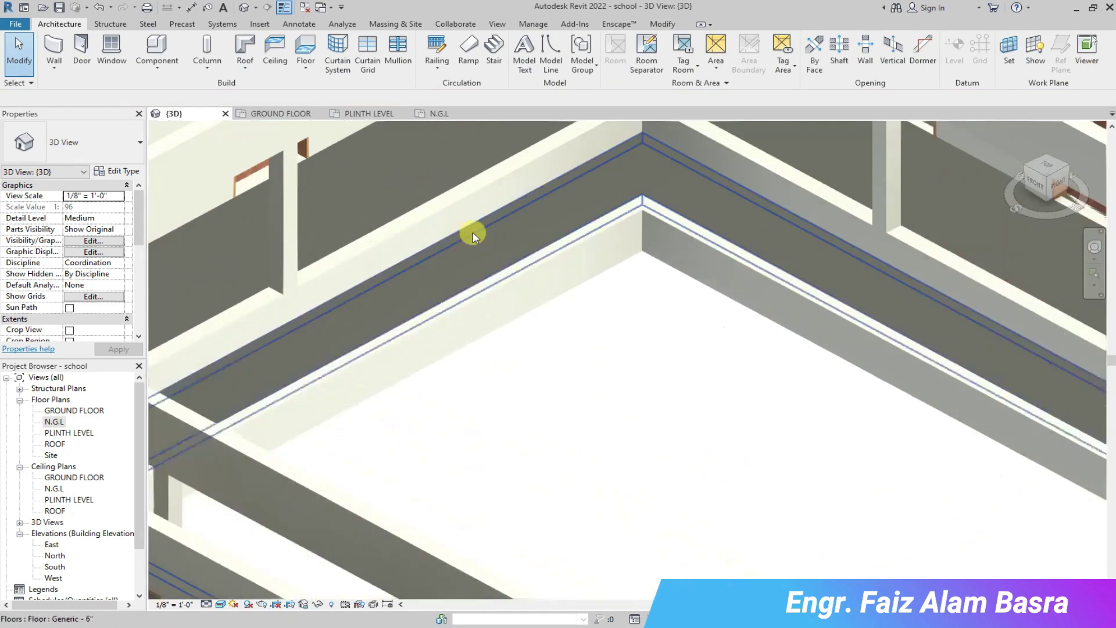
scroll(543, 261, "down", 4)
left_click(273, 114)
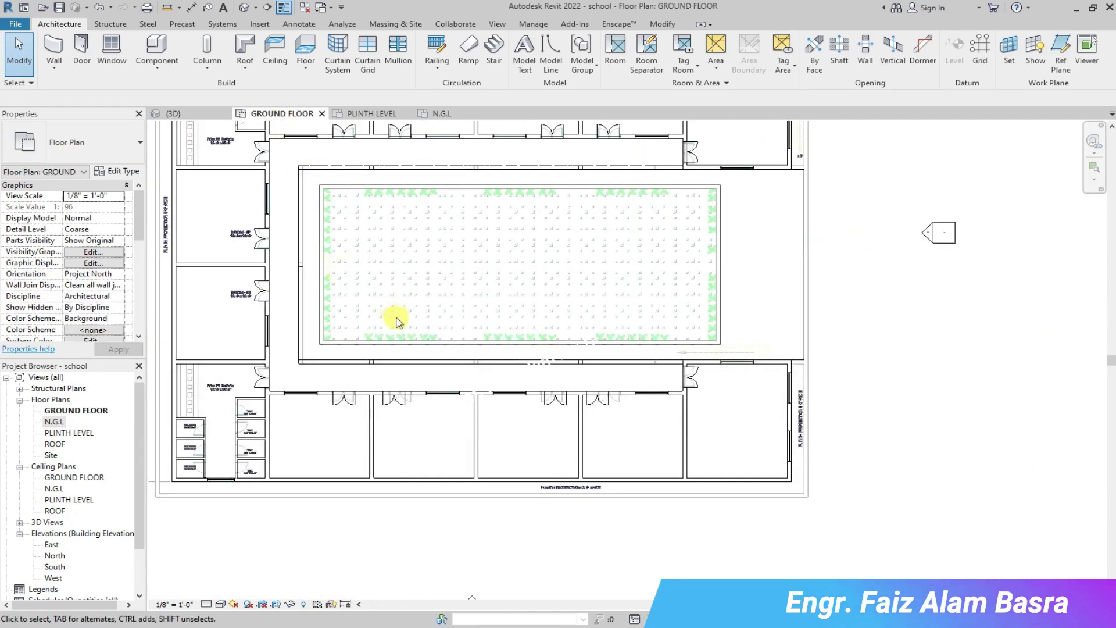
scroll(399, 316, "down", 2)
scroll(419, 211, "up", 3)
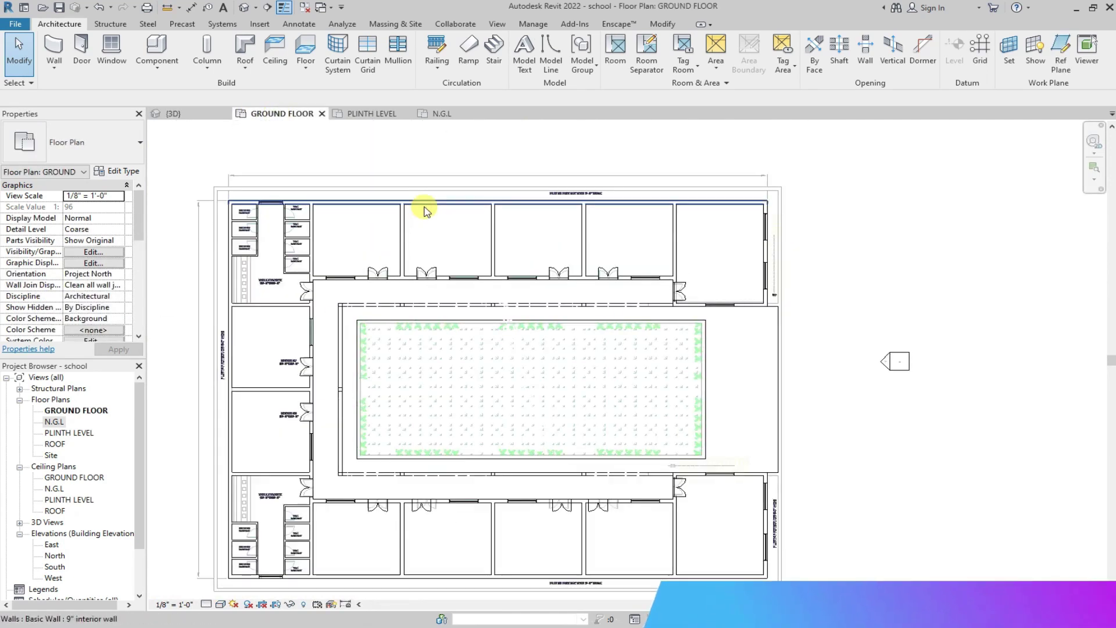
left_click(382, 114)
left_click(283, 114)
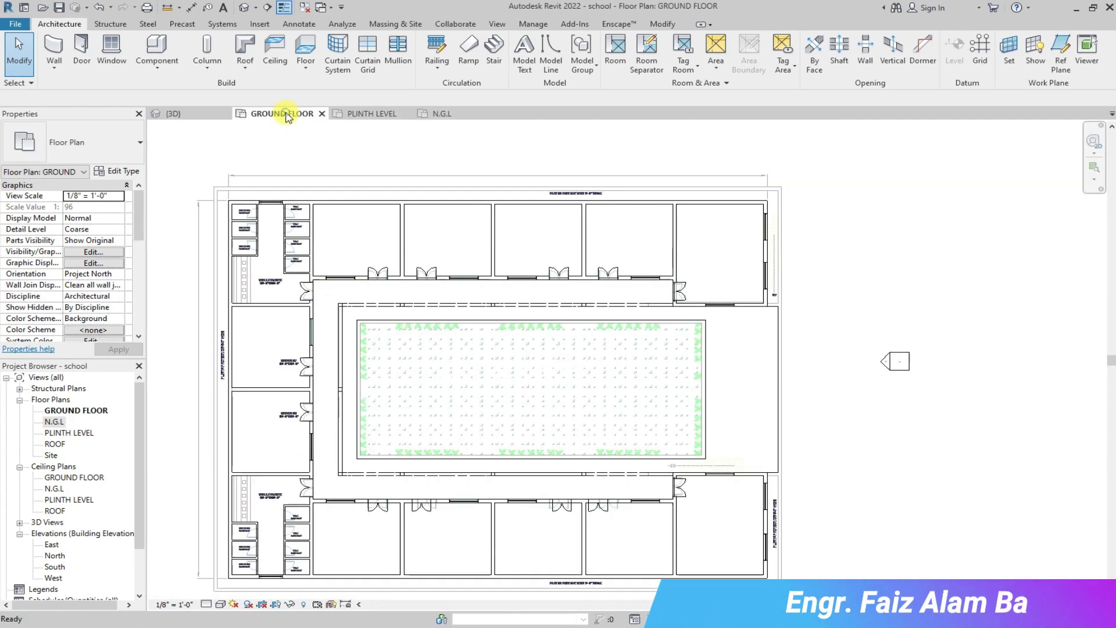
Start a floor on the GROUND FLOOR plan and pick boundary lines along the outer plinth protection wall and the building's exterior walls.
scroll(284, 200, "down", 2)
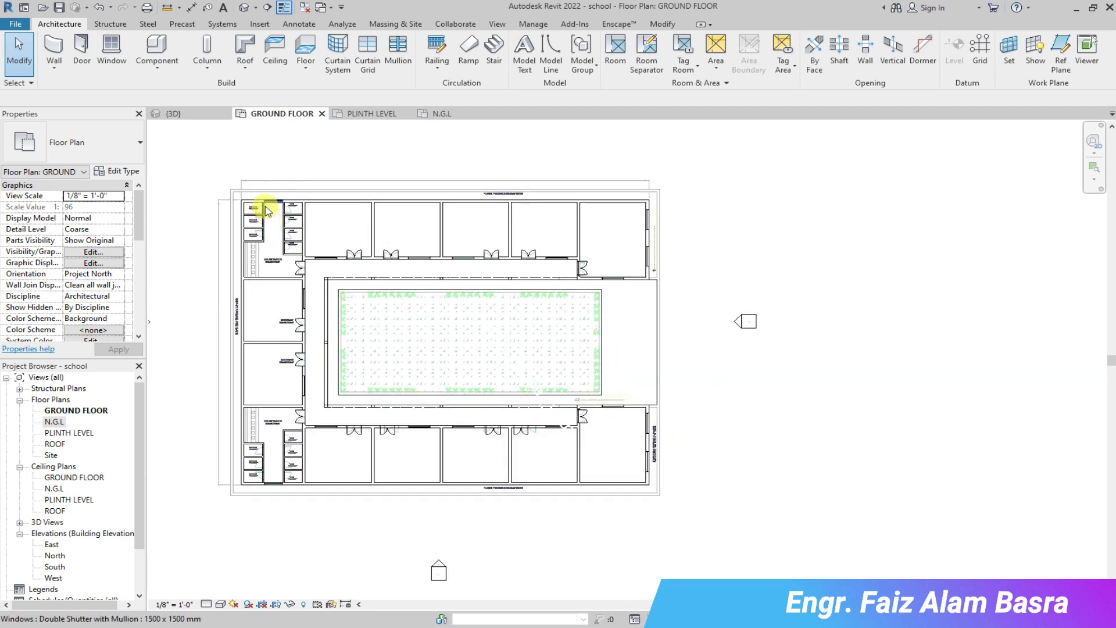
scroll(265, 215, "up", 3)
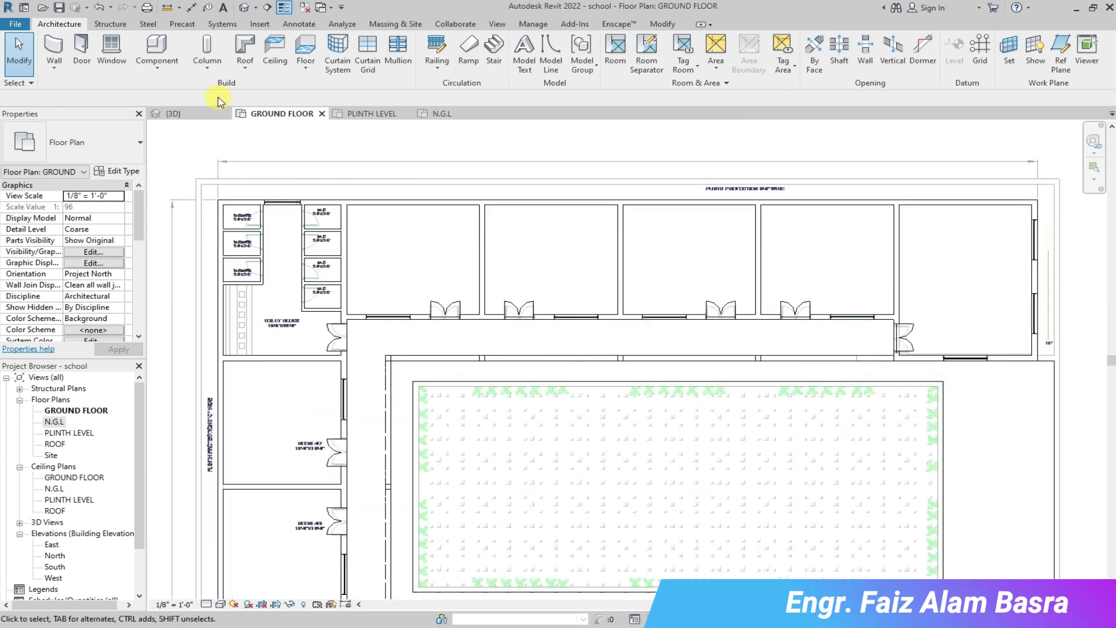
left_click(312, 53)
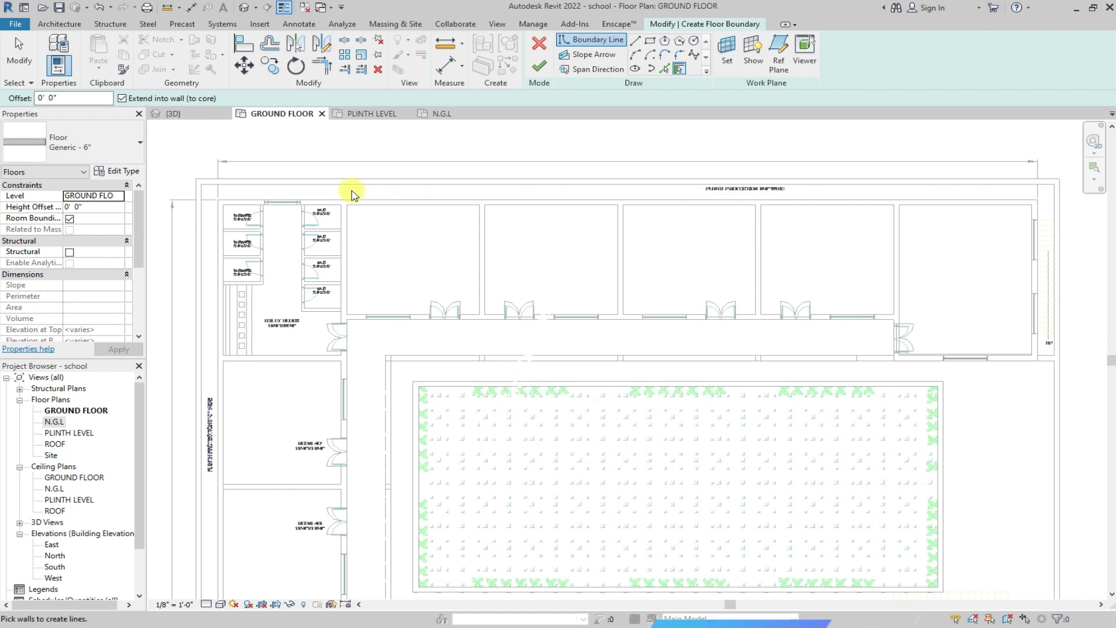
left_click(666, 70)
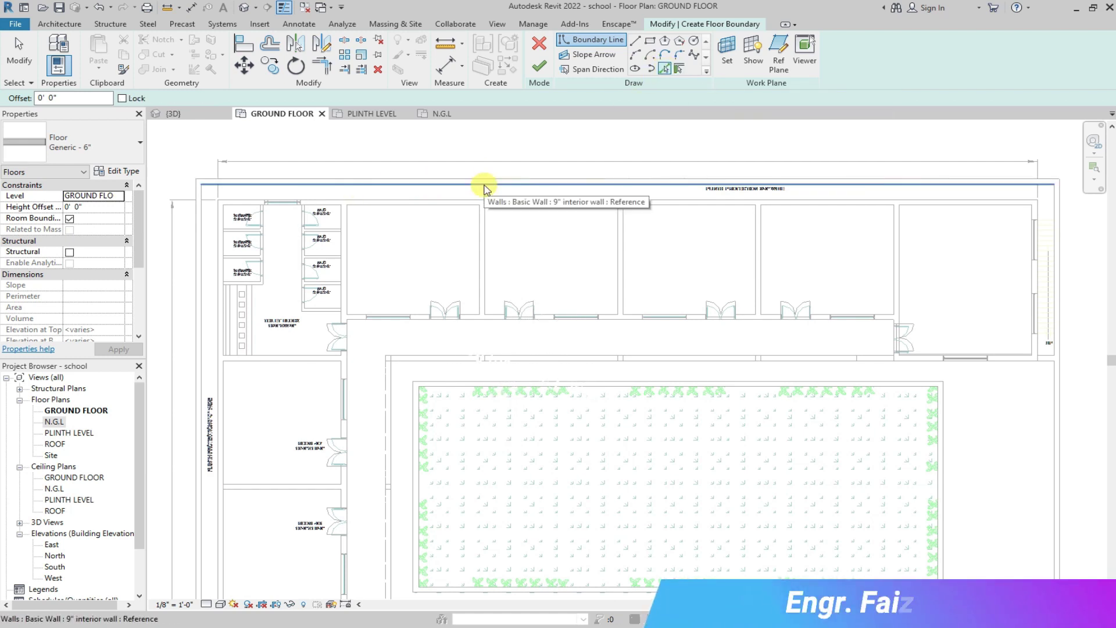
left_click(484, 189)
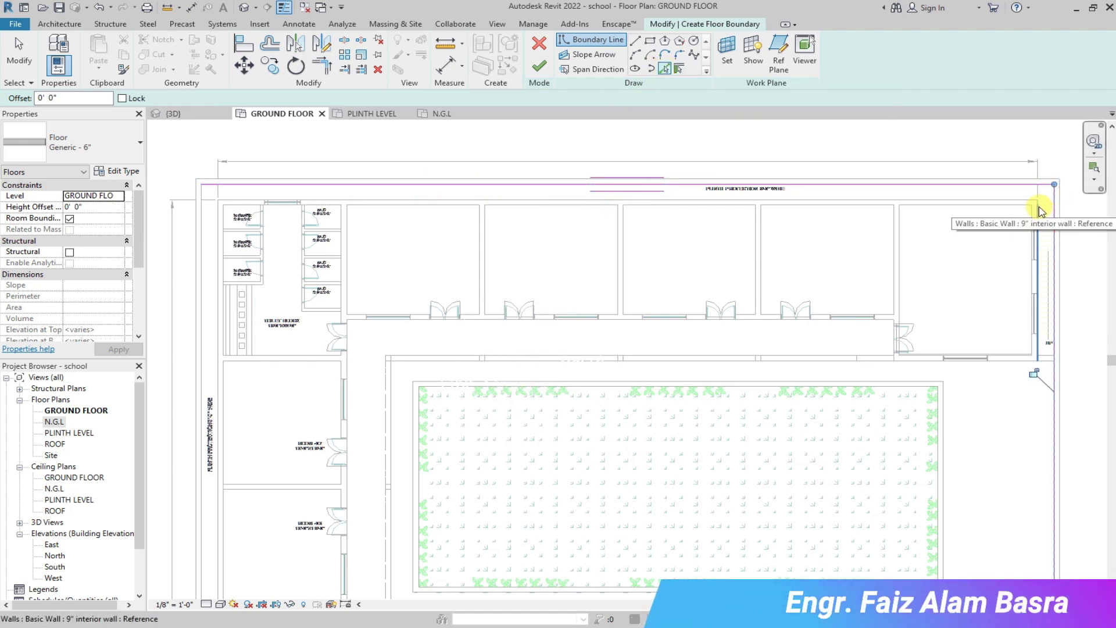
left_click(1039, 207)
left_click(1023, 200)
Add floor boundary lines along the end classroom's entrance-side wall and the plinth protection wall opposite the entrance.
scroll(1052, 368, "up", 2)
left_click(1045, 348)
scroll(813, 278, "down", 2)
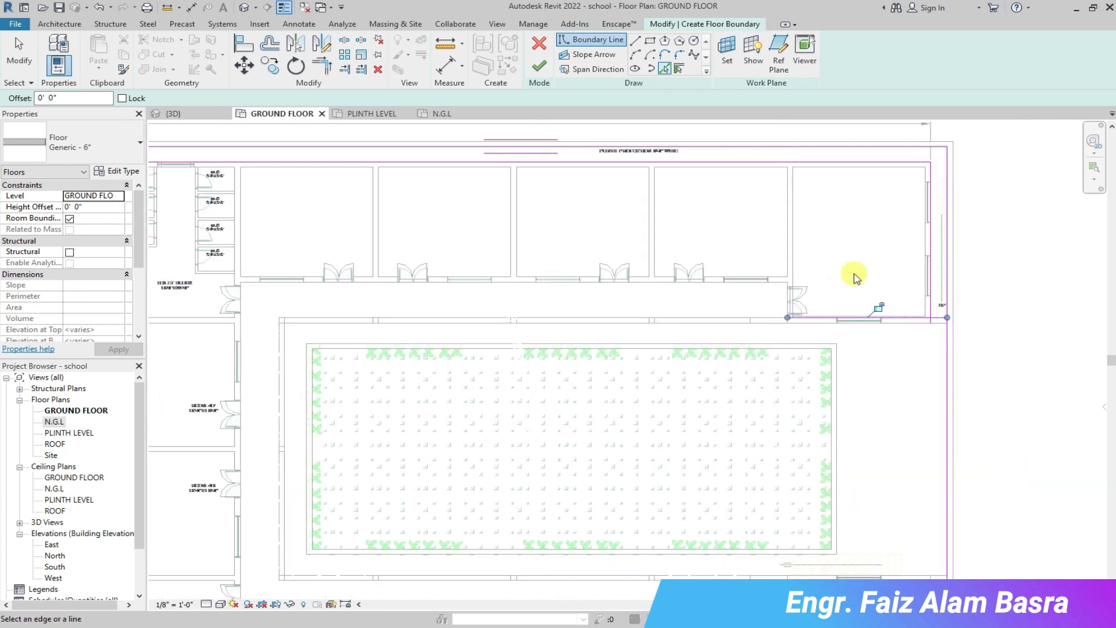
scroll(843, 277, "down", 2)
left_click(364, 273)
scroll(357, 268, "down", 3)
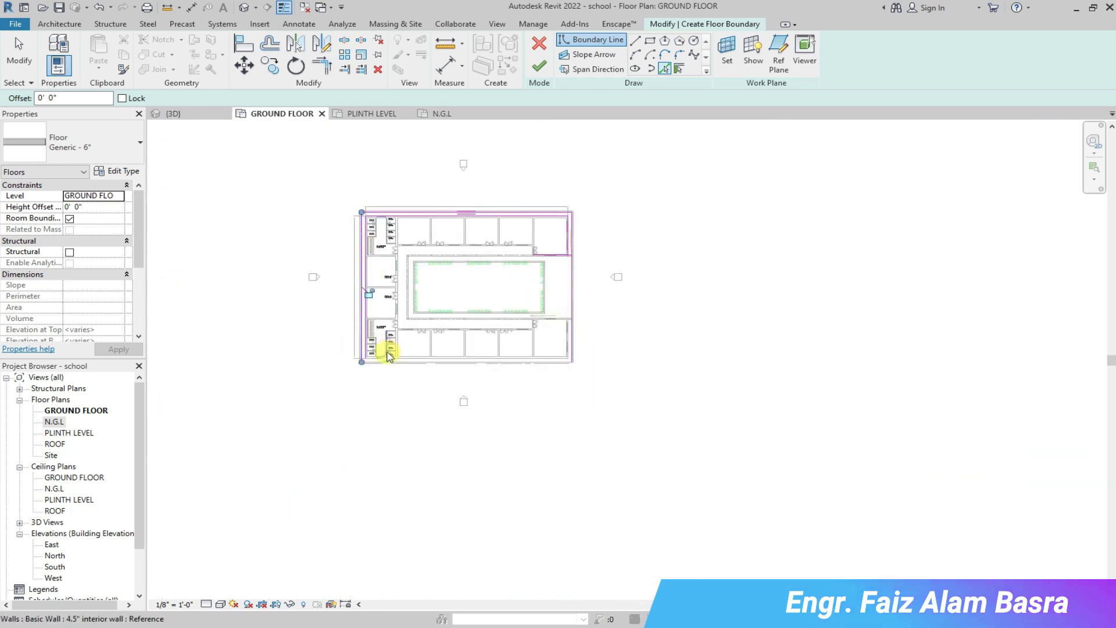
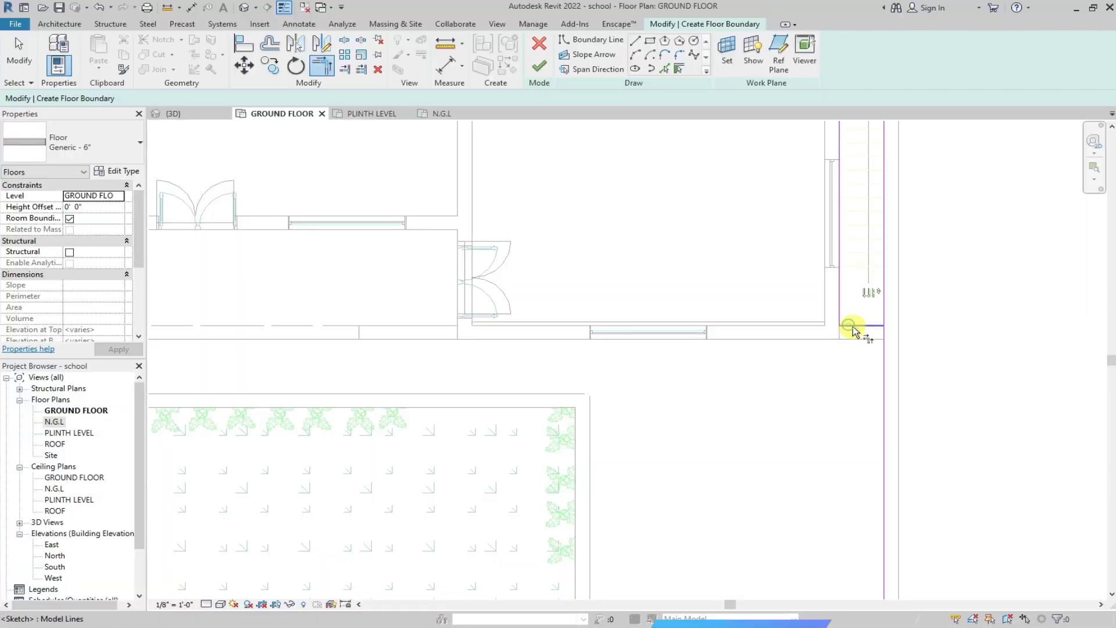
Trim the boundary lines at both entrance ends of the plinth protection strip and finish the floor.
left_click(883, 322)
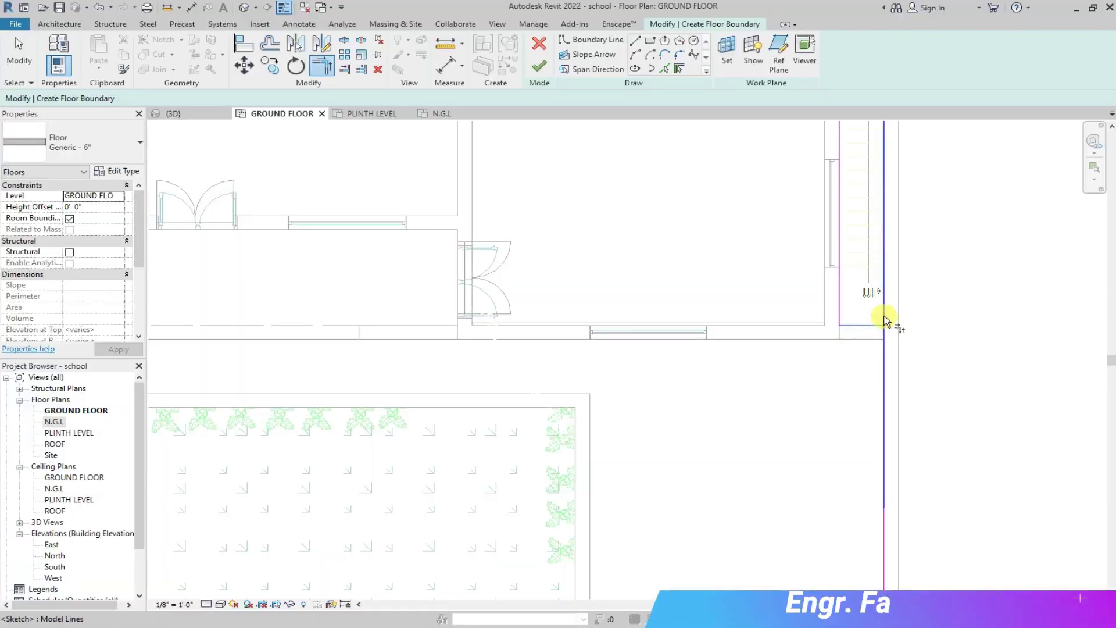
scroll(853, 297, "down", 5)
scroll(859, 429, "up", 5)
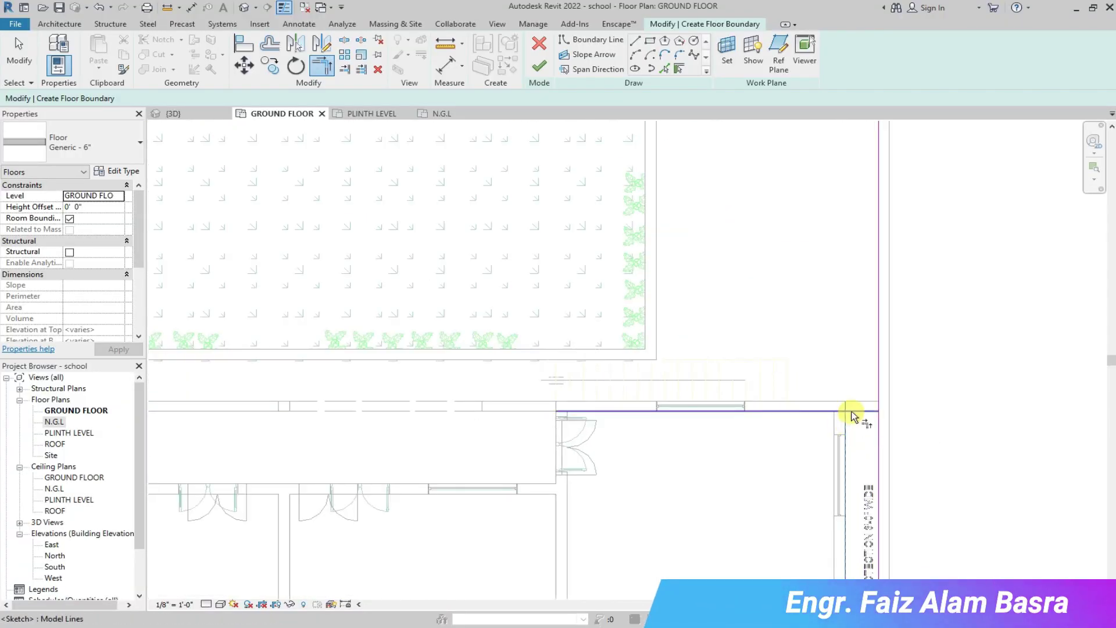
scroll(863, 389, "down", 5)
left_click(539, 66)
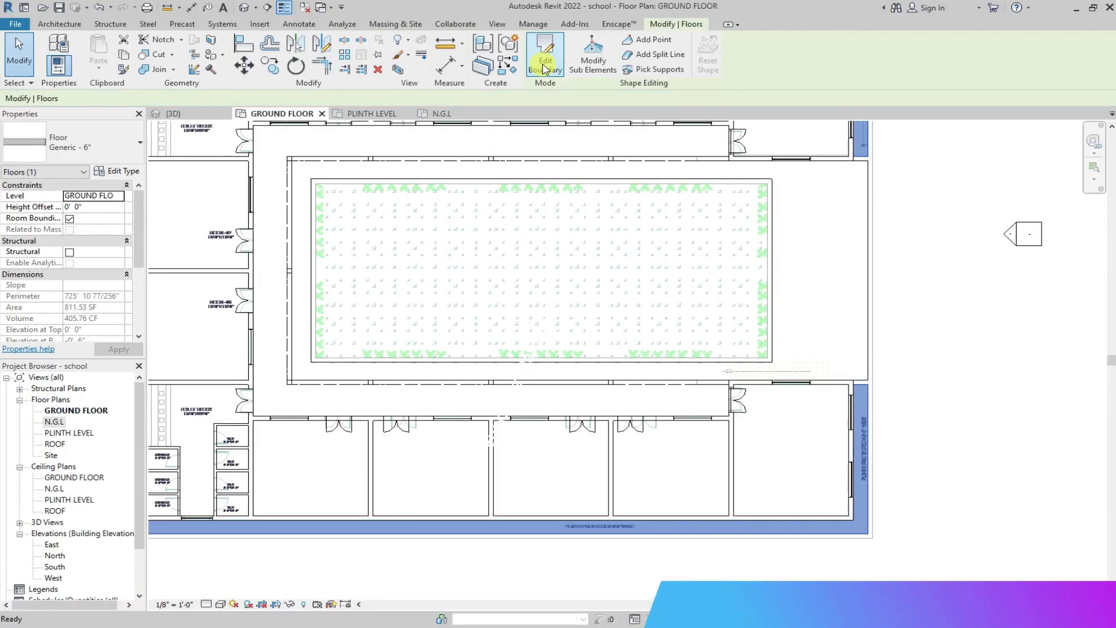
Set the height offset of the new plinth protection floor to -1' from GROUND FLOOR and check it in 3D.
scroll(606, 325, "down", 2)
left_click(209, 114)
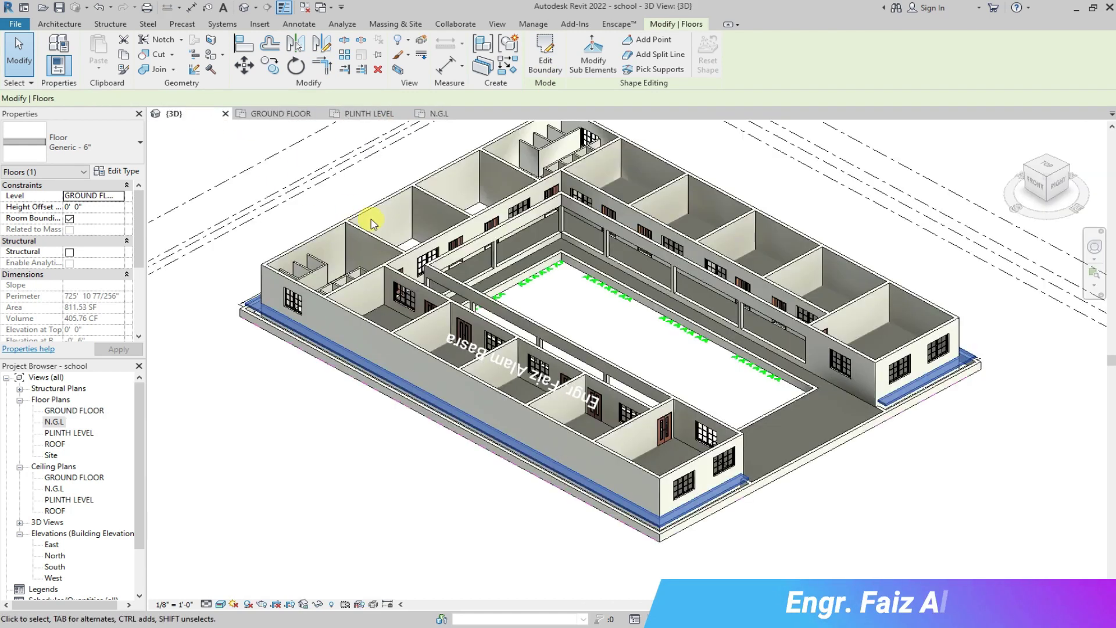
scroll(738, 538, "up", 5)
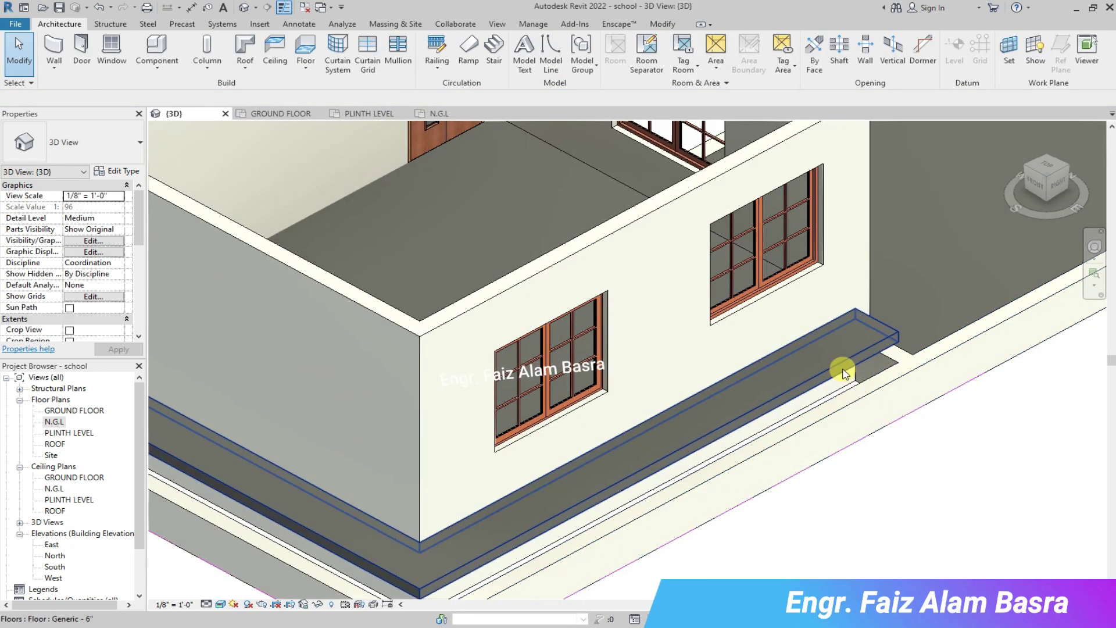
left_click(842, 369)
scroll(878, 427, "up", 2)
scroll(760, 349, "down", 3)
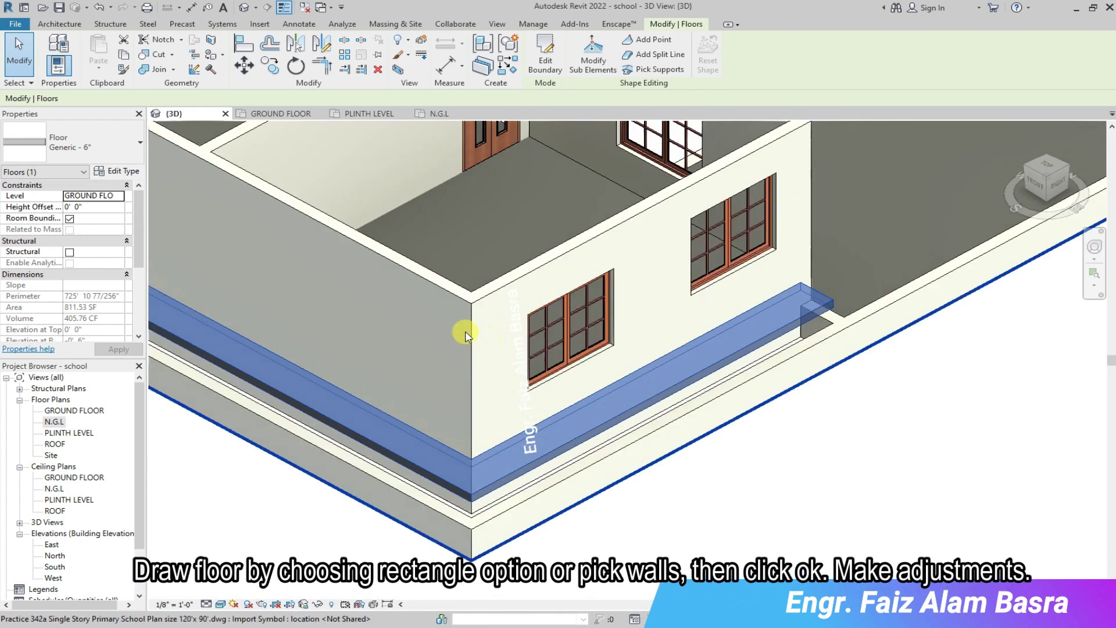
scroll(80, 241, "down", 8)
scroll(87, 224, "up", 8)
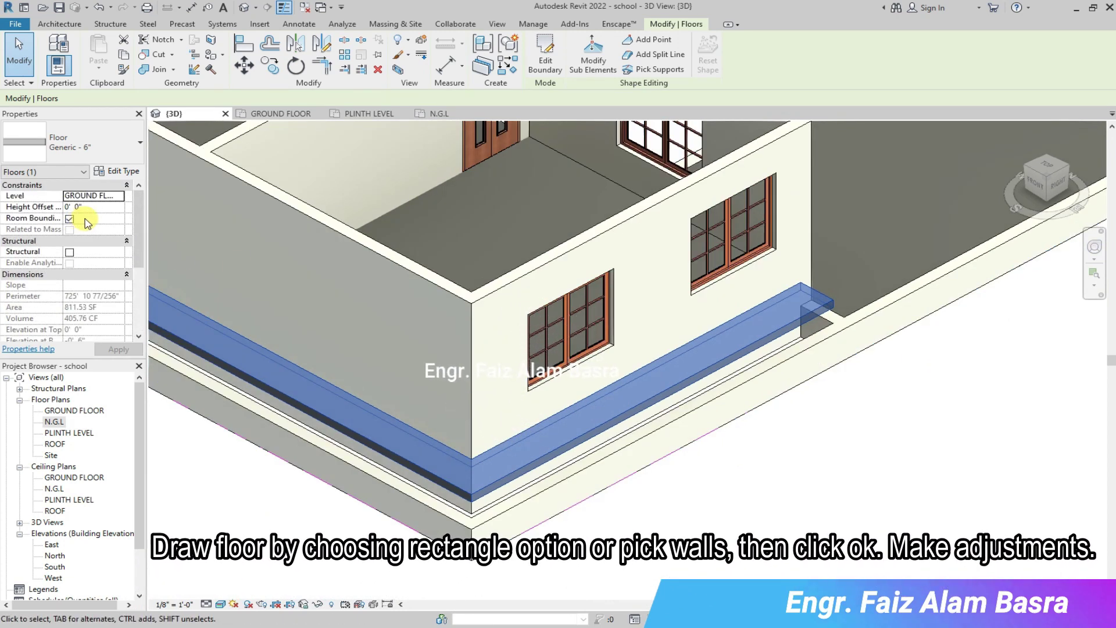
left_click(67, 207)
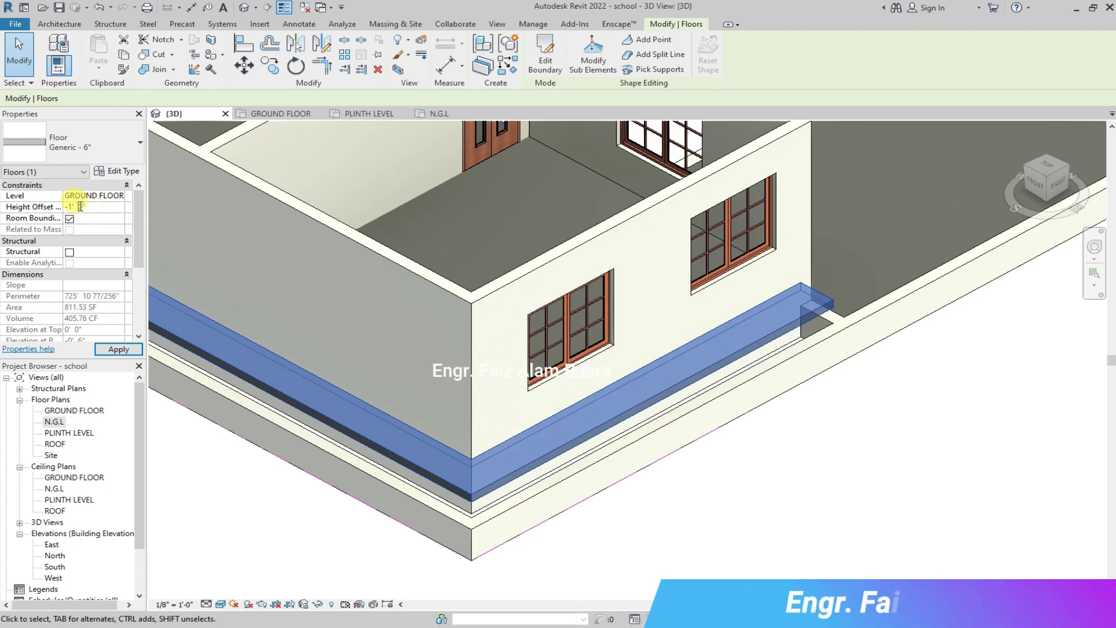
scroll(971, 393, "up", 2)
left_click(971, 394)
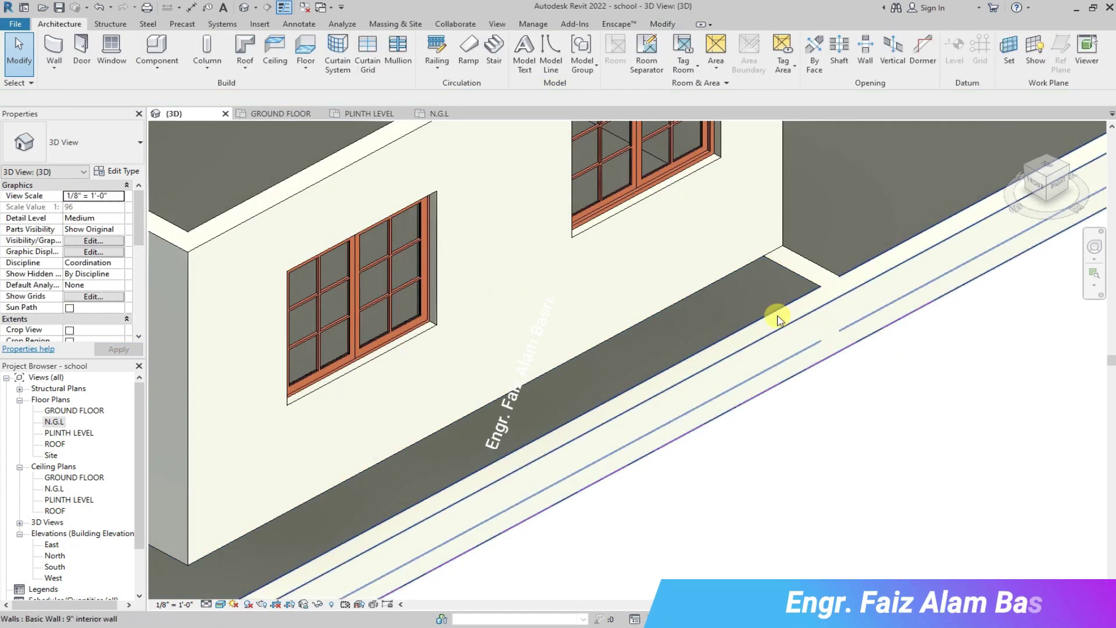
scroll(780, 314, "down", 4)
scroll(391, 448, "up", 2)
scroll(390, 448, "down", 5)
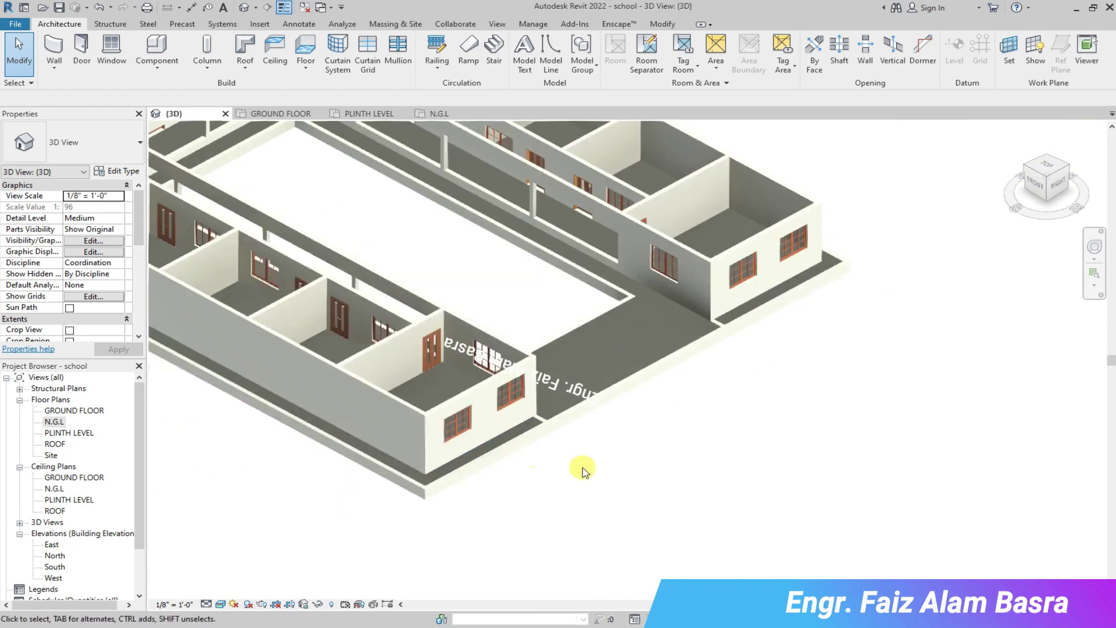
scroll(795, 503, "up", 2)
scroll(635, 219, "down", 1)
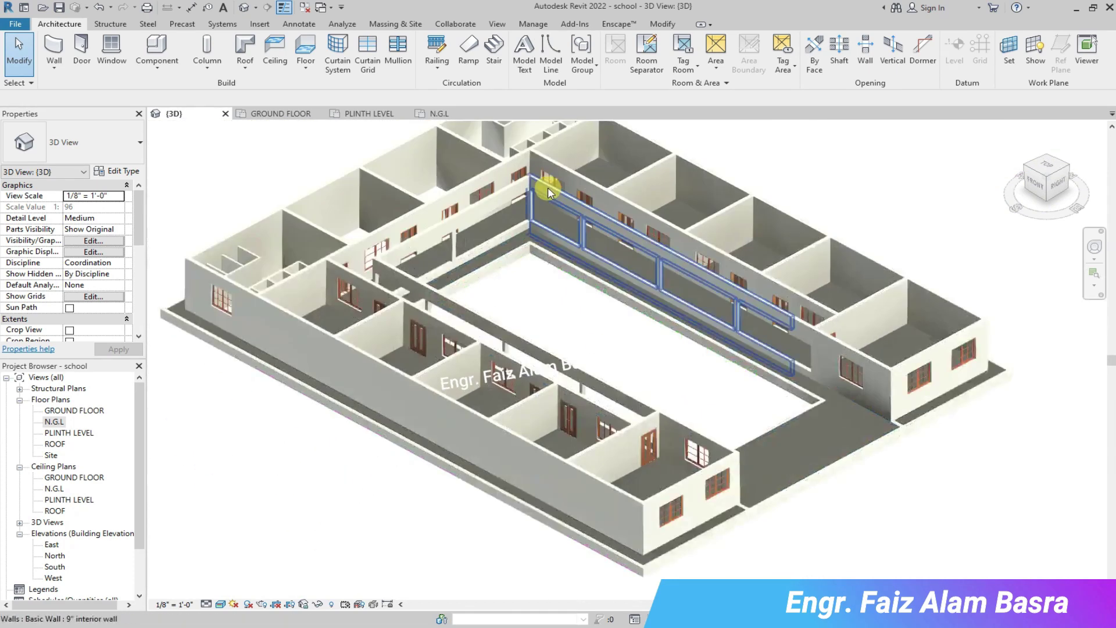
Examine the corridor floors, the courtyard and the entrance plinth strip of the 3D model from steep overhead angles.
scroll(430, 182, "up", 4)
scroll(381, 231, "down", 3)
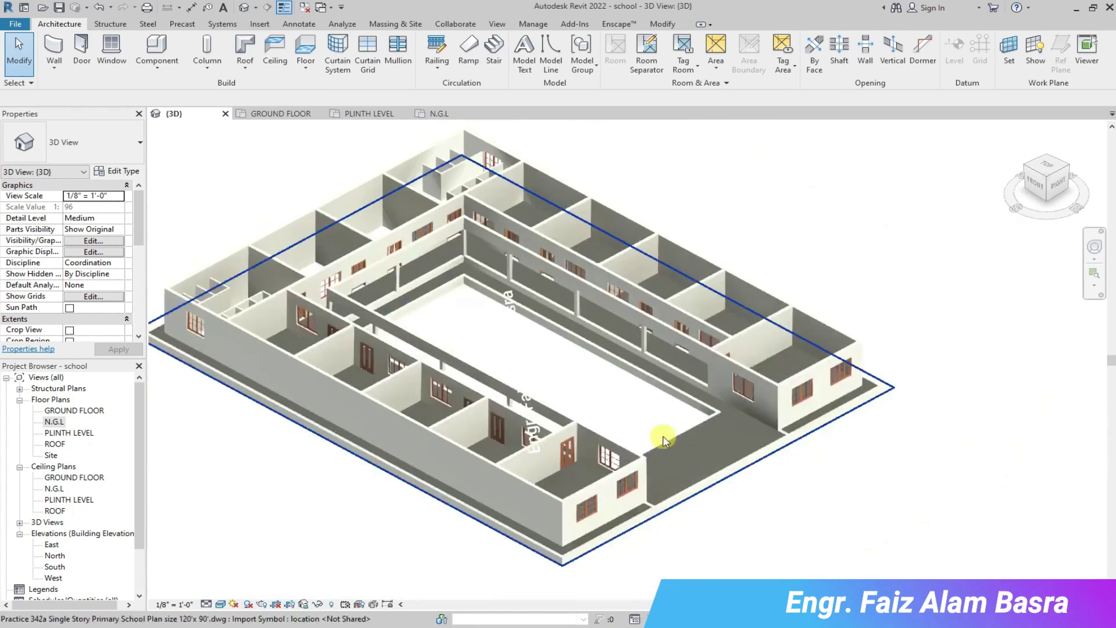
mouse_move(1050, 188)
left_mouse_down()
mouse_move(974, 209)
mouse_move(876, 211)
left_mouse_up()
mouse_move(877, 210)
middle_mouse_down("shift")
mouse_move(812, 204)
mouse_move(787, 182)
mouse_move(812, 157)
mouse_move(886, 181)
mouse_move(735, 299)
middle_mouse_up("shift")
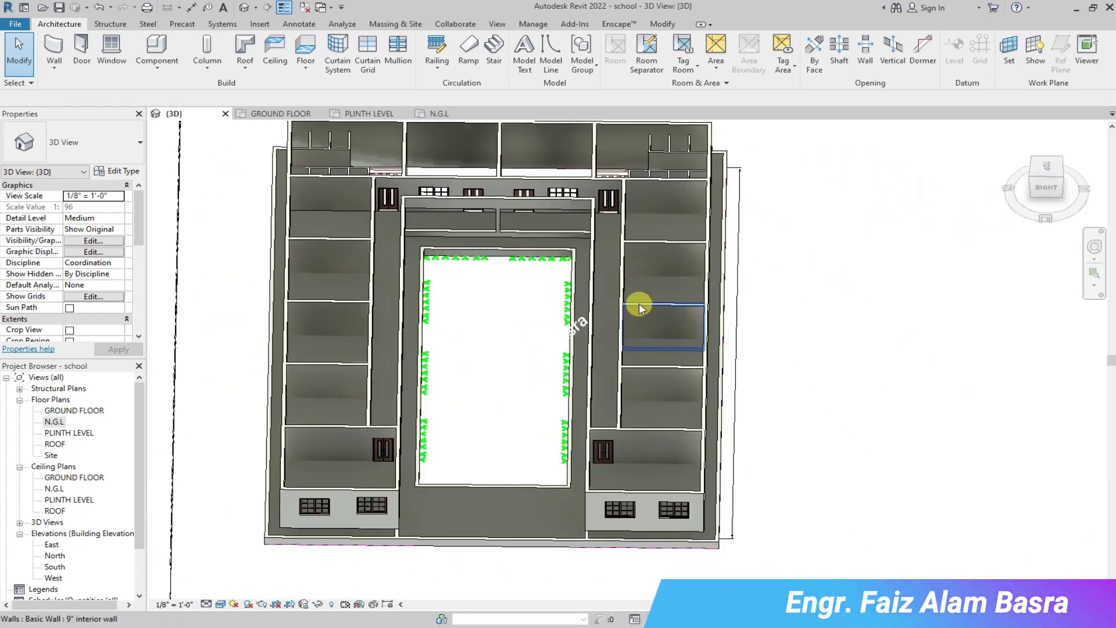
scroll(502, 211, "up", 5)
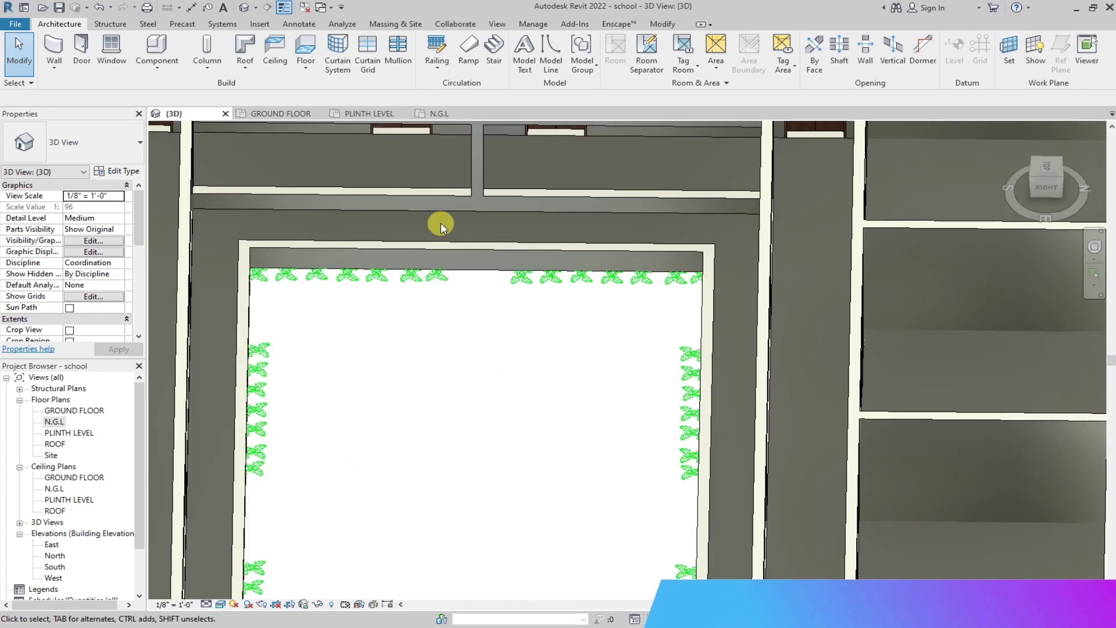
scroll(445, 238, "down", 4)
scroll(378, 506, "up", 6)
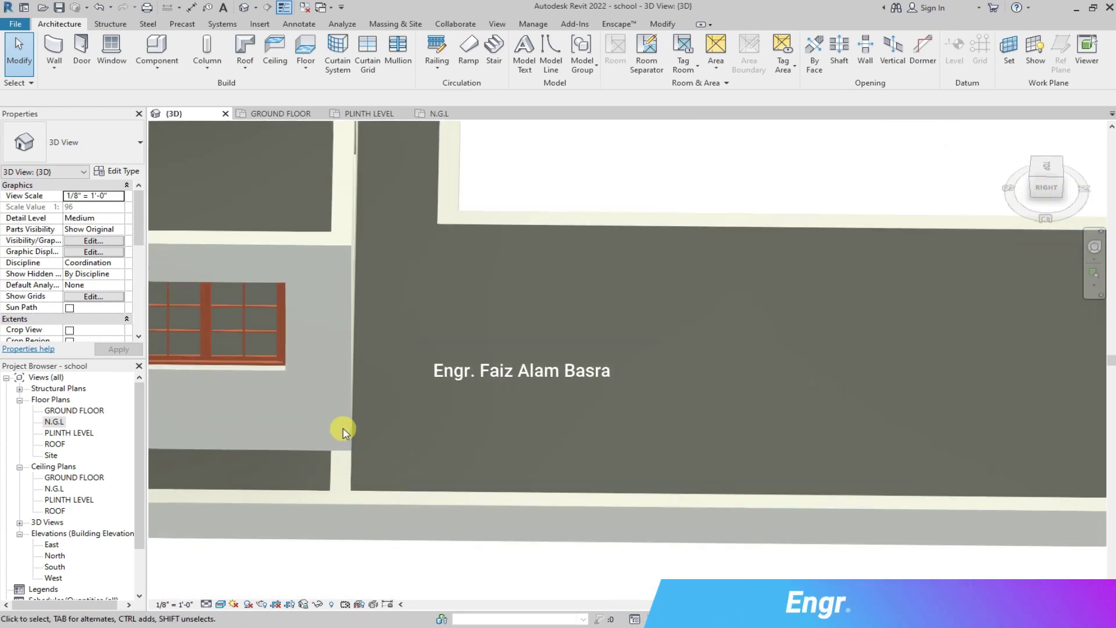
Examine the courtyard, verandas and plinth walls from a low angle at the open entrance side of the building.
left_click(1012, 164)
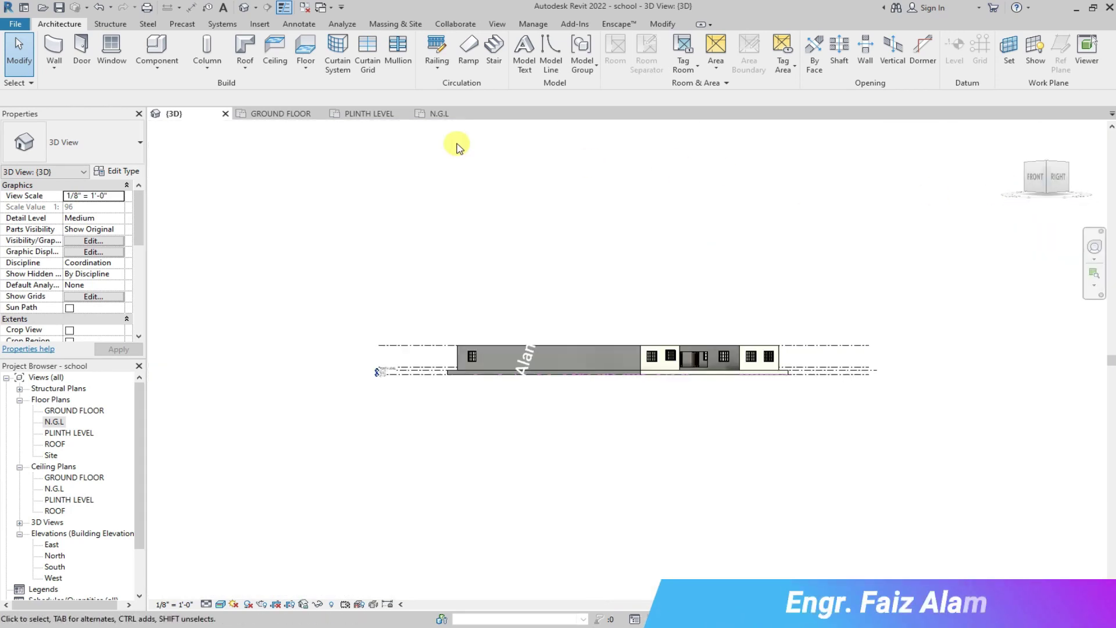
scroll(685, 352, "up", 5)
mouse_move(1047, 176)
left_mouse_down()
mouse_move(993, 201)
mouse_move(976, 180)
mouse_move(949, 204)
mouse_move(1051, 206)
left_mouse_up()
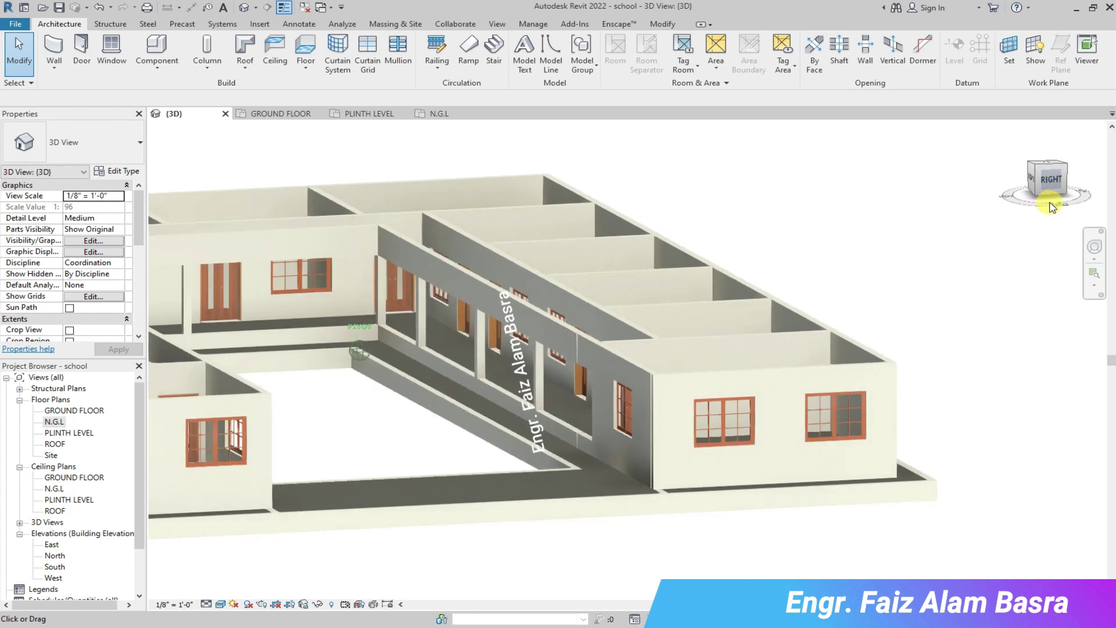
scroll(314, 477, "up", 3)
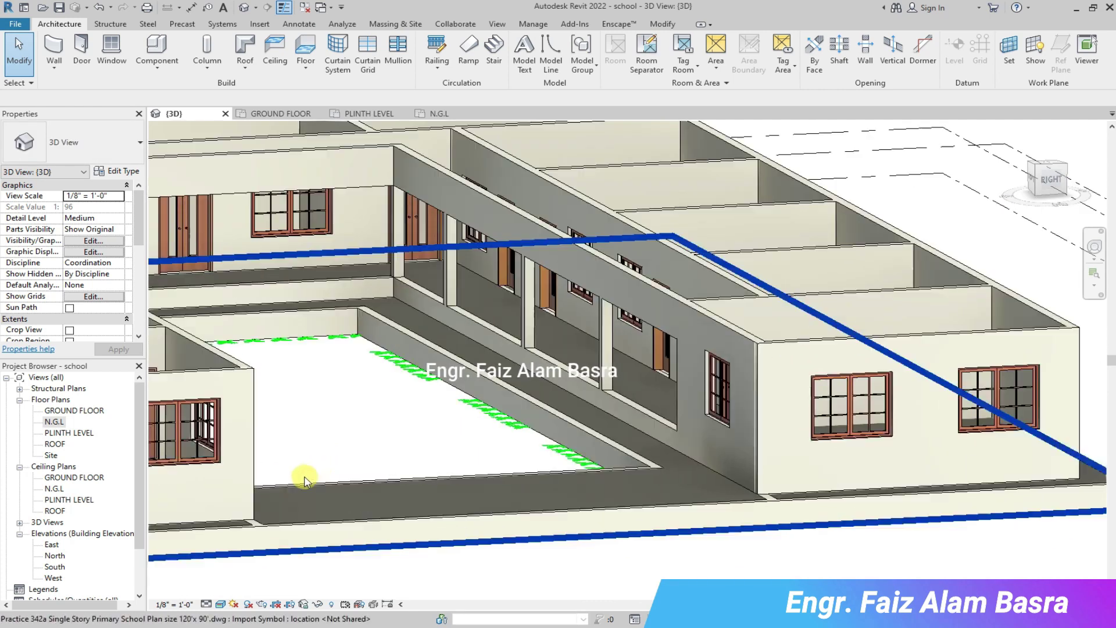
scroll(605, 422, "down", 3)
scroll(498, 358, "up", 3)
scroll(523, 516, "down", 2)
scroll(598, 374, "up", 3)
scroll(617, 287, "down", 3)
scroll(383, 157, "up", 1)
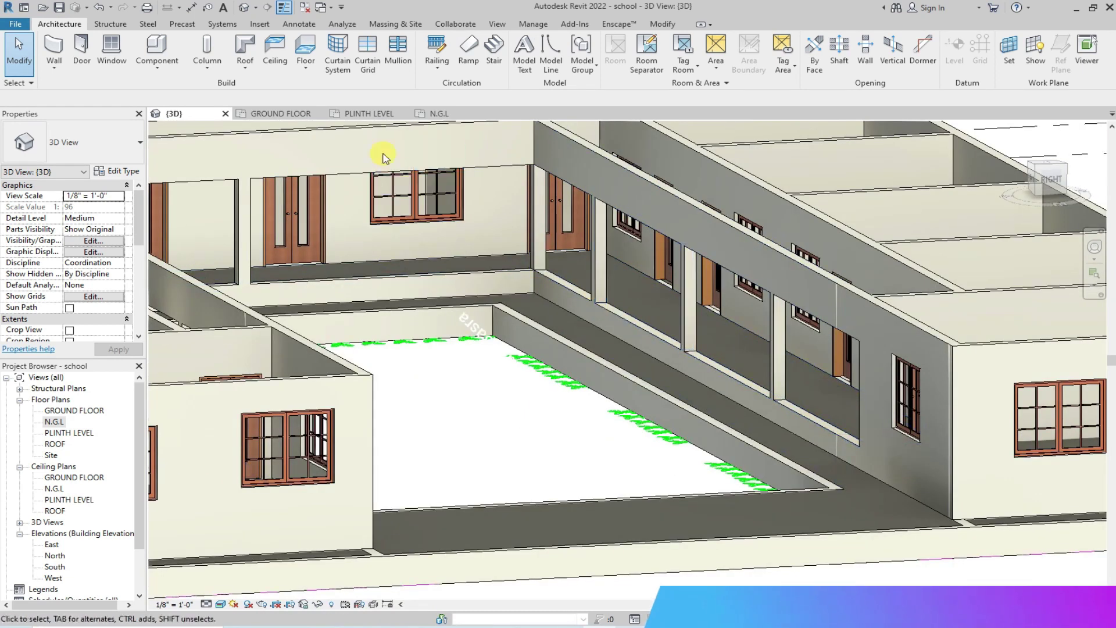
left_click(663, 25)
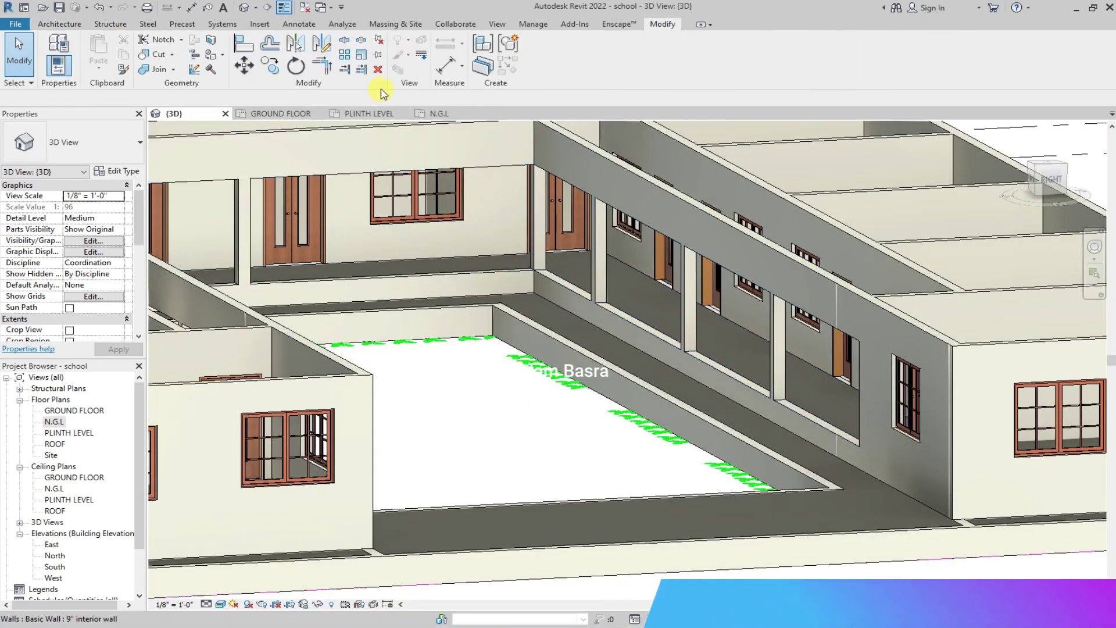
left_click(484, 67)
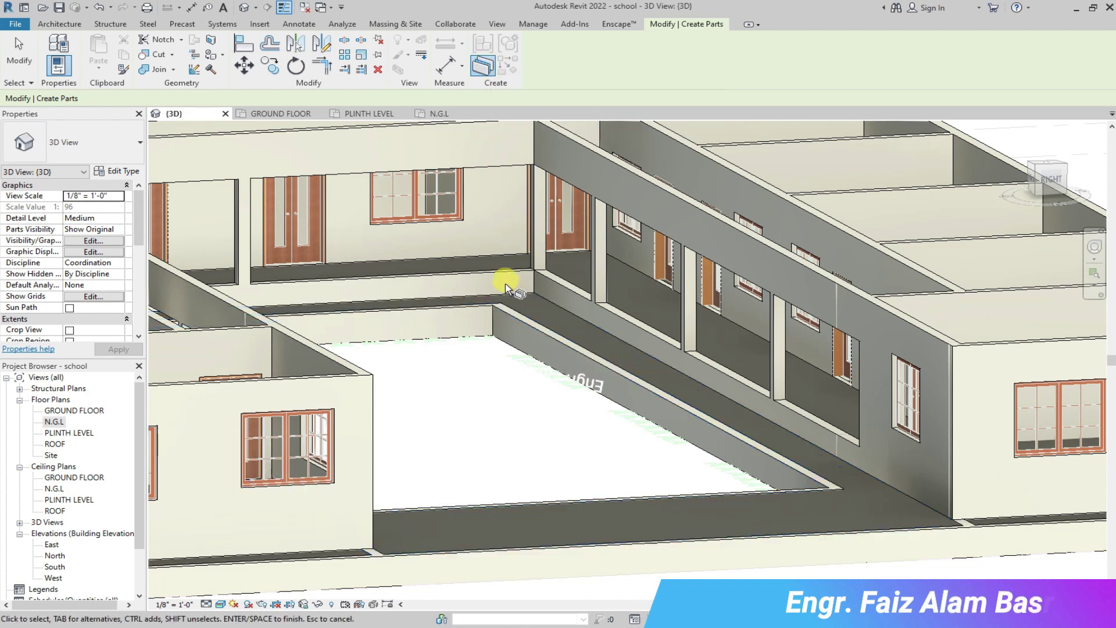
left_click(476, 289)
left_click(59, 23)
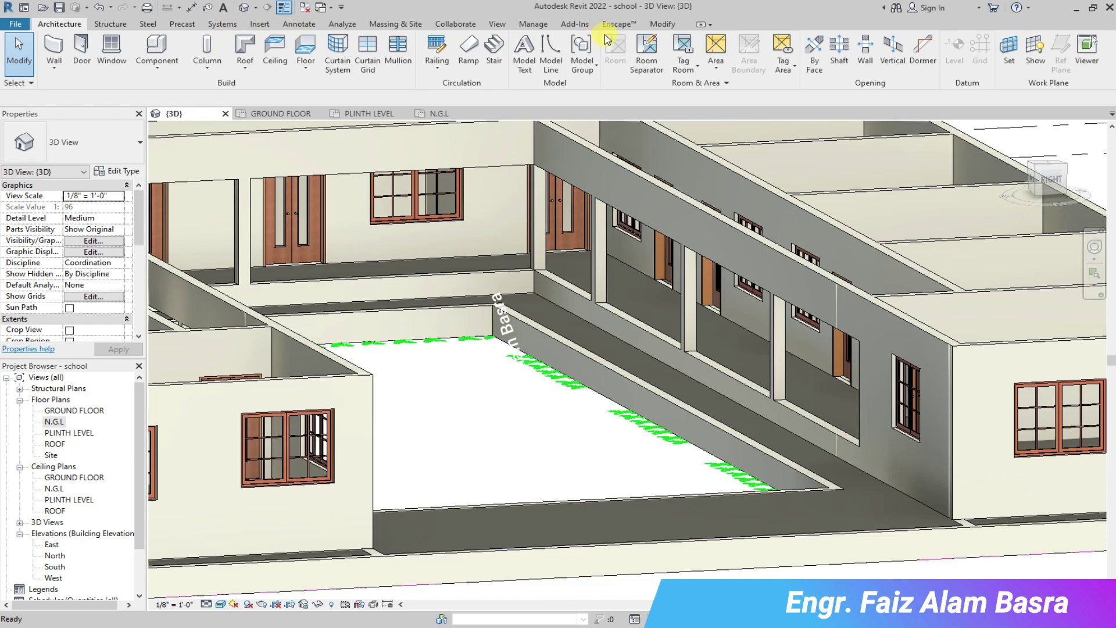
left_click(663, 24)
left_click(486, 64)
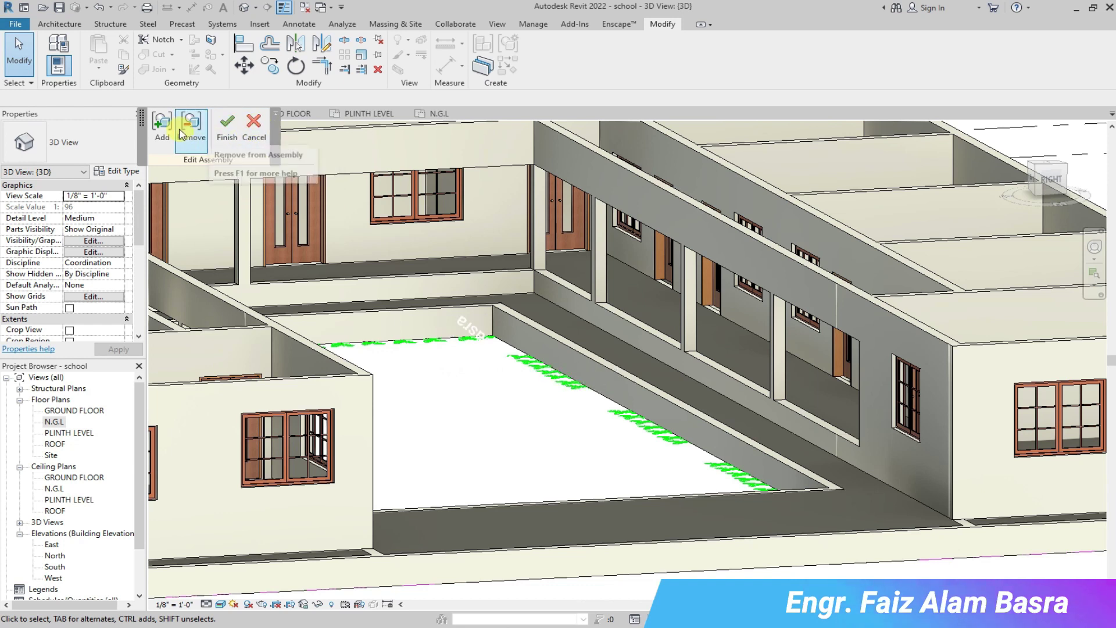
left_click(252, 120)
left_click(482, 69)
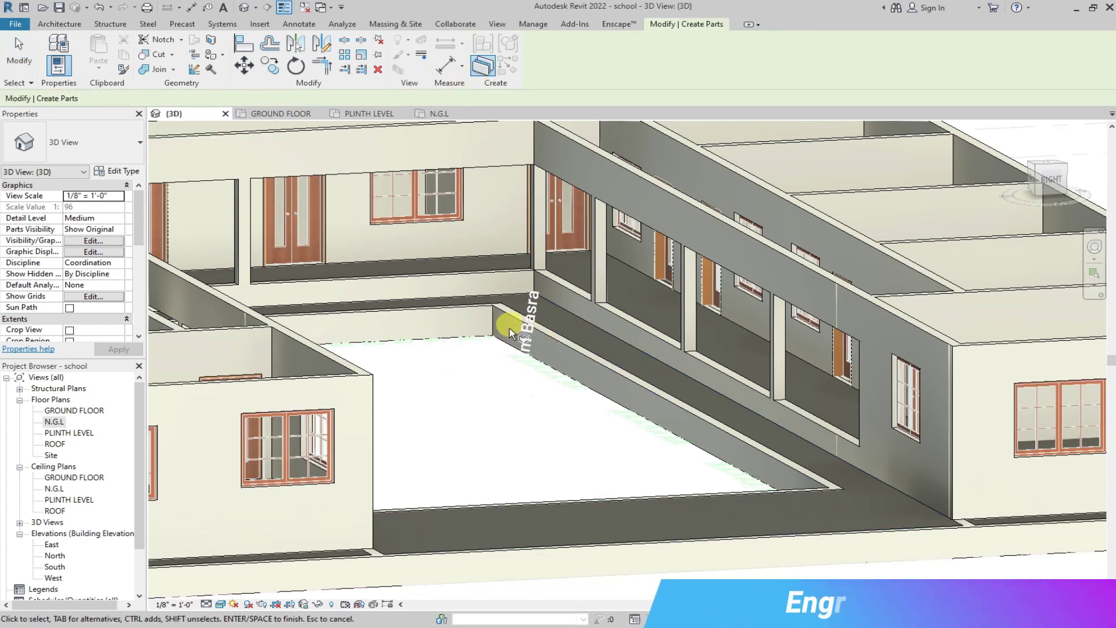
right_click(448, 316)
left_click(459, 347)
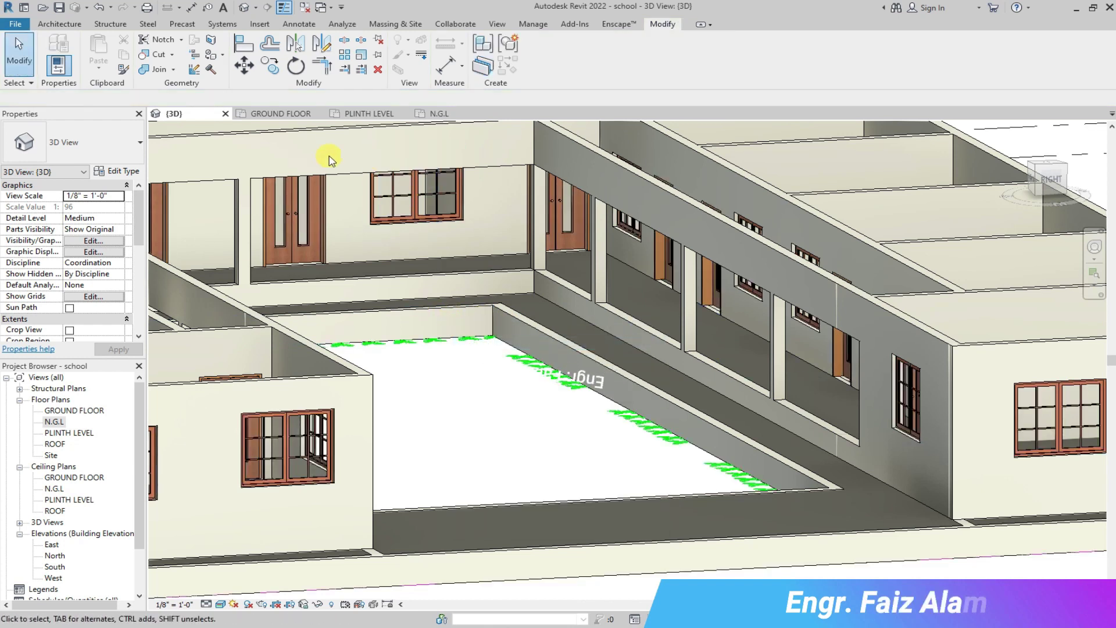
Create parts from the classroom end wall beside the courtyard entrance in the straight-on Right view.
scroll(357, 210, "down", 3)
scroll(378, 397, "up", 4)
scroll(378, 396, "up", 2)
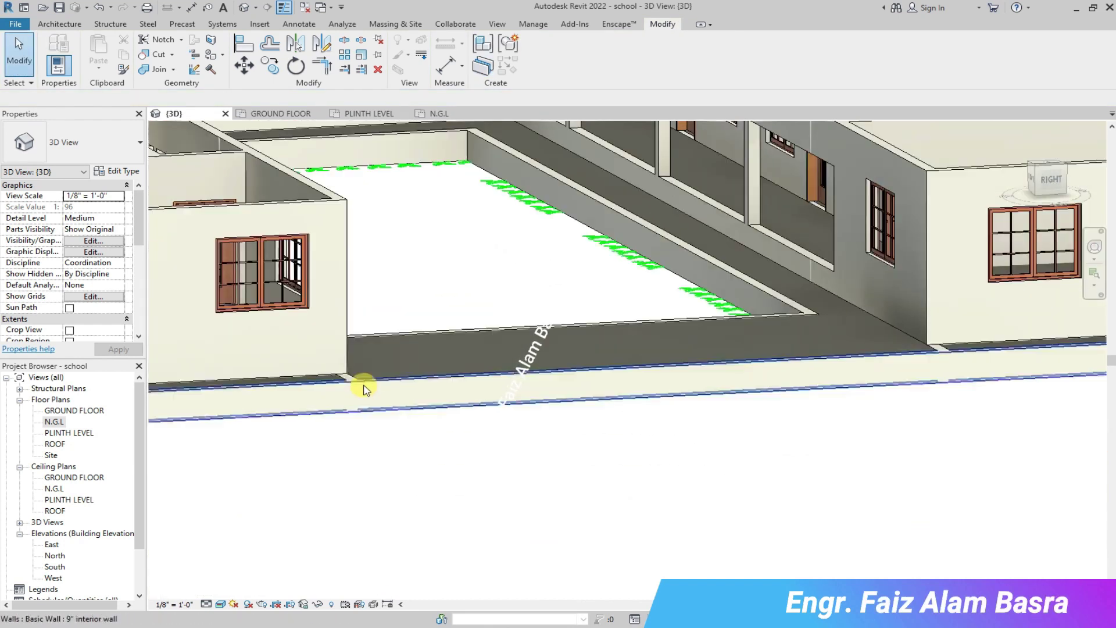
left_click(347, 359)
left_click(504, 464)
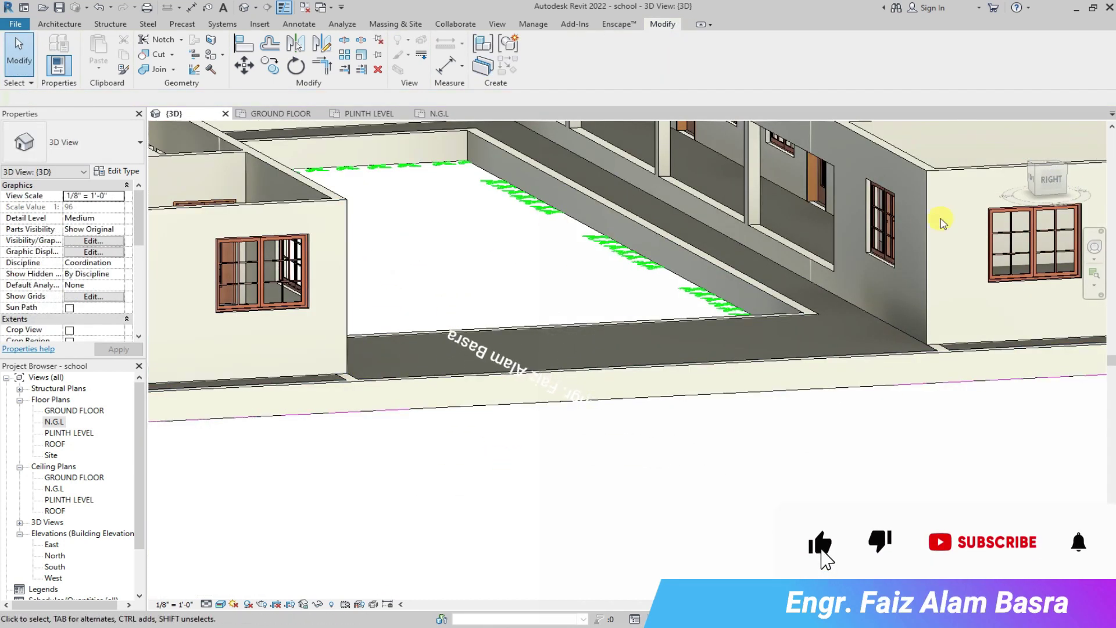
left_click(1045, 178)
scroll(595, 369, "up", 8)
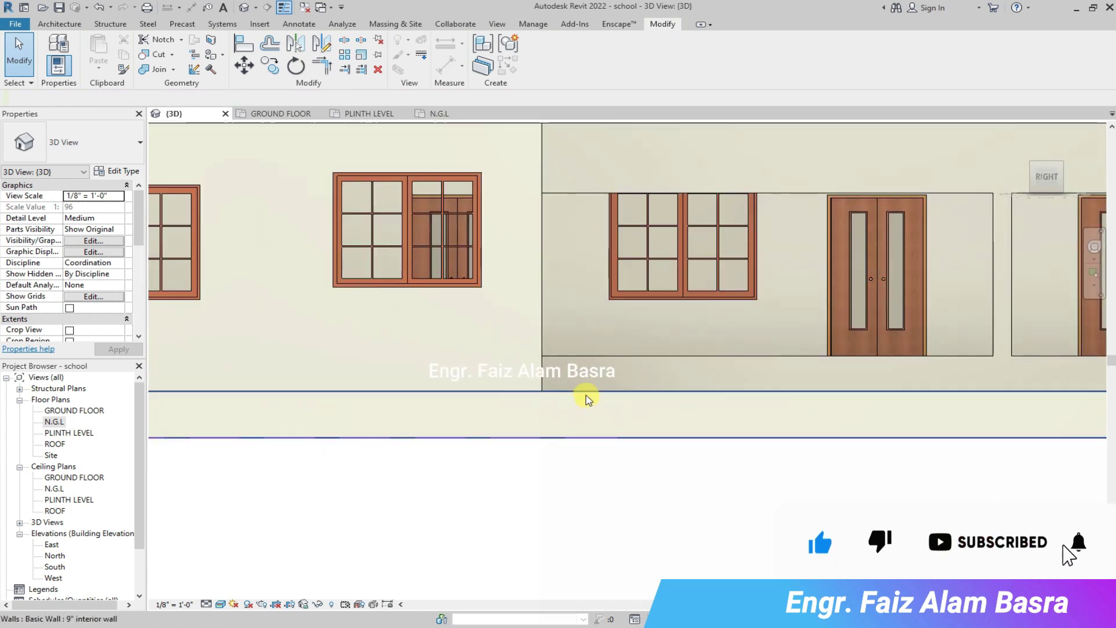
scroll(510, 398, "up", 2)
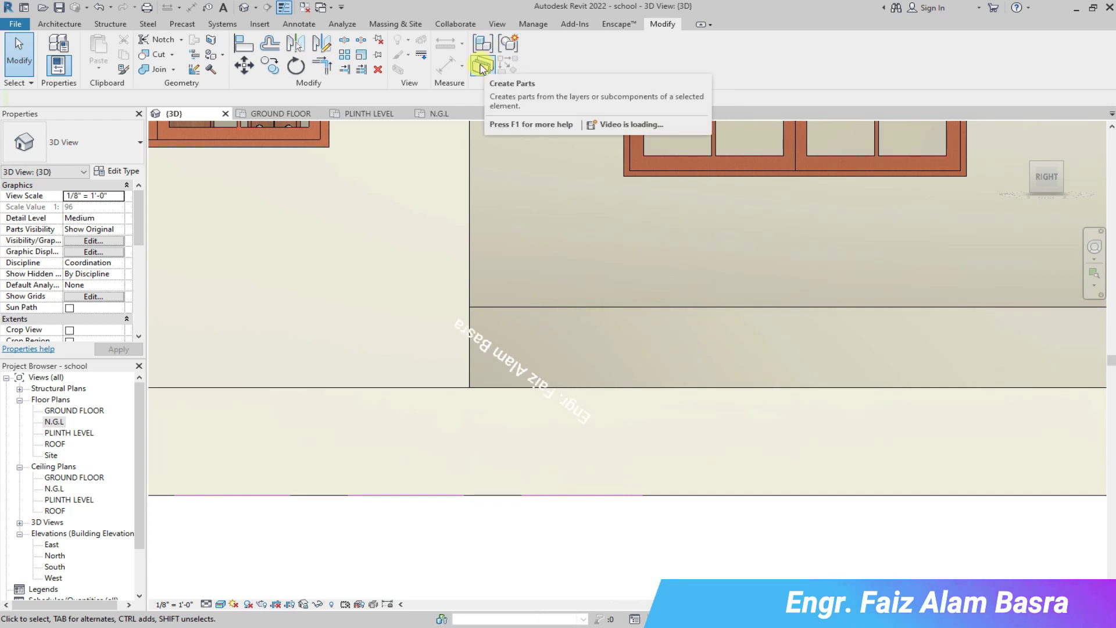
left_click(500, 24)
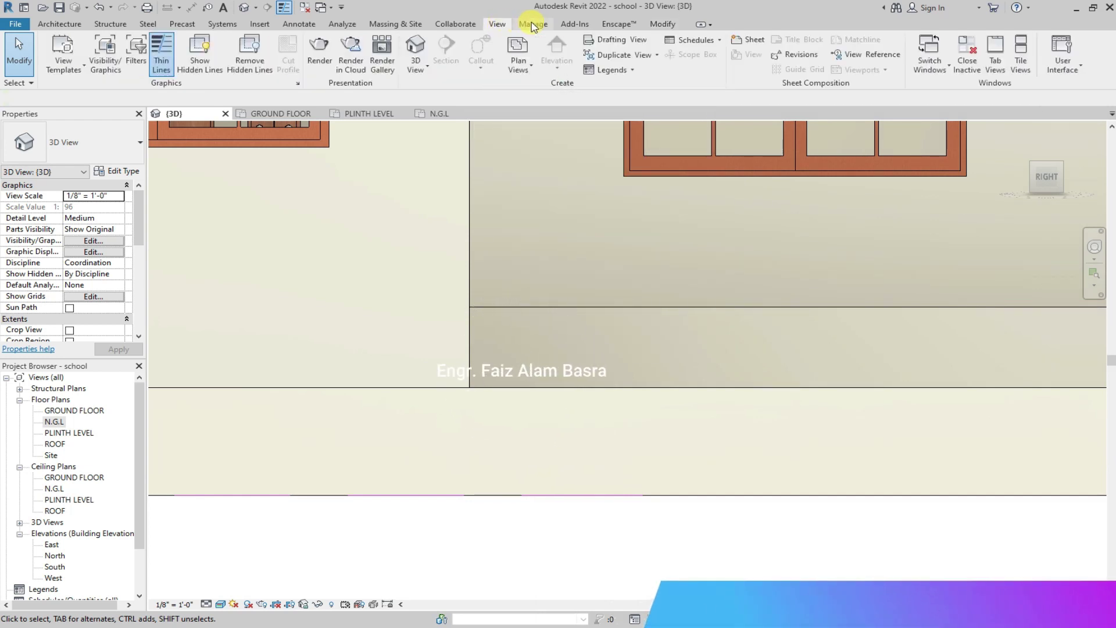
left_click(662, 25)
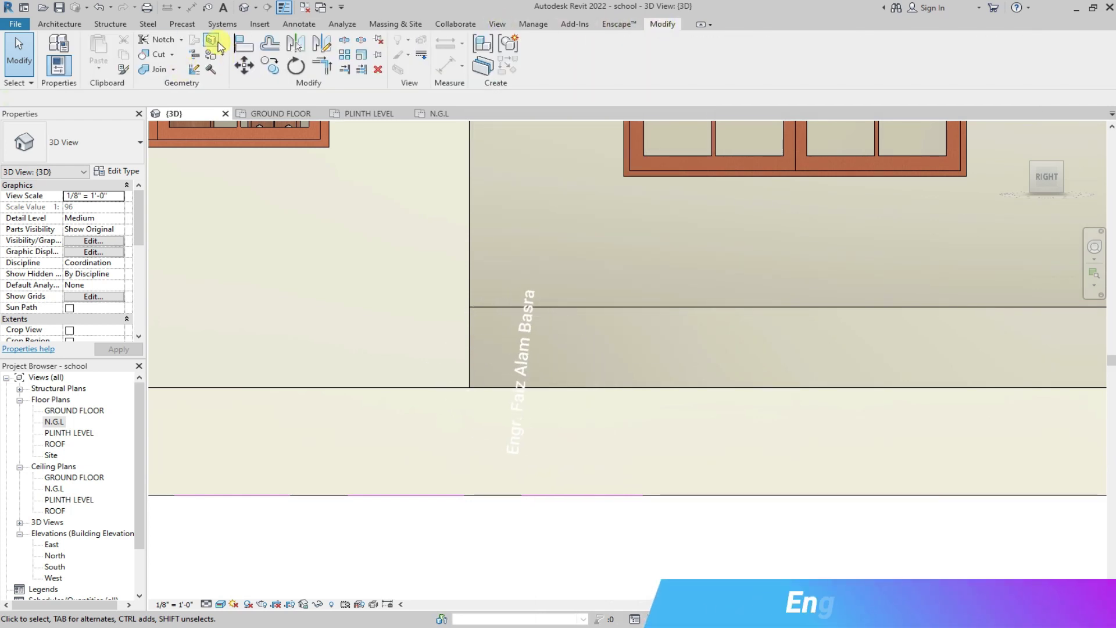
left_click(480, 68)
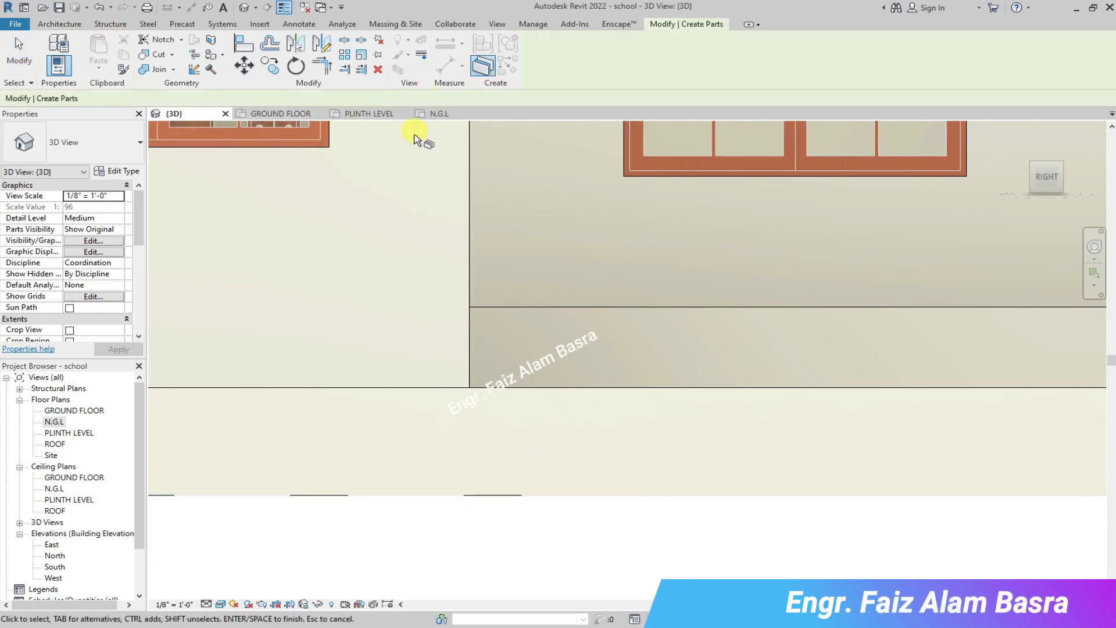
left_click(468, 370)
left_click(487, 69)
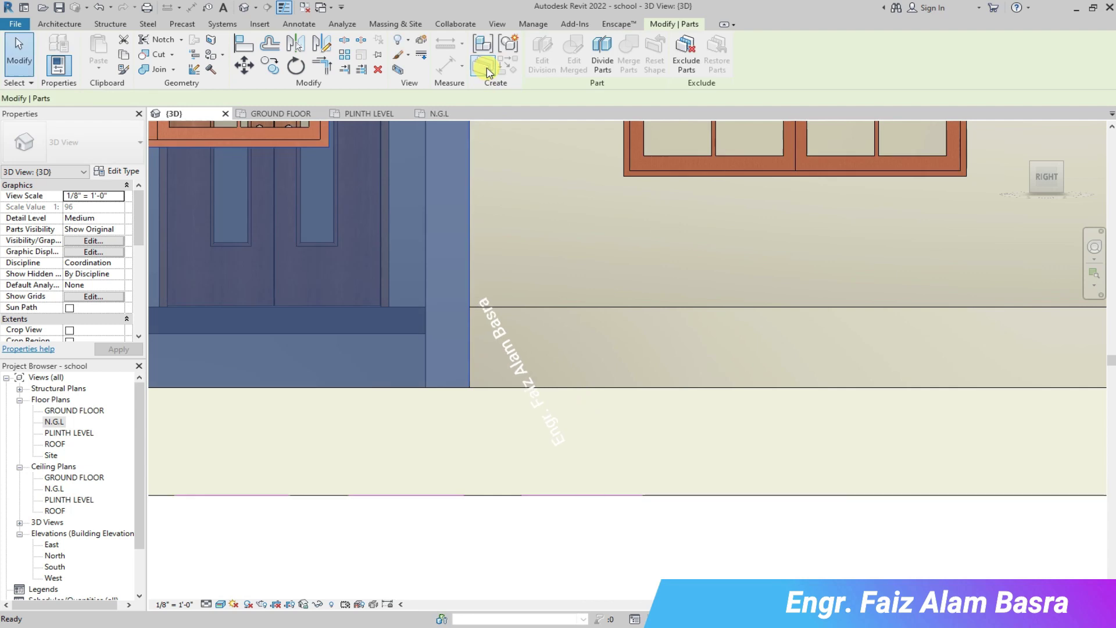
key("Escape")
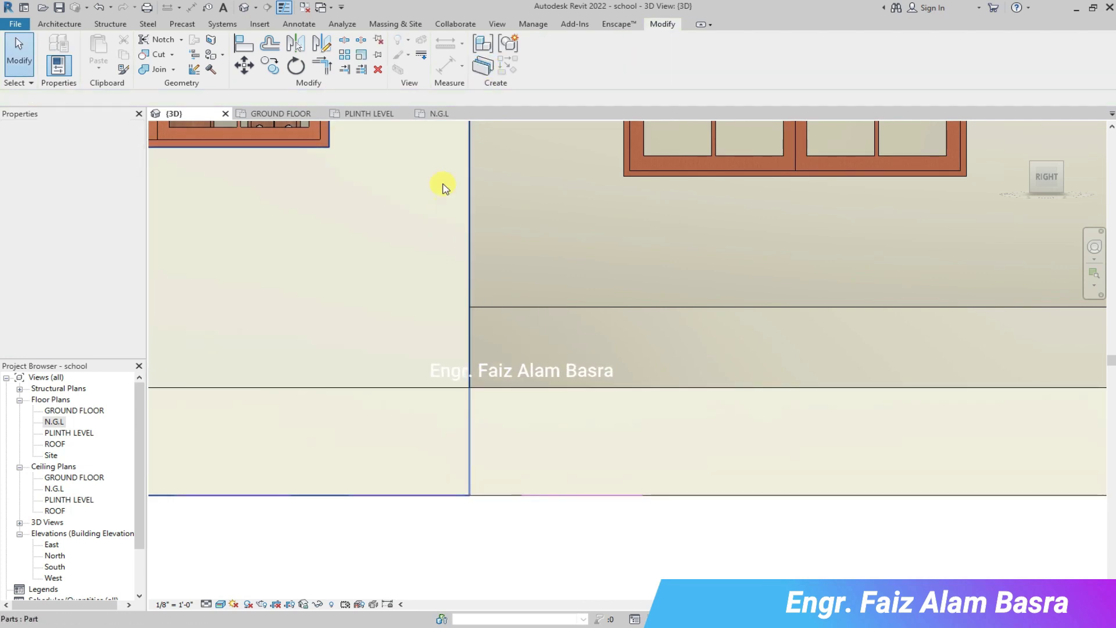
Start the Paint tool with its material browser for the veranda floor behind the courtyard.
scroll(366, 269, "down", 5)
scroll(568, 269, "up", 3)
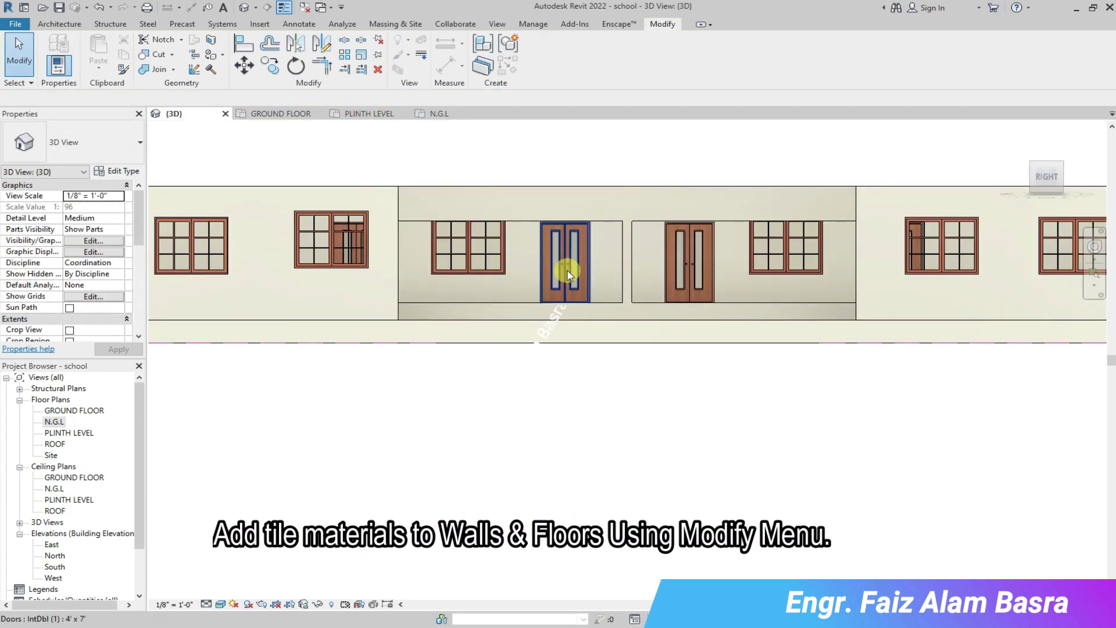
scroll(399, 298, "down", 3)
scroll(837, 295, "up", 1)
left_click(1033, 173)
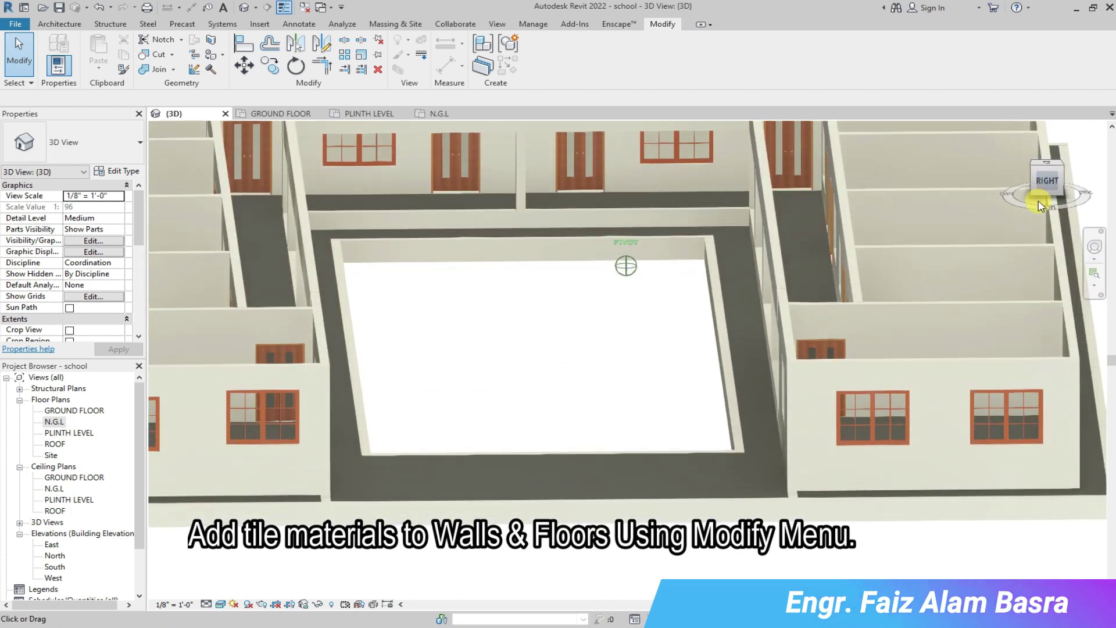
scroll(440, 214, "up", 3)
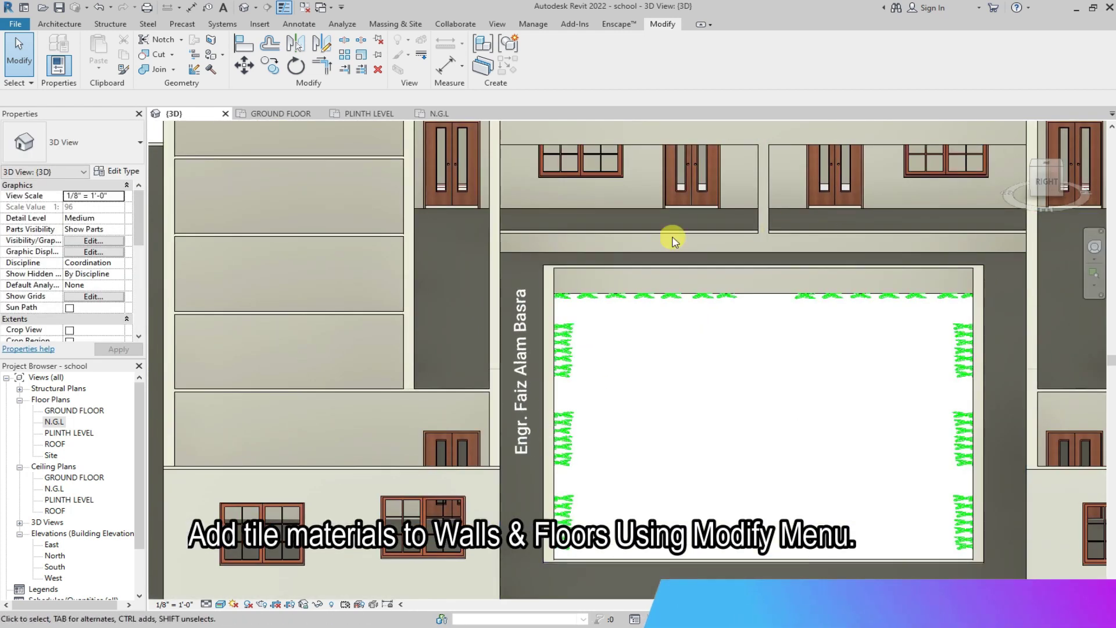
scroll(648, 253, "up", 3)
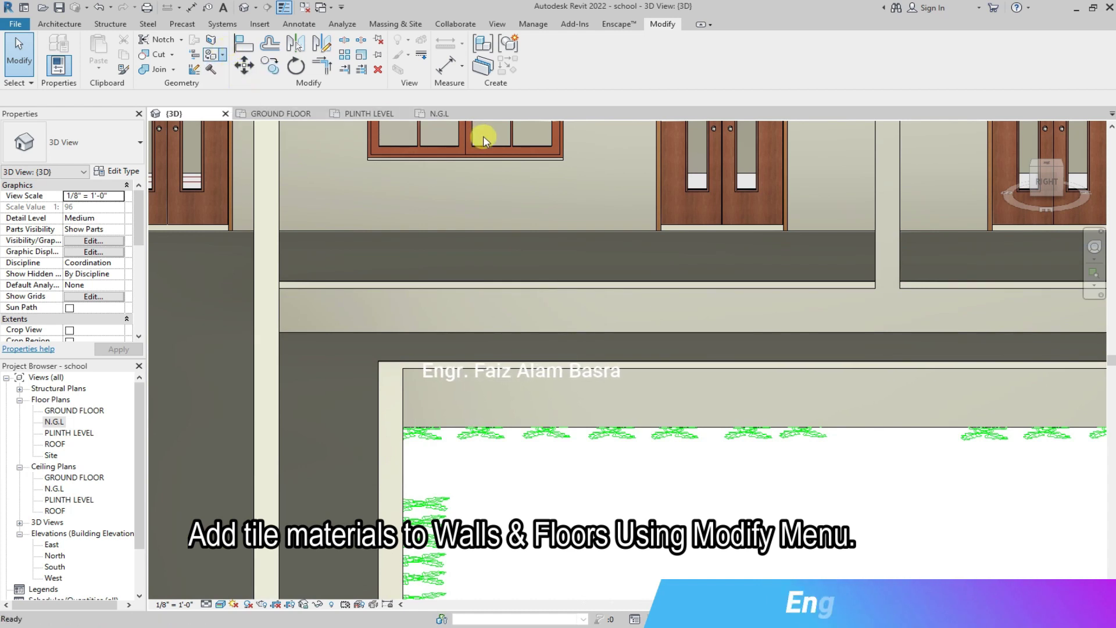
key("p")
key("t")
scroll(225, 397, "up", 2)
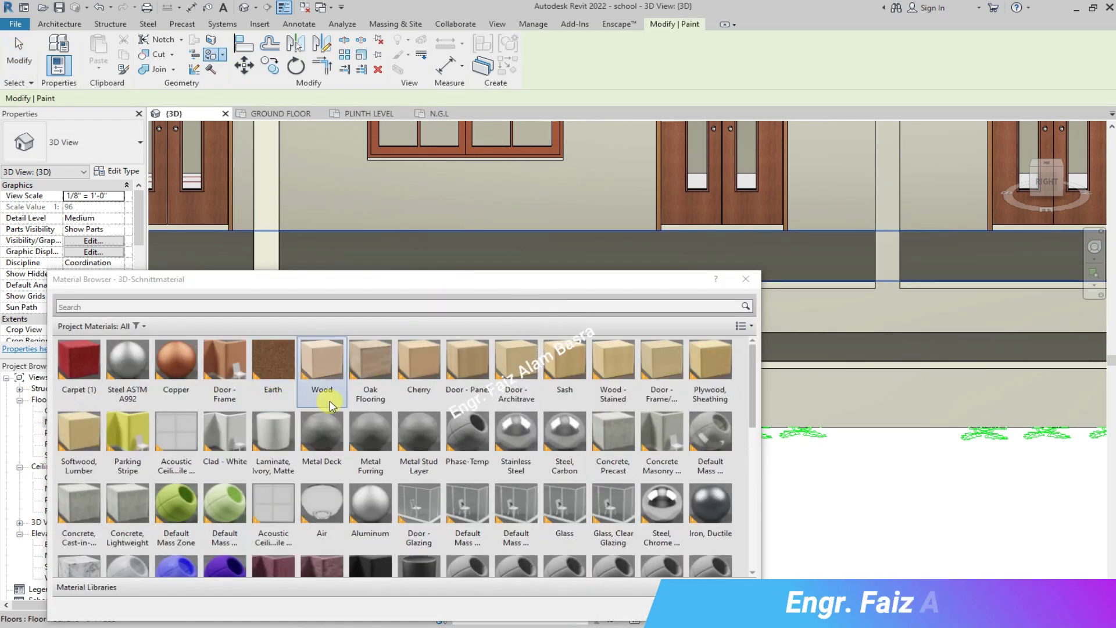
Try painting the veranda floor with Tile, Porcelain, 4in, with Tile, Mosaic, Gray and with Gypsum Wall Board.
left_click(273, 363)
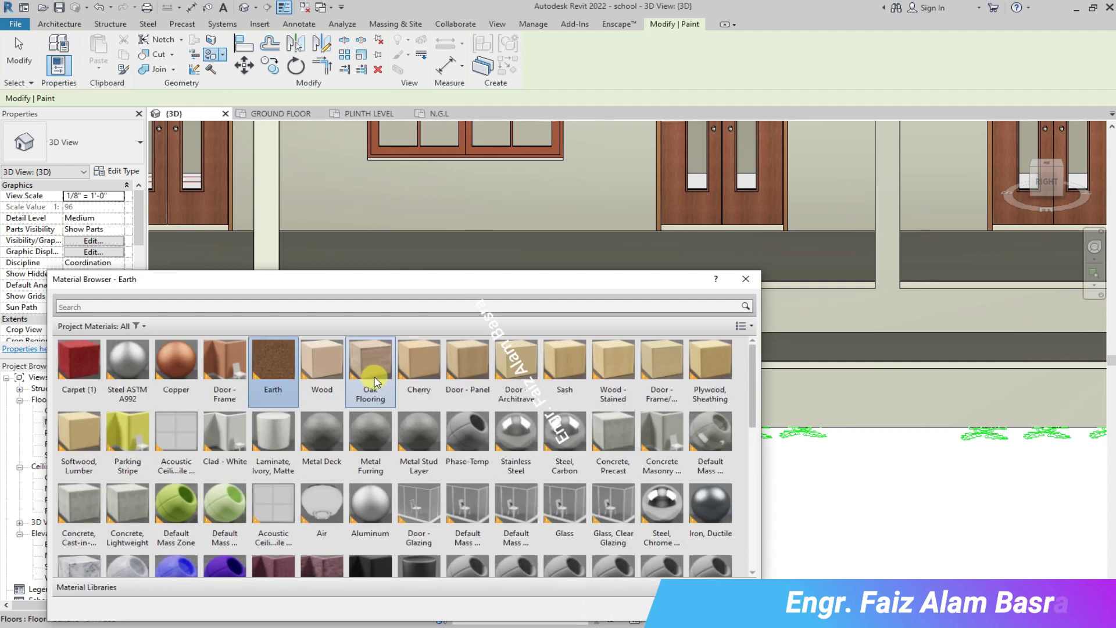
scroll(387, 459, "down", 7)
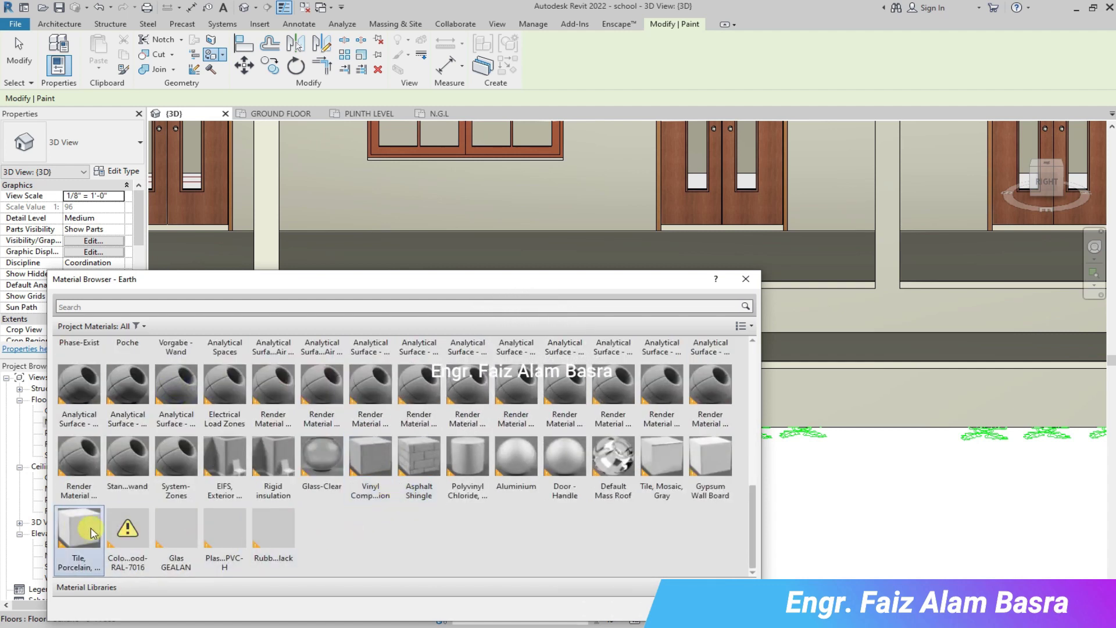
scroll(244, 441, "up", 1)
left_click(397, 249)
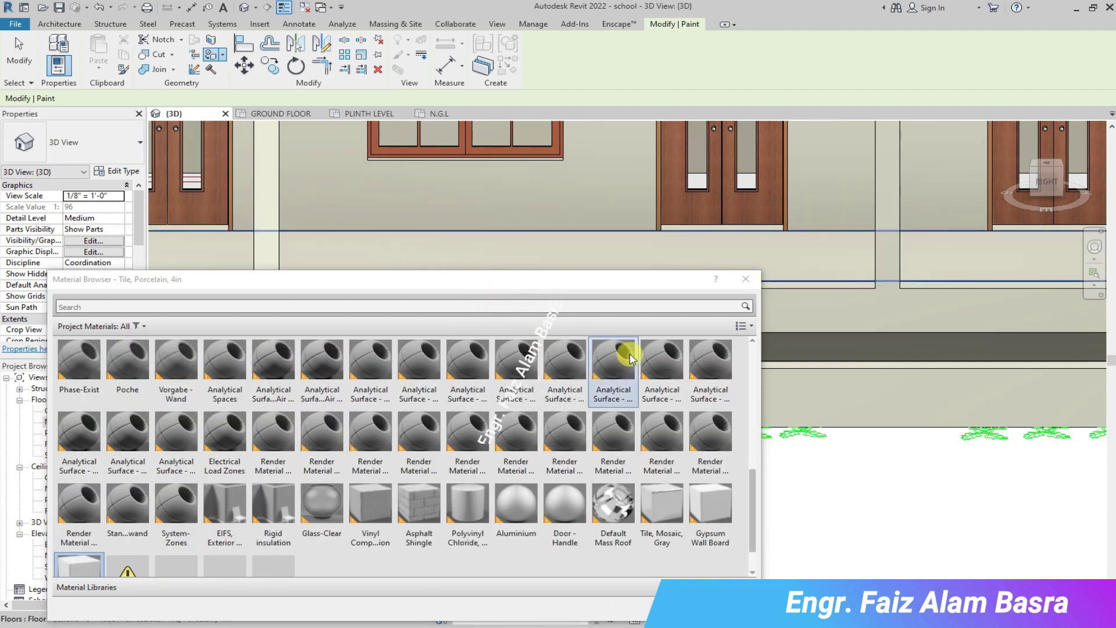
left_click(663, 512)
left_click(530, 257)
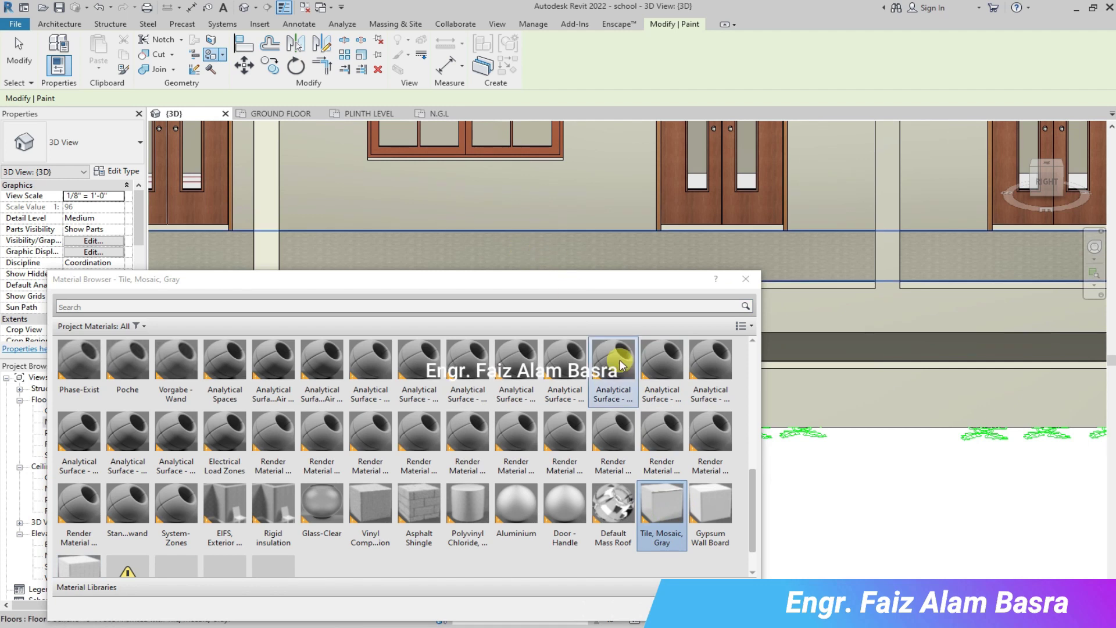
left_click(706, 512)
left_click(706, 253)
Paint the veranda floor behind the courtyard with the Oak Flooring material.
scroll(471, 413, "up", 8)
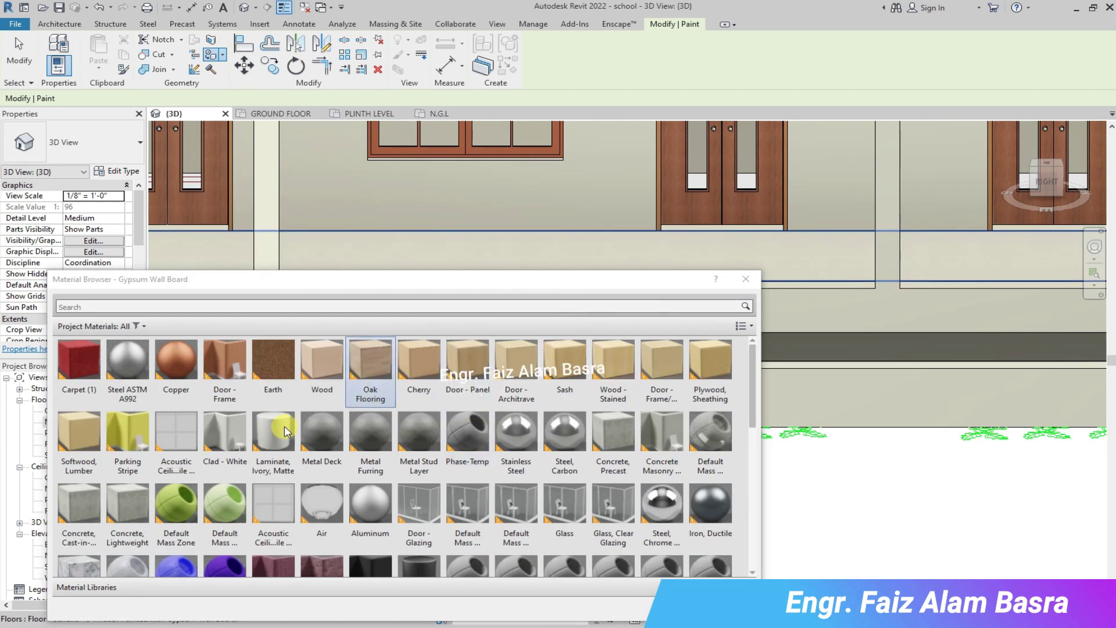
left_click(375, 372)
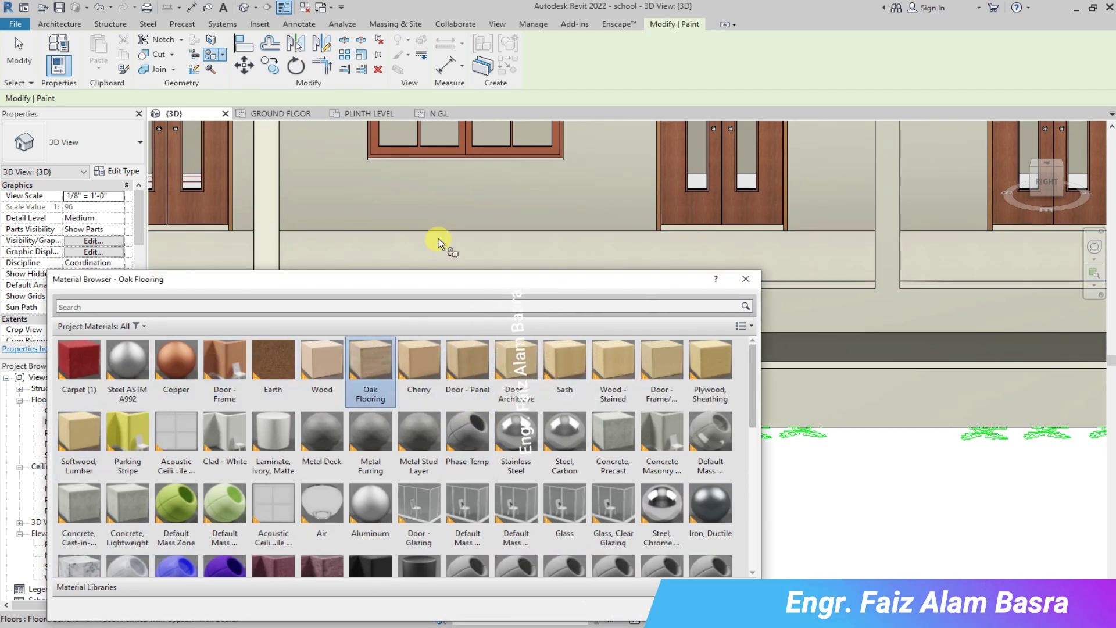
left_click(443, 257)
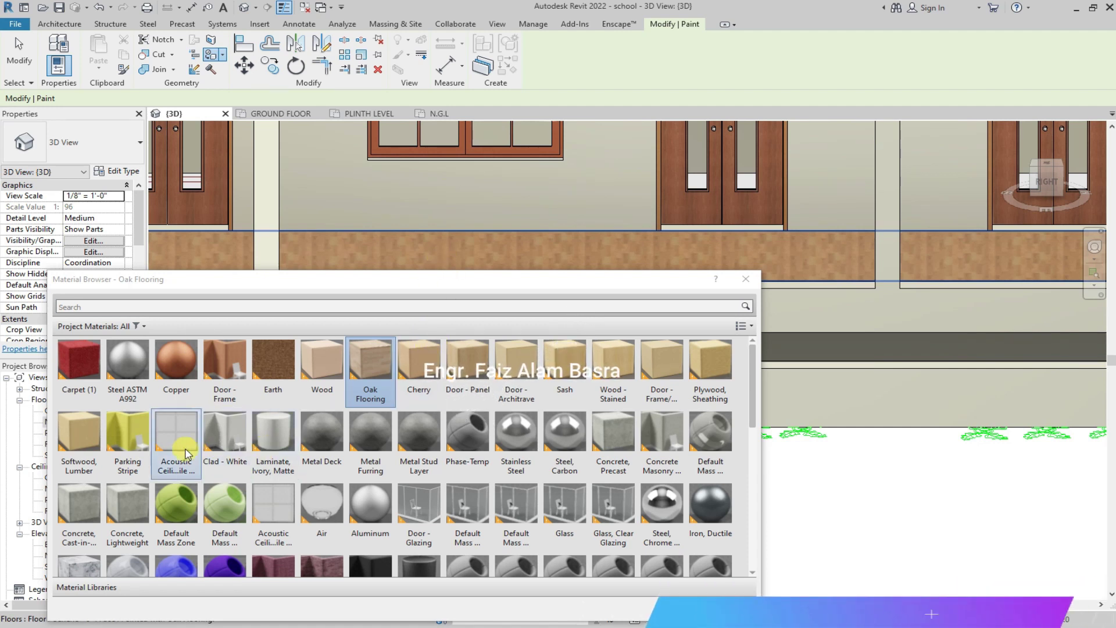
Try painting the veranda floor with the Wood material and repaint it with Oak Flooring.
left_click(233, 365)
left_click(328, 257)
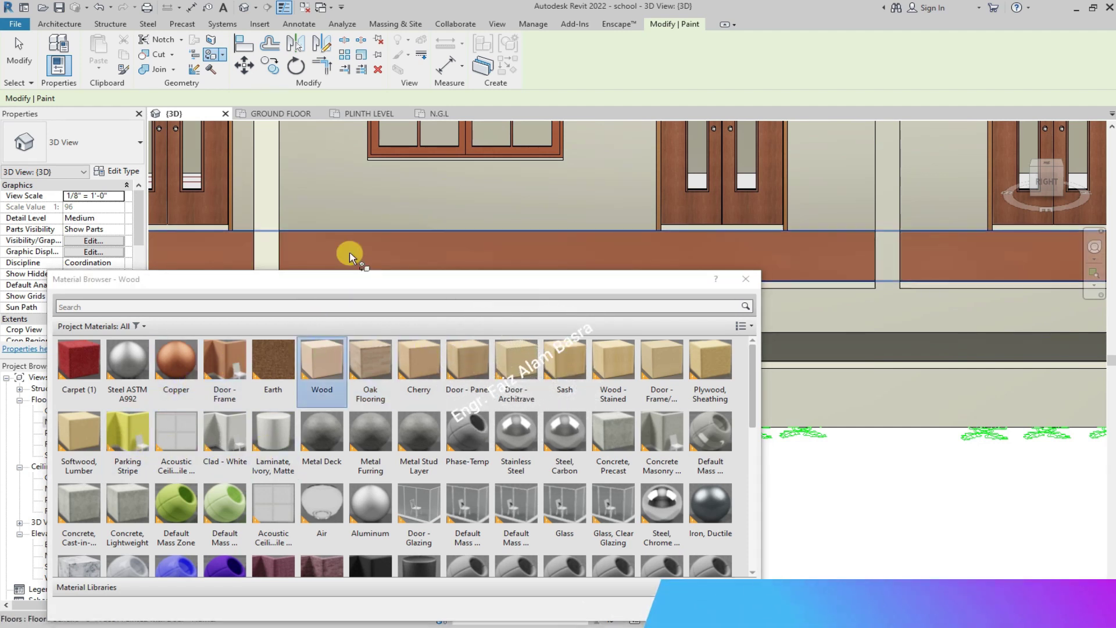
left_click(349, 257)
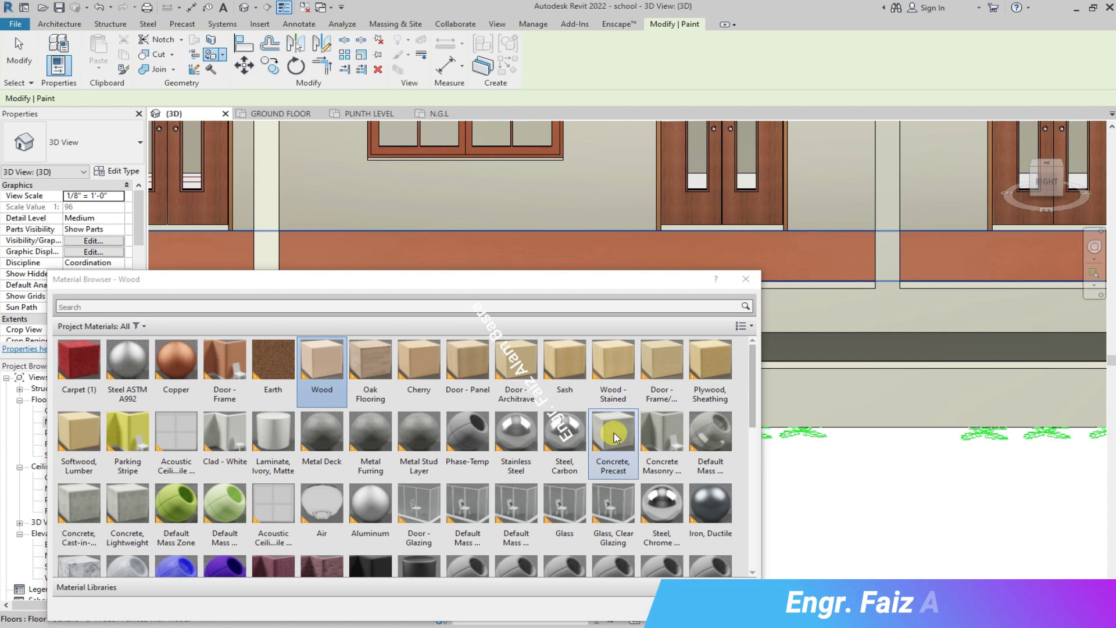
left_click(393, 370)
left_click(413, 249)
Paint the classroom floors in the wings on both sides of the courtyard with Oak Flooring.
left_click_drag(620, 284, 591, 482)
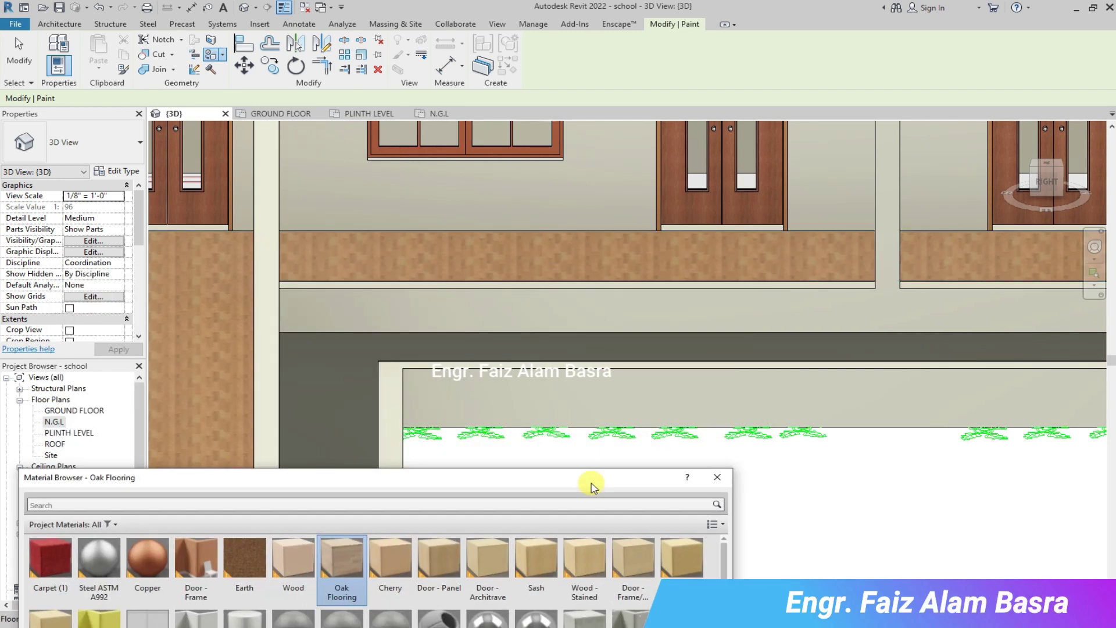
scroll(412, 375, "down", 5)
scroll(307, 392, "up", 6)
left_click(332, 379)
scroll(395, 398, "down", 2)
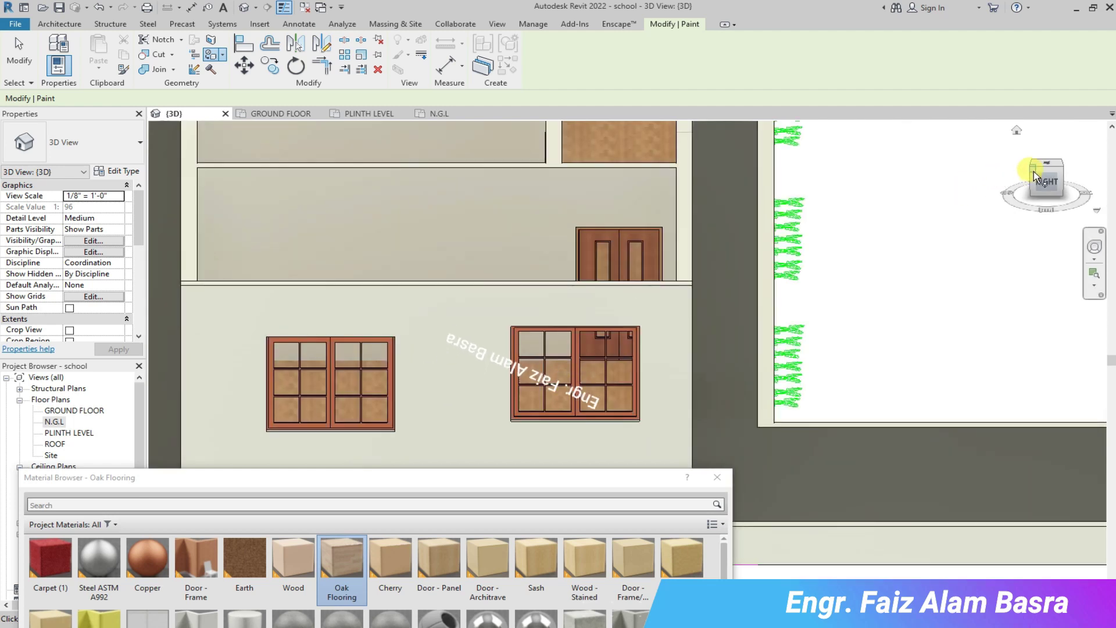
left_click_drag(1046, 173, 729, 229)
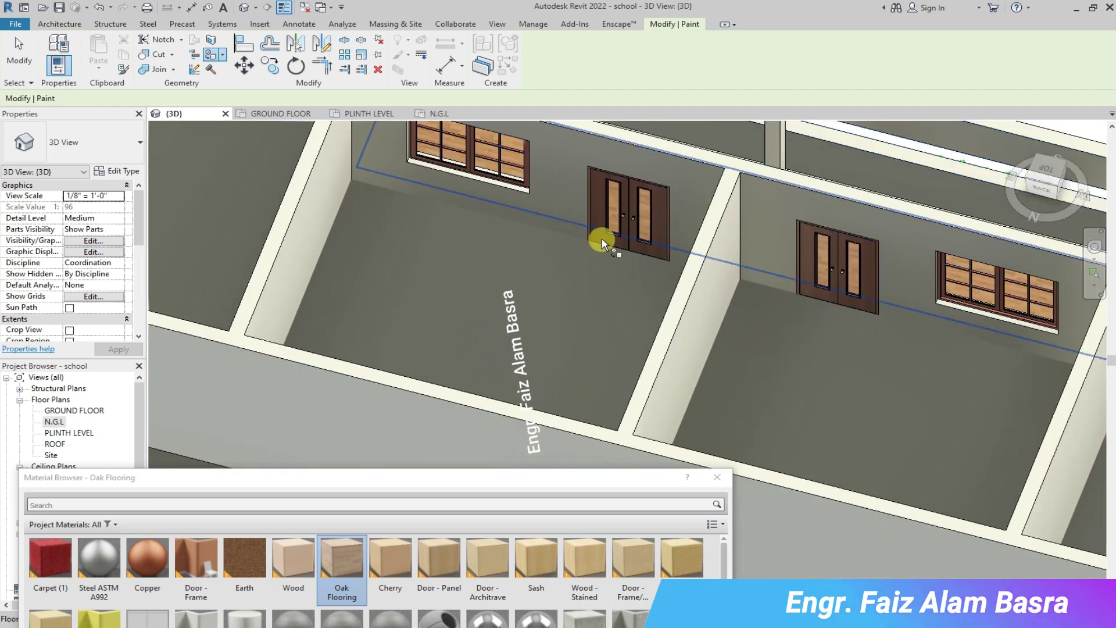
left_click(536, 297)
Examine the painted floors around the courtyard and close the material browser.
scroll(542, 298, "down", 3)
scroll(918, 349, "up", 1)
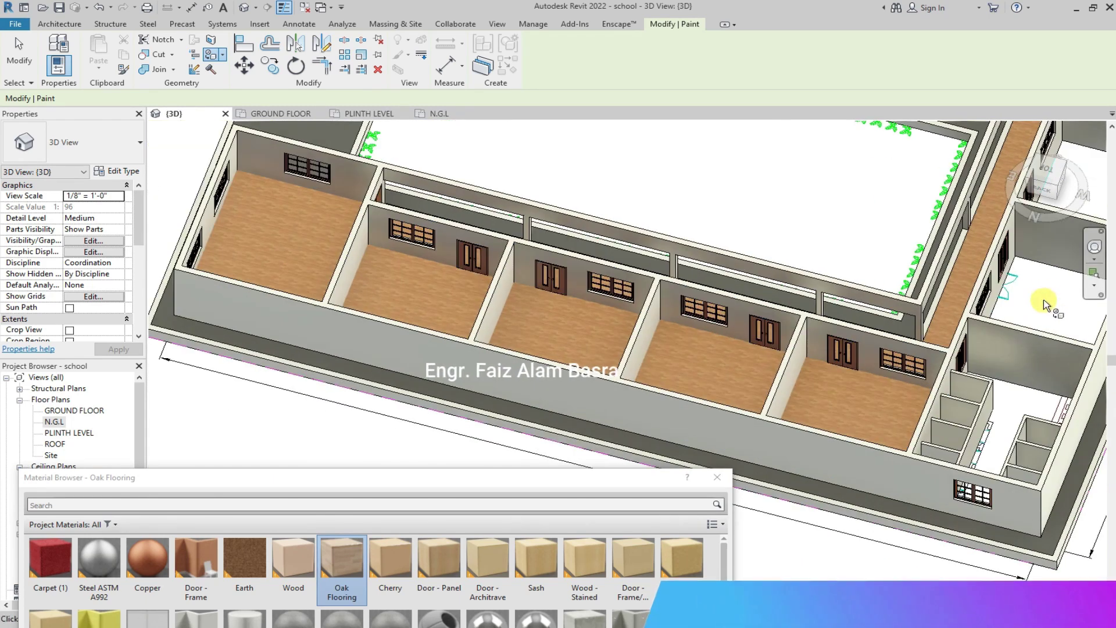
scroll(532, 318, "down", 3)
scroll(503, 160, "up", 3)
left_click(351, 214)
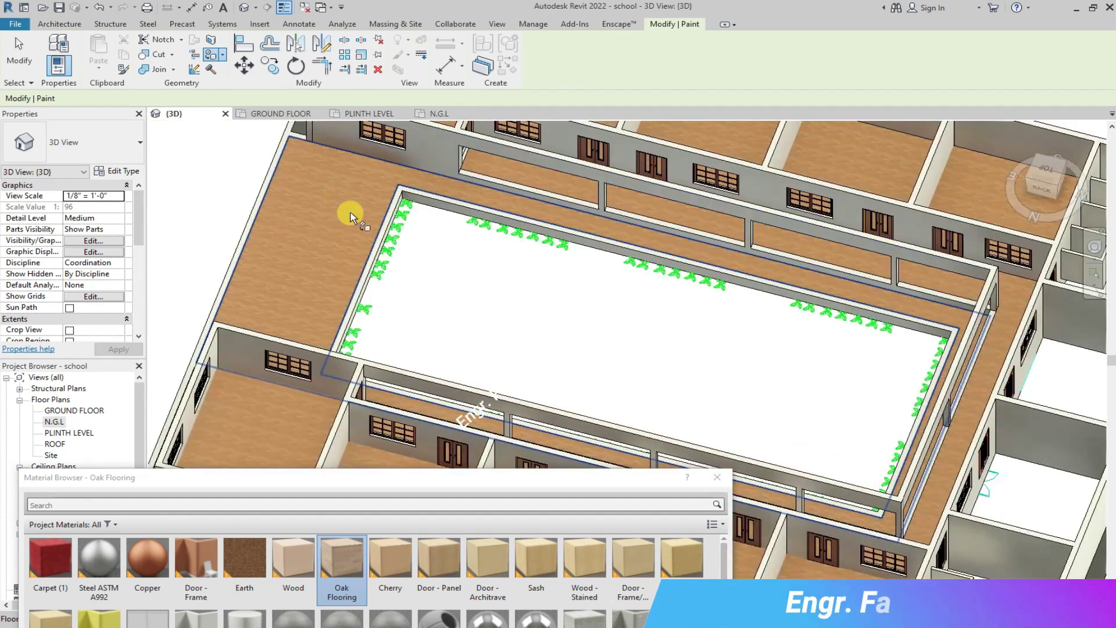
scroll(291, 219, "down", 1)
middle_click_drag(789, 260, 835, 407, "shift")
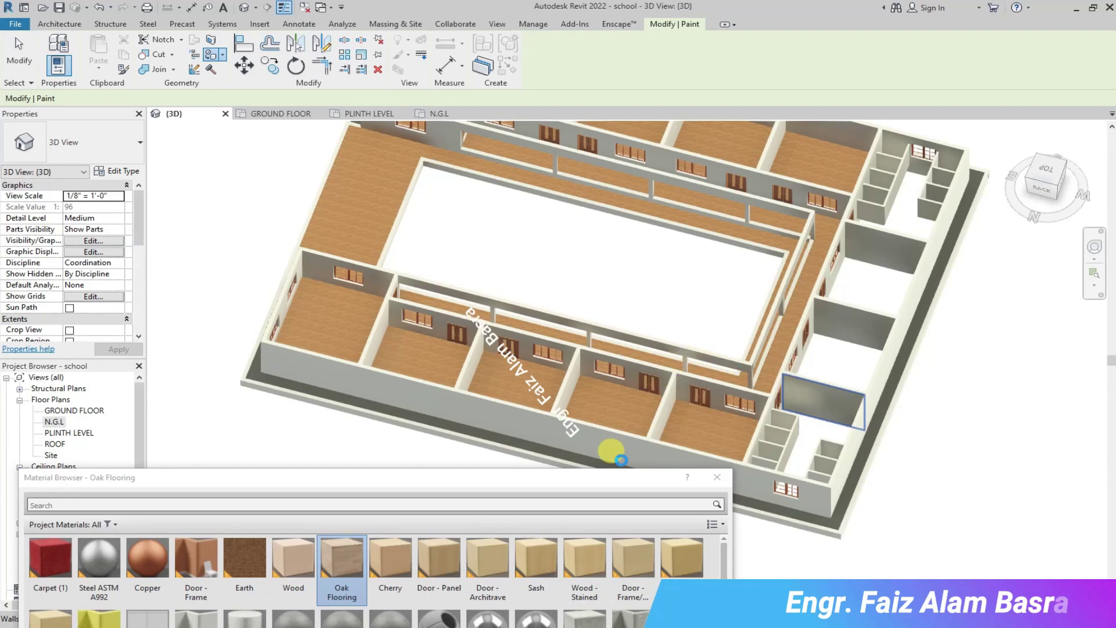
middle_click_drag(610, 452, 645, 258, "shift")
left_click(712, 473)
left_click(474, 284)
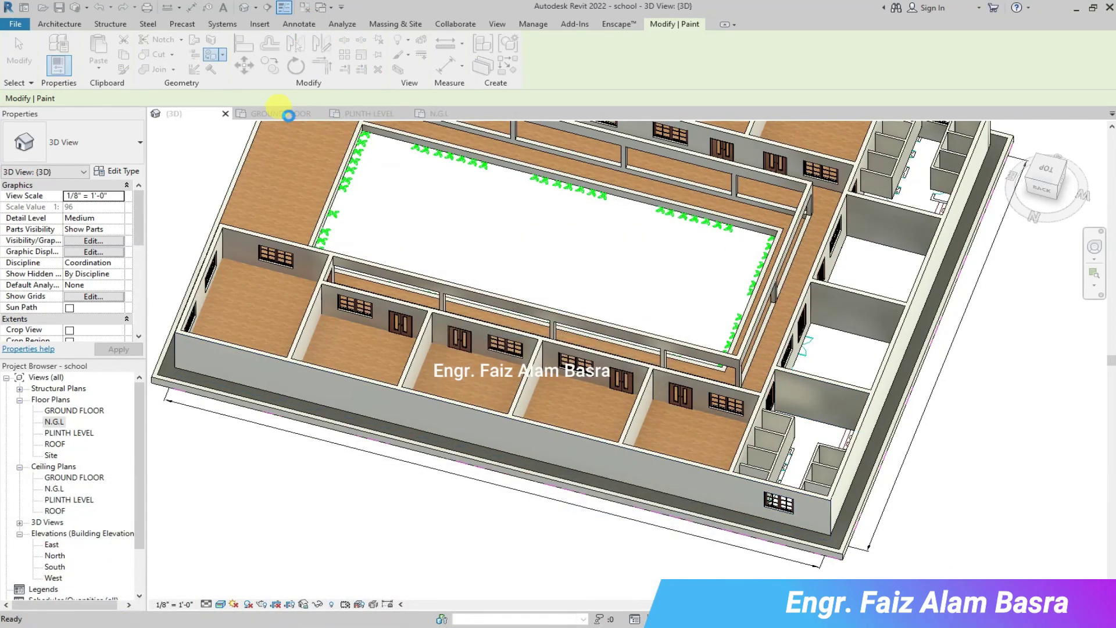
Sketch rectangular Generic - 6" floor boundaries around both toilet blocks in the GROUND FLOOR plan.
left_click(287, 114)
scroll(668, 299, "up", 5)
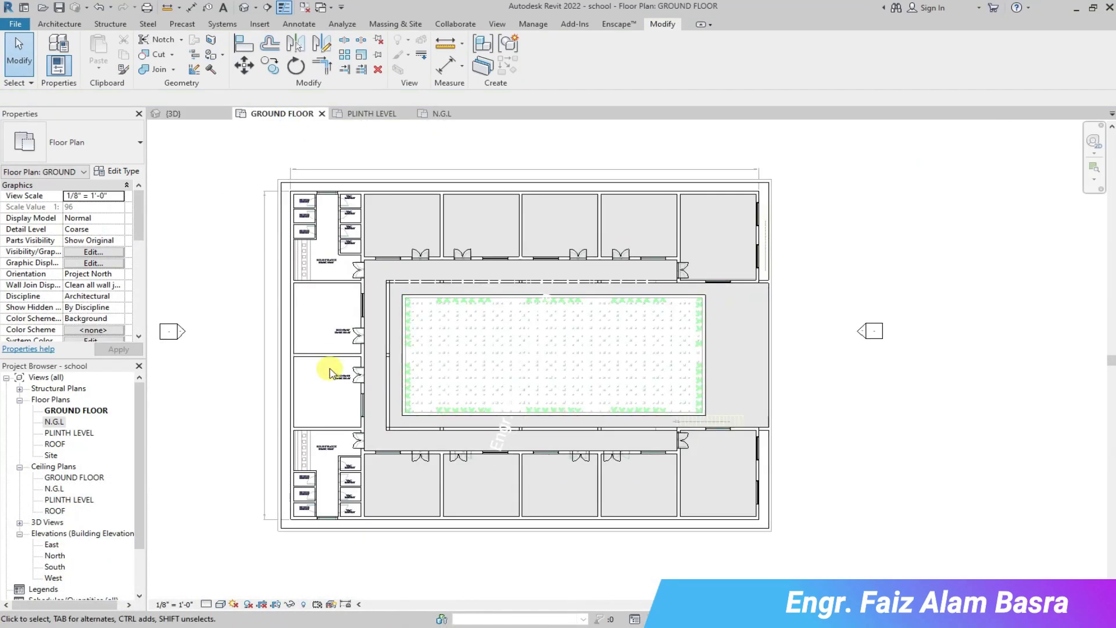
scroll(294, 236, "up", 4)
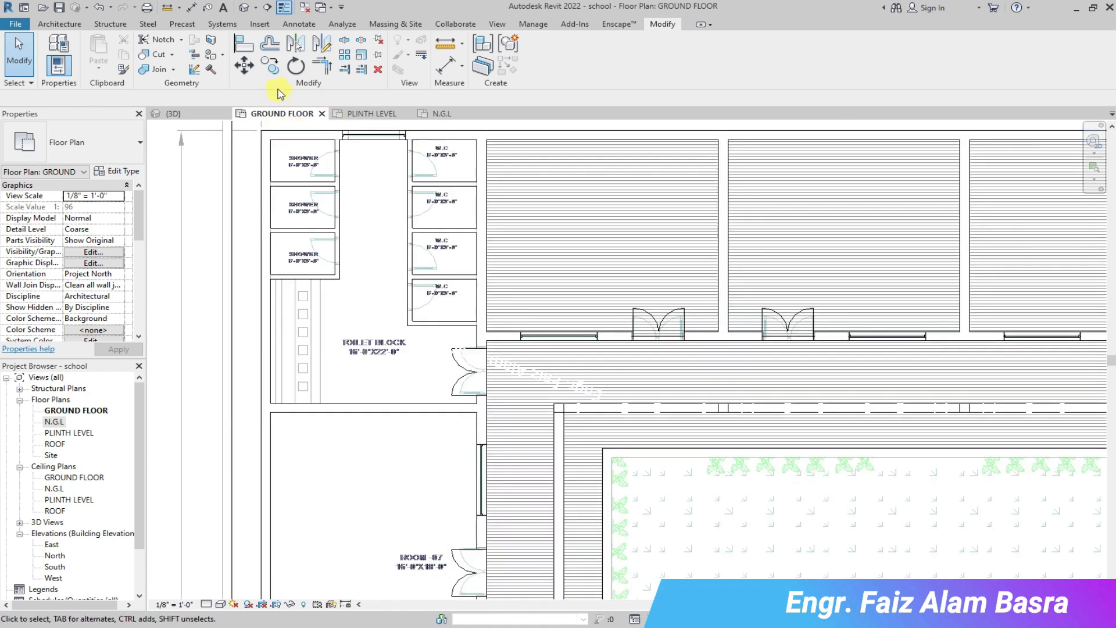
left_click(60, 24)
left_click(370, 98)
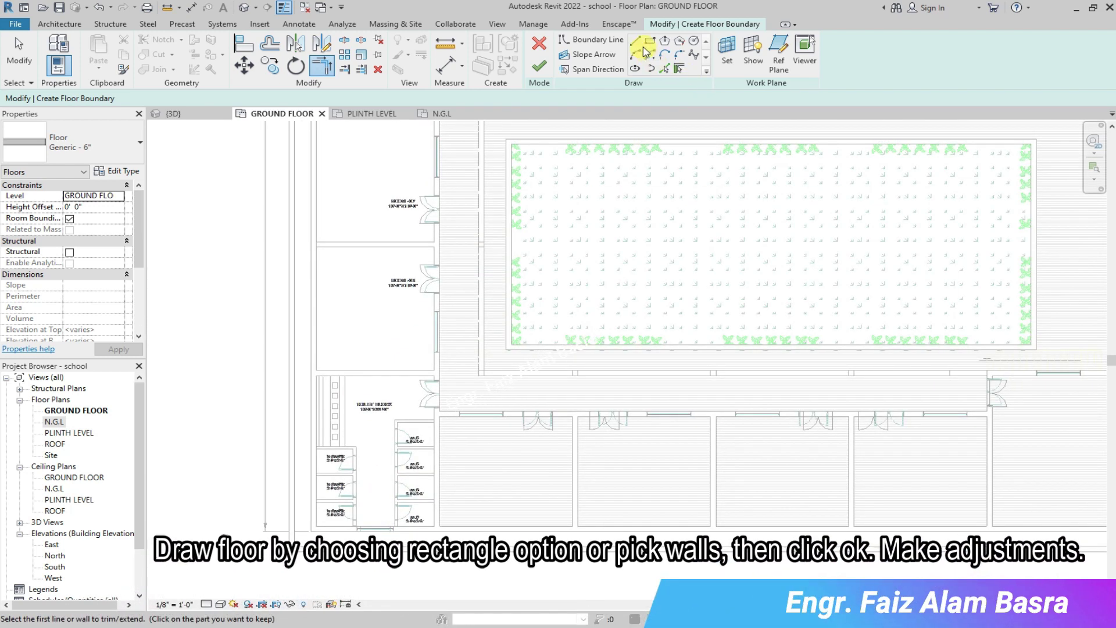
left_click(637, 42)
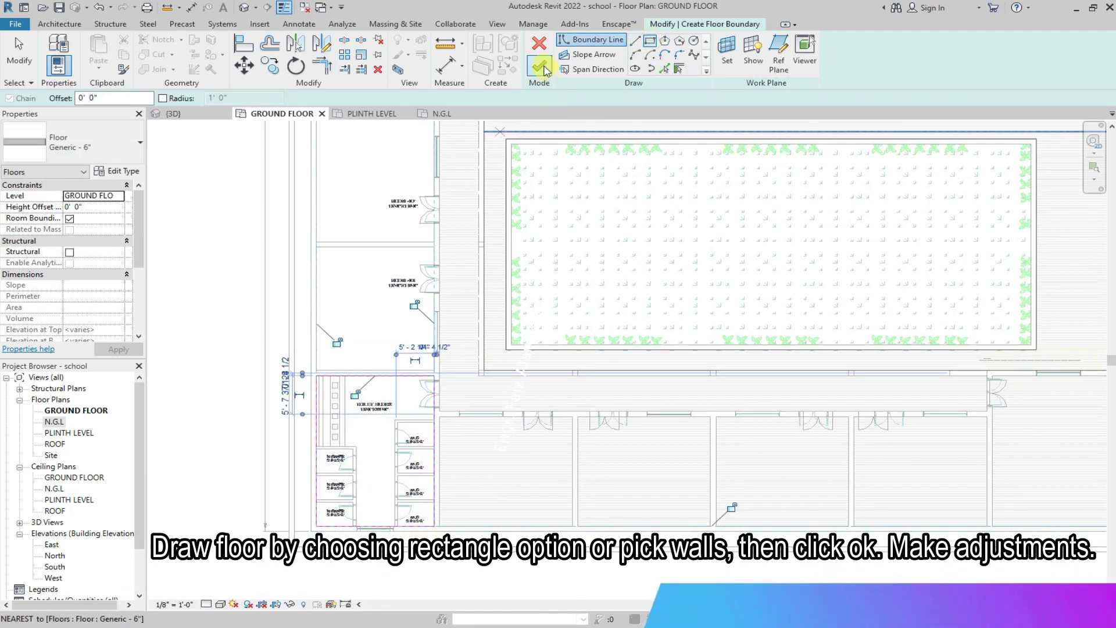
left_click(539, 66)
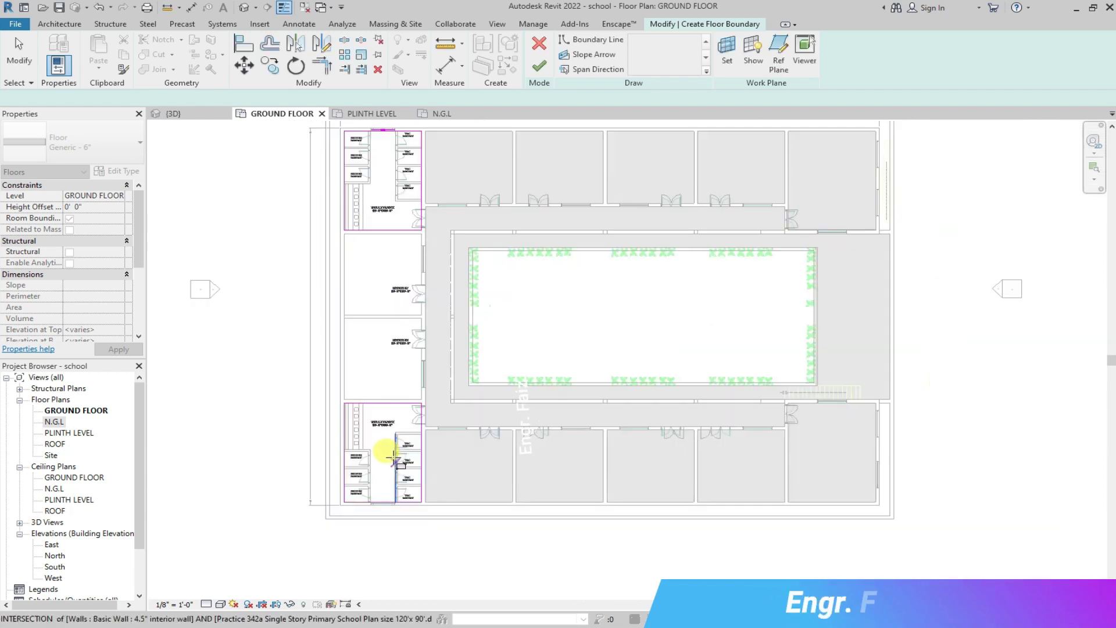
scroll(361, 154, "up", 2)
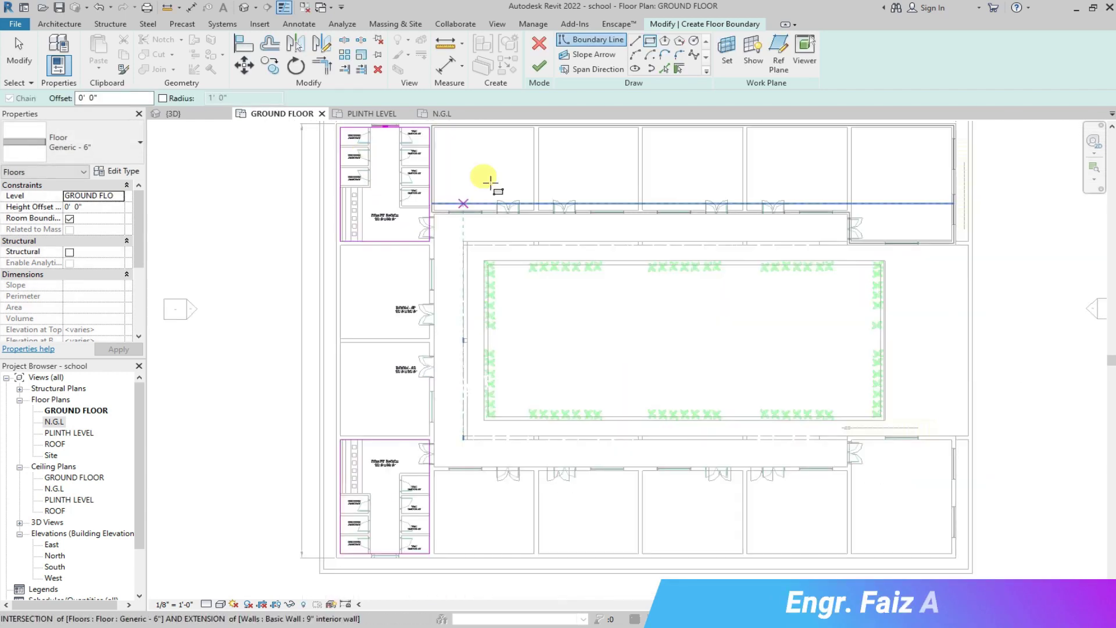
scroll(374, 180, "down", 2)
Clean up the open boundary line at the upper toilet block's window and finish the floor sketch.
left_click(541, 67)
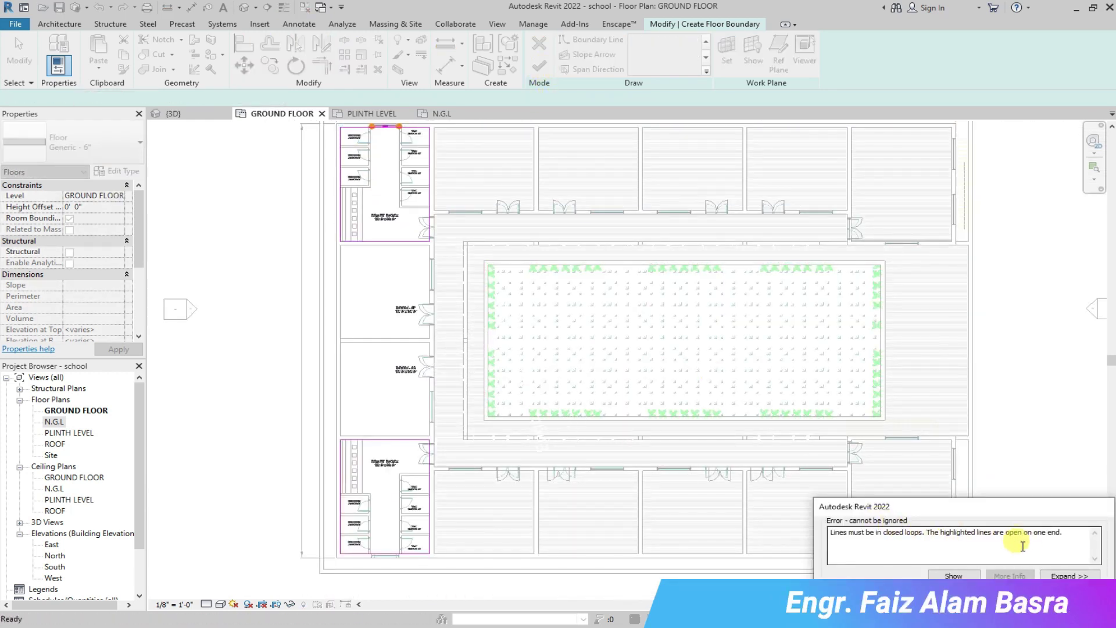
left_click(1069, 607)
middle_click_drag(373, 129, 375, 232)
scroll(375, 230, "up", 5)
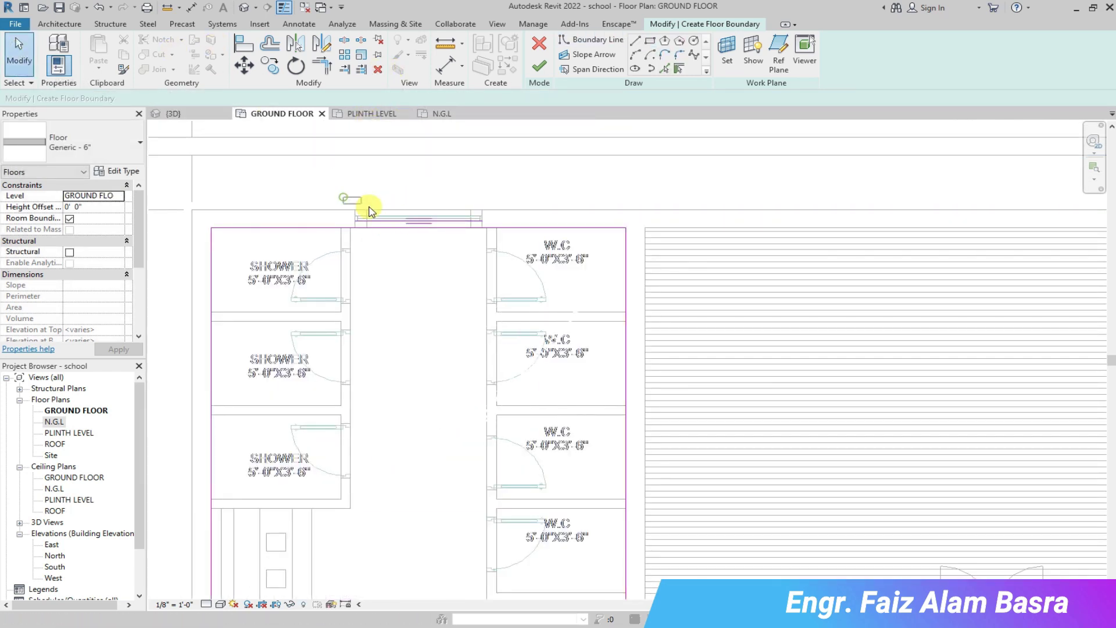
left_click(486, 230)
key("Escape")
left_click(539, 67)
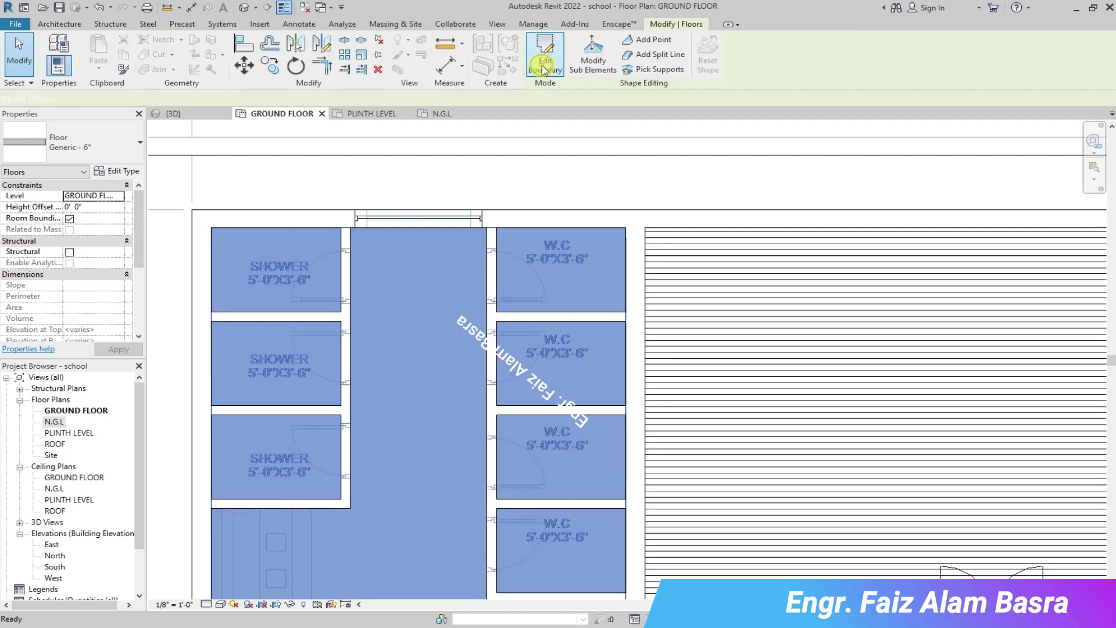
Create a Generic - 6" floor within the walls of Room-07 and Room-08 between the toilet blocks.
scroll(431, 223, "down", 3)
scroll(432, 224, "down", 3)
scroll(432, 472, "up", 2)
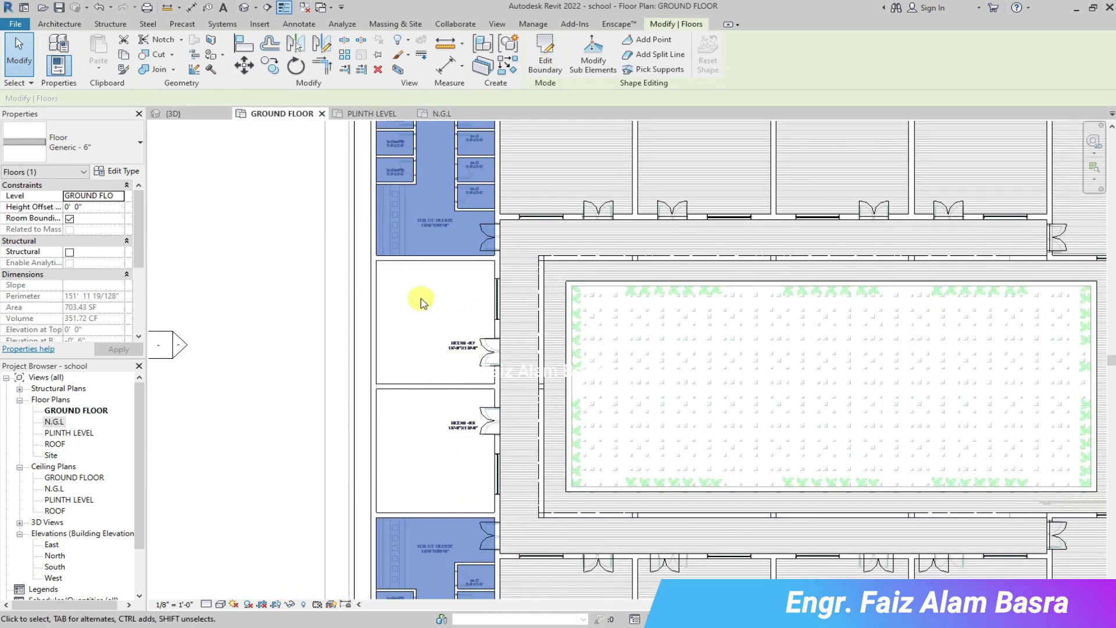
left_click(289, 284)
left_click(279, 43)
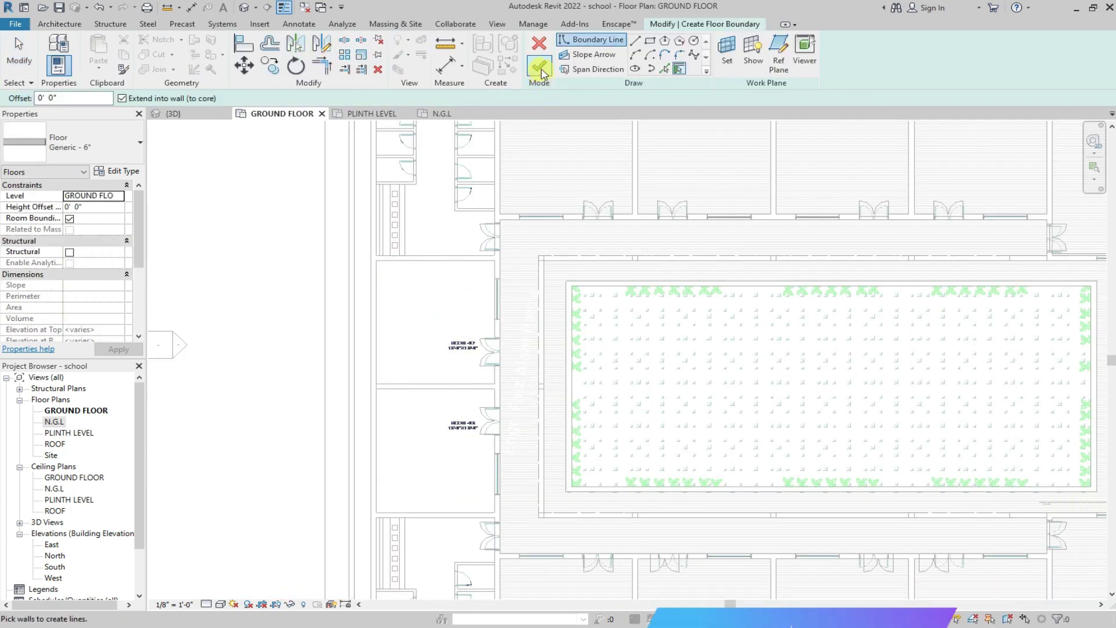
scroll(495, 521, "up", 2)
left_click(495, 511)
left_click(543, 68)
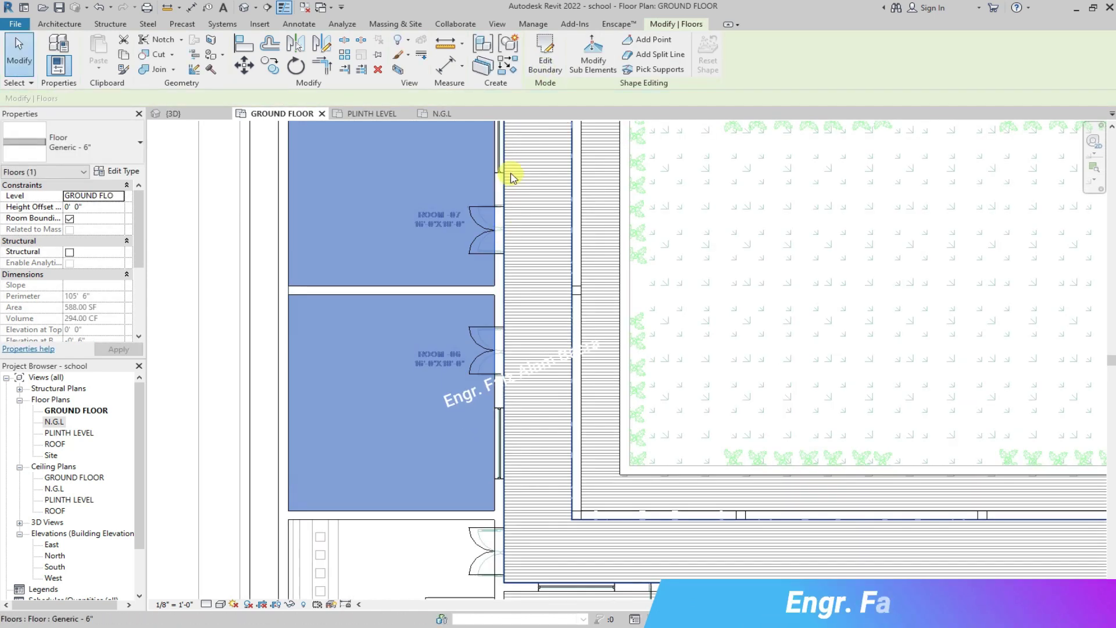
Paint the new floor of Room-07 and Room-08 with Oak Flooring in the 3D view.
left_click(172, 113)
scroll(673, 281, "up", 5)
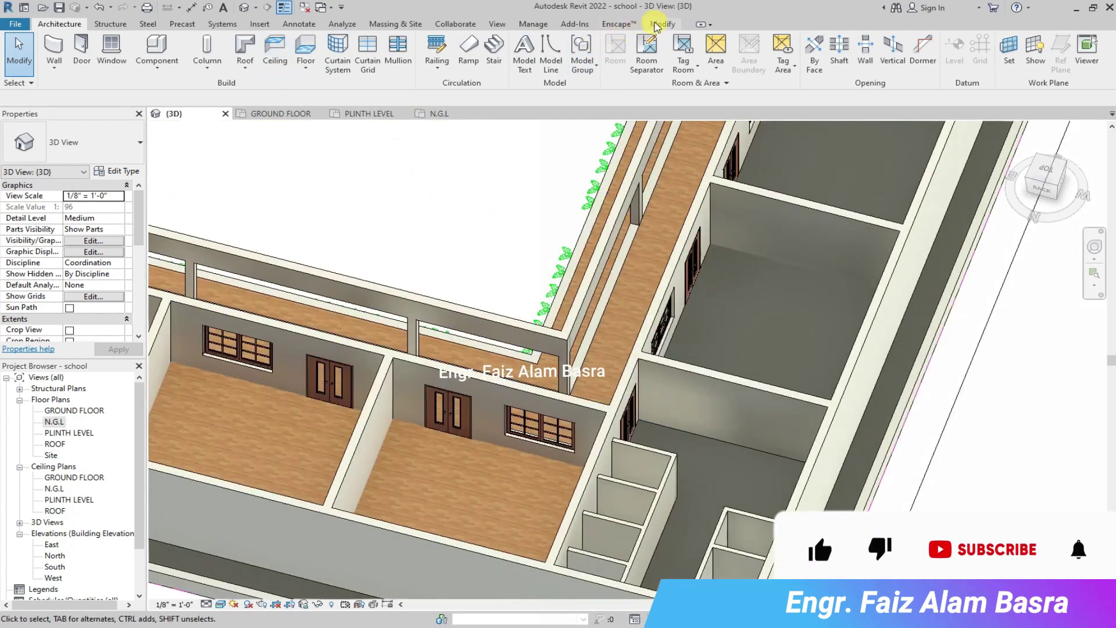
left_click(657, 25)
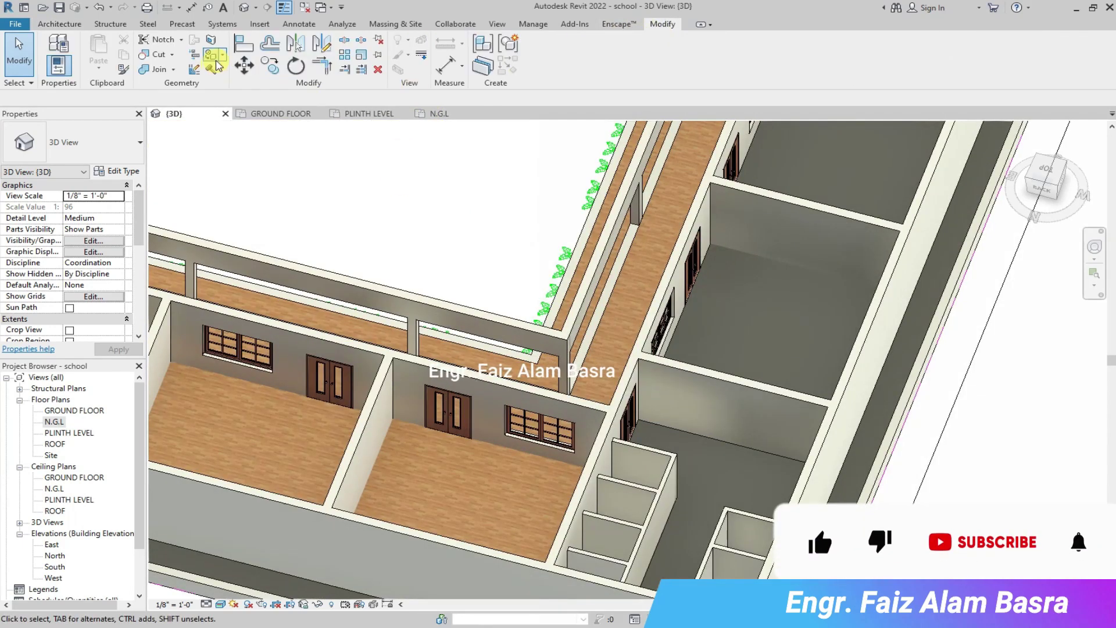
left_click(240, 79)
left_click(785, 349)
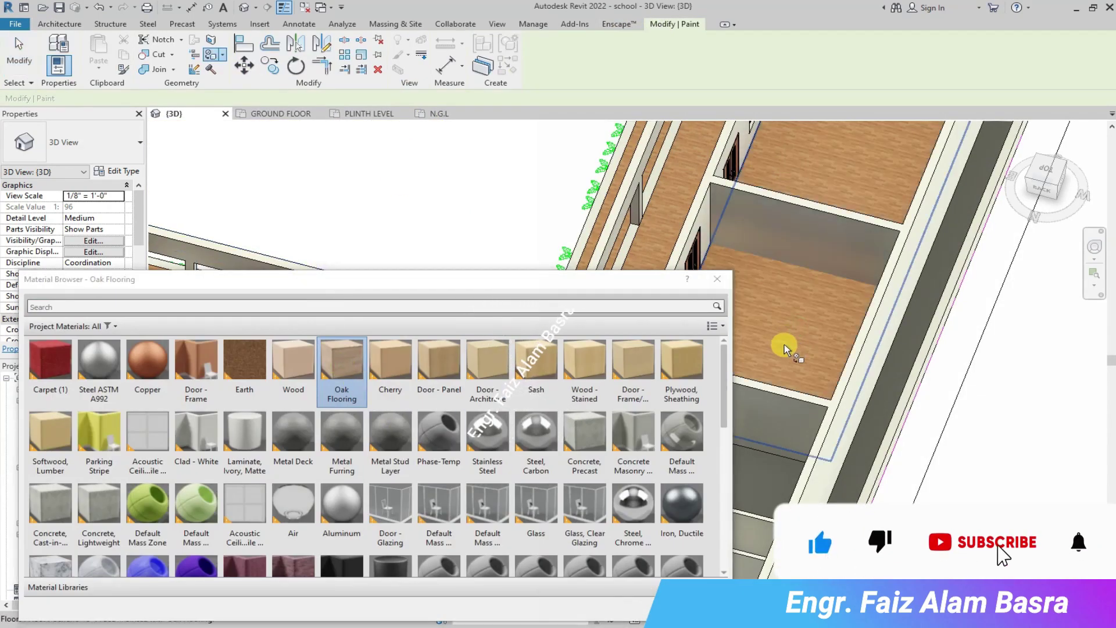
Paint the toilet block floor with Tile, Mosaic, Gray and end the Paint tool.
scroll(549, 477, "down", 6)
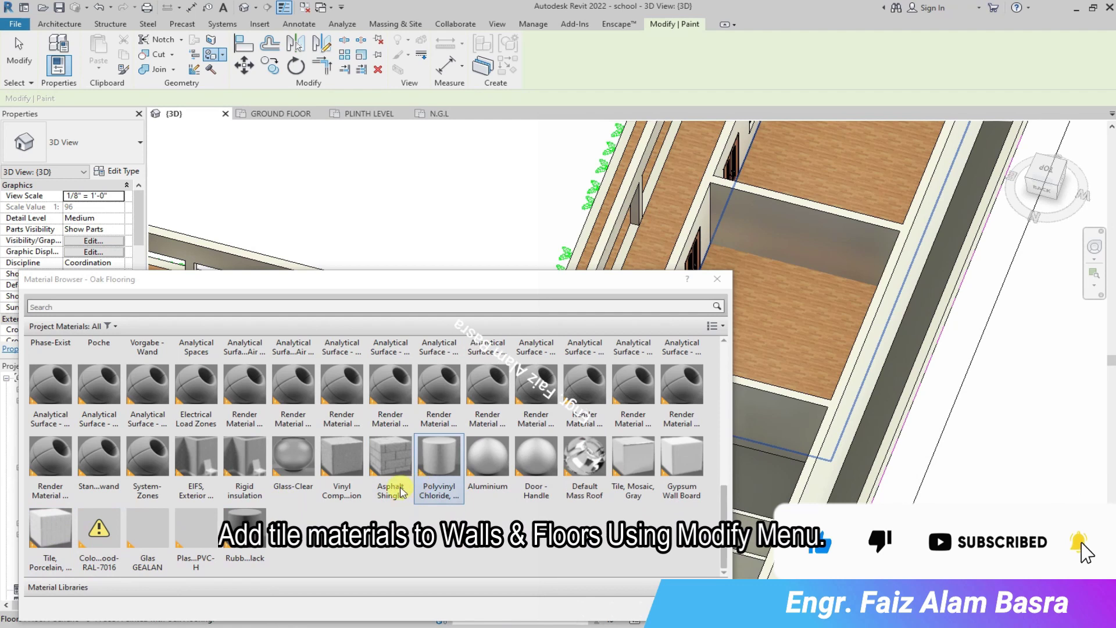
left_click(655, 463)
scroll(842, 138, "down", 5)
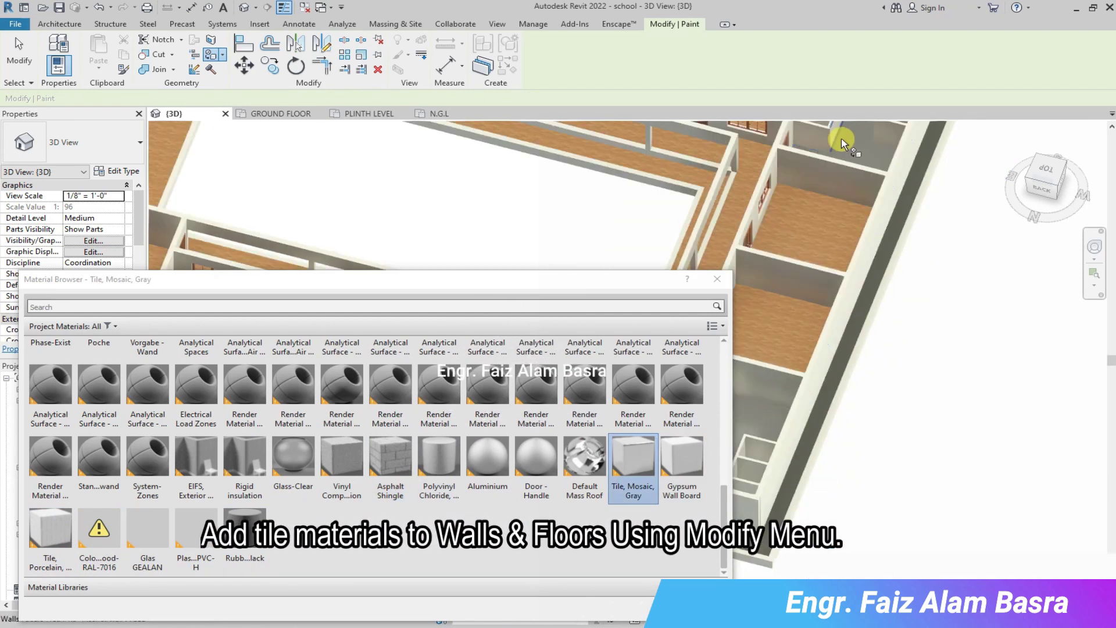
scroll(814, 262, "up", 5)
left_click(879, 260)
right_click(879, 261)
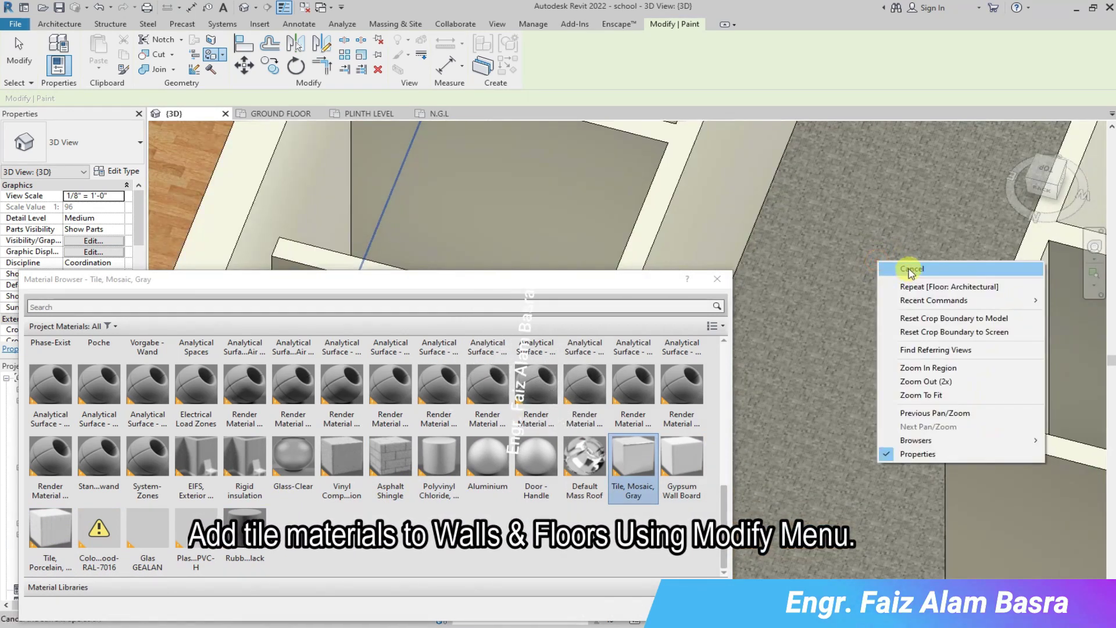
left_click(909, 269)
Open the project's material settings and select the Tile, Mosaic, Gray material.
scroll(762, 388, "down", 3)
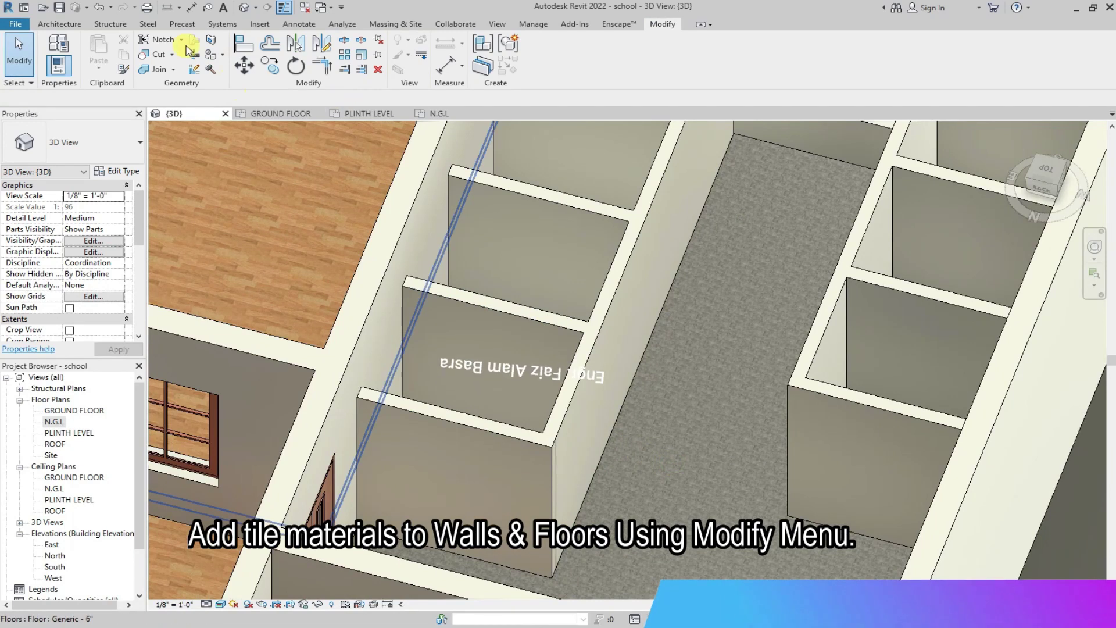
scroll(243, 64, "up", 1)
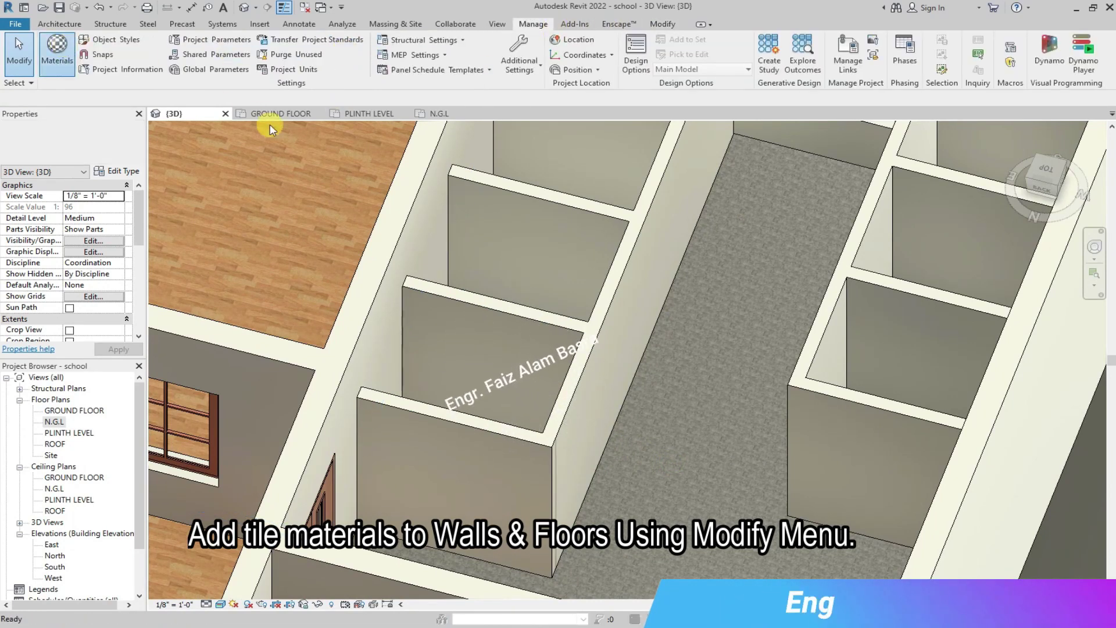
left_click_drag(562, 180, 569, 390)
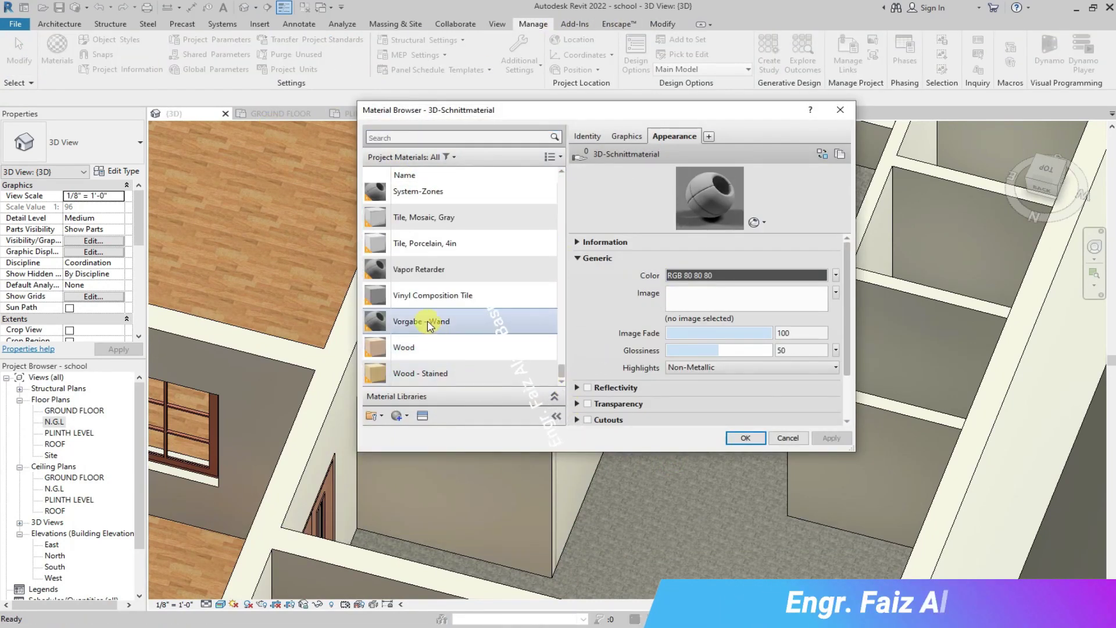
scroll(428, 312, "up", 1)
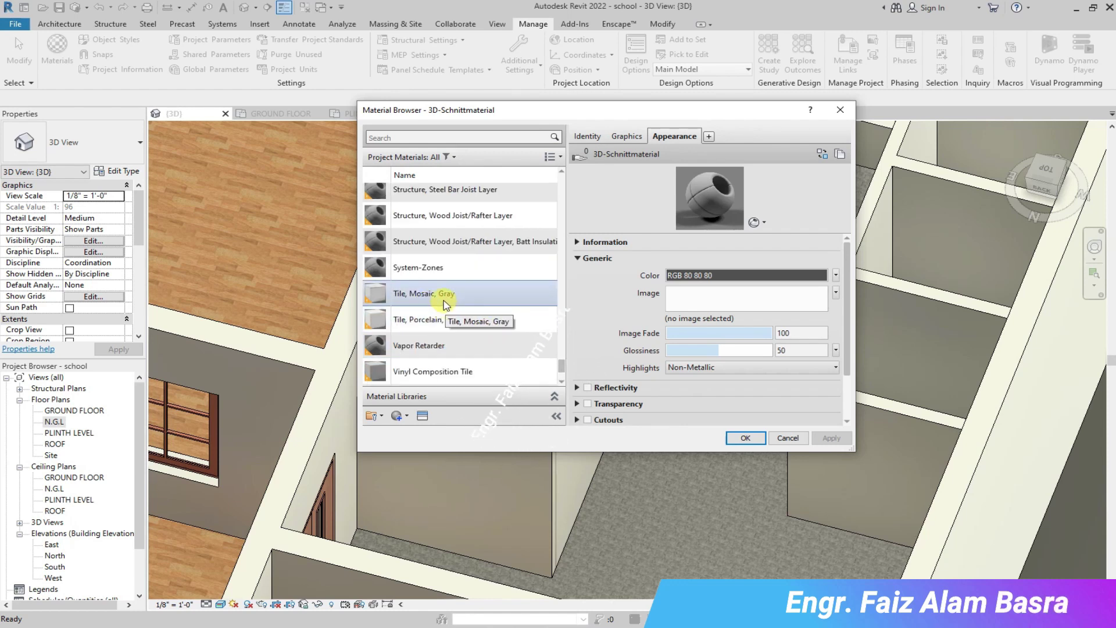
scroll(447, 311, "up", 1)
scroll(447, 319, "down", 1)
left_click(407, 294)
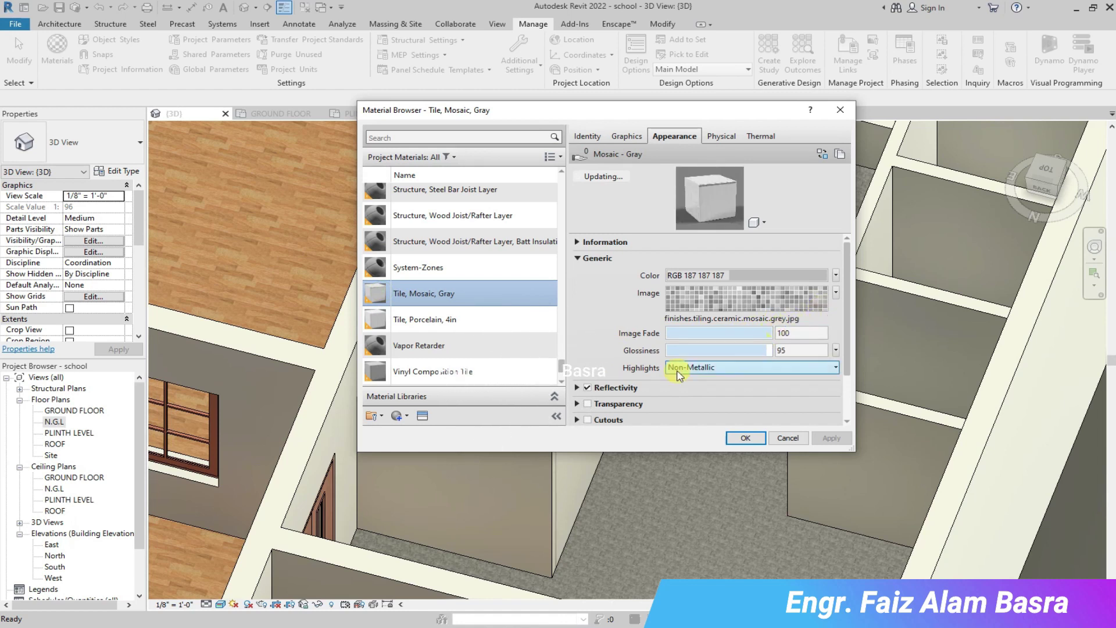
Set the sample size width of the Tile, Mosaic, Gray image texture to 5'-0" and apply the change.
left_click(836, 294)
left_click(776, 423)
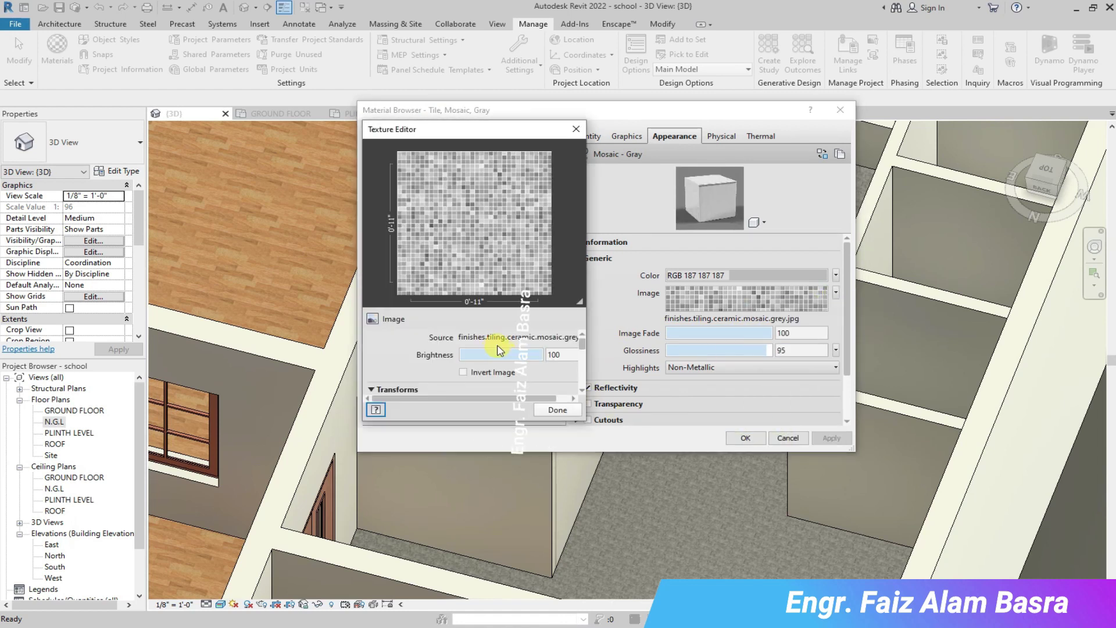
scroll(583, 381, "up", 2)
left_click(465, 375)
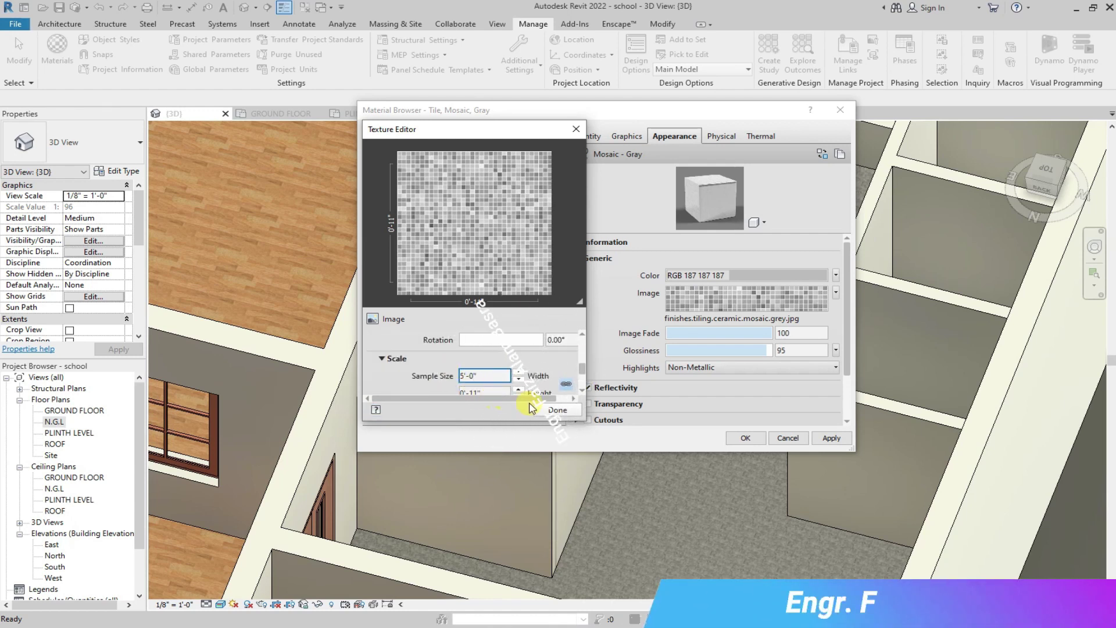
left_click(557, 410)
left_click(831, 438)
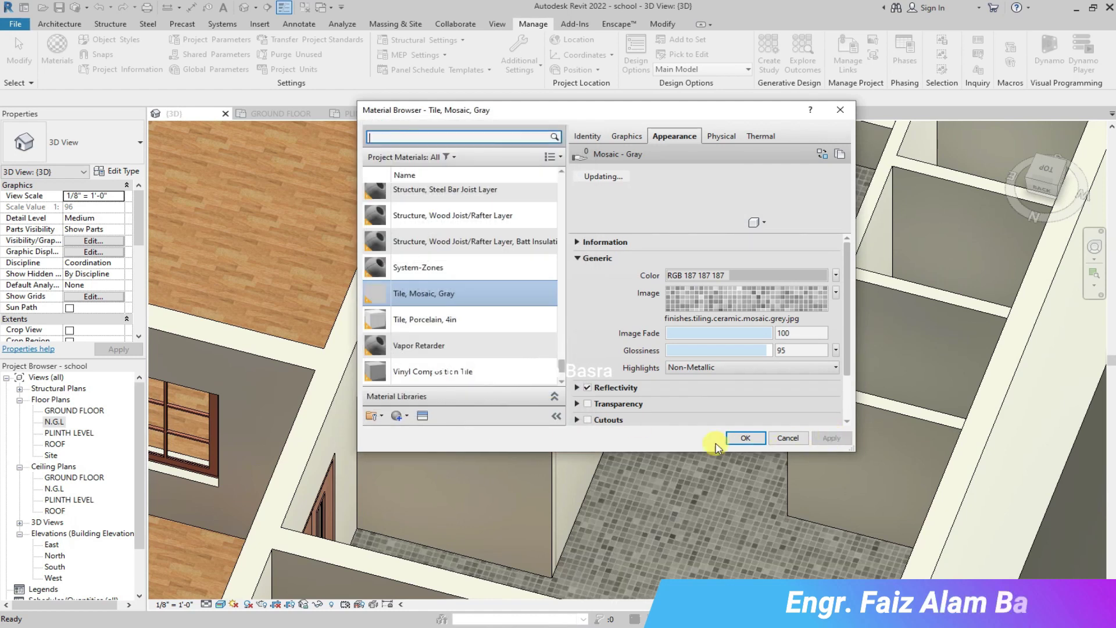
Accept the material settings and examine the mosaic tile floors of both toilet blocks in the 3D view.
left_click(734, 439)
scroll(525, 458, "down", 3)
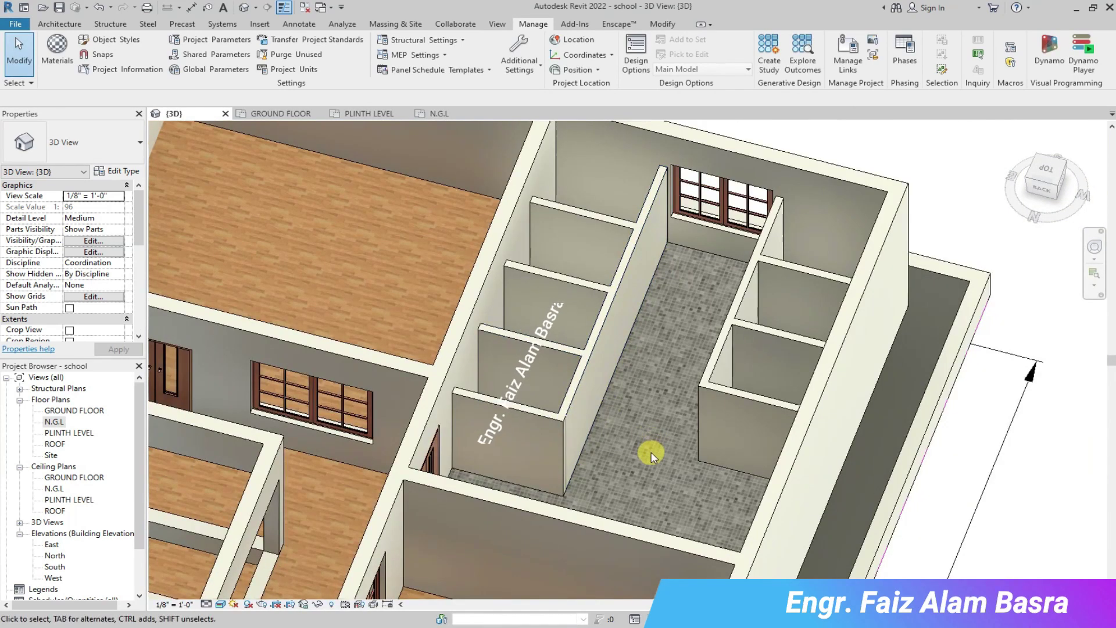
scroll(621, 407, "up", 3)
scroll(643, 337, "down", 5)
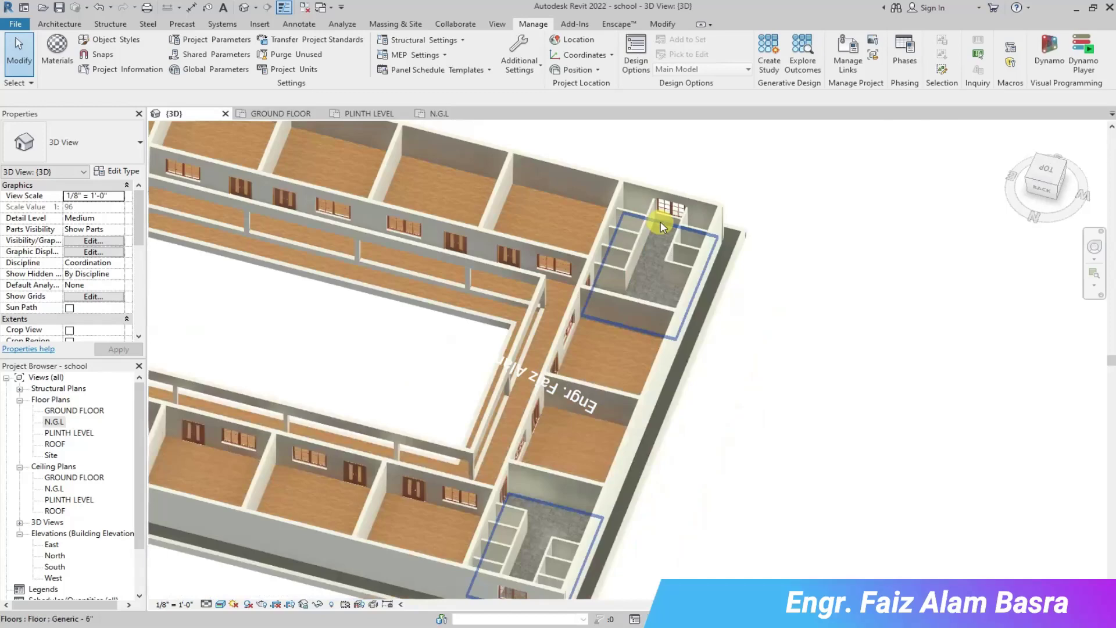
scroll(513, 507, "up", 5)
scroll(509, 476, "up", 2)
scroll(511, 447, "down", 5)
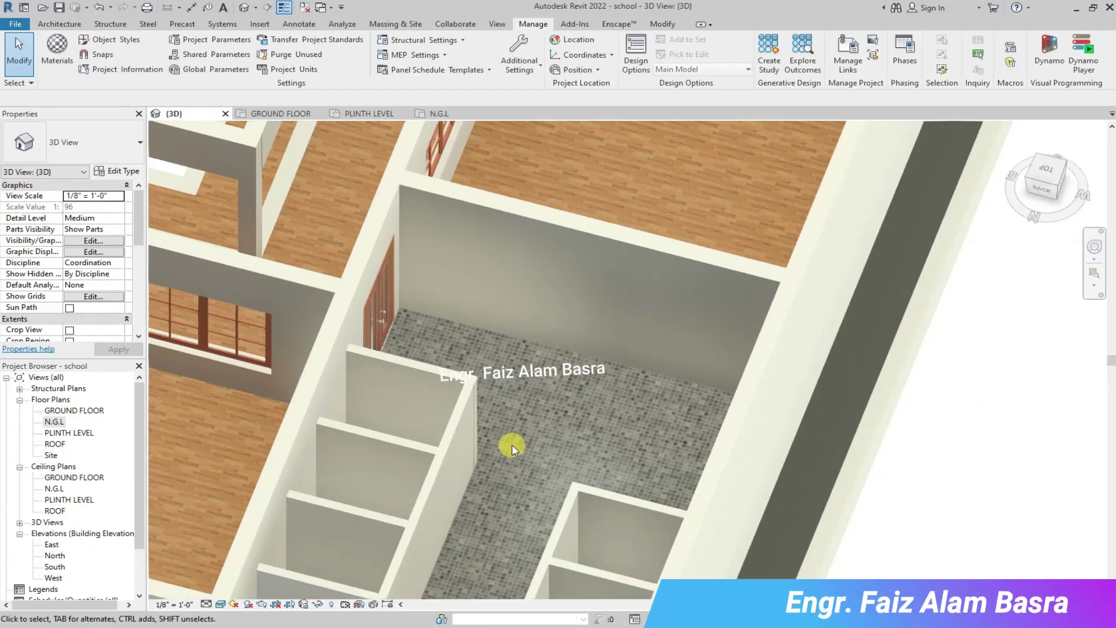
scroll(529, 435, "up", 2)
scroll(777, 436, "down", 4)
scroll(413, 425, "up", 2)
scroll(414, 425, "down", 2)
scroll(447, 434, "up", 3)
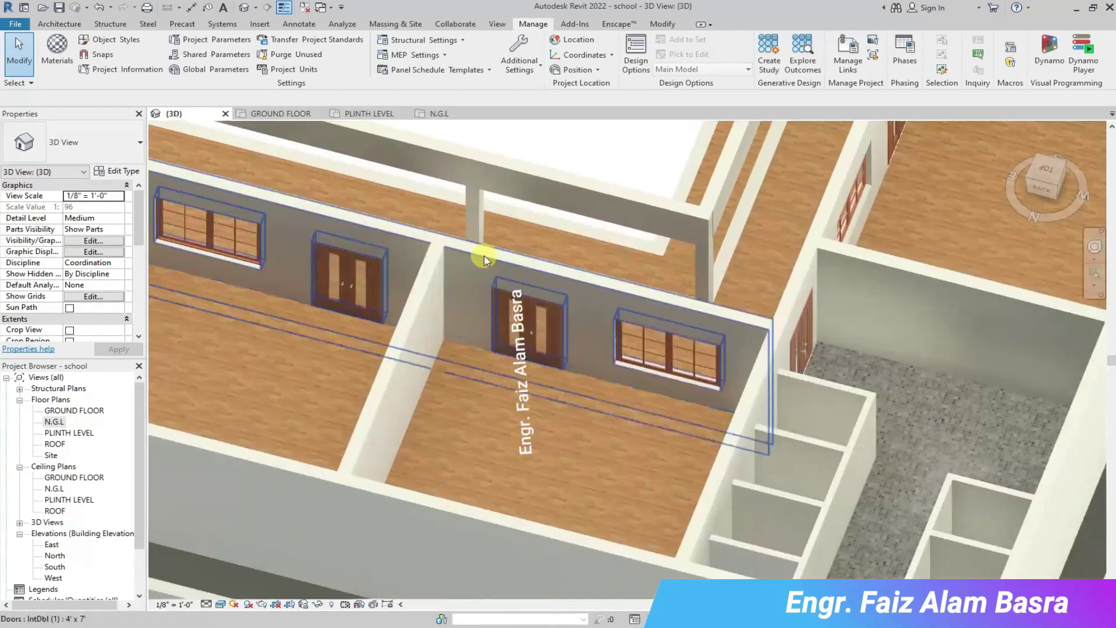
Try painting a classroom floor near the toilet block with Vinyl Composition Tile and check its pattern.
left_click(655, 26)
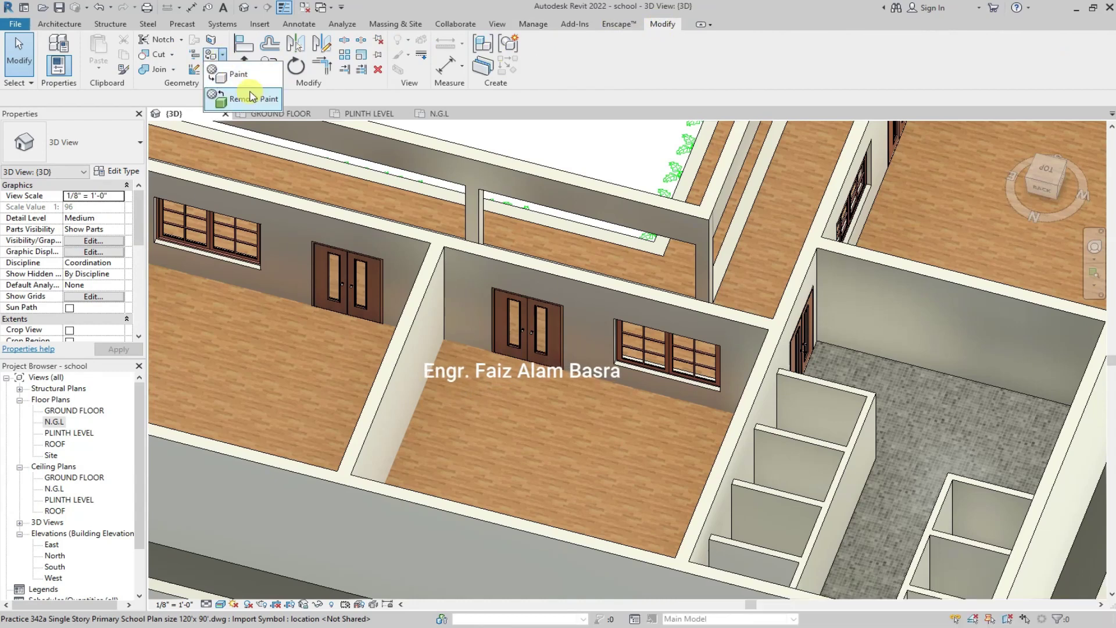
left_click(211, 54)
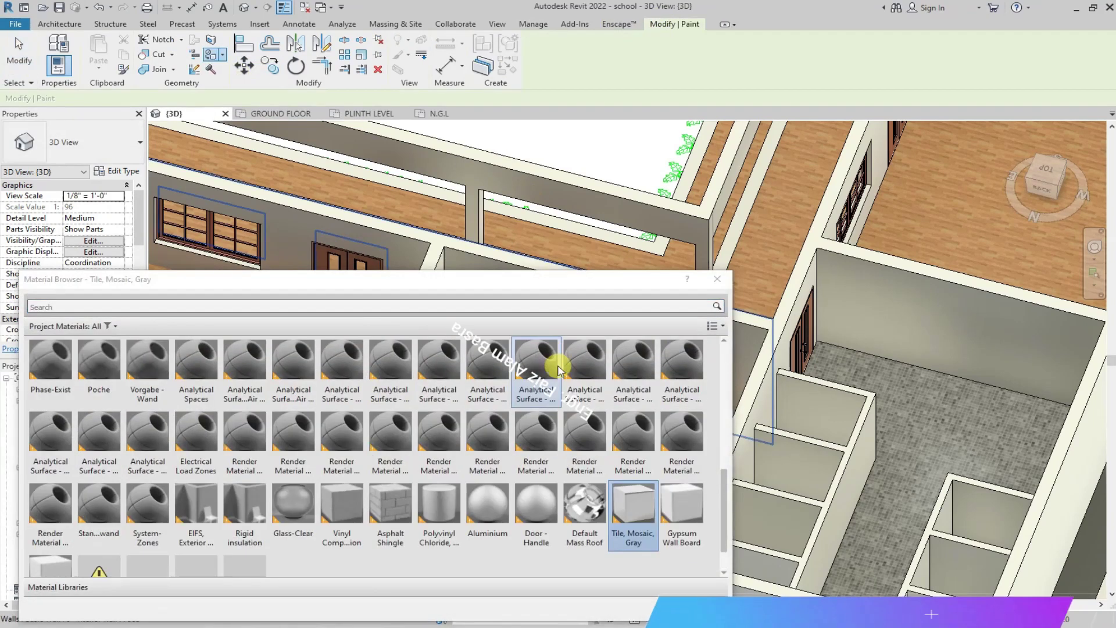
left_click(344, 516)
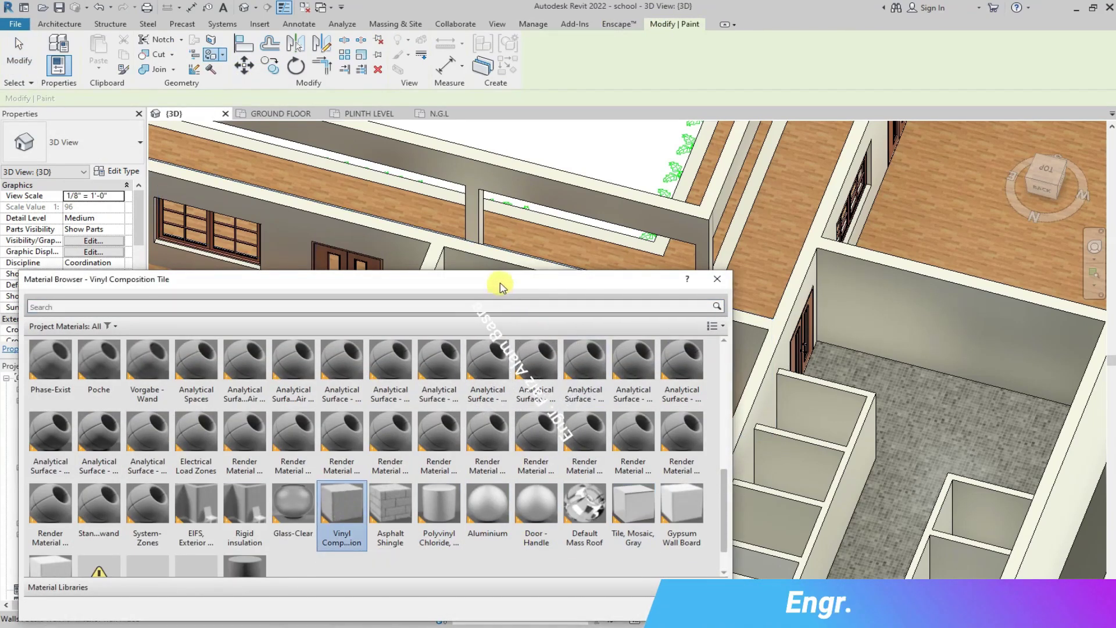
left_click_drag(568, 280, 567, 493)
scroll(500, 447, "up", 6)
scroll(516, 406, "up", 5)
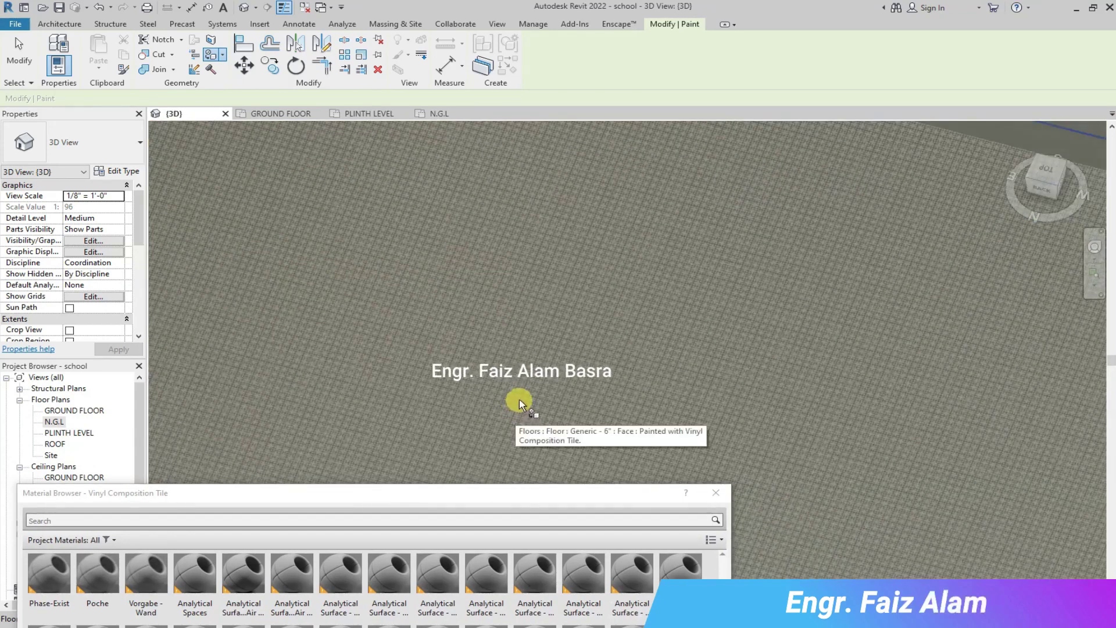
scroll(518, 406, "down", 6)
scroll(518, 410, "down", 5)
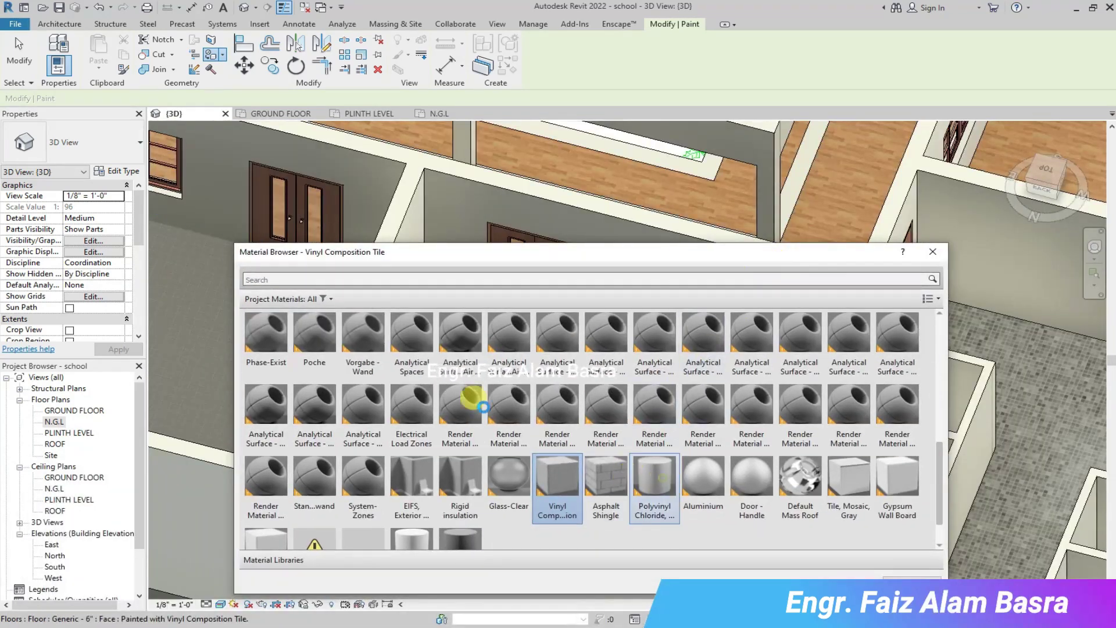
Try painting the same classroom floor with Polyvinyl Chloride, Rigid and with Tile, Porcelain, 4in.
left_click(654, 489)
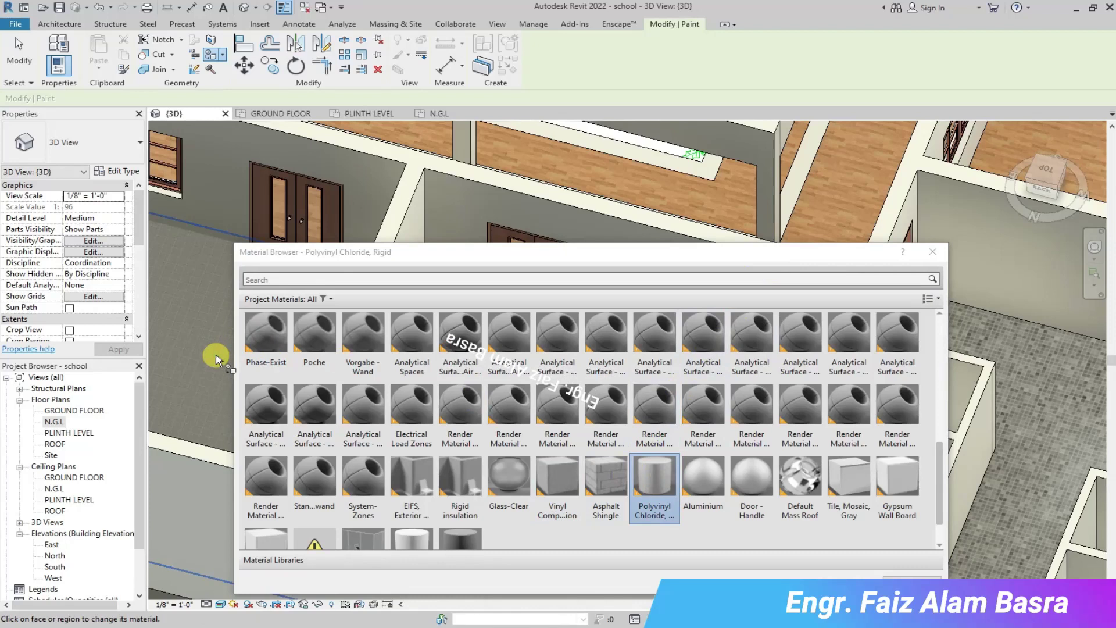
left_click(219, 356)
left_click(284, 540)
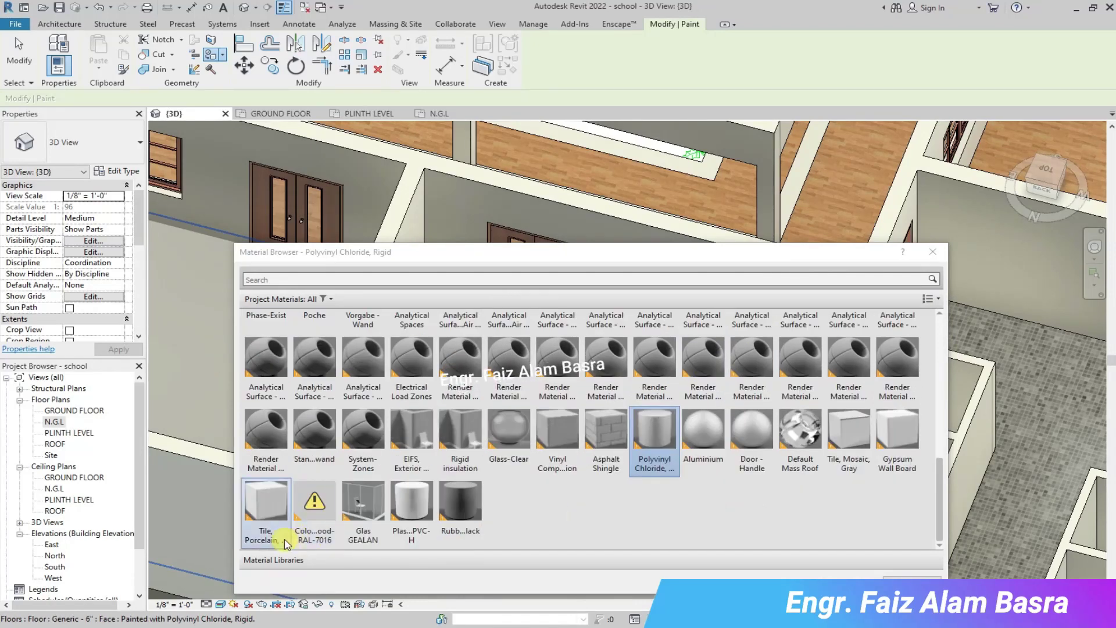
left_click(202, 399)
Repaint the classroom floor with Oak Flooring and end the Paint tool.
scroll(630, 449, "up", 6)
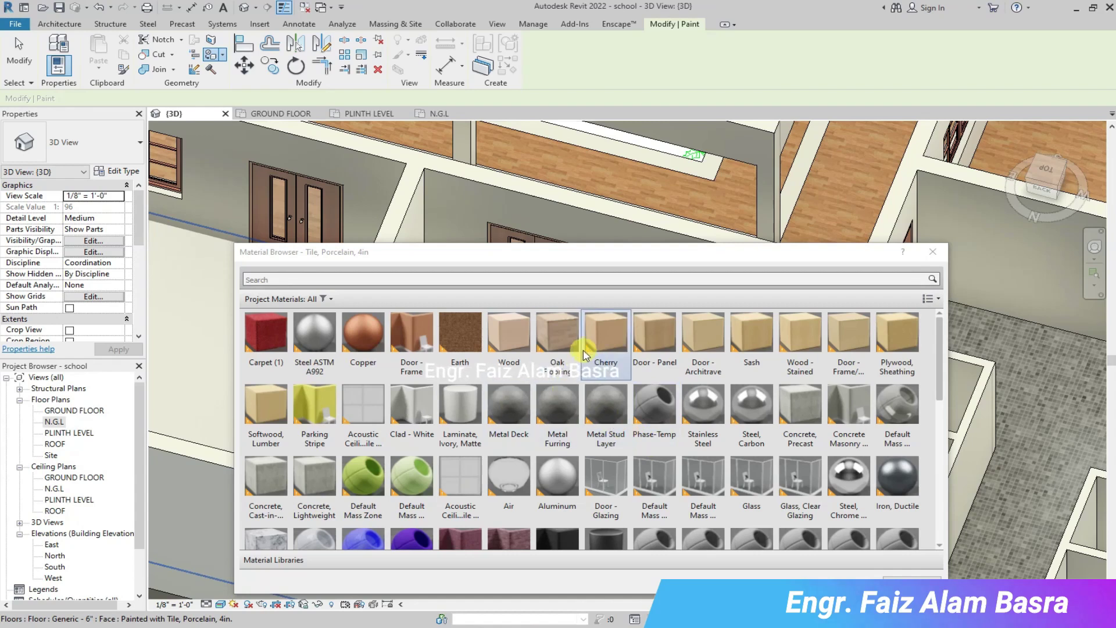
left_click(559, 340)
left_click(191, 355)
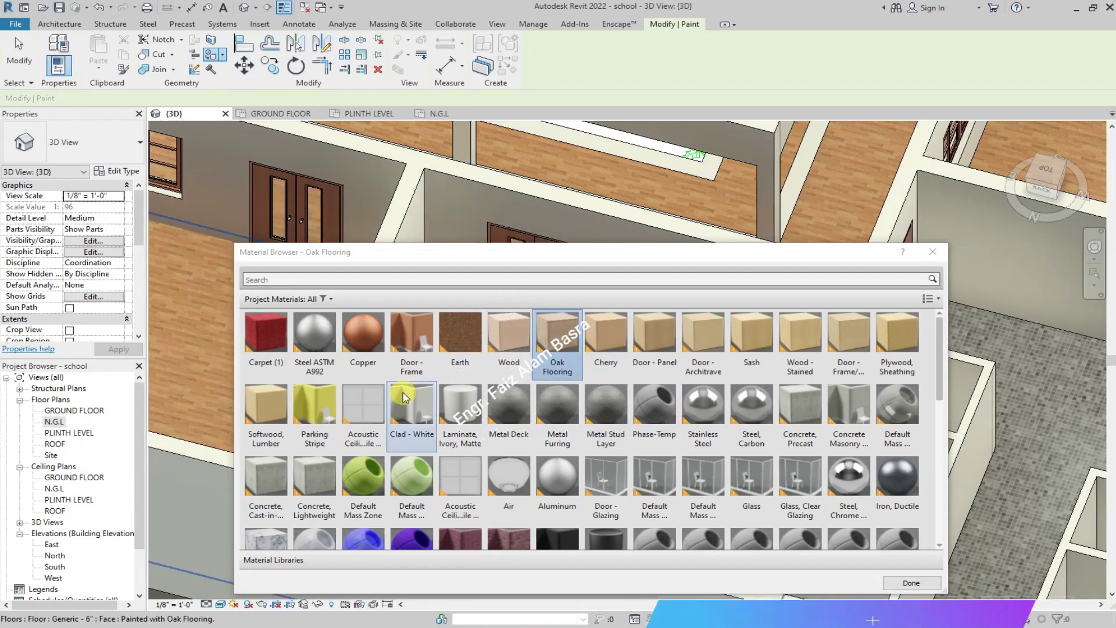
scroll(610, 443, "down", 3)
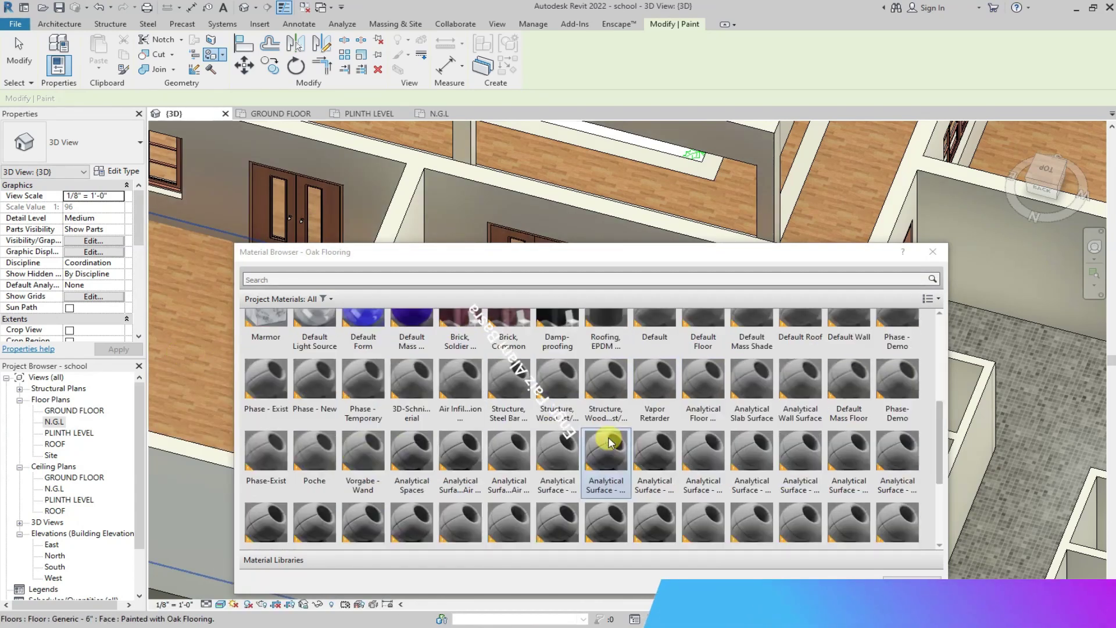
scroll(611, 443, "down", 3)
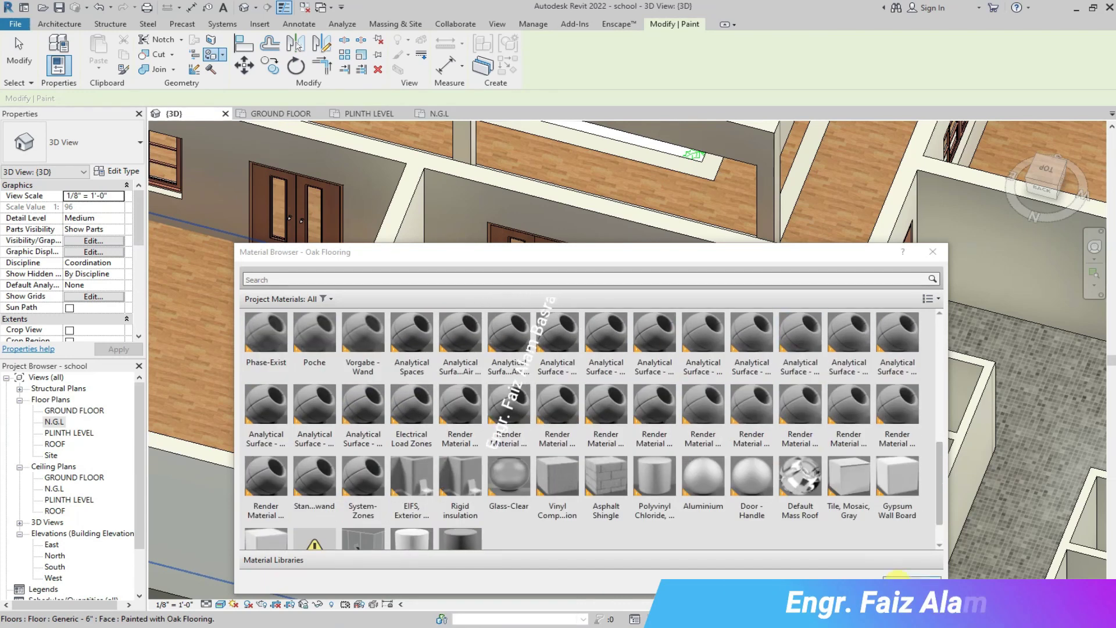
key("Escape")
In the GROUND FLOOR plan, create a rectangular Generic - 6" floor filling the central courtyard inside its boundary walls.
scroll(780, 428, "down", 6)
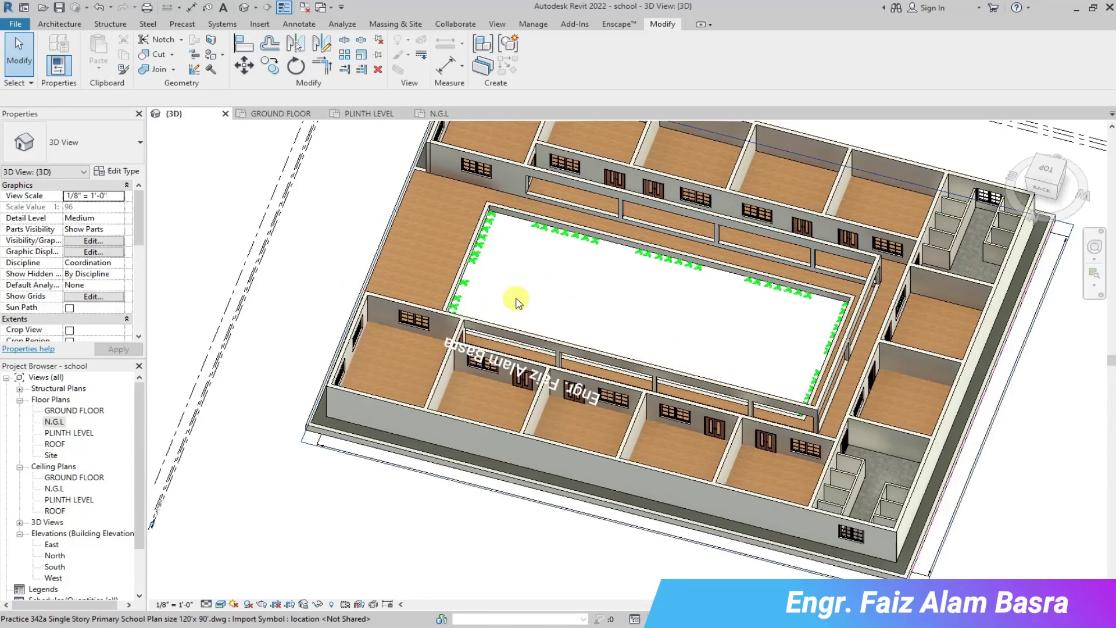
scroll(837, 309, "up", 5)
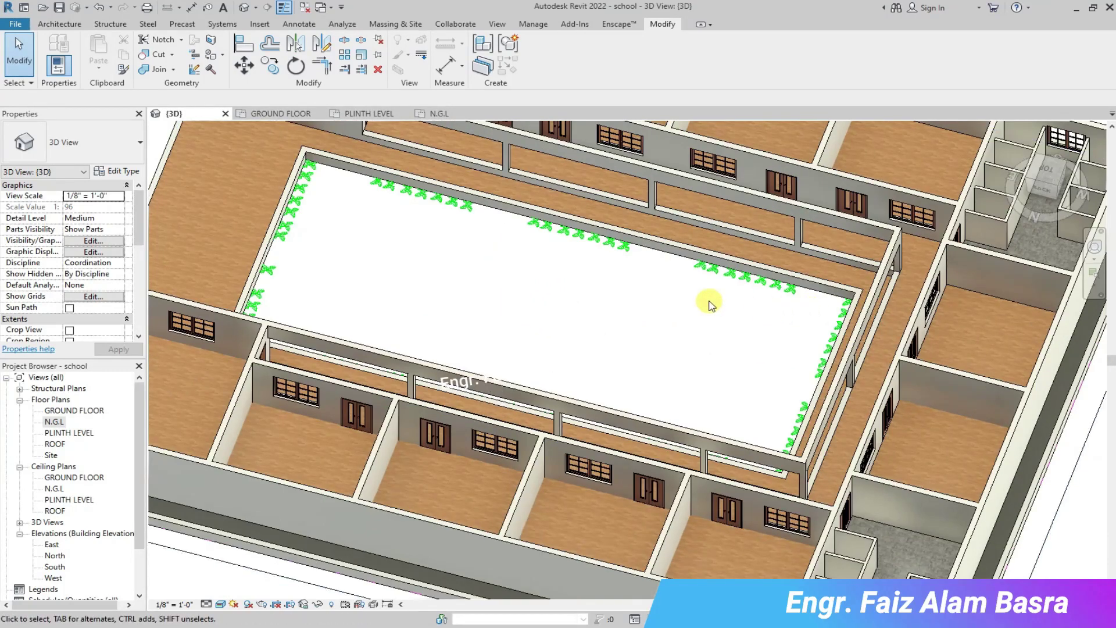
left_click(279, 115)
scroll(398, 287, "down", 4)
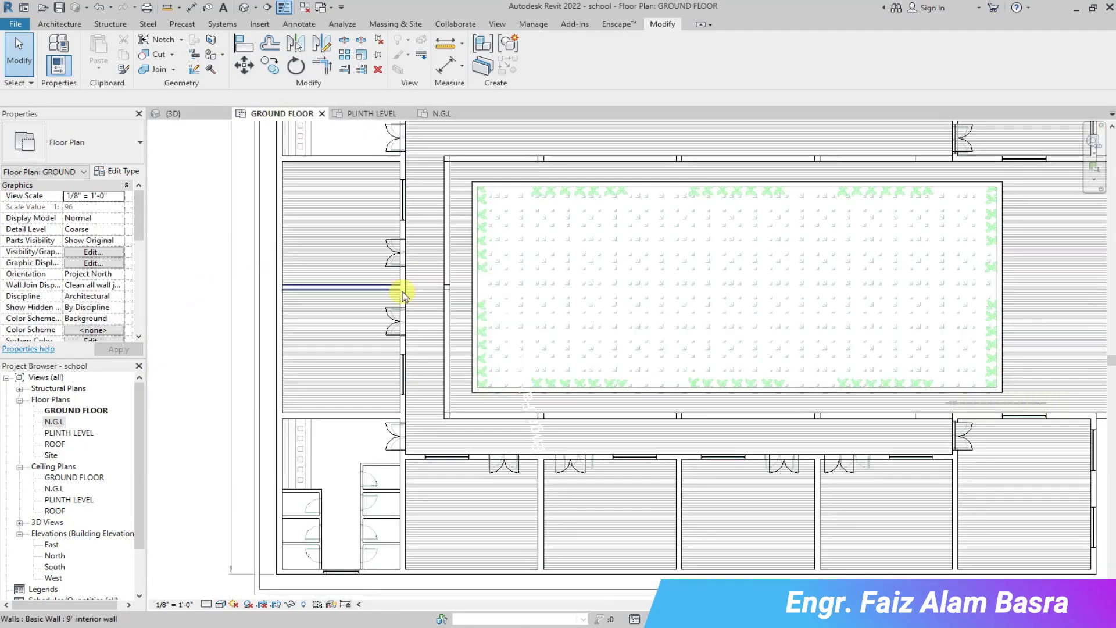
scroll(318, 232, "up", 3)
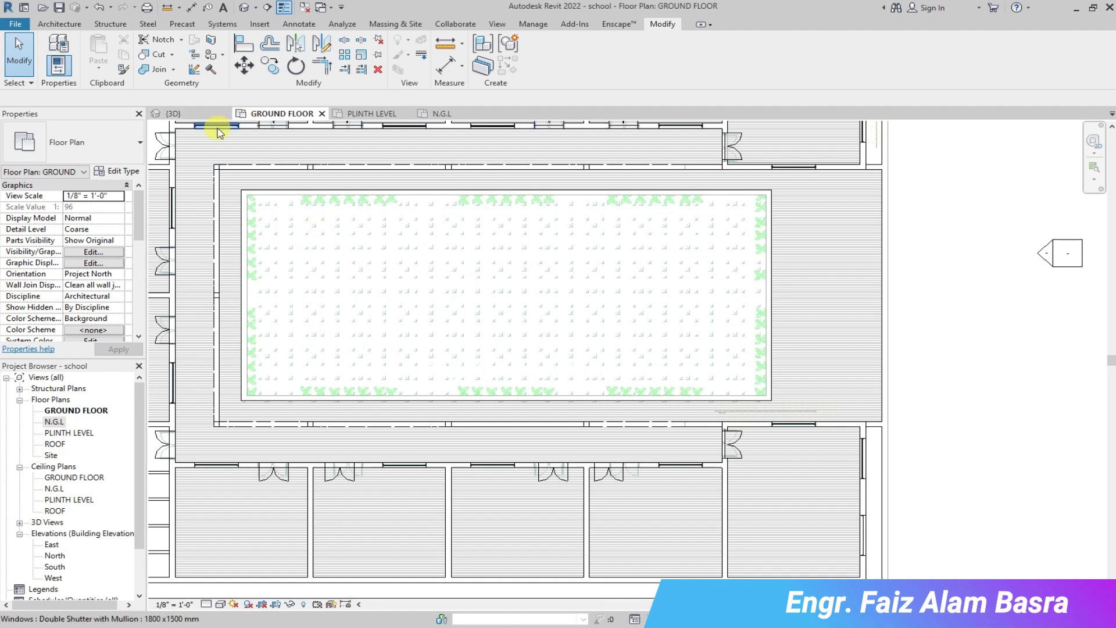
left_click(59, 24)
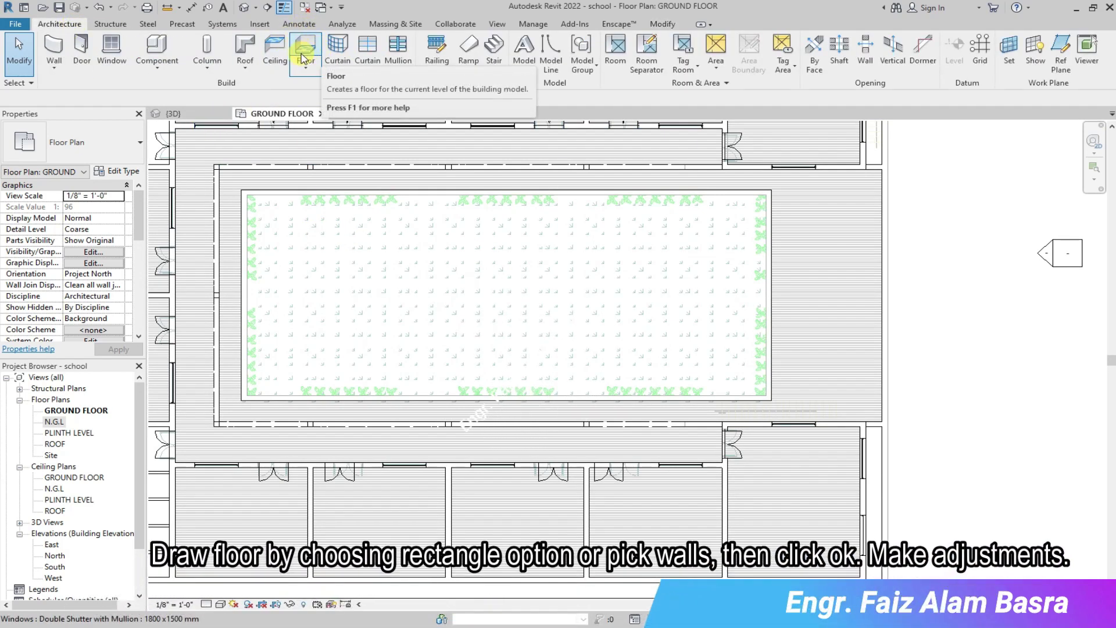
left_click(303, 43)
left_click(268, 197)
left_click(766, 396)
left_click(539, 66)
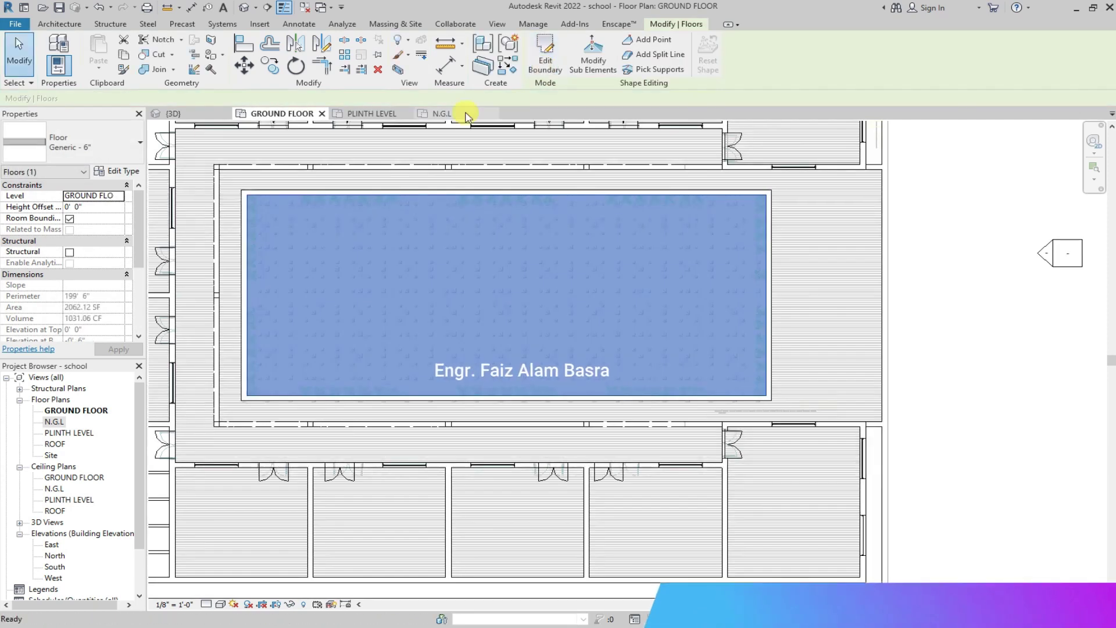
Paint the new courtyard floor with the Default Mass Zone material and end the Paint tool.
left_click(238, 81)
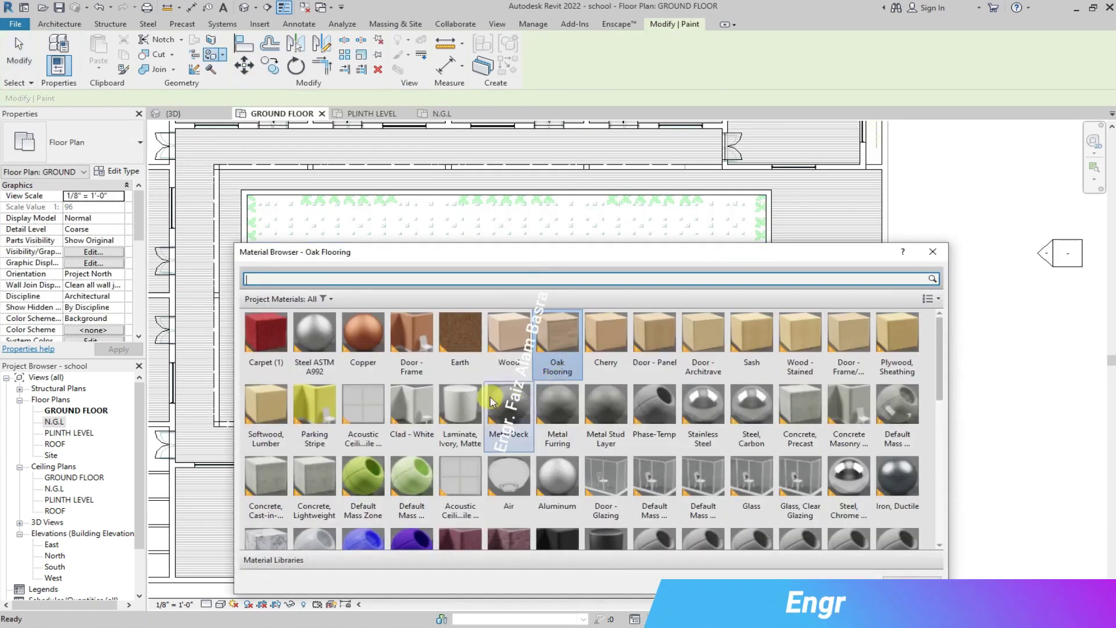
left_click(412, 484)
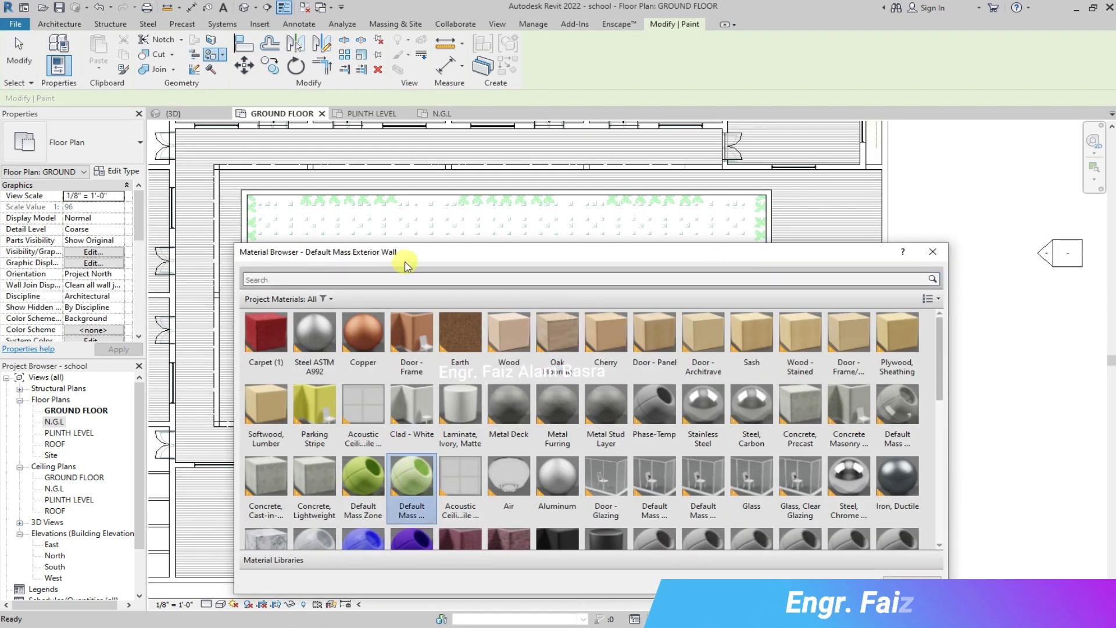
left_click(366, 478)
left_click(410, 225)
scroll(558, 326, "down", 1)
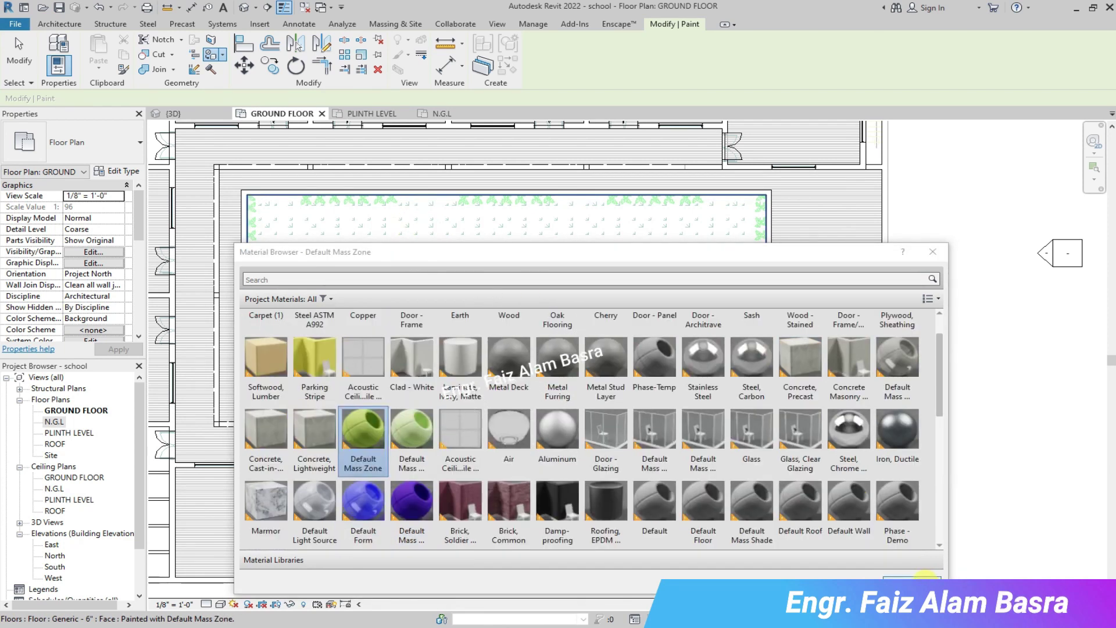
left_click(923, 581)
Examine how the new courtyard floor sits against its boundary walls in the 3D view, from the home orientation.
scroll(448, 281, "down", 5)
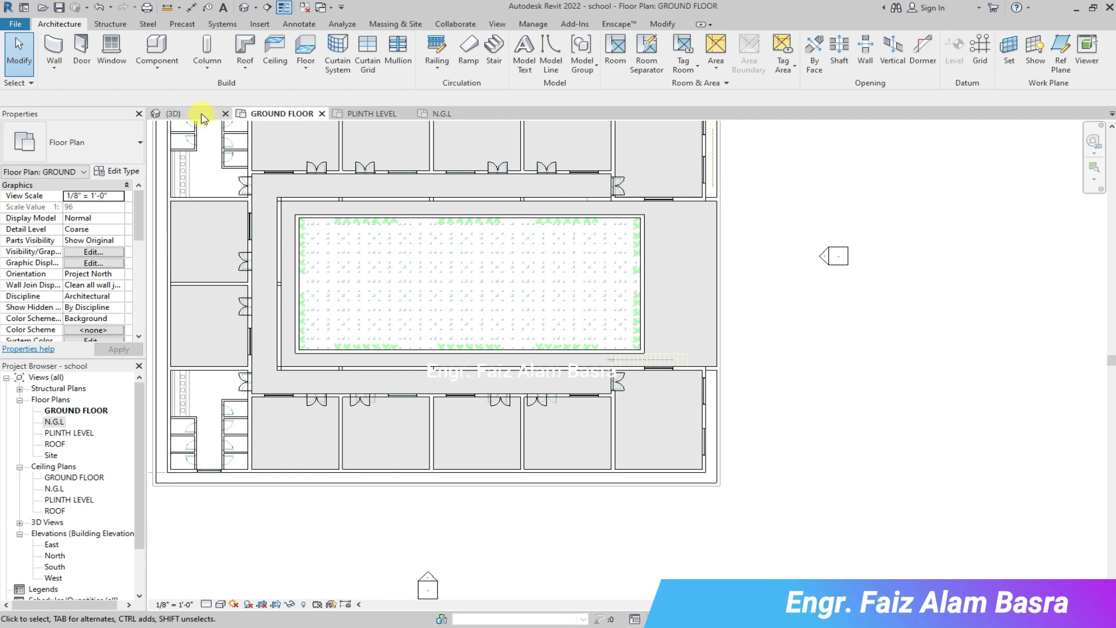
left_click(204, 119)
scroll(660, 332, "up", 3)
scroll(667, 249, "up", 5)
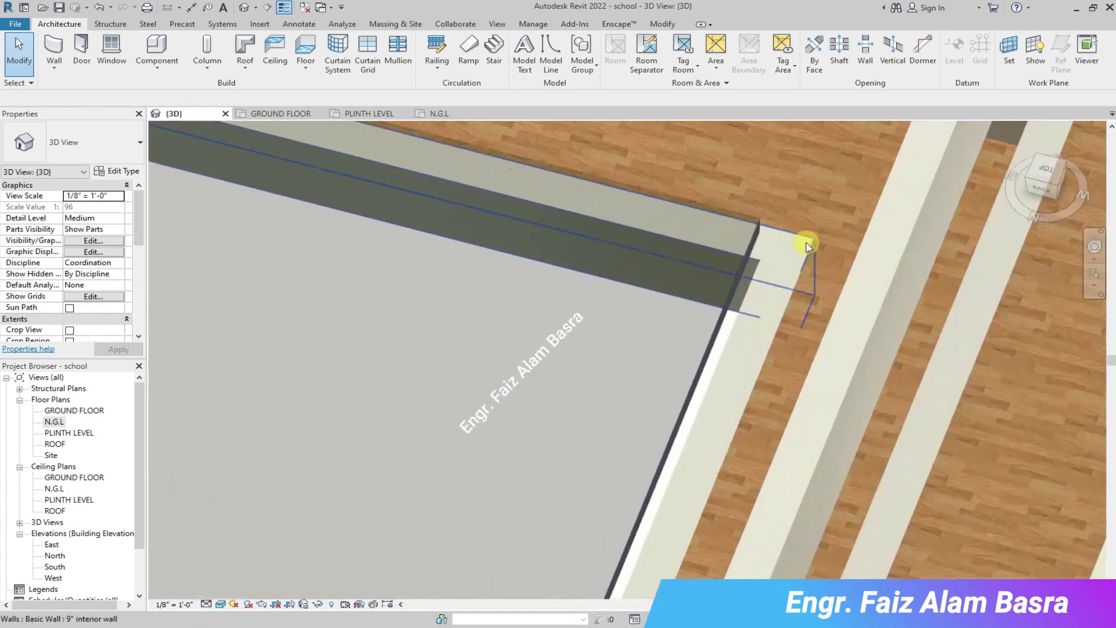
scroll(808, 247, "down", 10)
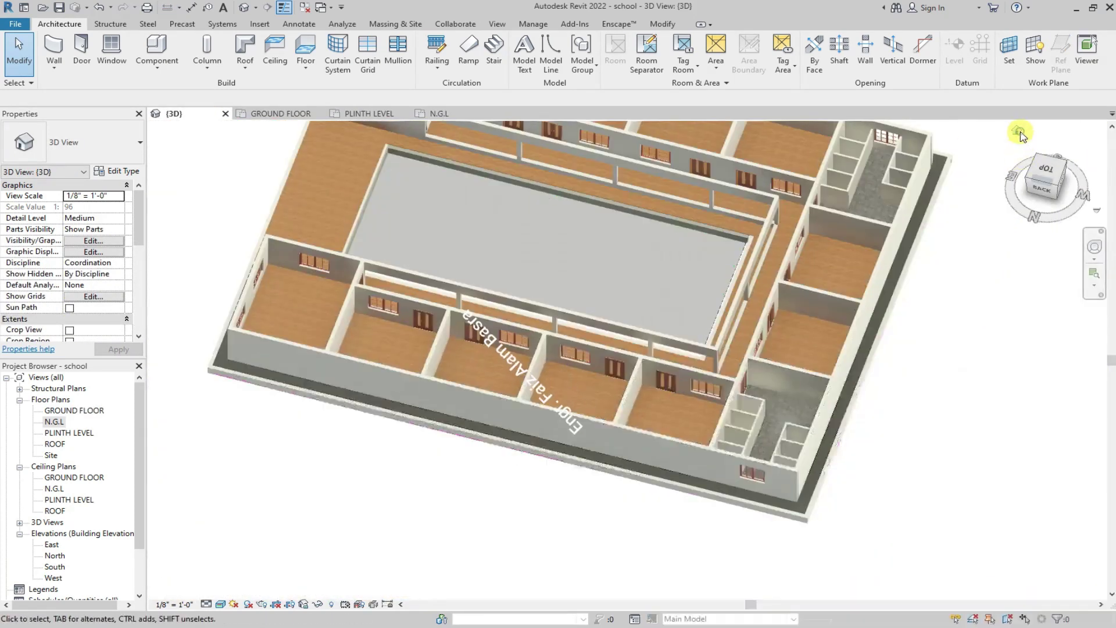
left_click(1017, 133)
scroll(705, 426, "up", 10)
Set the courtyard floor's height offset from the GROUND FLOOR level to -2' 0" and check it in 3D.
left_click(756, 310)
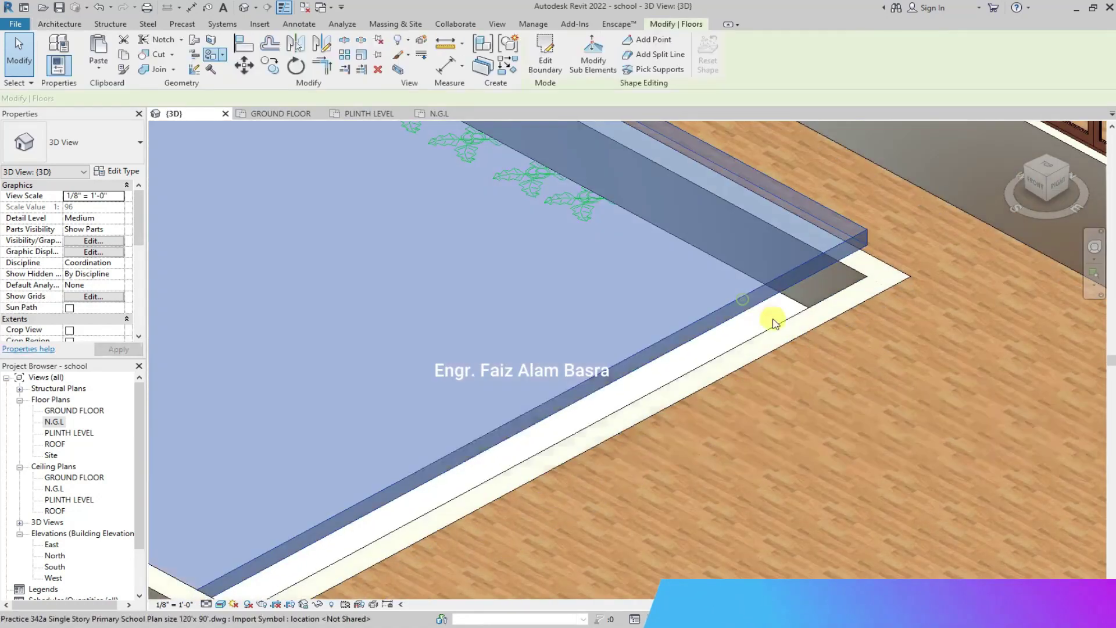
left_click(281, 114)
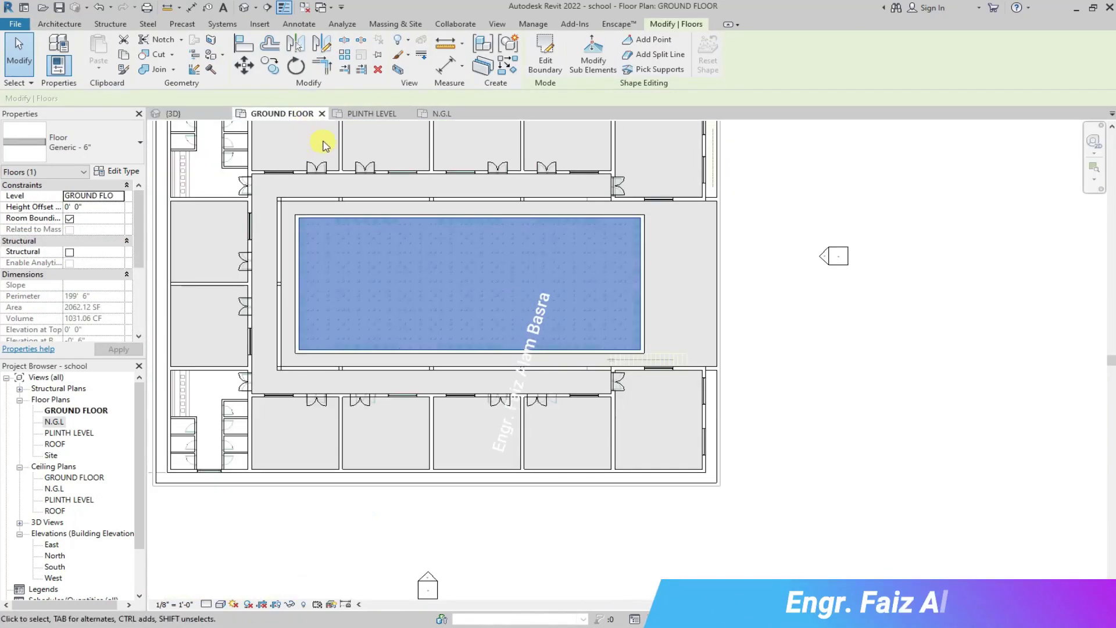
left_click(69, 207)
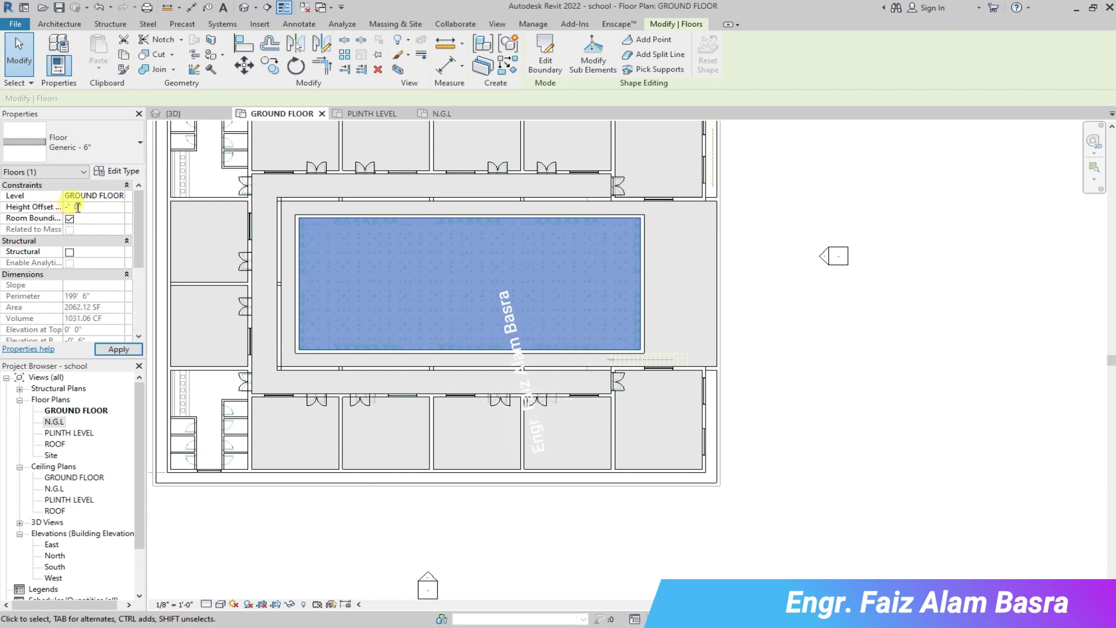
left_click(201, 114)
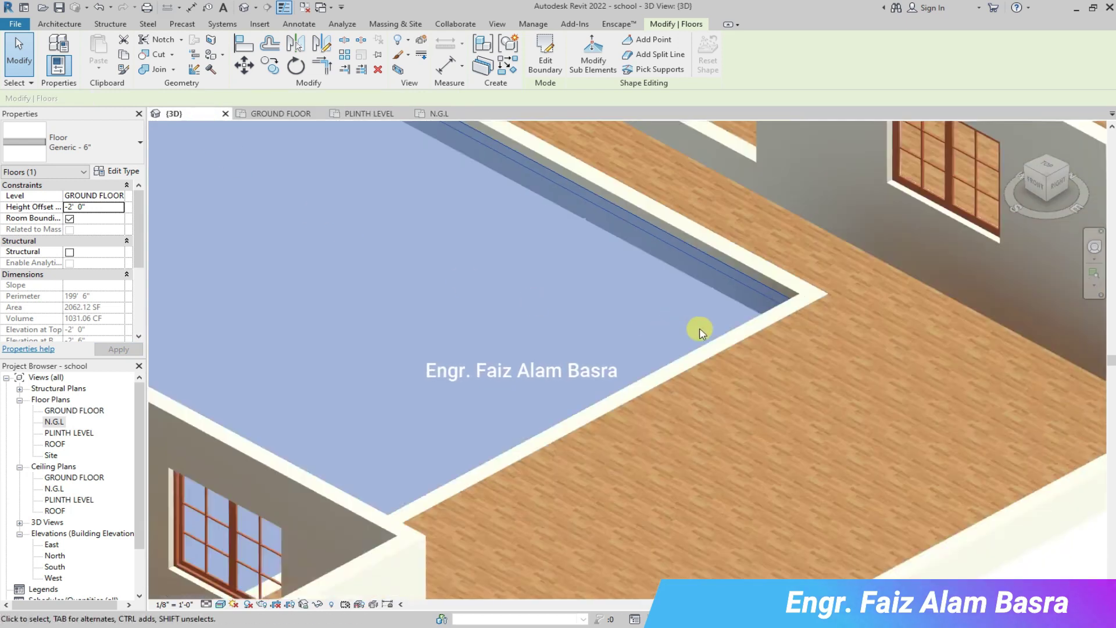
scroll(790, 341, "down", 3)
middle_click_drag(770, 317, 778, 323)
scroll(768, 324, "up", 3)
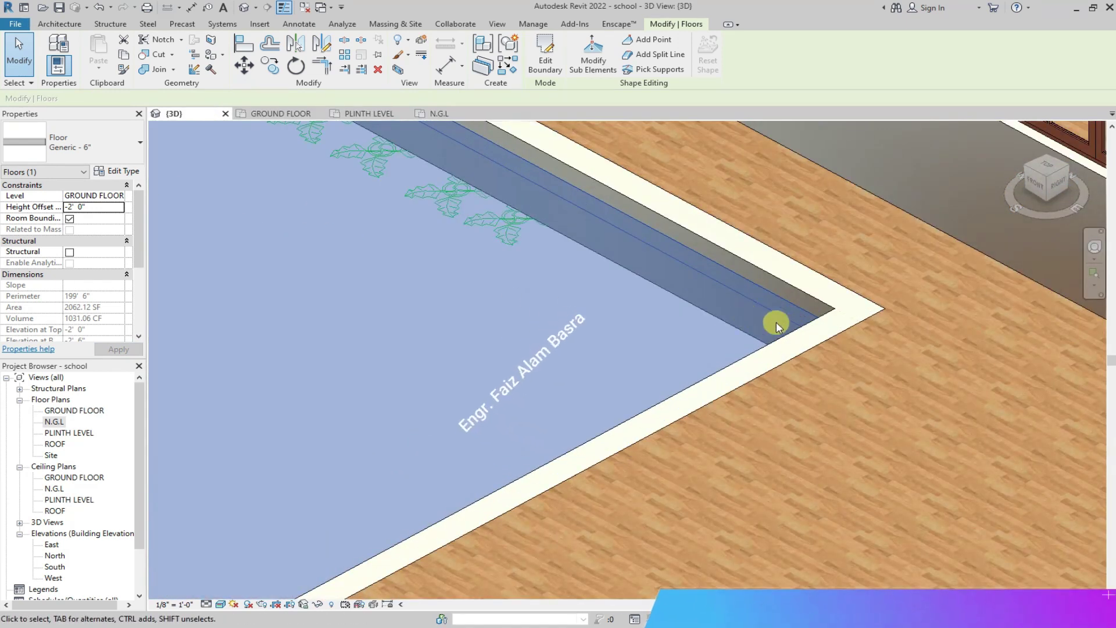
Set the courtyard floor's height offset to -2' 3" and check its corners in the 3D view.
scroll(745, 314, "down", 2)
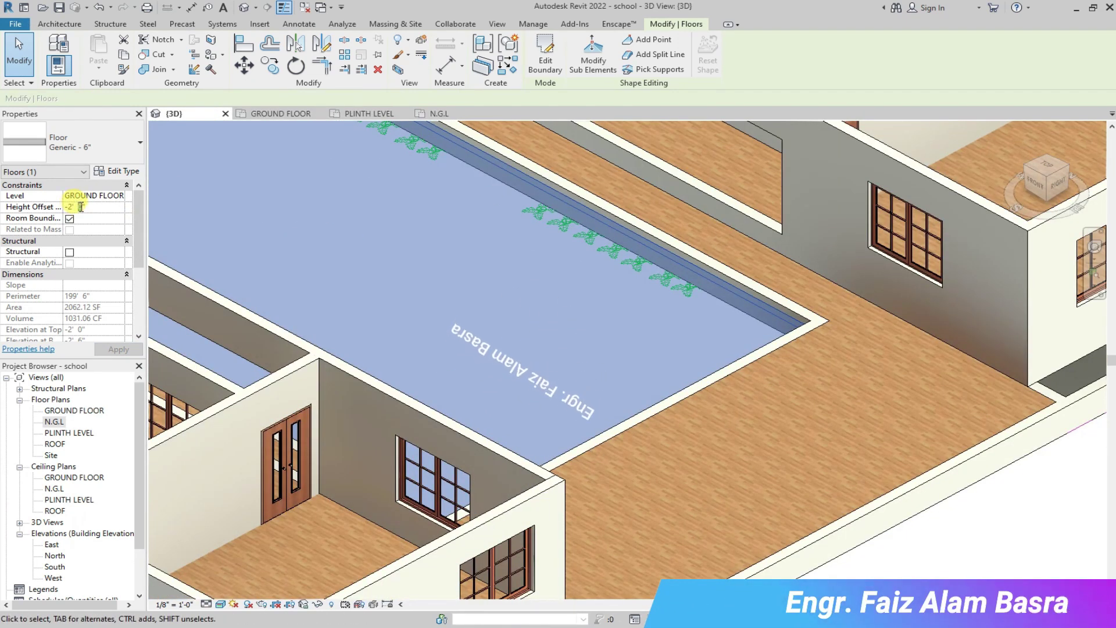
scroll(741, 290, "up", 1)
scroll(805, 360, "down", 3)
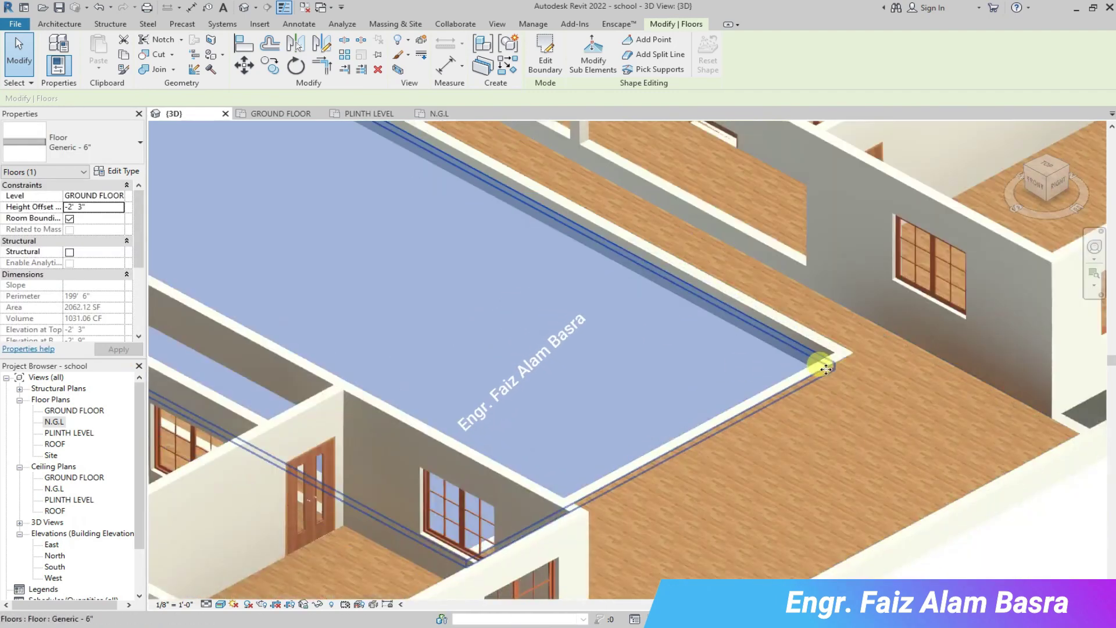
scroll(399, 180, "up", 5)
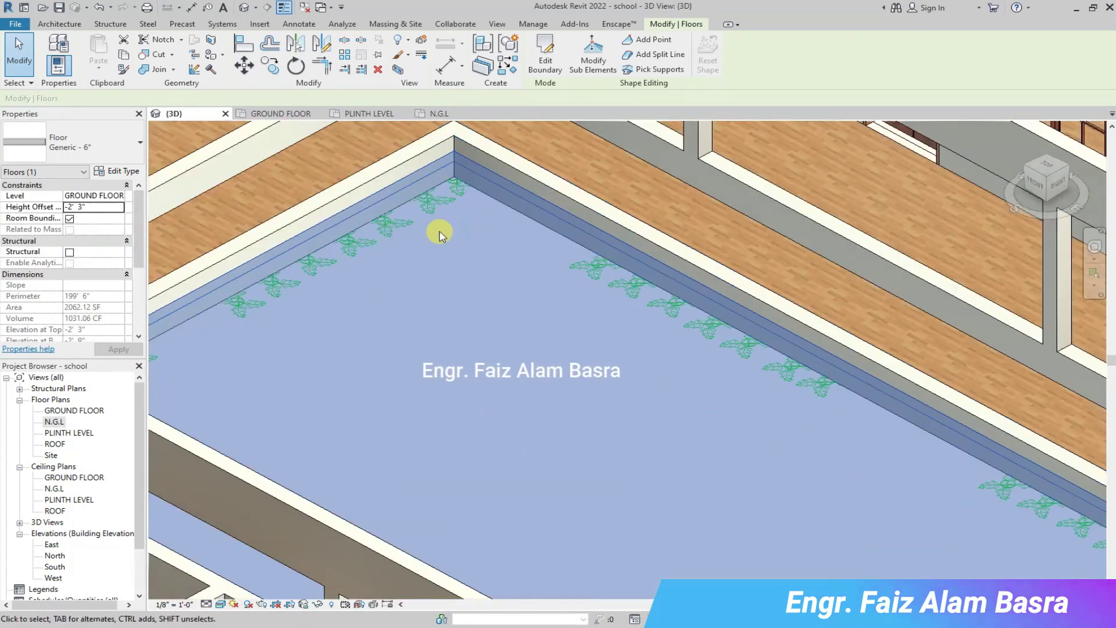
Set the courtyard floor's height offset from the GROUND FLOOR level to -2' 6" and deselect the floor.
left_click(388, 247)
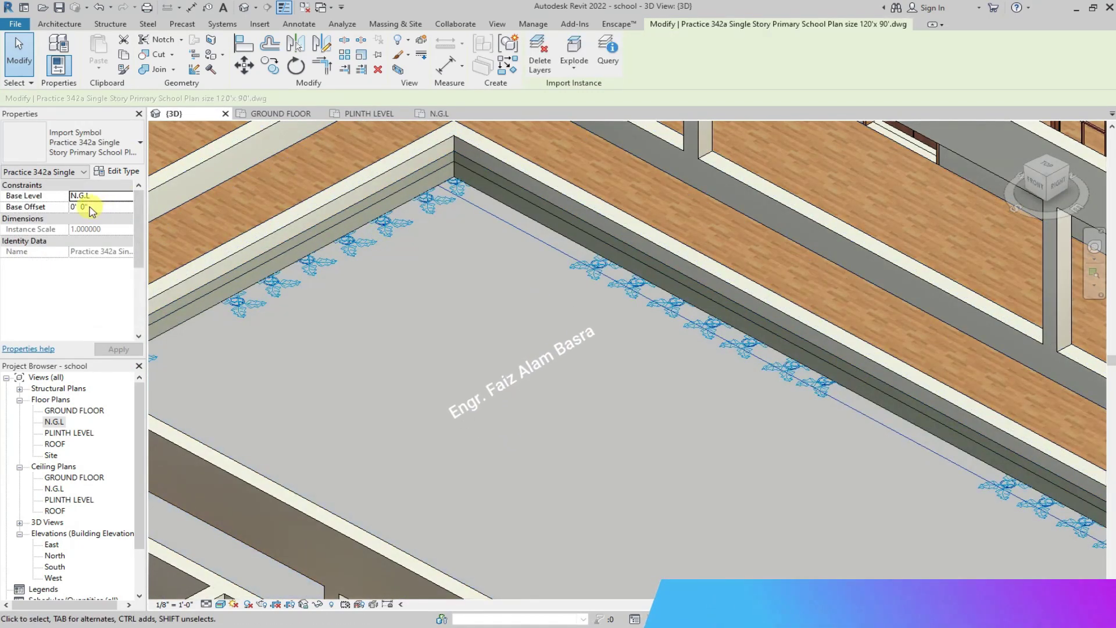
scroll(466, 260, "down", 2)
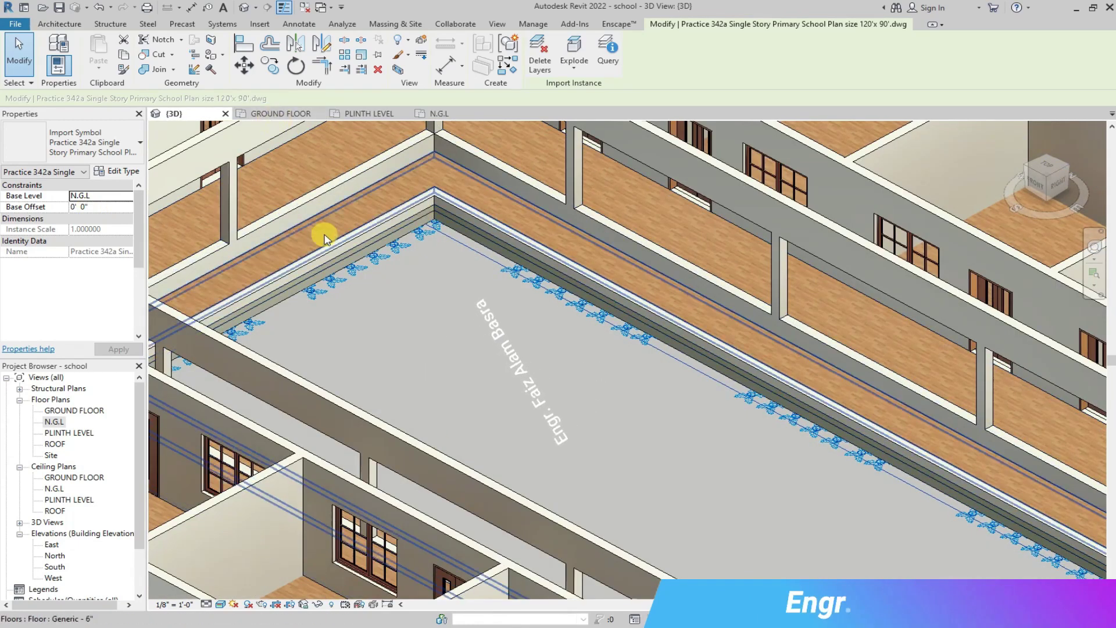
scroll(324, 234, "down", 4)
left_click(805, 450)
scroll(588, 377, "up", 6)
left_click(741, 368)
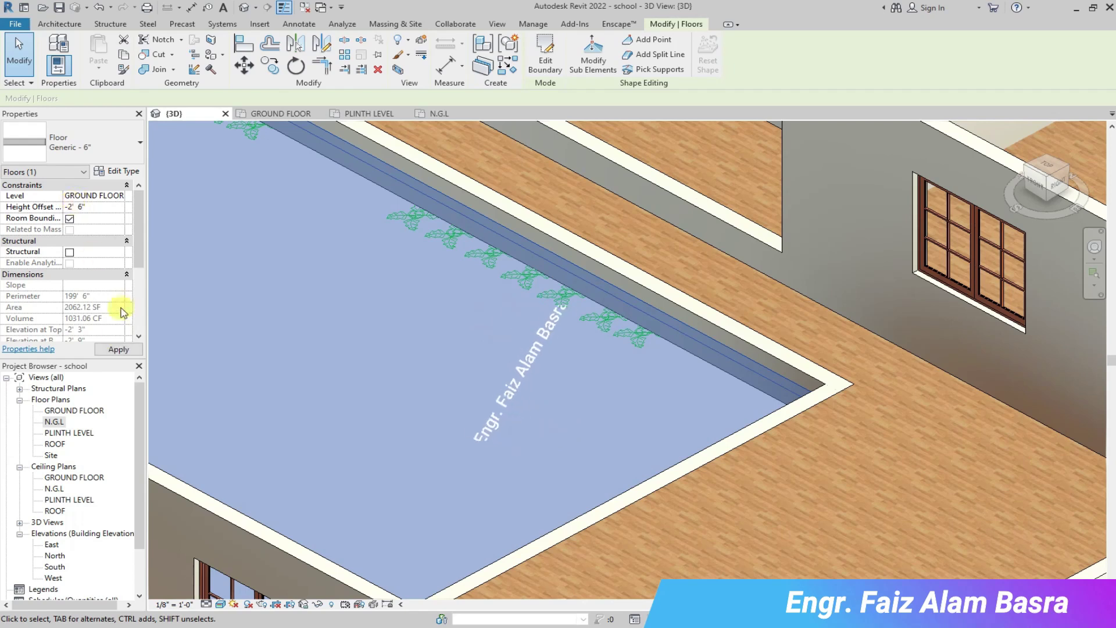
left_click(119, 350)
scroll(497, 325, "down", 3)
left_click(496, 326)
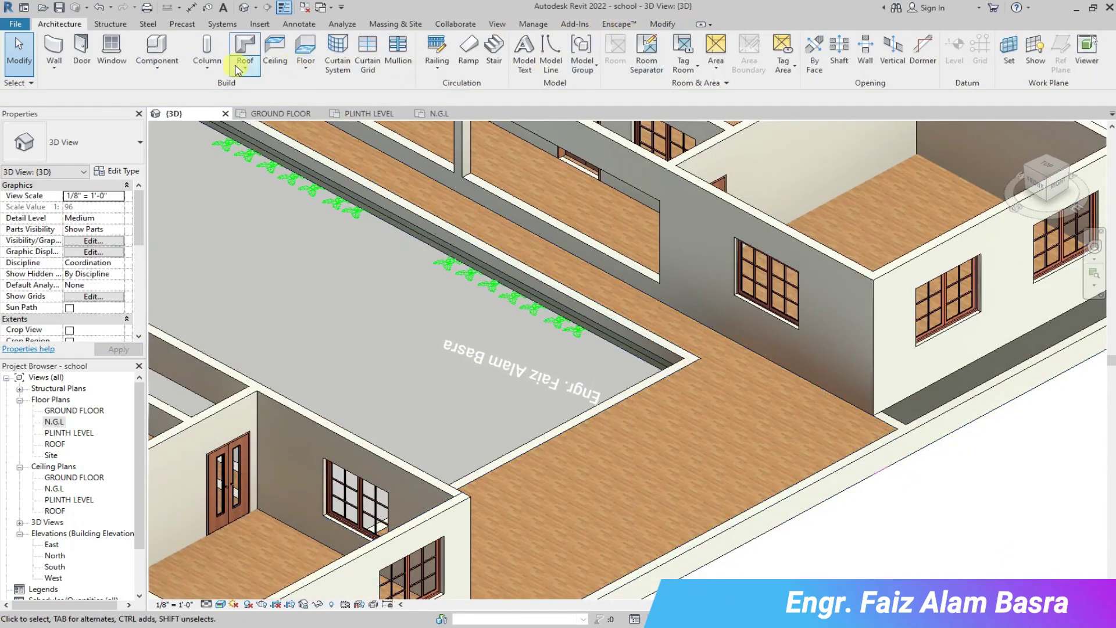
Create a new material named grass and assign the image SiteWork.Planting.Grass.Bluegrass1.jpg to its appearance.
left_click(533, 24)
left_click(57, 49)
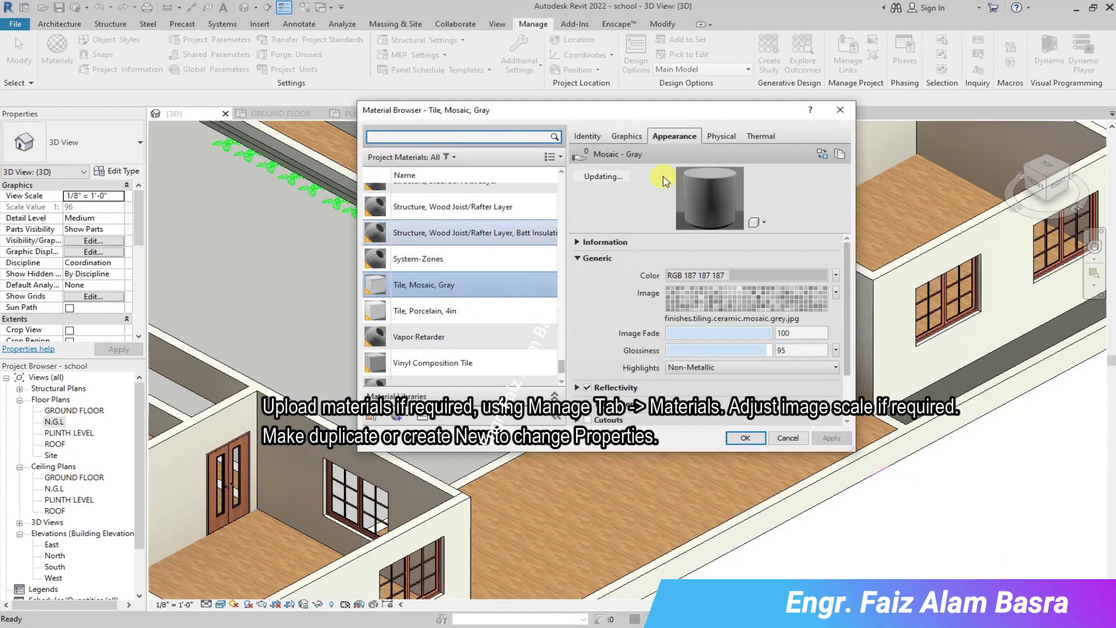
left_click_drag(560, 368, 555, 285)
scroll(554, 285, "down", 2)
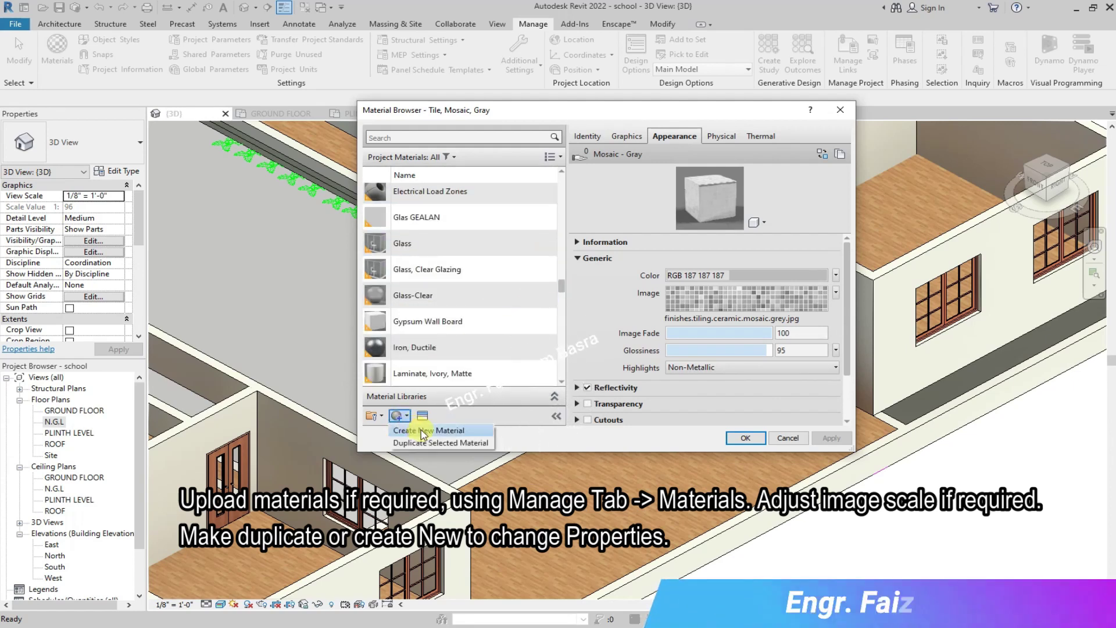
left_click(422, 431)
left_click(591, 137)
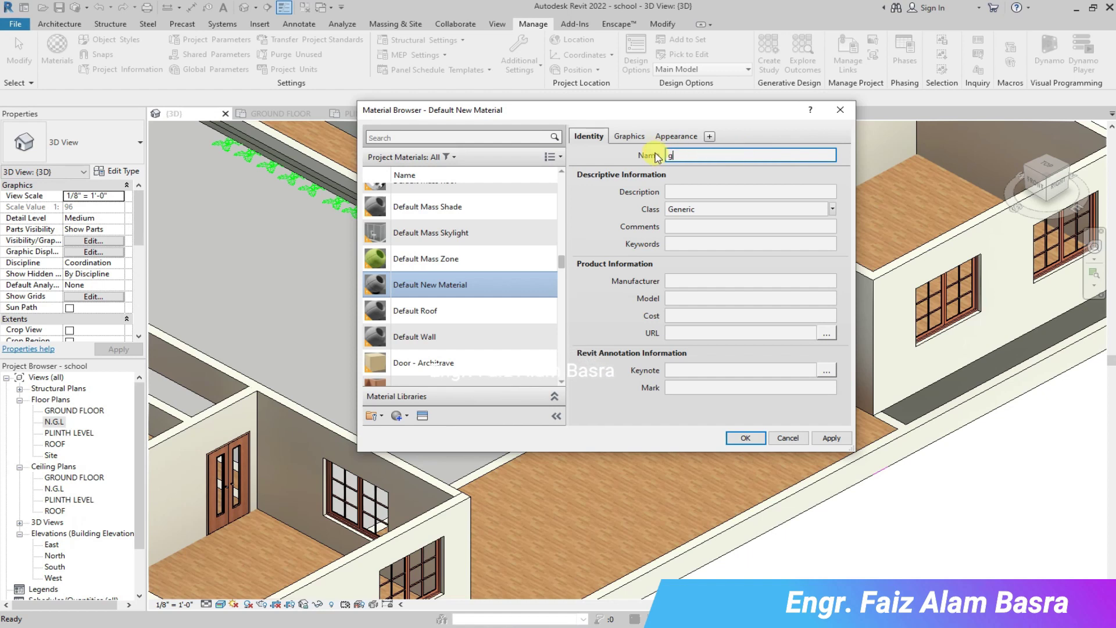
left_click(675, 137)
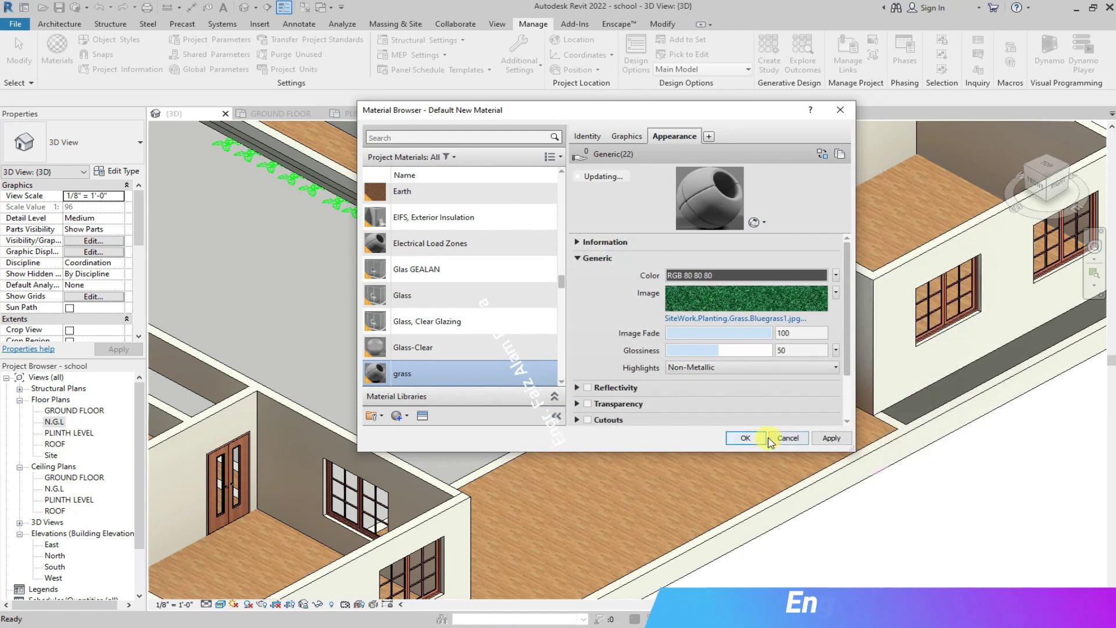
left_click(746, 437)
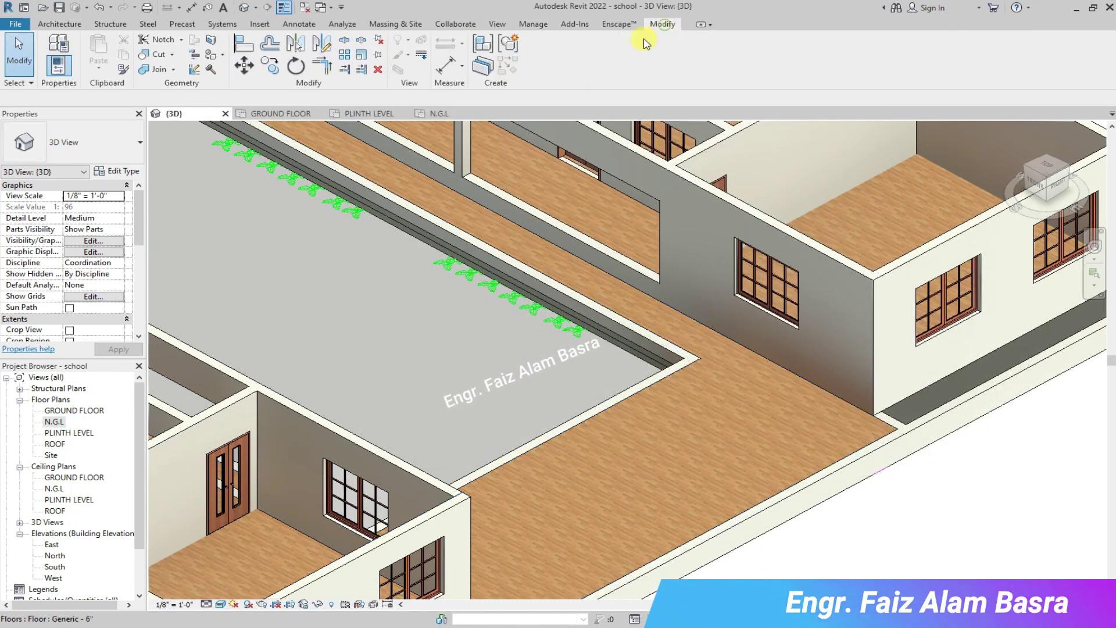
Paint the courtyard floor with the grass material and end the Paint tool.
left_click(223, 57)
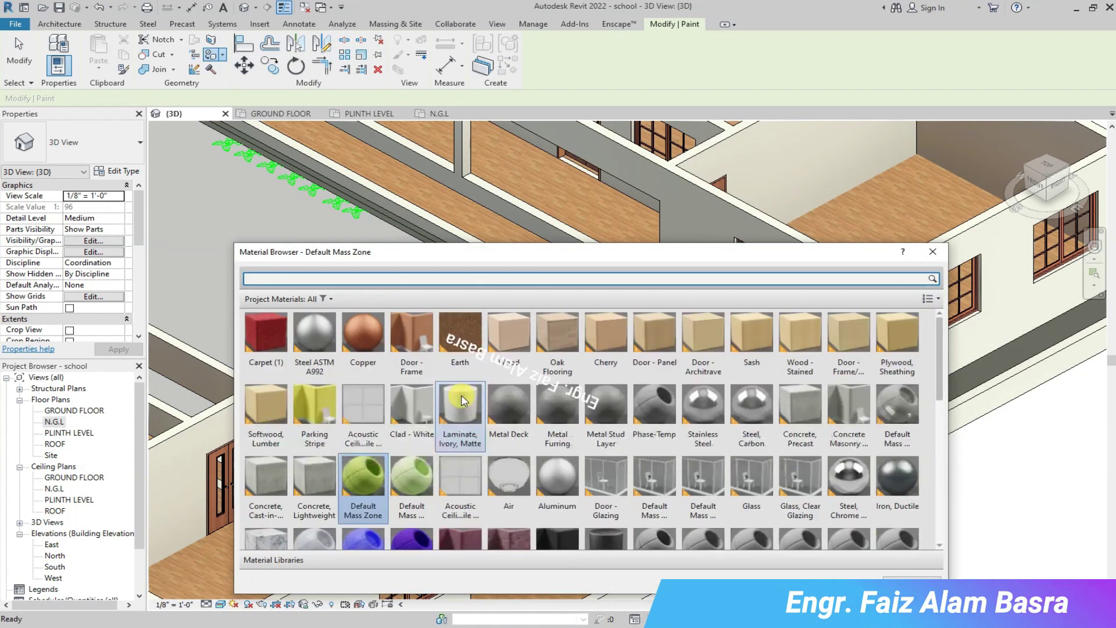
left_click(344, 277)
type("g")
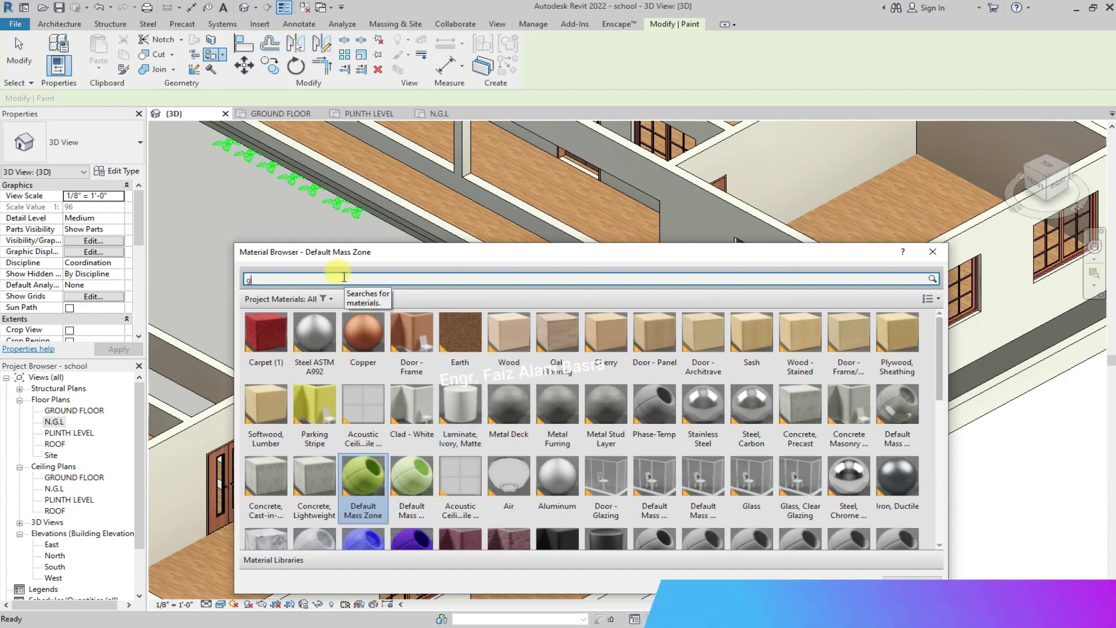
type("r")
left_click(652, 352)
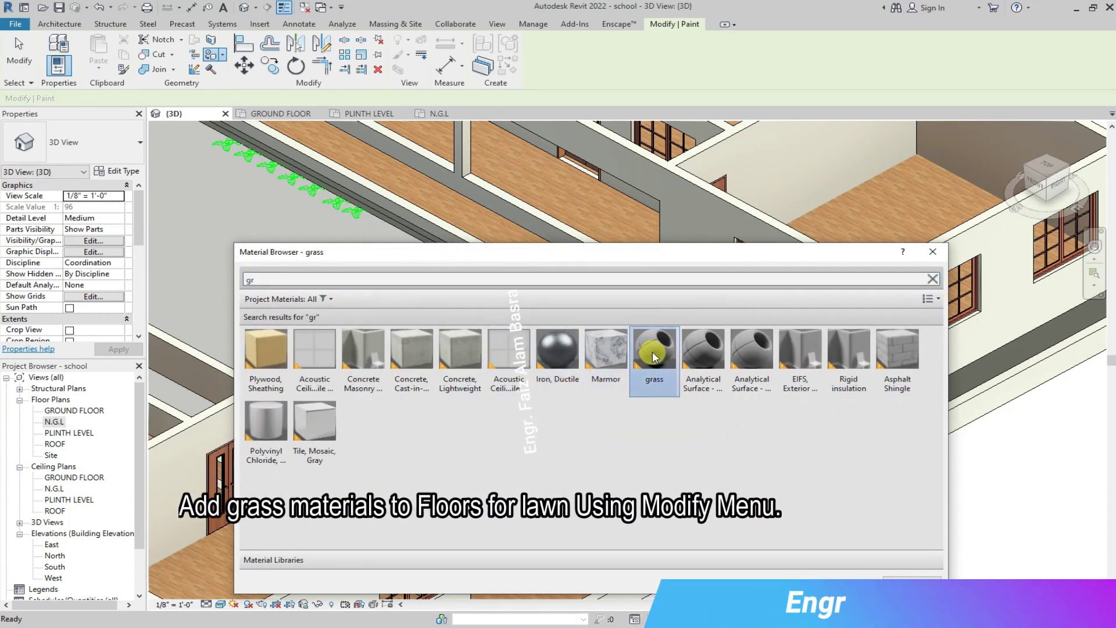
left_click(228, 231)
left_click(906, 582)
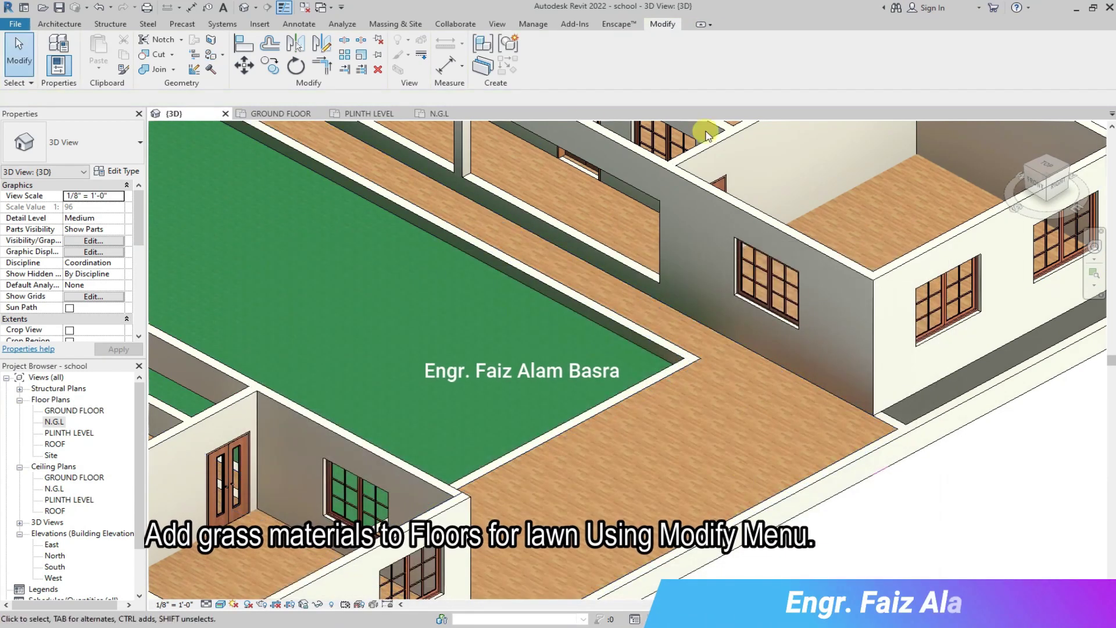
Set the grass material's texture sample width to 5'-0" and its glossiness to 100, then apply the changes.
scroll(1019, 130, "down", 10)
scroll(668, 465, "up", 12)
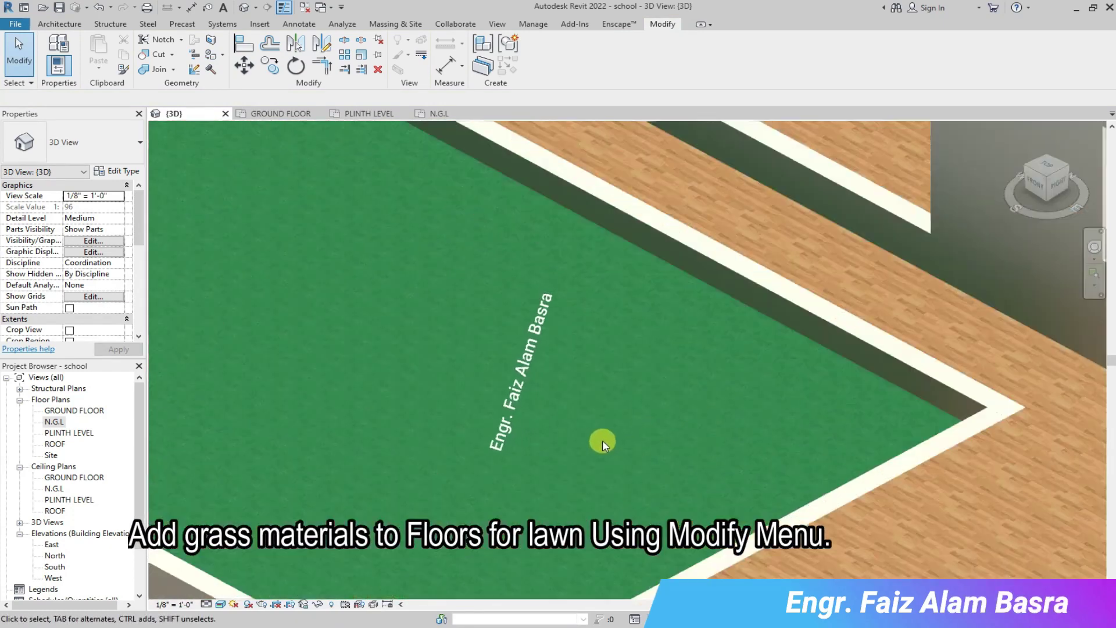
scroll(601, 381, "up", 5)
scroll(597, 376, "down", 5)
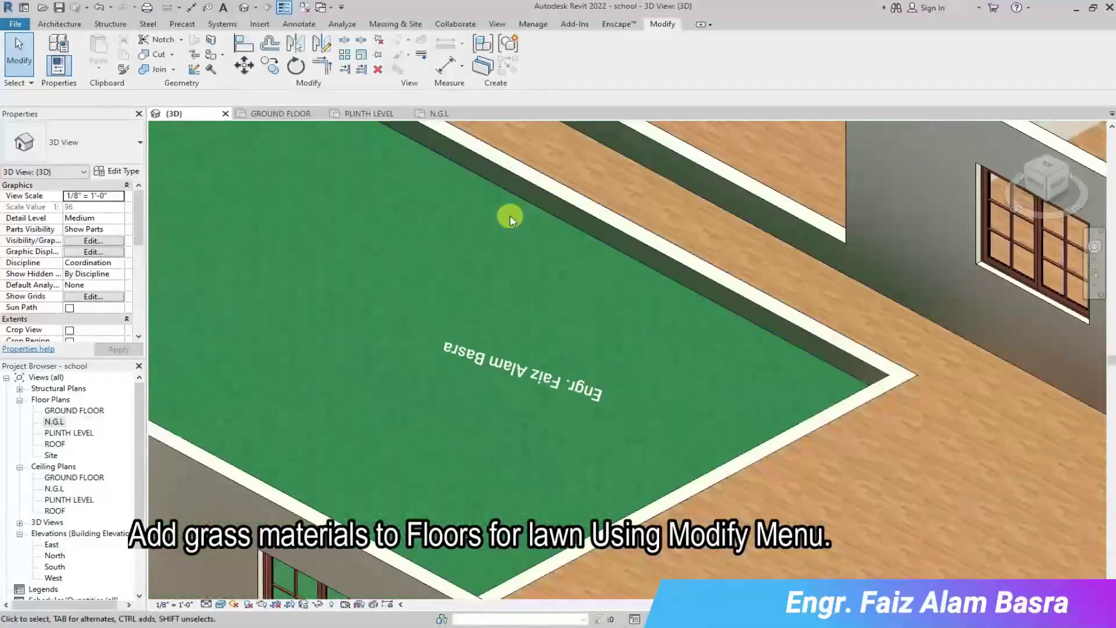
left_click(533, 23)
left_click(57, 49)
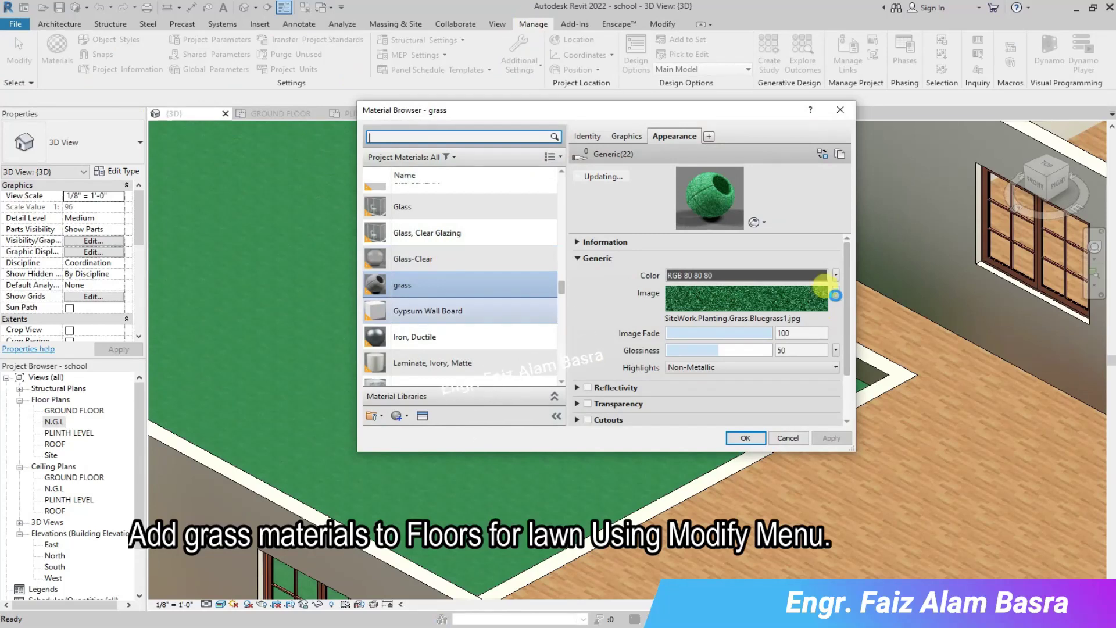
left_click(835, 293)
left_click(783, 422)
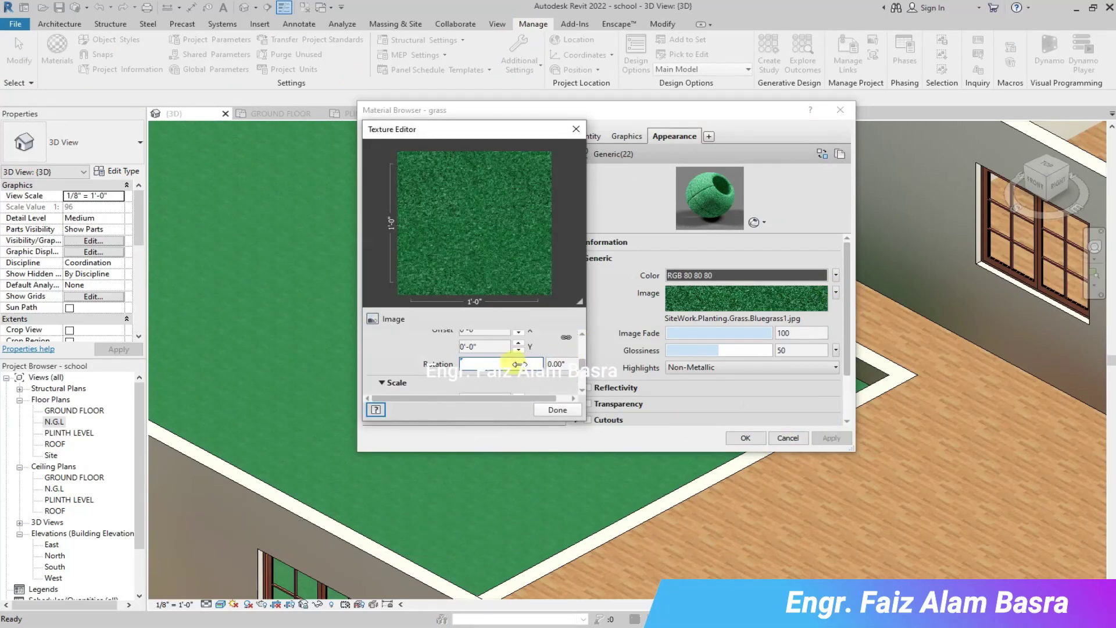
type("5")
key("Tab")
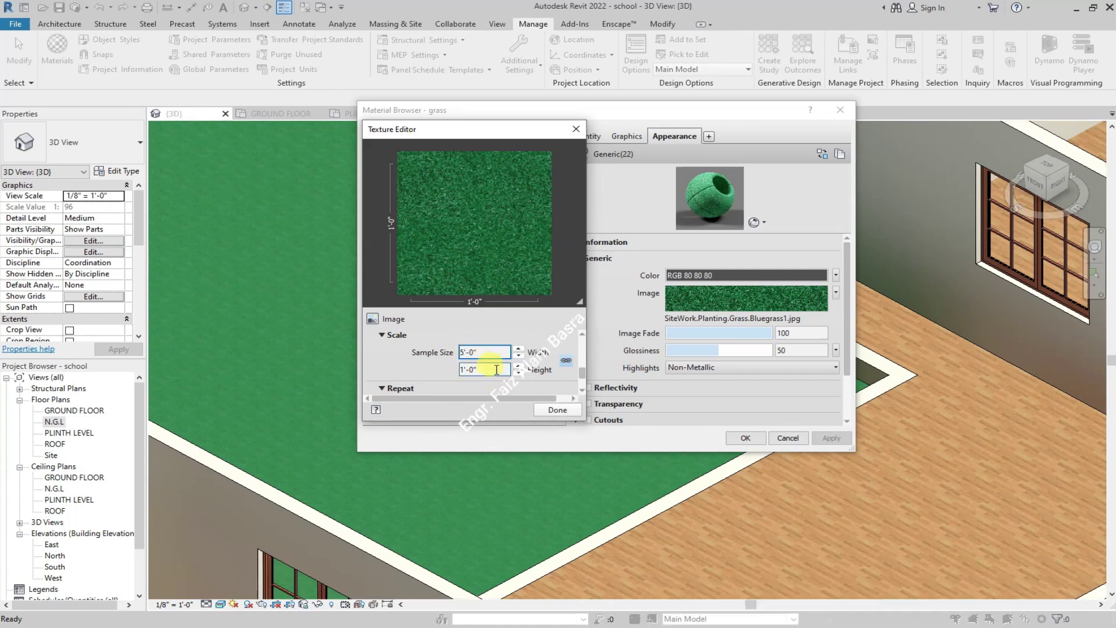
left_click(828, 438)
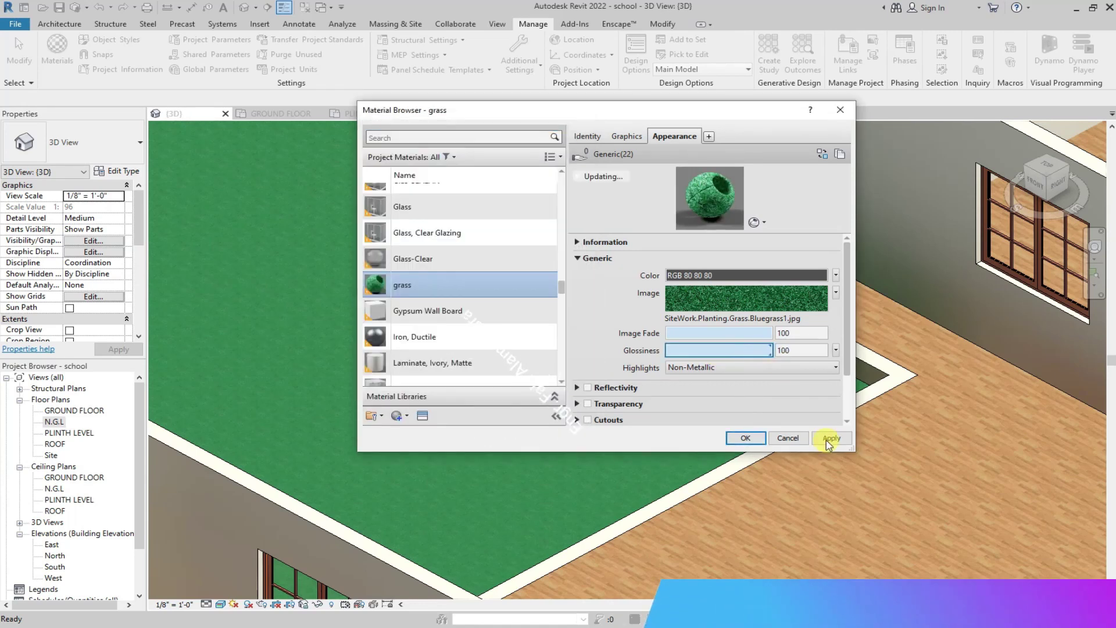
left_click(745, 438)
Examine the grass texture on the courtyard floor up close and within the whole school in the 3D view.
scroll(568, 399, "up", 6)
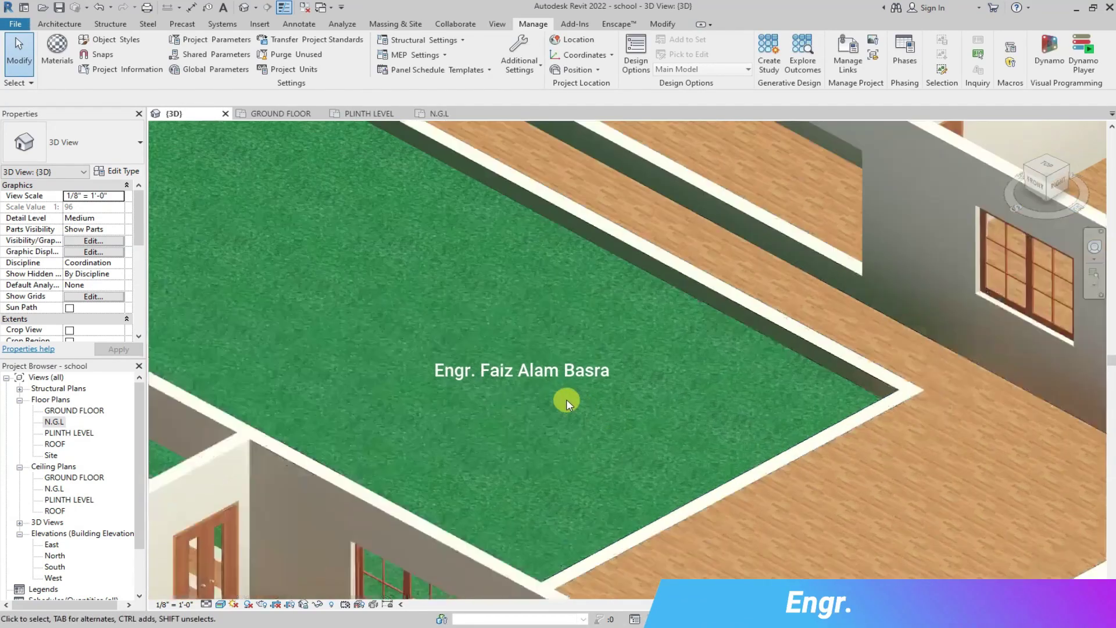
scroll(561, 372, "down", 10)
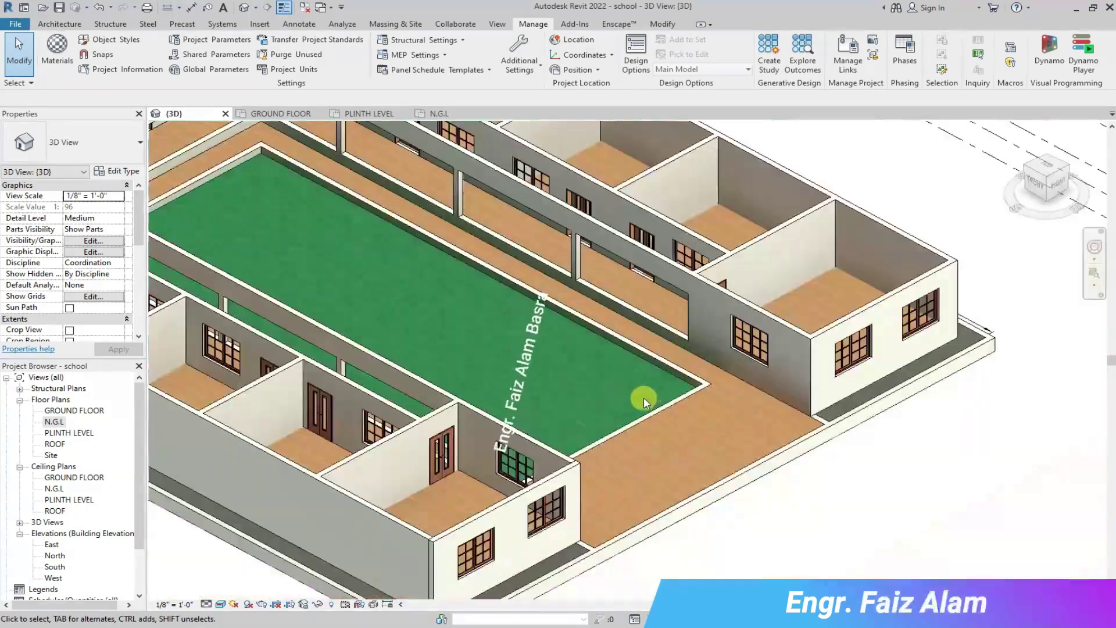
scroll(468, 371, "up", 2)
scroll(626, 379, "down", 4)
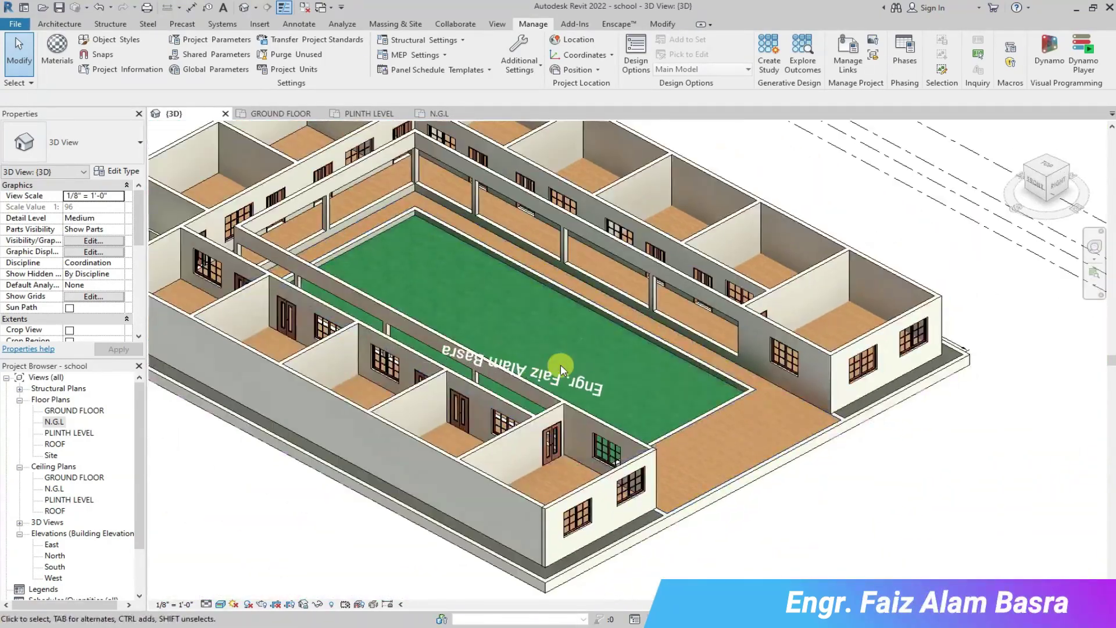
scroll(278, 284, "up", 3)
scroll(279, 285, "up", 1)
scroll(285, 282, "down", 1)
scroll(491, 293, "up", 1)
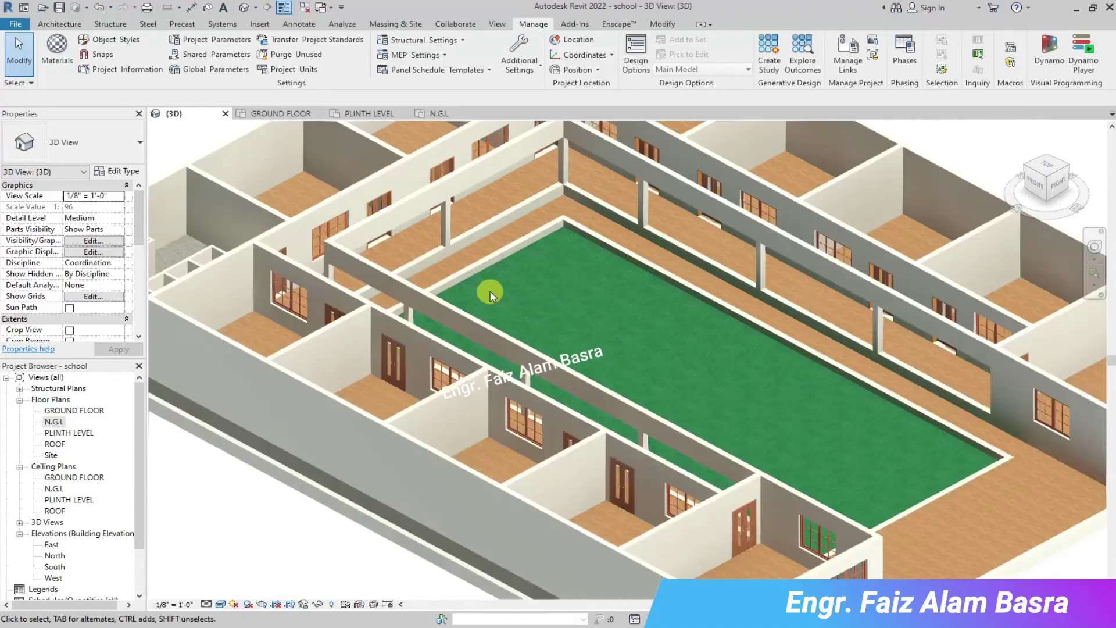
scroll(490, 291, "down", 3)
scroll(393, 271, "up", 2)
scroll(401, 276, "down", 2)
scroll(443, 448, "up", 5)
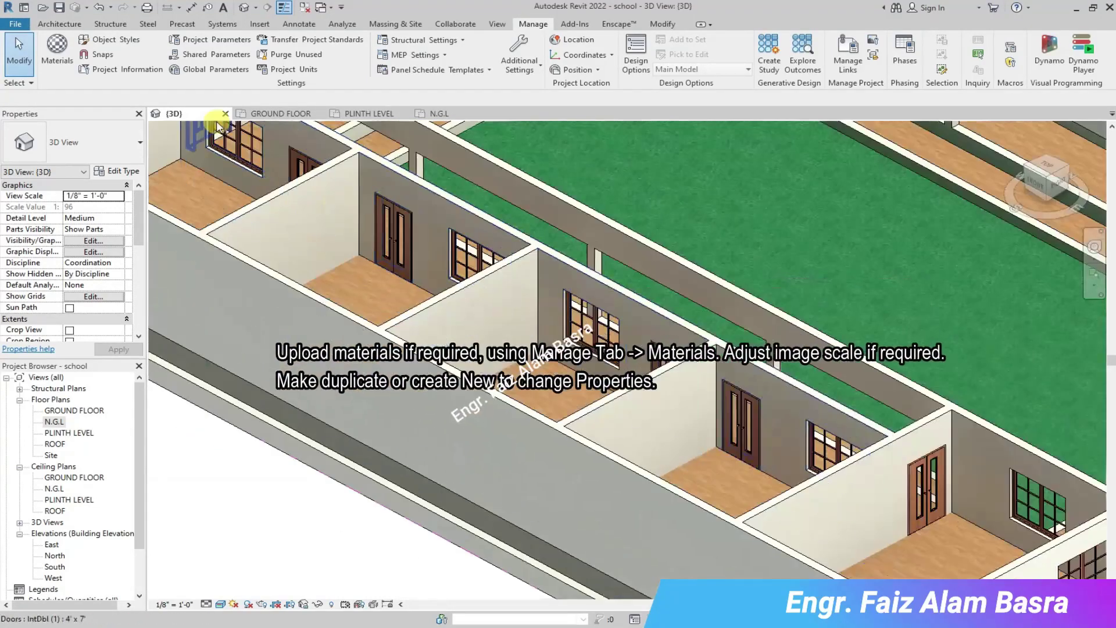
Create a new material named tuff tile with the red and gray concrete driveway pavement image as its appearance.
left_click(69, 55)
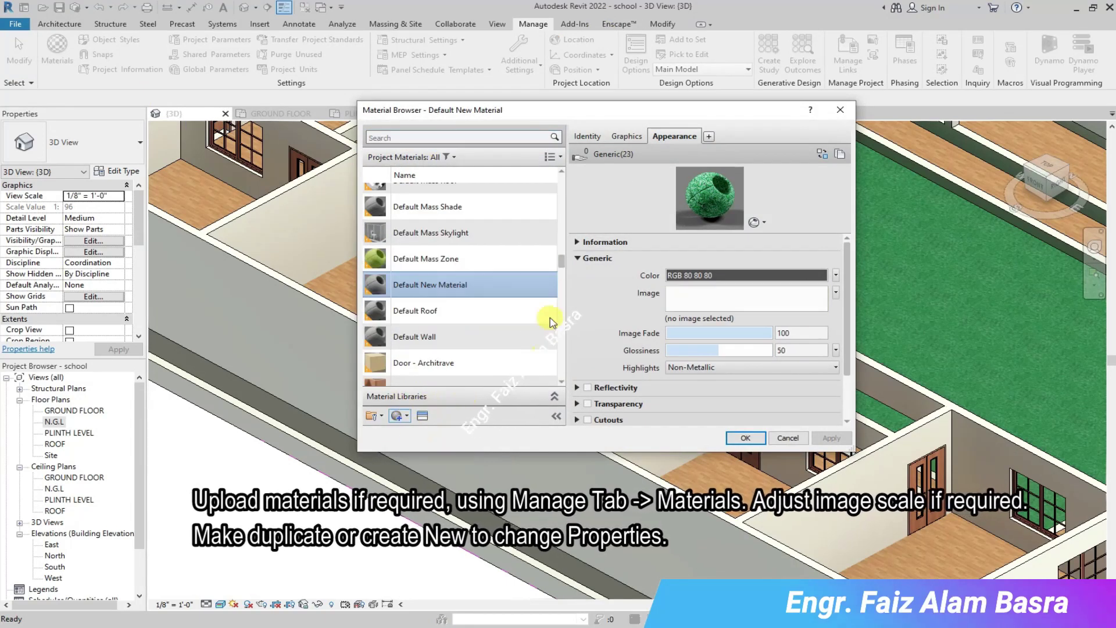
left_click(588, 136)
triple_click(758, 156)
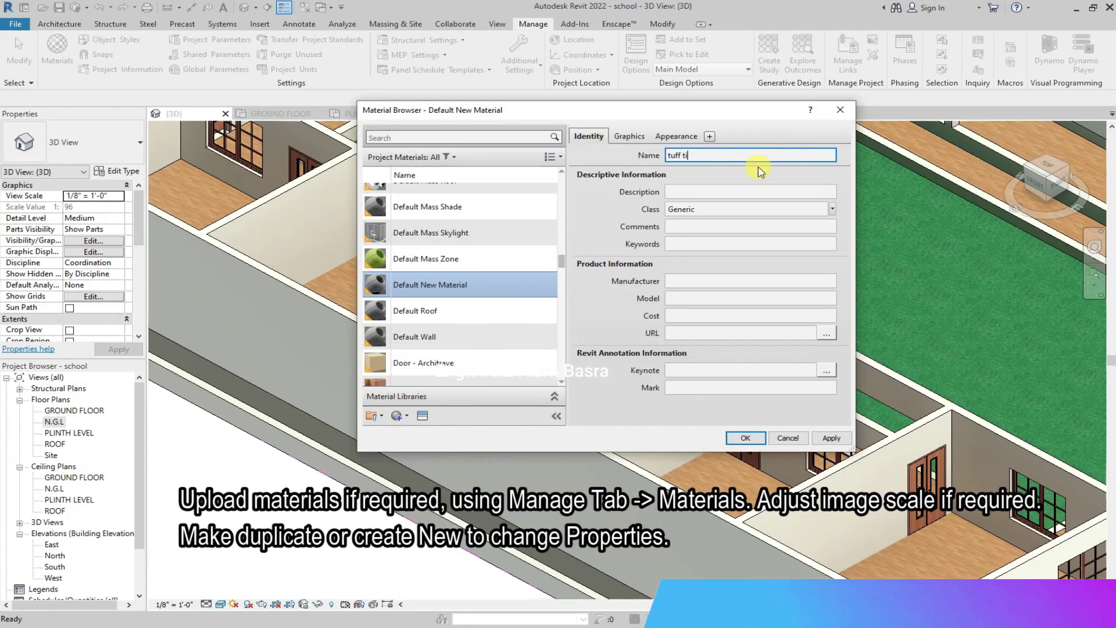
left_click(675, 137)
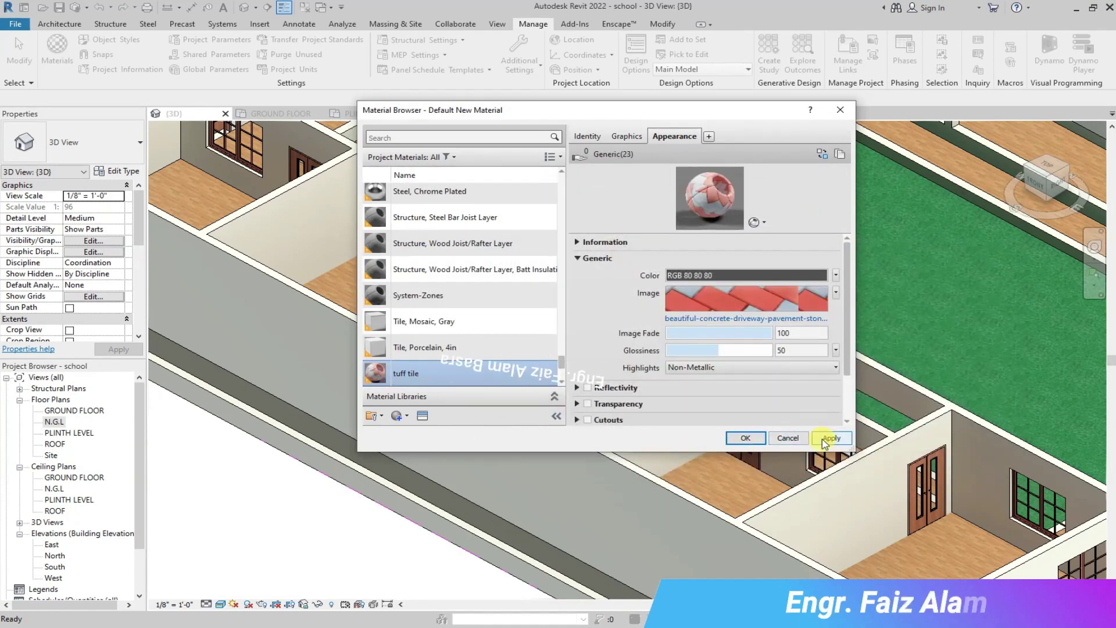
left_click(794, 441)
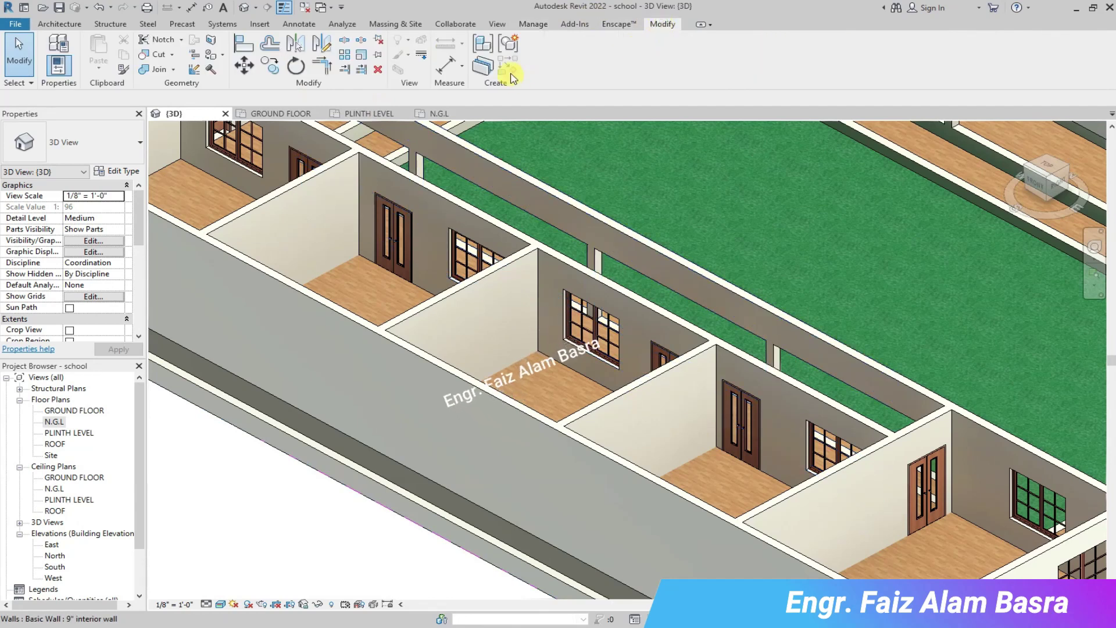
Paint the narrow floor strip along the building's outer walls with the tuff tile material and end the Paint tool.
left_click(227, 75)
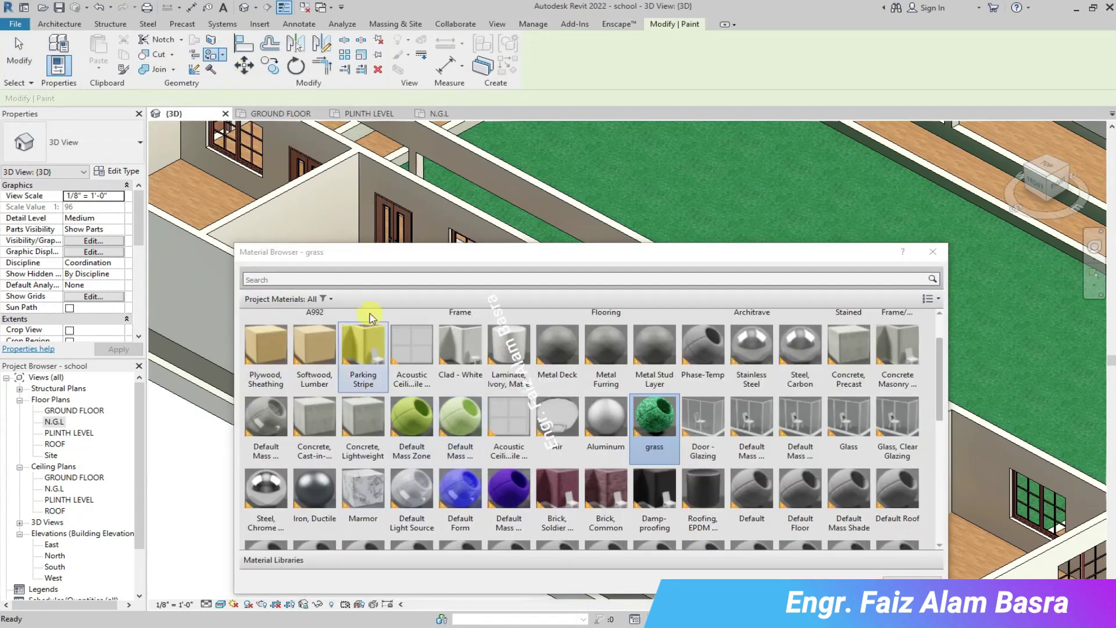
scroll(372, 317, "up", 1)
left_click(361, 280)
type("t")
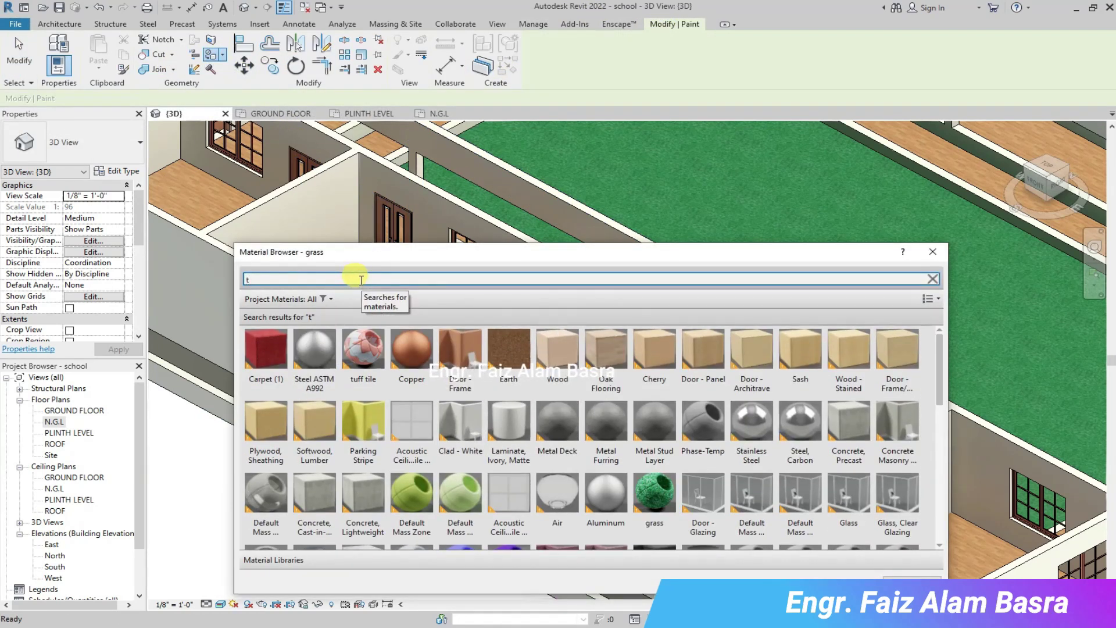
type("u")
left_click(314, 349)
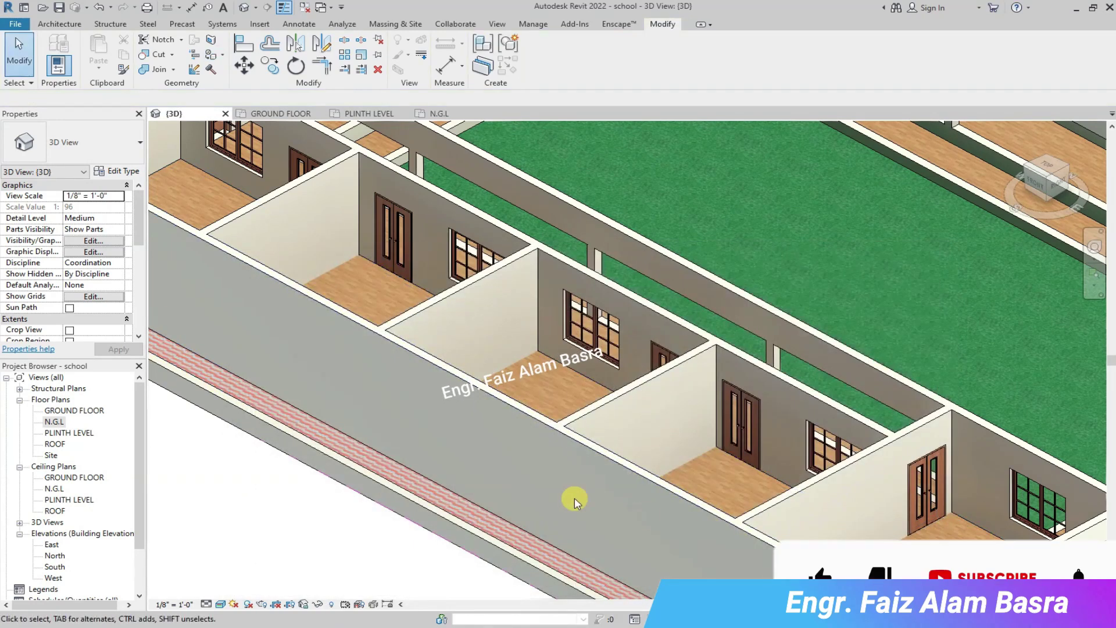
Set the tuff tile material's glossiness to 94 and its texture sample size to 3'-0", then apply the changes.
scroll(573, 498, "down", 5)
scroll(760, 473, "up", 8)
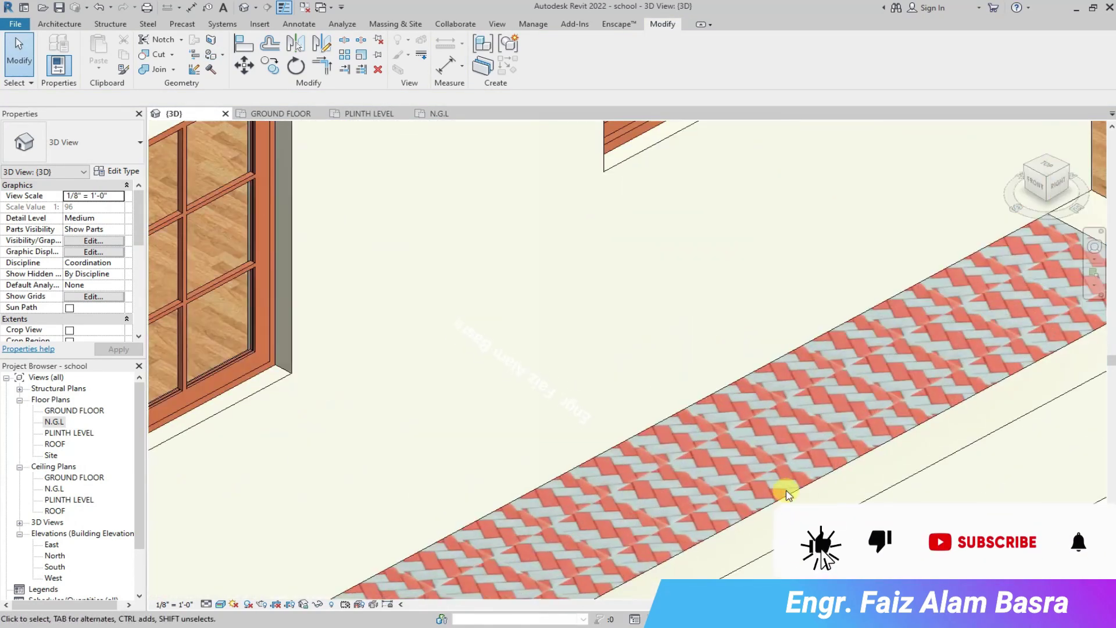
left_click(533, 24)
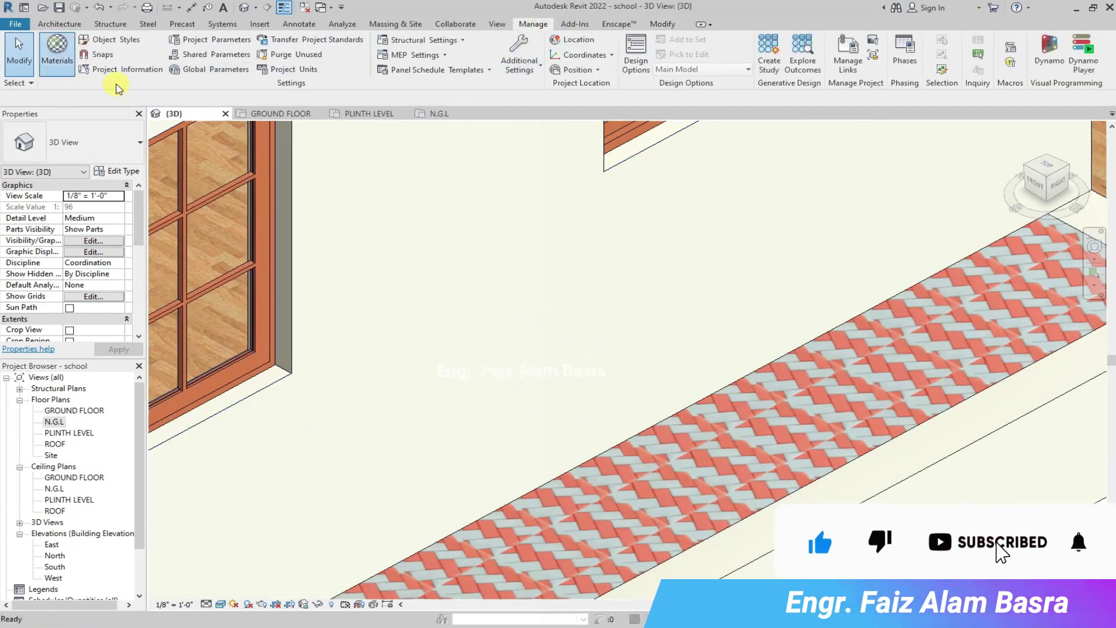
left_click(57, 47)
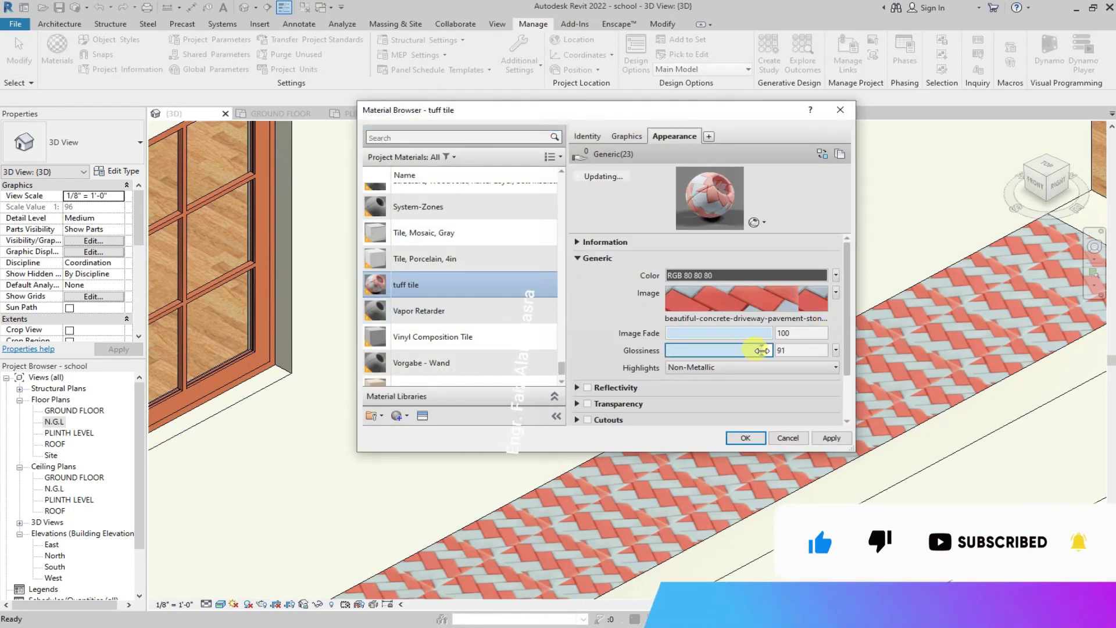
left_click(802, 423)
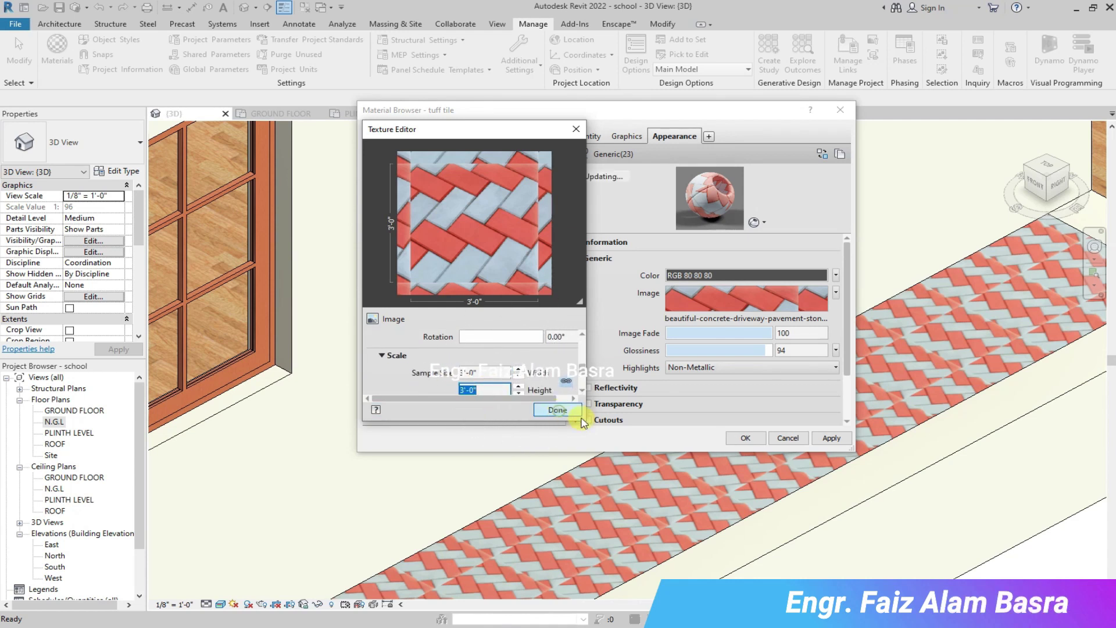
left_click(811, 449)
left_click(828, 440)
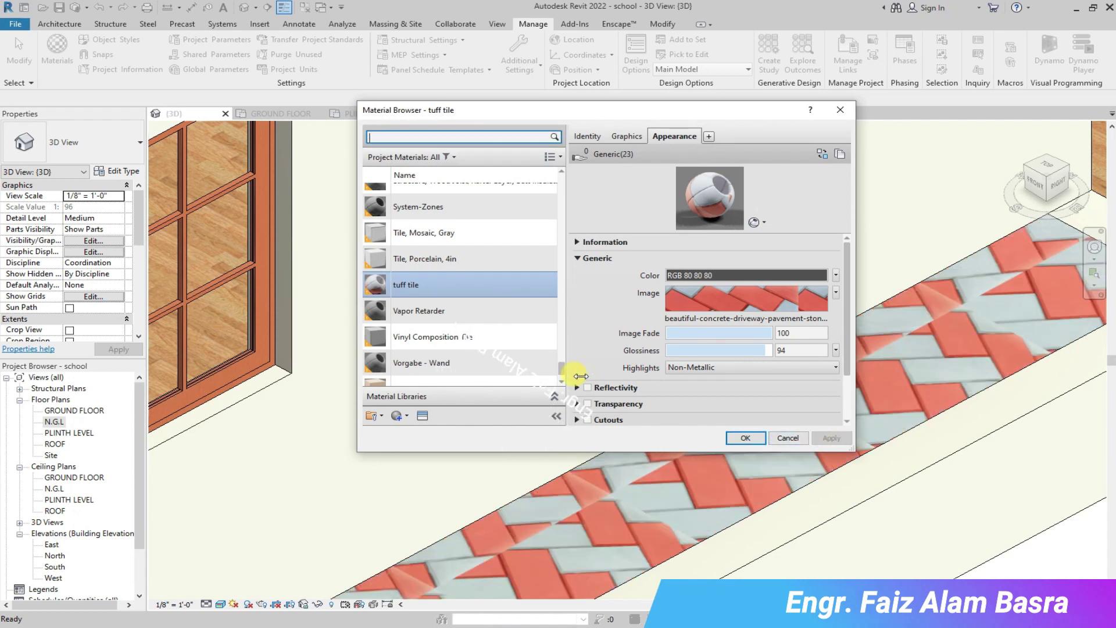
Rotate the tuff tile texture image to 90° and set its sample size to 5'-0" by 5'-0", then apply the changes.
scroll(562, 381, "down", 1)
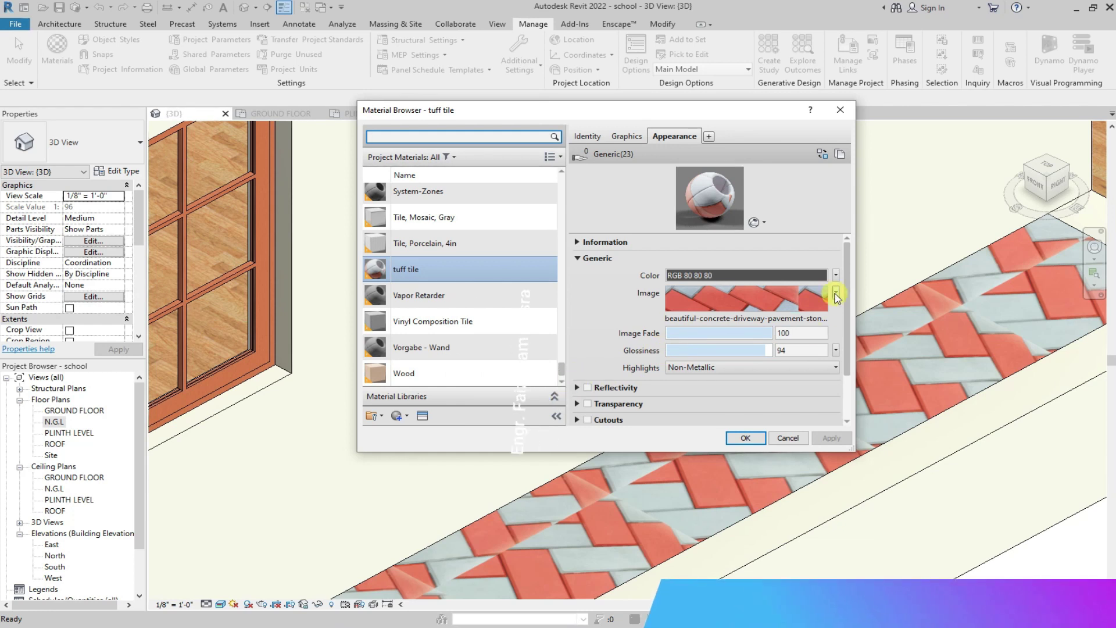
left_click(836, 293)
left_click(784, 422)
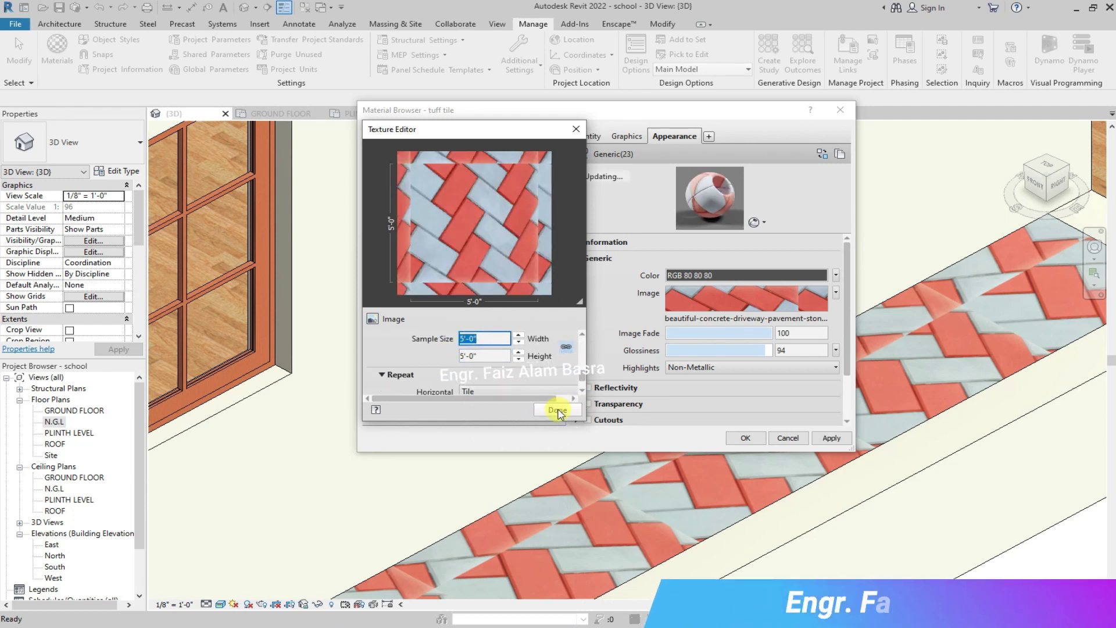
left_click(749, 439)
left_click(827, 439)
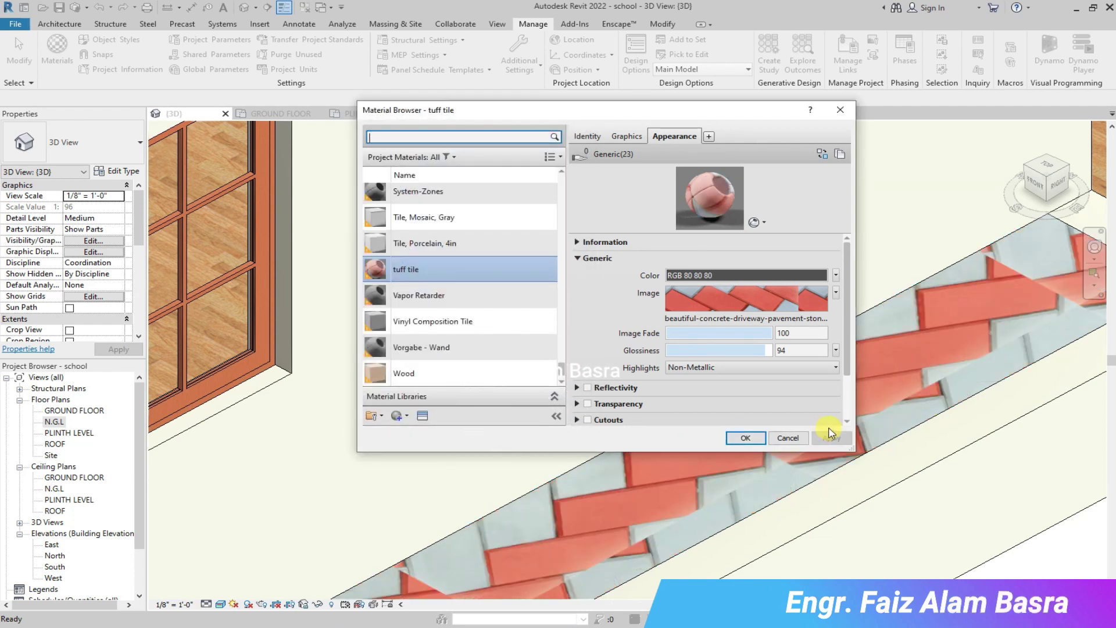
Change the rotation angle of the tuff tile material's texture image and finish editing the image.
left_click(835, 292)
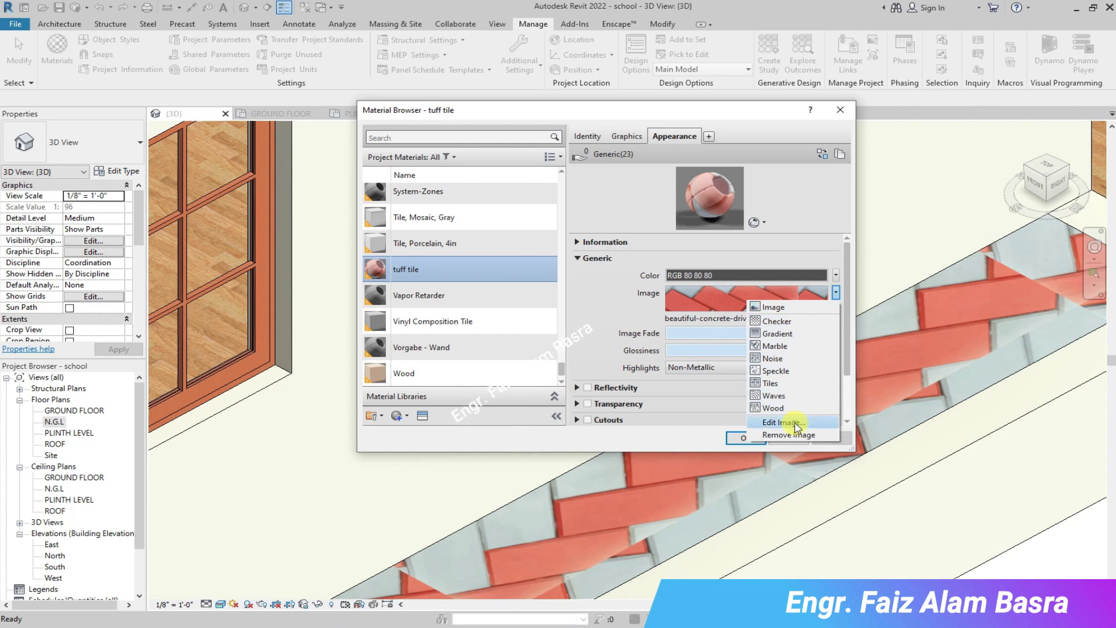
left_click(781, 423)
scroll(584, 375, "down", 3)
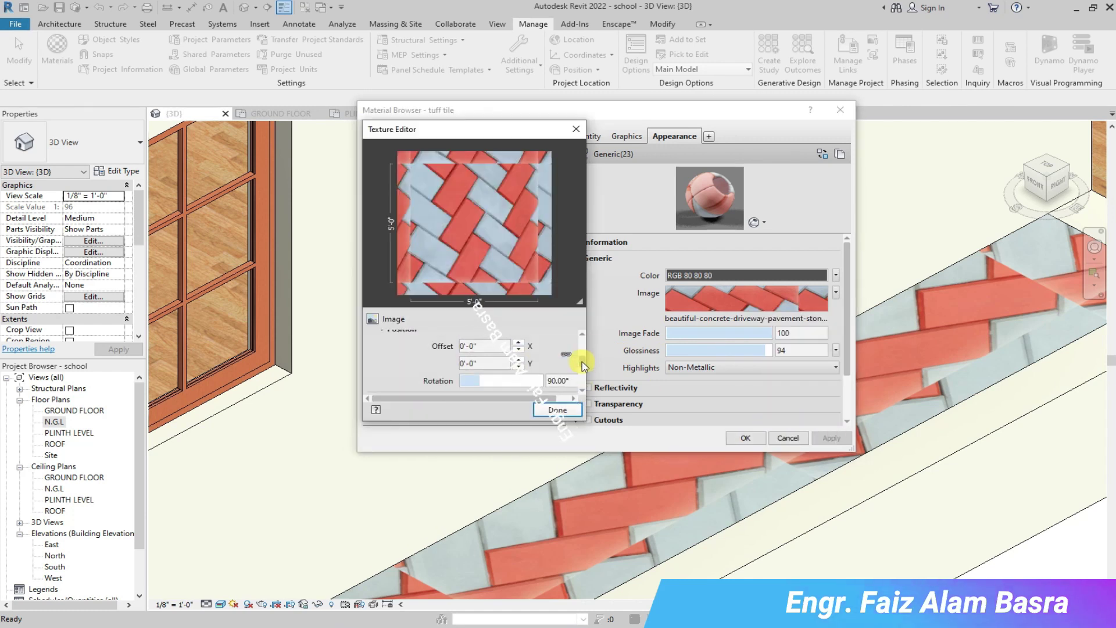
left_click(561, 380)
left_click(557, 410)
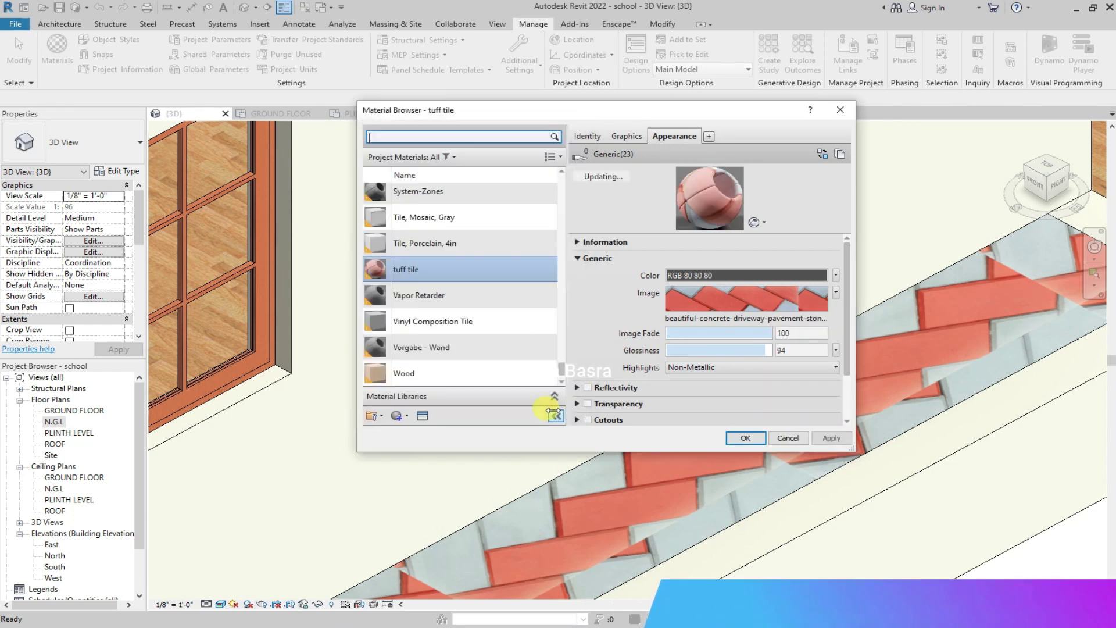
left_click(828, 440)
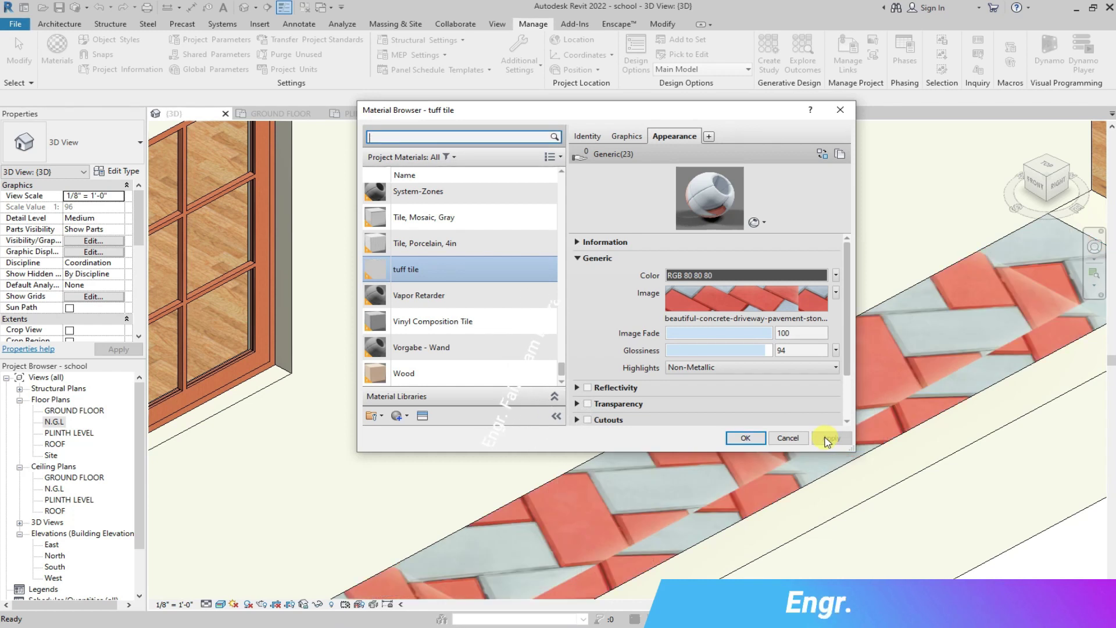
left_click(835, 293)
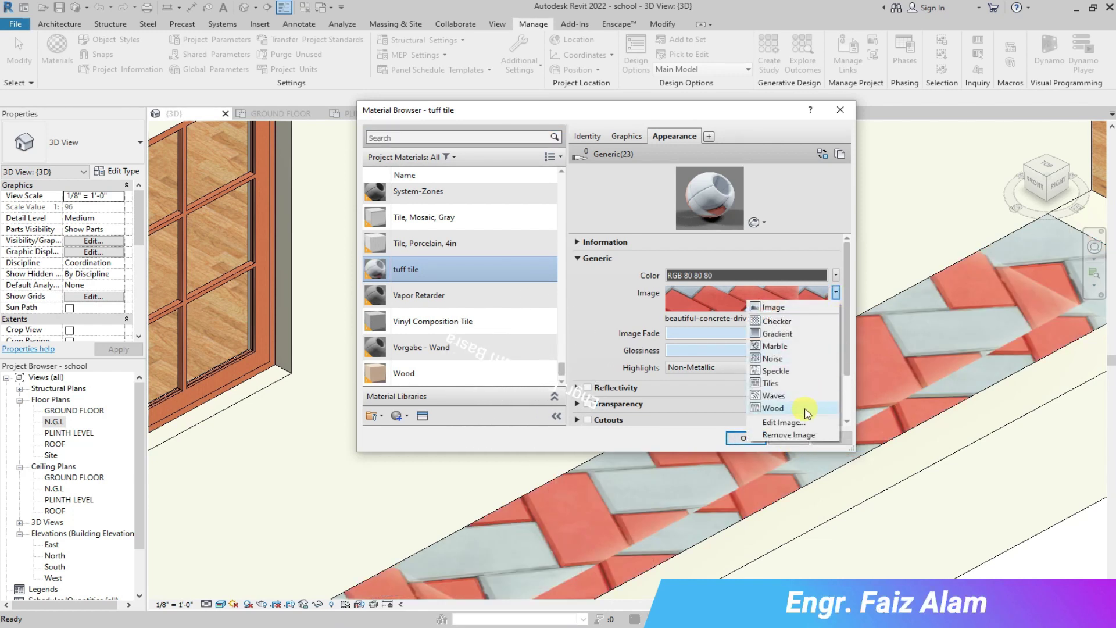
left_click(808, 436)
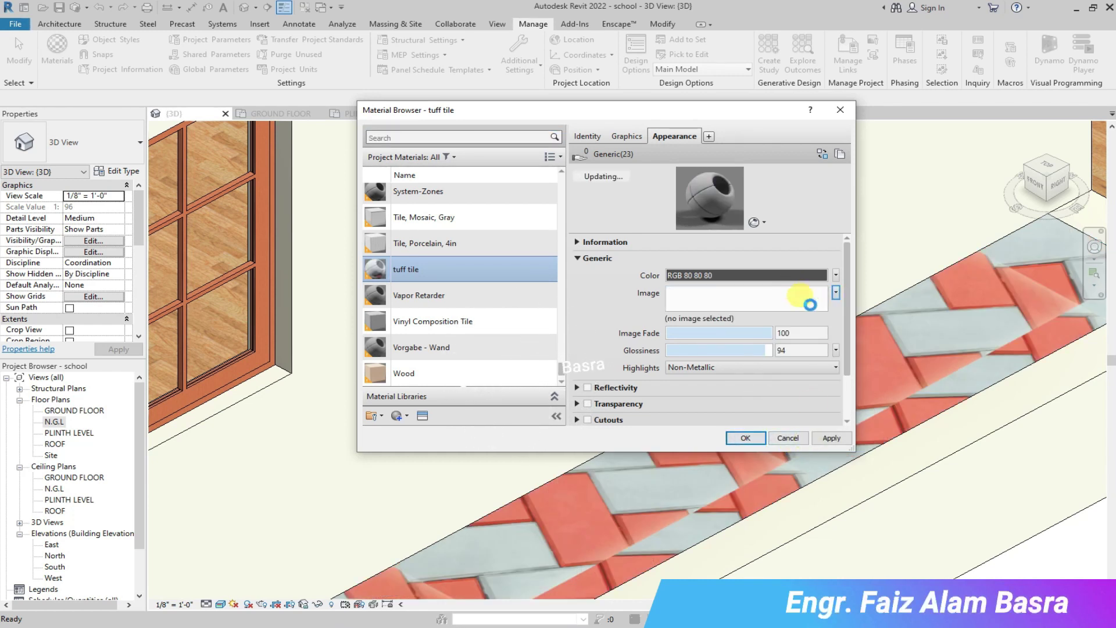
left_click(810, 304)
left_click(917, 264)
left_click(922, 458)
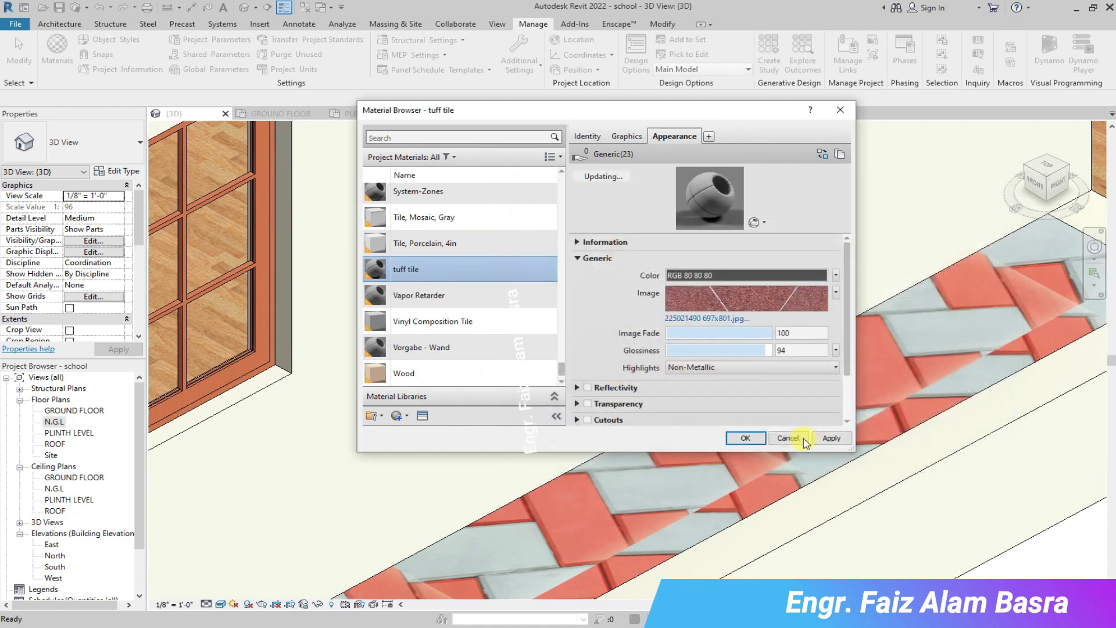
left_click(830, 439)
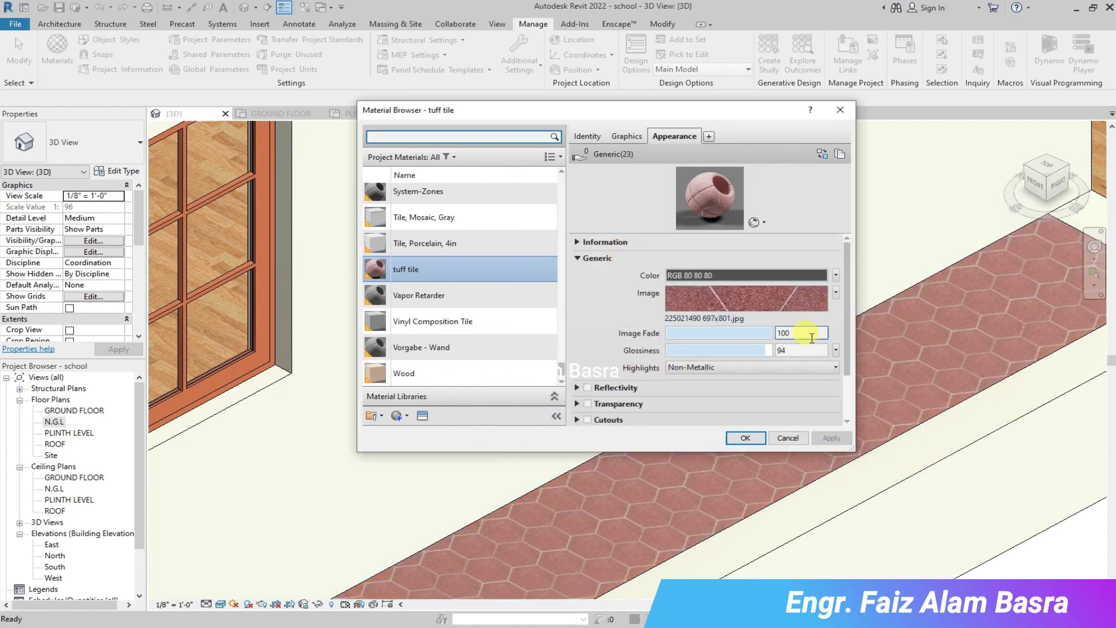
Review the hexagon image's texture settings and accept the tuff tile material changes.
left_click(835, 292)
left_click(779, 565)
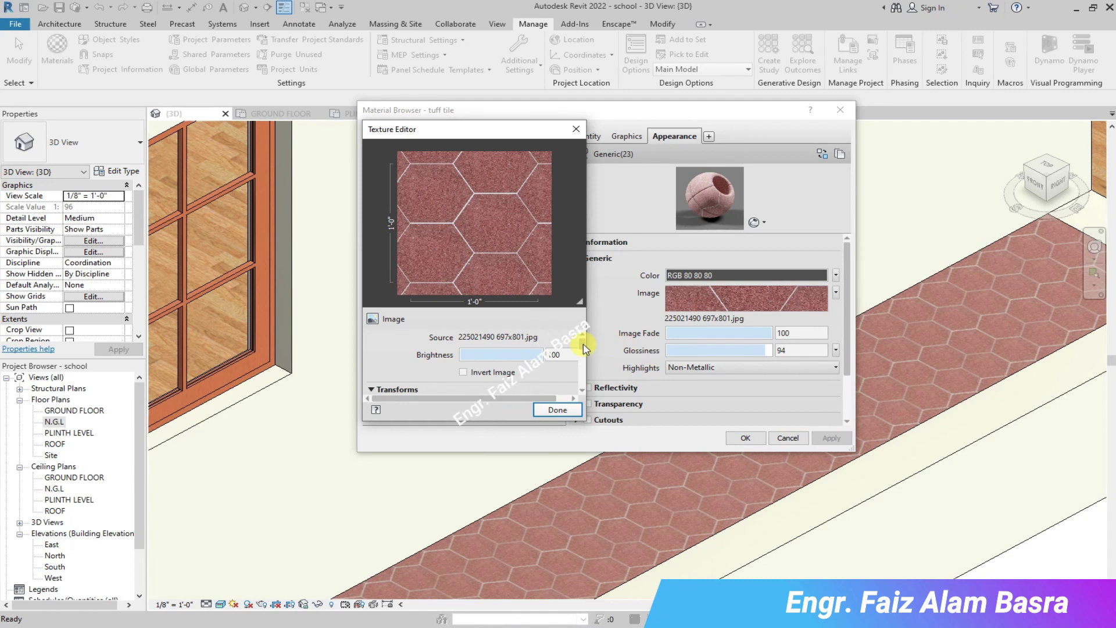
left_click(556, 409)
left_click(745, 438)
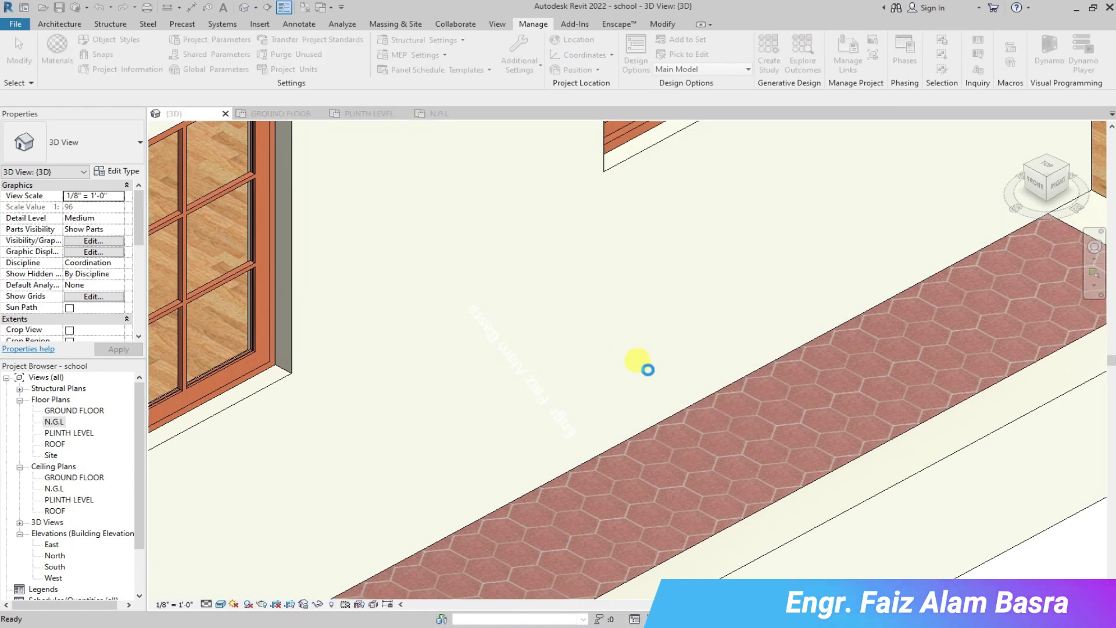
Paint the large entrance floor between the two building wings with the tuff tile material.
scroll(644, 368, "down", 8)
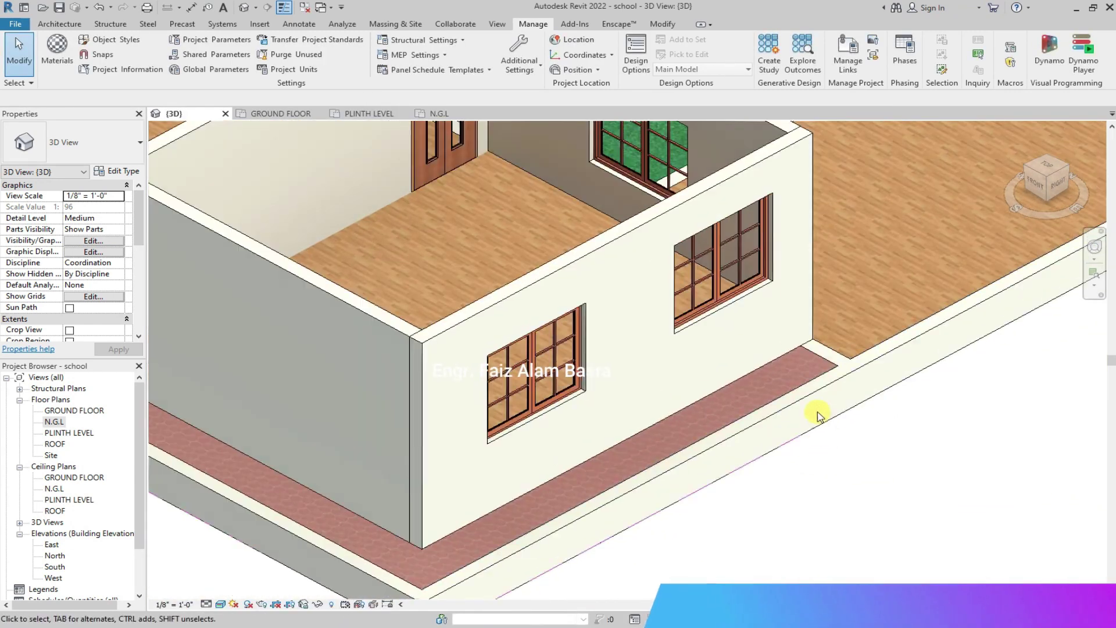
scroll(767, 378, "down", 4)
scroll(802, 379, "up", 6)
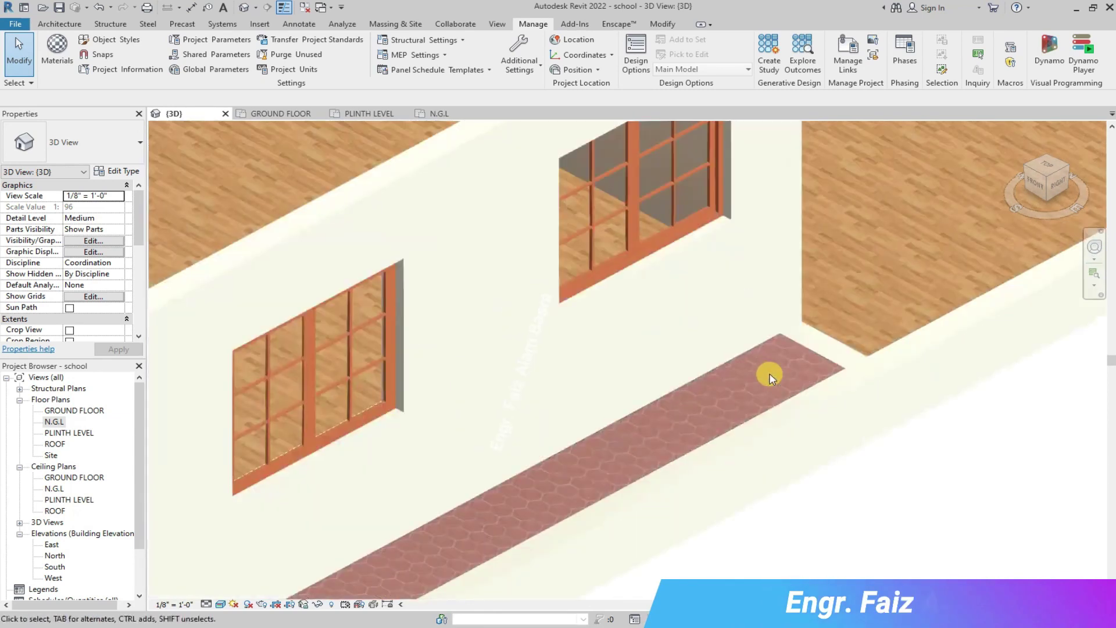
scroll(770, 379, "up", 2)
scroll(553, 445, "down", 3)
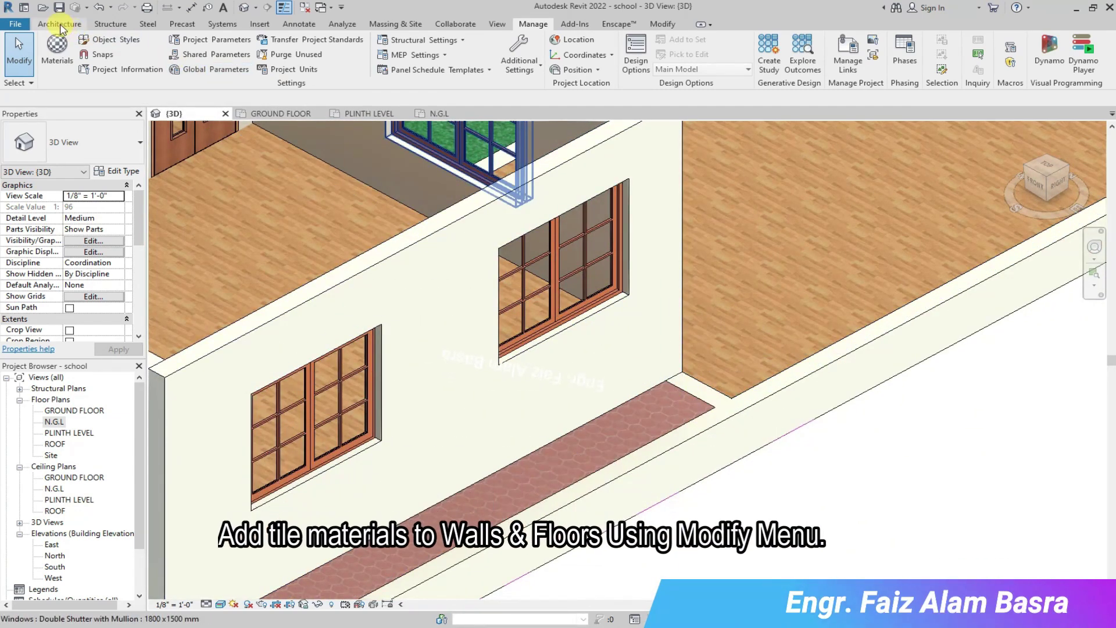
left_click(662, 24)
left_click(210, 54)
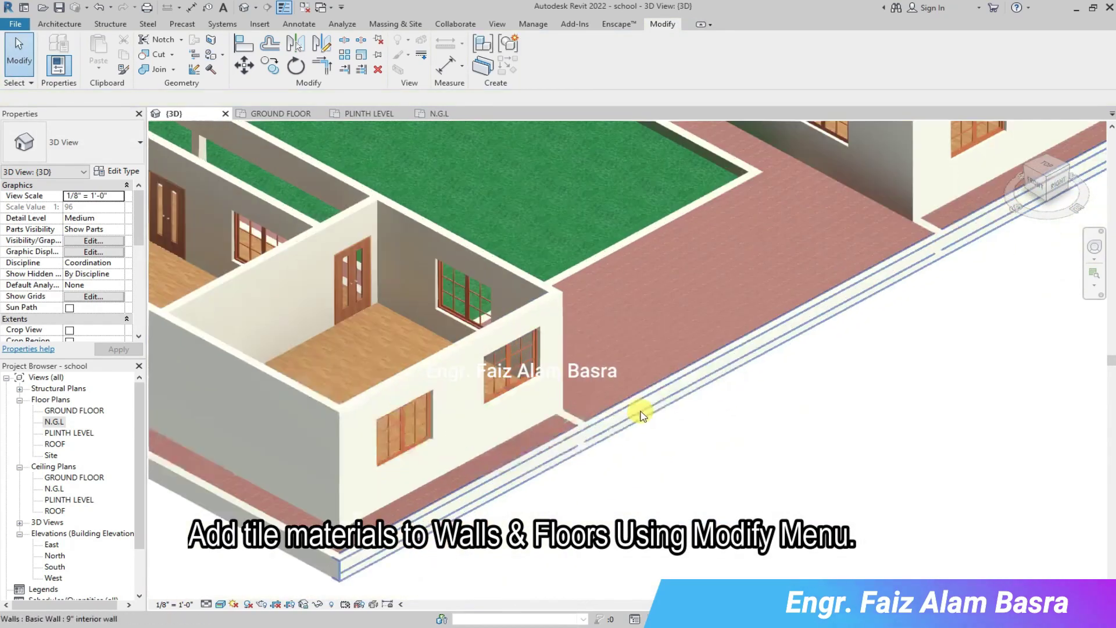
scroll(640, 412, "up", 3)
left_click(499, 432)
left_click(800, 493)
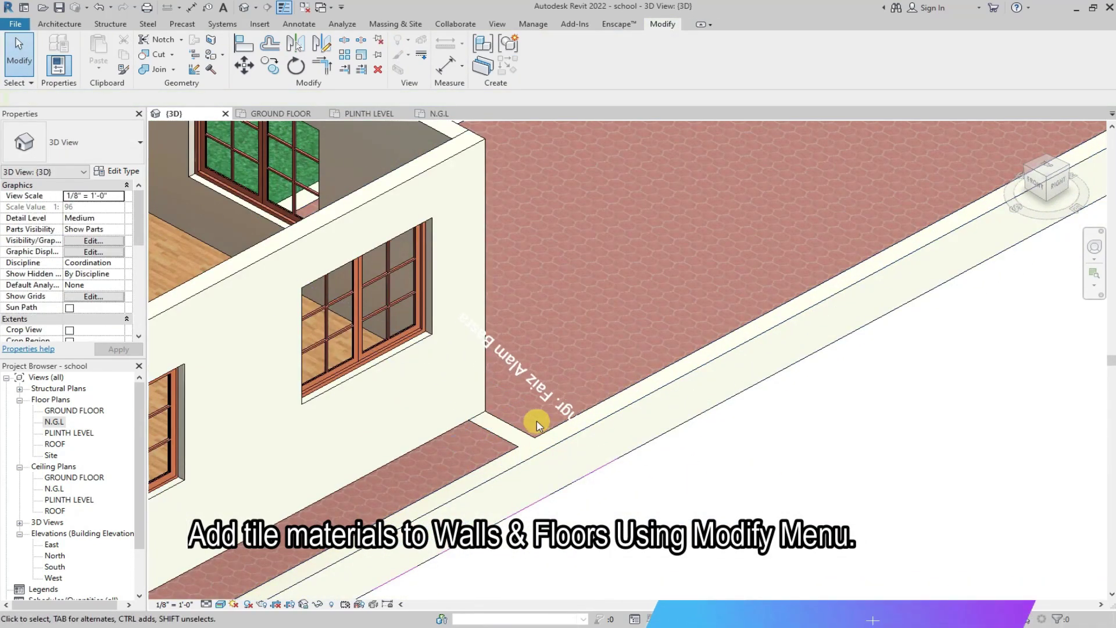
Paint the narrow strip between the entrance floor and the near wing's walkway with tuff tile.
scroll(536, 422, "up", 3)
left_click(476, 437)
left_click(860, 472)
left_click(212, 54)
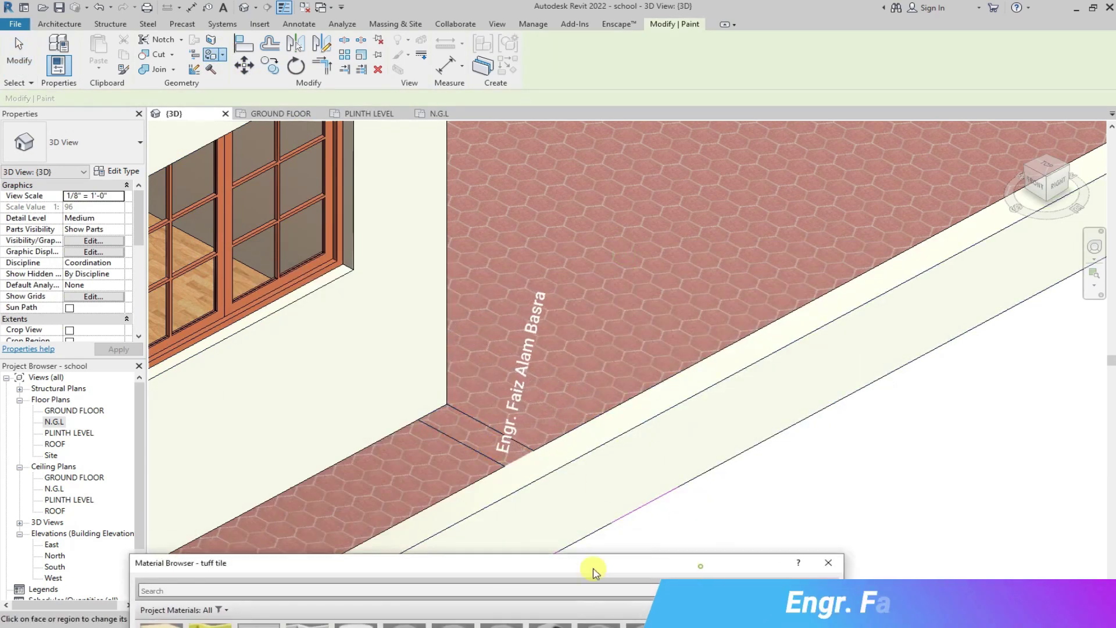
left_click_drag(593, 569, 494, 438)
left_click(730, 433)
Paint the matching narrow strip at the opposite wing's corner with the tuff tile material.
scroll(603, 500, "down", 4)
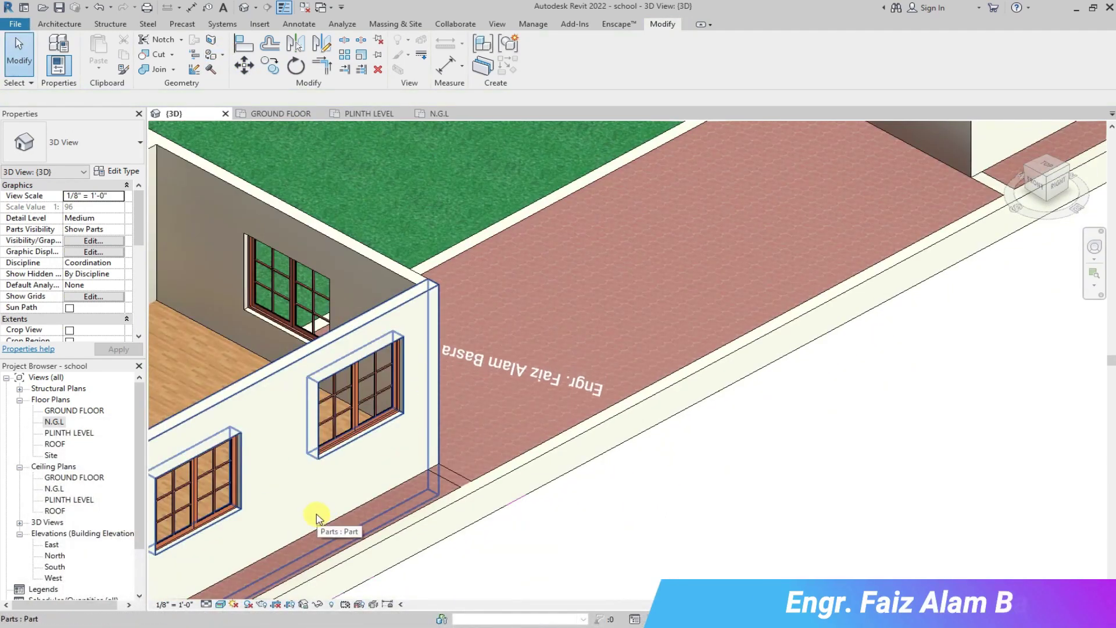
scroll(433, 428, "down", 1)
scroll(919, 210, "up", 7)
left_click(224, 56)
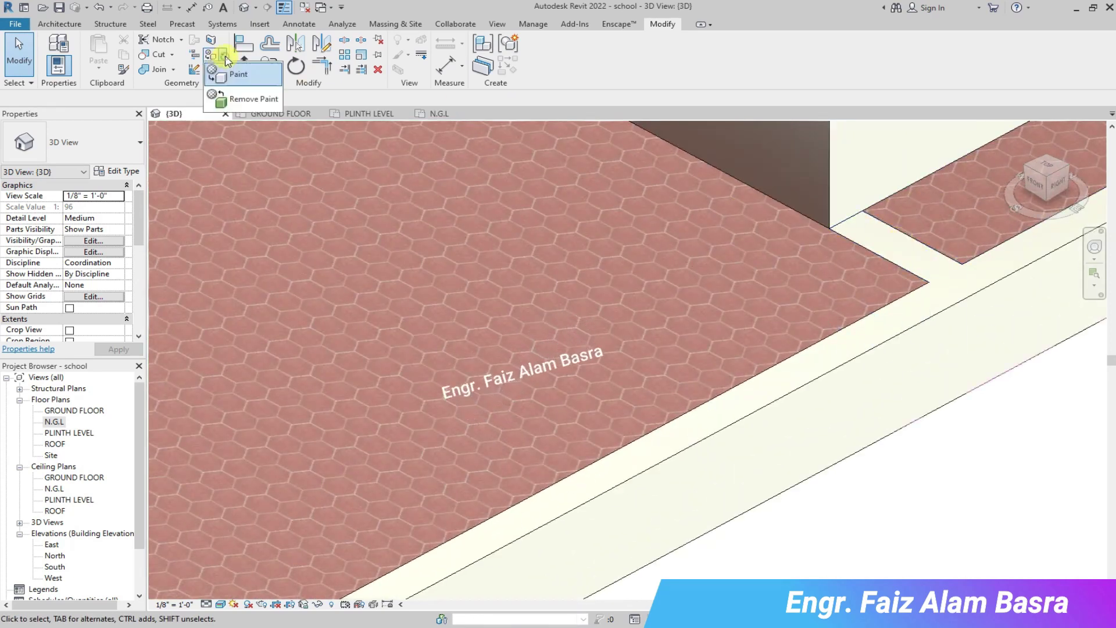
left_click(228, 72)
left_click(914, 256)
key("Escape")
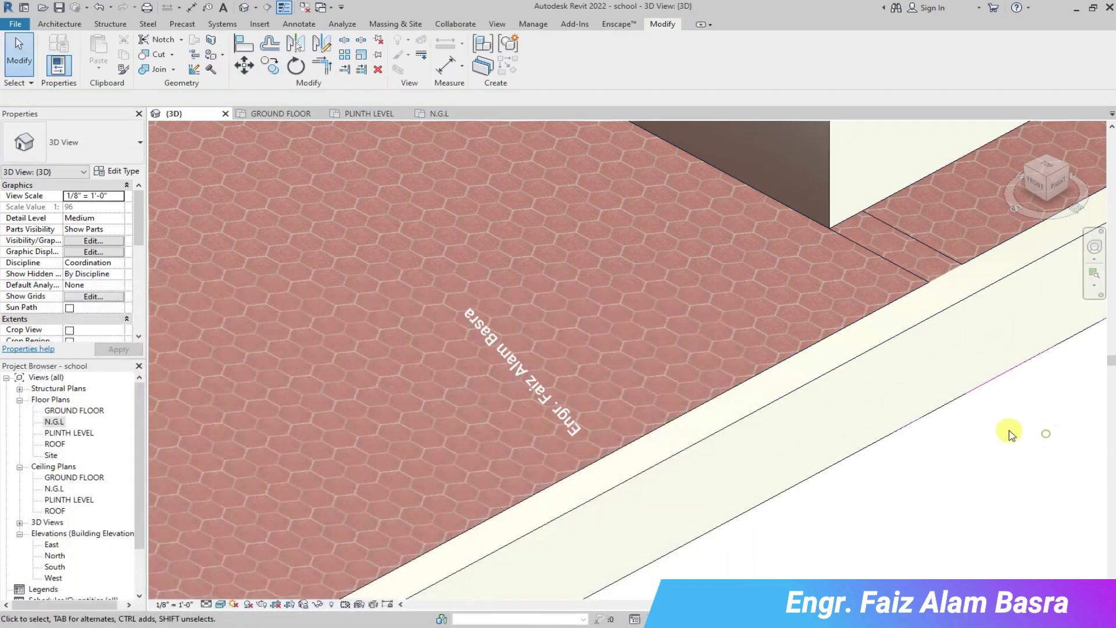
Set the tuff tile image's sample size to 5'-0" in width and height and apply it.
scroll(693, 359, "down", 7)
left_click_drag(1047, 191, 944, 213)
scroll(812, 252, "down", 3)
scroll(481, 159, "up", 4)
scroll(481, 160, "down", 2)
scroll(577, 594, "up", 3)
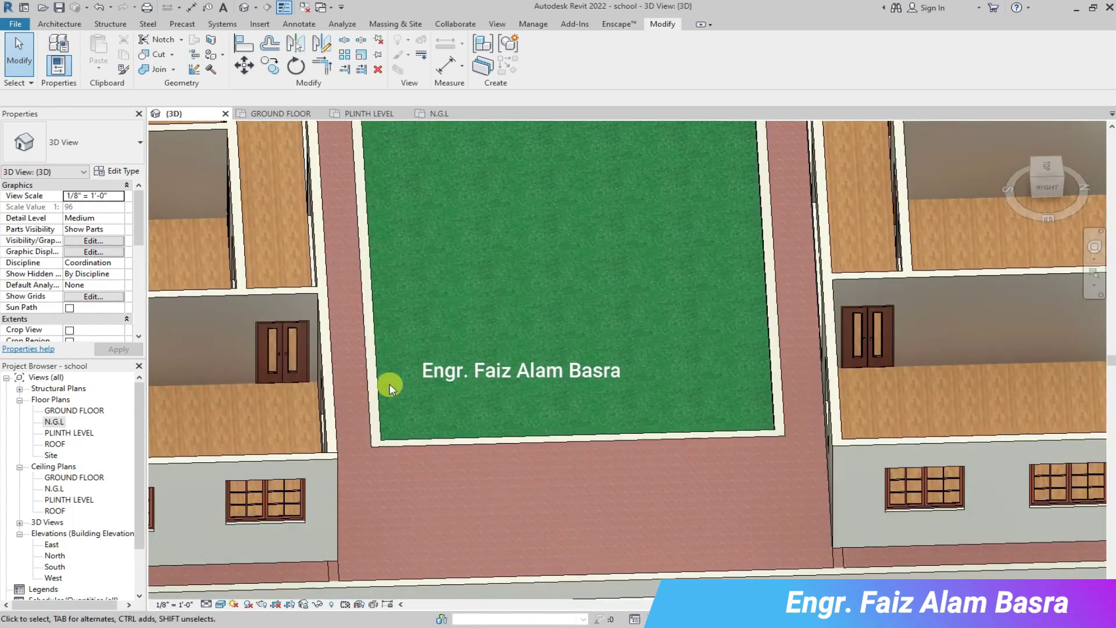
left_click(533, 23)
left_click(57, 50)
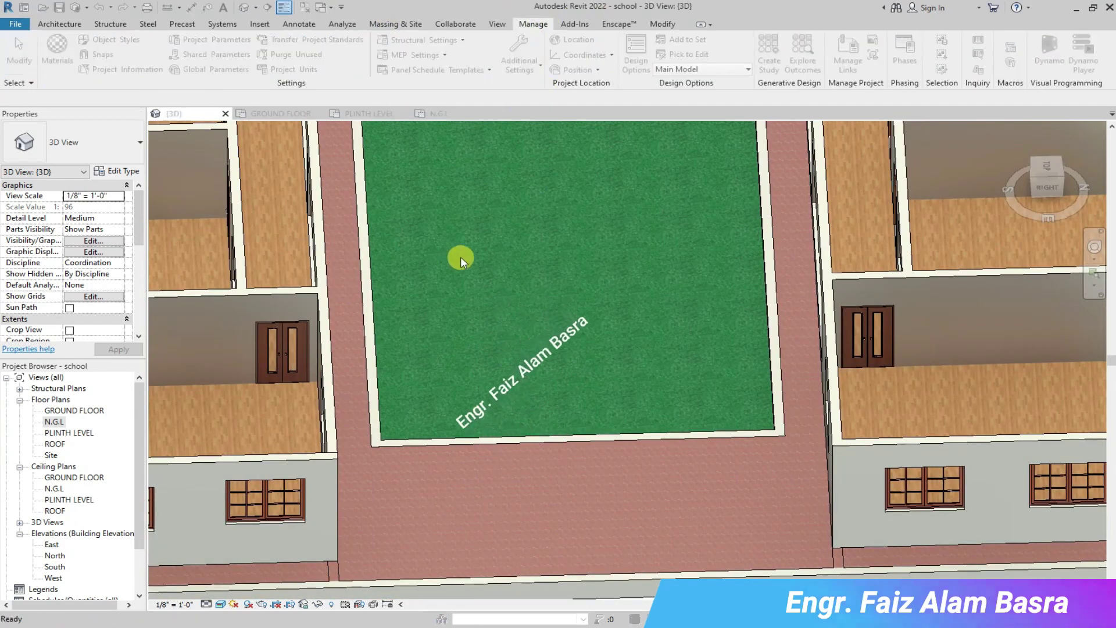
left_click(835, 292)
left_click(773, 425)
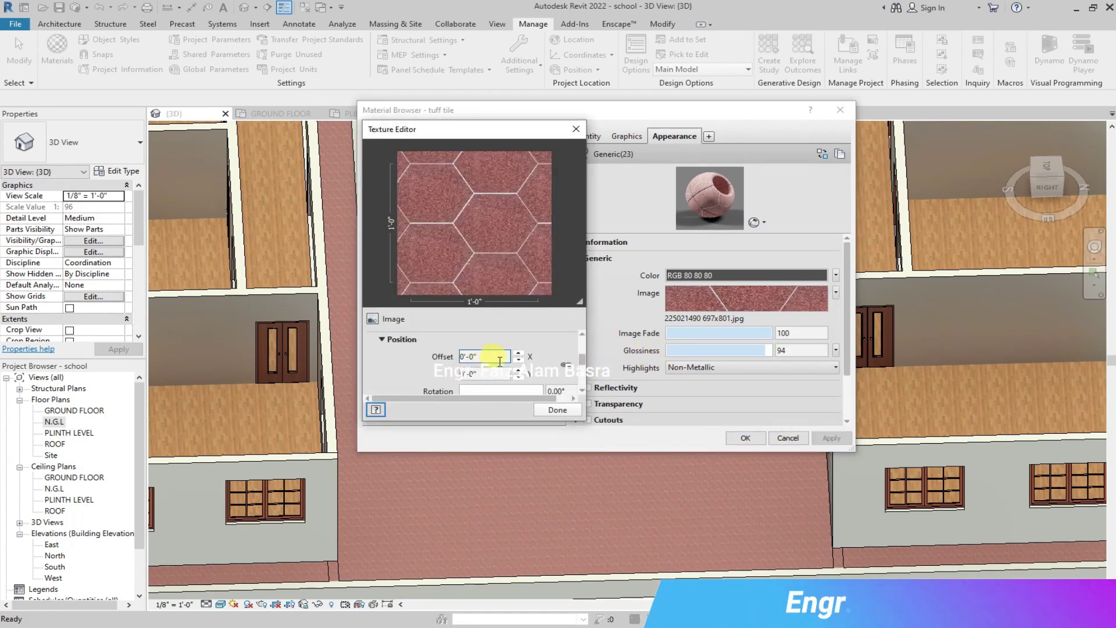
scroll(499, 361, "down", 3)
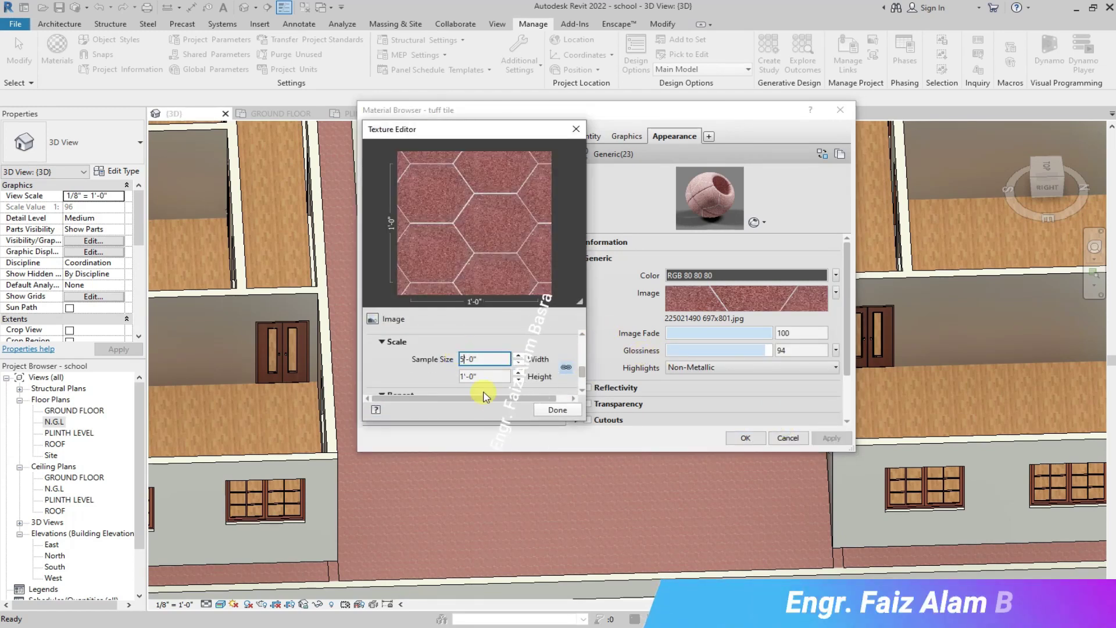
left_click(557, 410)
left_click(830, 438)
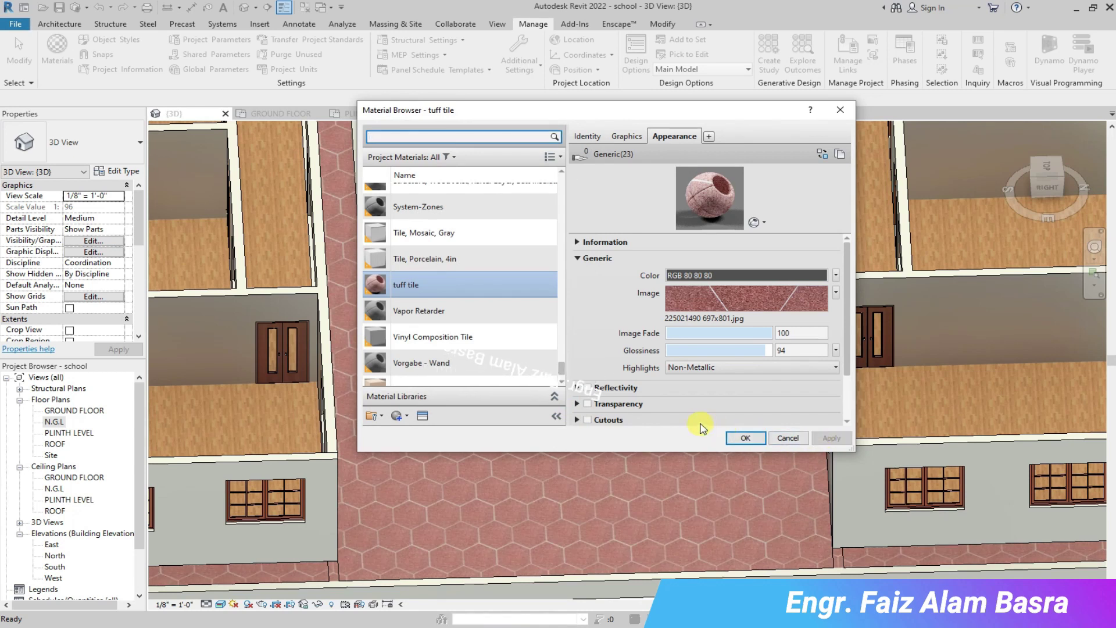
Reduce the tuff tile image's sample size for smaller hexagons on the paving and accept the material.
left_click(835, 292)
left_click(786, 424)
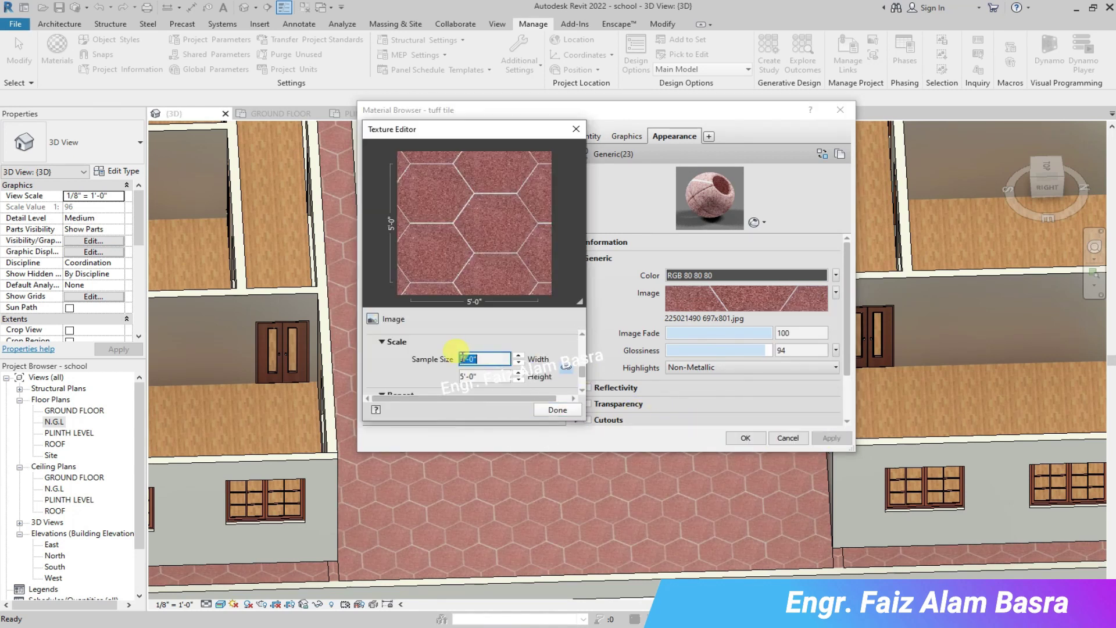
left_click(557, 410)
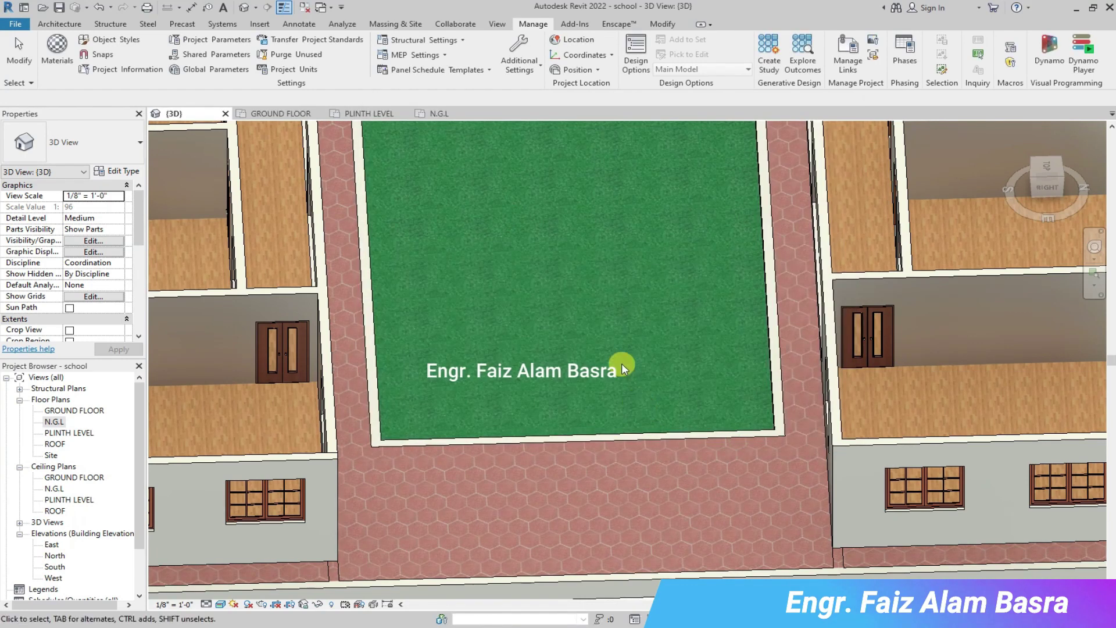
Create a new project material and name it Terazzo Floor.
mouse_move(622, 364)
middle_mouse_down("shift")
mouse_move(630, 432)
mouse_move(632, 359)
middle_mouse_up("shift")
scroll(640, 204, "up", 2)
scroll(580, 308, "down", 2)
scroll(557, 156, "up", 3)
scroll(602, 164, "down", 1)
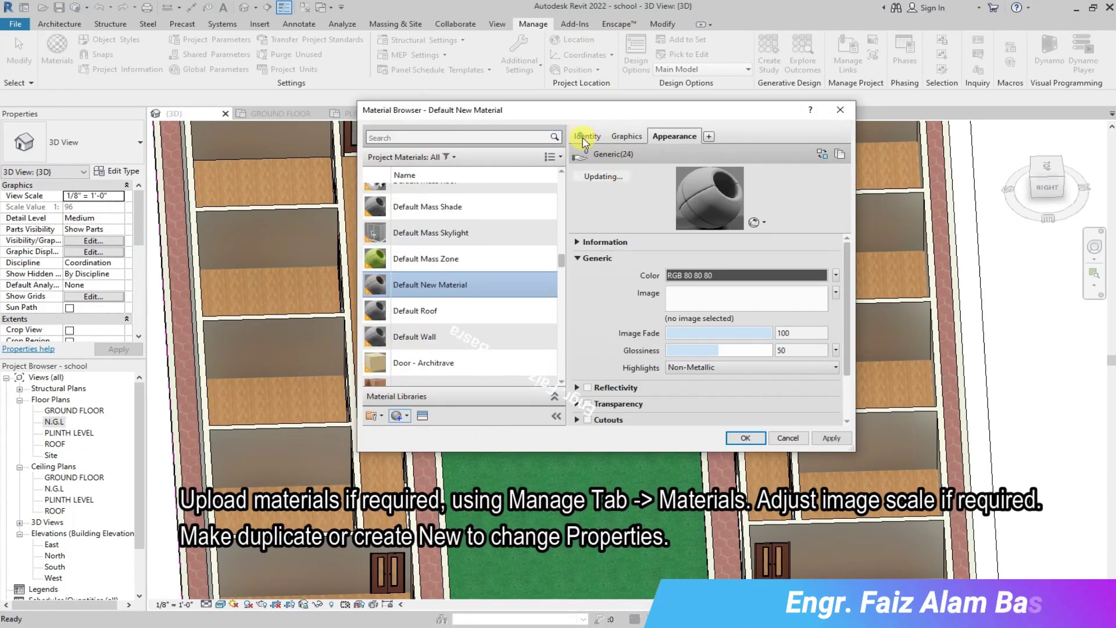
left_click(588, 136)
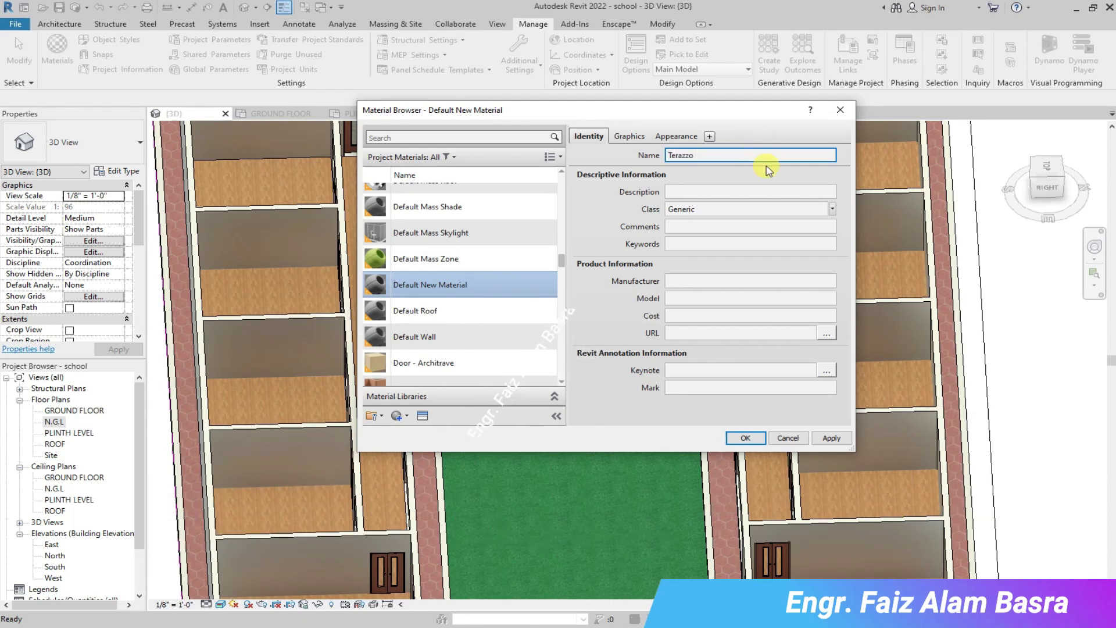
left_click(676, 136)
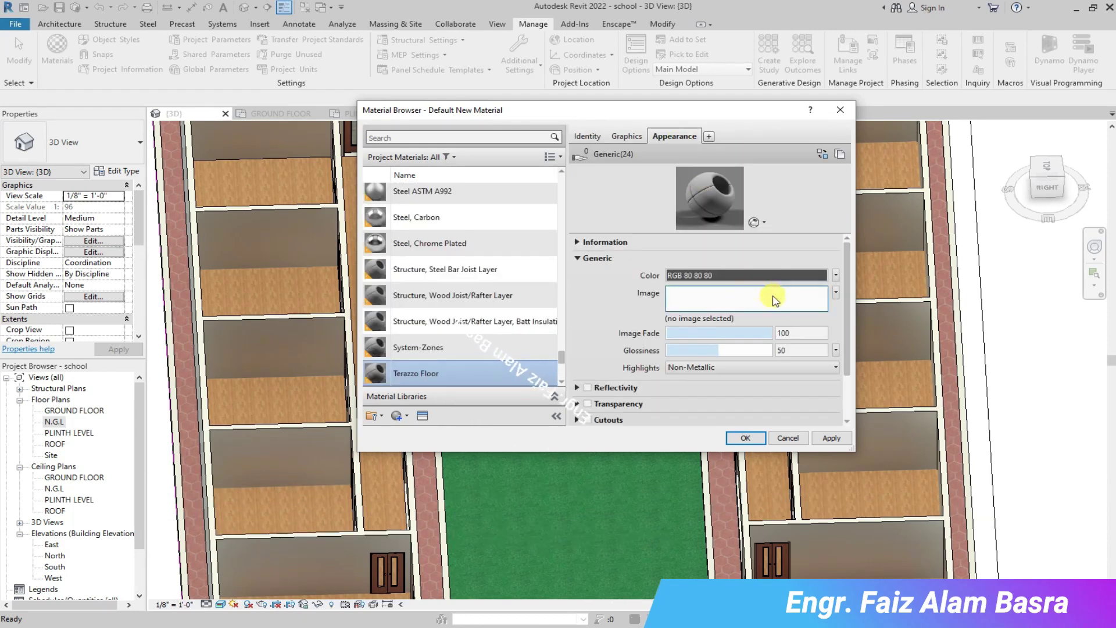
left_click(773, 294)
left_click(905, 462)
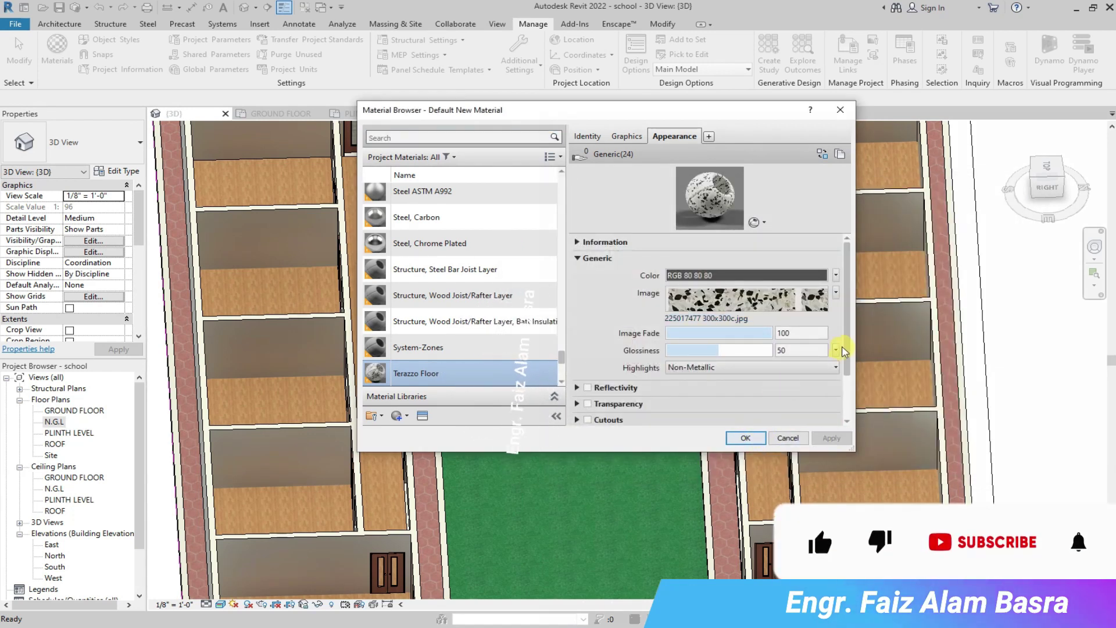
Set the Terazzo Floor image's sample width to 5'-0" and accept the material.
left_click(837, 295)
left_click(778, 425)
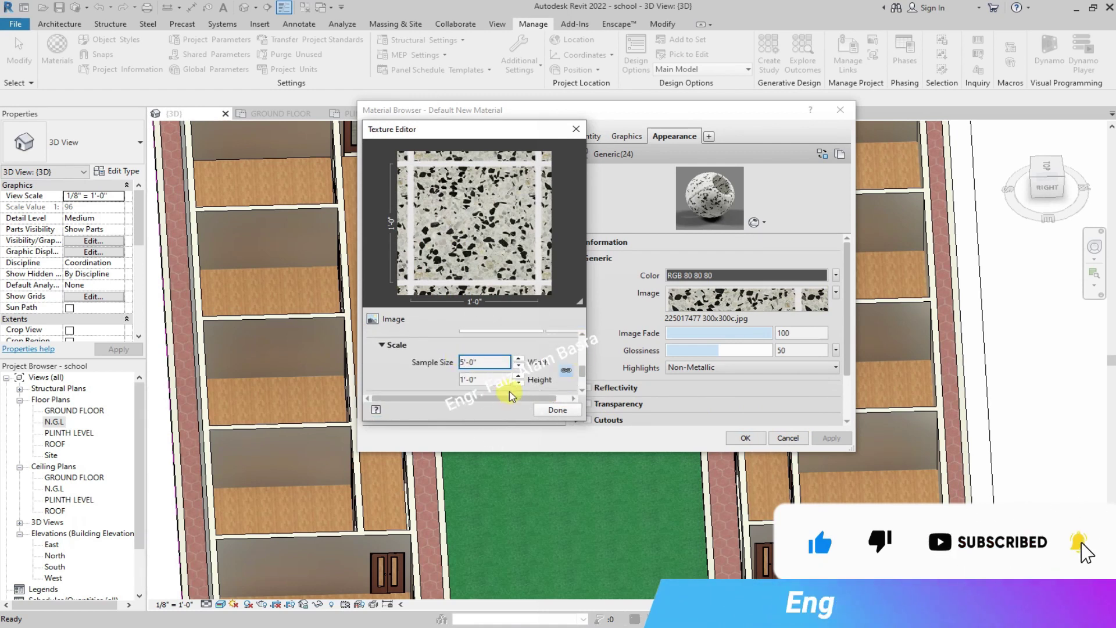
left_click(557, 410)
left_click(746, 437)
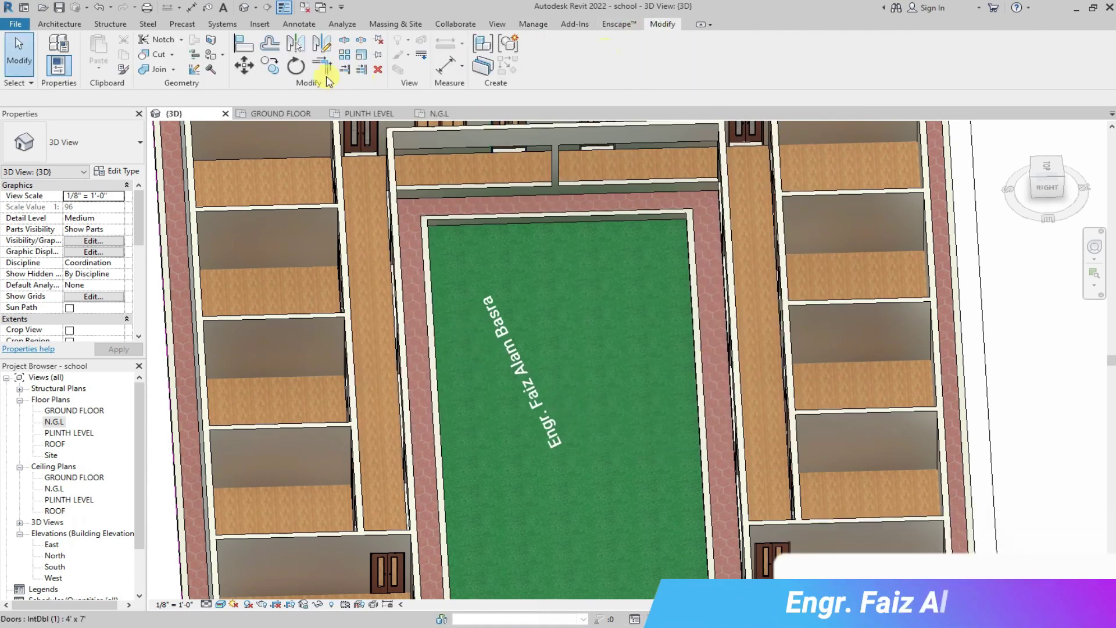
Start the Paint tool, search the project materials for "tera" and choose Terazzo Floor.
left_click(210, 54)
left_click(192, 306)
type("tr")
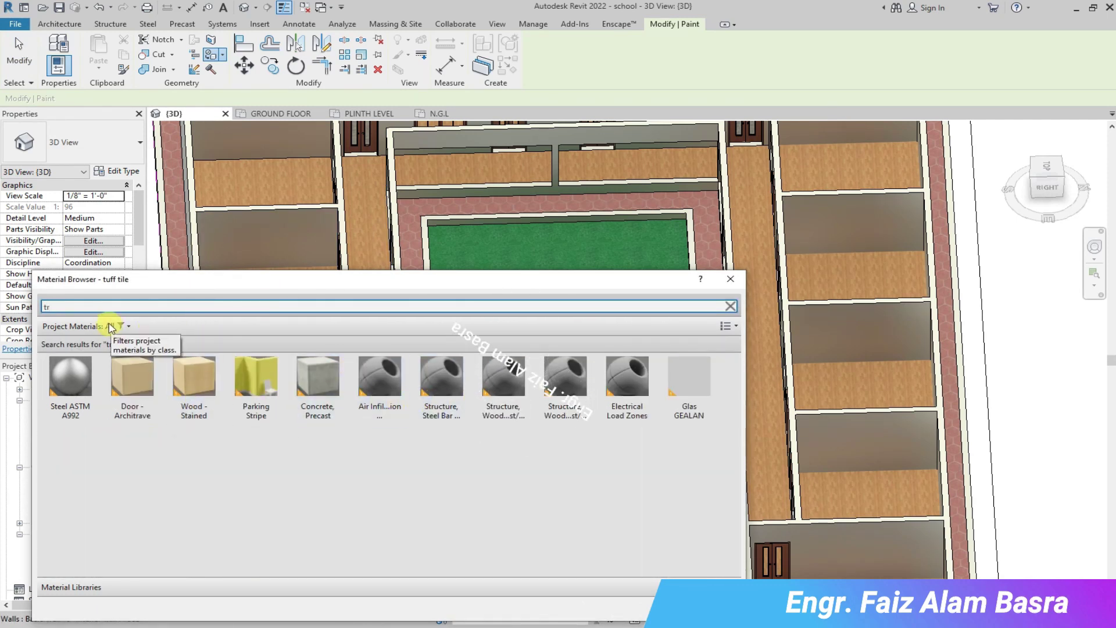
key("BackSpace")
type("e")
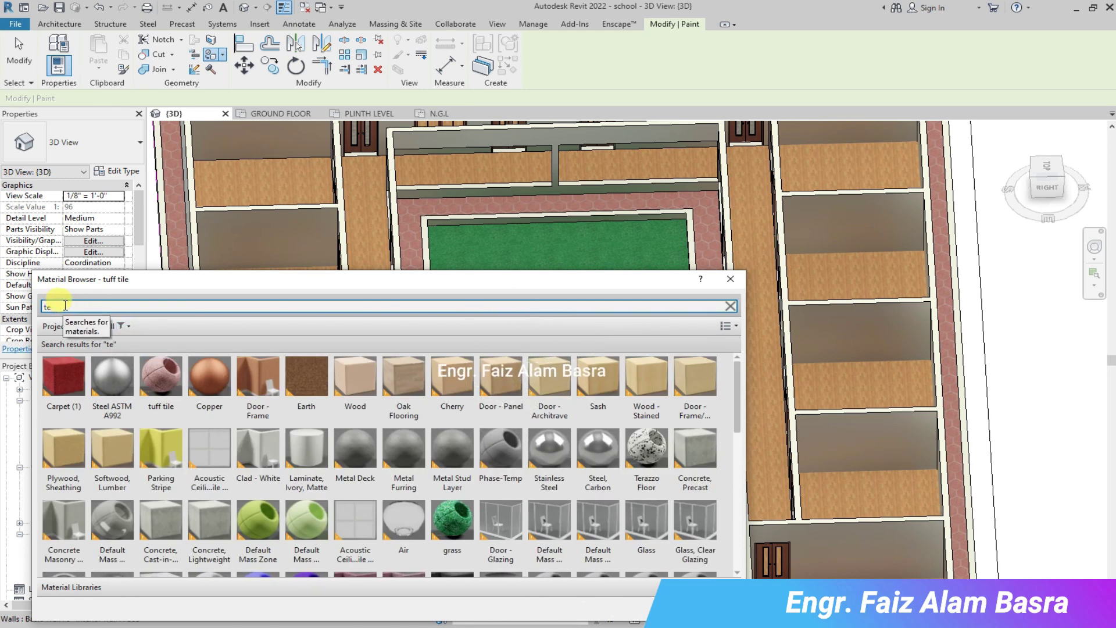
type("ra")
left_click(82, 378)
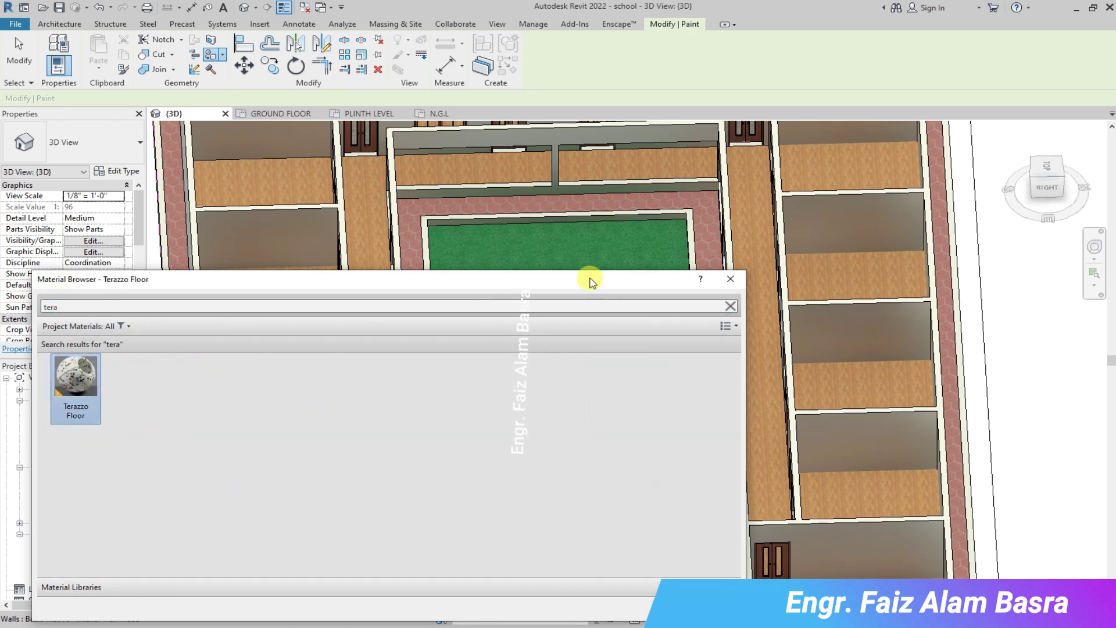
Paint the corridor floor and one wing's classroom floors with Terazzo Floor.
left_click(365, 217)
left_click(298, 183)
left_click(713, 606)
Paint the opposite wing's classroom floors with the Terazzo Floor material.
scroll(608, 453, "down", 3)
scroll(605, 476, "up", 5)
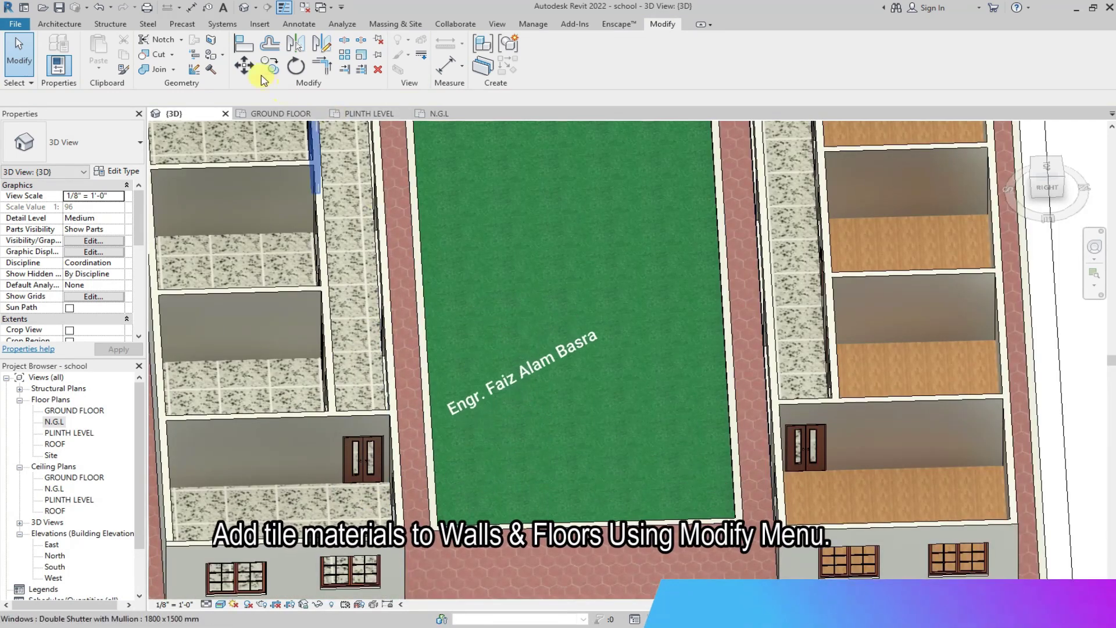
left_click(211, 55)
left_click(944, 494)
left_click(713, 605)
Examine the classroom and corridor floors and the courtyard walkway from the isometric corner view.
left_click(1031, 173)
scroll(685, 360, "up", 7)
scroll(694, 490, "down", 2)
scroll(693, 489, "down", 3)
scroll(265, 356, "up", 4)
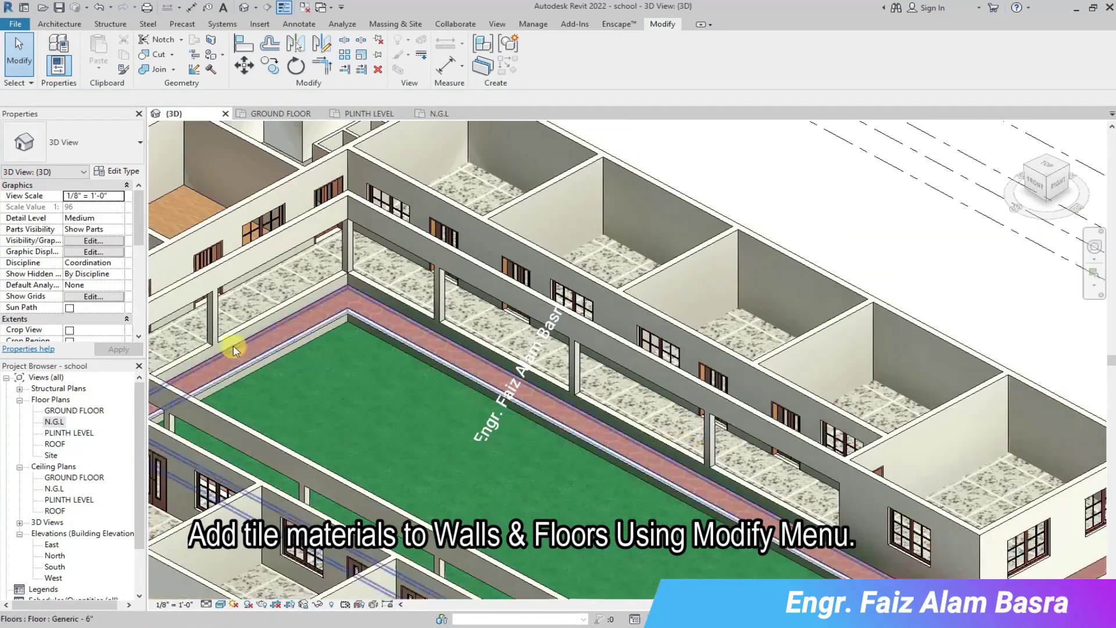
scroll(263, 355, "up", 3)
scroll(494, 360, "up", 1)
scroll(539, 323, "down", 3)
scroll(506, 269, "up", 2)
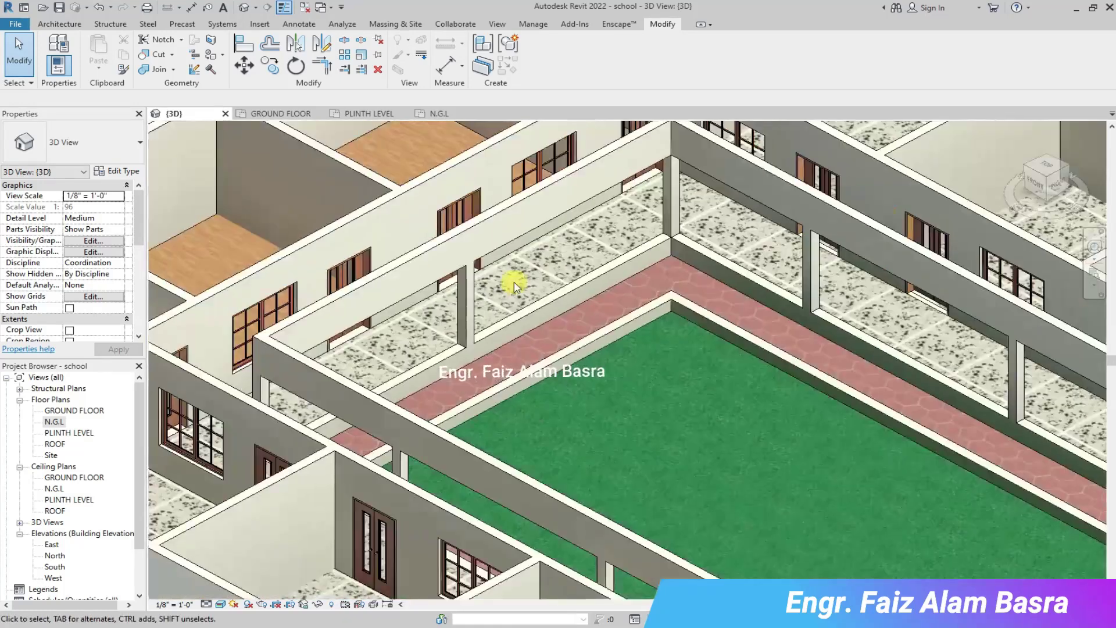
Replace the Terazzo Floor material's appearance image with the colorful-terrazzo-pattern-design image and confirm the material.
scroll(513, 287, "down", 3)
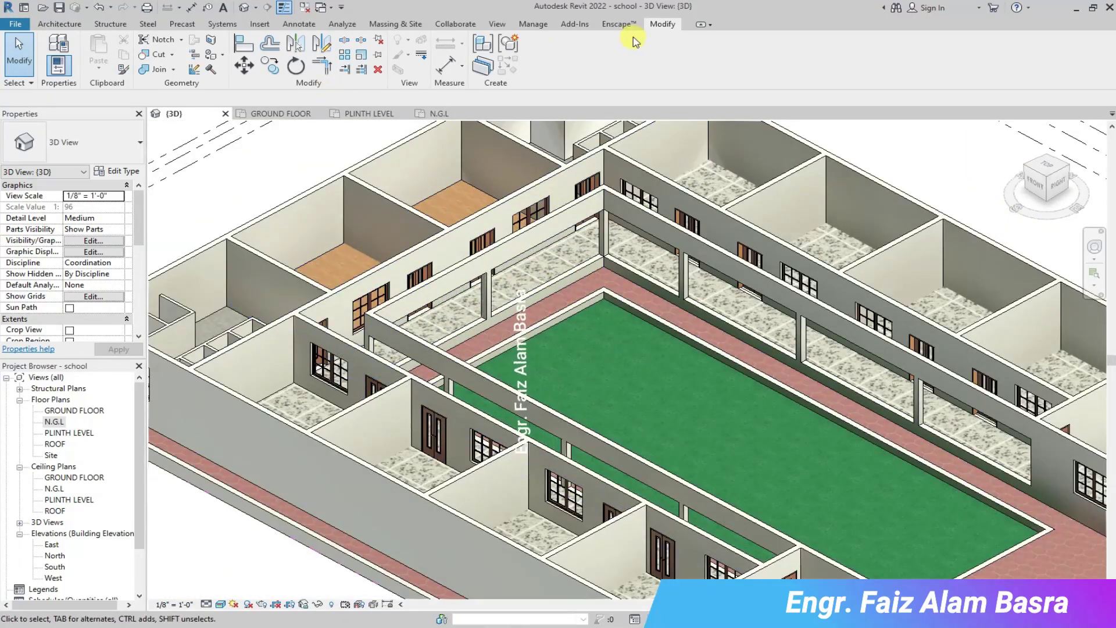
left_click(533, 24)
left_click(57, 52)
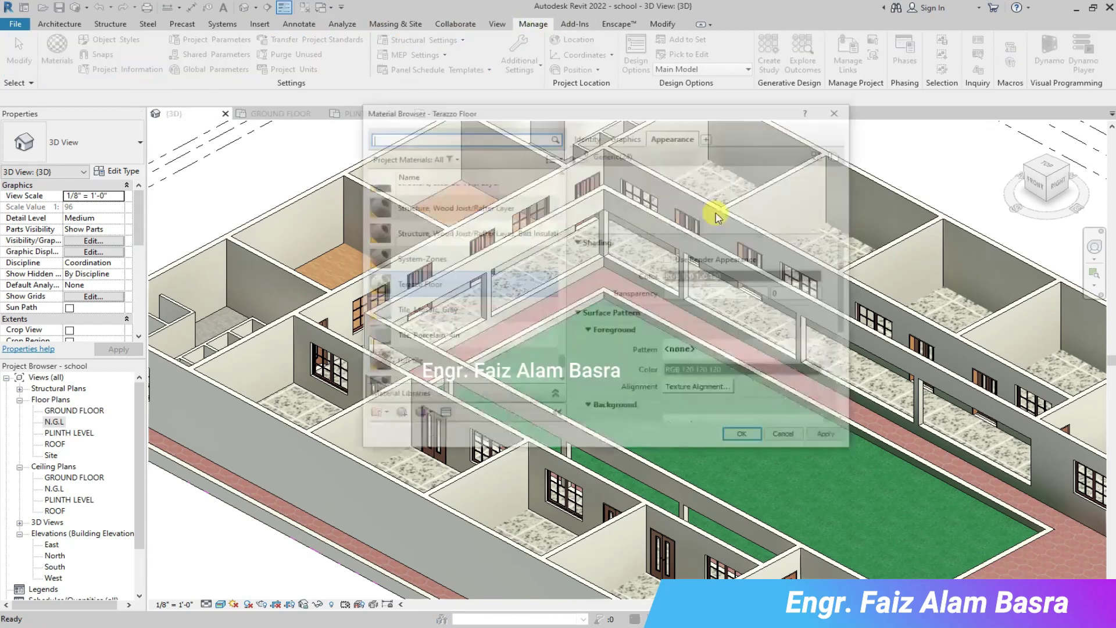
left_click(835, 292)
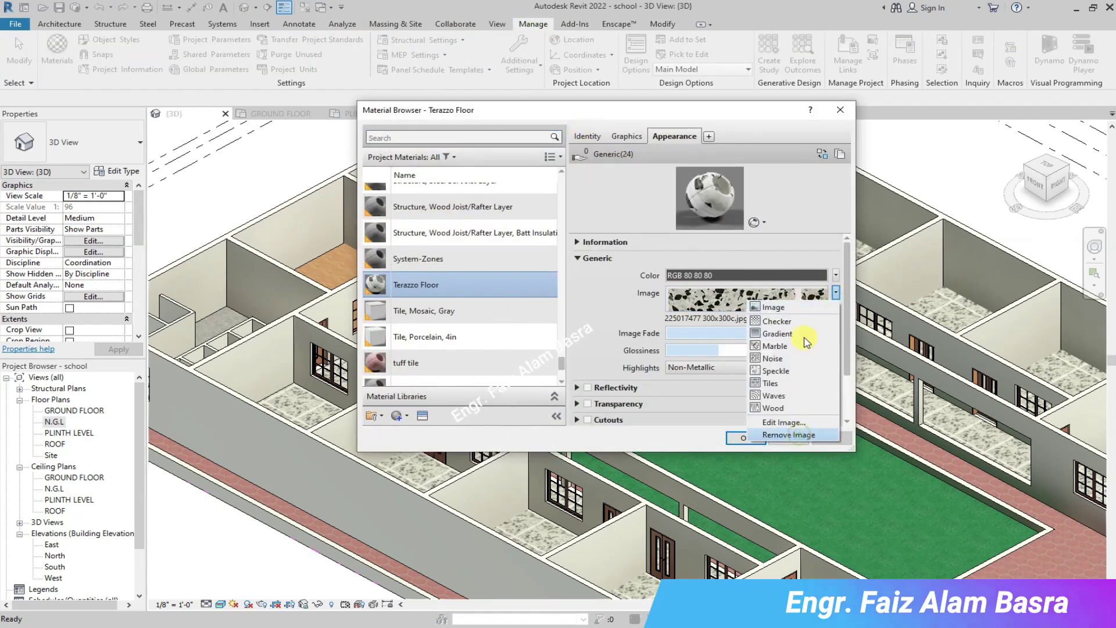
left_click(800, 435)
left_click(755, 302)
scroll(841, 359, "down", 3)
left_click(869, 290)
left_click(917, 460)
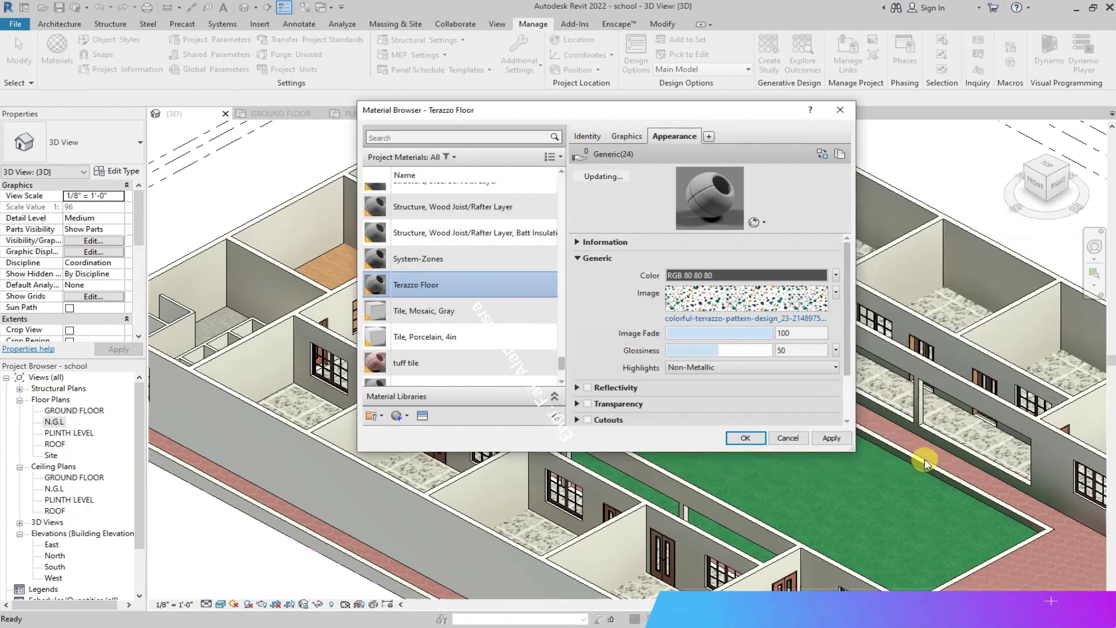
left_click(821, 437)
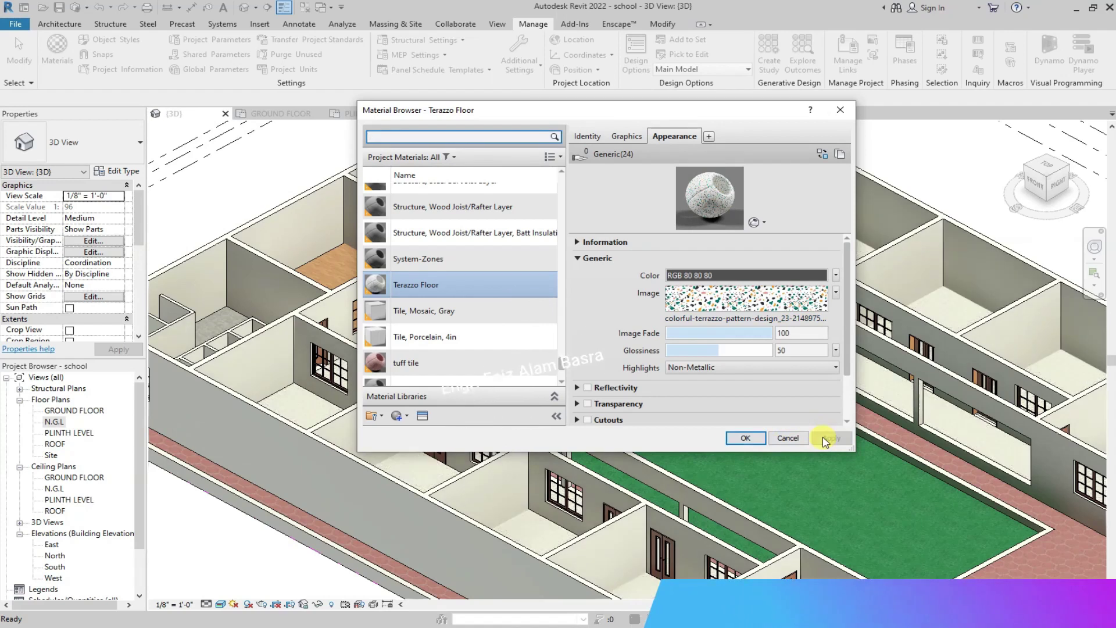
left_click(746, 438)
Set the Terazzo Floor material's glossiness to 100 and its image sample size to 5'-0" in the Texture Editor.
scroll(766, 430, "up", 5)
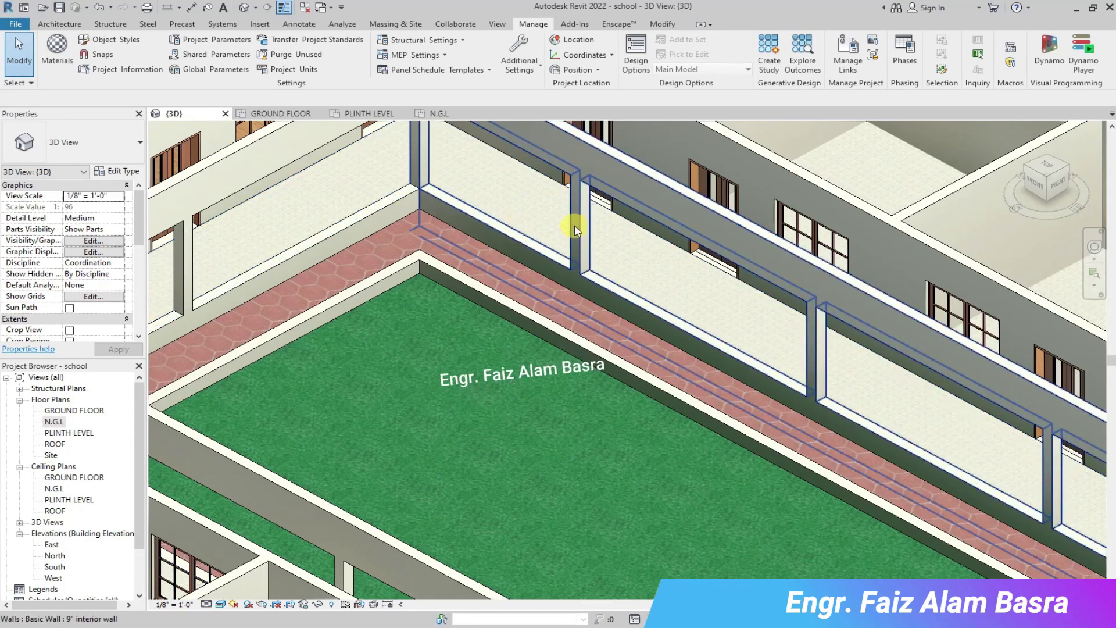
left_click(57, 51)
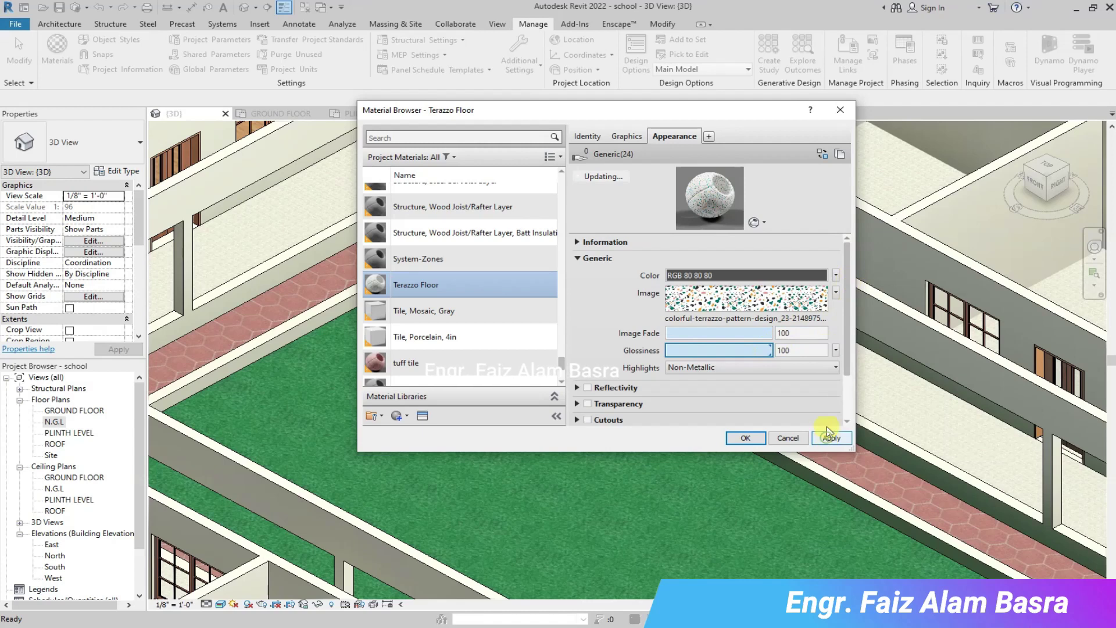
left_click(820, 298)
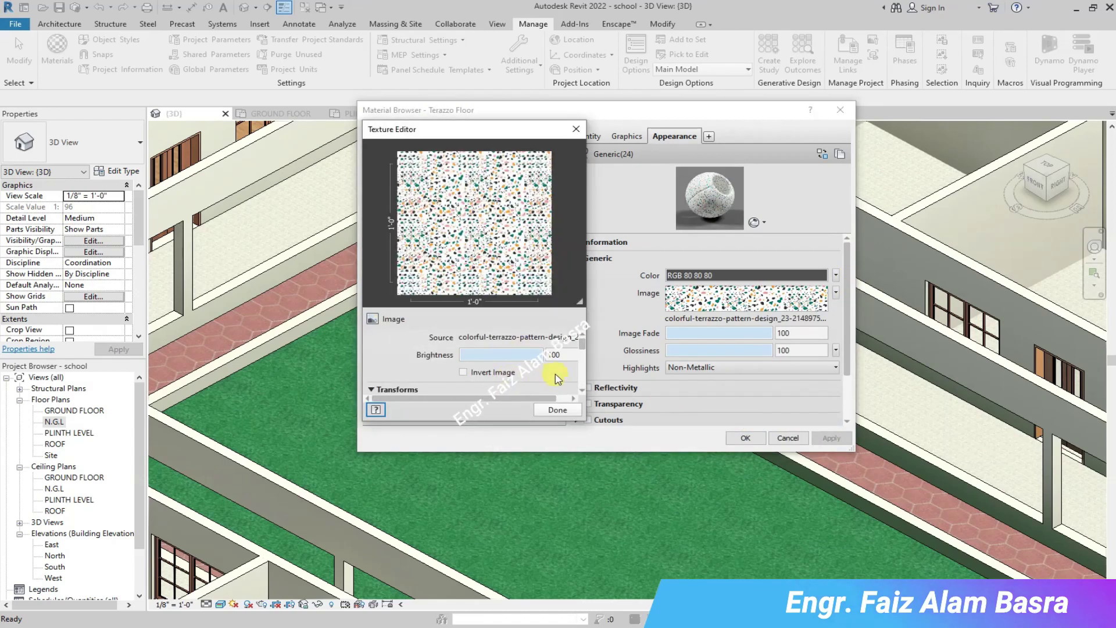
scroll(557, 378, "down", 5)
left_click(468, 365)
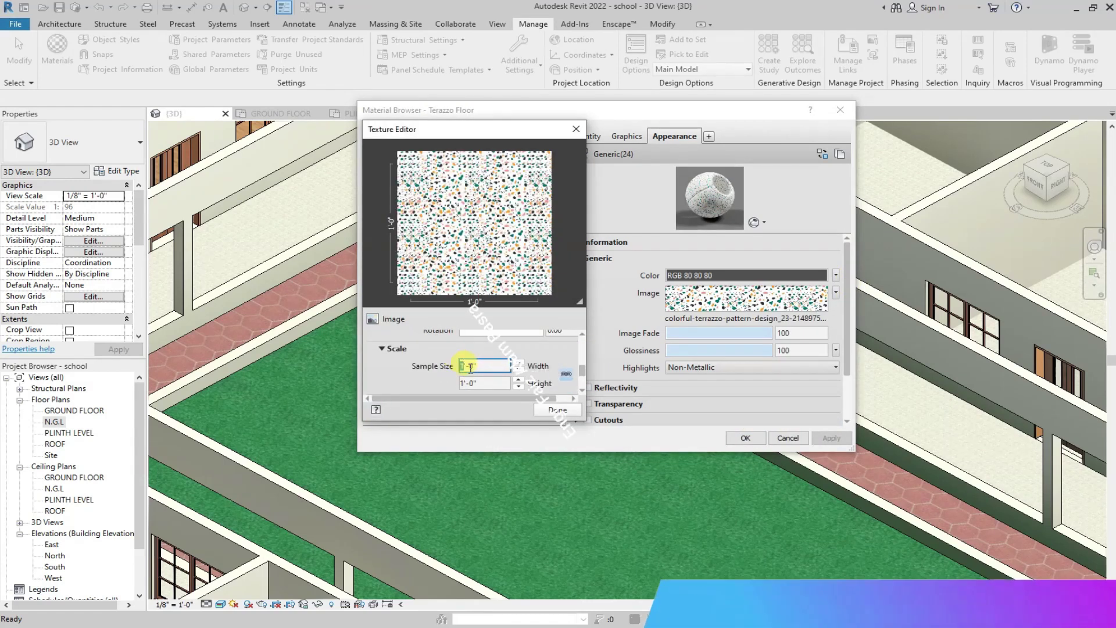
left_click(557, 410)
left_click(833, 439)
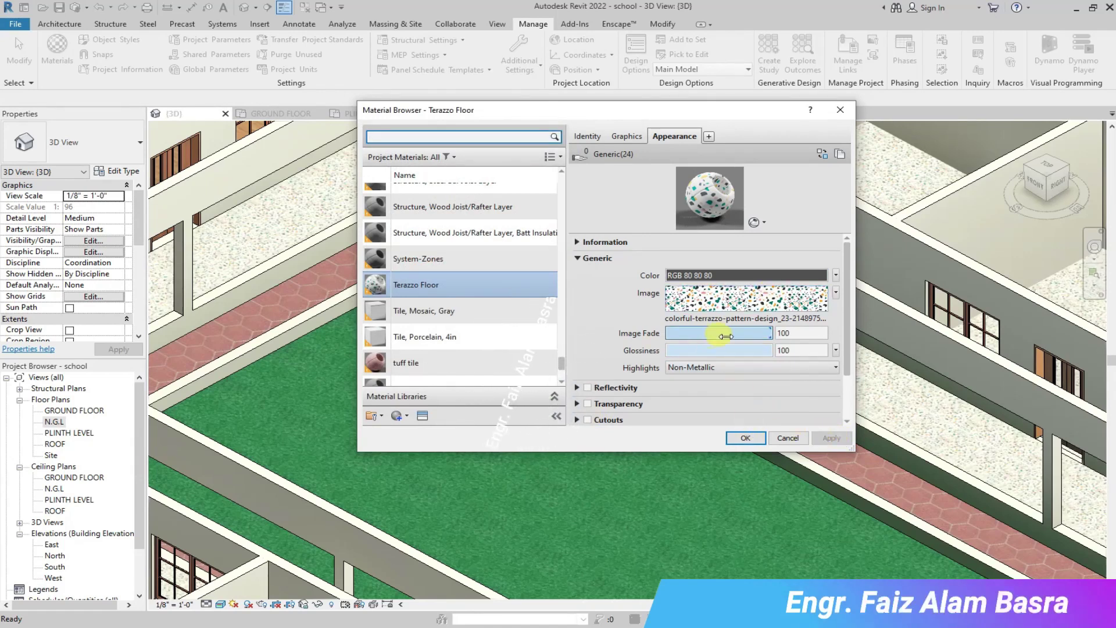
Readjust the sample size of the Terazzo Floor image and confirm the material.
left_click(813, 298)
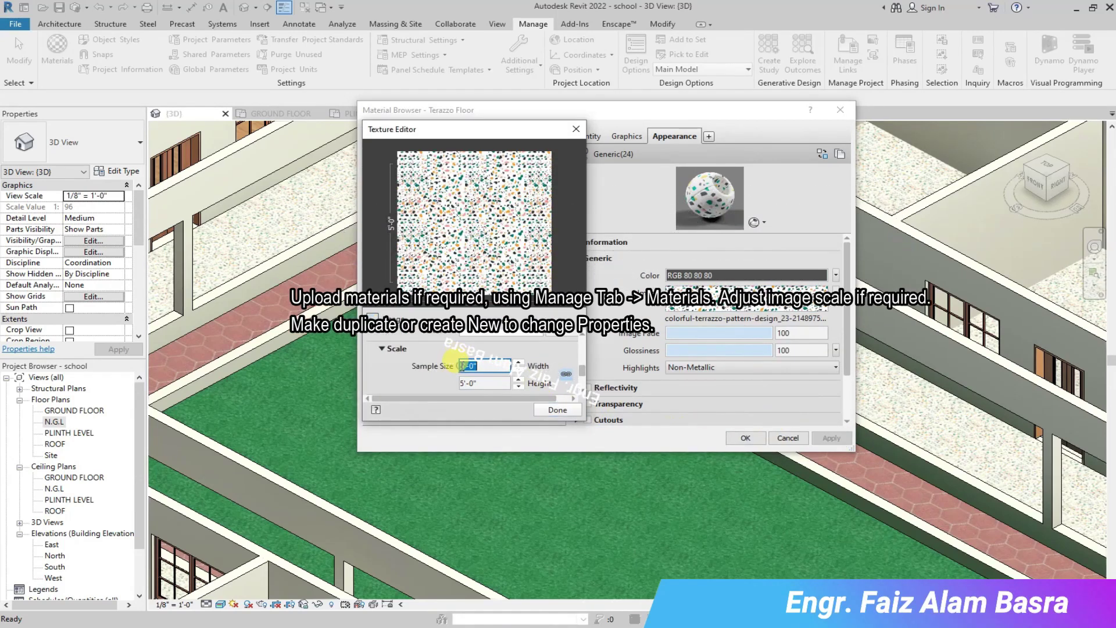
left_click(557, 410)
left_click(831, 439)
left_click(746, 438)
scroll(361, 304, "up", 3)
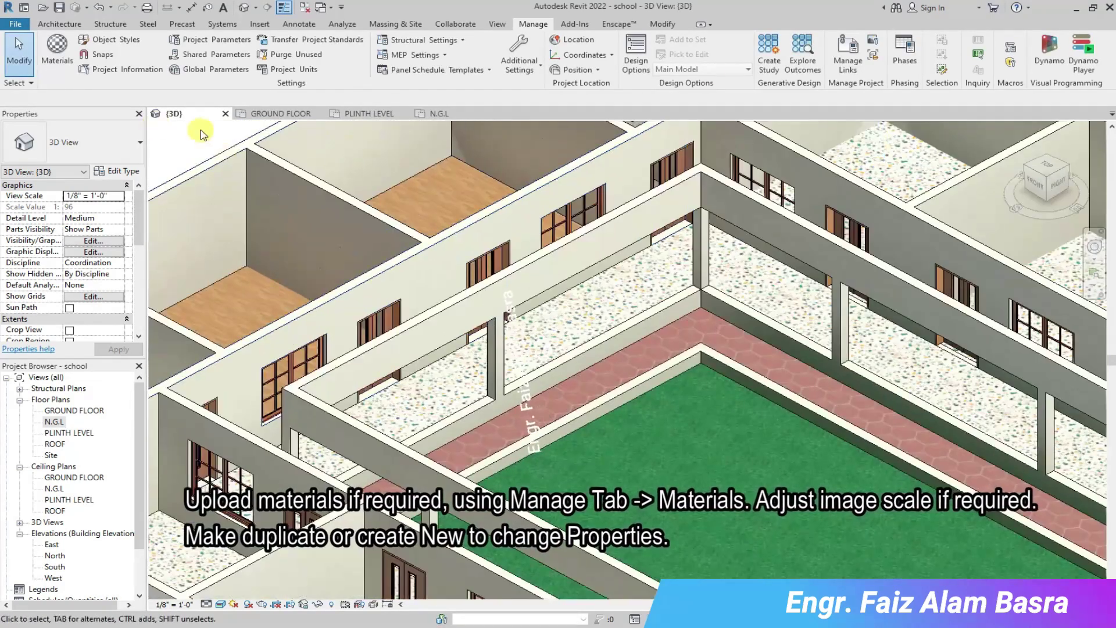
Paint the remaining wood-floored classrooms with the Terazzo Floor material and finish painting.
left_click(663, 24)
left_click(223, 54)
left_click(244, 64)
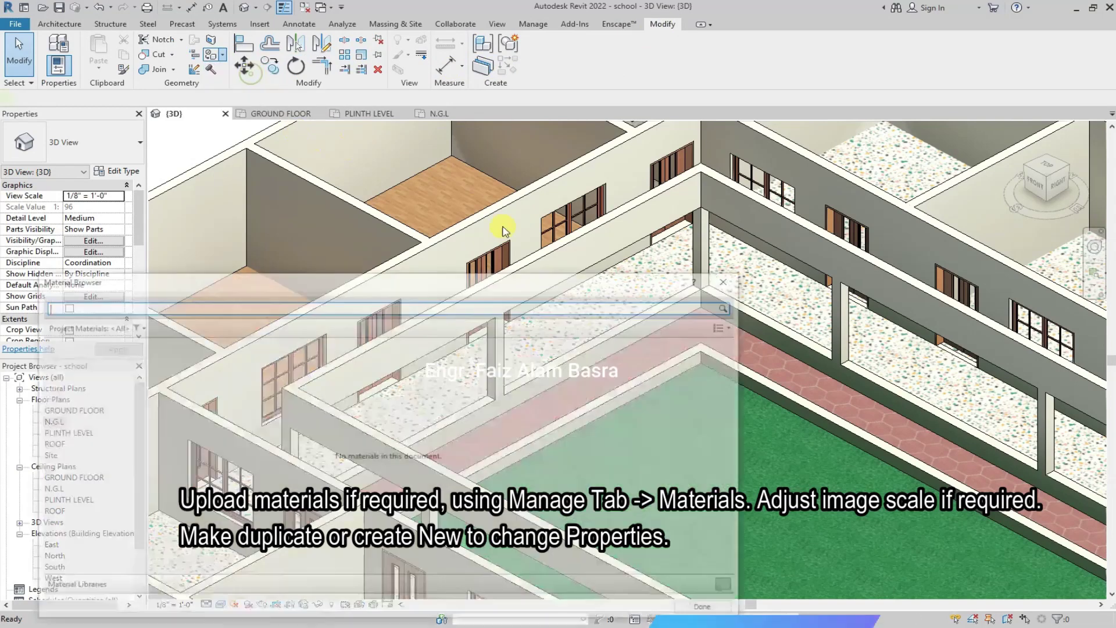
left_click(714, 608)
scroll(892, 287, "down", 3)
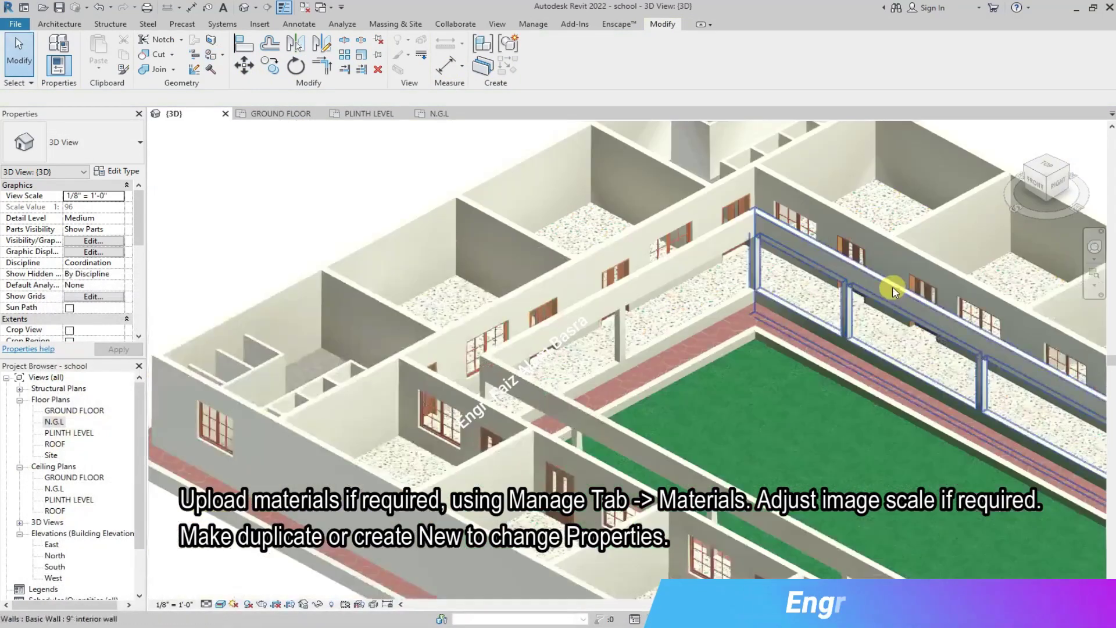
scroll(316, 332, "up", 5)
scroll(316, 334, "down", 3)
scroll(443, 226, "up", 2)
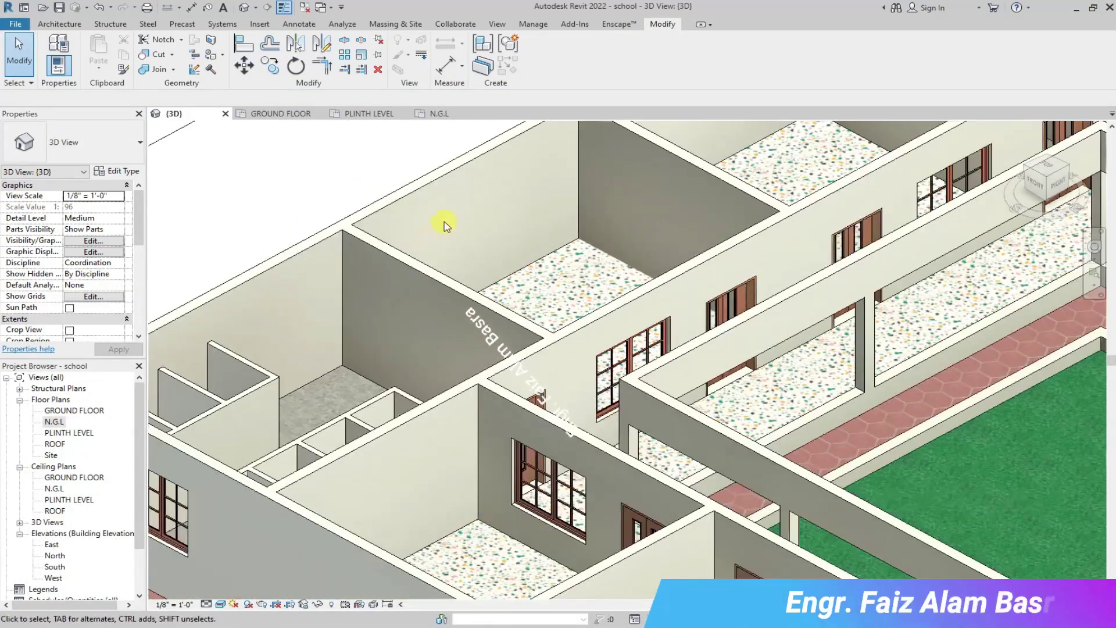
scroll(378, 314, "up", 1)
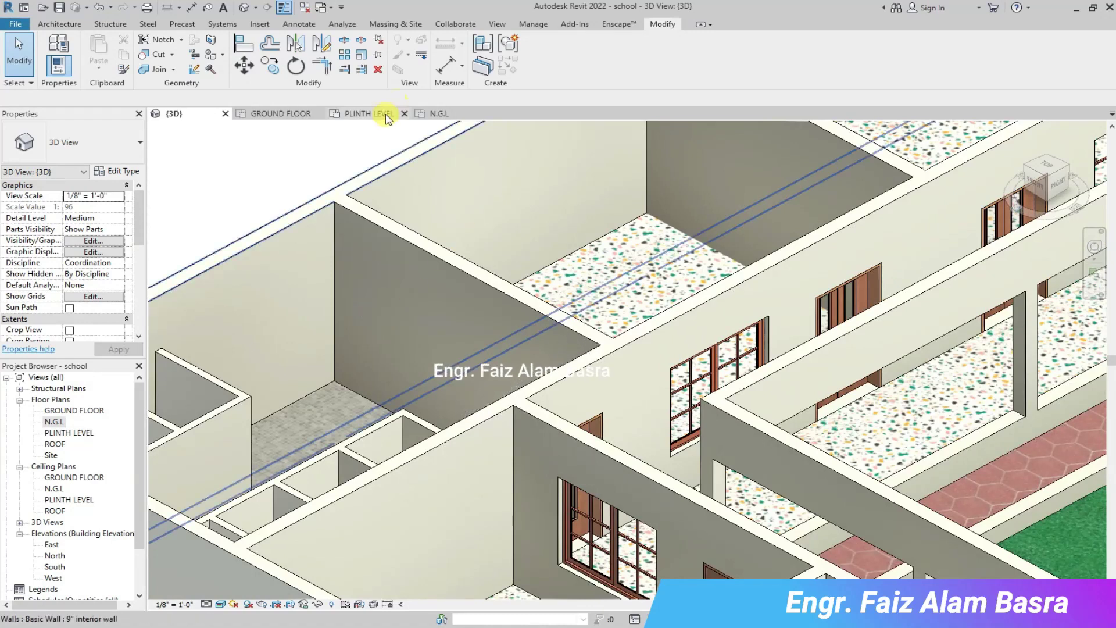
left_click(212, 54)
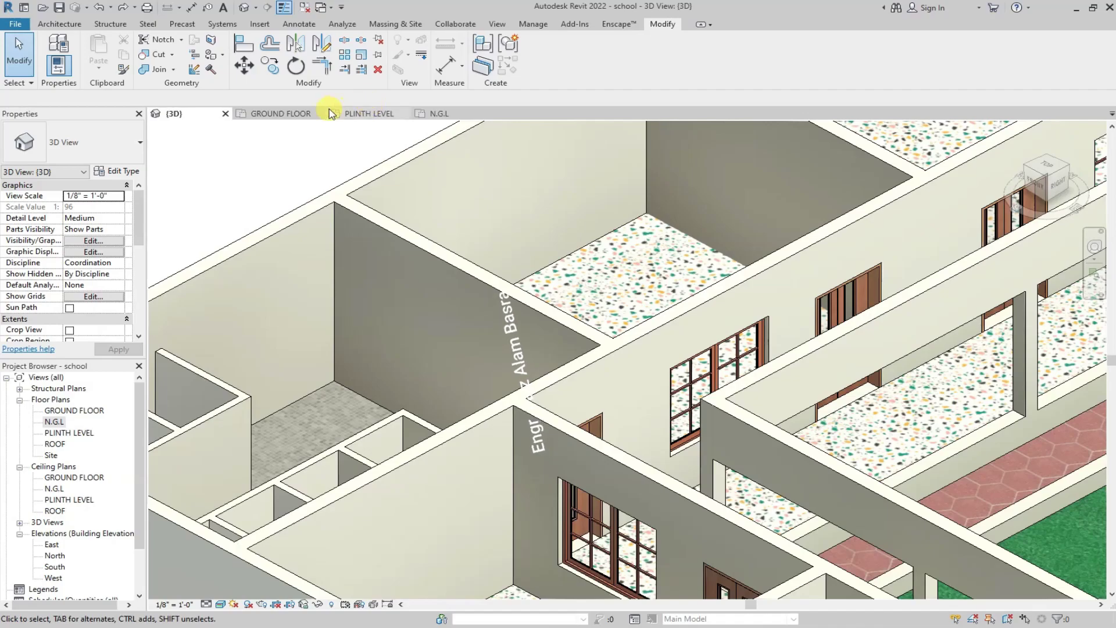
In the GROUND FLOOR plan, split the washroom's 9" outer side wall where the row of toilet cubicles begins.
left_click(302, 114)
scroll(308, 369, "up", 5)
scroll(305, 366, "up", 2)
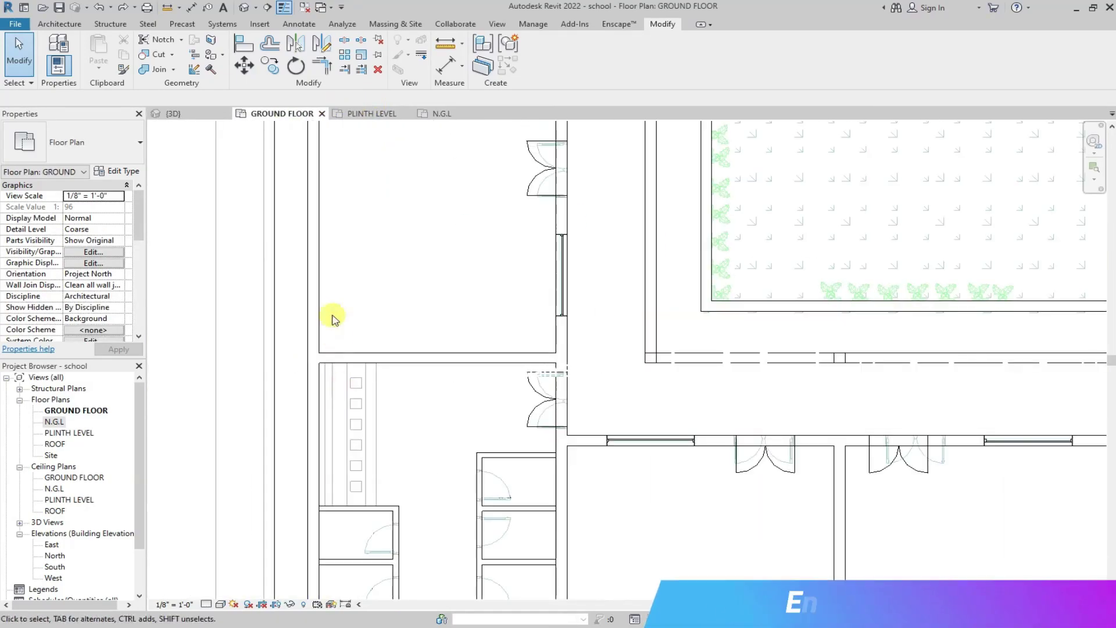
scroll(324, 290, "down", 2)
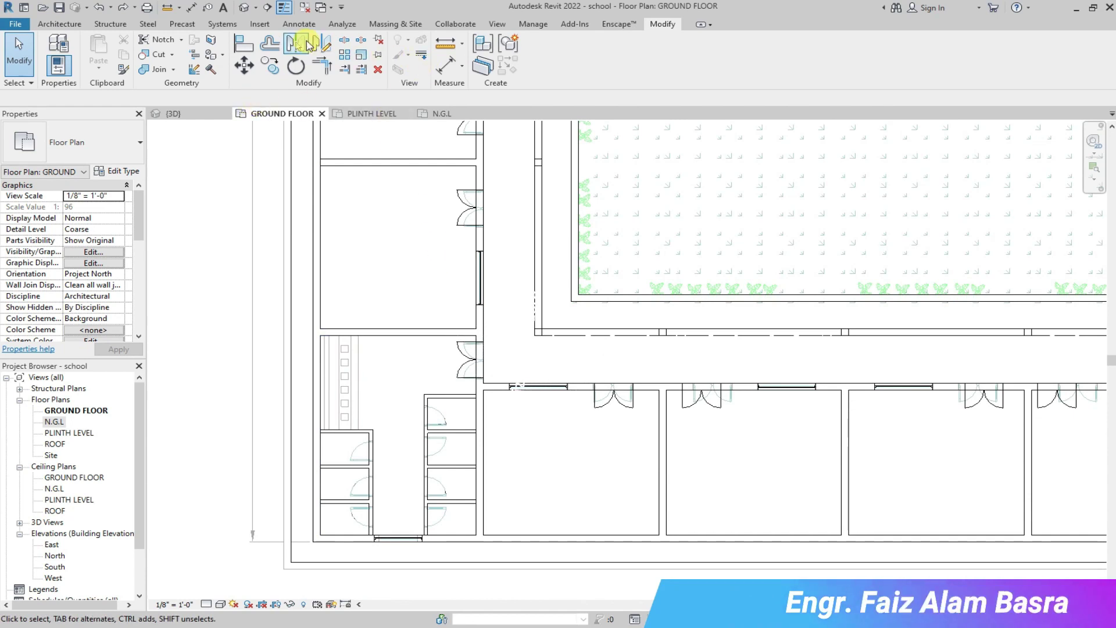
scroll(423, 465, "up", 5)
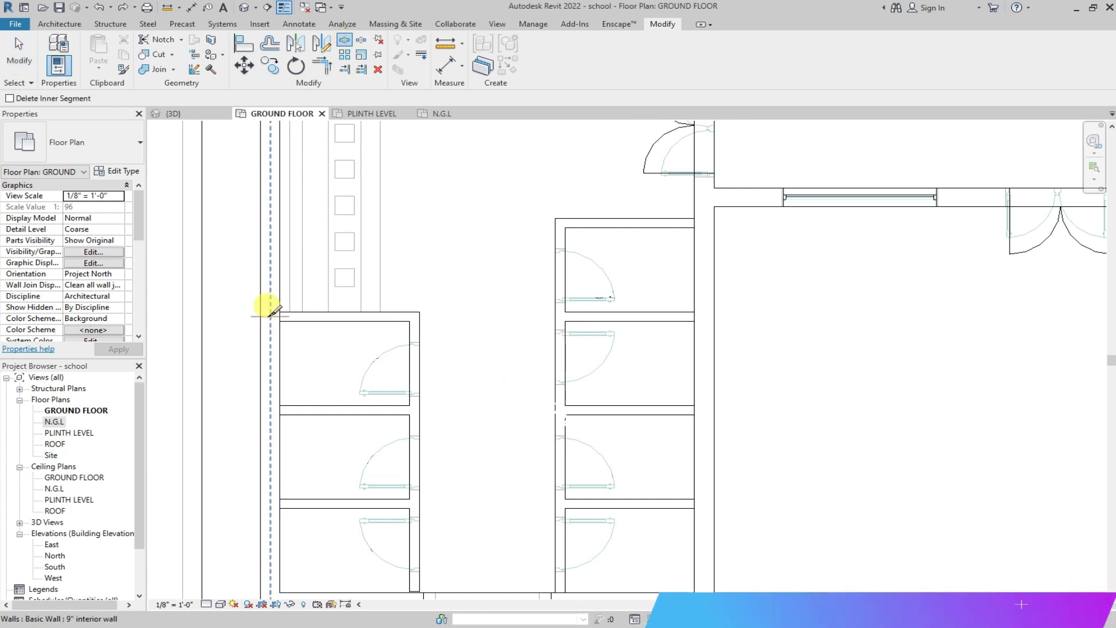
scroll(265, 317, "up", 2)
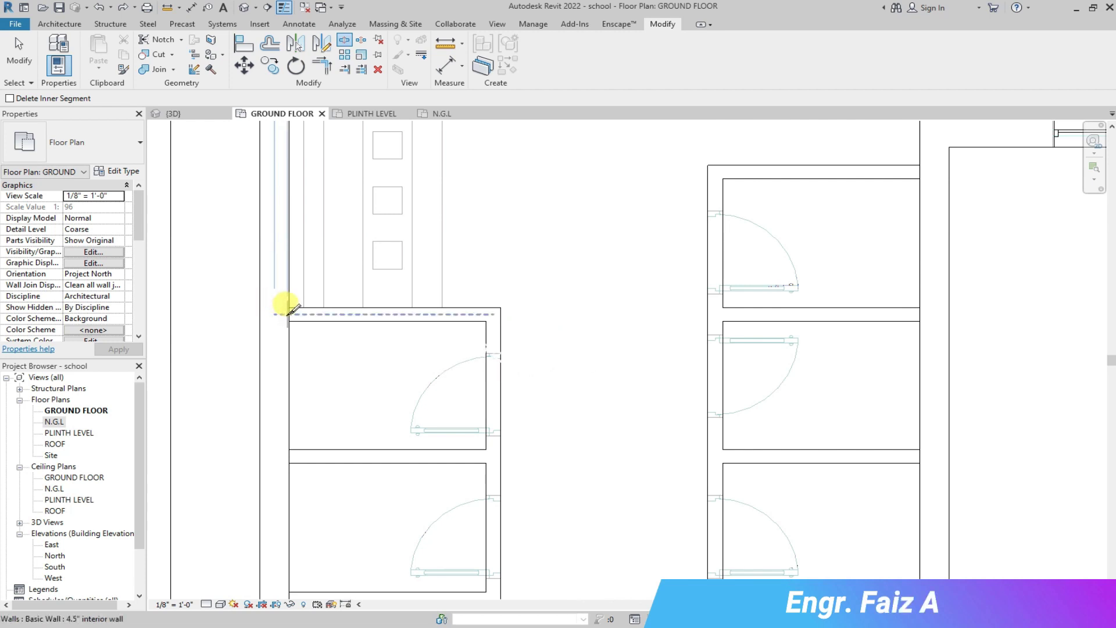
scroll(285, 303, "down", 2)
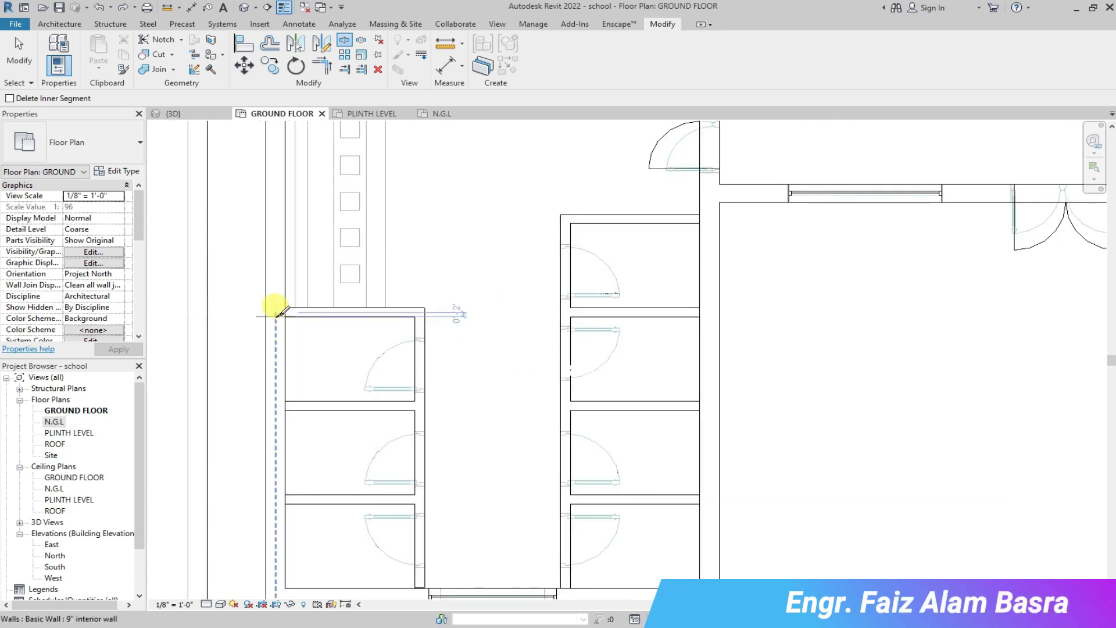
Split the 9" walls of the same washroom block where they meet the adjoining classroom.
scroll(276, 320, "down", 2)
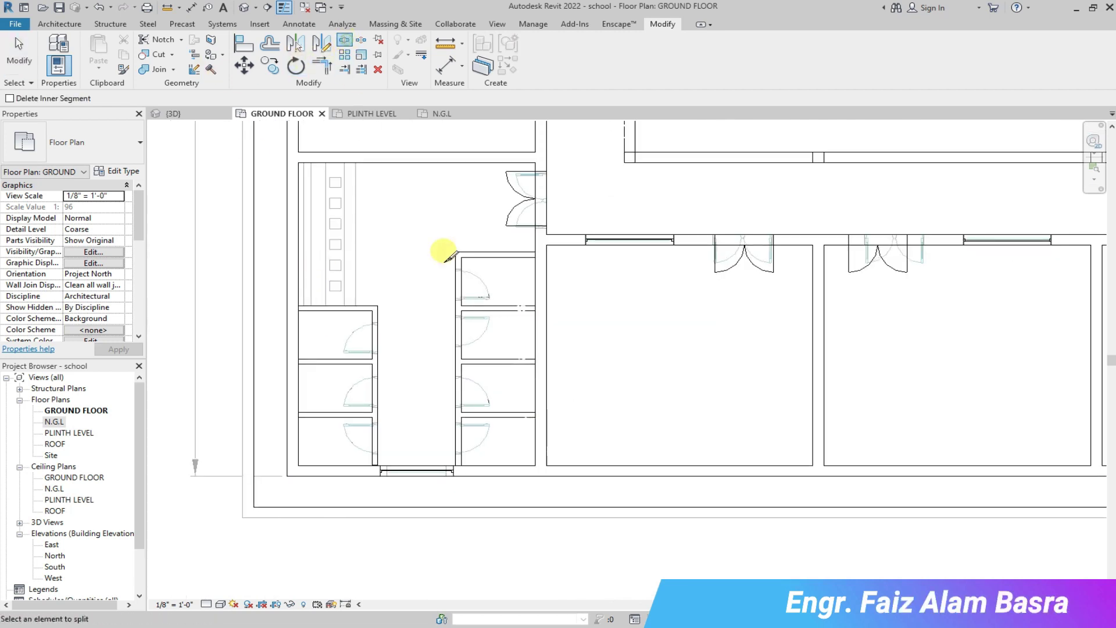
scroll(535, 465, "up", 2)
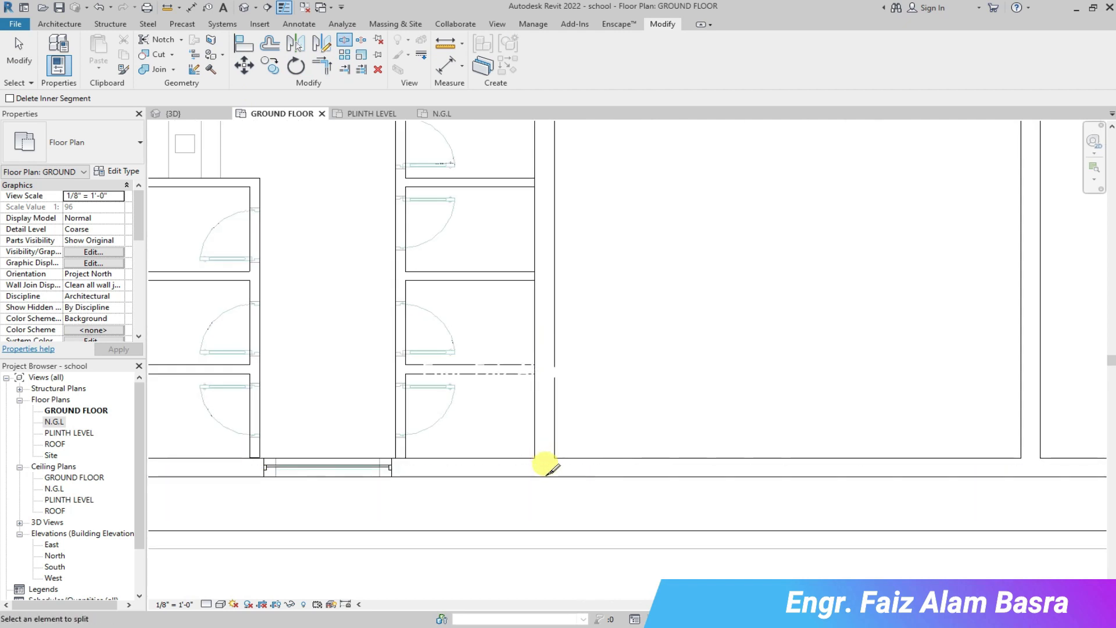
scroll(532, 465, "down", 3)
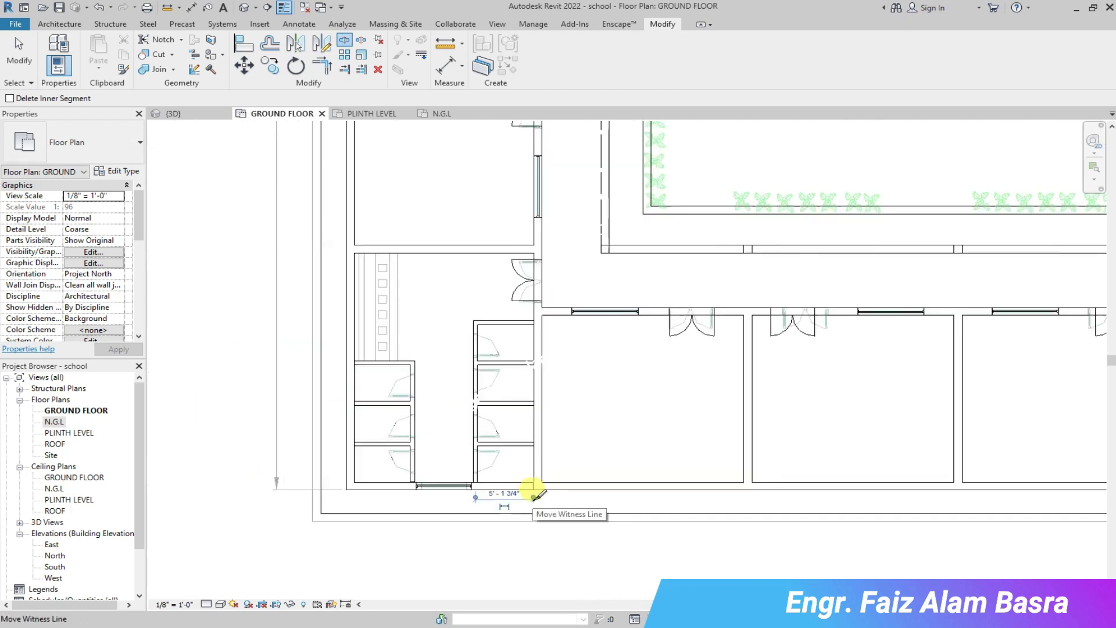
scroll(538, 219, "up", 2)
scroll(535, 227, "up", 3)
left_click(541, 228)
Split the 9" outer wall of the opposite washroom block at its partition with the neighbouring classroom, and return to the 3D view.
scroll(538, 228, "down", 5)
scroll(410, 436, "up", 3)
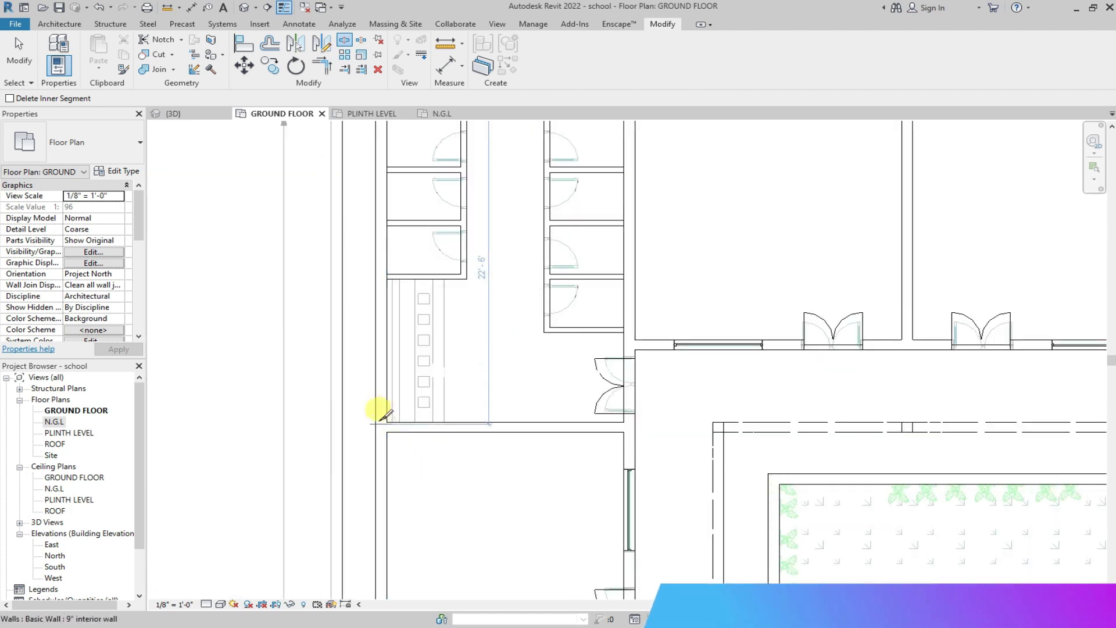
scroll(390, 416, "up", 2)
scroll(407, 430, "down", 2)
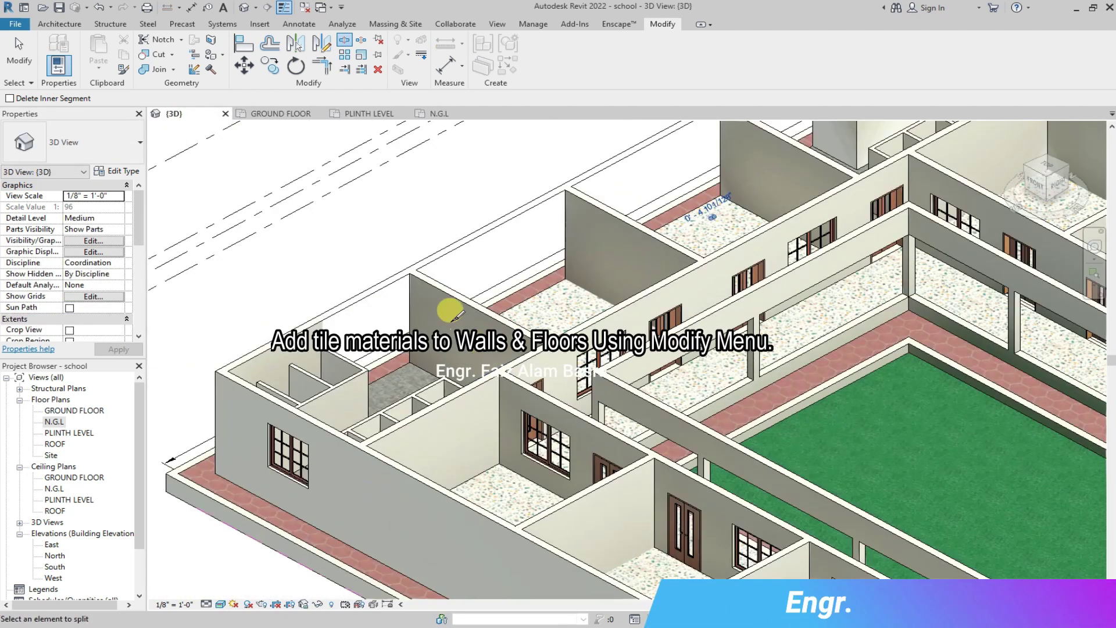
key("Escape")
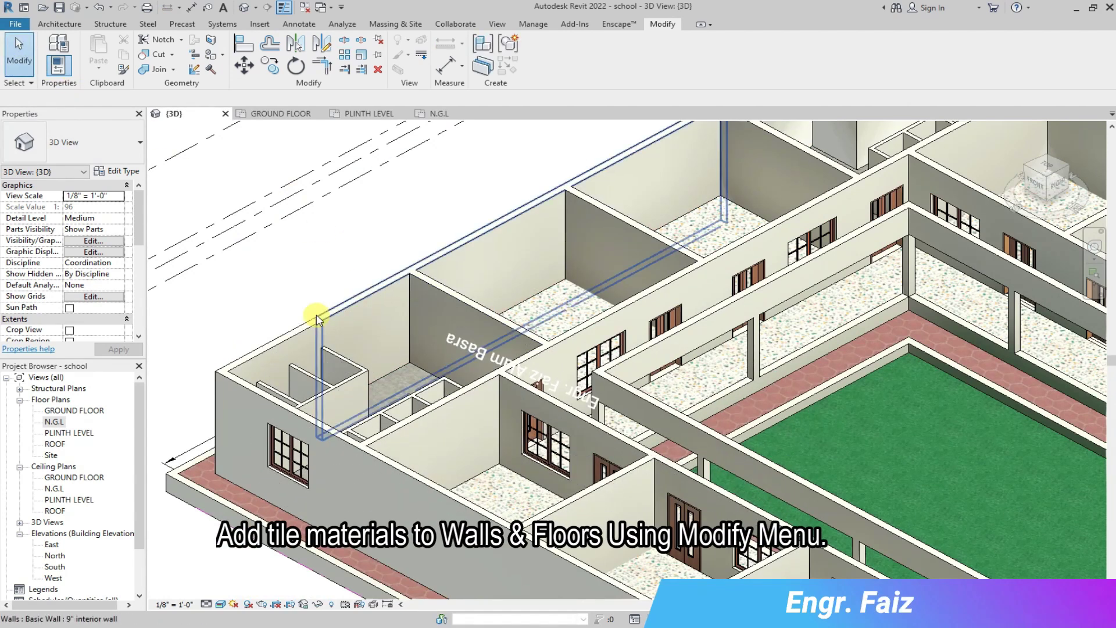
Start the Paint tool and choose Tile, Mosaic, Gray from the project materials.
scroll(230, 381, "up", 3)
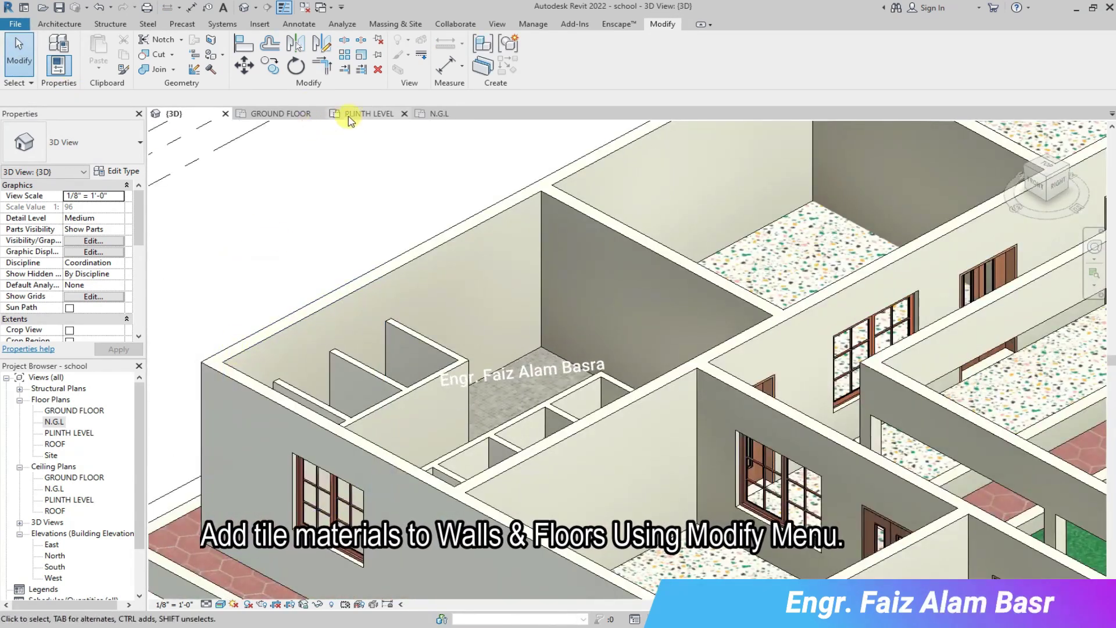
left_click(222, 55)
left_click(235, 75)
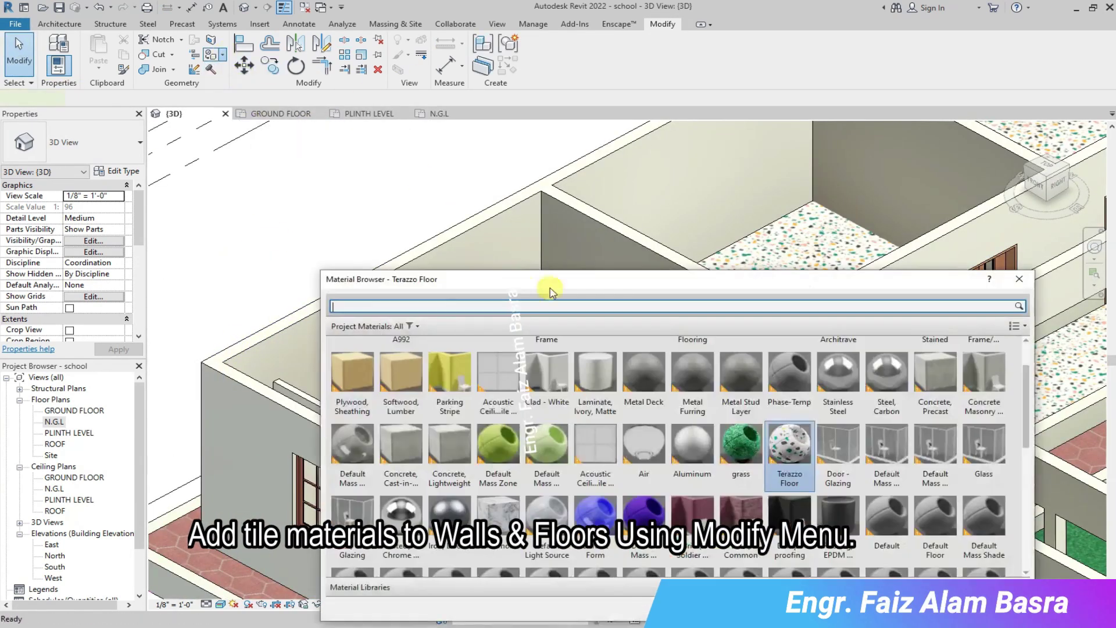
scroll(732, 462, "up", 1)
scroll(694, 456, "down", 5)
left_click(408, 549)
Paint the first washroom's outer wall section and cubicle partition faces with Tile, Mosaic, Gray.
left_click_drag(494, 279, 488, 548)
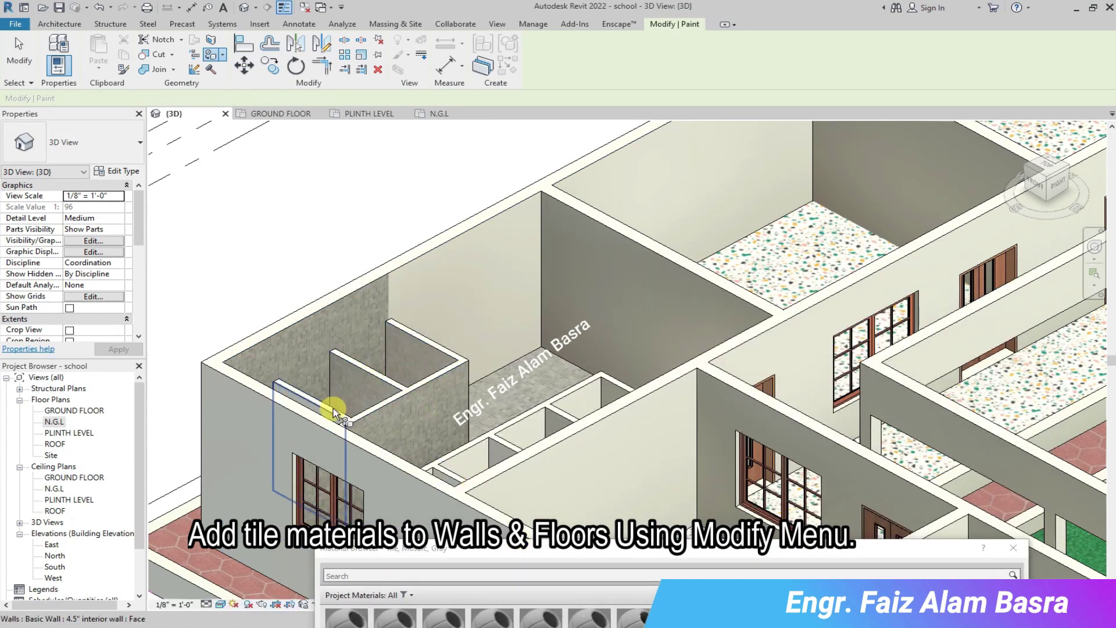
scroll(333, 411, "up", 3)
scroll(431, 336, "down", 3)
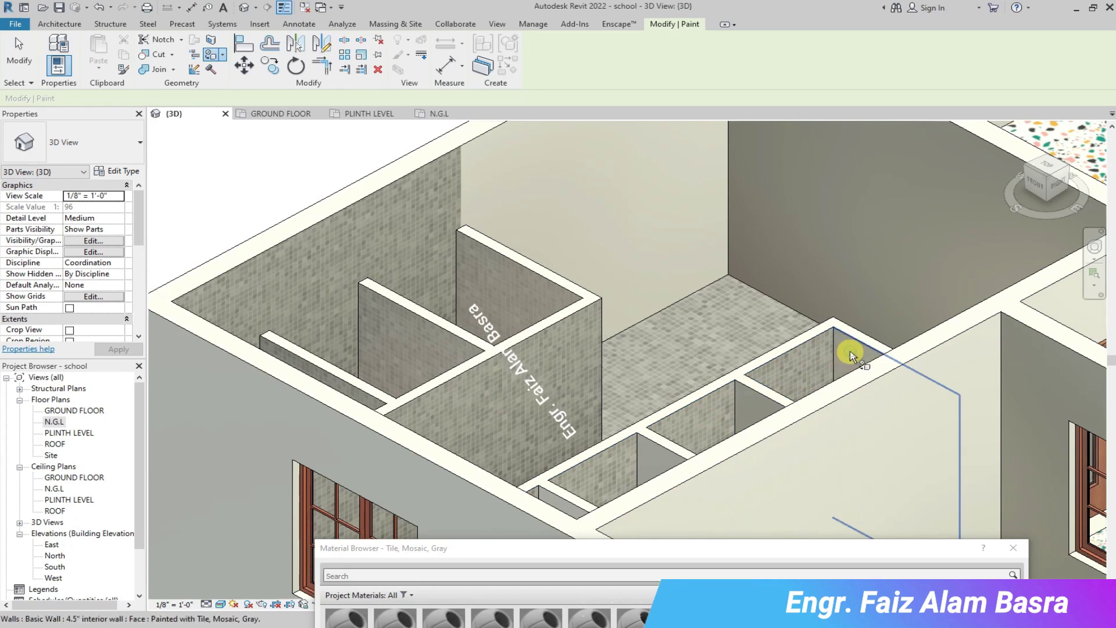
Paint the opposite washroom's outer walls and cubicle partitions with Tile, Mosaic, Gray.
scroll(623, 349, "down", 4)
scroll(531, 324, "down", 2)
scroll(752, 207, "up", 6)
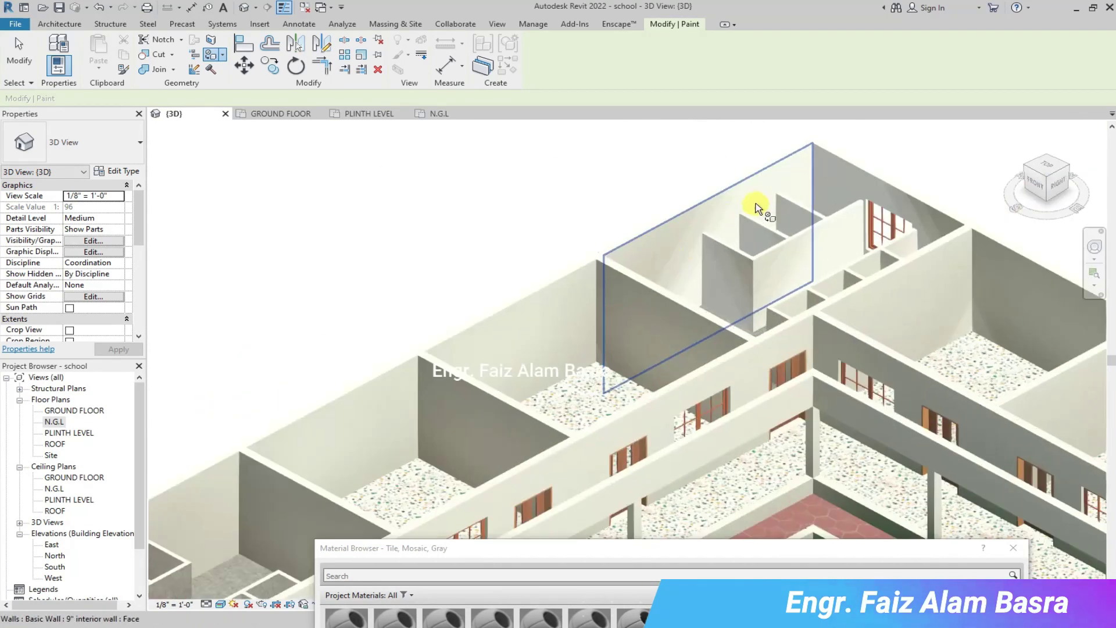
left_click(898, 180)
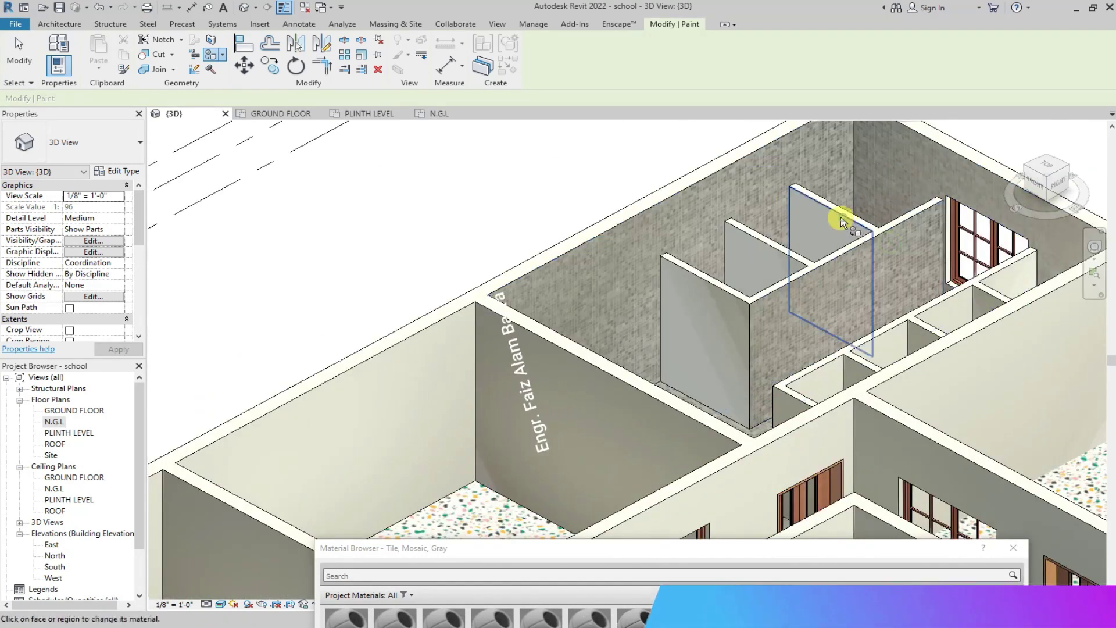
left_click(717, 311)
scroll(884, 349, "up", 4)
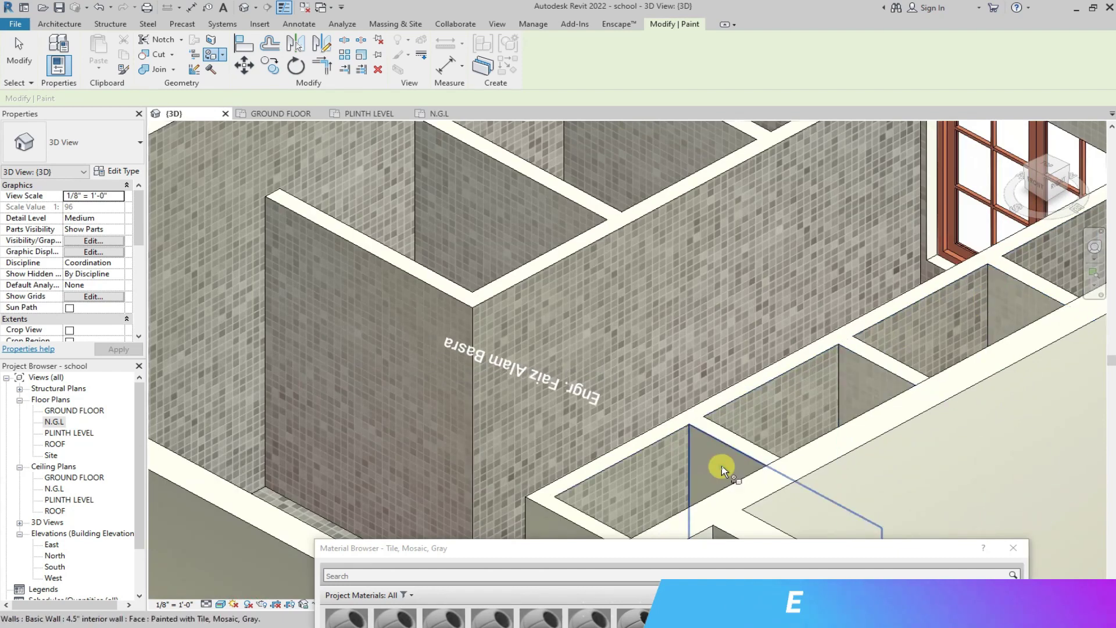
Paint the remaining rear faces of the opposite washroom's cubicle partitions with Tile, Mosaic, Gray.
scroll(491, 256, "down", 4)
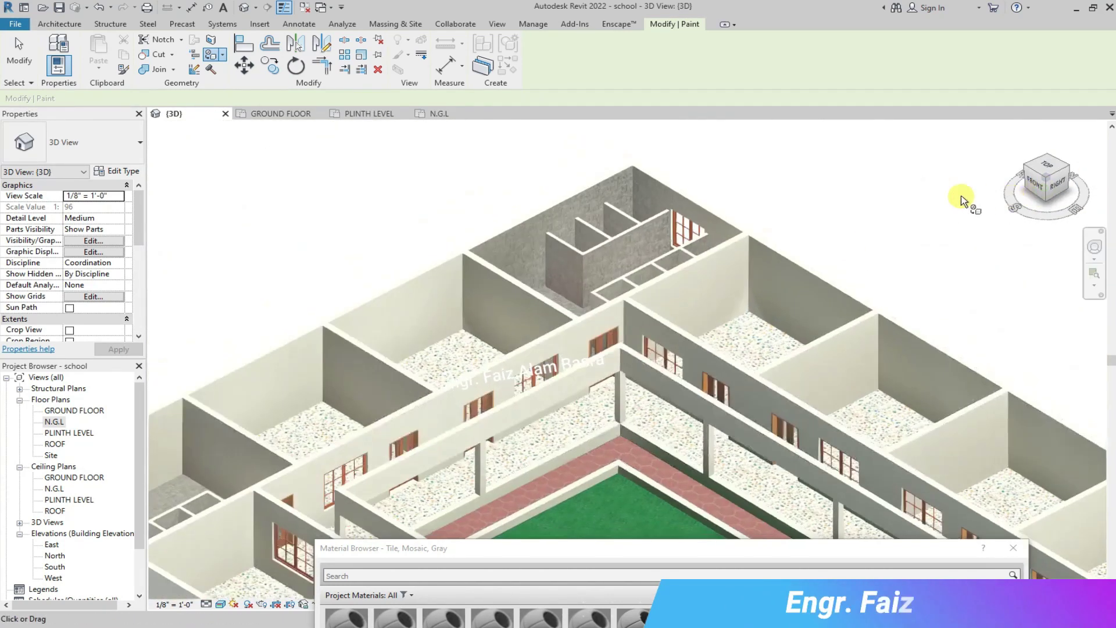
scroll(754, 206, "up", 4)
middle_click_drag(754, 206, 587, 172, "shift")
scroll(1007, 259, "up", 5)
scroll(721, 326, "down", 1)
left_click(532, 155)
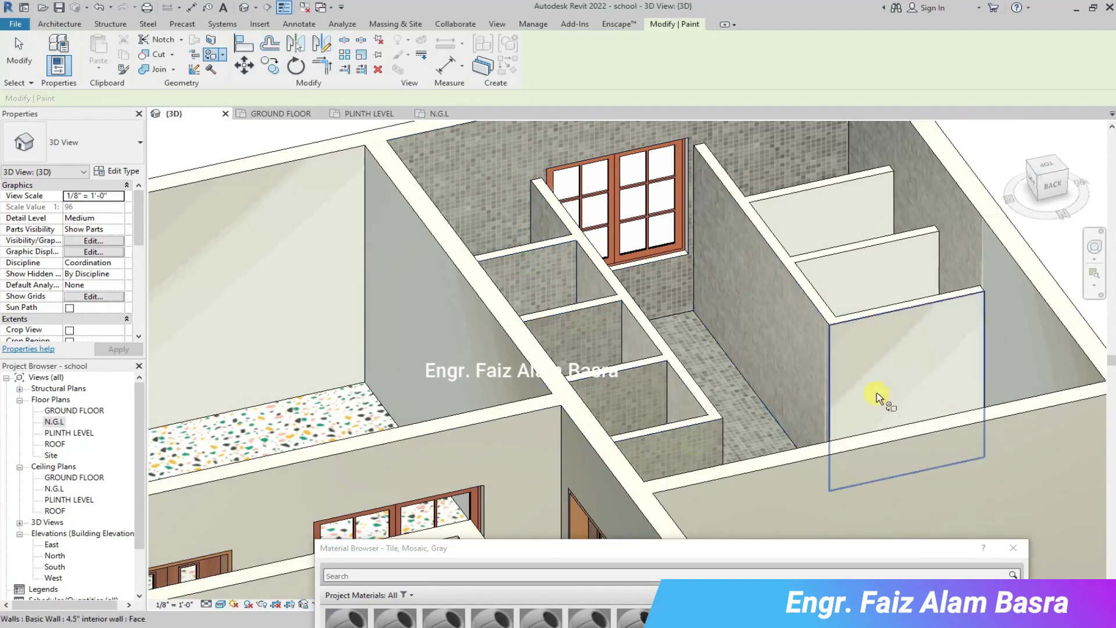
scroll(803, 407, "down", 6)
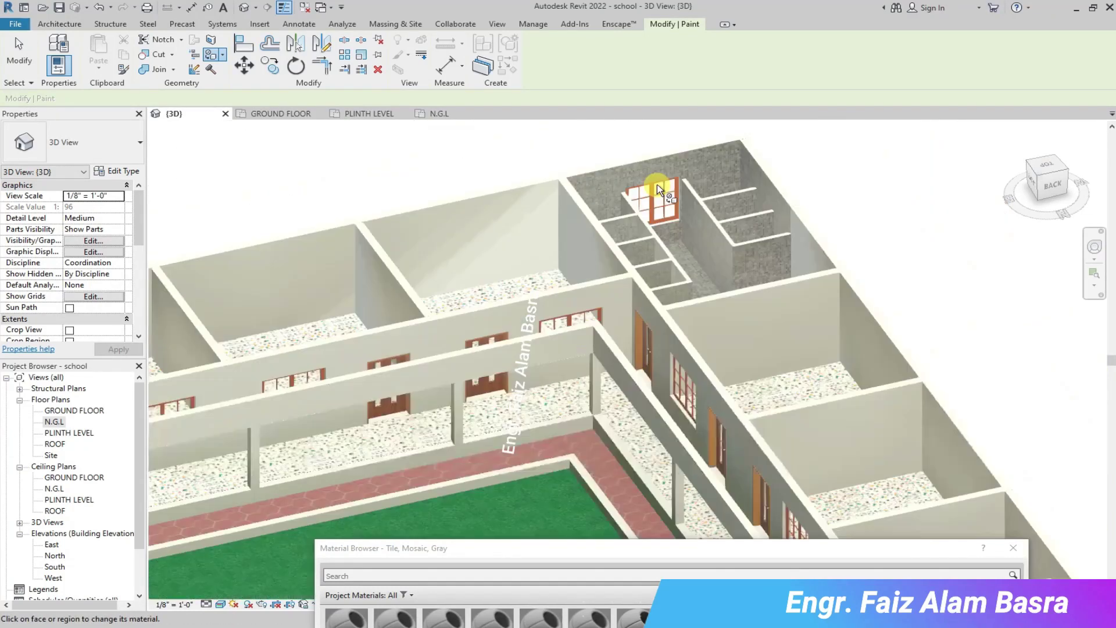
Paint the leftover cubicle partition faces in the first washroom with Tile, Mosaic, Gray and restore the home 3D view.
scroll(876, 473, "up", 4)
scroll(876, 473, "up", 3)
left_click(827, 306)
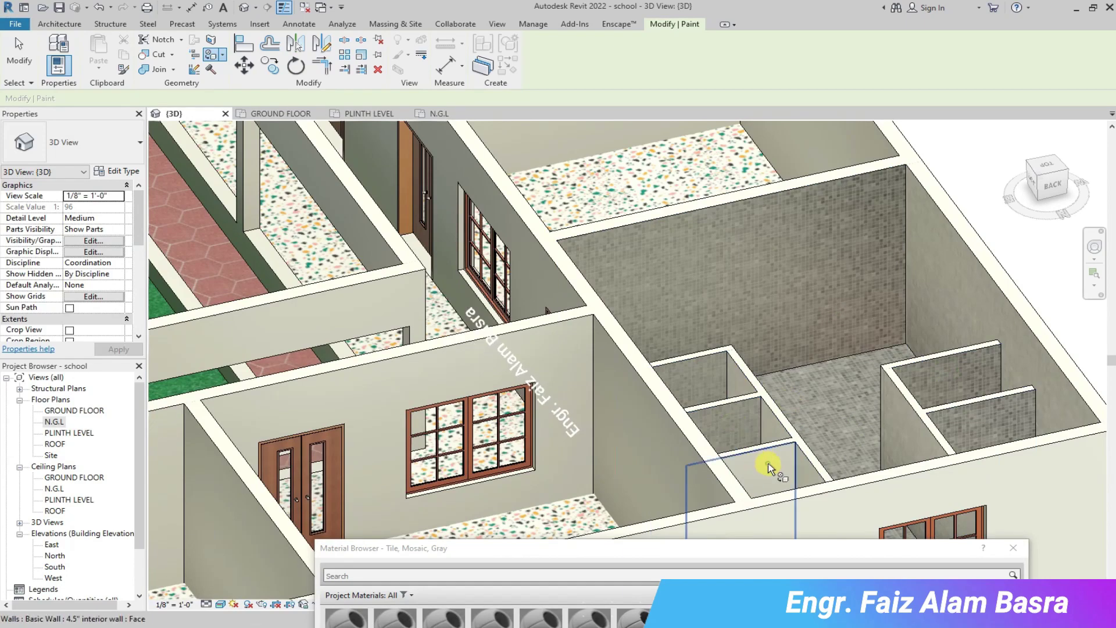
scroll(930, 314, "down", 3)
left_click_drag(1056, 207, 1054, 241)
scroll(851, 484, "up", 3)
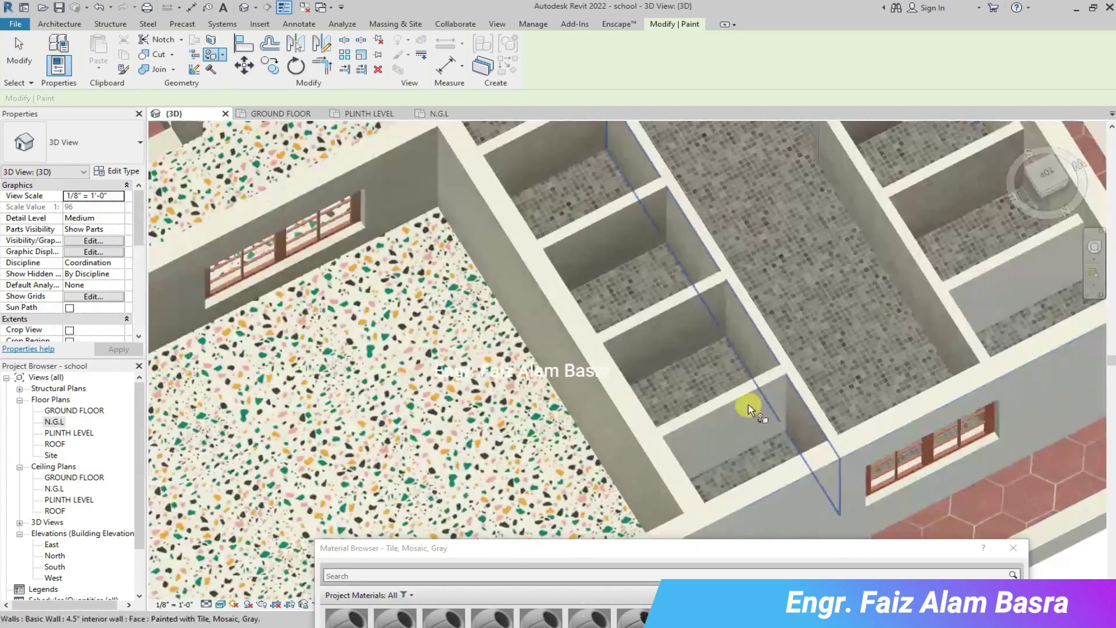
scroll(748, 404, "down", 5)
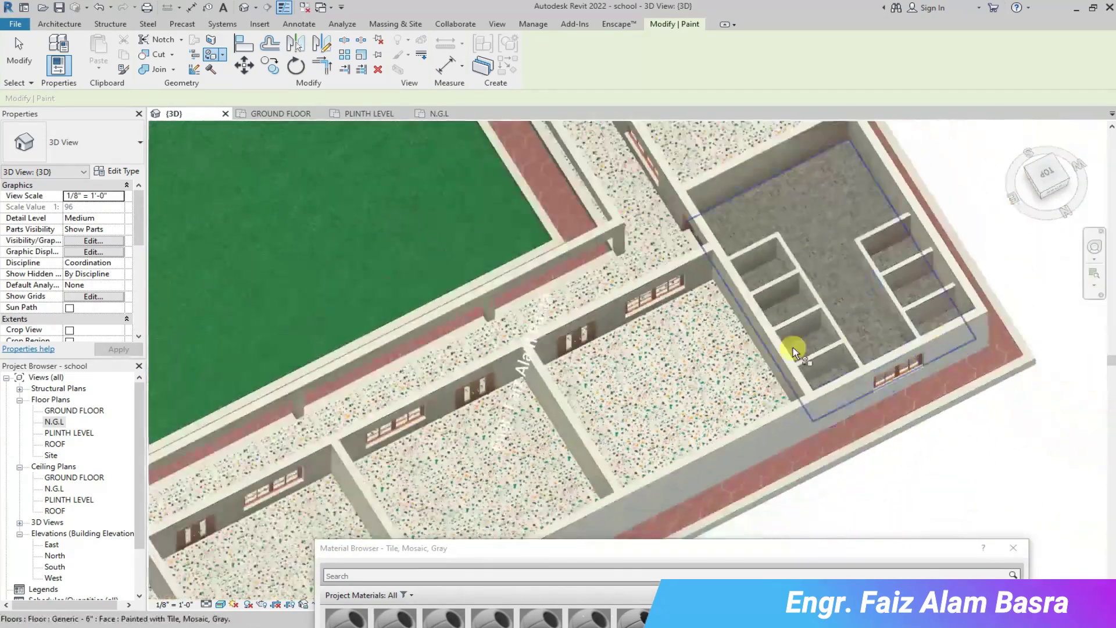
scroll(473, 443, "down", 5)
left_click(1012, 136)
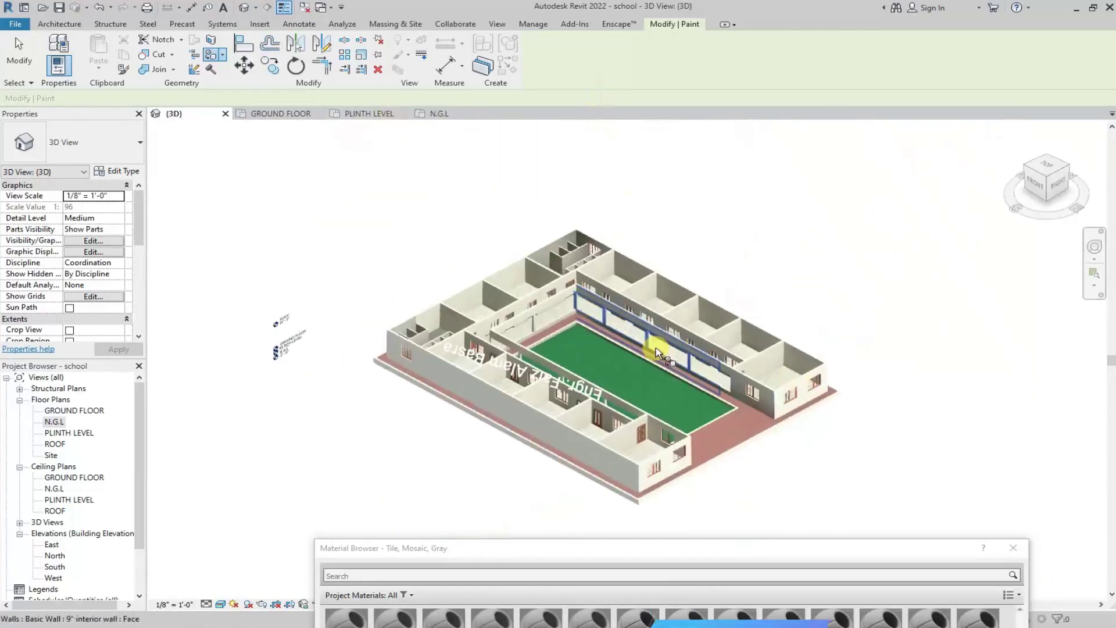
Choose Terazzo Floor from the project materials as the paint material and clear the Material Browser from the verandah corner.
scroll(440, 298, "up", 6)
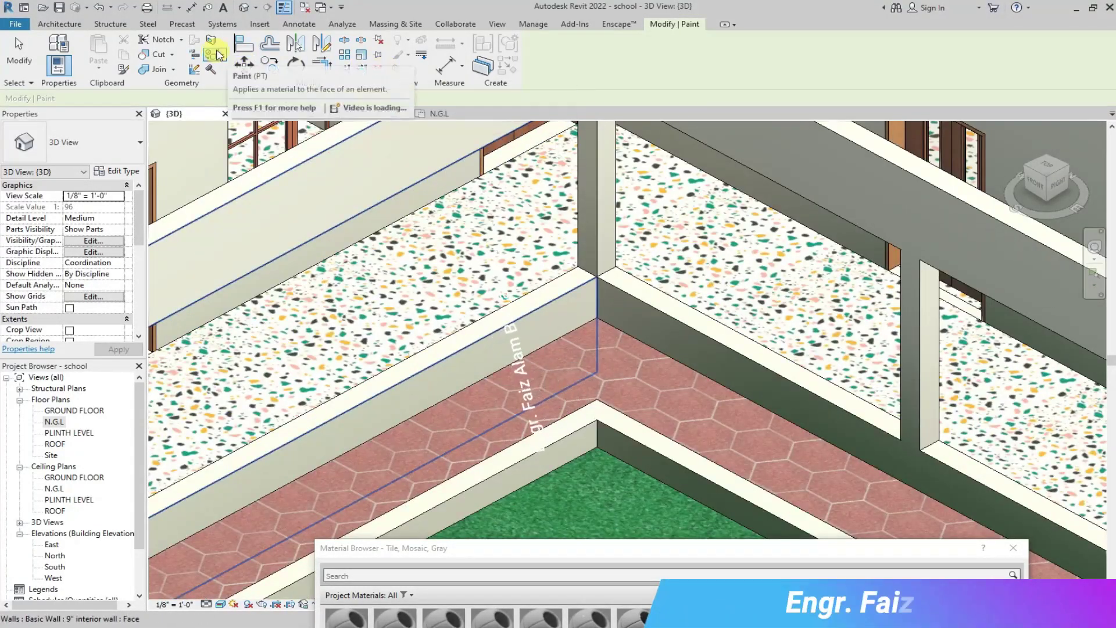
left_click(245, 76)
scroll(669, 421, "up", 5)
left_click(780, 492)
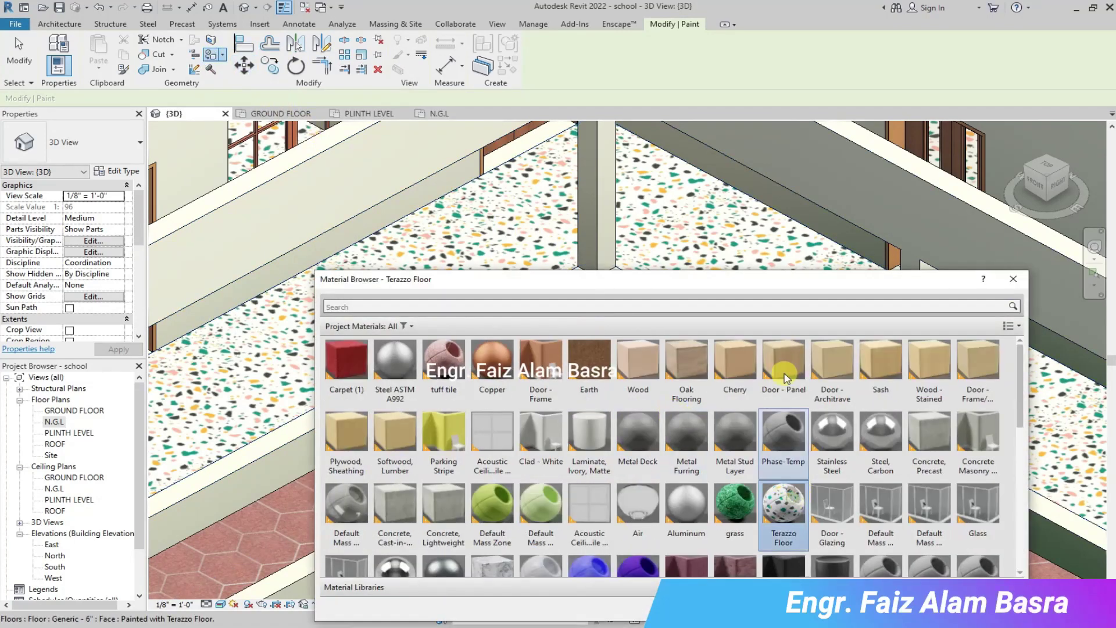
left_click_drag(807, 284, 740, 517)
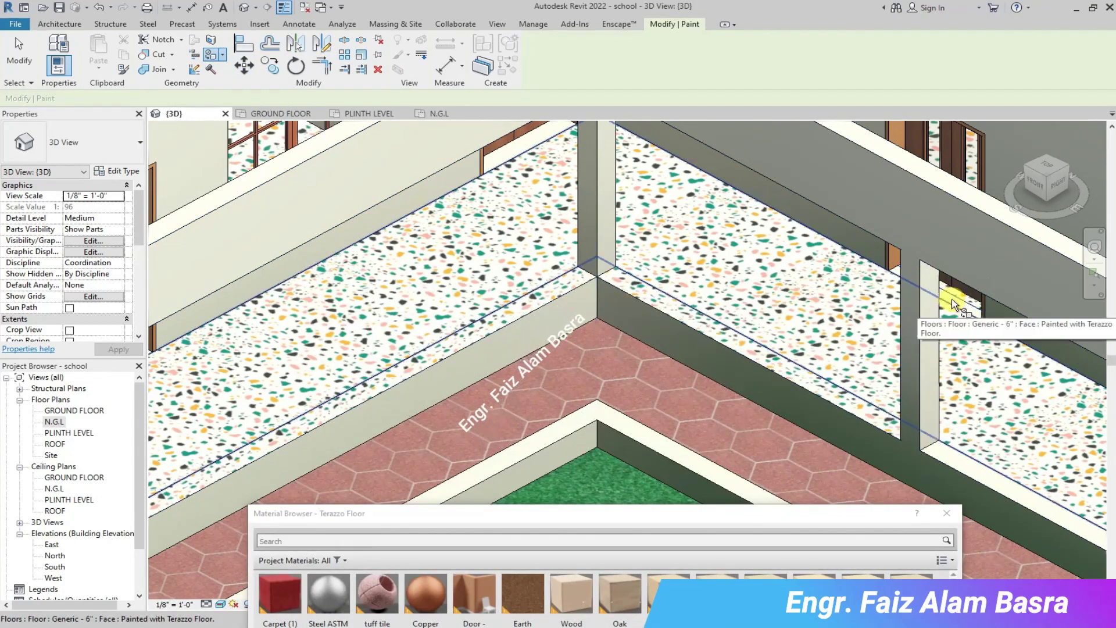
Paint the low wall tops near the verandah corner and the adjacent classroom door thresholds with Terazzo Floor.
scroll(959, 305, "up", 3)
scroll(701, 261, "down", 2)
scroll(697, 261, "down", 1)
scroll(393, 162, "up", 1)
left_click(395, 155)
scroll(446, 187, "down", 2)
scroll(933, 384, "up", 2)
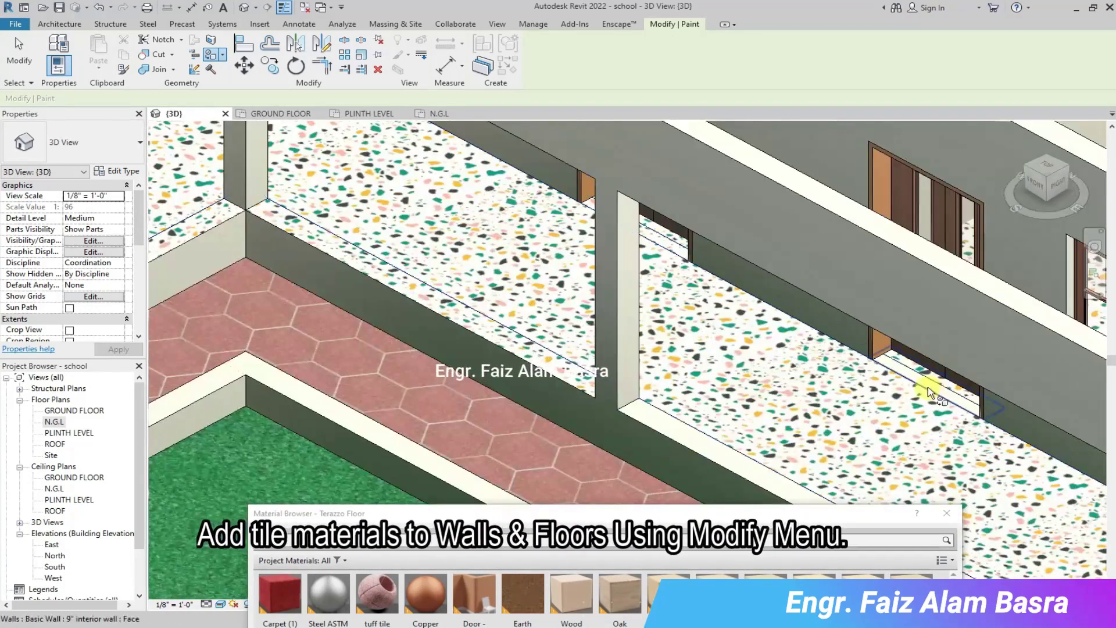
scroll(928, 392, "down", 5)
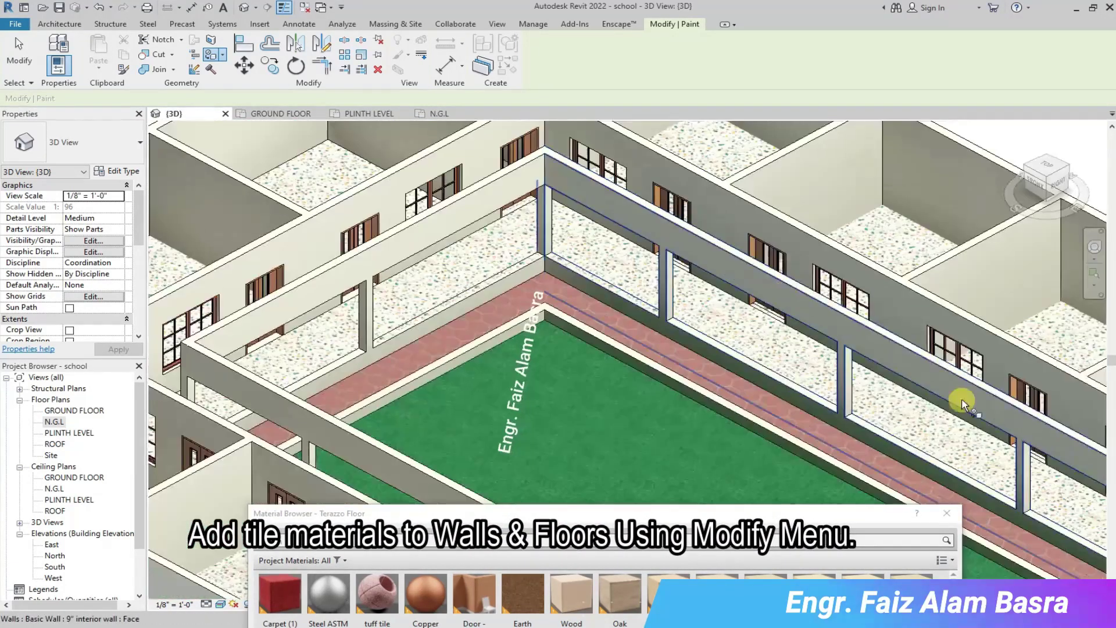
scroll(962, 402, "up", 6)
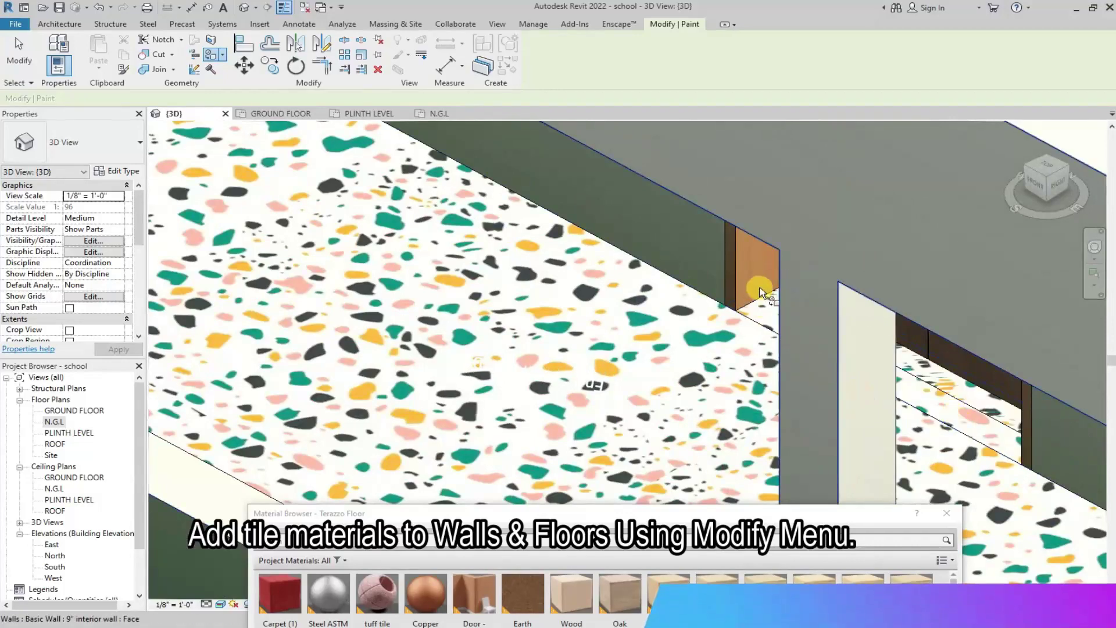
Paint the classroom door thresholds along the short end corridor of the courtyard with Terazzo Floor.
scroll(760, 291, "down", 6)
left_click_drag(1070, 212, 657, 206)
scroll(1012, 212, "up", 3)
left_click_drag(1067, 179, 1046, 228)
scroll(822, 298, "up", 3)
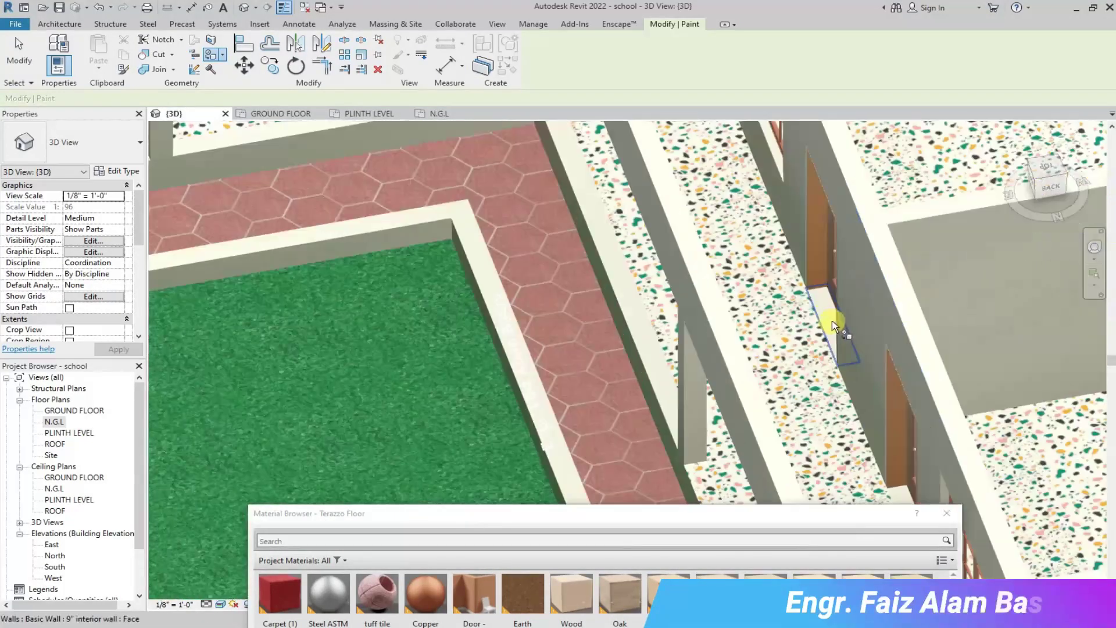
scroll(886, 457, "up", 4)
scroll(862, 413, "down", 5)
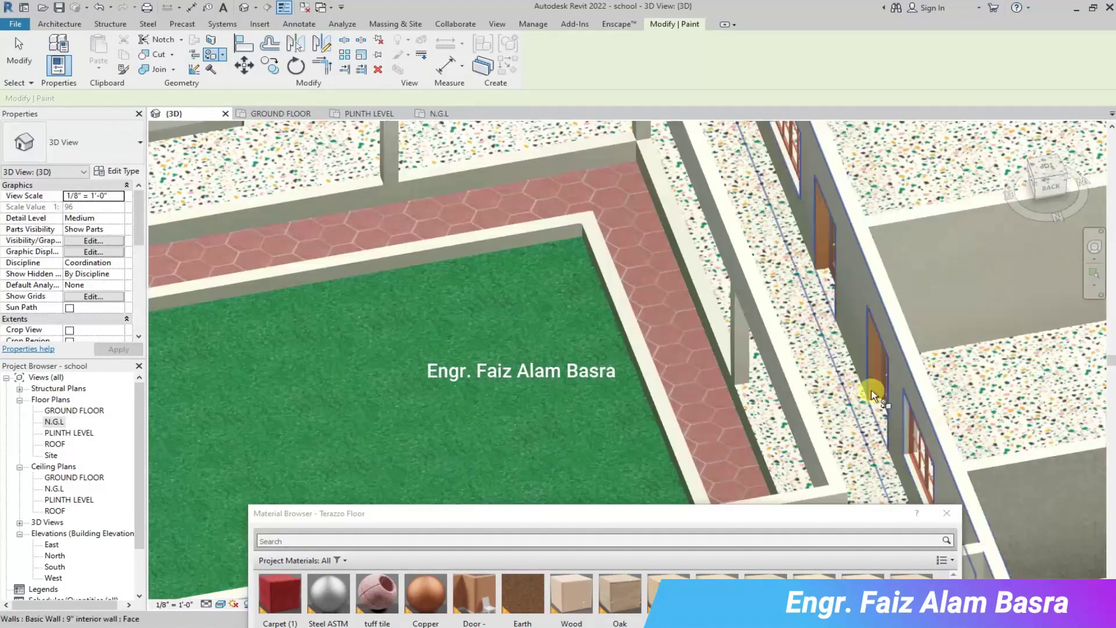
Paint the classroom door thresholds along the long corridor with Terazzo Floor.
left_click(1046, 177)
scroll(695, 317, "up", 5)
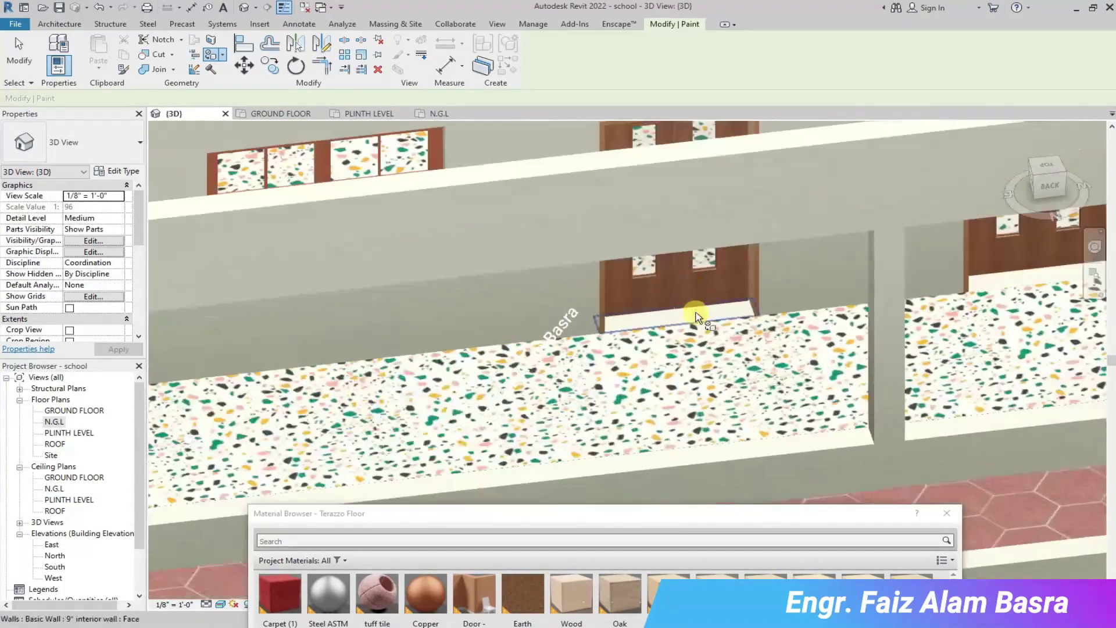
scroll(643, 349, "down", 6)
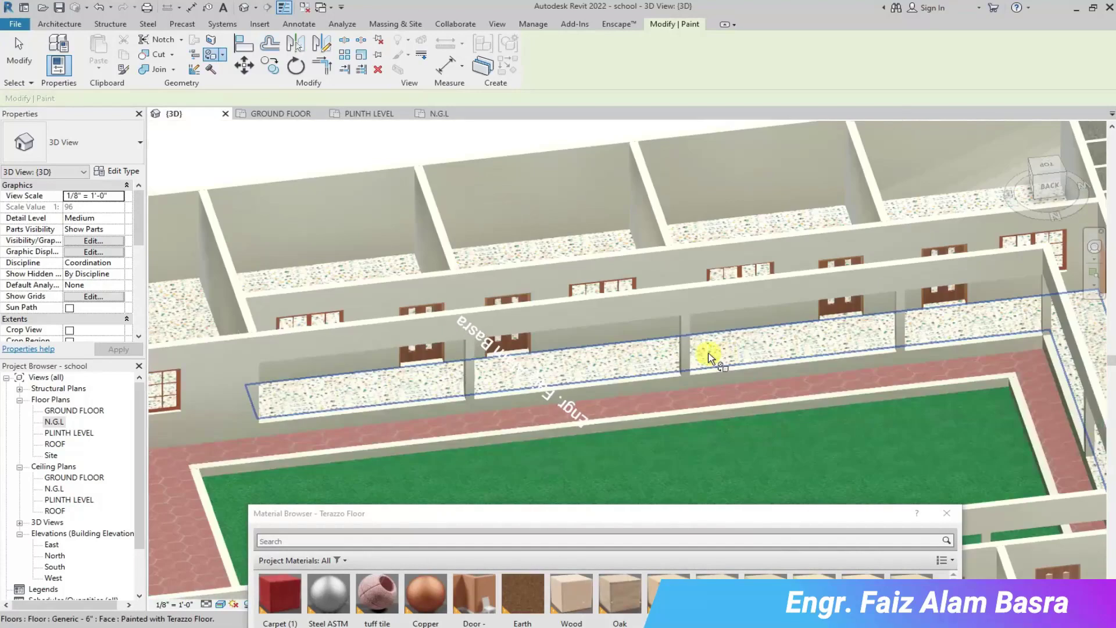
scroll(616, 343, "up", 1)
scroll(756, 354, "down", 2)
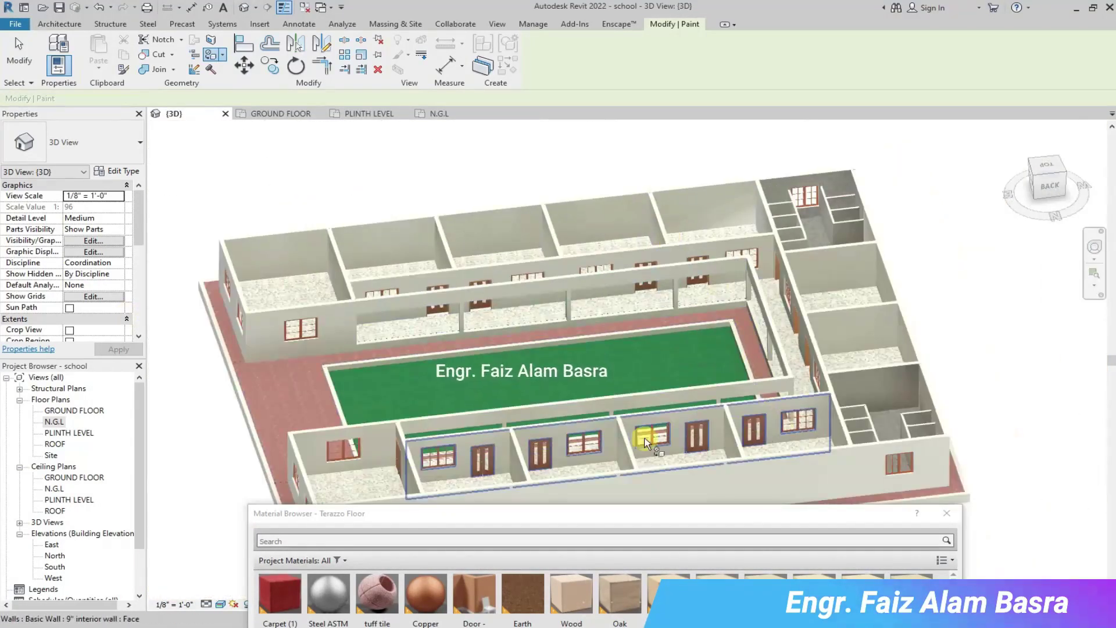
Paint the threshold of the double door closing the end of one long corridor with Terazzo Floor.
left_click(1038, 194)
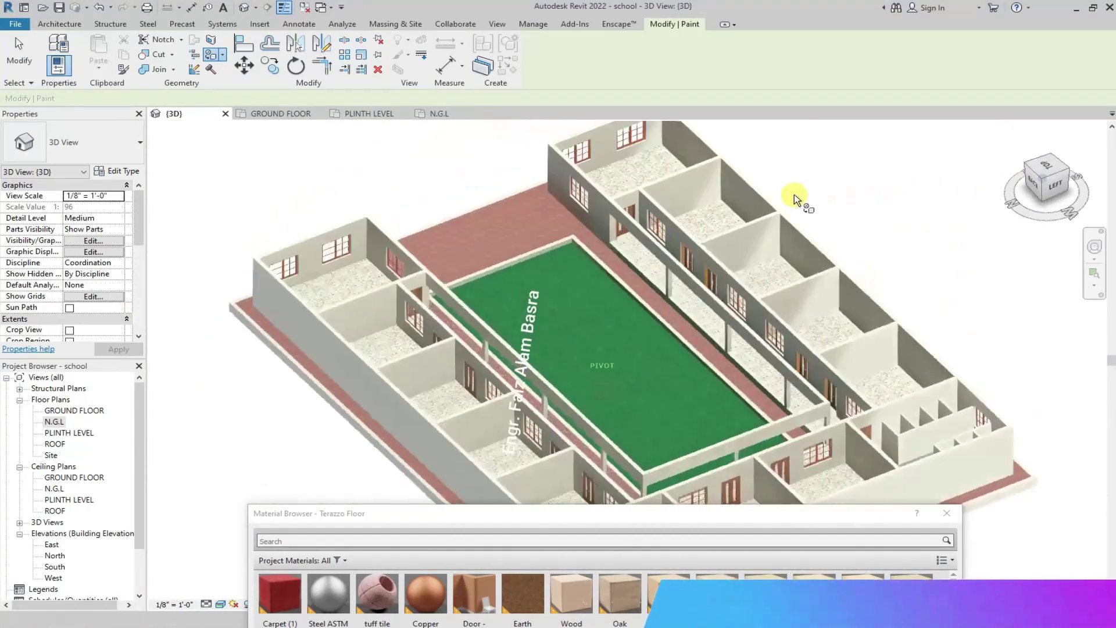
scroll(206, 308, "up", 6)
scroll(203, 318, "up", 8)
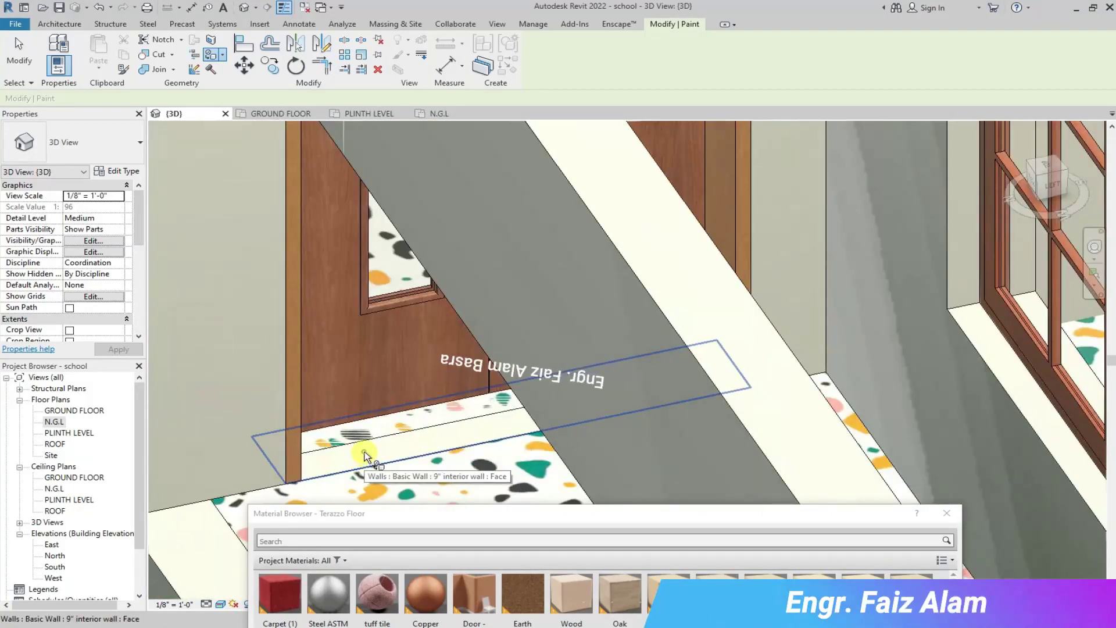
left_click(365, 454)
scroll(482, 409, "down", 6)
scroll(982, 352, "down", 2)
Paint the double door threshold at the end of the other long corridor with Terazzo Floor.
scroll(263, 461, "up", 4)
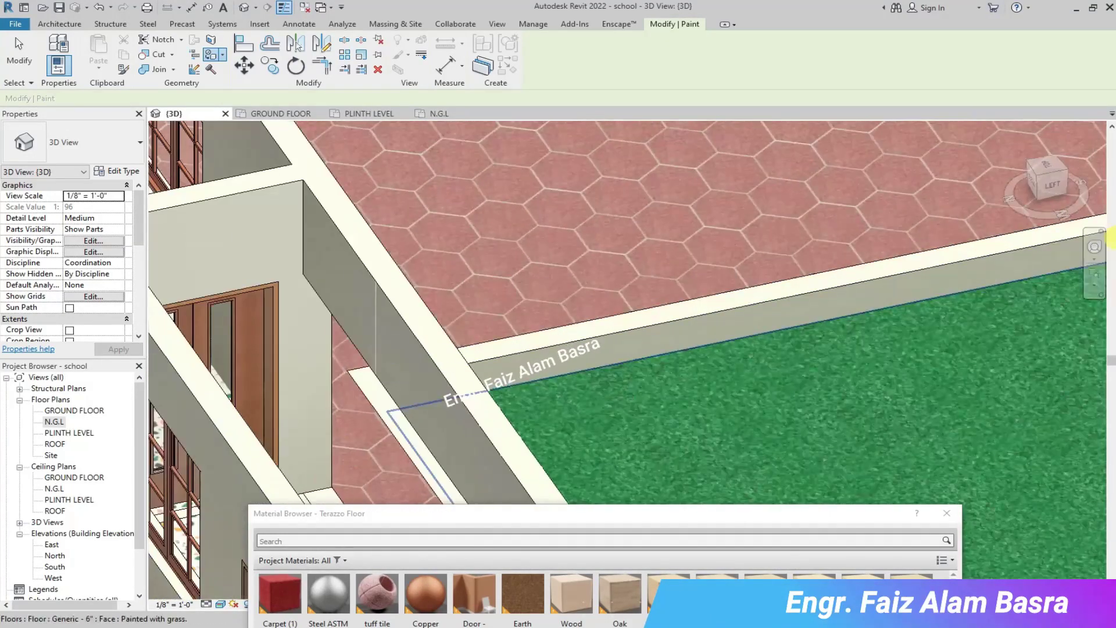
left_click_drag(1063, 182, 1040, 192)
scroll(598, 238, "up", 4)
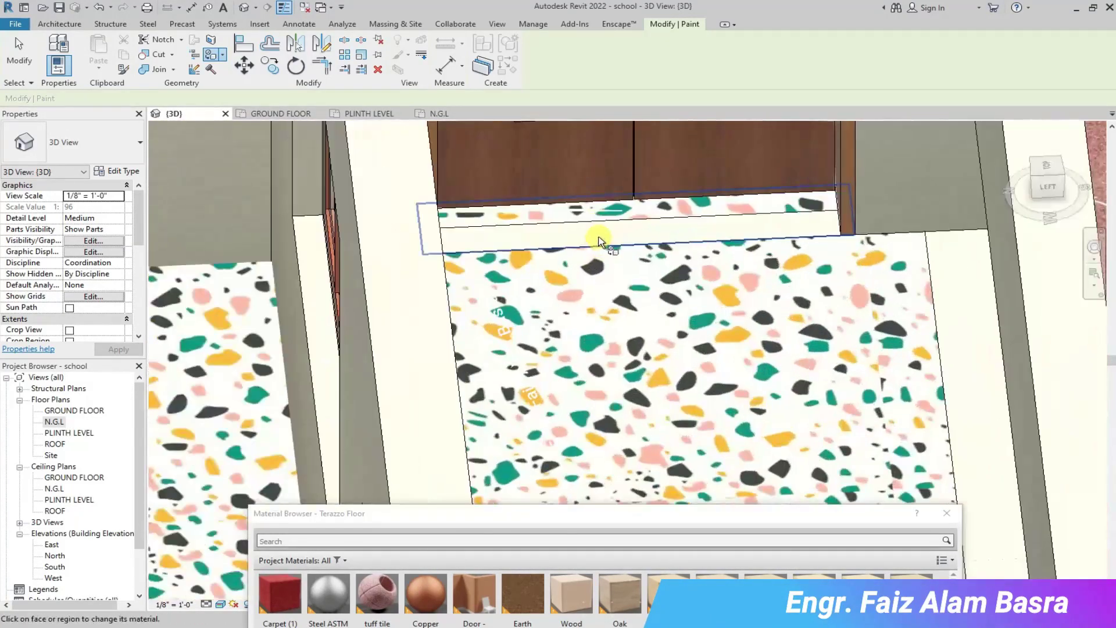
scroll(581, 279, "down", 4)
scroll(614, 290, "down", 3)
scroll(619, 245, "up", 4)
left_click(654, 247)
scroll(618, 233, "down", 3)
scroll(640, 407, "up", 3)
scroll(645, 393, "down", 3)
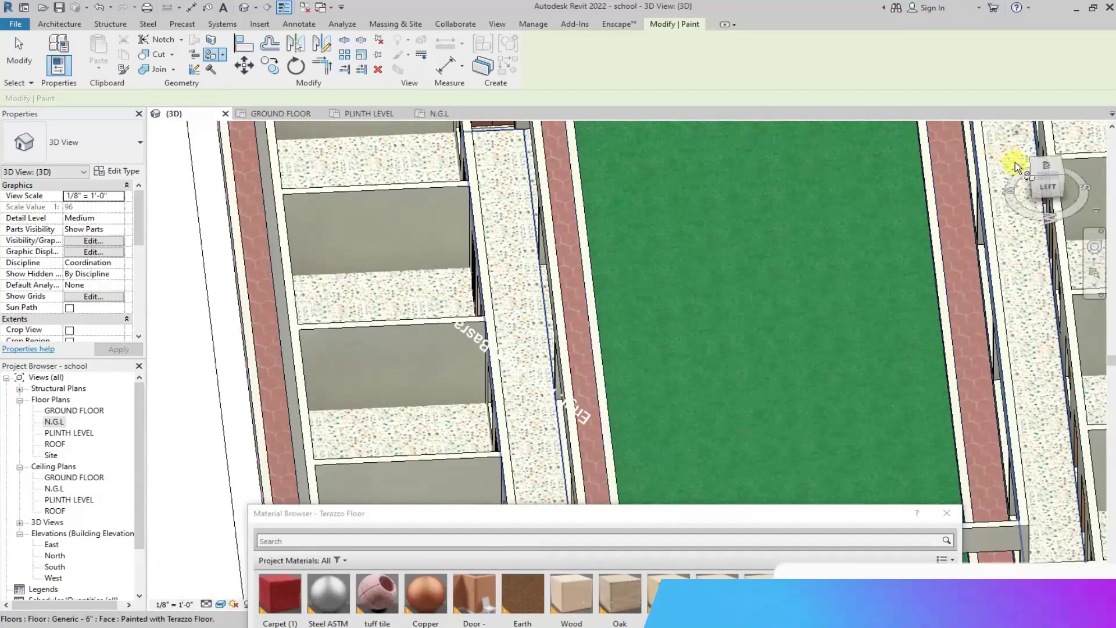
Paint the low wall tops between the columns of the long verandah with Terazzo Floor.
scroll(930, 203, "down", 3)
scroll(872, 221, "up", 5)
scroll(907, 209, "up", 2)
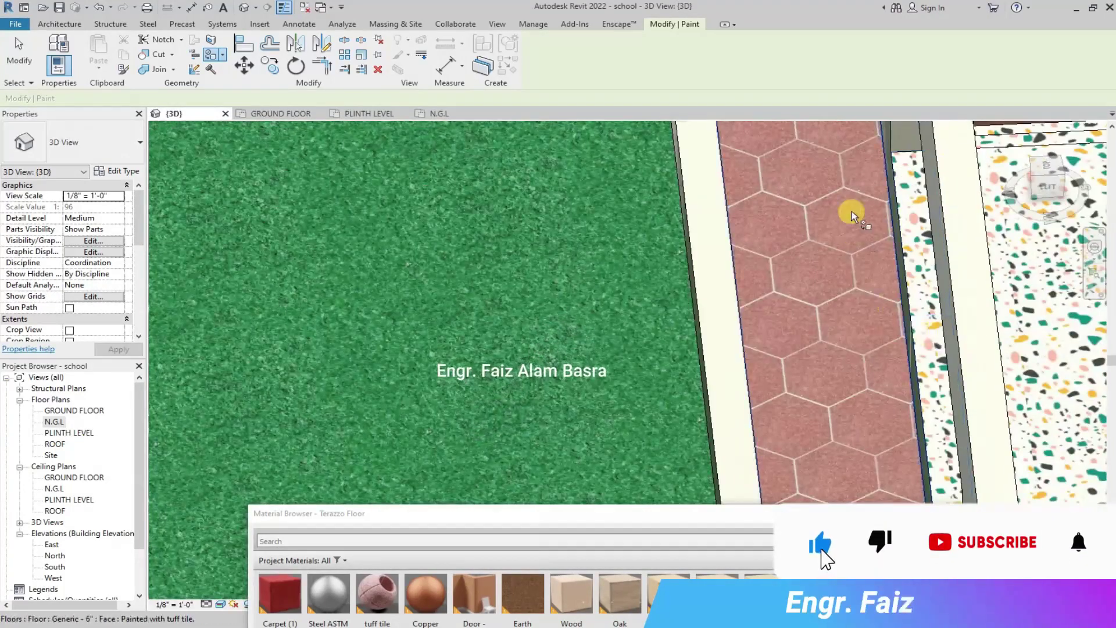
scroll(892, 423, "down", 3)
scroll(892, 423, "up", 3)
scroll(890, 418, "down", 5)
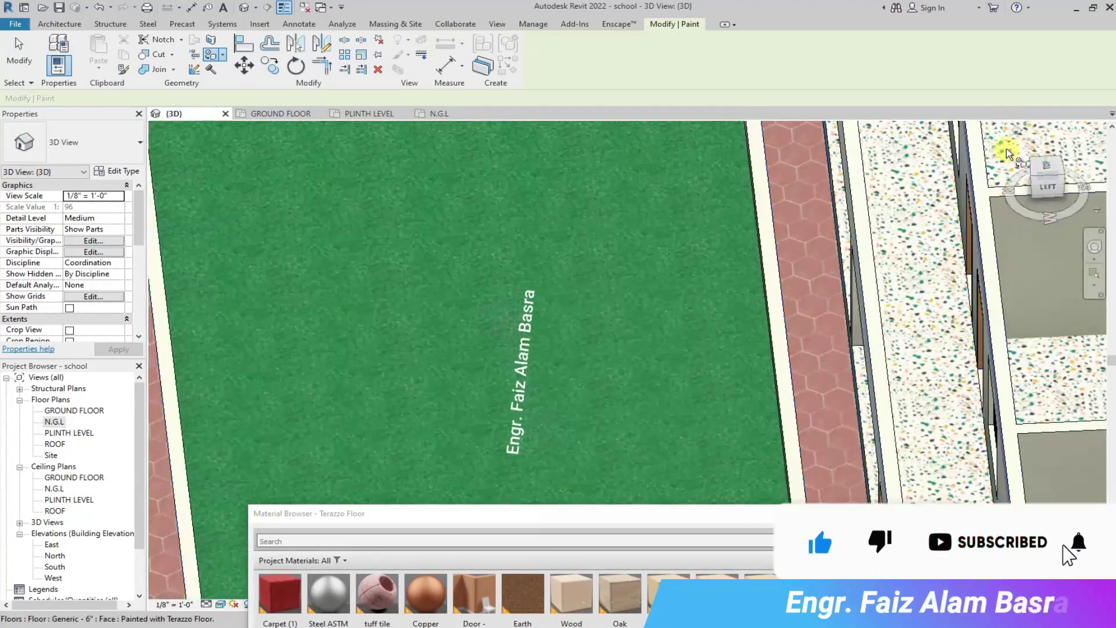
scroll(703, 452, "up", 5)
scroll(430, 203, "up", 3)
scroll(447, 207, "down", 3)
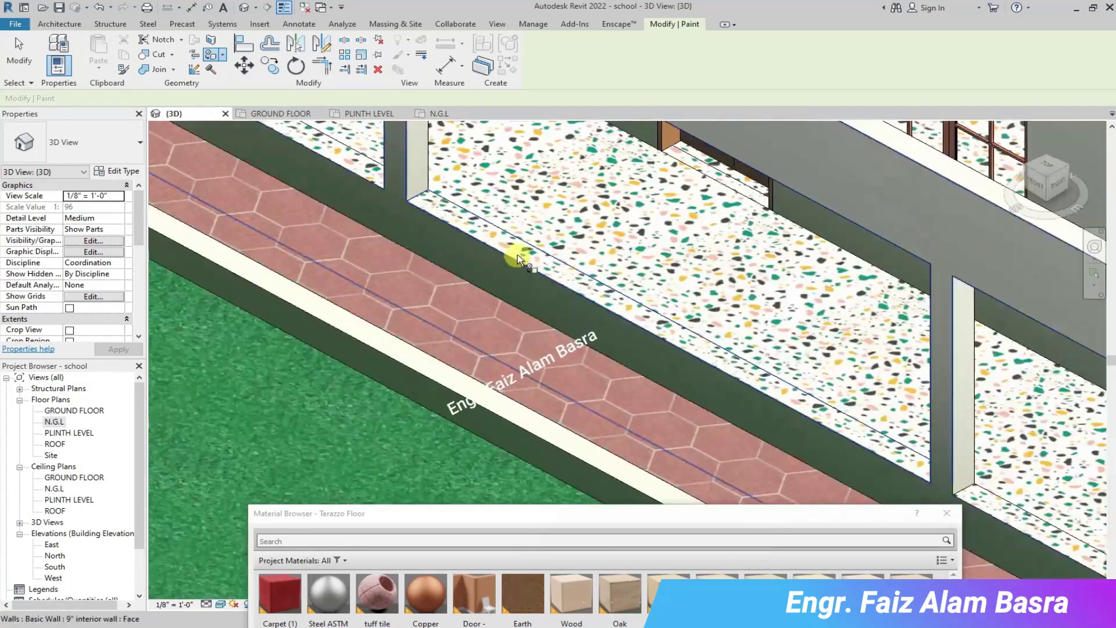
scroll(422, 174, "up", 5)
scroll(422, 174, "down", 6)
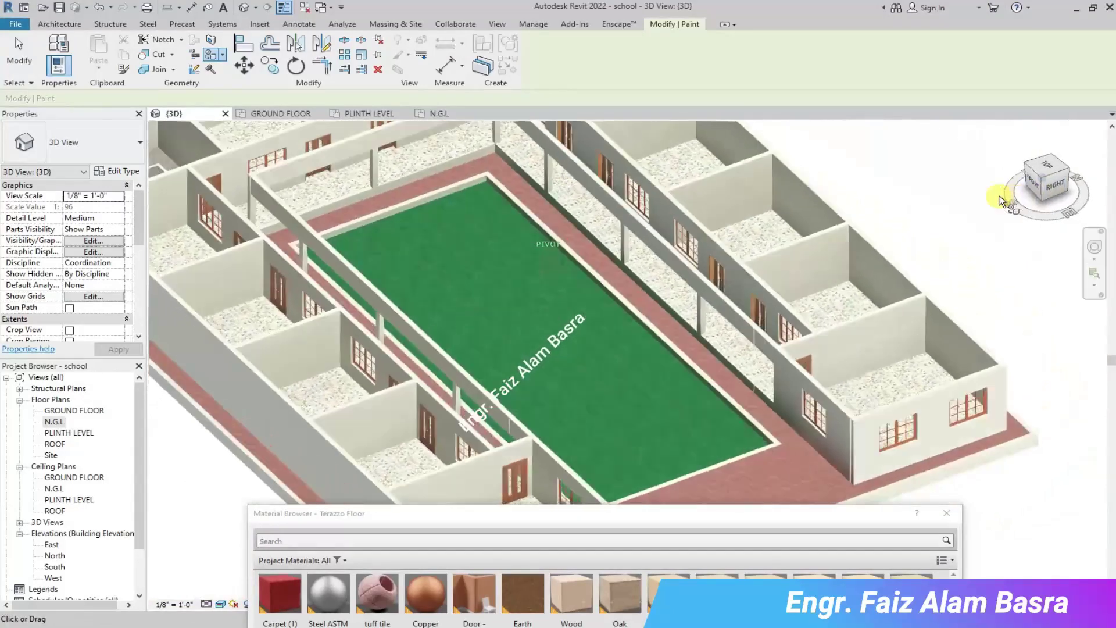
Paint the remaining low wall tops along the courtyard's other verandah sides with Terazzo Floor.
middle_click_drag(1000, 200, 862, 196, "shift")
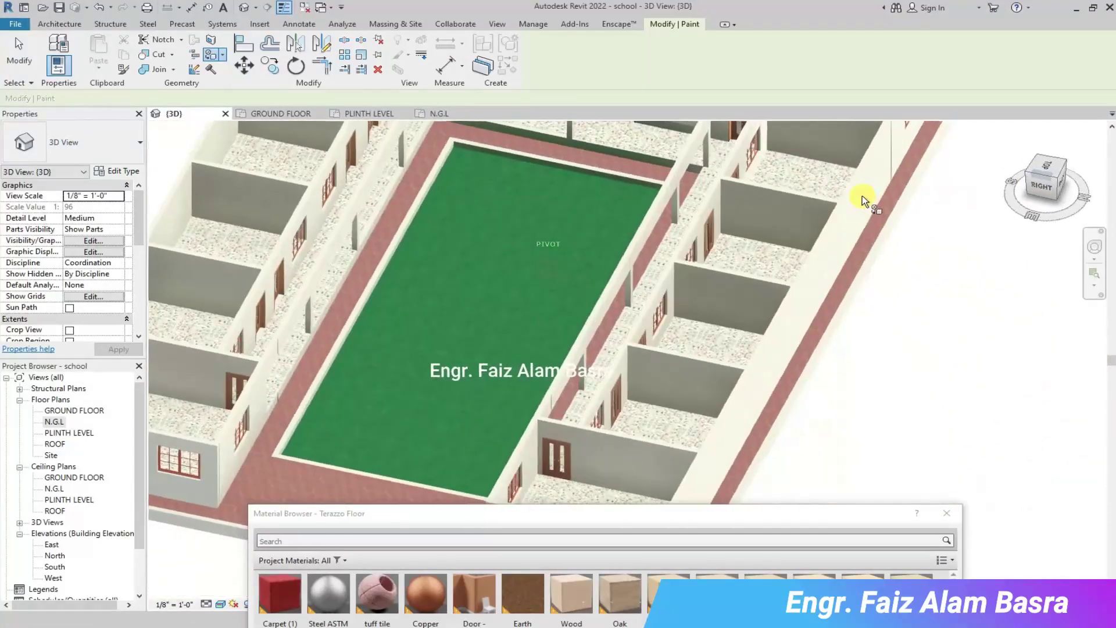
scroll(416, 194, "up", 5)
scroll(381, 325, "down", 4)
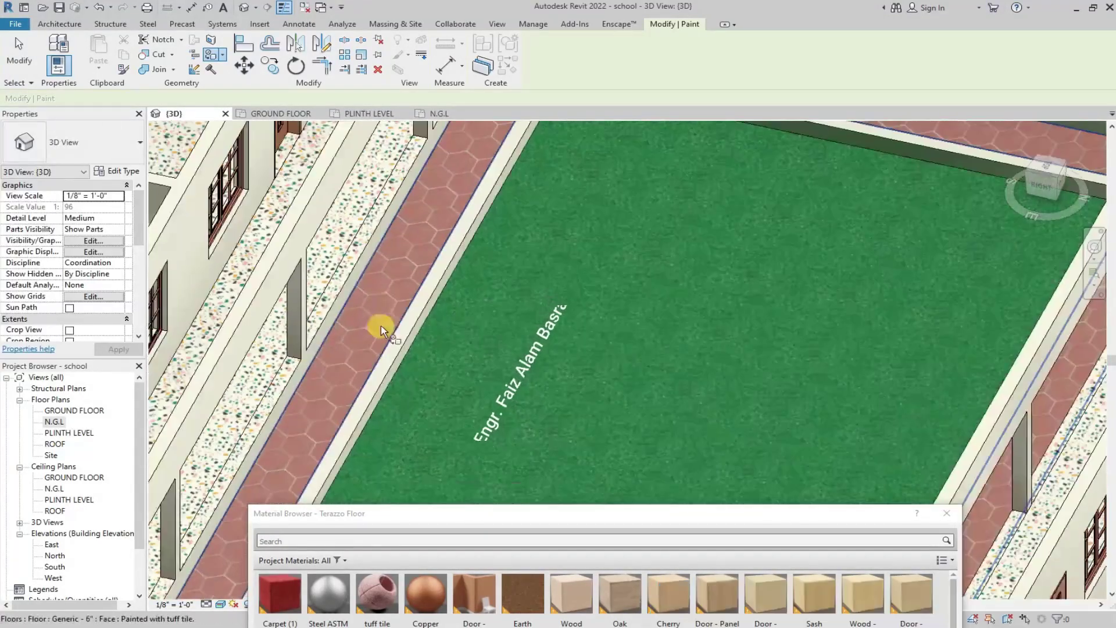
scroll(505, 162, "up", 6)
scroll(507, 162, "down", 6)
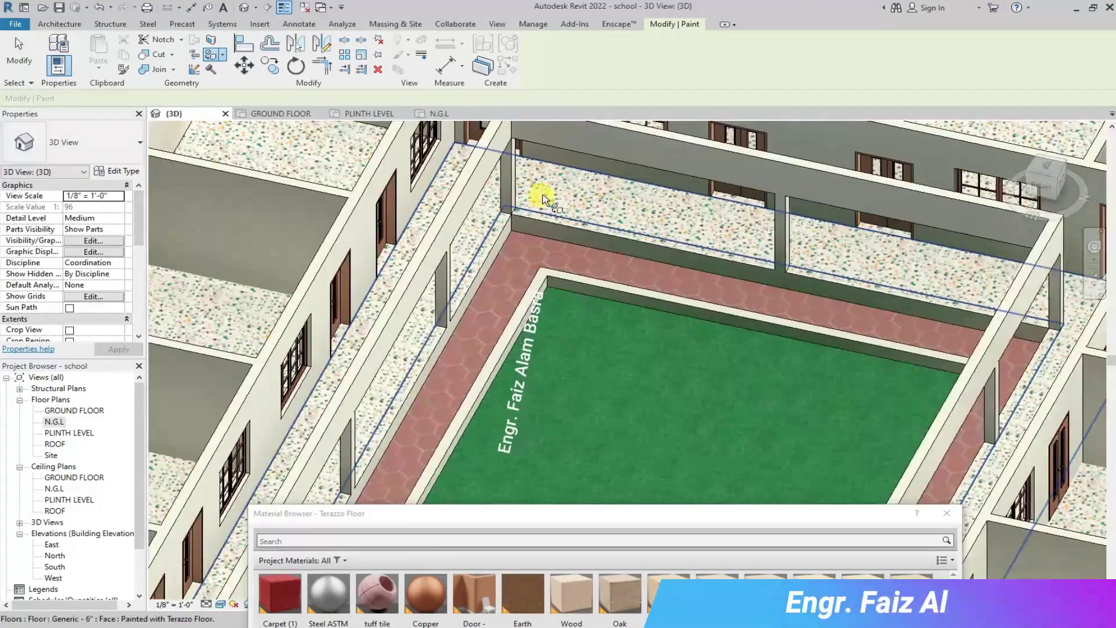
scroll(558, 189, "down", 5)
middle_click_drag(573, 182, 801, 279, "shift")
scroll(801, 279, "up", 2)
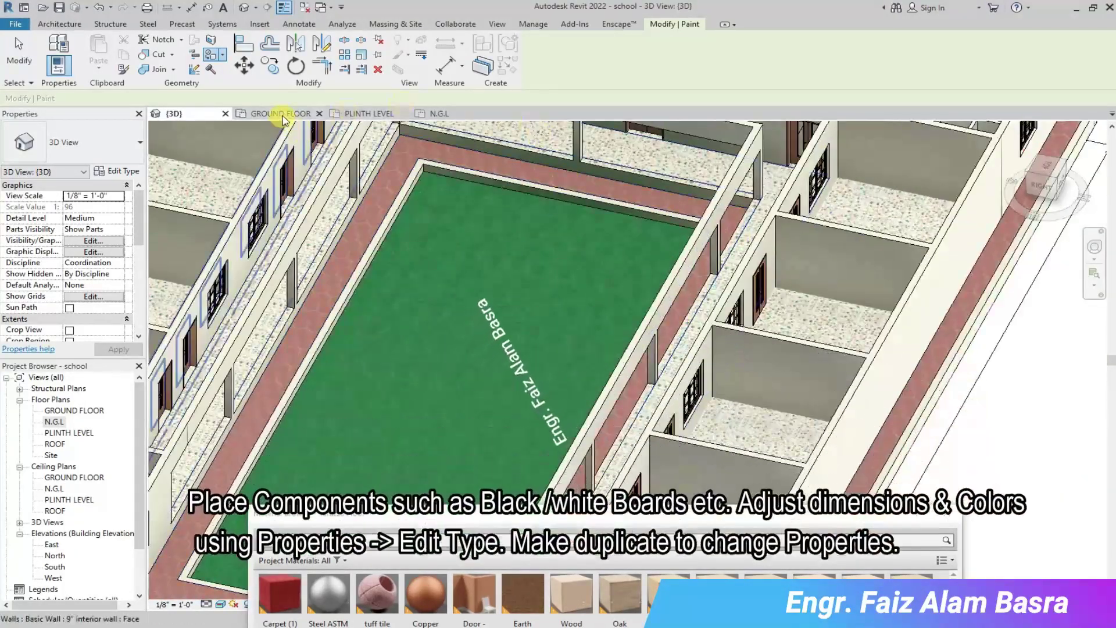
Leave the Paint tool and open the GROUND FLOOR plan at the row of classrooms beside the courtyard.
left_click(280, 114)
key("Escape")
scroll(401, 232, "down", 2)
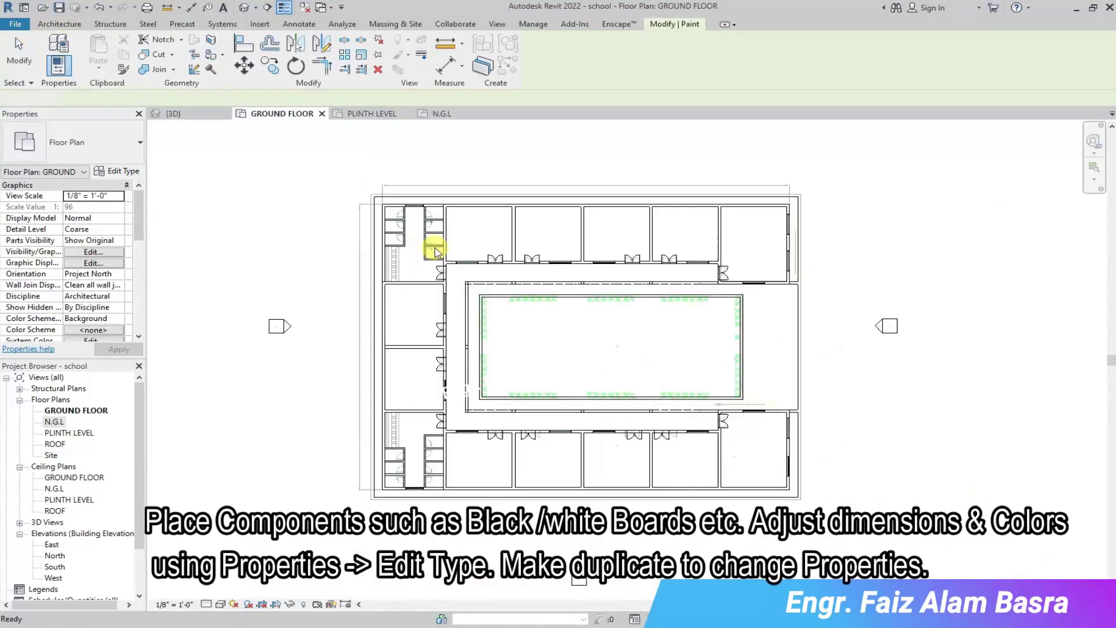
scroll(556, 297, "up", 5)
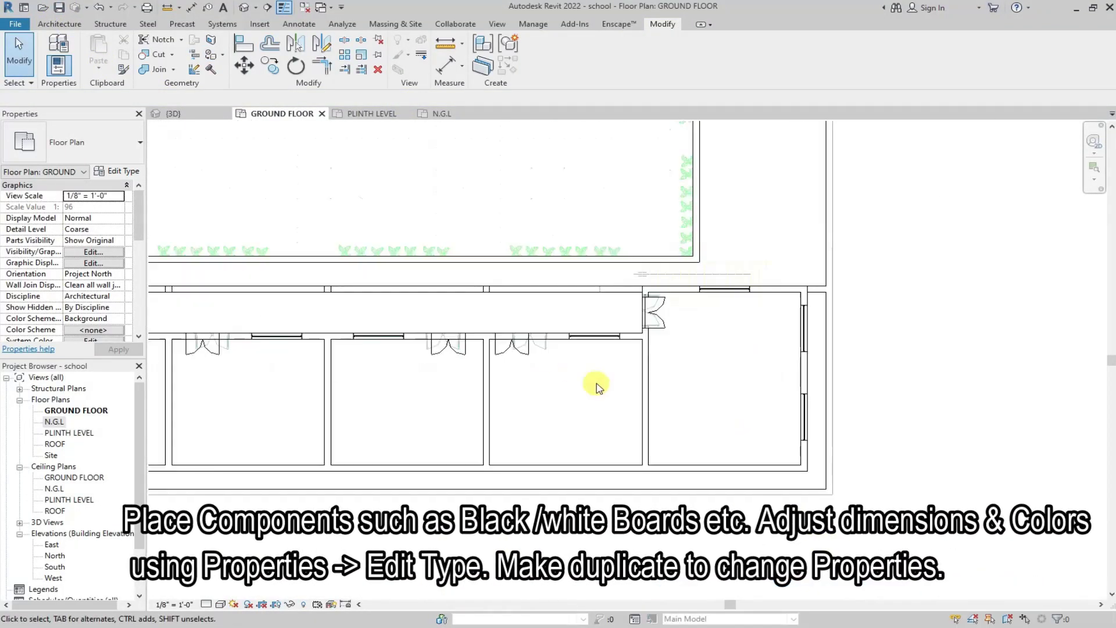
Load the Chalk Board family and place 84" x 48" boards on the cross walls of the plan's lower classroom row.
left_click(59, 24)
left_click(165, 63)
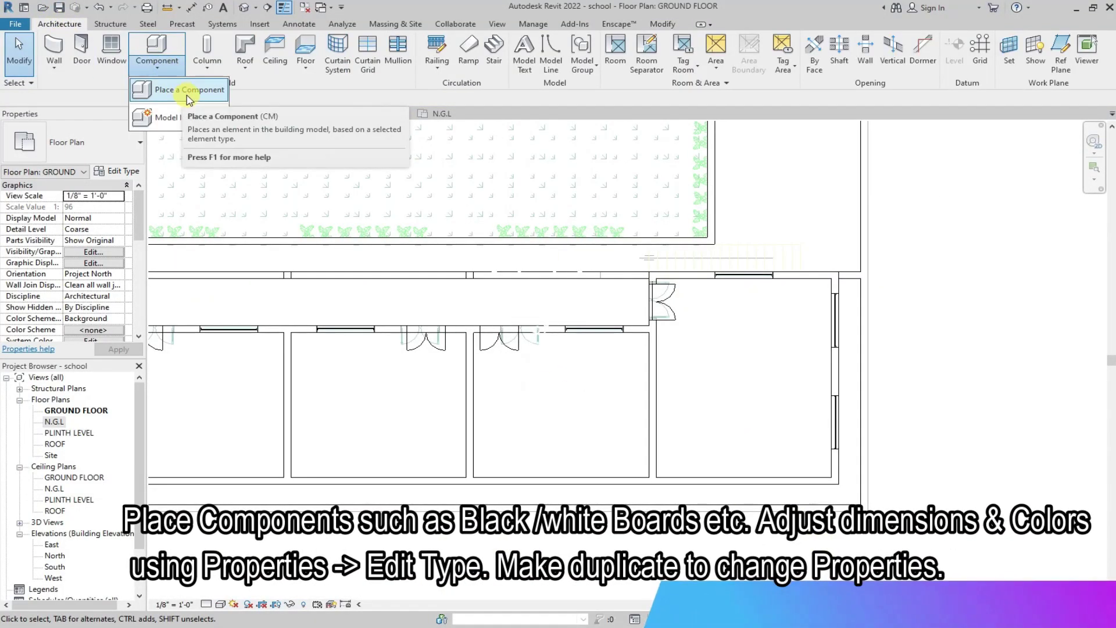
left_click(180, 111)
left_click(540, 55)
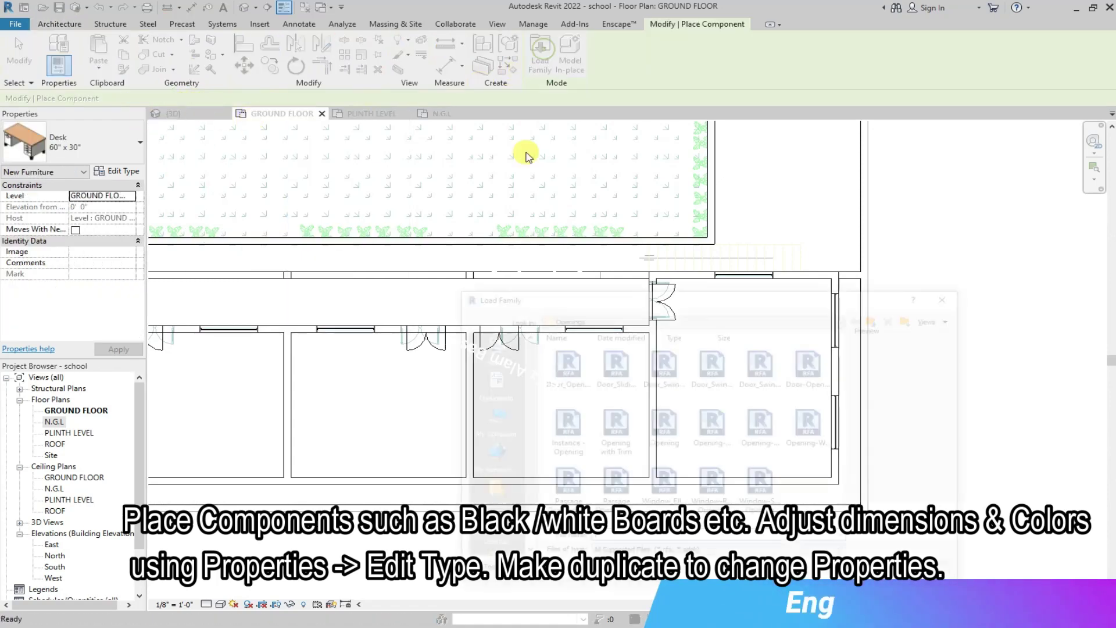
double_click(614, 372)
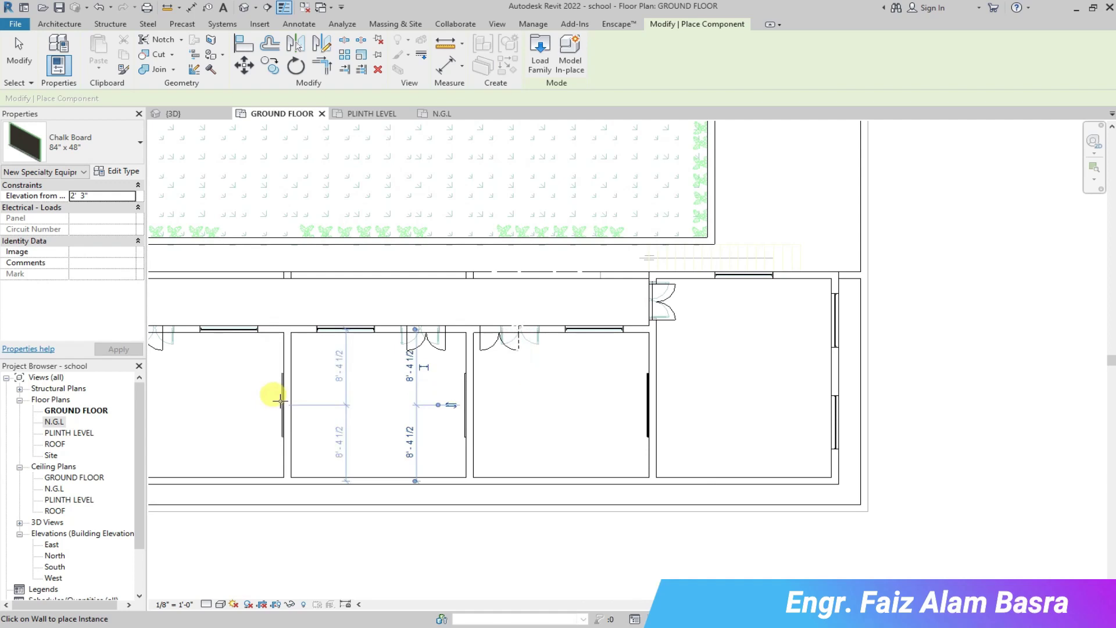
Place 84" x 48" chalk boards in the two classrooms at the courtyard's short end and in the upper classroom row.
scroll(517, 439, "down", 2)
scroll(528, 427, "down", 2)
scroll(214, 289, "up", 2)
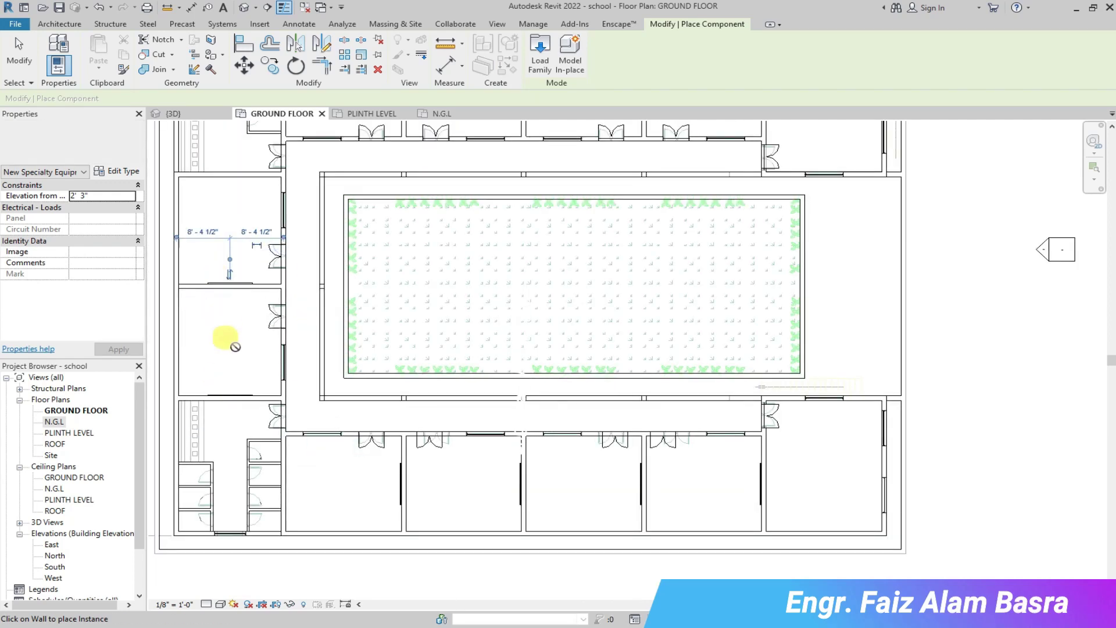
scroll(232, 324, "down", 3)
scroll(299, 150, "up", 4)
scroll(244, 182, "up", 1)
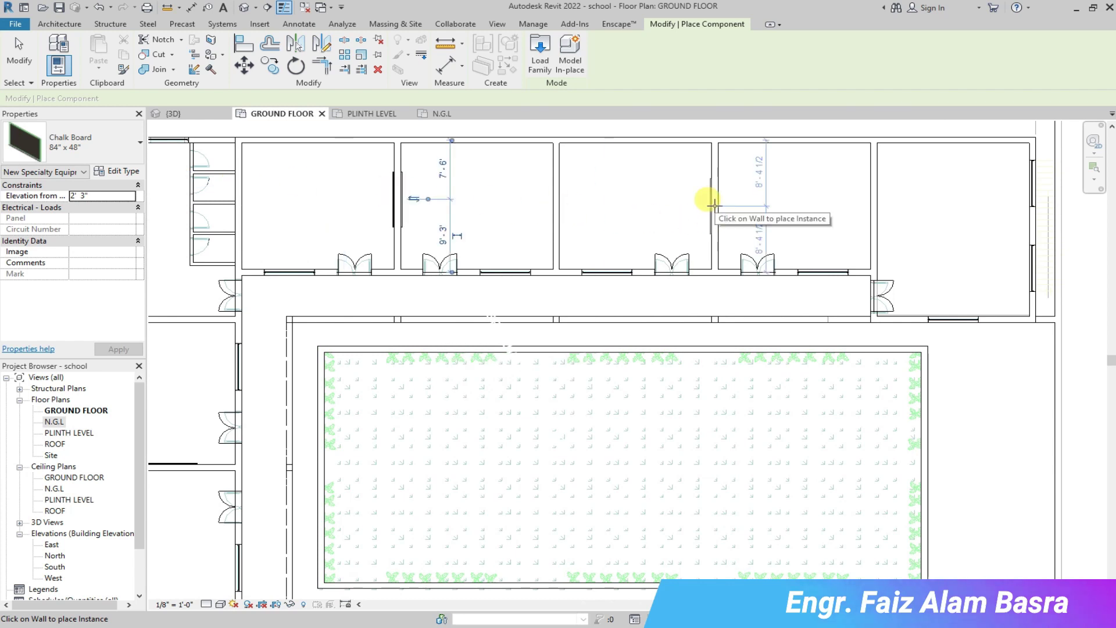
Leave component placement, select a classroom chalk board in the 3D view and change its type to 96" x 48".
left_click(181, 115)
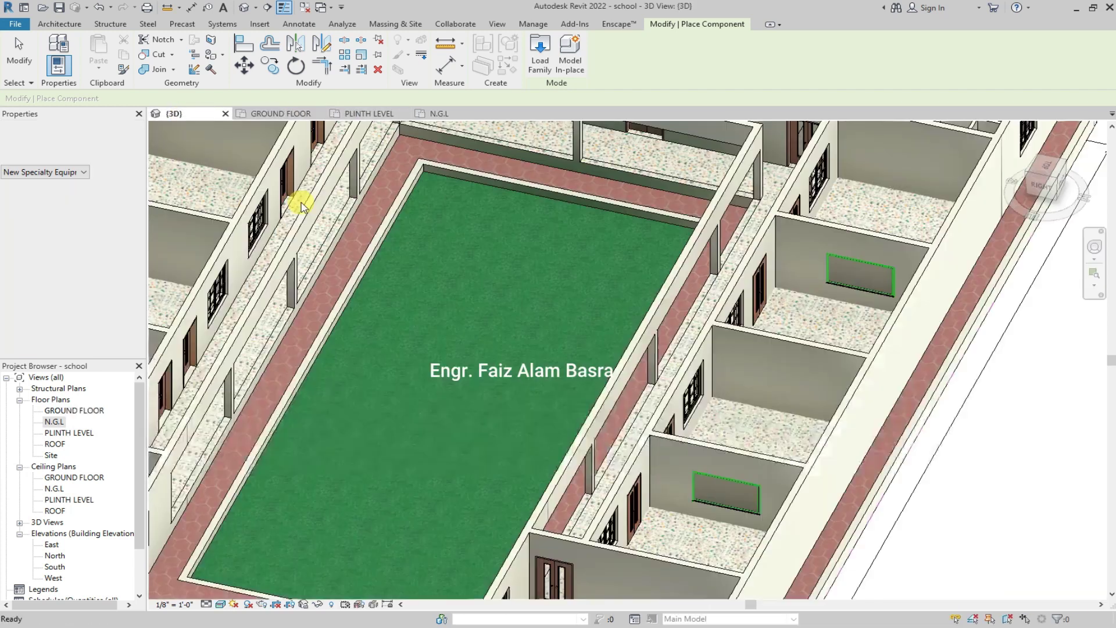
key("Escape")
scroll(821, 371, "up", 5)
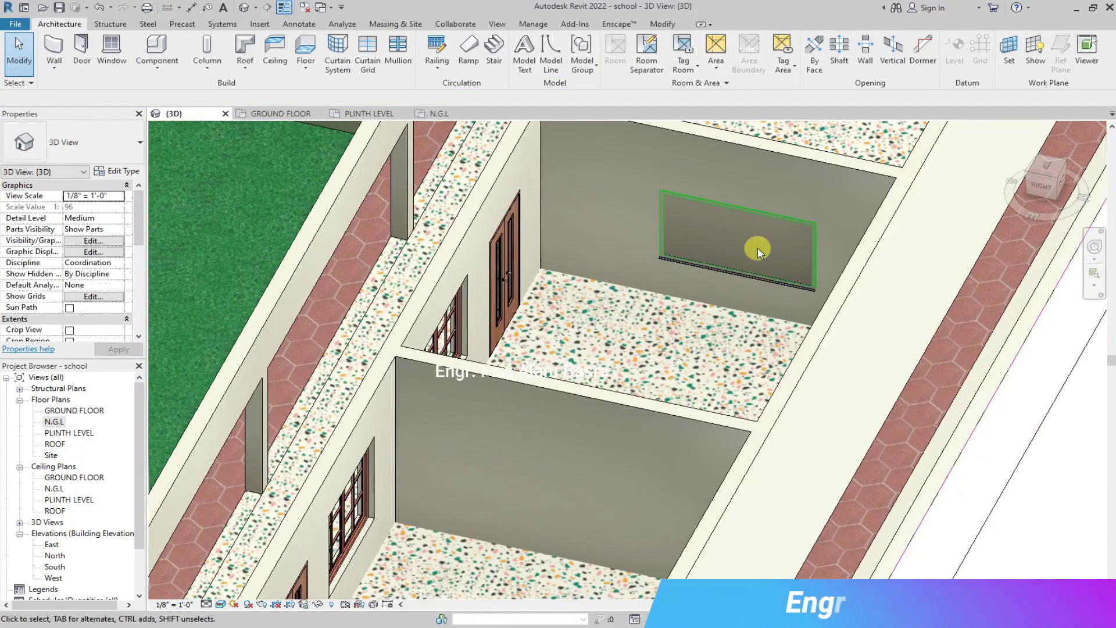
scroll(758, 250, "up", 3)
left_click(782, 214)
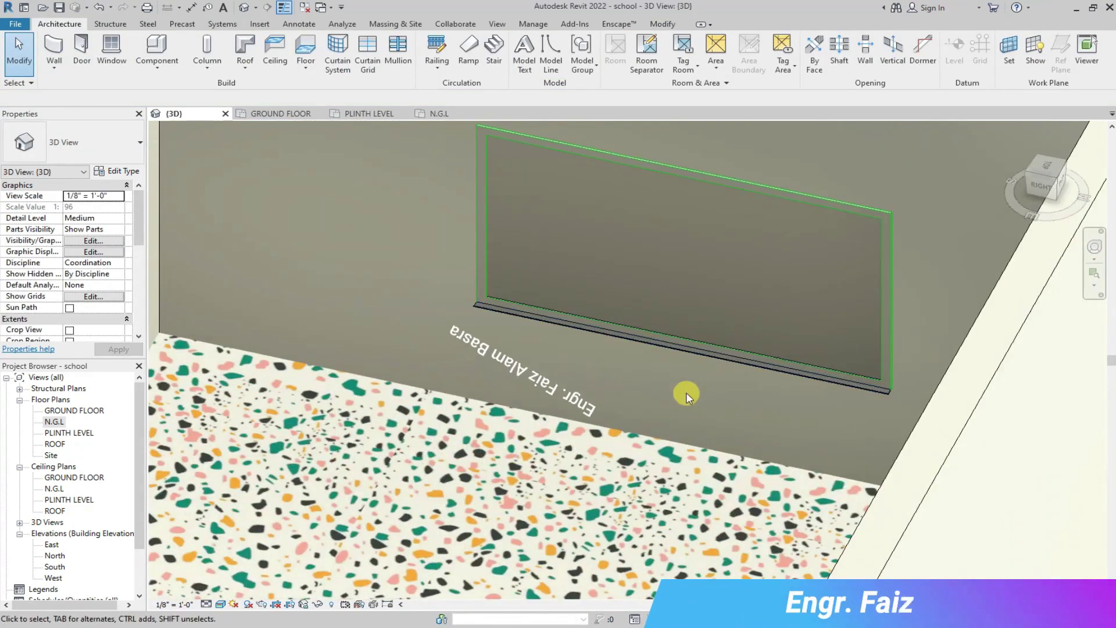
scroll(524, 326, "down", 4)
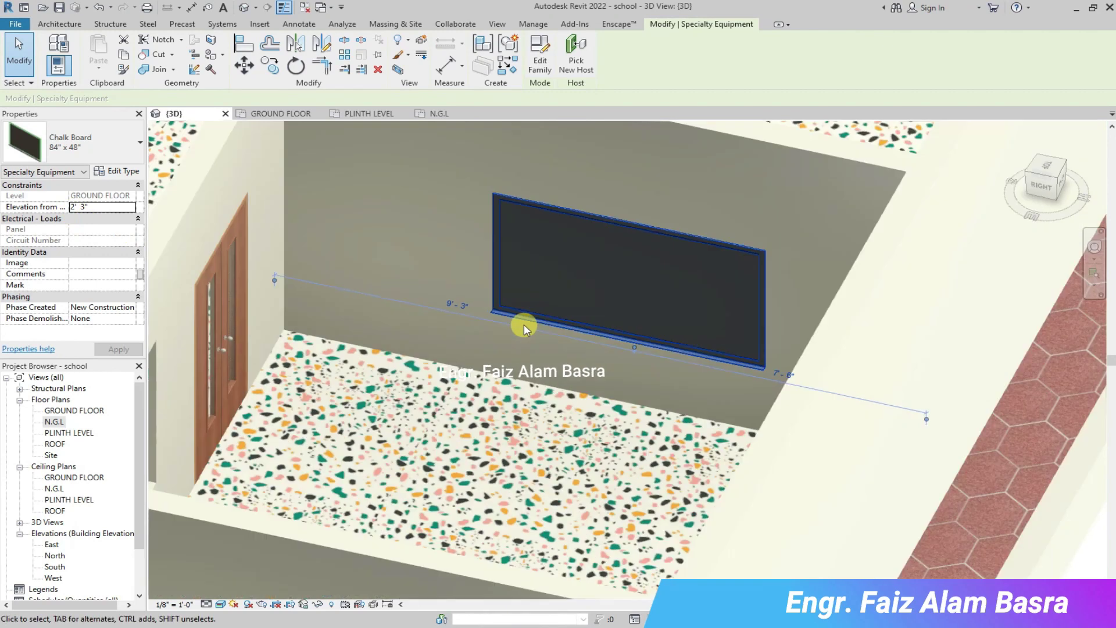
left_click(290, 114)
scroll(411, 262, "down", 4)
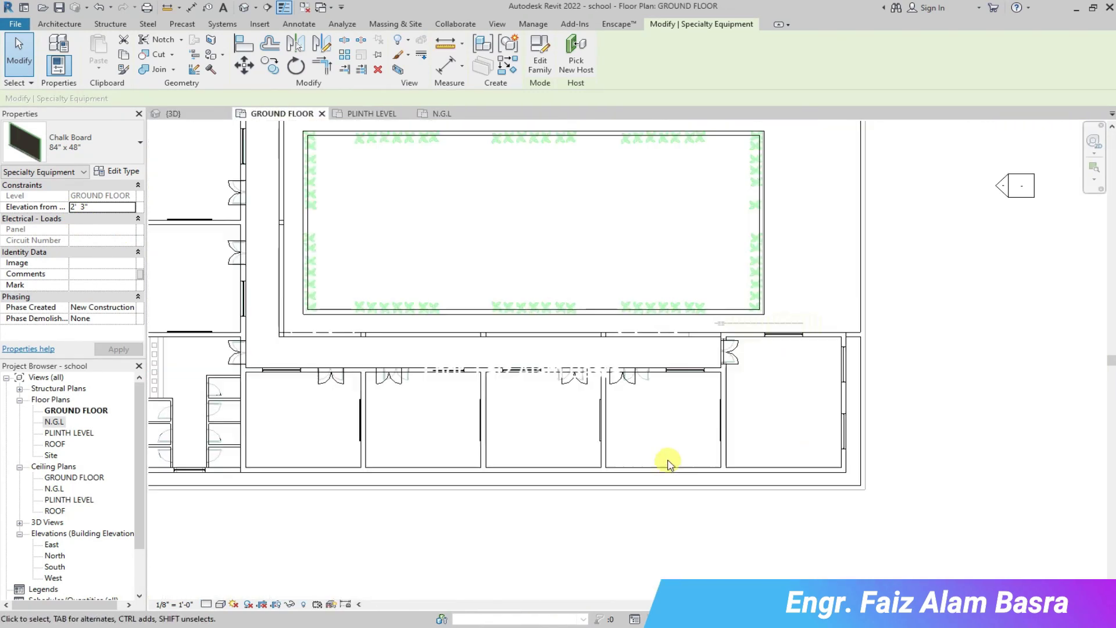
scroll(667, 463, "up", 2)
left_click(173, 114)
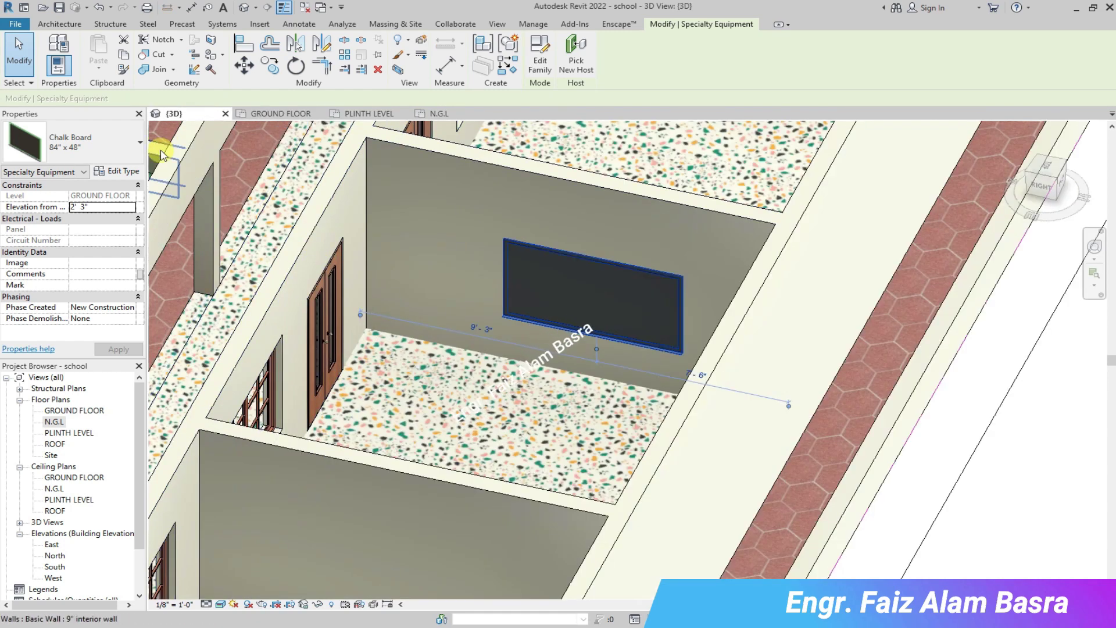
left_click(140, 144)
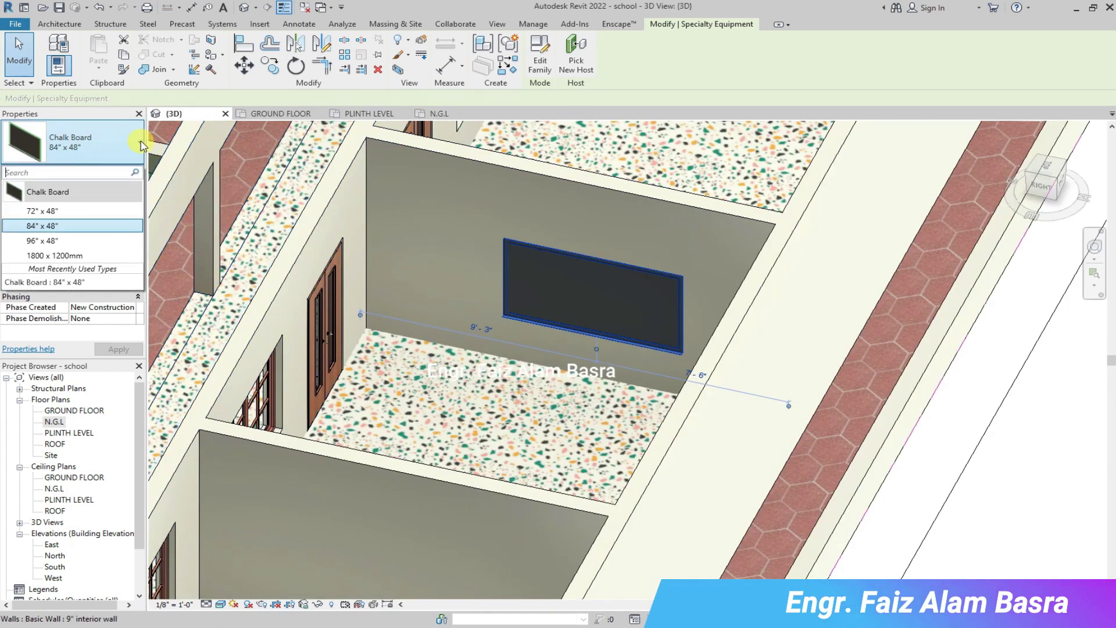
left_click(79, 241)
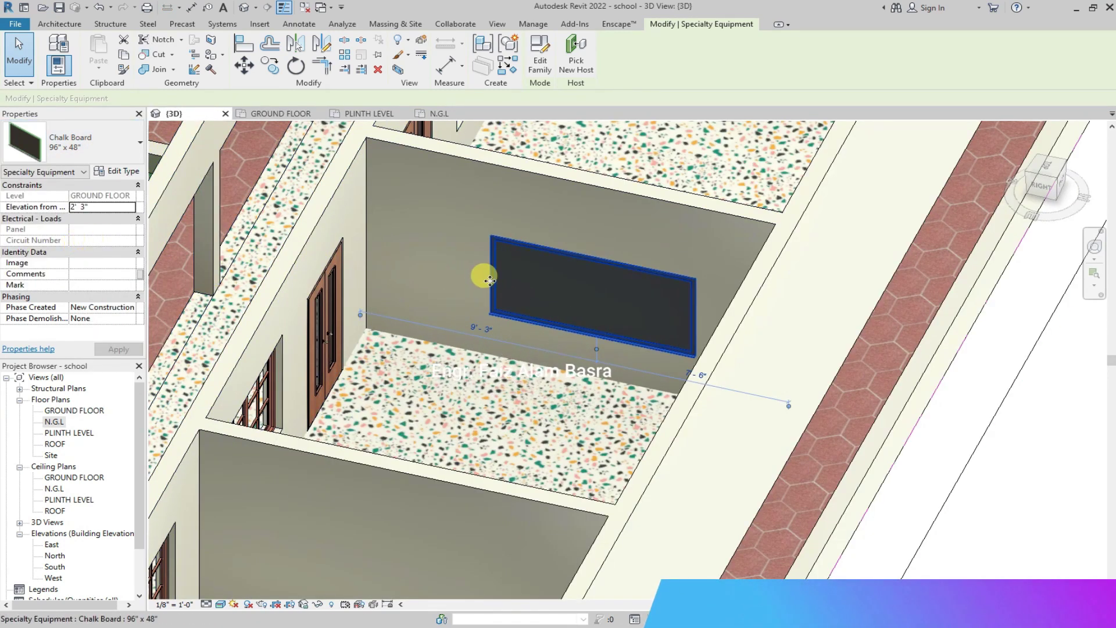
Select the chalk boards of the lower classroom row in the GROUND FLOOR plan and change their type to 96" x 48".
scroll(490, 281, "down", 5)
left_click(281, 113)
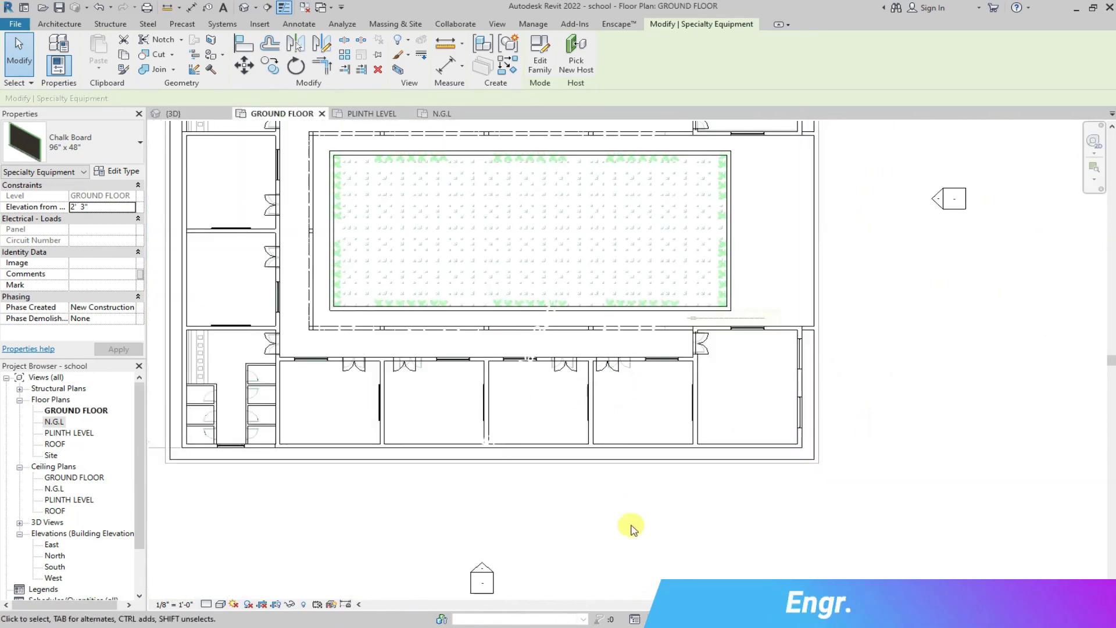
left_click(630, 529)
left_click_drag(715, 435, 715, 435)
left_click(140, 144)
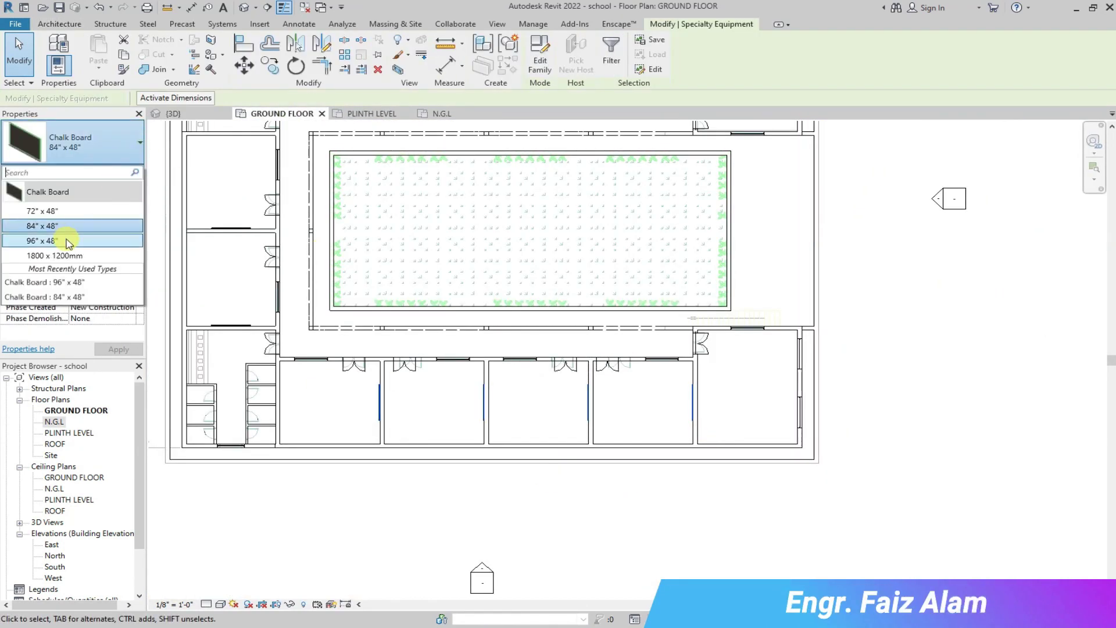
left_click(67, 240)
Change the chalk boards in the two classrooms at the courtyard's short end to the 96" x 48" type.
left_click(214, 247)
left_click(216, 228)
left_click(125, 149)
left_click(114, 241)
Select all chalk boards in the upper classroom row and change their type to 96" x 48".
scroll(223, 312, "down", 3)
scroll(295, 198, "up", 2)
left_click_drag(265, 184, 456, 221)
scroll(332, 209, "up", 2)
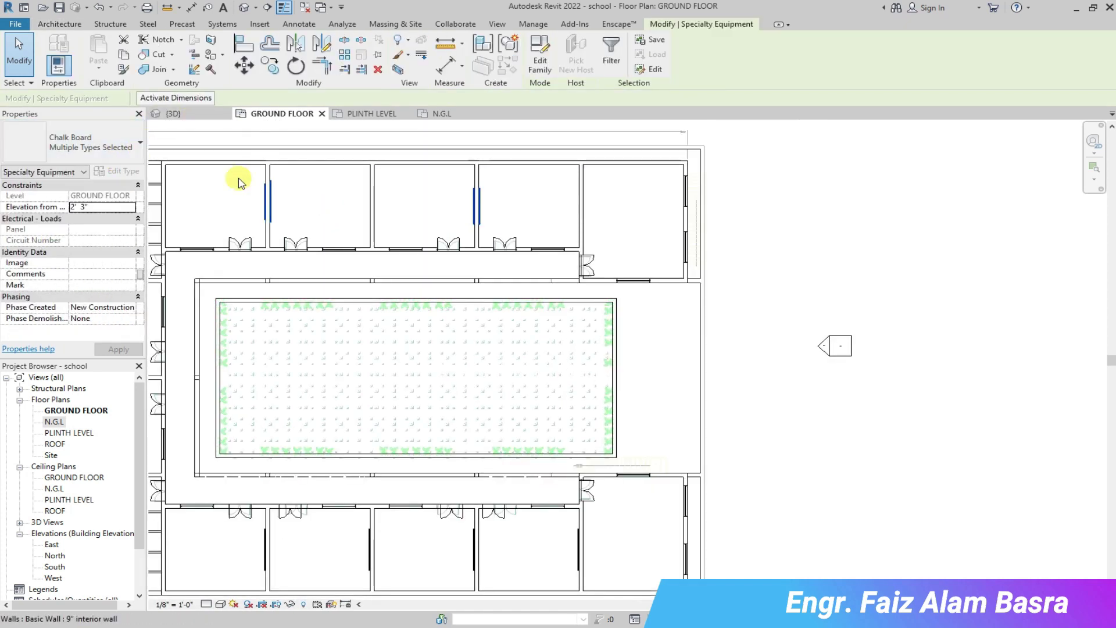
left_click(140, 143)
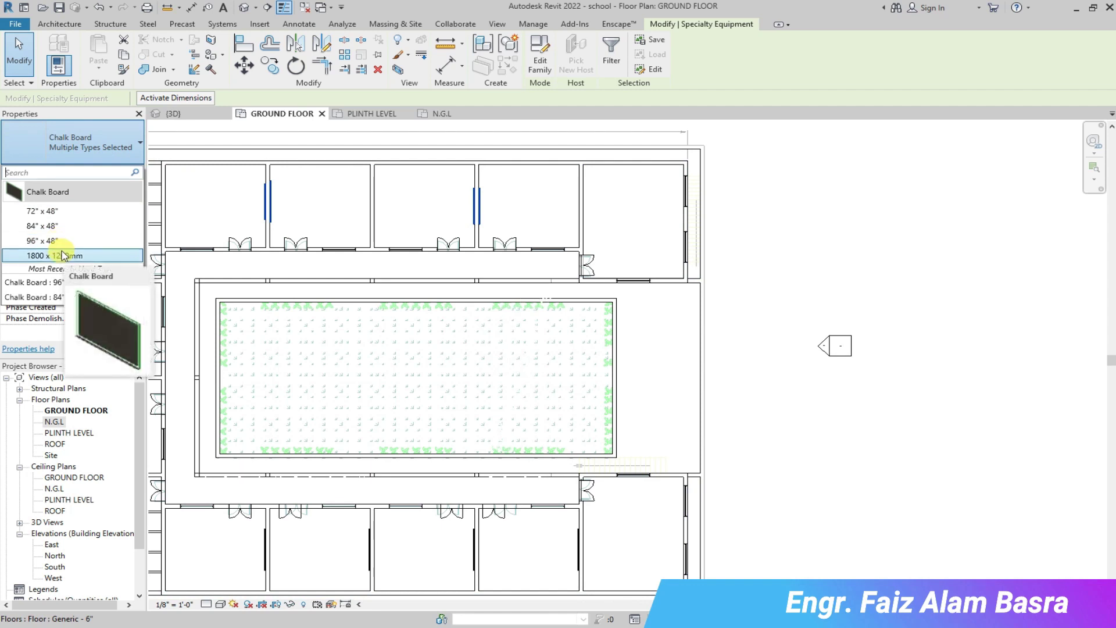
left_click(69, 241)
Check the resized chalk boards in the 3D view and return to the lower classroom row in the GROUND FLOOR plan.
left_click(198, 116)
left_click(765, 353)
scroll(463, 257, "up", 2)
scroll(385, 207, "down", 2)
left_click(281, 114)
scroll(389, 267, "down", 3)
scroll(404, 466, "up", 4)
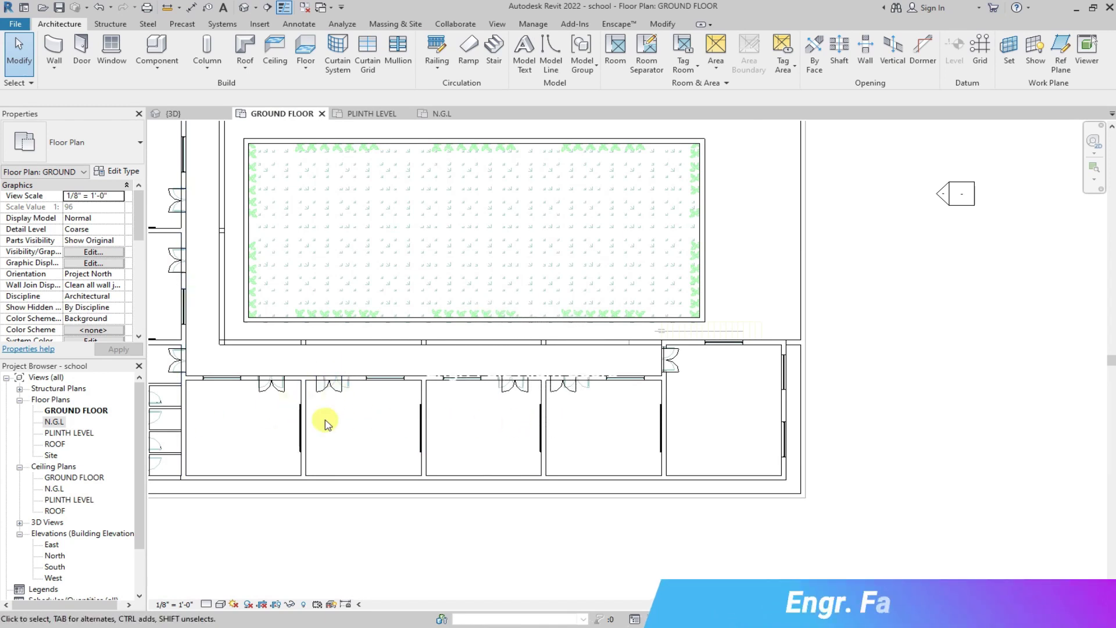
Place 96" x 48" chalk boards on the opposite cross walls of the second and fourth classrooms in the lower row.
scroll(305, 356, "up", 1)
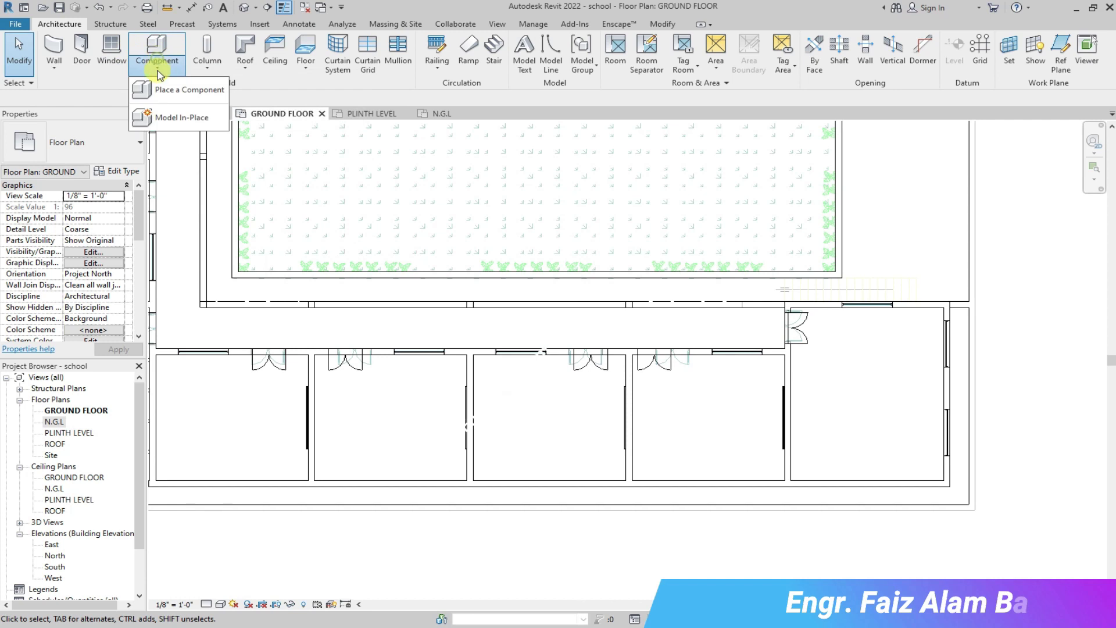
left_click(183, 90)
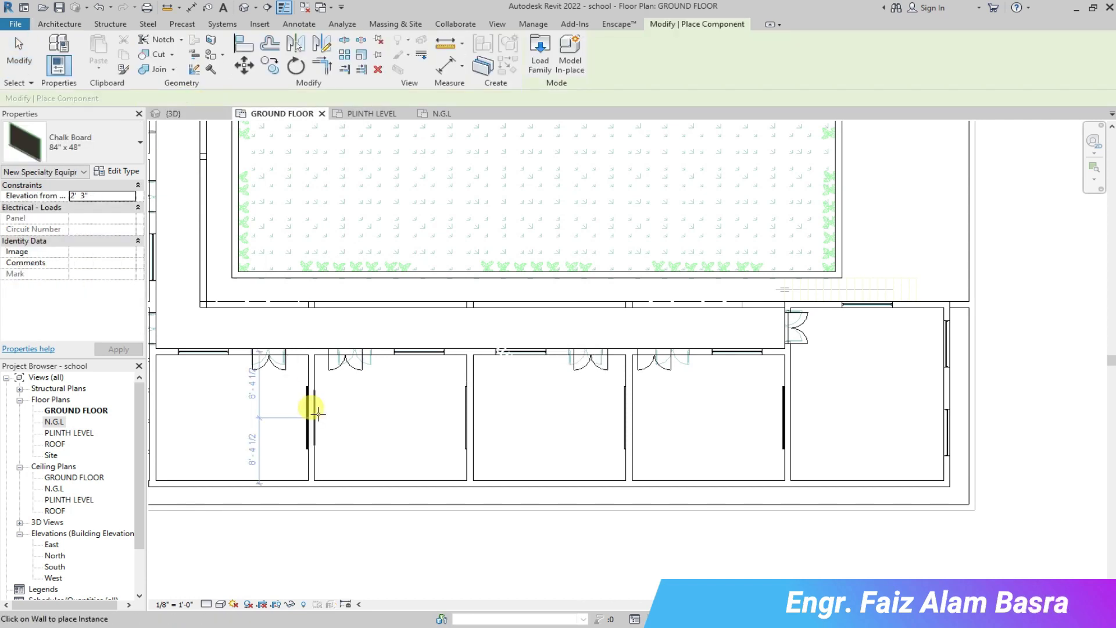
left_click(138, 145)
left_click(34, 225)
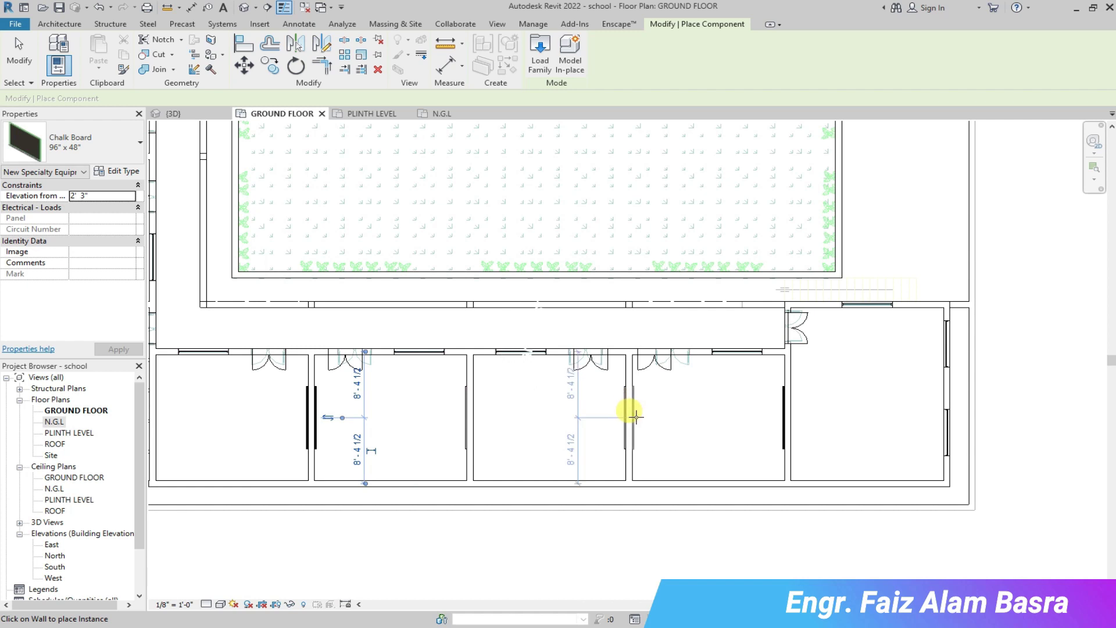
key("Escape")
Delete the original chalk boards facing the newly placed ones in the second and fourth classrooms of the lower row.
left_click_drag(502, 463, 503, 464)
key("Delete")
left_click_drag(745, 377, 820, 456)
key("Delete")
scroll(615, 413, "up", 2)
scroll(627, 416, "down", 3)
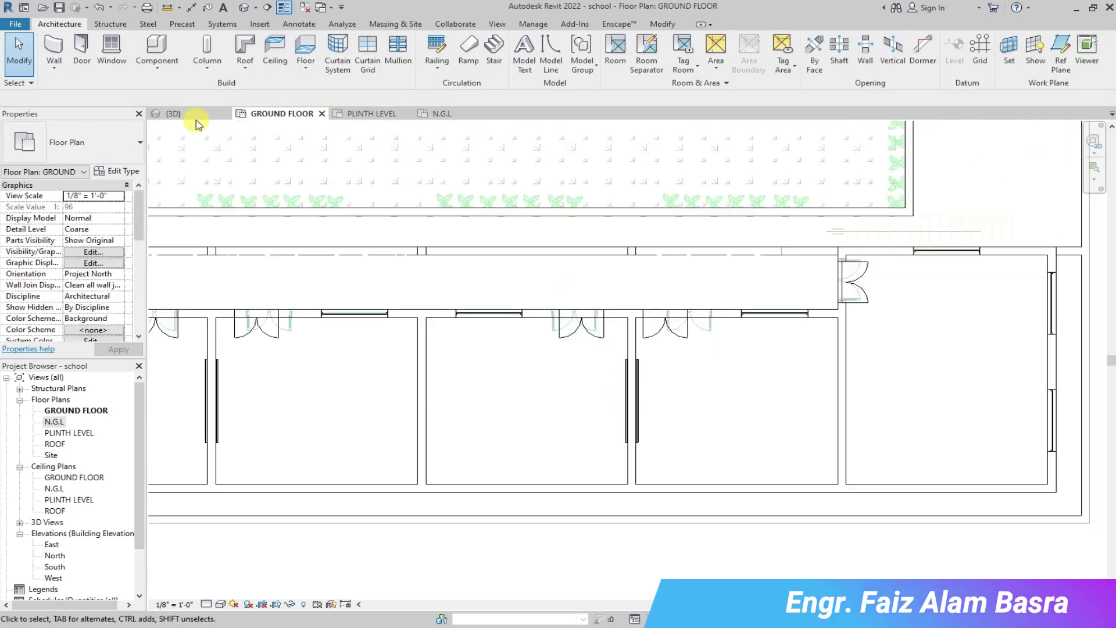
Check the chalk board arrangement of both classroom rows in the 3D view and return to the GROUND FLOOR plan.
left_click(172, 113)
scroll(494, 326, "down", 5)
scroll(306, 368, "up", 4)
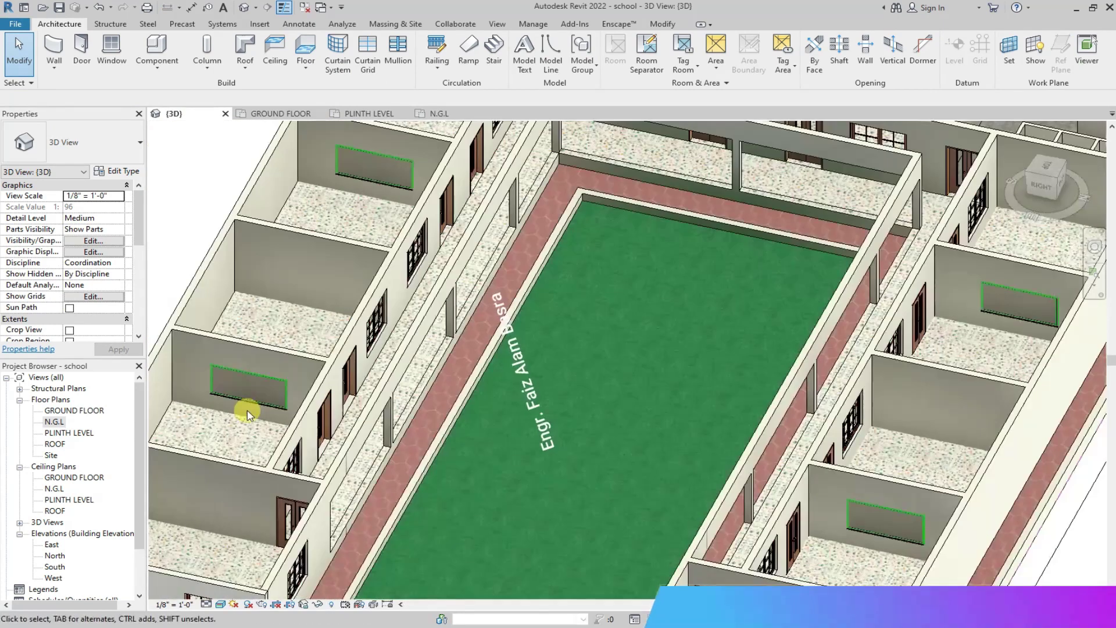
scroll(431, 238, "down", 3)
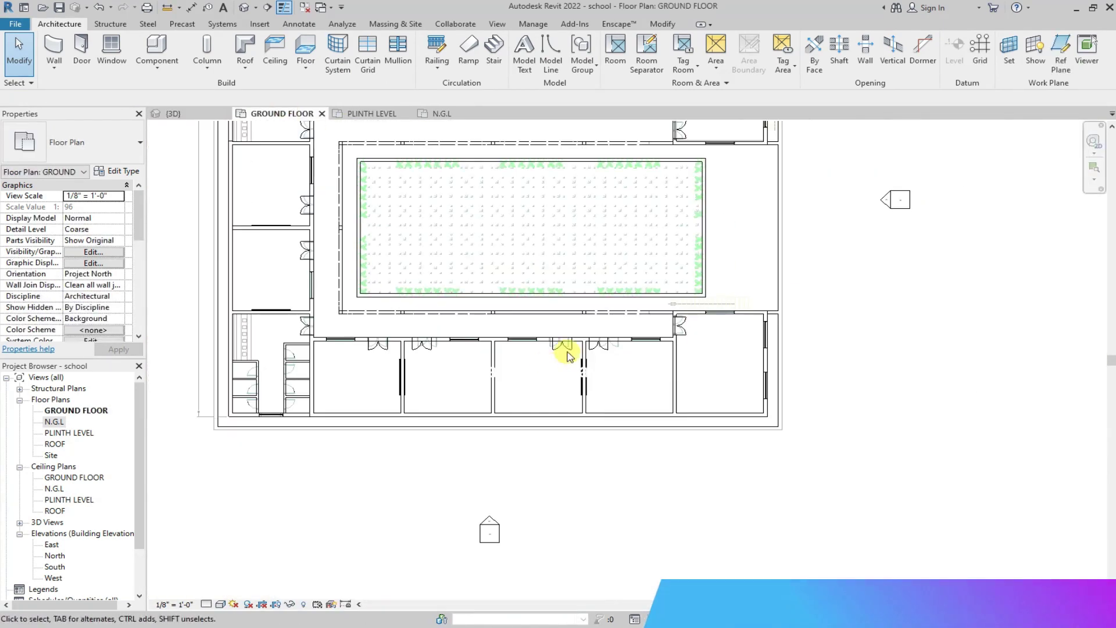
Place Single-Flush 30" x 84" doors in the stall walls of the lower washroom block at the drawing's door locations.
scroll(323, 378, "up", 5)
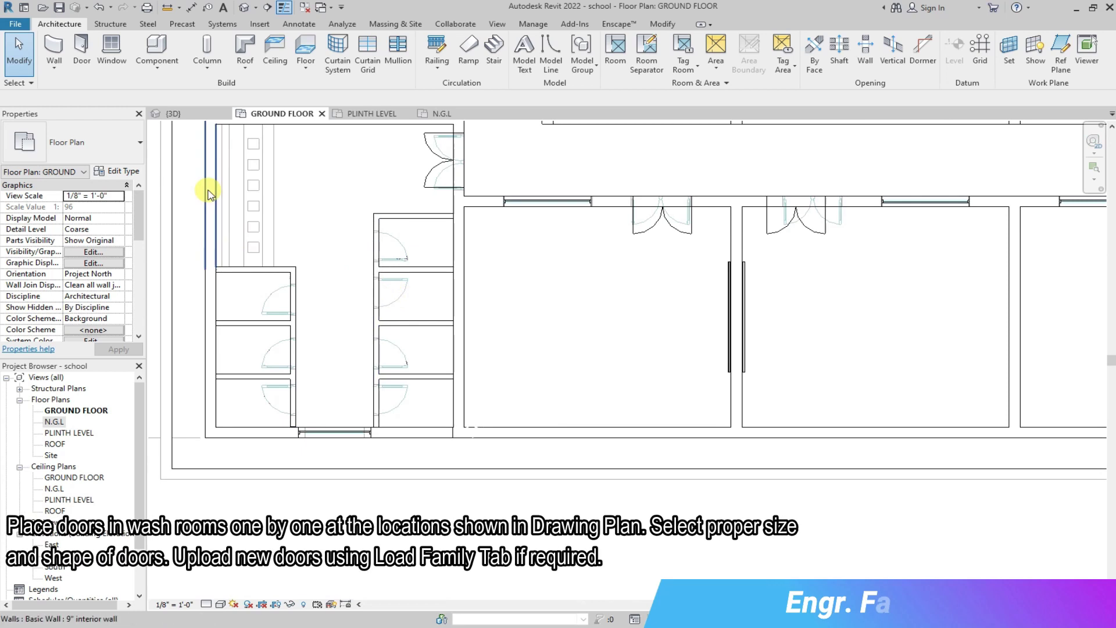
left_click(54, 65)
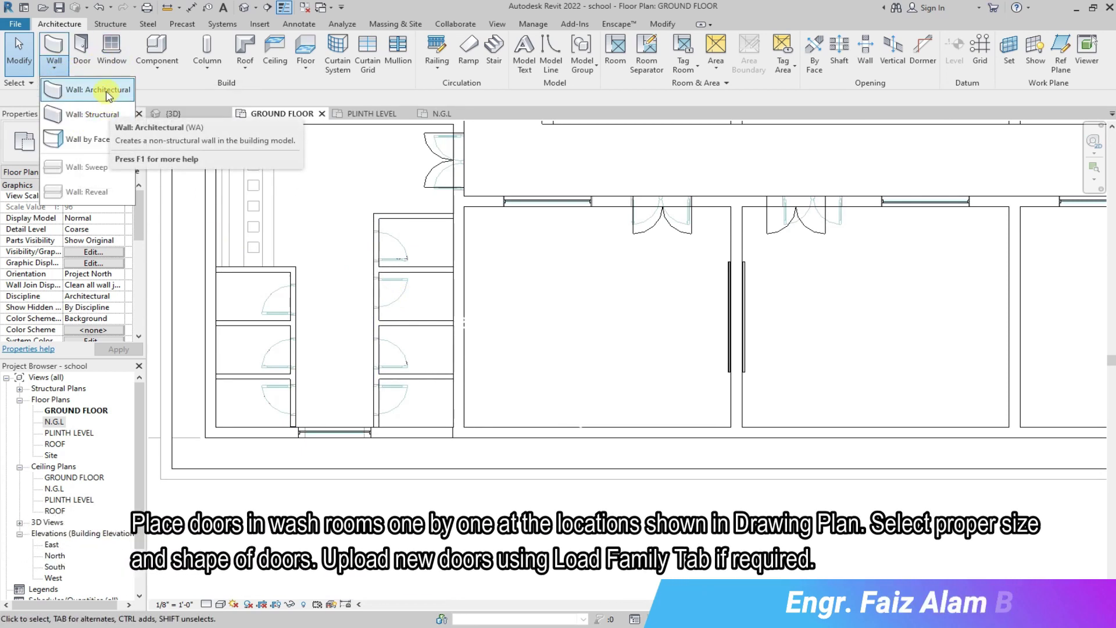
left_click(81, 52)
left_click(139, 145)
left_click_drag(138, 208, 138, 281)
left_click(62, 321)
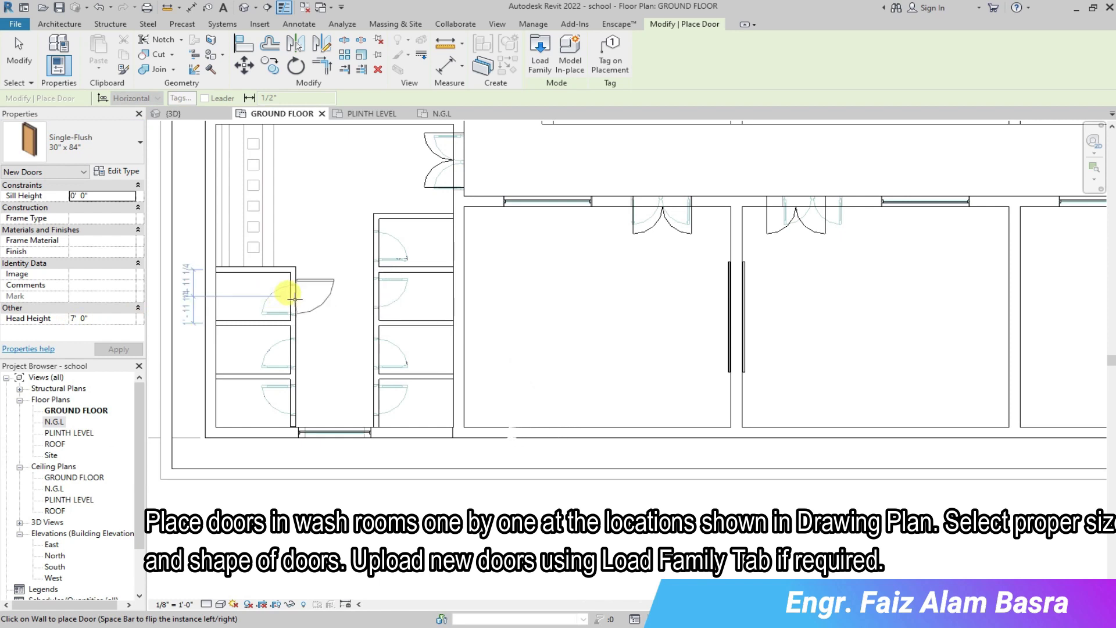
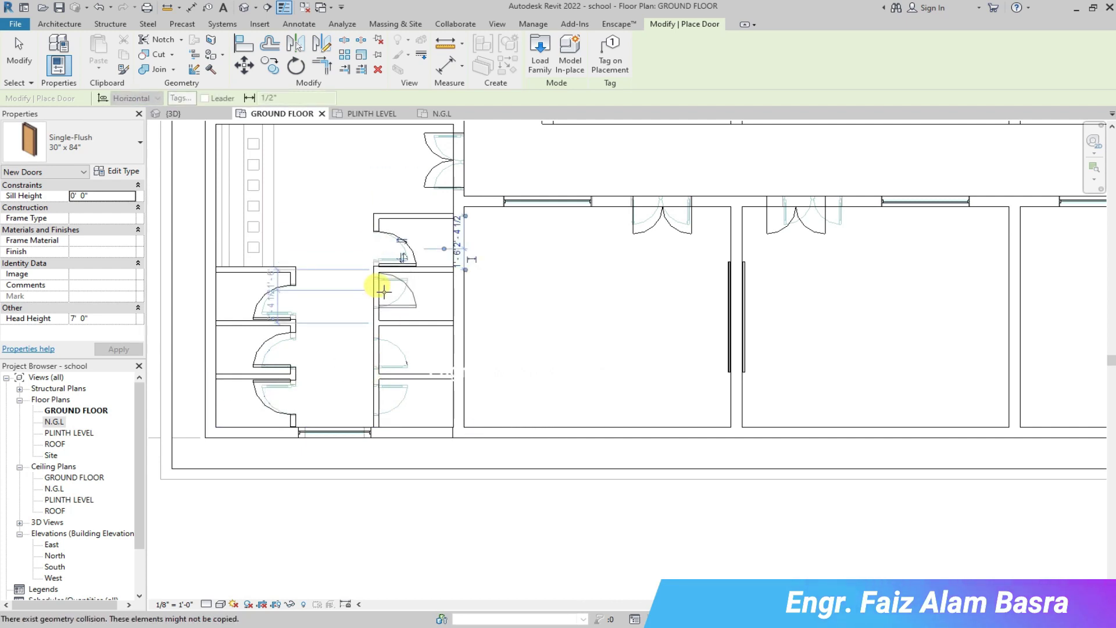
left_click(384, 291)
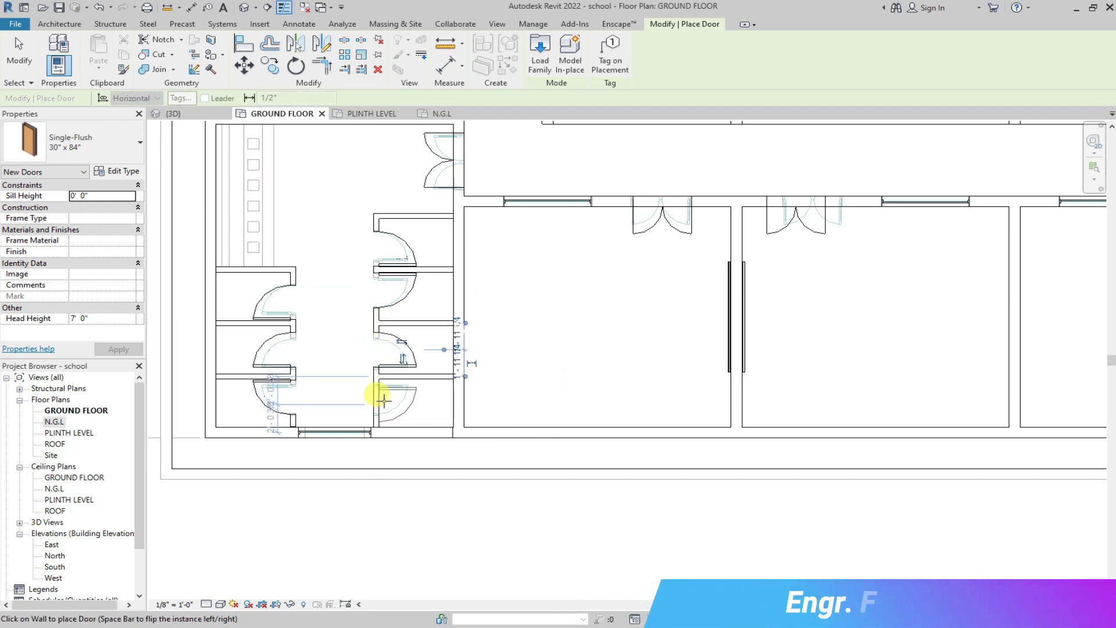
Place Single-Flush 30" x 84" doors in all stalls of the upper washroom block and leave the Door tool.
scroll(362, 368, "down", 5)
scroll(400, 196, "up", 6)
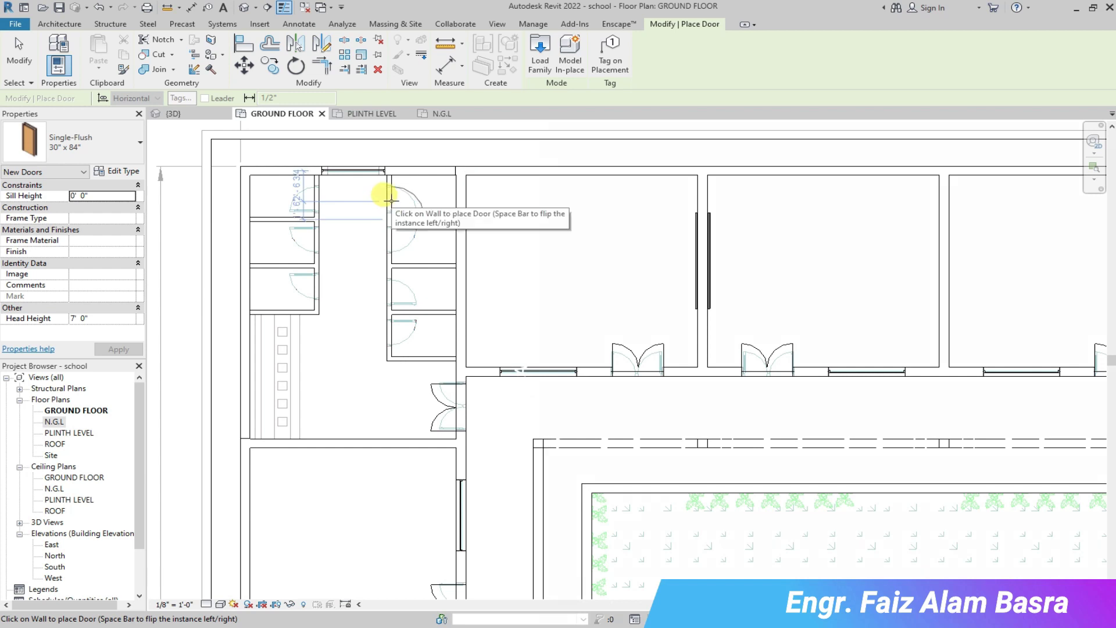
left_click(391, 199)
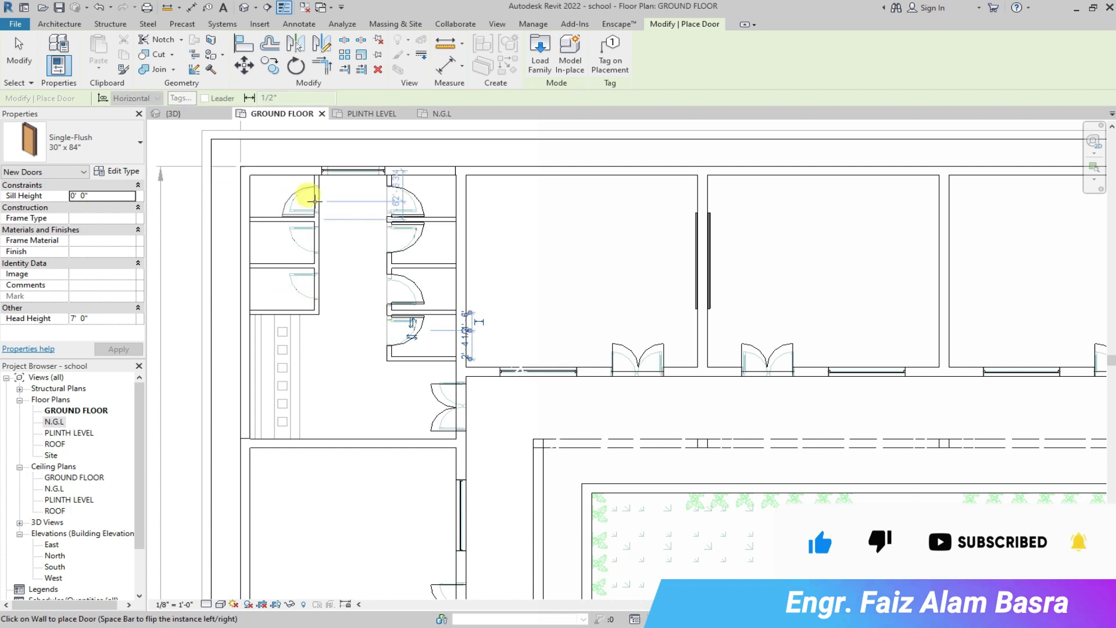
scroll(312, 202, "up", 2)
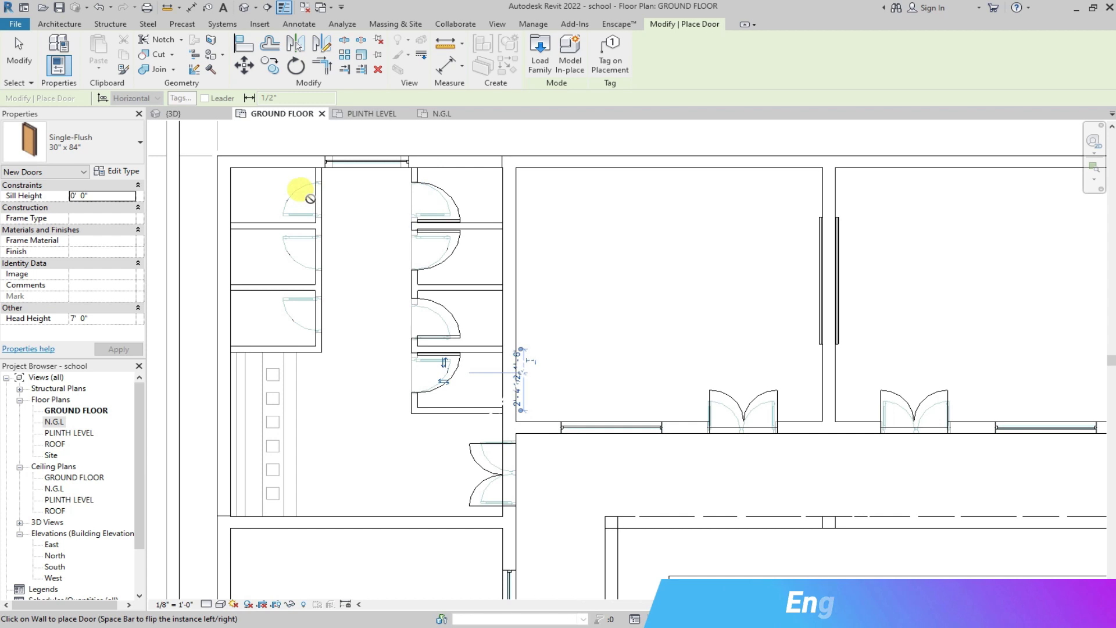
left_click(316, 199)
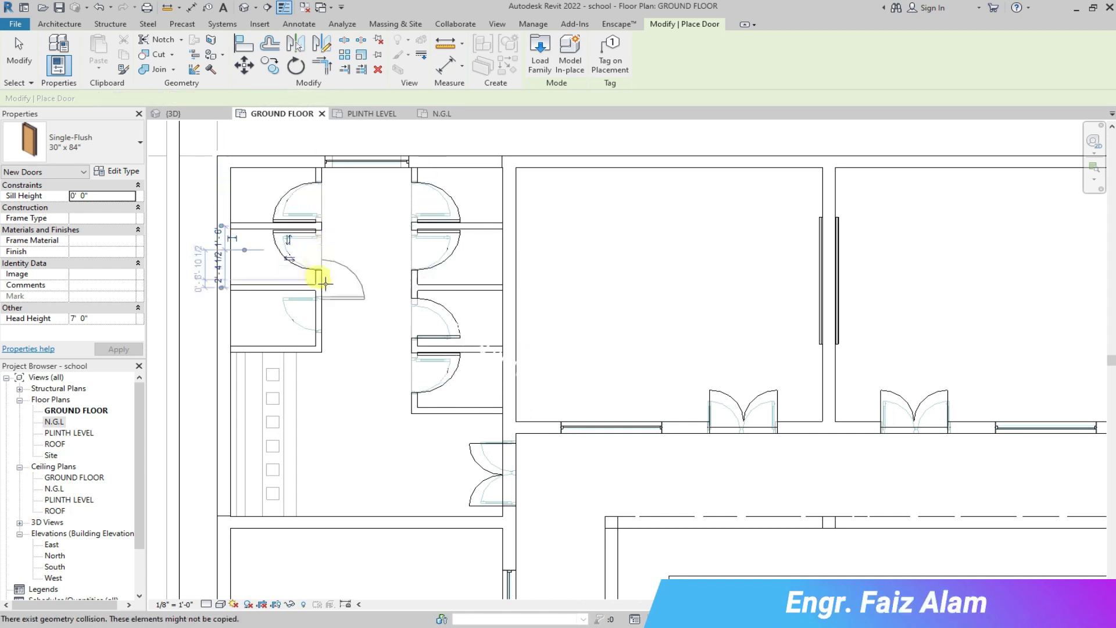
left_click(22, 51)
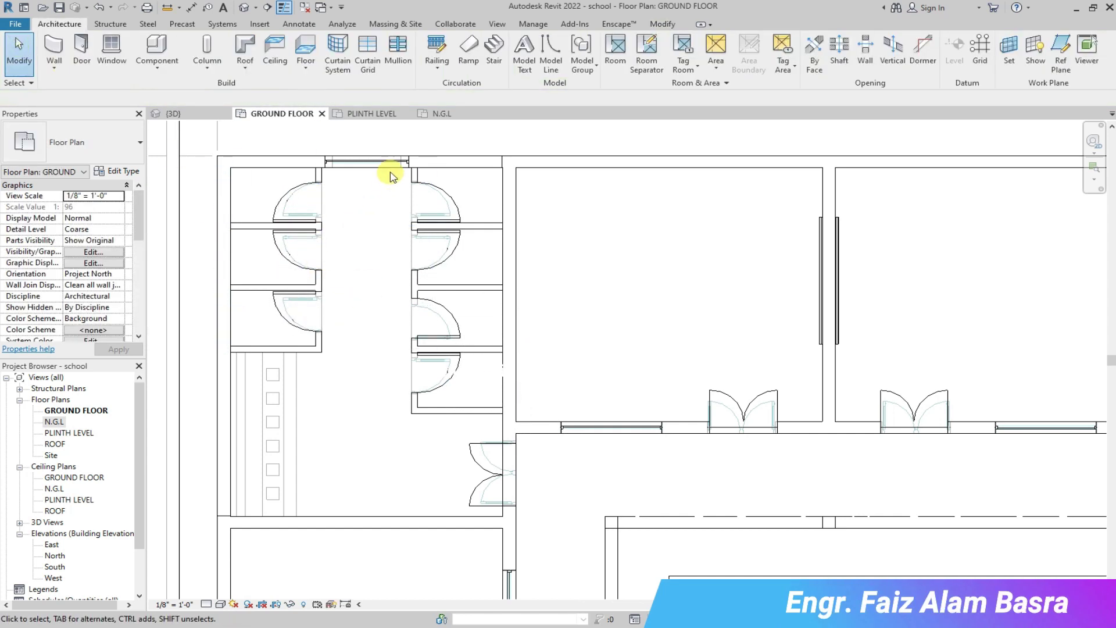
Try the wall-based WC Seat with Cistern, type 700 x 370mm, in a lower washroom stall and inspect it in 3D.
left_click(157, 68)
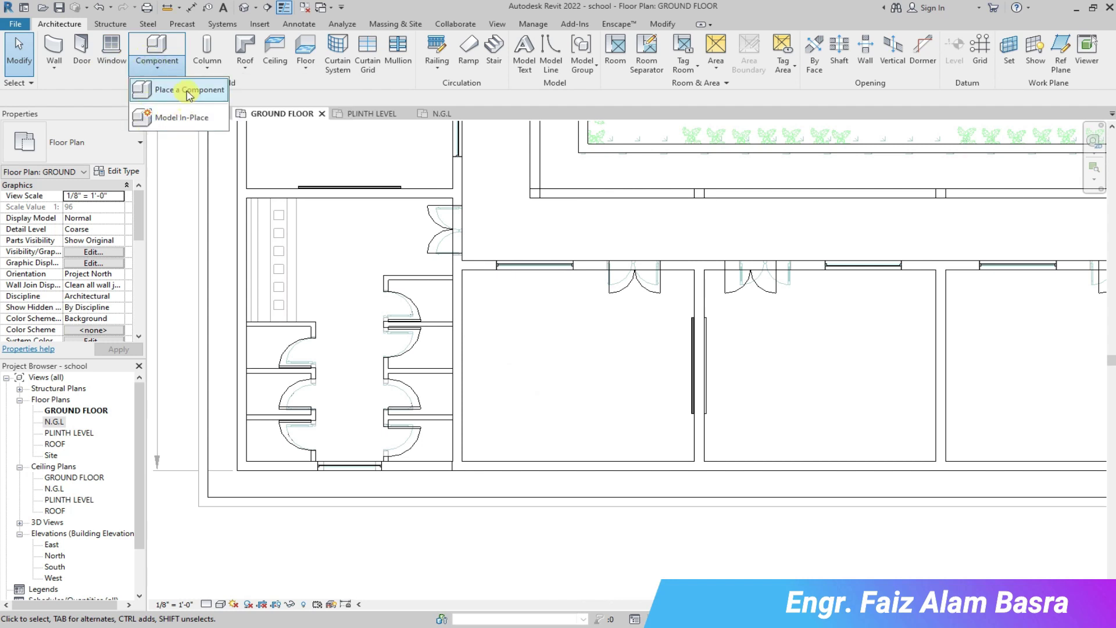
left_click(153, 88)
left_click(139, 143)
scroll(89, 303, "down", 7)
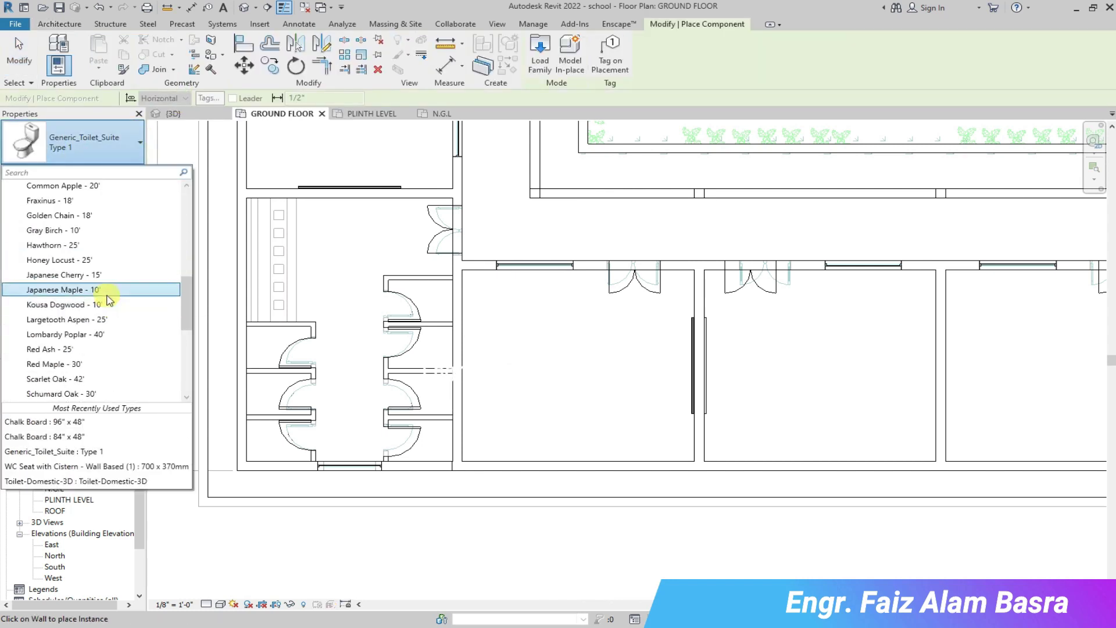
left_click_drag(189, 328, 192, 378)
left_click(98, 395)
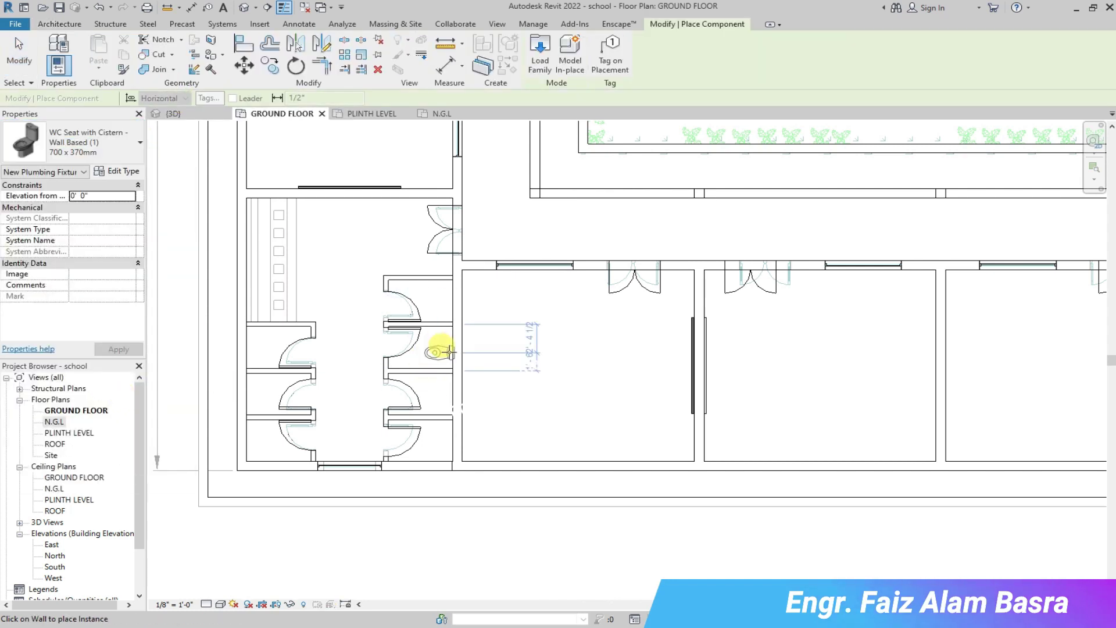
scroll(442, 300, "up", 2)
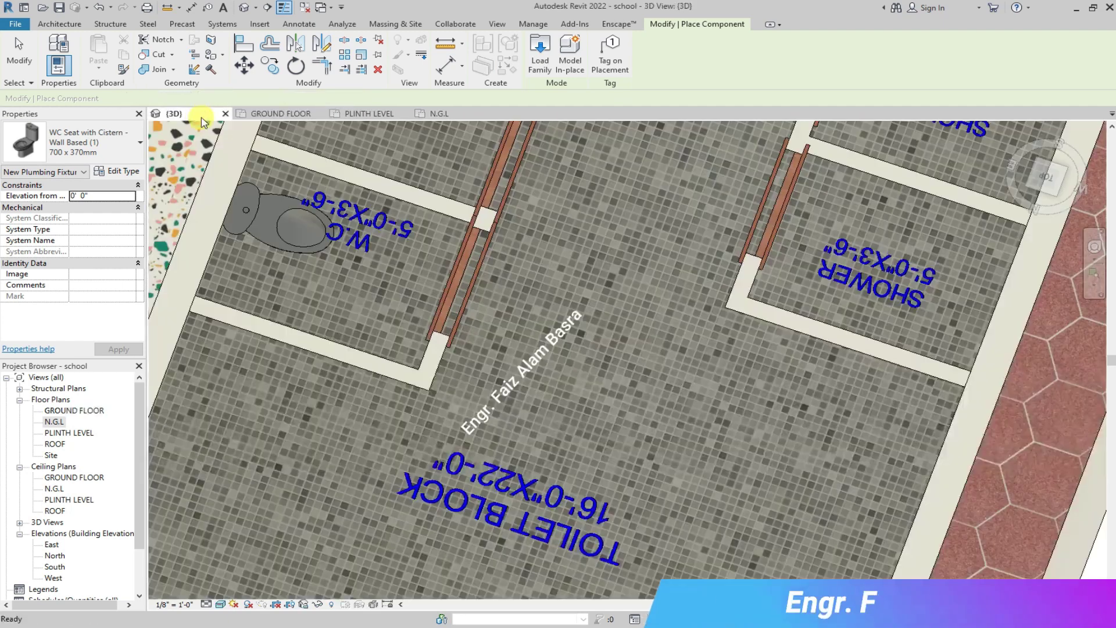
middle_click_drag(302, 244, 435, 224, "shift")
scroll(435, 224, "up", 4)
left_click(382, 315)
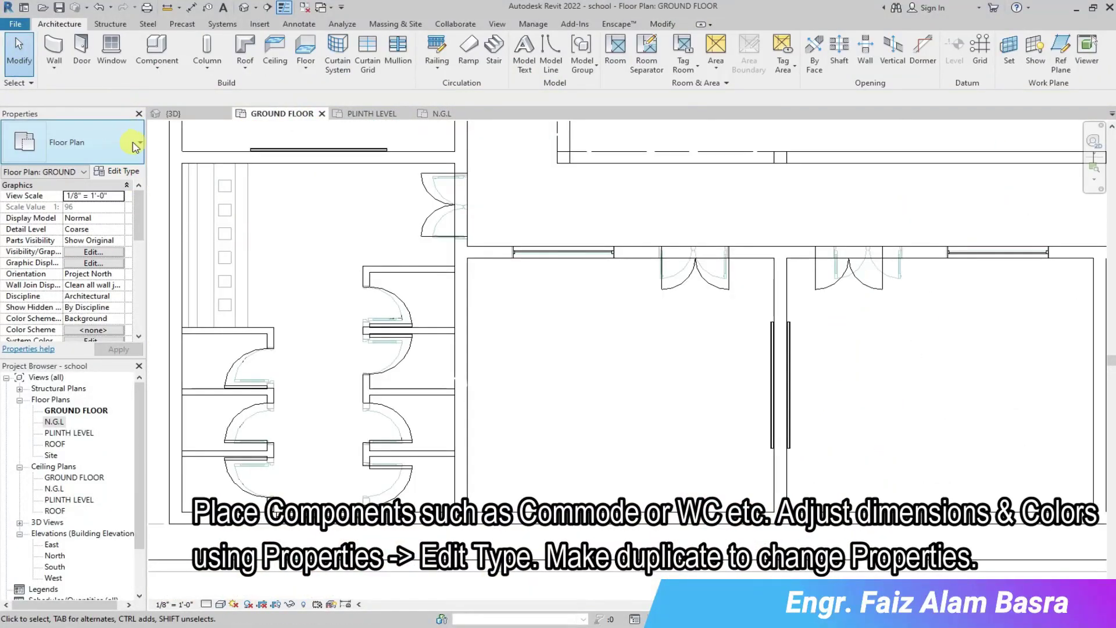
Place Generic_Toilet_Suite Type 1 toilets in the two W.C. stalls nearest the entrance of each washroom block.
left_click(160, 68)
left_click(188, 90)
left_click(140, 143)
left_click_drag(185, 360, 172, 210)
left_click(87, 362)
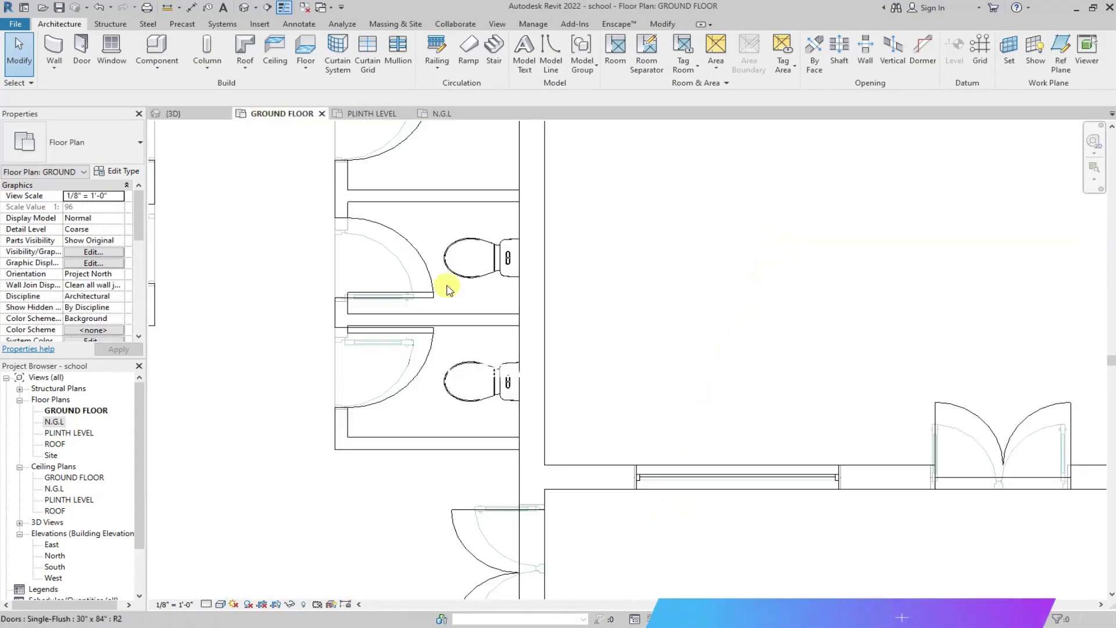
scroll(444, 286, "down", 2)
scroll(280, 176, "up", 2)
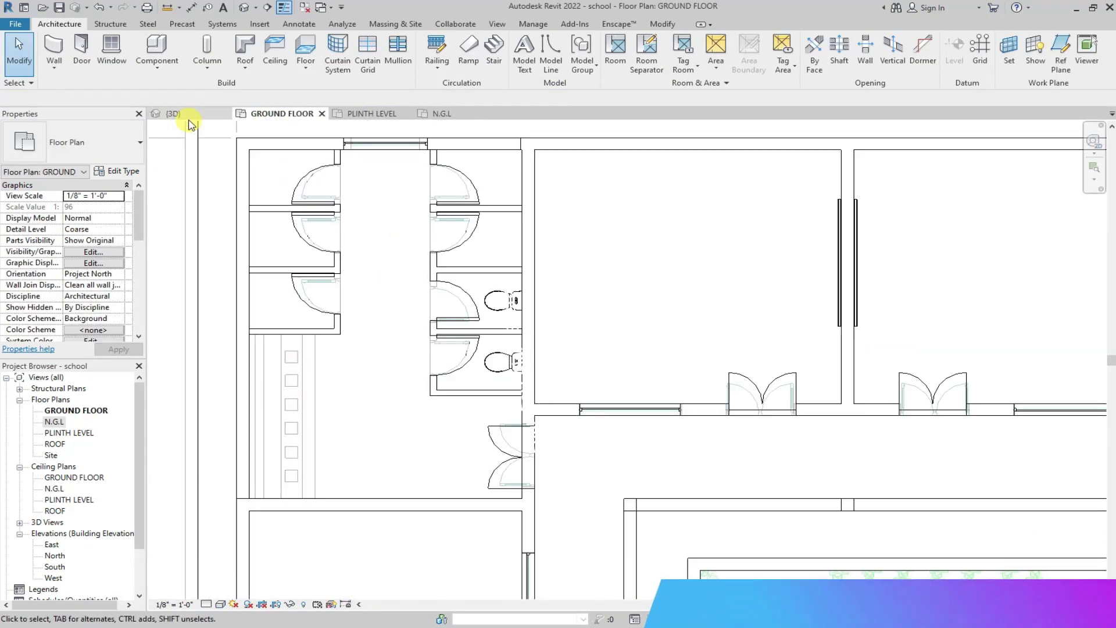
Load the family Shower_Wall Mounte_Fontana Showers_FS9623.rfa from the Shower folder as a component.
left_click(157, 52)
left_click(540, 55)
left_click(878, 318)
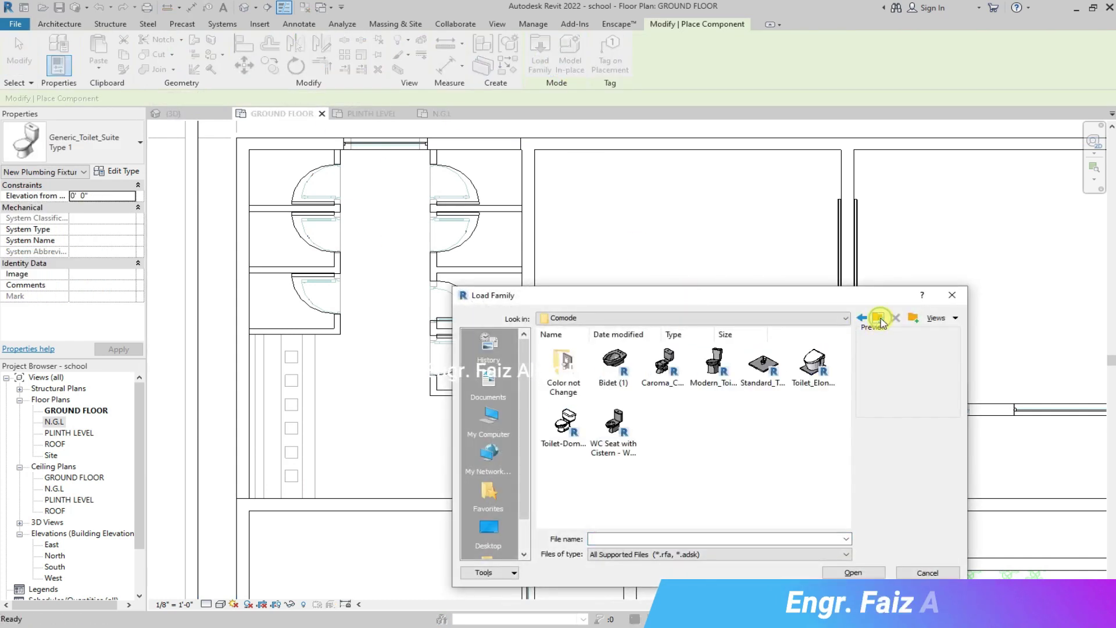
left_click(880, 319)
double_click(816, 379)
left_click(663, 433)
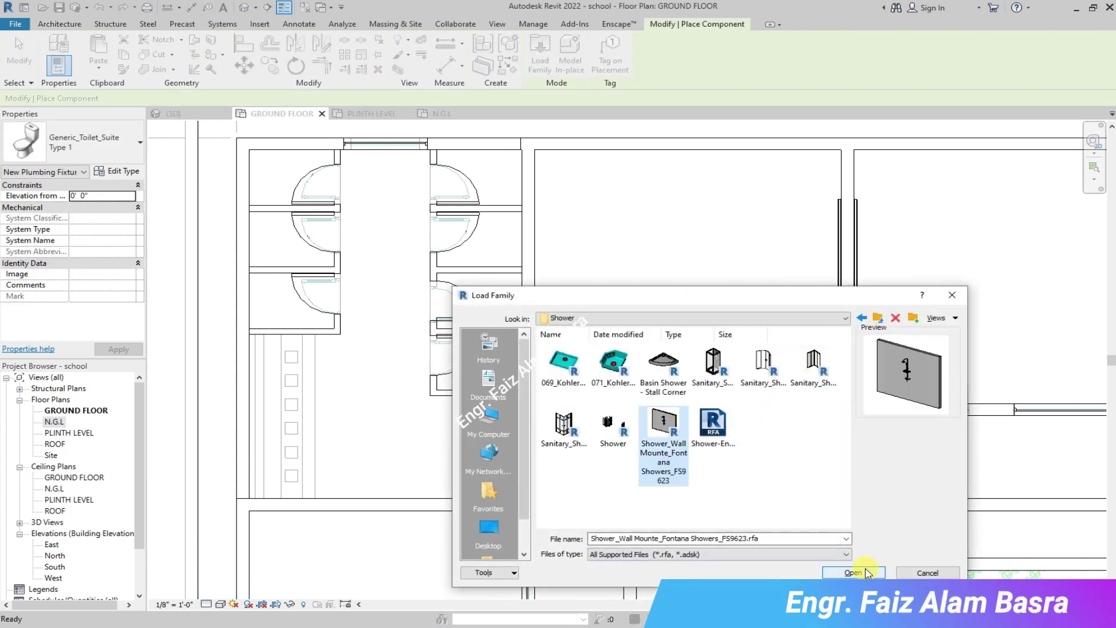
left_click(853, 572)
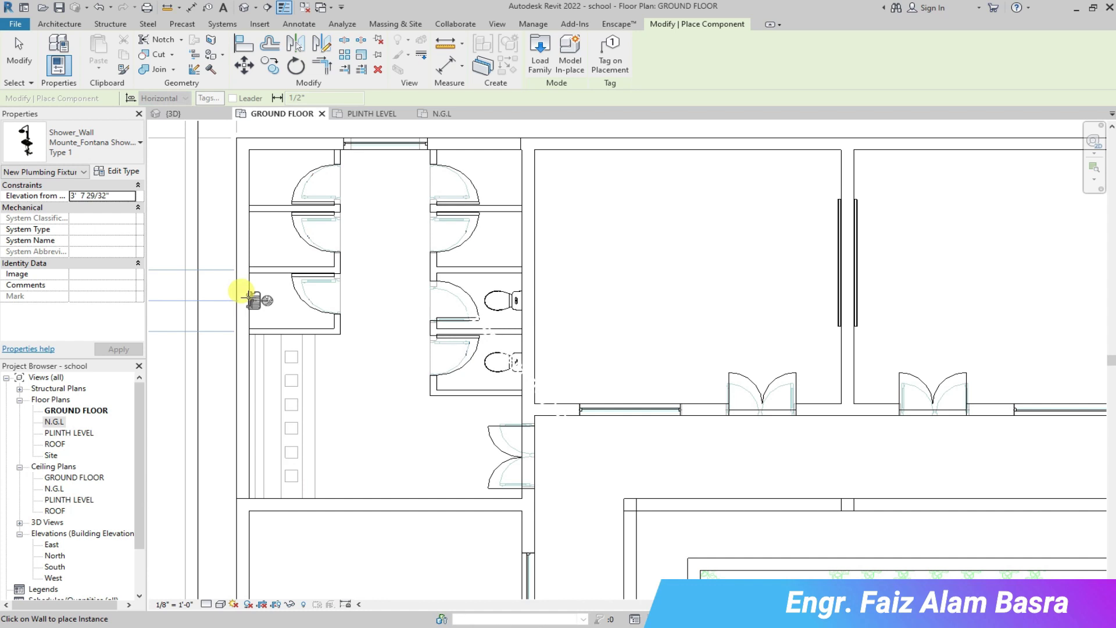
Place the wall-mounted shower on the outer wall of the stall nearest the wash counter in each washroom block.
scroll(301, 300, "down", 4)
scroll(343, 184, "down", 4)
middle_click_drag(354, 492, 349, 359)
scroll(321, 448, "up", 7)
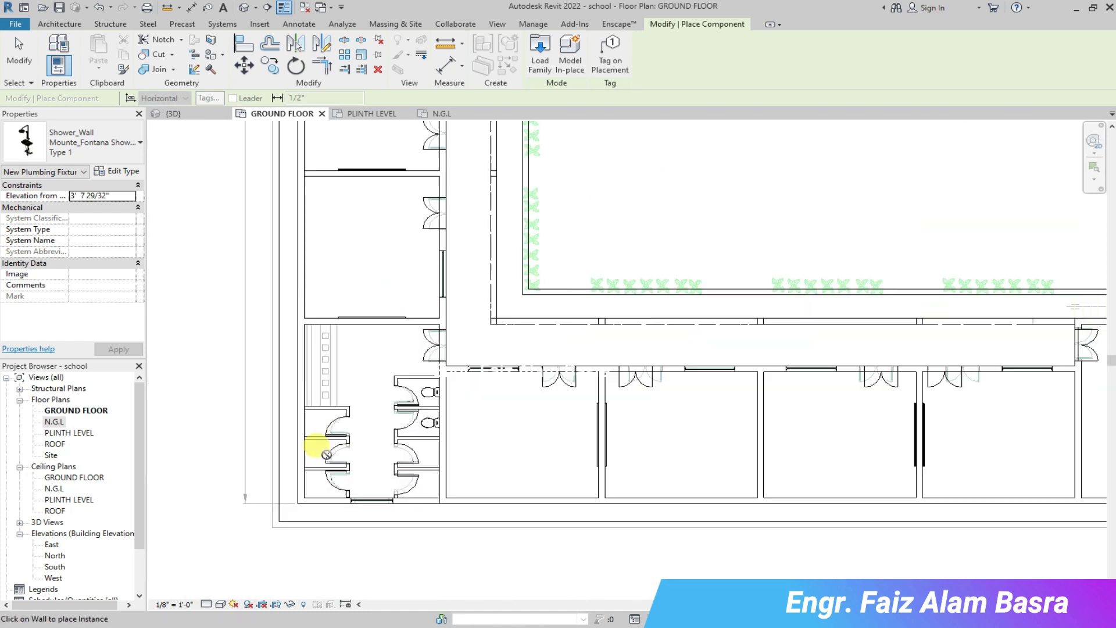
scroll(354, 291, "down", 5)
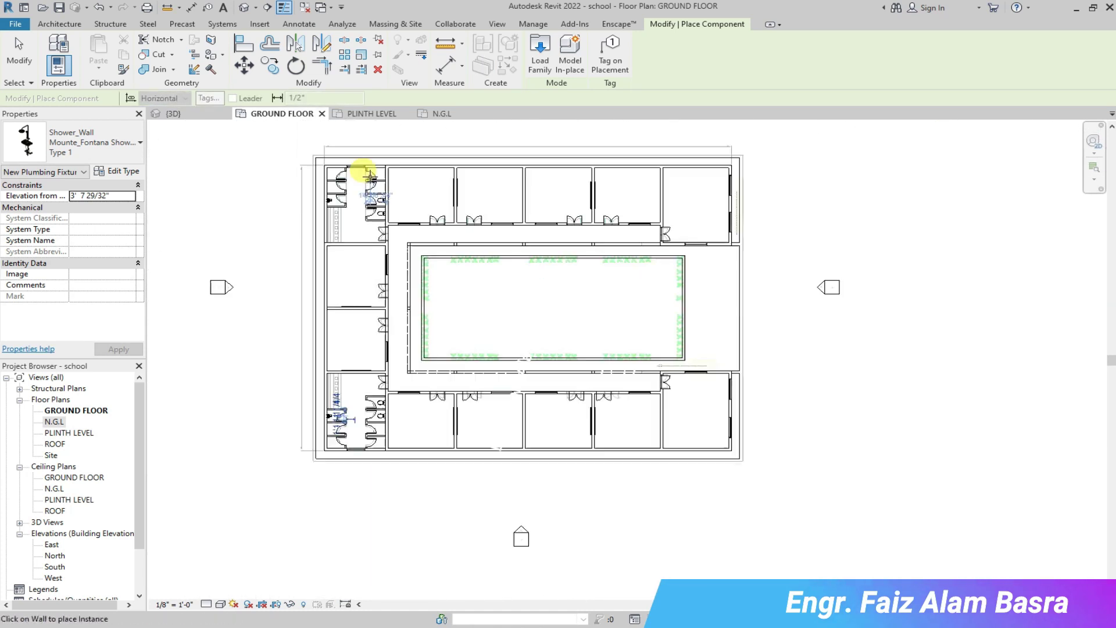
scroll(258, 153, "up", 5)
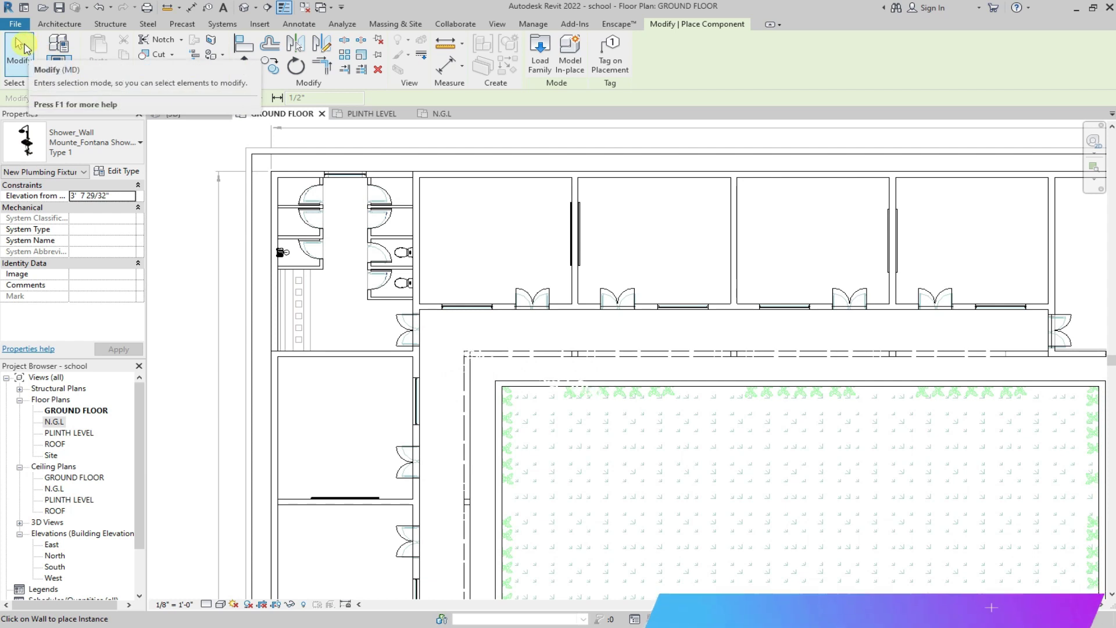
Place wall-mounted showers on the outer wall of the middle stall in both washroom blocks.
scroll(301, 227, "up", 2)
scroll(292, 225, "up", 1)
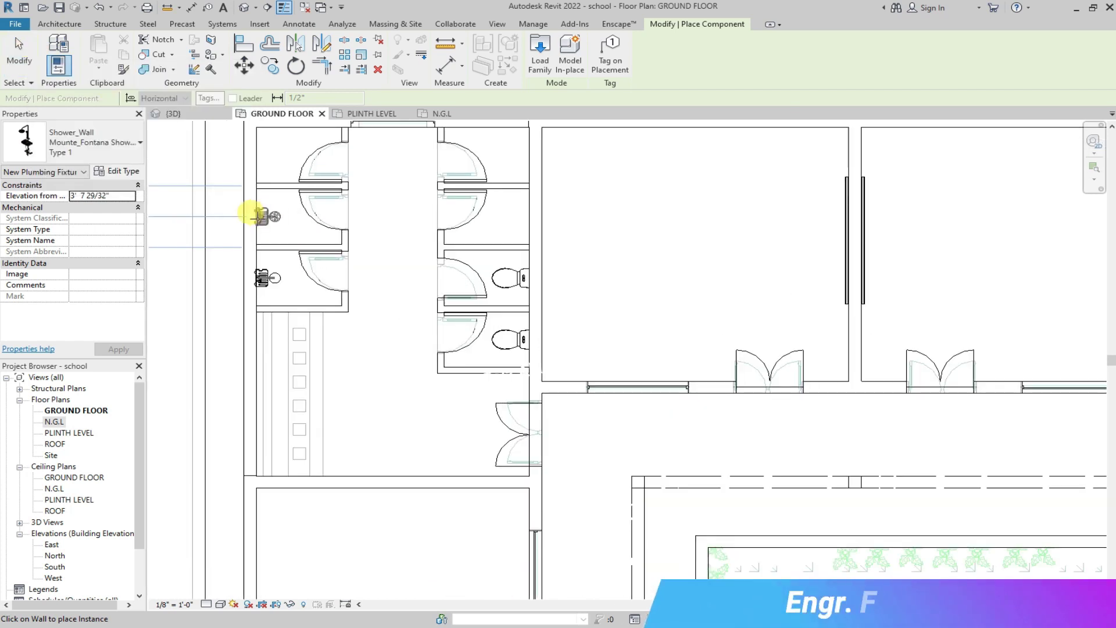
scroll(303, 218, "down", 3)
scroll(332, 349, "up", 3)
scroll(314, 372, "down", 1)
scroll(324, 167, "down", 1)
scroll(330, 154, "up", 3)
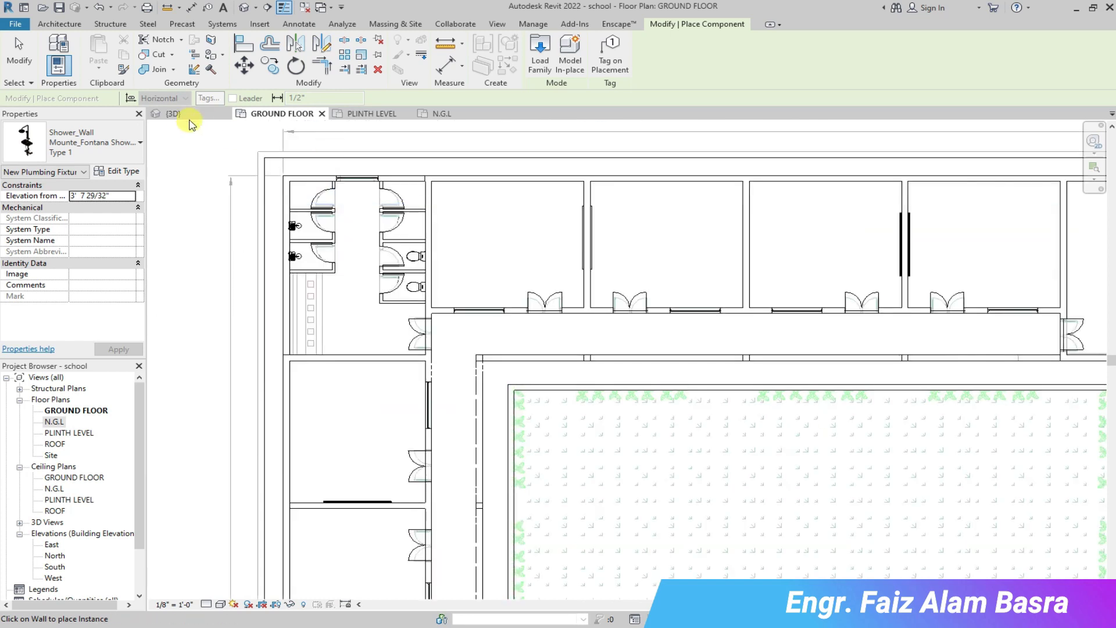
Load the Asian_Toilet family and place it in both window-side stalls of the upper washroom block and the lower block's outer-wall one.
left_click(540, 58)
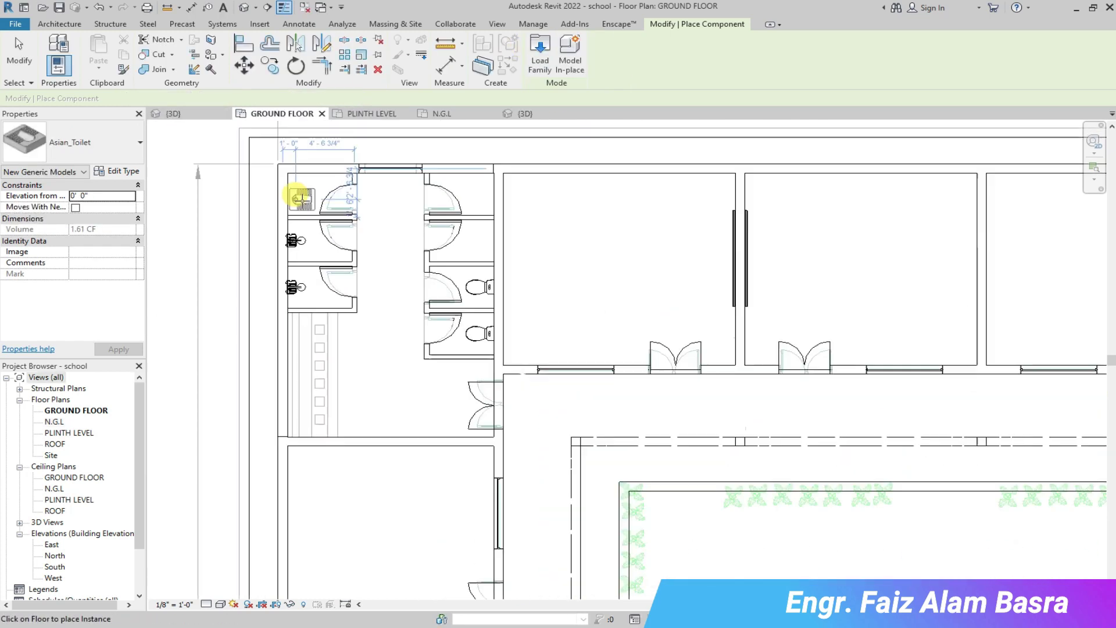
scroll(306, 187, "up", 2)
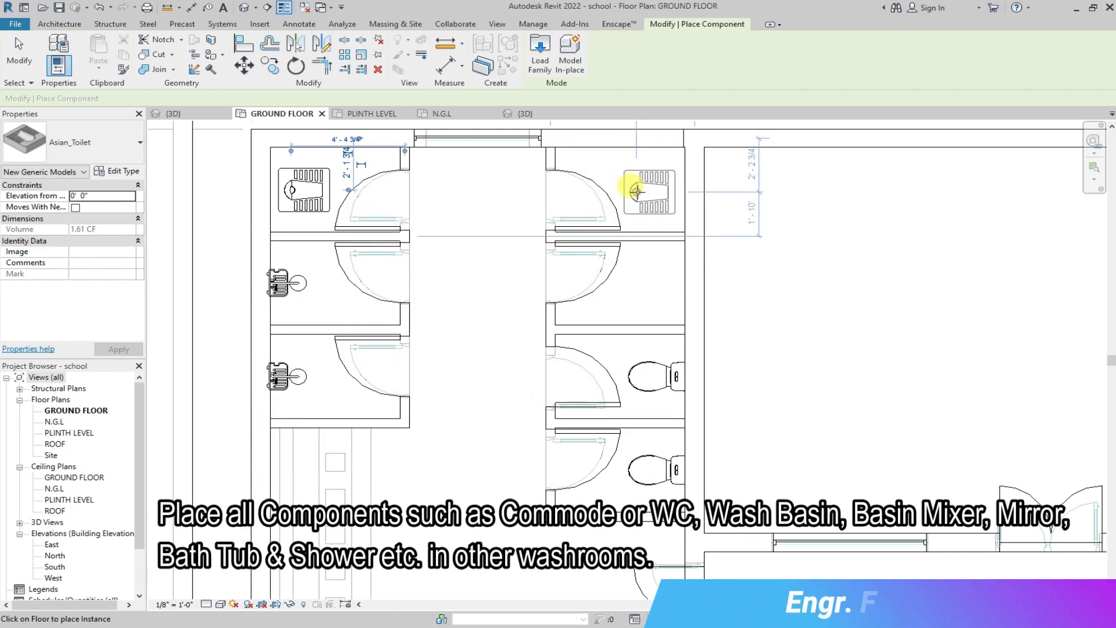
scroll(429, 179, "down", 8)
scroll(448, 498, "up", 8)
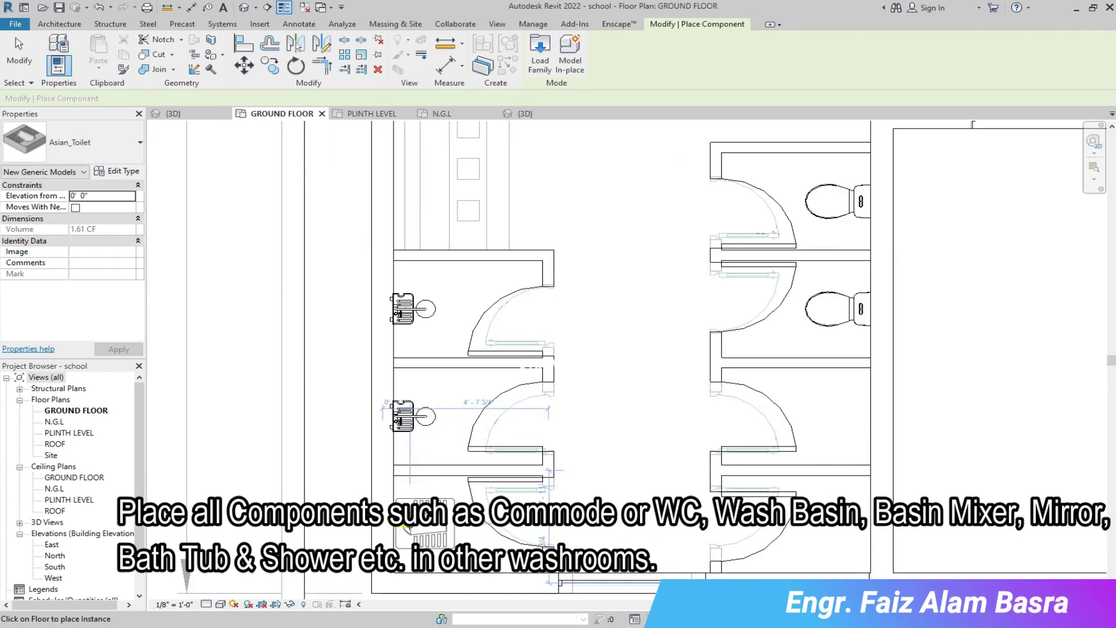
scroll(436, 448, "down", 6)
scroll(474, 230, "up", 5)
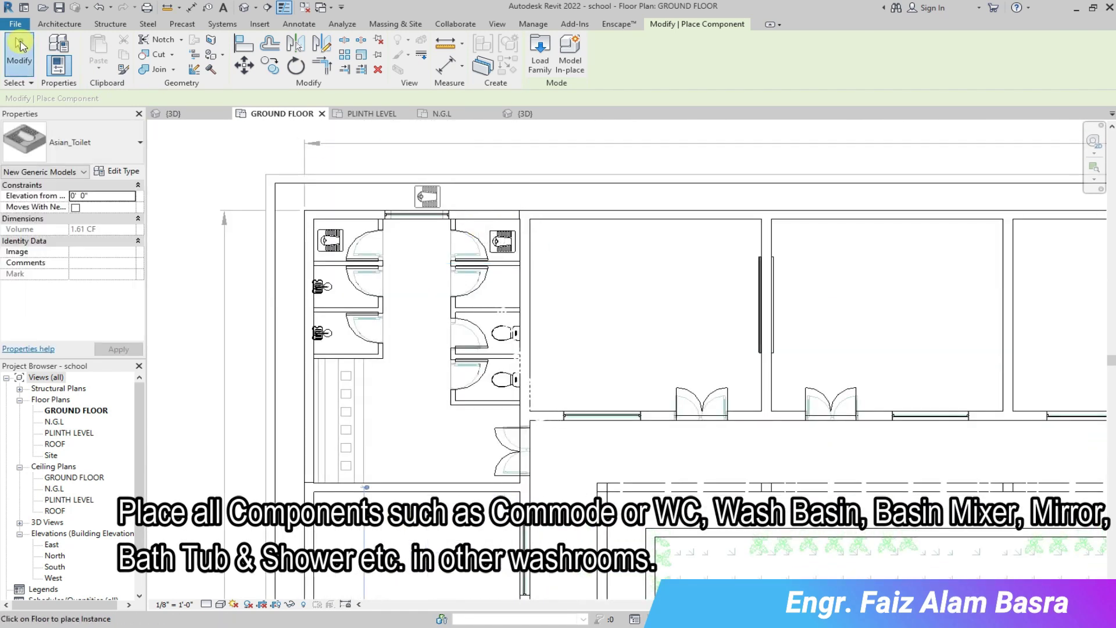
left_click(21, 47)
Rotate the Asian_Toilet in the upper washroom's stall beside the classroom by 180 degrees.
scroll(504, 228, "up", 5)
left_click(503, 269)
left_click(296, 66)
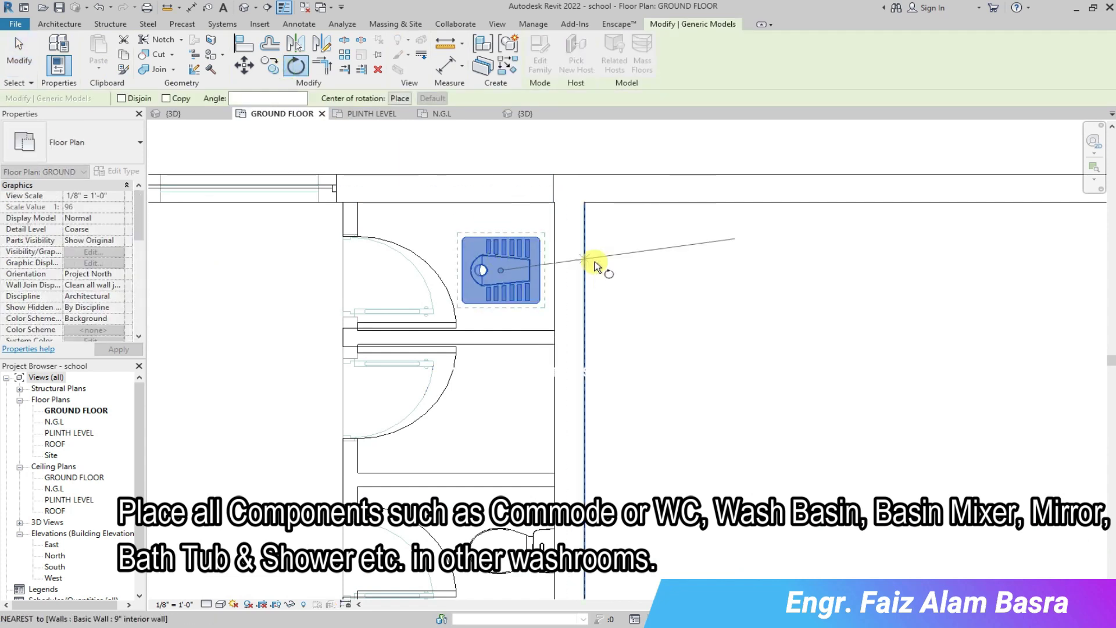
left_click(265, 252)
Copy the rotated Asian_Toilet into the adjacent upper stall and the two classroom-side end stalls of the lower washroom block.
left_click(269, 65)
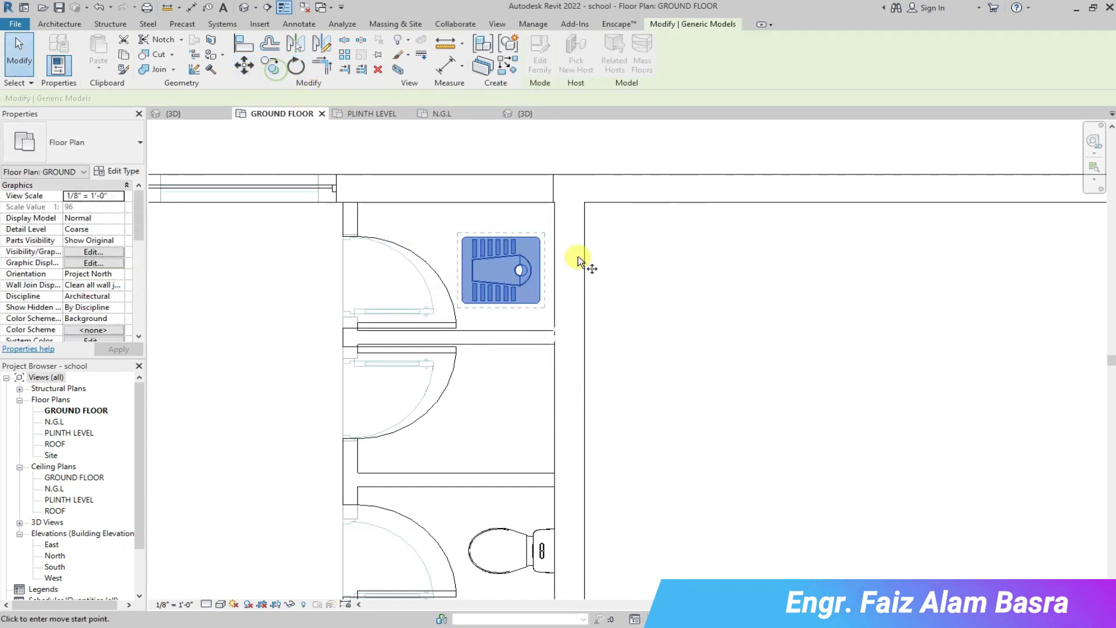
scroll(553, 218, "up", 1)
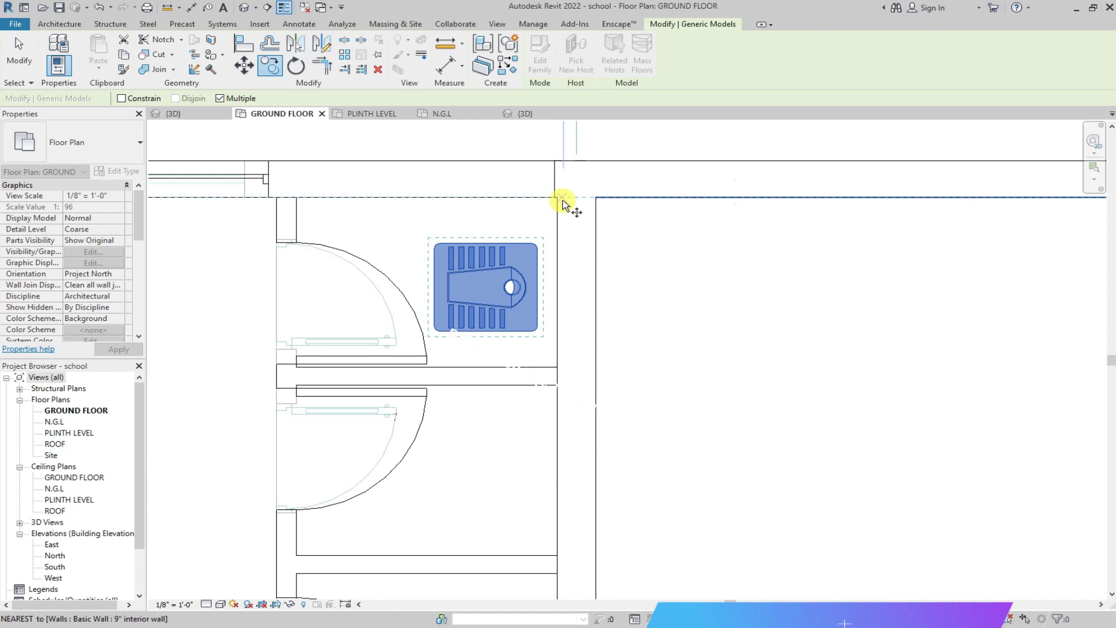
left_click(556, 198)
scroll(540, 214, "down", 3)
scroll(546, 277, "down", 3)
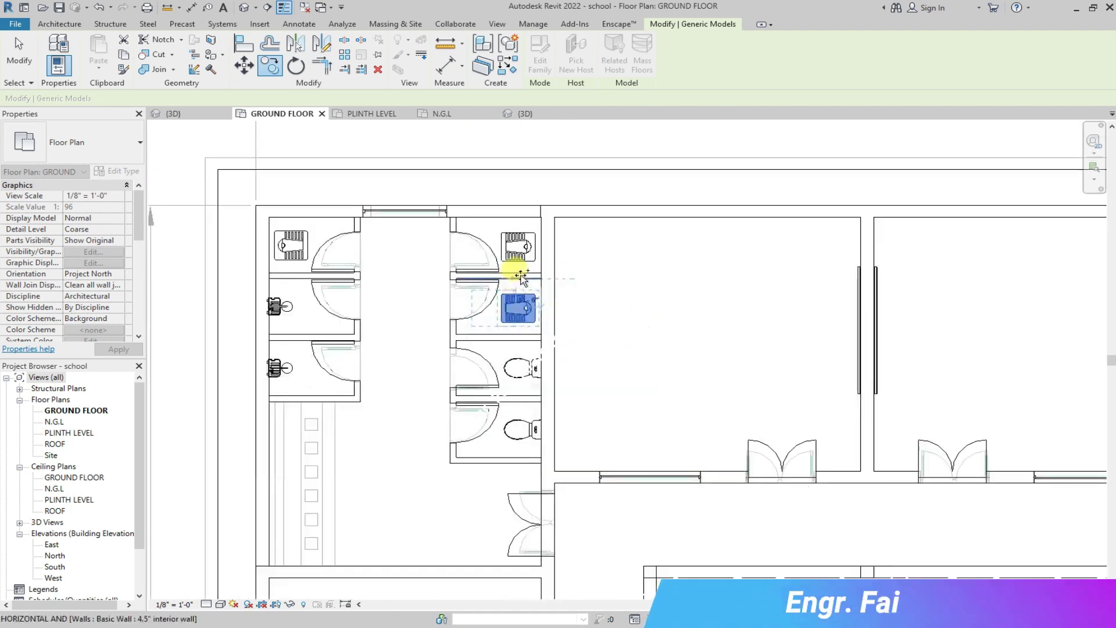
scroll(533, 484, "up", 3)
scroll(569, 320, "up", 2)
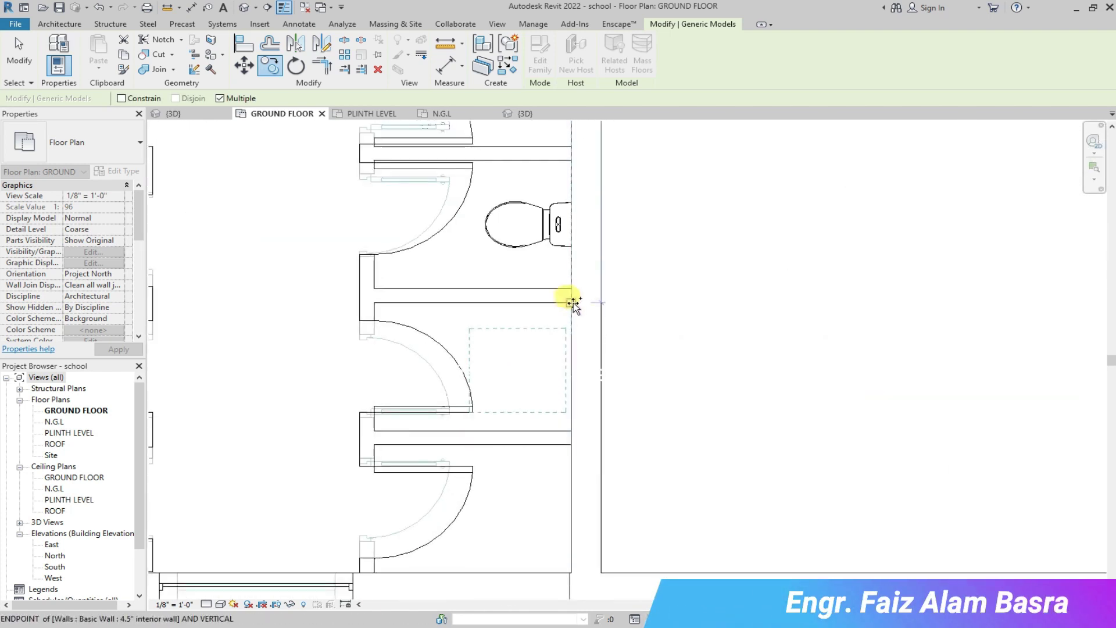
left_click(573, 444)
left_click(19, 56)
Inspect the placed washroom fixtures and the whole school in the 3D view, then return to the GROUND FLOOR plan.
left_click(175, 114)
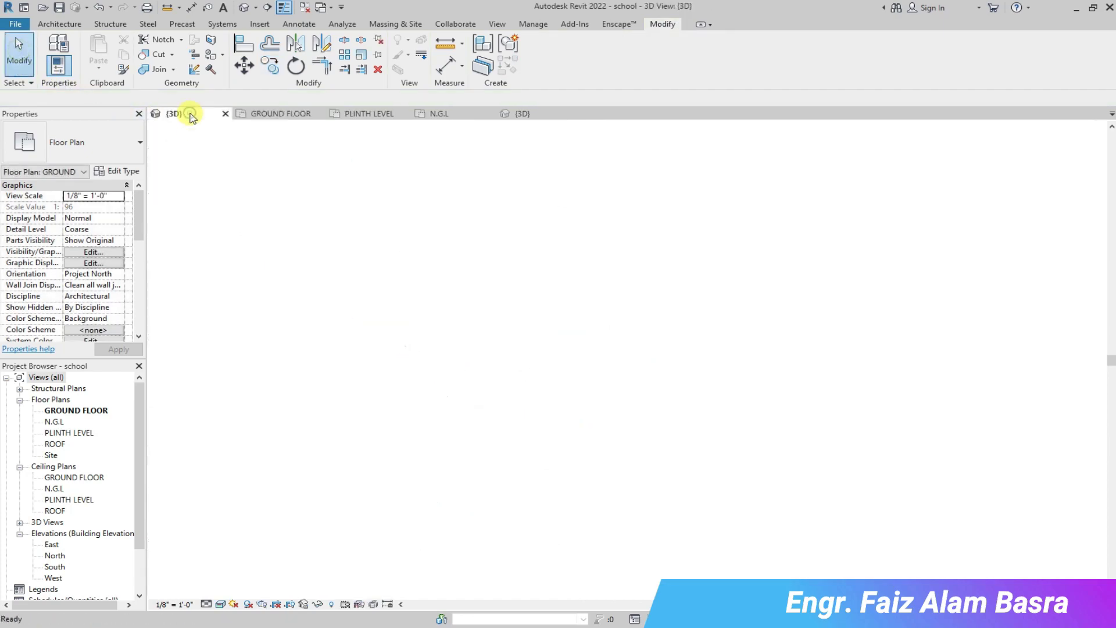
scroll(447, 187, "up", 5)
scroll(486, 367, "down", 4)
left_click(442, 314)
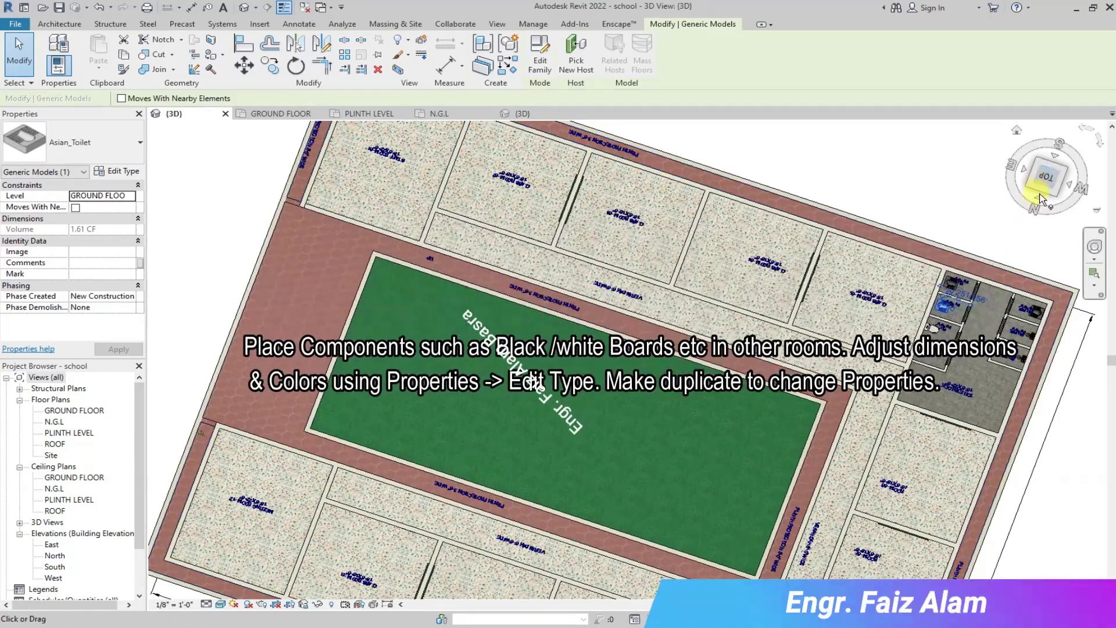
left_click(1011, 135)
scroll(679, 504, "up", 3)
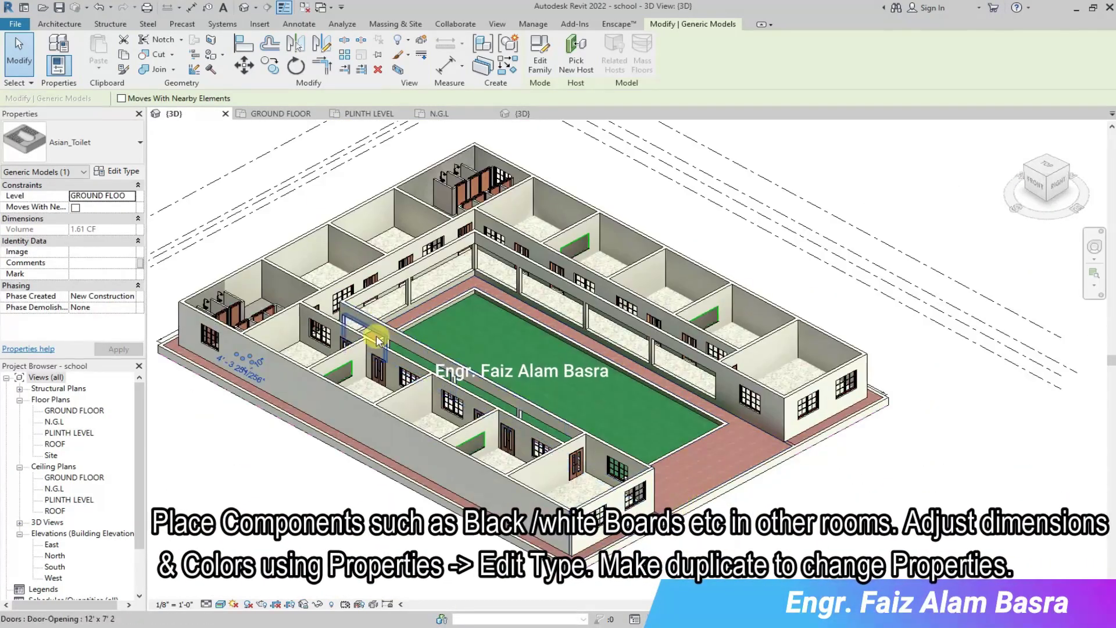
scroll(374, 336, "up", 2)
left_click(260, 114)
Move the IntDbl 4' x 7' doors of the two side-wing classrooms closer to their shared partition wall.
scroll(587, 409, "down", 3)
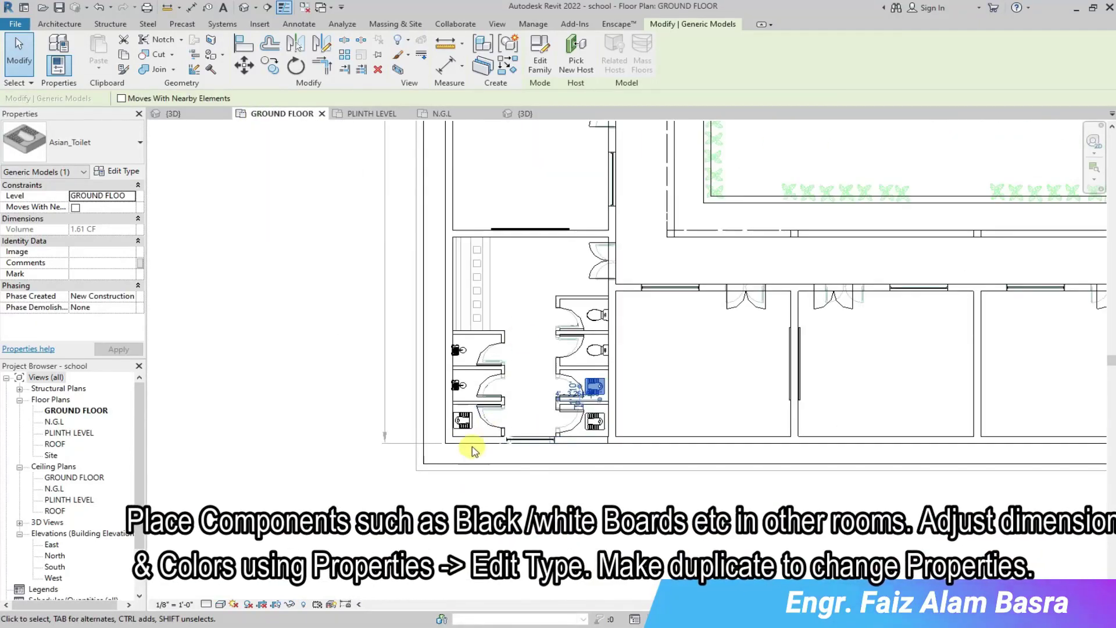
scroll(468, 372, "up", 2)
scroll(462, 375, "down", 2)
scroll(523, 179, "up", 3)
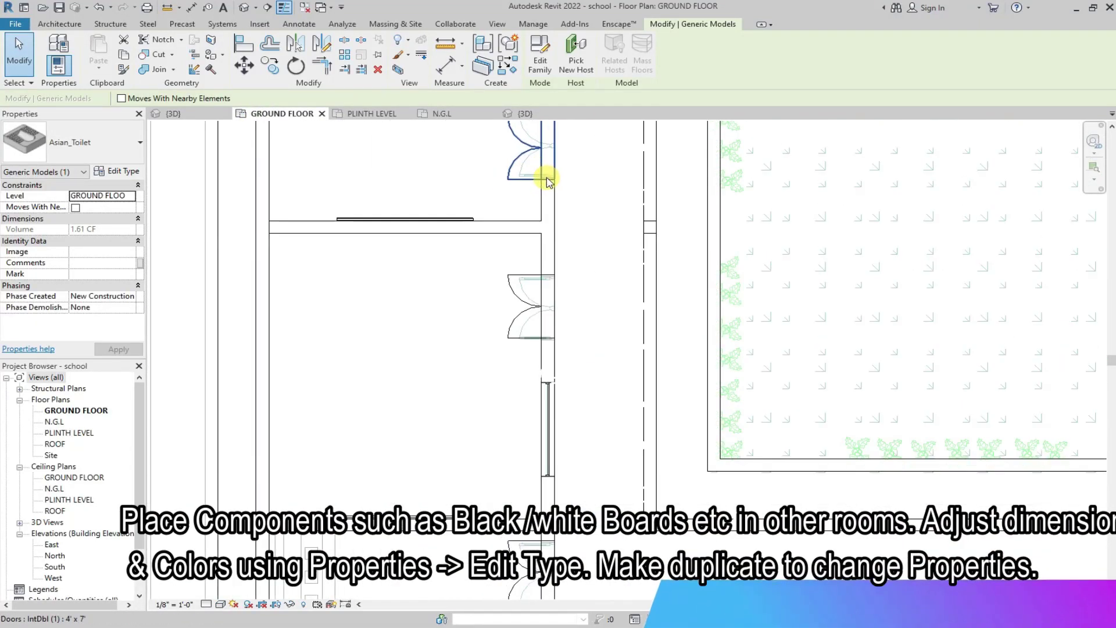
left_click_drag(549, 176, 545, 206)
left_click_drag(546, 285, 549, 239, "ctrl")
Move the double doors of the lower classroom row towards their shared partition walls, about 3' from the partition.
scroll(493, 233, "down", 3)
scroll(642, 407, "up", 2)
left_click_drag(634, 413, 678, 419)
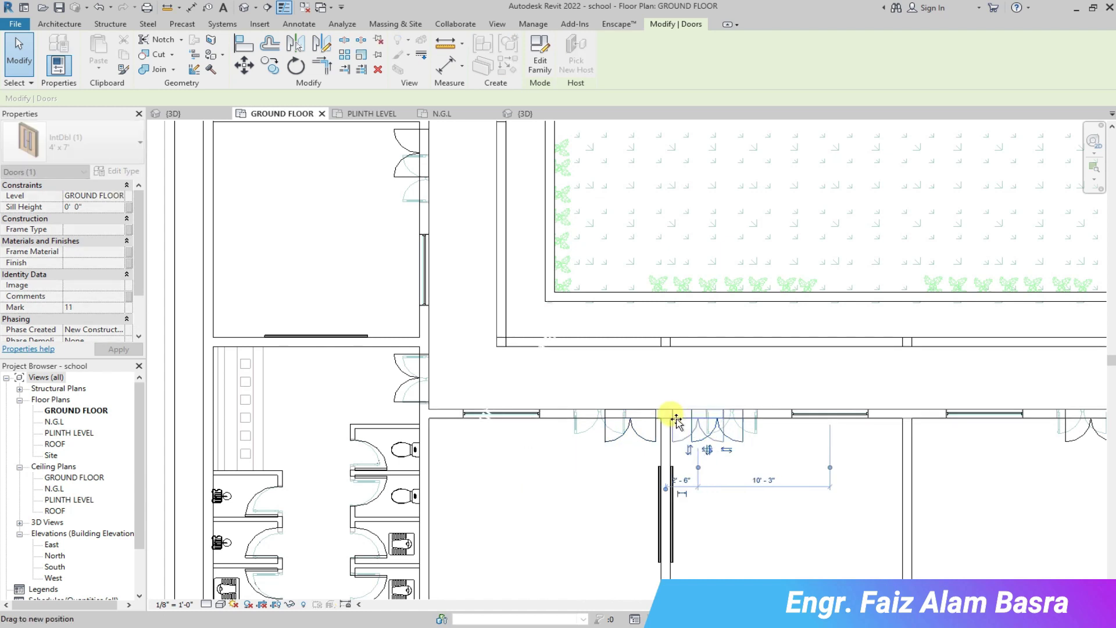
scroll(389, 365, "down", 2)
scroll(899, 401, "up", 2)
left_click_drag(748, 401, 849, 416)
left_click(807, 403)
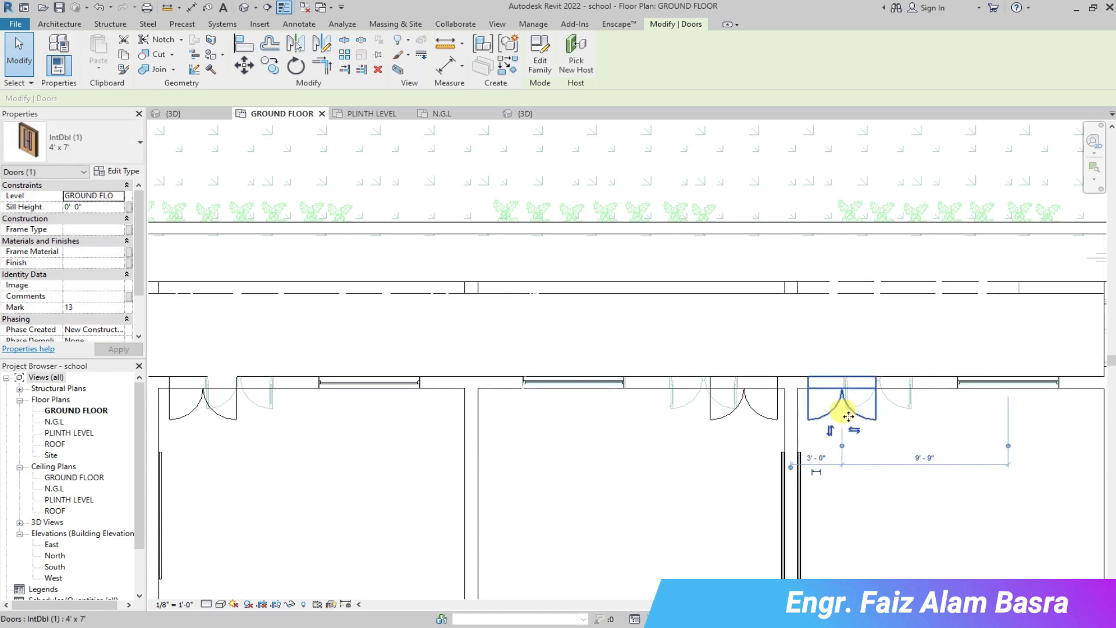
left_click(779, 353)
Move the double doors of the upper classroom row towards their shared partition walls, about 2'-9" from the partition.
scroll(672, 394, "down", 10)
scroll(619, 222, "up", 6)
scroll(570, 221, "up", 3)
left_click(381, 244)
left_click_drag(381, 244, 472, 251)
scroll(436, 284, "down", 2)
left_click_drag(957, 265, 990, 266)
middle_click_drag(1015, 264, 567, 264)
left_click_drag(604, 263, 571, 256)
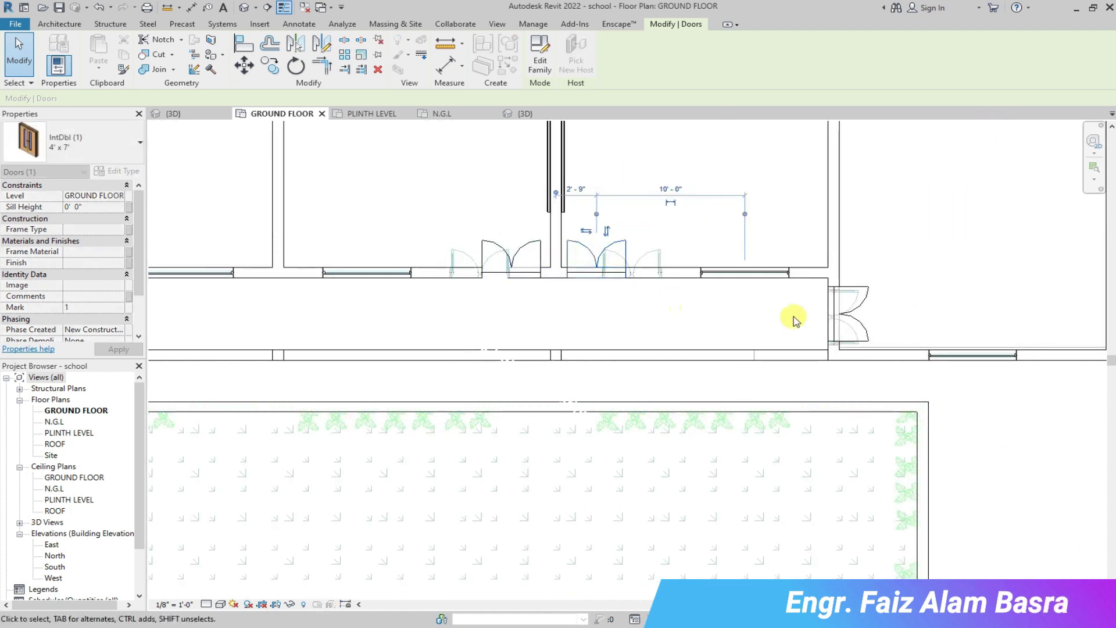
Adjust the position of the double door at the corridor end leading into the upper row's last room.
left_click(846, 340)
scroll(846, 343, "up", 2)
left_click_drag(839, 346, 831, 348)
Move the double doors at both washroom entrances closer to the wall shared with the adjacent classroom.
scroll(810, 316, "down", 4)
scroll(506, 264, "up", 4)
scroll(470, 274, "up", 2)
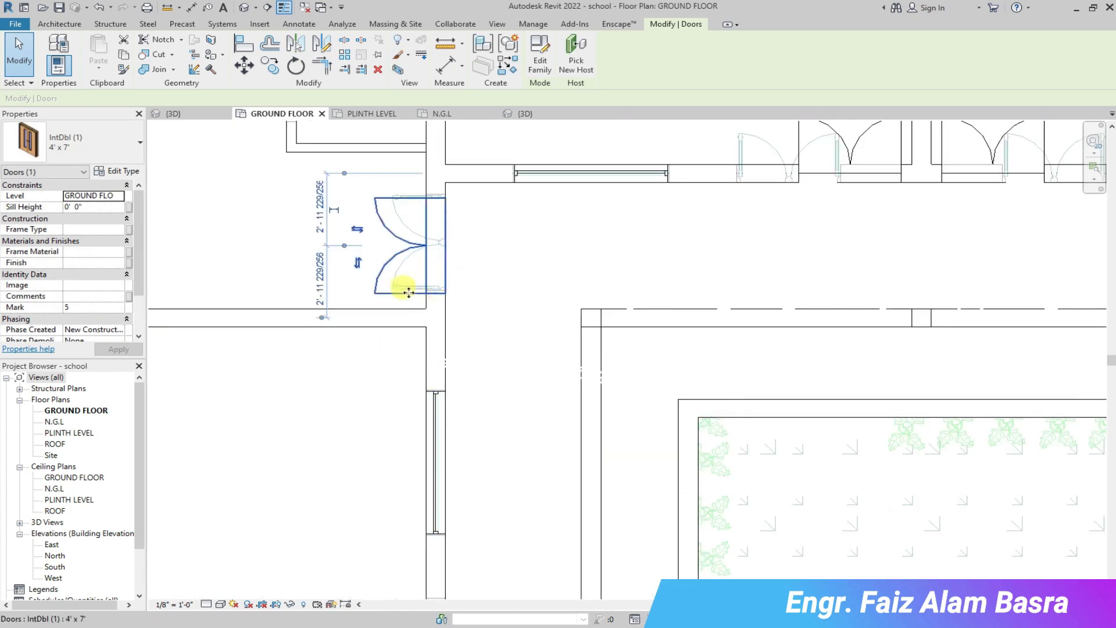
scroll(430, 191, "down", 5)
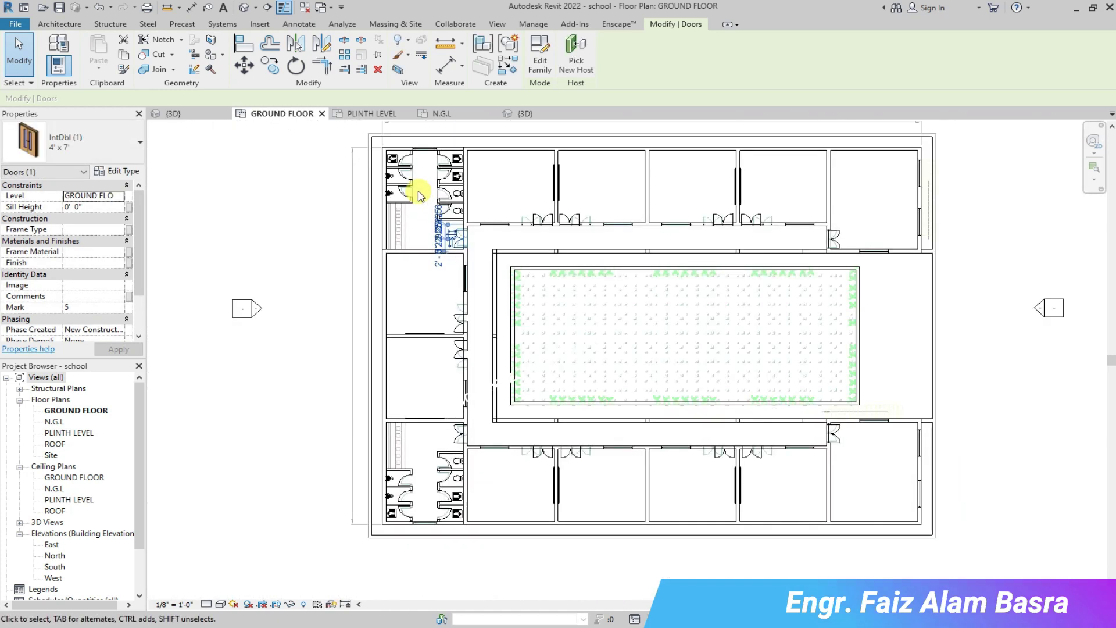
scroll(422, 430, "up", 5)
scroll(400, 220, "up", 2)
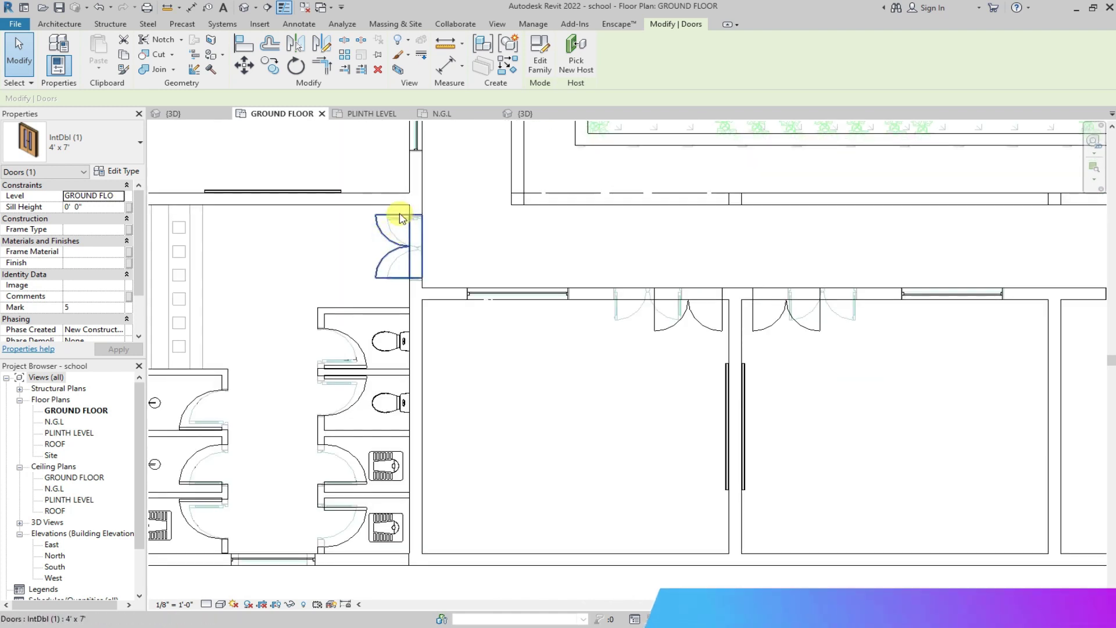
left_click(505, 254)
Load the Basins w Vanity Unit family and place it in the washroom against the outer side wall.
scroll(494, 302, "down", 5)
scroll(475, 238, "up", 2)
scroll(440, 209, "up", 5)
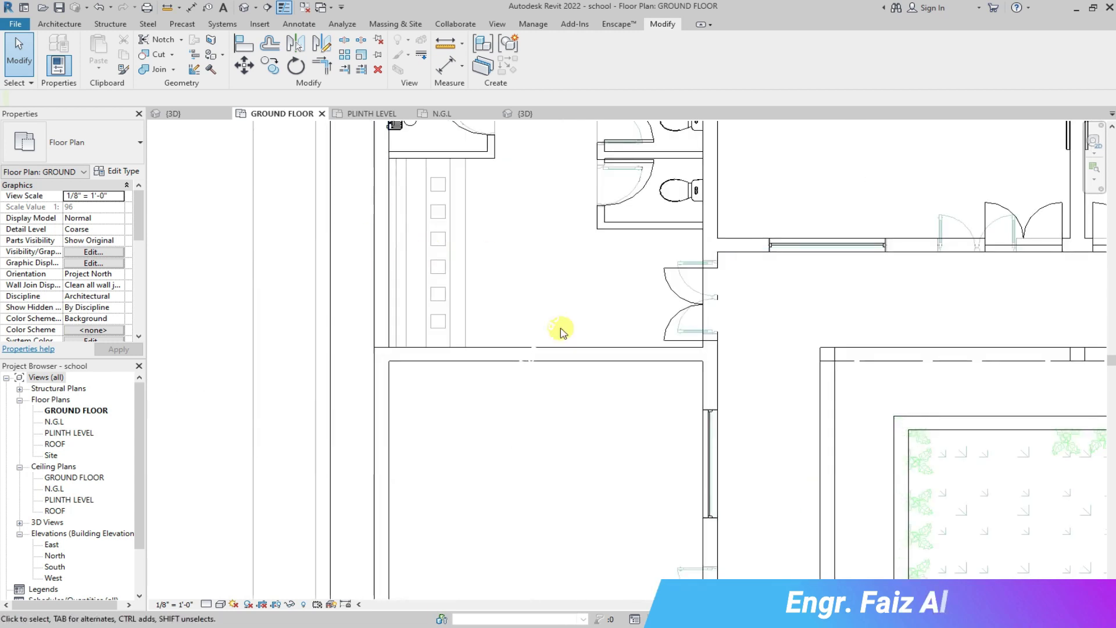
left_click(59, 24)
left_click(164, 49)
left_click(540, 55)
left_click(879, 319)
double_click(716, 363)
left_click(817, 428)
left_click(863, 585)
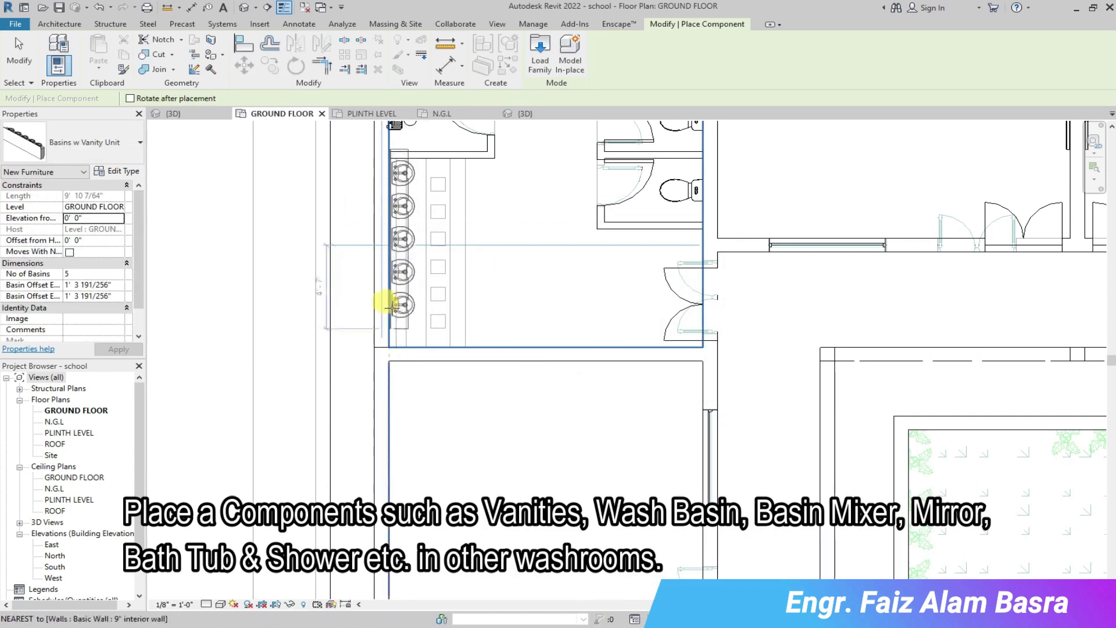
Examine the placed vanity unit in the 3D view and end component placement in the ground floor plan.
left_click(192, 114)
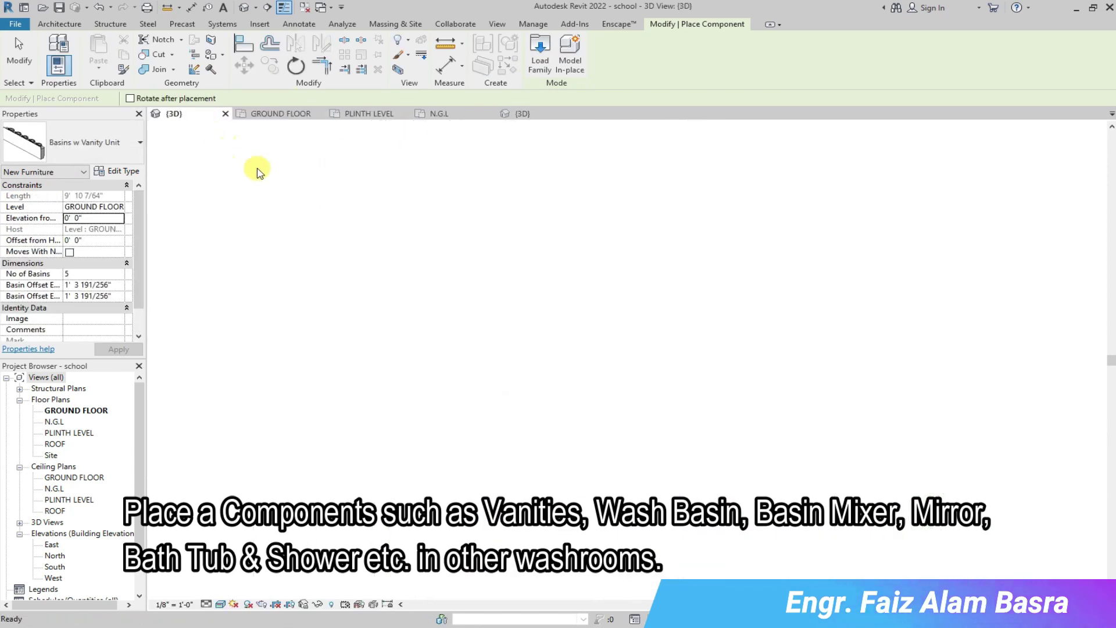
scroll(475, 173, "up", 4)
scroll(678, 282, "up", 5)
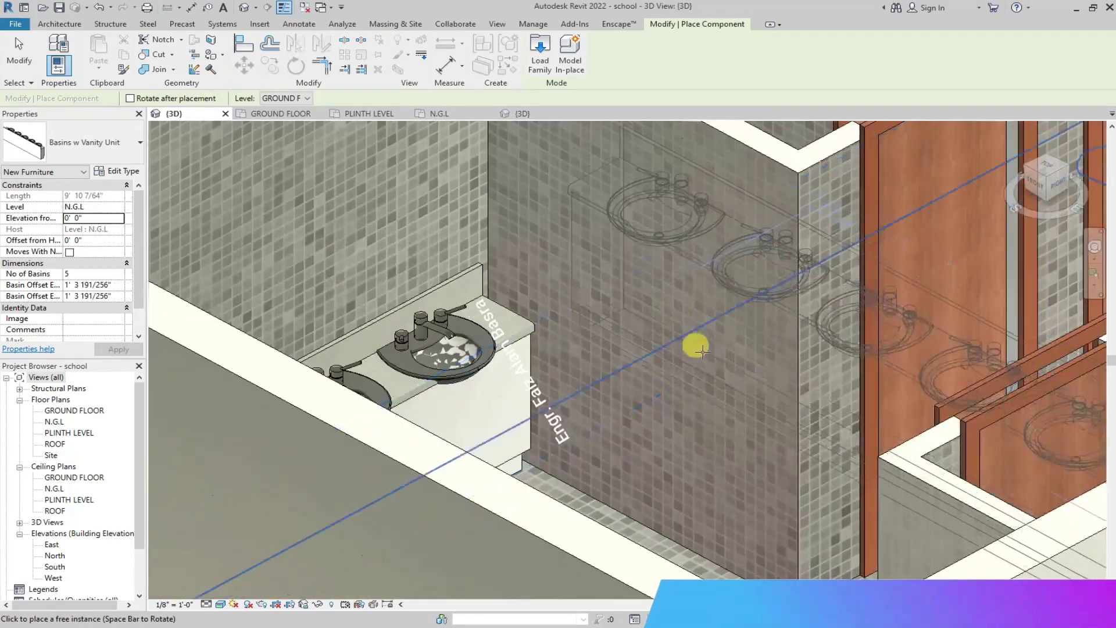
scroll(703, 358, "down", 6)
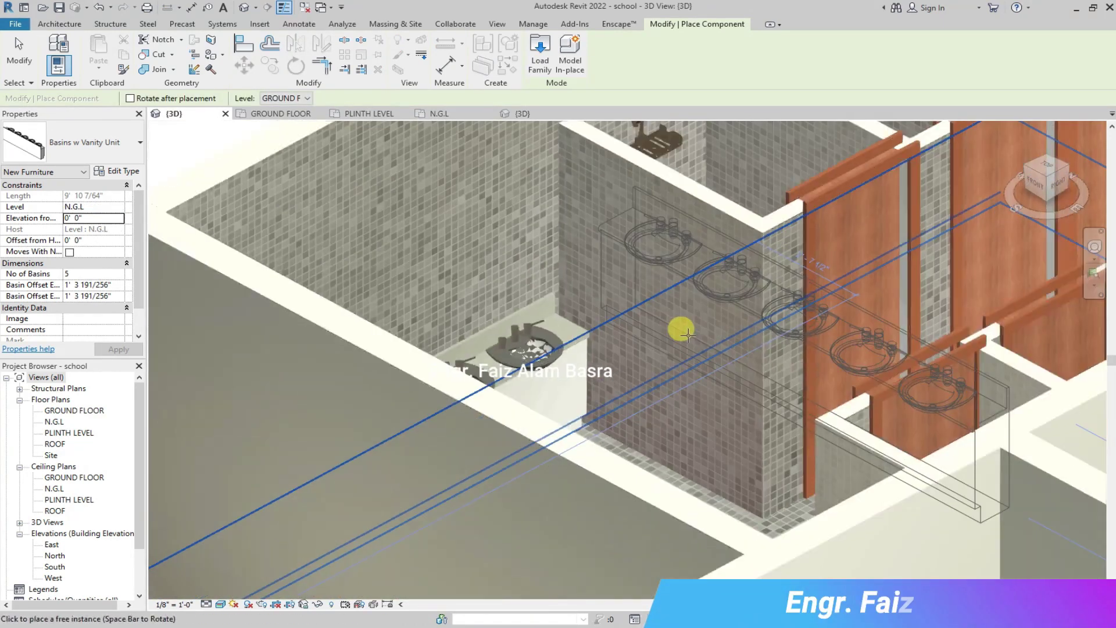
left_click(293, 114)
scroll(407, 169, "up", 2)
key("Escape")
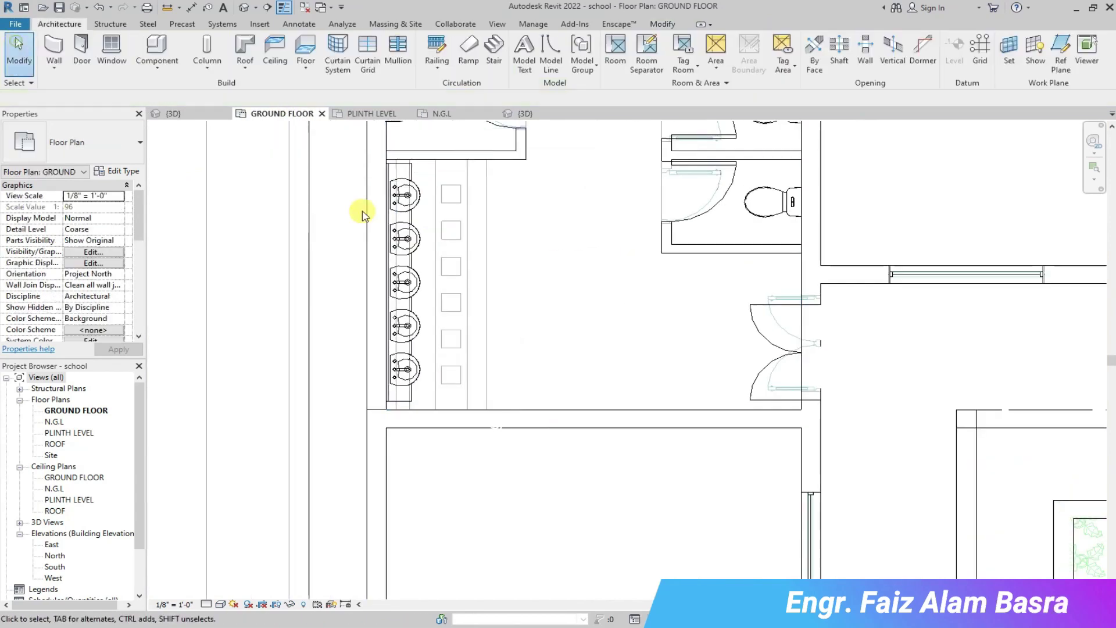
Stretch the vanity unit to span the washroom wall and set its second basin offset to 2' 0".
scroll(420, 185, "up", 3)
left_click(406, 150)
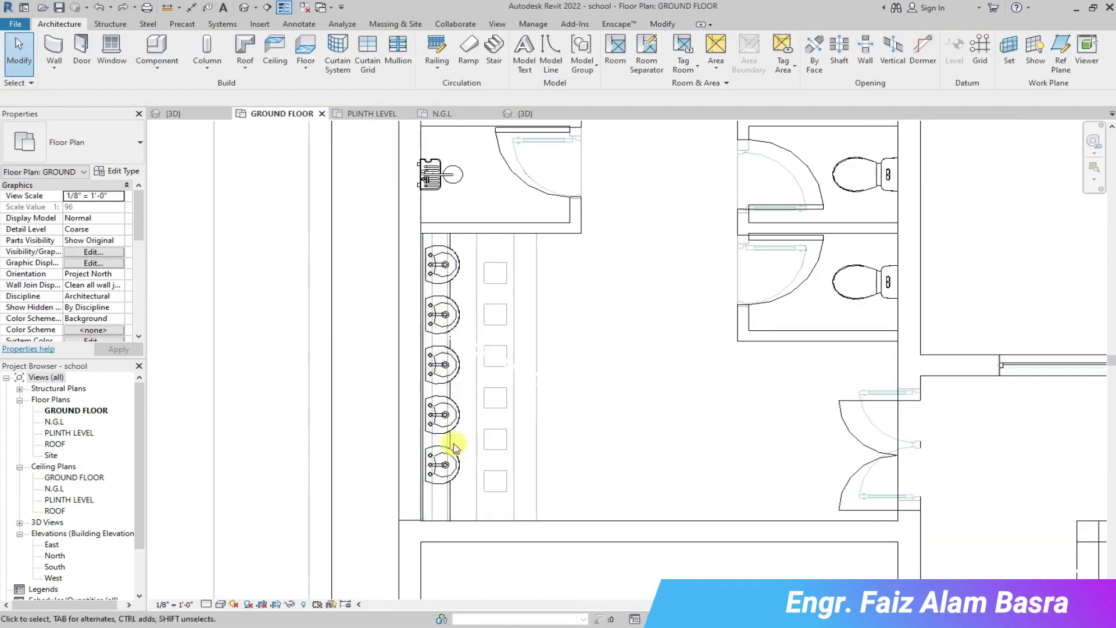
left_click(457, 451)
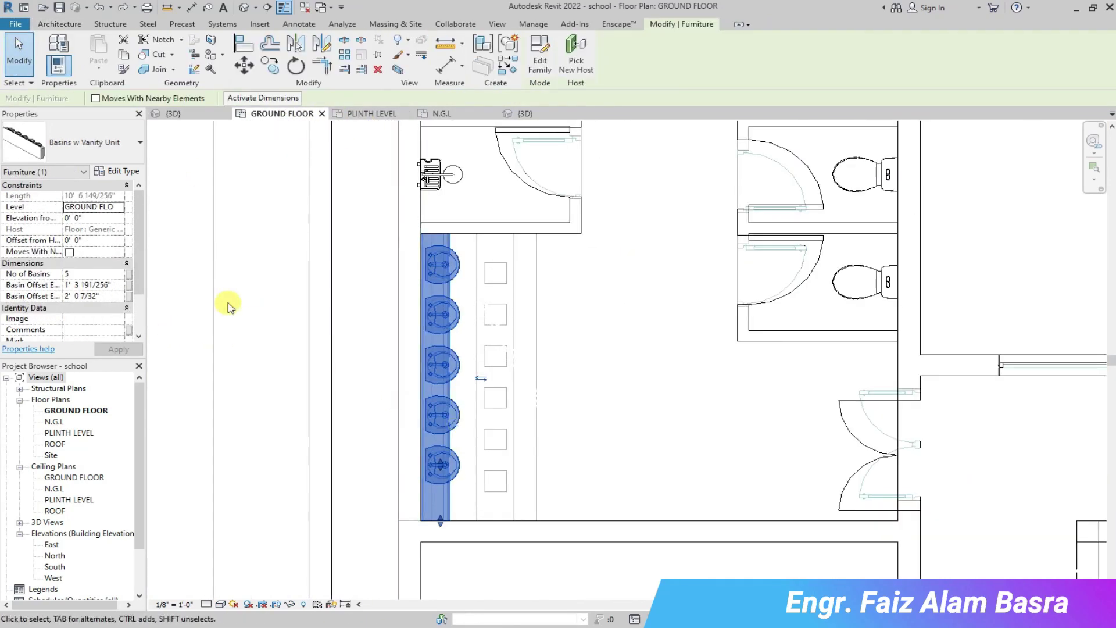
left_click(76, 295)
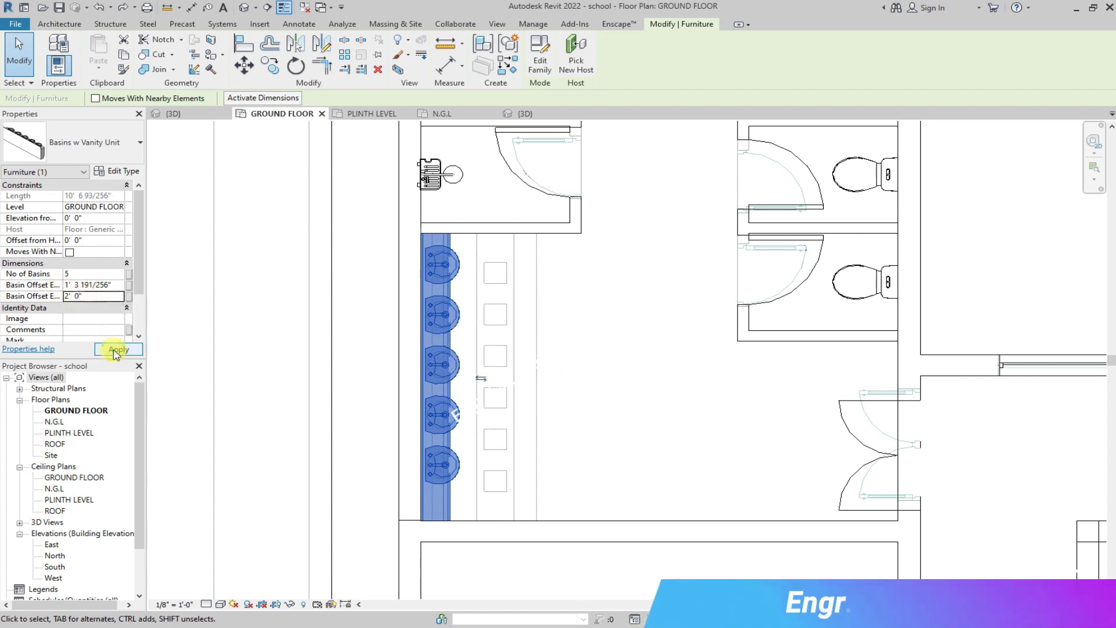
Try shifting the vanity's end basin and setting the first basin offset to 1' 6 191/256", undoing both changes.
left_click(441, 472)
left_click_drag(440, 472, 439, 476)
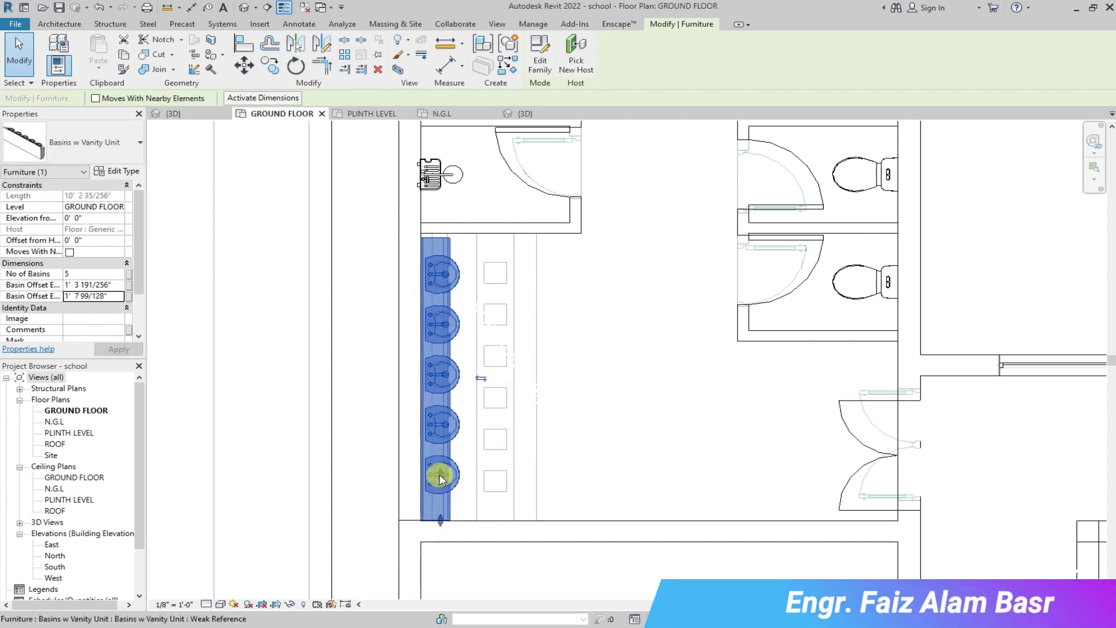
left_click(100, 8)
left_click(459, 367)
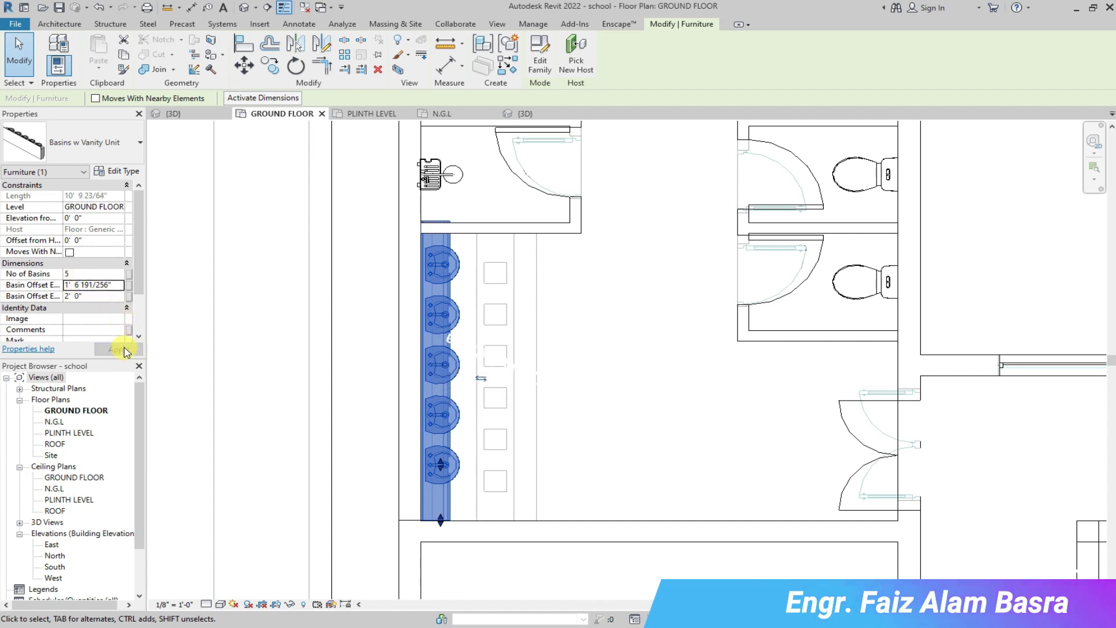
left_click(237, 166)
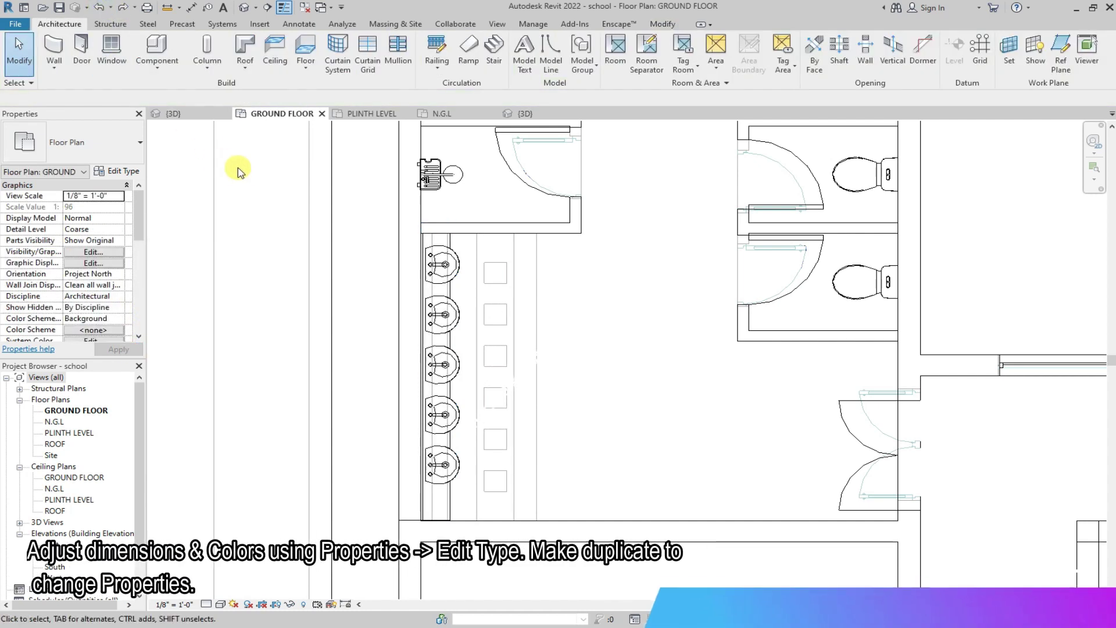
Increase the Width in the vanity unit's type properties so the worktop covers the basins, and check it in 3D.
left_click(440, 317)
left_click(114, 171)
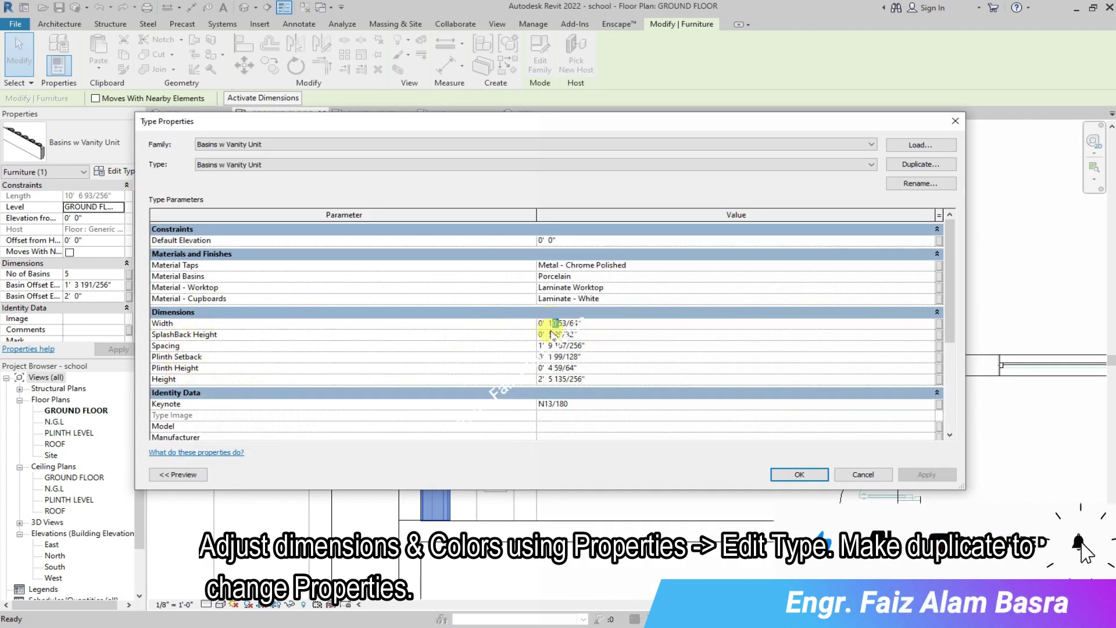
left_click(800, 475)
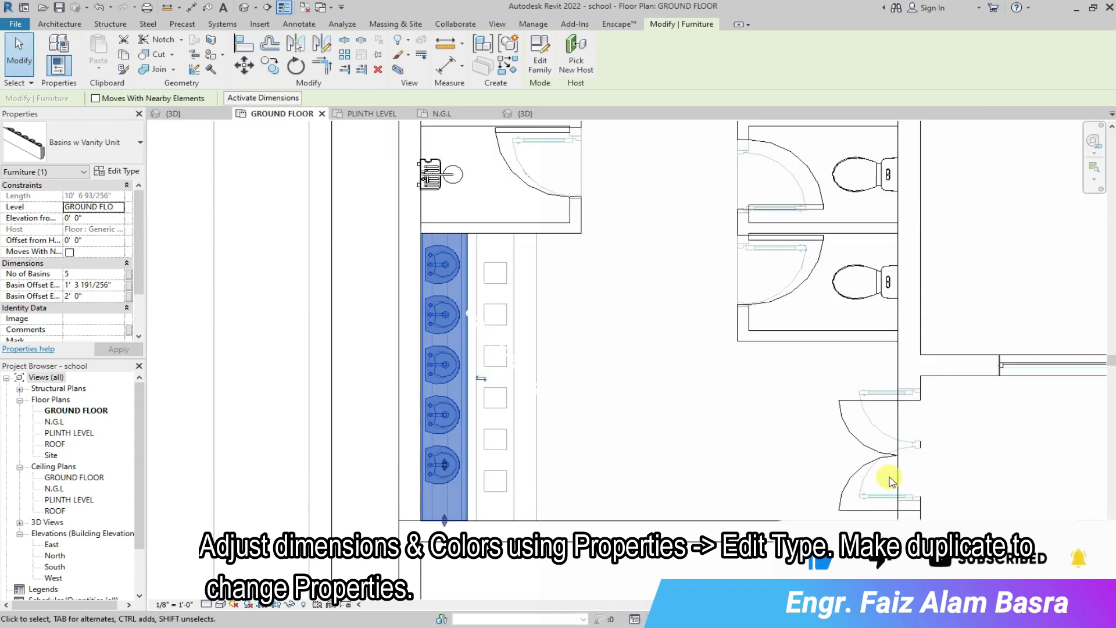
left_click(661, 426)
left_click(189, 115)
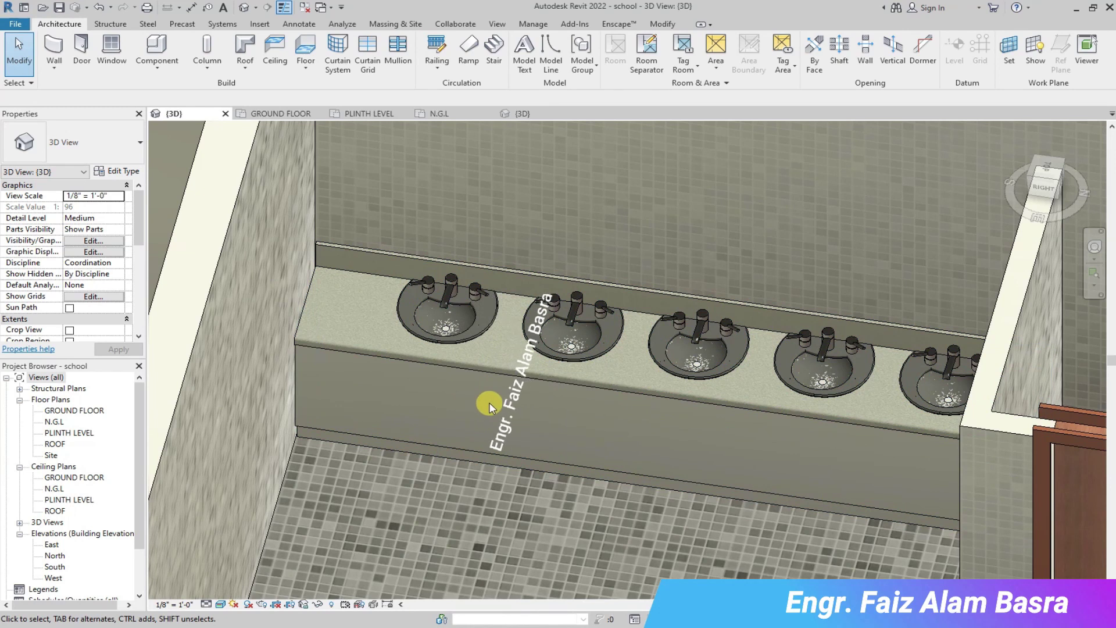
scroll(492, 408, "down", 1)
scroll(529, 271, "down", 3)
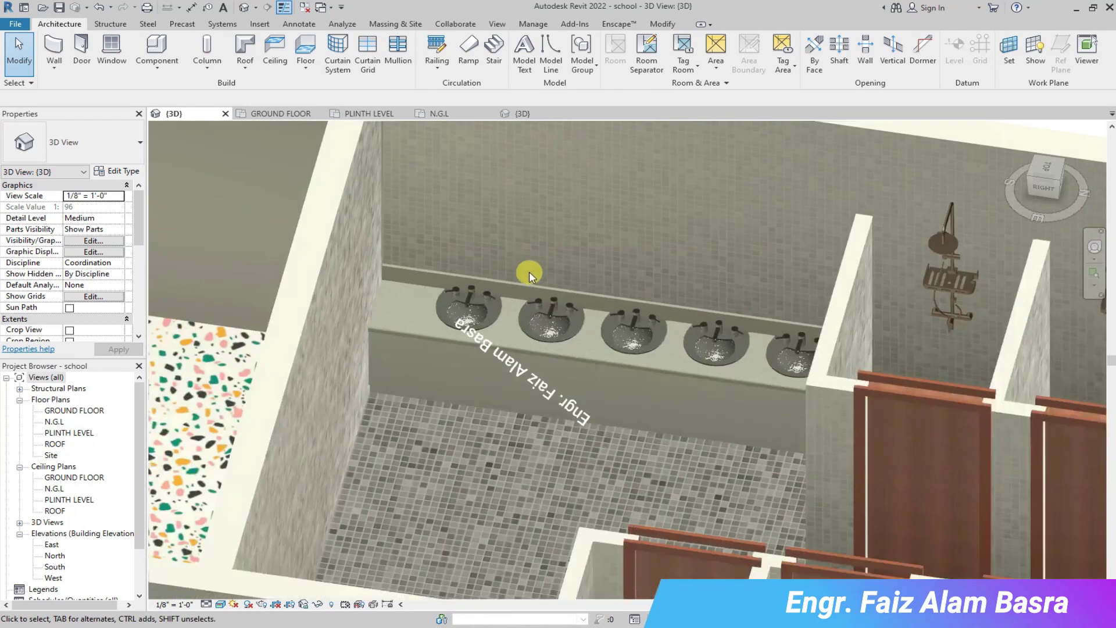
Set the vanity unit's first basin offset to 1' 2 191/256" in the ground floor plan.
left_click(282, 115)
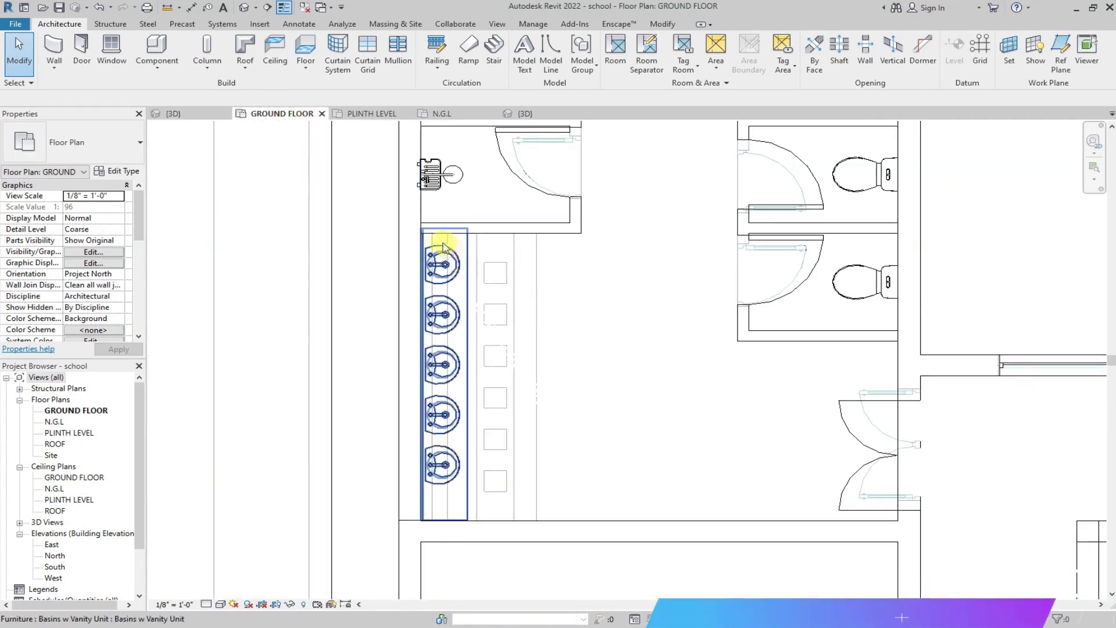
scroll(443, 256, "up", 1)
left_click(460, 258)
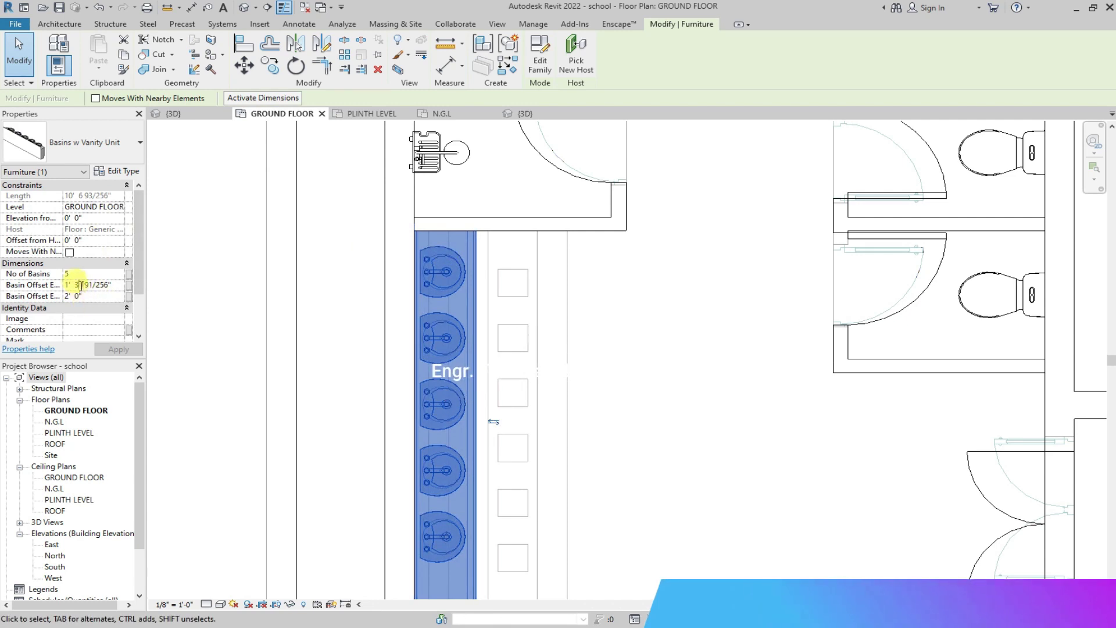
left_click(116, 350)
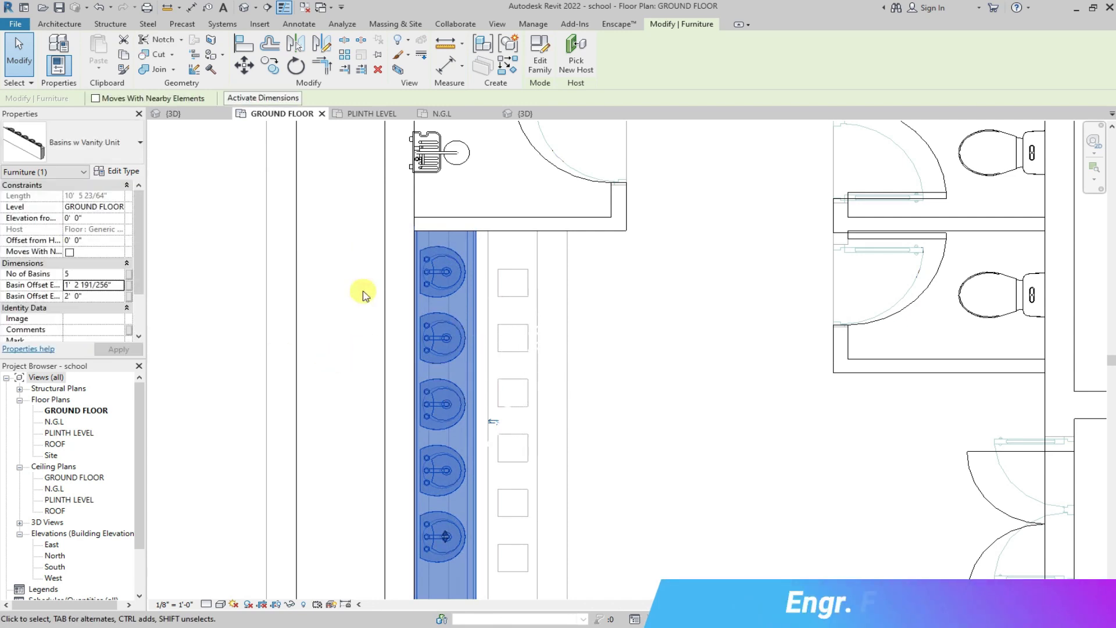
scroll(361, 291, "down", 2)
left_click(372, 313)
Copy the vanity unit into the opposite washroom, at the corner of the outer side wall and classroom wall.
left_click(406, 250)
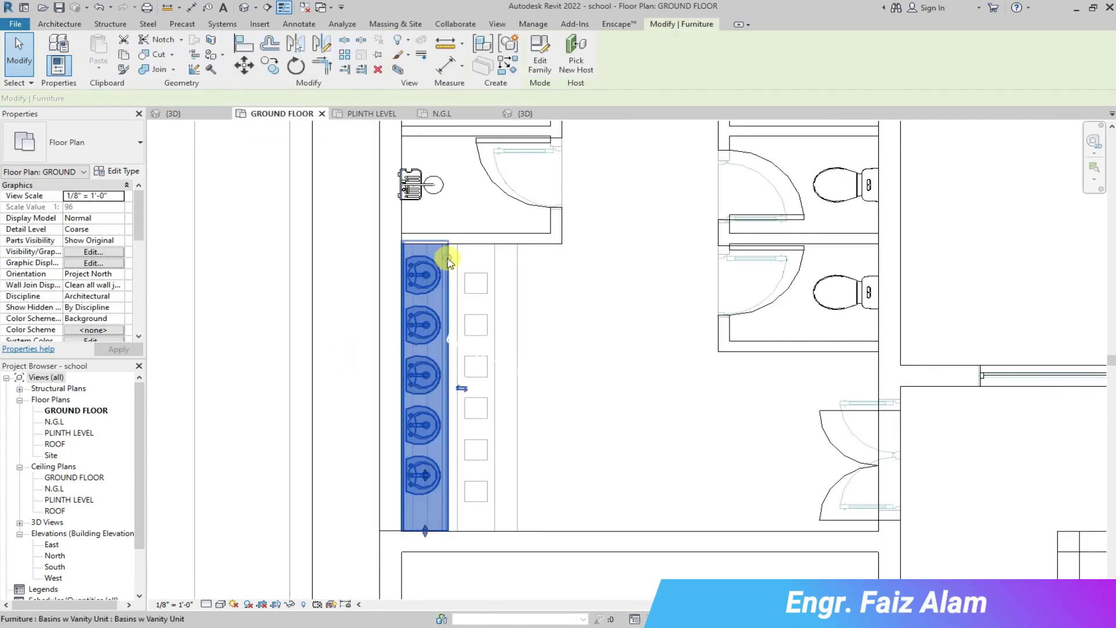
scroll(407, 254, "up", 1)
scroll(403, 252, "up", 3)
left_click(390, 256)
scroll(407, 218, "down", 9)
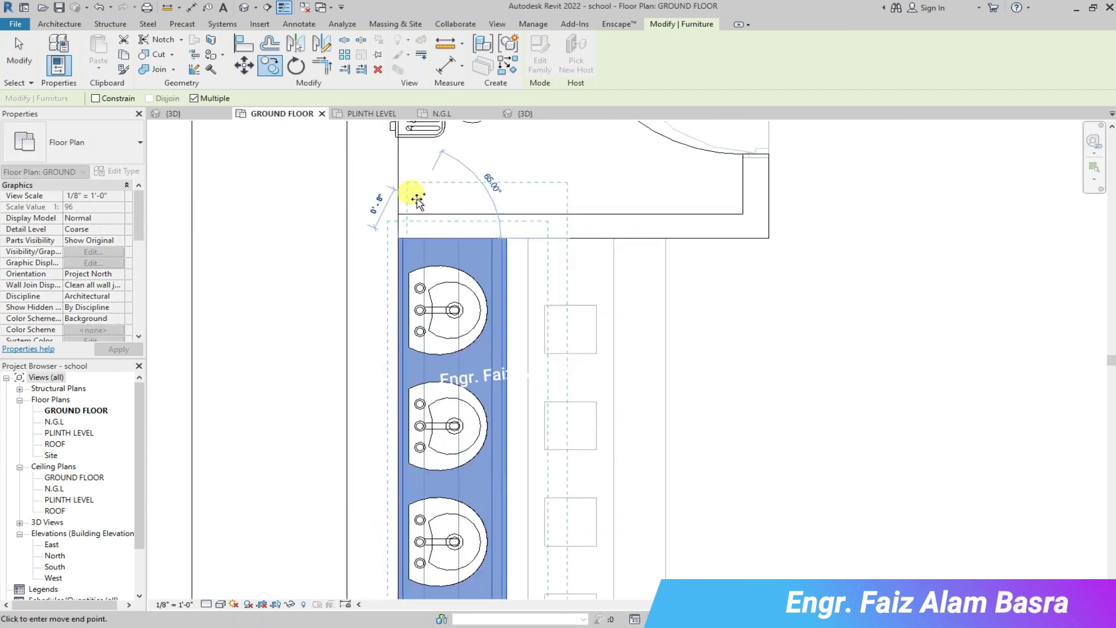
scroll(425, 346, "up", 3)
scroll(417, 346, "up", 3)
left_click(386, 320)
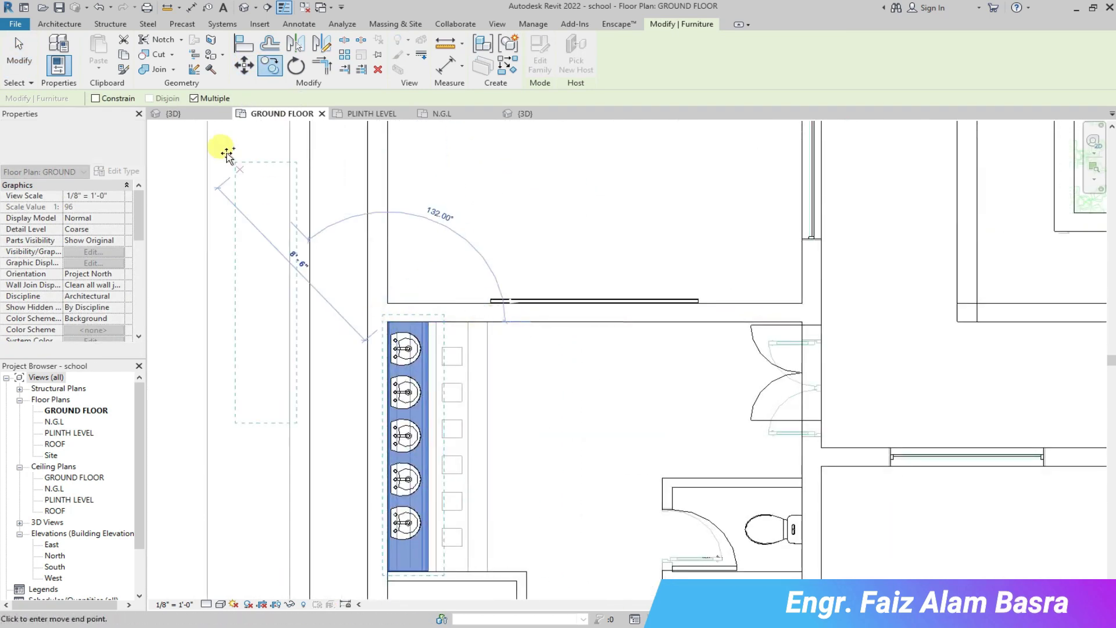
key("Escape")
key("Escape")
Change the wall-mounted shower in the stall next to the vanity unit to type FS9623.
left_click(187, 114)
scroll(848, 255, "down", 3)
scroll(668, 460, "down", 2)
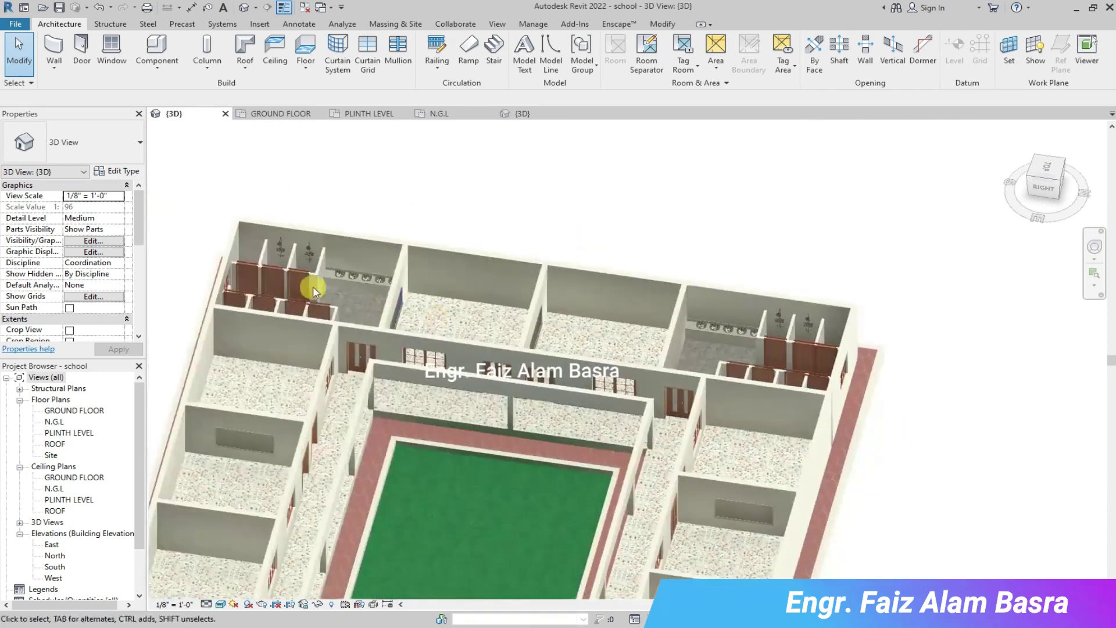
scroll(278, 227, "up", 6)
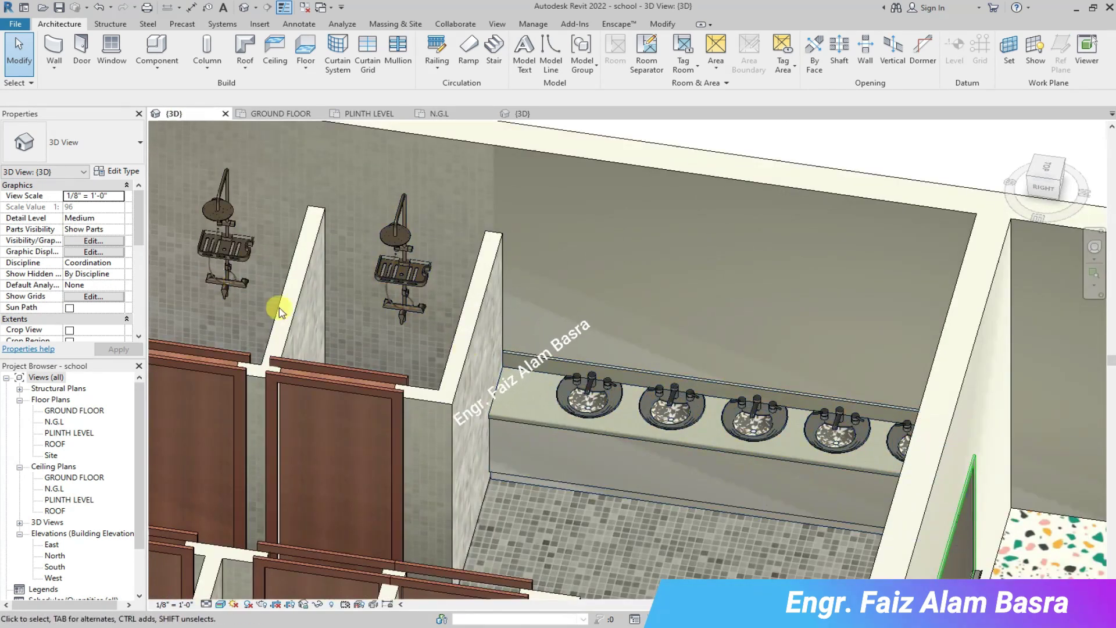
left_click(400, 279)
left_click(140, 143)
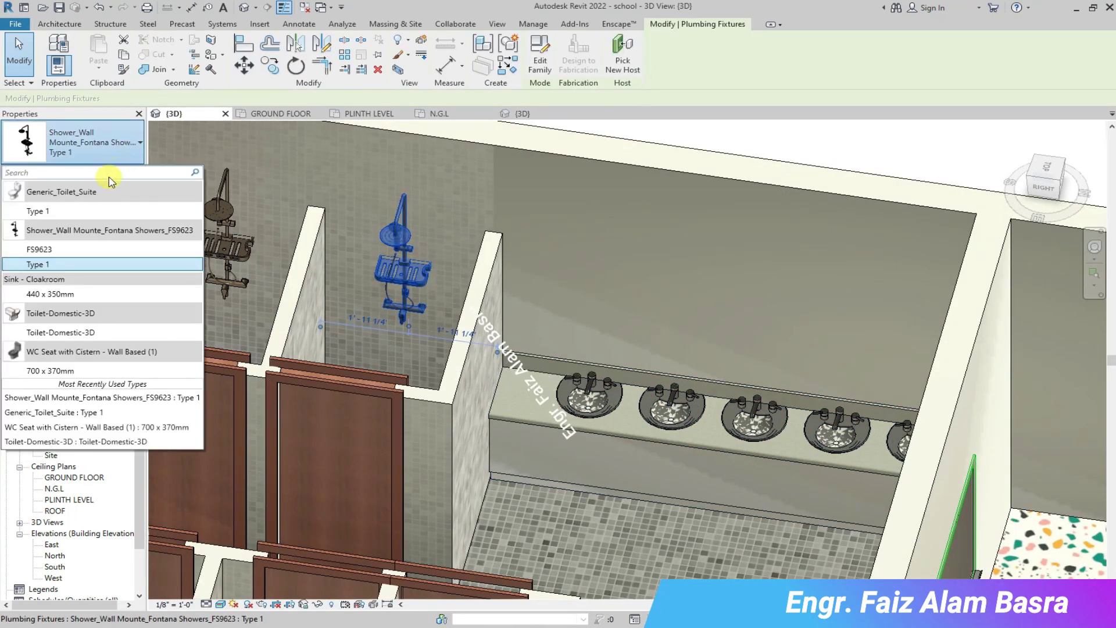
left_click(67, 264)
left_click(702, 133)
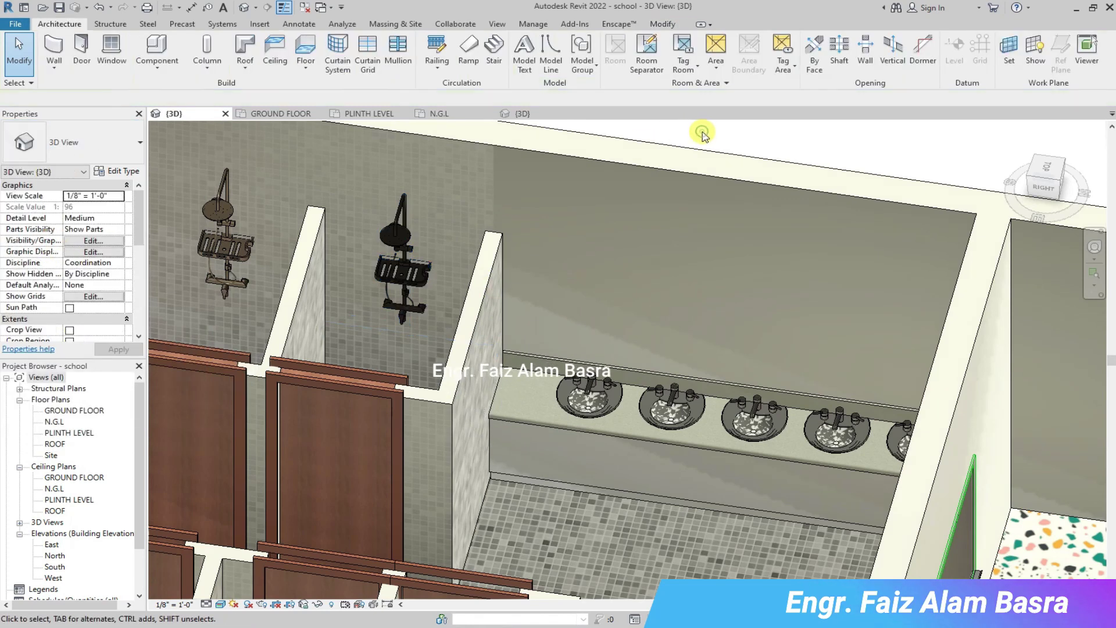
Duplicate the type of the shower next to the vanity unit as FS9623 2.
left_click(383, 251)
left_click(124, 173)
left_click(124, 172)
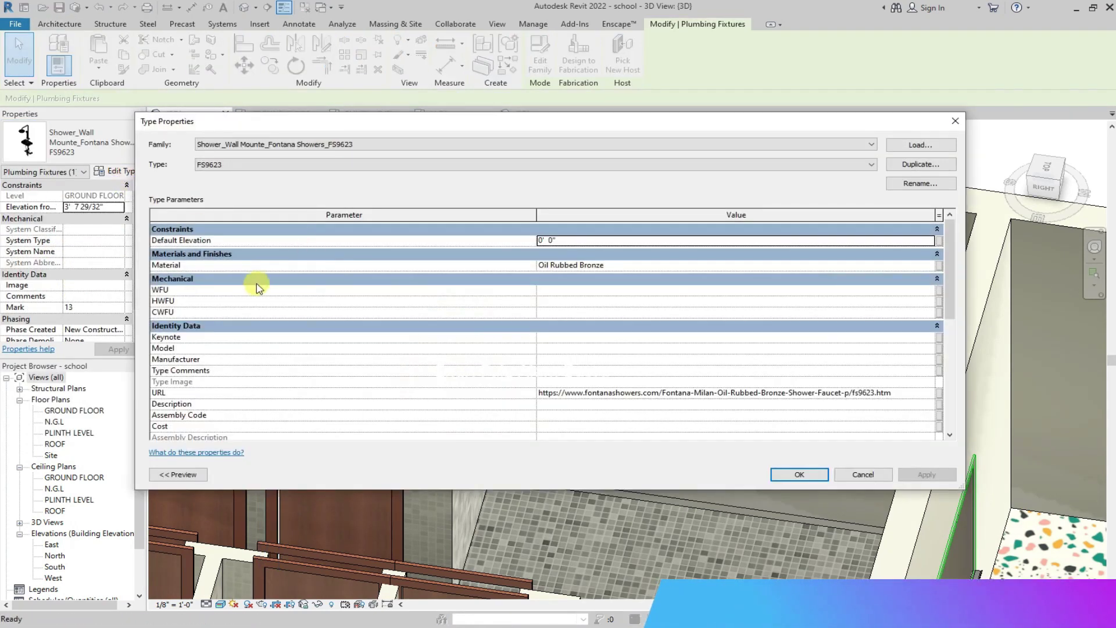
left_click(901, 163)
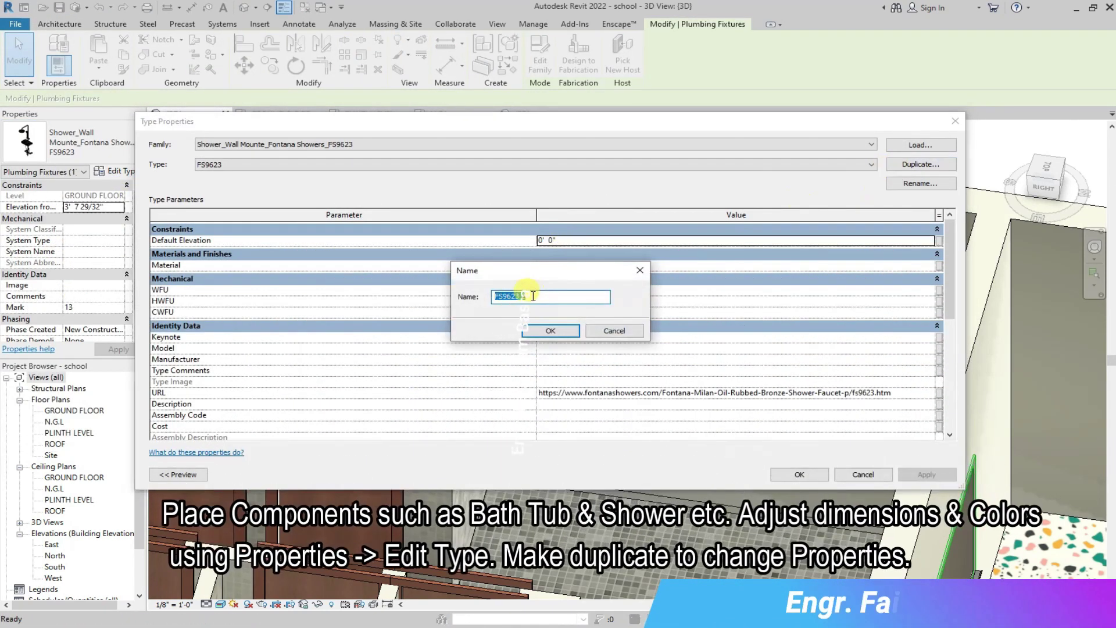
left_click(555, 330)
Assign the Clad - White material to the FS9623 2 shower type.
left_click(660, 264)
left_click(926, 264)
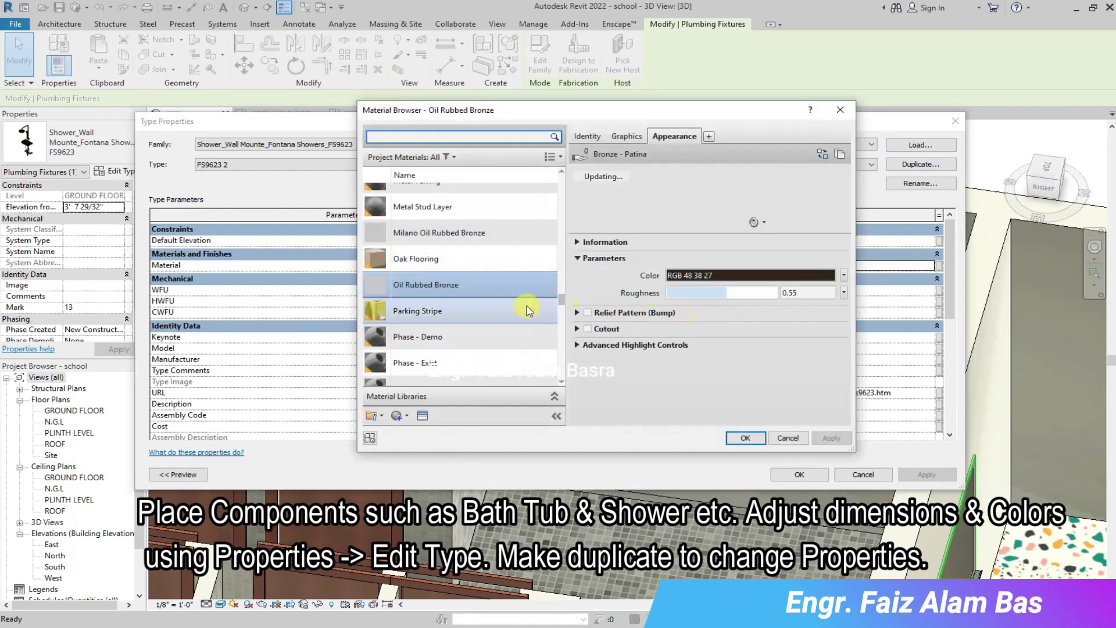
scroll(448, 287, "down", 8)
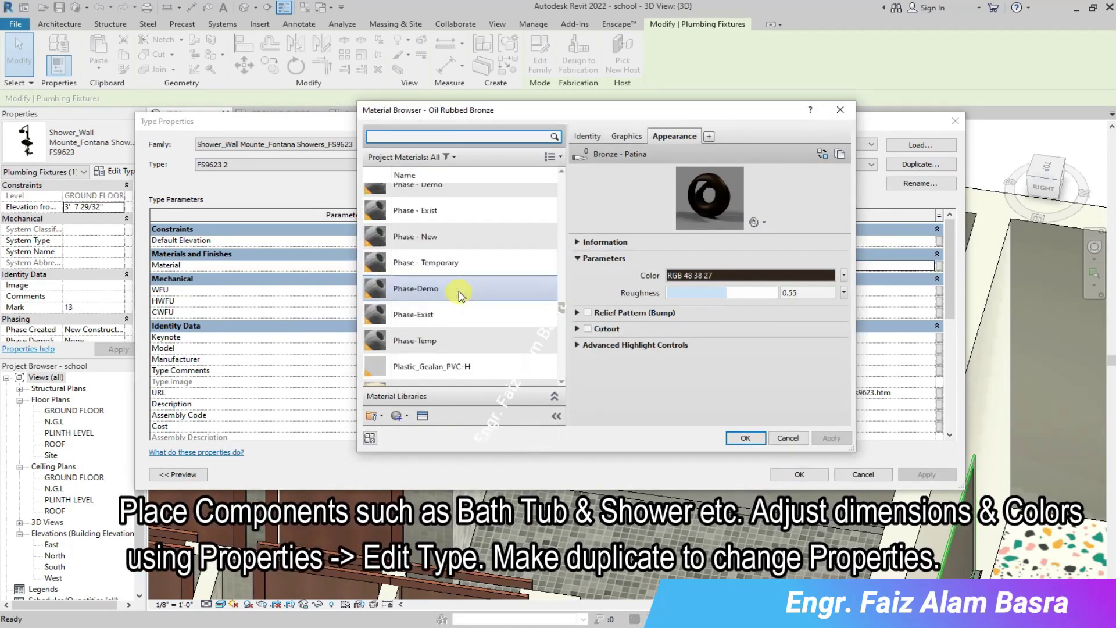
left_click_drag(561, 340, 591, 221)
left_click(494, 246)
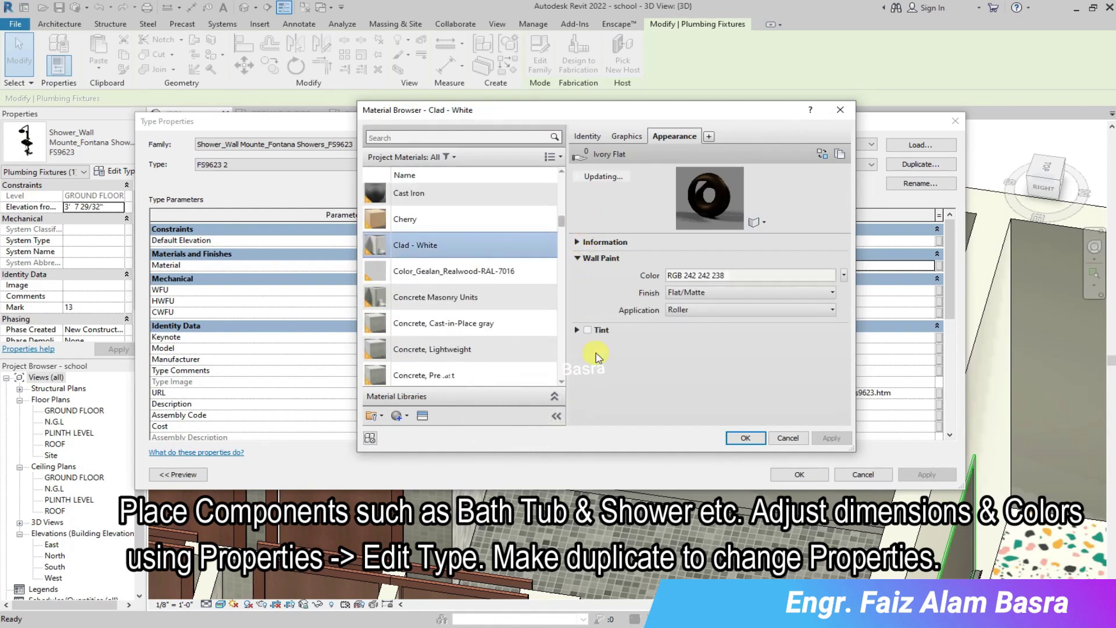
left_click(745, 439)
left_click(799, 474)
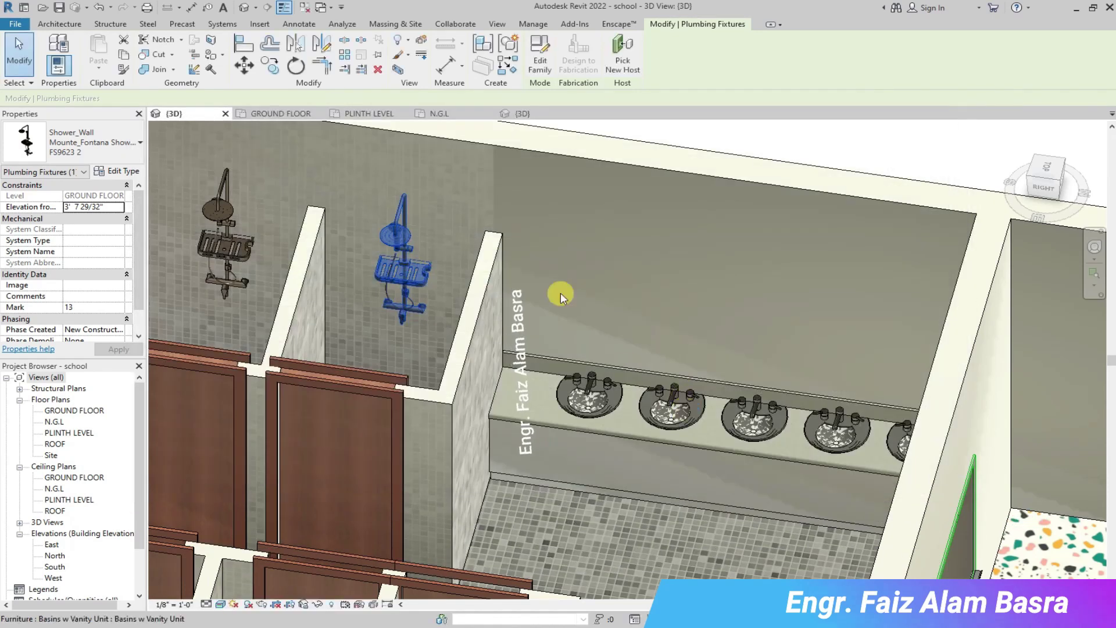
Change the wall-mounted shower in the middle stall of this washroom to the FS9623 2 type.
key("Escape")
left_click(227, 229)
left_click(121, 152)
left_click(60, 264)
key("Escape")
scroll(618, 289, "down", 3)
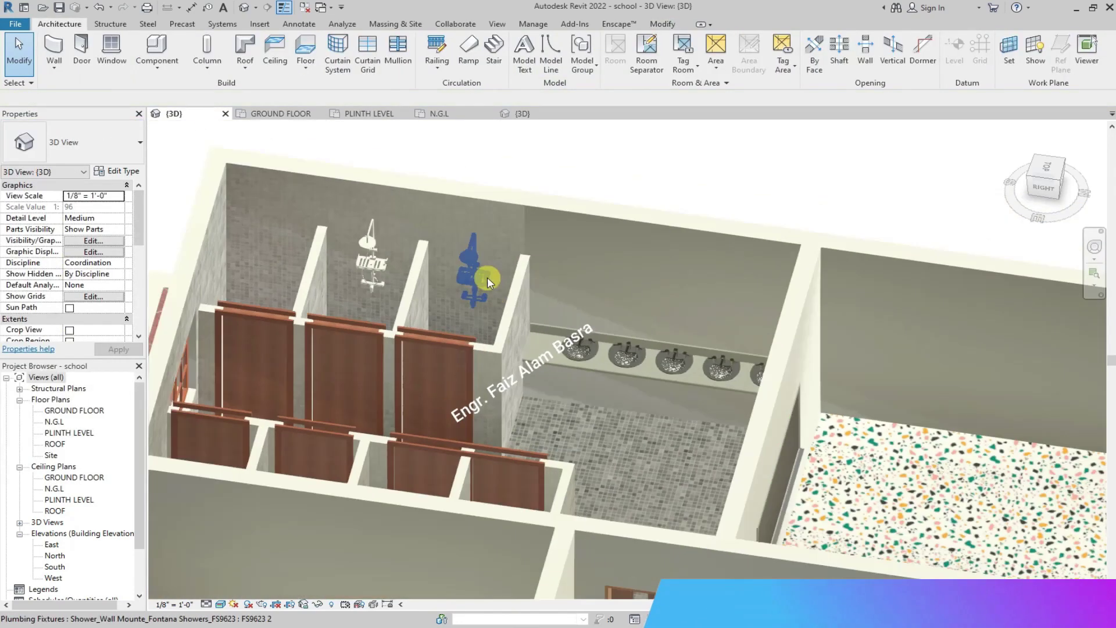
Change both wall-mounted showers in the opposite washroom's stalls to the FS9623 2 type.
scroll(250, 285, "down", 2)
scroll(142, 273, "down", 4)
scroll(299, 311, "down", 4)
scroll(298, 310, "up", 6)
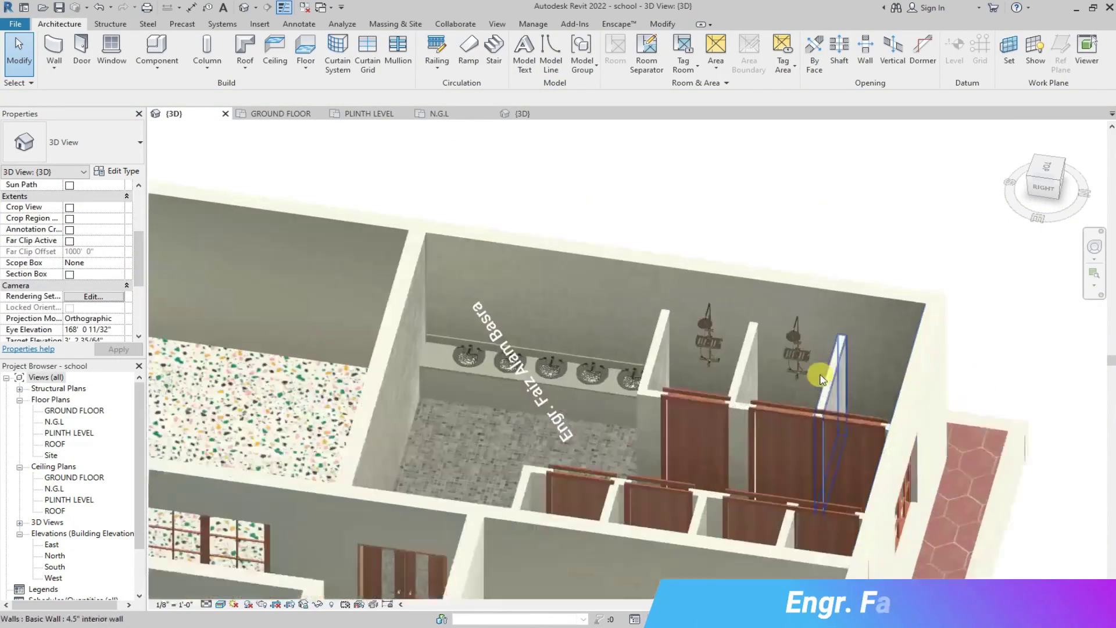
left_click(787, 340)
left_click(139, 142)
left_click(57, 263)
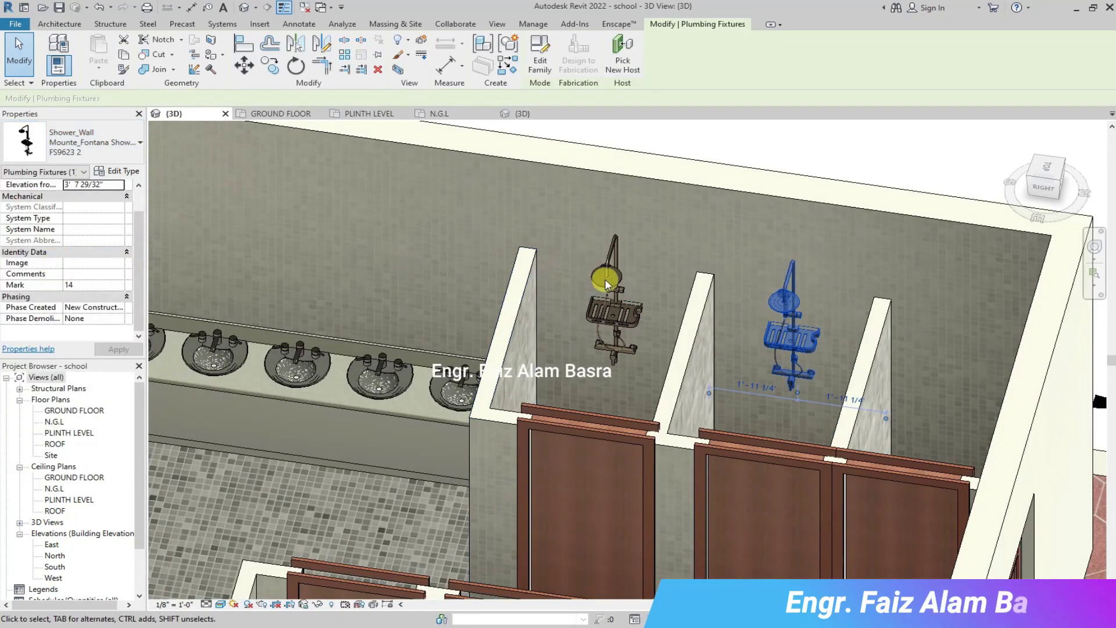
left_click(140, 147)
left_click(57, 264)
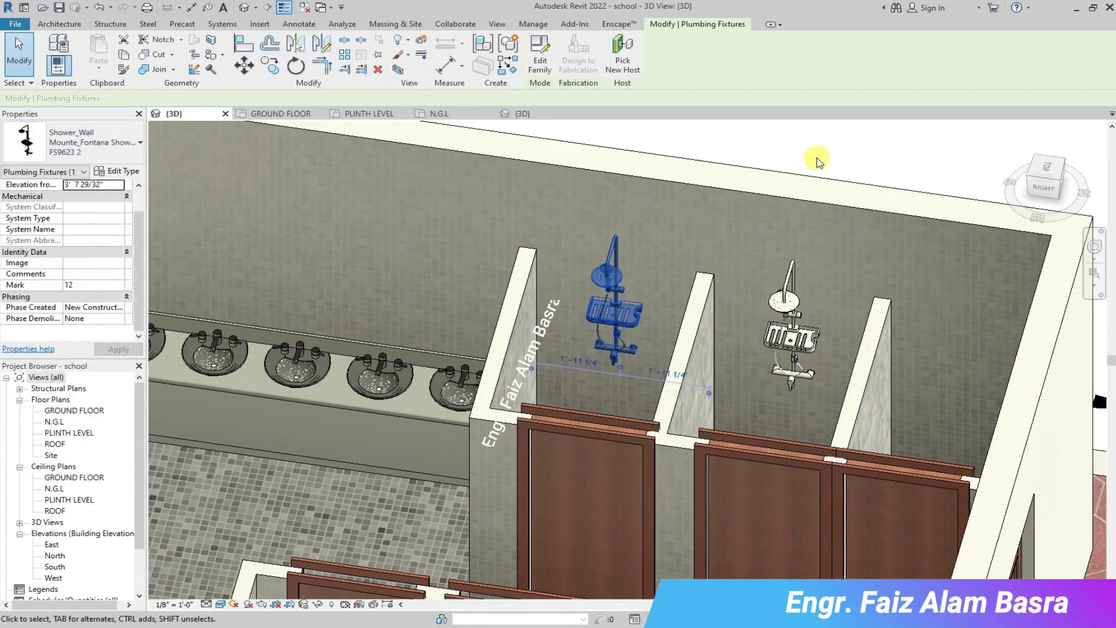
left_click(815, 160)
scroll(772, 282, "down", 1)
scroll(812, 316, "up", 2)
left_click(779, 309)
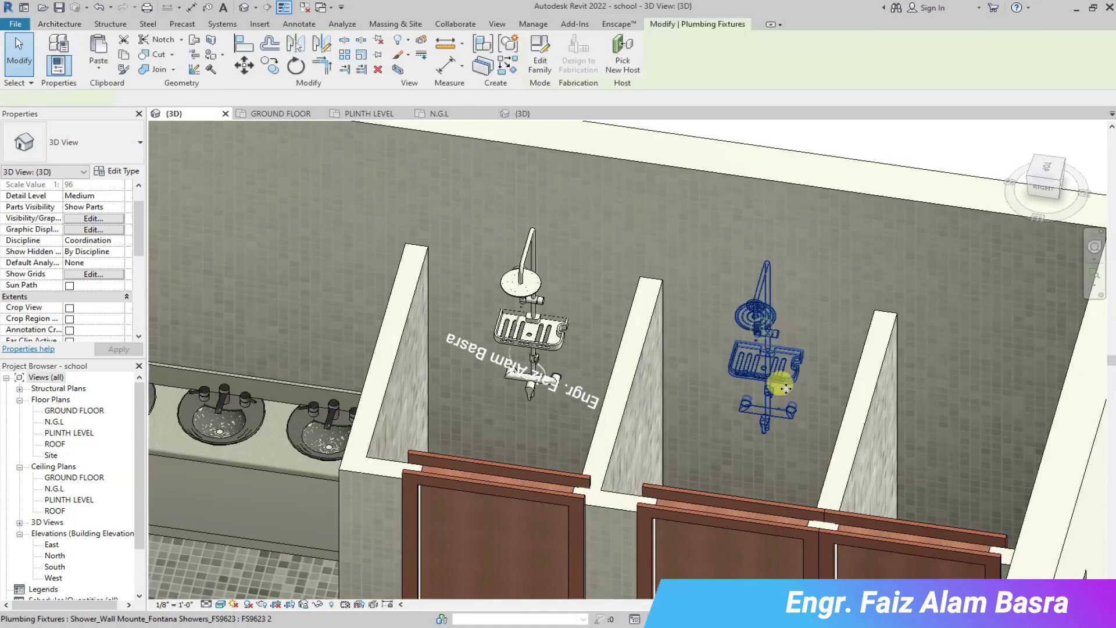
key("Escape")
Examine the courtyard edges and adjoining corridors in the ground floor plan and in the 3D view.
scroll(818, 169, "down", 6)
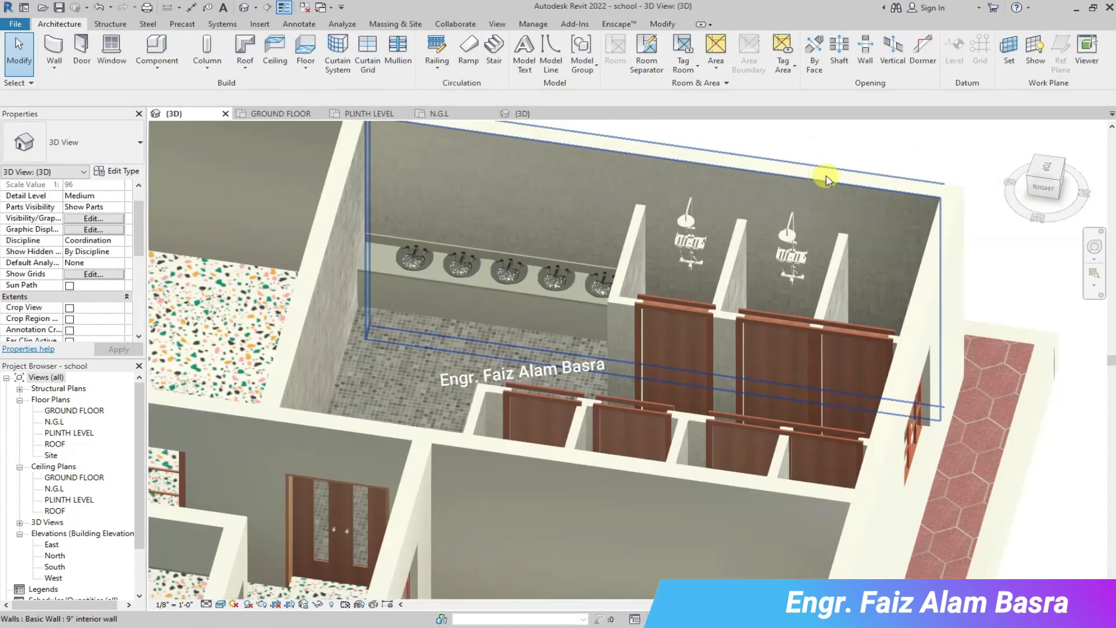
scroll(694, 242, "down", 3)
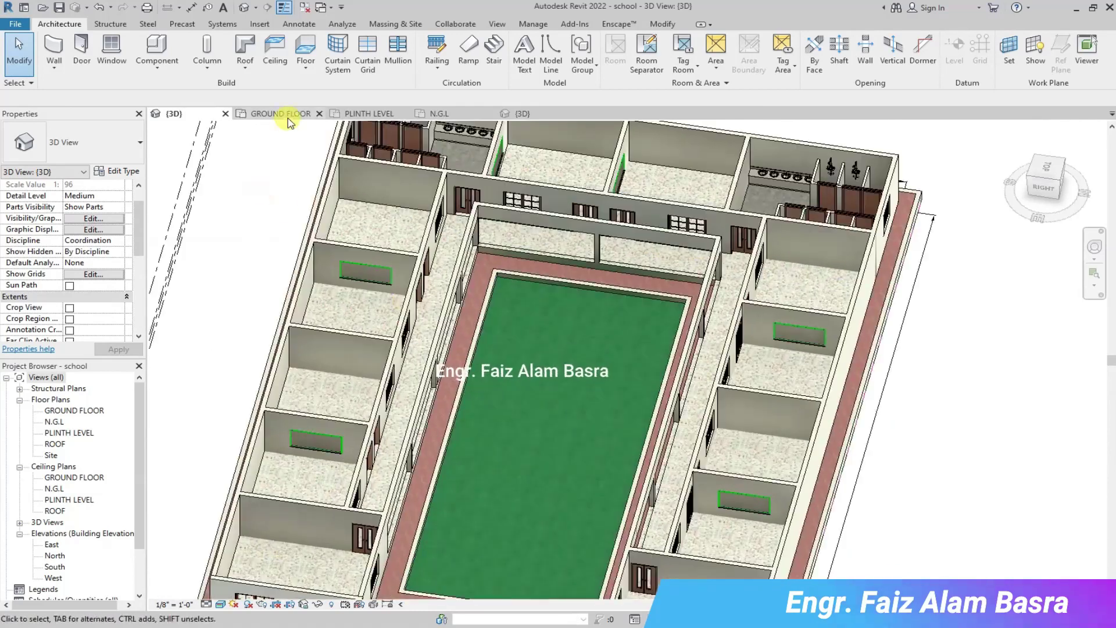
left_click(286, 113)
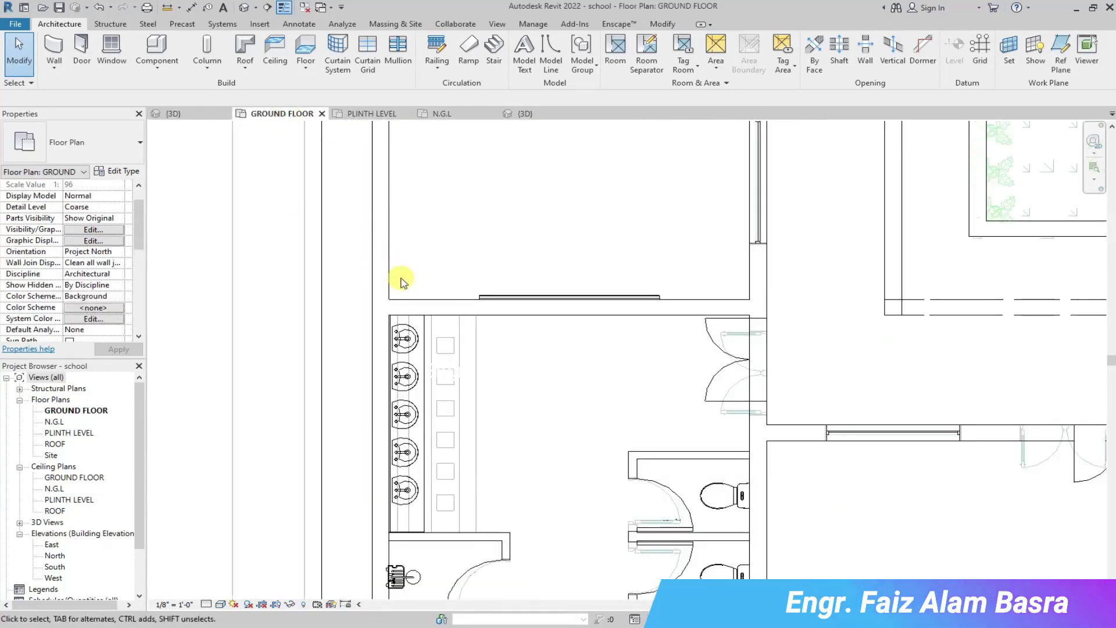
scroll(456, 274, "down", 3)
scroll(374, 319, "down", 4)
scroll(775, 294, "up", 5)
scroll(695, 313, "down", 4)
scroll(681, 188, "up", 4)
scroll(663, 215, "down", 1)
scroll(343, 253, "up", 1)
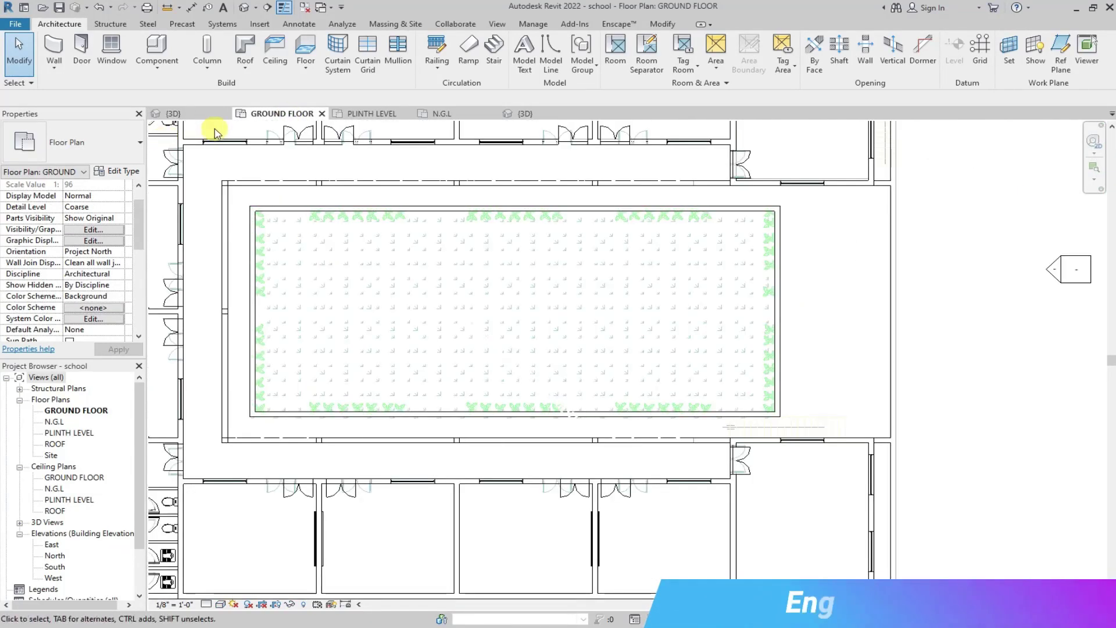
left_click(206, 116)
scroll(493, 259, "up", 2)
scroll(483, 415, "down", 4)
scroll(426, 422, "up", 5)
middle_click_drag(426, 421, 279, 135, "shift")
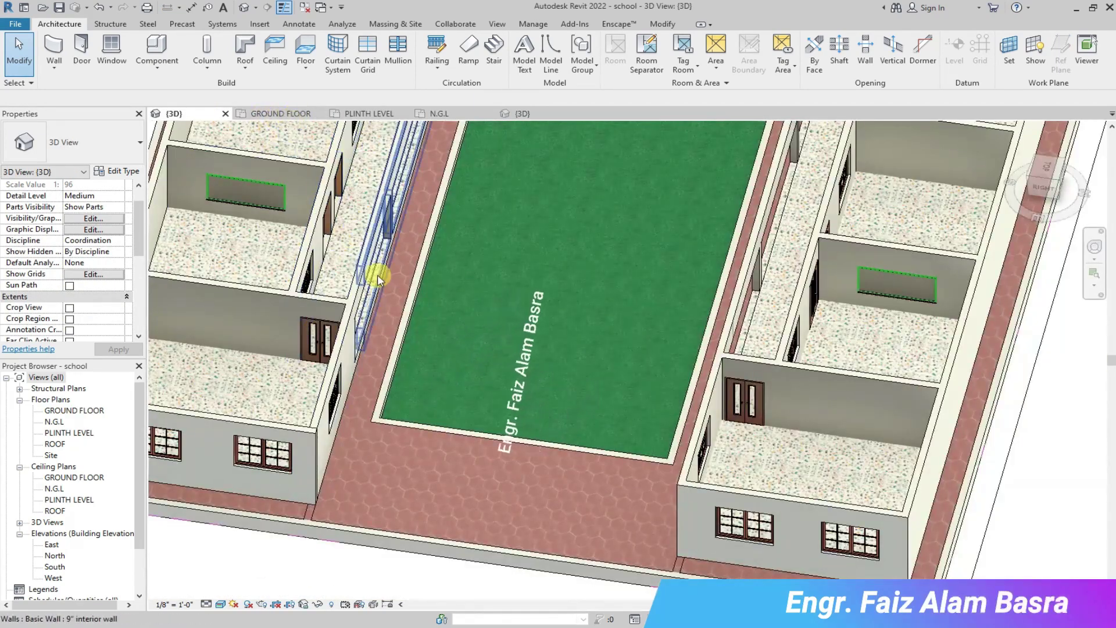
scroll(364, 362, "up", 5)
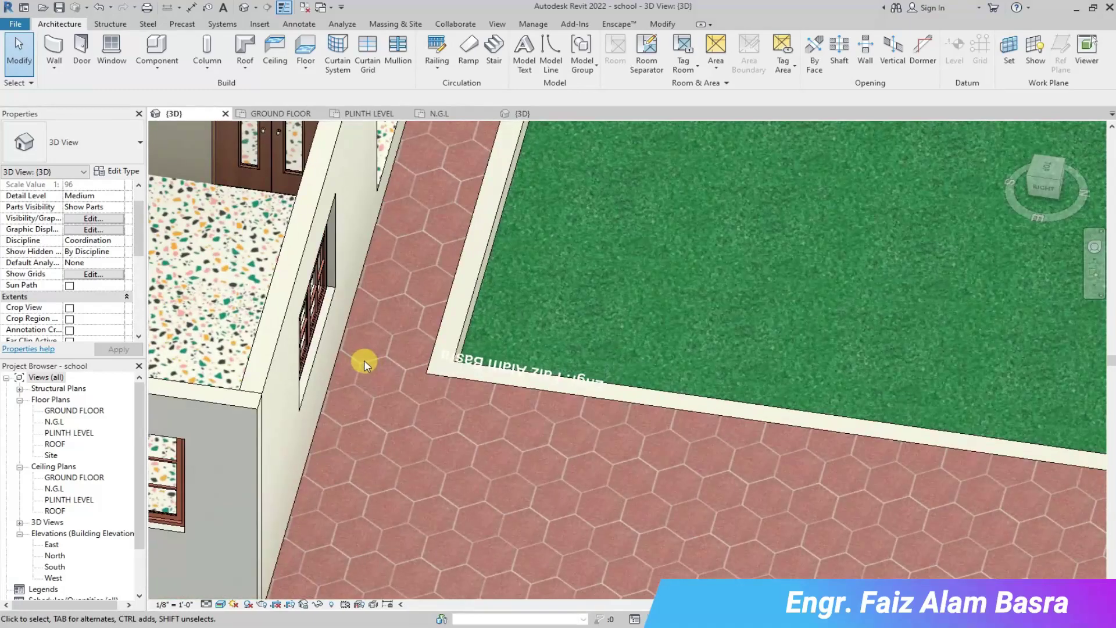
scroll(364, 361, "down", 4)
scroll(391, 234, "up", 4)
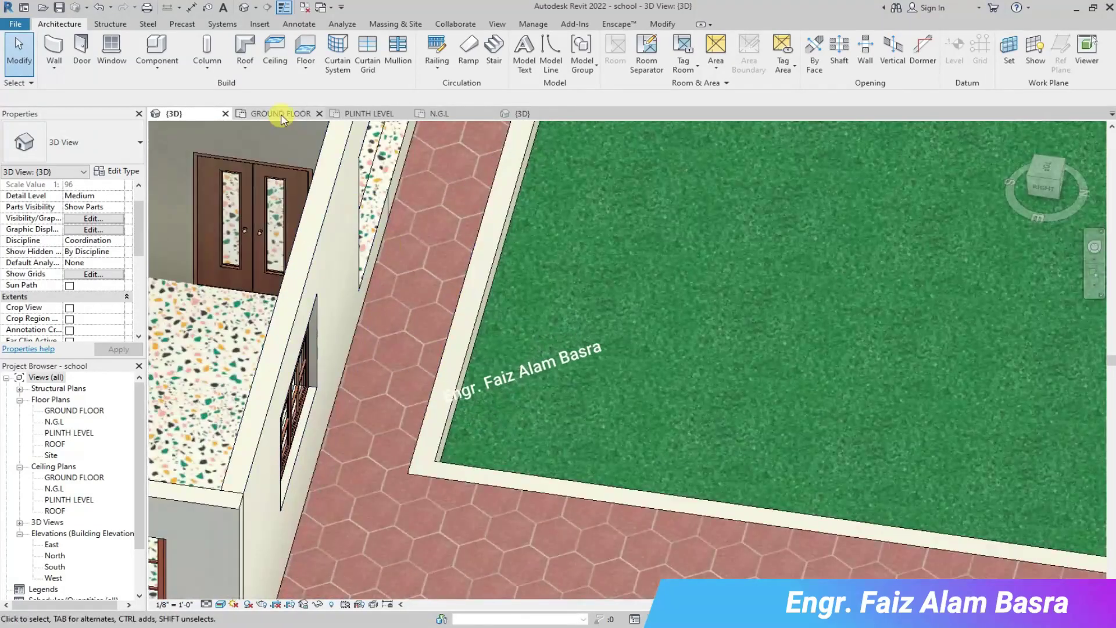
Start an in-place Casework component named Casework 1 in the PLINTH LEVEL plan.
left_click(281, 115)
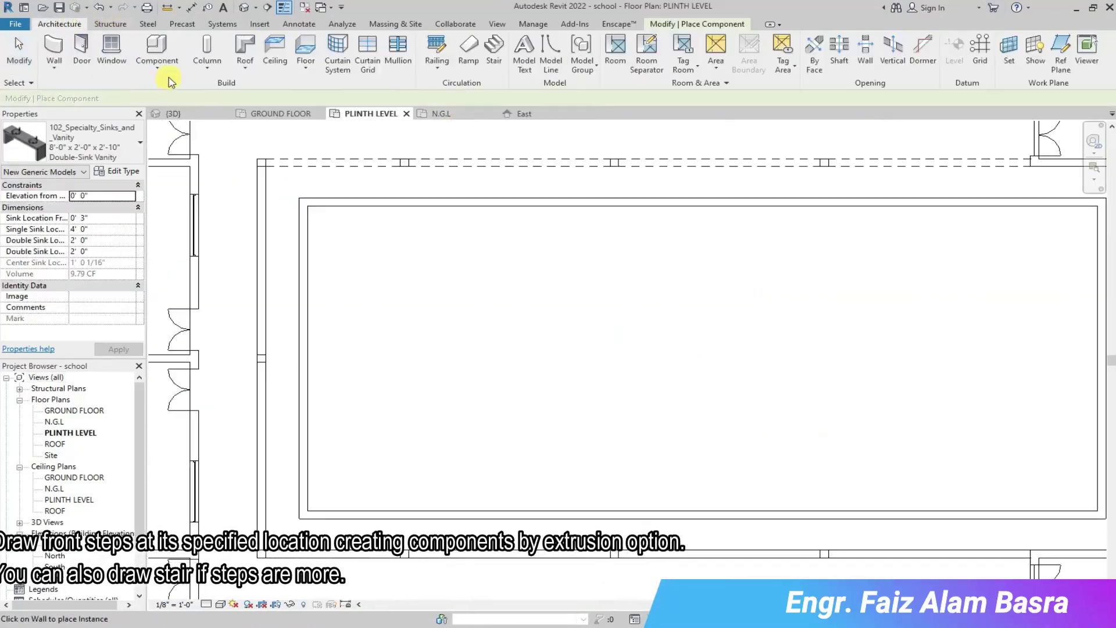
left_click(157, 68)
left_click(216, 127)
left_click(497, 248)
left_click(562, 452)
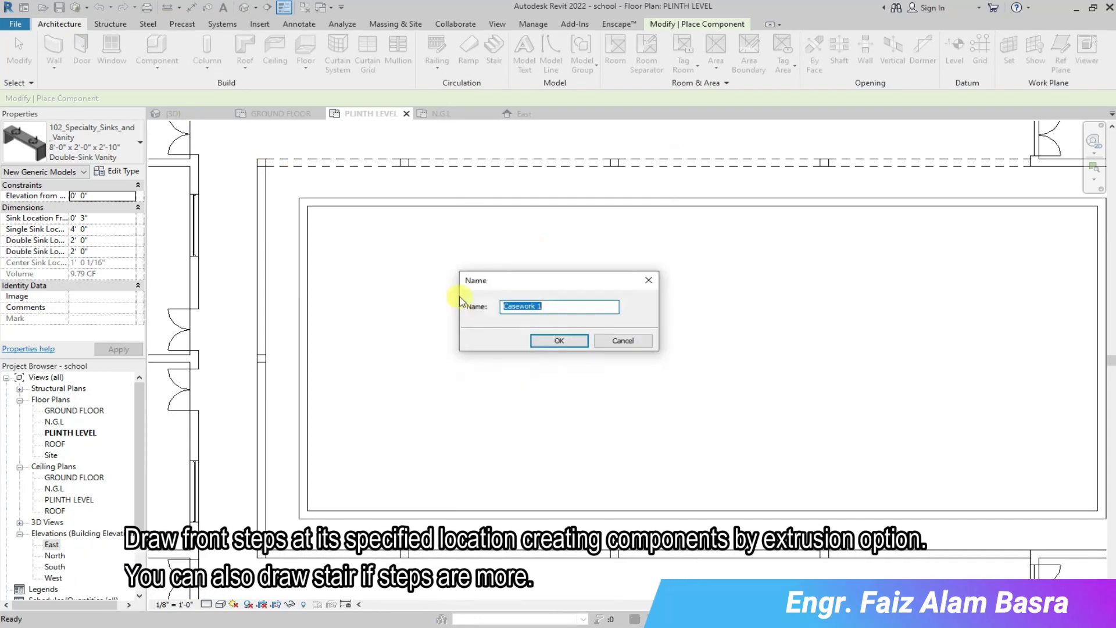
key("Return")
Sketch a rectangular extrusion profile 70' long and about 1'-6" wide from the corridor's inner corner along its courtyard edge.
left_click(112, 46)
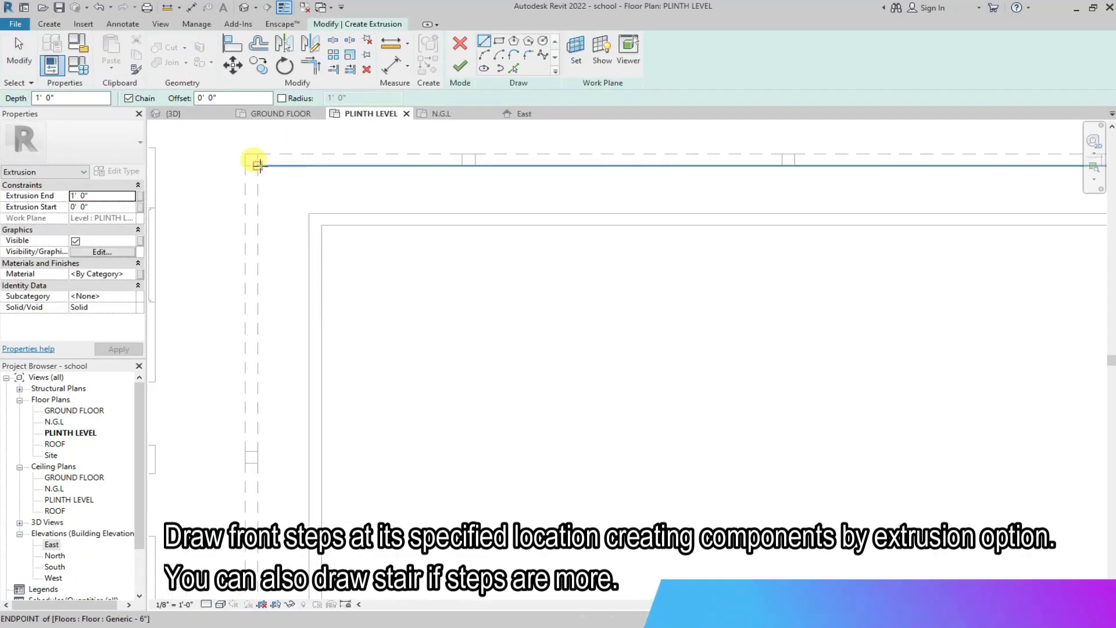
left_click(266, 171)
left_click(257, 167)
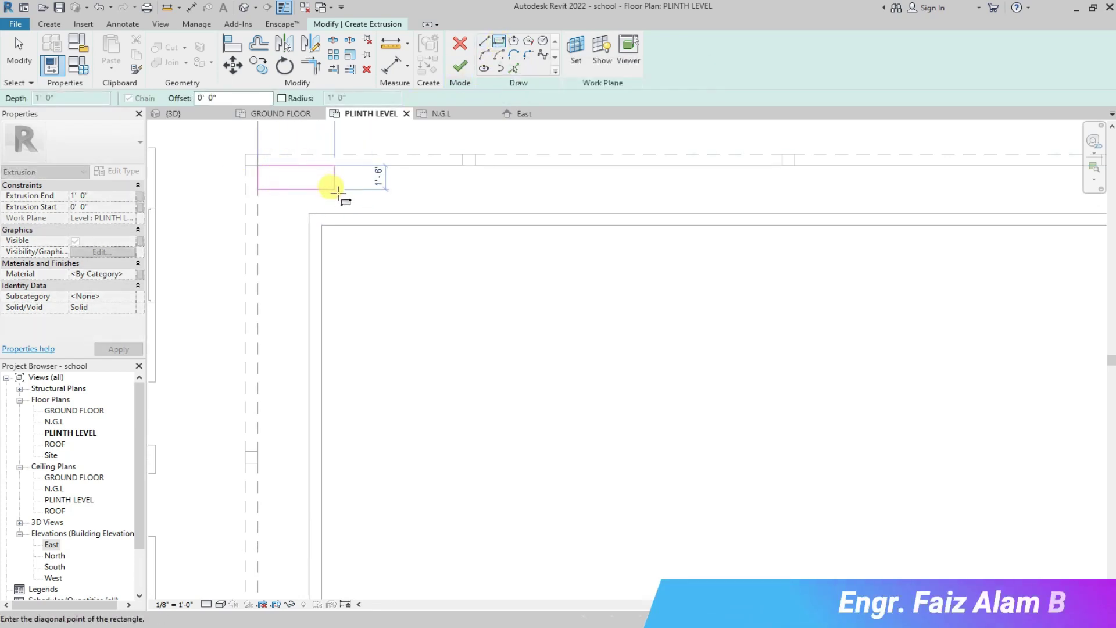
scroll(256, 179, "down", 3)
scroll(705, 182, "up", 3)
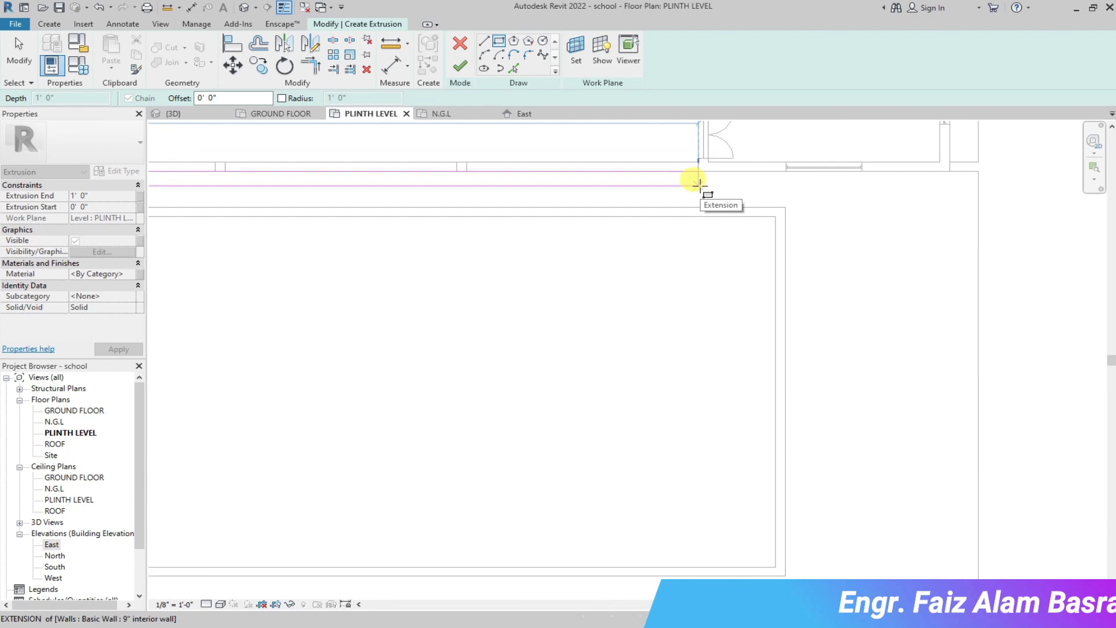
scroll(707, 184, "down", 3)
scroll(709, 186, "up", 3)
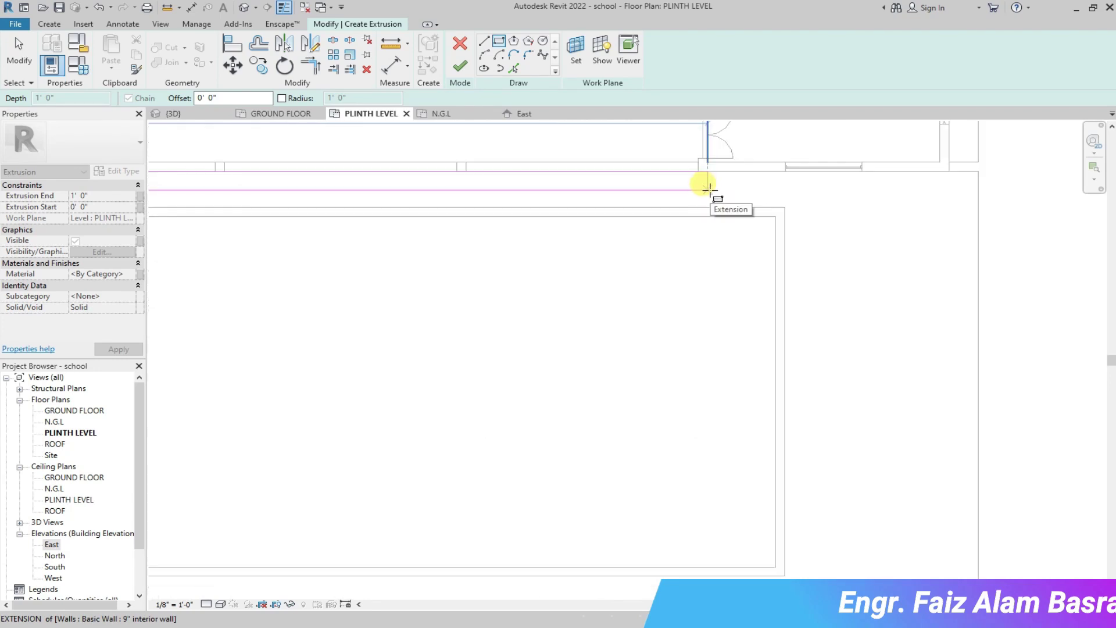
scroll(714, 189, "down", 3)
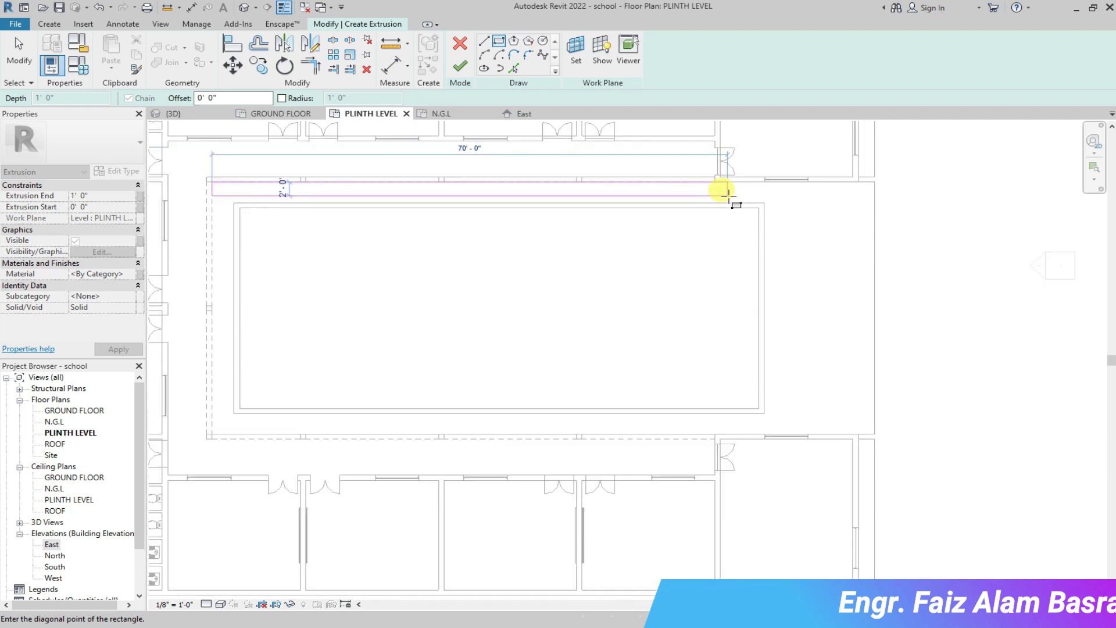
scroll(726, 193, "up", 1)
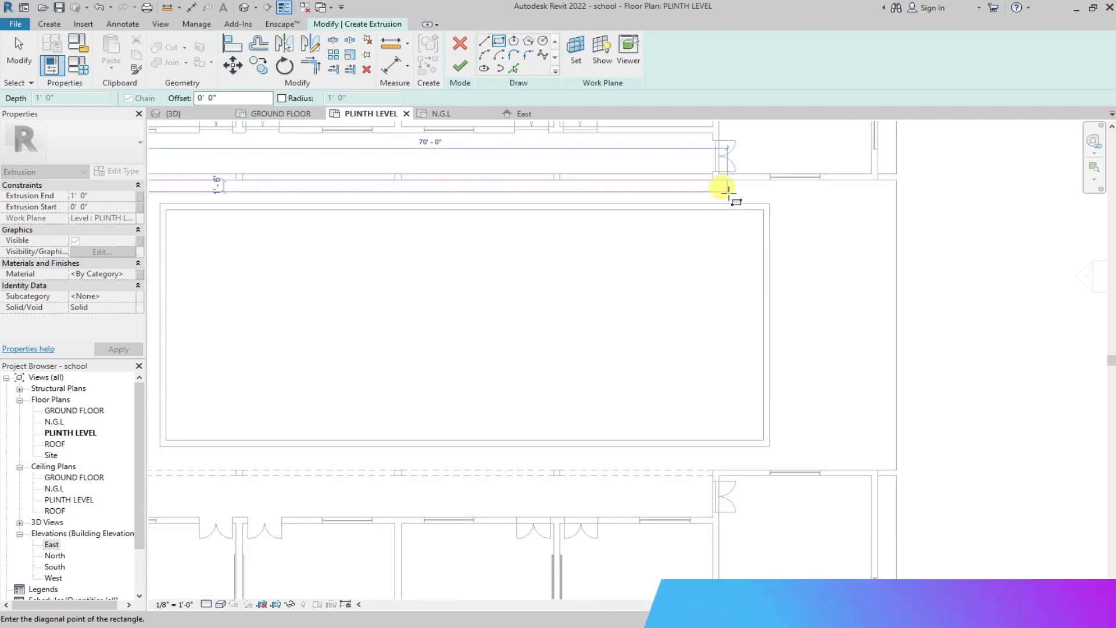
left_click(728, 191)
Set the step profile's width to 1'-8" and finish the extrusion sketch.
scroll(279, 180, "up", 5)
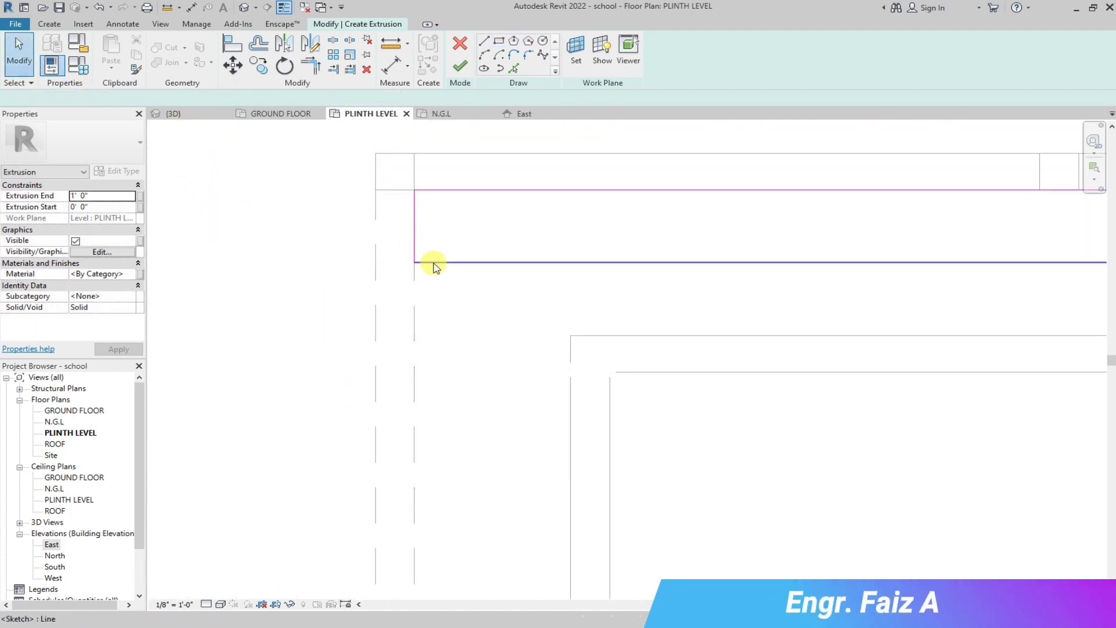
key("Escape")
key("Escape")
left_click(436, 262)
scroll(392, 241, "up", 1)
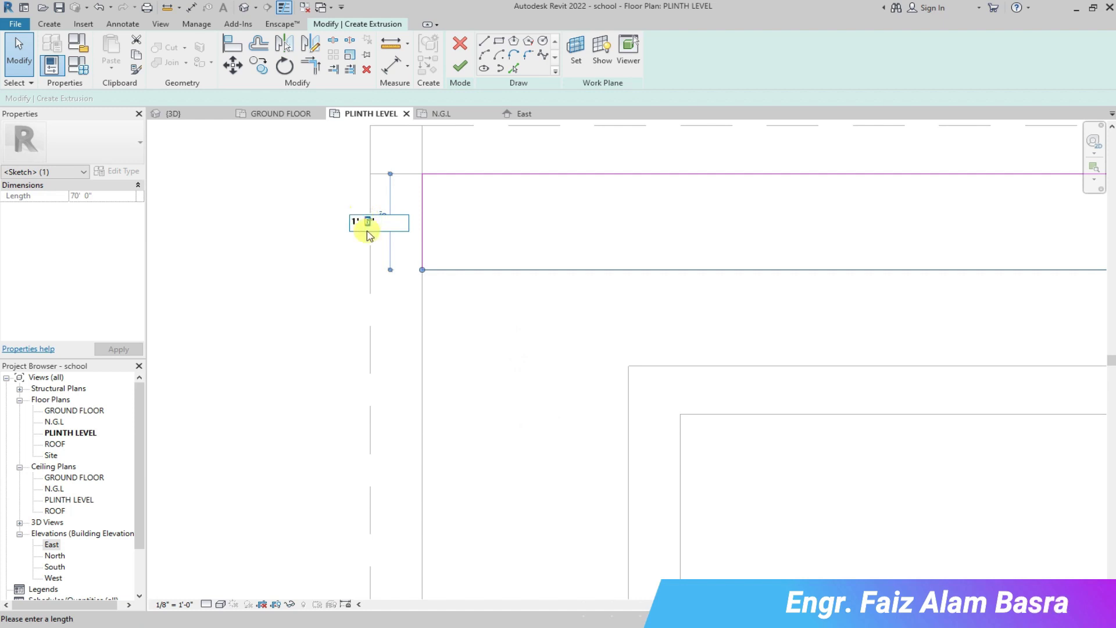
key("Return")
scroll(236, 244, "down", 5)
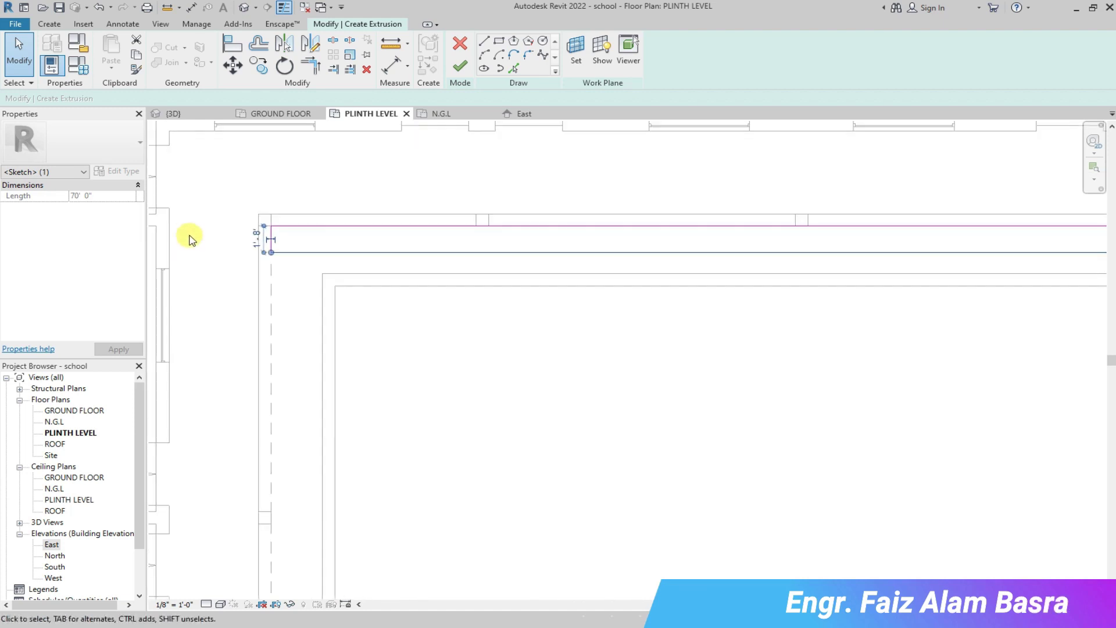
left_click(461, 67)
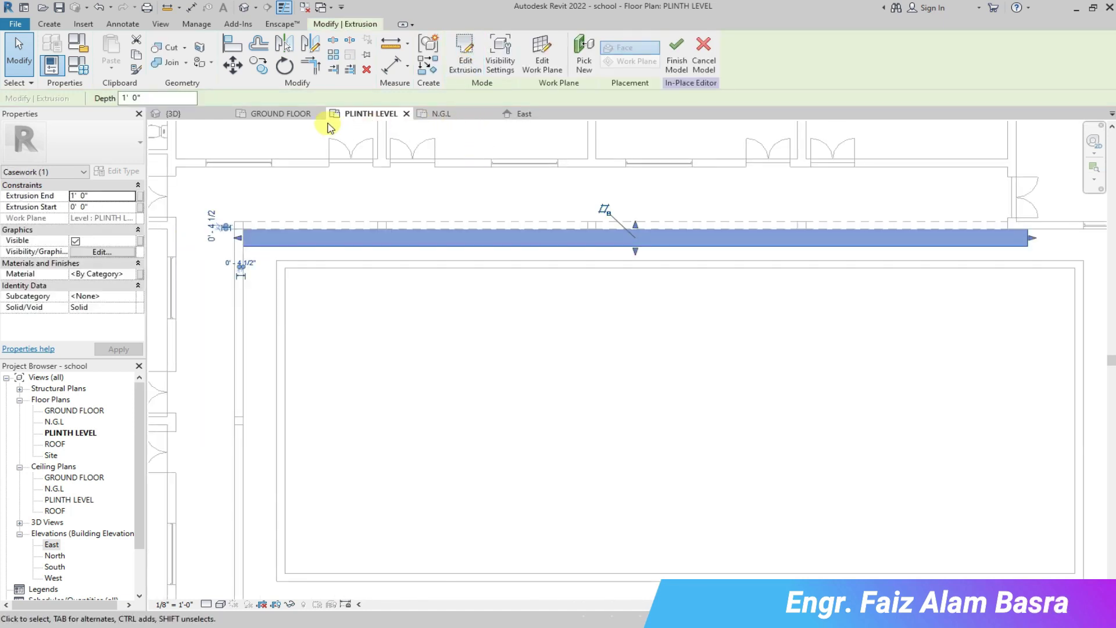
Examine in 3D how both ends of the extruded step meet the corridor floor and the courtyard paving.
left_click(192, 114)
scroll(907, 428, "down", 5)
scroll(876, 334, "up", 5)
scroll(875, 334, "down", 4)
scroll(755, 279, "up", 4)
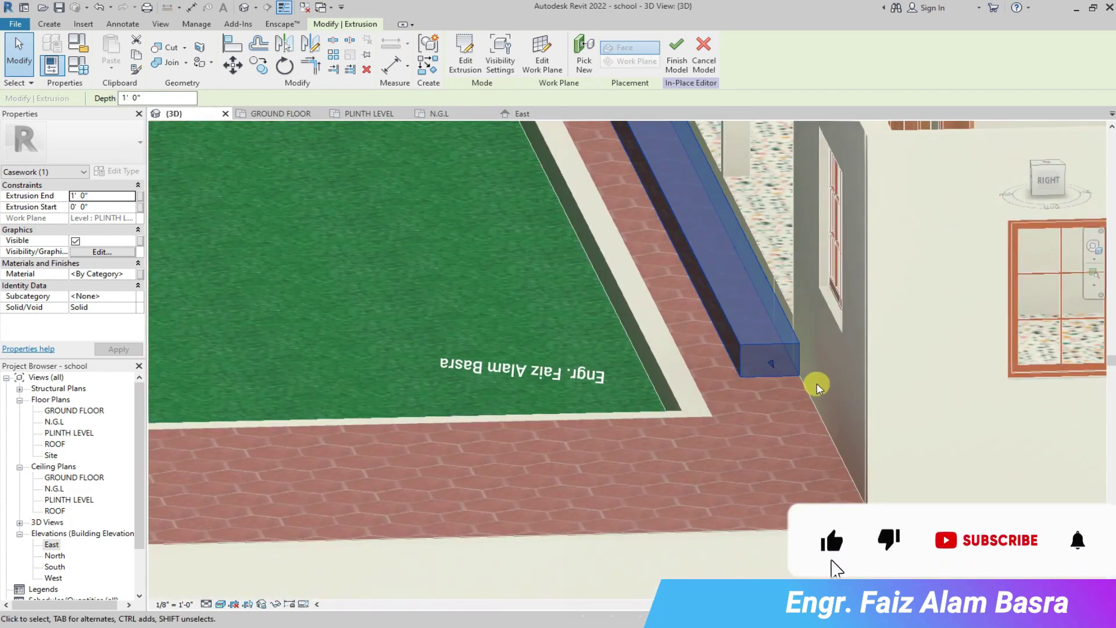
scroll(765, 373, "down", 4)
scroll(686, 208, "up", 6)
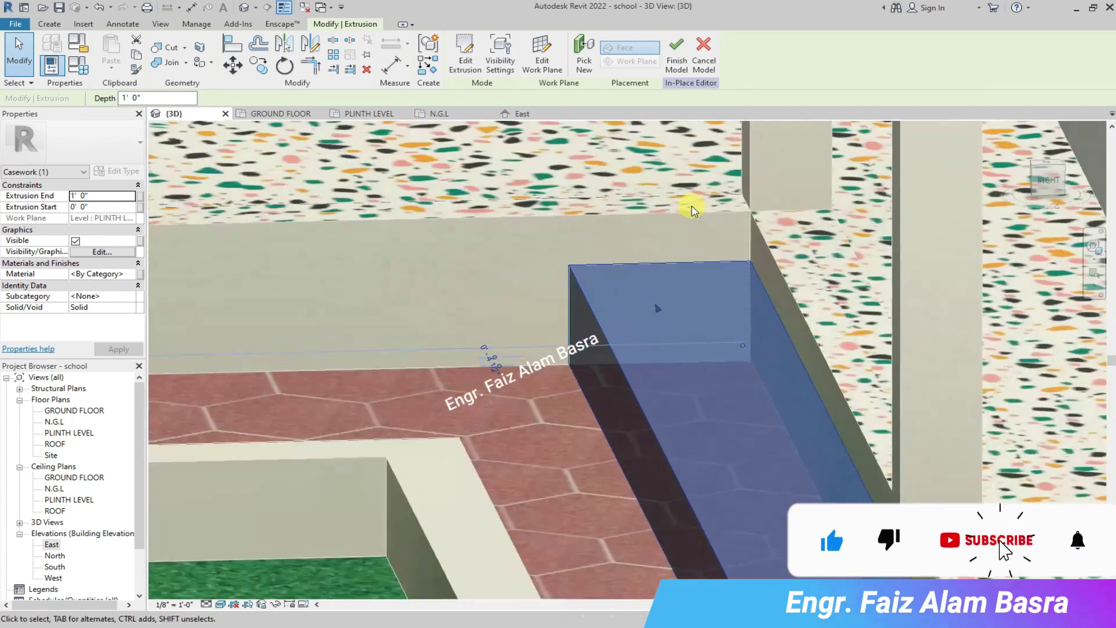
scroll(692, 209, "down", 4)
scroll(750, 138, "up", 3)
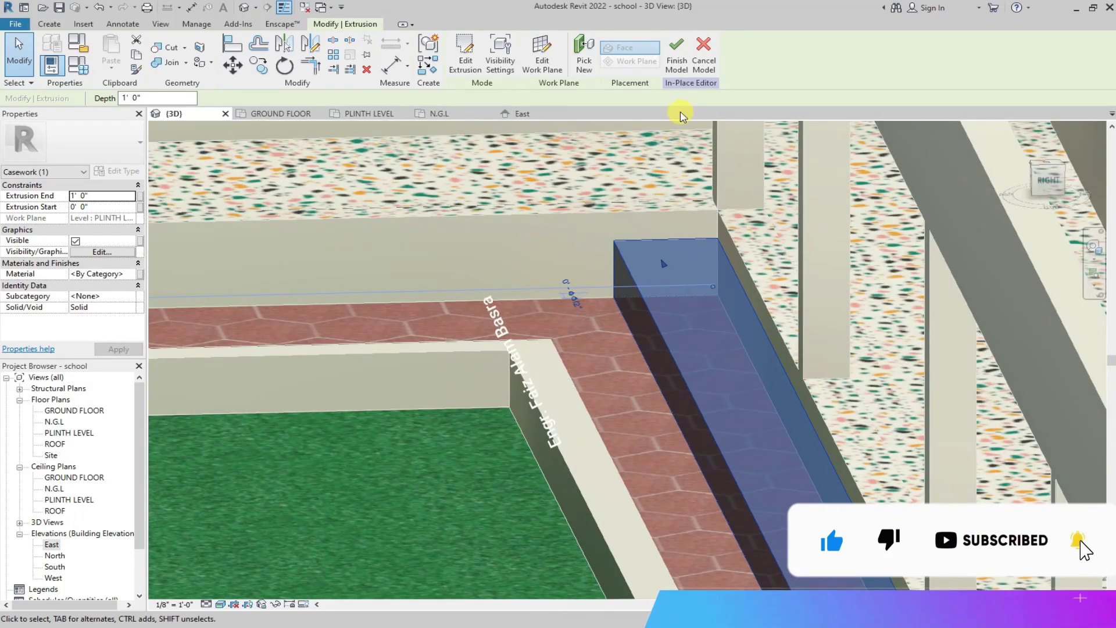
scroll(721, 193, "down", 4)
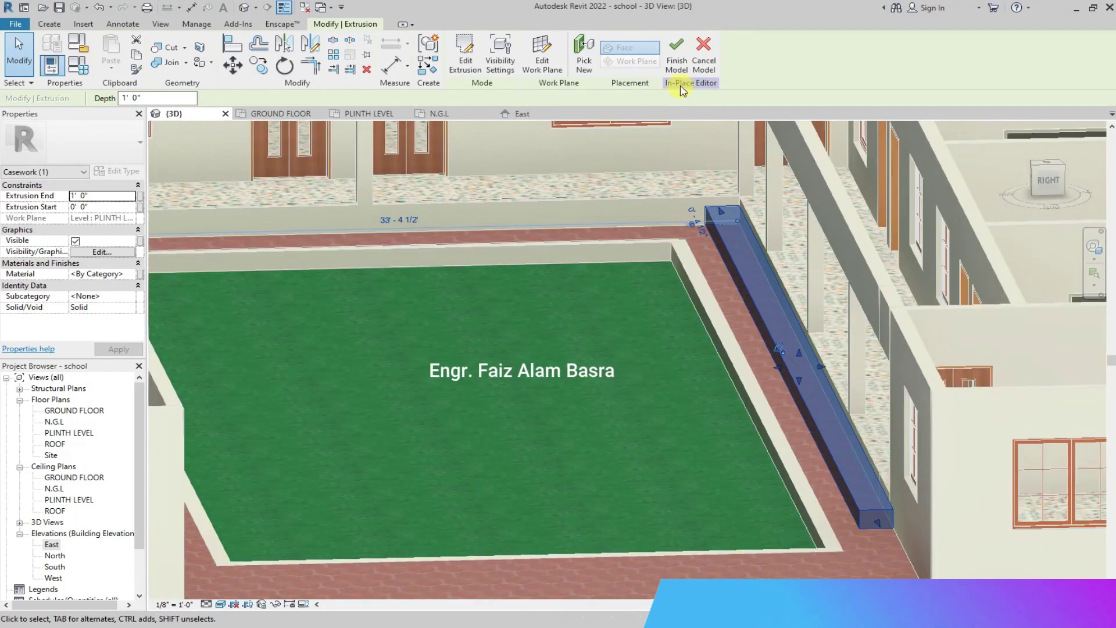
Finish the in-place model and reduce the step's height to about 5 7/8" in the East elevation.
left_click(676, 54)
scroll(758, 263, "up", 4)
scroll(758, 261, "down", 3)
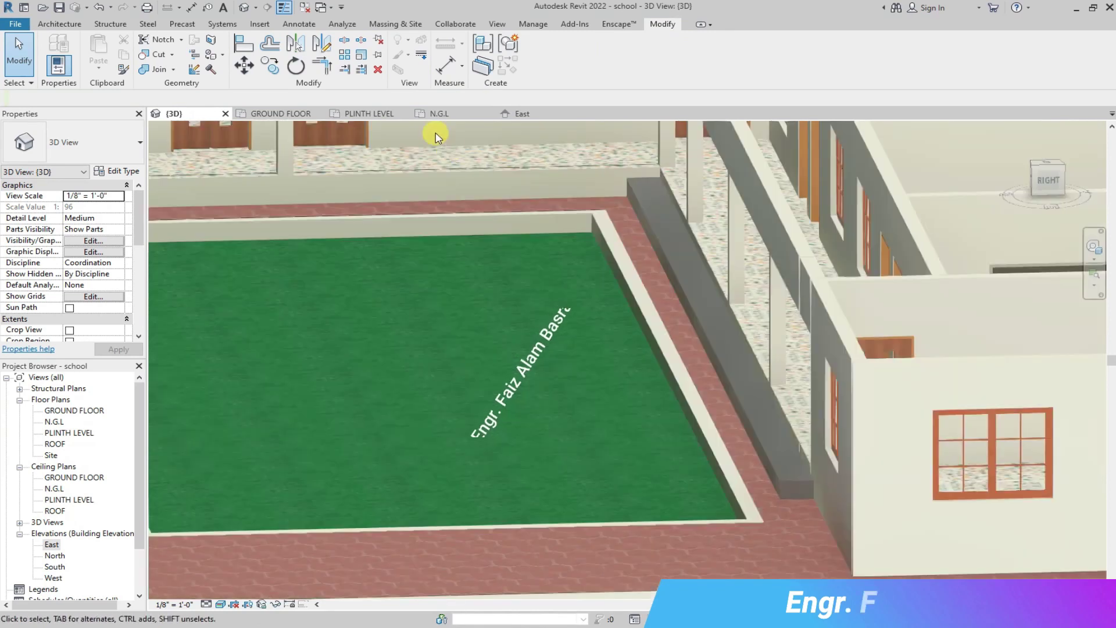
left_click(522, 113)
scroll(916, 314, "up", 5)
left_click(787, 243)
left_click_drag(788, 282, 788, 281)
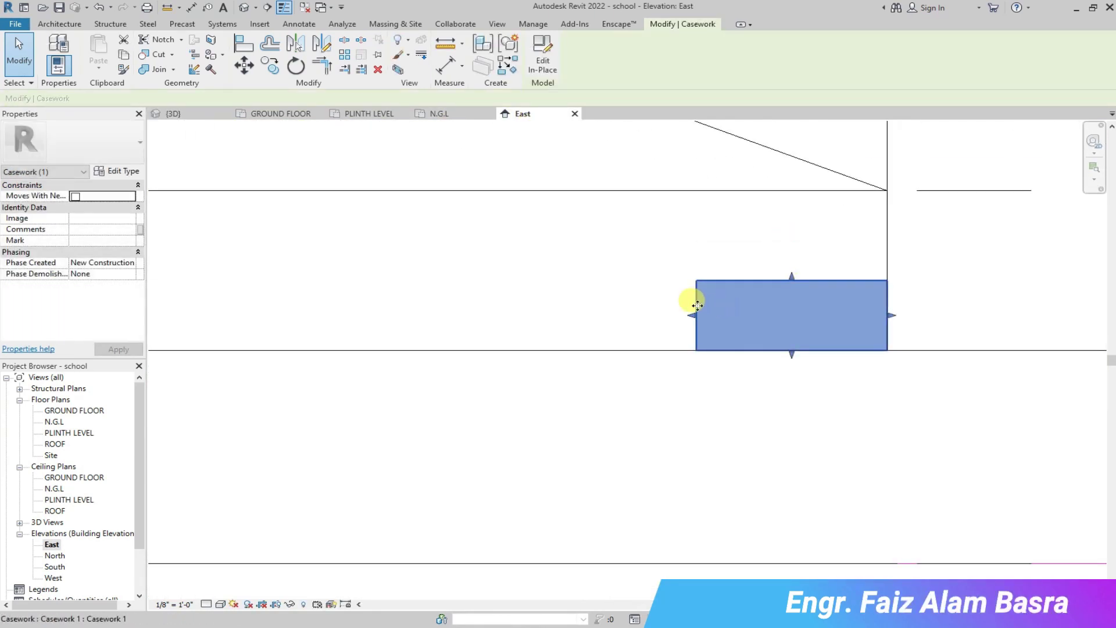
double_click(776, 297)
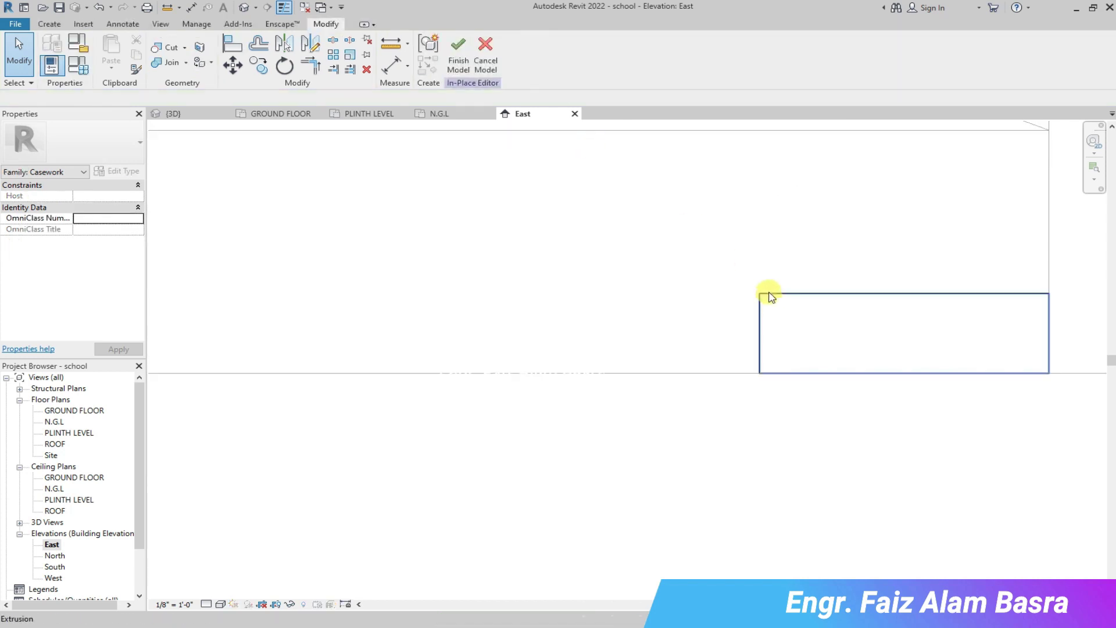
left_click(777, 328)
scroll(601, 326, "down", 1)
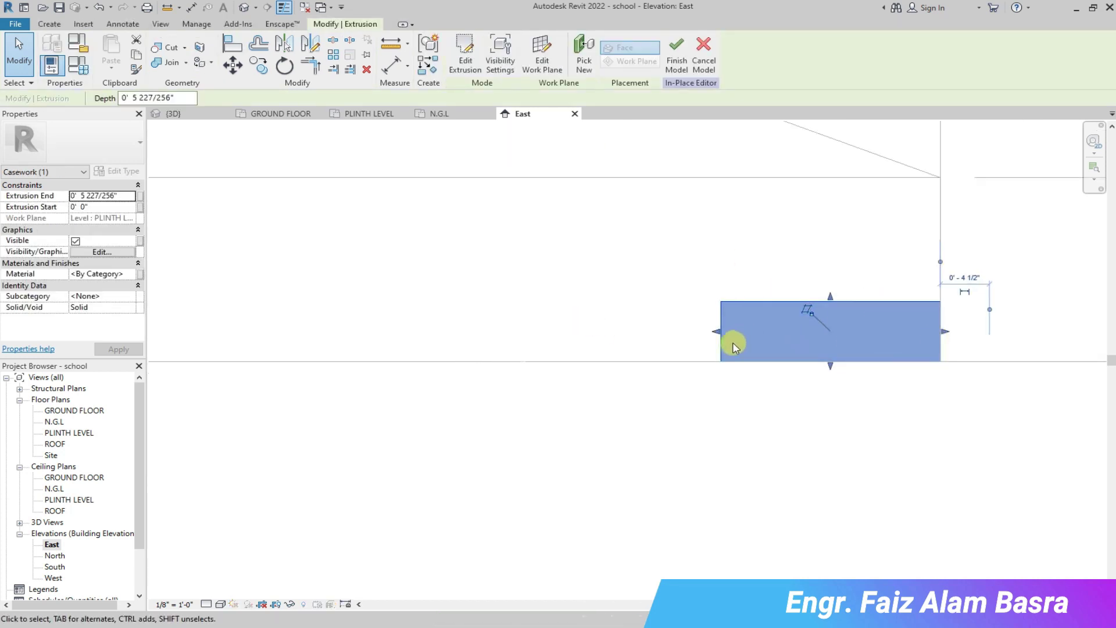
left_click(545, 58)
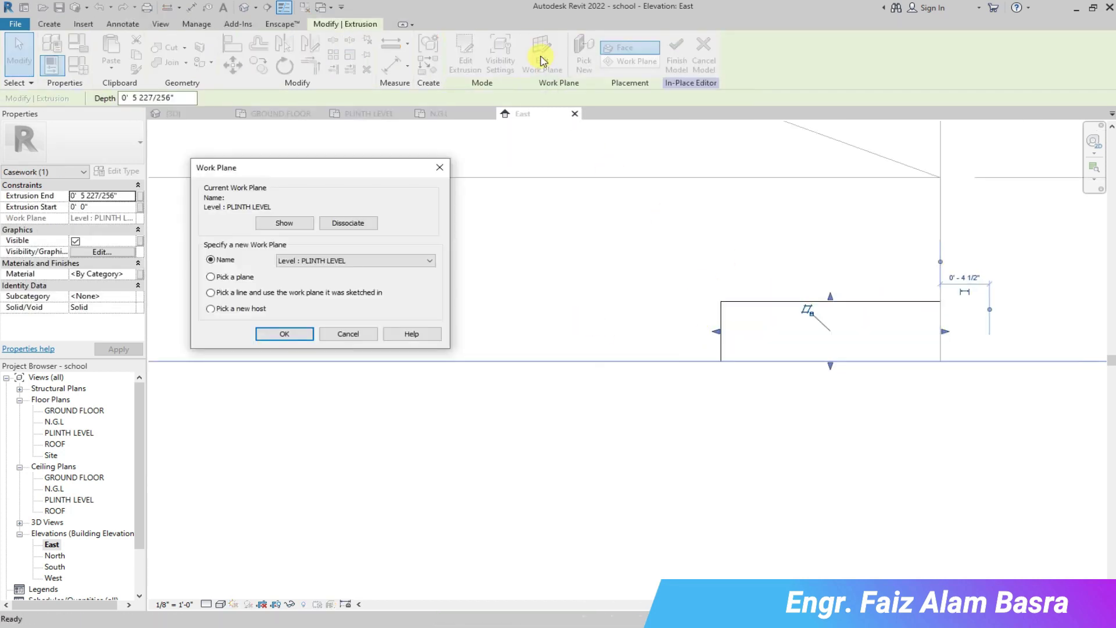
left_click(378, 337)
left_click(821, 334)
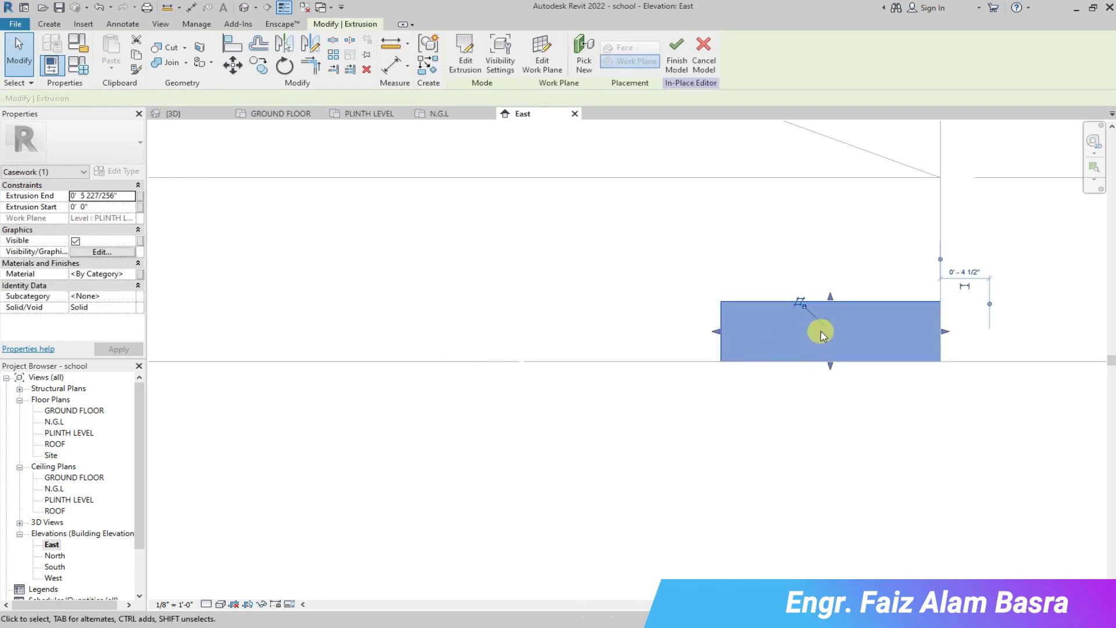
left_click(480, 61)
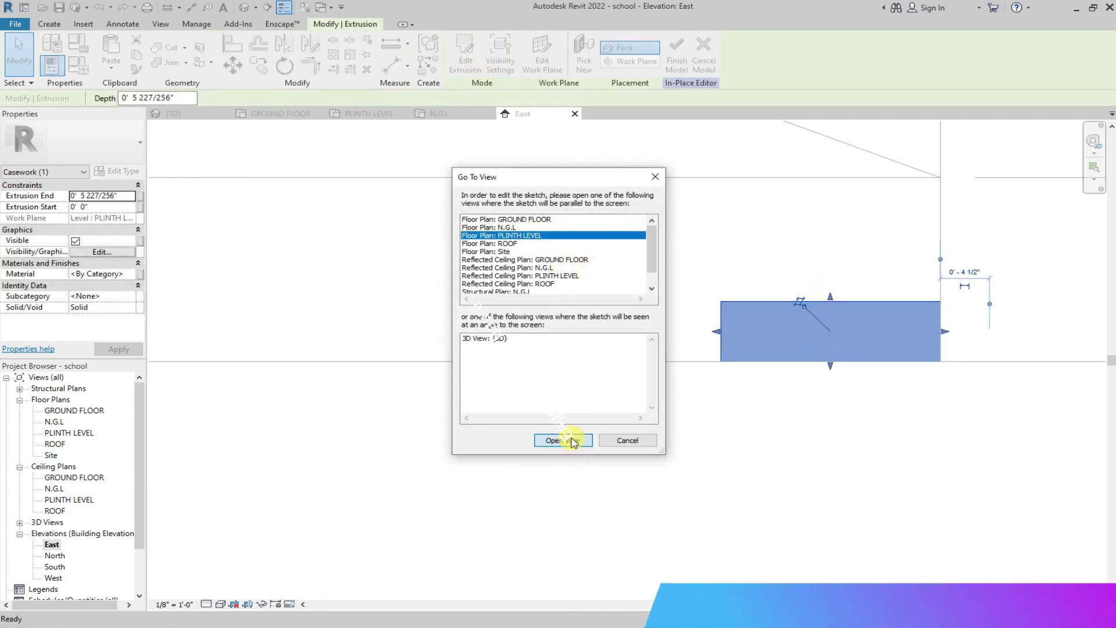
left_click(573, 440)
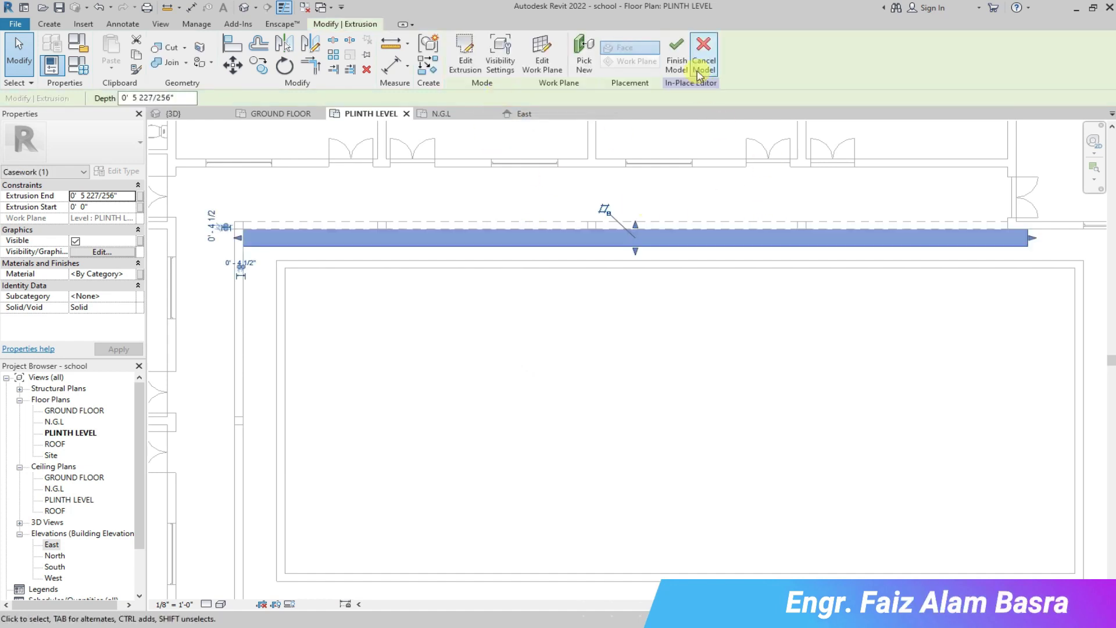
left_click(702, 64)
Mirror a copy of the long step to the opposite corridor edge, using the partition wall between the west classrooms as axis.
scroll(364, 196, "down", 3)
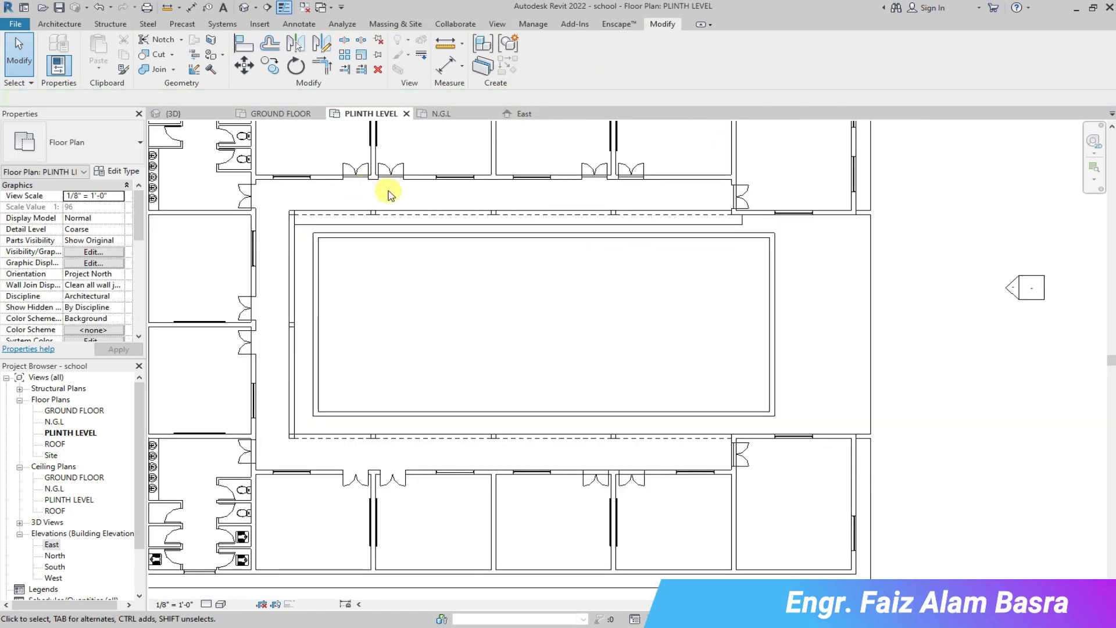
left_click(355, 217)
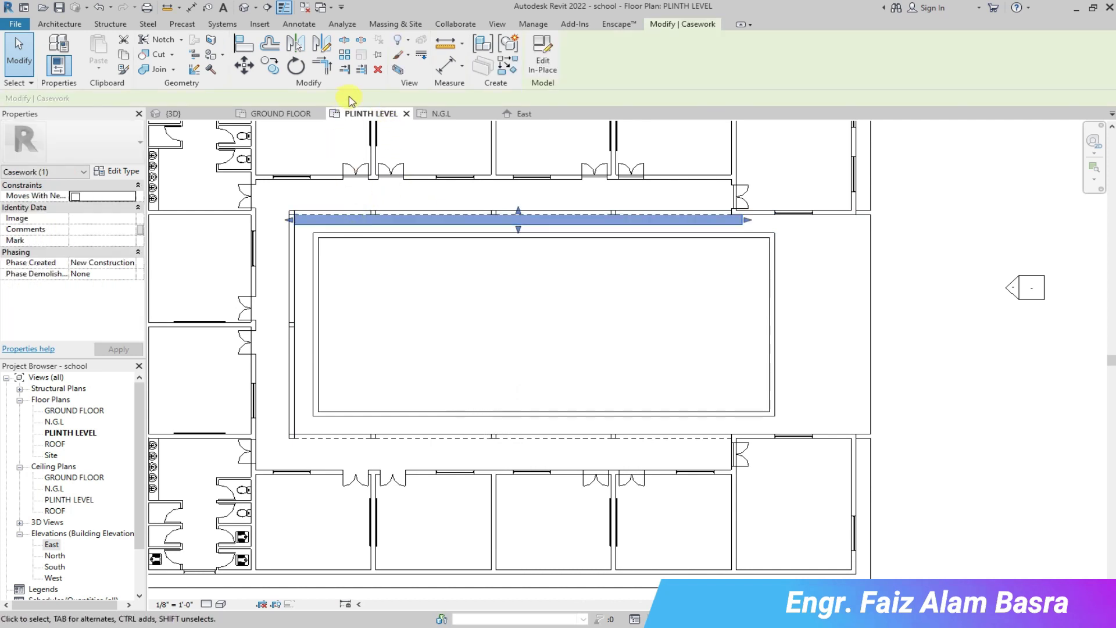
key("m")
key("m")
scroll(298, 326, "up", 2)
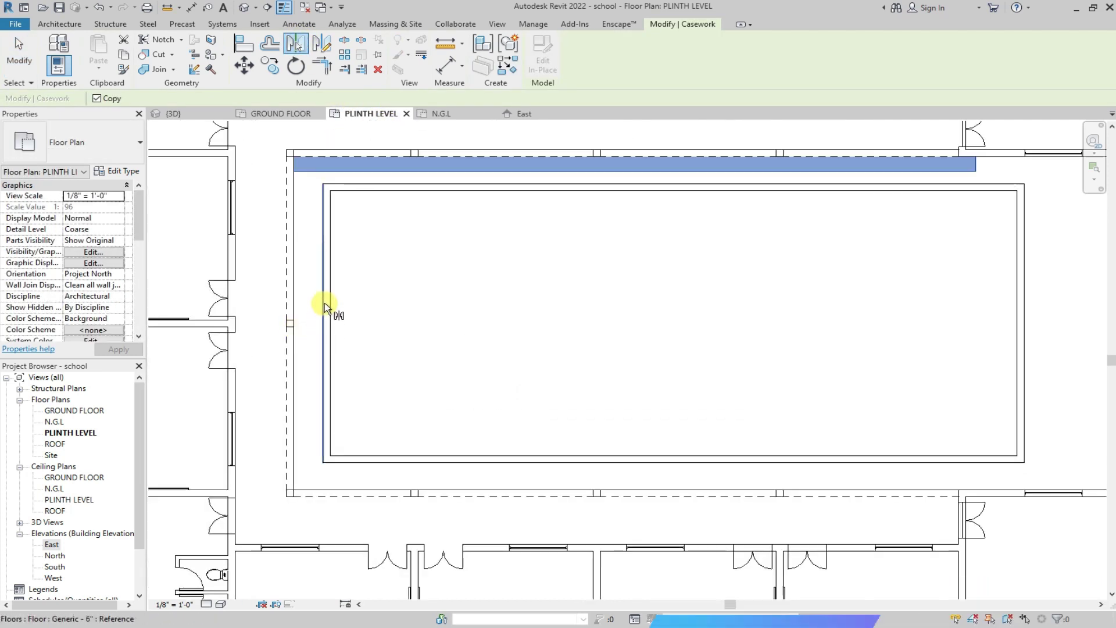
left_click(227, 324)
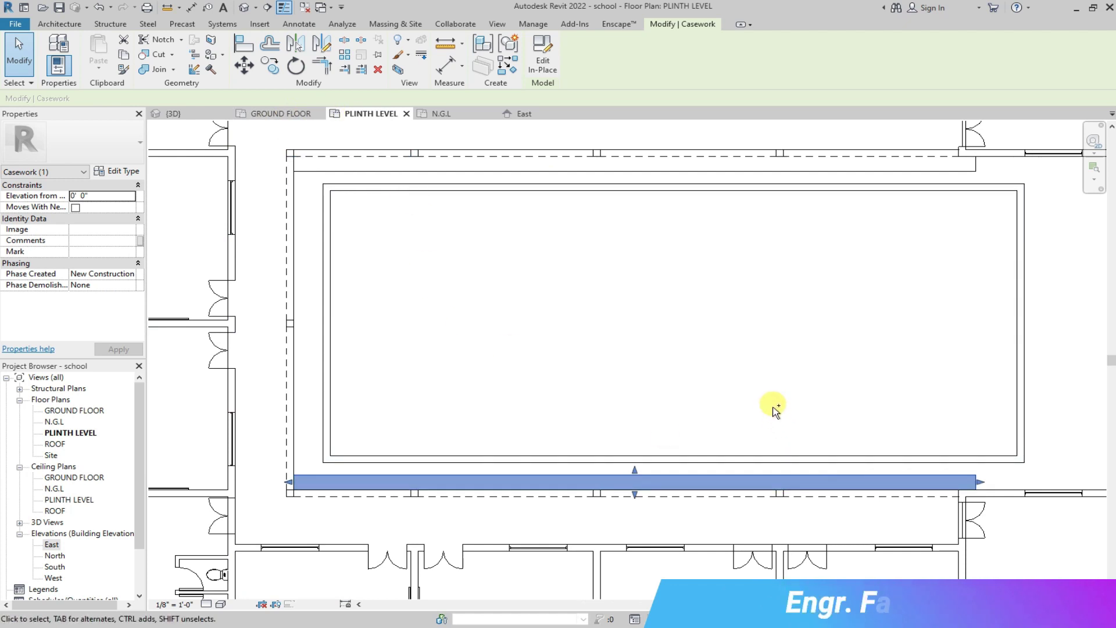
Paste a copy of the mirrored step into the courtyard and shorten it to roughly the length of the west corridor edge.
key("ctrl+c")
key("ctrl+v")
left_click(365, 342)
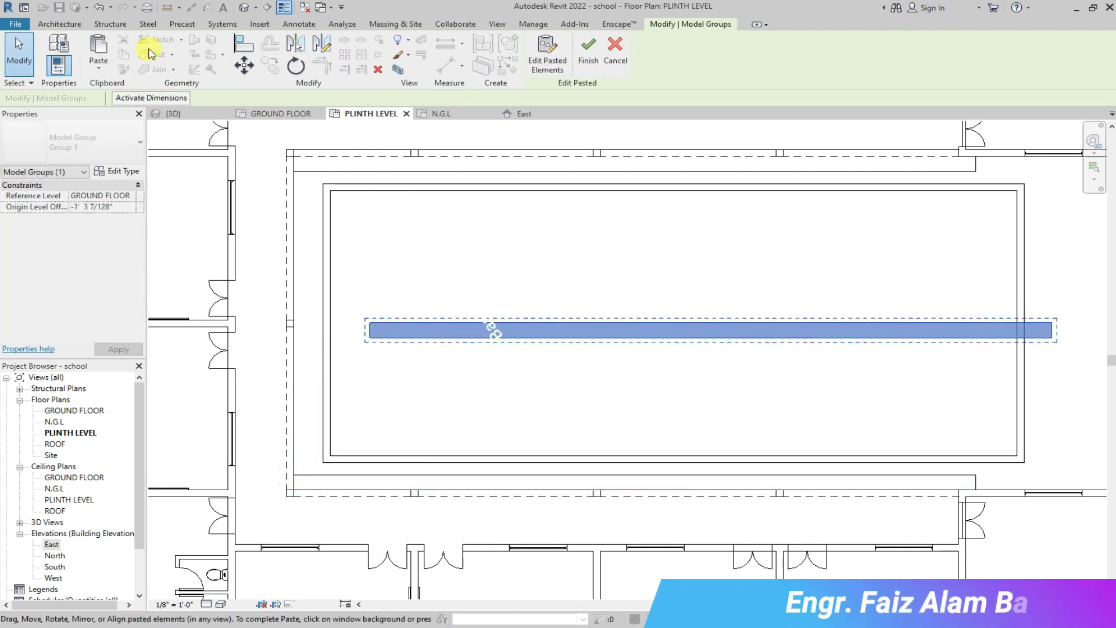
left_click(574, 57)
left_click(1046, 331)
left_click_drag(1059, 330, 630, 330)
Rotate the shortened copy by 90° and move it flush against the west corridor's courtyard edge, starting at the north step.
left_click(295, 65)
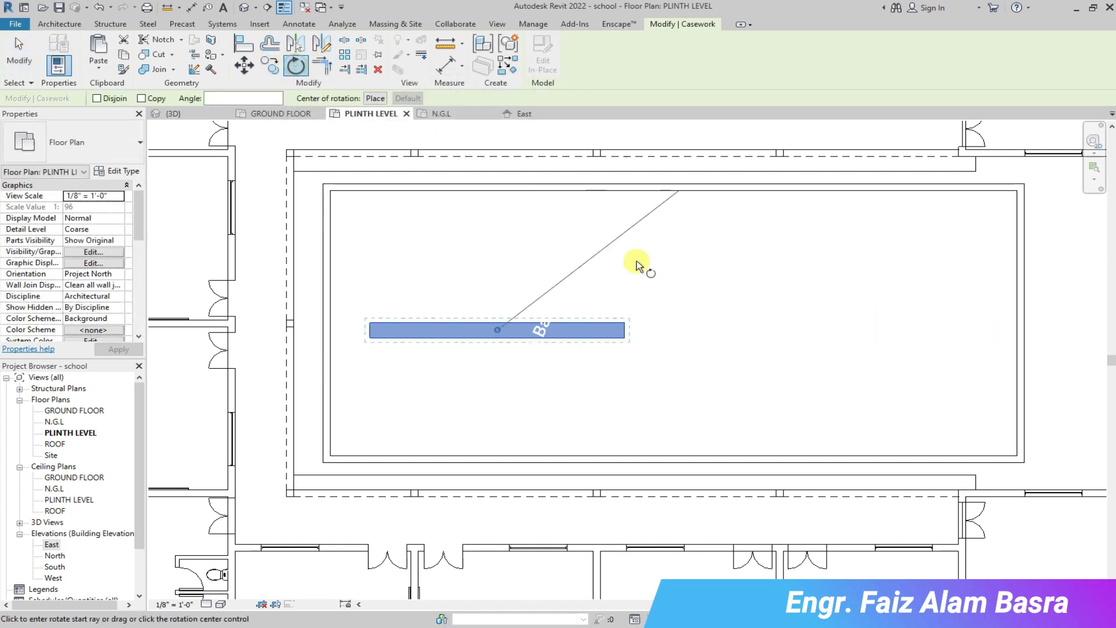
left_click(698, 329)
left_click(501, 242)
left_click_drag(360, 278, 294, 257)
scroll(297, 165, "up", 6)
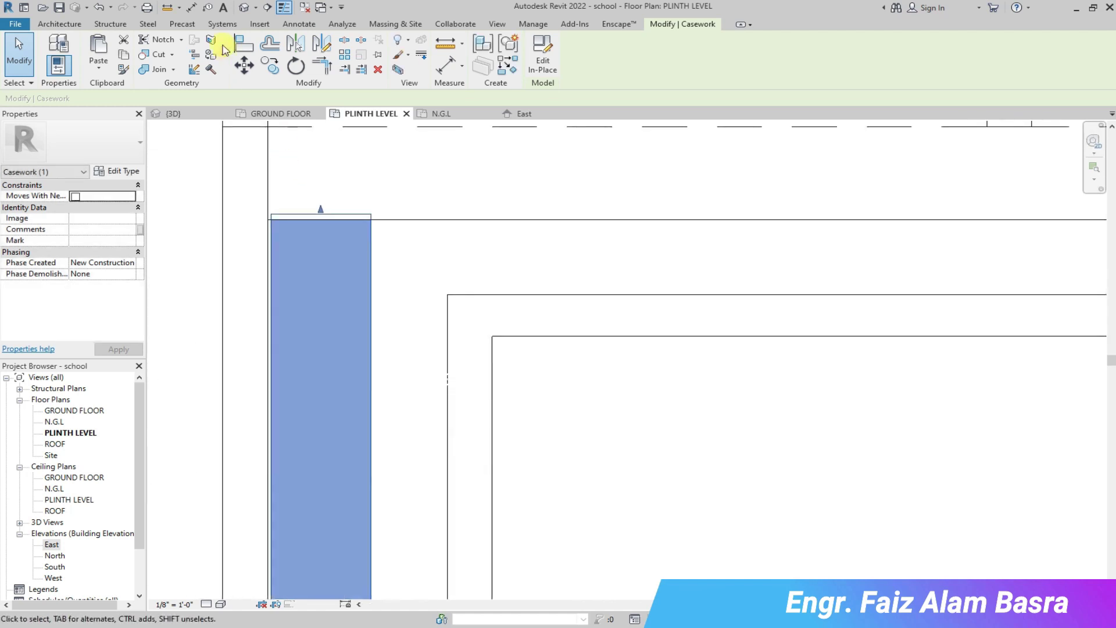
key("m")
key("v")
left_click(277, 232)
left_click(269, 242)
Adjust the west step's south end so that it meets the mirrored step along the south corridor.
scroll(374, 149, "down", 7)
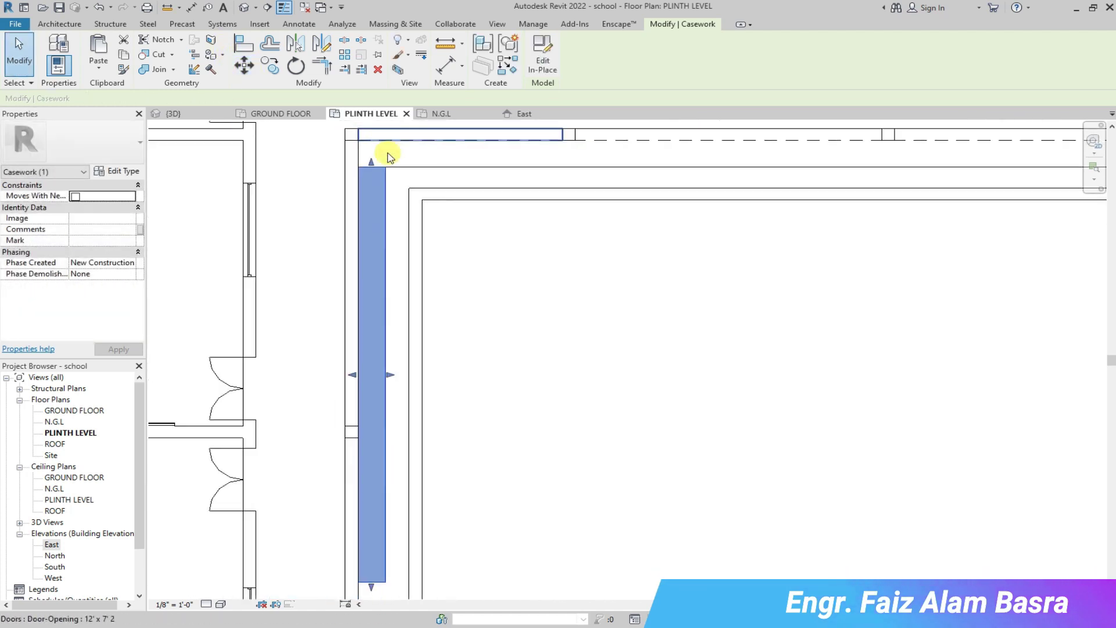
scroll(377, 427, "up", 2)
left_click_drag(369, 390, 370, 396)
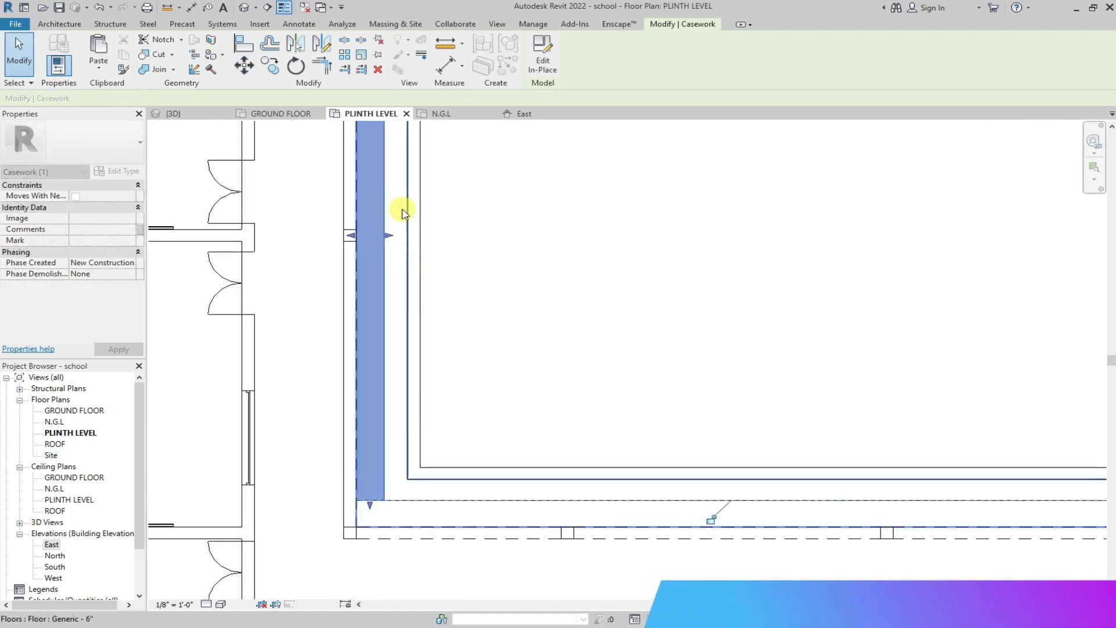
left_click(426, 260)
Examine in 3D how the three steps meet at the courtyard corners and sit against the corridor floor.
left_click(195, 116)
scroll(516, 272, "down", 1)
scroll(593, 224, "up", 5)
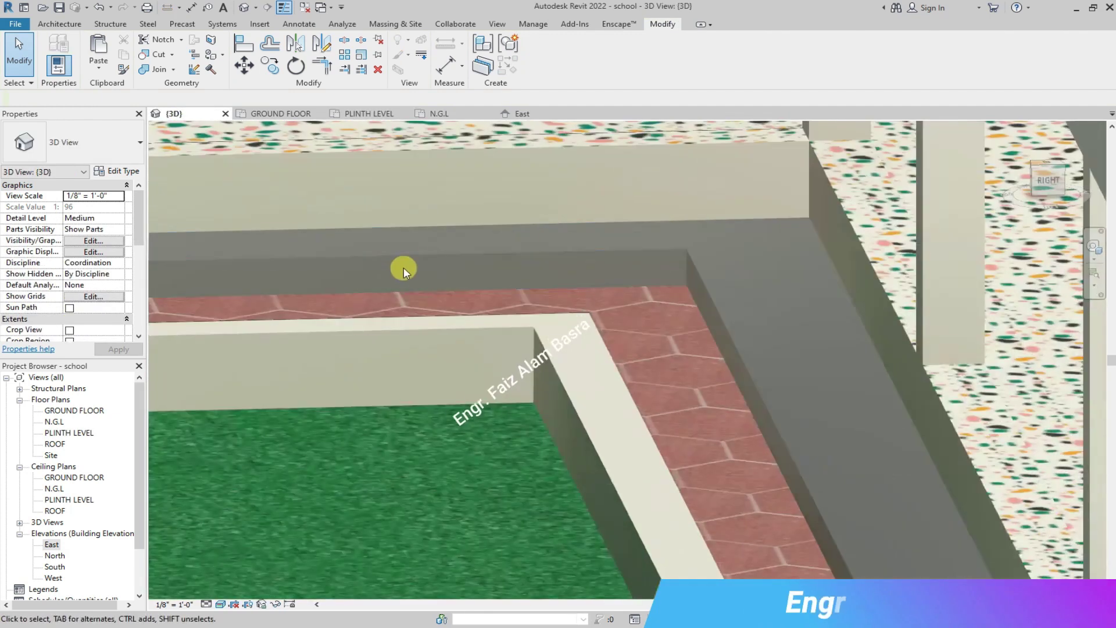
scroll(644, 243, "up", 4)
scroll(835, 237, "down", 8)
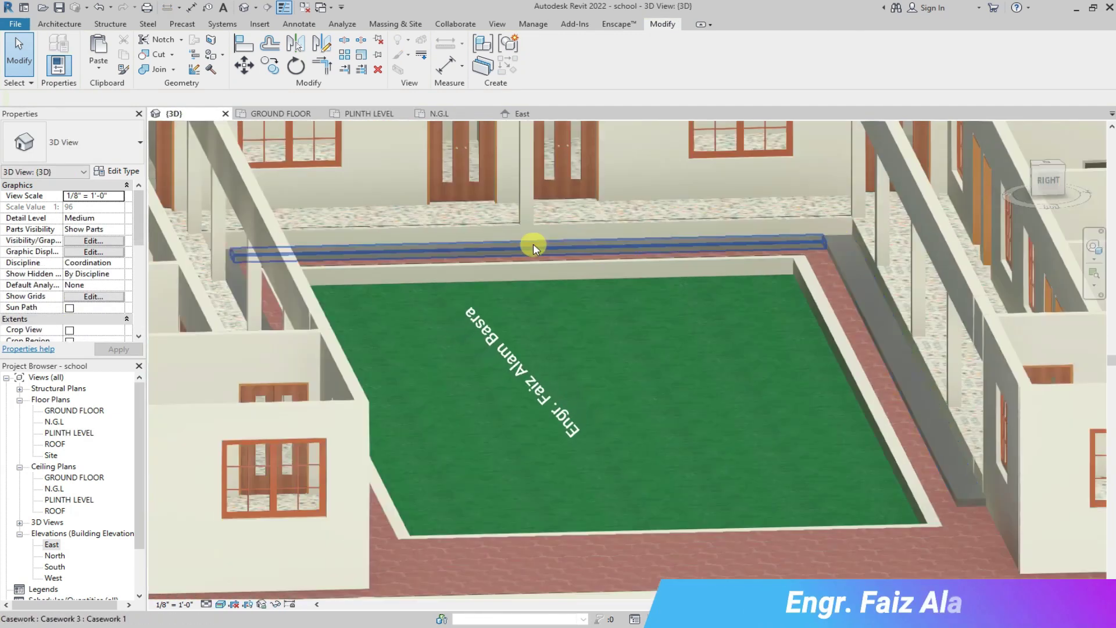
scroll(481, 244, "up", 7)
scroll(458, 260, "down", 5)
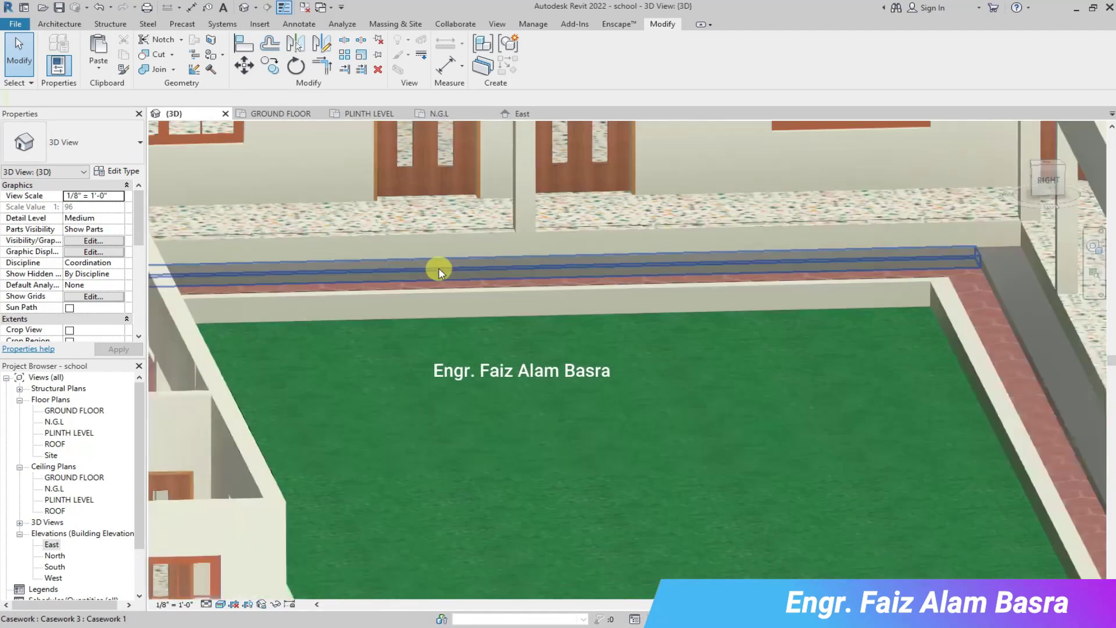
scroll(439, 268, "down", 4)
Start another in-place Casework component in the PLINTH LEVEL floor plan for the second tier of steps.
left_click(369, 114)
scroll(422, 203, "up", 1)
scroll(422, 204, "up", 2)
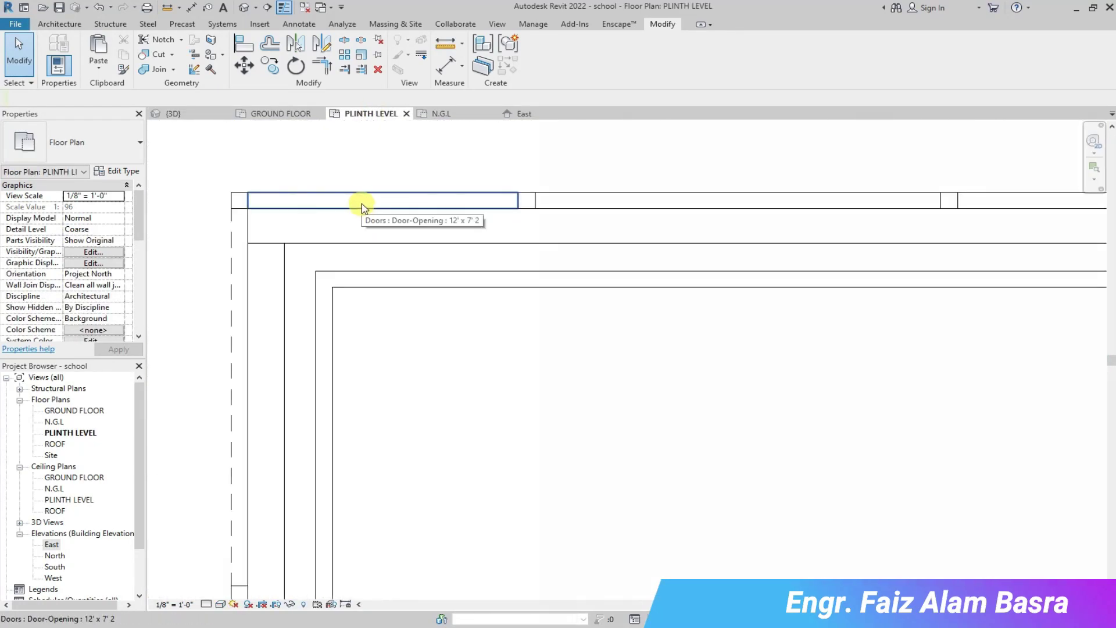
scroll(317, 215, "down", 2)
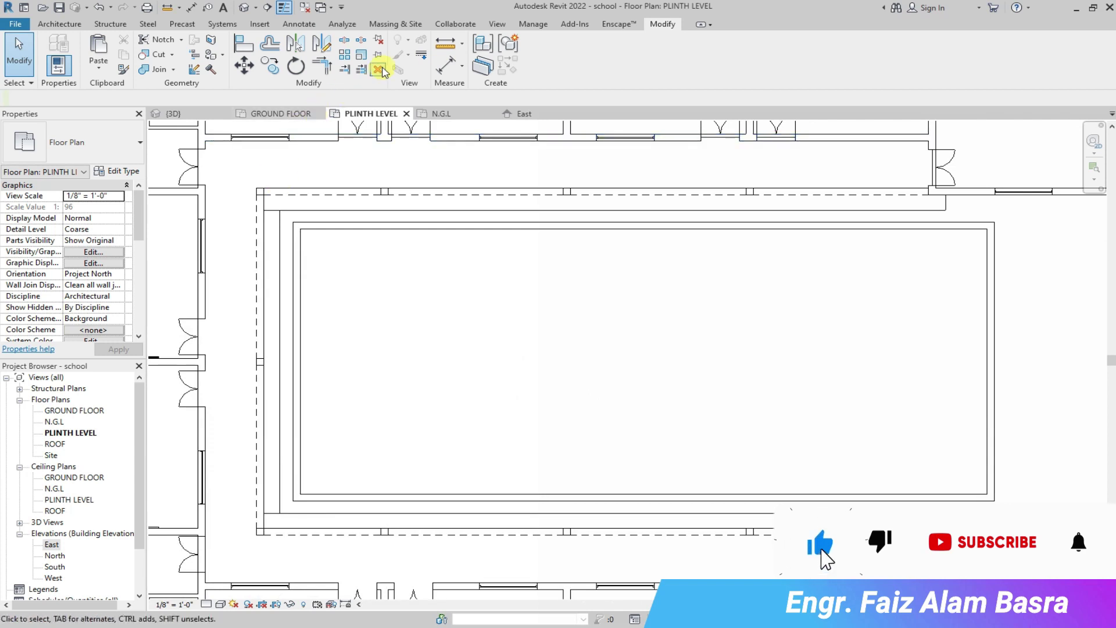
left_click(60, 24)
left_click(184, 125)
left_click(506, 246)
left_click(568, 451)
left_click(558, 342)
scroll(309, 195, "up", 5)
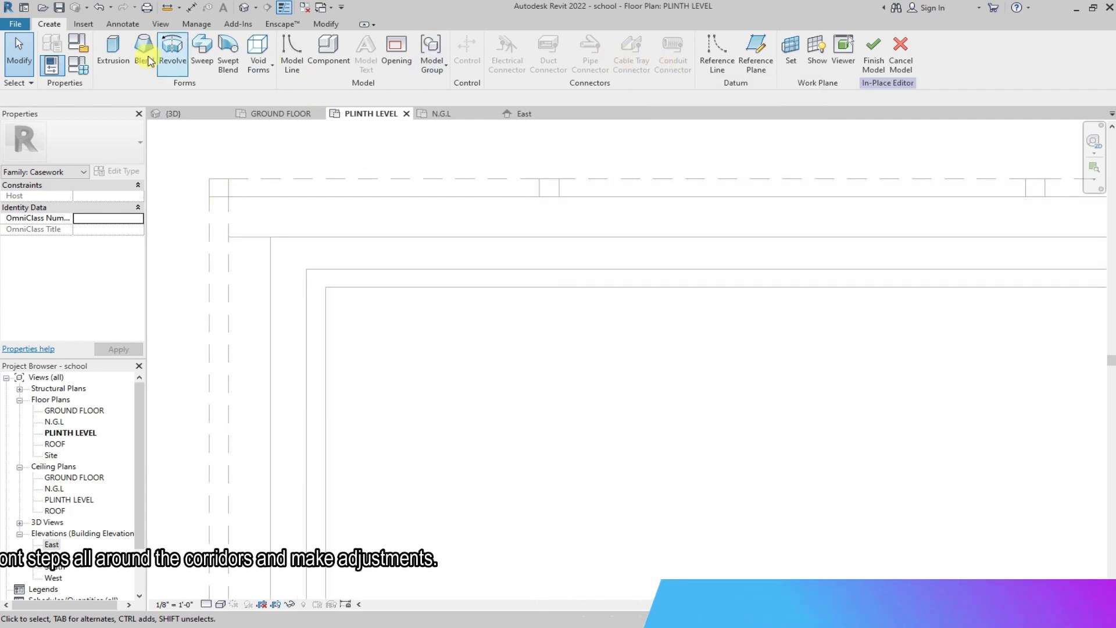
Sketch a 10" wide extrusion rectangle from the northwest corridor corner along the full length of the north step.
left_click(112, 50)
left_click(498, 42)
left_click(229, 197)
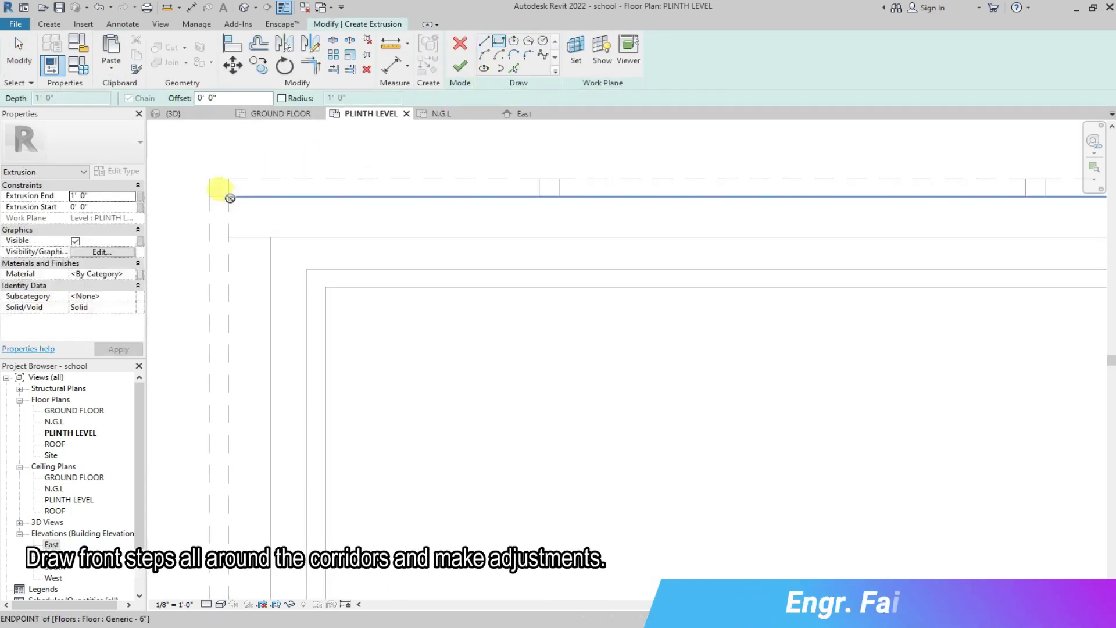
left_click(254, 216)
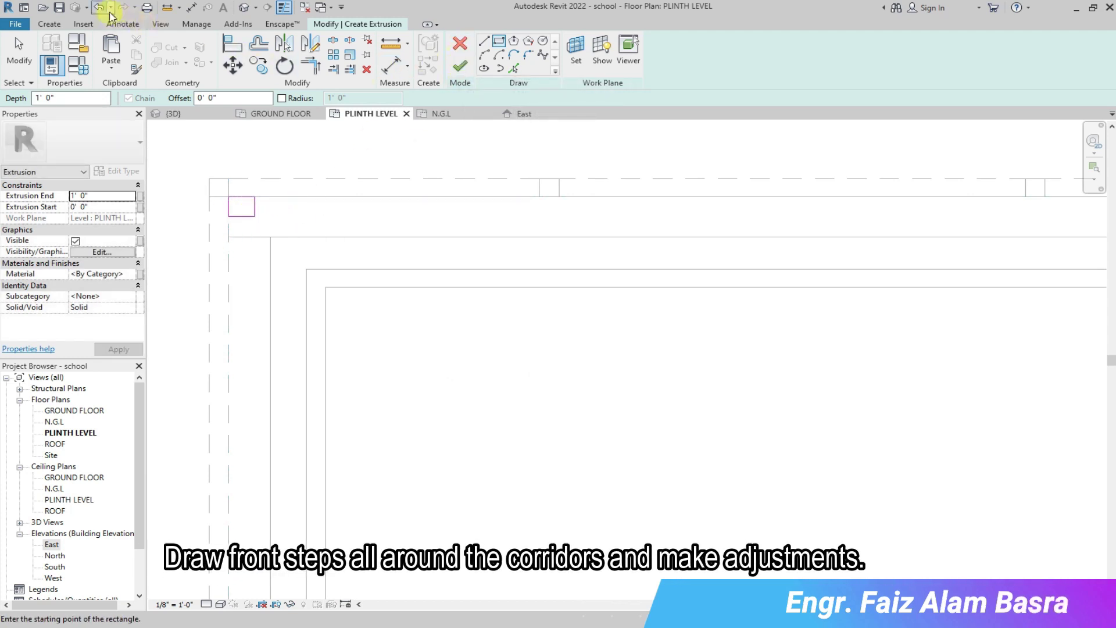
left_click(229, 197)
scroll(265, 211, "down", 1)
scroll(296, 243, "down", 2)
scroll(735, 227, "up", 1)
scroll(751, 227, "up", 2)
scroll(764, 237, "up", 2)
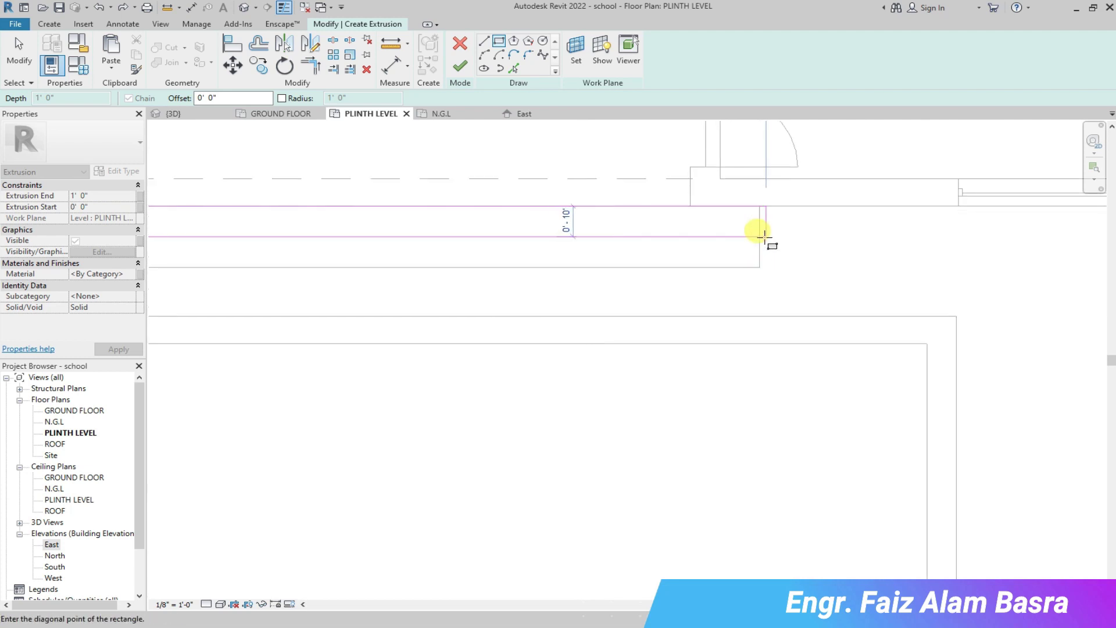
left_click(763, 237)
Sketch a second rectangle, half as wide as the lower step, from the southwest corridor corner along the full south step.
scroll(837, 238, "down", 4)
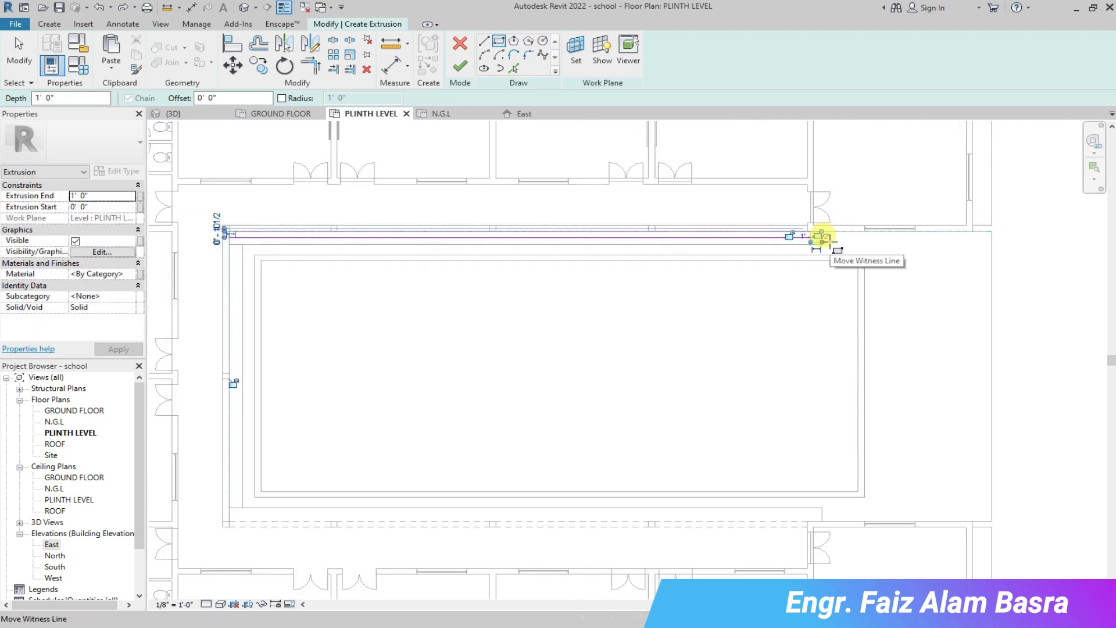
scroll(222, 312, "up", 1)
middle_click_drag(223, 311, 219, 282)
scroll(225, 522, "up", 4)
middle_click_drag(226, 521, 224, 441)
scroll(223, 441, "up", 4)
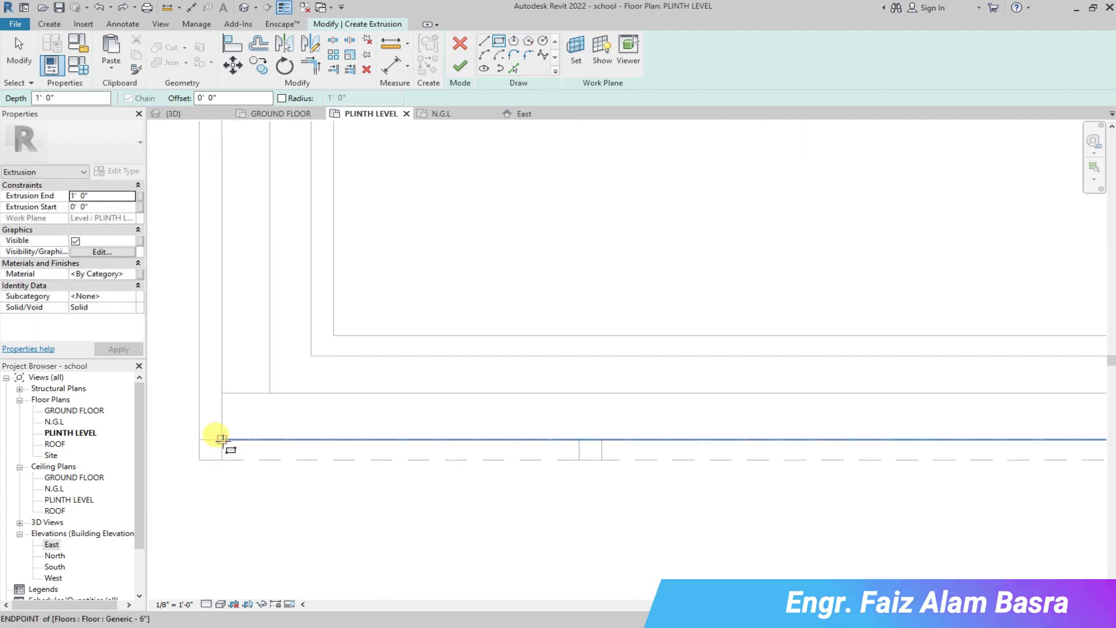
left_click(222, 440)
scroll(224, 418, "down", 6)
scroll(737, 390, "up", 4)
scroll(735, 390, "up", 2)
left_click(739, 373)
Sketch a third rectangle about 1' wide along the west step, from the north strip down to the south strip.
scroll(884, 394, "down", 6)
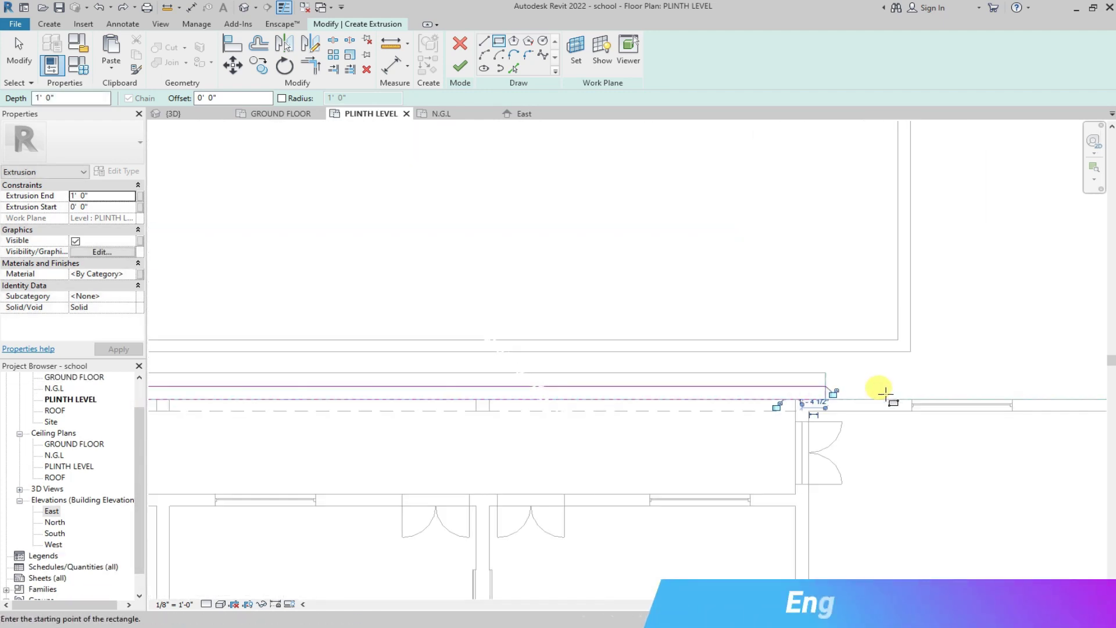
scroll(319, 384, "down", 2)
scroll(281, 188, "up", 2)
scroll(280, 183, "up", 2)
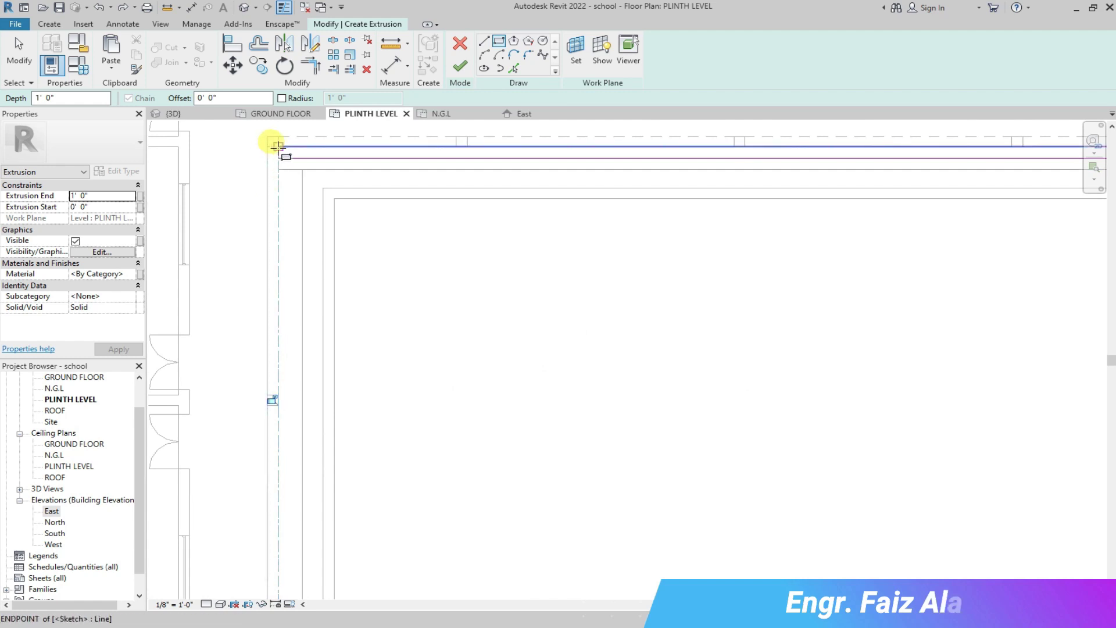
left_click(279, 157)
scroll(292, 180, "down", 3)
scroll(299, 346, "up", 4)
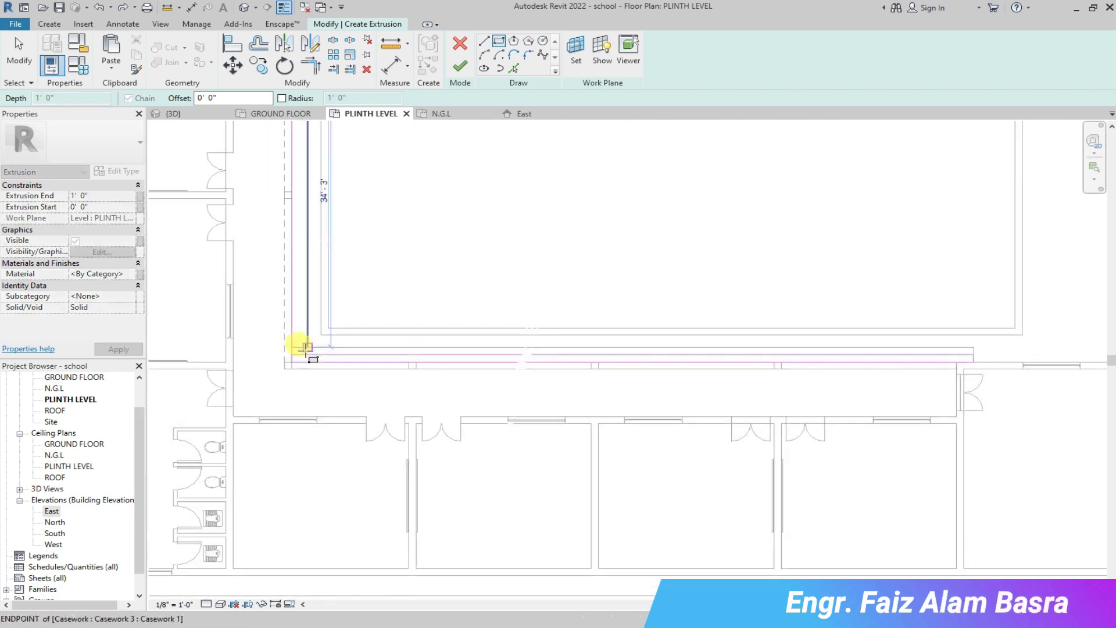
scroll(299, 356, "down", 3)
scroll(305, 384, "up", 2)
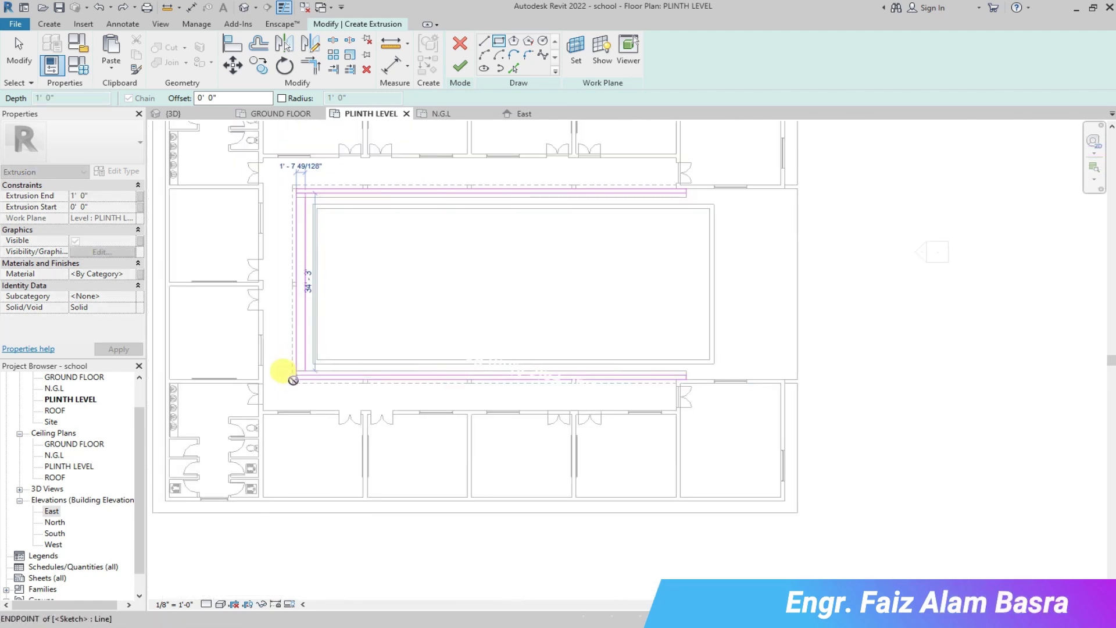
scroll(304, 195, "up", 3)
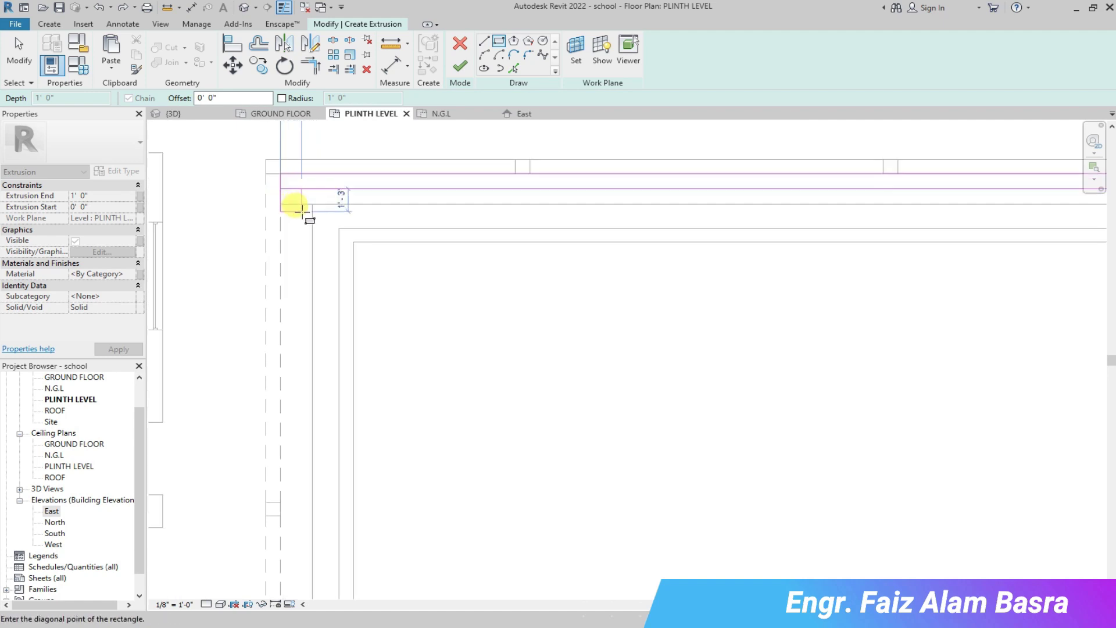
scroll(296, 203, "up", 1)
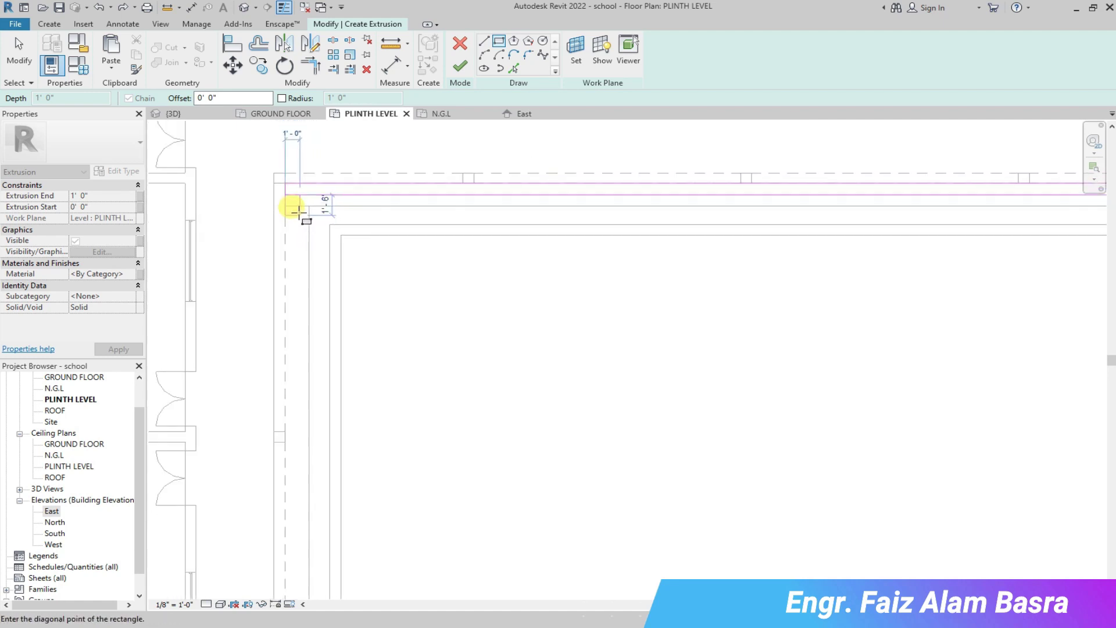
scroll(297, 203, "up", 2)
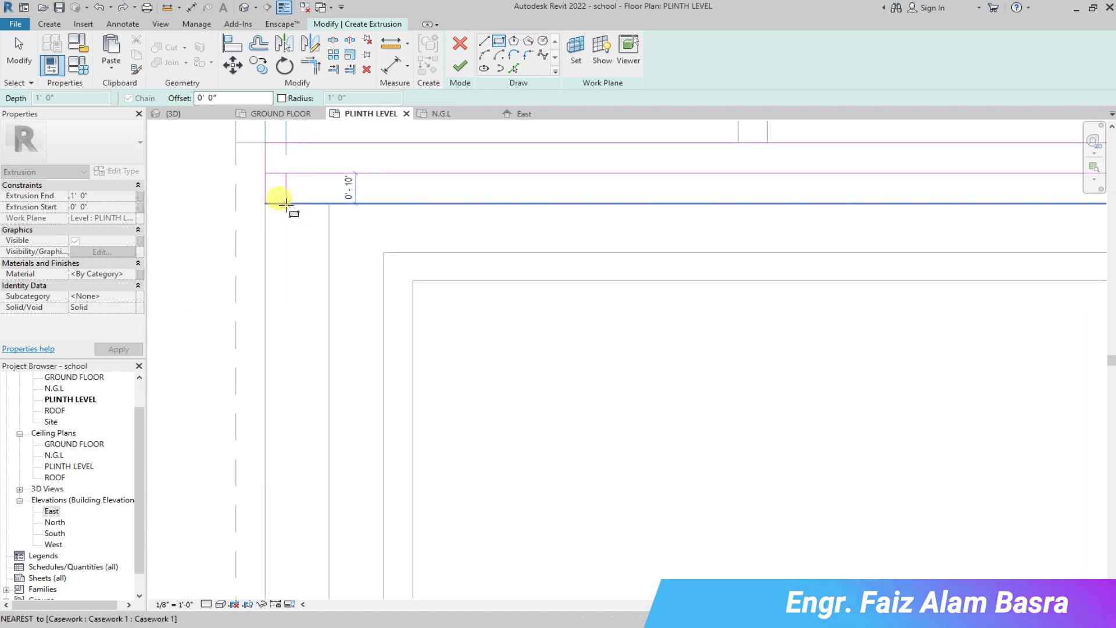
scroll(301, 204, "down", 2)
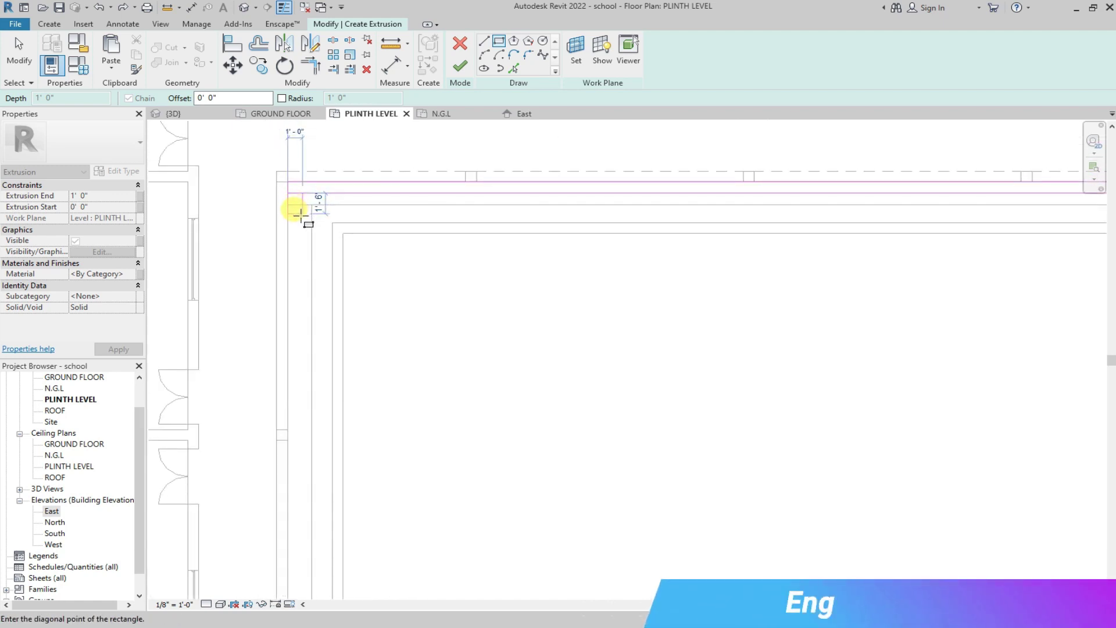
scroll(298, 211, "down", 3)
scroll(299, 391, "up", 2)
scroll(286, 399, "up", 1)
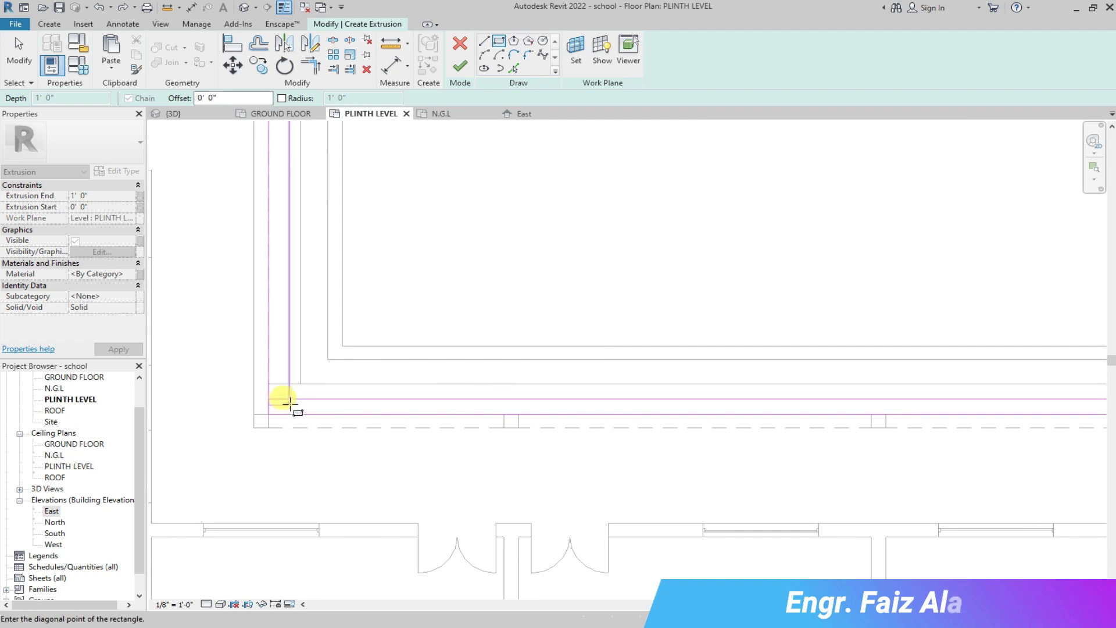
left_click(287, 399)
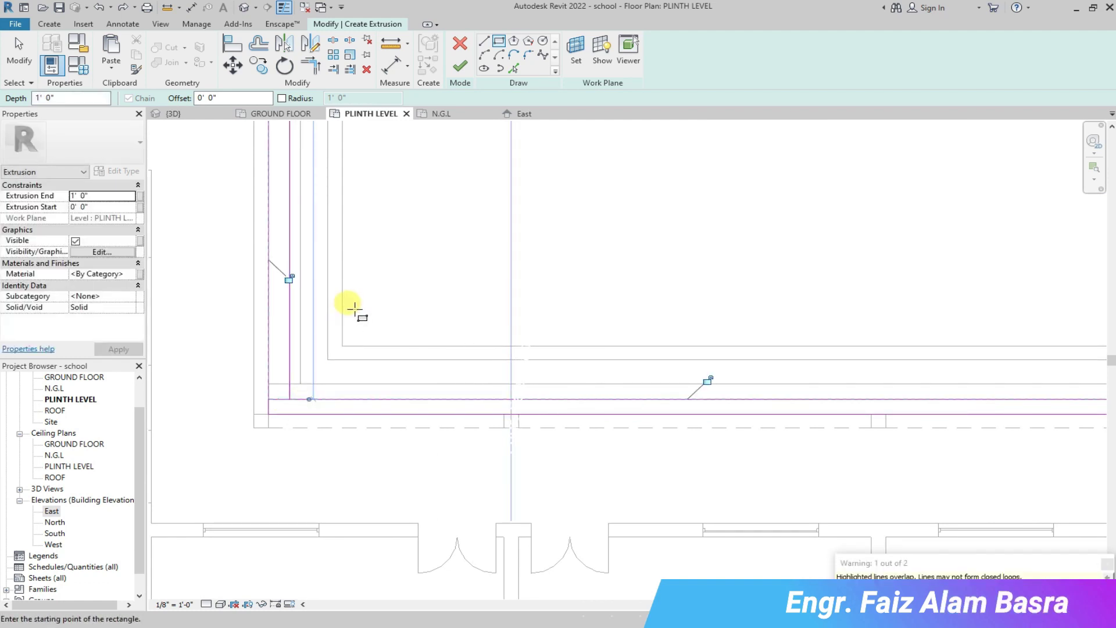
Trim the overlapping sketch lines at the northwest and southwest corners and delete the leftover short segments to form one outline.
scroll(337, 326, "down", 2)
scroll(332, 186, "up", 4)
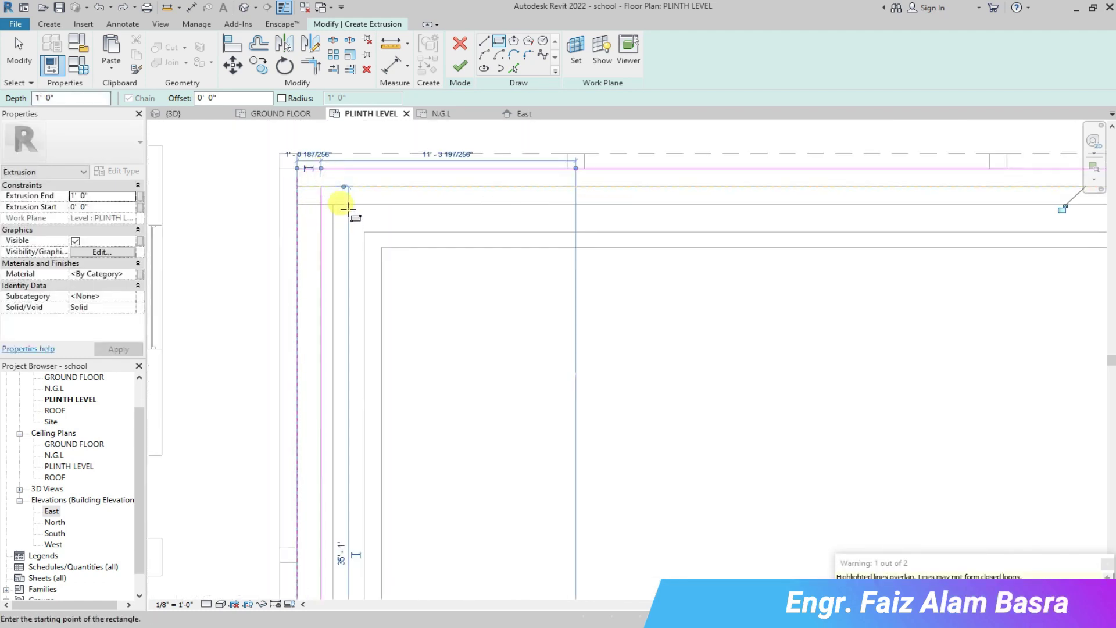
left_click(311, 66)
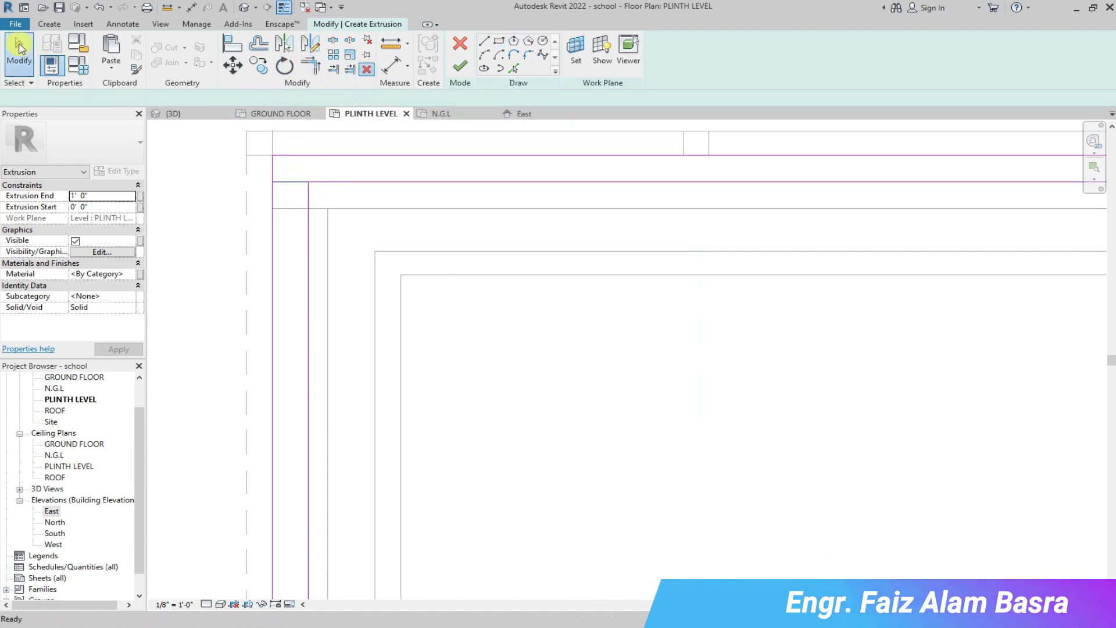
left_click(286, 181)
left_click(367, 70)
scroll(317, 149, "down", 4)
scroll(316, 443, "up", 3)
left_click(315, 419)
left_click(367, 69)
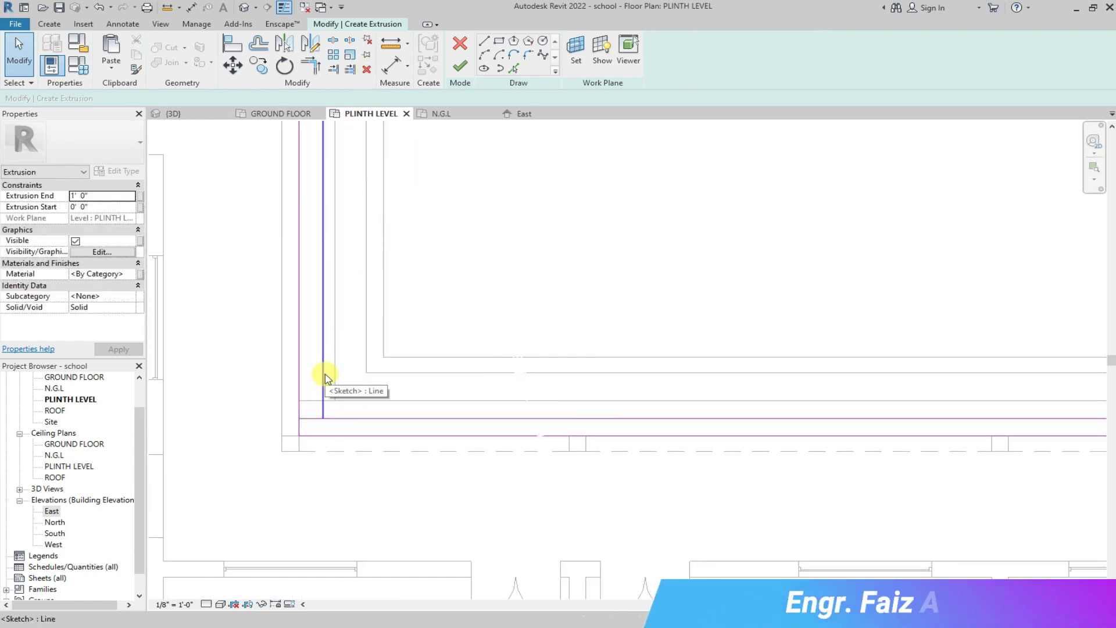
scroll(340, 423, "down", 3)
scroll(309, 177, "up", 3)
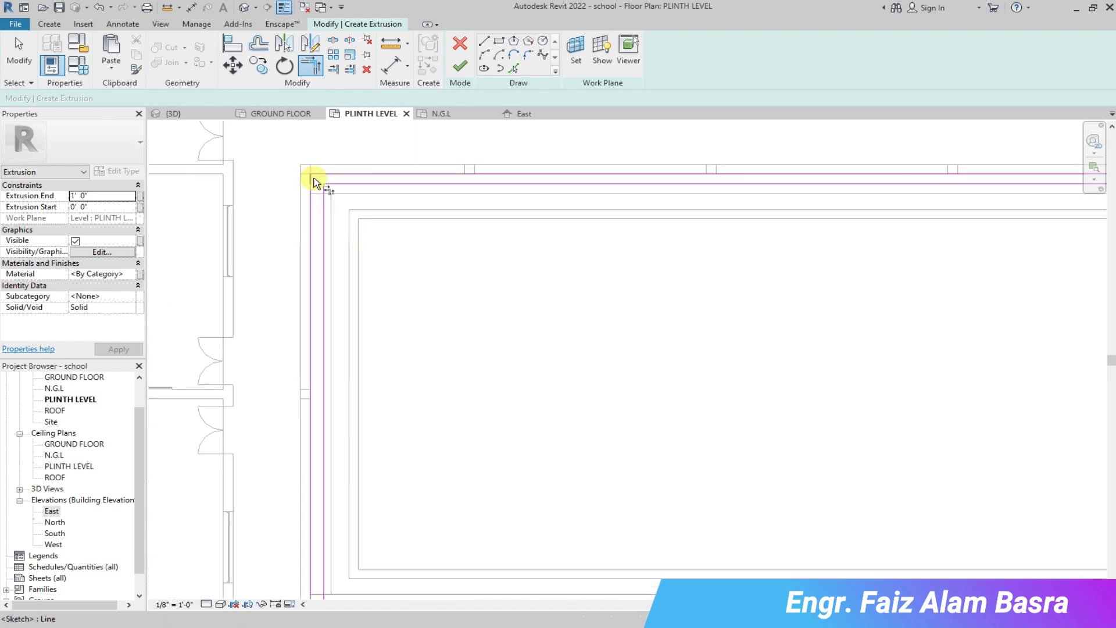
Finish the extrusion sketch and the in-place Casework model for the second tier of steps.
left_click(460, 67)
scroll(486, 279, "down", 2)
left_click(677, 52)
Examine the two tiers of steps in 3D and check their northwest corner in the GROUND FLOOR plan.
left_click(175, 114)
scroll(715, 261, "up", 5)
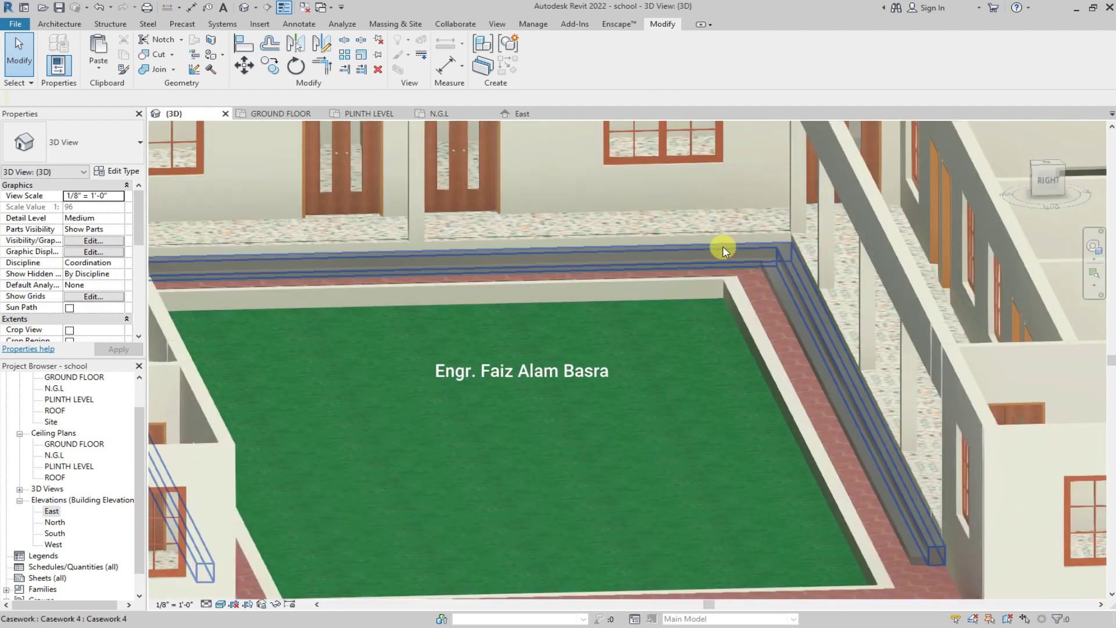
scroll(779, 257, "down", 6)
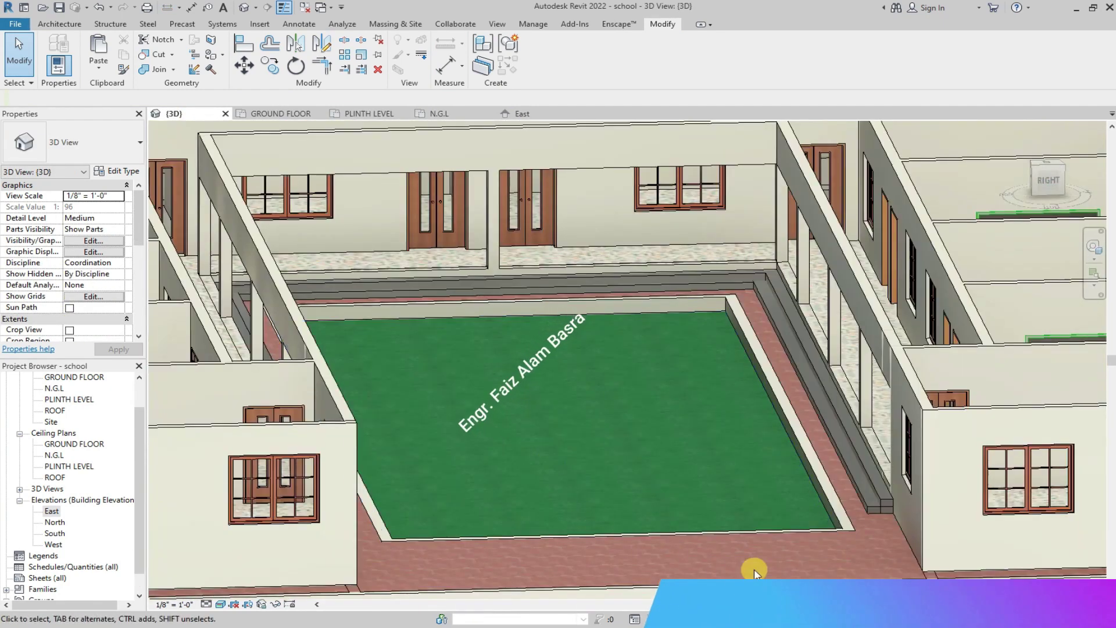
scroll(893, 510, "up", 5)
middle_click_drag(890, 498, 859, 465, "shift")
scroll(837, 473, "down", 6)
scroll(512, 276, "up", 2)
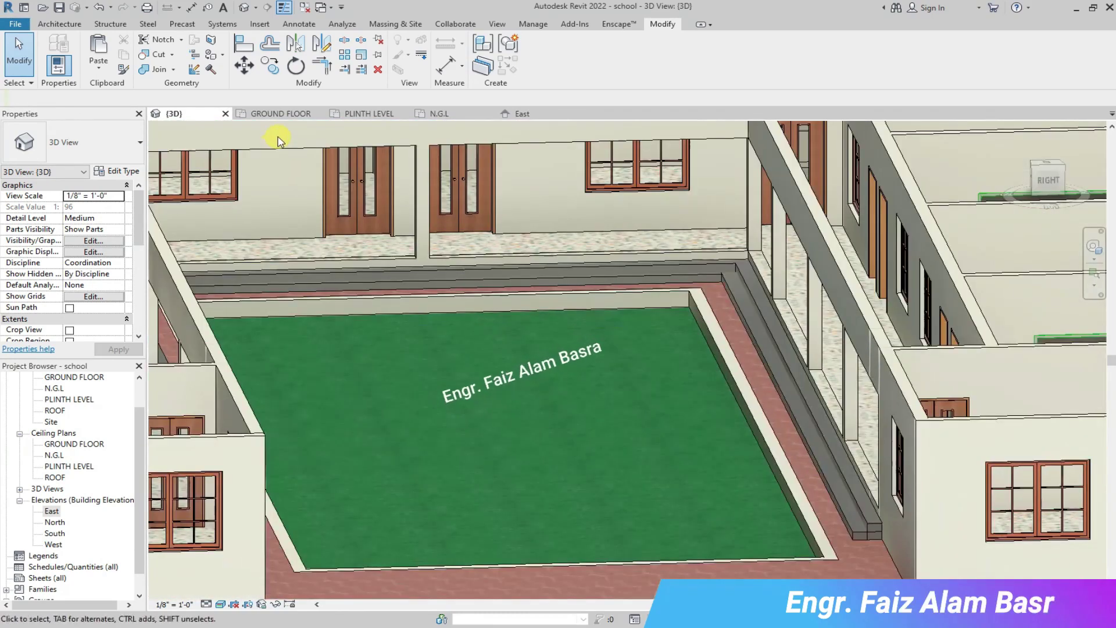
left_click(279, 114)
scroll(267, 157, "up", 4)
scroll(266, 150, "up", 2)
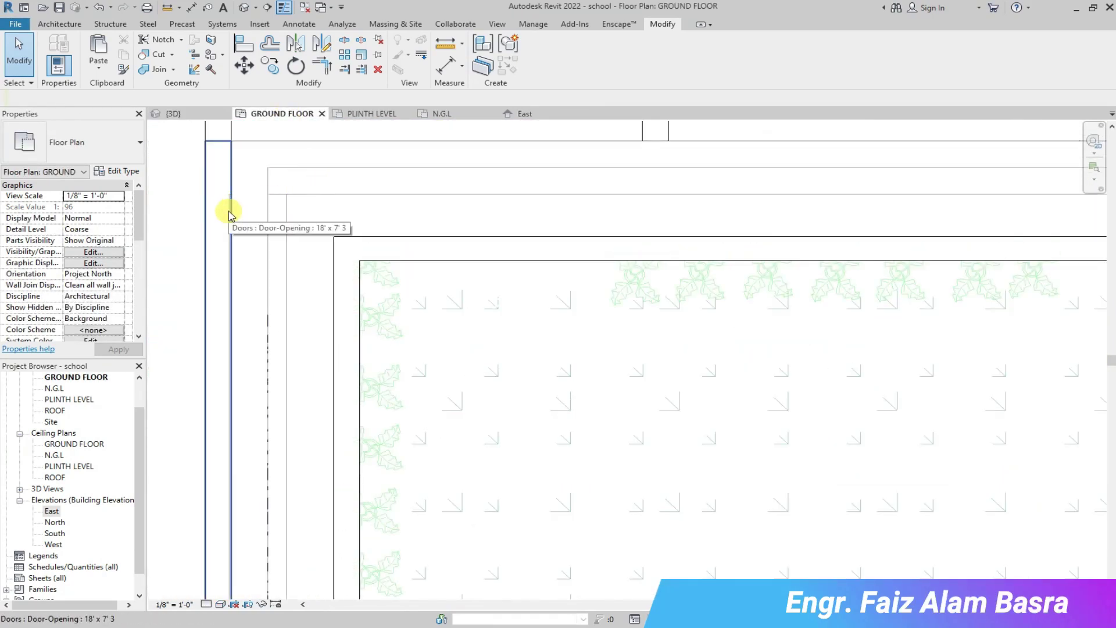
scroll(228, 215, "up", 2)
scroll(306, 190, "down", 2)
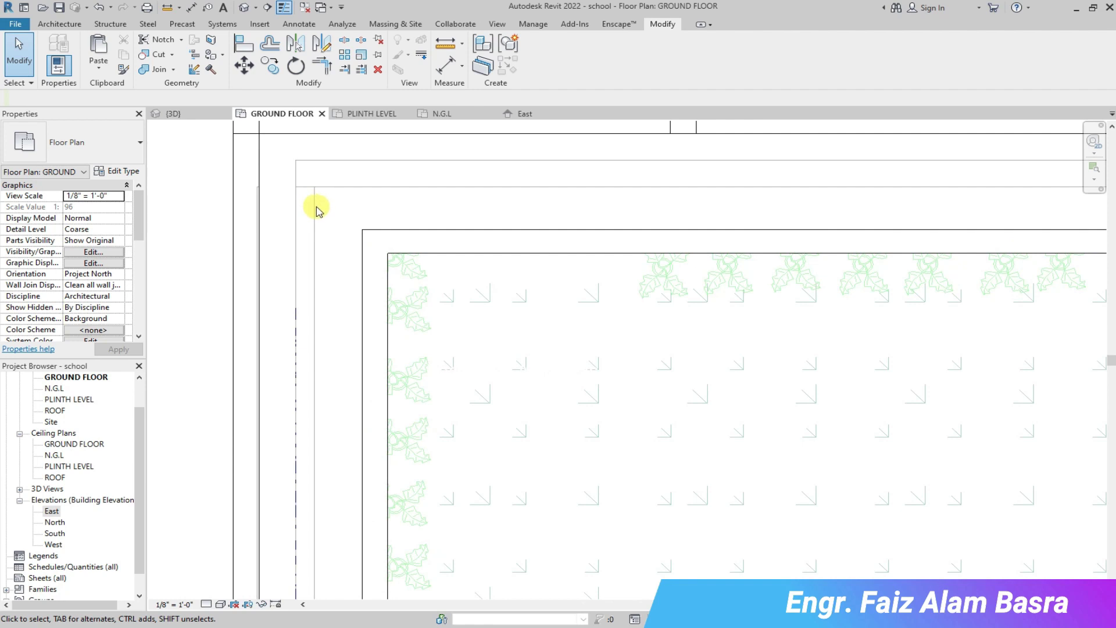
scroll(269, 199, "down", 2)
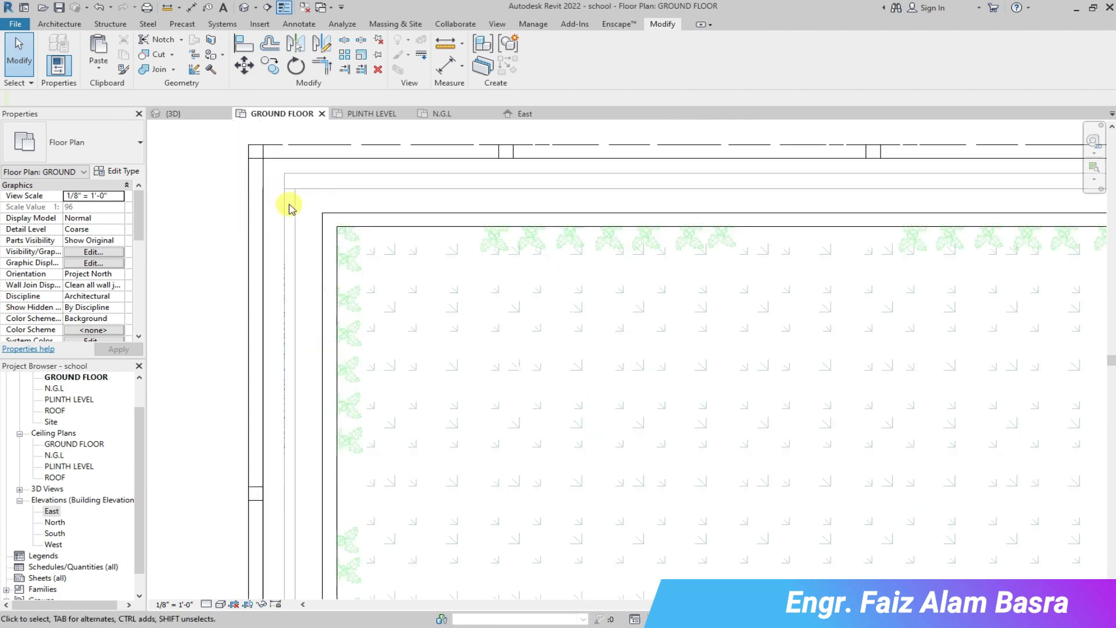
Adjust the width of the lower west step by shifting its courtyard-side edge in the PLINTH LEVEL plan.
left_click(366, 113)
scroll(349, 237, "up", 3)
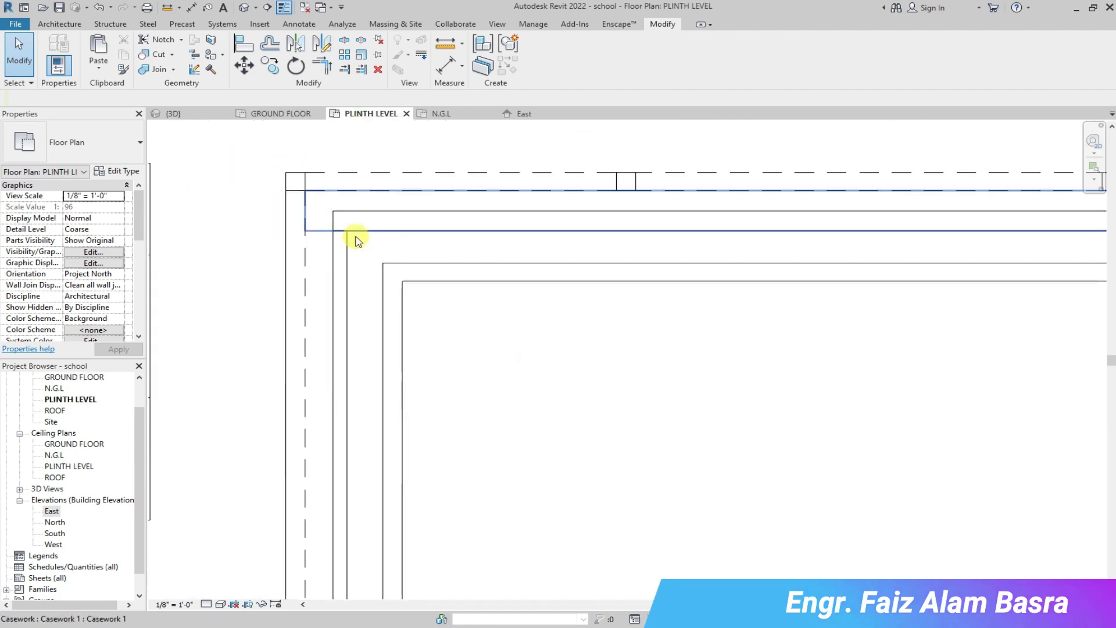
left_click(347, 244)
scroll(359, 472, "up", 3)
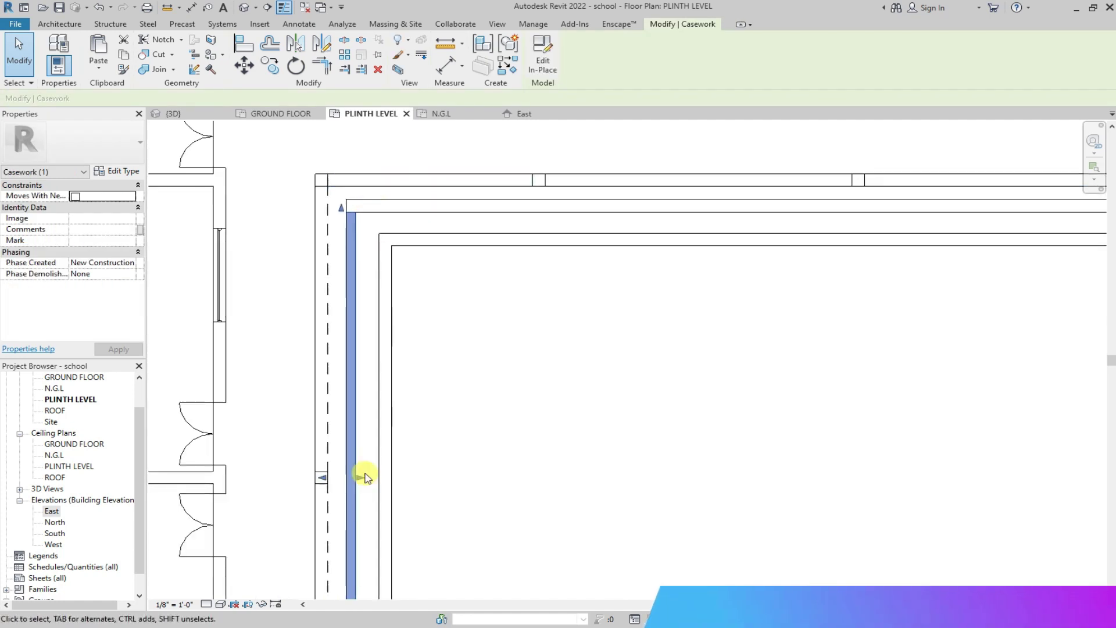
left_click_drag(358, 471, 343, 469)
scroll(365, 469, "down", 2)
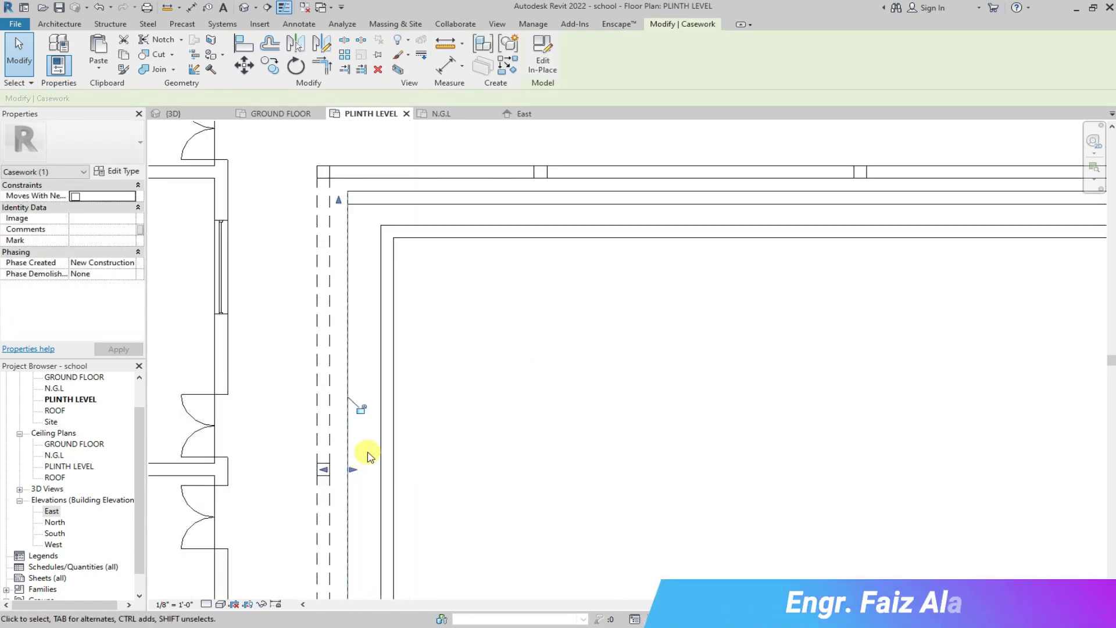
scroll(320, 466, "up", 3)
scroll(348, 462, "down", 3)
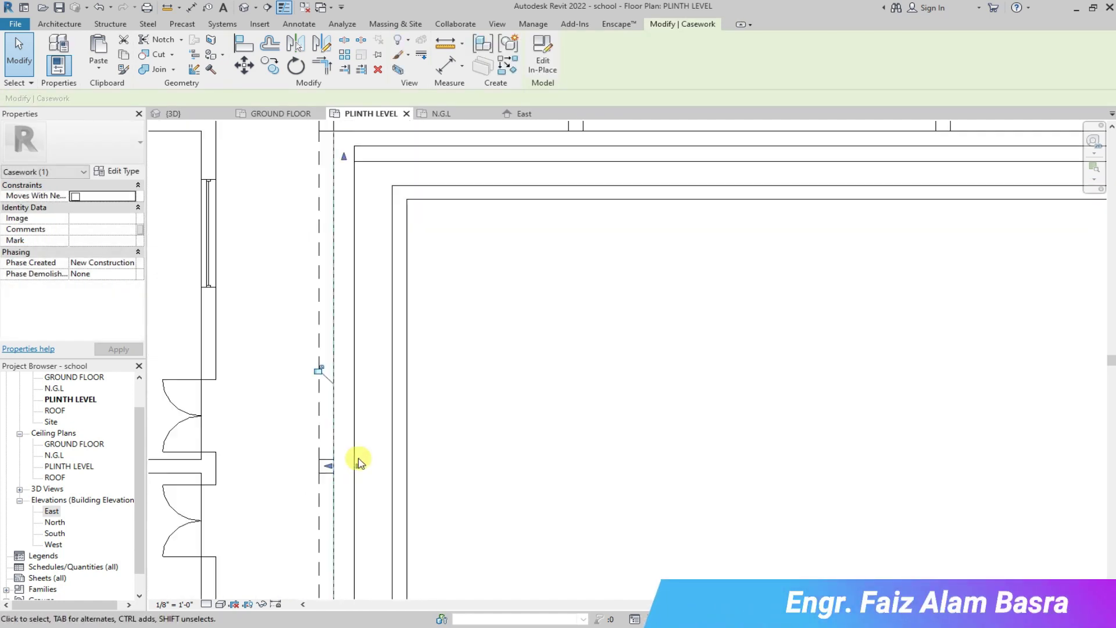
scroll(363, 230, "down", 2)
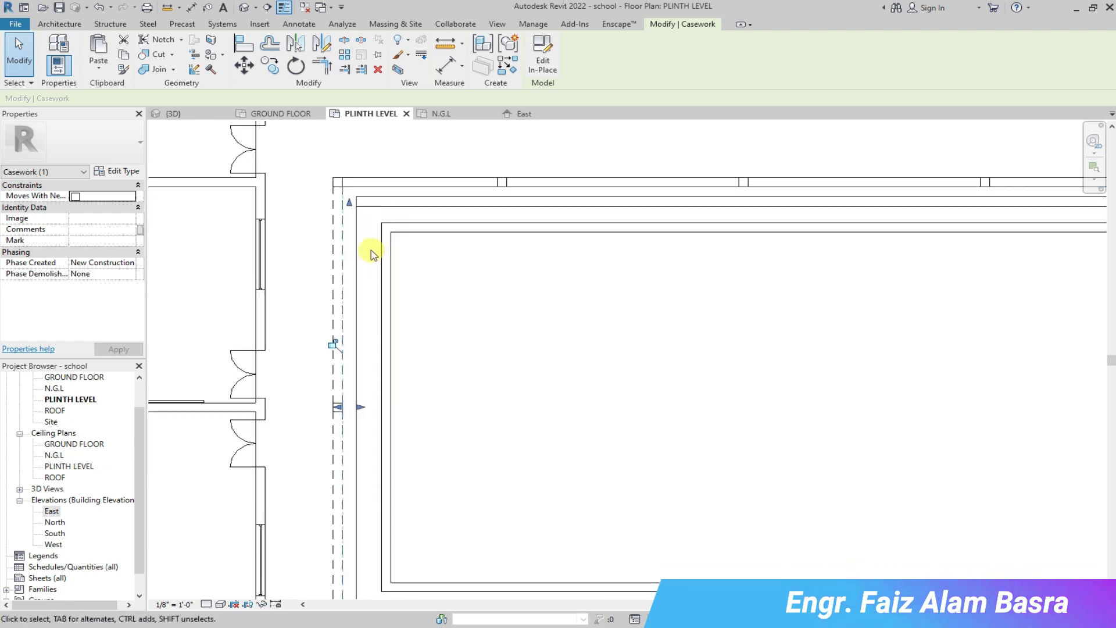
scroll(372, 320, "down", 2)
left_click_drag(343, 299, 407, 310)
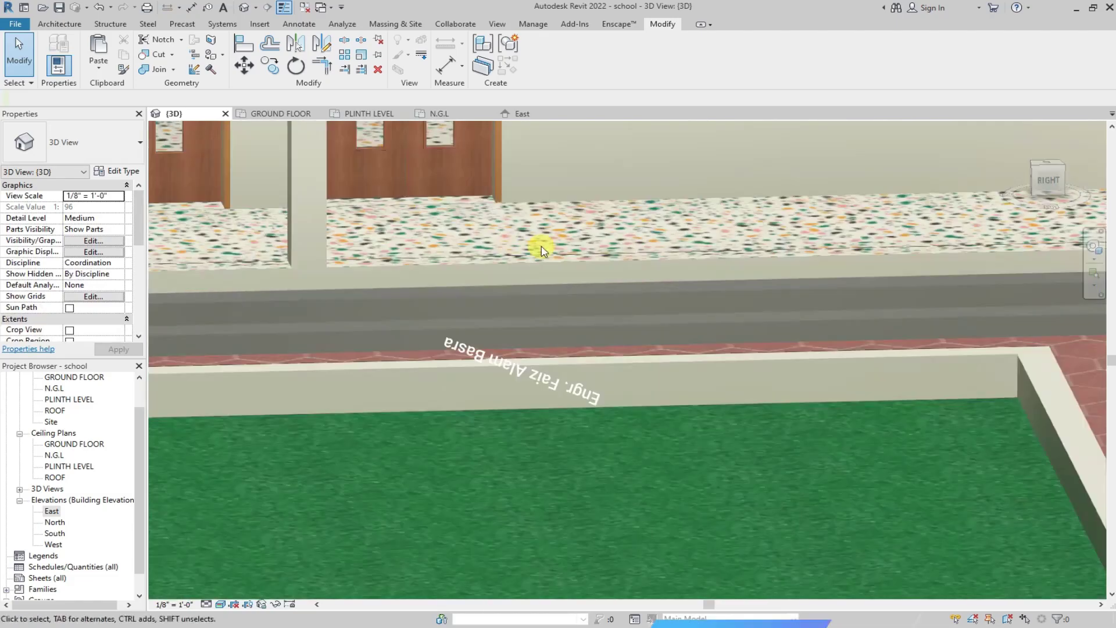
Try to paint the step faces at the courtyard corner with the Marmor material.
scroll(535, 244, "up", 3)
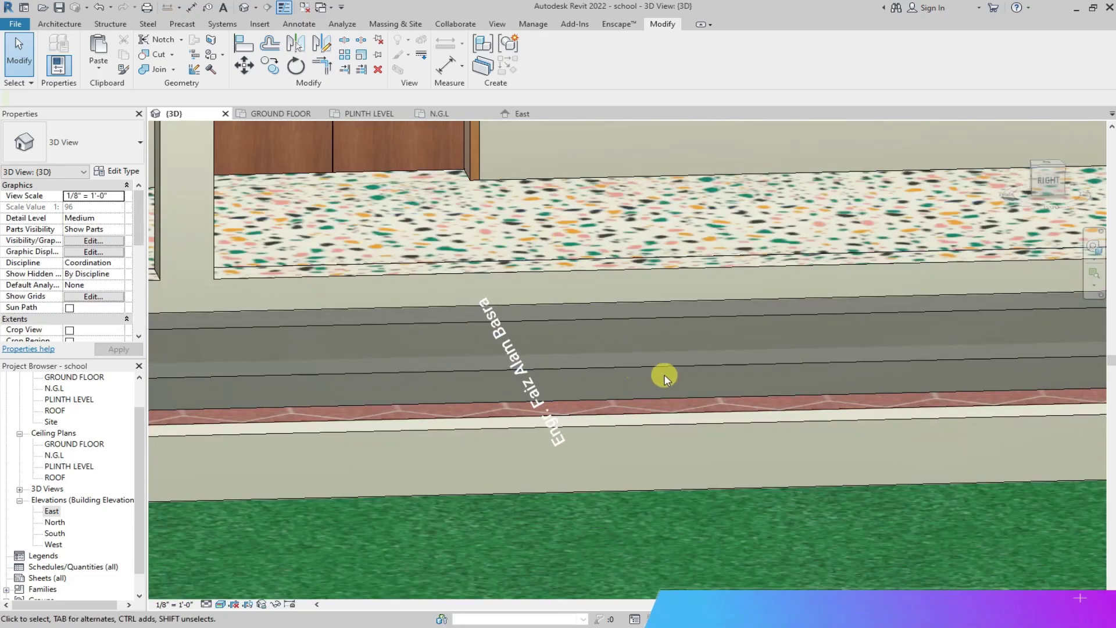
left_click(1040, 170)
scroll(643, 456, "up", 6)
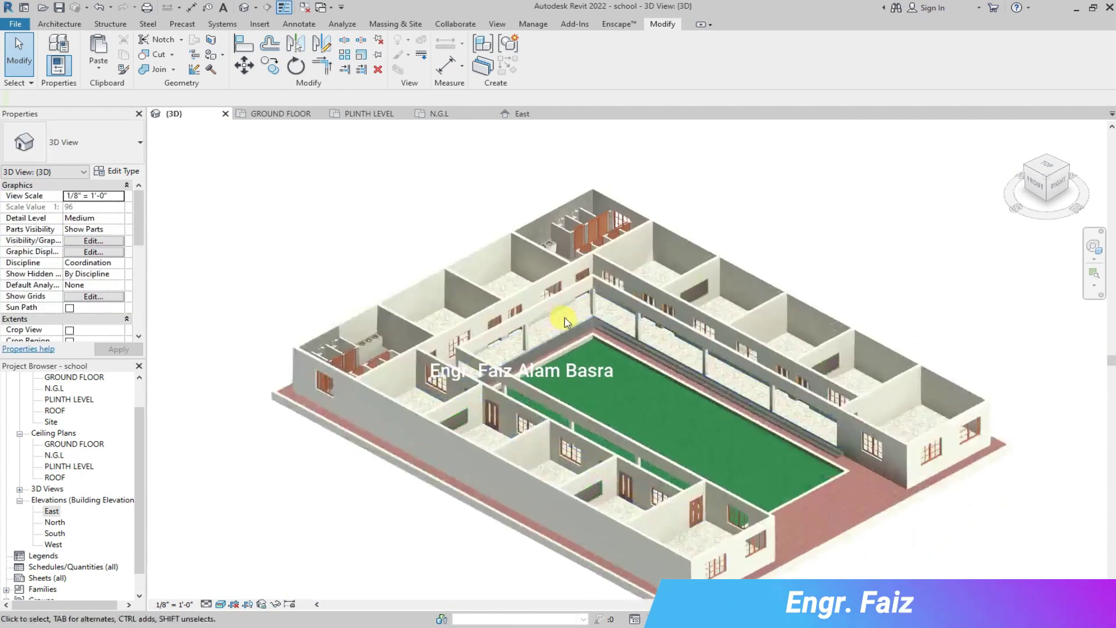
scroll(616, 391, "up", 4)
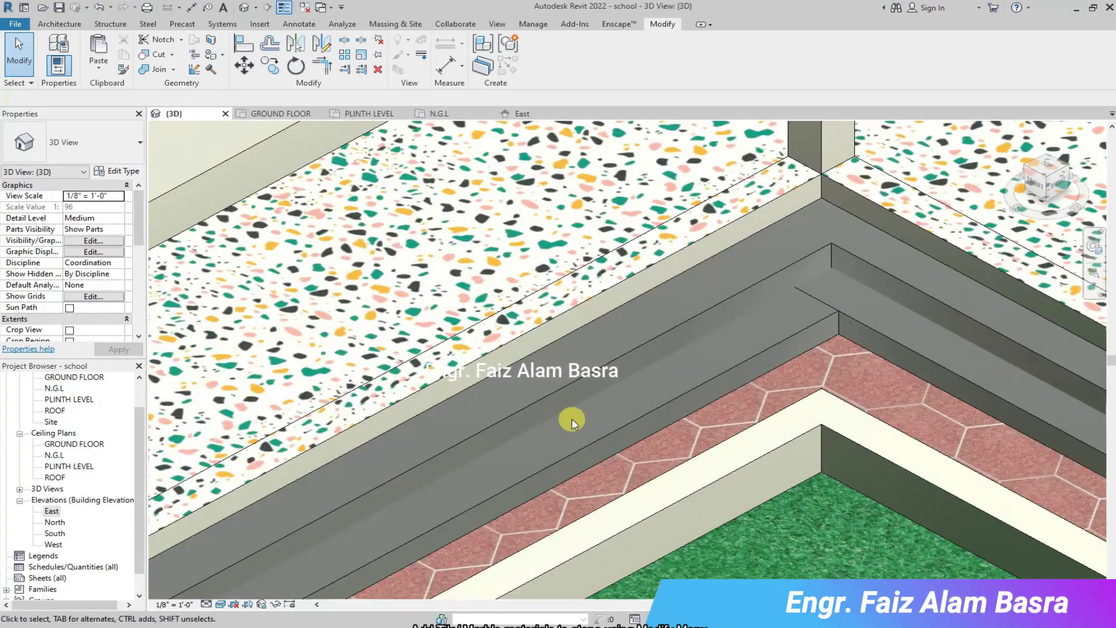
left_click(211, 54)
scroll(502, 438, "down", 1)
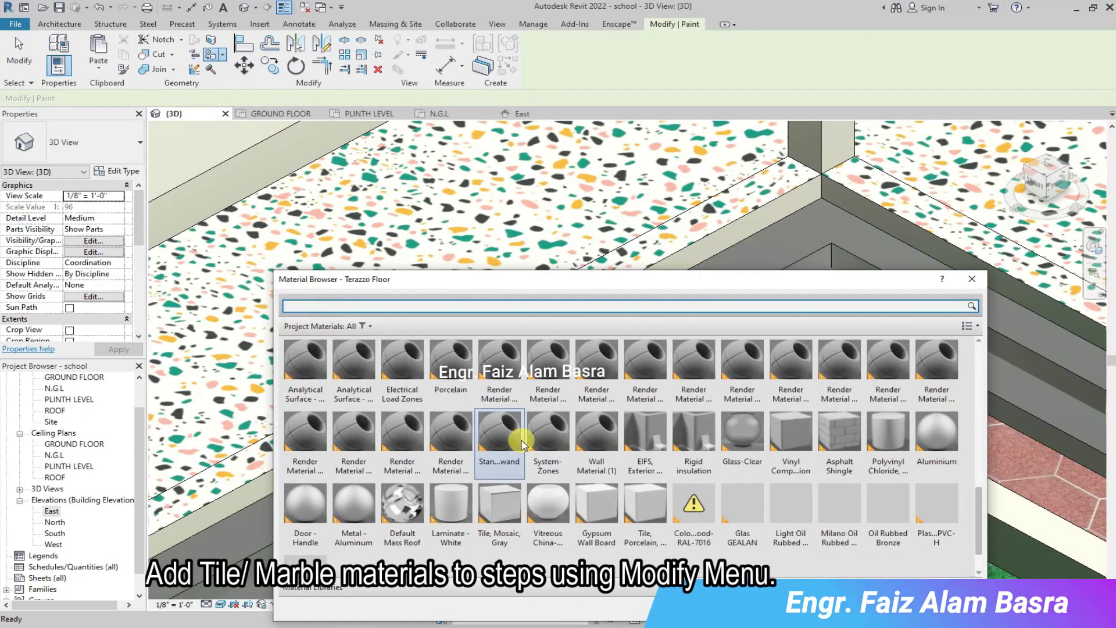
scroll(522, 442, "up", 2)
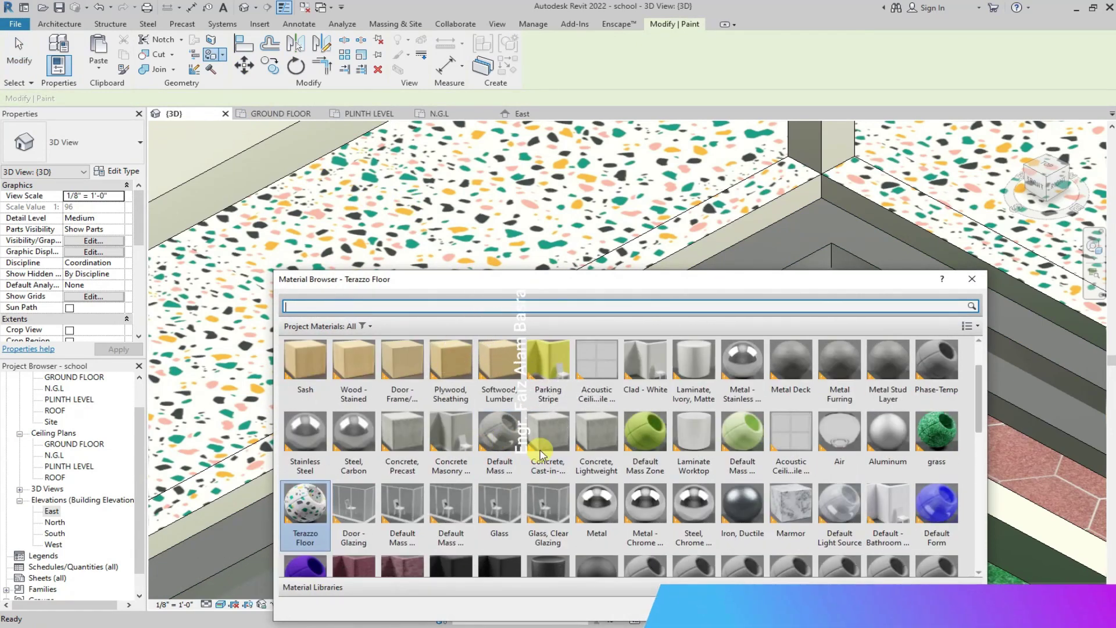
left_click(791, 503)
left_click_drag(784, 282, 554, 456)
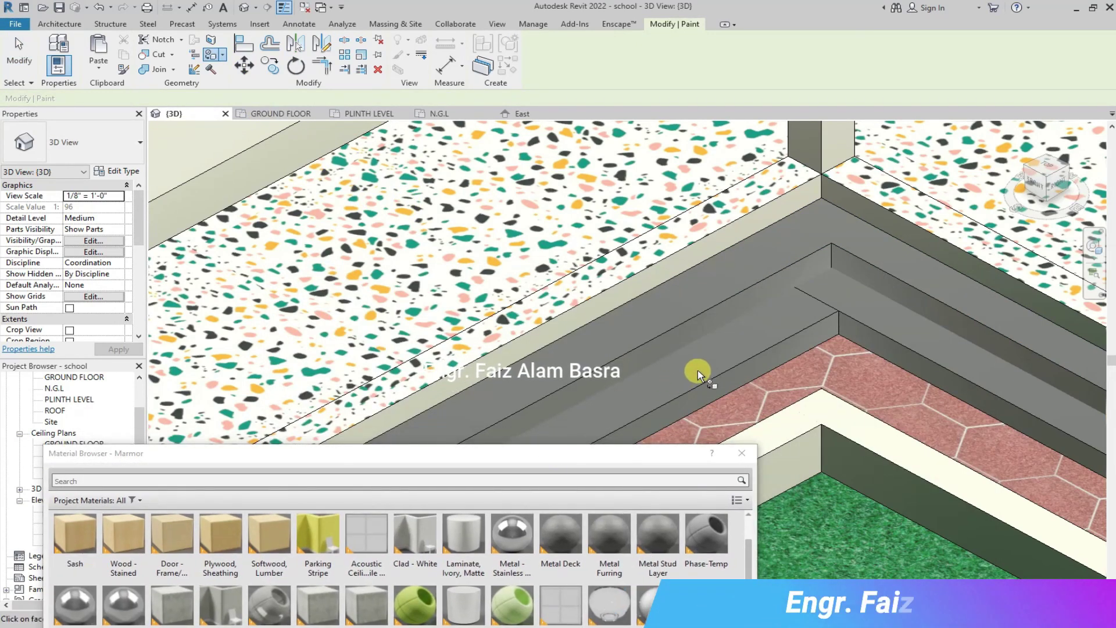
left_click_drag(643, 453, 436, 222)
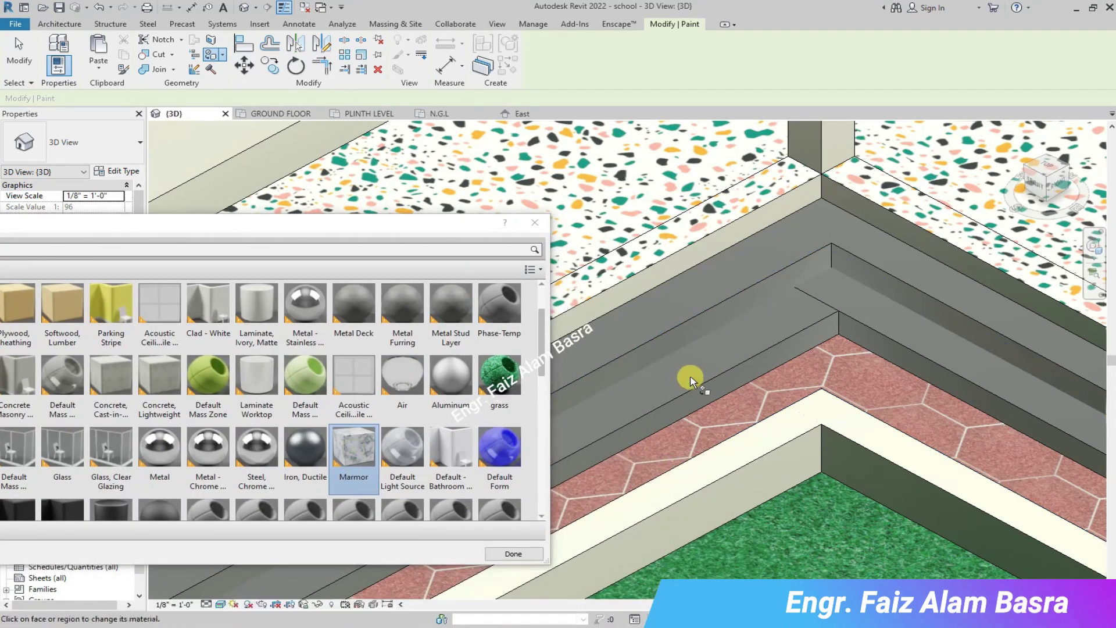
left_click(513, 553)
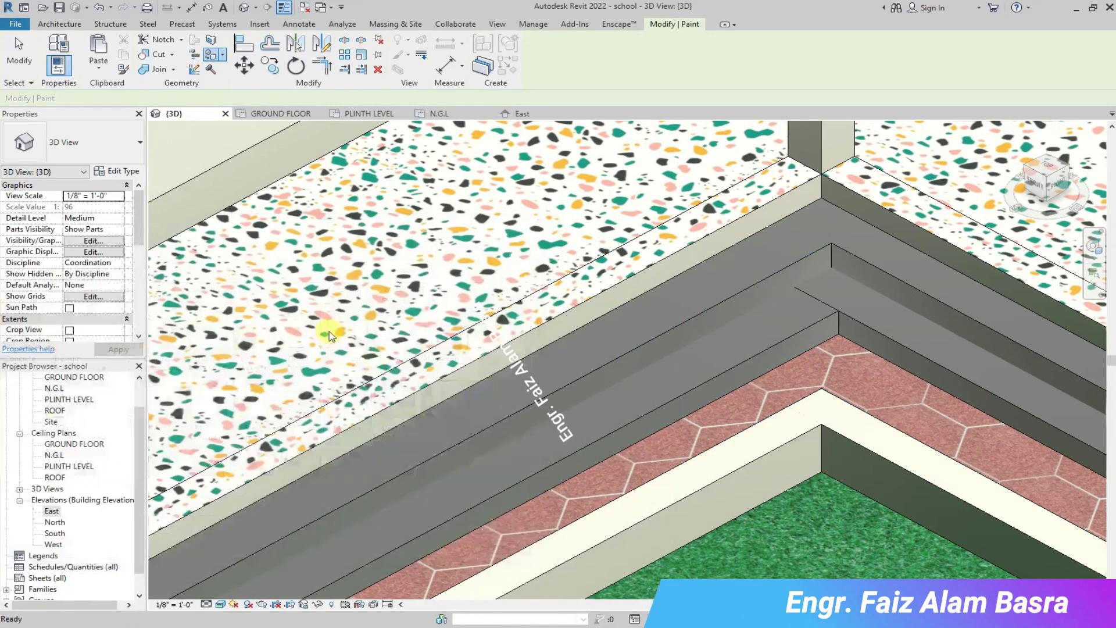
Check the type properties of the upper and lower steps for a material setting.
left_click(455, 441)
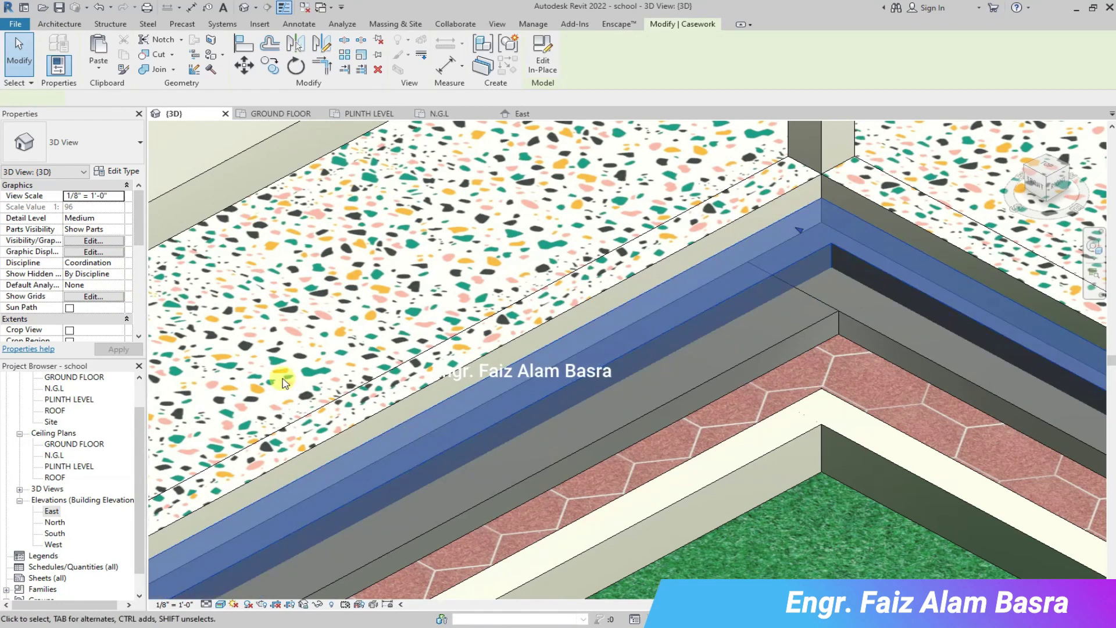
left_click(125, 172)
left_click(712, 229)
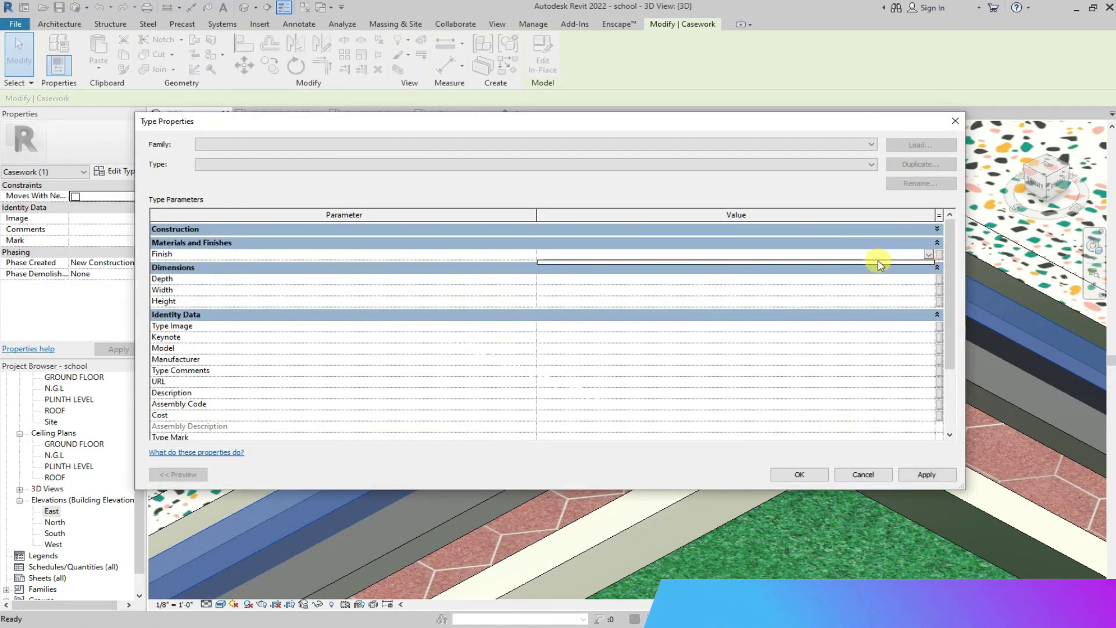
scroll(455, 295, "down", 2)
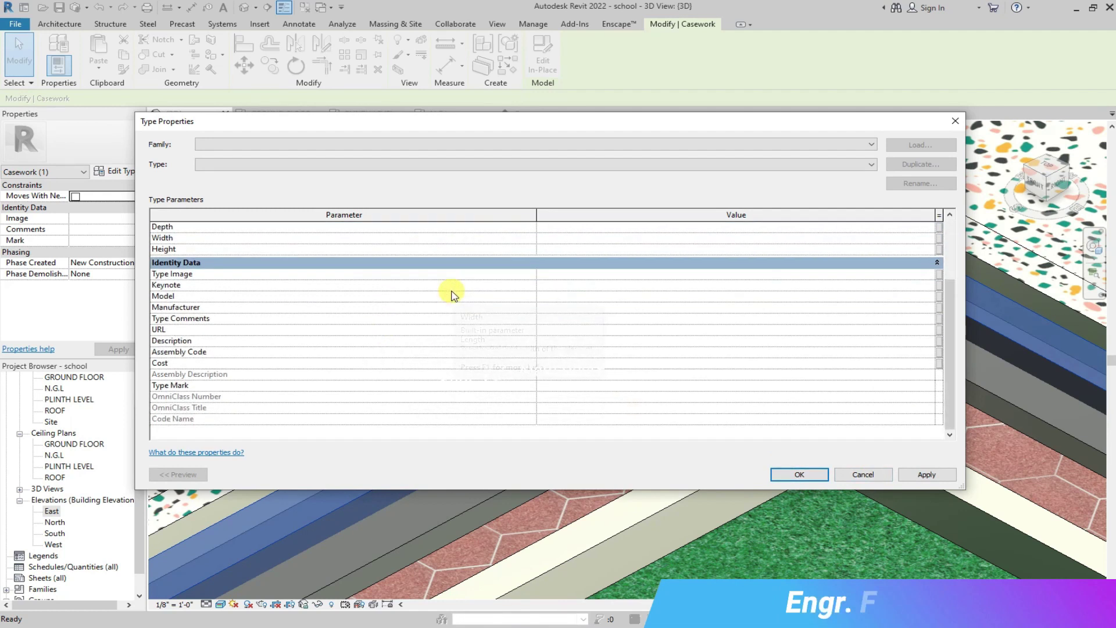
key("Escape")
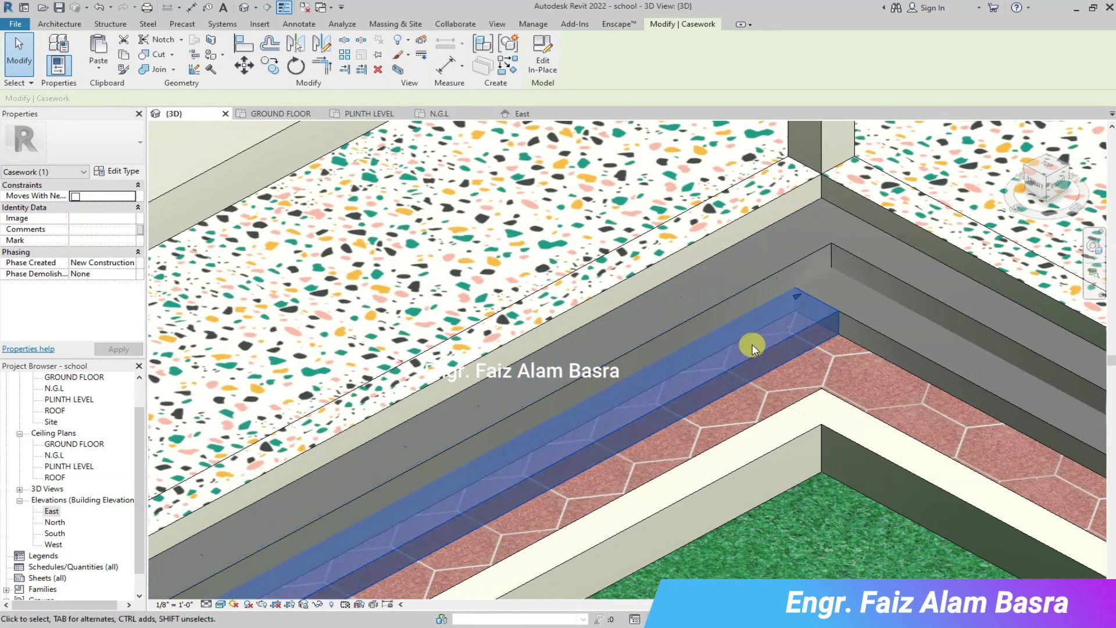
left_click(876, 327)
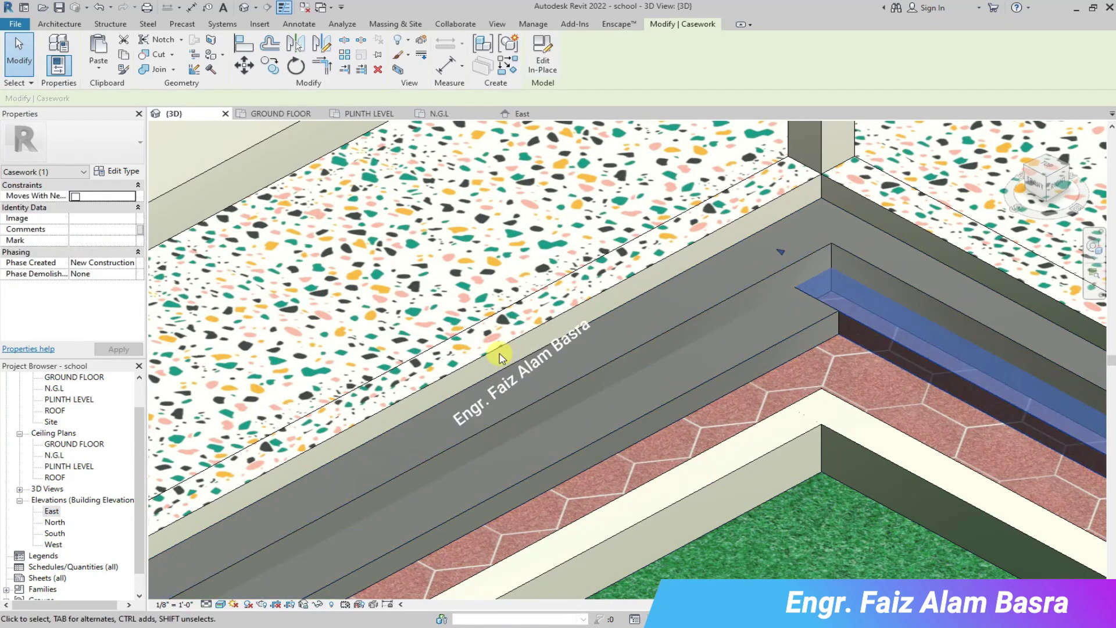
left_click(663, 403)
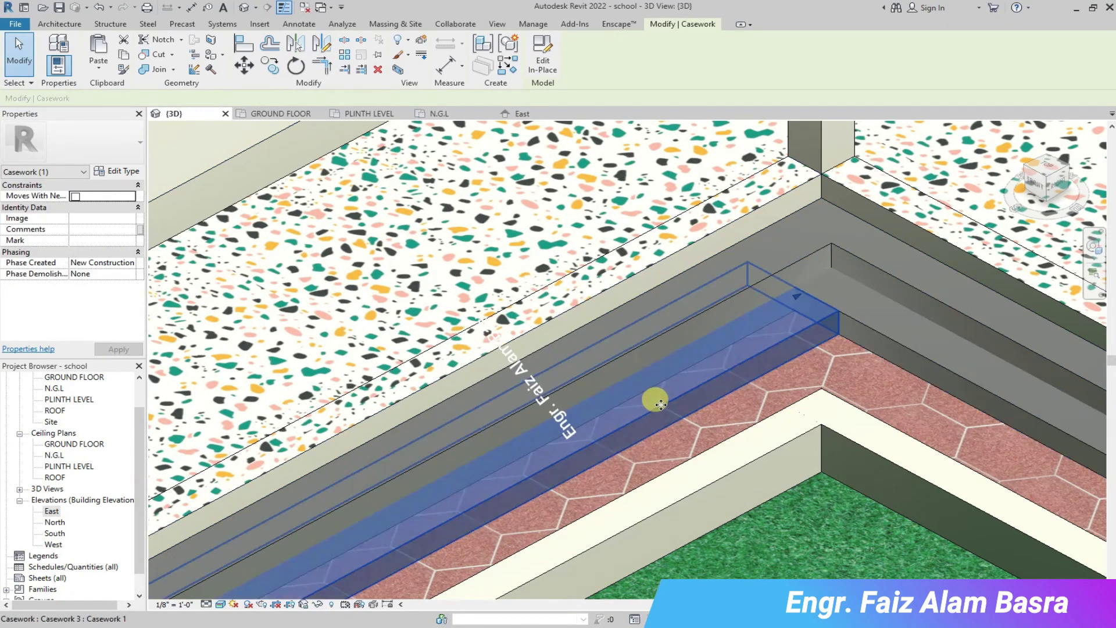
left_click(126, 184)
scroll(291, 281, "down", 2)
left_click(812, 474)
Open the lower north step for in-place editing and paint its top face with the Terazzo Floor material.
scroll(675, 505, "down", 4)
scroll(573, 406, "up", 6)
scroll(913, 584, "up", 4)
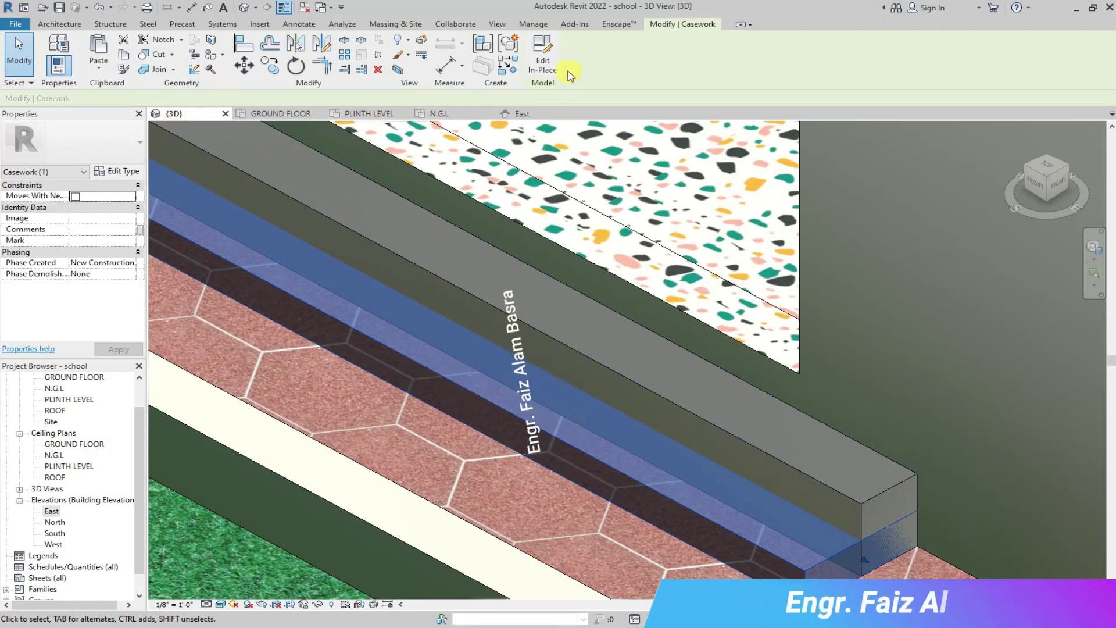
left_click(542, 63)
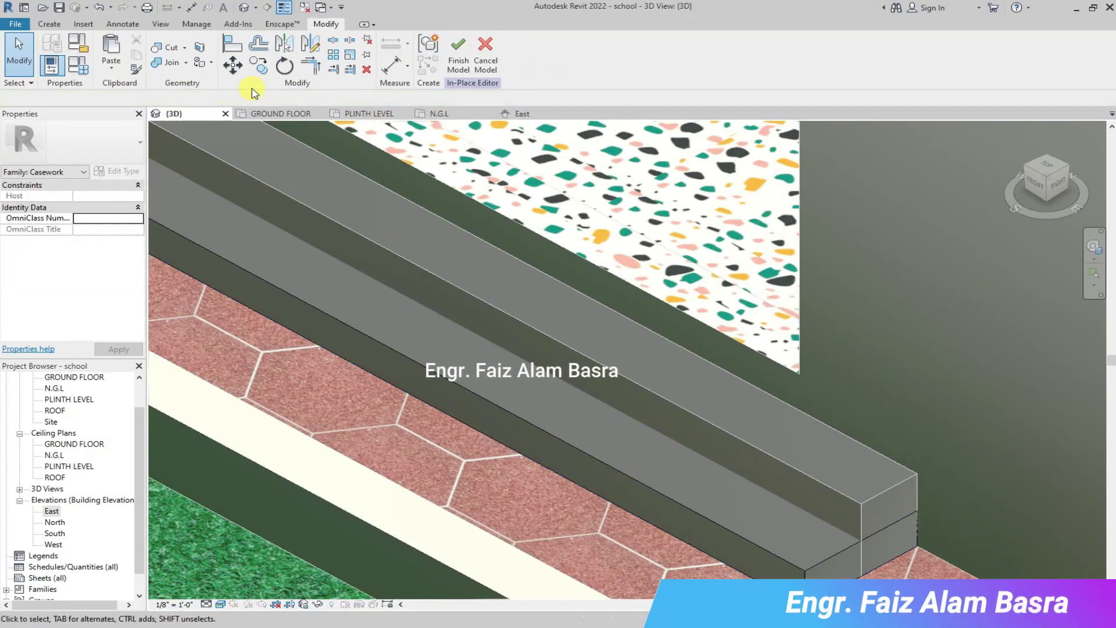
key("p")
key("t")
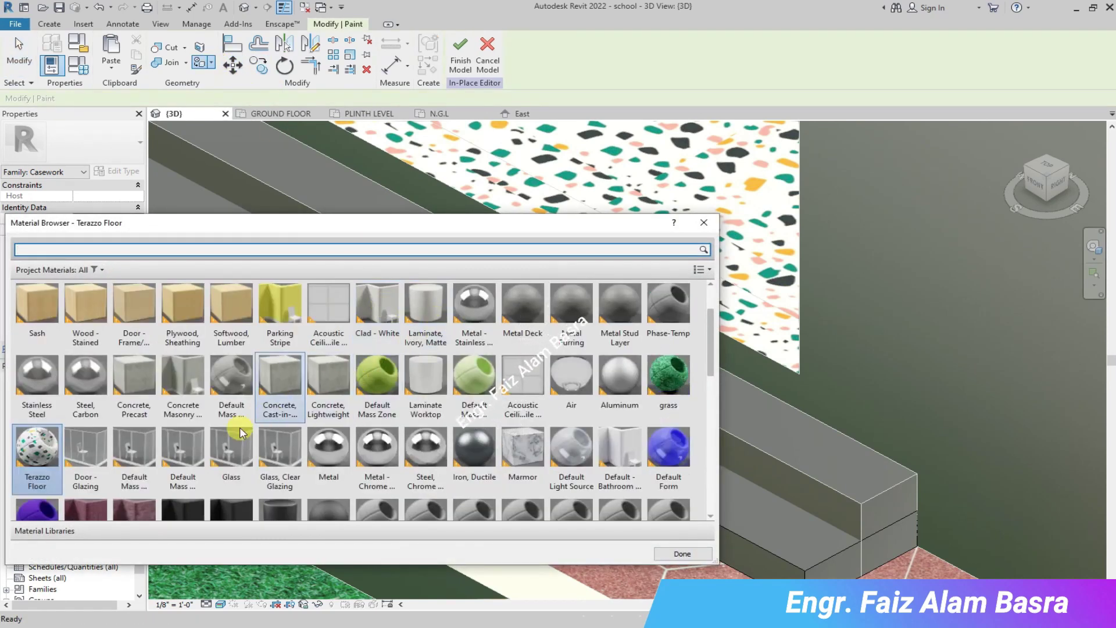
left_click(824, 546)
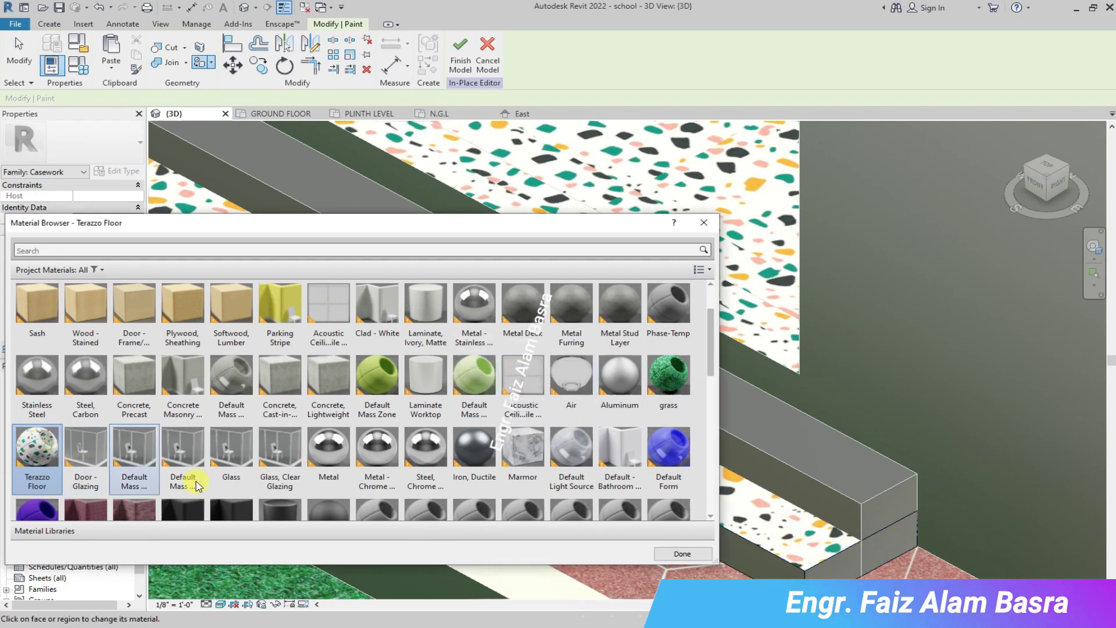
Paint the front and end faces of the lower north step with Terazzo Floor and leave the Paint tool.
scroll(668, 442, "down", 1)
scroll(837, 428, "down", 5)
left_click_drag(596, 224, 798, 597)
left_click_drag(551, 596, 349, 335)
scroll(296, 483, "down", 5)
scroll(314, 482, "up", 5)
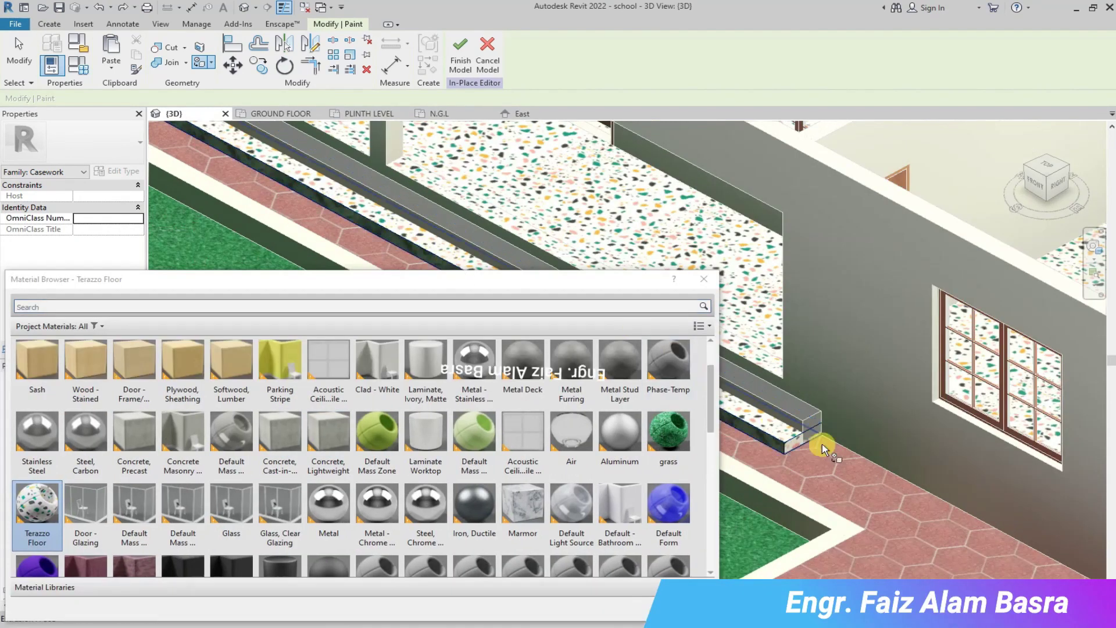
scroll(821, 445, "up", 3)
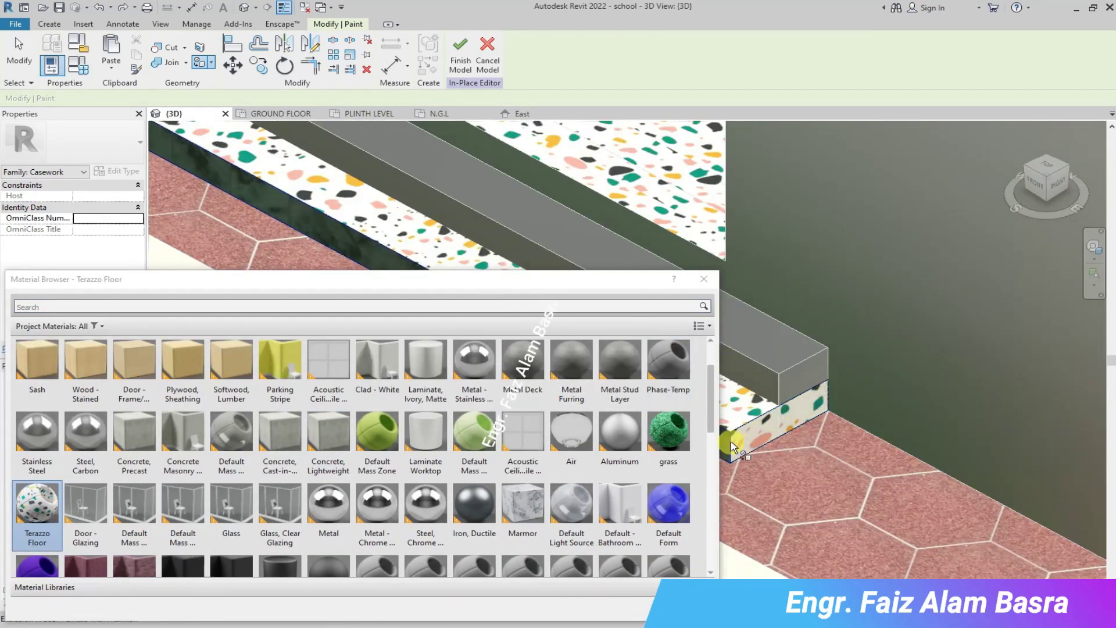
scroll(756, 444, "down", 2)
left_click_drag(543, 284, 717, 177)
left_click(852, 502)
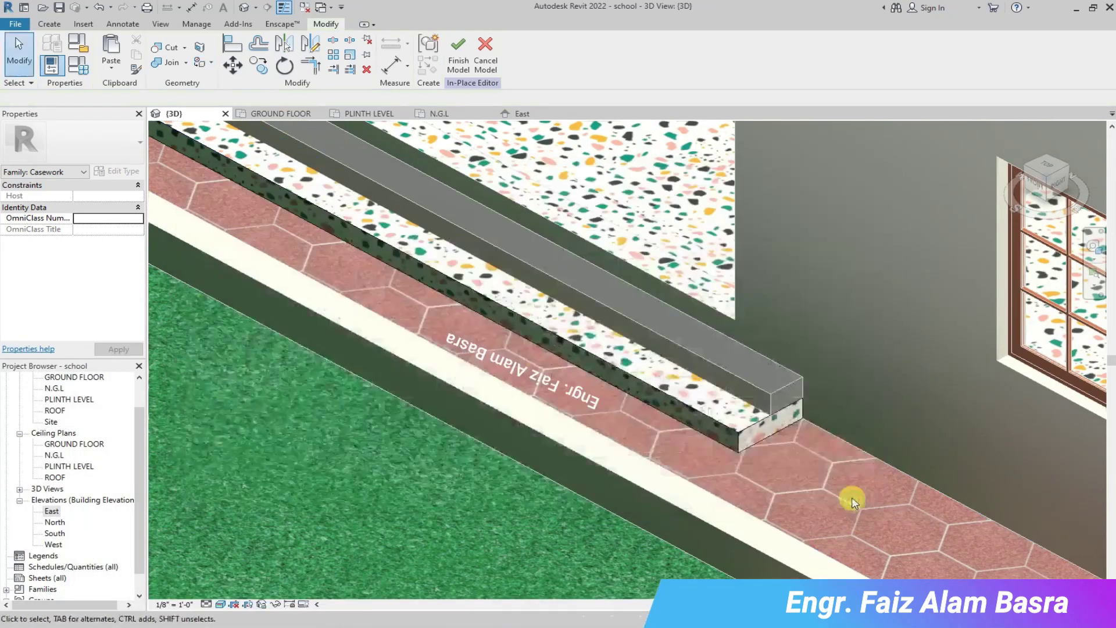
Try to paint the lower south step as well, and finish the in-place model of the lower north step.
scroll(924, 445, "down", 4)
scroll(948, 443, "down", 3)
scroll(295, 227, "up", 3)
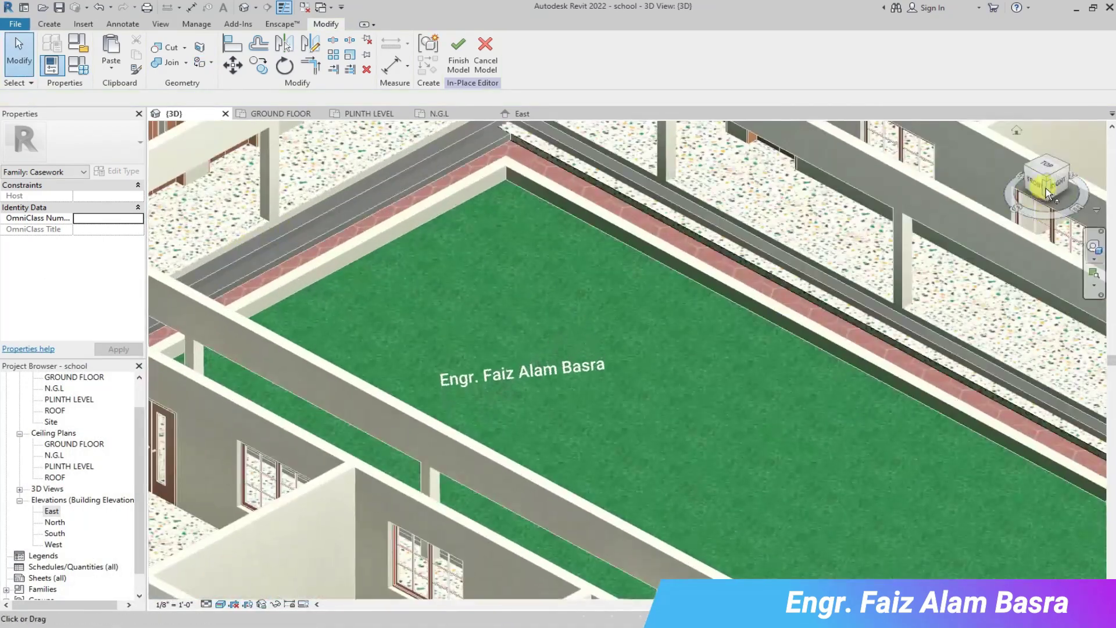
left_click(1054, 180)
left_click_drag(910, 200, 813, 202)
scroll(1093, 266, "down", 2)
scroll(302, 419, "up", 6)
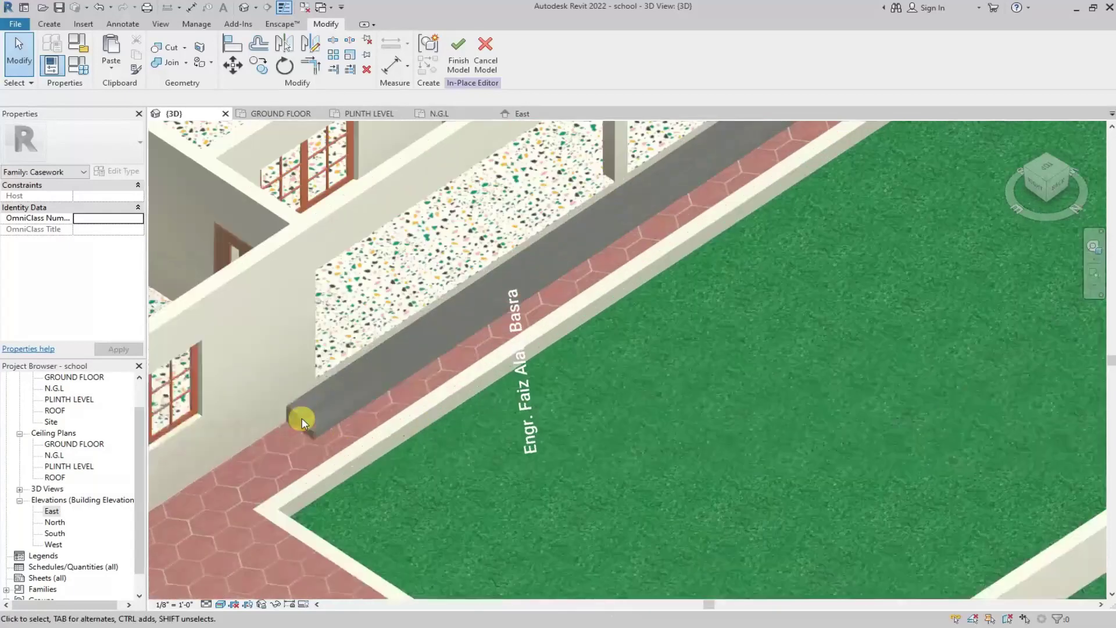
left_click(206, 60)
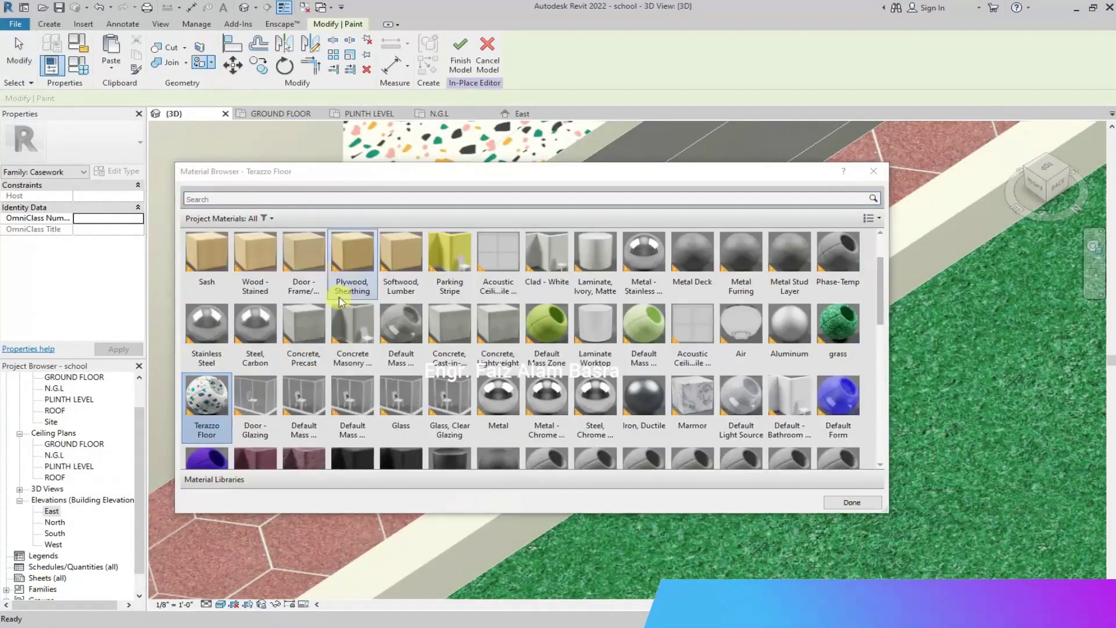
left_click_drag(488, 171, 344, 510)
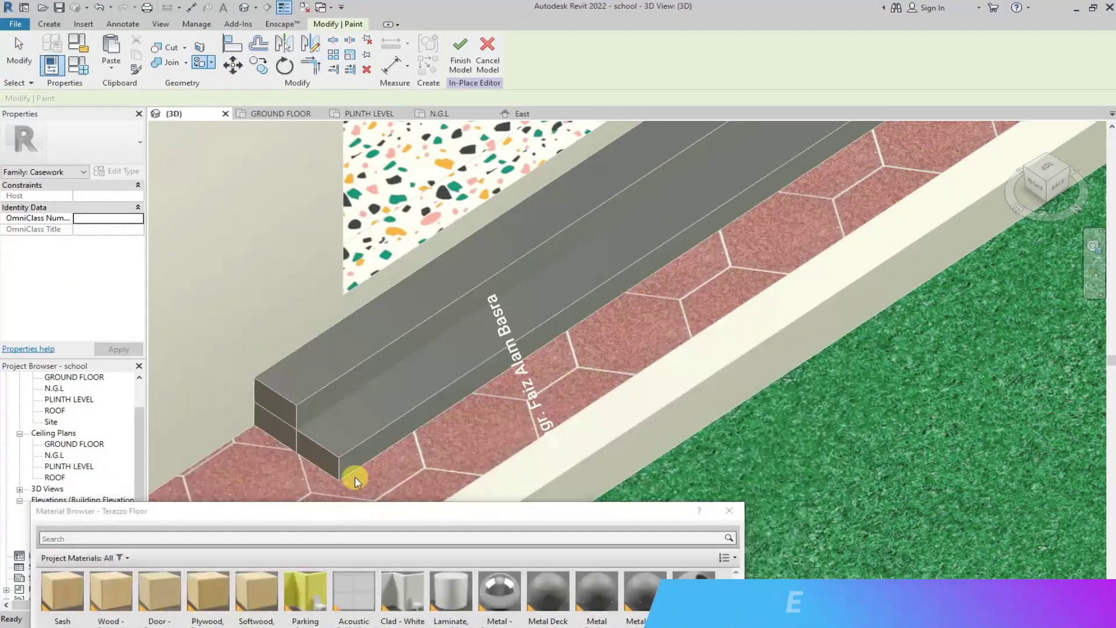
left_click(465, 52)
scroll(341, 242, "down", 6)
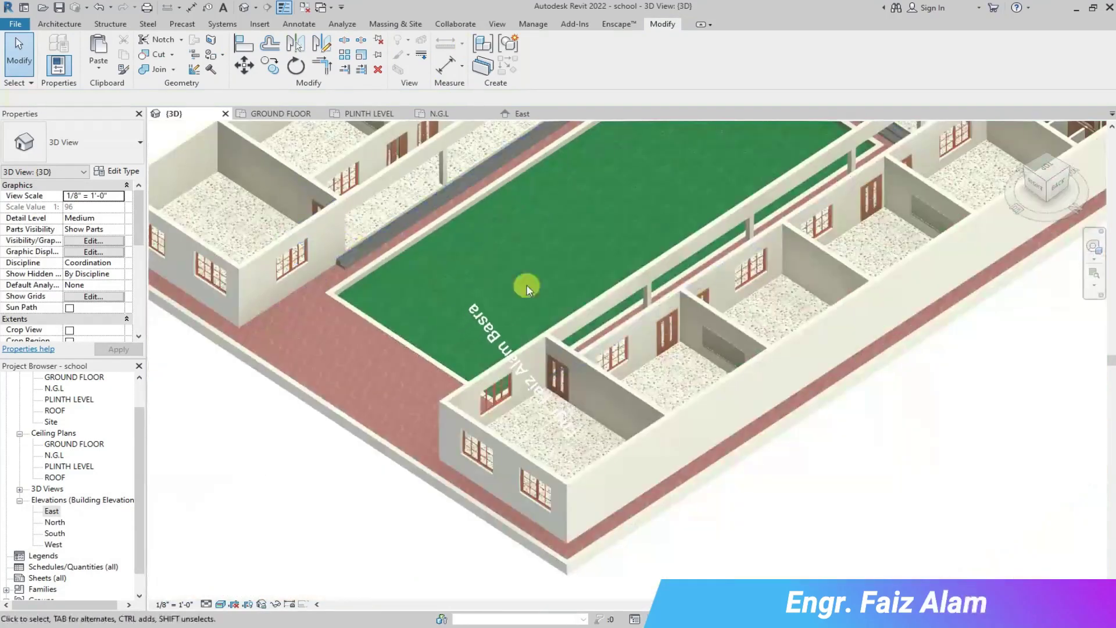
Edit the lower south step in place, paint its top and front faces with Terazzo Floor, and finish the model.
scroll(362, 253, "up", 8)
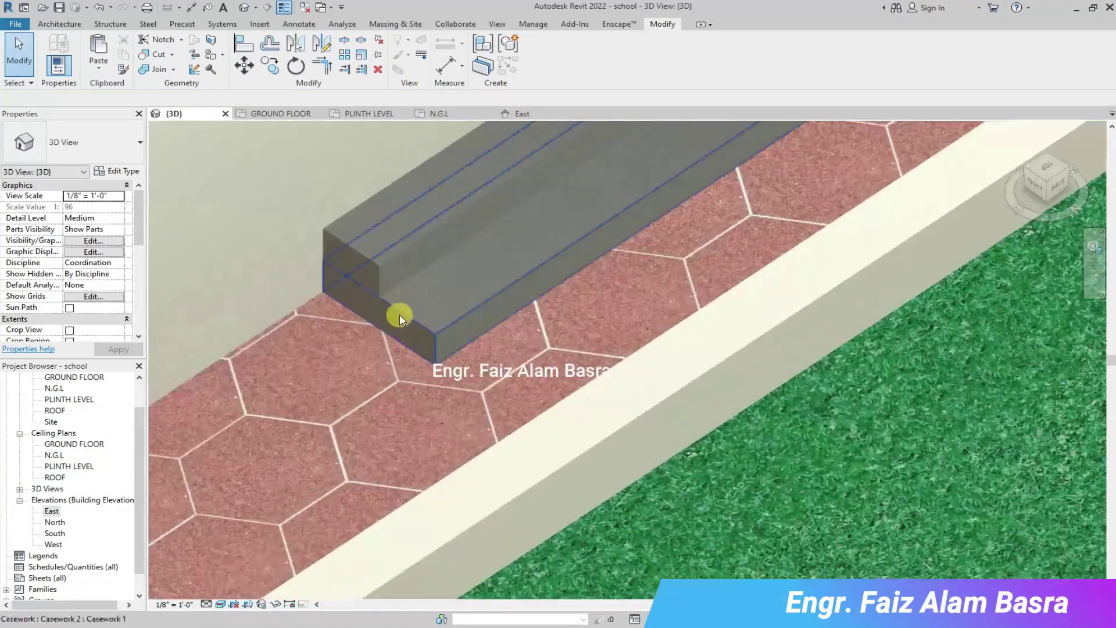
double_click(399, 313)
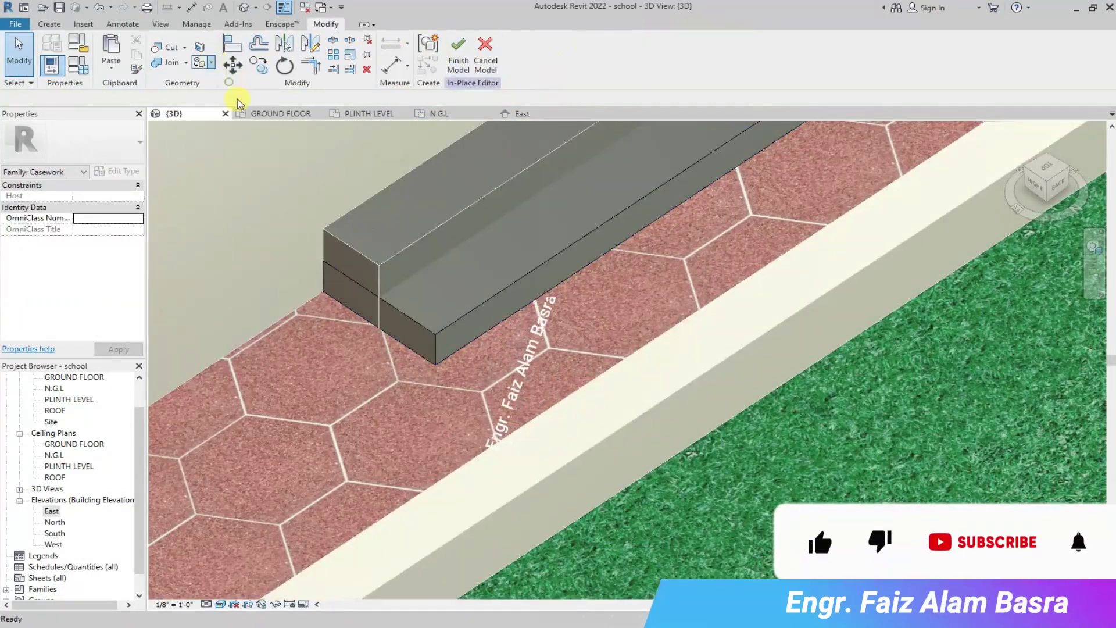
left_click(199, 62)
left_click(545, 237)
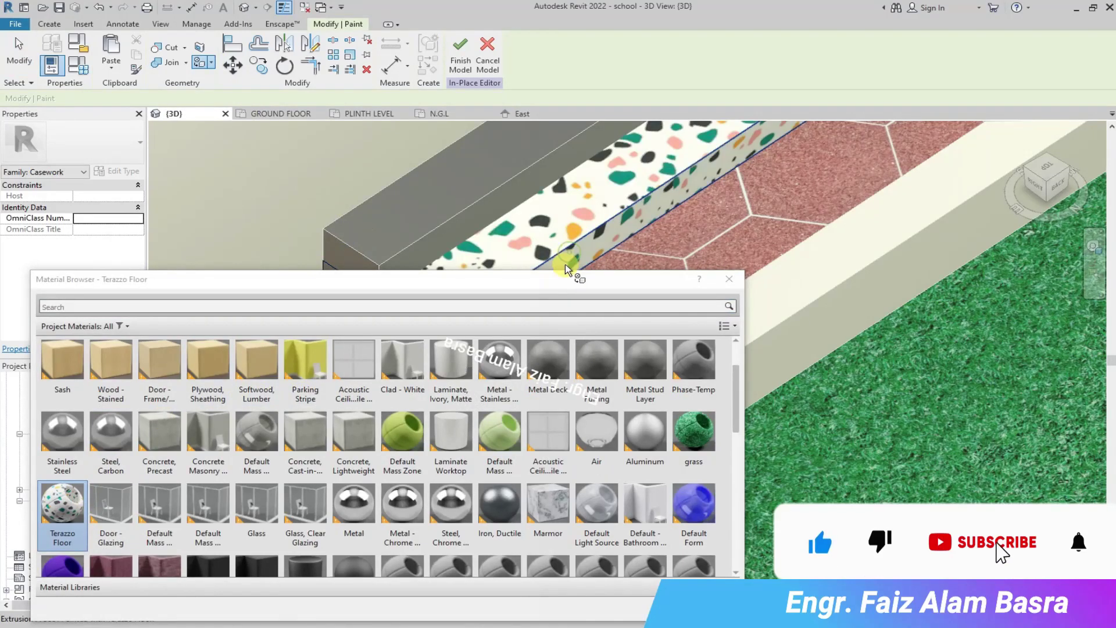
left_click_drag(567, 279, 441, 473)
scroll(406, 374, "down", 5)
scroll(358, 296, "down", 4)
scroll(560, 158, "down", 5)
scroll(625, 134, "up", 10)
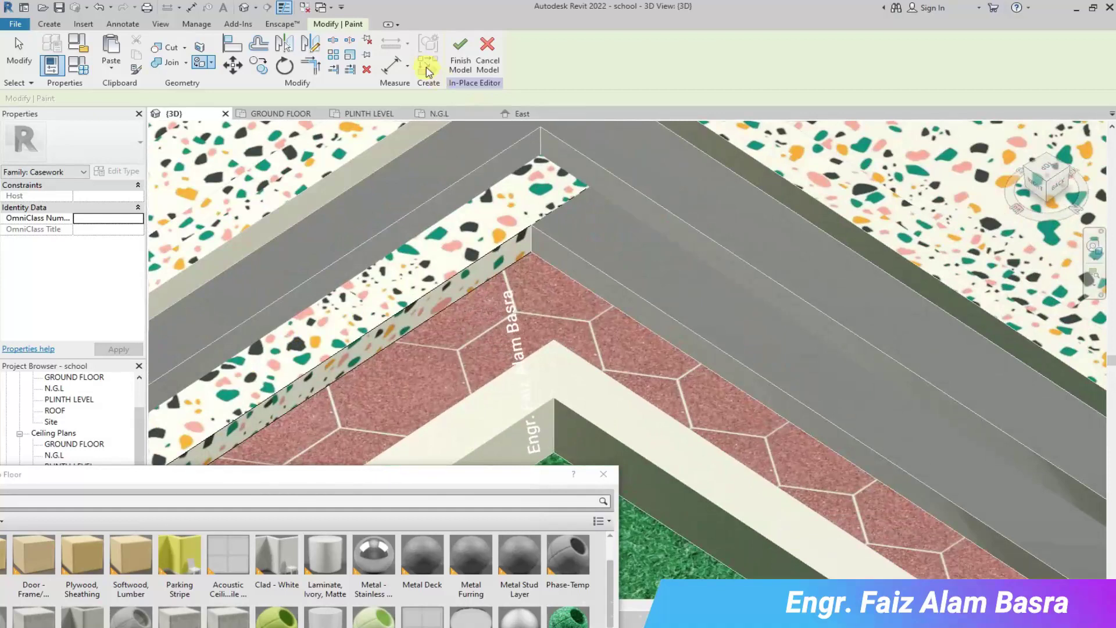
left_click(460, 54)
left_click(498, 290)
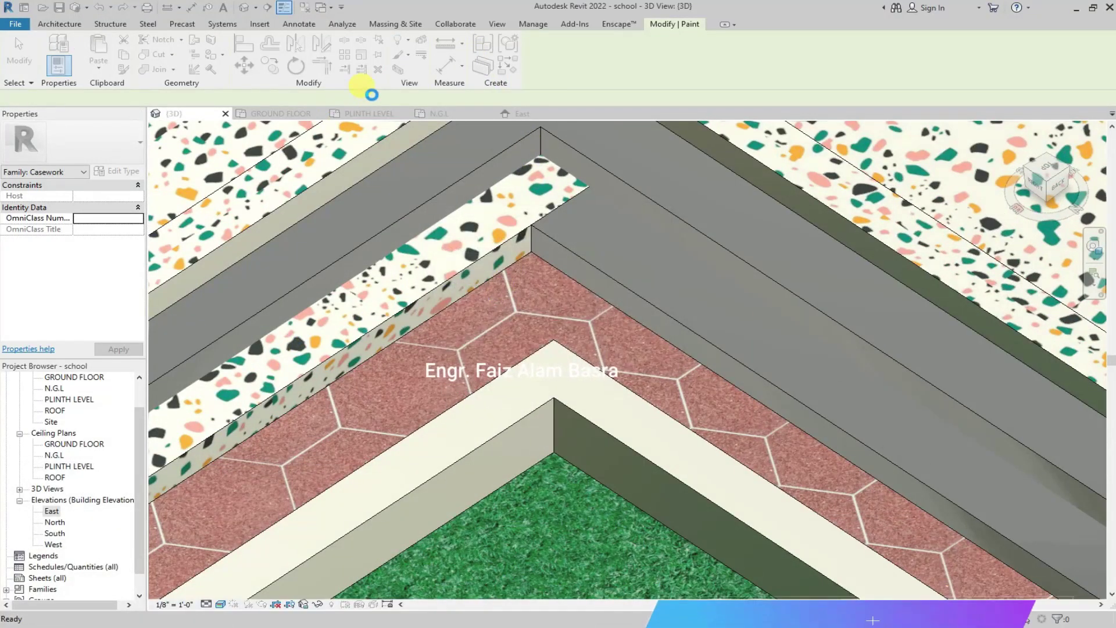
Edit the lower west step in place, paint its top and front faces with Terazzo Floor, and finish the model.
left_click(612, 276)
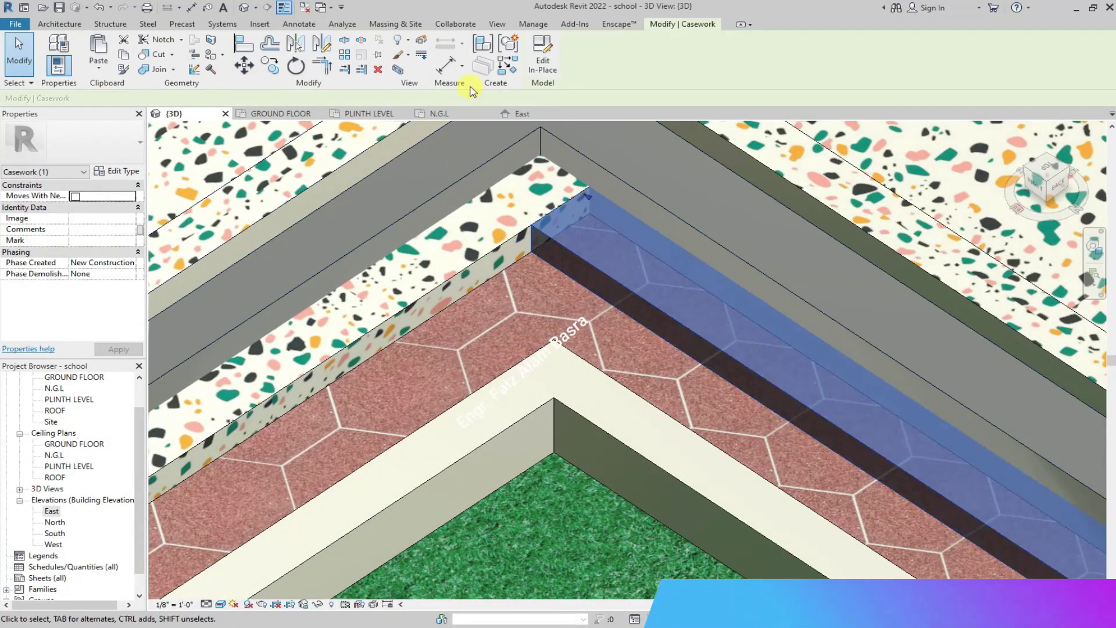
left_click(542, 55)
left_click(235, 94)
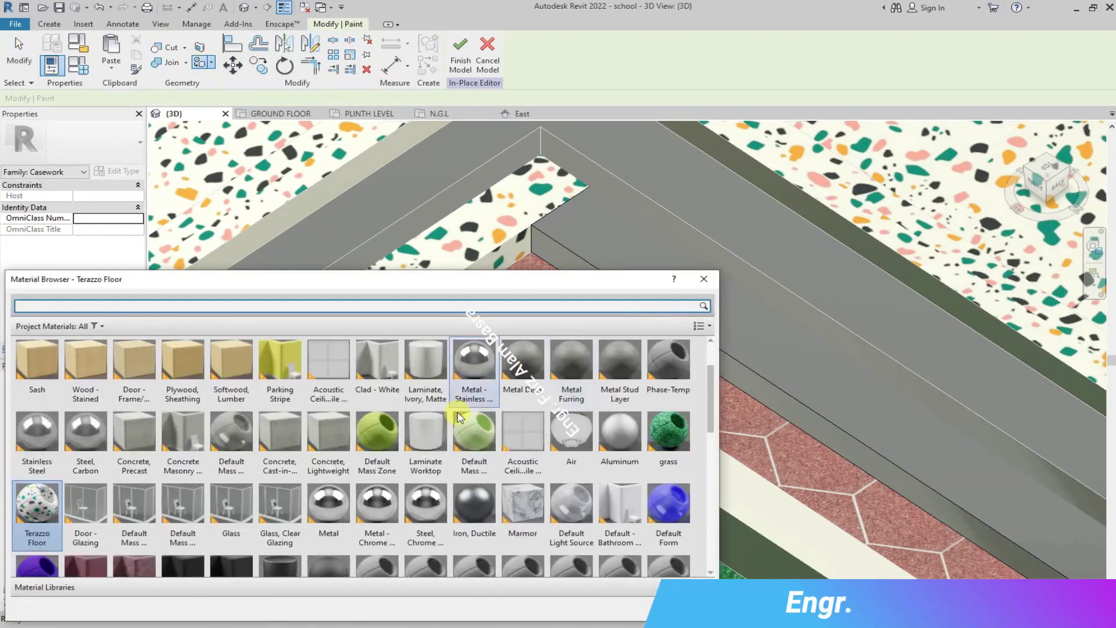
left_click(591, 266)
scroll(595, 258, "down", 3)
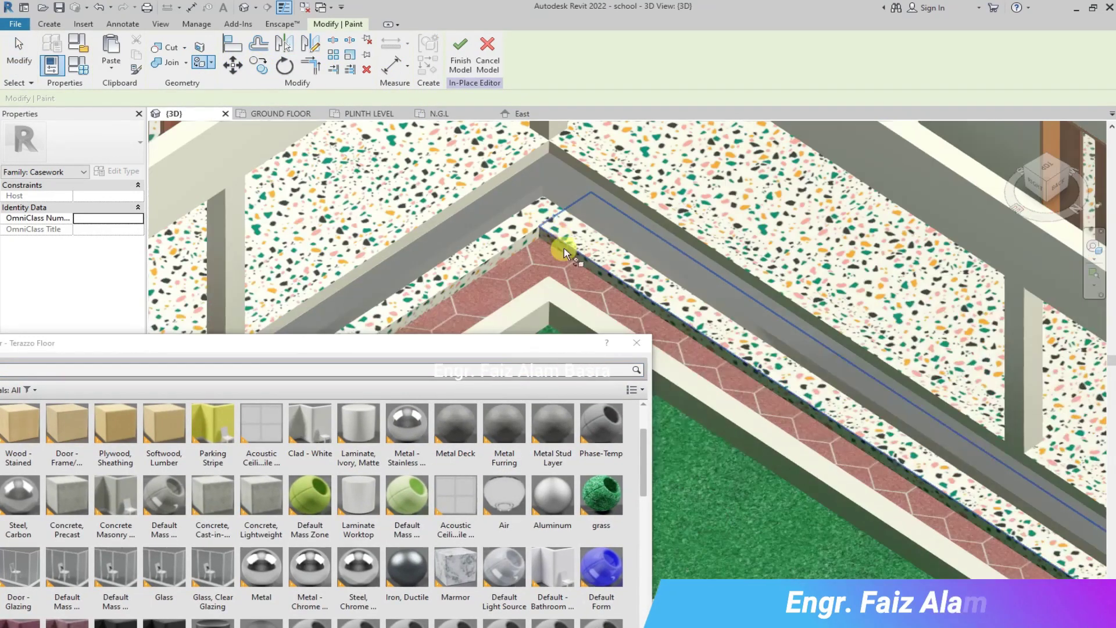
mouse_move(559, 349)
left_mouse_down()
mouse_move(574, 380)
mouse_move(666, 266)
mouse_move(609, 232)
left_mouse_up()
scroll(640, 372, "down", 1)
left_click(668, 556)
scroll(565, 172, "down", 5)
middle_click_drag(764, 208, 808, 208)
scroll(482, 382, "down", 2)
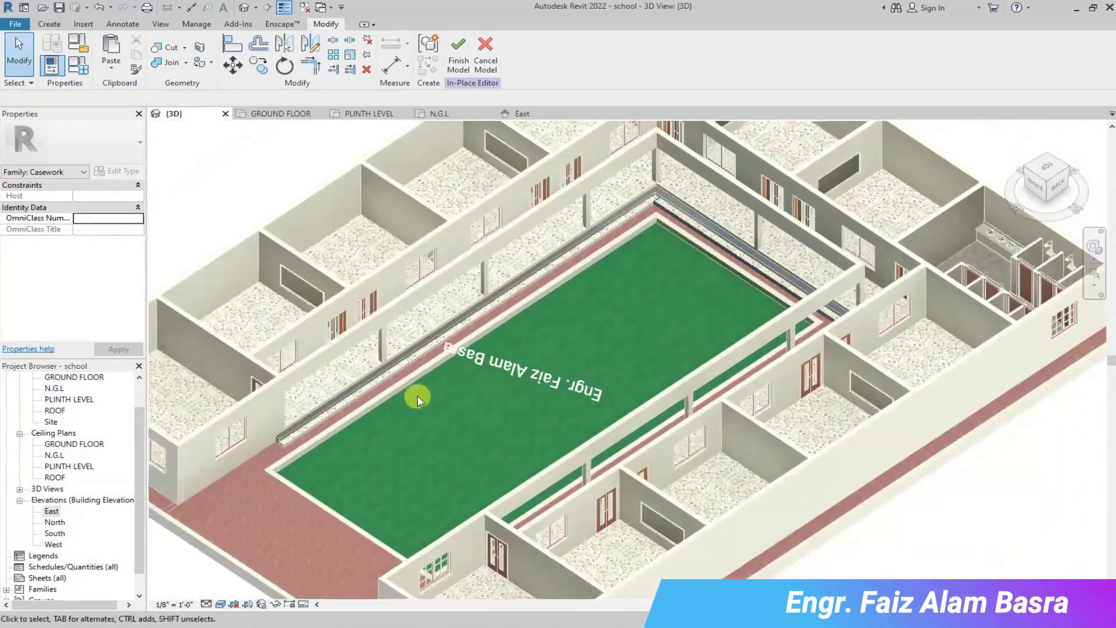
scroll(262, 428, "up", 8)
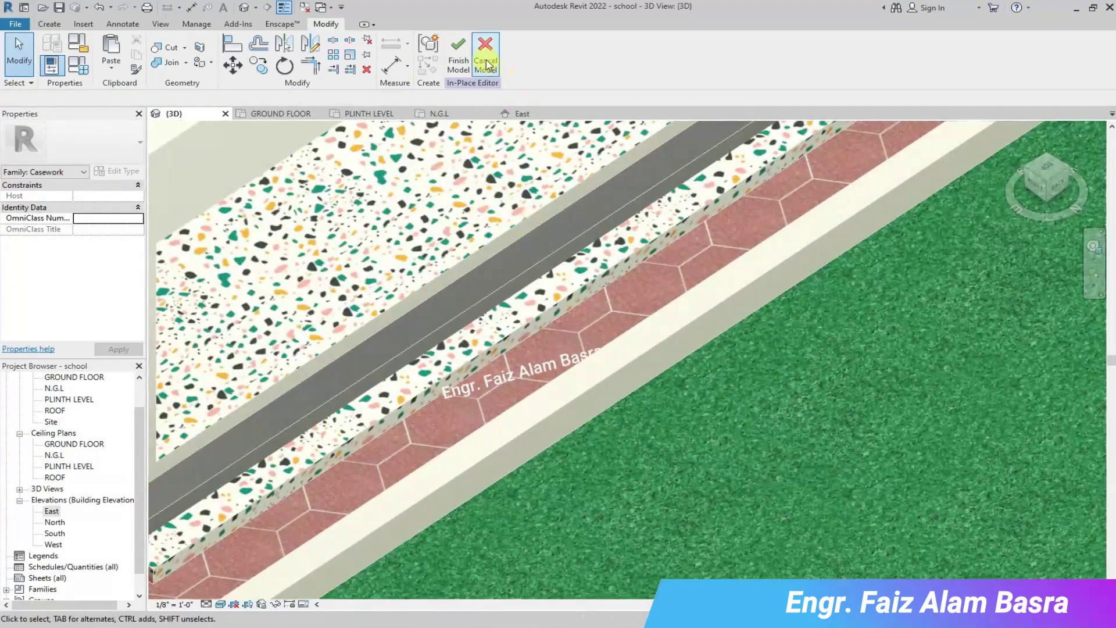
left_click(464, 54)
Open the upper tier of steps for in-place editing and paint its top face with Terazzo Floor.
left_click(590, 236)
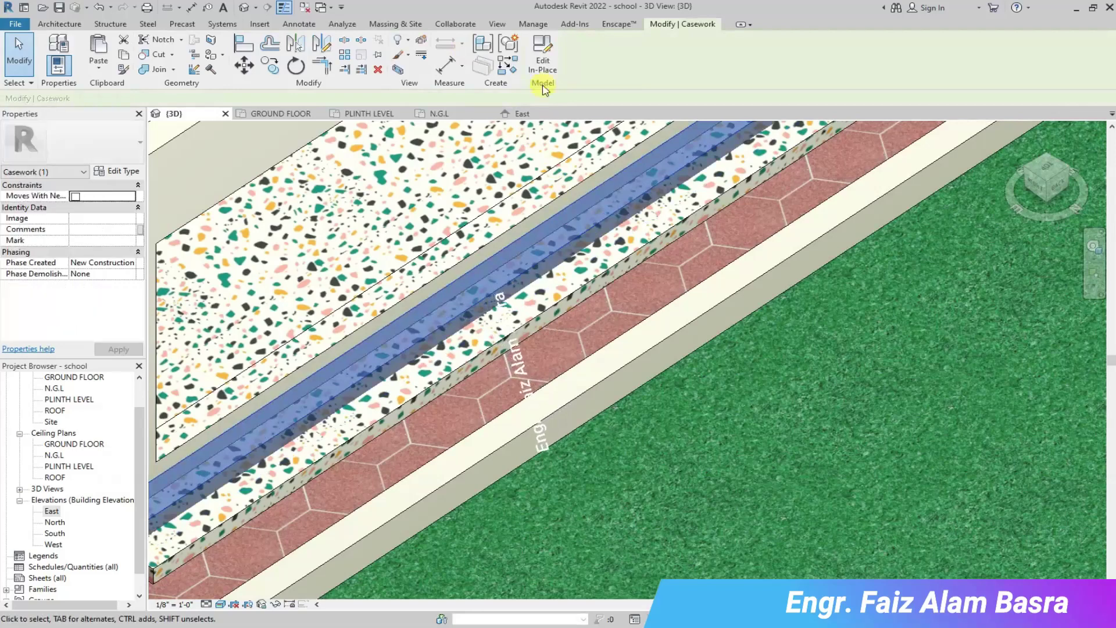
left_click(541, 75)
key("p")
key("a")
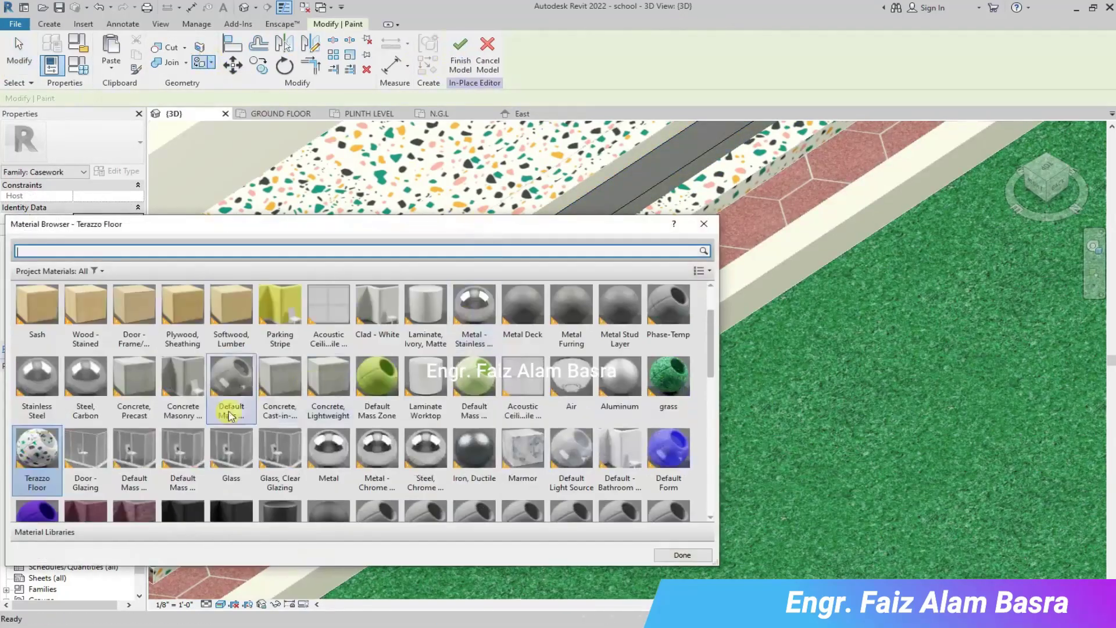
left_click_drag(502, 227, 386, 449)
scroll(398, 349, "up", 5)
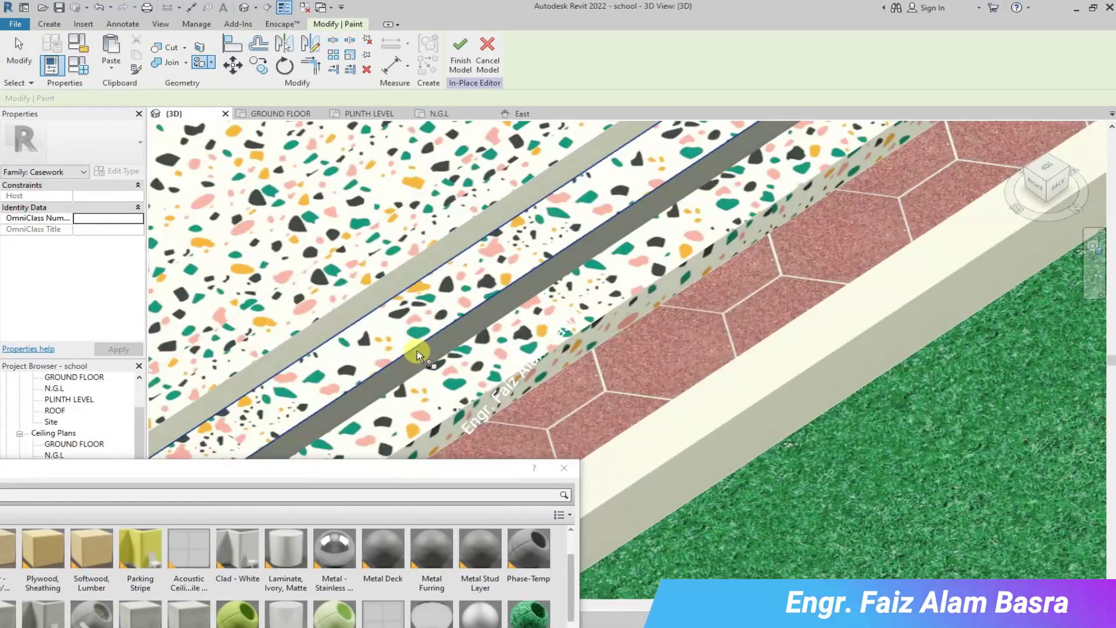
Paint the vertical front faces of the upper tier with Terazzo Floor along the courtyard corridors.
scroll(512, 287, "down", 5)
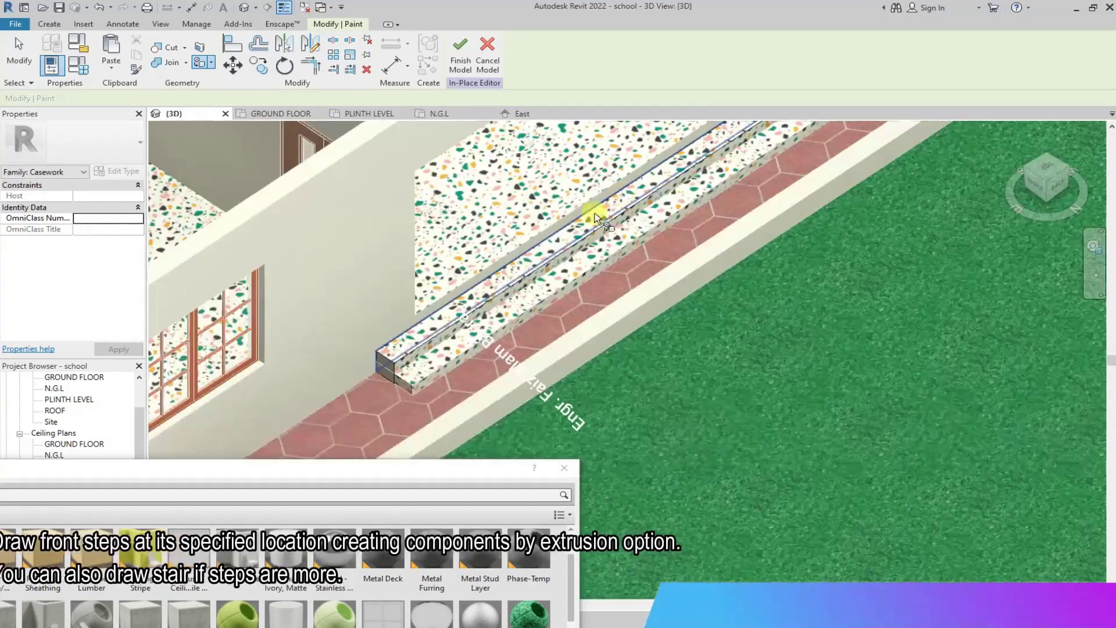
scroll(378, 367, "up", 5)
scroll(378, 367, "down", 5)
scroll(375, 299, "up", 3)
scroll(375, 299, "up", 4)
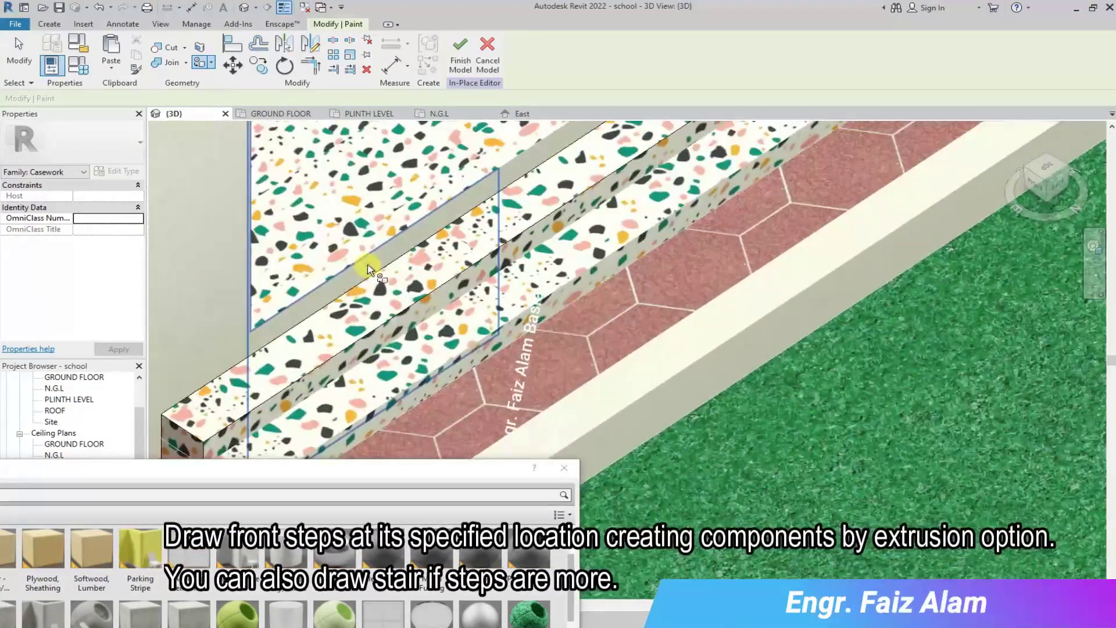
scroll(324, 286, "down", 6)
scroll(630, 138, "up", 4)
scroll(673, 194, "up", 5)
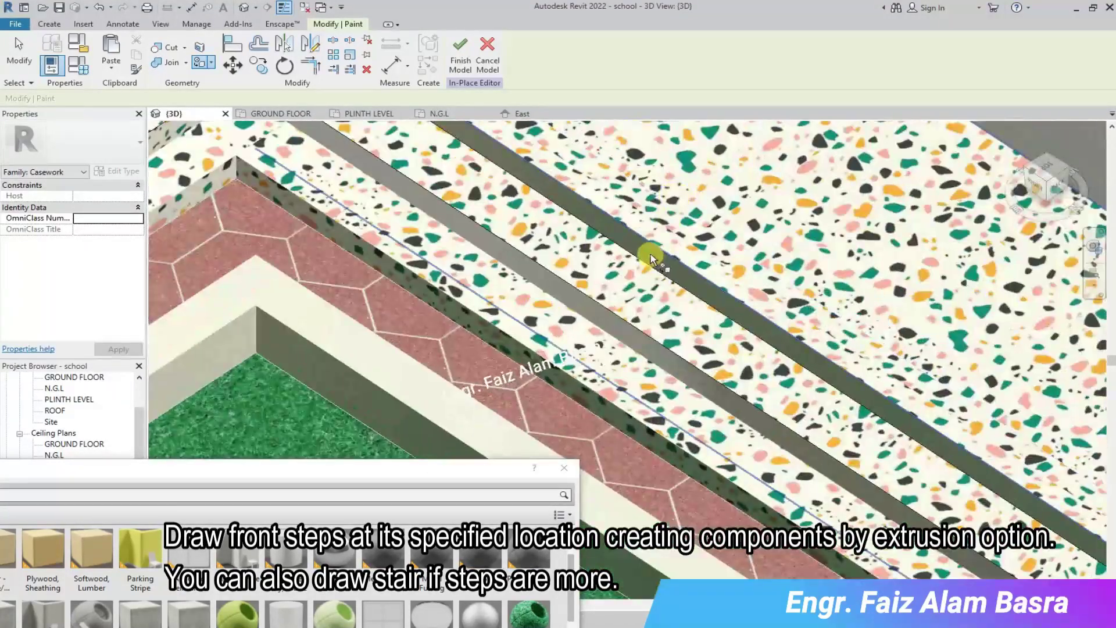
left_click(518, 282)
scroll(643, 261, "down", 5)
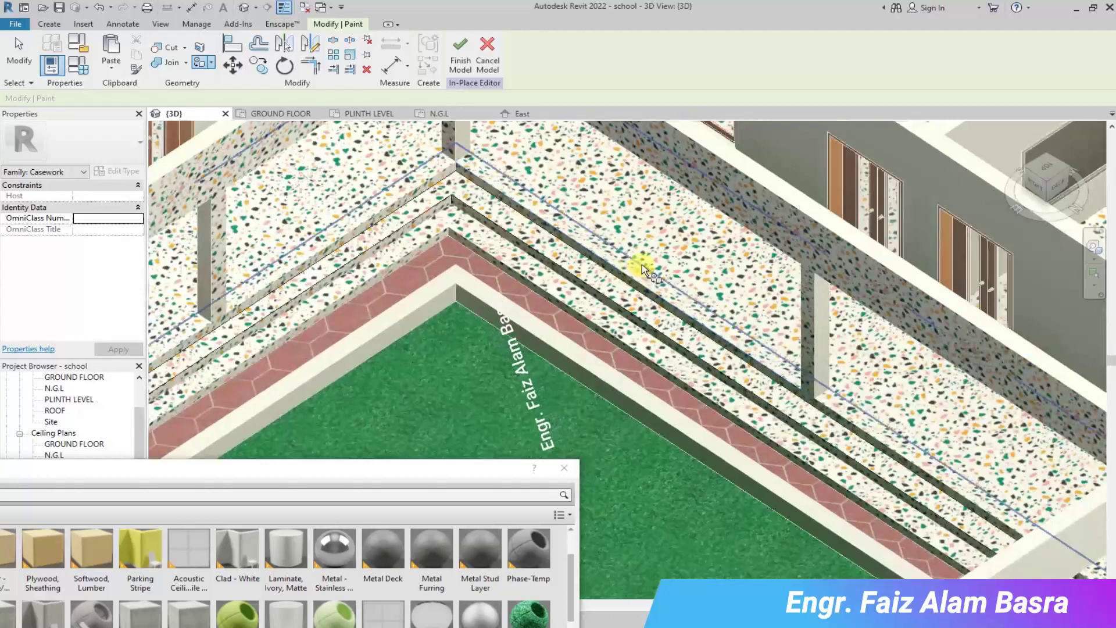
Undo the last paint applications that put Terazzo Floor on the courtyard beams and columns along the corridors.
scroll(681, 254, "down", 5)
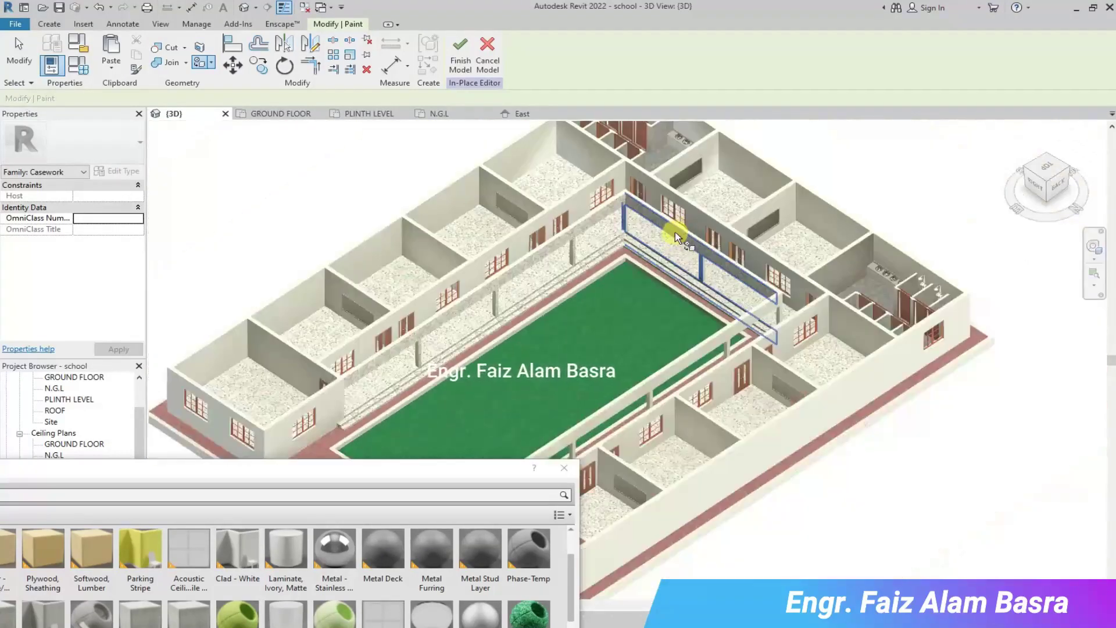
scroll(573, 358, "up", 5)
scroll(405, 358, "up", 2)
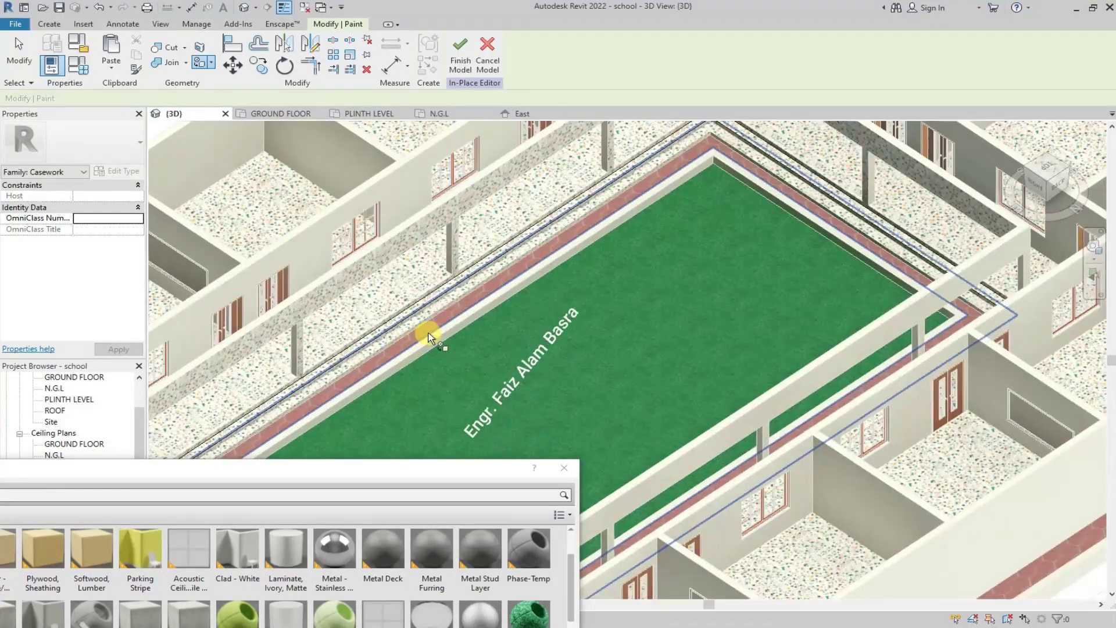
left_click(98, 9)
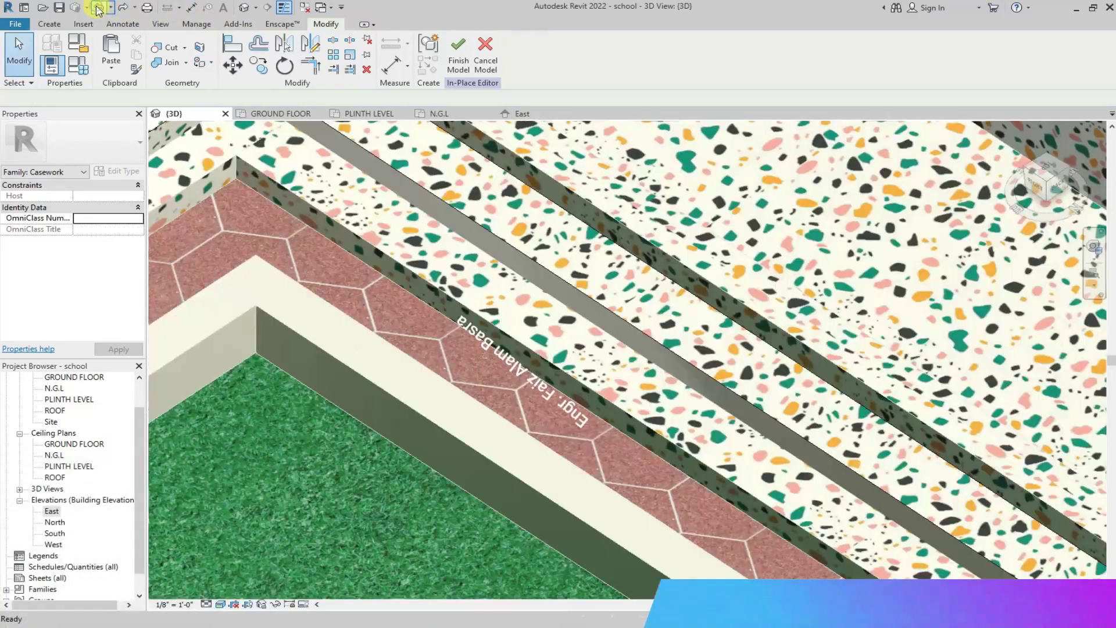
scroll(690, 275, "down", 4)
scroll(697, 270, "up", 1)
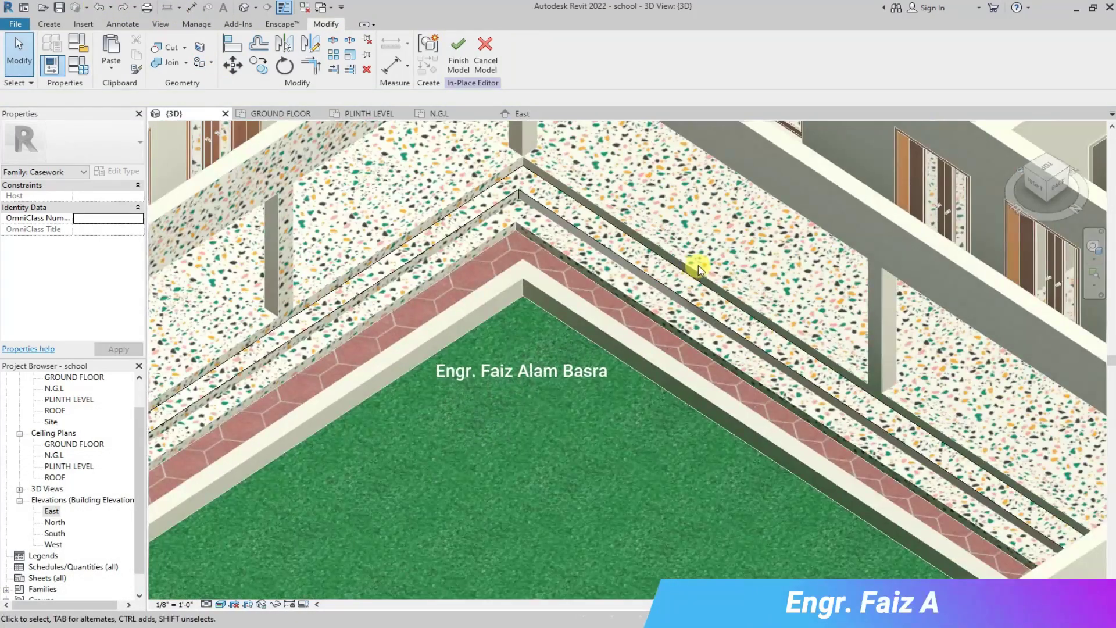
scroll(699, 268, "down", 3)
scroll(701, 269, "up", 2)
scroll(699, 268, "down", 1)
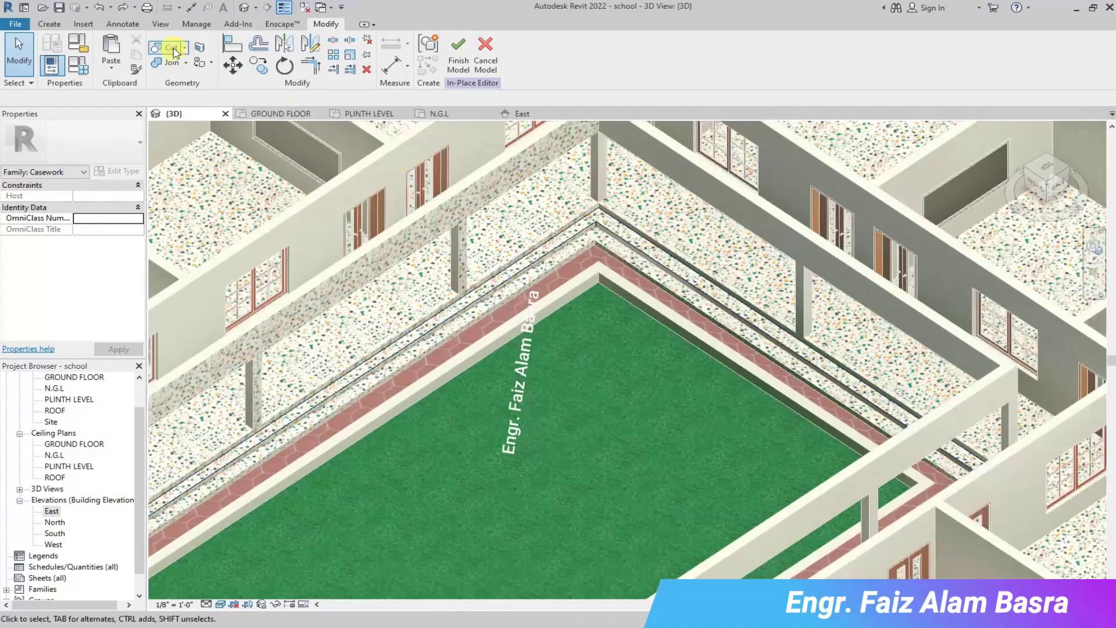
left_click(101, 9)
scroll(383, 366, "down", 5)
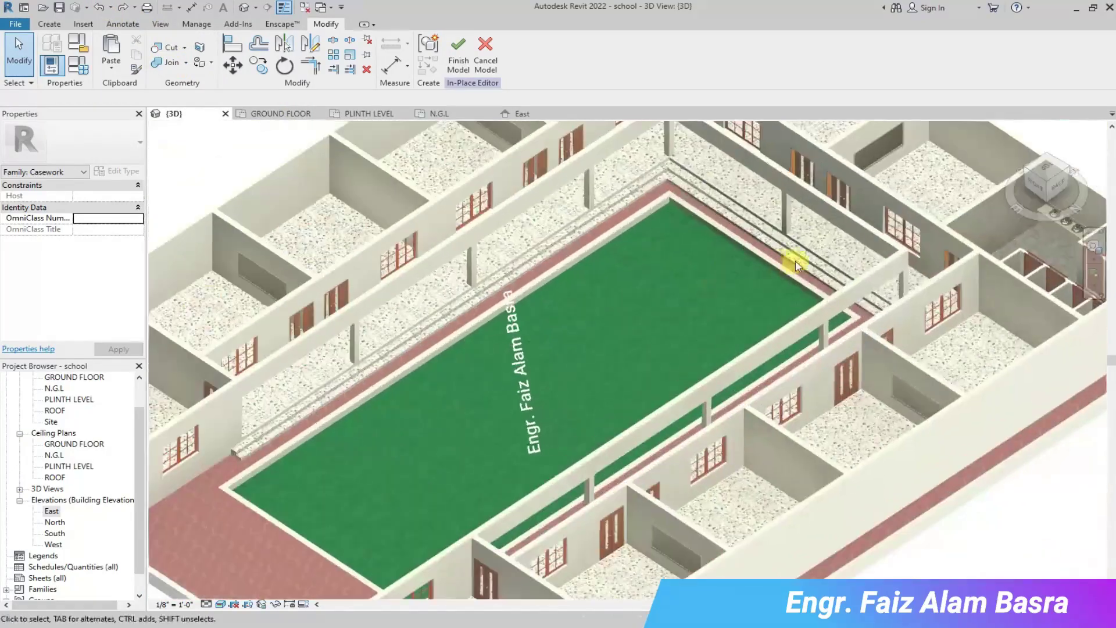
Paint the upper tier's vertical front face along the long courtyard corridor with Terazzo Floor.
scroll(1046, 227, "up", 3)
left_click_drag(1035, 190, 639, 319)
scroll(299, 331, "up", 5)
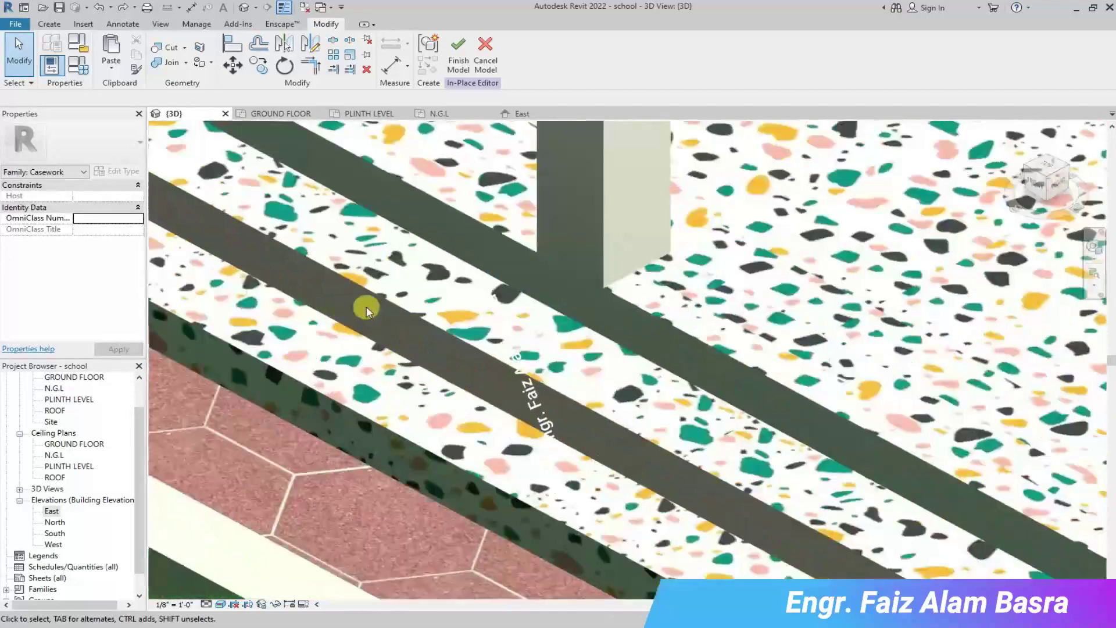
left_click(227, 88)
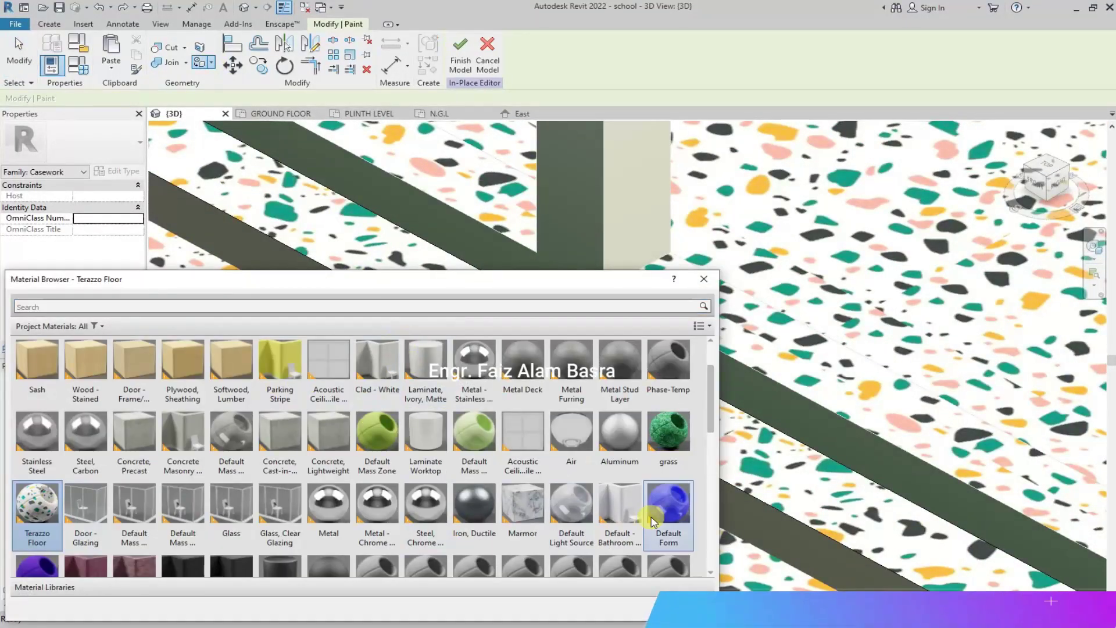
left_click(720, 501)
left_click_drag(532, 289, 400, 598)
scroll(808, 343, "down", 5)
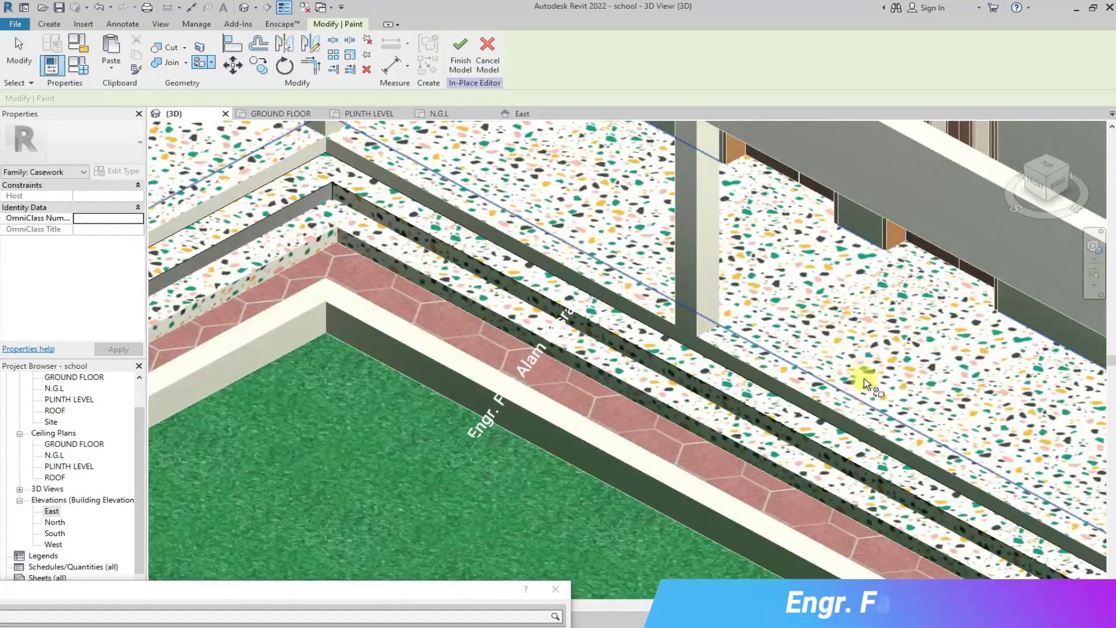
scroll(726, 409, "down", 2)
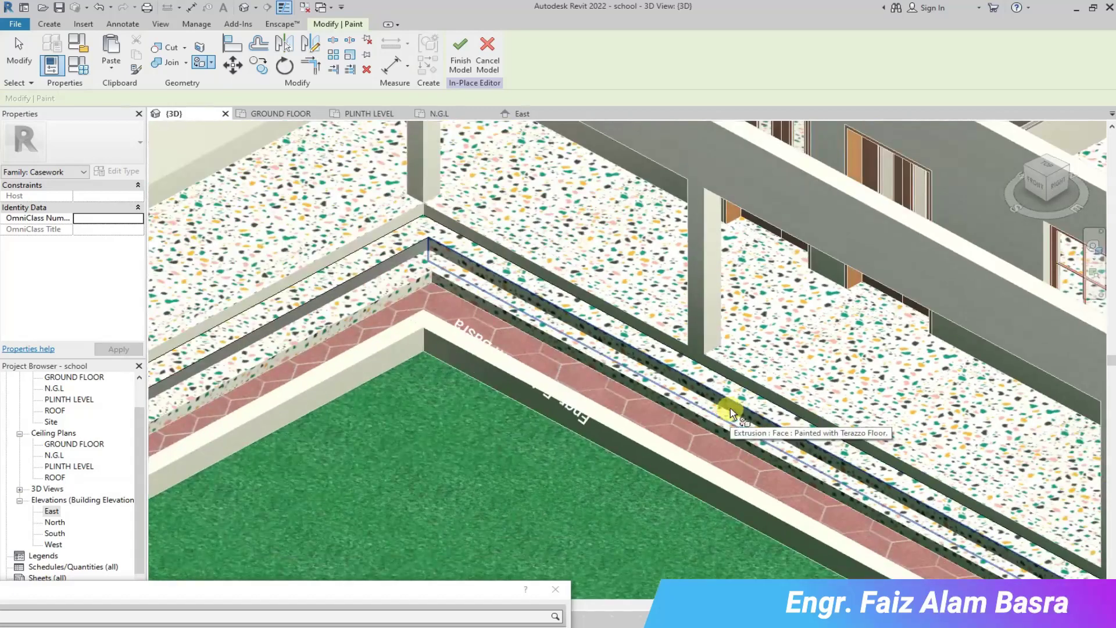
Paint the upper tier's adjoining front face along the short corridor with Terazzo Floor and finish the in-place model.
scroll(738, 406, "down", 3)
scroll(311, 428, "up", 5)
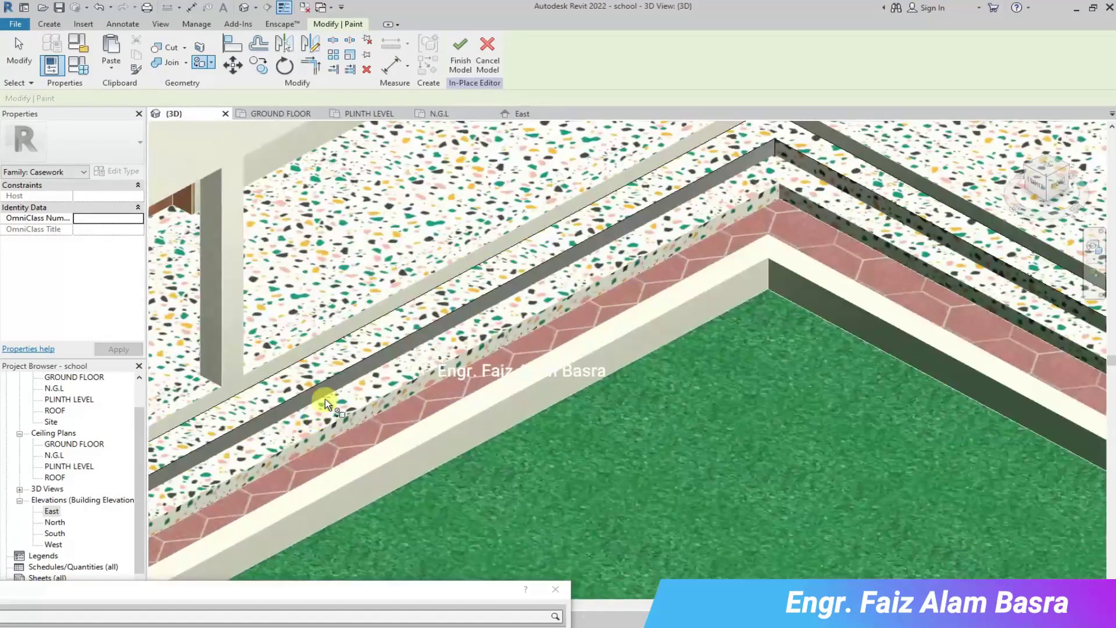
scroll(337, 380, "up", 3)
left_click(384, 358)
scroll(461, 373, "down", 4)
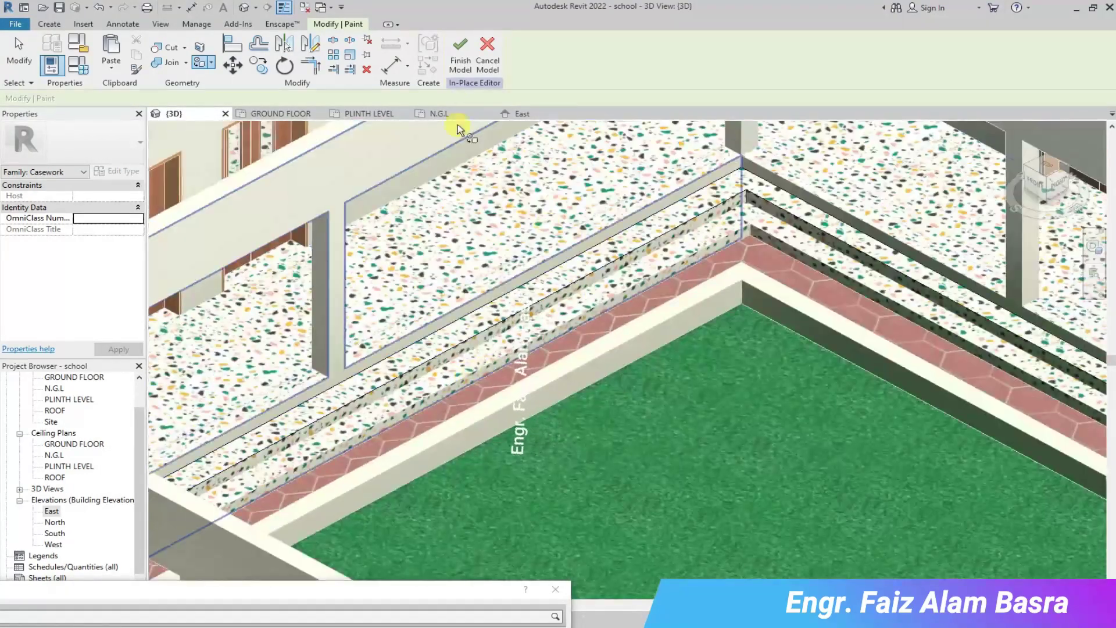
left_click(460, 53)
key("Escape")
Inspect the painted two-tier steps around the courtyard and the surrounding school building in 3D.
scroll(872, 279, "down", 5)
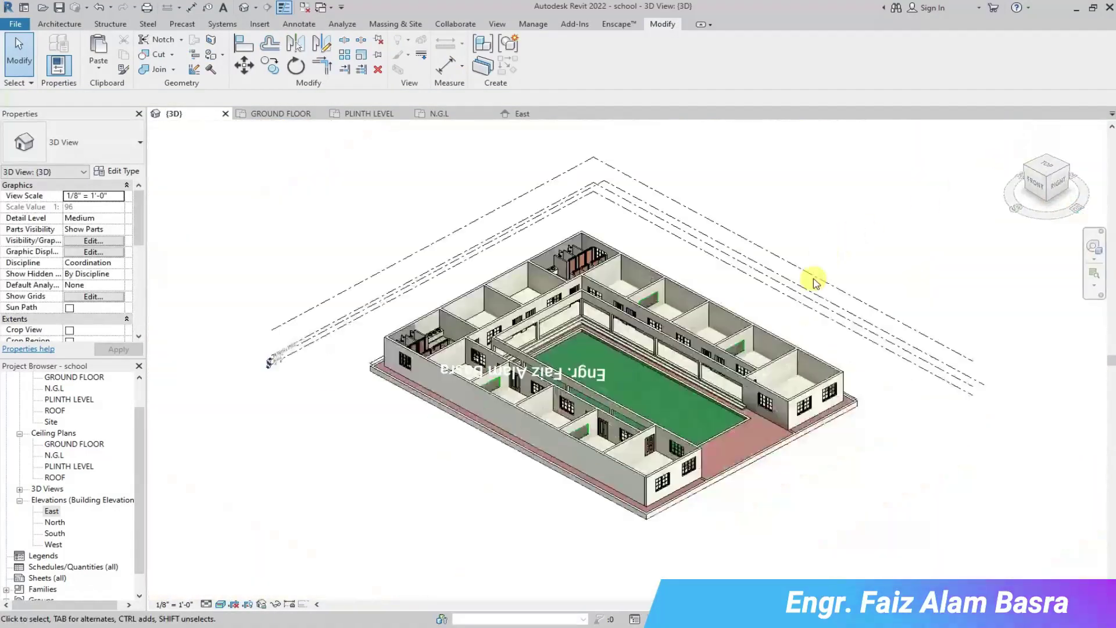
scroll(704, 423, "up", 3)
scroll(782, 400, "up", 2)
scroll(744, 396, "down", 3)
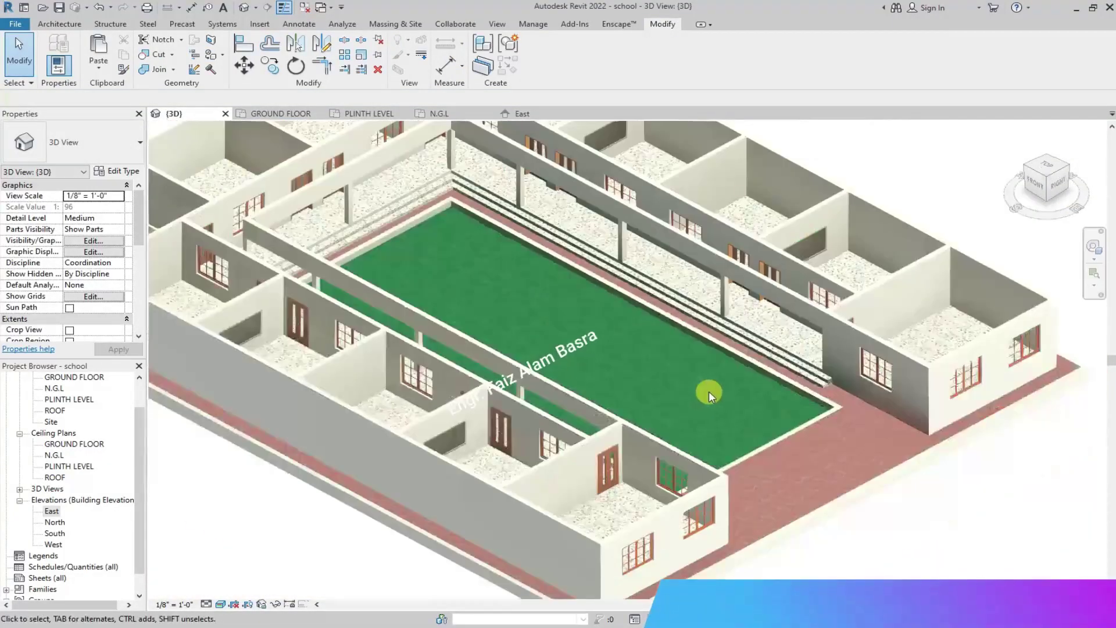
scroll(398, 182, "up", 2)
scroll(515, 337, "up", 3)
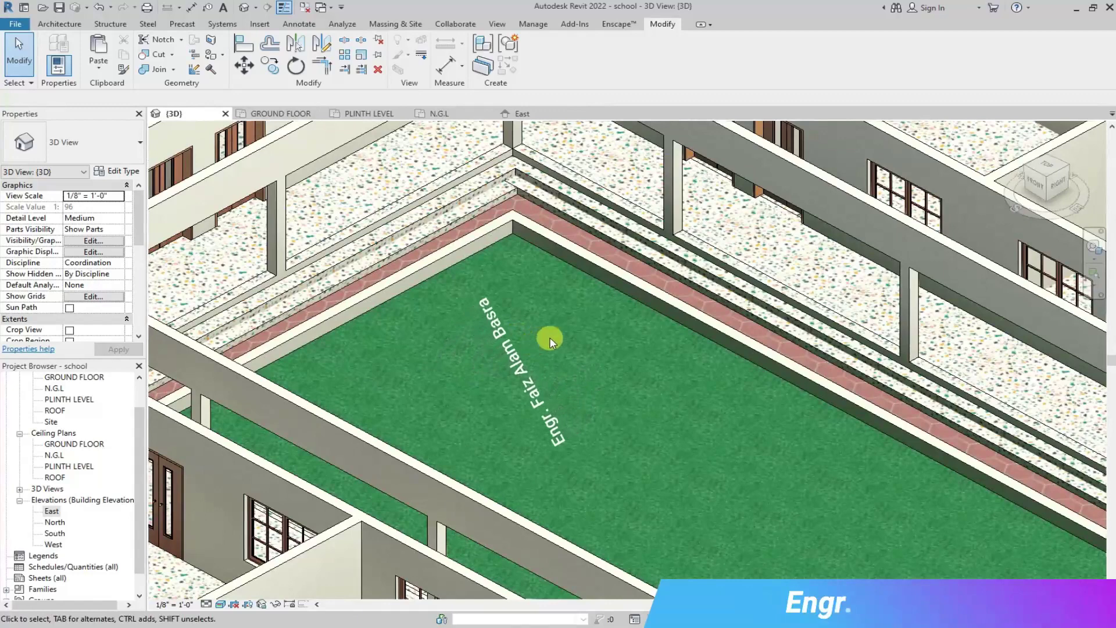
scroll(318, 238, "up", 4)
scroll(362, 289, "down", 3)
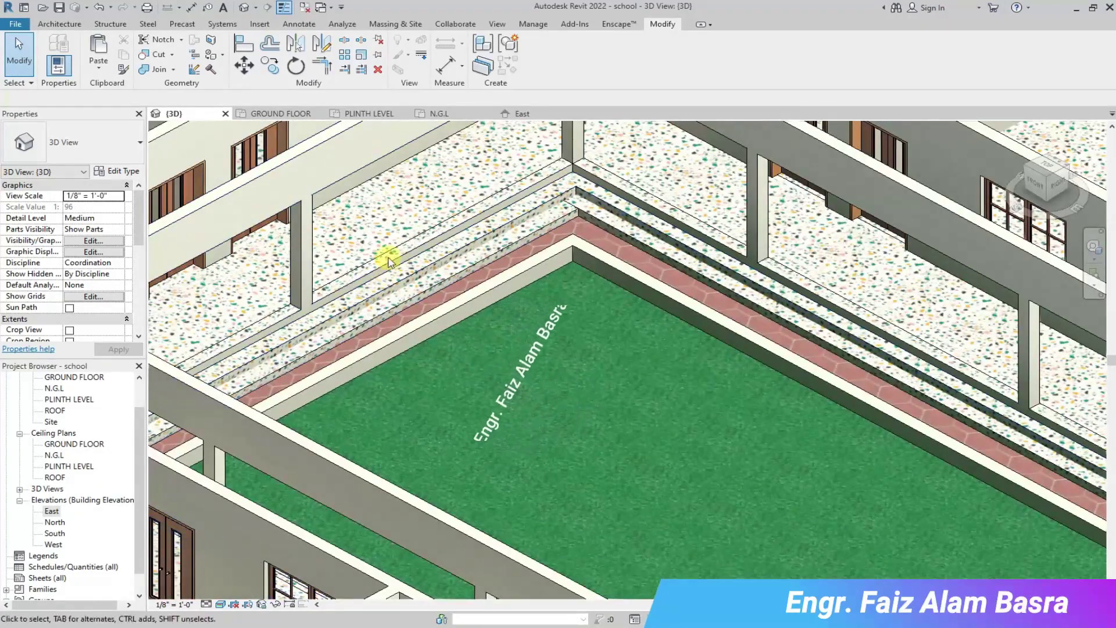
scroll(388, 260, "up", 2)
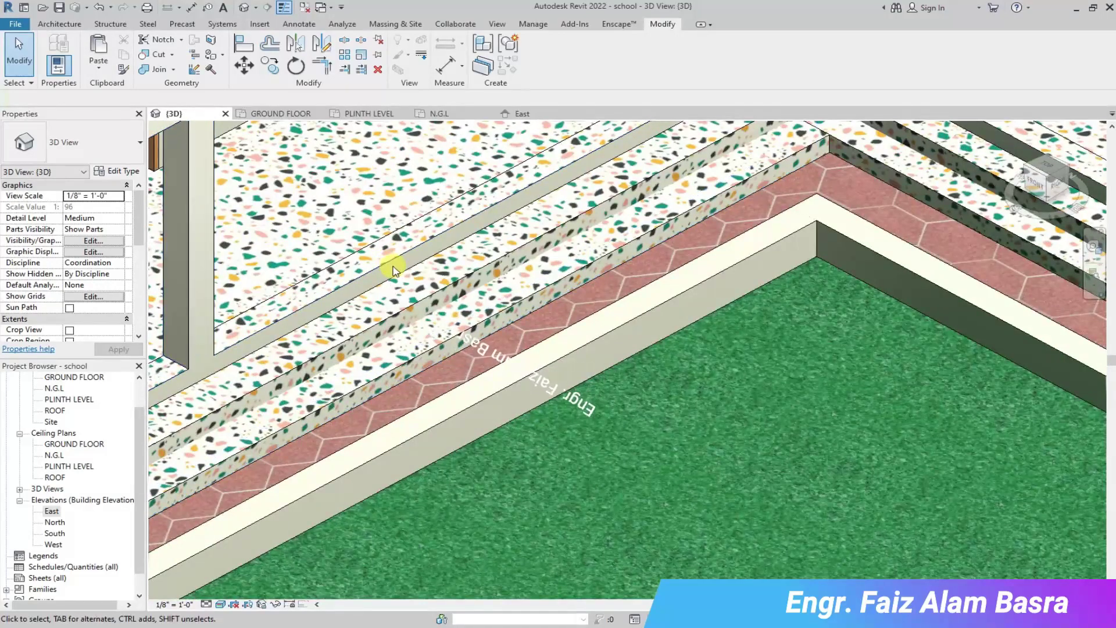
scroll(393, 270, "down", 6)
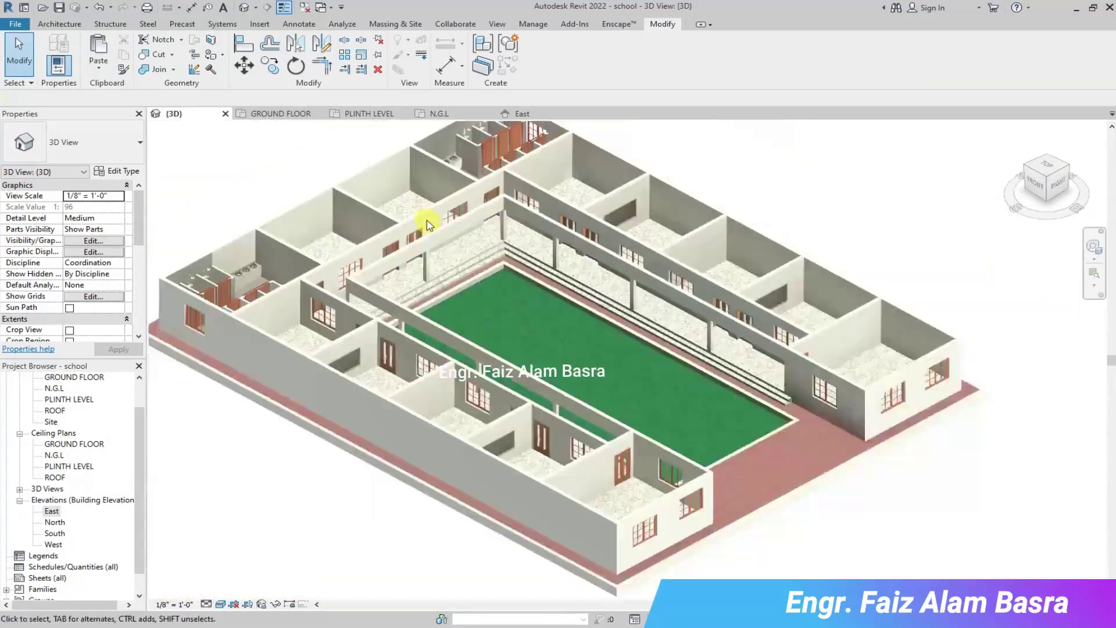
scroll(794, 507, "up", 3)
scroll(828, 415, "down", 1)
scroll(598, 348, "down", 1)
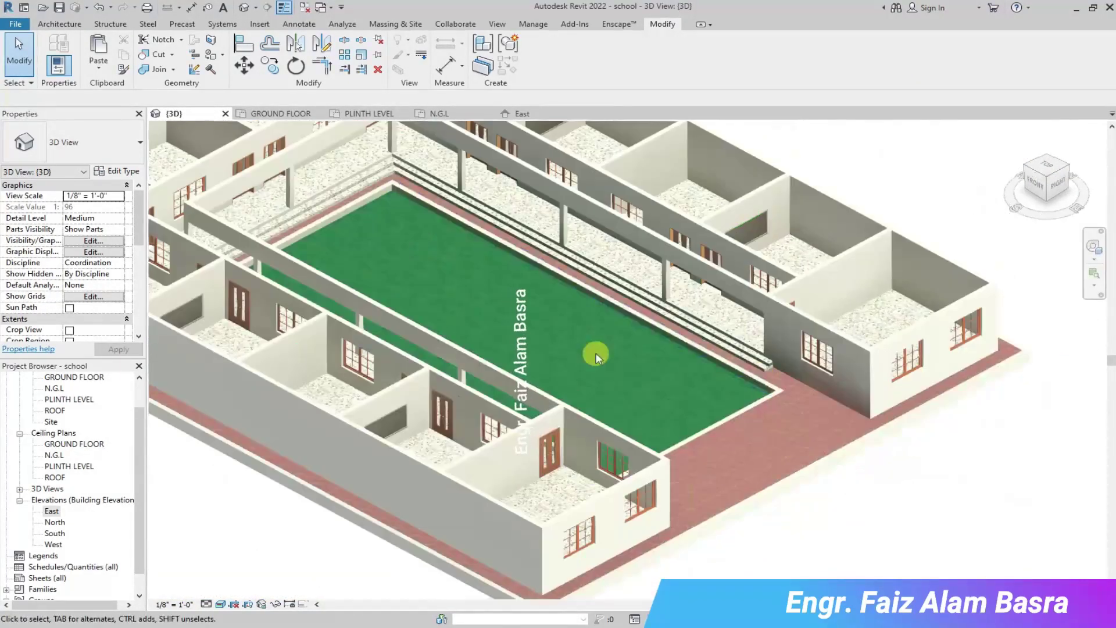
scroll(780, 343, "up", 4)
scroll(673, 297, "down", 5)
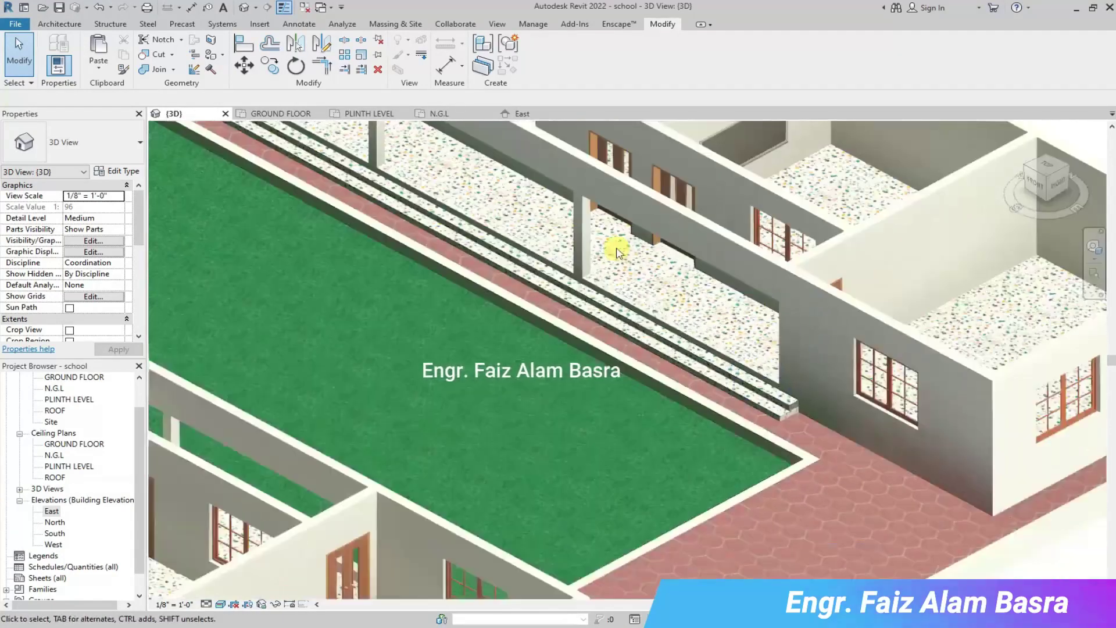
scroll(567, 458, "up", 3)
scroll(459, 212, "up", 4)
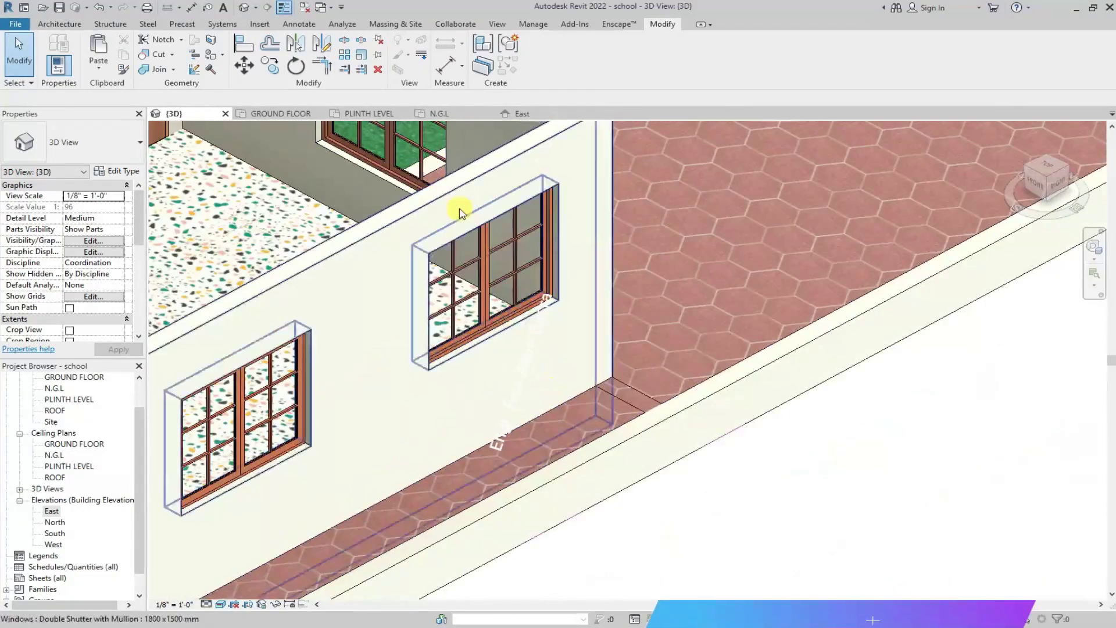
Open the PLINTH LEVEL floor plan.
left_click(285, 114)
left_click(370, 114)
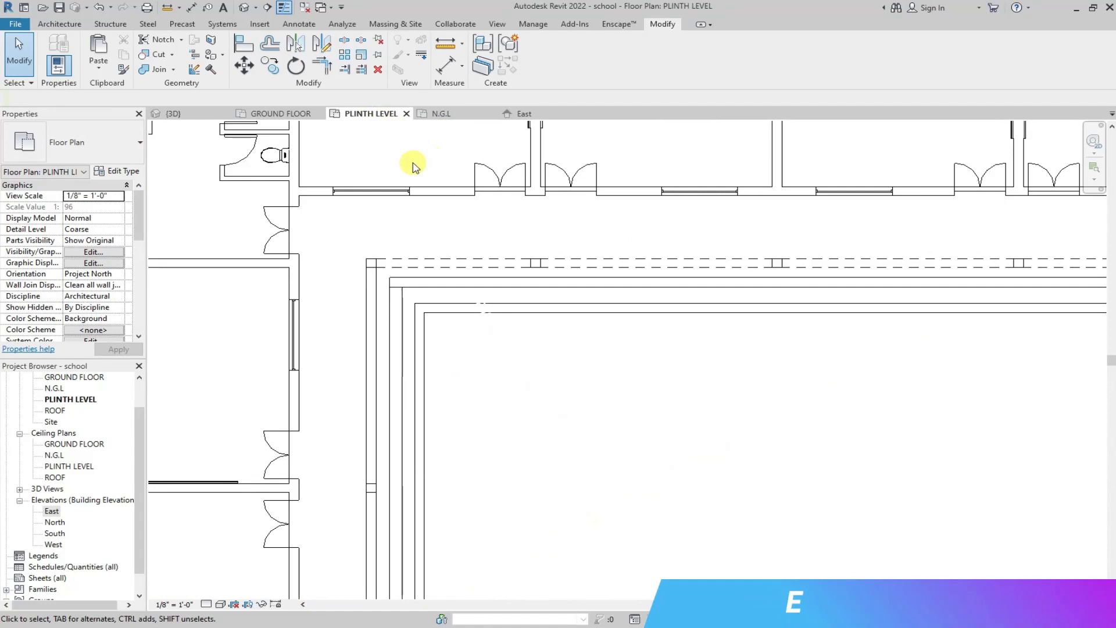
Start a component stair in the N.G.L floor plan using the Cast-In-Place Monolithic Stair type.
scroll(652, 371, "down", 3)
scroll(808, 333, "up", 5)
scroll(804, 302, "down", 4)
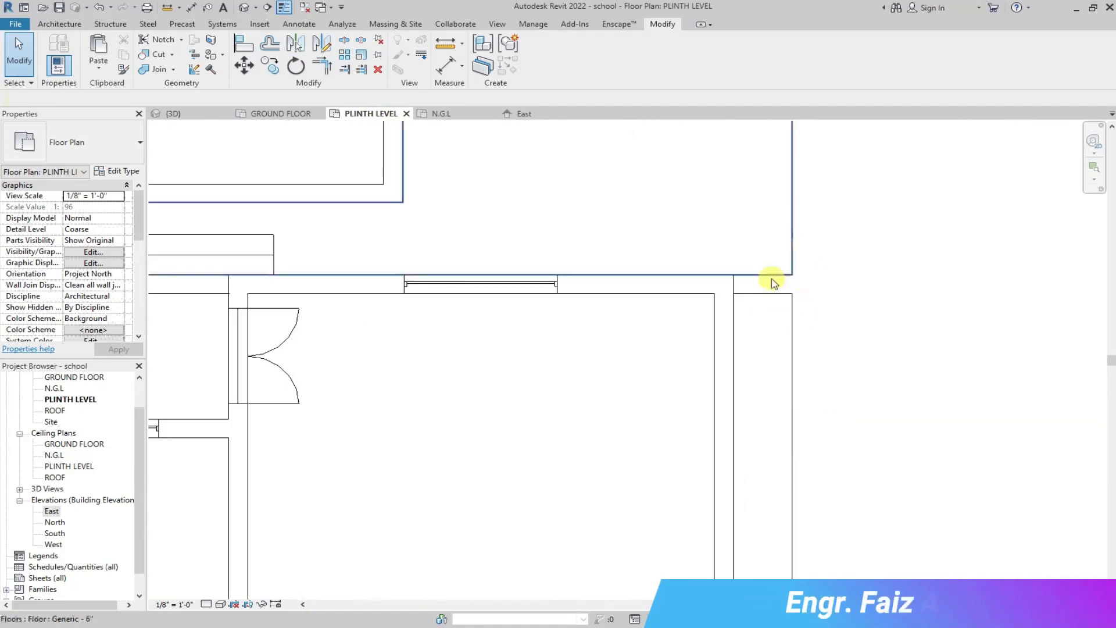
left_click(440, 114)
scroll(773, 384, "up", 5)
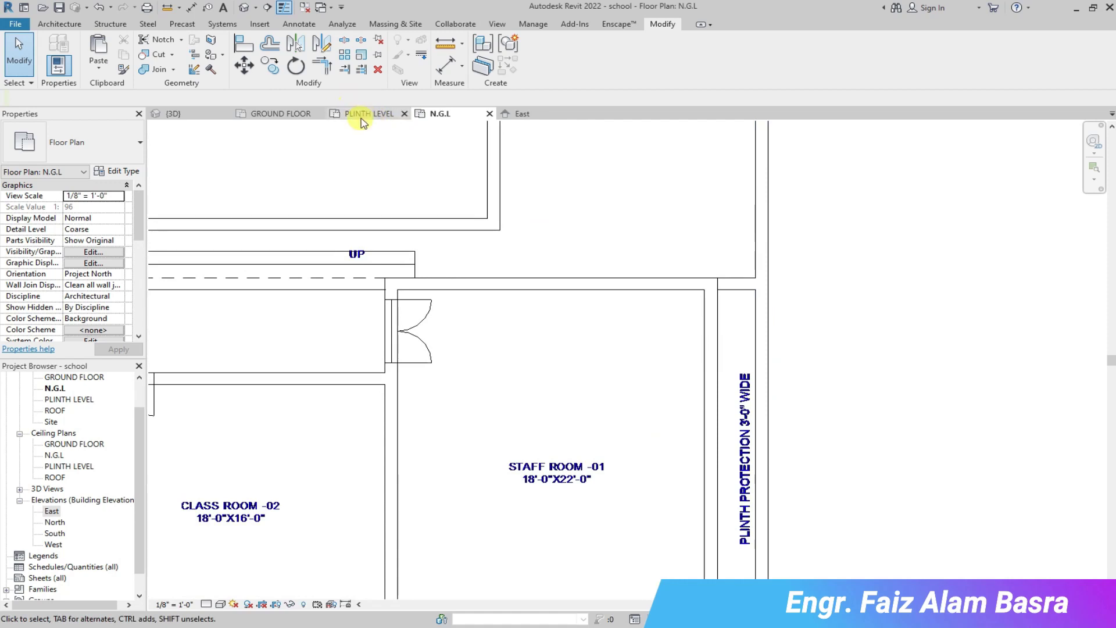
left_click(60, 24)
left_click(493, 58)
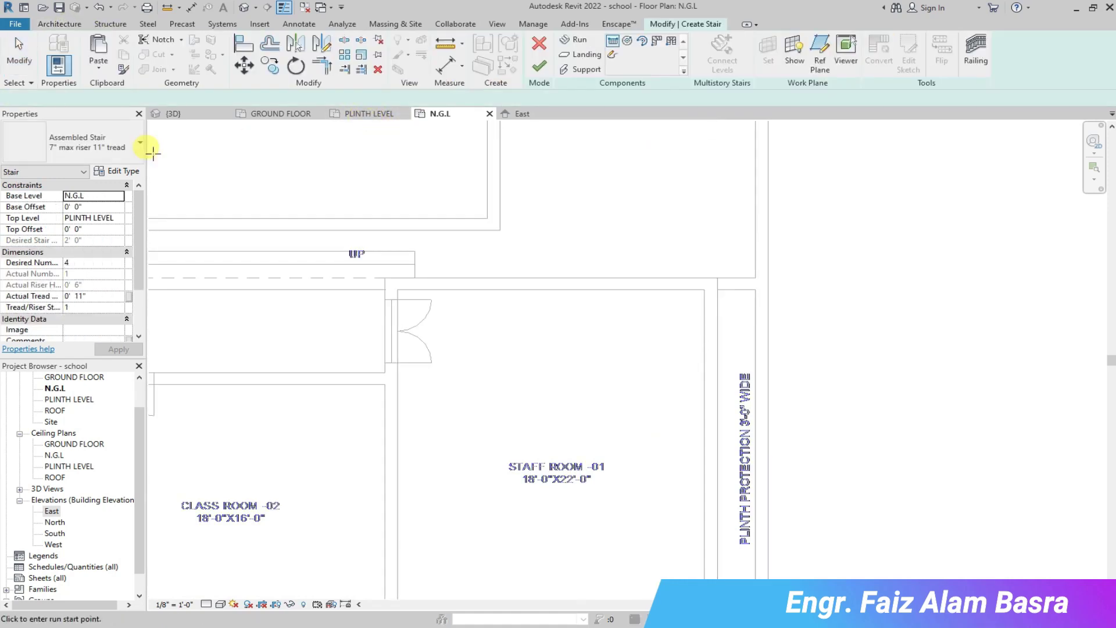
left_click(141, 142)
left_click(67, 231)
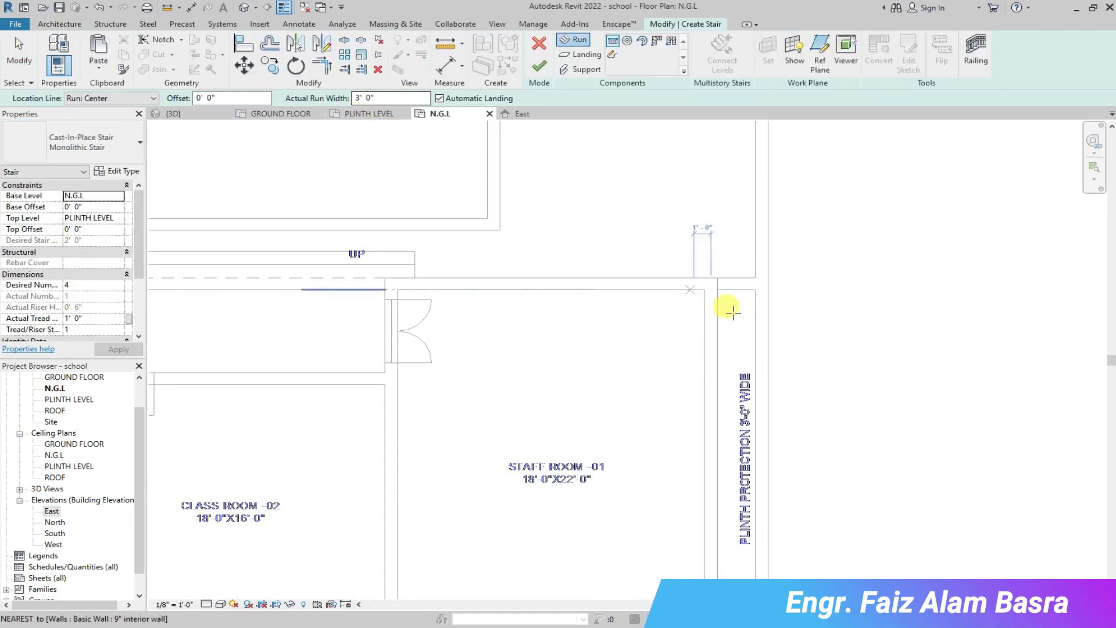
left_click(737, 289)
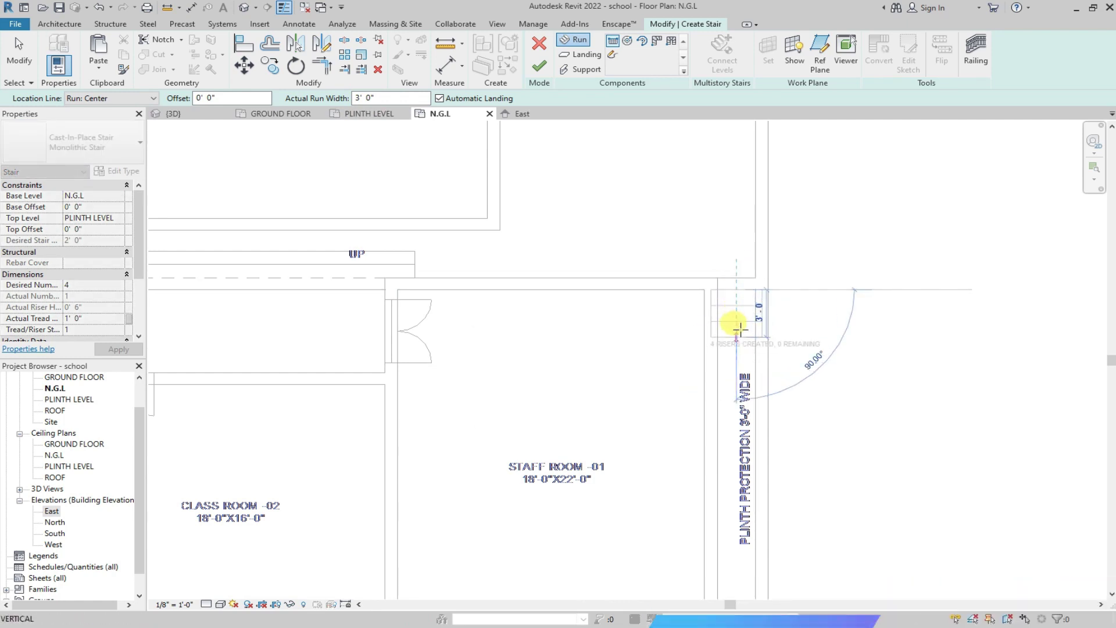
scroll(736, 333, "down", 1)
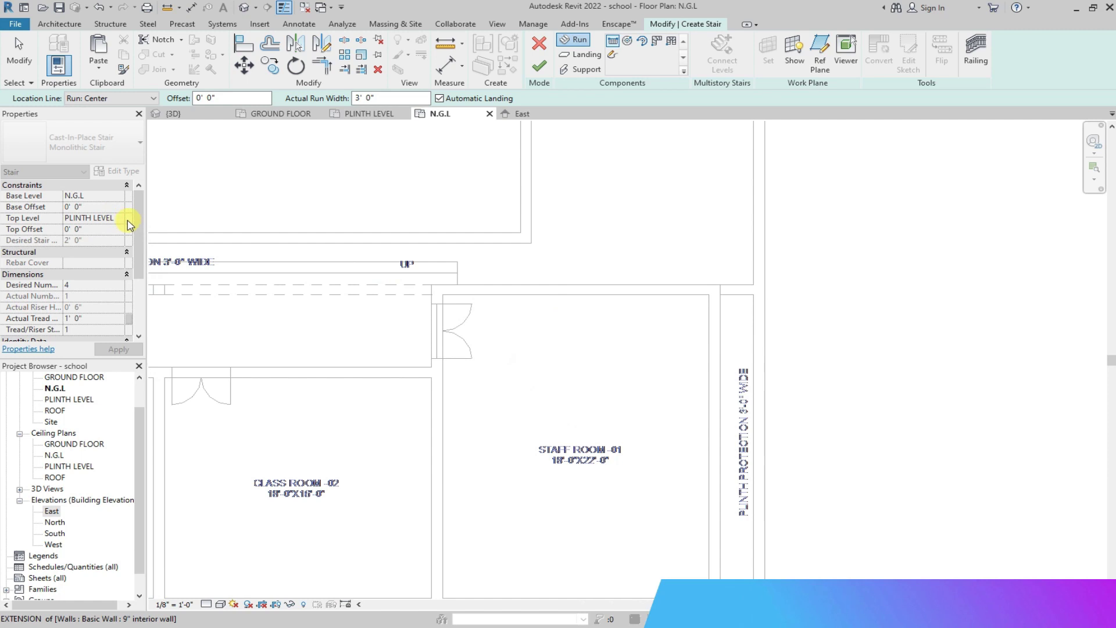
left_click(19, 55)
Set the stair's base level to PLINTH LEVEL, top level to ROOF and location line to Exterior Support: Right.
left_click(121, 218)
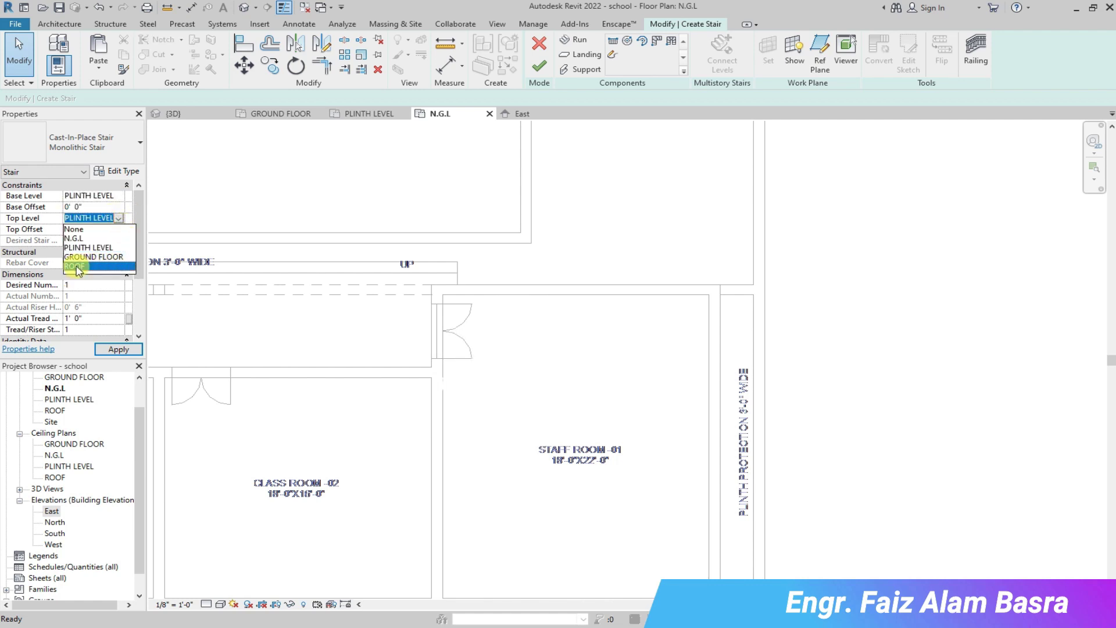
left_click(120, 349)
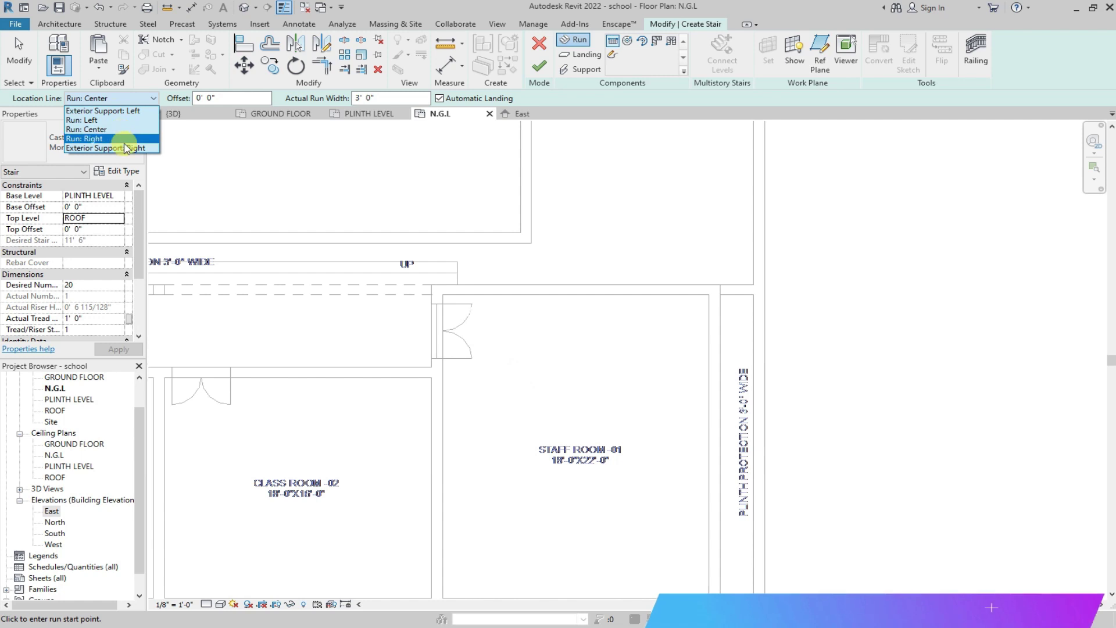
left_click(134, 148)
Draw a straight 3' wide, 20-riser stair run along the outer wall of Staff Room-01, over the plinth protection strip.
scroll(726, 302, "down", 4)
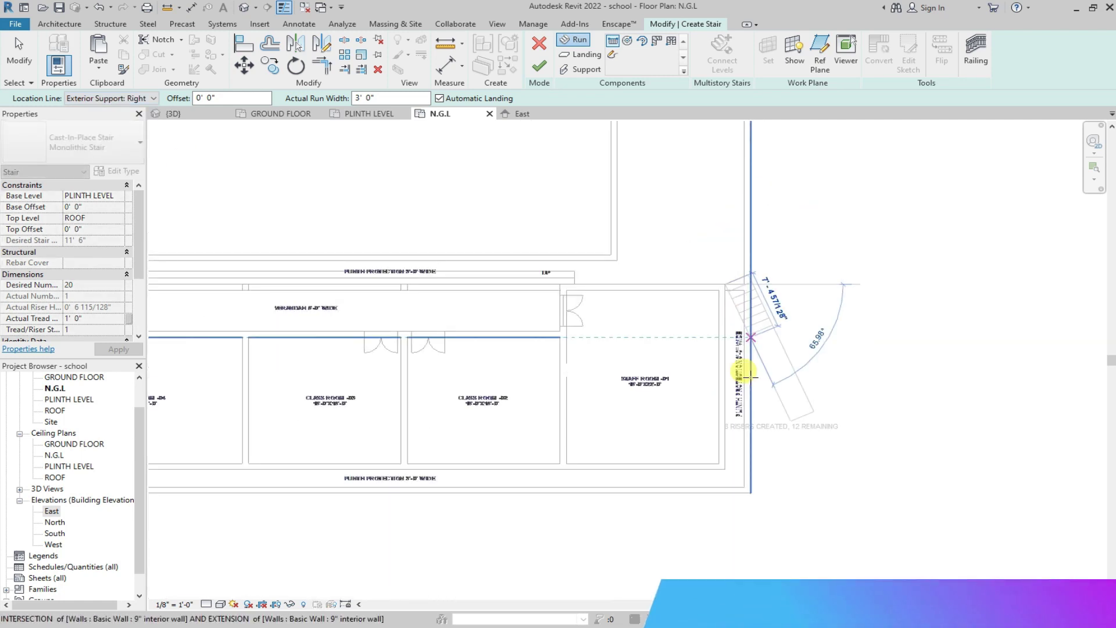
scroll(733, 456, "up", 5)
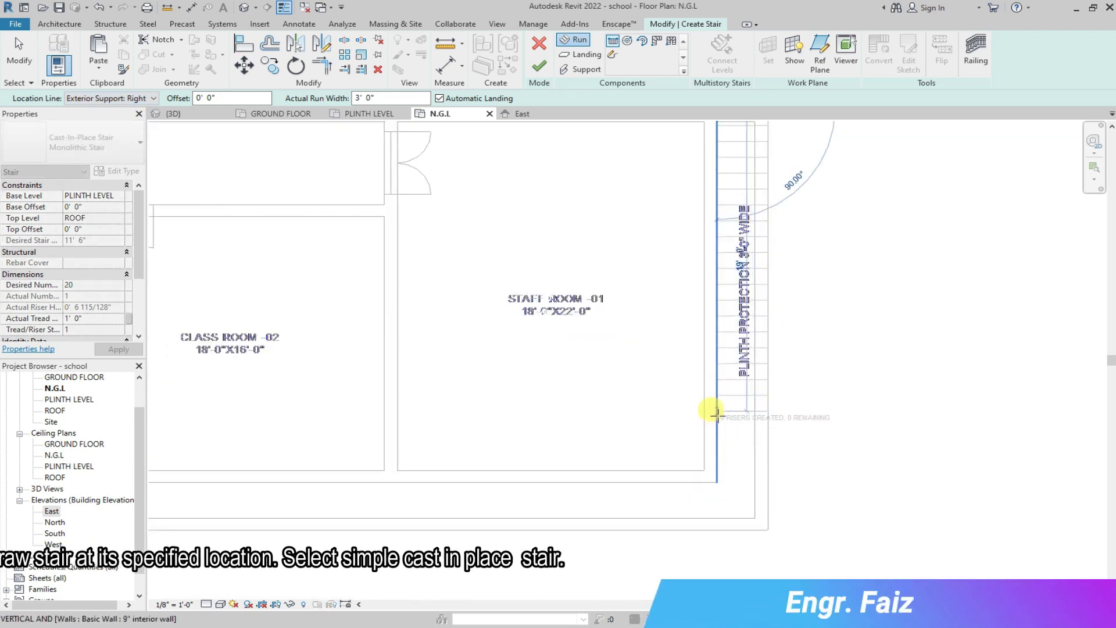
left_click(718, 428)
key("Escape")
Inspect the stair run in 3D and compare its position in the ground floor, plinth level and N.G.L plans.
scroll(755, 378, "down", 2)
left_click(174, 113)
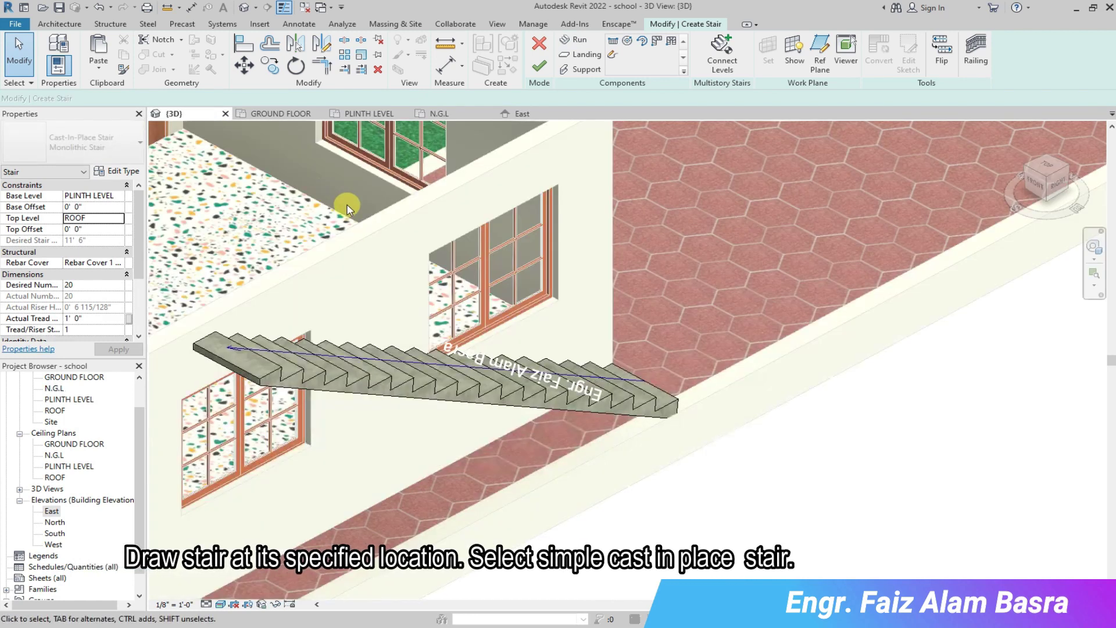
scroll(358, 351, "up", 3)
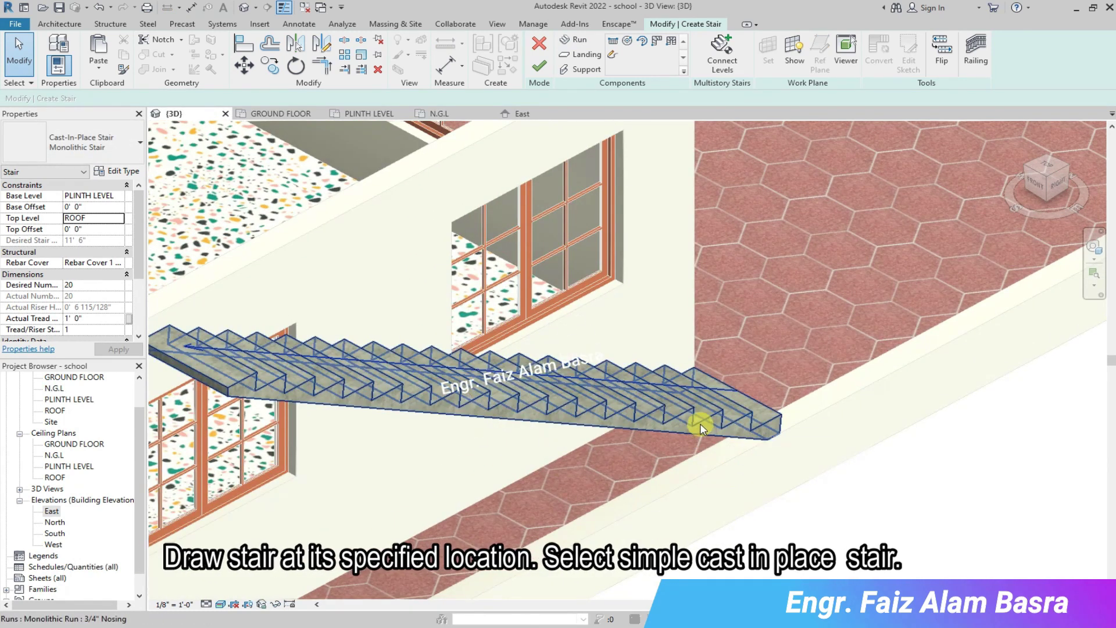
scroll(755, 388, "down", 3)
scroll(446, 370, "up", 2)
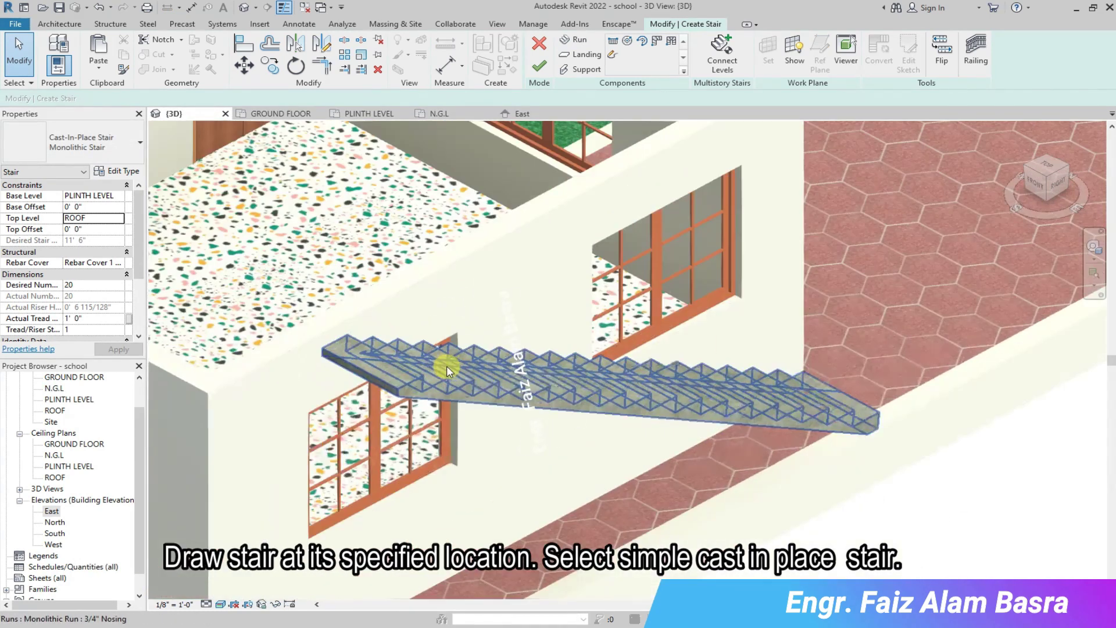
left_click(289, 115)
scroll(491, 298, "down", 3)
scroll(717, 460, "up", 3)
scroll(627, 185, "up", 1)
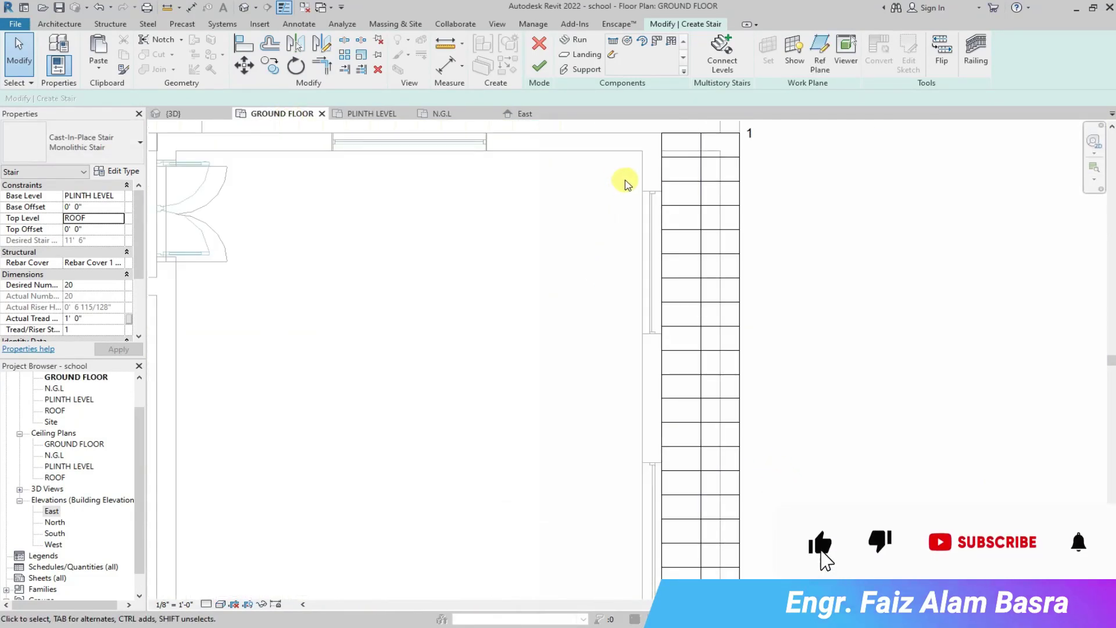
left_click(367, 114)
scroll(623, 291, "down", 1)
left_click(281, 114)
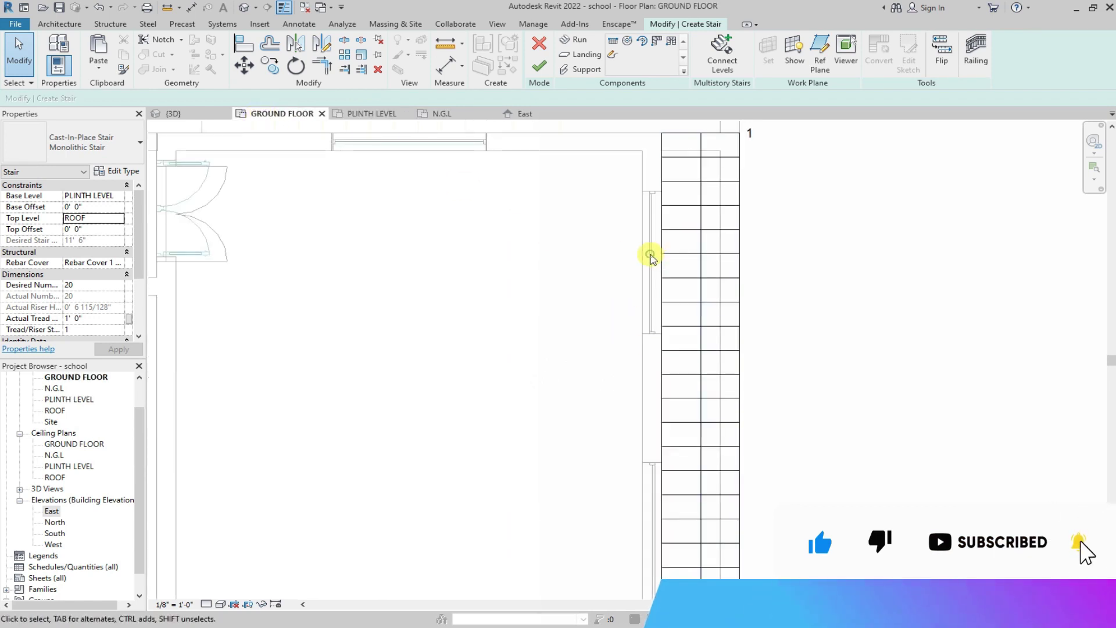
left_click(372, 113)
left_click(440, 113)
left_click(282, 113)
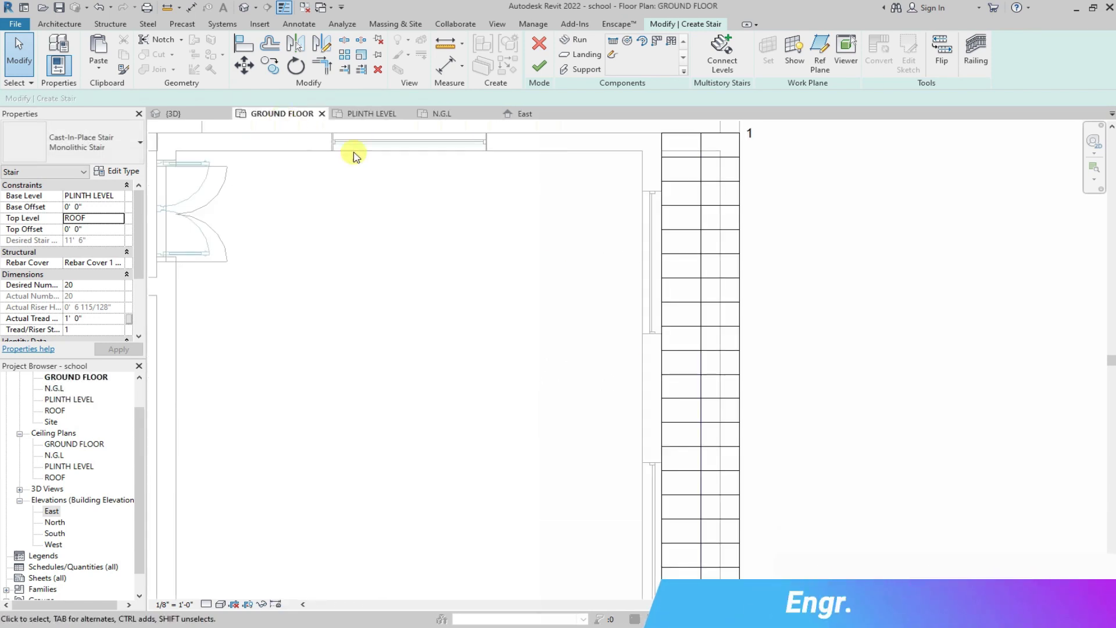
Finish the stair and nudge the staff room's two stair-side windows farther apart along the wall.
left_click(540, 67)
left_click(654, 207)
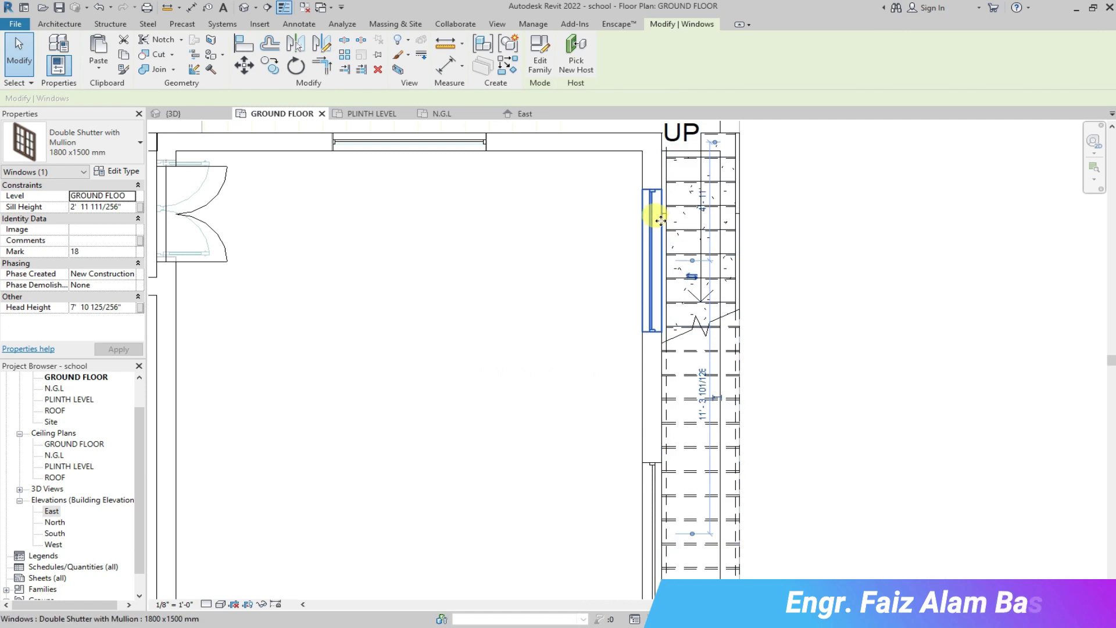
scroll(656, 216, "down", 2)
key("Down")
key("Down")
key("Down")
key("Down")
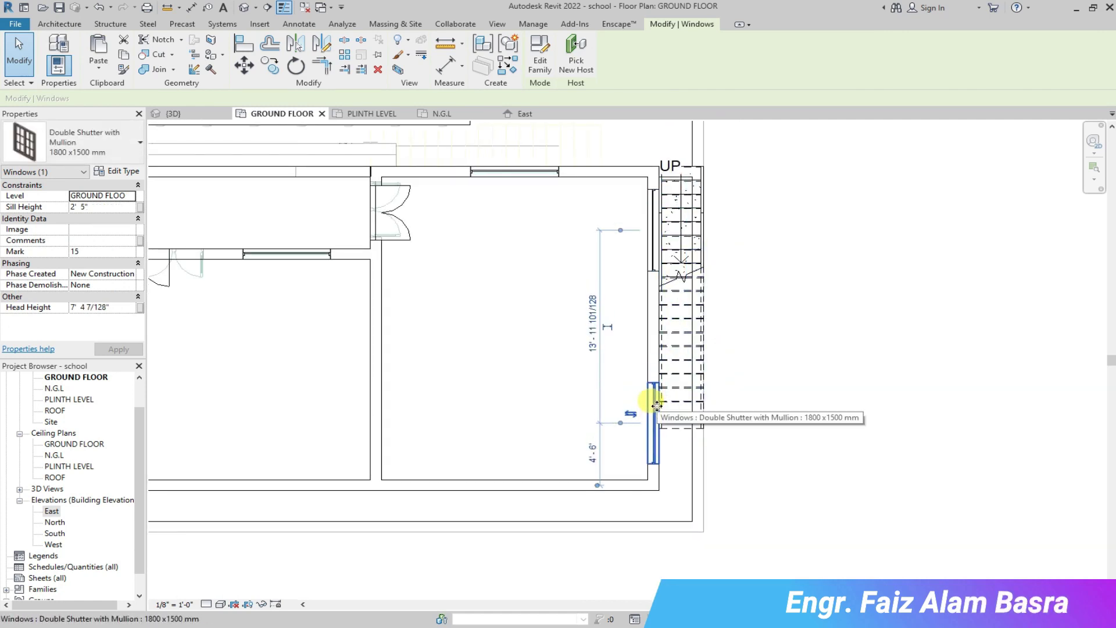
Delete the stair's wall-side railing in the 3D view, keeping the outer one.
left_click(174, 114)
key("Escape")
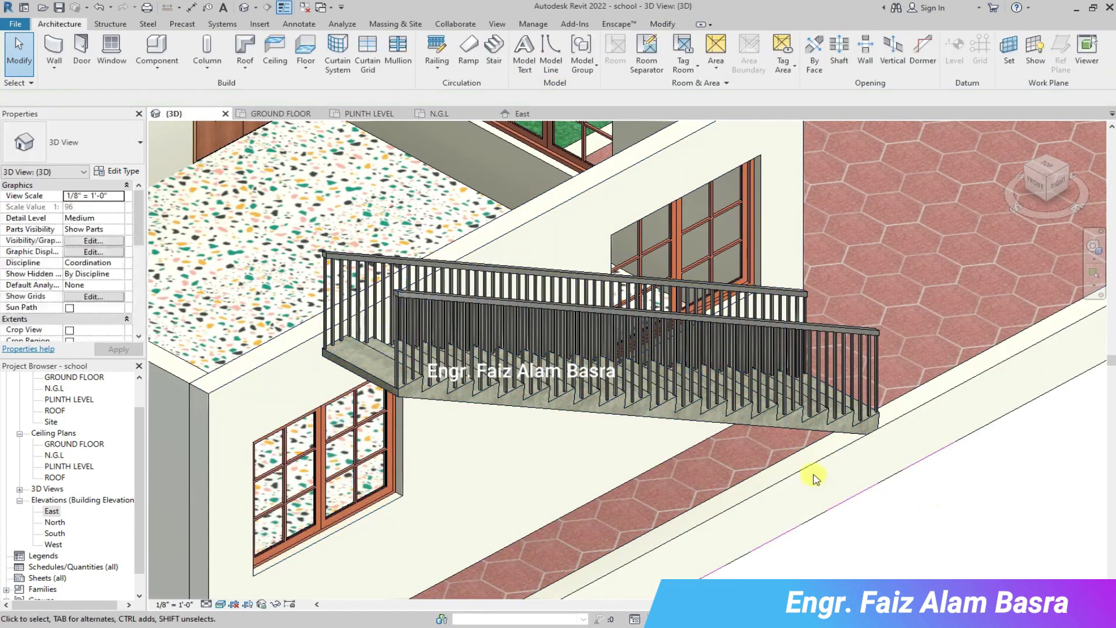
scroll(470, 388, "up", 4)
scroll(469, 388, "down", 3)
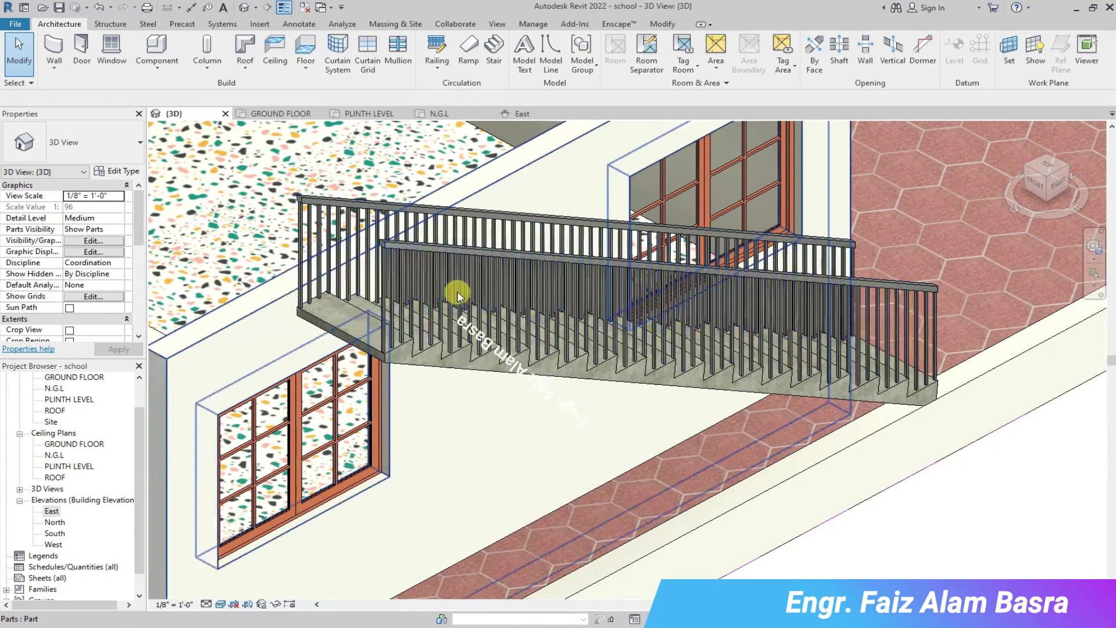
scroll(339, 312, "up", 5)
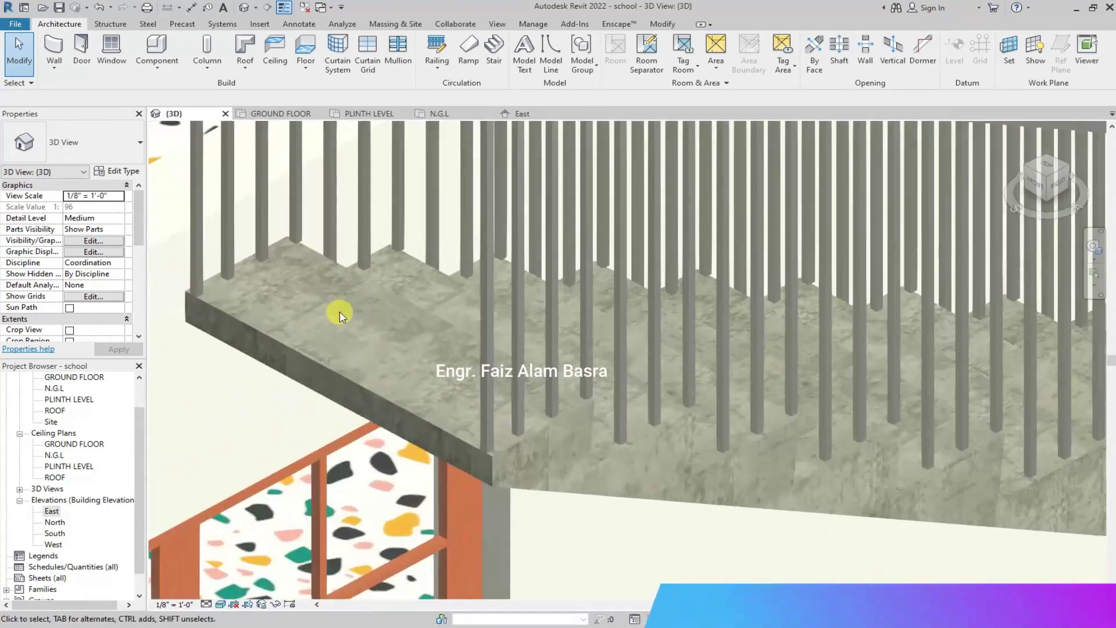
scroll(340, 312, "down", 5)
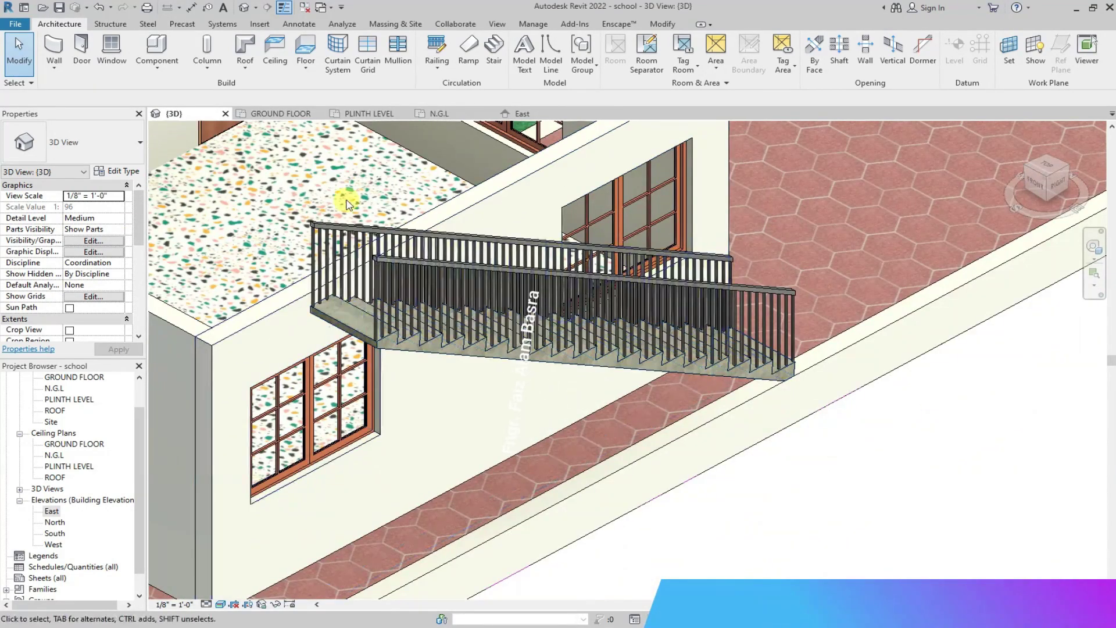
left_click(433, 240)
left_click(296, 68)
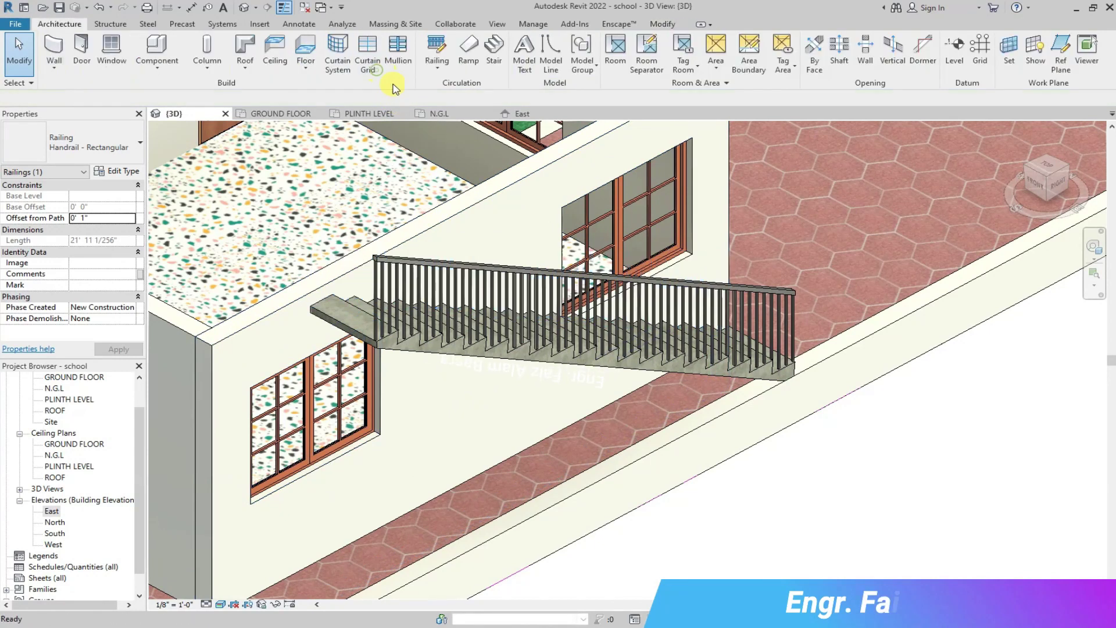
Examine the stair, its outer railing and the adjoining windows in 3D, from the whole building down to a close-up.
left_click(1016, 132)
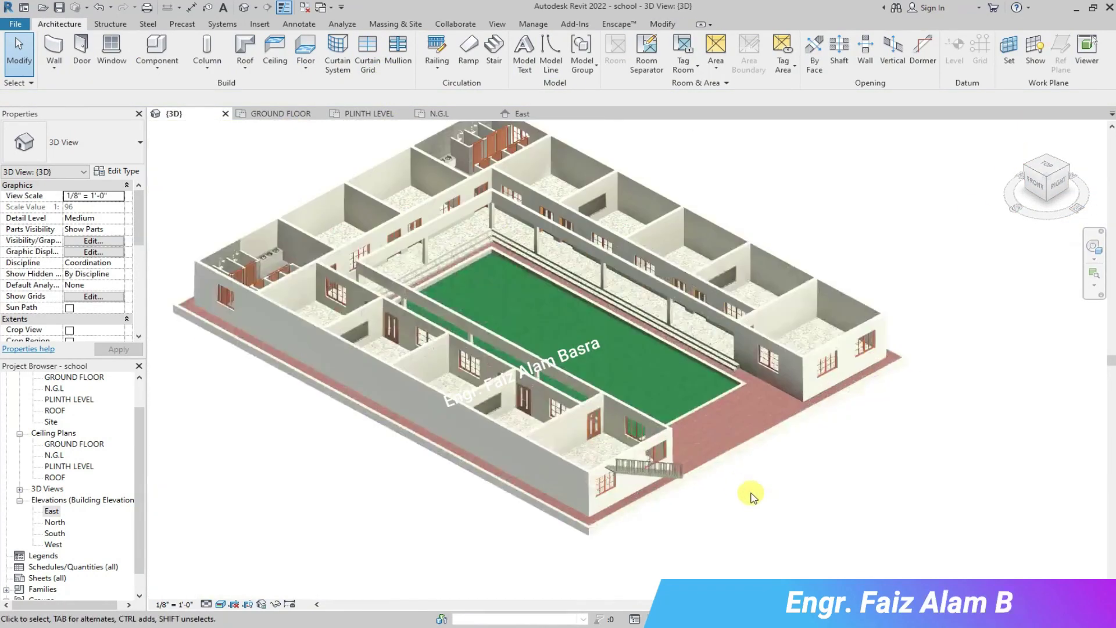
scroll(755, 493, "up", 6)
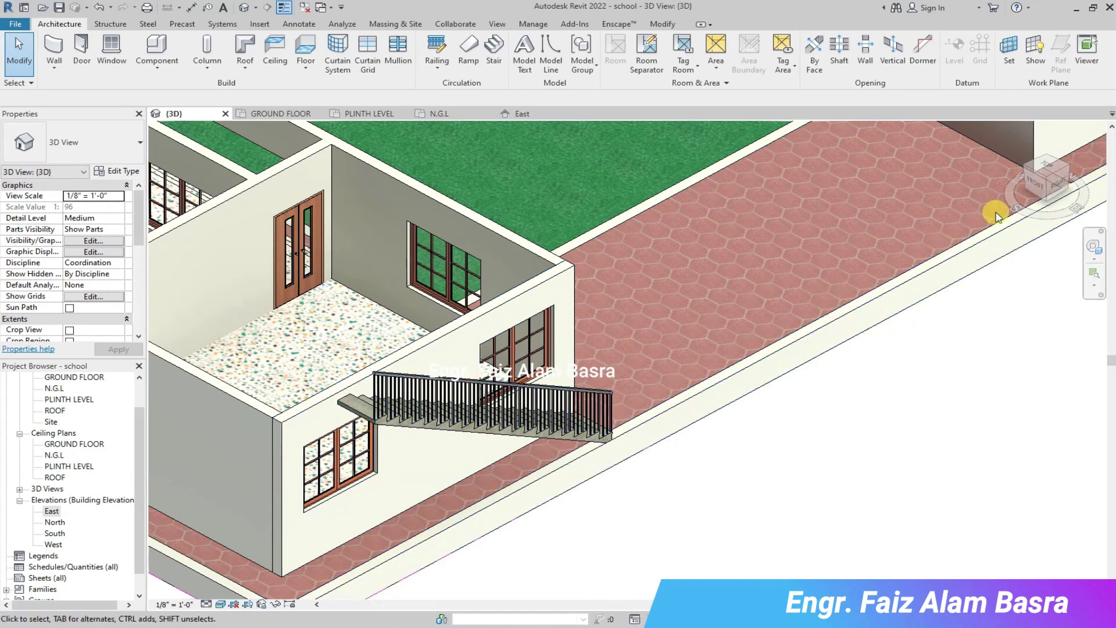
scroll(623, 455, "up", 5)
scroll(236, 420, "up", 4)
scroll(785, 431, "down", 3)
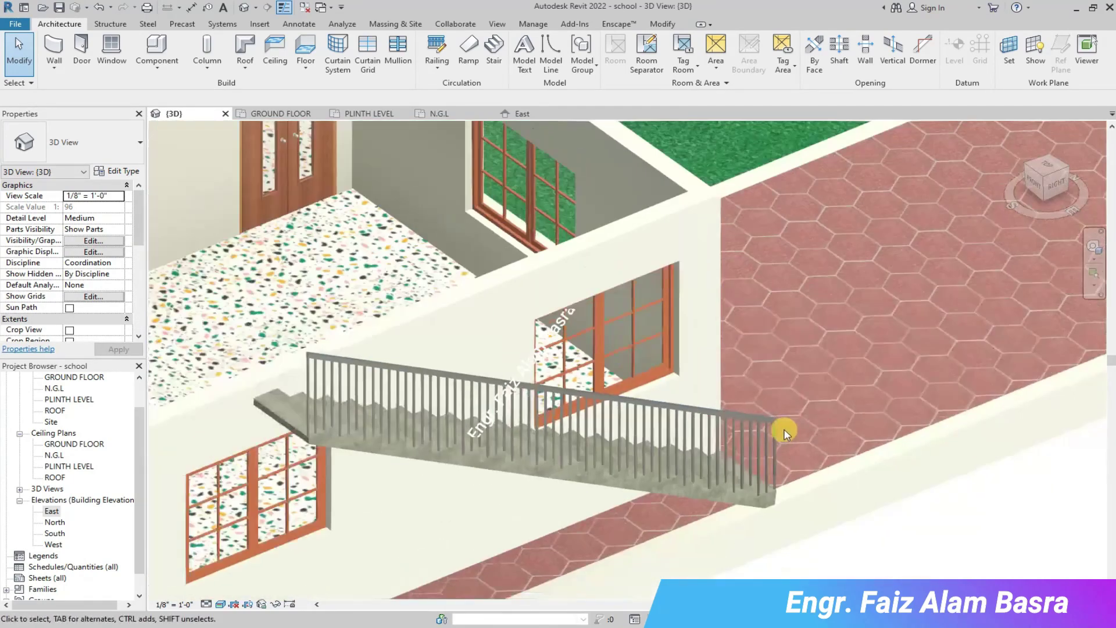
scroll(299, 443, "up", 4)
scroll(410, 392, "down", 7)
scroll(409, 392, "down", 4)
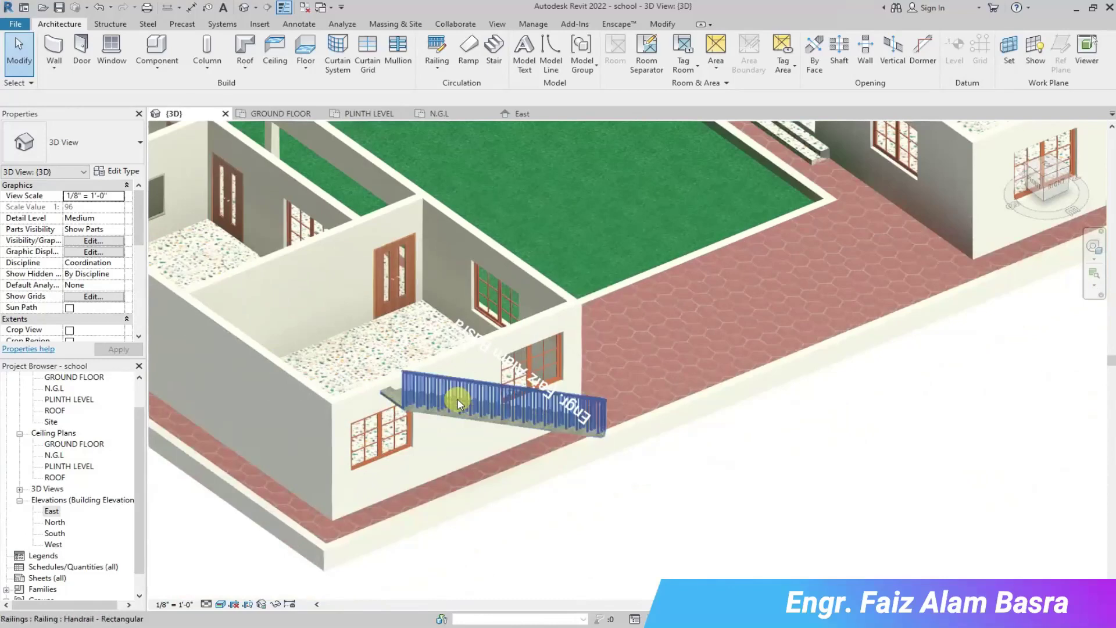
scroll(493, 399, "up", 8)
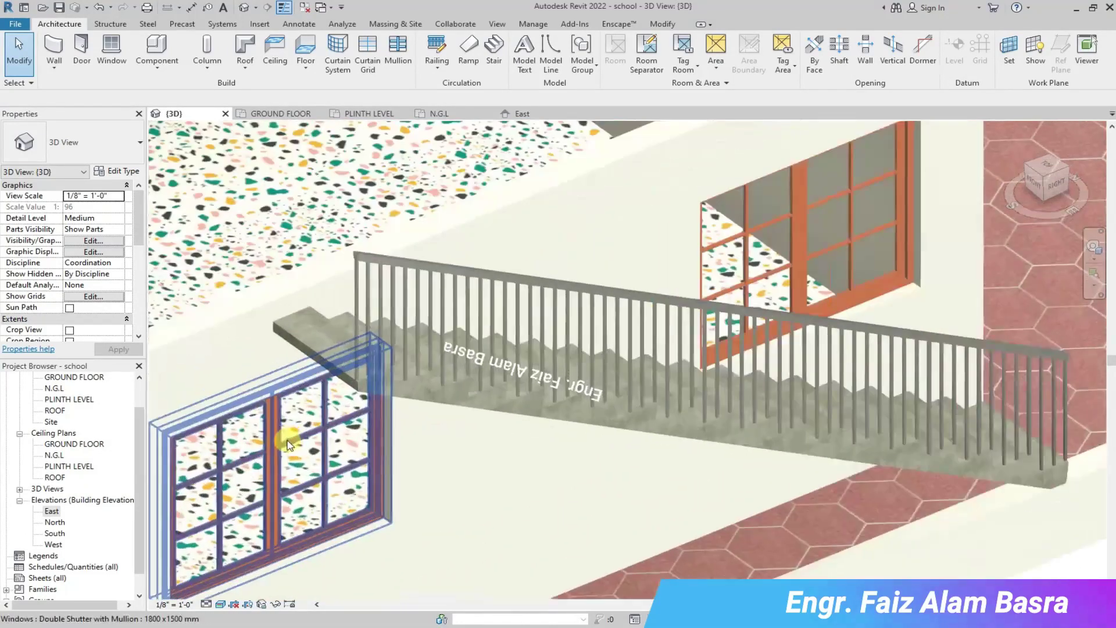
Set the frame/shutter material of the Double Shutter with Mullion 1800 x1500 mm window type to Clad - White.
left_click(289, 445)
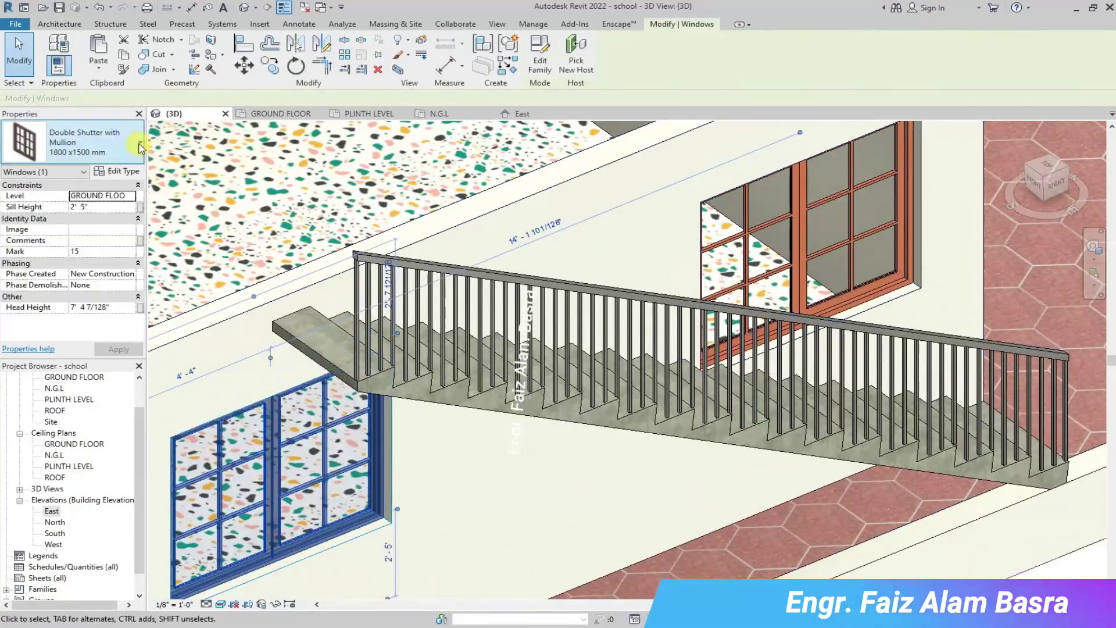
left_click(140, 145)
left_click(120, 150)
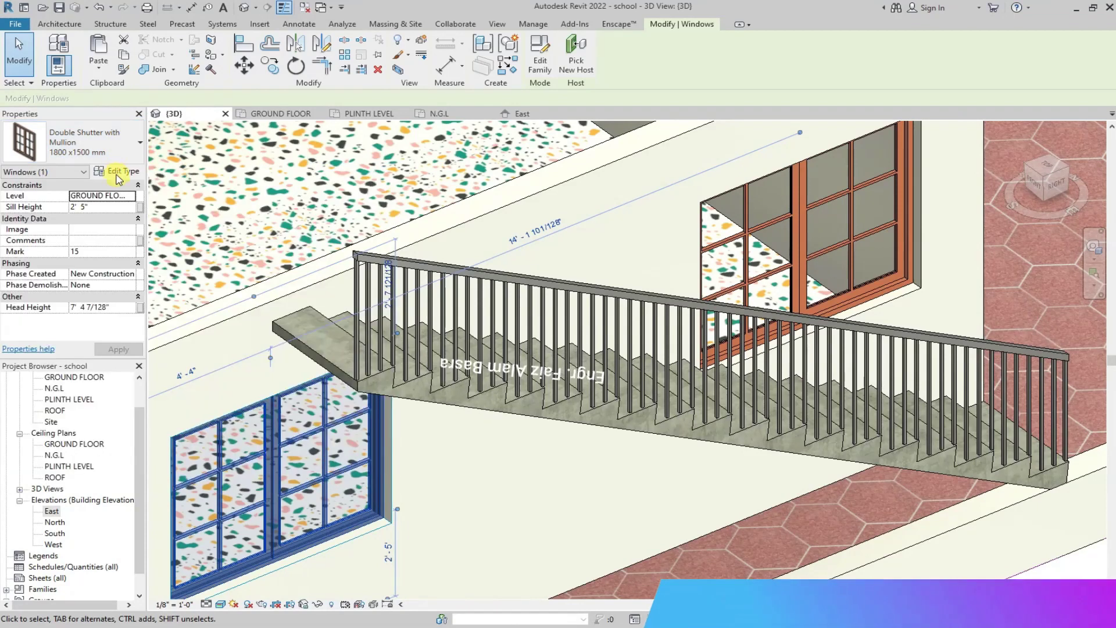
left_click(114, 171)
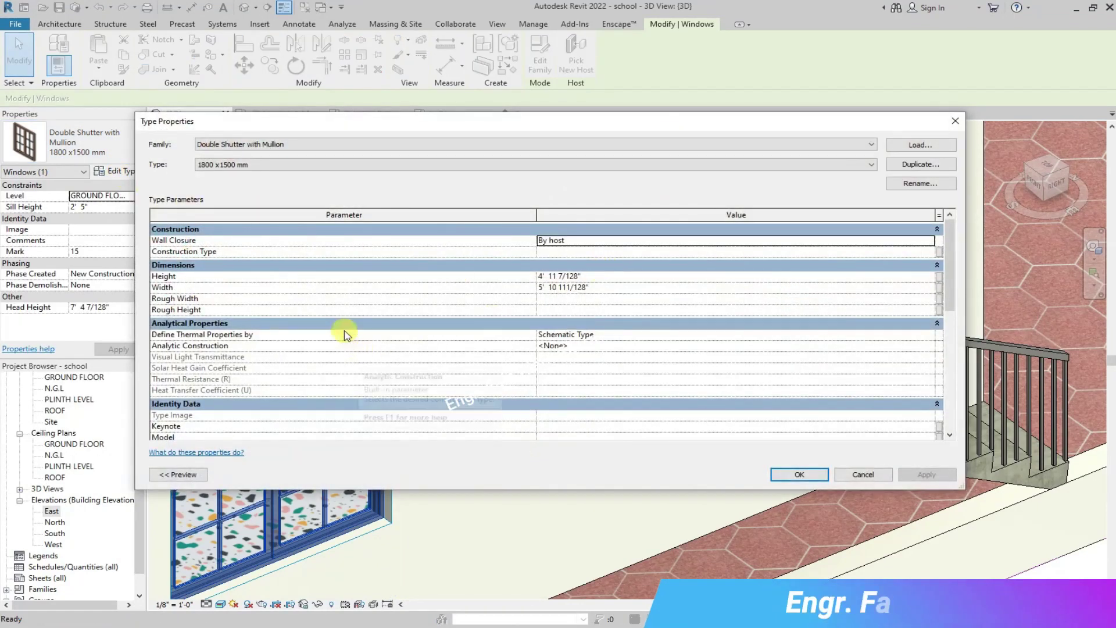
scroll(251, 307, "down", 6)
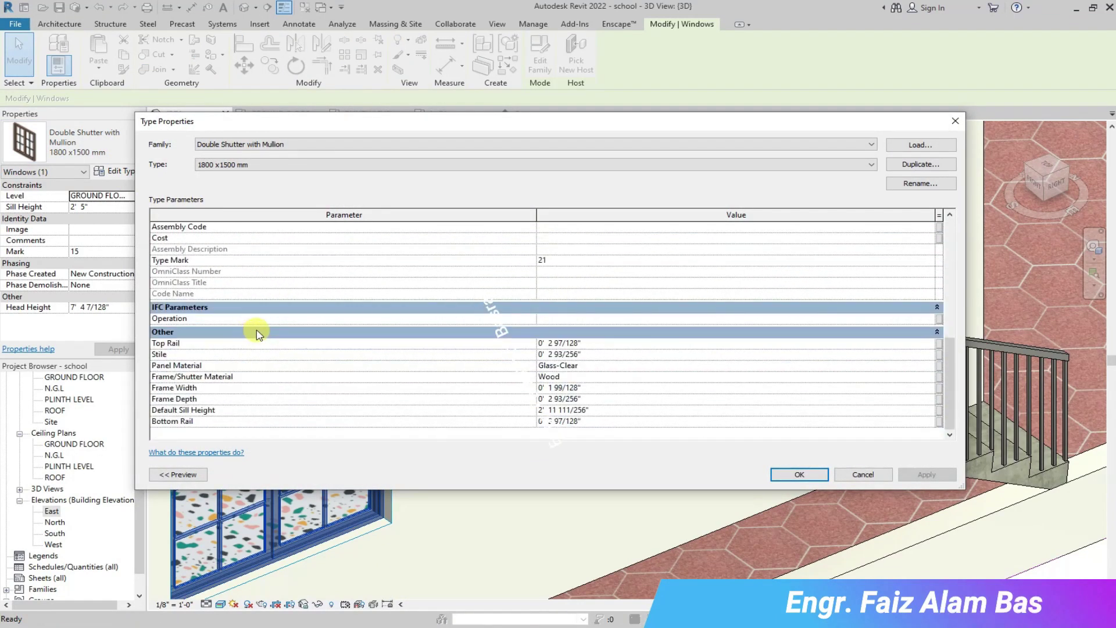
left_click(933, 377)
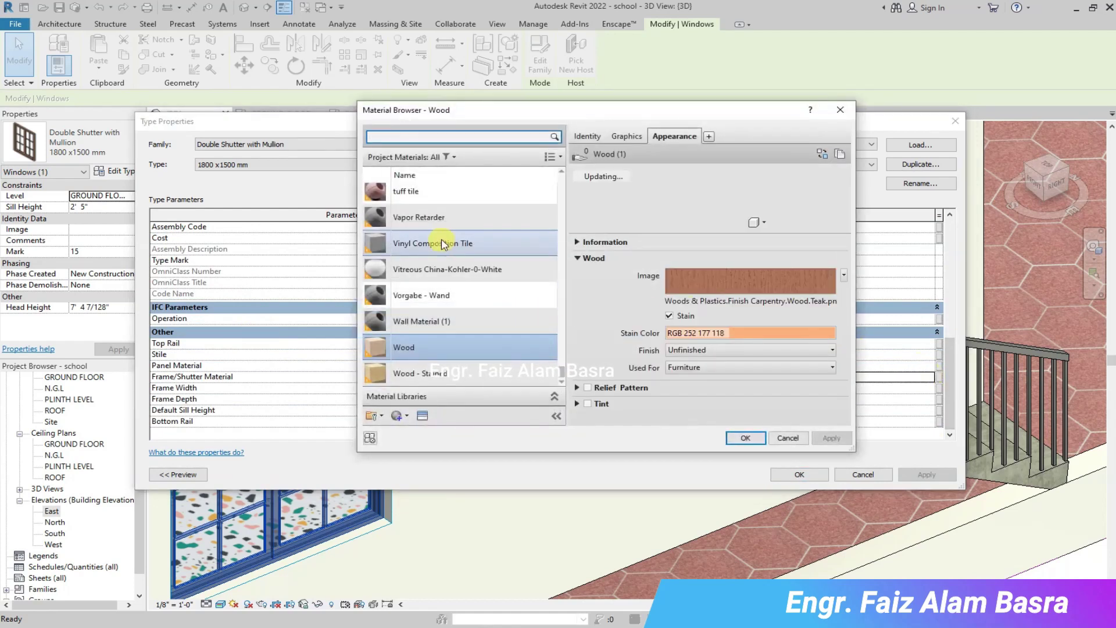
scroll(436, 256, "up", 10)
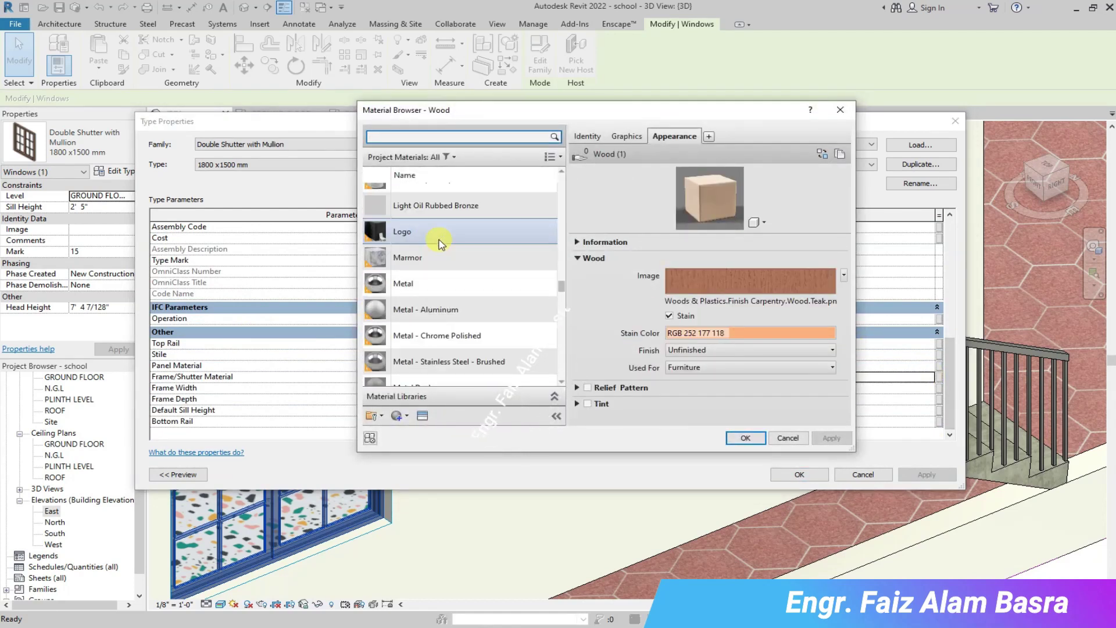
scroll(443, 241, "up", 6)
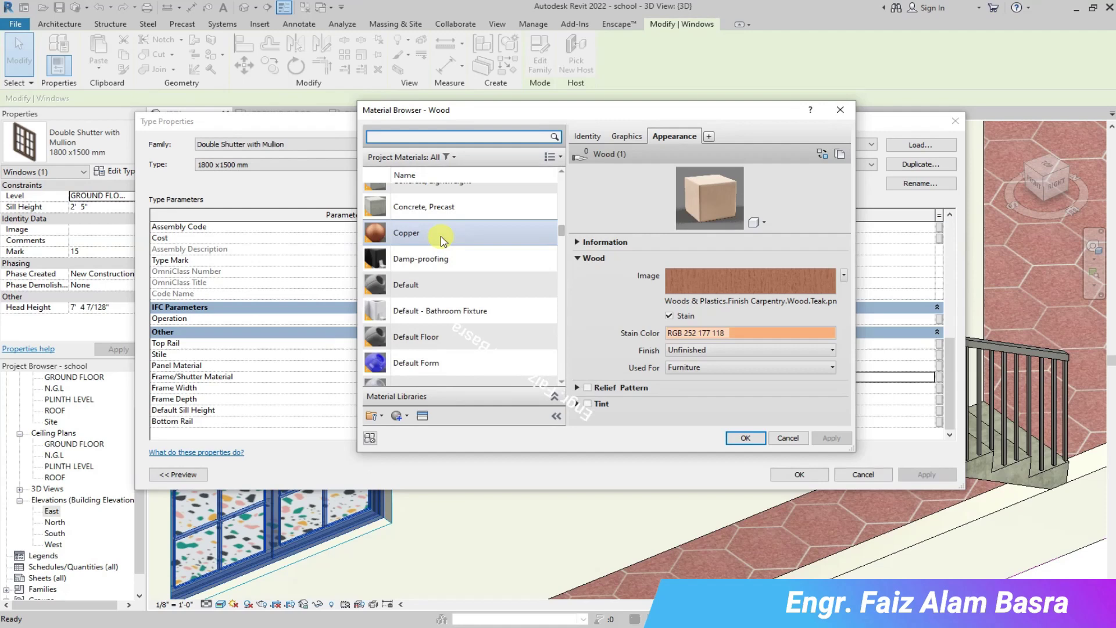
left_click(443, 230)
left_click(752, 438)
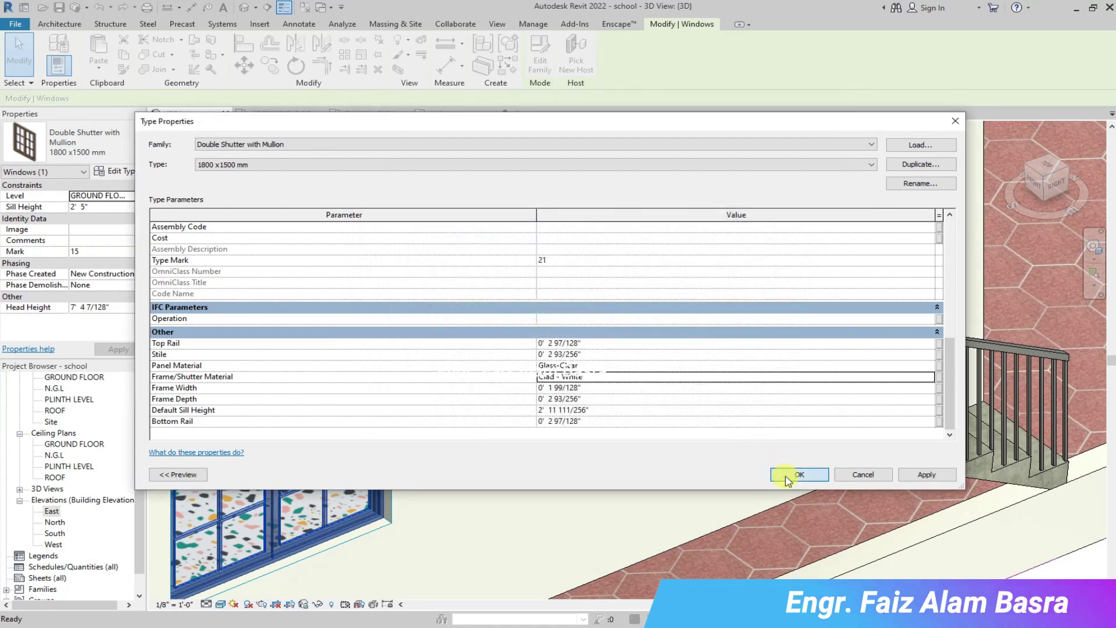
left_click(785, 476)
key("Escape")
Examine the window frames across both end blocks of the building in 3D.
scroll(499, 349, "down", 3)
scroll(475, 351, "down", 1)
scroll(364, 349, "down", 1)
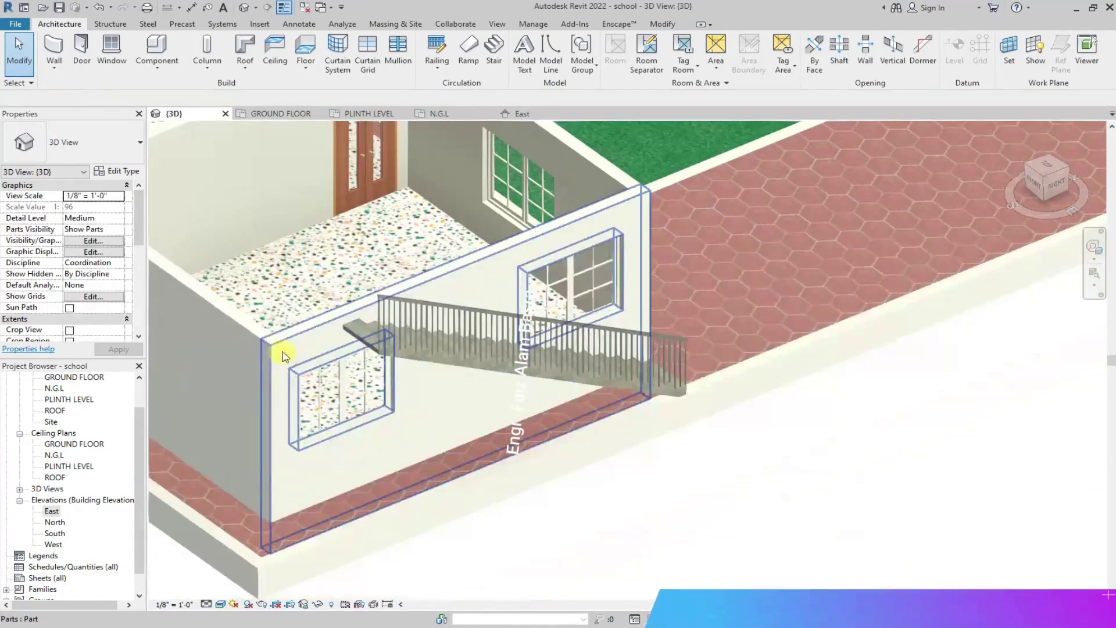
scroll(375, 401, "down", 1)
scroll(325, 201, "up", 2)
scroll(372, 343, "down", 2)
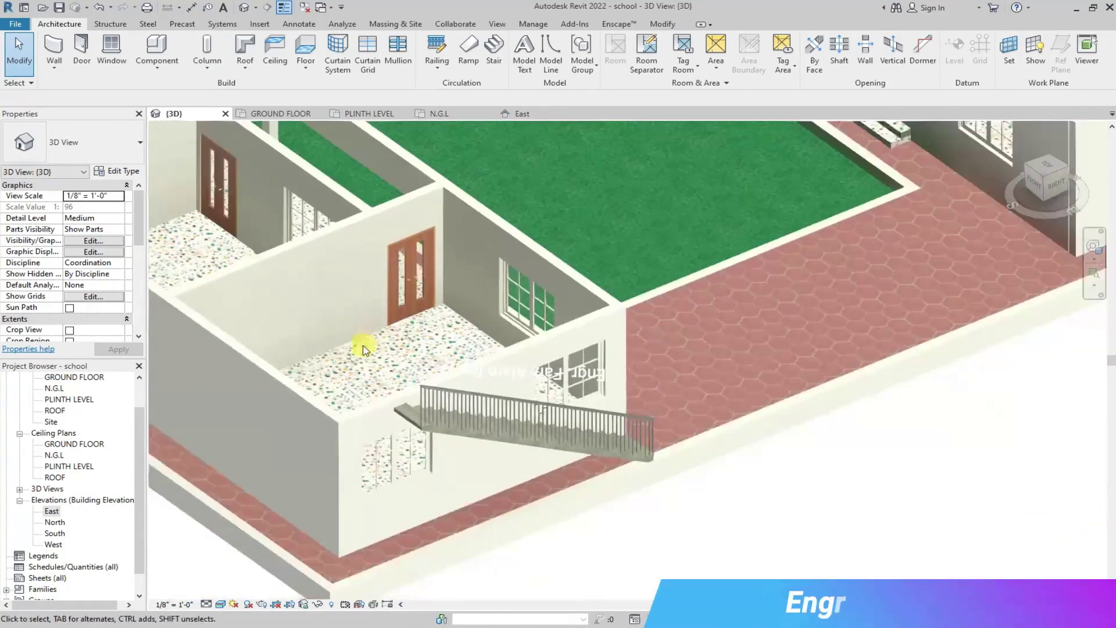
scroll(598, 219, "down", 3)
scroll(907, 406, "up", 4)
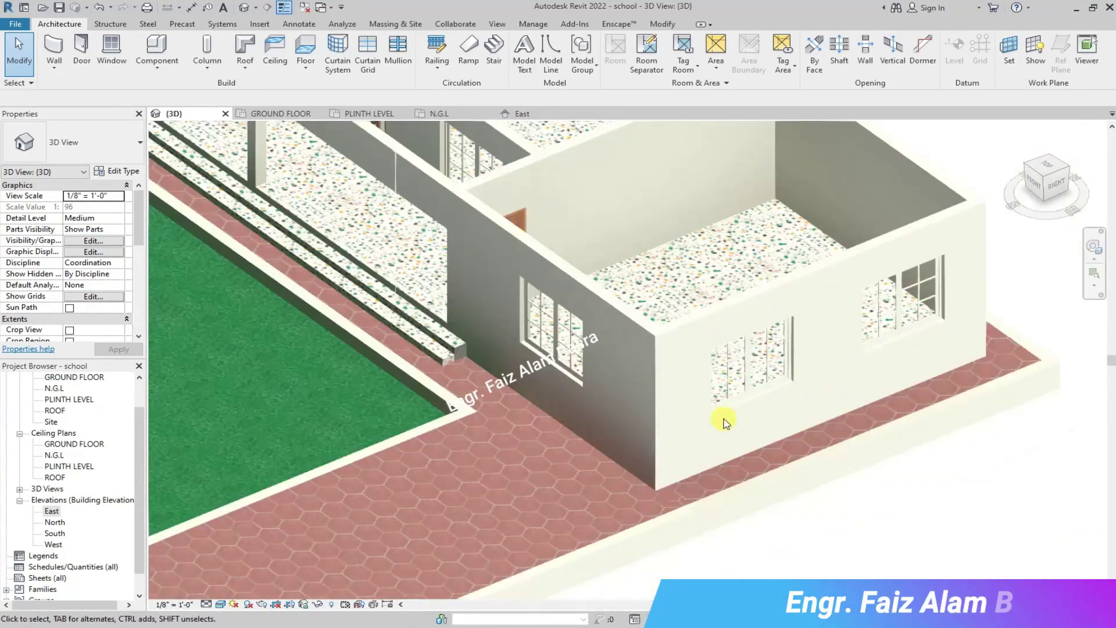
scroll(725, 423, "down", 3)
Set the door material of the staff room's IntDbl (1) 4' x 7' door type to Clad - White.
scroll(453, 473, "up", 4)
left_click(448, 483)
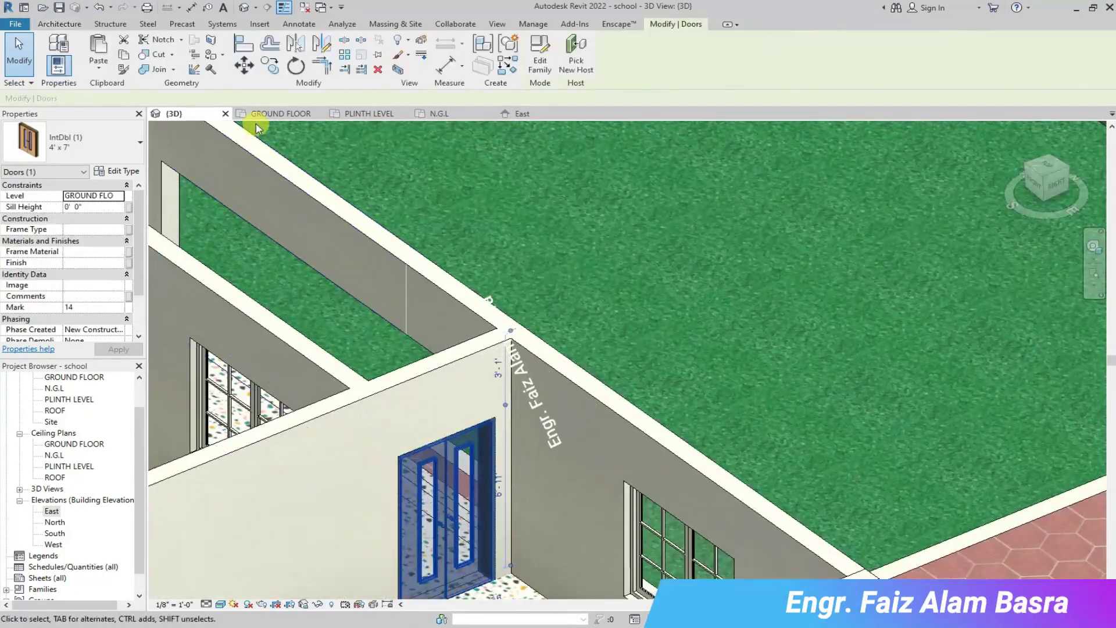
left_click(117, 172)
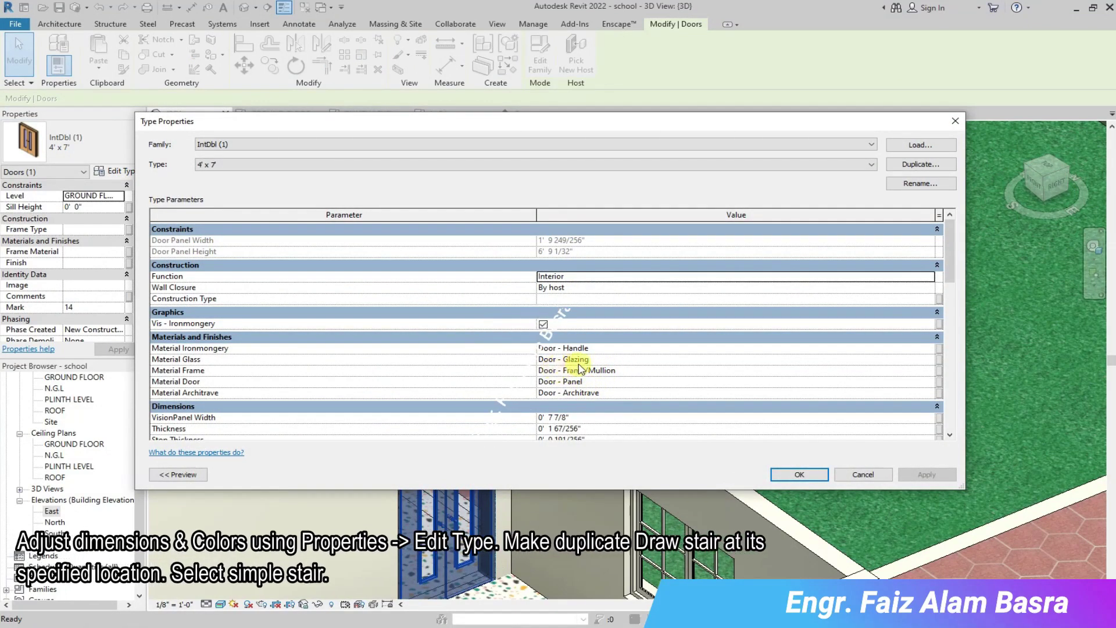
scroll(581, 369, "down", 10)
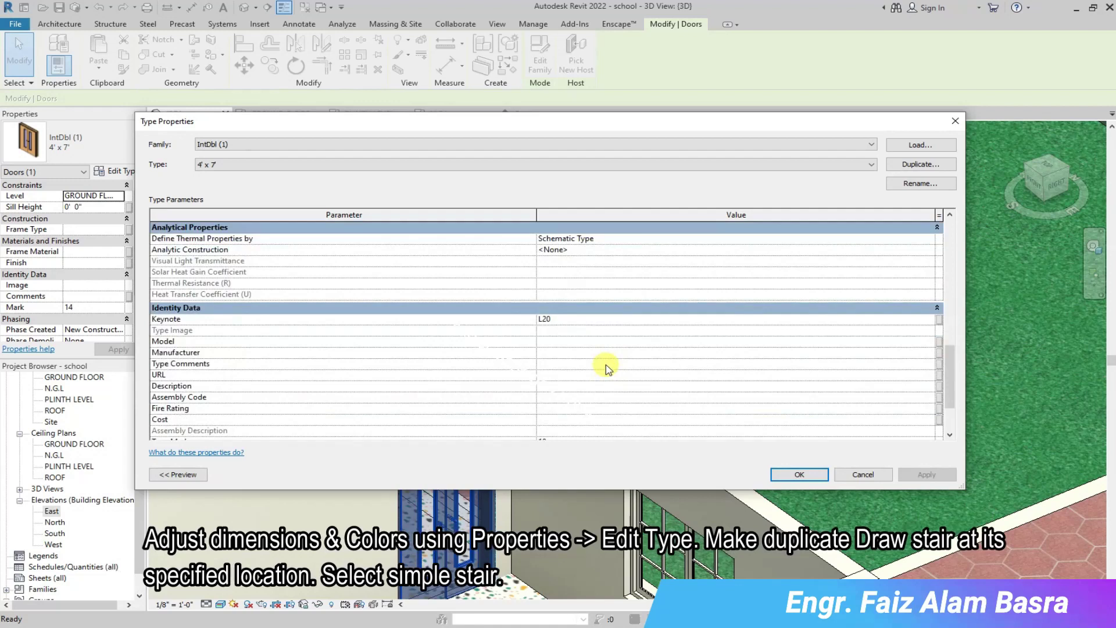
scroll(607, 366, "up", 8)
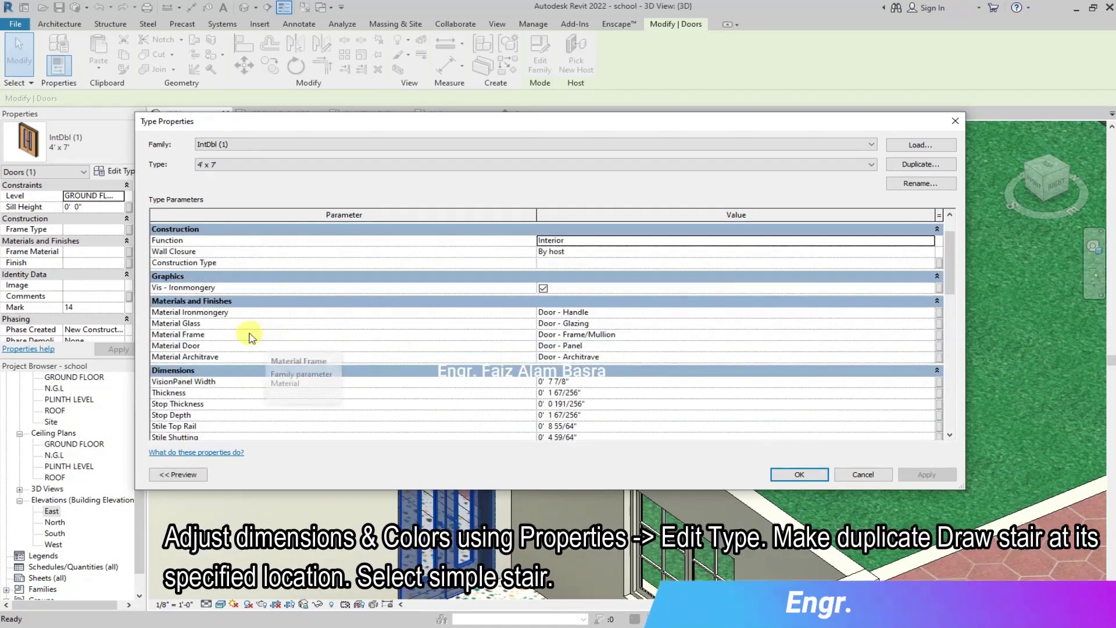
left_click(930, 346)
scroll(465, 255, "up", 10)
left_click(465, 292)
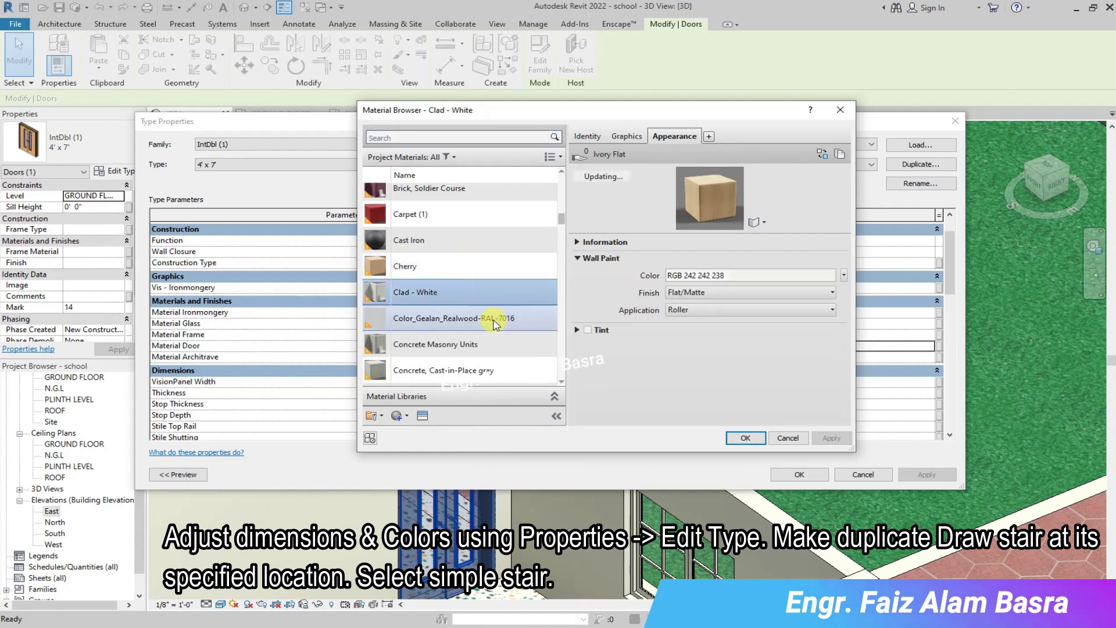
left_click(745, 437)
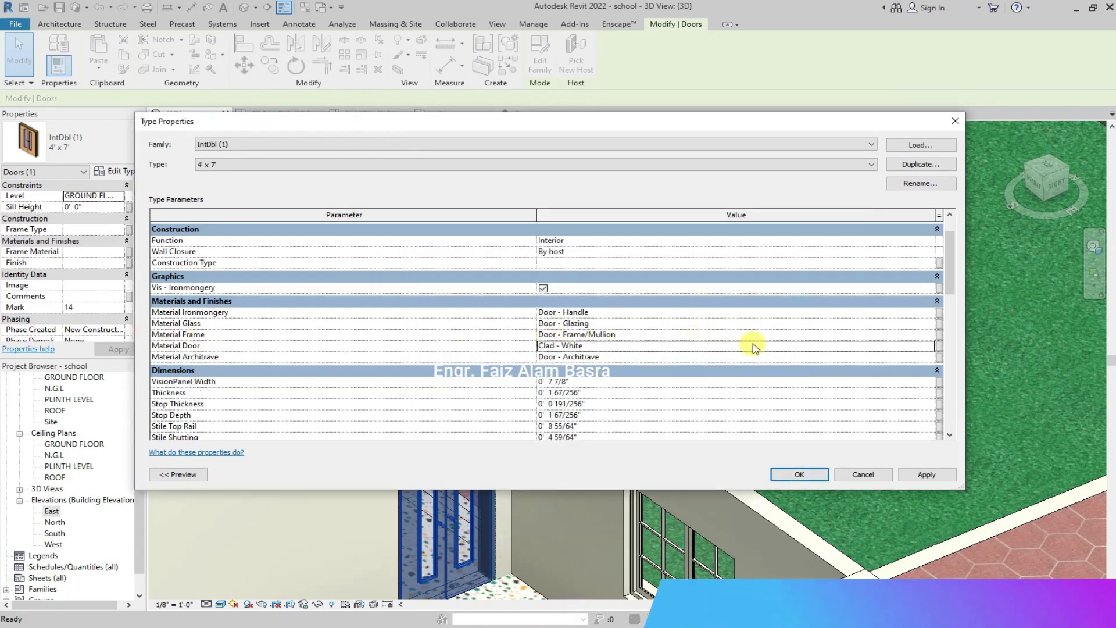
Set the same door type's frame material to Clad - White and apply the type changes.
left_click(930, 335)
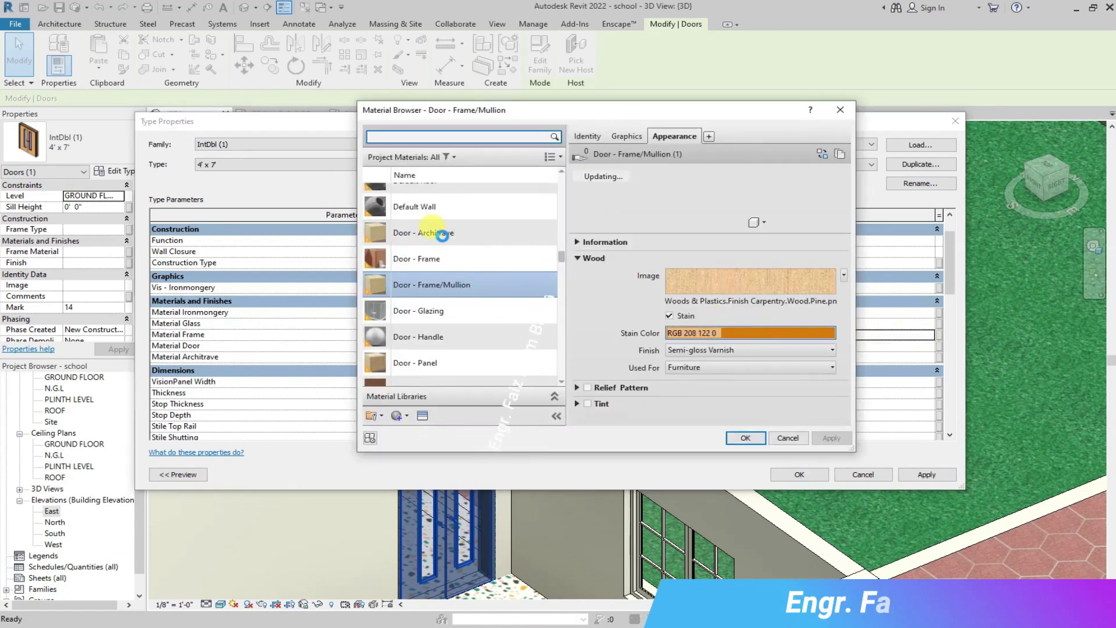
scroll(443, 234, "up", 10)
left_click(445, 269)
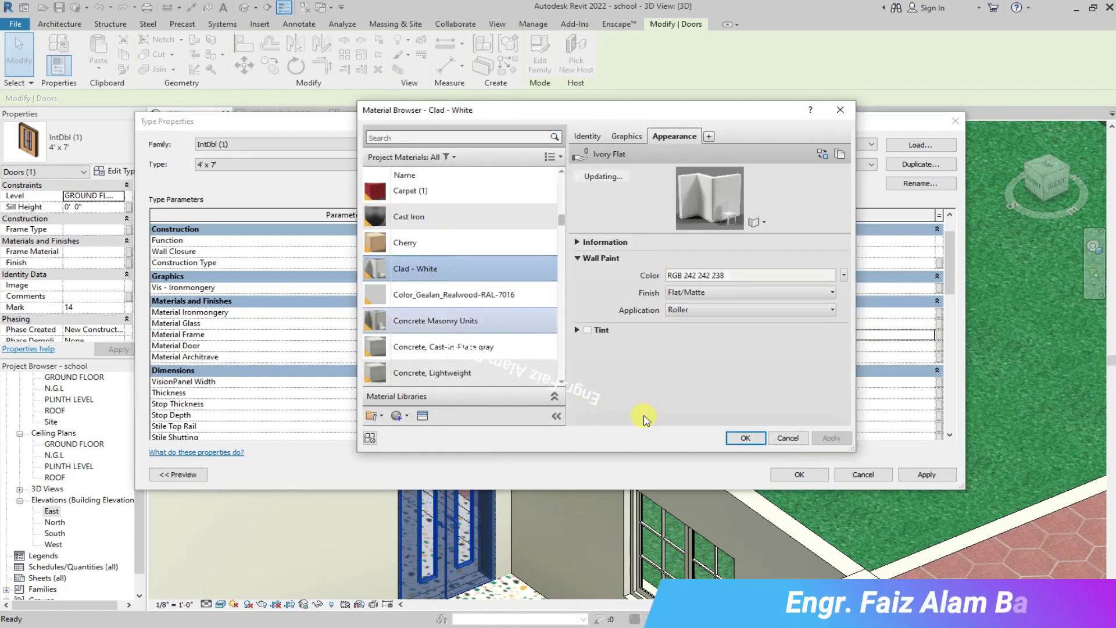
left_click(446, 296)
key("Up")
left_click(745, 439)
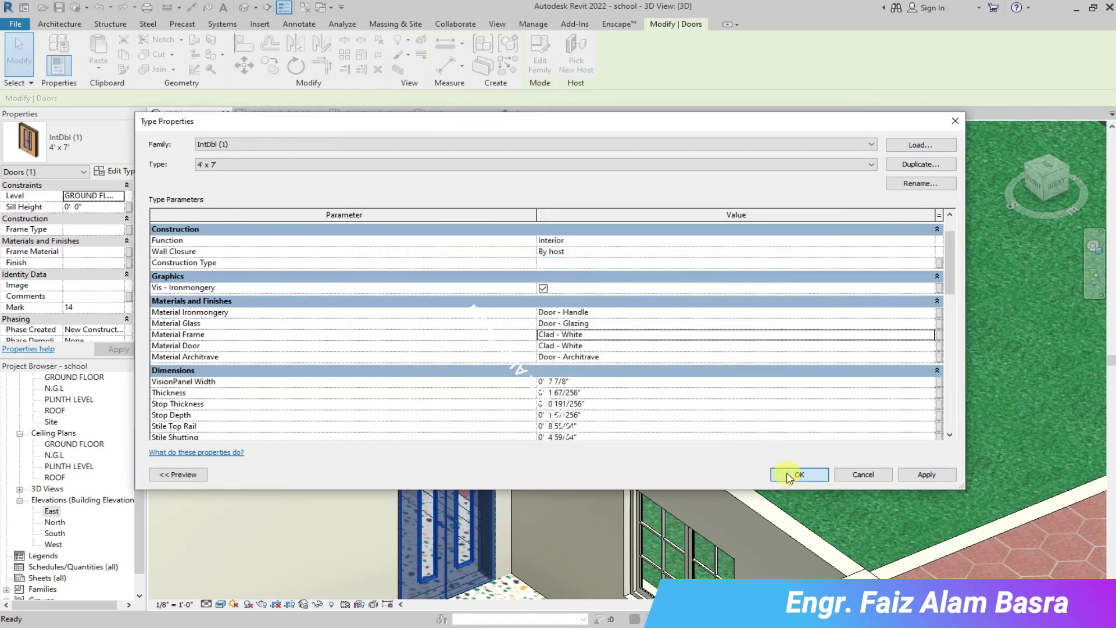
left_click(796, 474)
key("Escape")
Examine the doors and windows in 3D, from the whole building down to the courtyard verandas.
scroll(430, 328, "down", 5)
scroll(372, 151, "up", 3)
scroll(432, 182, "up", 2)
scroll(698, 171, "up", 5)
scroll(716, 175, "down", 10)
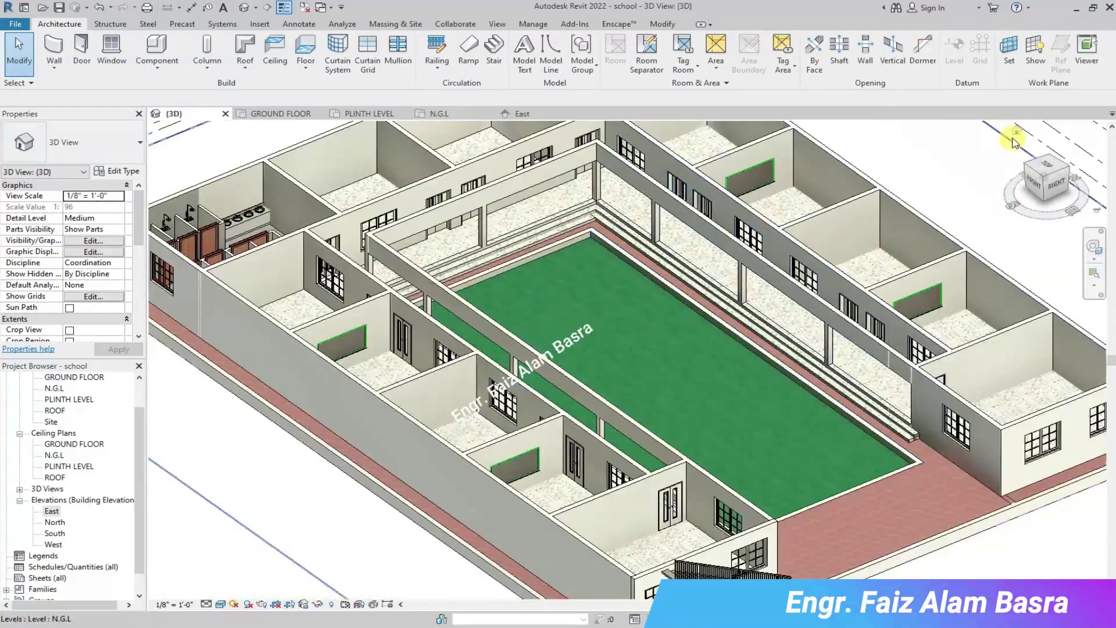
scroll(967, 199, "down", 5)
scroll(581, 281, "up", 12)
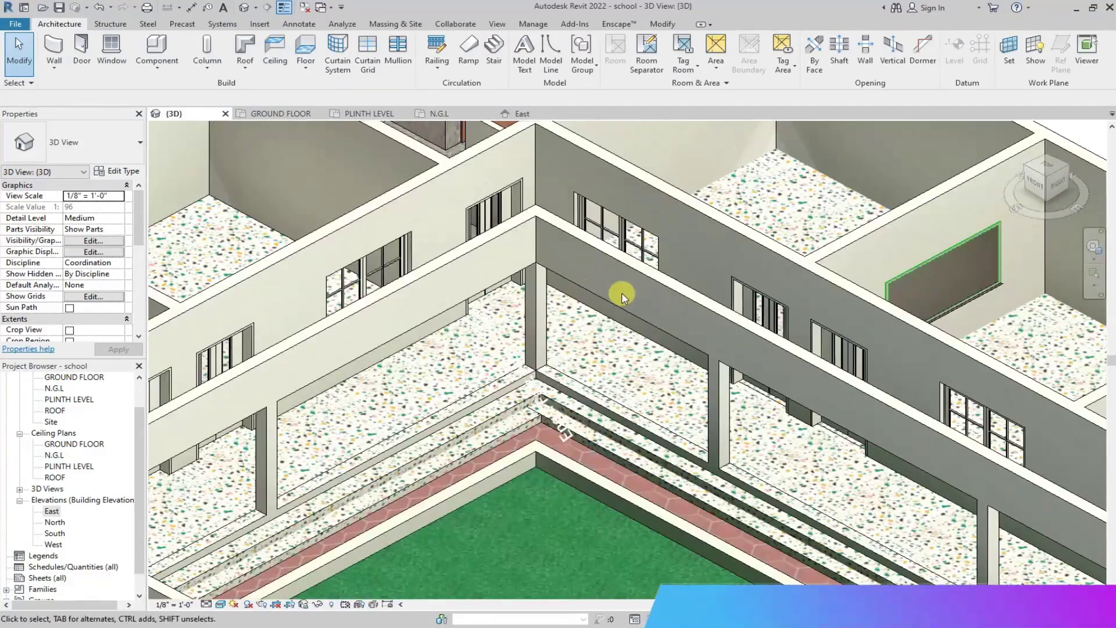
scroll(622, 292, "up", 6)
scroll(870, 398, "up", 3)
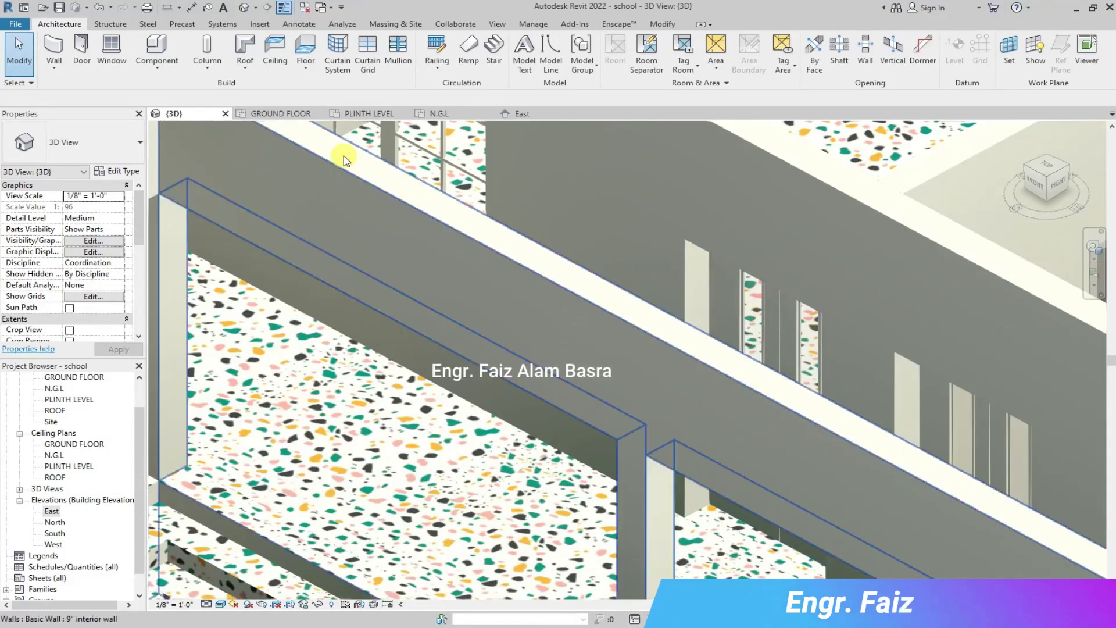
Inspect the open end of the school in 3D, closing in on the stair and the windows beside it.
key("ctrl+Tab")
scroll(411, 237, "down", 6)
scroll(563, 291, "up", 3)
key("ctrl+Tab")
scroll(588, 291, "down", 5)
scroll(684, 493, "up", 4)
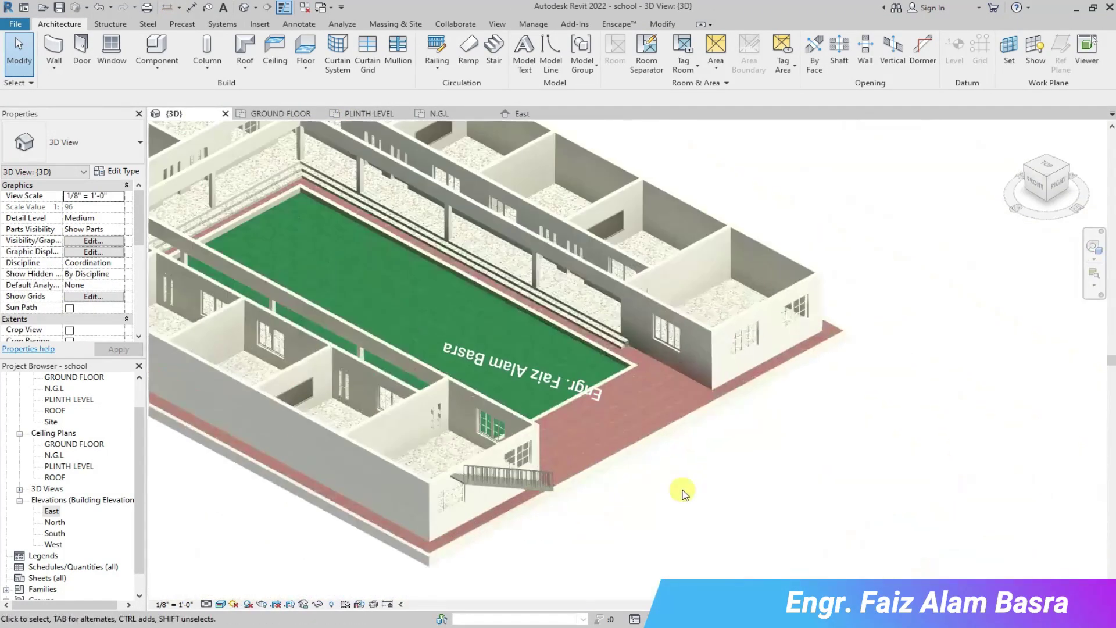
scroll(685, 493, "up", 3)
scroll(531, 495, "up", 4)
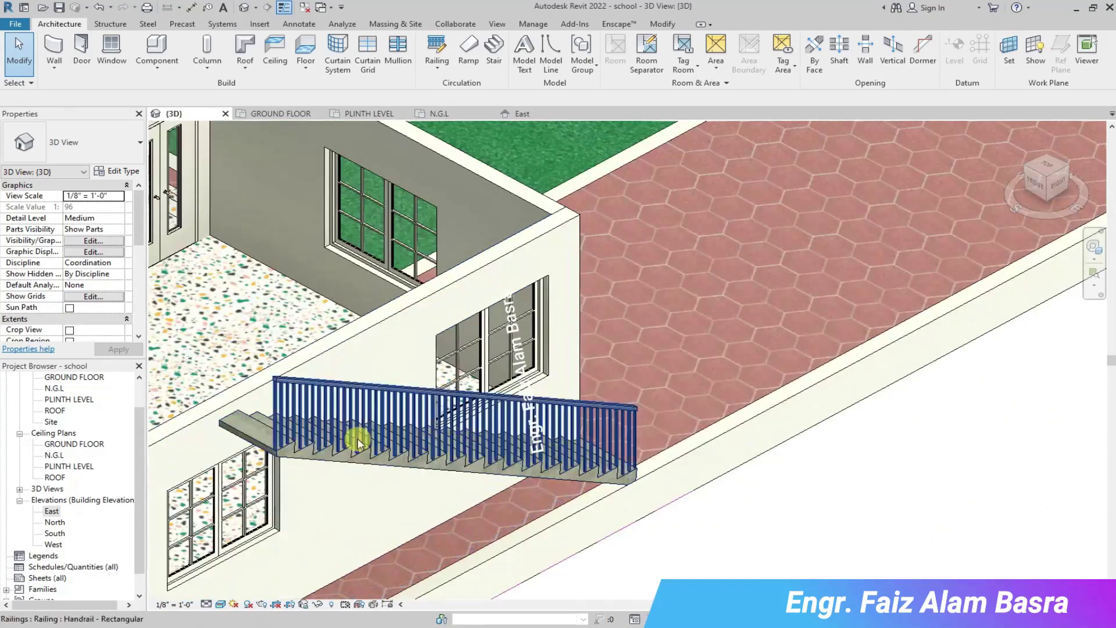
Paint the stair's treads one by one with the Terazzo Floor material down to the lowest step.
left_click(1043, 163)
scroll(500, 459, "up", 4)
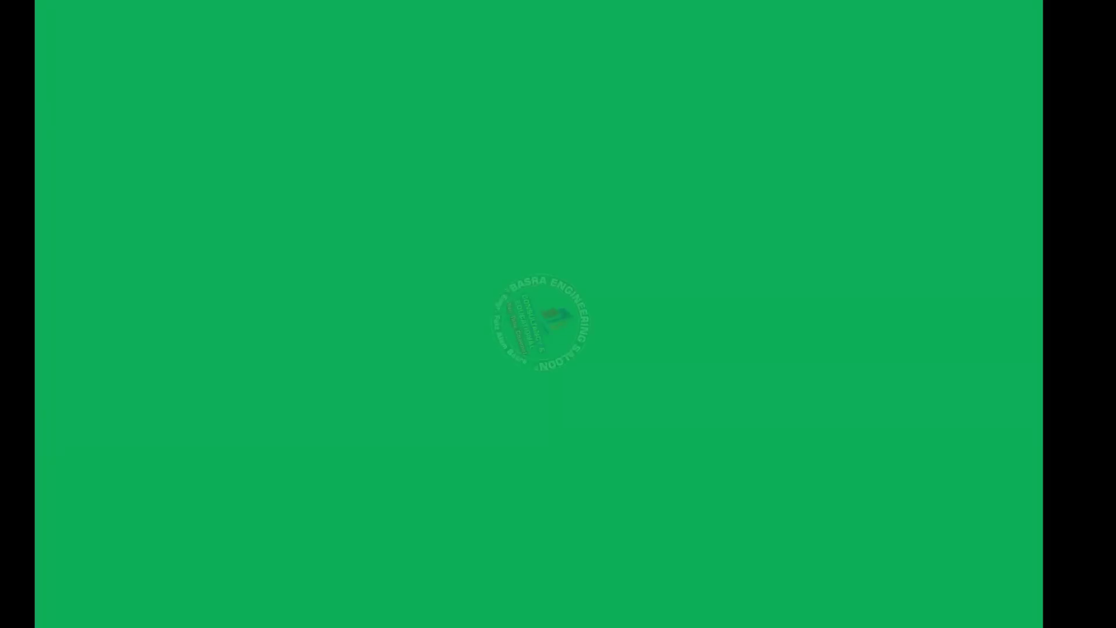
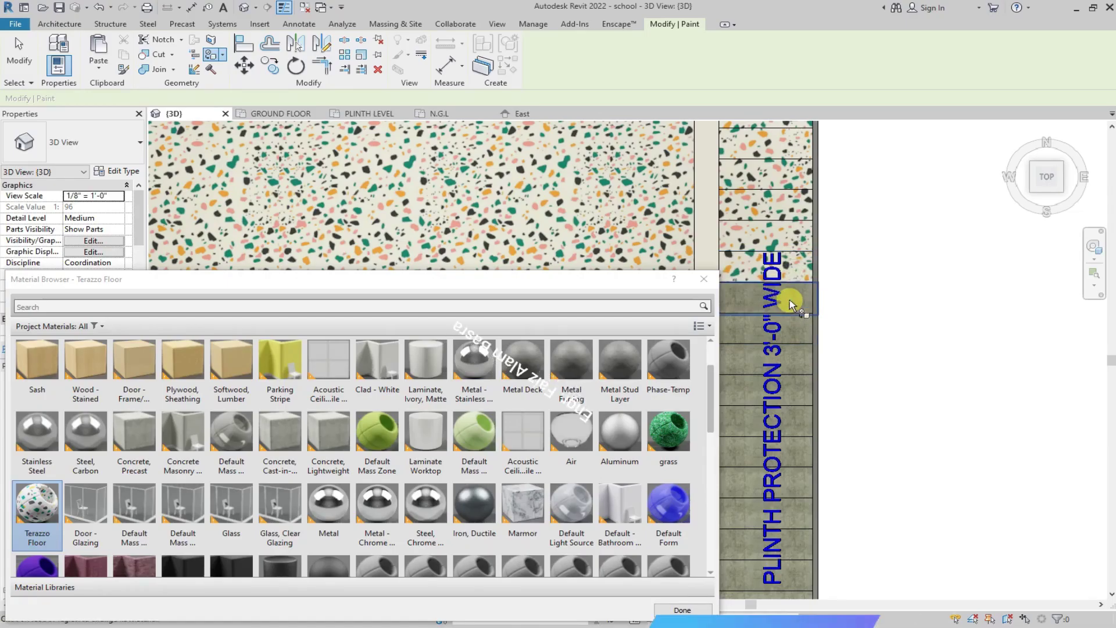
left_click(798, 370)
left_click(797, 395)
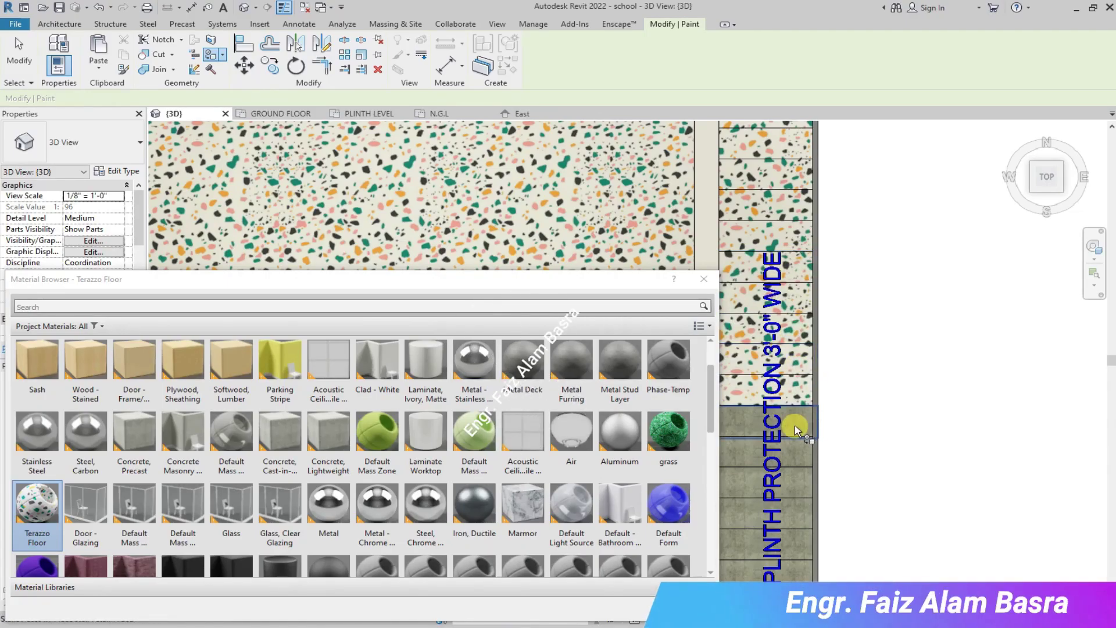
left_click(795, 424)
left_click(795, 453)
left_click(795, 484)
left_click(795, 514)
left_click(792, 545)
left_click(792, 571)
scroll(777, 271, "down", 2)
scroll(776, 492, "up", 2)
left_click(777, 500)
left_click(774, 530)
left_click(680, 608)
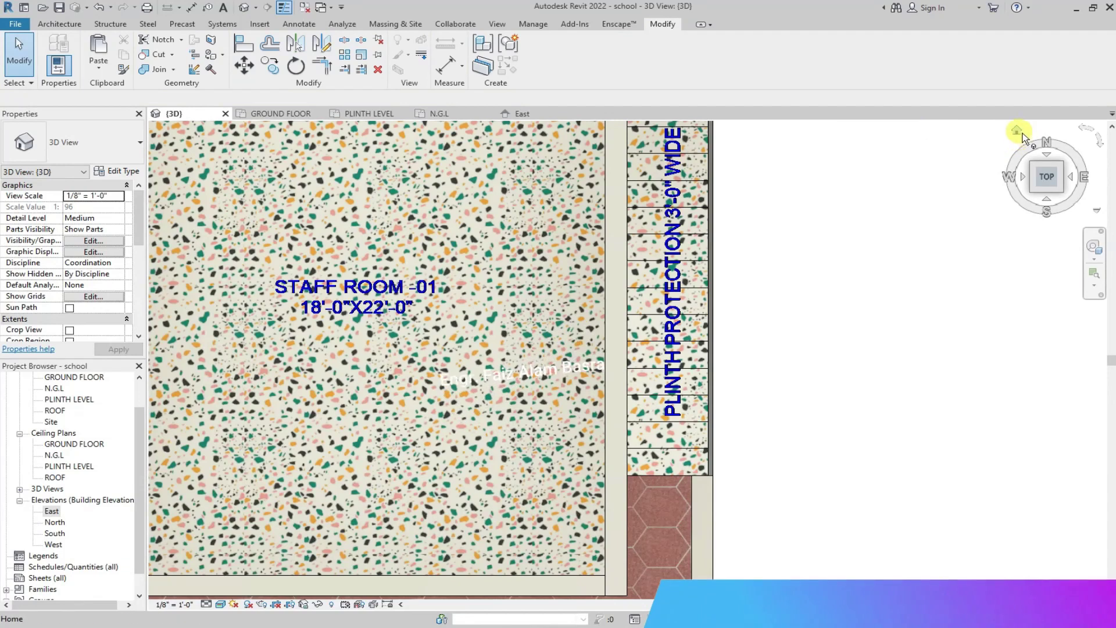
Paint the step-shaped faces along the stair's outer side with the Terazzo Floor material.
left_click(1018, 132)
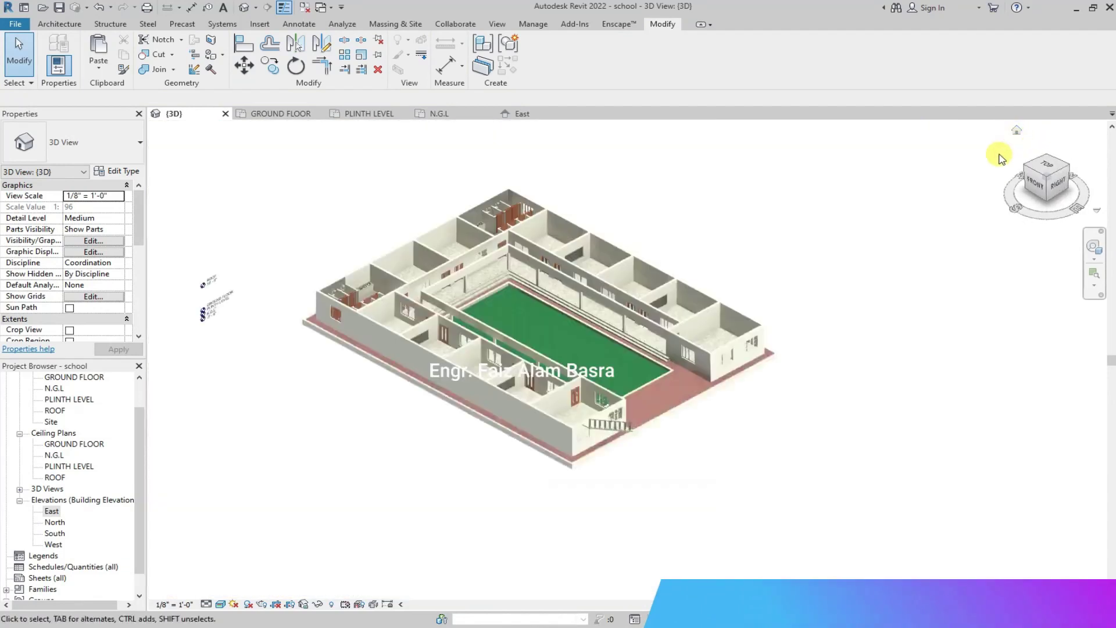
scroll(591, 436, "up", 5)
scroll(668, 414, "up", 3)
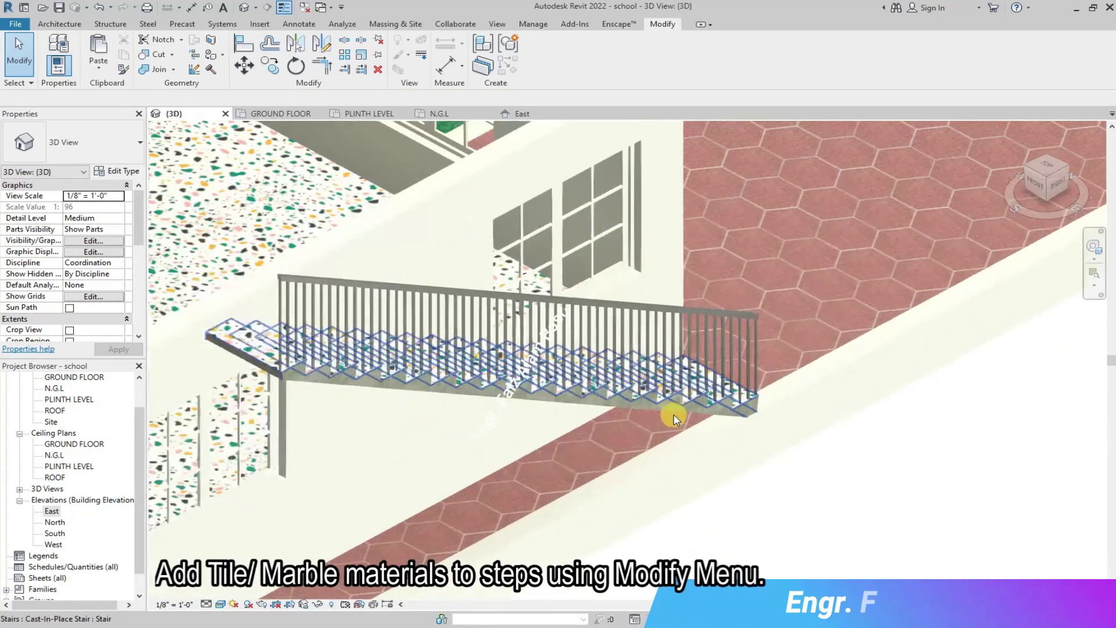
left_click(211, 54)
scroll(266, 366, "up", 4)
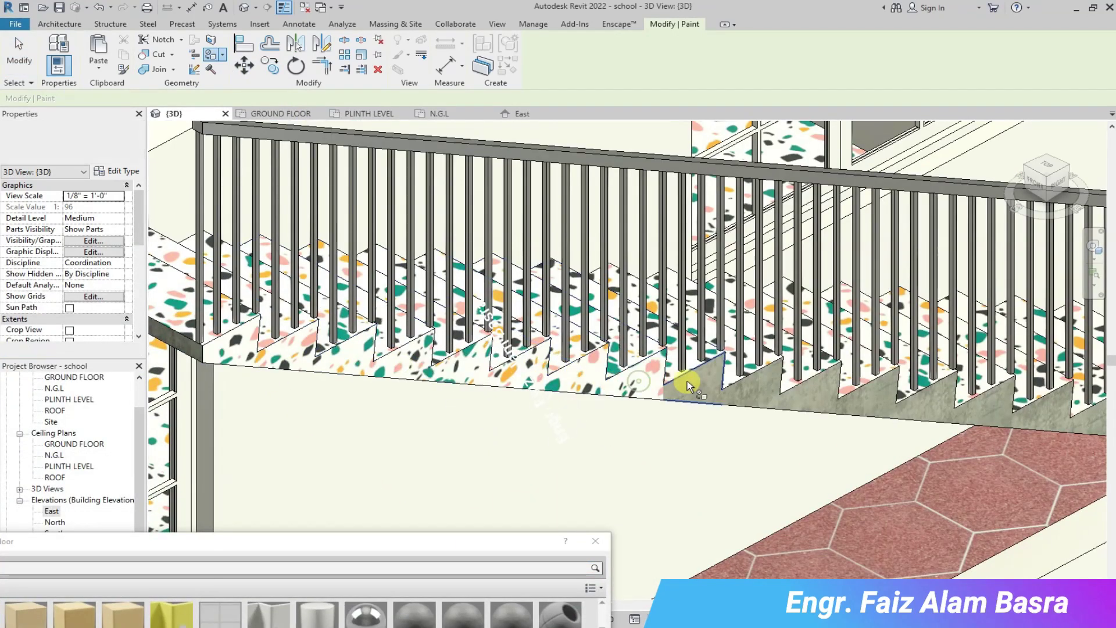
left_click(801, 398)
left_click(862, 404)
left_click(920, 409)
left_click(975, 414)
left_click(1029, 421)
scroll(1032, 421, "down", 3)
middle_click_drag(1032, 421, 787, 375)
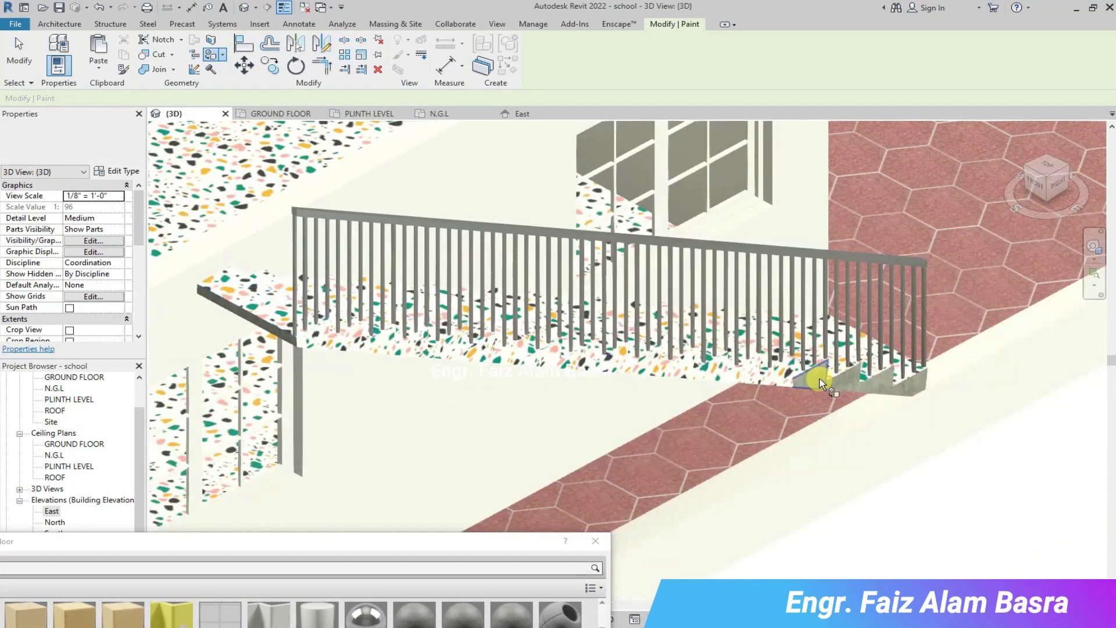
scroll(858, 385, "up", 3)
scroll(954, 391, "down", 4)
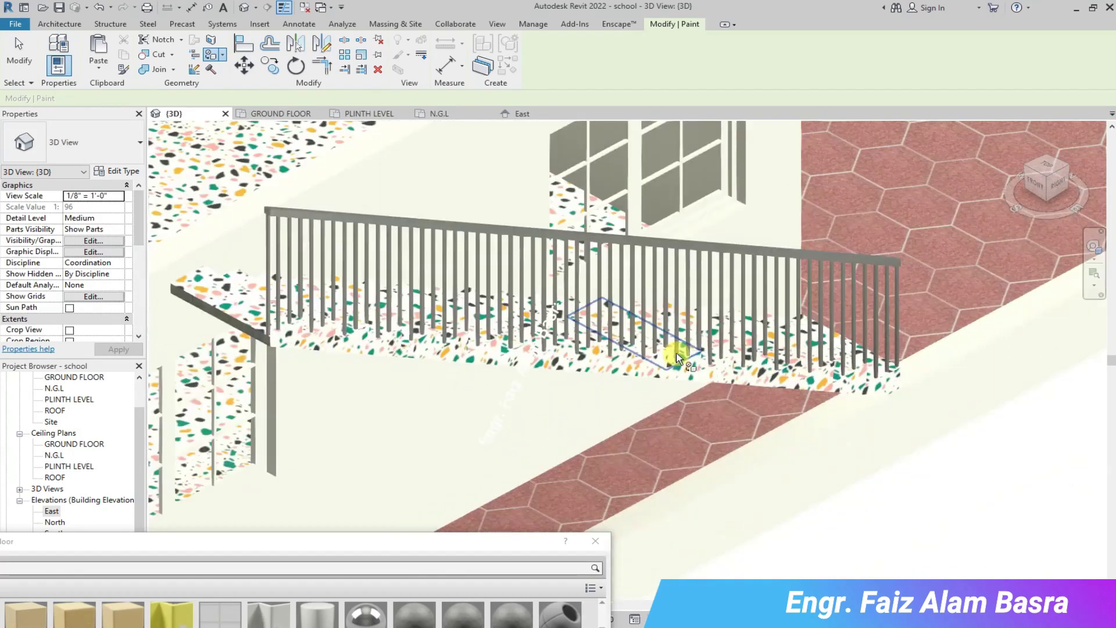
Paint the end face at the top of the stair with the Terazzo Floor material.
scroll(389, 328, "up", 5)
left_click(402, 332)
scroll(418, 325, "down", 3)
left_click_drag(1053, 183, 954, 205)
scroll(1004, 249, "down", 5)
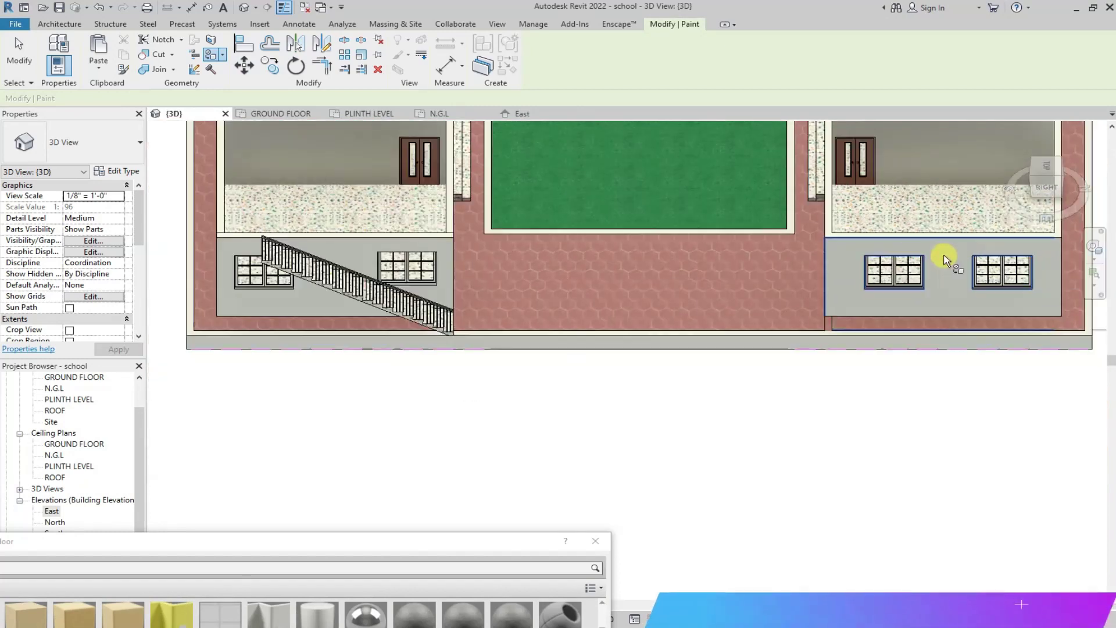
Paint the risers at the foot of the stair with the Terazzo Floor material.
mouse_move(1059, 189)
left_mouse_down()
mouse_move(977, 194)
mouse_move(1061, 192)
left_mouse_up()
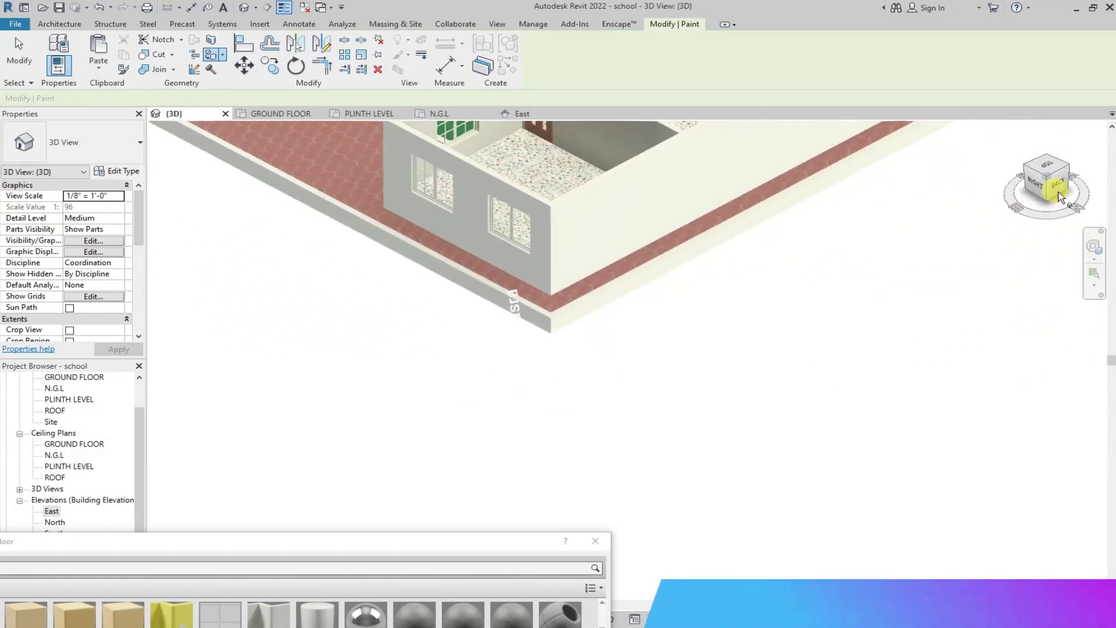
scroll(871, 249, "down", 4)
scroll(608, 184, "up", 5)
scroll(568, 166, "up", 5)
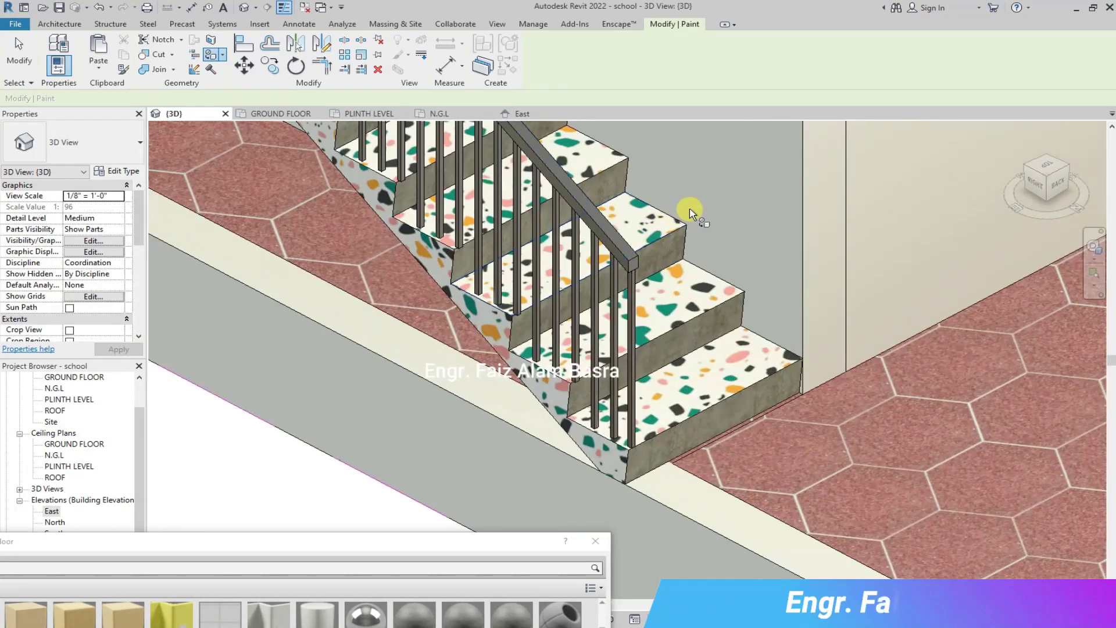
left_click(749, 409)
scroll(709, 410, "down", 5)
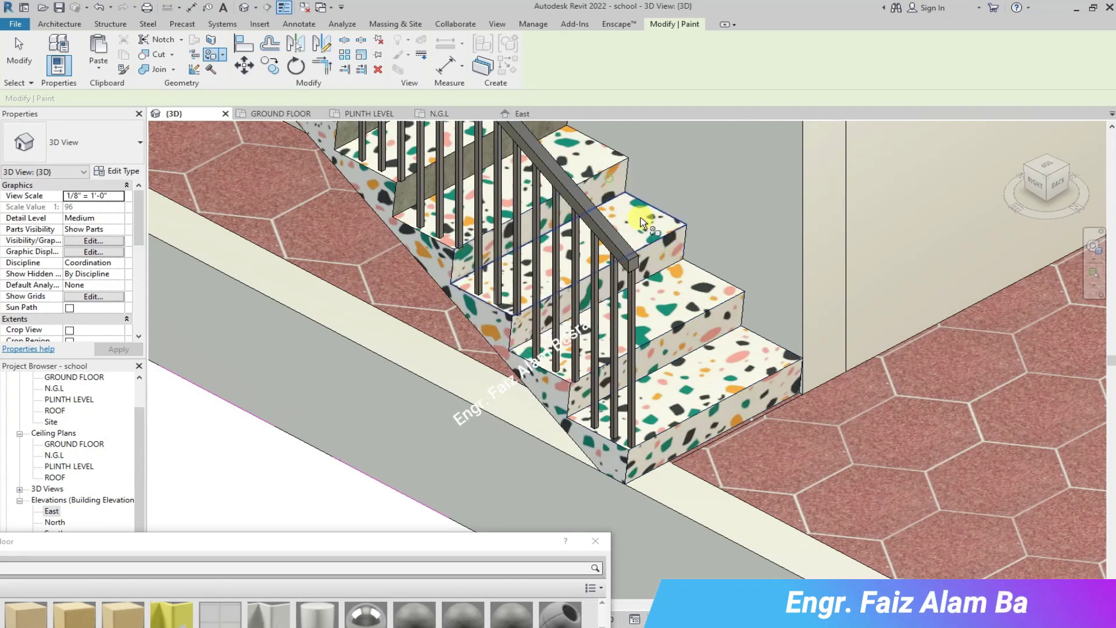
Paint the risers in the middle of the flight with the Terazzo Floor material.
scroll(675, 413, "down", 3)
scroll(610, 221, "up", 6)
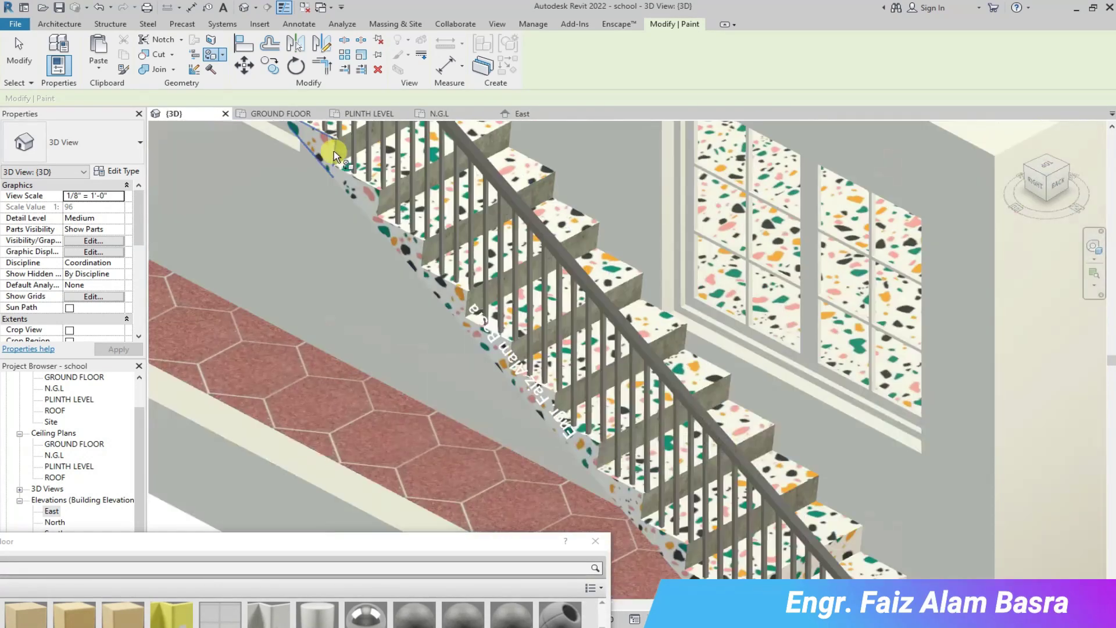
scroll(349, 154, "up", 2)
left_click(394, 210)
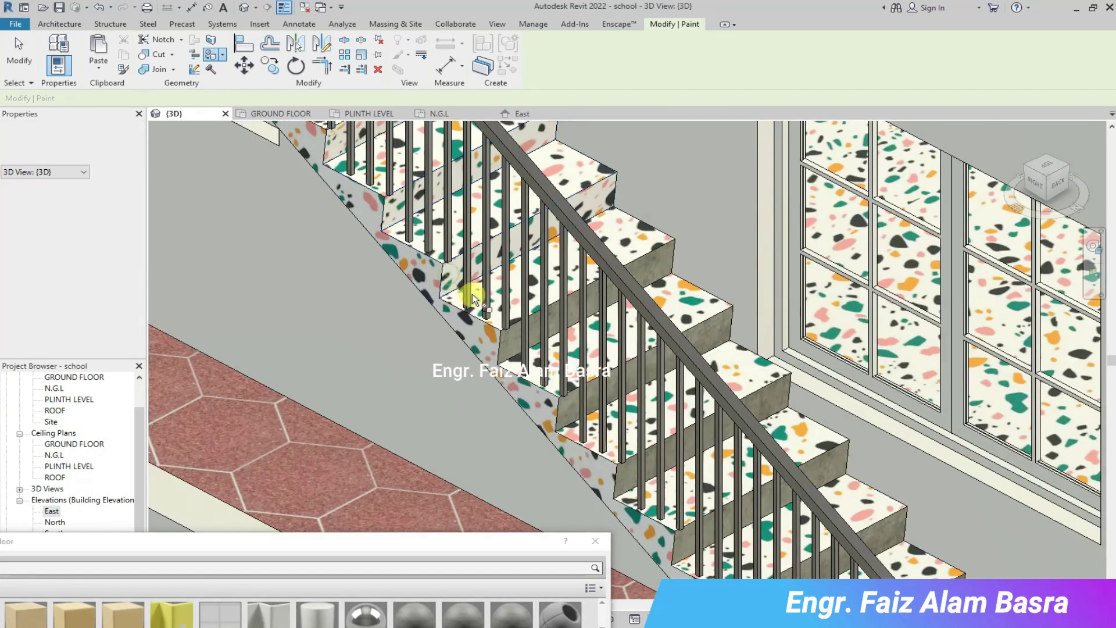
left_click(616, 483)
left_click(677, 533)
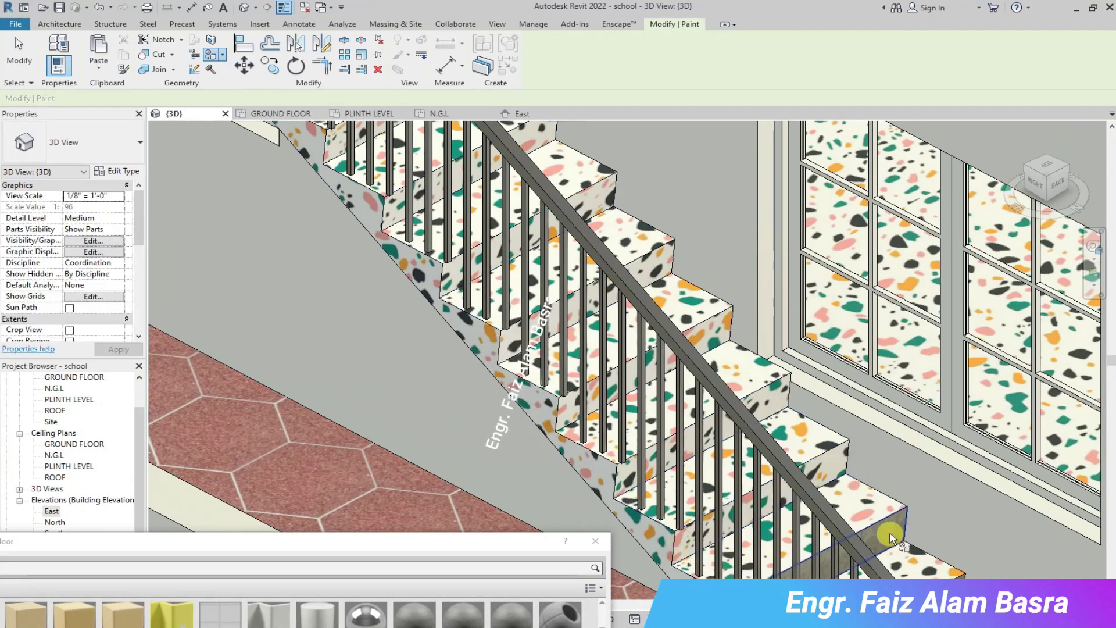
Paint the remaining upper risers to the top of the stair with the Terazzo Floor material and return to the home 3D view.
scroll(674, 458, "down", 3)
scroll(494, 142, "up", 3)
left_click(463, 129)
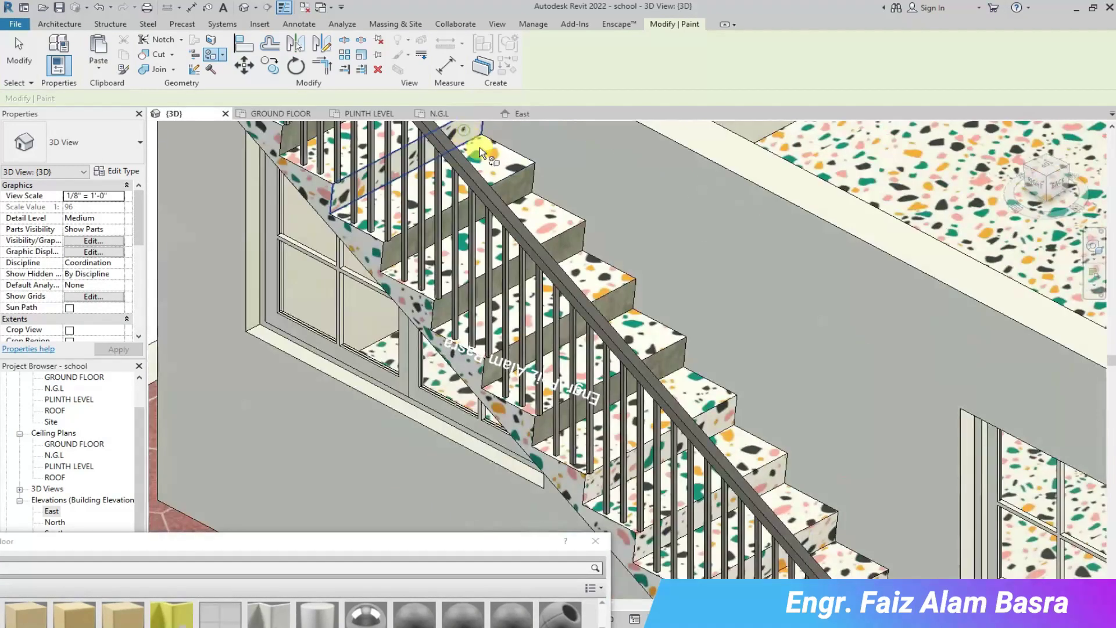
left_click(660, 367)
scroll(661, 367, "down", 3)
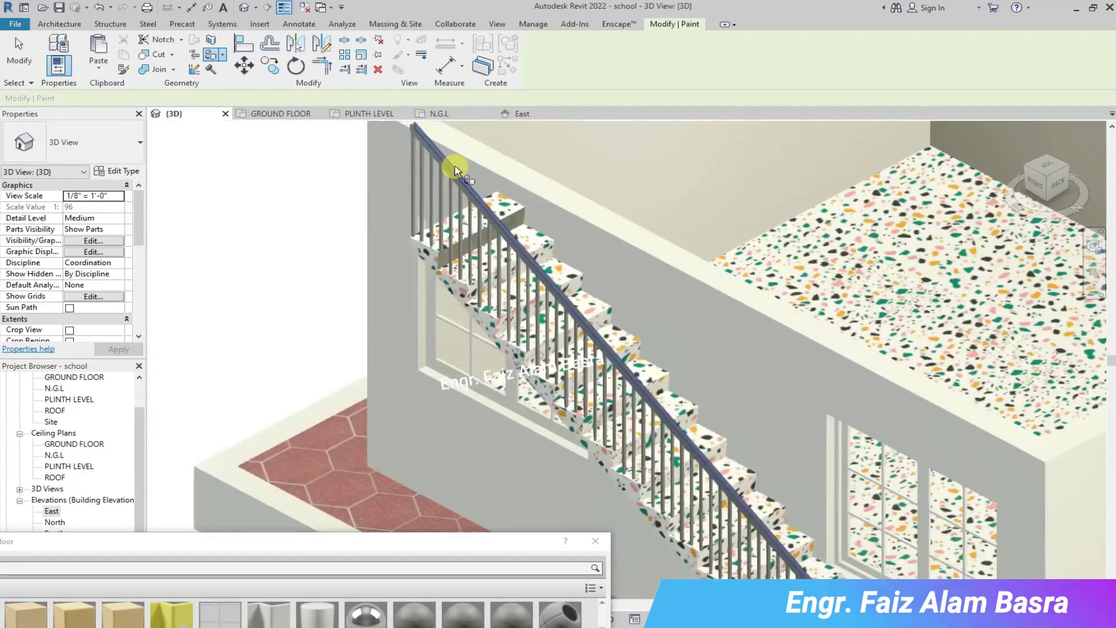
scroll(465, 157, "up", 4)
left_click(580, 302)
scroll(523, 256, "down", 2)
scroll(381, 158, "down", 3)
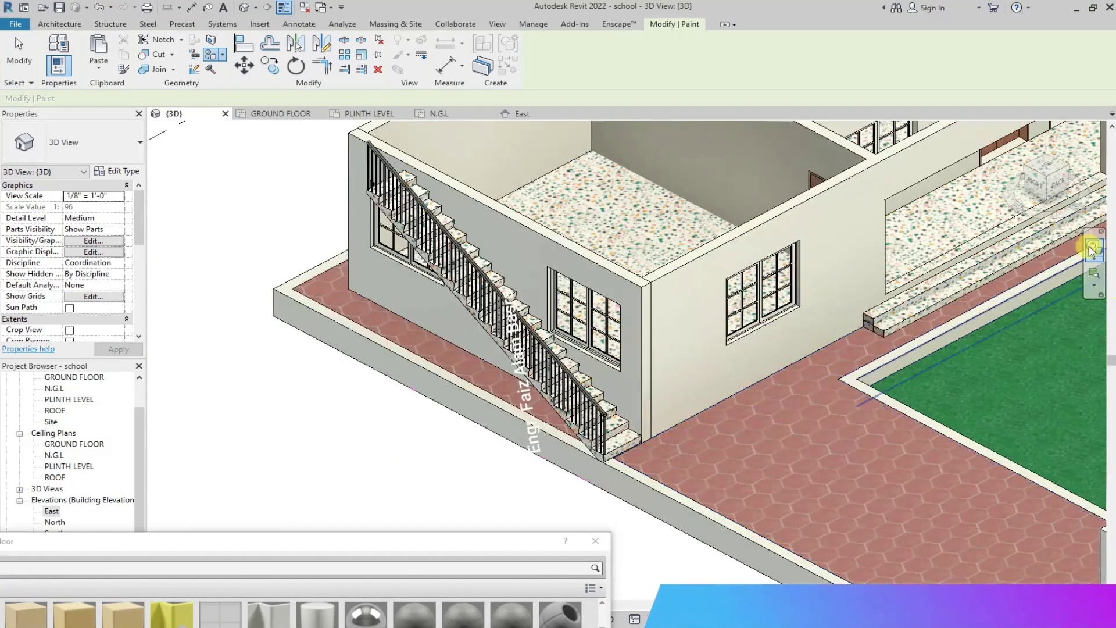
left_click(1012, 128)
key("Escape")
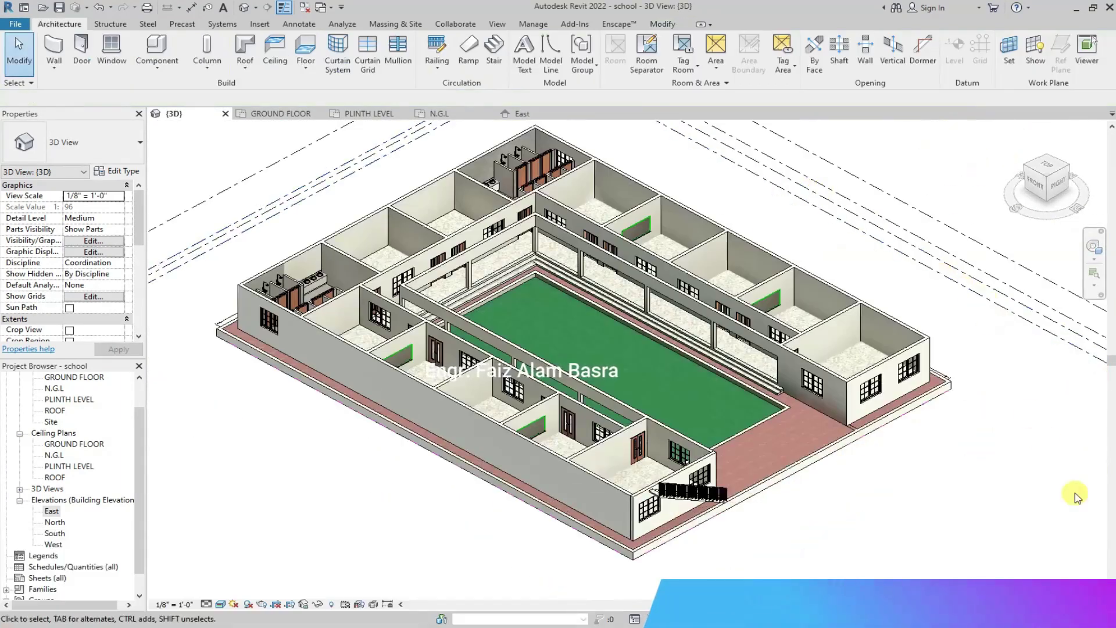
Look over the whole school in 3D and in the ground floor plan.
scroll(916, 173, "up", 2)
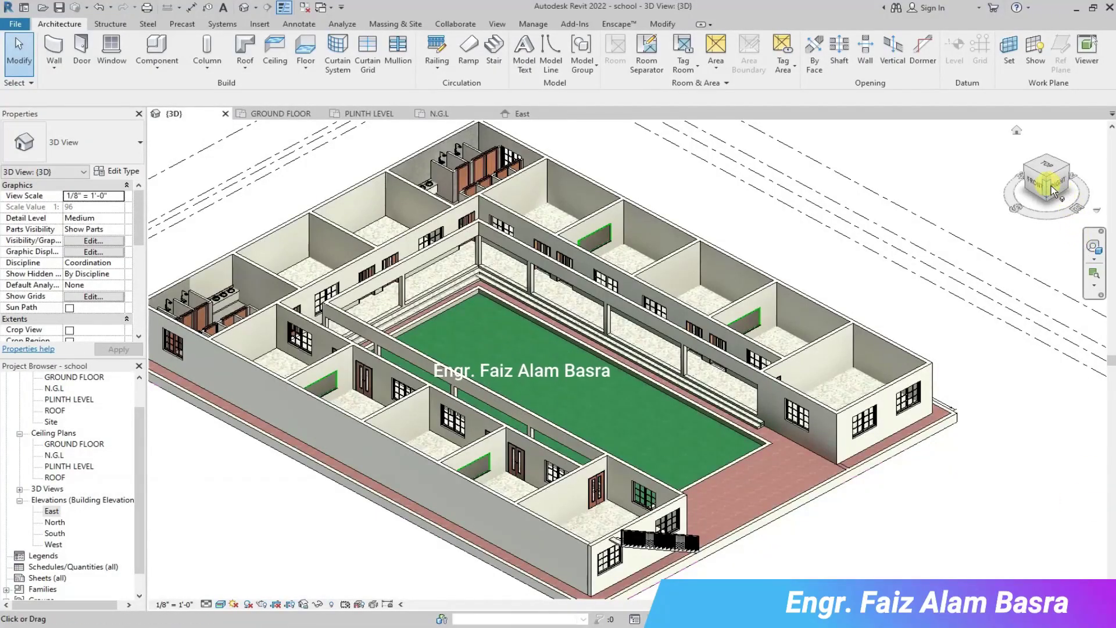
mouse_move(1050, 191)
left_mouse_down()
mouse_move(633, 198)
mouse_move(643, 215)
left_mouse_up()
scroll(1056, 269, "down", 1)
scroll(677, 322, "down", 1)
scroll(718, 203, "up", 3)
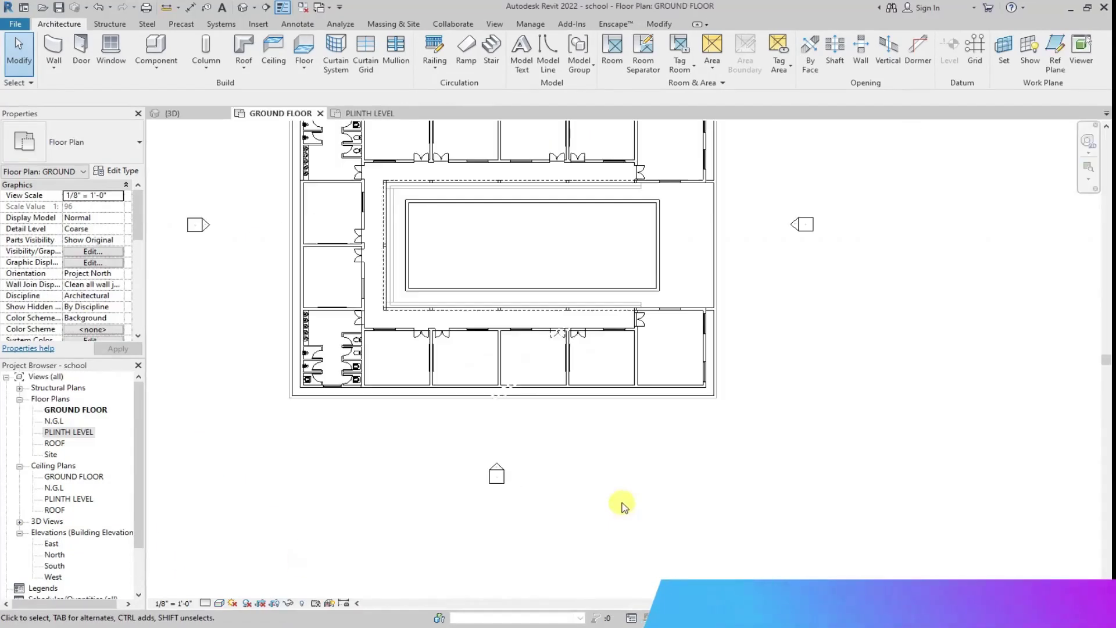
scroll(466, 524, "down", 2)
scroll(473, 308, "up", 1)
scroll(412, 218, "up", 2)
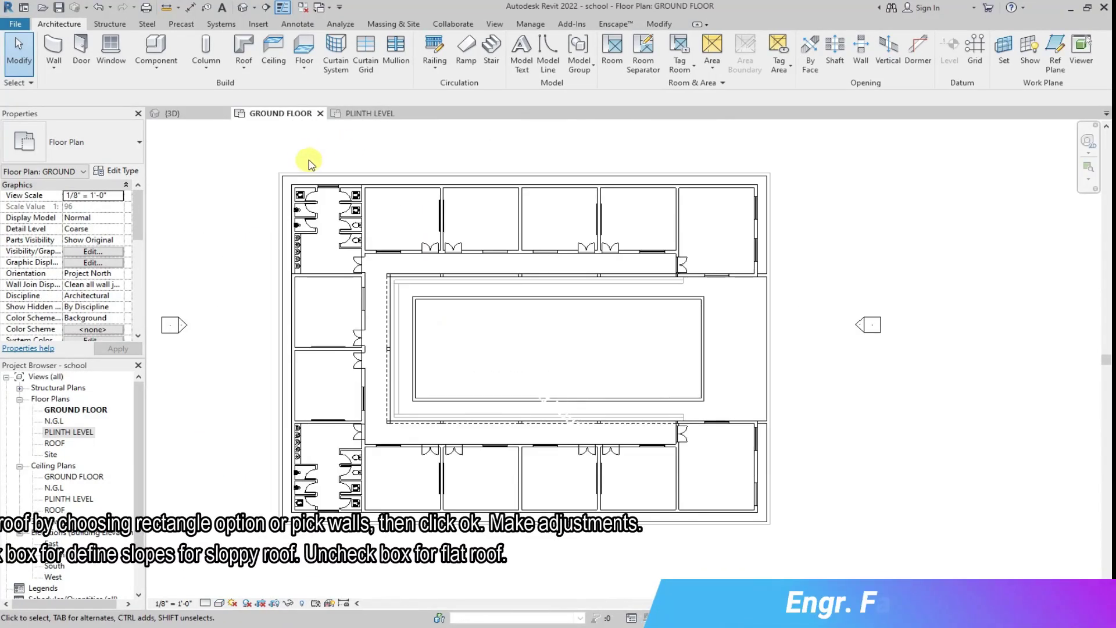
Start a roof by footprint whose slope-defining boundary lines are picked from walls with a 1' 6" overhang.
left_click(243, 47)
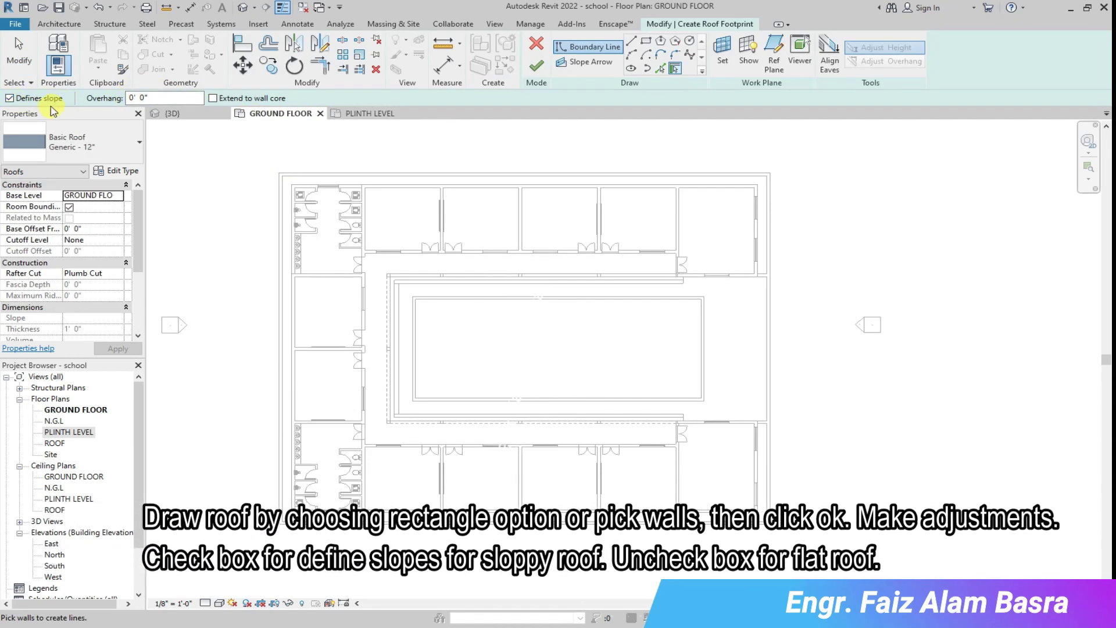
double_click(133, 98)
type("1")
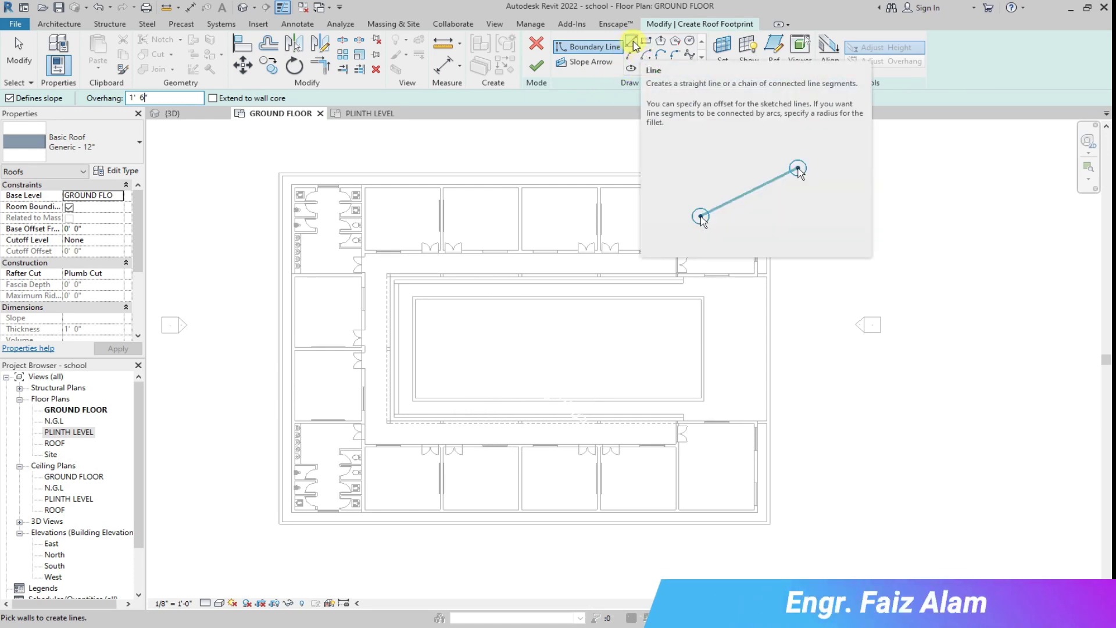
left_click(674, 70)
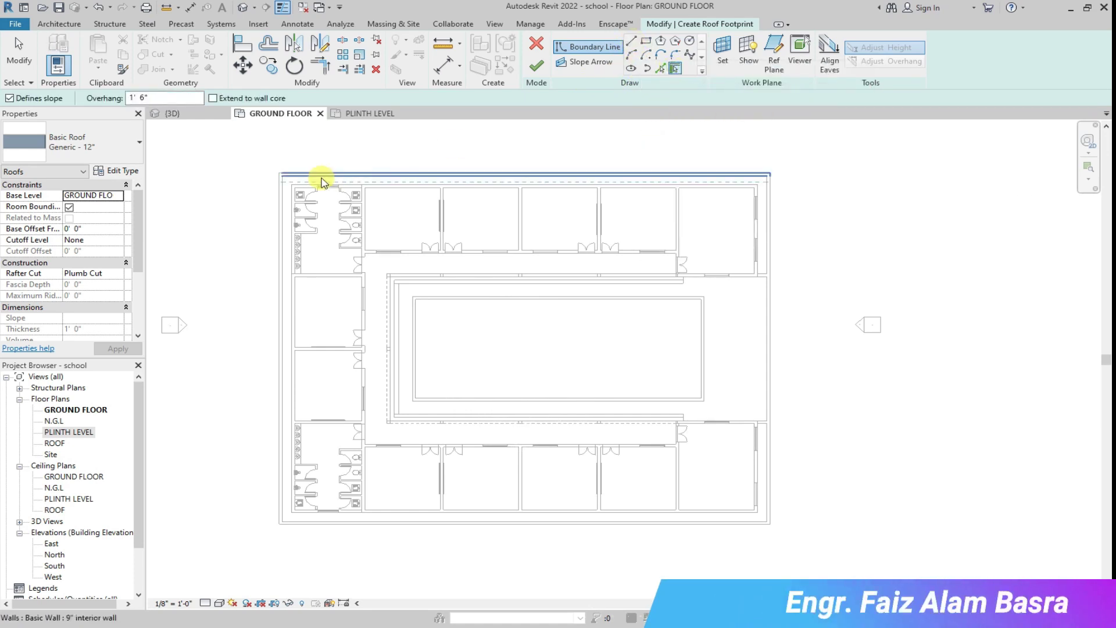
scroll(308, 175, "up", 2)
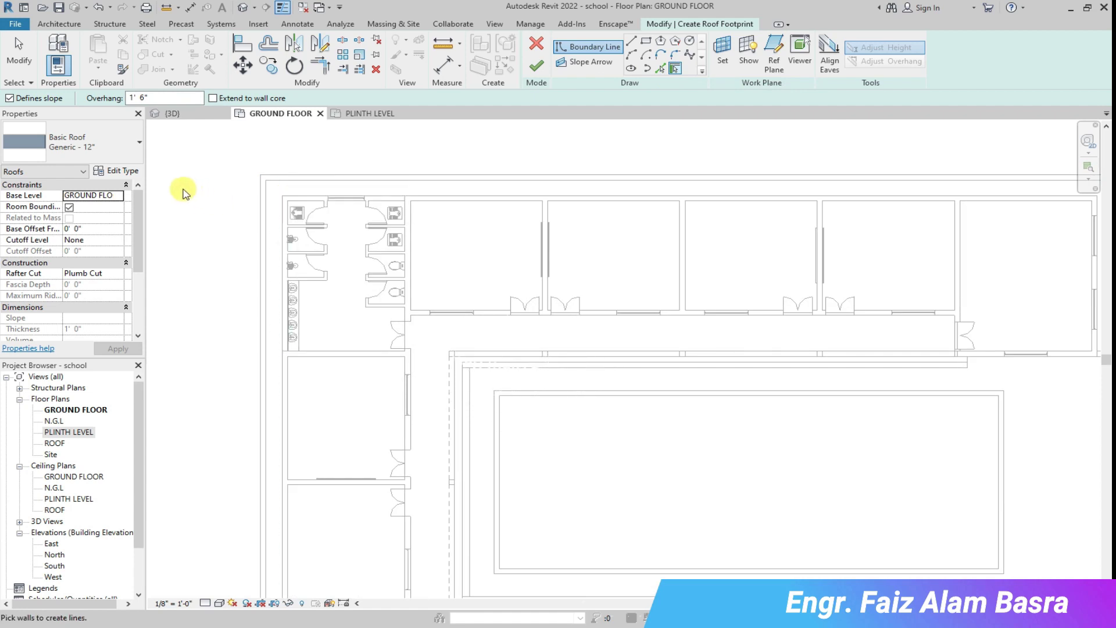
In the ROOF plan, pick the north outer walls, the northwest outer wall and the courtyard's north walls as roof boundary.
double_click(55, 443)
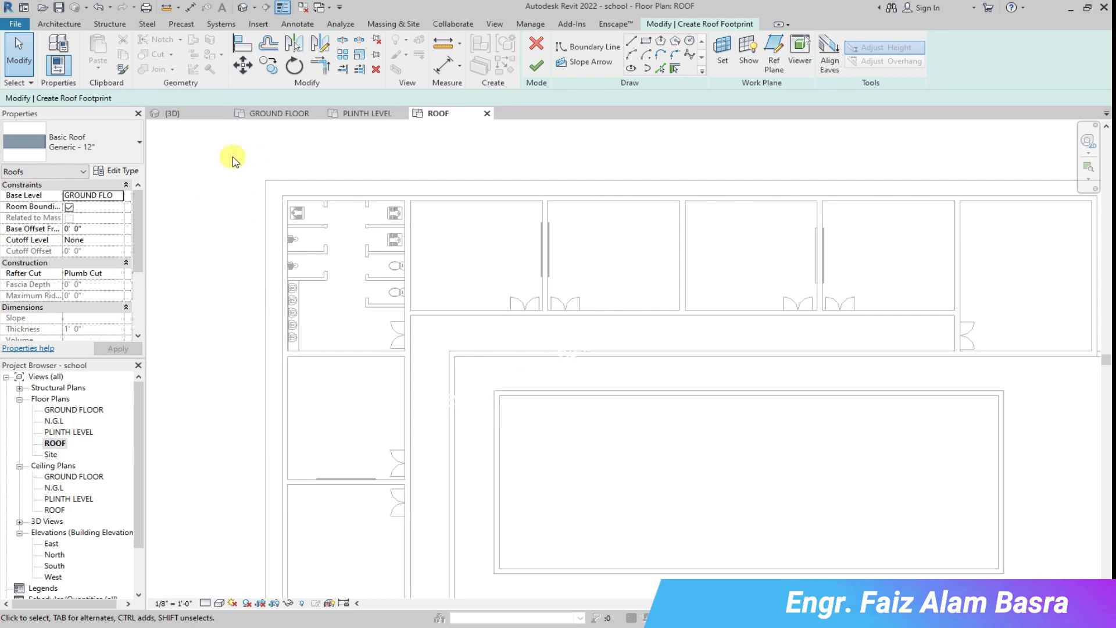
left_click(673, 69)
left_click(321, 196)
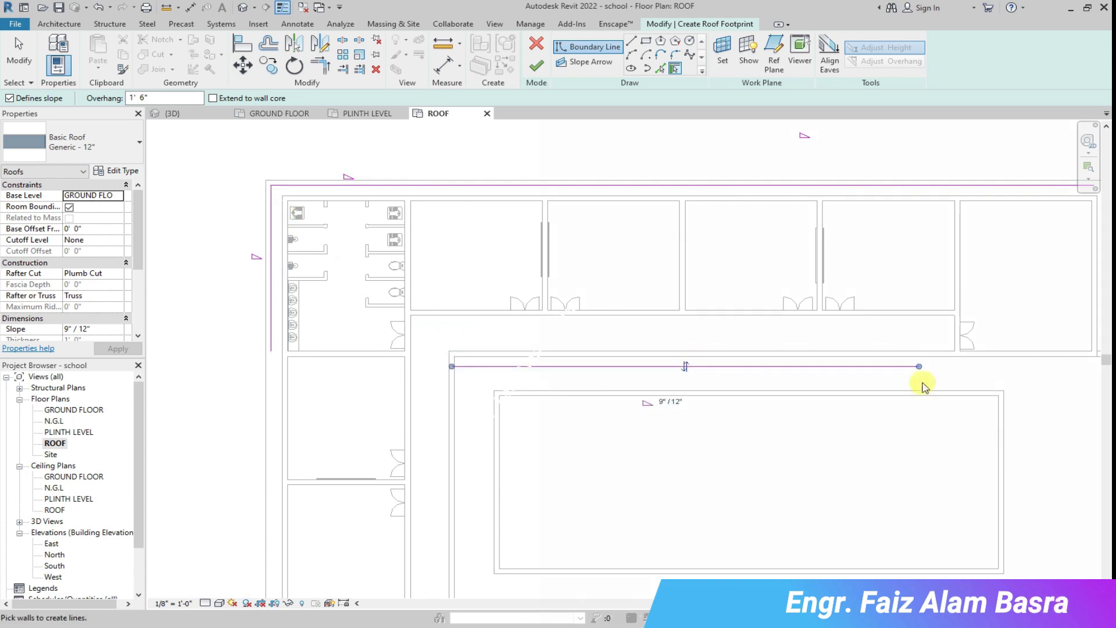
left_click(942, 361)
scroll(721, 355, "down", 1)
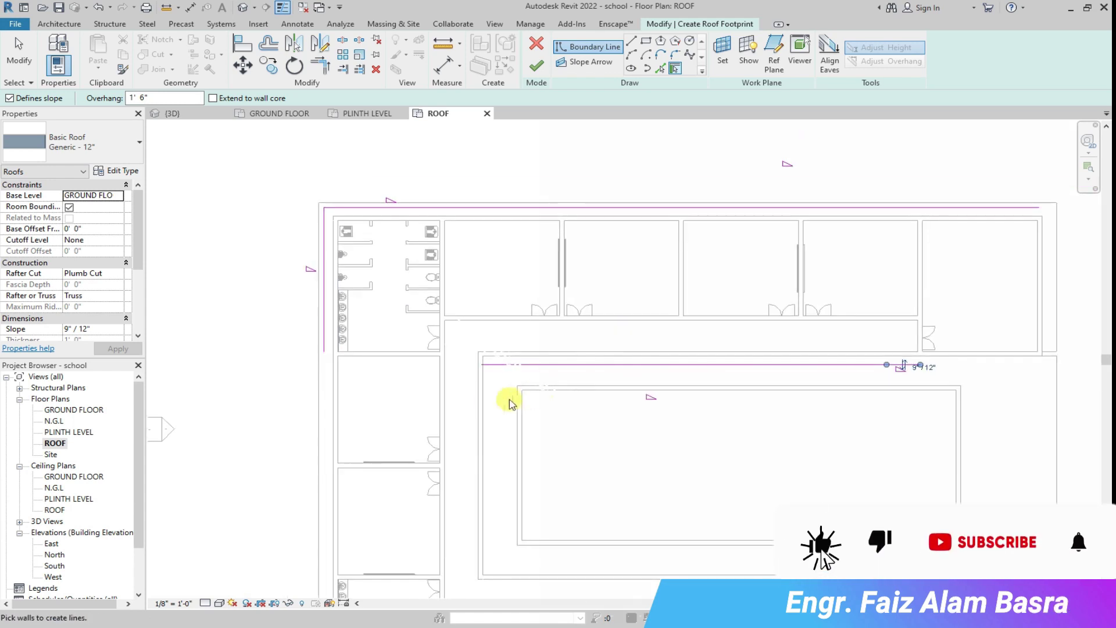
Pick the courtyard's west and south walls, both east end walls and the south outer wall as roof boundary.
left_click(483, 401)
scroll(448, 256, "down", 2)
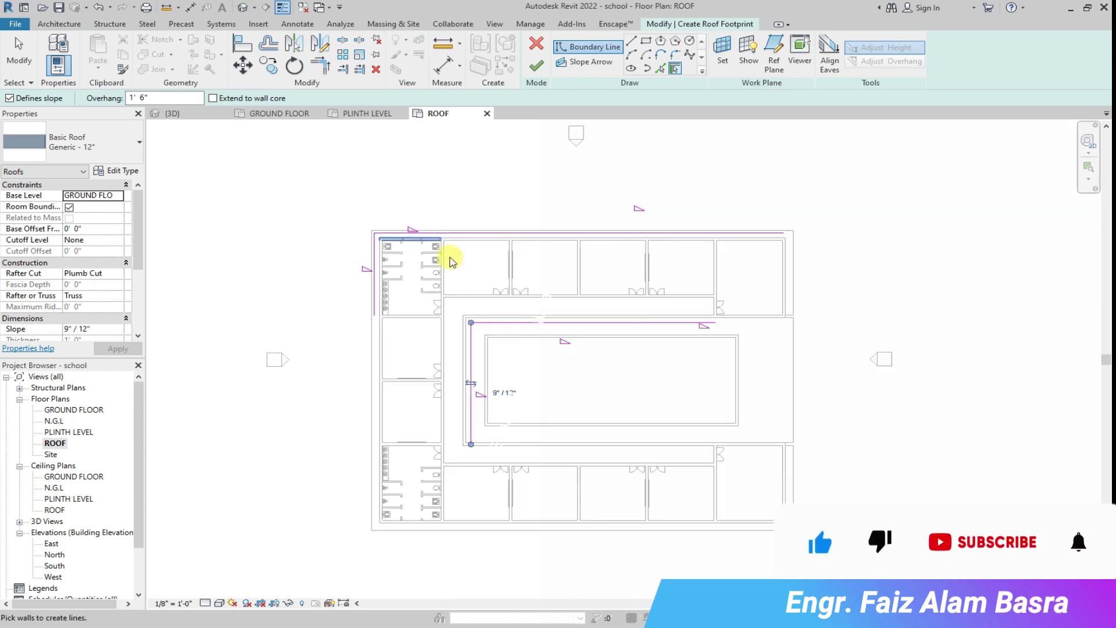
left_click(635, 443)
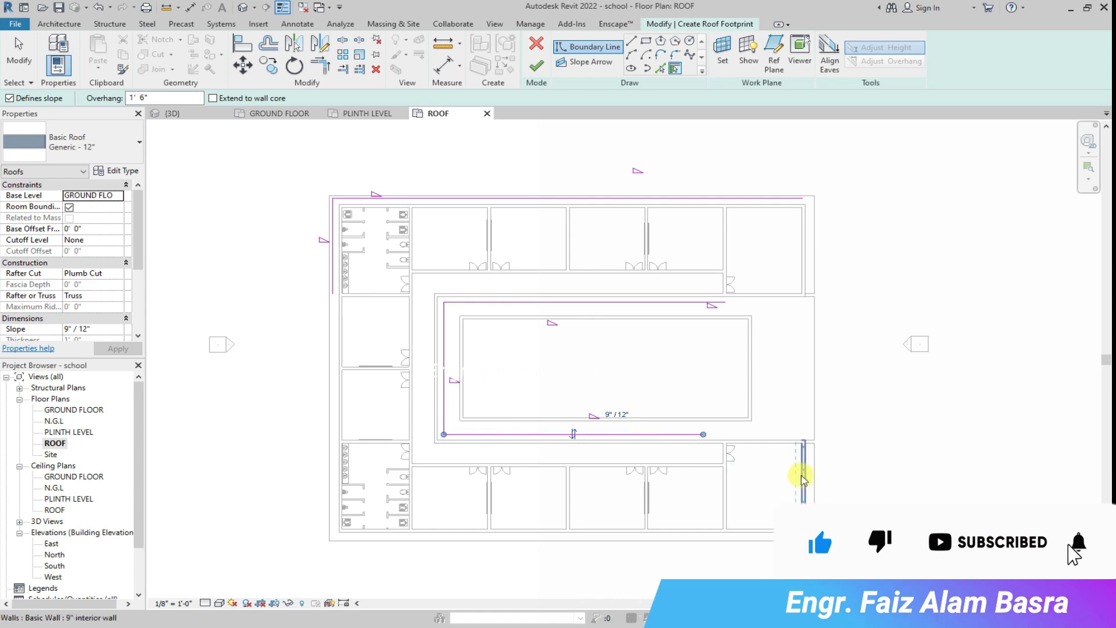
left_click(808, 276)
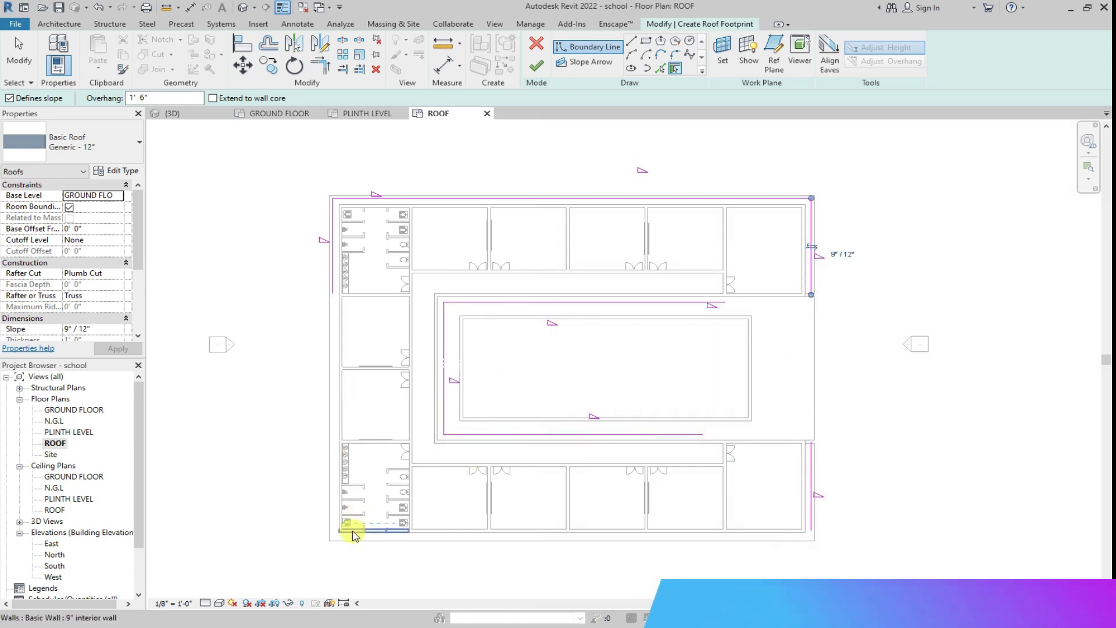
left_click(445, 538)
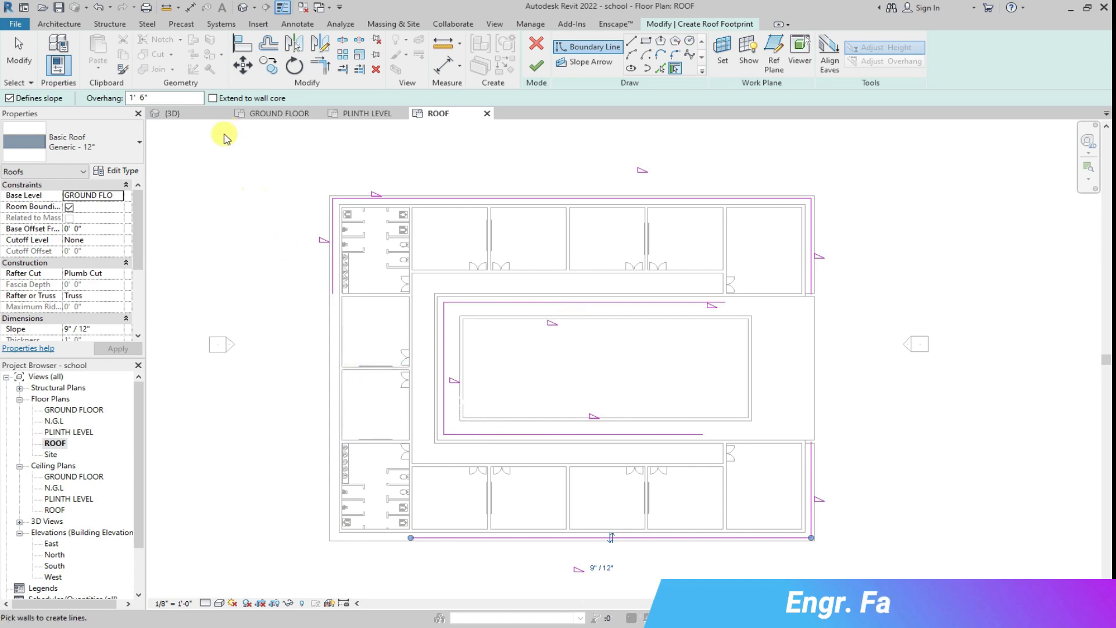
Trim and extend the roof boundary lines to corners so they form a closed U-shaped outline.
left_click(319, 66)
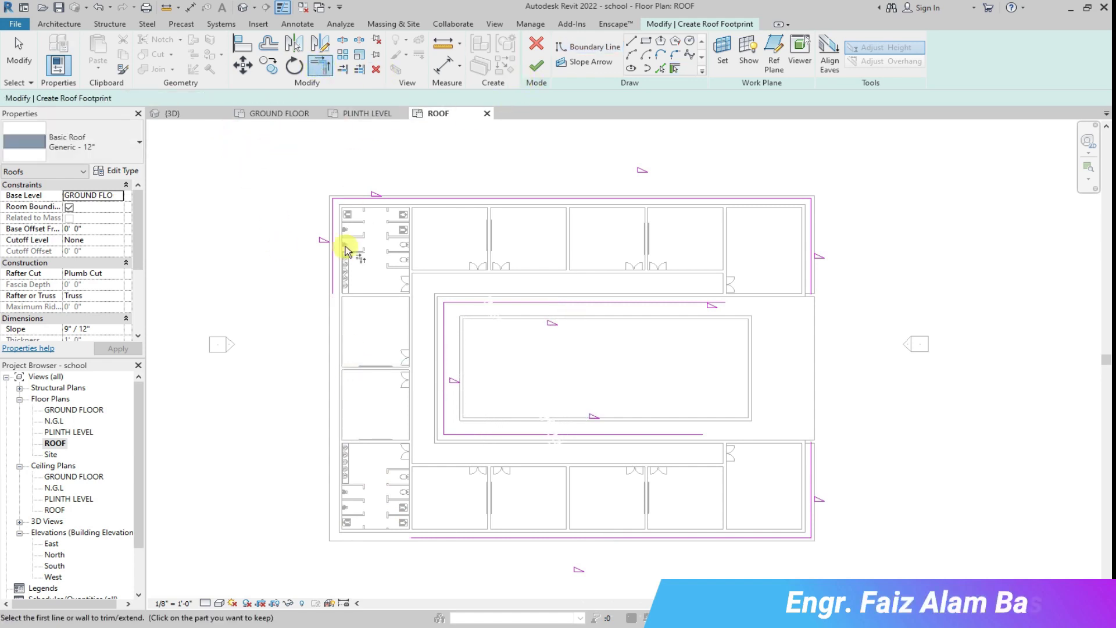
left_click(418, 541)
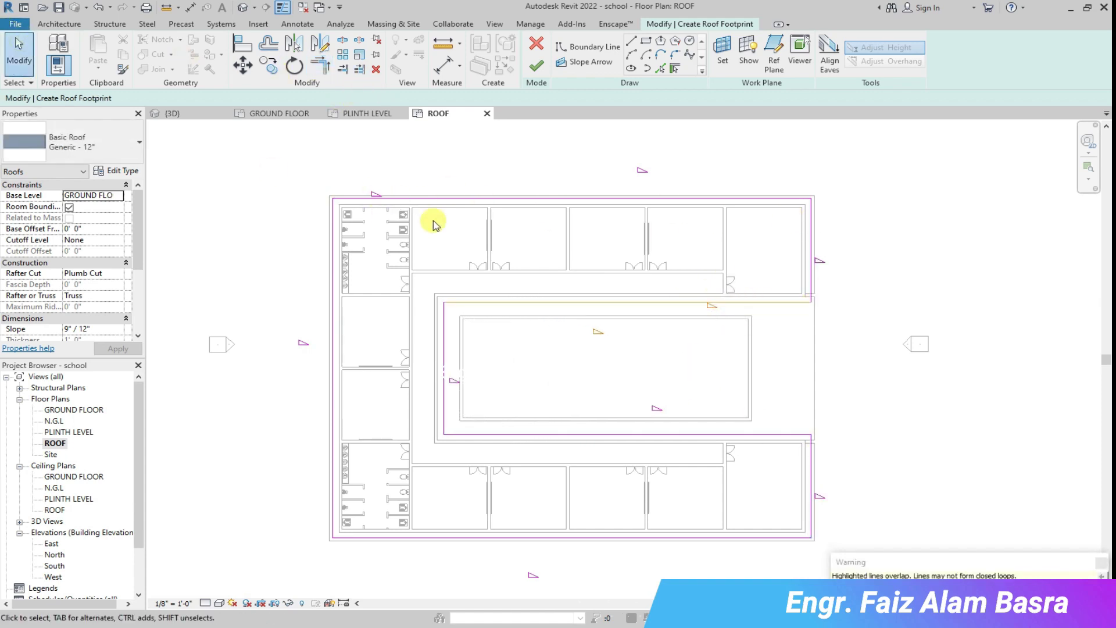
Delete the short overlapping boundary line near the east end of the courtyard's north side.
left_click(399, 199)
left_click(377, 69)
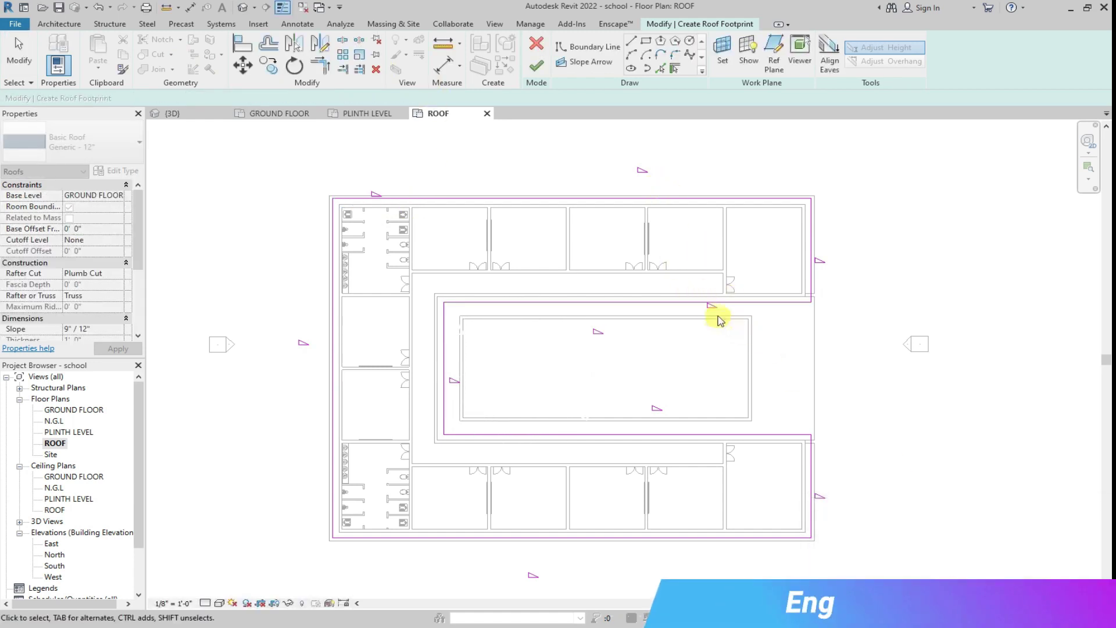
left_click(709, 302)
key("Delete")
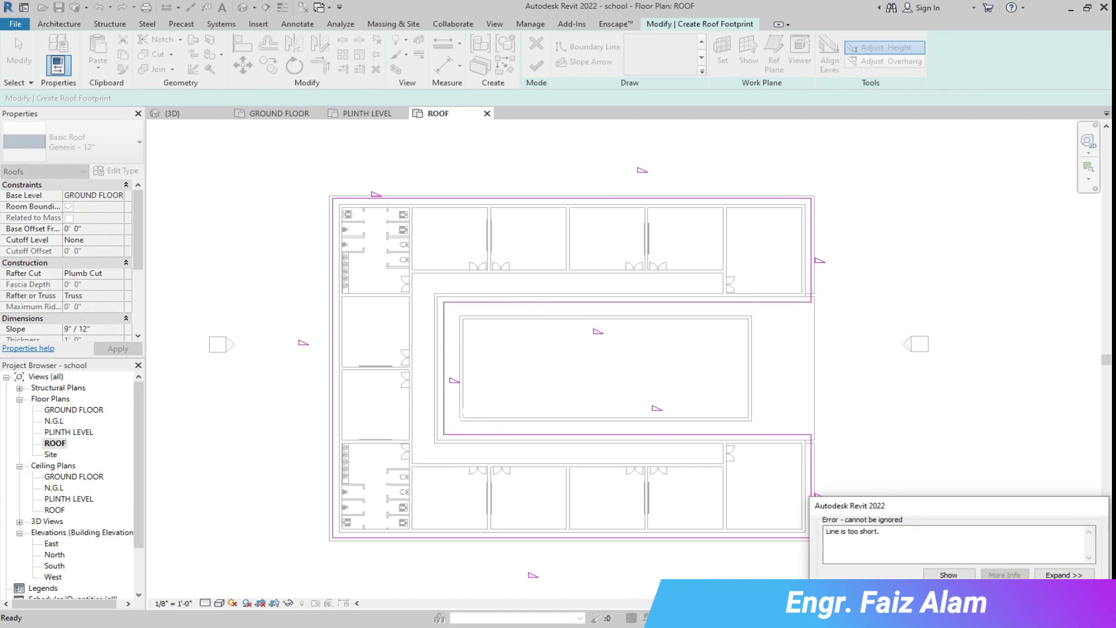
left_click(1062, 606)
left_click(713, 303)
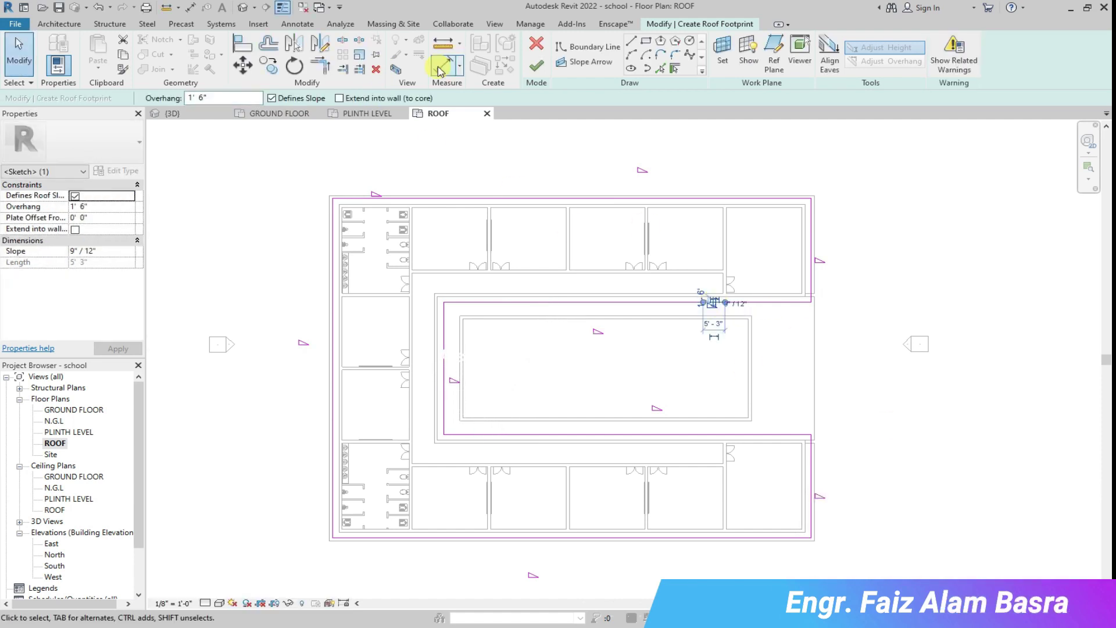
left_click(376, 70)
left_click(1063, 606)
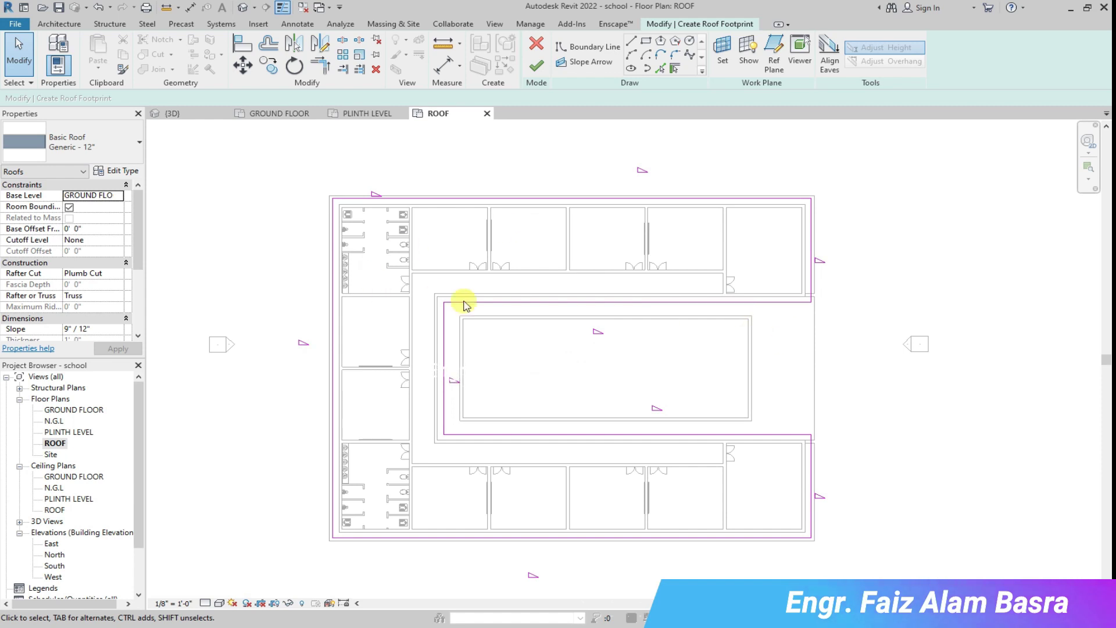
Finish the roof footprint with the highlighted walls attached and open the 3D view.
left_click(536, 65)
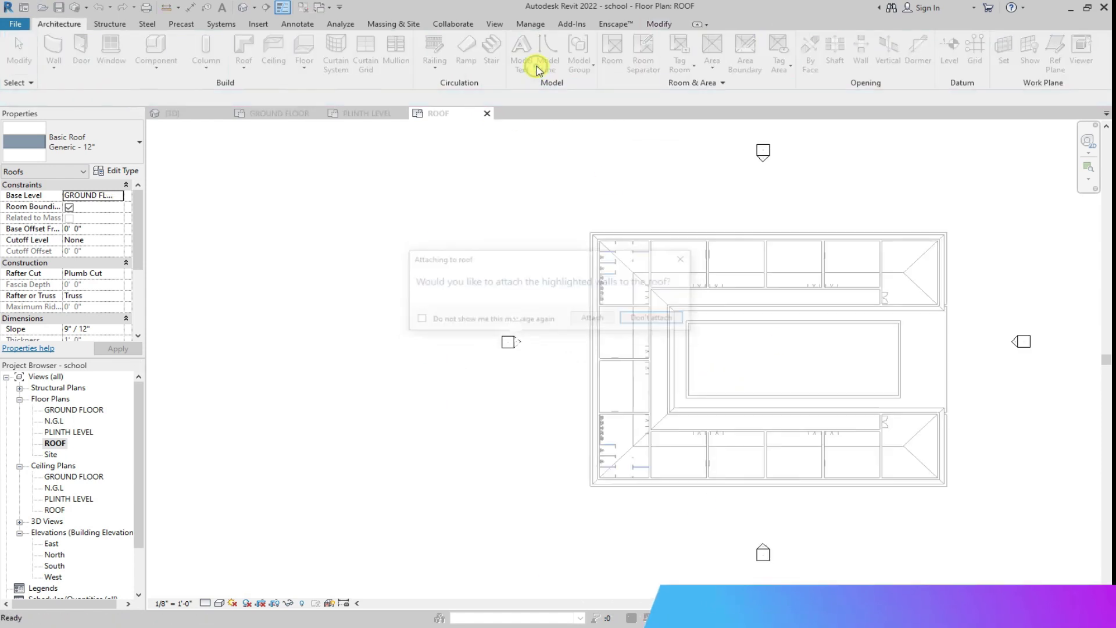
left_click(592, 319)
left_click(187, 115)
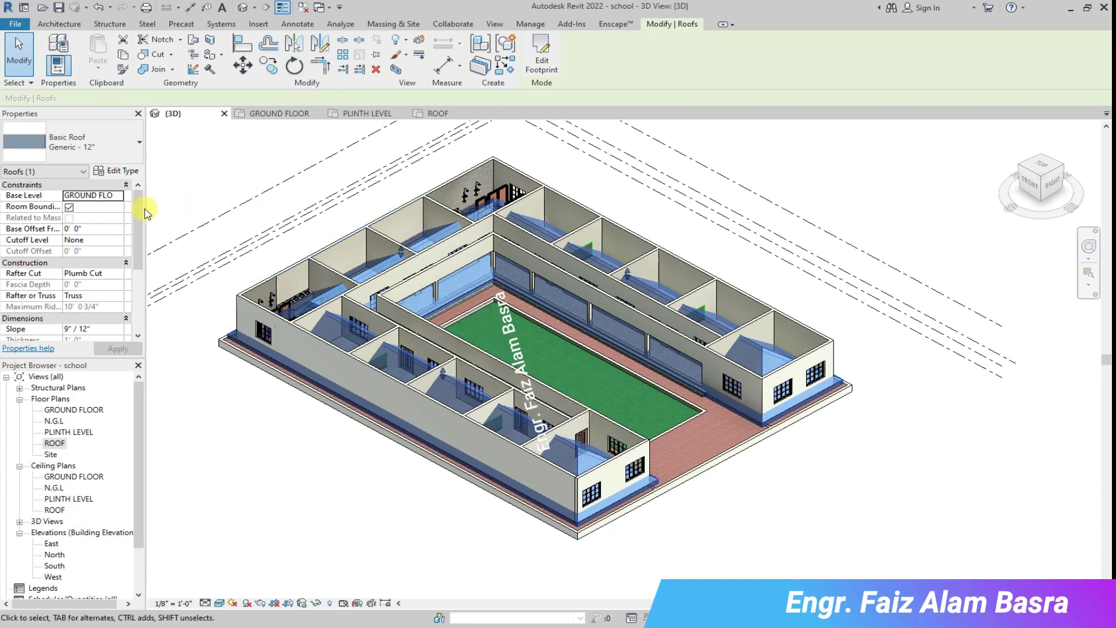
Set the new roof's base level to ROOF and check the roofed building in 3D.
left_click(127, 199)
left_click(79, 233)
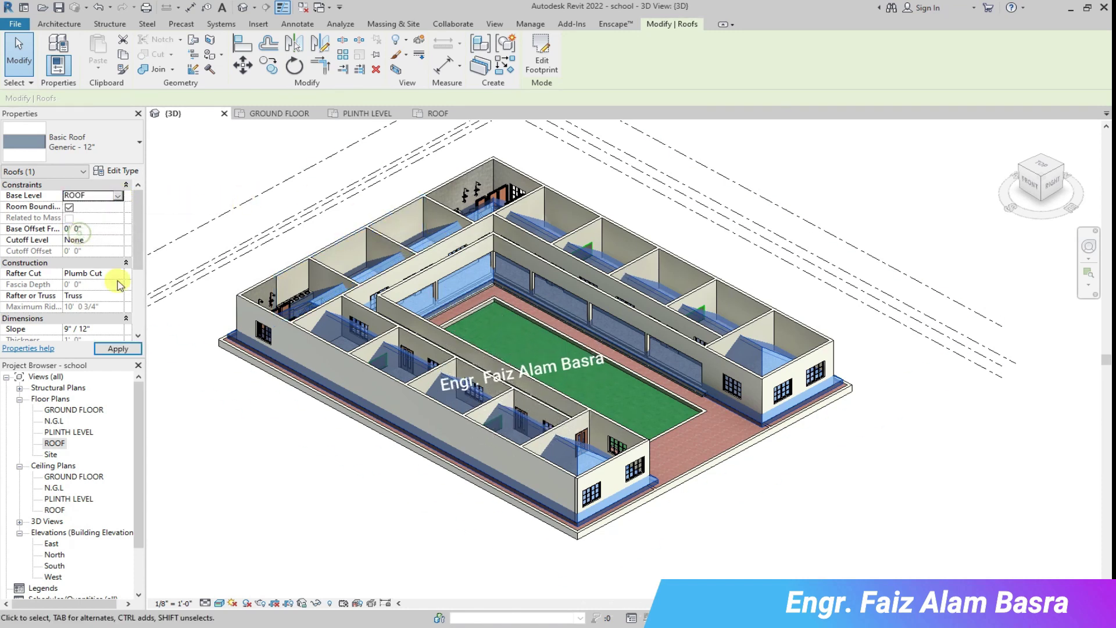
left_click(118, 348)
left_click(366, 476)
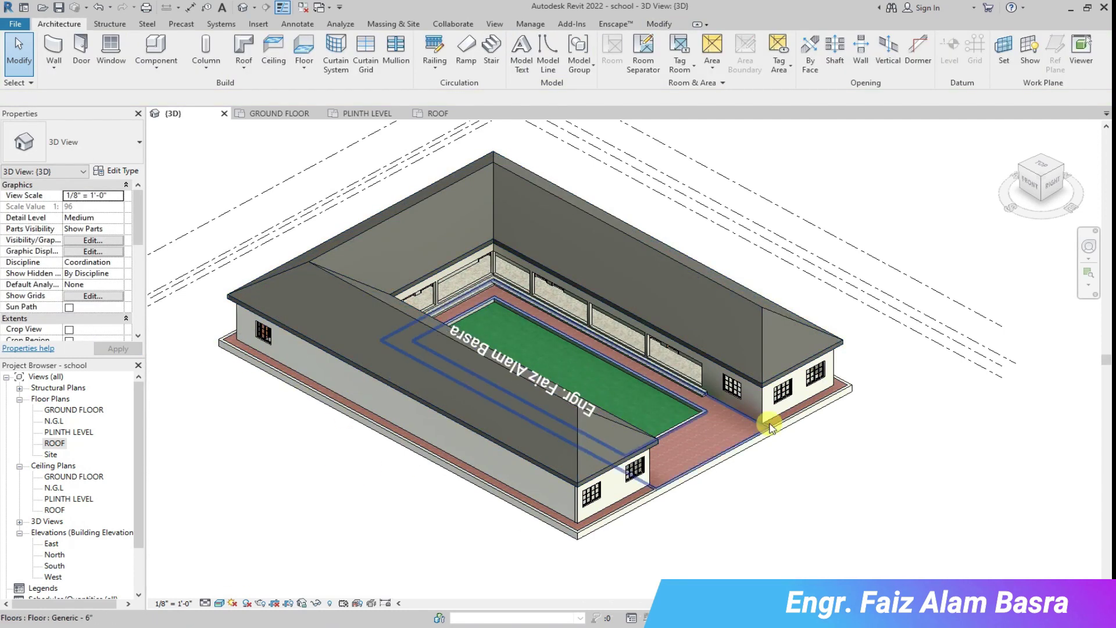
scroll(796, 453, "up", 4)
scroll(796, 452, "down", 3)
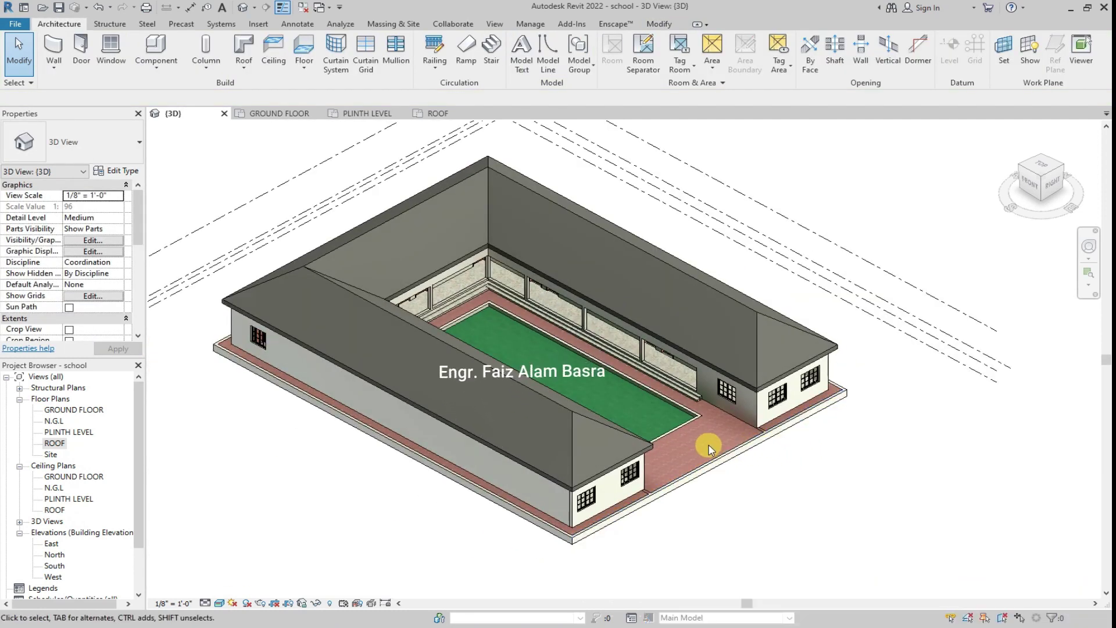
Inspect the roofed building in 3D from above, from the right side and from the home view.
scroll(536, 532, "up", 2)
scroll(536, 531, "up", 1)
scroll(672, 563, "down", 4)
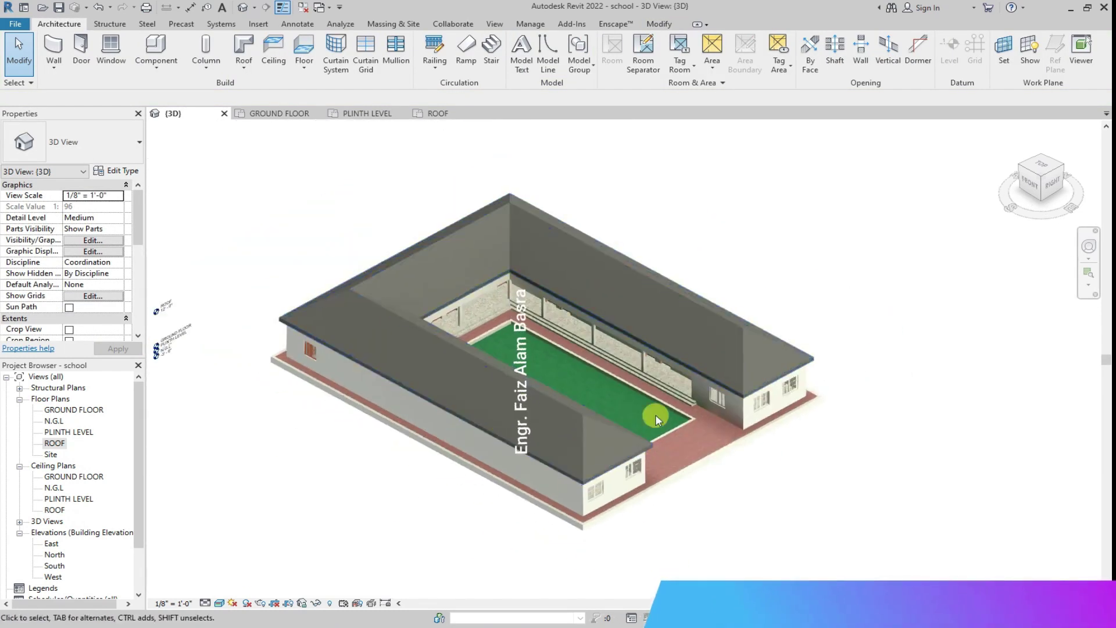
left_click(1011, 134)
left_click_drag(1038, 182, 920, 221)
scroll(596, 430, "up", 3)
scroll(567, 308, "down", 3)
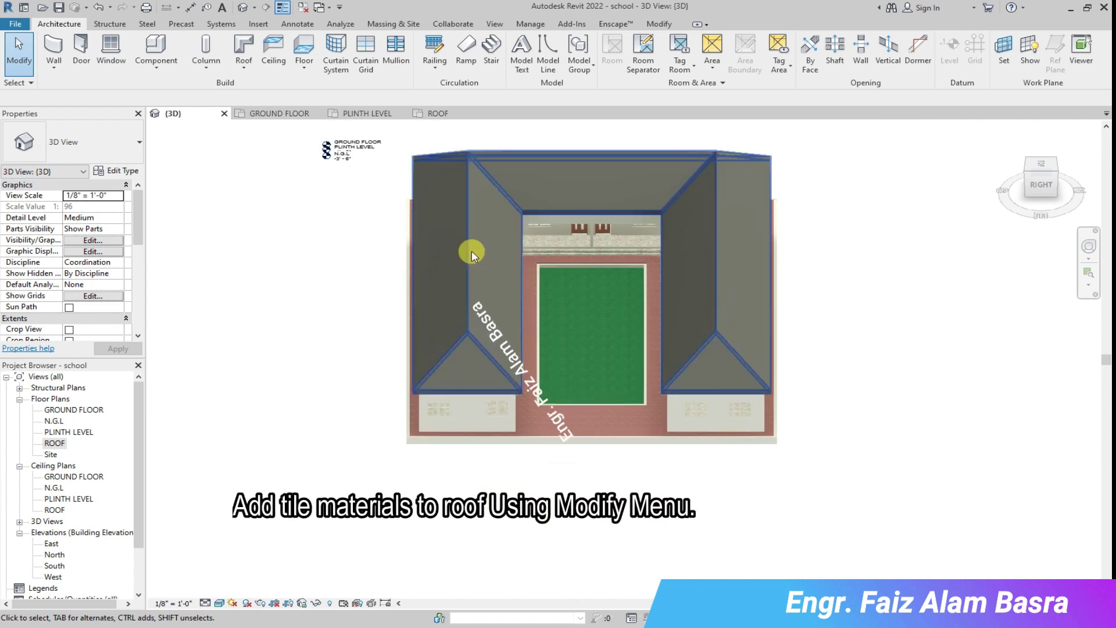
left_click(1037, 181)
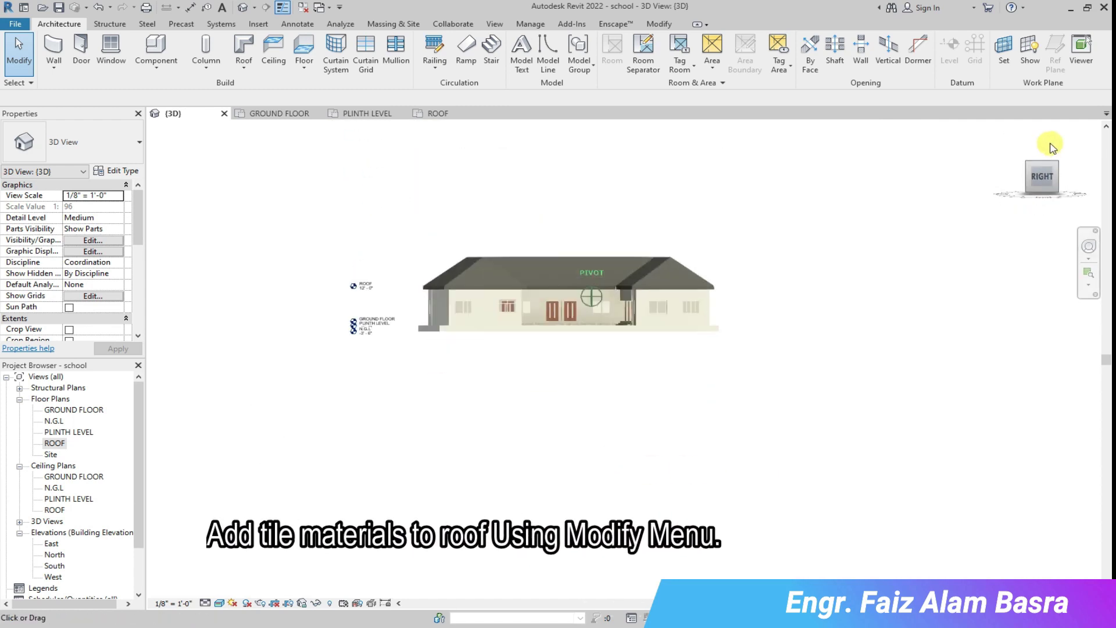
scroll(600, 336, "up", 3)
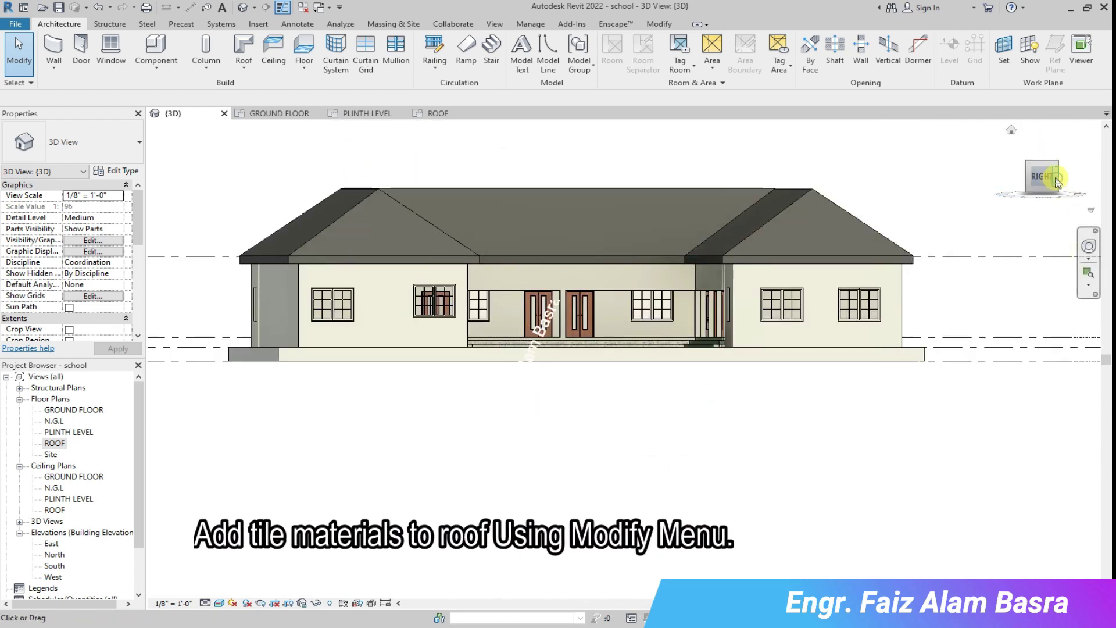
left_click(1032, 178)
left_click_drag(1037, 196, 911, 196)
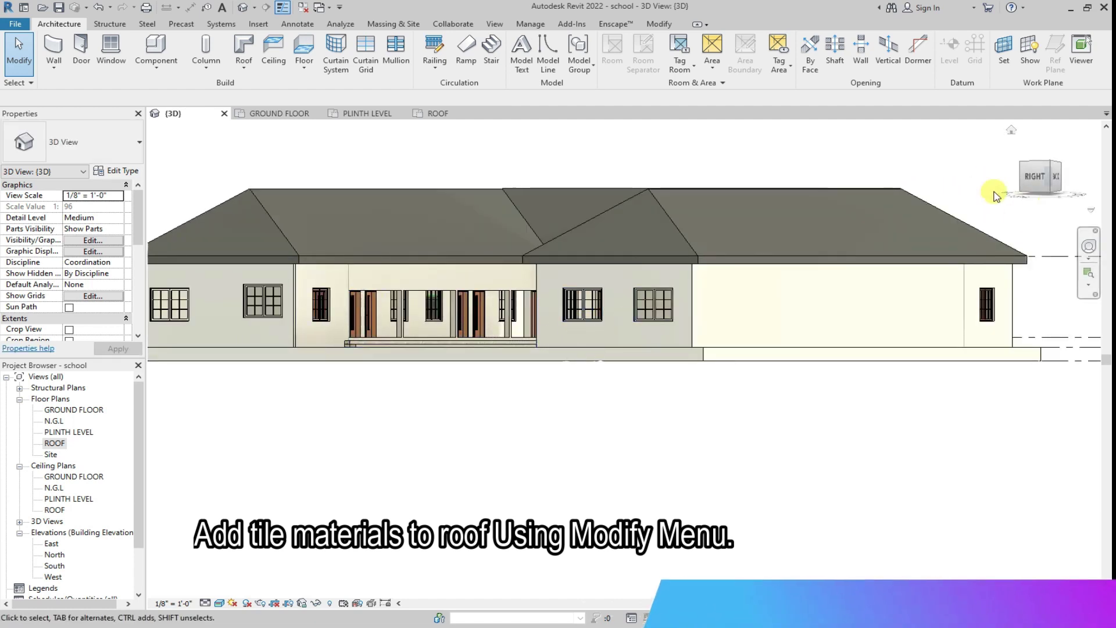
left_click(1014, 133)
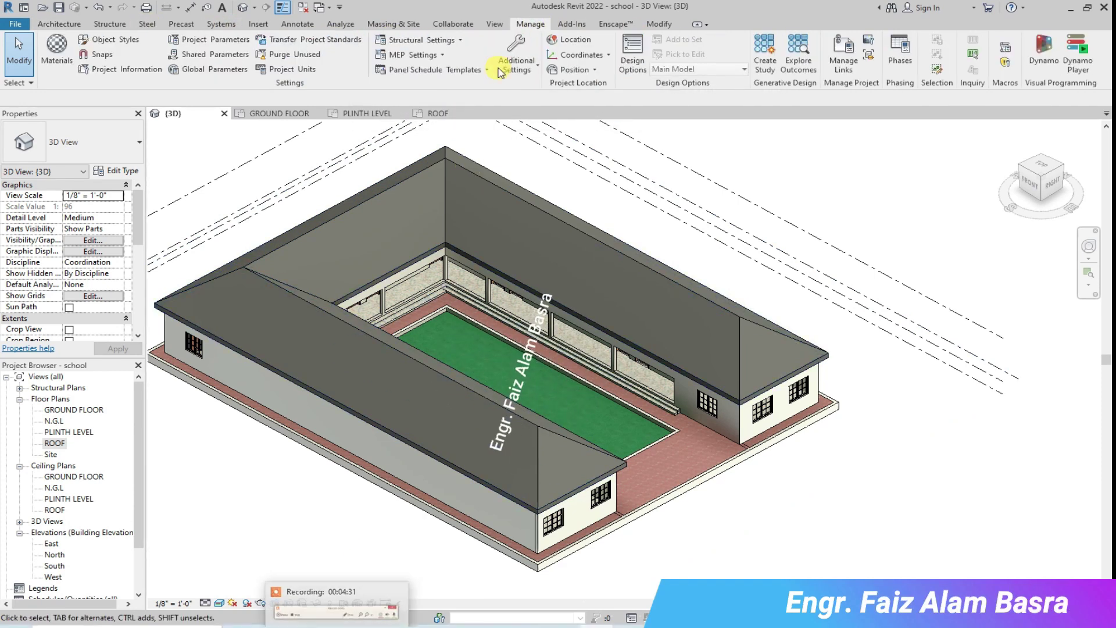
Create a new project material and name it Roof Tiles.
left_click(533, 291)
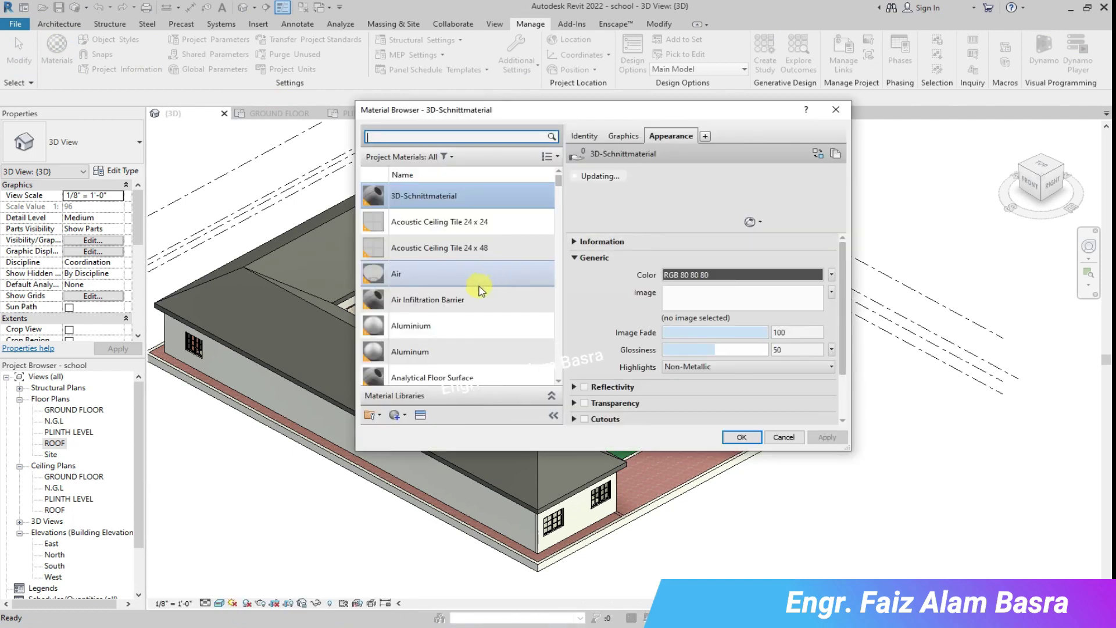
left_click(401, 414)
left_click(414, 431)
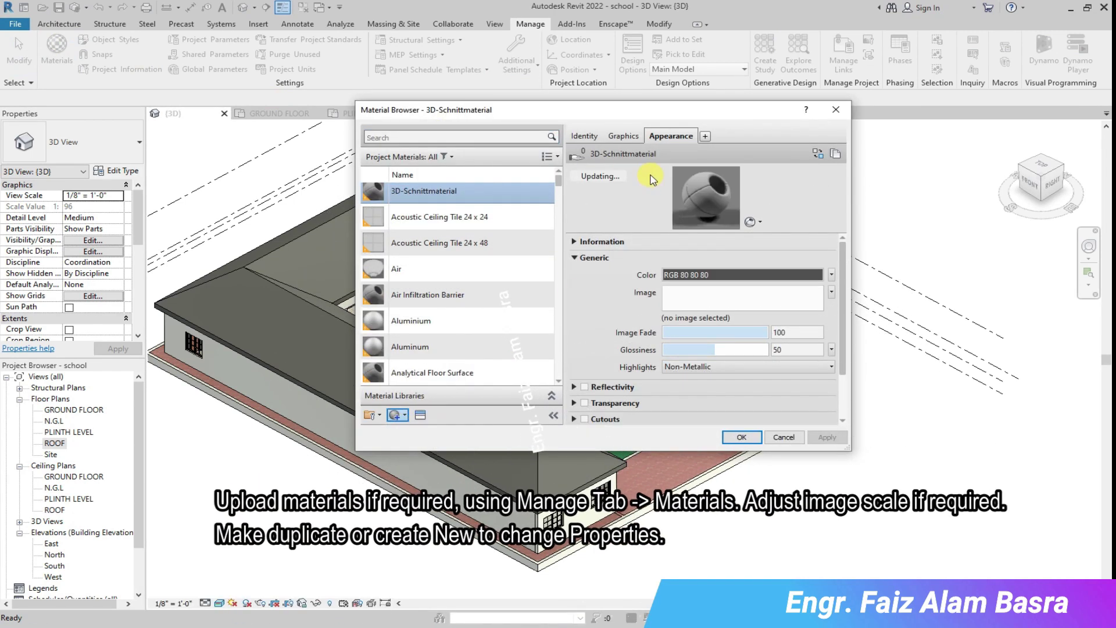
triple_click(750, 154)
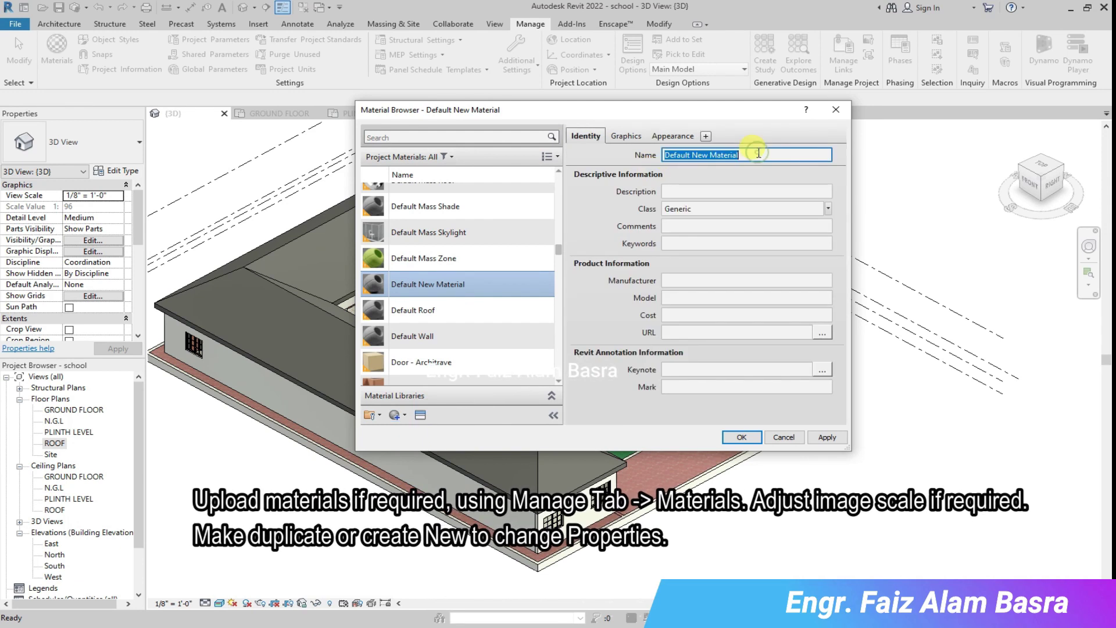
type("Roof Tiles")
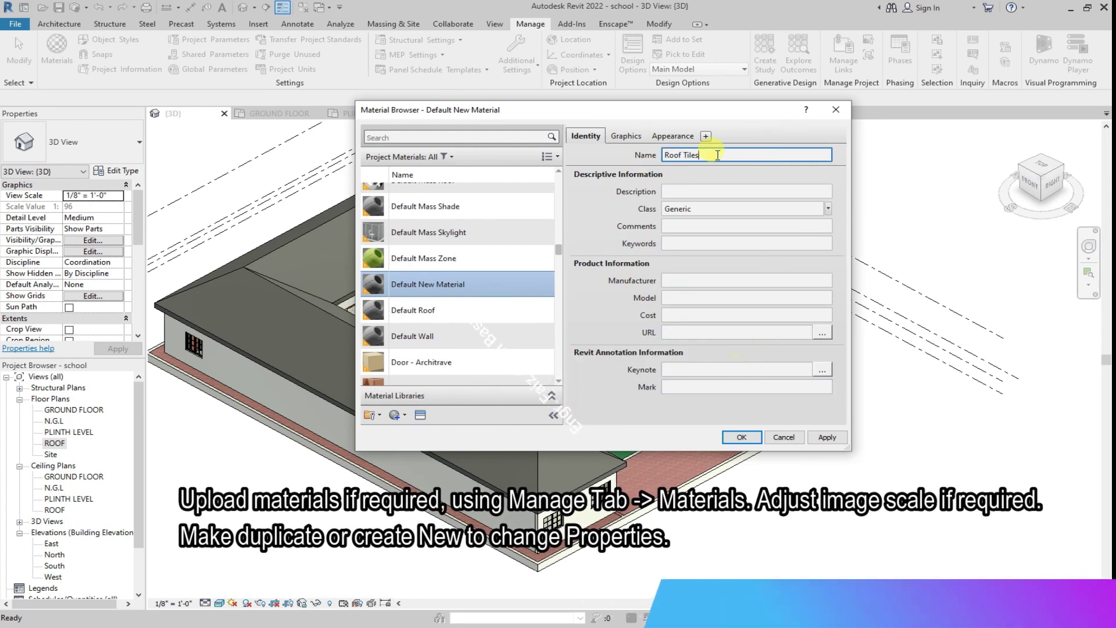
Assign the image Thermal - Moisture.Roof Tiles.Spanish.Red.jpg to the Roof Tiles material's appearance and save the material.
left_click(671, 136)
left_click(780, 298)
left_click(713, 387)
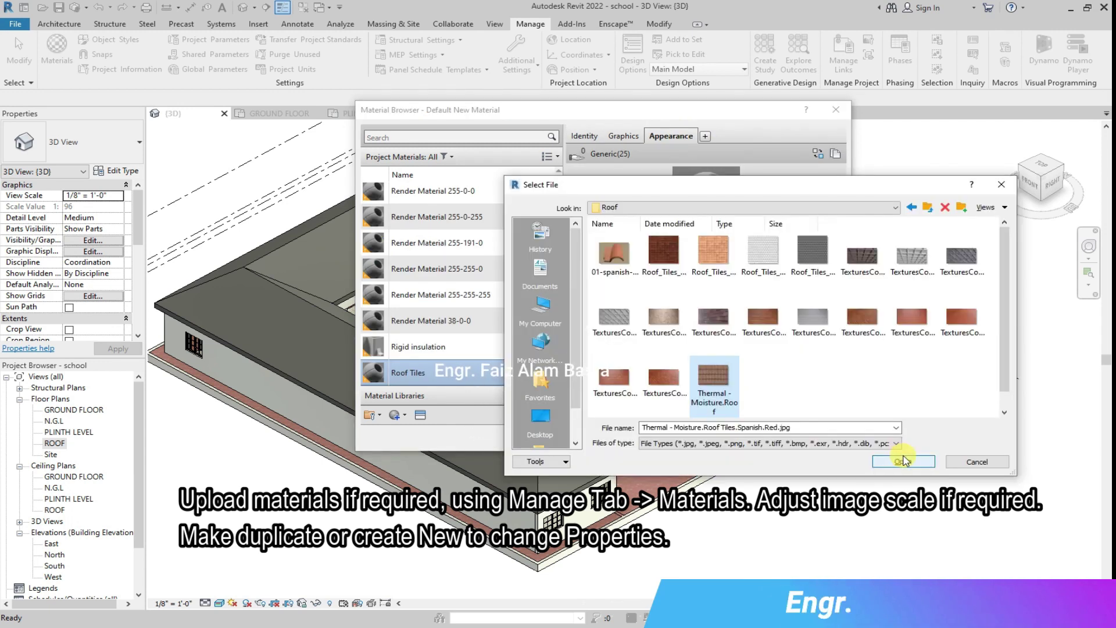
left_click(903, 460)
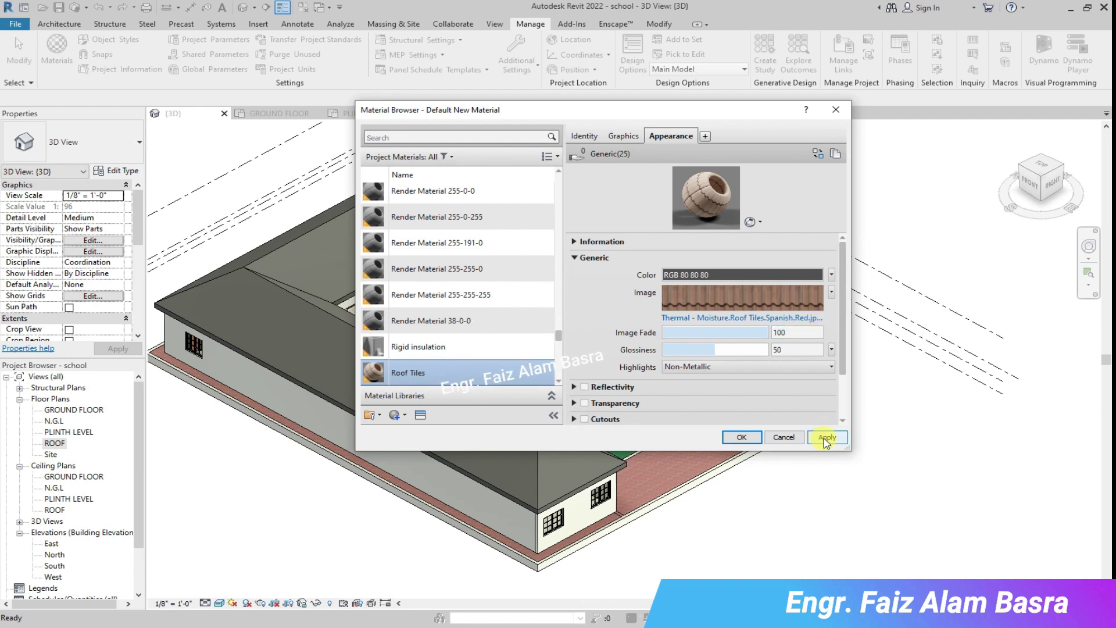
left_click(744, 437)
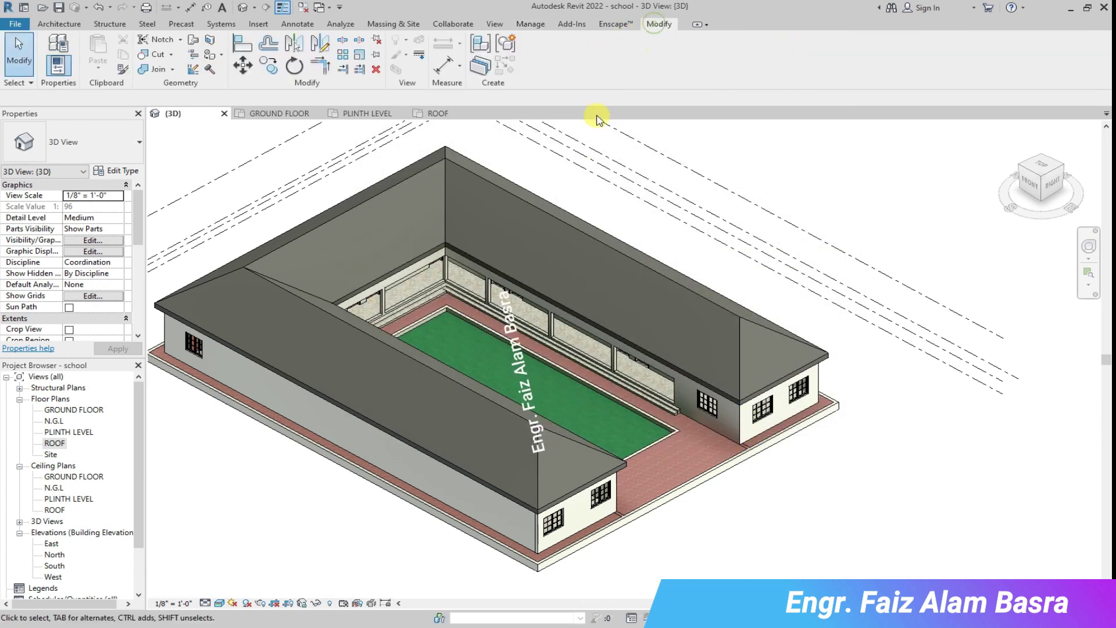
Start the Paint tool with the Roof Tiles material and paint the roof's courtyard-side, front and end slopes.
left_click(223, 56)
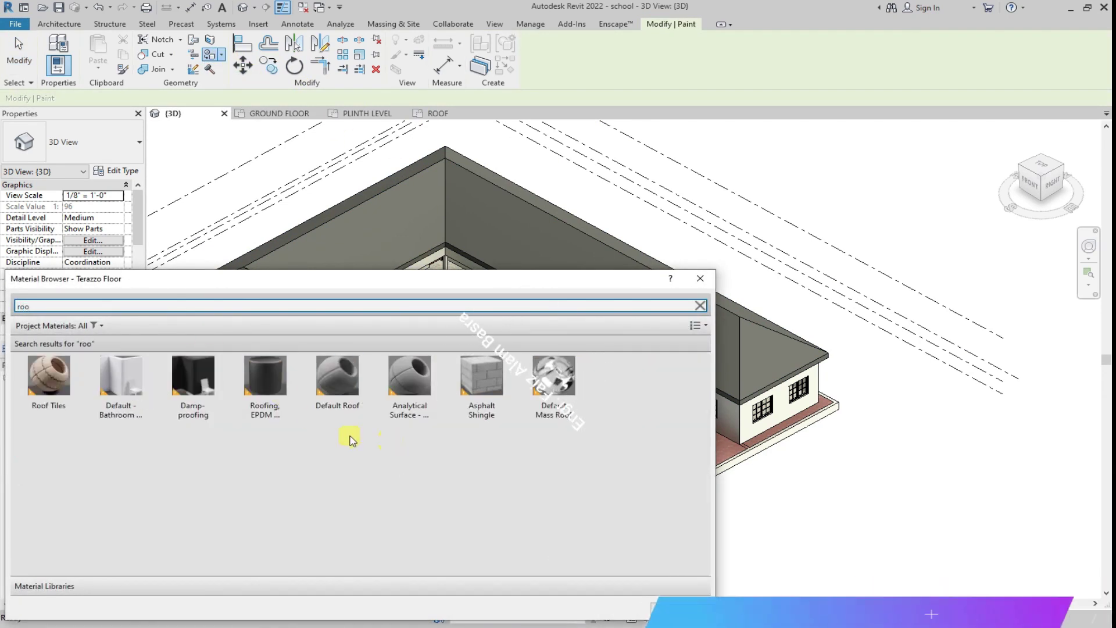
left_click(50, 372)
left_click_drag(448, 282, 390, 539)
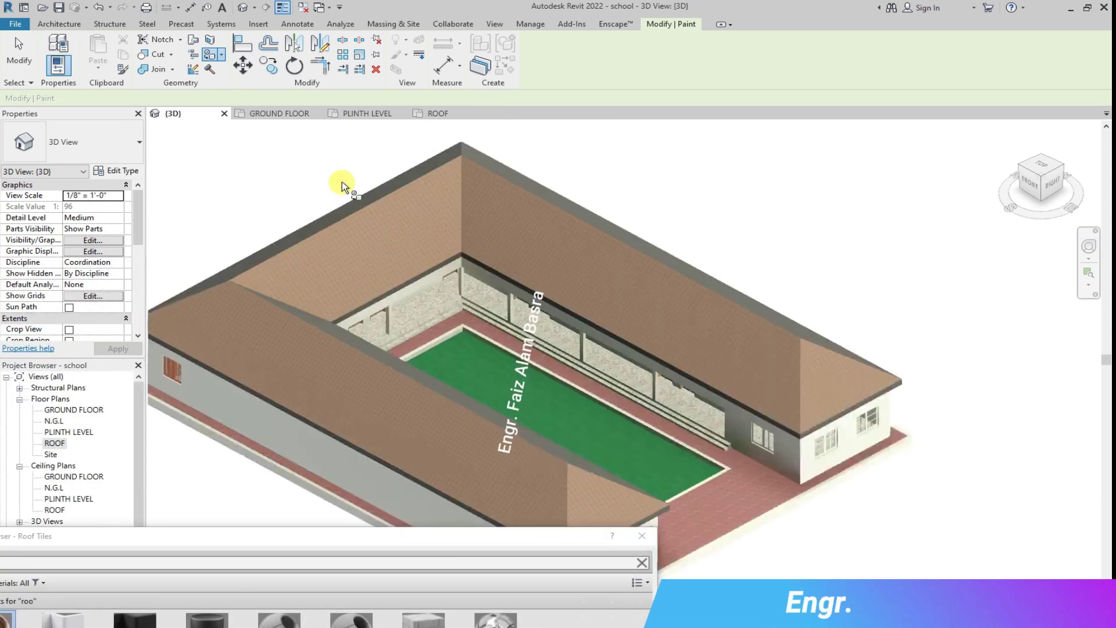
Paint the roof's remaining outer slopes with Roof Tiles, check the tile pattern up close and finish painting.
scroll(341, 182, "up", 2)
left_click(355, 226)
left_click(572, 138)
scroll(529, 187, "down", 3)
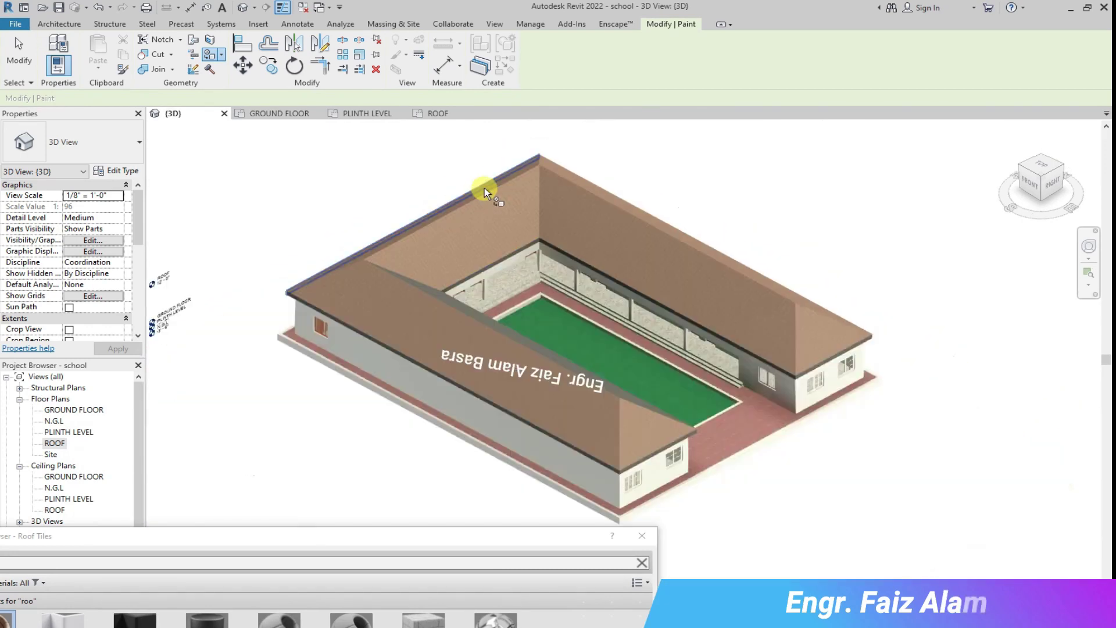
scroll(633, 372, "up", 4)
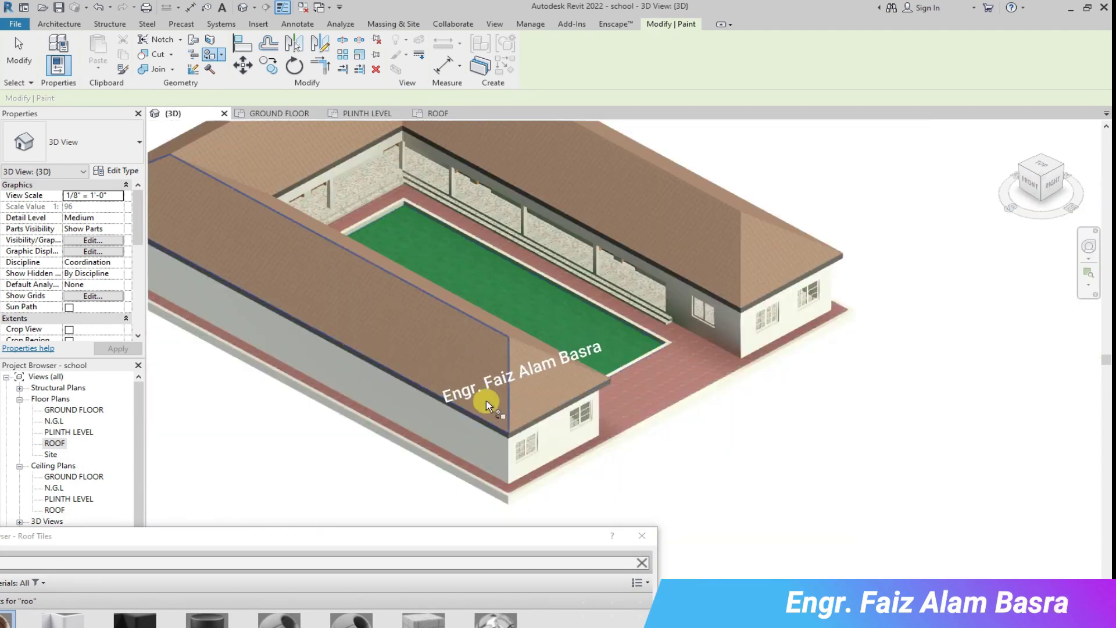
scroll(486, 400, "up", 6)
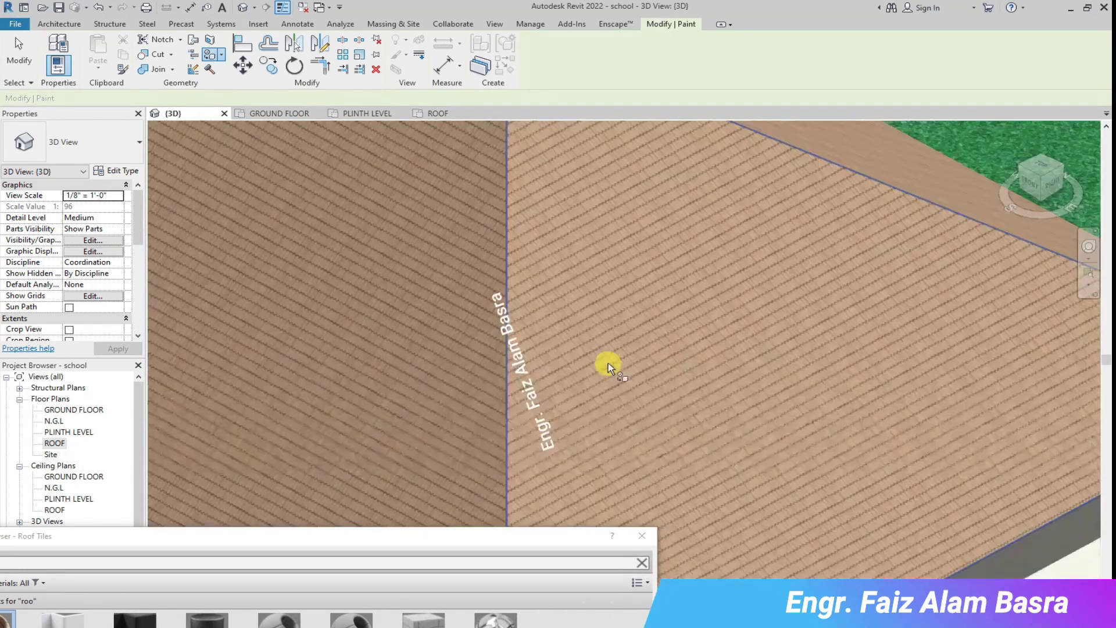
scroll(608, 368, "down", 8)
left_click_drag(504, 535, 642, 231)
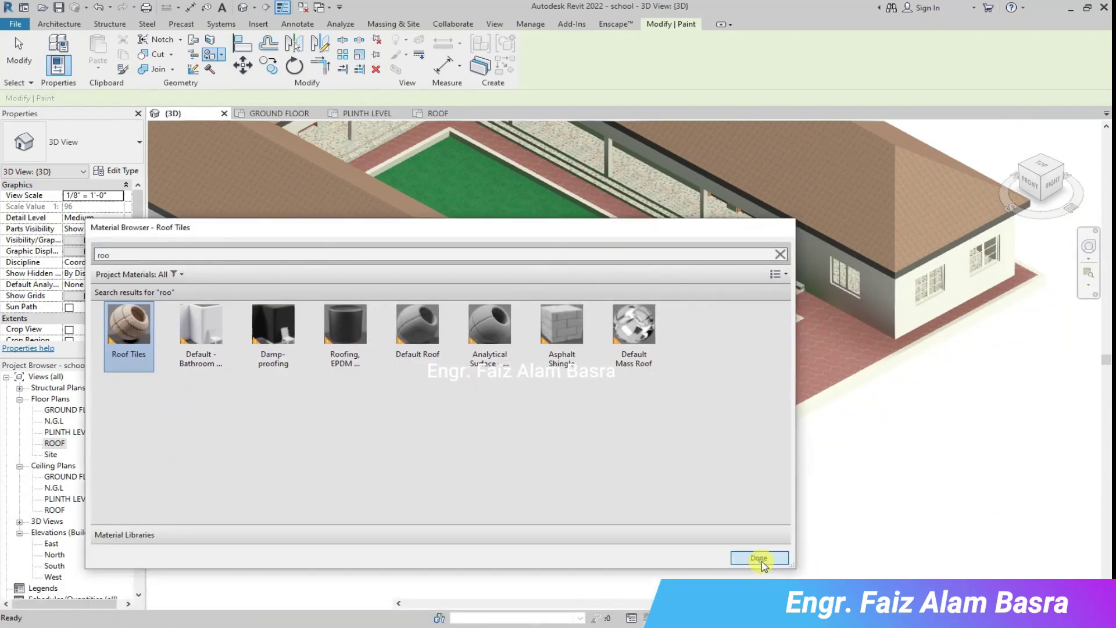
left_click(759, 558)
key("Escape")
Open the Roof Tiles image in the Texture Editor and review its transform settings.
left_click(525, 24)
left_click(56, 44)
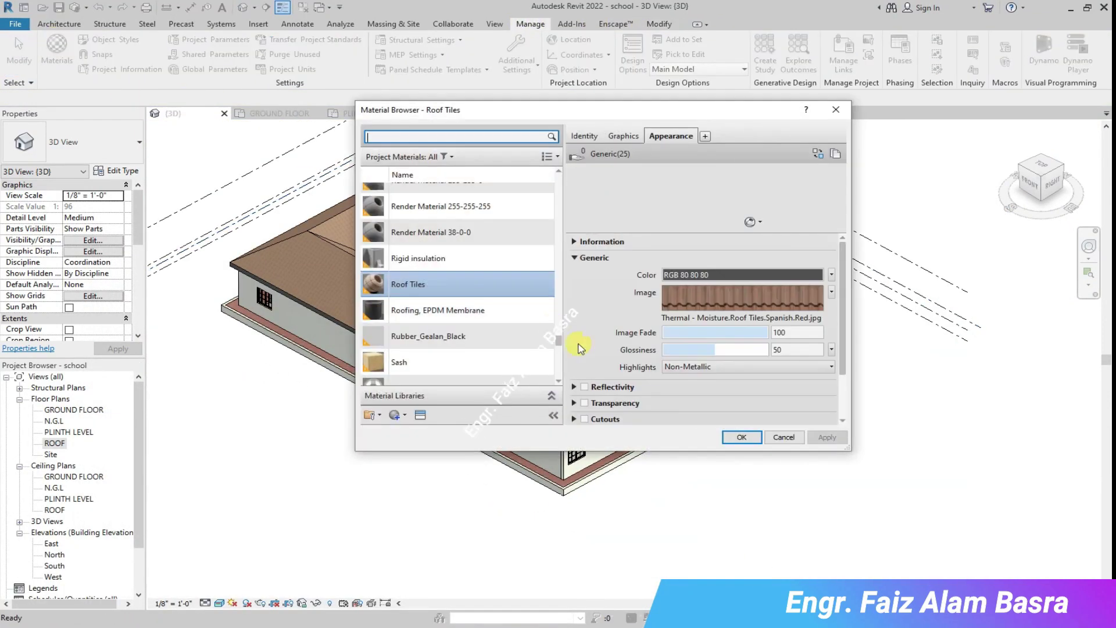
left_click(833, 291)
left_click(780, 422)
scroll(516, 344, "down", 3)
scroll(559, 366, "up", 2)
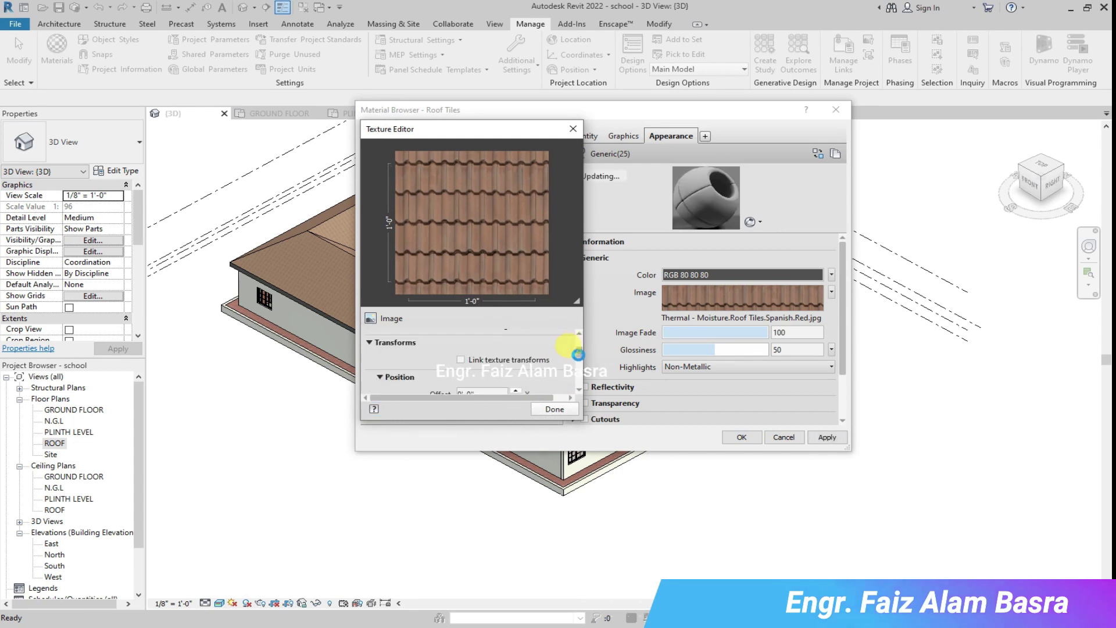
scroll(575, 354, "down", 2)
left_click(555, 409)
left_click(783, 437)
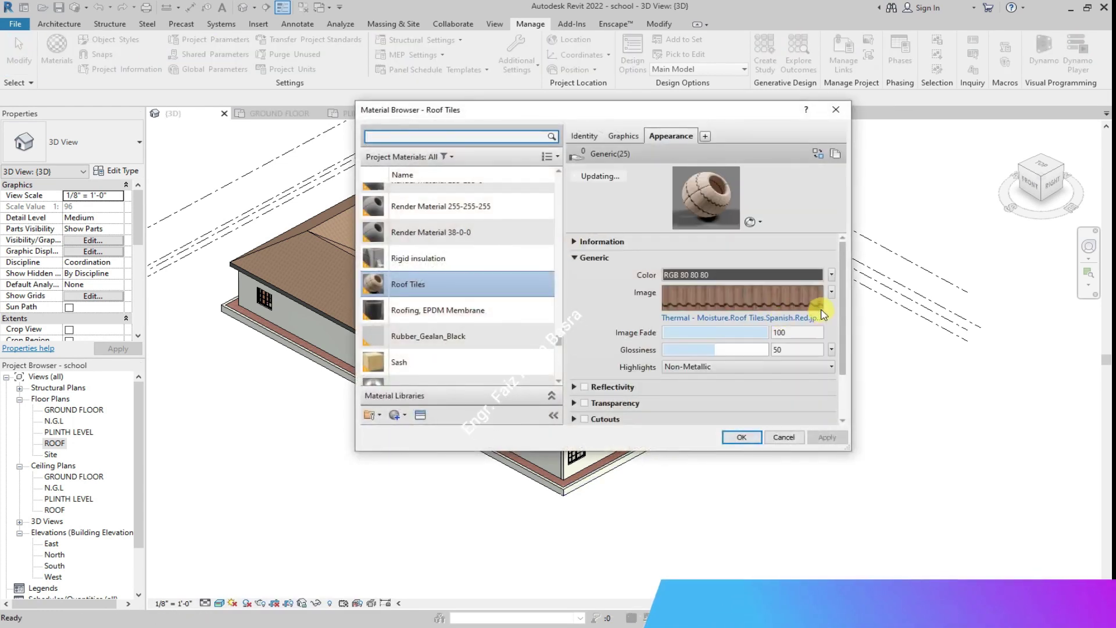
Set the Roof Tiles texture's sample size to 5'-0", save the material and check the tiles on the roof in 3D.
left_click(832, 291)
left_click(779, 570)
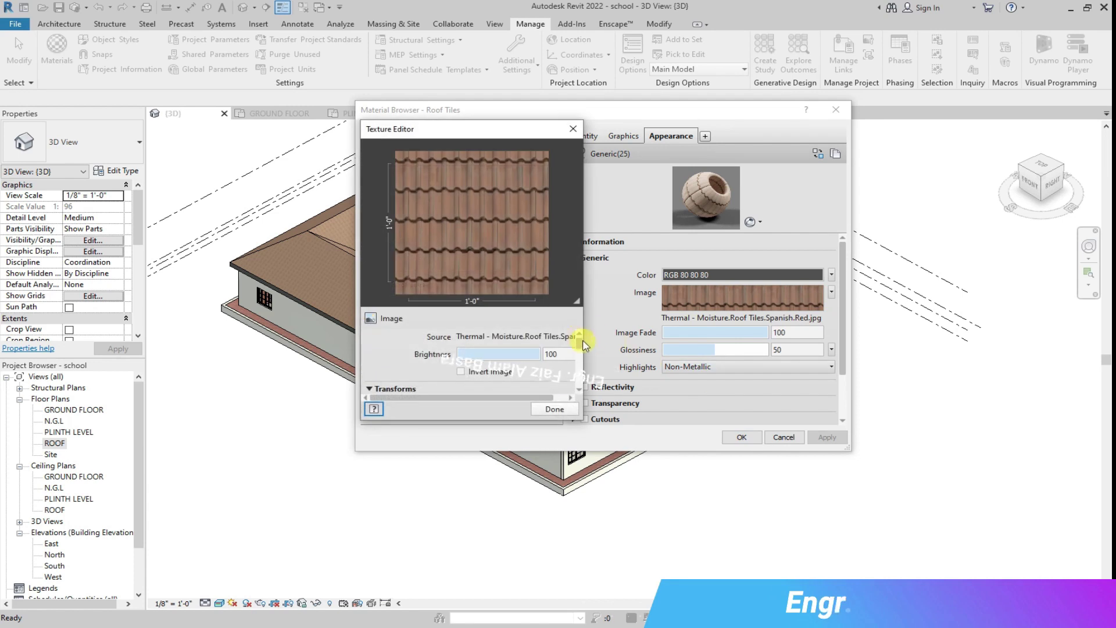
scroll(581, 338, "down", 3)
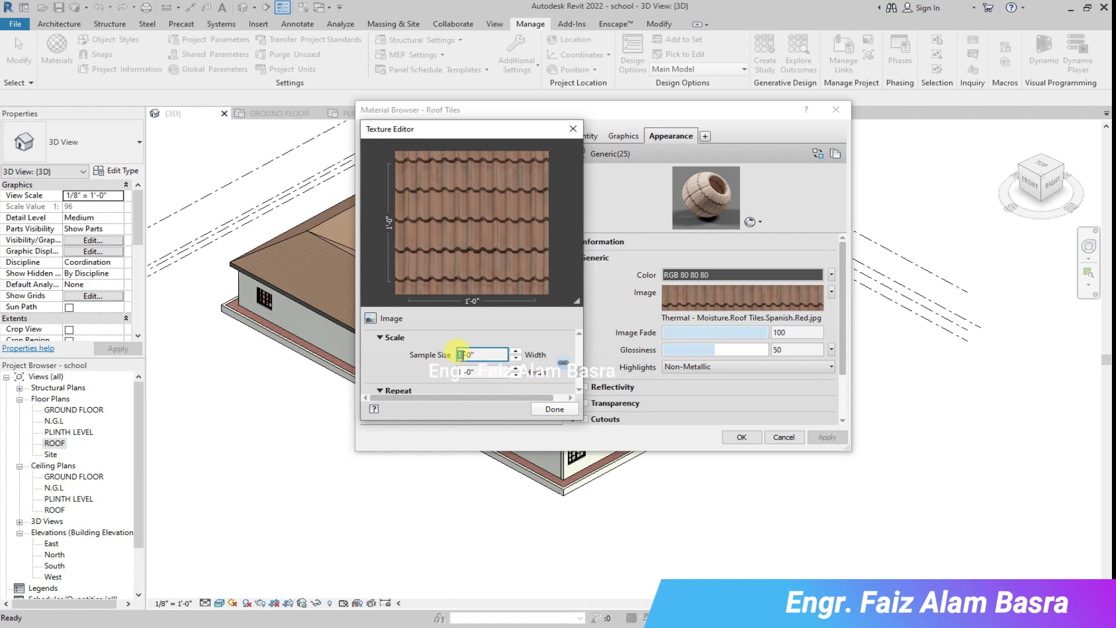
left_click(553, 408)
left_click(828, 437)
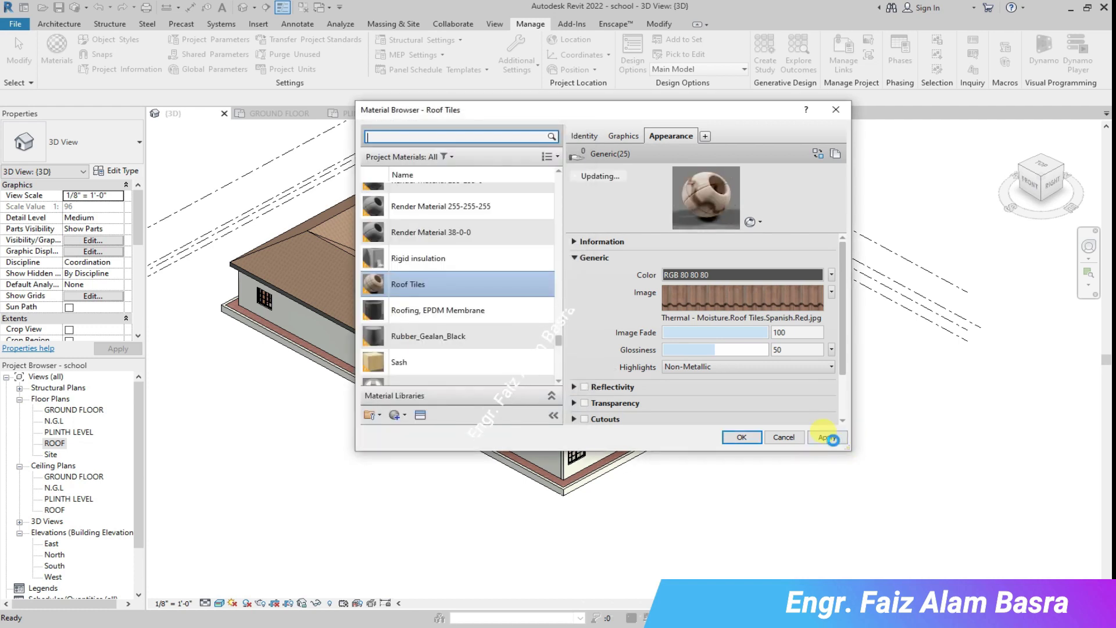
left_click(745, 437)
left_click(219, 602)
left_click(240, 594)
scroll(483, 357, "up", 10)
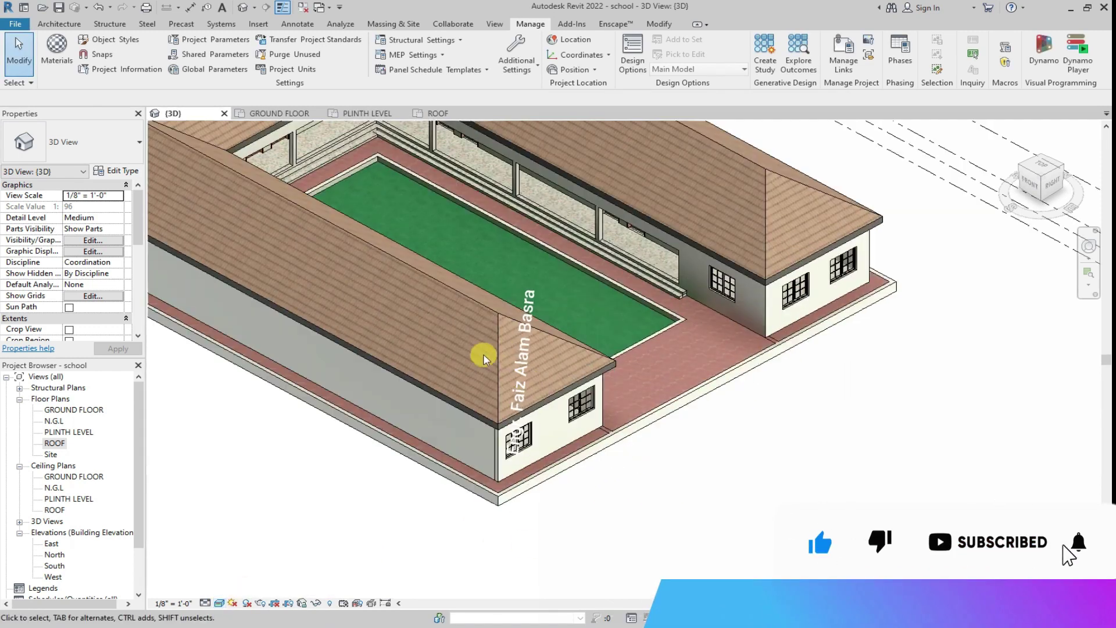
scroll(582, 388, "down", 10)
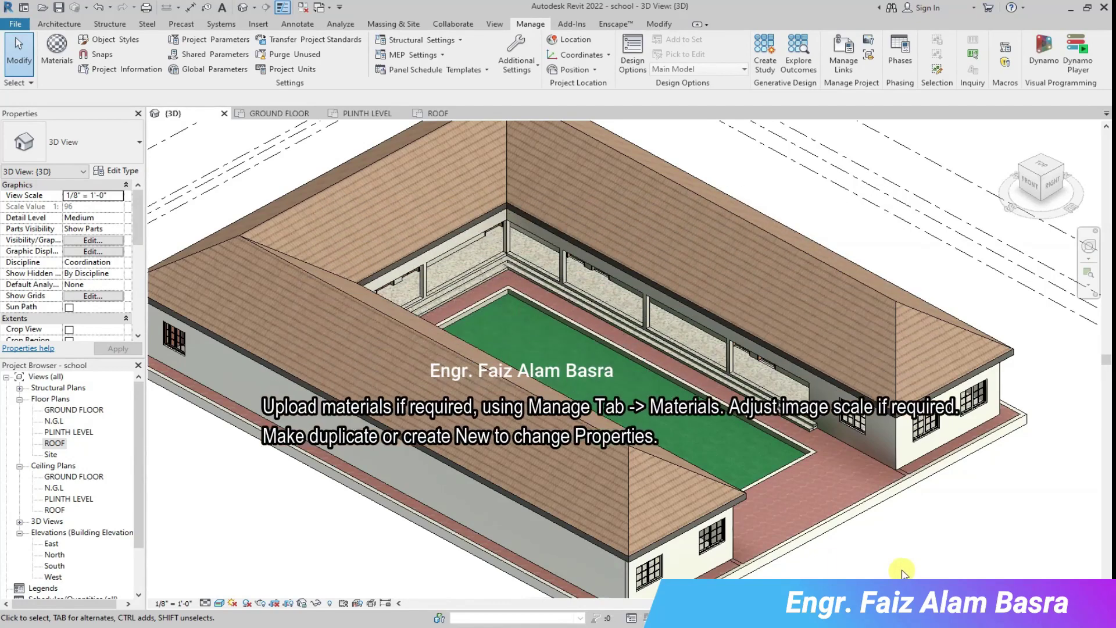
Set the Roof Tiles material's glossiness to 100.
left_click(630, 494)
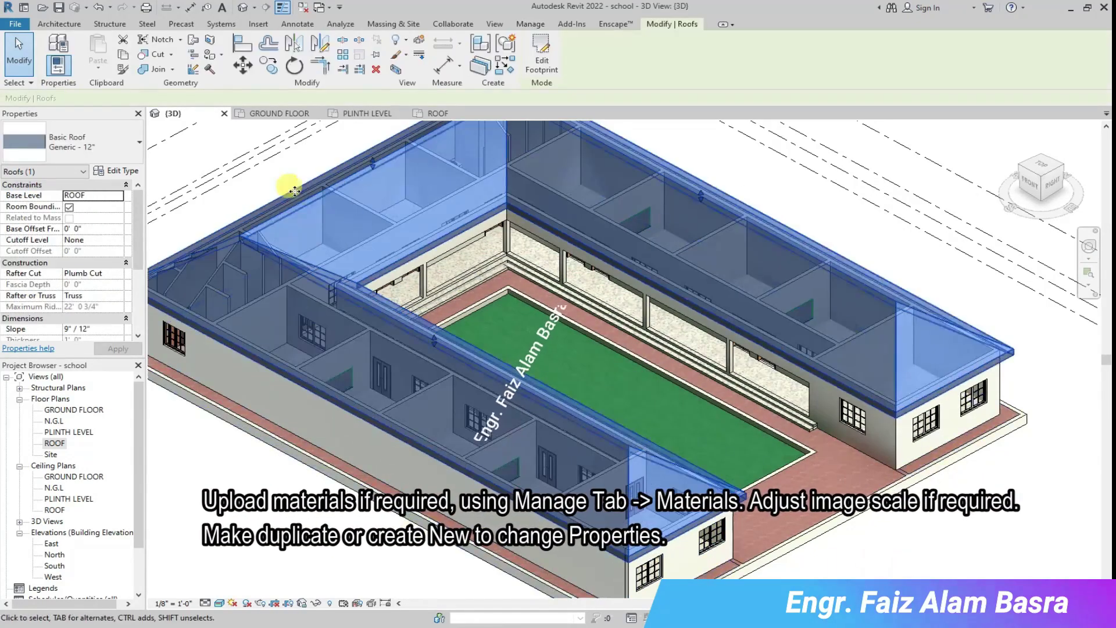
left_click(286, 187)
left_click(56, 49)
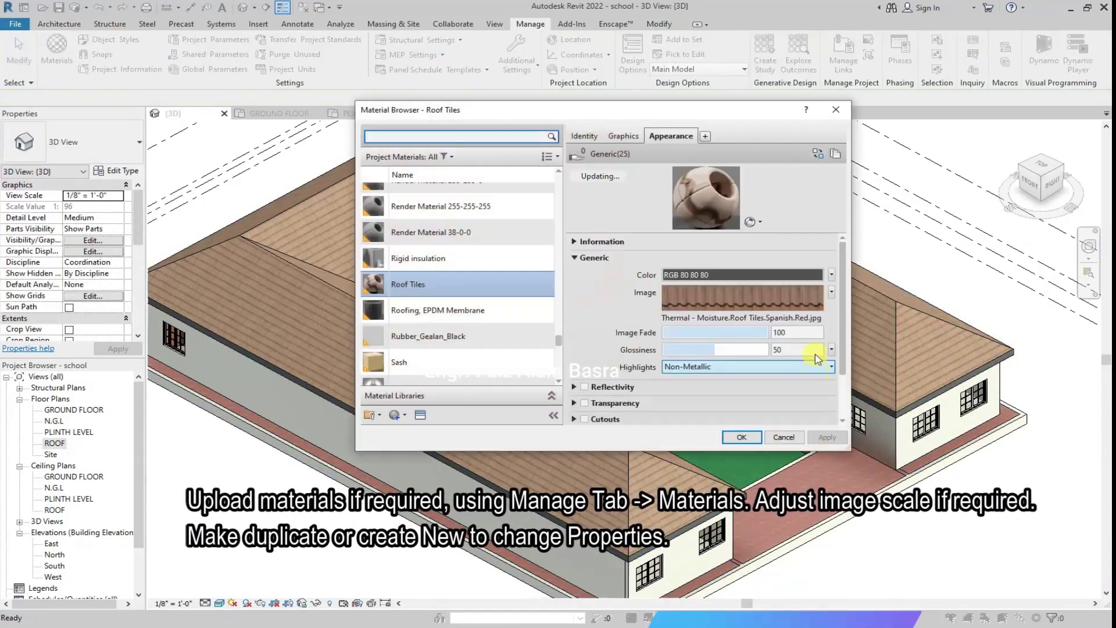
left_click(831, 292)
left_click(715, 350)
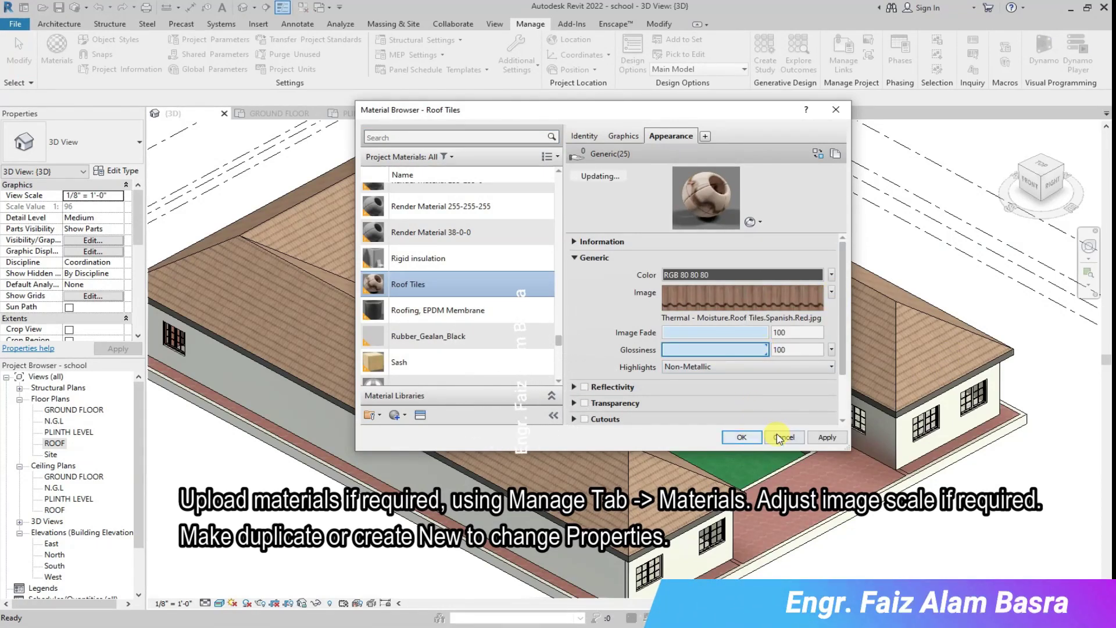
Set the Roof Tiles texture's sample width to 10'-0" and save the material changes.
left_click(831, 291)
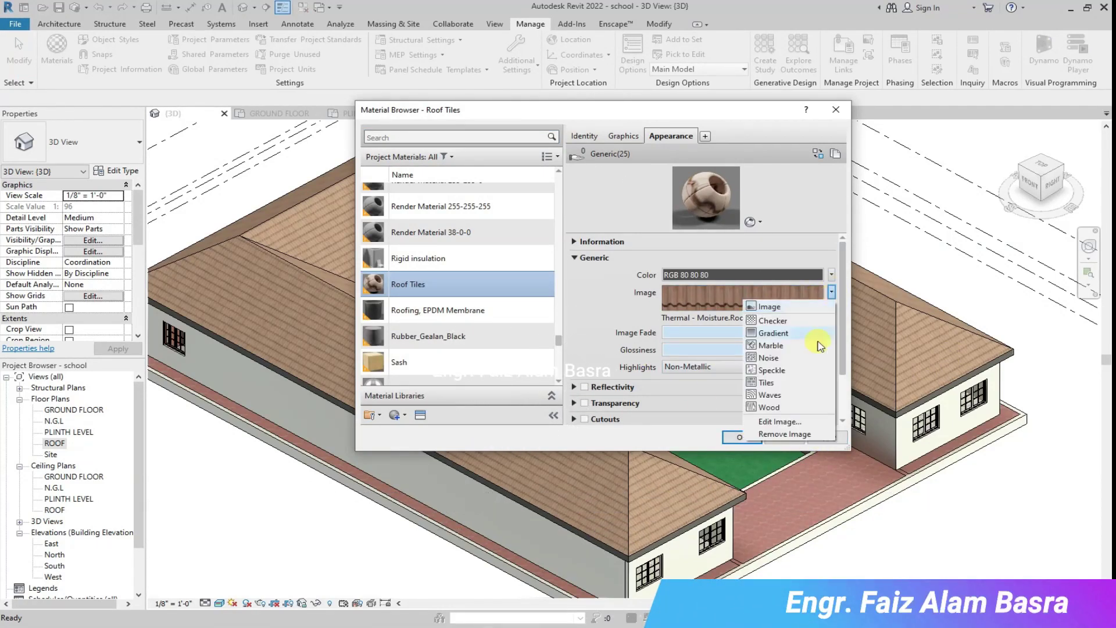
left_click(779, 421)
scroll(465, 360, "down", 3)
double_click(465, 358)
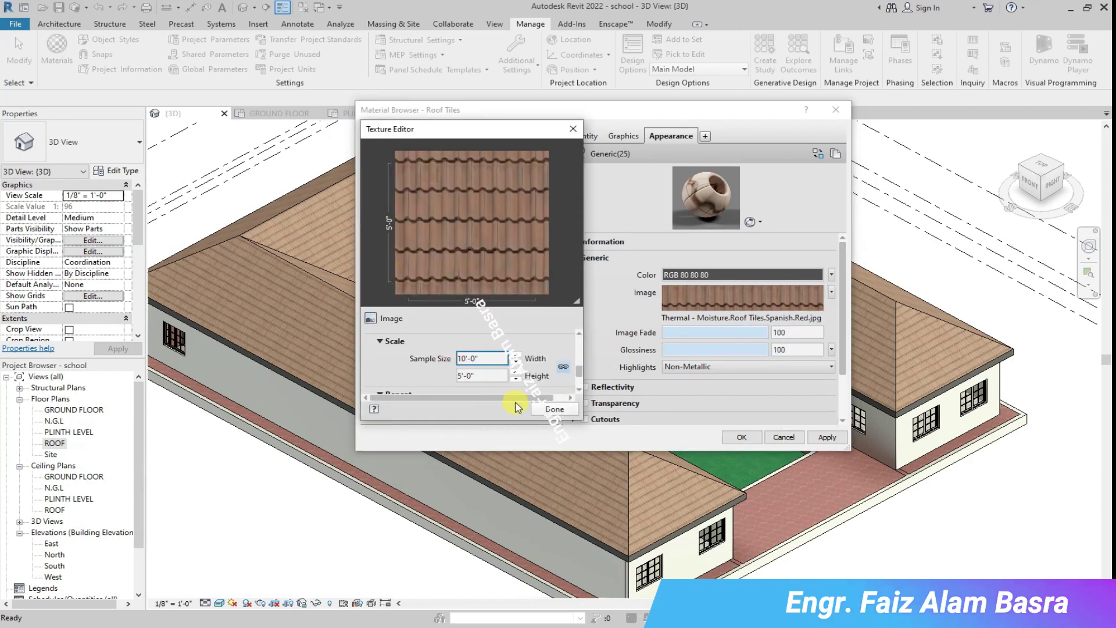
left_click(554, 408)
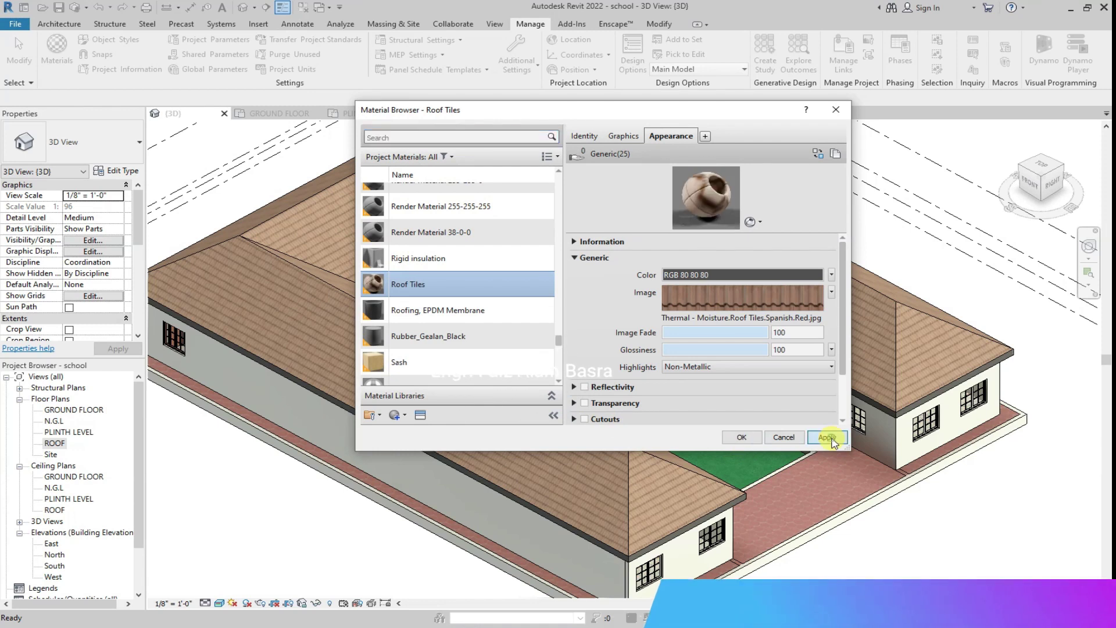
left_click(831, 439)
left_click(743, 437)
Inspect the tiled roof in 3D, orbiting the building to view its right and back sides.
scroll(650, 354, "down", 2)
scroll(850, 432, "up", 2)
scroll(864, 493, "down", 1)
scroll(881, 452, "up", 1)
scroll(875, 463, "down", 1)
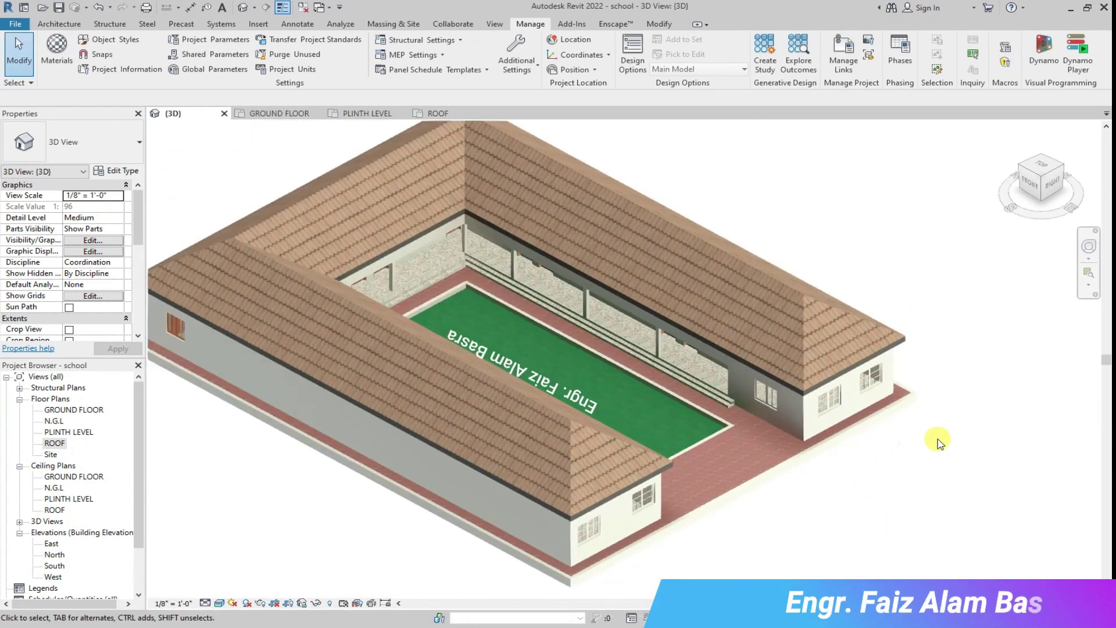
left_click_drag(1033, 190, 692, 277)
scroll(799, 363, "down", 1)
scroll(263, 361, "up", 3)
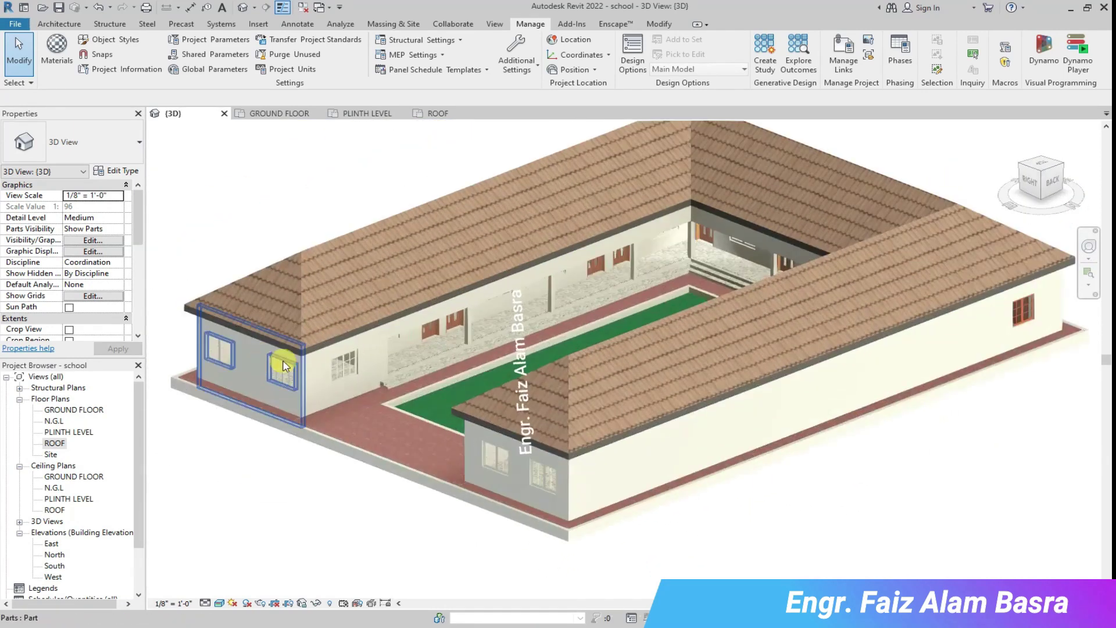
Set the ROOF level's elevation to 14'-0" using its level head in the 3D view.
scroll(407, 394, "down", 2)
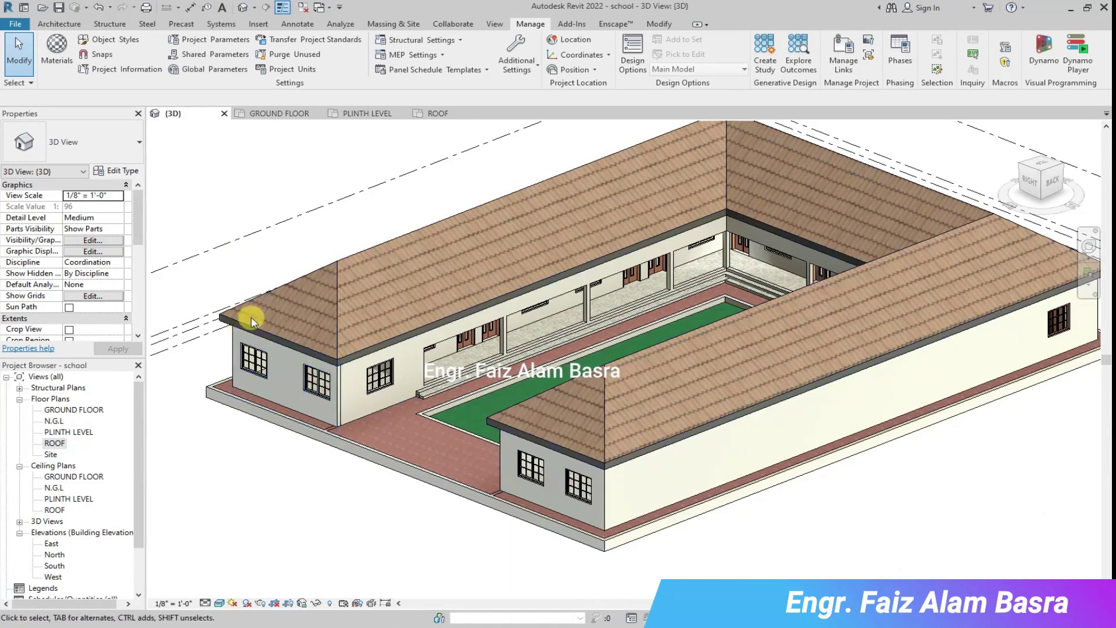
scroll(428, 282, "down", 2)
scroll(294, 304, "up", 2)
scroll(215, 343, "up", 4)
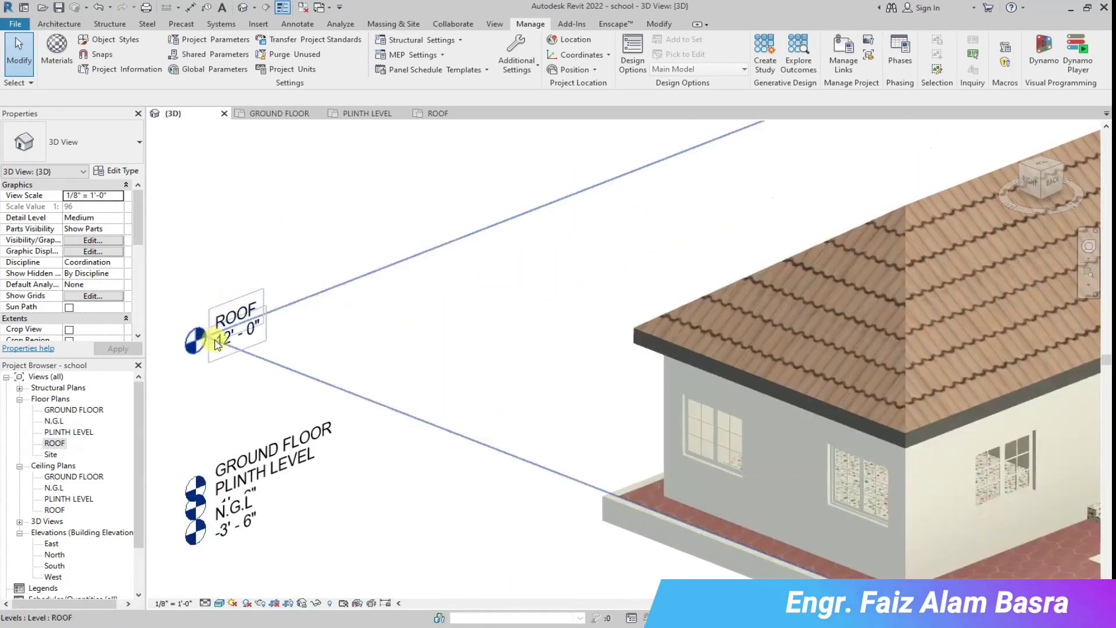
scroll(215, 343, "up", 2)
left_click(229, 319)
left_click(227, 299)
left_click(220, 340)
left_click(224, 349)
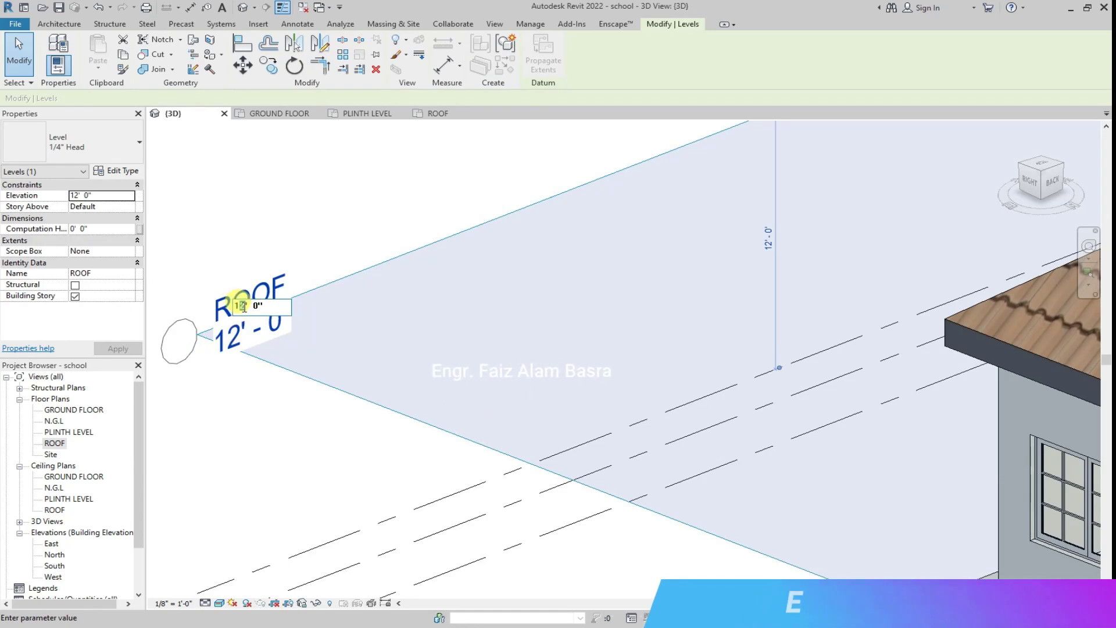
left_click(266, 410)
left_click(269, 409)
scroll(318, 377, "down", 3)
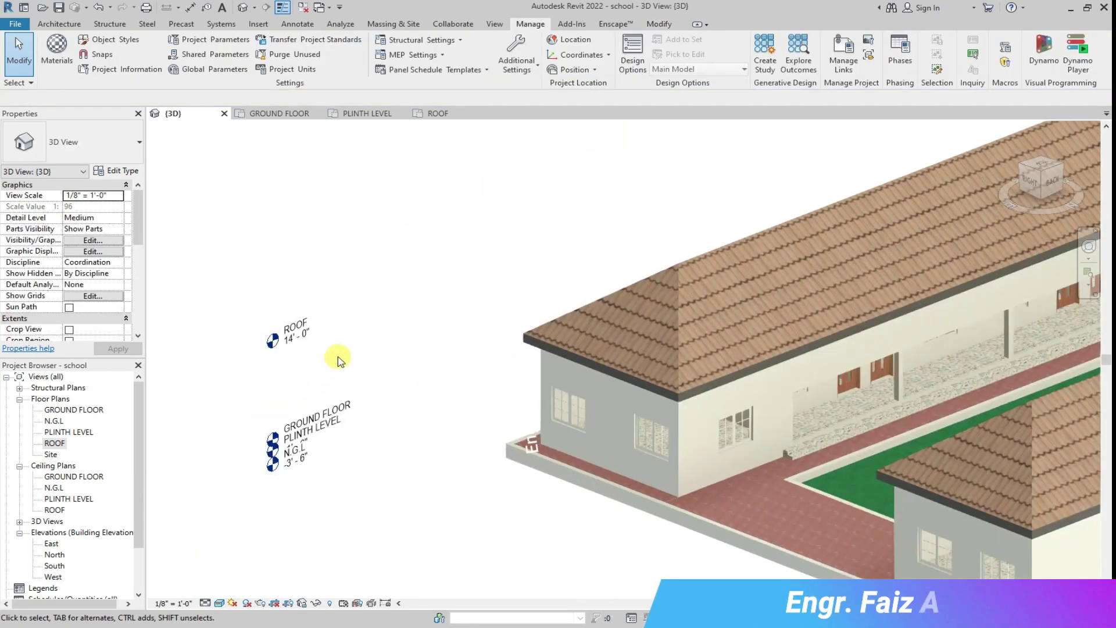
Reduce the slope of the U-shaped roof and apply the change.
scroll(654, 348, "down", 3)
scroll(521, 307, "up", 2)
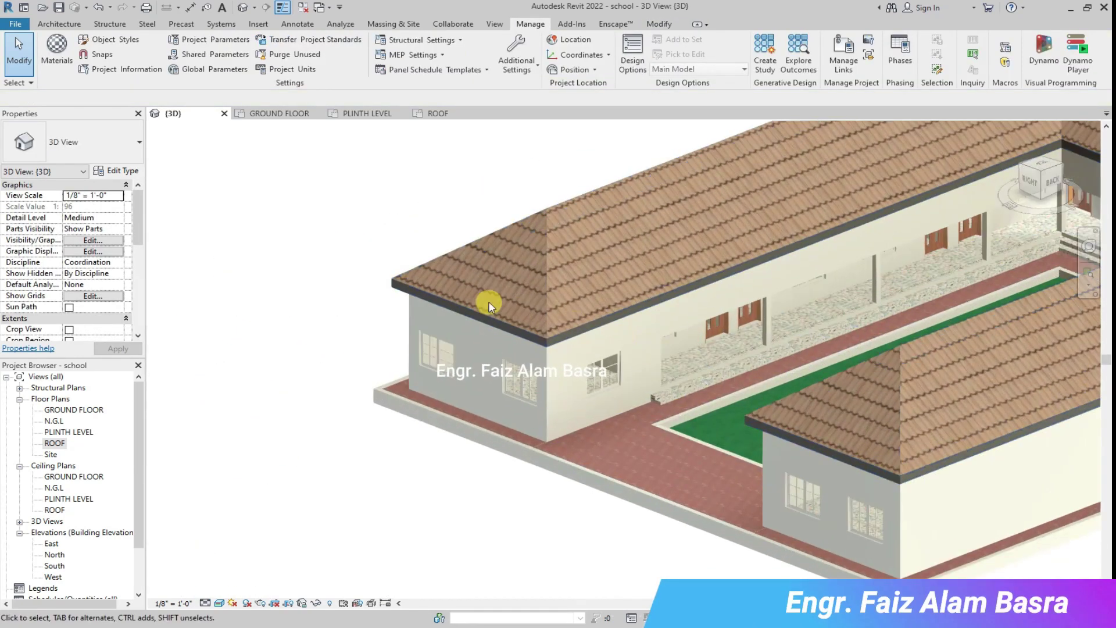
scroll(819, 363, "down", 2)
left_click(820, 363)
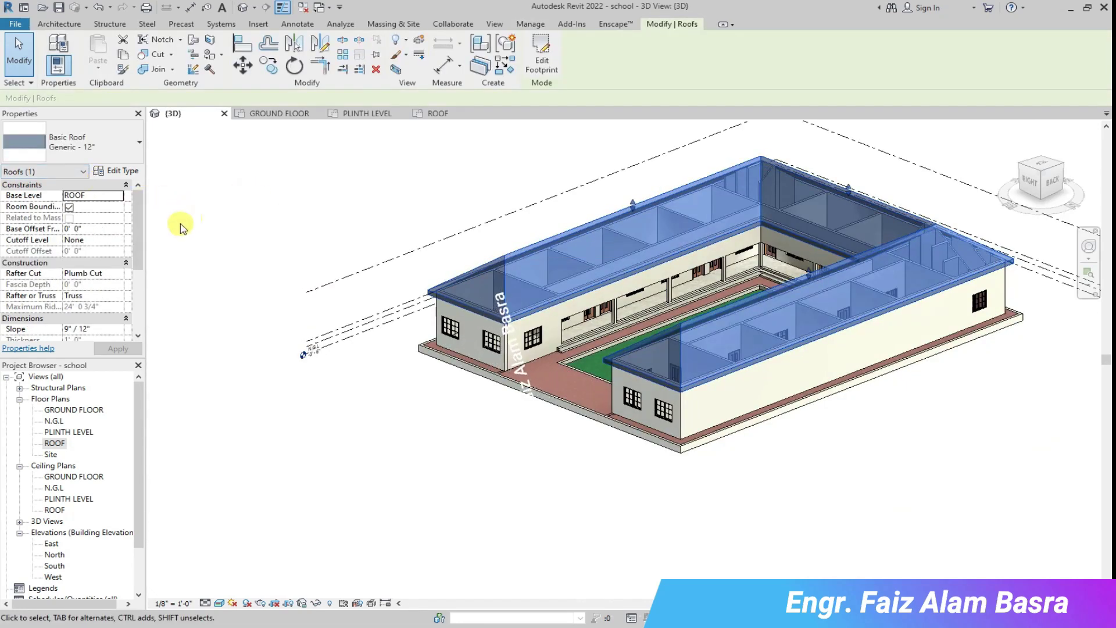
scroll(116, 279, "down", 2)
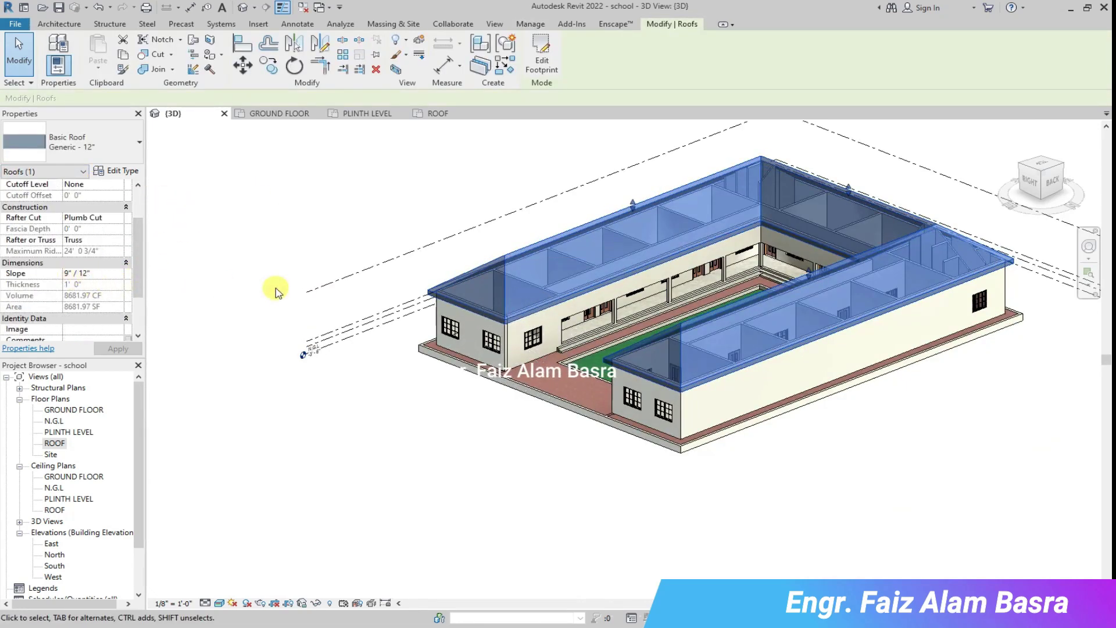
scroll(714, 221, "up", 1)
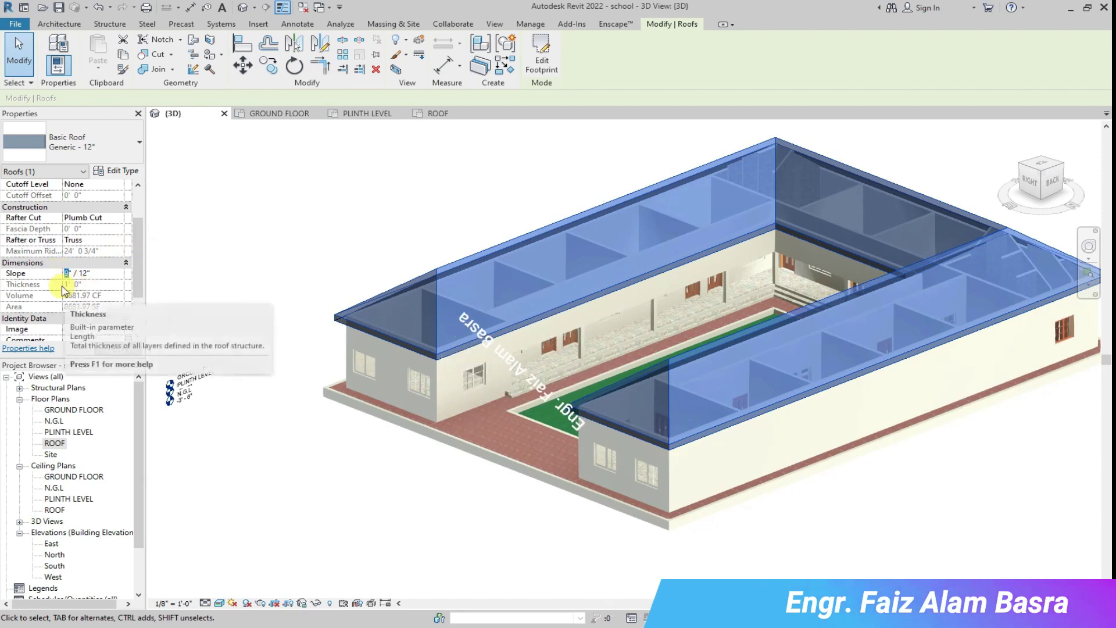
left_click(118, 348)
left_click(375, 494)
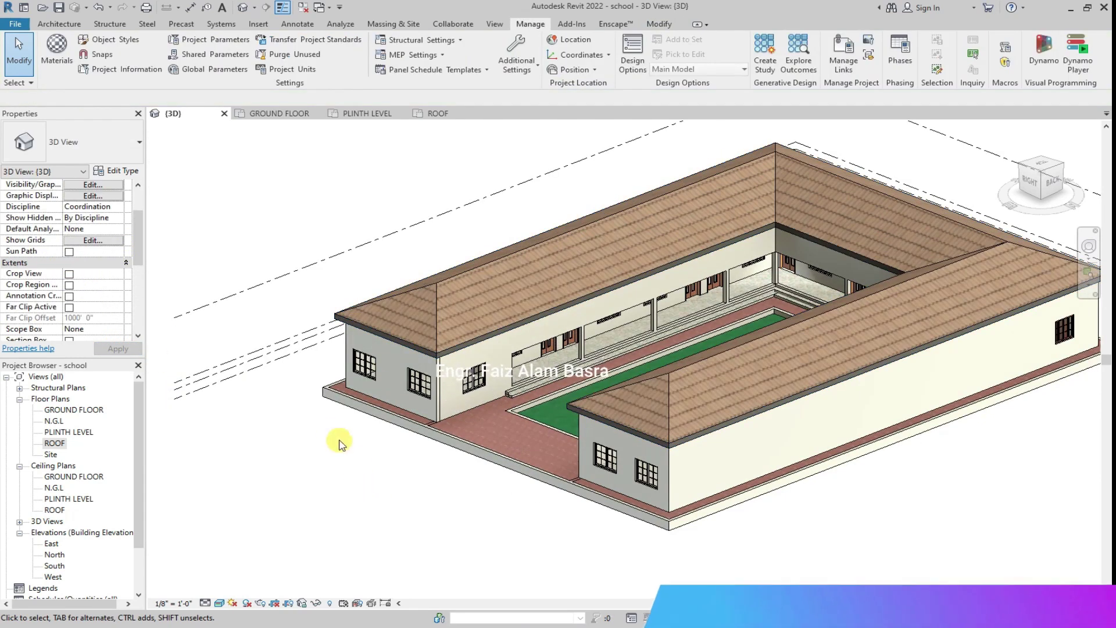
scroll(598, 455, "down", 2)
scroll(452, 292, "up", 3)
scroll(427, 272, "up", 1)
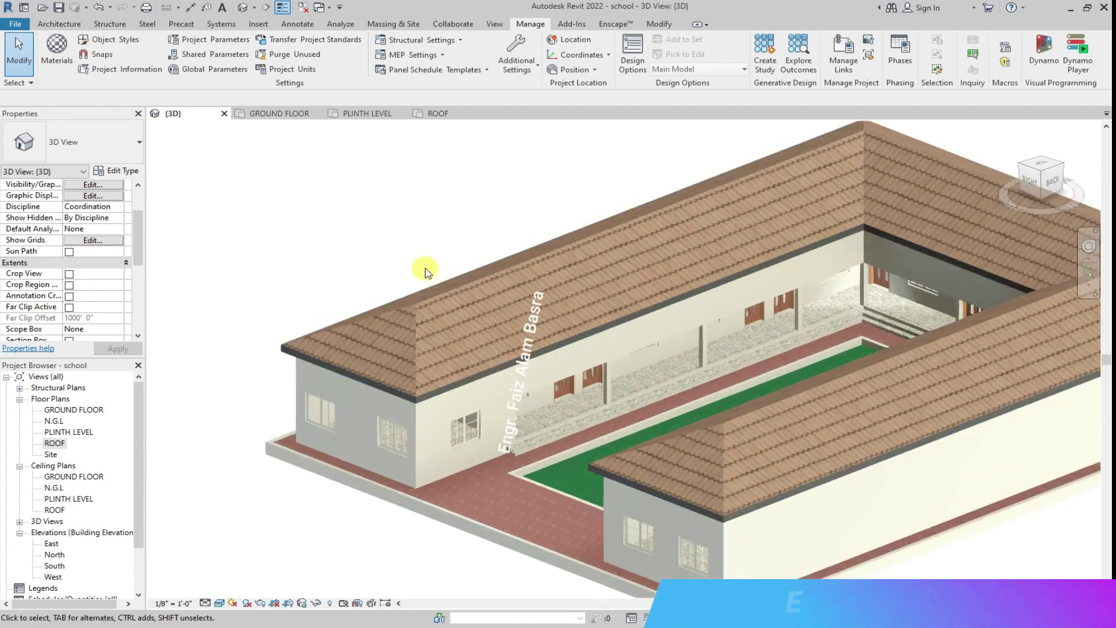
Create a new project material and name it Roof tiles2.
left_click(56, 52)
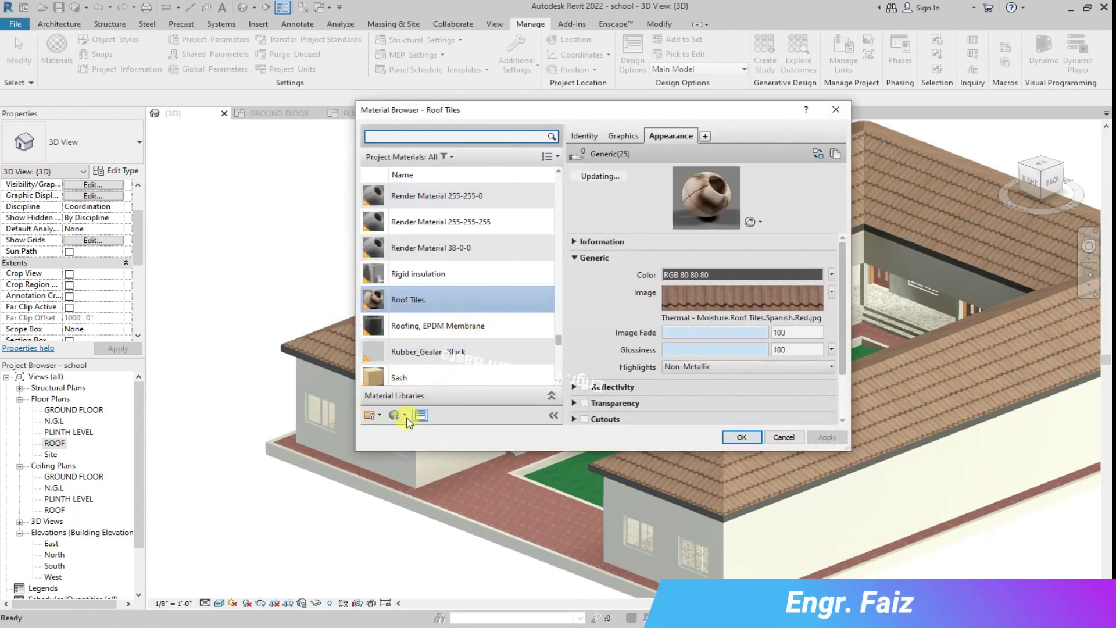
left_click(414, 430)
left_click(586, 136)
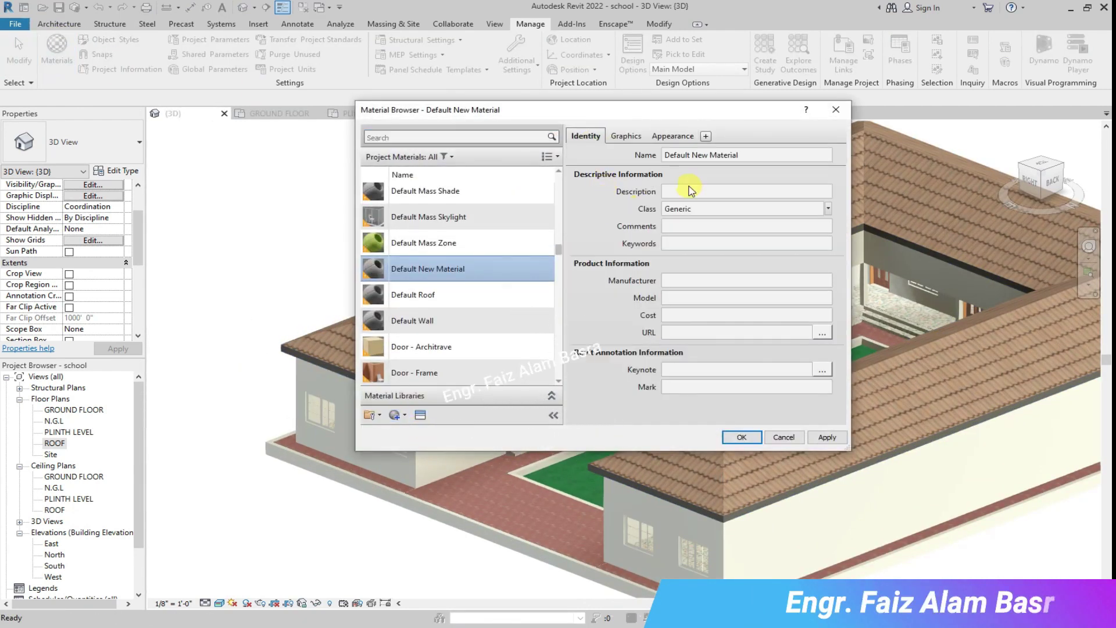
triple_click(768, 153)
type("Roo")
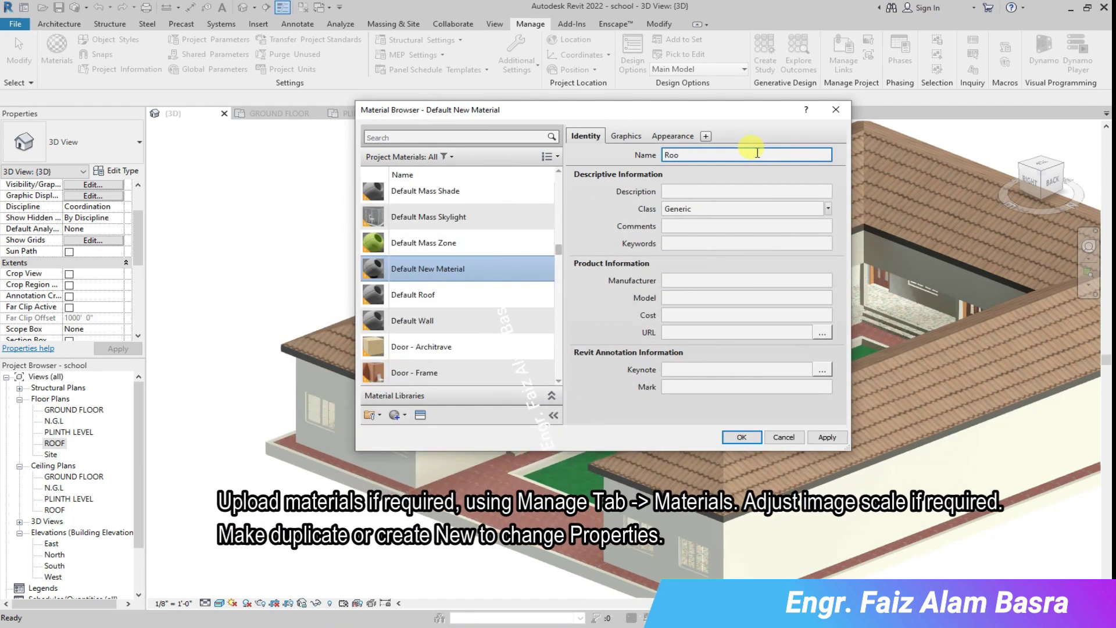
type("f tiles2")
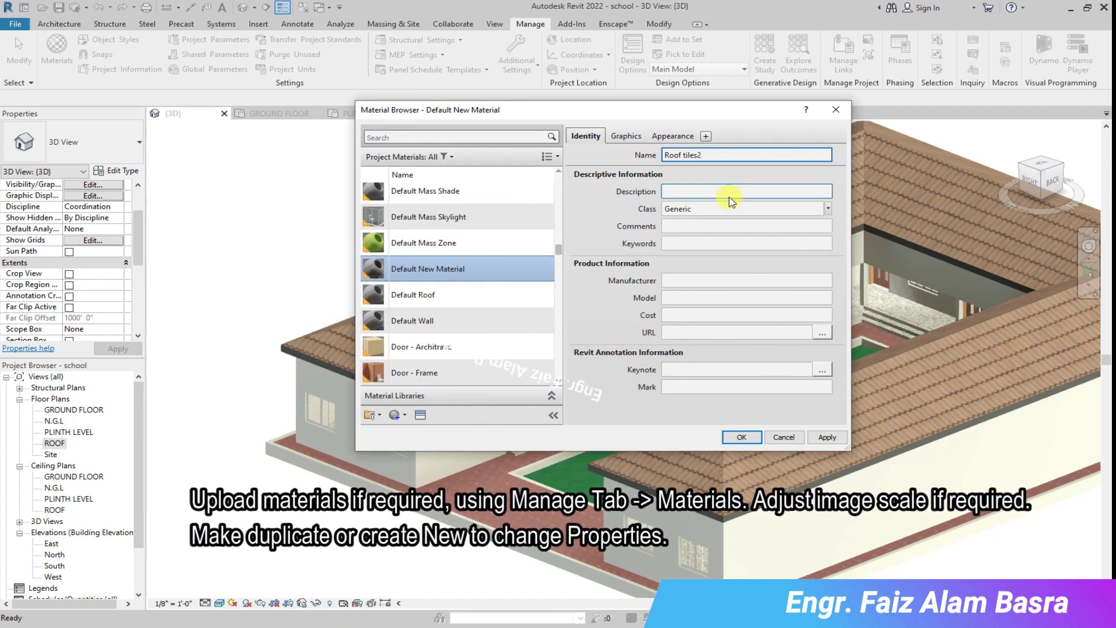
Assign the image 01-spanish-clay-sloping-roof-tiles.jpg to the Roof tiles2 appearance and set its glossiness to 100.
left_click(672, 136)
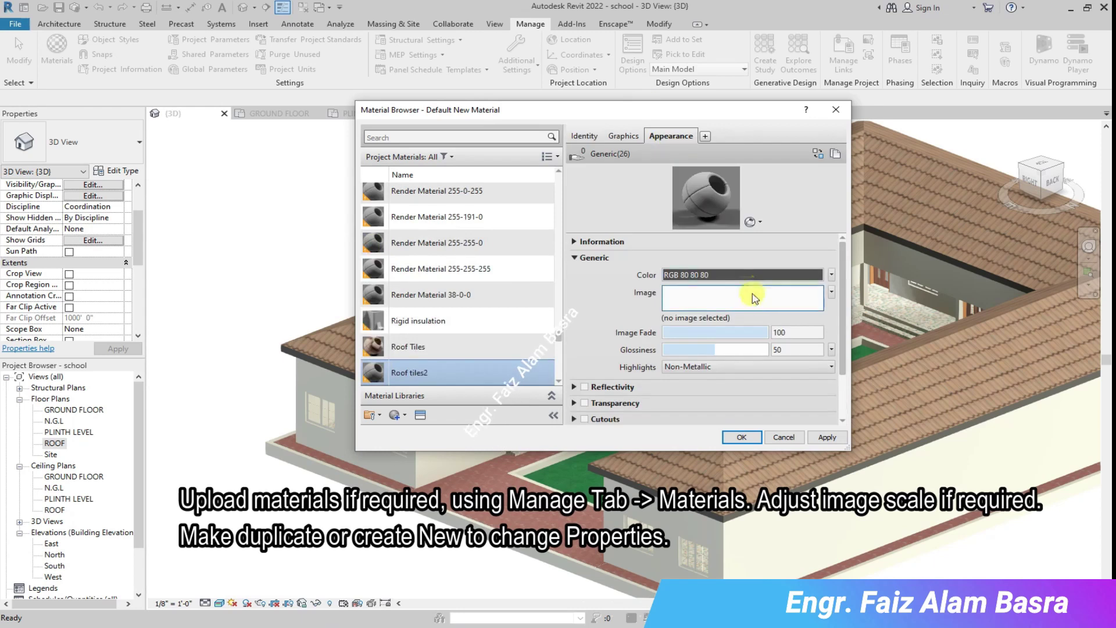
left_click(733, 297)
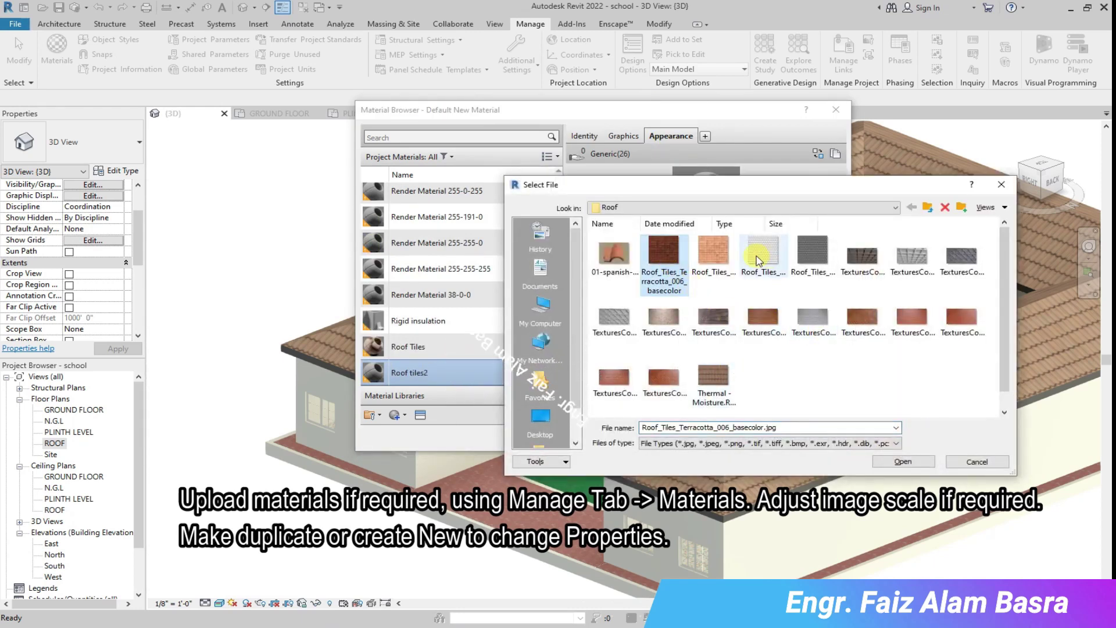
left_click(813, 256)
left_click(615, 255)
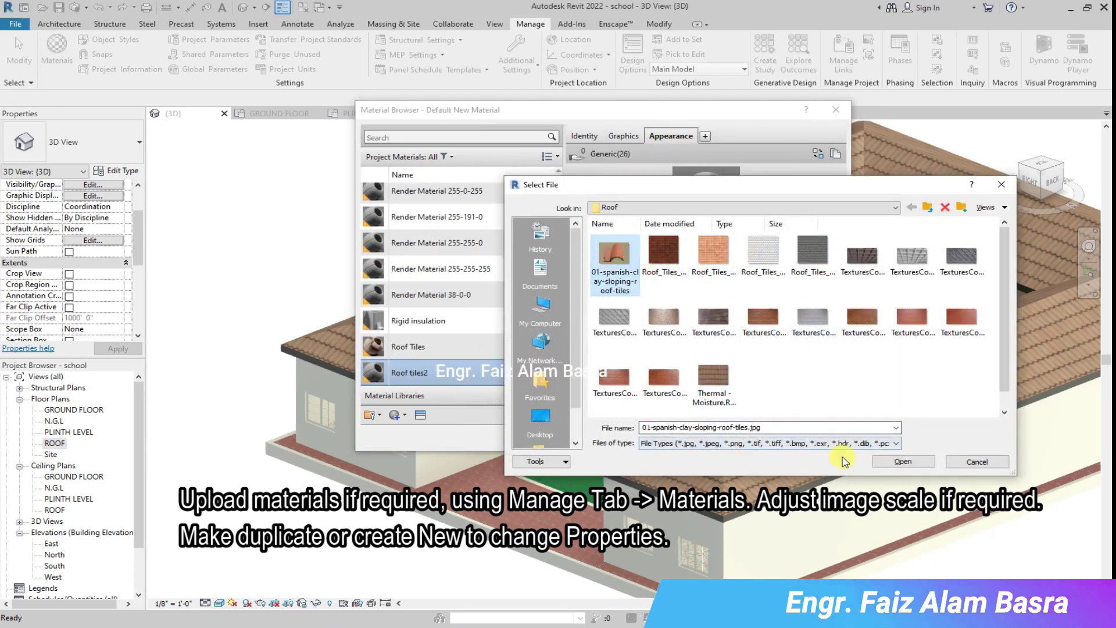
left_click(901, 461)
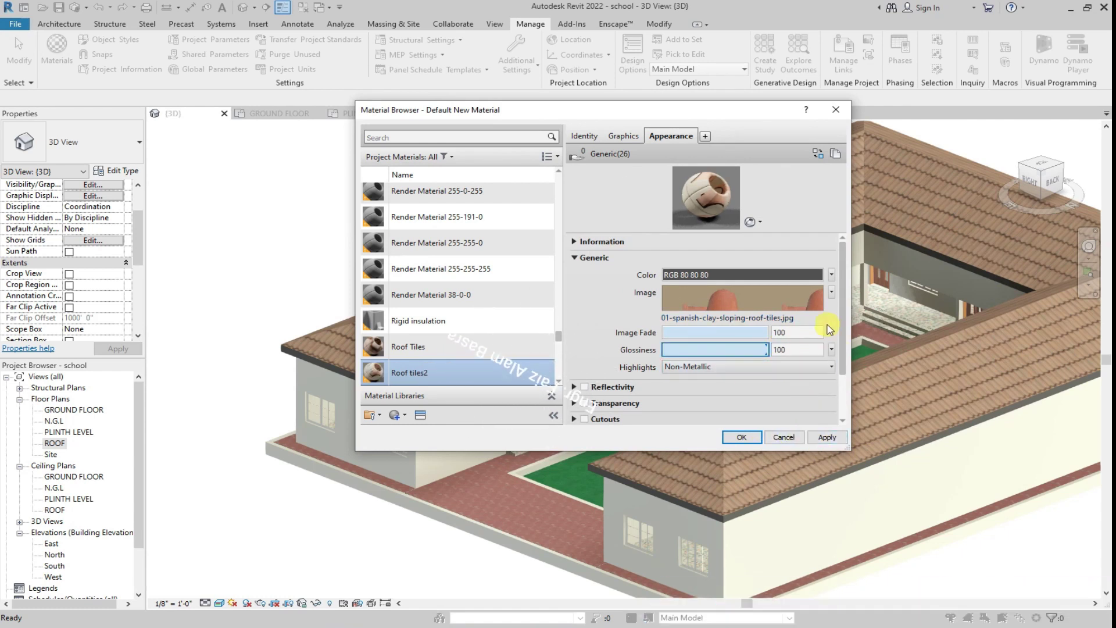
Adjust the sample size of the Spanish clay tile texture and save the Roof tiles2 material.
left_click(831, 293)
left_click(775, 422)
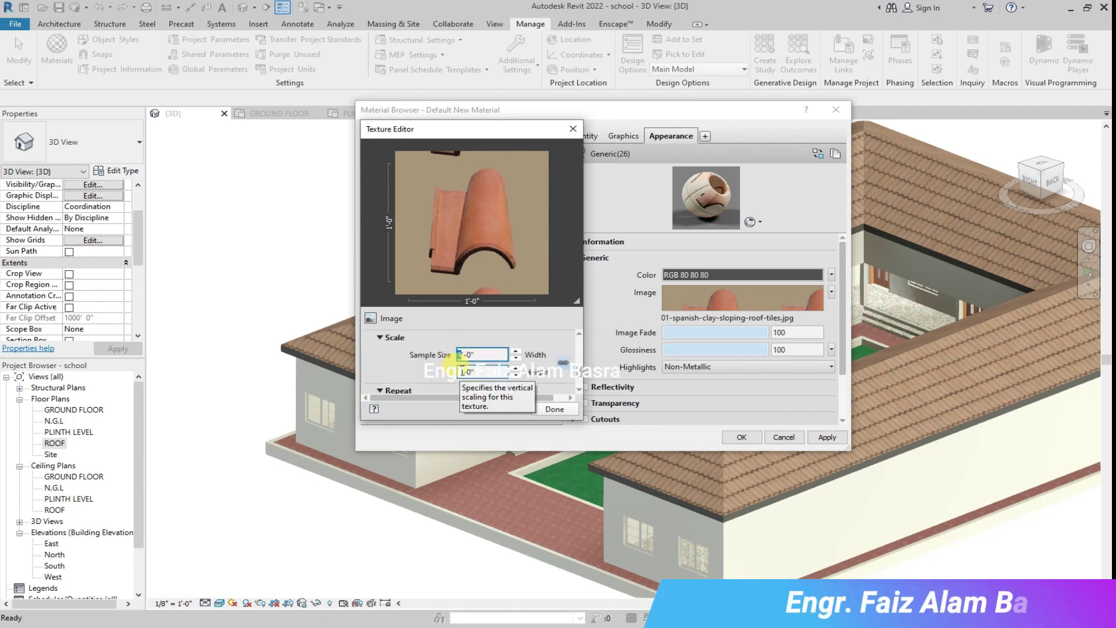
left_click(548, 410)
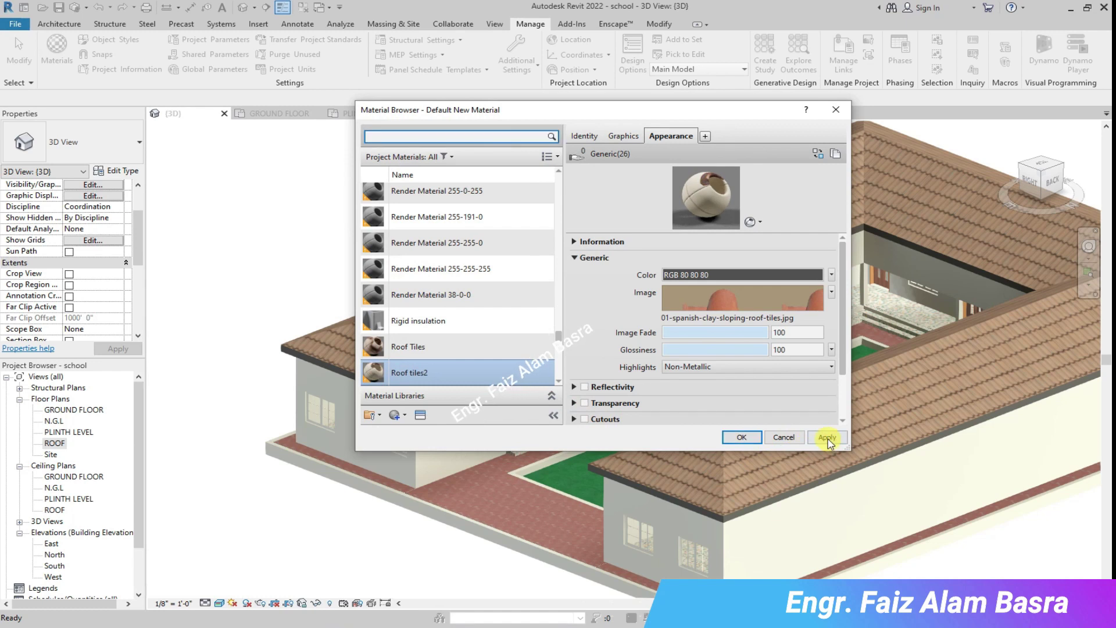
left_click(744, 437)
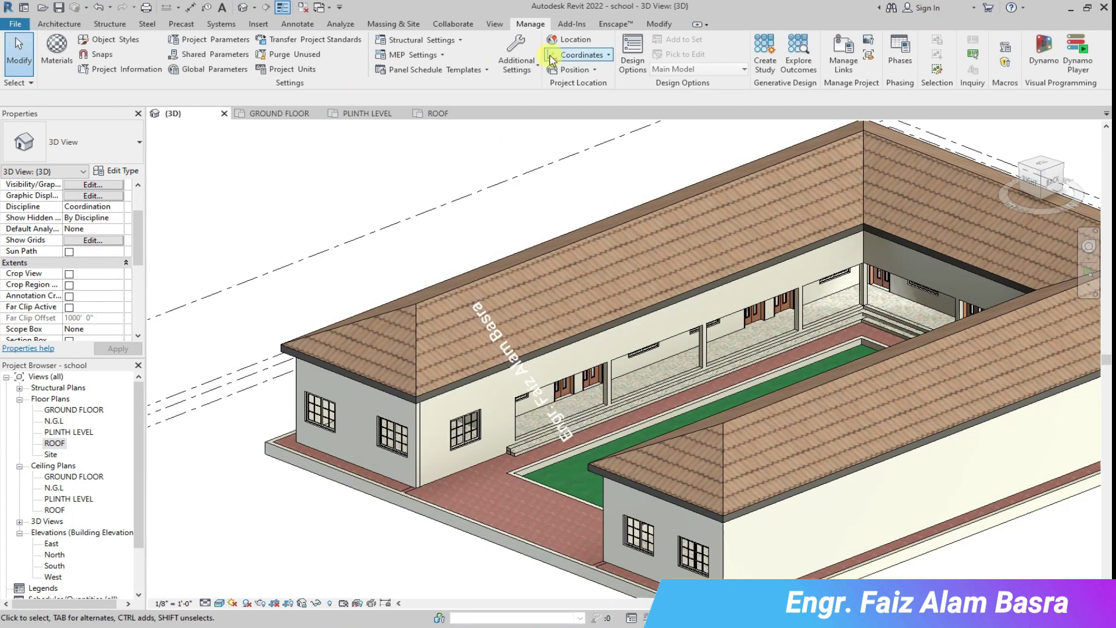
Paint the long outer roof slope on the building's back side with the Roof tiles2 material.
left_click(233, 81)
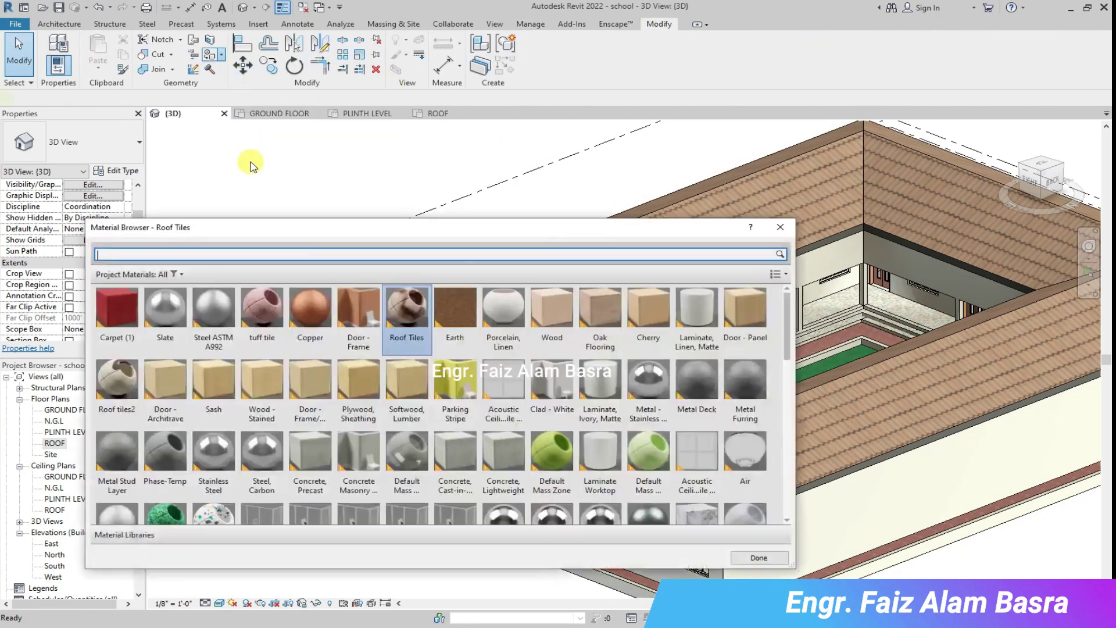
left_click(117, 383)
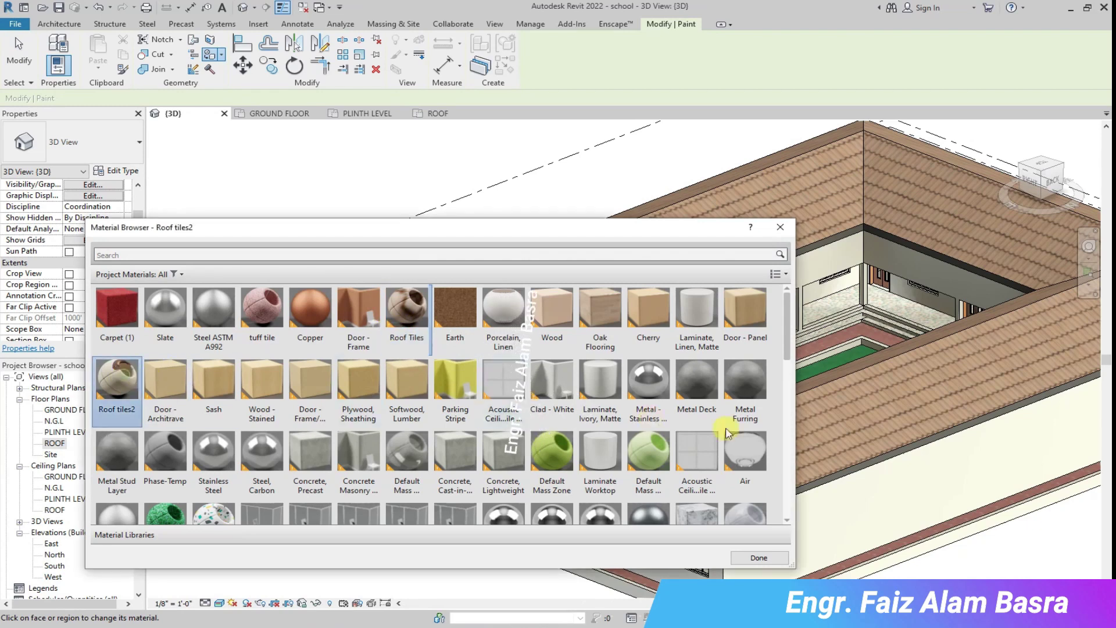
left_click(853, 441)
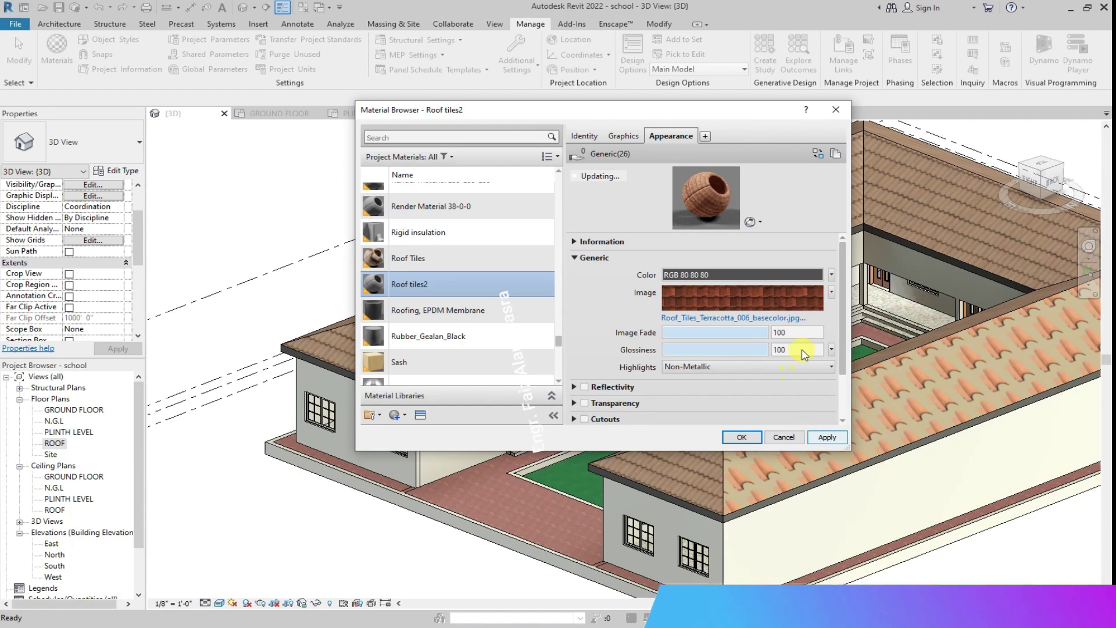
Apply Roof_Tiles_Terracotta_006_basecolor.jpg as the Roof tiles2 image, enlarge its texture sample size, save the material and check the tiles on the roof.
left_click(826, 438)
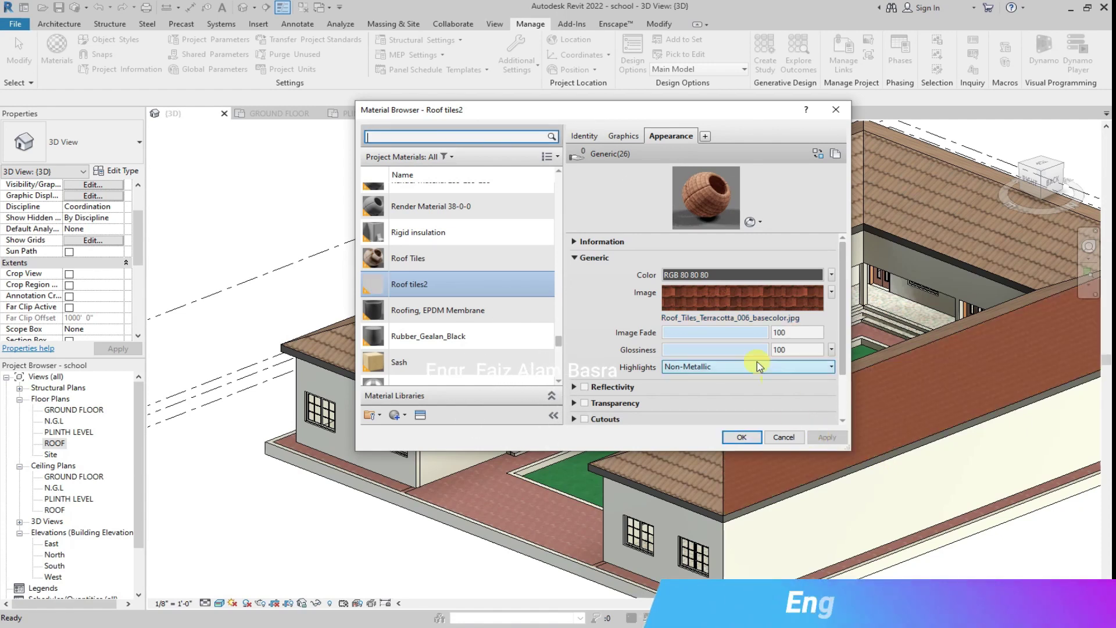
left_click(831, 295)
left_click(780, 423)
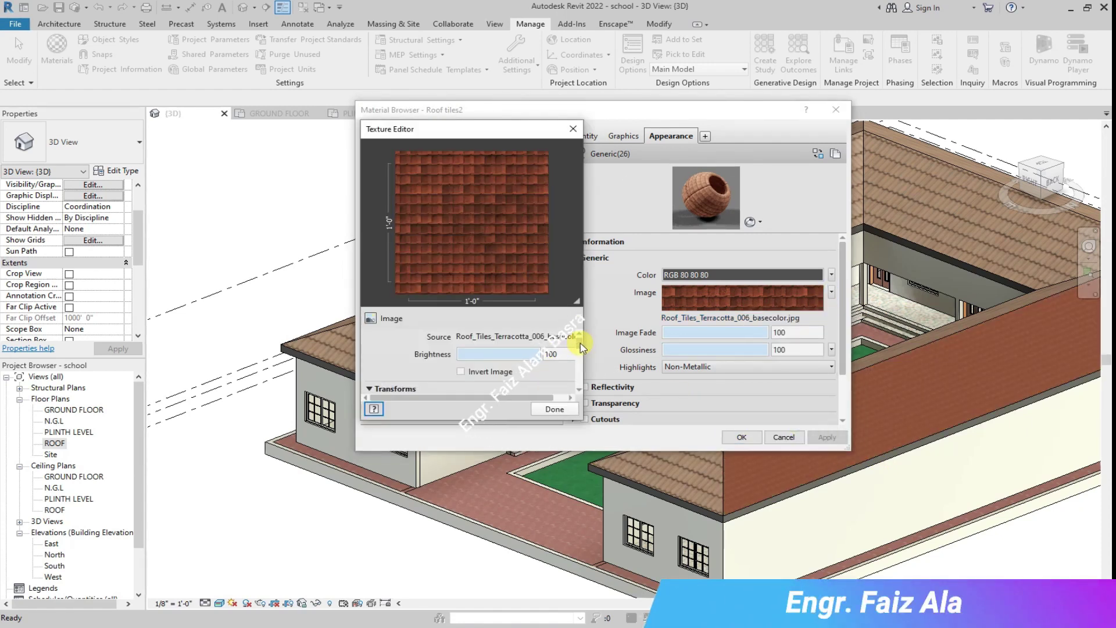
left_click_drag(580, 342, 583, 368)
scroll(494, 366, "down", 1)
left_click(460, 347)
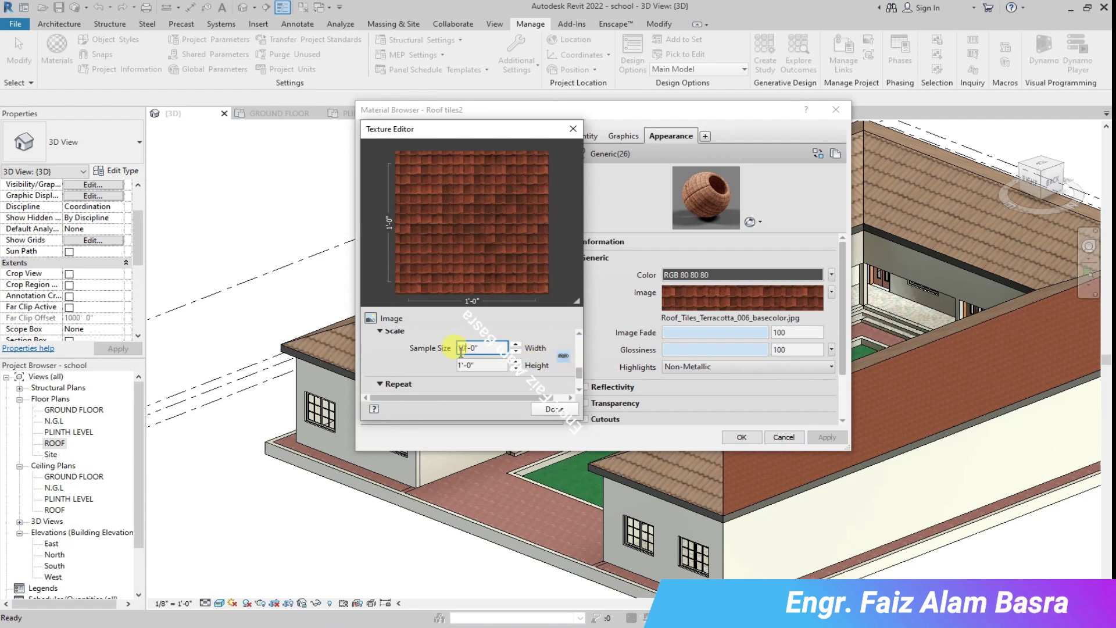
left_click(554, 409)
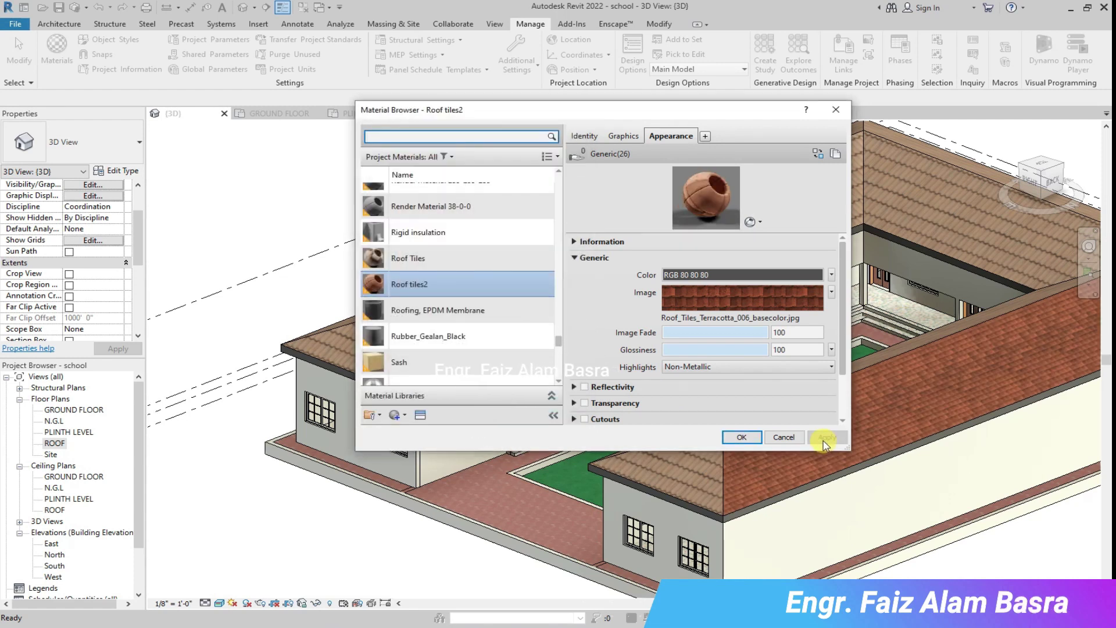
left_click(742, 437)
scroll(806, 428, "up", 10)
scroll(636, 419, "down", 10)
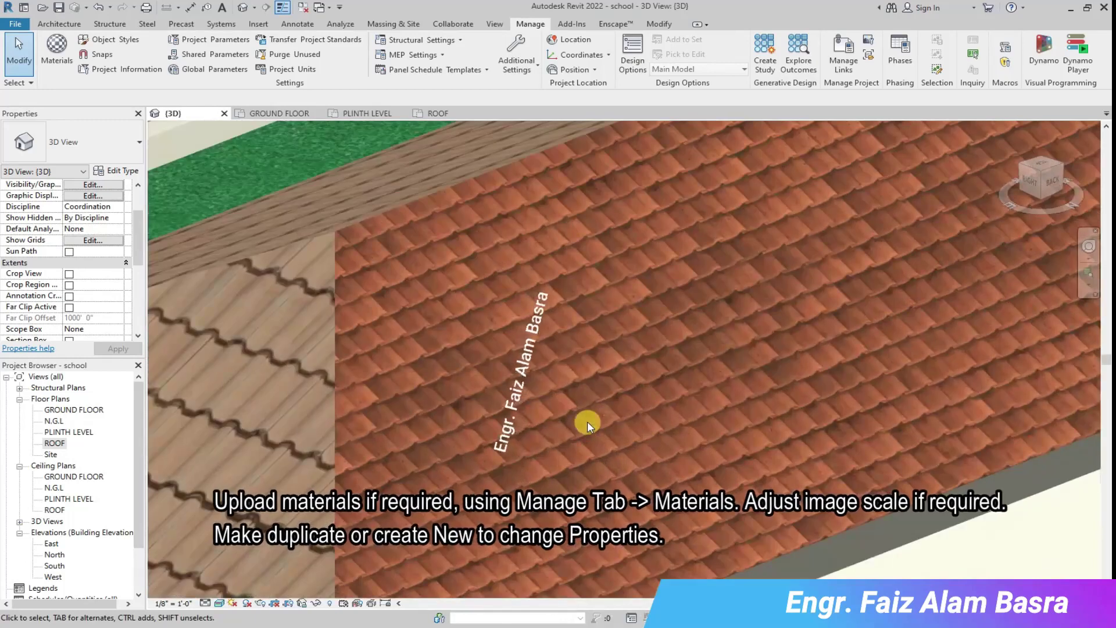
scroll(557, 388, "up", 5)
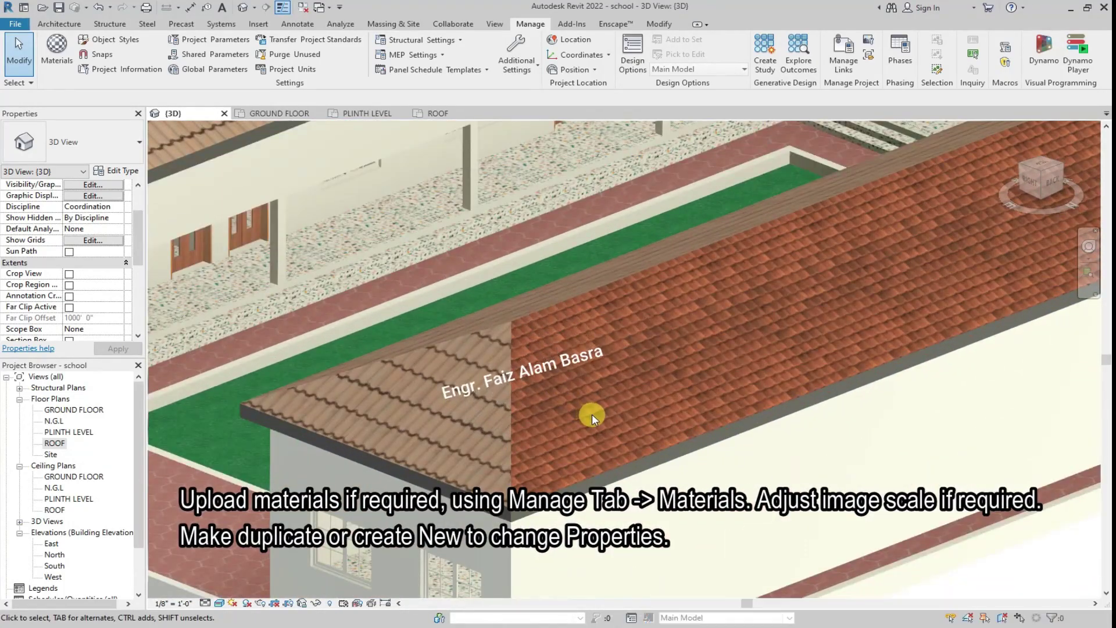
scroll(605, 417, "down", 3)
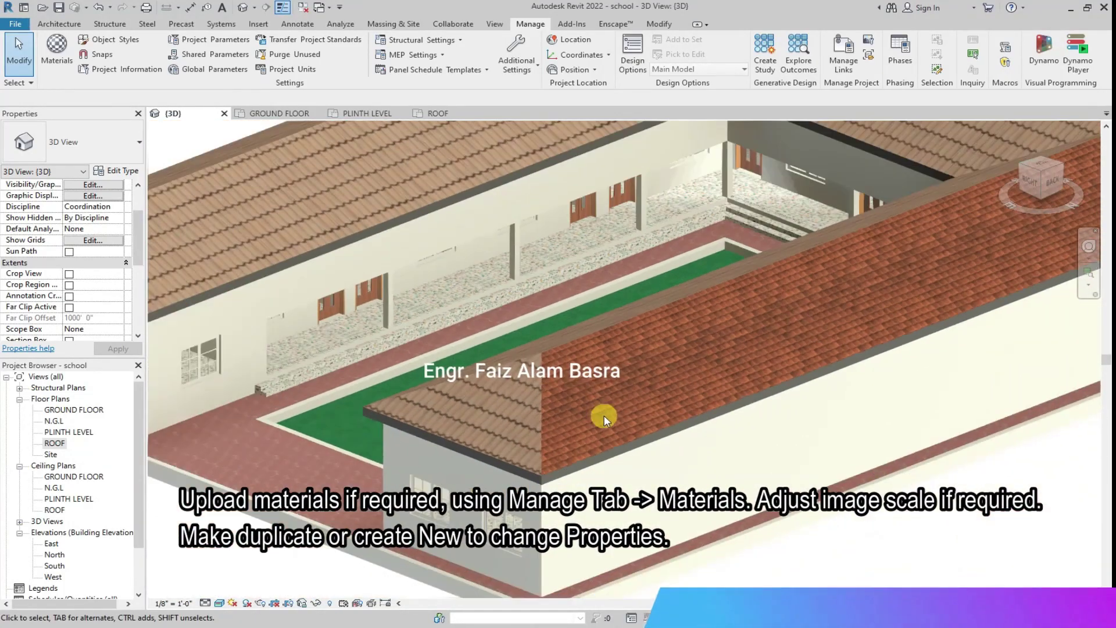
Paint the long outer roof slope on the building's back side with the tuff tile material.
left_click(654, 26)
left_click(222, 54)
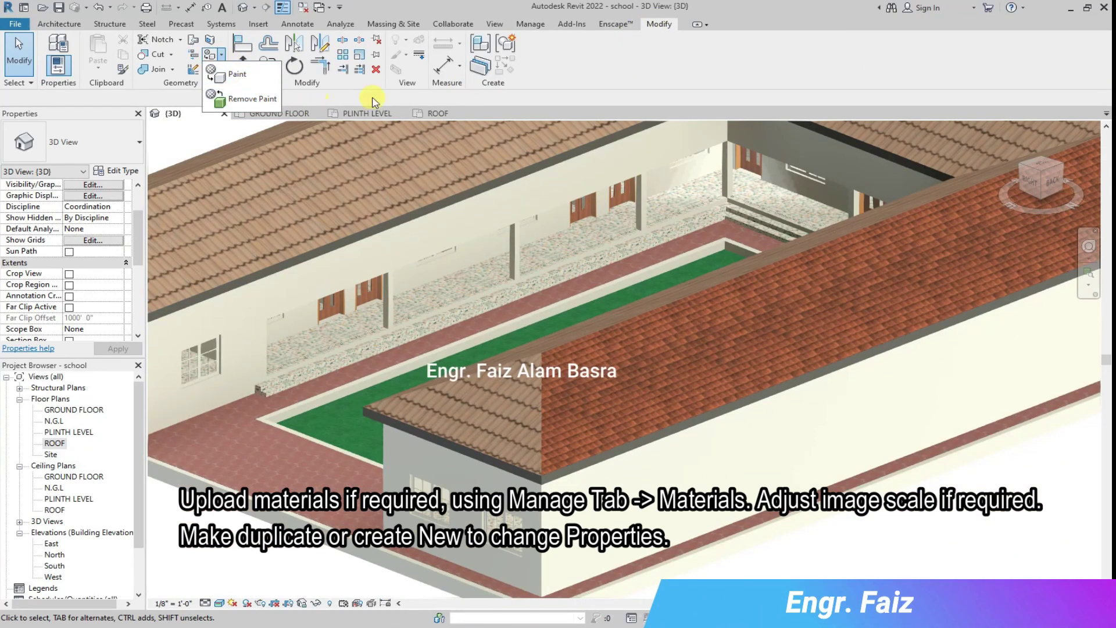
scroll(473, 424, "down", 4)
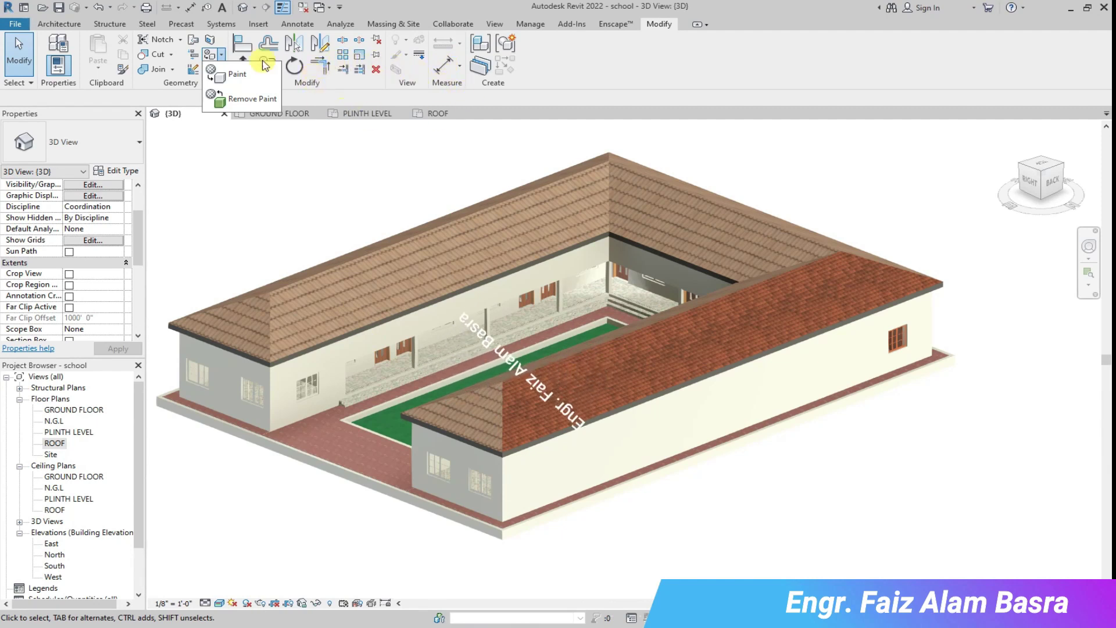
left_click(237, 74)
left_click(198, 327)
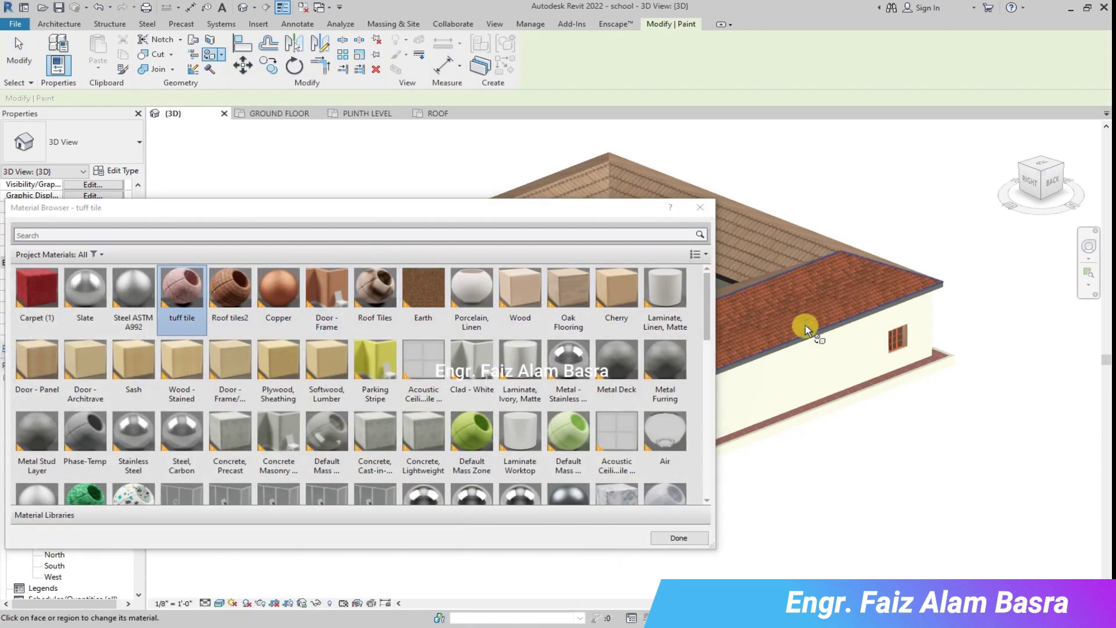
left_click(776, 331)
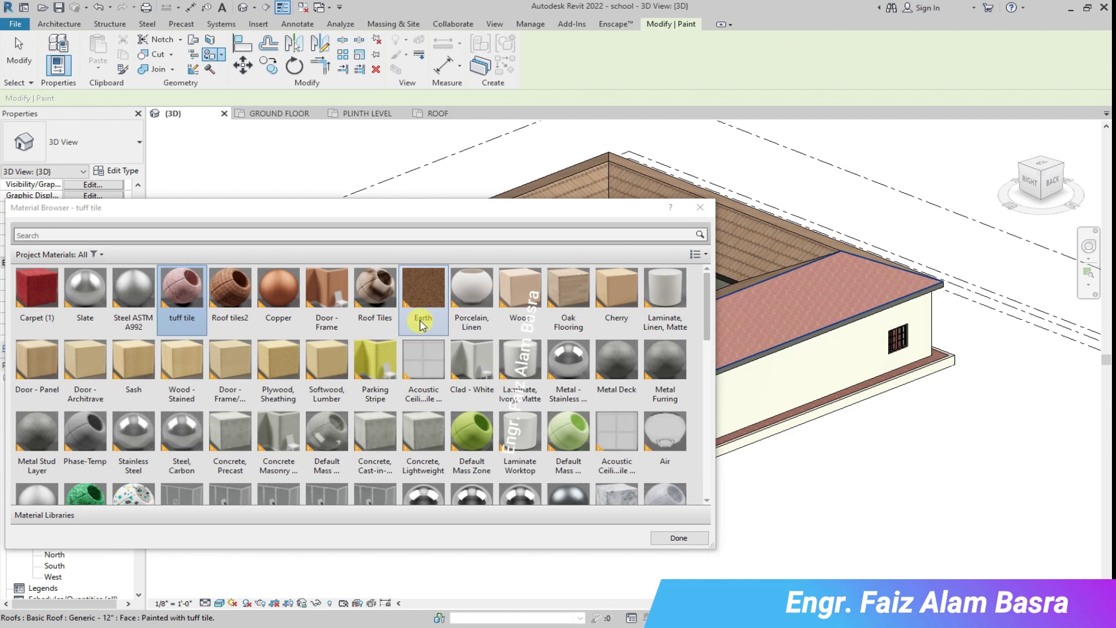
Paint the building's long outer roof slope with the Roof Tiles material, finish painting and return the 3D view to its home orientation.
left_click(375, 288)
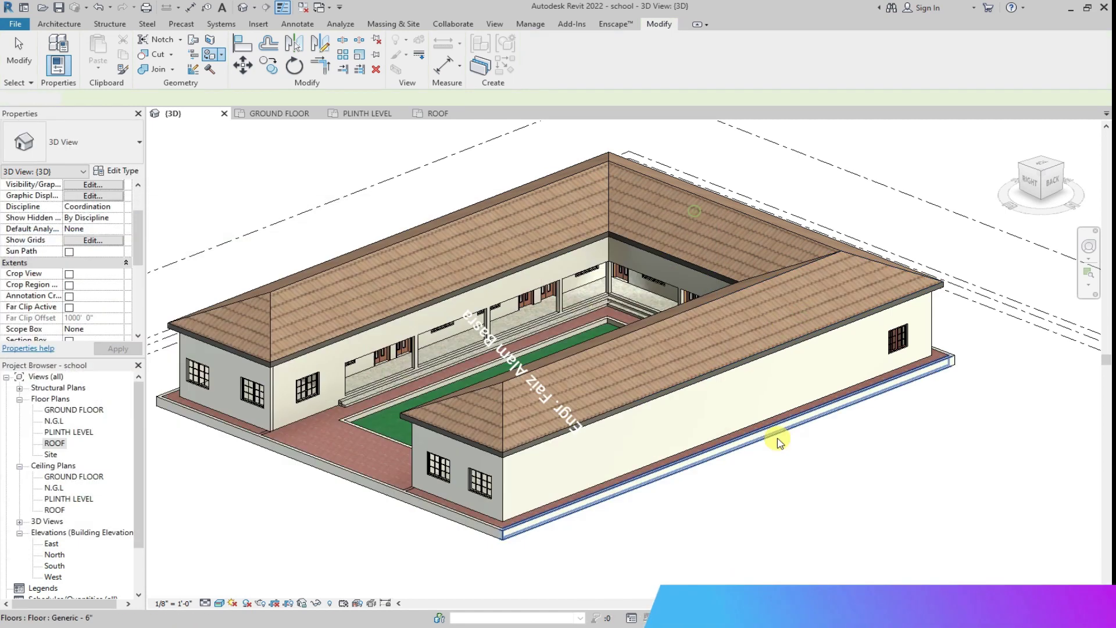
scroll(404, 445, "up", 4)
scroll(404, 445, "down", 3)
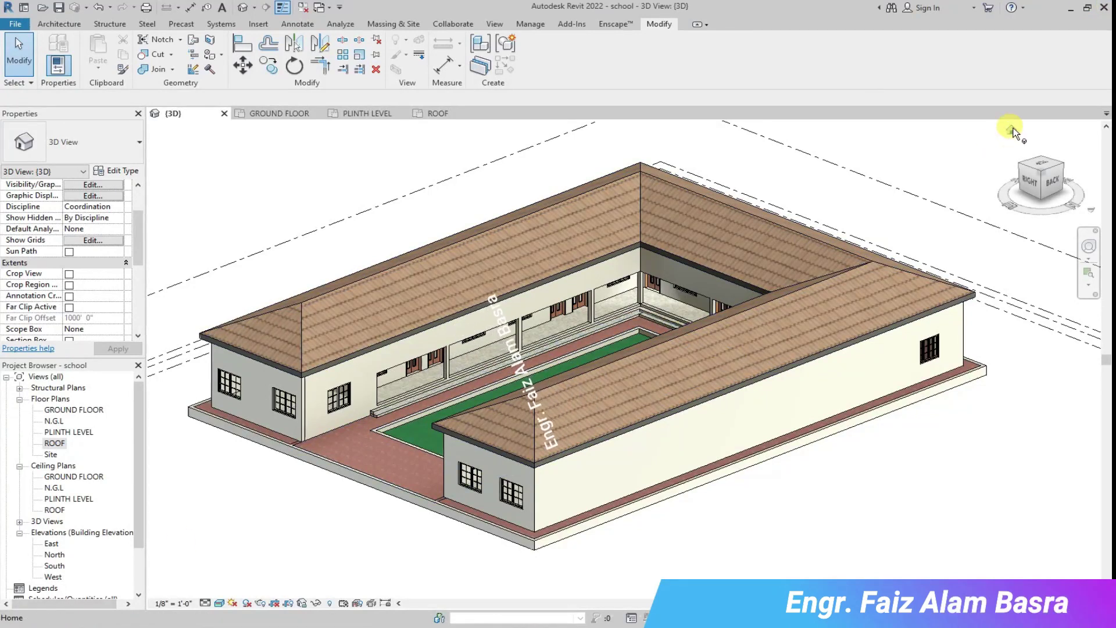
left_click(1011, 129)
scroll(696, 550, "up", 2)
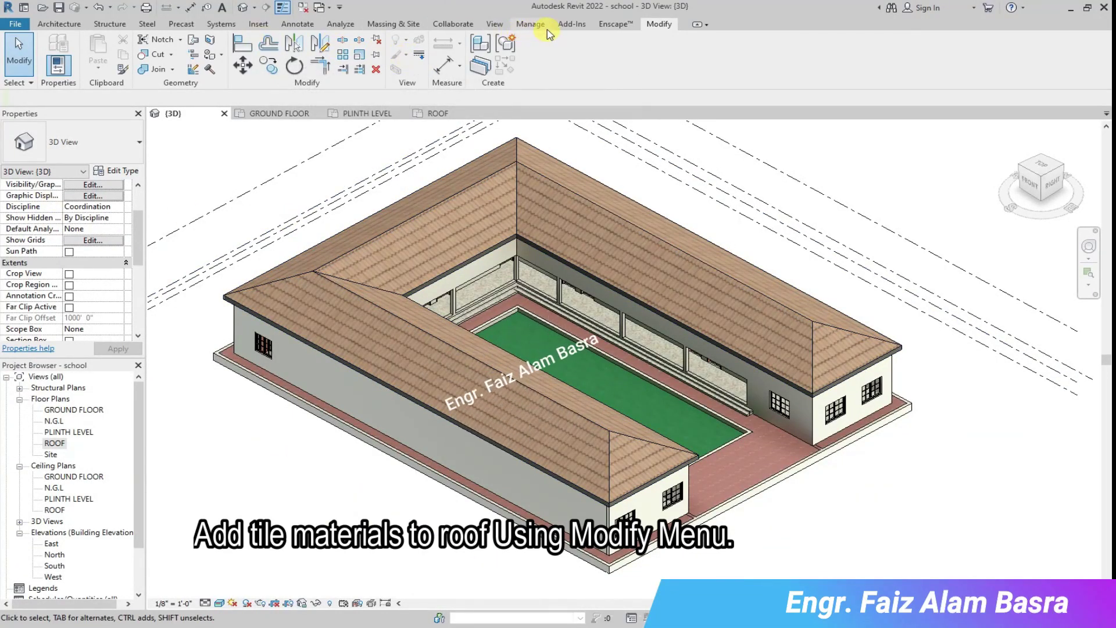
Paint all faces of the U-shaped roof with the Roof tiles2 material and finish painting.
left_click(294, 49)
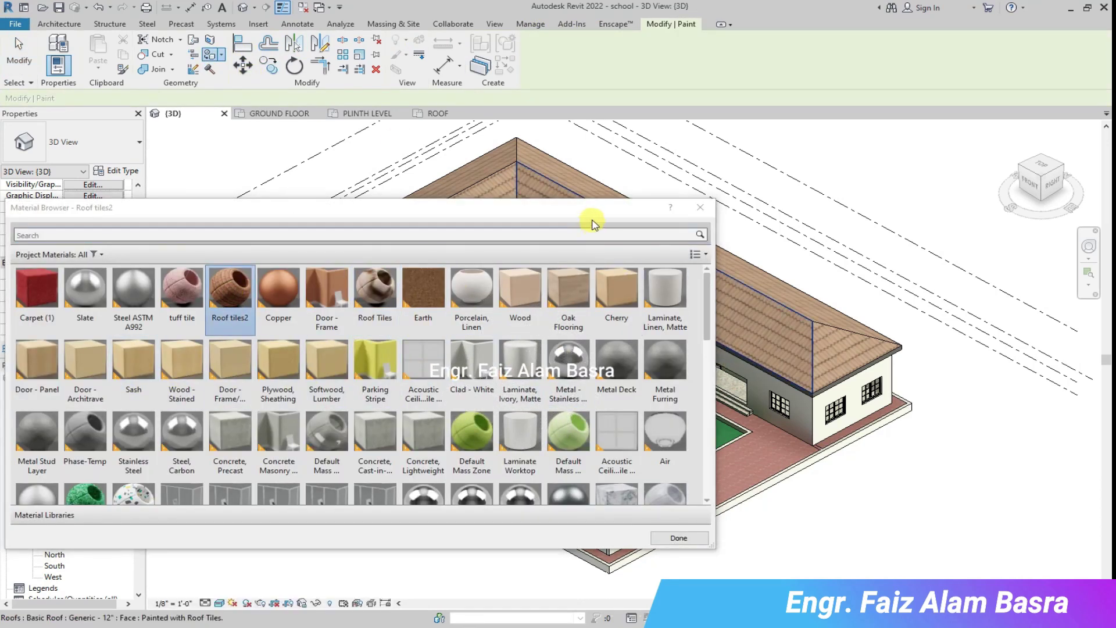
left_click_drag(593, 208, 308, 444)
left_click(360, 233)
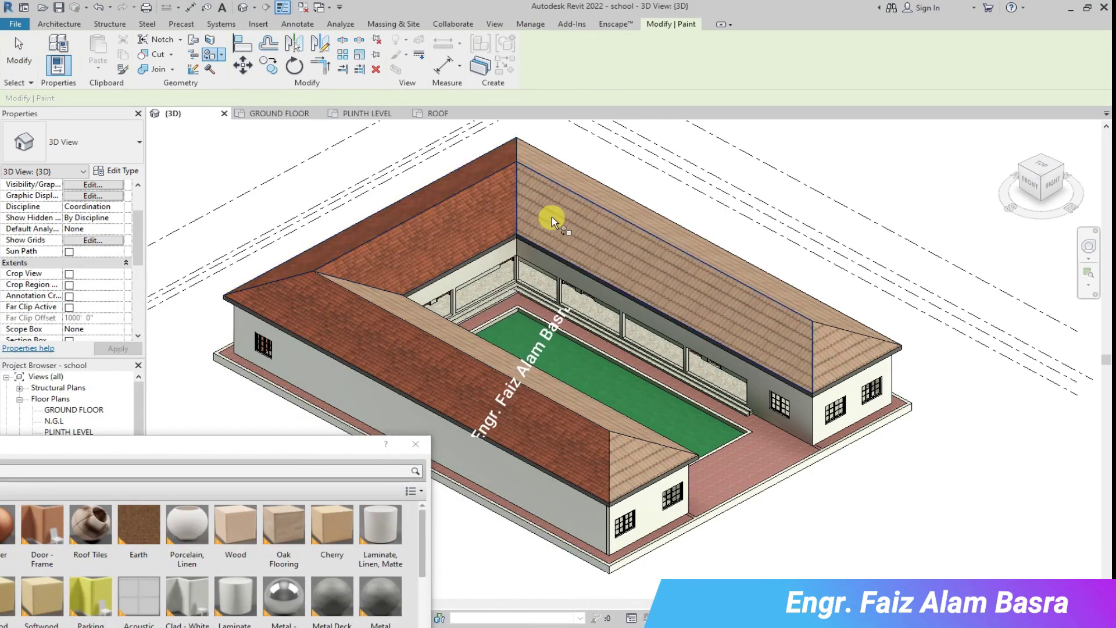
left_click(581, 233)
left_click(803, 306)
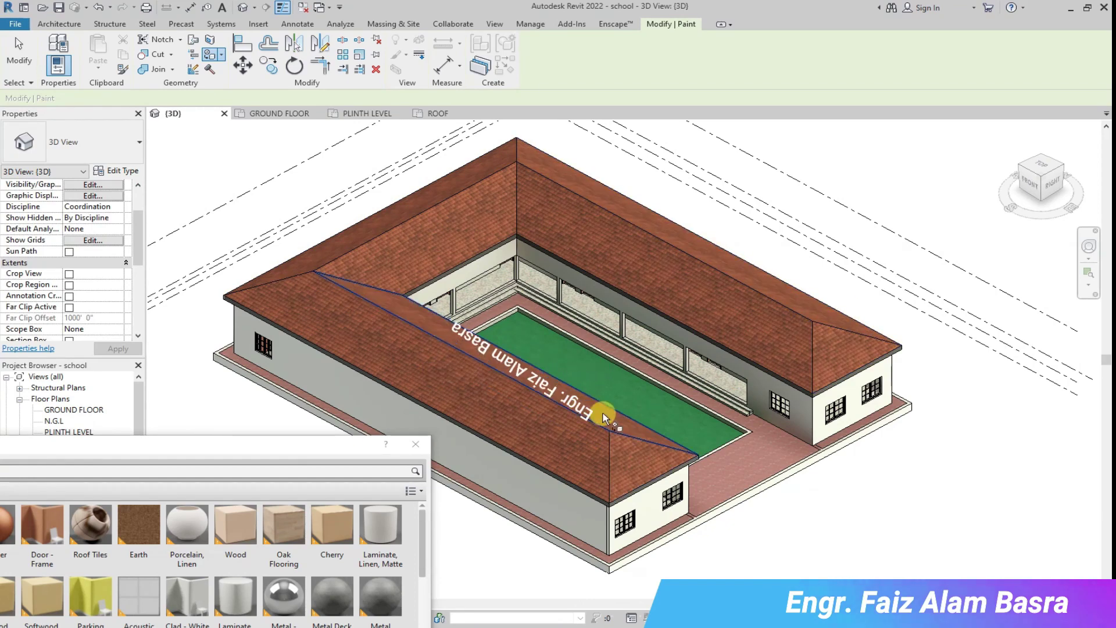
left_click_drag(305, 448, 477, 237)
left_click(568, 563)
Examine the tiled roof up close and as a whole in 3D, with a brief look at the GROUND FLOOR plan.
scroll(704, 472, "up", 3)
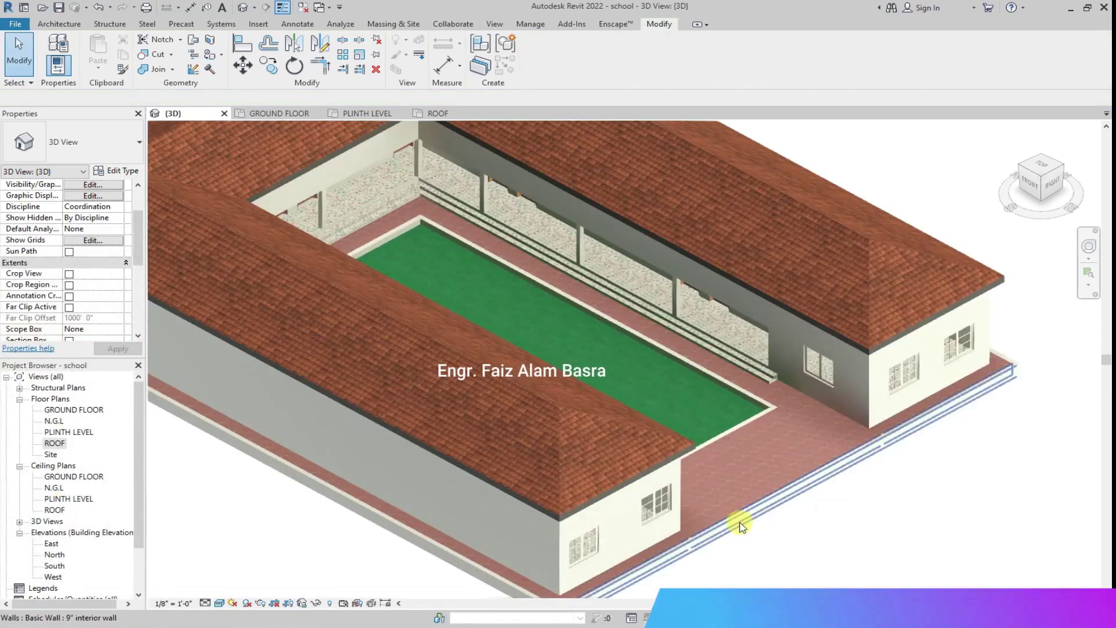
scroll(632, 508, "down", 2)
scroll(734, 407, "up", 7)
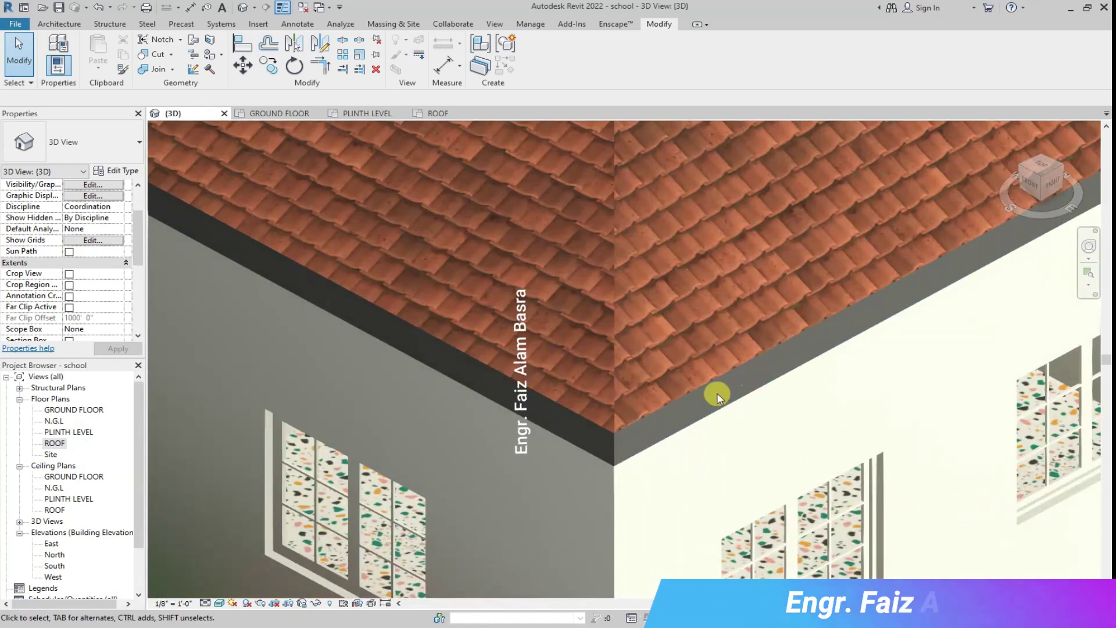
scroll(721, 393, "down", 3)
scroll(603, 388, "down", 5)
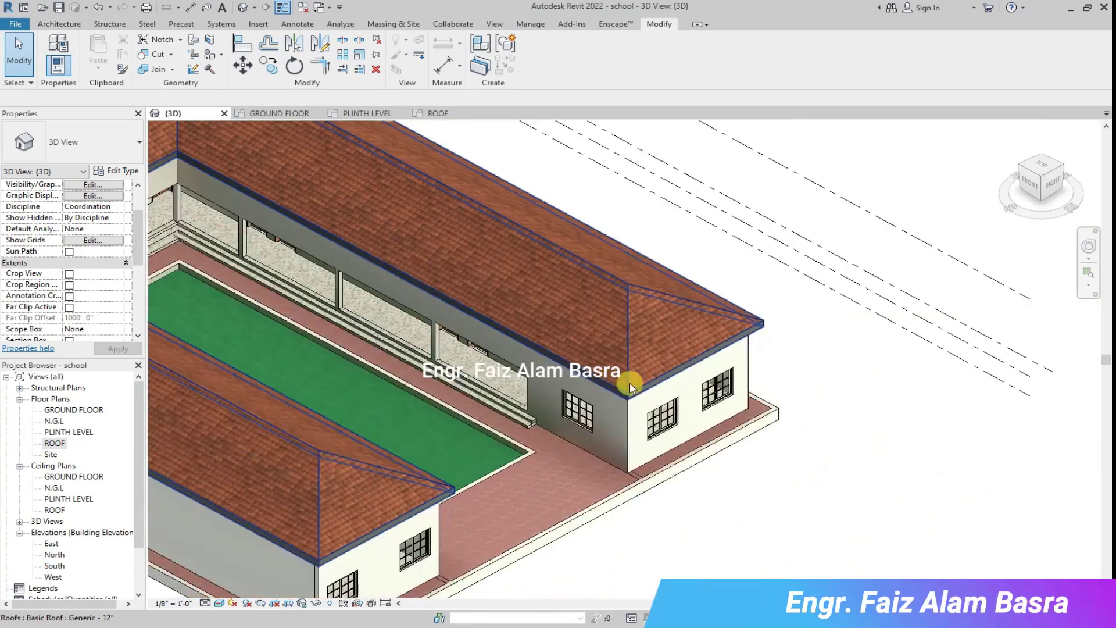
scroll(730, 472, "down", 3)
scroll(586, 467, "up", 2)
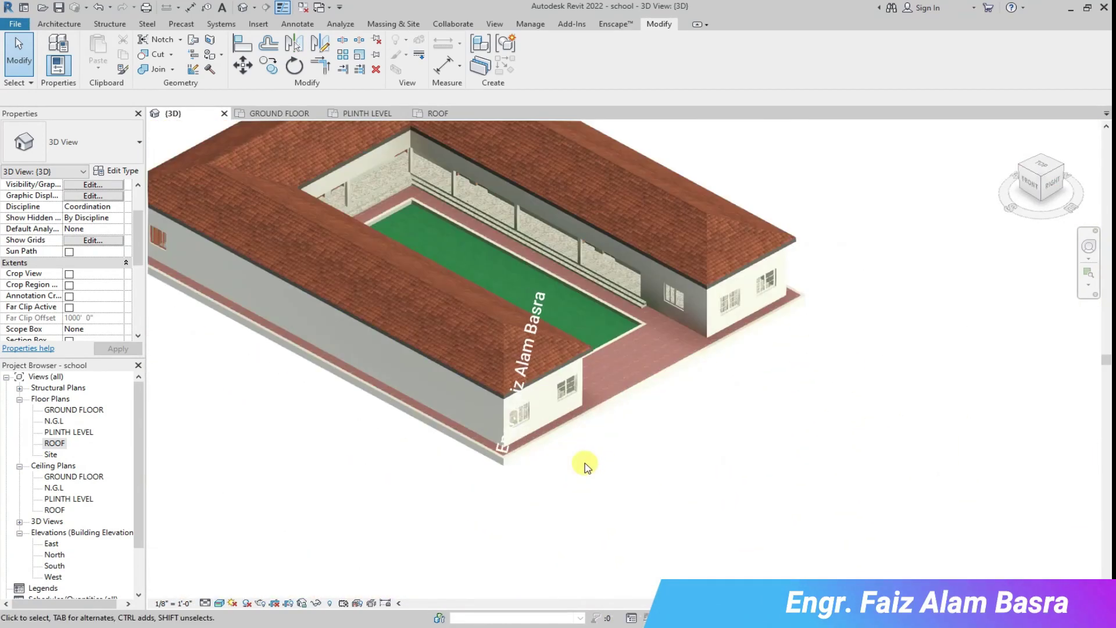
scroll(574, 470, "down", 3)
left_click(282, 113)
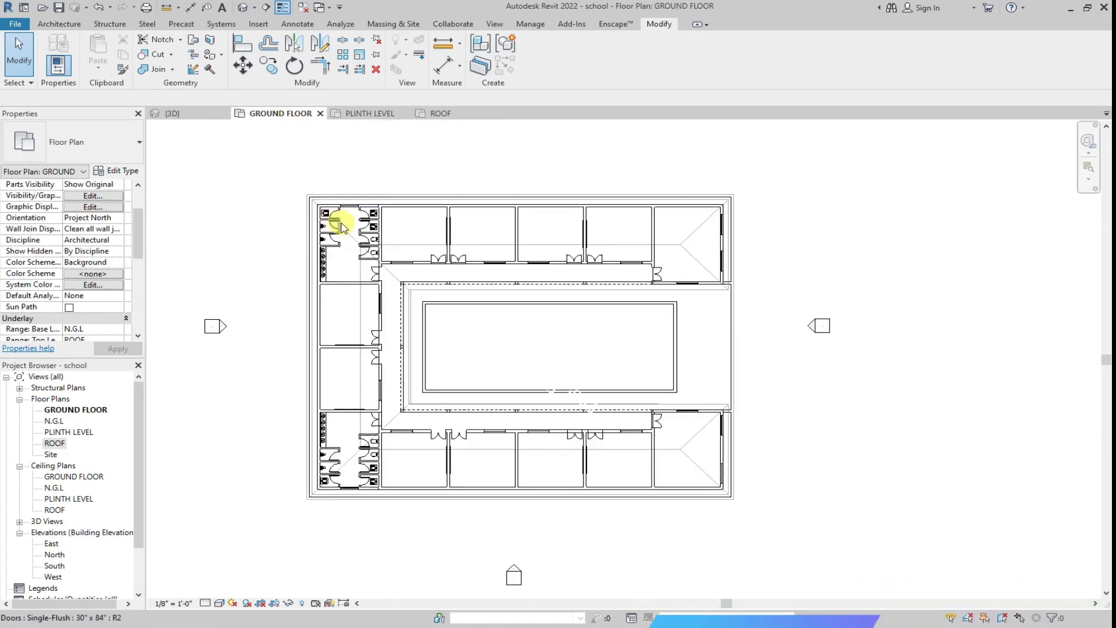
left_click(194, 114)
scroll(361, 256, "up", 3)
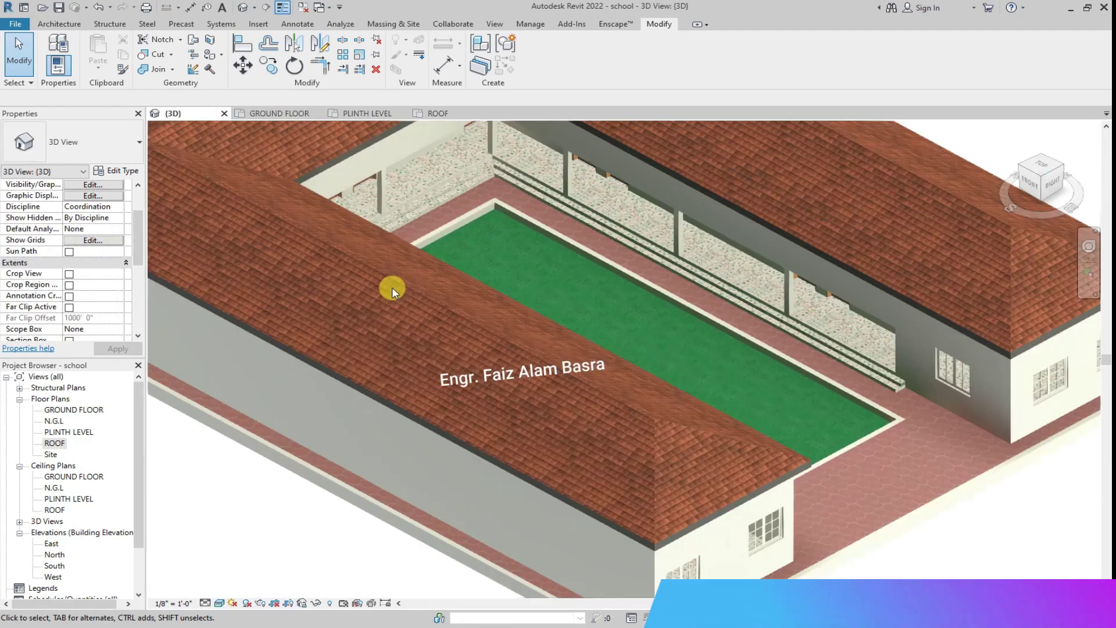
left_click(414, 288)
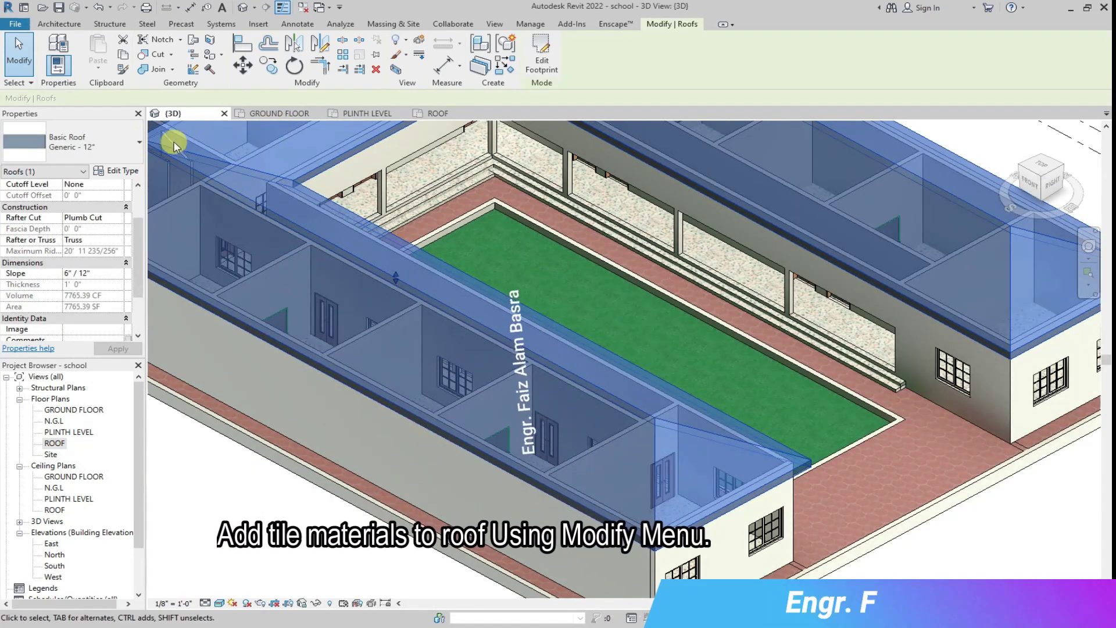
scroll(78, 267, "down", 2)
scroll(79, 264, "up", 3)
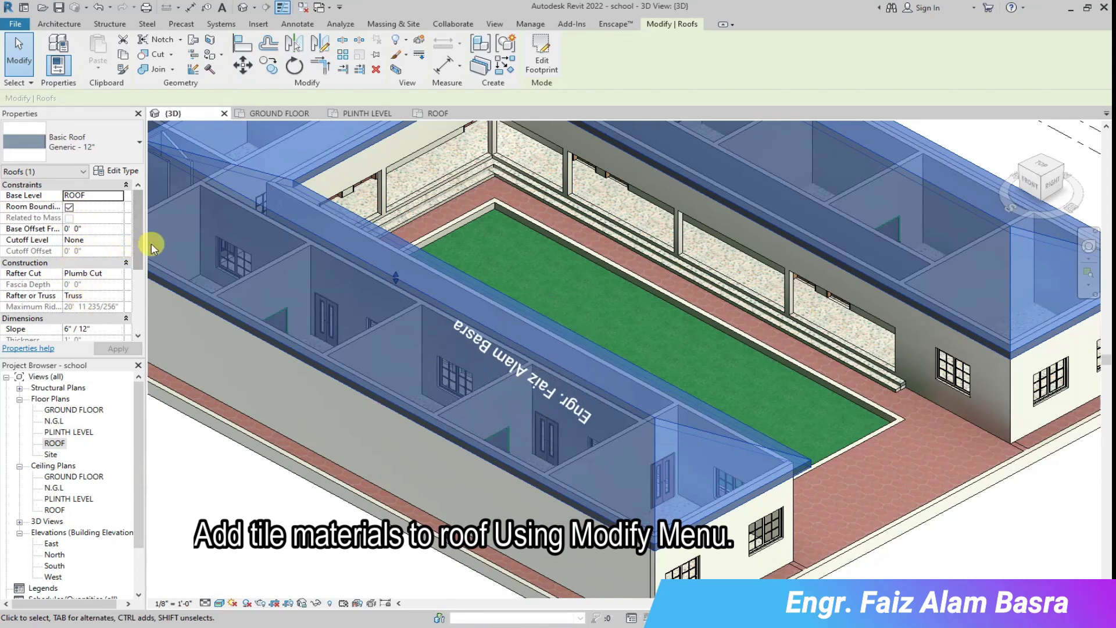
scroll(279, 275, "down", 5)
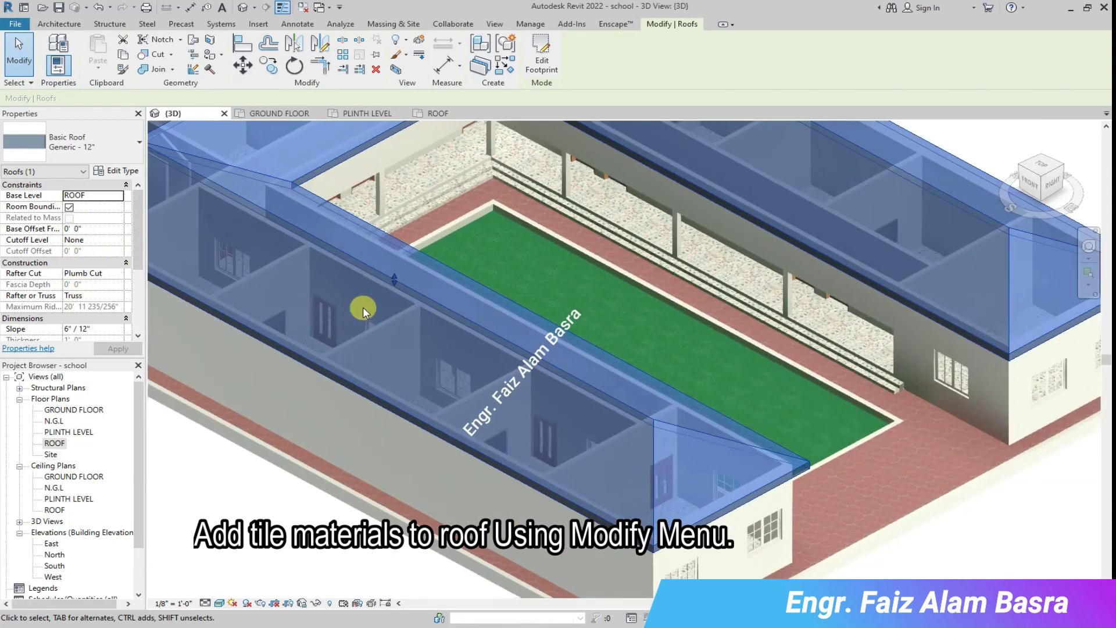
scroll(361, 306, "up", 5)
left_click(542, 61)
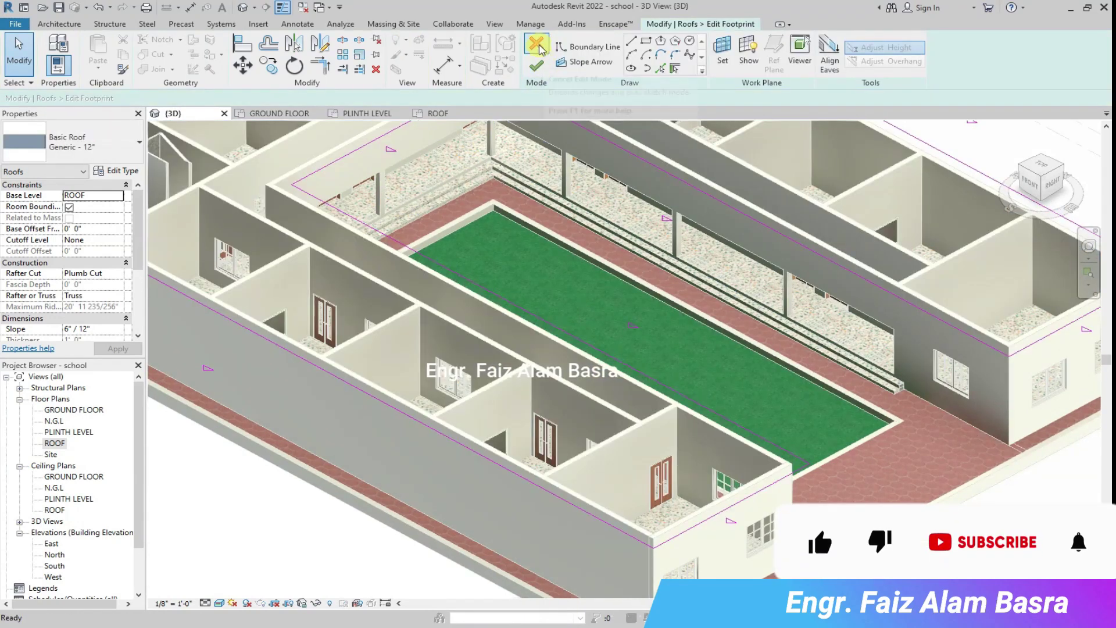
left_click(539, 50)
left_click(845, 488)
scroll(845, 488, "down", 3)
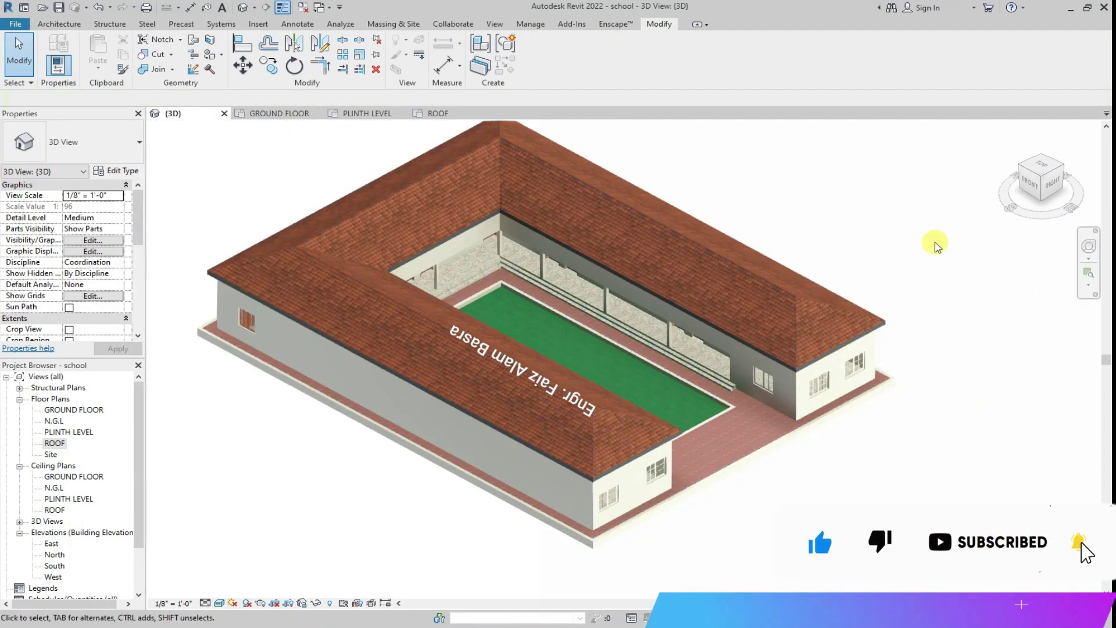
Load the 3D_3d_tree family on the GROUND FLOOR plan and place two trees at the west corners of the courtyard lawn.
left_click(279, 114)
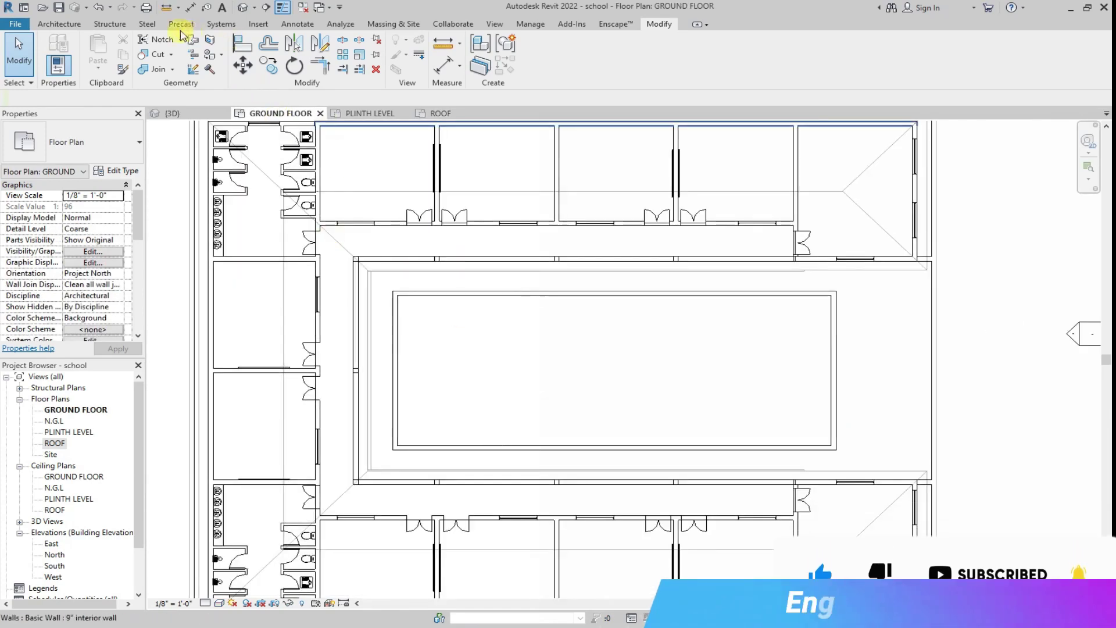
left_click(58, 23)
left_click(149, 74)
left_click(172, 89)
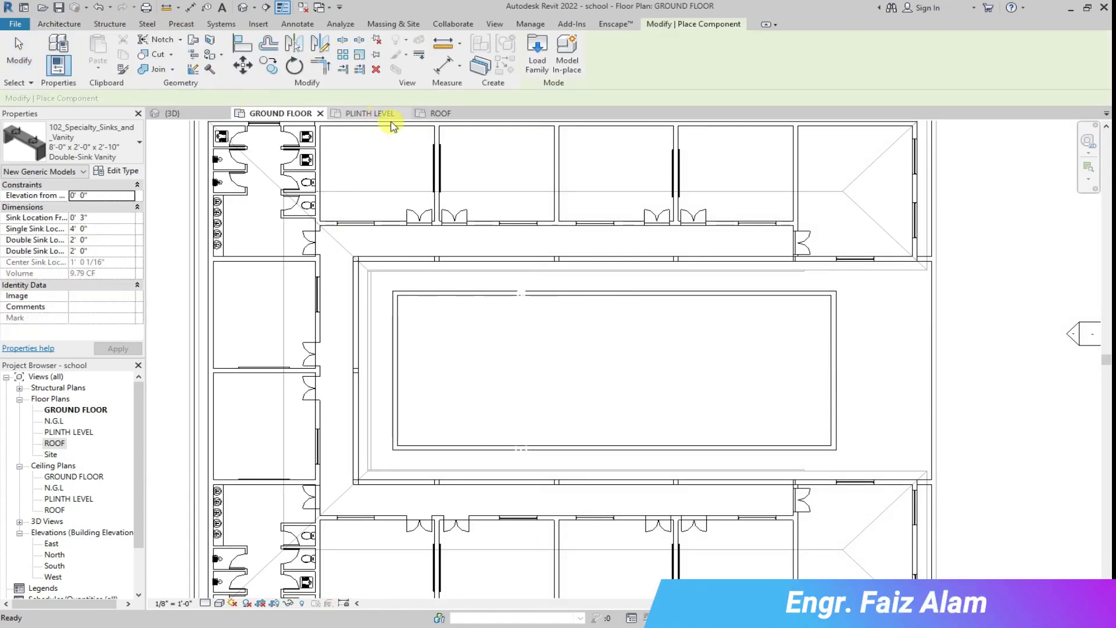
left_click(533, 59)
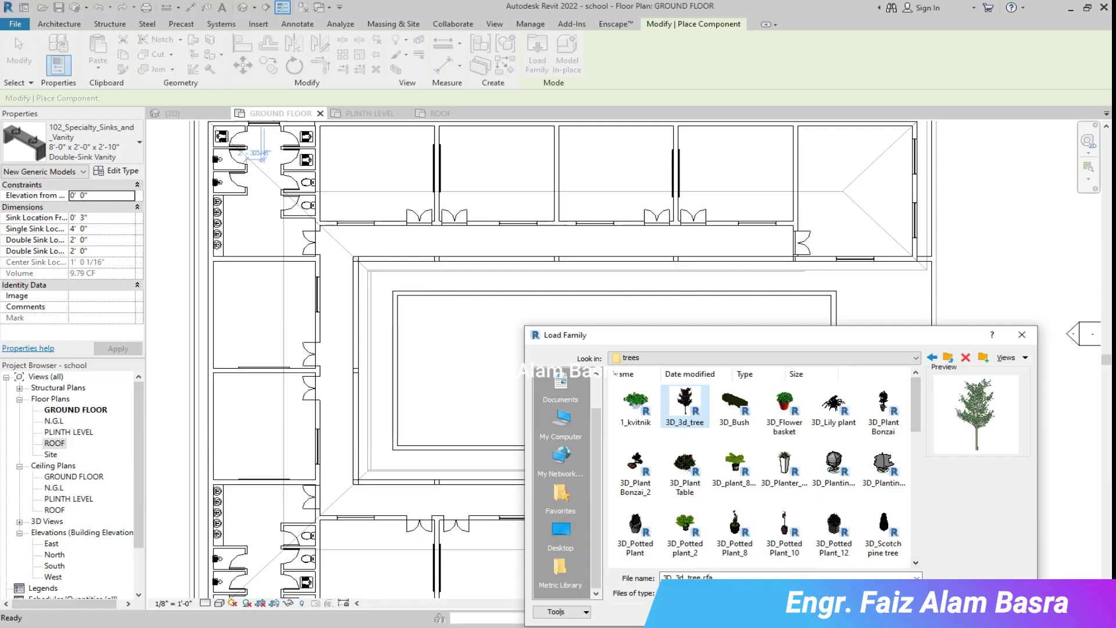
double_click(690, 401)
left_click(415, 420)
left_click(414, 429)
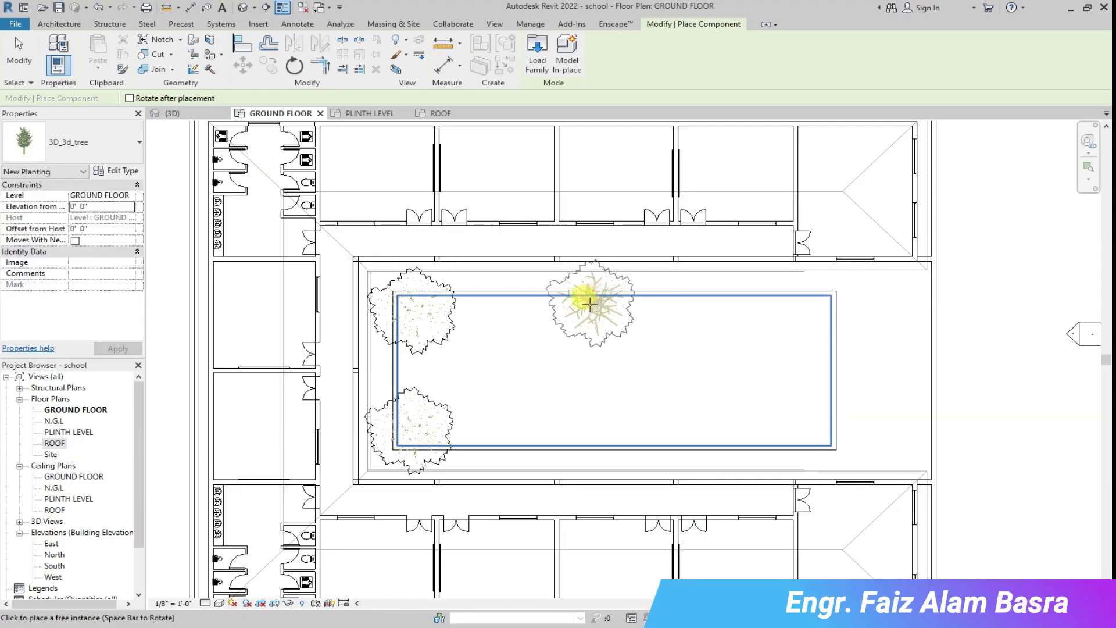
Preview the plant families in the trees folder, load Orange_Tree_1 and place two at the east corners of the courtyard lawn.
left_click(536, 58)
scroll(773, 418, "down", 5)
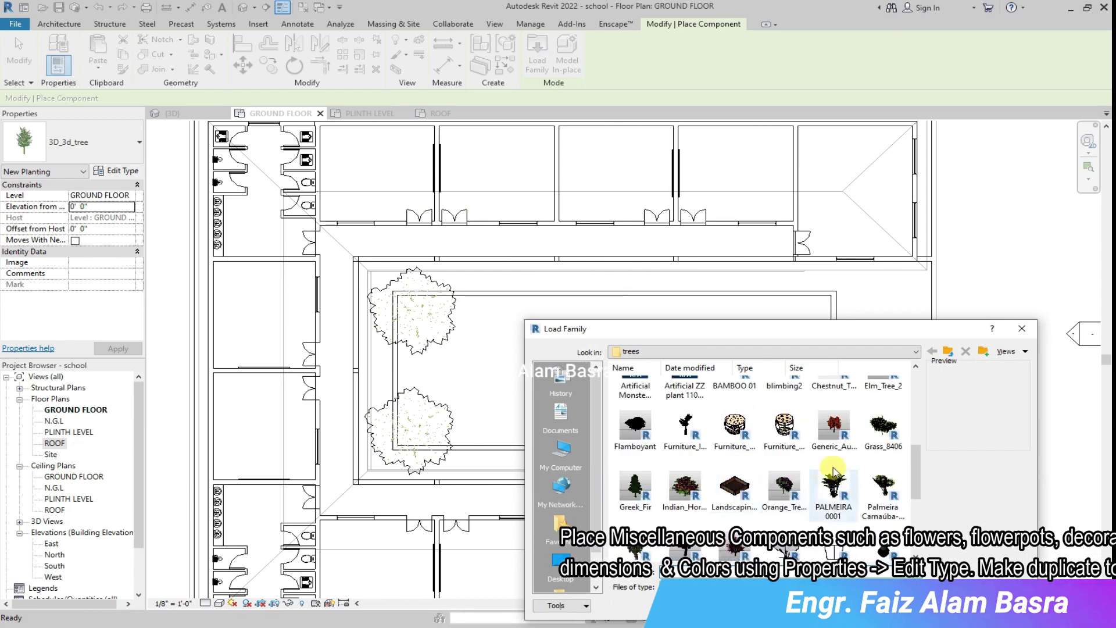
left_click(833, 430)
scroll(784, 501, "down", 1)
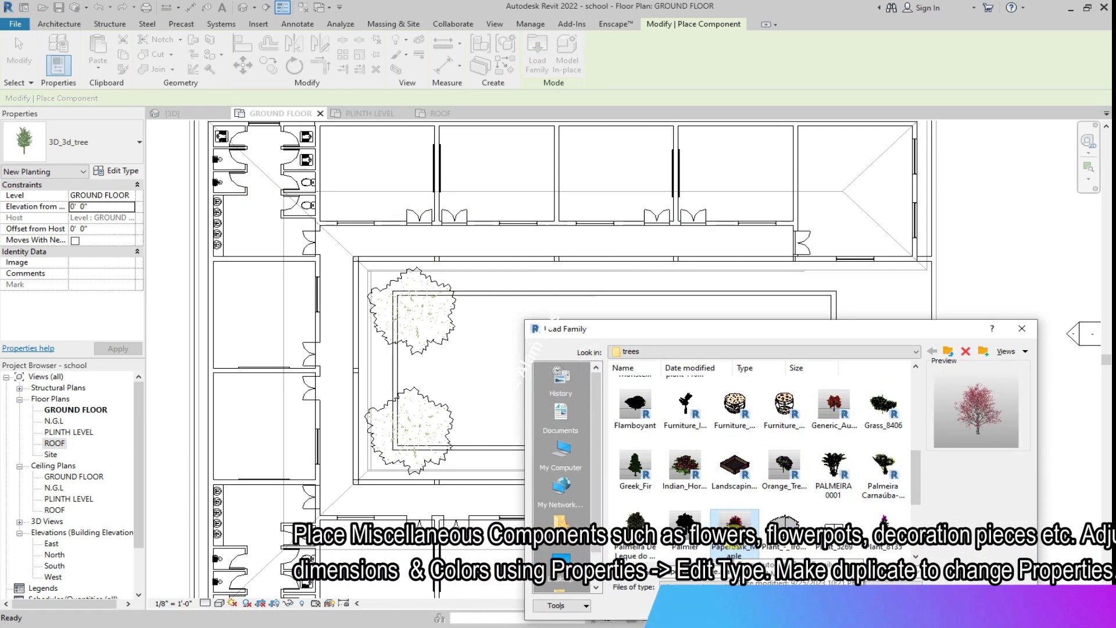
left_click(834, 473)
scroll(860, 511, "down", 3)
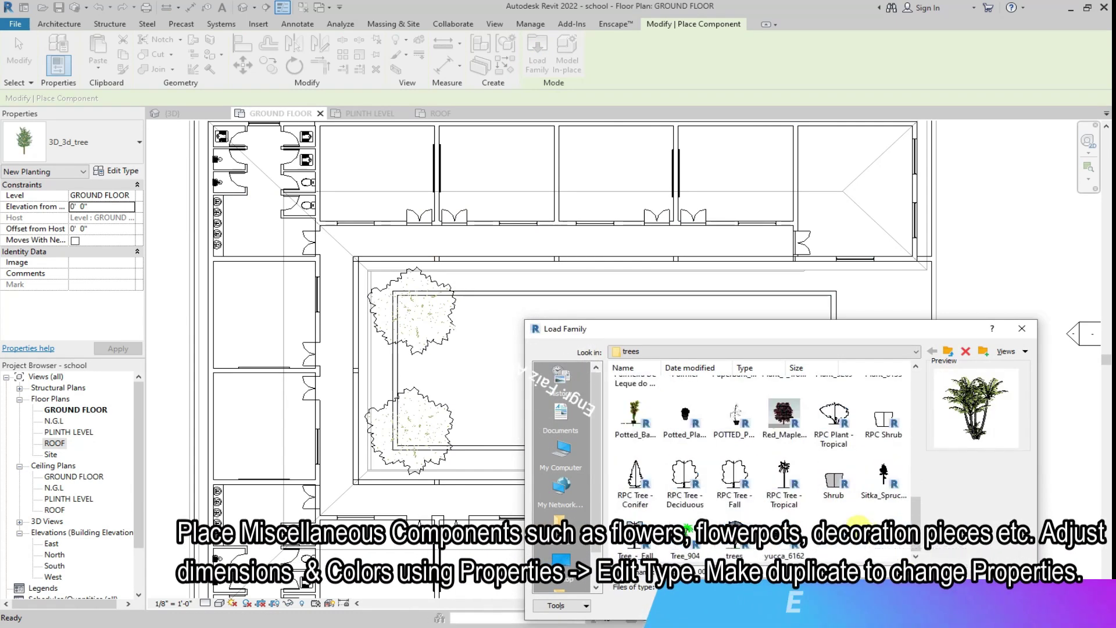
left_click(636, 419)
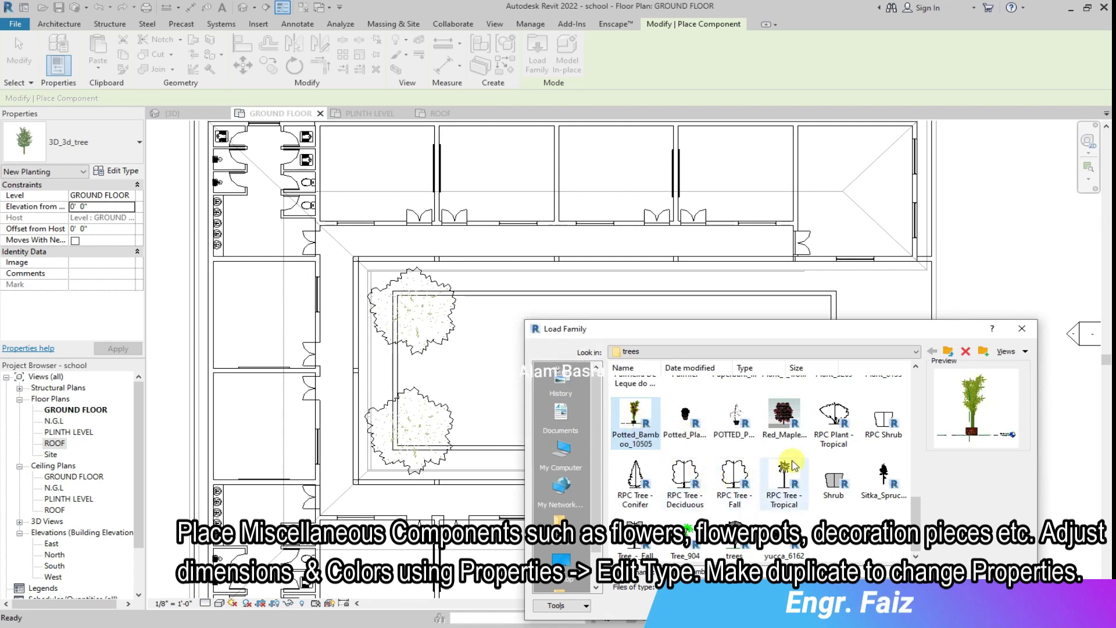
left_click(785, 419)
left_click(885, 475)
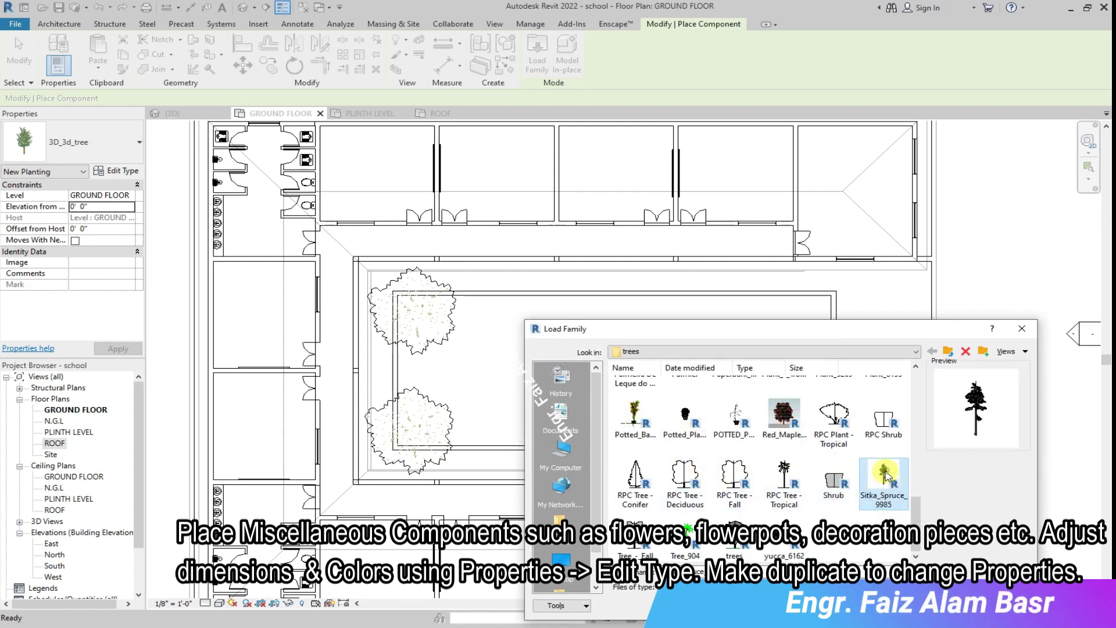
scroll(880, 475, "up", 2)
left_click(639, 448)
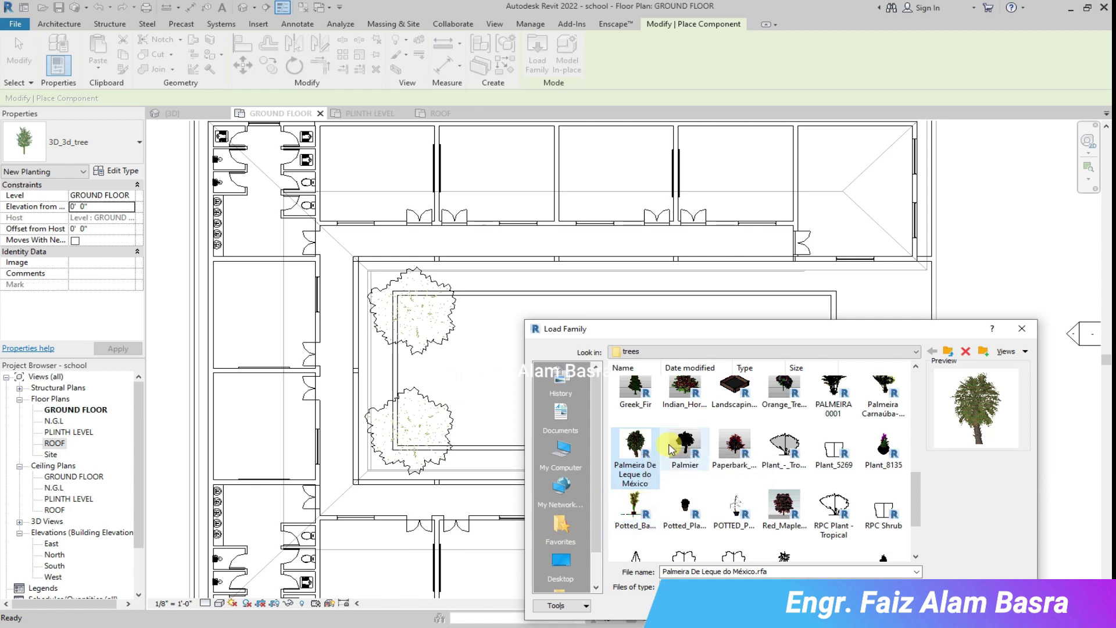
left_click(685, 388)
scroll(814, 506, "up", 2)
left_click(783, 484)
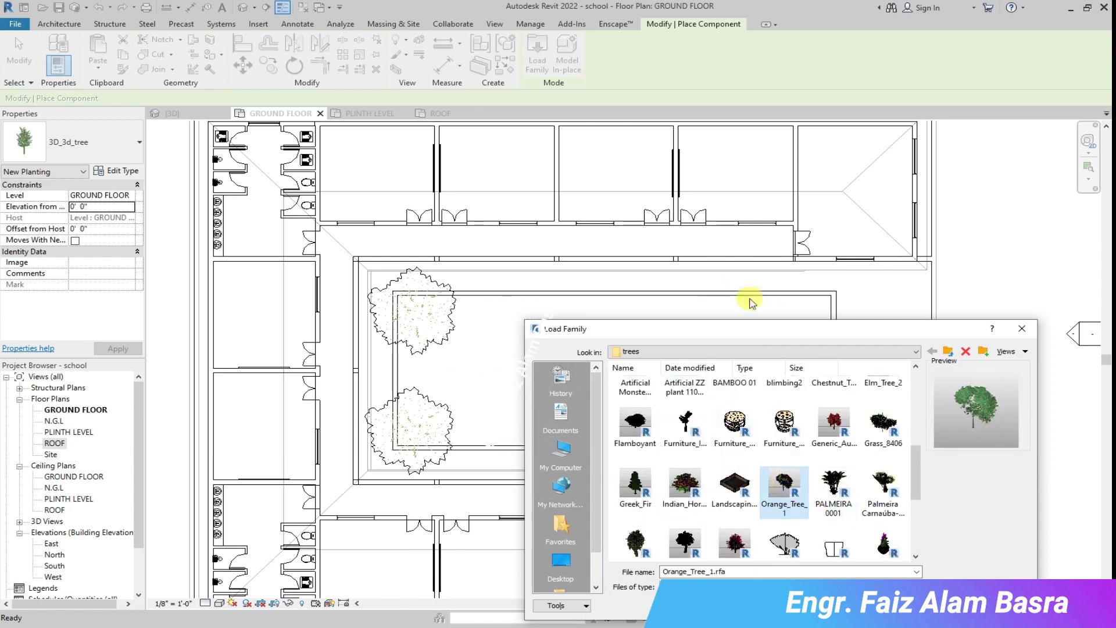
double_click(782, 488)
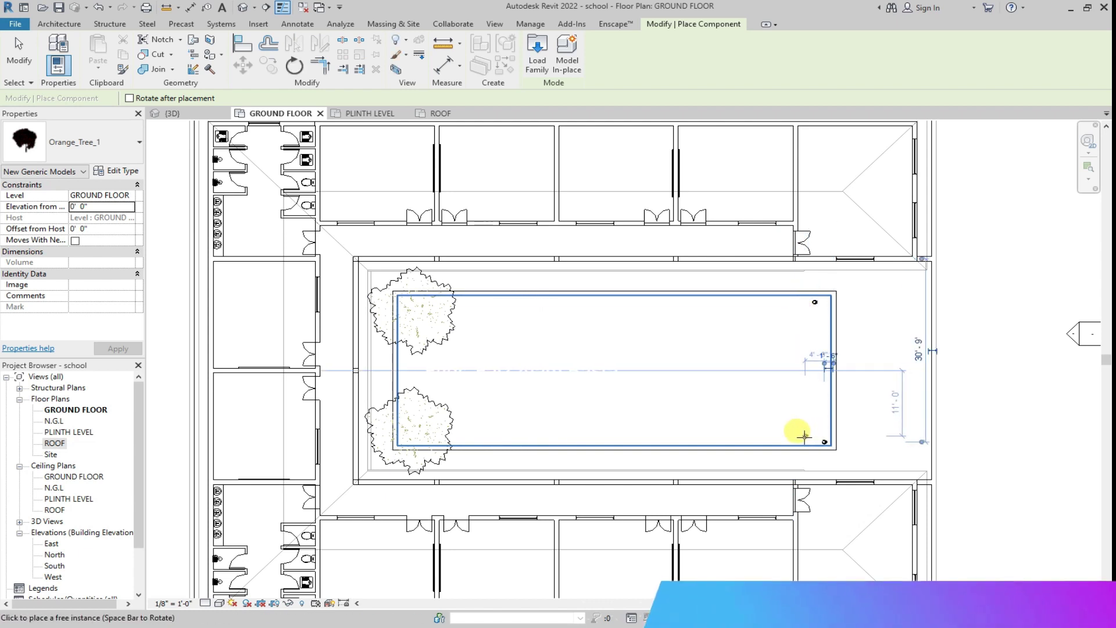
Check the placed courtyard trees in the PLINTH LEVEL plan and up close in the 3D view.
left_click(370, 115)
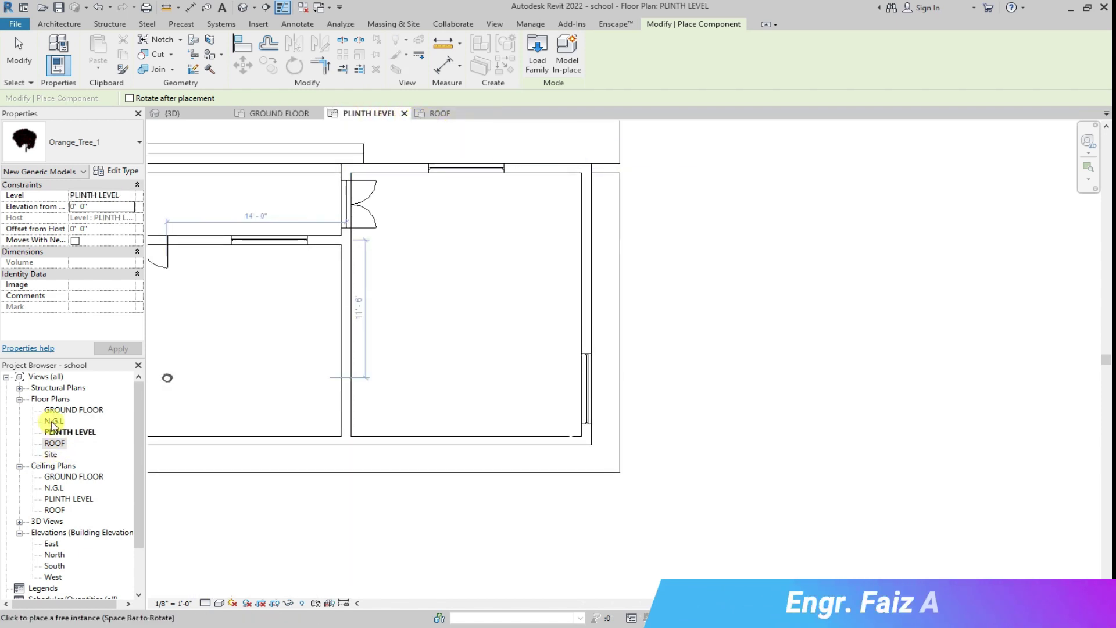
scroll(692, 429, "down", 7)
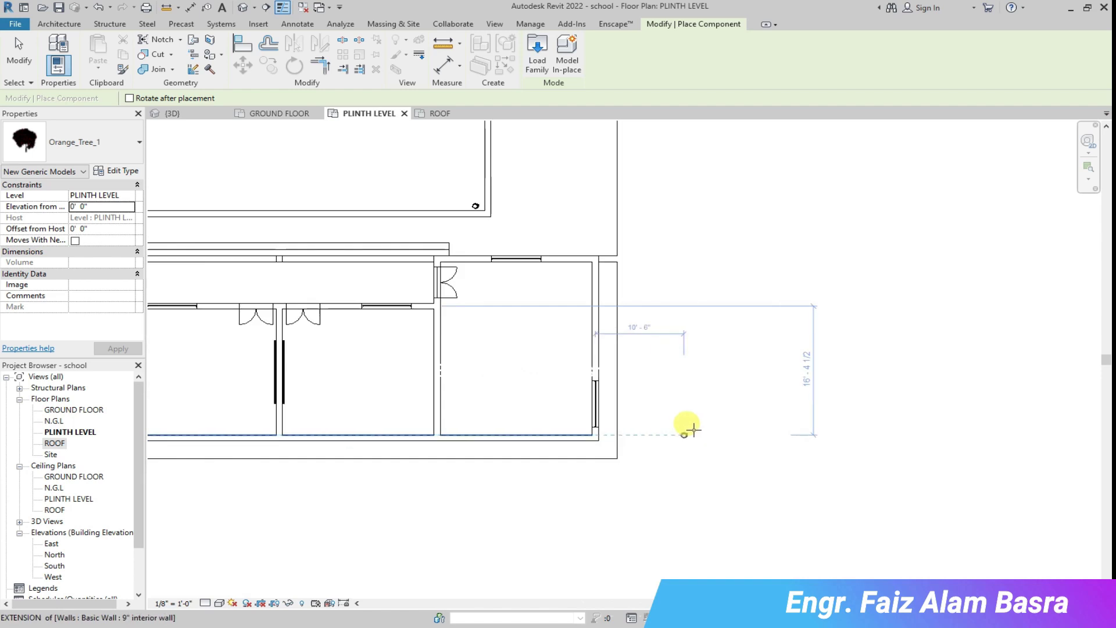
scroll(368, 195, "up", 2)
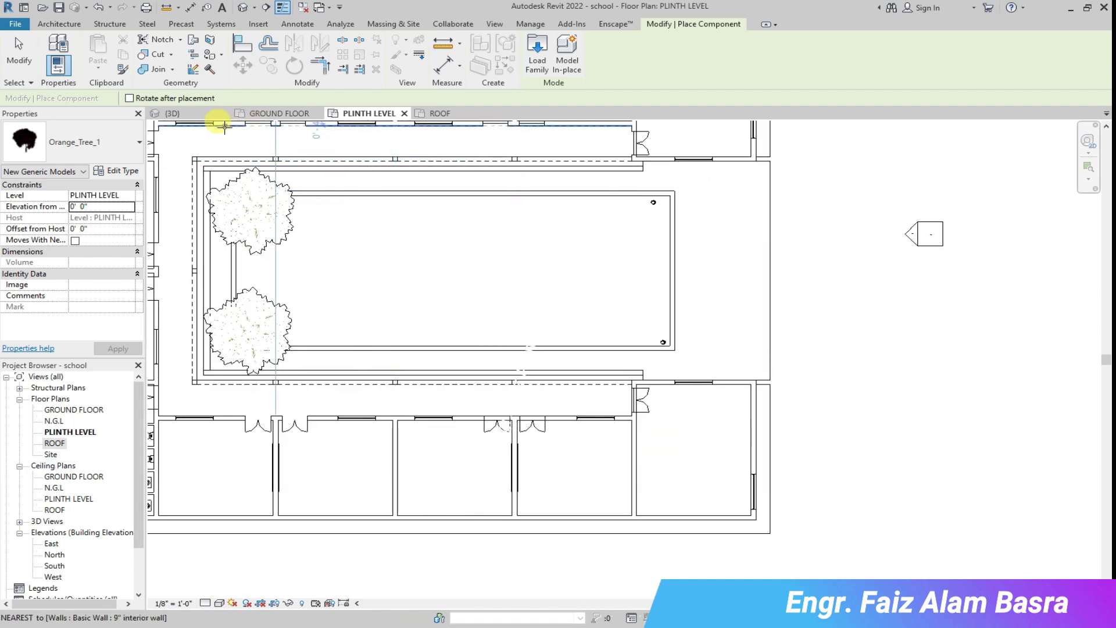
left_click(201, 116)
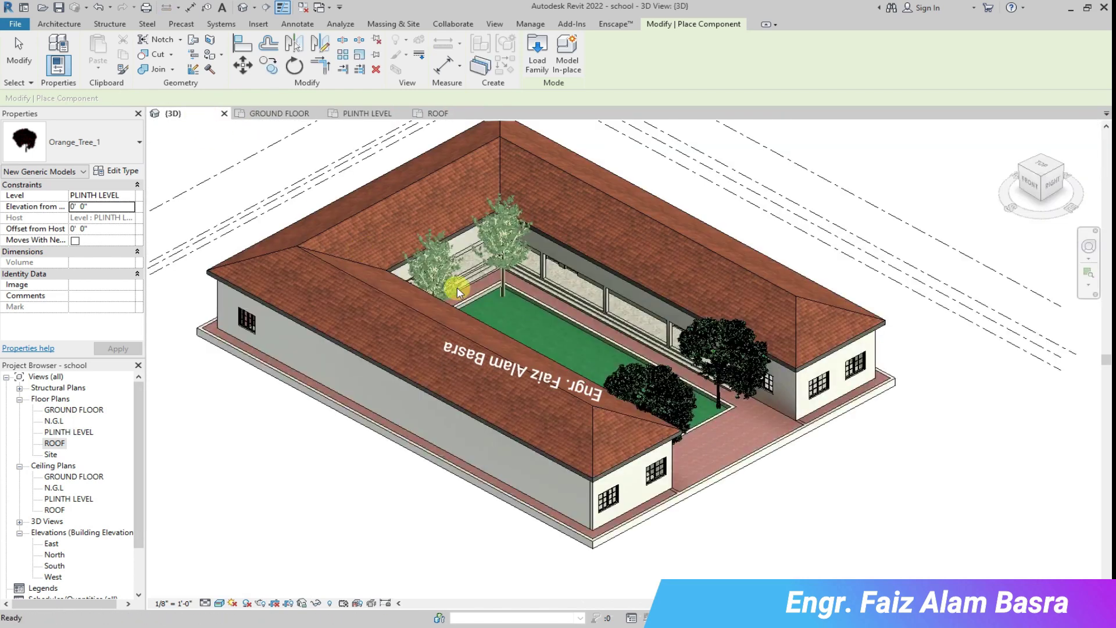
scroll(660, 396, "up", 2)
scroll(501, 347, "up", 2)
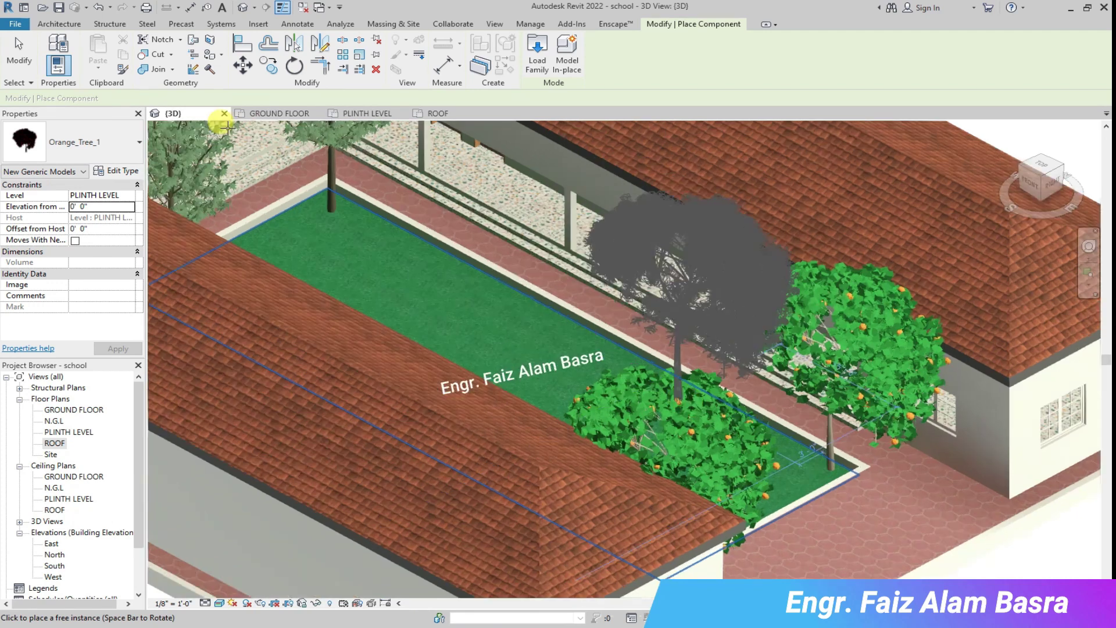
Load the PALMEIRA 0001 family from the trees folder and place four on the PLINTH LEVEL plan, two along each long edge of the courtyard lawn.
left_click(537, 56)
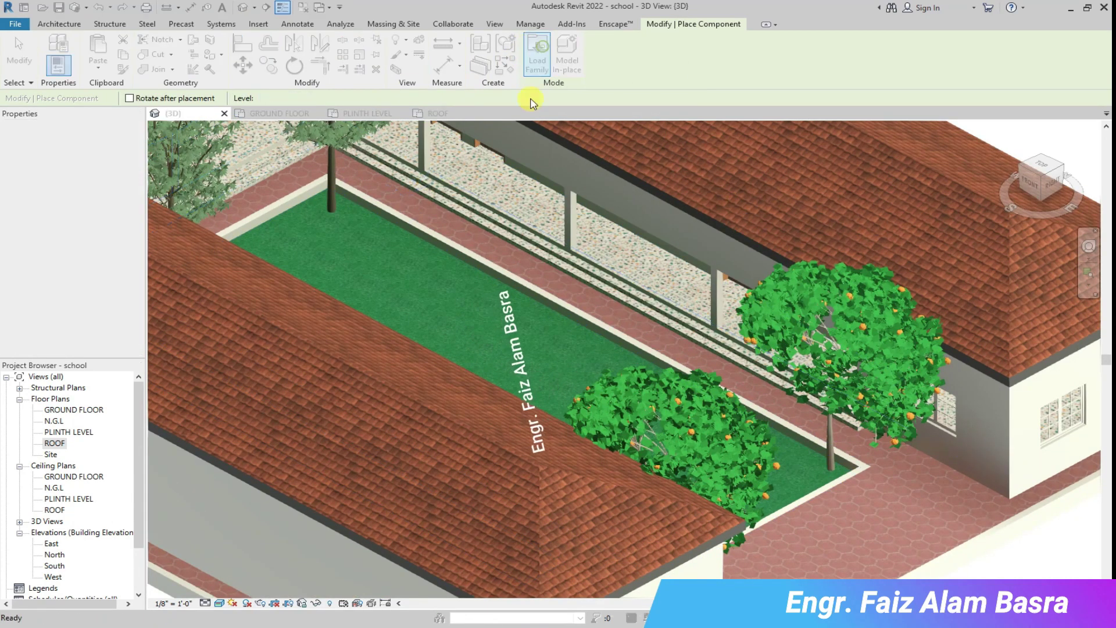
scroll(756, 476, "down", 3)
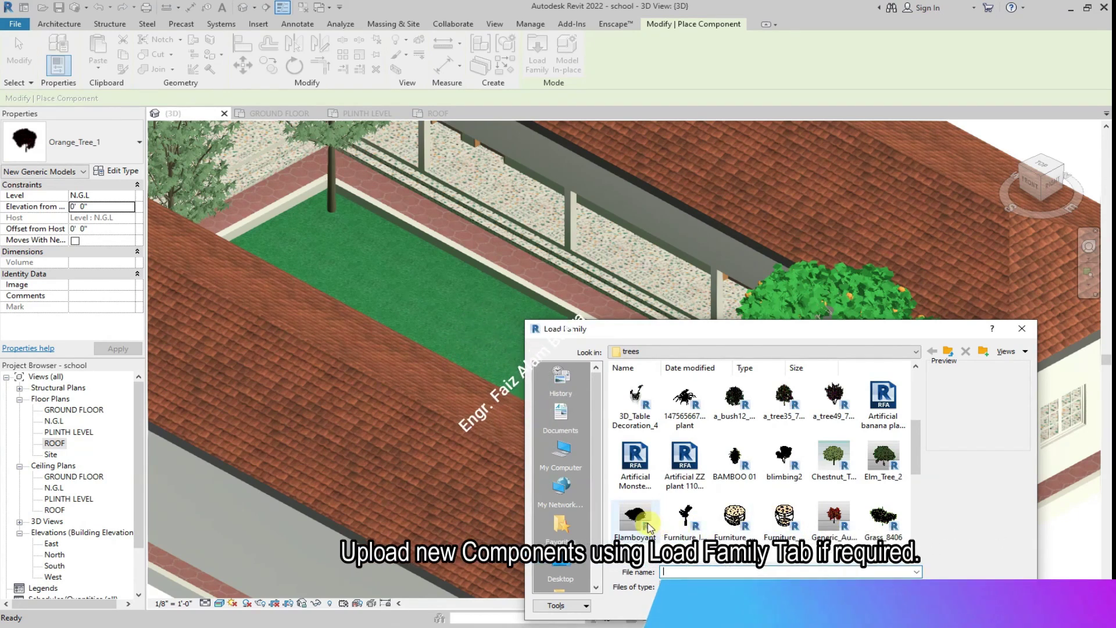
scroll(773, 512, "down", 2)
left_click(834, 494)
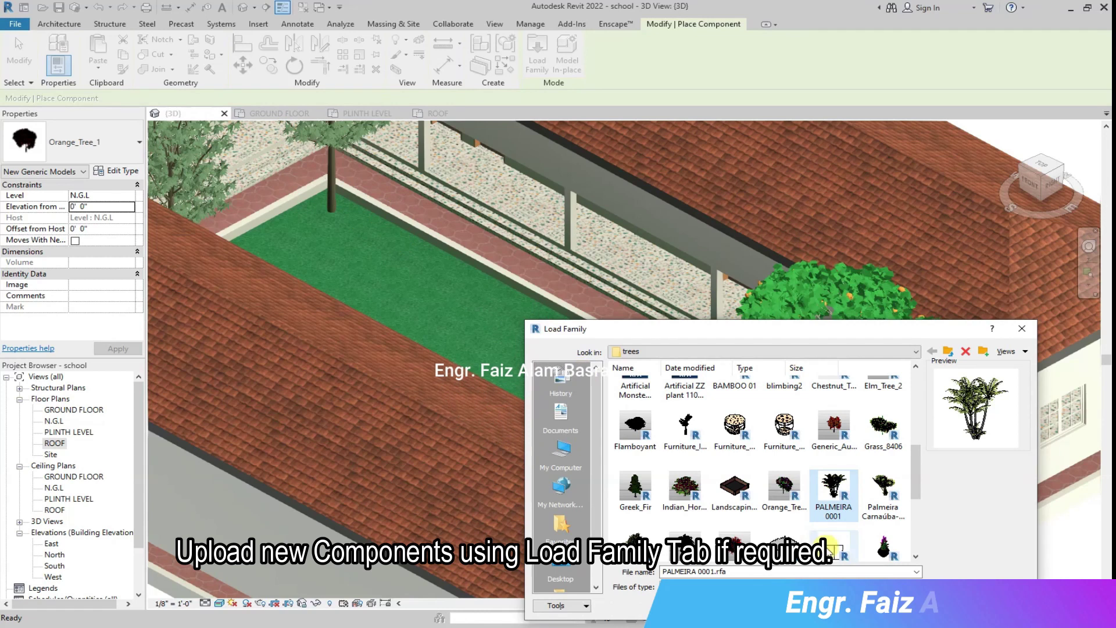
key("Return")
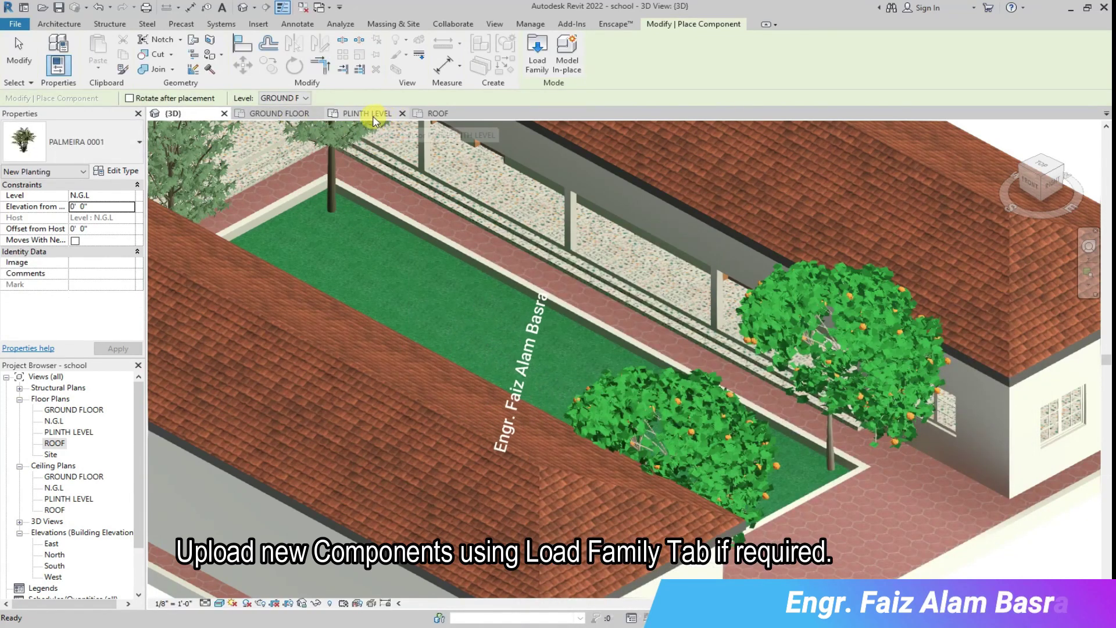
left_click(366, 113)
left_click(337, 203)
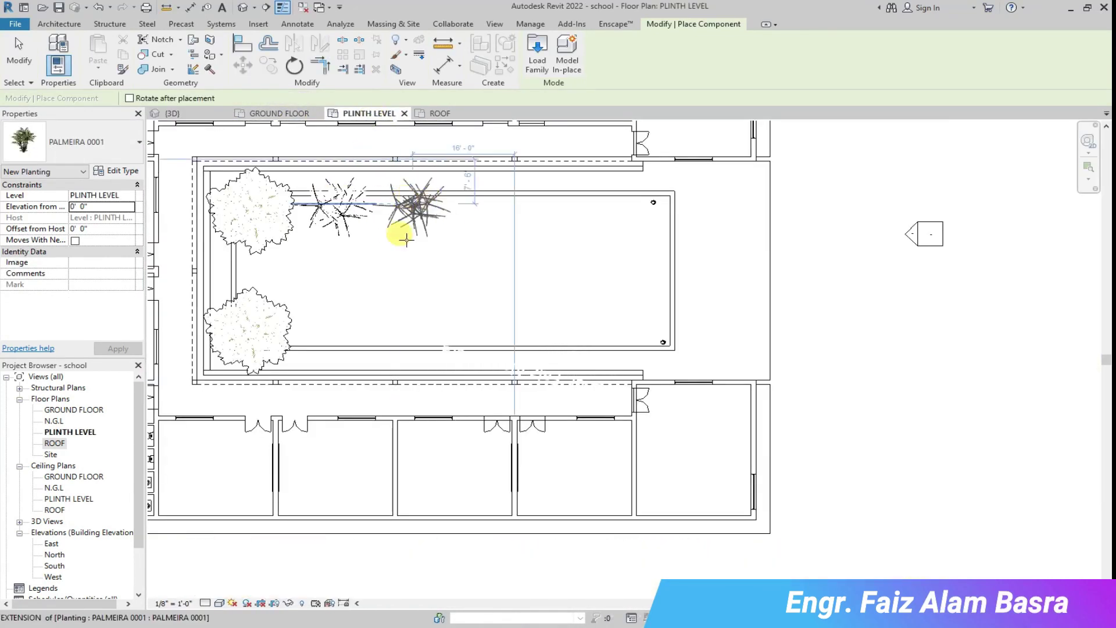
left_click(420, 205)
left_click(417, 337)
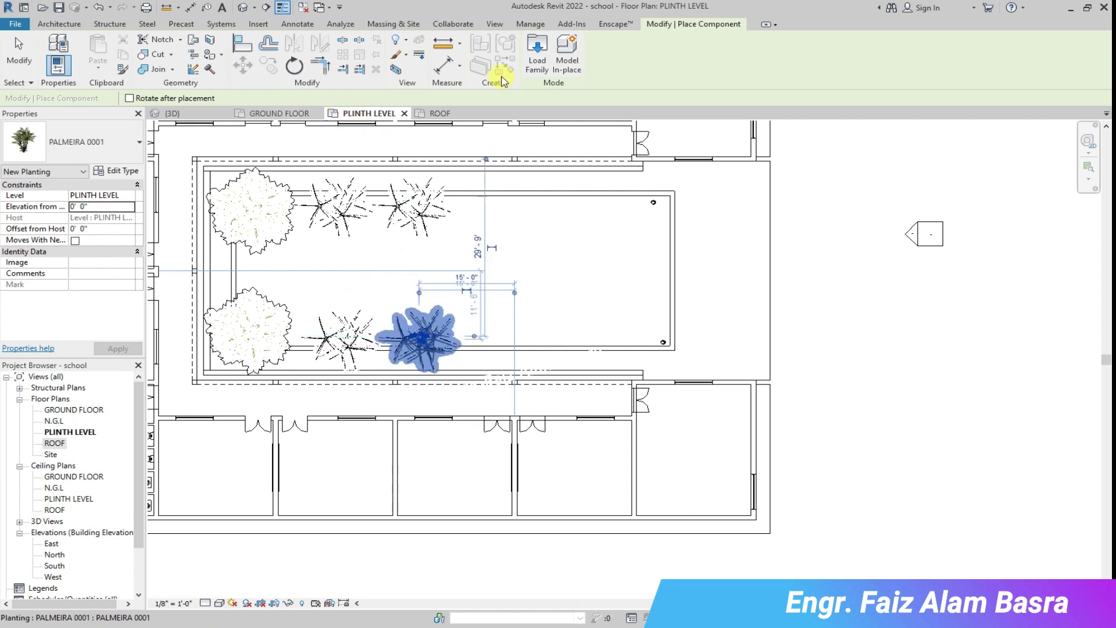
Load the Palmeira Carnaúba-de-Bailey family and place one on each long edge of the lawn, east of the PALMEIRA 0001 plants.
left_click(537, 59)
scroll(784, 477, "down", 2)
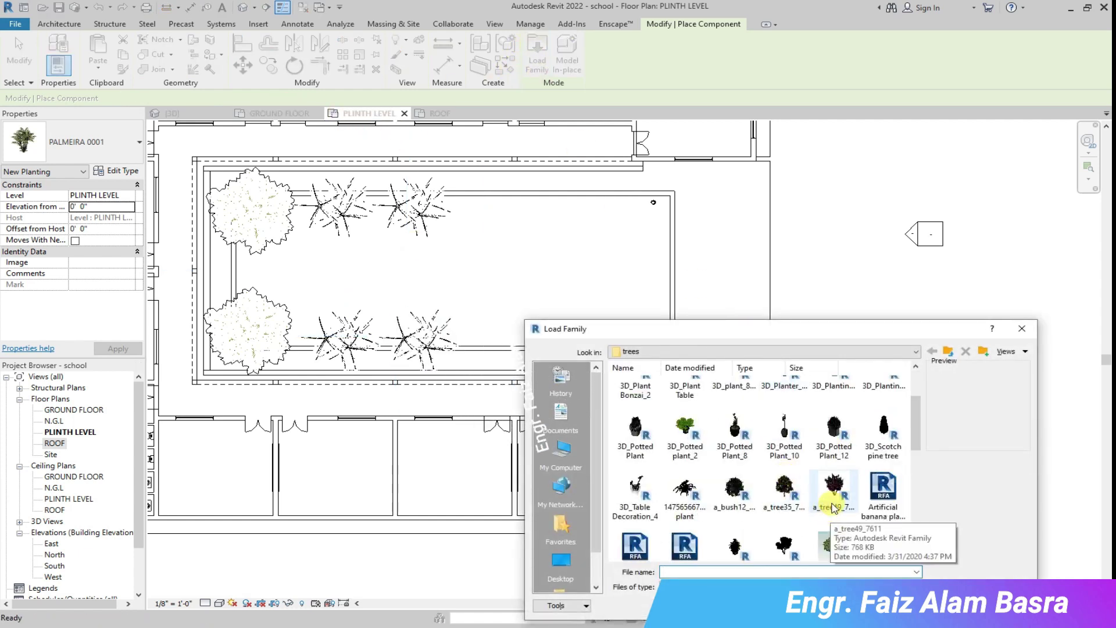
scroll(837, 512, "down", 2)
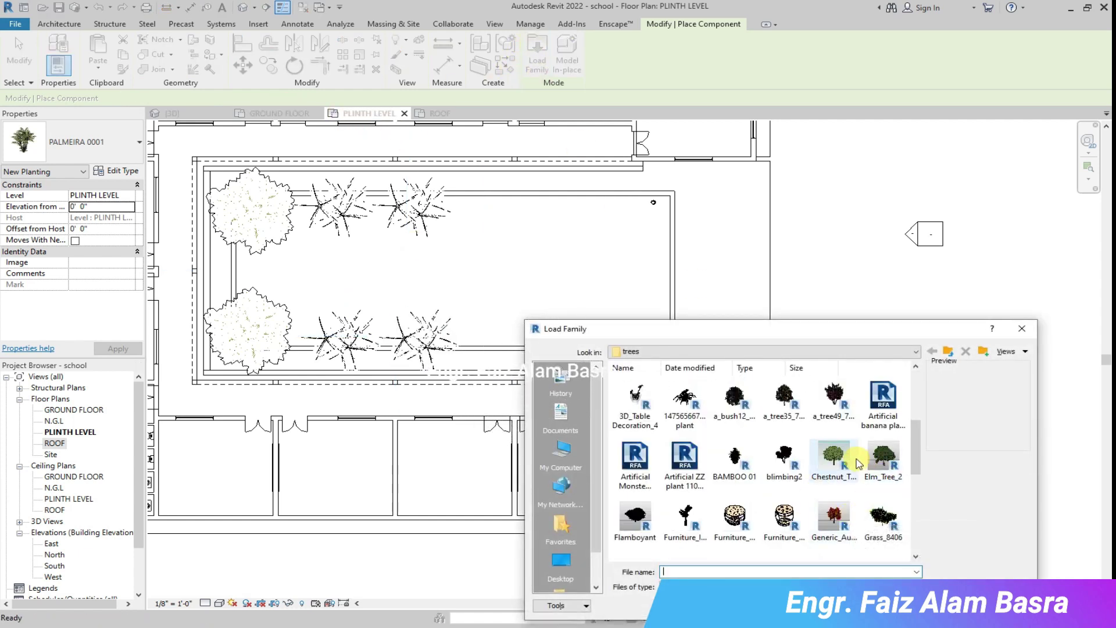
scroll(837, 421, "up", 2)
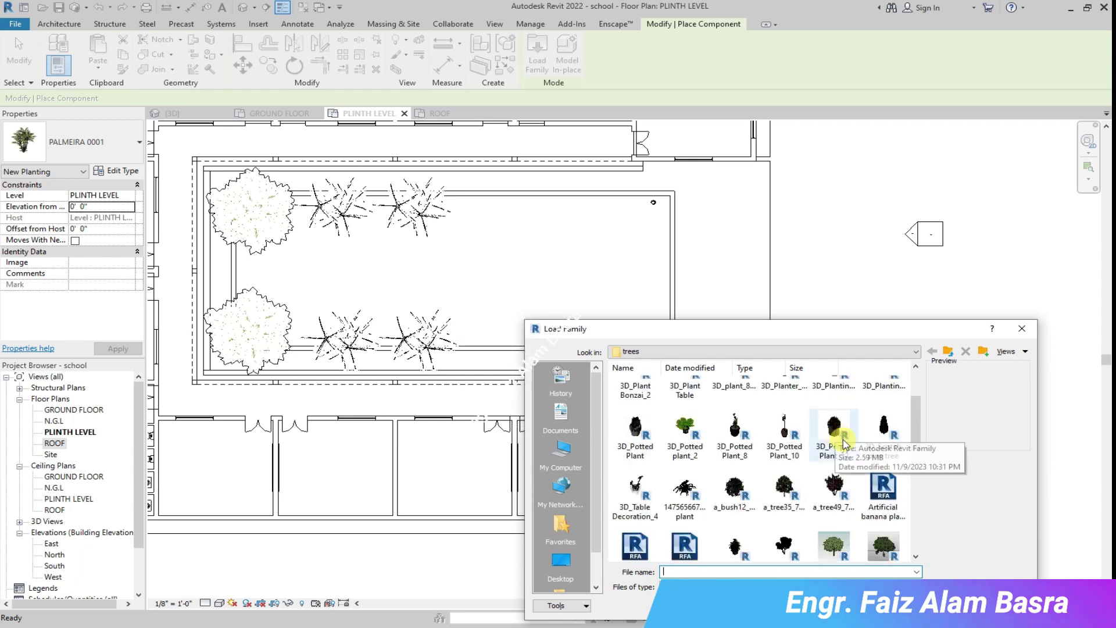
scroll(835, 425, "down", 4)
left_click(869, 526)
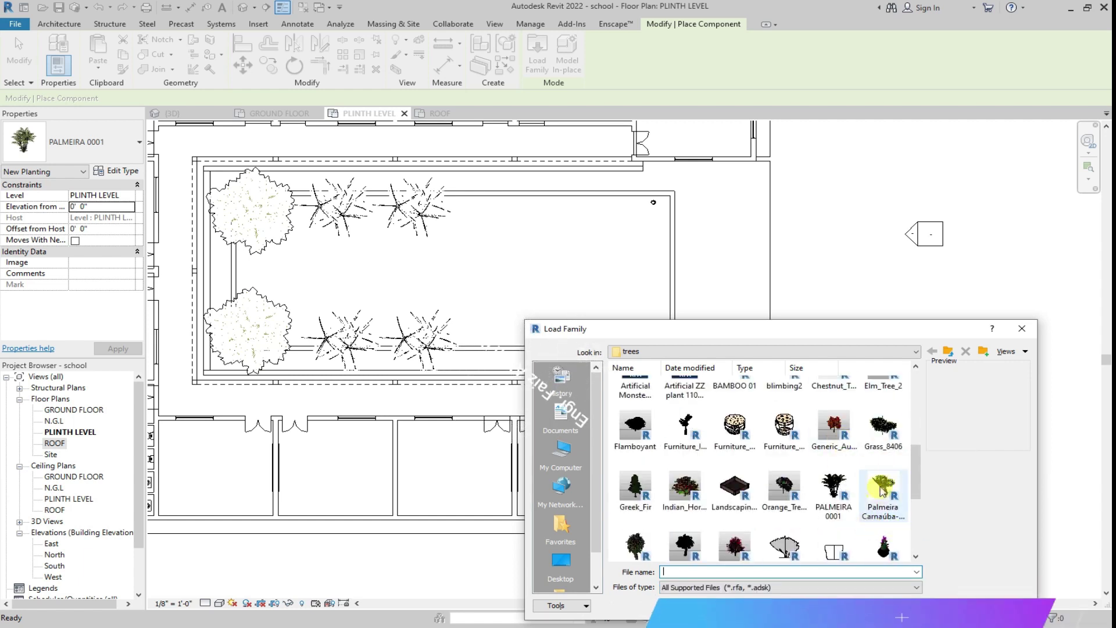
left_click(936, 606)
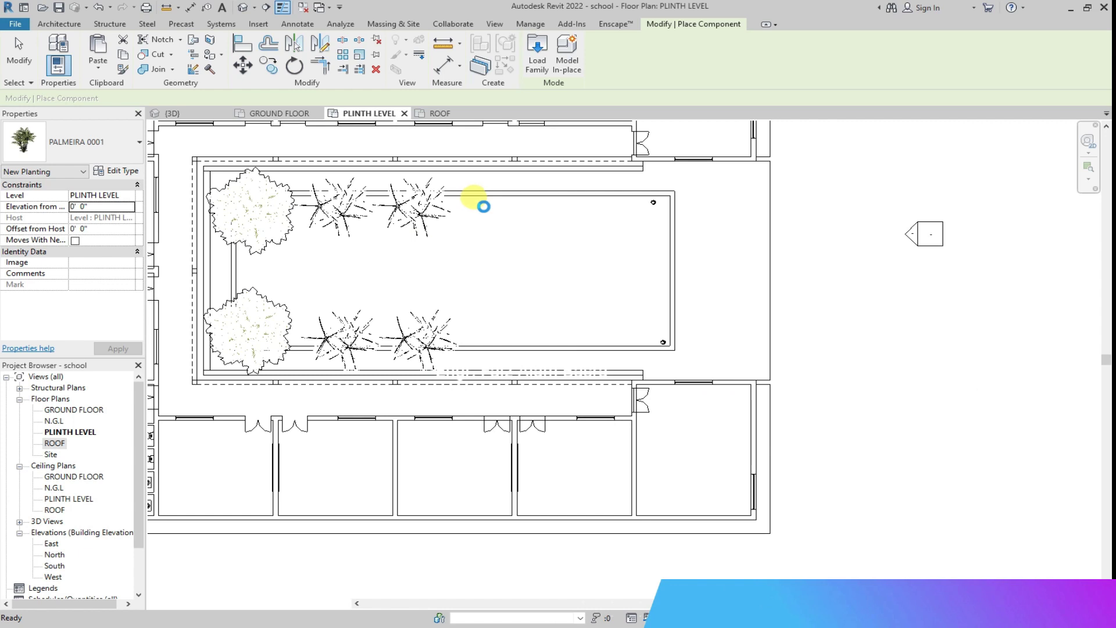
left_click(486, 202)
left_click(480, 342)
left_click(516, 152)
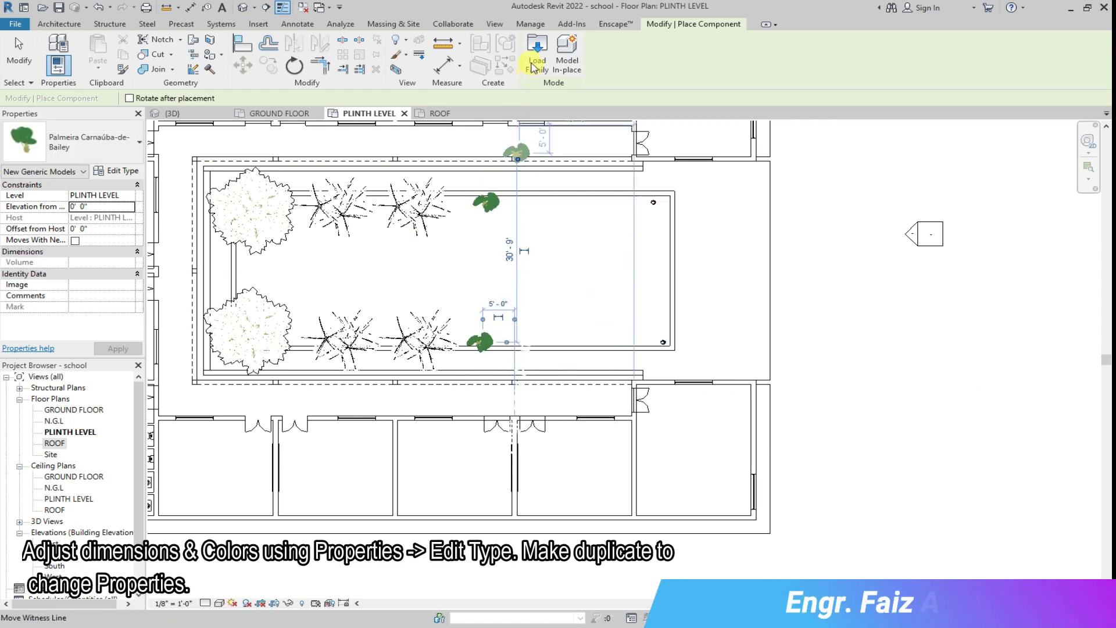
Load the Indian_Horse_Chestnut family and place one tree on each long edge of the lawn, east of the Palmeira Carnaúba-de-Bailey plants.
left_click(533, 68)
scroll(859, 452, "down", 4)
left_click(685, 487)
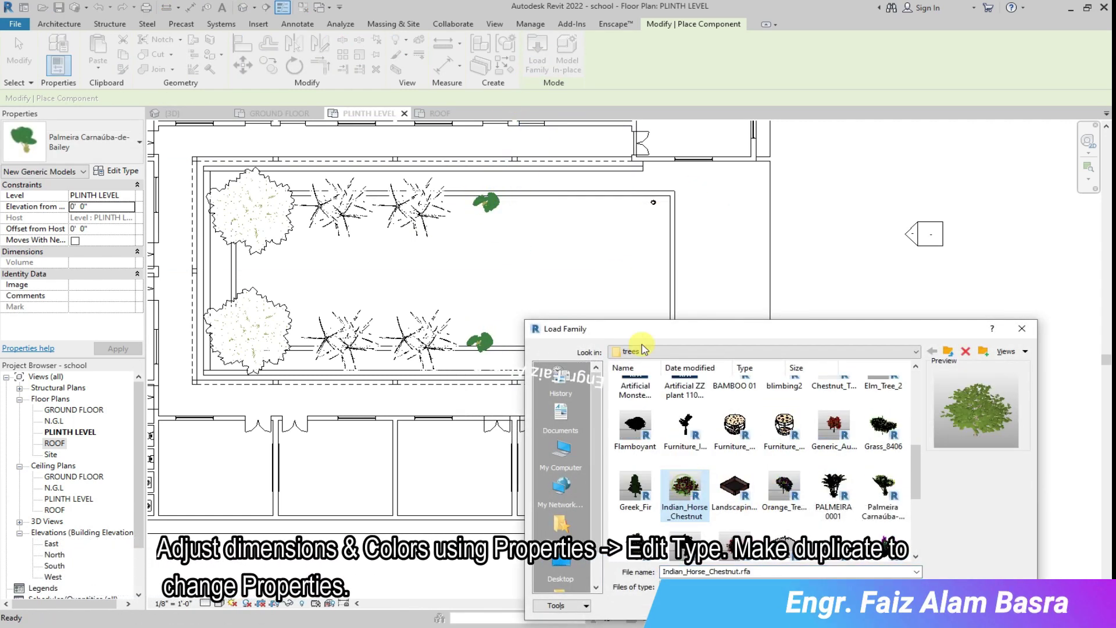
key("Return")
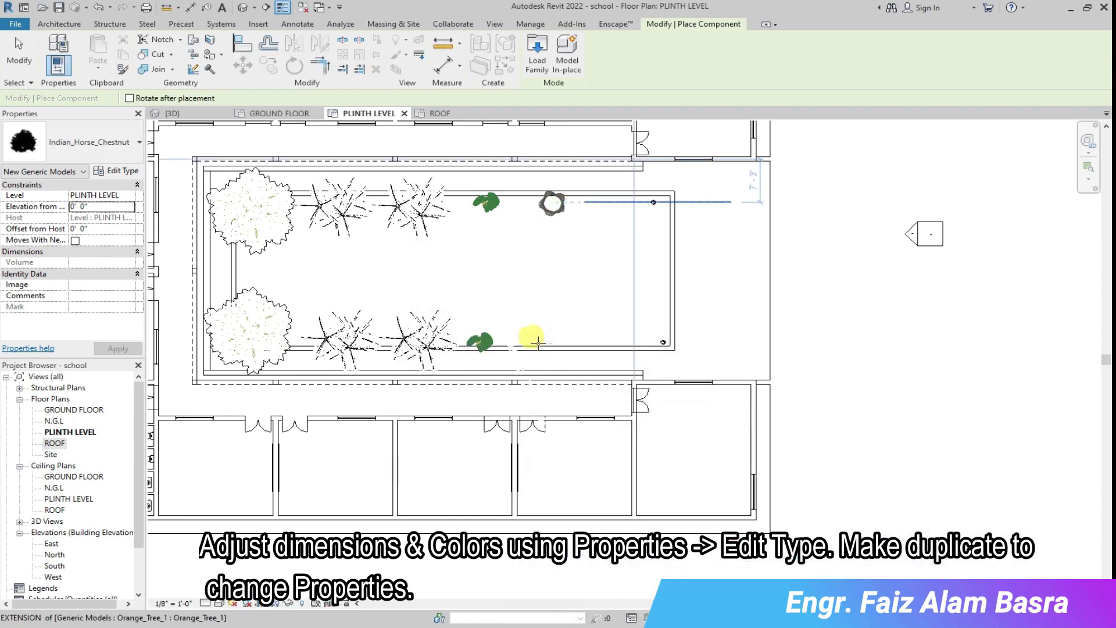
Load the Paperbark_Maple family and place one tree on the lawn's north edge near its east end.
left_click(537, 58)
scroll(864, 503, "down", 5)
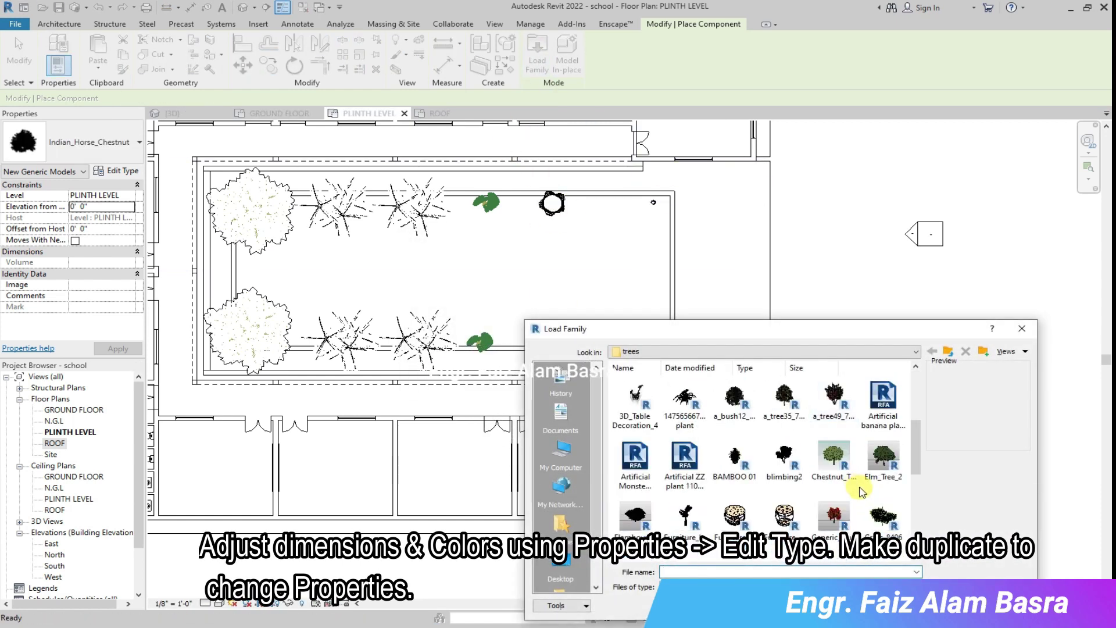
scroll(865, 504, "down", 2)
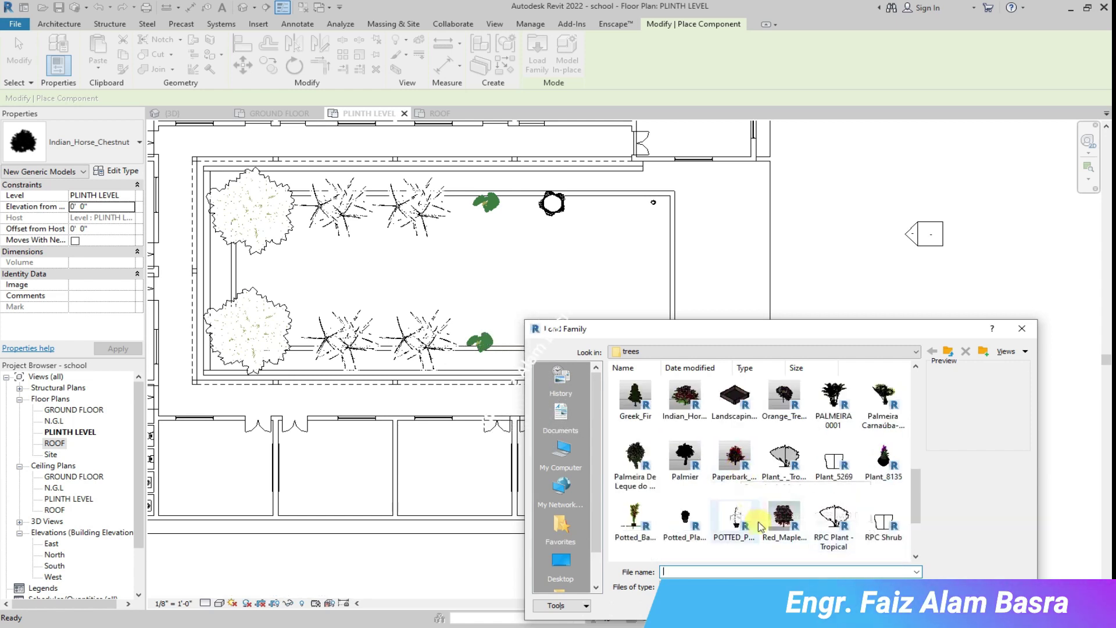
left_click(734, 457)
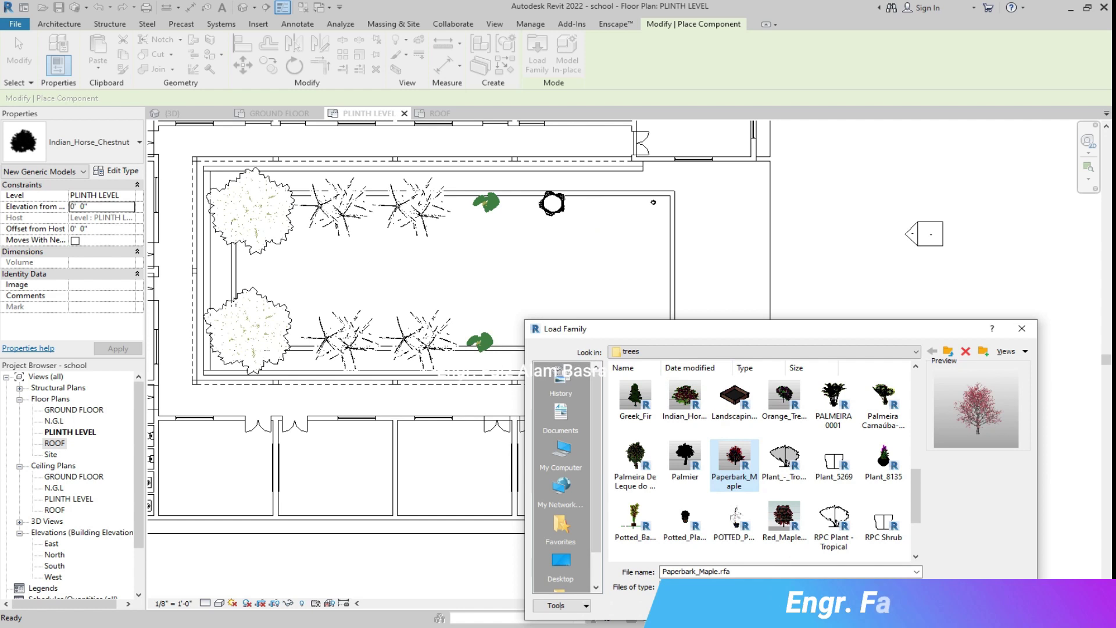
left_click(952, 605)
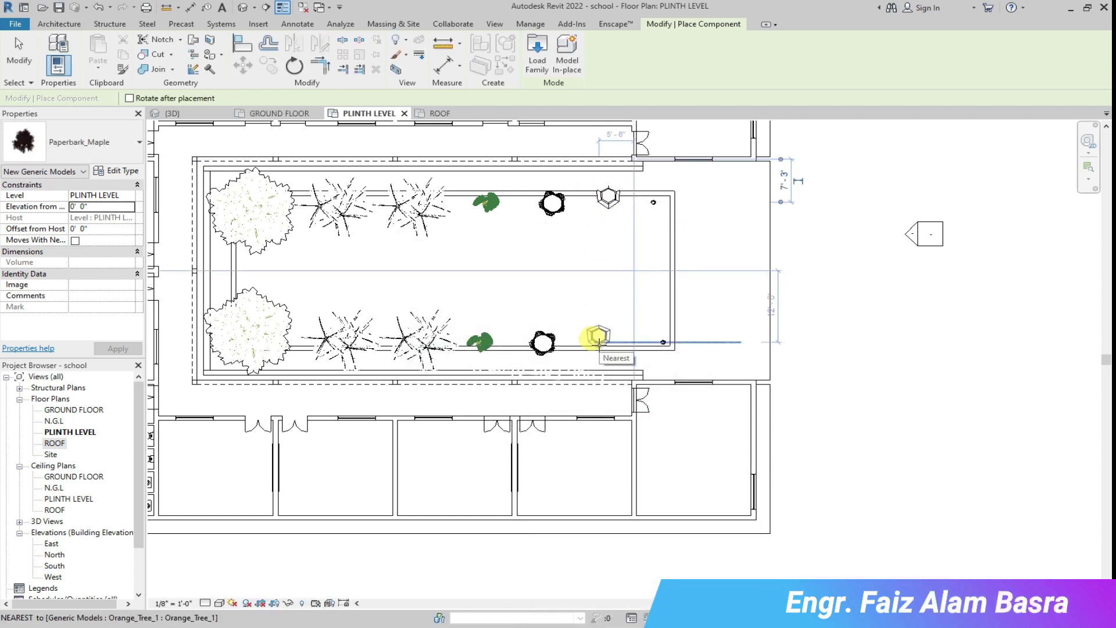
Load the Potted_Bamboo_10505 family and place pots around the lawn's edges between the trees.
left_click(537, 53)
scroll(756, 465, "down", 10)
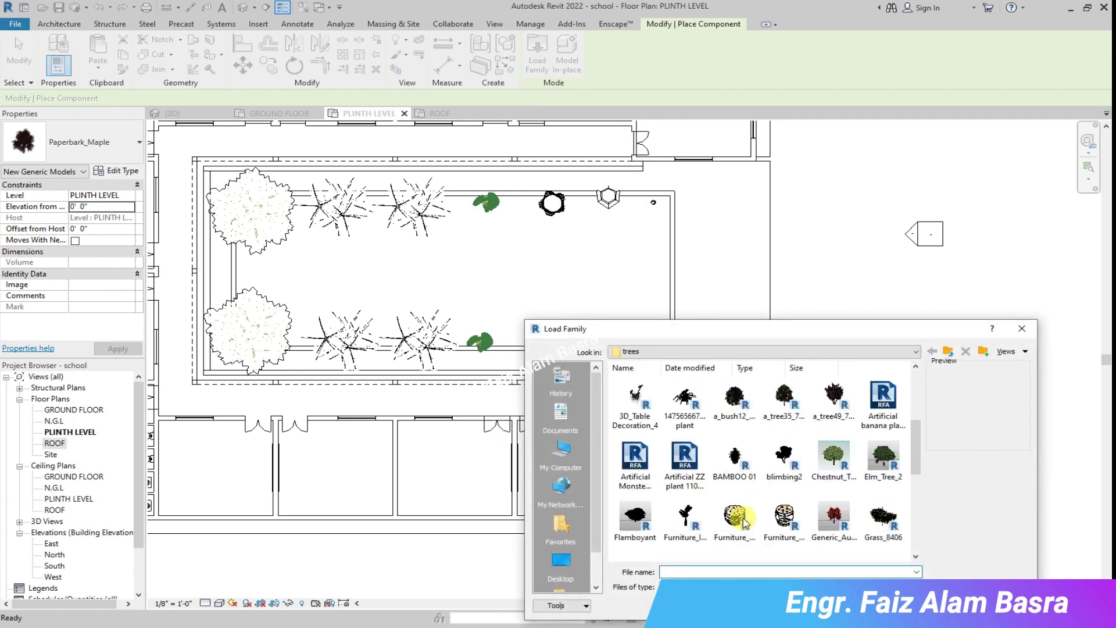
left_click(636, 517)
key("Return")
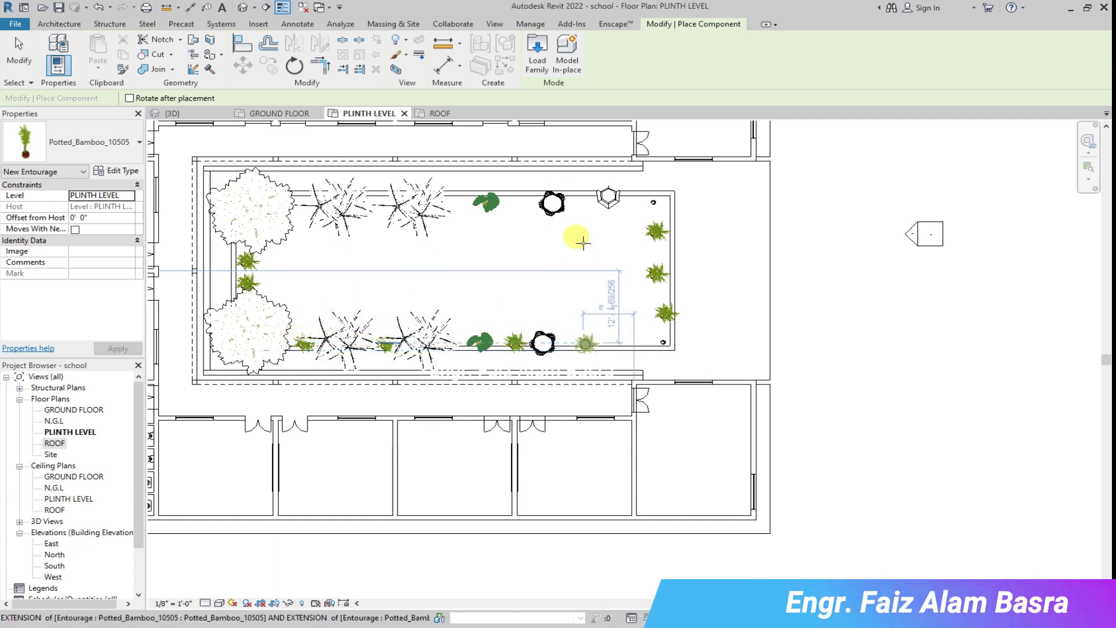
left_click(579, 201)
left_click(516, 202)
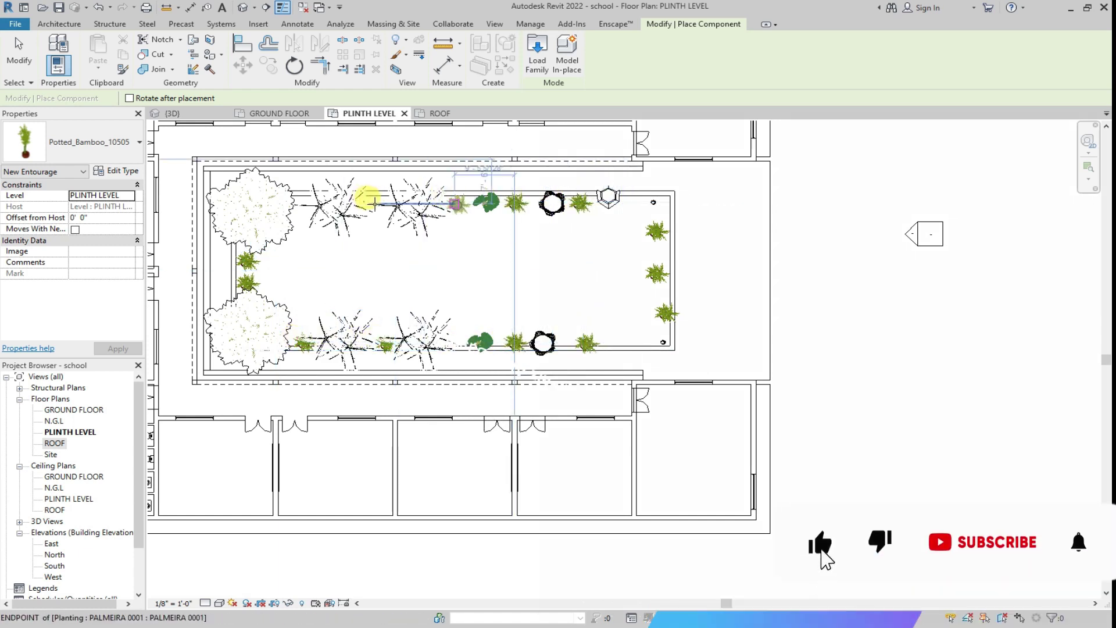
Save the project on switching to the 3D view and end component placement to view the planted courtyard.
left_click(172, 114)
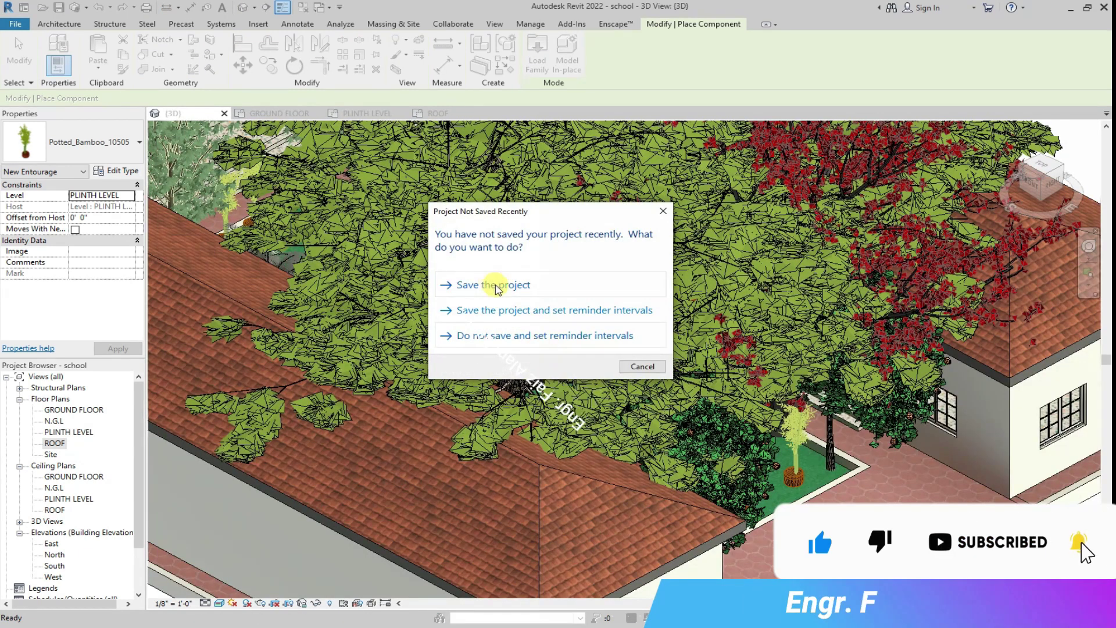
left_click(494, 285)
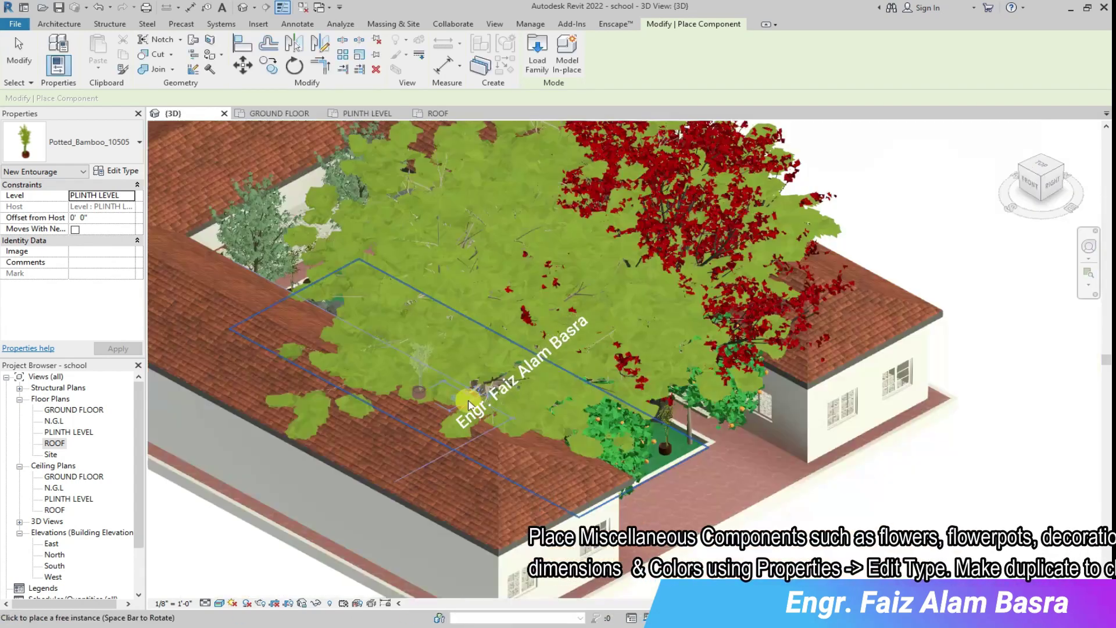
scroll(468, 402, "down", 5)
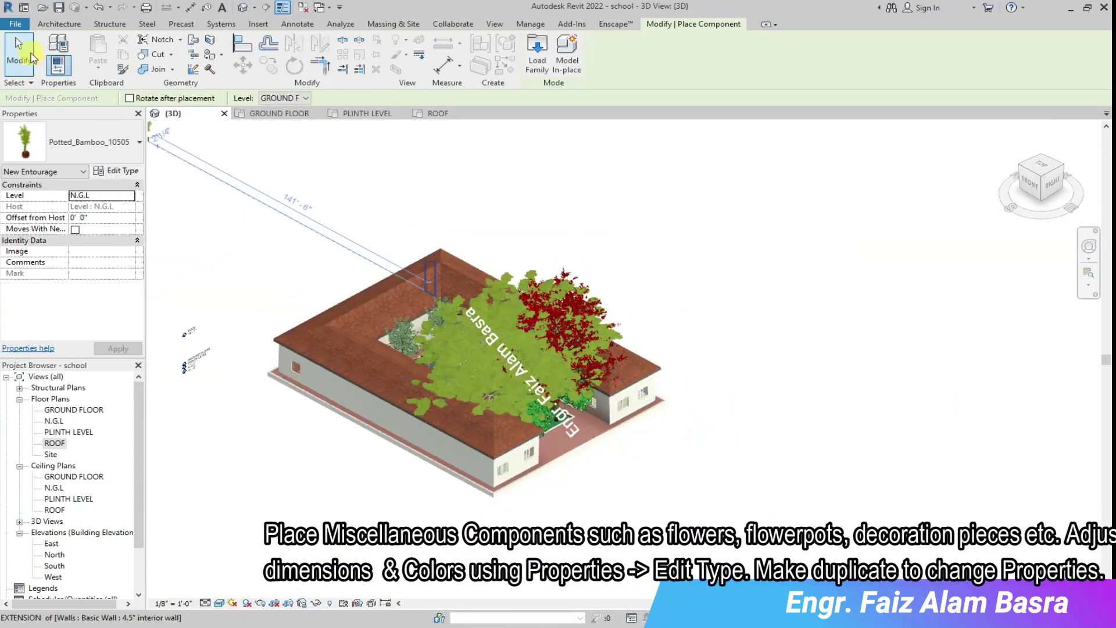
left_click(20, 53)
scroll(503, 427, "up", 6)
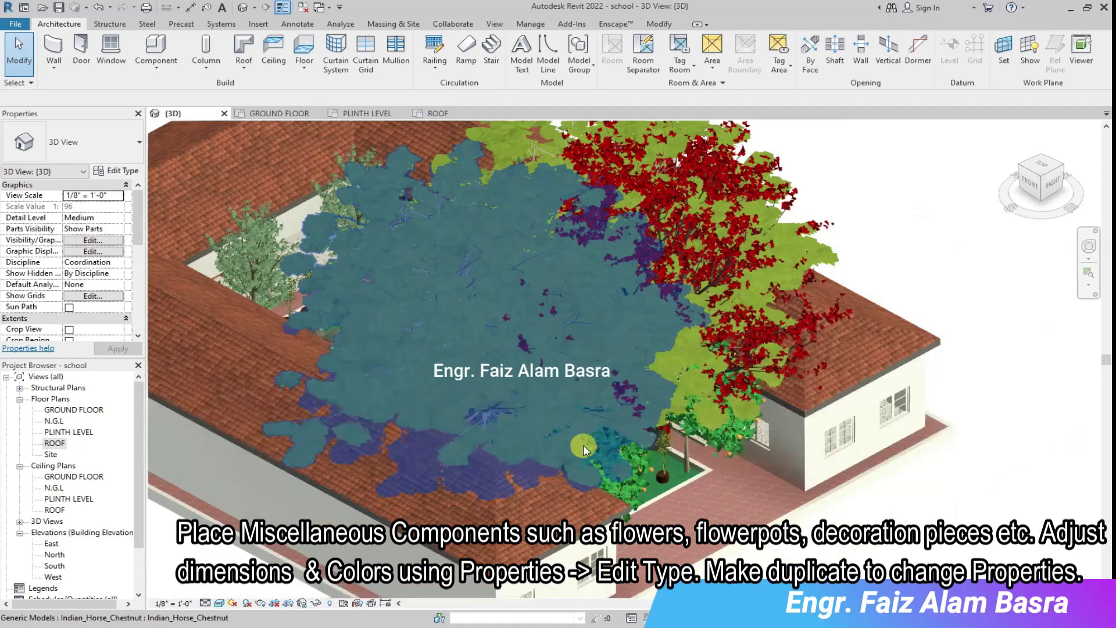
Review the available types and the type properties of an Indian_Horse_Chestnut tree in the 3D view, leaving them unedited.
left_click(576, 312)
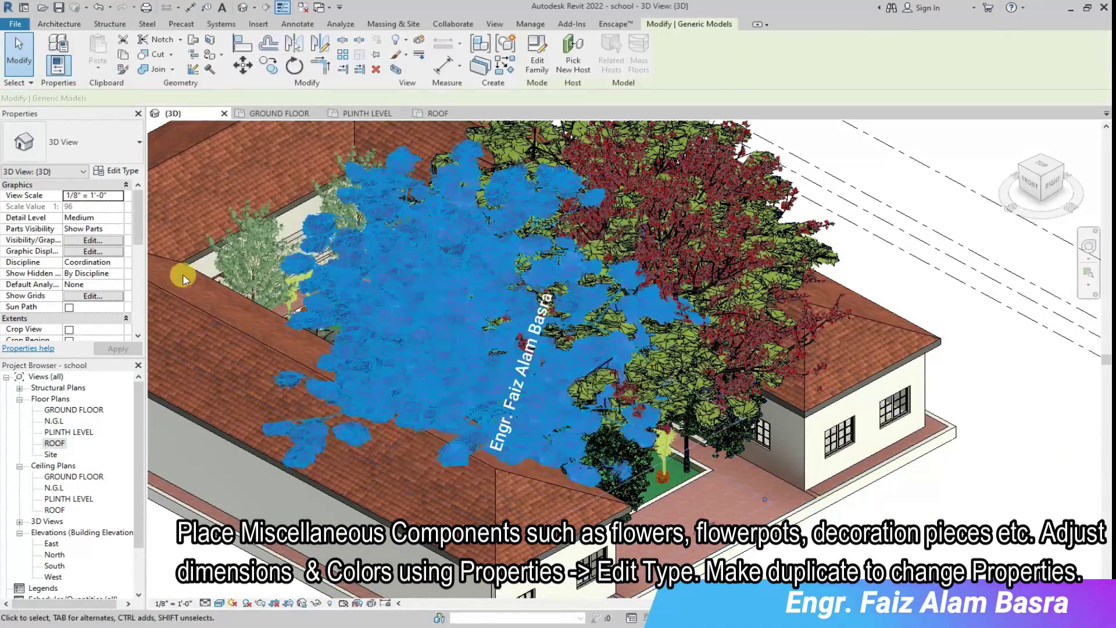
left_click(93, 141)
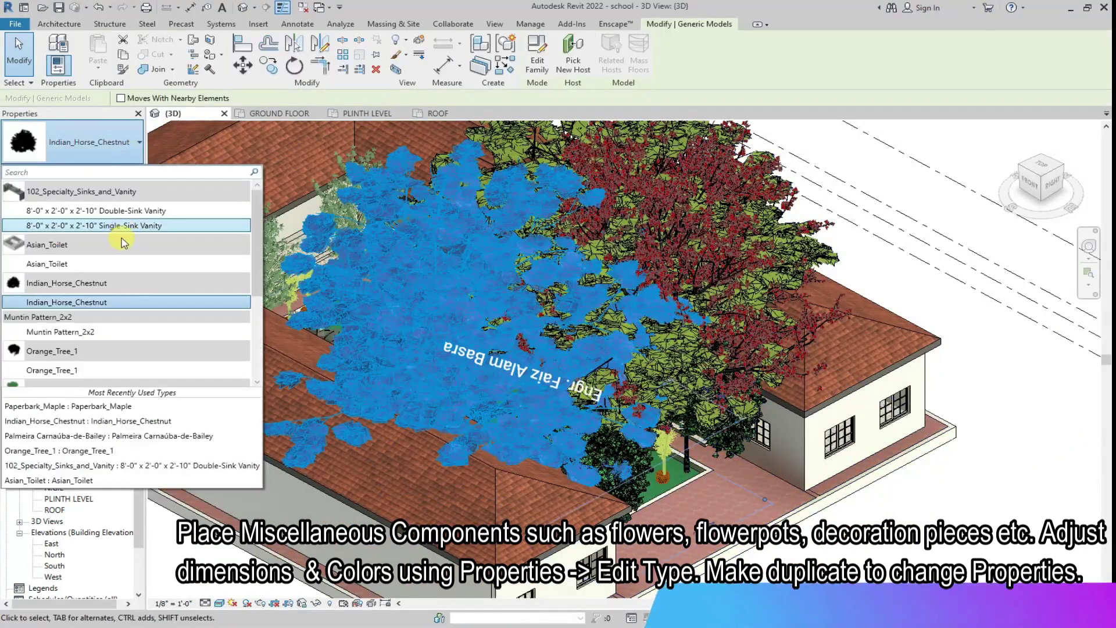
mouse_move(119, 255)
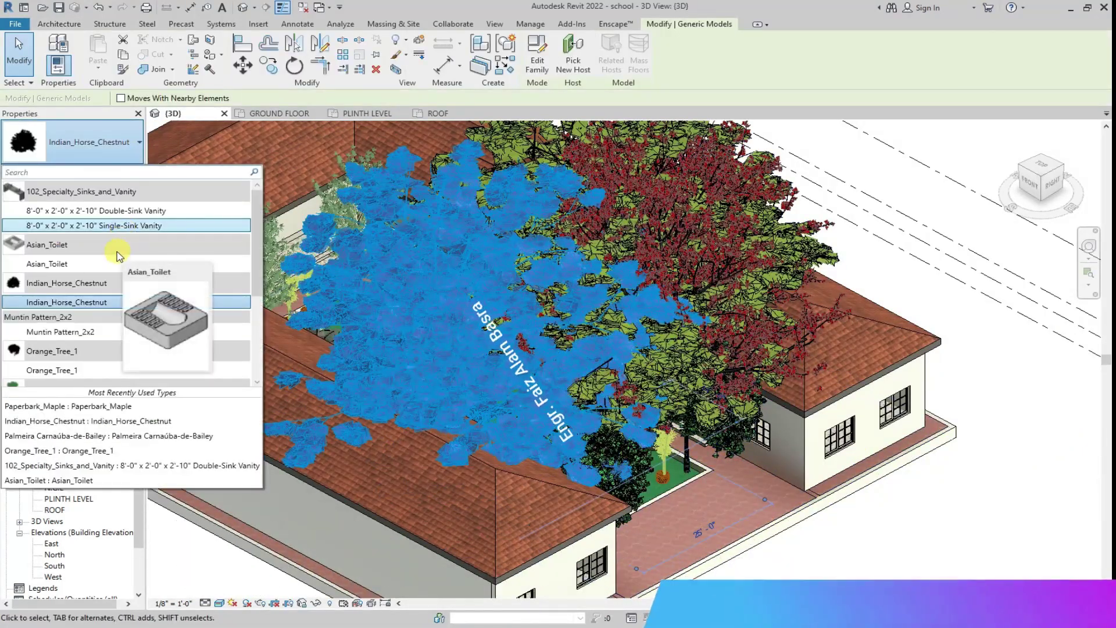
left_click(939, 506)
left_click(472, 391)
left_click(120, 171)
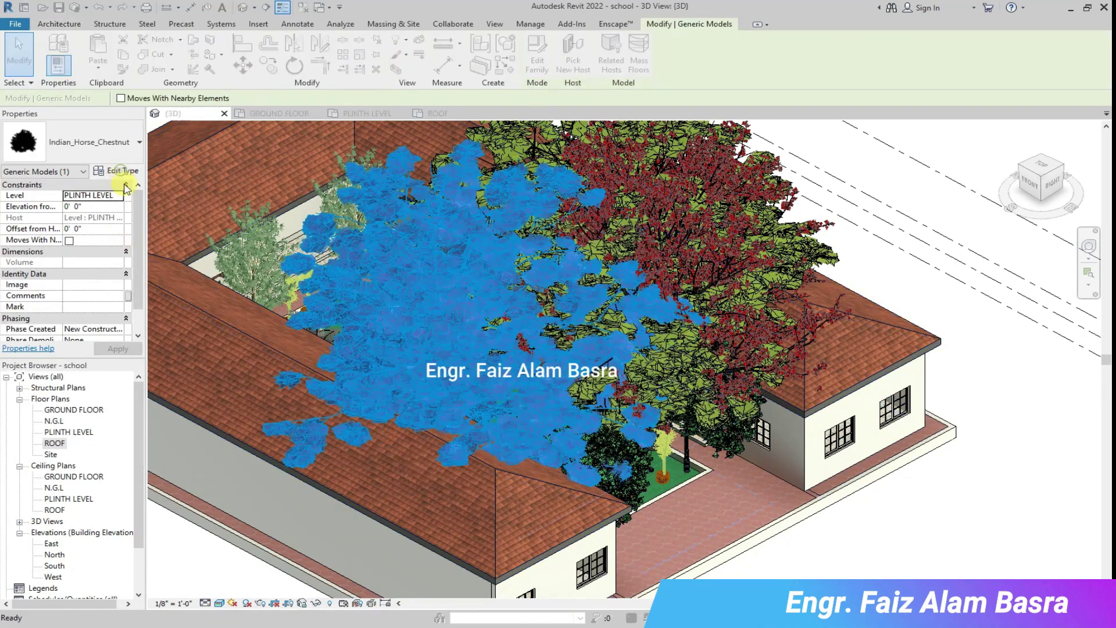
left_click(119, 170)
scroll(511, 314, "down", 2)
scroll(520, 324, "up", 2)
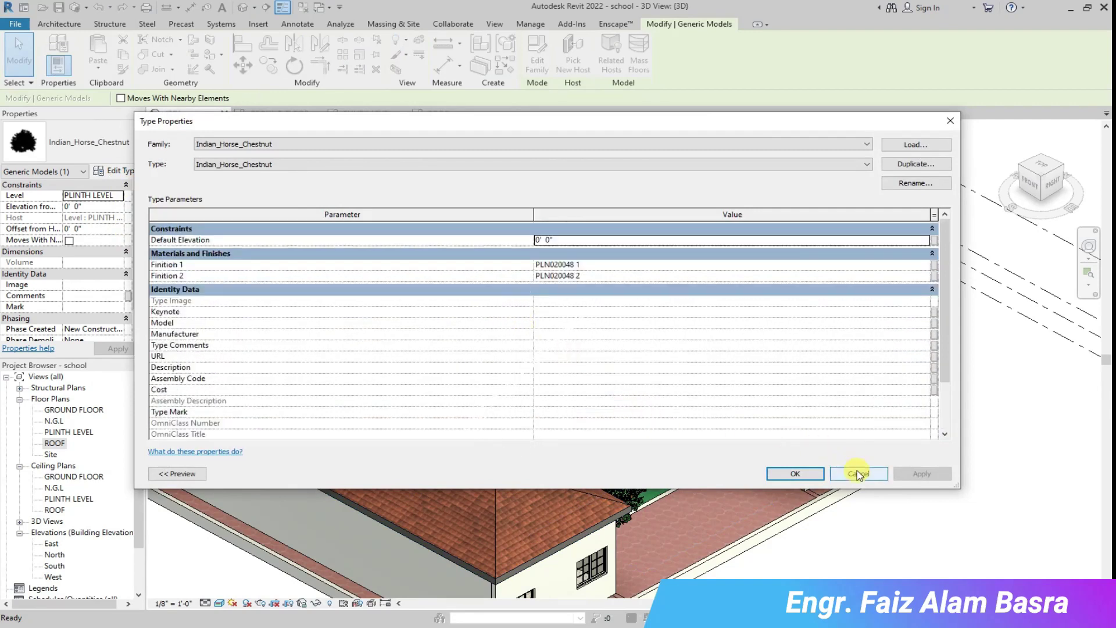
left_click(857, 474)
Delete both oversized Indian_Horse_Chestnut trees from the courtyard.
key("Delete")
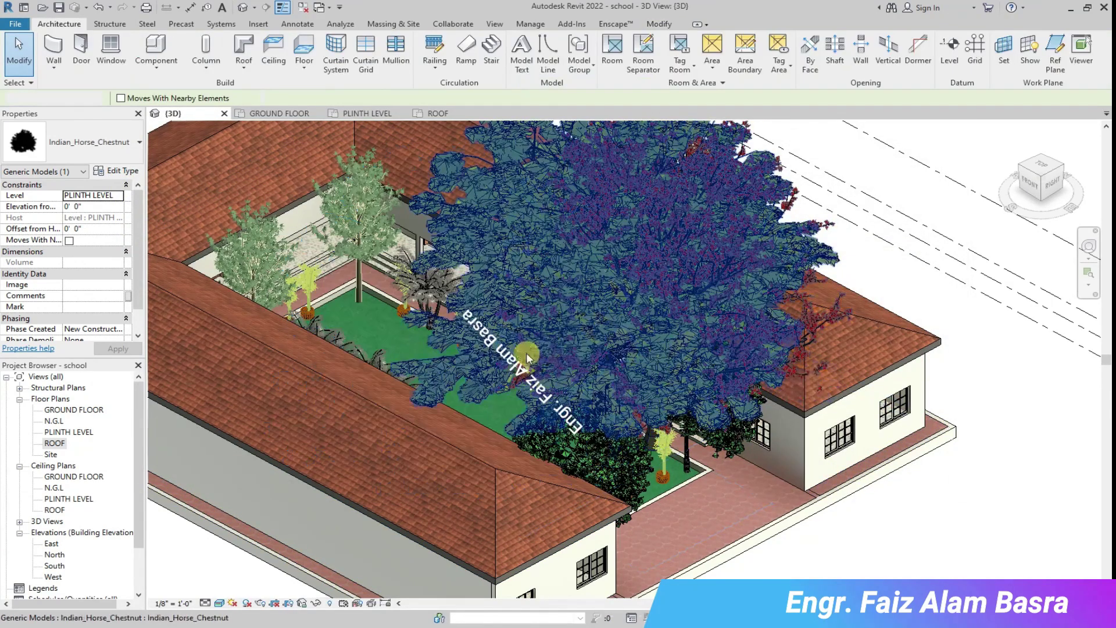
left_click(440, 363)
key("Escape")
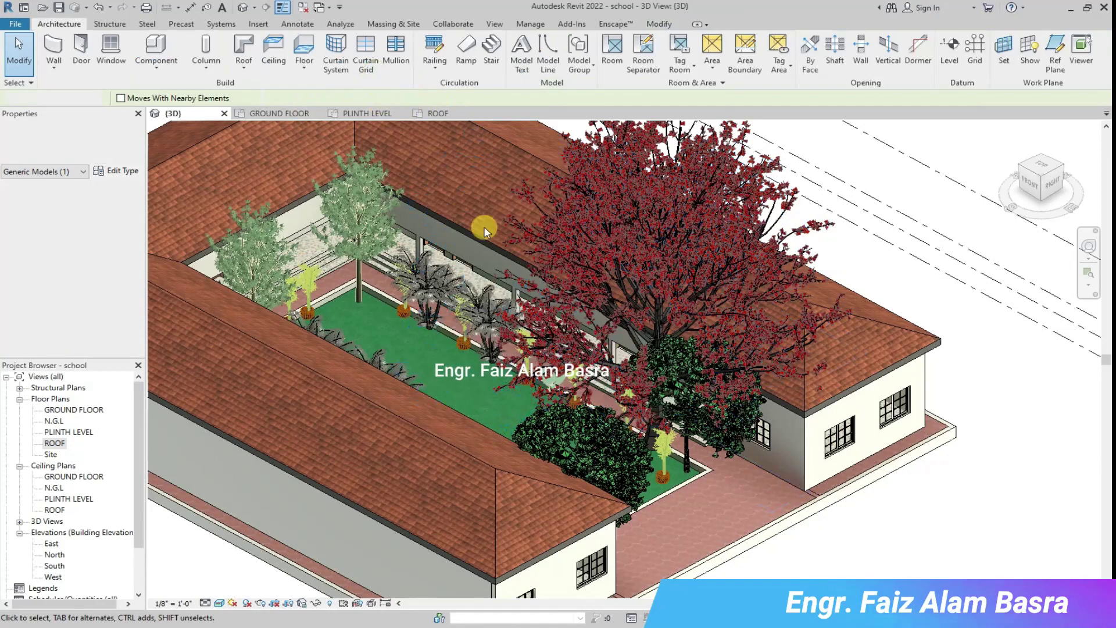
Review the available types and type properties of the oversized Paperbark_Maple tree and remove it from the courtyard.
scroll(639, 372, "up", 3)
left_click(568, 384)
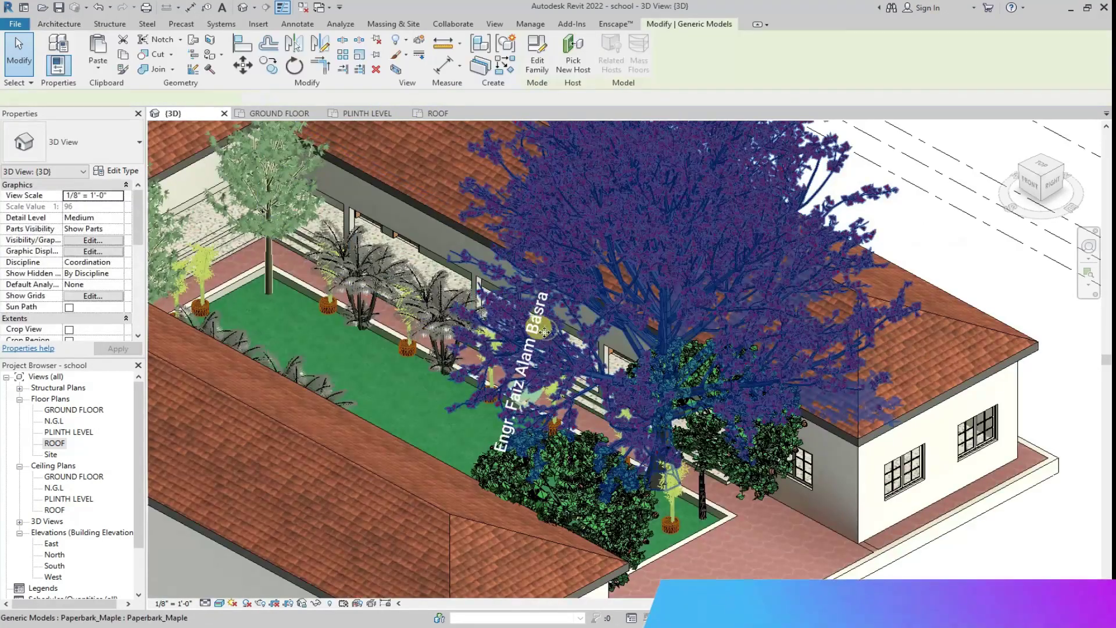
left_click(110, 144)
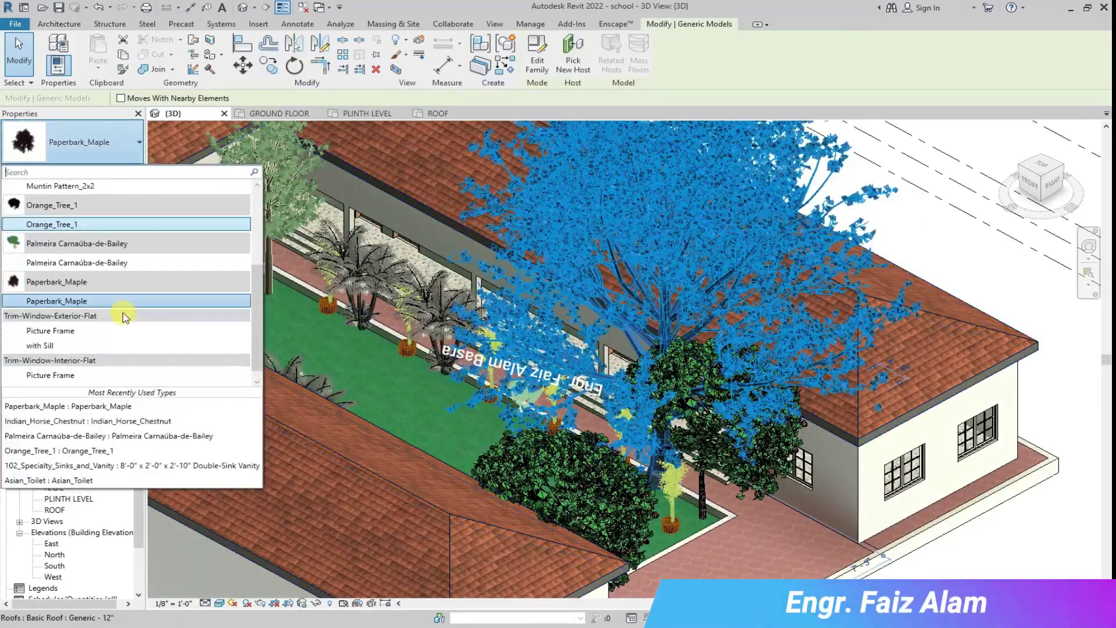
left_click(145, 161)
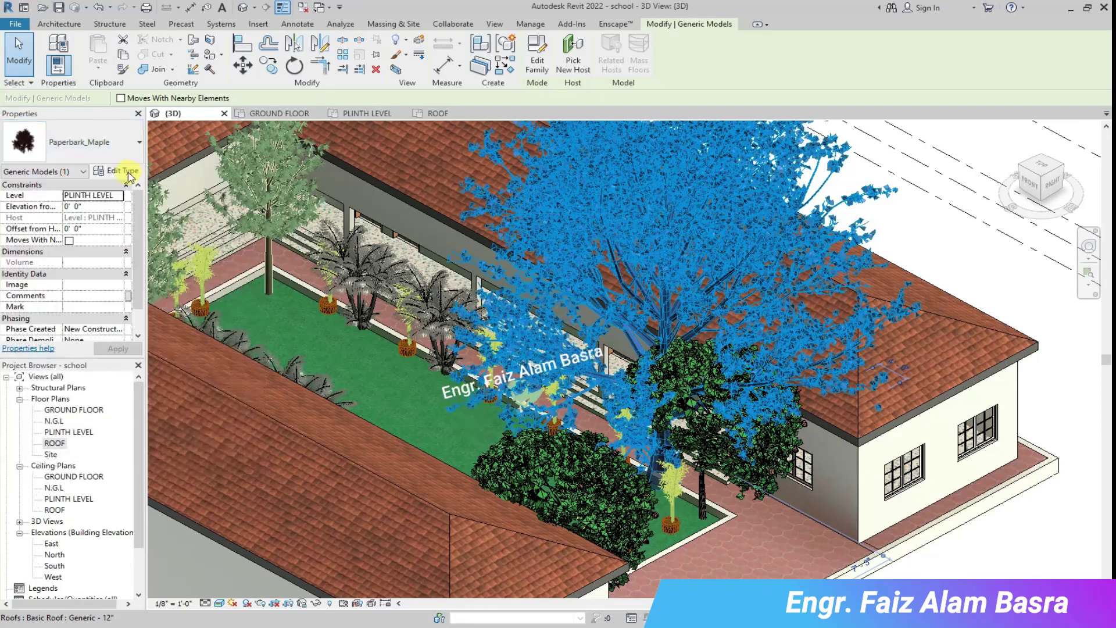
left_click(116, 171)
scroll(445, 361, "up", 3)
left_click(792, 473)
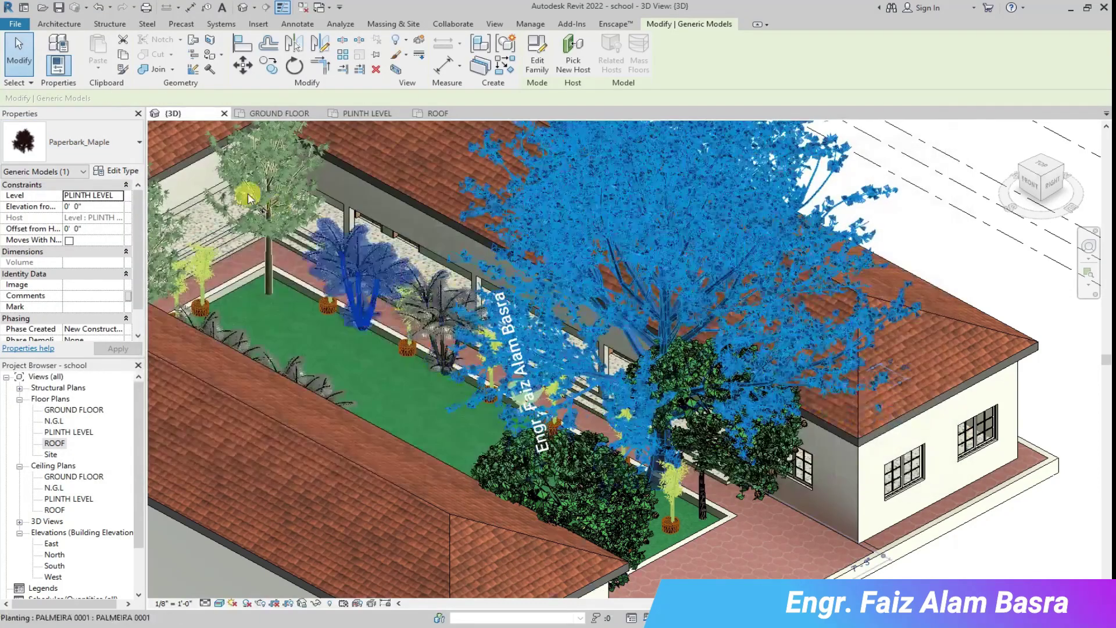
key("Escape")
Load the Grass_8406 family from the trees folder for component placement.
scroll(709, 533, "up", 2)
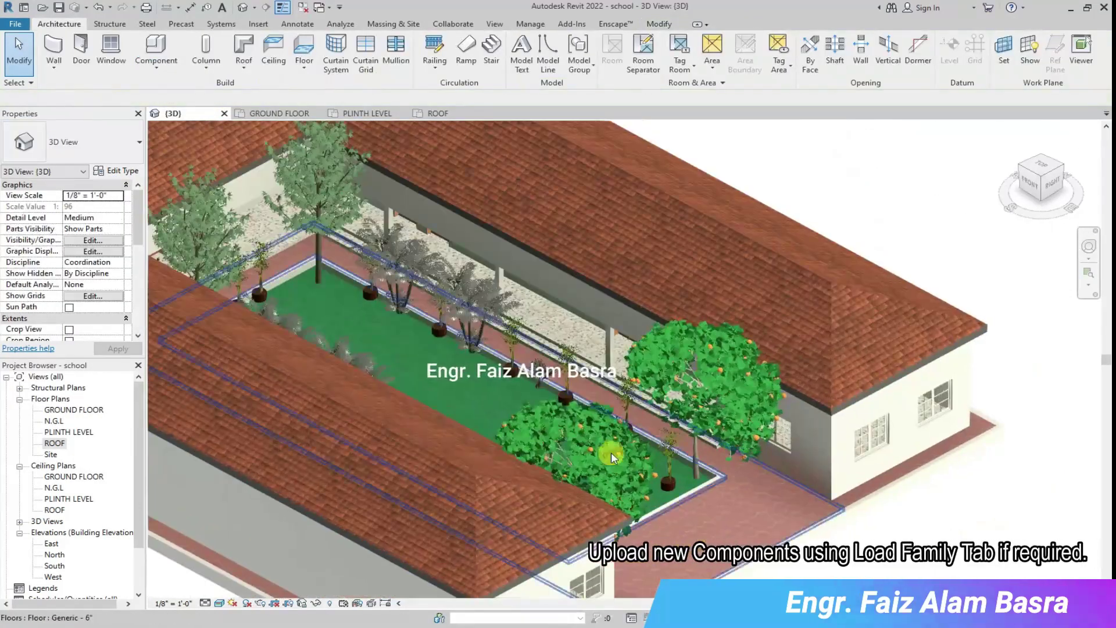
scroll(630, 406, "up", 2)
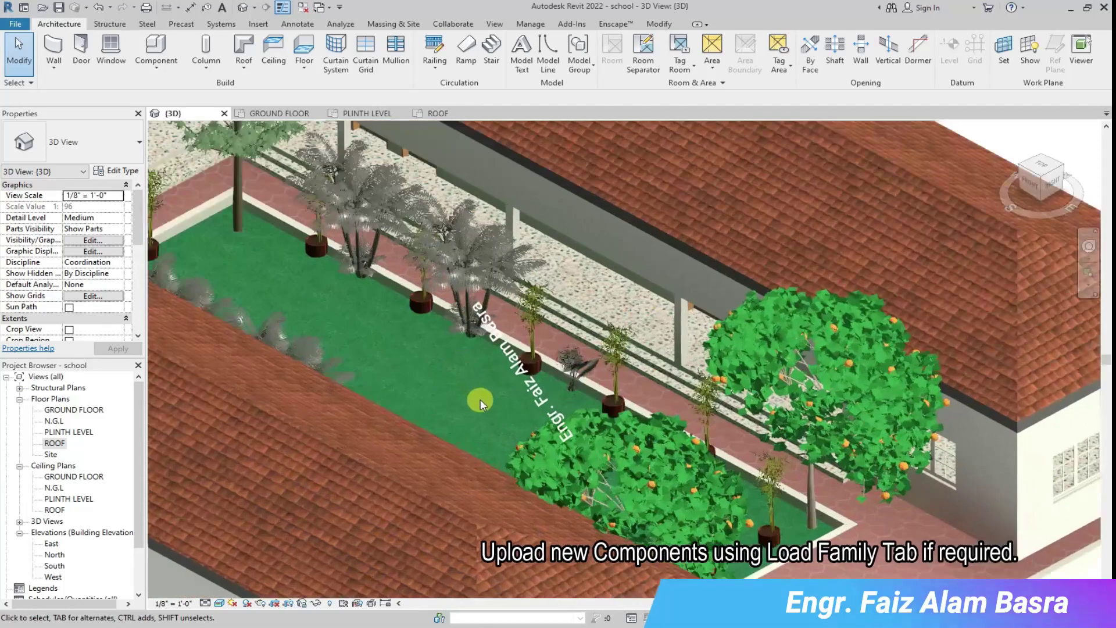
scroll(480, 399, "down", 5)
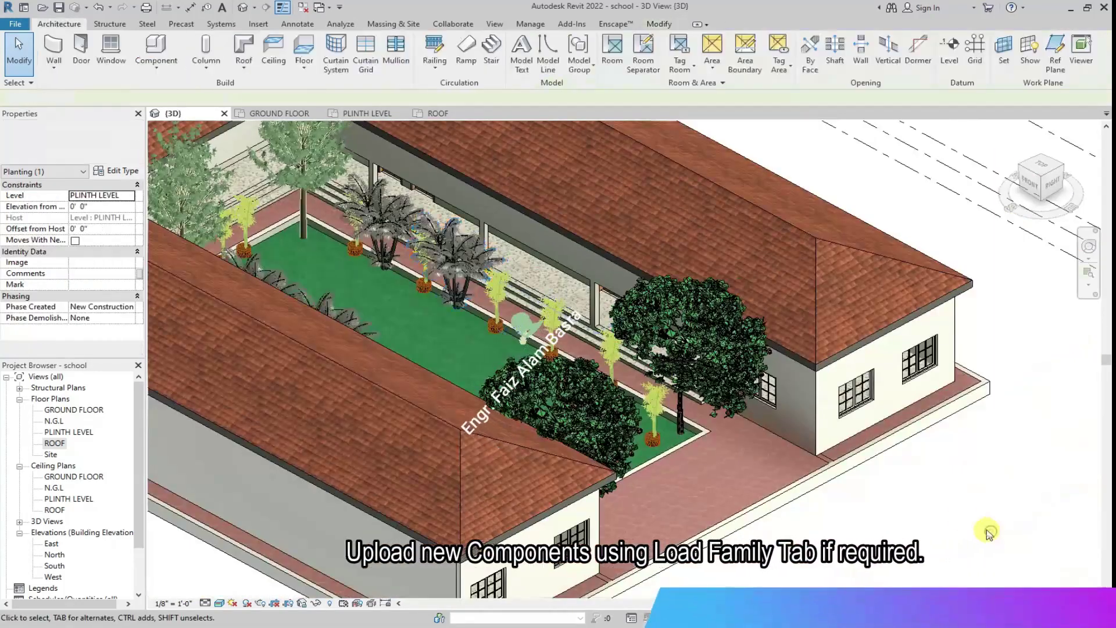
scroll(945, 312, "up", 2)
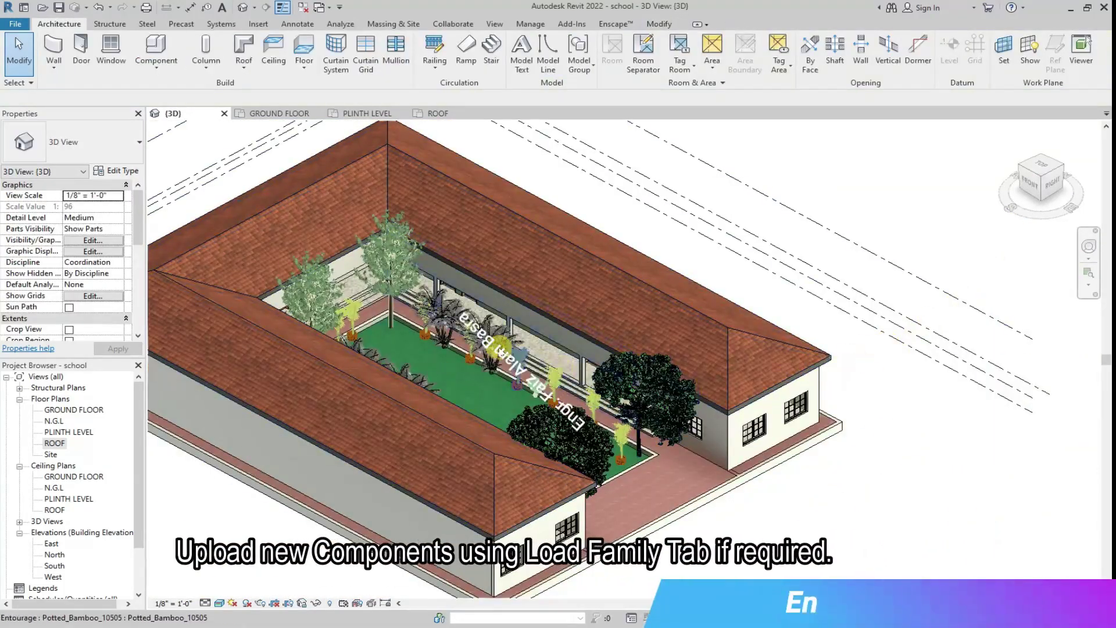
scroll(478, 330, "up", 3)
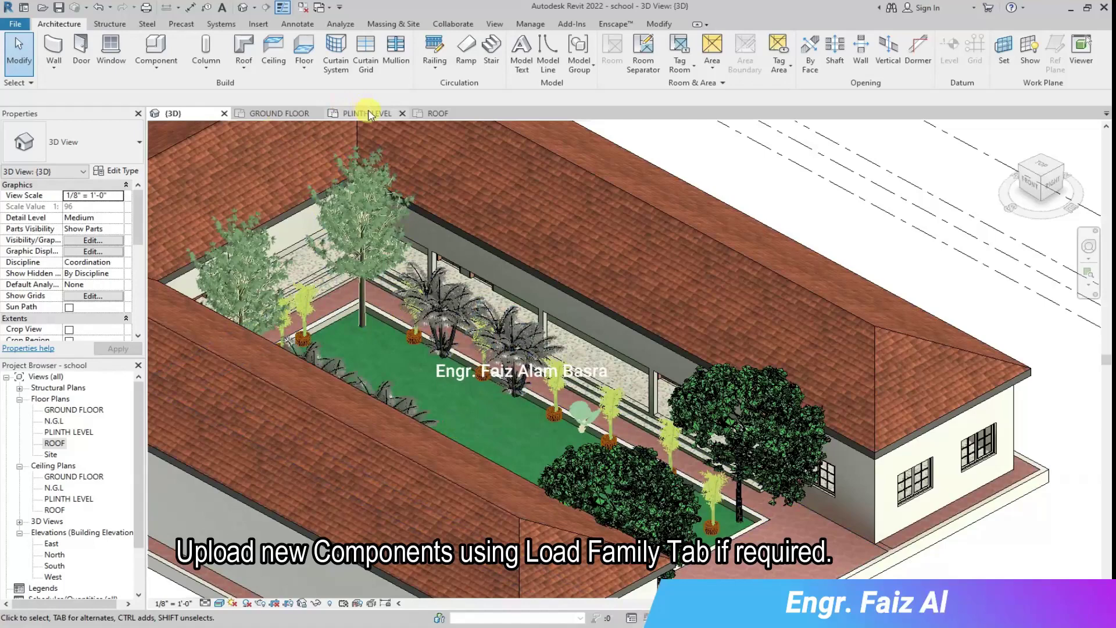
scroll(500, 455, "up", 4)
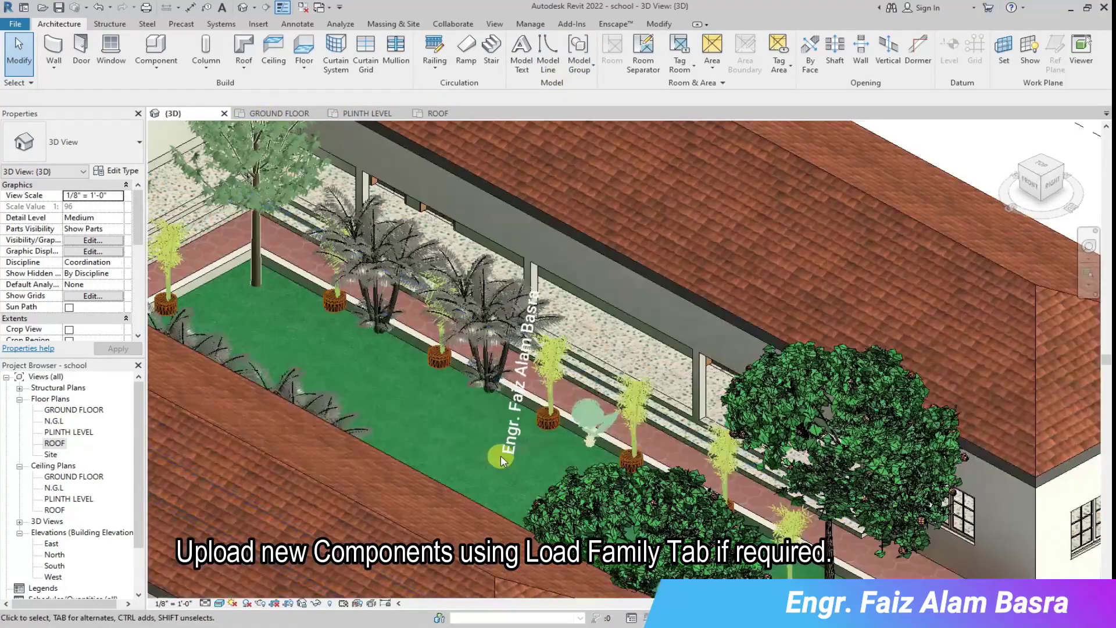
scroll(557, 304, "down", 3)
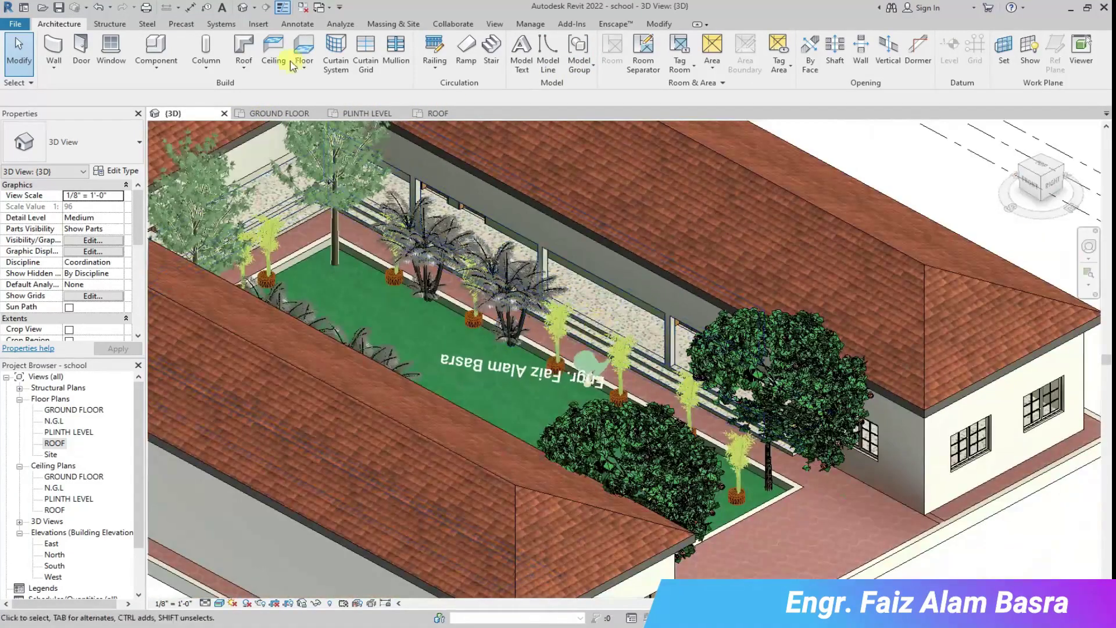
left_click(156, 55)
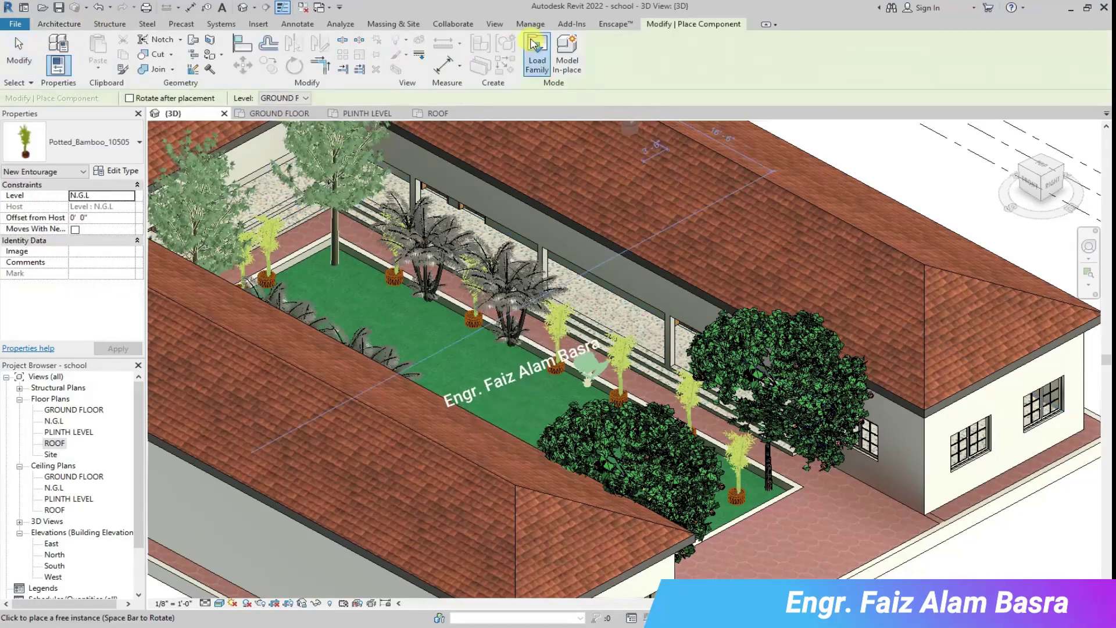
left_click(537, 58)
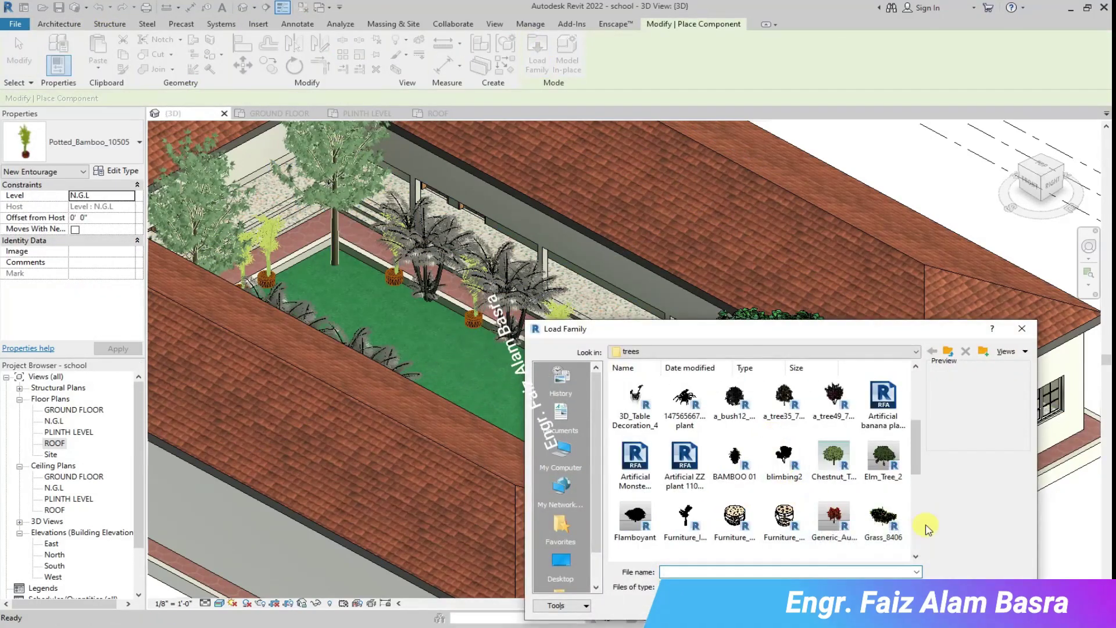
left_click(887, 515)
left_click(935, 576)
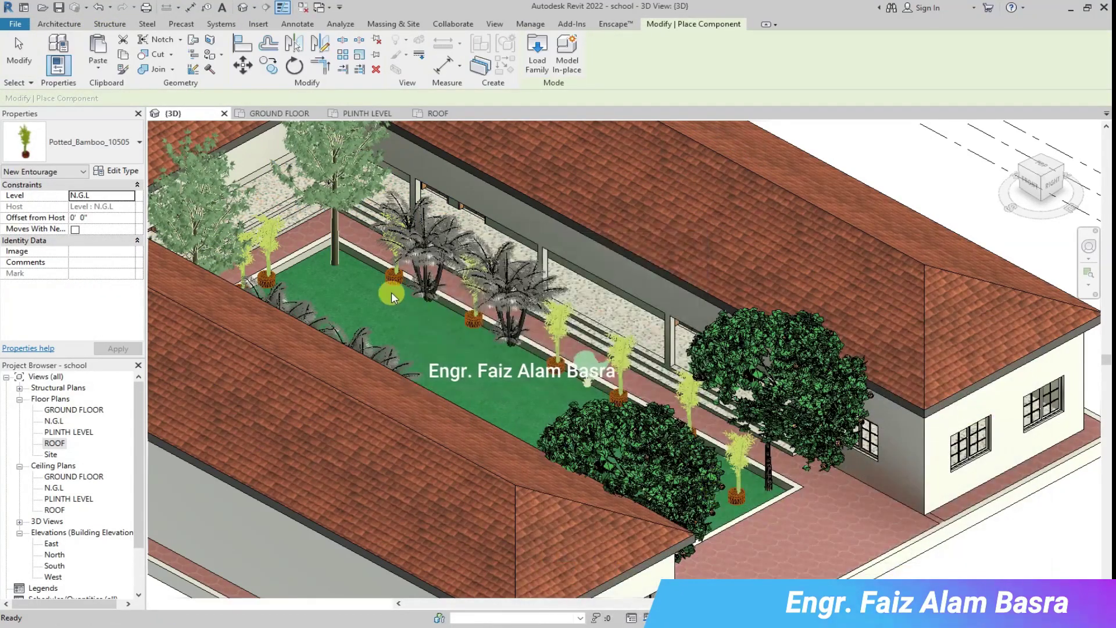
Place Grass_8406 clumps in the four corners of the courtyard lawn on the GROUND FLOOR plan, rotating them to fit.
left_click(279, 113)
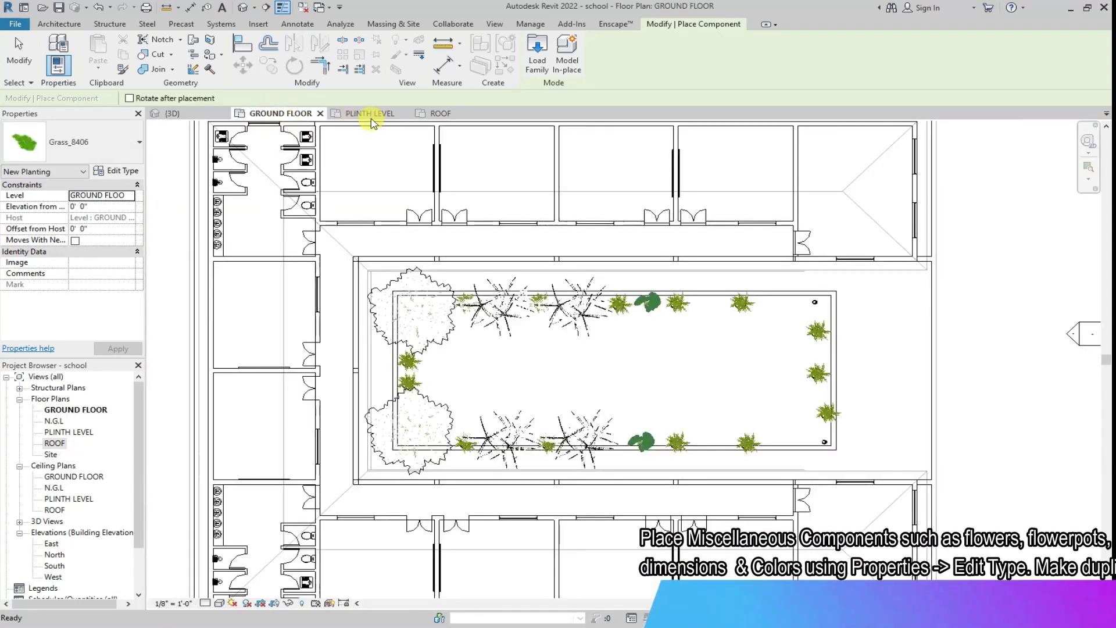
left_click(794, 430)
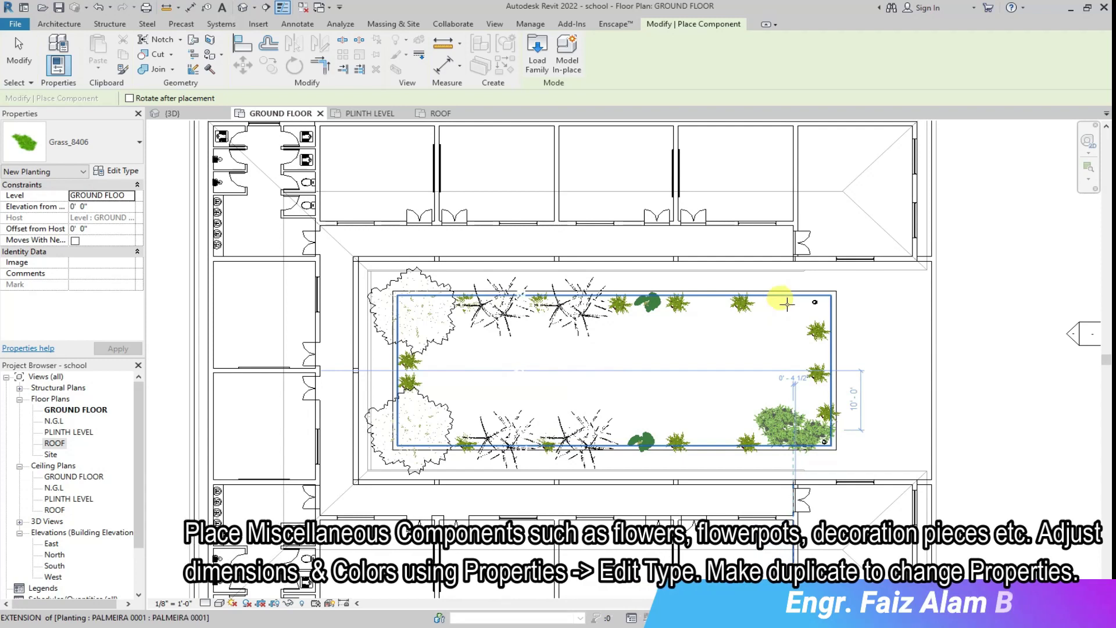
key("space")
key("space")
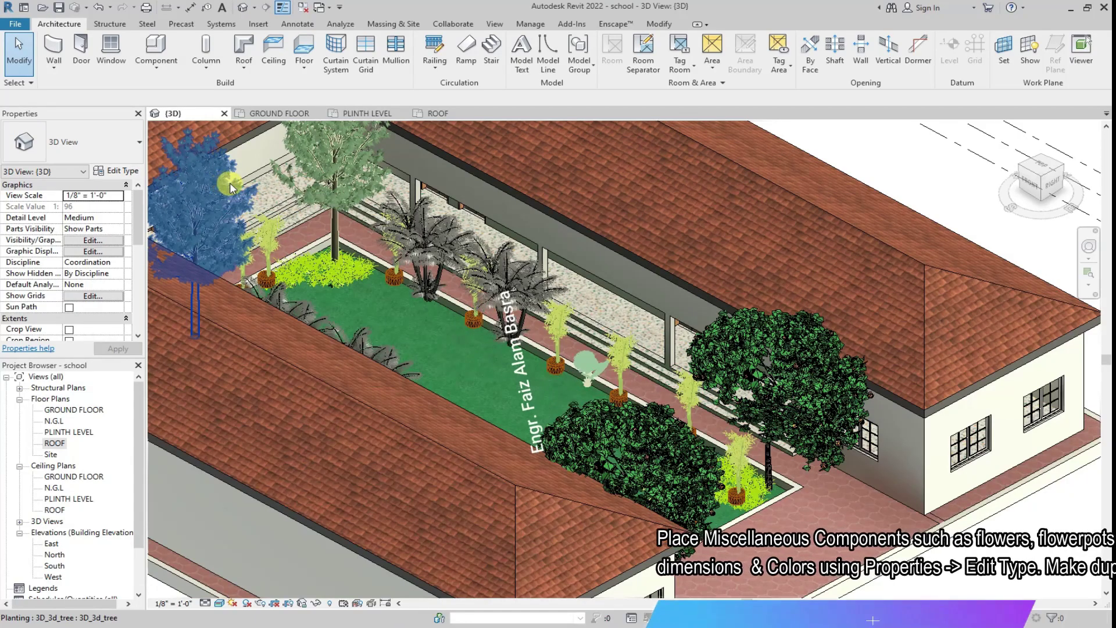
Delete the two PALMEIRA 0001 palms nearest the lawn's inner end and shift a potted bamboo along the edge into the gap.
scroll(405, 368, "up", 3)
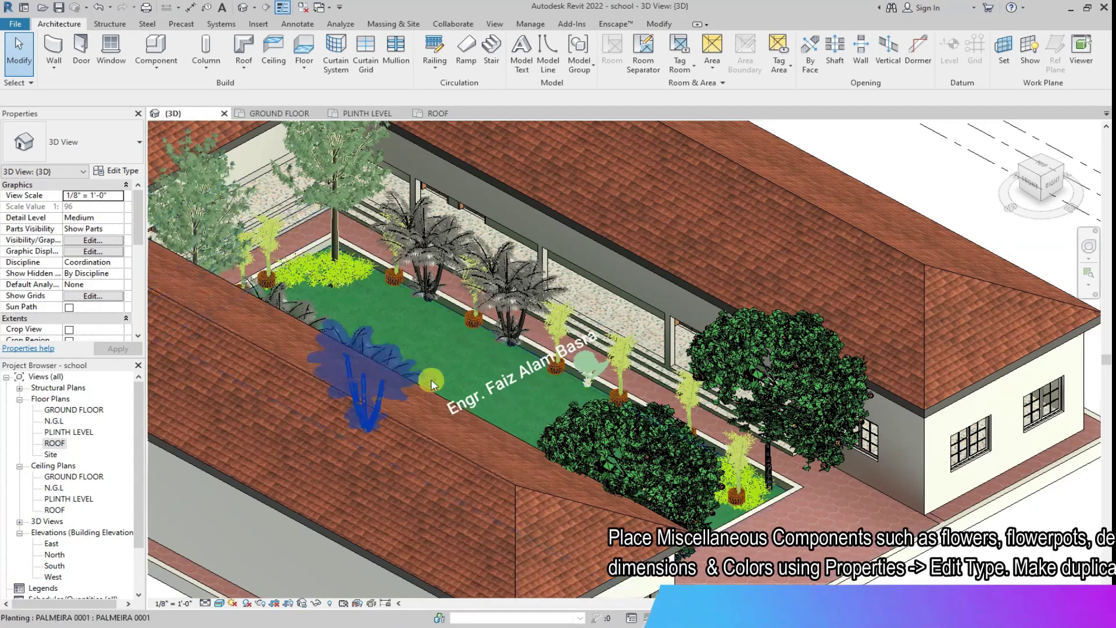
scroll(649, 491, "up", 1)
scroll(253, 226, "up", 2)
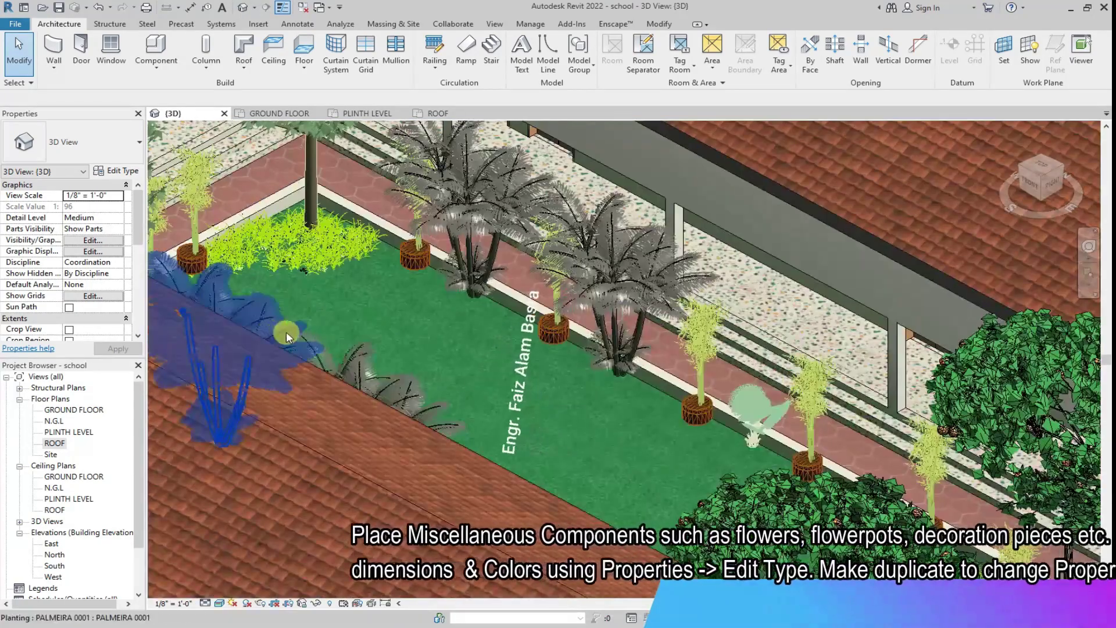
left_click(444, 168)
key("Delete")
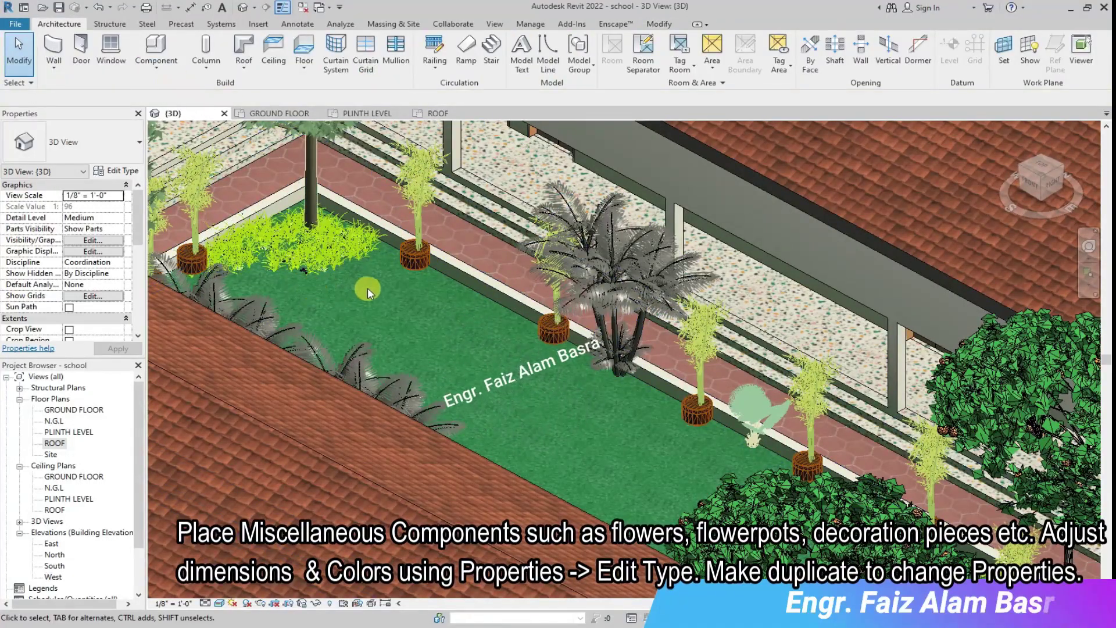
left_click_drag(548, 326, 491, 303)
left_click(257, 313)
left_click(376, 69)
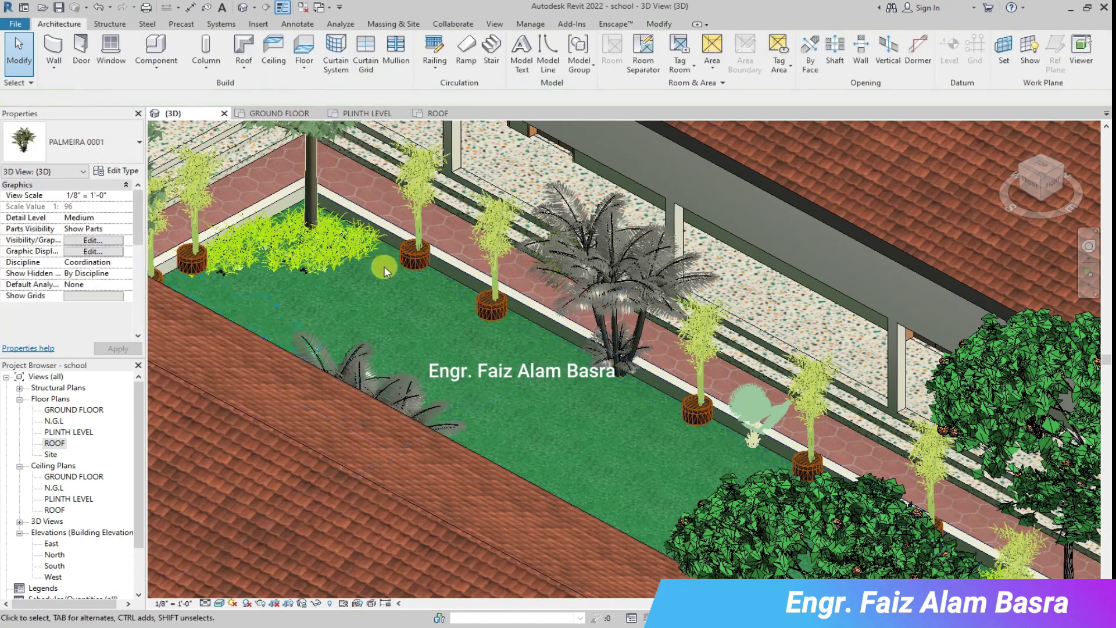
Examine the planted courtyard in 3D from several angles, including the home view and the right-side view facing the entrance.
scroll(384, 271, "down", 3)
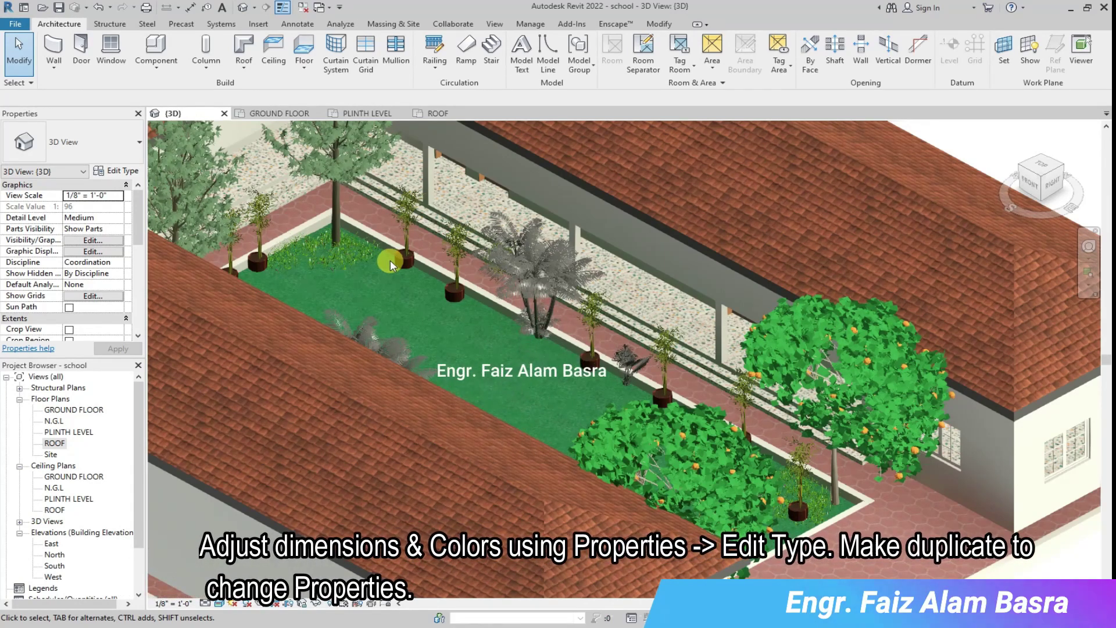
mouse_move(688, 309)
middle_mouse_down("shift")
mouse_move(981, 195)
mouse_move(842, 187)
mouse_move(734, 290)
middle_mouse_up("shift")
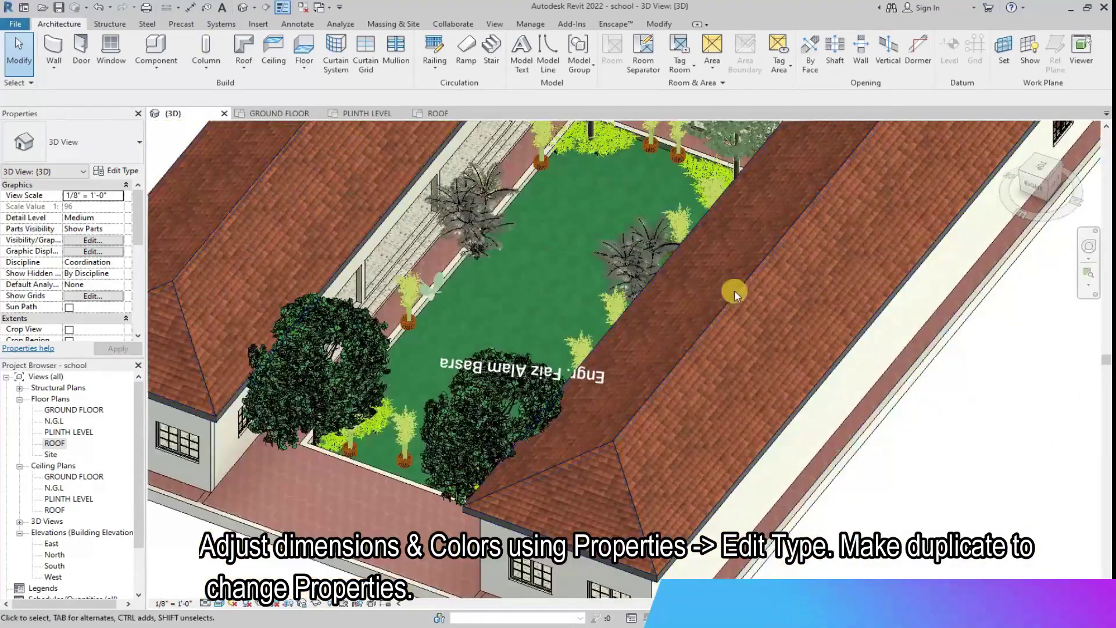
scroll(438, 465, "up", 2)
left_click(1011, 130)
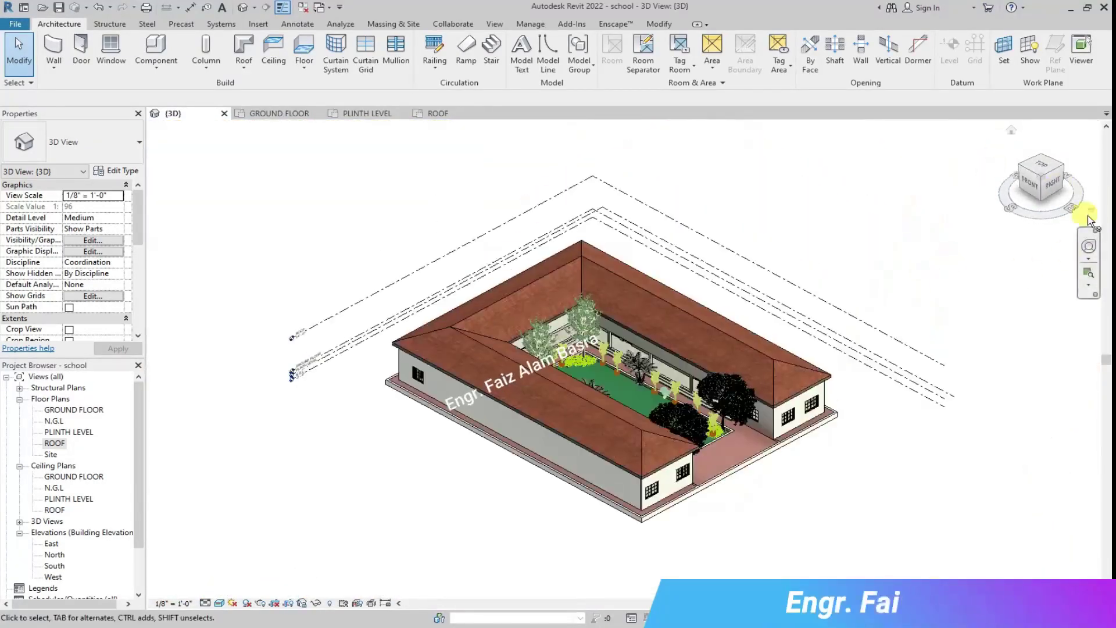
left_click(1046, 190)
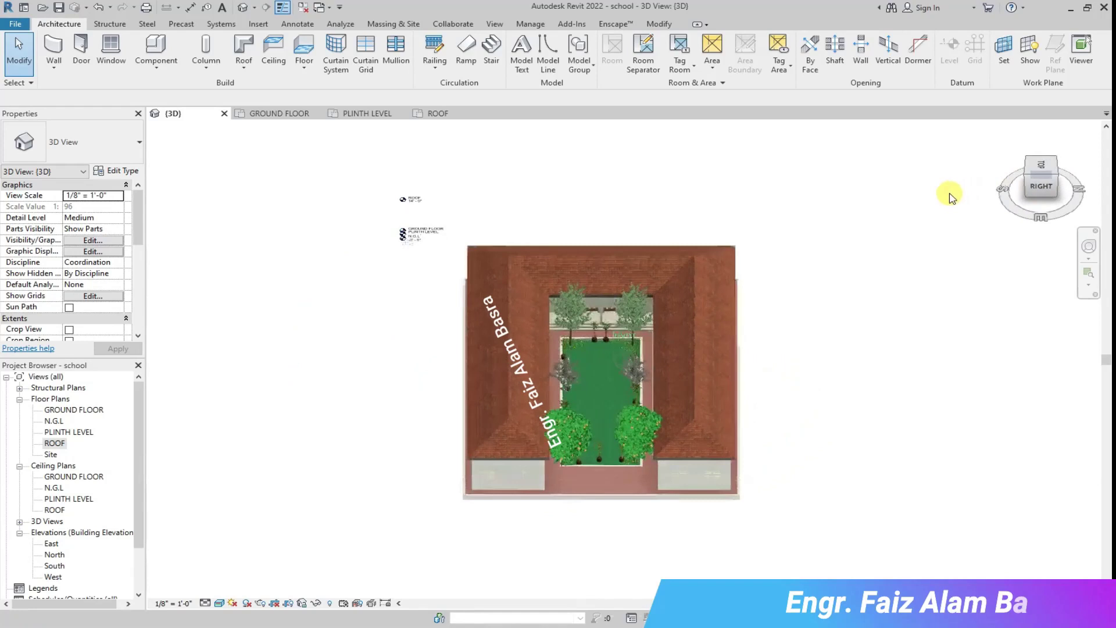
left_click_drag(1039, 181, 1032, 148)
scroll(597, 381, "up", 2)
scroll(597, 380, "up", 5)
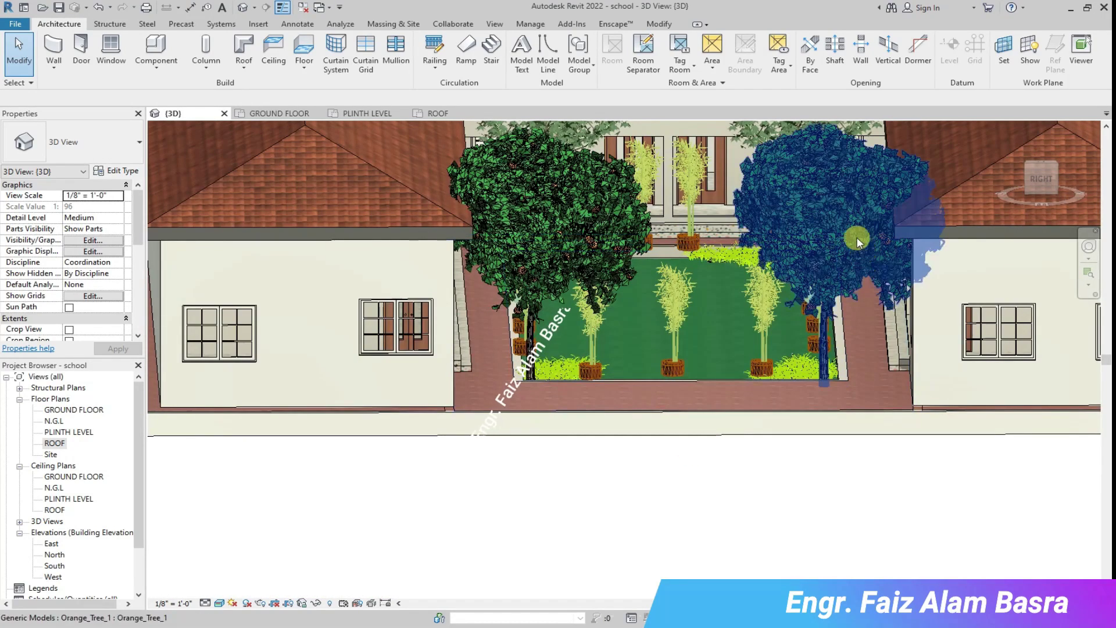
Review the type properties of an Orange_Tree_1 tree at the courtyard entrance, leaving them unedited.
left_click(543, 224)
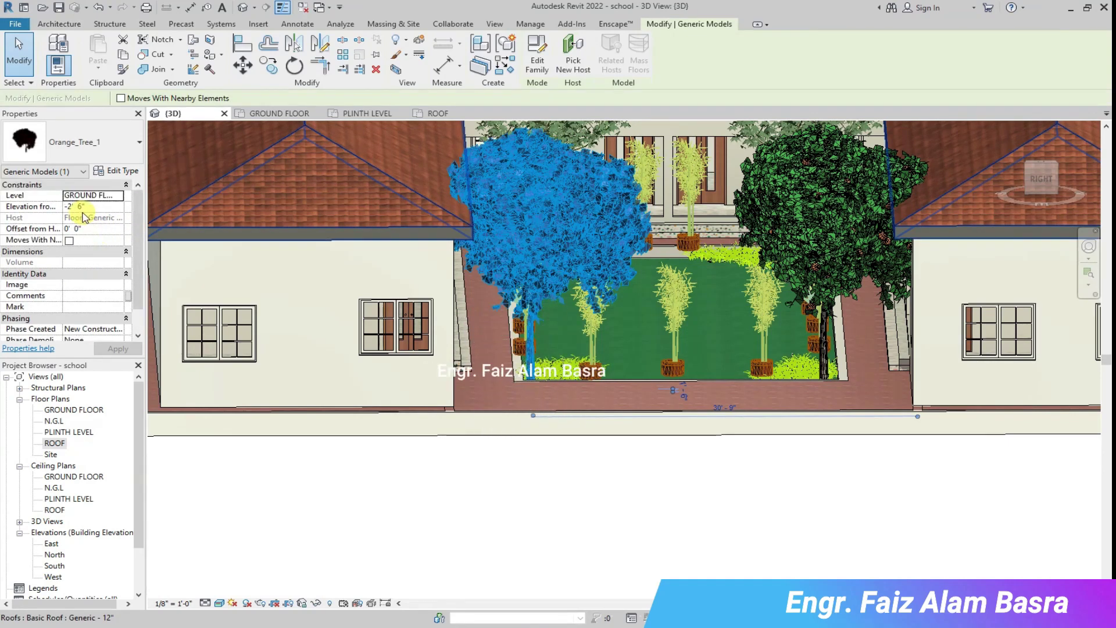
left_click(116, 170)
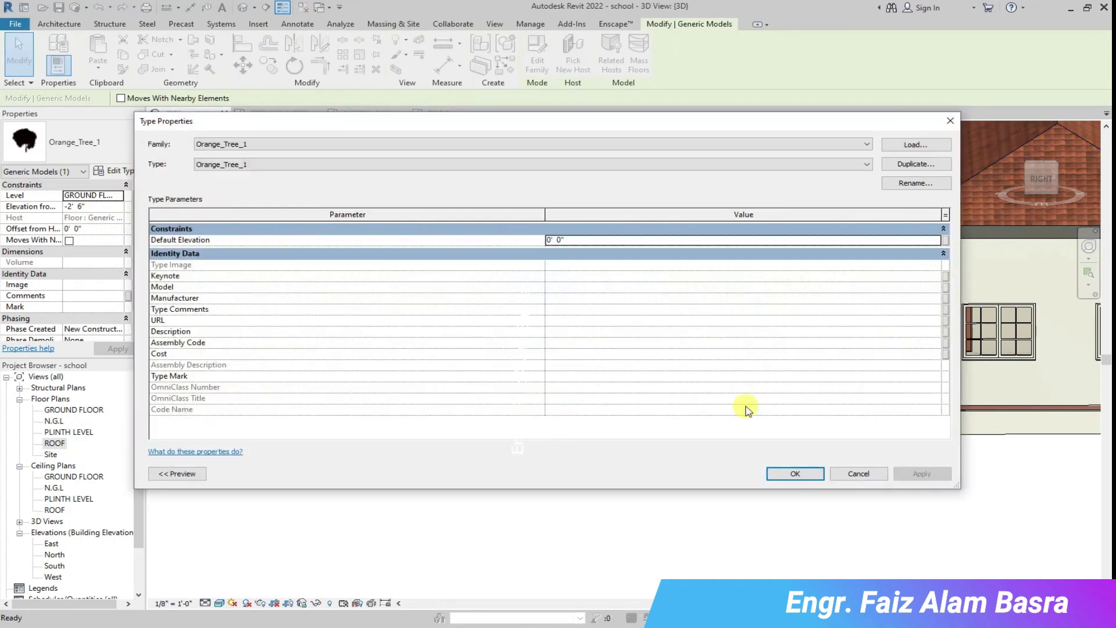
left_click(850, 471)
left_click(692, 498)
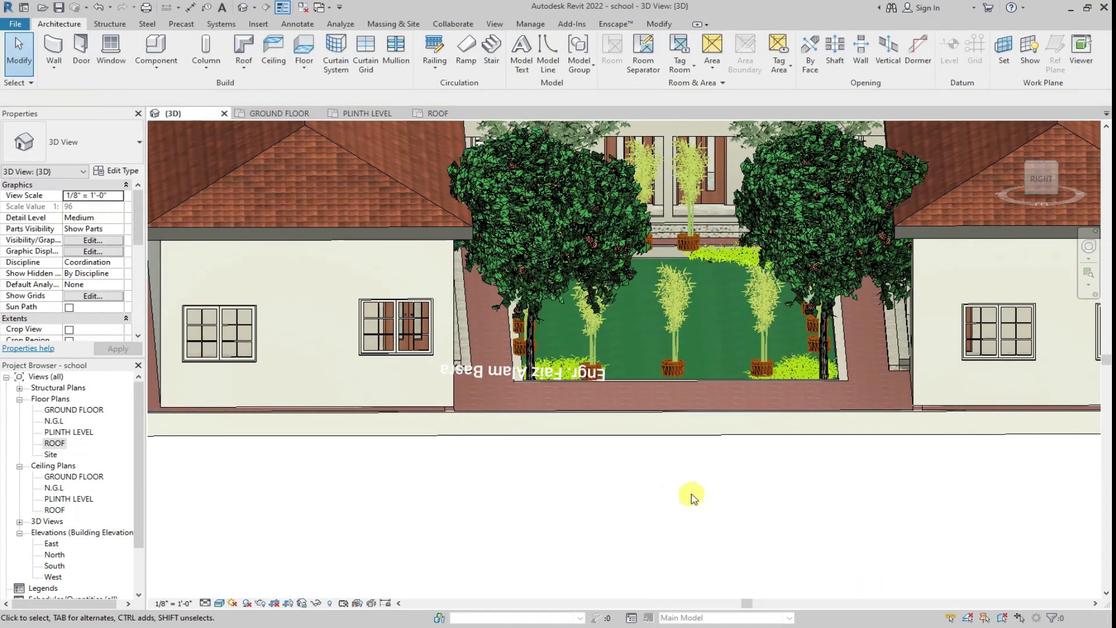
Check the planting layout on the GROUND FLOOR and PLINTH LEVEL plans, end component placement and return to the 3D view.
scroll(491, 478, "down", 5)
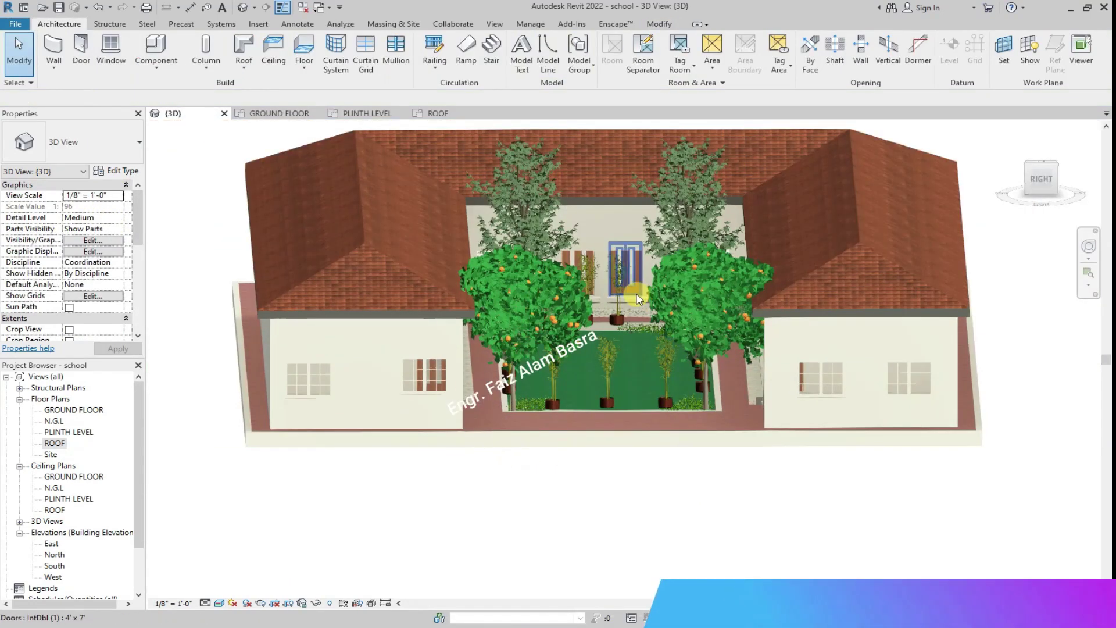
left_click(274, 115)
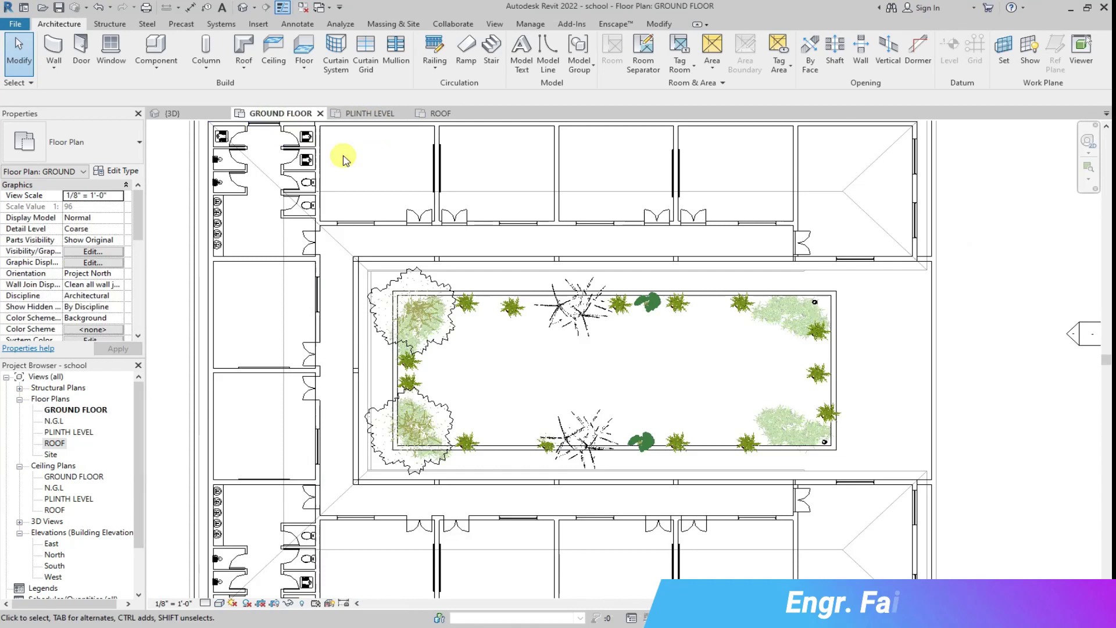
left_click(369, 113)
scroll(660, 291, "down", 4)
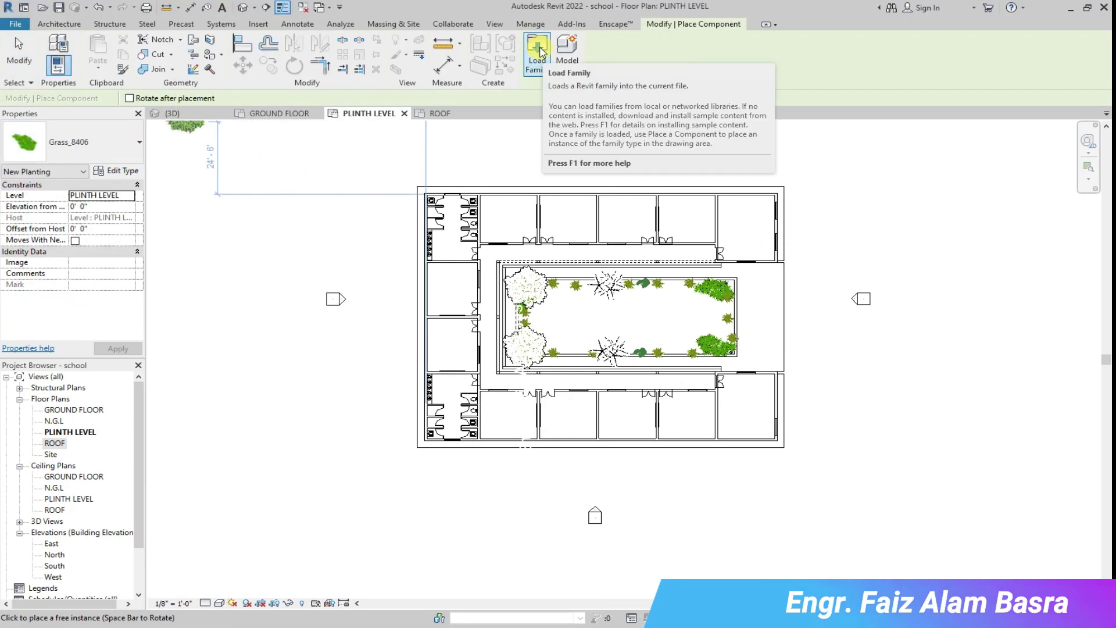
scroll(332, 248, "down", 1)
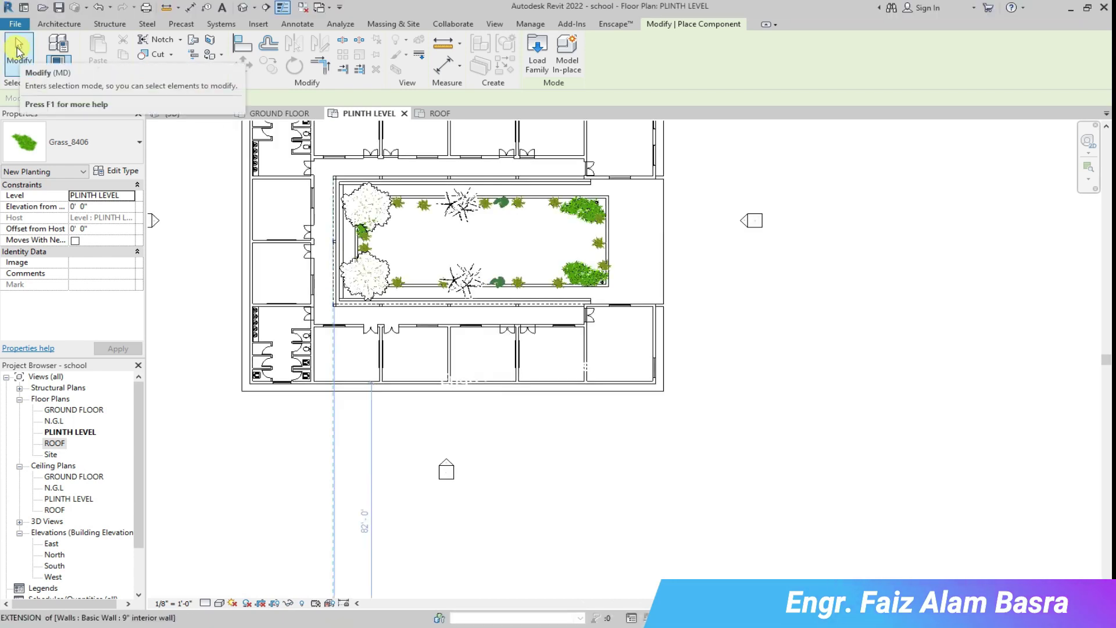
left_click(17, 49)
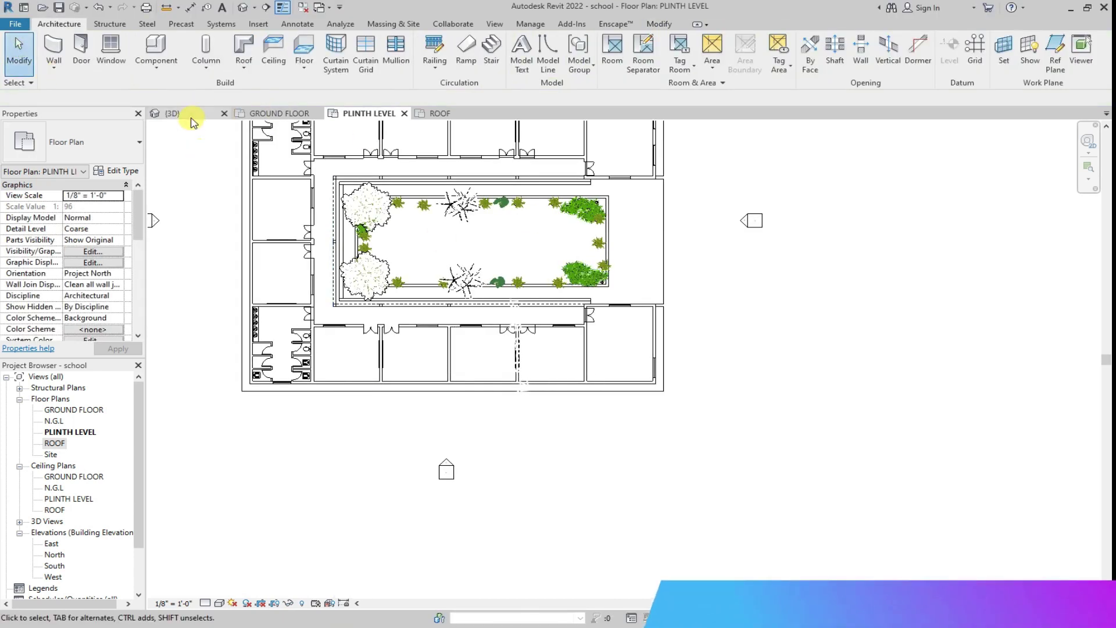
left_click(172, 113)
scroll(430, 454, "up", 3)
scroll(559, 424, "down", 3)
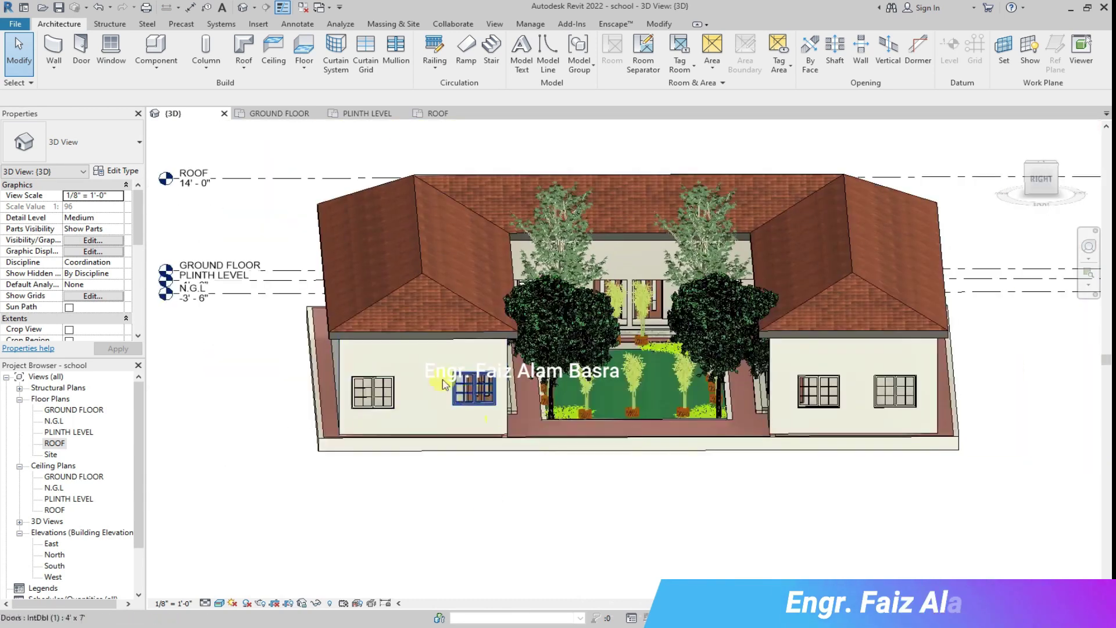
Examine the complete school model with its sloped roof and planted courtyard in 3D from several angles.
left_click(395, 291)
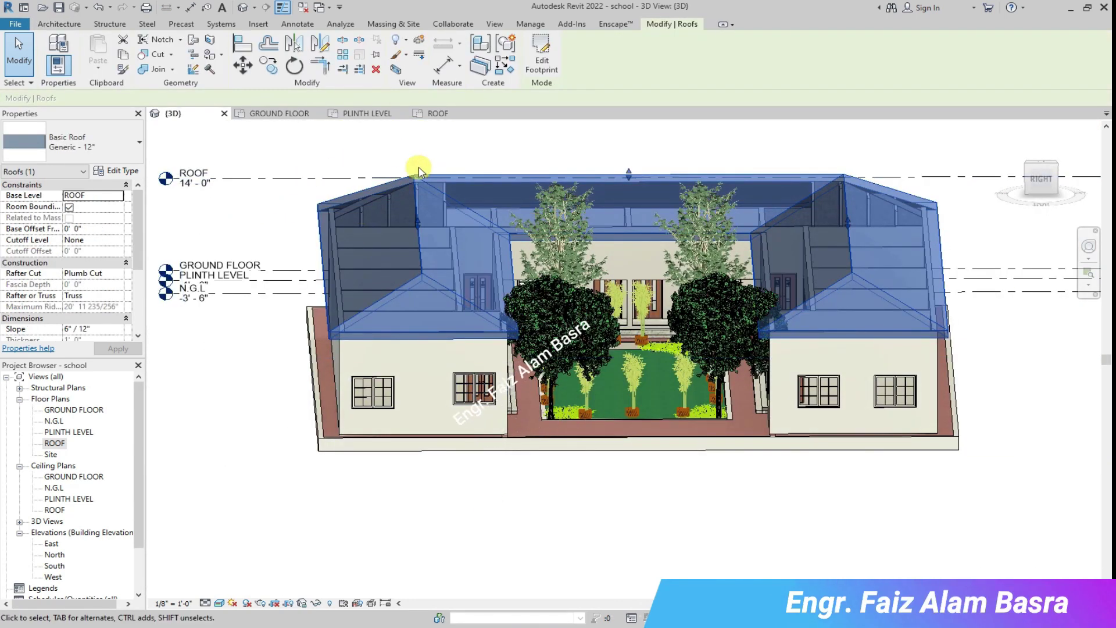
left_click(642, 498)
middle_click_drag(635, 494, 922, 448, "shift")
scroll(868, 368, "up", 2)
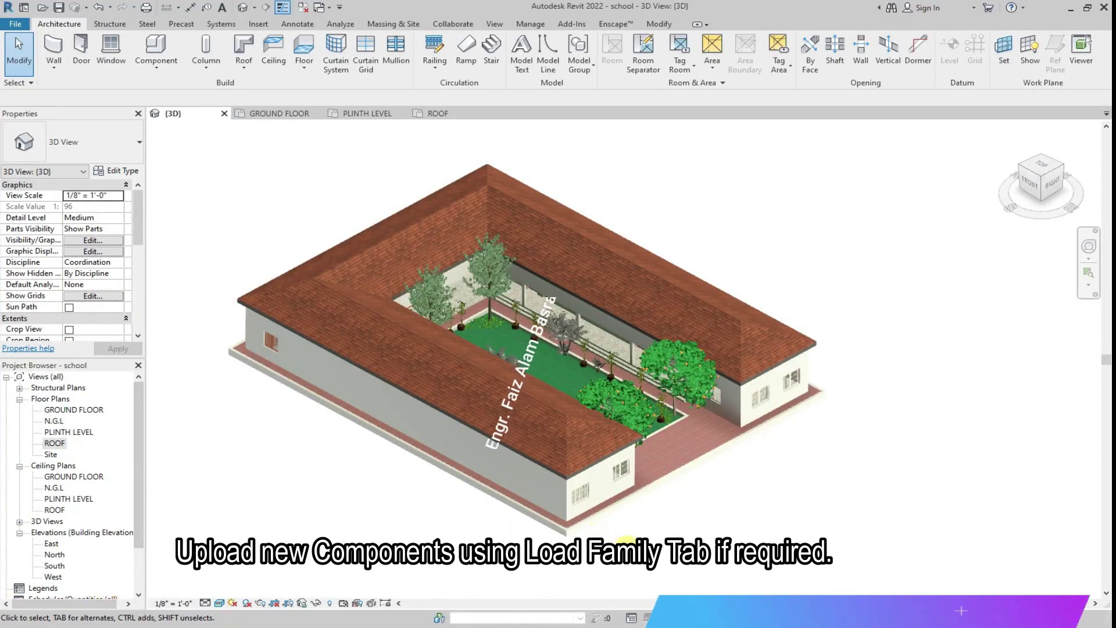
scroll(619, 541, "up", 1)
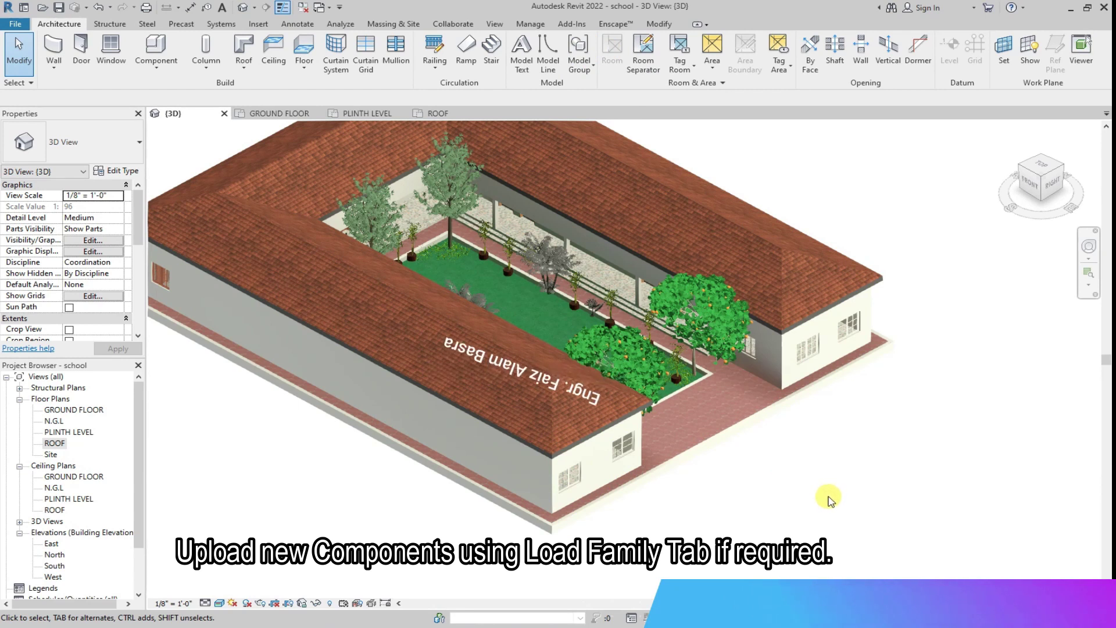
scroll(829, 484, "down", 1)
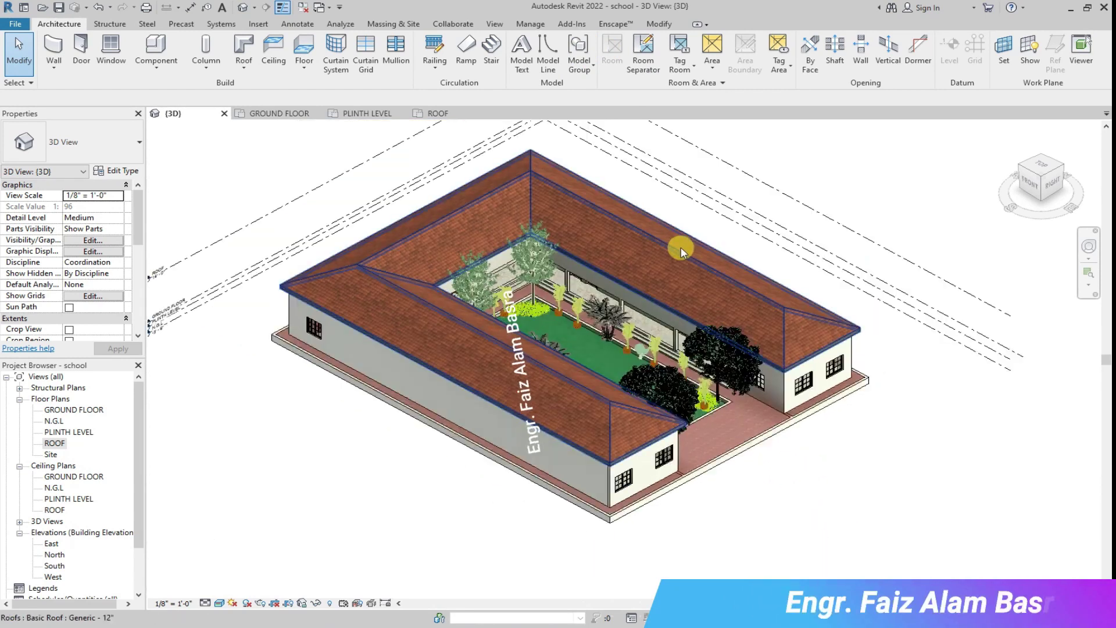
scroll(681, 247, "up", 1)
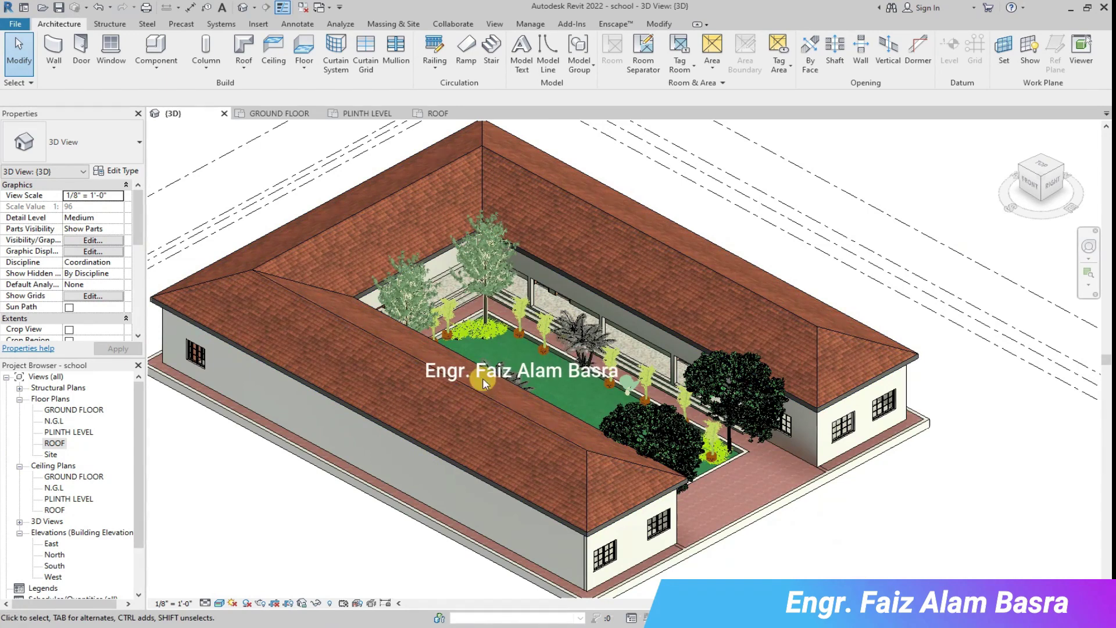
scroll(482, 378, "down", 1)
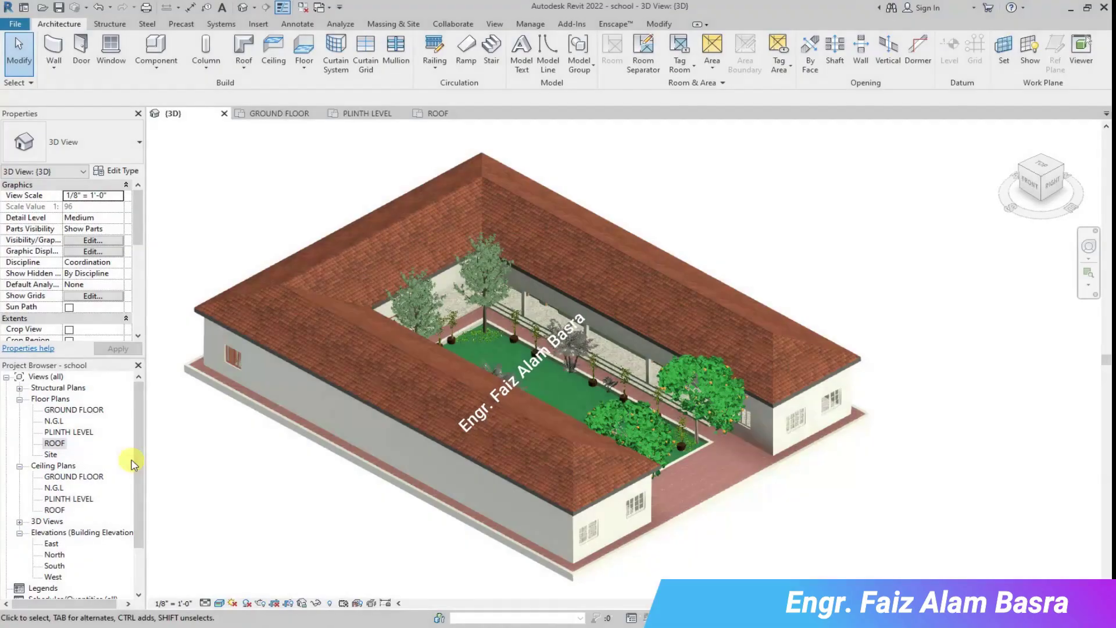
left_click(357, 468)
left_click(318, 485)
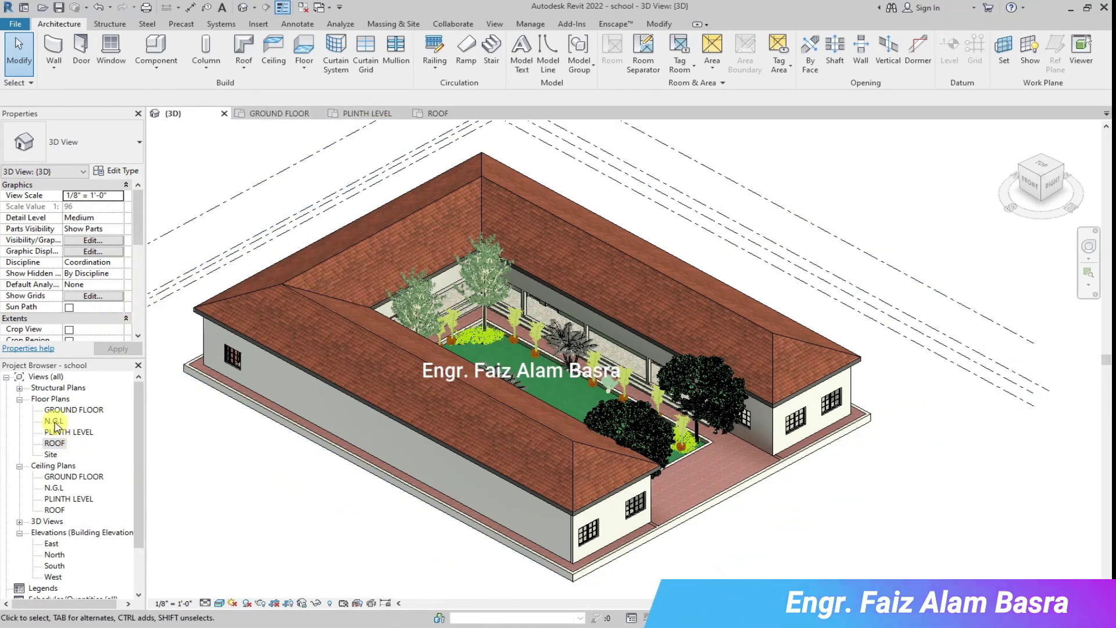
Convert the sloped roof into a flat roof by turning off Defines Slope for every edge of its footprint.
left_click(548, 233)
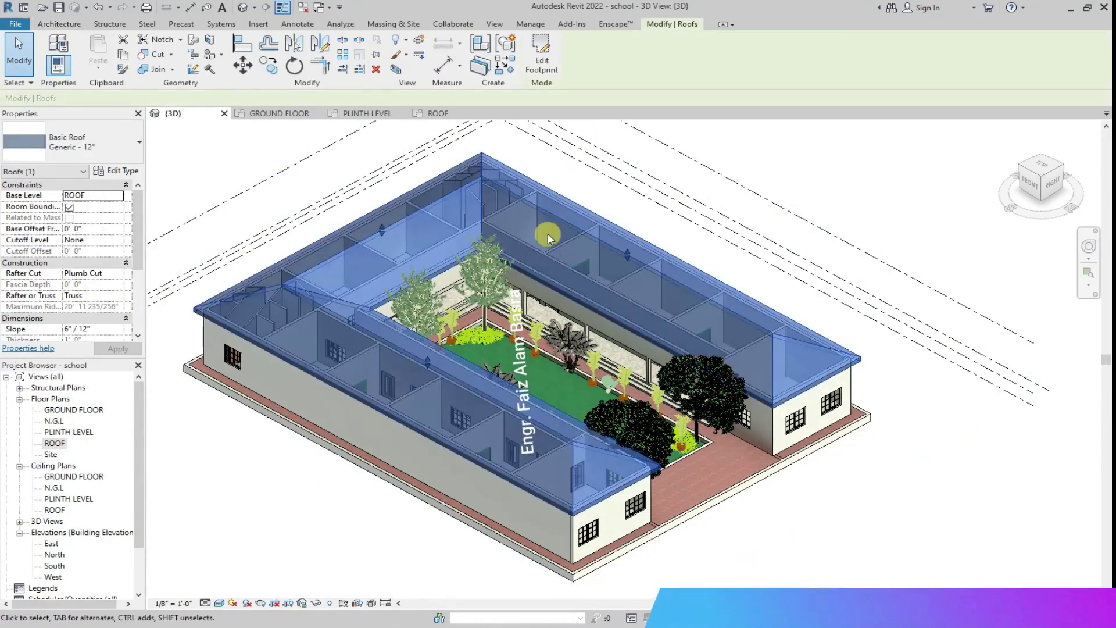
left_click(545, 56)
scroll(255, 141, "up", 4)
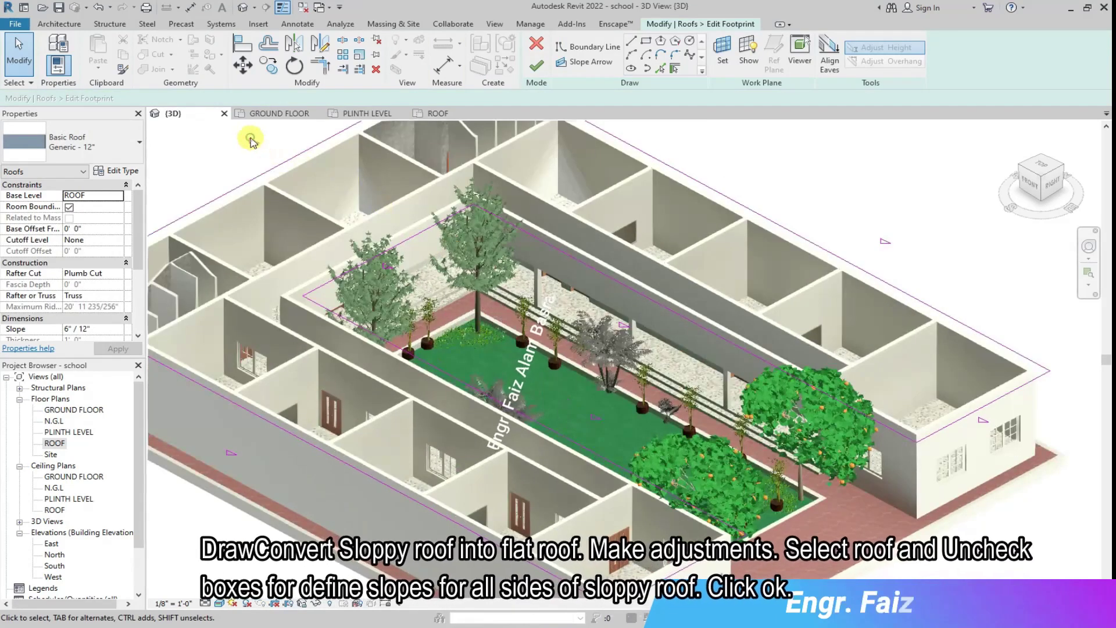
left_click(249, 164)
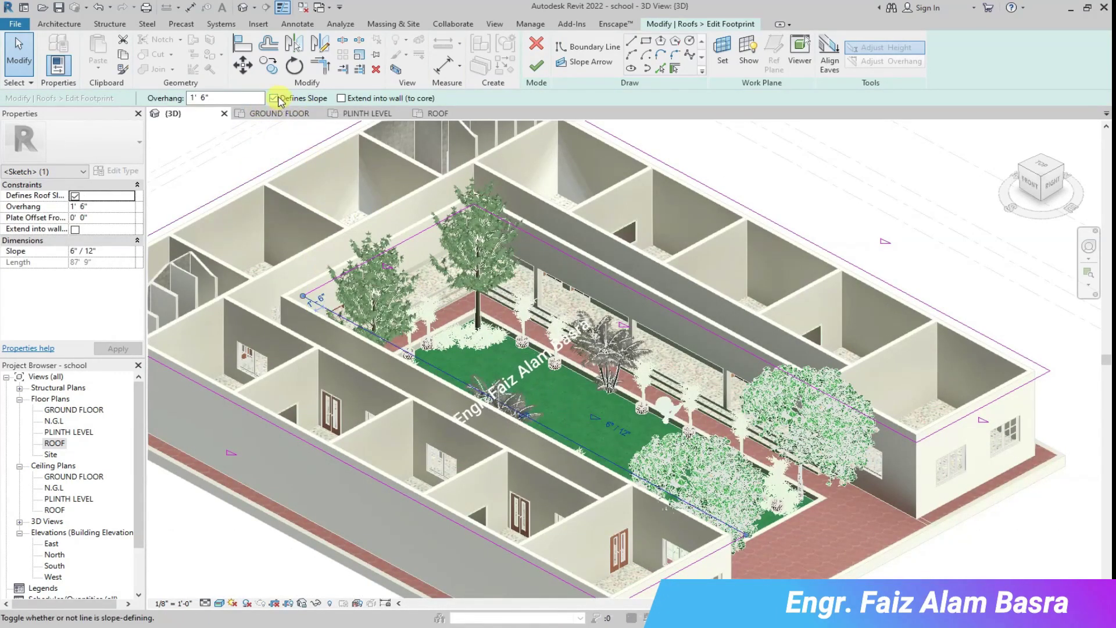
left_click(892, 240)
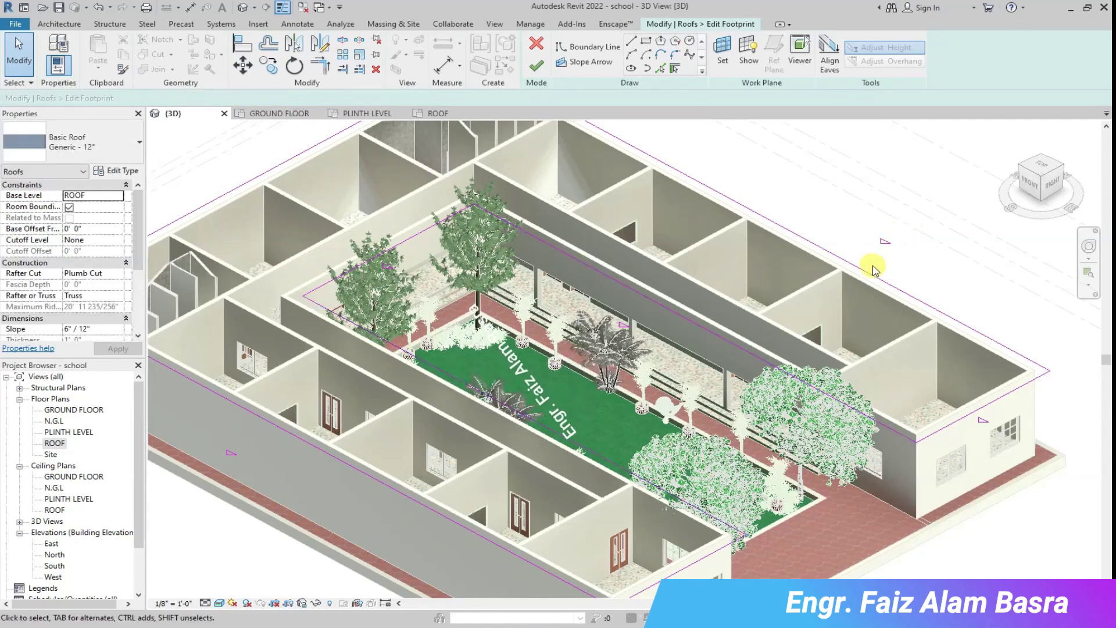
left_click(428, 175)
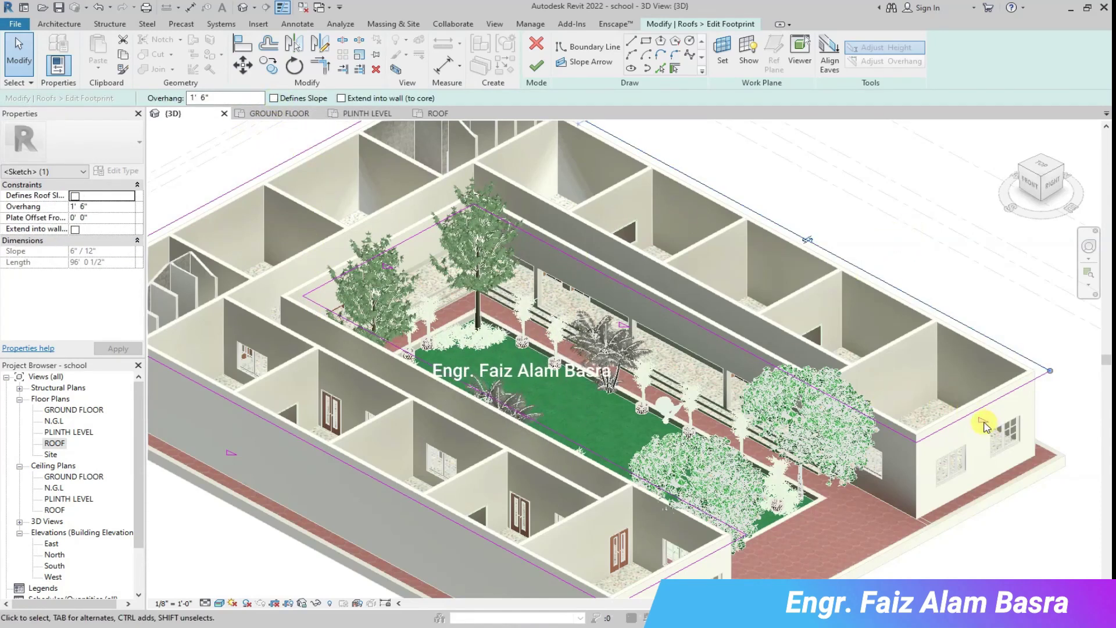
key("Escape")
left_click(280, 98)
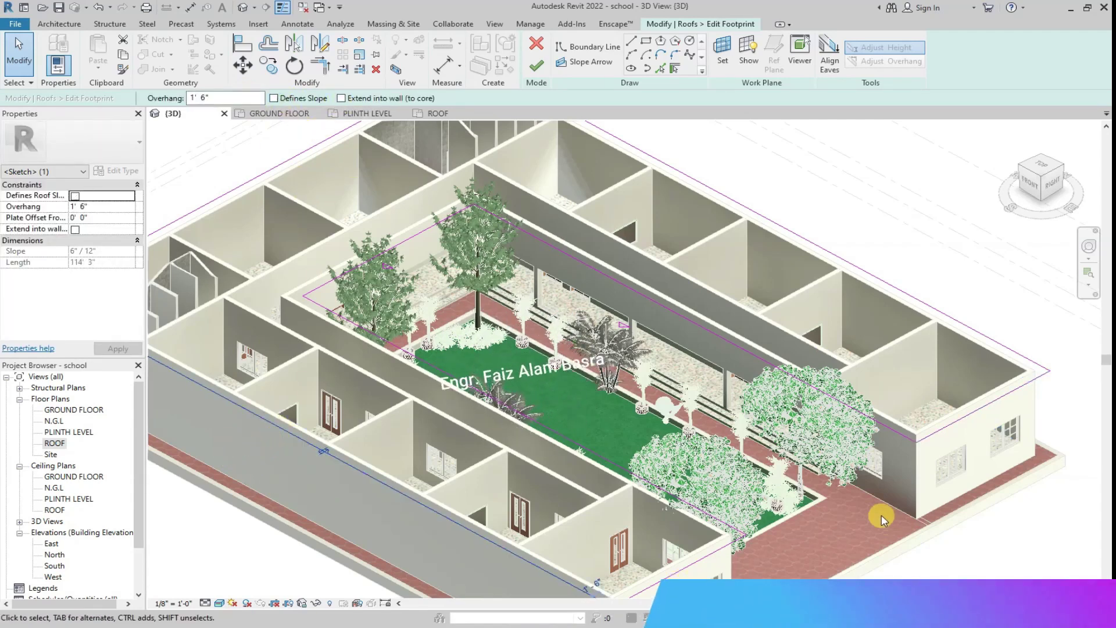
left_click(536, 68)
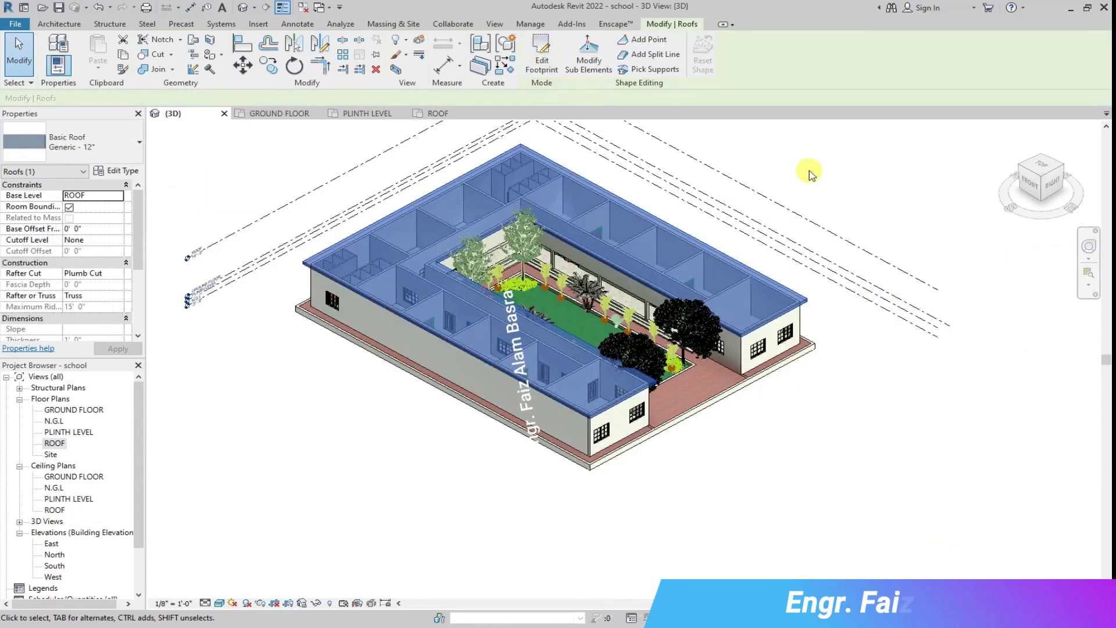
left_click(807, 176)
Start a new railing path on the ROOF floor plan, keeping the Handrail - Rectangular type.
scroll(679, 302, "up", 1)
middle_click_drag(462, 420, 293, 196, "shift")
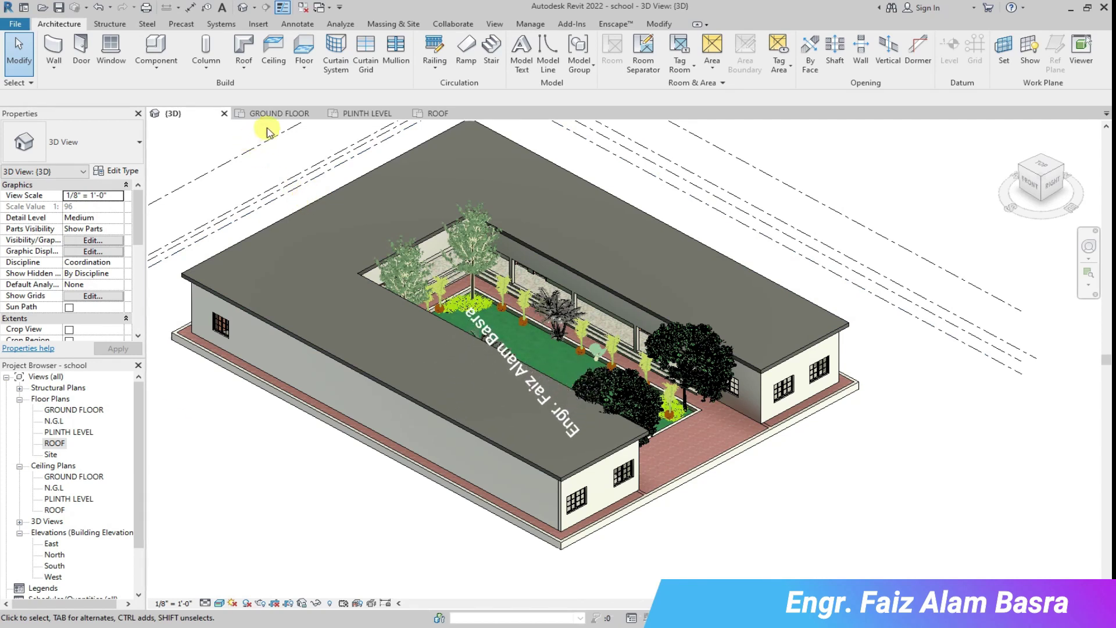
scroll(391, 159, "down", 2)
left_click(435, 113)
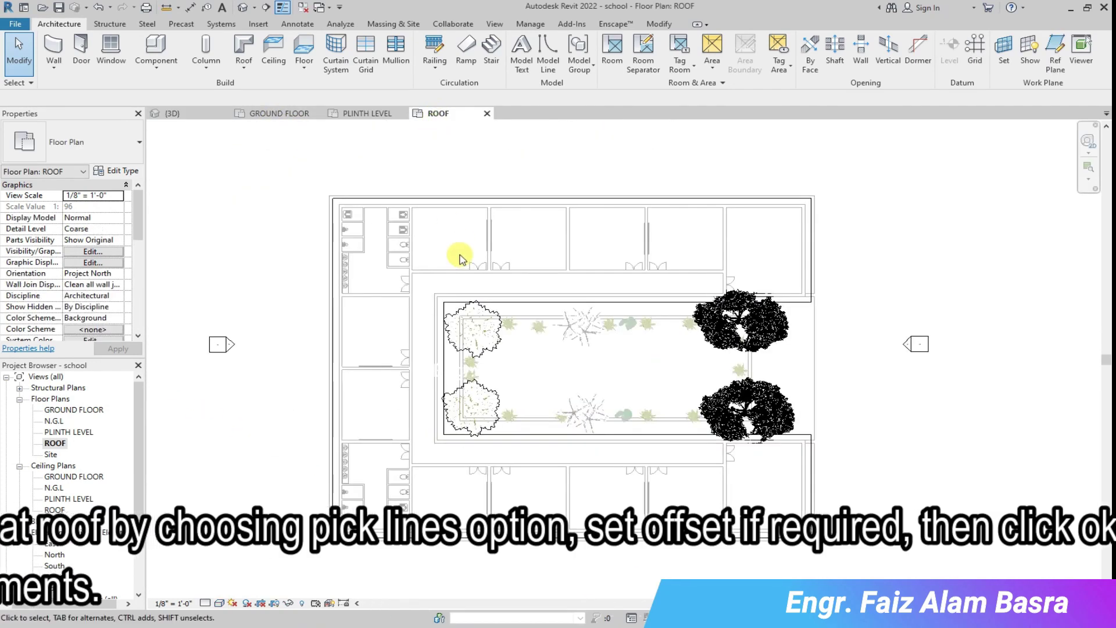
scroll(459, 261, "up", 2)
left_click(435, 49)
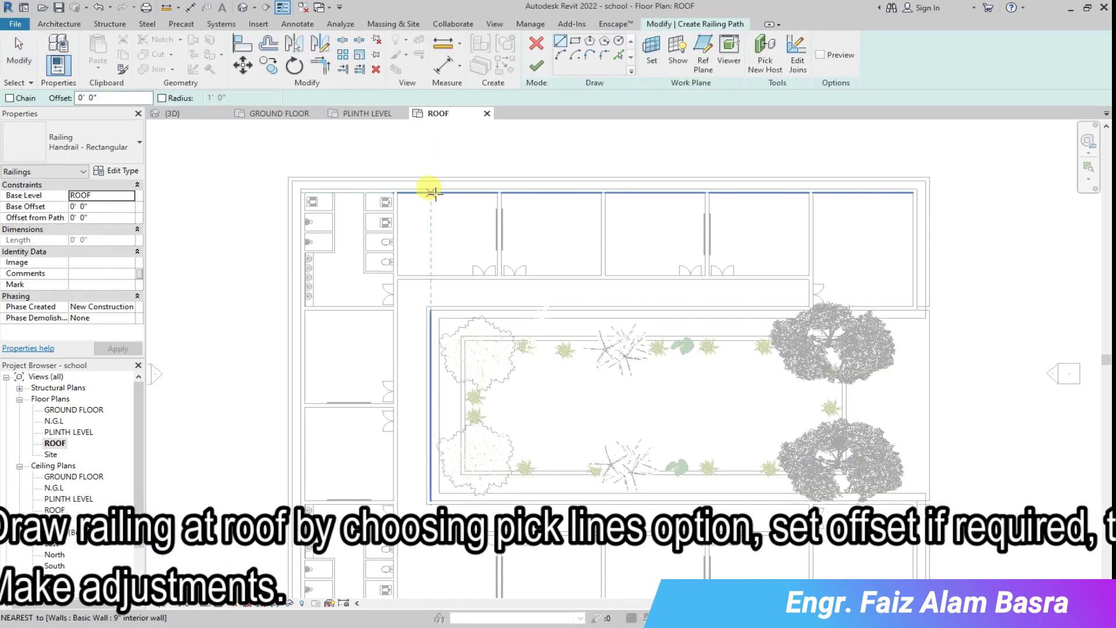
scroll(325, 182, "down", 2)
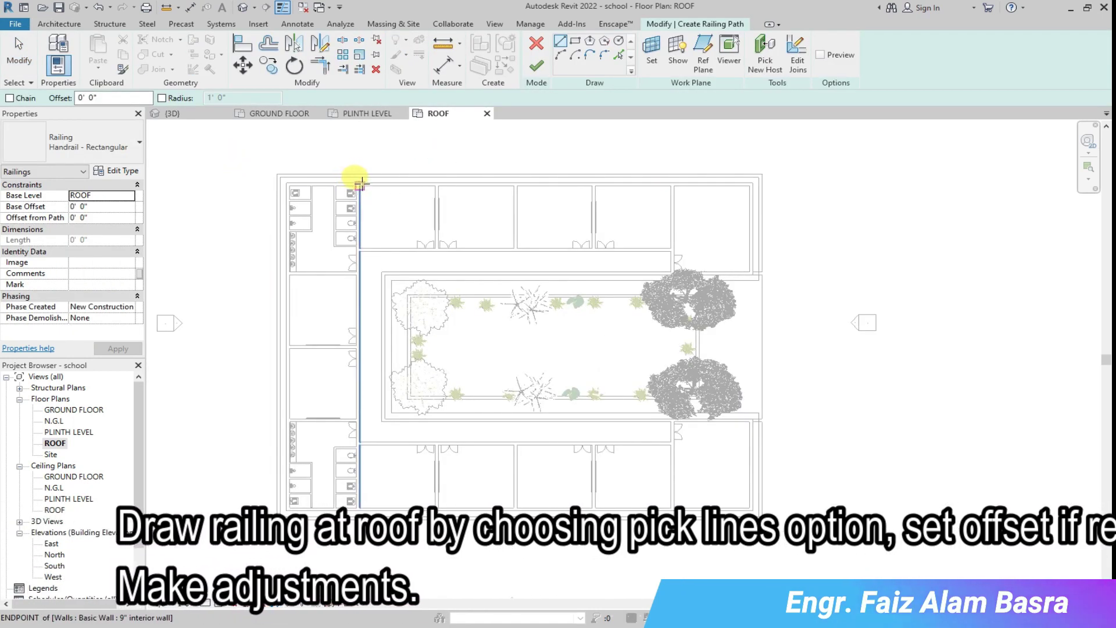
scroll(360, 184, "up", 1)
left_click(140, 143)
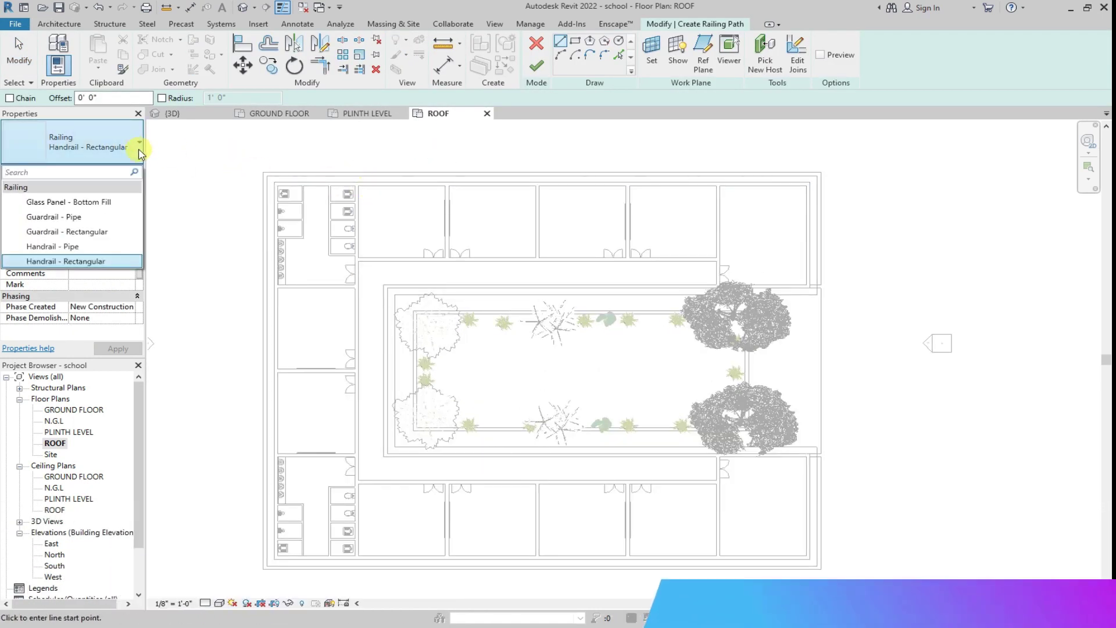
scroll(284, 184, "up", 2)
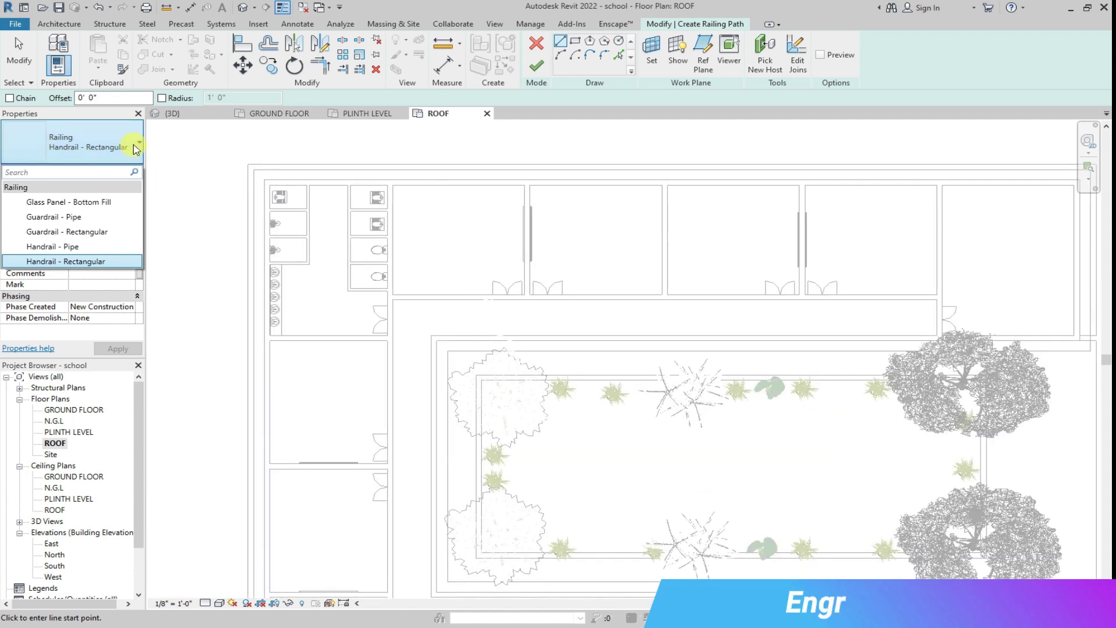
left_click(139, 149)
scroll(265, 181, "up", 1)
scroll(215, 165, "down", 1)
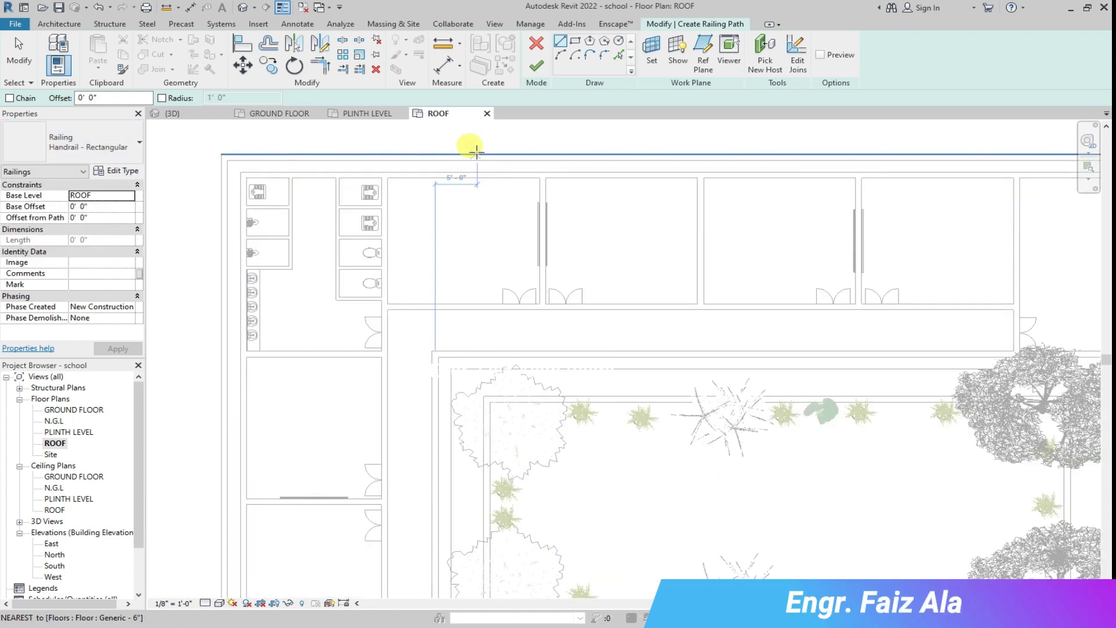
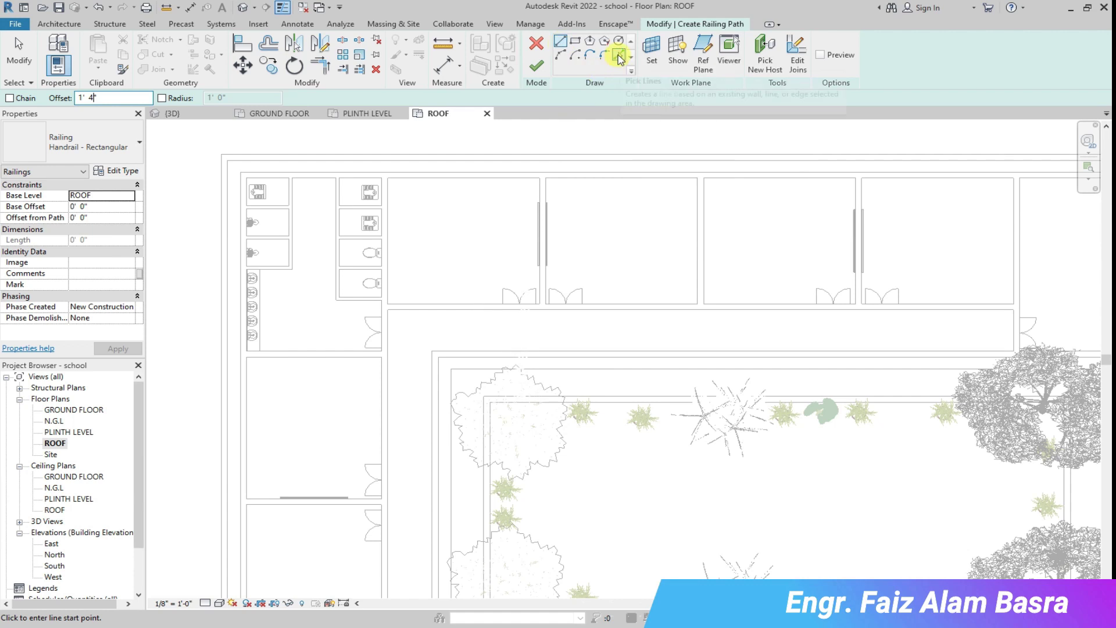
Create the railing path lines along the outer and courtyard roof edges from picked wall lines at a 1' 4" offset.
left_click(246, 212)
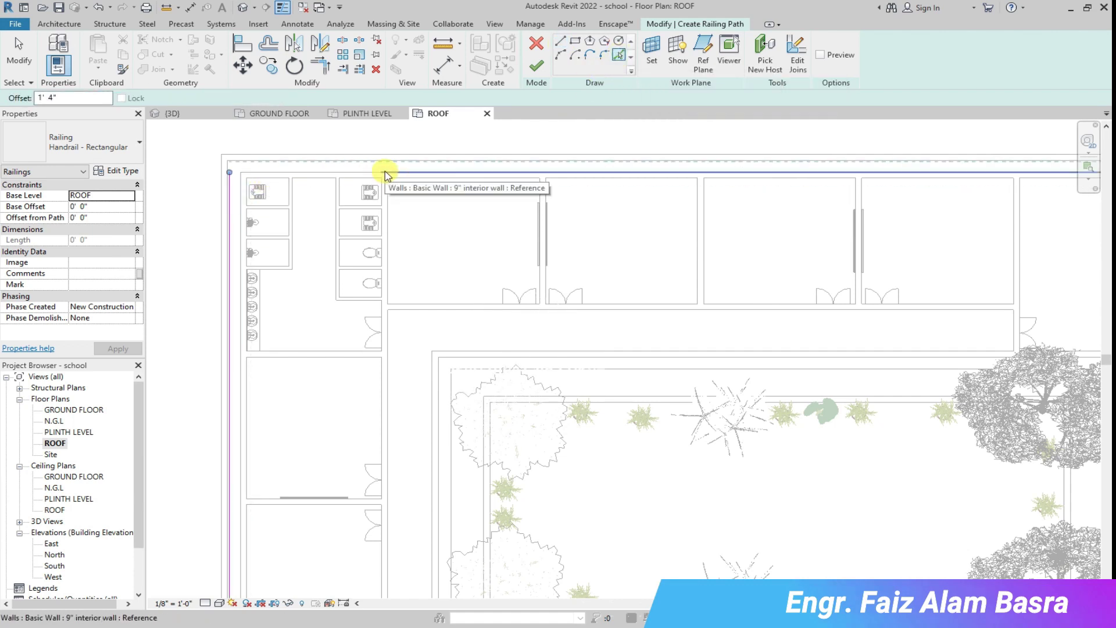
scroll(802, 244, "down", 3)
scroll(767, 242, "up", 4)
left_click(771, 239)
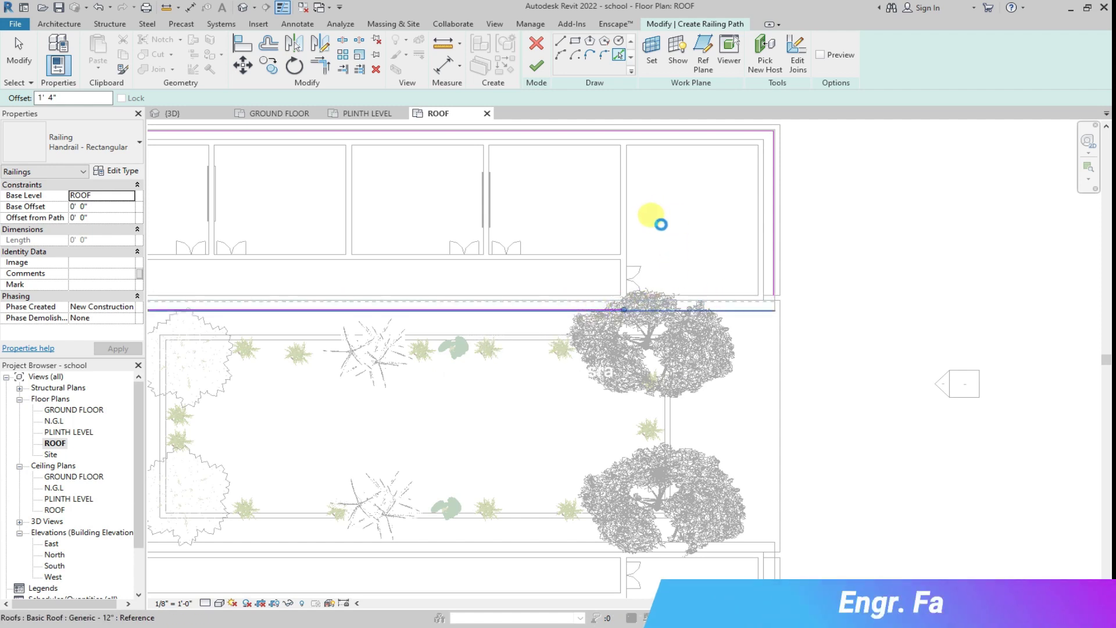
scroll(660, 224, "down", 3)
scroll(401, 298, "up", 3)
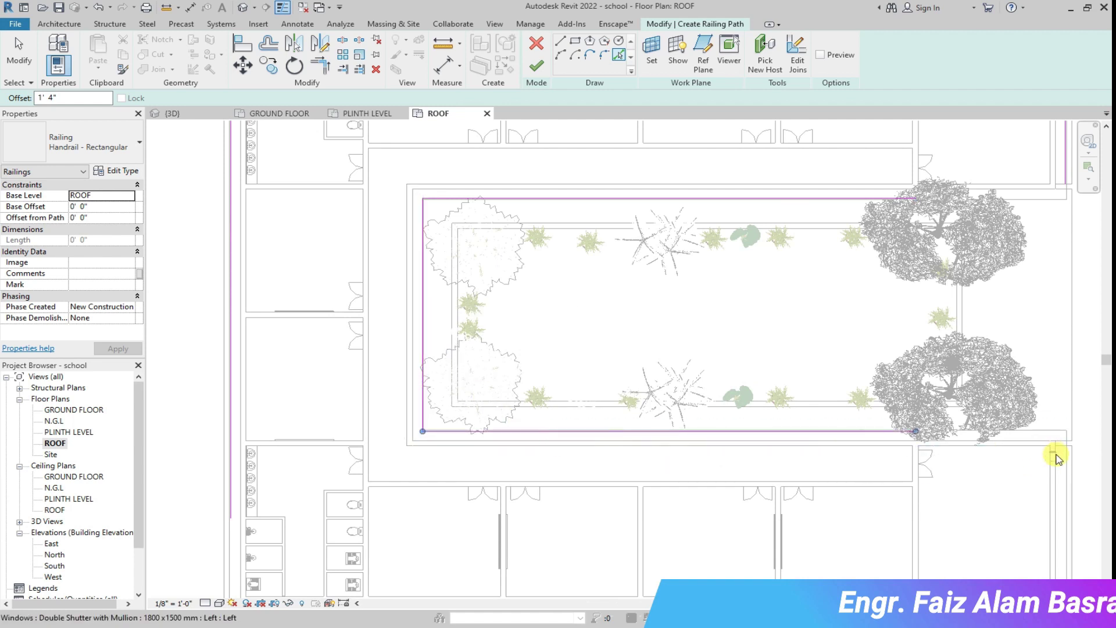
scroll(442, 215, "down", 2)
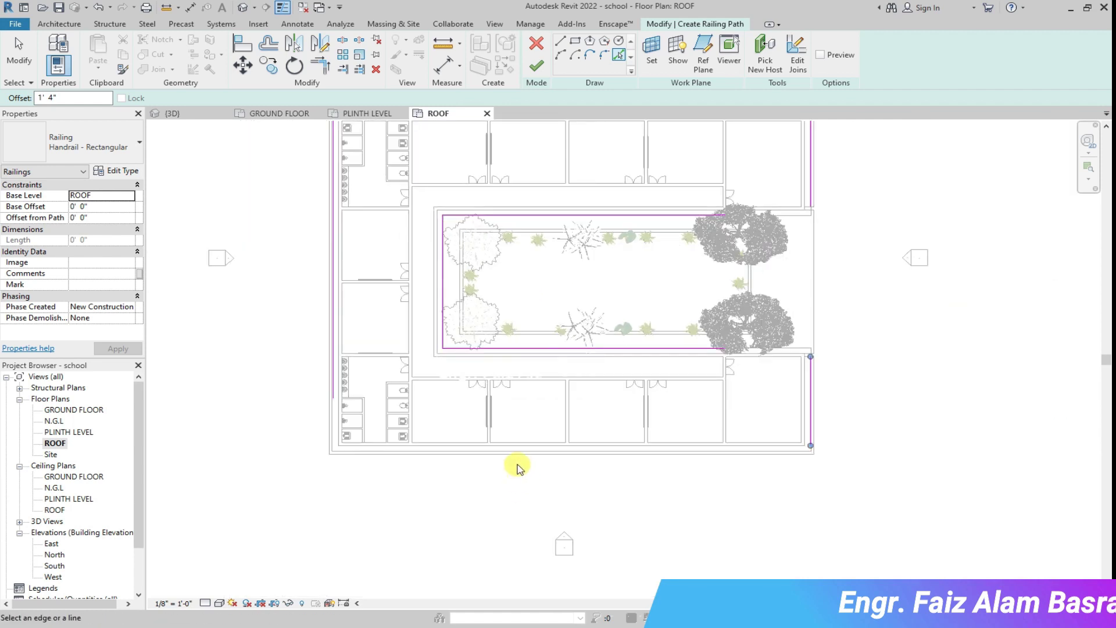
scroll(516, 456, "up", 2)
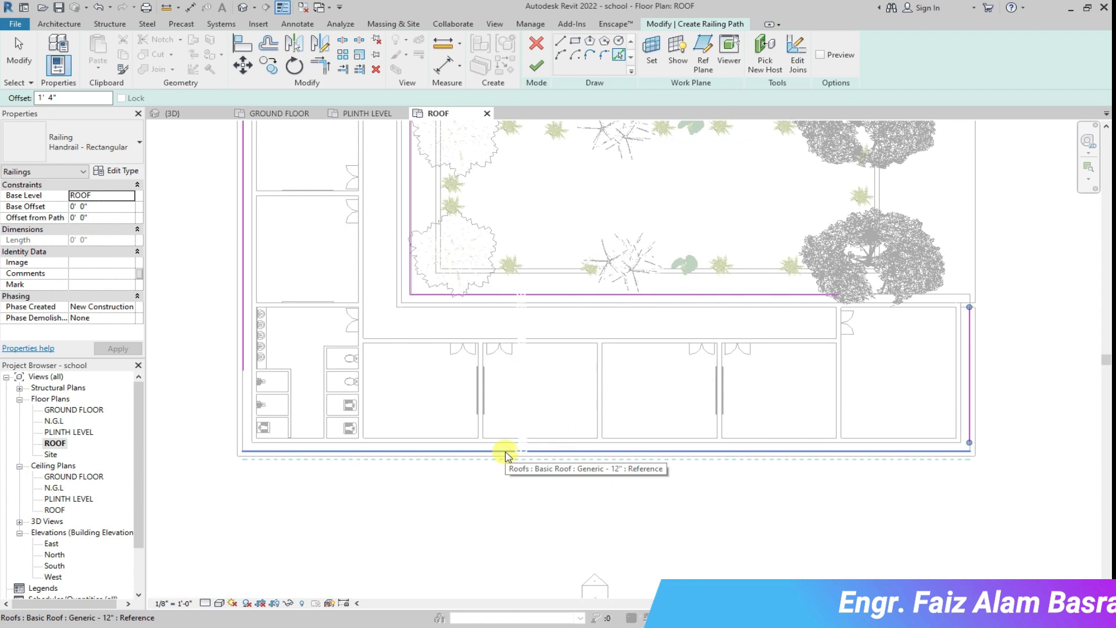
left_click(505, 452)
scroll(319, 451, "up", 2)
middle_click_drag(341, 443, 374, 448)
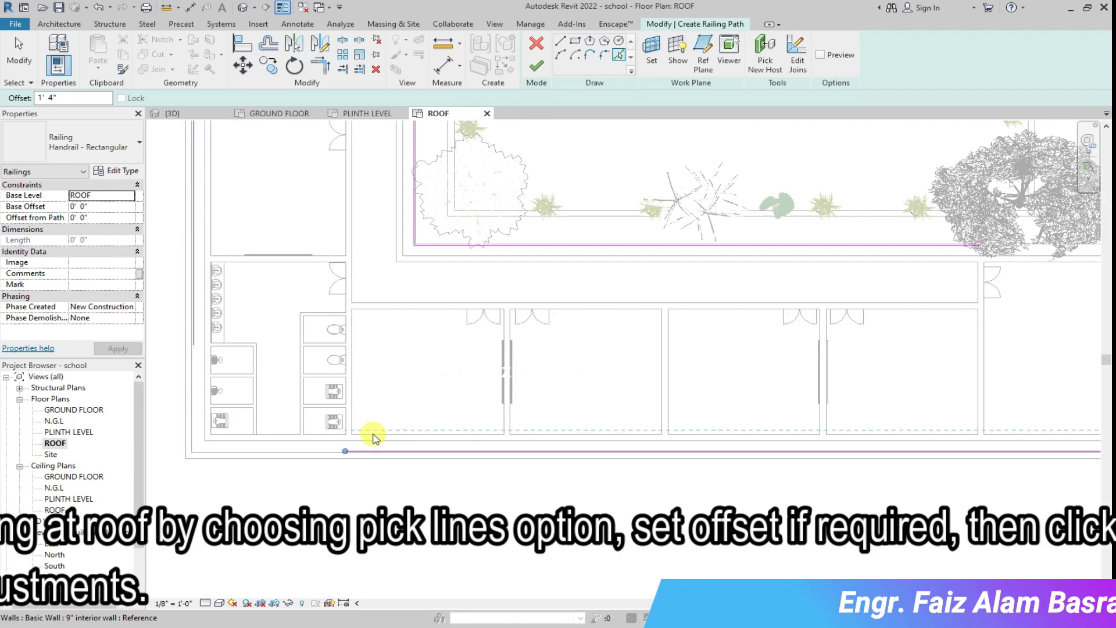
Trim or extend the railing path lines to meet at the roof corners and finish the railing.
left_click(318, 66)
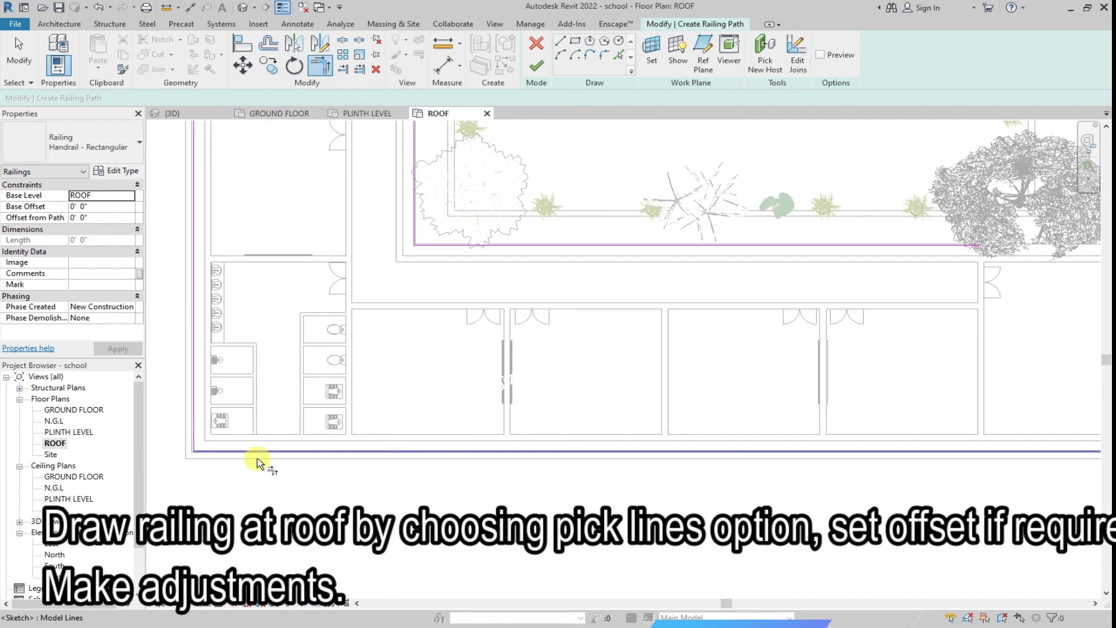
scroll(223, 457, "down", 2)
left_click(720, 320)
left_click(835, 338)
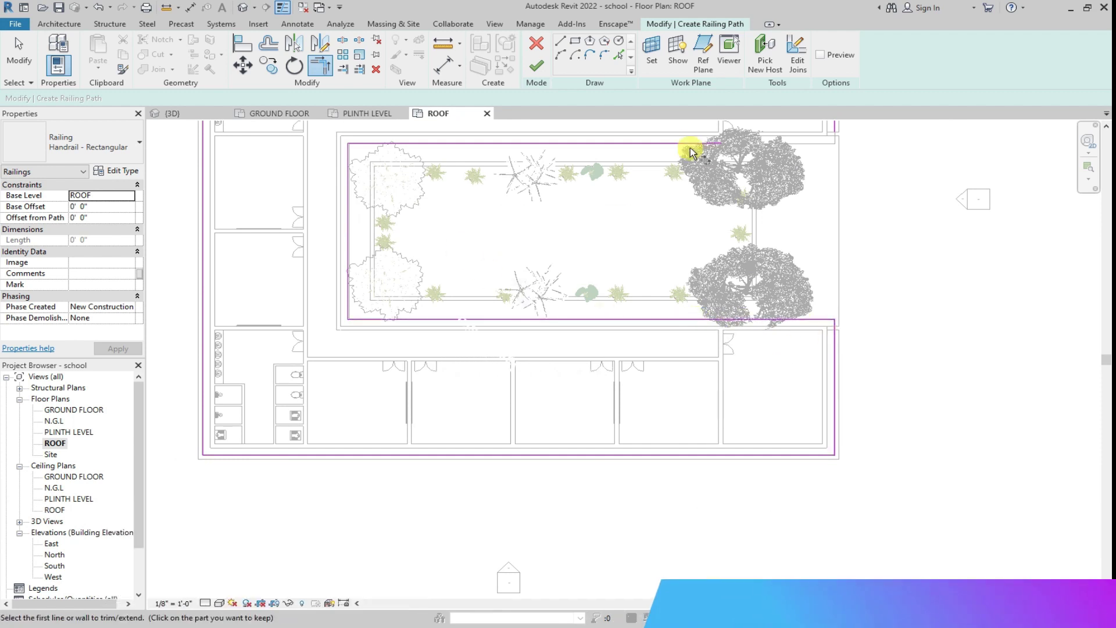
scroll(715, 233, "down", 3)
scroll(379, 145, "up", 3)
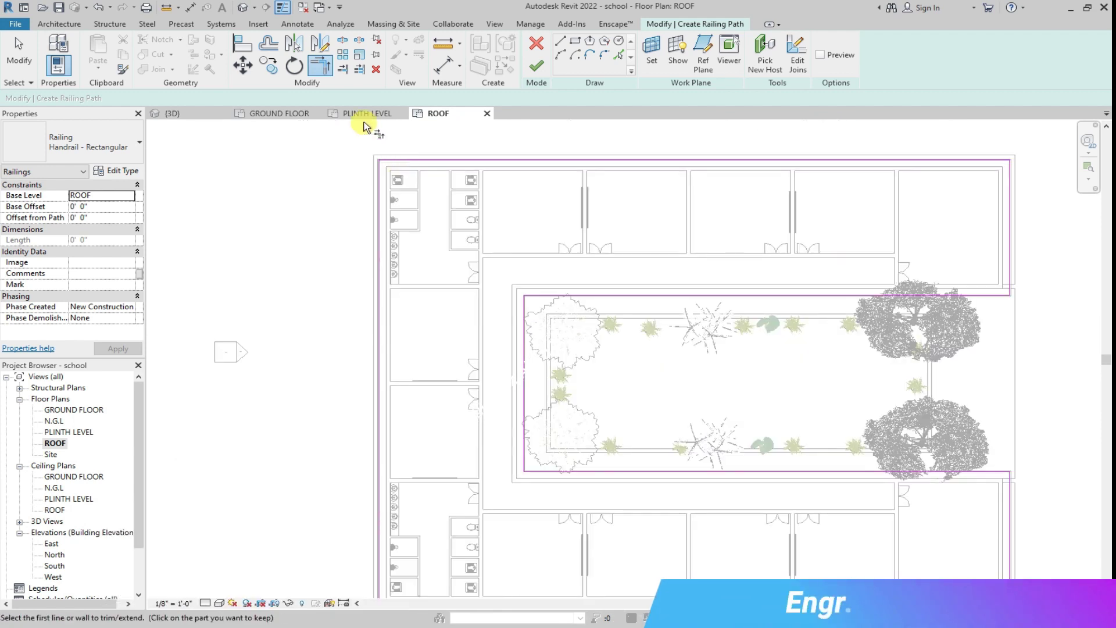
left_click(536, 65)
Inspect the roof railing in the 3D view, looking closely at the front corner of the roof edge.
left_click(228, 113)
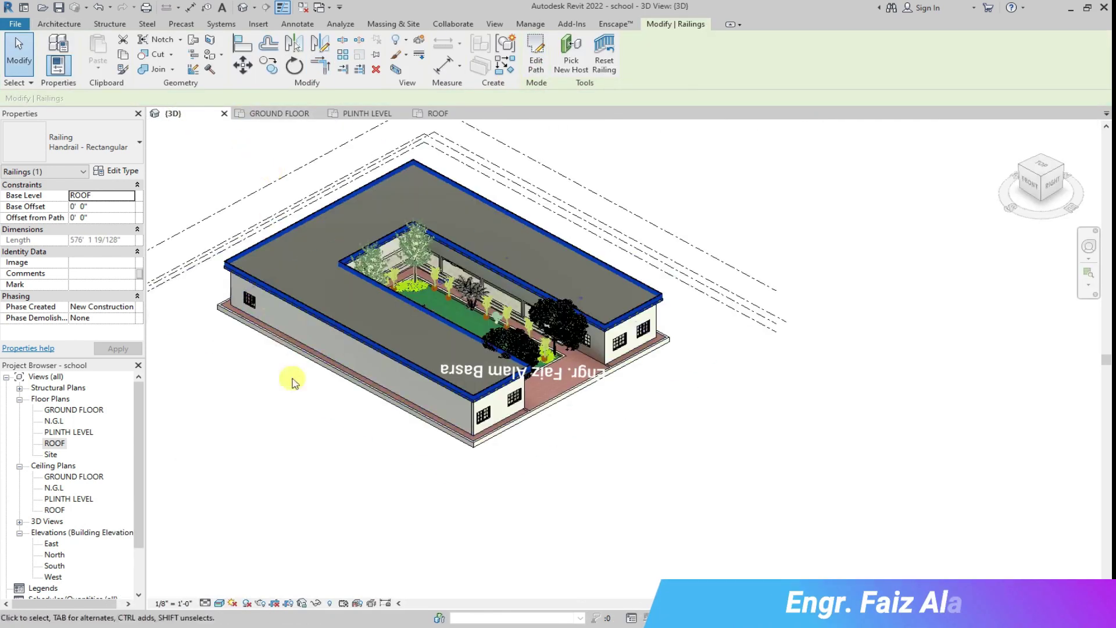
scroll(663, 441, "up", 5)
scroll(632, 363, "up", 1)
scroll(480, 416, "down", 1)
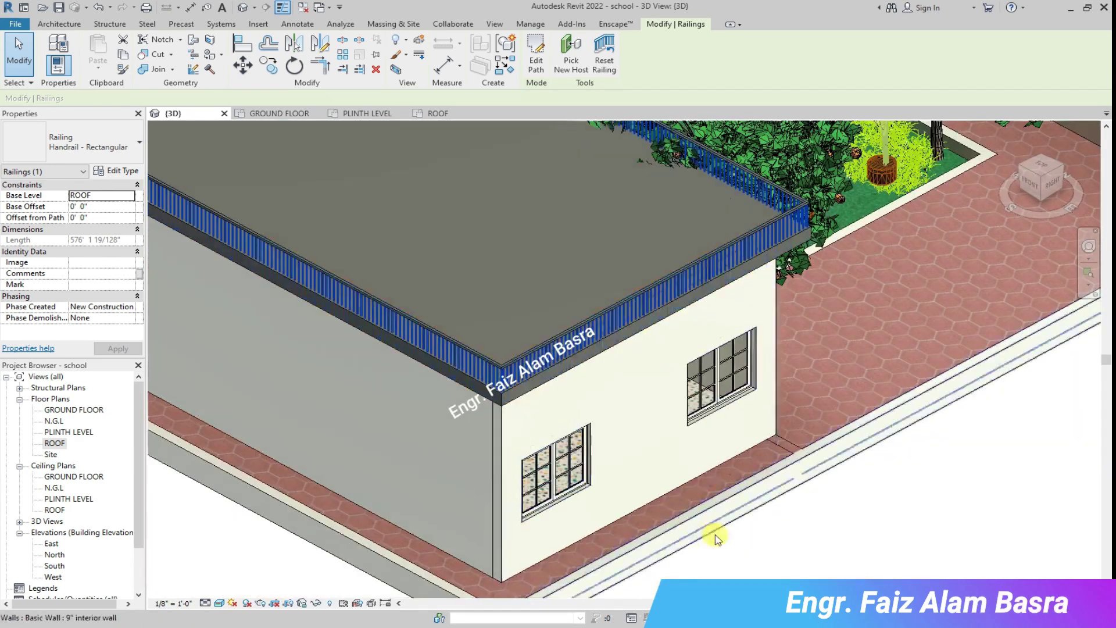
left_click(723, 573)
scroll(451, 426, "up", 8)
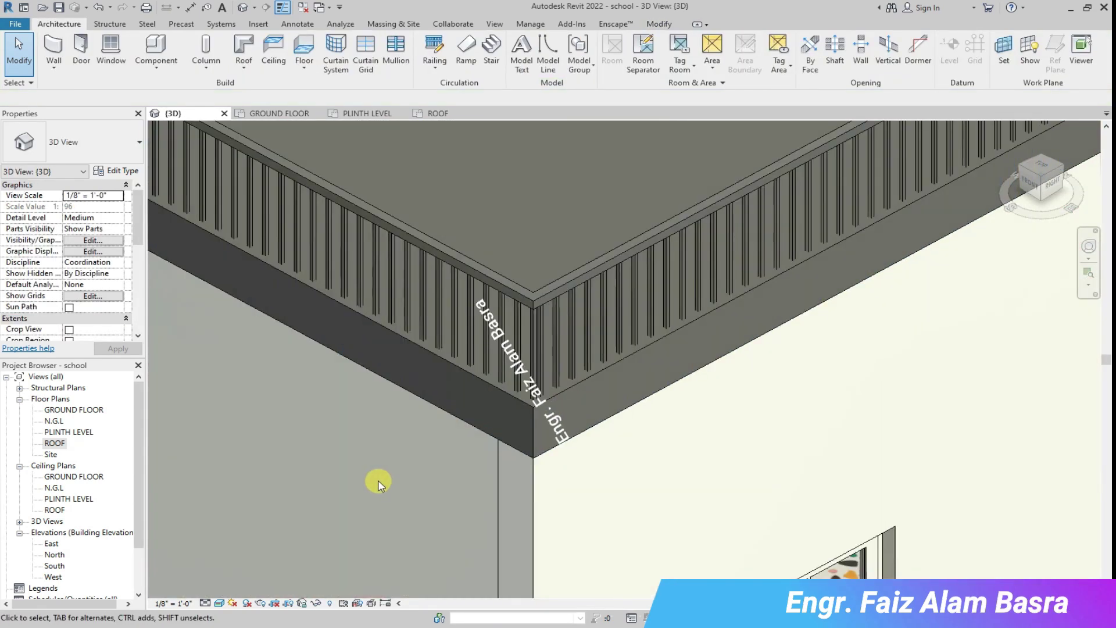
scroll(420, 398, "down", 3)
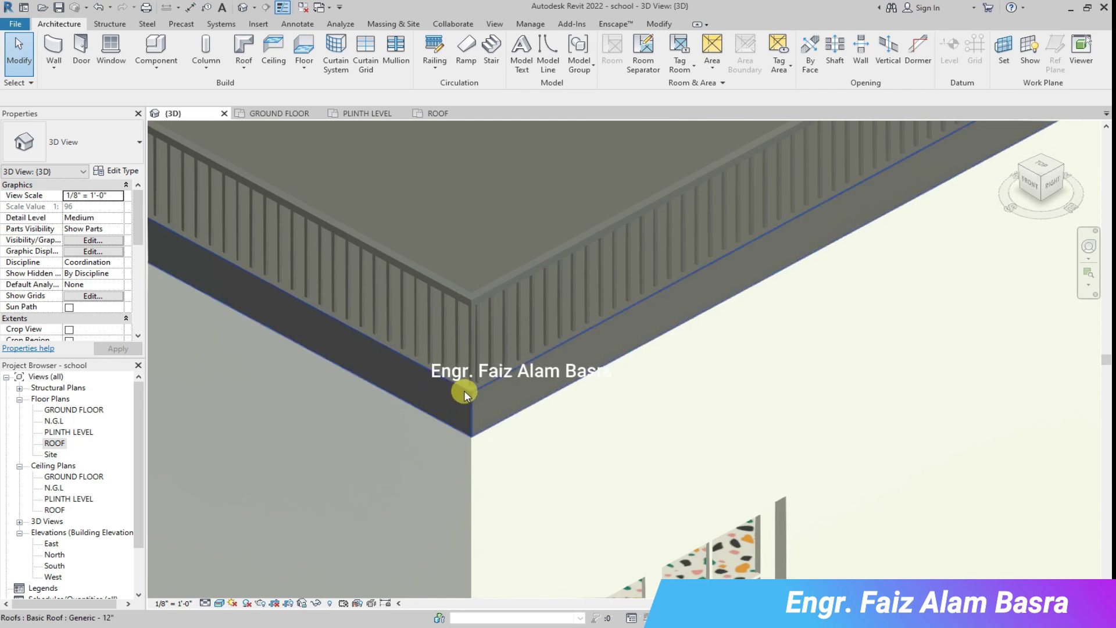
Duplicate the flat roof's type under the name Generic - 4" 2 and apply it to the roof.
left_click(461, 392)
left_click(116, 171)
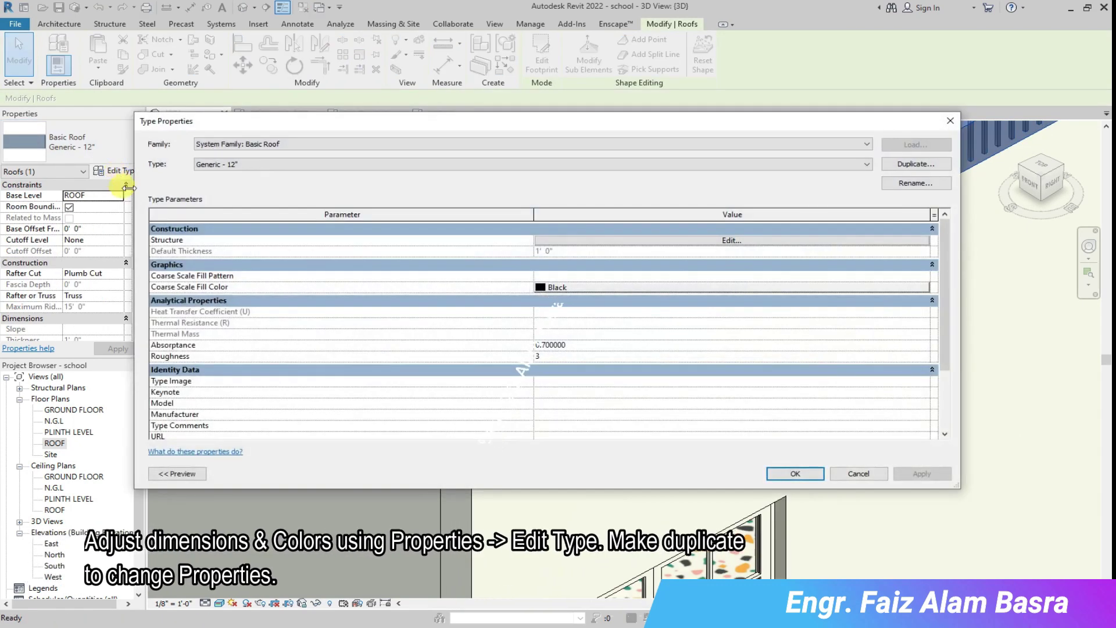
left_click(912, 165)
double_click(527, 295)
type("4")
left_click(547, 329)
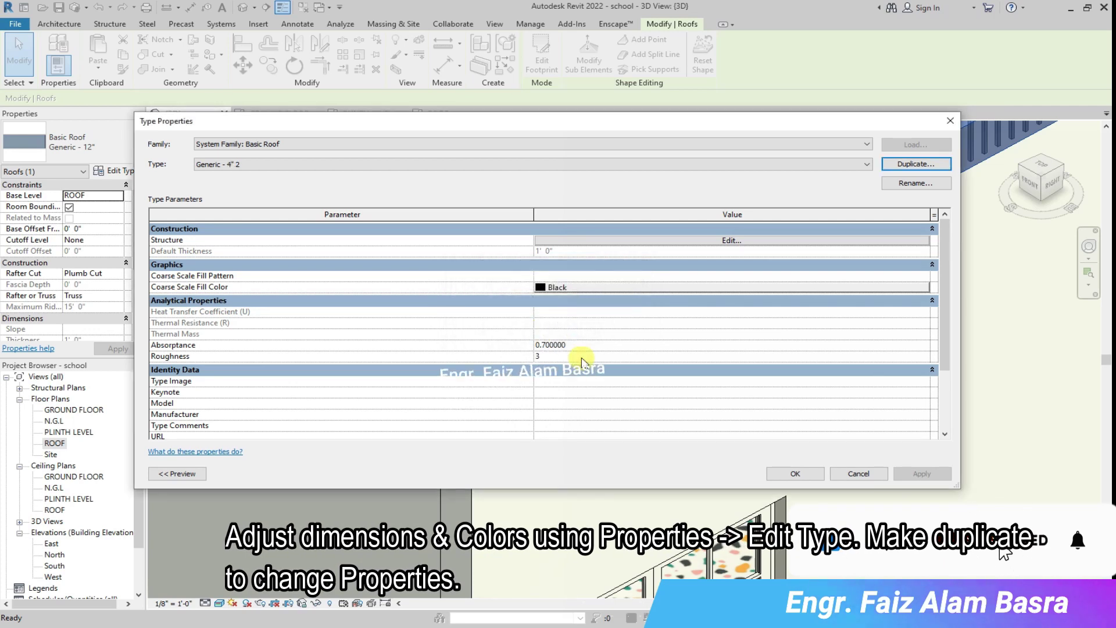
left_click(794, 473)
left_click(715, 433)
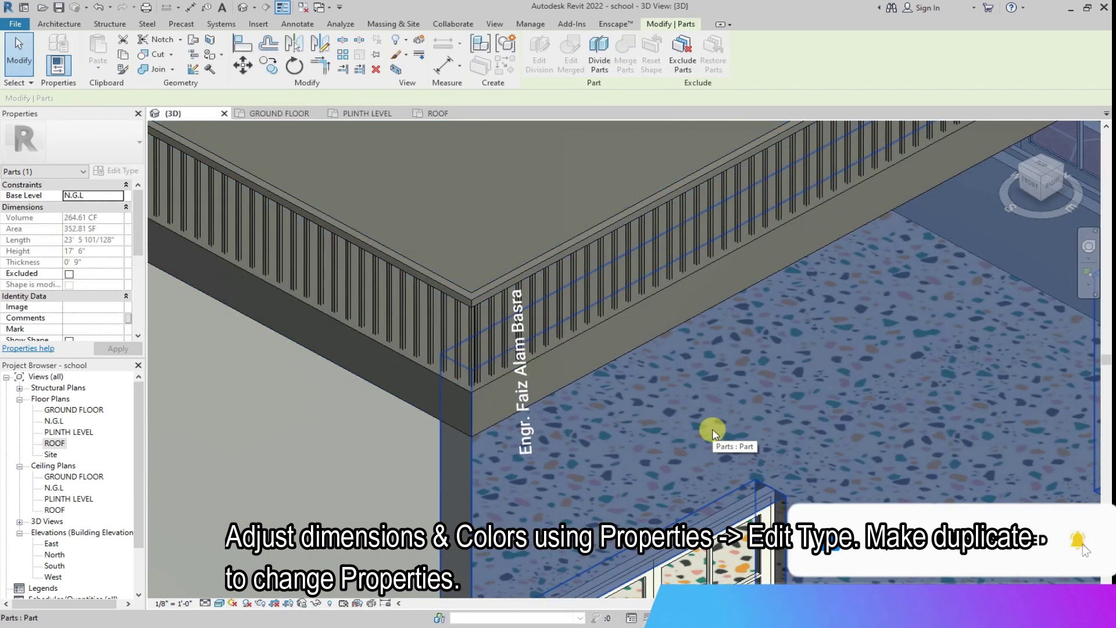
Set the structure layer thickness of the roof's Generic - 4" 2 type to 4".
scroll(489, 400, "down", 2)
left_click(498, 375)
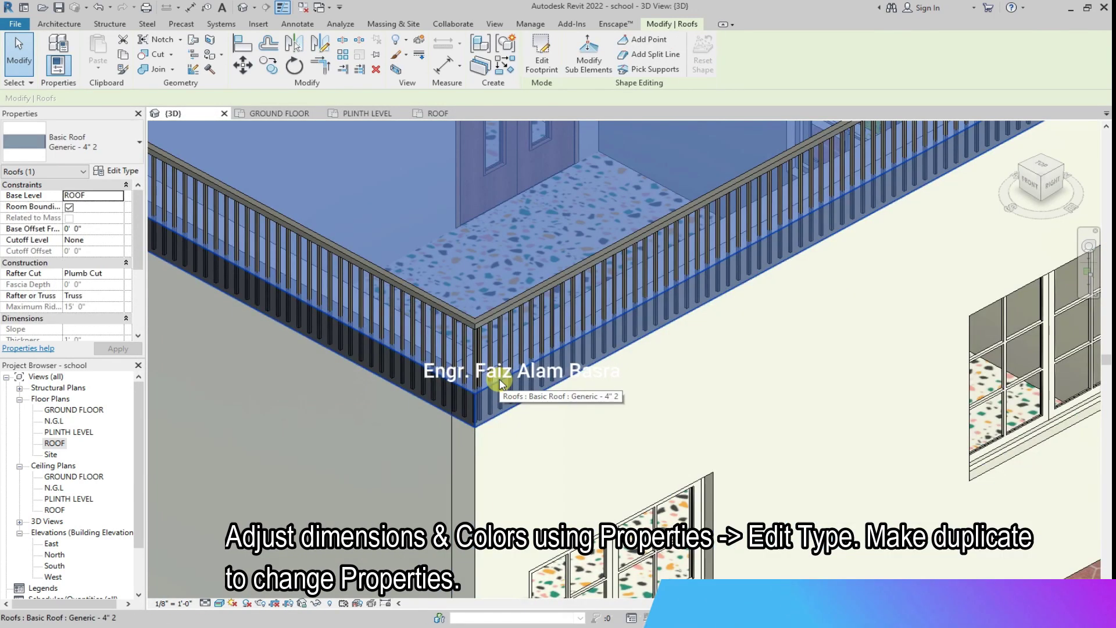
scroll(308, 232, "up", 3)
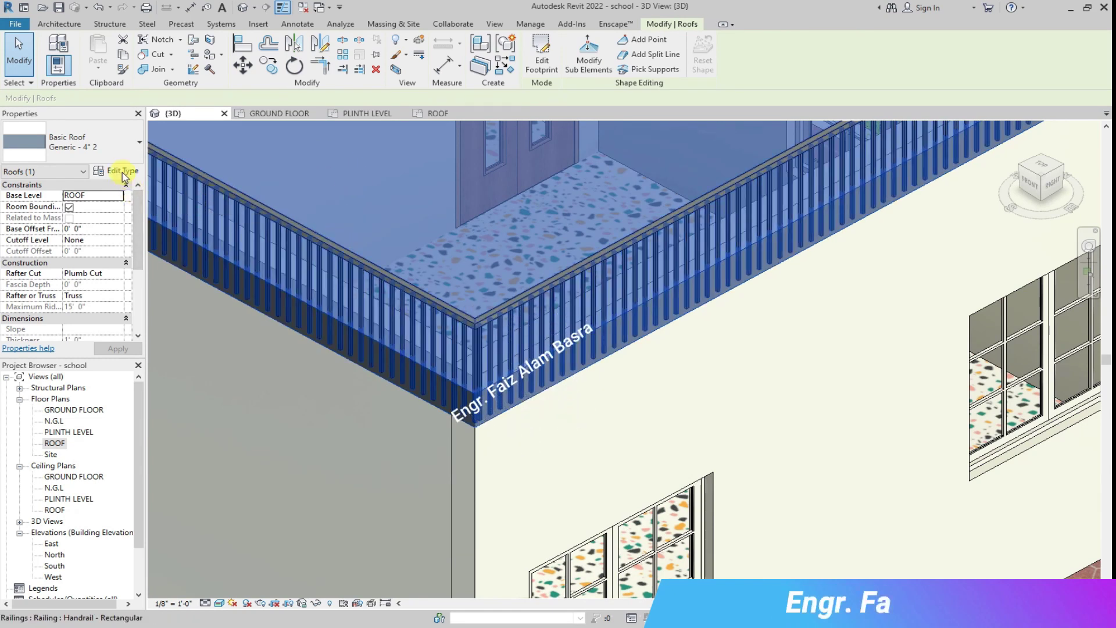
left_click(123, 172)
scroll(699, 325, "down", 2)
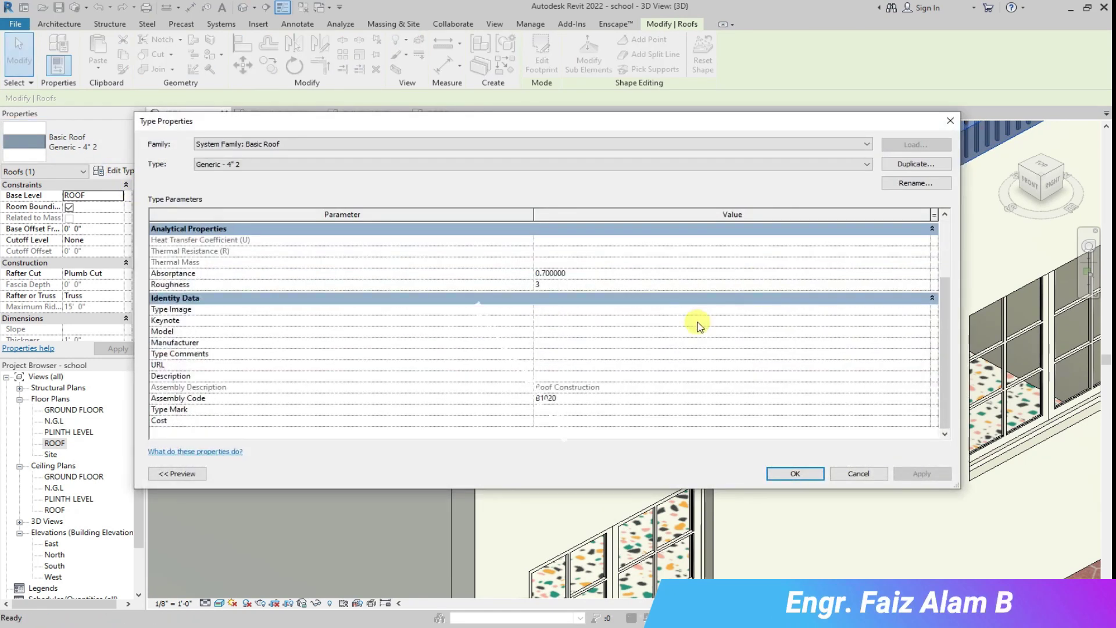
scroll(621, 262, "up", 2)
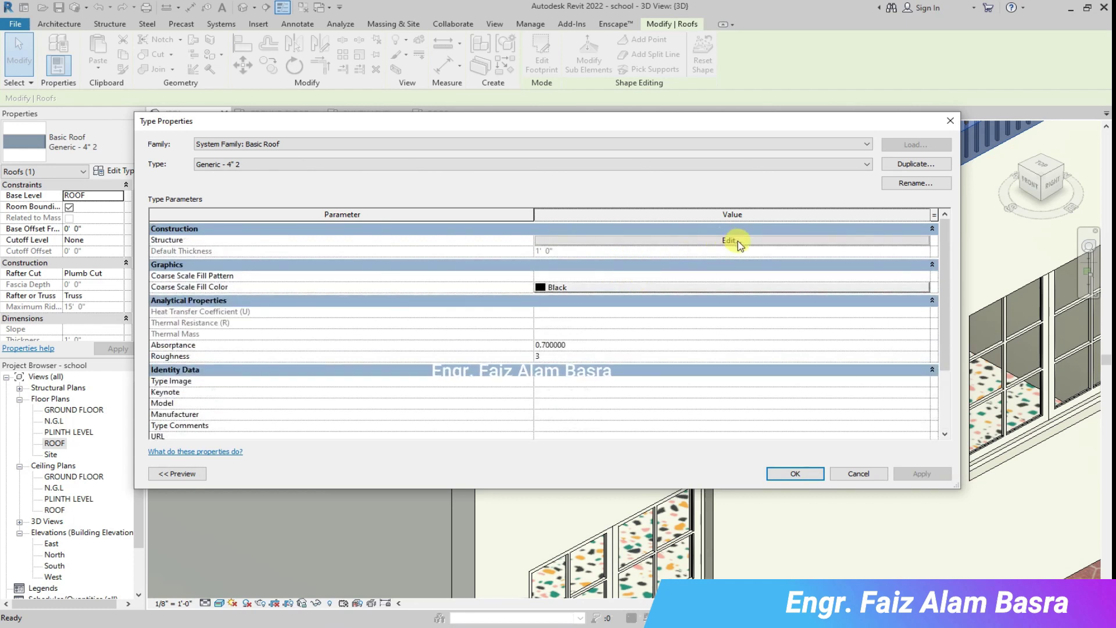
left_click(733, 236)
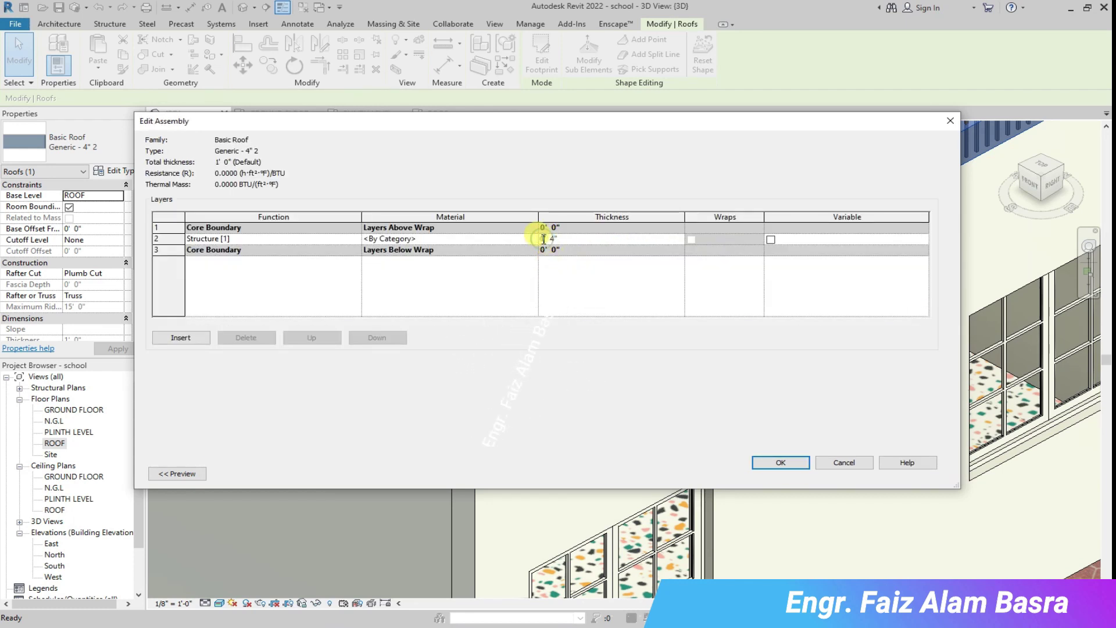
left_click(766, 460)
left_click(779, 469)
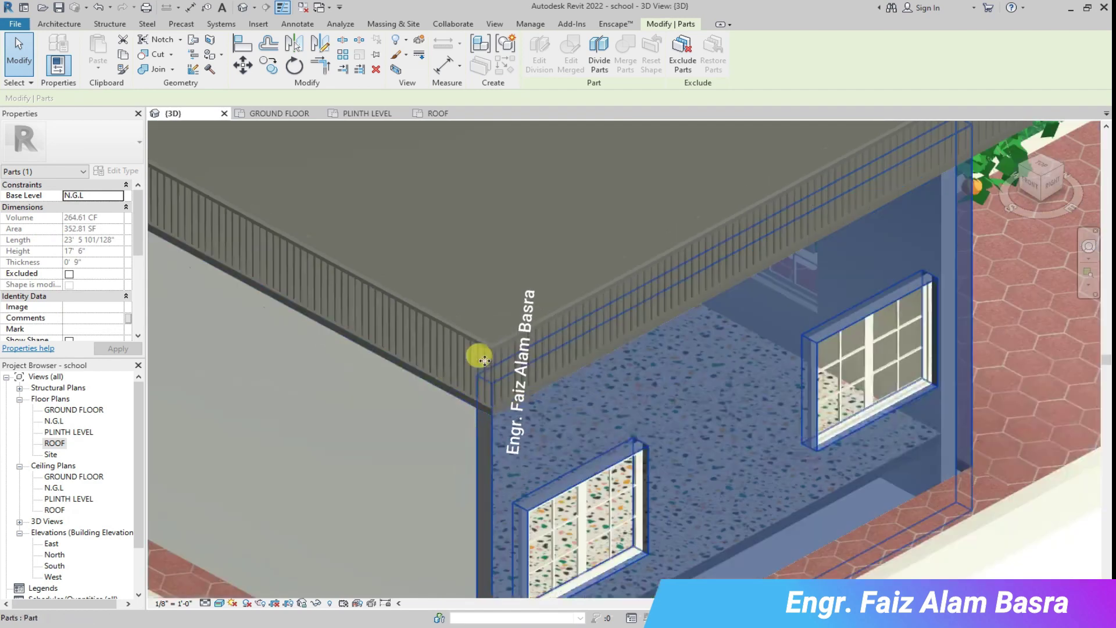
scroll(484, 360, "down", 2)
left_click(904, 553)
scroll(804, 532, "down", 5)
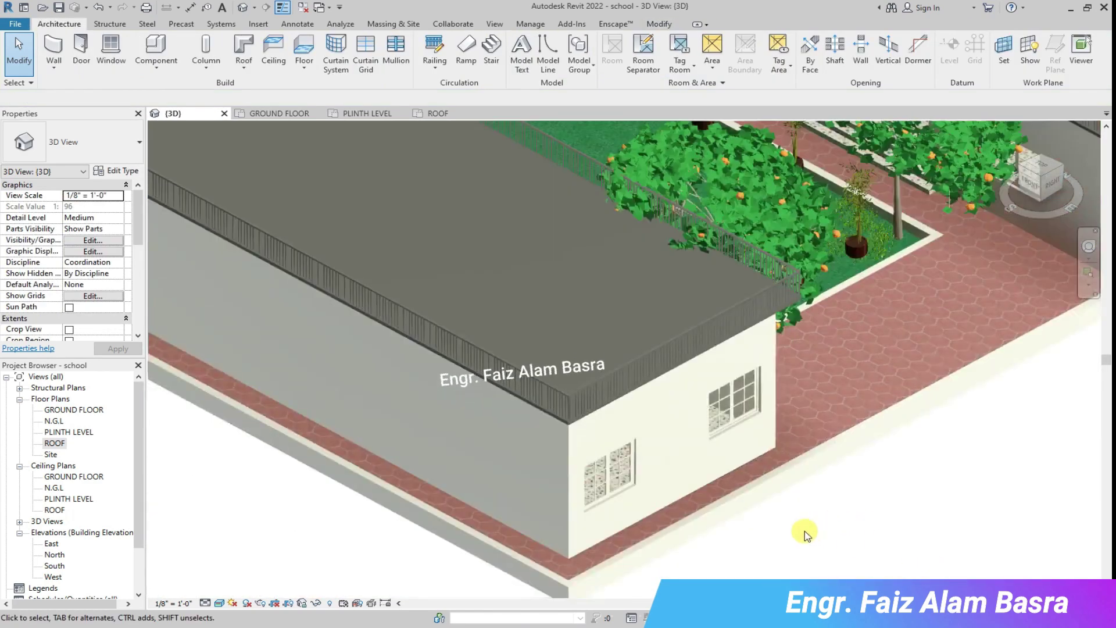
Try the Guardrail - Rectangular type on the roof railing, and change the railing to Glass Panel - Bottom Fill.
scroll(551, 458, "up", 6)
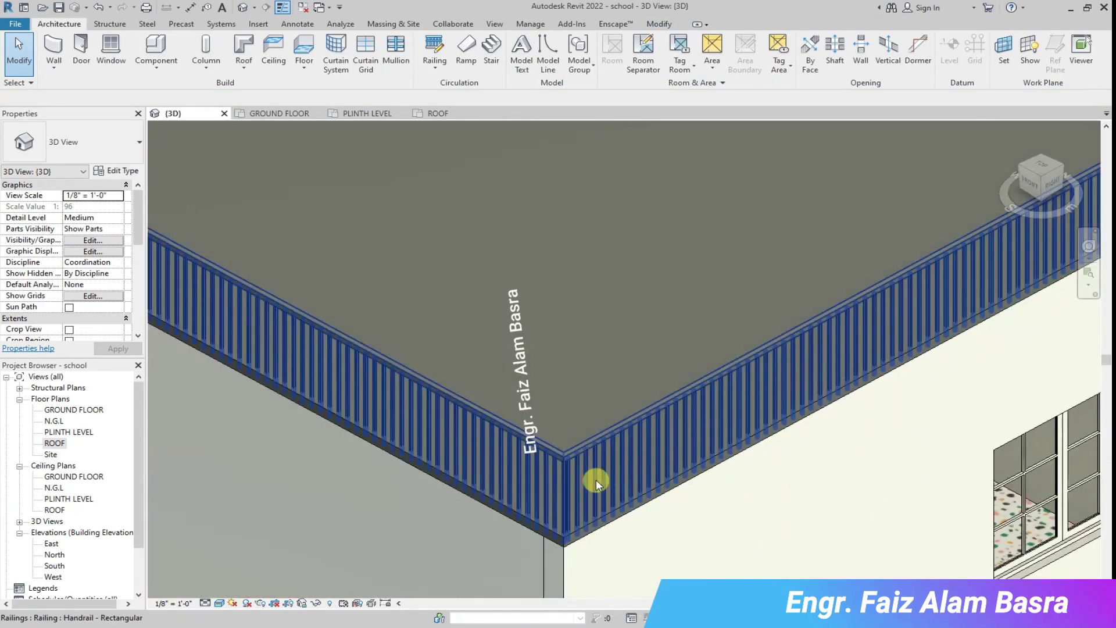
left_click(545, 400)
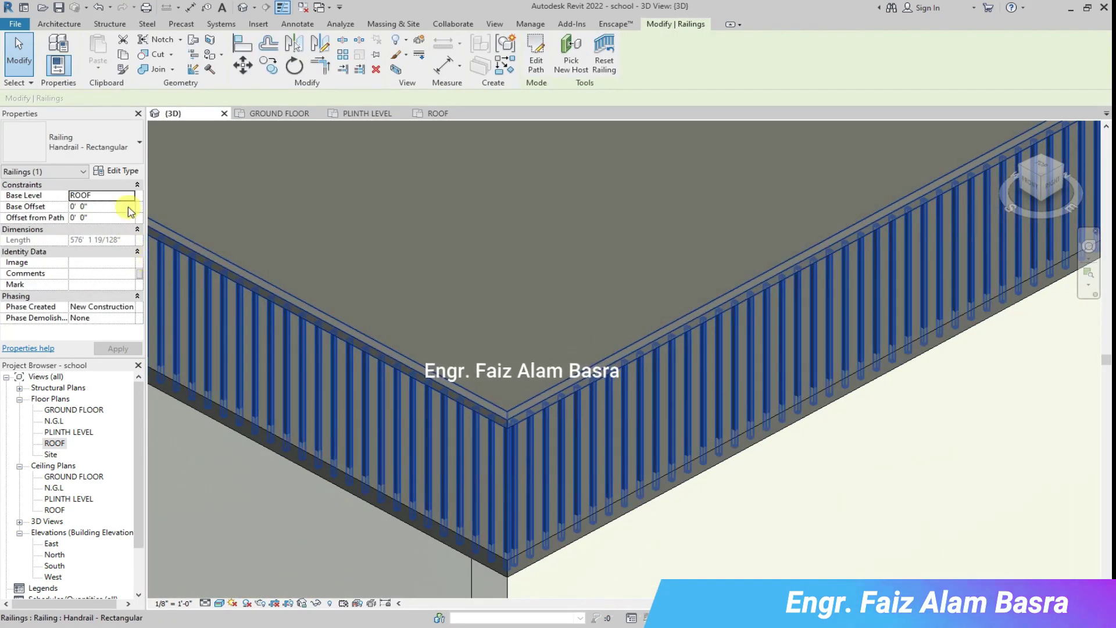
left_click(138, 142)
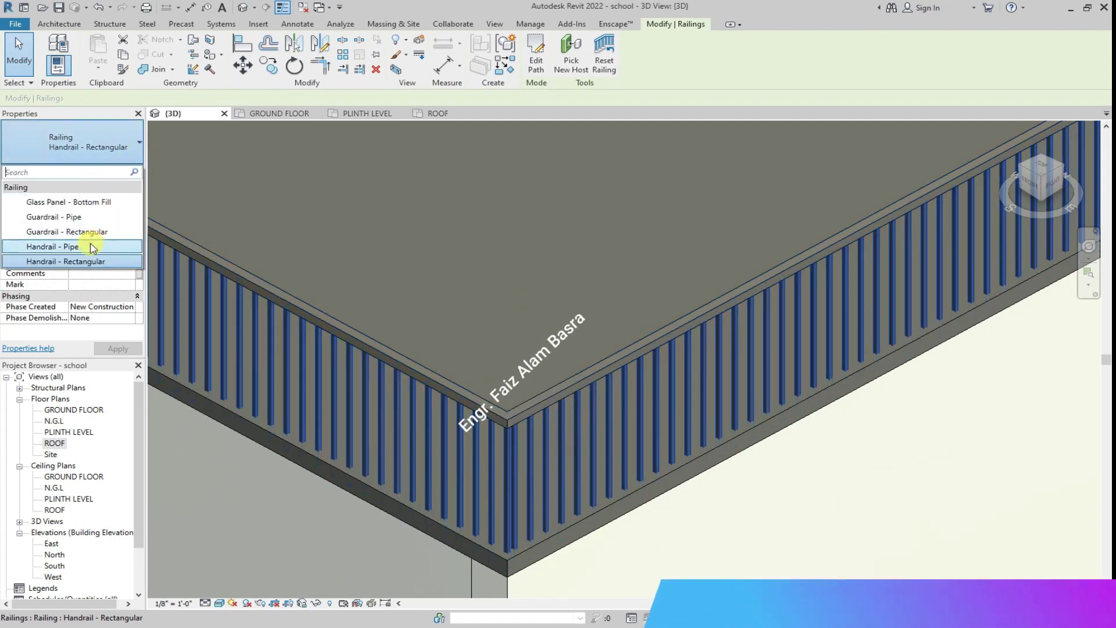
left_click(95, 235)
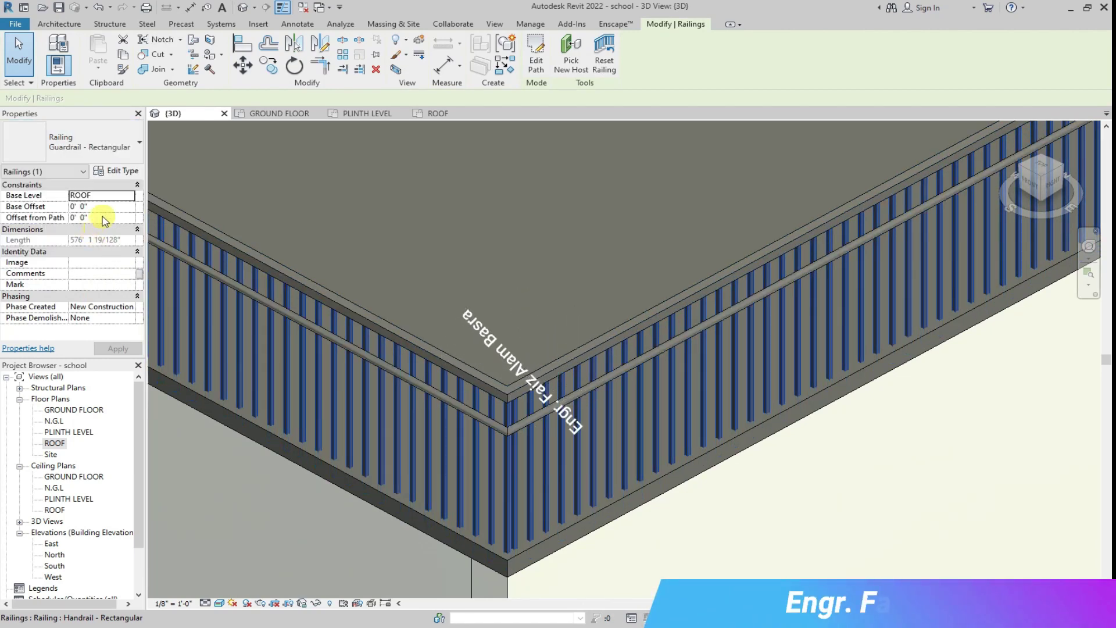
left_click(101, 145)
left_click(103, 203)
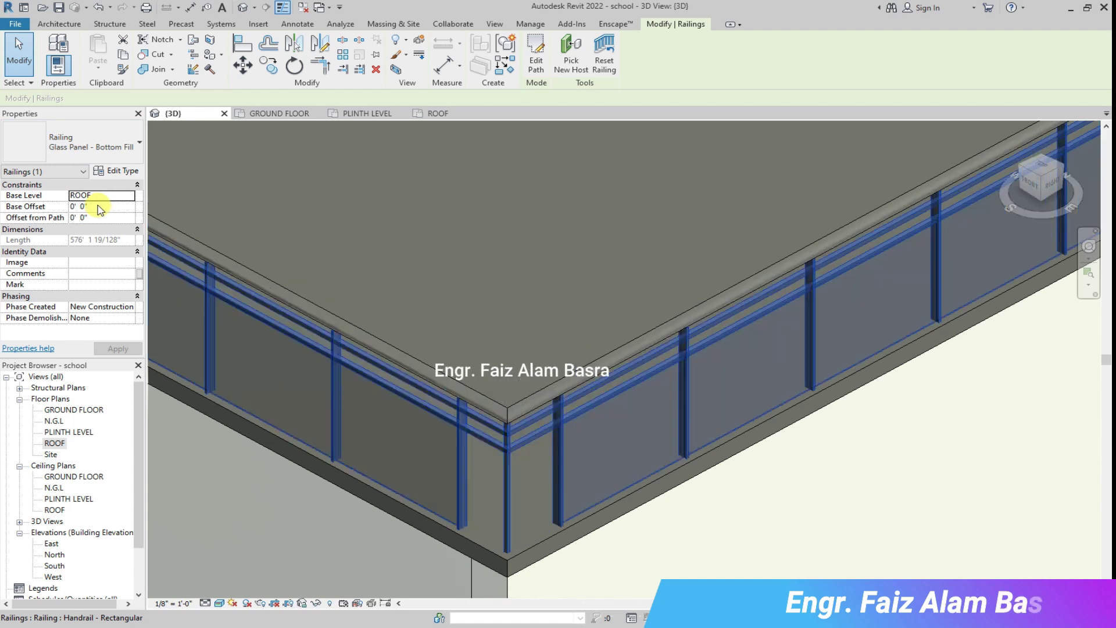
Switch the roof railing to Handrail - Rectangular for comparison and return it to Glass Panel - Bottom Fill.
left_click(137, 142)
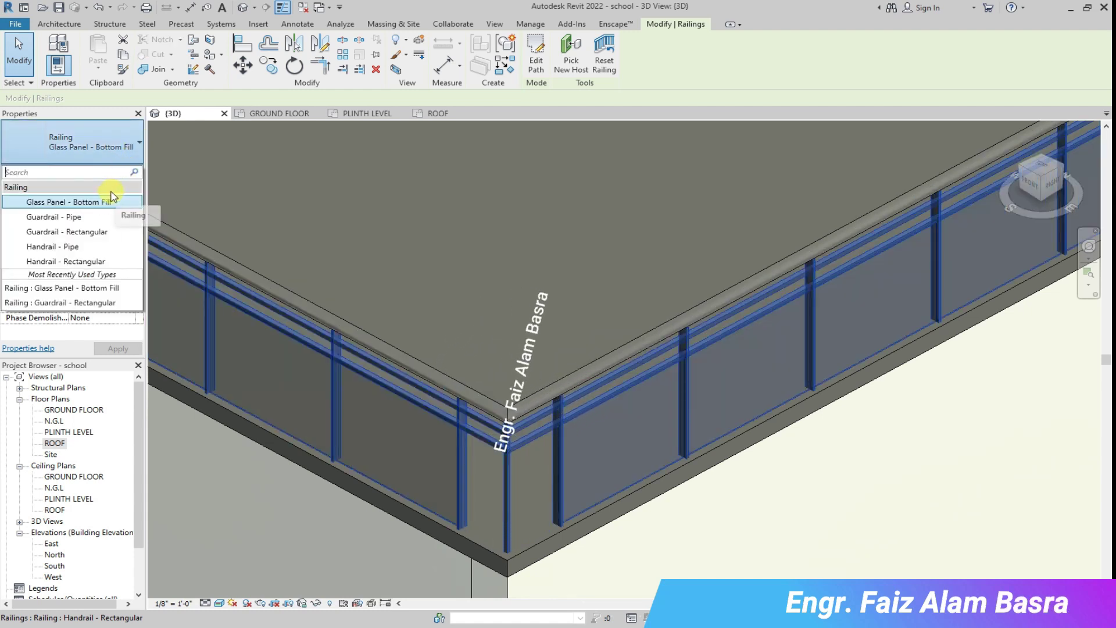
left_click(87, 262)
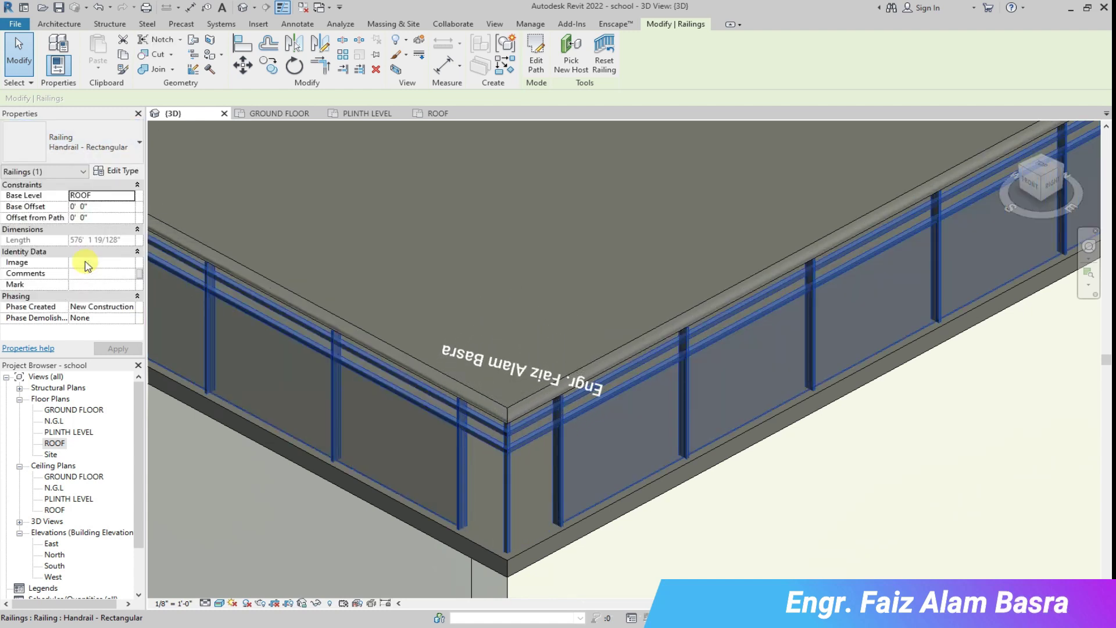
left_click(87, 146)
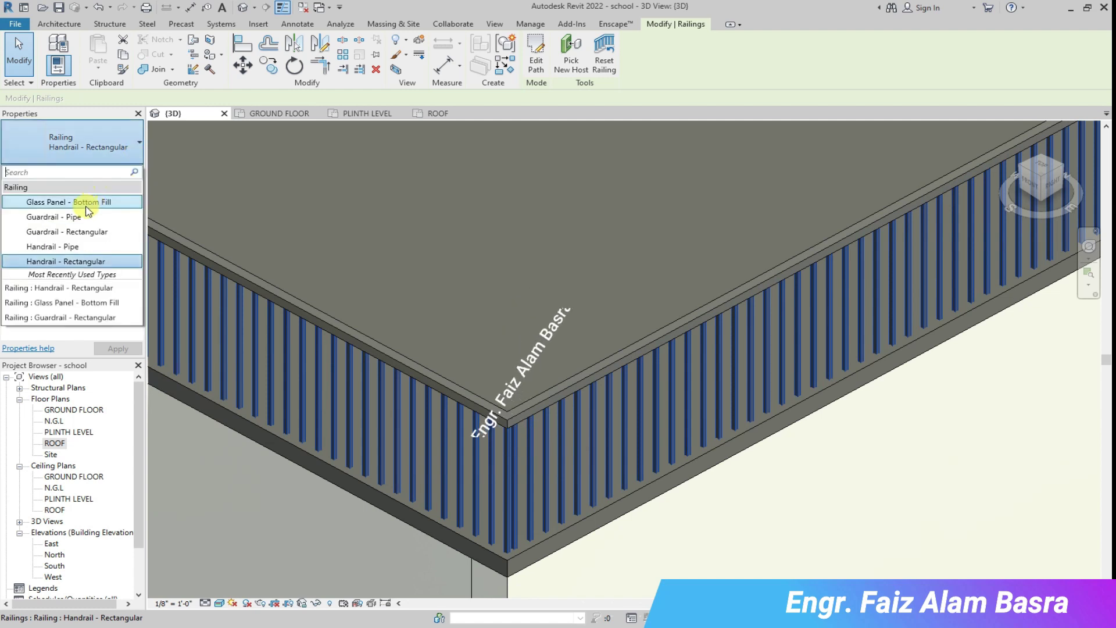
left_click(56, 203)
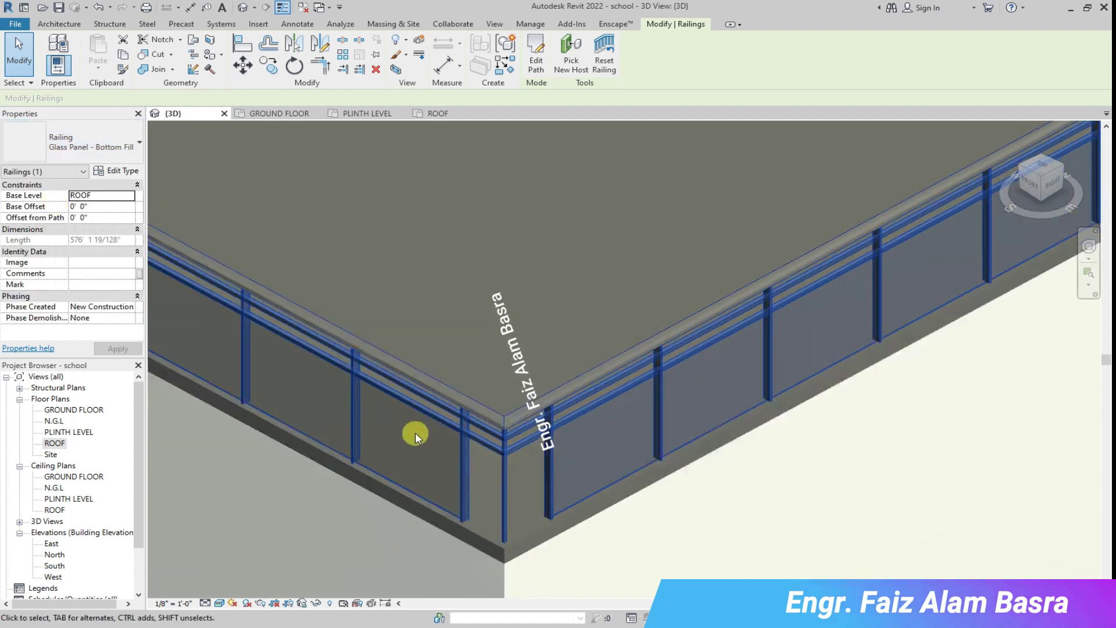
left_click(664, 480)
Inspect the glass panel railing up close, across the whole building and at the front roof corner.
scroll(665, 430, "down", 3)
scroll(492, 381, "up", 5)
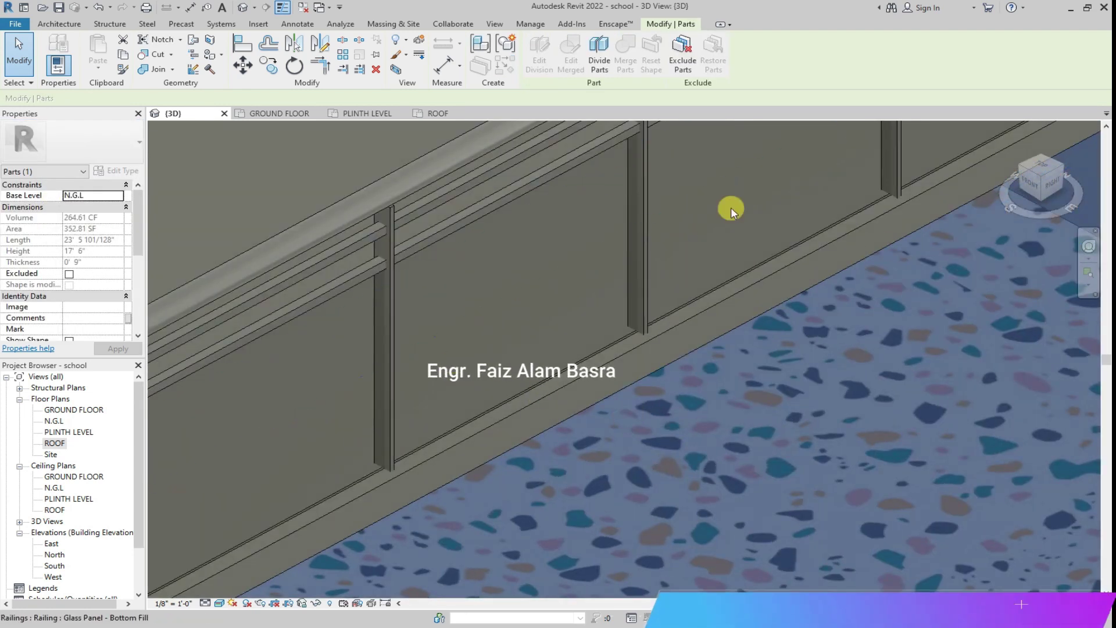
left_click(220, 603)
left_click(247, 590)
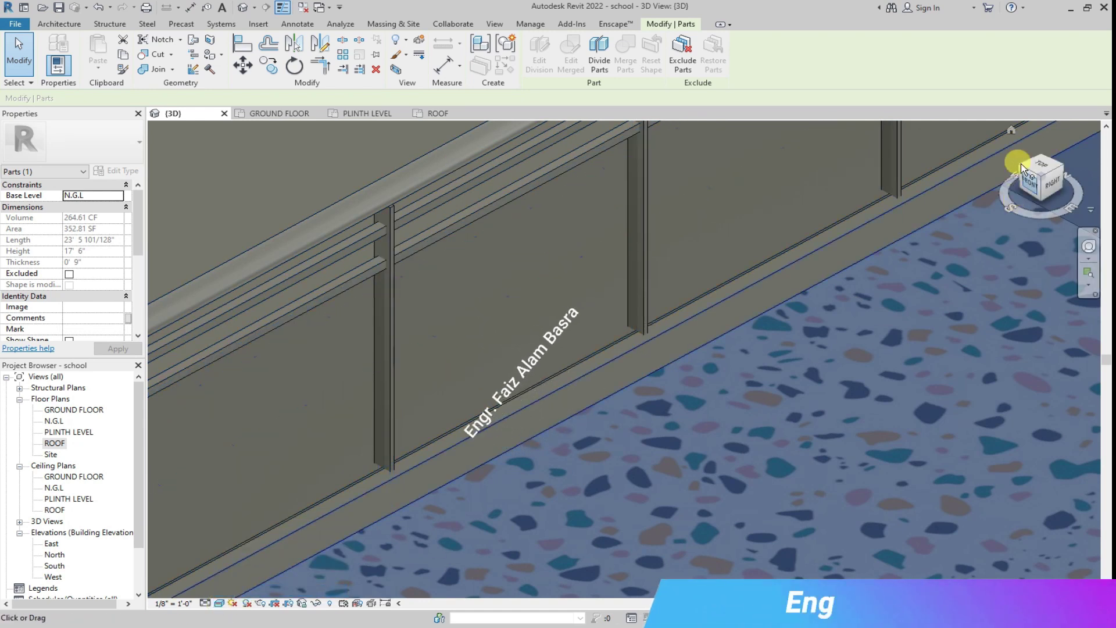
left_click(1014, 132)
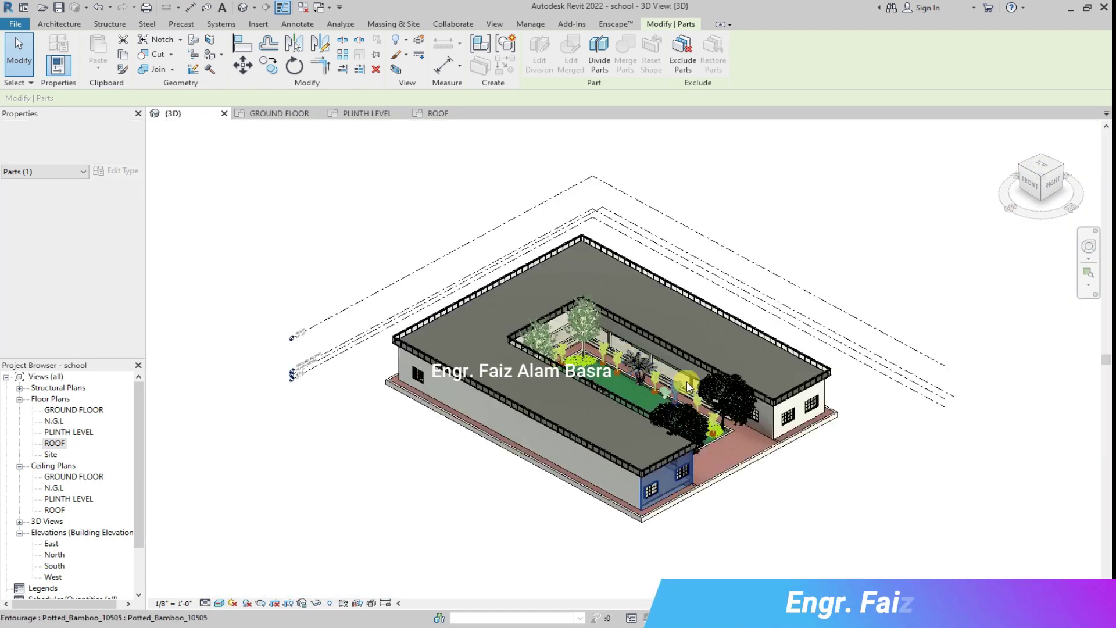
scroll(746, 543, "up", 8)
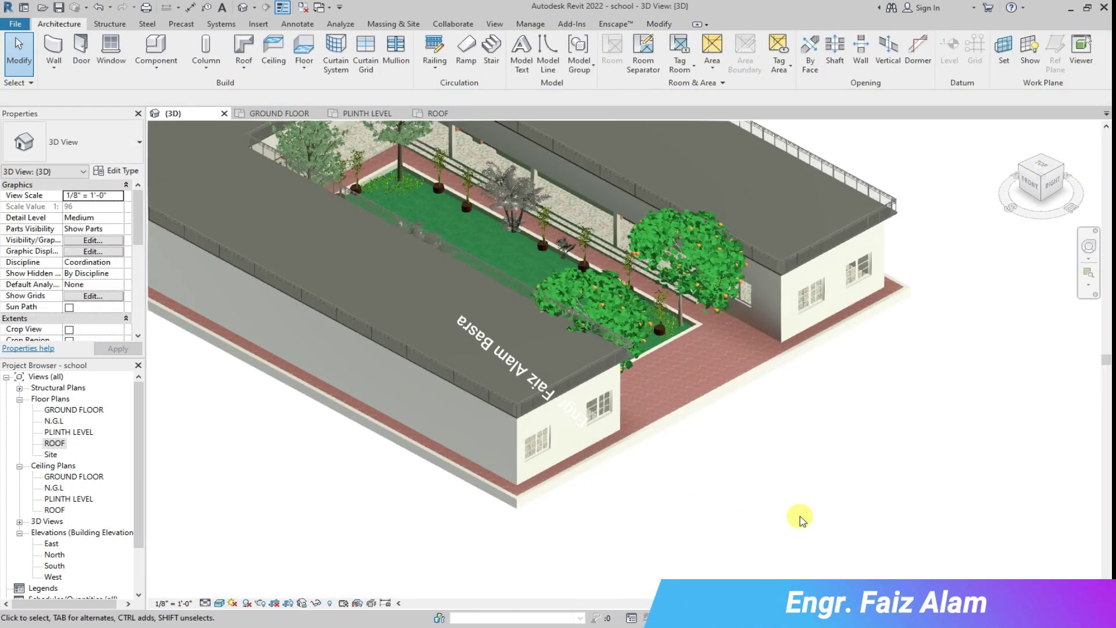
scroll(608, 481, "up", 10)
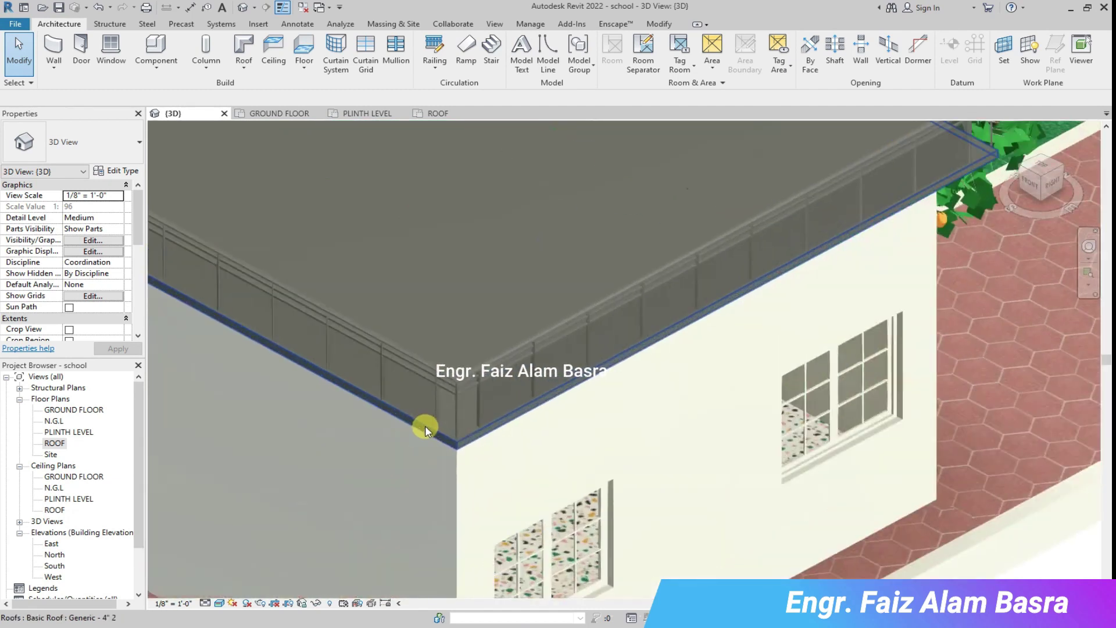
Review the type parameters and non-continuous rail structure of the roof's Glass Panel - Bottom Fill railing.
left_click(447, 352)
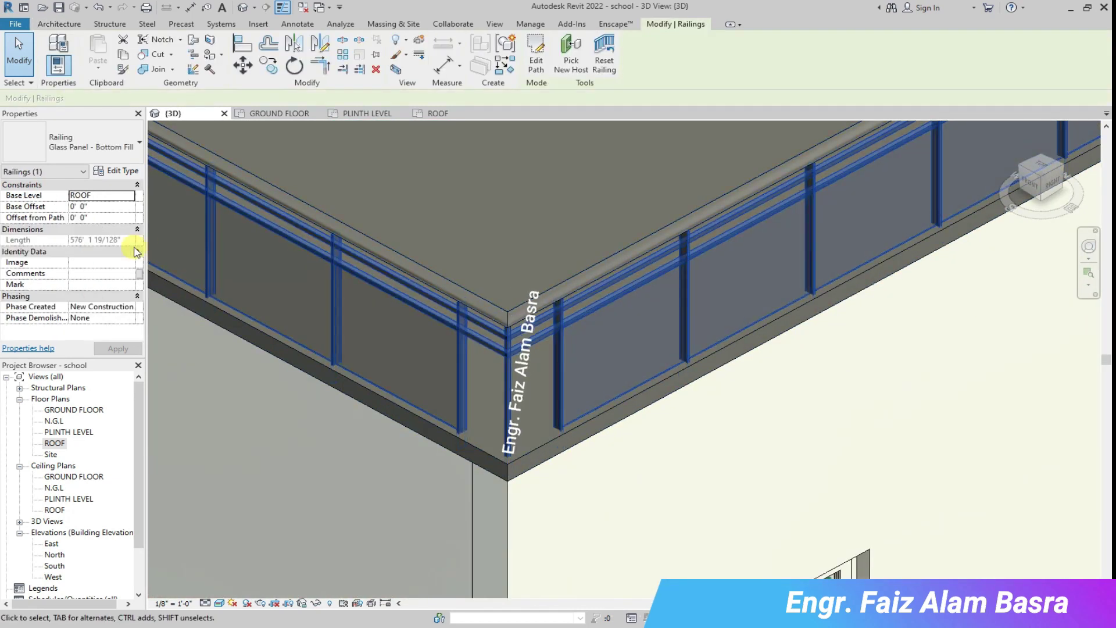
left_click(120, 172)
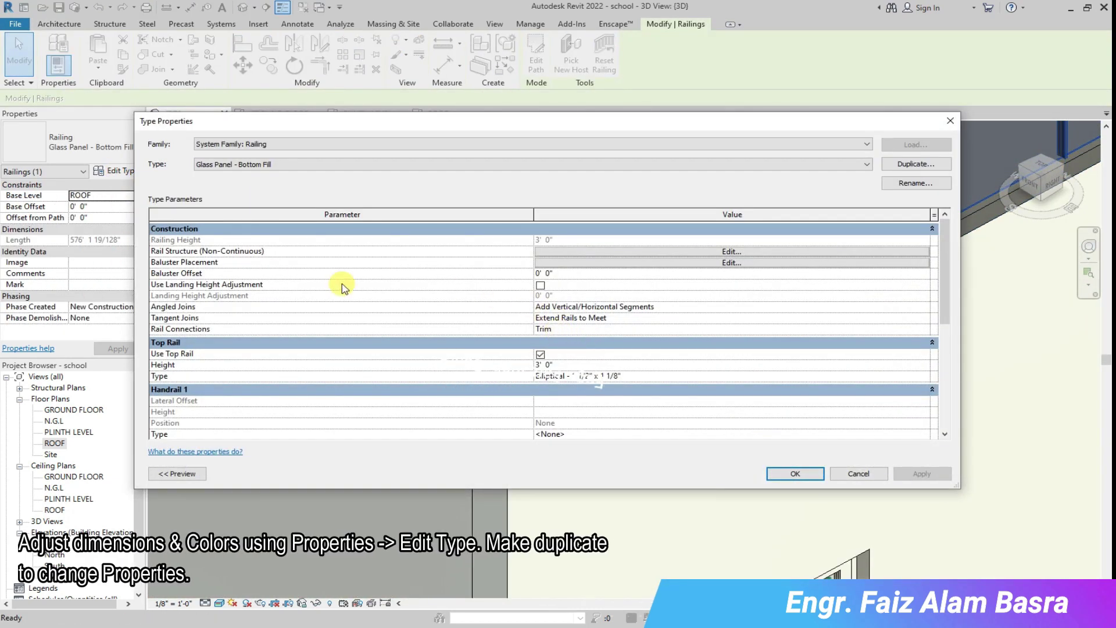
scroll(418, 304, "down", 3)
scroll(518, 317, "down", 3)
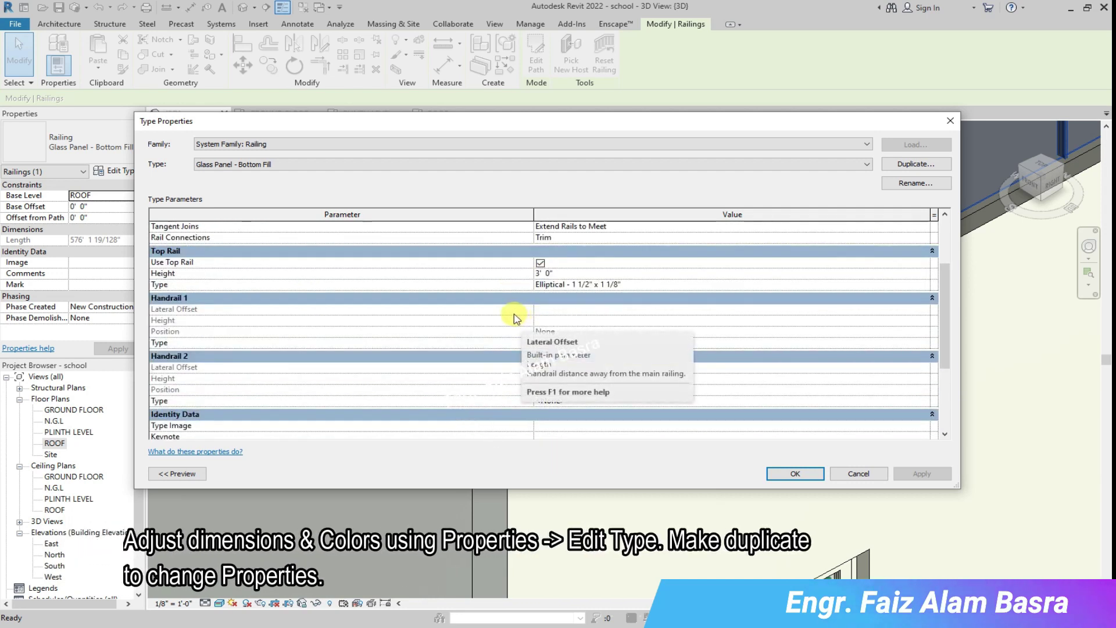
scroll(513, 318, "up", 6)
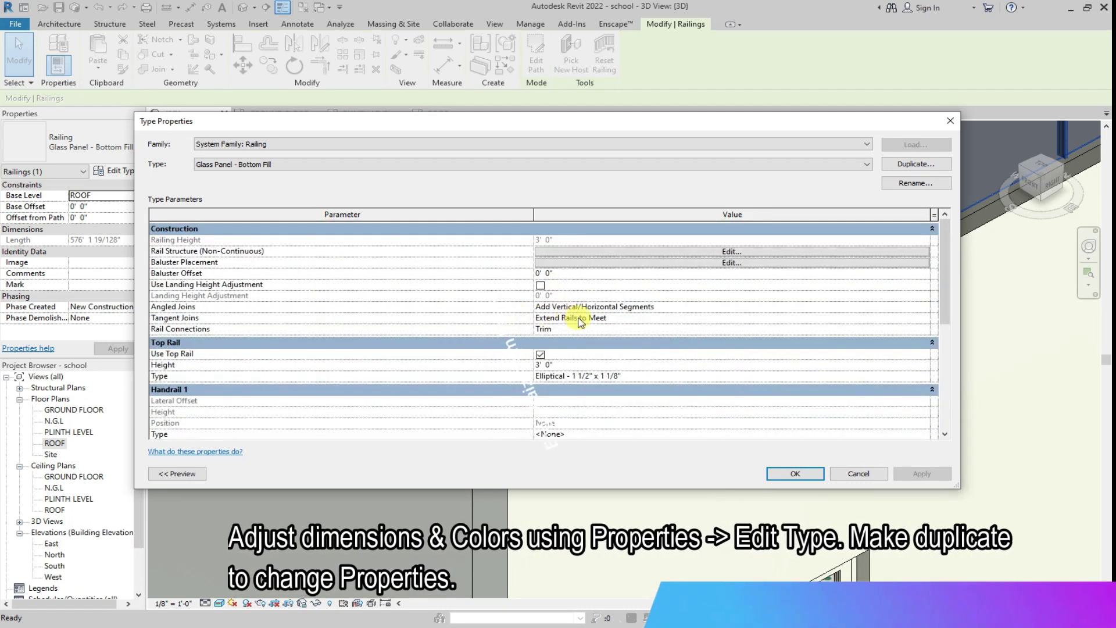
left_click(648, 253)
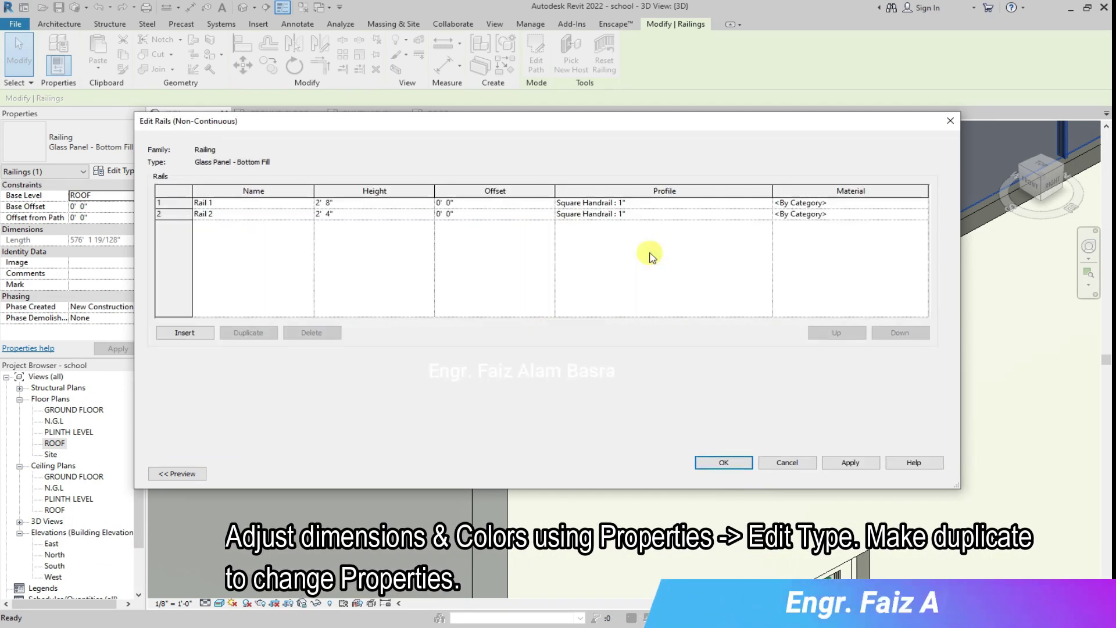
left_click(814, 462)
Examine the glass railing's baluster placement and the available families for its panel, leaving the type settings unedited.
left_click(727, 265)
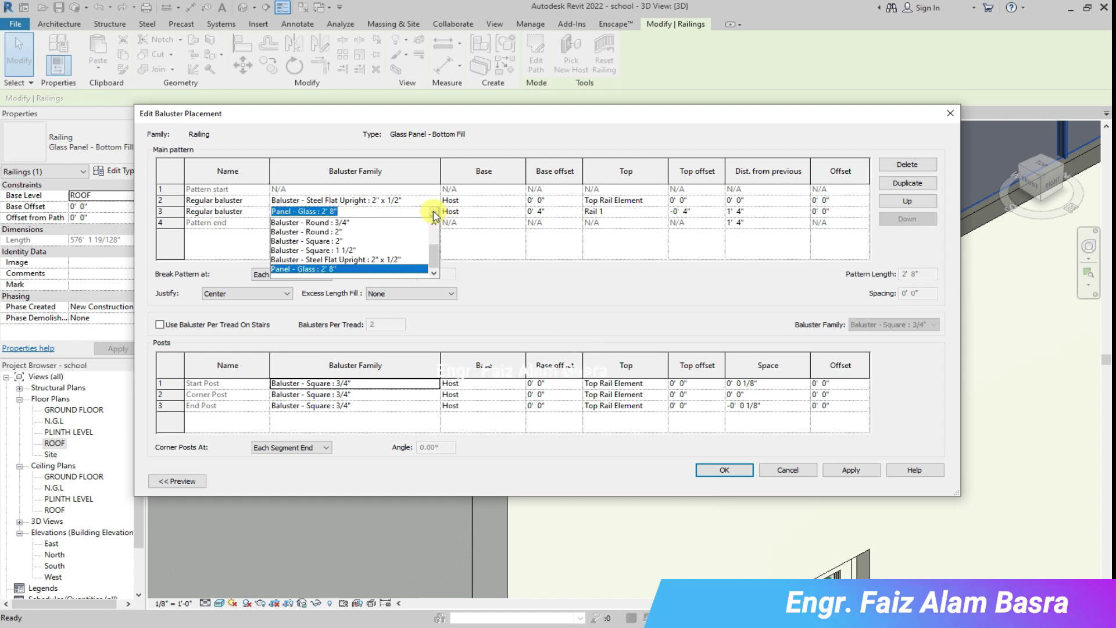
scroll(420, 240, "down", 2)
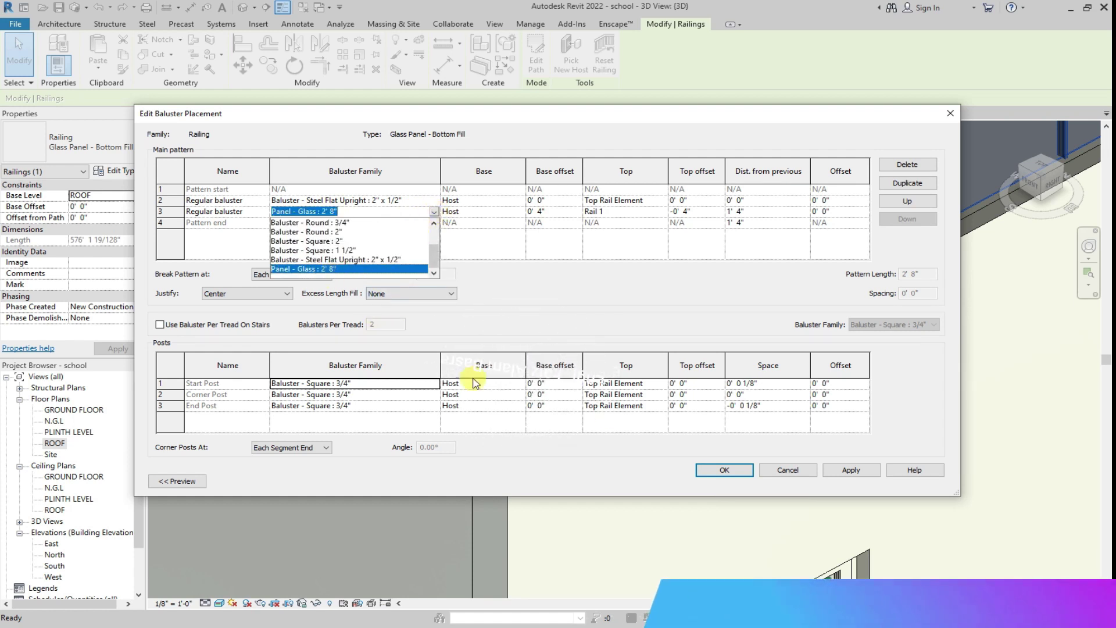
left_click(774, 475)
left_click(774, 476)
left_click(817, 476)
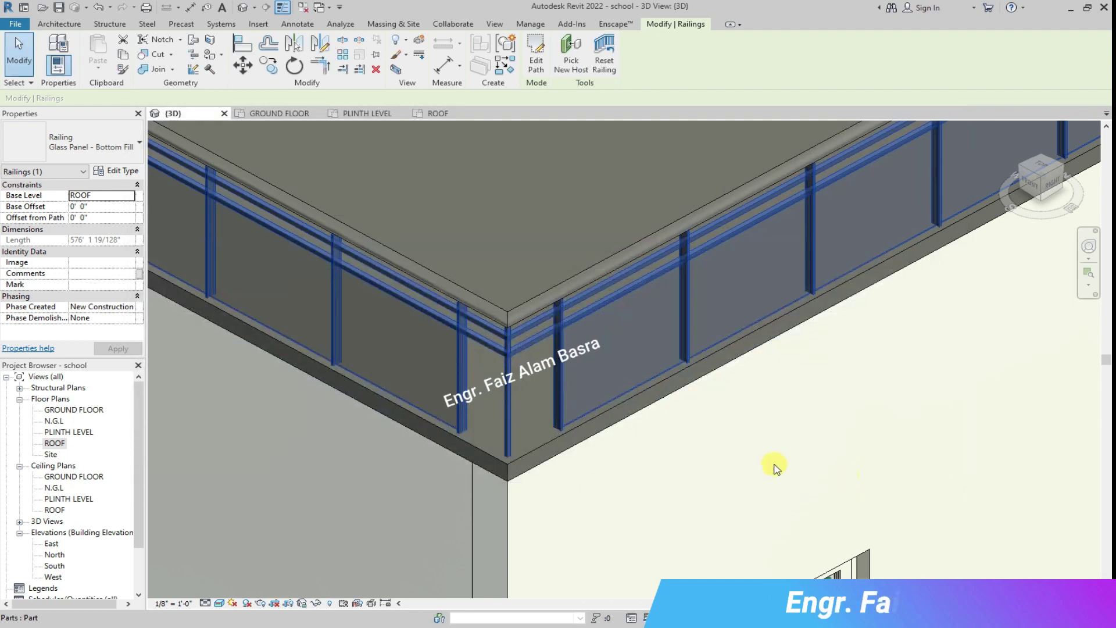
left_click(655, 451)
Paint the school's flat roof faces with the Roof tiles2 material from the project materials.
scroll(476, 411, "down", 3)
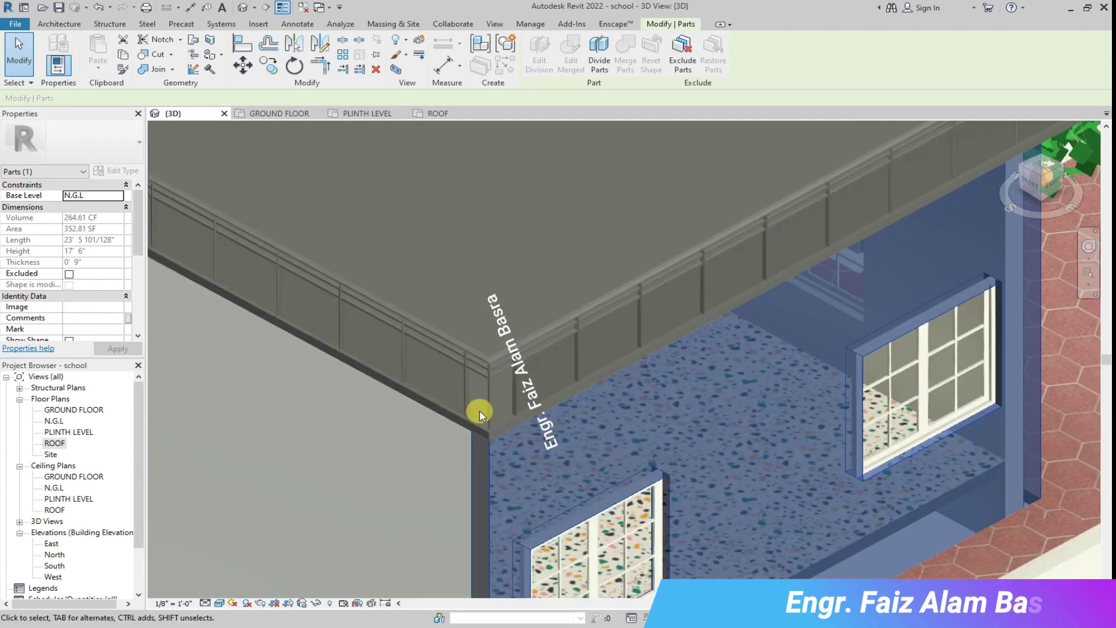
scroll(481, 413, "down", 5)
scroll(441, 316, "up", 2)
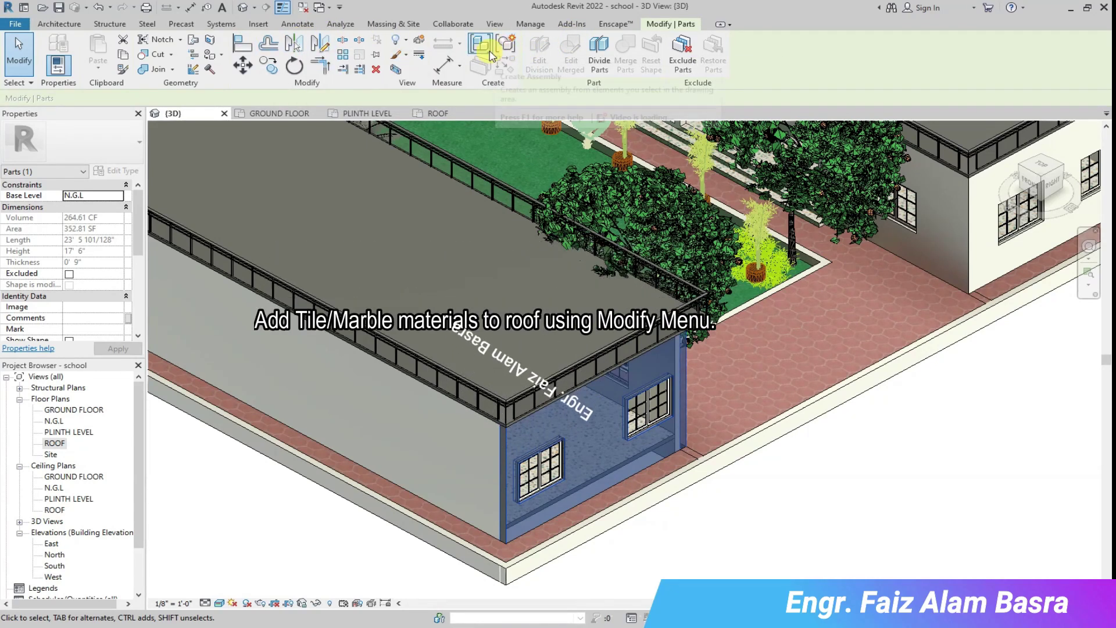
left_click(209, 54)
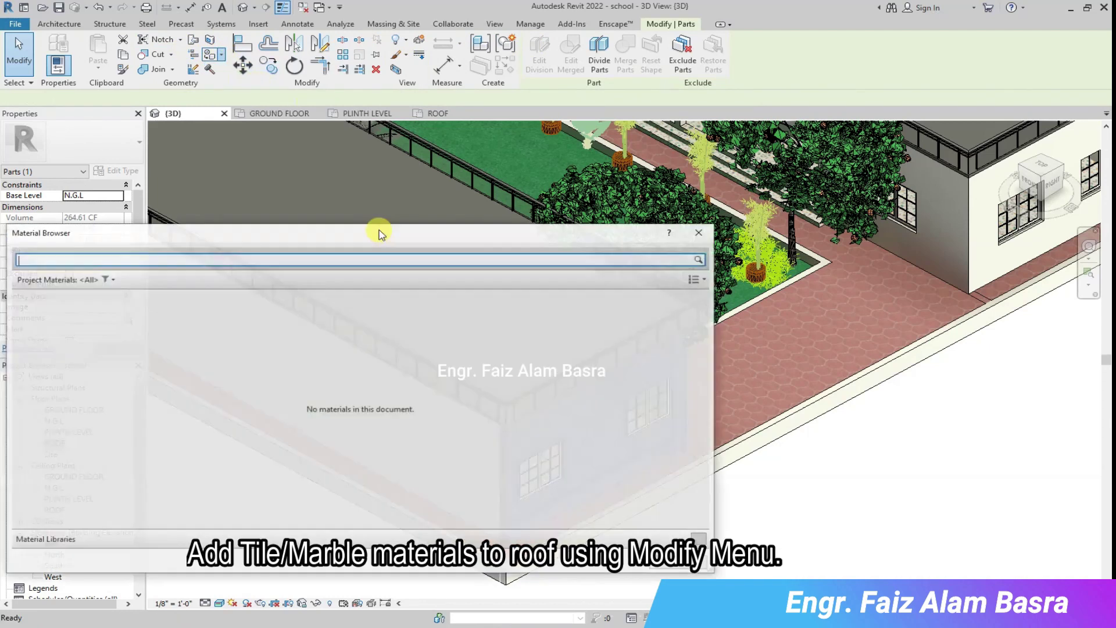
left_click(182, 313)
left_click(291, 203)
mouse_move(302, 231)
left_mouse_down()
mouse_move(294, 493)
mouse_move(317, 463)
left_mouse_up()
scroll(551, 344, "down", 5)
scroll(326, 204, "up", 1)
scroll(322, 210, "down", 1)
left_click(248, 547)
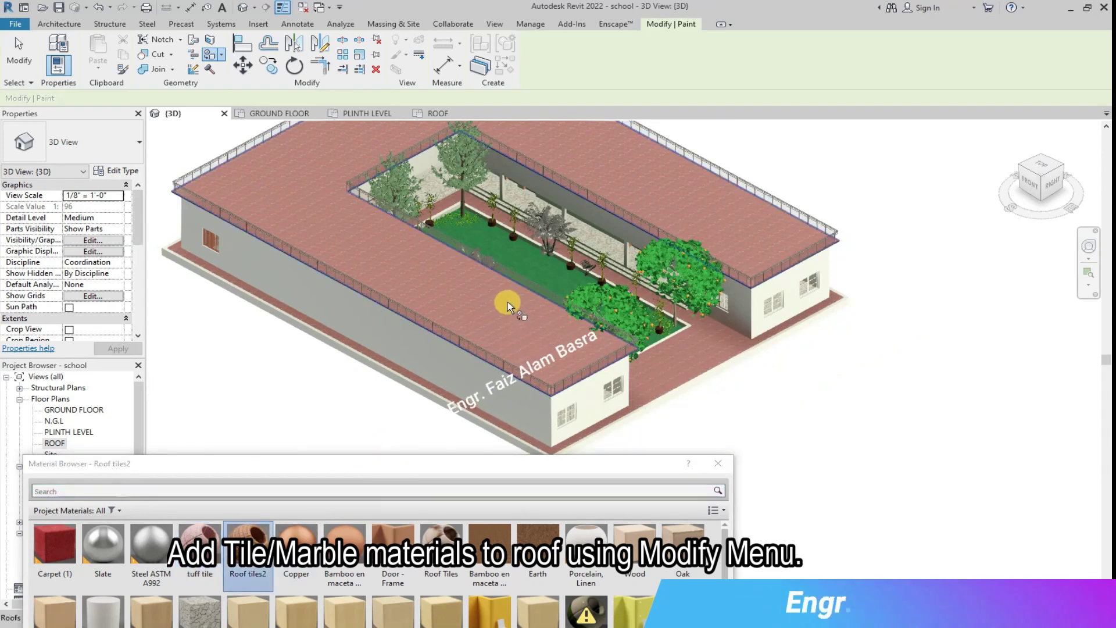
left_click(508, 301)
Try Wood as the roof's painted finish and replace it with Concrete, Precast.
left_click_drag(514, 475, 682, 530)
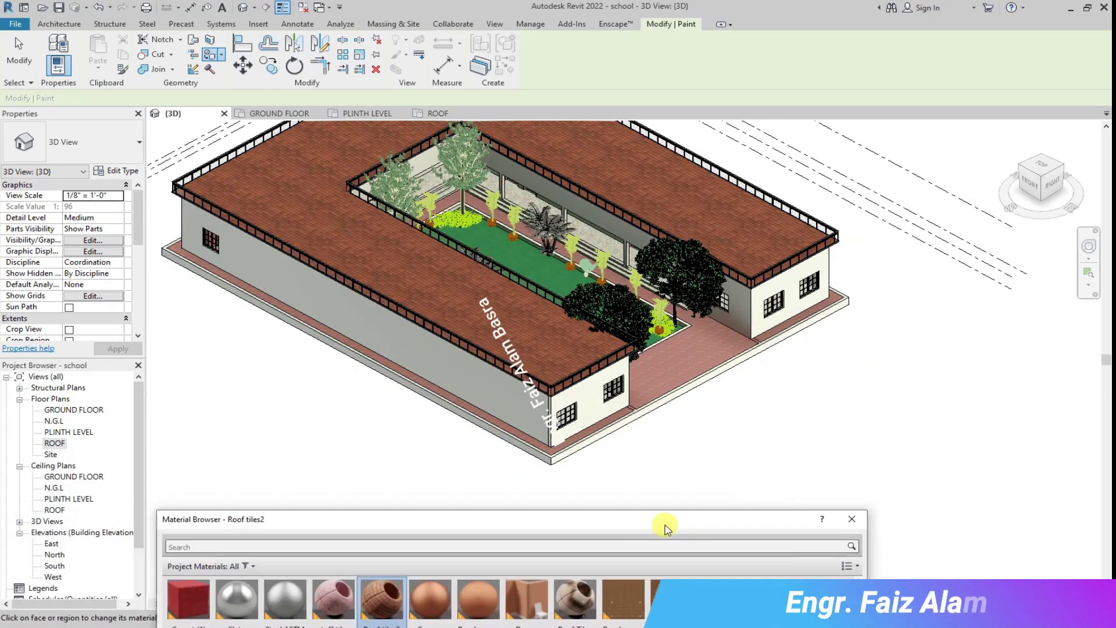
scroll(581, 347, "up", 4)
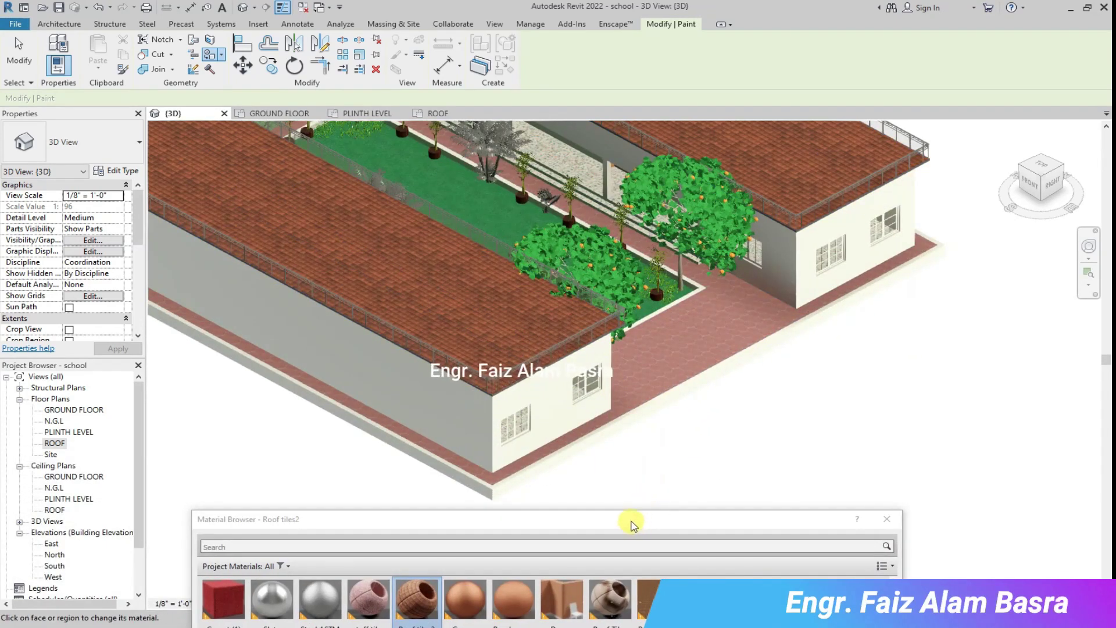
left_click(463, 348)
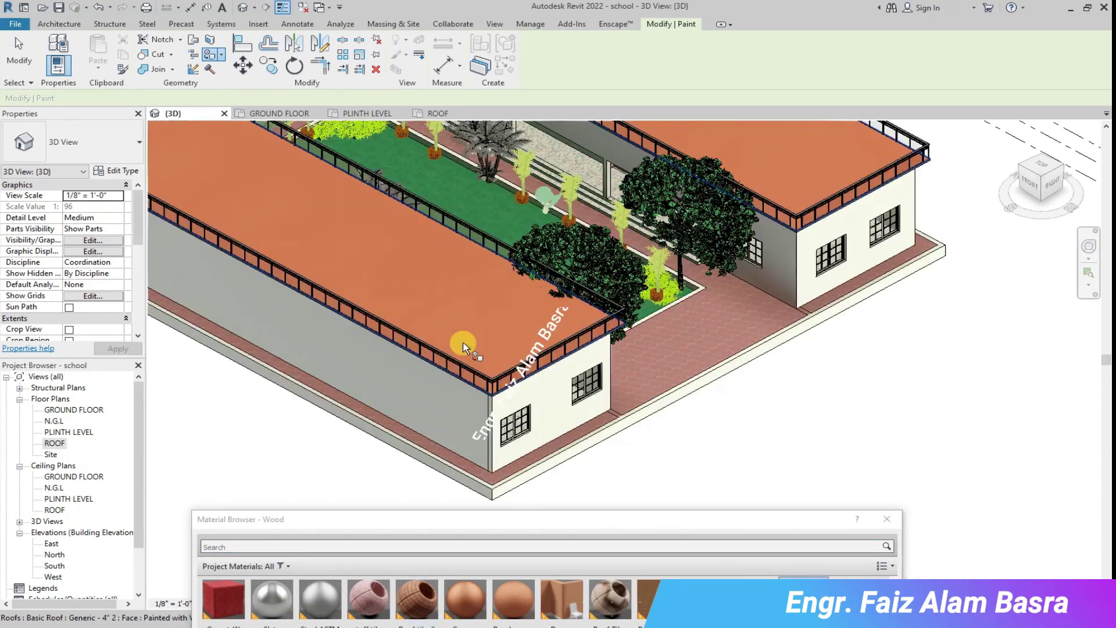
left_click_drag(757, 526, 787, 267)
left_click(477, 248)
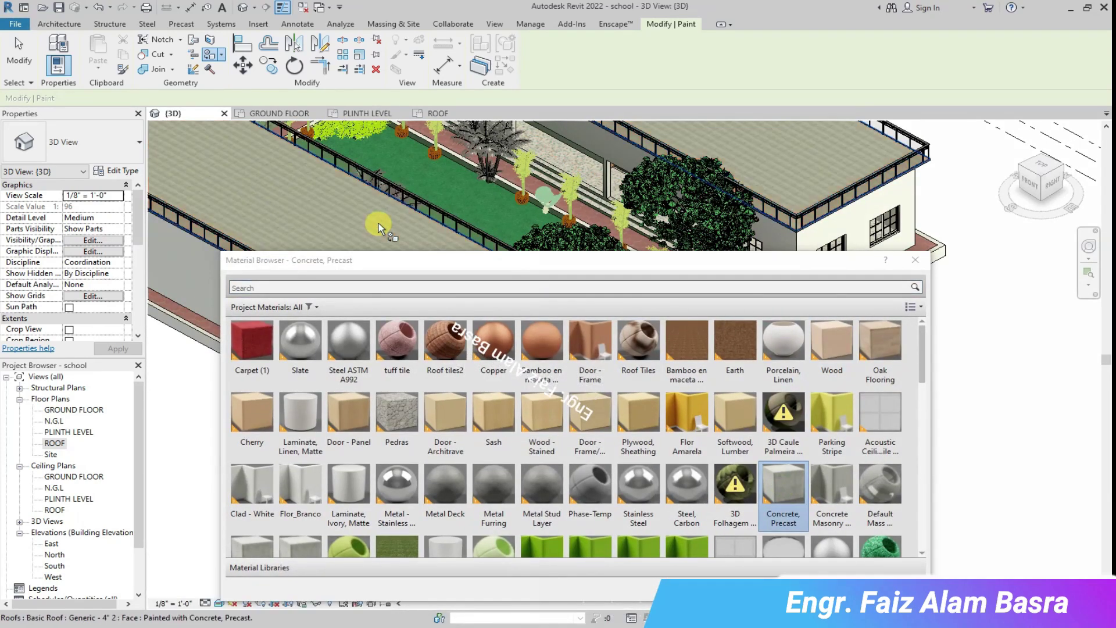
Browse the project materials and search them for "tera" to find a terrazzo finish for the roof.
scroll(511, 401, "down", 15)
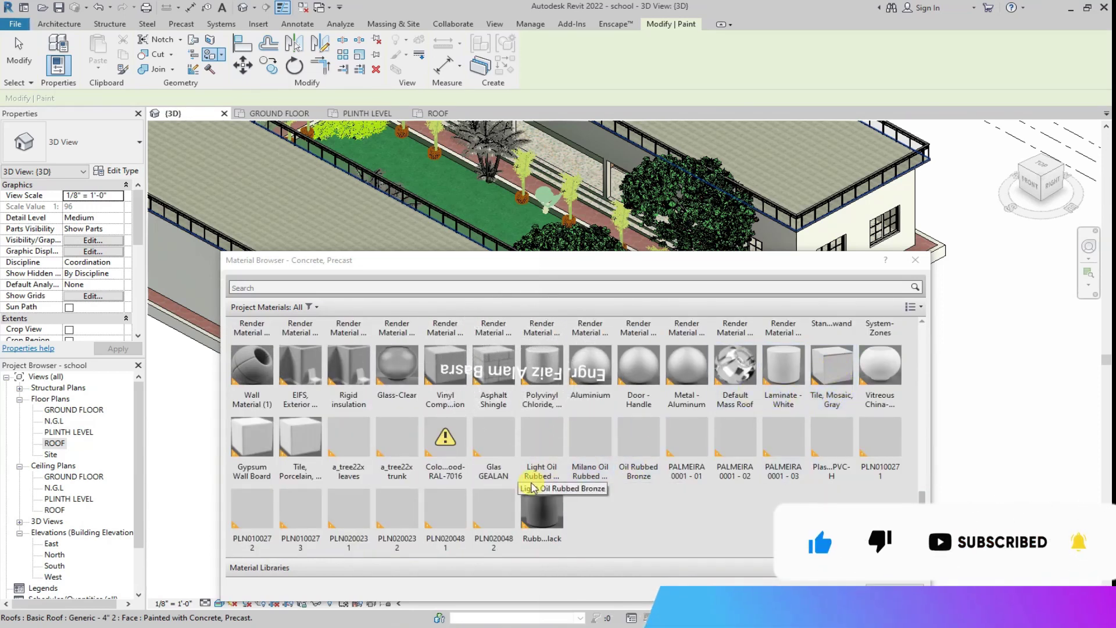
scroll(348, 395, "up", 1)
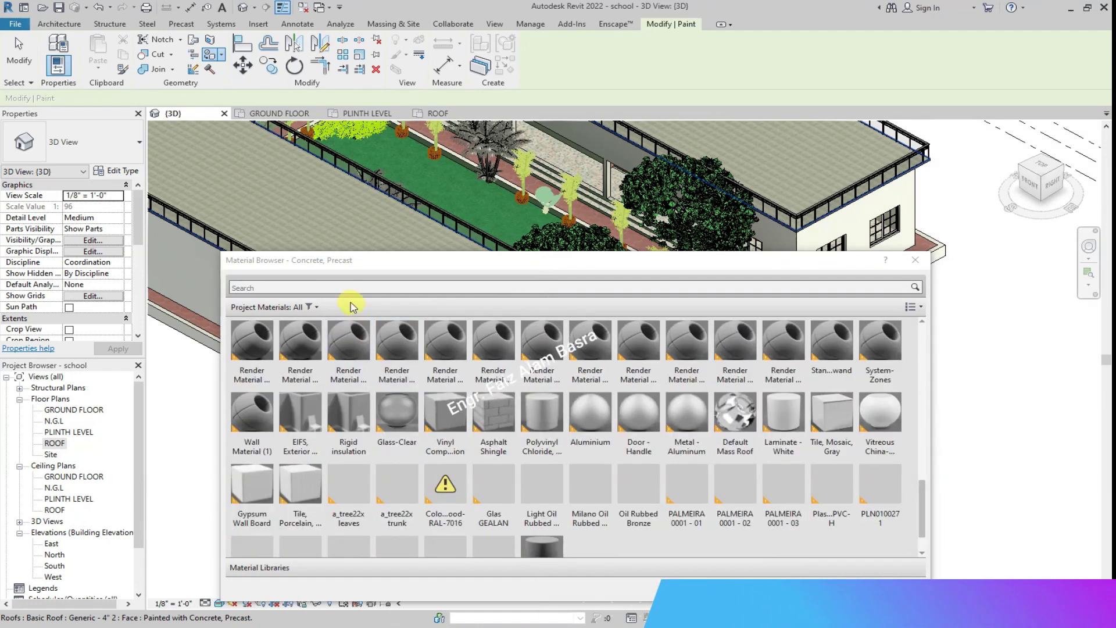
left_click(344, 287)
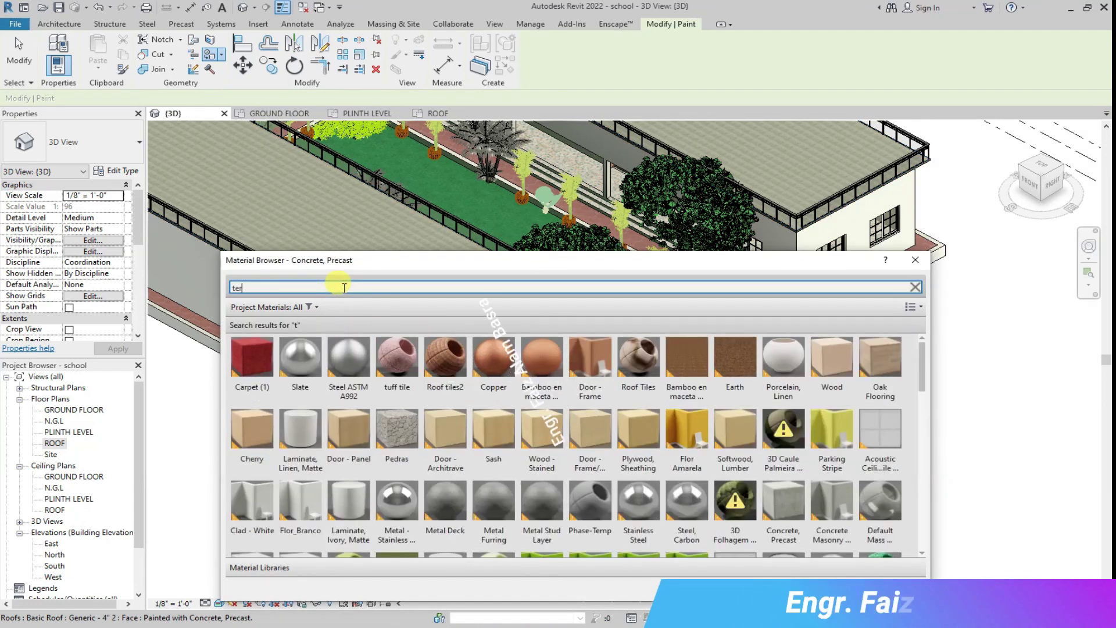
type("ter")
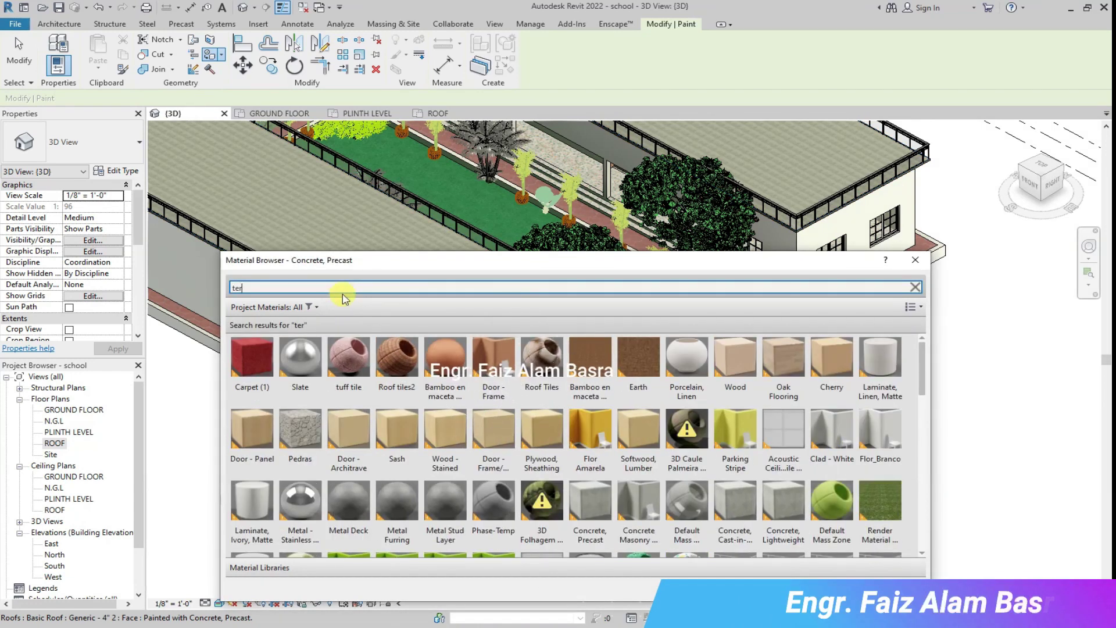
type("raz")
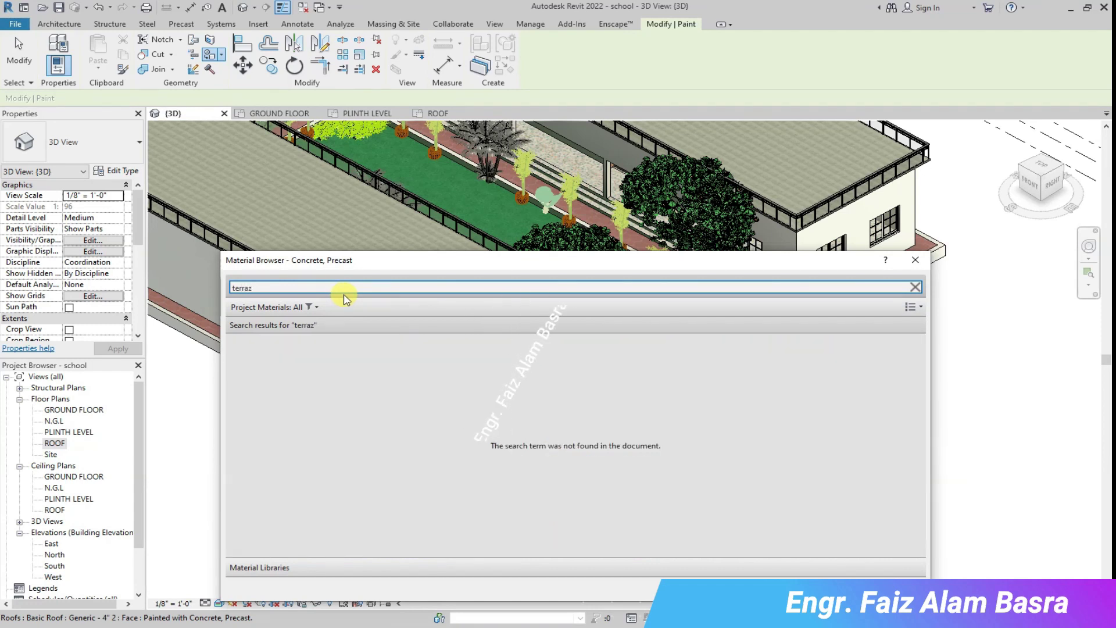
key("BackSpace")
key("BackSpace")
key("BackSpace")
type("a")
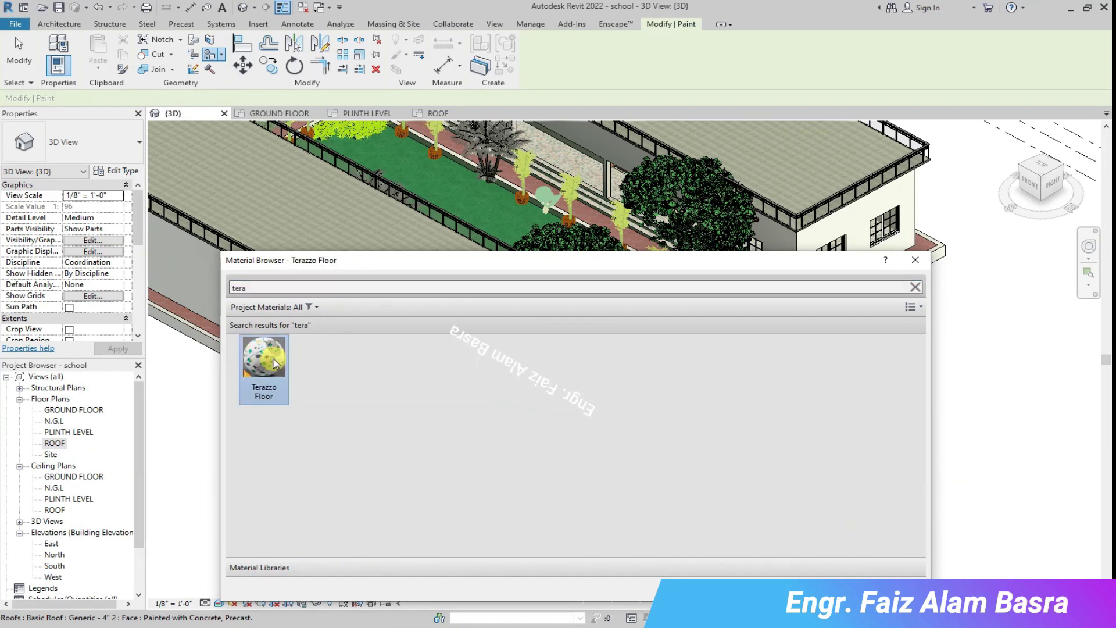
Try the Terazzo Floor material on the school's roof surface.
left_click_drag(411, 264, 358, 561)
scroll(589, 489, "down", 2)
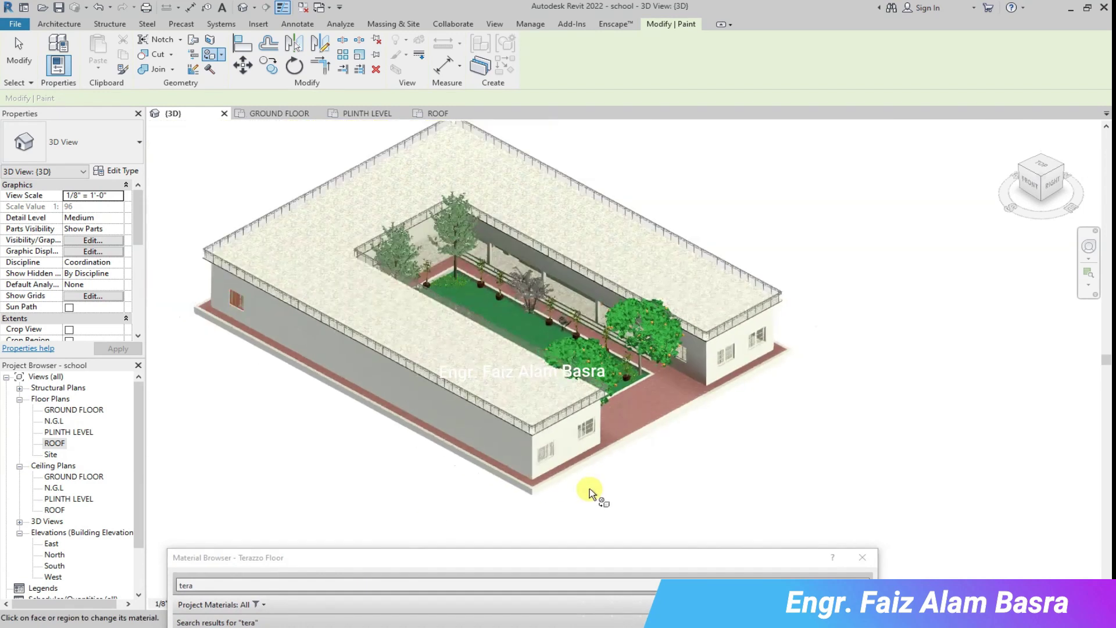
scroll(566, 424, "up", 2)
Try filtering the project materials by the Ceramic and Carpet classes.
left_click_drag(524, 556, 603, 363)
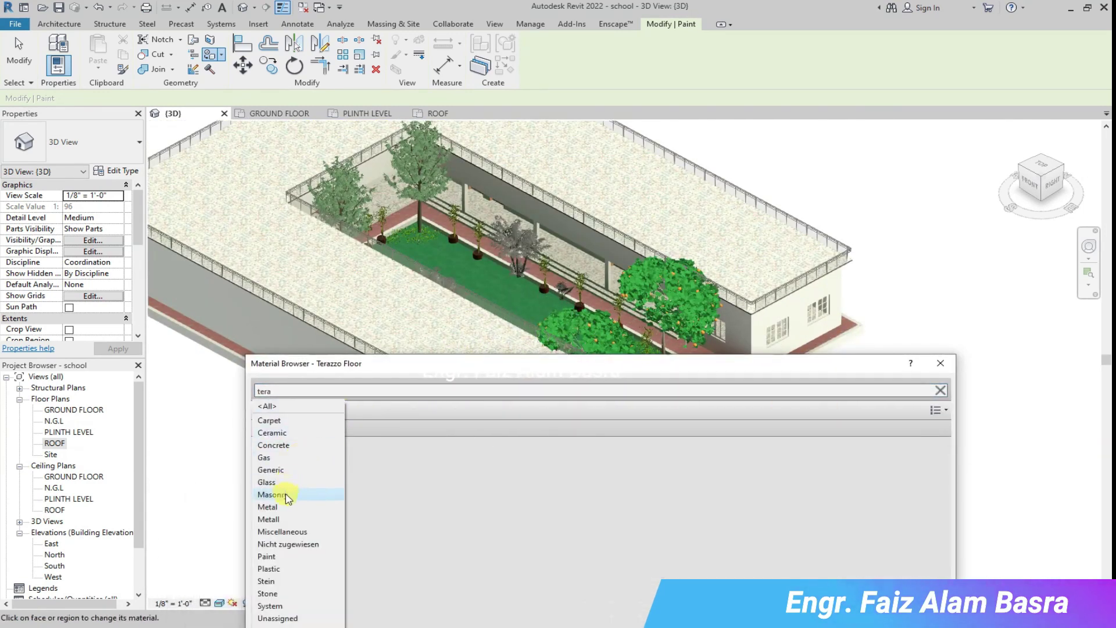
left_click(288, 433)
left_click_drag(739, 363, 743, 204)
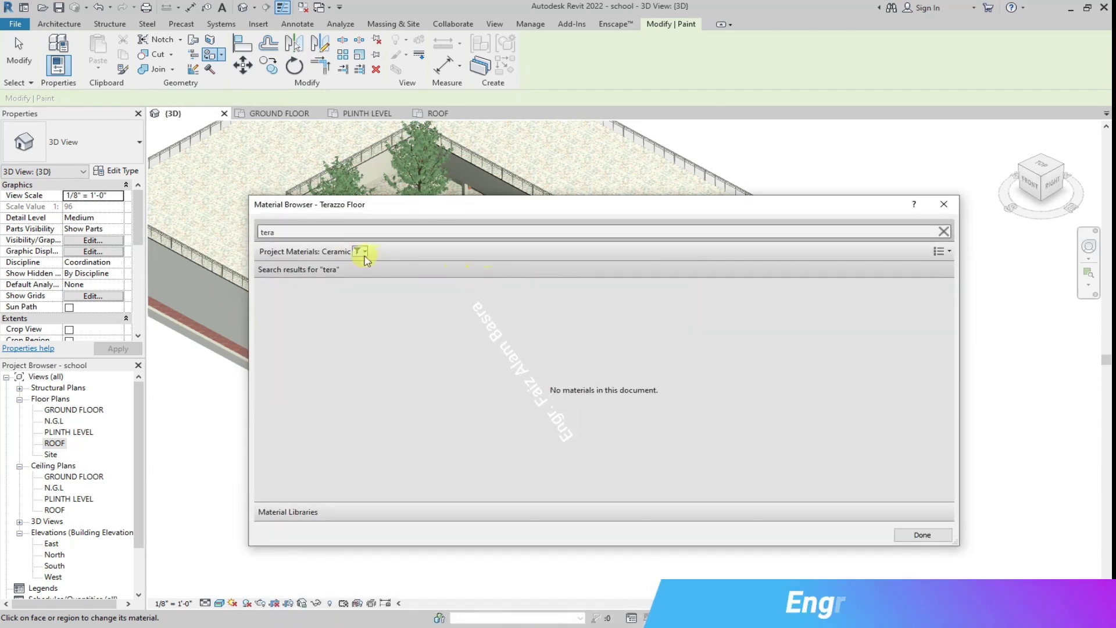
left_click(357, 251)
left_click(322, 269)
left_click(357, 251)
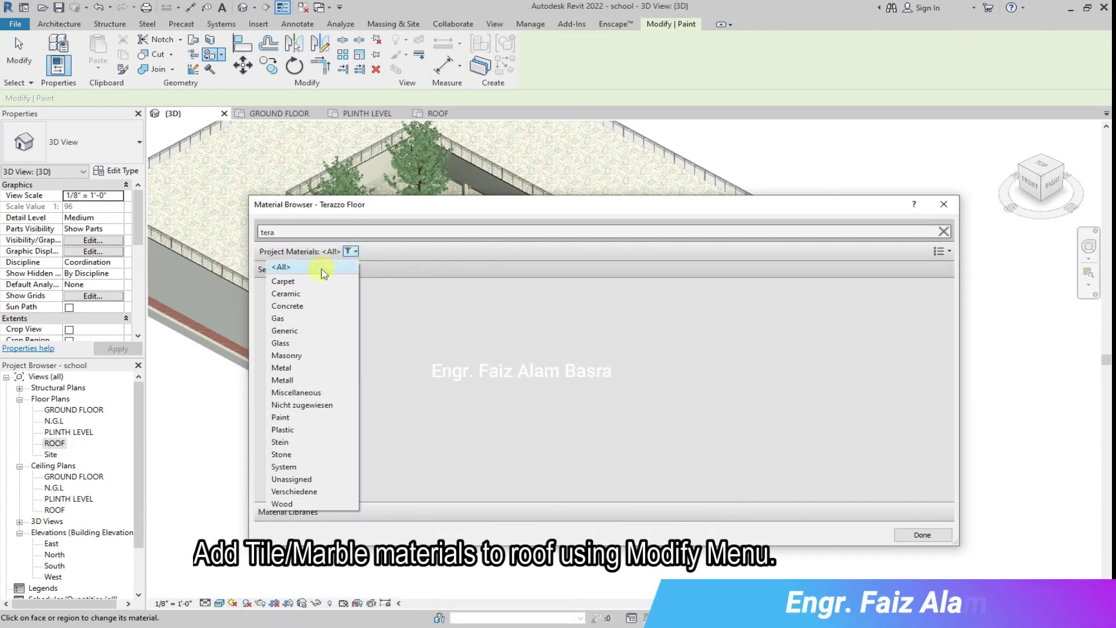
left_click(313, 282)
Clear the material search text and set the project materials filter to <All>.
double_click(296, 231)
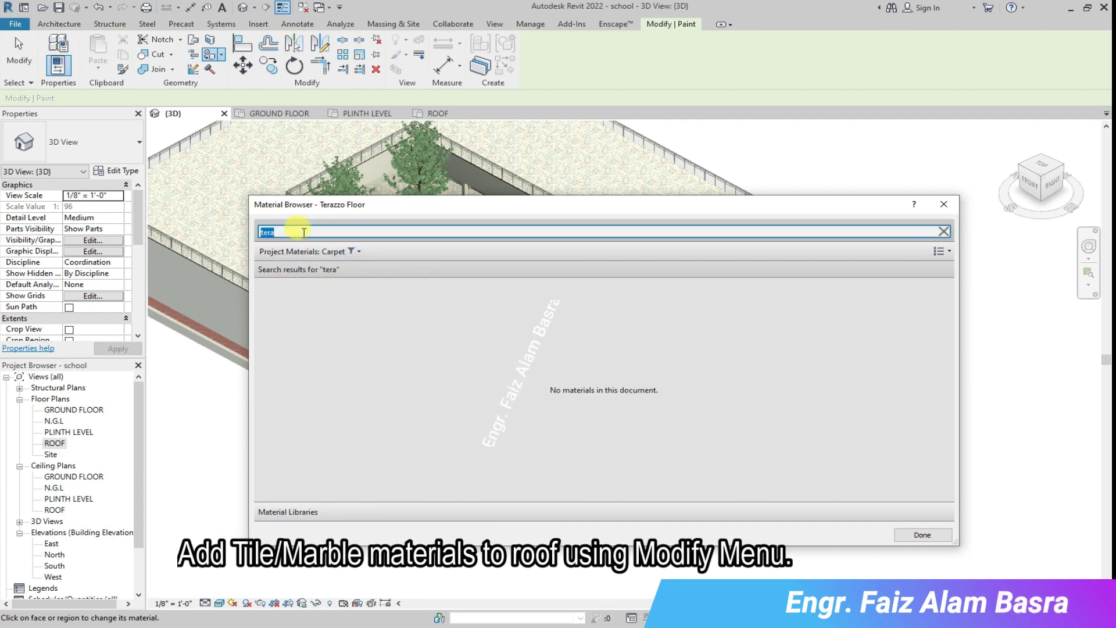
key("BackSpace")
left_click(353, 251)
left_click(319, 267)
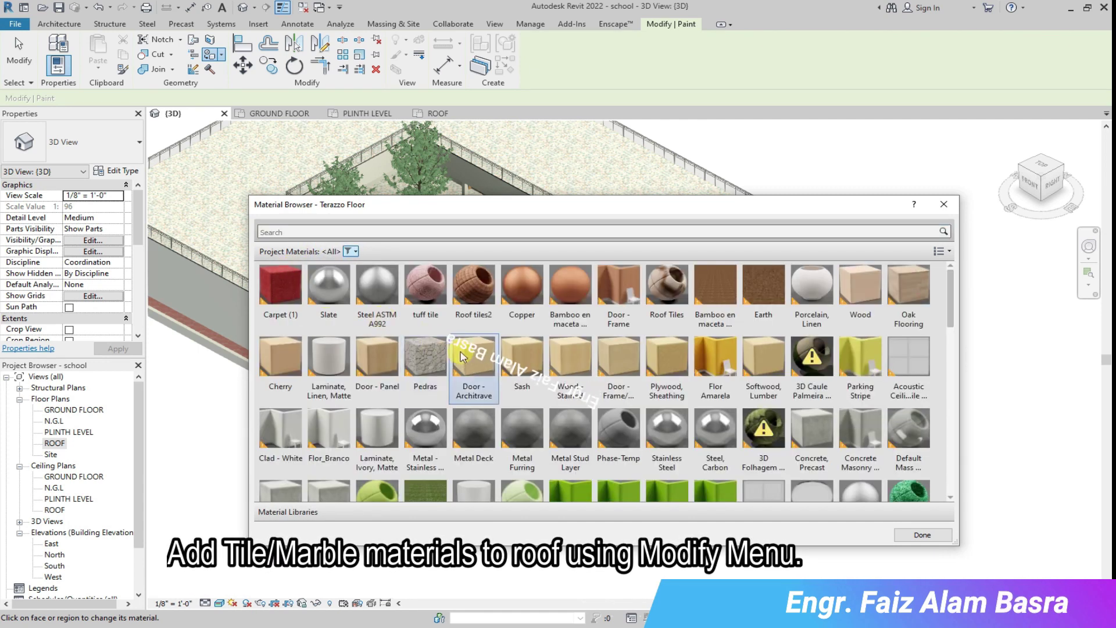
Try the Pedras and Marmor materials on the roof surface and leave the Paint tool.
left_click(239, 196)
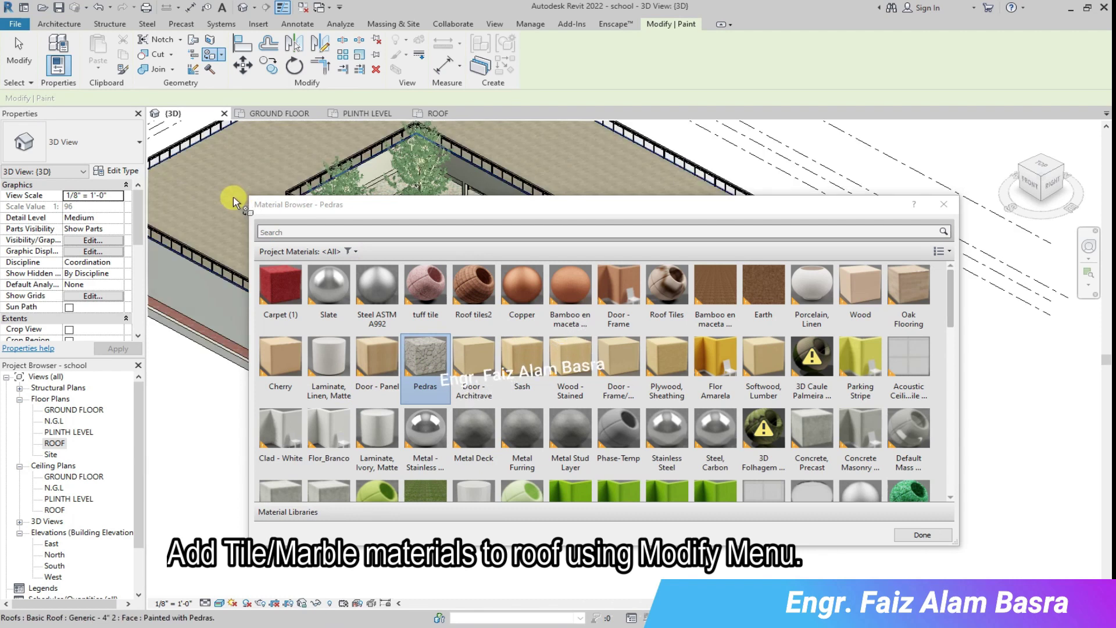
left_click_drag(491, 206, 457, 399)
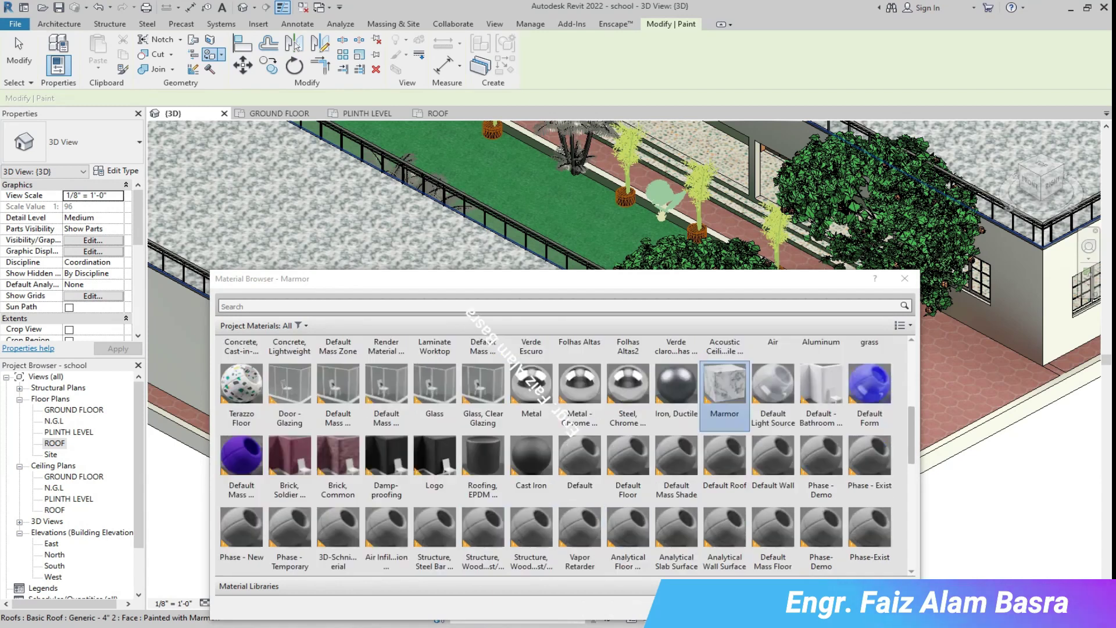
key("Escape")
scroll(618, 497, "down", 5)
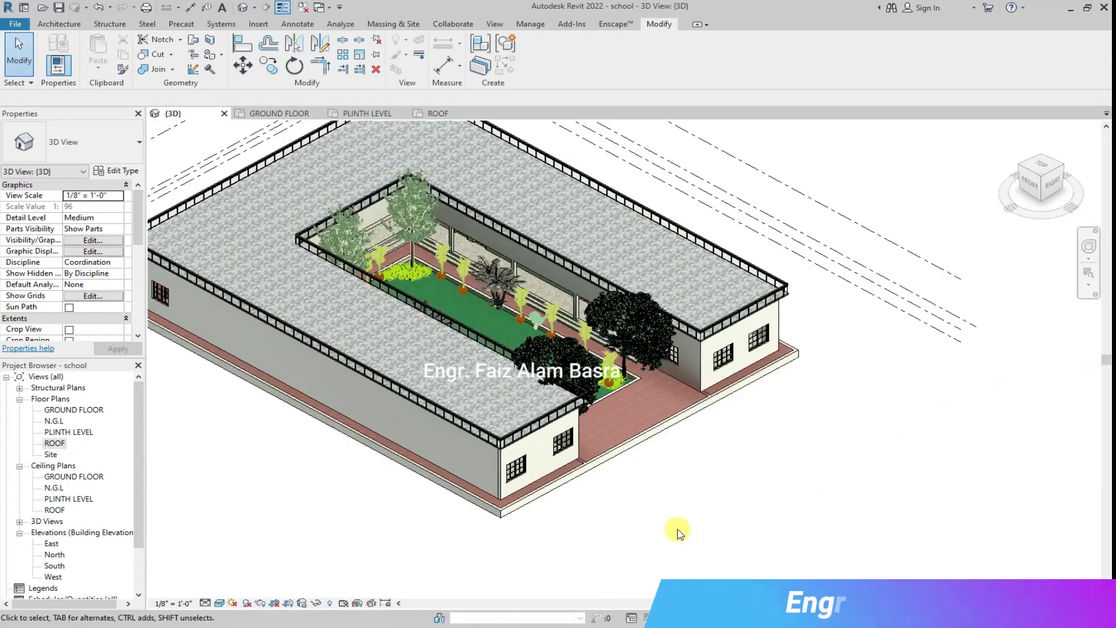
scroll(747, 547, "down", 1)
scroll(299, 224, "up", 1)
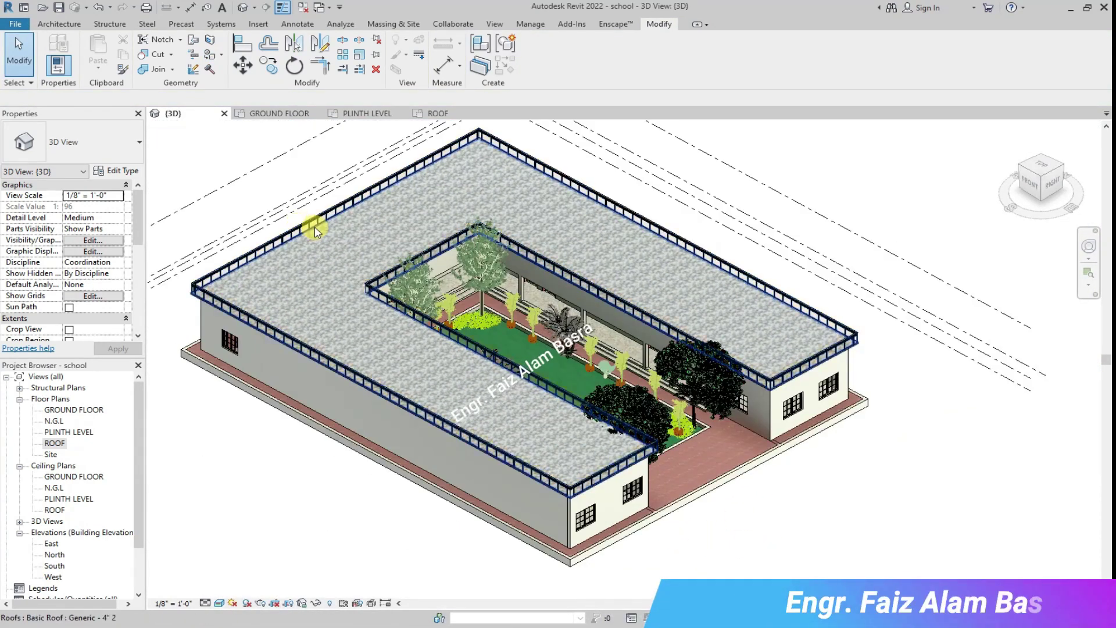
Paint the roof surface with the Porcelain, Linen material and inspect the building.
left_click(222, 54)
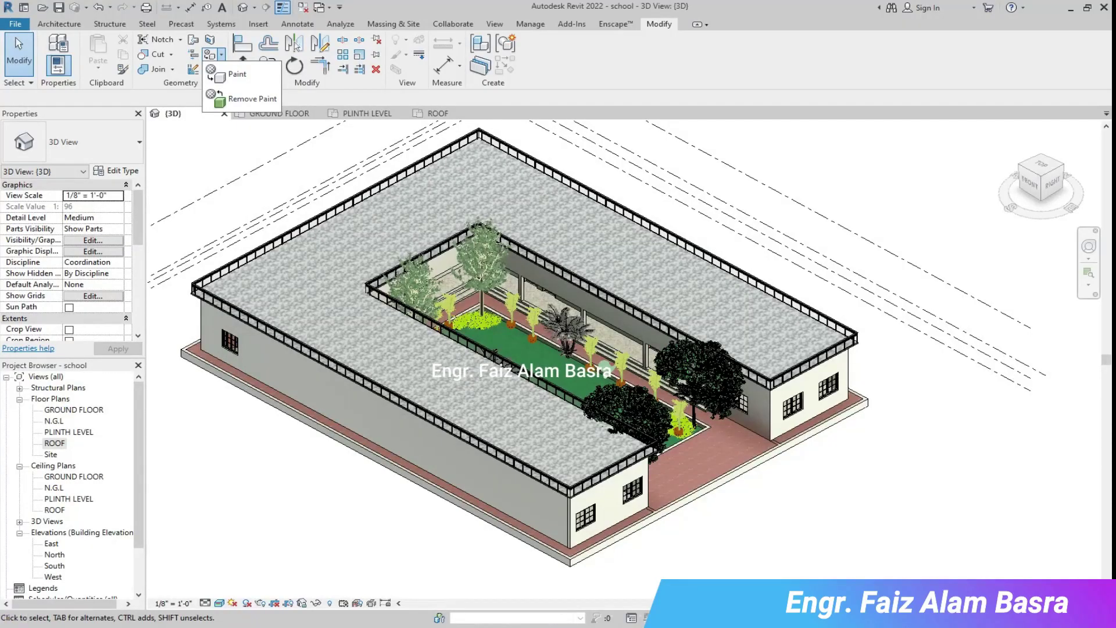
left_click(232, 74)
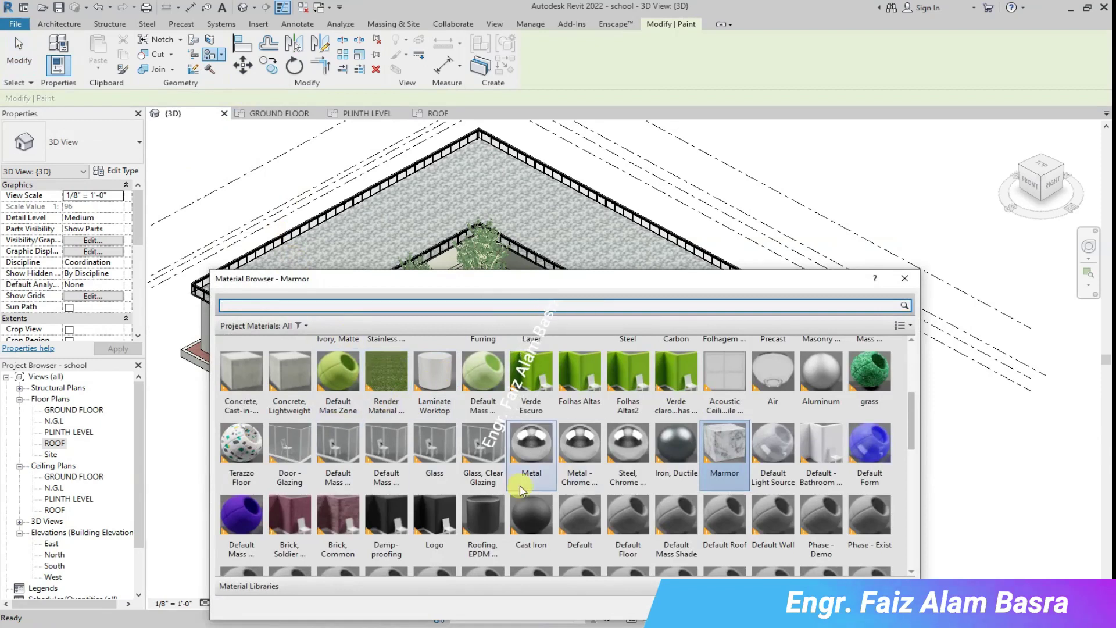
scroll(460, 510, "up", 5)
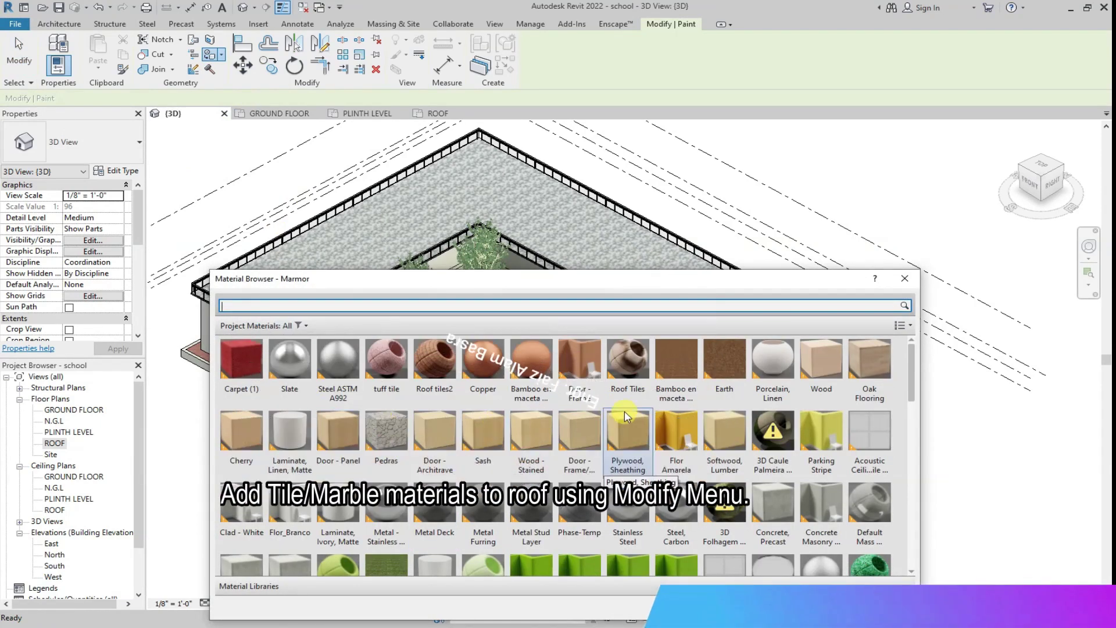
left_click(772, 363)
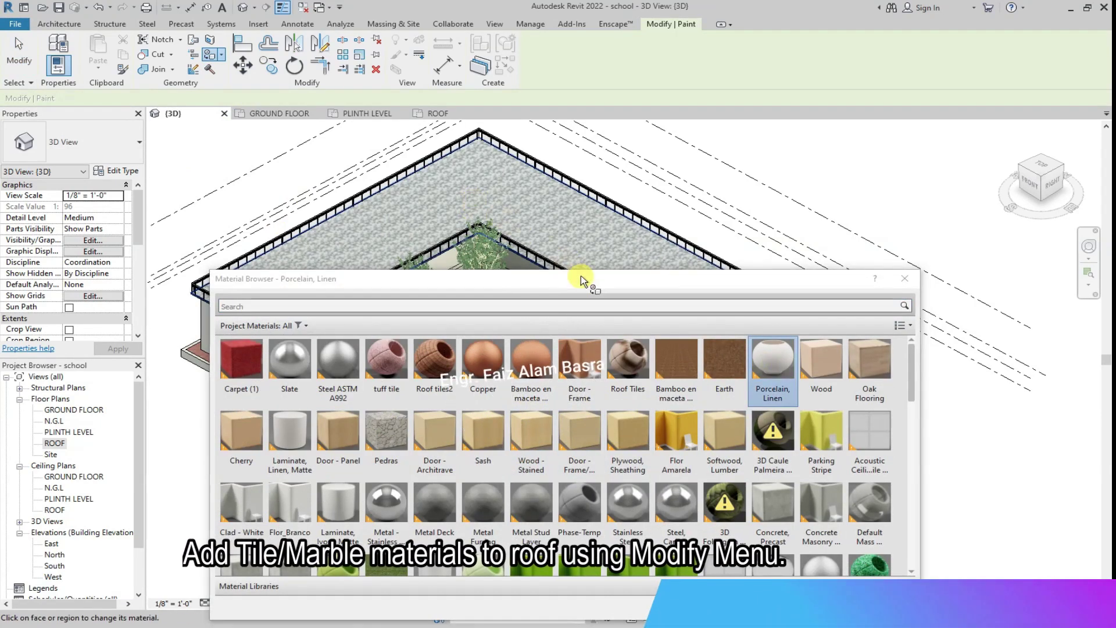
left_click(570, 265)
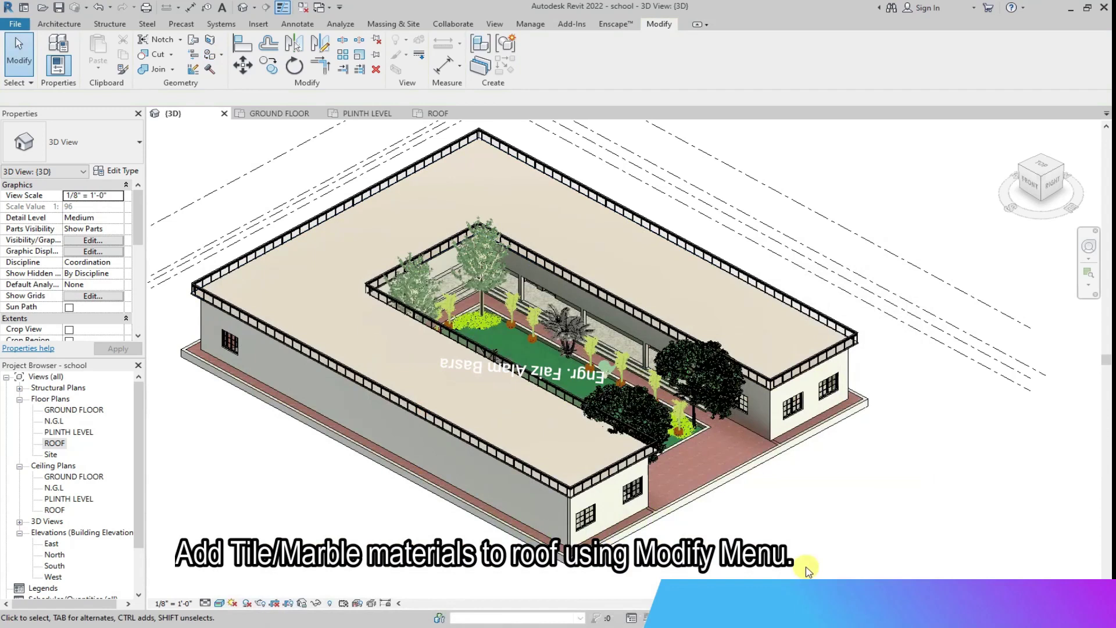
scroll(540, 543, "up", 6)
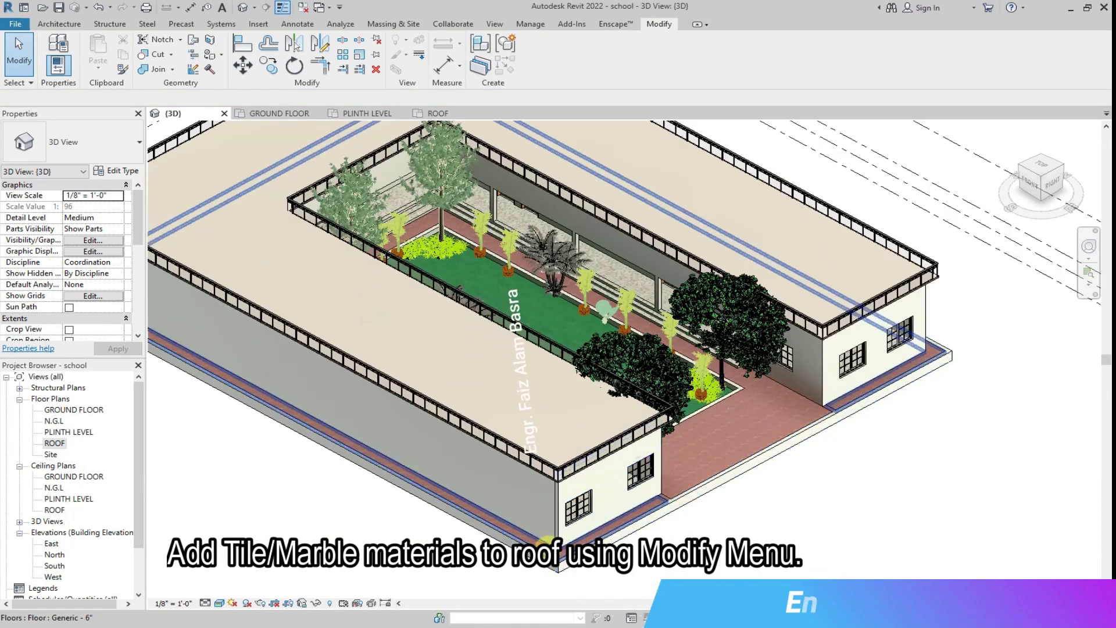
scroll(540, 543, "up", 10)
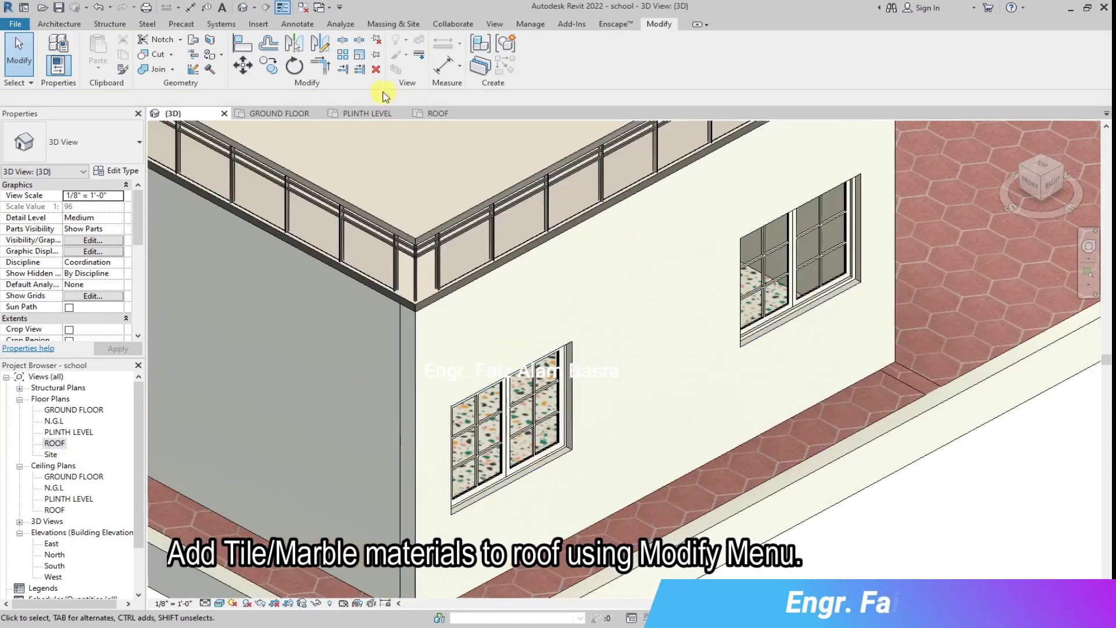
scroll(316, 274, "down", 10)
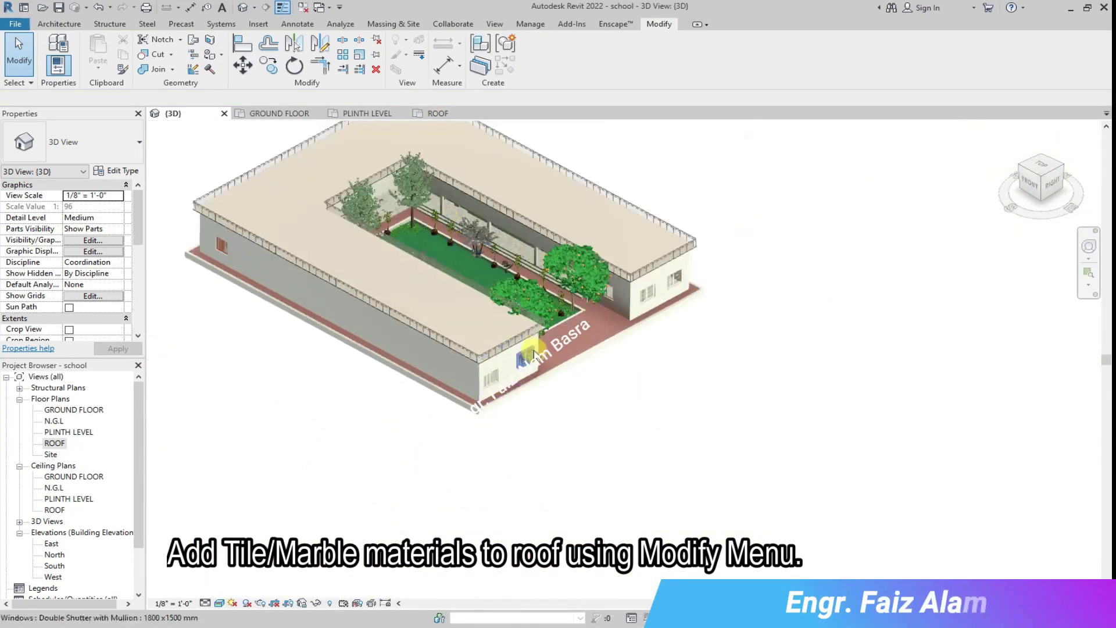
Open the N.G.L floor plan and start an extrusion in a new in-place model of the Casework category.
left_click(430, 115)
scroll(814, 343, "down", 3)
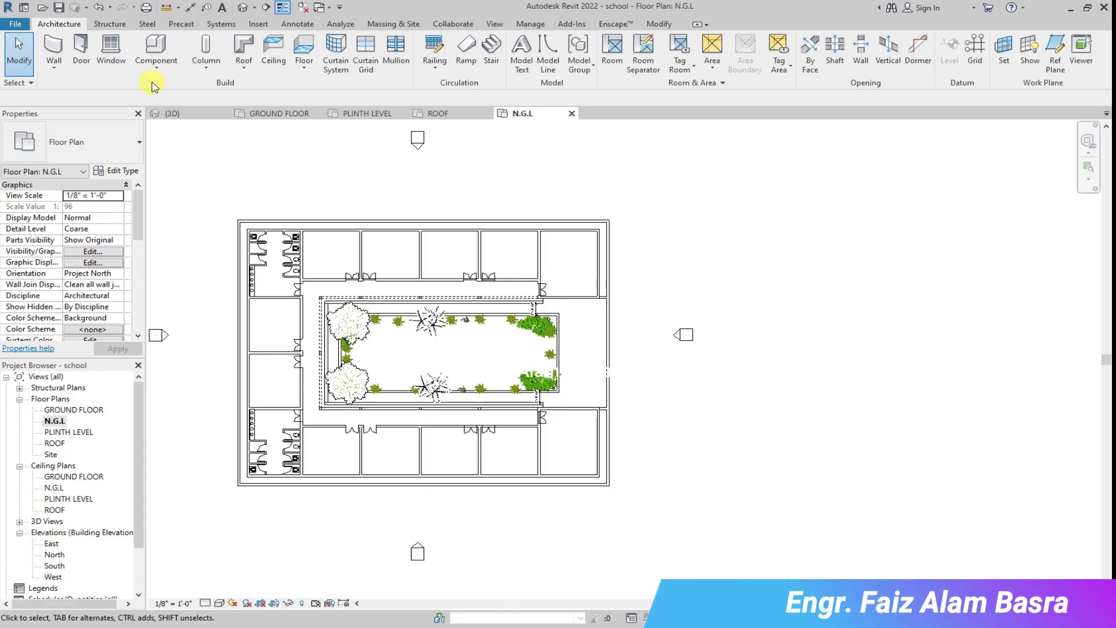
left_click(155, 67)
left_click(174, 115)
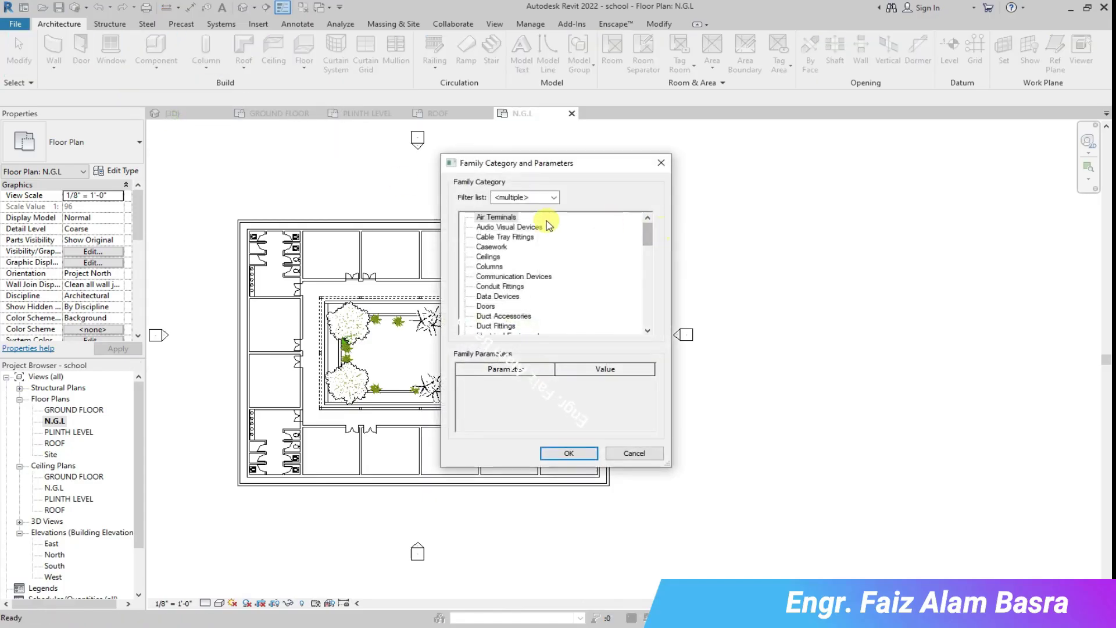
left_click(494, 246)
left_click(569, 453)
left_click(567, 339)
left_click(111, 46)
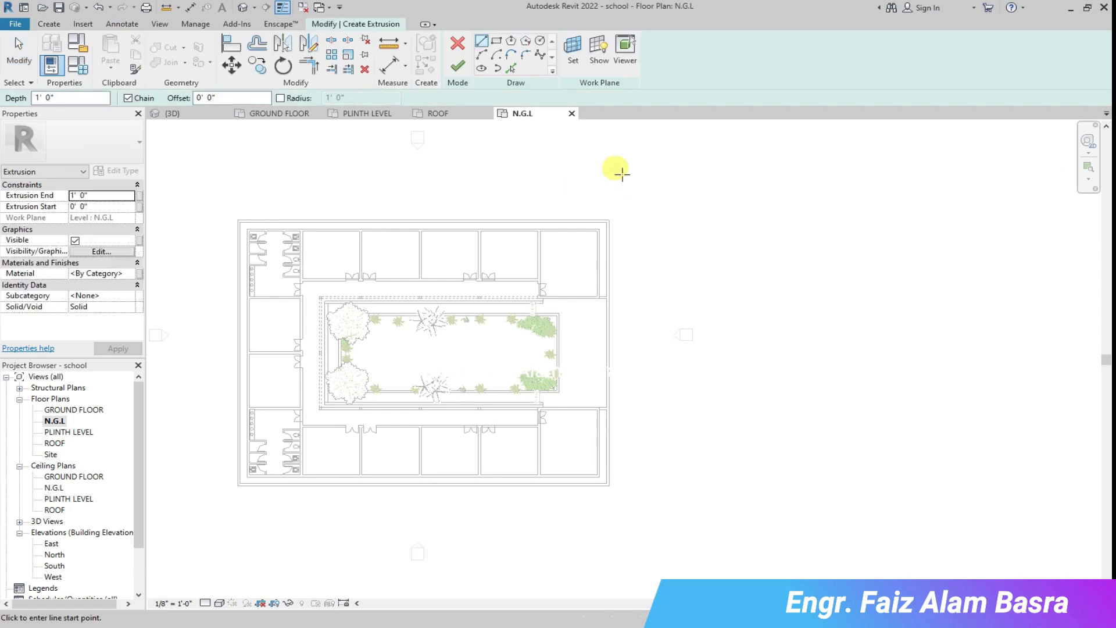
Try a rectangle about 20' by 7' from the building's upper front corner, after an abandoned line, and undo it.
scroll(605, 209, "up", 2)
left_click(593, 218)
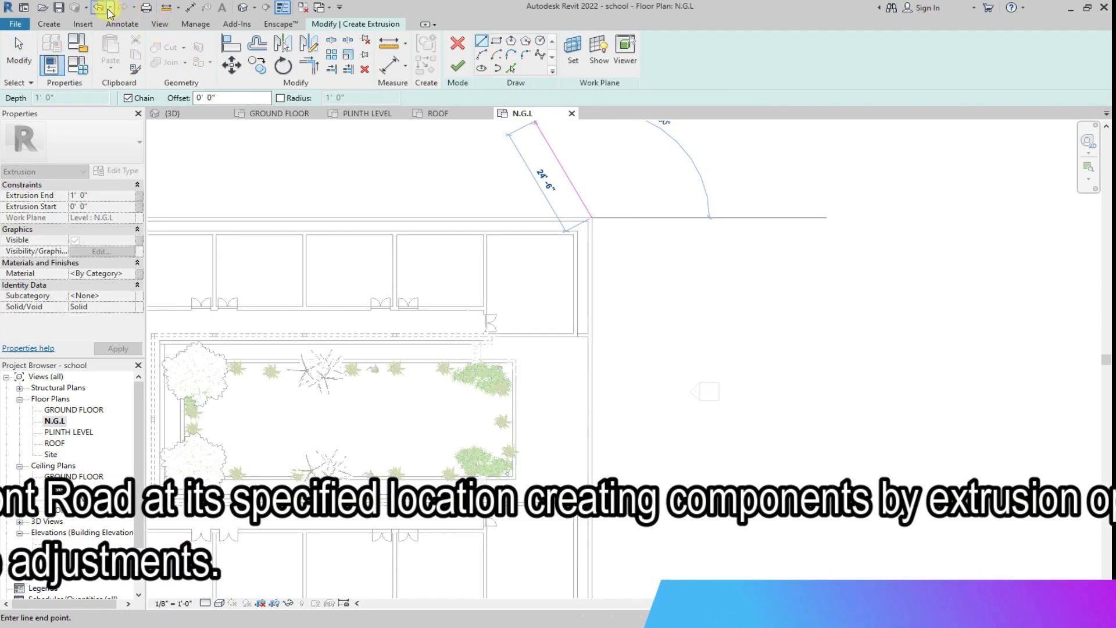
left_click(494, 44)
left_click(494, 44)
left_click(593, 219)
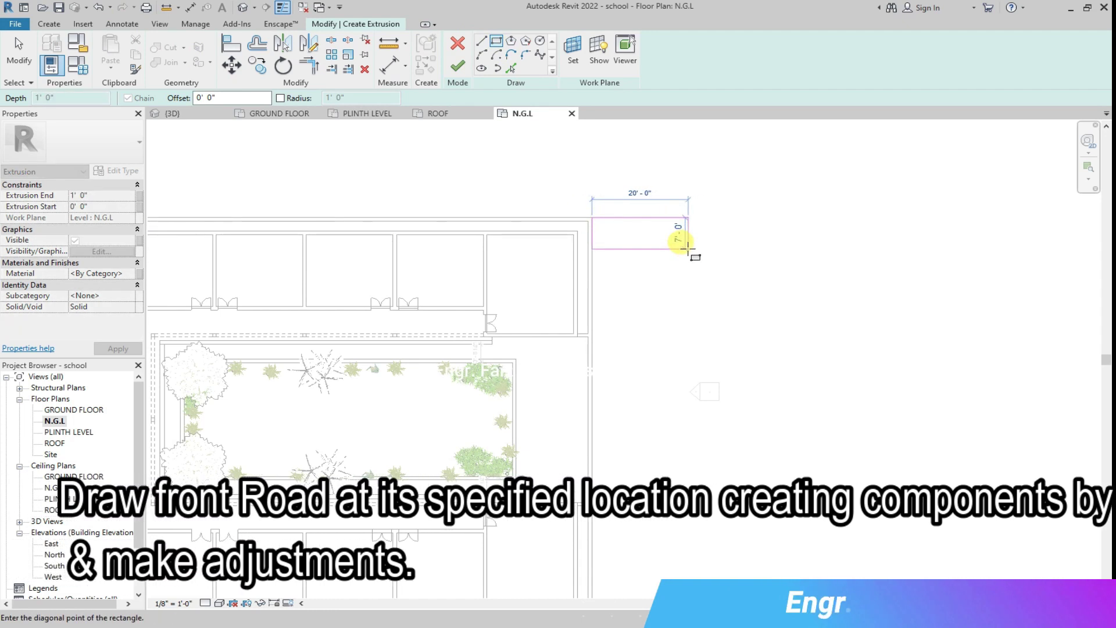
left_click(688, 248)
scroll(670, 192, "down", 2)
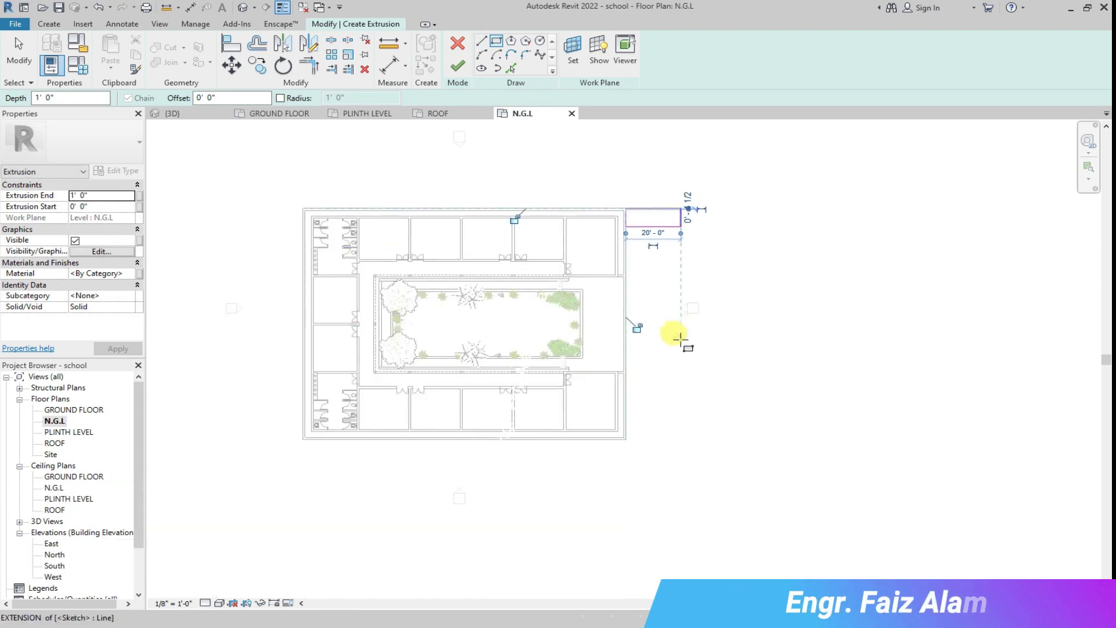
left_click(98, 8)
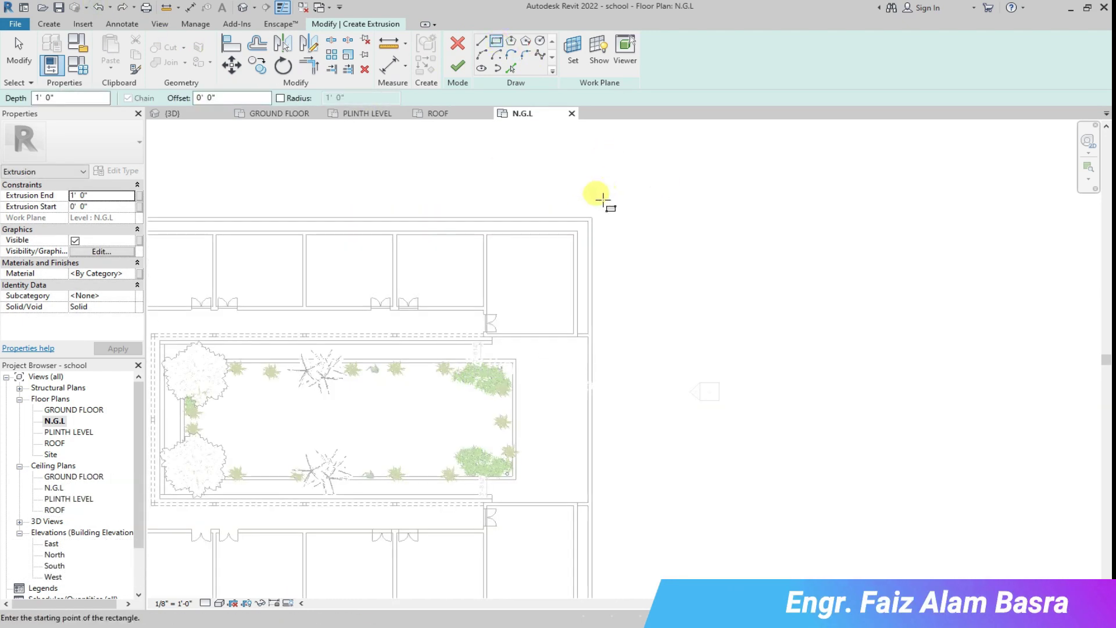
Sketch a road rectangle about 20' by 110'-6" along the building's front, stretch its upper edge beyond the building, and finish the in-place extrusion.
left_click(591, 217)
scroll(625, 218, "down", 2)
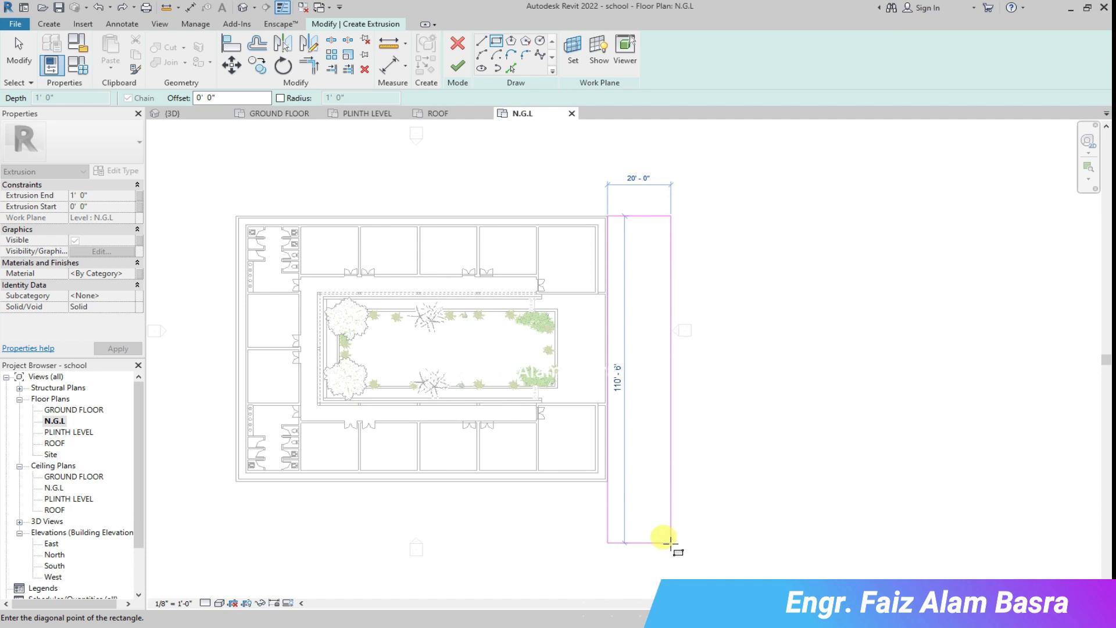
left_click(670, 543)
left_click_drag(647, 142, 647, 126)
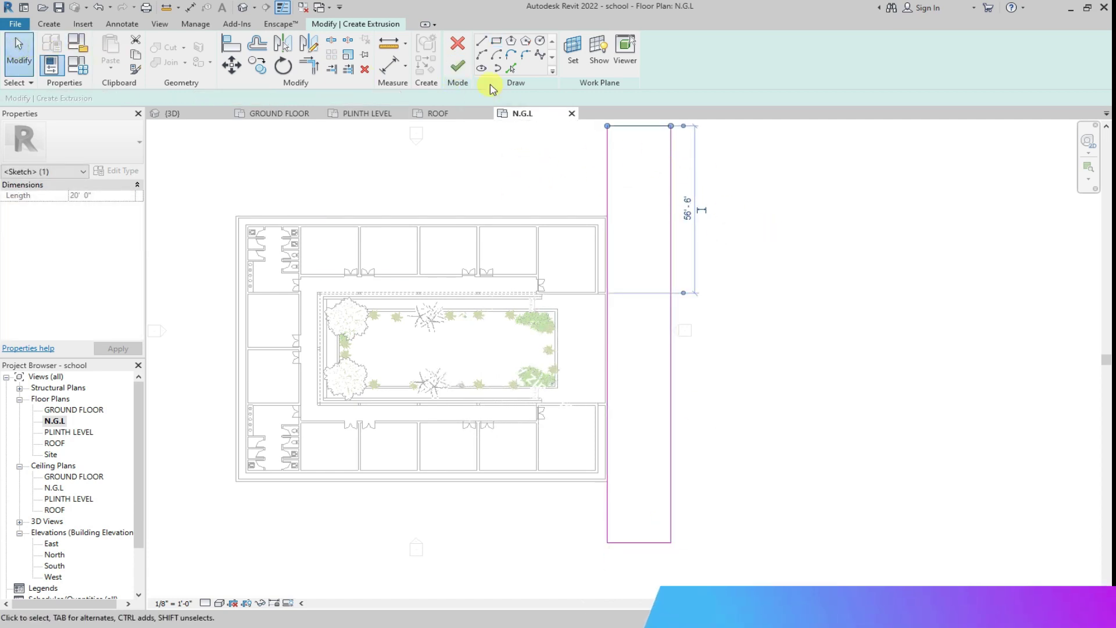
left_click(457, 68)
left_click(672, 52)
Lengthen the near end of the road slab further past the building in the 3D view.
left_click(170, 113)
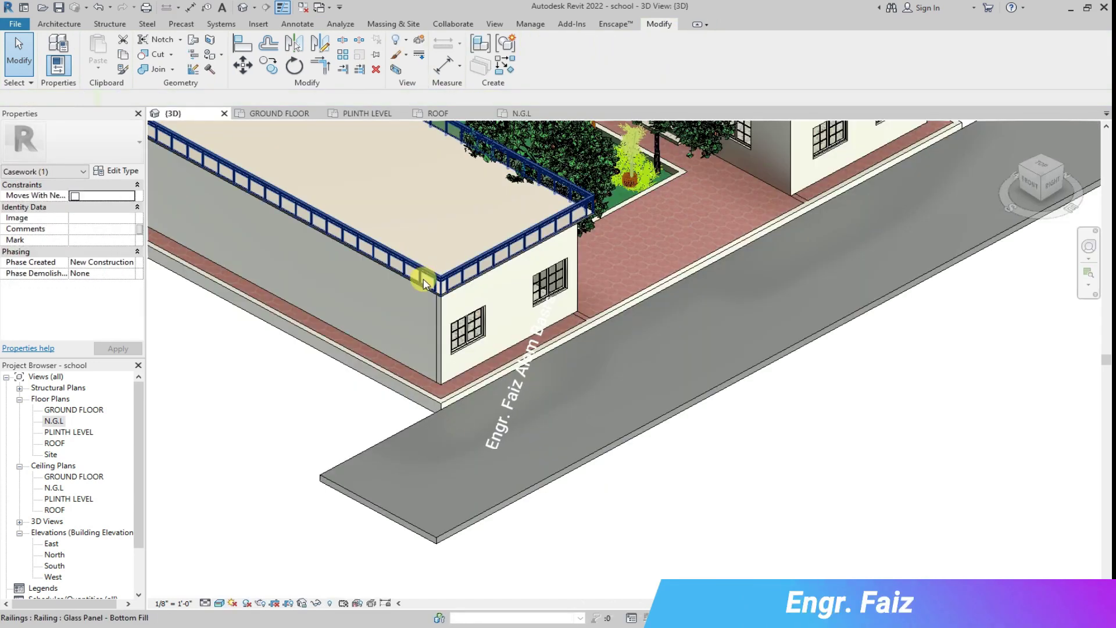
scroll(415, 429, "up", 1)
left_click(469, 466)
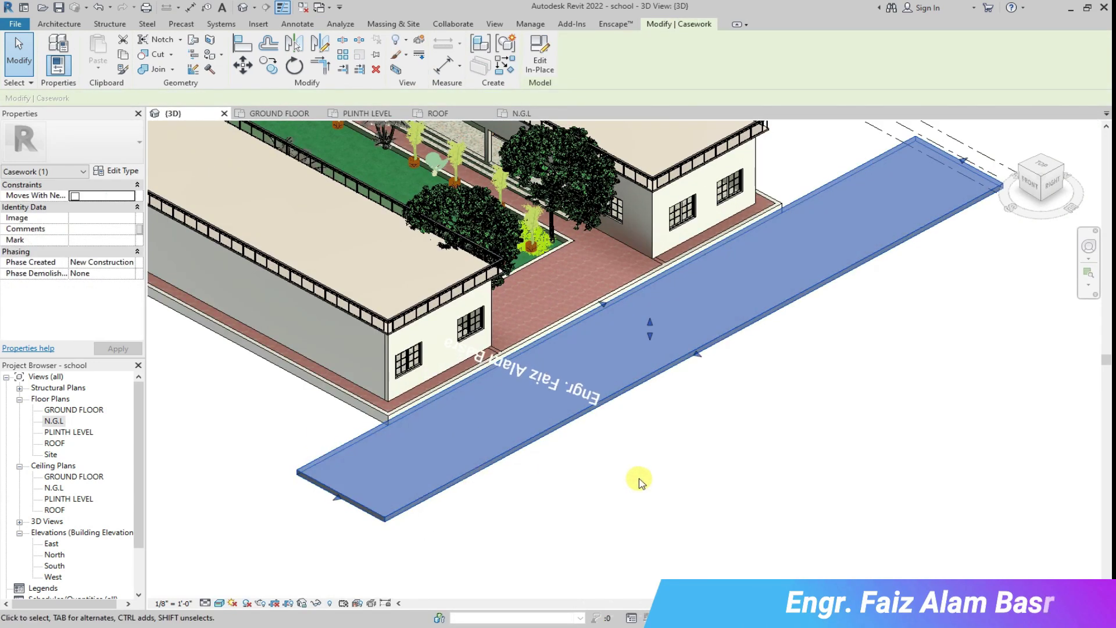
left_click_drag(337, 501, 269, 539)
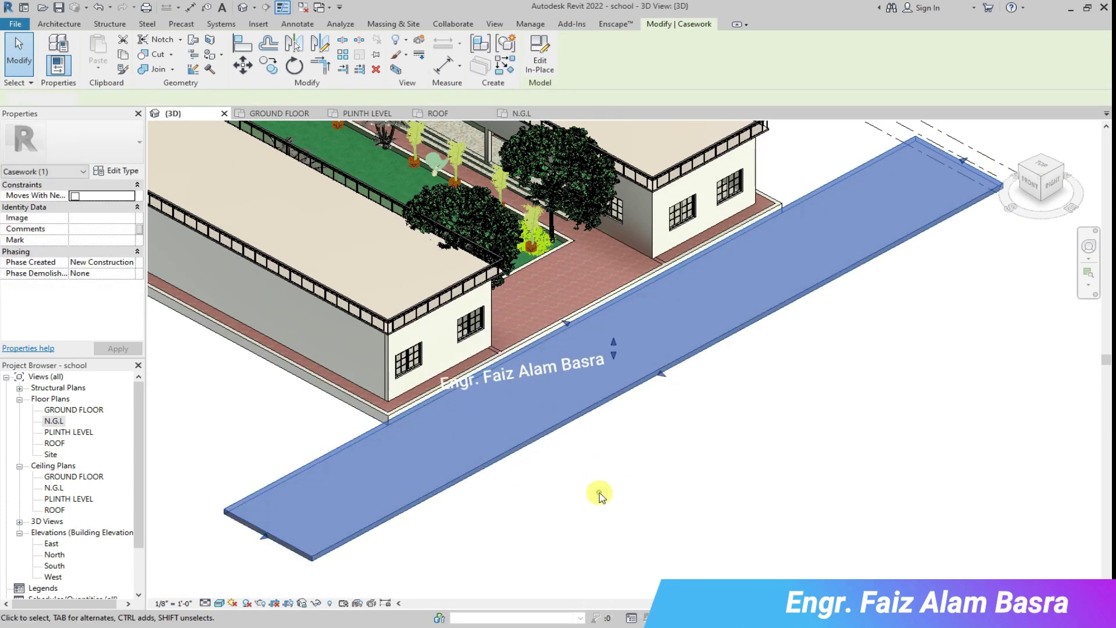
left_click(597, 493)
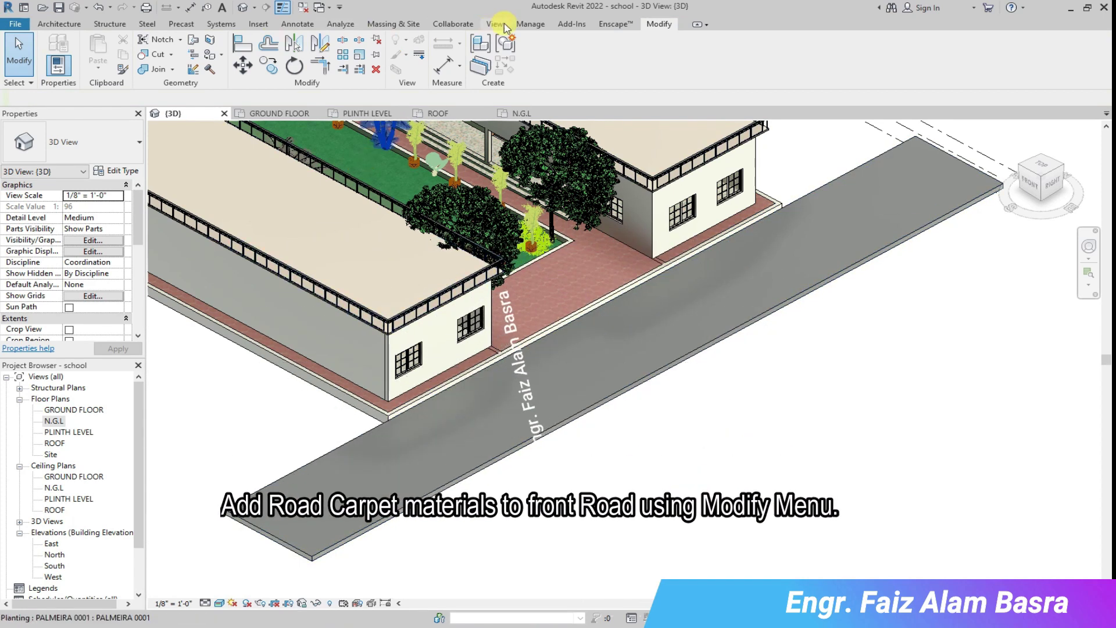
Create a new project material and name it Road.
left_click(530, 24)
left_click(57, 52)
left_click(402, 416)
left_click(429, 429)
left_click(587, 137)
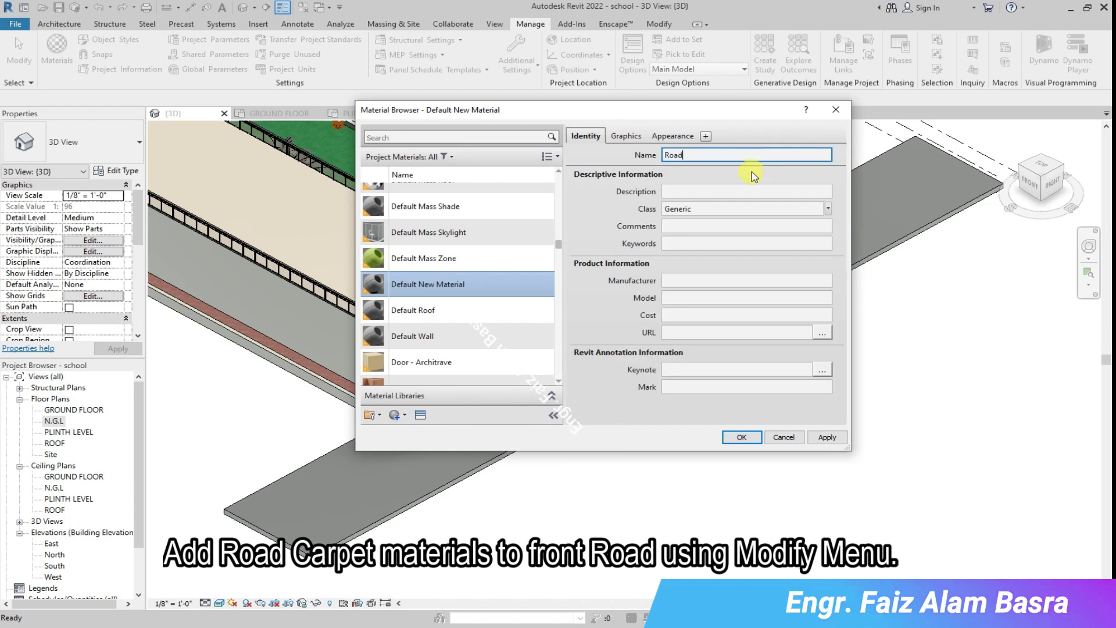
Give the Road material the Road_Cracked_AI_02_COLOR.jpg appearance image with glossiness 100, and save it.
left_click(671, 136)
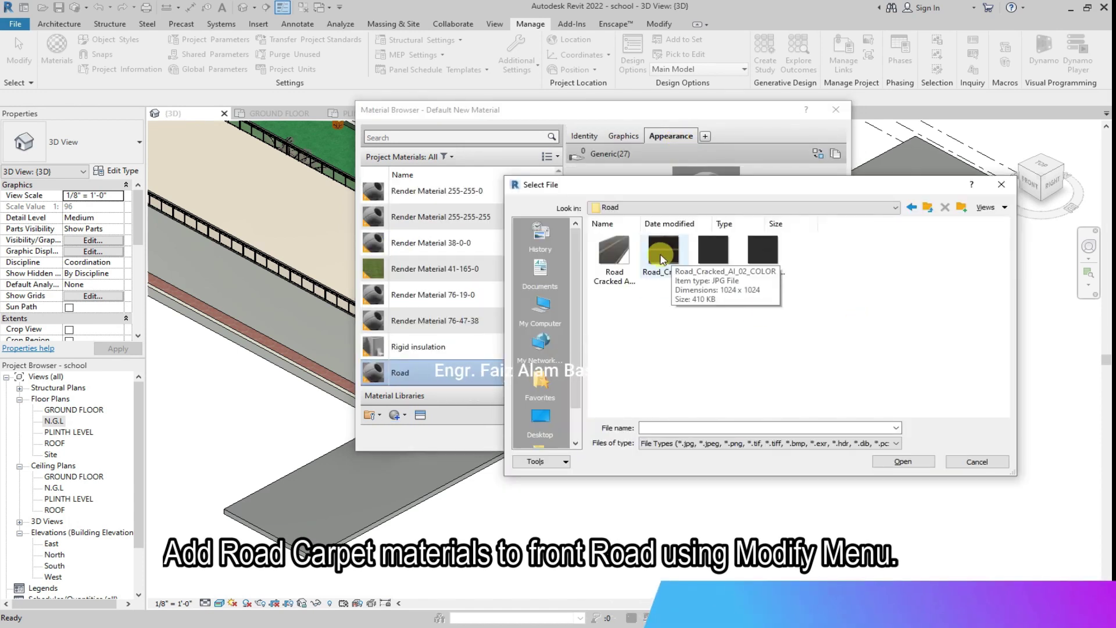
left_click(663, 250)
left_click(903, 461)
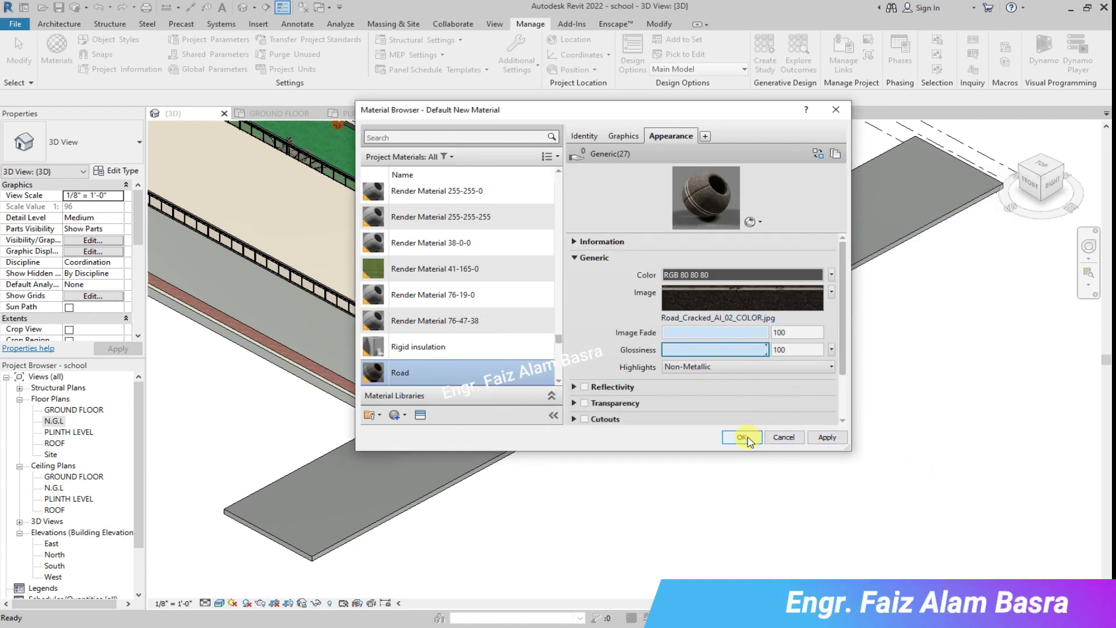
left_click(742, 437)
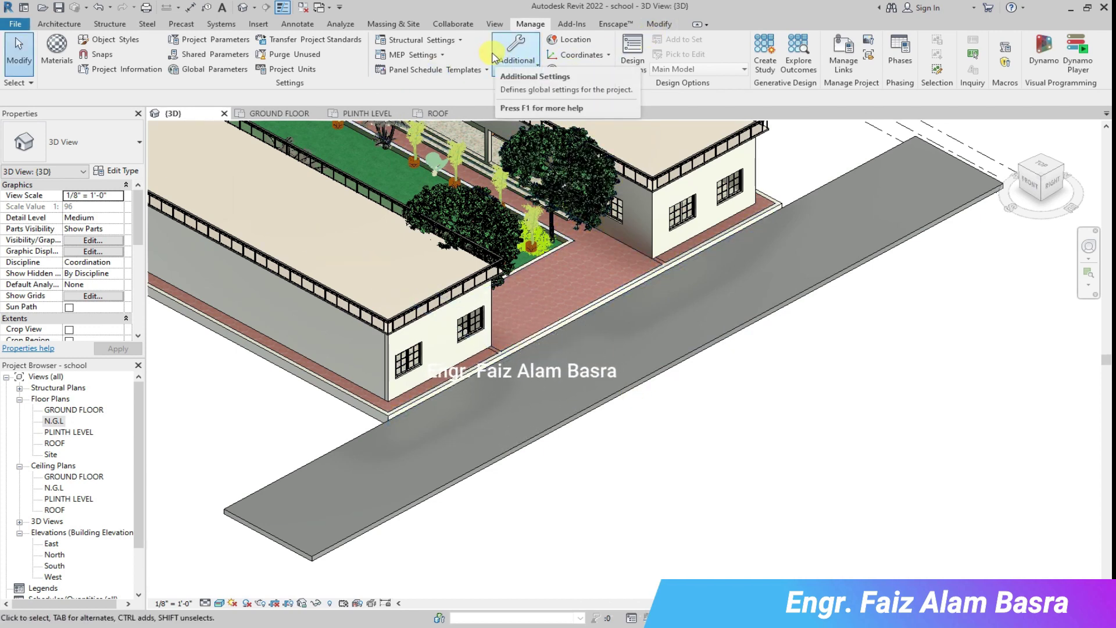
Try to paint the top face of the road slab with the Road material from outside the in-place editor.
left_click(659, 25)
left_click(221, 55)
left_click(239, 76)
left_click(240, 77)
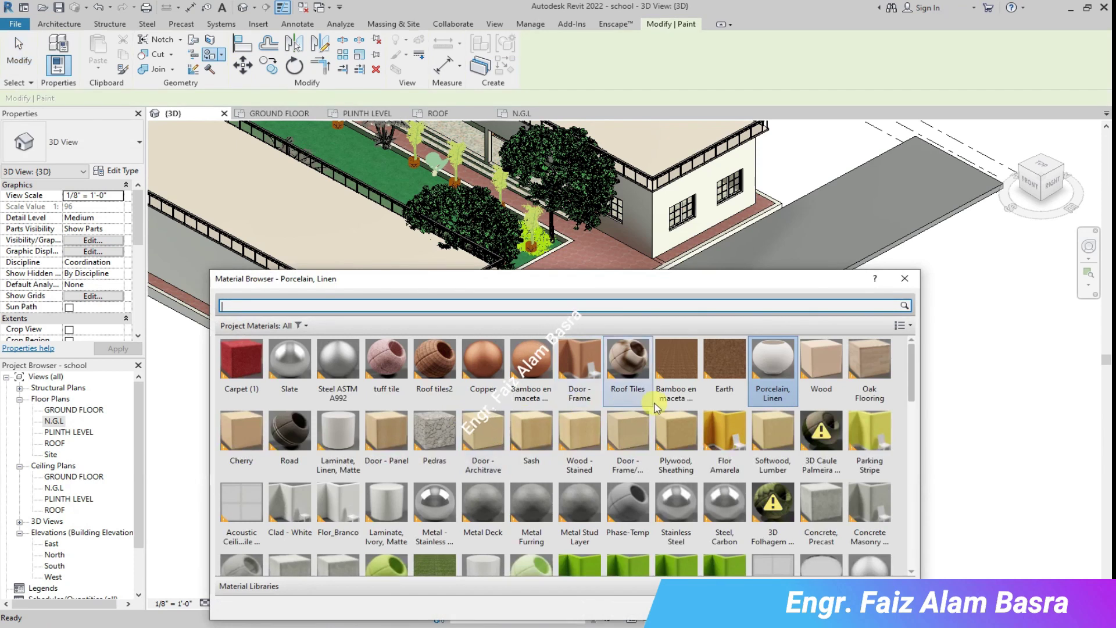
left_click(290, 433)
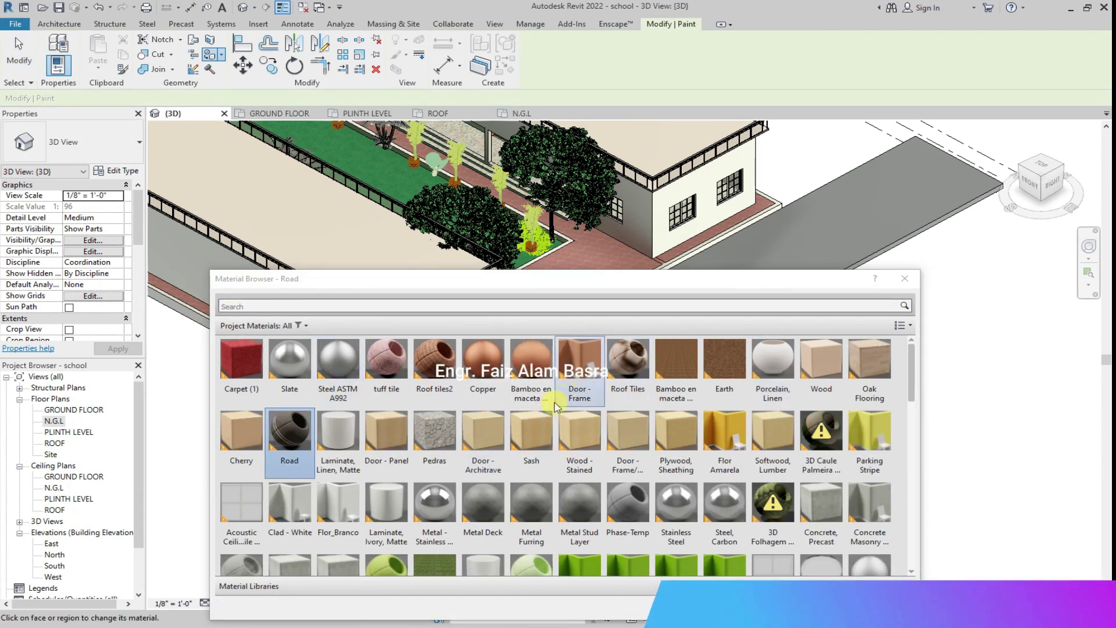
left_click(289, 422)
left_click(799, 248)
left_click(890, 605)
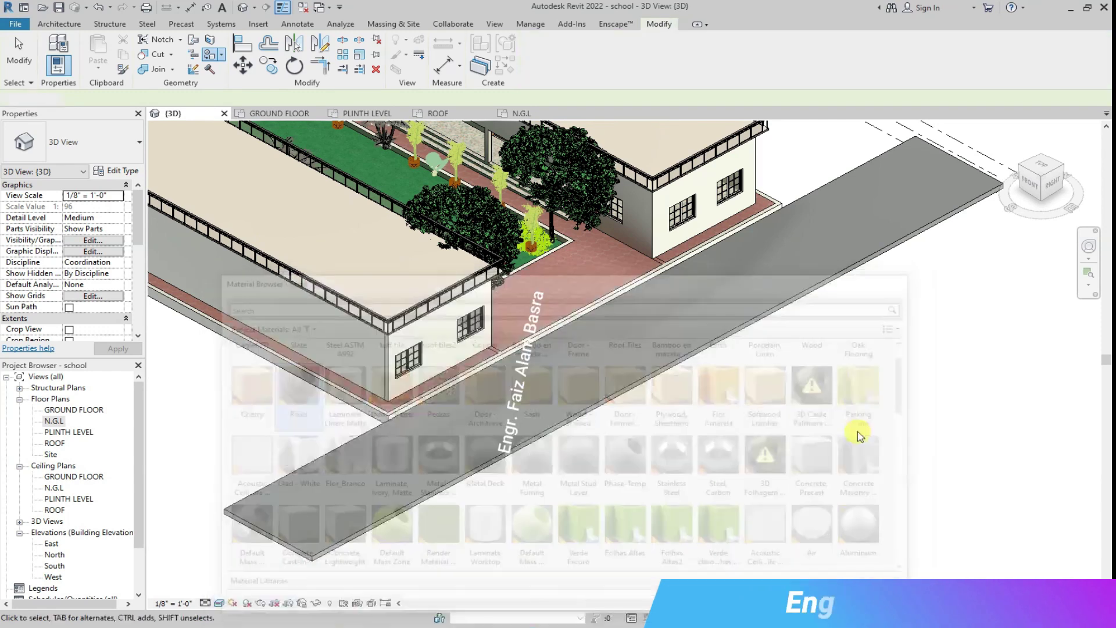
Open the road slab for in-place editing, paint its top face with the Road material, and finish the model.
double_click(701, 311)
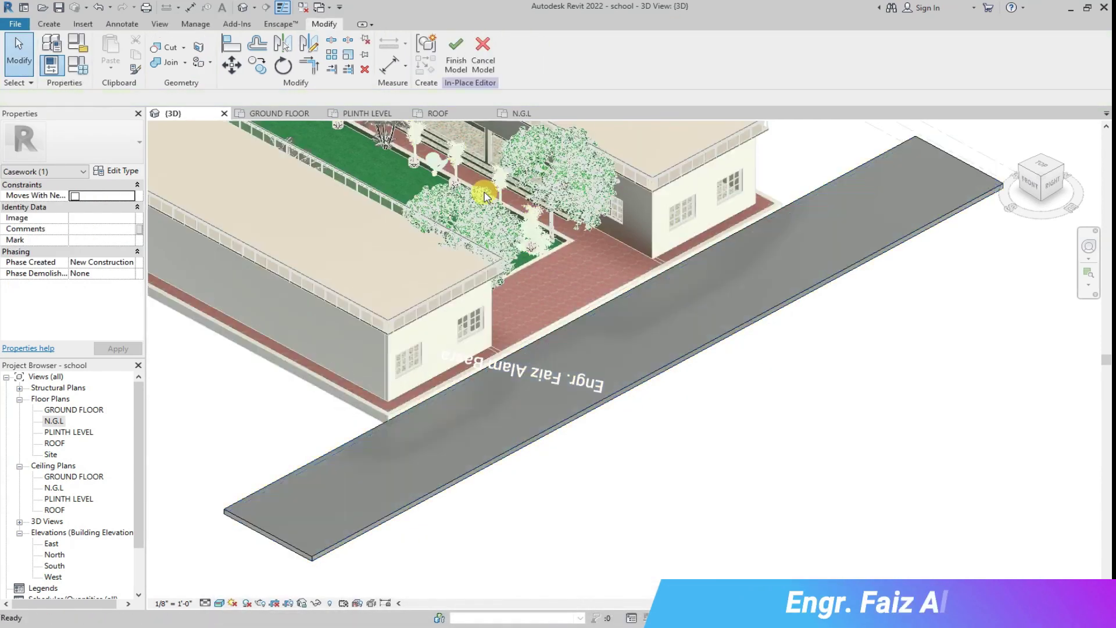
left_click(204, 63)
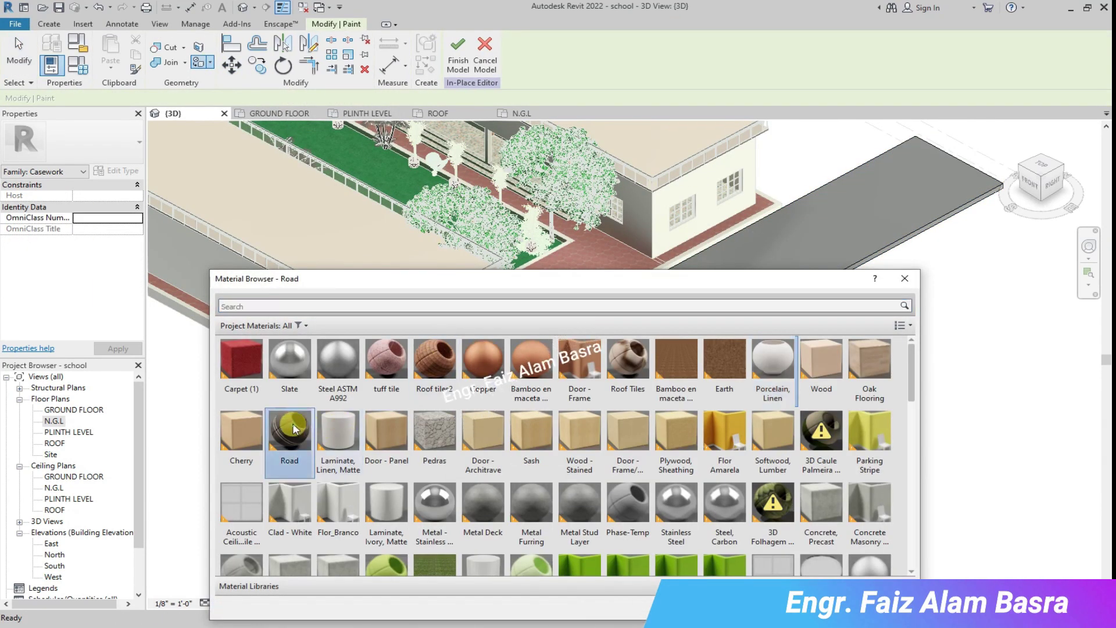
left_click(825, 247)
left_click_drag(787, 281, 740, 249)
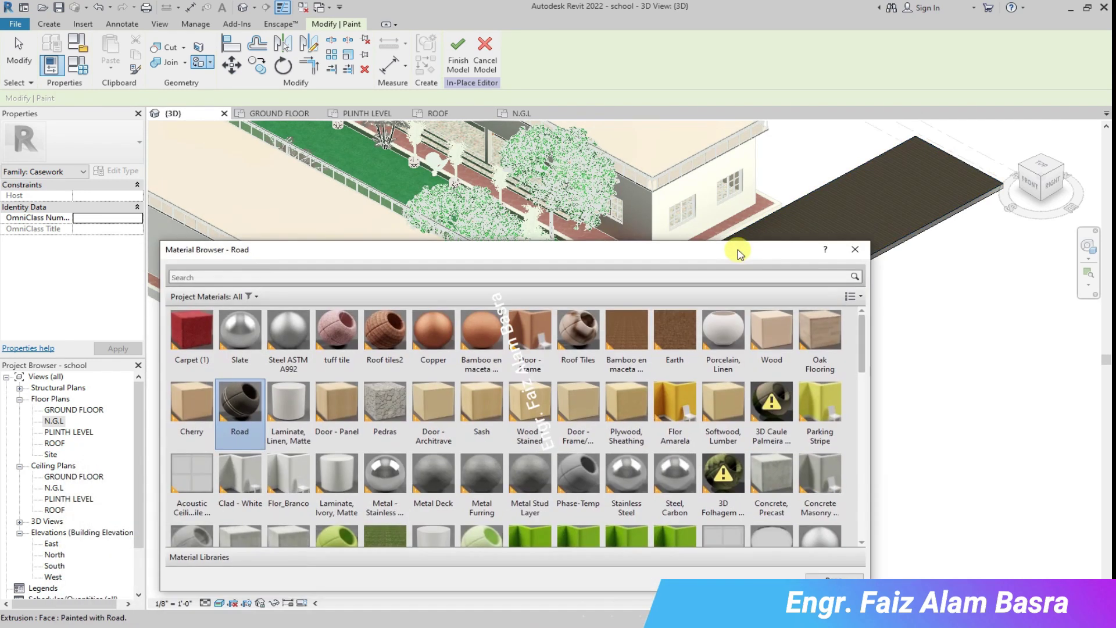
left_click(833, 579)
scroll(573, 370, "up", 8)
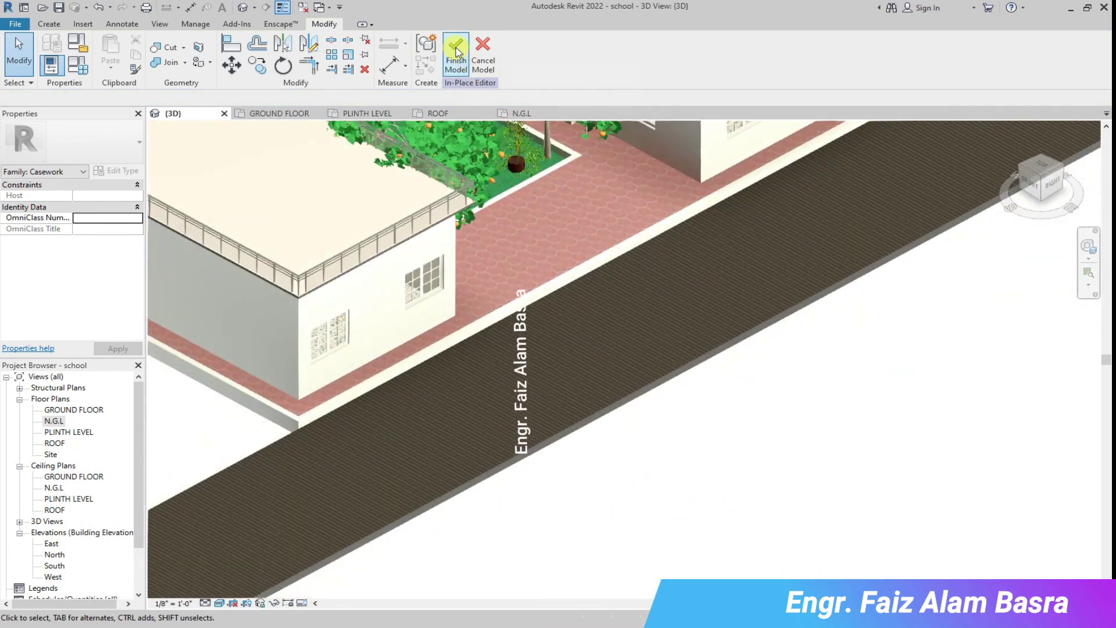
left_click(456, 53)
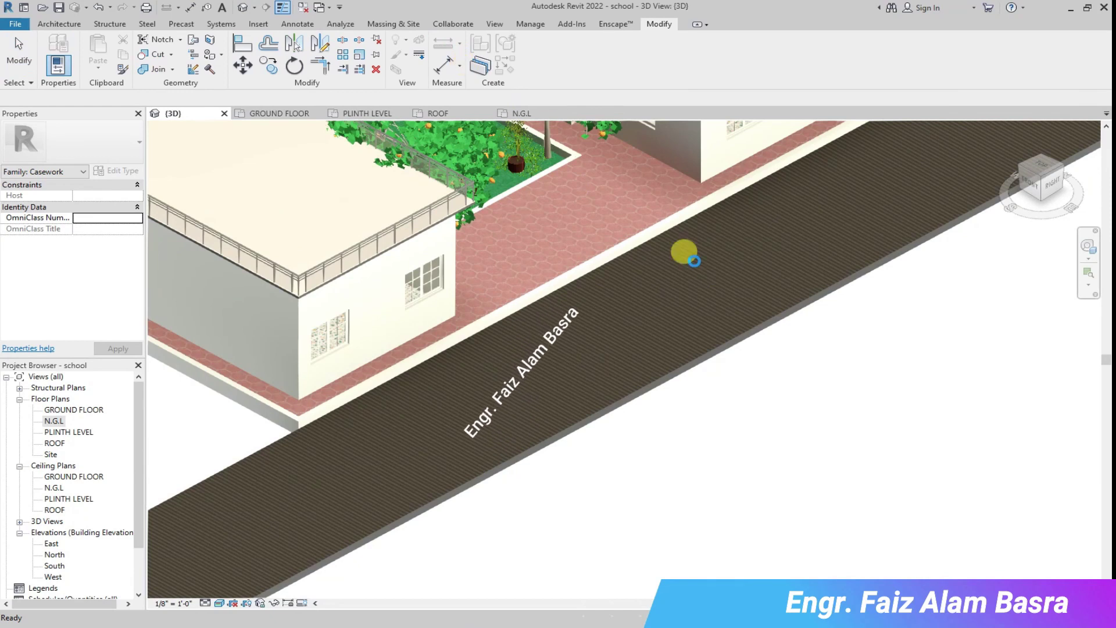
Rotate the Road material's appearance image to 90° in the texture editor and apply the change.
scroll(672, 304, "down", 2)
left_click(539, 28)
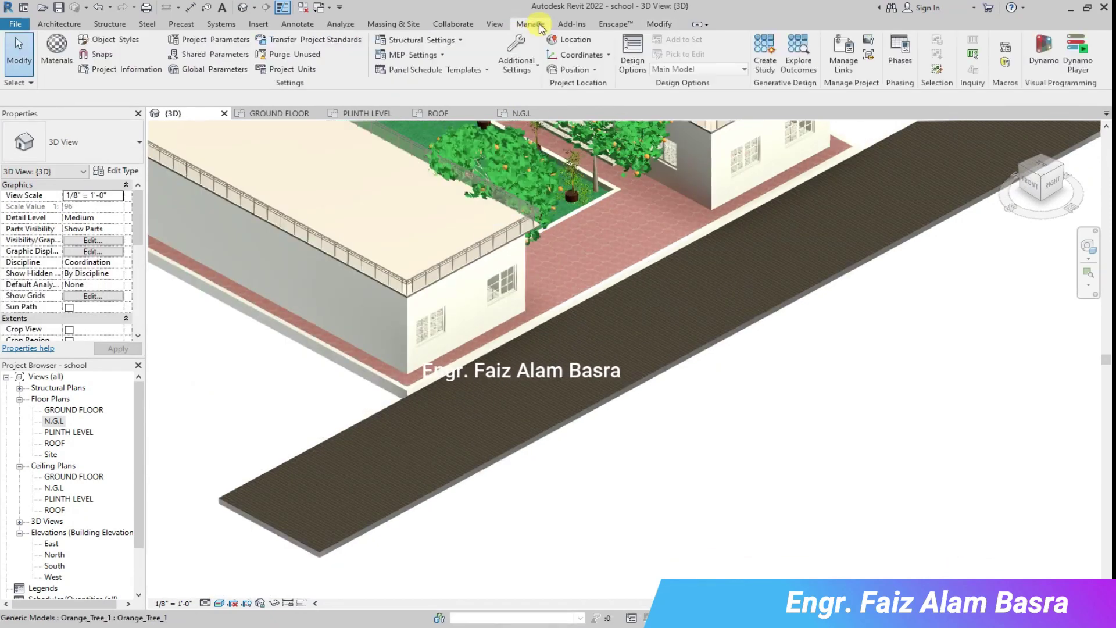
left_click(56, 53)
left_click(832, 292)
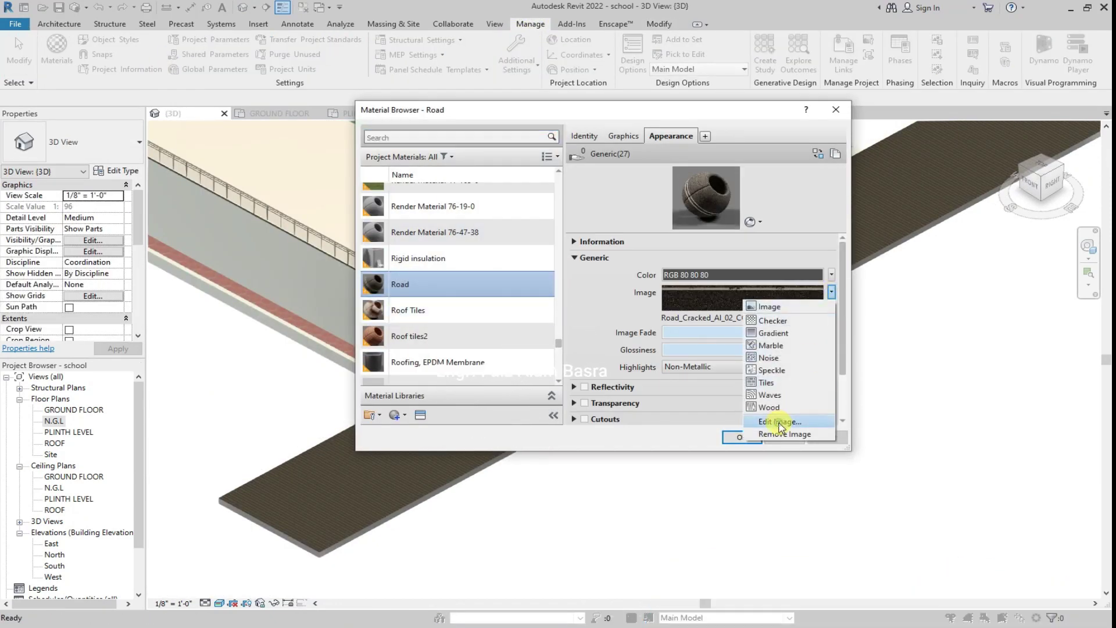
left_click(779, 422)
scroll(580, 370, "down", 3)
scroll(580, 369, "up", 2)
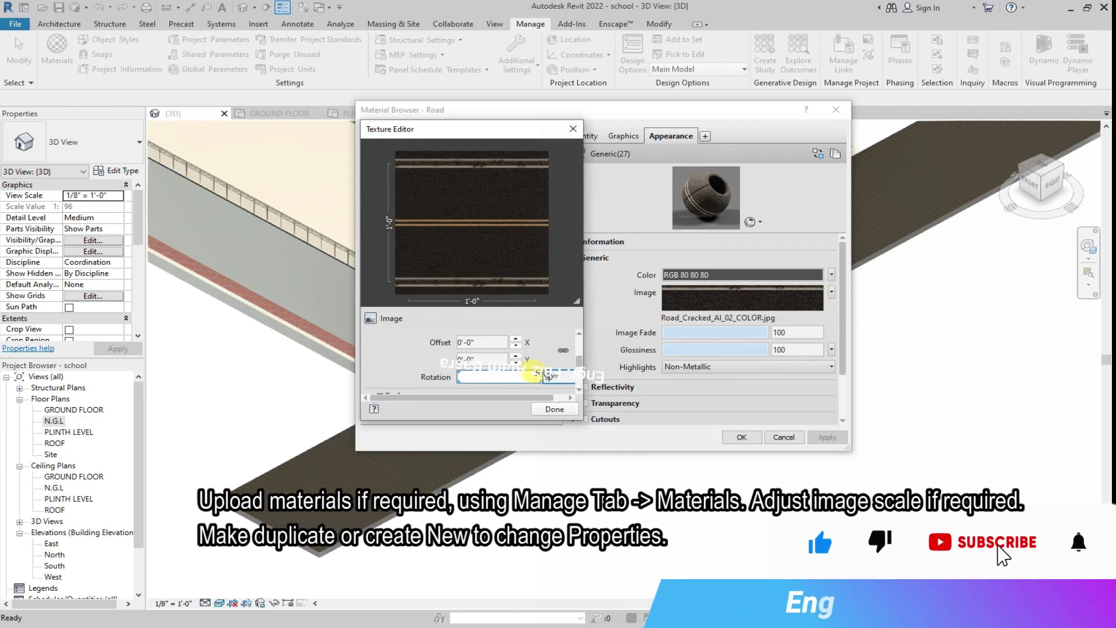
key("Return")
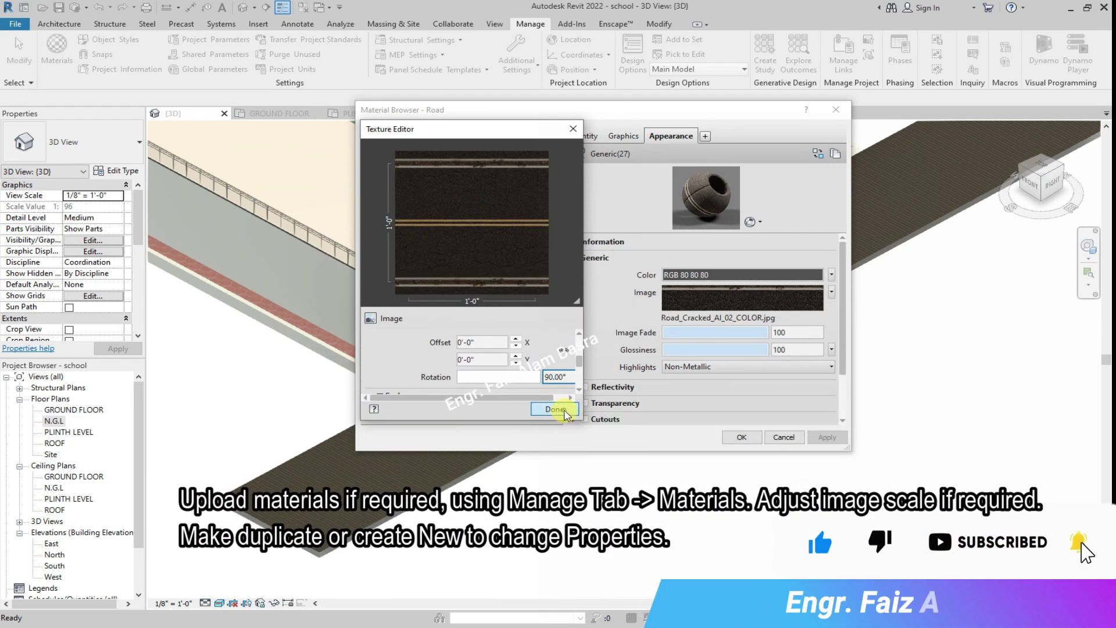
left_click(563, 410)
left_click(825, 440)
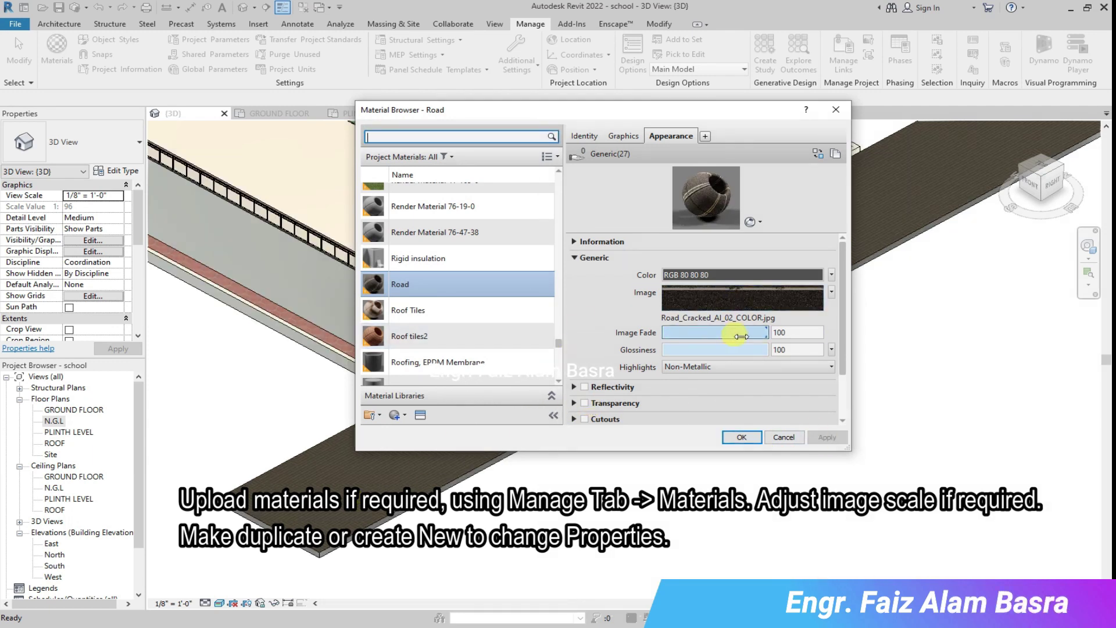
Set the Road image's sample size to 10'-0" by 10'-0" and apply it.
left_click(831, 292)
left_click(785, 440)
scroll(579, 366, "down", 1)
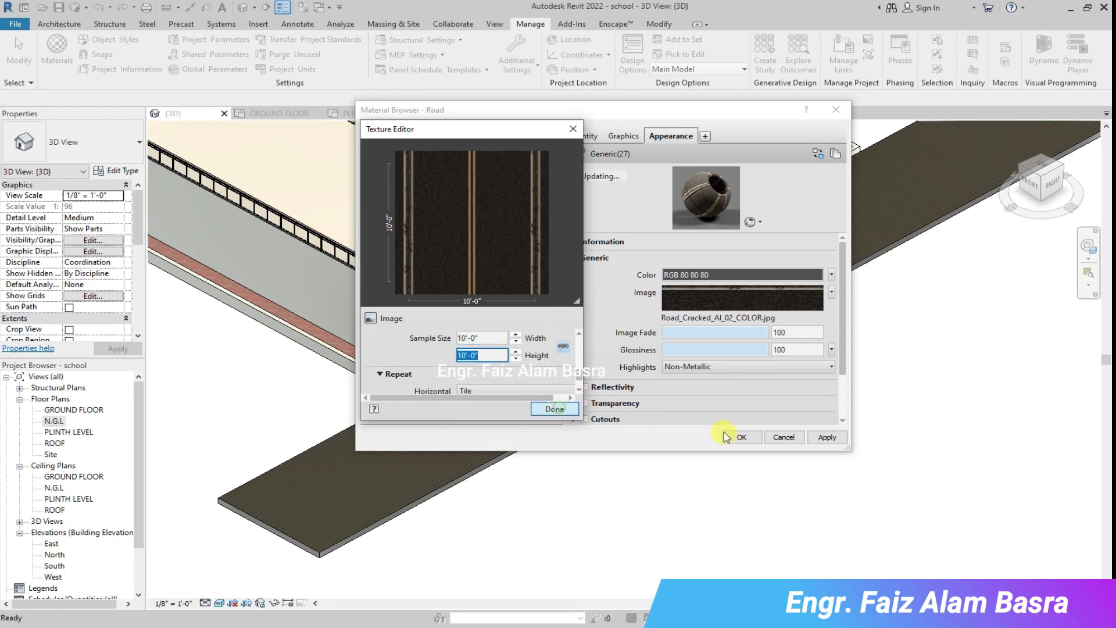
left_click(824, 437)
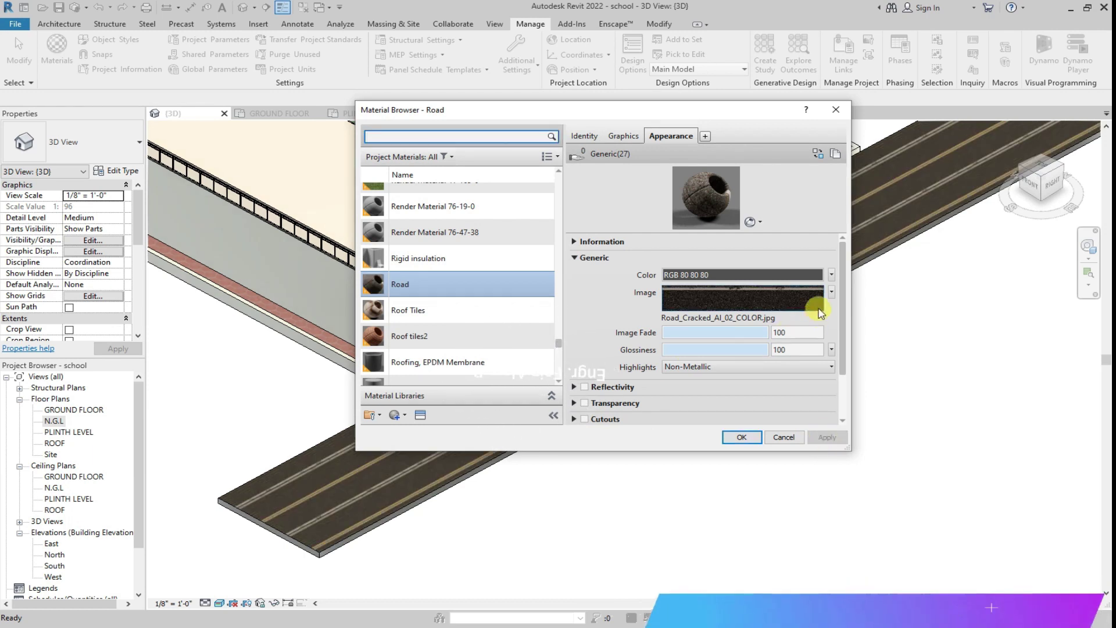
Enlarge the Road image's sample size beyond 10'-0" and apply it to the road surface.
left_click(831, 292)
left_click(779, 422)
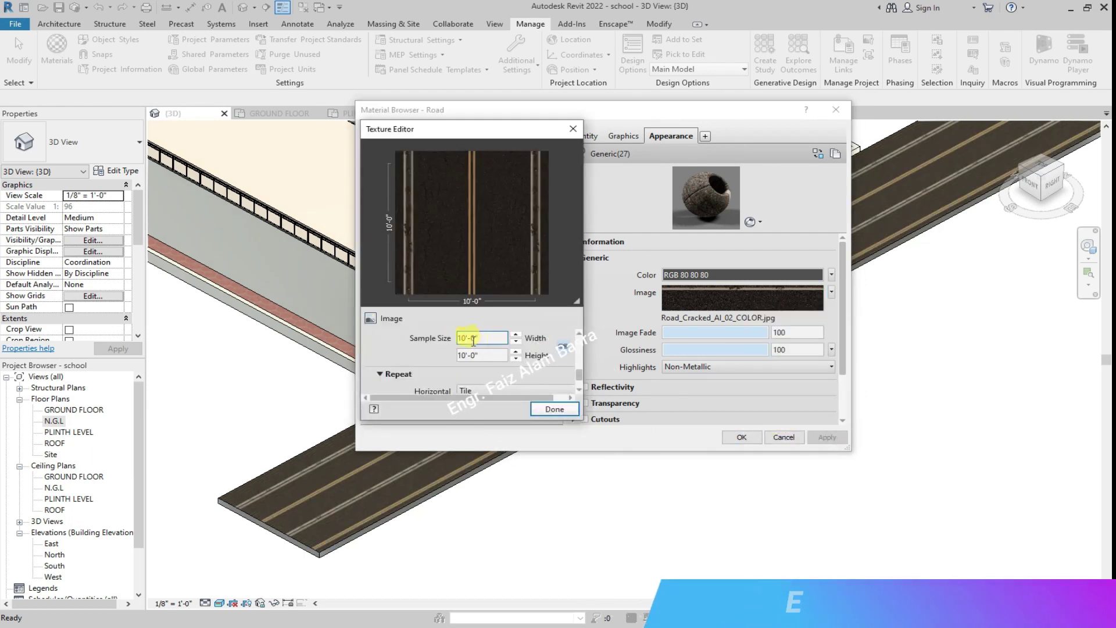
left_click(555, 409)
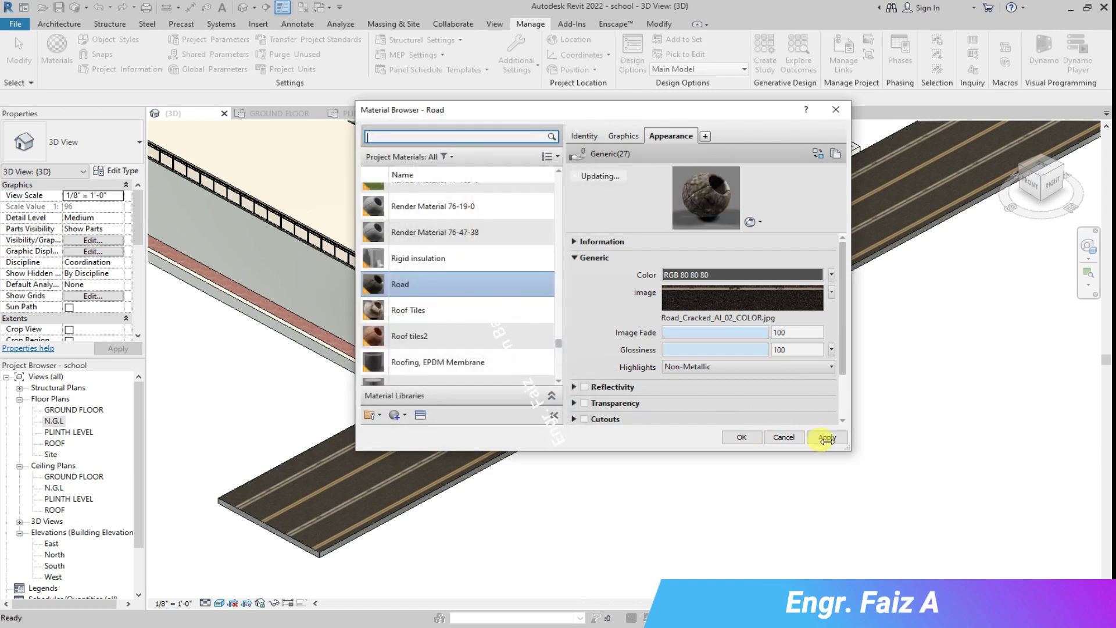
left_click(826, 438)
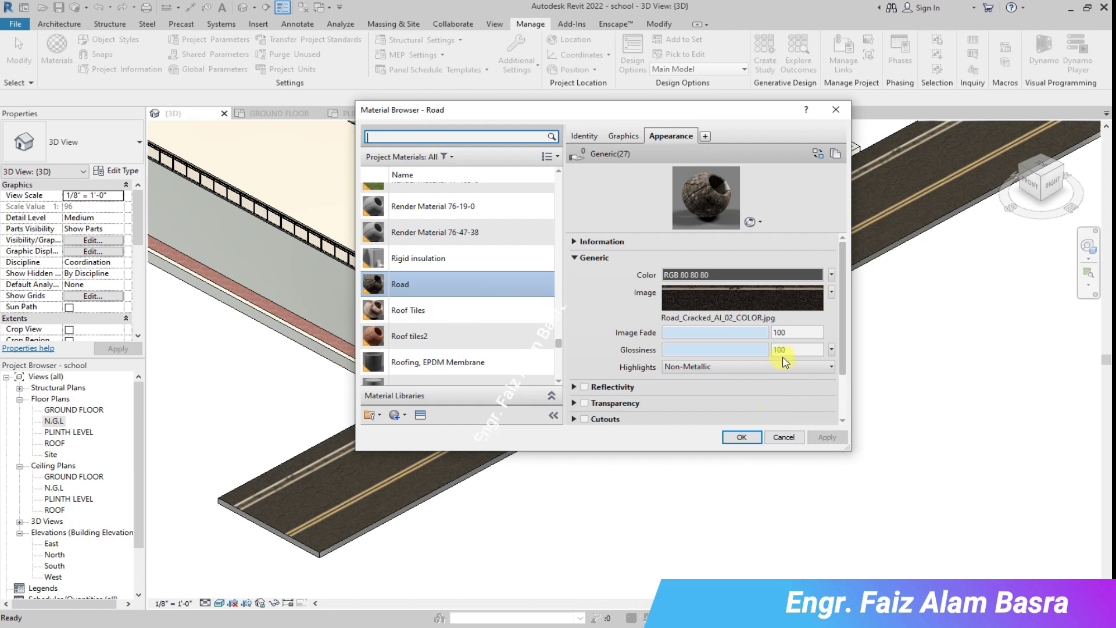
Set the Road image's sample size to 15'-0" by 15'-0" and apply it.
left_click(832, 290)
left_click(797, 420)
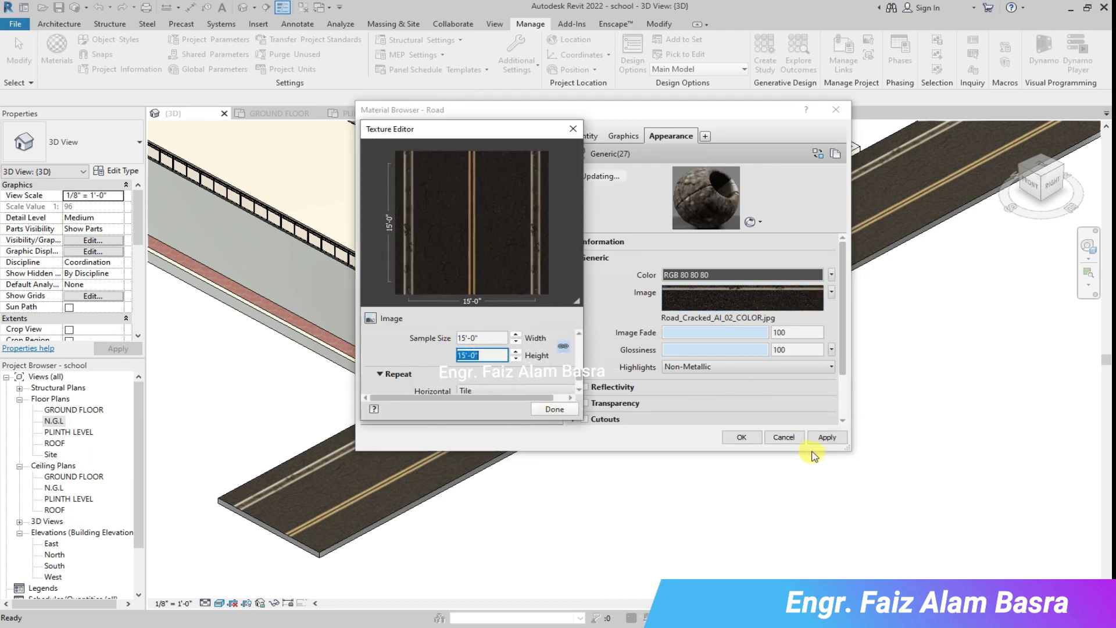
left_click(826, 439)
left_click(826, 438)
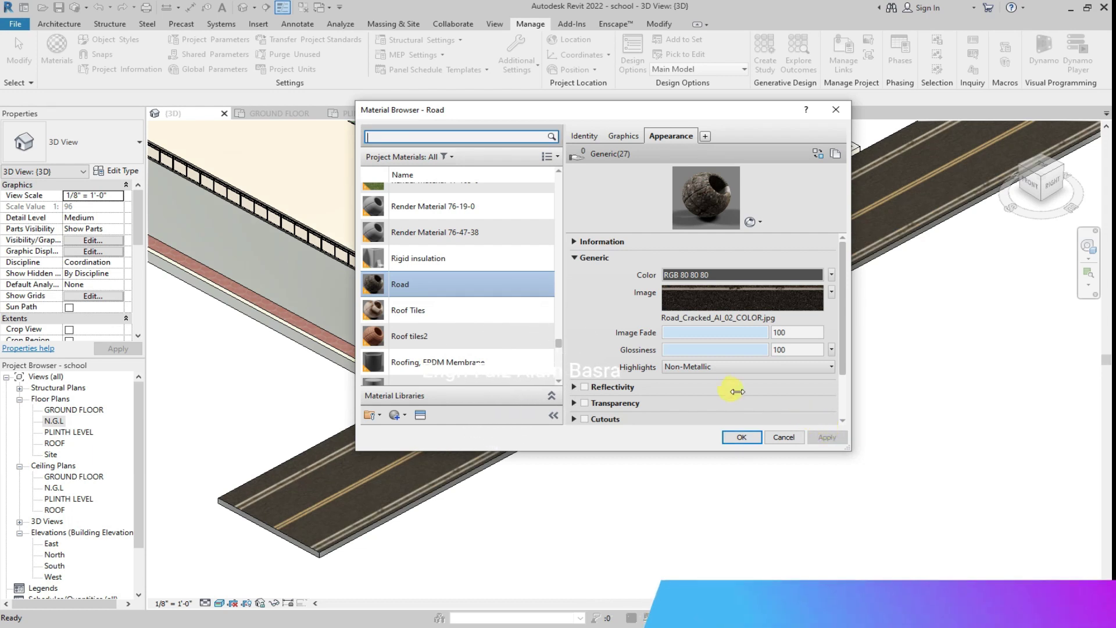
Fine-tune the Road image's sample size so the lane markings fit the slab's width, save the material, and inspect the road.
left_click(831, 292)
left_click(791, 423)
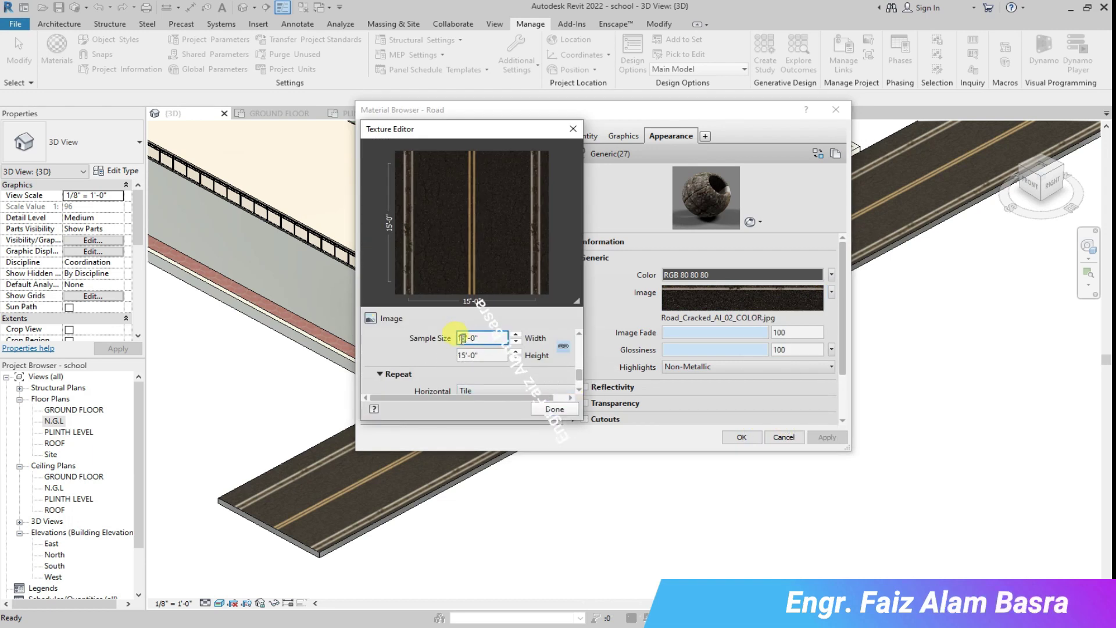
left_click(549, 410)
left_click(828, 436)
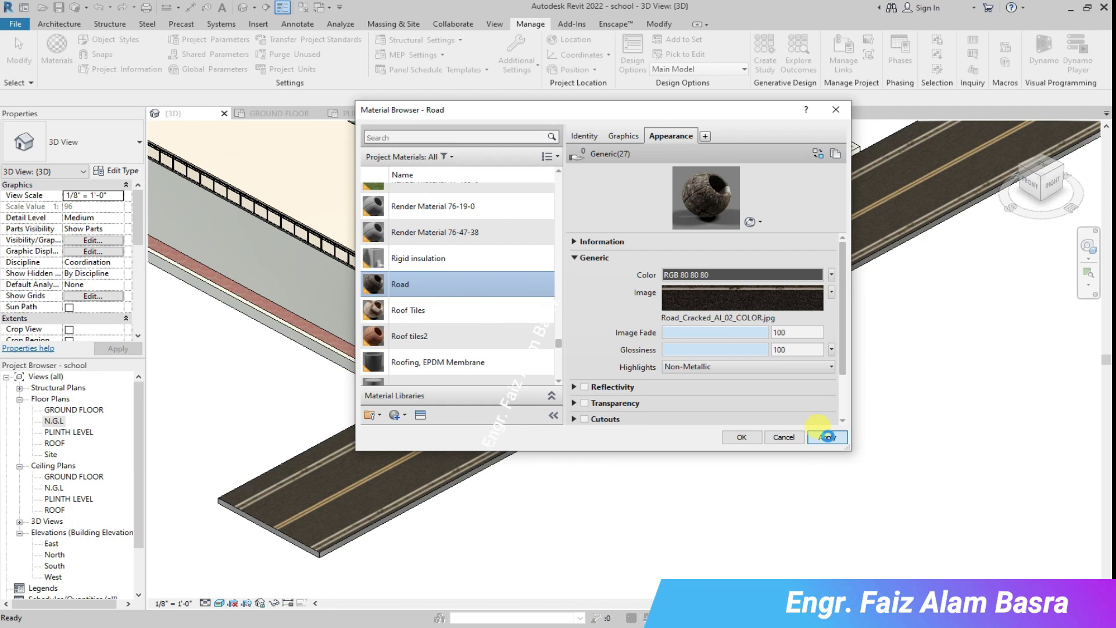
left_click(742, 436)
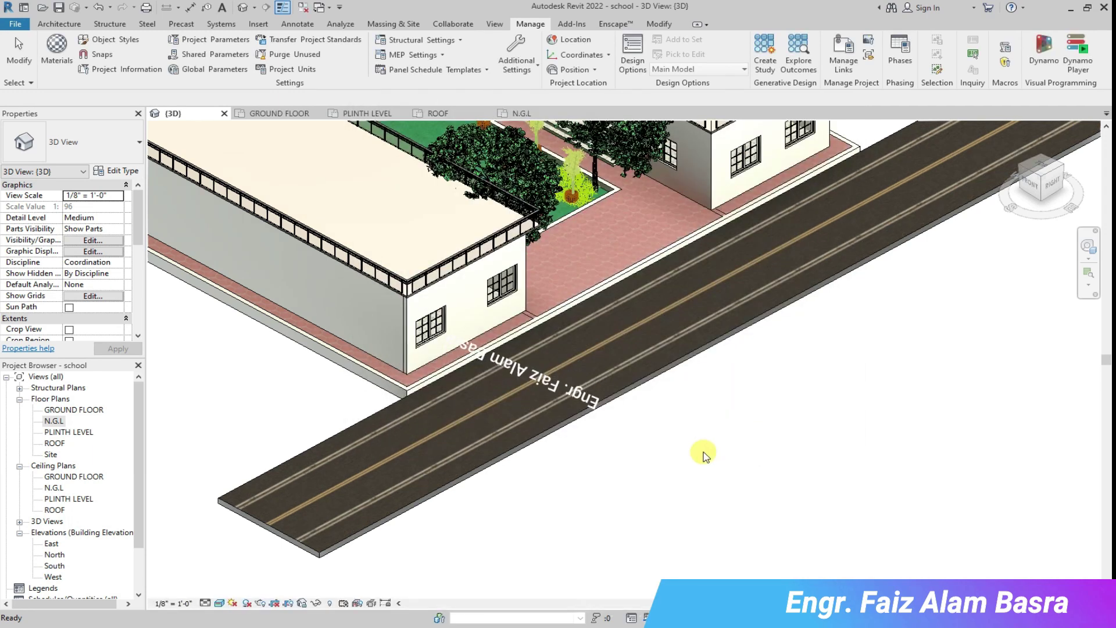
scroll(613, 358, "up", 5)
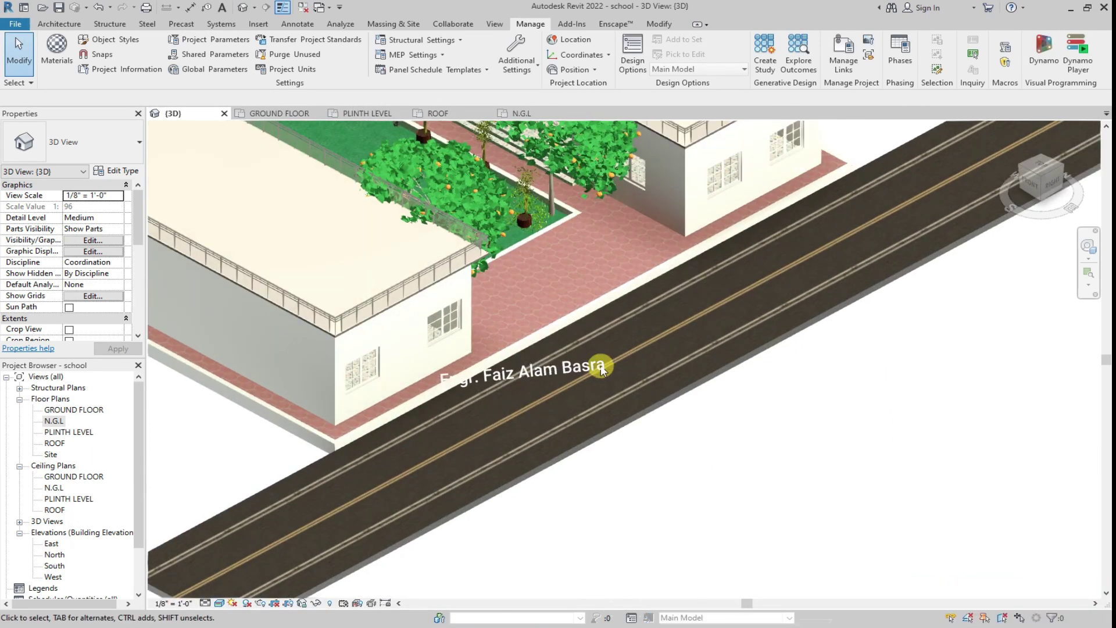
scroll(560, 385, "down", 2)
scroll(552, 402, "down", 3)
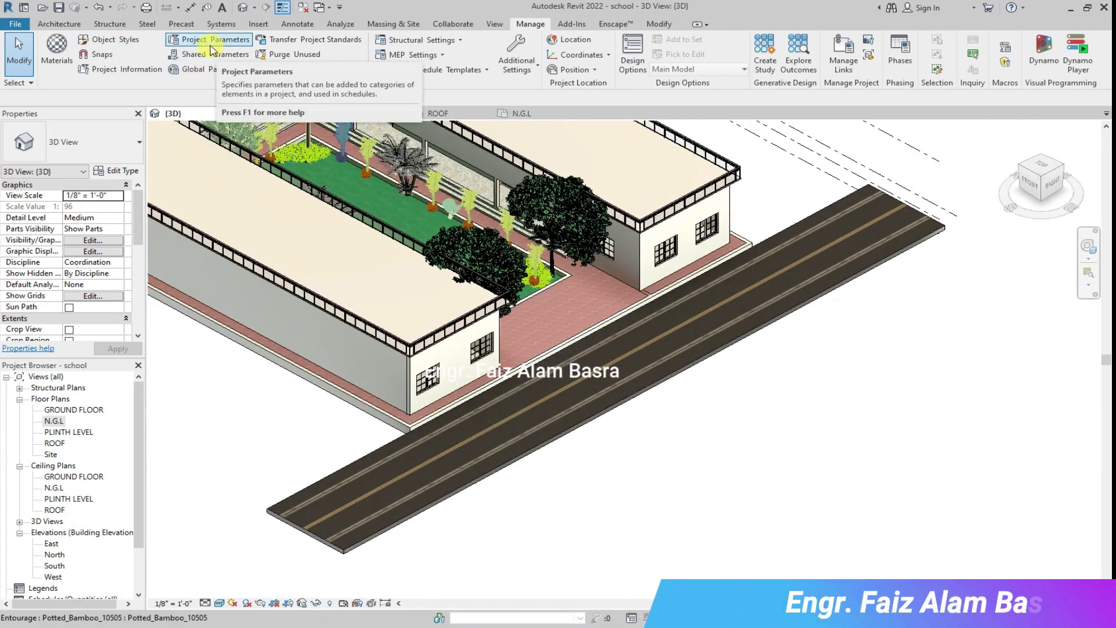
Place Indian_Horse_Chestnut trees beside the road at both front corners of the school in the N.G.L plan, and check them in 3D.
left_click(82, 27)
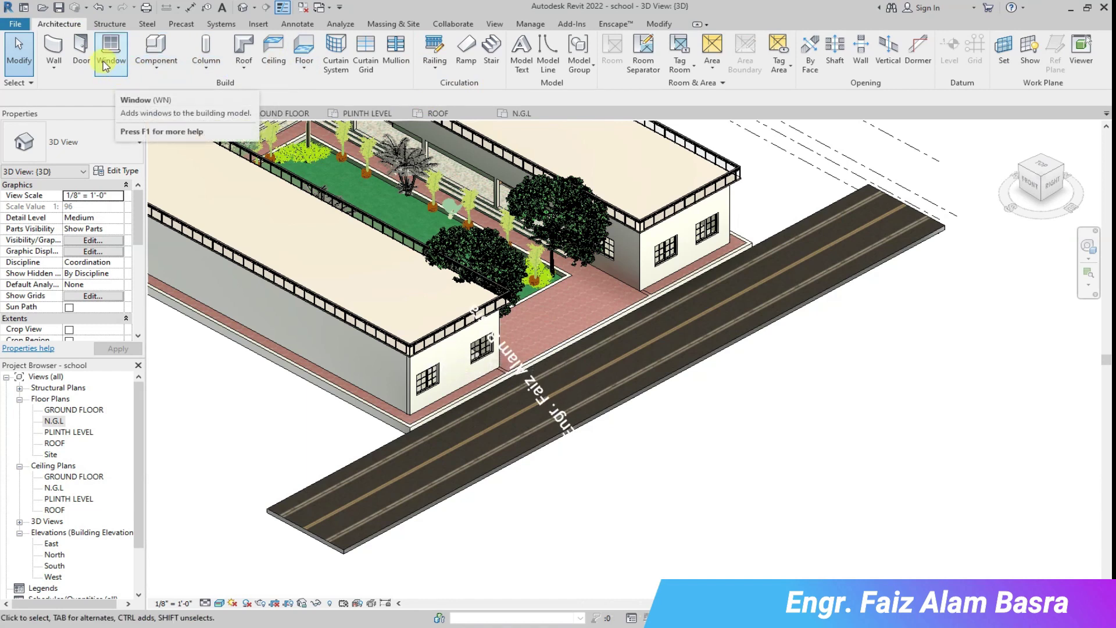
scroll(598, 428, "down", 2)
scroll(386, 201, "up", 1)
left_click(156, 65)
left_click(177, 87)
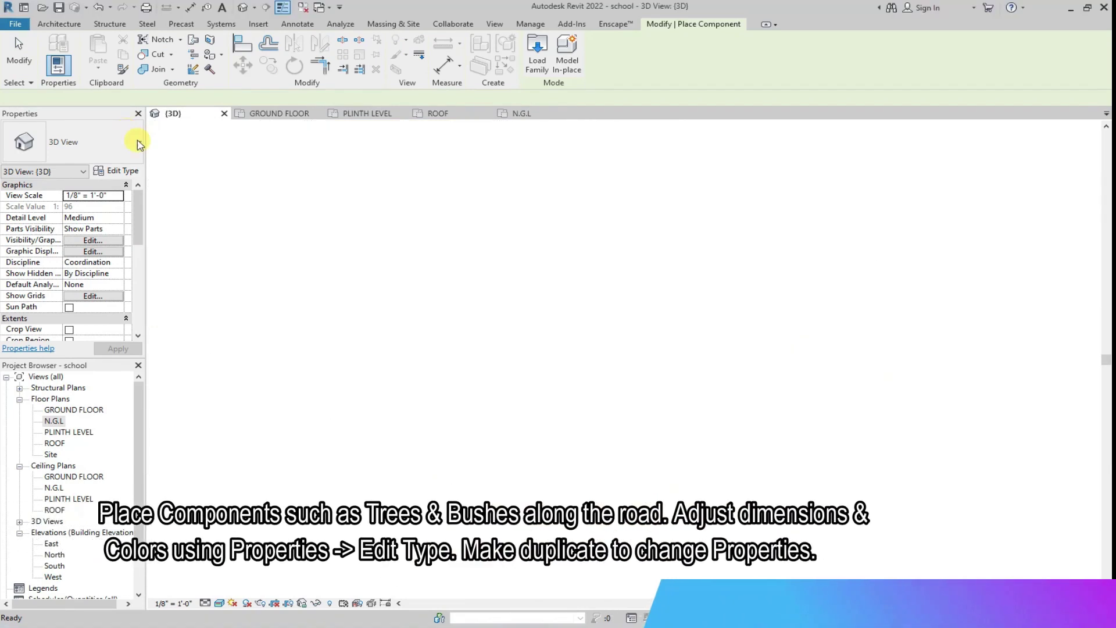
left_click(139, 146)
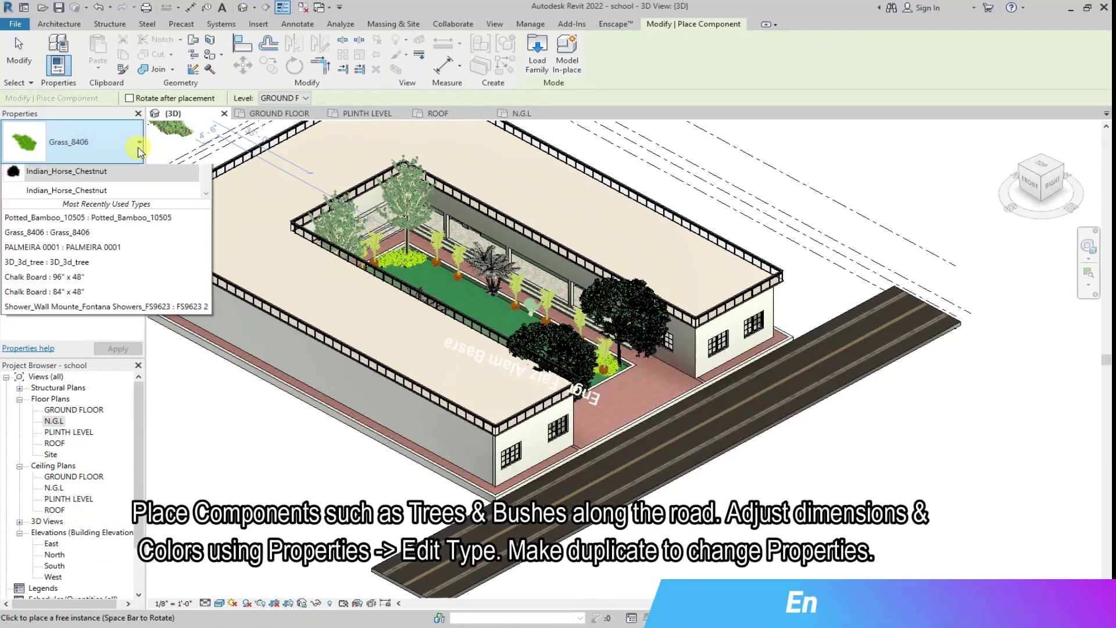
left_click(76, 268)
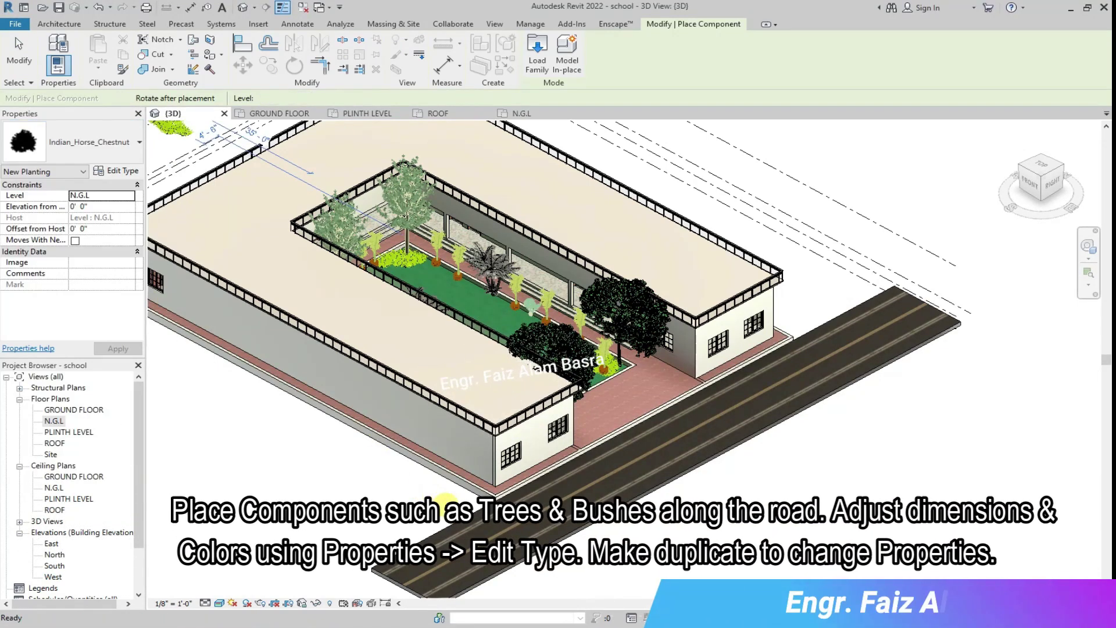
left_click(521, 113)
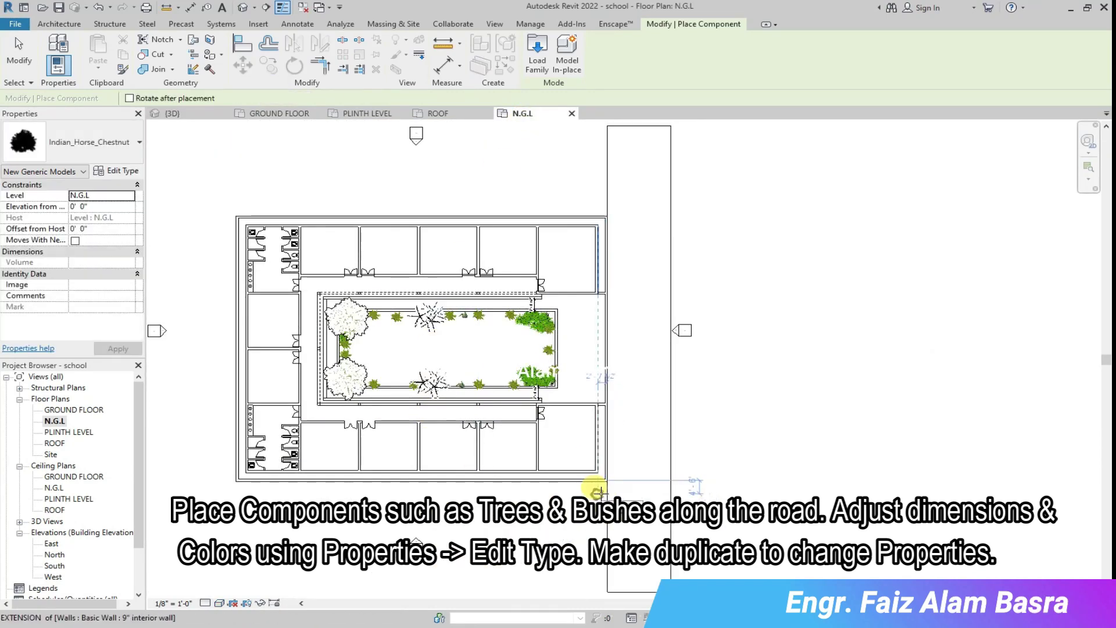
left_click(594, 202)
left_click(535, 165)
left_click(194, 115)
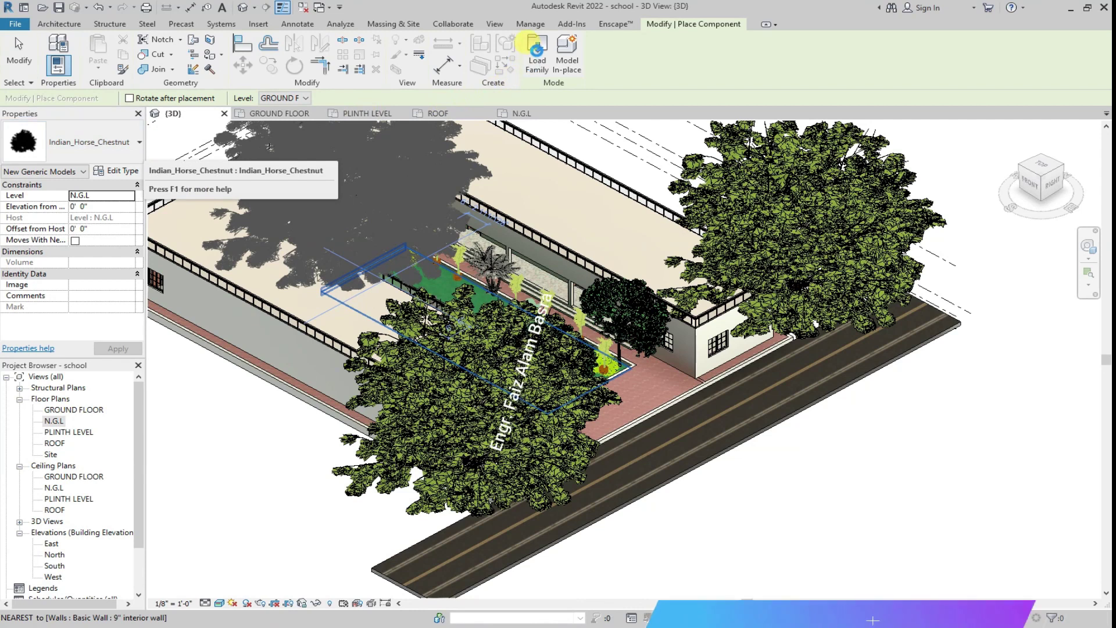
Try to load the Paperbark tree family from the trees folder.
left_click(536, 51)
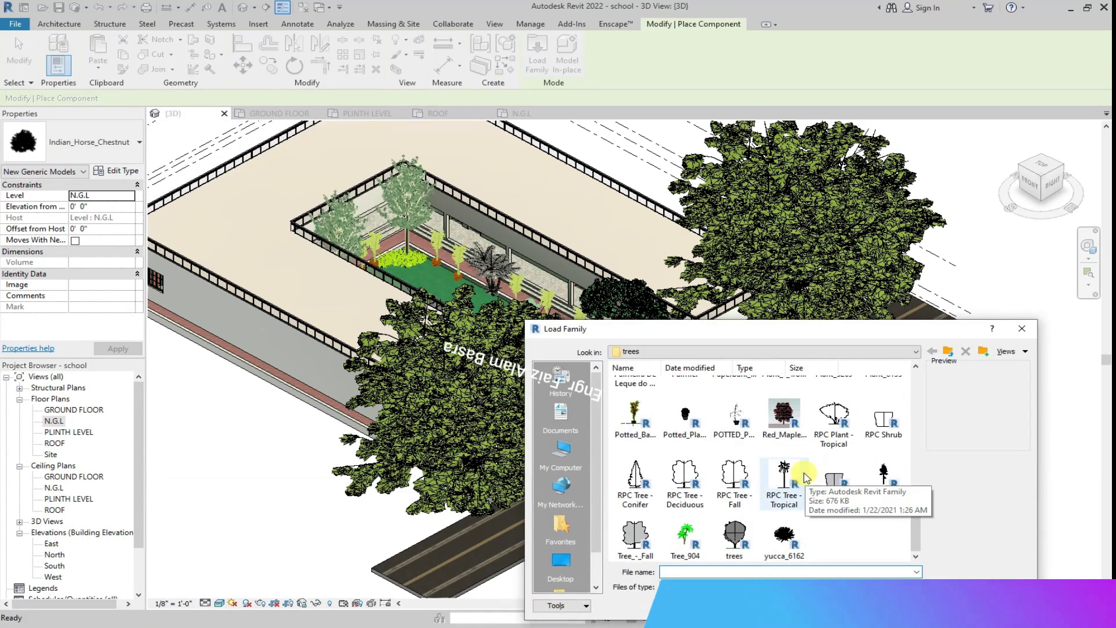
scroll(807, 478, "up", 3)
left_click(734, 451)
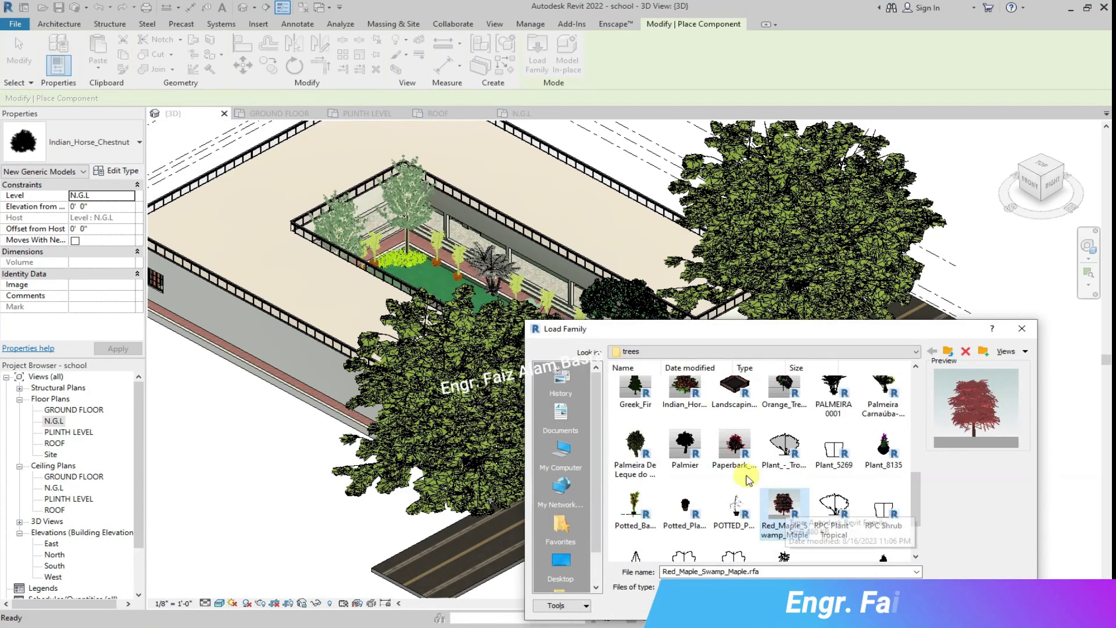
double_click(734, 452)
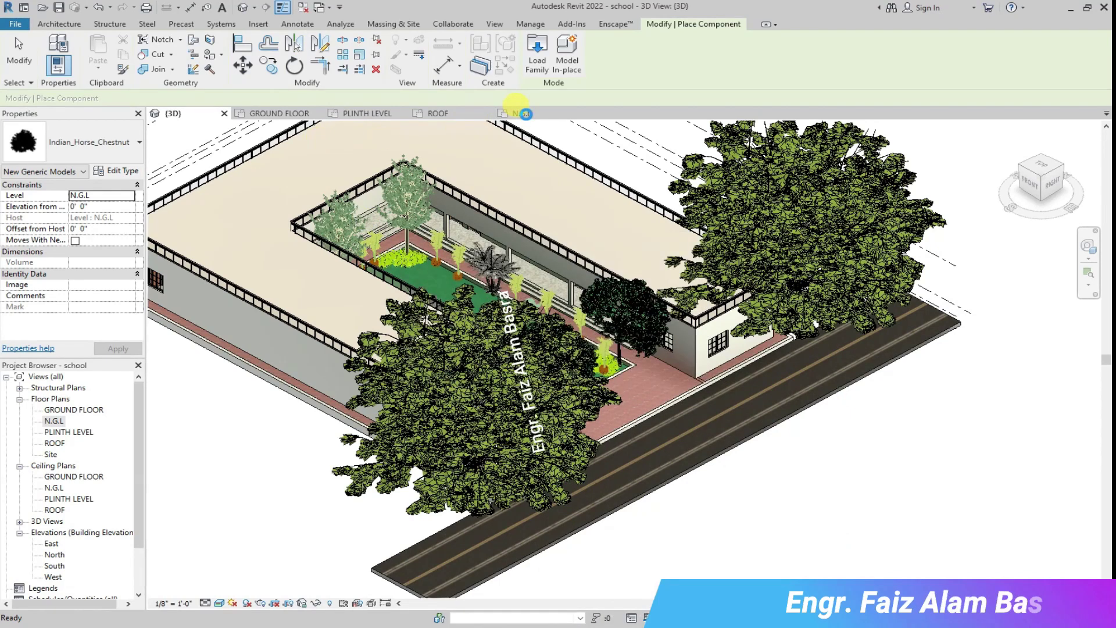
Place more Indian_Horse_Chestnut trees beside the road at the school's front corners in the N.G.L plan.
left_click(523, 113)
left_click(595, 203)
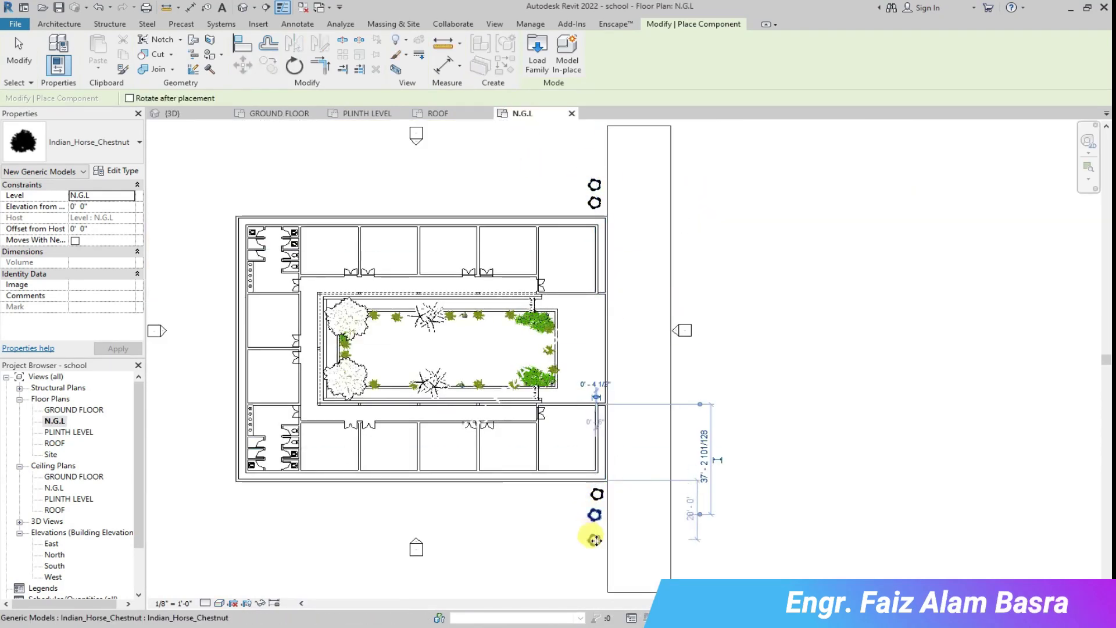
left_click(597, 538)
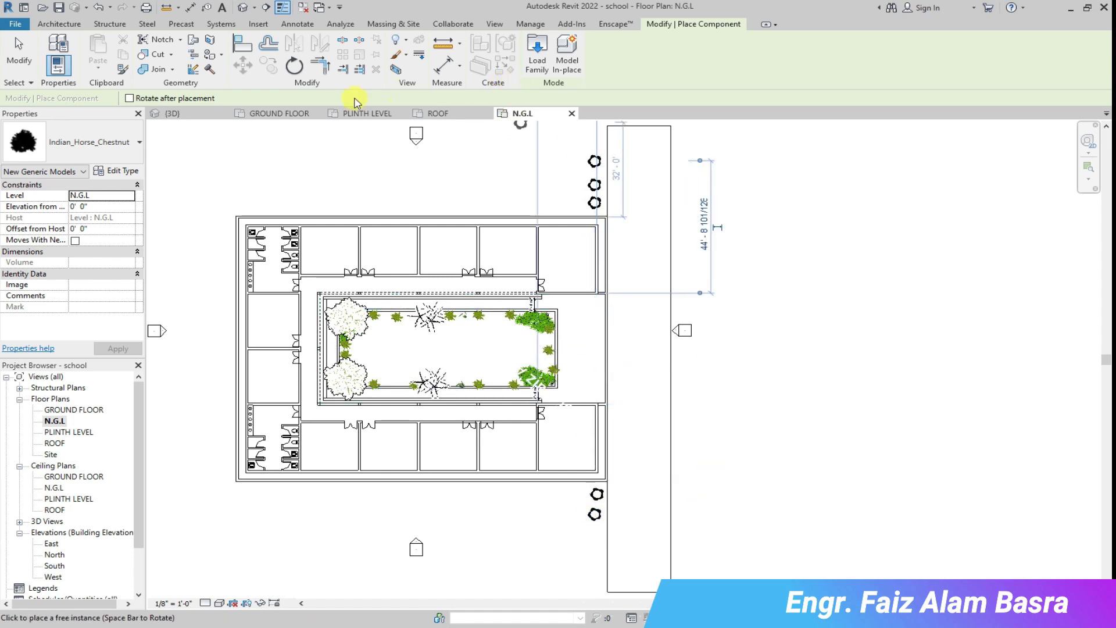
Load the a_tree49_7611 family from the trees folder.
left_click(537, 52)
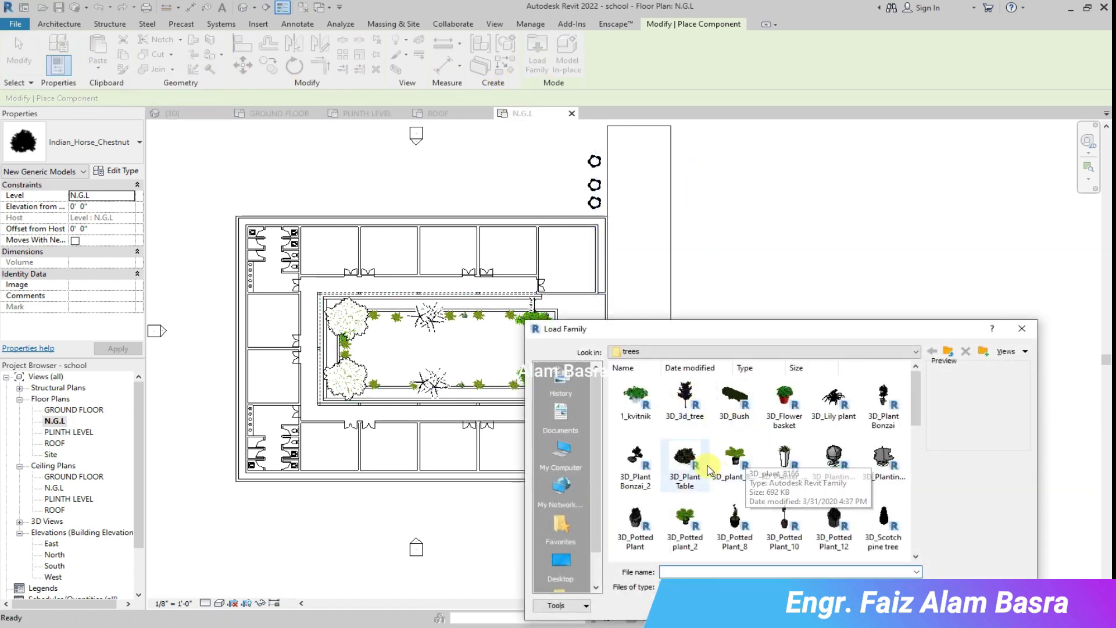
left_click(834, 398)
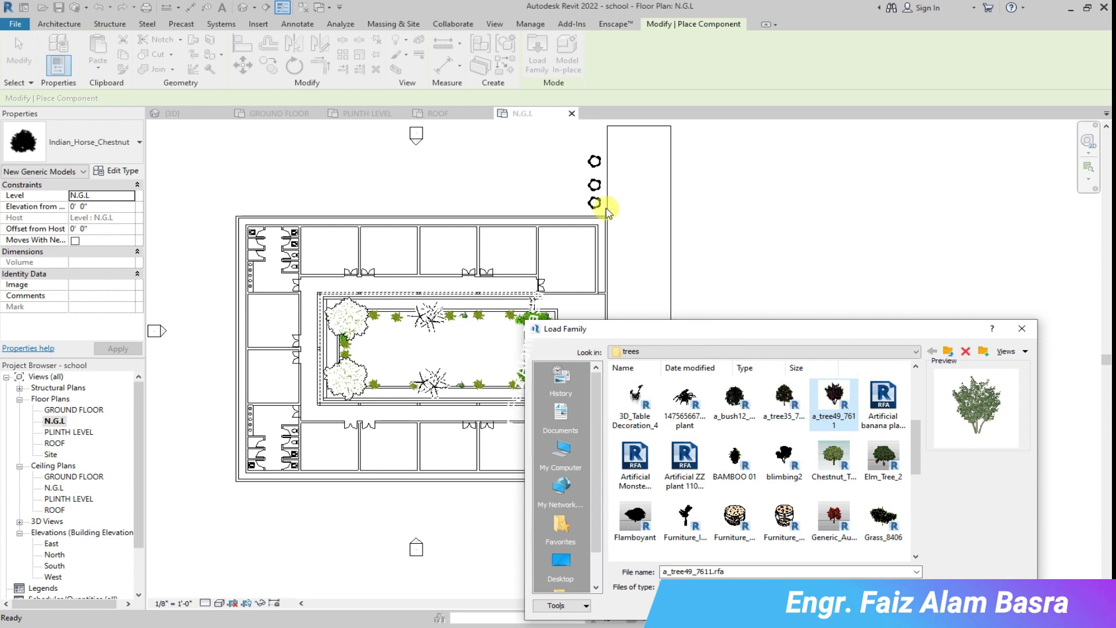
left_click(901, 607)
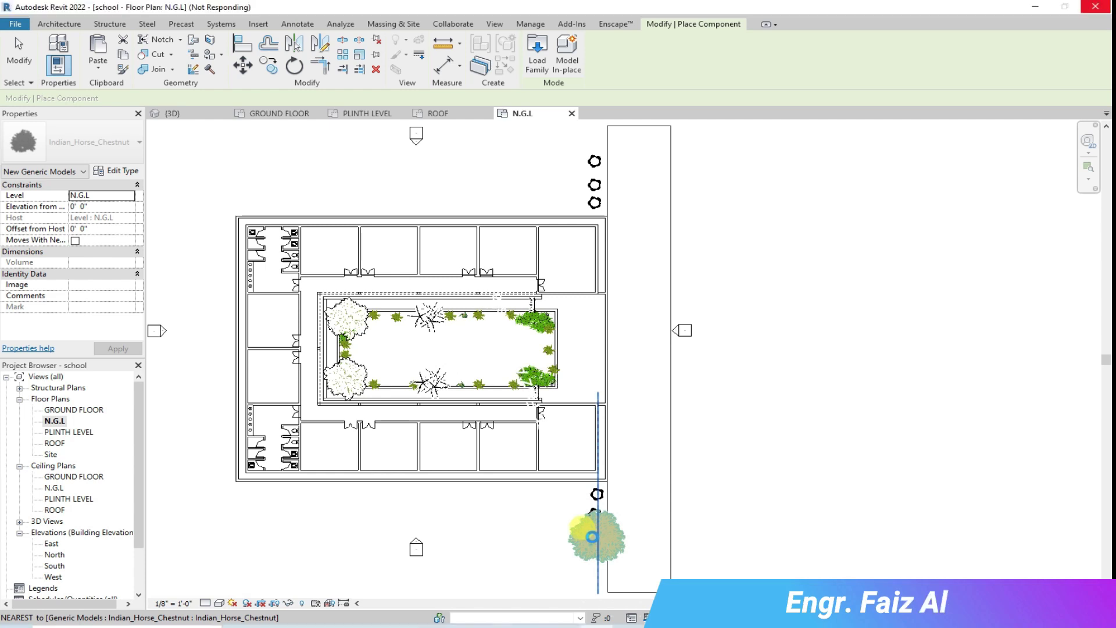
Place rows of a_tree49_7611 trees beside the road at both front corners of the school.
left_click(591, 531)
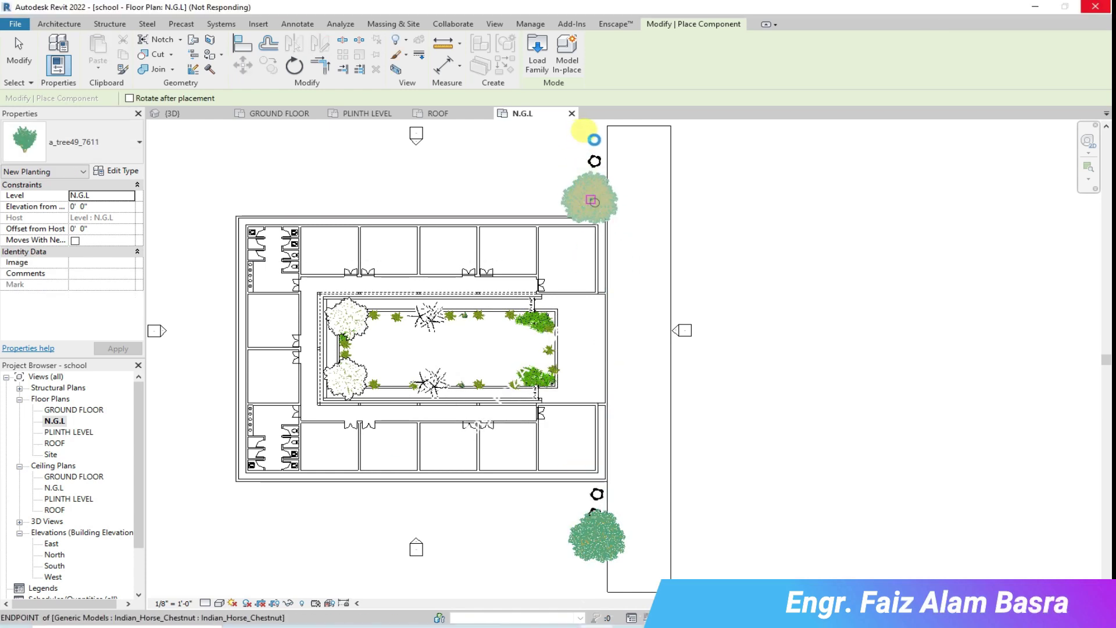
left_click(591, 200)
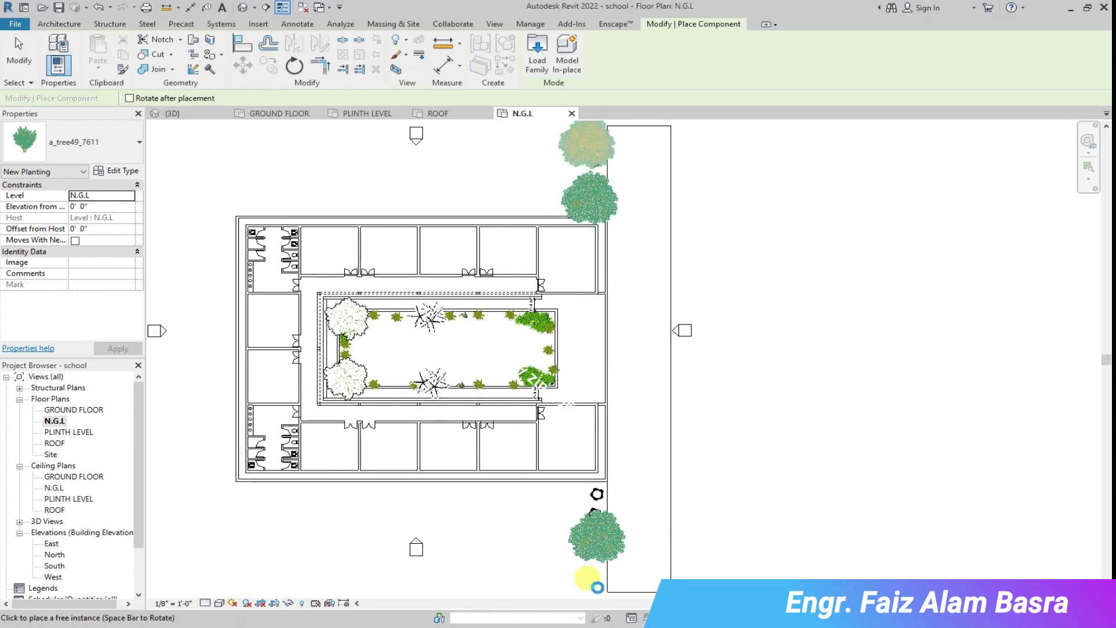
left_click(594, 494)
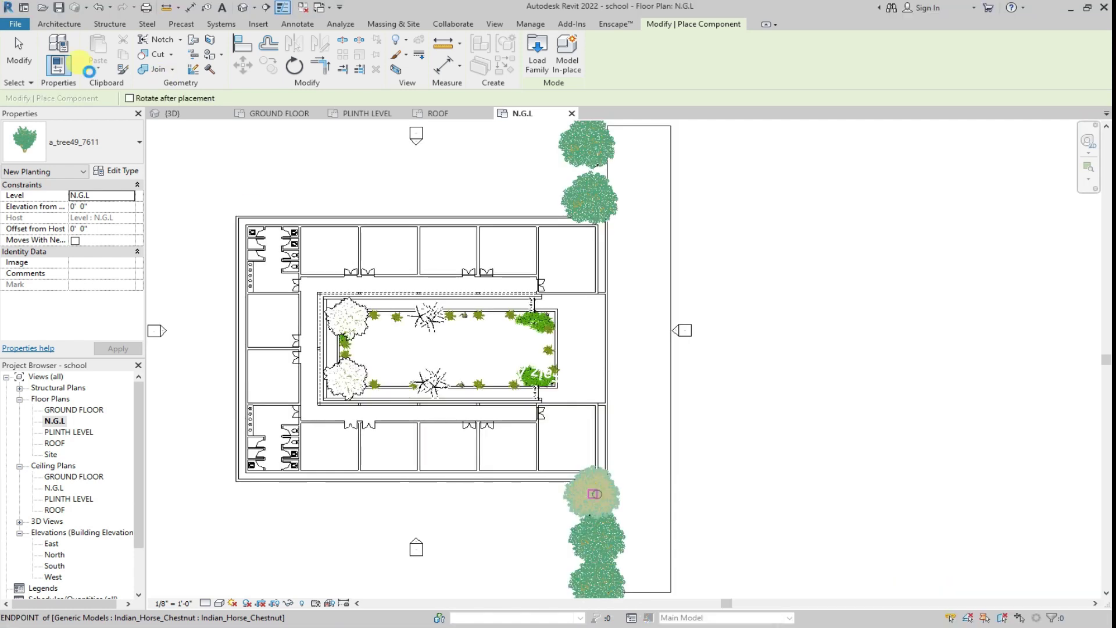
left_click(430, 337)
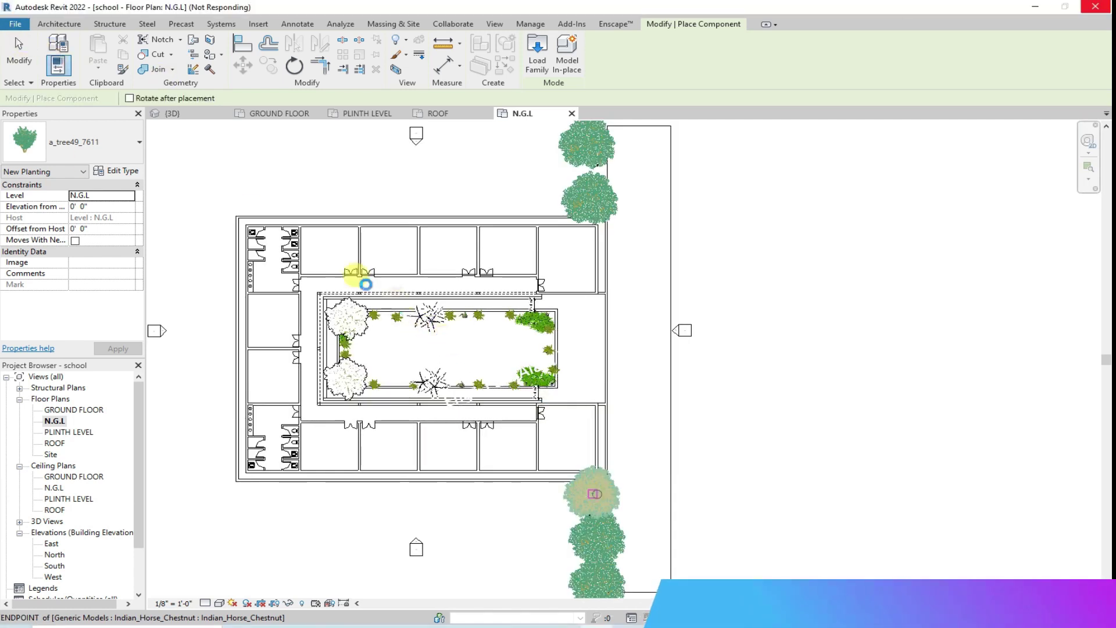
left_click(19, 43)
Delete the Indian_Horse_Chestnut trees at both front corners of the school in the 3D view.
left_click(198, 120)
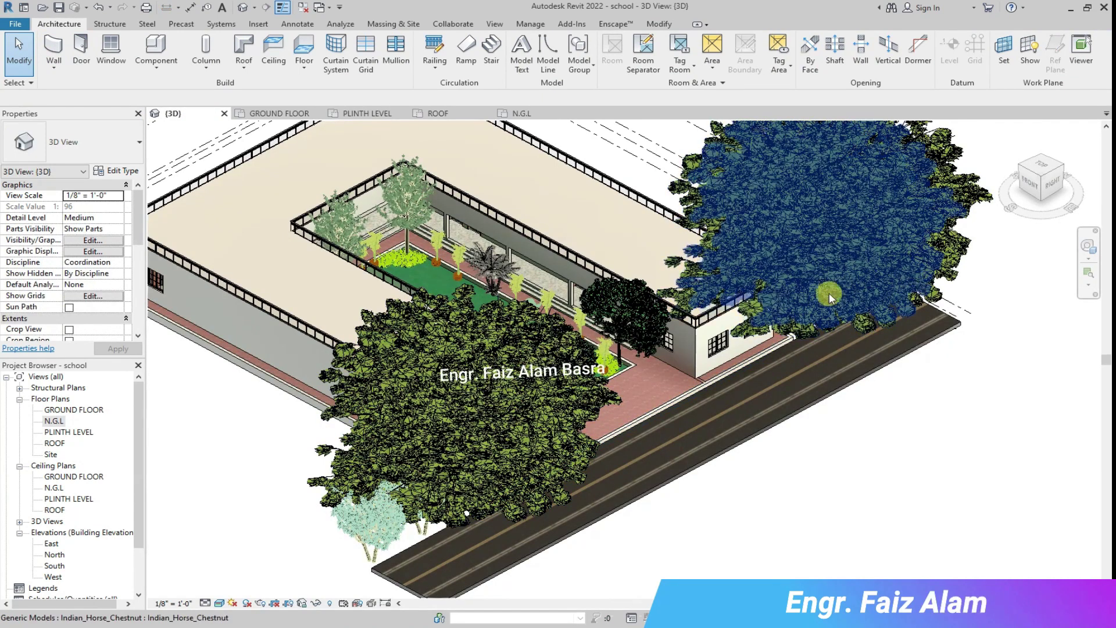
left_click(747, 332)
left_click_drag(747, 331, 845, 309)
key("Delete")
left_click(578, 438)
key("Delete")
left_click(548, 434)
key("Delete")
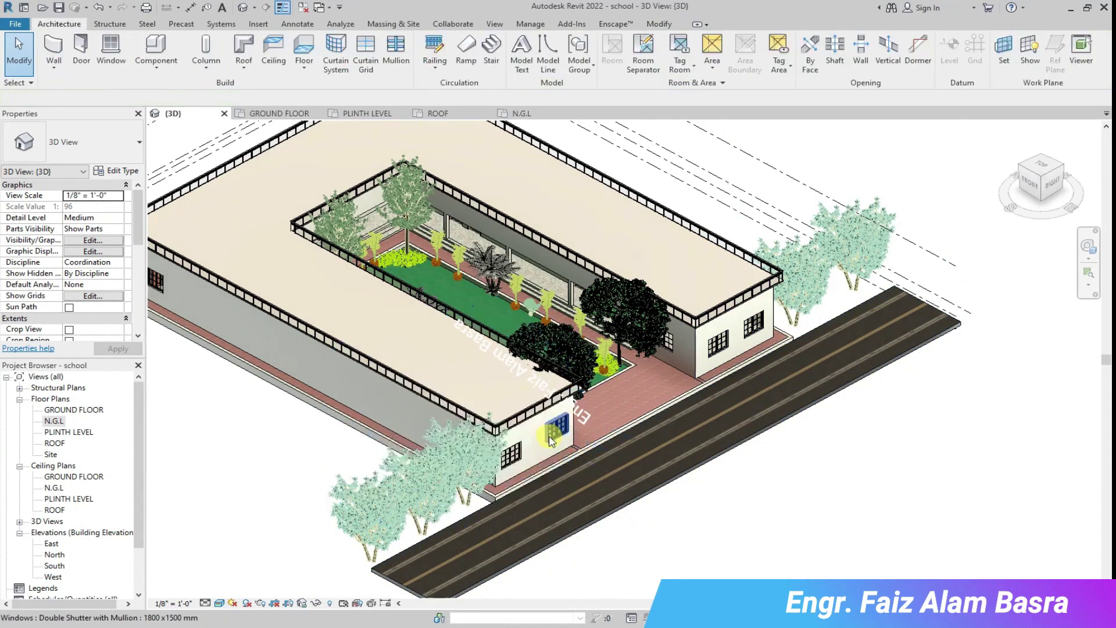
Delete the middle of the three a_tree49_7611 trees at the near front corner.
scroll(549, 434, "up", 2)
scroll(209, 294, "down", 4)
scroll(735, 269, "up", 2)
scroll(648, 512, "up", 4)
scroll(648, 511, "down", 4)
left_click(286, 413)
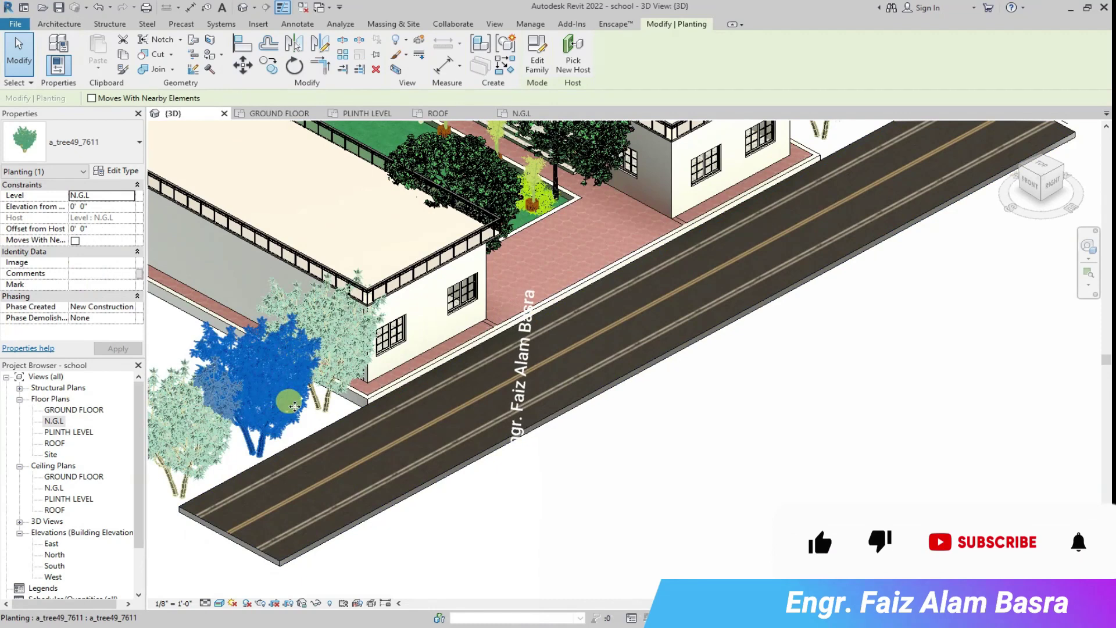
key("Delete")
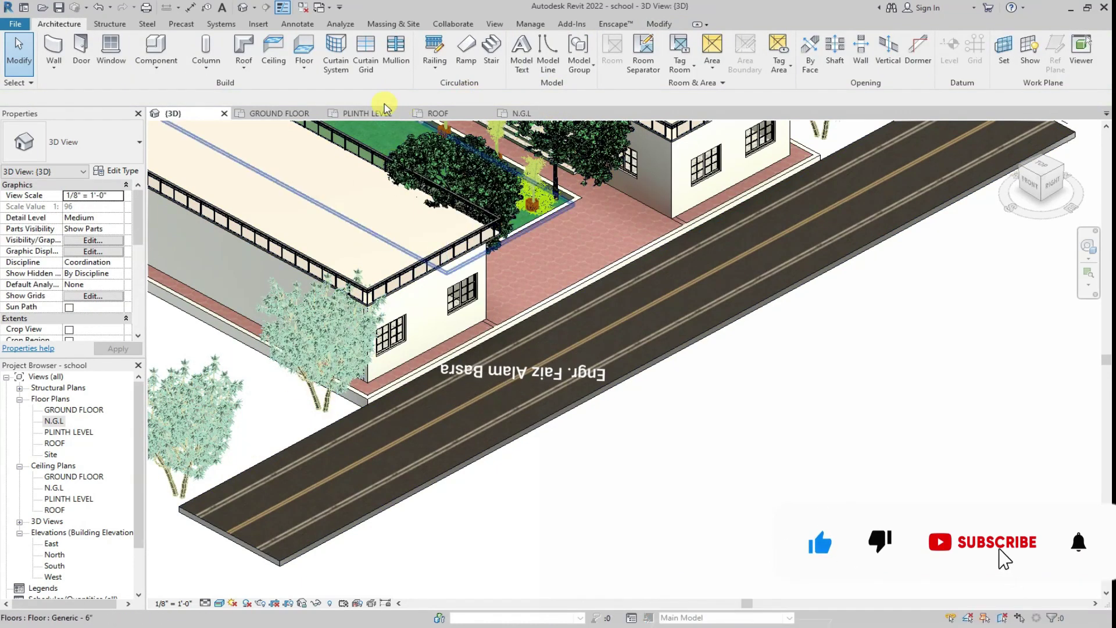
Load the Red_Maple_Swamp_Maple family from the trees folder as a component for placement.
left_click(190, 119)
left_click(634, 453)
left_click(156, 64)
left_click(162, 88)
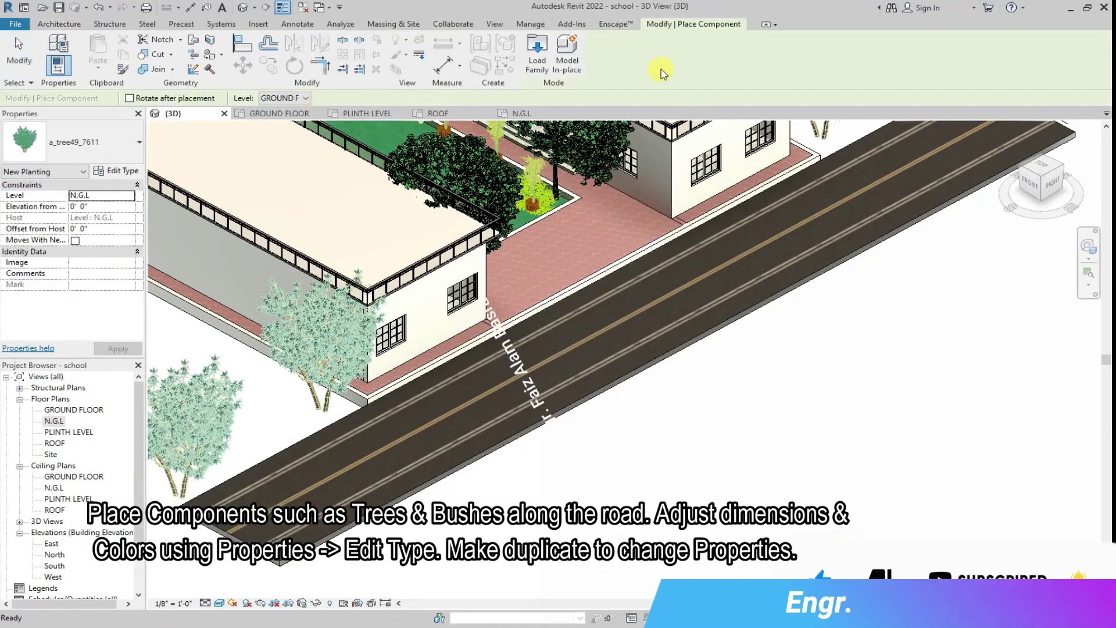
left_click(537, 60)
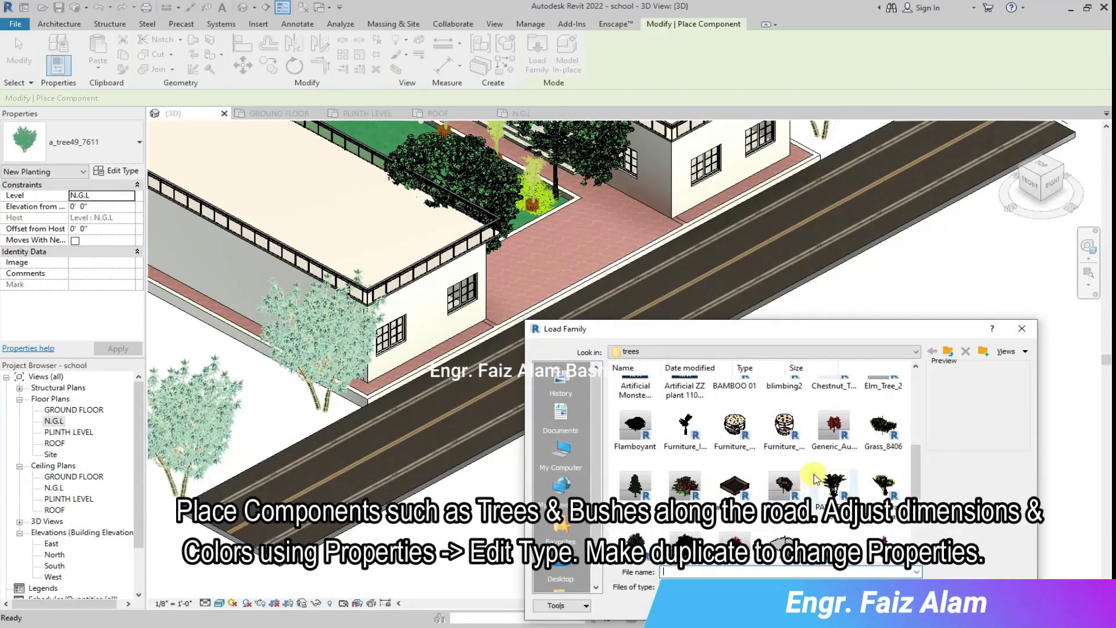
double_click(784, 430)
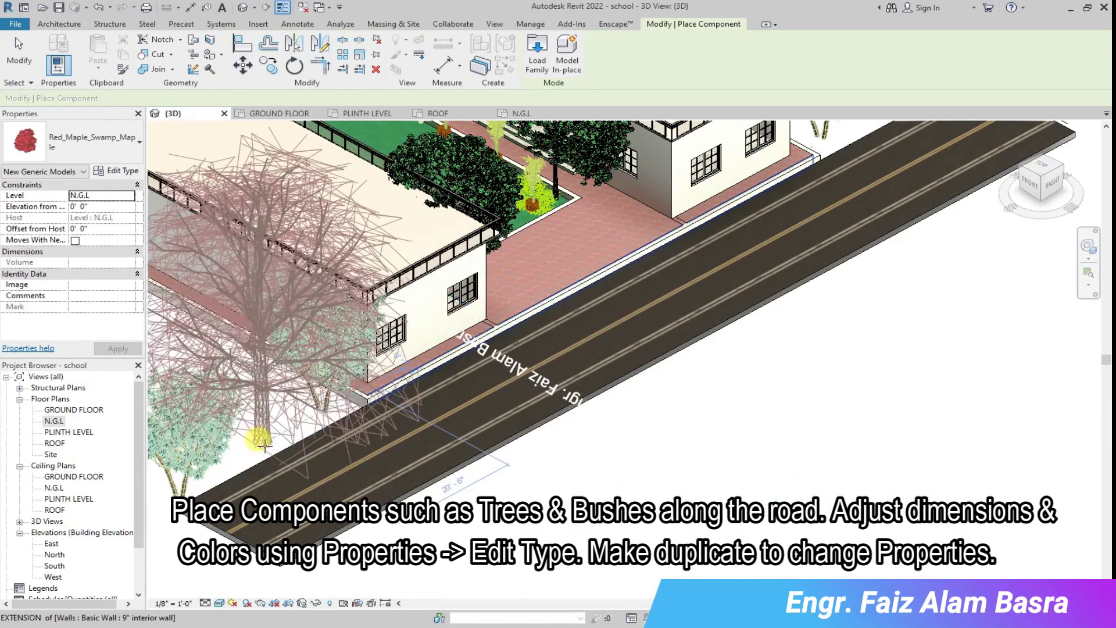
Place a Red_Maple_Swamp_Maple tree between the smaller trees at each front corner, using the 3D and N.G.L views.
scroll(418, 389, "down", 1)
left_click(369, 394)
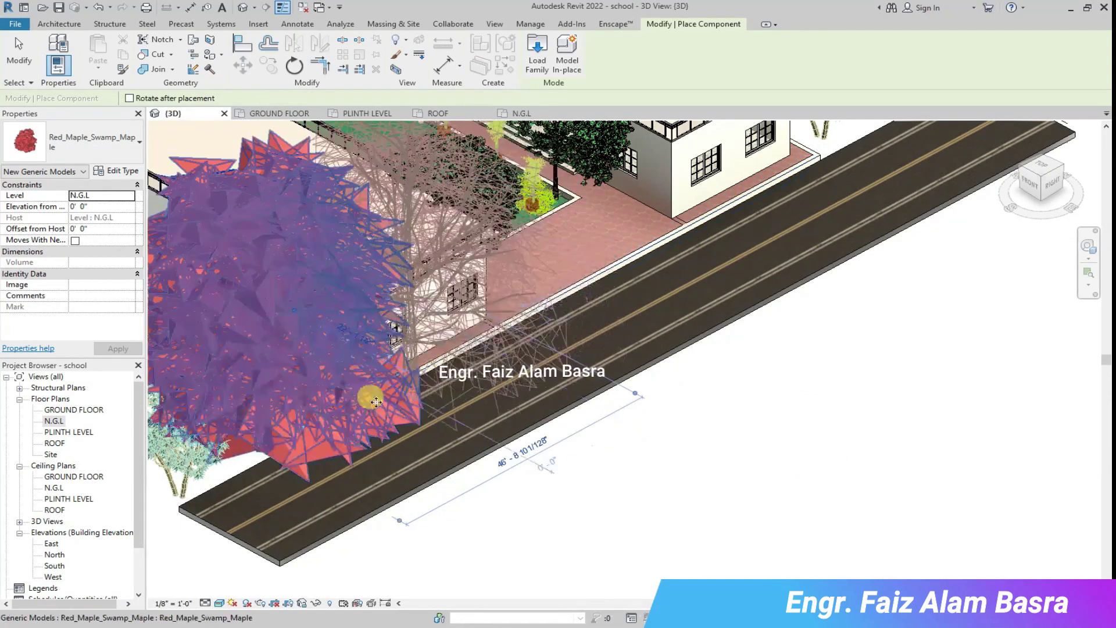
scroll(450, 423, "down", 4)
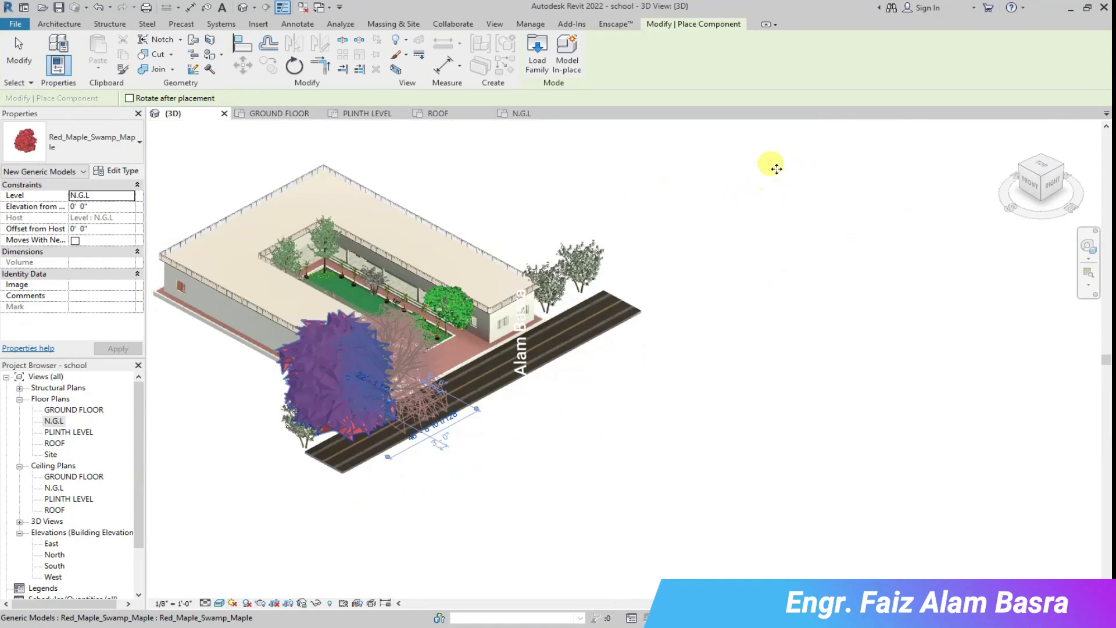
left_click(522, 114)
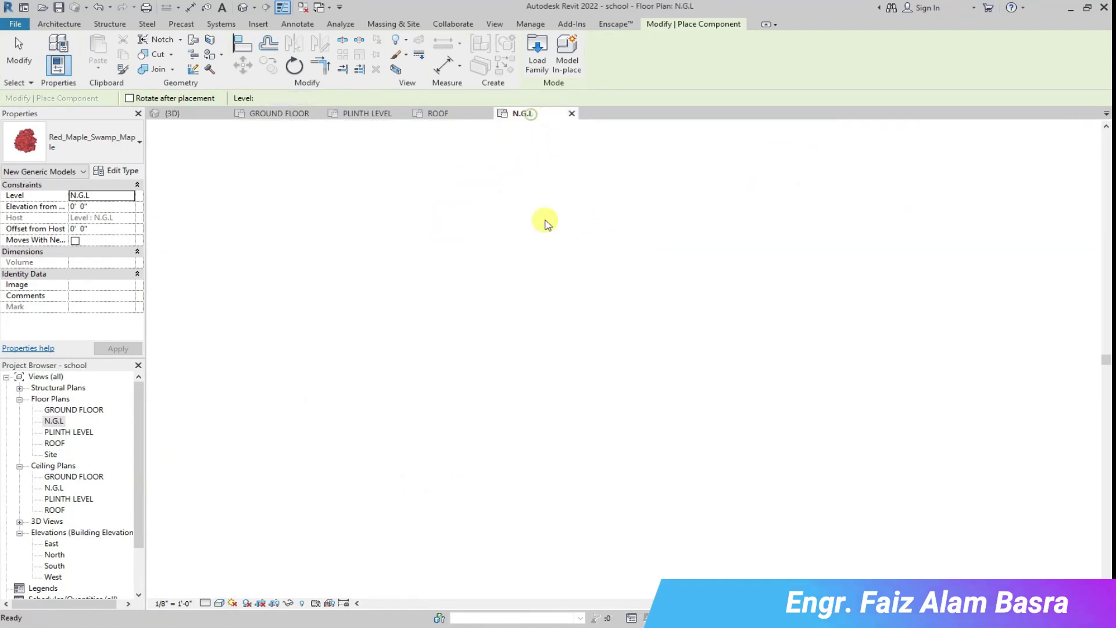
scroll(564, 266, "up", 2)
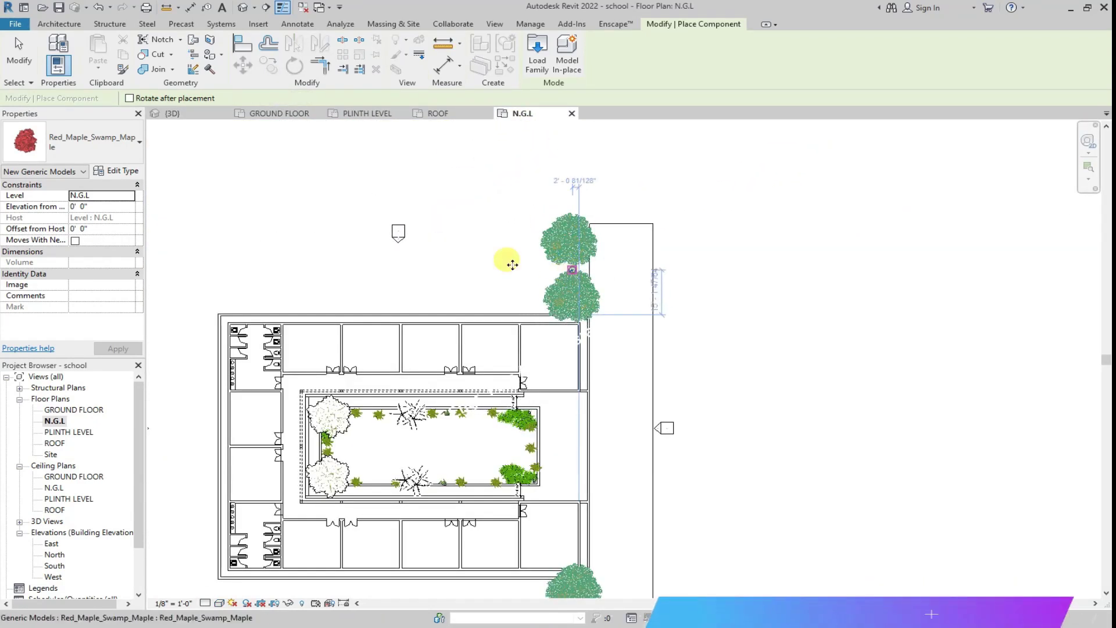
key("Escape")
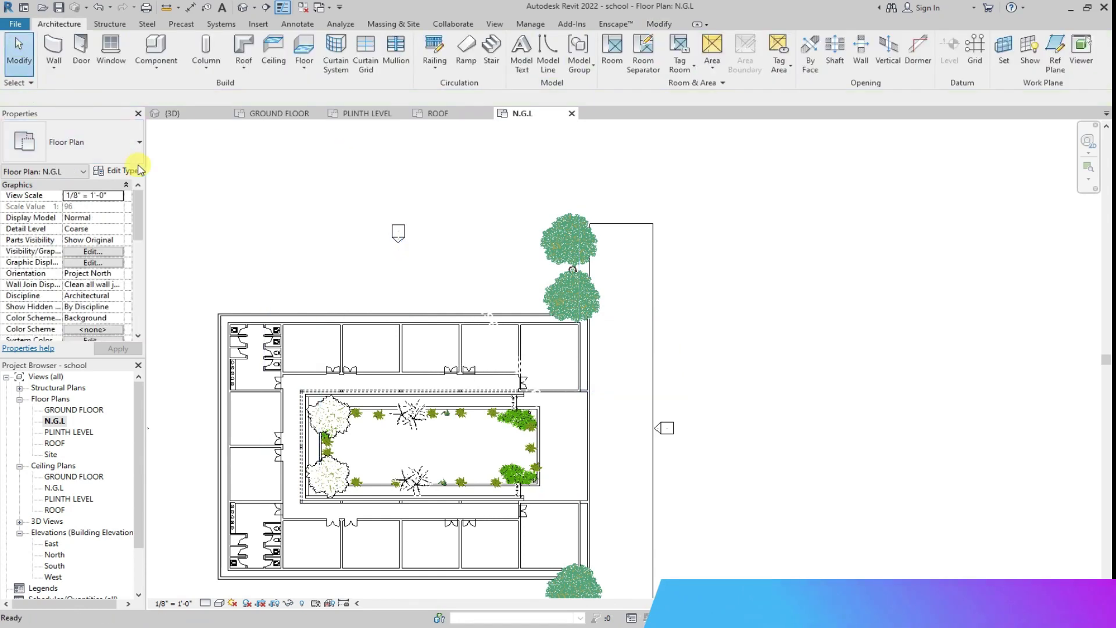
Examine the placed red maples in 3D and check their available types and type properties for size settings.
left_click(576, 272)
left_click(140, 142)
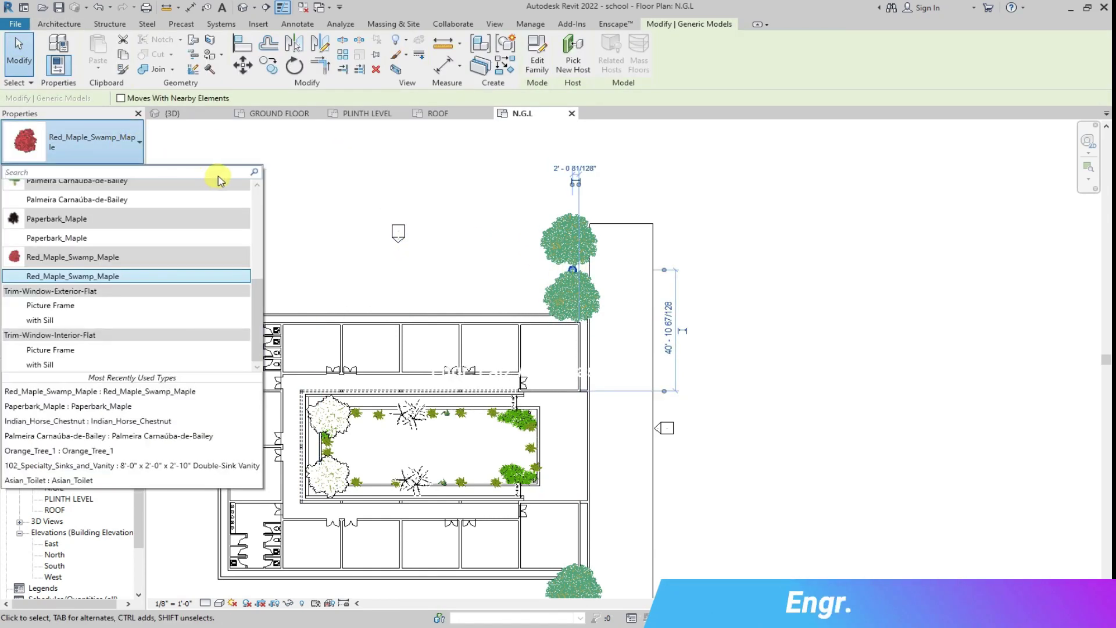
left_click(271, 137)
scroll(418, 231, "down", 2)
left_click(207, 116)
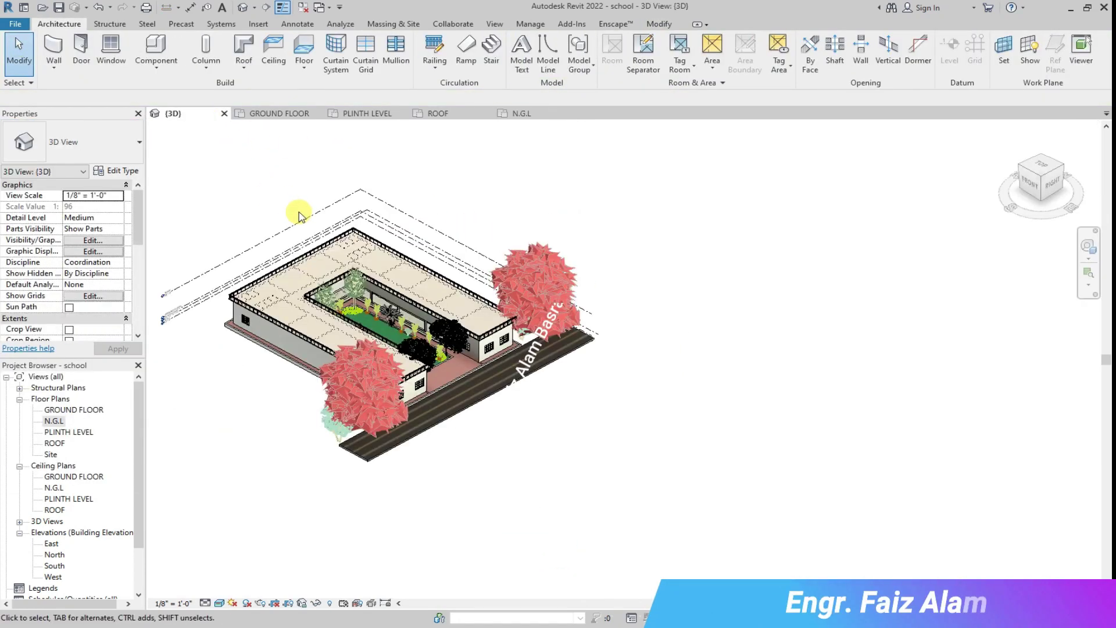
scroll(385, 413, "up", 4)
scroll(417, 367, "up", 2)
scroll(417, 368, "down", 2)
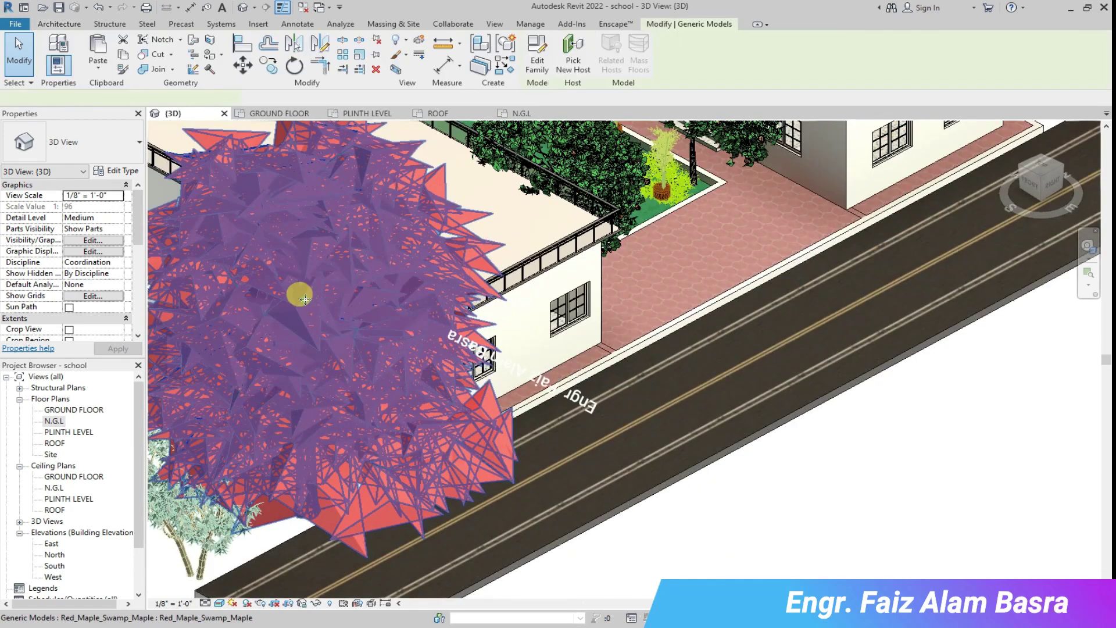
left_click(305, 299)
left_click(121, 172)
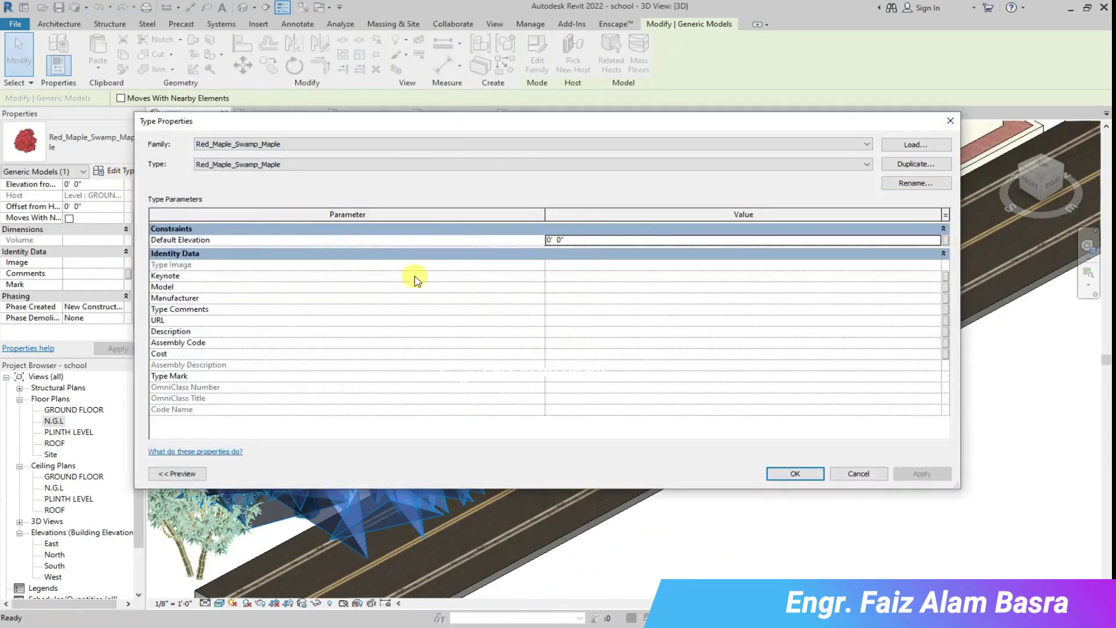
left_click(795, 473)
Delete the Red_Maple_Swamp_Maple trees at both front corners.
scroll(789, 444, "down", 4)
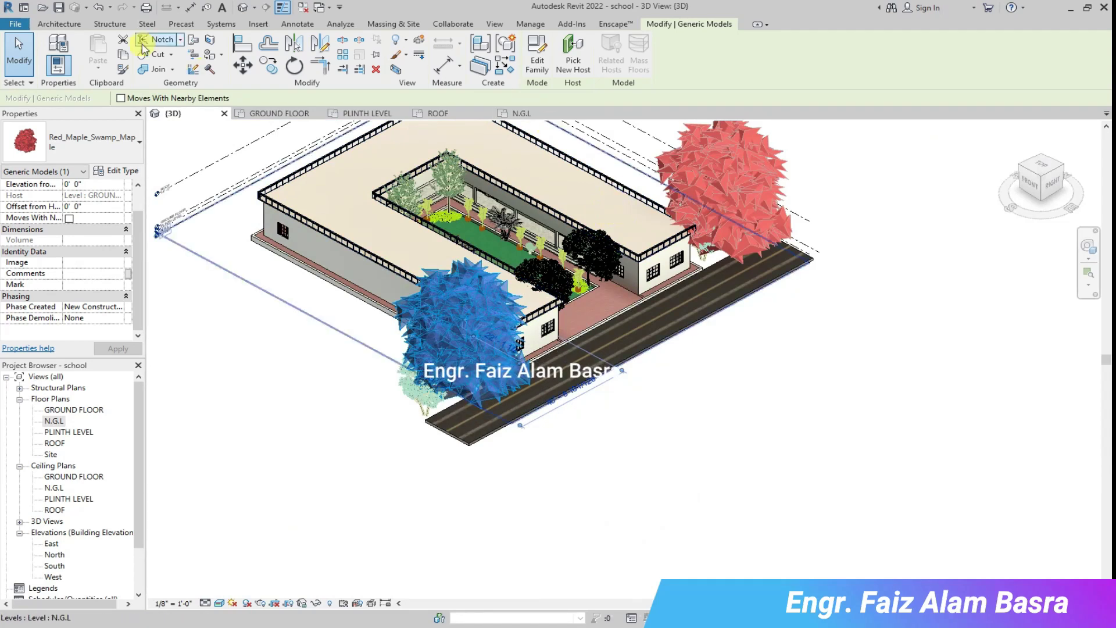
left_click(376, 70)
left_click(728, 204)
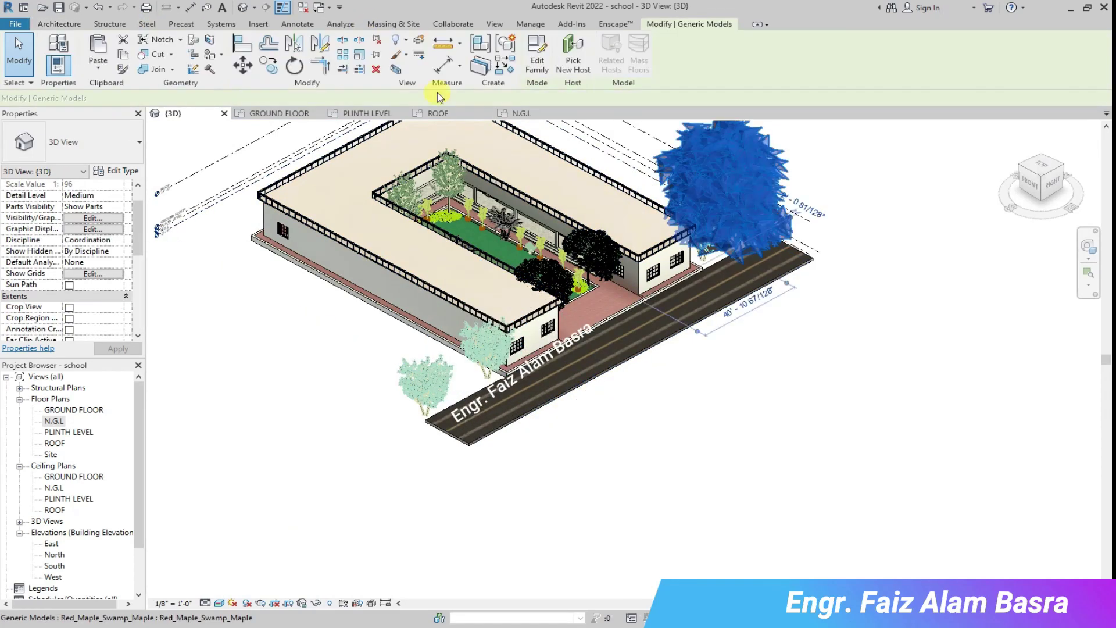
key("Delete")
Load the Tree_904 family from the trees folder and place one between the trees at each front corner in the N.G.L plan.
scroll(523, 360, "up", 3)
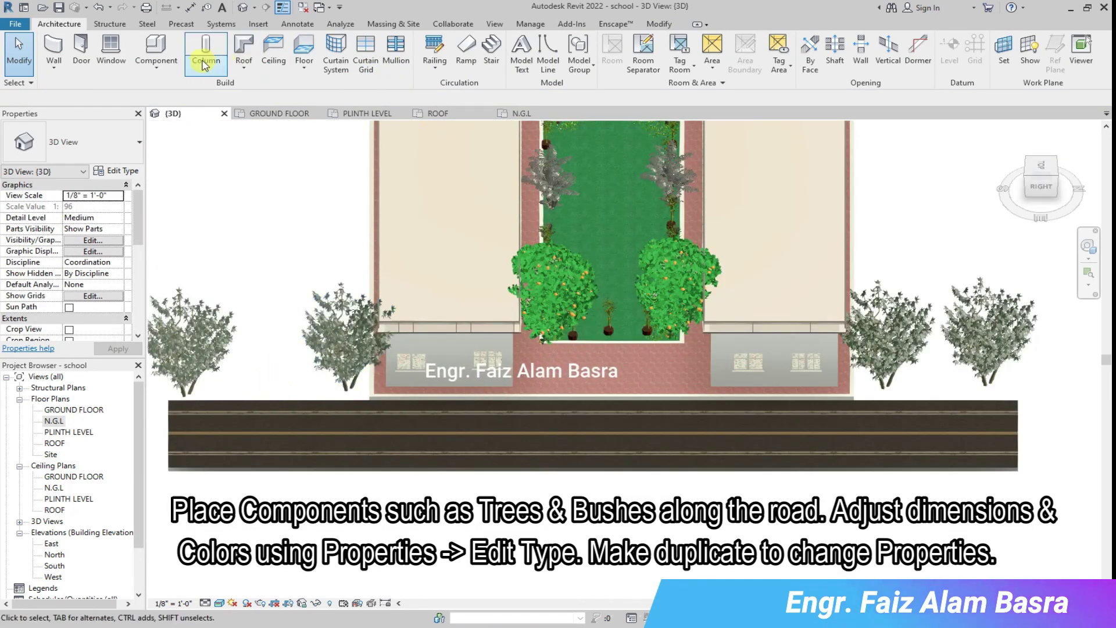
left_click(156, 63)
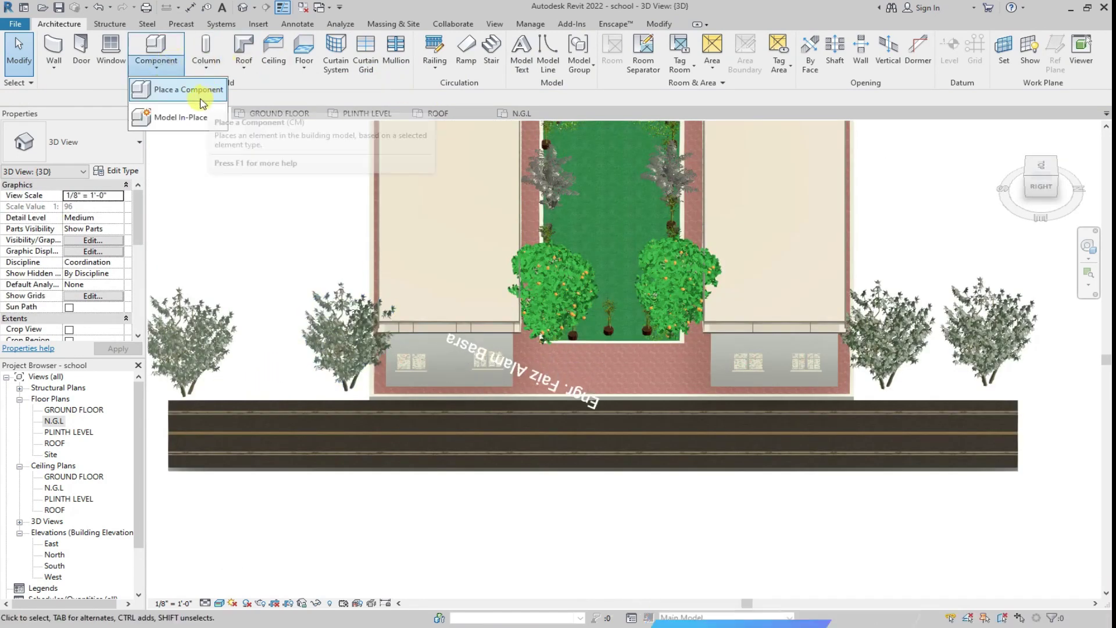
left_click(206, 90)
left_click(537, 55)
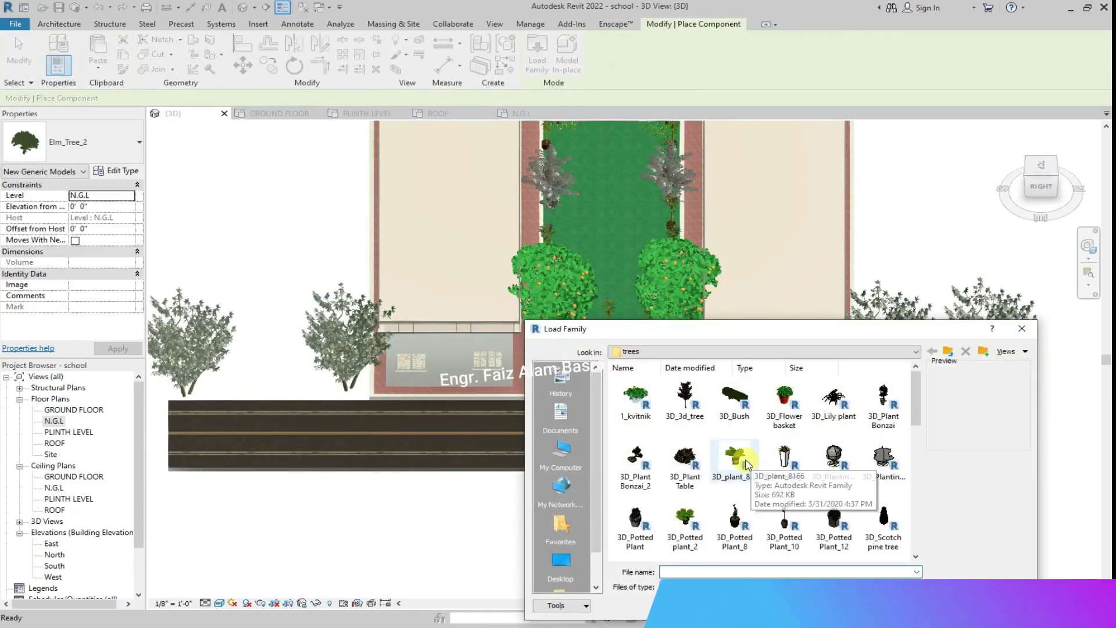
left_click(685, 458)
scroll(755, 471, "down", 10)
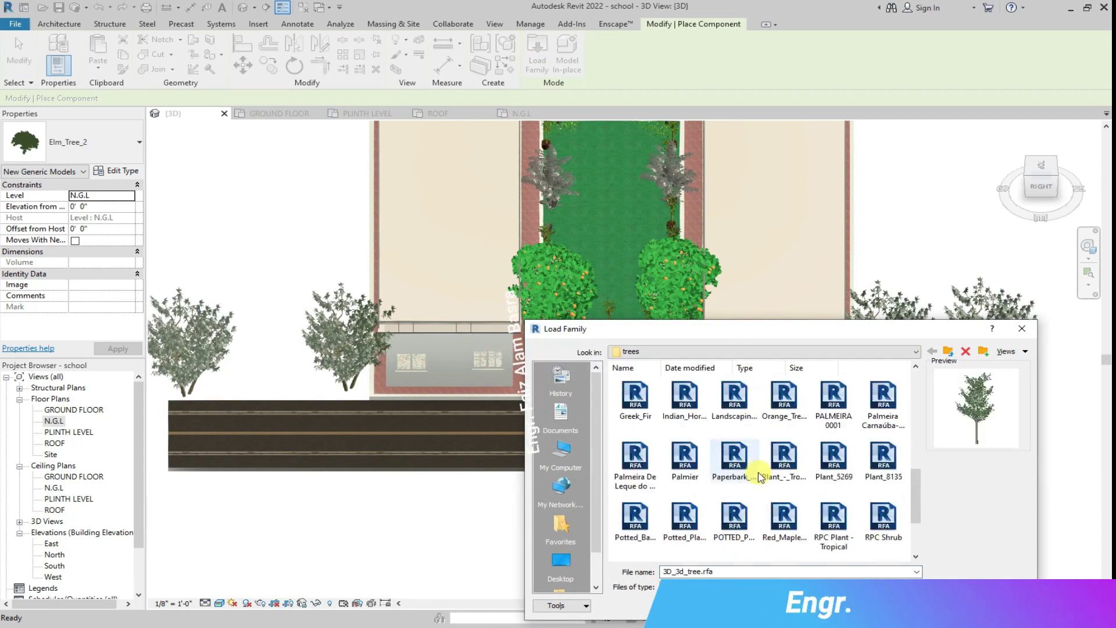
left_click(685, 536)
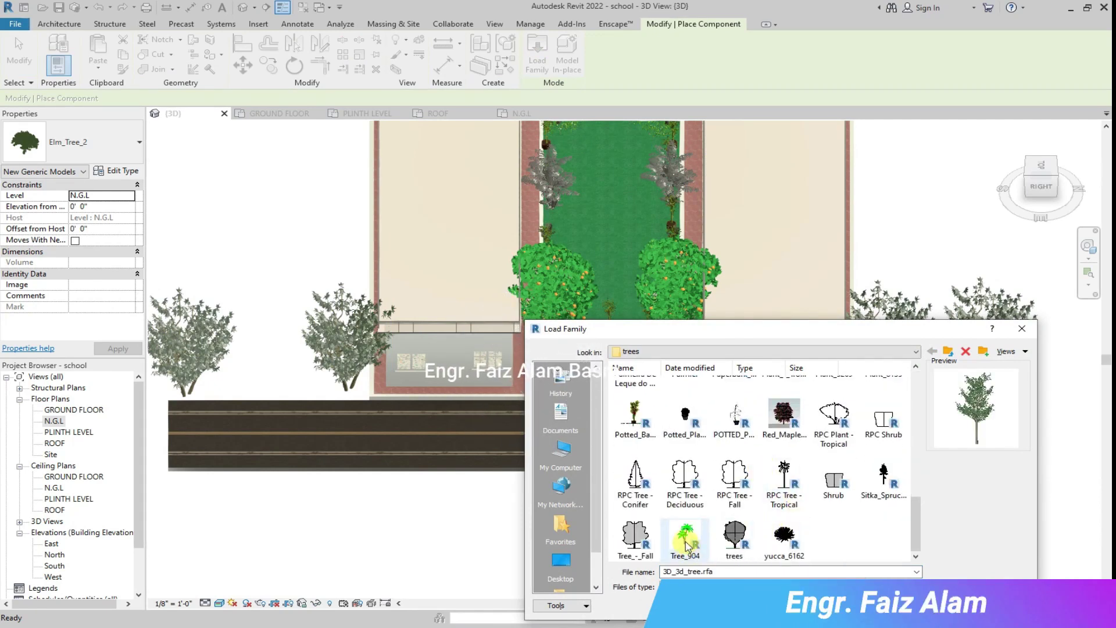
left_click(832, 605)
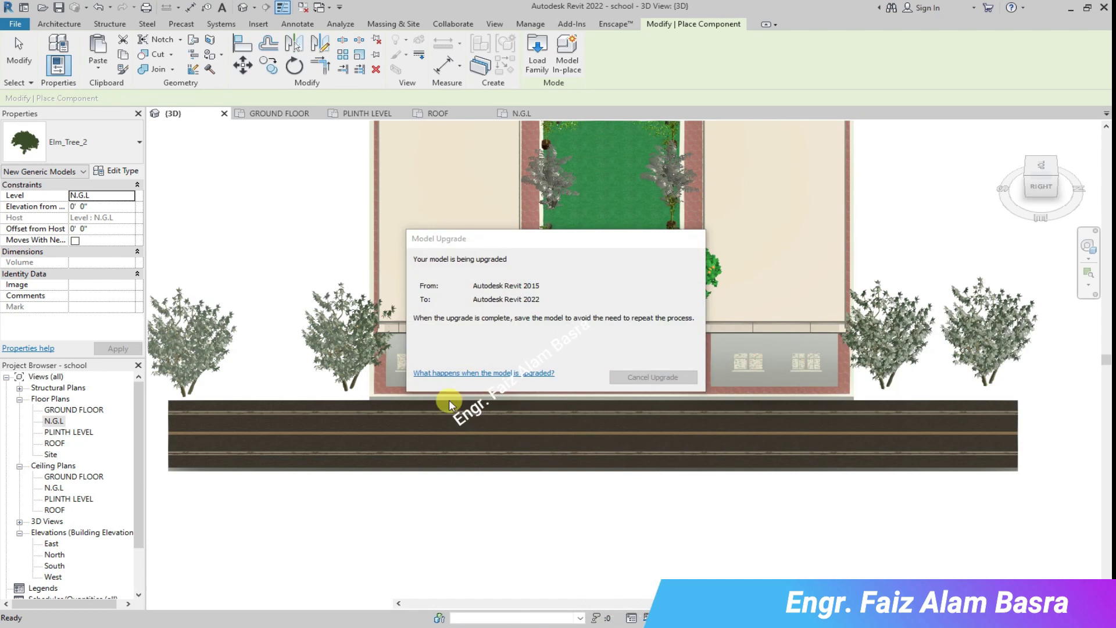
left_click(530, 113)
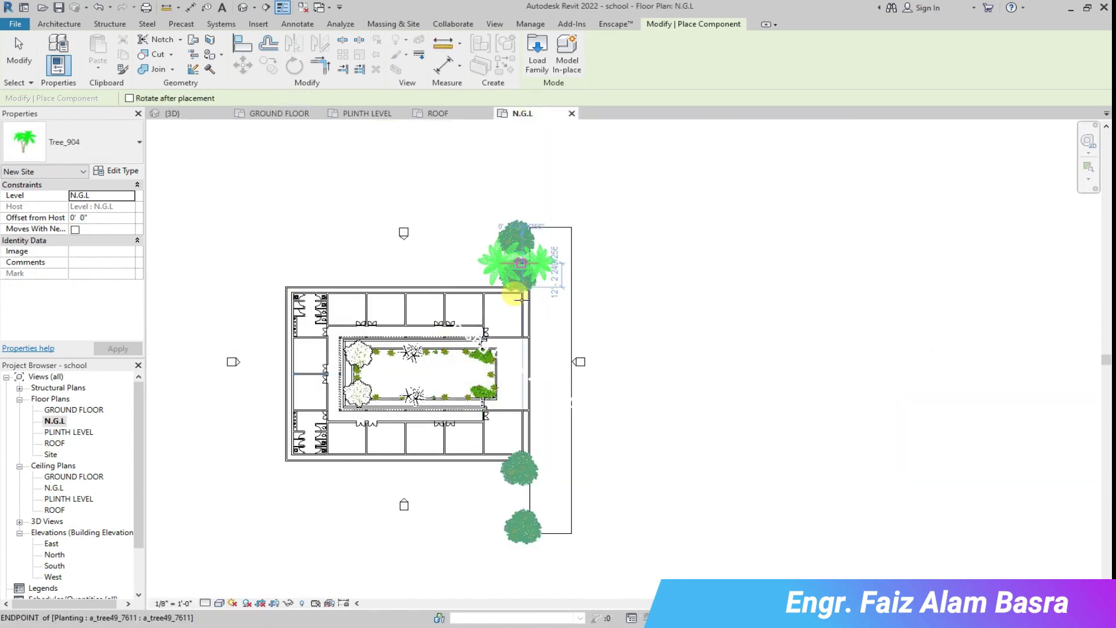
left_click(517, 255)
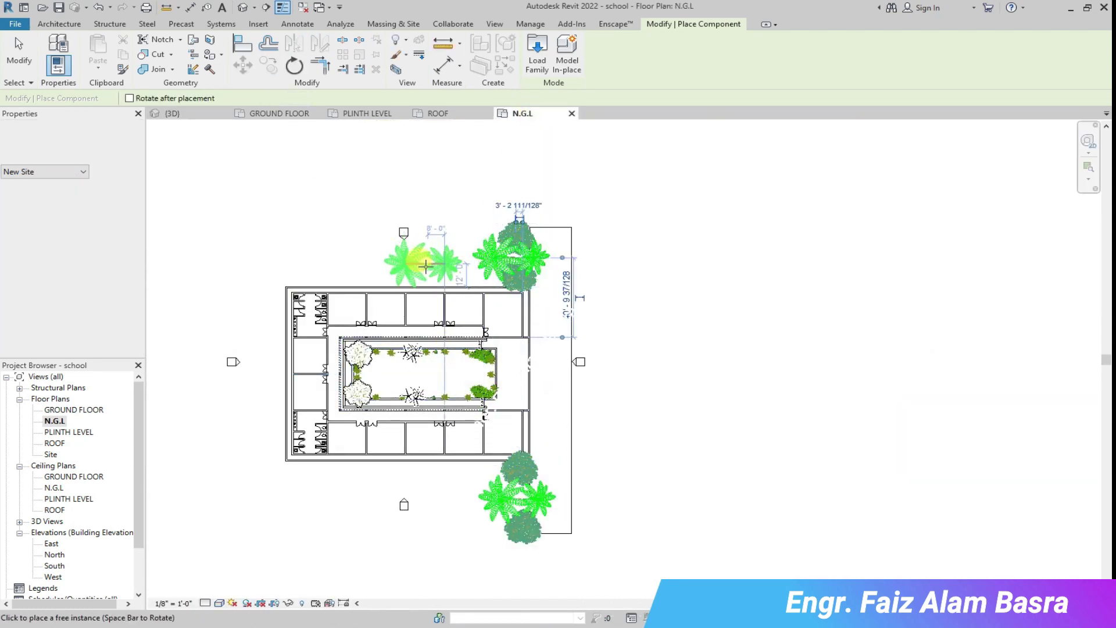
Place additional Tree_904 palms among the existing trees at both front corners in the N.G.L plan and check them in 3D.
left_click(187, 114)
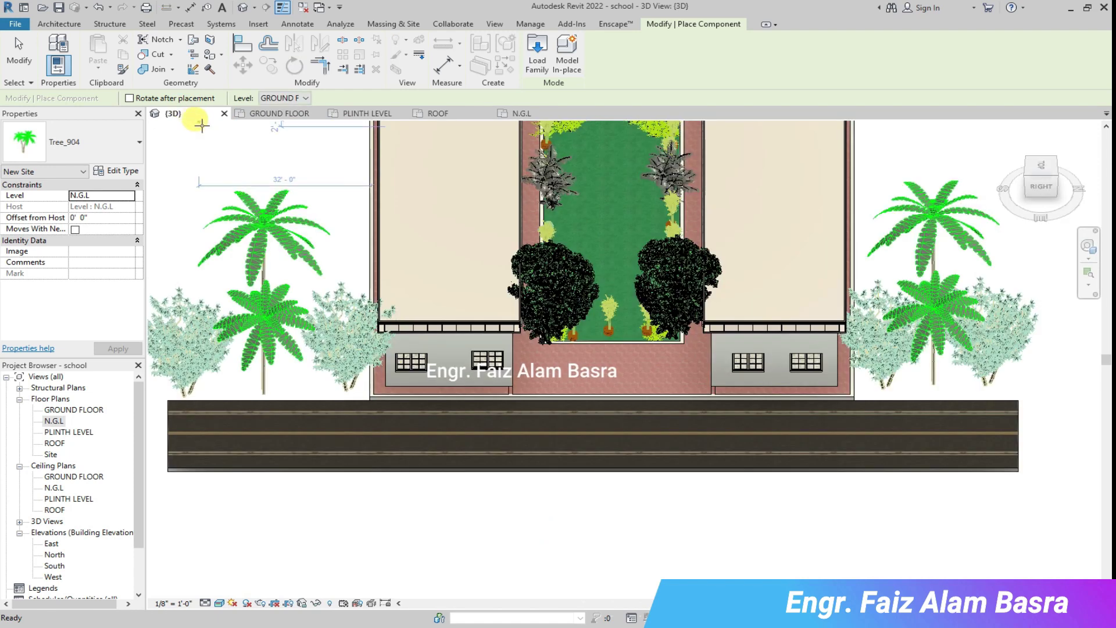
left_click(950, 394)
left_click(522, 113)
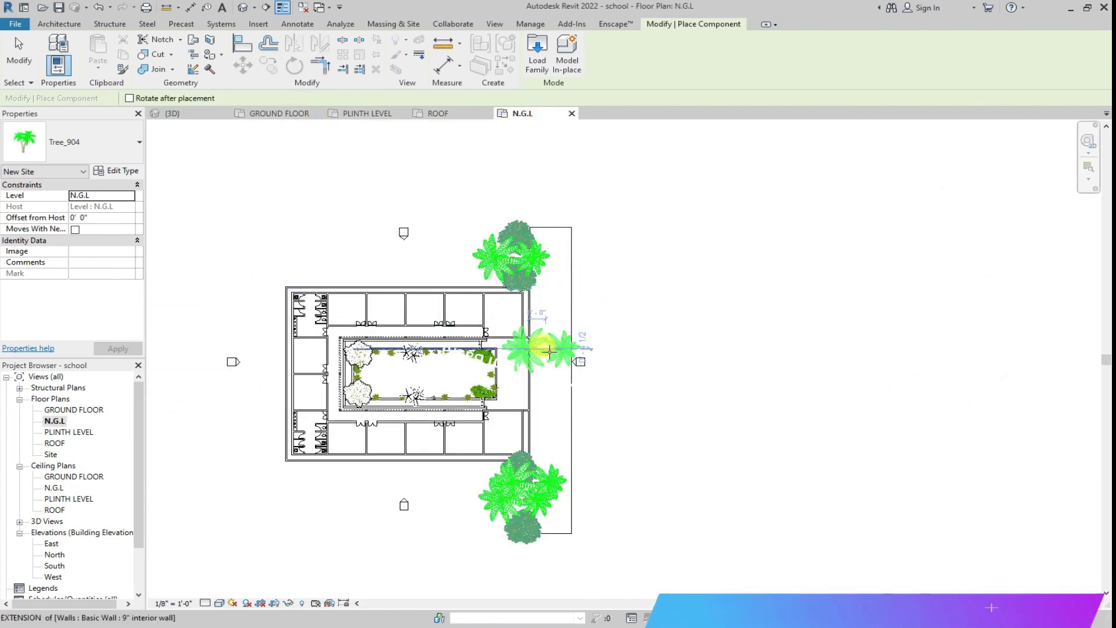
scroll(514, 273, "up", 2)
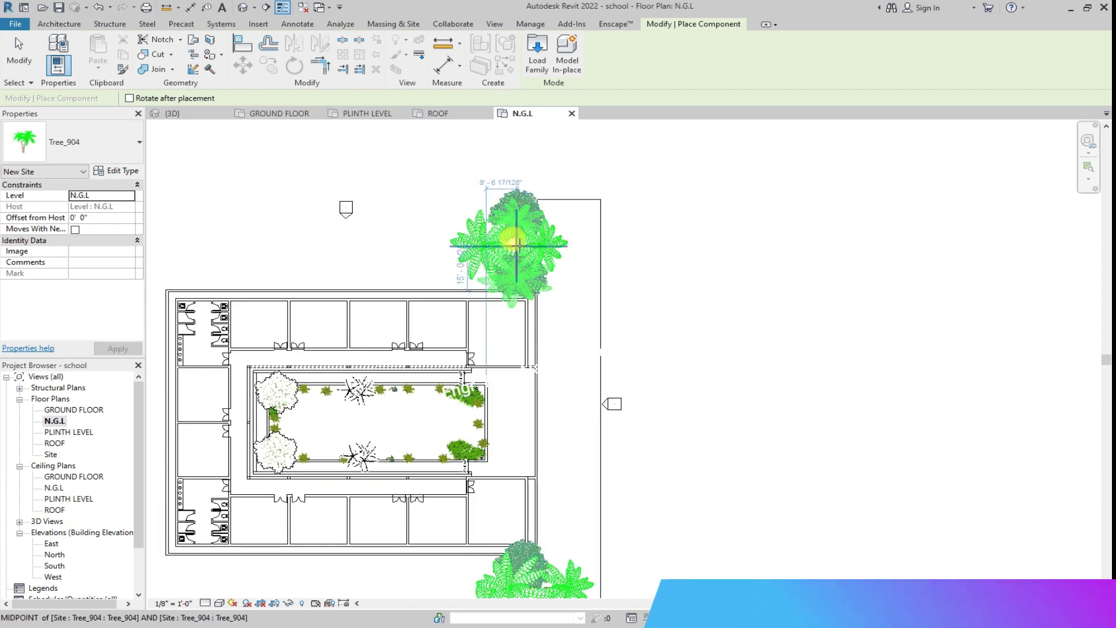
left_click(515, 243)
scroll(491, 186, "down", 3)
scroll(518, 433, "up", 2)
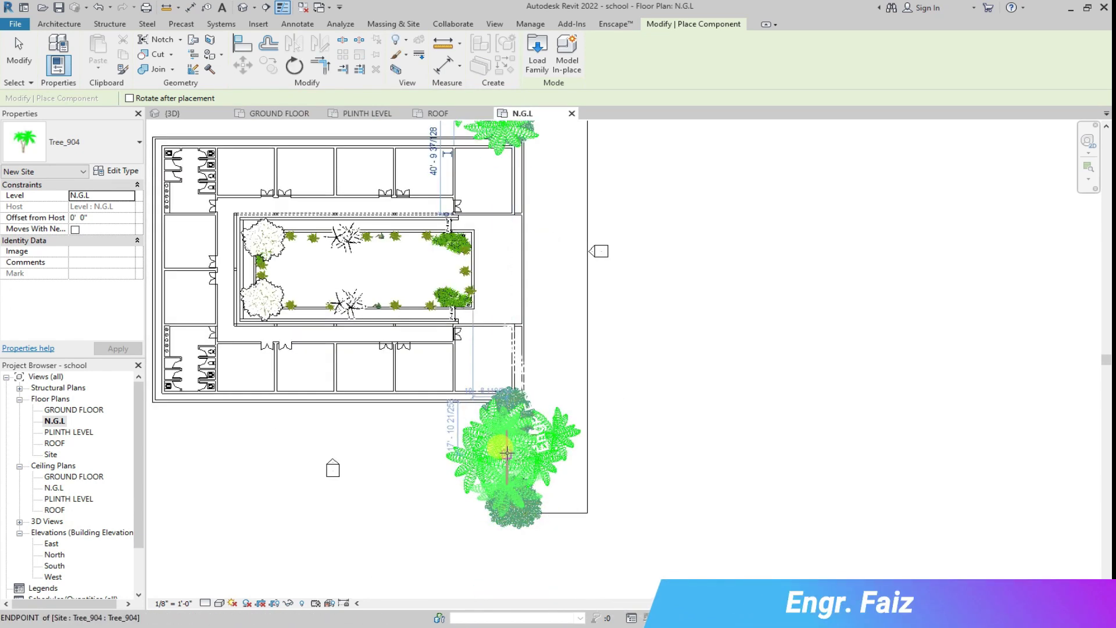
left_click(196, 116)
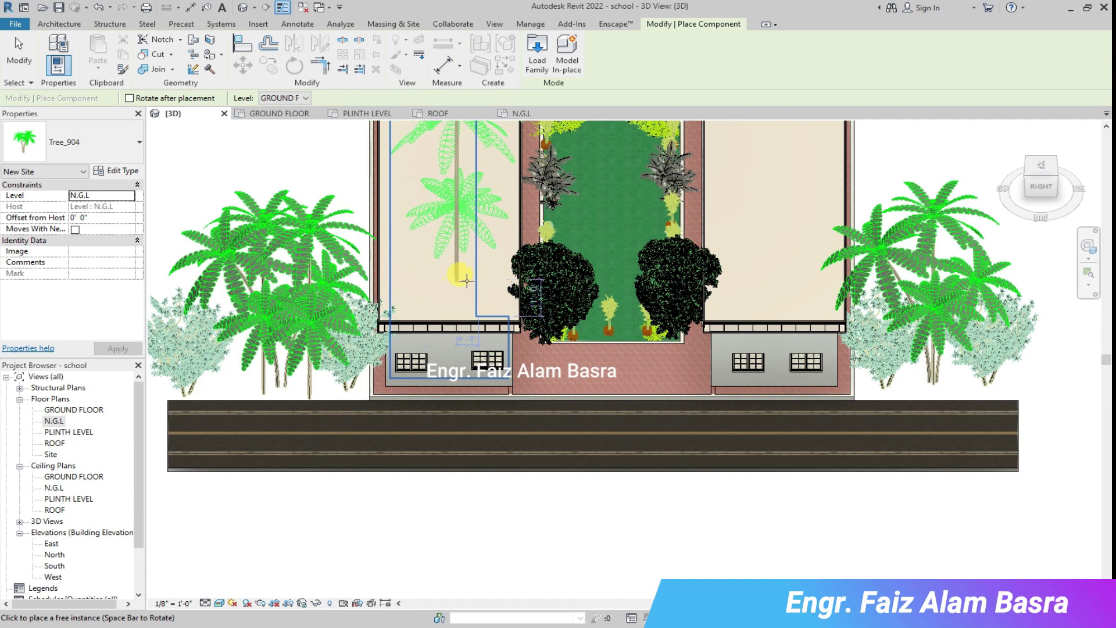
key("Escape")
scroll(599, 343, "down", 2)
scroll(620, 256, "up", 2)
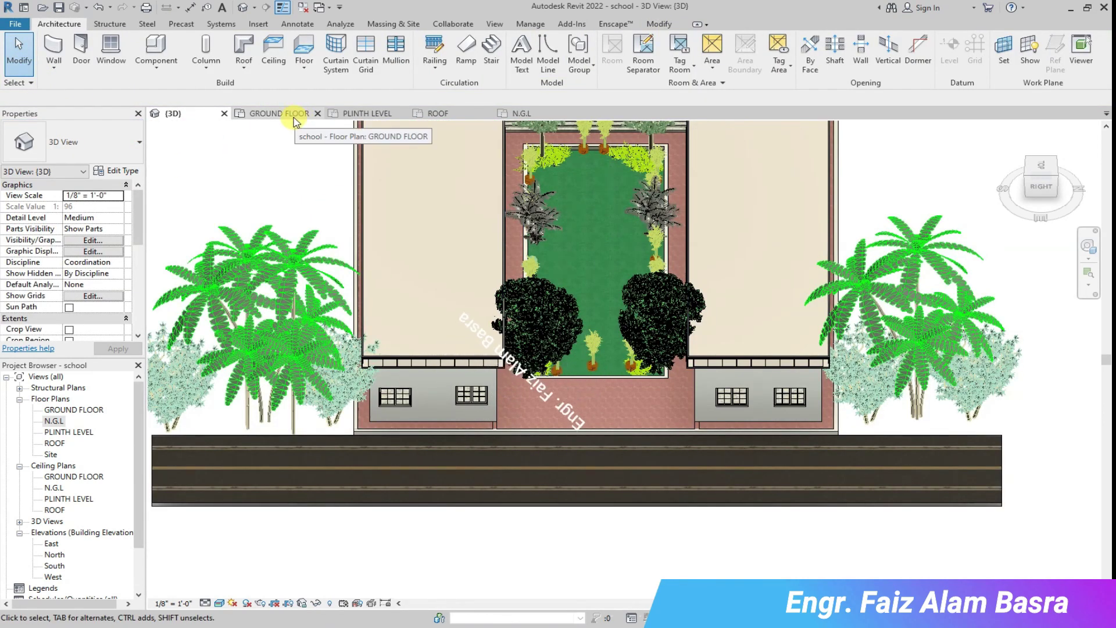
Load the Dodge_Caravan vehicle family and place one on the front road in the N.G.L plan, near one tree corner.
left_click(526, 114)
scroll(527, 328, "down", 4)
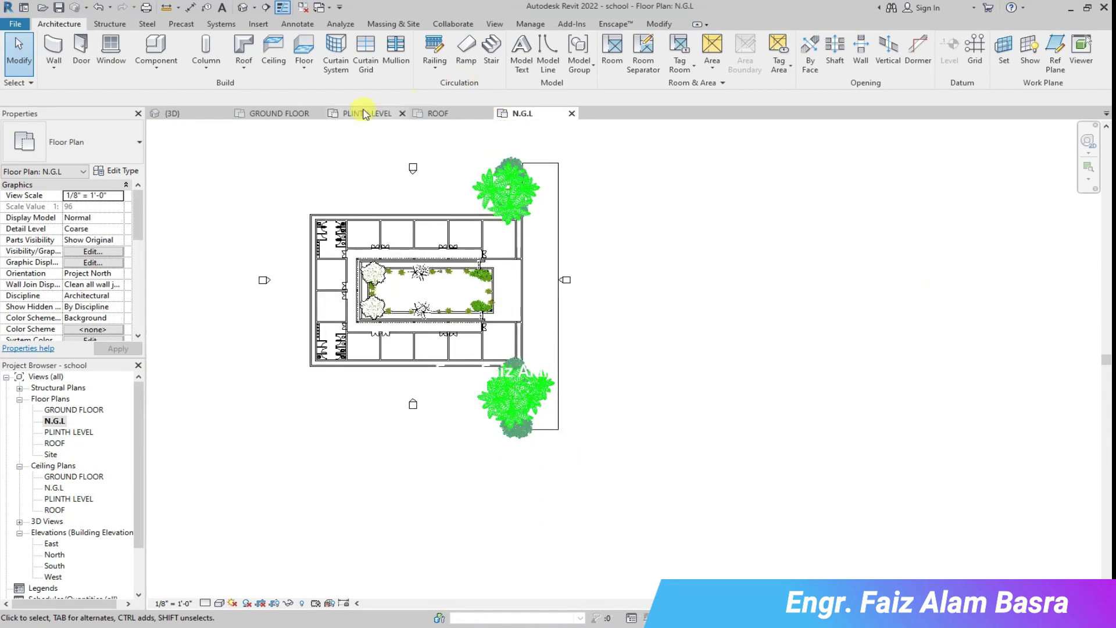
left_click(156, 65)
left_click(192, 87)
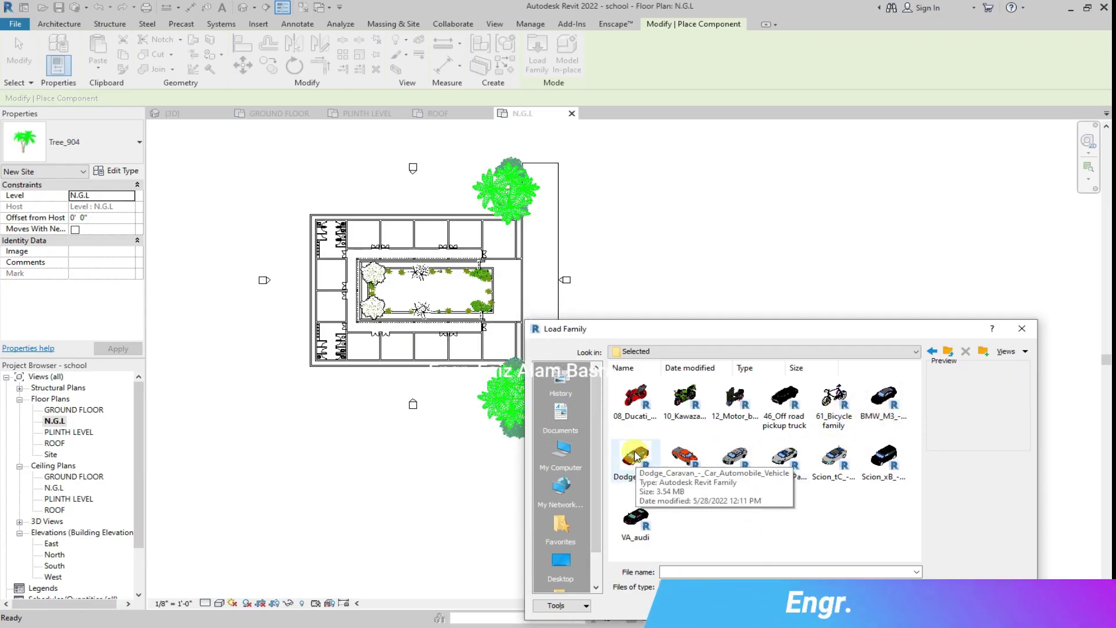
left_click(624, 455)
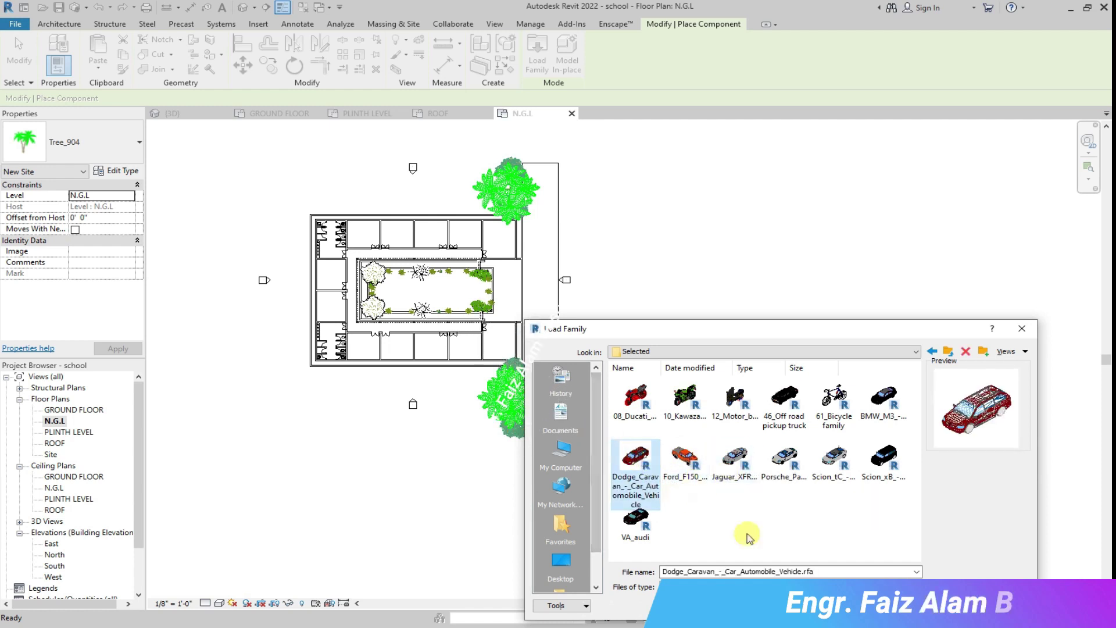
left_click(948, 606)
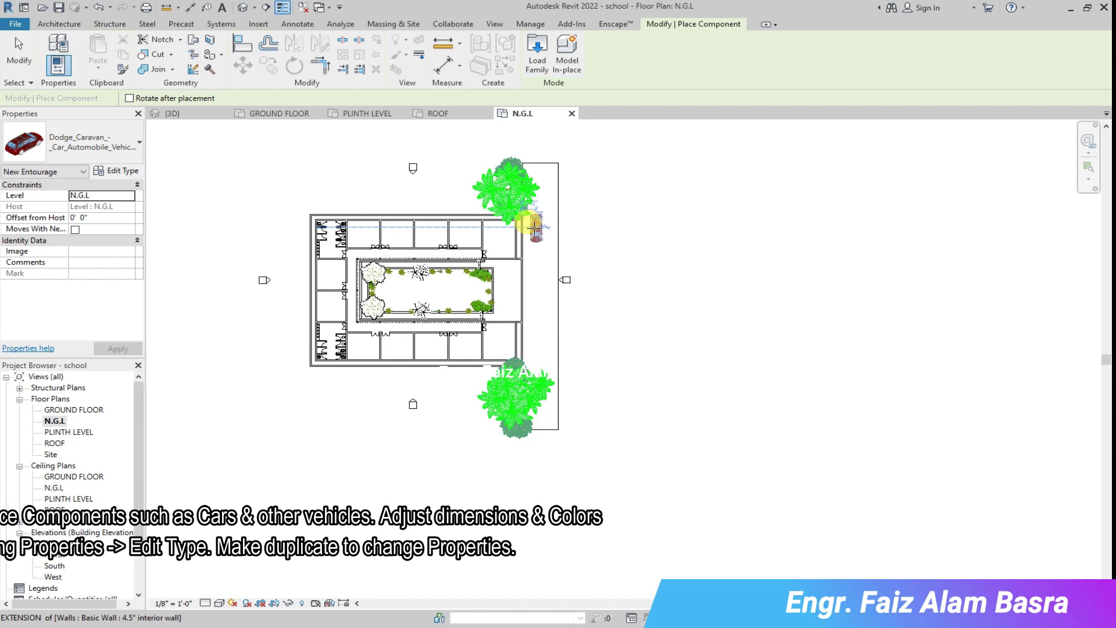
Load the Jaguar_XFR_2010 vehicle family and place one lengthwise on the outer side of the front road, near the other tree corner.
left_click(537, 50)
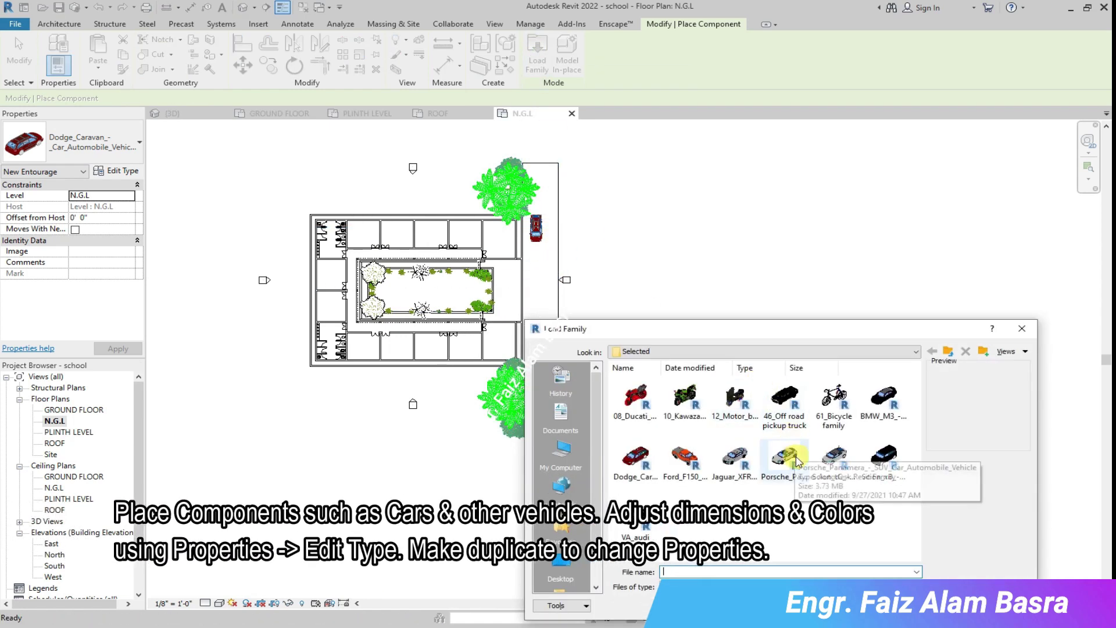
left_click(734, 456)
left_click(949, 605)
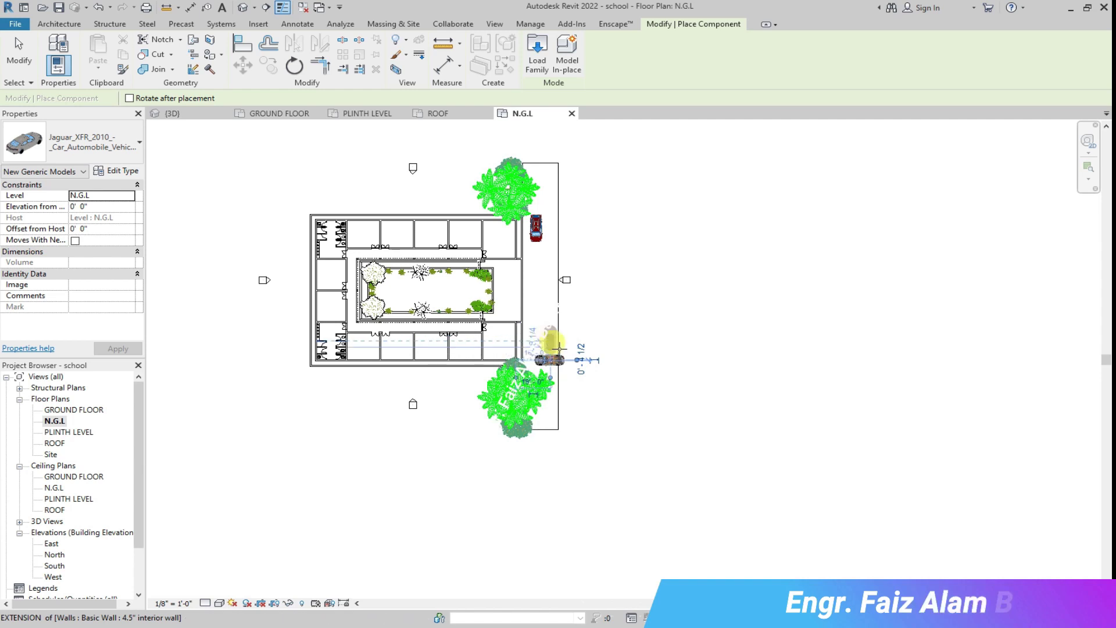
left_click(18, 55)
left_click(550, 340)
left_click(325, 206)
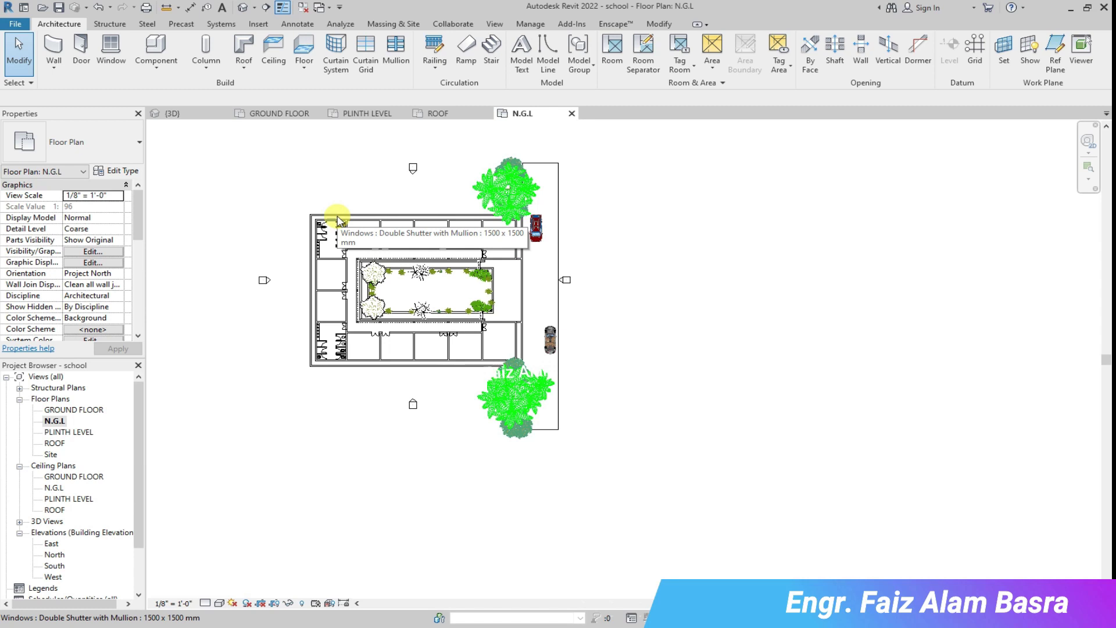
In 3D, move the Jaguar along the road toward its nearby palms and shift the Dodge Caravan slightly closer to the school.
left_click(193, 118)
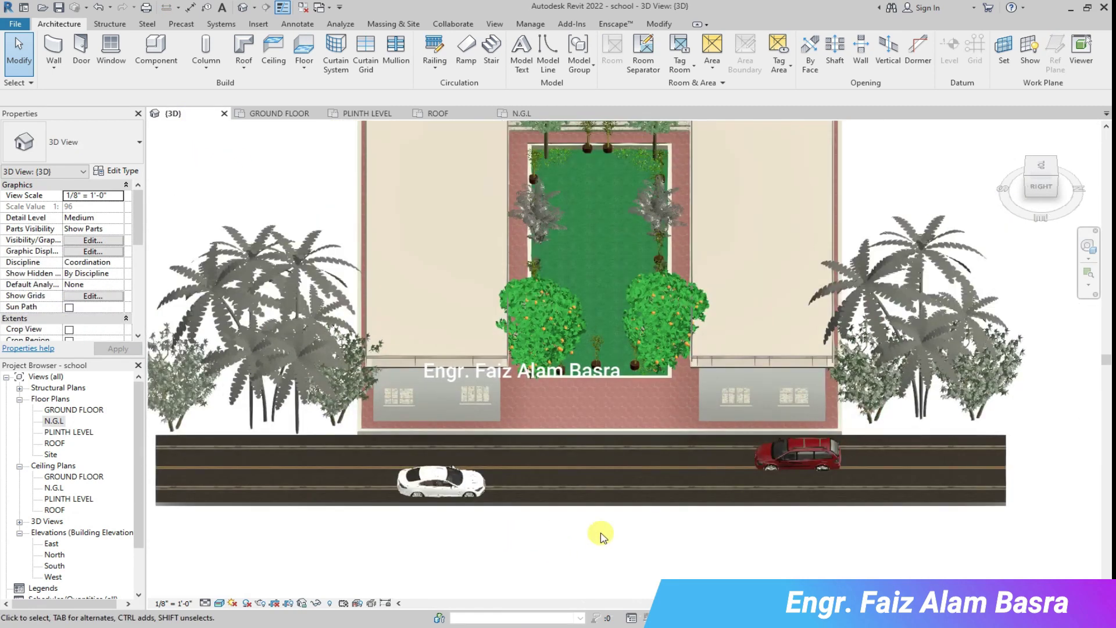
scroll(462, 496, "up", 5)
left_click(436, 466)
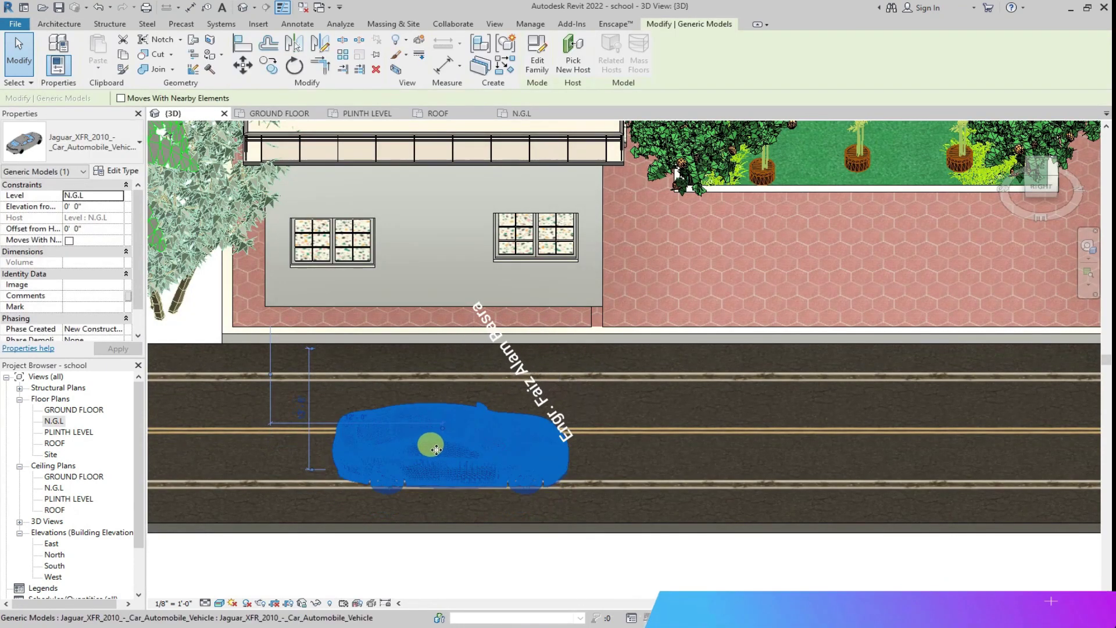
left_click_drag(430, 439, 291, 431)
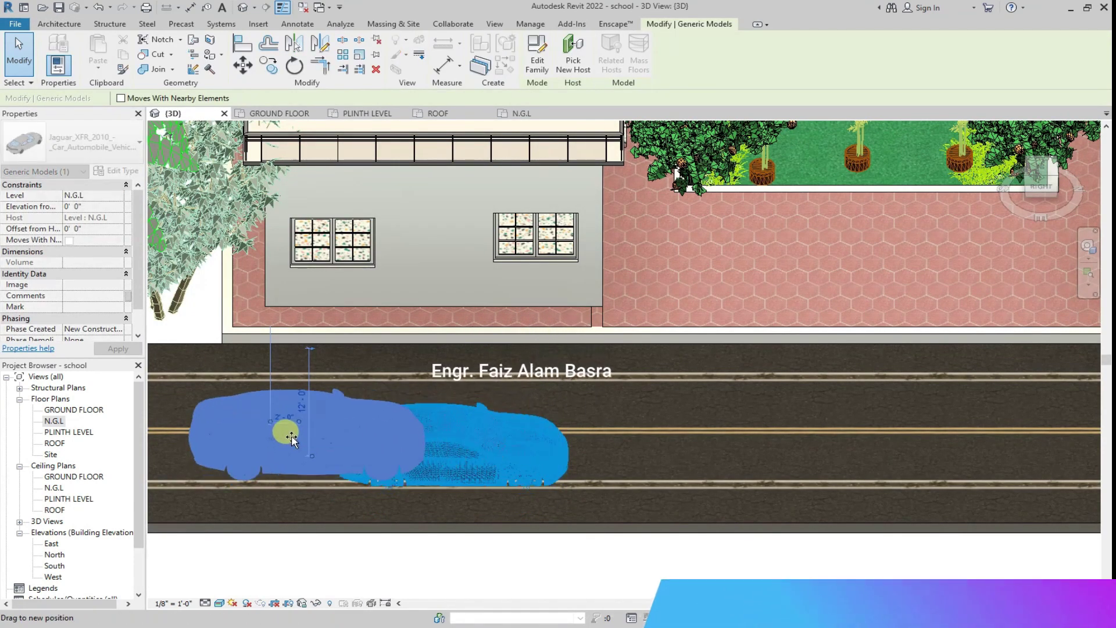
scroll(361, 474, "down", 3)
left_click(506, 560)
scroll(379, 488, "down", 2)
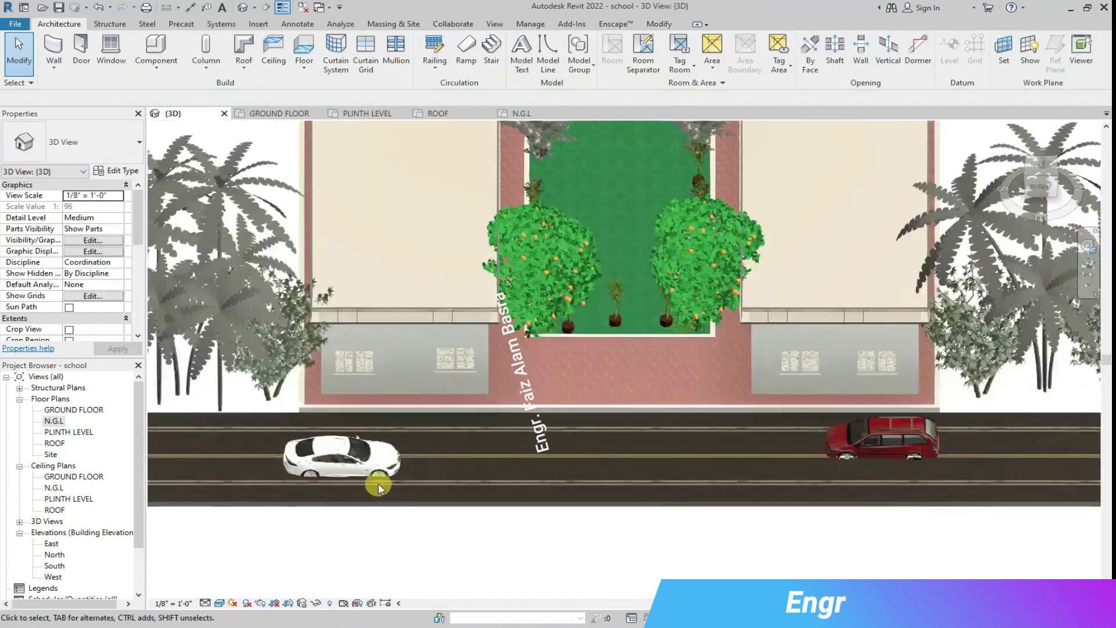
left_click(871, 442)
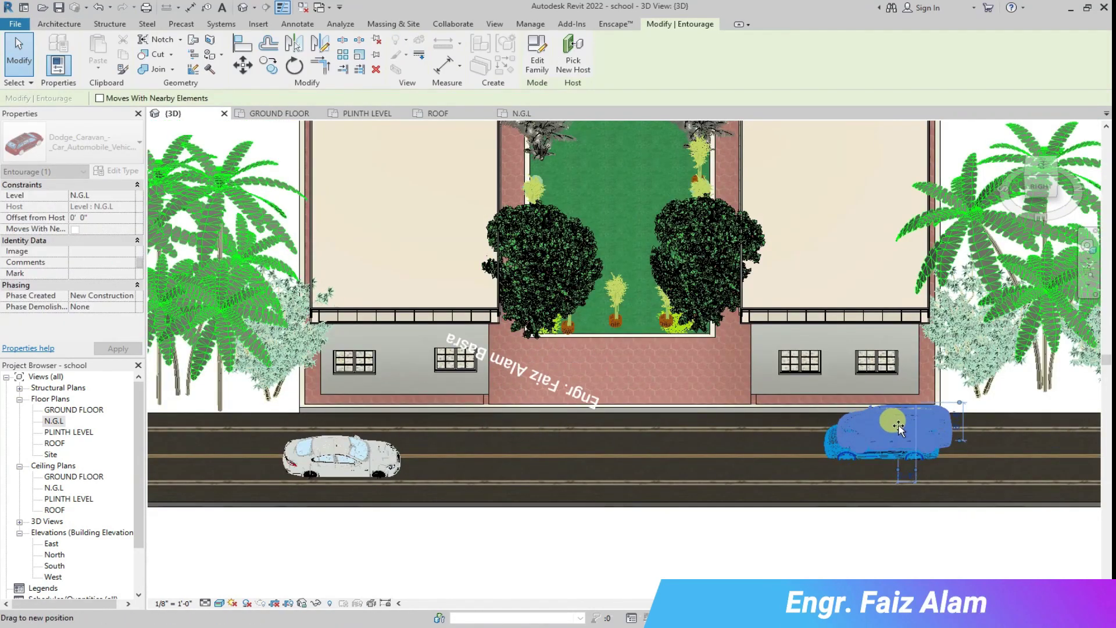
left_click_drag(892, 427, 895, 428)
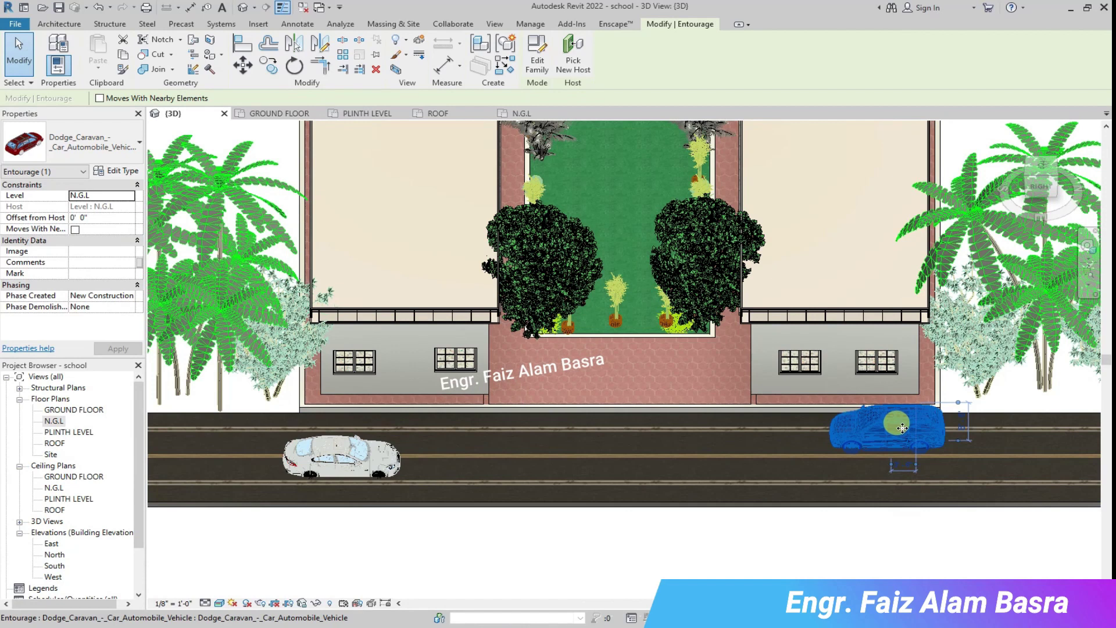
Raise the Jaguar by setting its elevation from N.G.L to 0' 6".
left_click(343, 456)
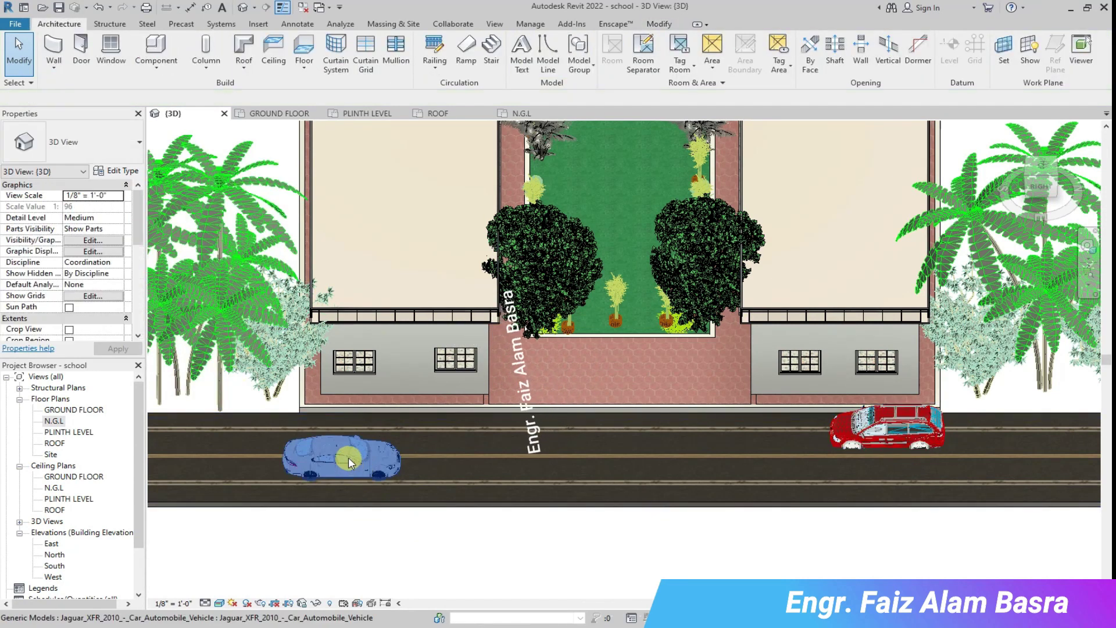
left_click(77, 207)
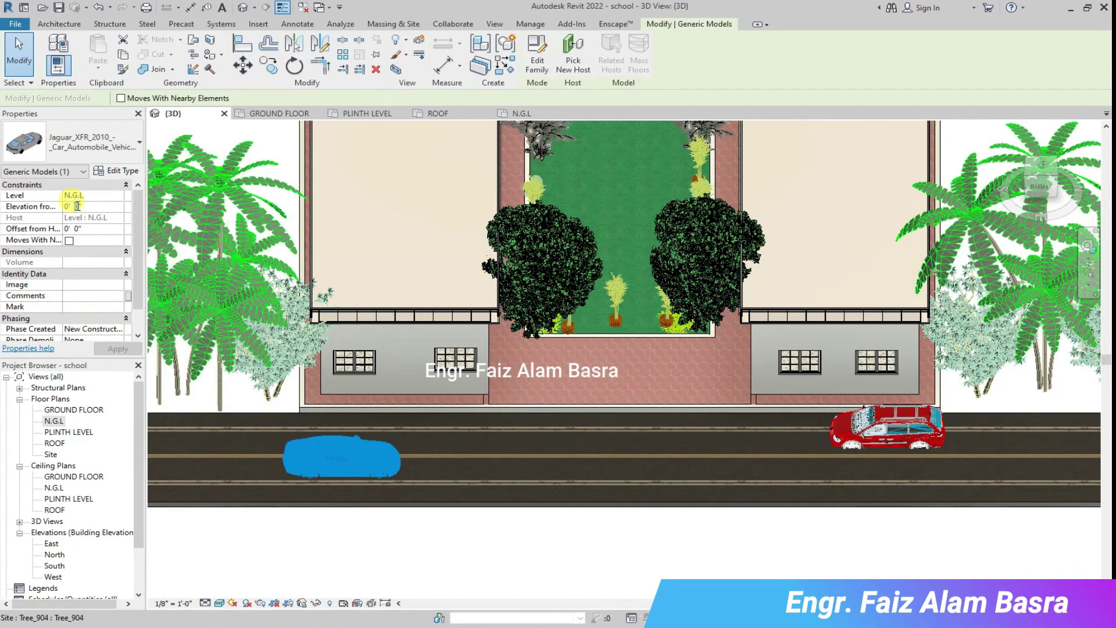
left_click(116, 348)
left_click(349, 515)
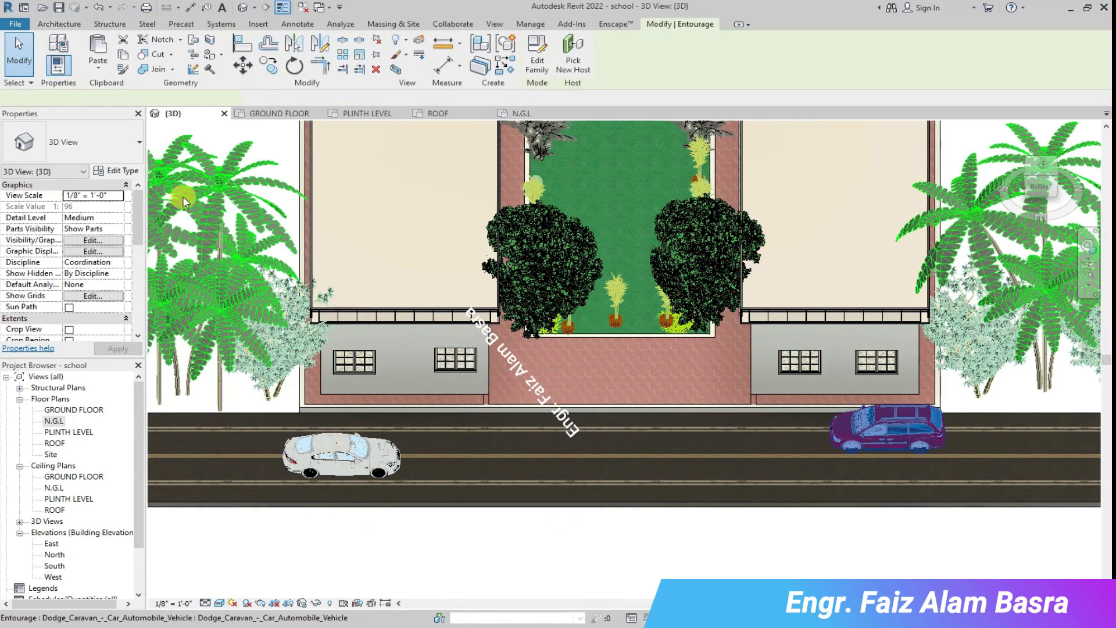
Set the Dodge Caravan's offset from host and the Jaguar's elevation from level to 0' 8".
left_click(83, 217)
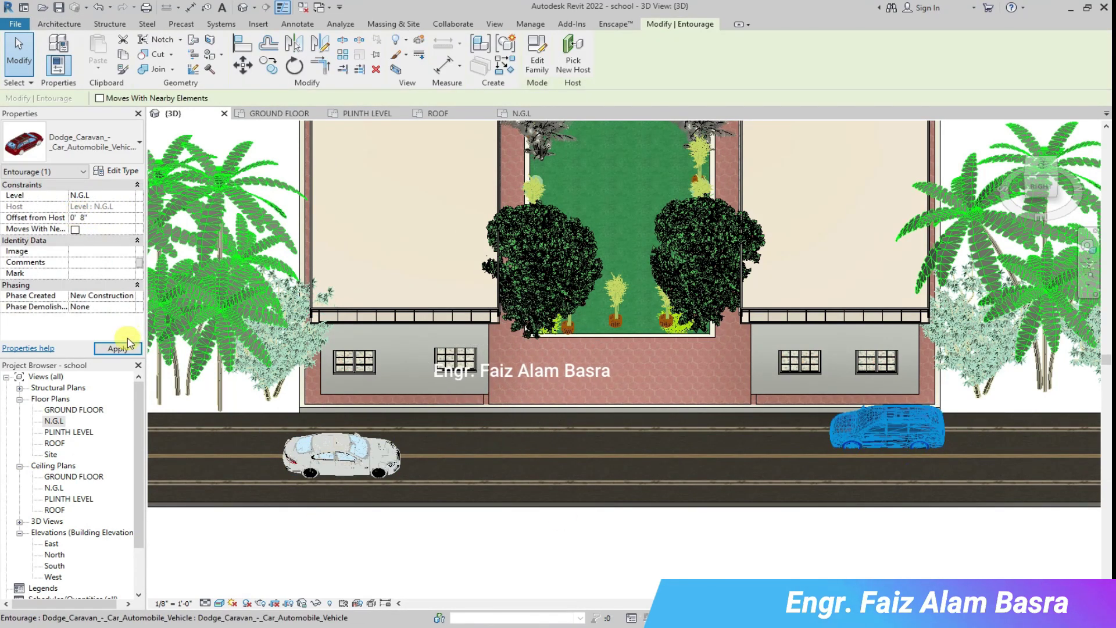
left_click(127, 345)
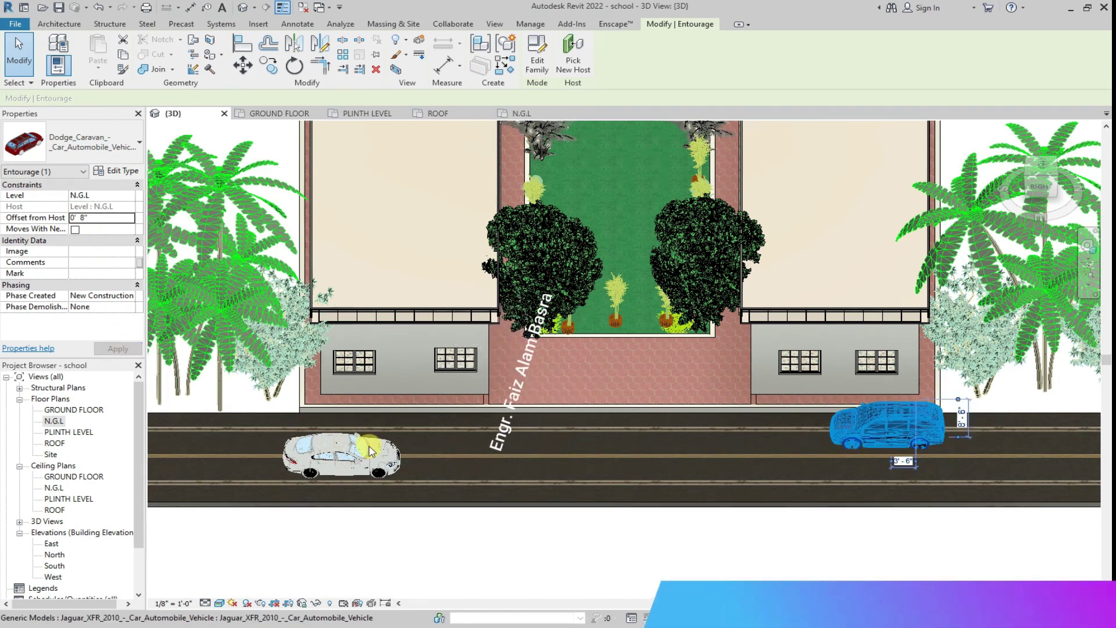
left_click(76, 207)
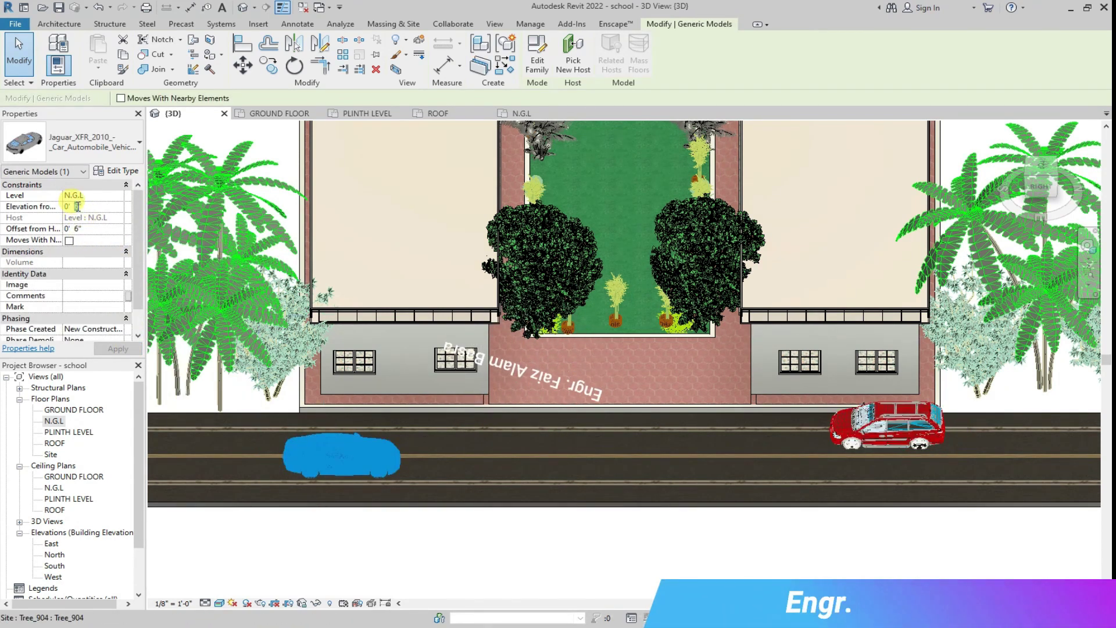
left_click(433, 533)
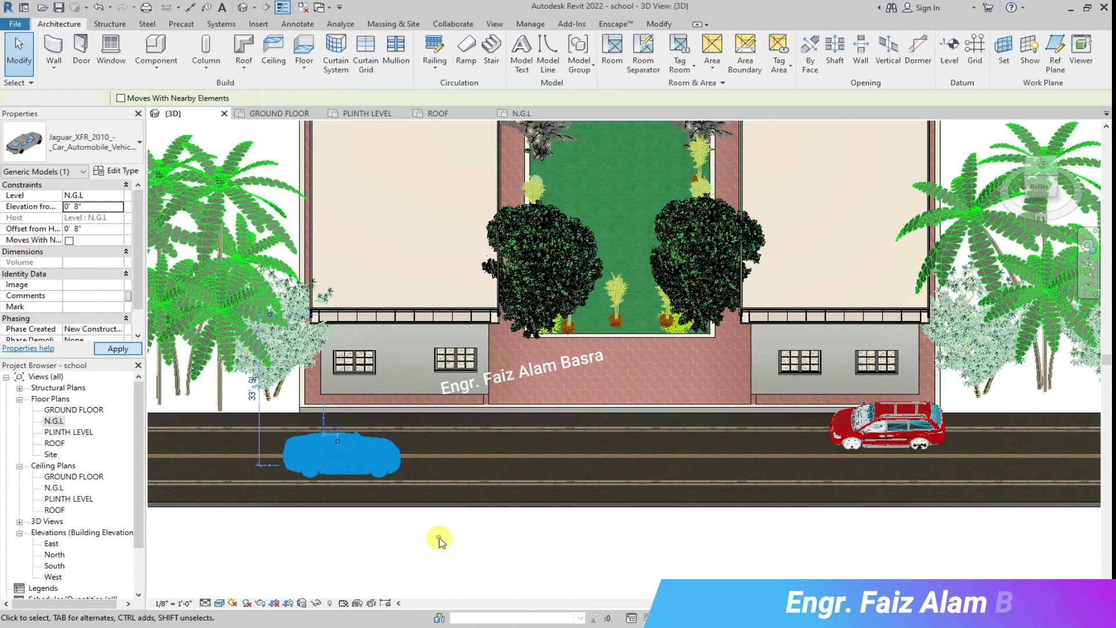
Examine the front road, cars and trees up close, and view the whole school from an isometric 3D angle.
scroll(411, 516, "down", 2)
scroll(375, 512, "up", 1)
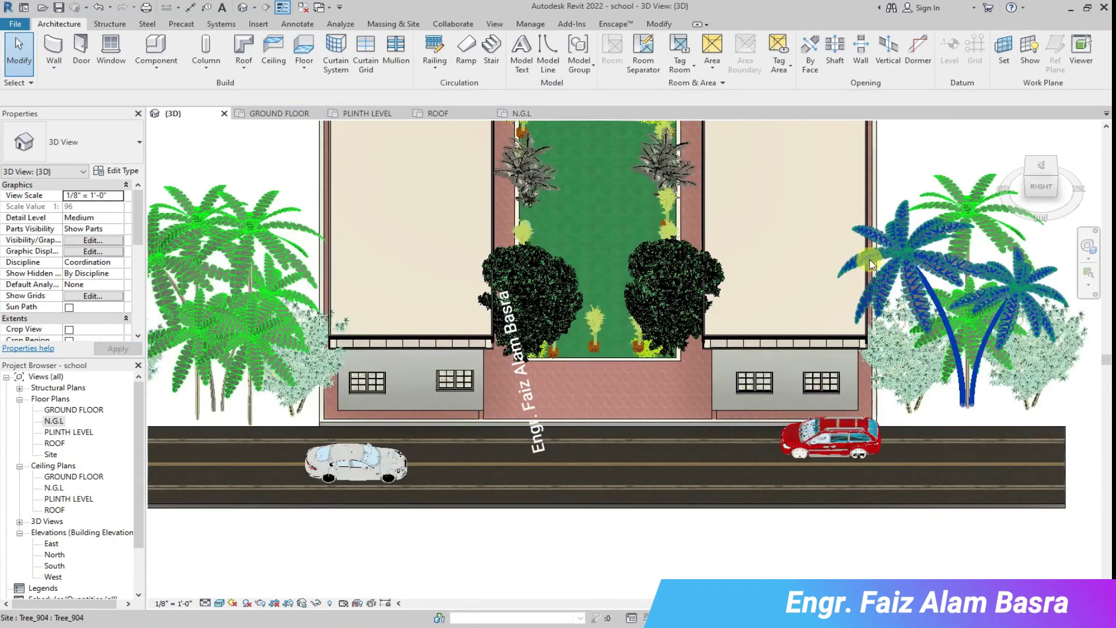
scroll(676, 322, "up", 2)
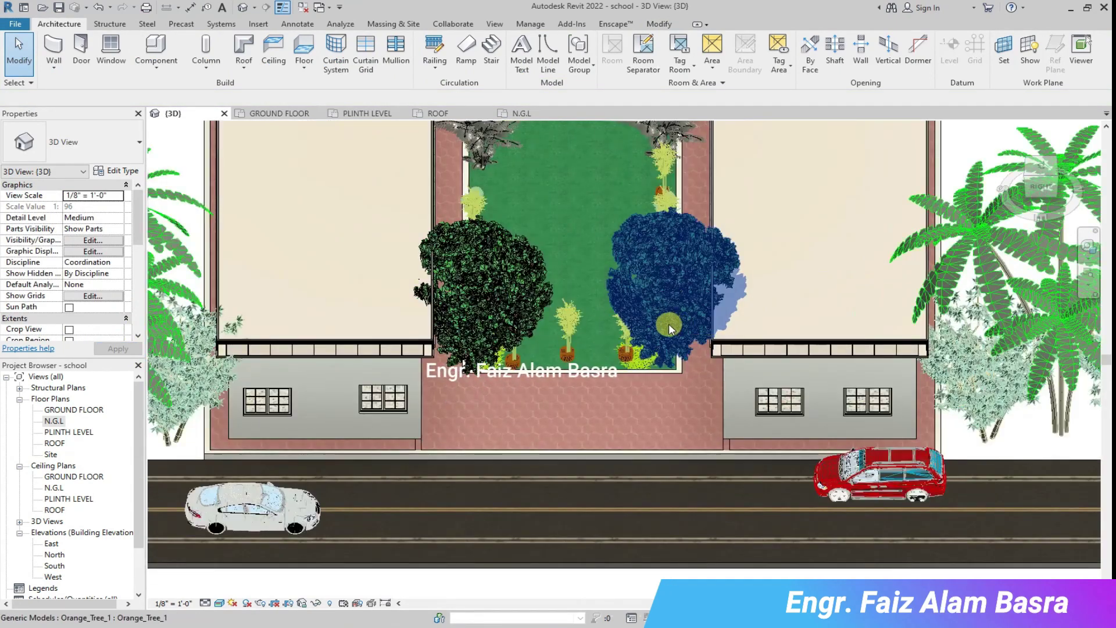
scroll(501, 450, "up", 1)
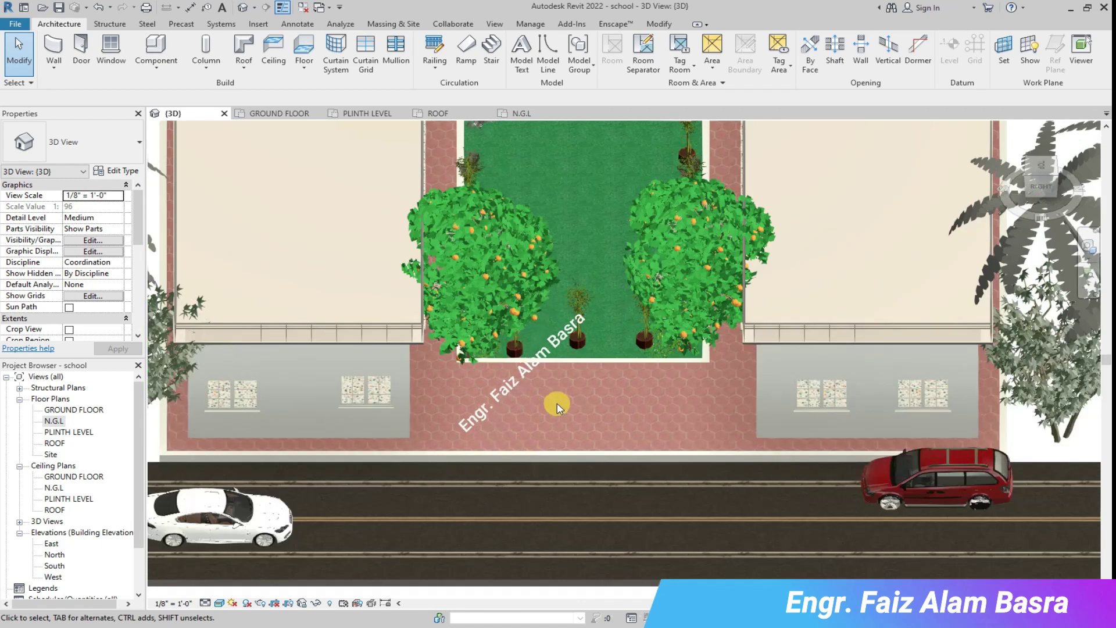
scroll(557, 407, "down", 1)
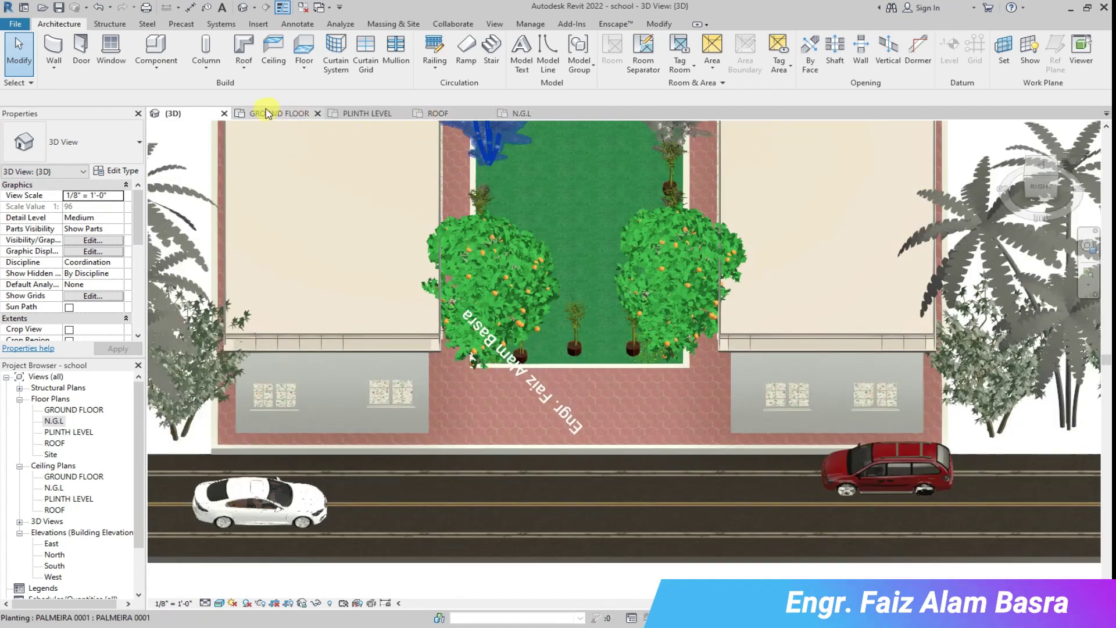
left_click(1013, 130)
middle_click_drag(848, 391, 858, 500)
scroll(856, 498, "up", 1)
scroll(825, 518, "up", 2)
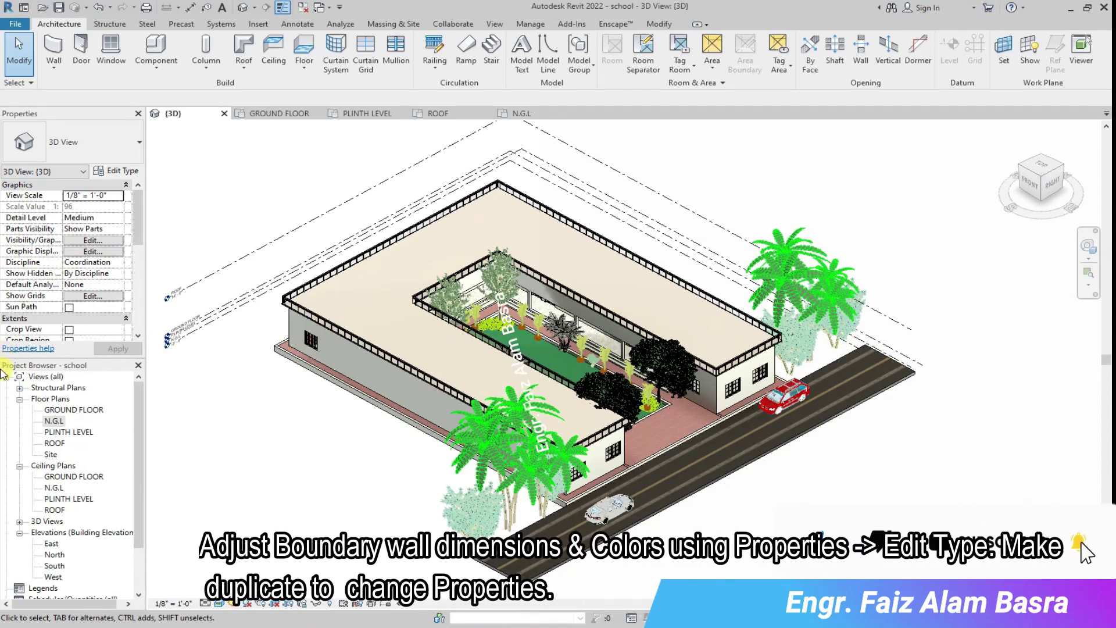
Give the long side boundary wall beside the white Jaguar's end of the school an unconnected top with a height of 4' 0".
scroll(262, 356, "up", 5)
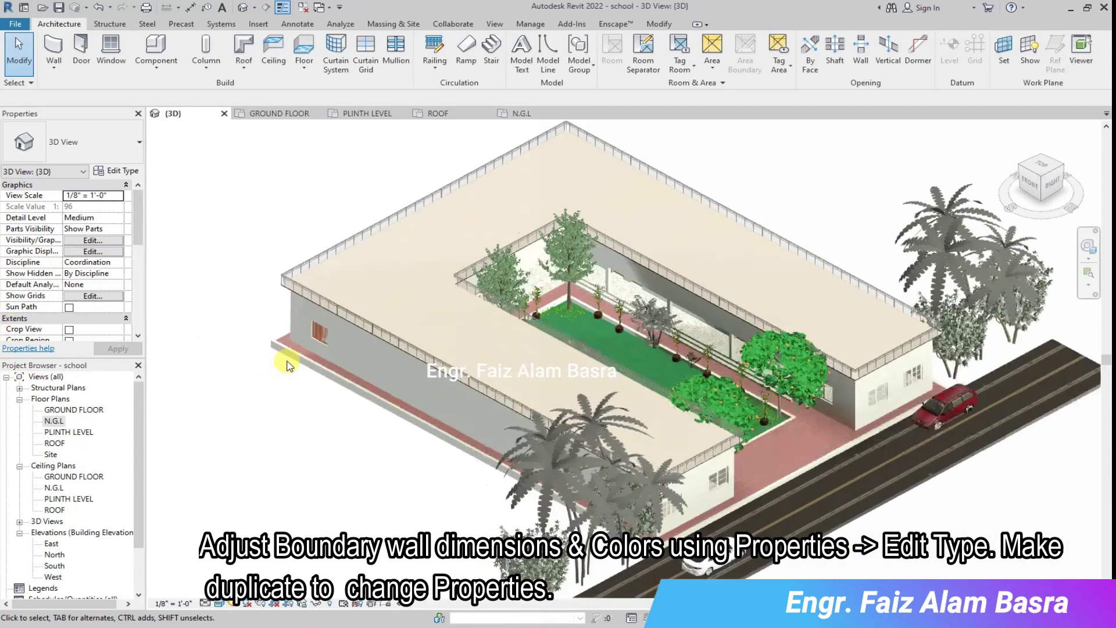
left_click(274, 346)
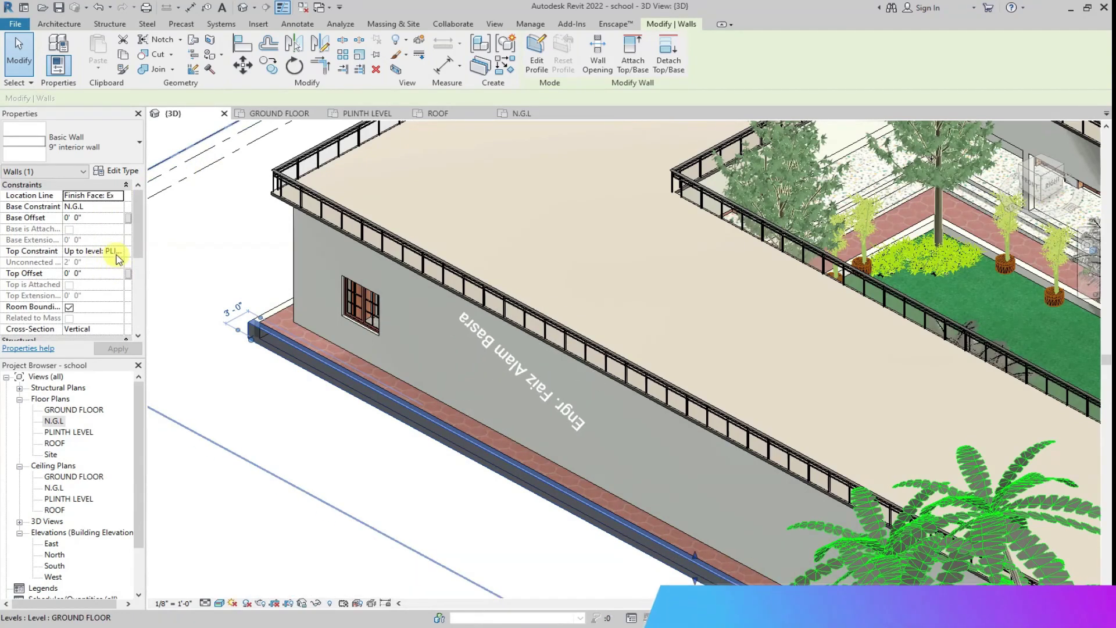
left_click(119, 253)
left_click(91, 269)
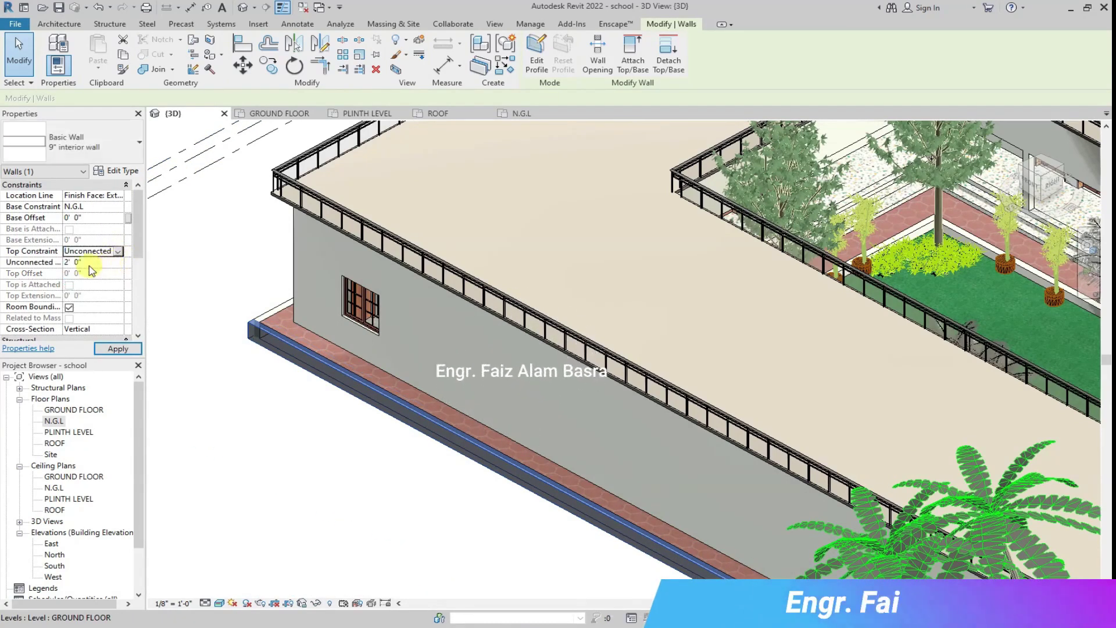
type("4")
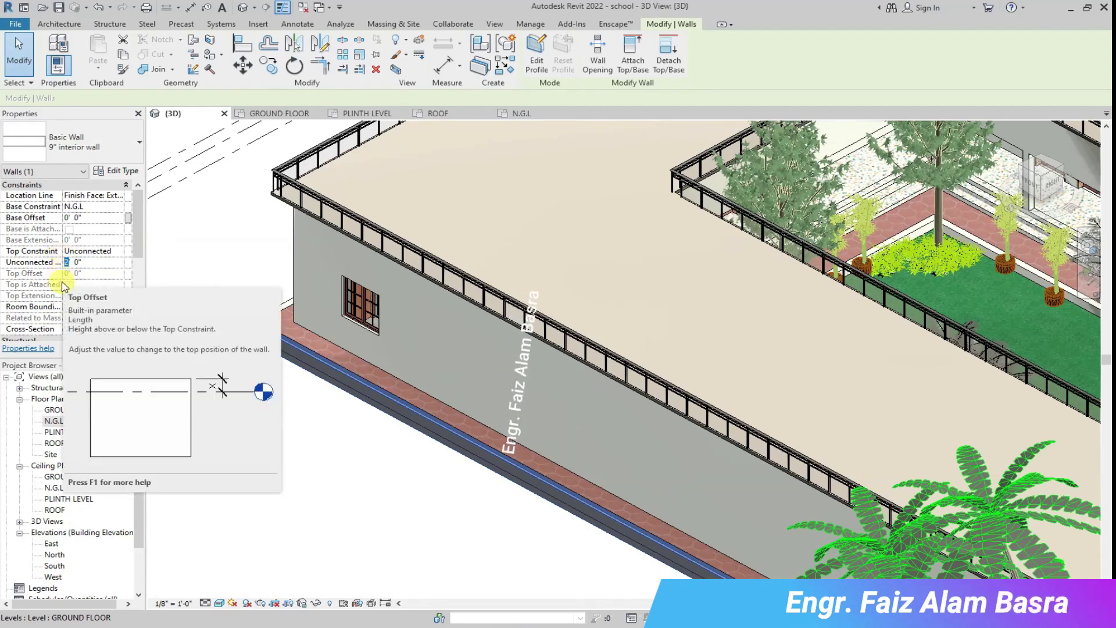
left_click(123, 349)
left_click(249, 385)
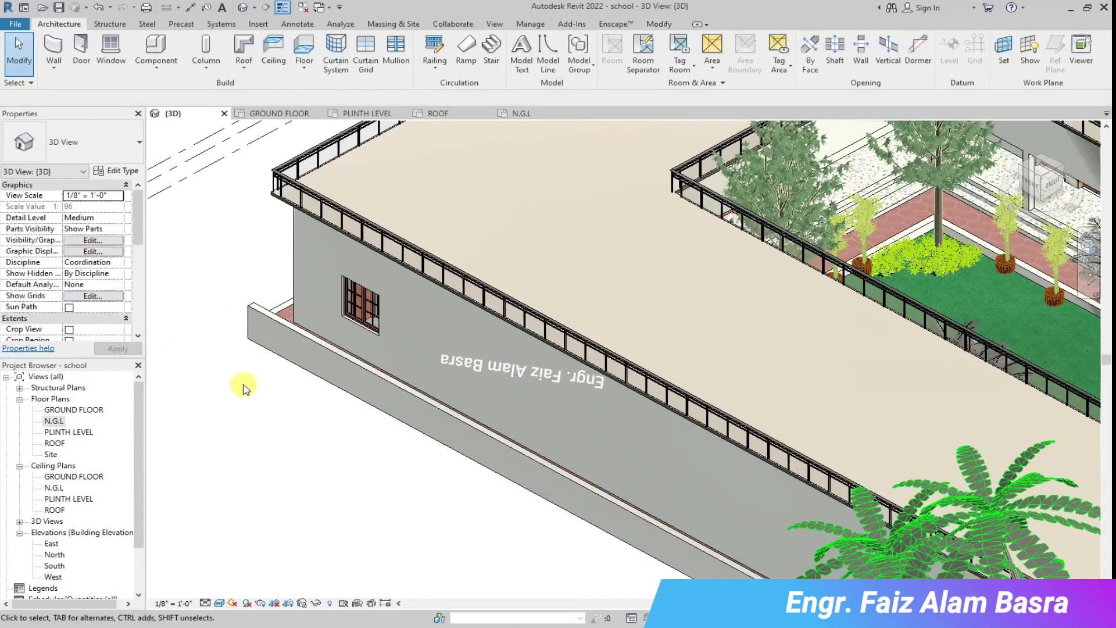
scroll(205, 343, "down", 3)
scroll(204, 336, "down", 2)
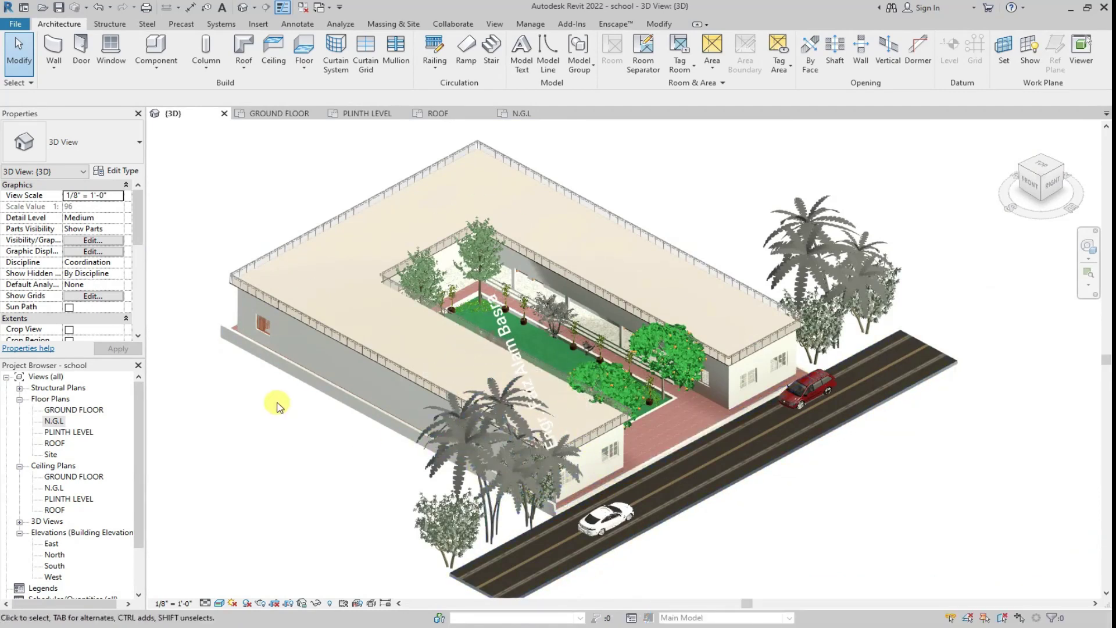
Give the rear boundary wall an unconnected top and 5' 0" height, and open the adjoining side wall's unconnected height for editing.
scroll(224, 319, "up", 2)
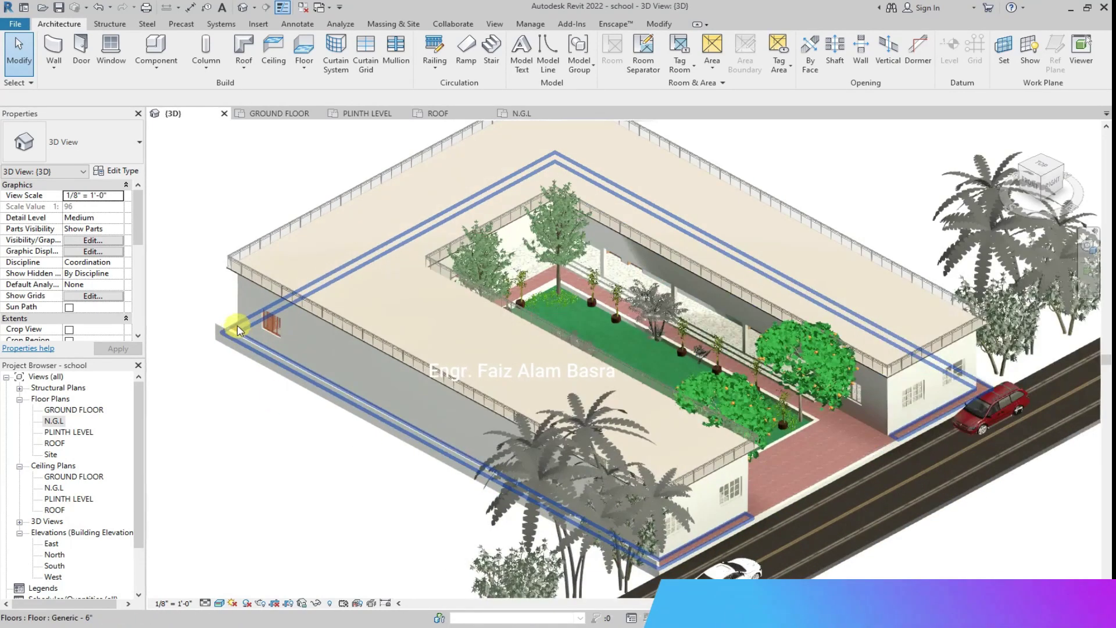
scroll(224, 307, "up", 4)
left_click(249, 381)
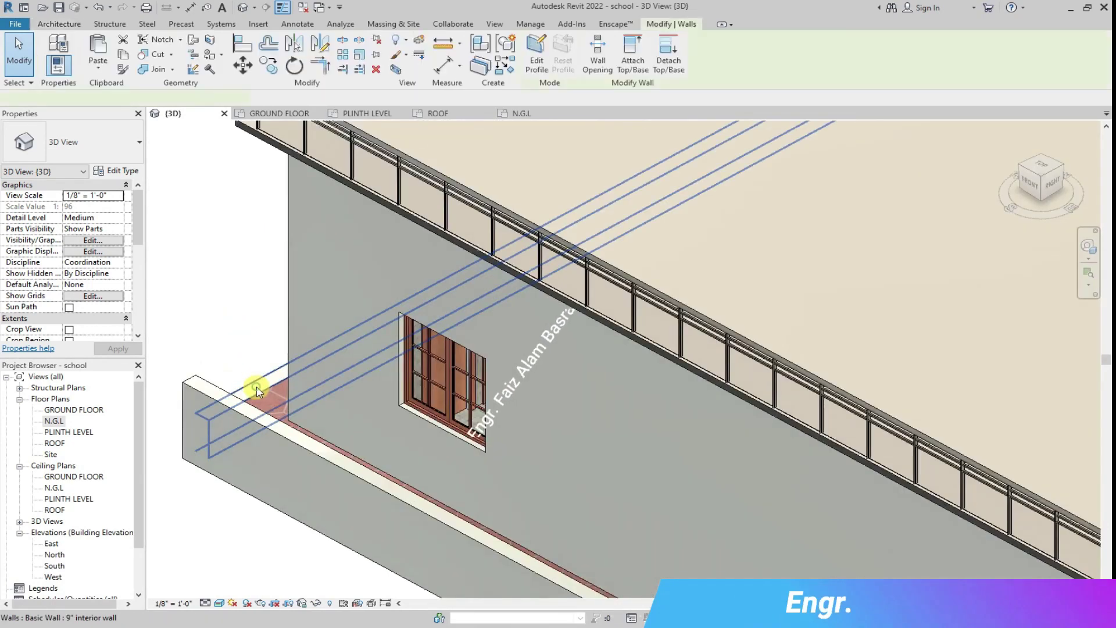
left_click(118, 252)
left_click(104, 262)
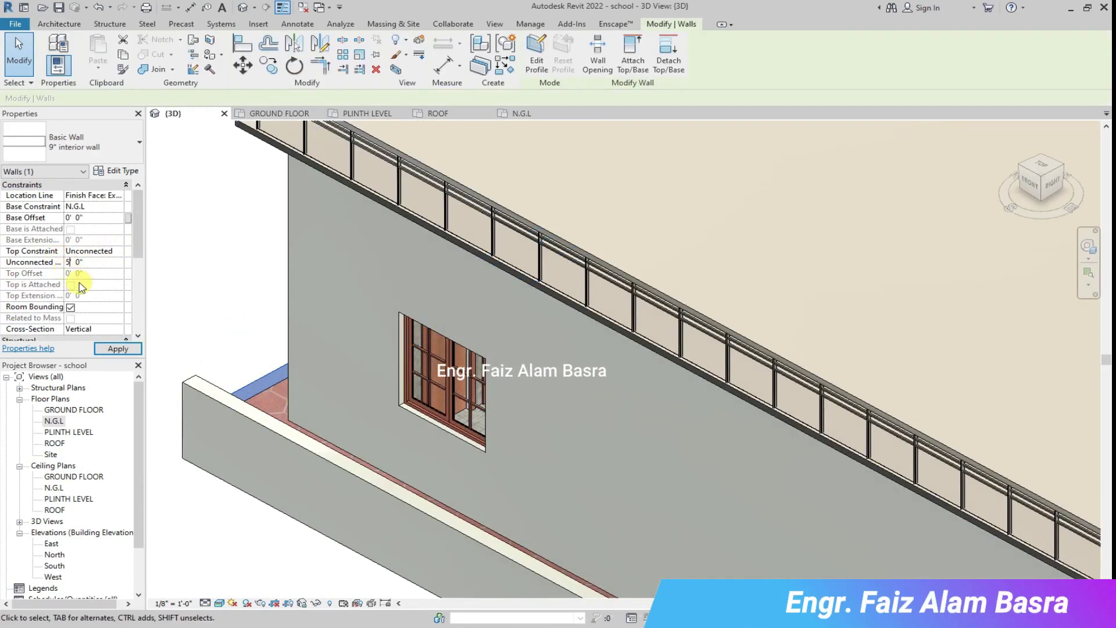
left_click(124, 347)
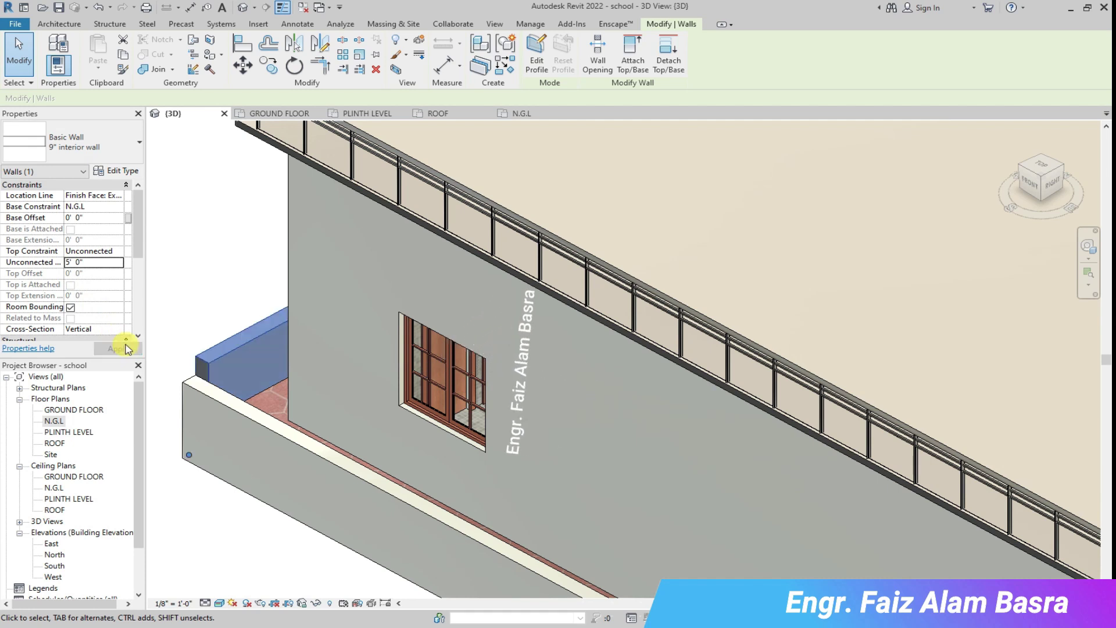
left_click(200, 391)
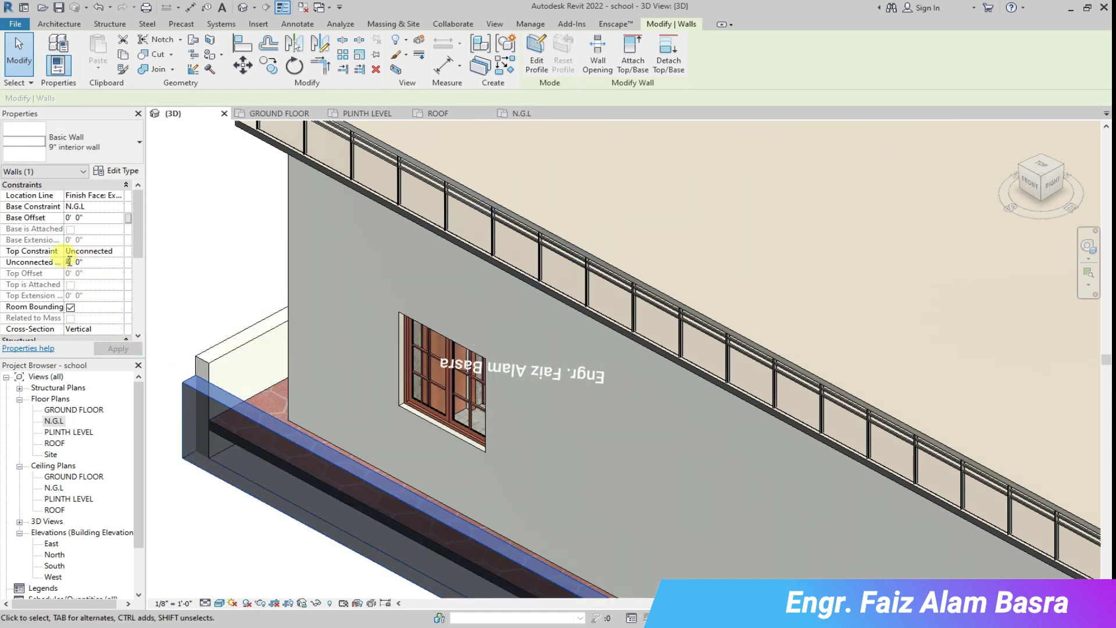
left_click(176, 316)
Give the opposite long side boundary wall, on the red Dodge Caravan's side, an unconnected top with a height of 5' 0".
scroll(155, 235, "down", 7)
left_click_drag(1031, 206, 1108, 168)
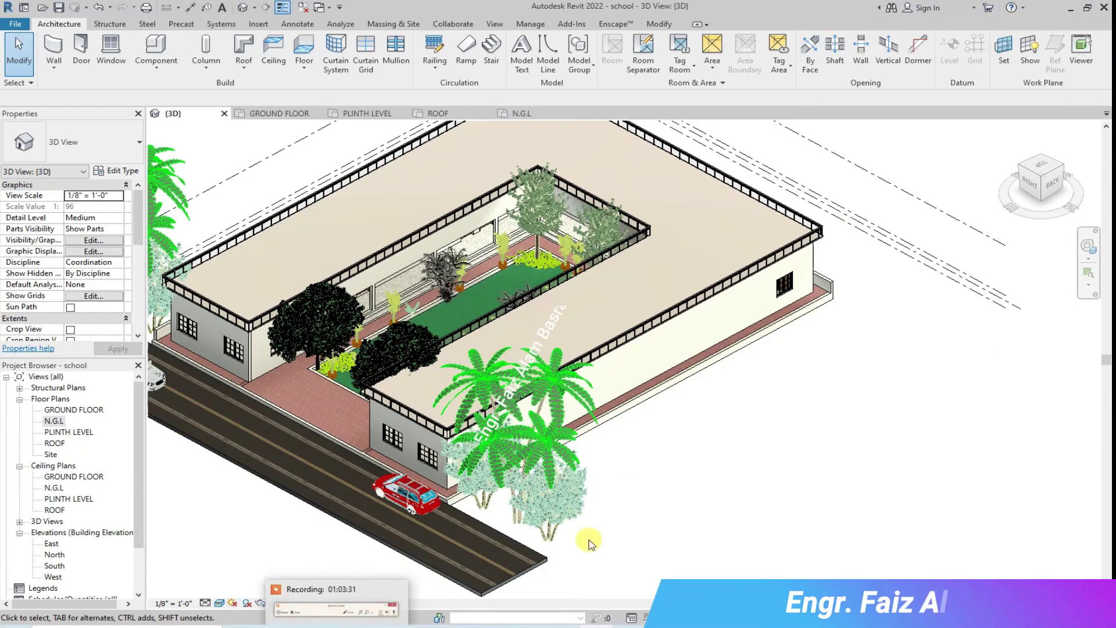
scroll(797, 331, "up", 6)
left_click(745, 330)
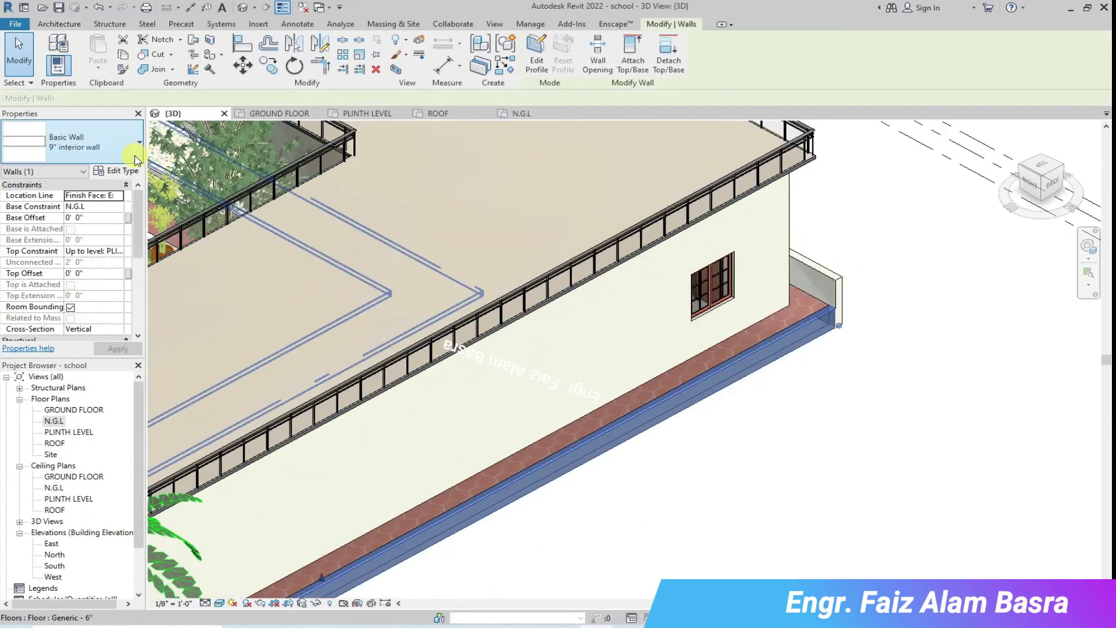
left_click(109, 253)
left_click(118, 252)
left_click(79, 262)
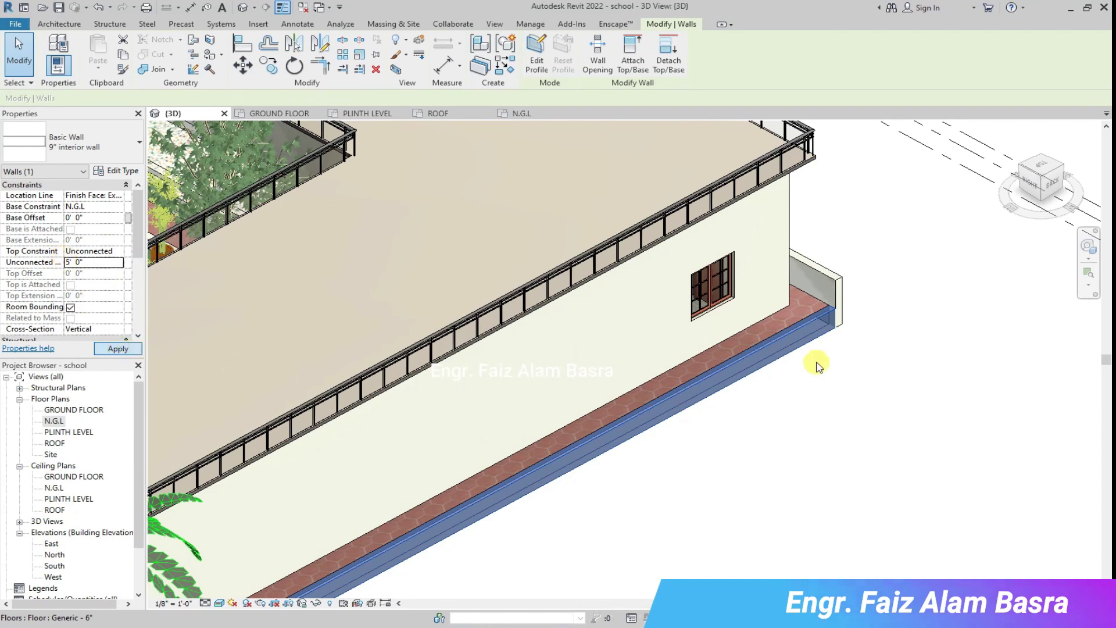
left_click(876, 353)
scroll(927, 241, "down", 5)
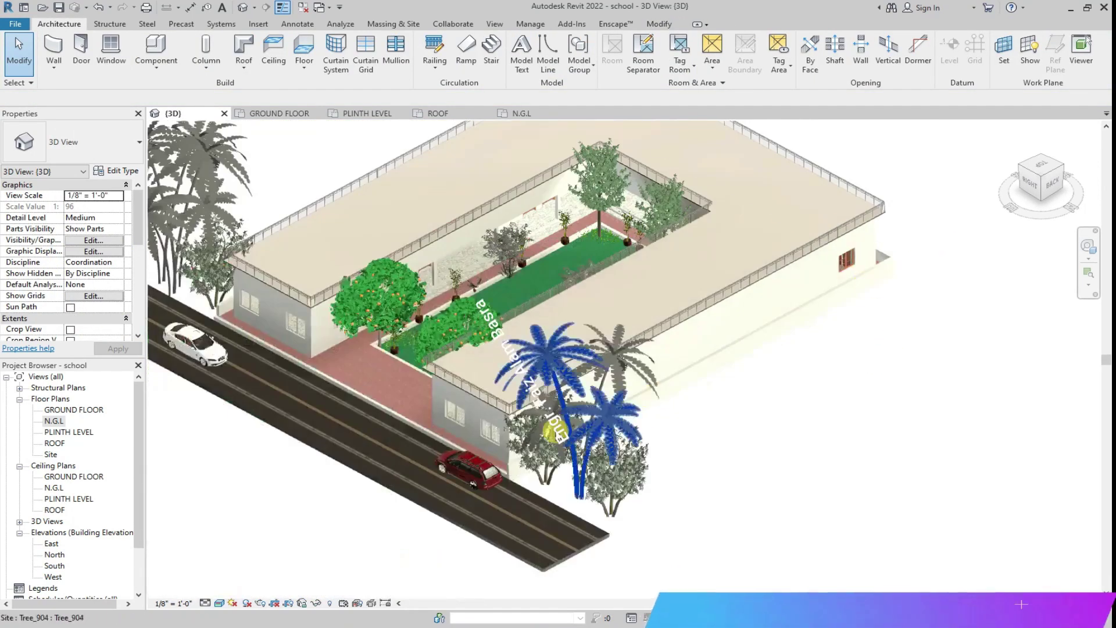
In the N.G.L floor plan, give the front boundary wall an unconnected top with a height of 5' 0".
scroll(172, 313, "up", 3)
middle_click_drag(194, 302, 520, 279, "shift")
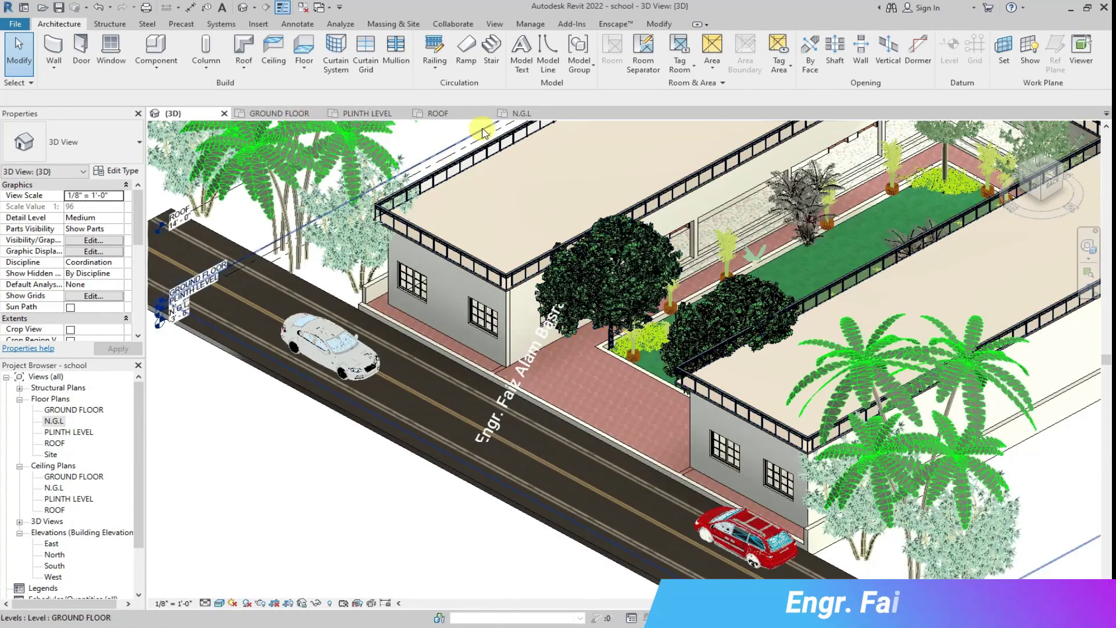
left_click(522, 112)
scroll(508, 247, "up", 5)
scroll(507, 247, "up", 2)
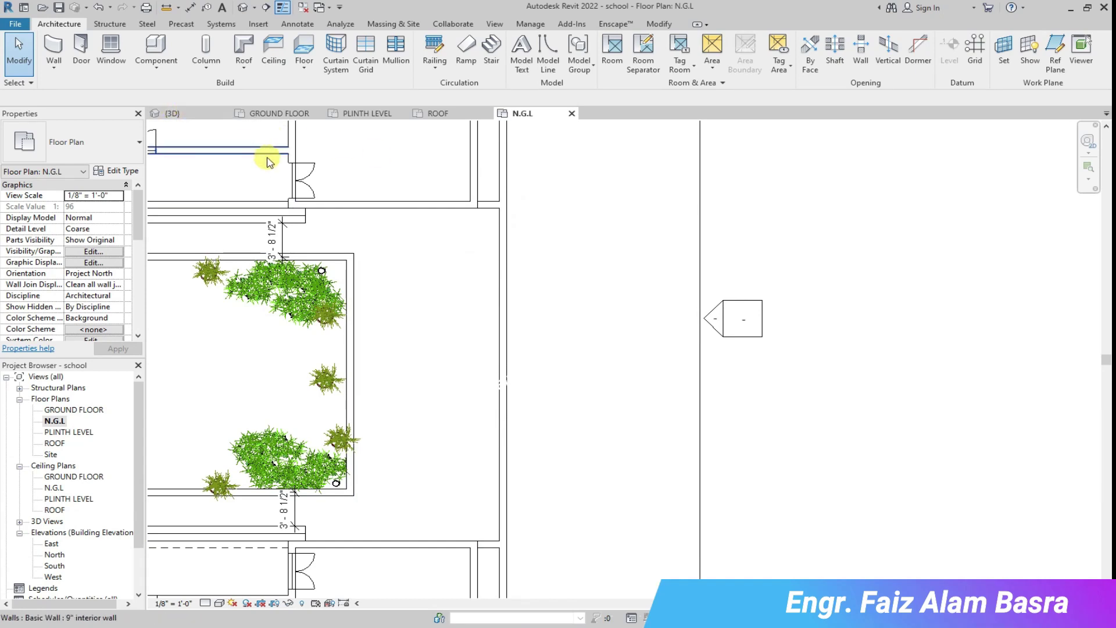
left_click(659, 24)
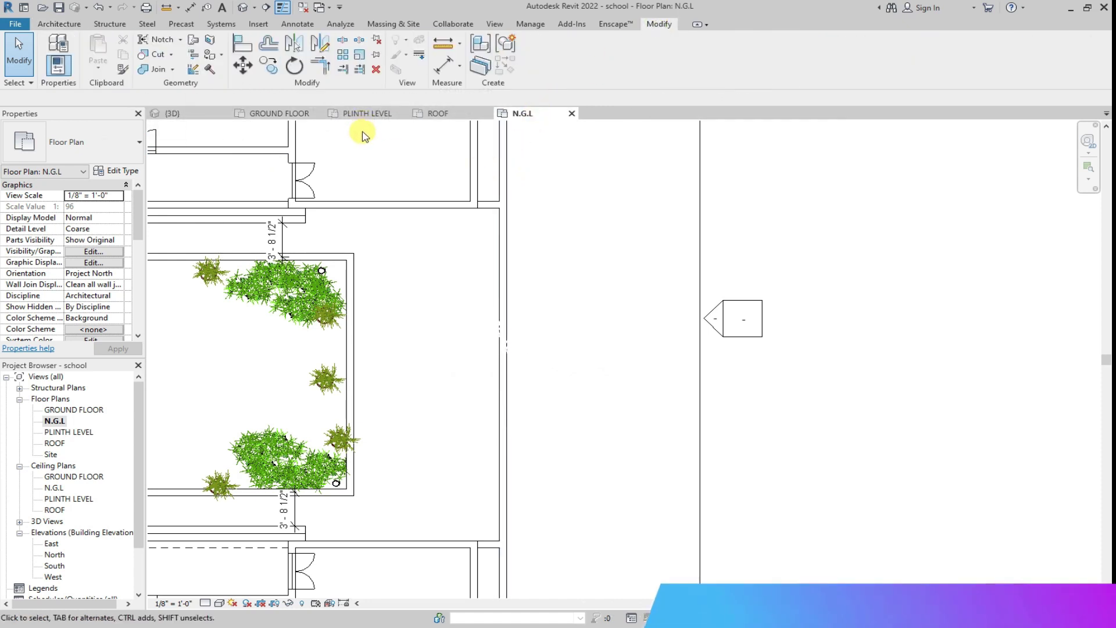
left_click(504, 232)
left_click(93, 250)
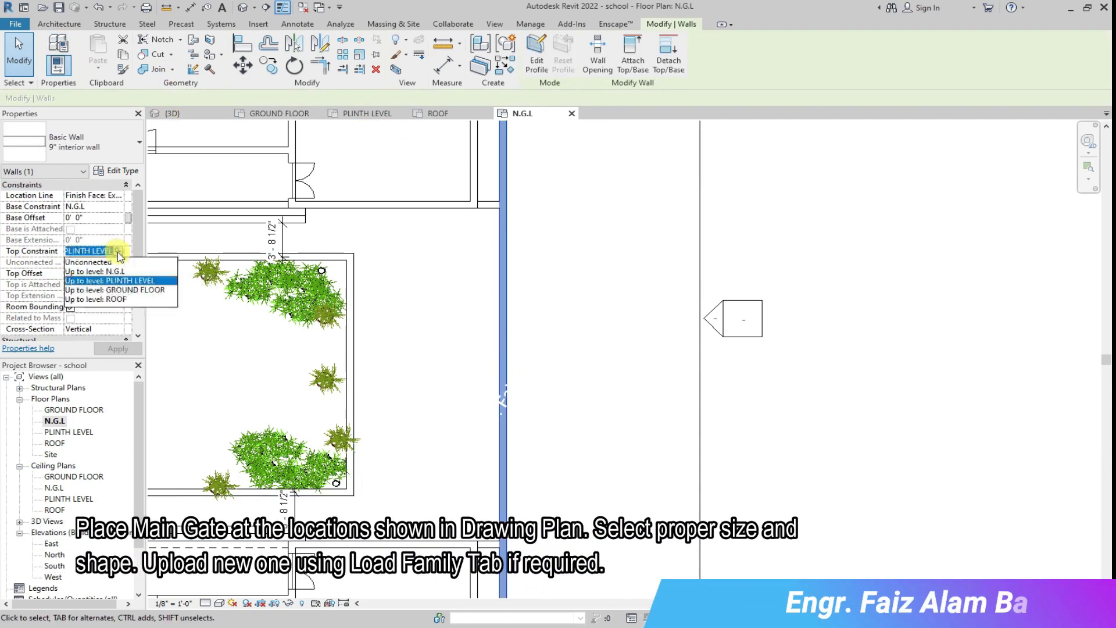
left_click(73, 262)
type("5")
left_click(117, 349)
key("Escape")
Place two 10' x 7' Door-Opening doors in the front boundary wall across the entrance, about 21' 6" apart, and check them in 3D.
left_click(104, 58)
left_click(140, 143)
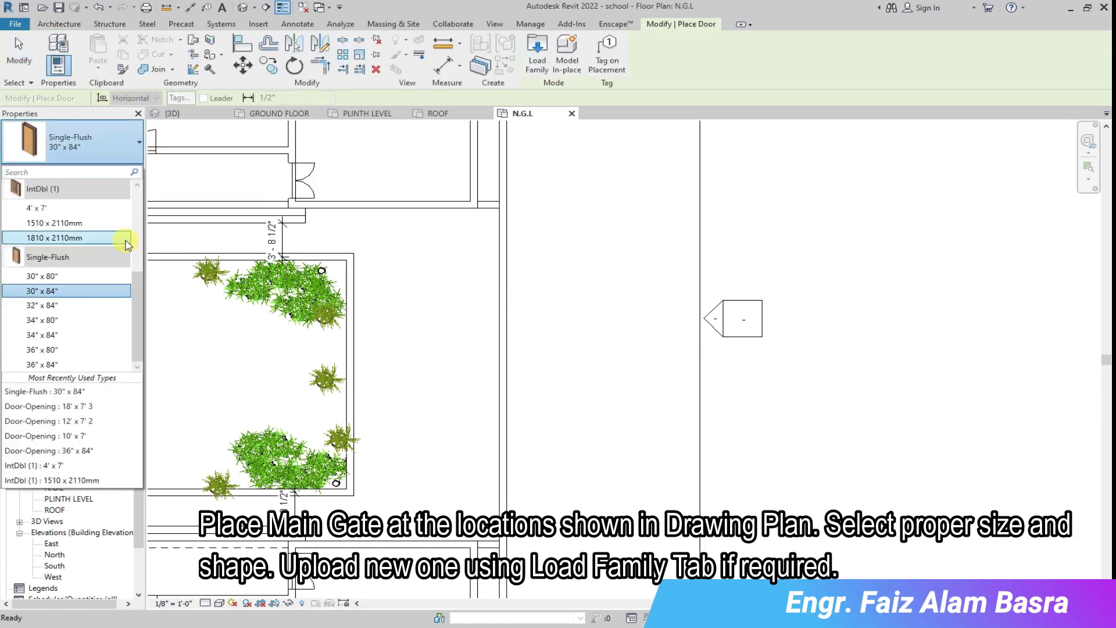
scroll(140, 209, "up", 4)
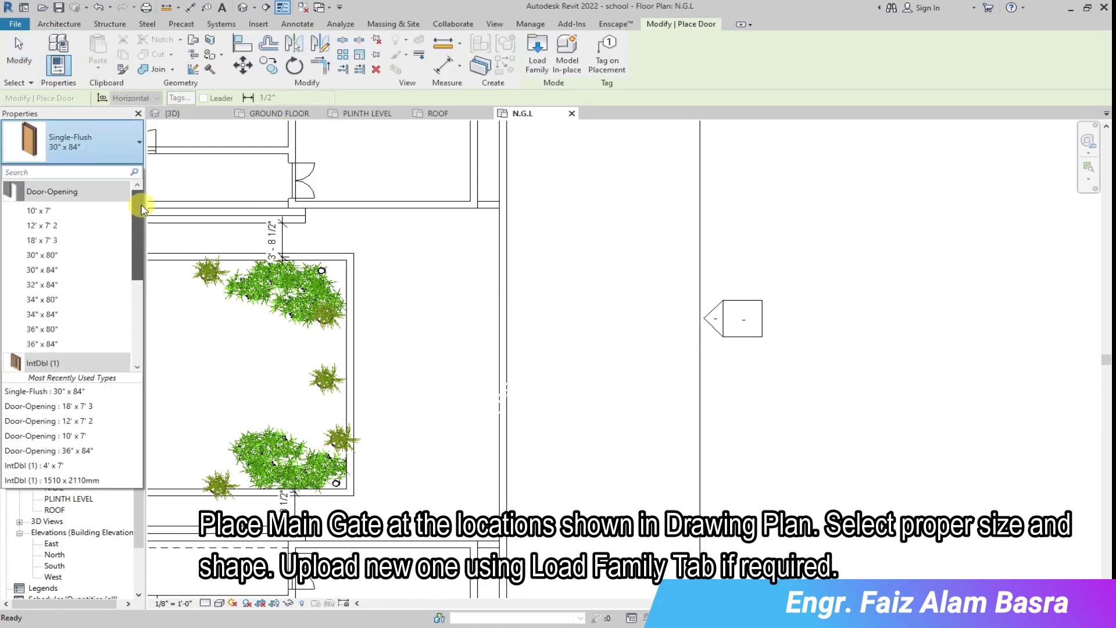
left_click(50, 212)
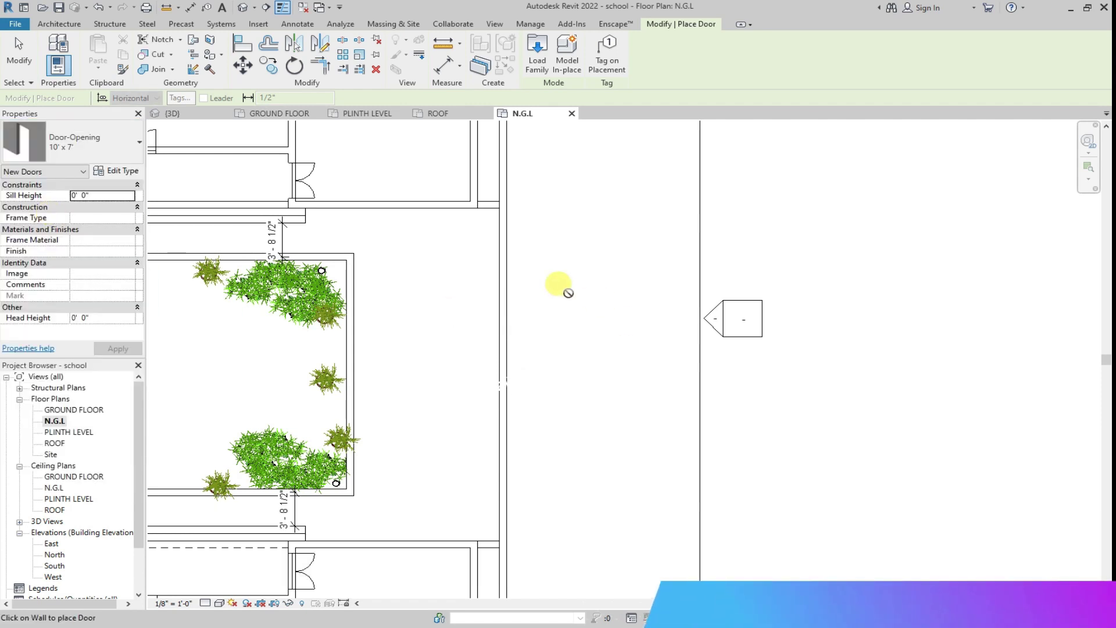
left_click(503, 272)
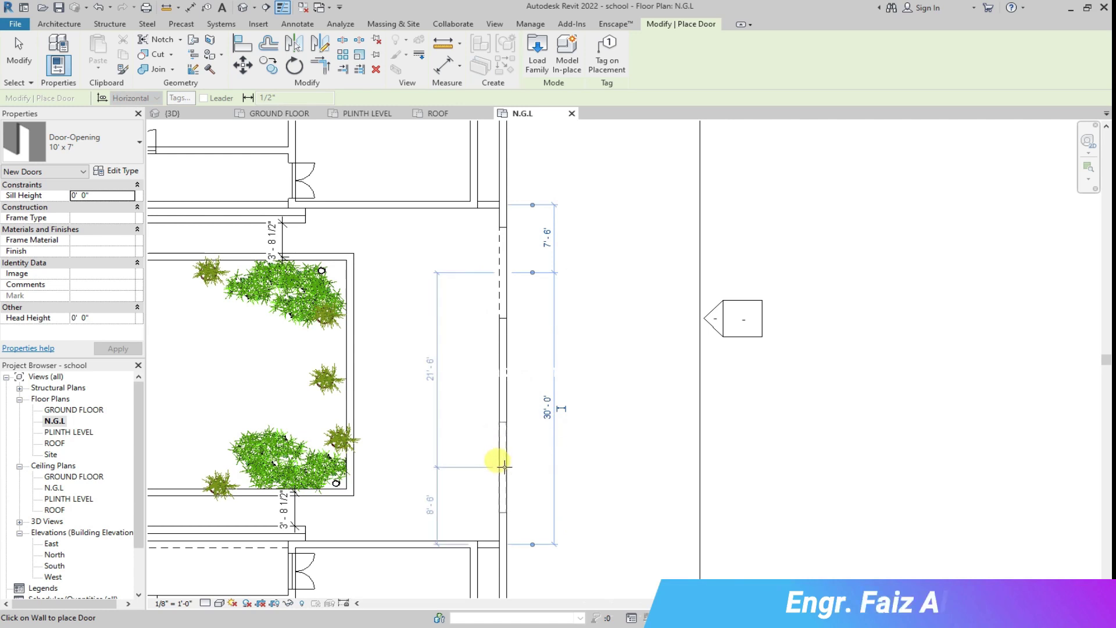
left_click(503, 466)
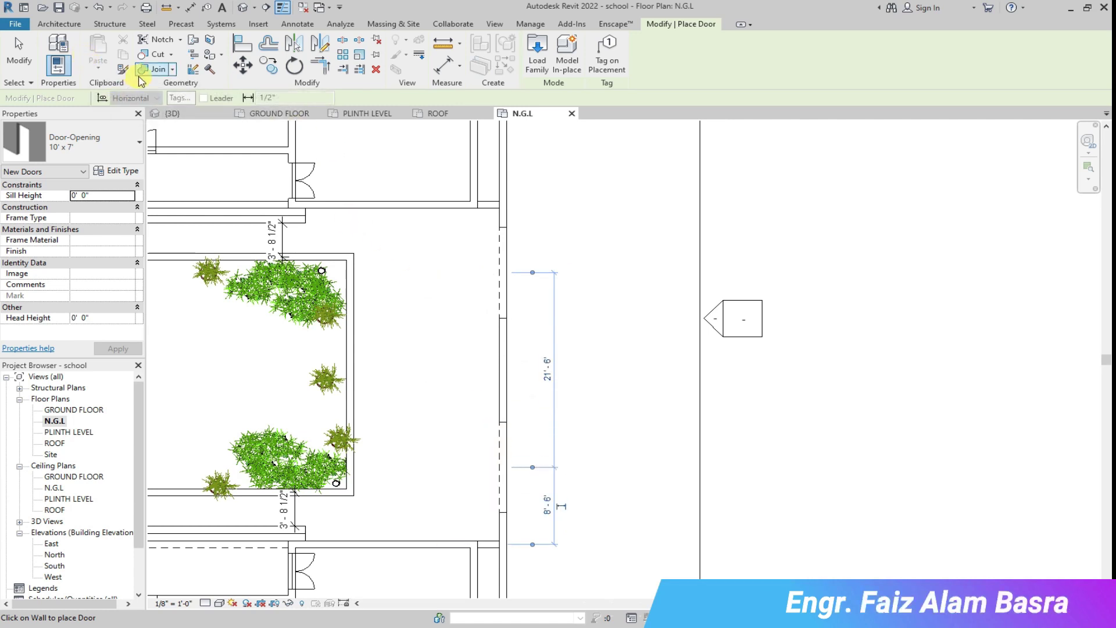
left_click(196, 115)
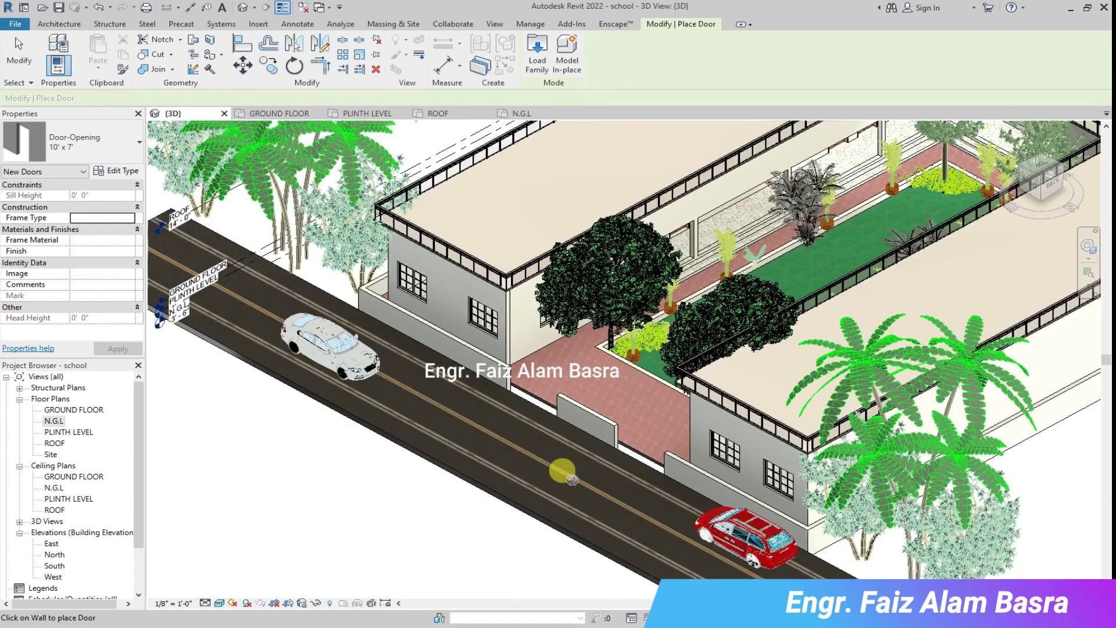
scroll(557, 452, "up", 4)
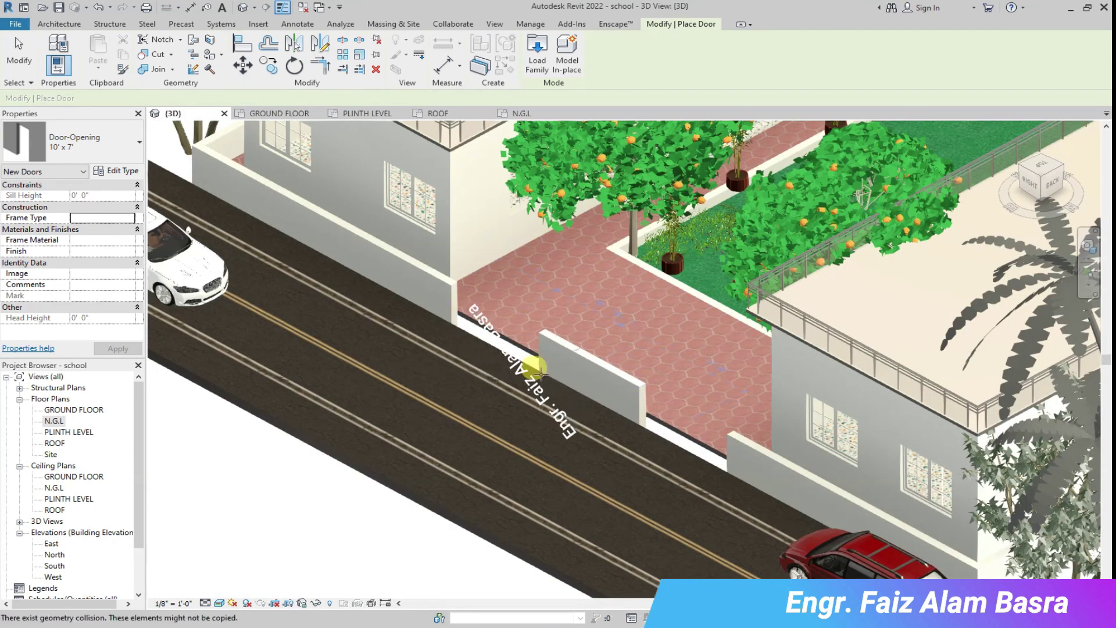
scroll(440, 372, "down", 2)
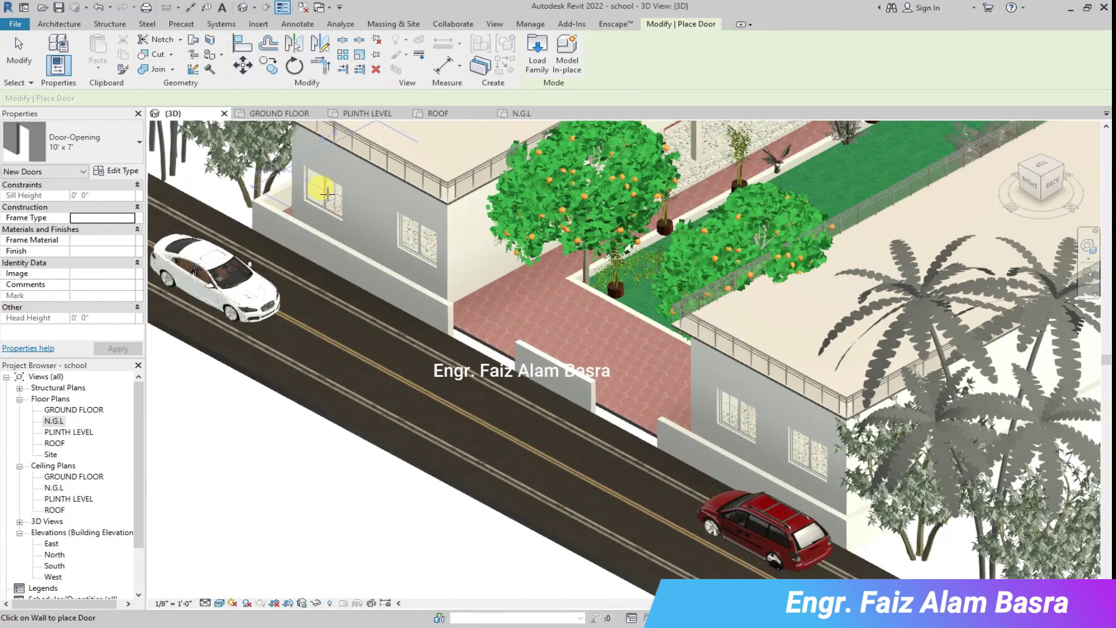
In the N.G.L plan, load Site_Gate_Double_Metal from the Main Gate folder and place it rotated at the middle of the front boundary wall.
left_click(521, 114)
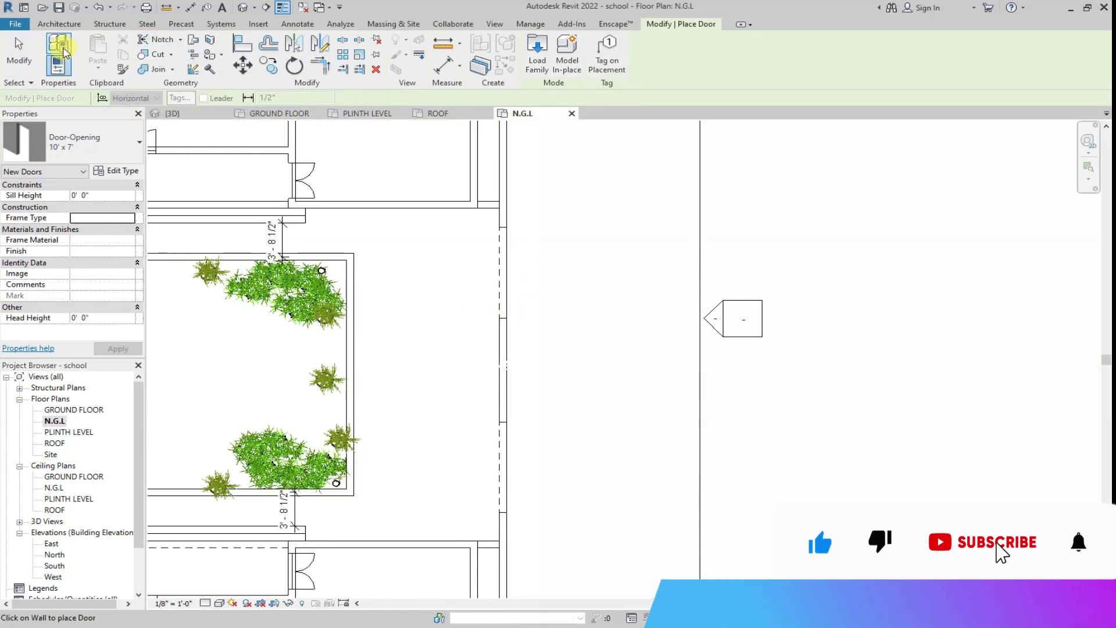
left_click(537, 55)
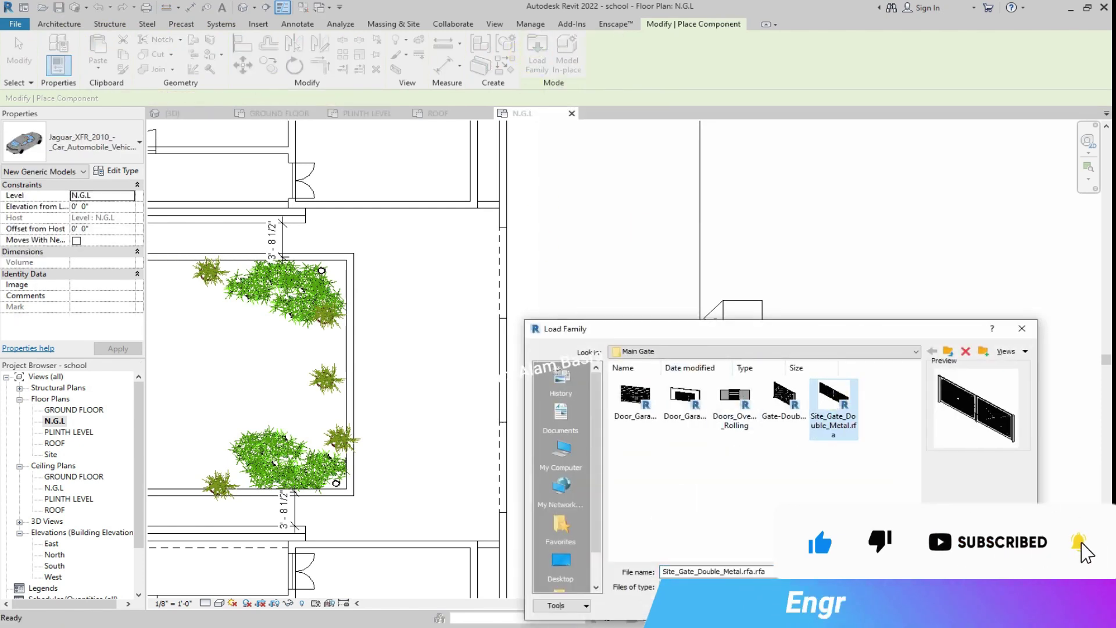
key("Return")
key("space")
left_click(503, 369)
key("Escape")
key("Escape")
In 3D, delete the front-wall opening nearer the white Jaguar.
left_click(171, 113)
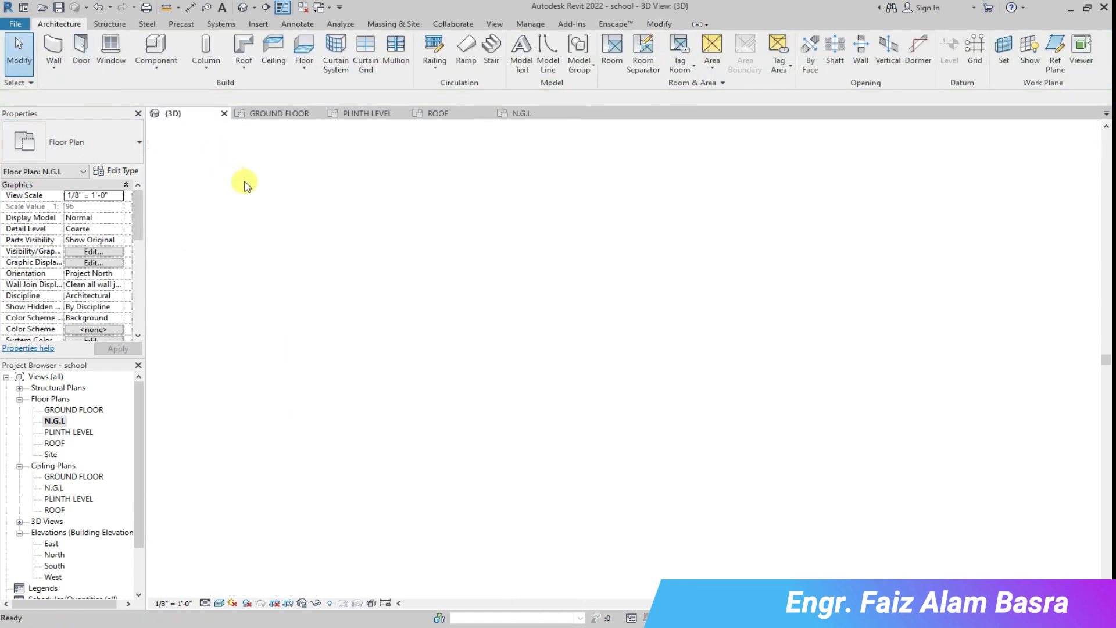
scroll(378, 312, "up", 5)
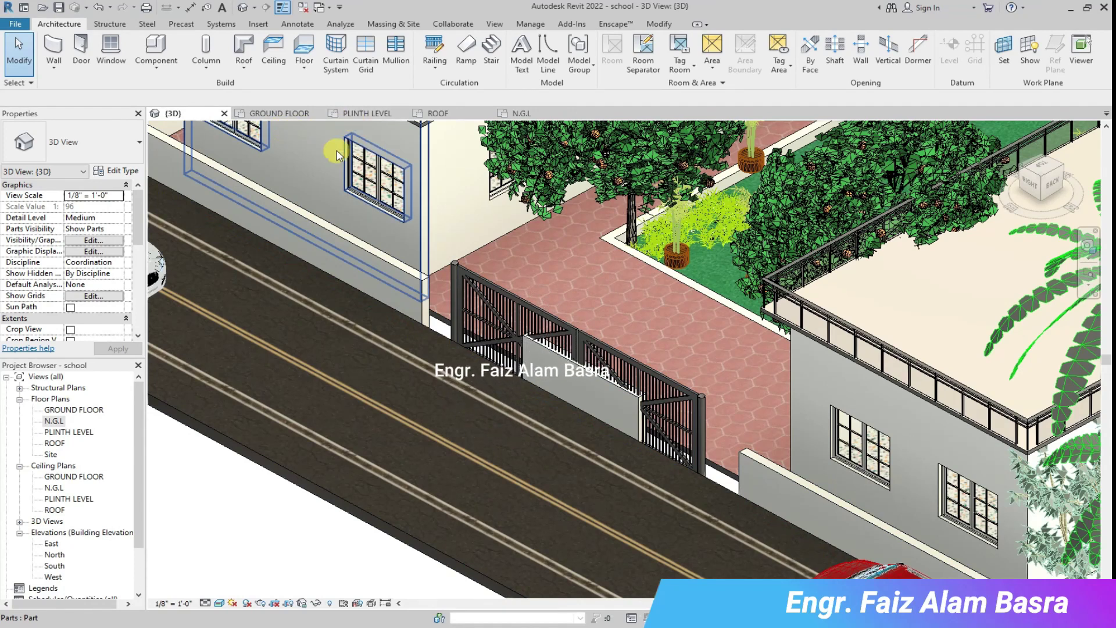
left_click(429, 269)
key("Delete")
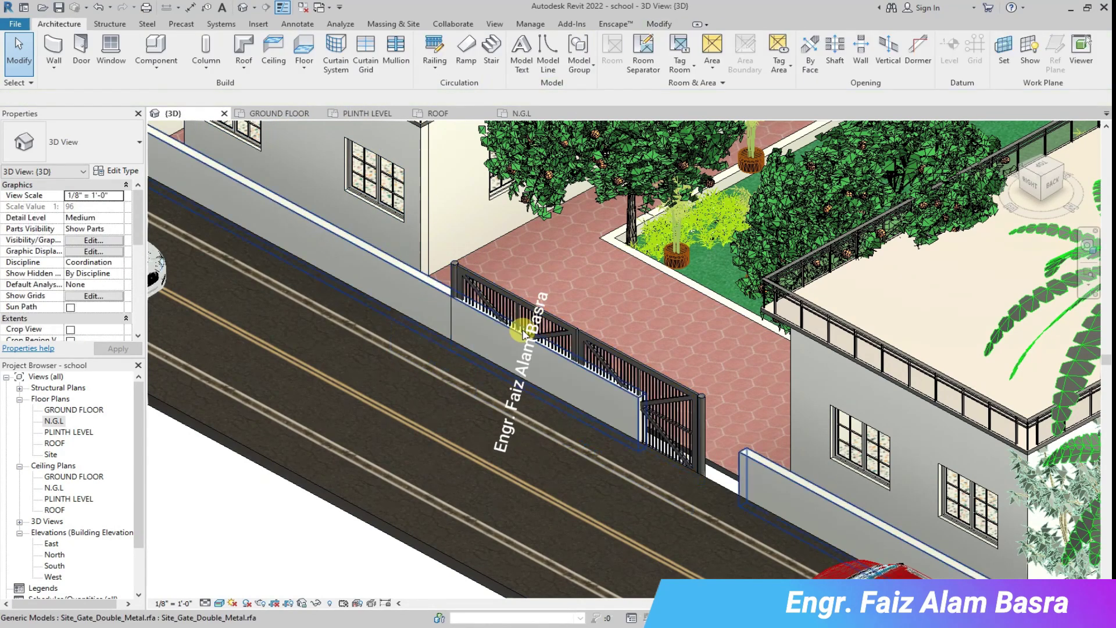
Select the remaining front-wall opening and, in the N.G.L plan, move it toward the gate's centre, about 11' 0" from the nearby wall.
left_click(726, 423)
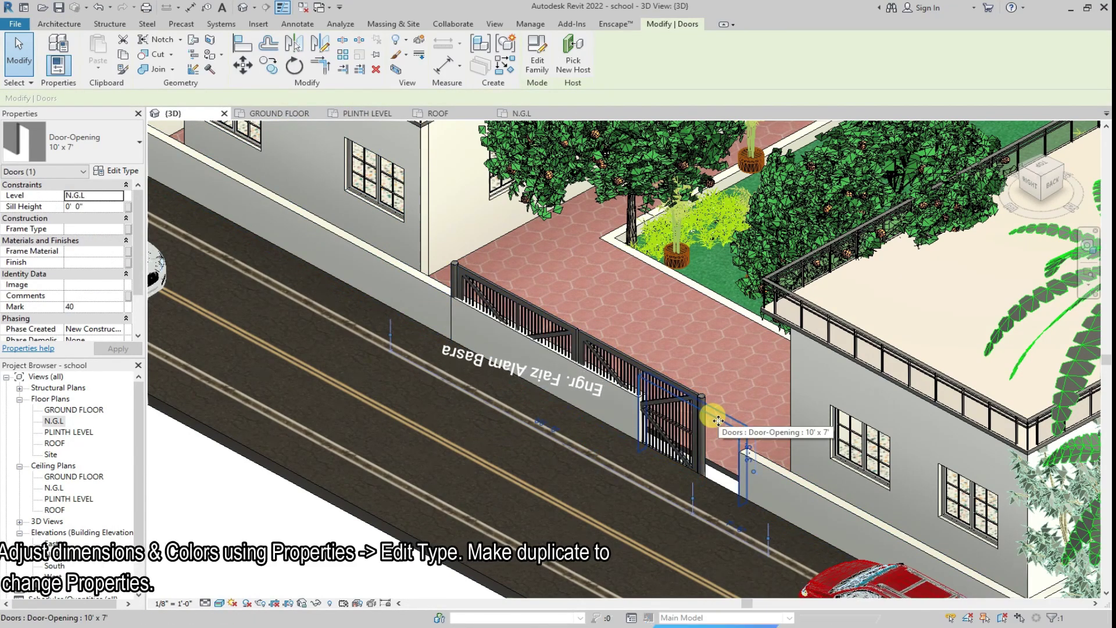
left_click(520, 114)
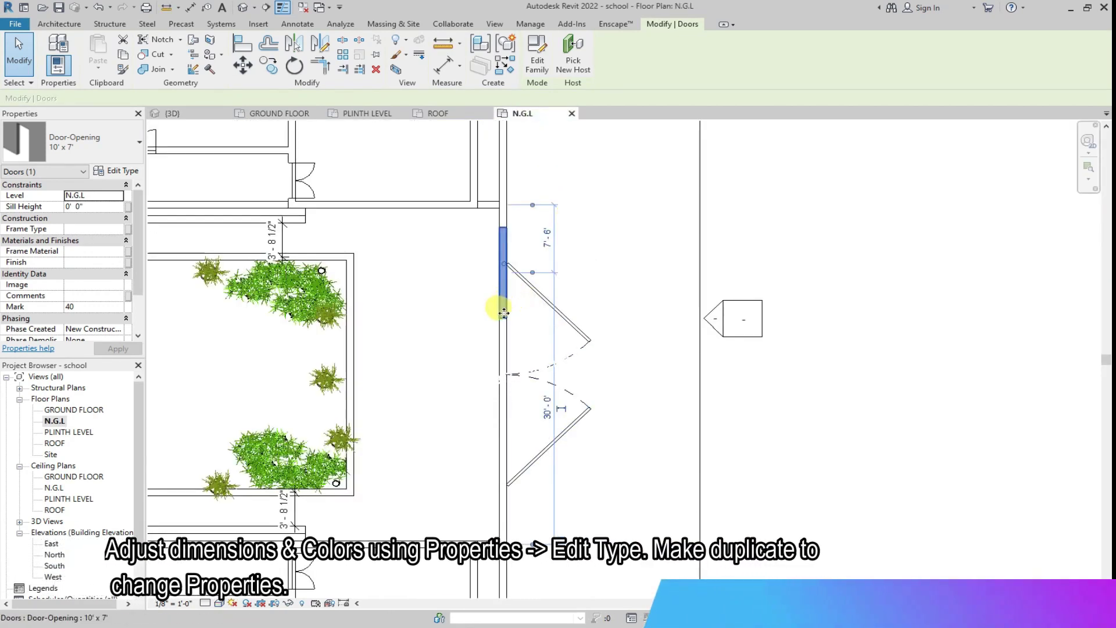
left_click_drag(504, 311, 503, 341)
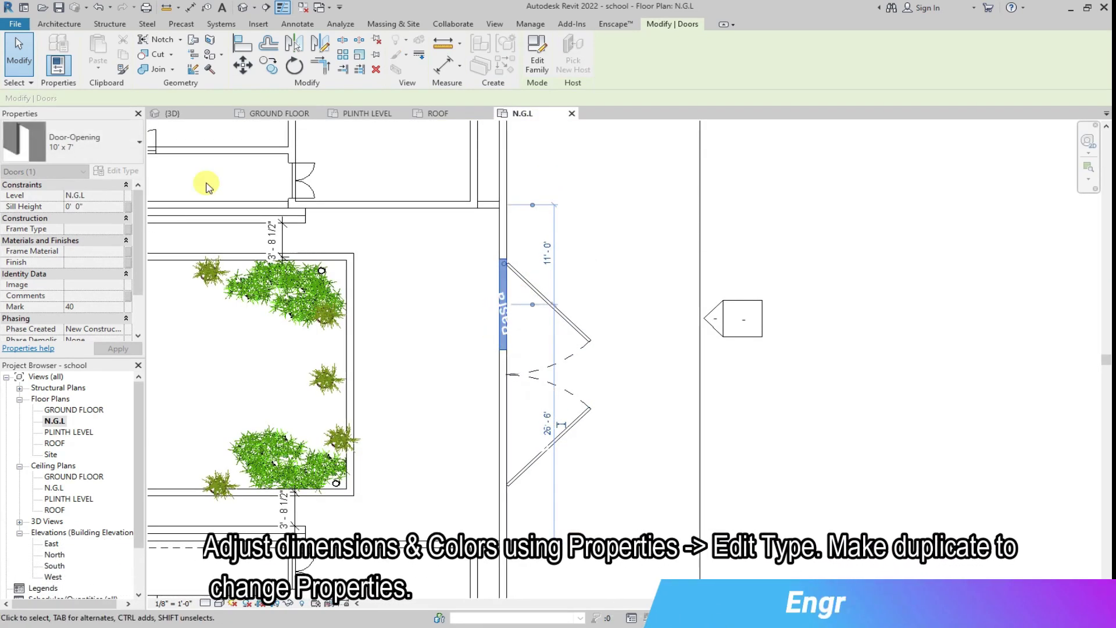
Change the selected front-wall opening to the Door-Opening 18' x 7' 3 type.
left_click(139, 142)
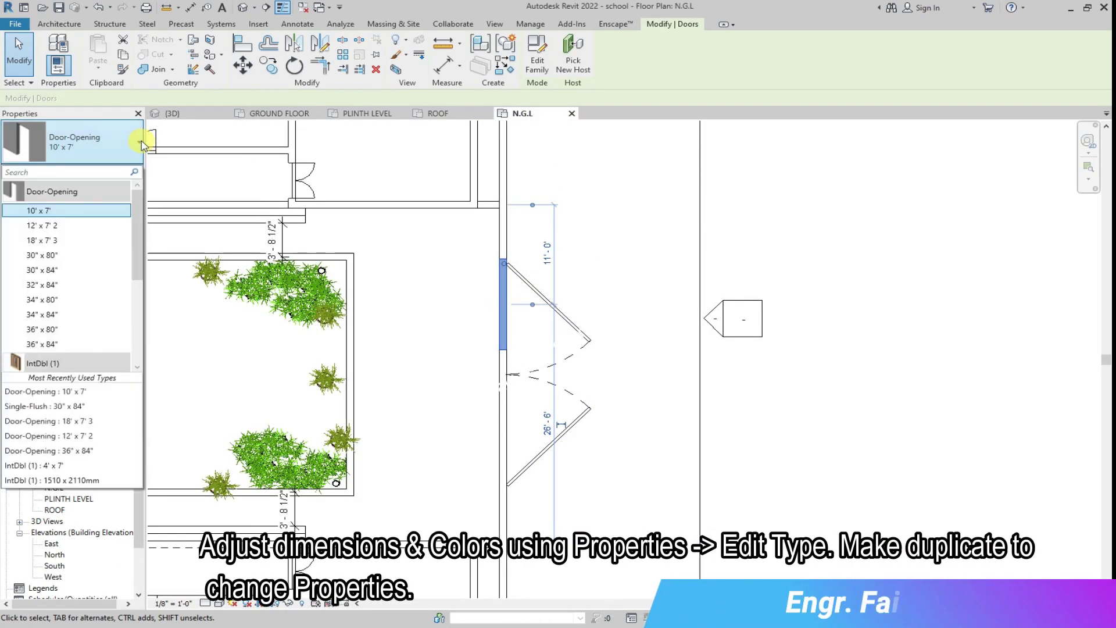
left_click(59, 241)
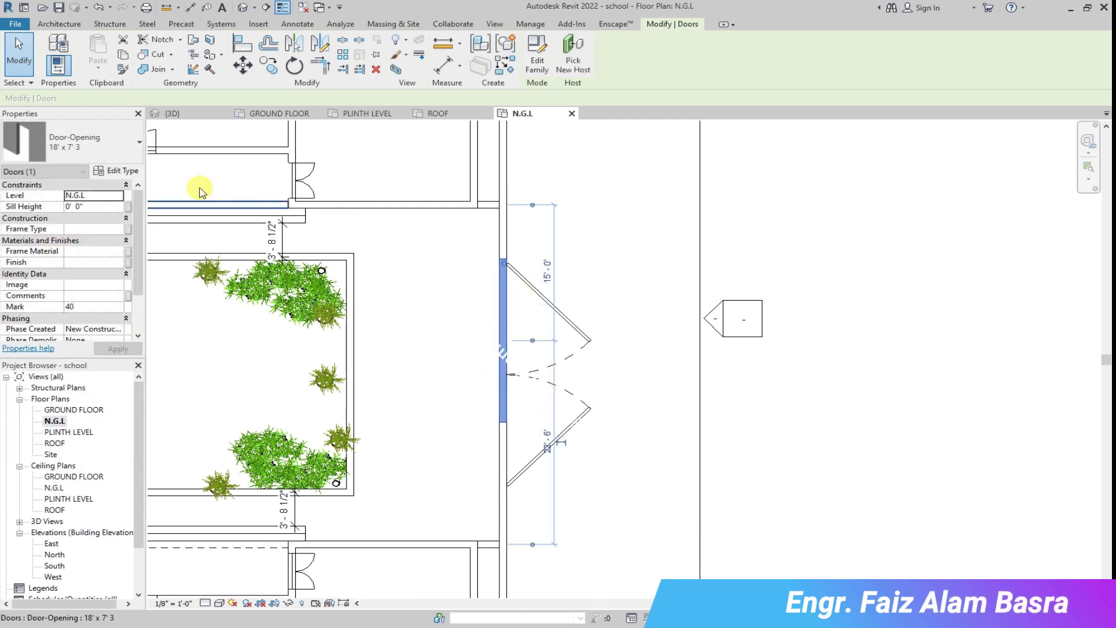
Try to set the double metal gate's width to 12' 0" and check the gate in 3D.
left_click(573, 324)
left_click(140, 141)
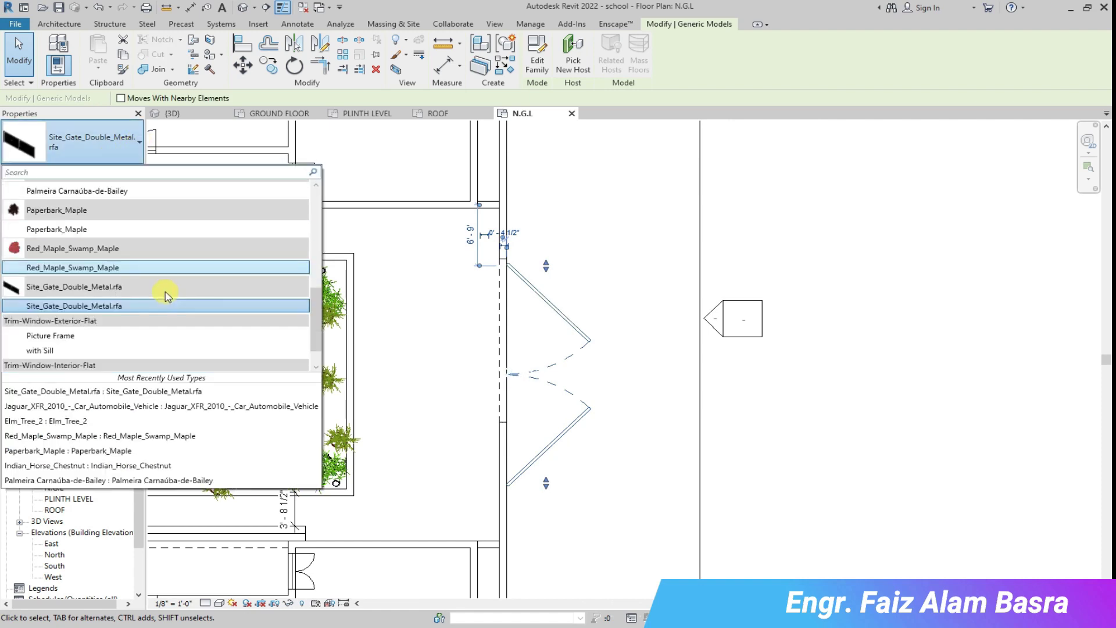
left_click(166, 305)
left_click(114, 170)
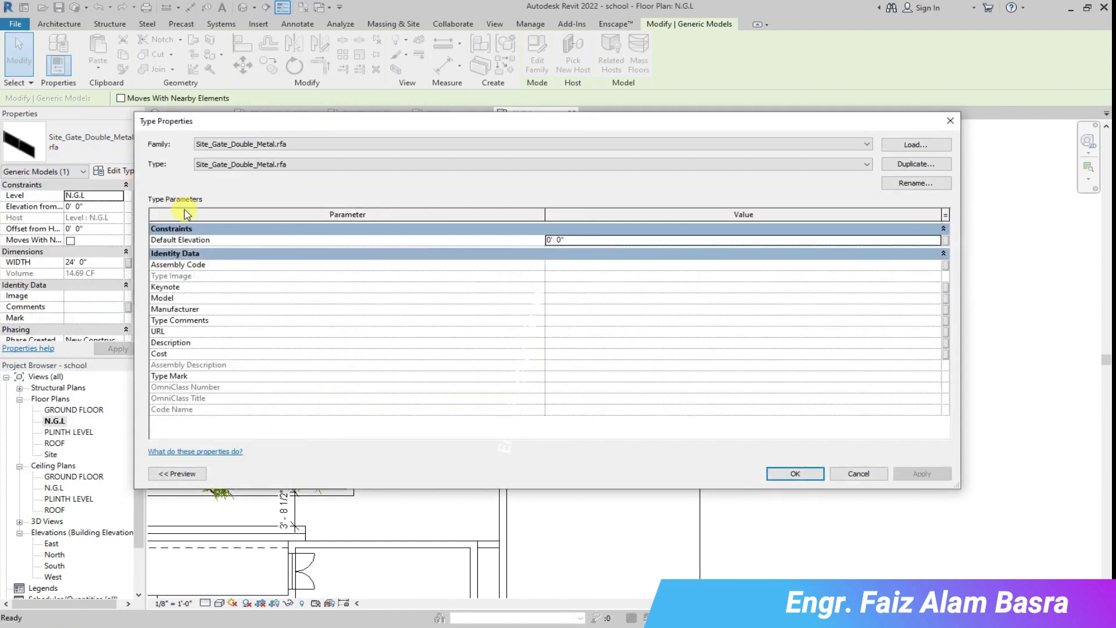
left_click(831, 474)
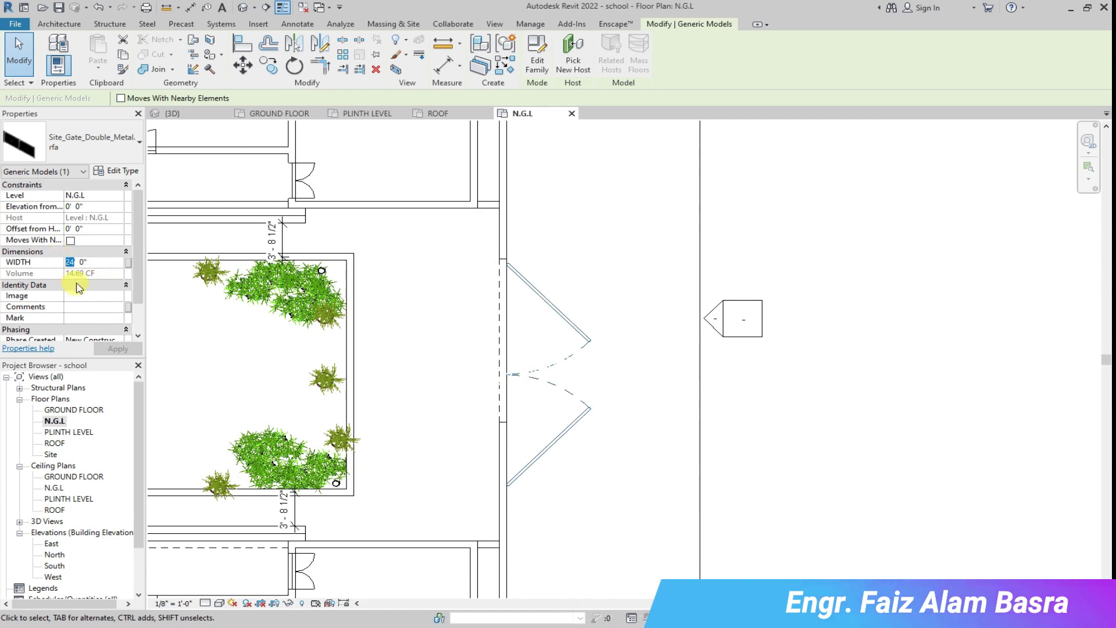
left_click(118, 349)
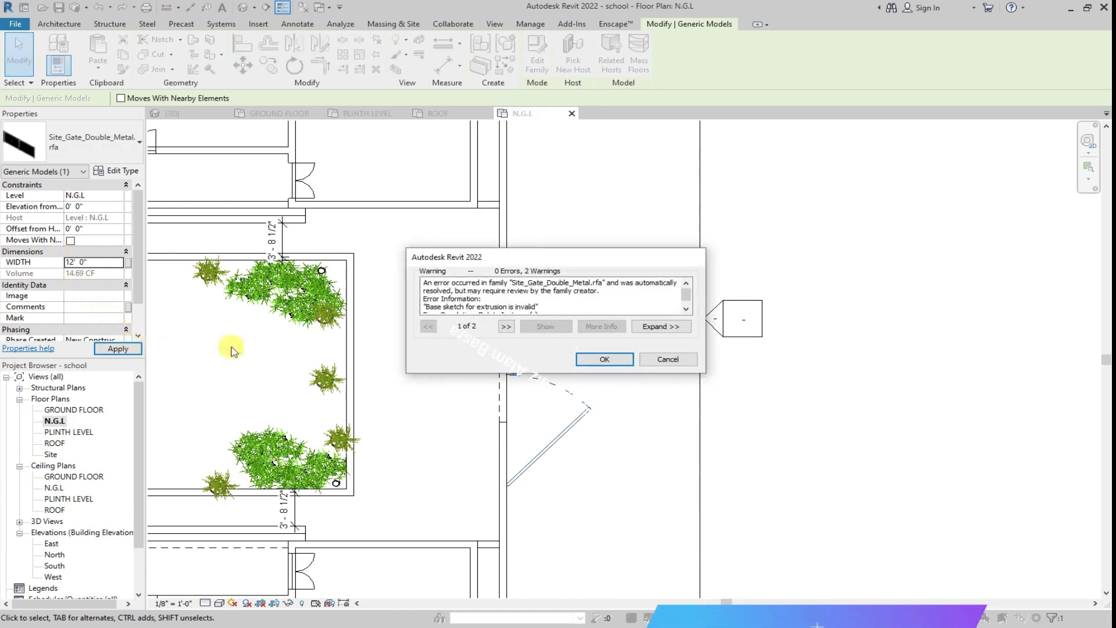
left_click(605, 359)
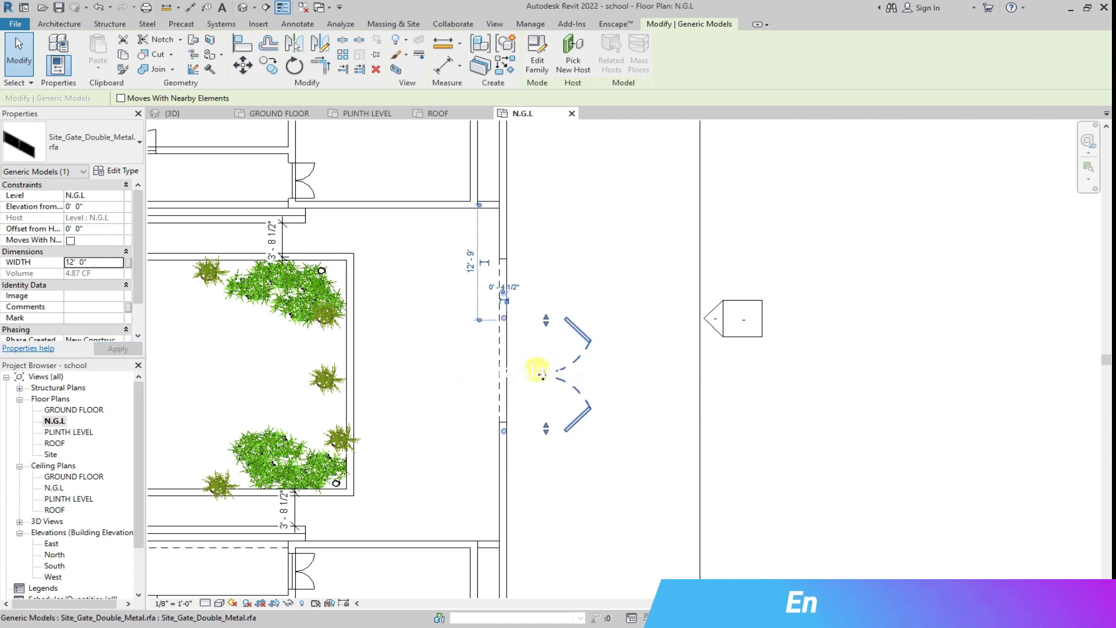
left_click(189, 116)
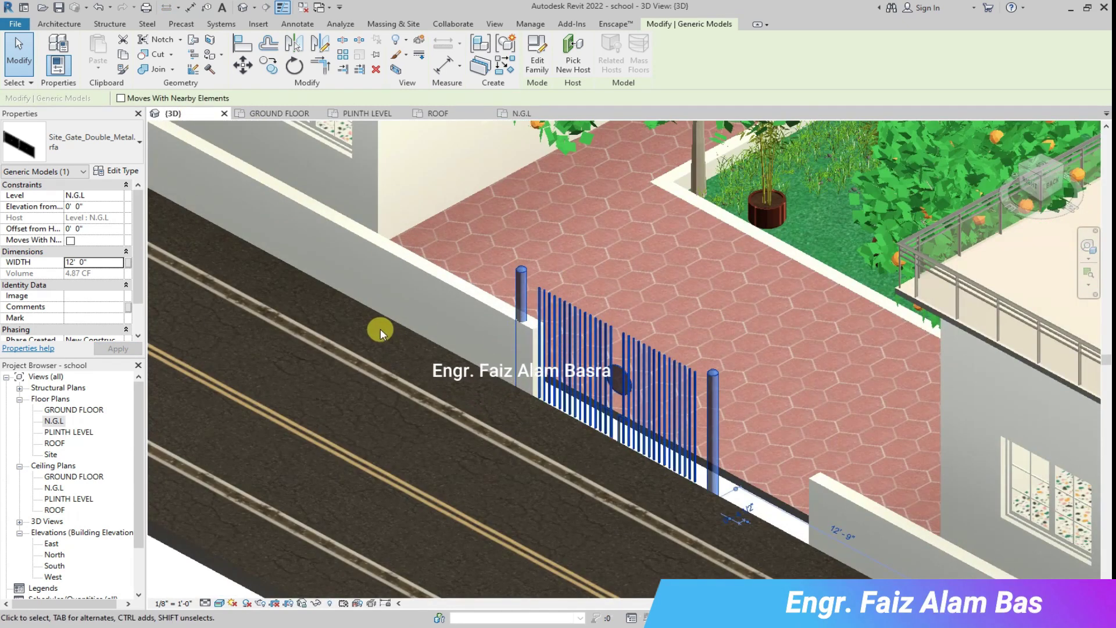
left_click(19, 52)
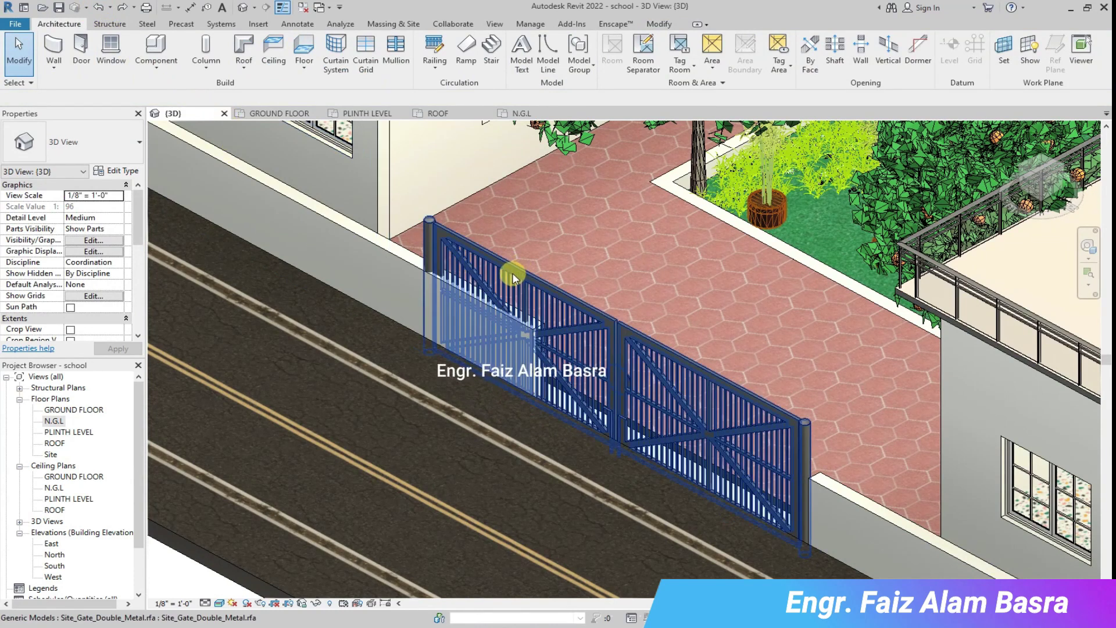
In the N.G.L plan, shorten the double metal gate from one end to a width of about 22' 3".
left_click(522, 113)
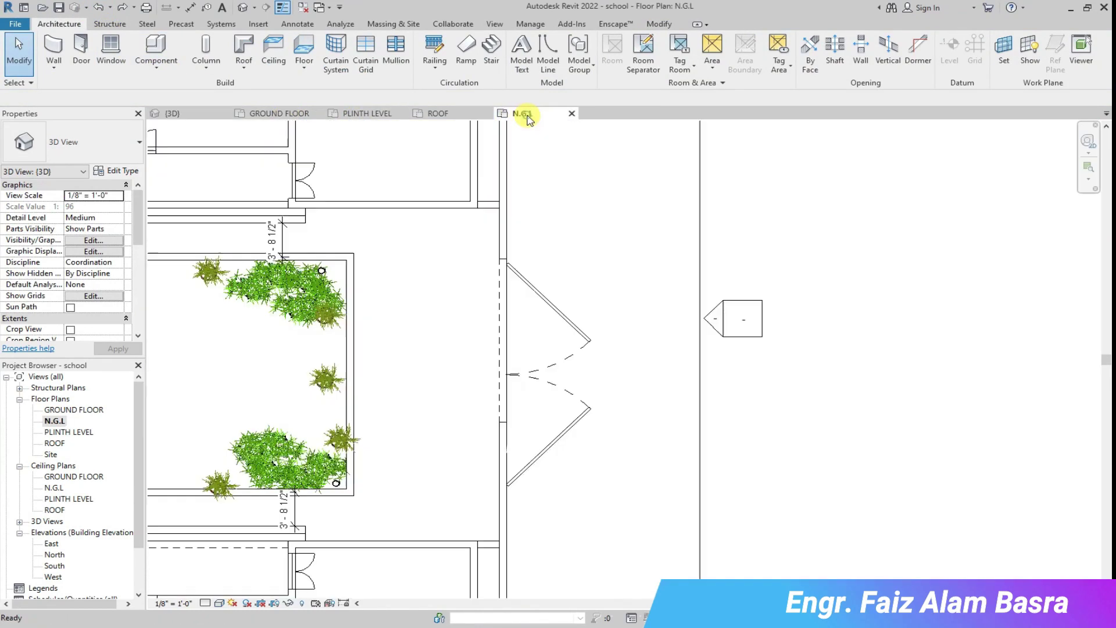
left_click(503, 349)
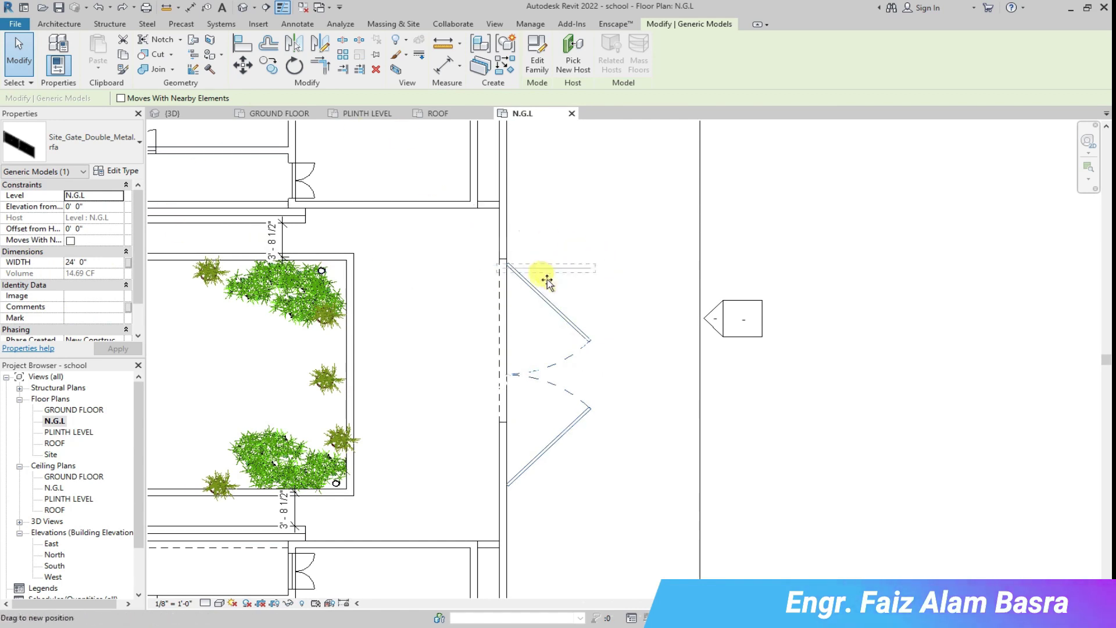
left_click_drag(547, 281, 543, 281)
left_click(459, 324)
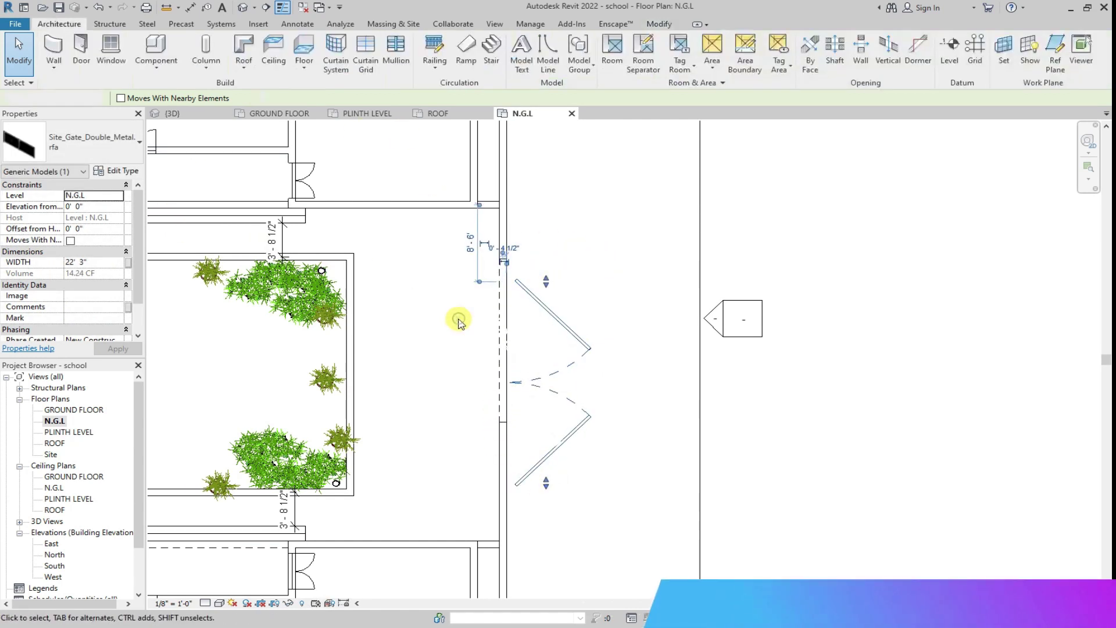
Duplicate the front-wall opening's type as 24" x 7' 4, enlarge its rough width, and centre the opening behind the gate.
left_click(535, 473)
left_click(114, 170)
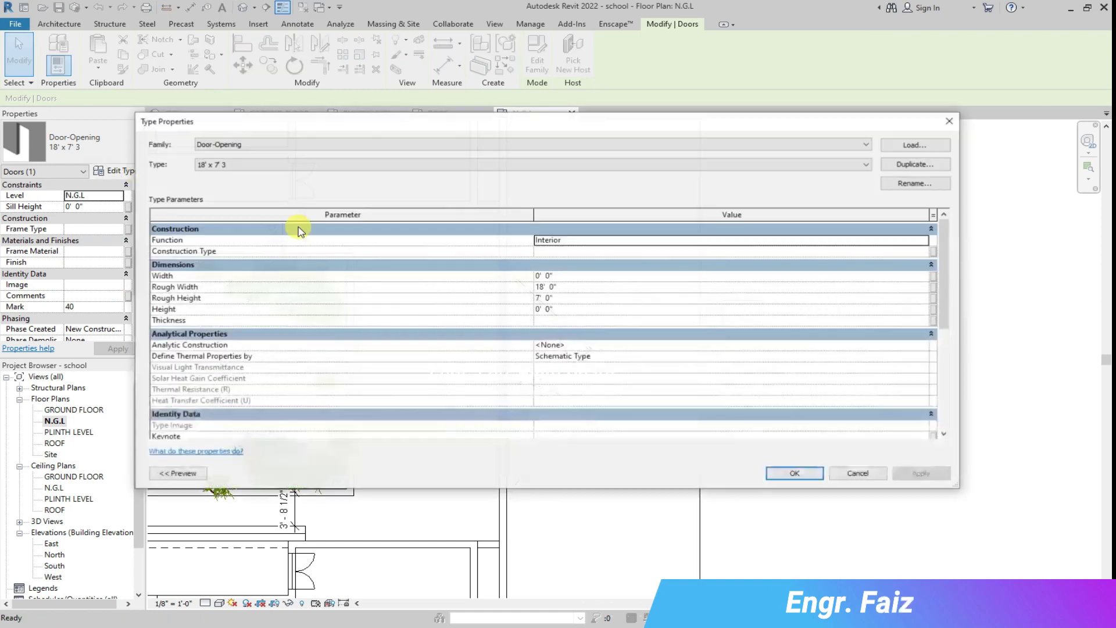
left_click(904, 164)
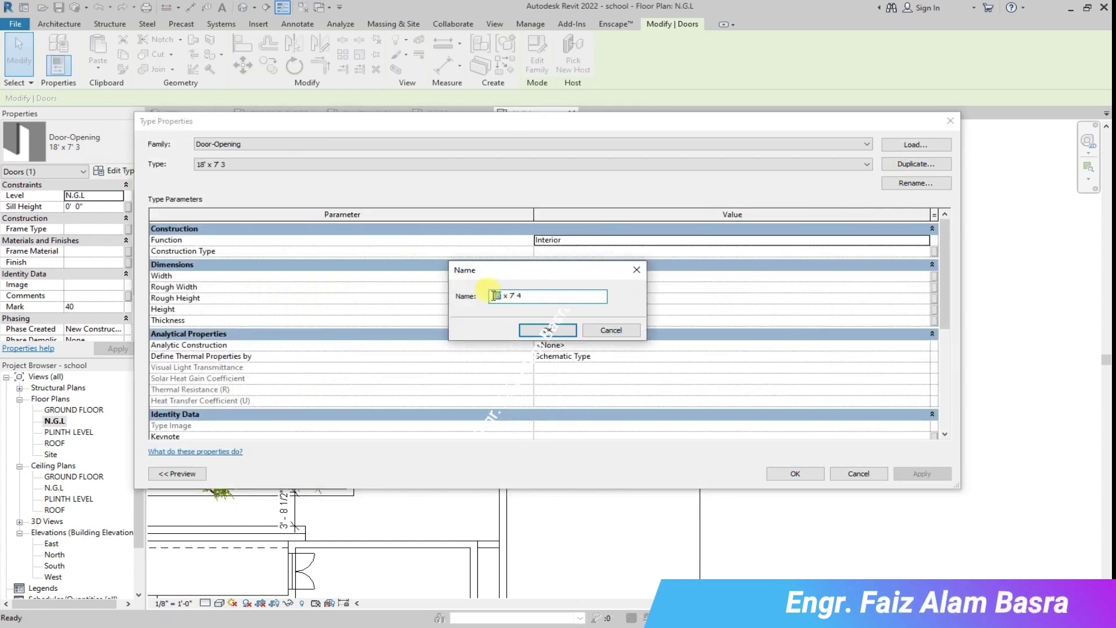
left_click(542, 330)
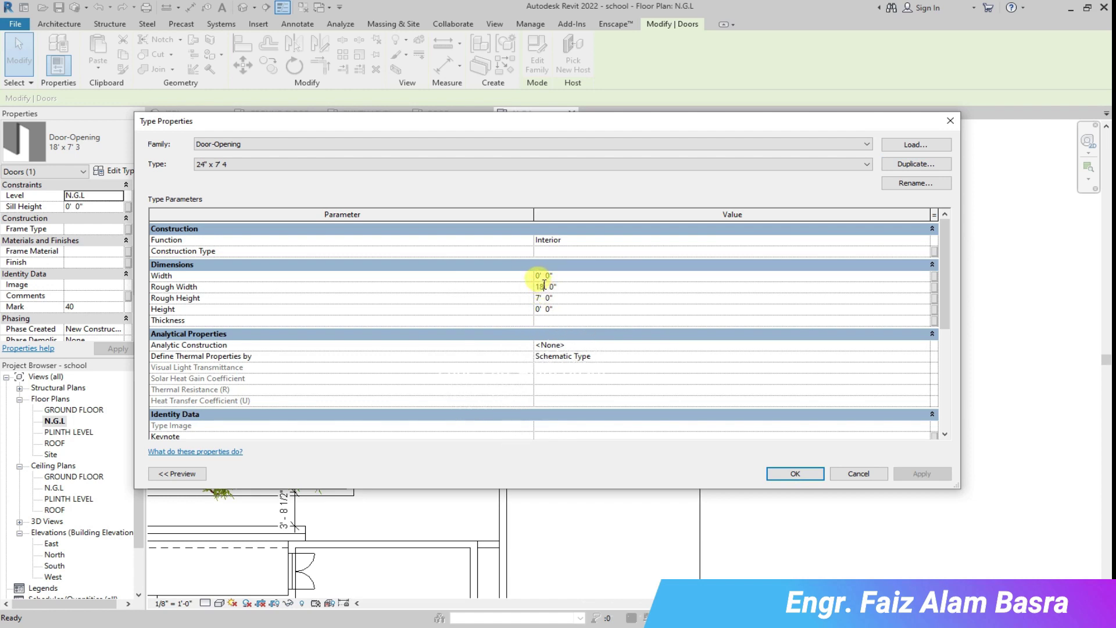
left_click(773, 473)
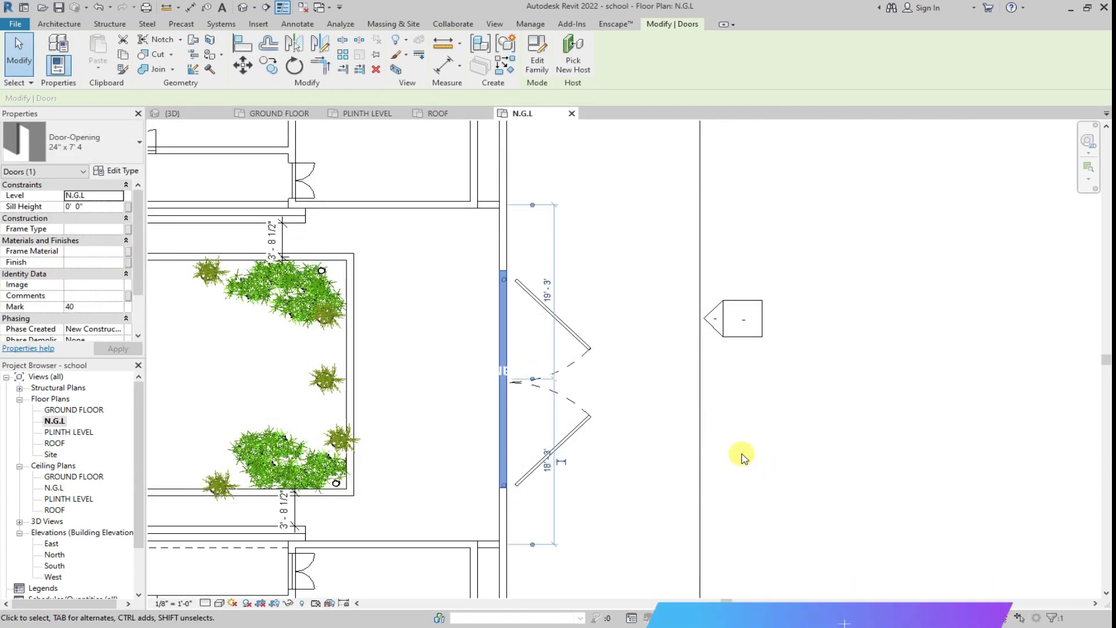
Nudge the double metal gate in the N.G.L plan so it sits closer to the boundary wall opening, and check it in 3D.
left_click(174, 113)
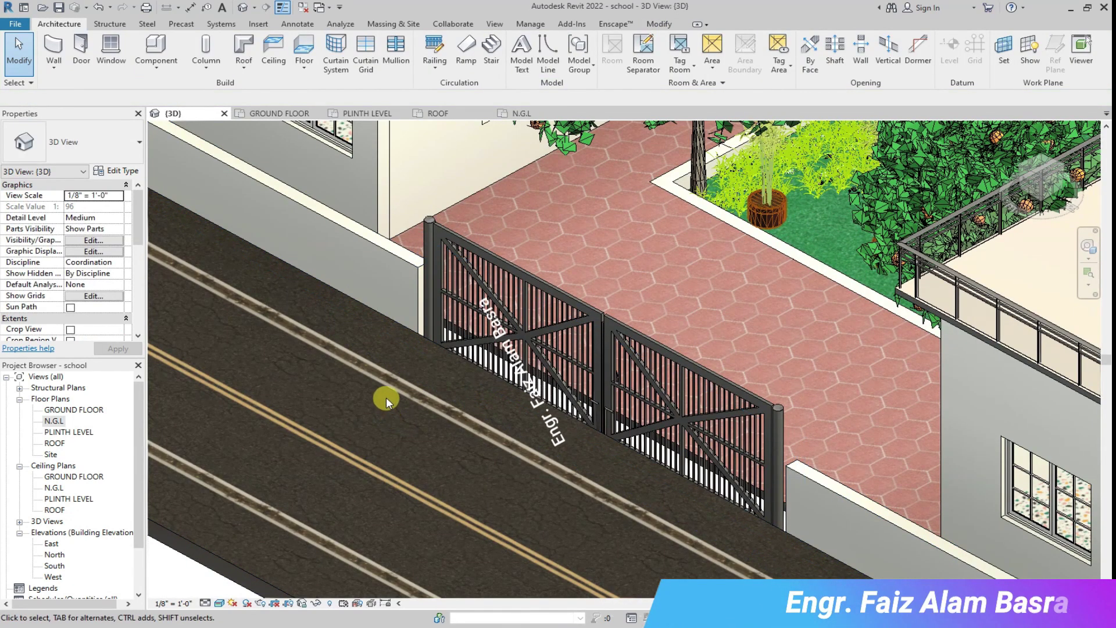
left_click(484, 305)
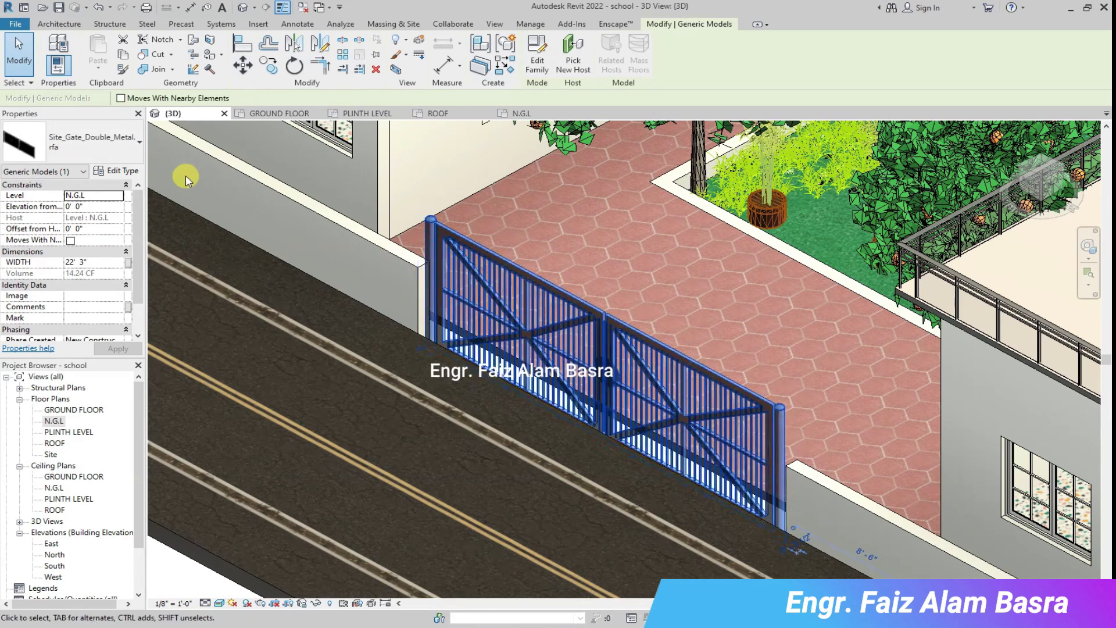
left_click(521, 113)
key("Left")
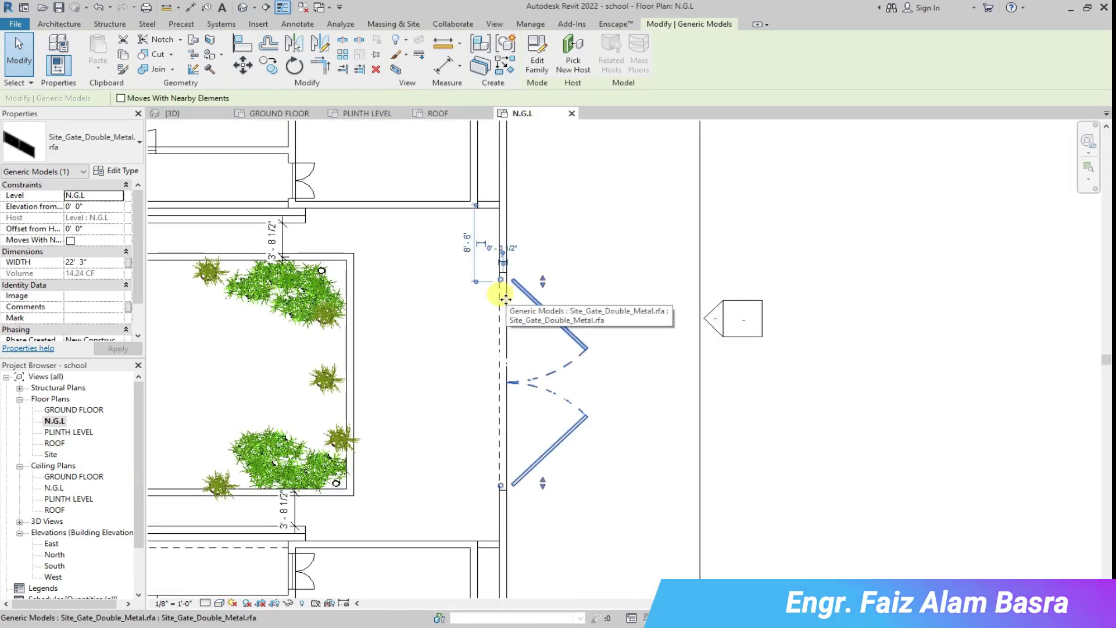
key("Up")
key("Up")
key("Up")
left_click(585, 297)
left_click(173, 114)
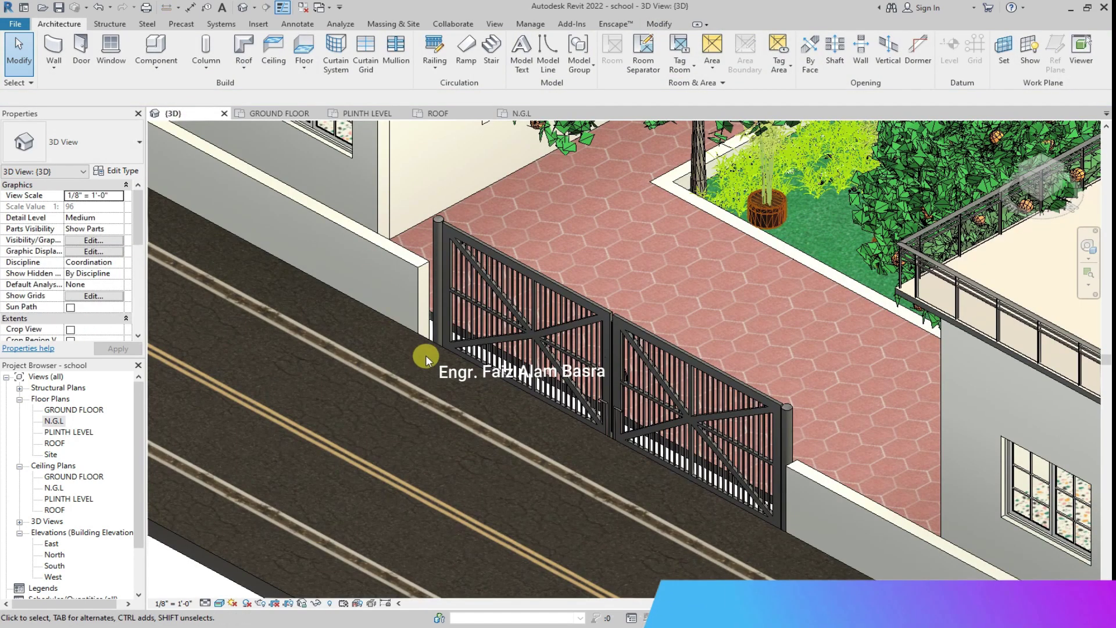
Examine the gate, boundary wall, road, trees and whole school building in the 3D view.
scroll(633, 279, "down", 3)
scroll(486, 328, "down", 3)
scroll(503, 332, "down", 3)
scroll(546, 247, "up", 1)
scroll(518, 219, "up", 2)
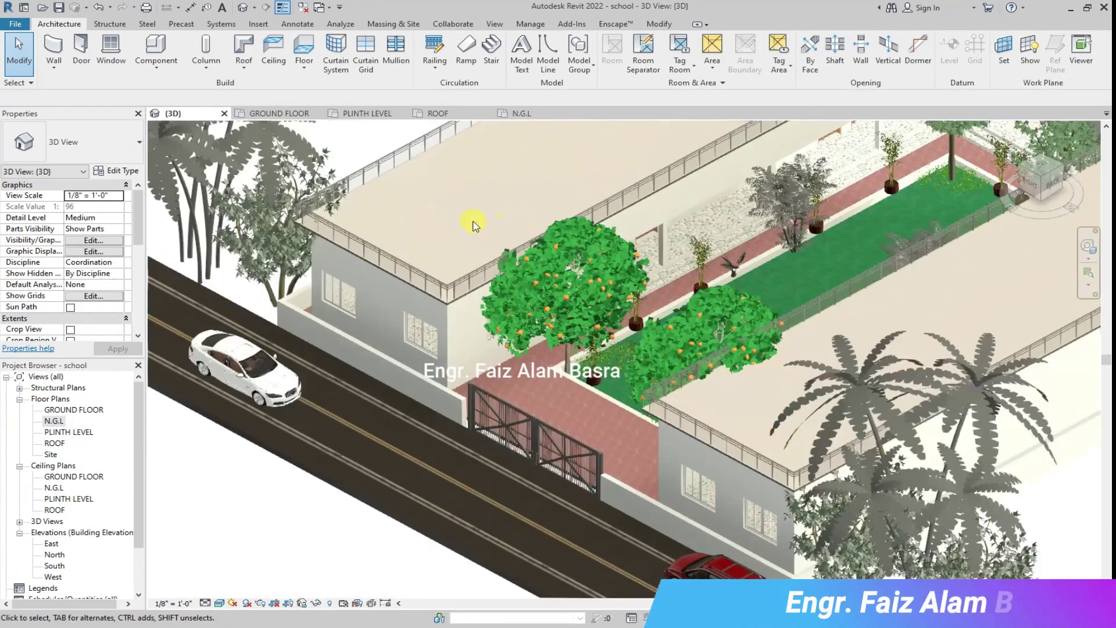
middle_click_drag(474, 225, 260, 443, "shift")
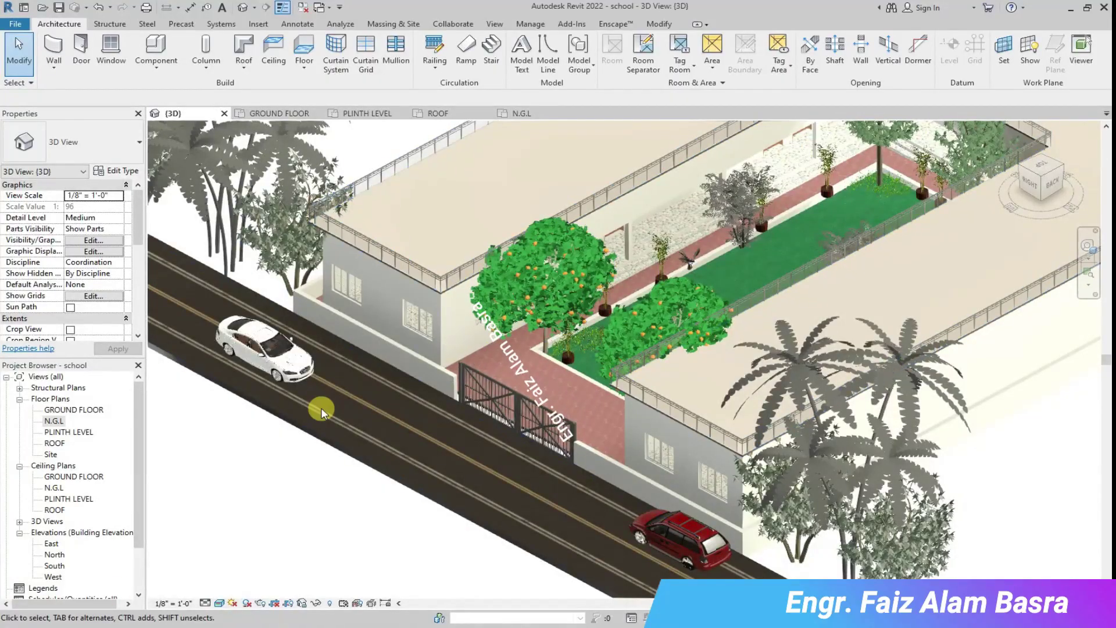
scroll(321, 407, "down", 2)
scroll(581, 378, "down", 4)
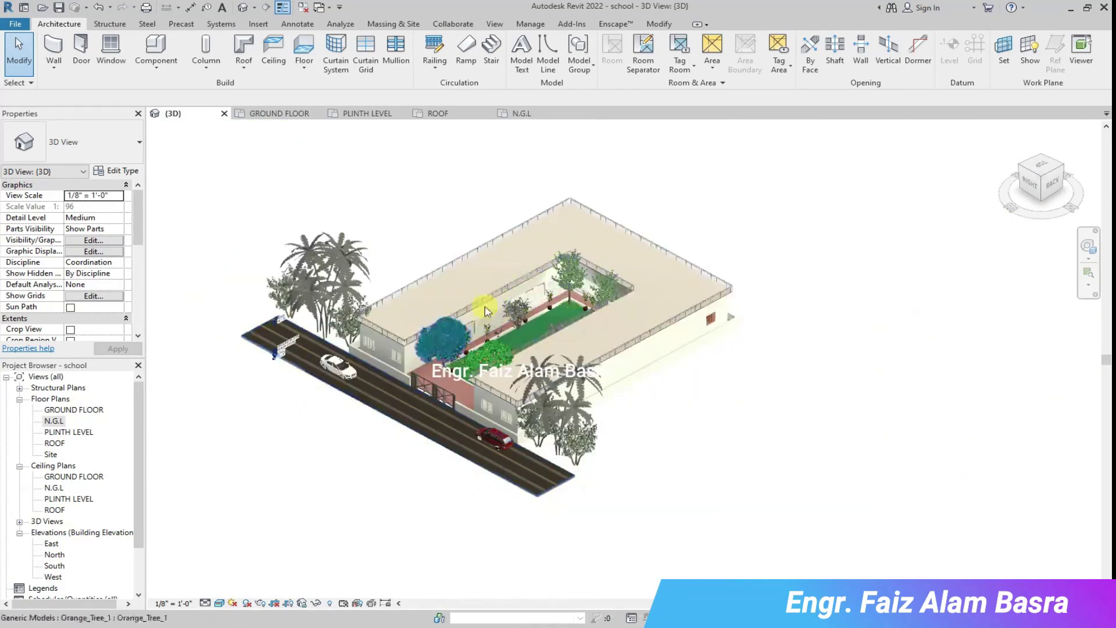
scroll(556, 372, "up", 3)
left_click(634, 527)
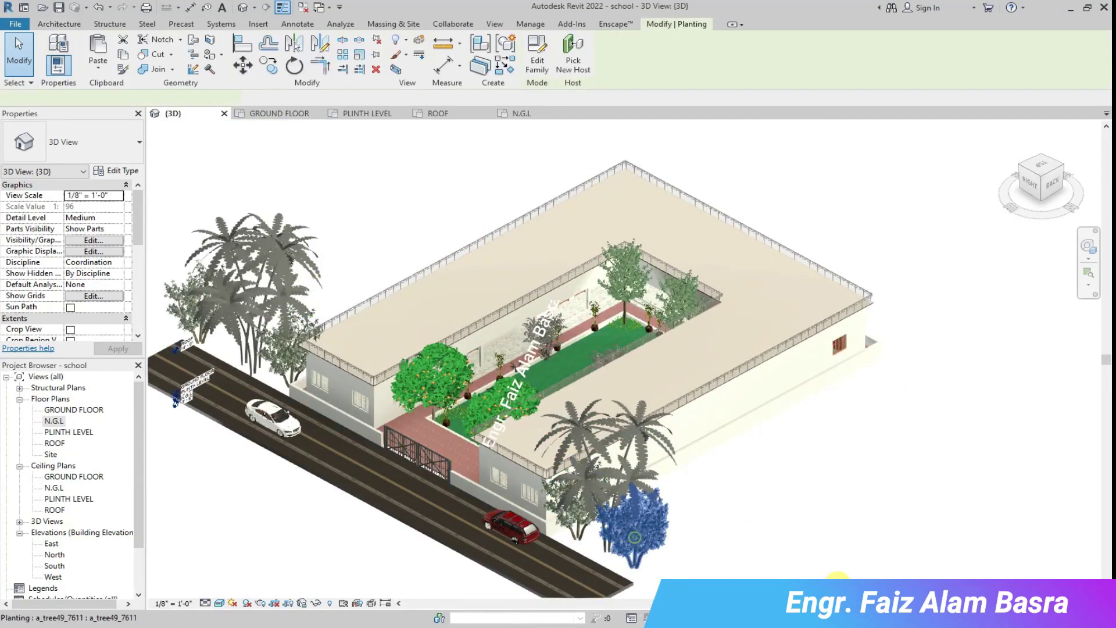
left_click(840, 573)
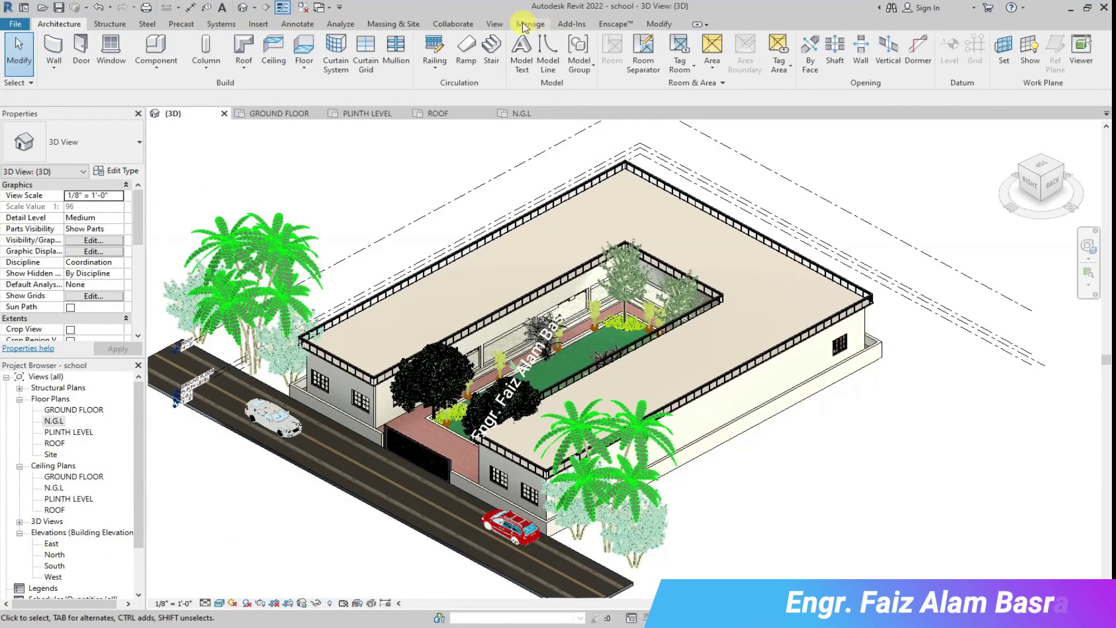
Render the 3D view at Medium quality and Screen resolution, with Exterior: Sun only lighting and a Sky: Few Clouds background.
left_click(492, 25)
left_click(317, 51)
left_click(496, 282)
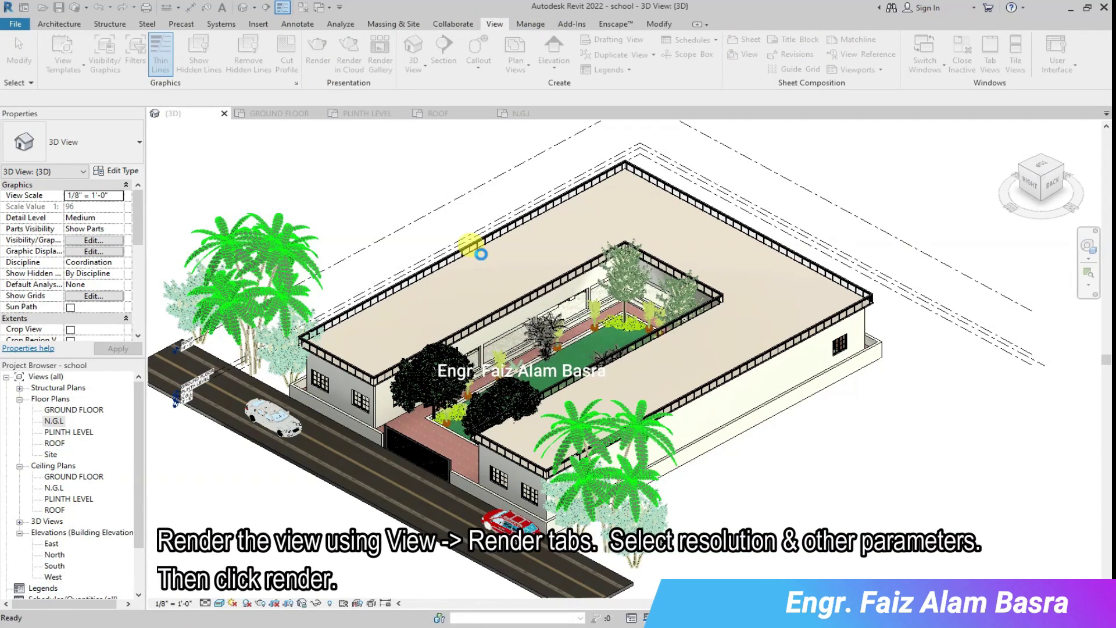
left_click(150, 63)
left_click(150, 83)
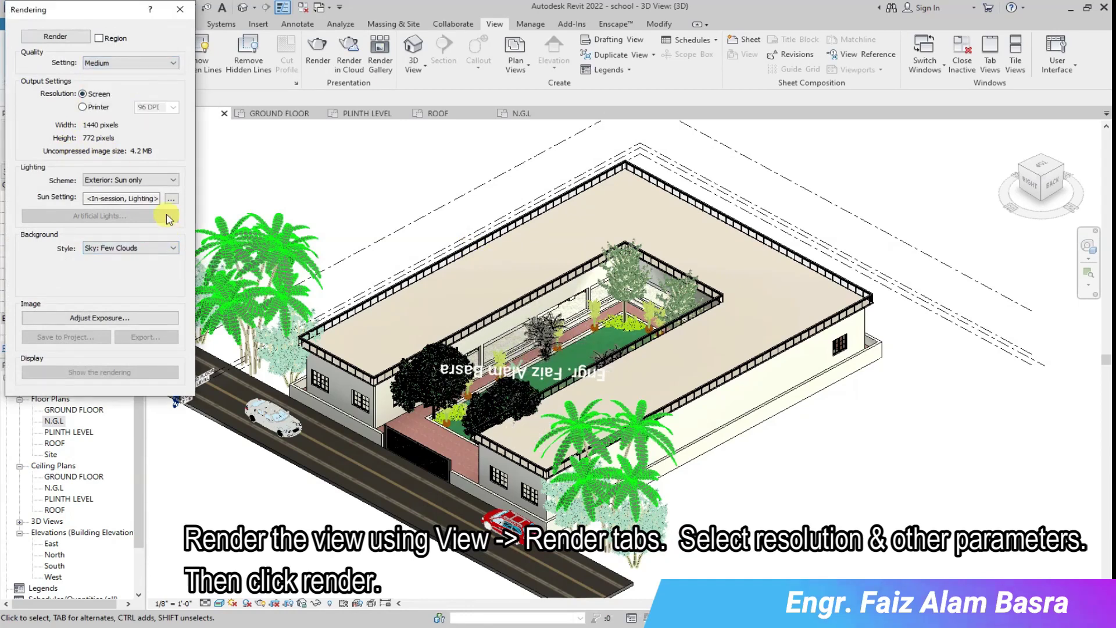
left_click(56, 36)
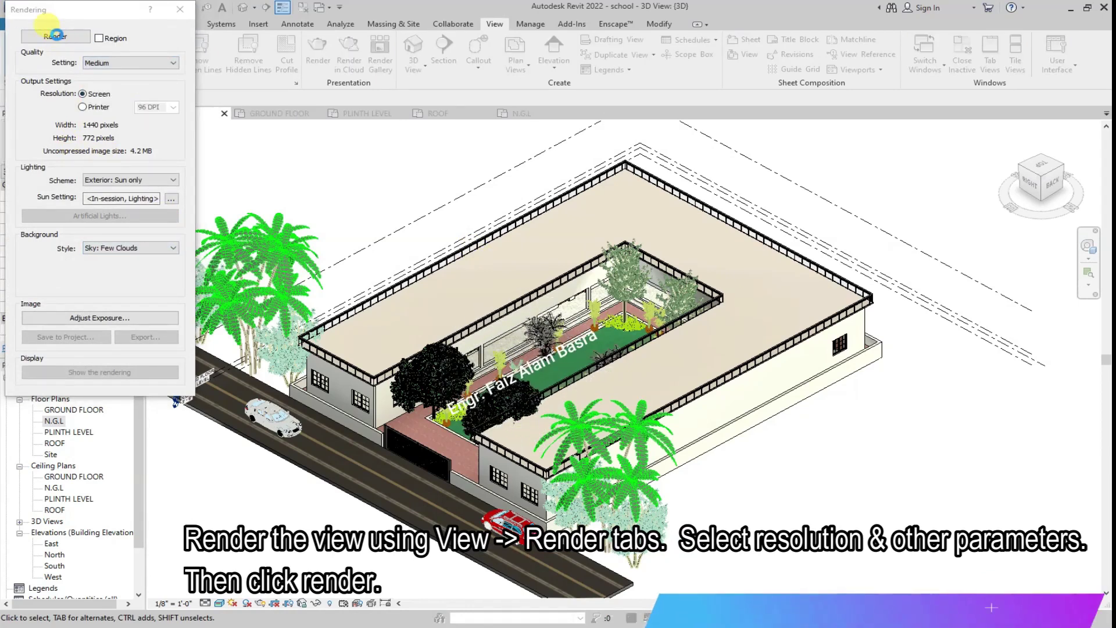
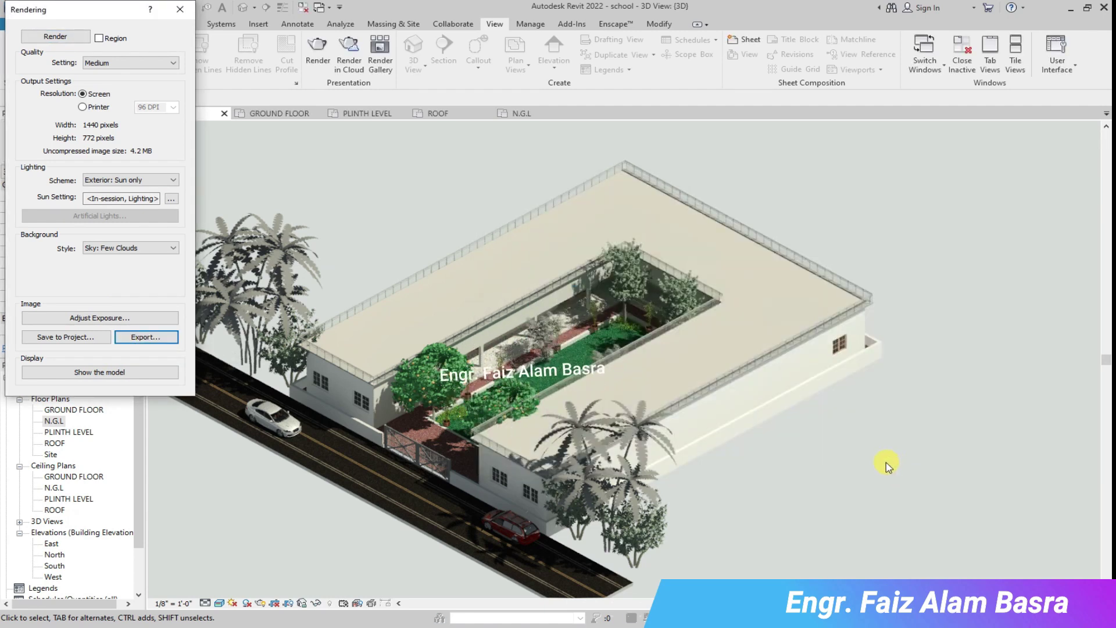
Review the render's exposure settings without changing them, and inspect the exported {3D}.jpg image.
left_click(108, 318)
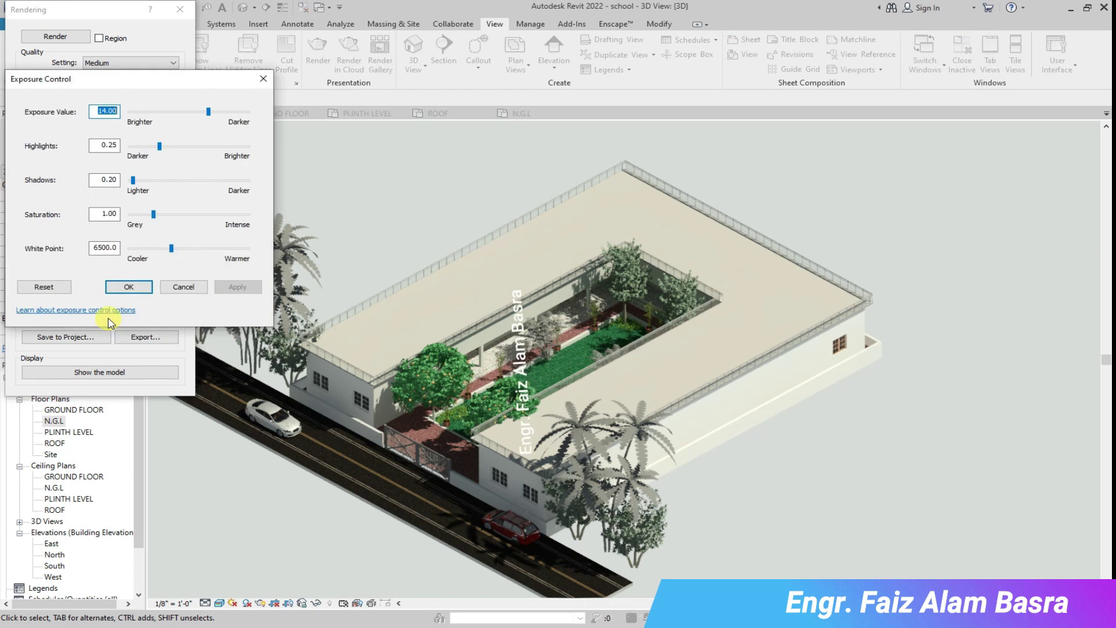
left_click(184, 289)
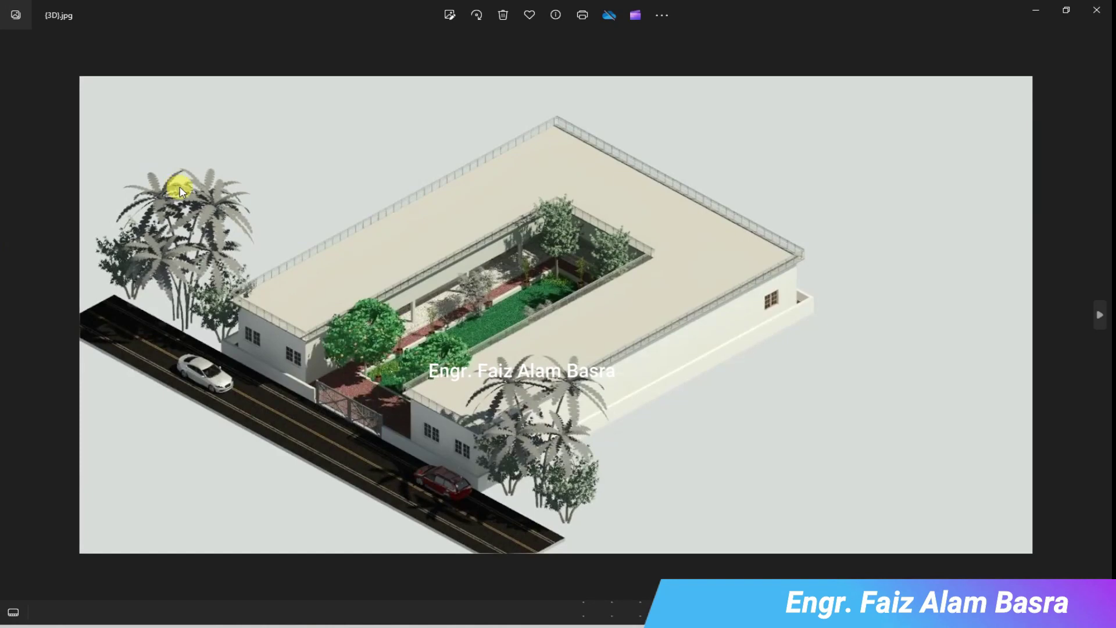
scroll(211, 410, "up", 3)
scroll(211, 409, "down", 5)
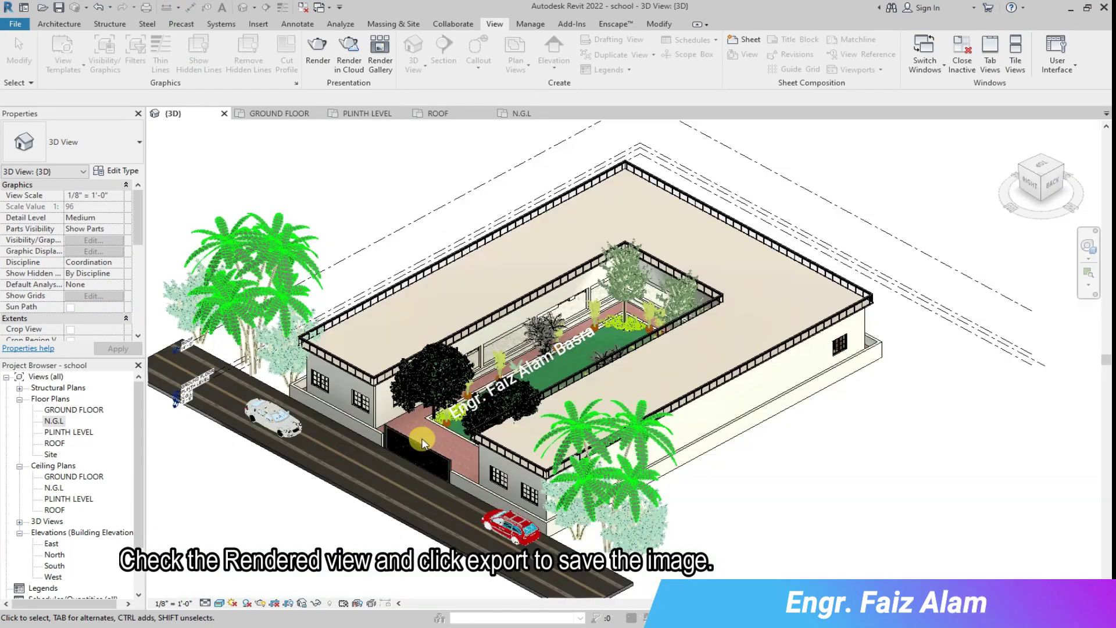
View the school's gate, courtyard and road in 3D from the corner between the front and right sides.
scroll(395, 358, "up", 8)
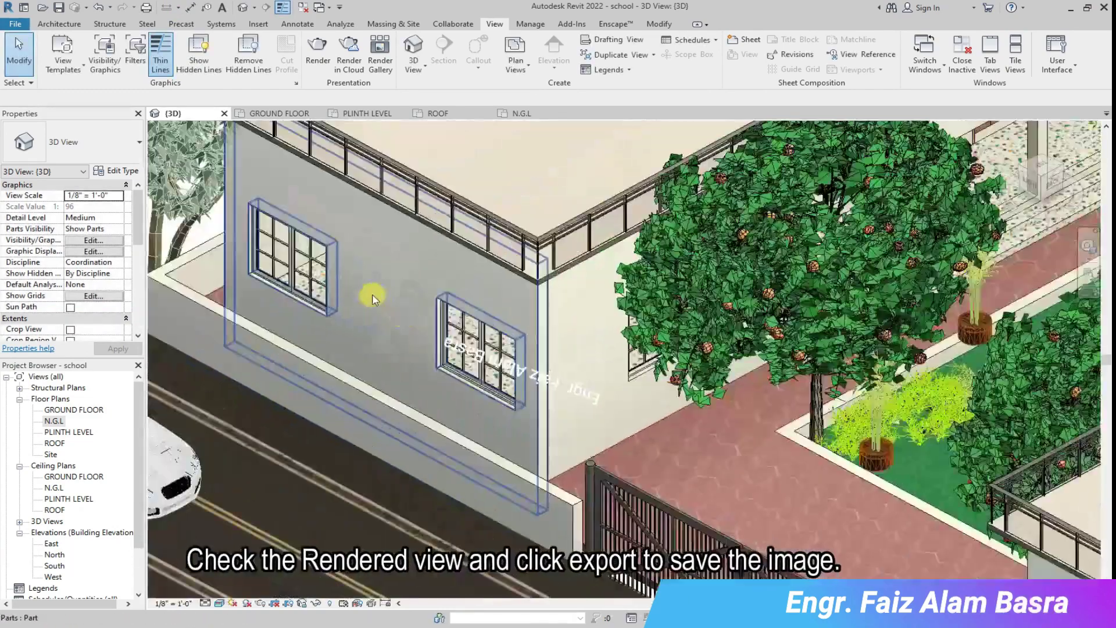
scroll(373, 298, "down", 5)
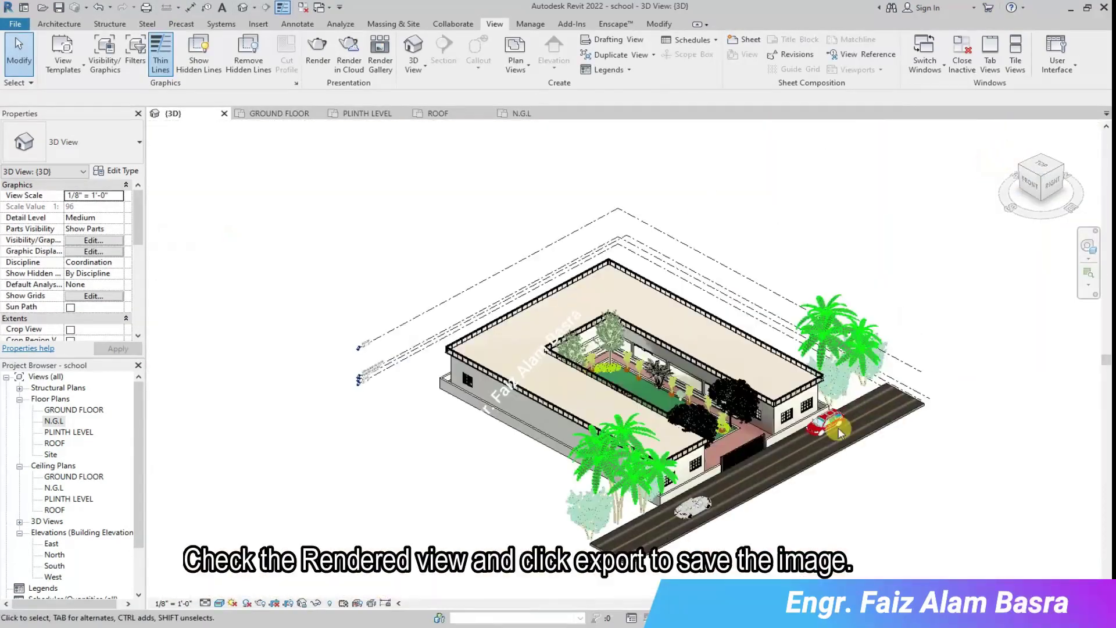
scroll(838, 427, "up", 5)
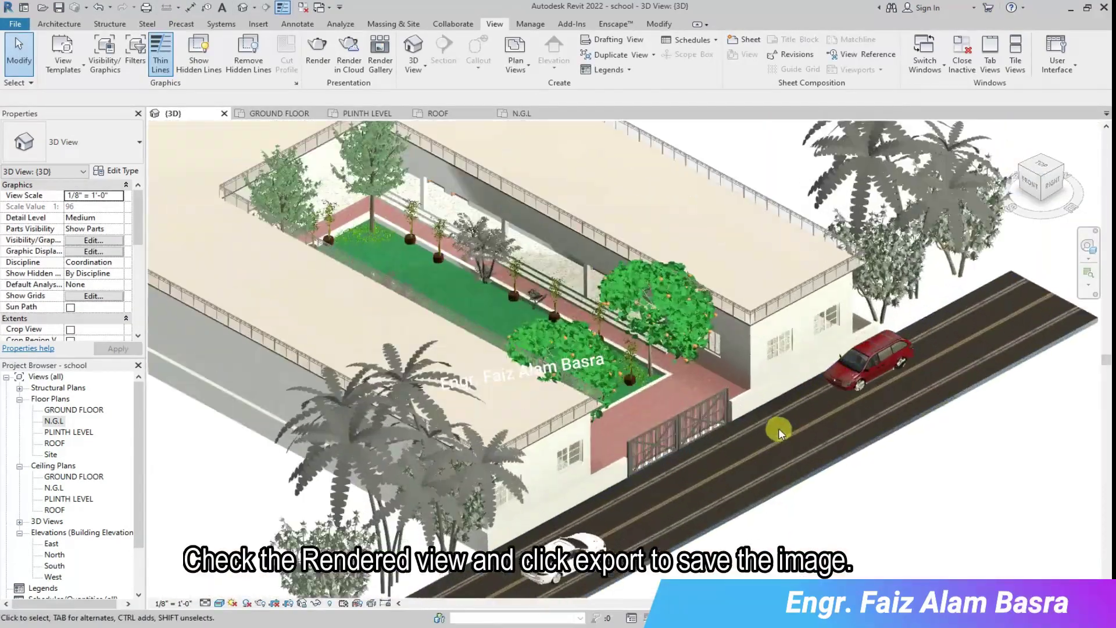
Create a new project material and name it wall 1.
scroll(779, 428, "up", 5)
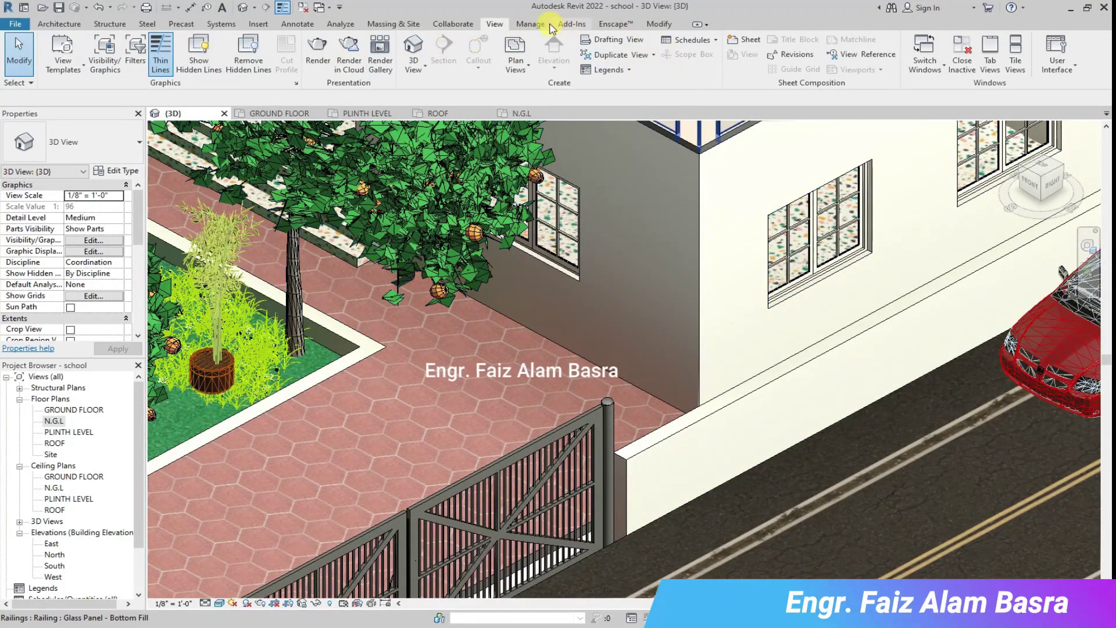
left_click(530, 24)
left_click(56, 51)
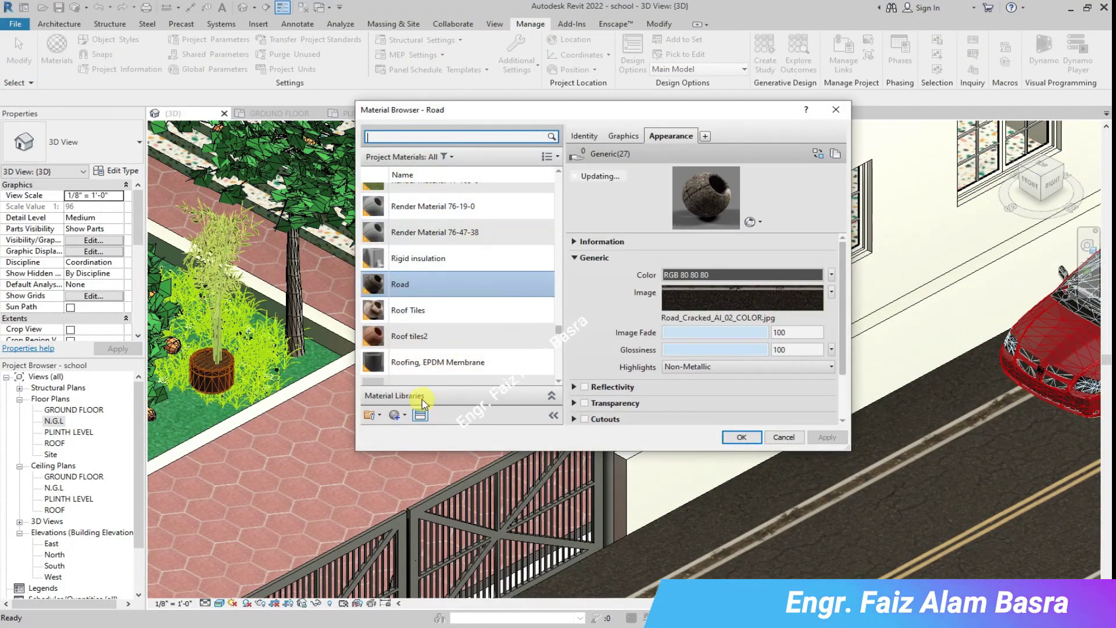
left_click(397, 415)
left_click(411, 428)
left_click(586, 138)
left_click(755, 153)
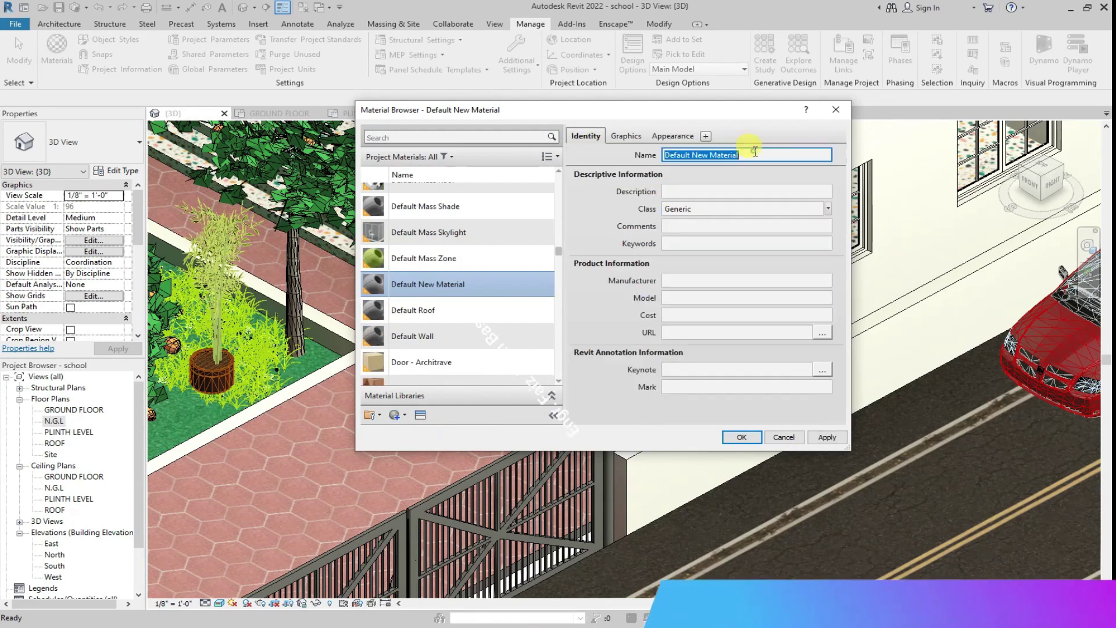
type("wall 1")
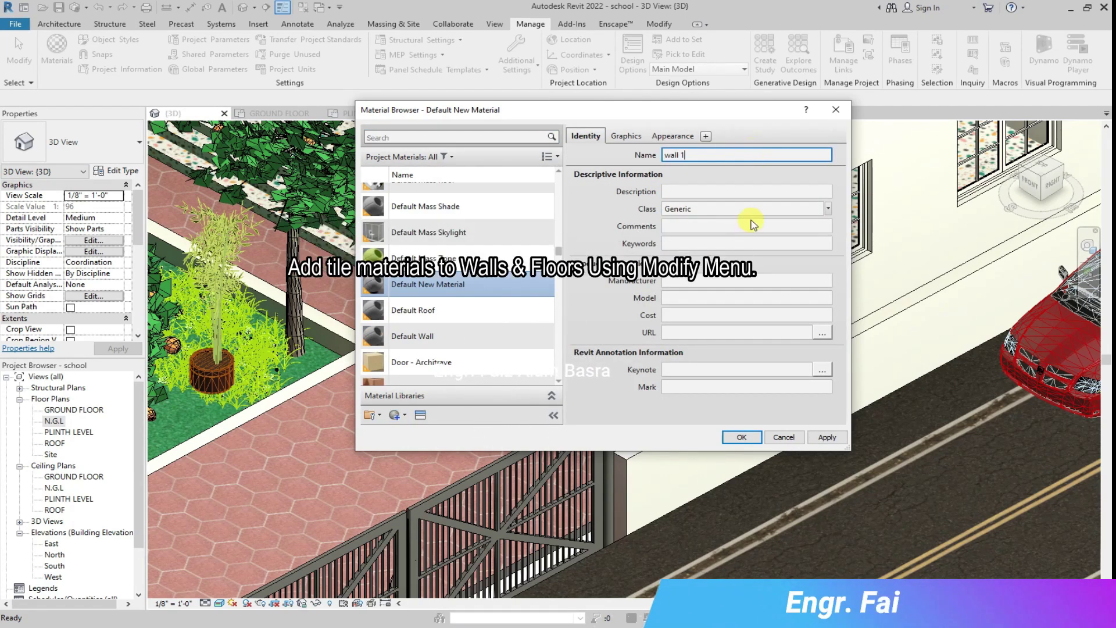
left_click(672, 136)
left_click(742, 298)
left_click(617, 243)
left_click(902, 462)
left_click(746, 350)
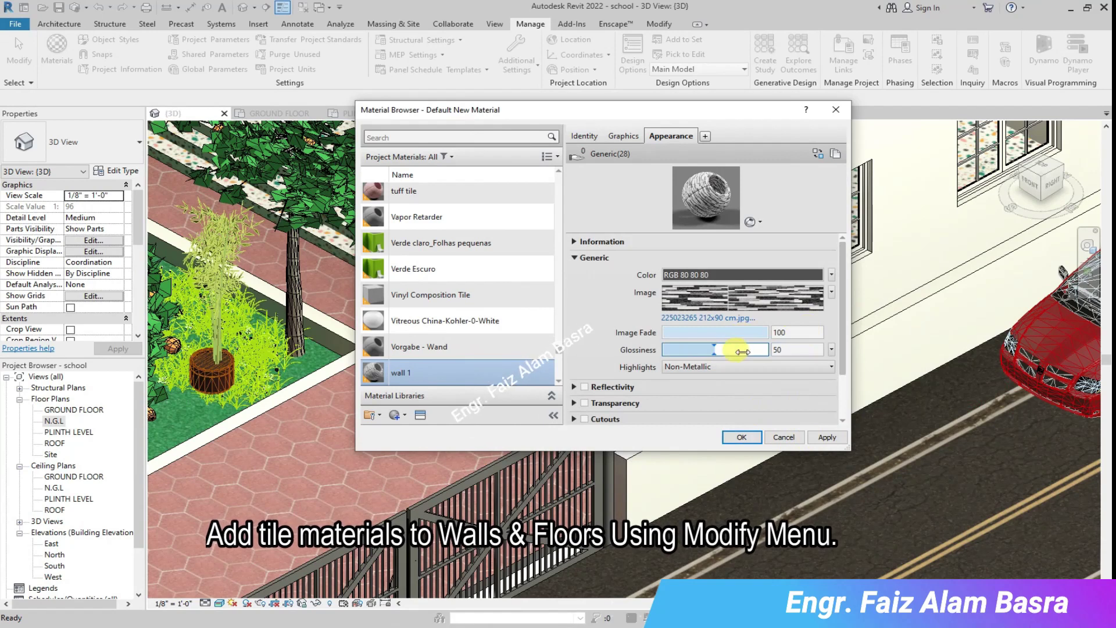
Set the wall 1 image's sample width to 5'-0" and apply the material.
left_click(832, 292)
left_click(776, 419)
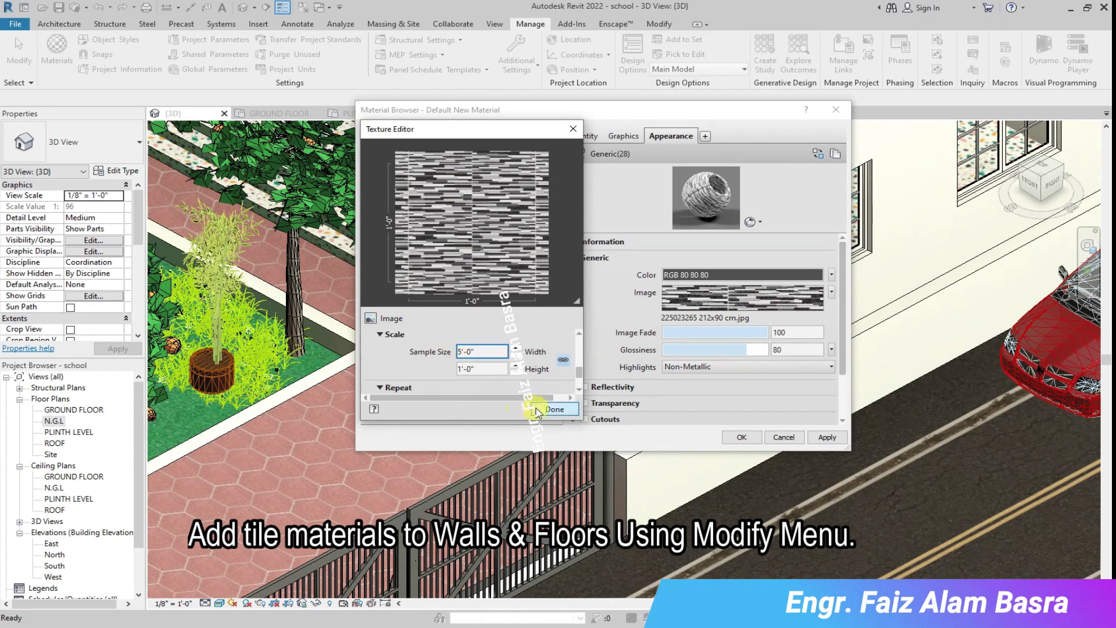
left_click(816, 440)
left_click(757, 439)
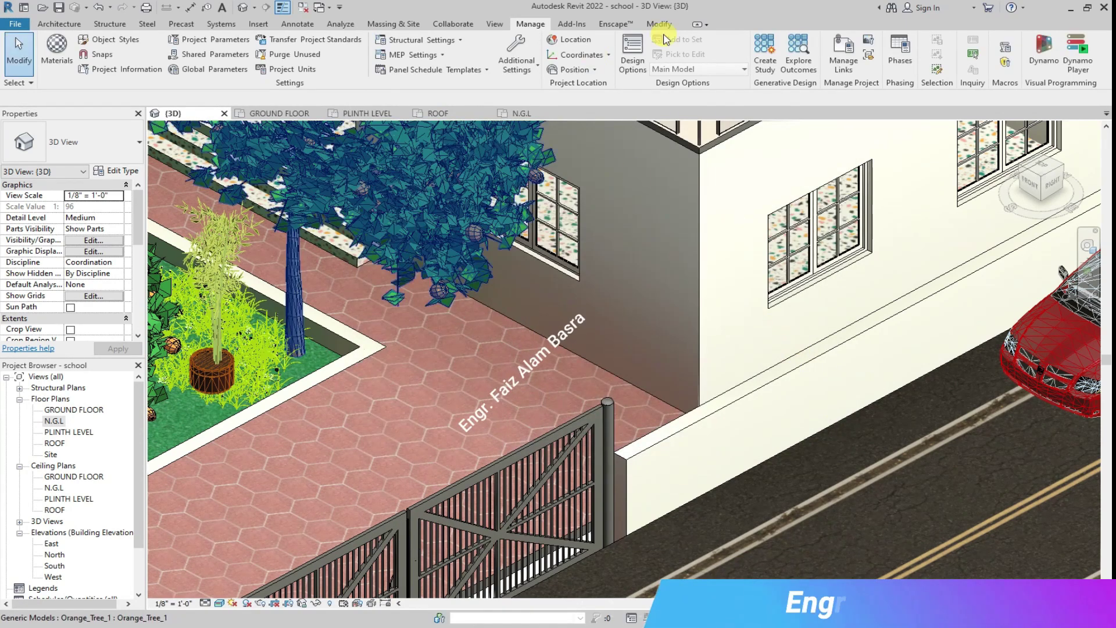
Paint the street-facing wall and adjoining courtyard-side wall of the block behind the red car with the wall 1 material.
left_click(442, 232)
left_click(222, 54)
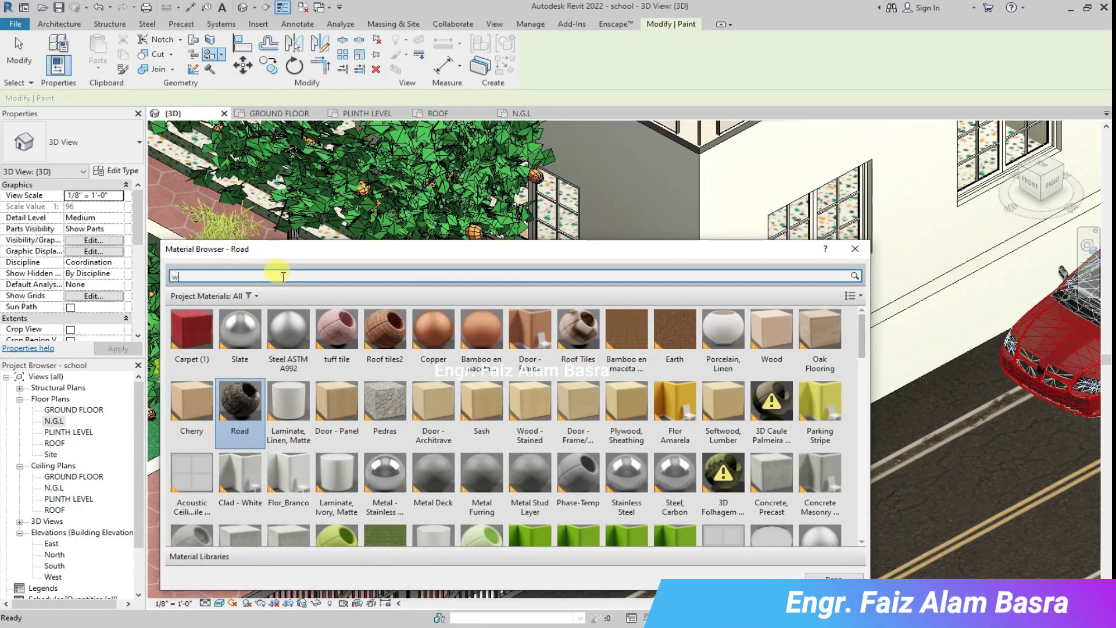
type("wal")
left_click(490, 442)
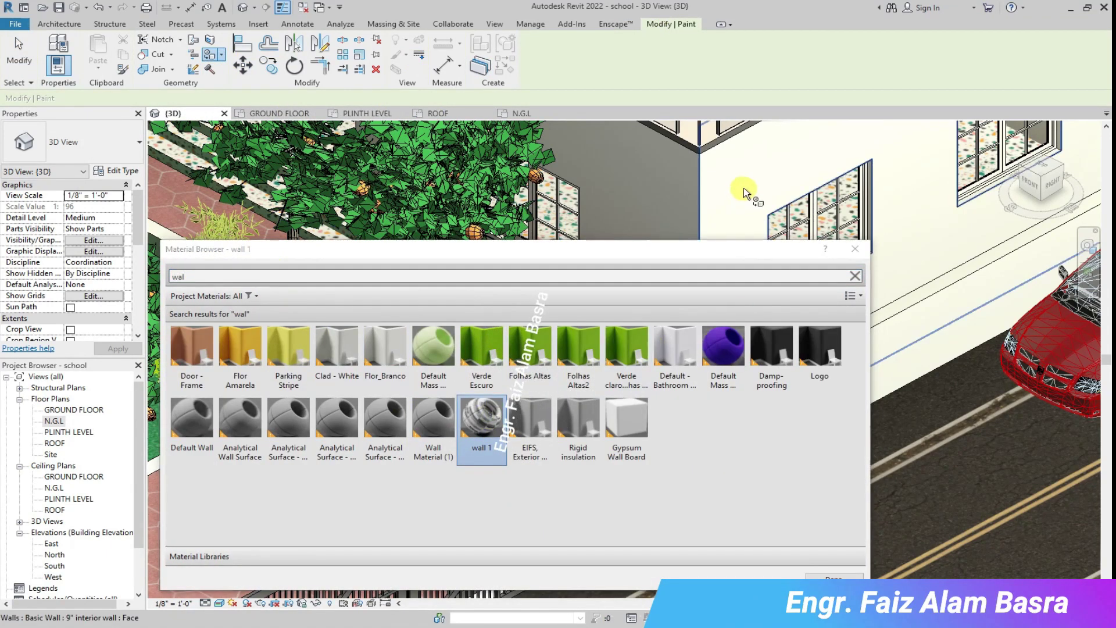
left_click(732, 202)
left_click_drag(823, 258, 933, 464)
scroll(645, 291, "down", 5)
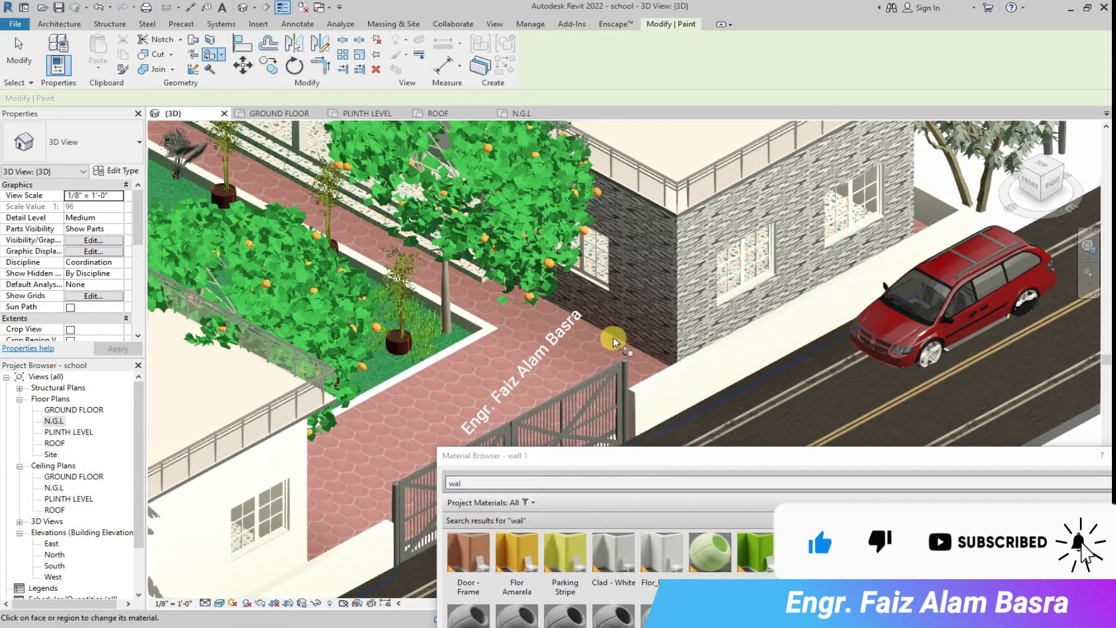
Paint the long outer side wall of the block behind the palm trees with the wall 1 material.
scroll(633, 403, "down", 4)
scroll(422, 387, "up", 4)
scroll(430, 378, "up", 2)
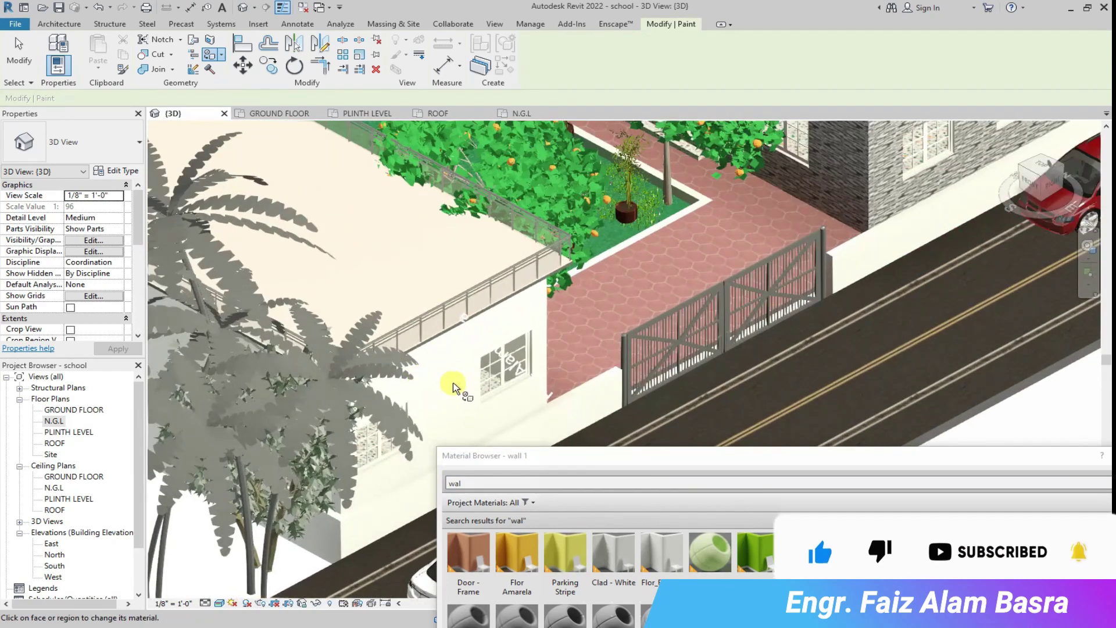
left_click_drag(570, 457, 417, 297)
left_click_drag(777, 299, 870, 458)
scroll(835, 319, "down", 4)
scroll(279, 181, "up", 3)
left_click(279, 182)
left_click(255, 170)
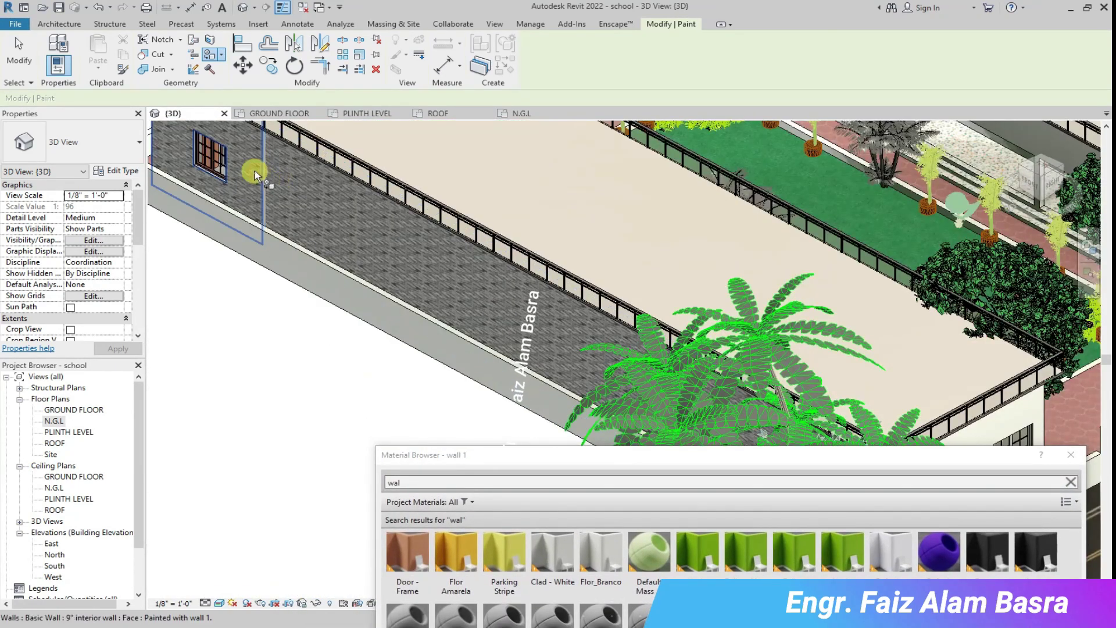
Paint the courtyard-facing wall with the window, beside the gate on the still white front block, with wall 1.
scroll(325, 261, "down", 2)
scroll(816, 381, "up", 2)
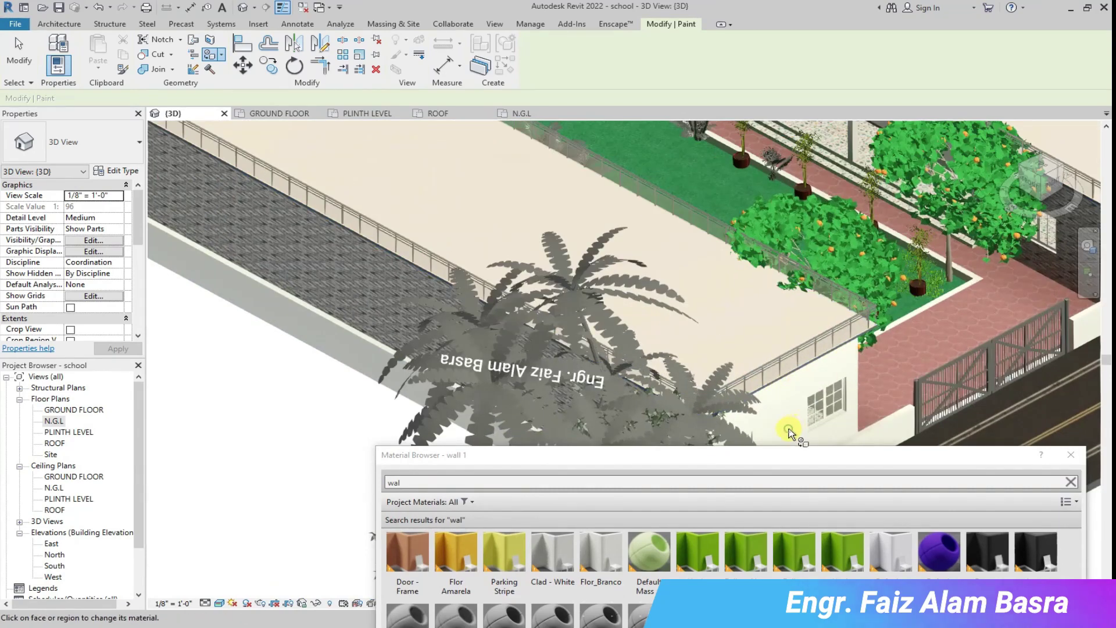
scroll(789, 431, "down", 3)
scroll(681, 372, "up", 4)
scroll(640, 342, "up", 1)
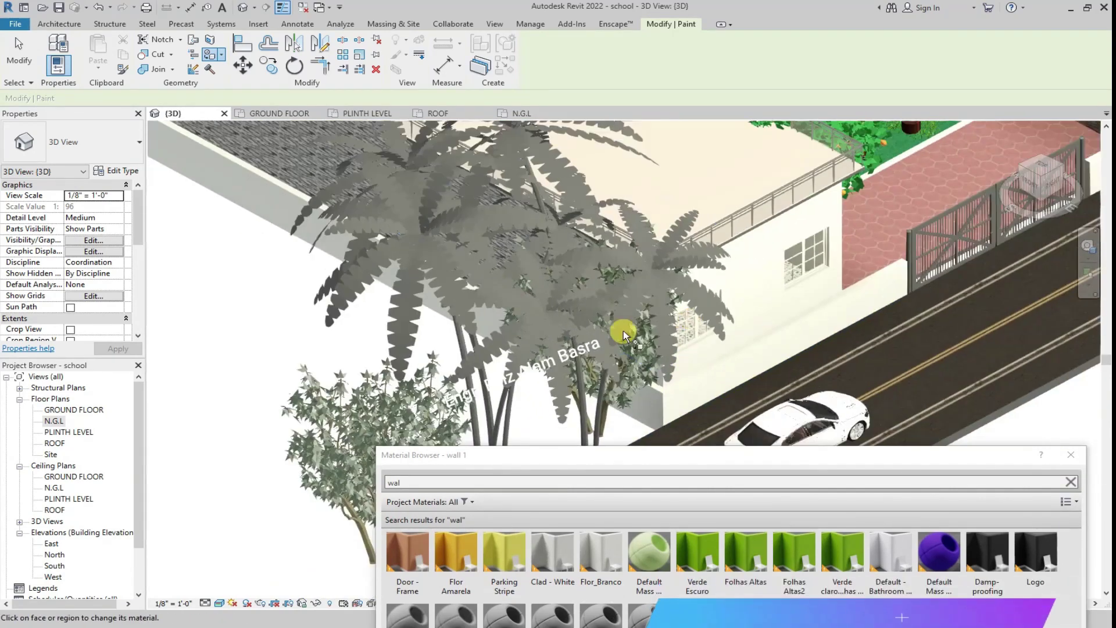
scroll(616, 334, "down", 5)
left_click_drag(1050, 186, 843, 177)
scroll(814, 196, "up", 4)
scroll(812, 197, "down", 2)
scroll(184, 366, "up", 2)
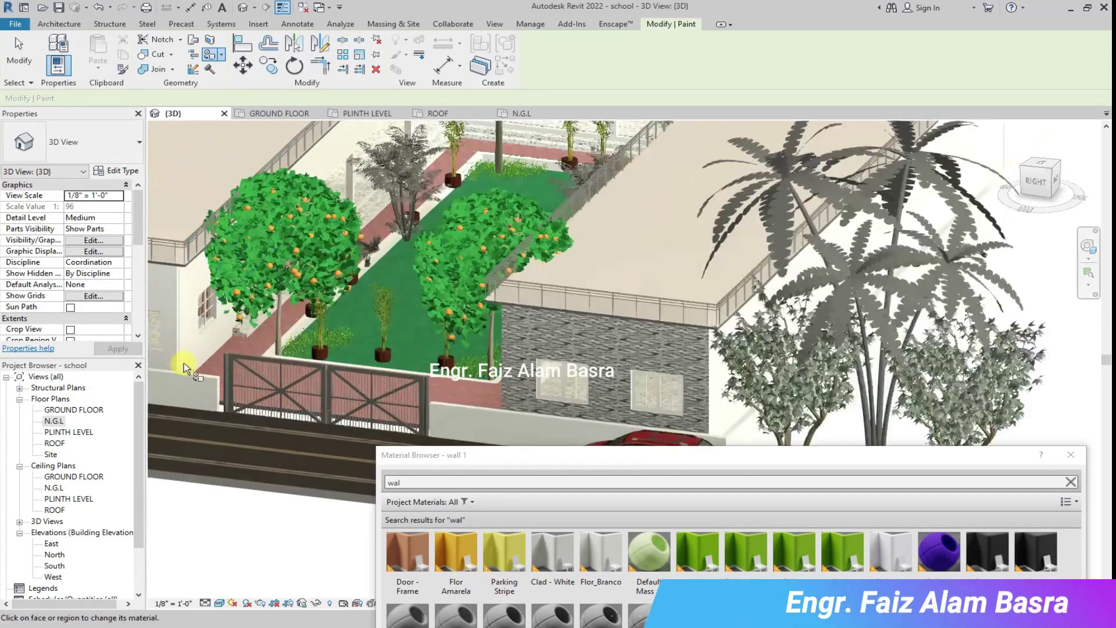
scroll(184, 367, "up", 2)
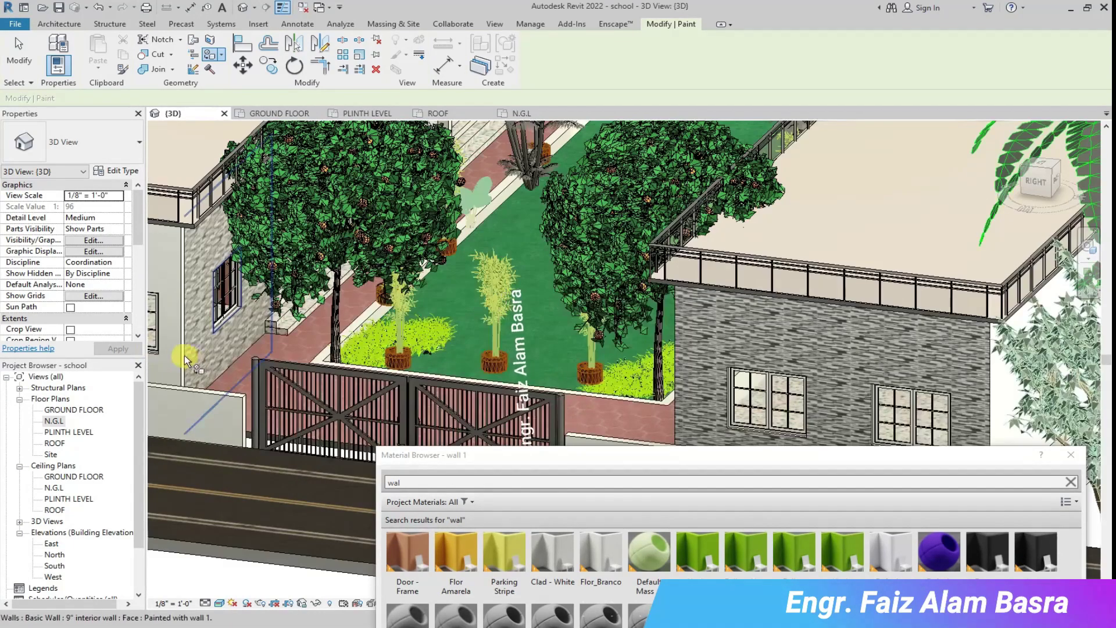
scroll(424, 337, "down", 2)
scroll(218, 303, "up", 3)
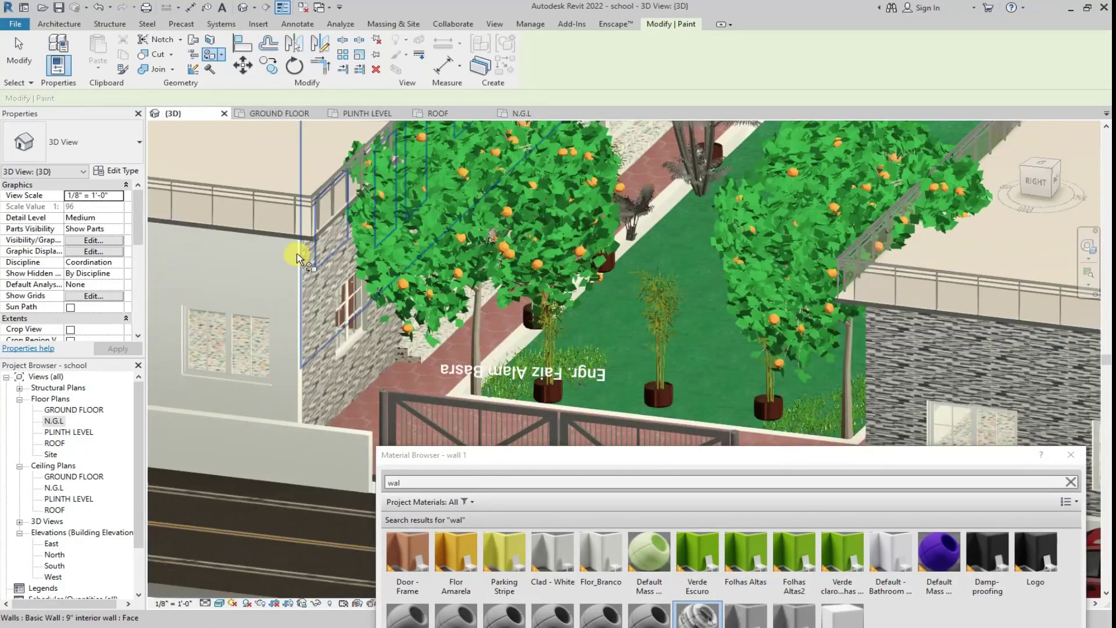
Paint the long outer wall on the school's back side, including the section around the window, with wall 1.
scroll(250, 313, "down", 4)
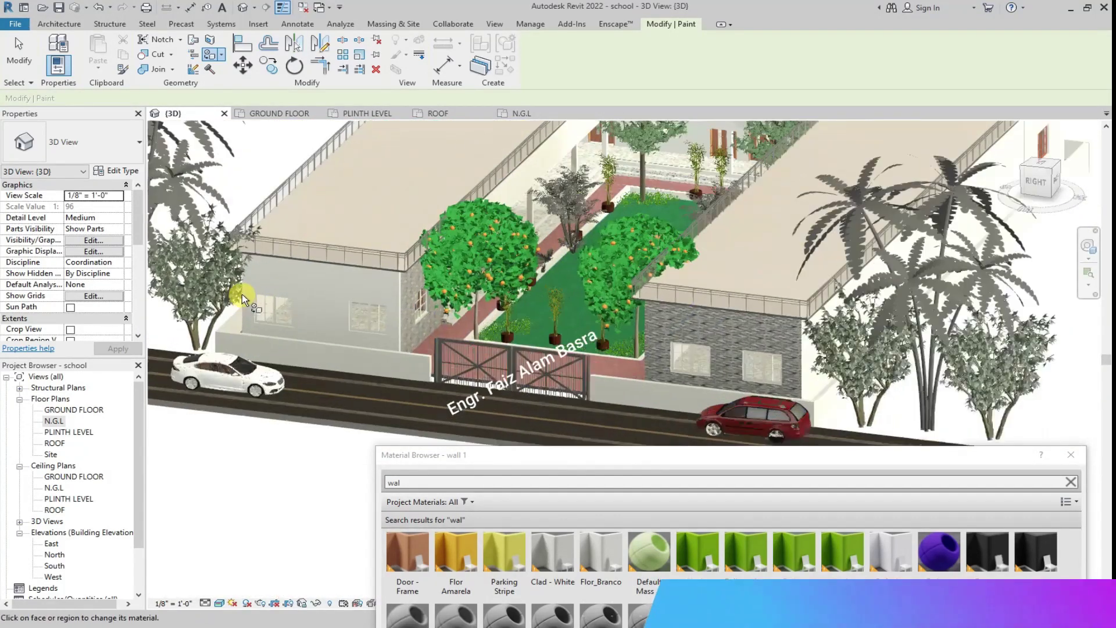
scroll(241, 295, "up", 5)
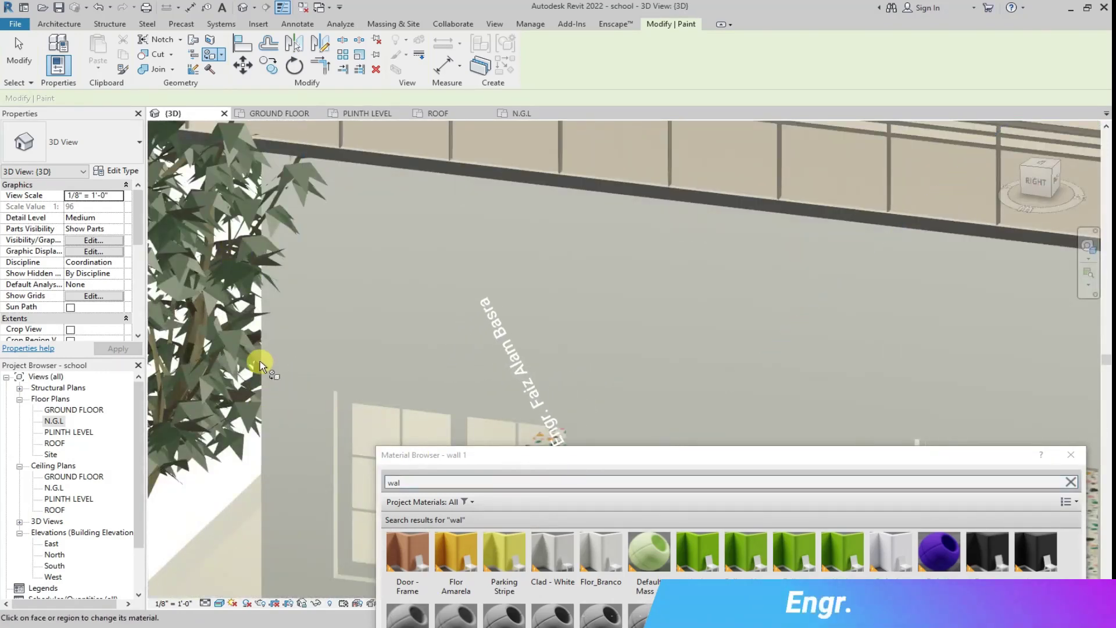
scroll(303, 285, "down", 6)
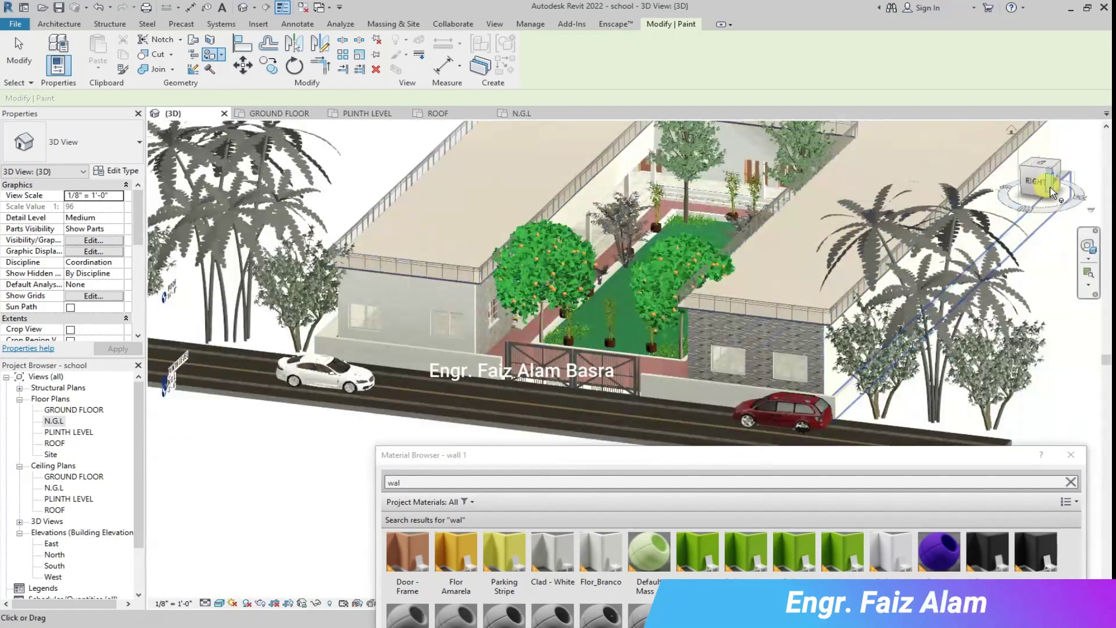
left_click_drag(1042, 181, 953, 190)
middle_click_drag(953, 189, 991, 280, "shift")
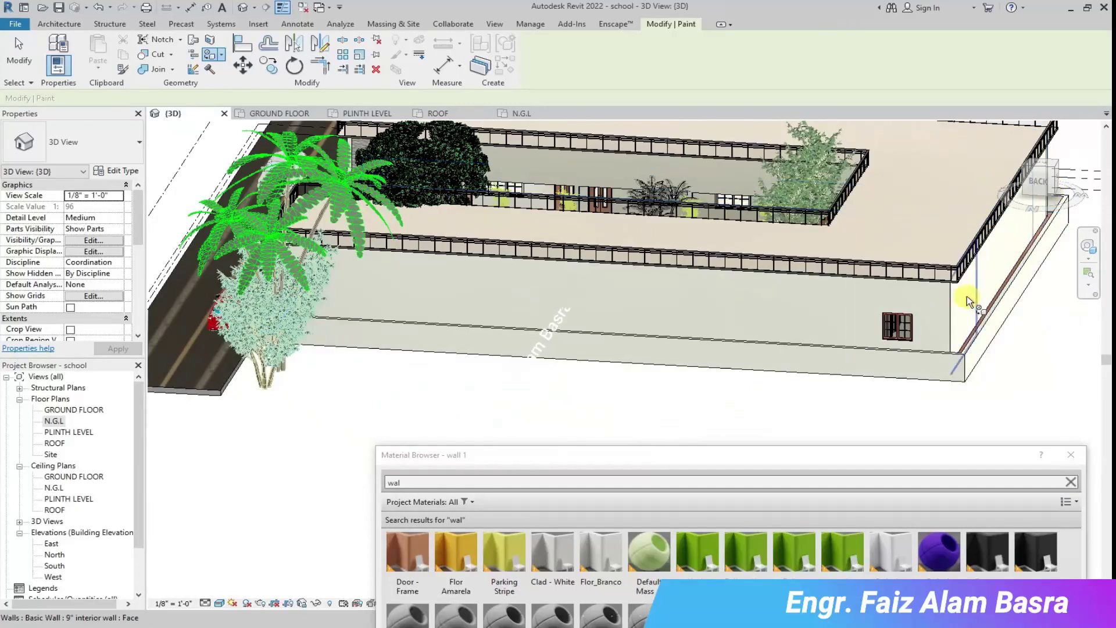
left_click(829, 300)
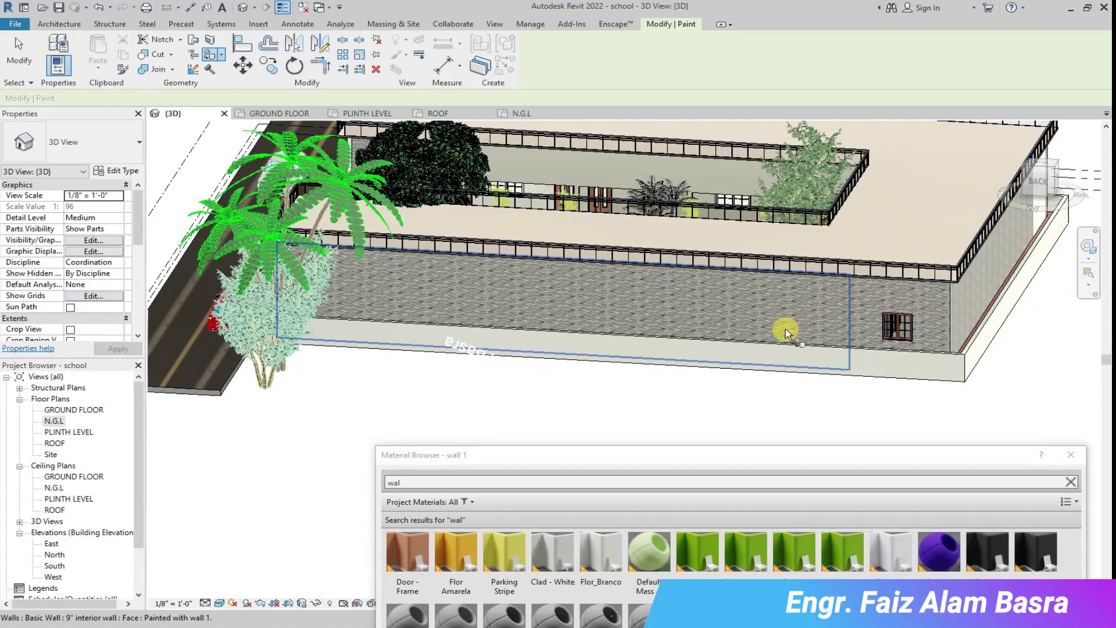
Paint the courtyard wall above the veranda openings, seen from the back, with wall 1 and end the Paint command.
scroll(733, 340, "down", 2)
scroll(604, 223, "up", 7)
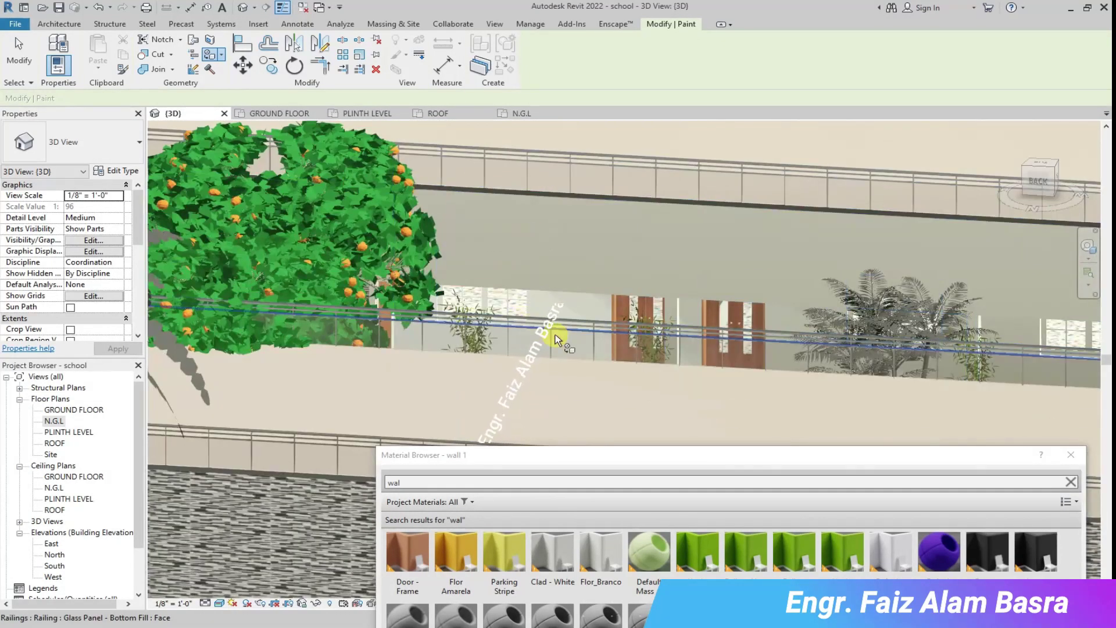
left_click(470, 250)
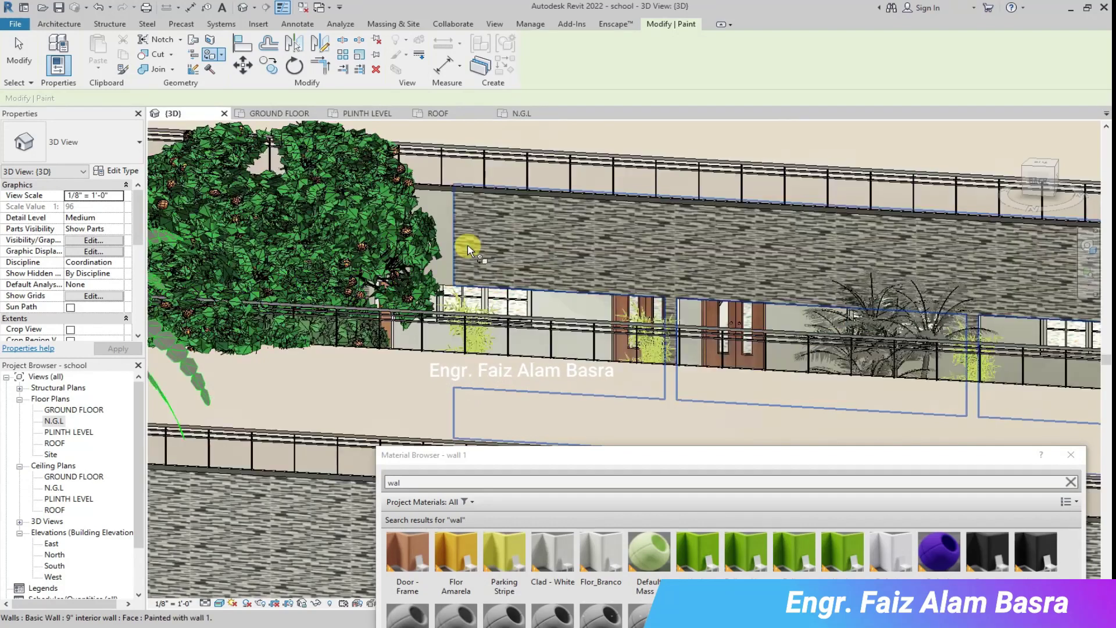
scroll(619, 296, "down", 4)
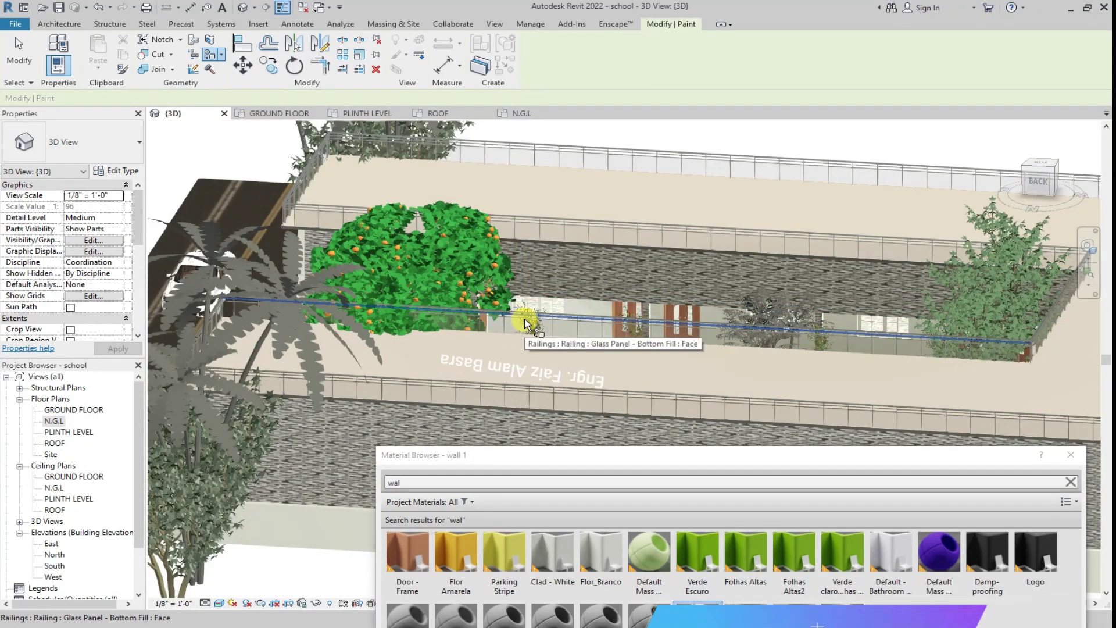
scroll(528, 320, "down", 5)
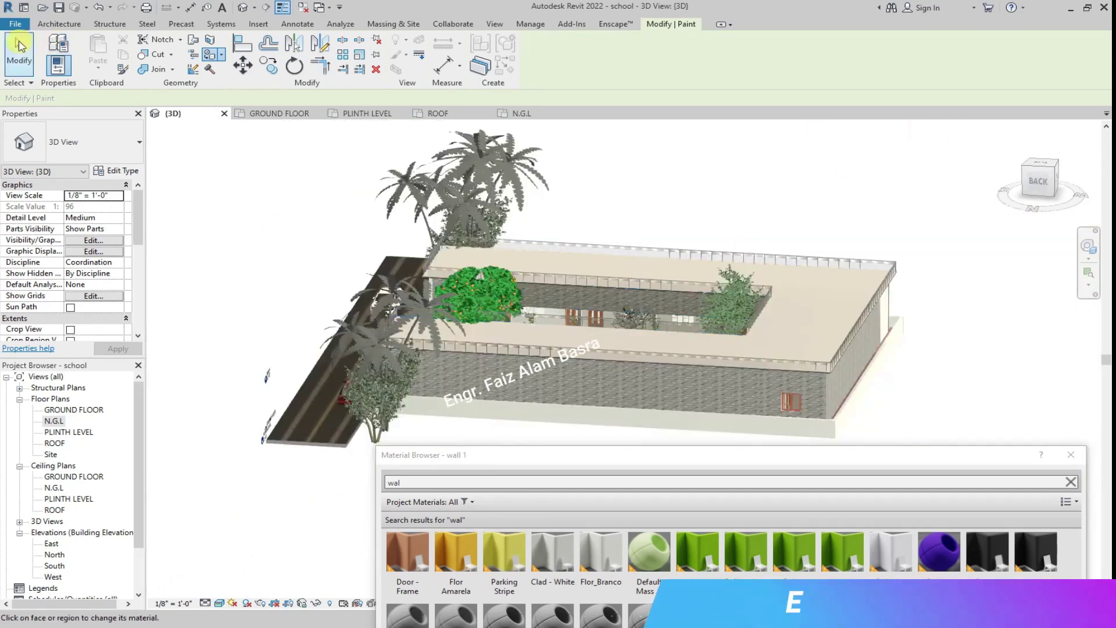
left_click(26, 47)
Paint the remaining grey courtyard walls above the veranda, seen from the front-right corner, with the wall 1 material.
left_click(1011, 134)
scroll(709, 470, "up", 4)
scroll(710, 473, "up", 4)
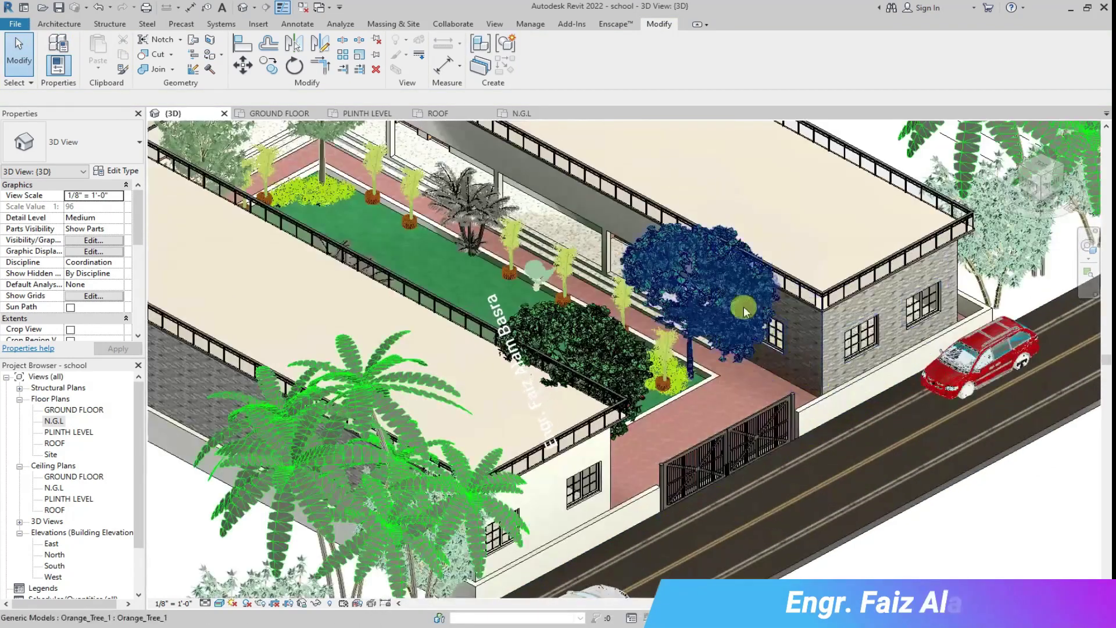
scroll(727, 419, "down", 2)
scroll(741, 371, "up", 4)
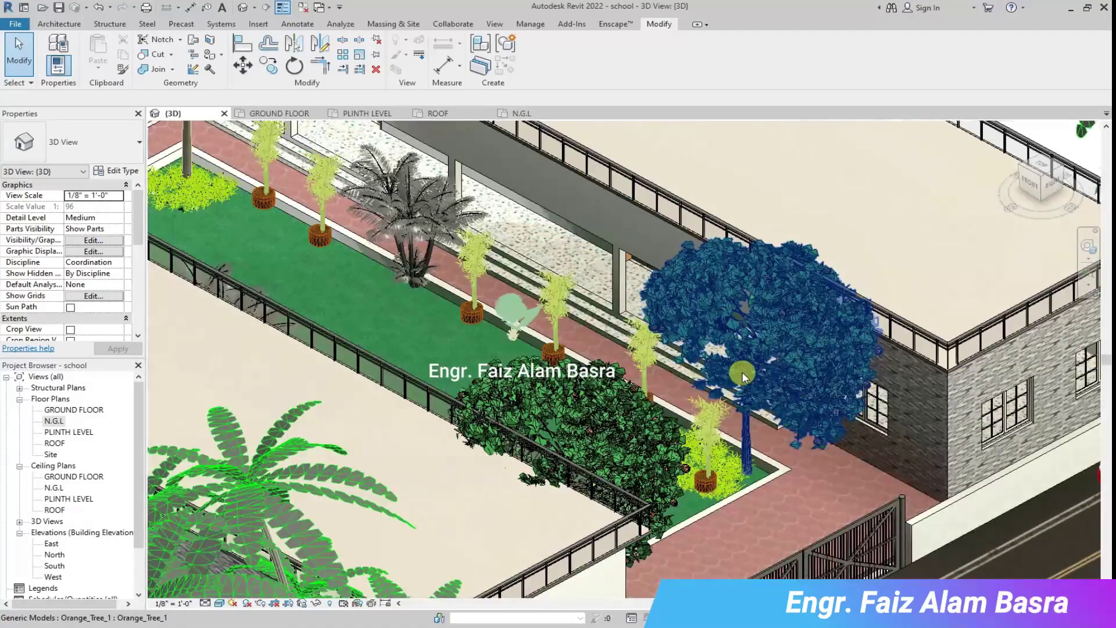
scroll(776, 360, "down", 4)
scroll(530, 202, "up", 6)
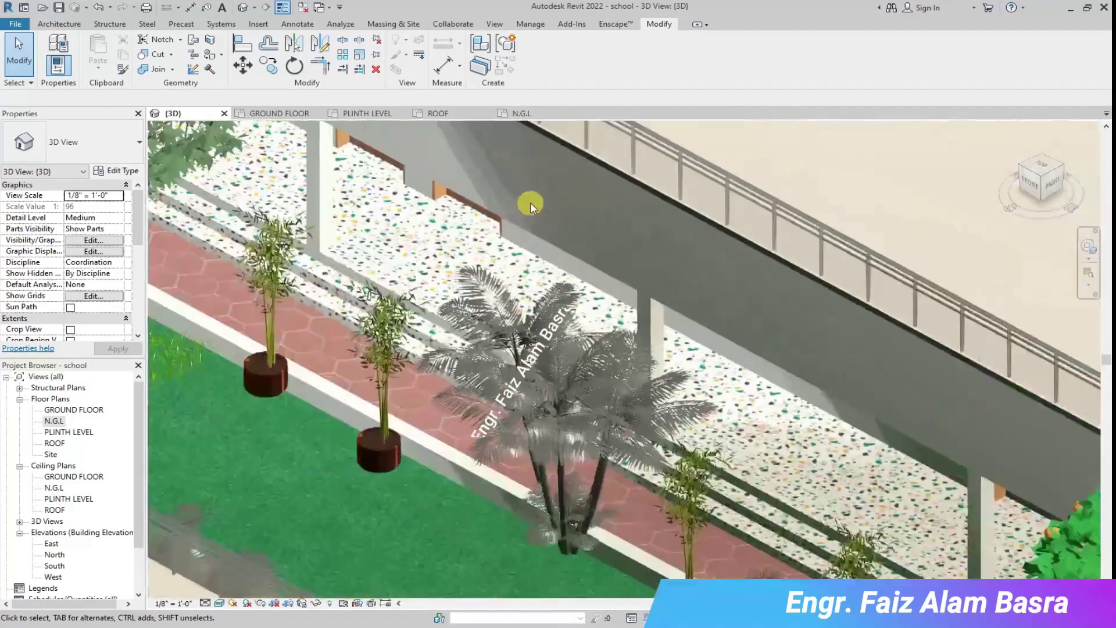
scroll(636, 277, "down", 2)
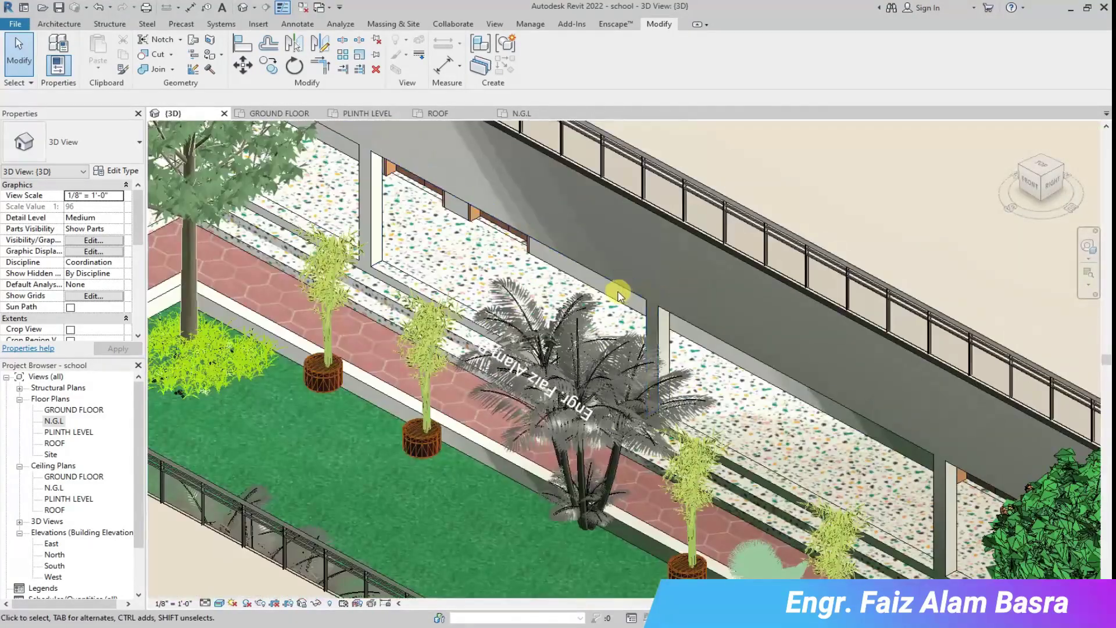
scroll(610, 293, "down", 2)
left_click(210, 54)
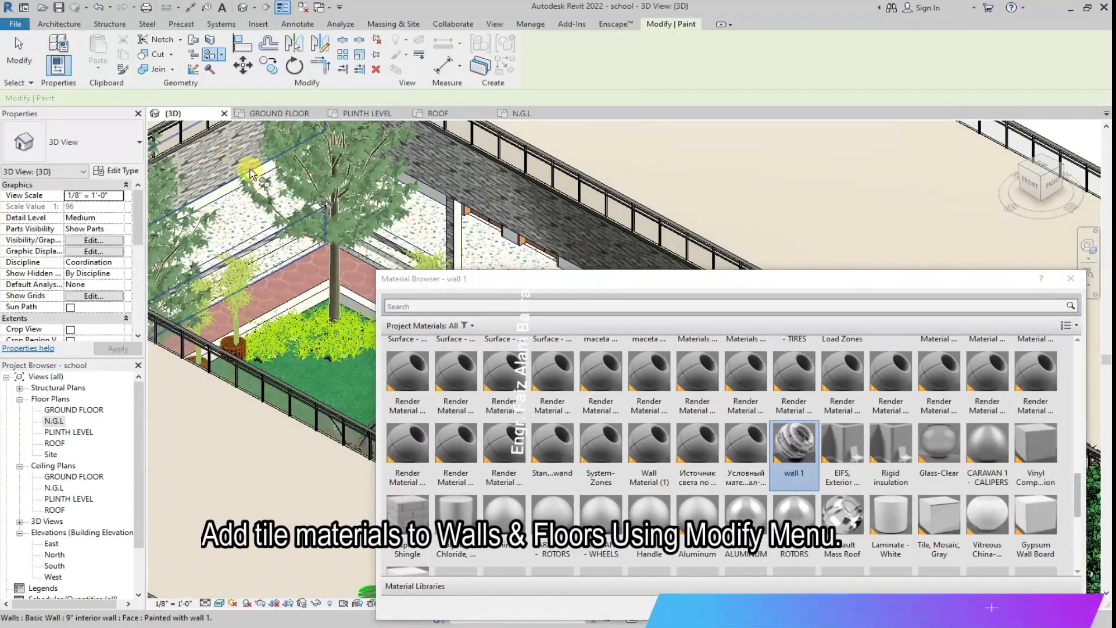
left_click_drag(523, 278, 440, 229)
scroll(872, 378, "up", 1)
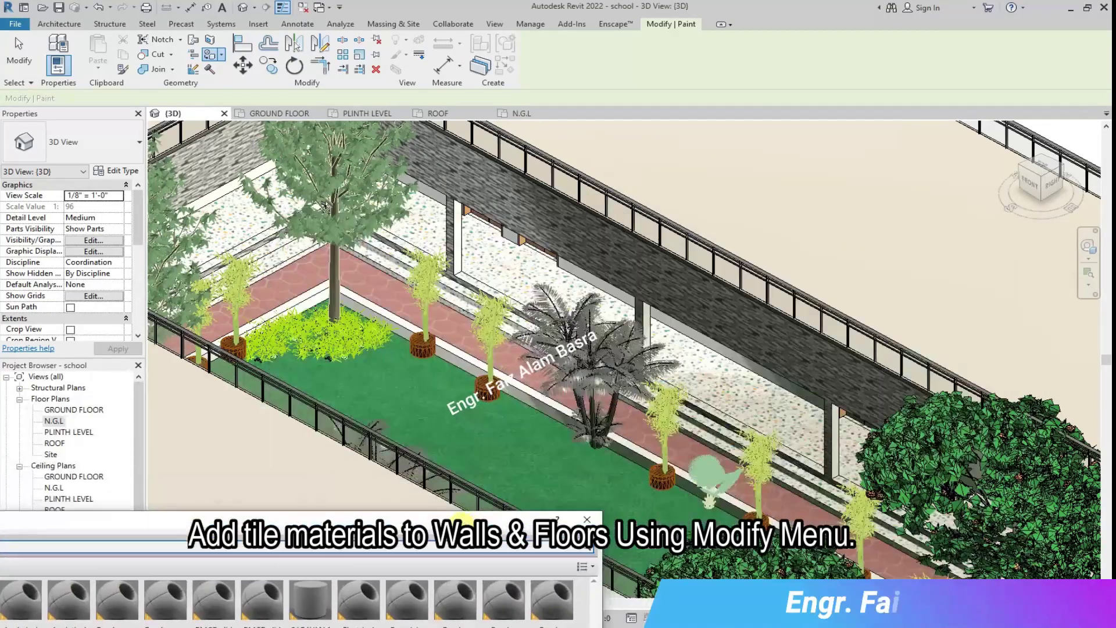
Cancel the Paint command and select the still white street-facing wall of the front block behind the palms.
scroll(601, 183, "down", 3)
scroll(676, 519, "up", 5)
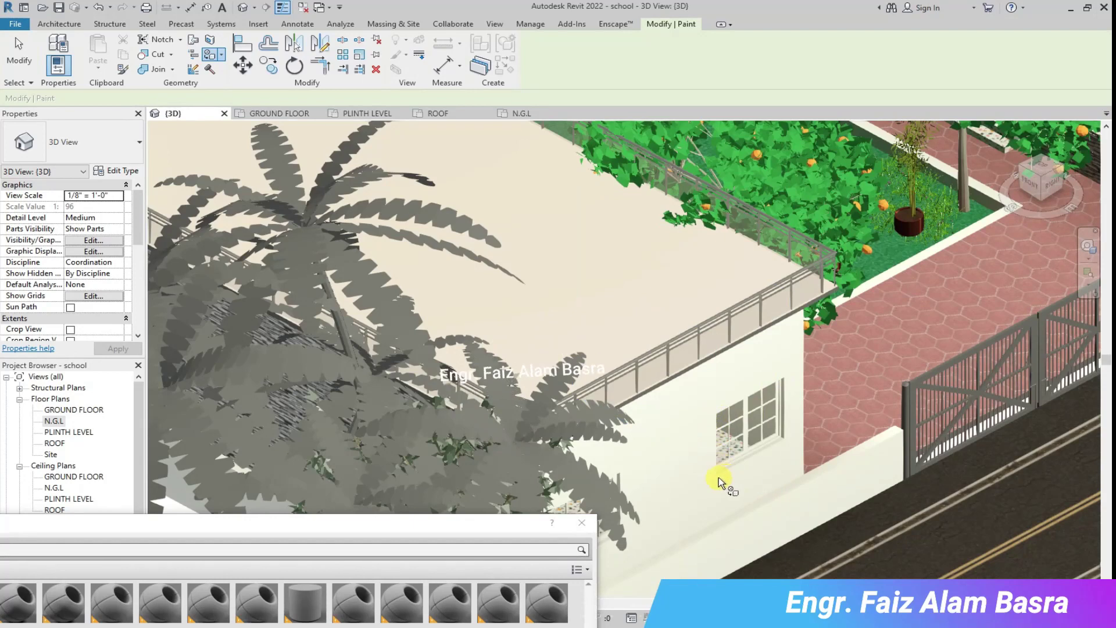
scroll(650, 267, "down", 3)
scroll(580, 418, "up", 6)
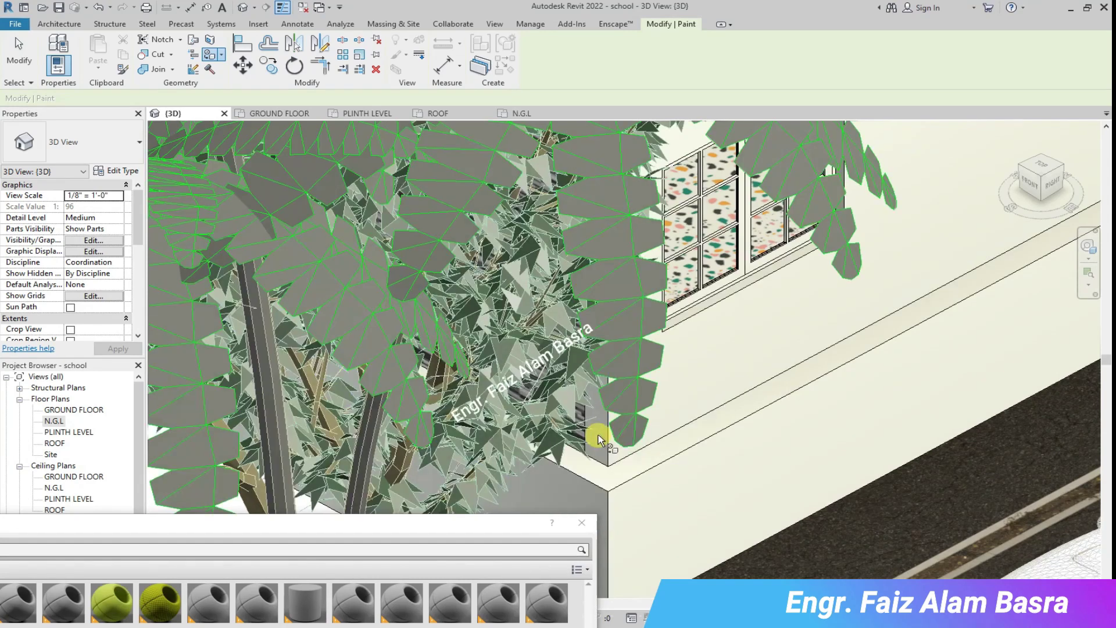
right_click(708, 342)
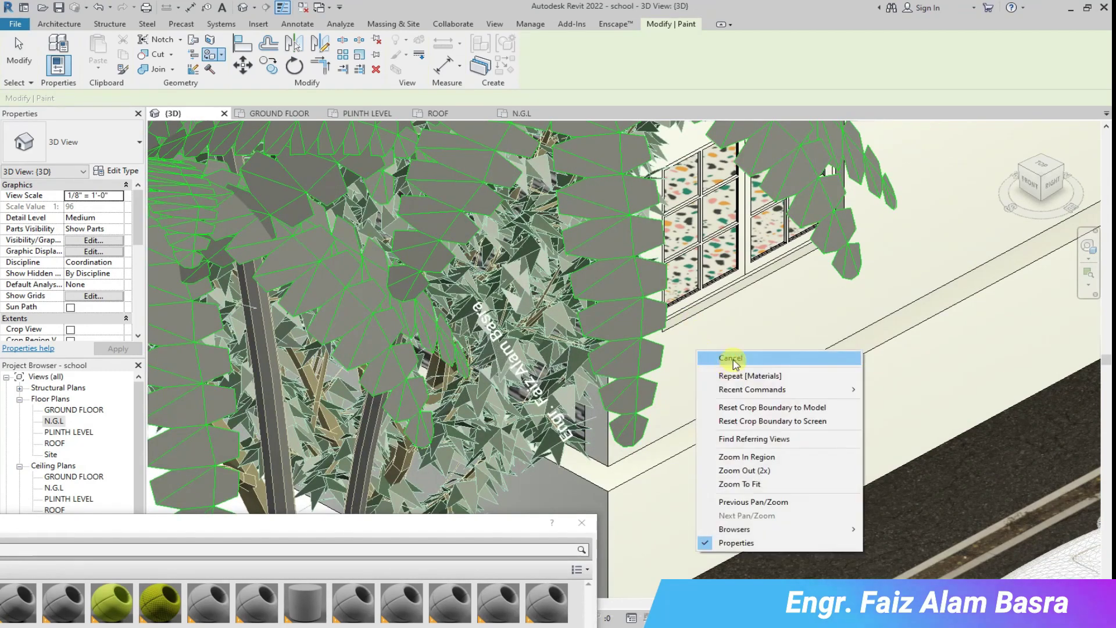
left_click(727, 365)
left_click(765, 324)
left_click(1021, 591)
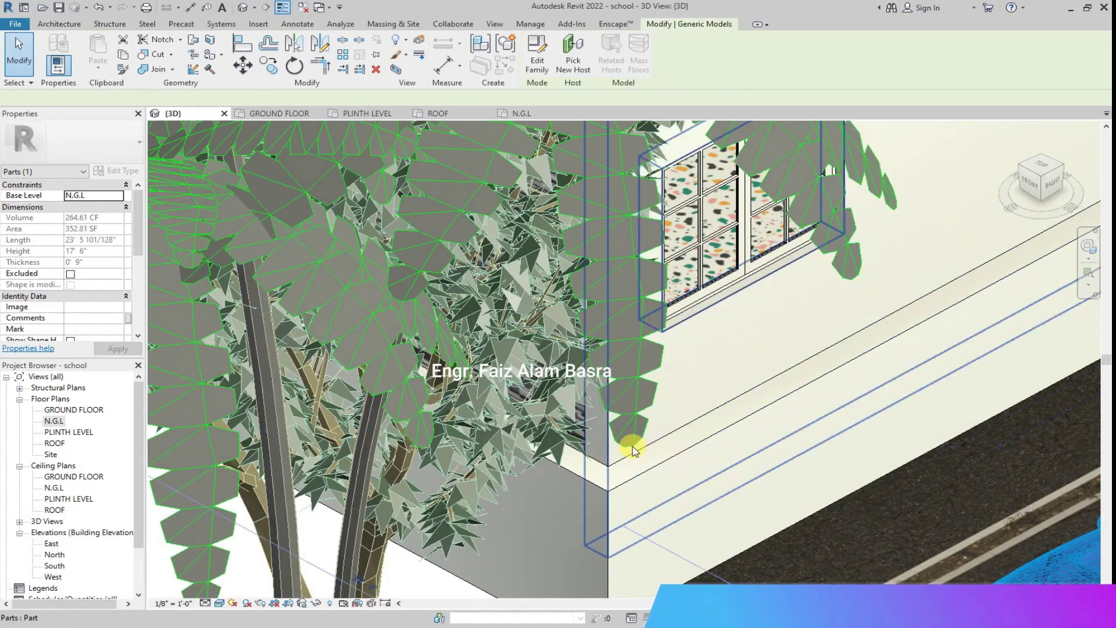
Try to paint the white street-facing wall beside the palms with the wall 1 material.
left_click(211, 55)
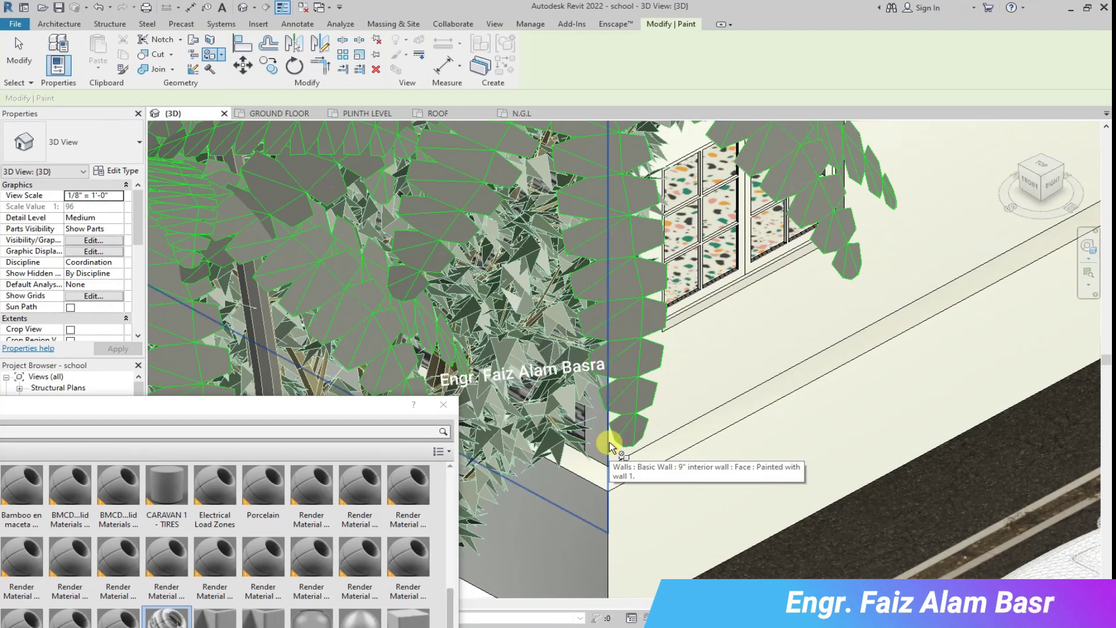
scroll(633, 447, "down", 5)
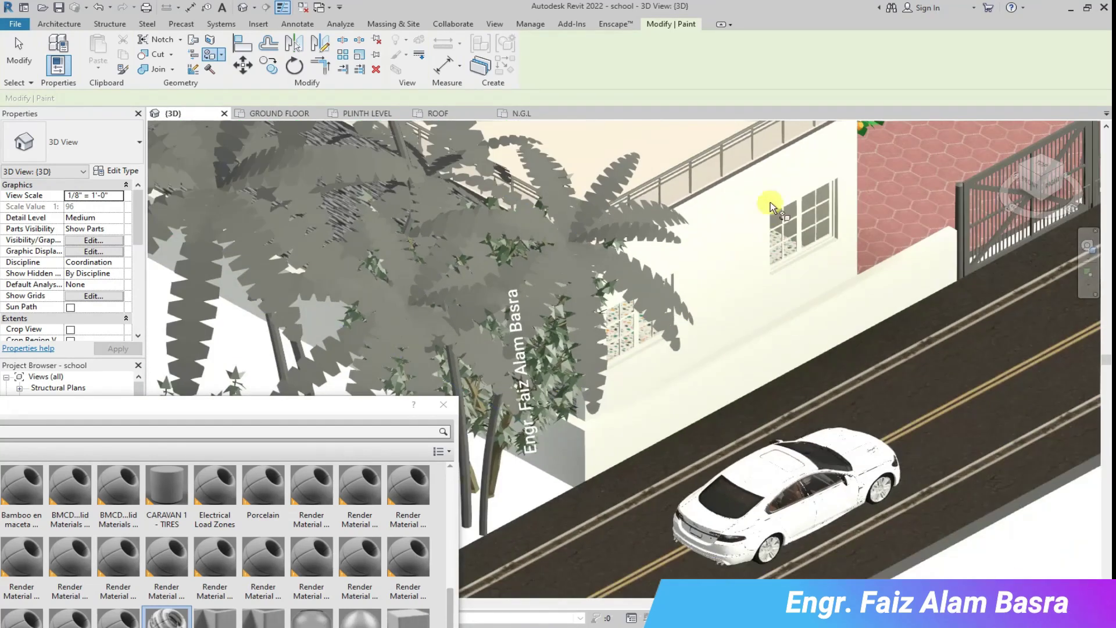
key("Escape")
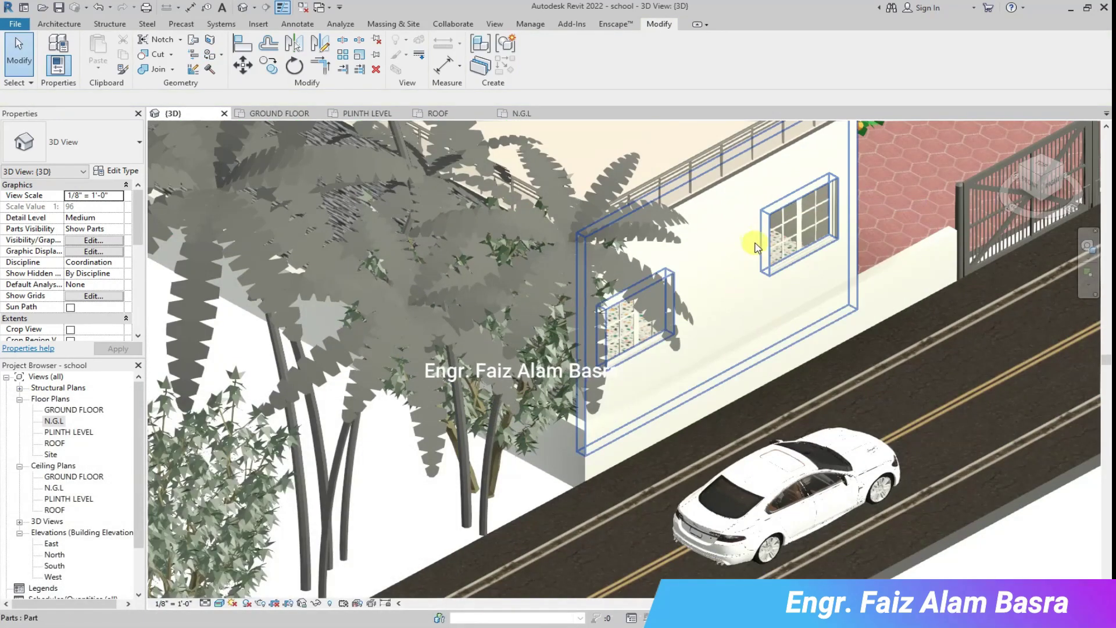
left_click(209, 54)
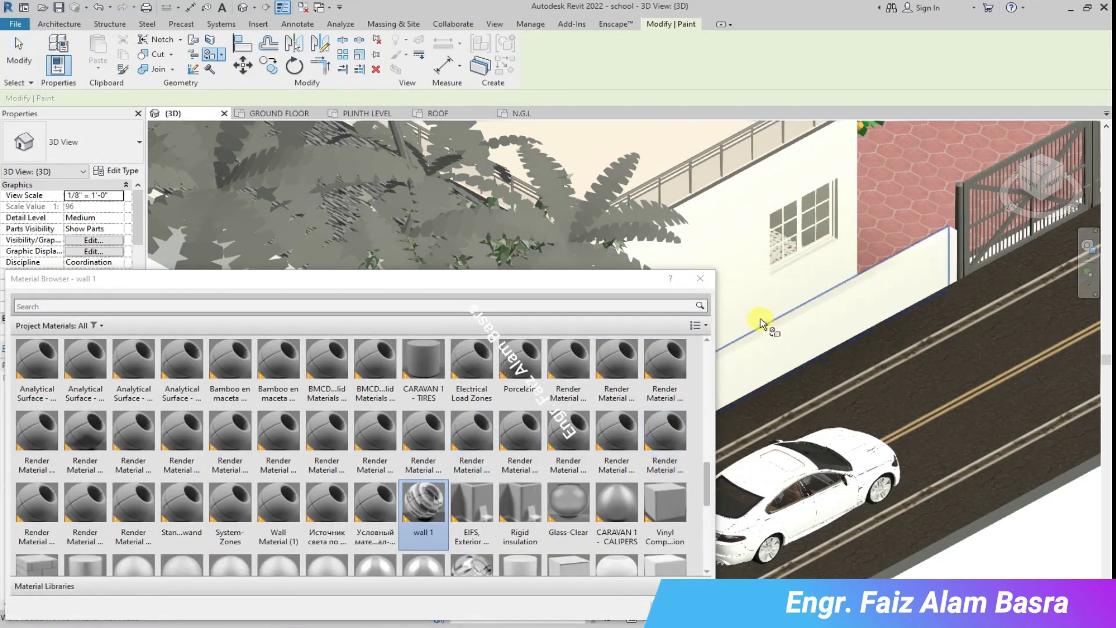
left_click_drag(645, 282, 290, 515)
scroll(633, 367, "up", 3)
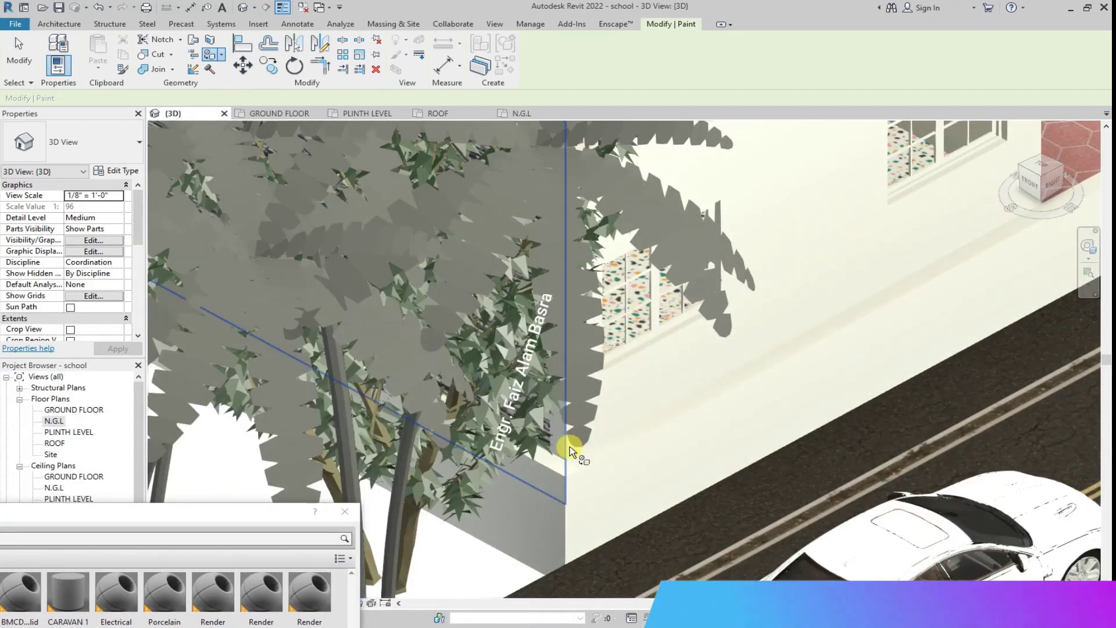
scroll(569, 459, "up", 2)
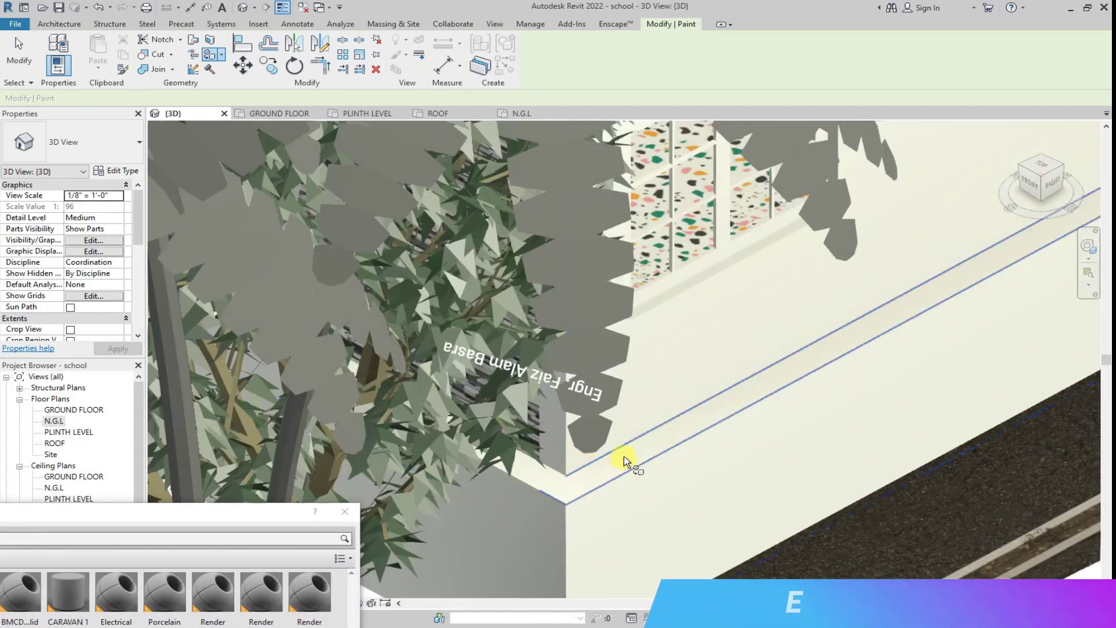
right_click(746, 285)
left_click(756, 303)
scroll(770, 304, "down", 5)
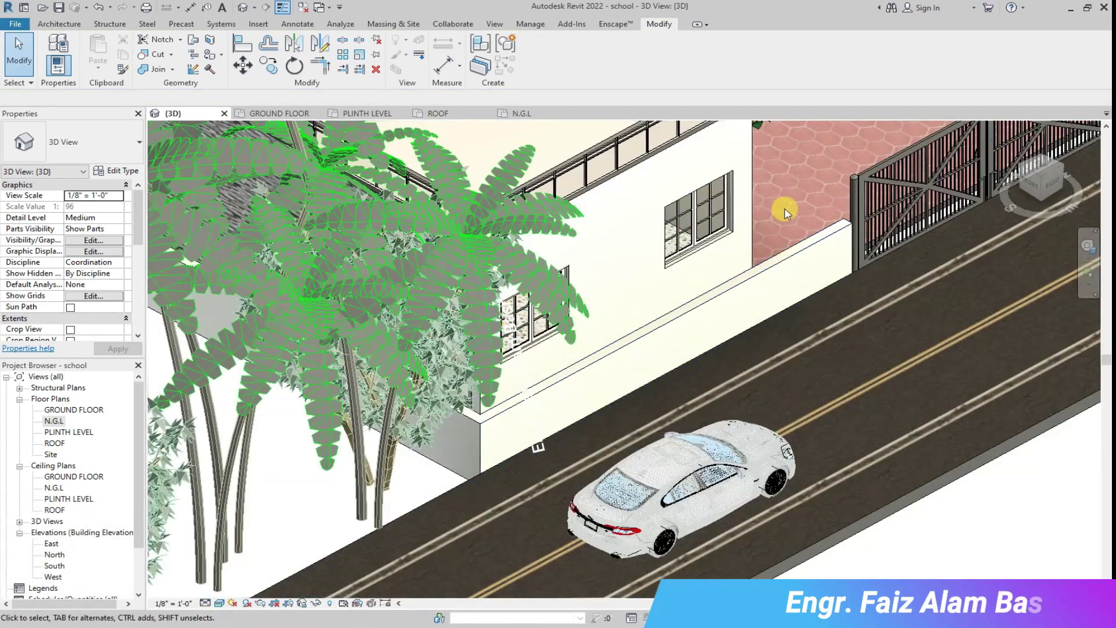
Move the tree and palms covering the front block's corner away from its street-facing wall.
left_click(426, 407)
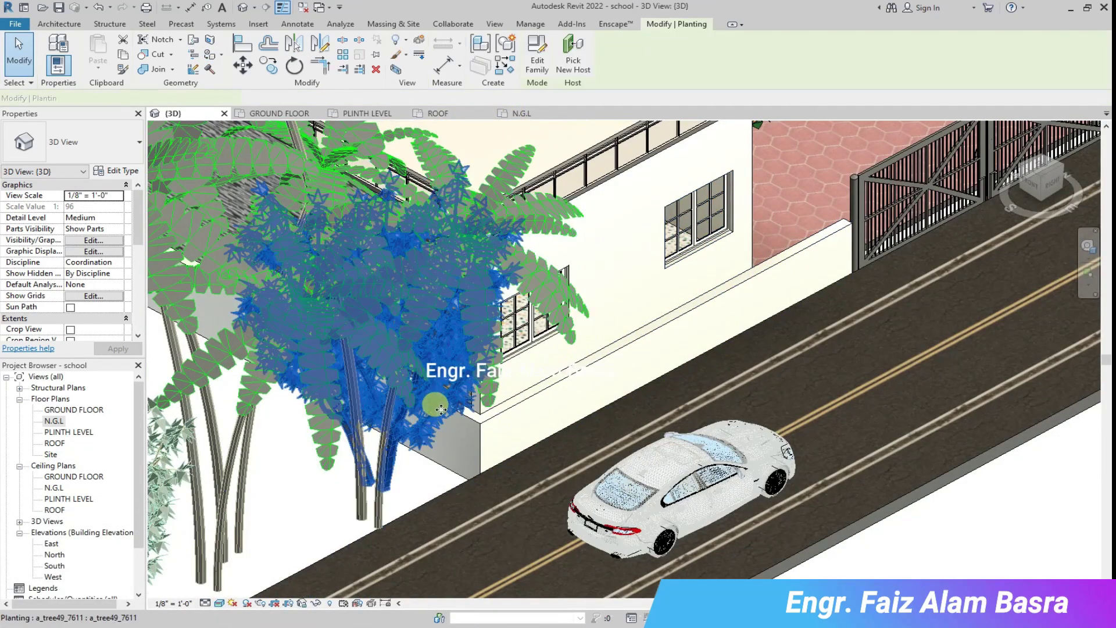
left_click_drag(381, 469, 300, 500)
scroll(509, 254, "up", 2)
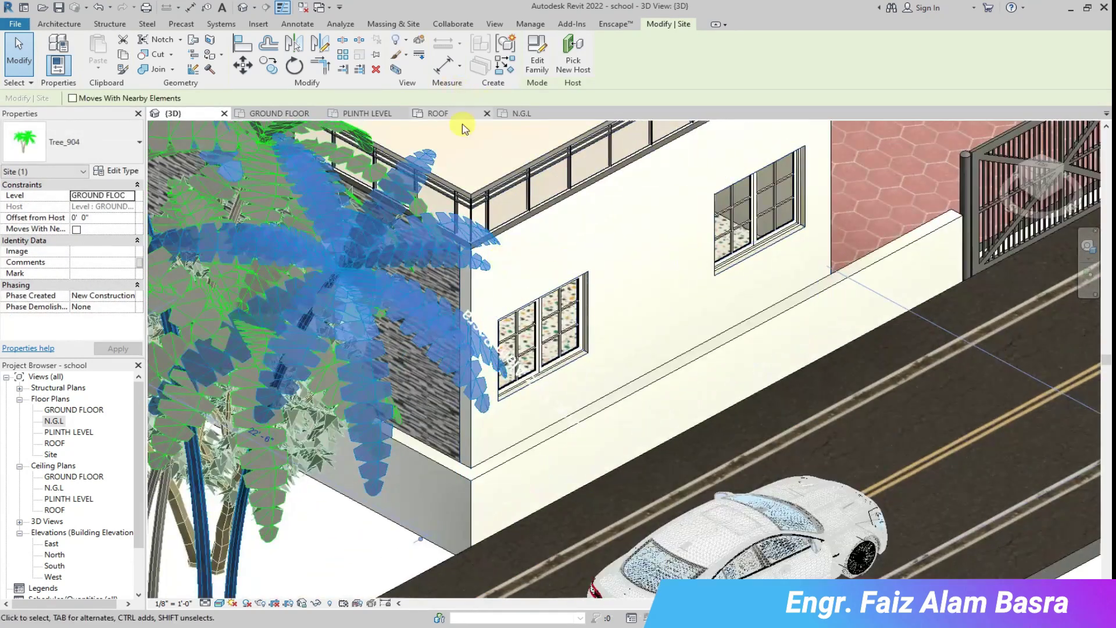
Try to give the white street-facing wall and the low boundary wall along the road the wall 1 stone finish.
left_click(222, 54)
left_click(235, 74)
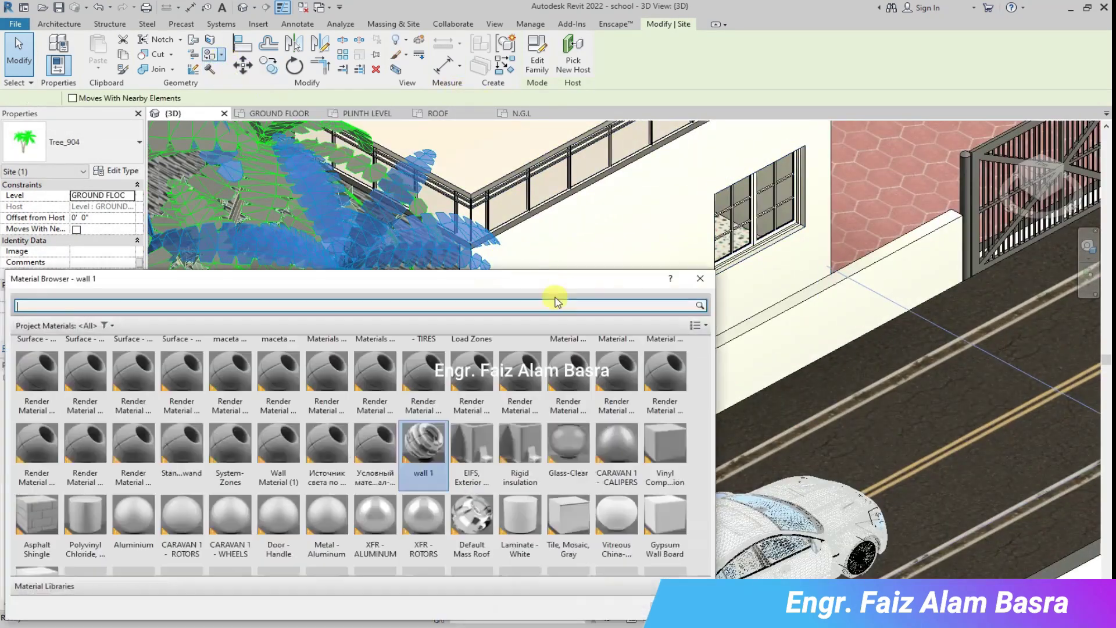
left_click_drag(524, 289, 419, 457)
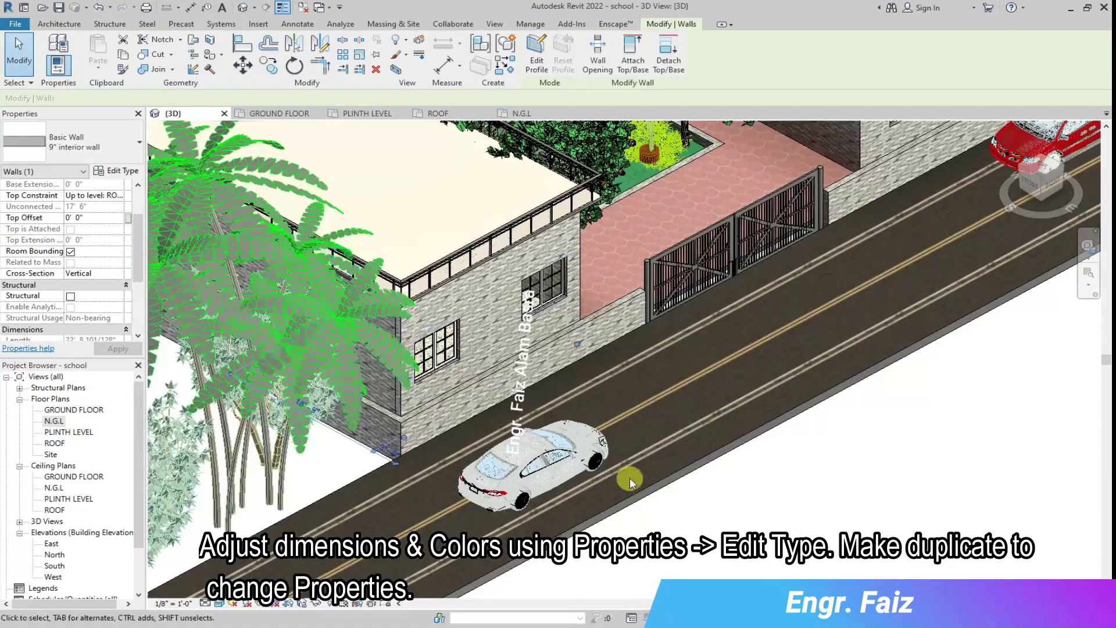
scroll(436, 334, "up", 2)
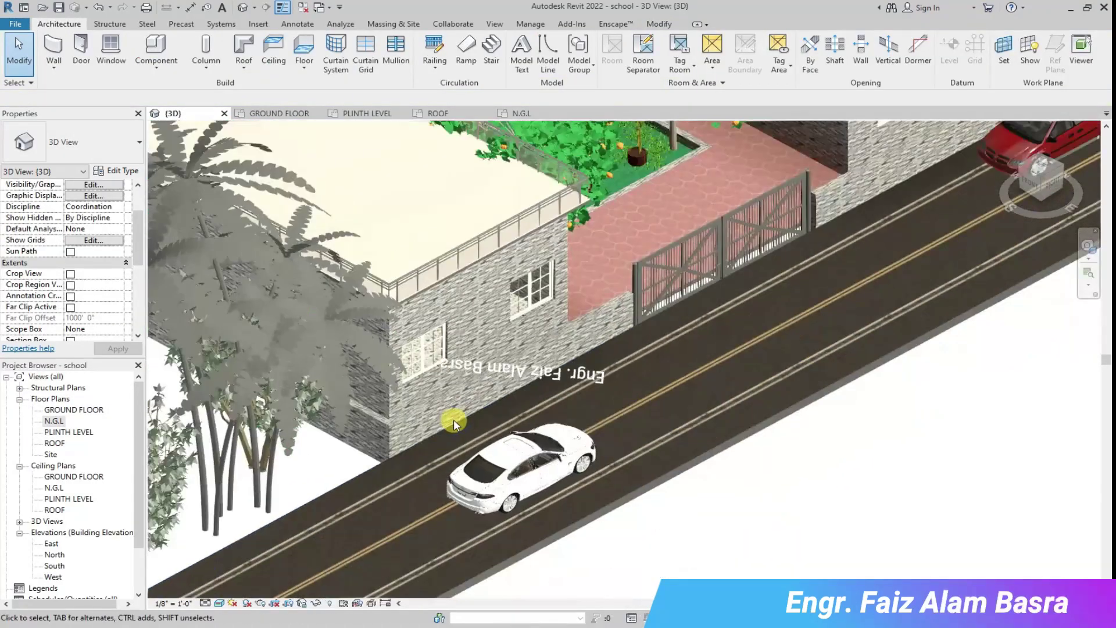
scroll(455, 413, "up", 2)
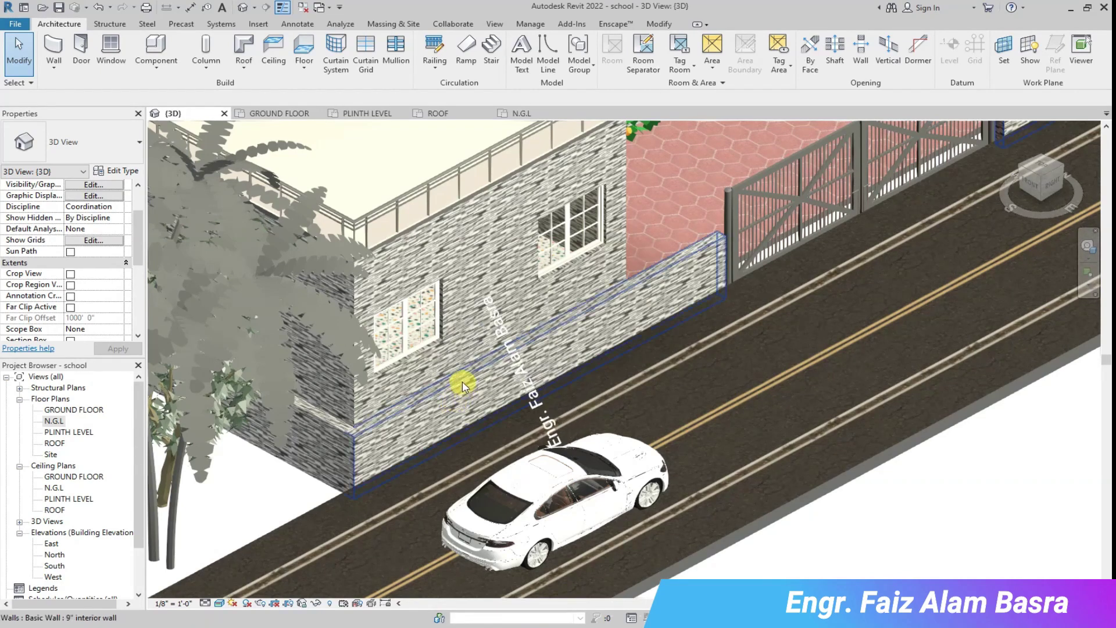
scroll(459, 389, "down", 1)
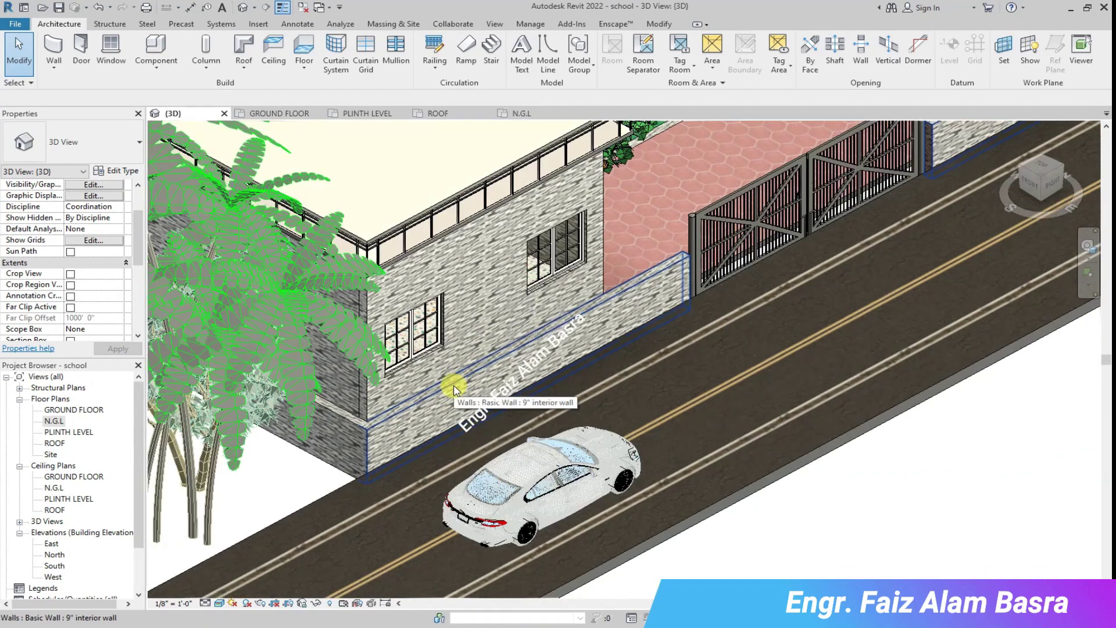
Undo the stone finish on the white front block's street-facing wall and the low boundary wall.
left_click(98, 8)
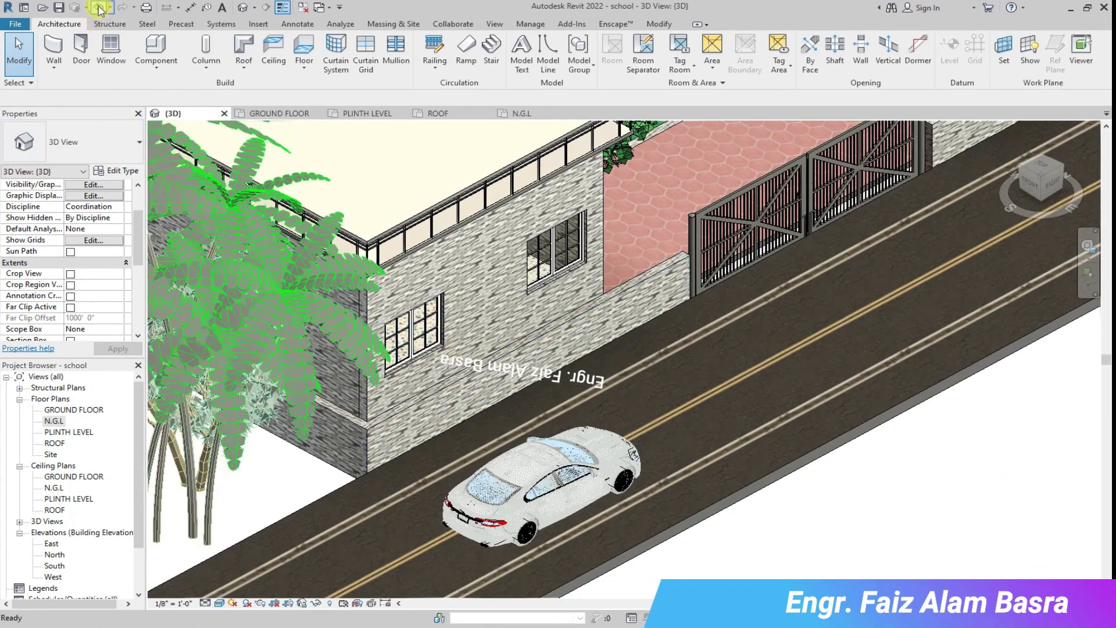
left_click(368, 306)
left_click(797, 522)
scroll(578, 462, "down", 2)
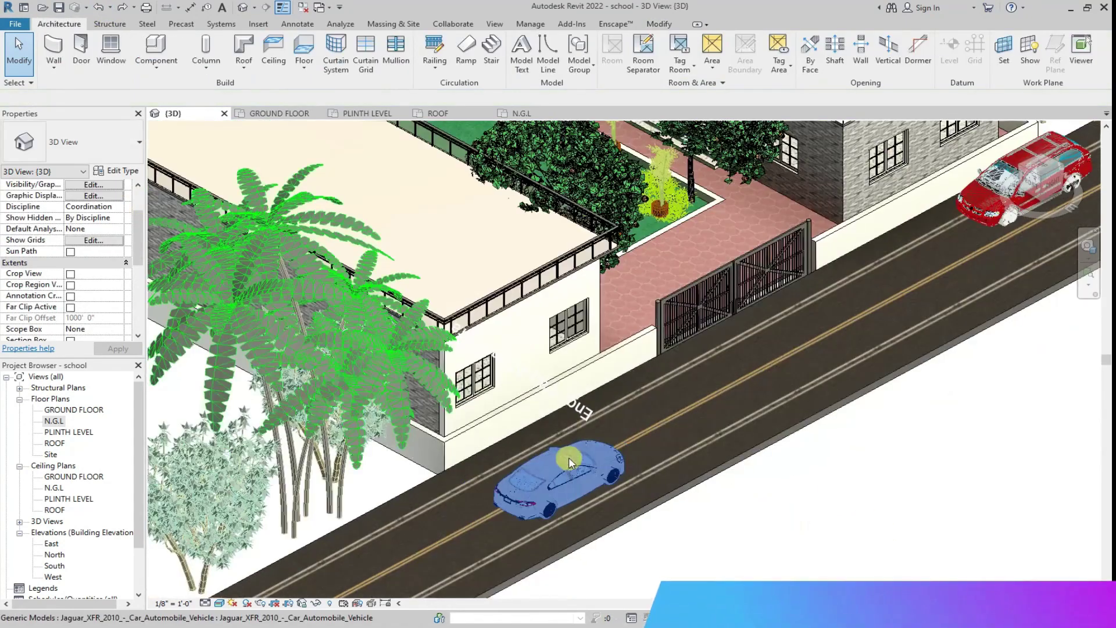
scroll(681, 496, "down", 2)
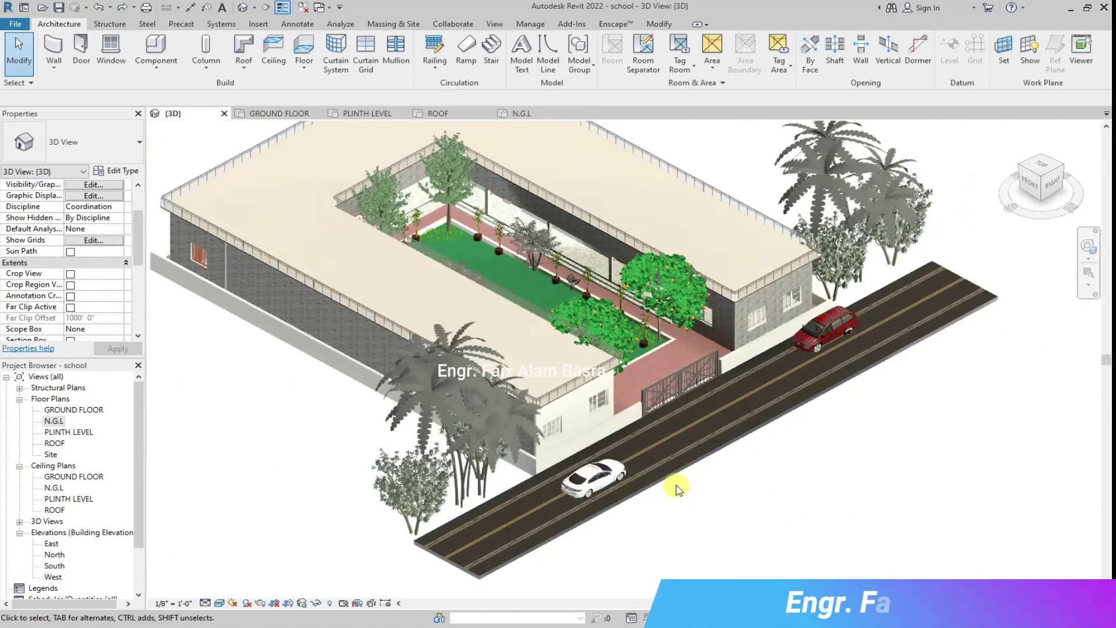
Compare the element types of the two street-facing walls by selecting the stone-painted one and the white one in turn.
scroll(679, 492, "up", 1)
scroll(698, 470, "up", 4)
left_click(750, 284)
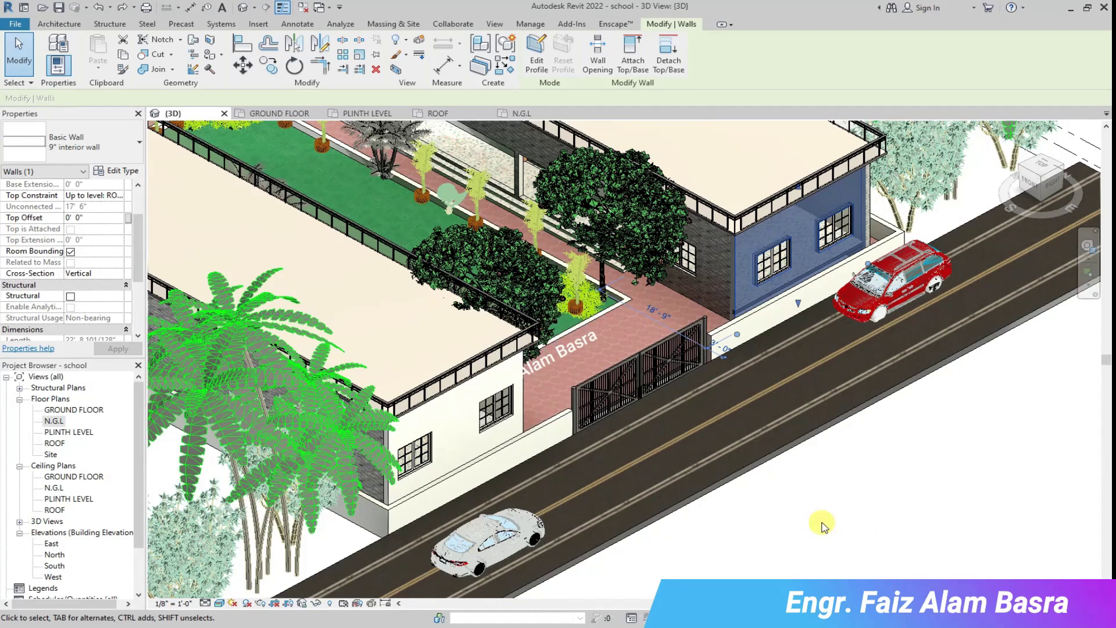
key("Escape")
left_click(466, 447)
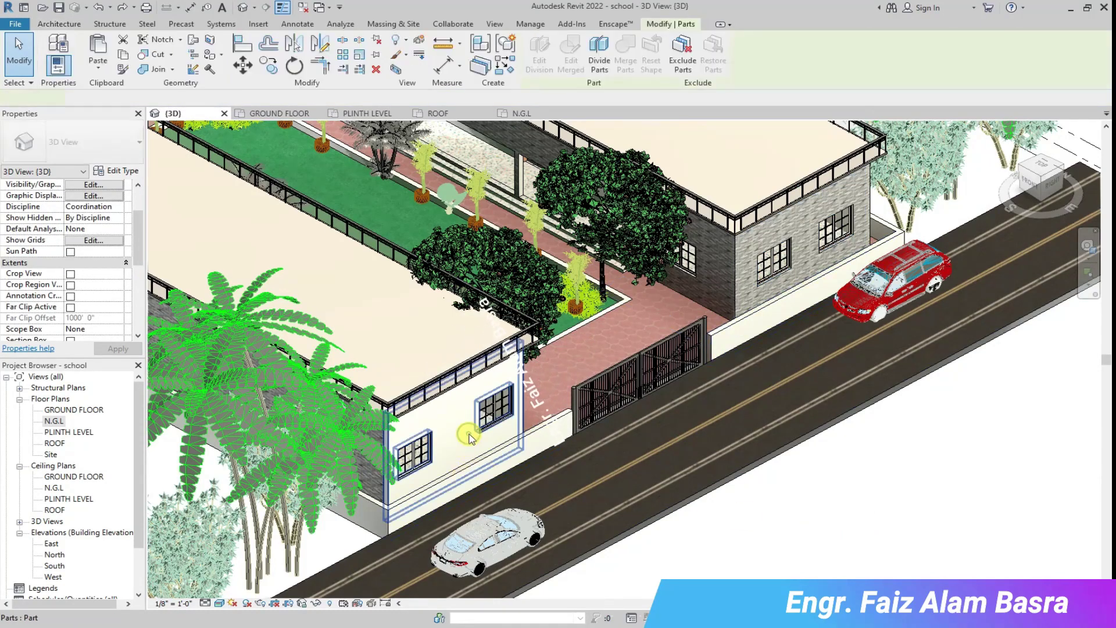
key("Escape")
left_click(741, 292)
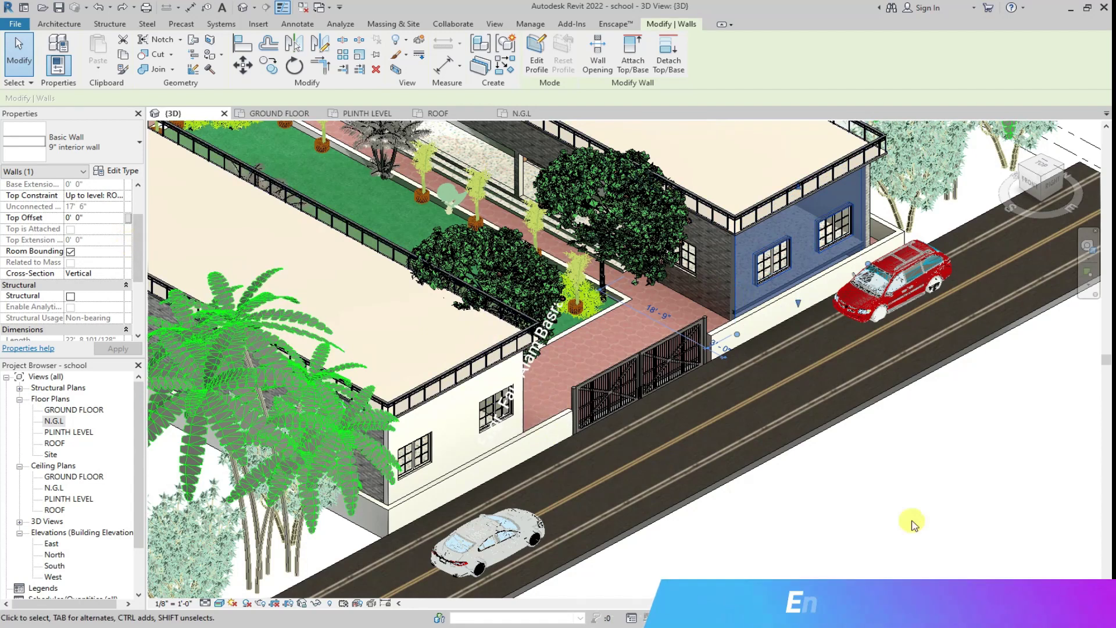
key("Escape")
left_click(471, 407)
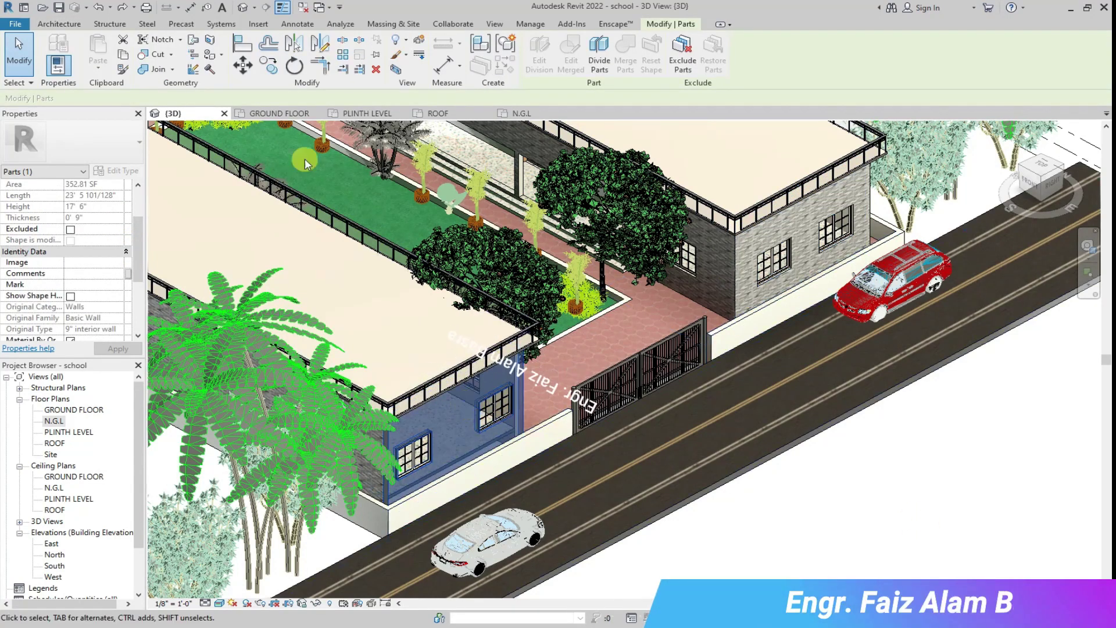
In the N.G.L floor plan, delete the unpainted street-facing wall of the front block beside the white car.
left_click(526, 114)
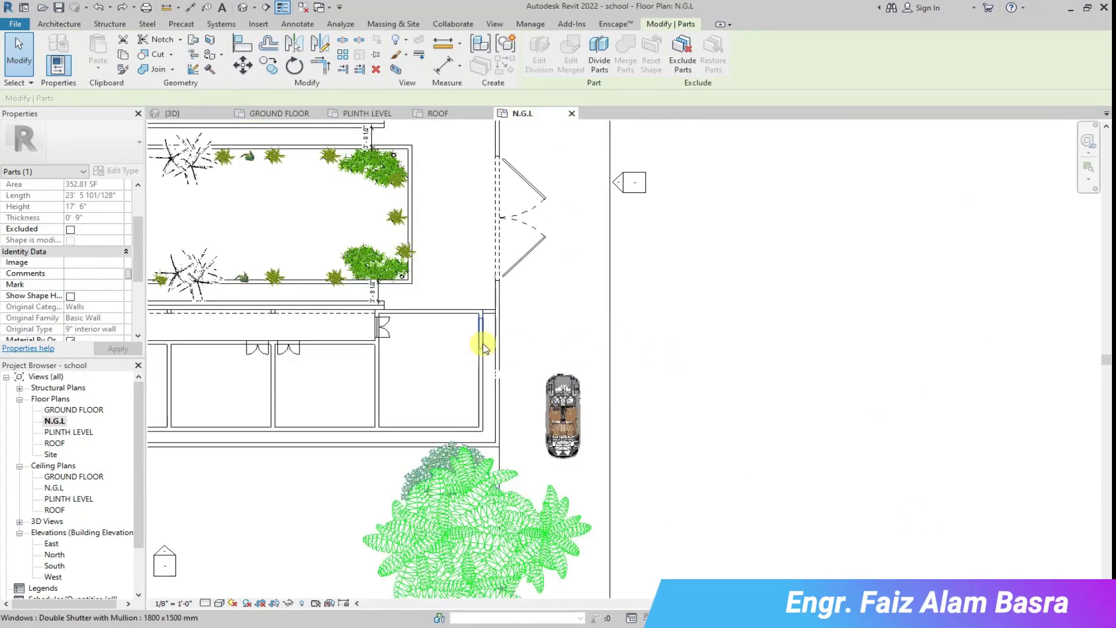
scroll(488, 343, "down", 4)
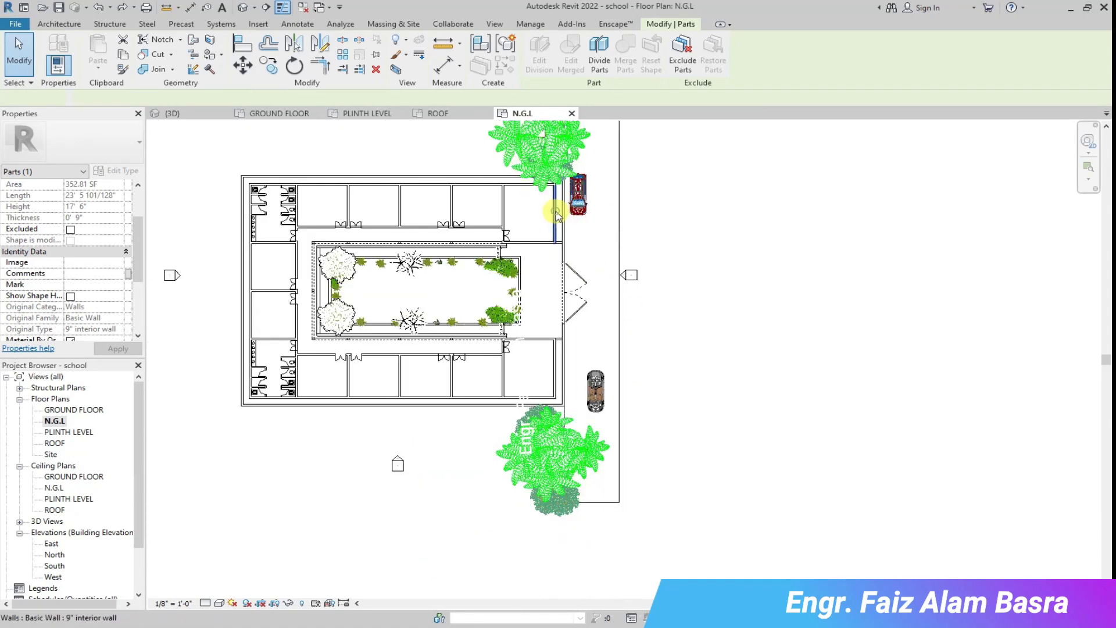
left_click(556, 215)
left_click(688, 371)
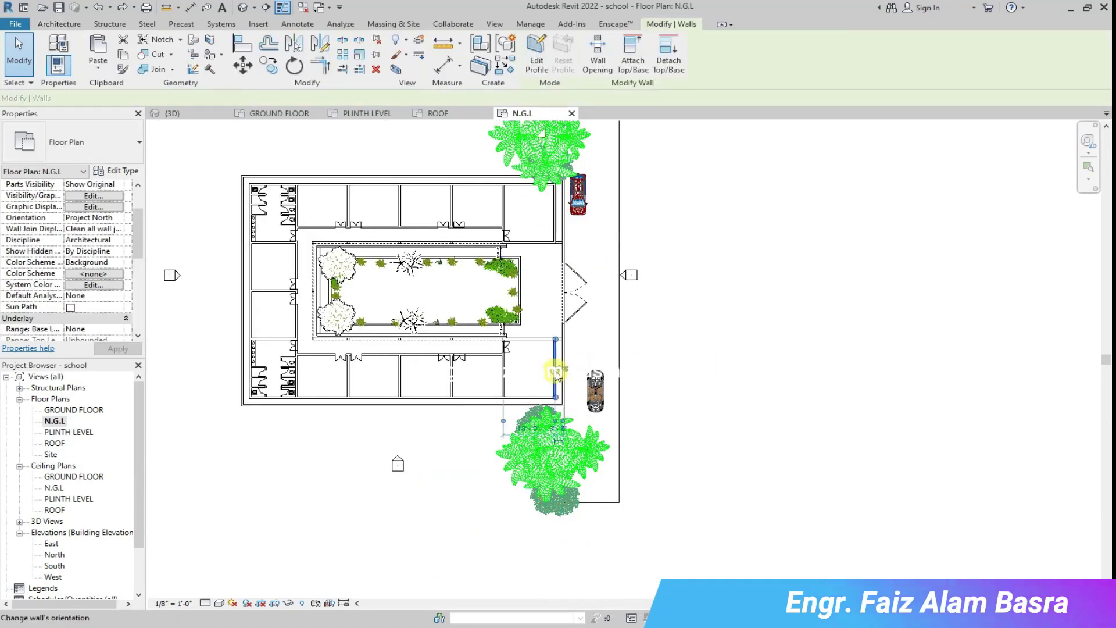
left_click(556, 370)
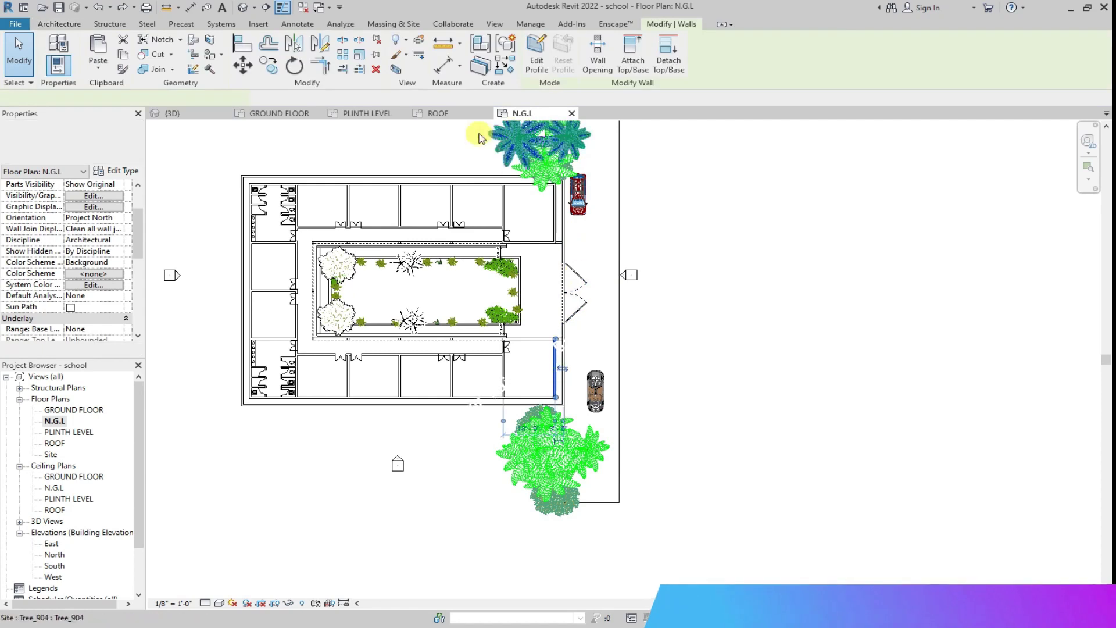
left_click(374, 70)
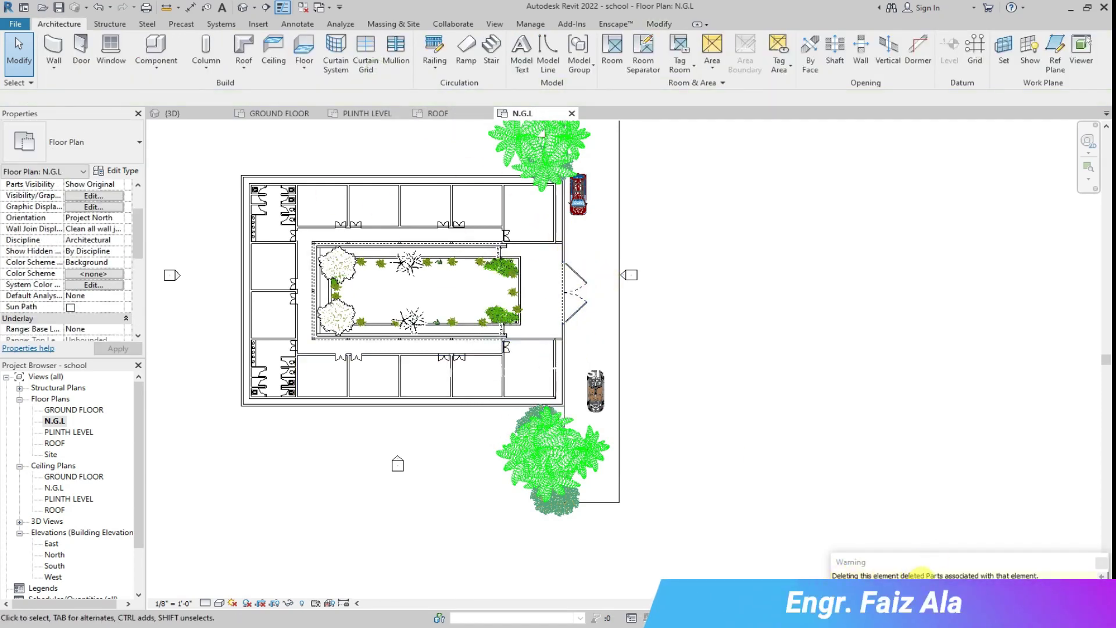
Copy the painted street-facing wall with its windows from the block near the red car into the opposite block's gap and show it in 3D.
left_click(556, 215)
key("c")
key("o")
scroll(595, 187, "up", 8)
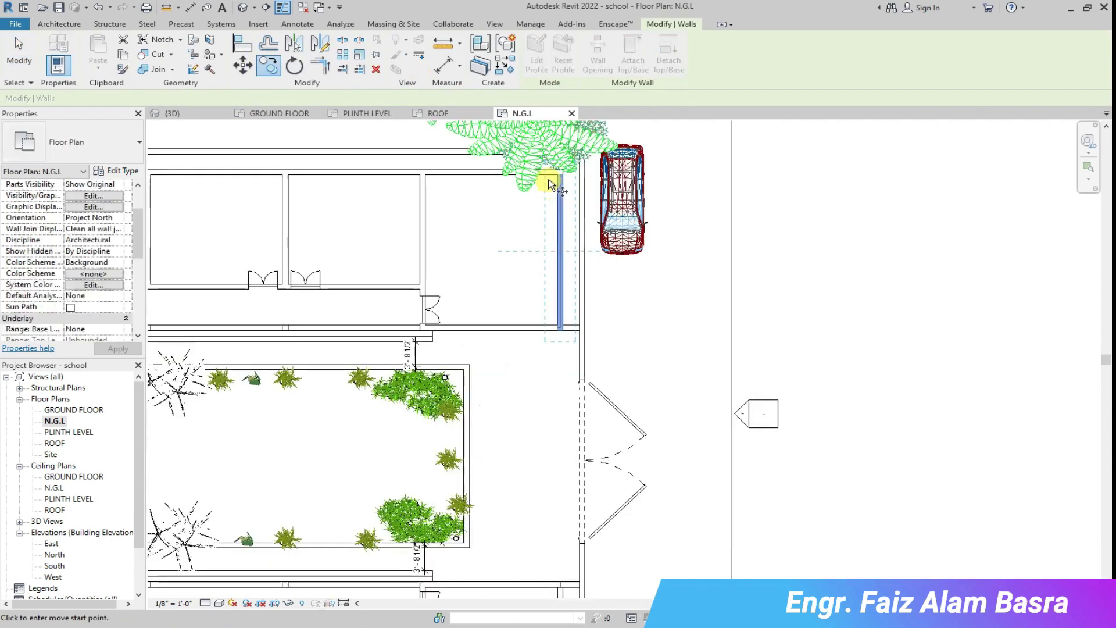
scroll(561, 174, "down", 6)
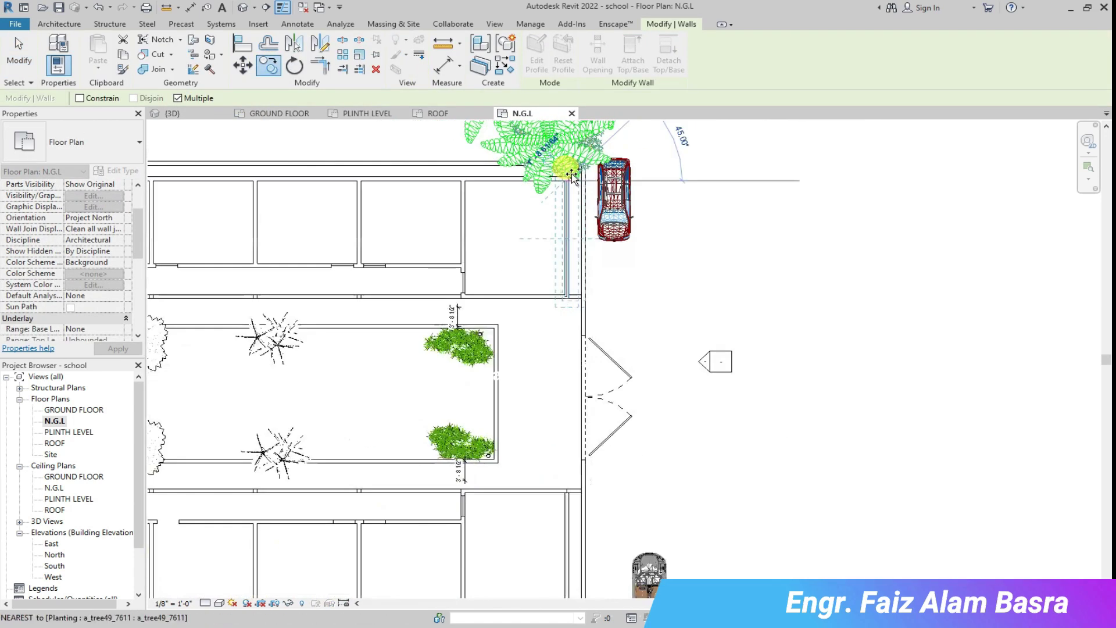
scroll(564, 348, "up", 8)
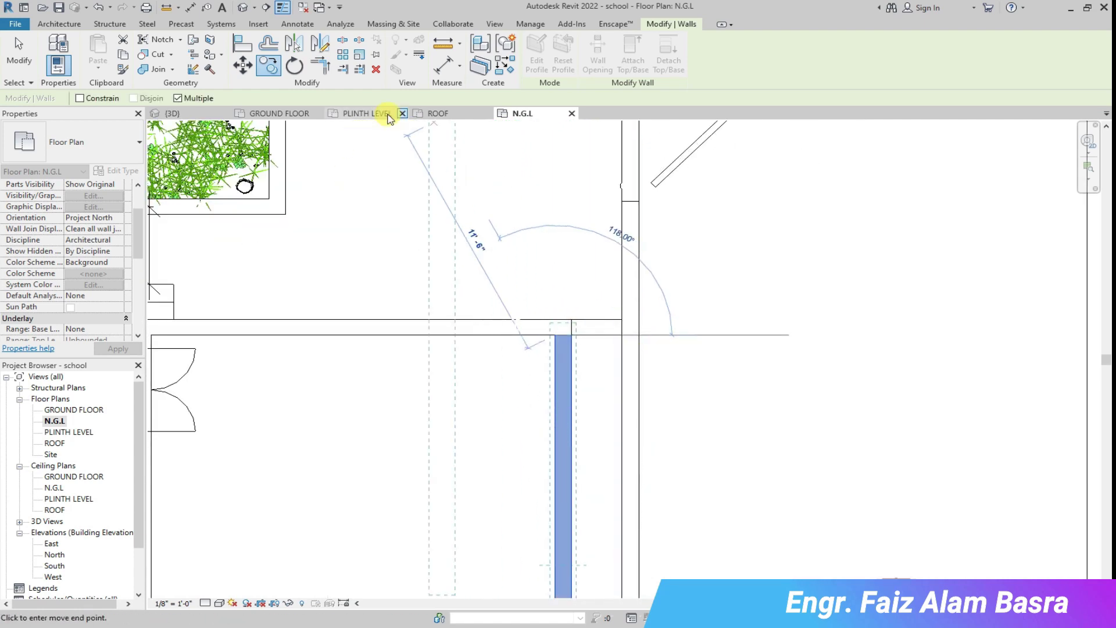
left_click(172, 112)
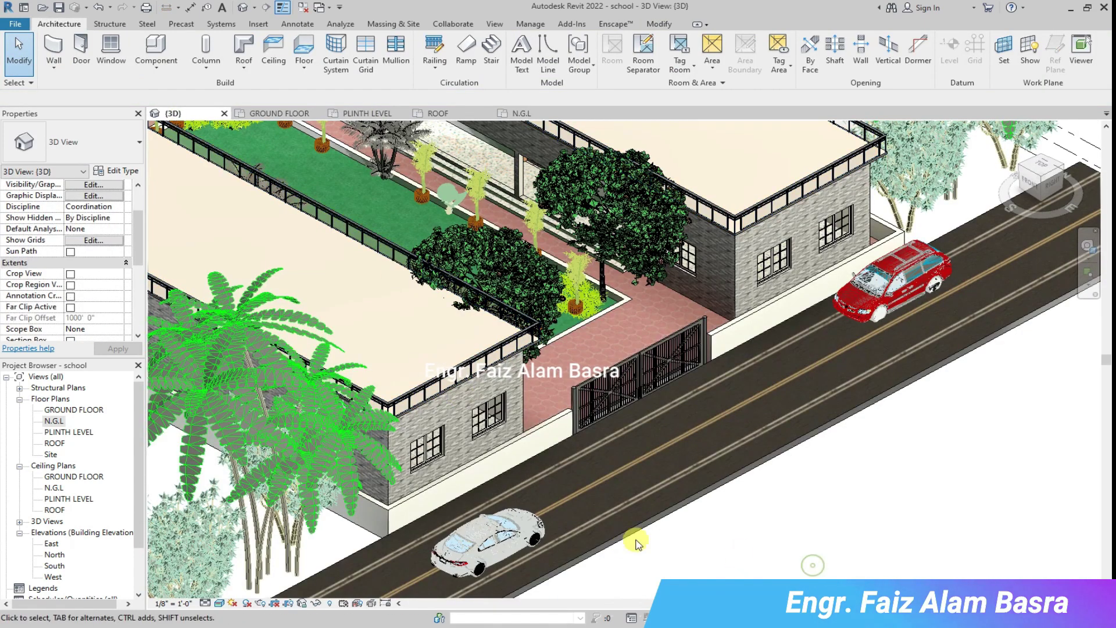
scroll(465, 497, "up", 2)
scroll(502, 390, "down", 5)
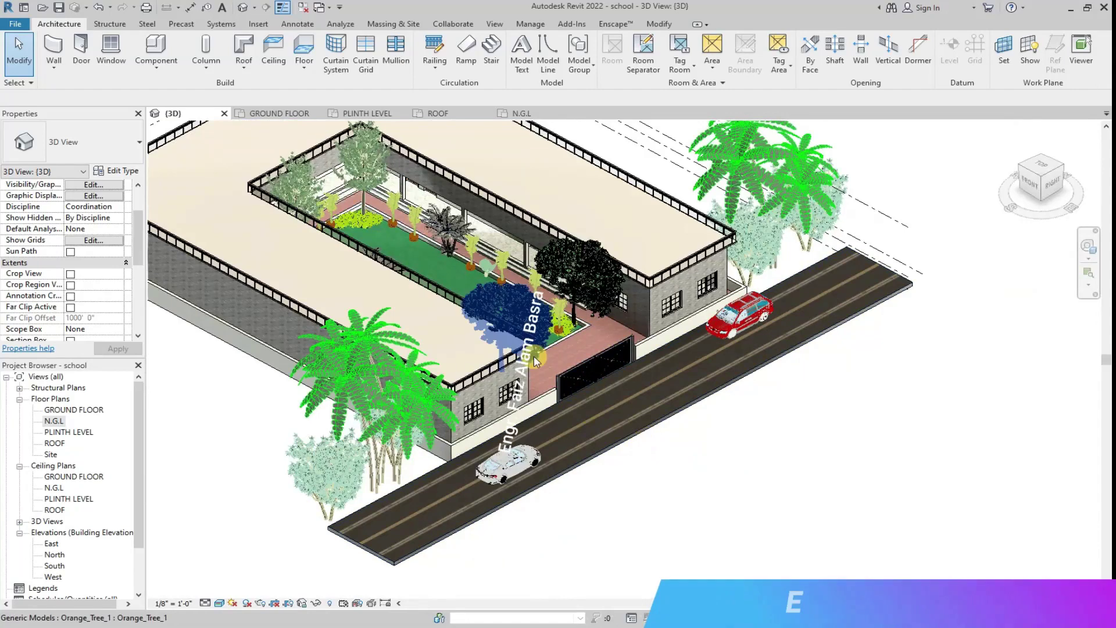
Examine the stone-clad street walls of both front blocks in 3D, from a lower angle and up close.
scroll(637, 490, "down", 3)
scroll(795, 542, "up", 4)
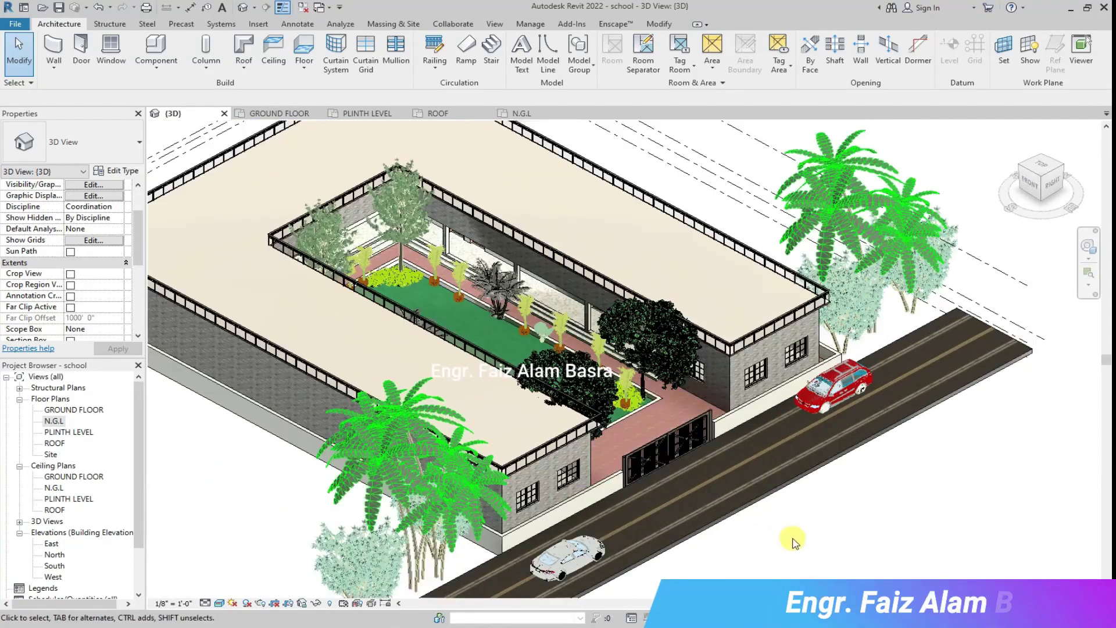
mouse_move(1046, 176)
left_mouse_down()
mouse_move(1010, 166)
mouse_move(1013, 299)
left_mouse_up()
scroll(1013, 298, "down", 3)
scroll(682, 506, "up", 4)
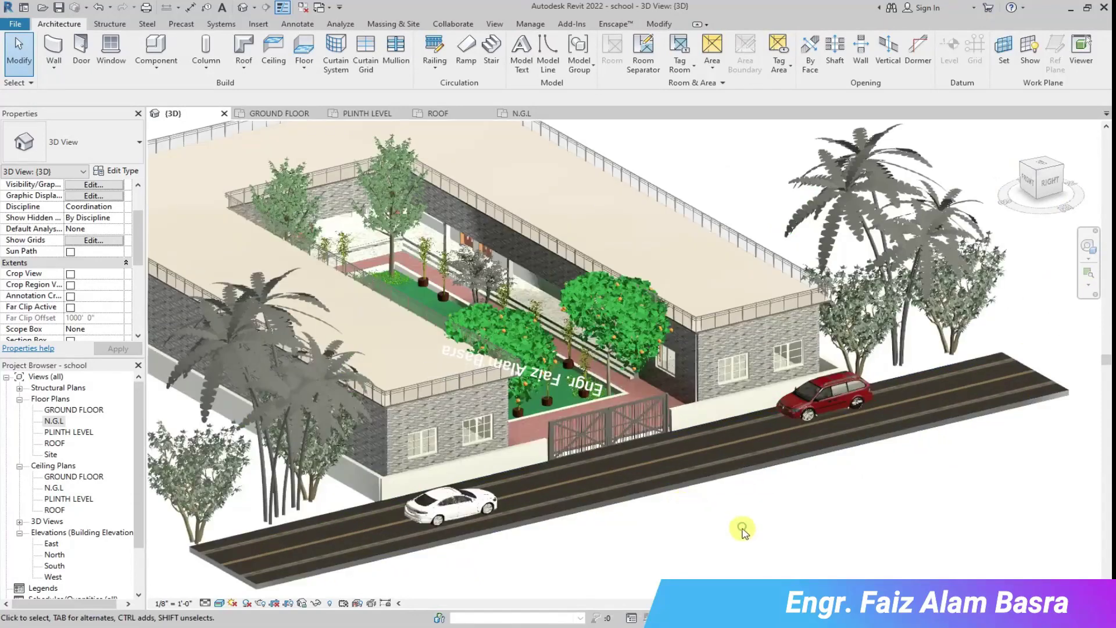
scroll(744, 529, "up", 4)
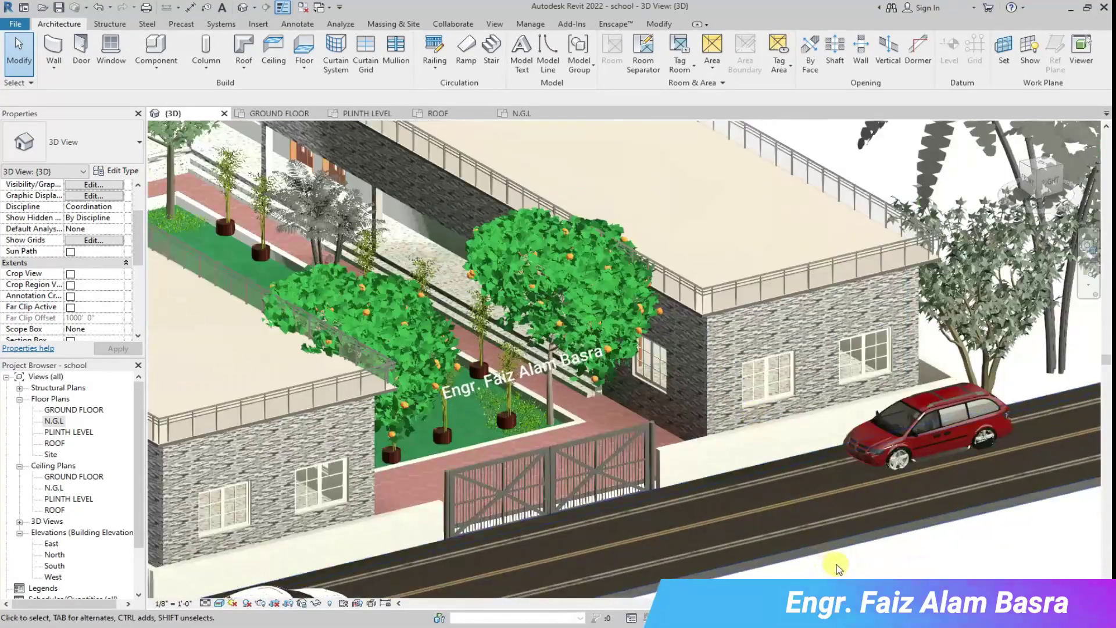
scroll(837, 567, "down", 1)
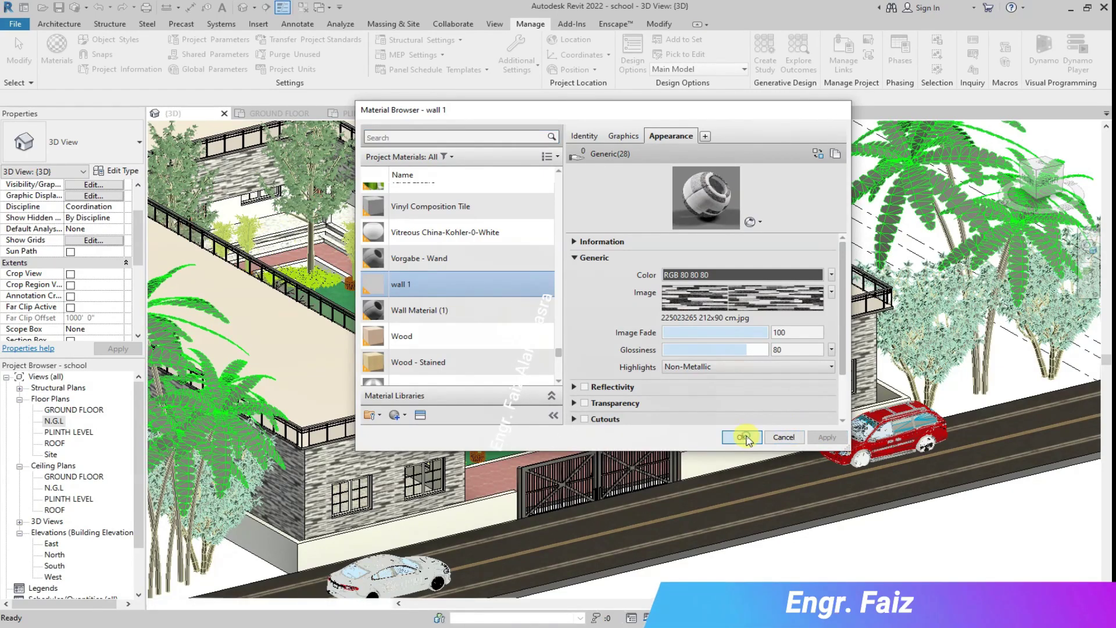
left_click(743, 437)
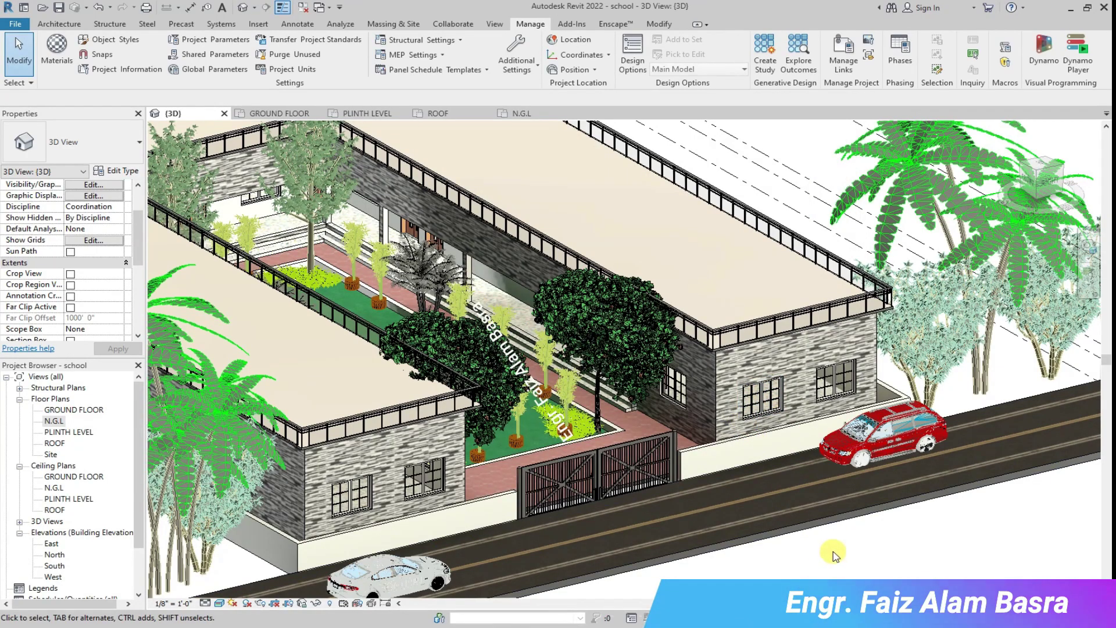
left_click(58, 8)
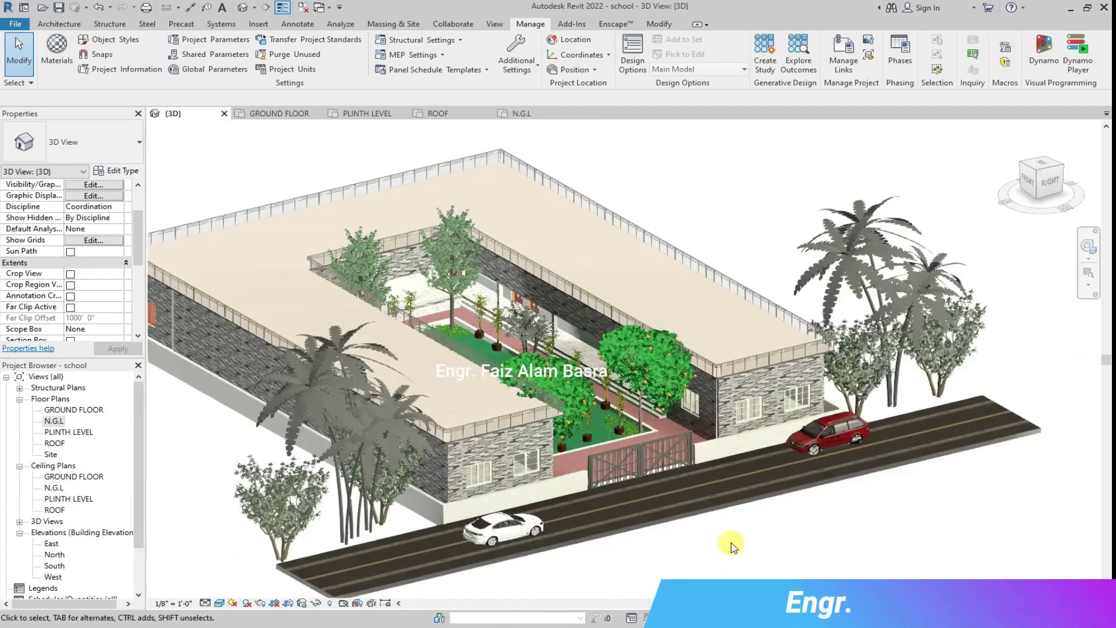
scroll(731, 547, "up", 1)
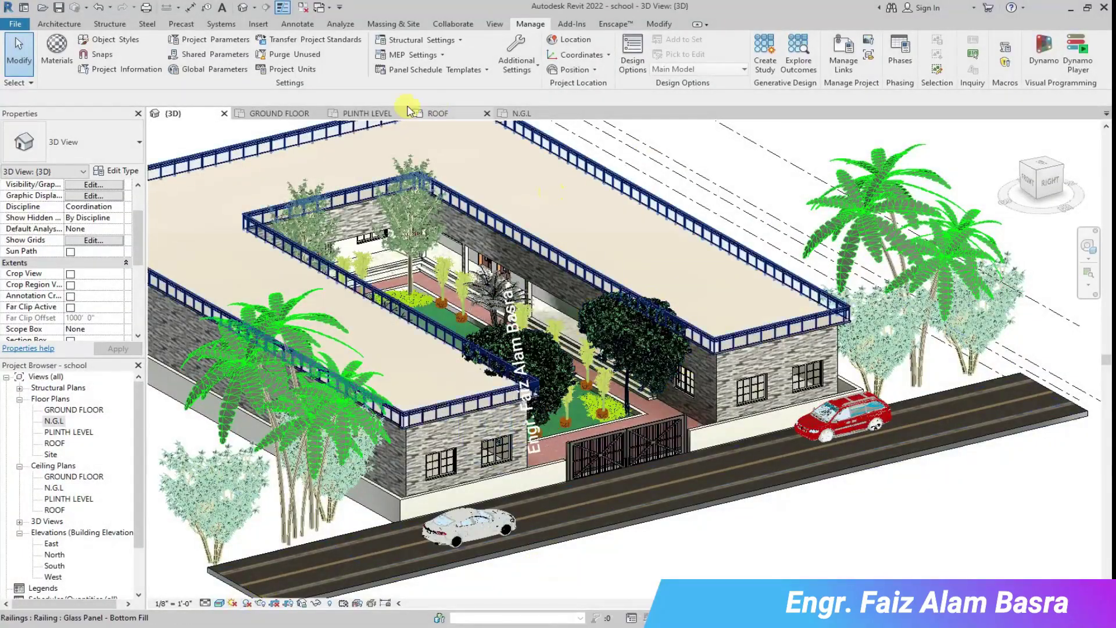
left_click(57, 51)
left_click(832, 292)
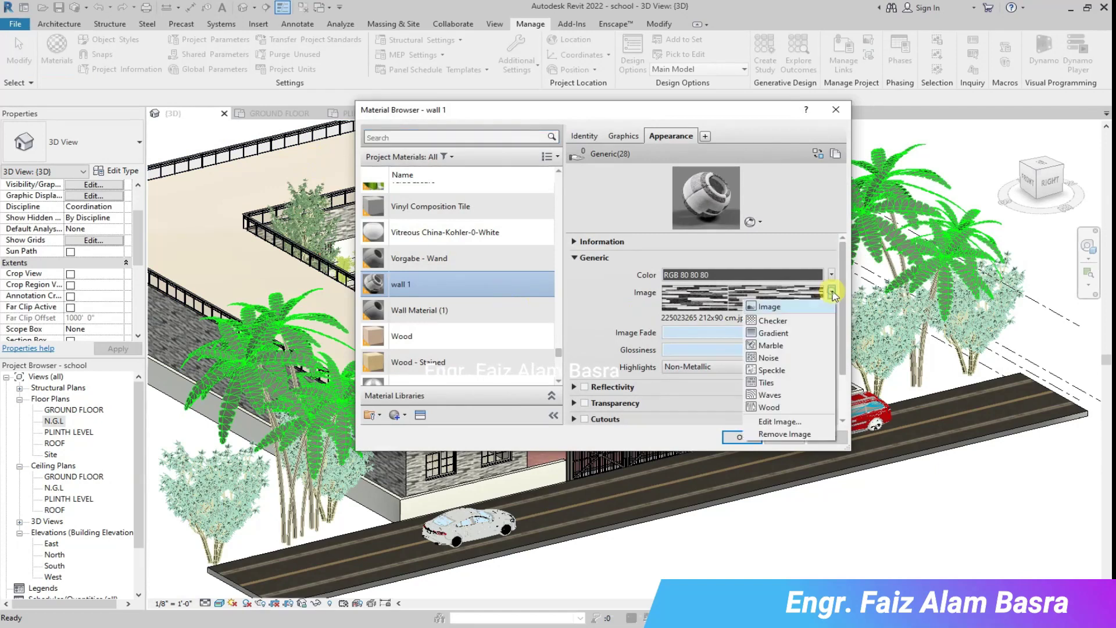
left_click(930, 465)
left_click(801, 301)
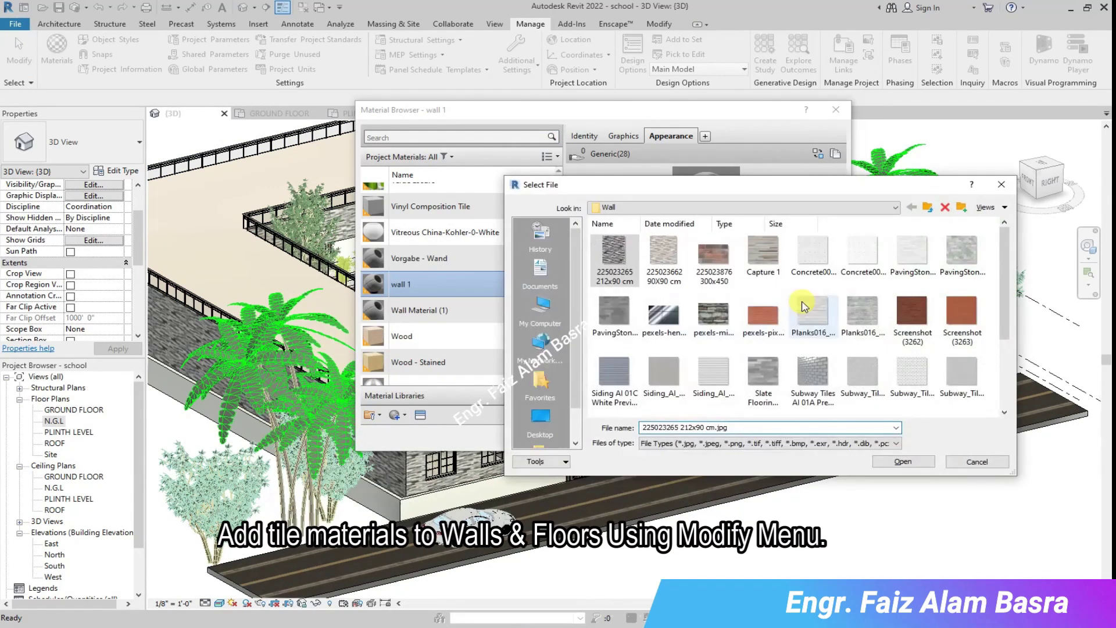
left_click(665, 256)
left_click(895, 461)
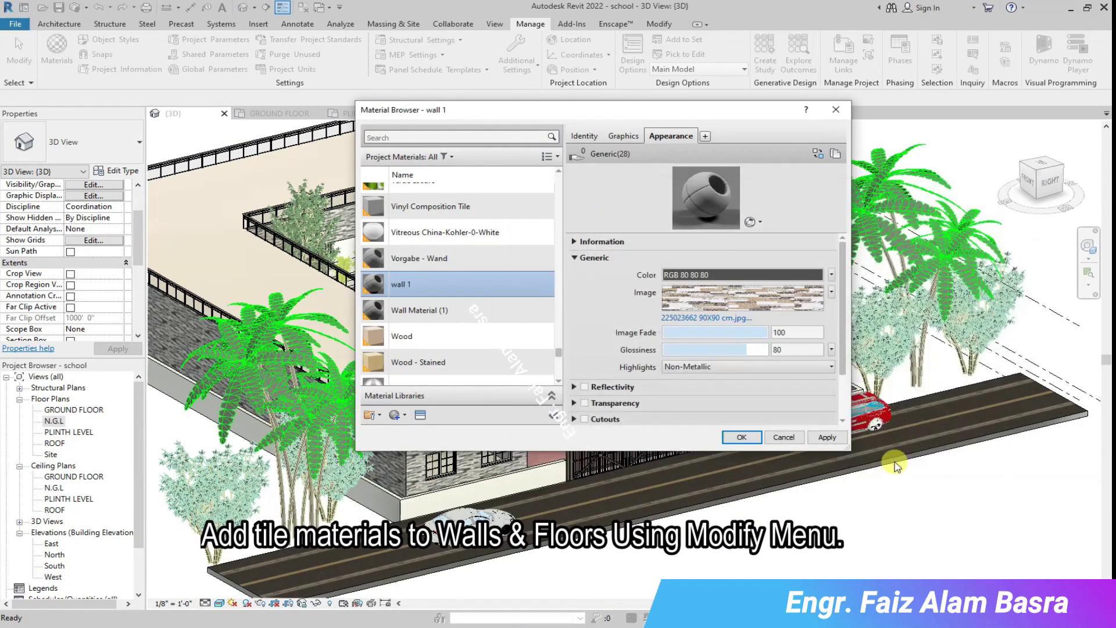
Open the new image's texture scale settings, accept them and apply the changed wall 1 material to the model.
left_click(832, 291)
left_click(796, 570)
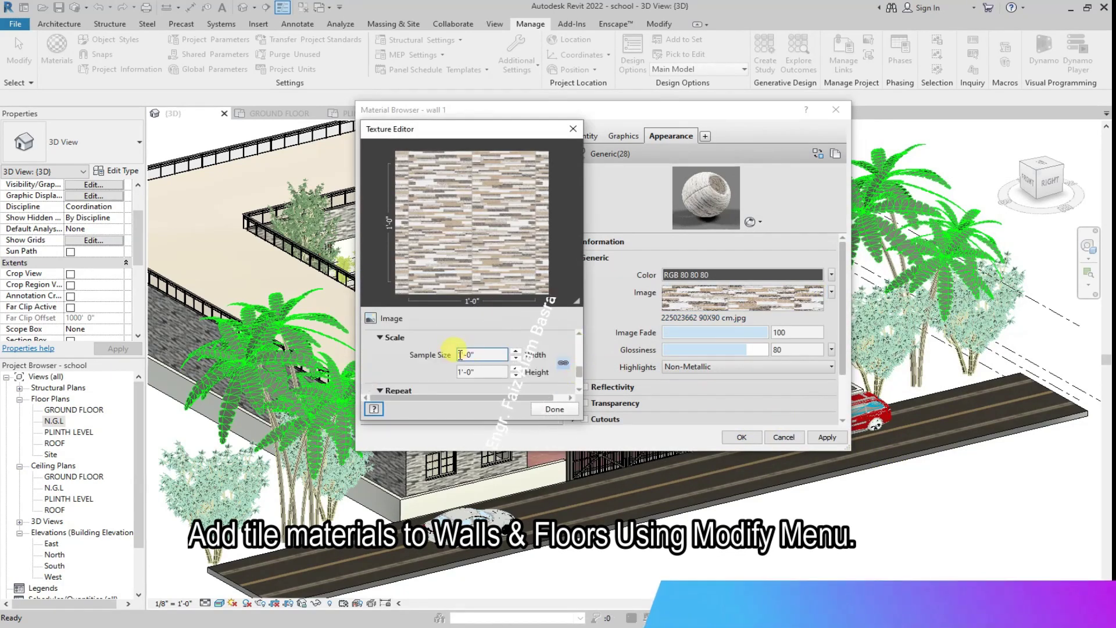
left_click(555, 408)
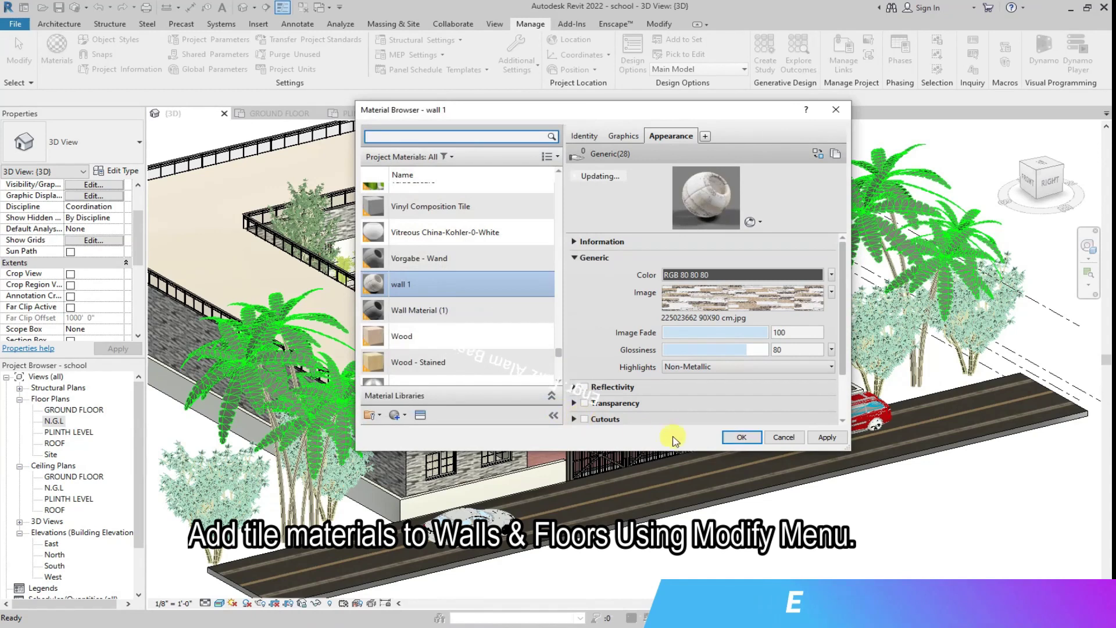
left_click(826, 437)
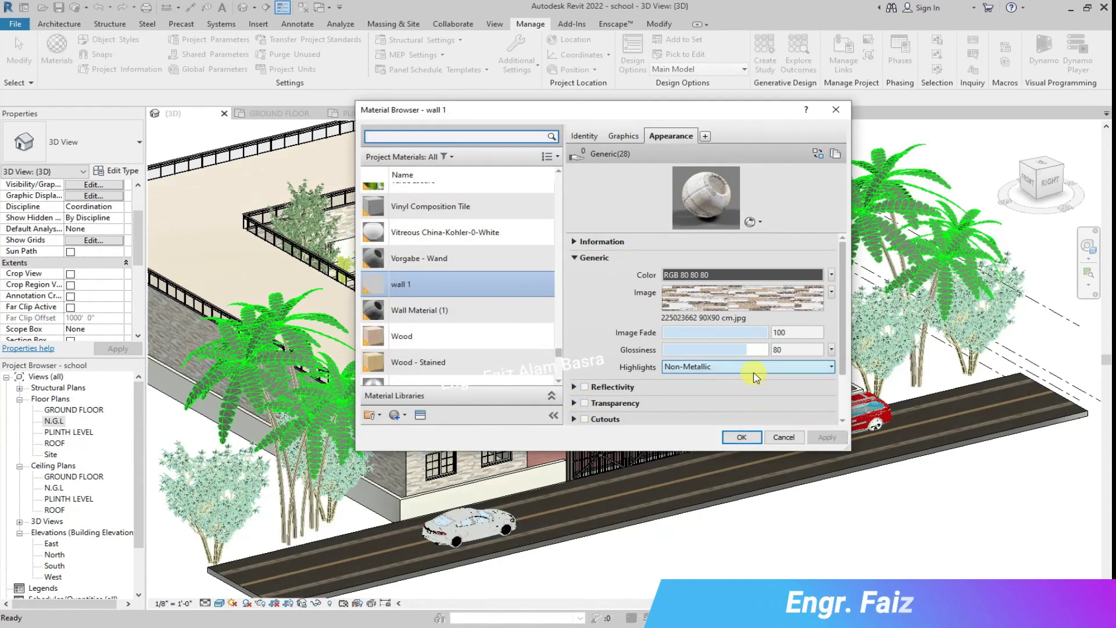
left_click(746, 437)
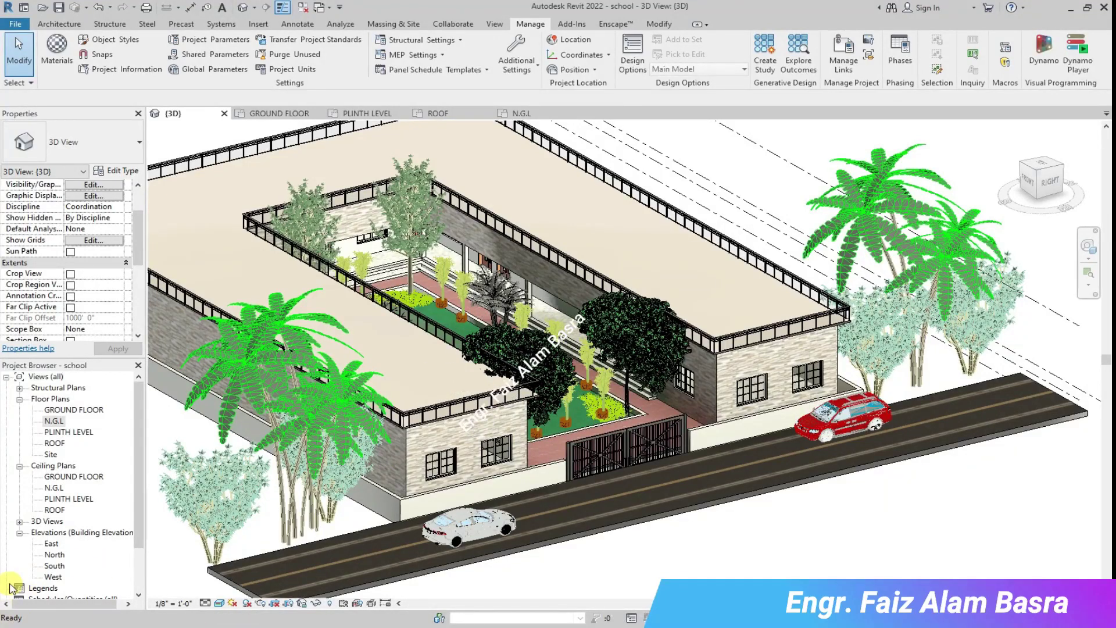
Inspect the light stone finish on the street walls and check the wall corner near the gate in the N.G.L floor plan.
scroll(523, 494, "up", 4)
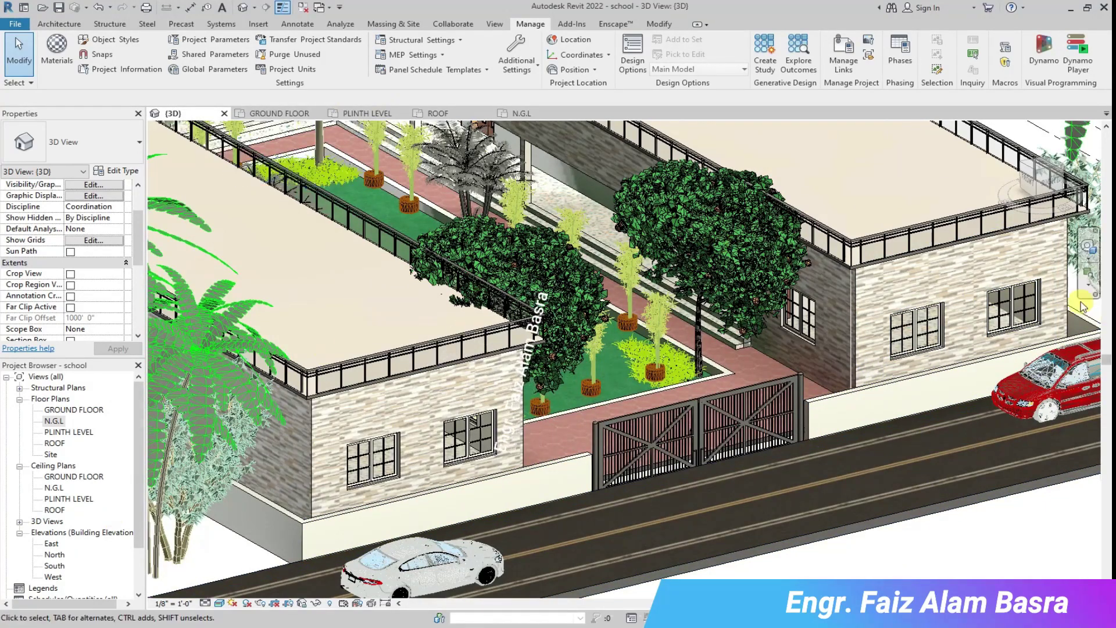
left_click(532, 113)
scroll(630, 317, "down", 3)
scroll(598, 304, "up", 1)
scroll(580, 312, "down", 1)
scroll(598, 225, "up", 4)
scroll(588, 269, "up", 3)
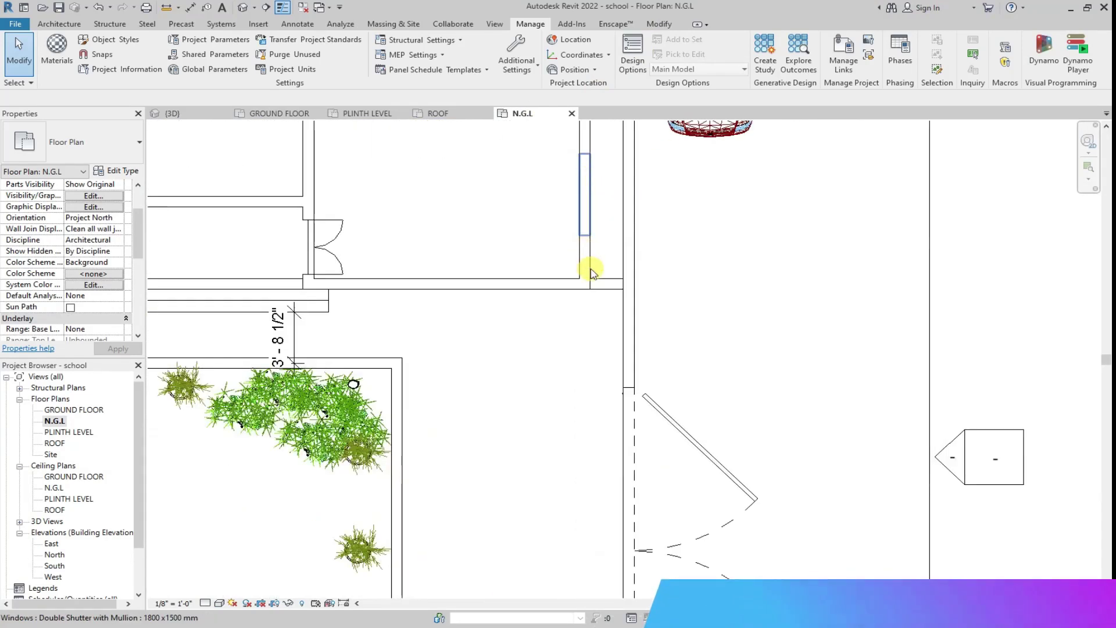
left_click(177, 111)
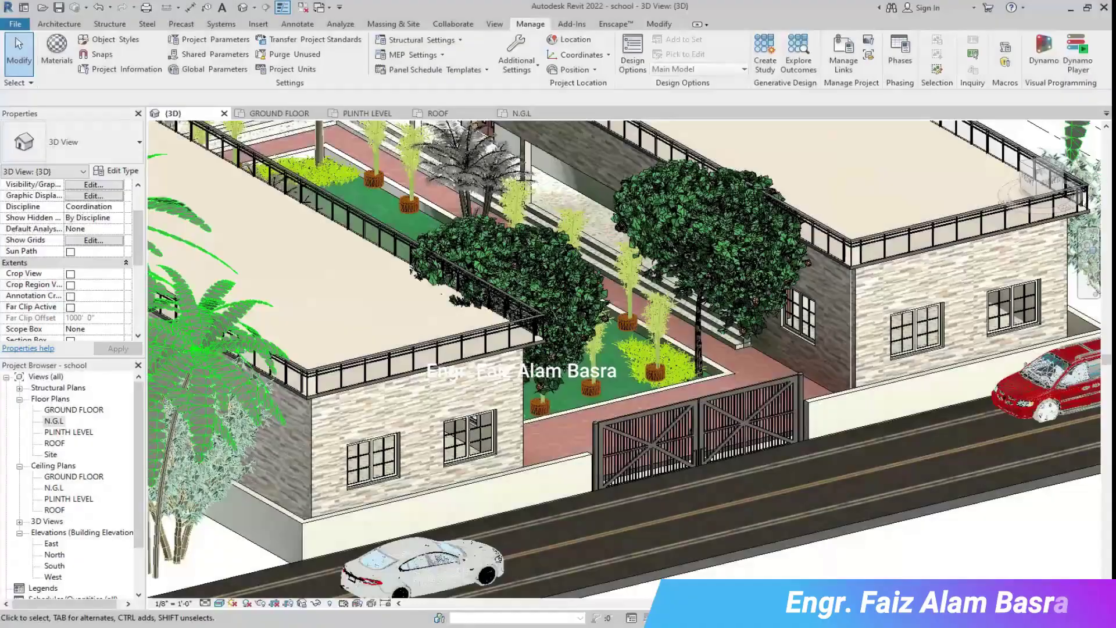
Examine the light stone texture around the windows of the block beside the white car, up close and from afar.
scroll(407, 476, "up", 6)
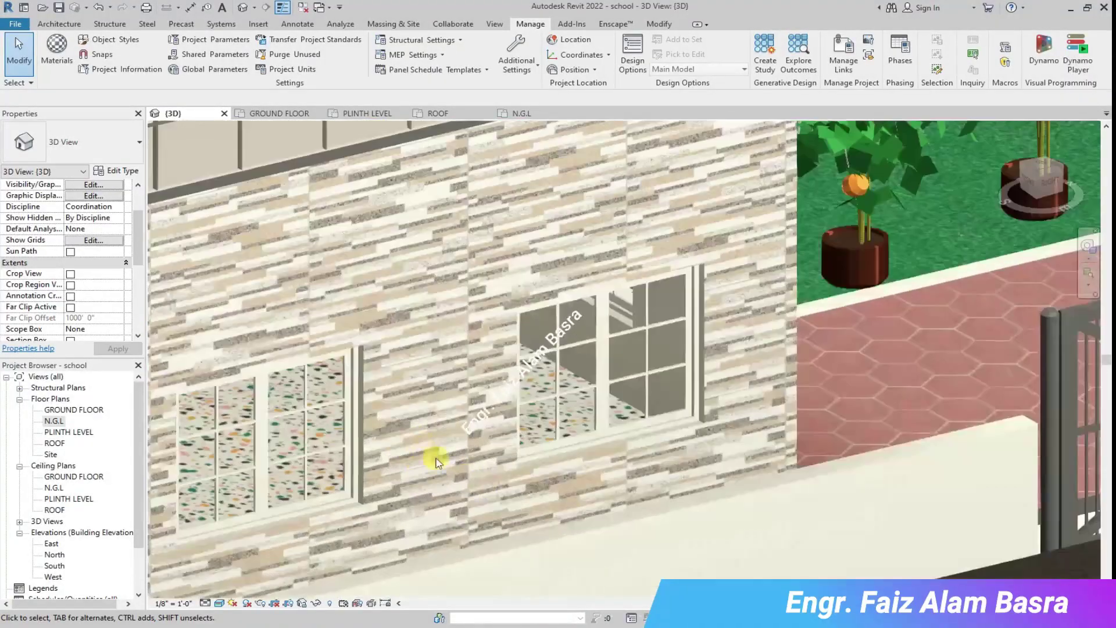
left_click(912, 294)
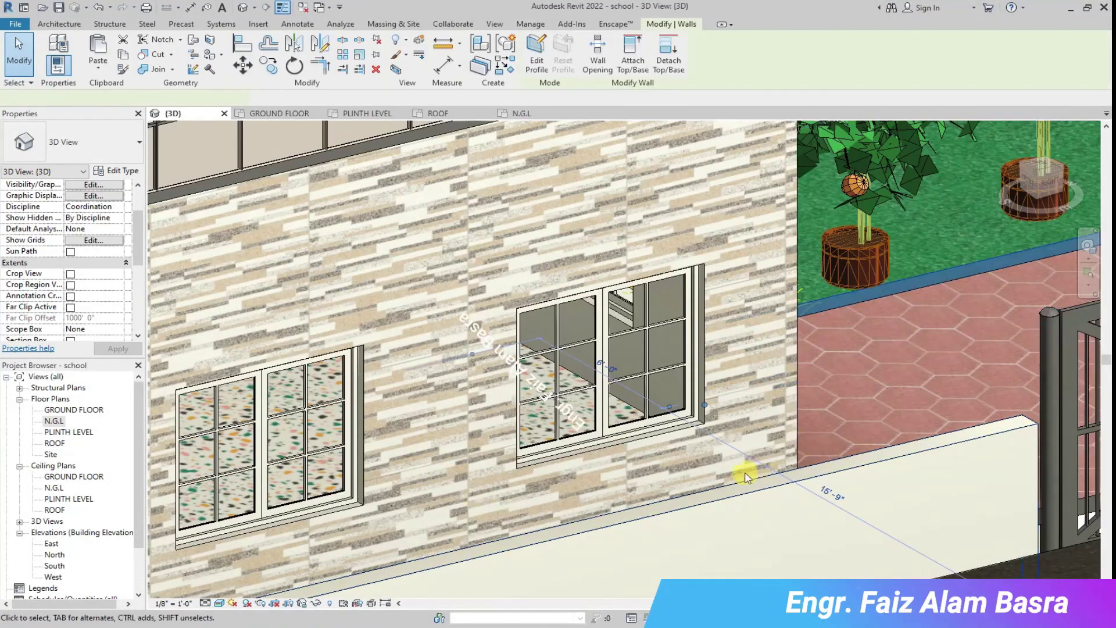
scroll(468, 429, "down", 6)
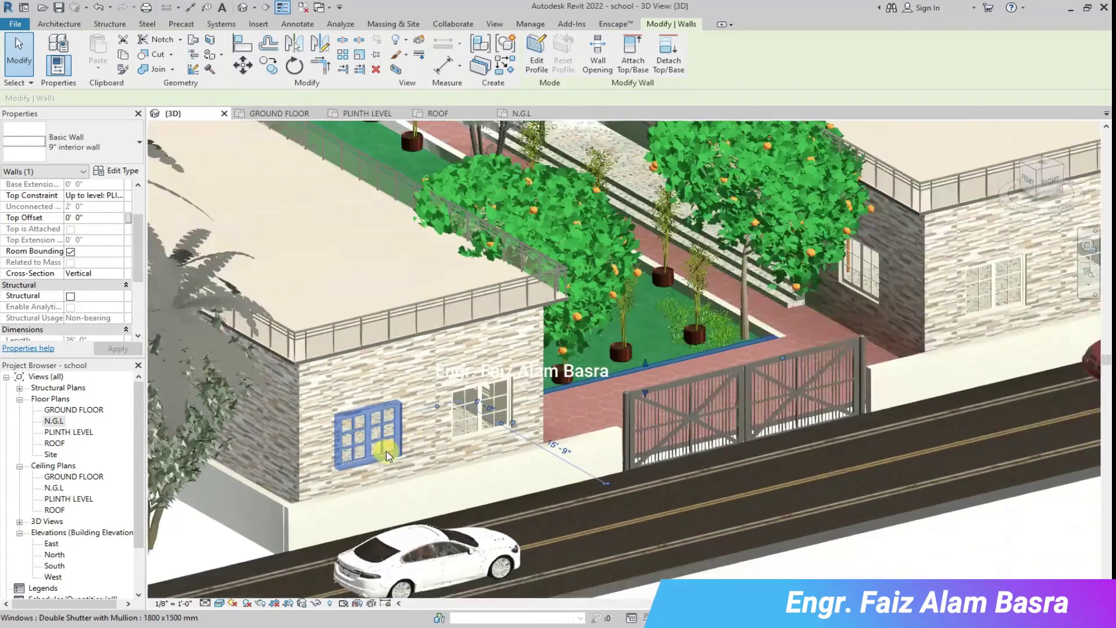
scroll(578, 514, "down", 2)
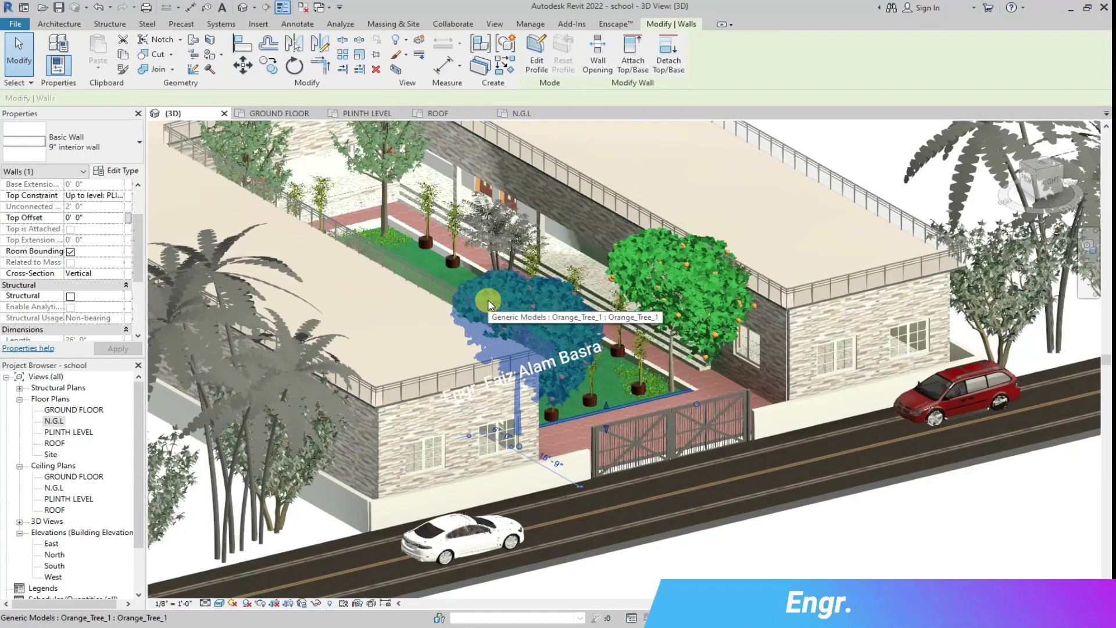
scroll(443, 428, "up", 3)
scroll(584, 484, "down", 5)
Replace the wall 1 material's appearance image with Screenshot (3263).png, accept the material and clear the wall selection.
left_click(526, 24)
left_click(56, 50)
left_click(831, 292)
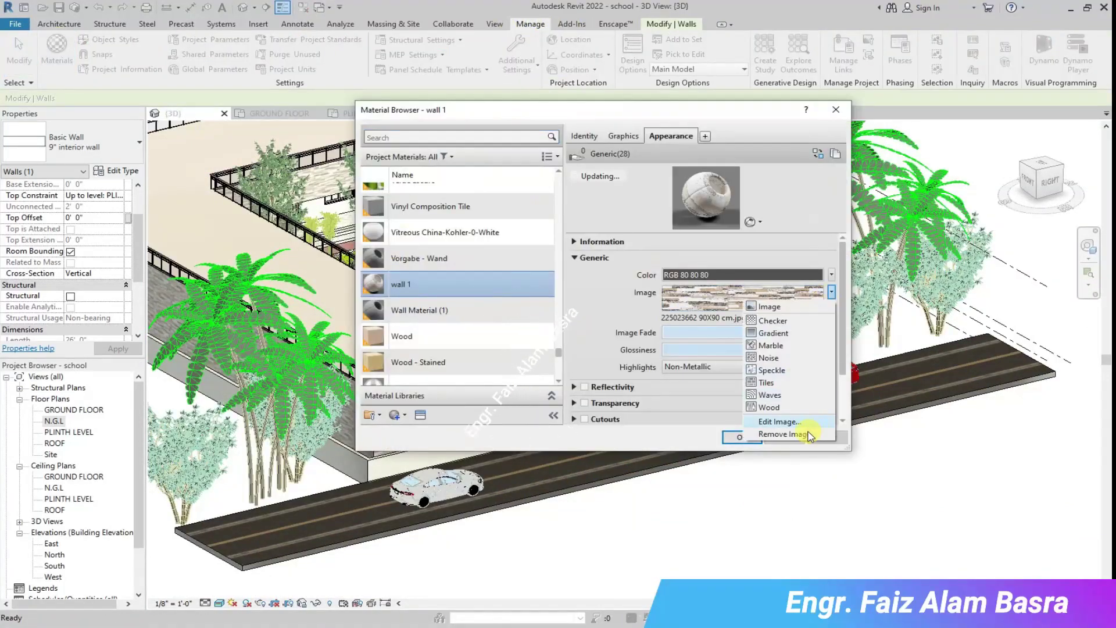
left_click(811, 435)
left_click(829, 293)
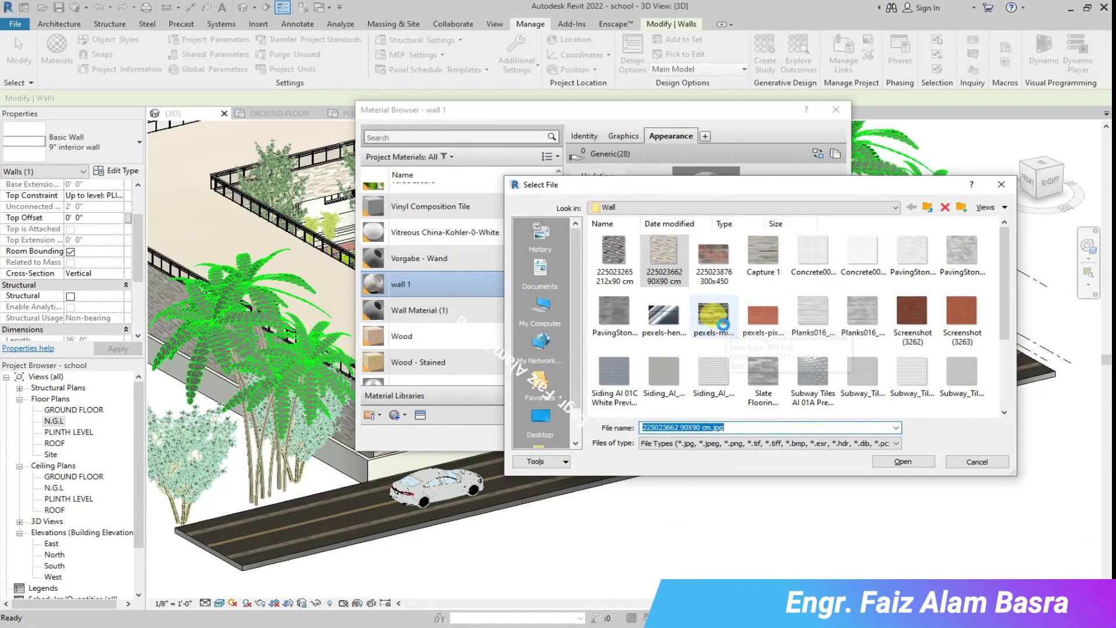
scroll(722, 324, "down", 3)
scroll(842, 314, "up", 2)
left_click(962, 291)
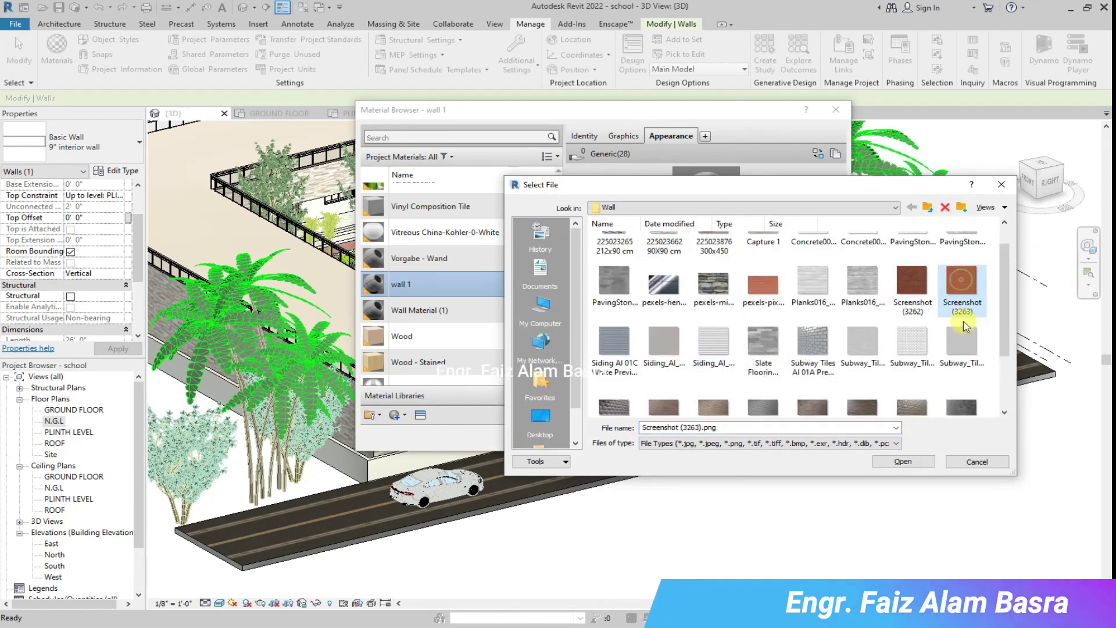
left_click(910, 461)
left_click(755, 442)
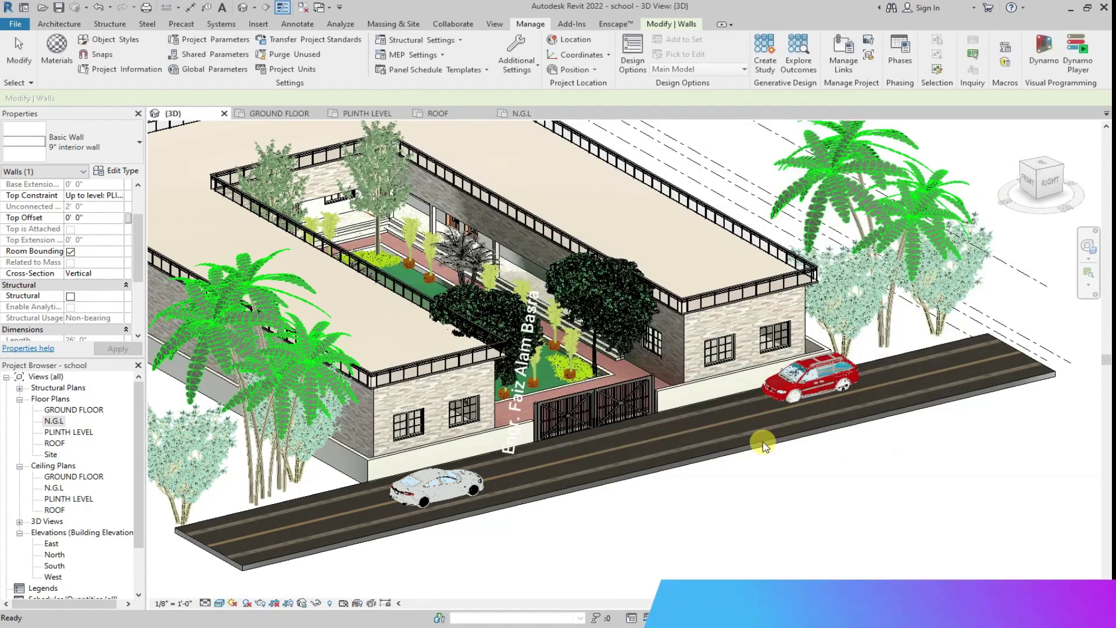
key("Escape")
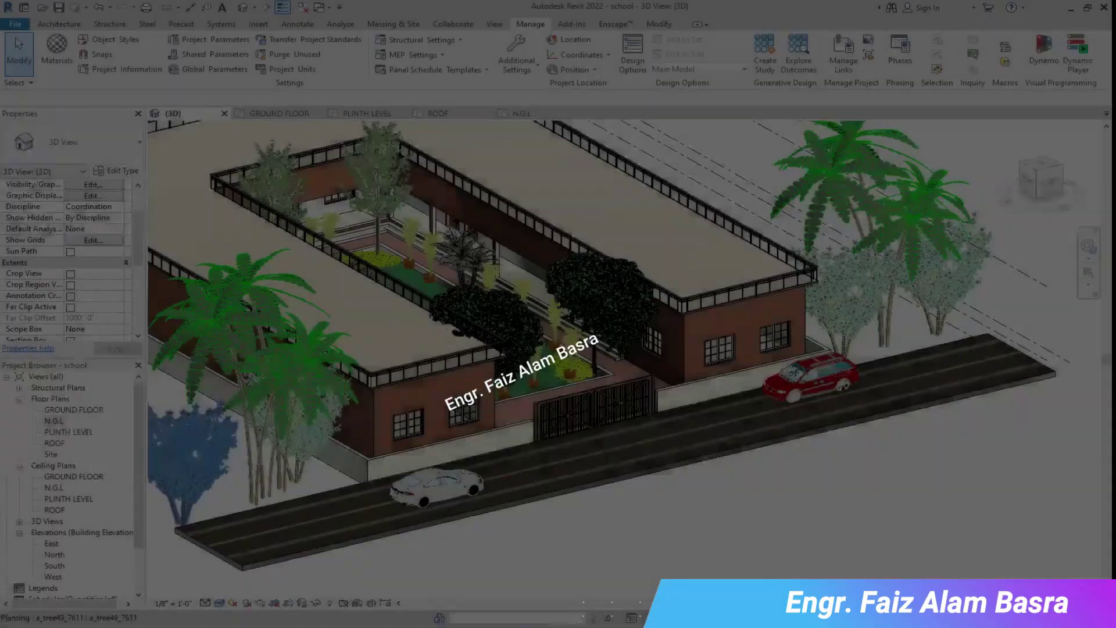
Examine the new red finish on the street, side and courtyard walls in the 3D view.
scroll(459, 444, "up", 5)
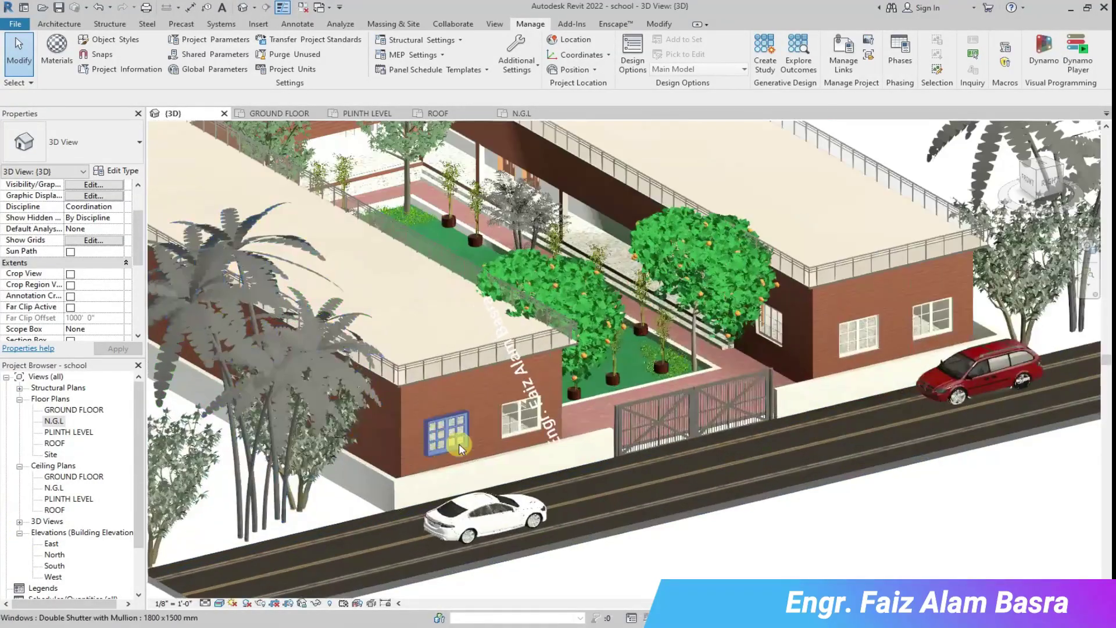
scroll(448, 549, "down", 2)
scroll(954, 297, "up", 2)
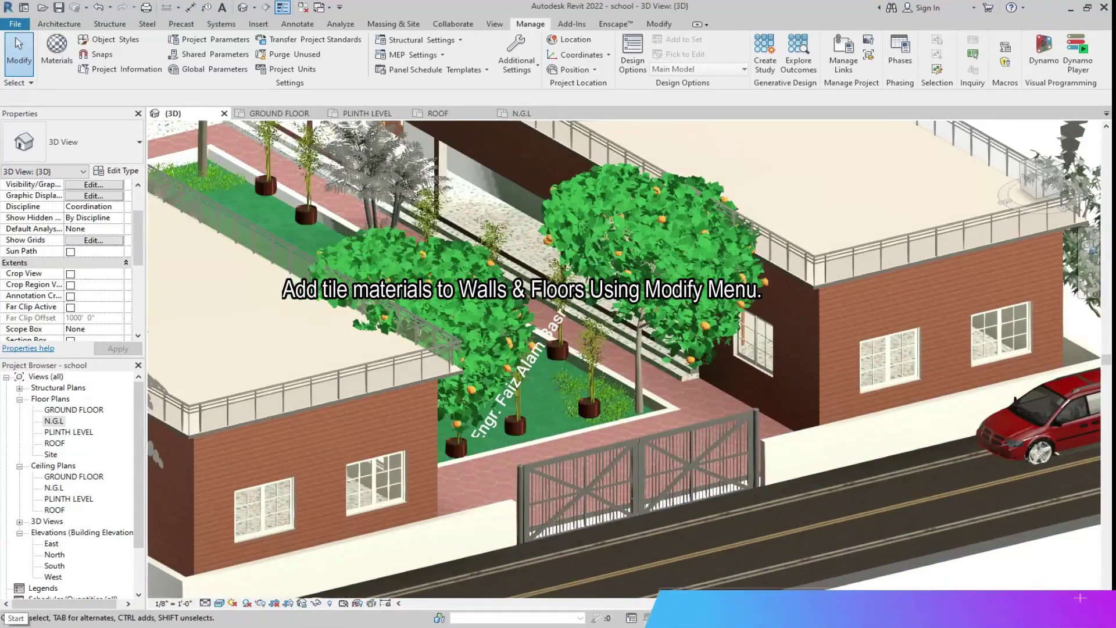
scroll(602, 464, "down", 5)
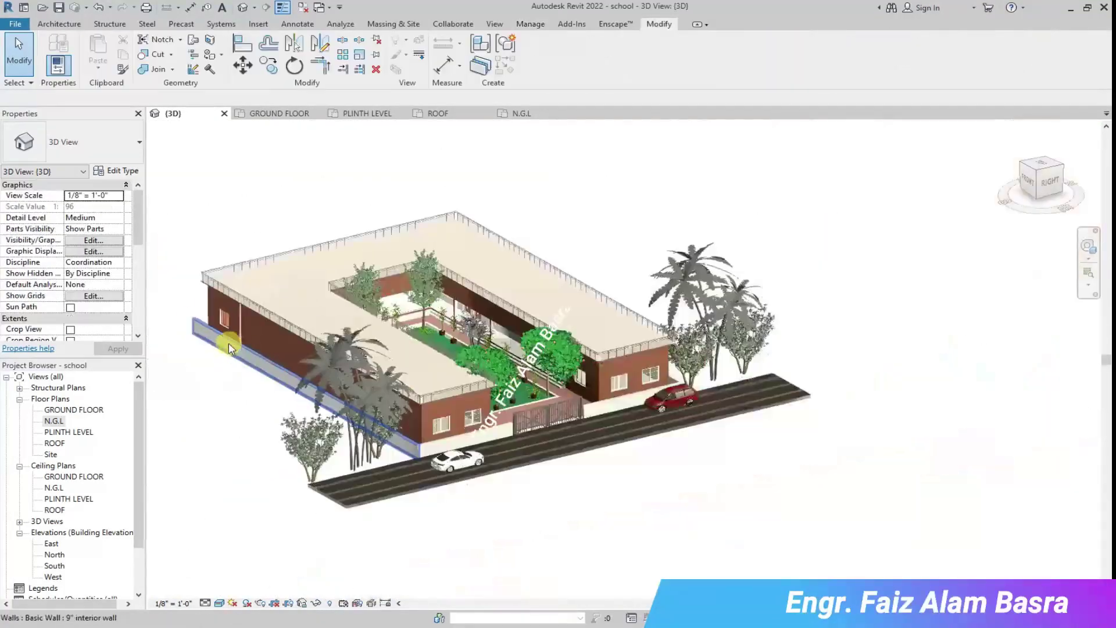
scroll(747, 494, "up", 3)
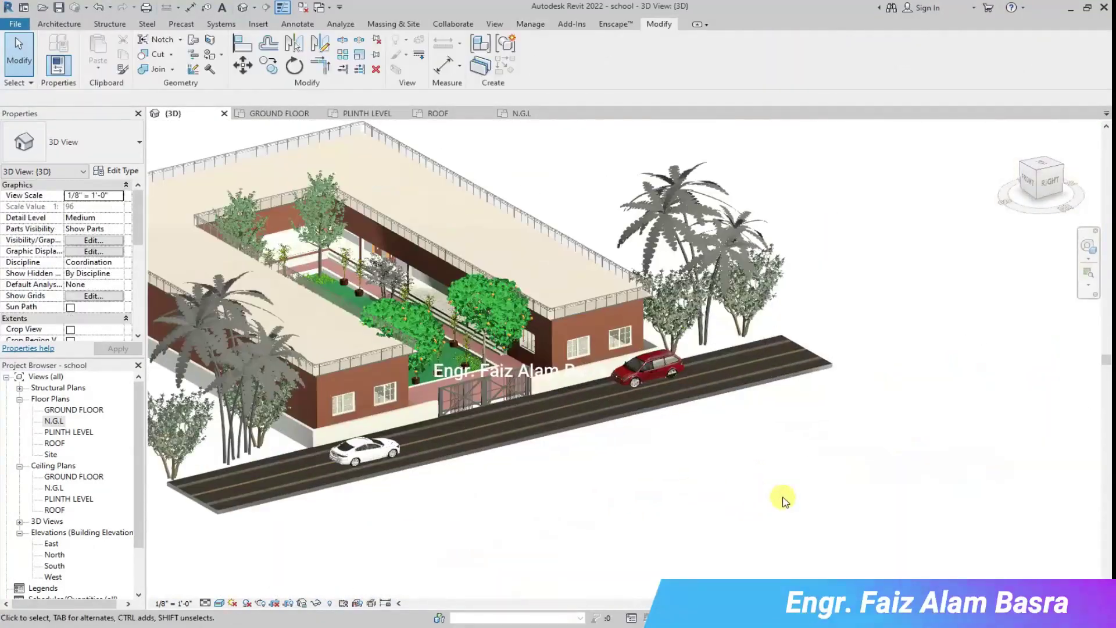
scroll(782, 500, "down", 3)
scroll(567, 239, "up", 2)
scroll(326, 378, "up", 1)
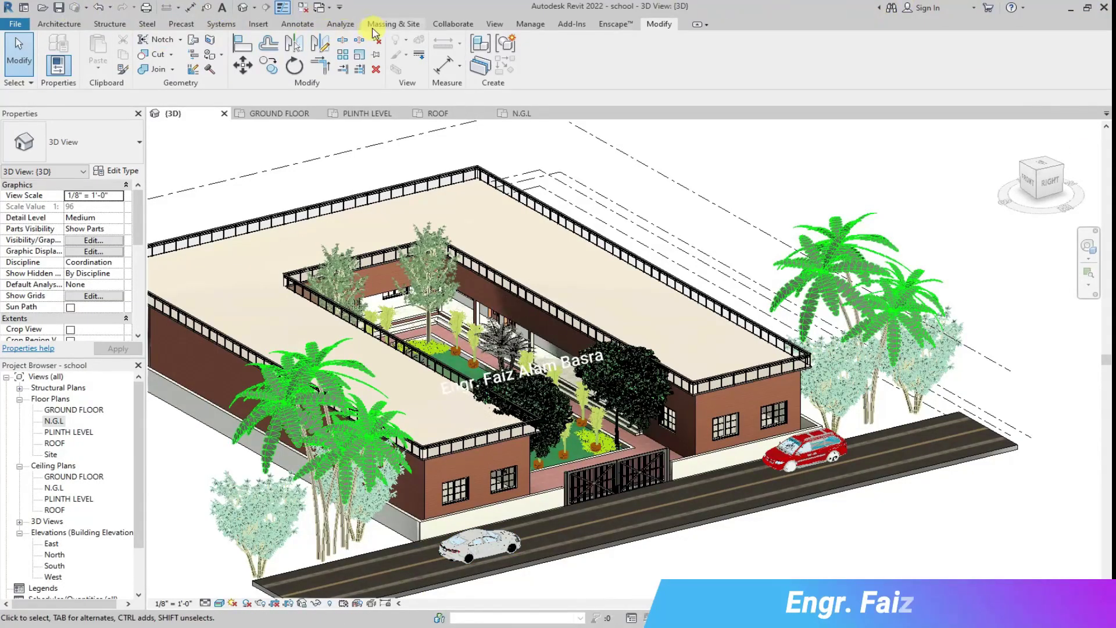
Render the 3D view at medium quality with the background style set to Sky: Cloudy.
left_click(495, 24)
left_click(318, 52)
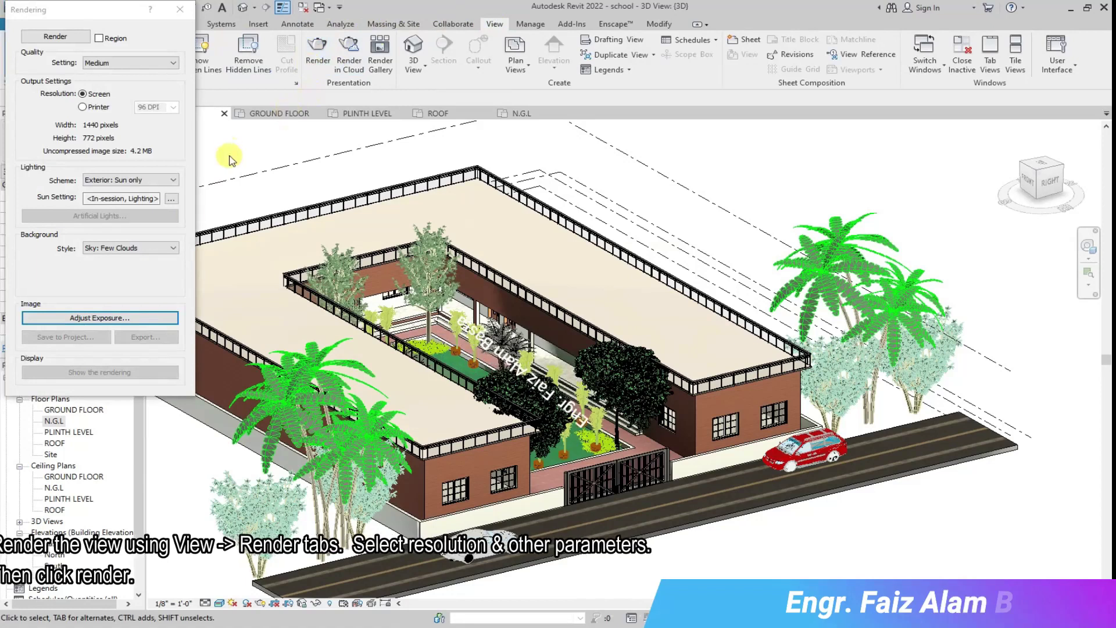
left_click(173, 249)
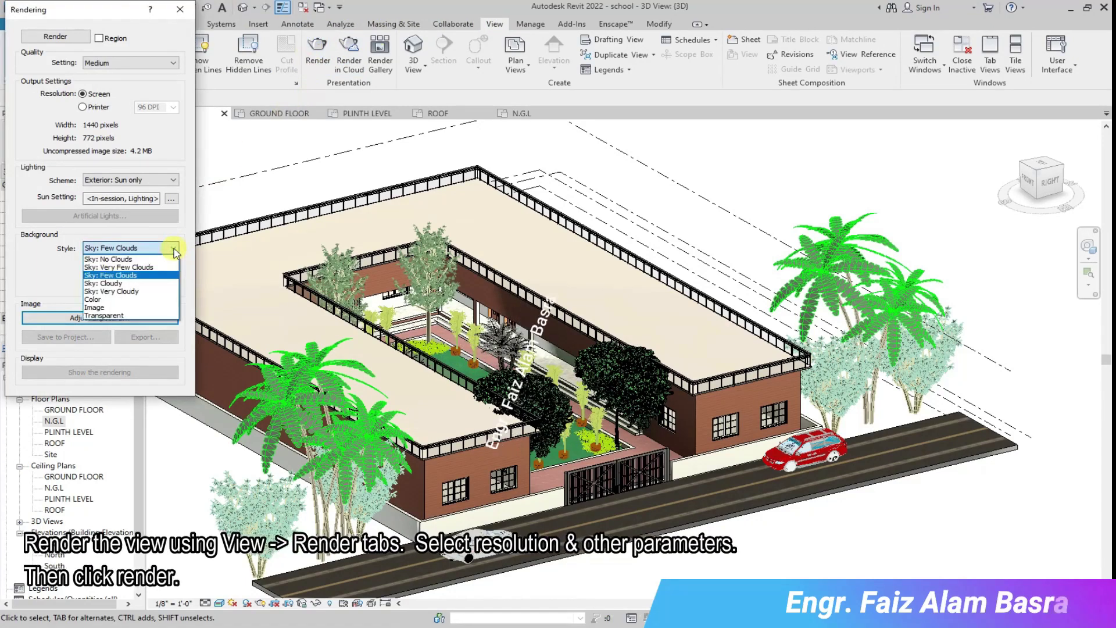
left_click(130, 284)
left_click(69, 38)
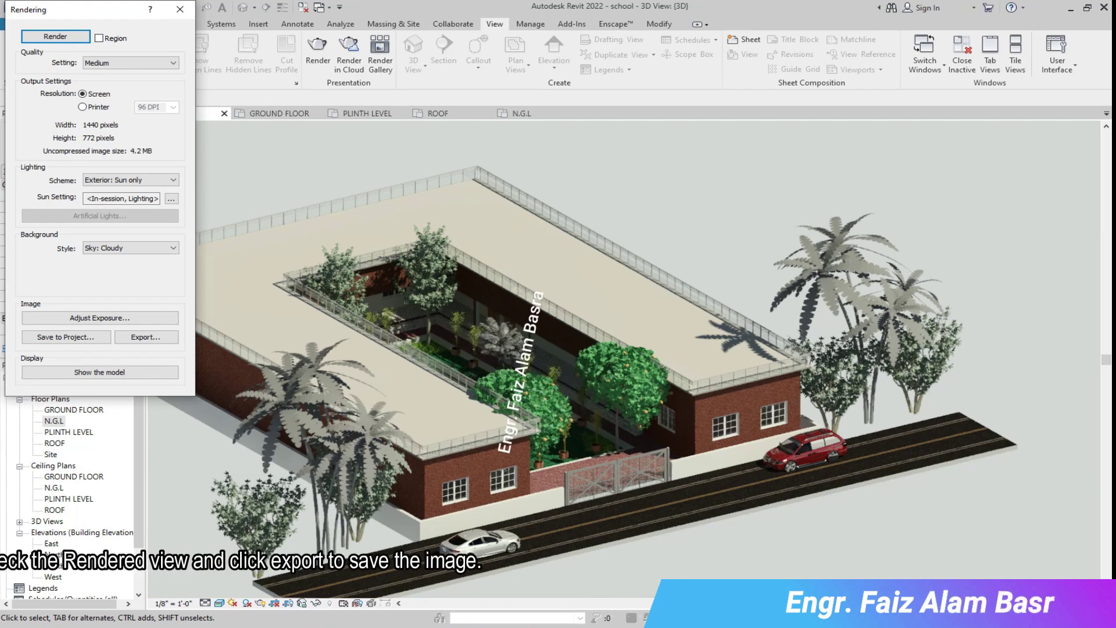
Export the rendered view of the school as an image file.
left_click(145, 337)
left_click(512, 264)
left_click(892, 459)
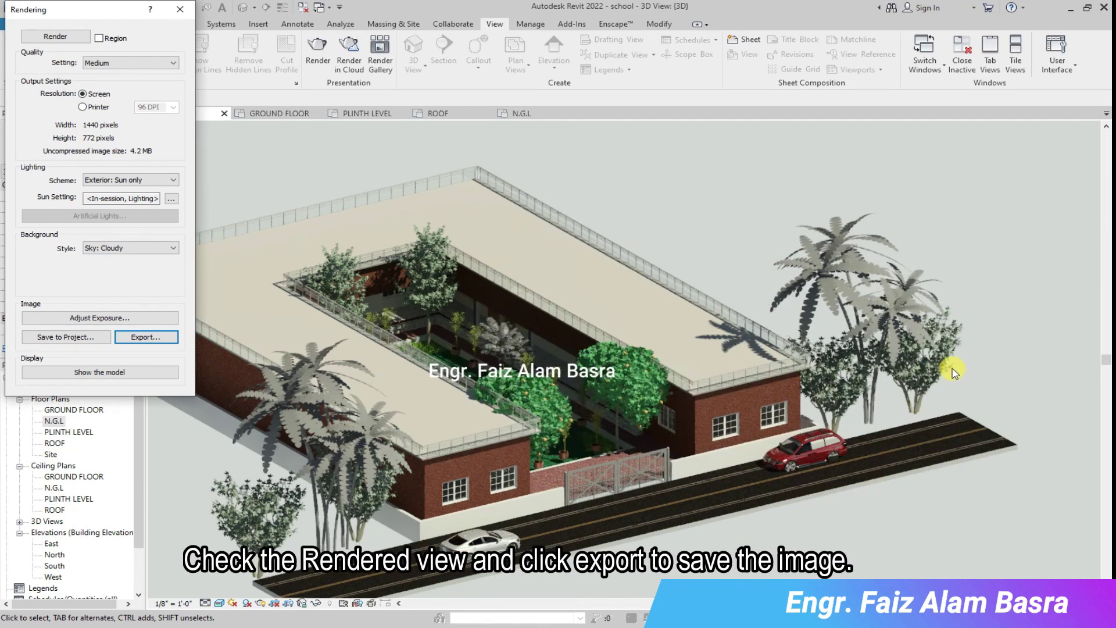
Close the rendering settings and go back to the school's editable 3D model view.
left_click(176, 7)
scroll(809, 332, "down", 1)
scroll(629, 444, "up", 1)
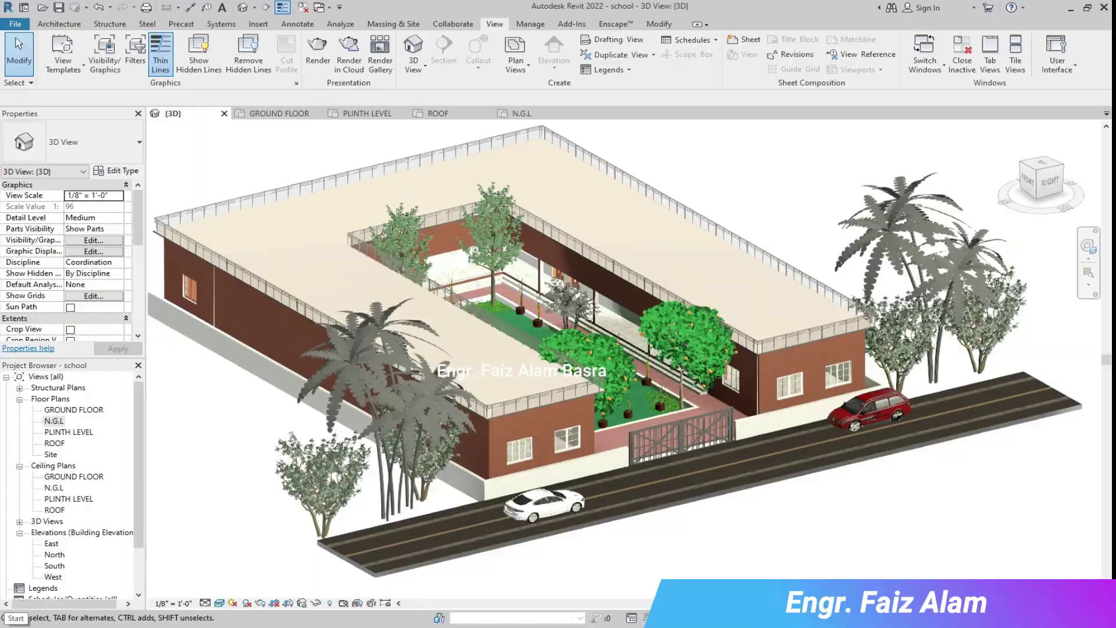
key("s")
key("d")
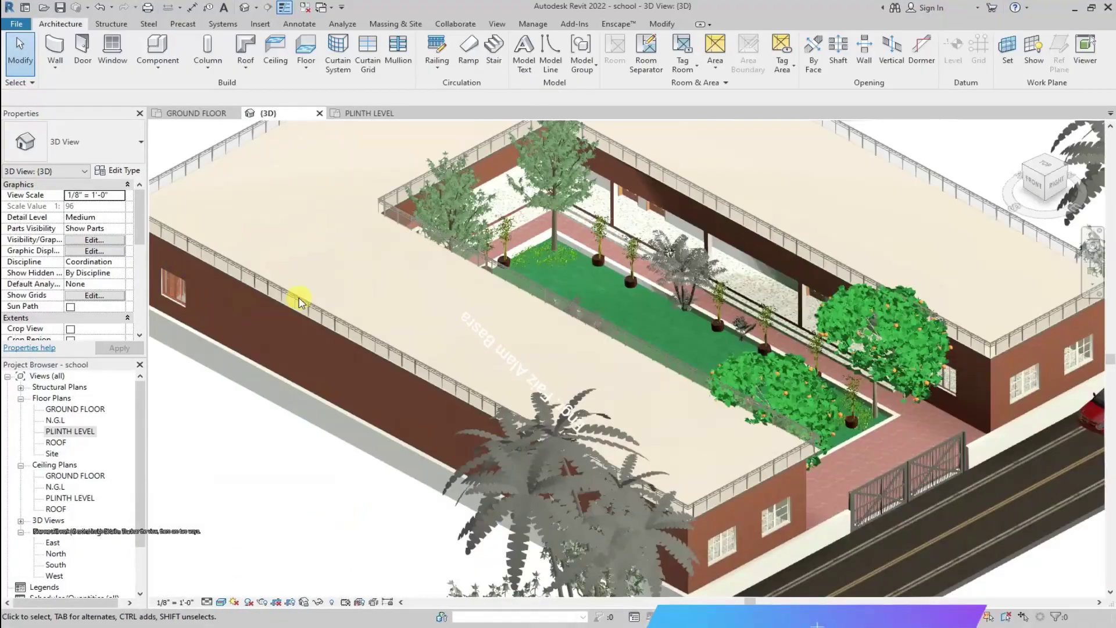
Try temporarily hiding the glass panel railing that runs around the school's roof.
left_click(329, 318)
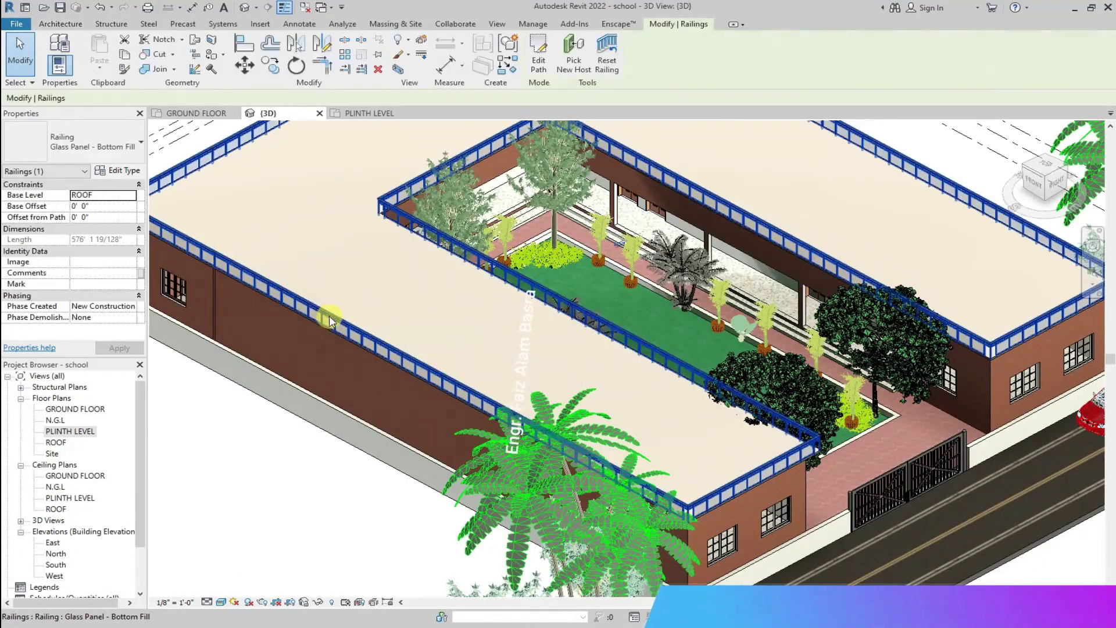
left_click(318, 603)
left_click(345, 573)
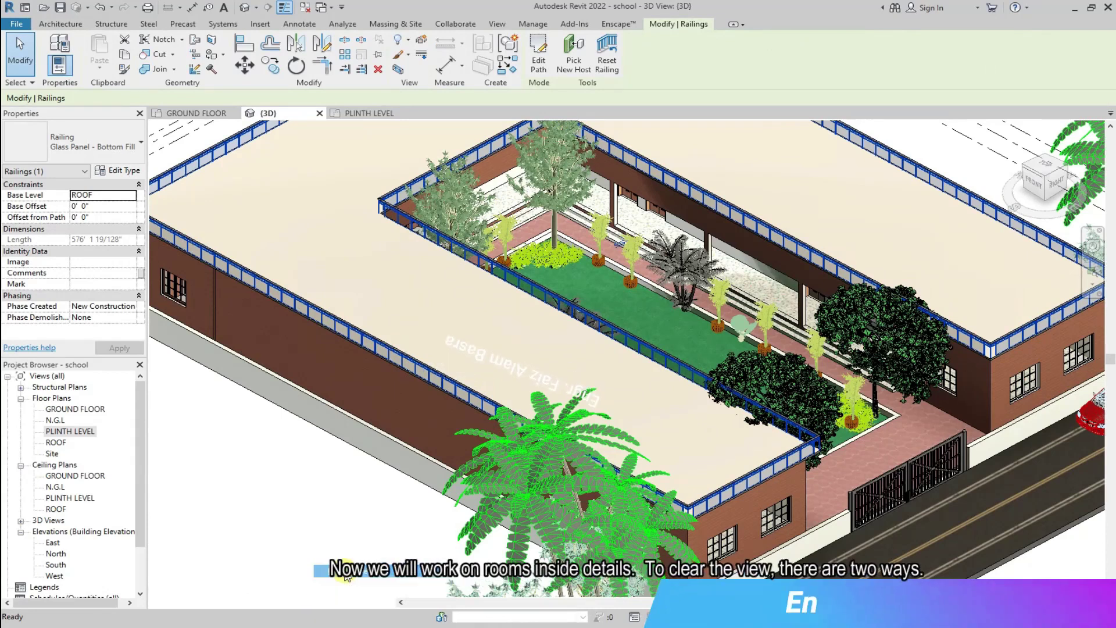
left_click(792, 462)
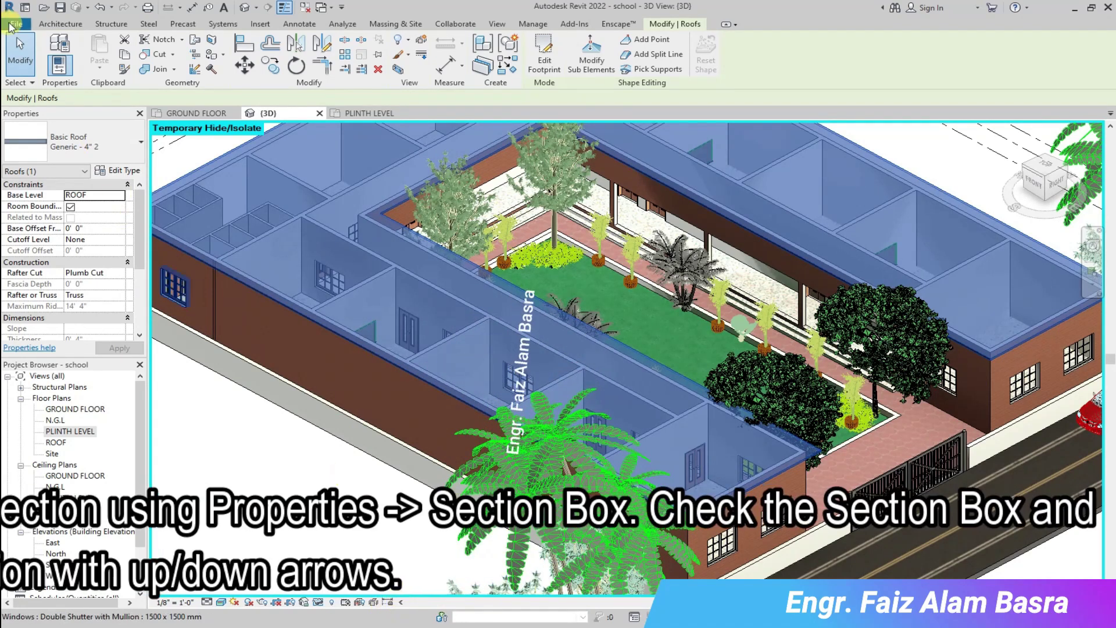
left_click(100, 8)
scroll(349, 395, "down", 5)
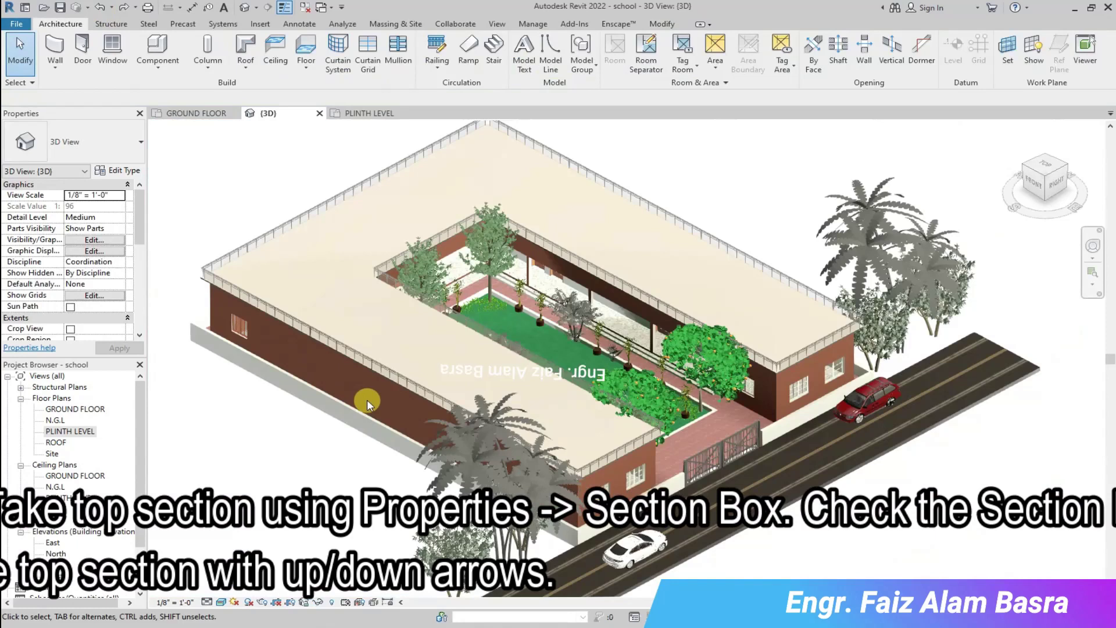
scroll(76, 325, "down", 4)
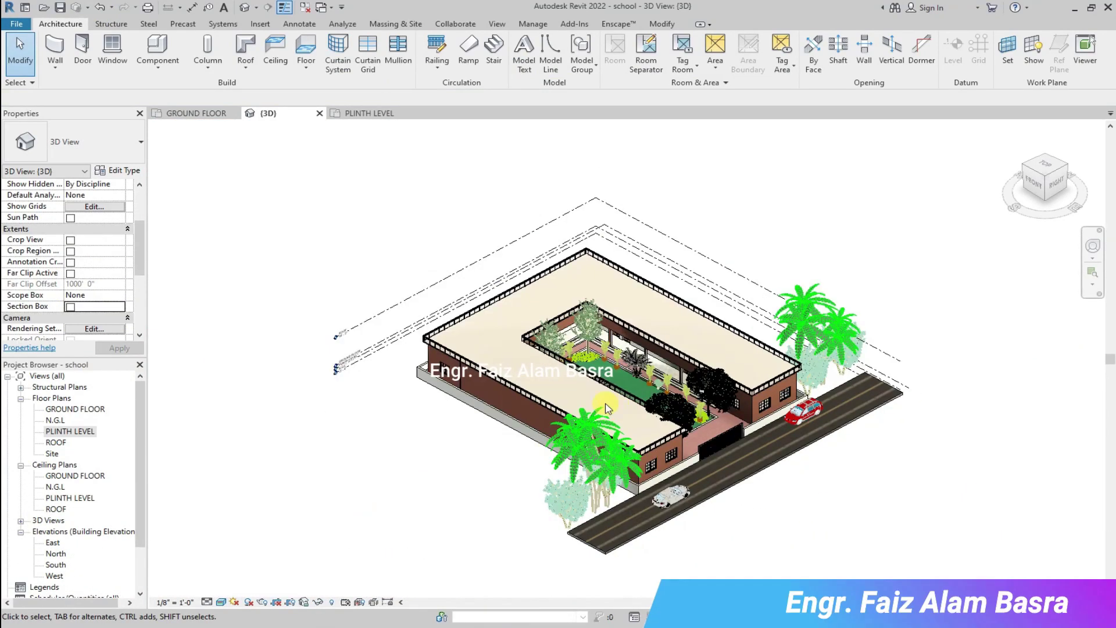
Temporarily hide the roof's glass panel railing and the roof slab to open up the rooms below.
scroll(627, 423, "up", 6)
left_click(733, 499)
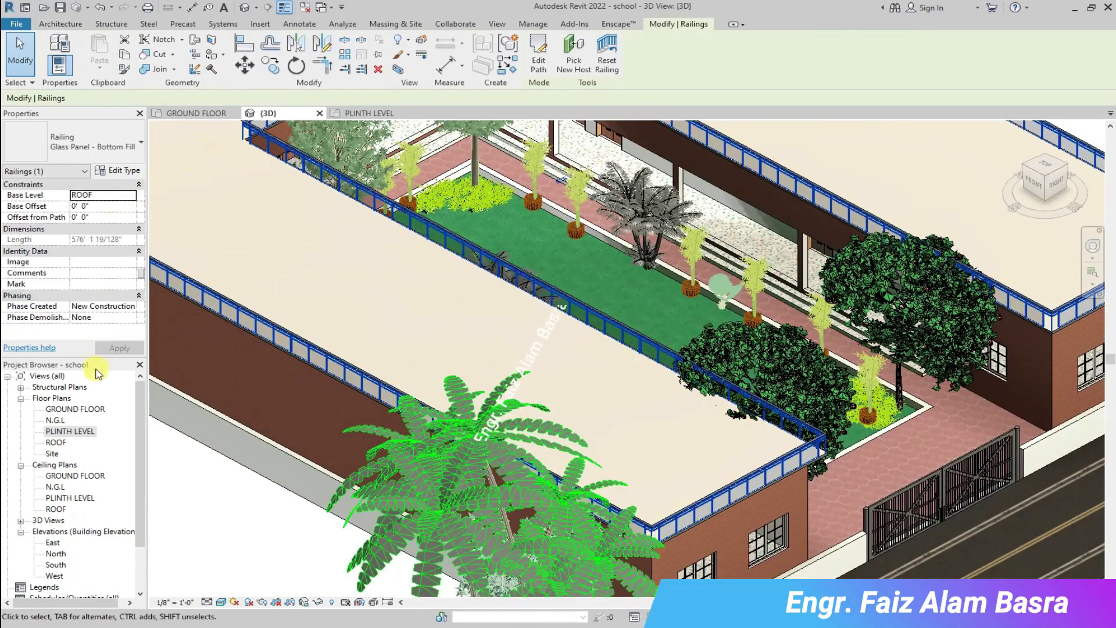
left_click(317, 602)
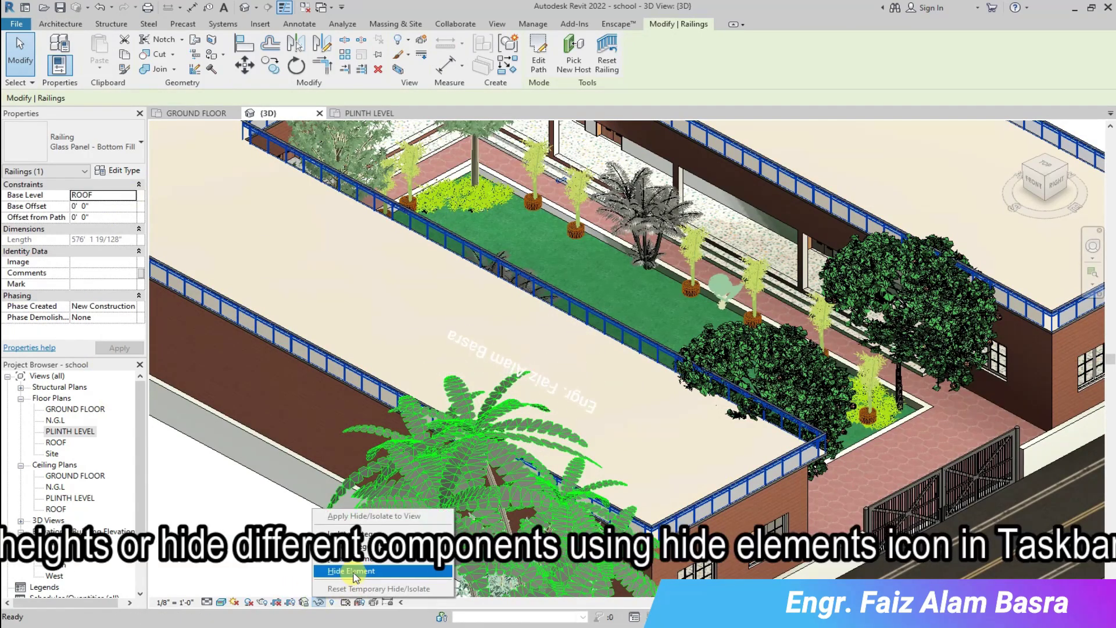
left_click(352, 572)
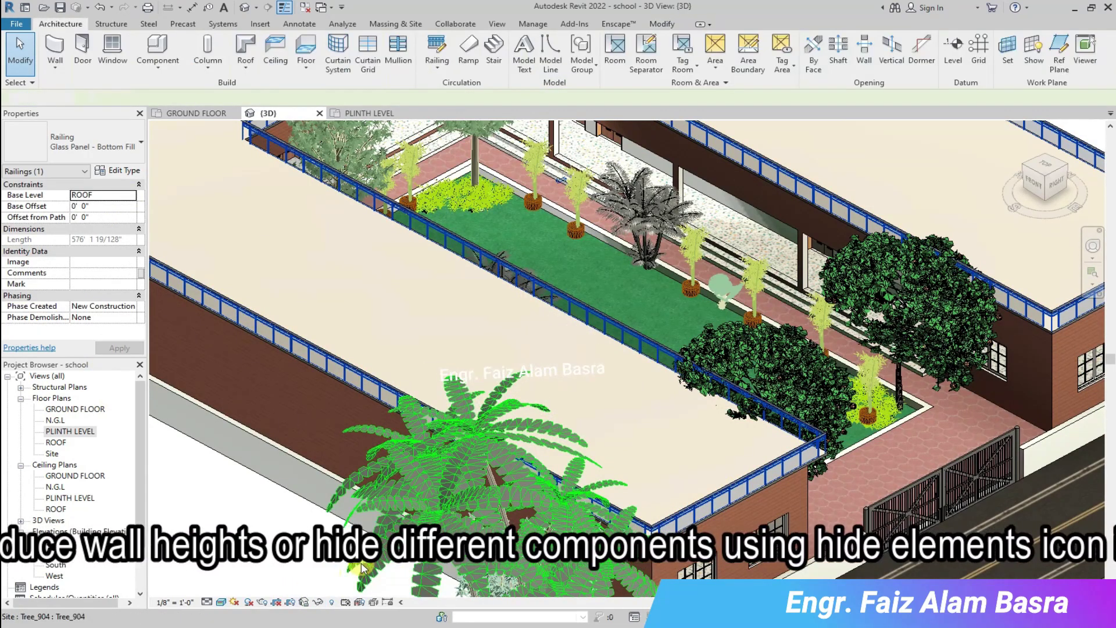
left_click(732, 501)
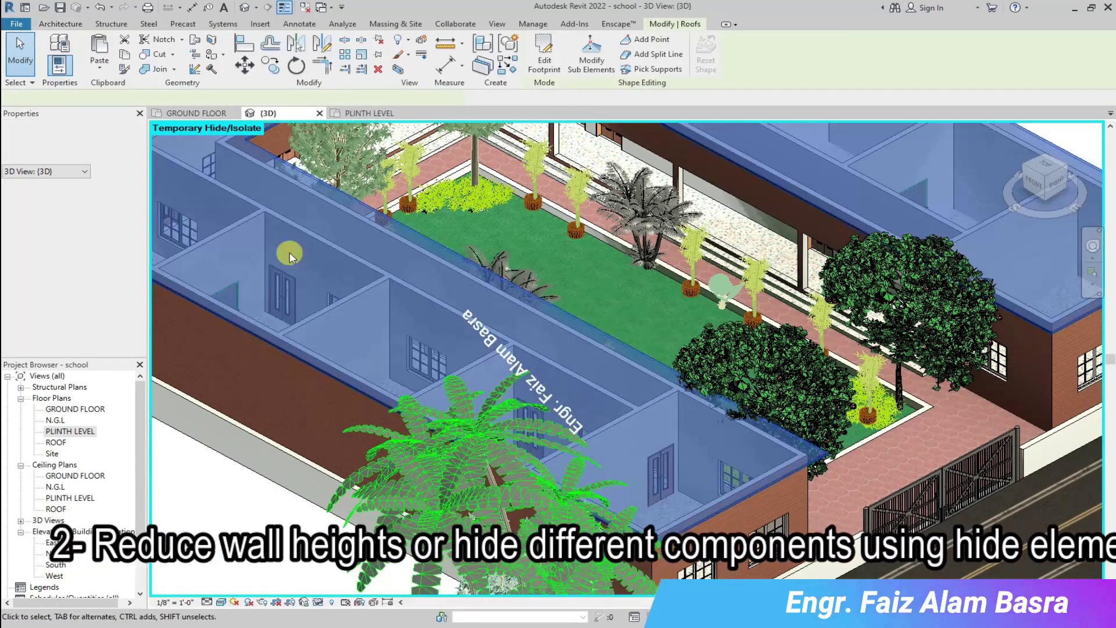
left_click(317, 602)
left_click(353, 571)
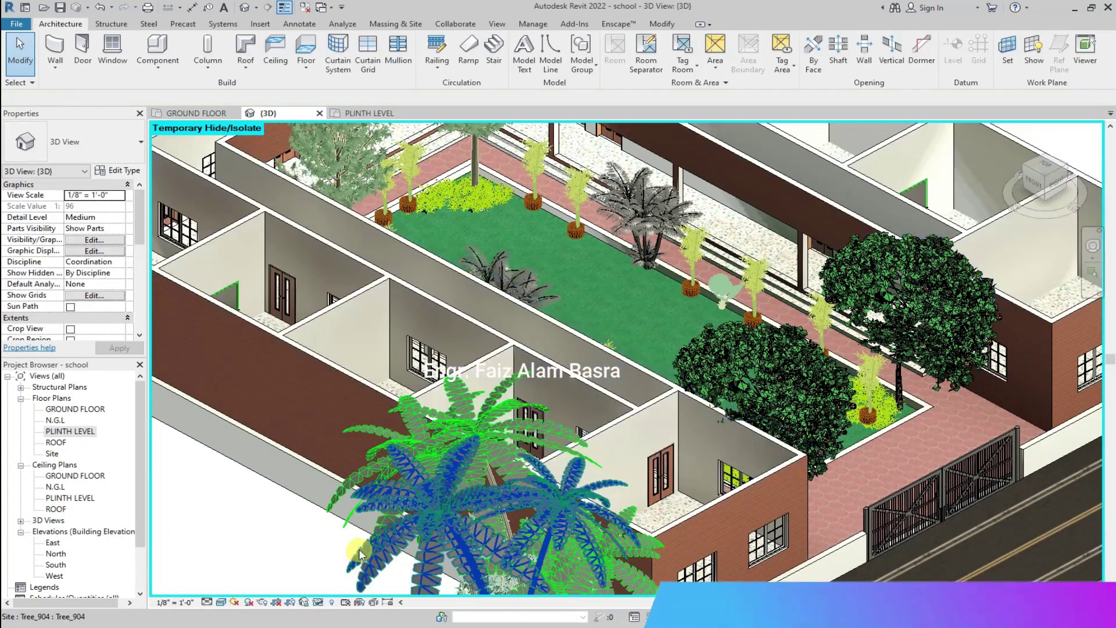
Try to lower the 9" interior wall containing the near wing's classroom doors and windows to an unconnected height of 5' 6".
scroll(442, 487, "down", 4)
scroll(375, 377, "up", 4)
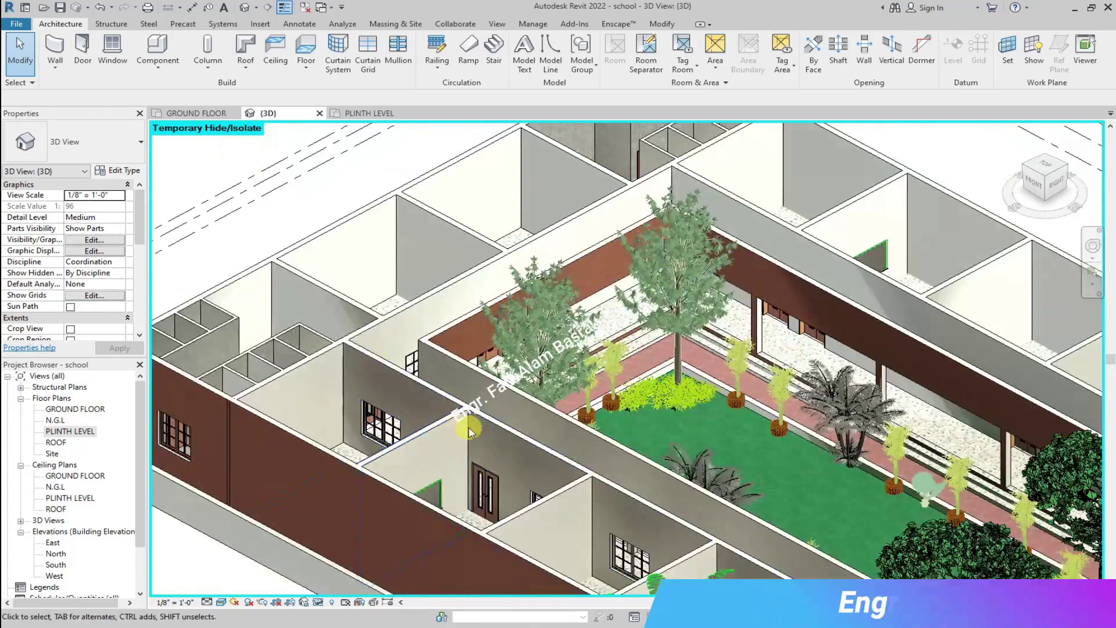
left_click(504, 433)
left_click(121, 252)
left_click(120, 262)
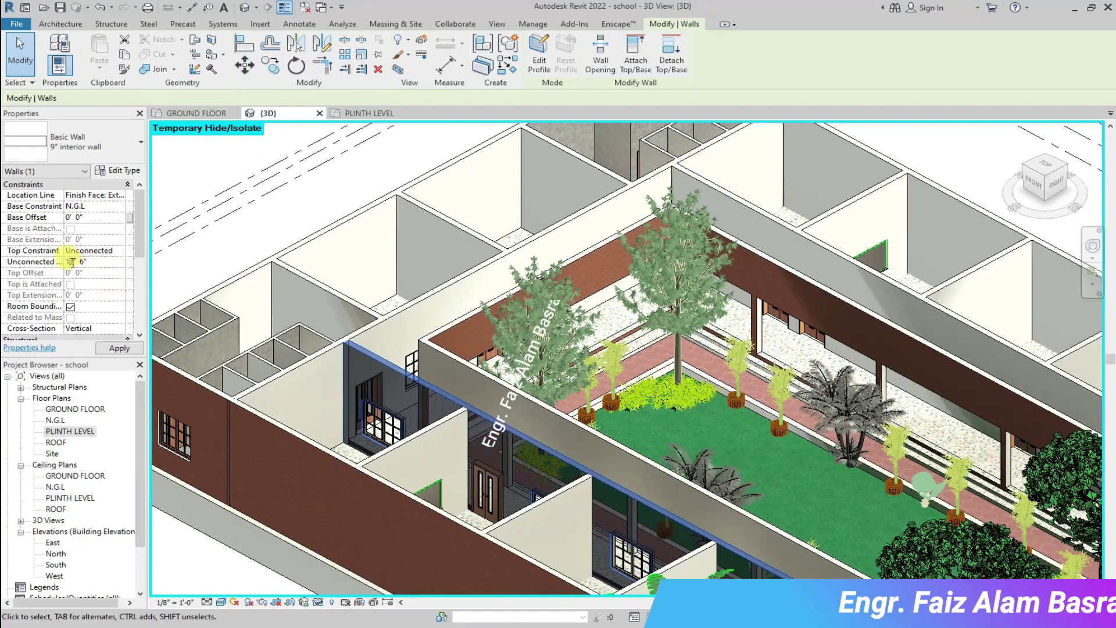
left_click(112, 348)
left_click(670, 359)
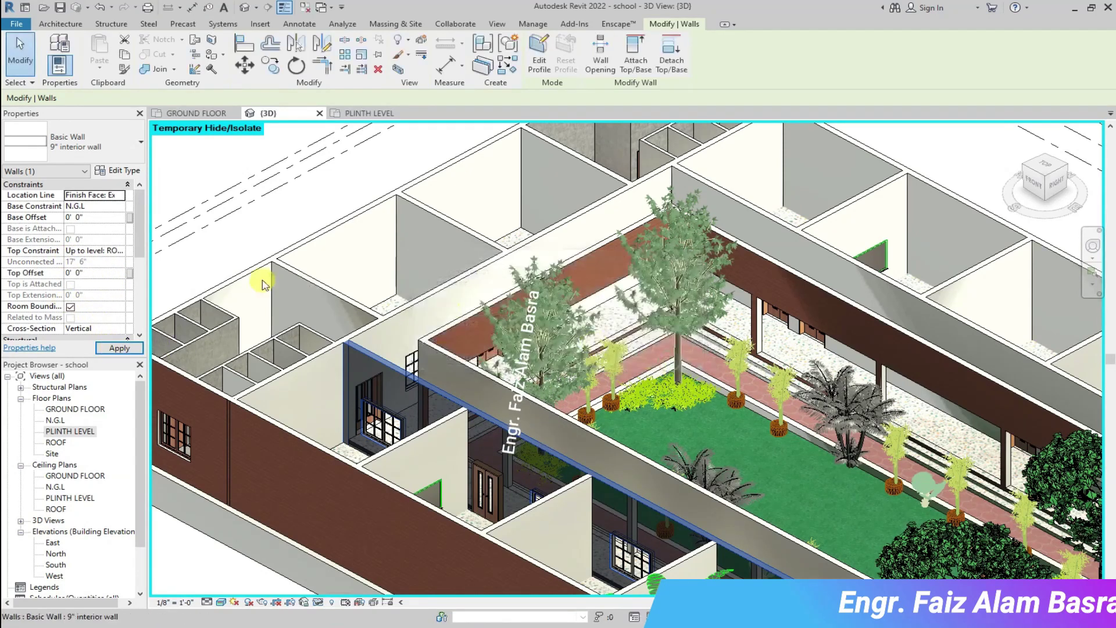
left_click(107, 250)
left_click(81, 262)
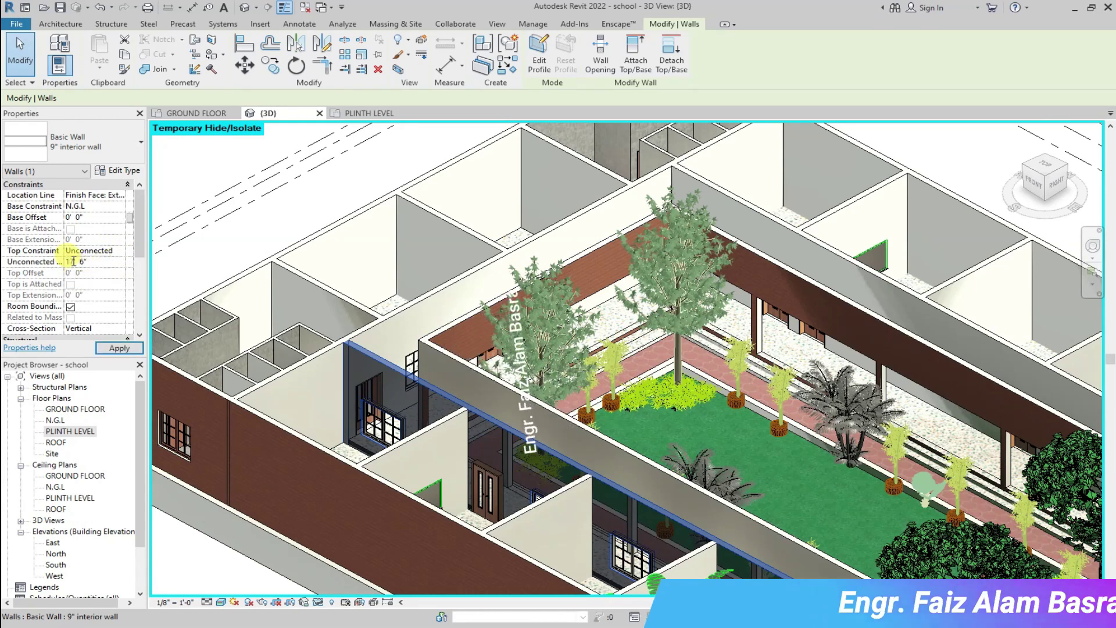
type("5")
left_click(118, 348)
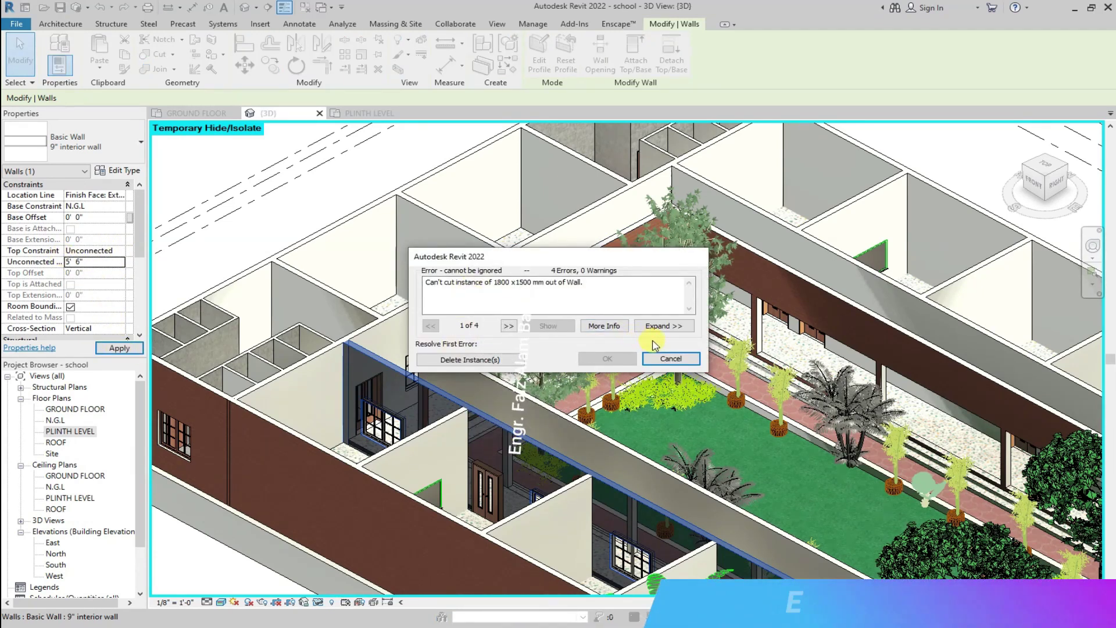
left_click(670, 358)
Set the near wing's door and window wall to an Unconnected top constraint with a height of 7' 6".
left_click(116, 251)
left_click(99, 262)
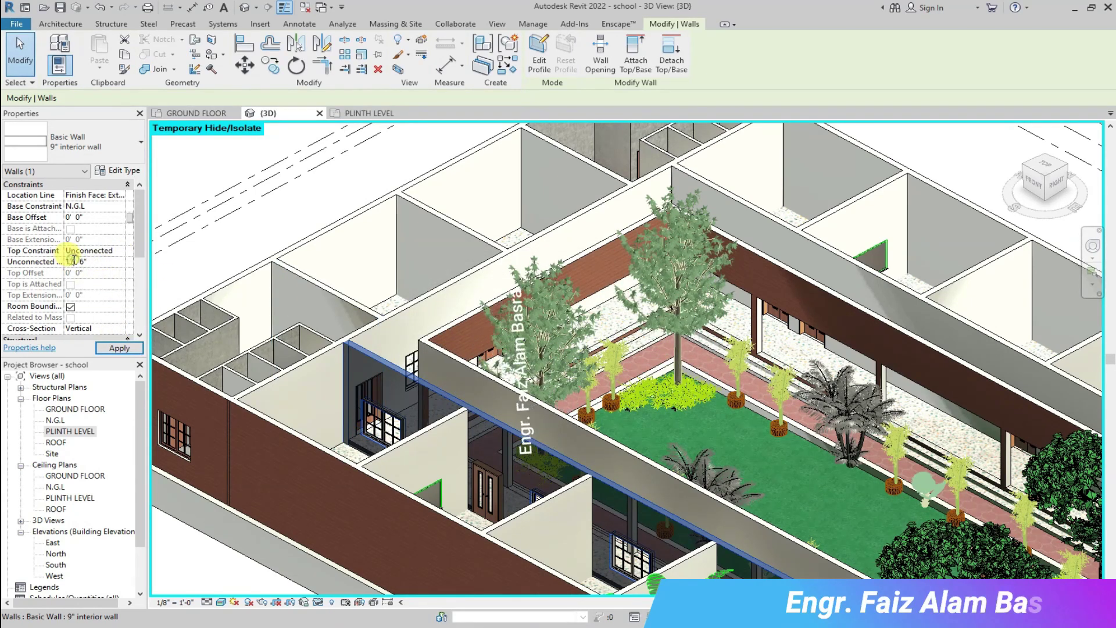
left_click(76, 265)
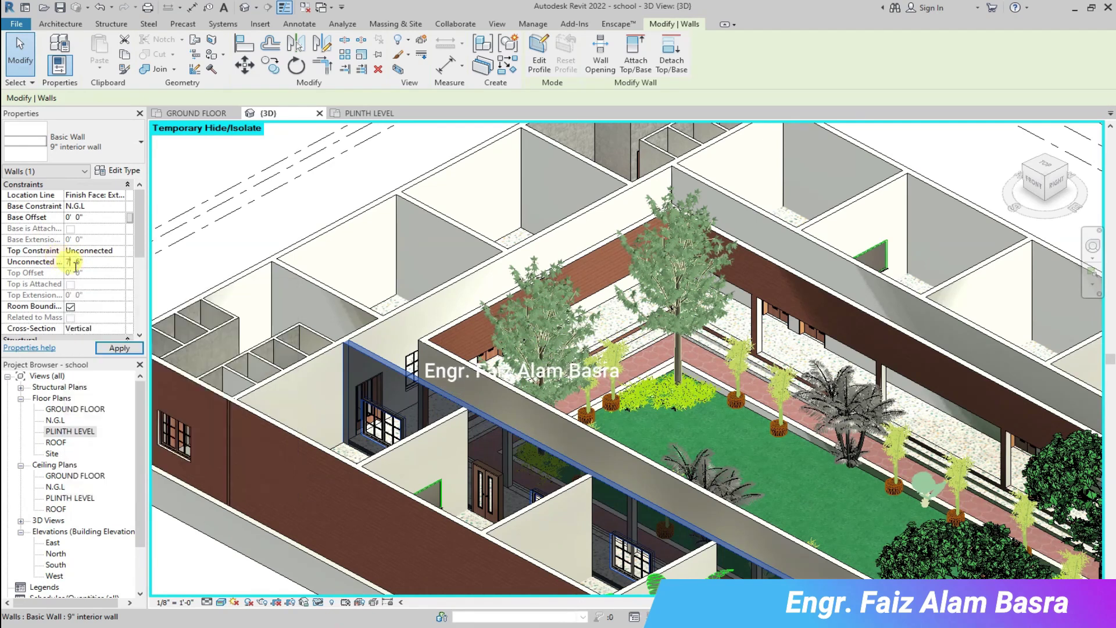
scroll(491, 501, "up", 5)
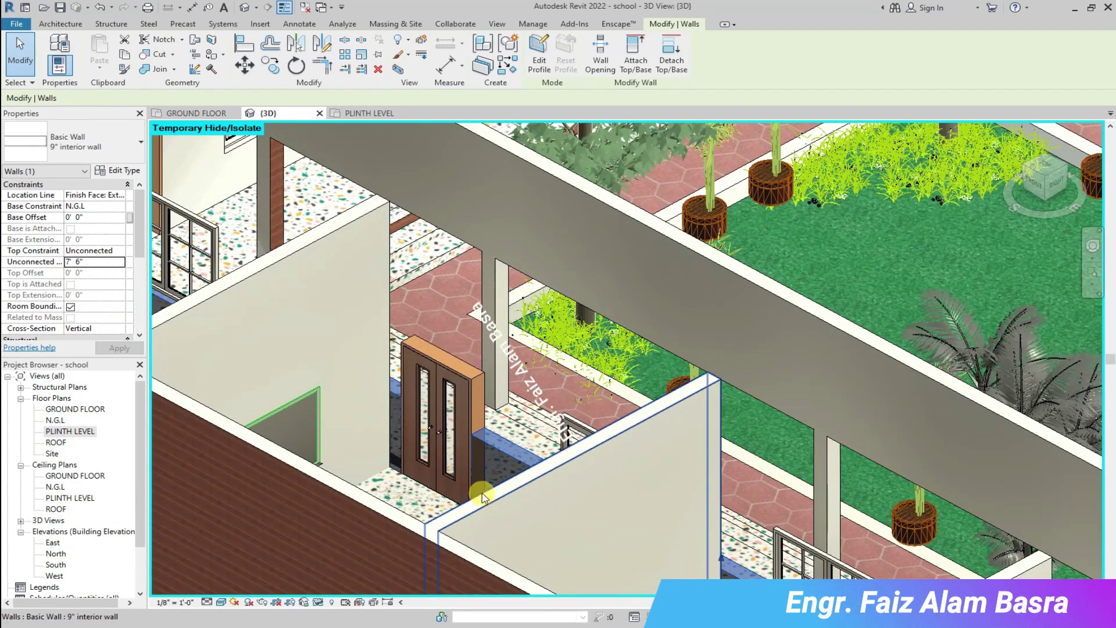
scroll(639, 523, "up", 5)
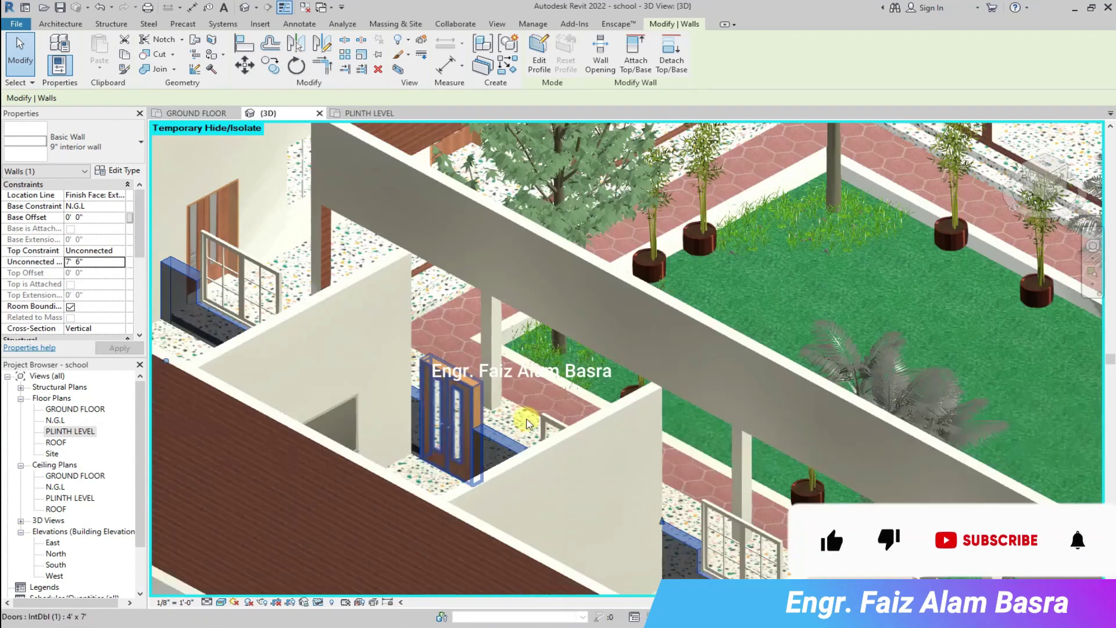
scroll(703, 553, "down", 3)
scroll(643, 453, "up", 4)
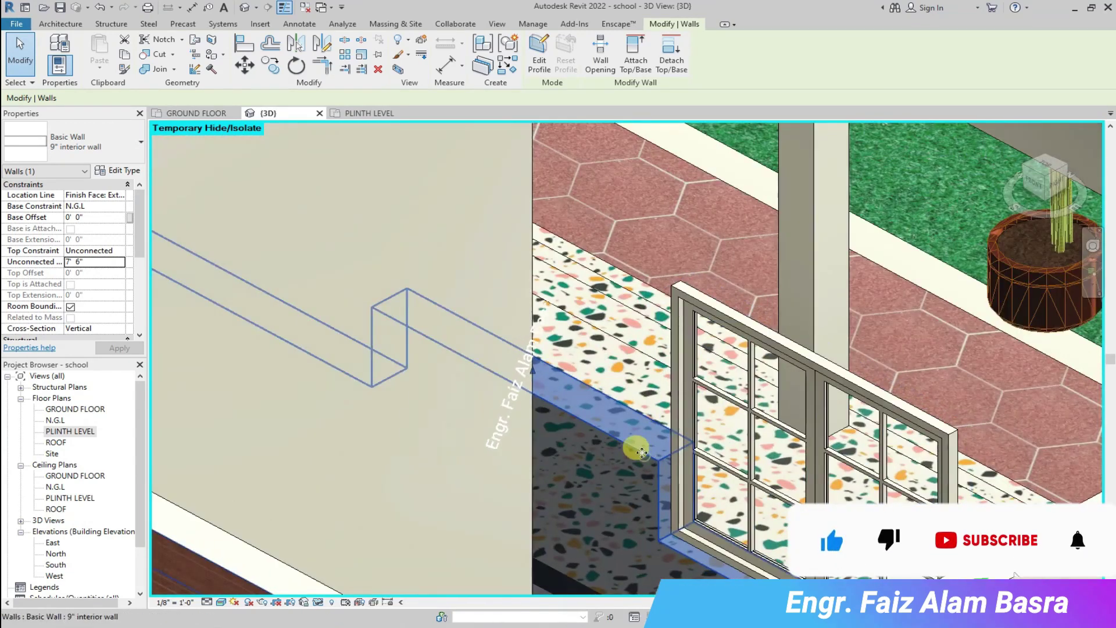
Set the unconnected height of the near wing's door and window wall to 6' 0".
left_click(69, 261)
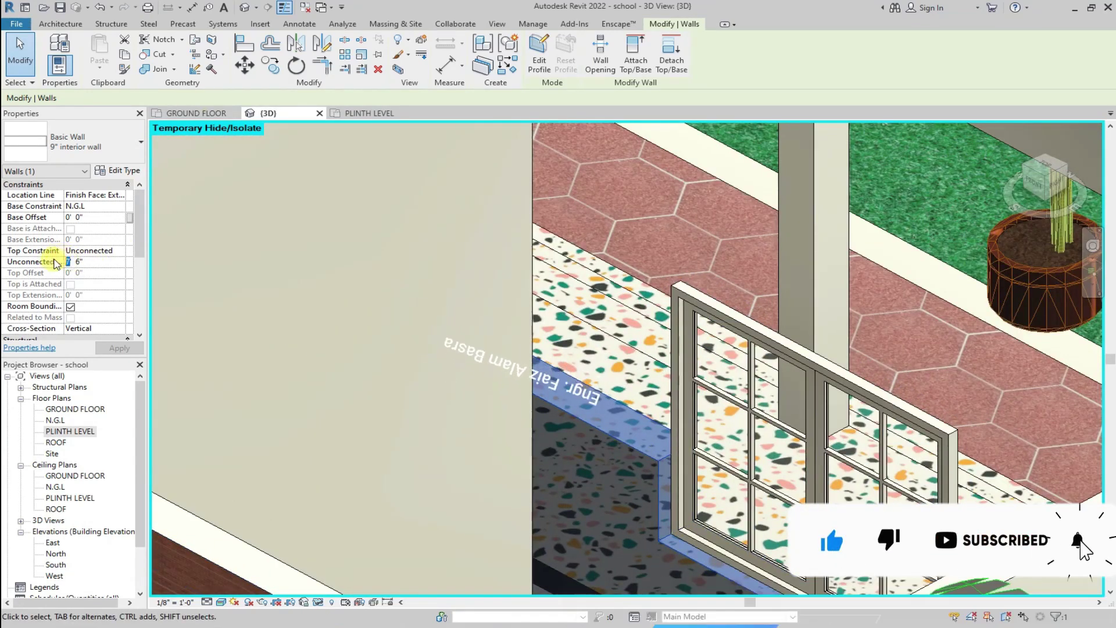
left_click(116, 348)
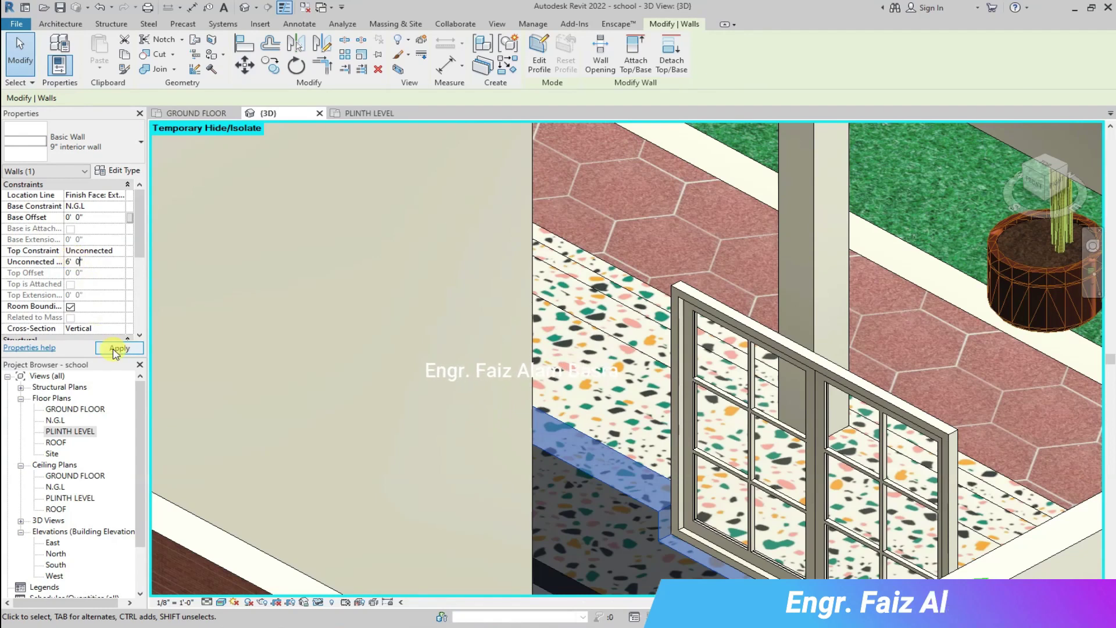
left_click(113, 348)
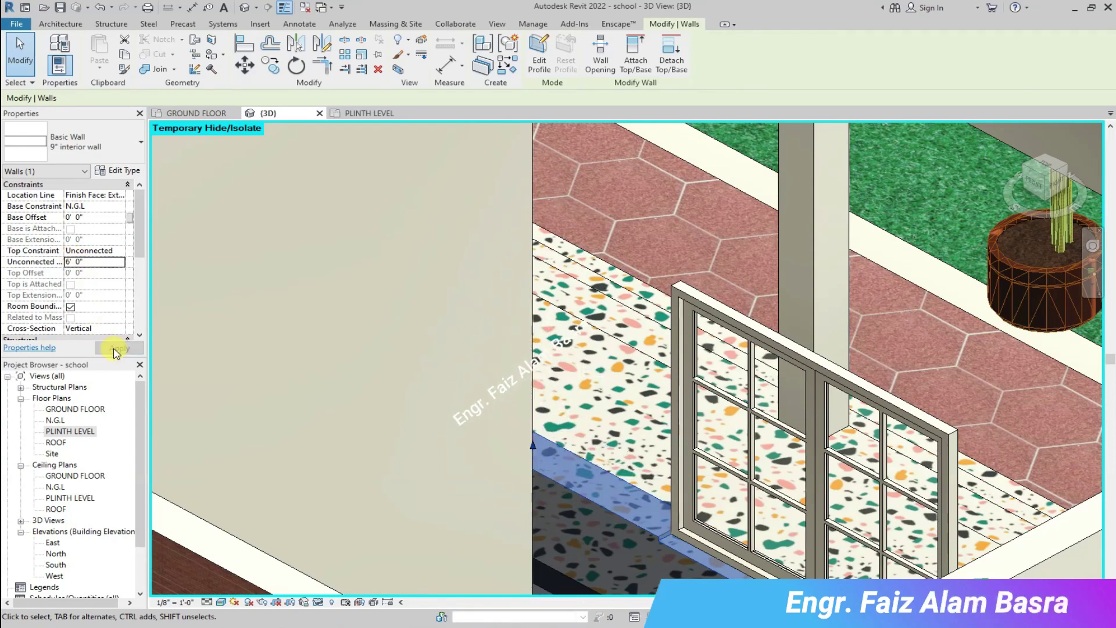
Set the near veranda wall with column openings along the courtyard to an Unconnected top and a height of 6' 0".
scroll(391, 311, "down", 6)
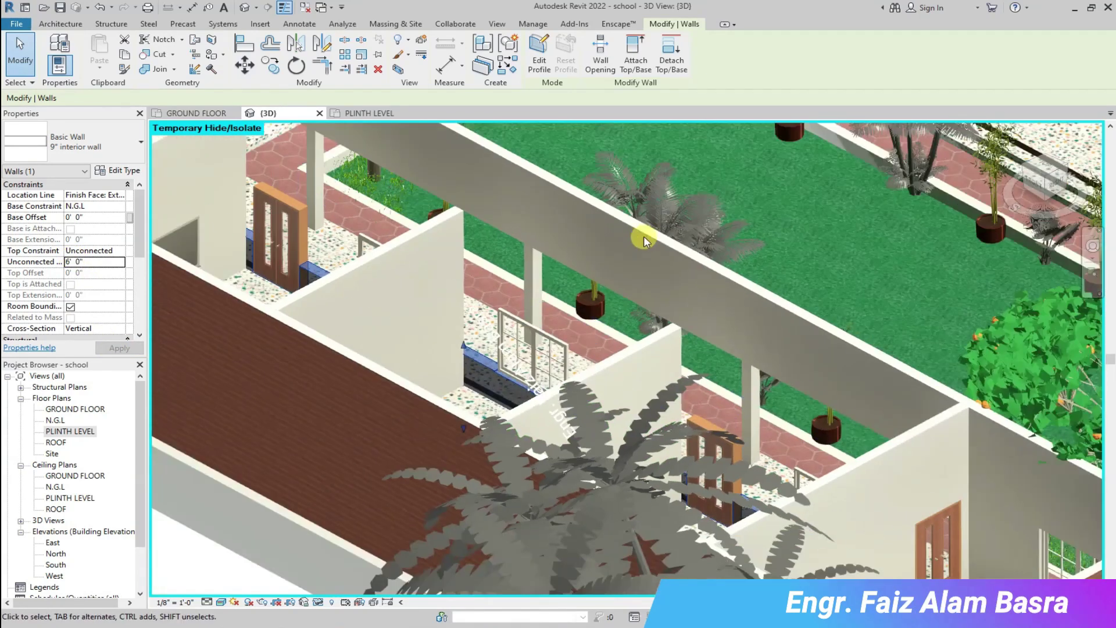
left_click(643, 235)
left_click(92, 250)
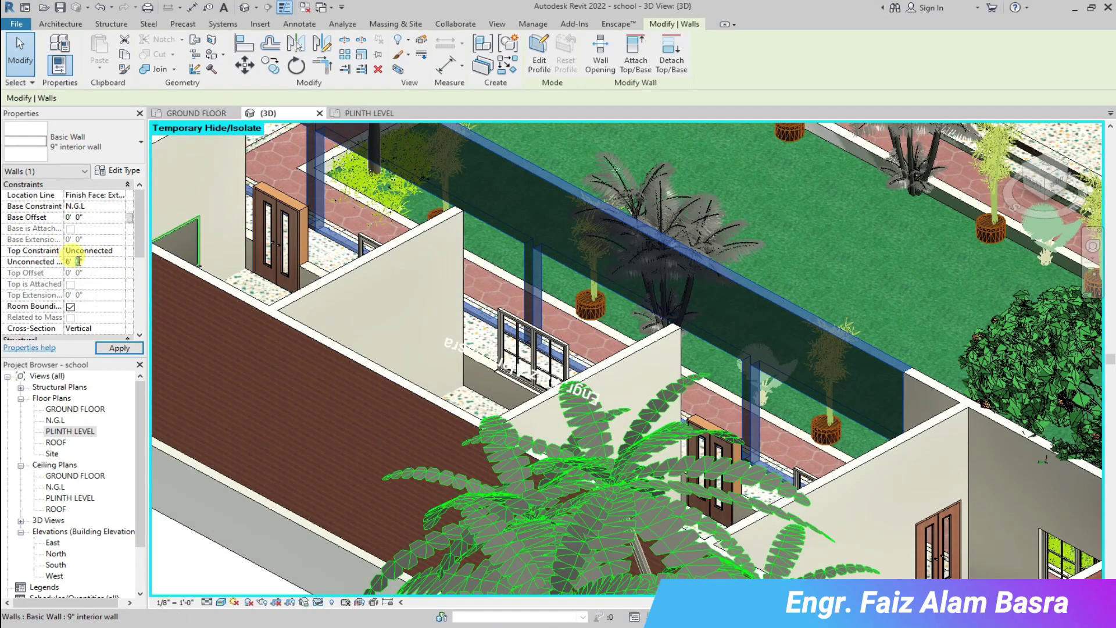
left_click(113, 348)
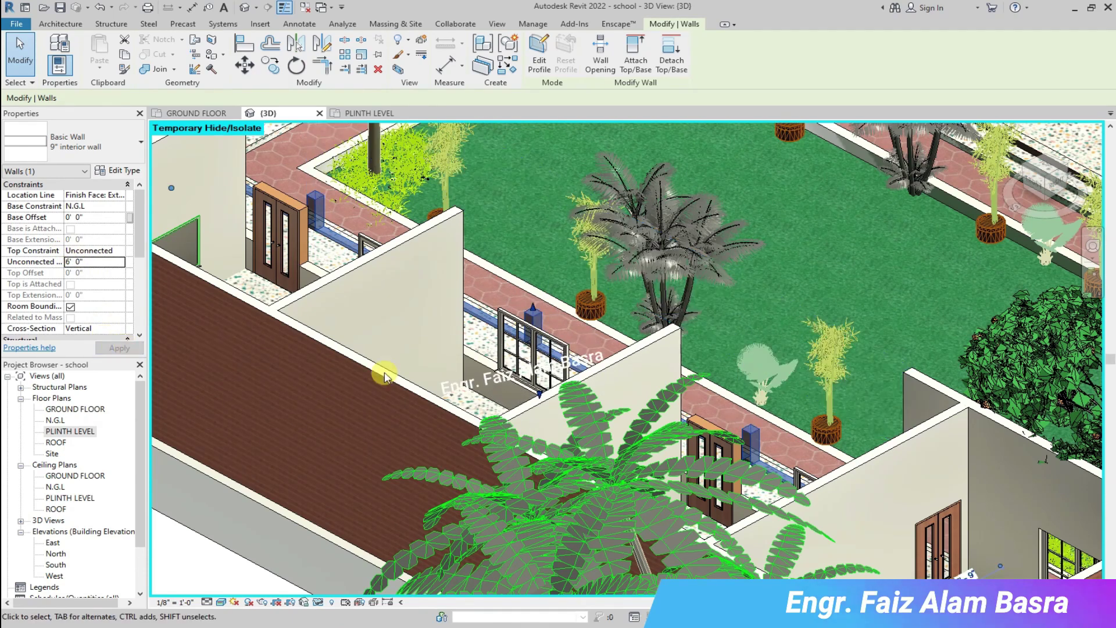
Set the two remaining veranda walls on the rear and far sides of the courtyard to Unconnected with a height of 6' 0".
scroll(406, 366, "down", 5)
scroll(378, 212, "up", 3)
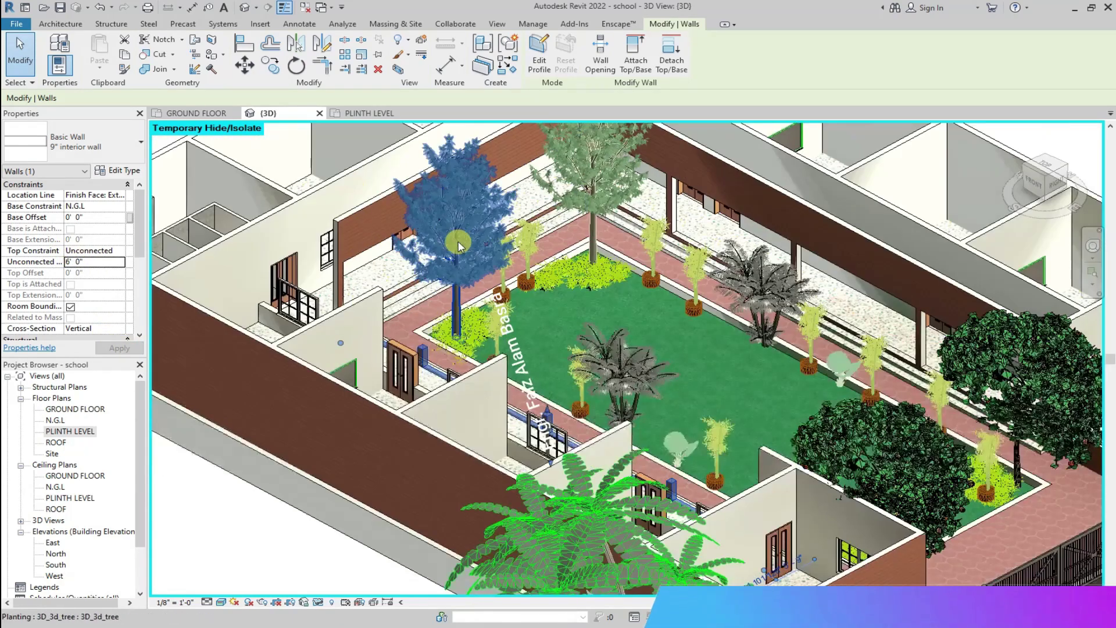
key("ctrl+z")
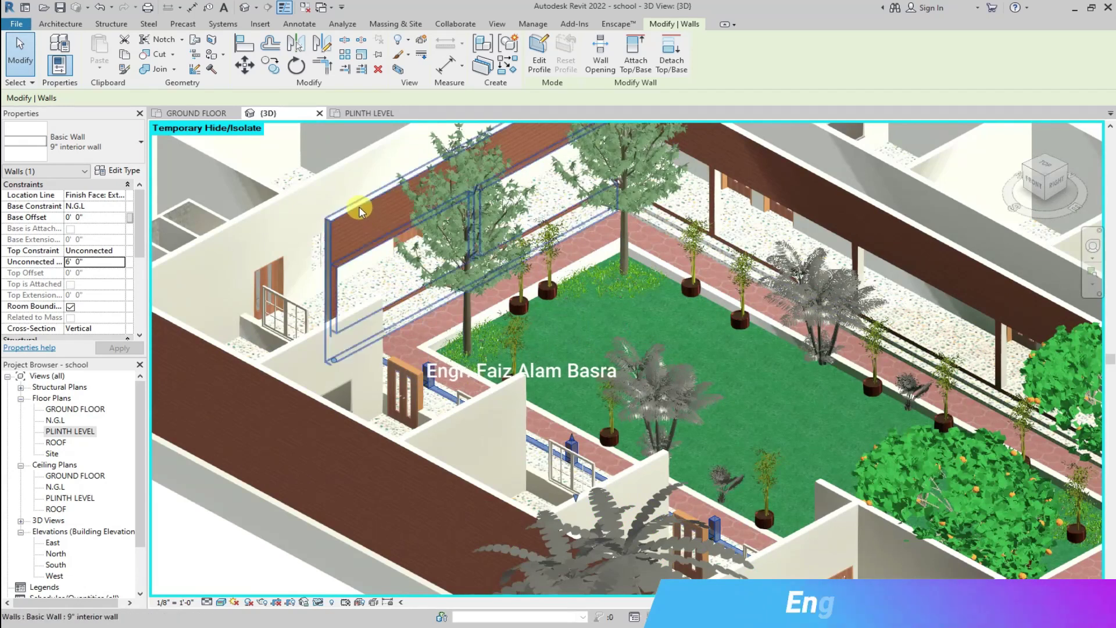
left_click(784, 158, "ctrl")
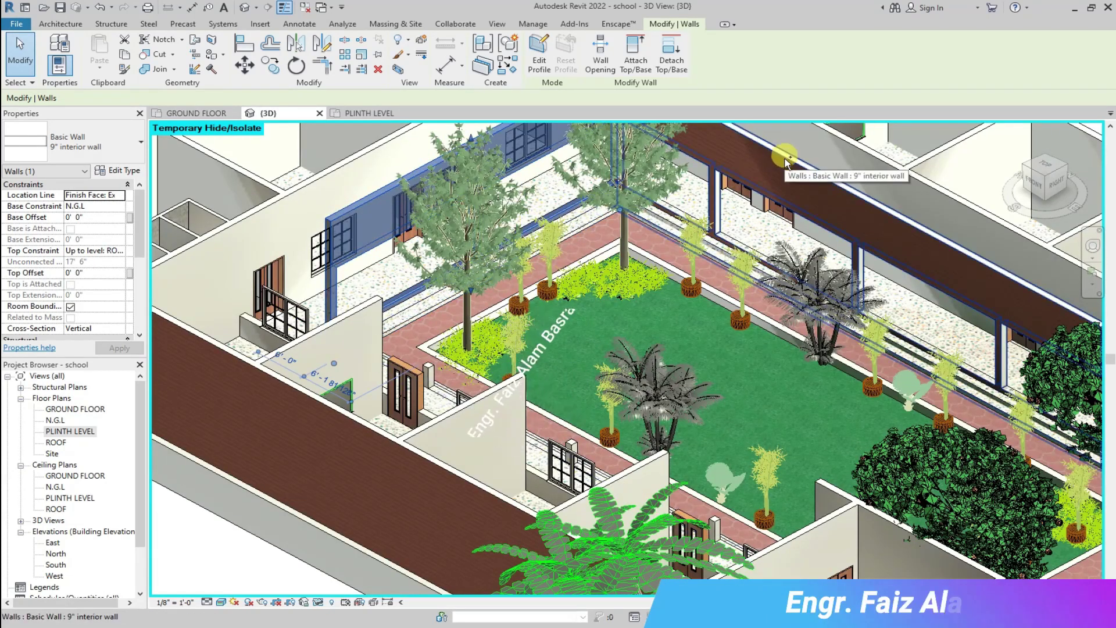
left_click(93, 250)
left_click(120, 251)
left_click(72, 262)
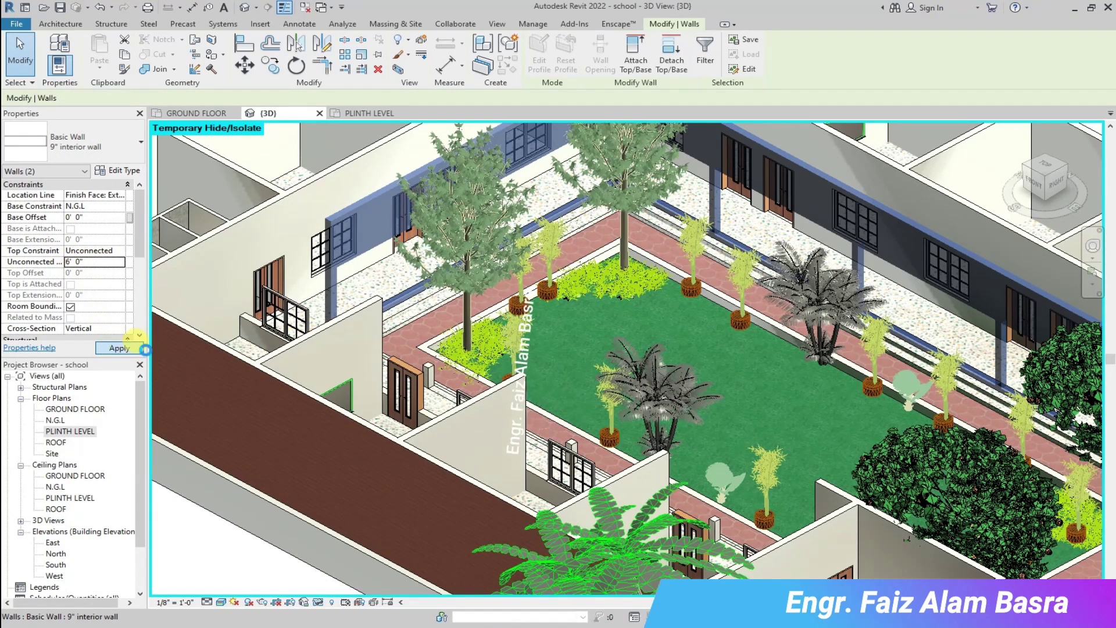
left_click(573, 334)
Try to set the far classroom wall with doors and windows facing the courtyard to an Unconnected top and a height of 6' 0".
scroll(587, 311, "down", 3)
scroll(686, 321, "up", 4)
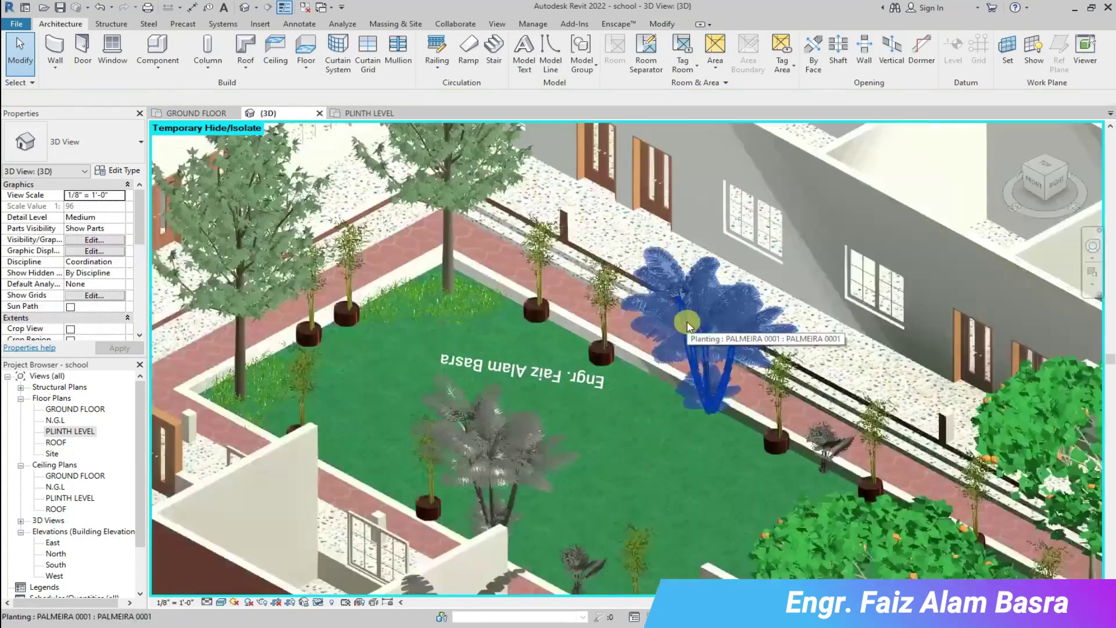
scroll(654, 300, "down", 3)
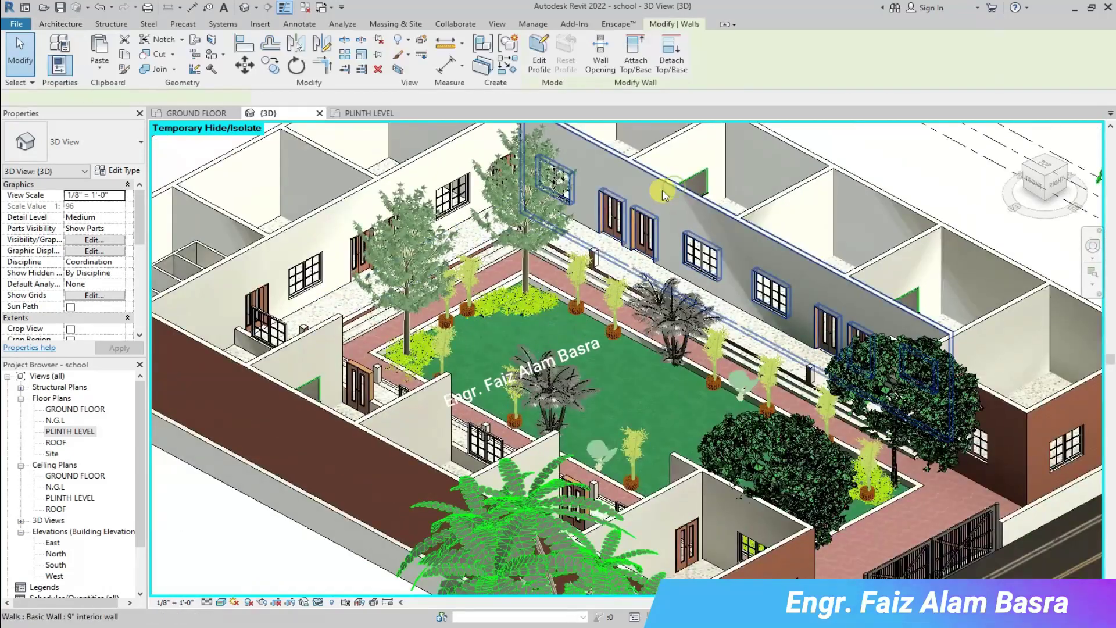
left_click(107, 250)
left_click(120, 250)
left_click(87, 262)
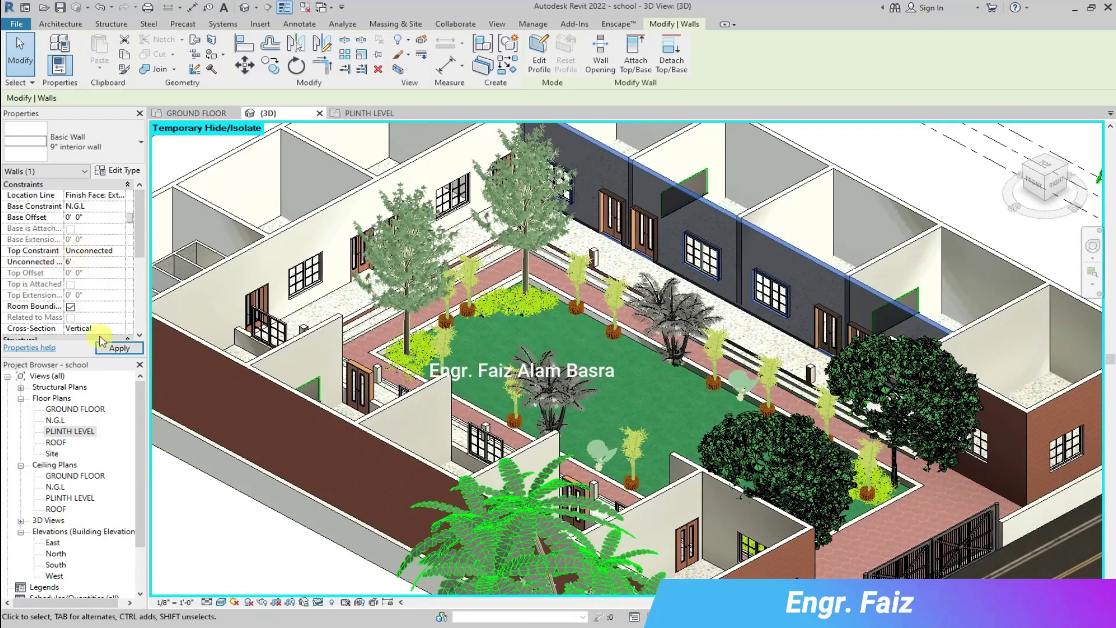
type("6'")
left_click(114, 348)
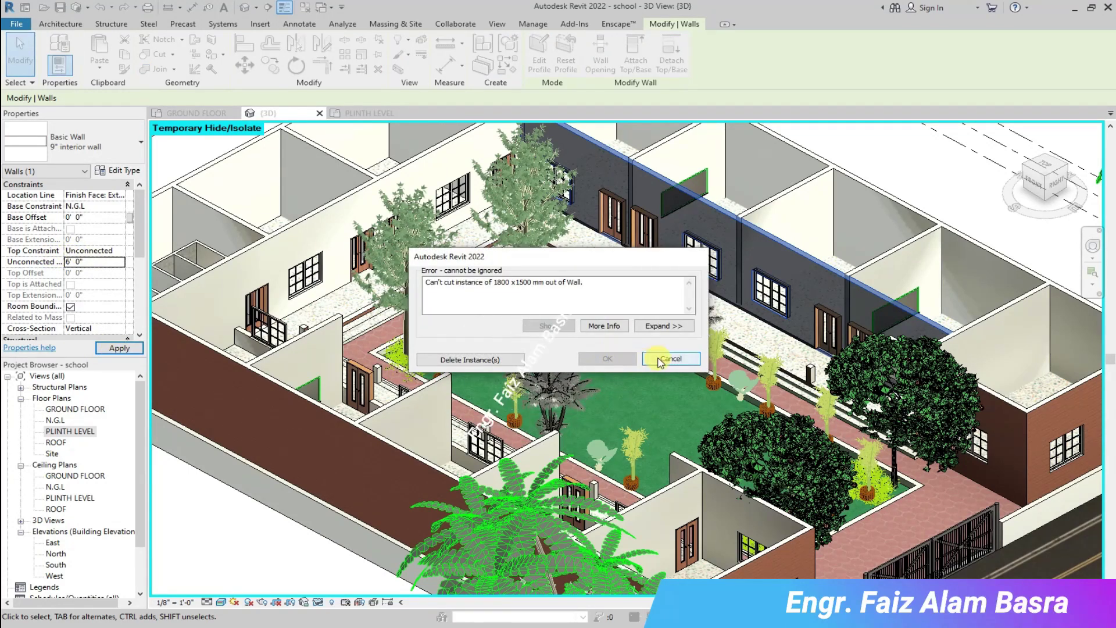
left_click(661, 360)
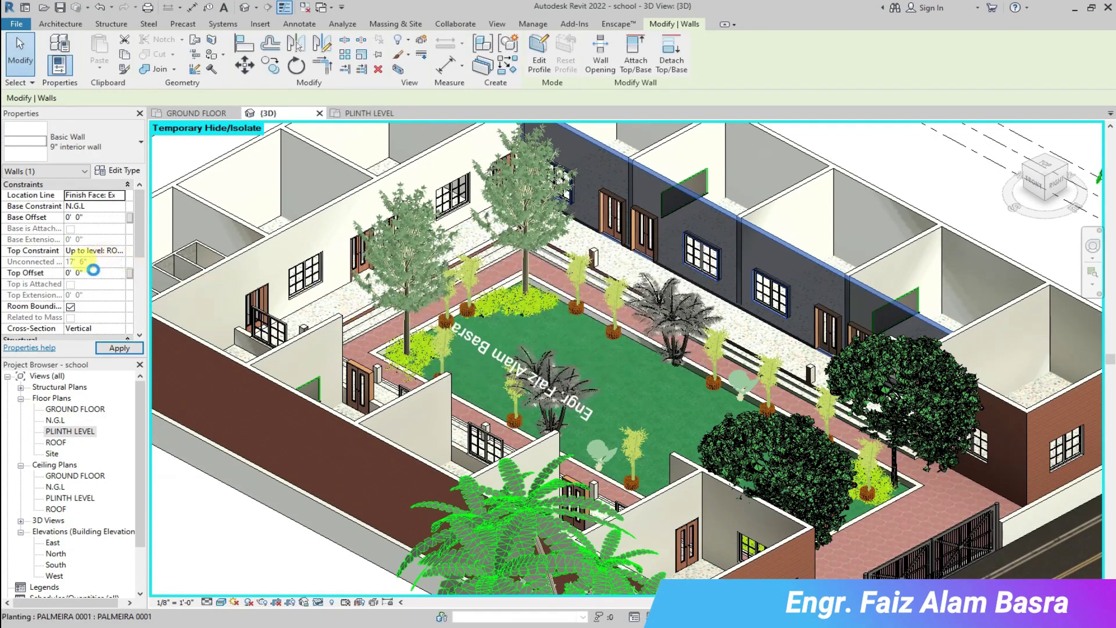
Set the far classroom wall facing the courtyard to an Unconnected top constraint with a height of 6' 6".
left_click(119, 250)
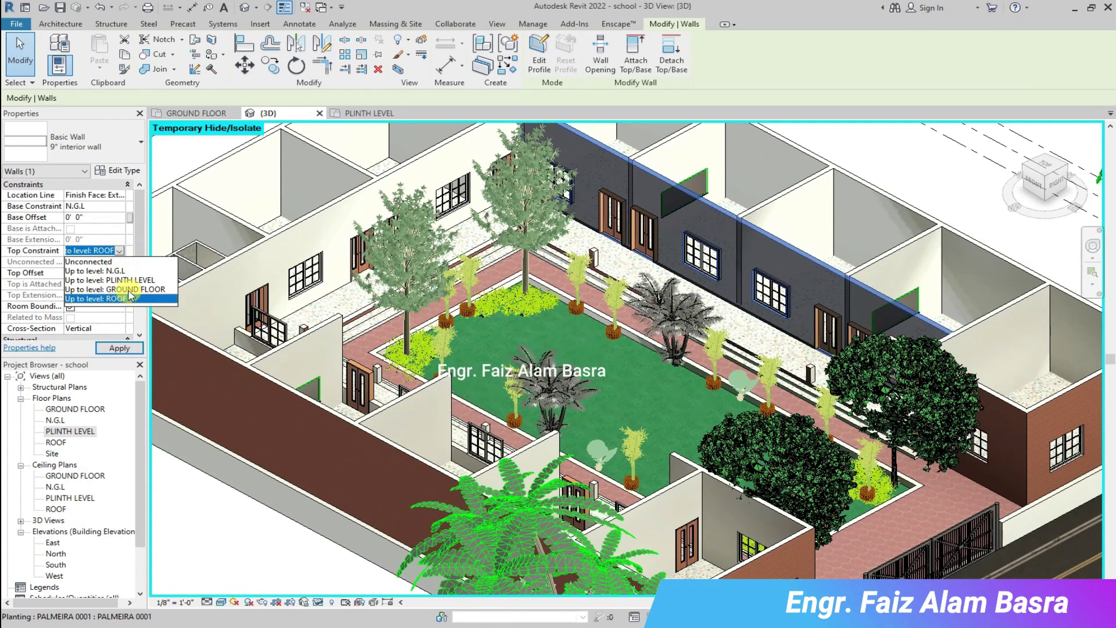
left_click(113, 261)
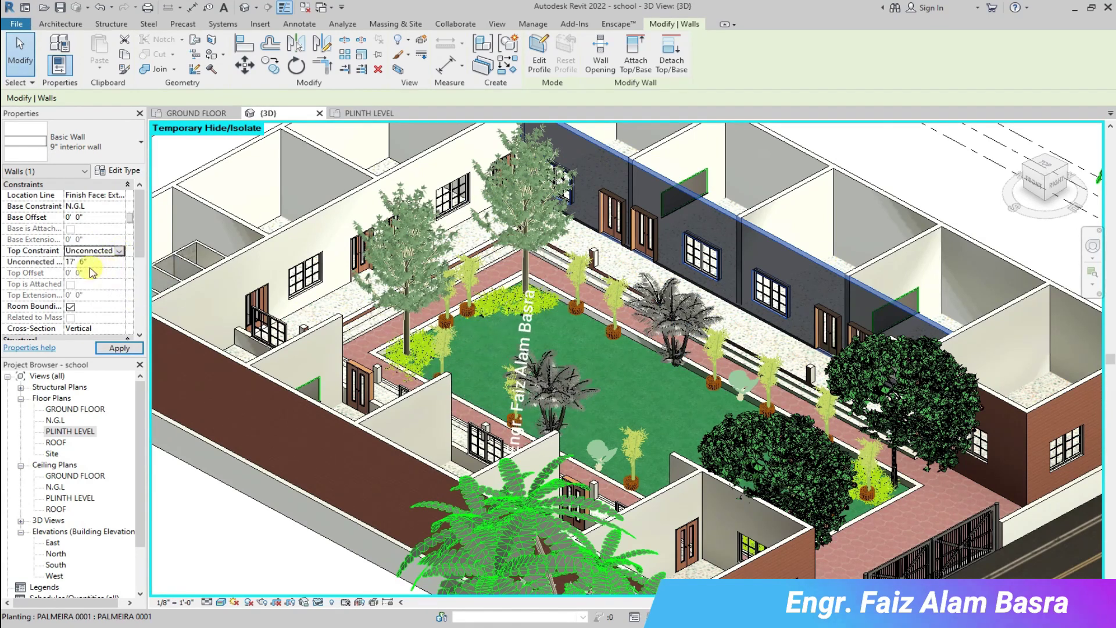
left_click(118, 348)
scroll(459, 437, "up", 2)
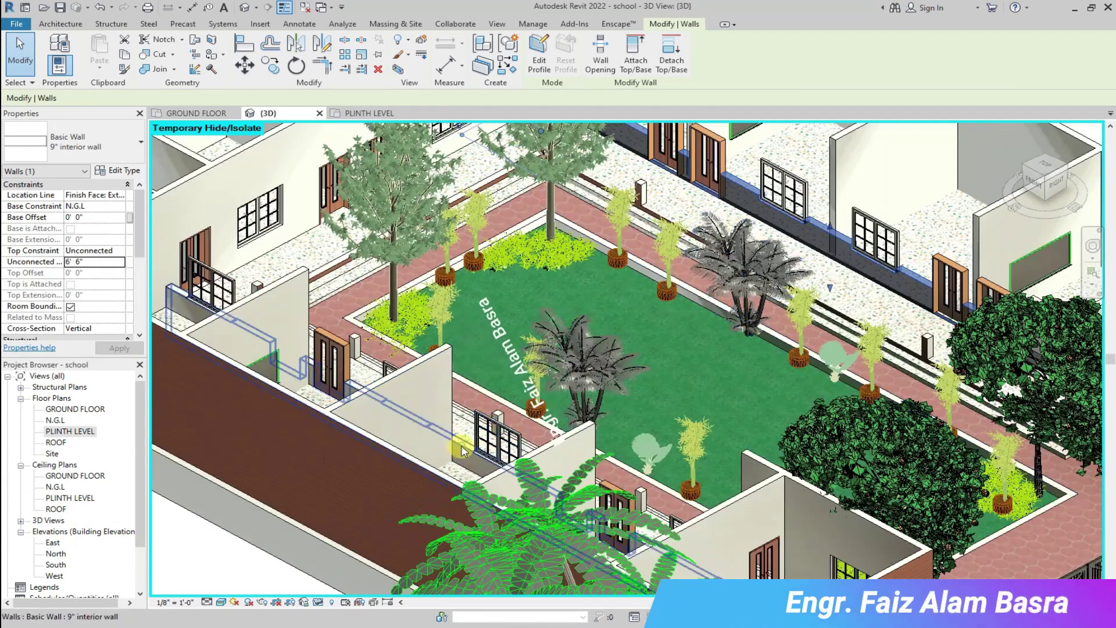
Try to reduce the unconnected height of the far classroom wall to 6' 0", then clear the selection.
scroll(848, 247, "up", 5)
left_click(847, 247)
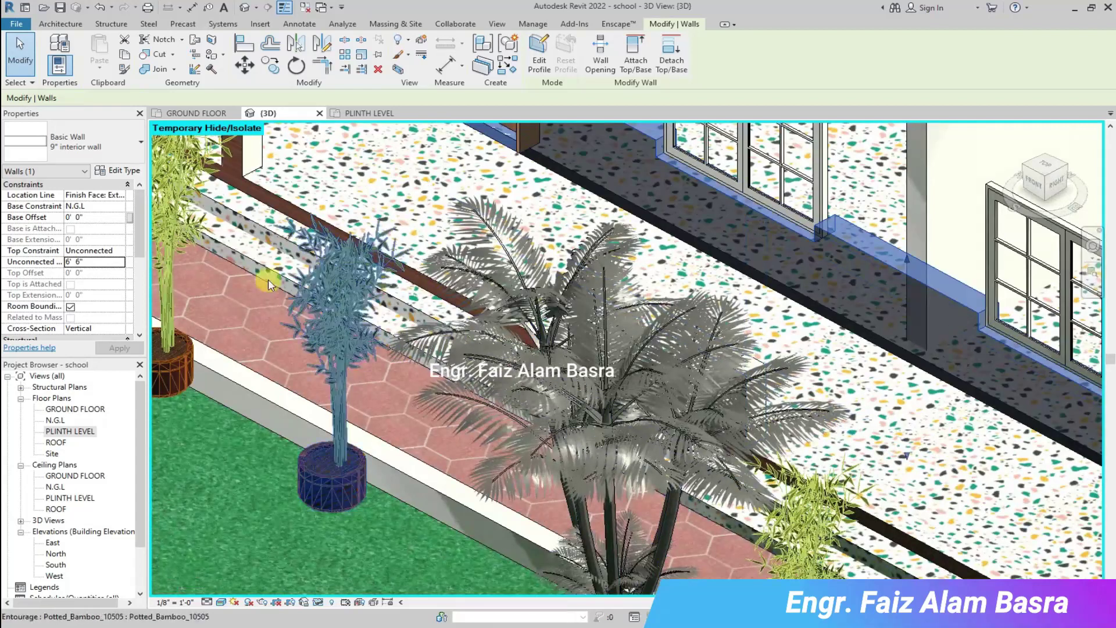
left_click(119, 347)
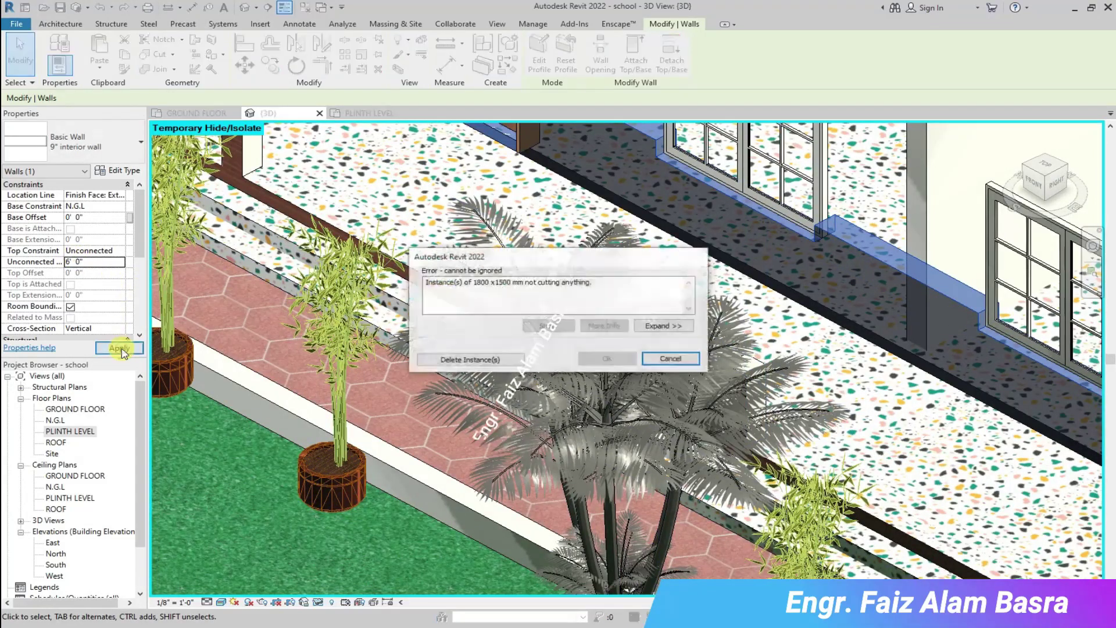
left_click(668, 361)
left_click(119, 348)
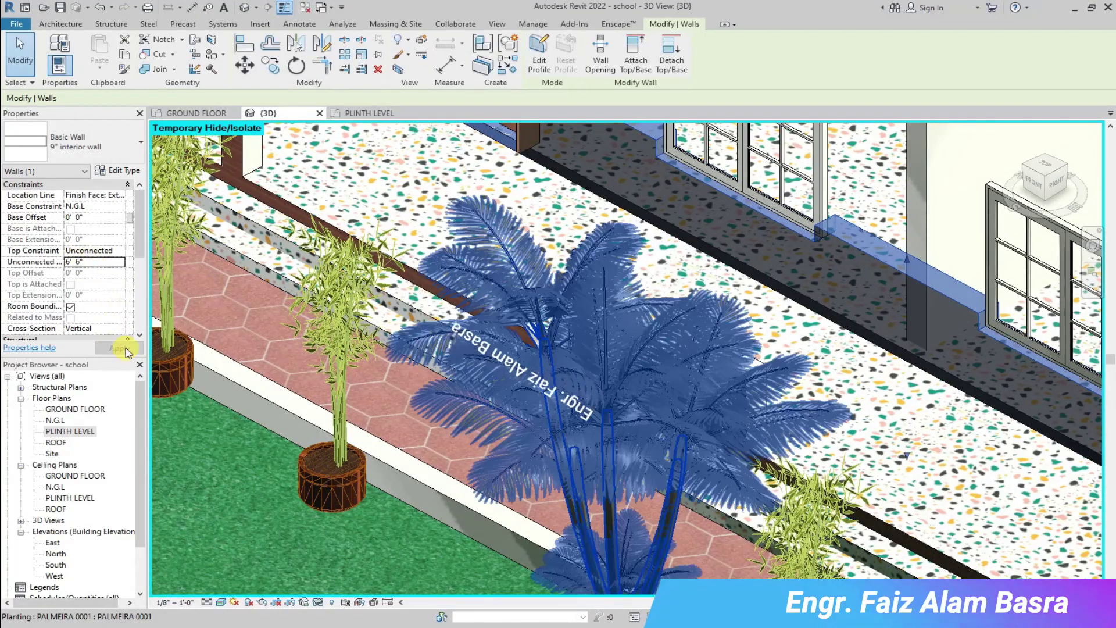
scroll(740, 372, "down", 2)
key("Escape")
scroll(639, 314, "down", 5)
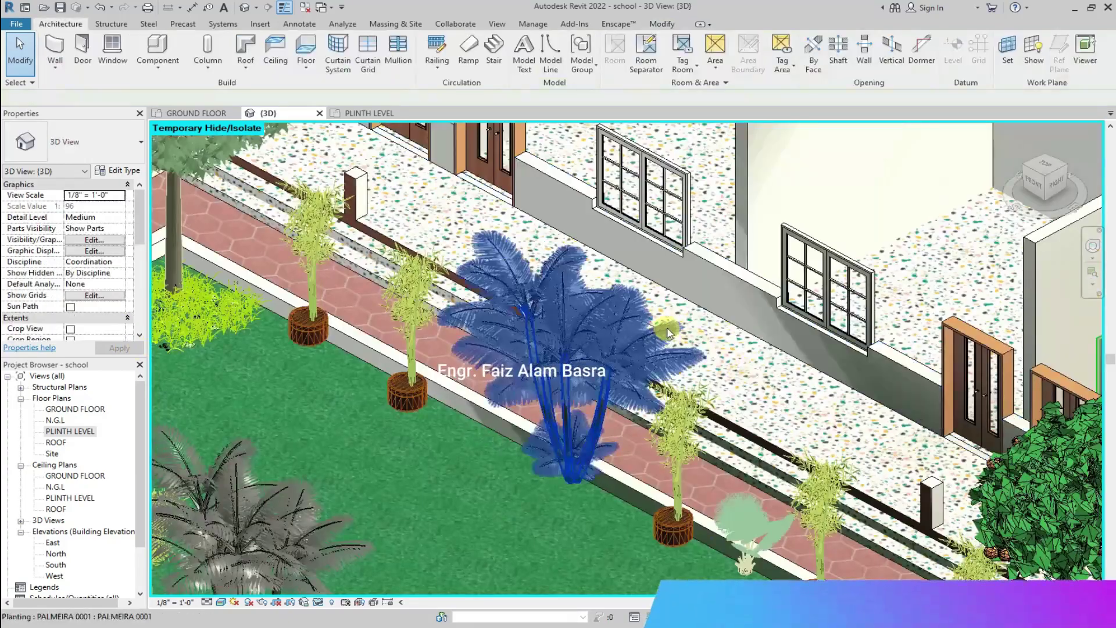
Make the top of the long classroom wall behind the two tall trees Unconnected and set its height to 6' 6".
scroll(641, 307, "down", 3)
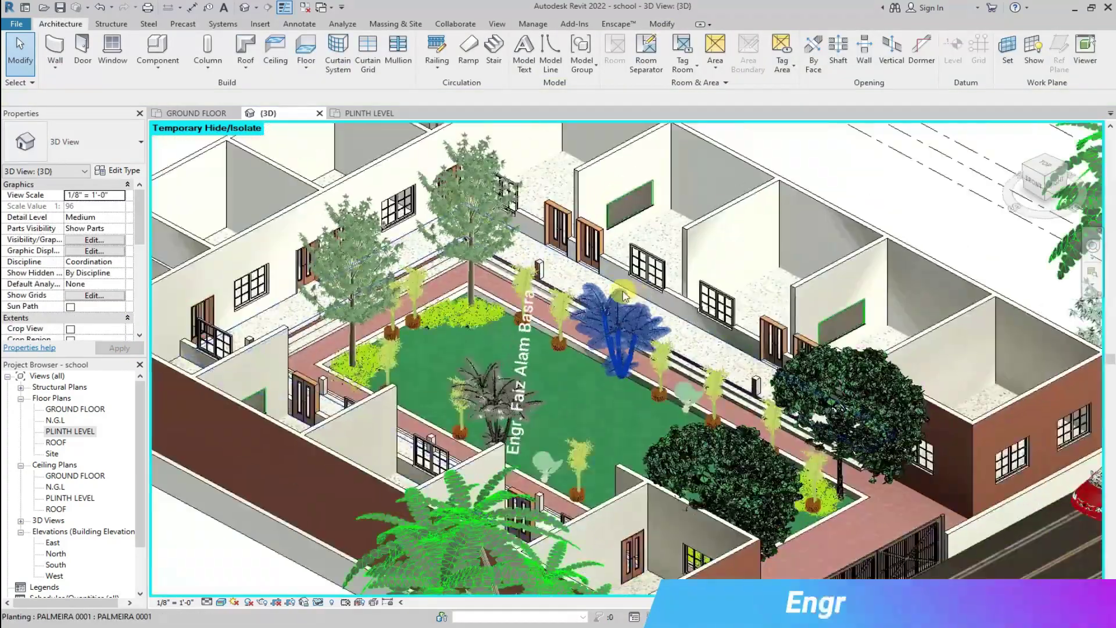
scroll(607, 177, "up", 5)
scroll(618, 192, "down", 2)
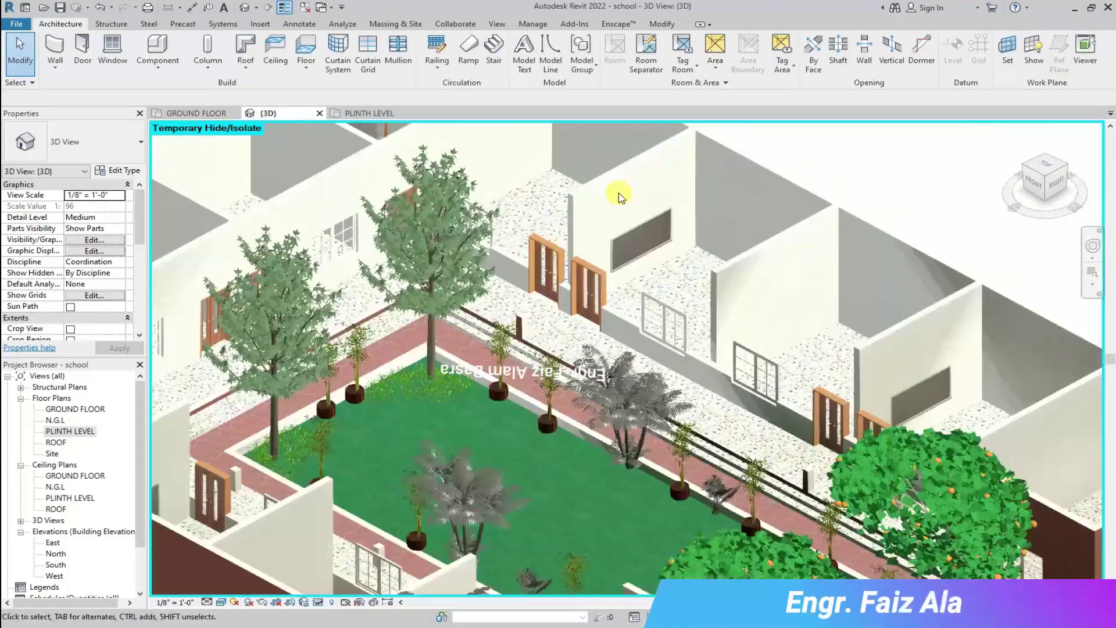
left_click(366, 197)
left_click(110, 250)
left_click(80, 263)
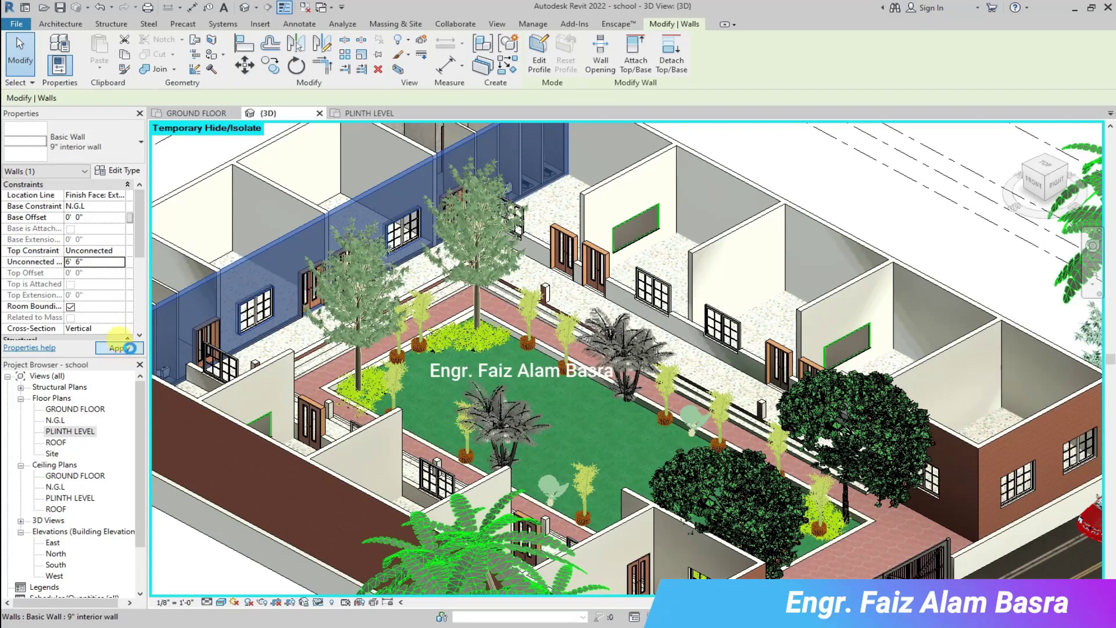
left_click(779, 244)
scroll(578, 256, "down", 3)
scroll(669, 342, "up", 2)
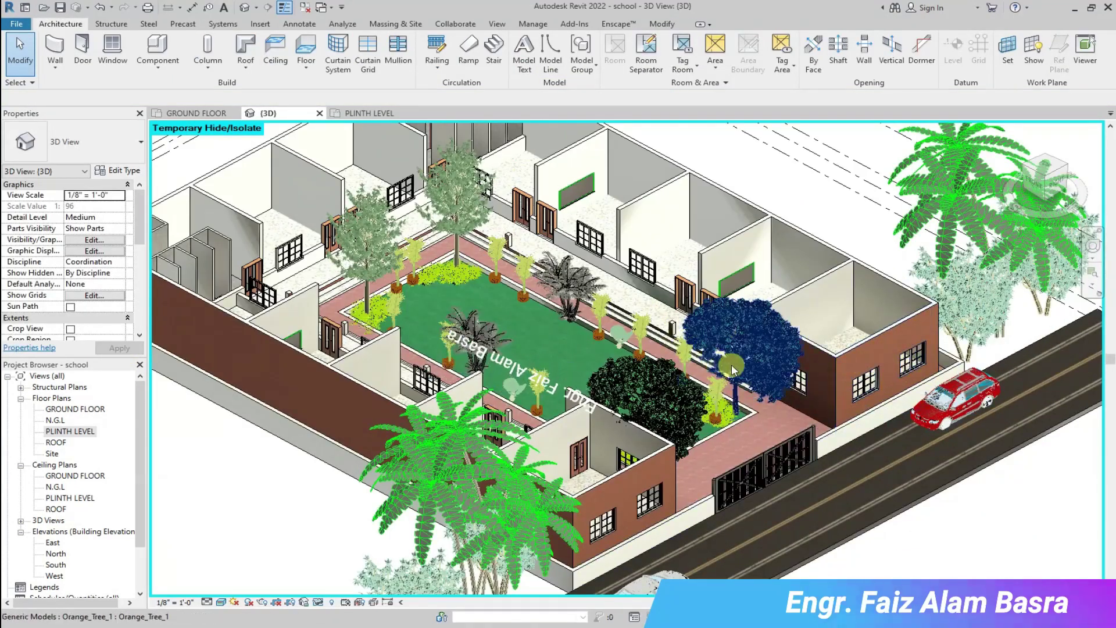
scroll(733, 365, "down", 2)
scroll(328, 277, "up", 2)
scroll(469, 168, "down", 2)
scroll(470, 167, "up", 2)
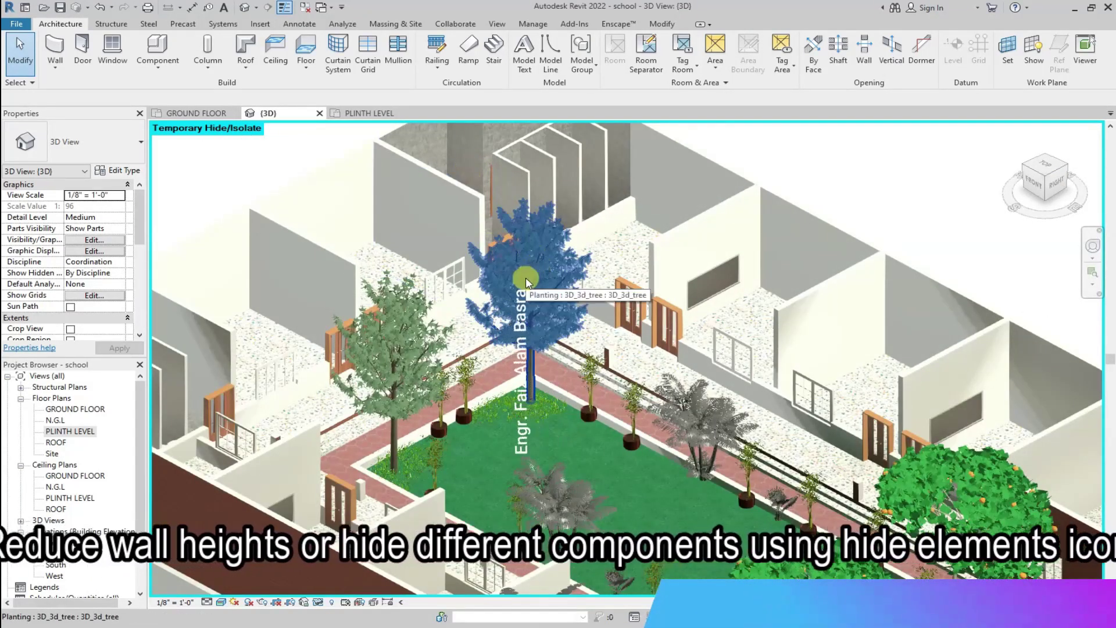
Make the three partition walls between the classrooms on the courtyard's far long side Unconnected at the top, with a height of 7' 6".
scroll(738, 311, "up", 2)
left_click(669, 200)
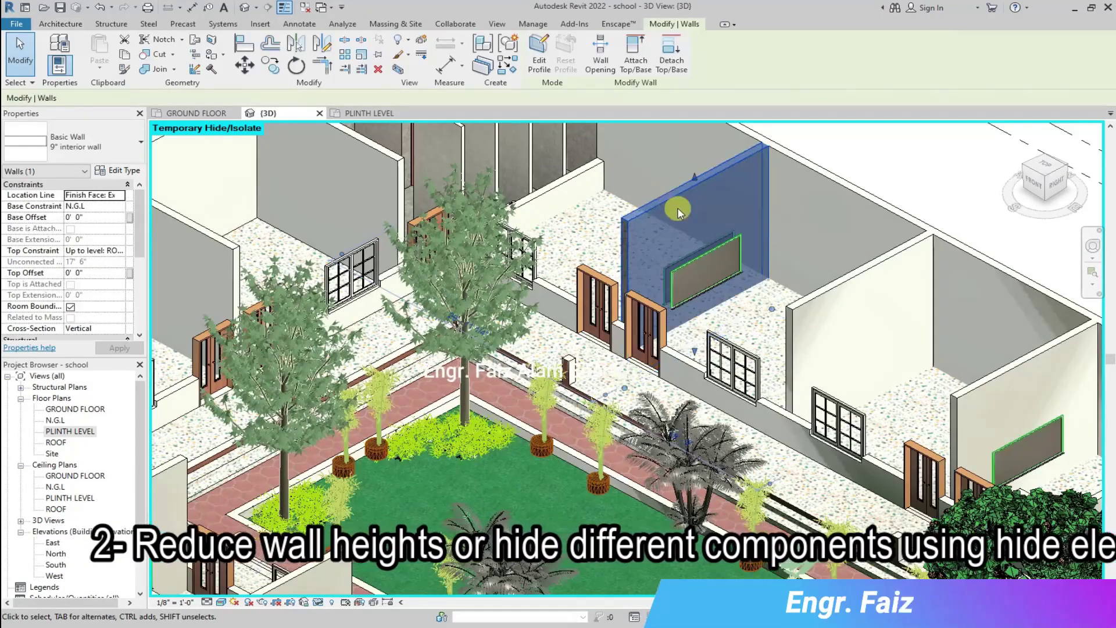
left_click(862, 277, "ctrl")
left_click(1016, 377, "ctrl")
left_click(800, 340, "ctrl")
left_click(93, 251)
left_click(119, 251)
left_click(112, 263)
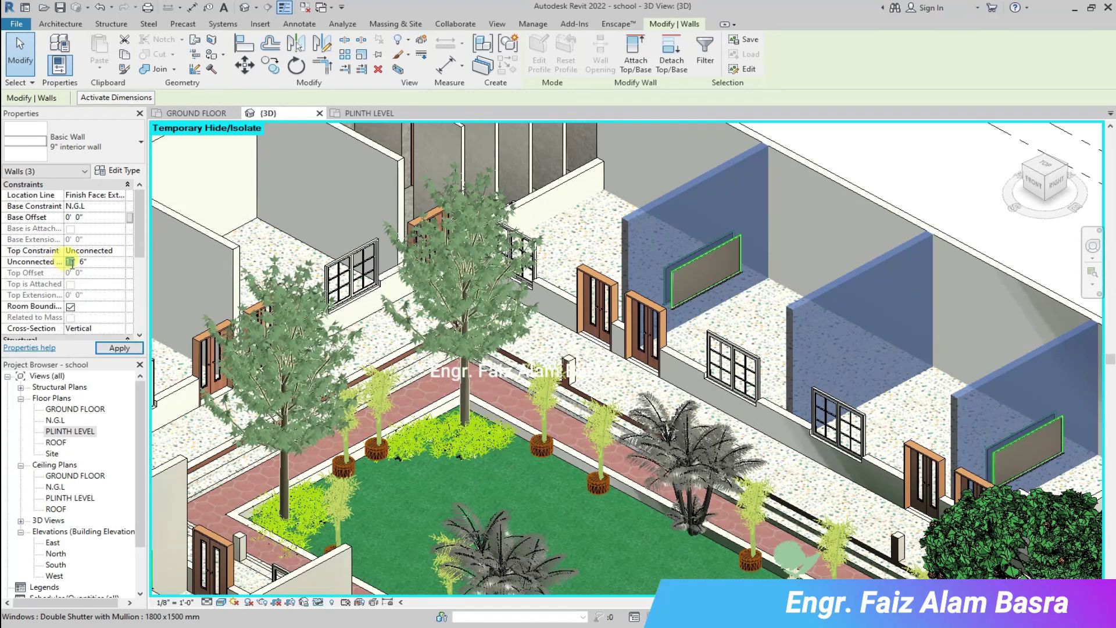
left_click(118, 347)
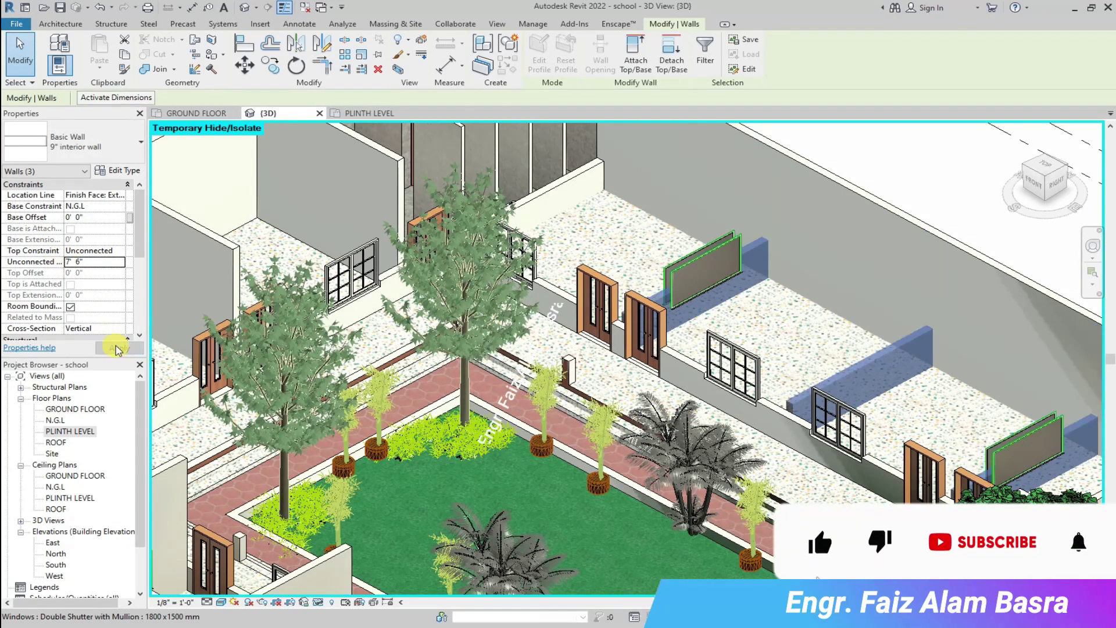
scroll(721, 282, "up", 3)
scroll(721, 282, "up", 3)
scroll(639, 327, "down", 3)
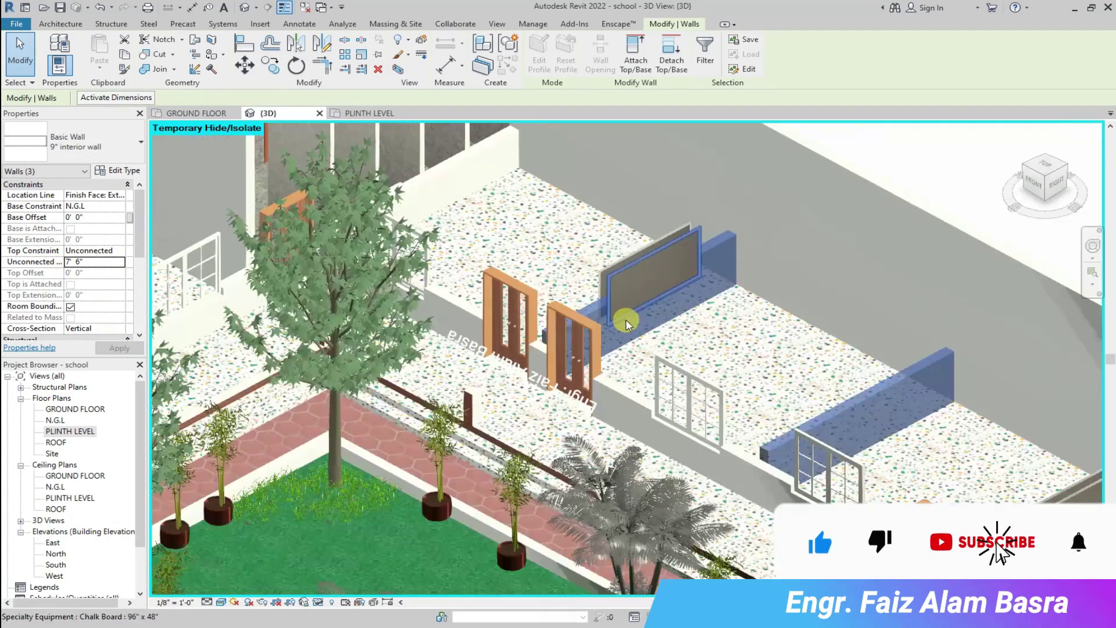
left_click(752, 358)
Make the three partition walls on the courtyard's near long side Unconnected at the top, with a height of 7' 6".
scroll(685, 349, "up", 2)
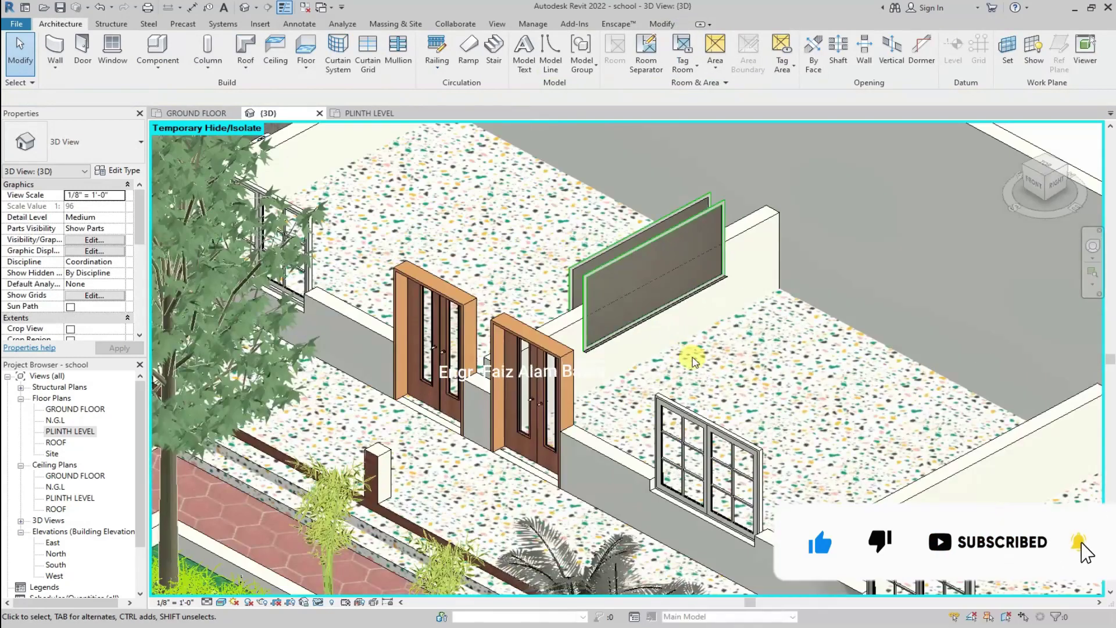
scroll(651, 349, "down", 1)
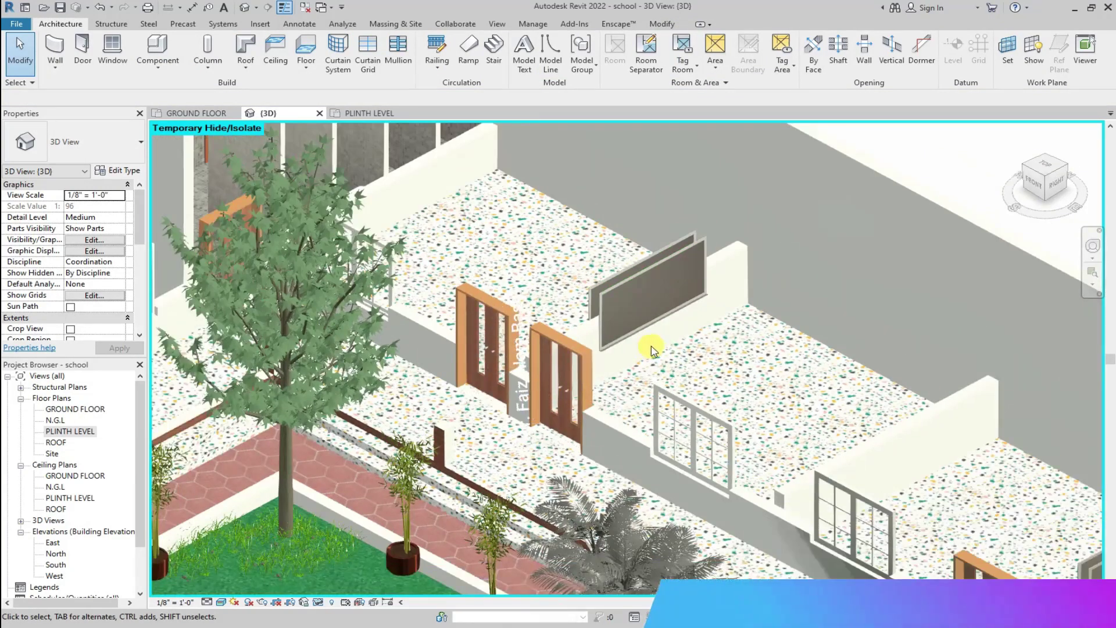
scroll(581, 360, "down", 3)
scroll(478, 378, "up", 2)
left_click(296, 411)
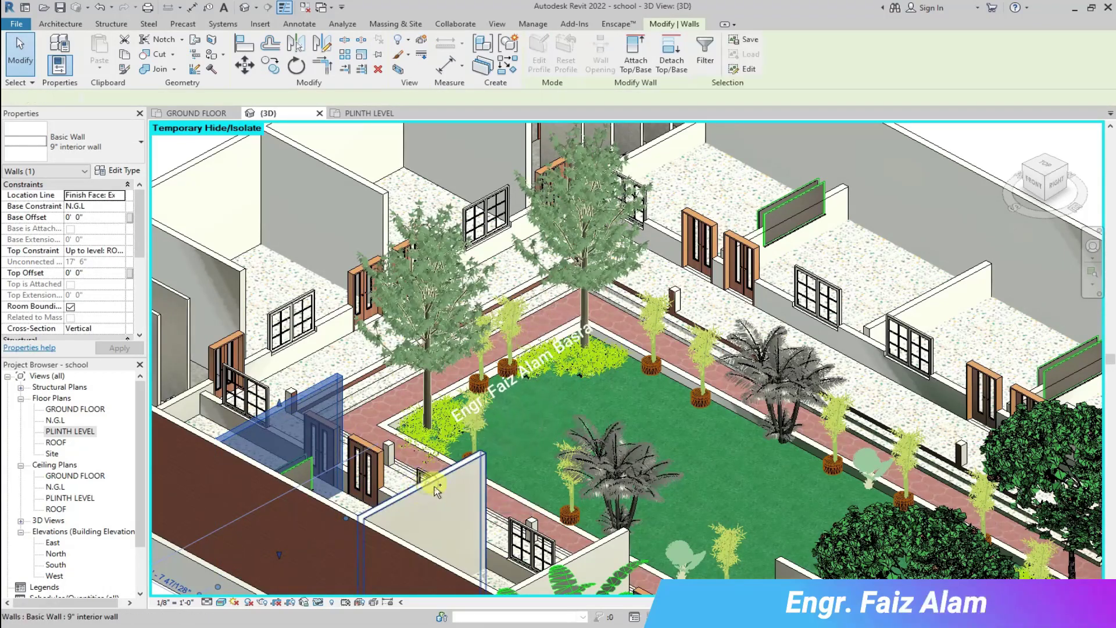
left_click(426, 483, "ctrl")
left_click(608, 543, "ctrl")
left_click(119, 251)
left_click(74, 264)
left_click(129, 345)
scroll(517, 353, "down", 2)
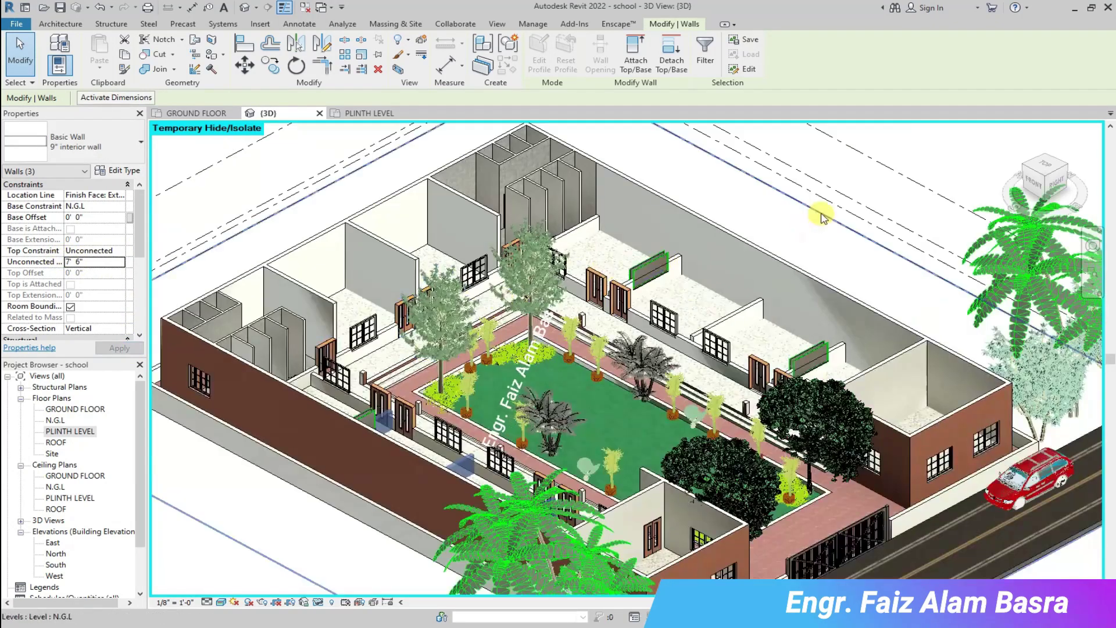
left_click(821, 214)
Turn the 3D view to show the school from the back and temporarily hide the two orange trees near the gate.
scroll(782, 236, "down", 1)
mouse_move(1049, 193)
left_mouse_down()
mouse_move(705, 209)
mouse_move(726, 212)
left_mouse_up()
scroll(727, 213, "up", 2)
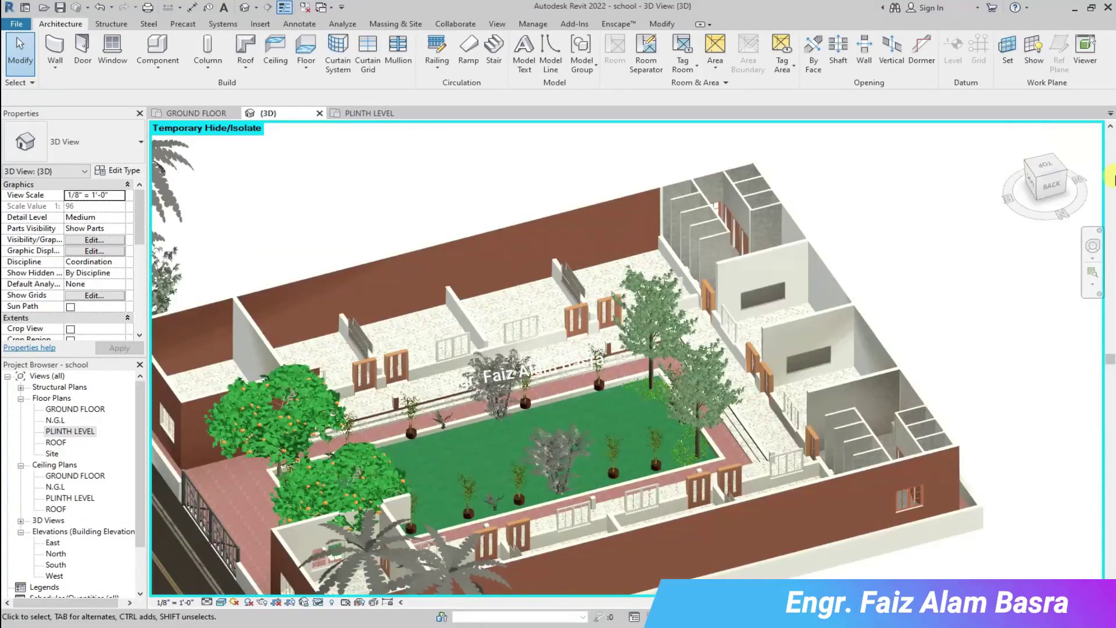
left_click(273, 401)
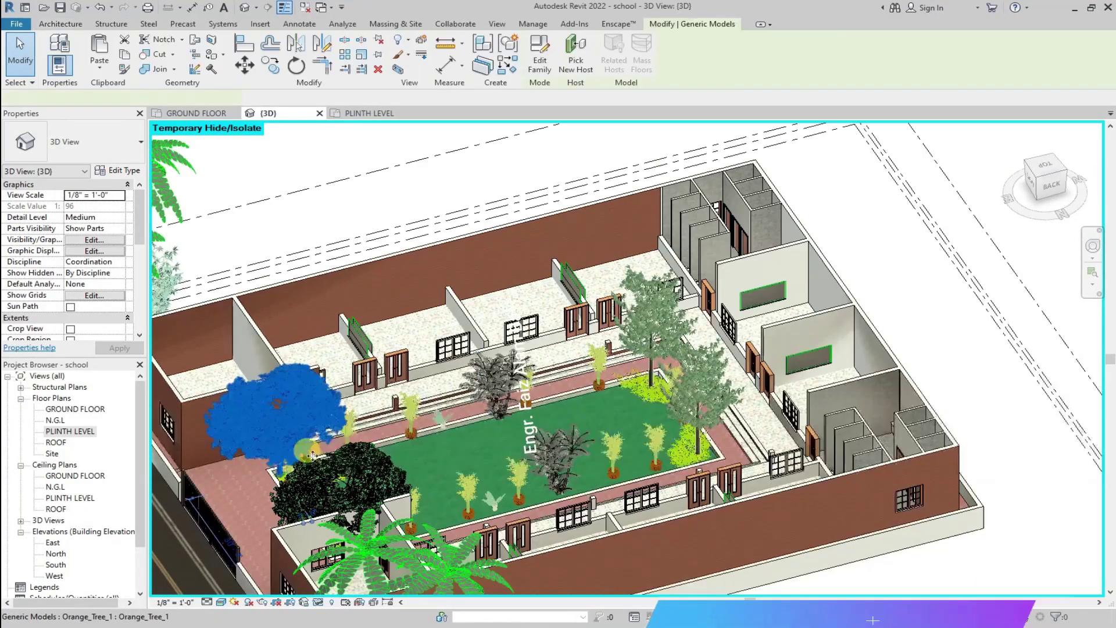
left_click(317, 602)
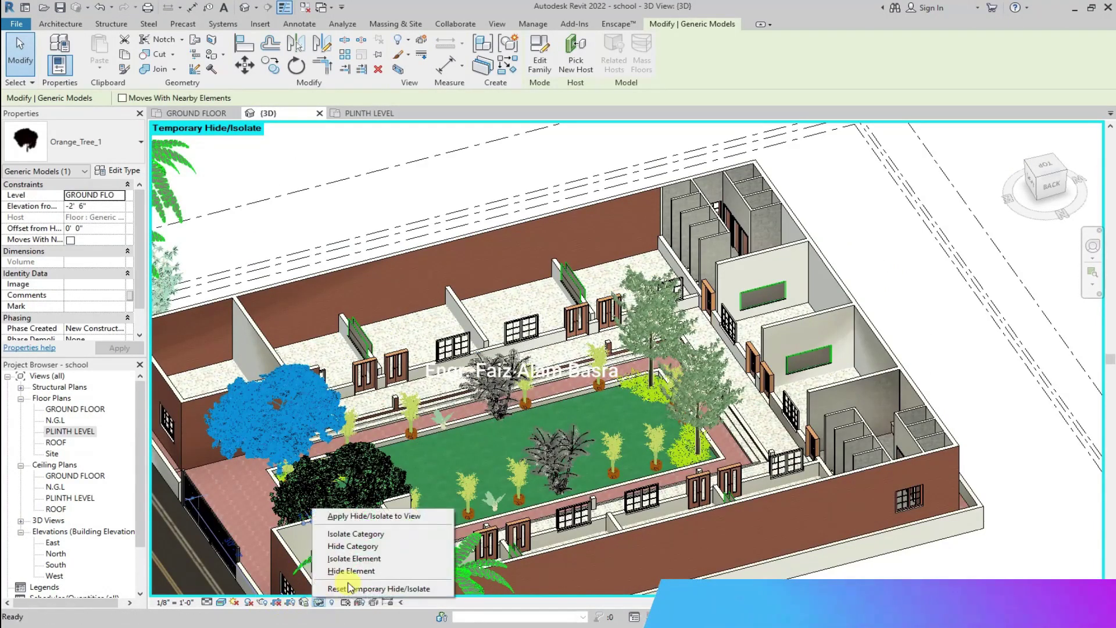
left_click(325, 573)
left_click(358, 464)
left_click(319, 603)
left_click(345, 572)
Temporarily hide the two tall 3D_3d_tree trees at the end of the lawn opposite the gate.
left_click(649, 331)
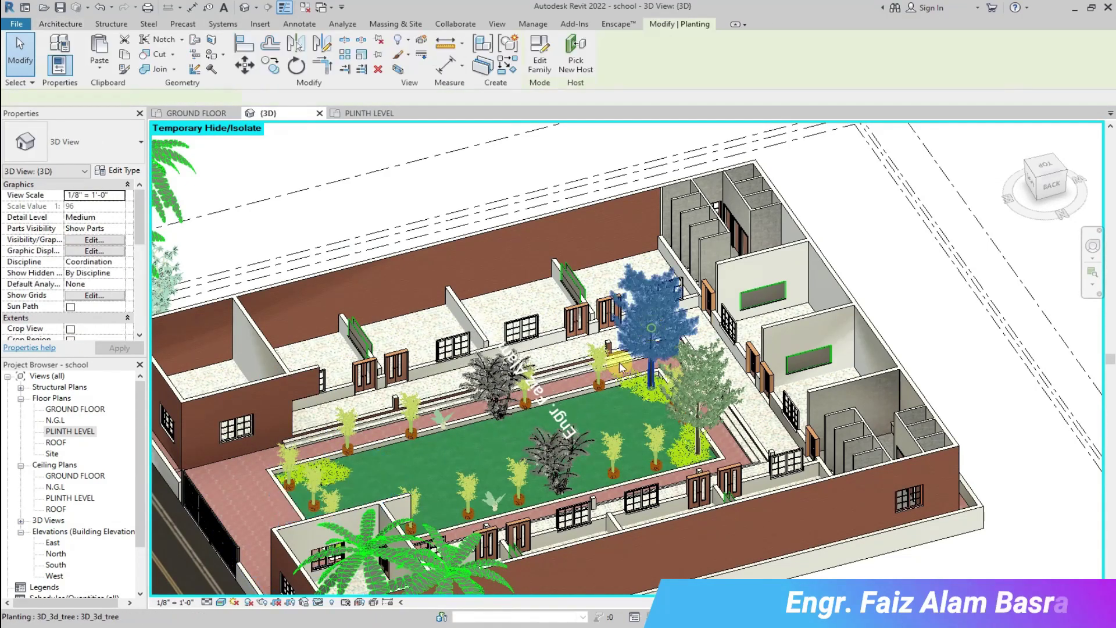
left_click(318, 602)
left_click(351, 571)
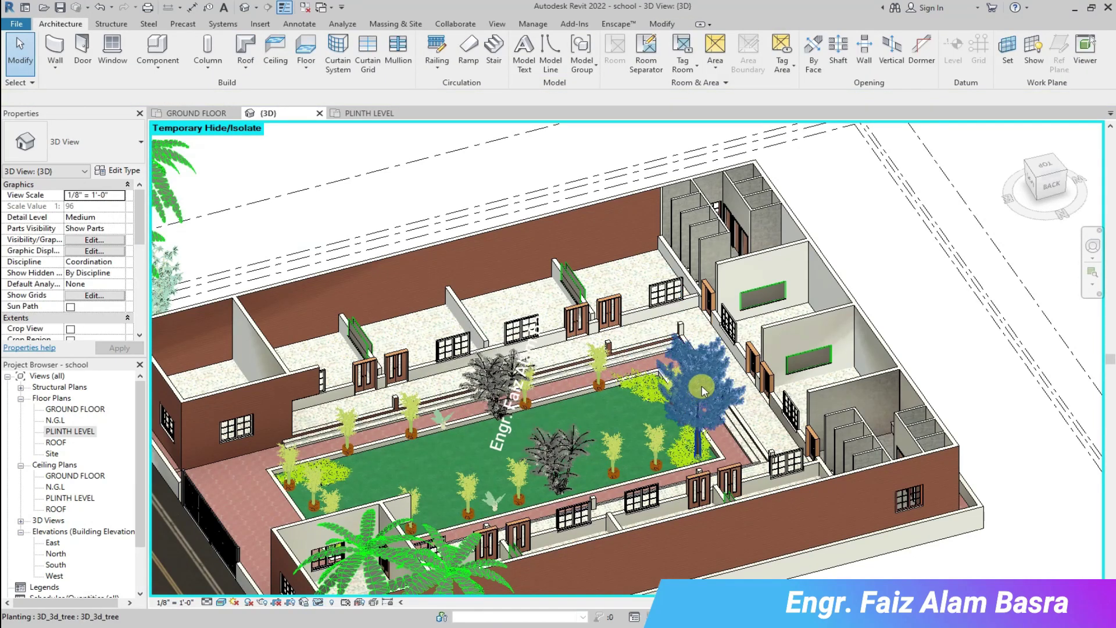
left_click(702, 391)
left_click(318, 604)
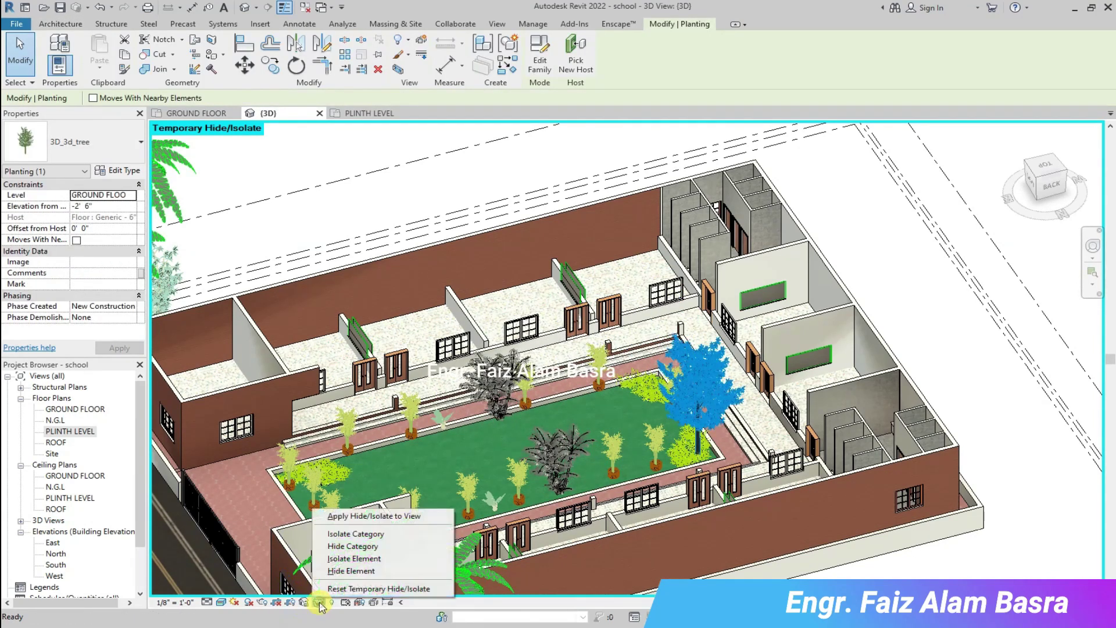
left_click(352, 571)
Make the short brick wall beside the road-end room Unconnected at the top and lower its height.
scroll(419, 279, "down", 3)
scroll(295, 391, "up", 6)
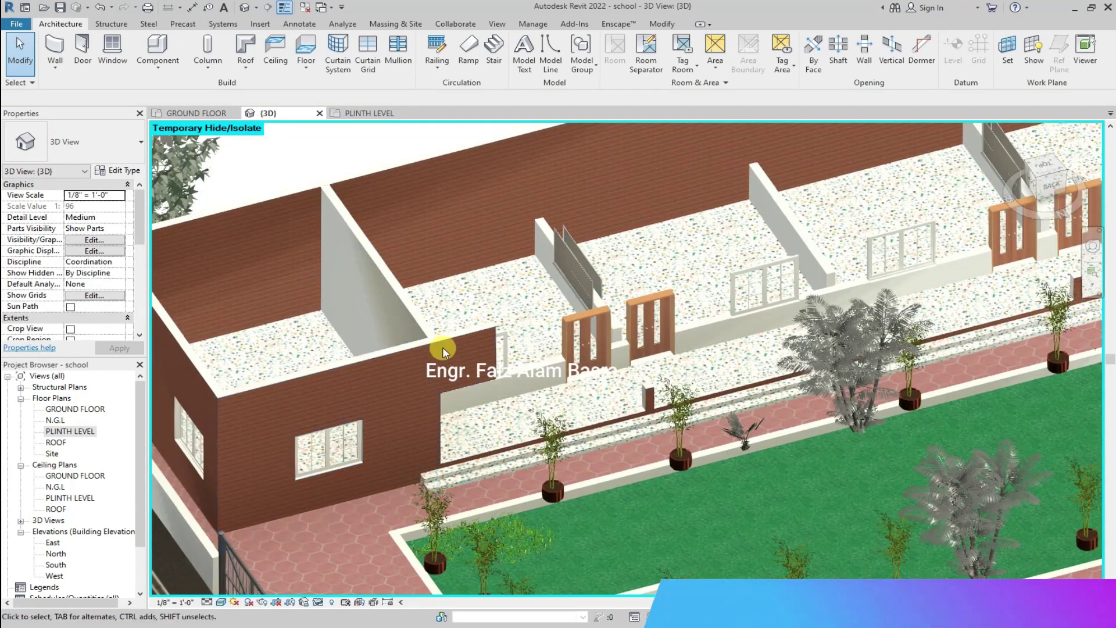
left_click(410, 350)
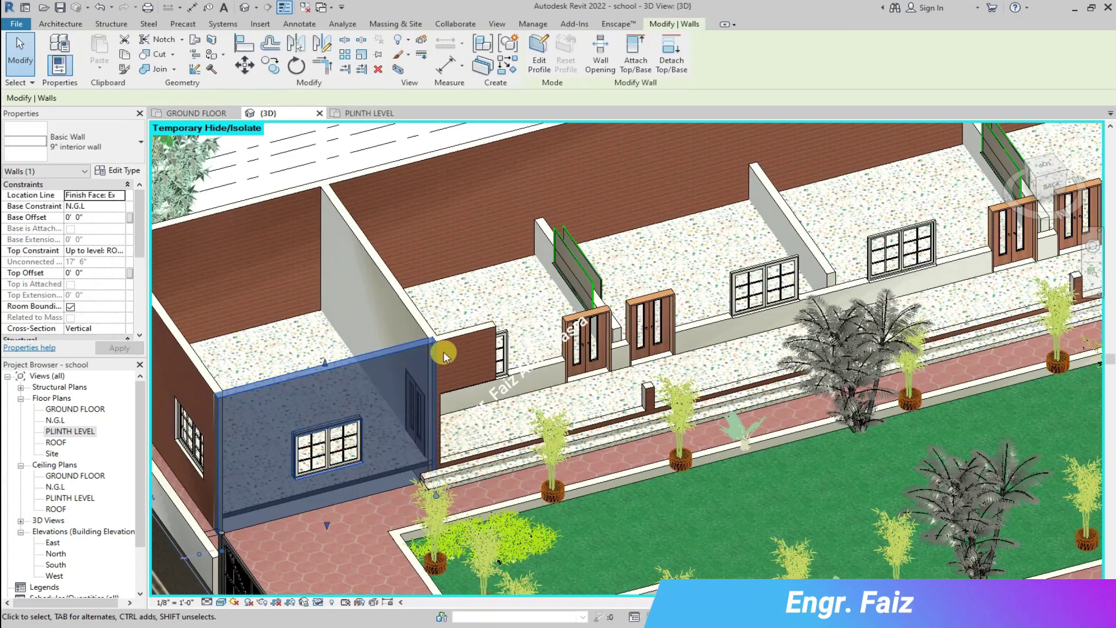
left_click(456, 337)
key("super")
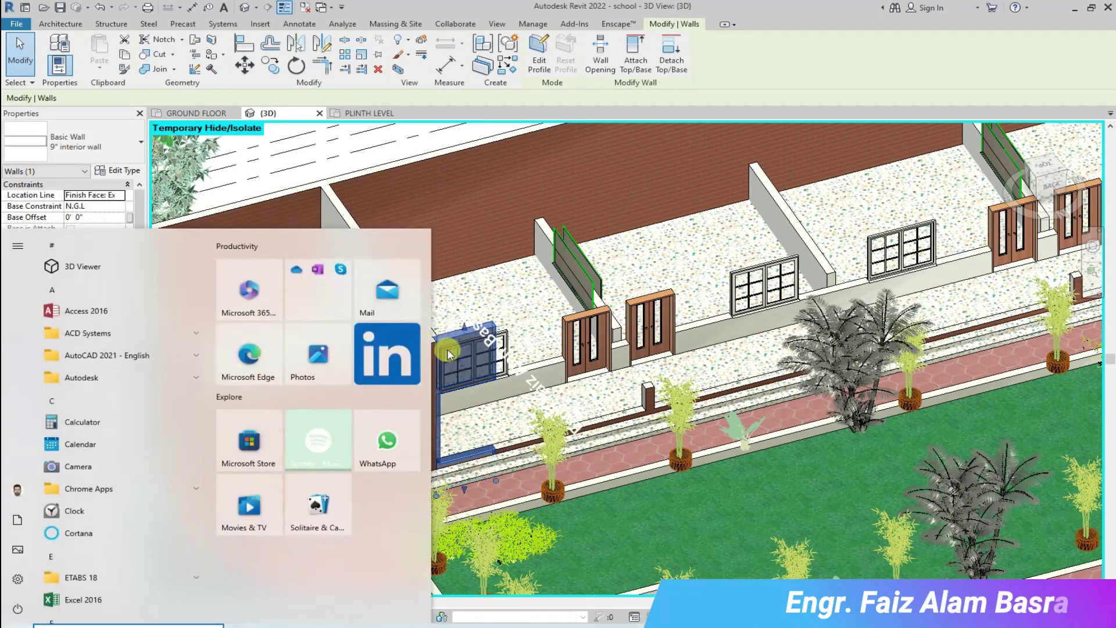
key("super")
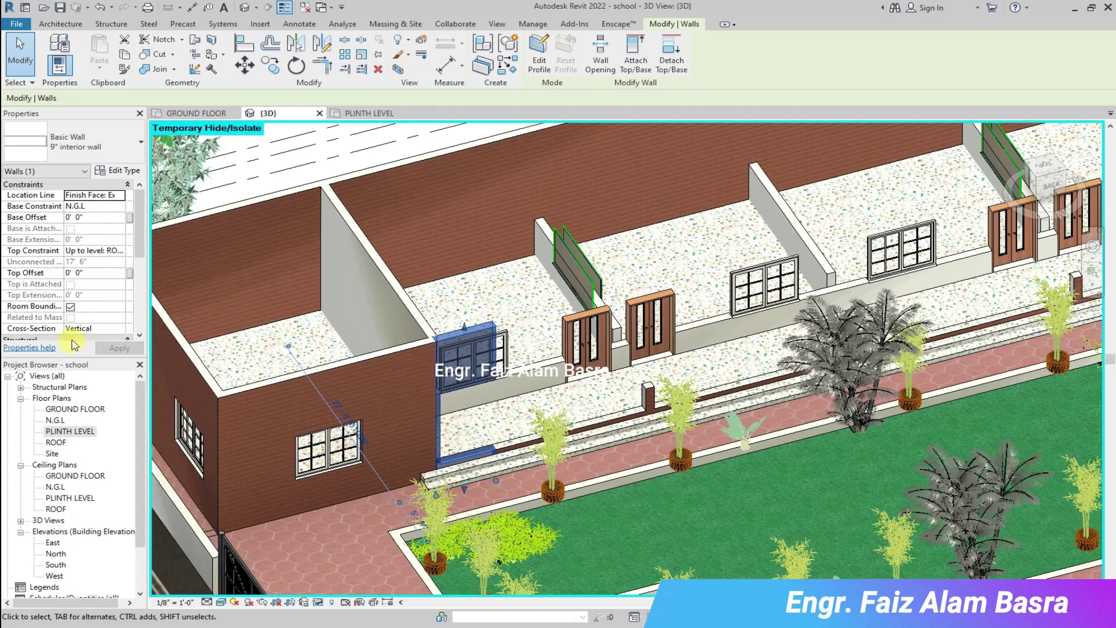
left_click(107, 254)
left_click(90, 262)
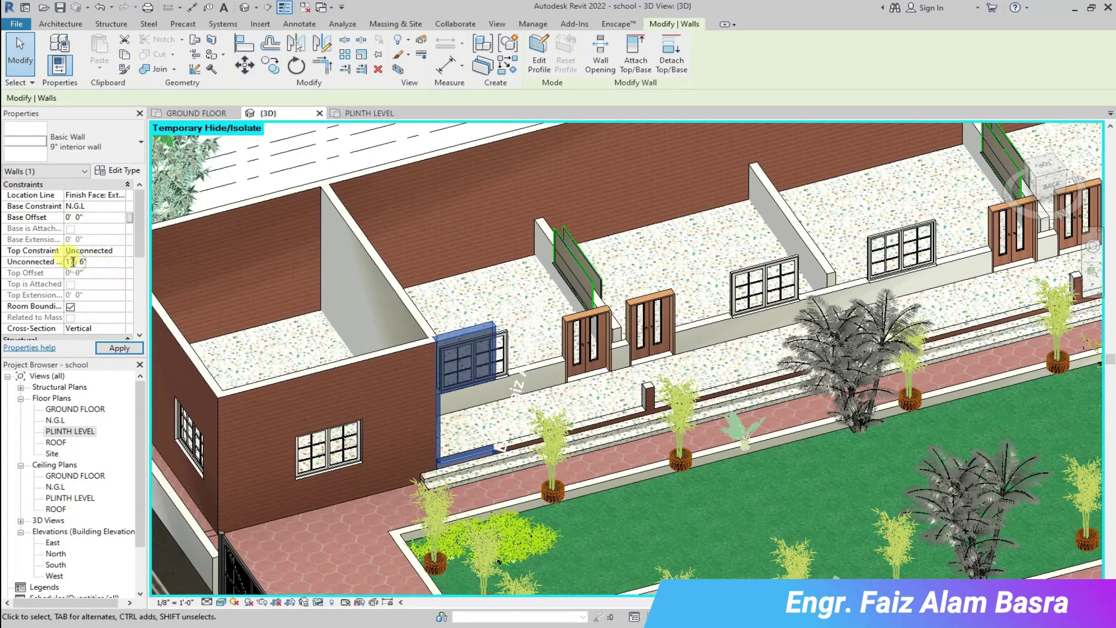
Make the road-end room's brick wall facing the paved entrance Unconnected at the top and lower its height.
left_click(407, 414)
left_click(112, 251)
left_click(87, 261)
double_click(69, 262)
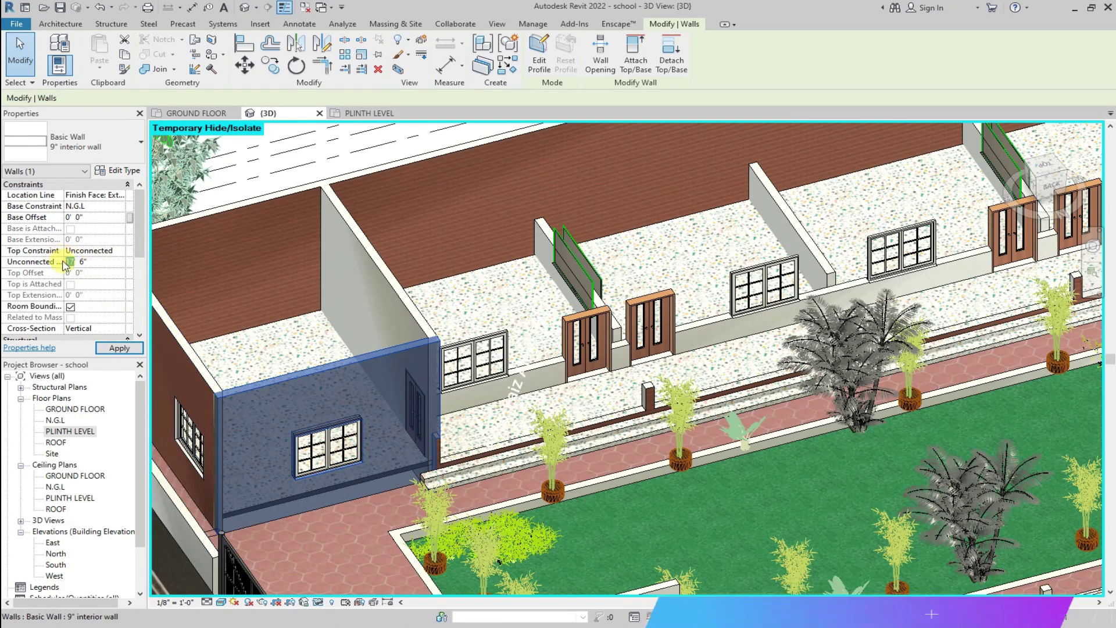
left_click(119, 348)
Make the partition wall with the door behind the road-end room Unconnected at the top and set its height to 7' 6".
scroll(395, 411, "up", 2)
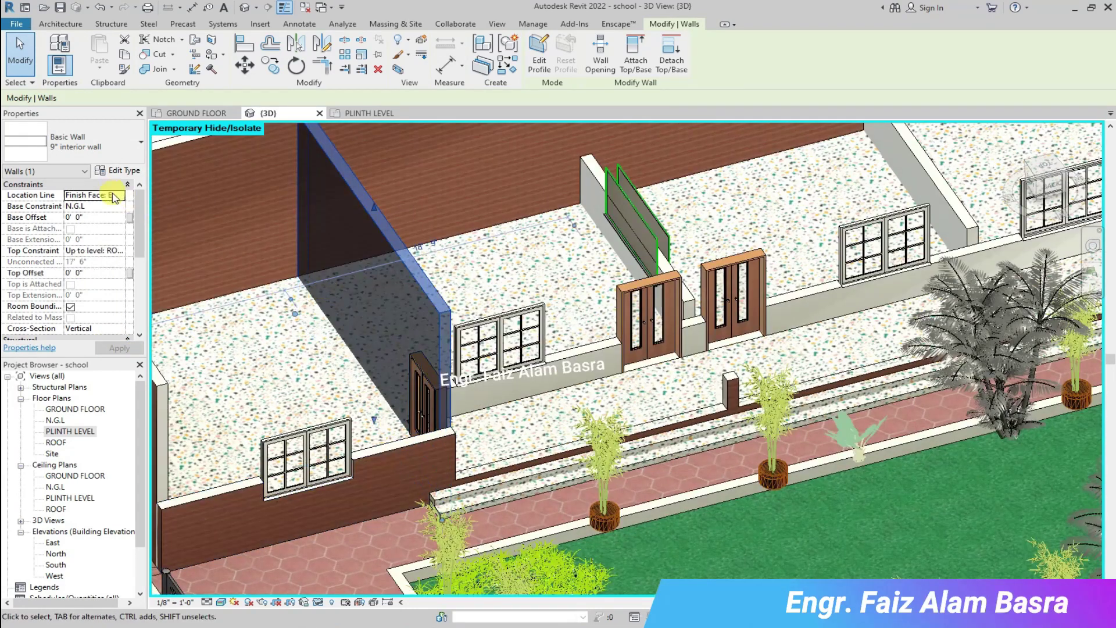
left_click(120, 251)
left_click(112, 264)
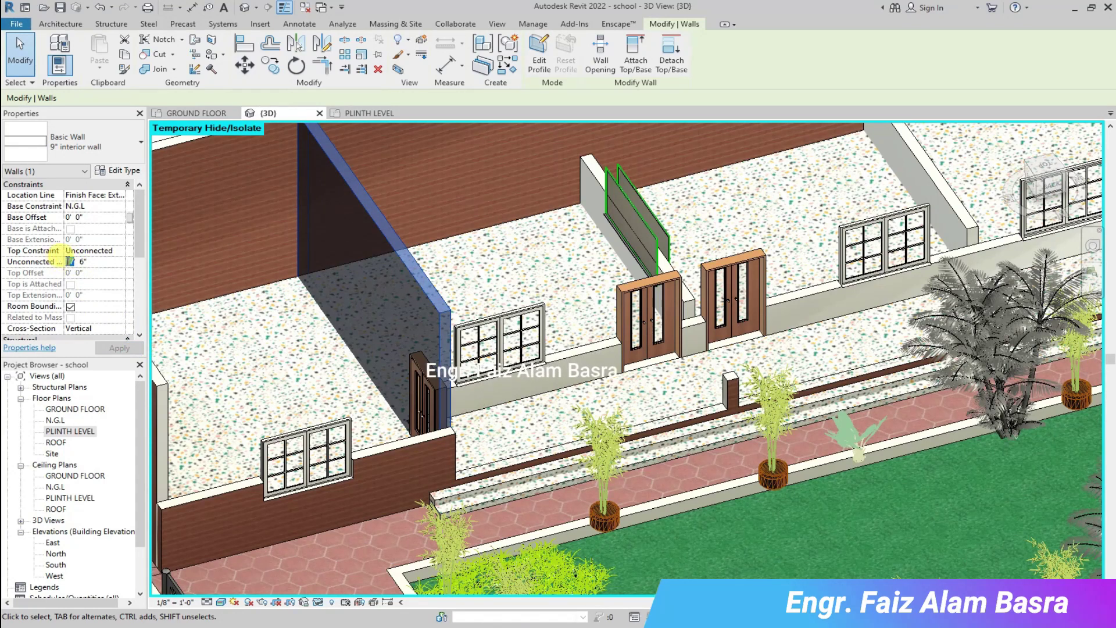
left_click(120, 348)
scroll(386, 361, "up", 3)
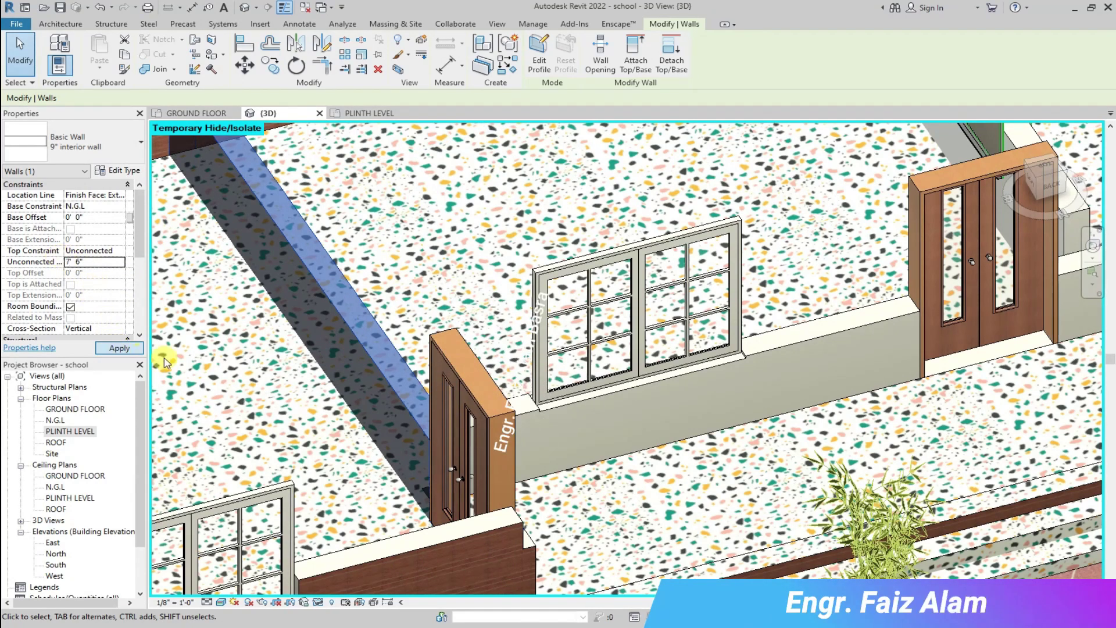
scroll(222, 365, "down", 10)
key("Escape")
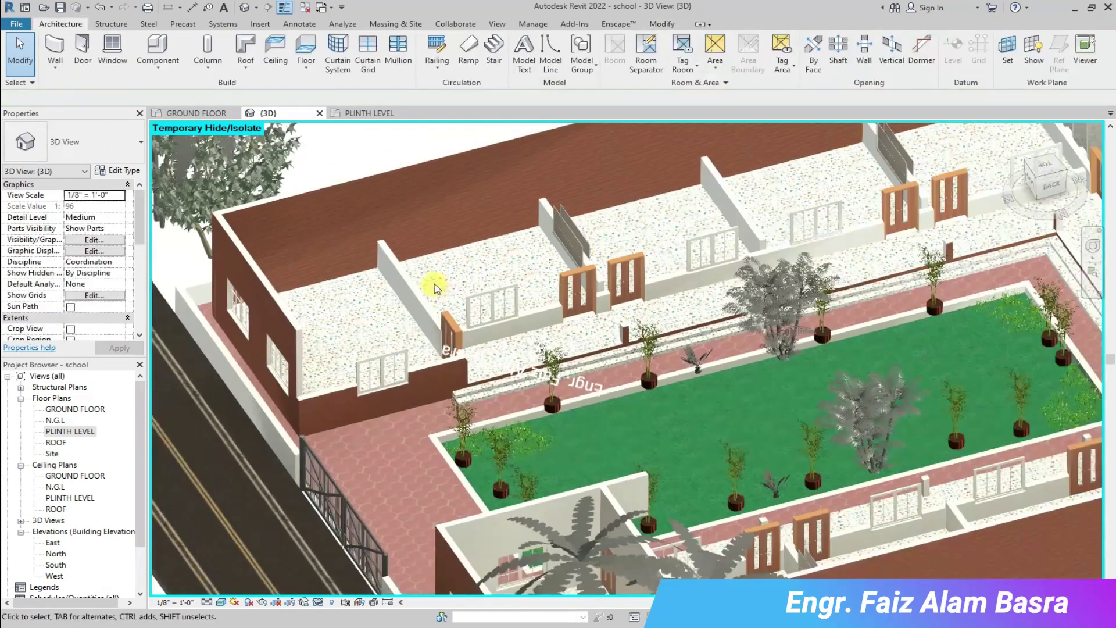
Make the five tall walls of the two rooms flanking the gate Unconnected at the top and lower their height.
scroll(723, 488, "up", 5)
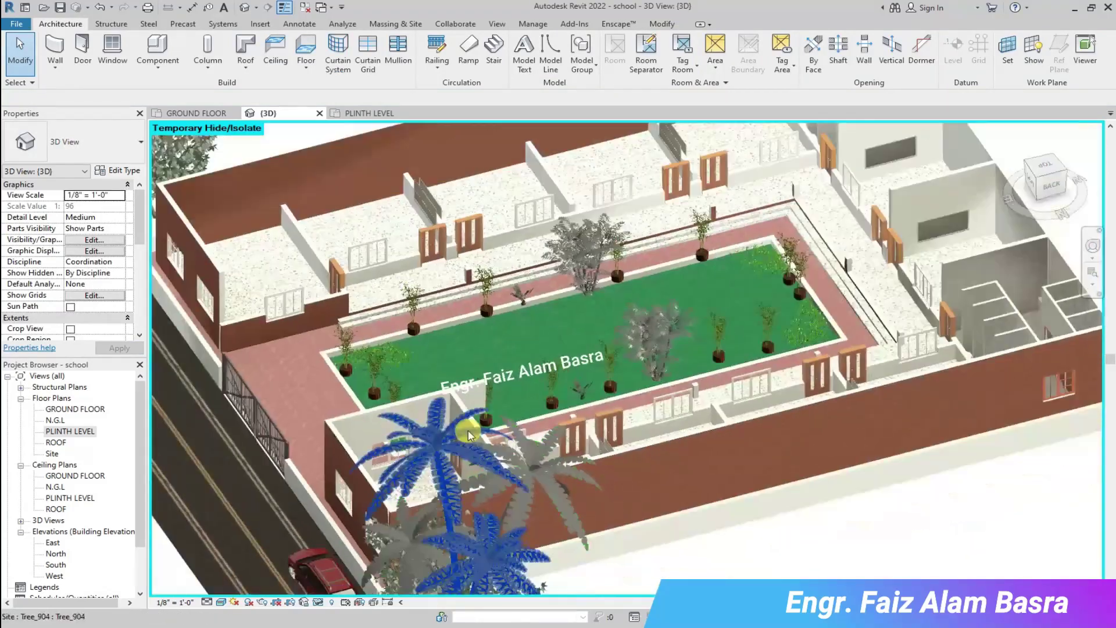
scroll(460, 403, "down", 4)
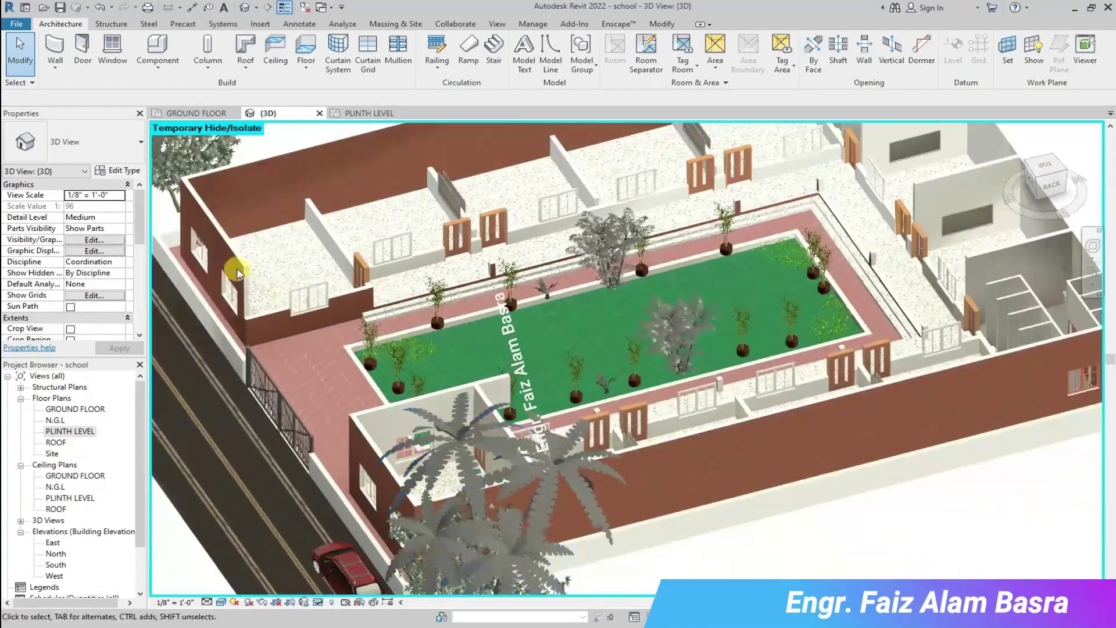
scroll(237, 256, "up", 5)
left_click(250, 274)
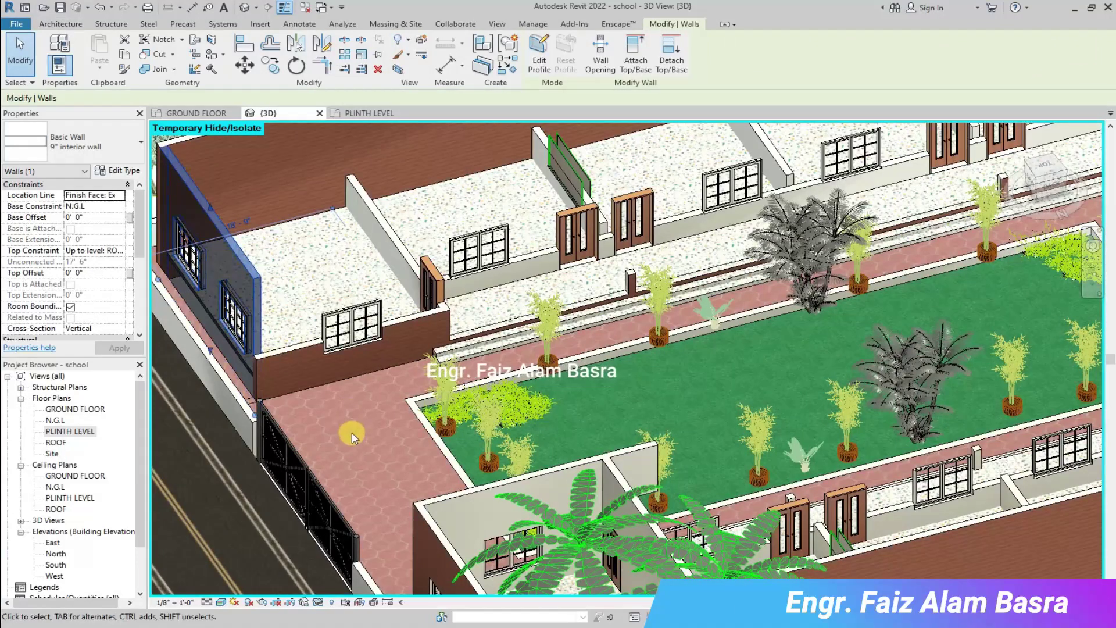
left_click(433, 528, "ctrl")
left_click(526, 478, "ctrl")
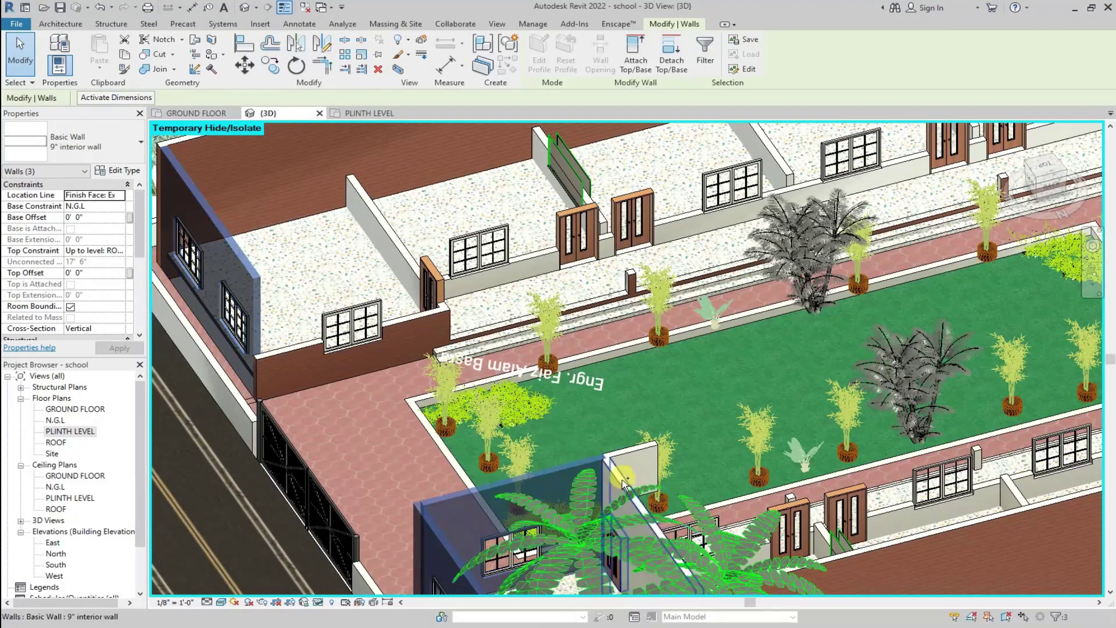
left_click(621, 478, "ctrl")
left_click(631, 452, "ctrl")
left_click(119, 250)
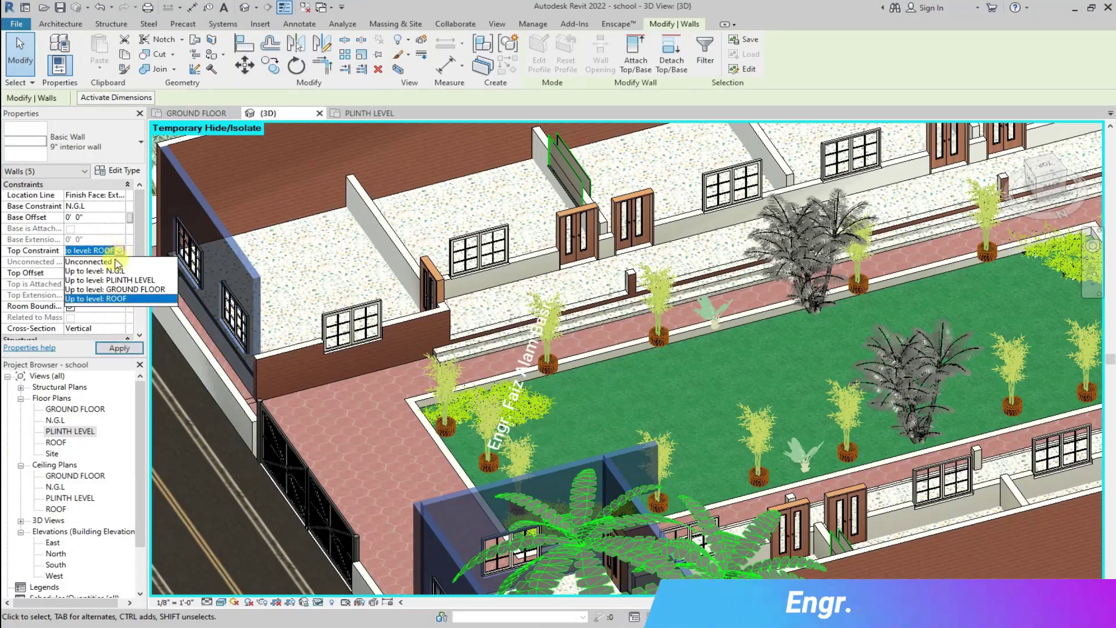
left_click(81, 262)
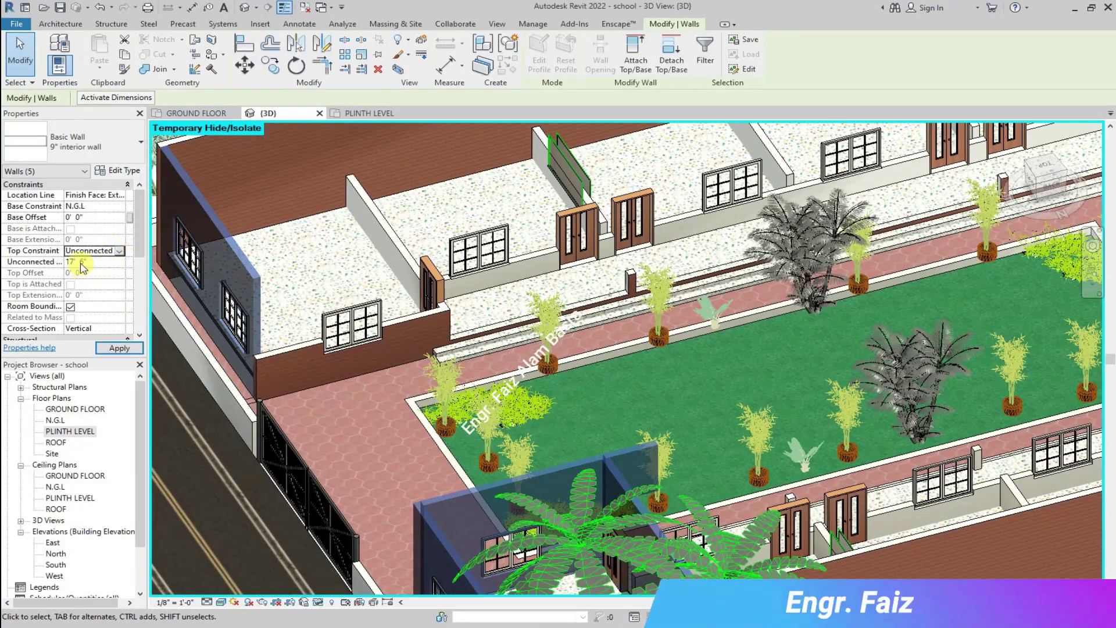
left_click(126, 353)
scroll(379, 336, "down", 3)
left_click(827, 533)
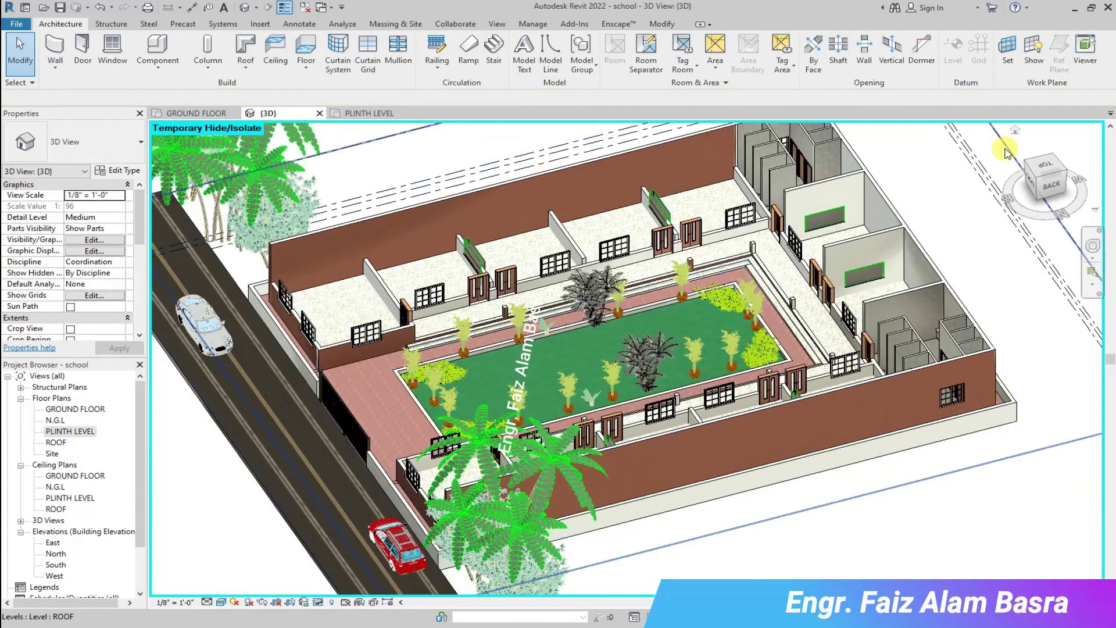
Make the three partition walls in the row of rooms opposite the gate Unconnected at the top, with a height of 7' 6".
left_click(1014, 131)
scroll(760, 418, "up", 5)
middle_click_drag(554, 378, 677, 278, "shift")
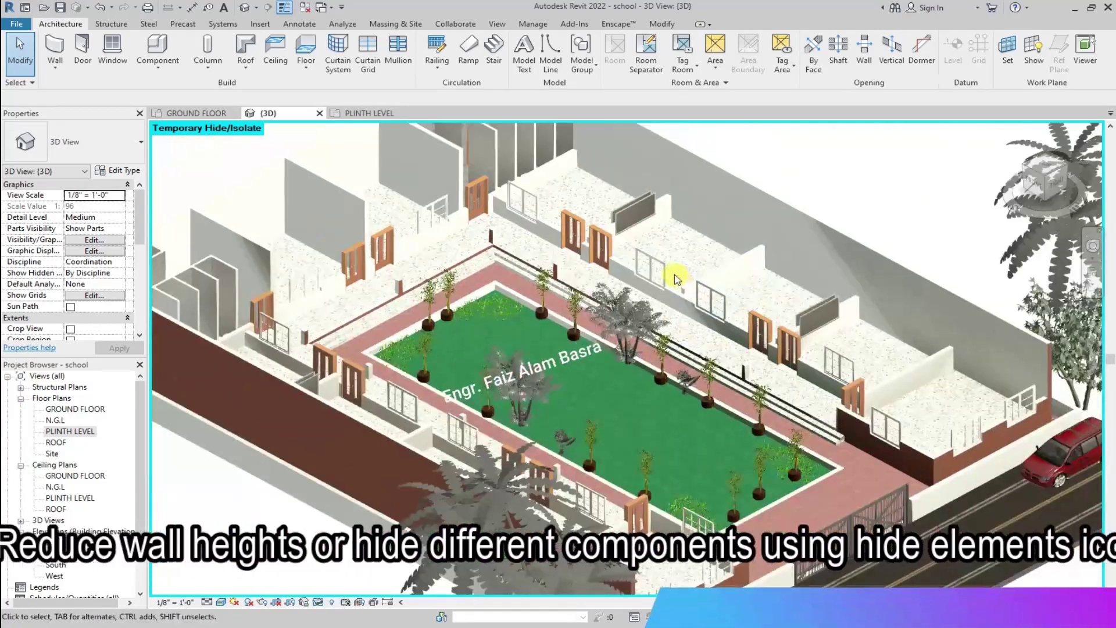
scroll(589, 301, "down", 1)
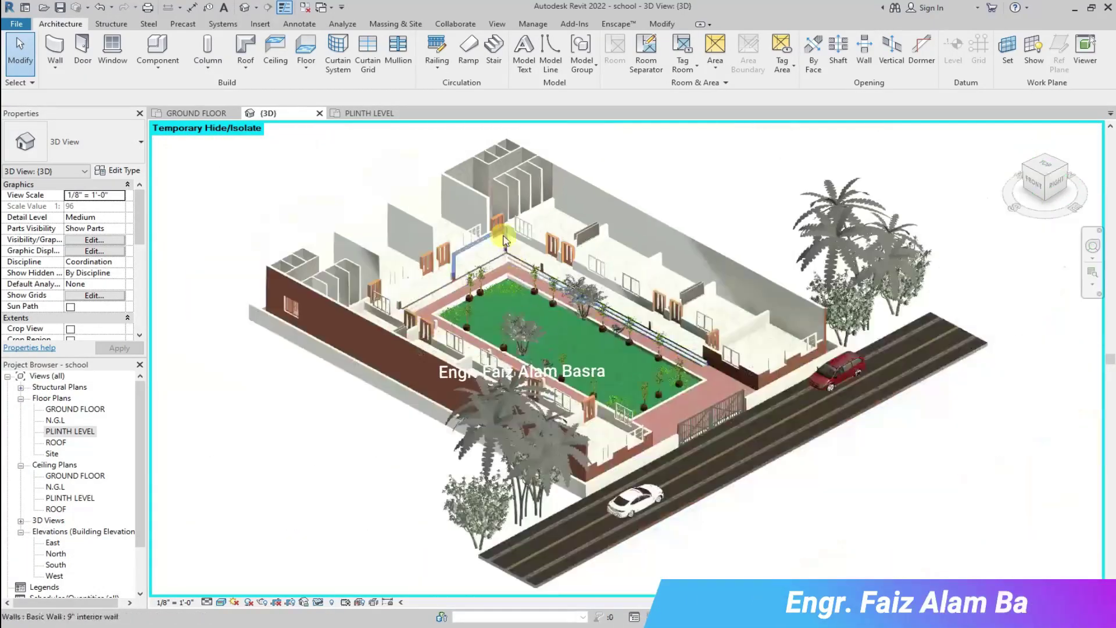
scroll(416, 164, "up", 2)
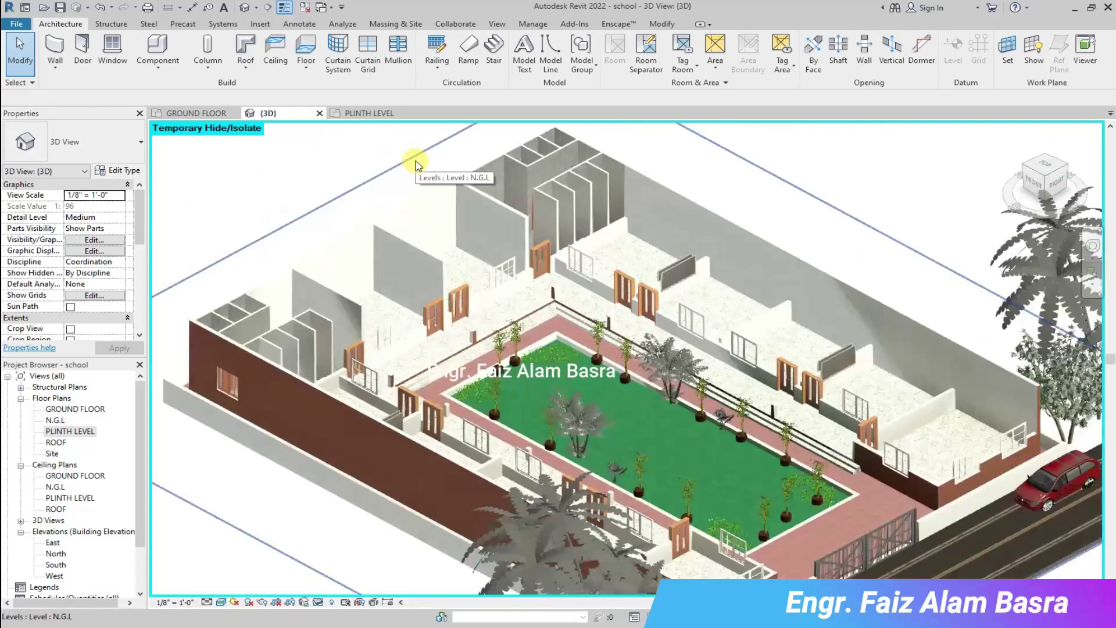
scroll(417, 165, "up", 1)
middle_click_drag(416, 164, 431, 224)
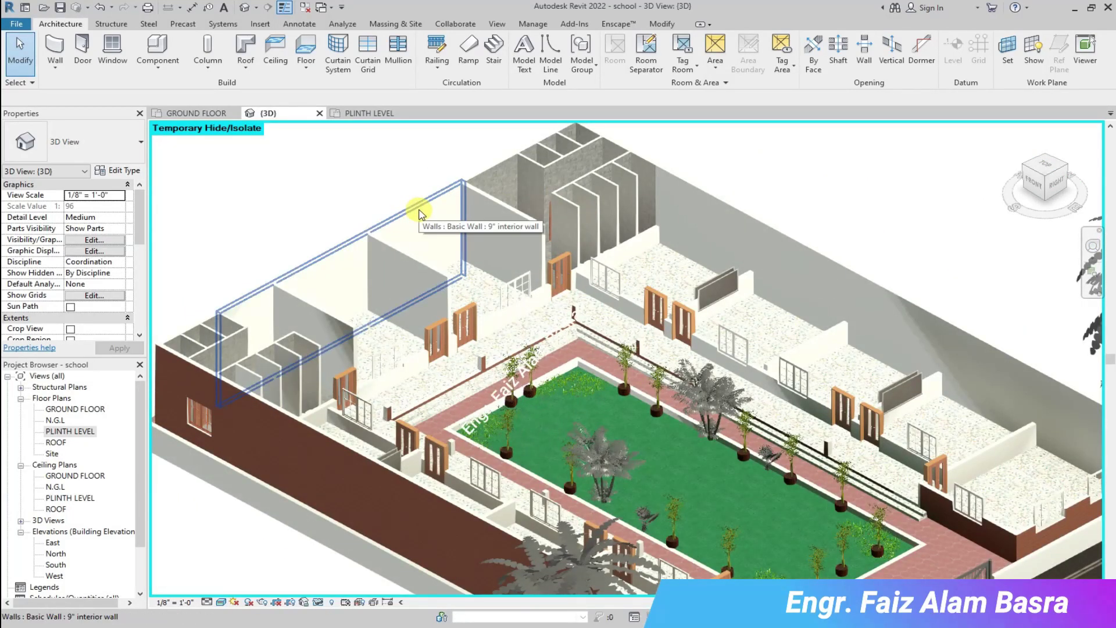
scroll(459, 250, "up", 3)
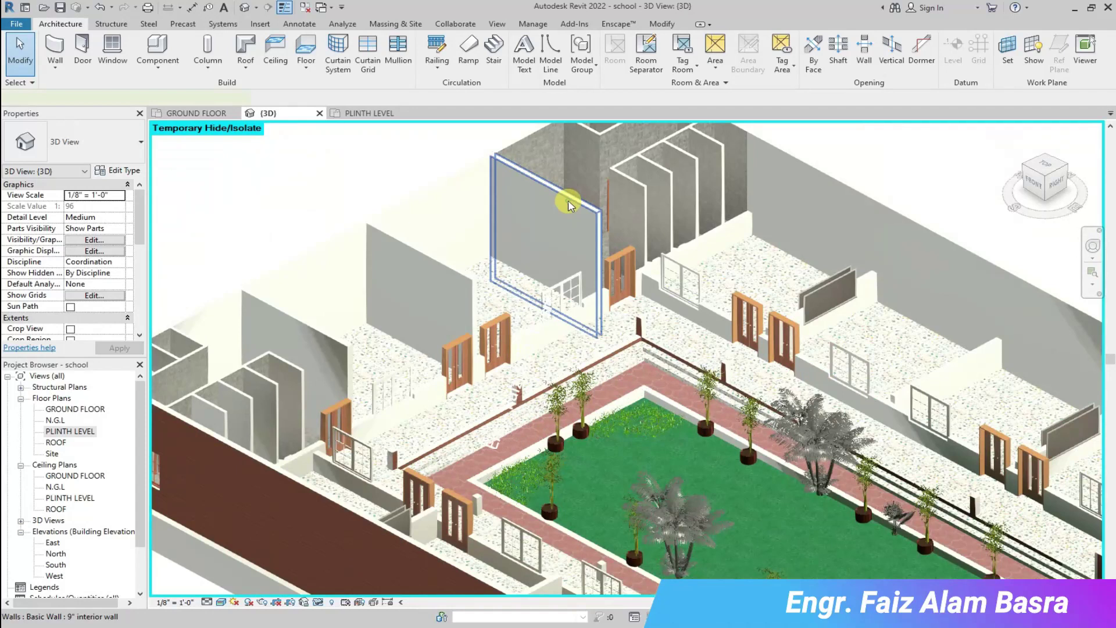
left_click(568, 203)
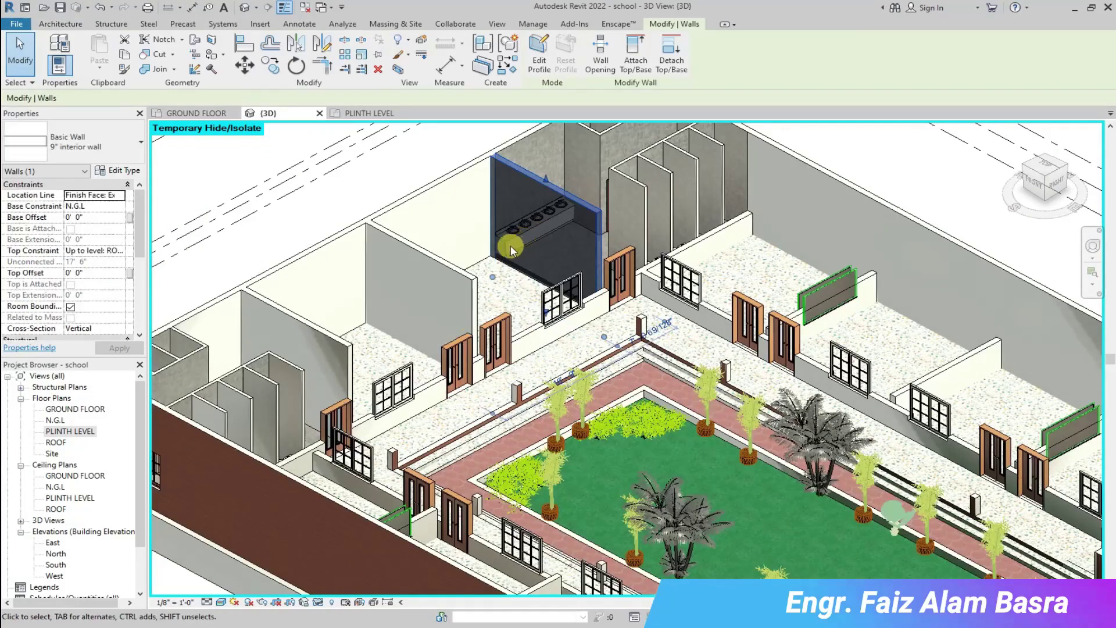
left_click(448, 268, "ctrl")
left_click(318, 338, "ctrl")
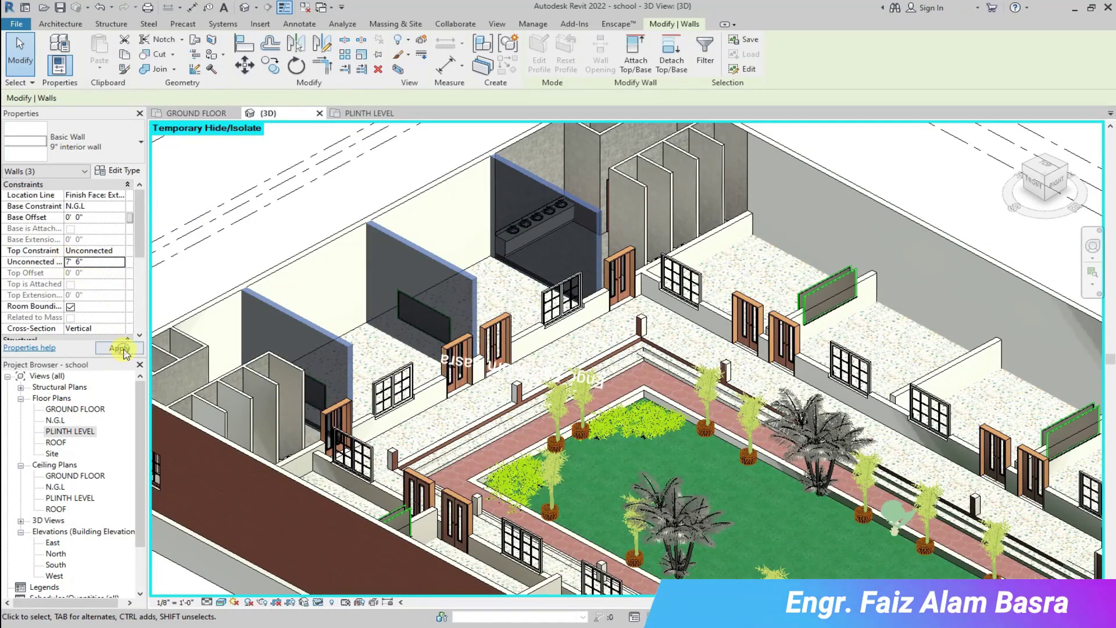
key("Escape")
Load the Taylor_Entrance_True_4_Panel door family from the Open Doors folder.
scroll(598, 212, "up", 2)
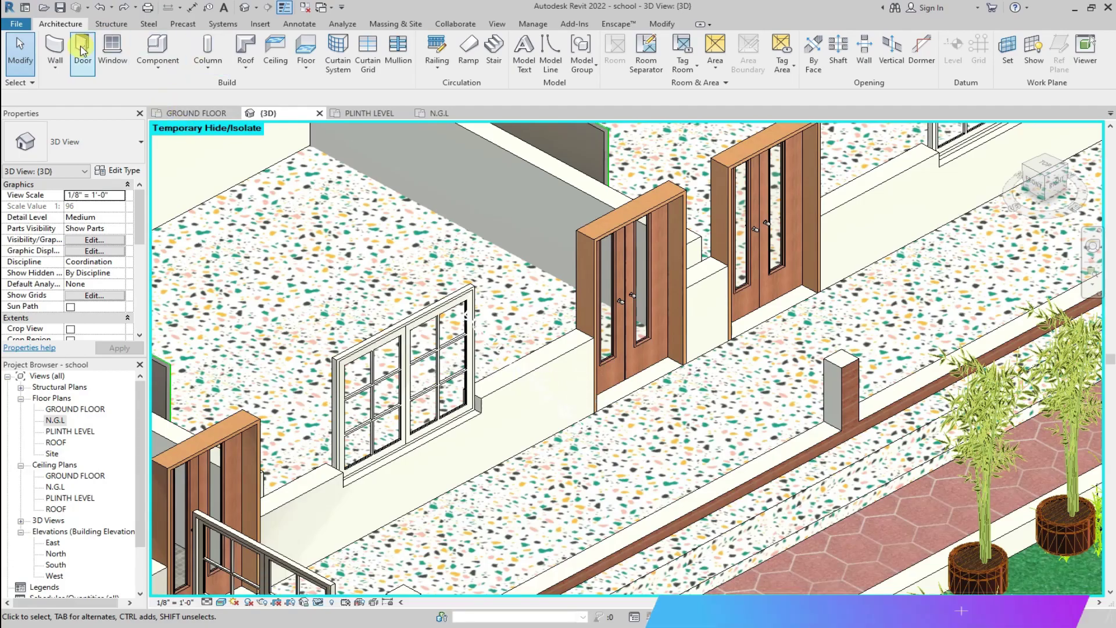
left_click(79, 49)
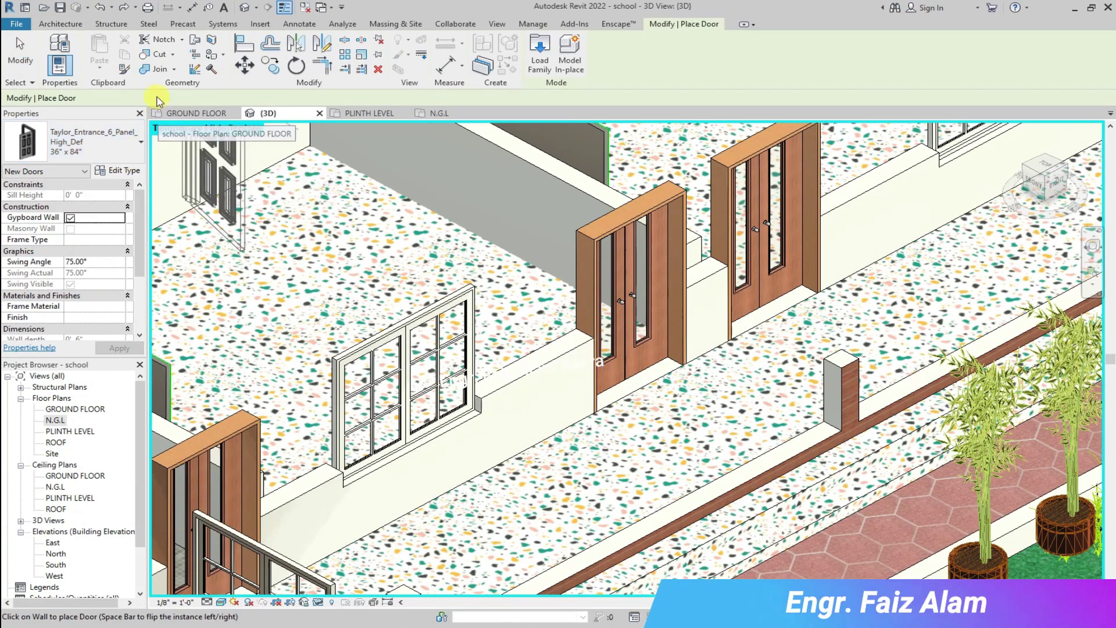
left_click(539, 56)
left_click(820, 206)
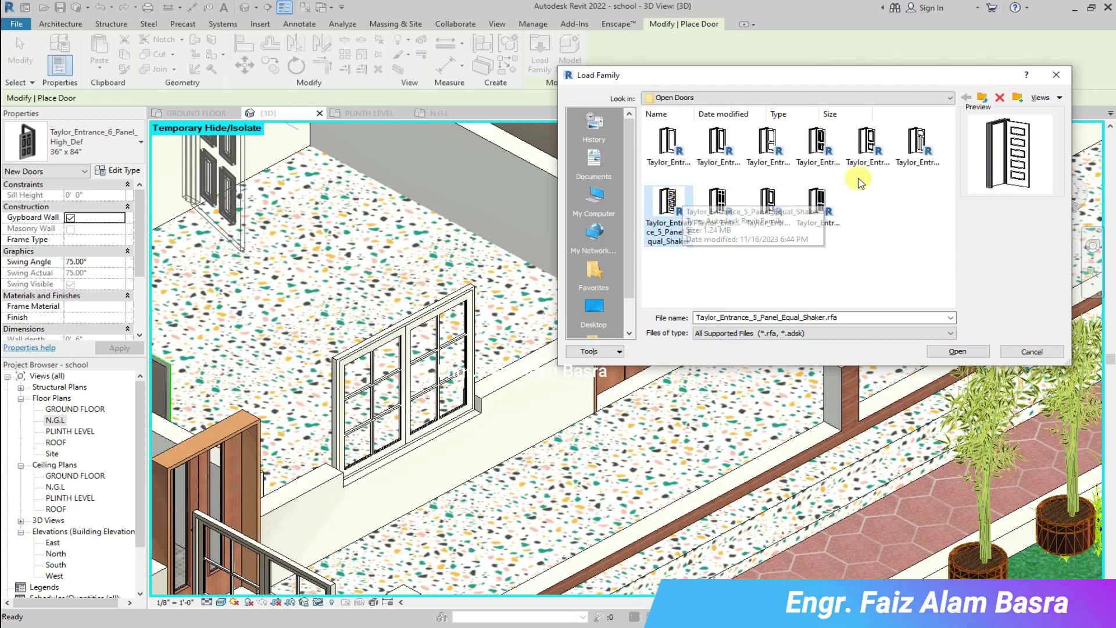
left_click(718, 203)
left_click(818, 203)
left_click(957, 351)
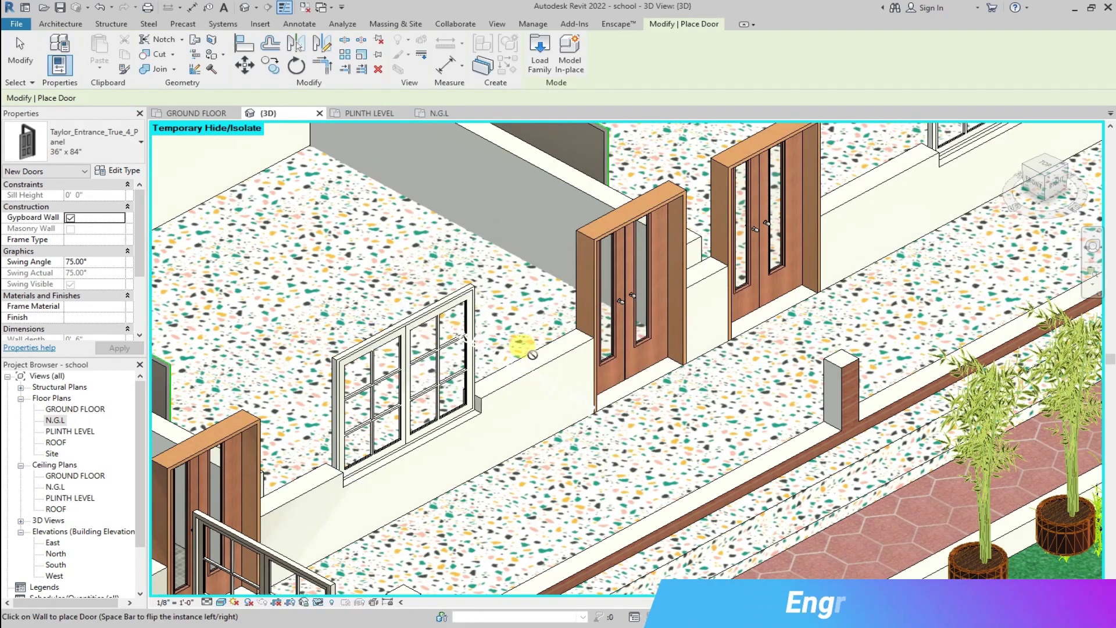
Place a 36" x 84" Taylor_Entrance_True_4_Panel door on the ground floor plan, in the room wall between the window and the double door.
left_click(197, 114)
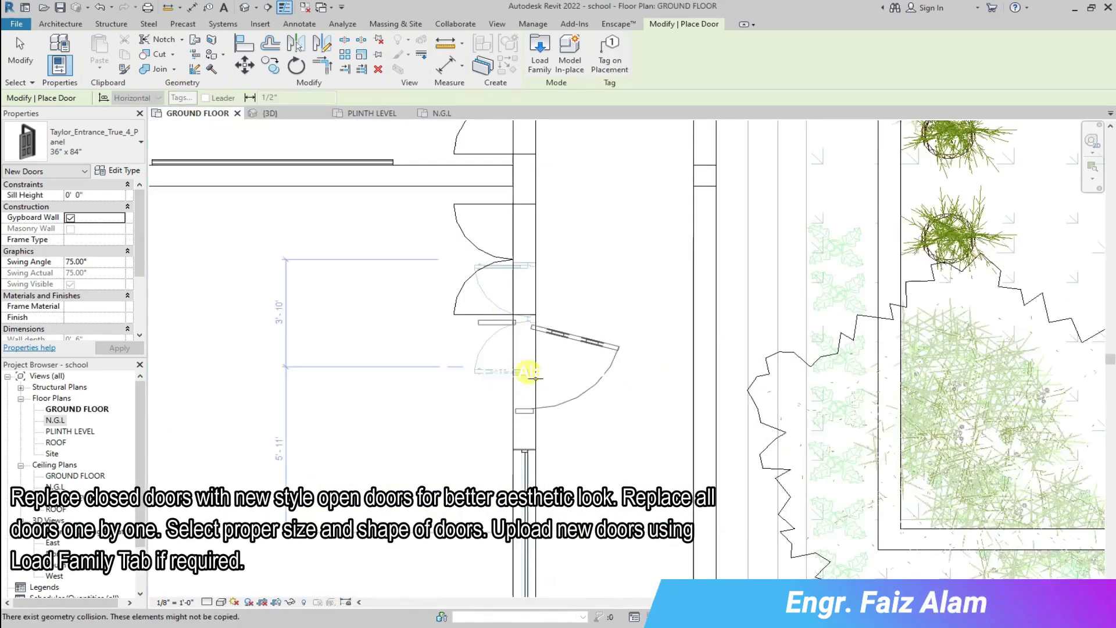
scroll(469, 323, "down", 2)
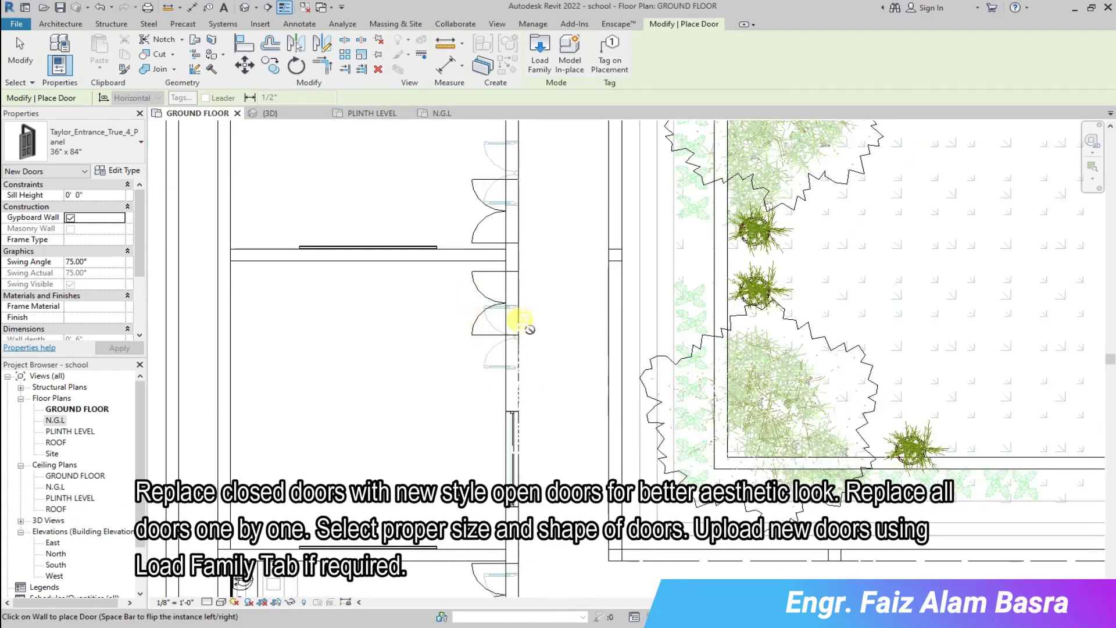
left_click(296, 112)
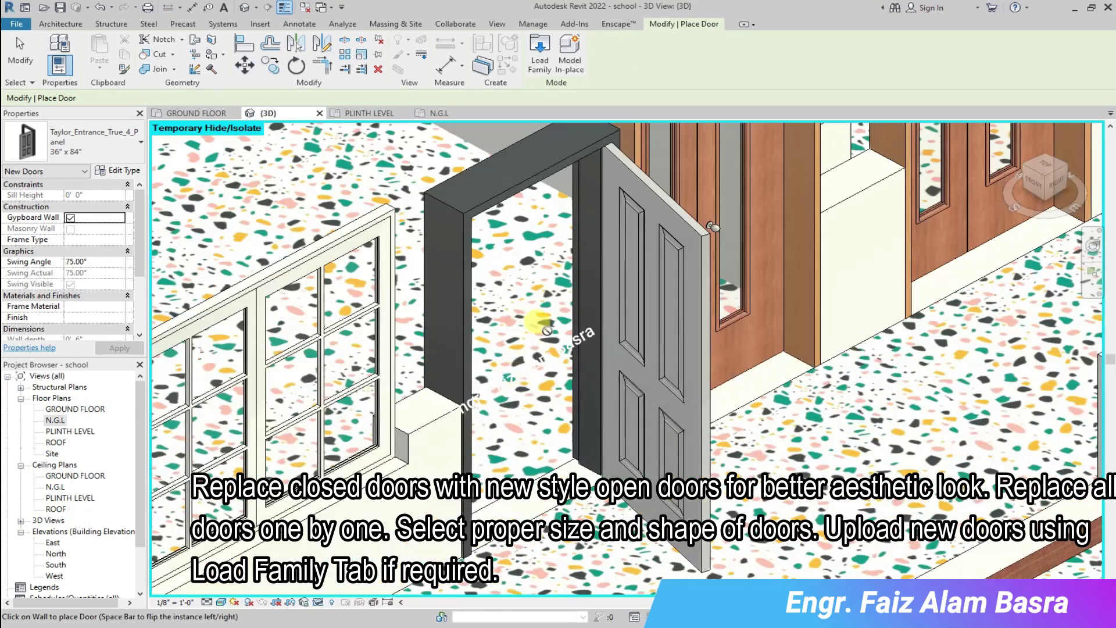
left_click(22, 51)
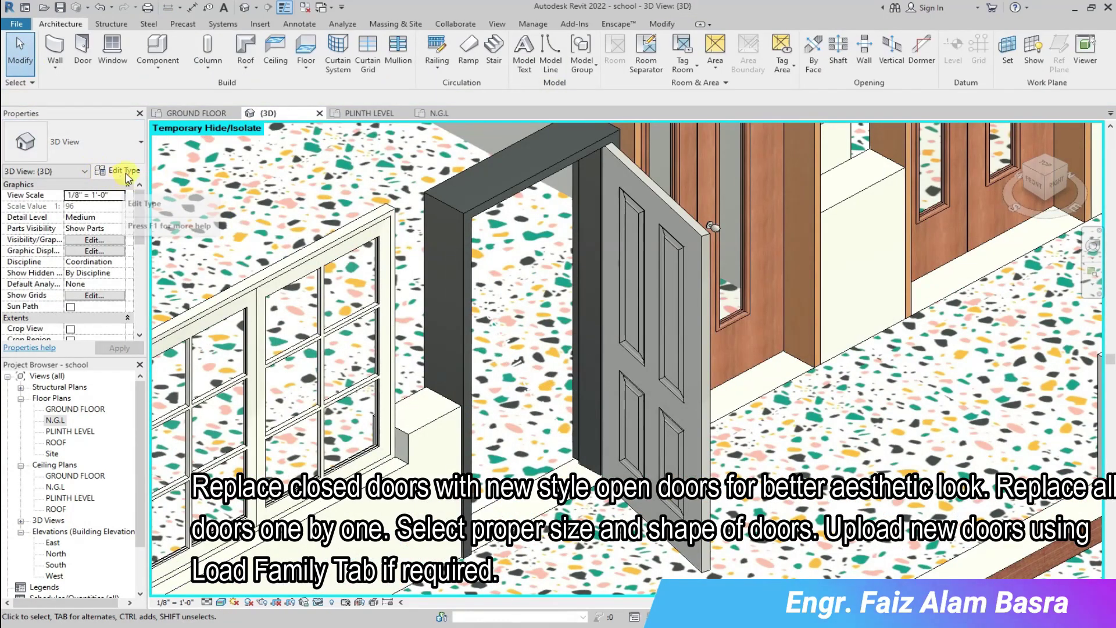
Duplicate the placed open door's type as 42" x 84", change its width, and apply the new type.
left_click(434, 205)
left_click(138, 153)
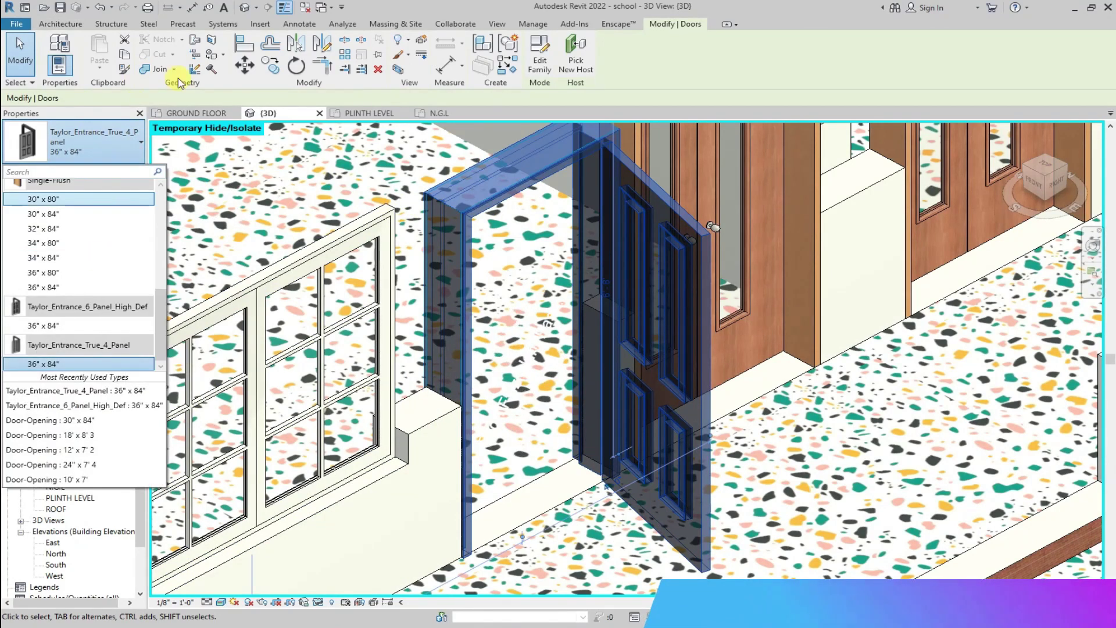
left_click(124, 154)
left_click(114, 170)
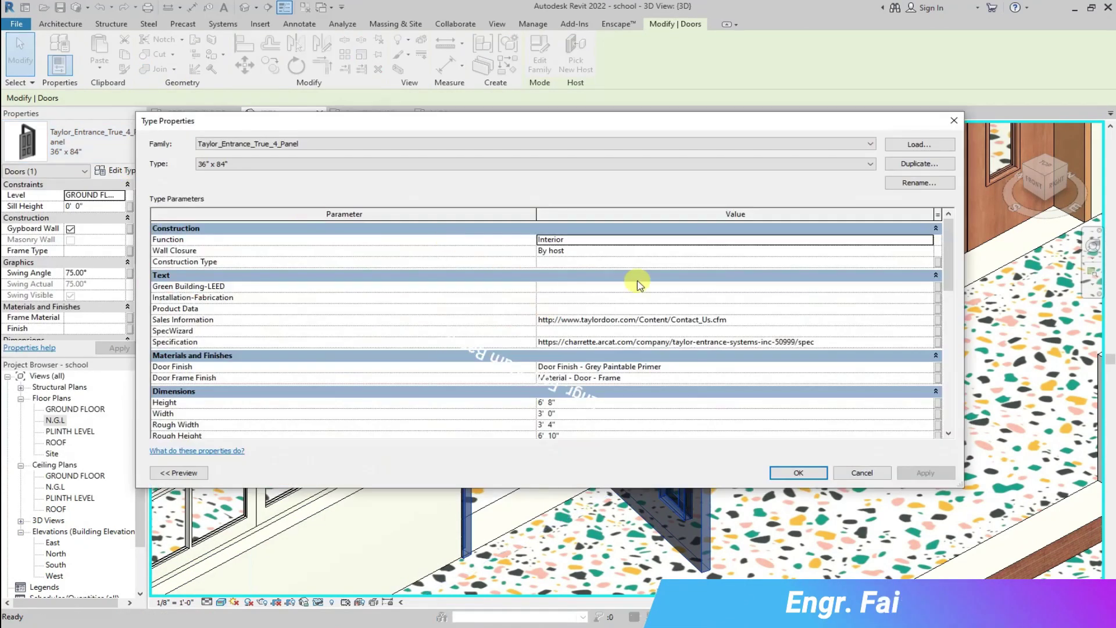
left_click(914, 166)
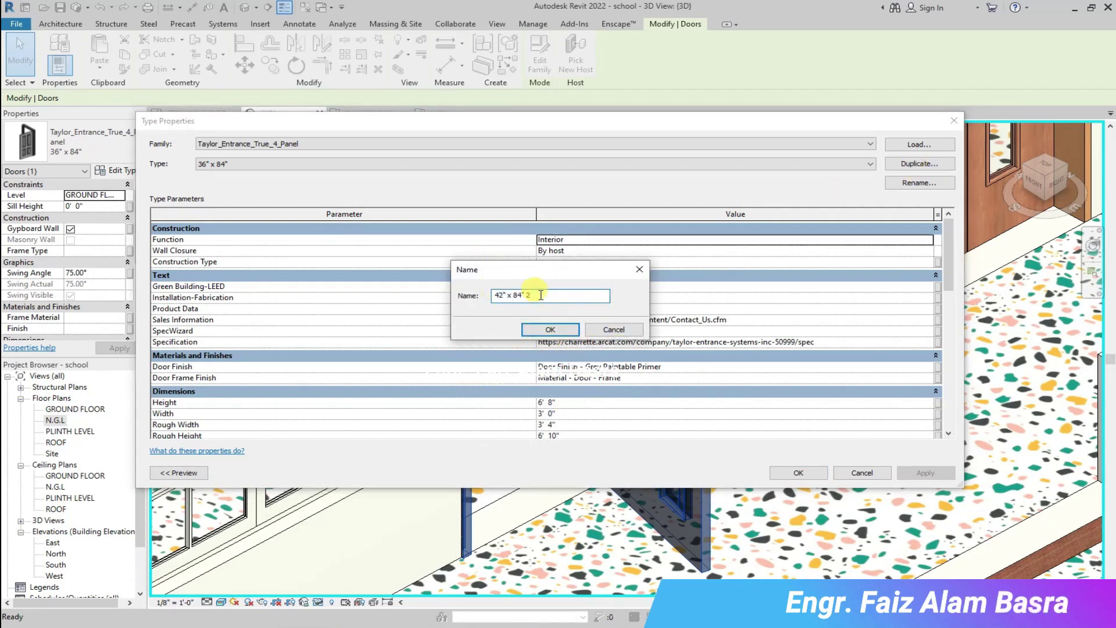
left_click(542, 329)
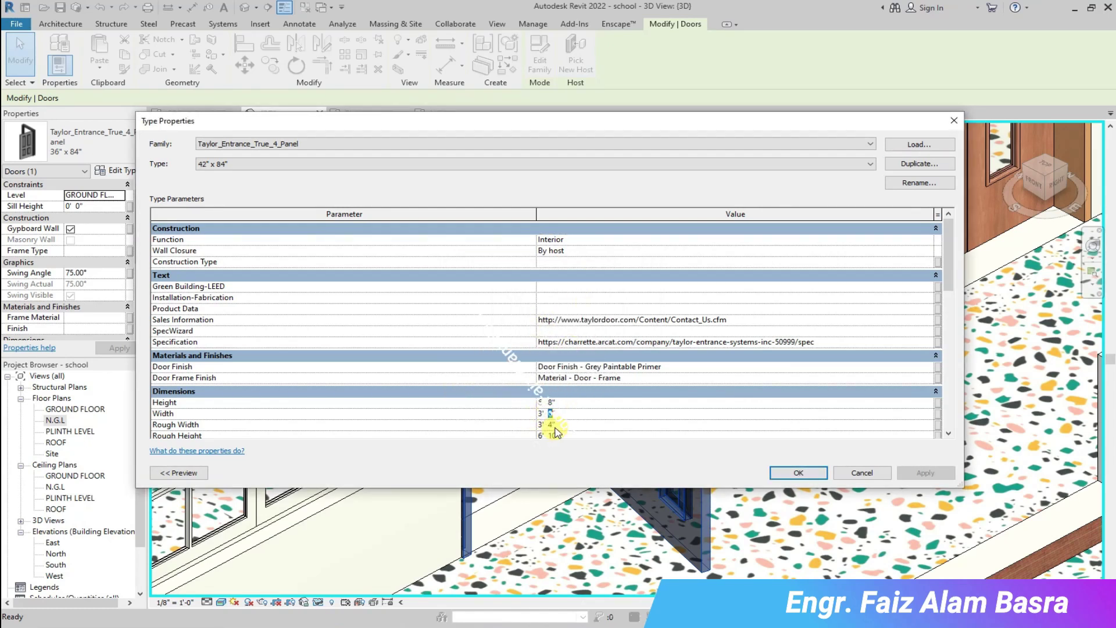
left_click(795, 473)
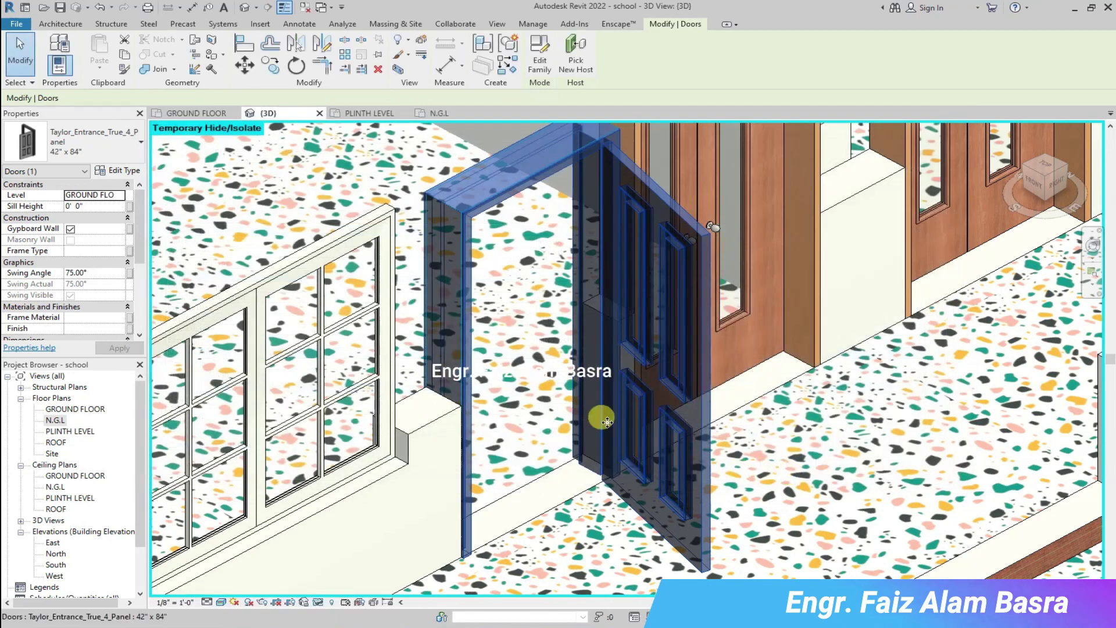
left_click(813, 477)
Inspect the resized door's panels up close and undo its change to the 42" x 84" type.
scroll(635, 356, "up", 5)
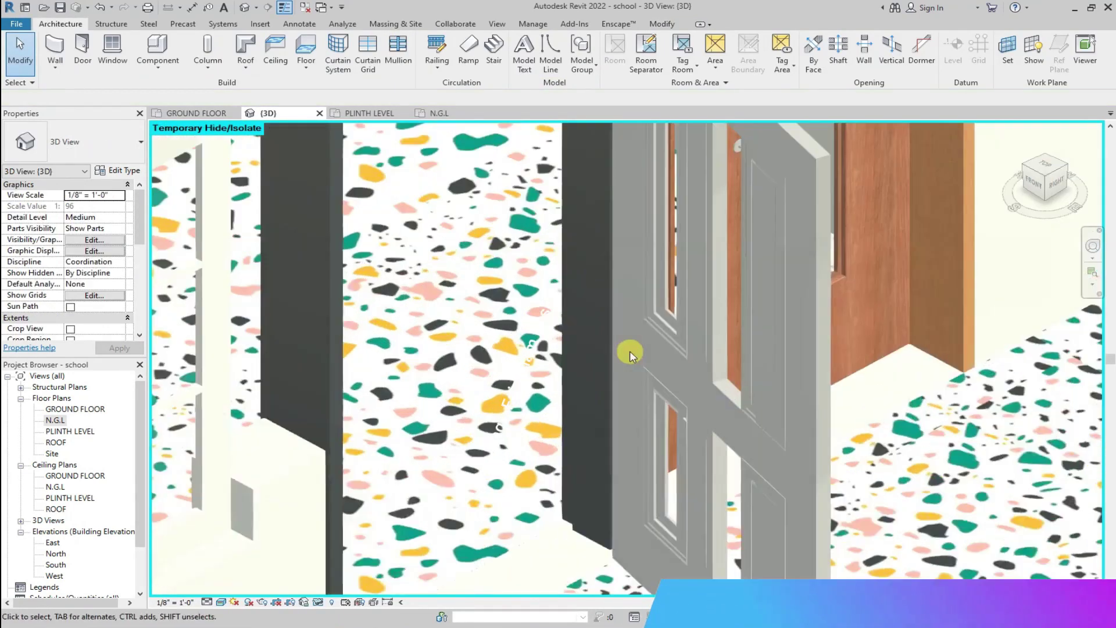
scroll(470, 349, "up", 3)
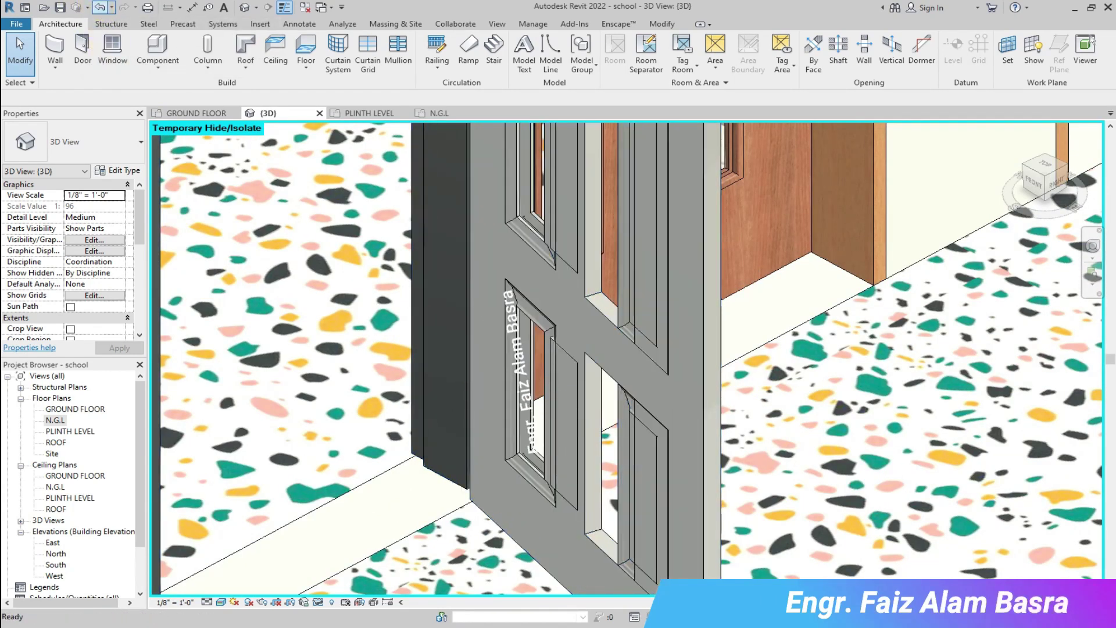
left_click(100, 7)
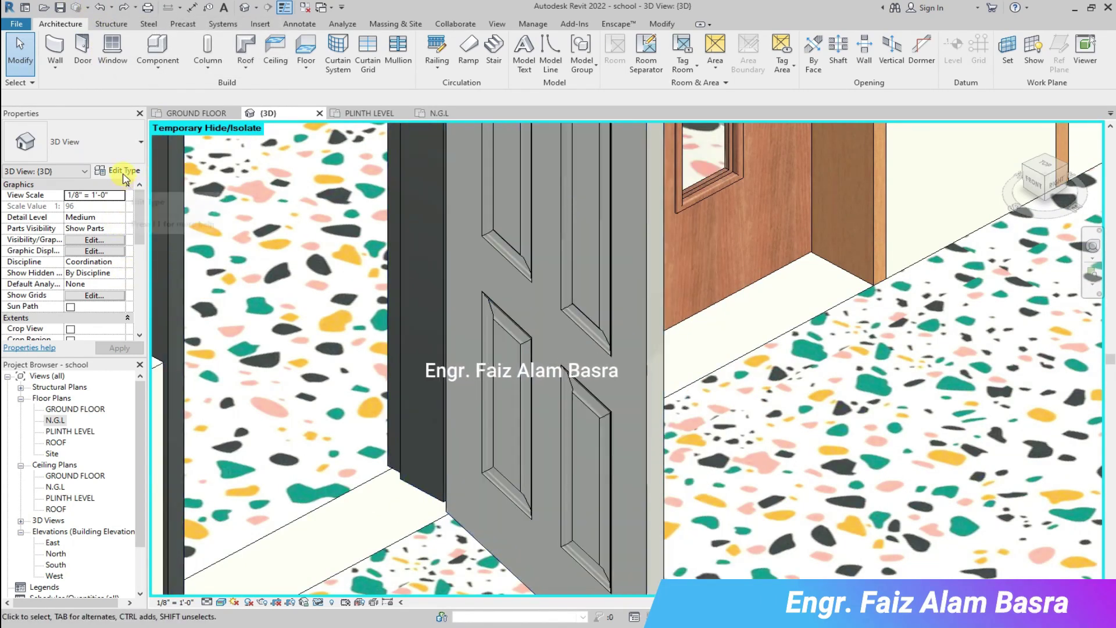
left_click(121, 174)
left_click(860, 471)
Try the 42" x 84" type on the open door again, then undo the type change.
left_click(602, 308)
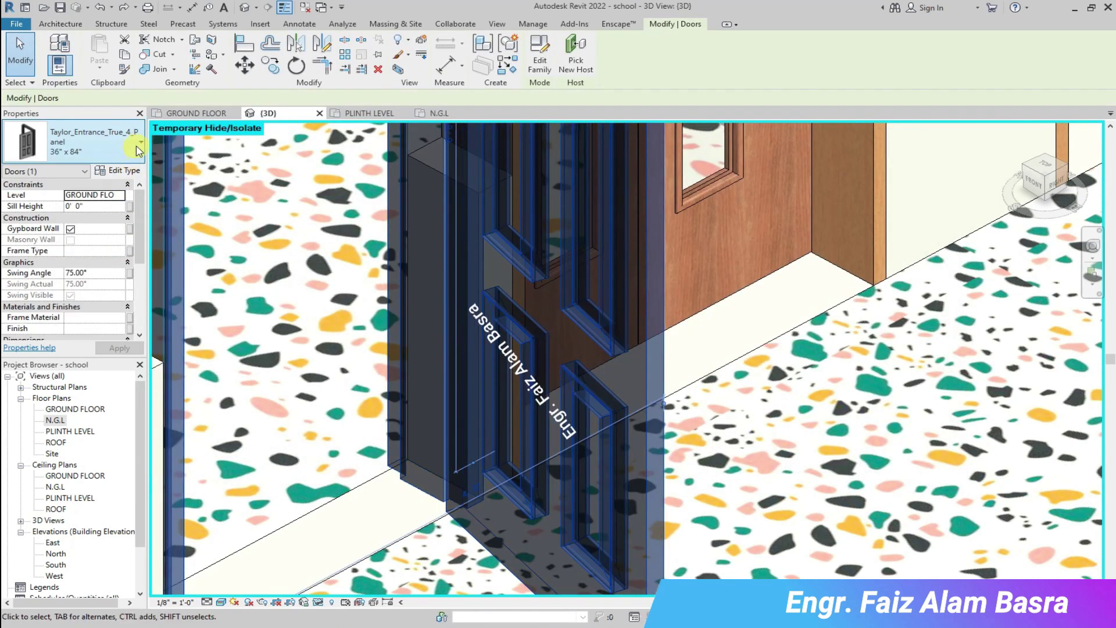
left_click(136, 152)
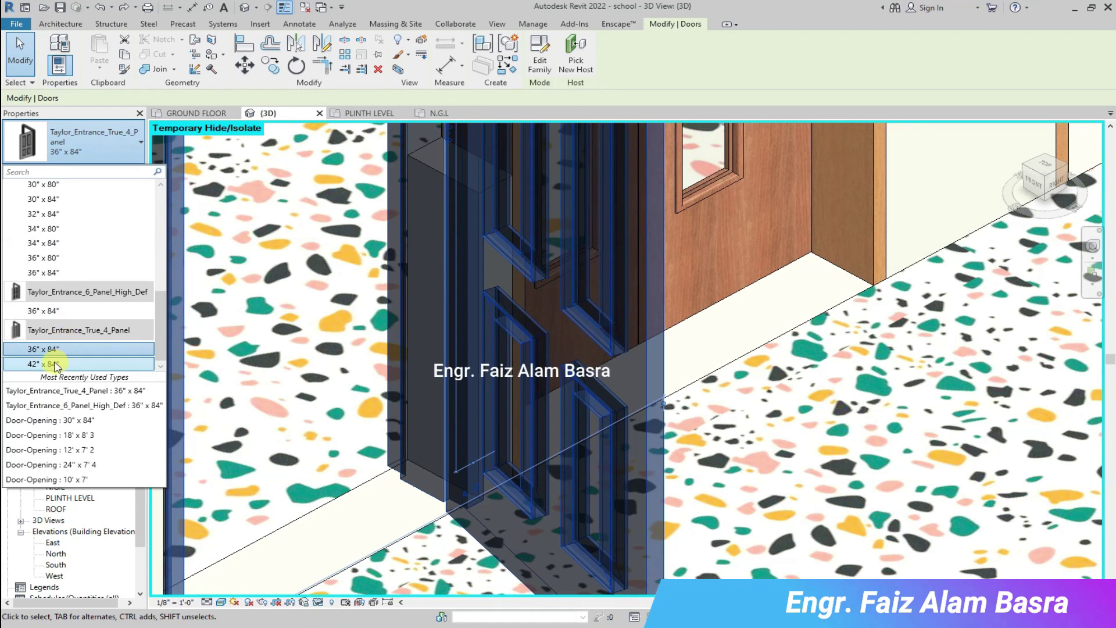
left_click(52, 364)
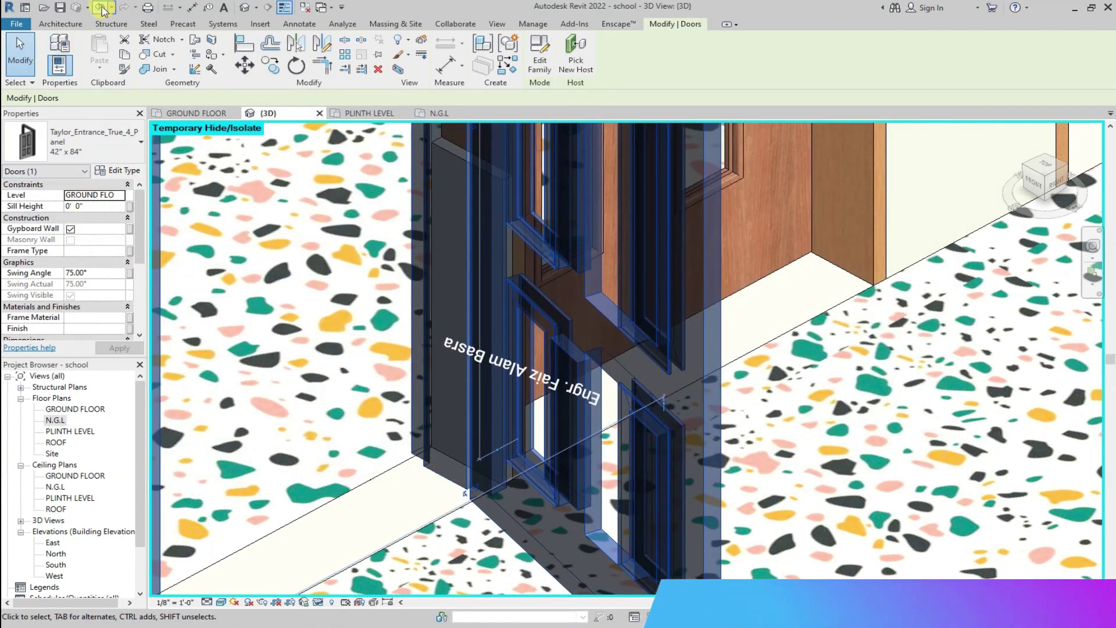
key("Escape")
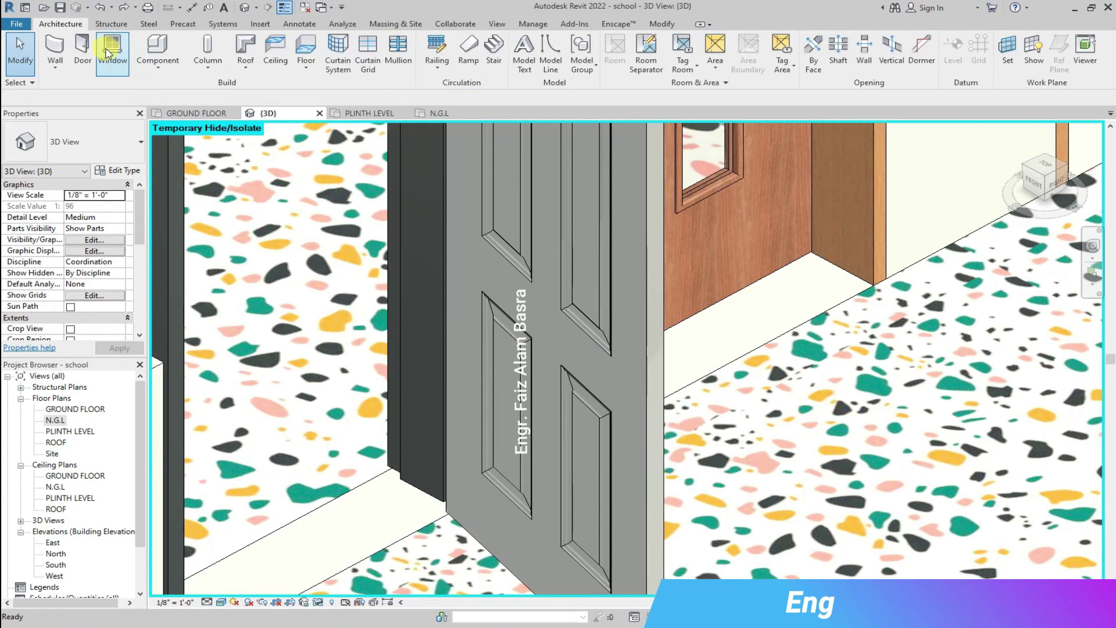
Check the open four-panel door's type dimensions and examine its panels and frame up close.
left_click(478, 250)
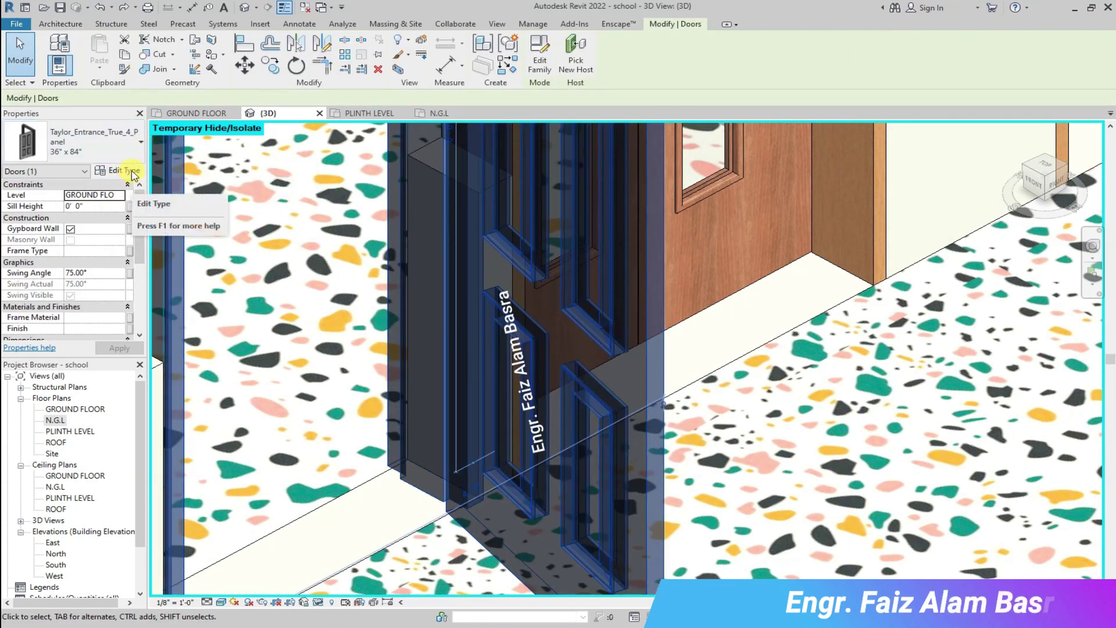
left_click(142, 144)
left_click(143, 145)
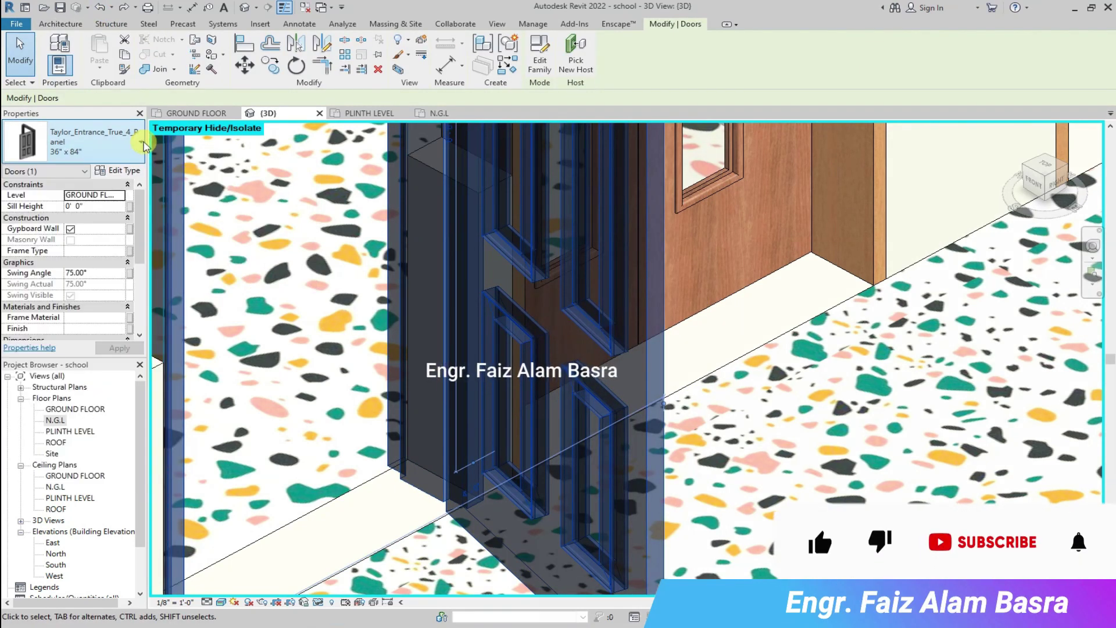
left_click(124, 172)
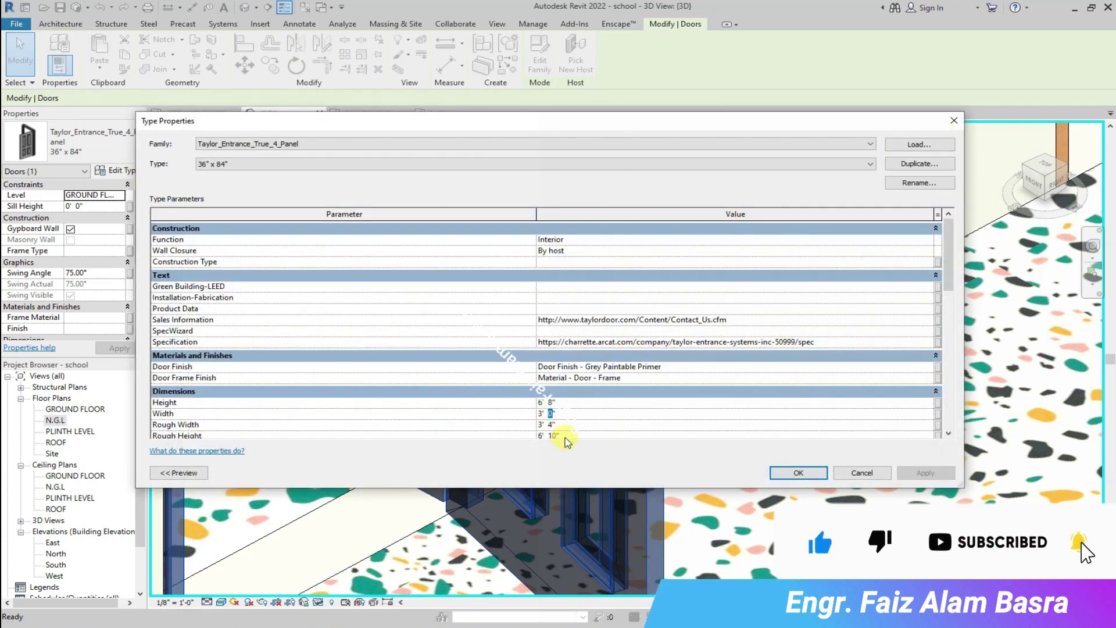
left_click(783, 474)
left_click(734, 448)
scroll(584, 410, "down", 2)
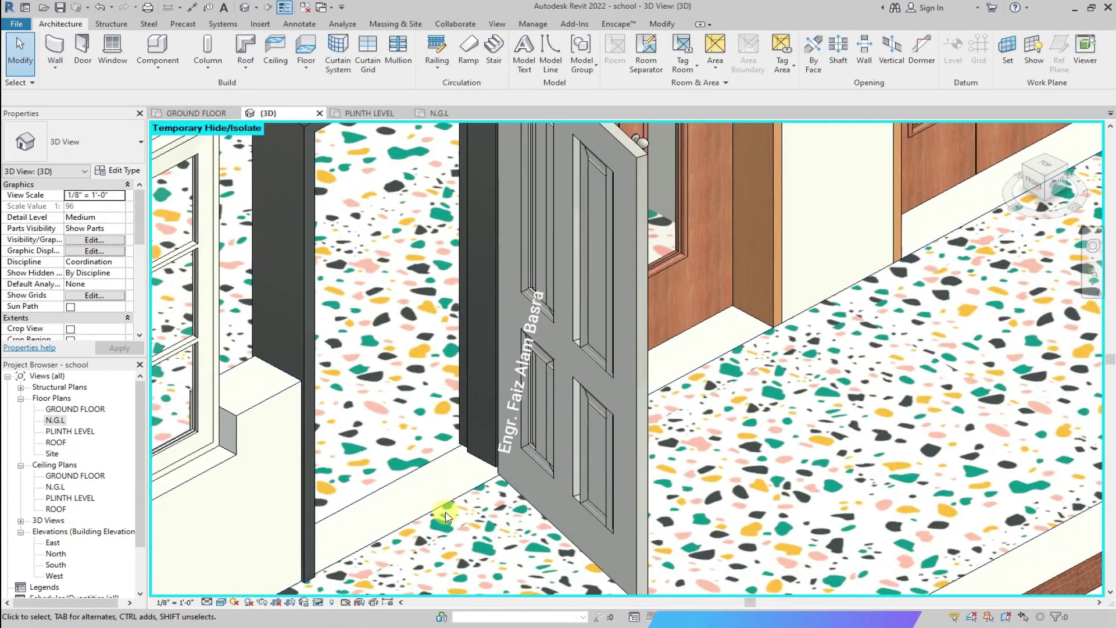
scroll(459, 474, "up", 5)
scroll(496, 450, "down", 3)
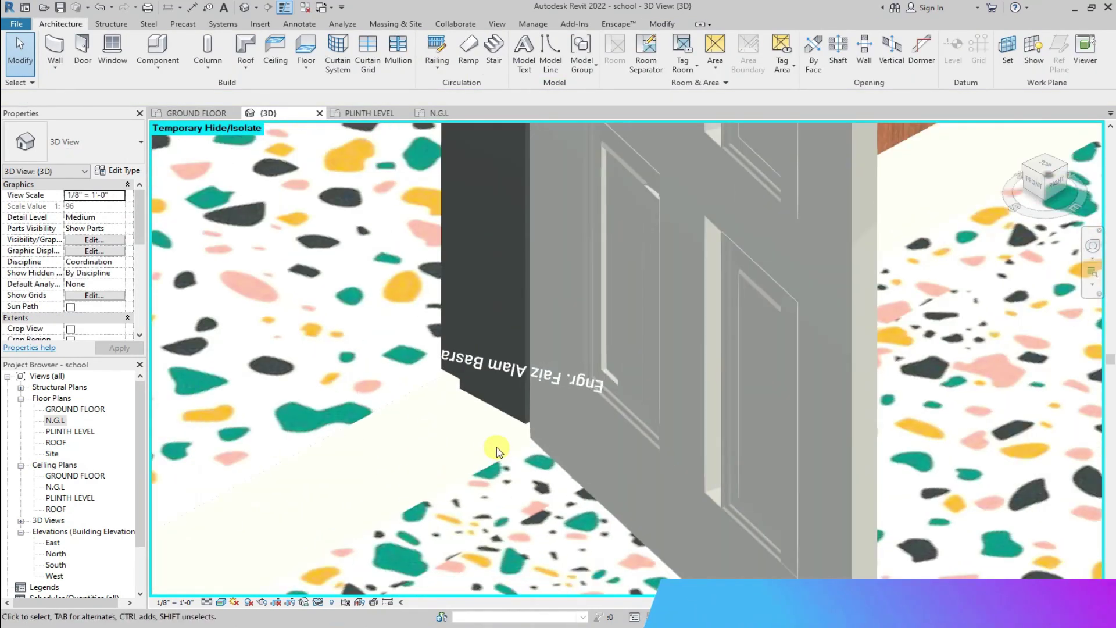
scroll(176, 210, "down", 1)
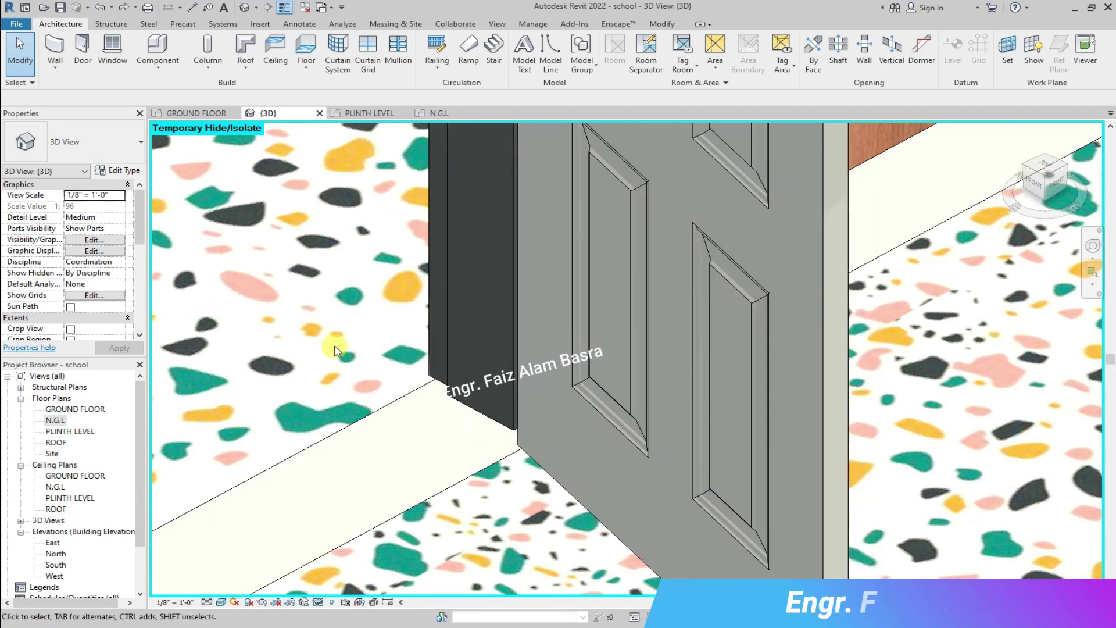
scroll(499, 504, "down", 5)
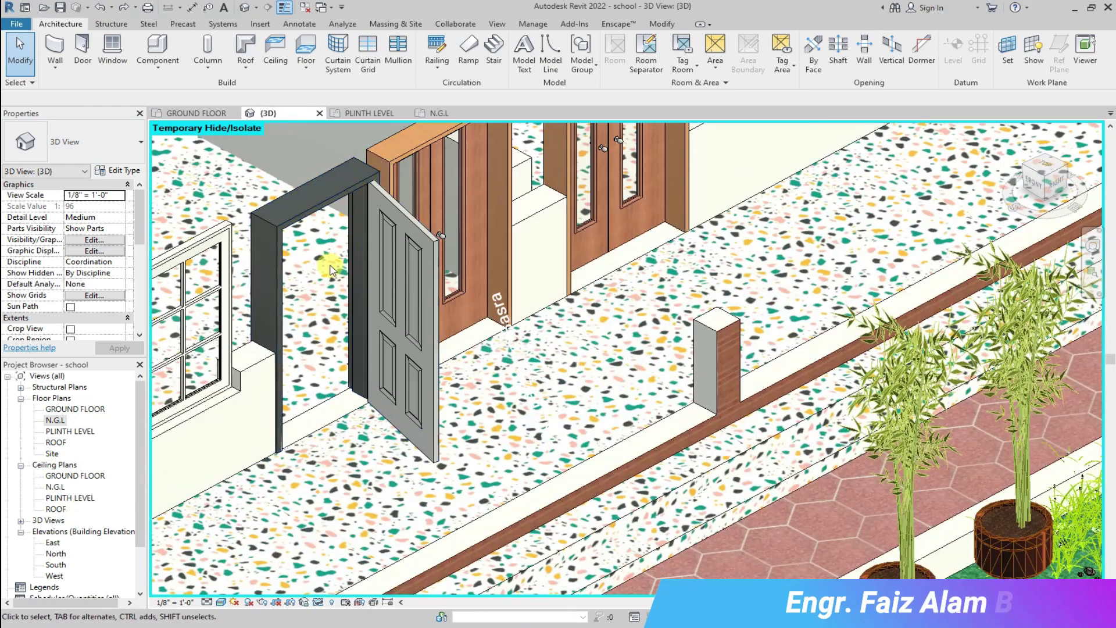
scroll(334, 201, "down", 3)
Change the closed double door beside the open four-panel door to the Taylor_Entrance_6_Panel_High_Def 36" x 84" type.
left_click(373, 249)
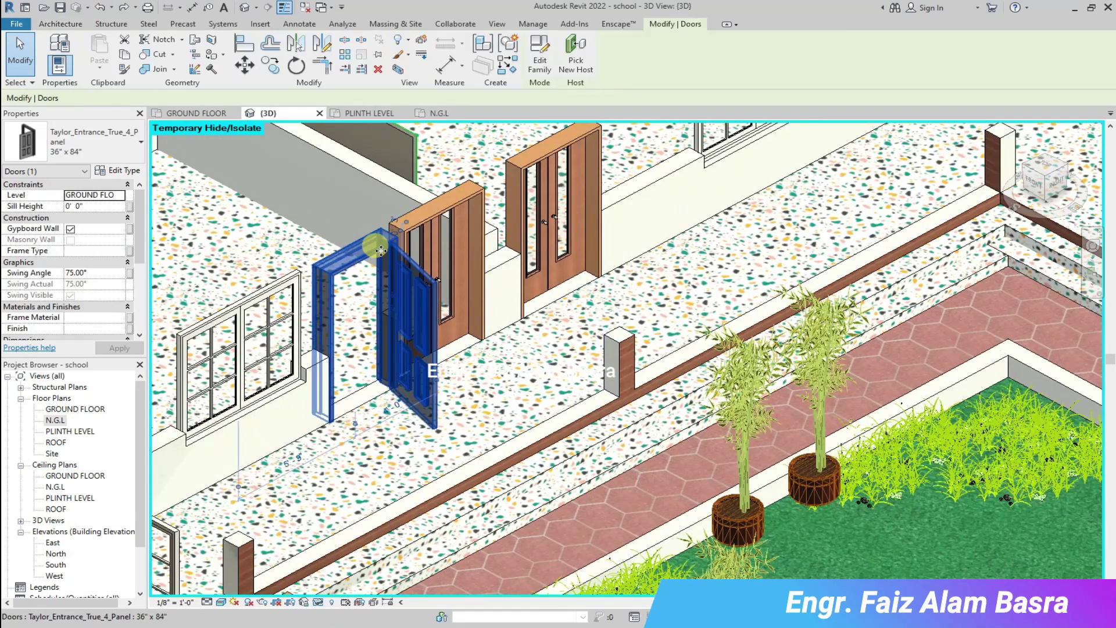
left_click(436, 212)
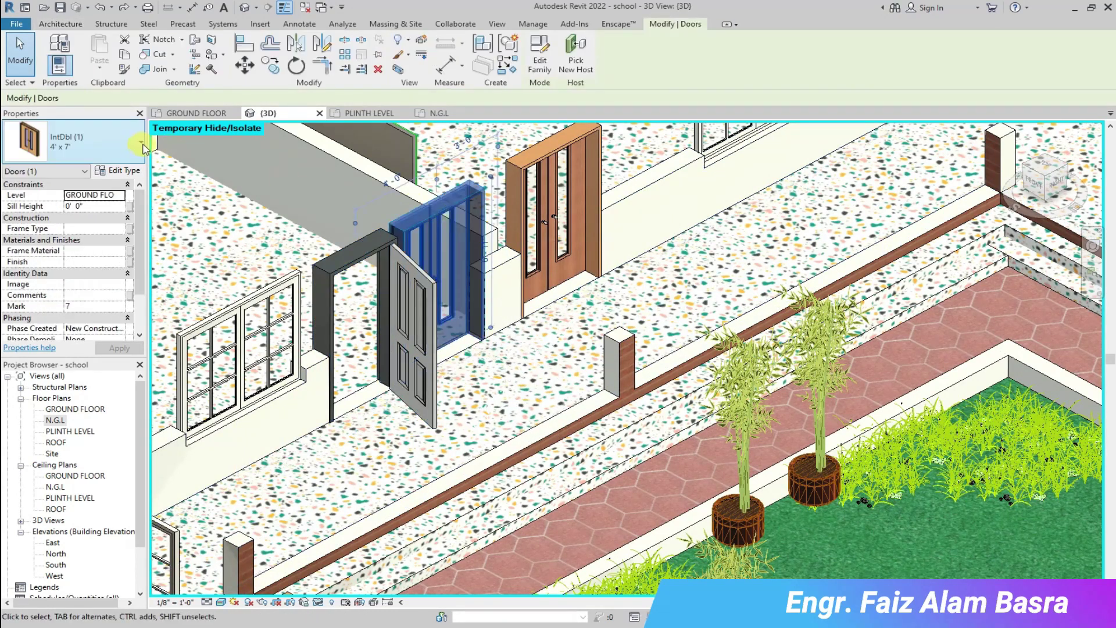
left_click(128, 142)
scroll(74, 319, "down", 2)
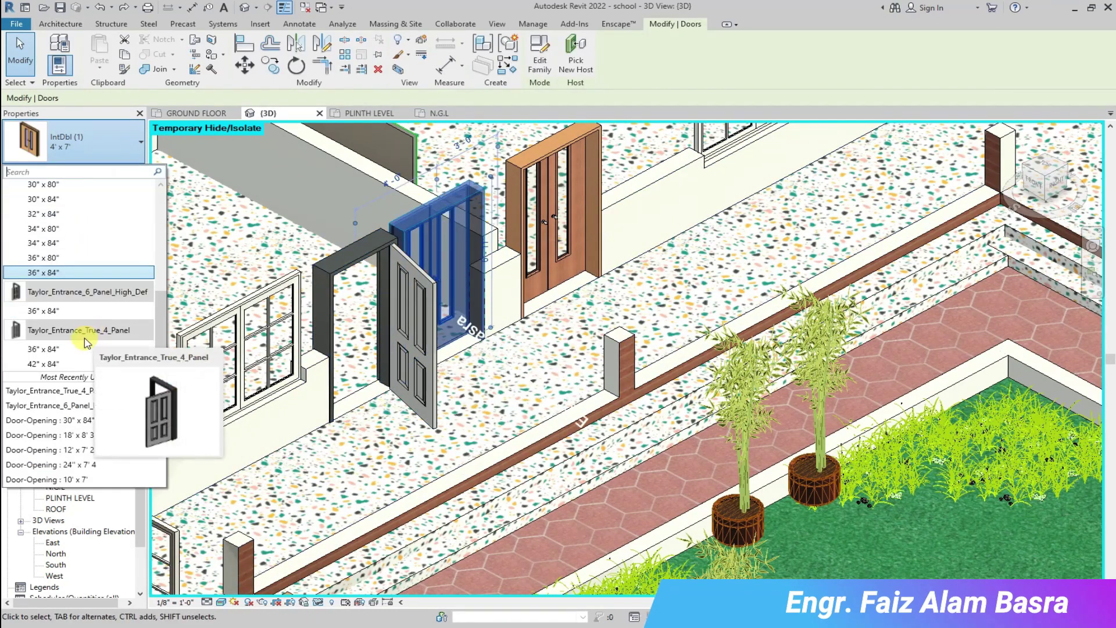
left_click(61, 318)
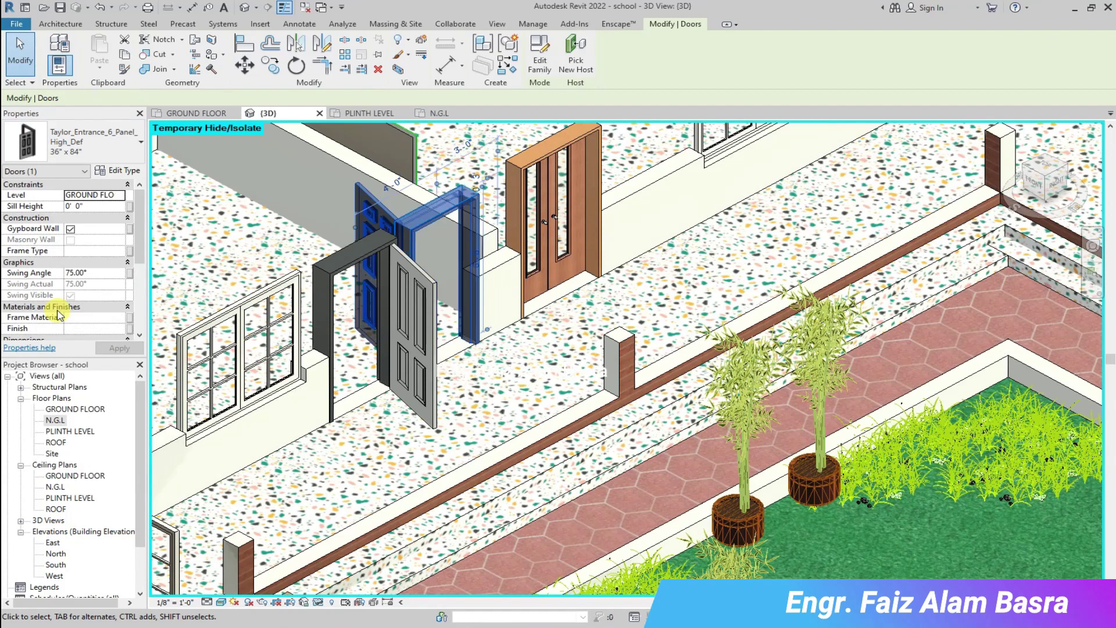
On the ground floor plan, shift the six-panel door closer to the partition wall and delete the four-panel door next to it.
left_click(196, 112)
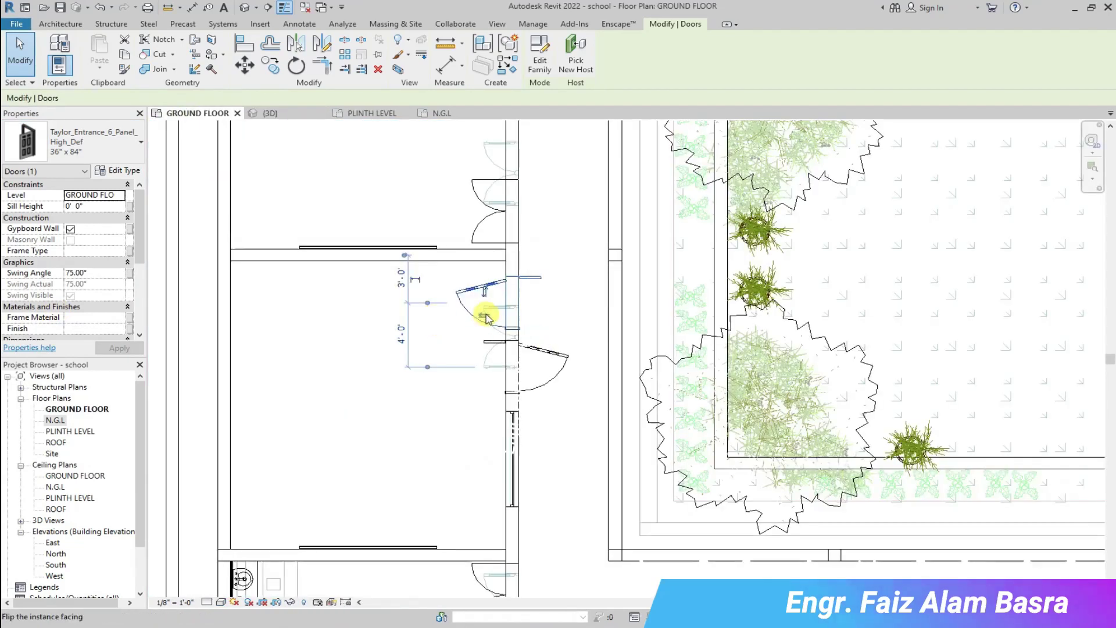
scroll(516, 278, "up", 4)
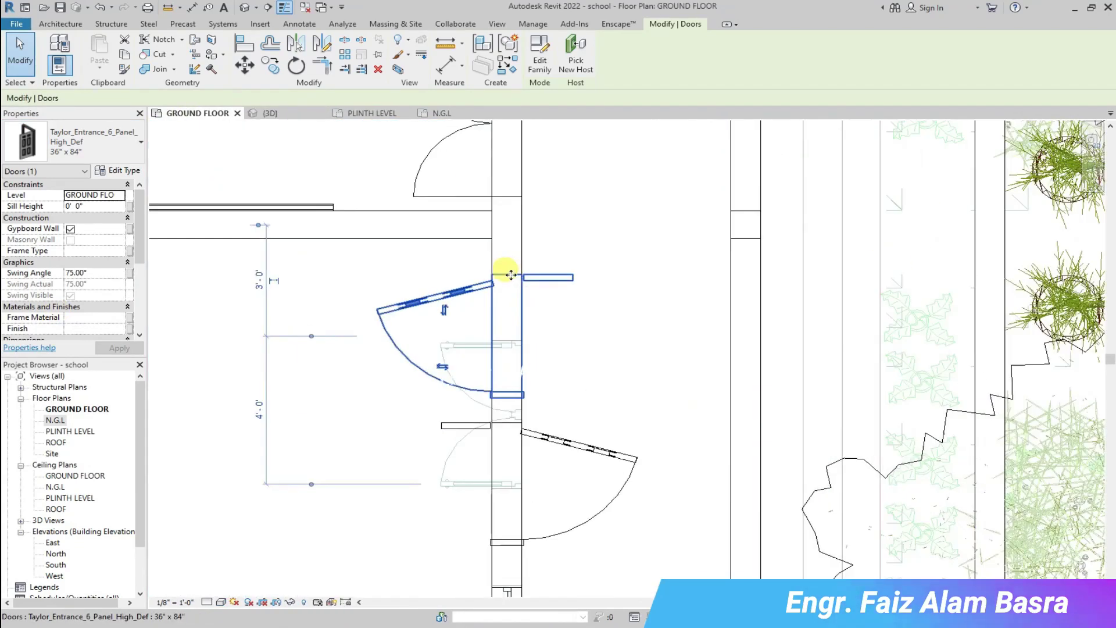
left_click(581, 447)
left_click(378, 70)
scroll(474, 375, "down", 4)
Change the double door across the partition wall to Taylor_Entrance_6_Panel_High_Def 36" x 84" and return to the 3D view.
left_click(472, 256)
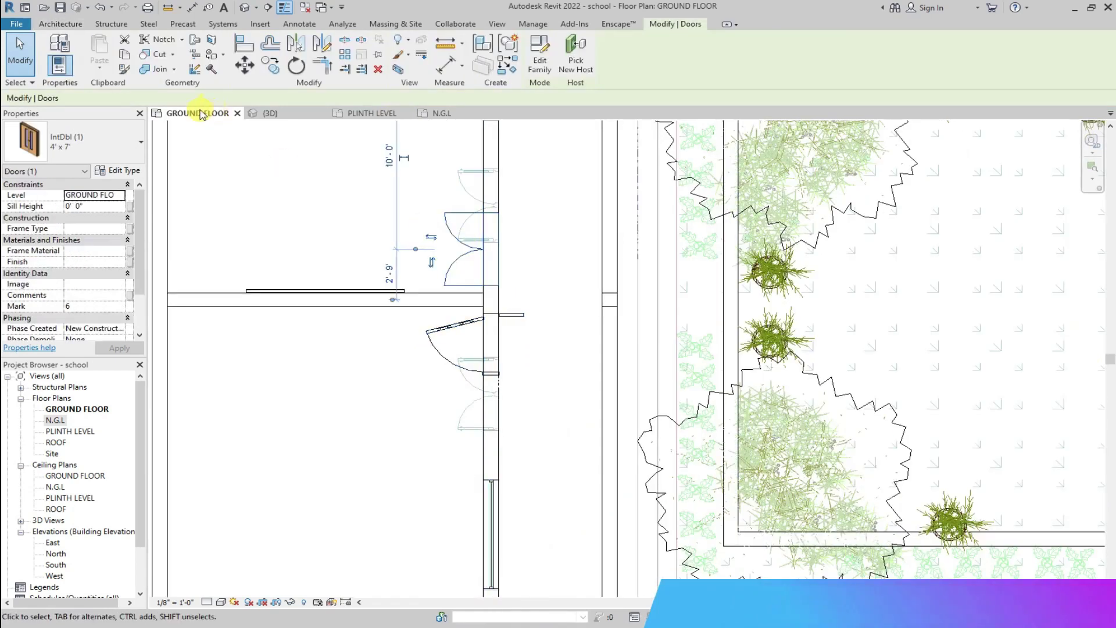
left_click(141, 145)
scroll(66, 363, "down", 2)
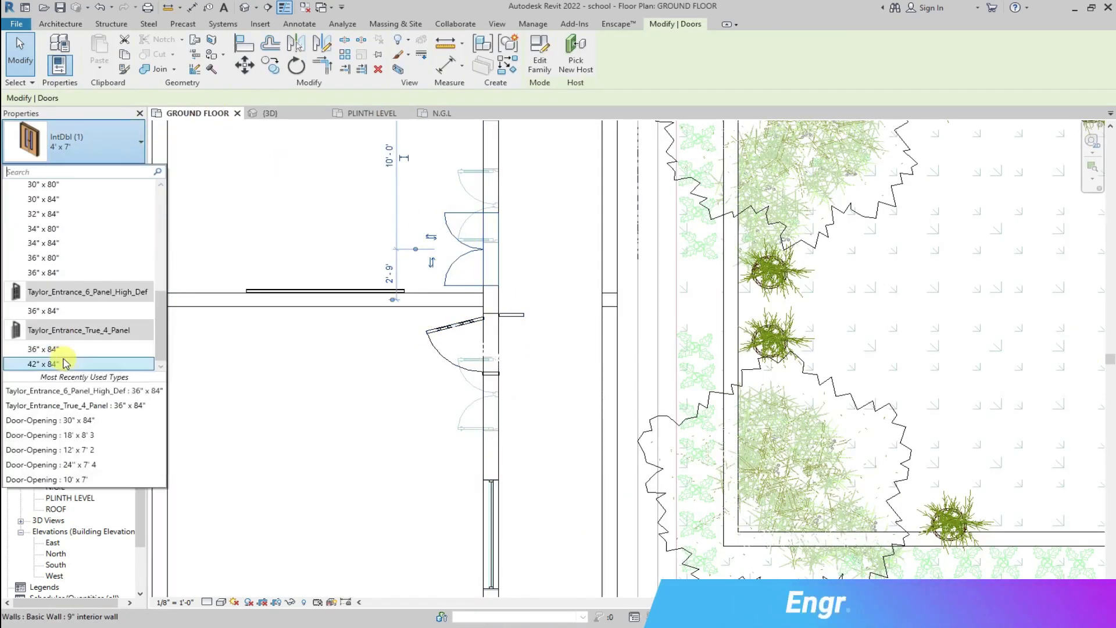
left_click(63, 313)
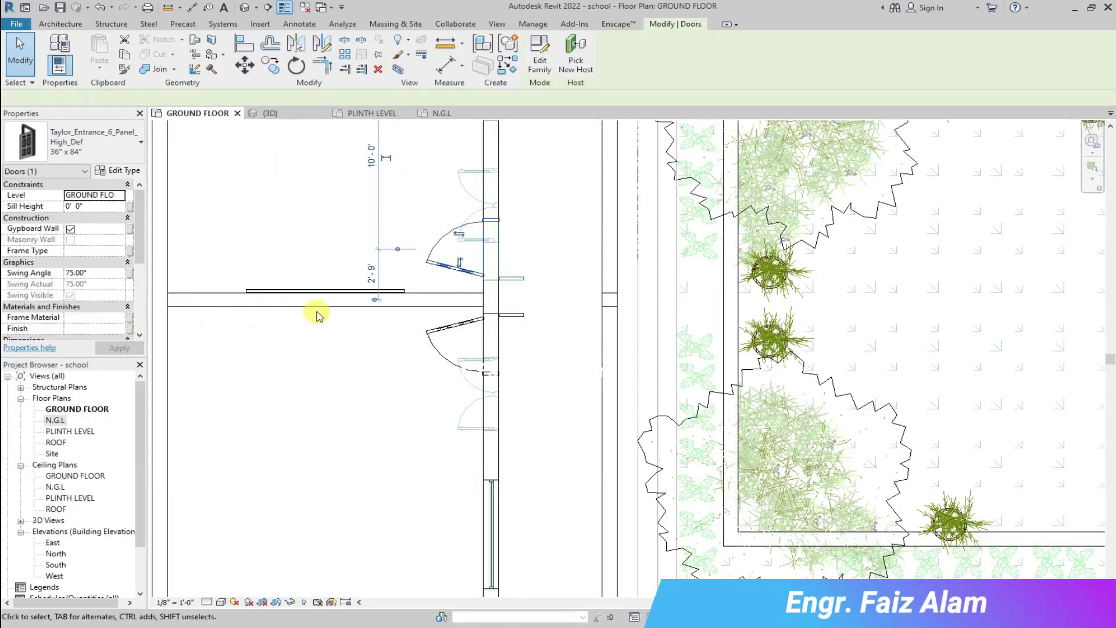
left_click(294, 119)
key("Escape")
scroll(510, 309, "up", 3)
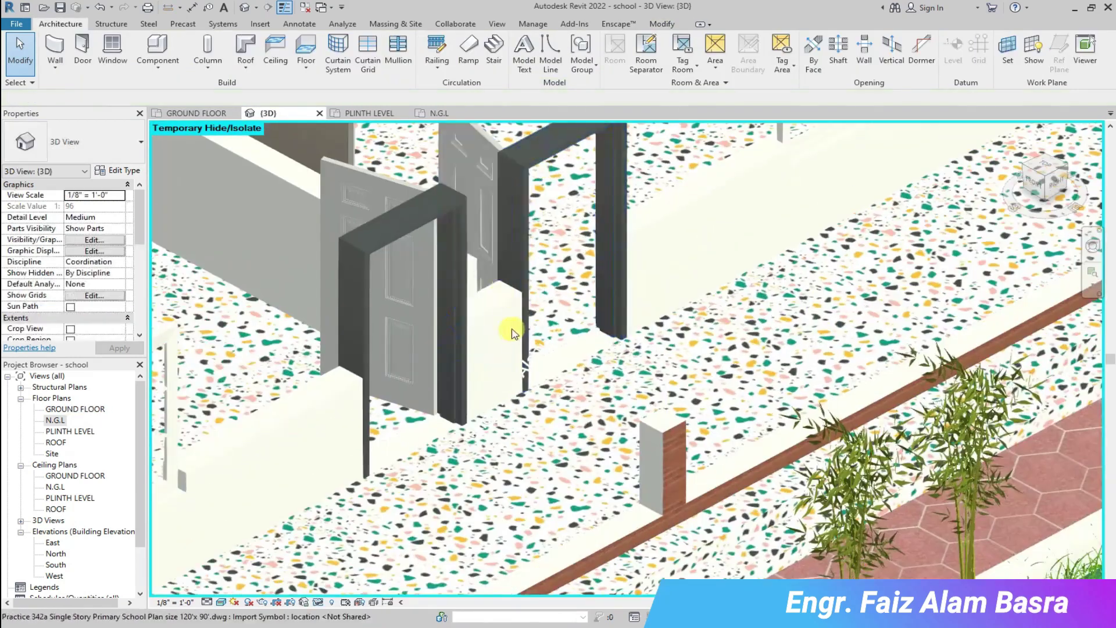
Change the double door at the corridor corner by the washrooms to Taylor_Entrance_6_Panel_High_Def 36" x 84".
scroll(407, 337, "down", 3)
scroll(792, 215, "up", 4)
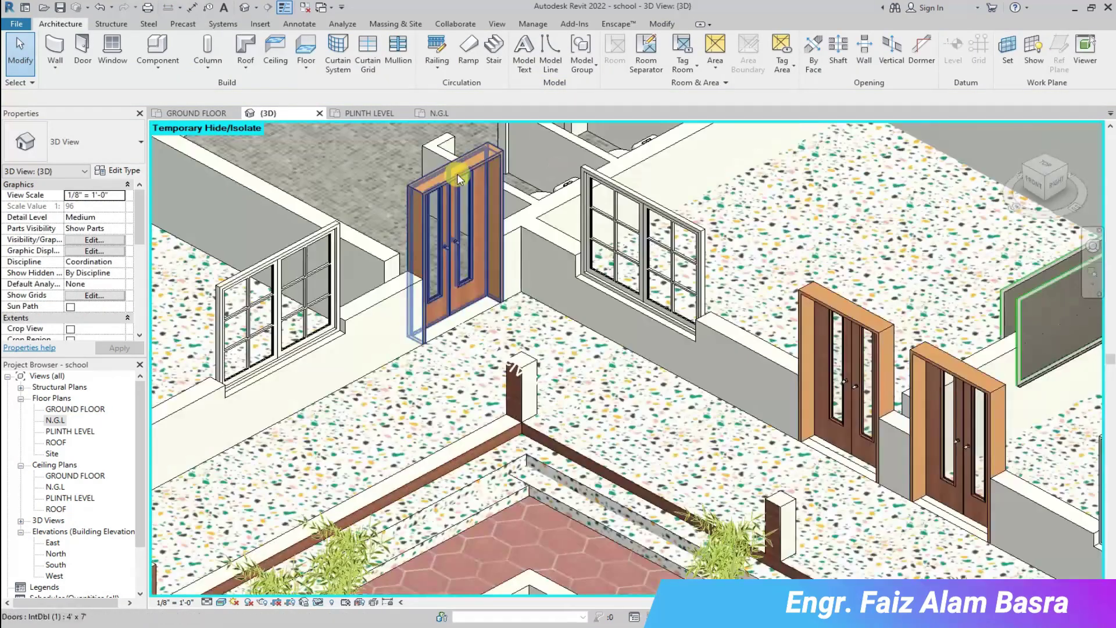
left_click(457, 174)
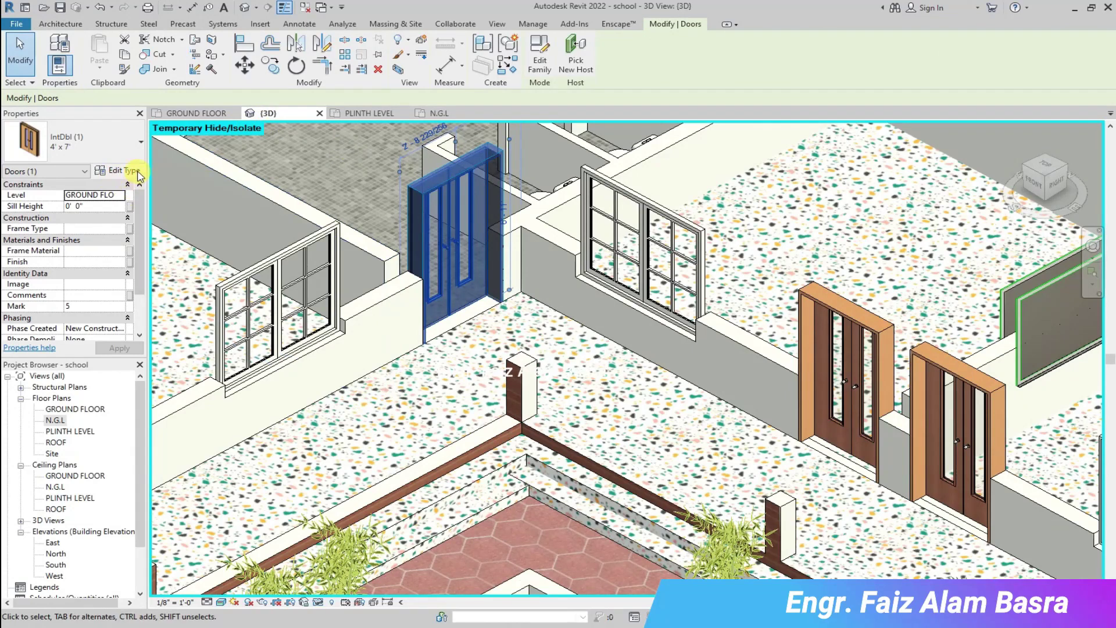
left_click(116, 143)
left_click(64, 324)
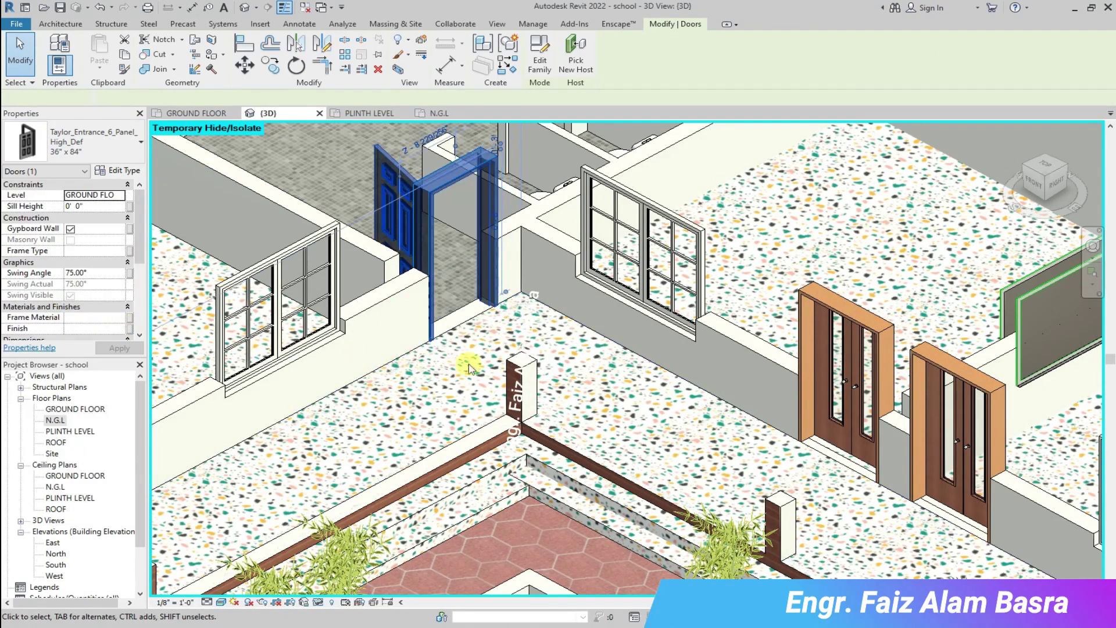
key("Escape")
Change the first double door past the window on the adjoining corridor wall to Taylor_Entrance_6_Panel_High_Def 36" x 84".
left_click(859, 370)
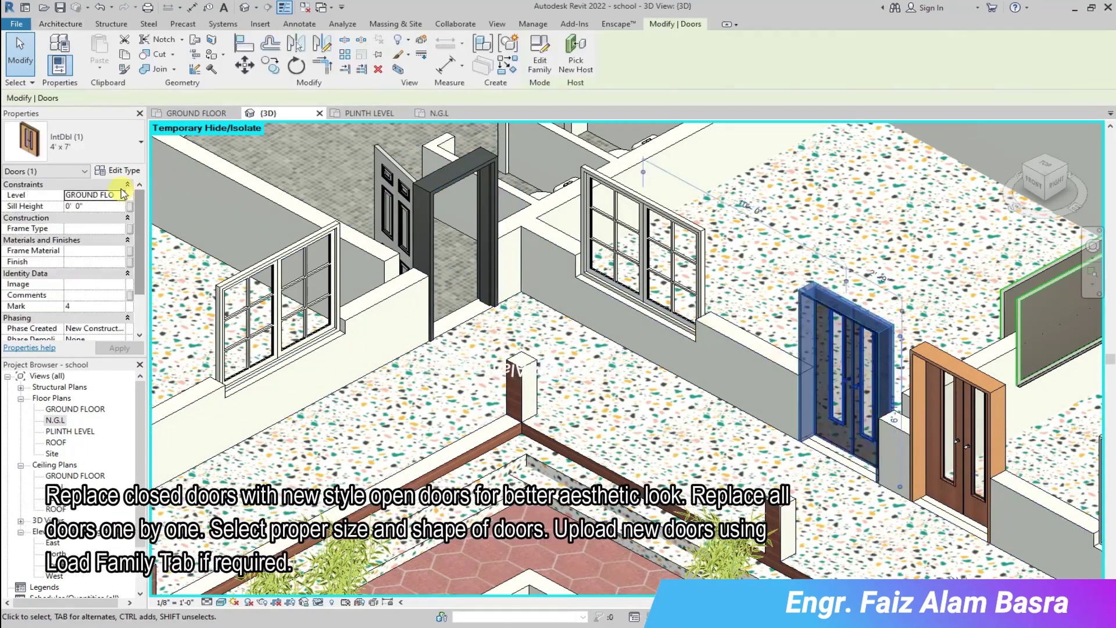
left_click(116, 143)
left_click(64, 324)
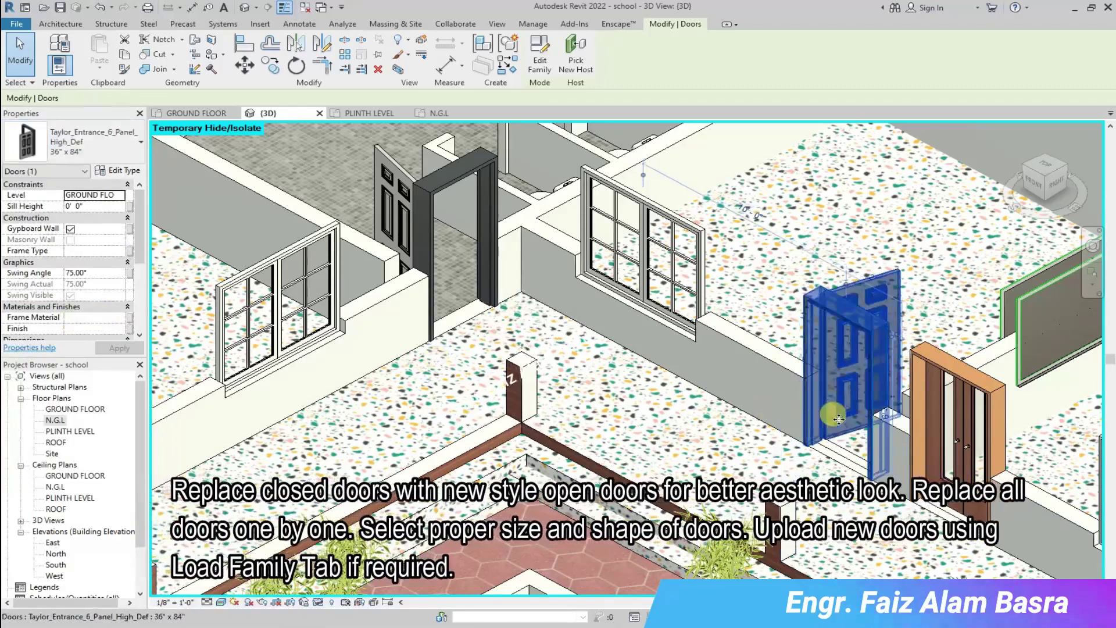
On the ground floor plan, shift the newly changed six-panel door slightly closer to the partition wall.
left_click(196, 113)
scroll(433, 326, "down", 6)
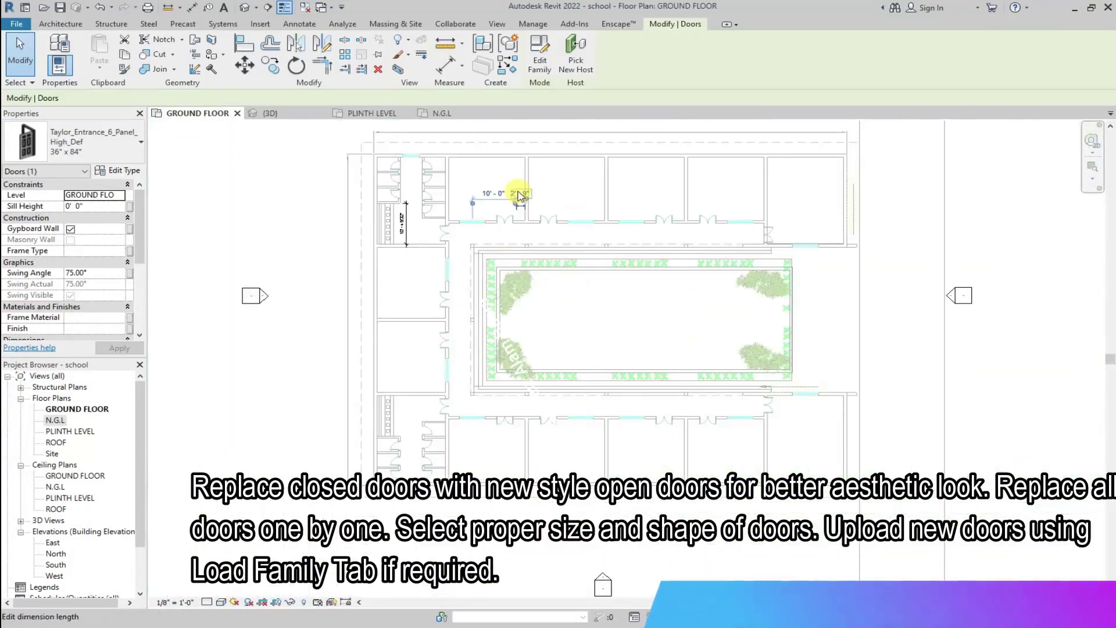
scroll(517, 190, "up", 4)
scroll(530, 298, "up", 3)
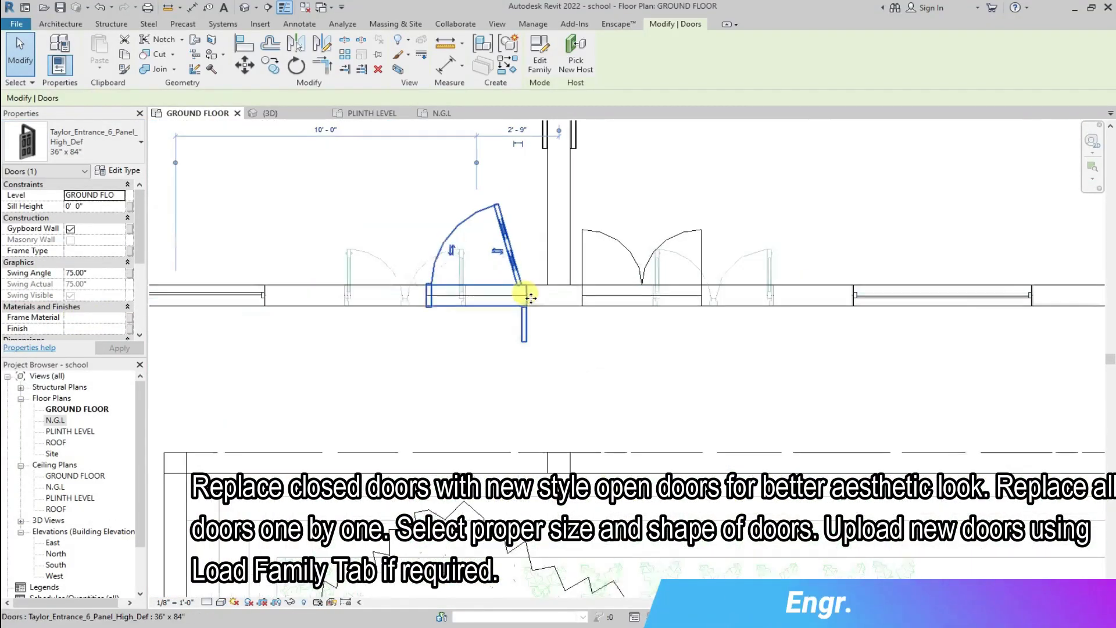
left_click_drag(537, 294, 537, 295)
left_click(569, 332)
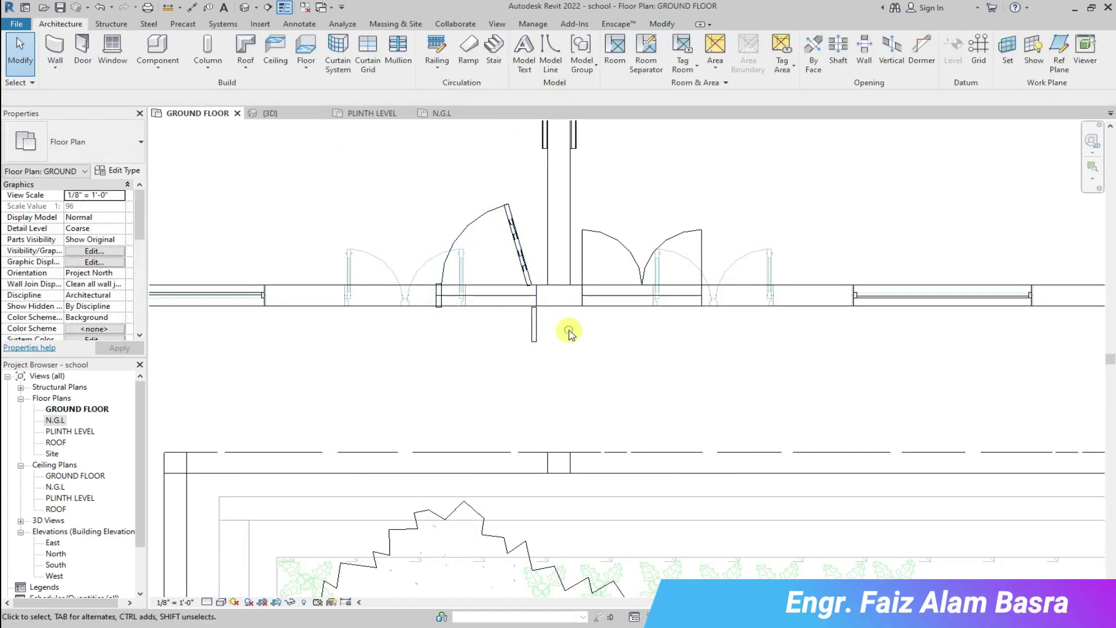
Change the paired double door across that partition wall to Taylor_Entrance_6_Panel_High_Def 36" x 84".
left_click(331, 116)
left_click(956, 379)
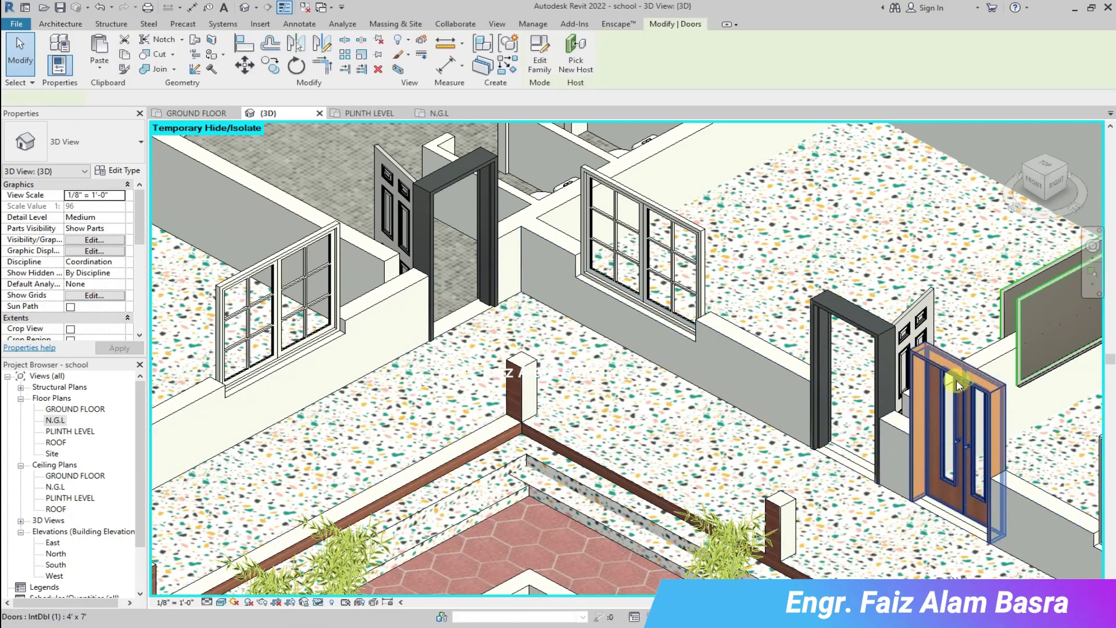
left_click(198, 113)
left_click(117, 170)
left_click(826, 466)
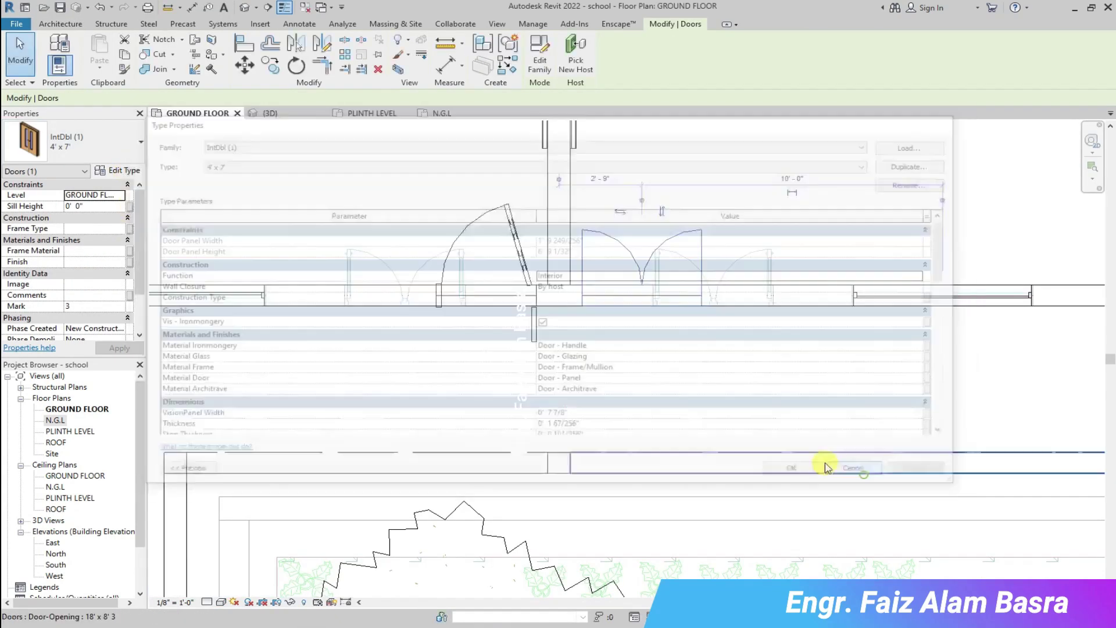
left_click(141, 144)
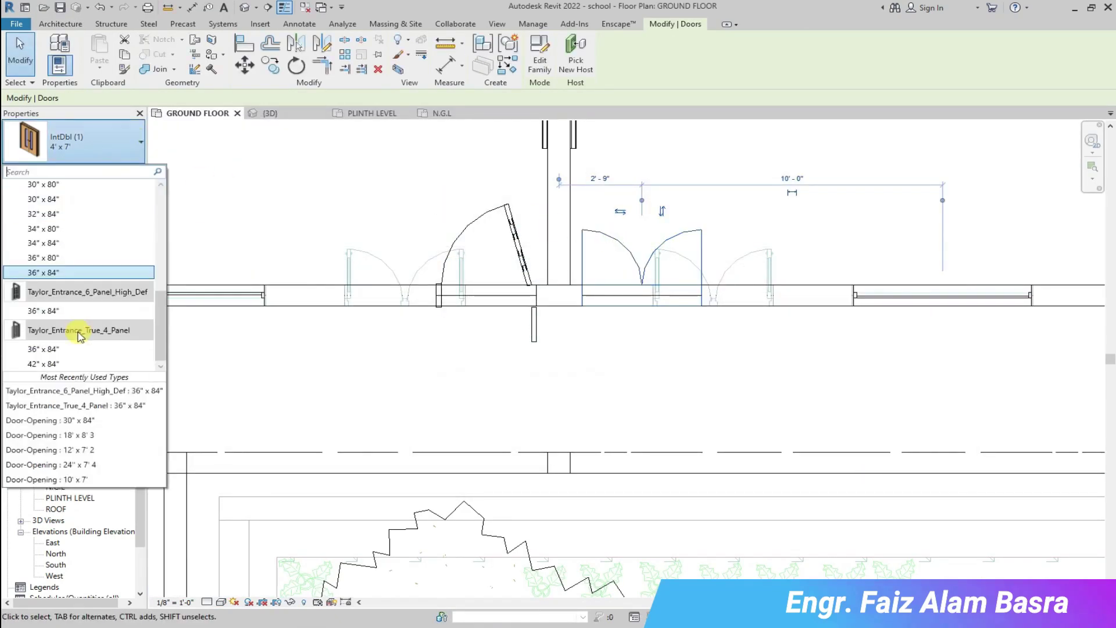
left_click(80, 323)
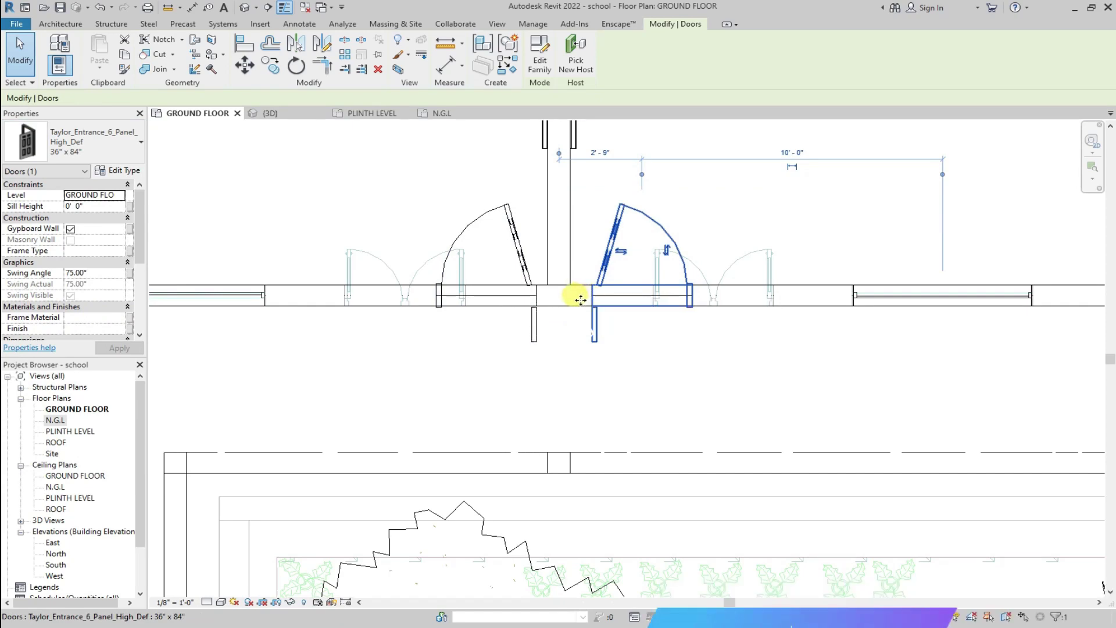
left_click(642, 354)
In the 3D view, change the three remaining double doors on this side of the courtyard to Taylor_Entrance_6_Panel_High_Def 36" x 84".
left_click(296, 110)
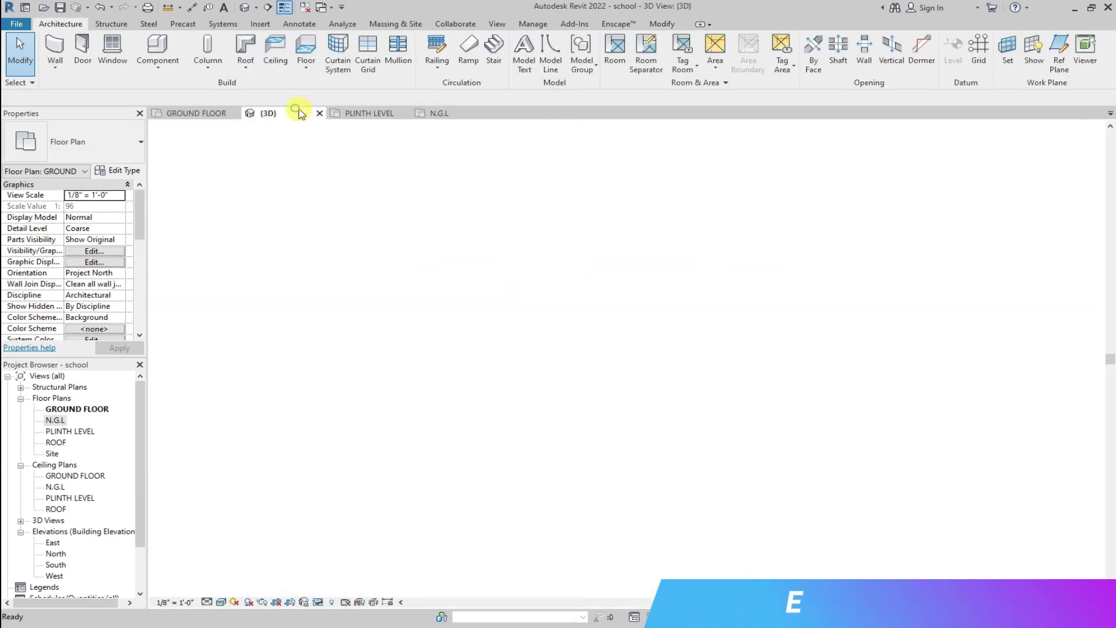
scroll(785, 387, "up", 2)
scroll(443, 242, "down", 2)
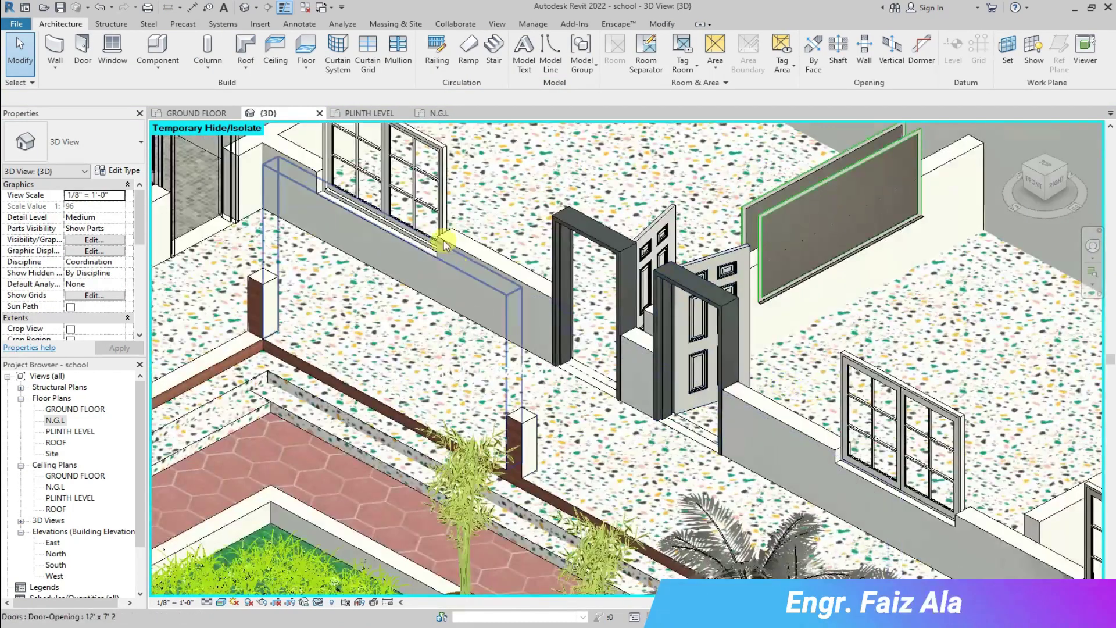
scroll(436, 237, "up", 1)
scroll(423, 247, "down", 4)
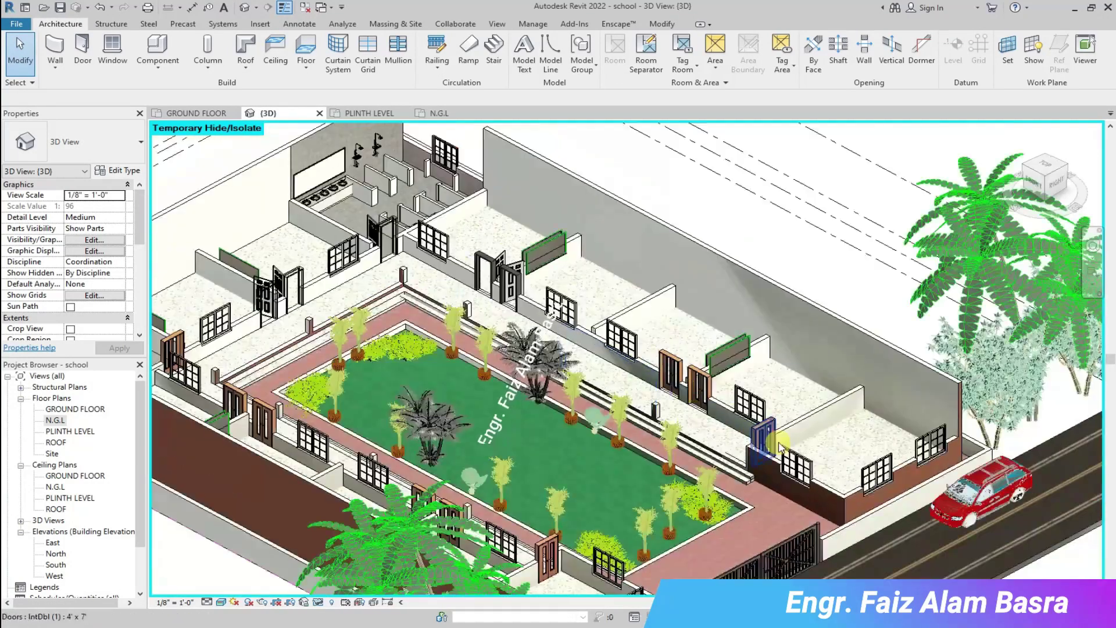
scroll(561, 287, "up", 4)
left_click(549, 264)
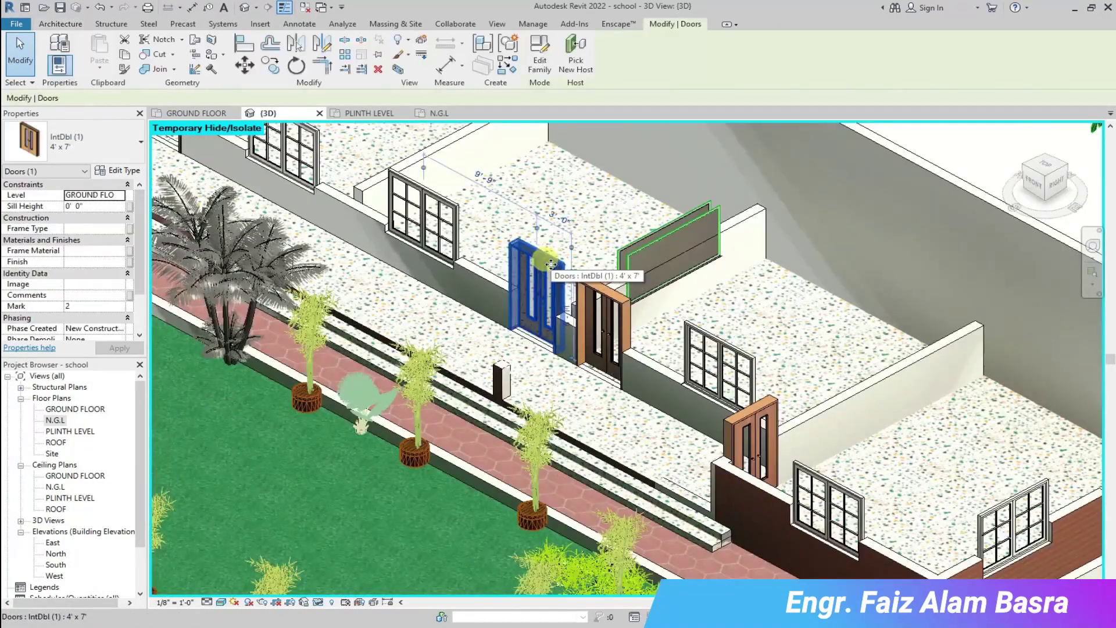
left_click(612, 296, "ctrl")
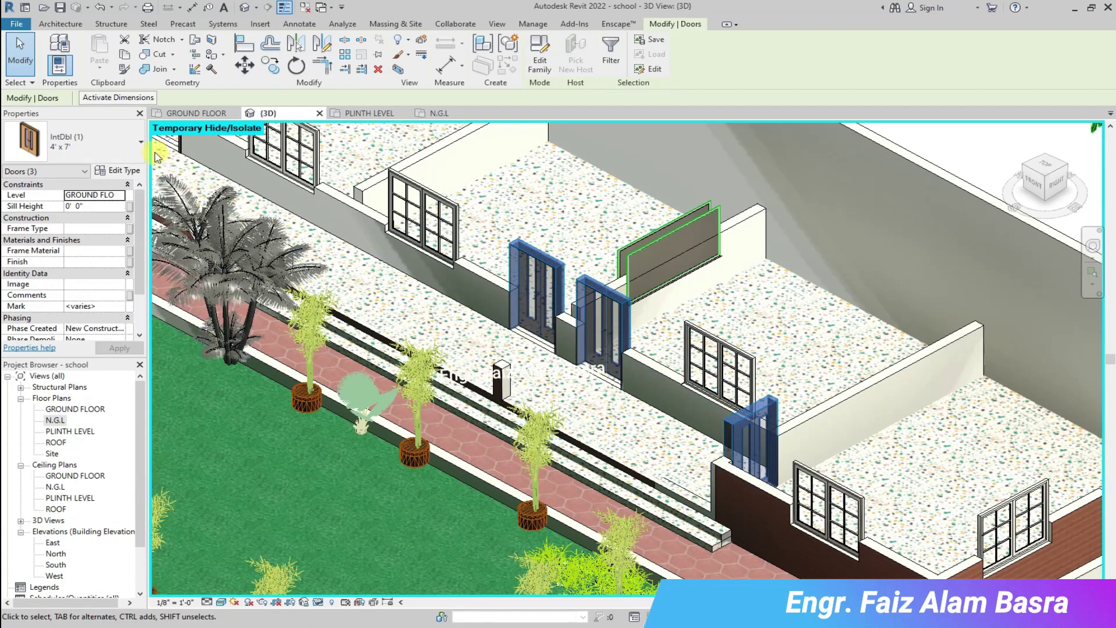
left_click(140, 143)
left_click(59, 342)
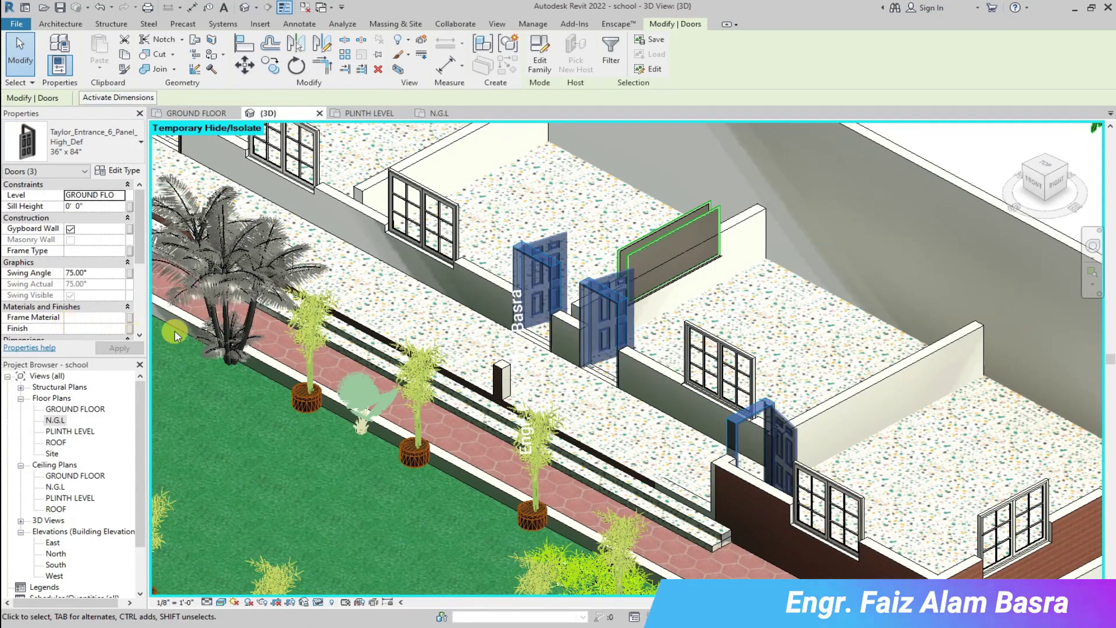
On the ground floor plan, flip the hinge side of the newly changed doors: the one beyond the partition wall and the corridor-end door.
left_click(219, 115)
scroll(531, 326, "down", 5)
scroll(856, 317, "up", 2)
scroll(848, 316, "up", 1)
key("Escape")
left_click(577, 280)
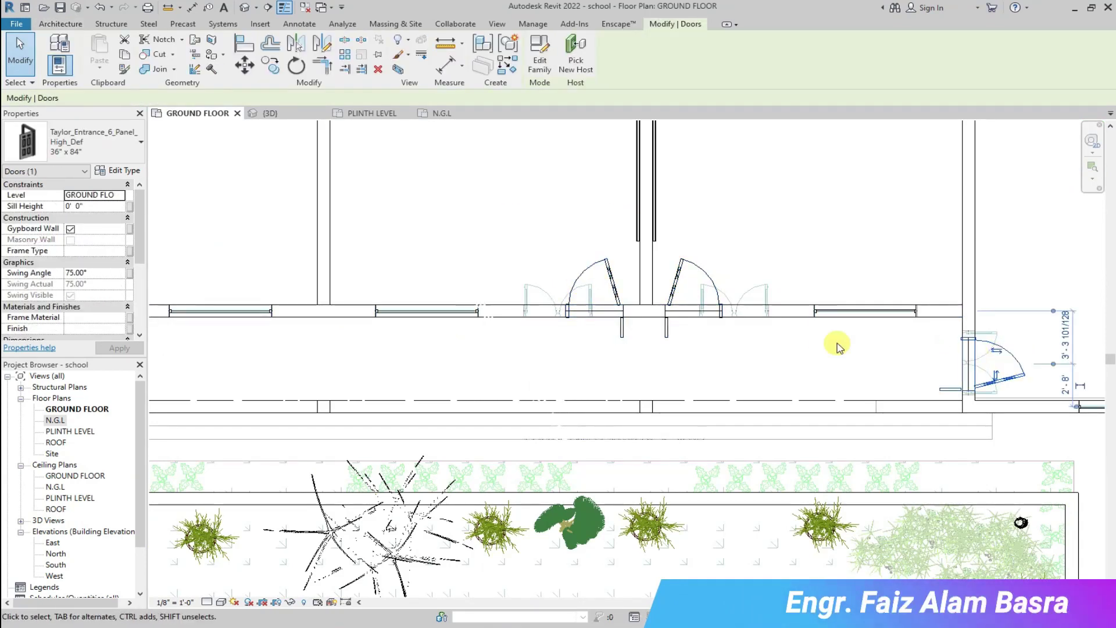
In the 3D view, examine the flipped six-panel doors up close and check around the courtyard for remaining double doors.
left_click(278, 115)
left_click(653, 437)
scroll(777, 450, "up", 3)
scroll(506, 433, "down", 1)
scroll(410, 181, "up", 2)
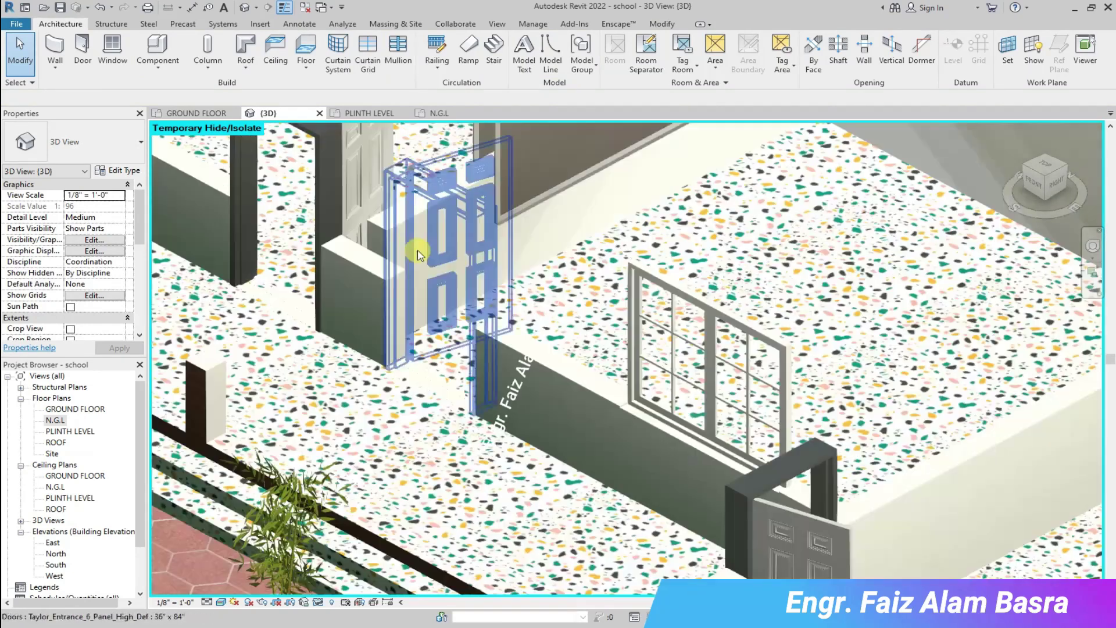
scroll(428, 325, "up", 1)
left_click(527, 293)
left_click(478, 492)
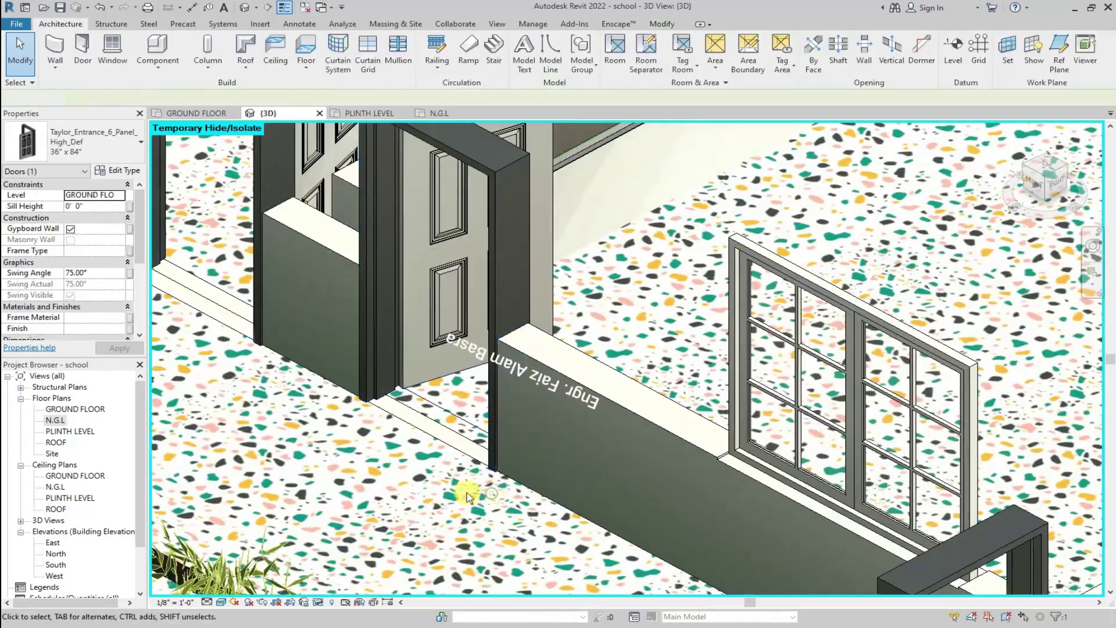
scroll(480, 428, "down", 3)
scroll(748, 294, "down", 5)
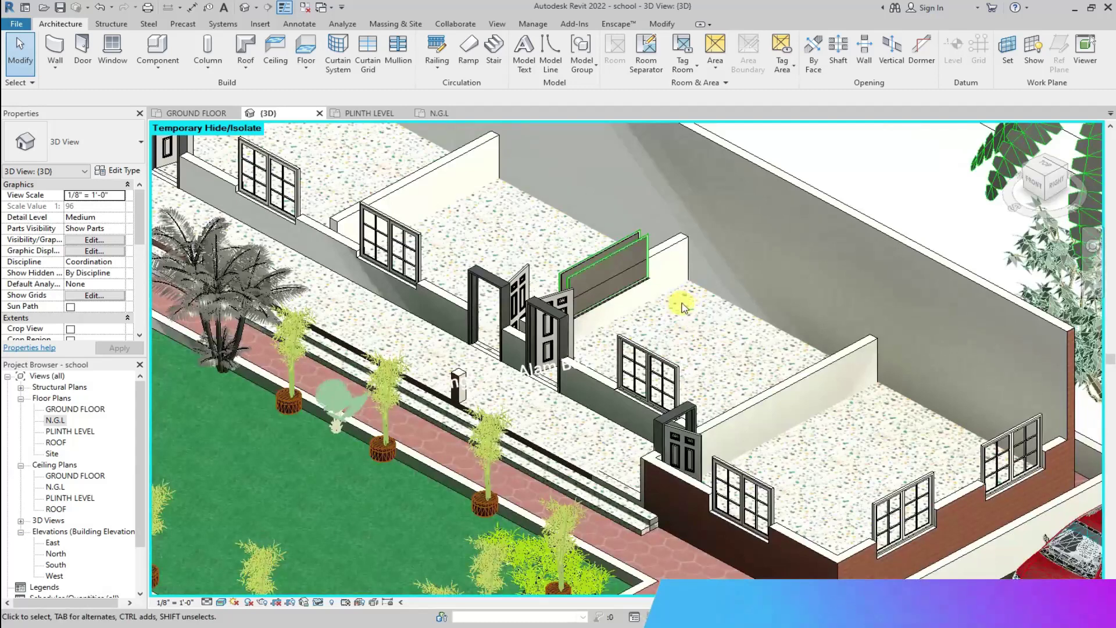
scroll(811, 340, "down", 4)
scroll(399, 285, "down", 4)
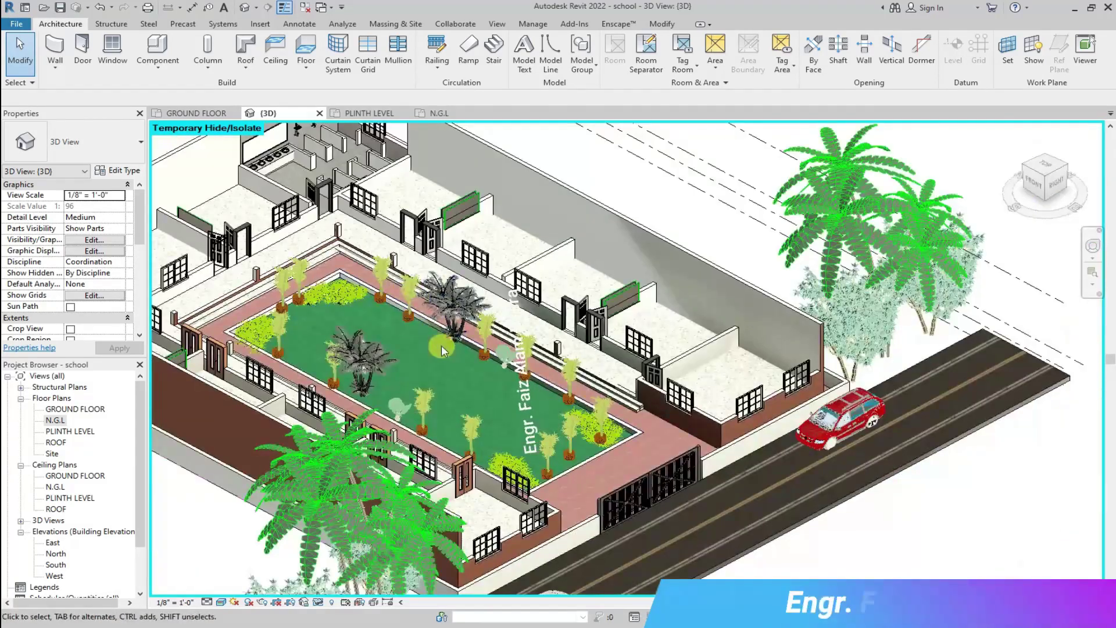
scroll(383, 303, "down", 2)
Change the six remaining IntDbl (1) 4' x 7' double doors on the opposite side of the courtyard to Taylor_Entrance_6_Panel_High_Def 36" x 84".
scroll(242, 312, "up", 5)
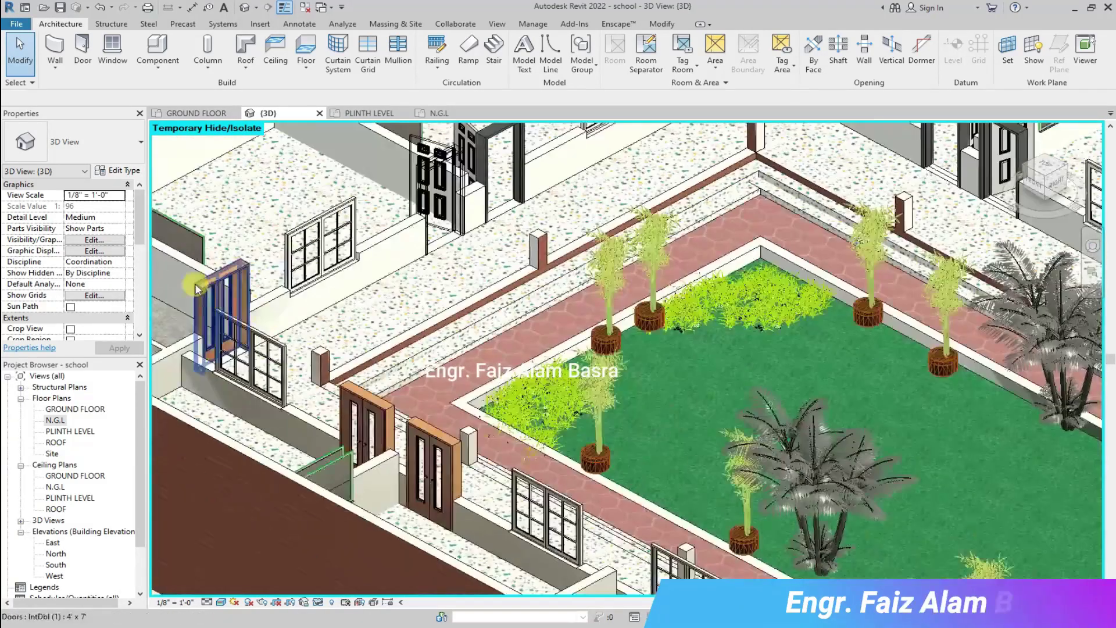
scroll(194, 283, "up", 2)
left_click(227, 286)
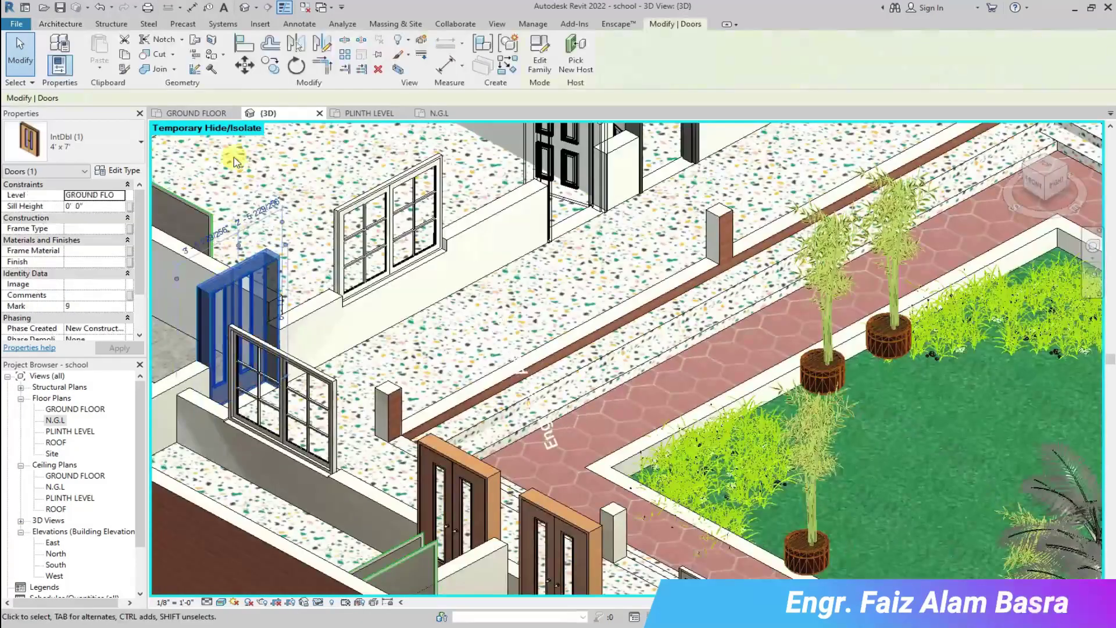
left_click(478, 477, "ctrl")
left_click(553, 511, "ctrl")
scroll(430, 301, "down", 4)
scroll(792, 532, "up", 4)
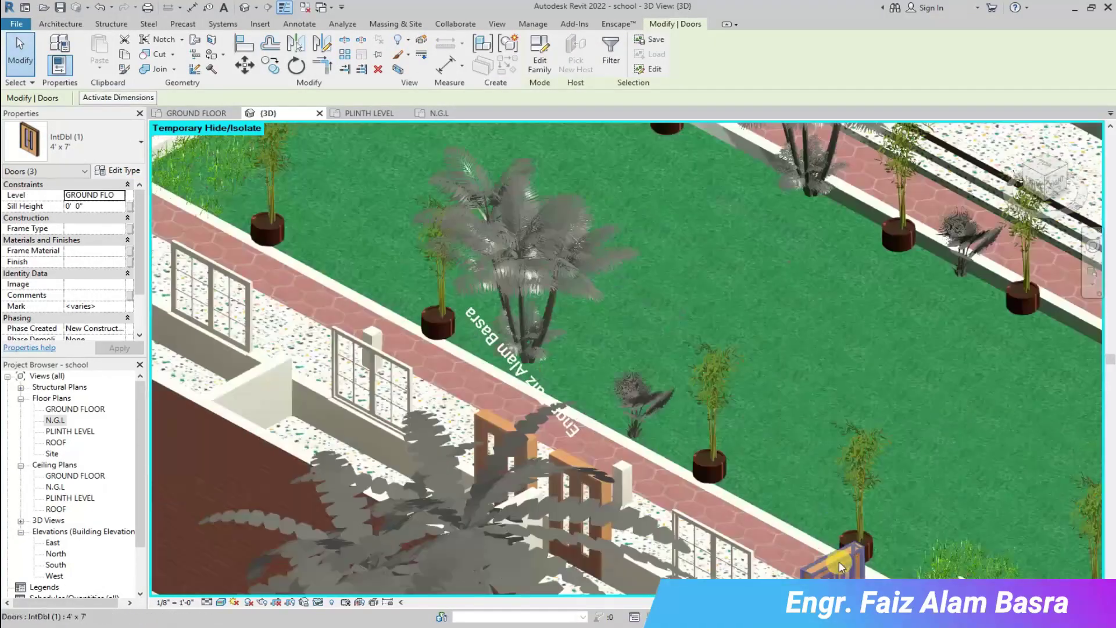
left_click(557, 456, "ctrl")
left_click(487, 424, "ctrl")
left_click(487, 422, "ctrl")
left_click(116, 170)
left_click(854, 468)
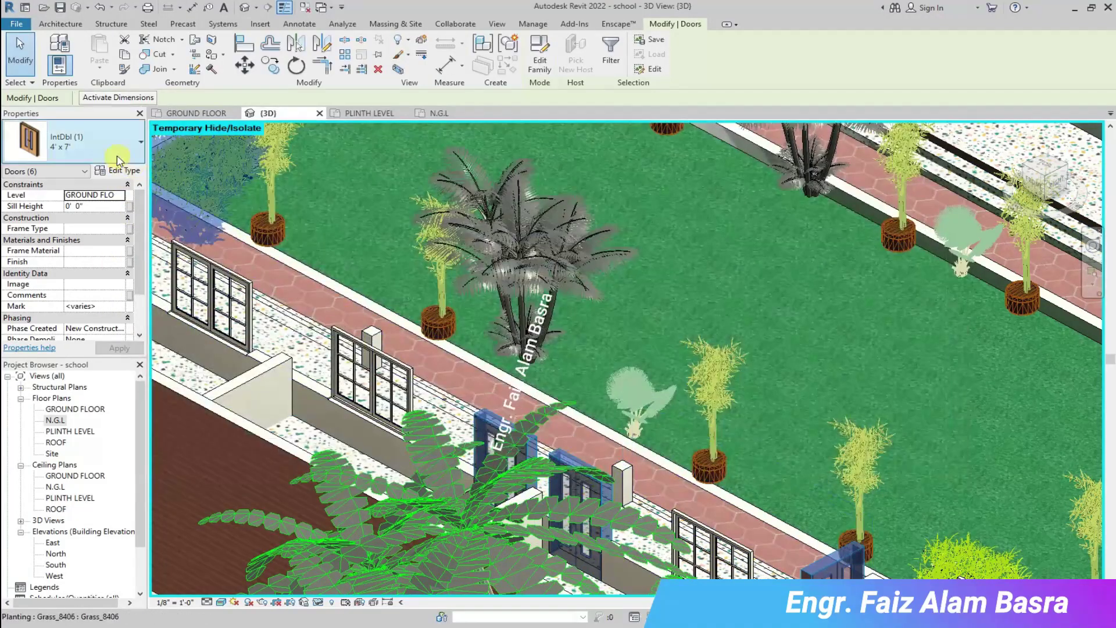
left_click(118, 152)
left_click(41, 309)
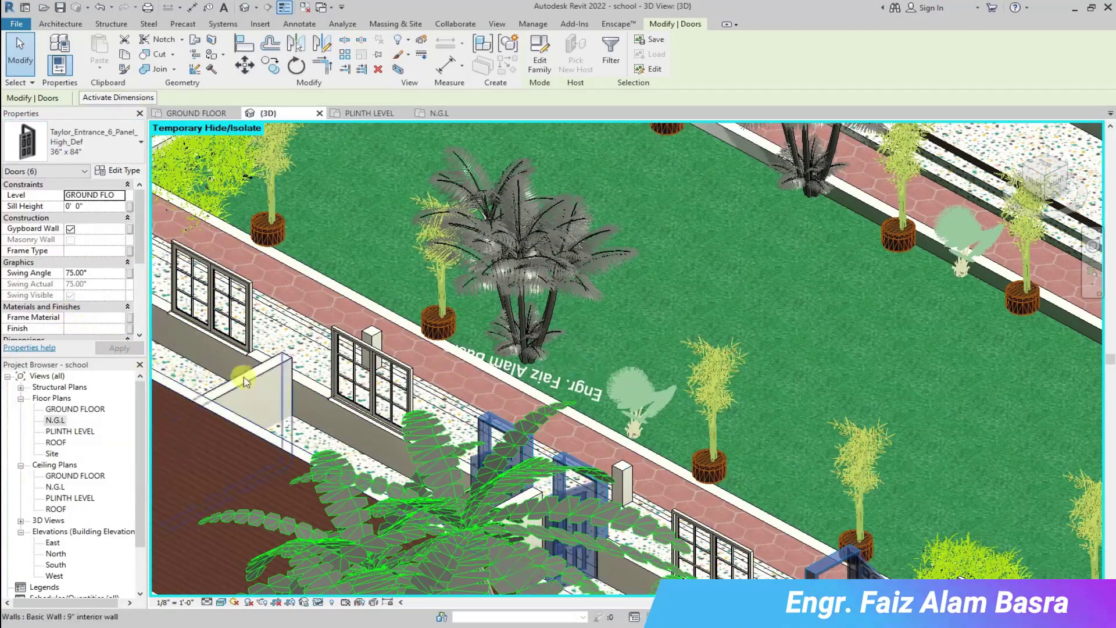
key("Escape")
On the ground floor plan, flip the hinge side of one door in each new pair so both pairs mirror across their partition walls.
left_click(182, 114)
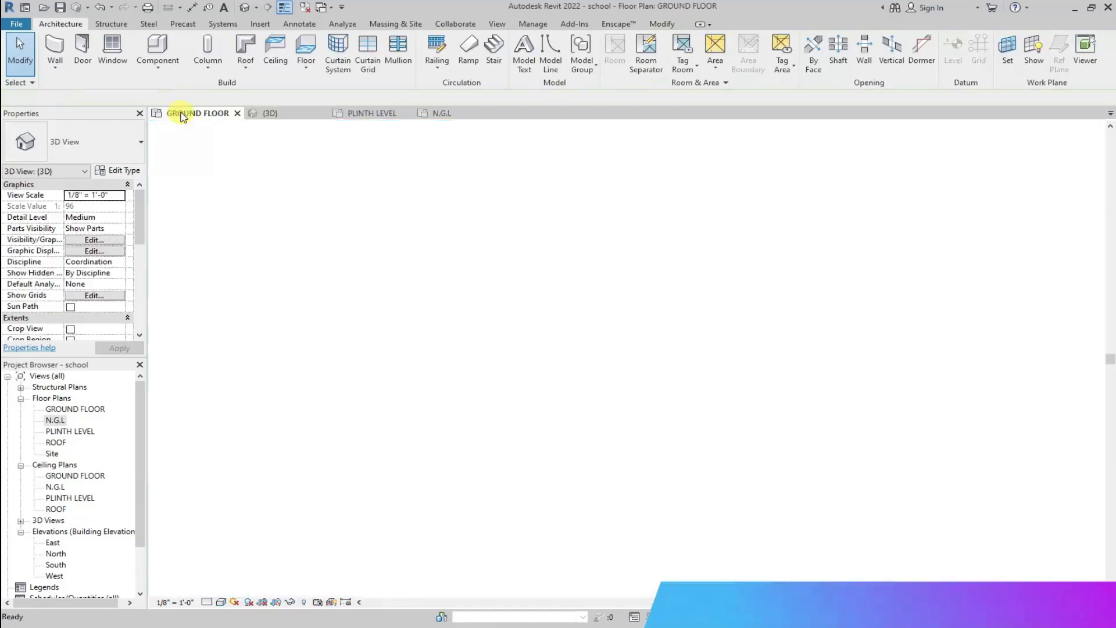
scroll(450, 241, "down", 5)
scroll(350, 410, "up", 6)
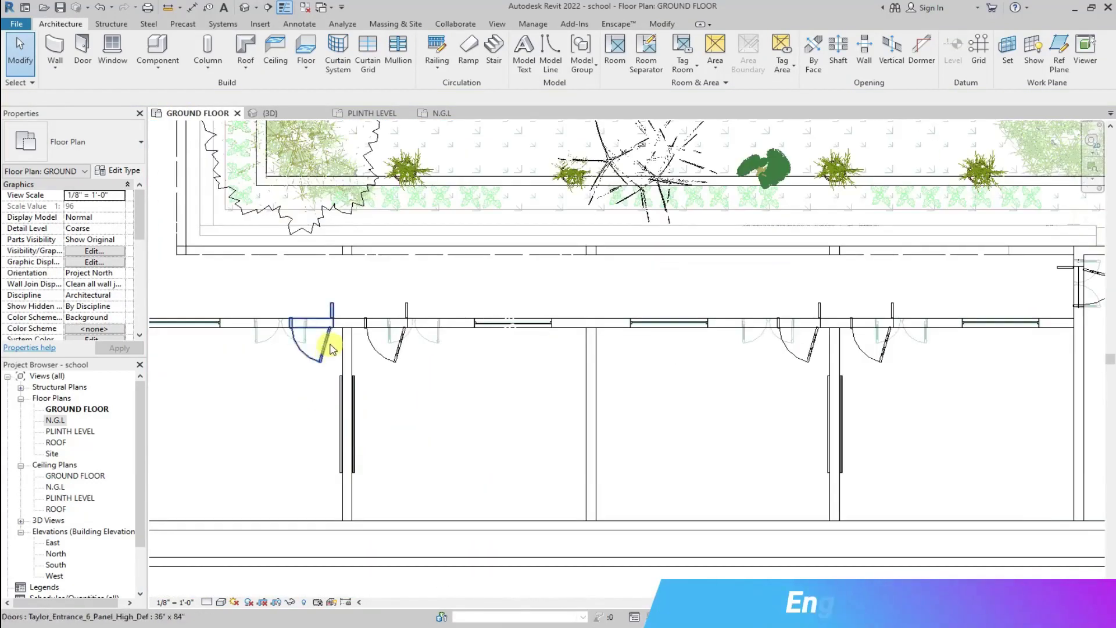
left_click(385, 360)
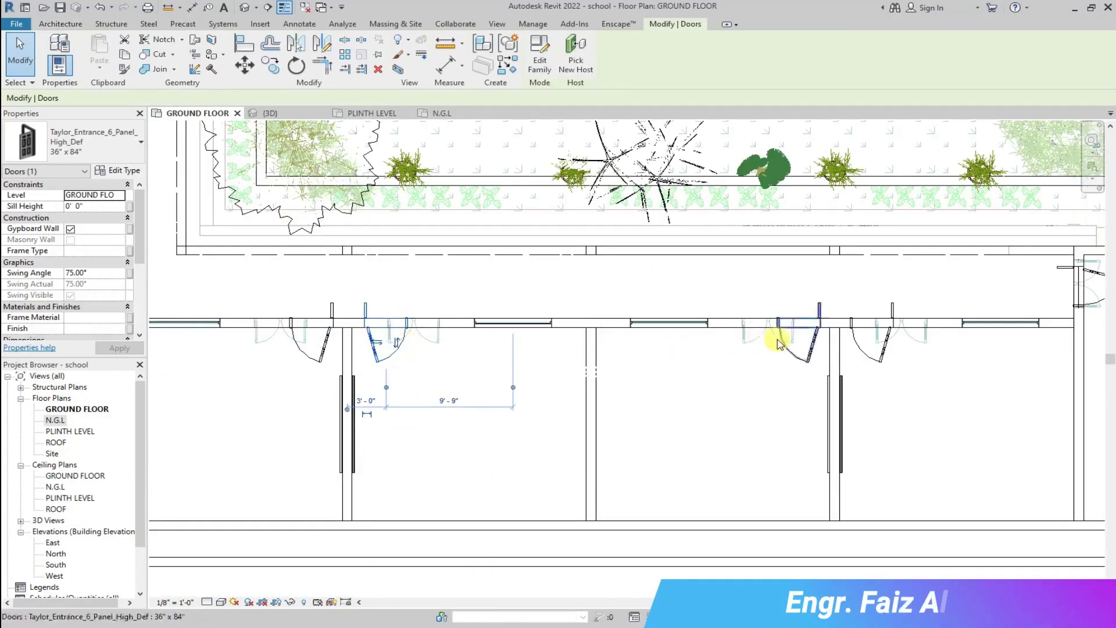
scroll(538, 374, "down", 1)
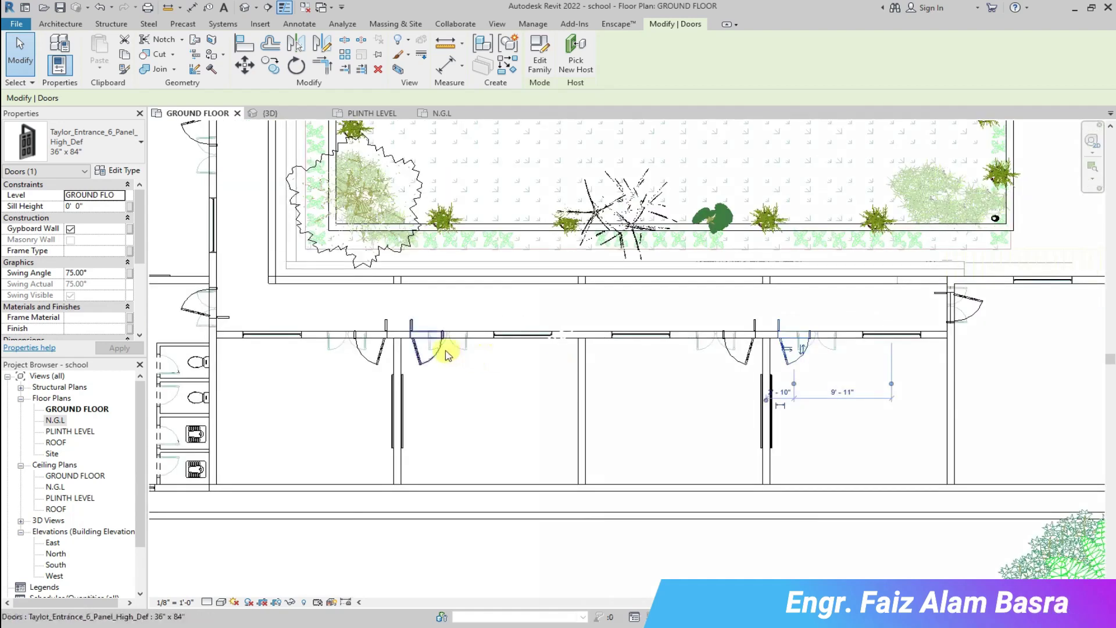
left_click(472, 311)
In the 3D view, set the swing angle of the paired door nearest the corridor windows to 90°.
left_click(270, 113)
scroll(441, 317, "down", 3)
scroll(224, 254, "up", 4)
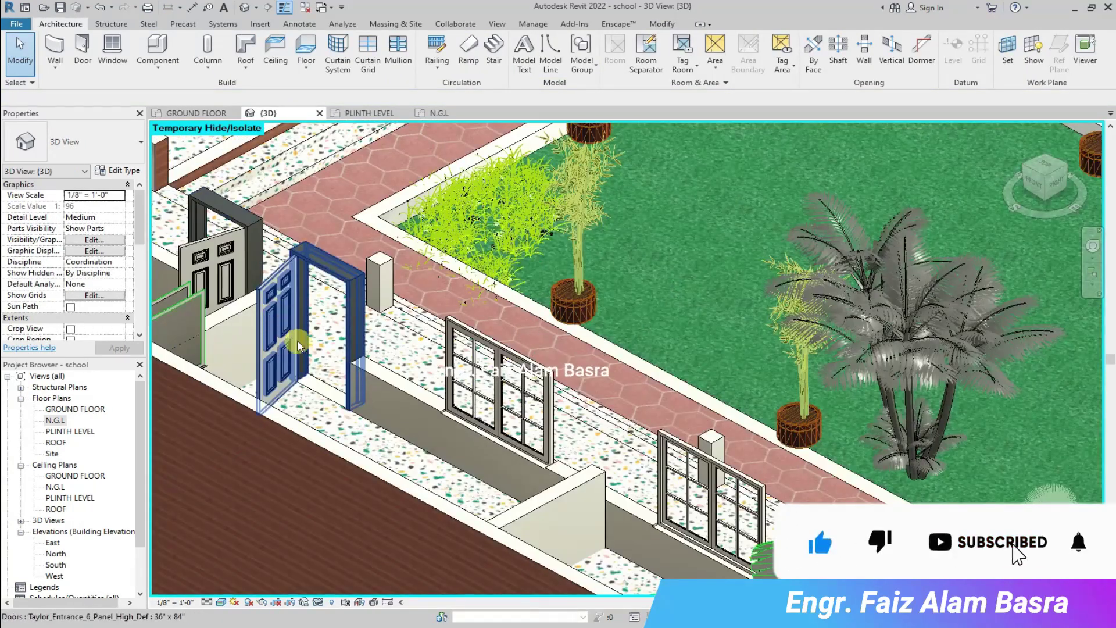
scroll(298, 346, "up", 2)
left_click(277, 325)
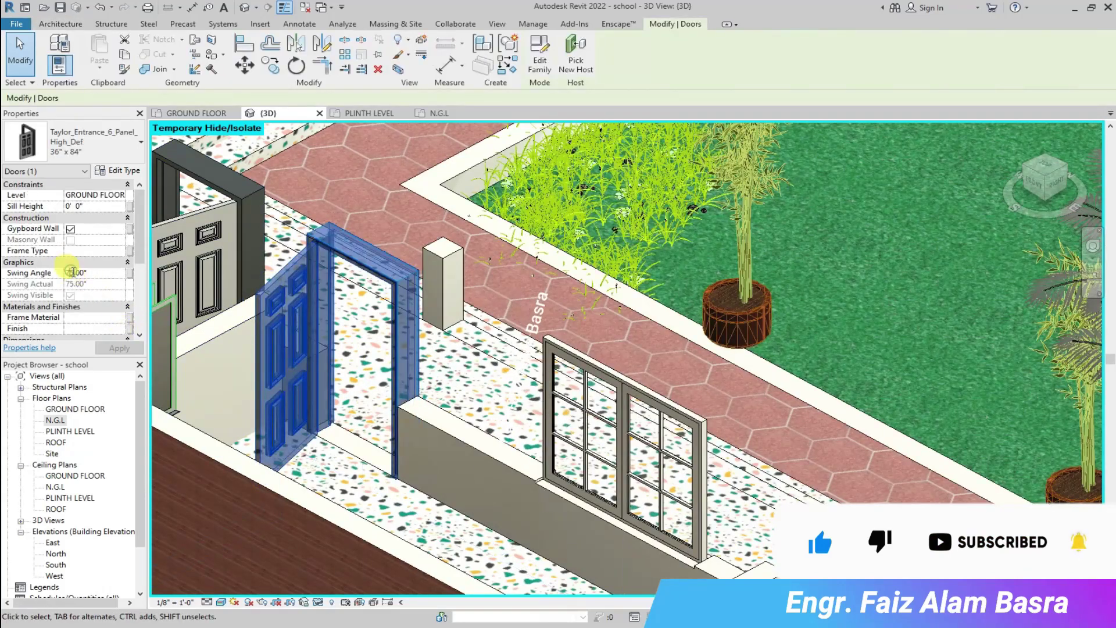
type("90")
left_click(119, 349)
left_click(349, 476)
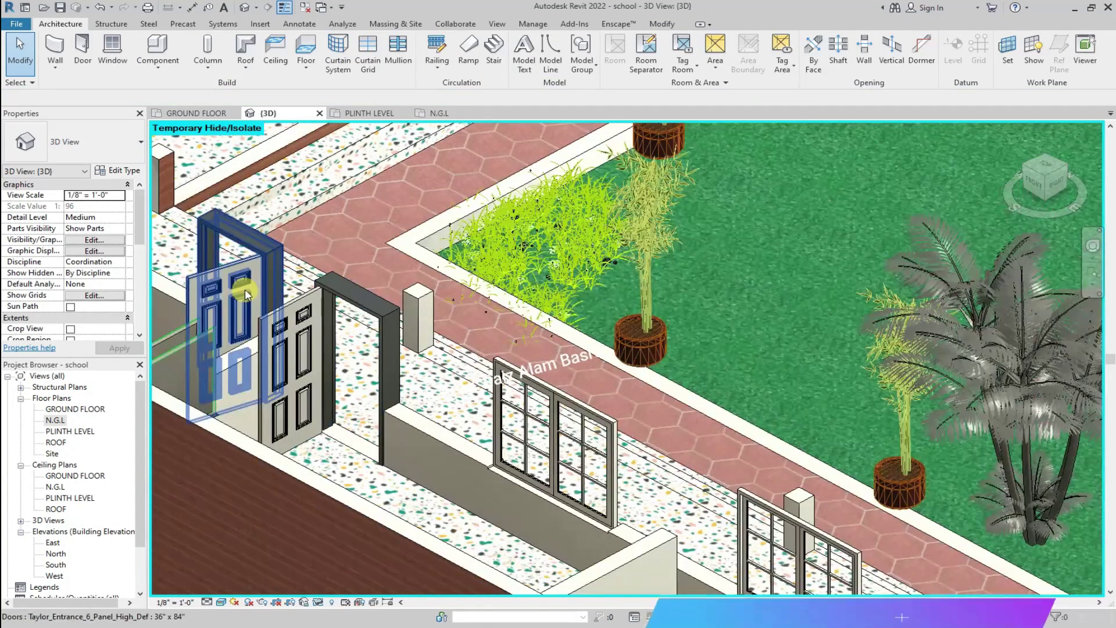
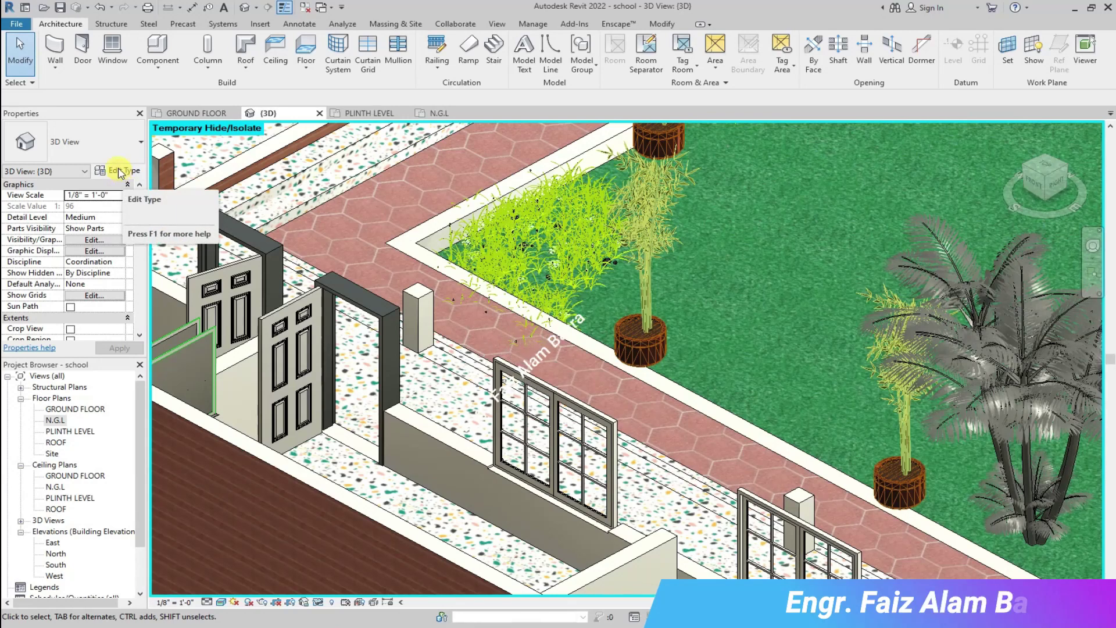
Review the type parameters of the adjacent six-panel door across the partition wall.
left_click(195, 259)
left_click(116, 169)
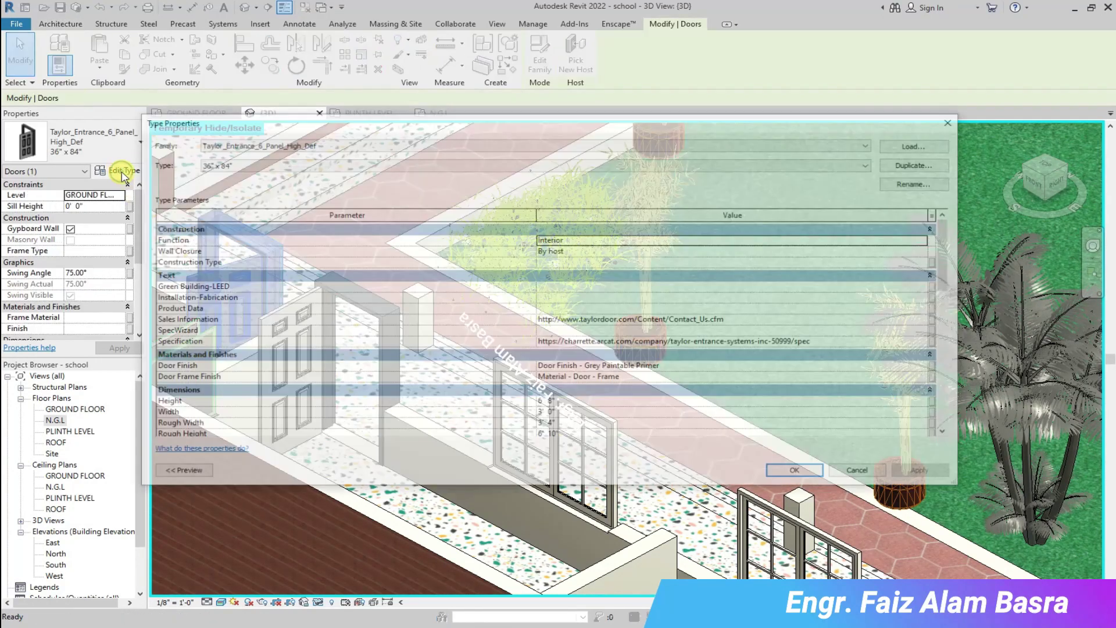
scroll(600, 322, "down", 8)
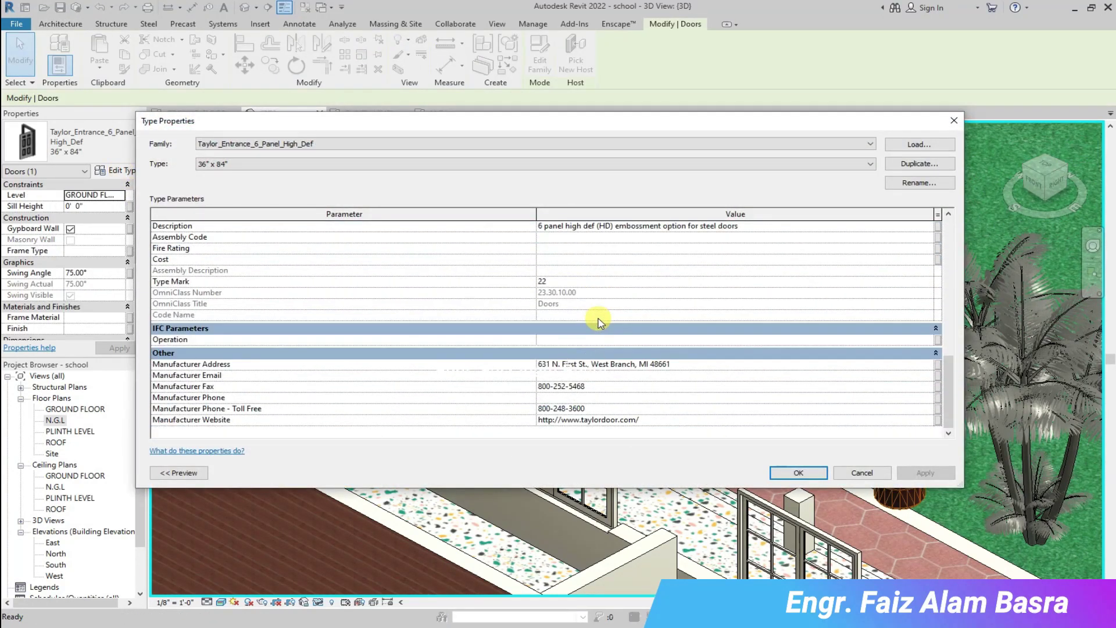
scroll(618, 352, "up", 5)
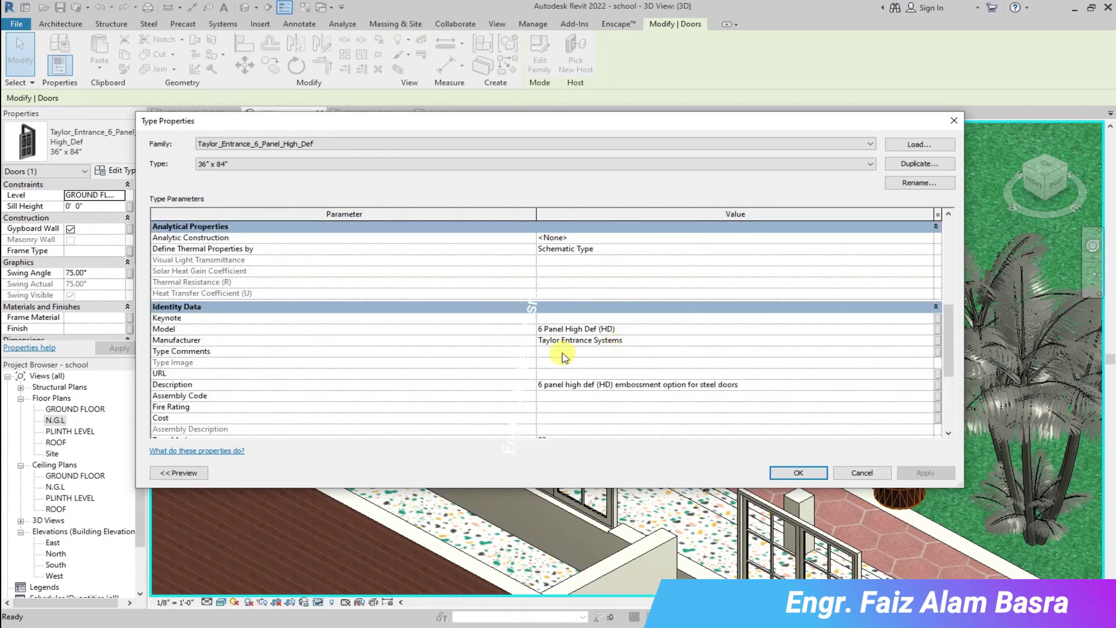
scroll(581, 372, "up", 3)
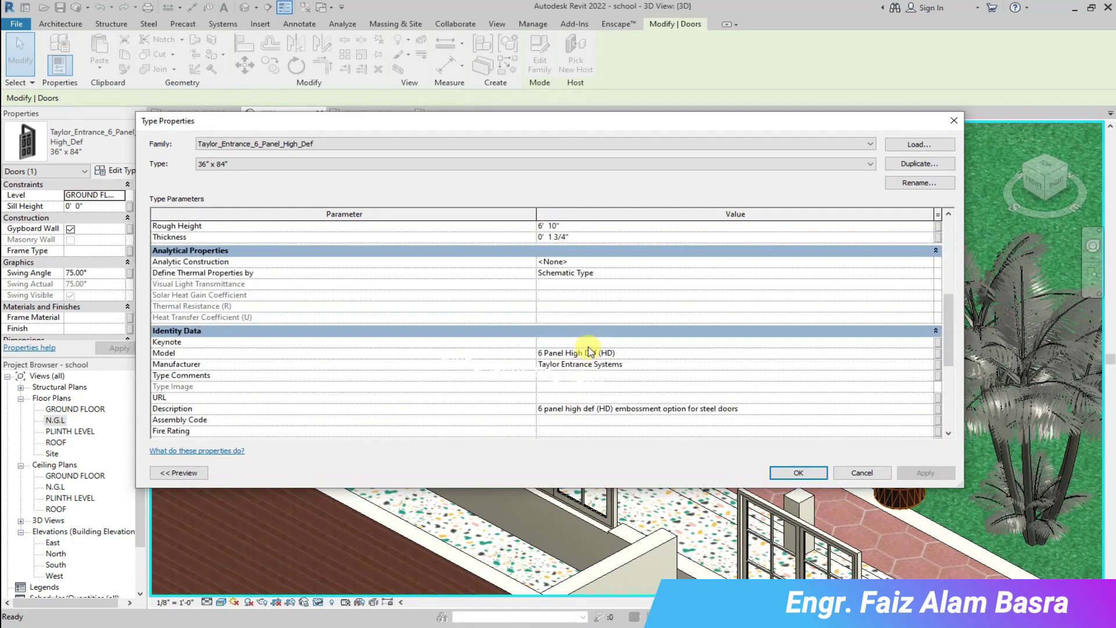
scroll(590, 349, "up", 8)
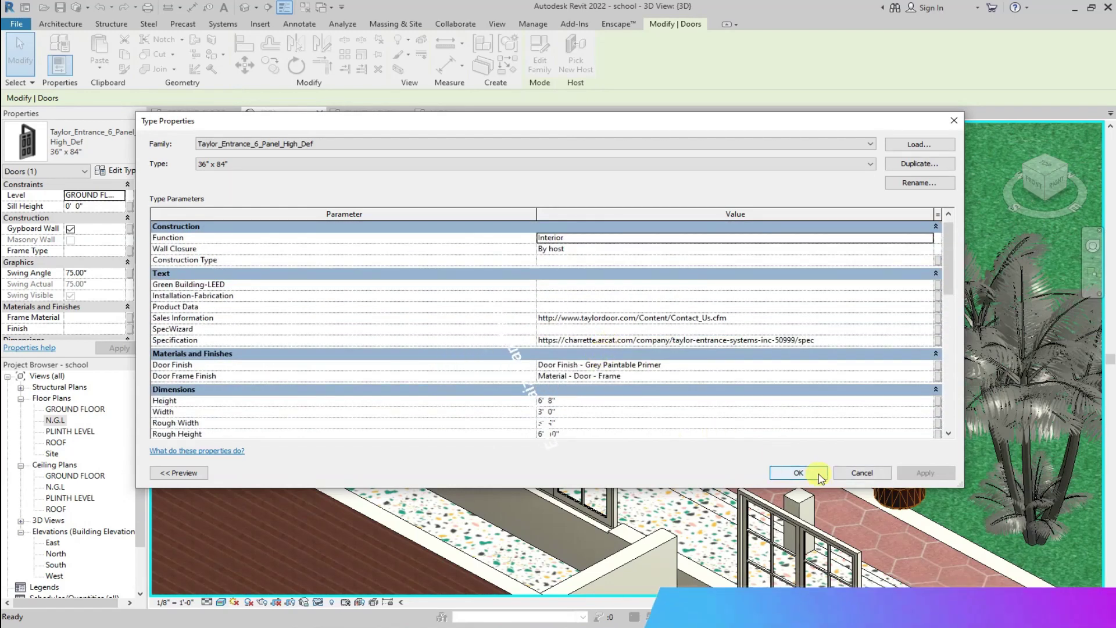
left_click(798, 473)
Set the swing angle of that adjacent door across the partition wall to 90°.
scroll(247, 281, "up", 4)
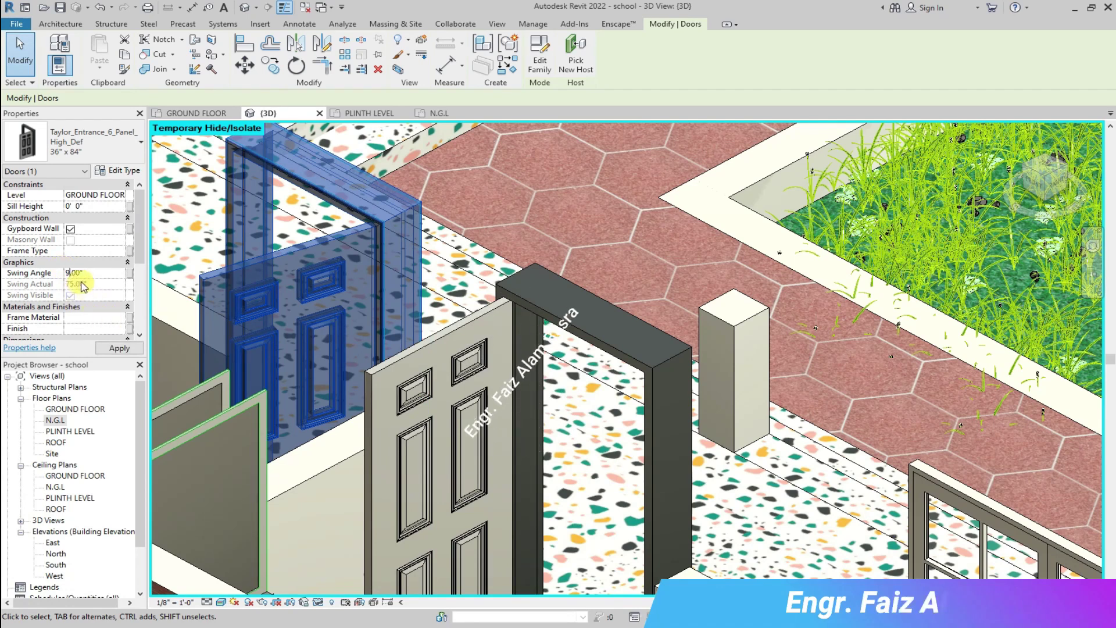
left_click(119, 347)
key("Escape")
scroll(282, 349, "down", 3)
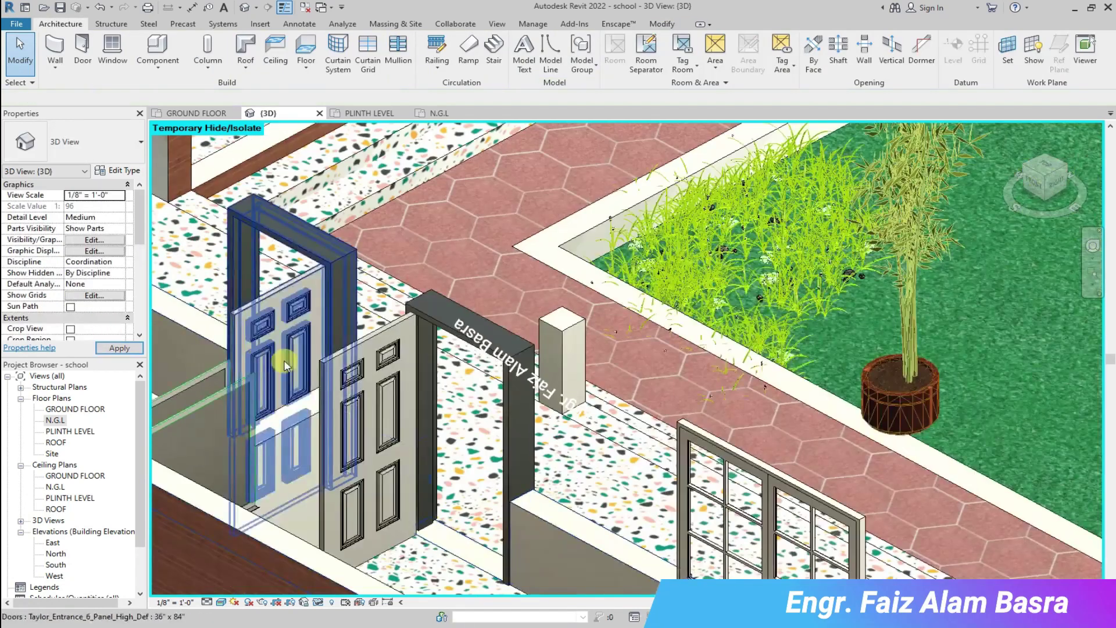
Set the swing angle of the corridor-end door and the door pair behind the palm tree to 90°.
scroll(282, 349, "up", 2)
scroll(221, 394, "down", 5)
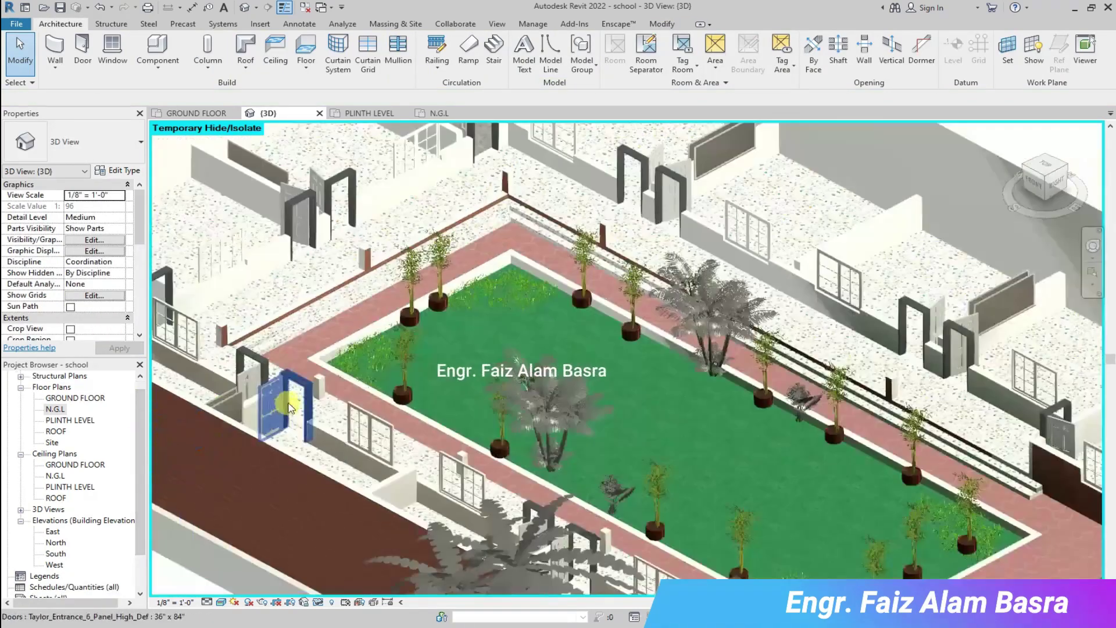
scroll(267, 406, "up", 5)
scroll(236, 371, "down", 7)
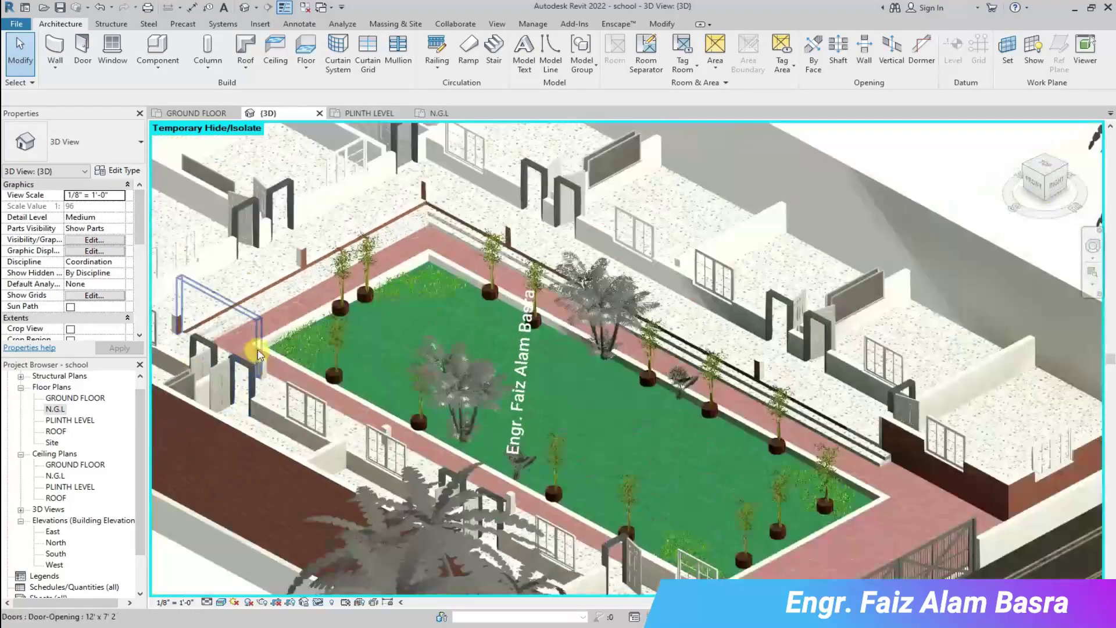
scroll(535, 530, "up", 1)
scroll(535, 530, "up", 4)
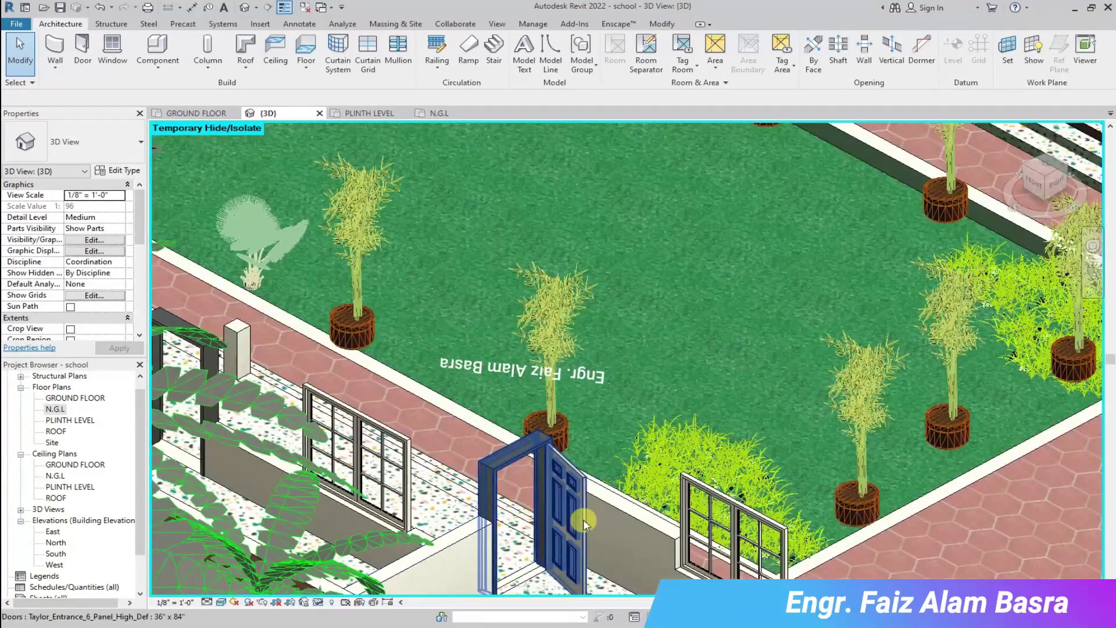
left_click(535, 512)
double_click(70, 272)
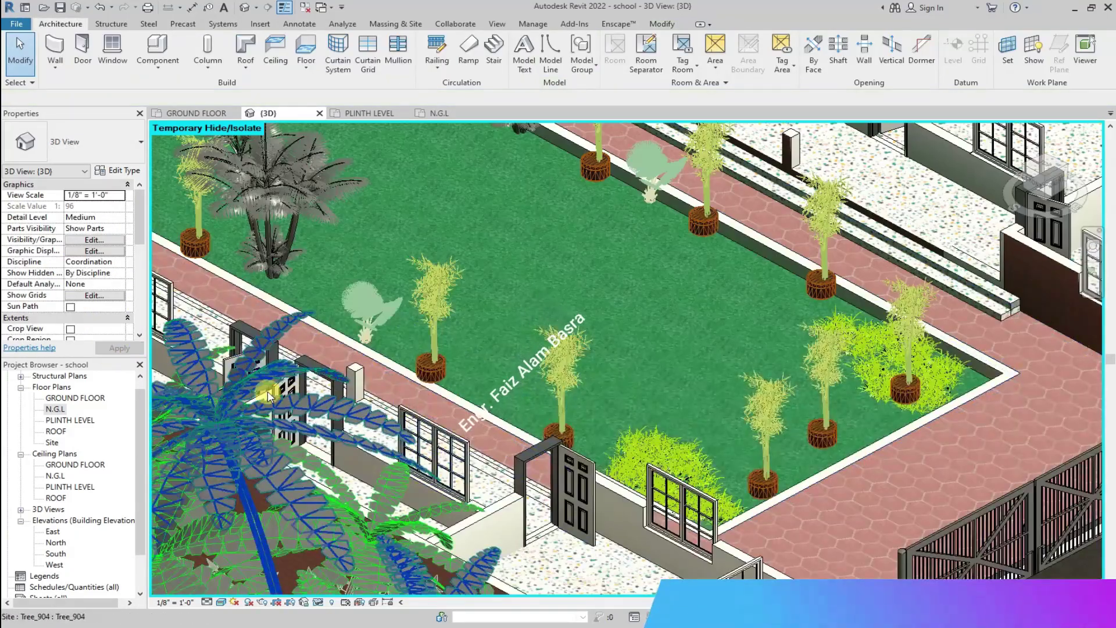
scroll(219, 331, "up", 5)
left_click(204, 368)
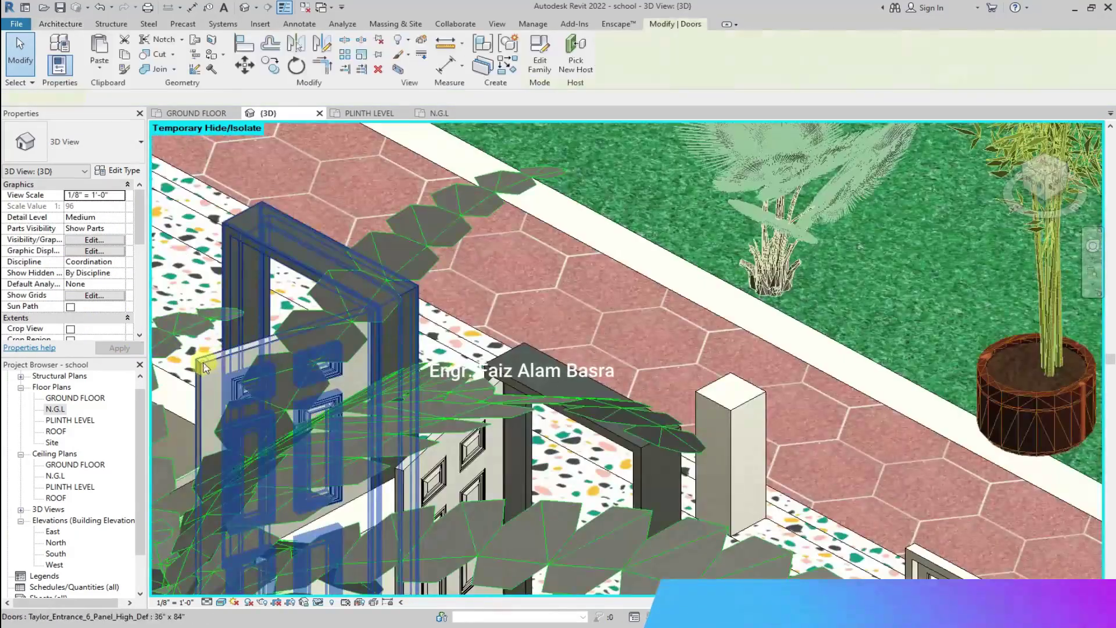
left_click(398, 461, "ctrl")
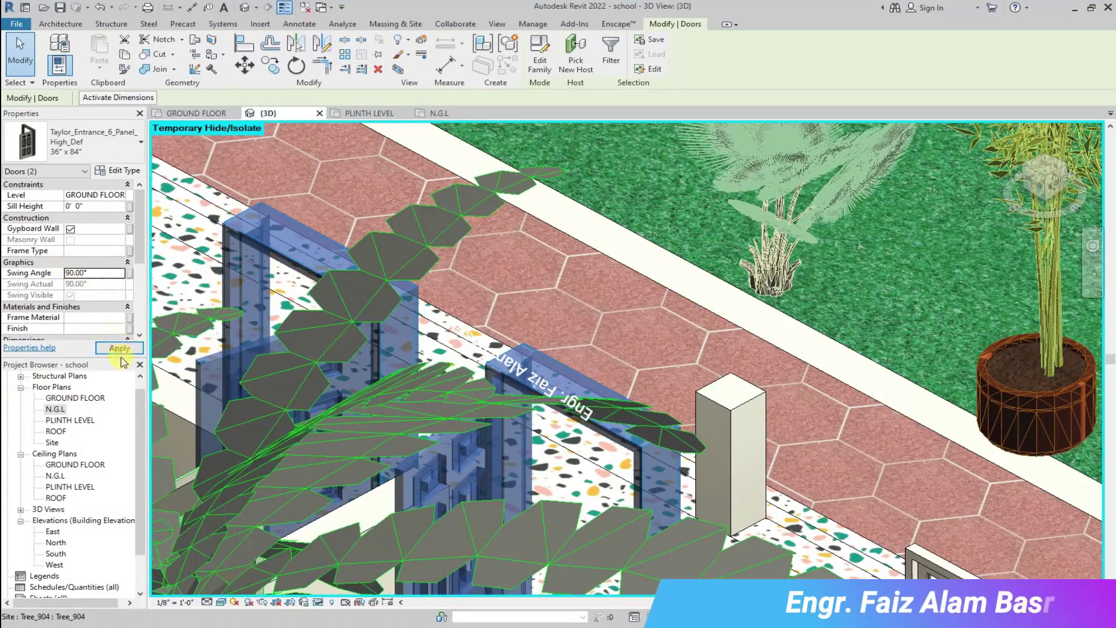
left_click(120, 351)
left_click(473, 317)
Select the remaining six-panel doors around the courtyard's far corner and the long classroom wing and set their swing angle to 90°.
scroll(372, 370, "down", 5)
scroll(401, 379, "down", 6)
scroll(317, 226, "up", 5)
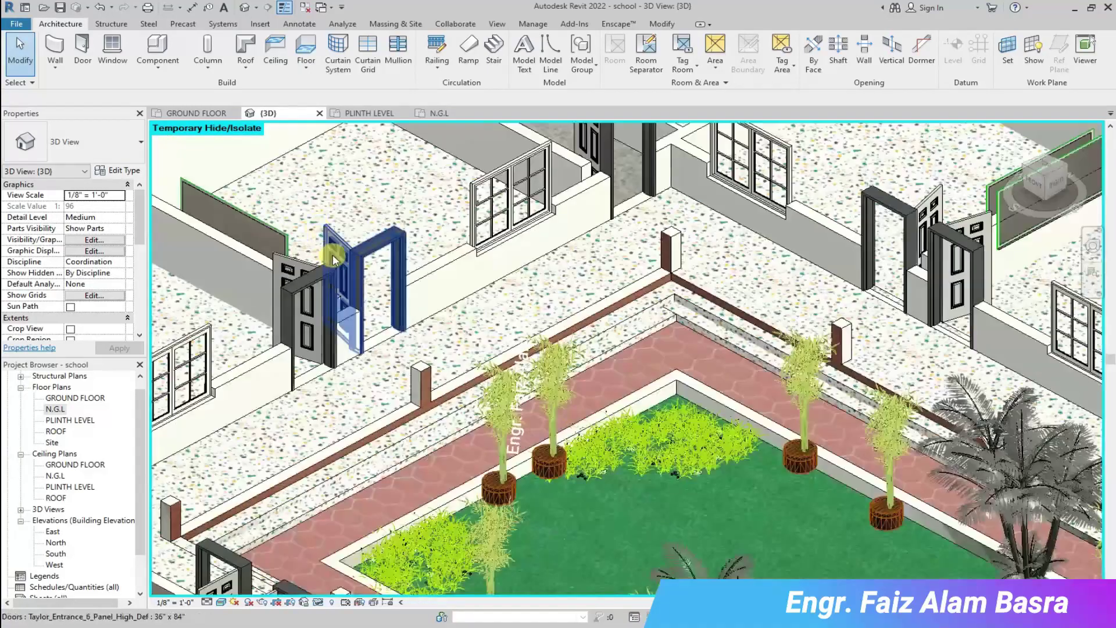
scroll(332, 256, "up", 2)
left_click(321, 251)
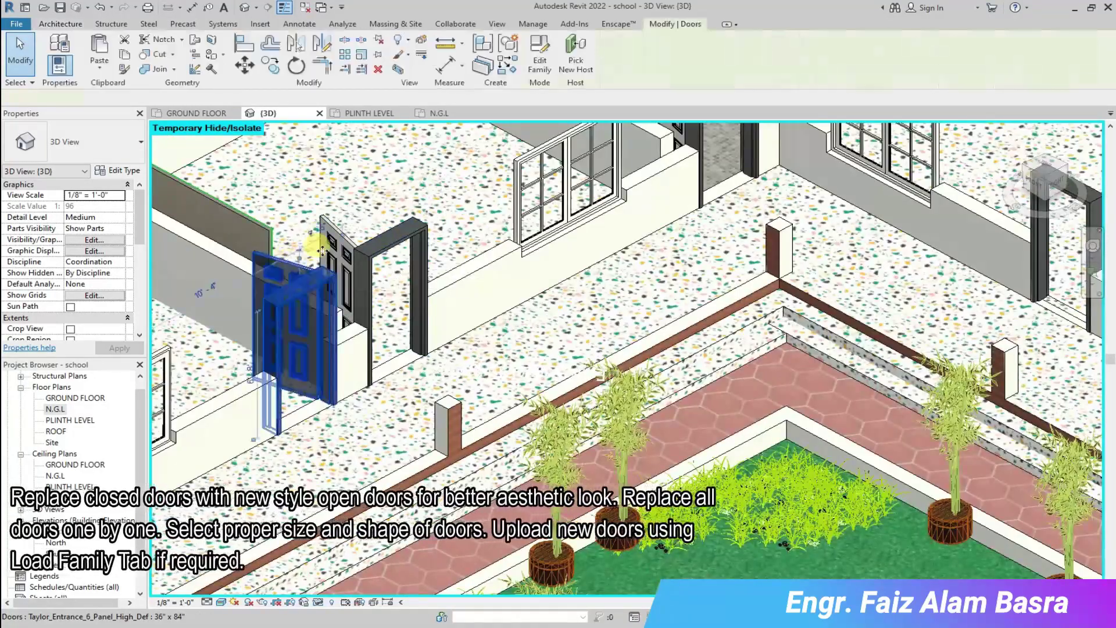
scroll(321, 251, "down", 2)
left_click(990, 231, "ctrl")
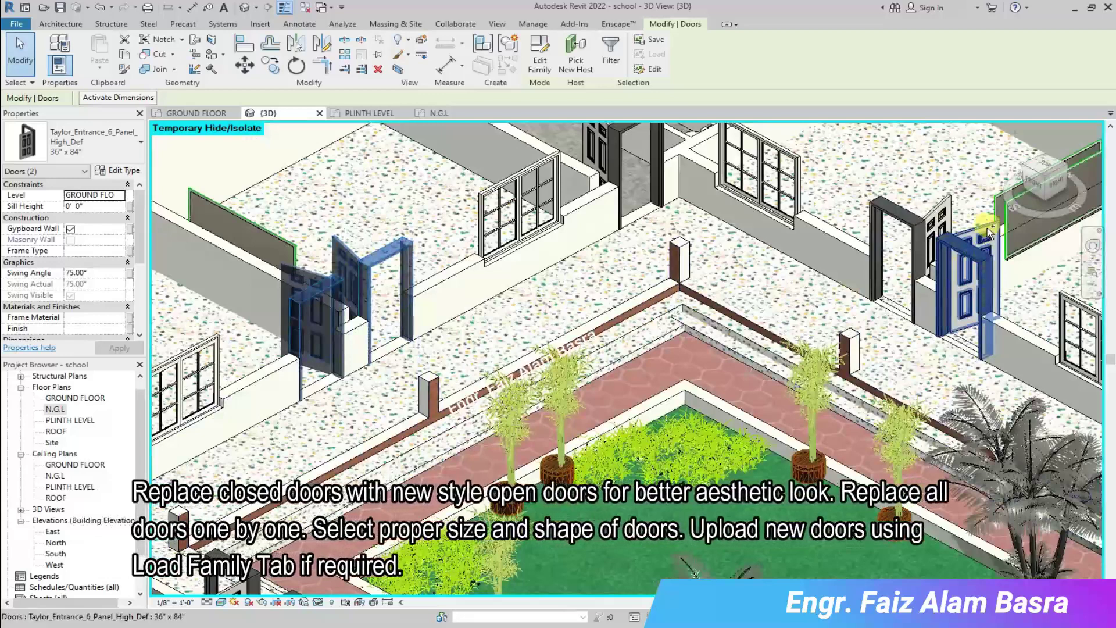
left_click(990, 232, "ctrl")
left_click(923, 225, "ctrl")
scroll(494, 299, "down", 2)
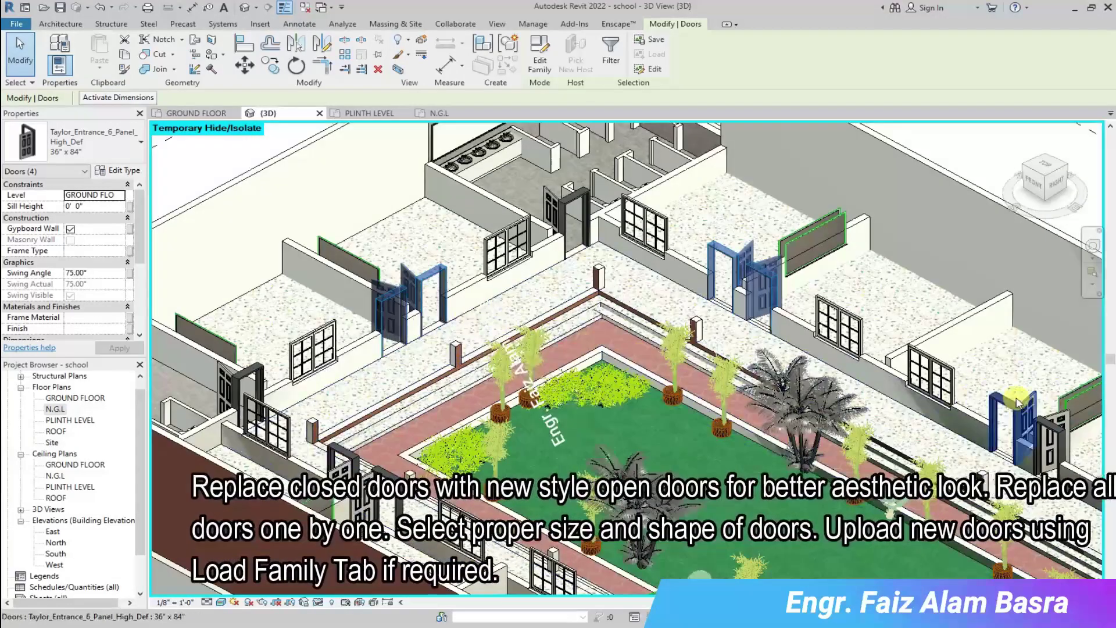
left_click(1049, 433, "ctrl")
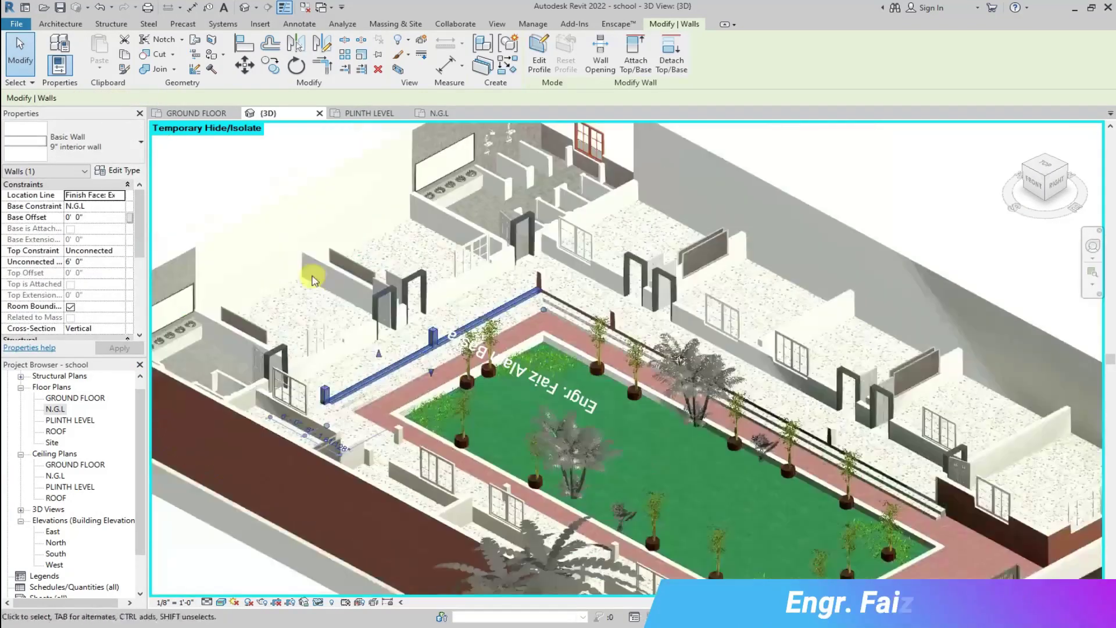
Set the swing angle of the single door at the road end of the long classroom wing to 90°.
scroll(951, 466, "up", 5)
scroll(813, 396, "down", 2)
scroll(785, 407, "up", 3)
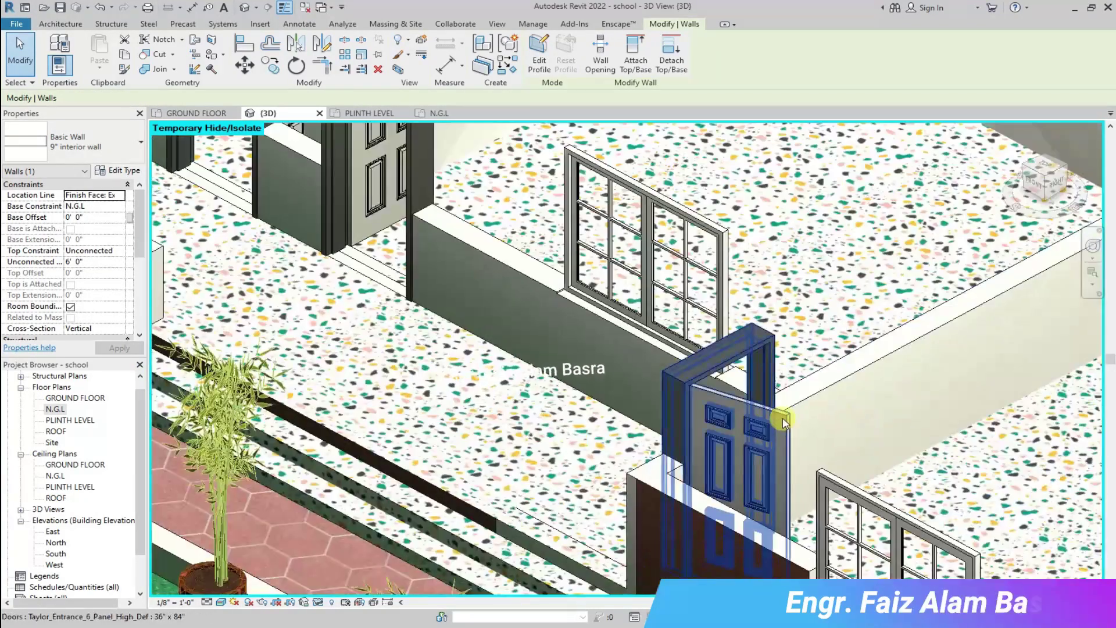
left_click(756, 416)
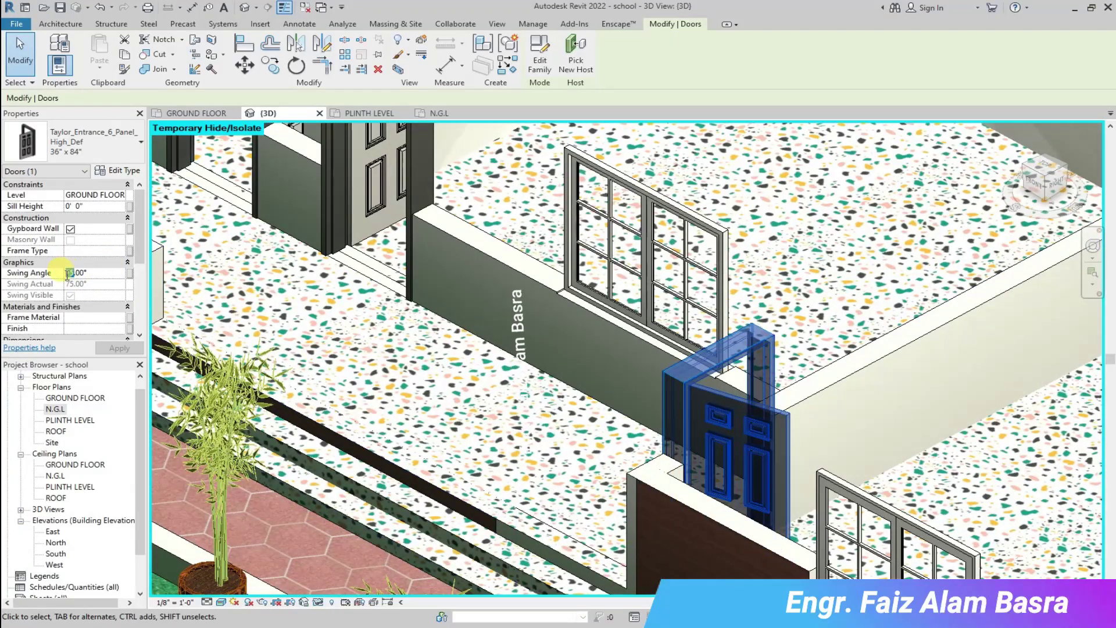
left_click(121, 350)
left_click(424, 413)
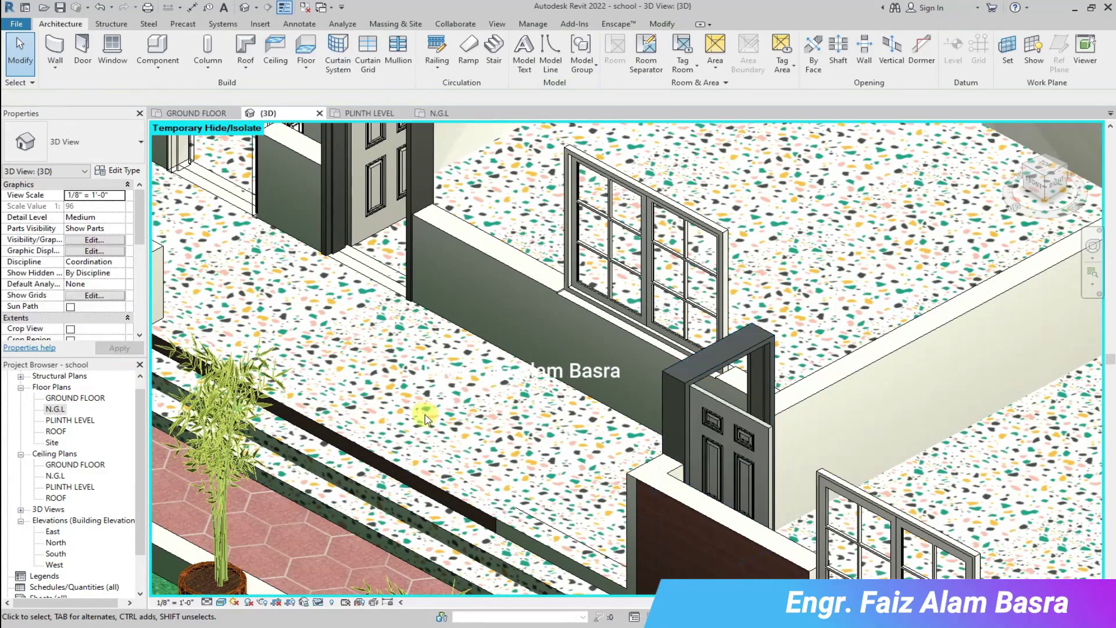
Examine the door swings across the whole school model, from the road-side wing to the washroom blocks.
scroll(455, 438, "down", 4)
scroll(541, 482, "down", 2)
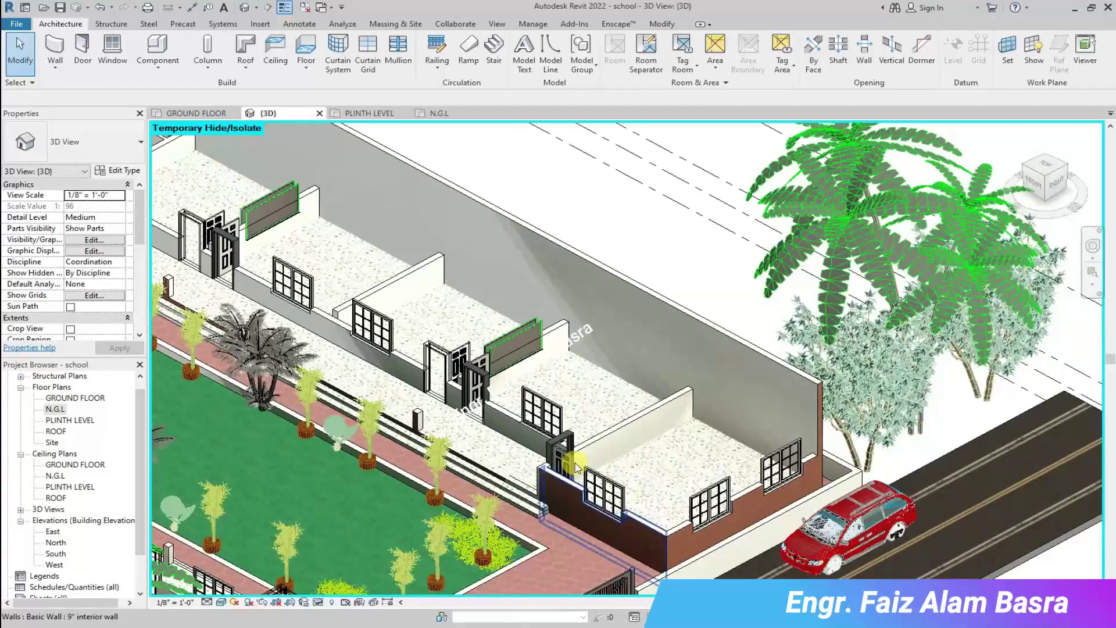
scroll(779, 348, "down", 1)
scroll(367, 349, "up", 1)
scroll(672, 324, "down", 2)
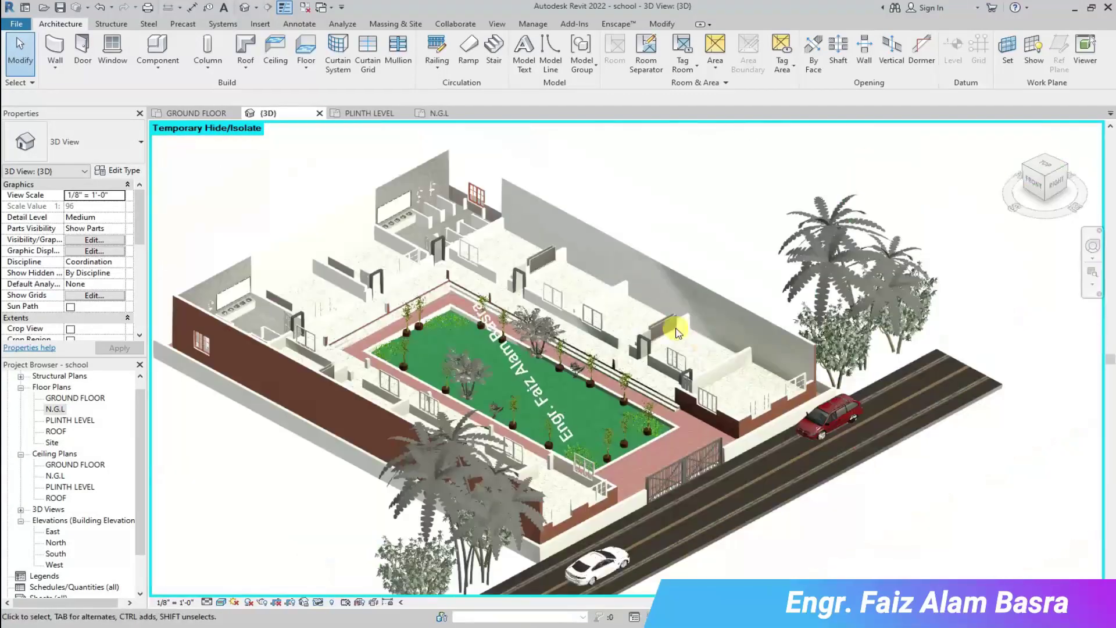
scroll(279, 187, "up", 1)
scroll(314, 260, "up", 2)
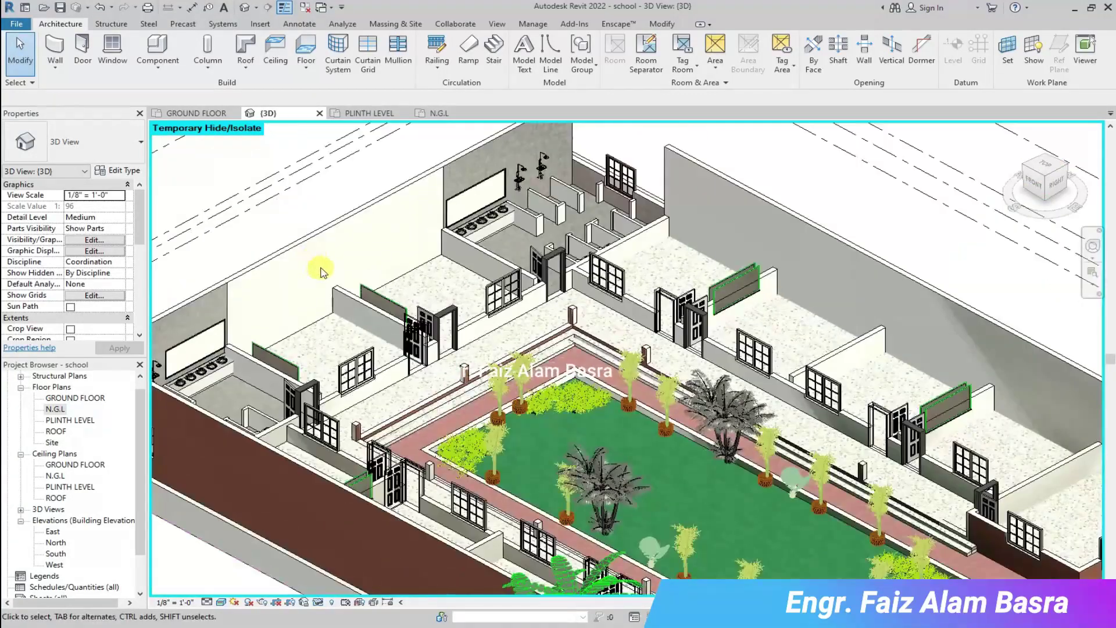
scroll(325, 271, "up", 2)
scroll(330, 268, "down", 3)
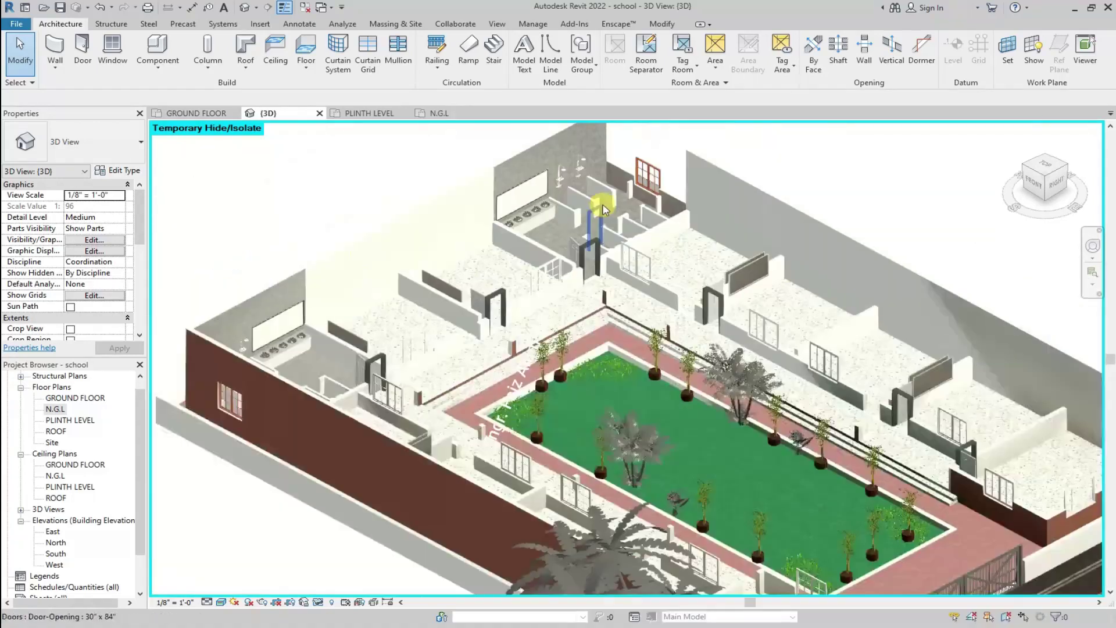
scroll(288, 430, "up", 1)
scroll(259, 403, "up", 1)
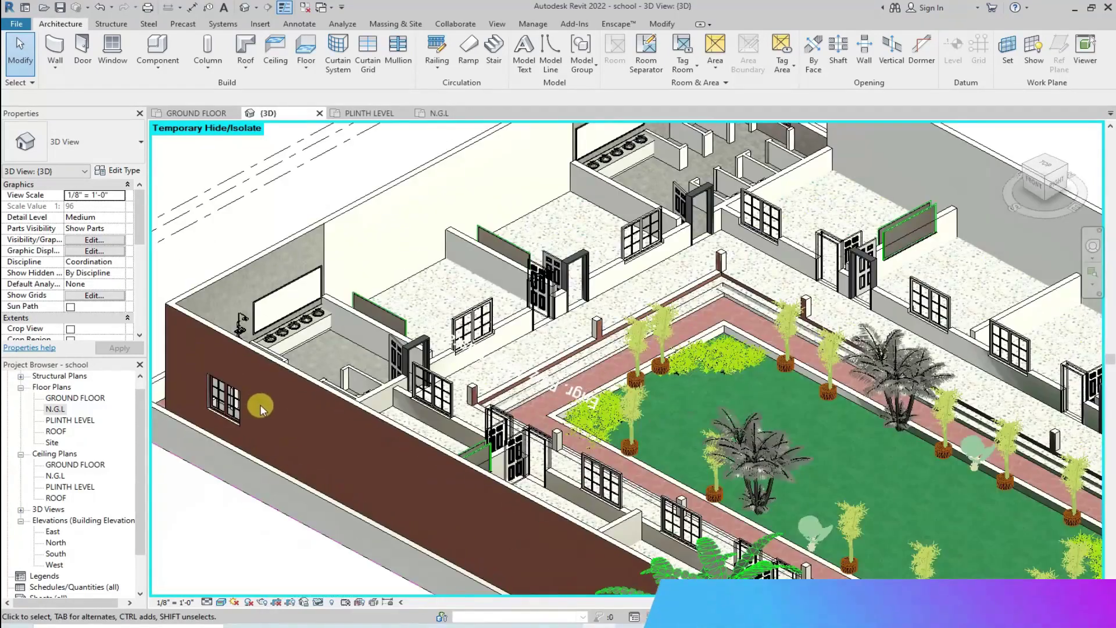
Select the near washroom's entrance door and, in the ground floor plan, set its swing angle to 90°.
scroll(401, 372, "up", 3)
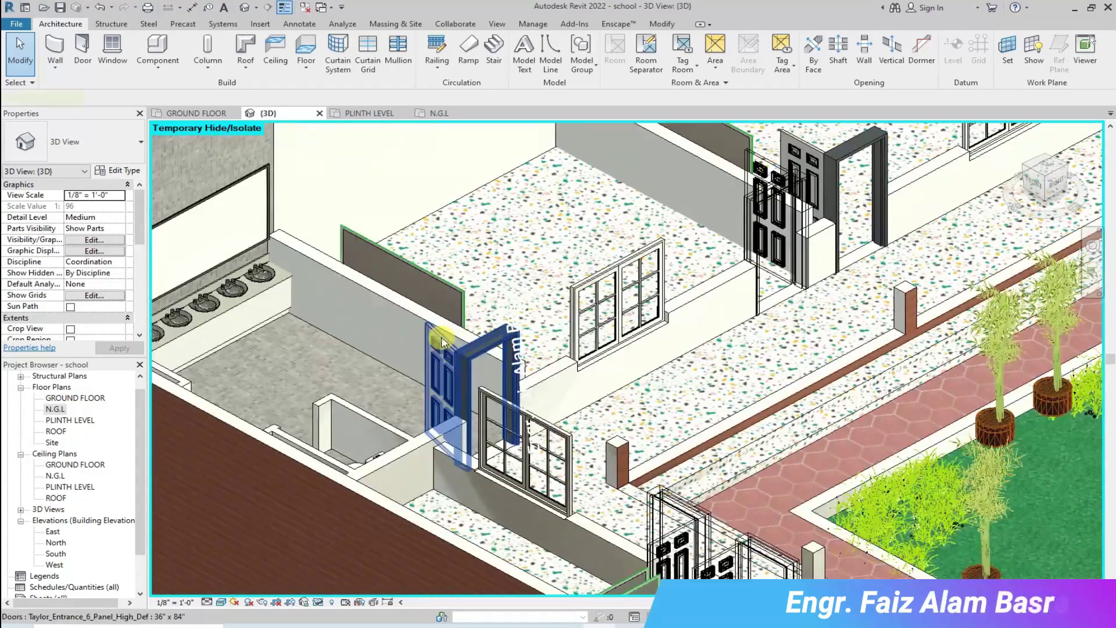
left_click(481, 340)
left_click(192, 114)
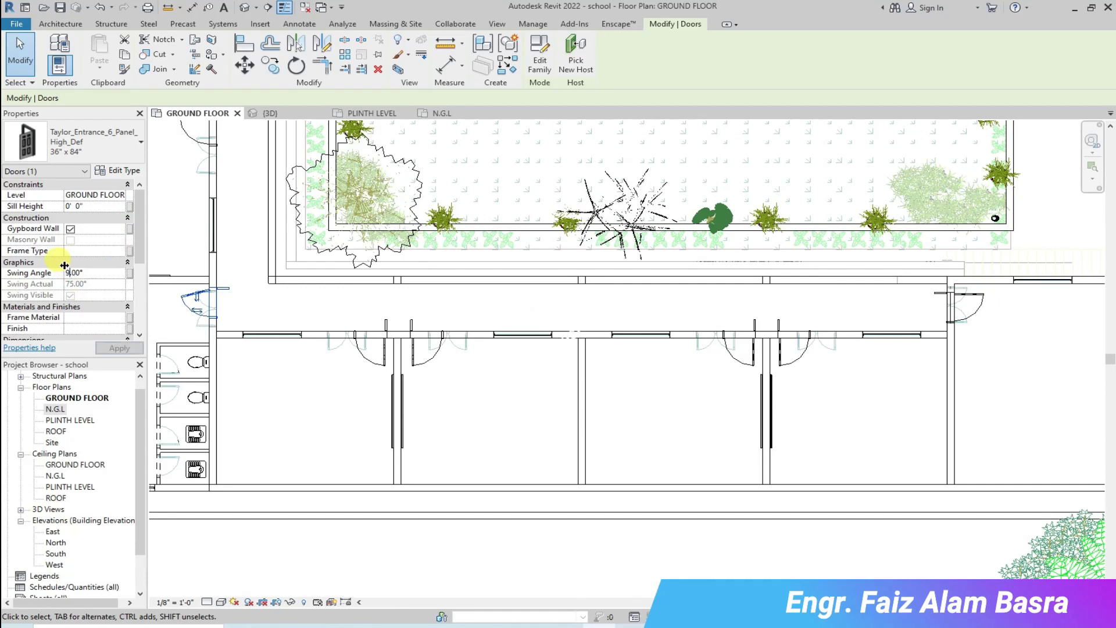
scroll(398, 418, "down", 4)
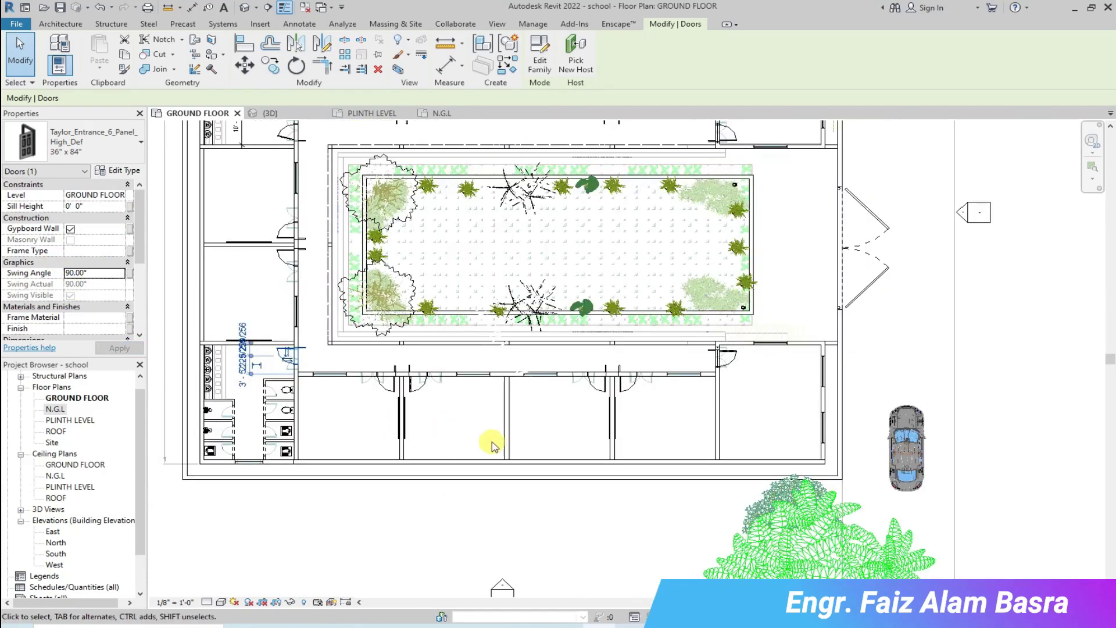
Set the swing angle of the other washroom's entrance door, at the upper end of the corridor in the plan, to 90°.
scroll(345, 219, "up", 4)
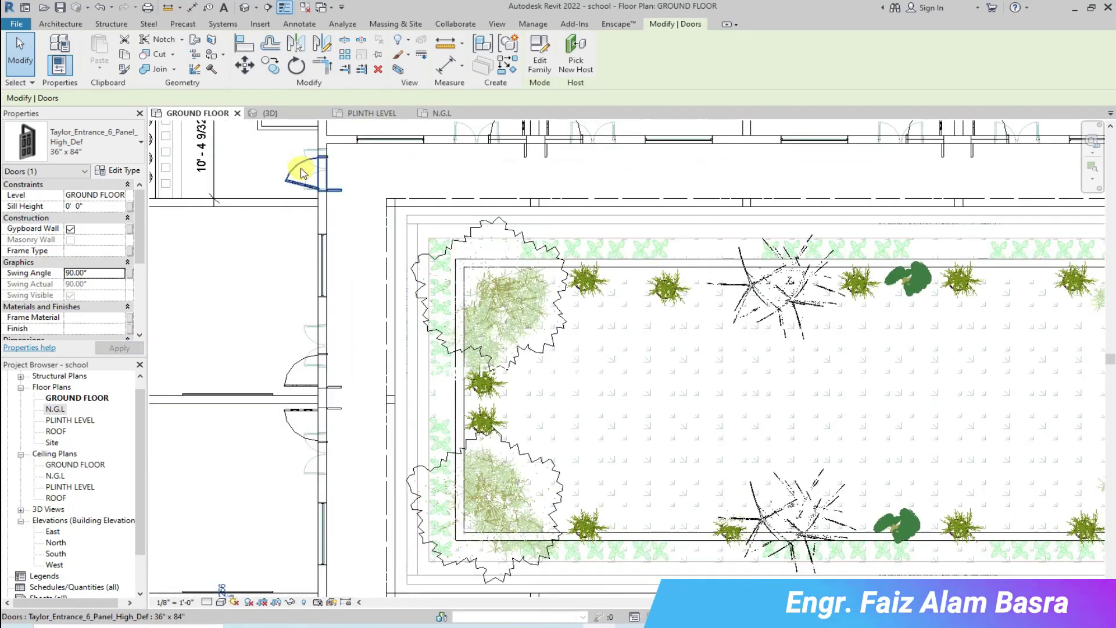
left_click(314, 174)
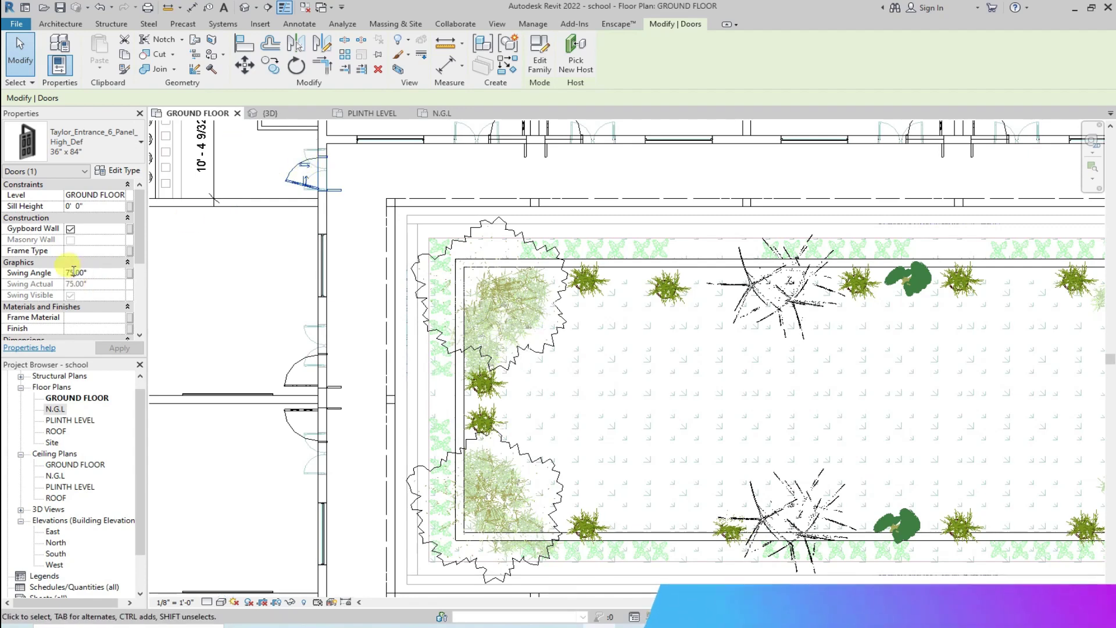
left_click(125, 348)
left_click(244, 341)
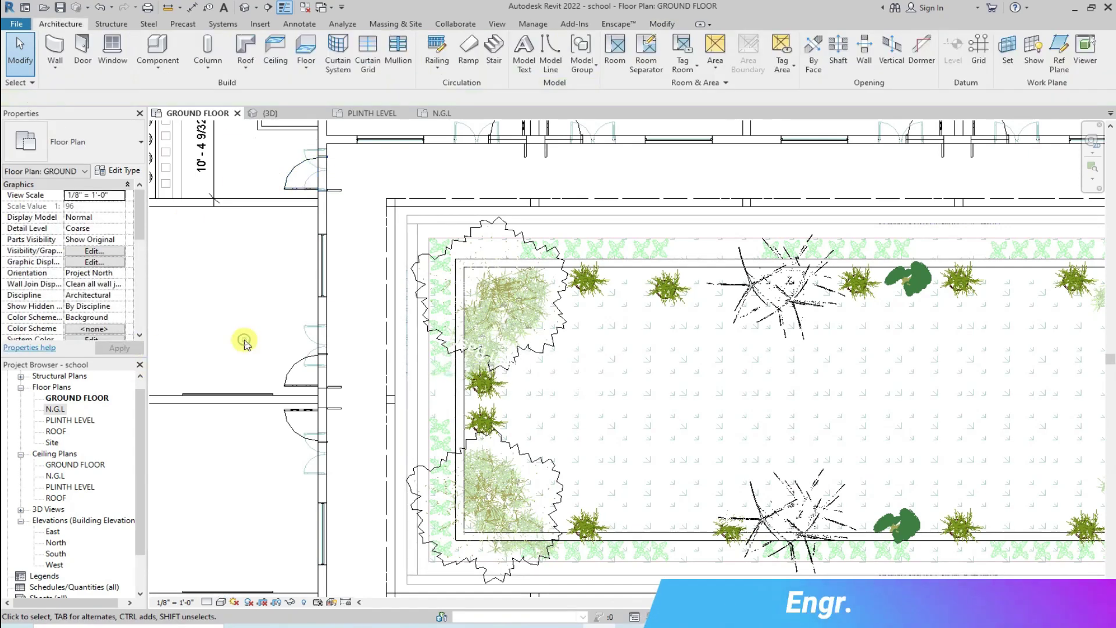
scroll(272, 355, "down", 2)
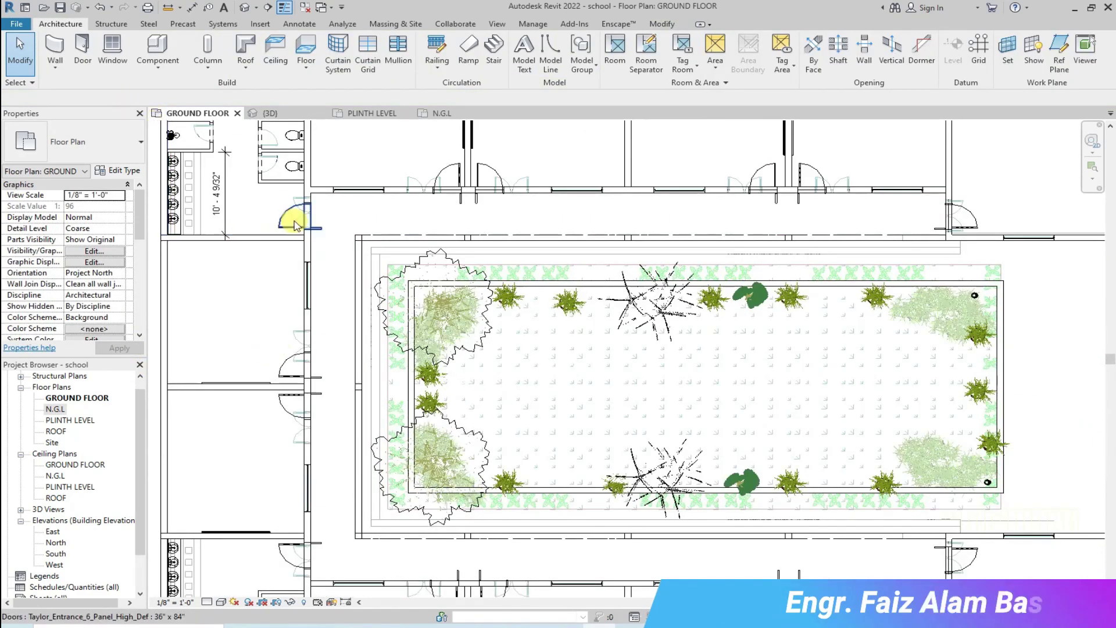
Examine the opened washroom and classroom doors up close and across the building in the 3D view.
left_click(267, 113)
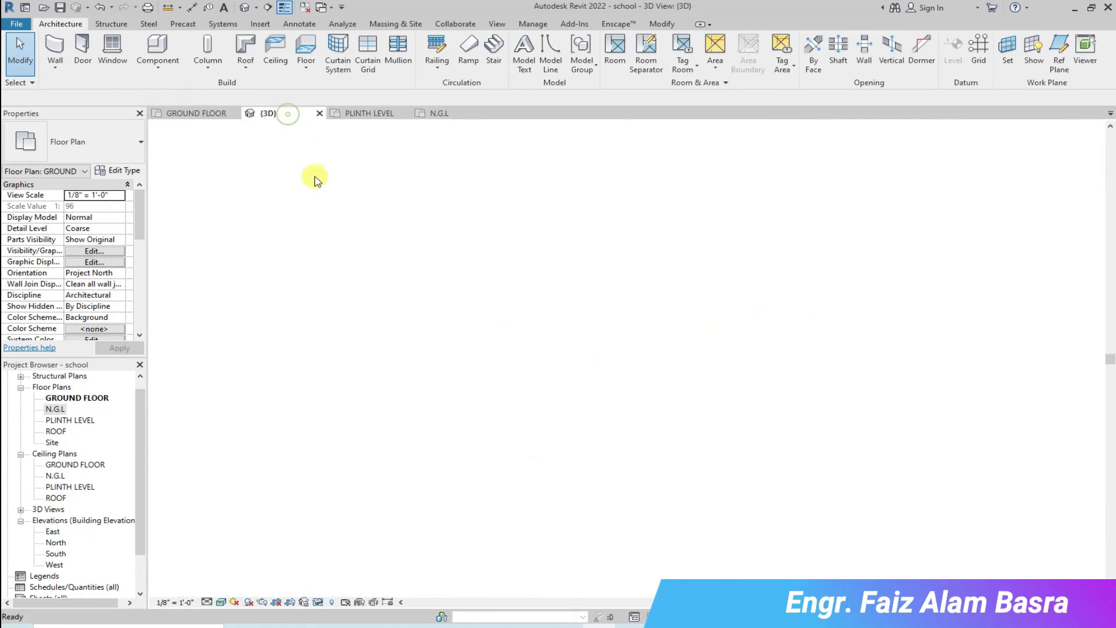
scroll(668, 326, "up", 5)
scroll(449, 328, "down", 5)
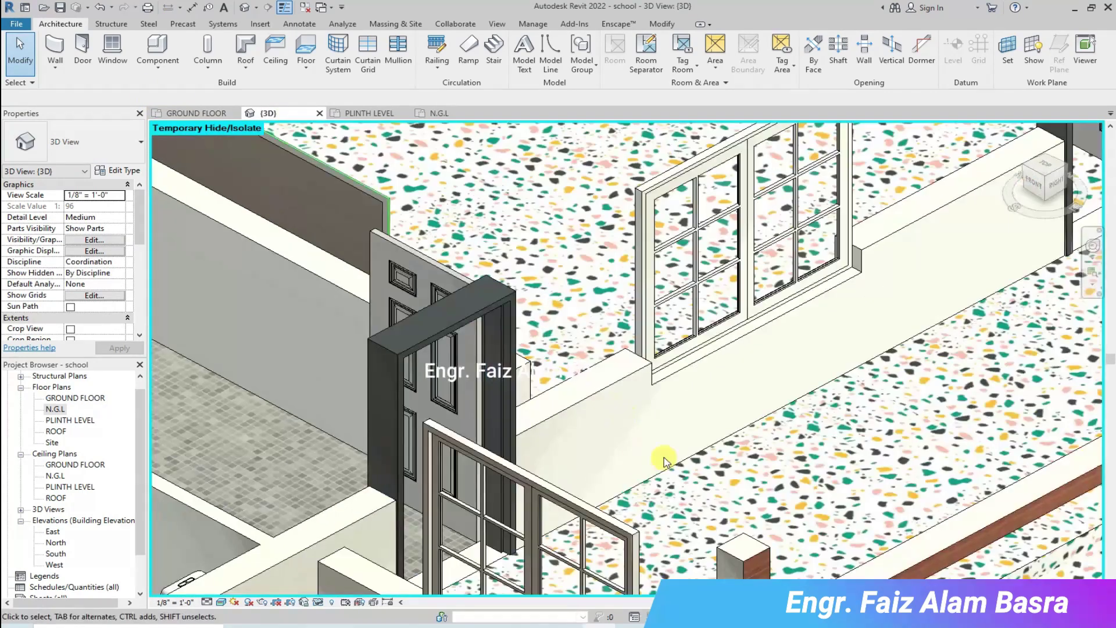
scroll(383, 325, "down", 3)
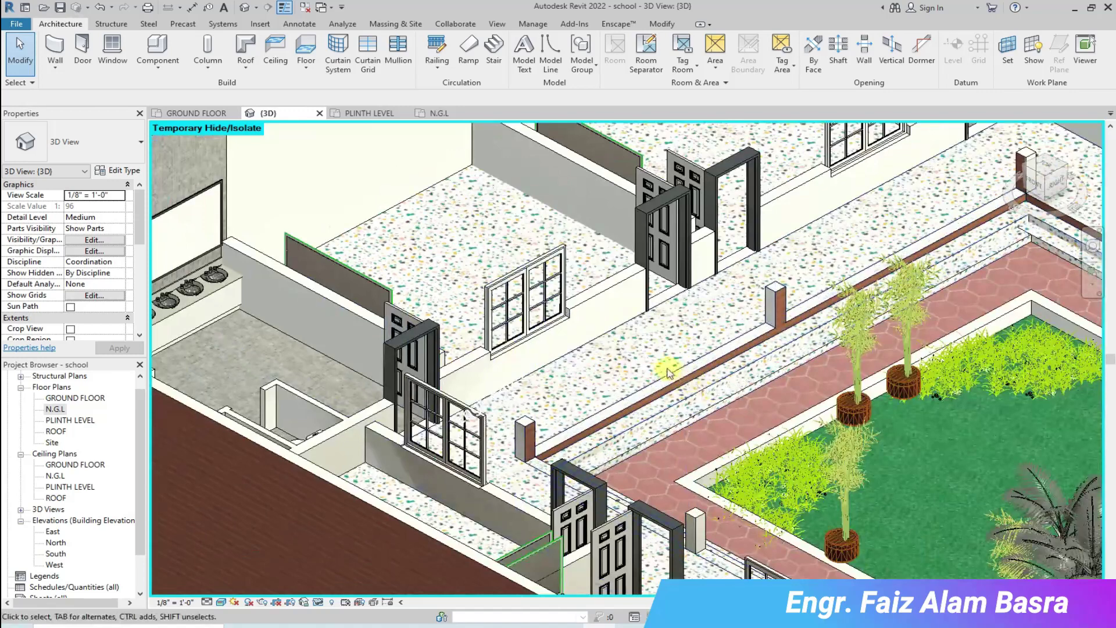
scroll(665, 345, "up", 5)
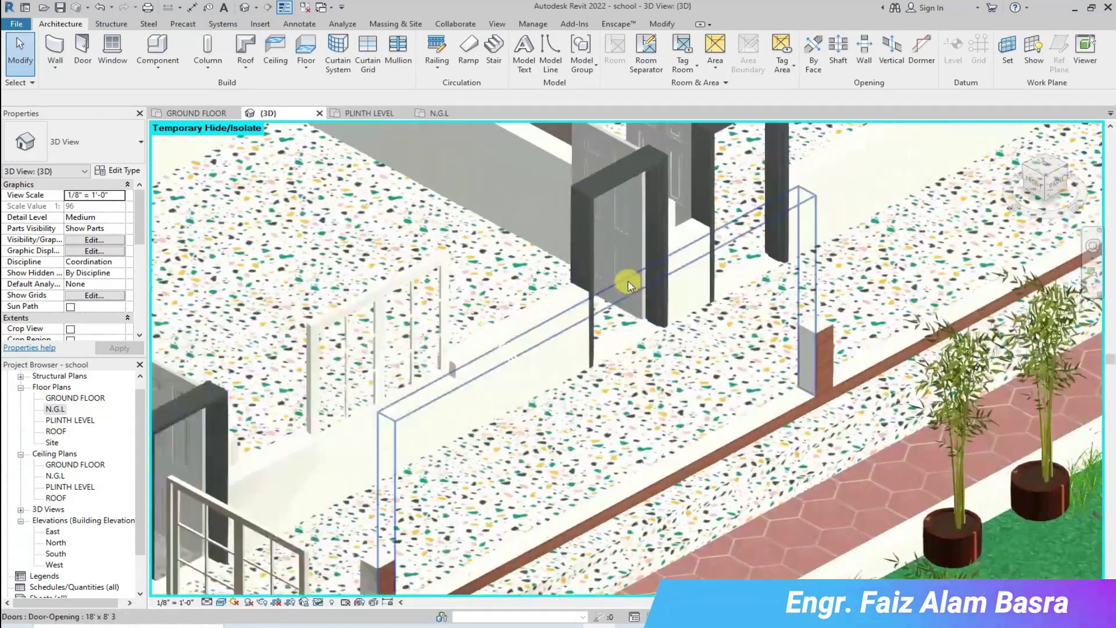
scroll(552, 395, "up", 2)
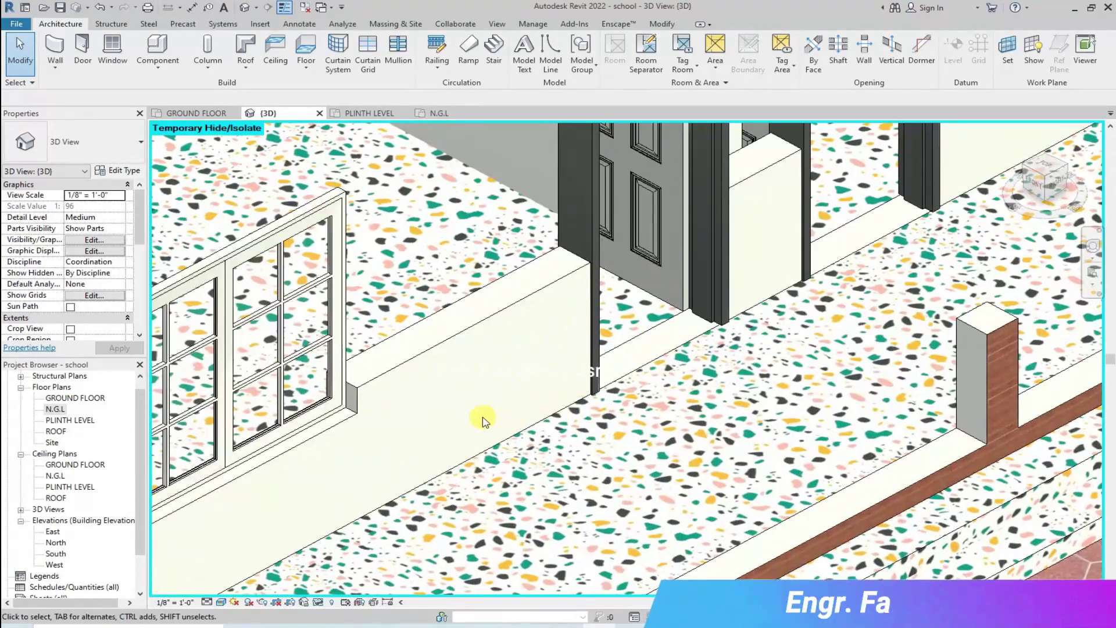
scroll(484, 418, "down", 2)
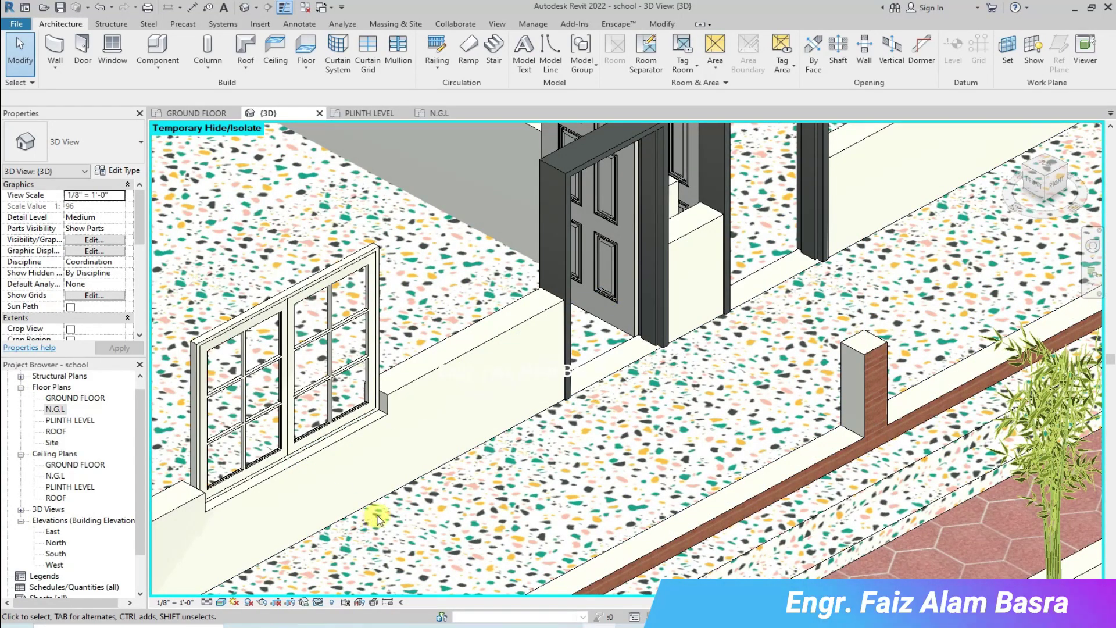
scroll(493, 551, "down", 5)
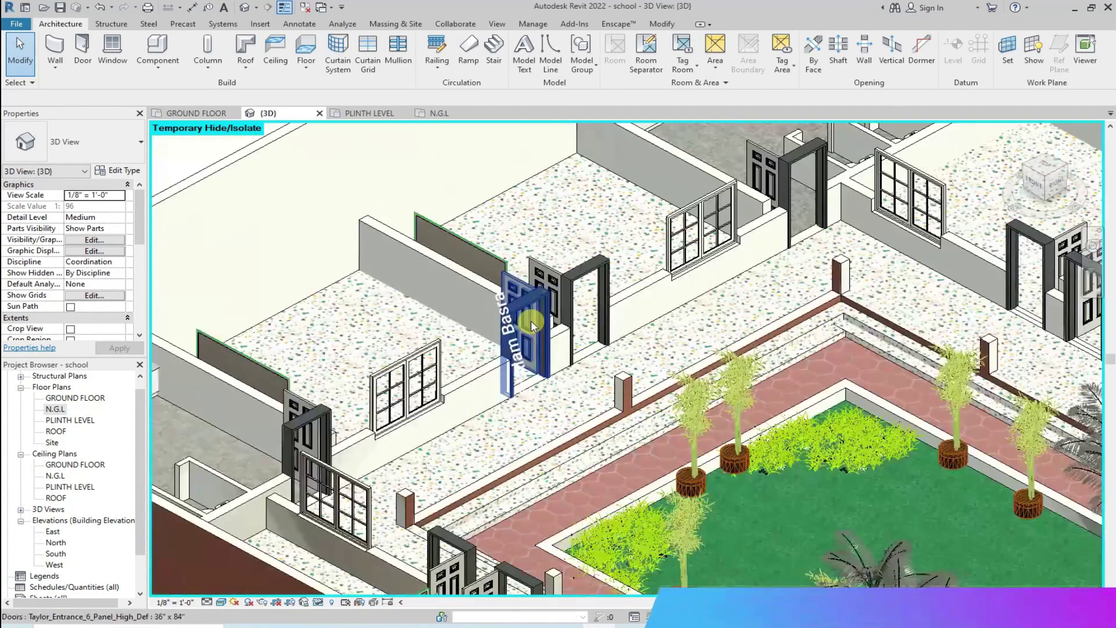
scroll(534, 395, "down", 5)
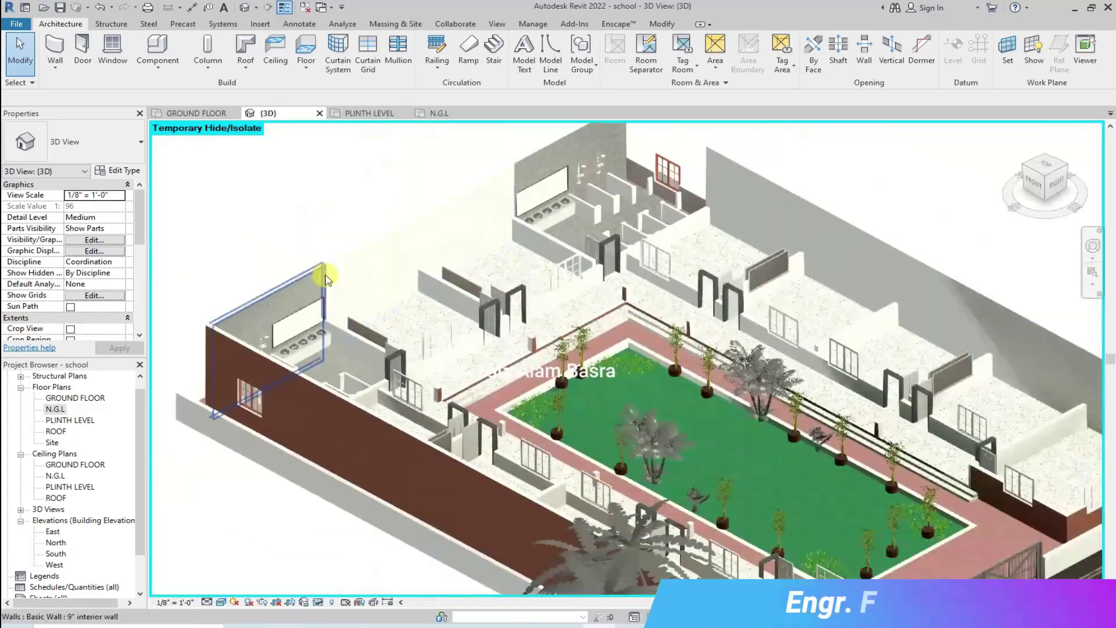
scroll(780, 301, "up", 2)
scroll(780, 300, "down", 5)
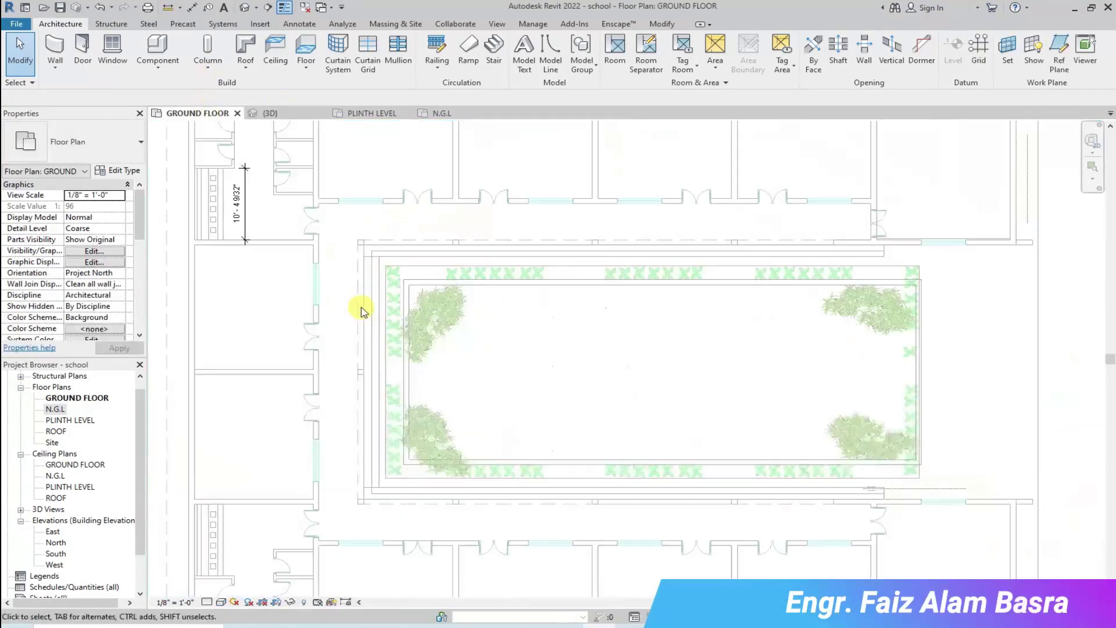
In the ground floor plan, load the Chair-Tablet Arm family from the Classroom-Library folder as a component.
scroll(361, 306, "down", 3)
scroll(415, 200, "up", 3)
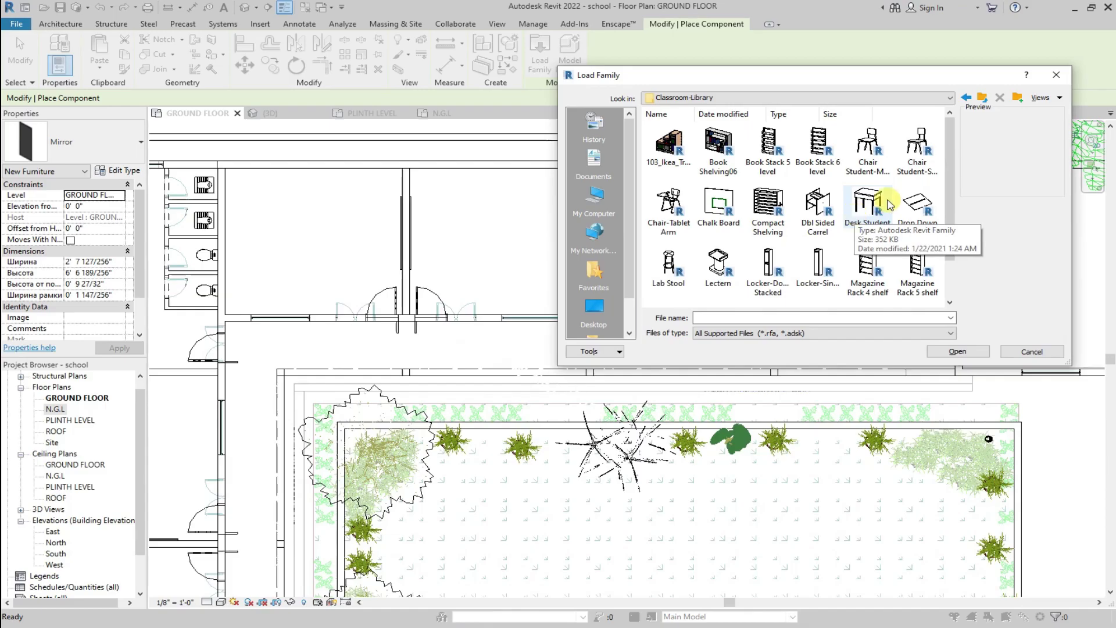
left_click(668, 206)
left_click(957, 352)
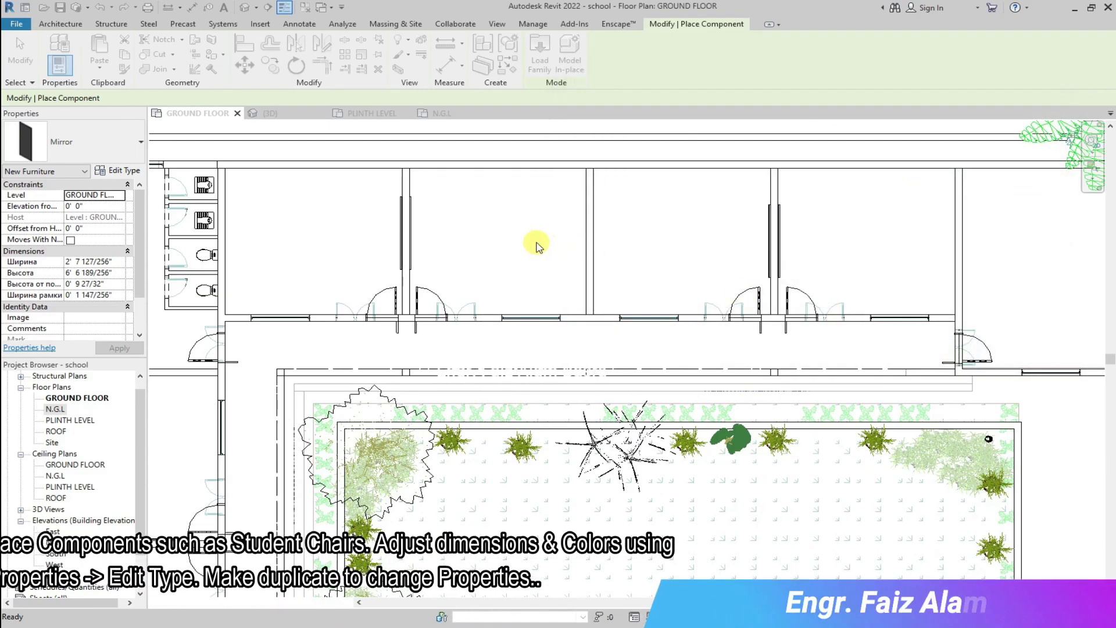
Place one rotated Chair-Tablet Arm in the second upper-row classroom, about 7'-1" from the board-side partition and 2'-10" from the outer wall.
scroll(436, 204, "up", 5)
key("space")
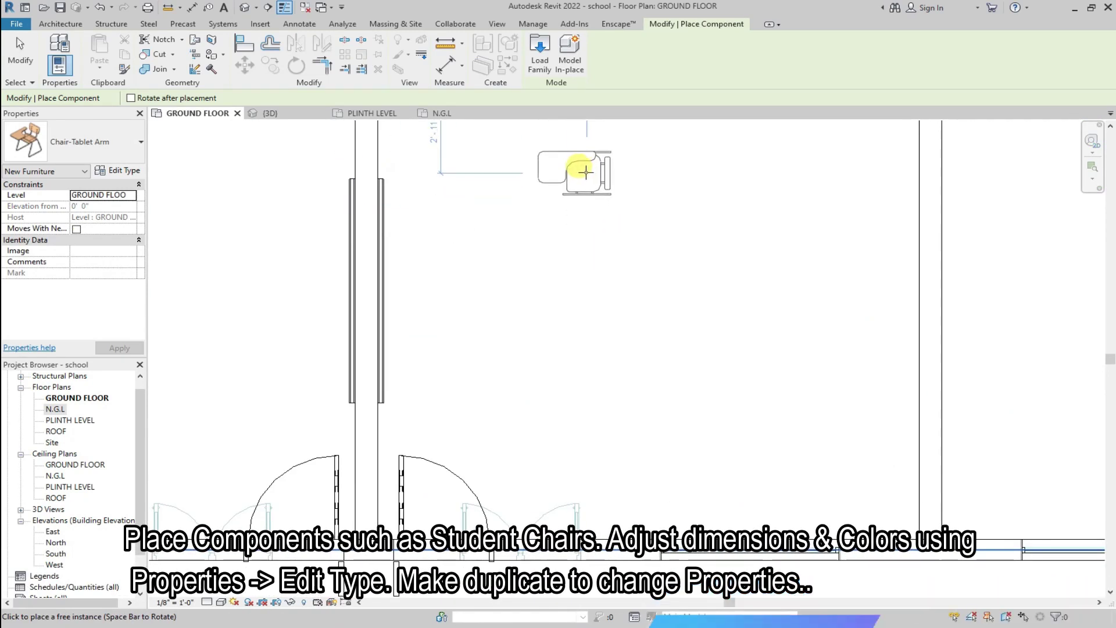
left_click(446, 246)
scroll(430, 239, "down", 2)
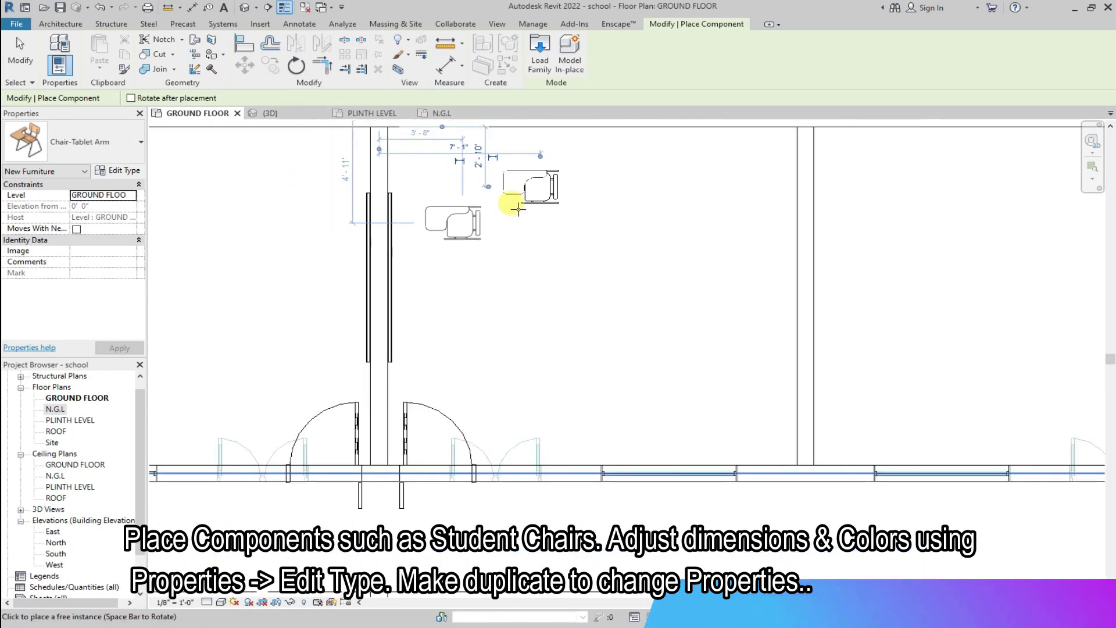
left_click(35, 43)
Copy the placed chair five times straight towards the corridor wall, spaced about 2'-4" apart, to form one column.
scroll(531, 181, "down", 2)
left_click(529, 186)
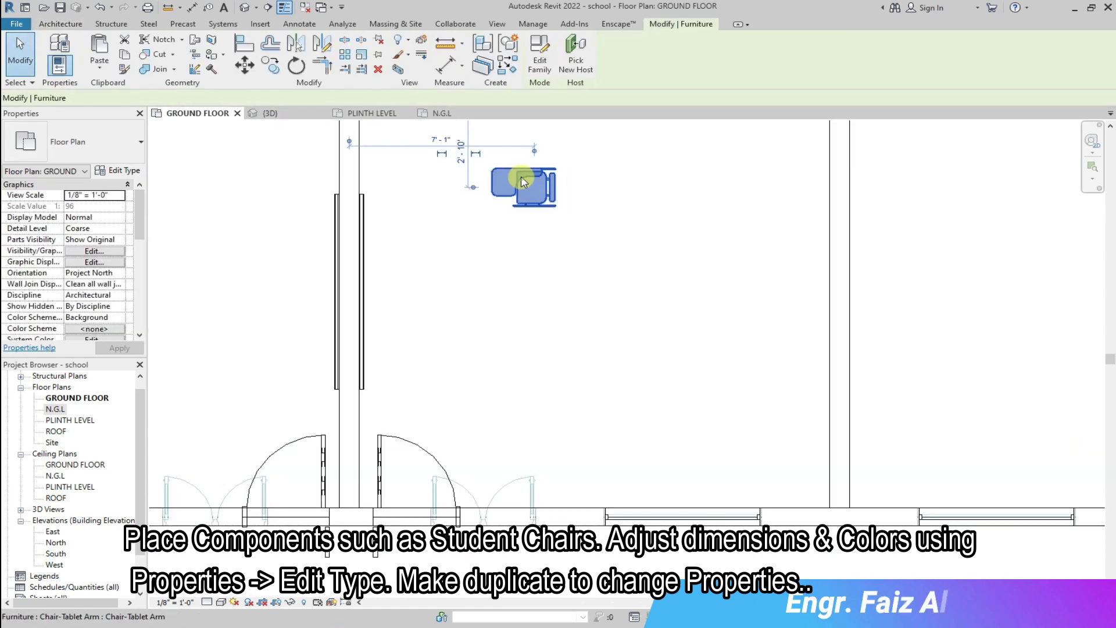
left_click(271, 65)
scroll(543, 210, "up", 1)
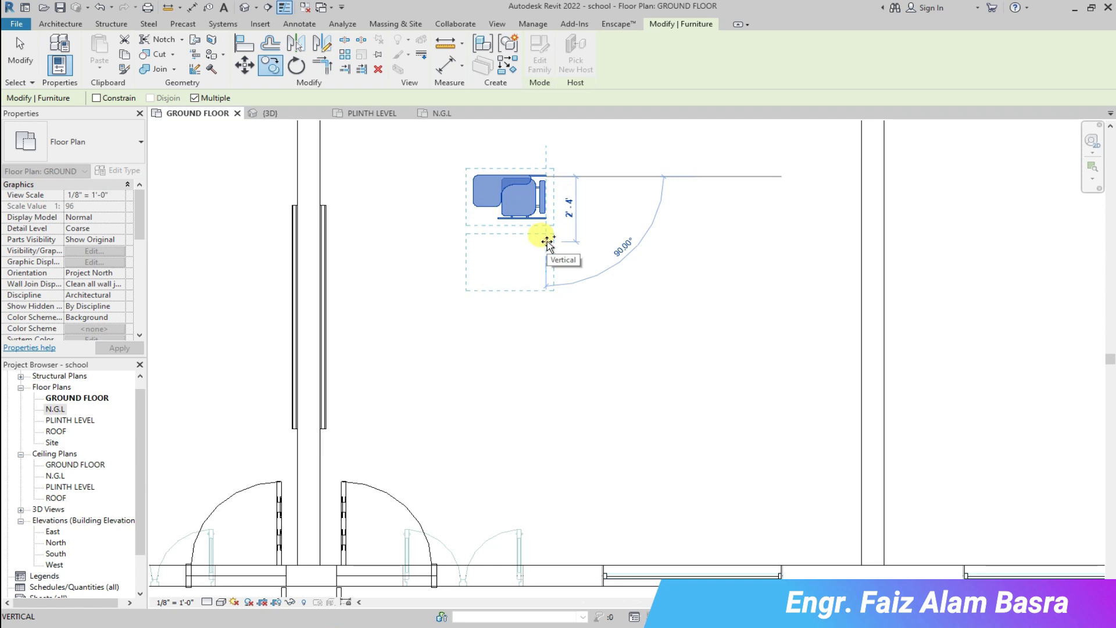
left_click(547, 238)
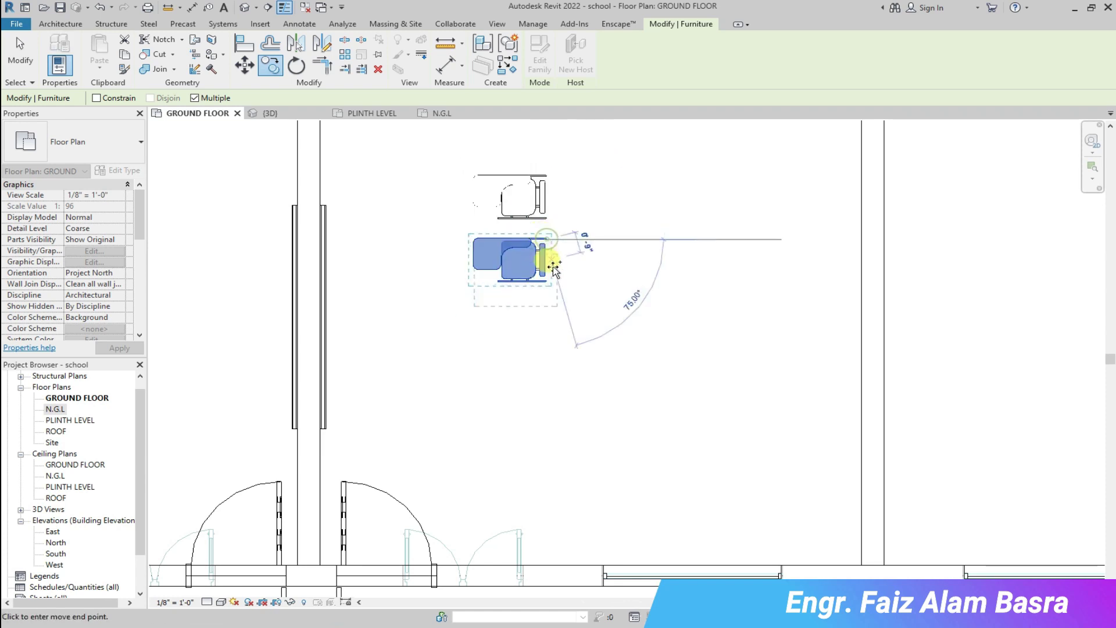
left_click(549, 299)
left_click(550, 356)
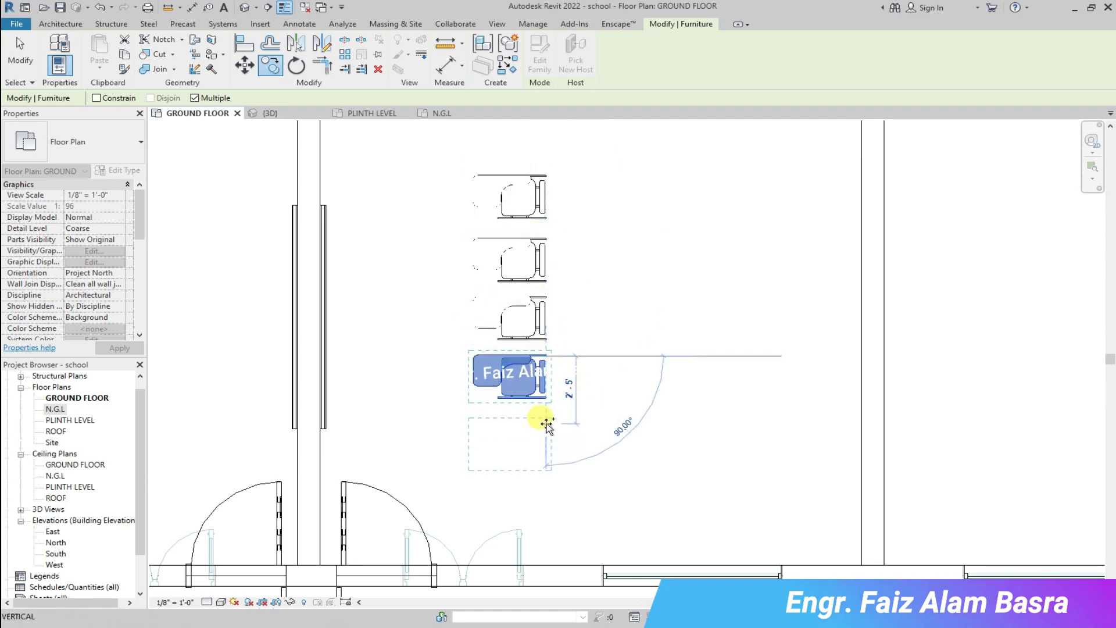
left_click(547, 419)
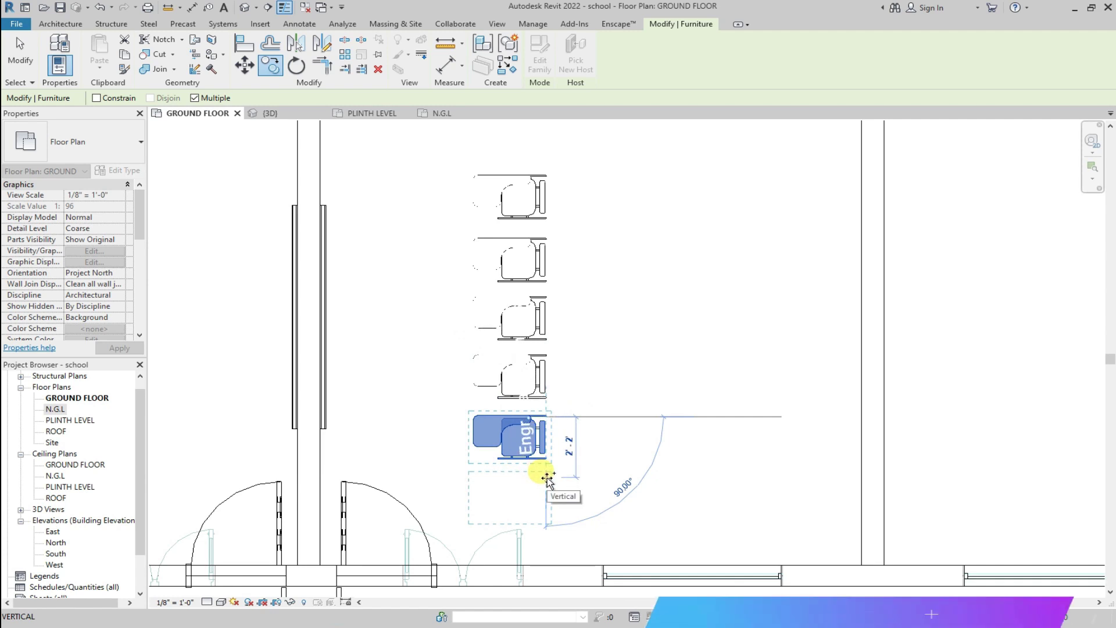
left_click(546, 480)
left_click(22, 46)
scroll(492, 236, "down", 1)
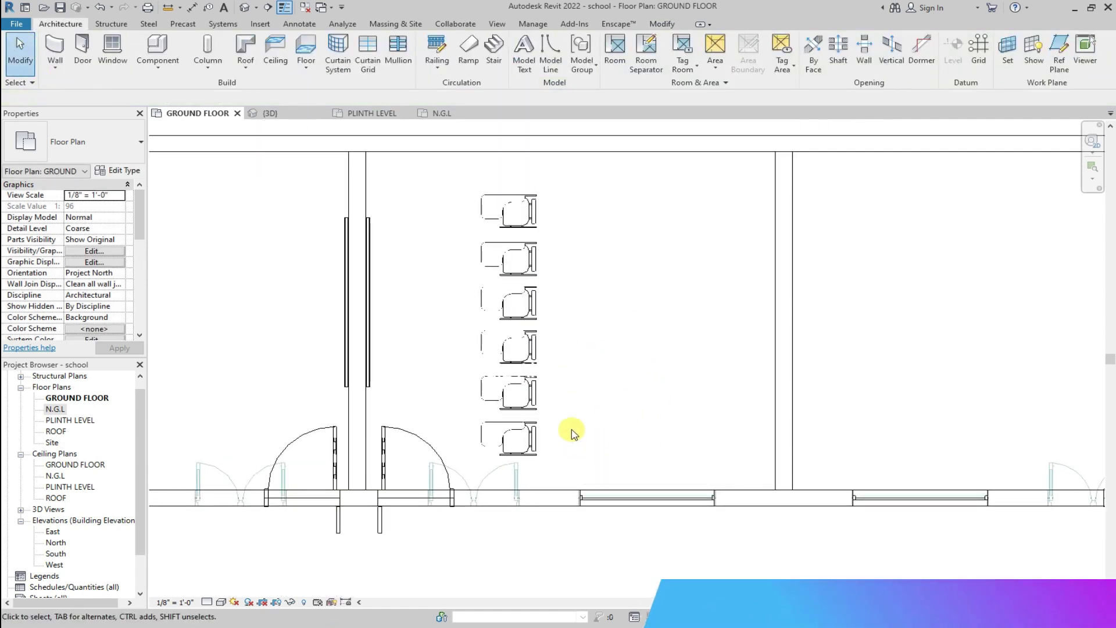
Copy the column of six chairs three times horizontally away from the chalkboard, with columns about 3' apart.
scroll(573, 353, "up", 1)
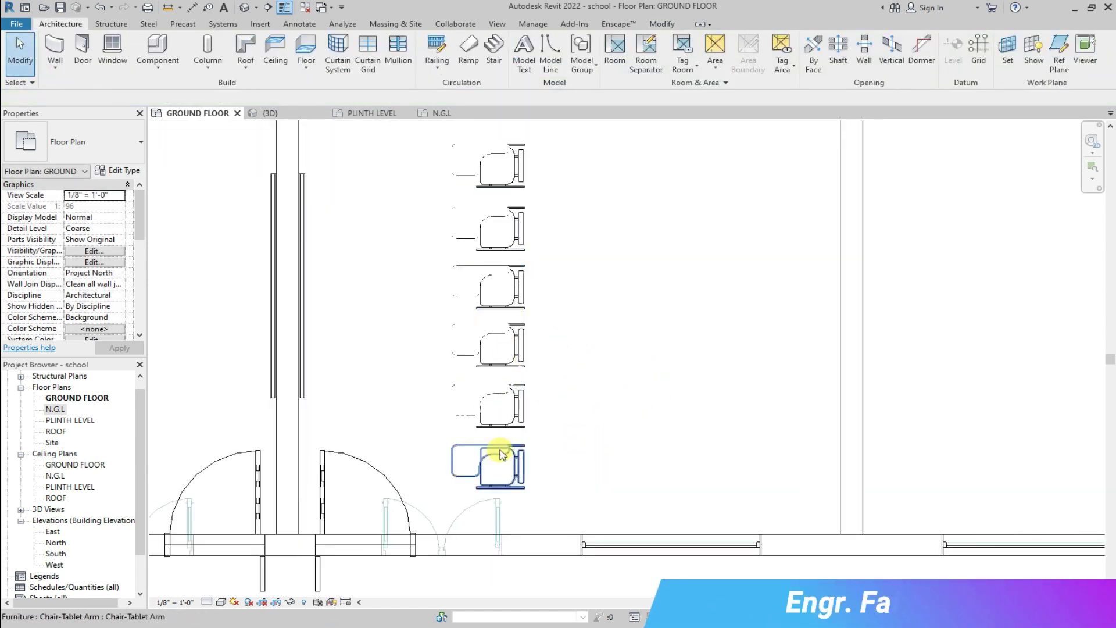
scroll(457, 291, "down", 2)
left_click_drag(424, 156, 541, 455)
left_click(270, 65)
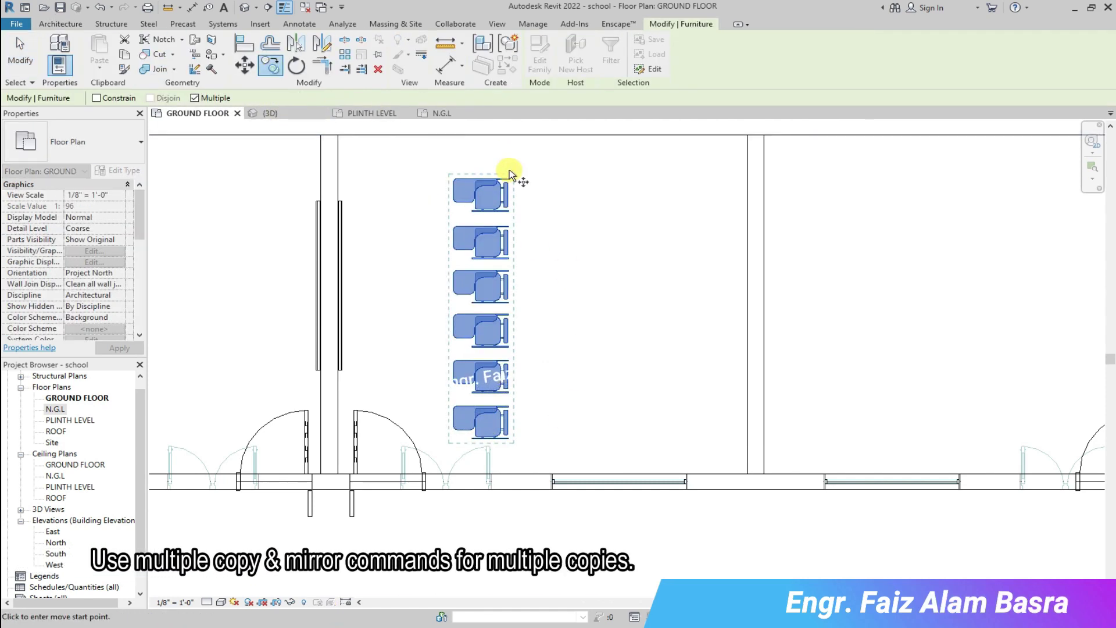
scroll(513, 154, "up", 2)
left_click(511, 181)
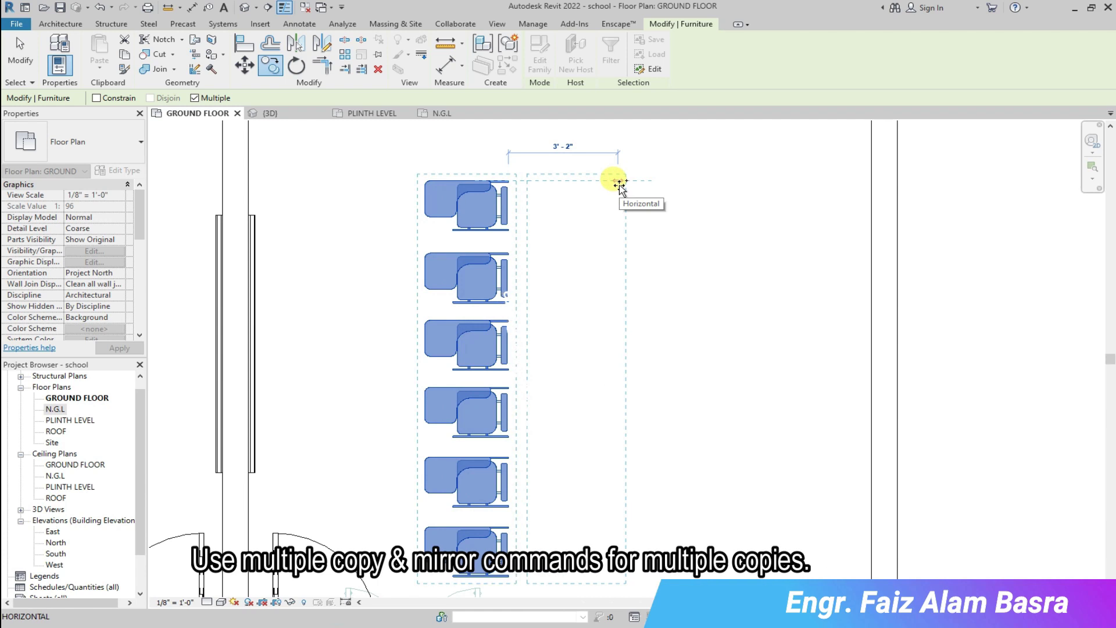
left_click(617, 181)
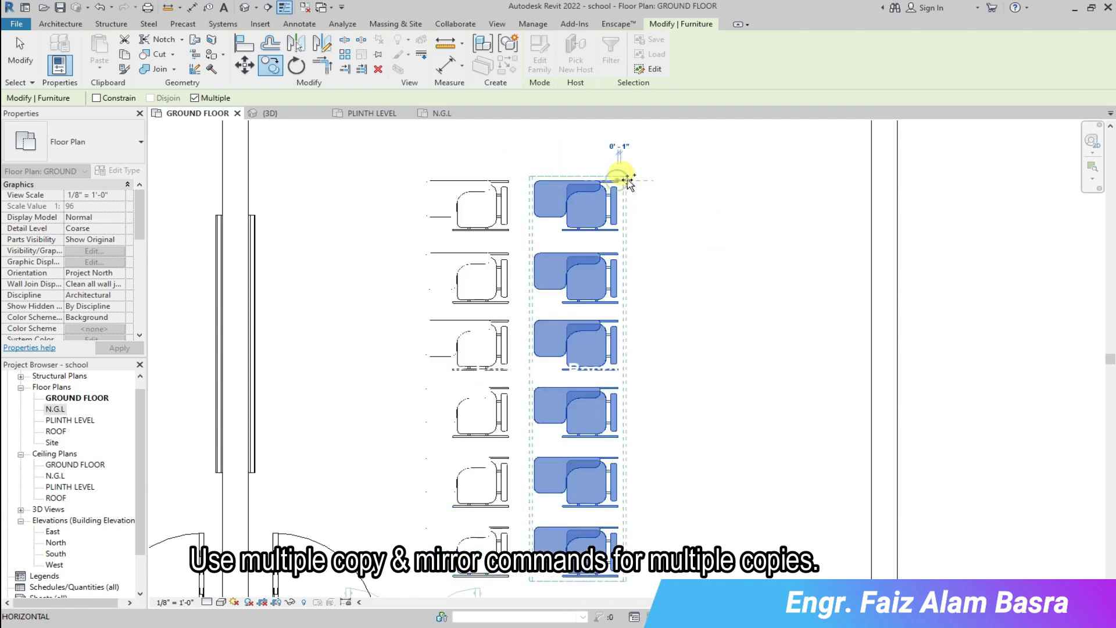
left_click(722, 181)
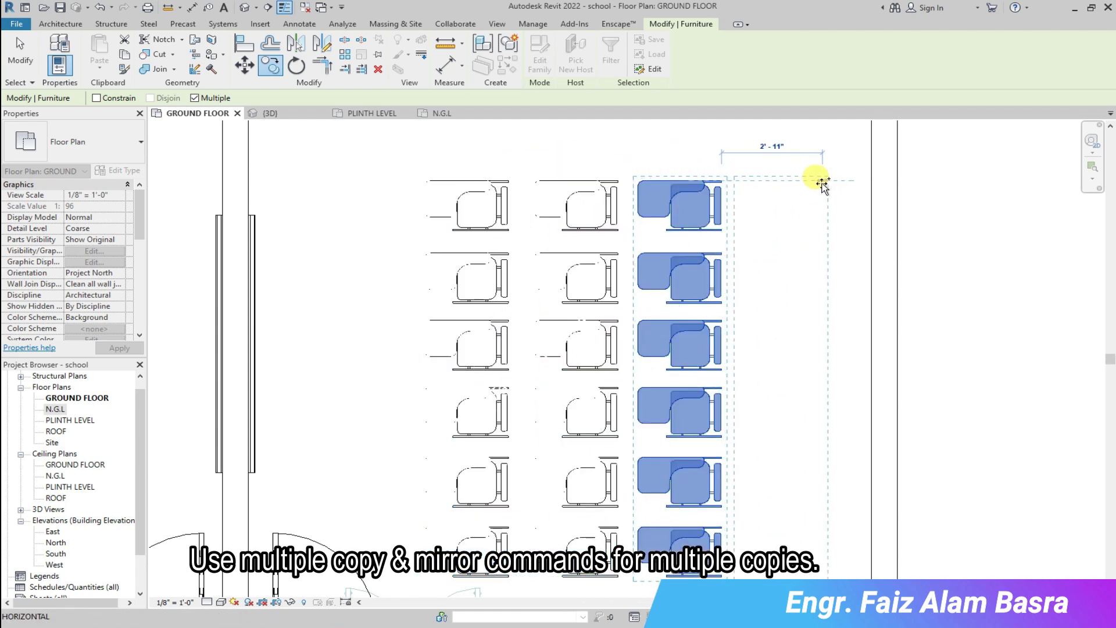
left_click(822, 184)
scroll(469, 148, "down", 2)
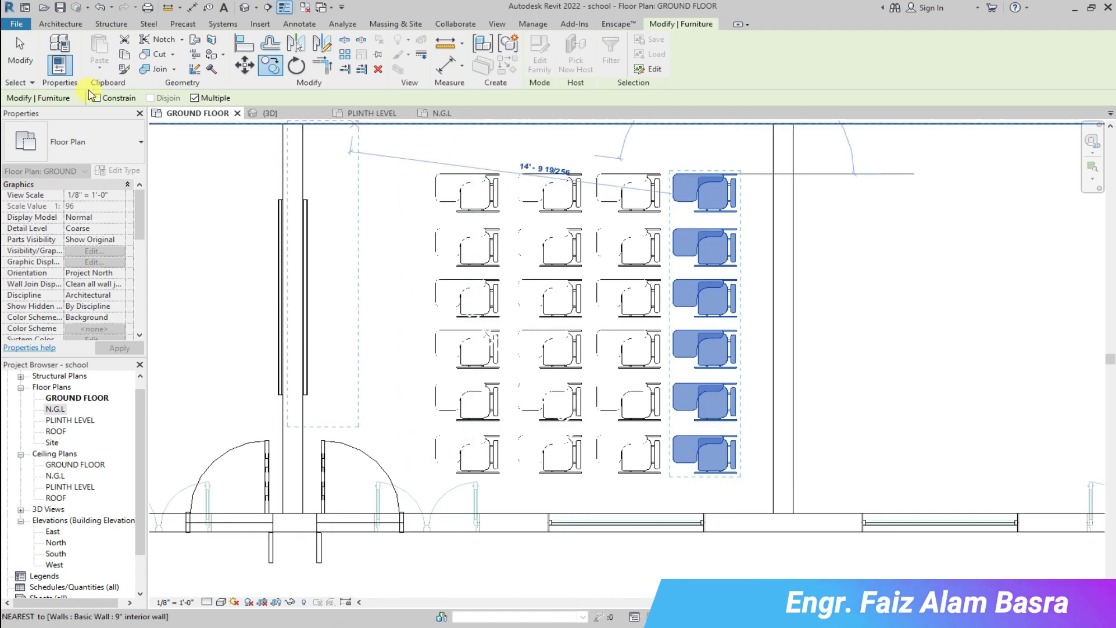
key("Escape")
Inspect the chair rows in the second upper-row classroom up close in the 3D view.
left_click(269, 113)
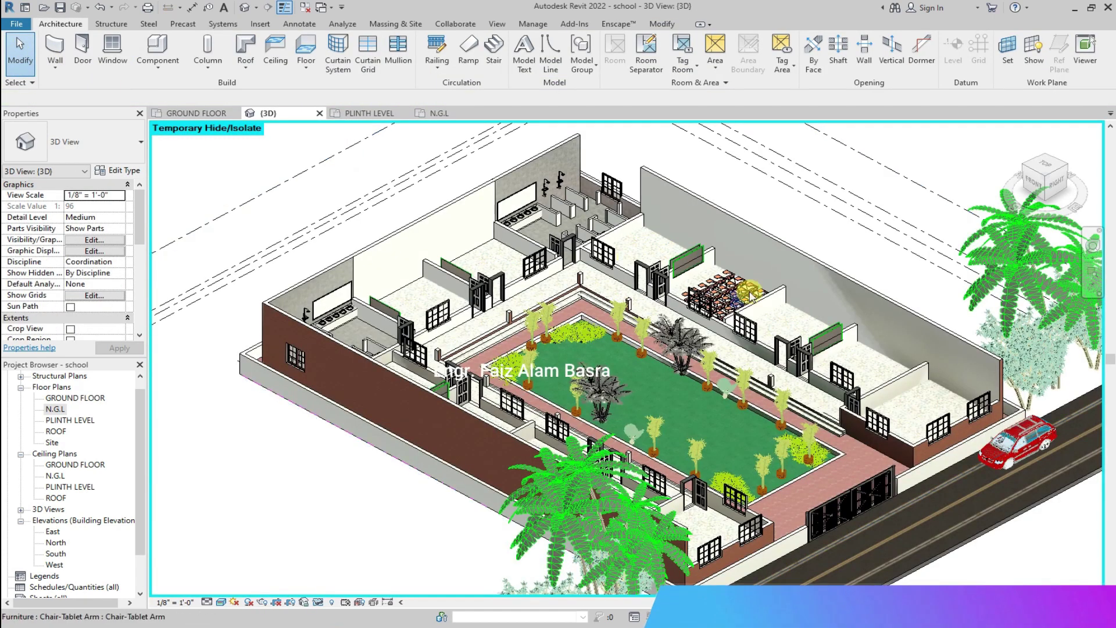
scroll(749, 293, "up", 5)
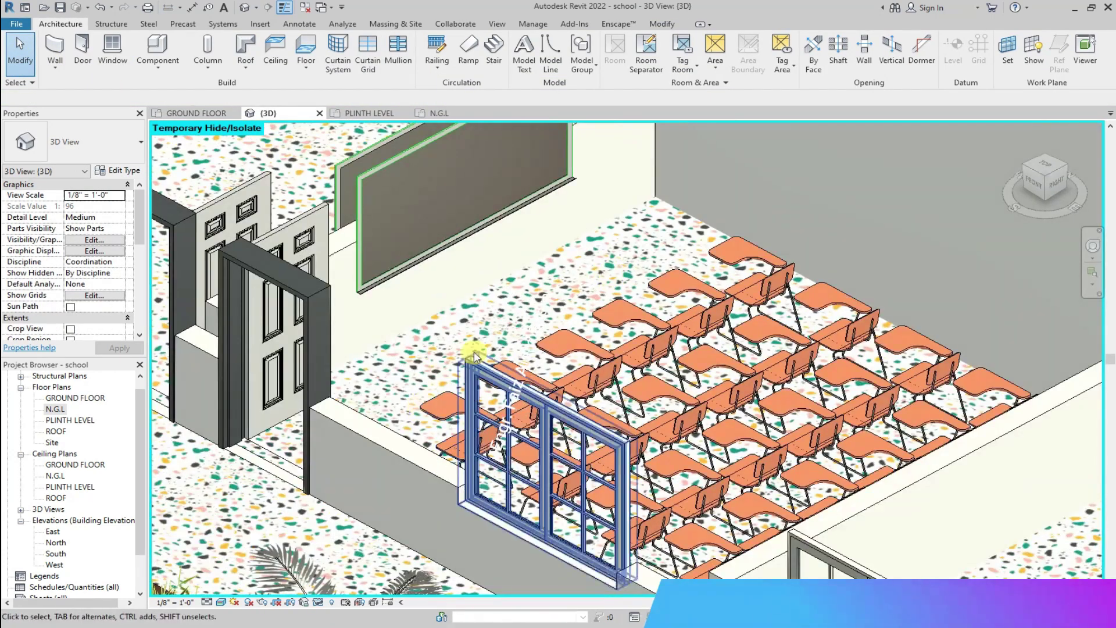
scroll(416, 291, "up", 1)
scroll(416, 295, "down", 1)
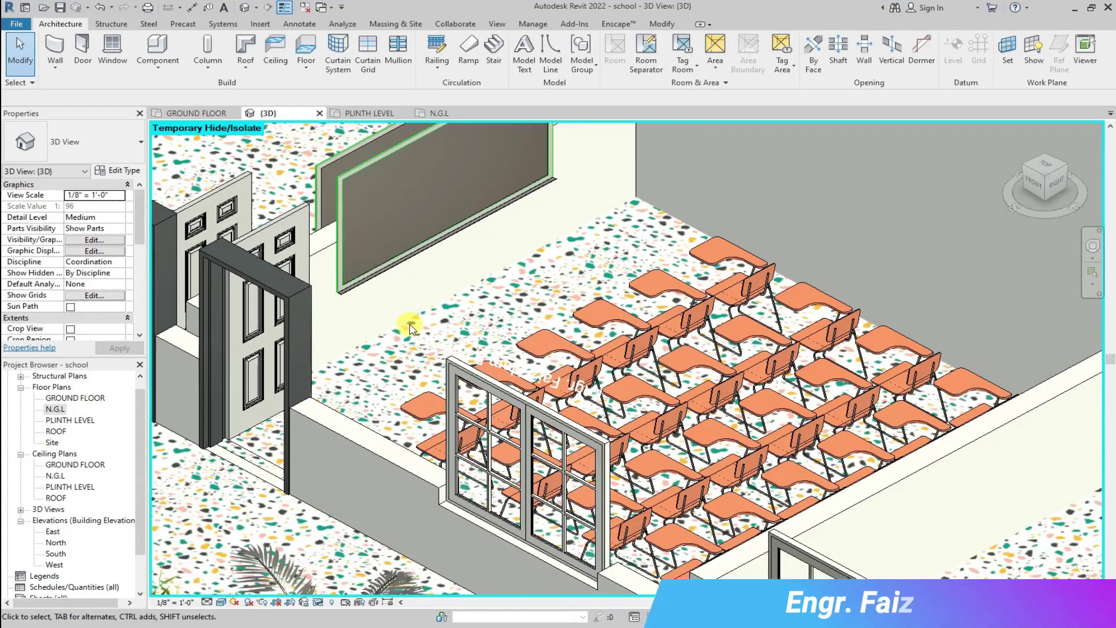
scroll(507, 291, "down", 2)
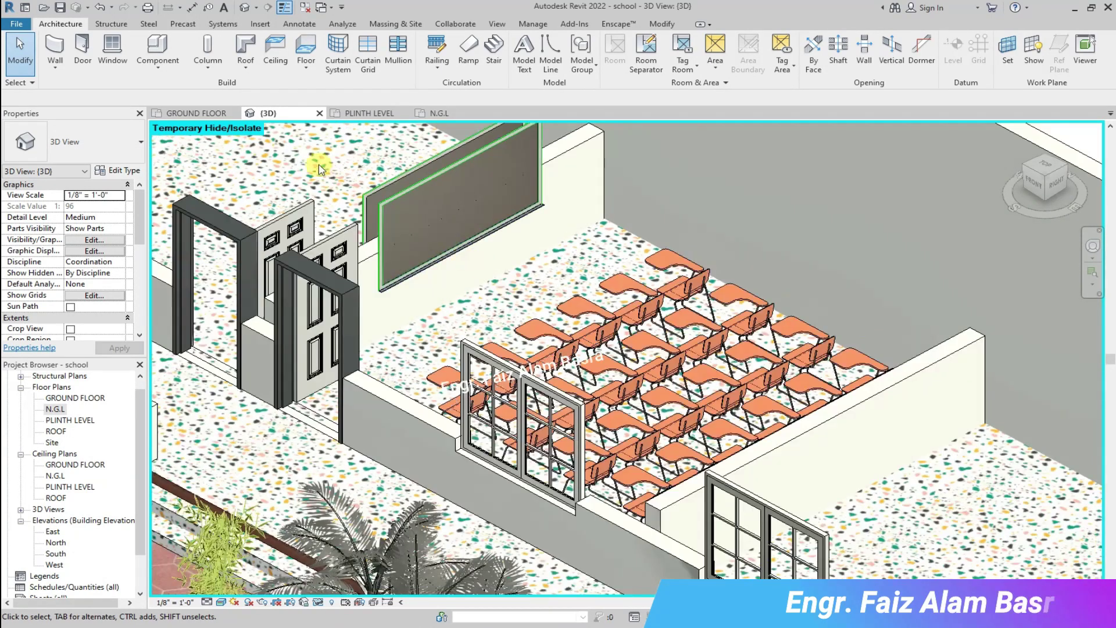
In the ground floor plan, mirror all 24 chairs across the partition with the chalkboards into the adjoining classroom.
left_click(198, 114)
scroll(414, 230, "down", 3)
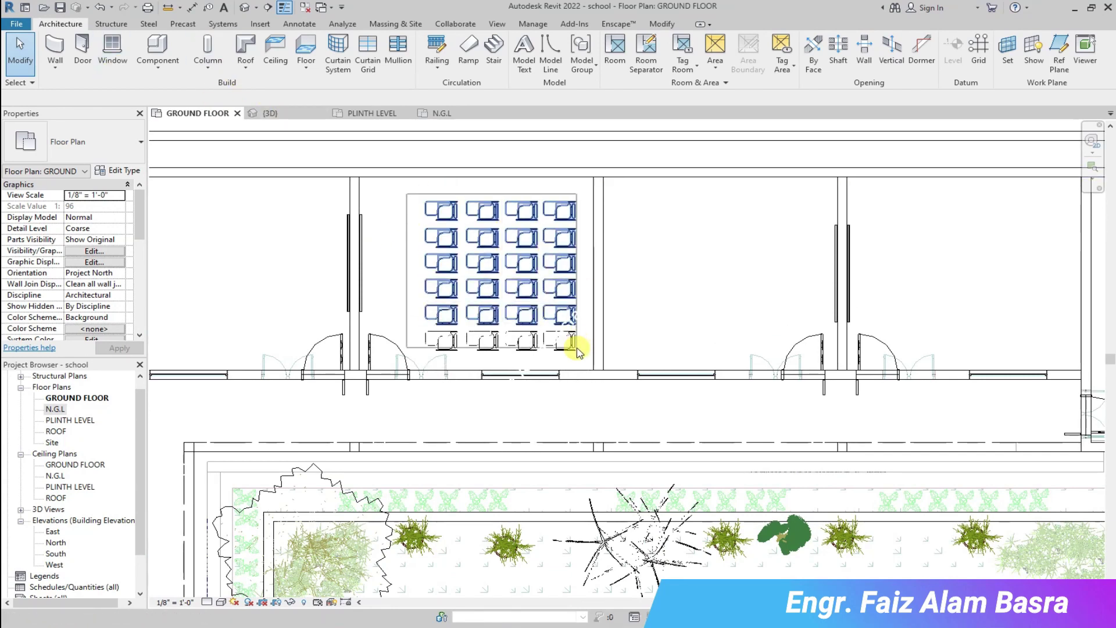
left_click_drag(584, 361, 584, 359)
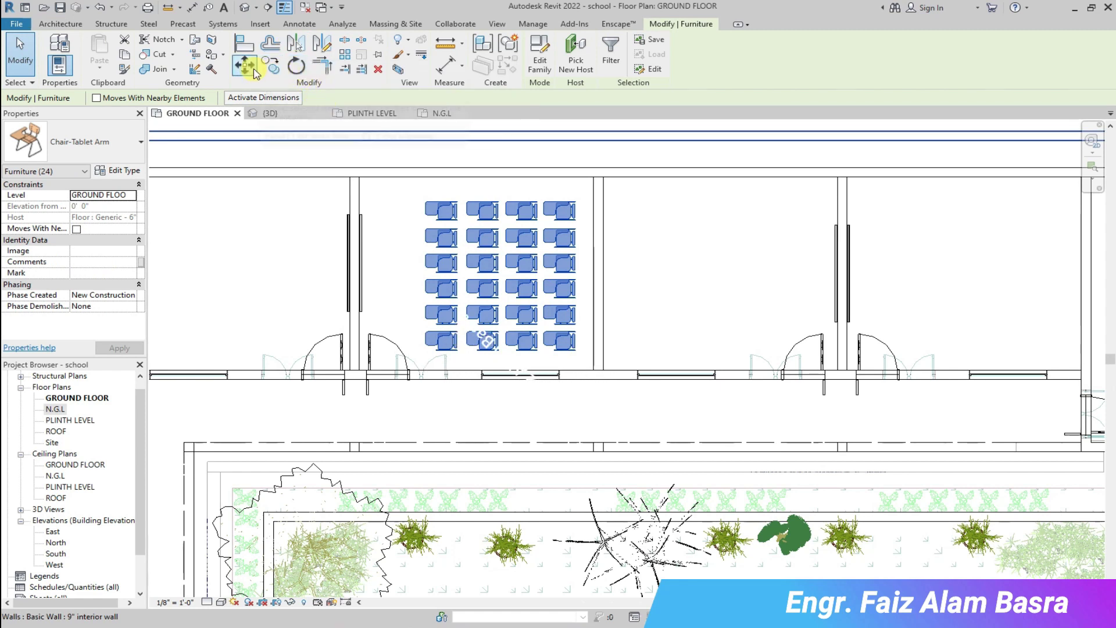
left_click(297, 46)
left_click(355, 198)
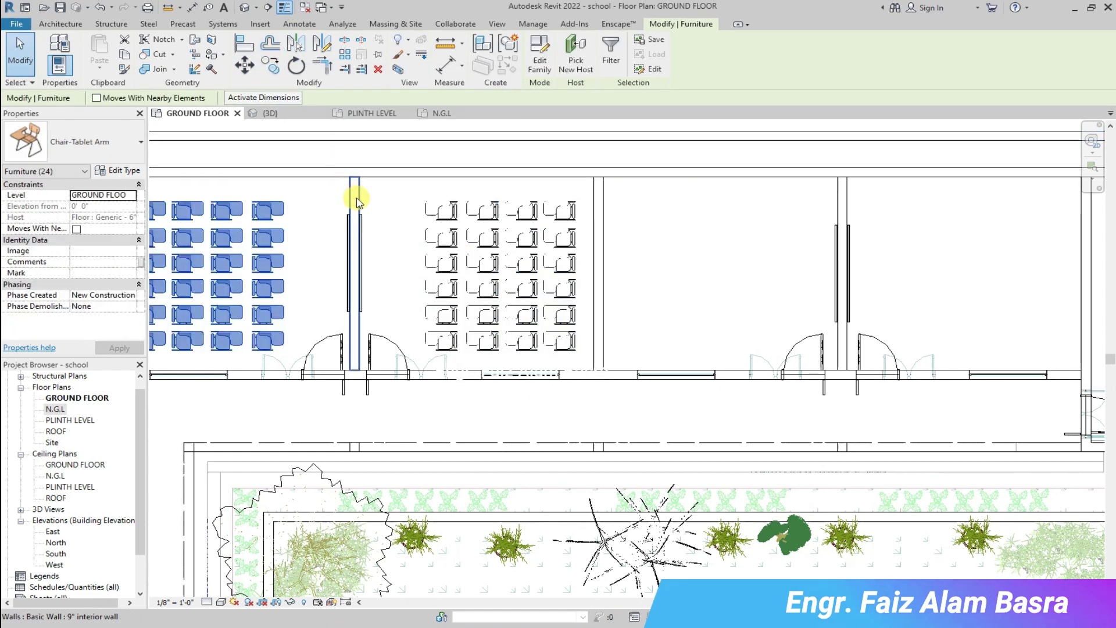
left_click(356, 200)
scroll(341, 257, "down", 1)
scroll(360, 233, "up", 2)
left_click(254, 136)
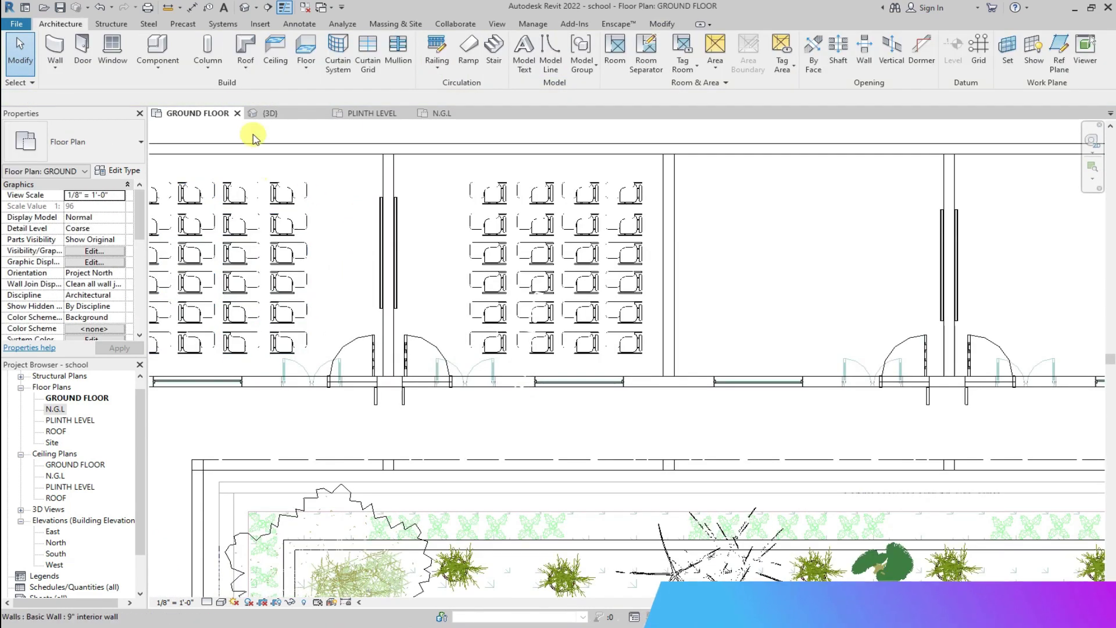
Load the Lectern family from the Classroom-Library folder as a component in the ground floor plan.
left_click(185, 91)
left_click(540, 55)
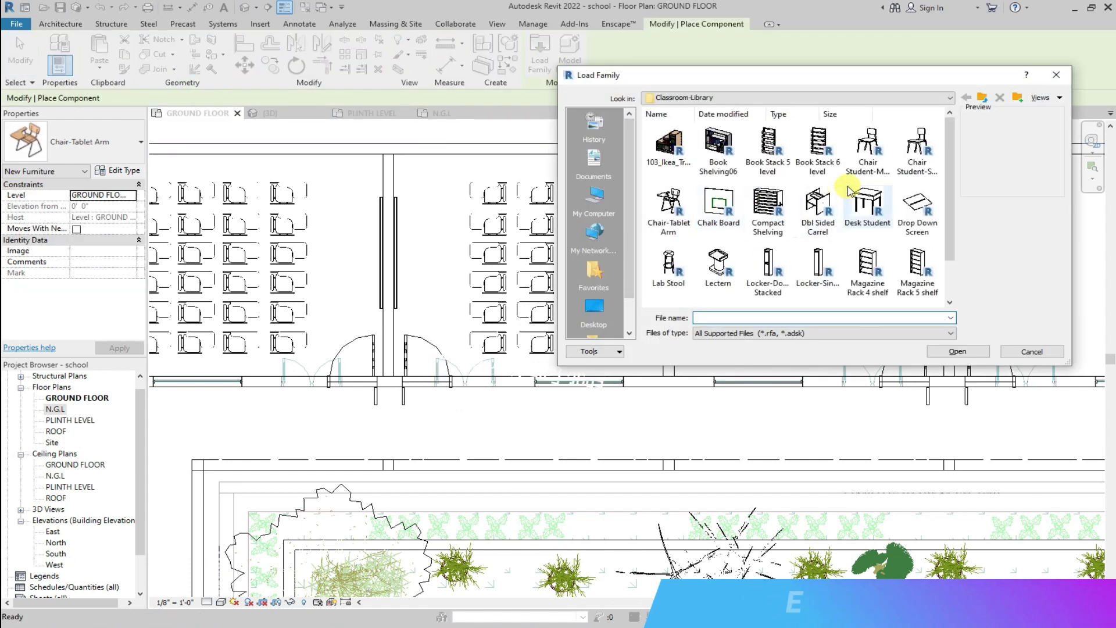
scroll(836, 209, "down", 3)
left_click(720, 218)
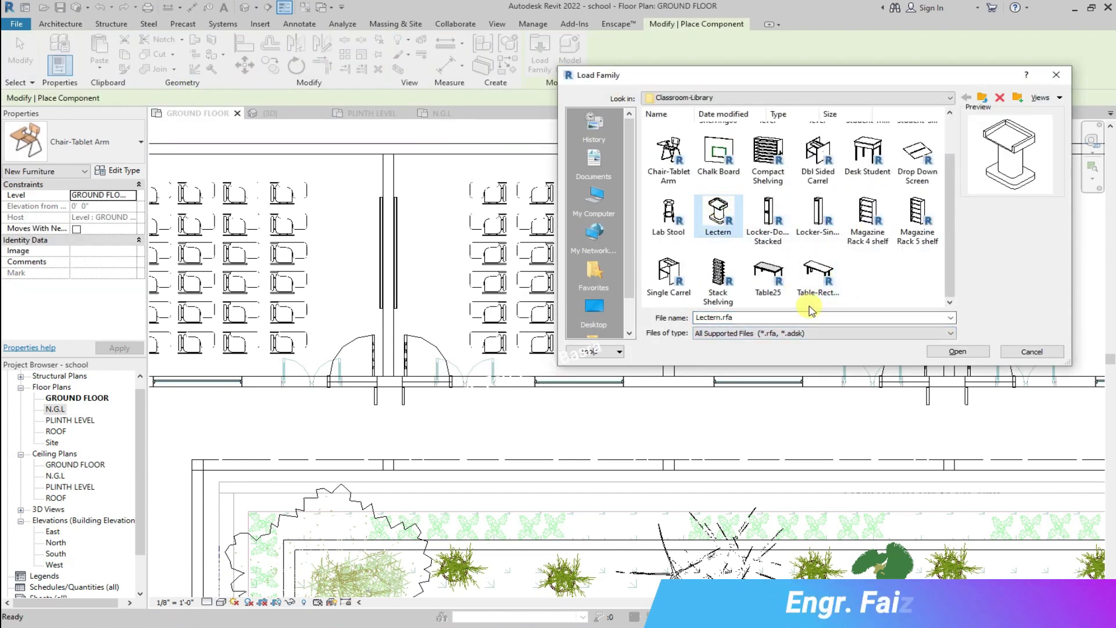
left_click(945, 353)
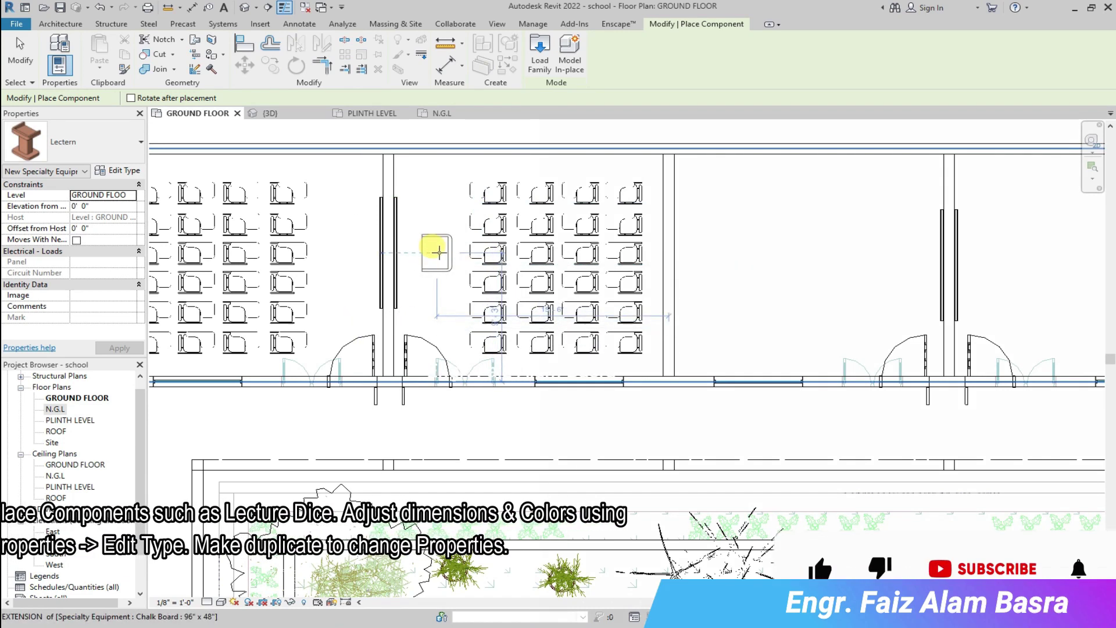
Place one Lectern between the second classroom's chalkboard and chairs, about 11'-6" from the corridor wall, and show it in the 3D view.
left_click(437, 221)
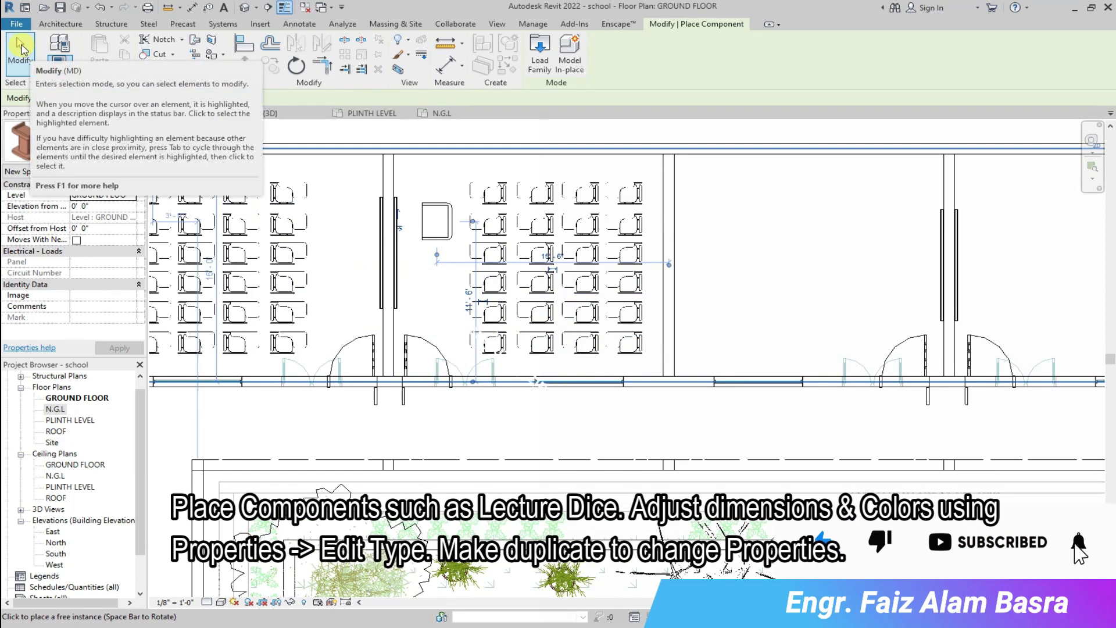
left_click(289, 115)
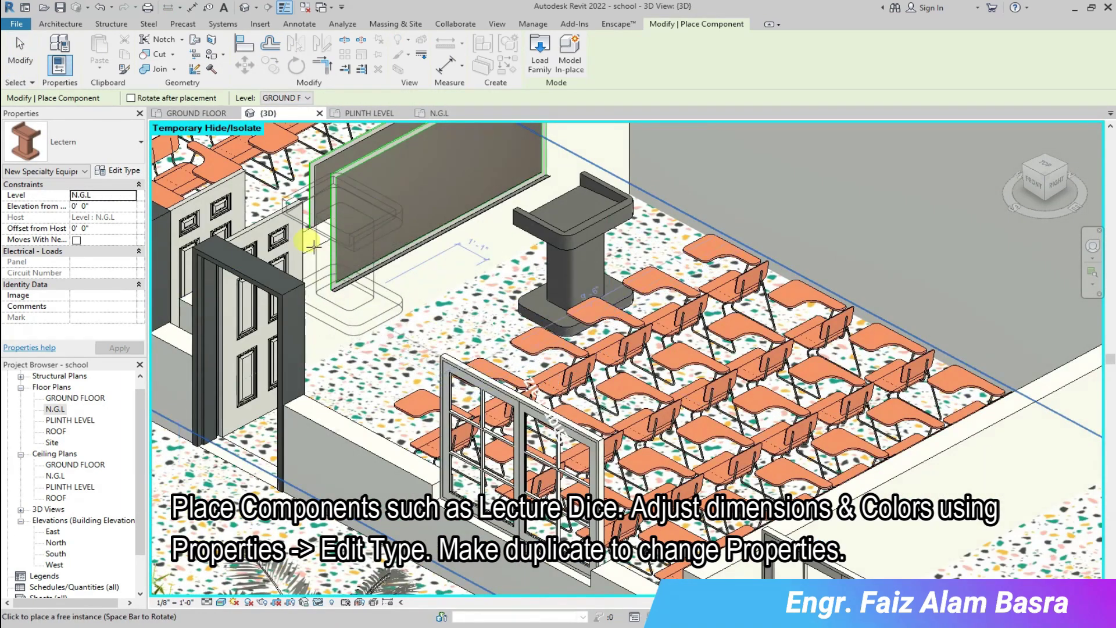
left_click(20, 56)
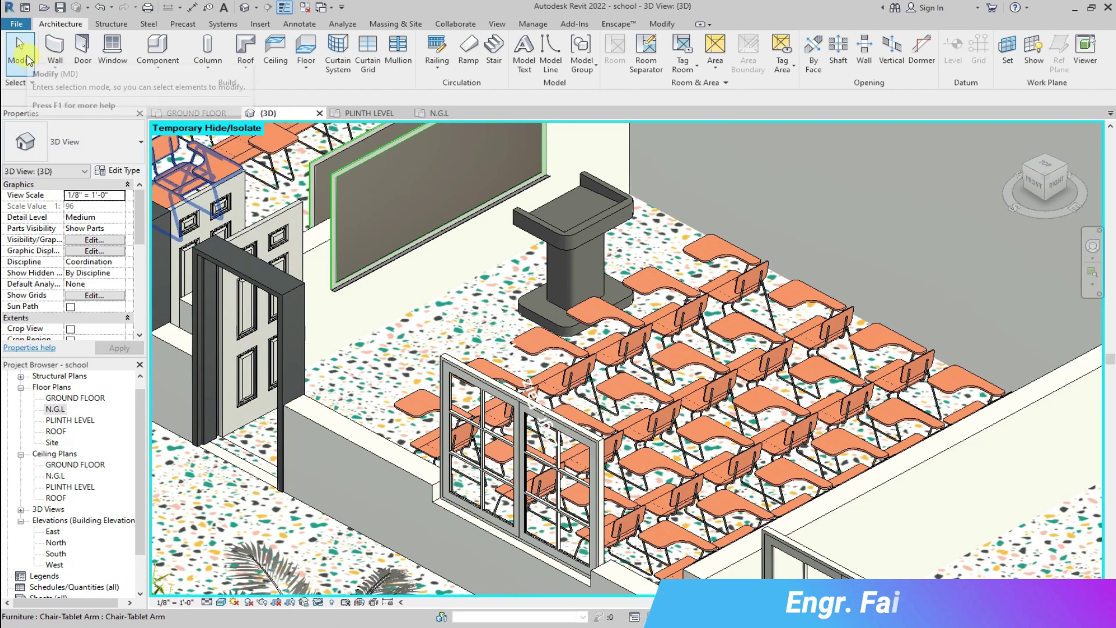
Review the lectern's type properties and the visual style options of the 3D view.
left_click(572, 250)
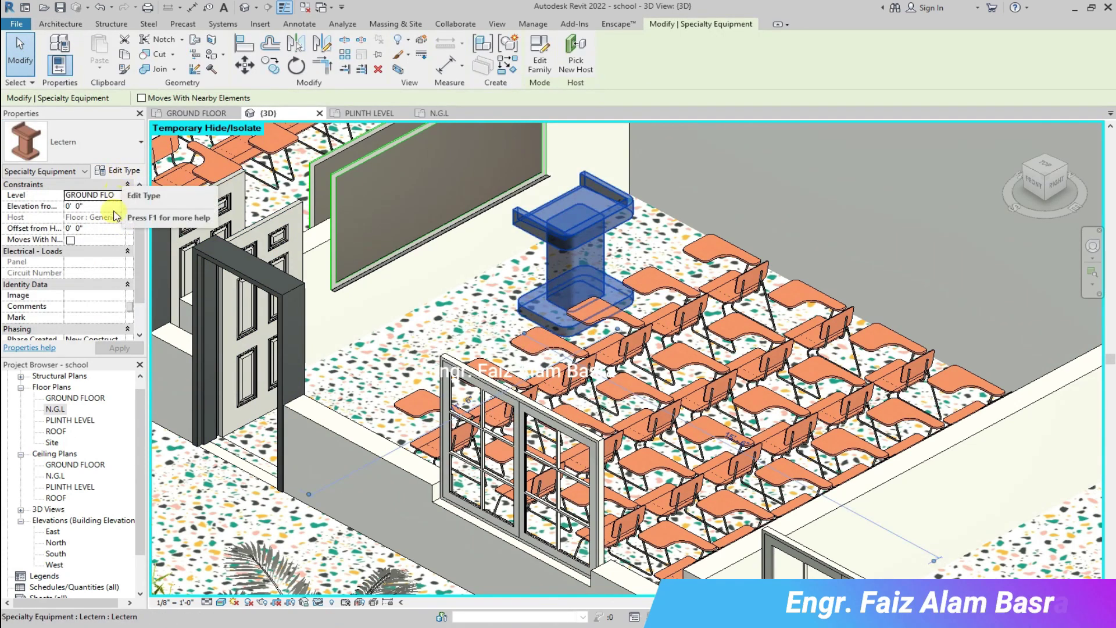
scroll(112, 261, "down", 2)
left_click(114, 169)
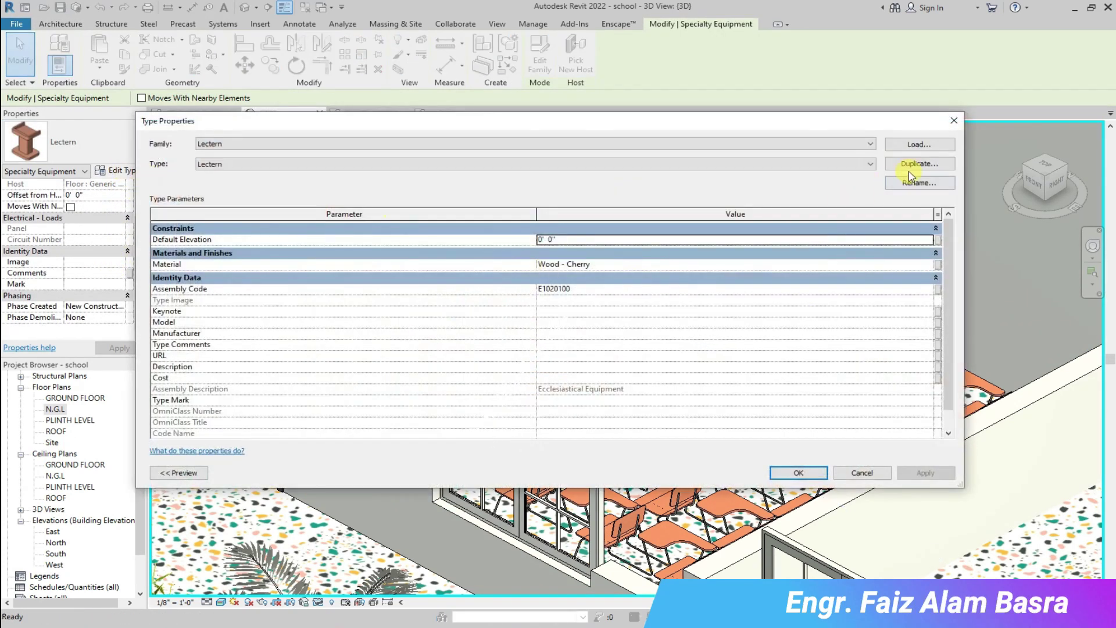
left_click(816, 478)
key("Escape")
left_click(221, 602)
left_click(234, 589)
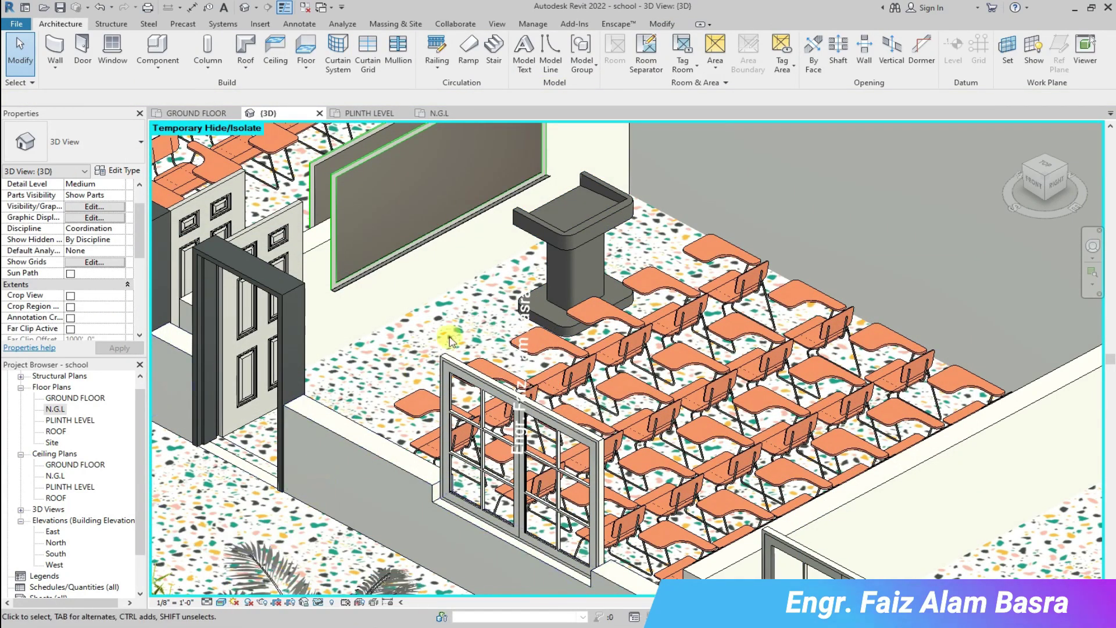
Change the Lectern type's material to Wood and view the lectern in the classroom.
scroll(563, 227, "up", 4)
left_click(567, 234)
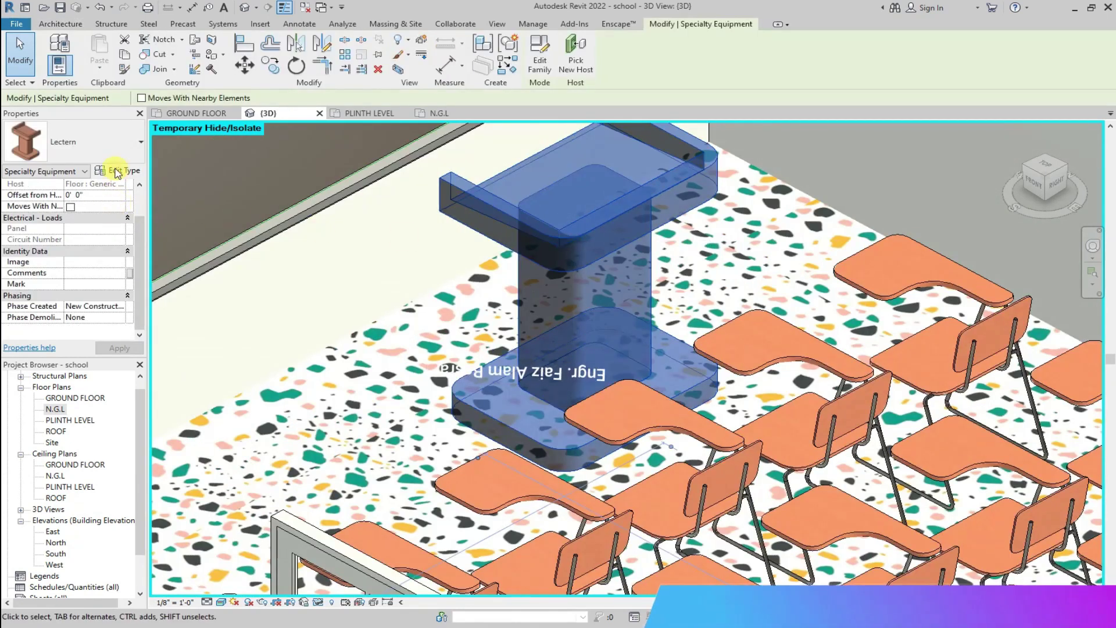
left_click(114, 170)
left_click(639, 267)
left_click(928, 265)
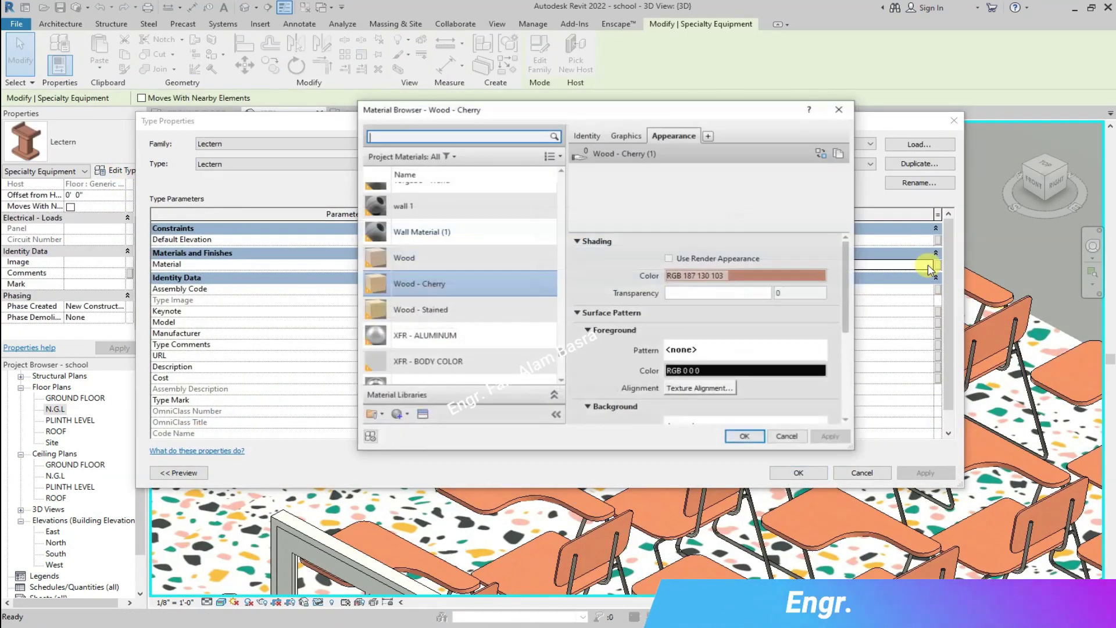
left_click(375, 256)
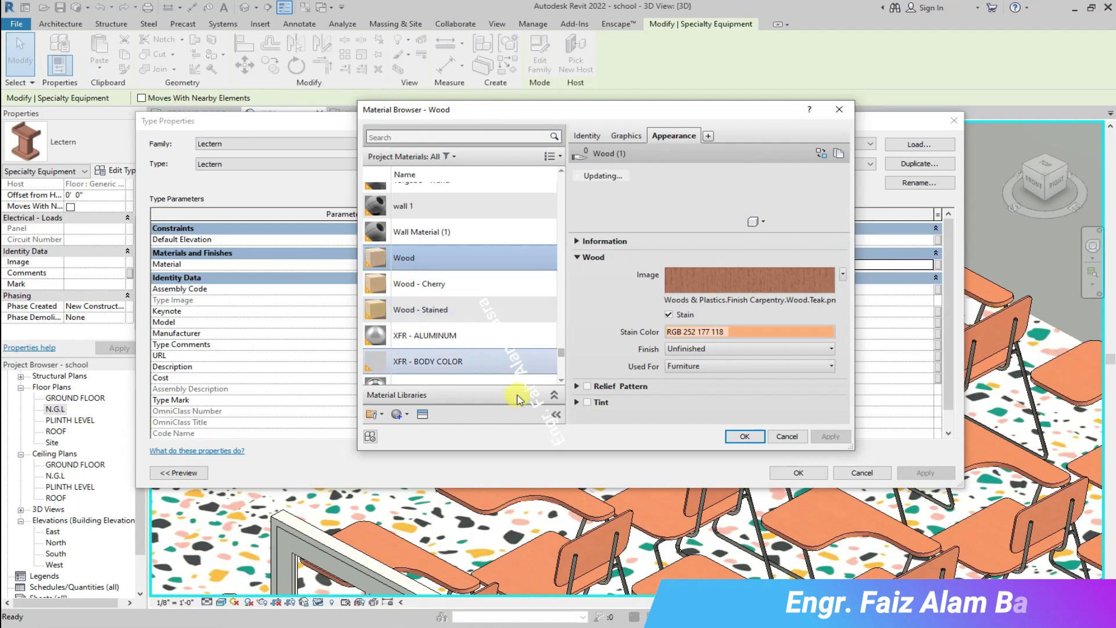
left_click(744, 436)
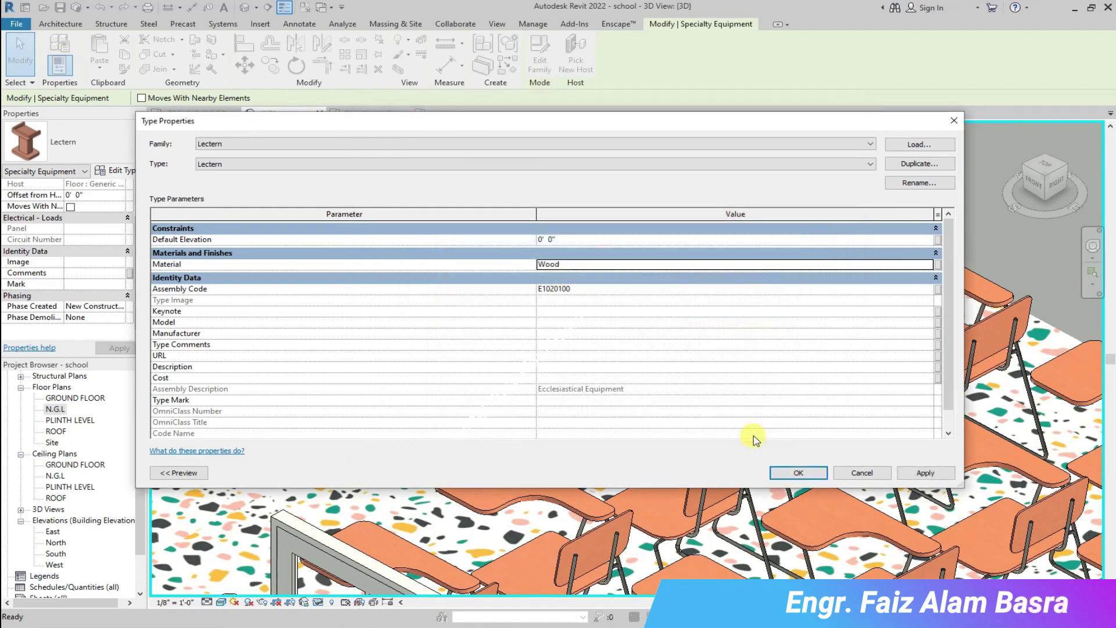
left_click(795, 472)
left_click(710, 262)
scroll(587, 311, "down", 3)
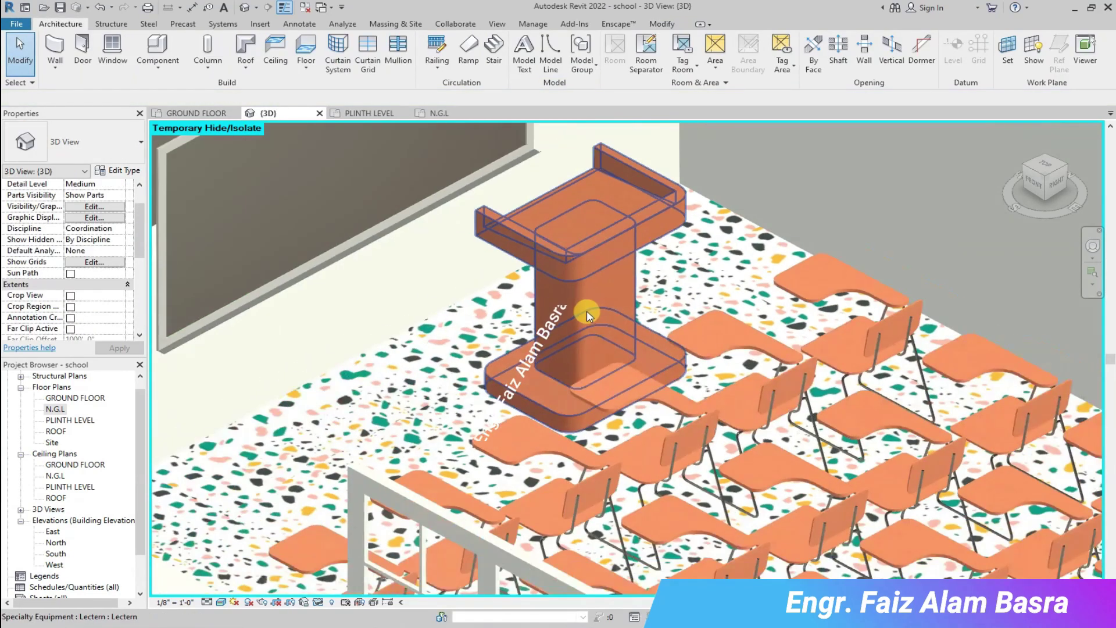
scroll(460, 350, "down", 2)
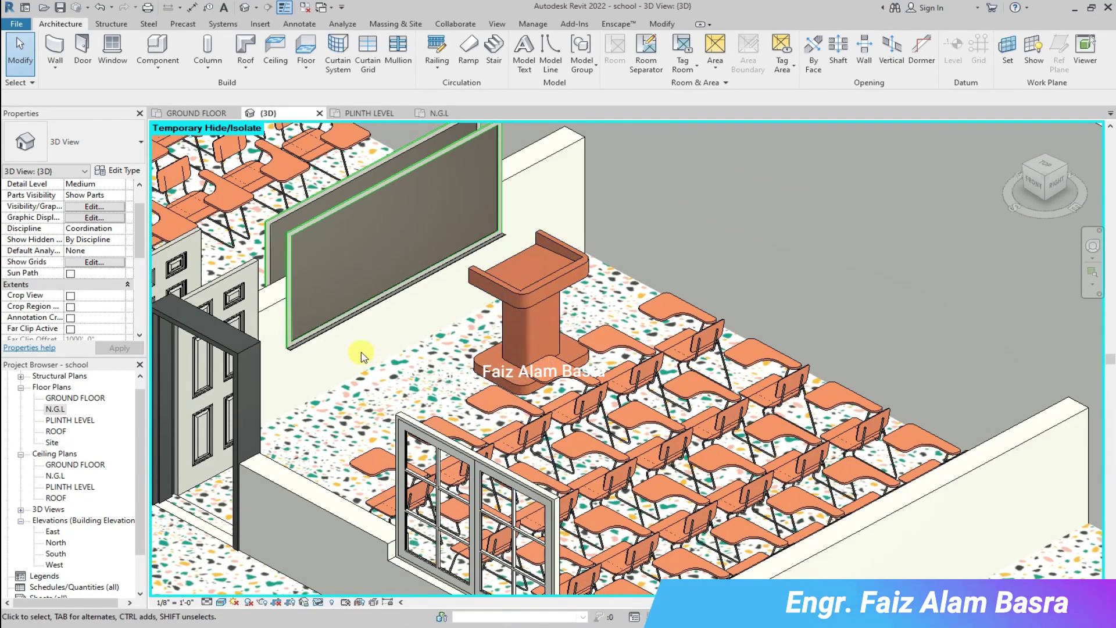
Mirror the second classroom's lectern about the chalkboard wall into the first classroom of the ground floor plan.
left_click(196, 113)
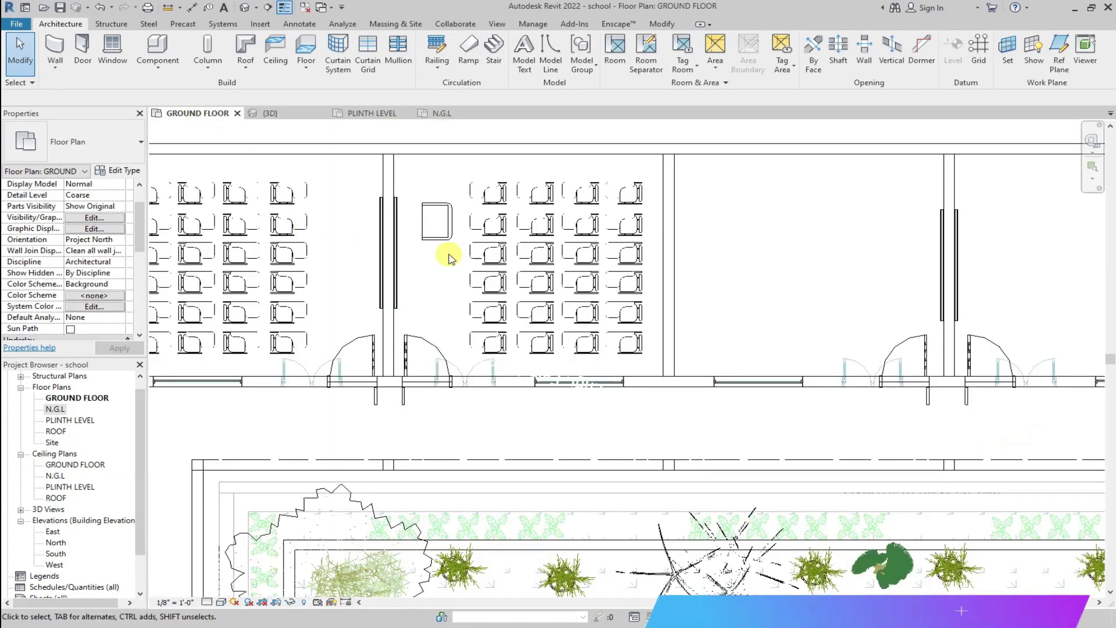
left_click(449, 216)
left_click(295, 42)
left_click(389, 166)
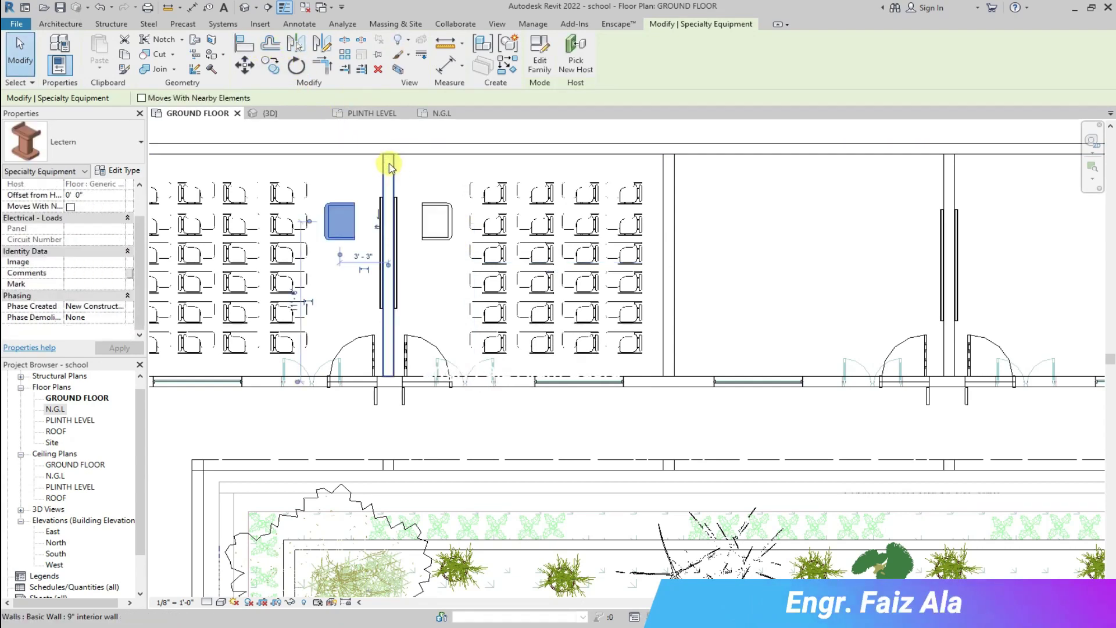
key("Escape")
scroll(505, 225, "down", 2)
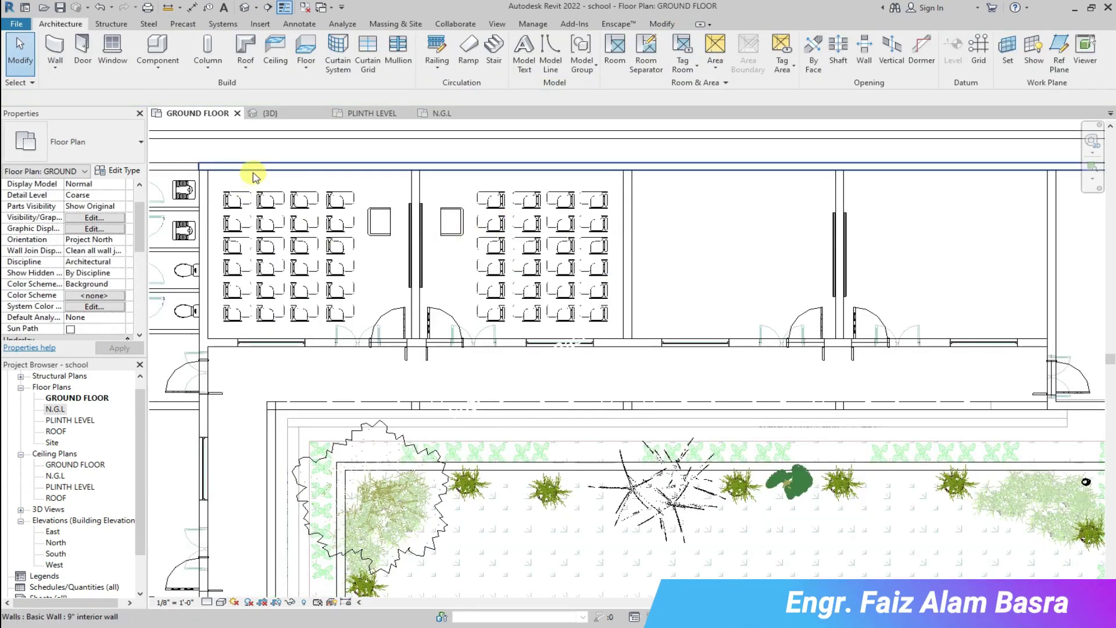
Mirror the second classroom's chairs and lectern about its plain partition wall into the third classroom.
left_click_drag(437, 186, 615, 326)
left_click(296, 44)
left_click(627, 204)
scroll(860, 209, "up", 2)
scroll(404, 218, "down", 3)
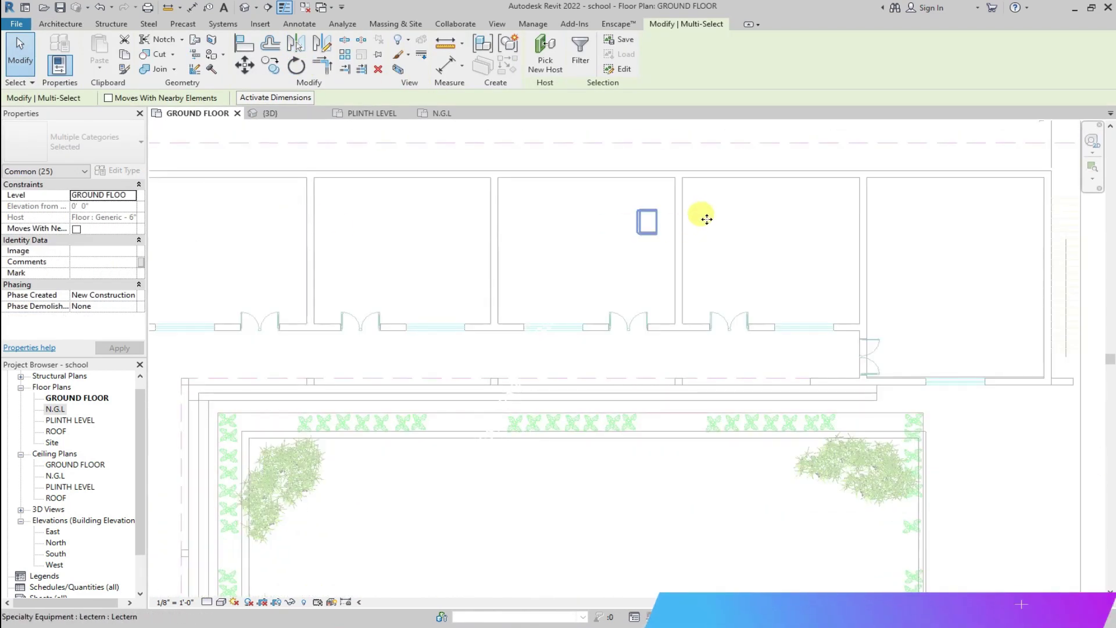
scroll(704, 215, "up", 2)
left_click(633, 192)
Mirror the third classroom's chairs and lectern about the chalkboard wall into the fourth classroom.
left_click_drag(449, 183, 655, 353)
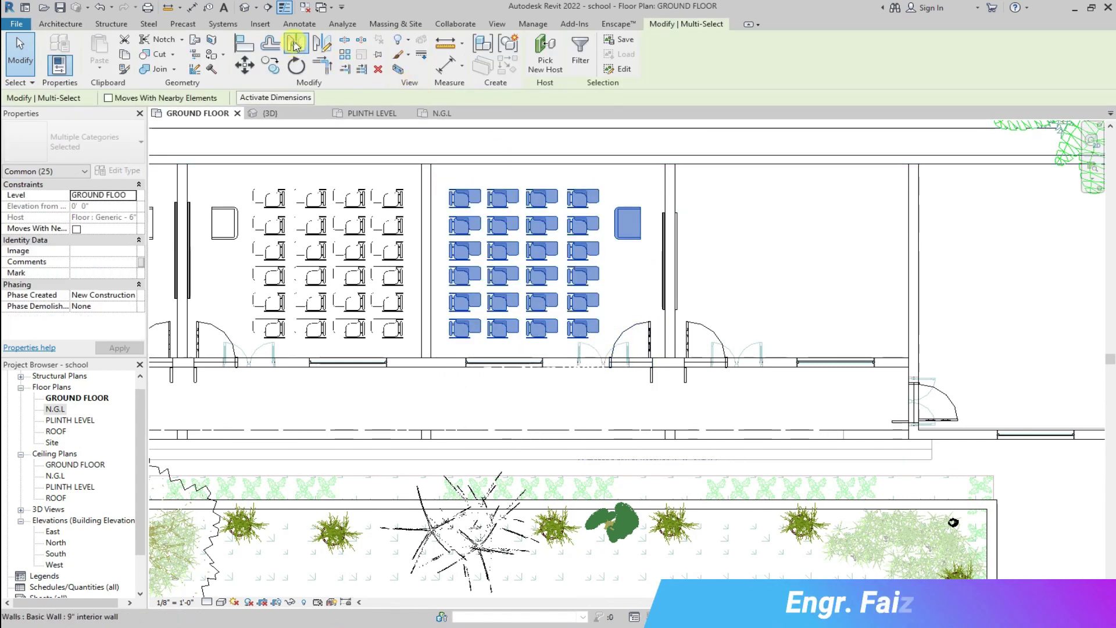
left_click(296, 48)
left_click(670, 211)
scroll(581, 192, "down", 3)
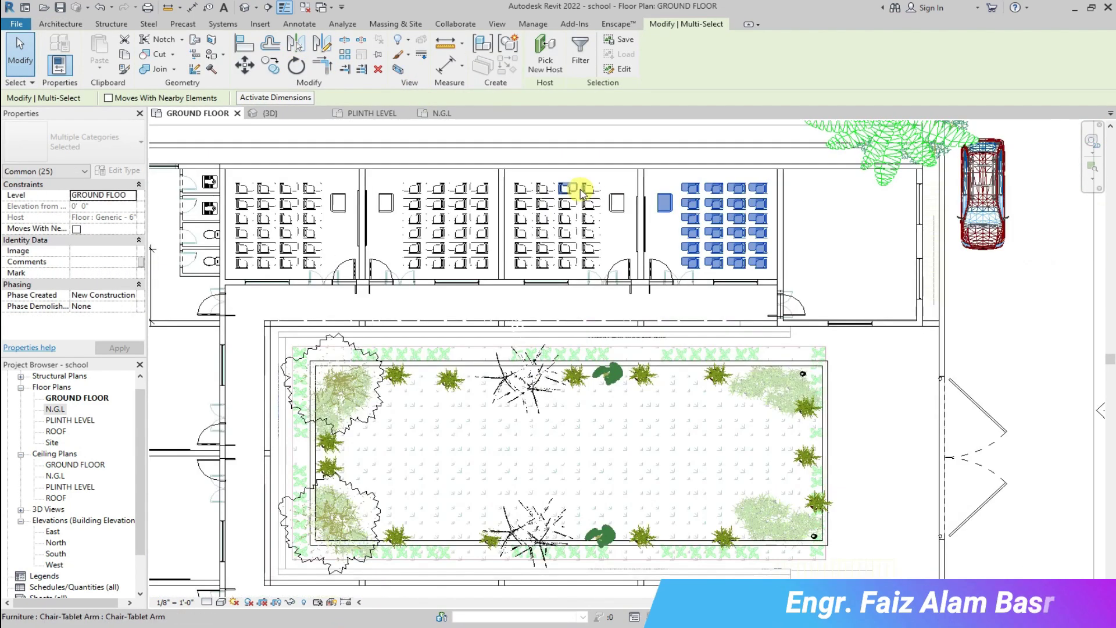
scroll(581, 192, "down", 2)
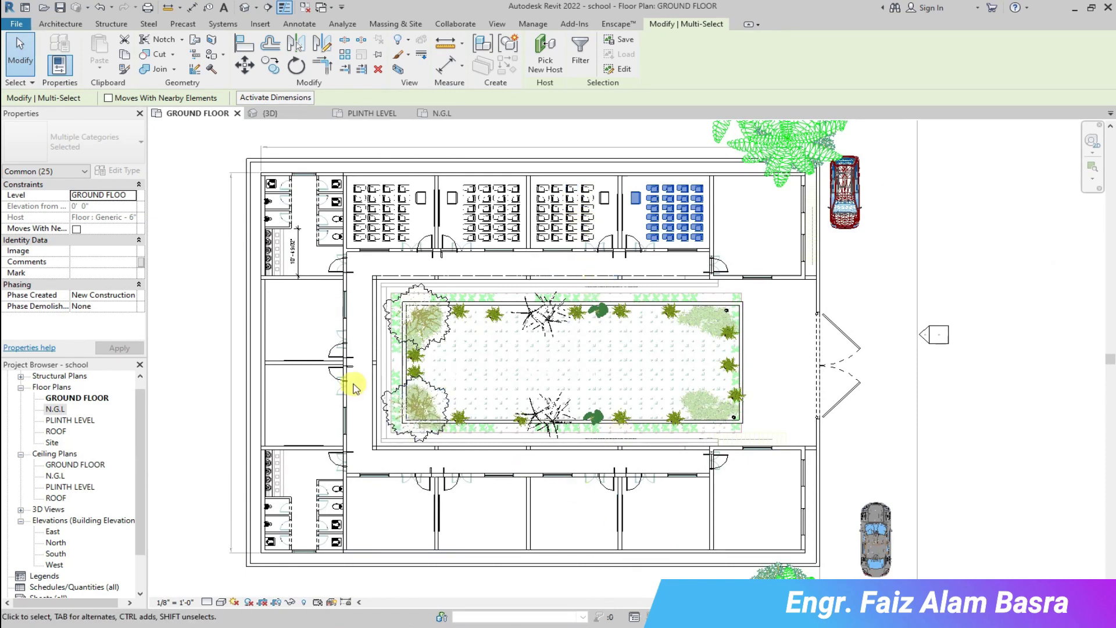
Mirror the chairs and lectern about each successive partition wall to furnish the remaining three classrooms in the opposite wing.
scroll(299, 368, "up", 3)
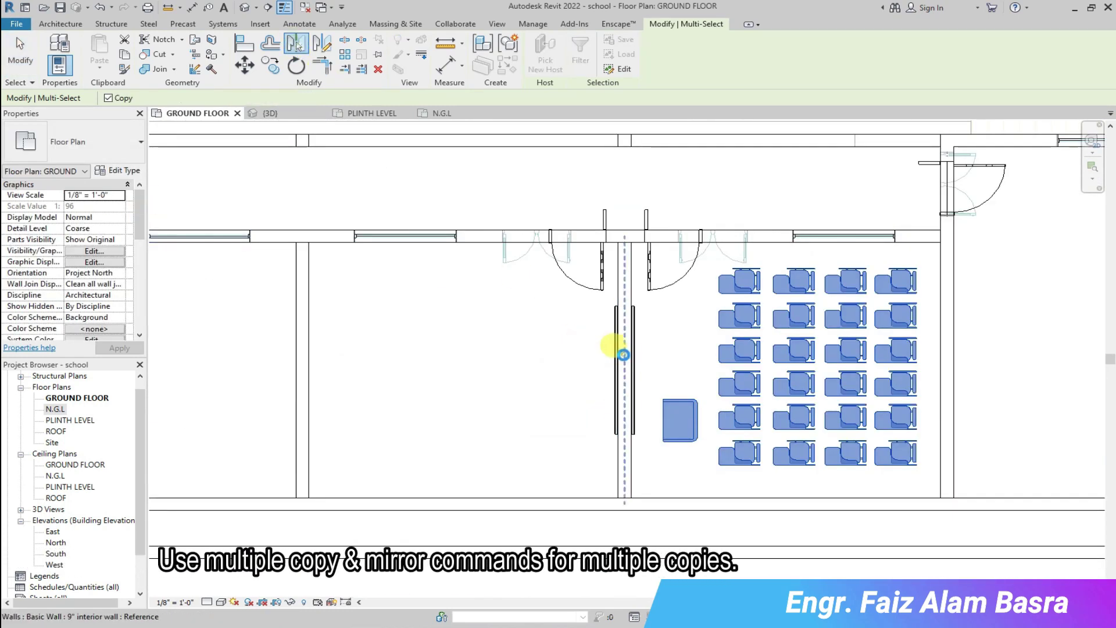
left_click(623, 358)
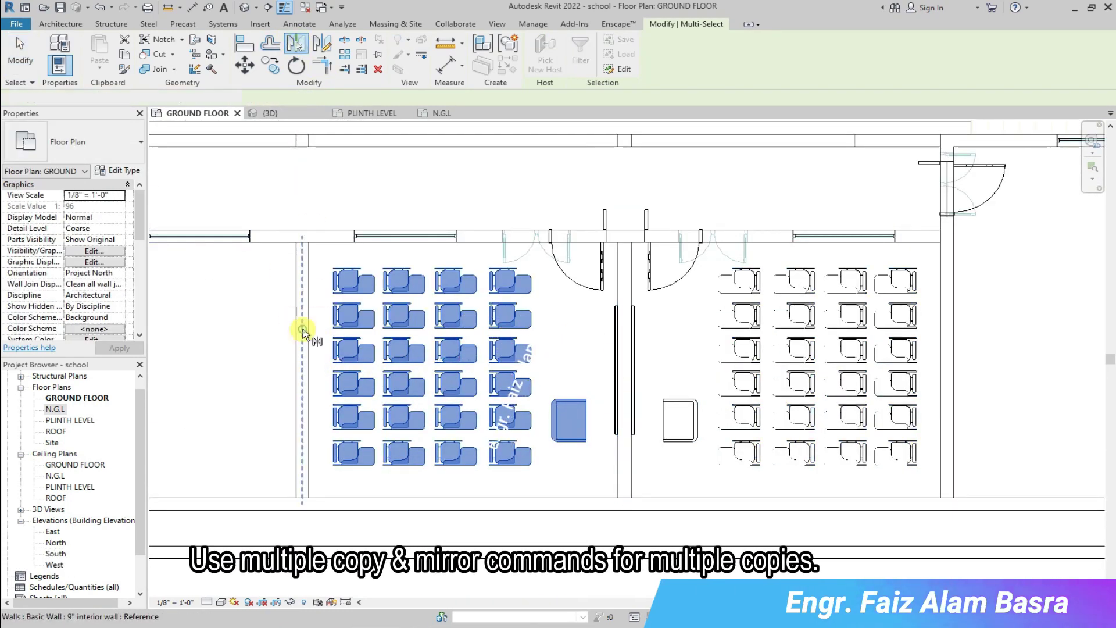
left_click(302, 330)
scroll(619, 327, "down", 4)
middle_click_drag(703, 394, 840, 401)
scroll(347, 367, "up", 3)
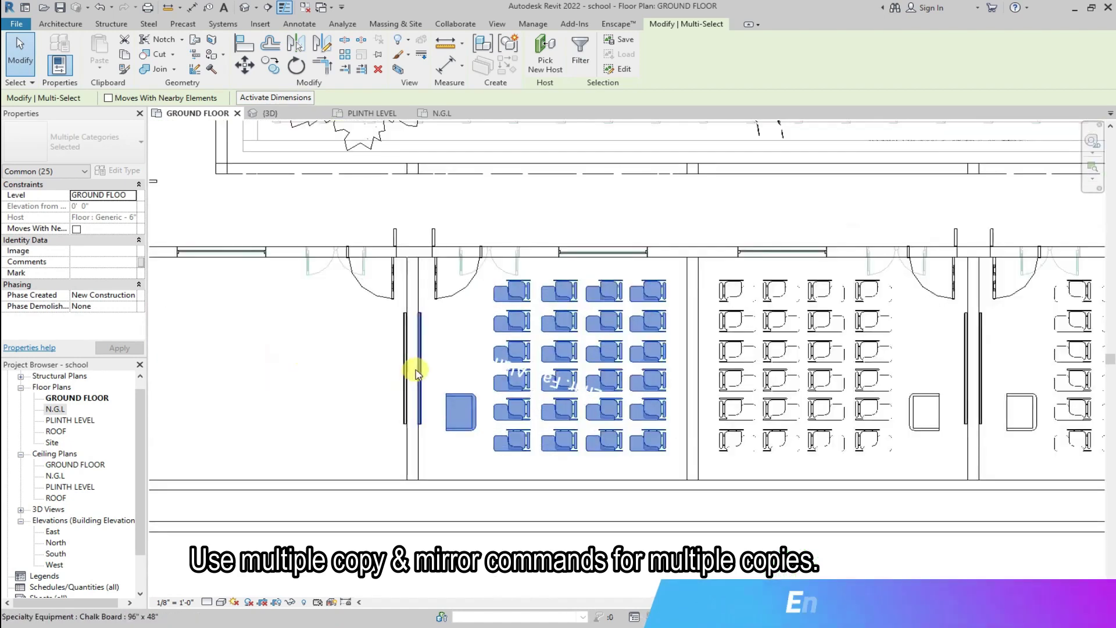
left_click(305, 46)
left_click(412, 325)
scroll(434, 365, "down", 1)
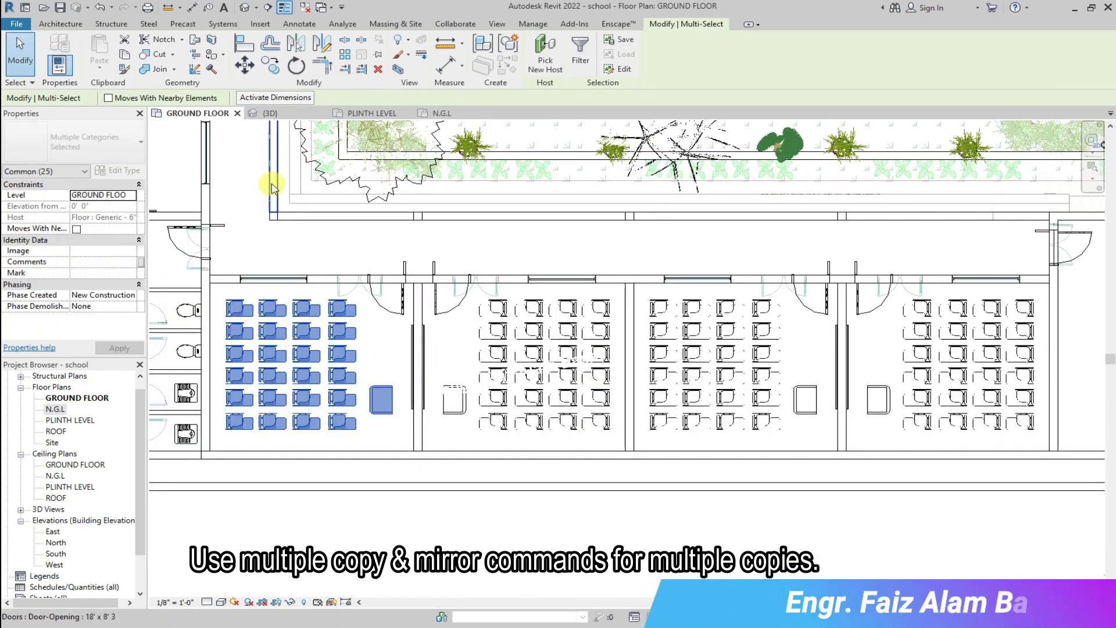
Examine the furnished classrooms and their lecterns in the 3D view.
left_click(286, 114)
key("Escape")
scroll(546, 303, "down", 3)
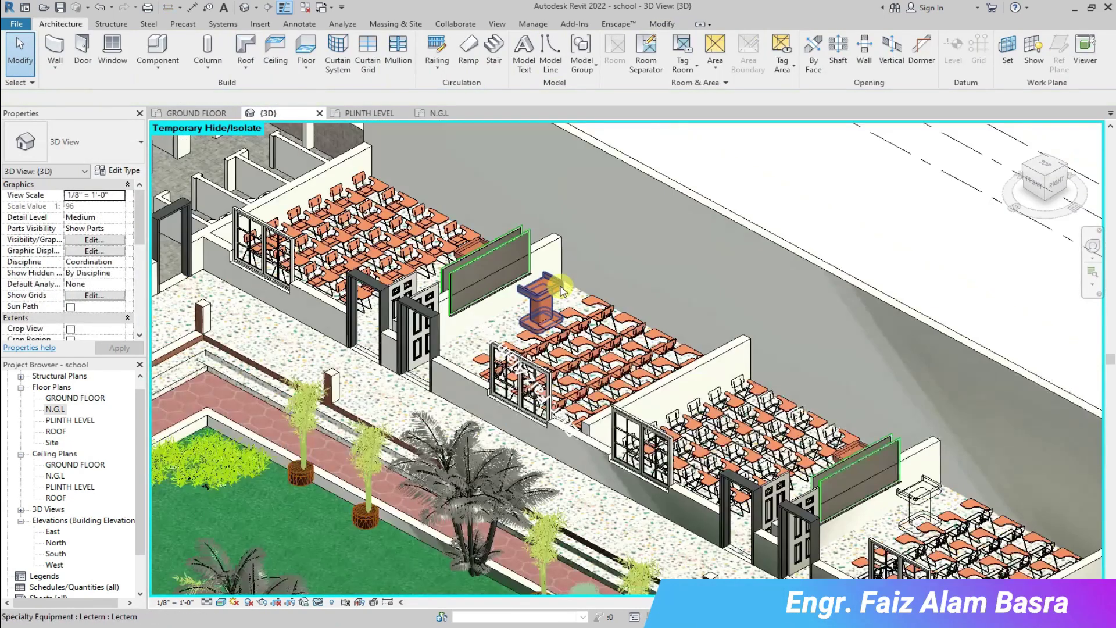
scroll(562, 289, "down", 4)
scroll(583, 351, "up", 2)
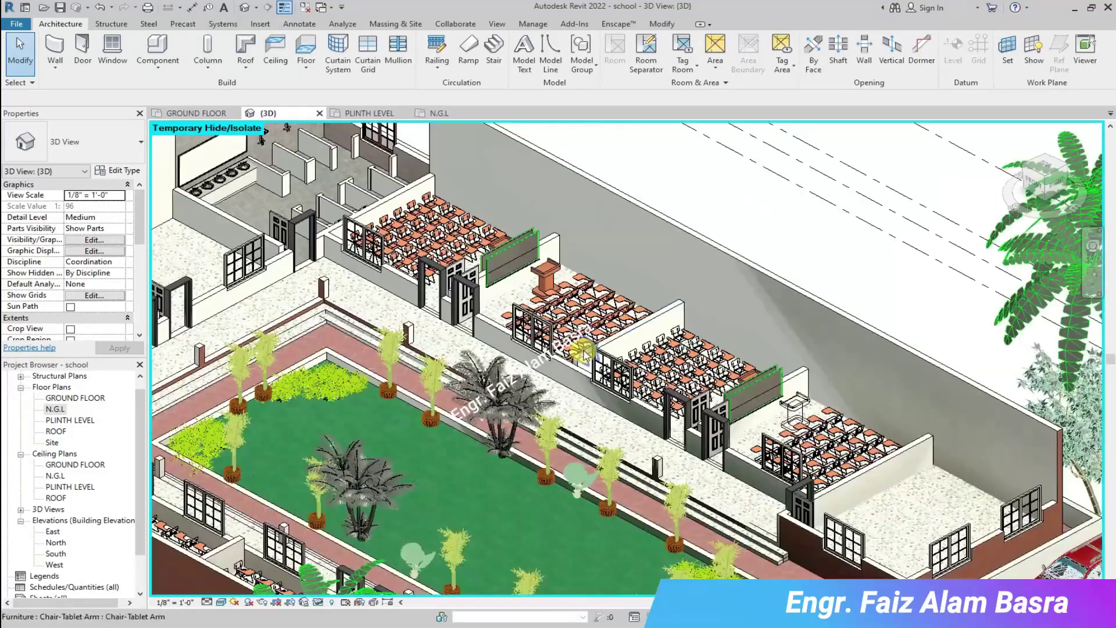
scroll(583, 351, "up", 3)
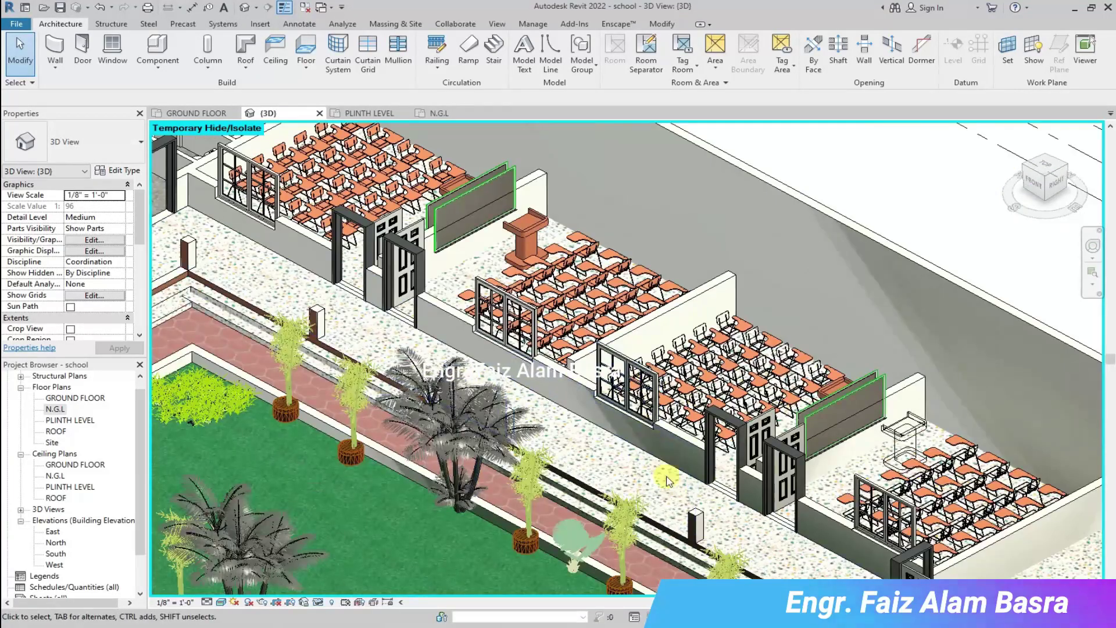
left_click(643, 480)
left_click(902, 446)
left_click(759, 540)
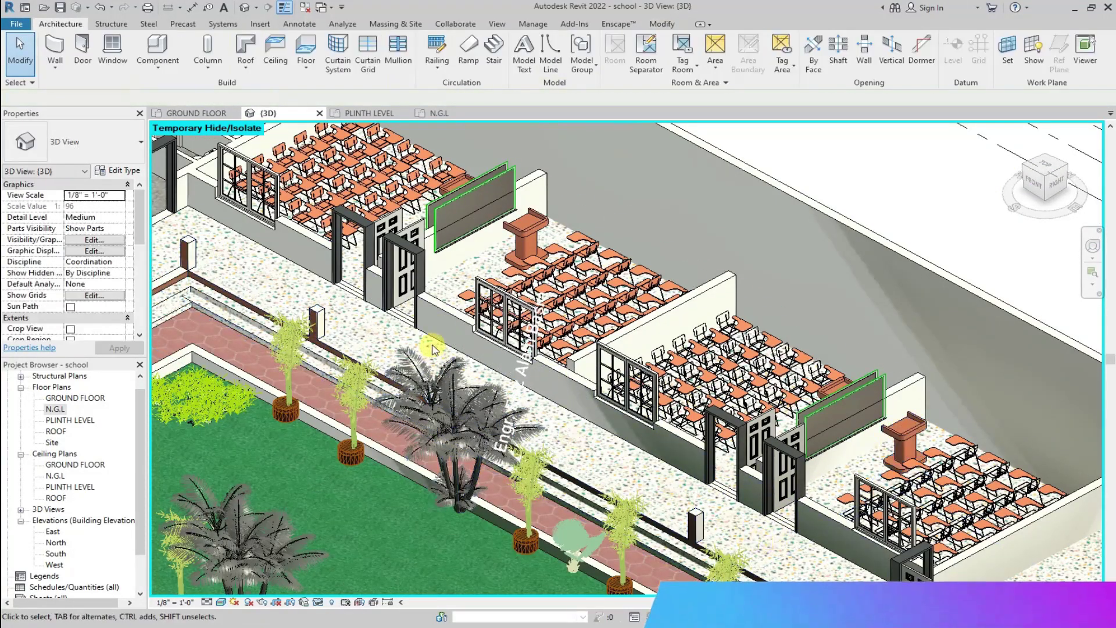
scroll(432, 349, "down", 2)
scroll(456, 282, "down", 2)
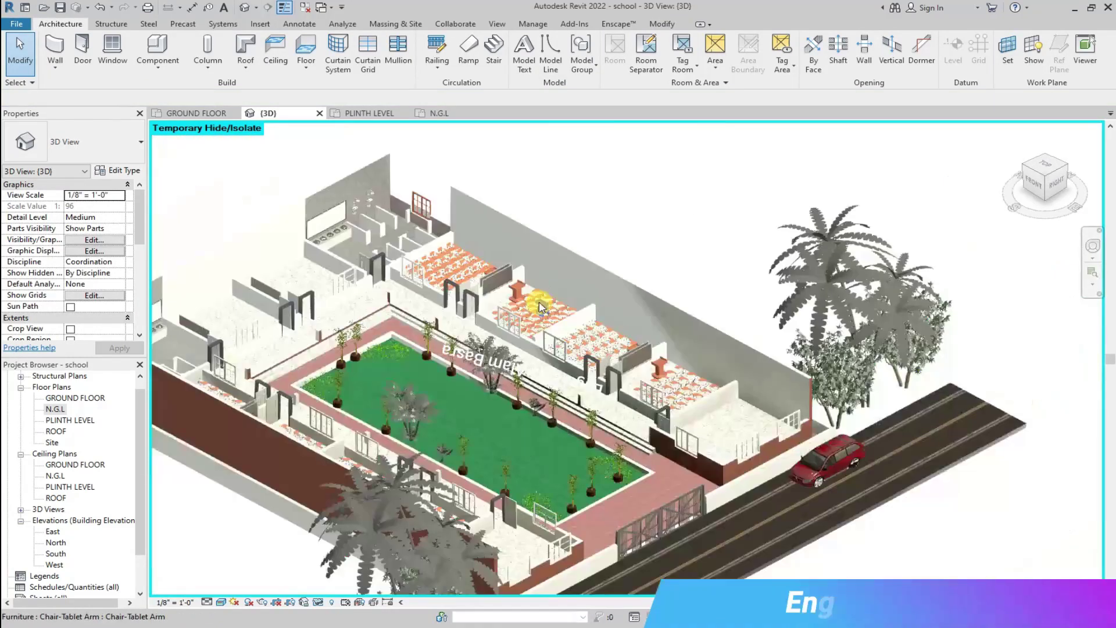
scroll(414, 317, "up", 3)
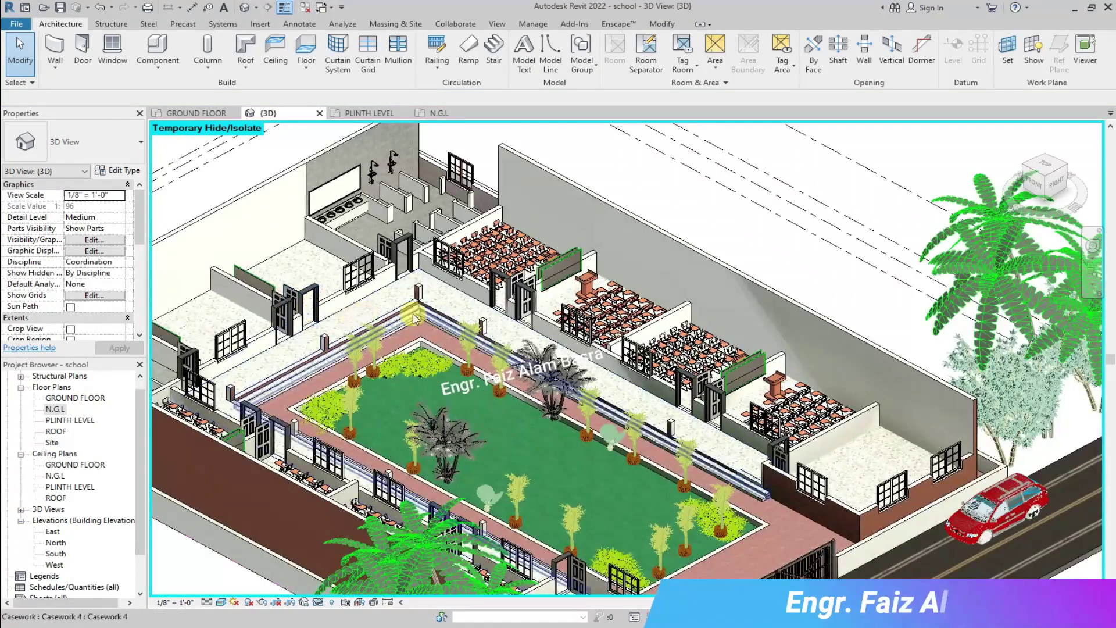
Review the furniture layout of both wings in the ground floor plan and compare it with the 3D view.
left_click(196, 113)
scroll(456, 285, "down", 2)
scroll(387, 319, "up", 1)
scroll(298, 353, "down", 3)
scroll(431, 401, "down", 2)
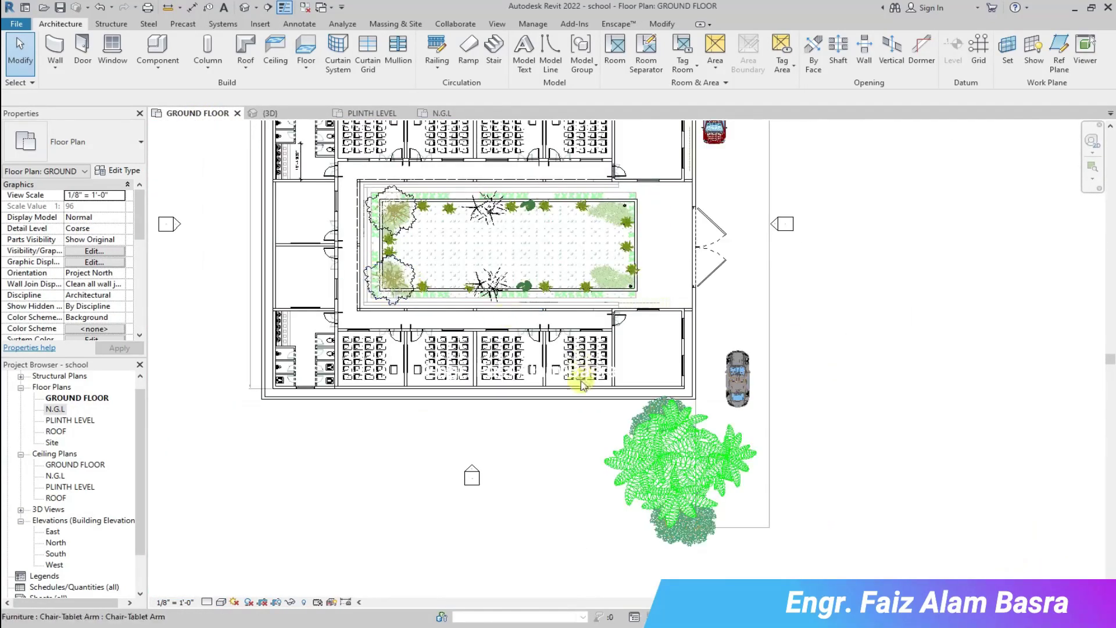
scroll(386, 150, "down", 1)
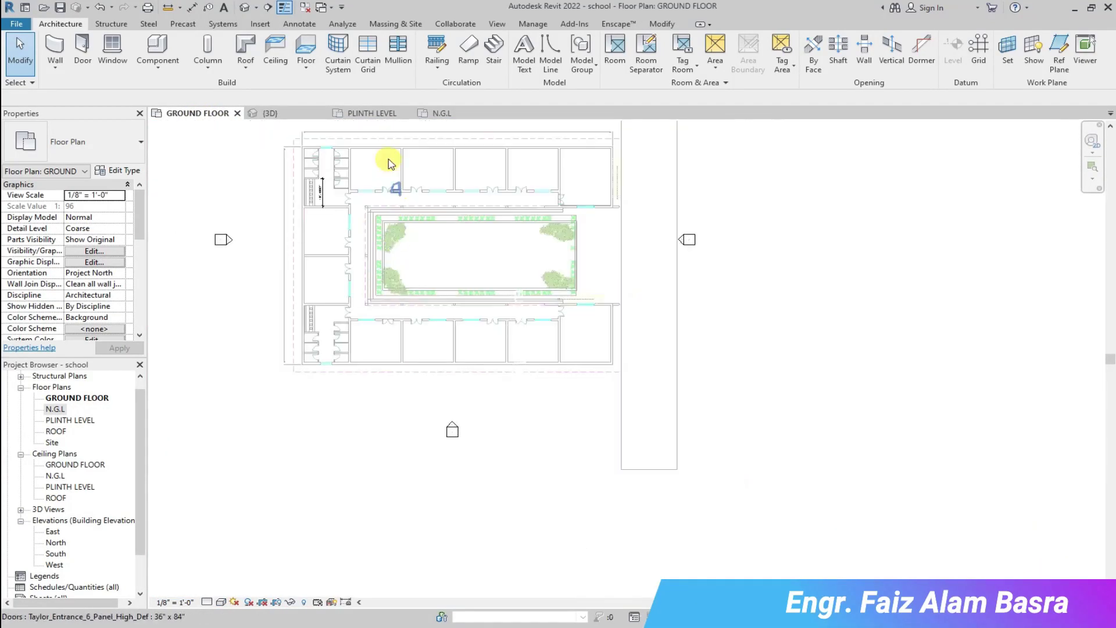
scroll(392, 168, "up", 2)
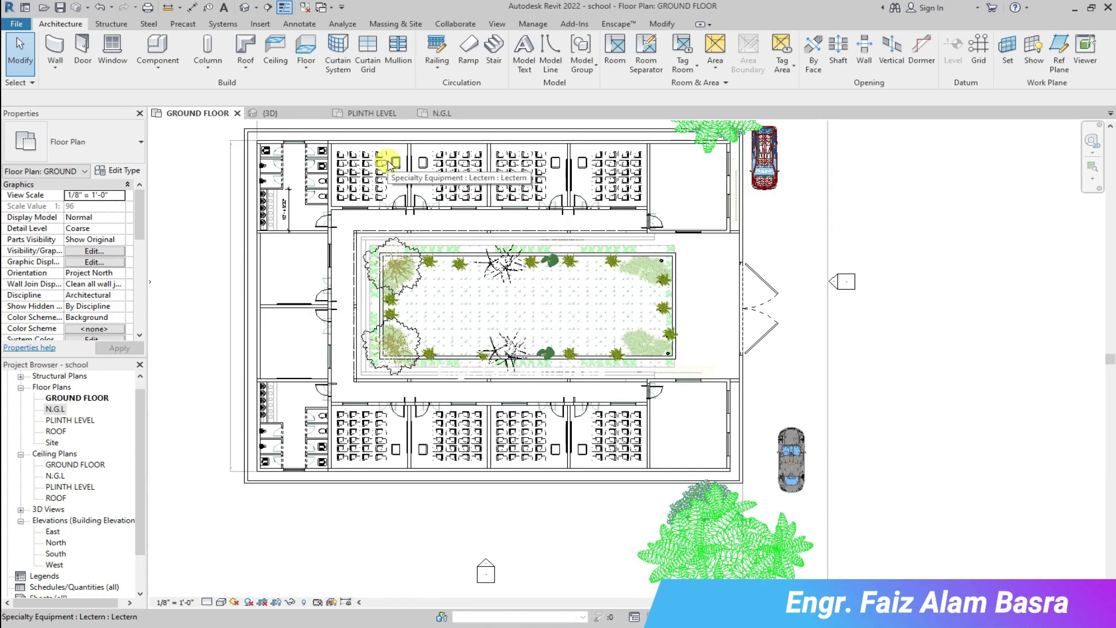
scroll(394, 182, "up", 1)
scroll(388, 200, "up", 1)
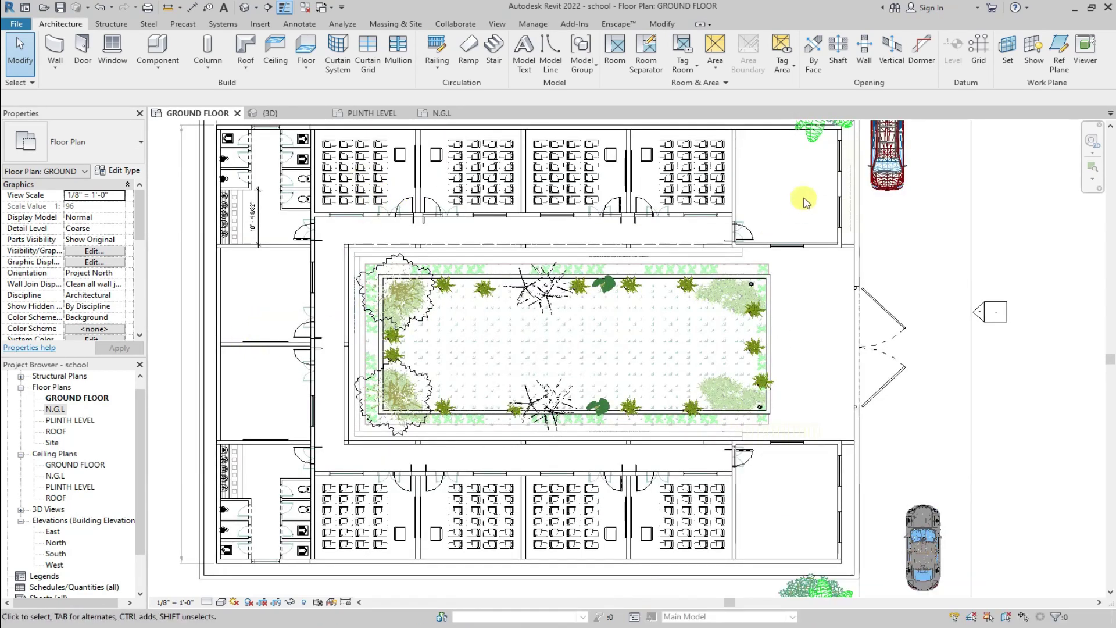
scroll(377, 140, "up", 1)
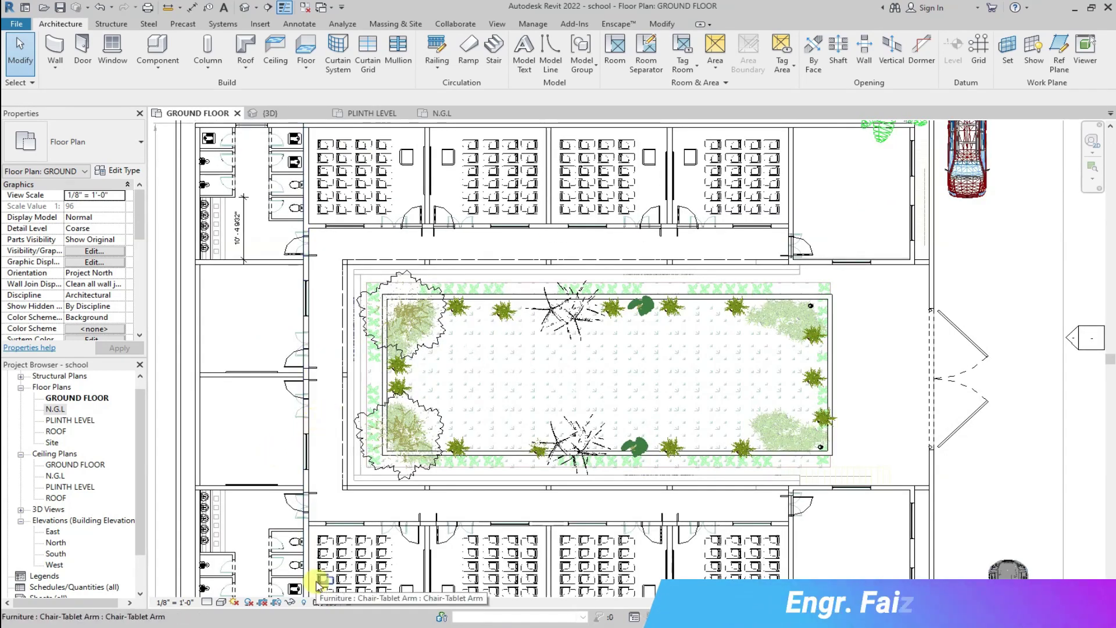
left_click(266, 113)
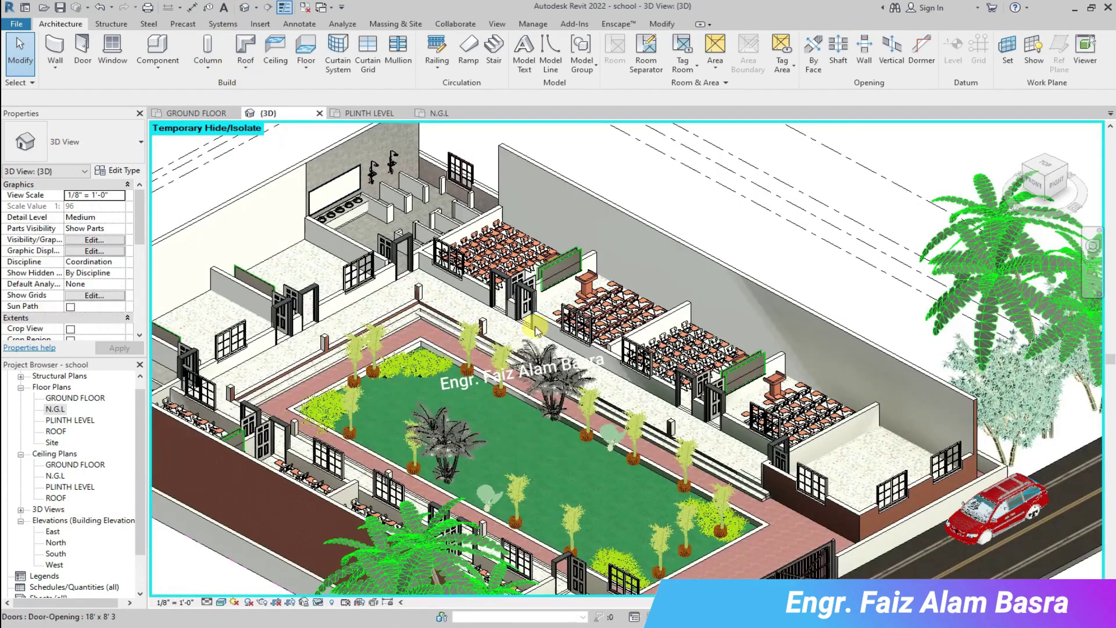
scroll(515, 202, "up", 5)
scroll(424, 209, "down", 5)
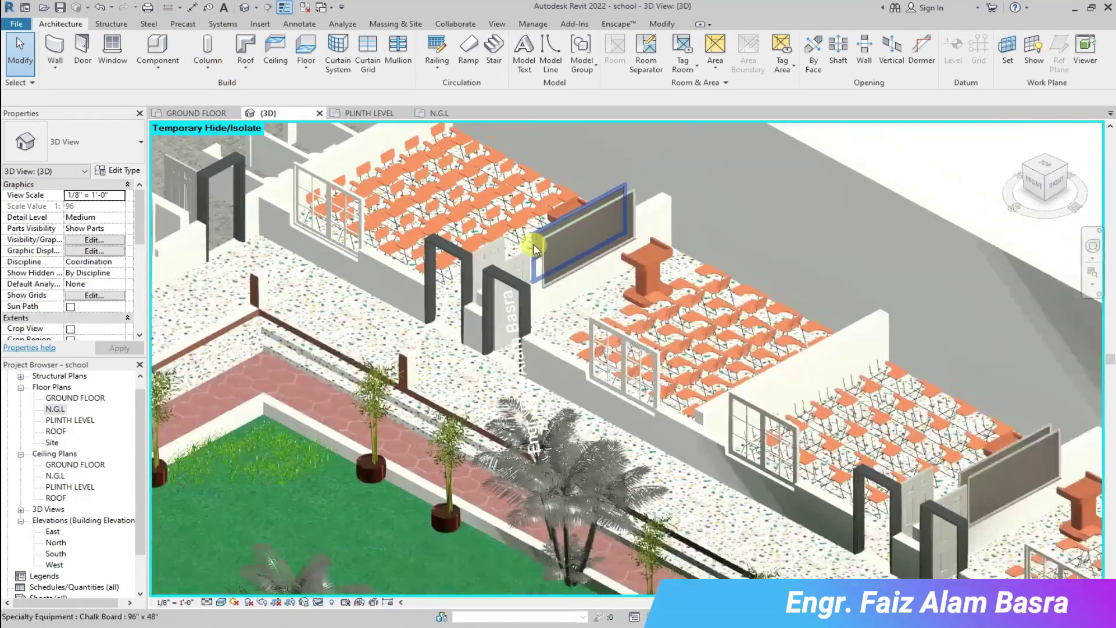
scroll(526, 220, "up", 2)
scroll(493, 244, "down", 4)
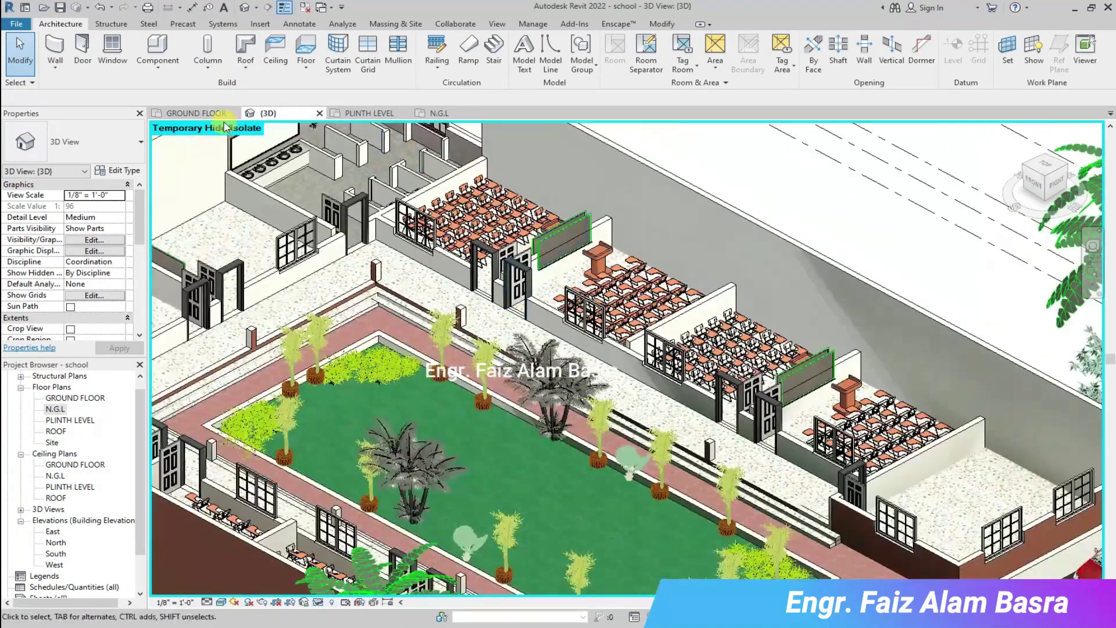
Copy the first classroom's chairs and lectern into the upper of the two unfurnished classrooms between the washroom blocks.
left_click(195, 113)
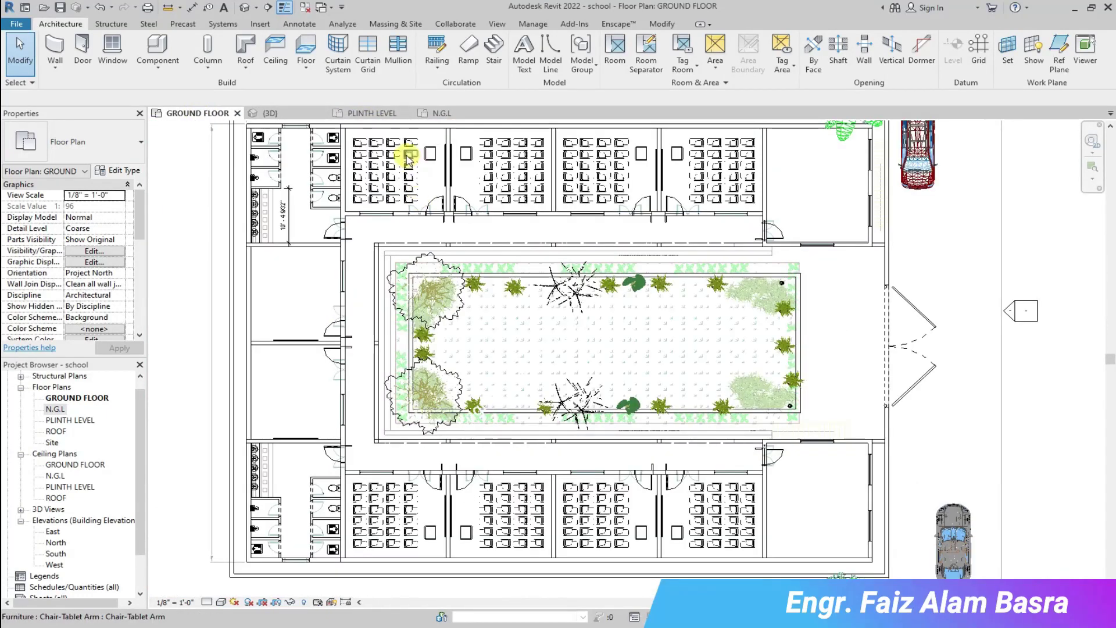
scroll(395, 149, "up", 3)
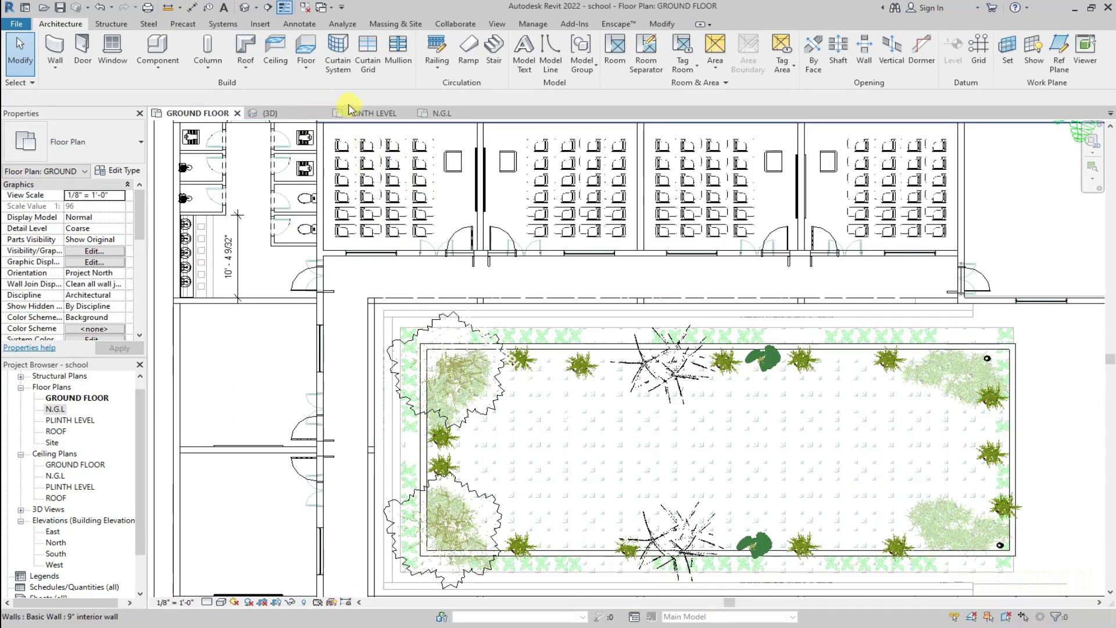
scroll(341, 143, "up", 1)
left_click_drag(327, 130, 515, 281)
left_click(272, 65)
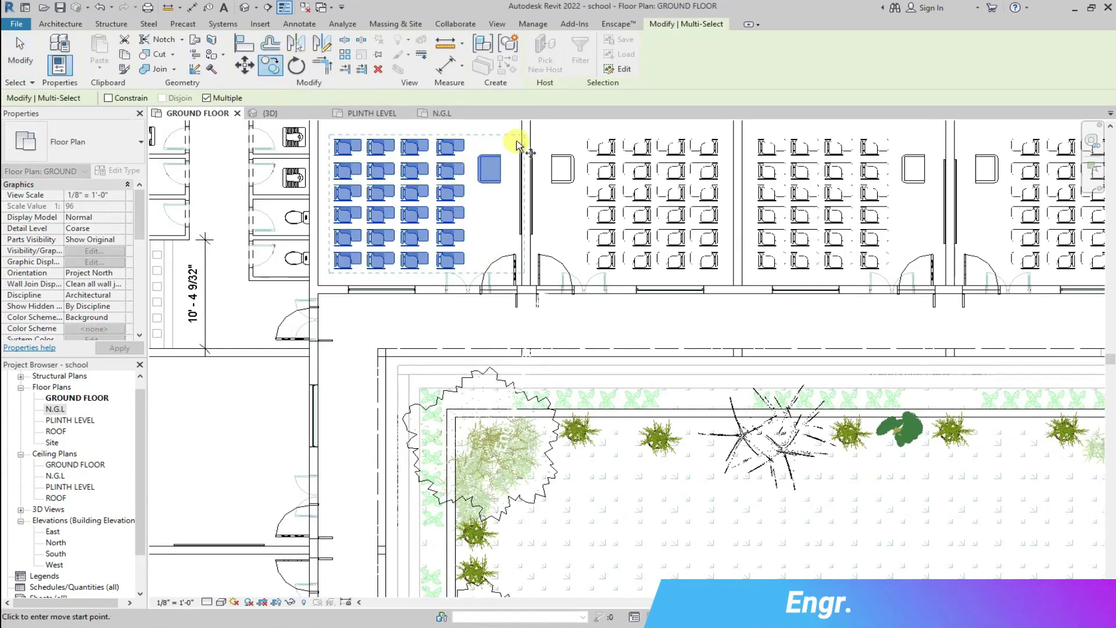
scroll(398, 379, "down", 3)
scroll(394, 356, "up", 3)
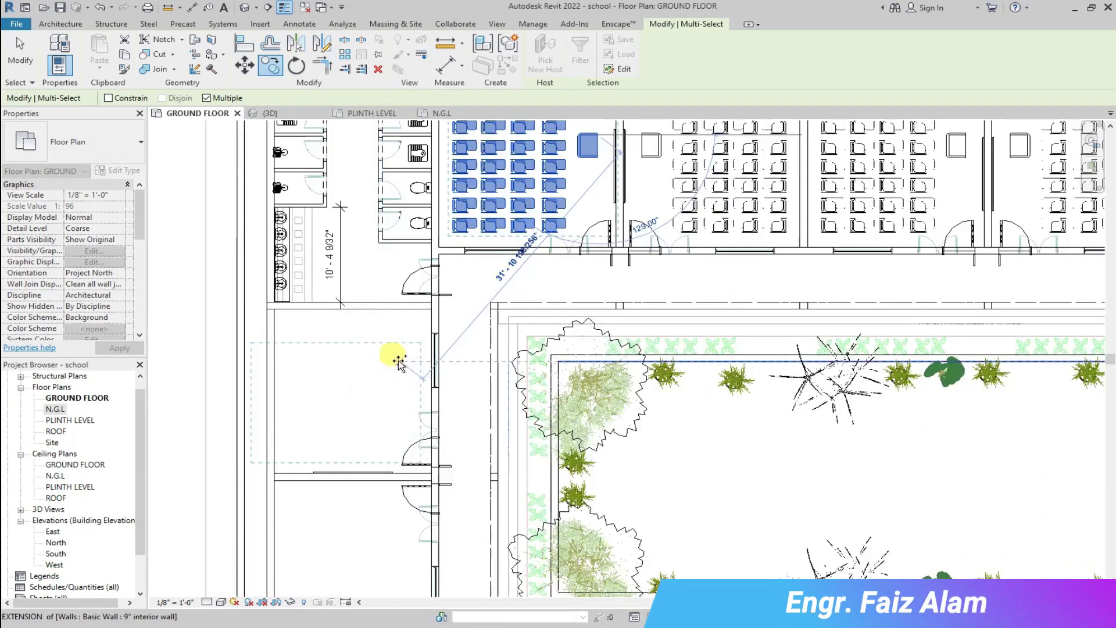
left_click(393, 343)
Rotate the copied chairs and lectern 90° clockwise to face the chalkboard and reposition them inside the room.
left_click(296, 65)
left_click(415, 399)
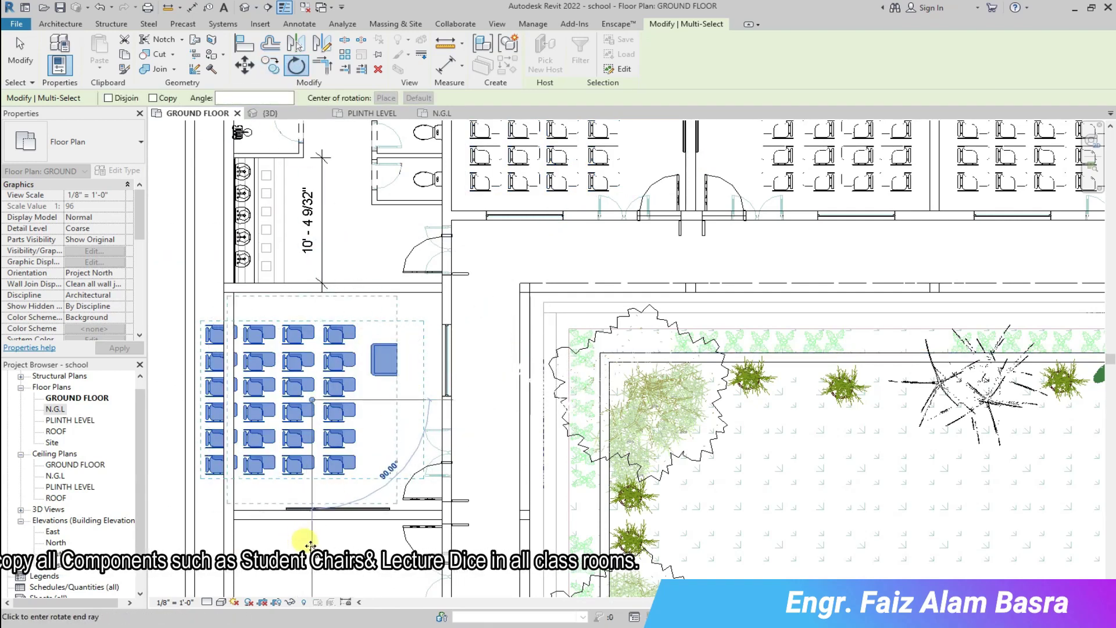
left_click(307, 538)
left_click_drag(369, 427, 436, 411)
scroll(325, 430, "up", 2)
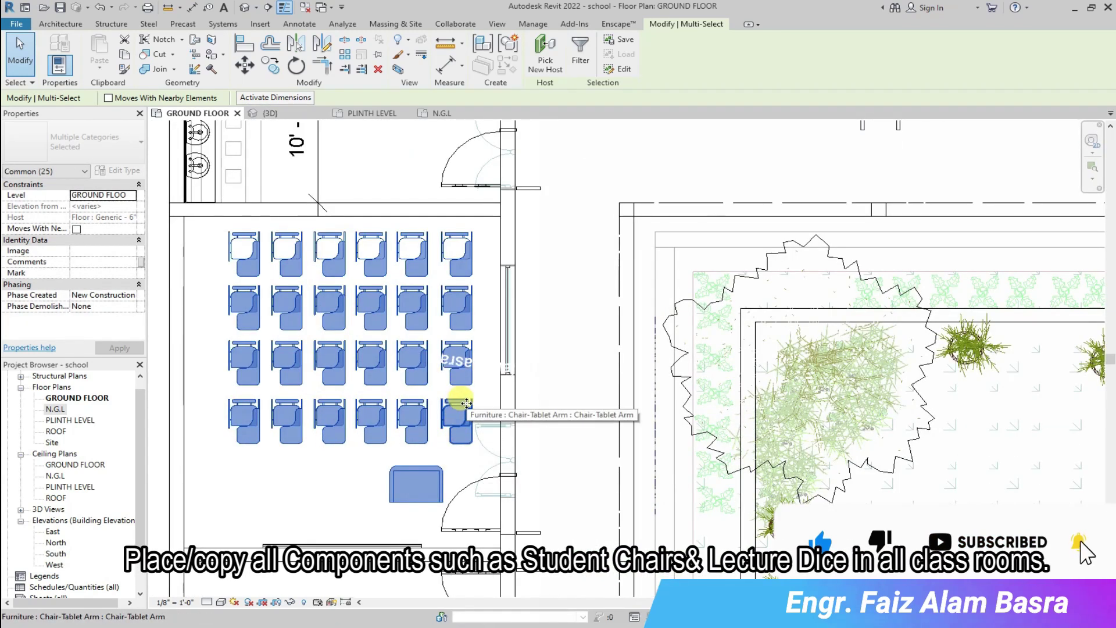
left_click_drag(381, 367, 355, 367)
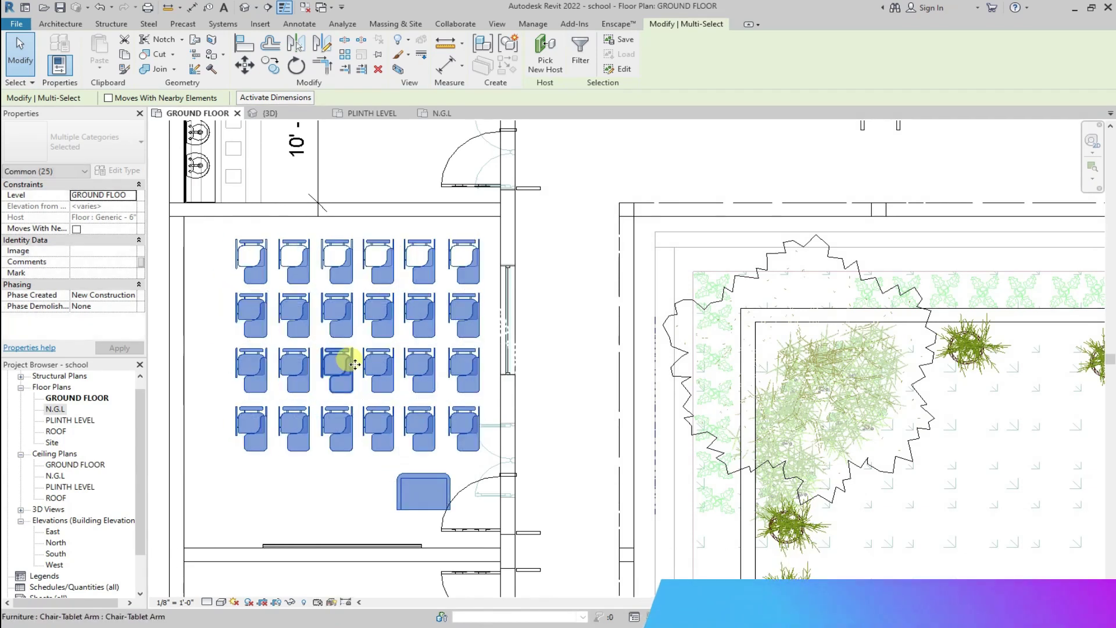
Try to mirror the rotated chairs and lectern about the chalkboard wall into the adjoining classroom.
left_click(296, 45)
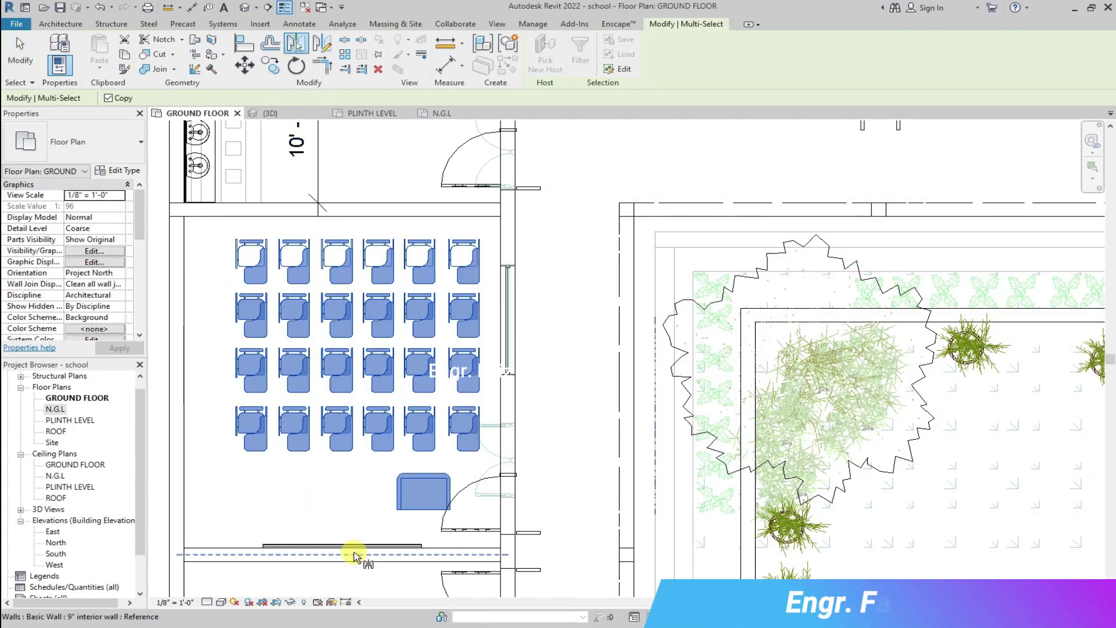
left_click(340, 549)
scroll(343, 553, "up", 4)
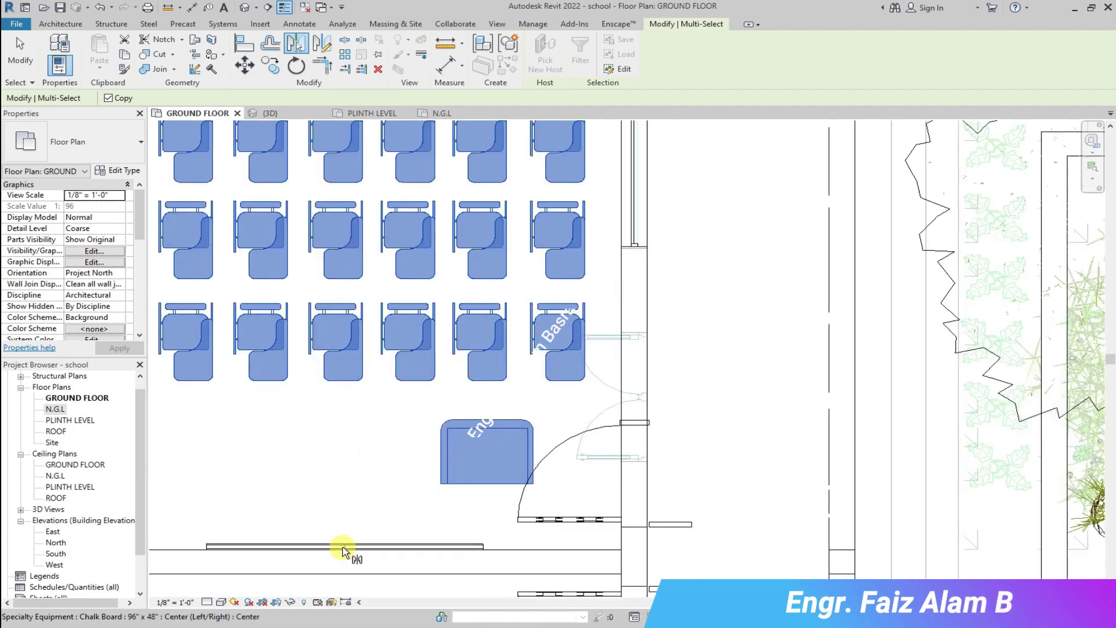
scroll(370, 328, "down", 5)
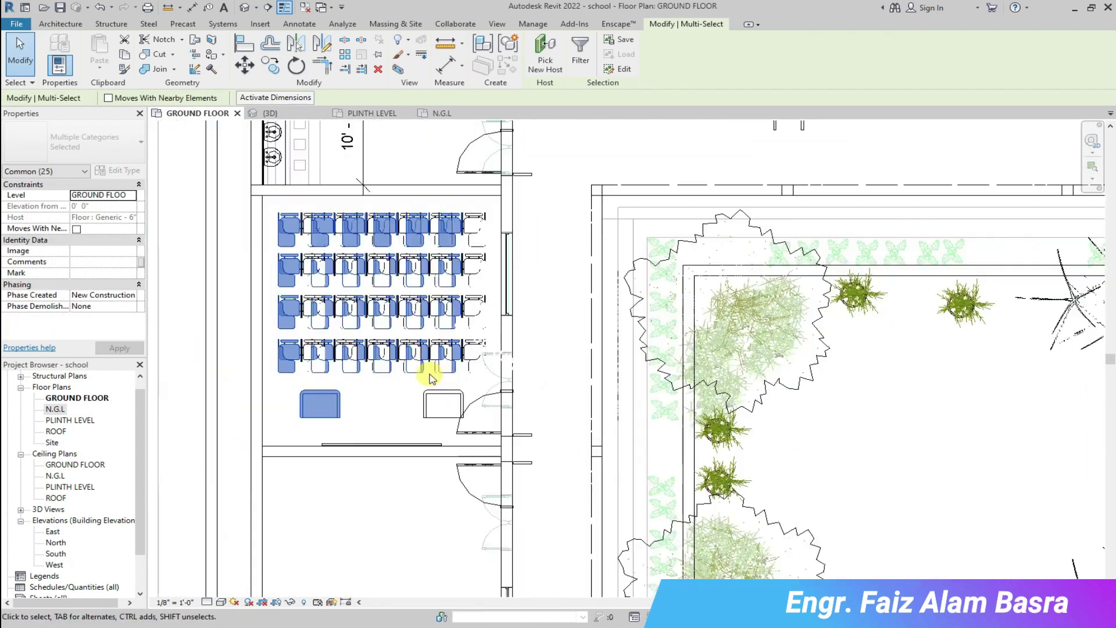
Move the mirrored chairs and lectern outside the building and delete the original set from the classroom between the washroom blocks.
left_click_drag(383, 389, 192, 388)
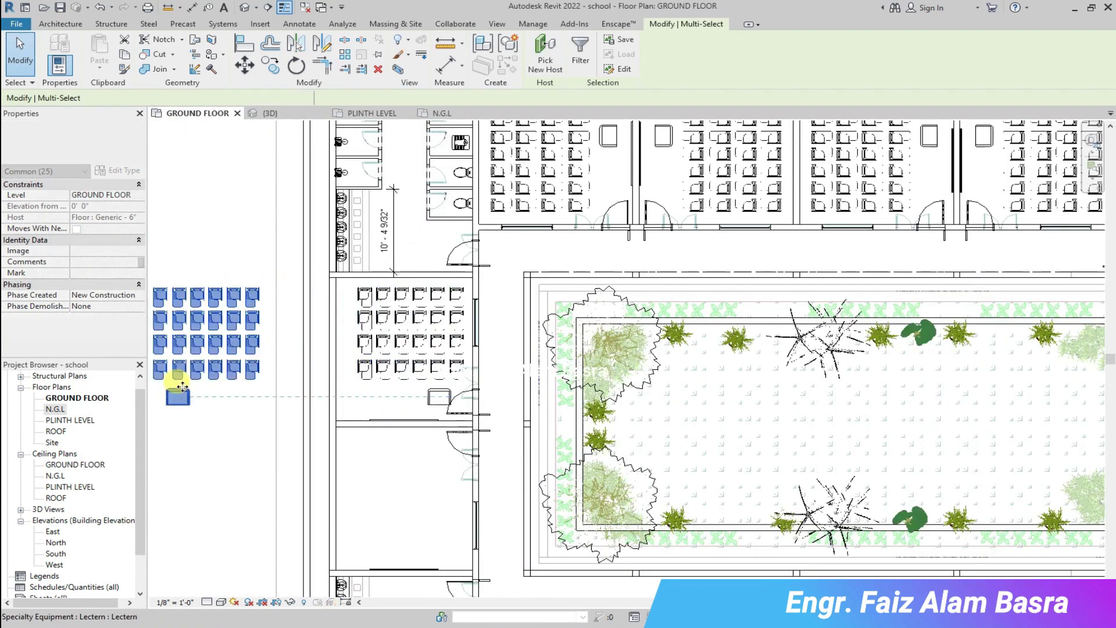
key("Escape")
left_click_drag(470, 401, 467, 414)
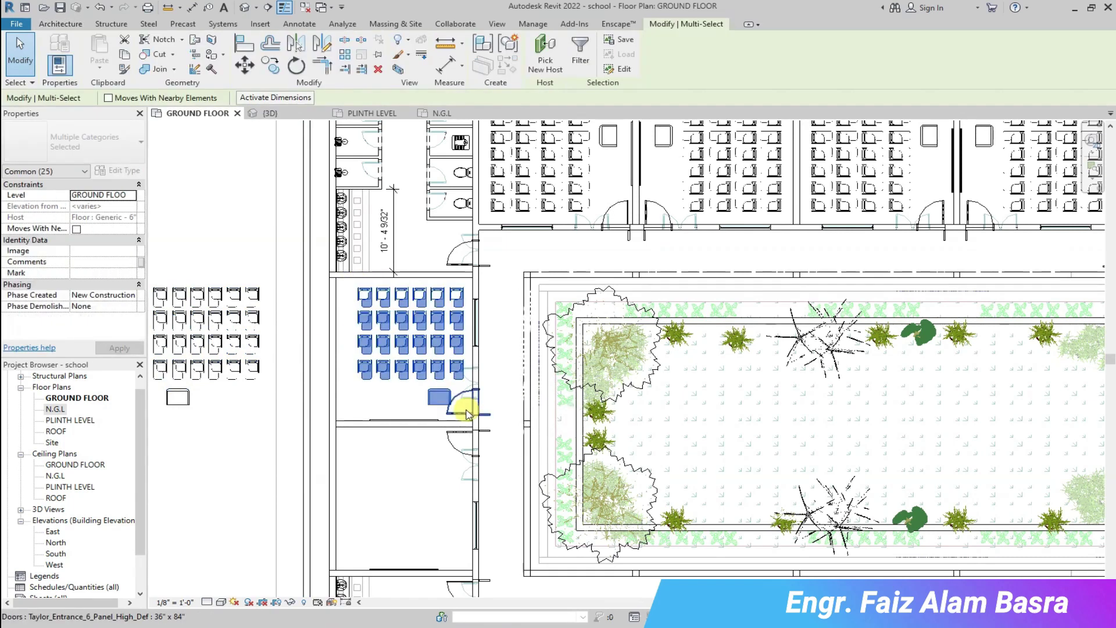
key("Delete")
Move the mirrored chairs and lectern back into the upper of the two rooms between the washroom blocks and adjust their position.
scroll(361, 316, "down", 1)
left_click_drag(165, 270, 286, 399)
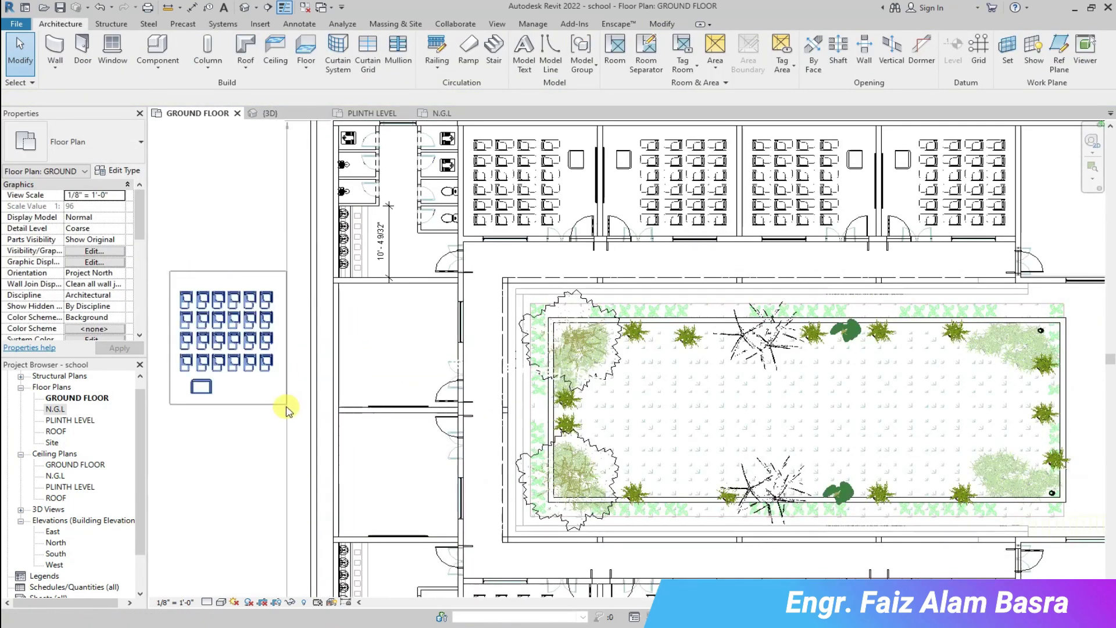
left_click(244, 65)
left_click(211, 386)
scroll(386, 379, "up", 2)
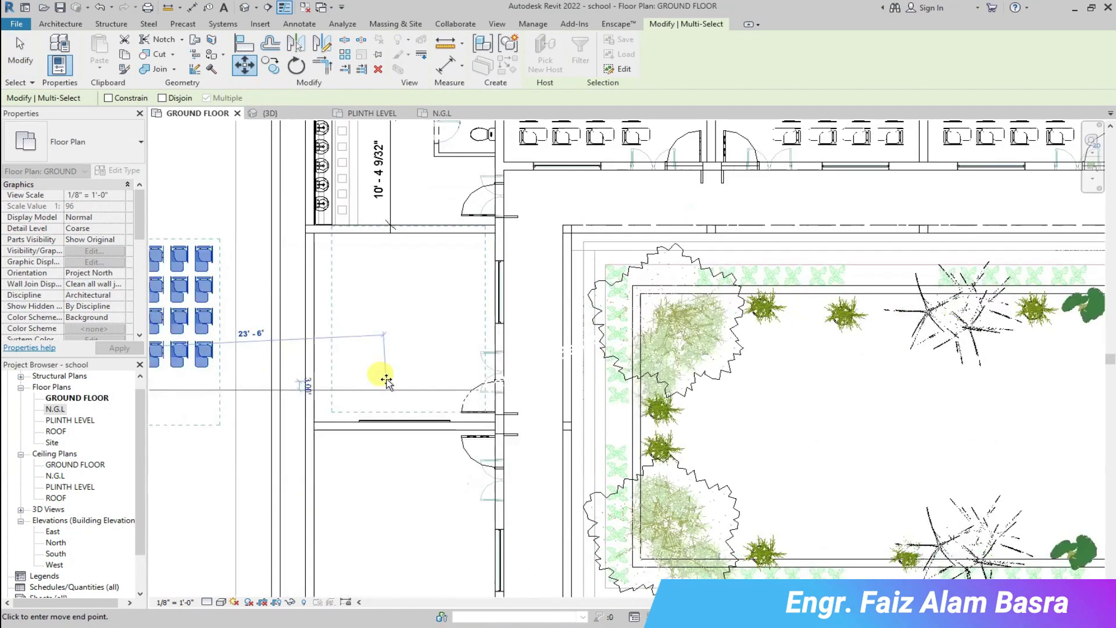
left_click(370, 379)
scroll(366, 379, "up", 2)
mouse_move(359, 394)
left_mouse_down()
mouse_move(352, 425)
mouse_move(355, 384)
mouse_move(355, 414)
left_mouse_up()
left_click(397, 418)
scroll(326, 237, "down", 2)
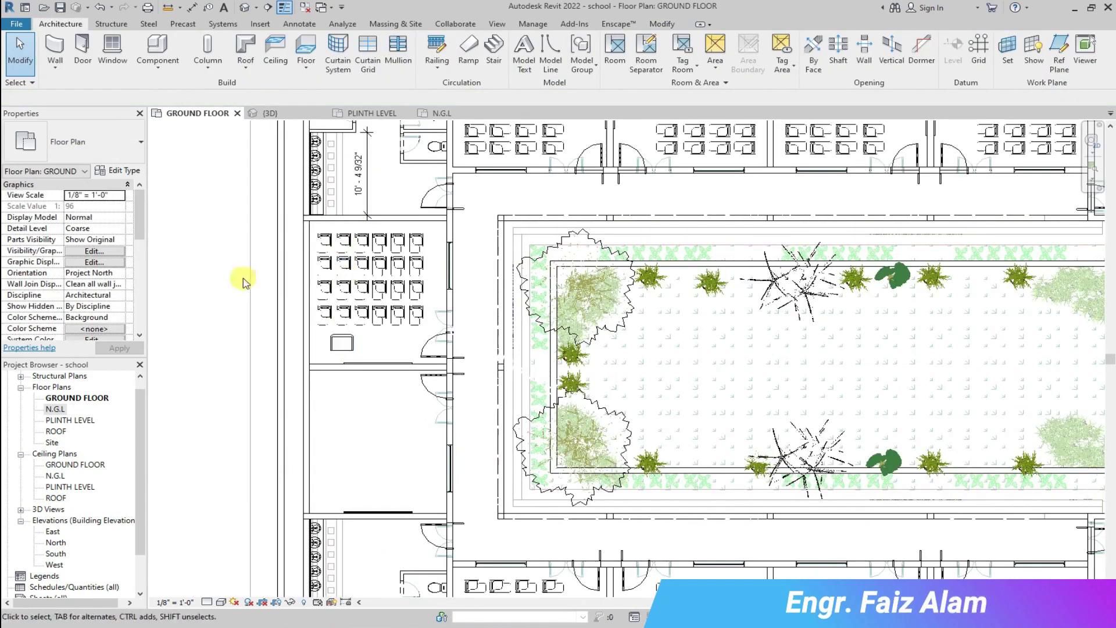
Check the furniture layout across the ground floor plan and inspect the rearranged classroom's chairs in the 3D view.
scroll(243, 282, "down", 3)
scroll(335, 301, "up", 1)
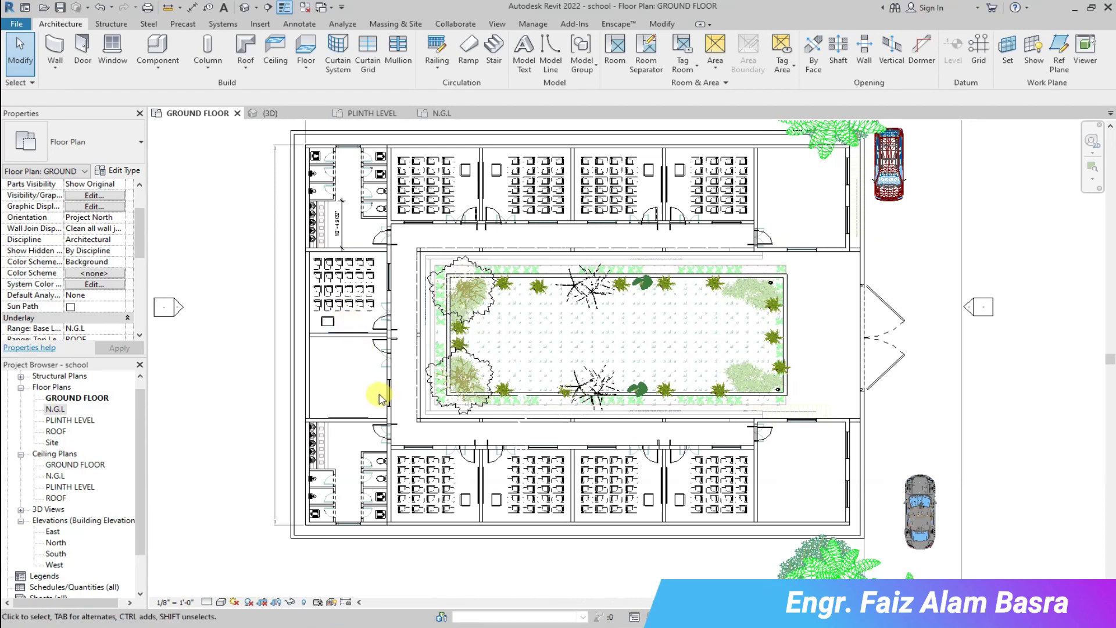
scroll(378, 399, "up", 1)
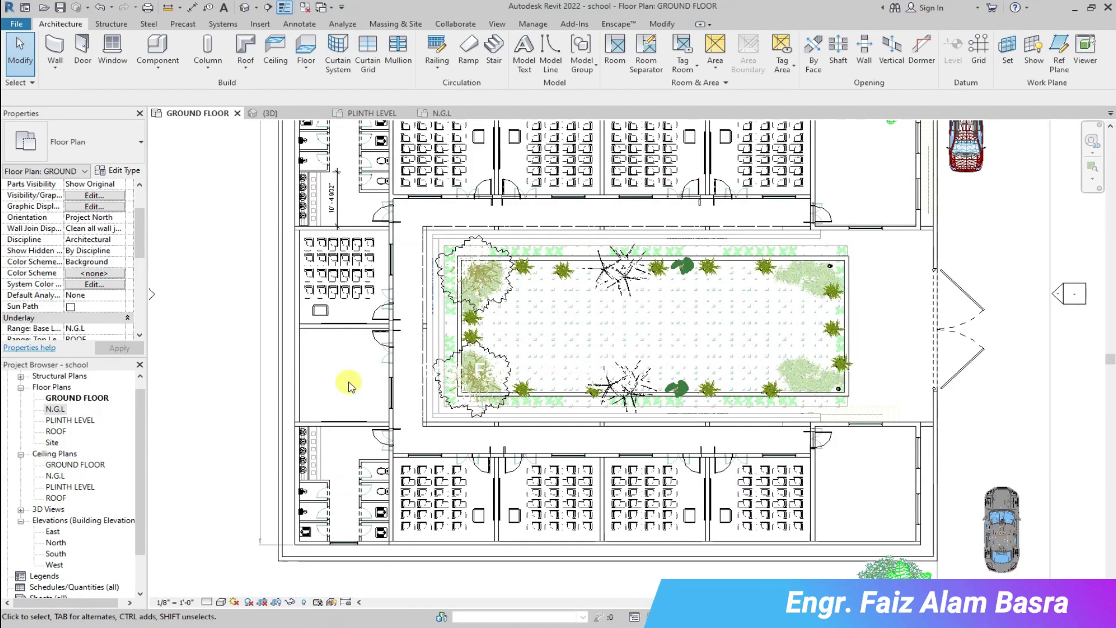
scroll(309, 378, "up", 1)
scroll(311, 372, "down", 2)
scroll(333, 328, "down", 1)
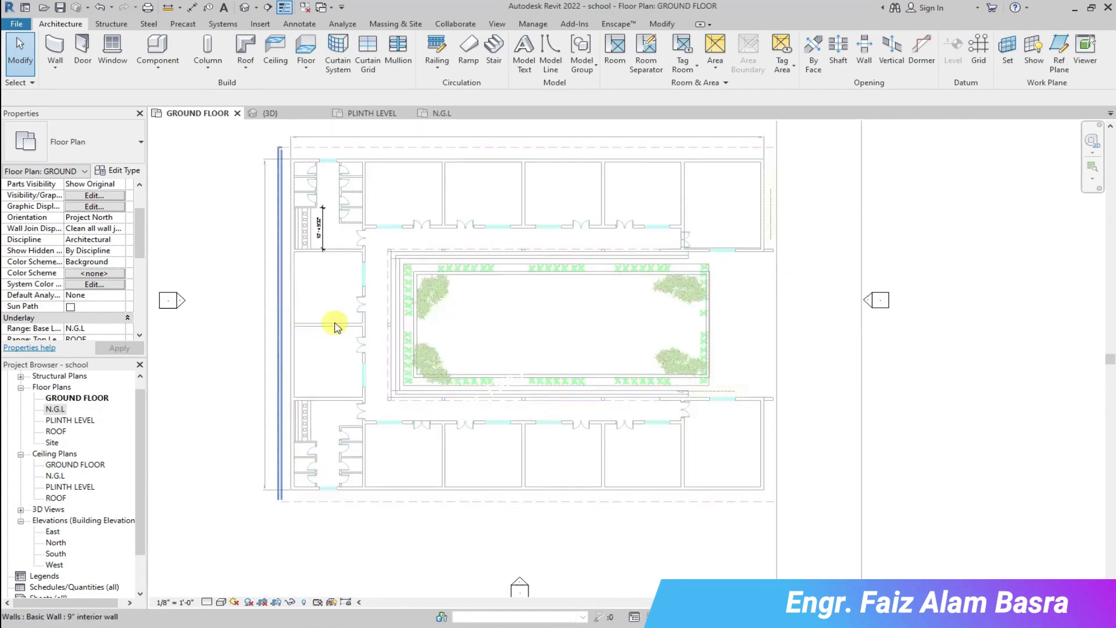
left_click(292, 112)
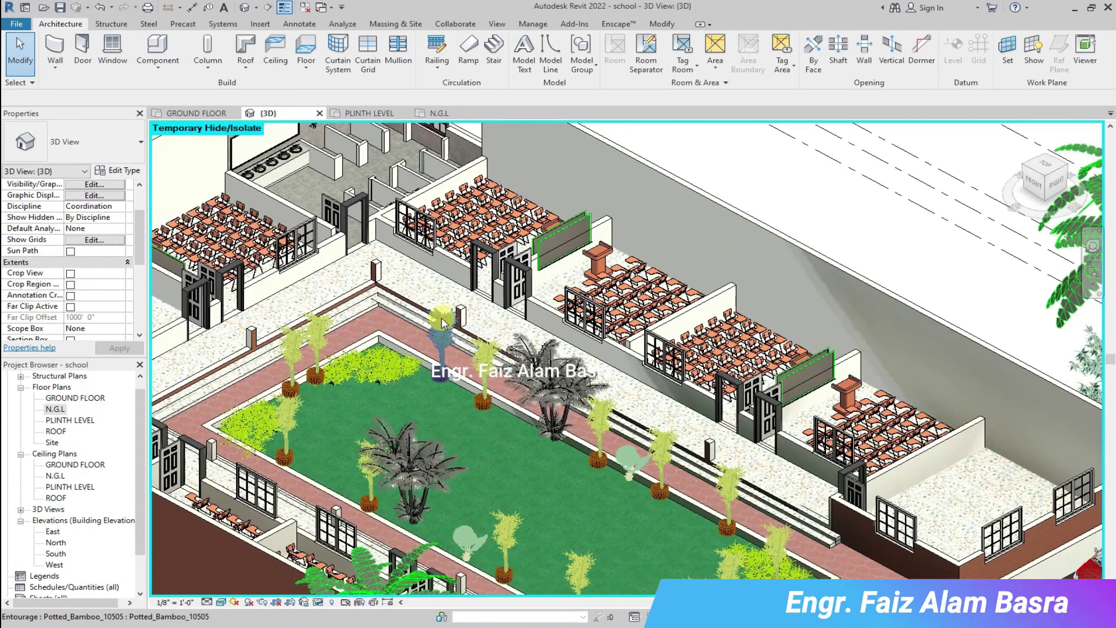
scroll(198, 235, "down", 2)
scroll(197, 236, "up", 5)
scroll(198, 235, "up", 2)
scroll(732, 334, "up", 1)
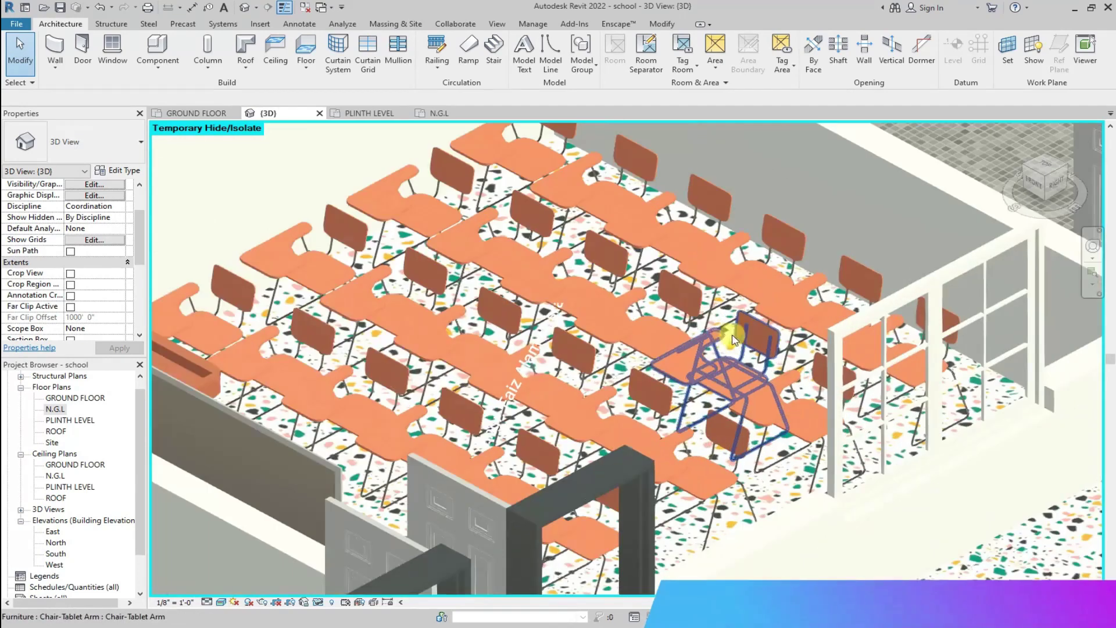
scroll(395, 331, "down", 3)
scroll(395, 331, "up", 2)
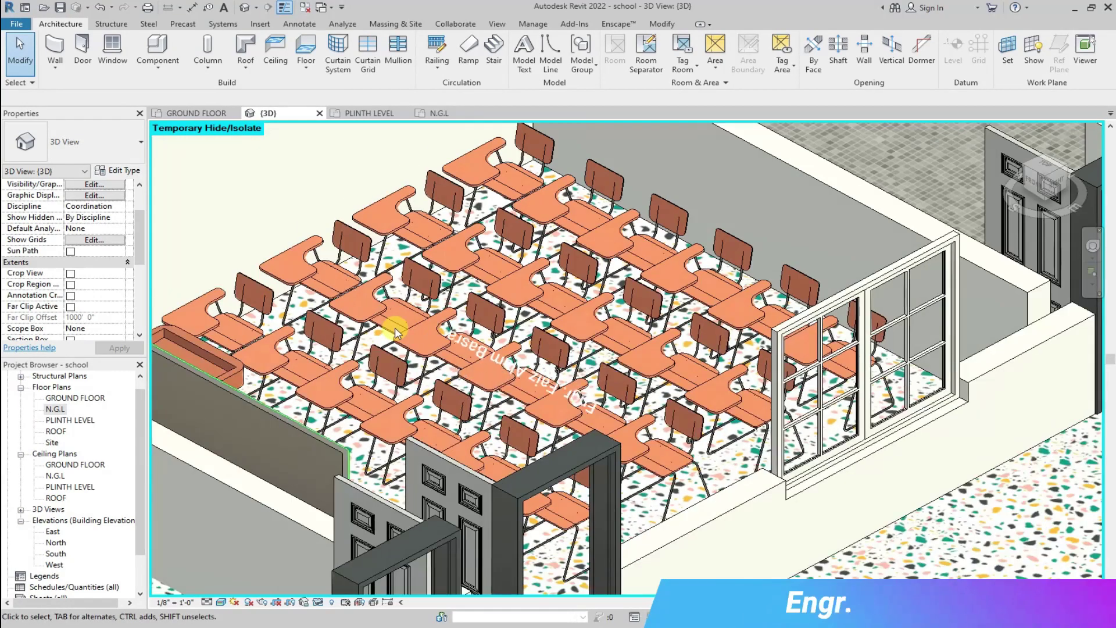
Compare the rearranged classroom and the adjoining empty room in the ground floor plan and the 3D view.
left_click(212, 114)
scroll(313, 279, "up", 6)
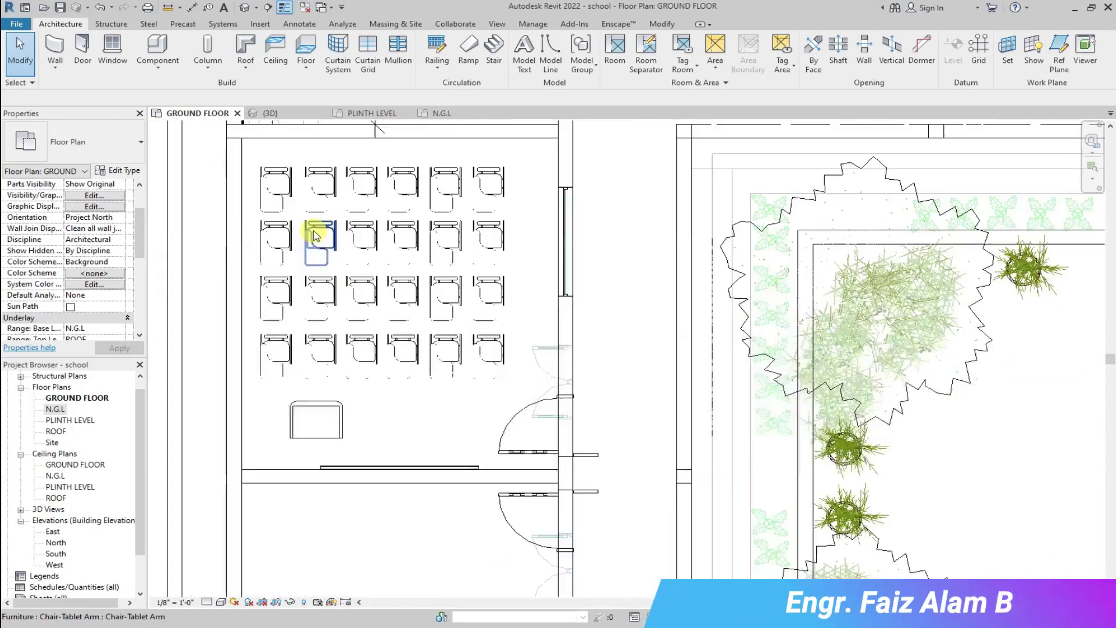
scroll(326, 211, "down", 3)
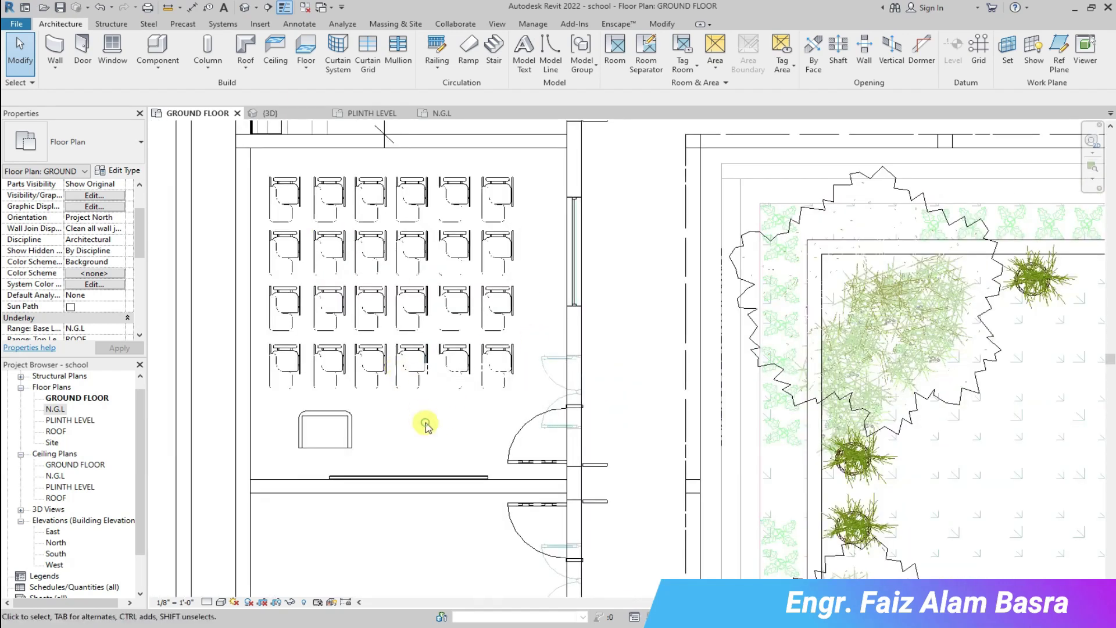
scroll(425, 326, "down", 5)
scroll(419, 431, "up", 3)
scroll(427, 493, "up", 2)
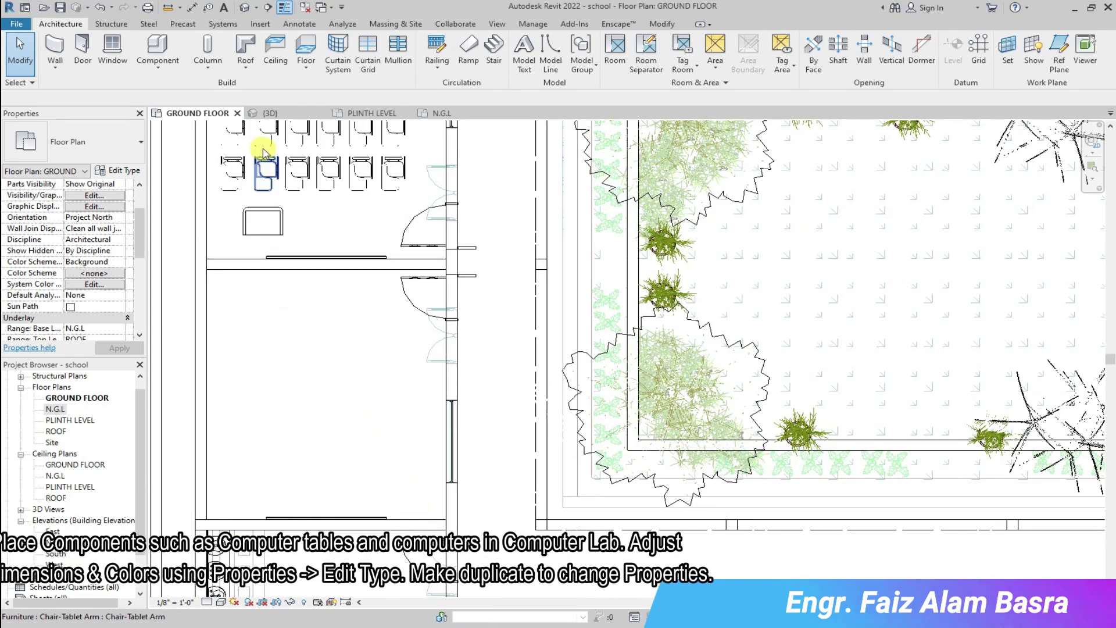
left_click(269, 113)
scroll(436, 319, "down", 3)
scroll(447, 340, "up", 4)
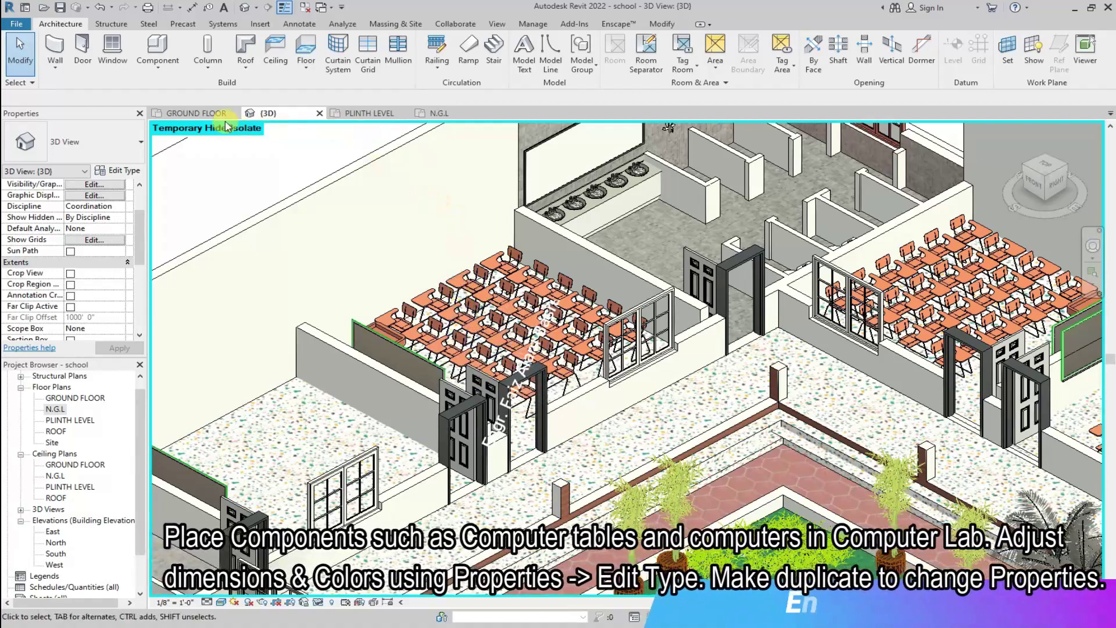
left_click(201, 113)
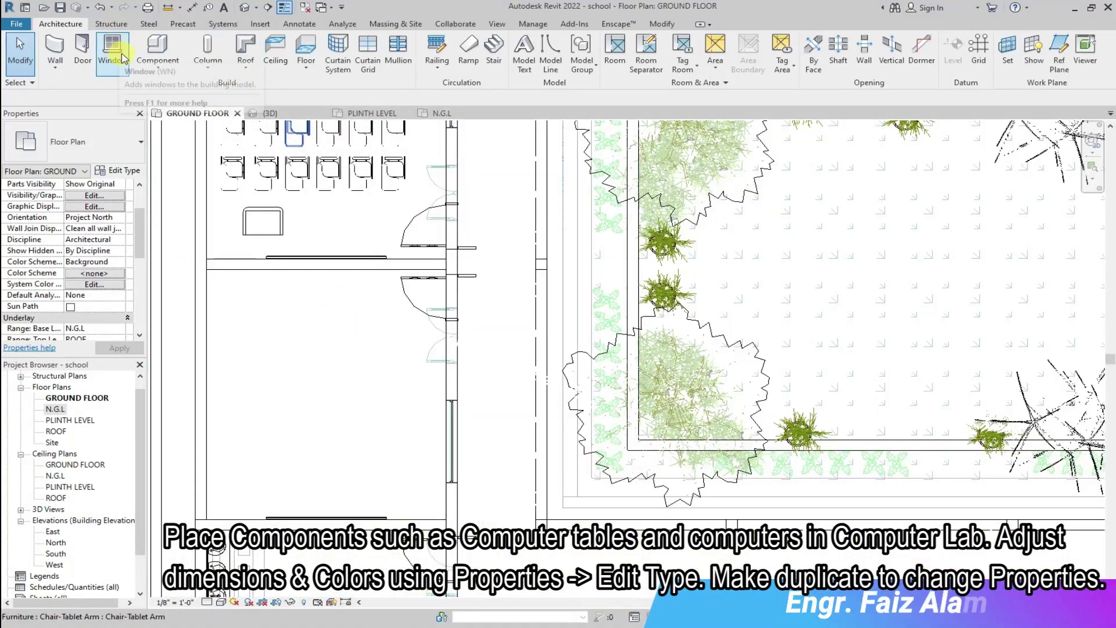
Load the 32_Dynamic_Computer_Desk_with_Chairs family, place a type 2 desk on the empty room's outer wall and inspect it in 3D.
left_click(156, 52)
left_click(541, 55)
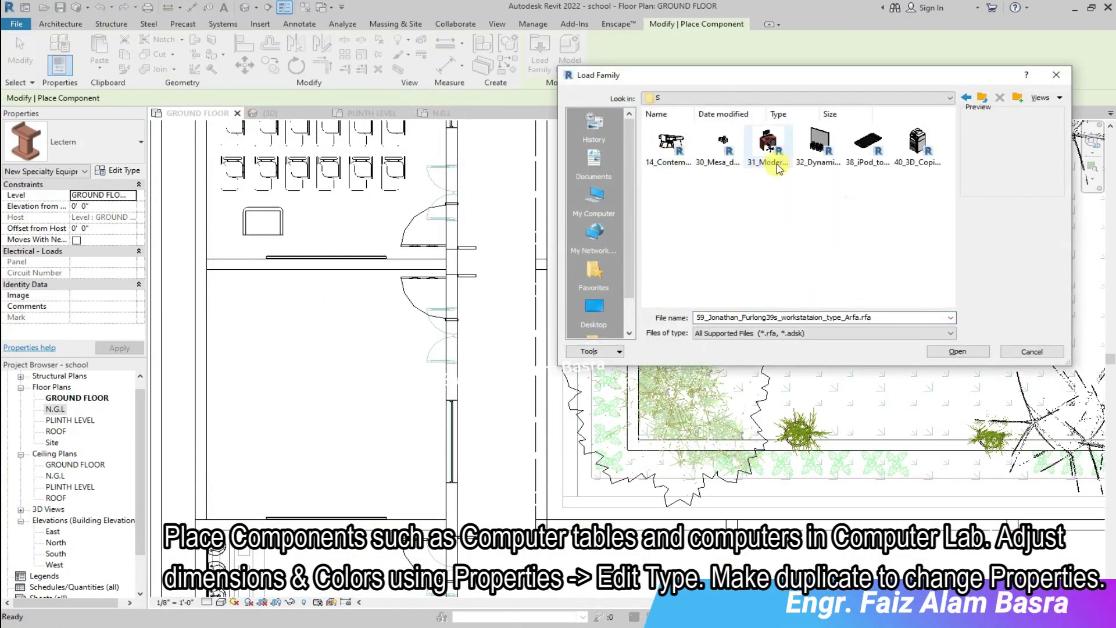
left_click(816, 162)
left_click(957, 351)
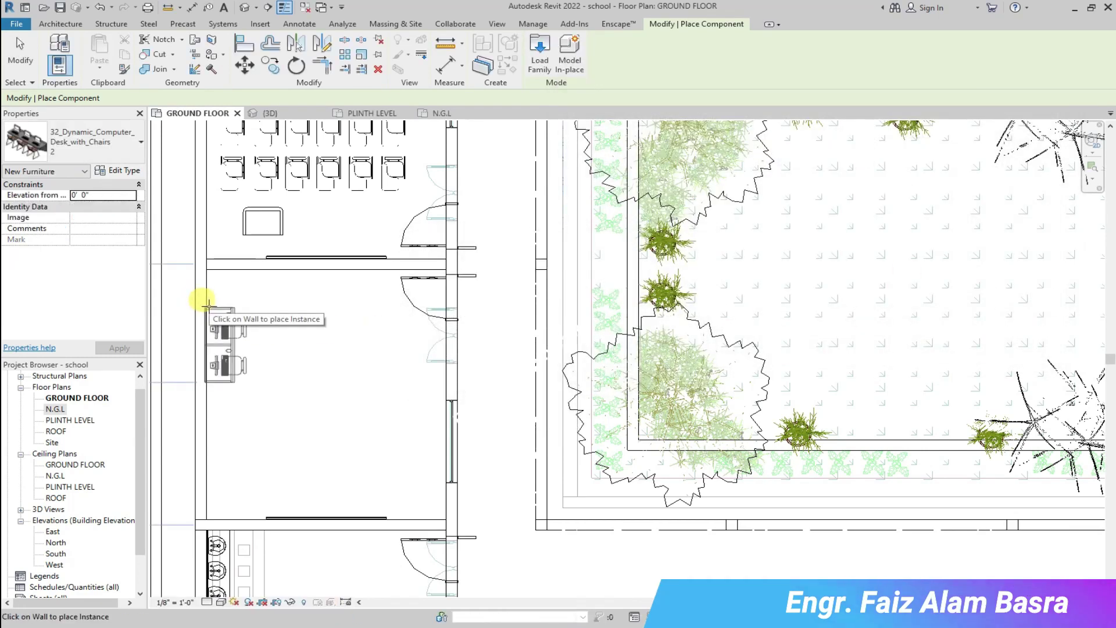
left_click(208, 303)
left_click(266, 113)
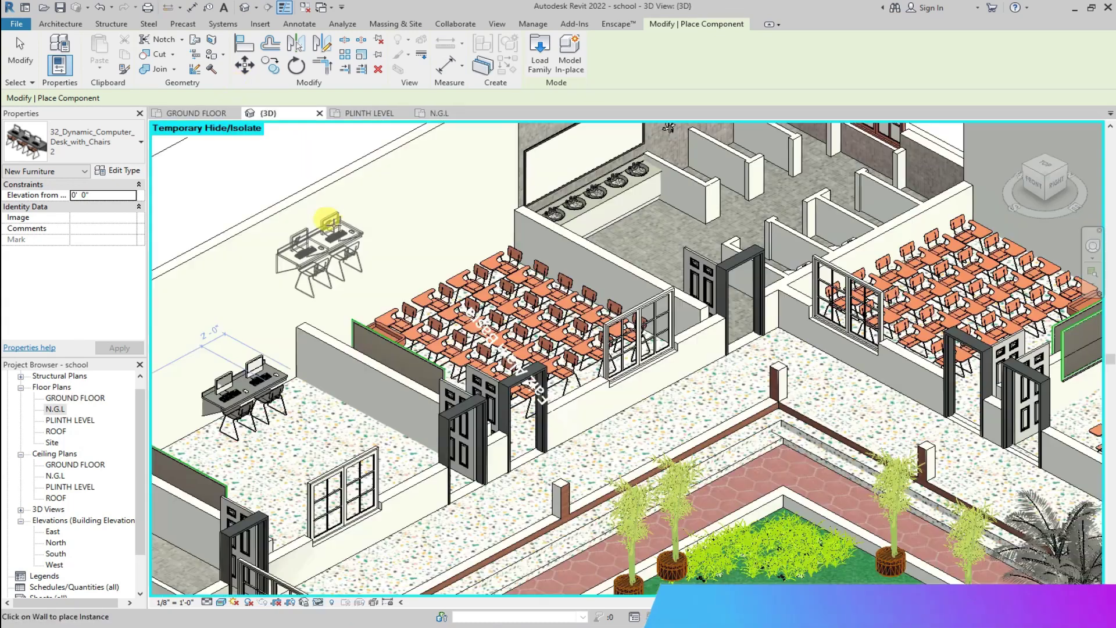
scroll(244, 407, "up", 5)
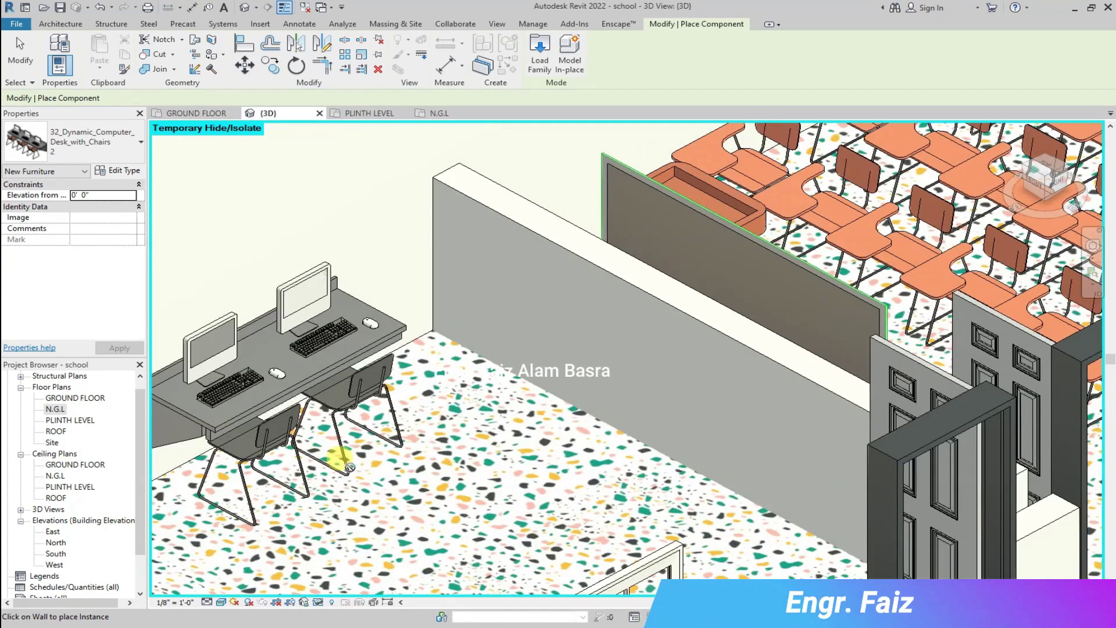
scroll(370, 425, "down", 3)
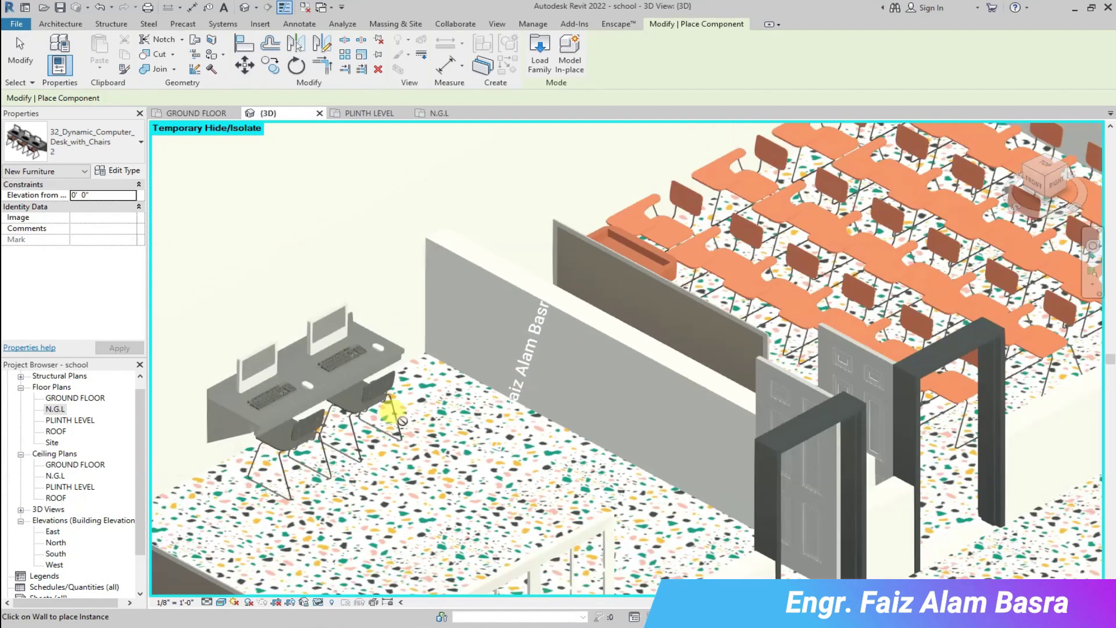
Load the 03_2_Seat_computer_desk_ family from the Computer folder.
left_click(539, 58)
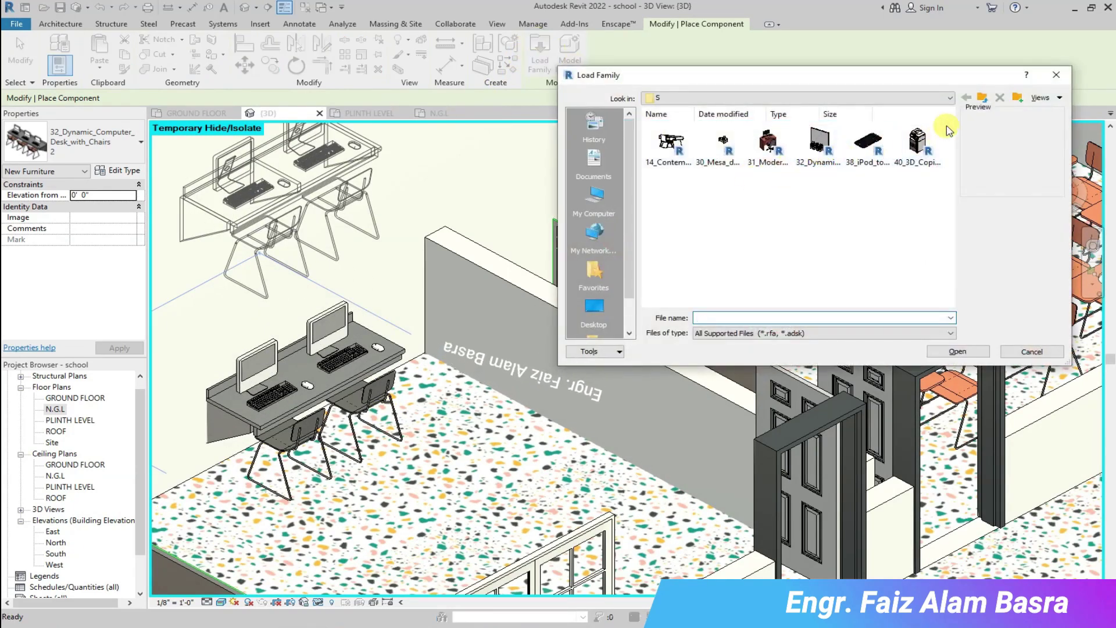
left_click(983, 97)
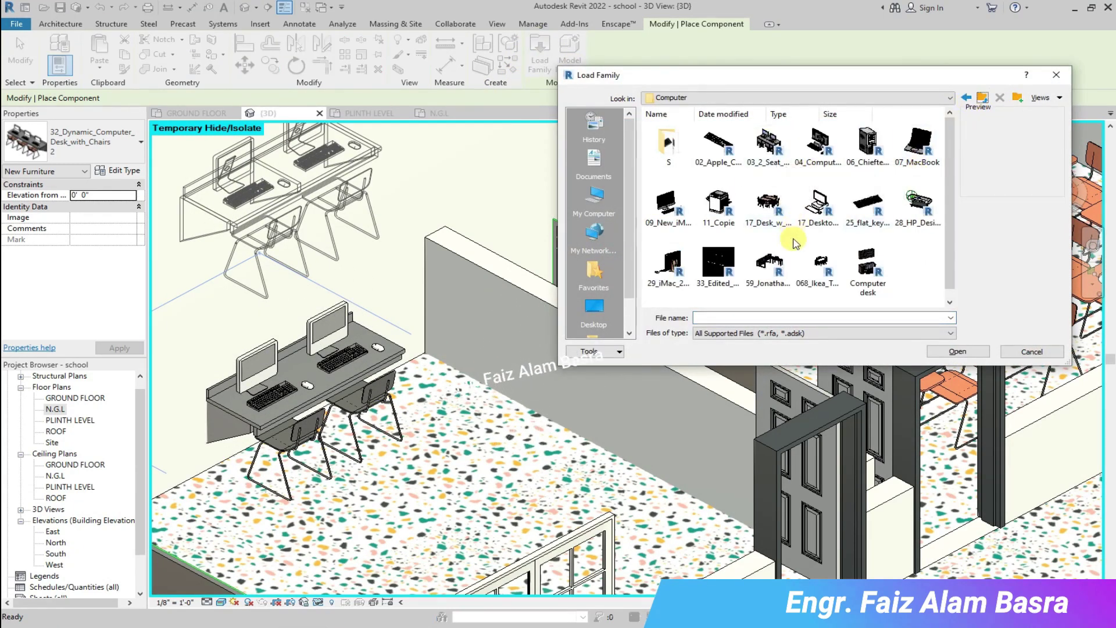
left_click(869, 267)
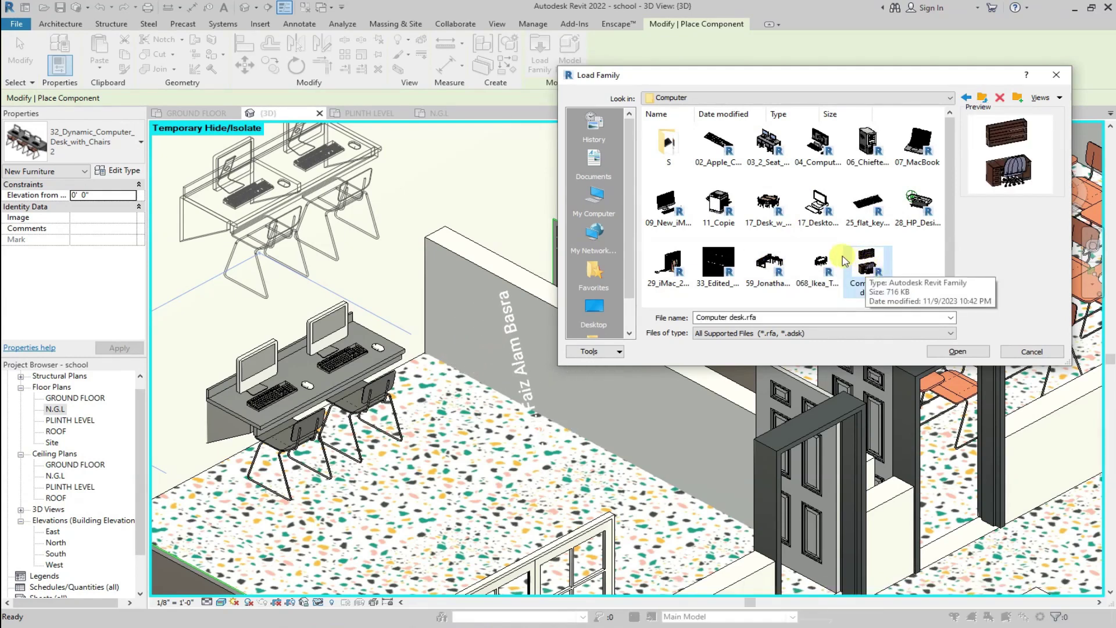
left_click(769, 148)
left_click(957, 351)
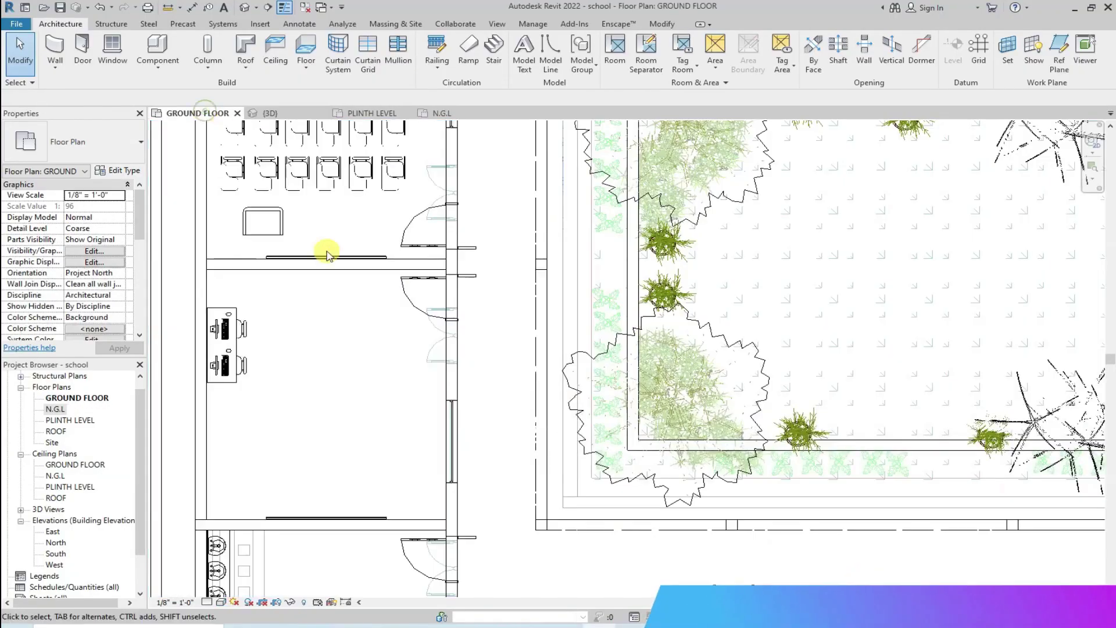
scroll(218, 311, "up", 3)
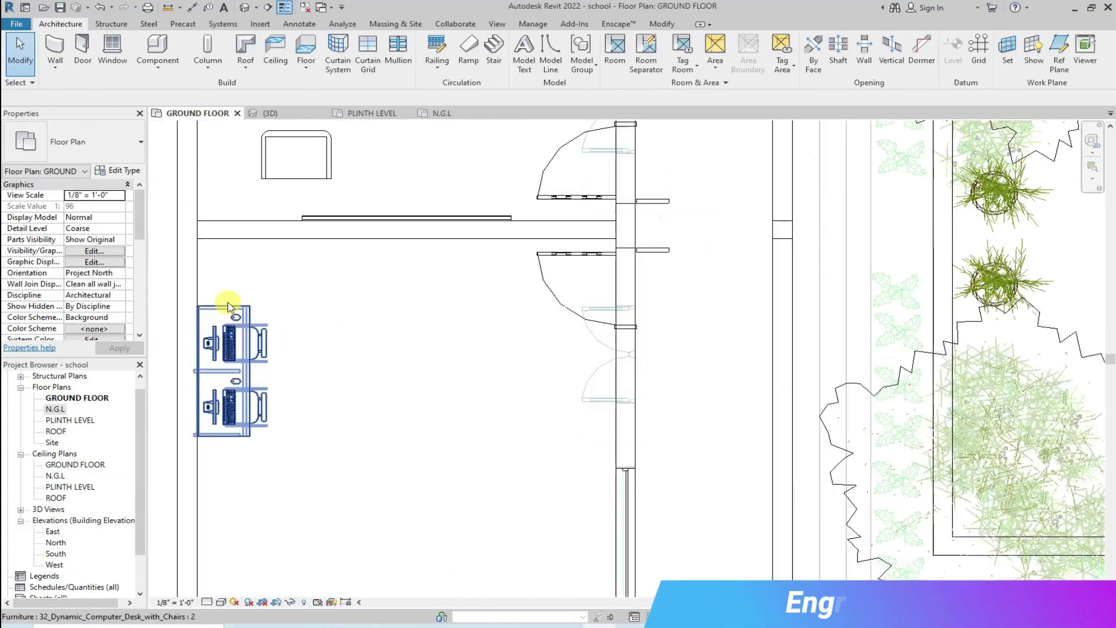
left_click(164, 70)
left_click(142, 146)
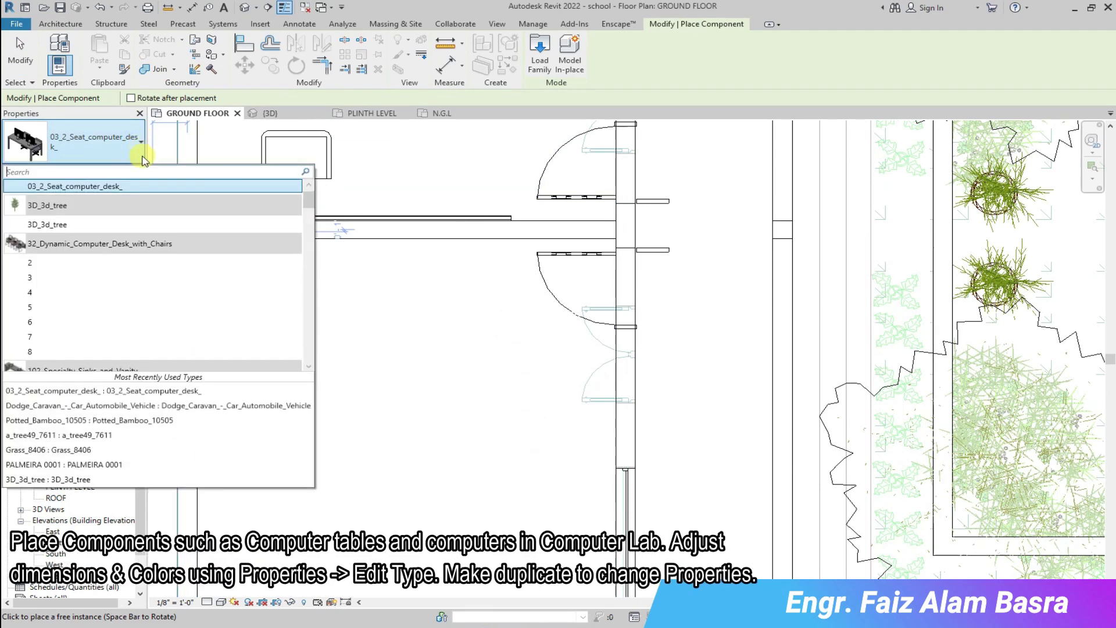
scroll(104, 302, "down", 2)
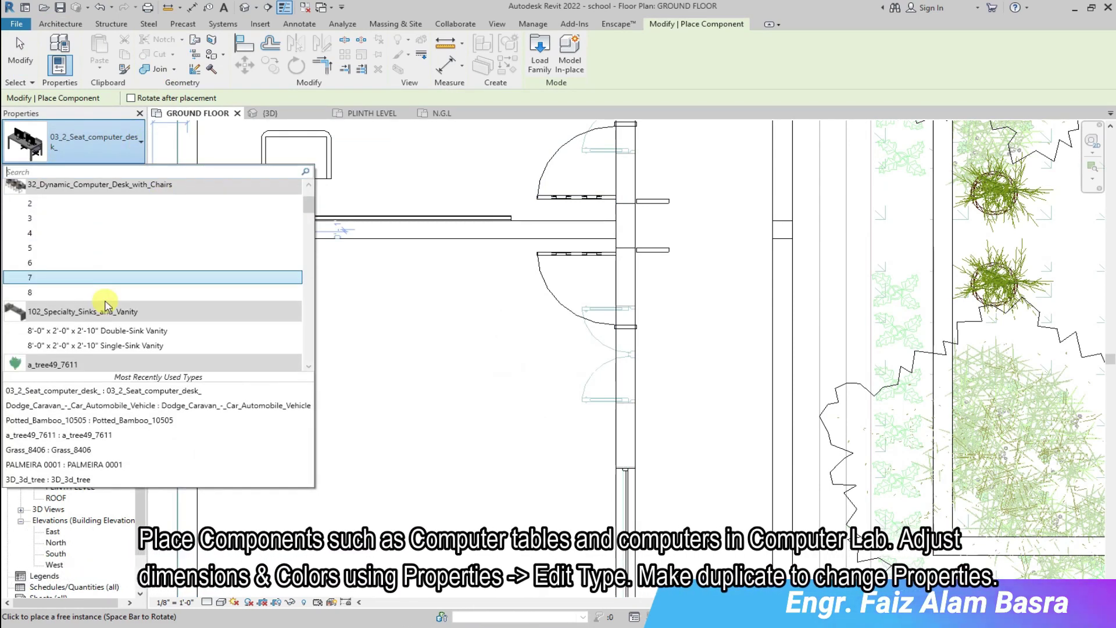
left_click(54, 64)
left_click(14, 55)
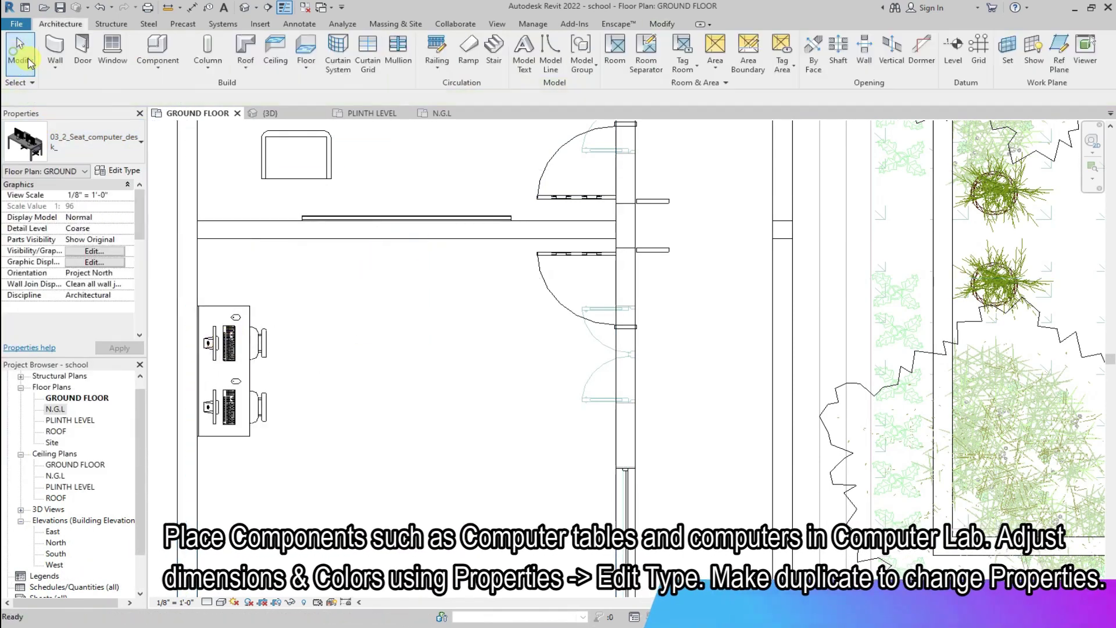
Change the placed computer desk to type 5 and move it along the outer wall up to the classroom partition.
left_click(249, 323)
left_click(140, 142)
left_click(88, 228)
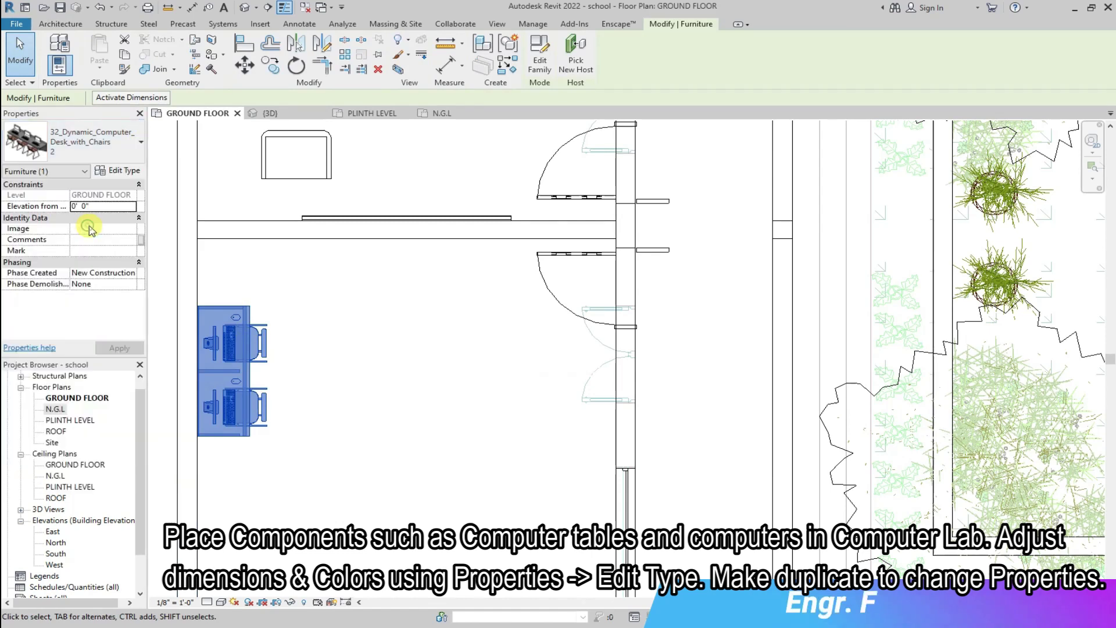
scroll(285, 270, "down", 2)
left_click(141, 145)
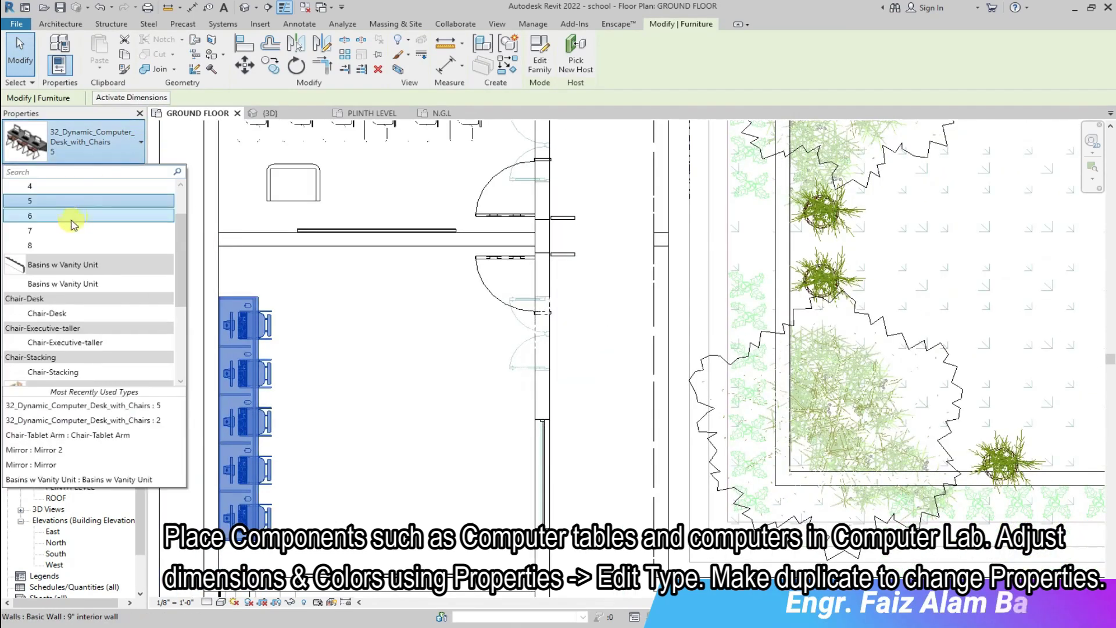
scroll(341, 315, "down", 2)
scroll(275, 314, "up", 2)
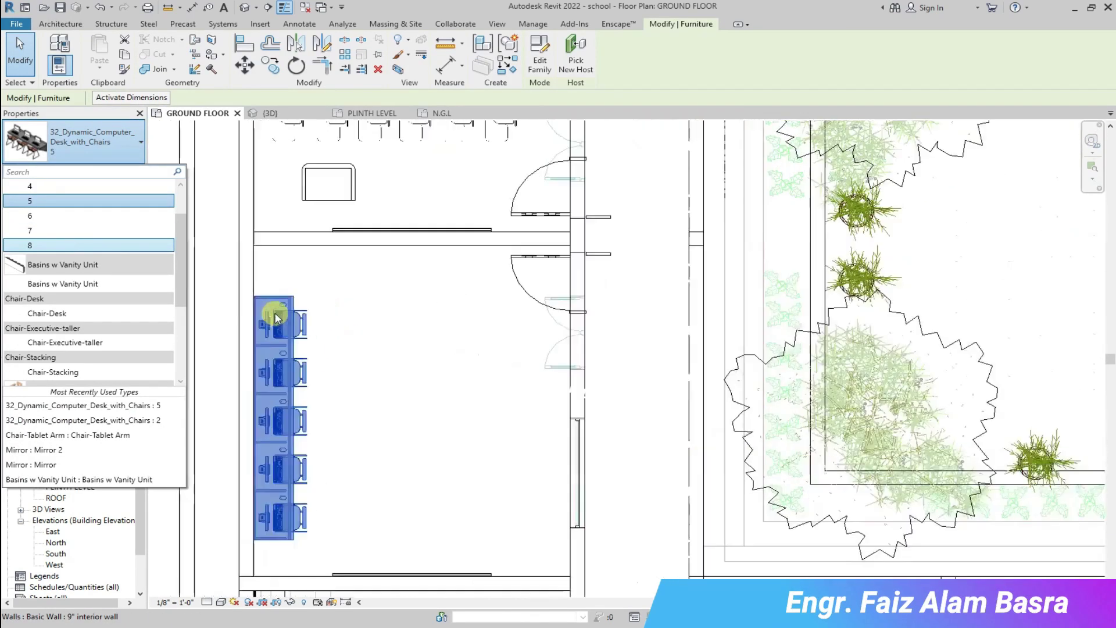
left_click_drag(267, 297, 268, 248)
Change the computer desk on the outer wall to type 6 and move it flush against the classroom partition.
left_click(136, 148)
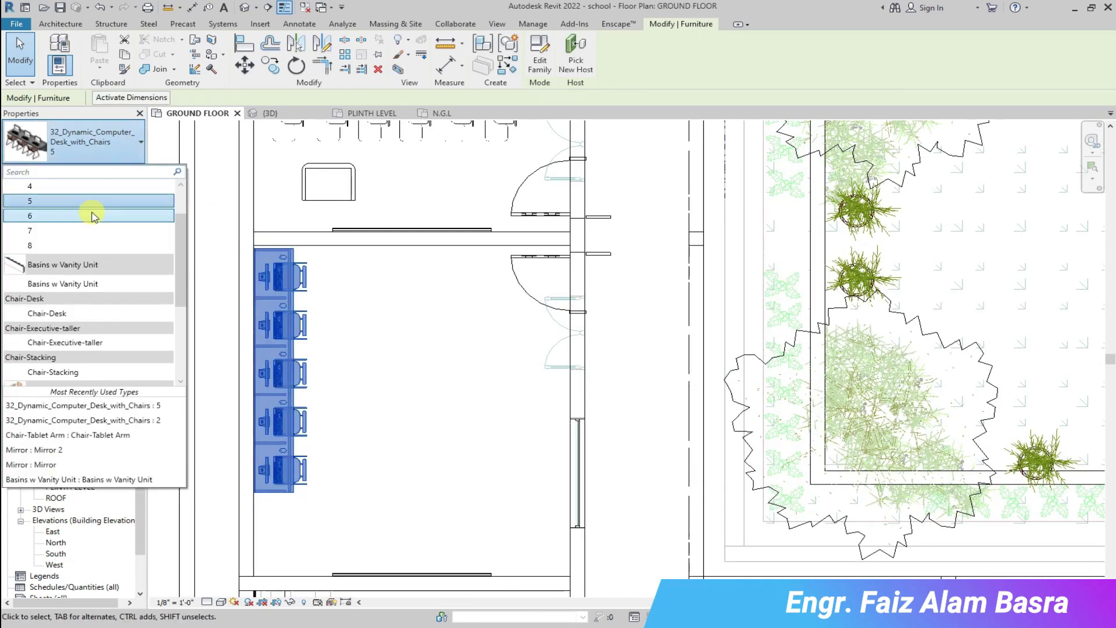
left_click(63, 231)
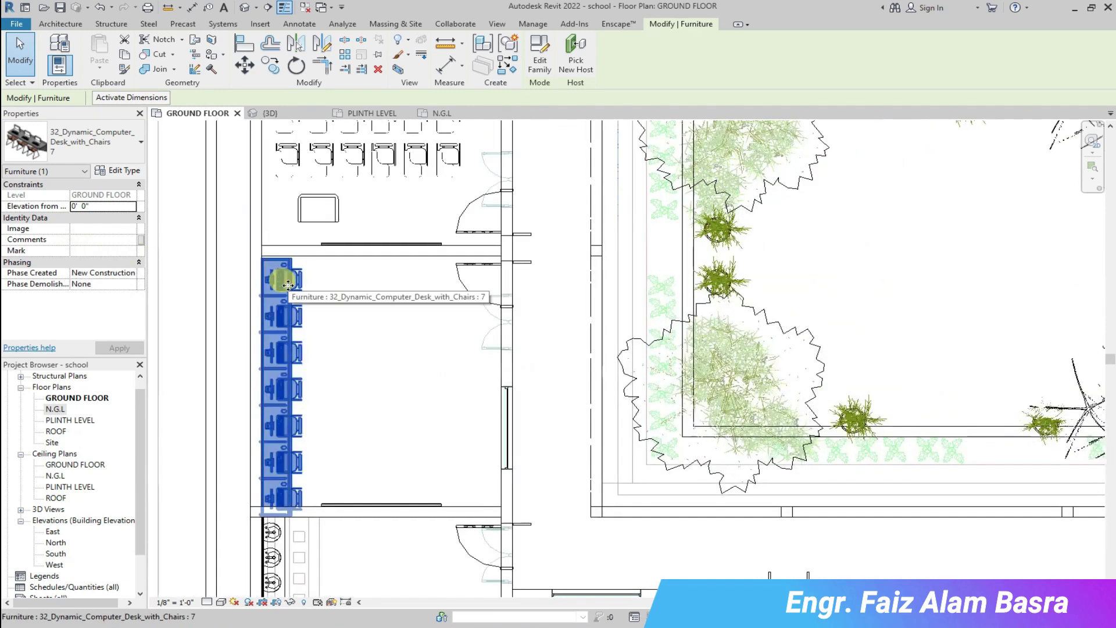
left_click(140, 149)
scroll(87, 233, "up", 5)
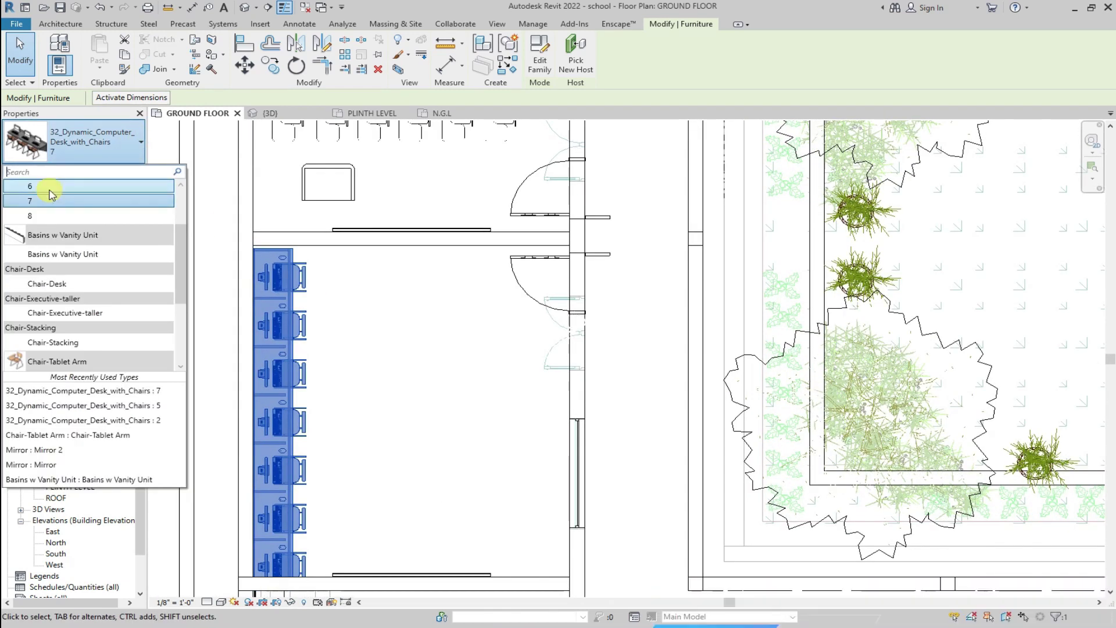
left_click(34, 186)
scroll(262, 244, "up", 5)
scroll(260, 240, "up", 2)
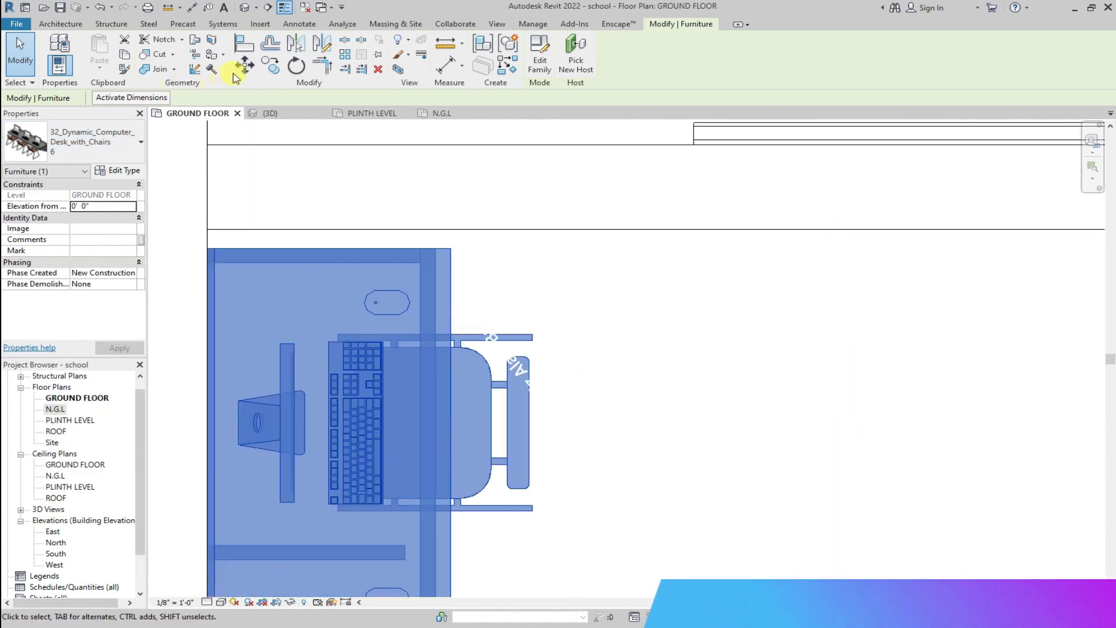
left_click(244, 65)
Delete the chalk board on the wall between the computer lab and the washroom in the 3D view.
left_click(282, 114)
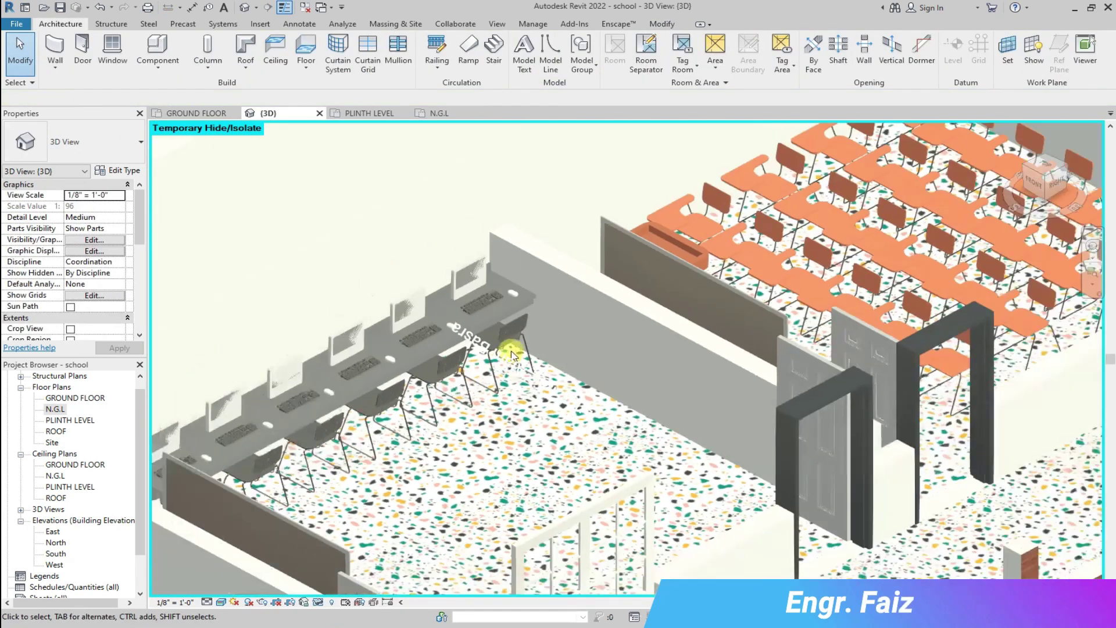
left_click(331, 540)
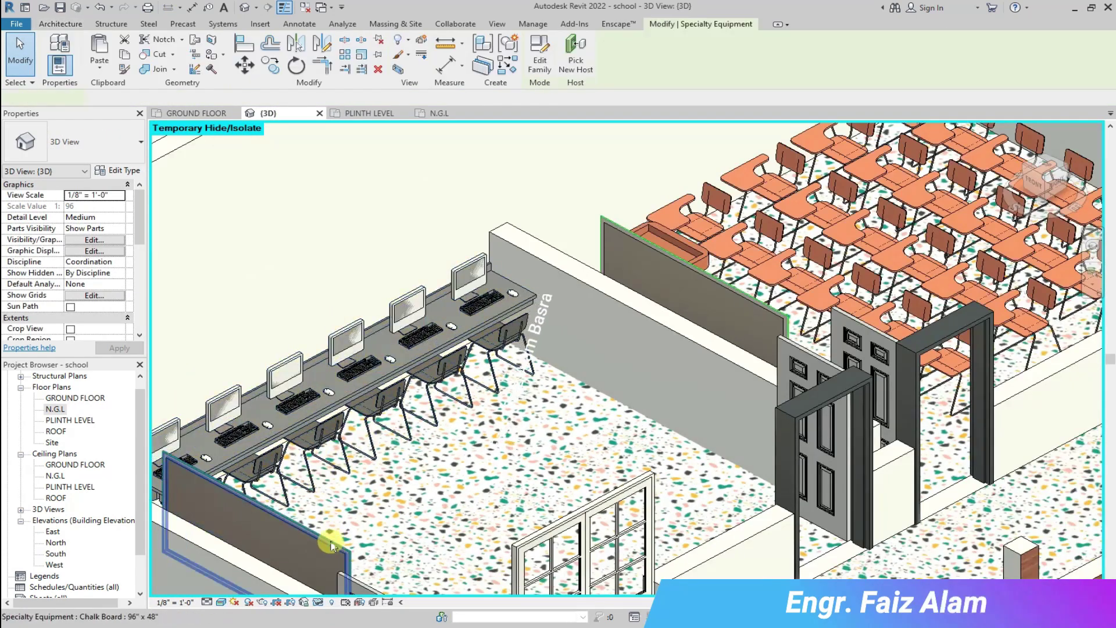
left_click(380, 70)
middle_click_drag(397, 317, 378, 405, "shift")
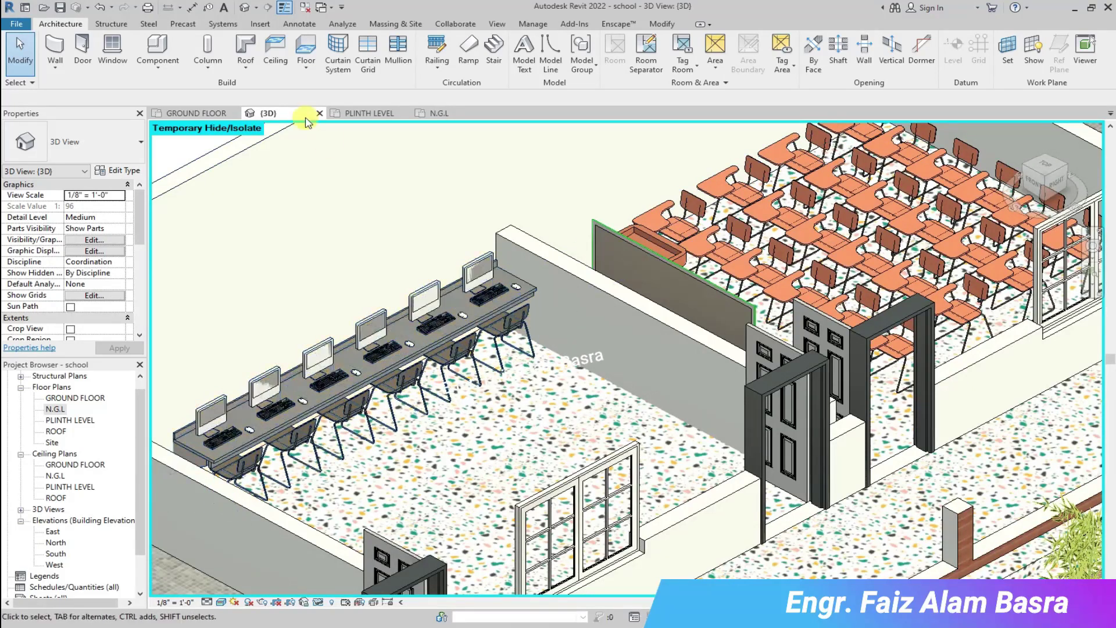
Place a type 6 32_Dynamic_Computer_Desk_with_Chairs along the computer lab's washroom-side wall in the ground floor plan.
left_click(201, 113)
scroll(349, 215, "down", 8)
scroll(411, 435, "up", 2)
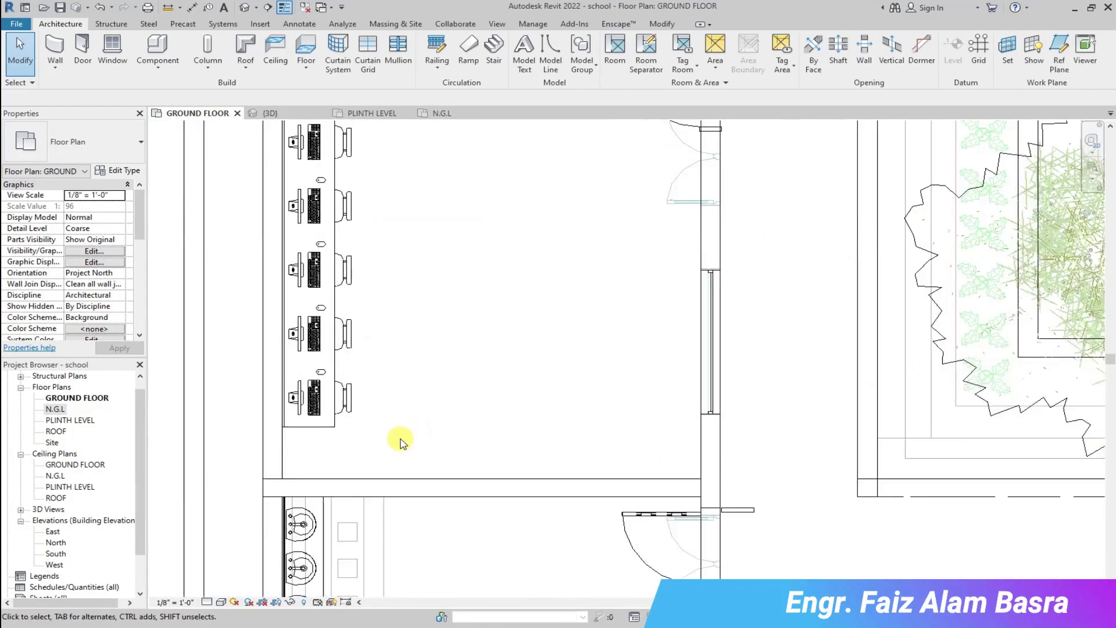
left_click(162, 65)
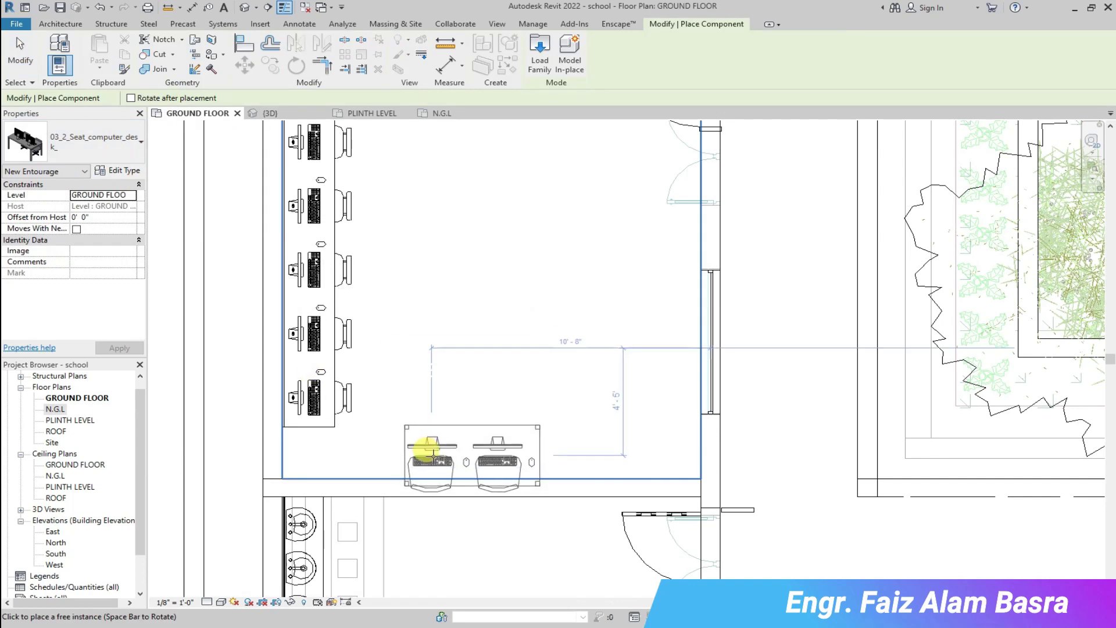
left_click(141, 143)
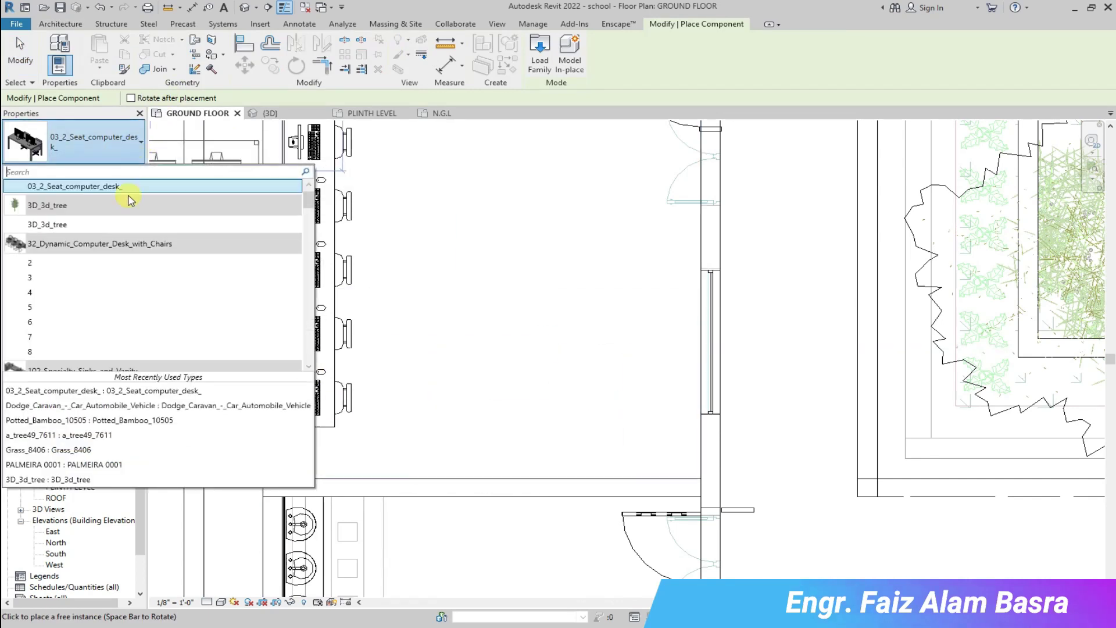
scroll(137, 256, "down", 5)
scroll(140, 302, "up", 1)
left_click(139, 276)
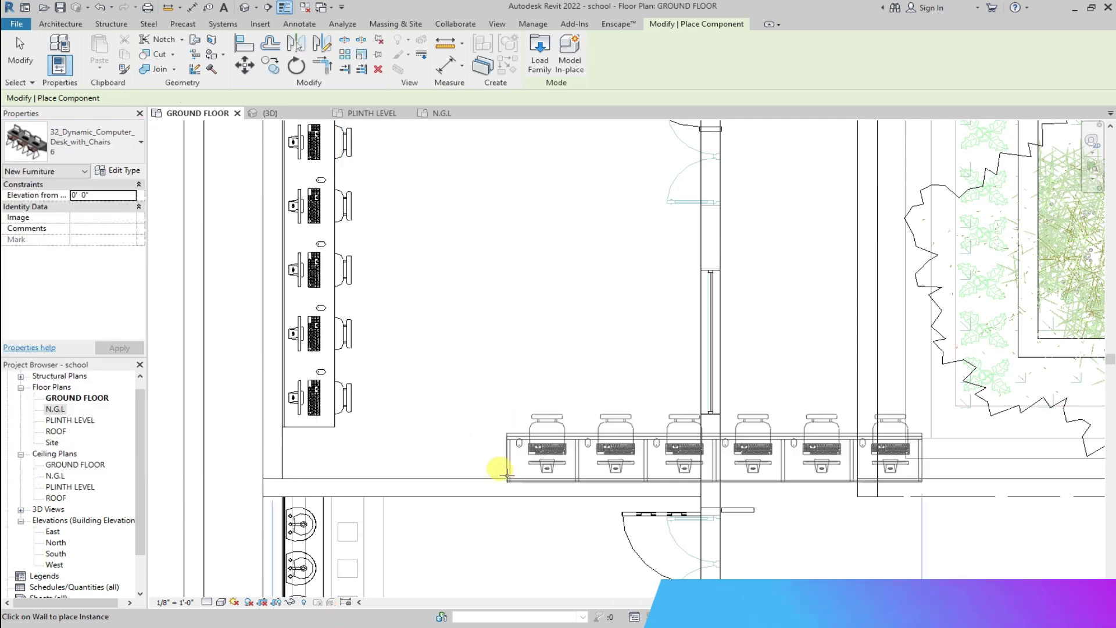
left_click(357, 460)
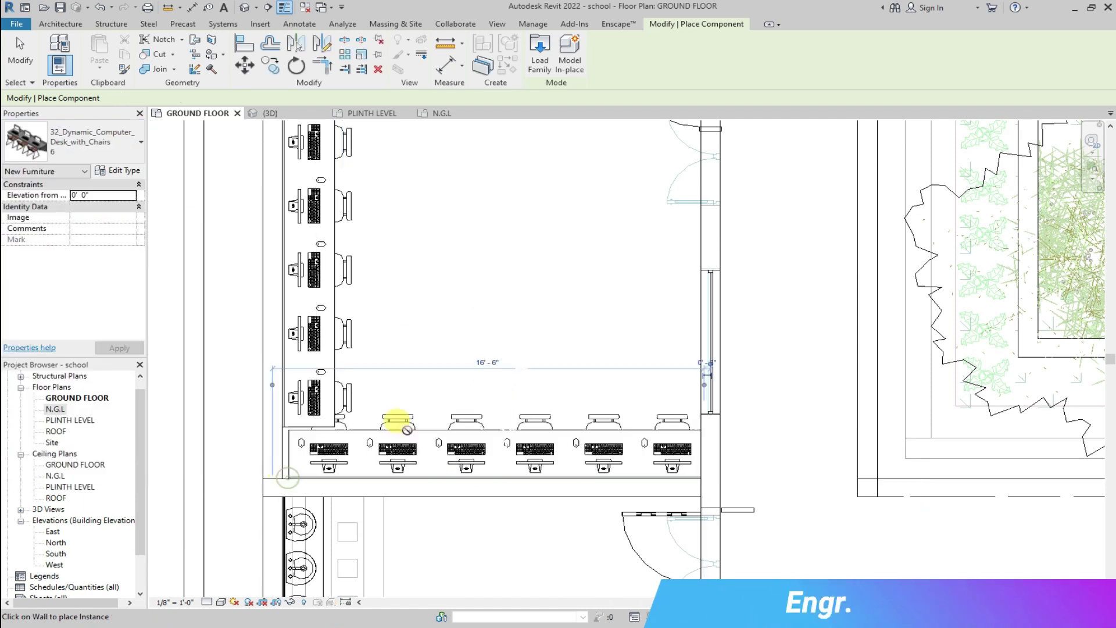
key("Escape")
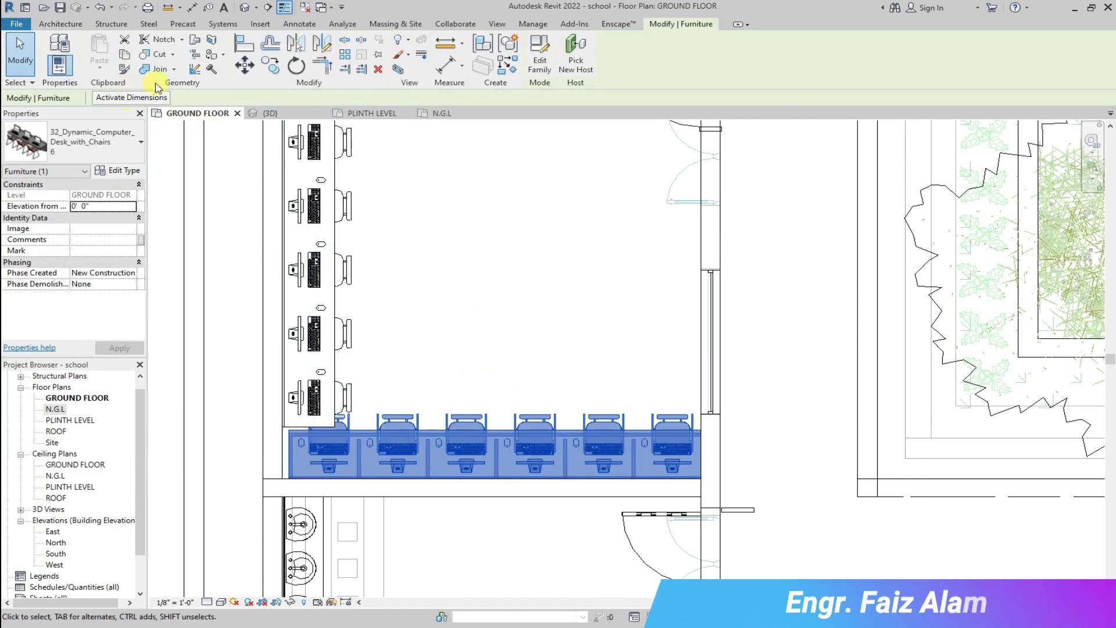
Change the washroom-side desk to type 5 and move it along the wall until it meets the corridor wall.
left_click(87, 142)
left_click(60, 199)
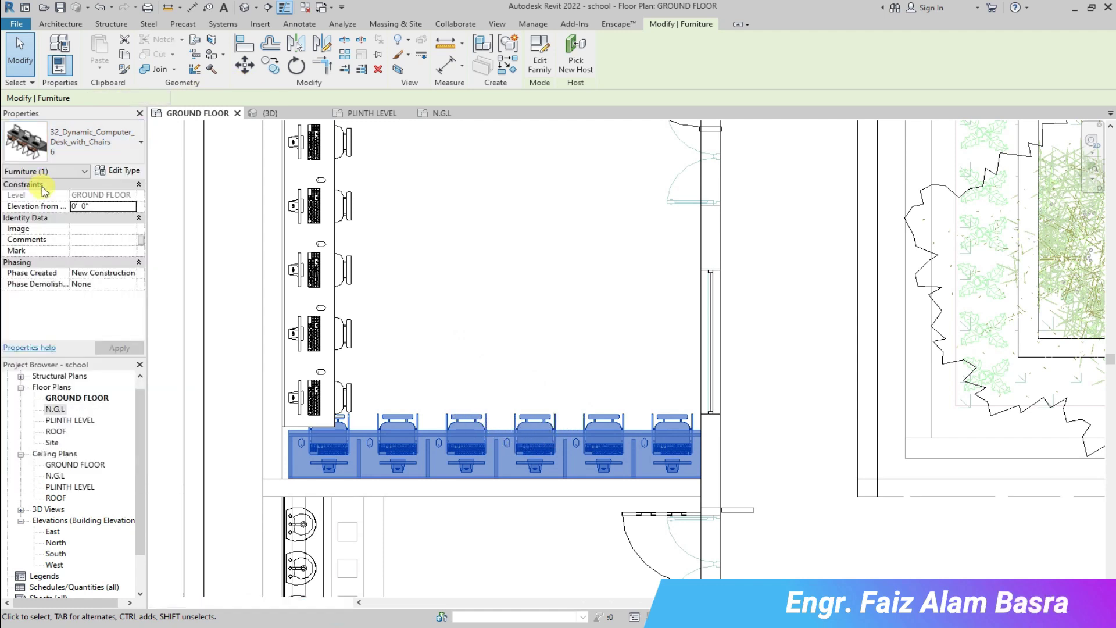
scroll(638, 467, "up", 3)
key("m")
key("v")
left_click(627, 481)
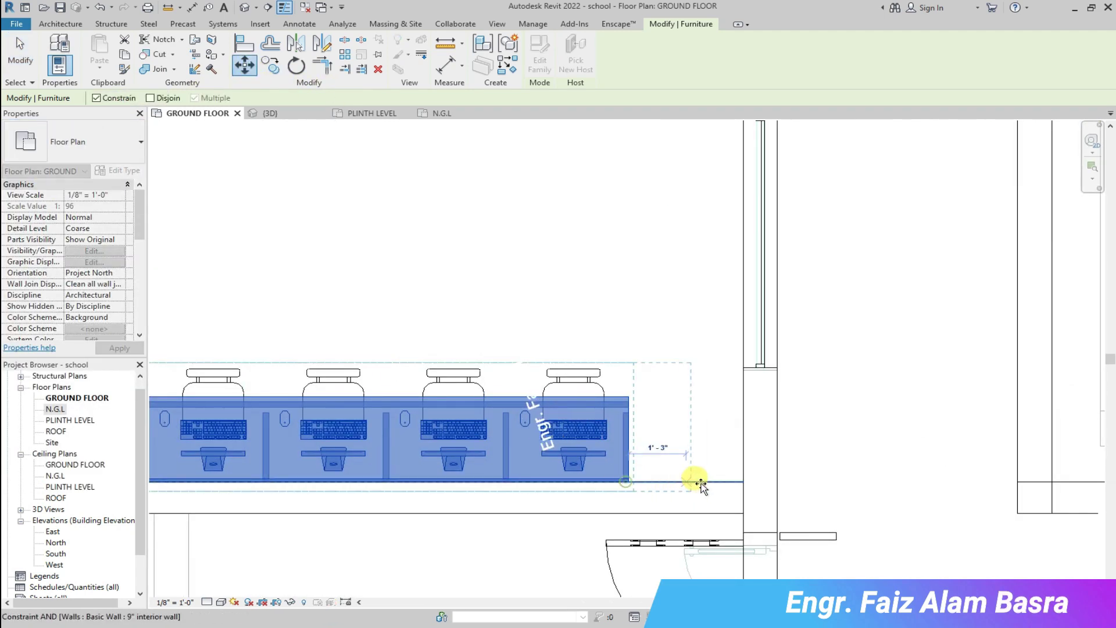
left_click(743, 481)
key("Escape")
scroll(648, 355, "down", 2)
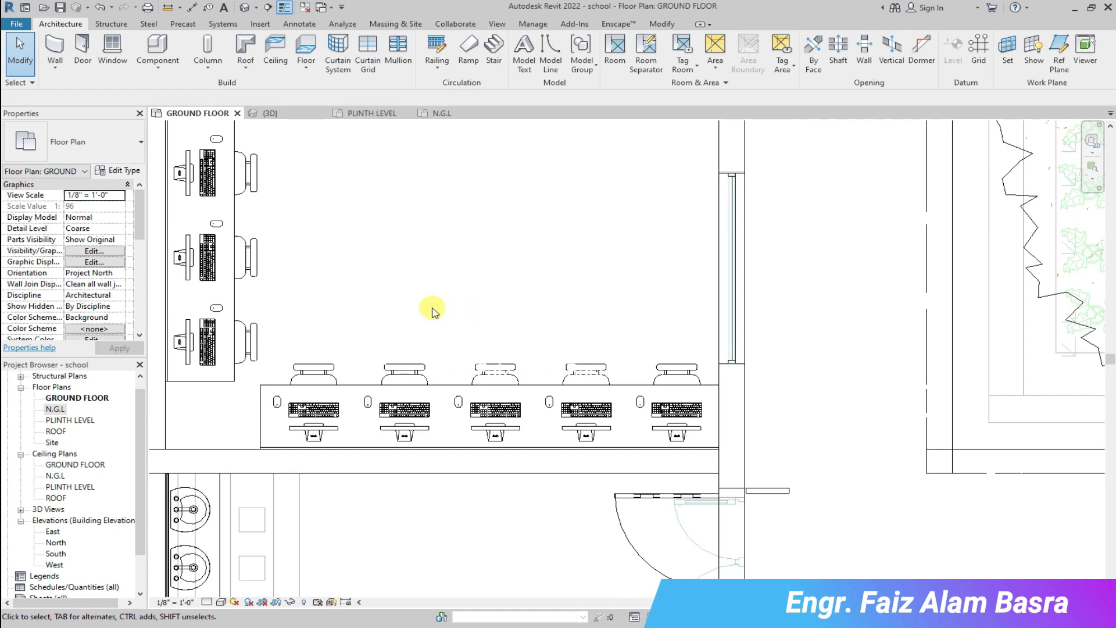
scroll(290, 360, "up", 1)
left_click(261, 411)
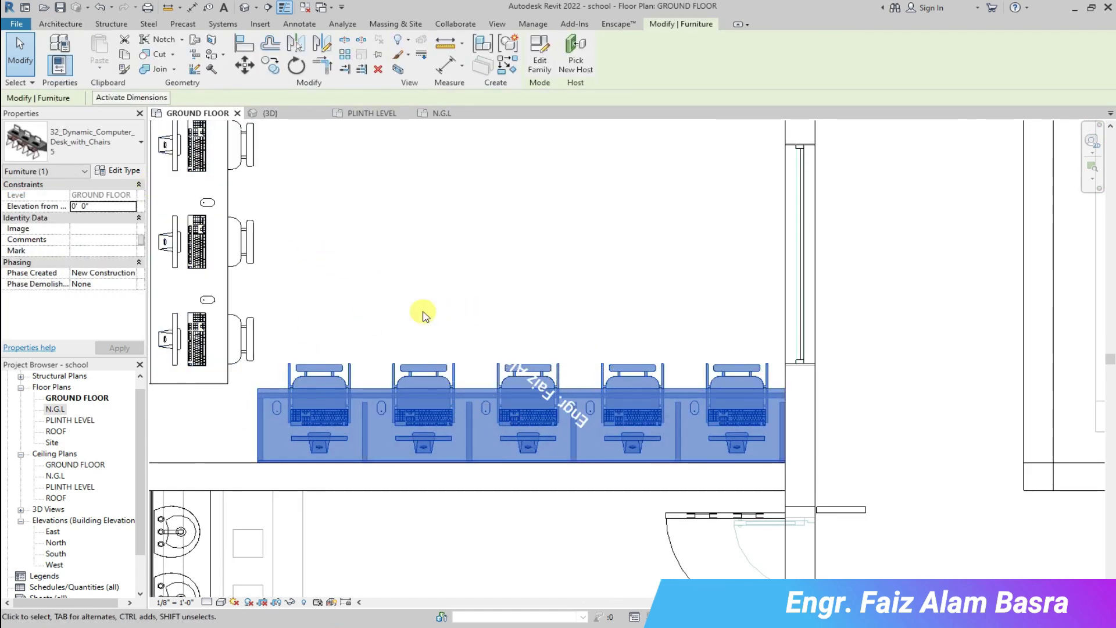
key("Escape")
scroll(410, 320, "down", 2)
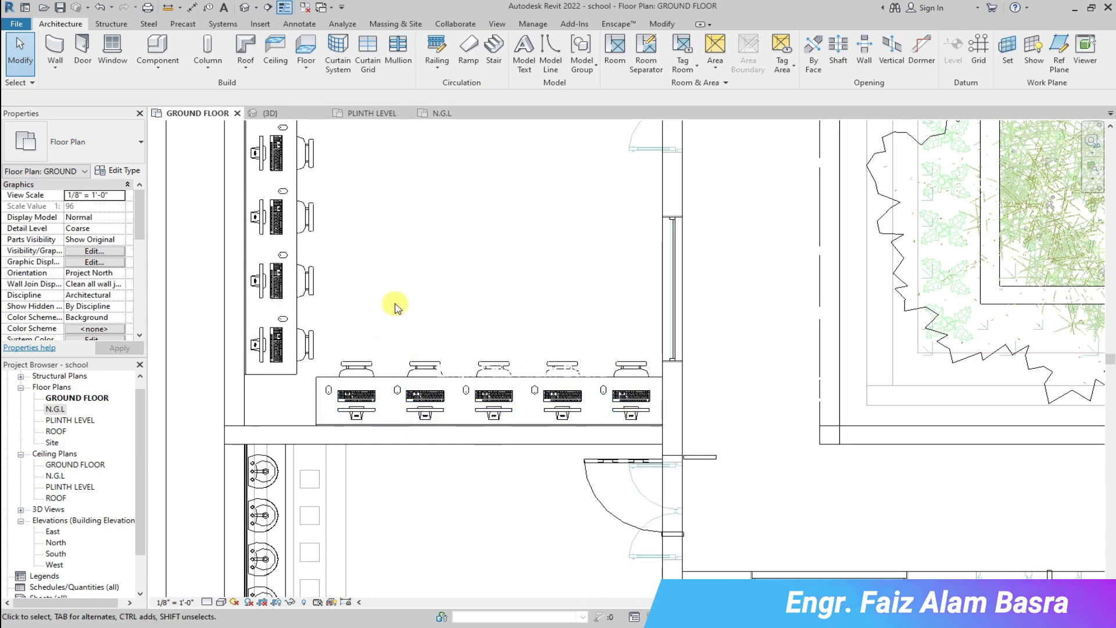
Examine both desk runs in the computer lab and the neighbouring classroom and washroom in 3D from several angles.
left_click(288, 114)
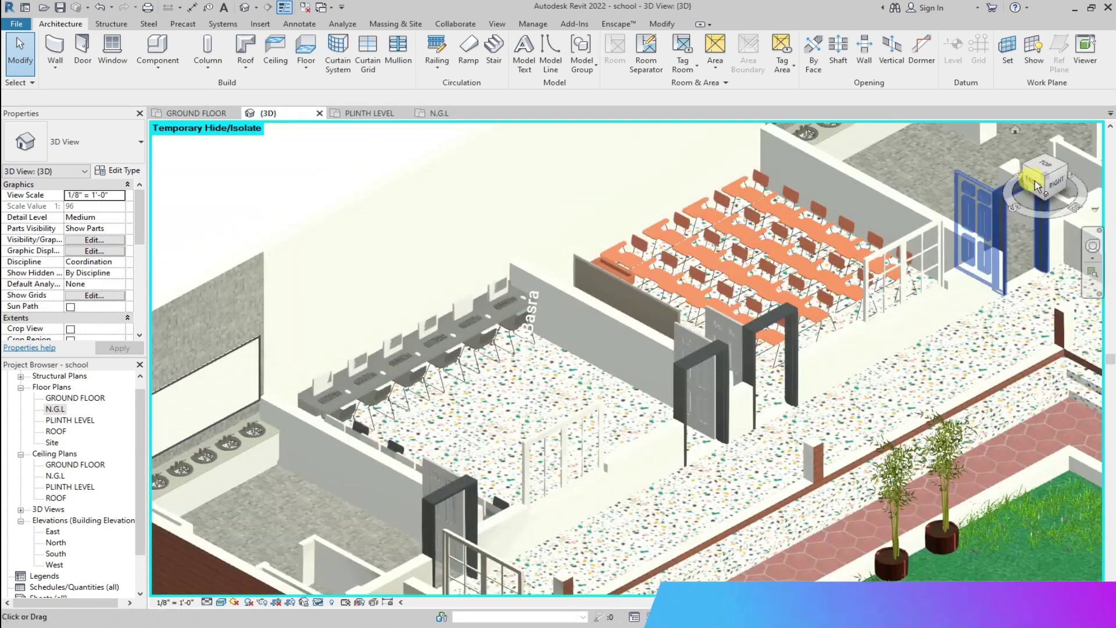
scroll(1041, 198, "down", 8)
scroll(639, 250, "up", 10)
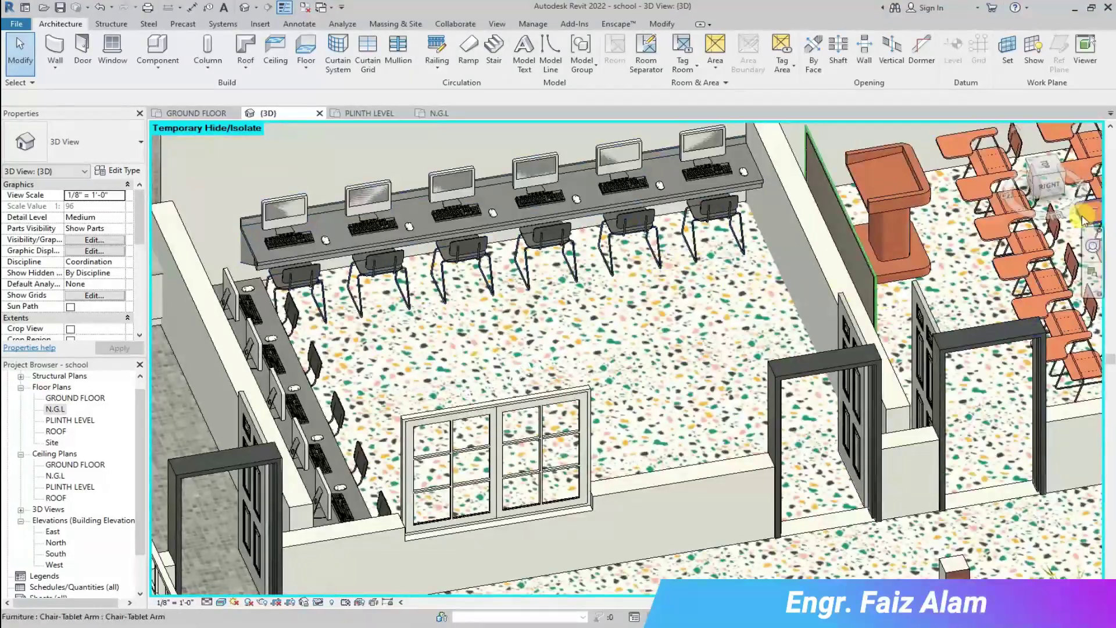
left_click_drag(1061, 187, 954, 172)
scroll(909, 179, "down", 4)
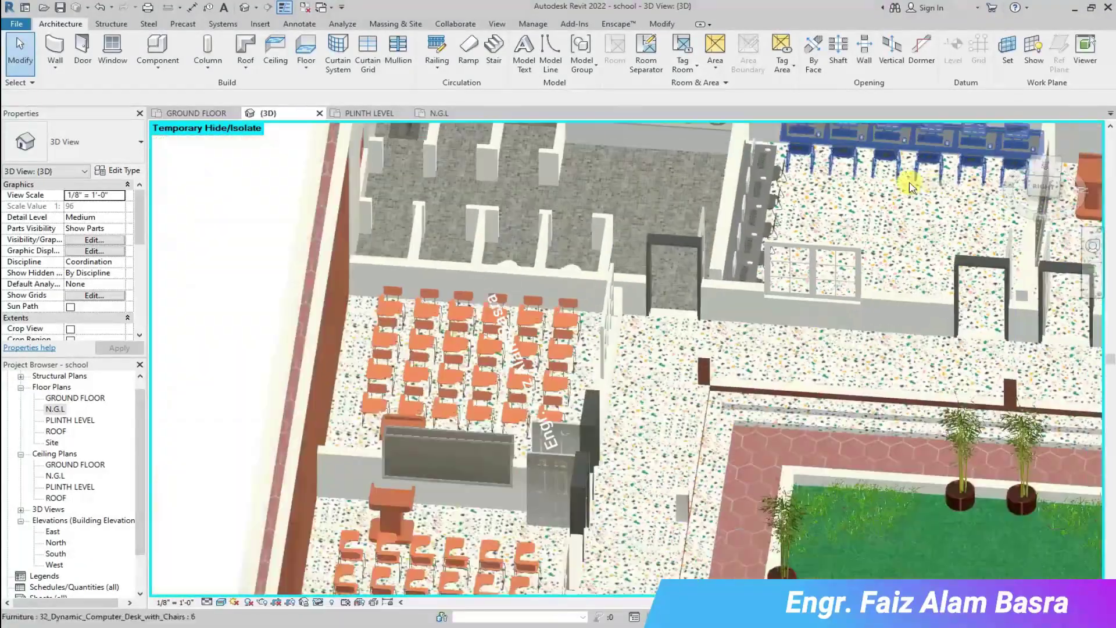
scroll(909, 128, "up", 5)
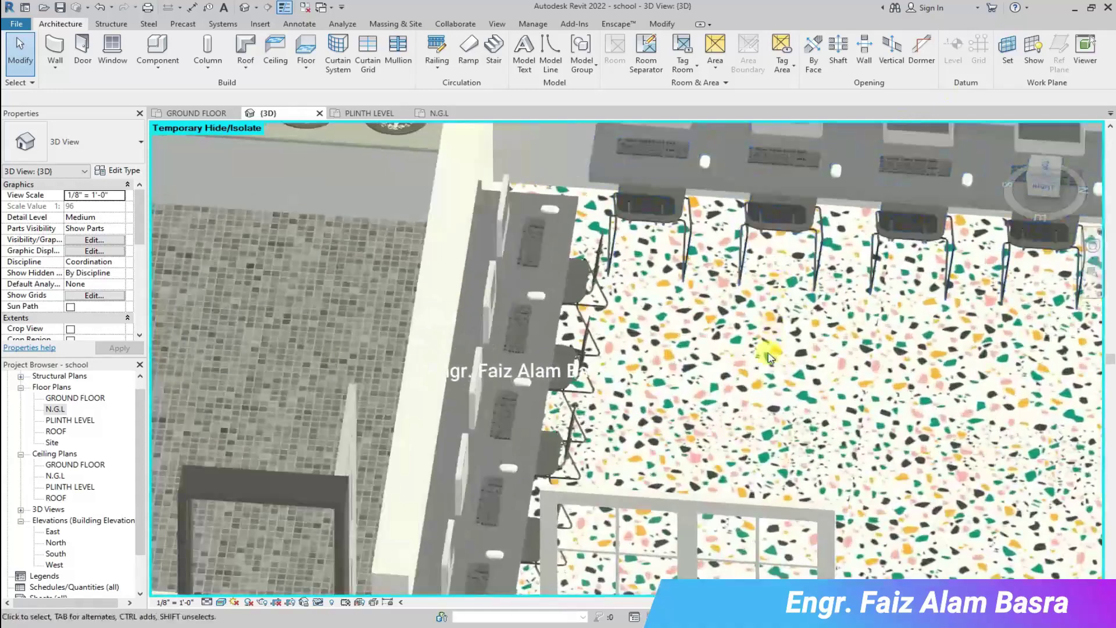
scroll(607, 277, "down", 5)
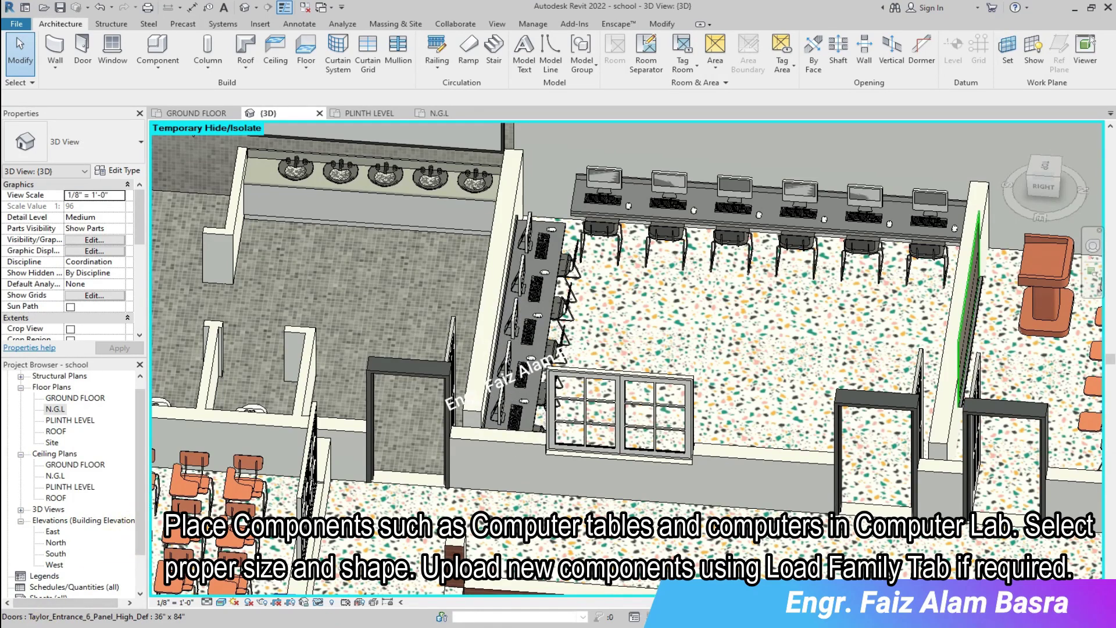
scroll(668, 279, "down", 3)
left_click_drag(1051, 184, 1001, 191)
scroll(941, 250, "down", 4)
scroll(905, 299, "up", 2)
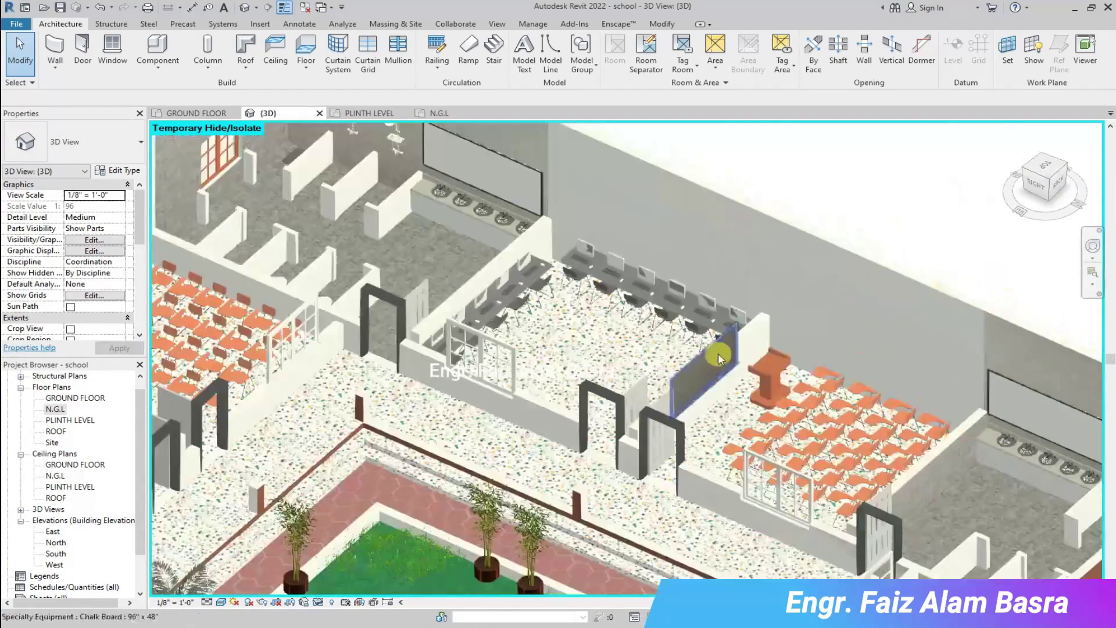
scroll(529, 324, "up", 4)
scroll(503, 334, "up", 2)
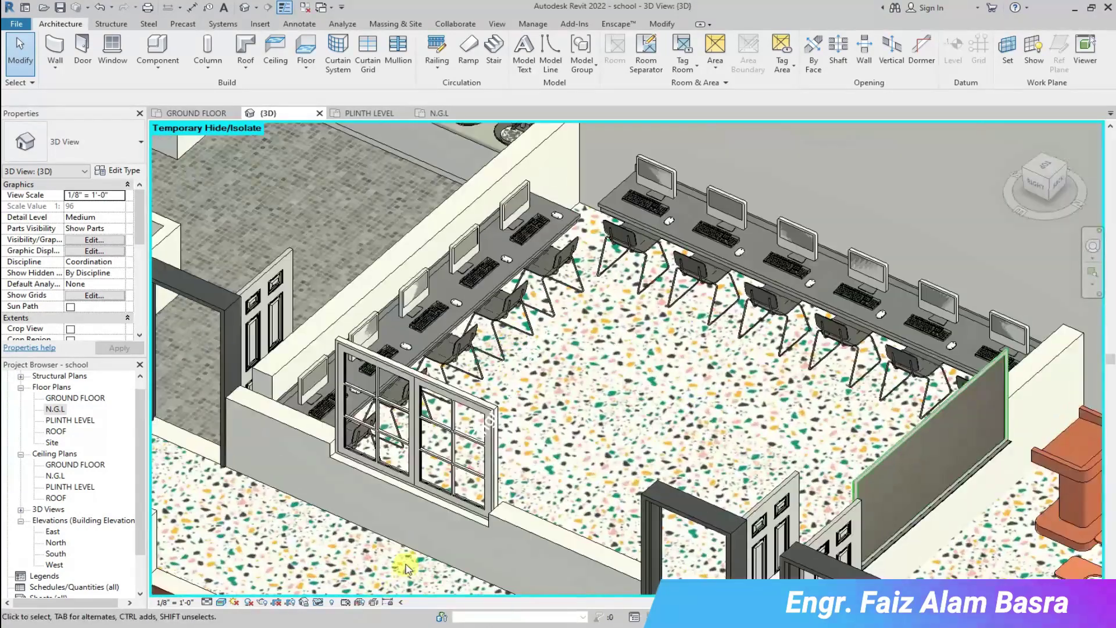
scroll(512, 297, "down", 4)
scroll(953, 499, "up", 2)
scroll(485, 277, "up", 2)
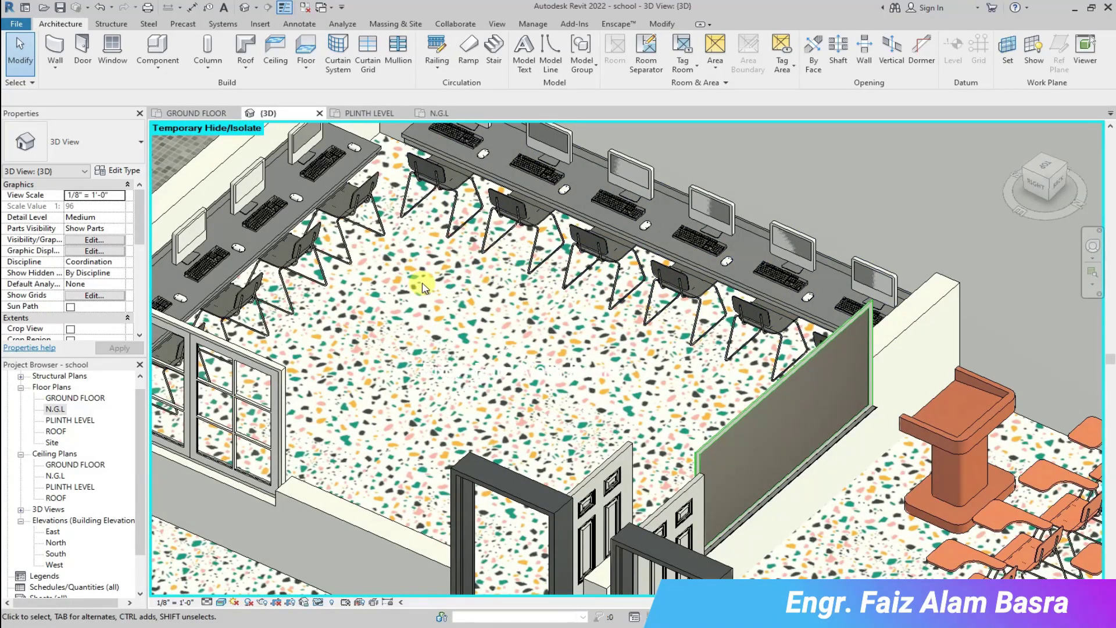
Mirror the classroom's chalk board across the partition wall into the computer lab and inspect it in 3D.
left_click(203, 114)
scroll(578, 330, "down", 2)
scroll(522, 144, "up", 3)
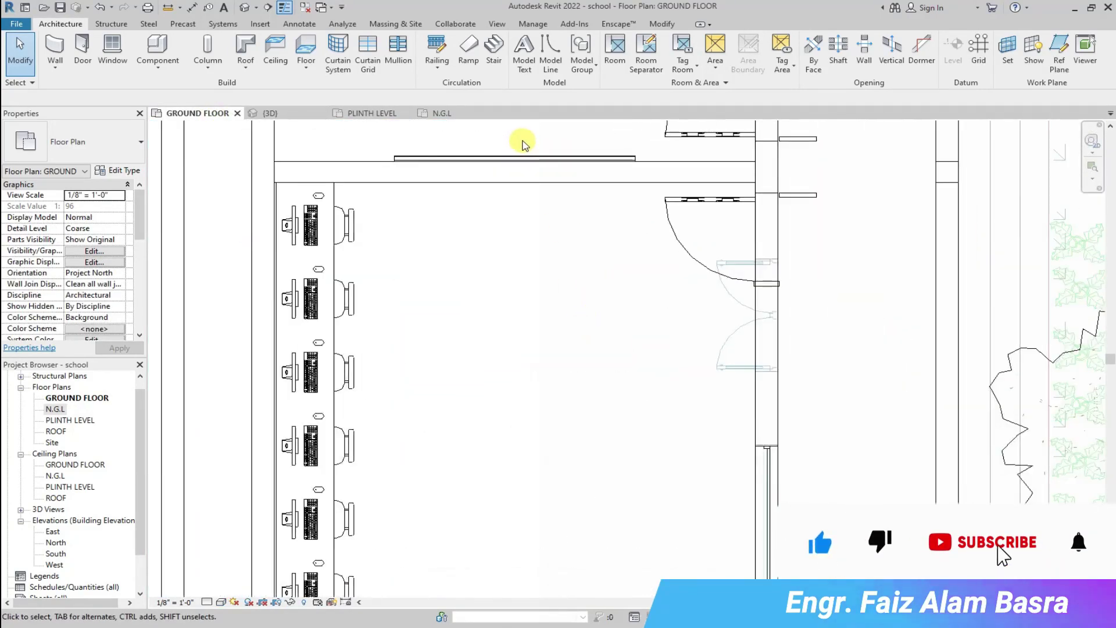
left_click(480, 159)
left_click(296, 47)
left_click(461, 174)
left_click(298, 116)
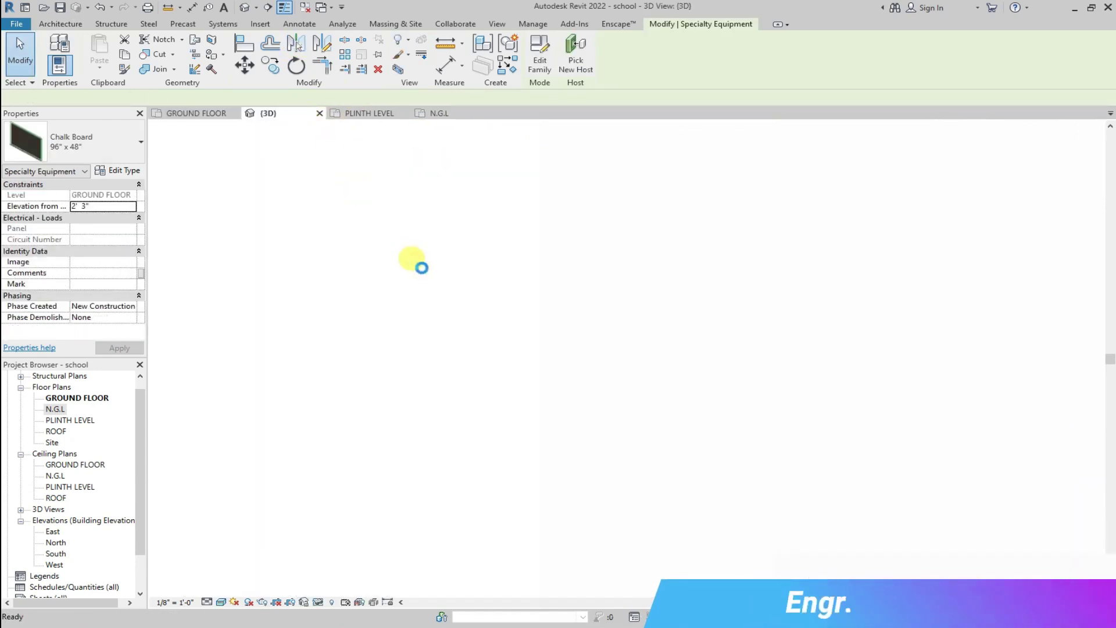
key("Escape")
scroll(460, 321, "down", 6)
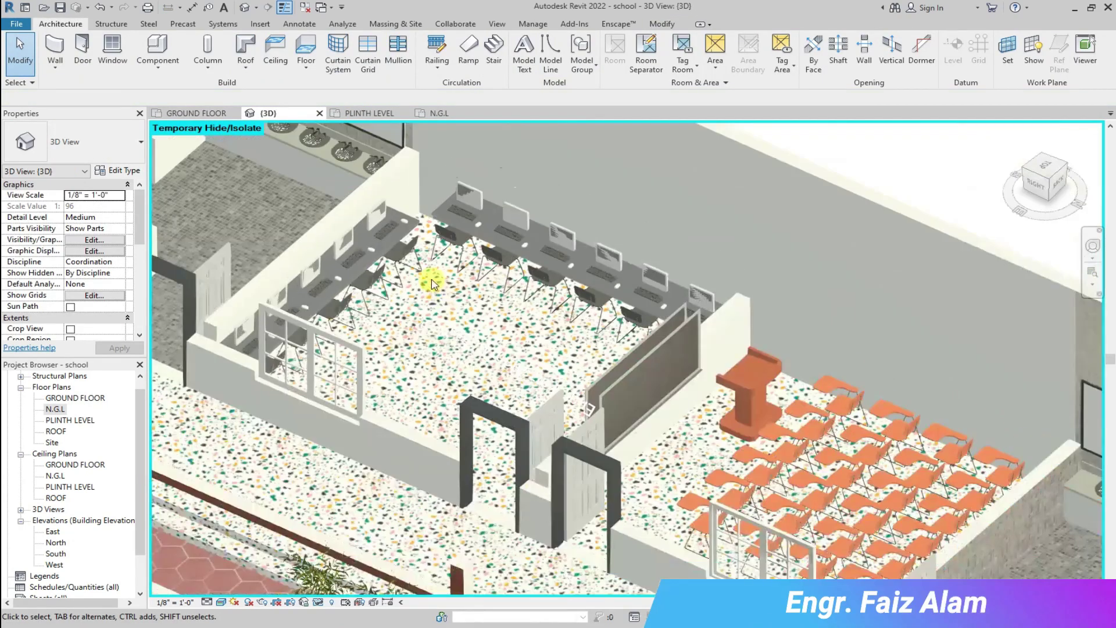
scroll(297, 236, "up", 5)
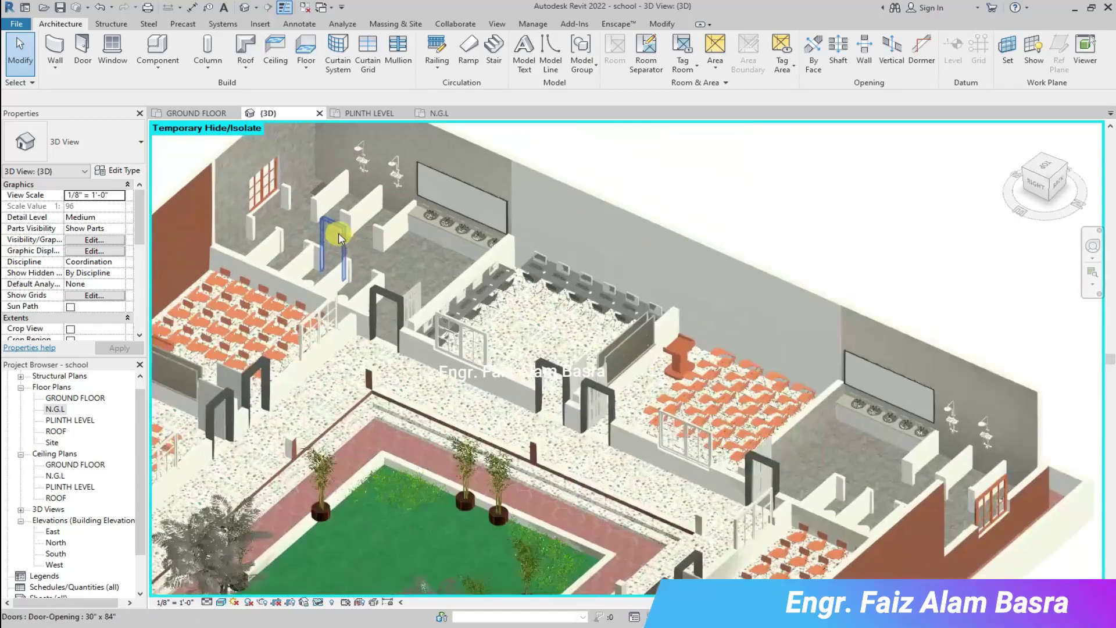
scroll(452, 159, "up", 2)
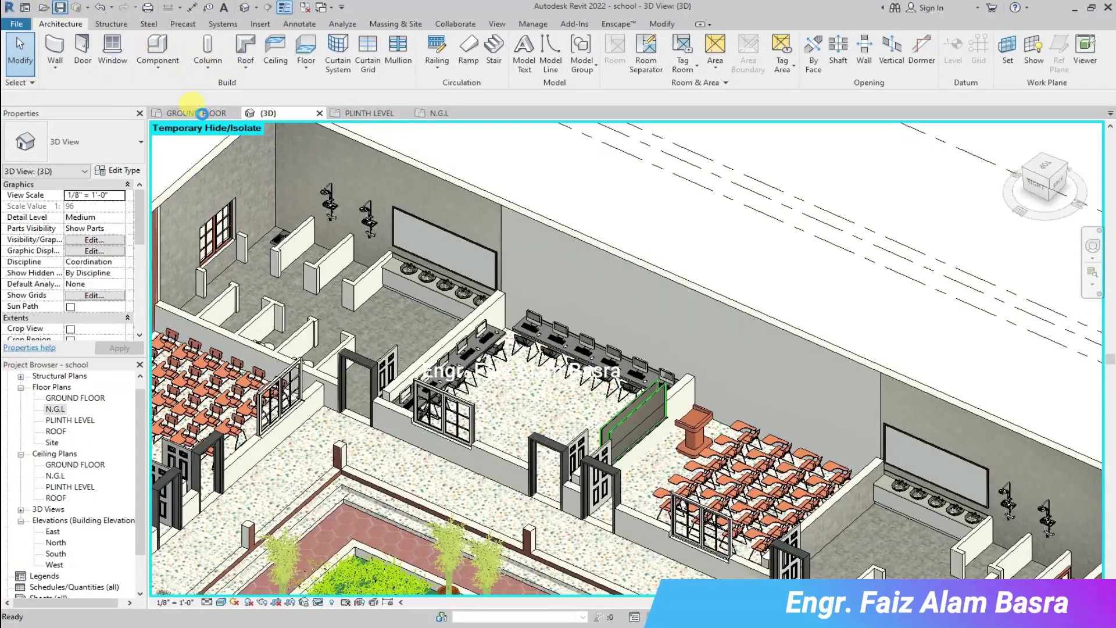
Load the Female Figure 2 family as a teacher model and place it behind the classroom lectern.
left_click(198, 113)
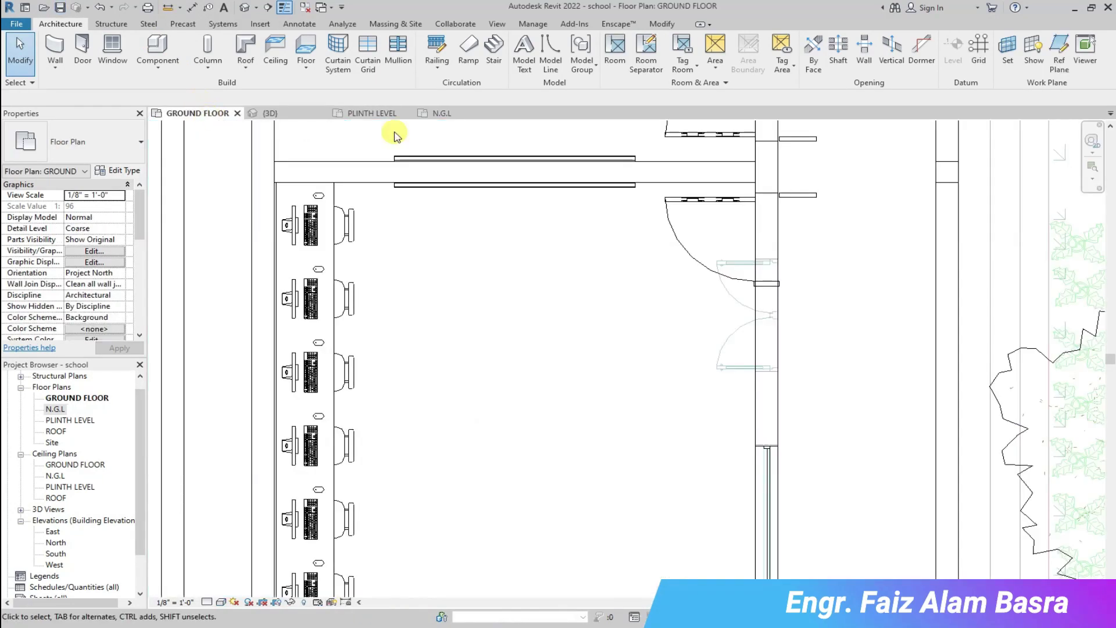
left_click(164, 62)
left_click(162, 89)
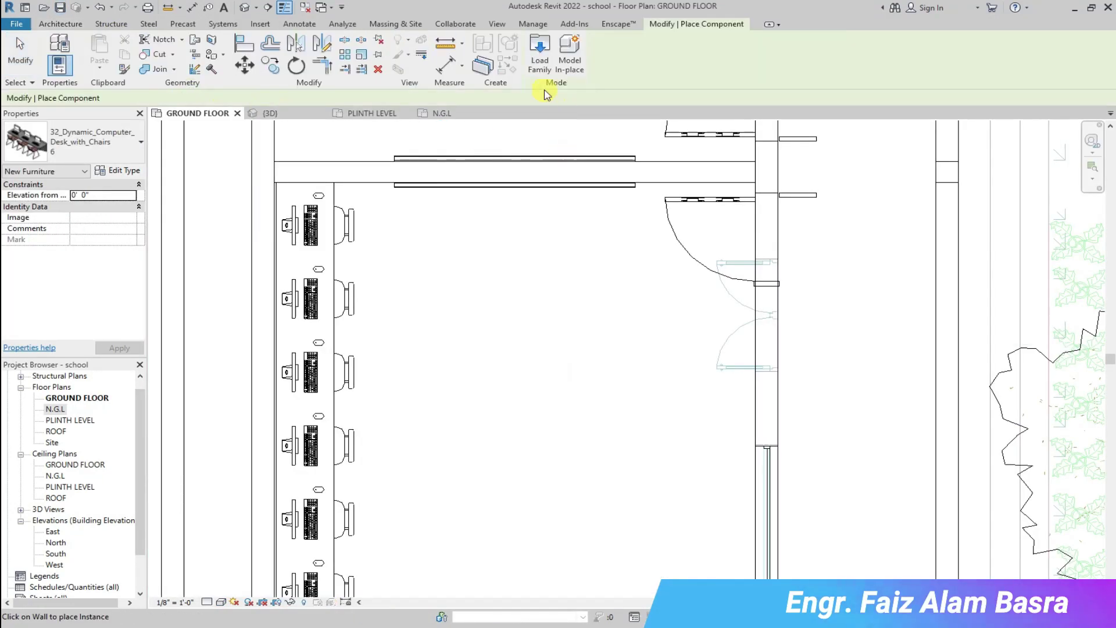
left_click(540, 58)
left_click(871, 344)
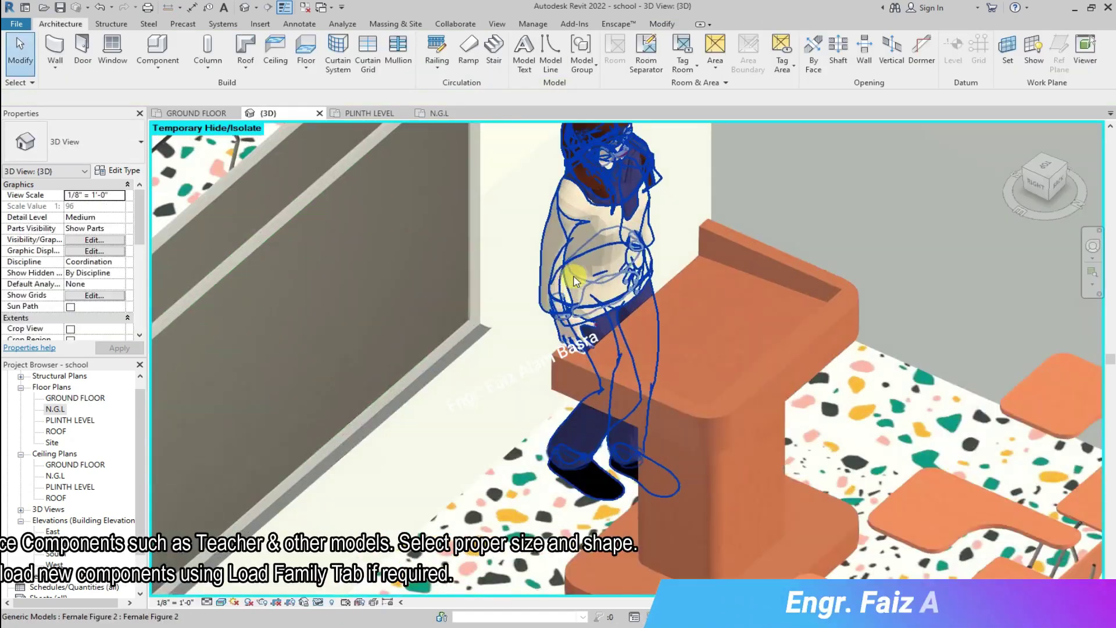
scroll(574, 281, "down", 5)
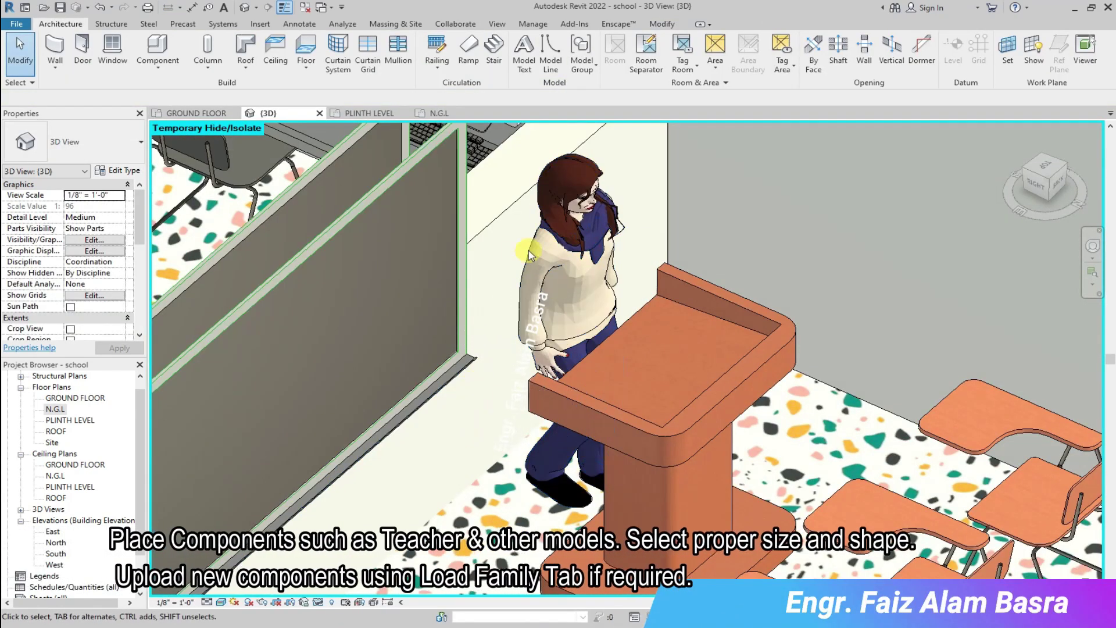
Move the female teacher figure out from behind the classroom lectern towards the door side in the 3D view.
left_click(561, 291)
key("Escape")
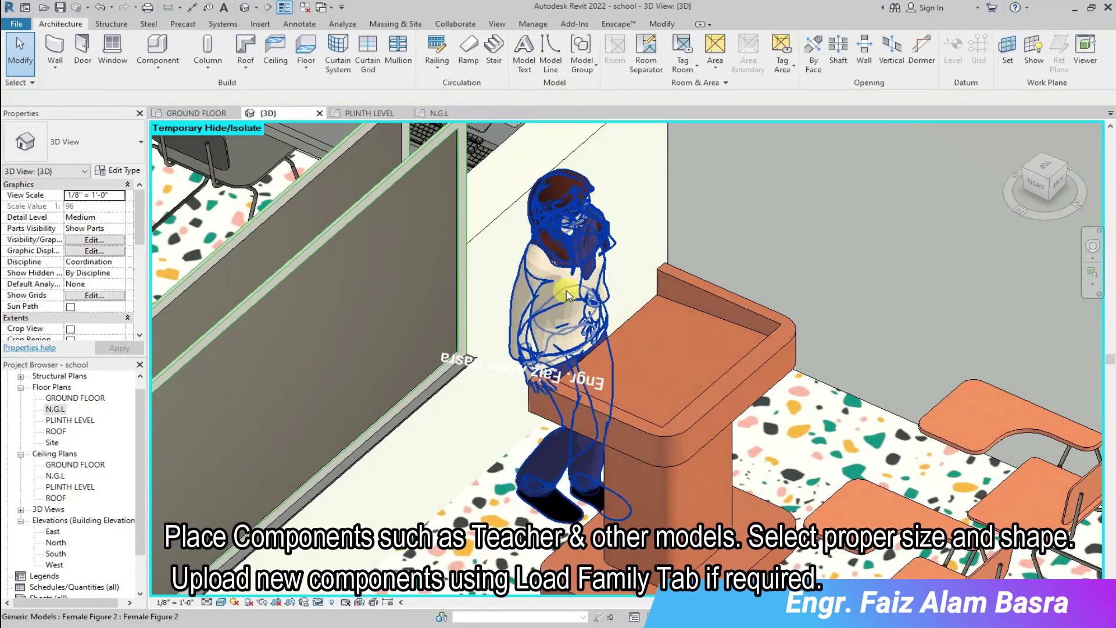
left_click(573, 291)
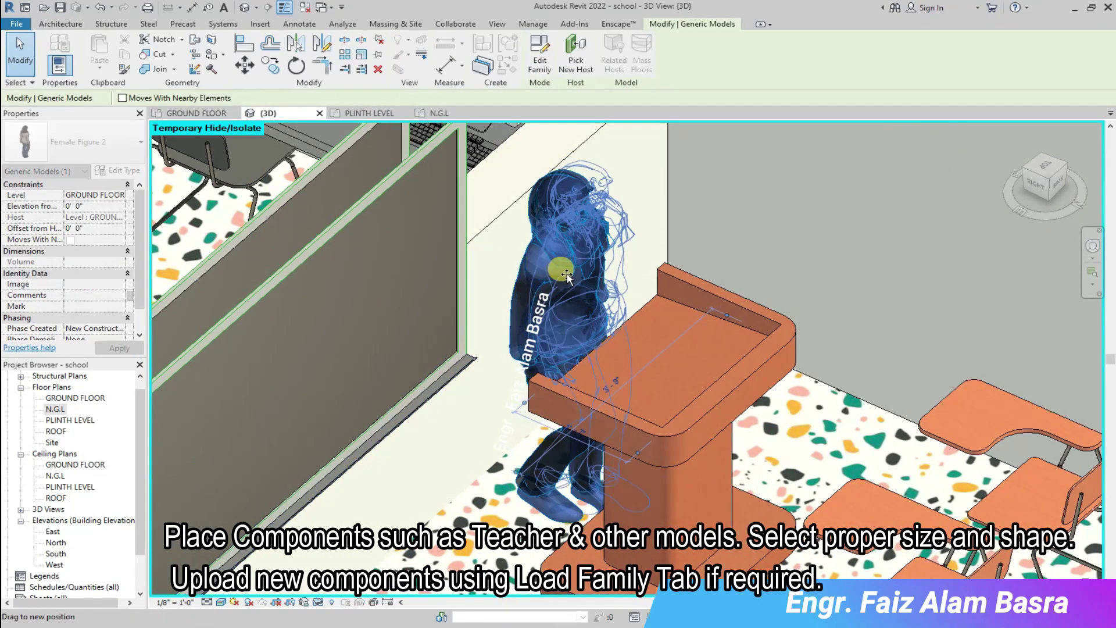
left_click_drag(602, 272, 493, 463)
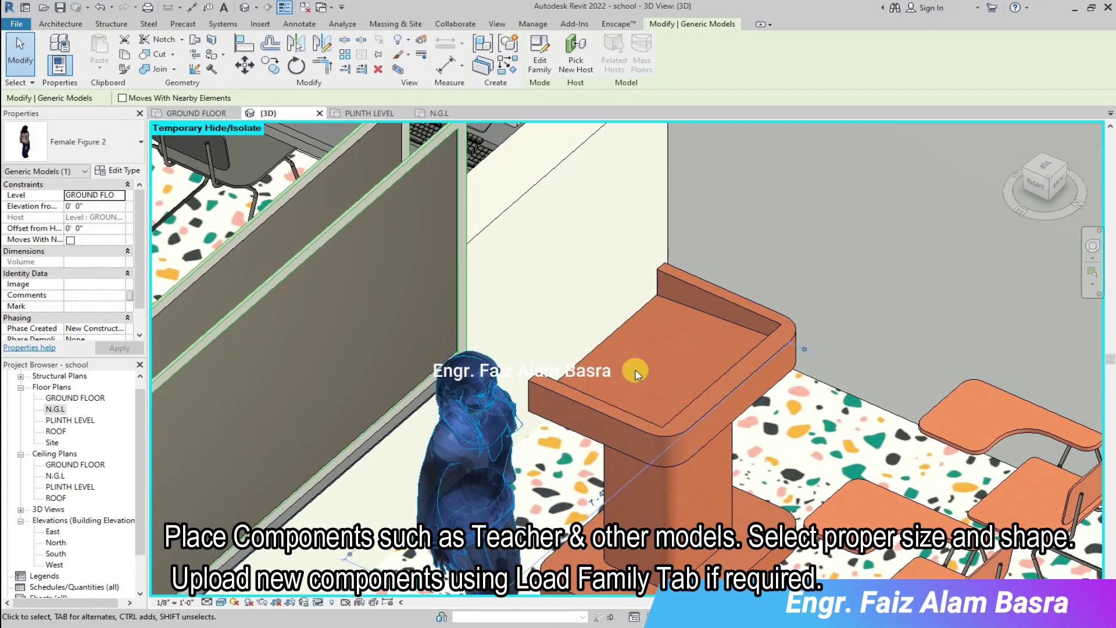
scroll(534, 284, "down", 3)
left_click(468, 515)
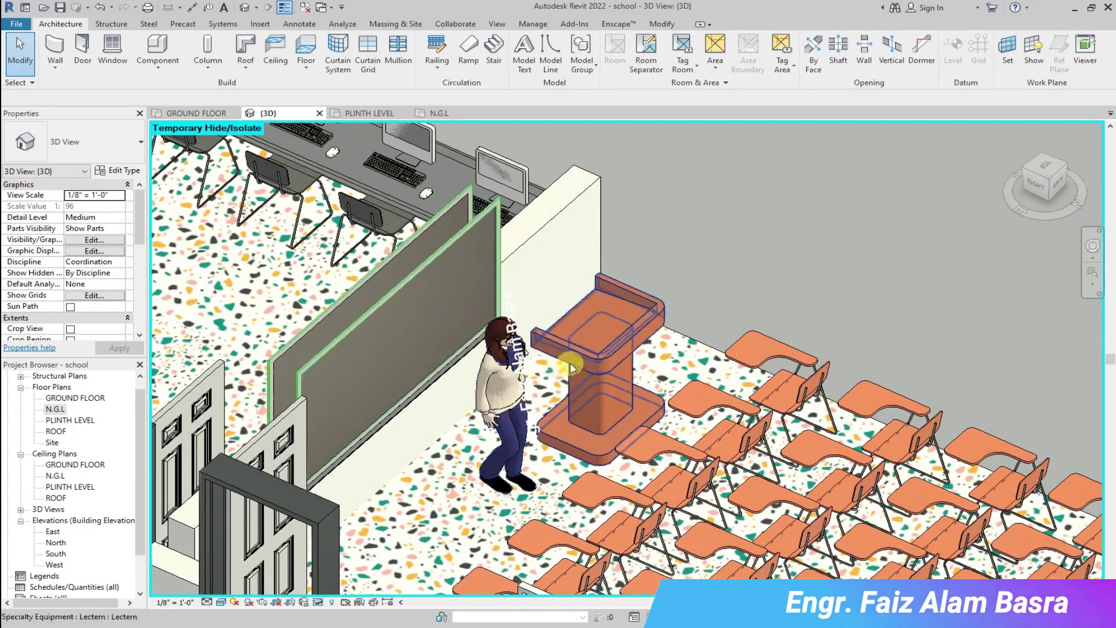
In the ground floor plan, rotate the teacher figure slightly and line it and the lectern up in front of the chalk board.
left_click(197, 112)
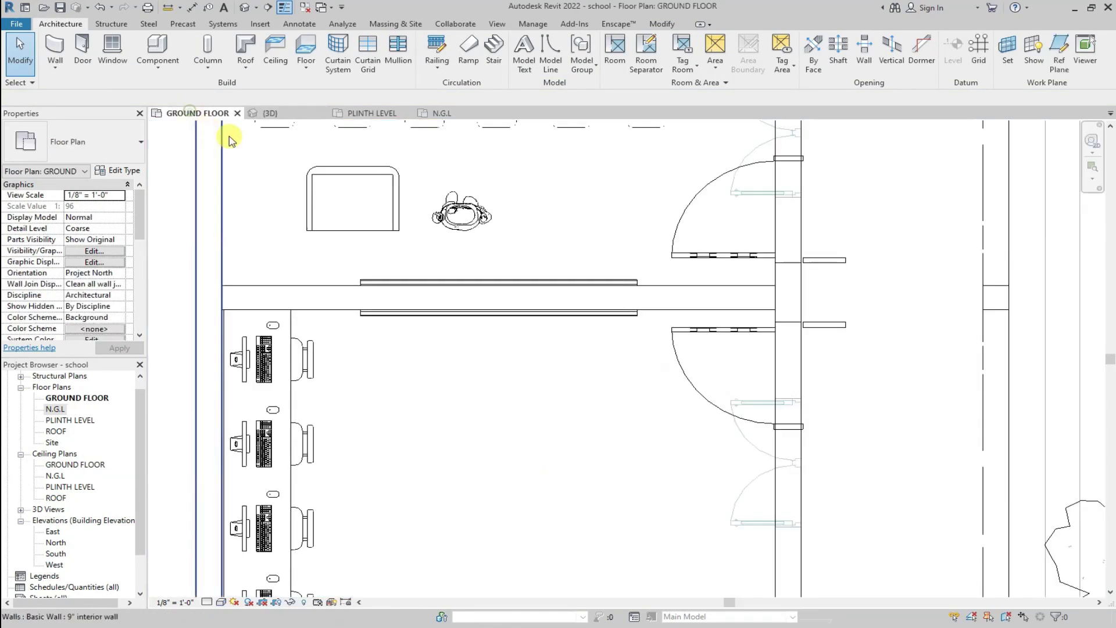
left_click(460, 214)
left_click(295, 66)
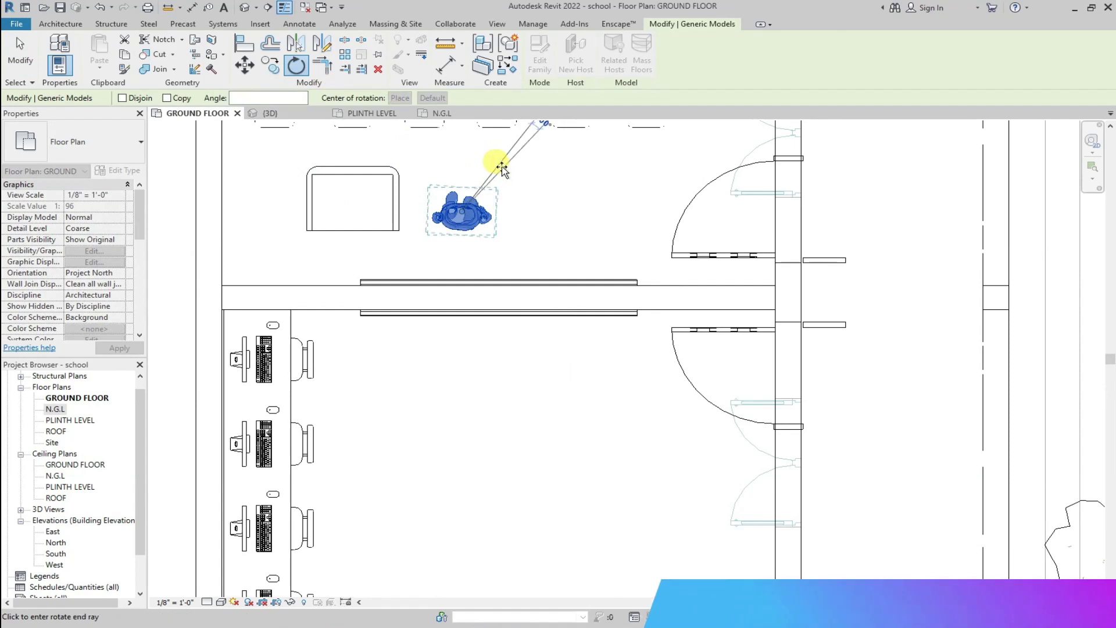
left_click(509, 173)
left_click_drag(459, 210, 384, 257)
left_click_drag(398, 205, 438, 204)
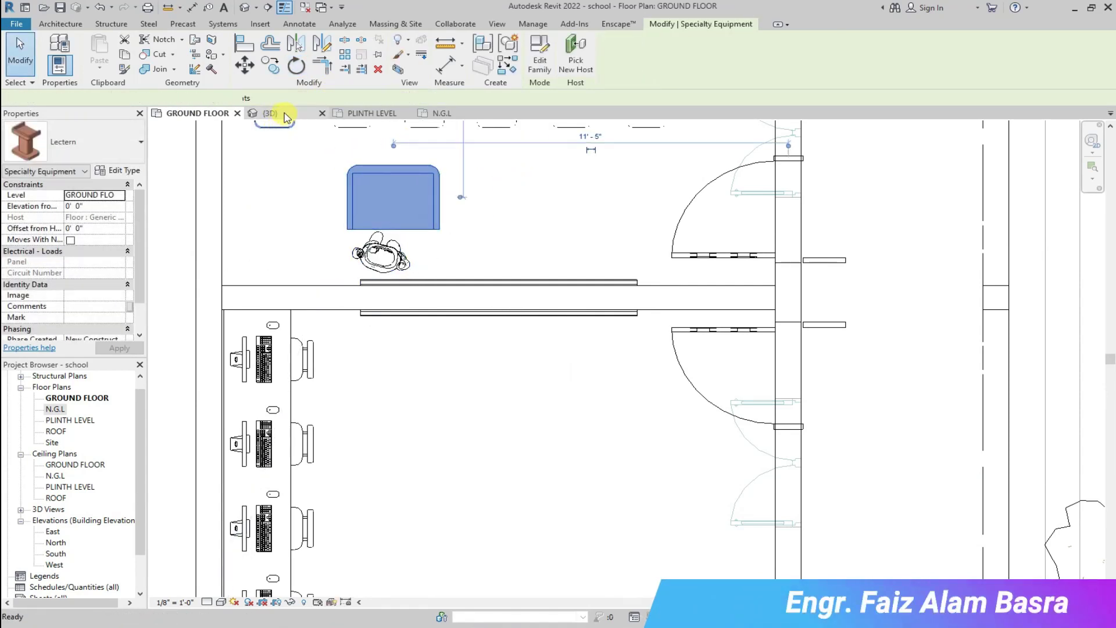
Examine the positions of the teacher and the lectern in the 3D view and the ground floor plan.
left_click(269, 113)
key("Escape")
scroll(461, 463, "up", 4)
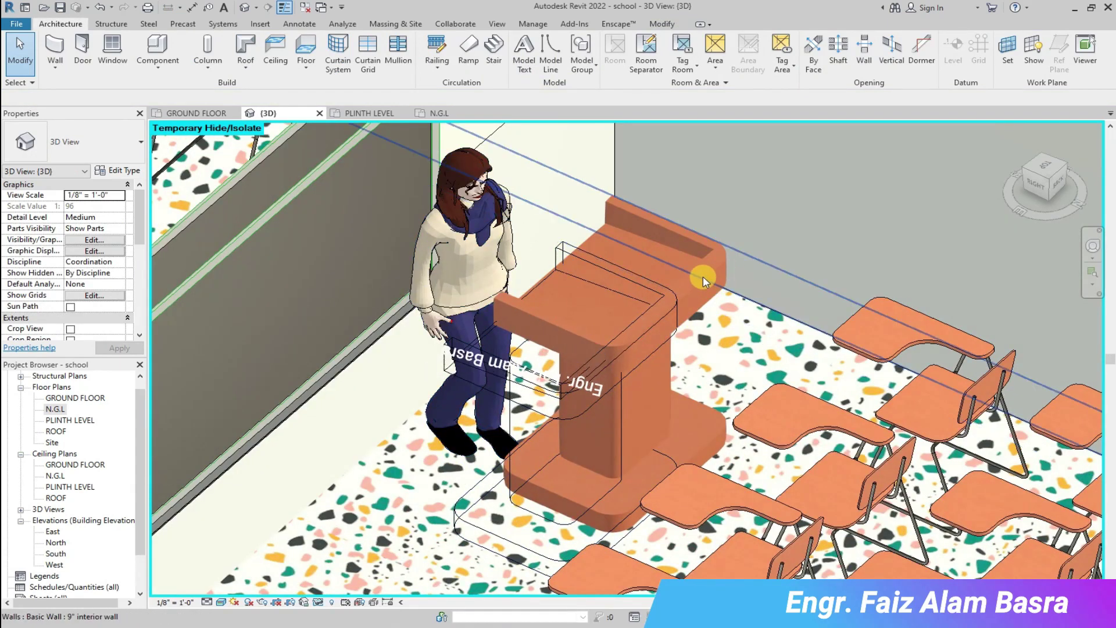
scroll(708, 450, "down", 5)
left_click(197, 114)
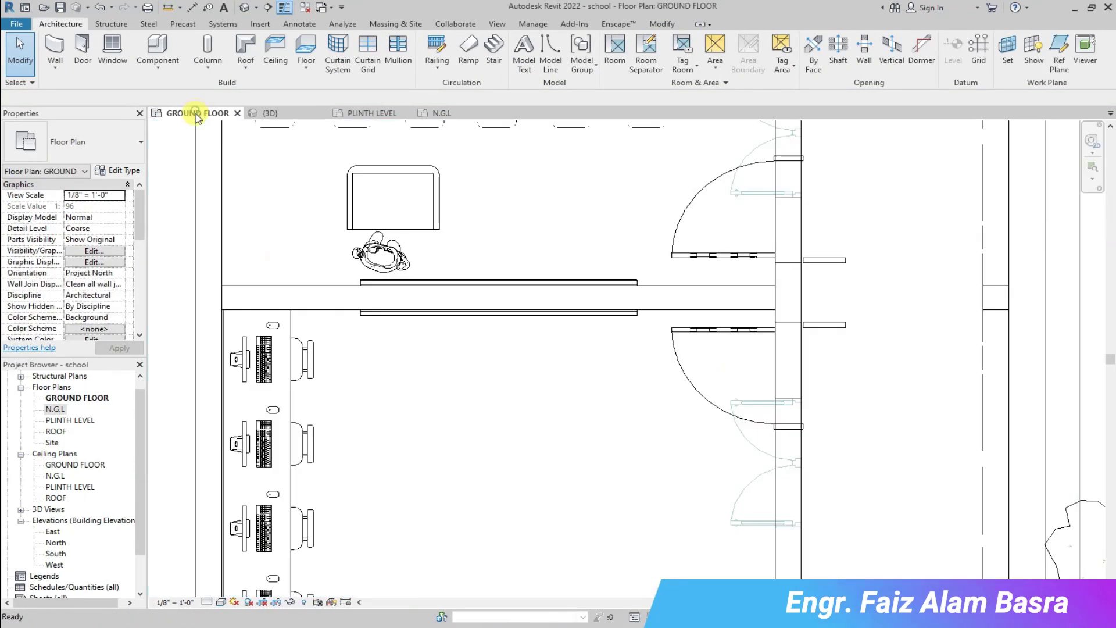
left_click(346, 218)
scroll(346, 218, "down", 2)
left_click(269, 113)
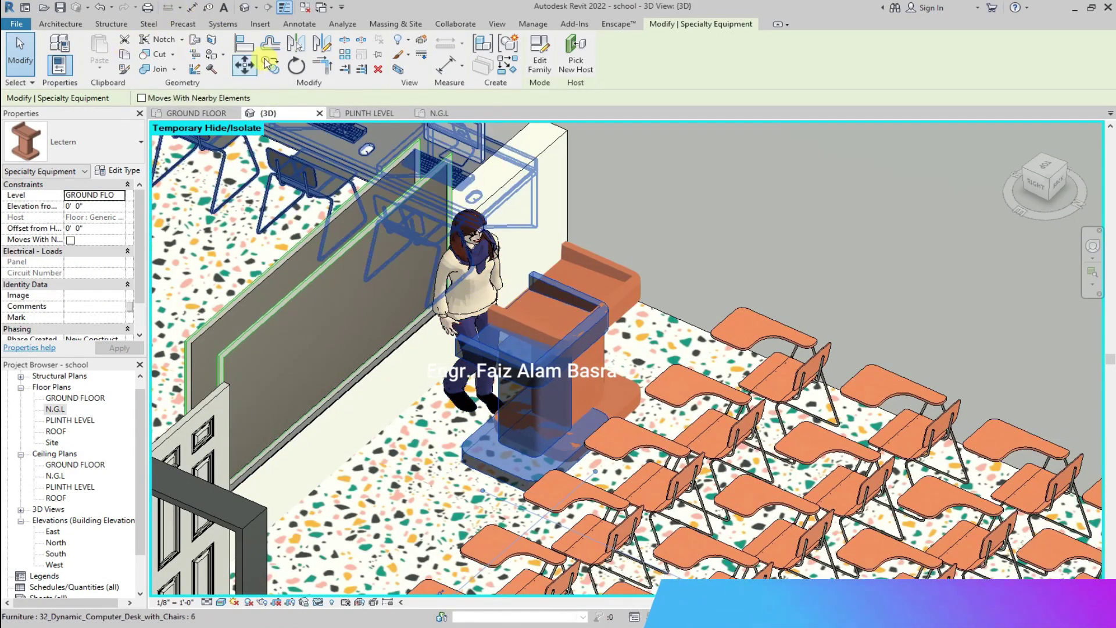
key("Escape")
left_click(210, 117)
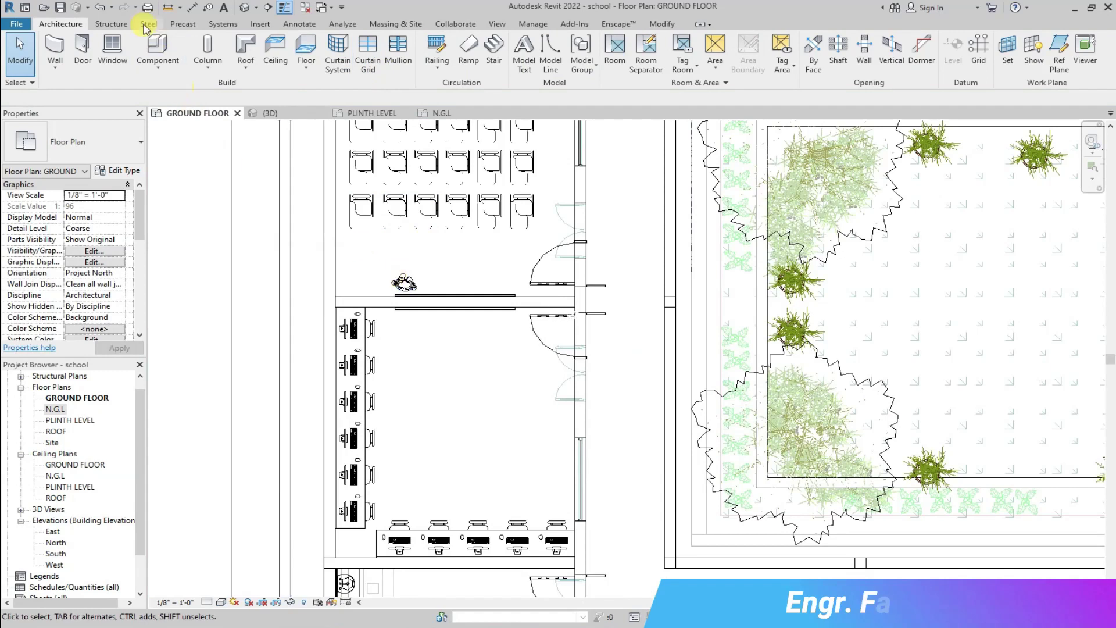
key("ctrl+Tab")
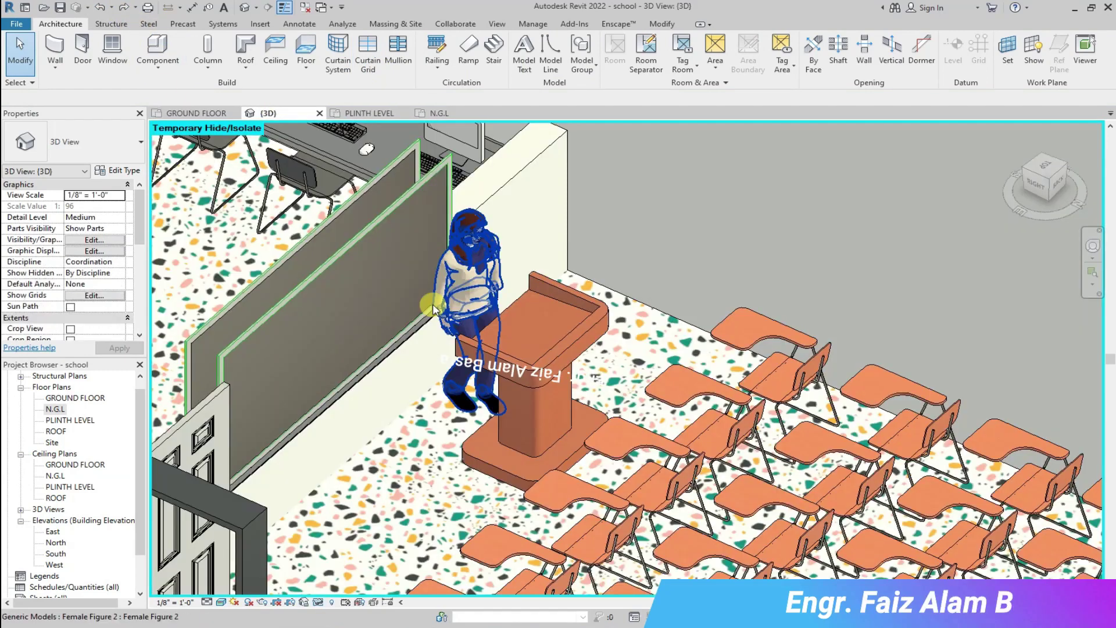
scroll(602, 371, "up", 2)
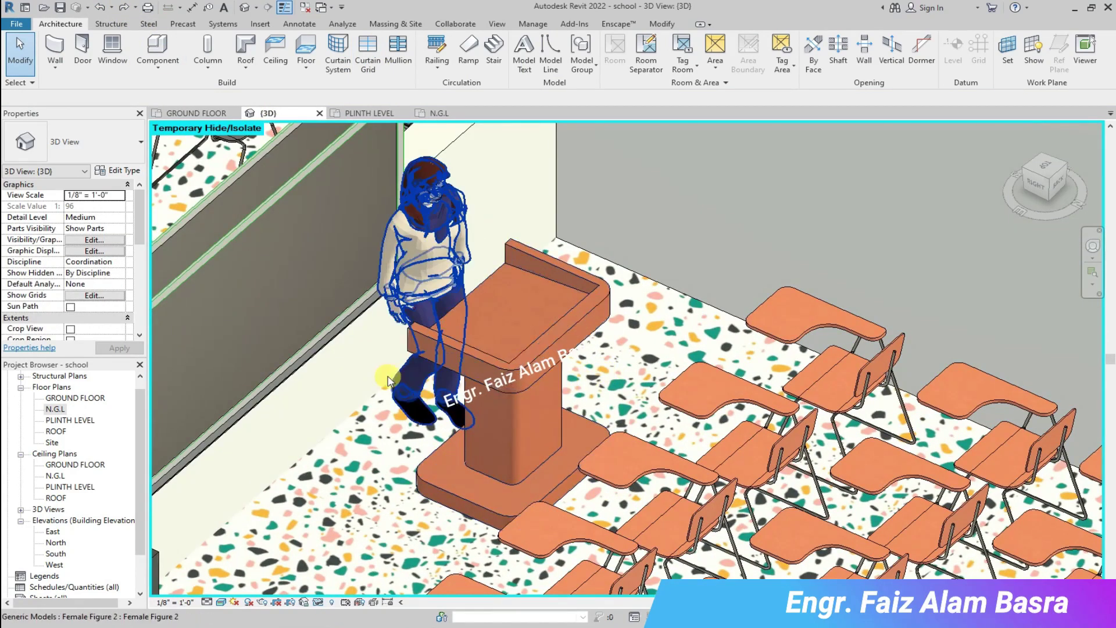
scroll(465, 372, "down", 5)
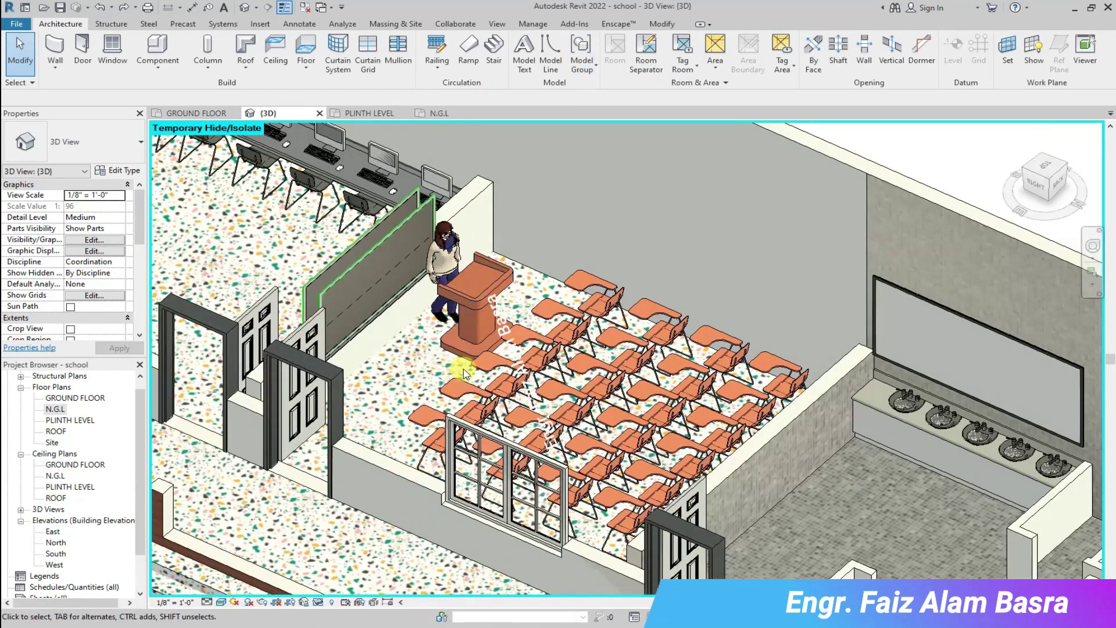
Reposition the teacher in the ground floor plan so that it stands directly behind the lectern, and check it in 3D.
left_click(445, 256)
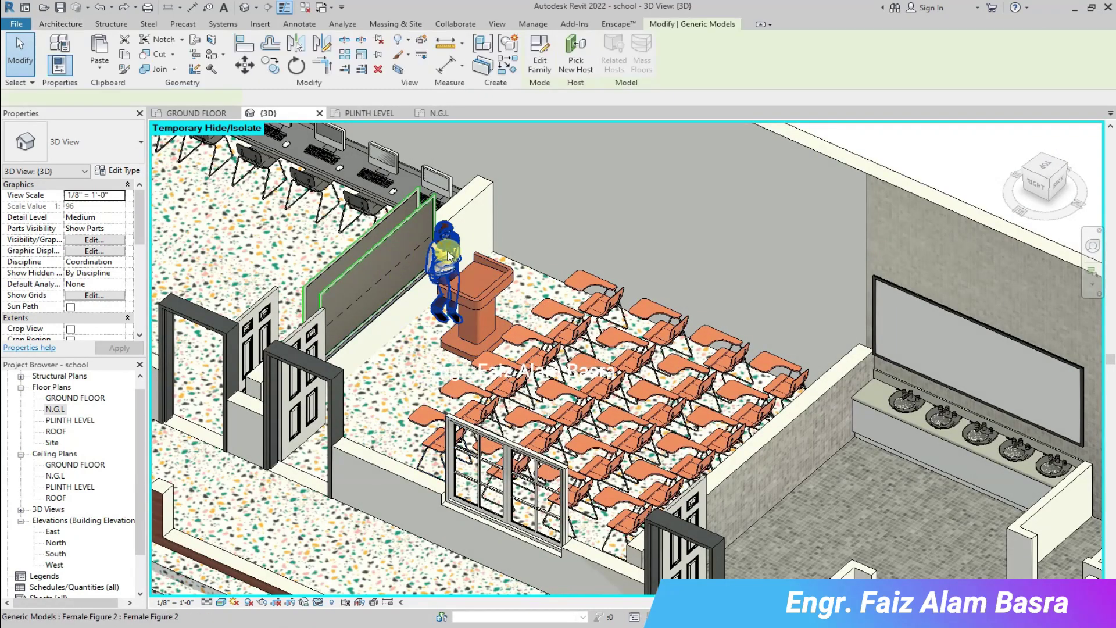
key("ctrl+Tab")
left_click_drag(404, 283, 454, 278)
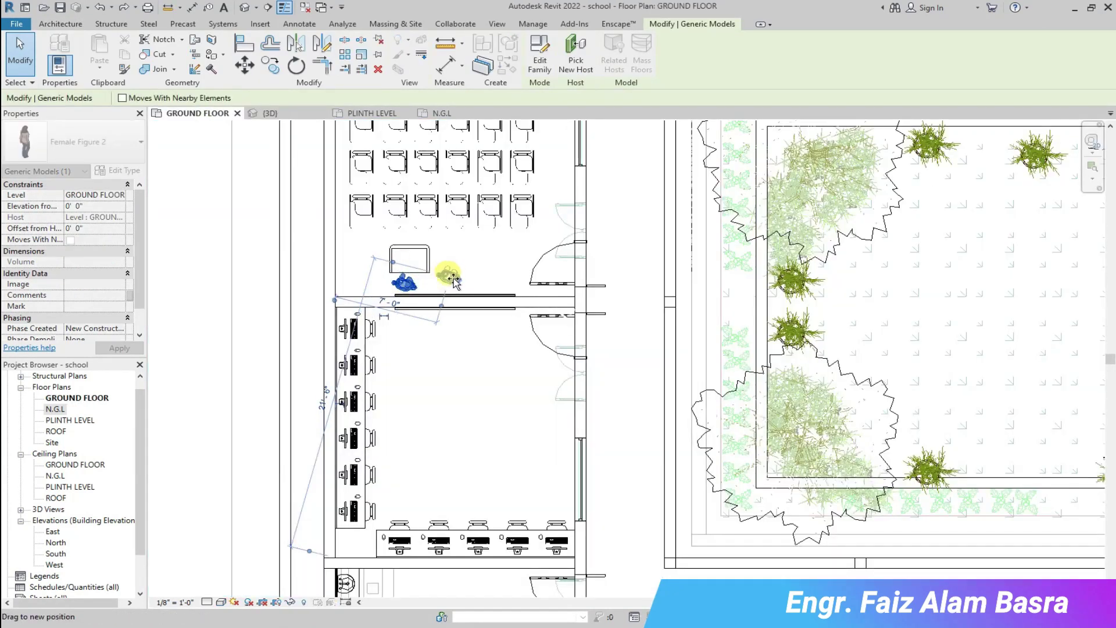
key("ctrl+Tab")
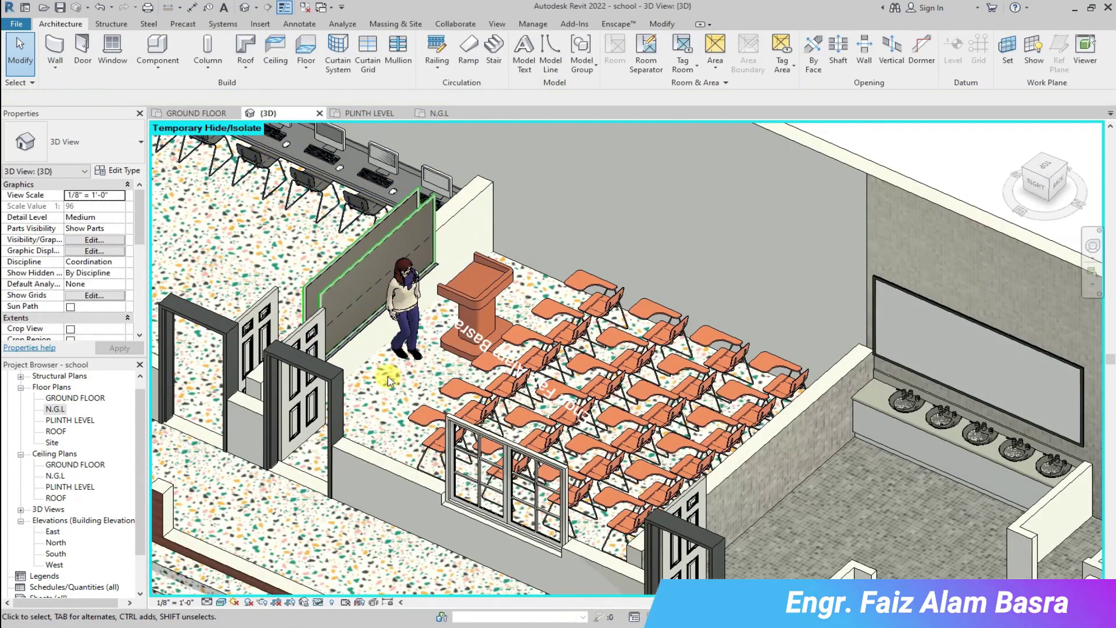
left_click(388, 355)
key("ctrl+Tab")
left_click_drag(446, 282, 405, 282)
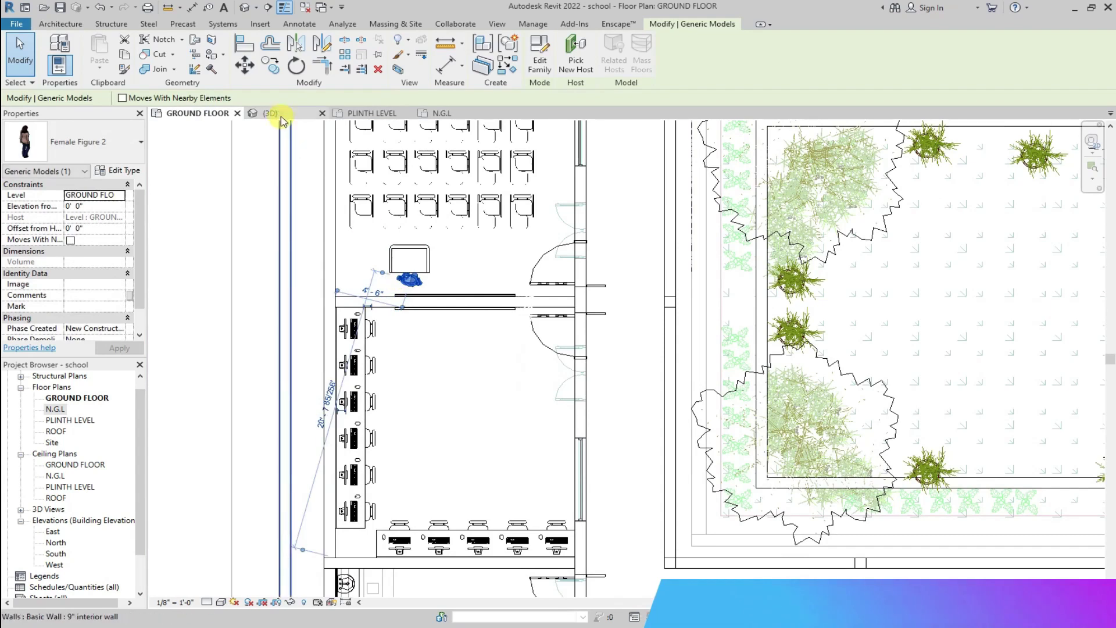
left_click(280, 114)
left_click(410, 352)
scroll(437, 259, "up", 3)
scroll(453, 304, "down", 4)
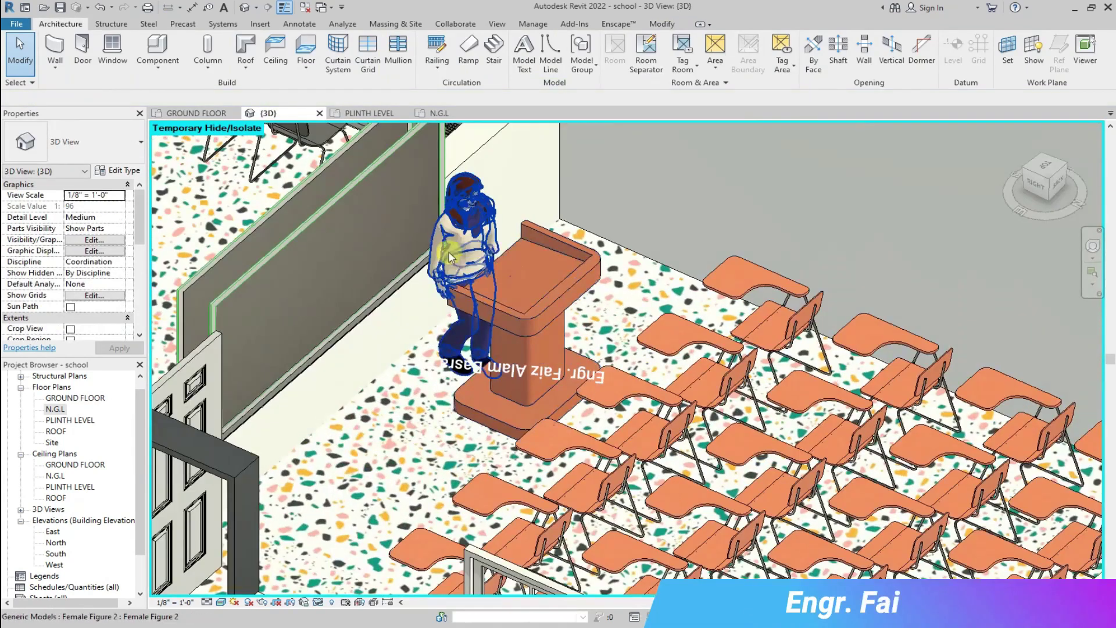
Nudge the teacher slightly back from the lectern towards the chalk board and check the spacing in 3D.
key("ctrl+Tab")
left_click(409, 288)
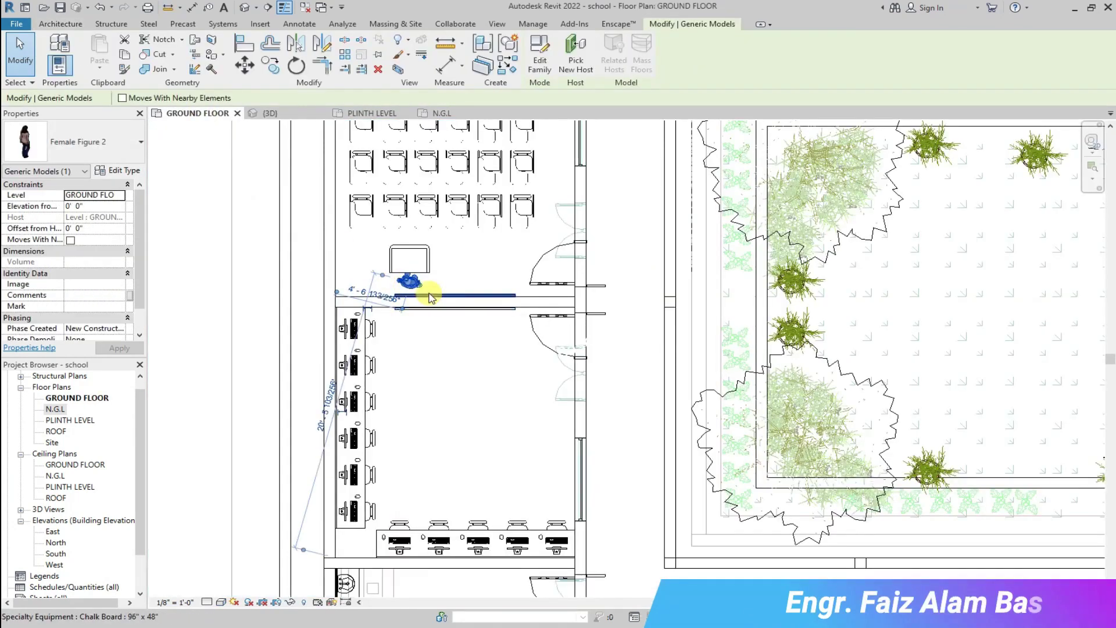
left_click(411, 341)
left_click(279, 115)
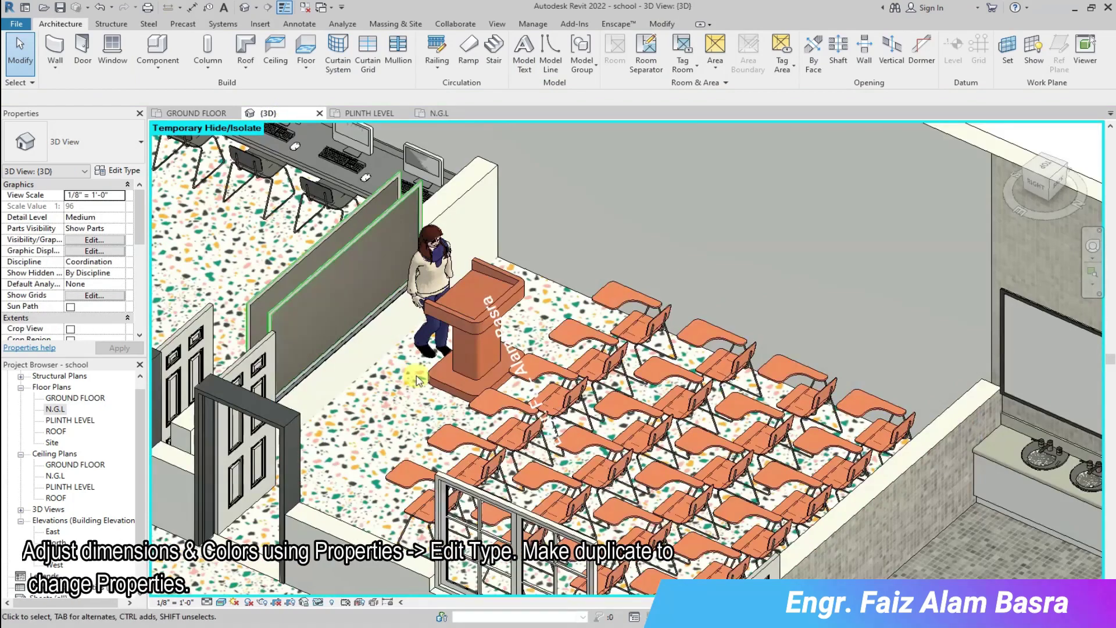
scroll(456, 374, "up", 2)
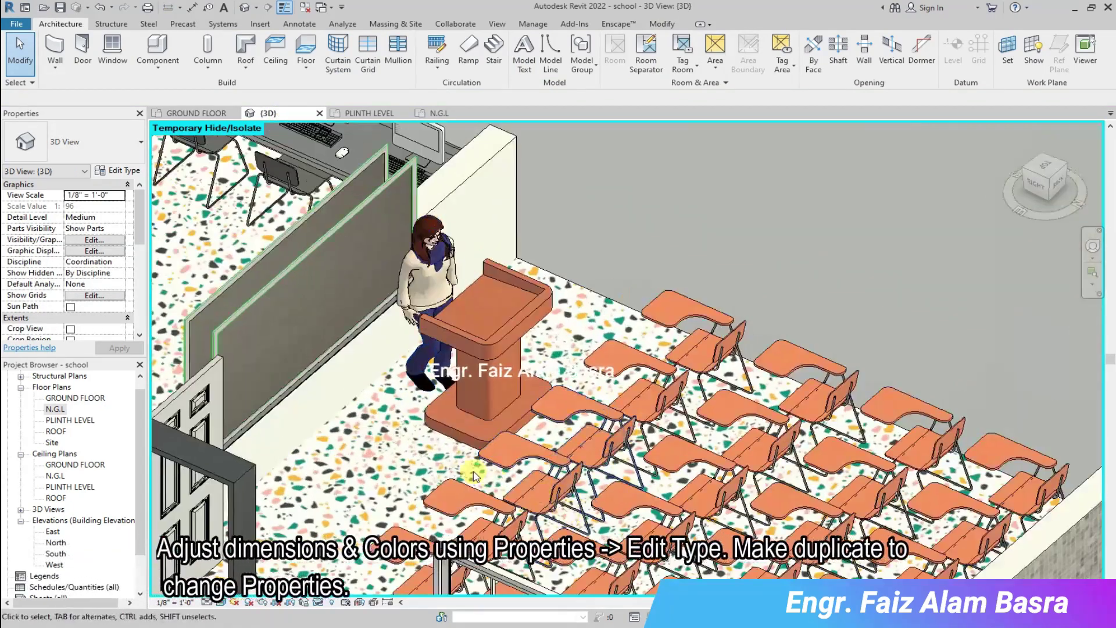
scroll(495, 484, "down", 3)
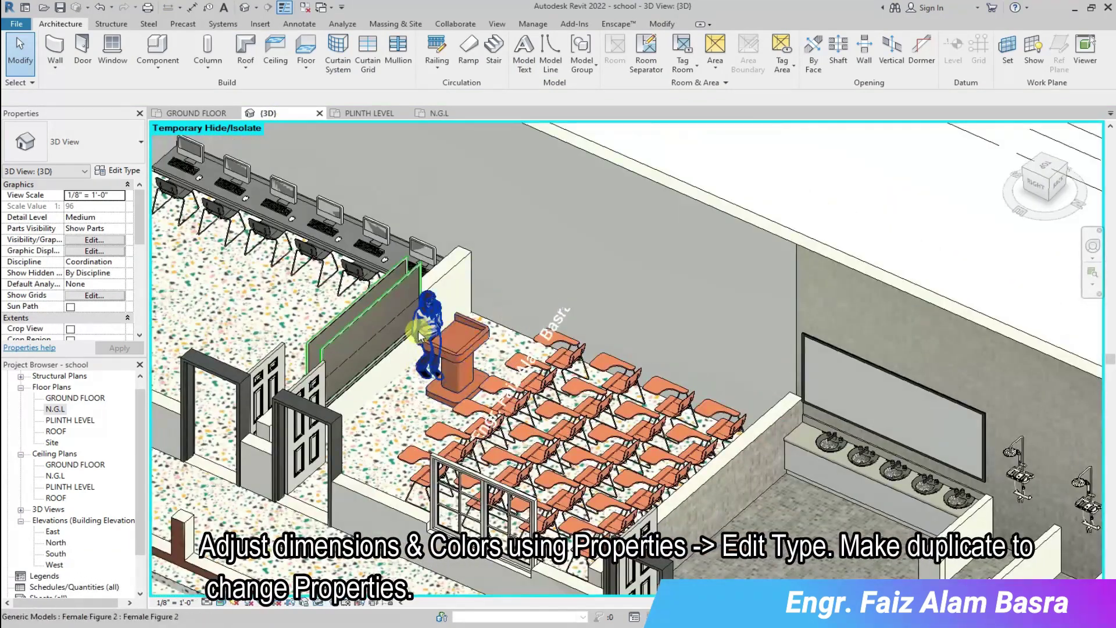
left_click(390, 276)
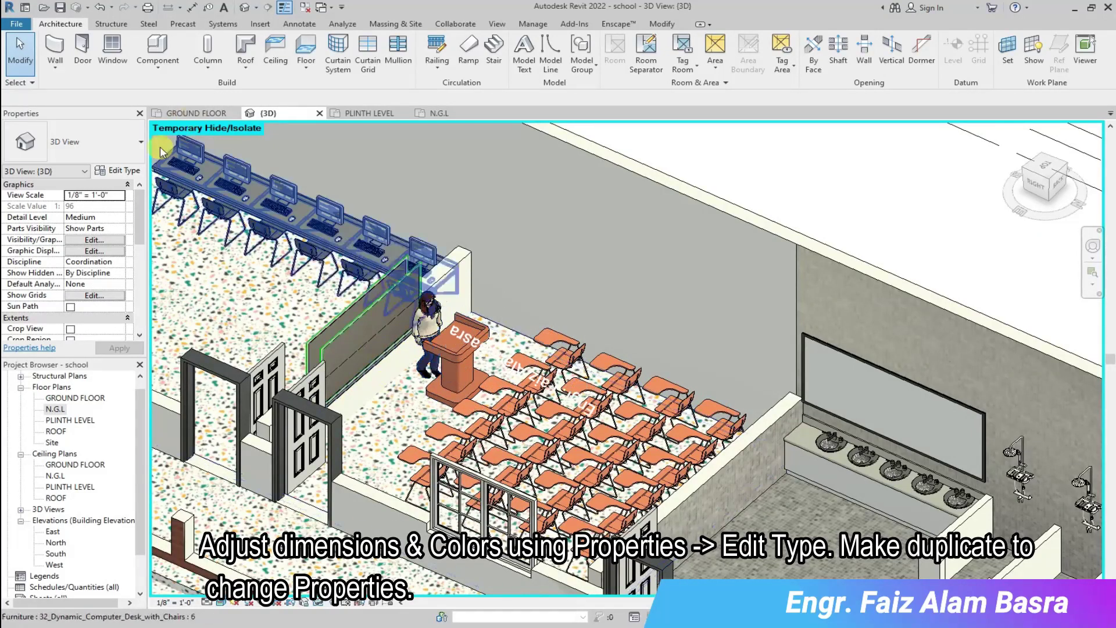
Place another Female Figure 2 between the lectern and the chalk board of another classroom in the ground floor plan.
left_click(196, 113)
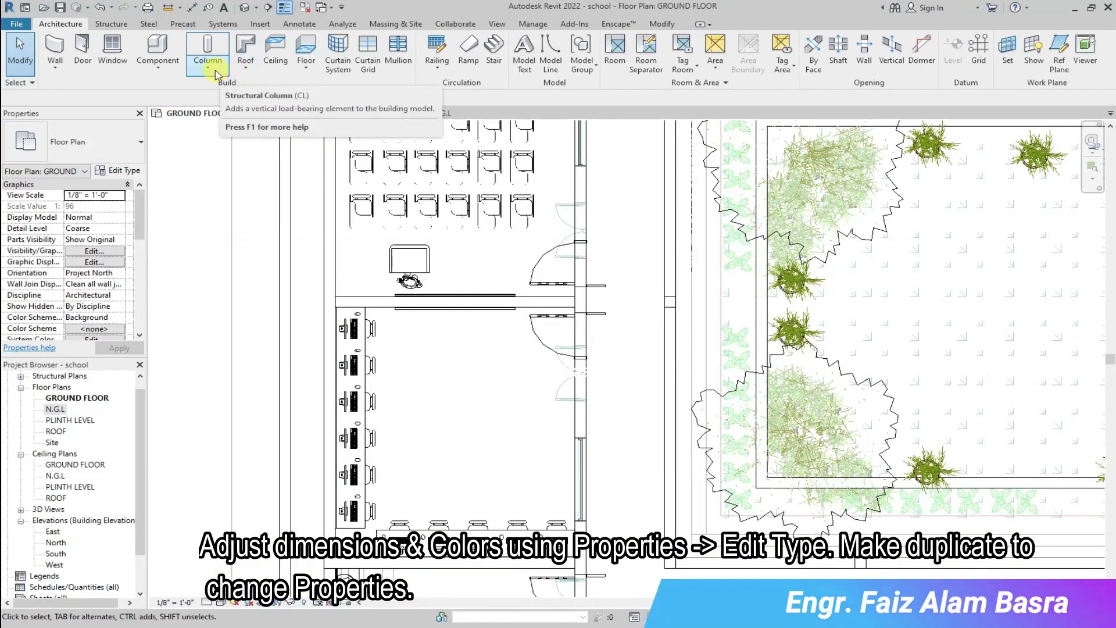
scroll(389, 256, "down", 5)
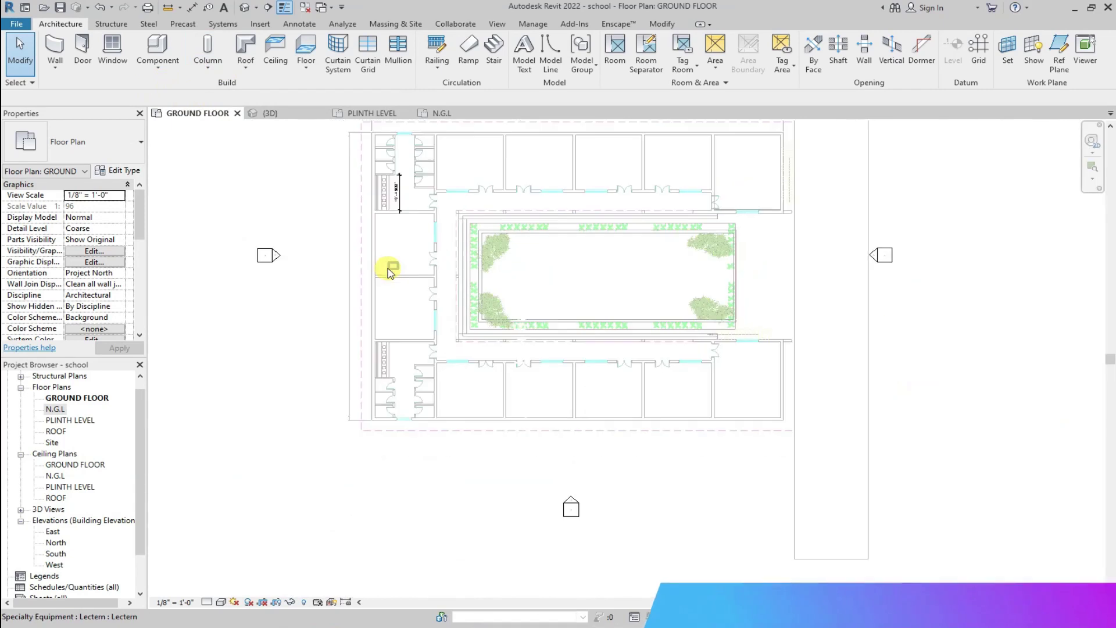
scroll(503, 137, "up", 5)
left_click(270, 113)
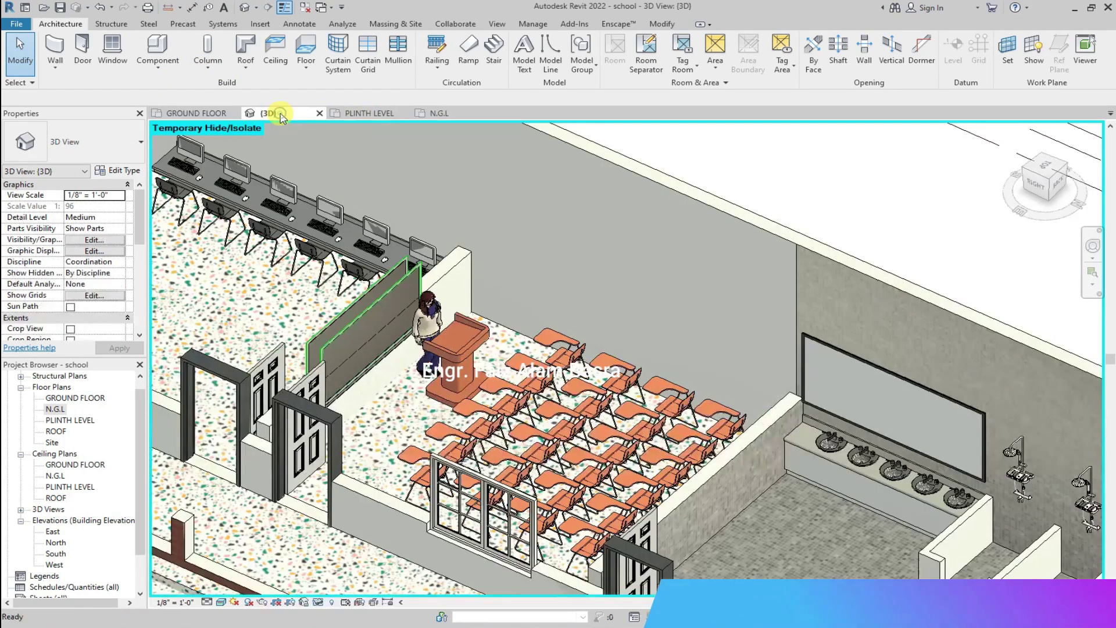
left_click(224, 116)
left_click(157, 68)
left_click(186, 96)
scroll(372, 198, "up", 6)
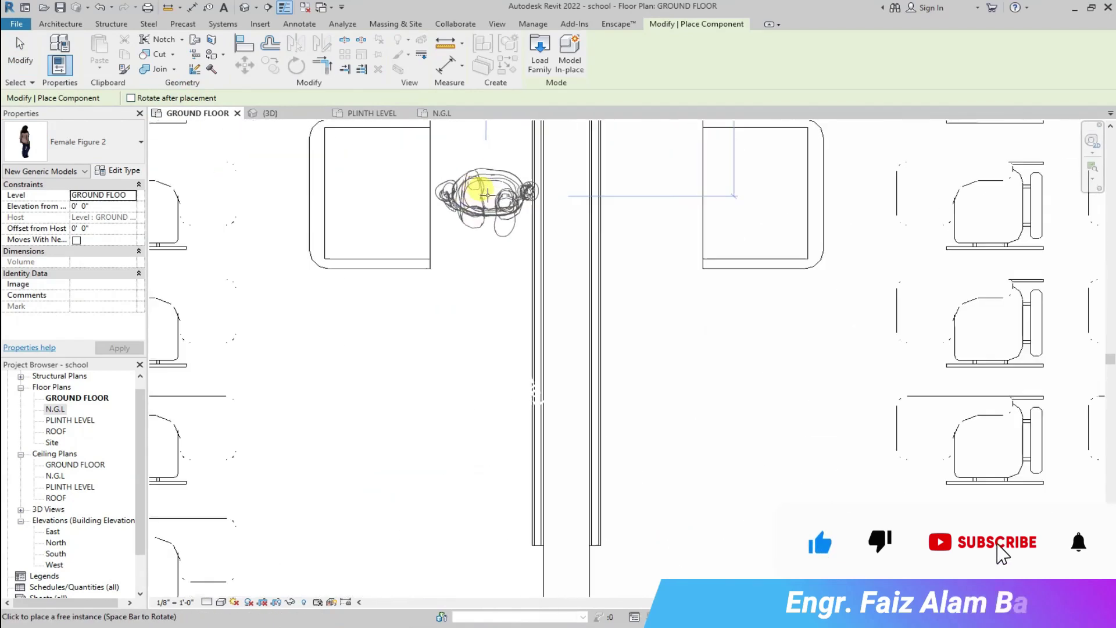
left_click(480, 192)
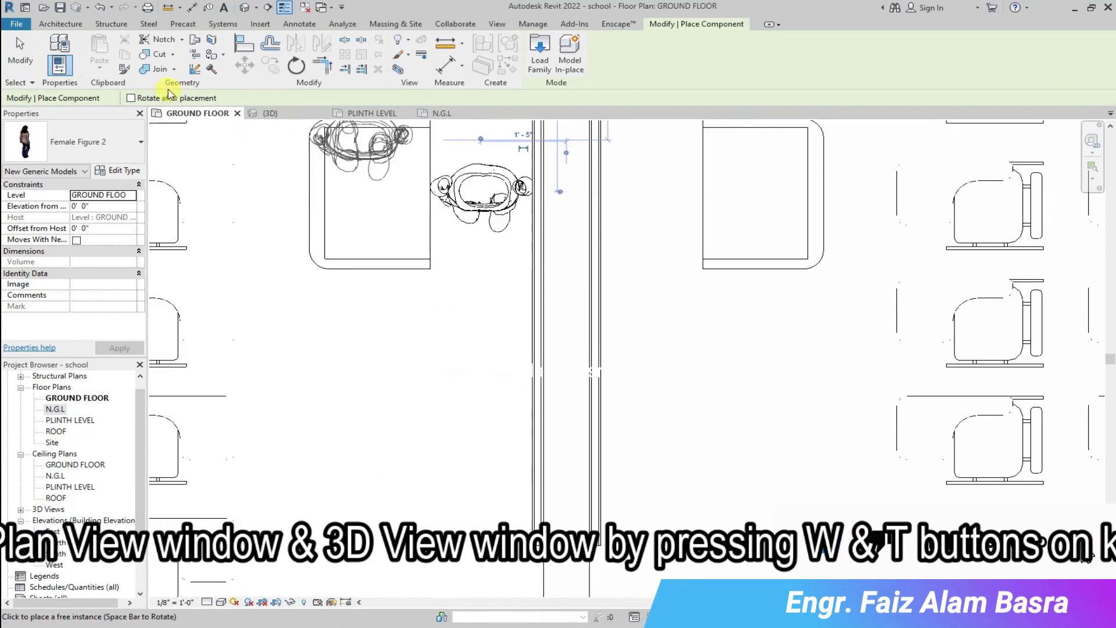
key("Escape")
key("Escape")
Rotate the newly placed teacher clockwise to face its lectern and class, and inspect it in 3D.
left_click(480, 173)
key("r")
key("o")
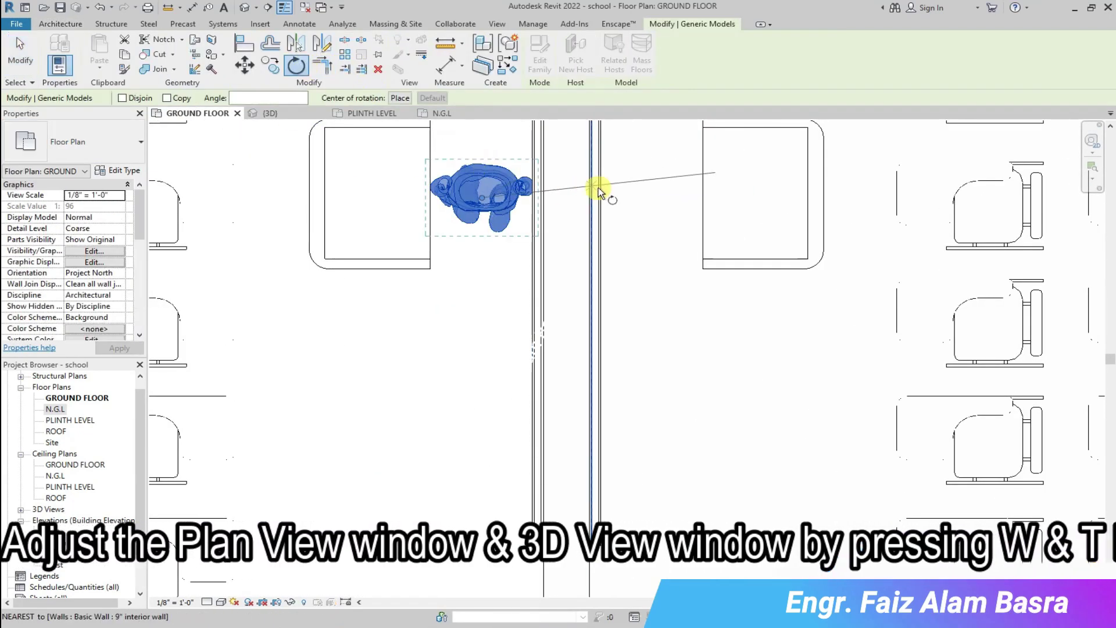
left_click(642, 197)
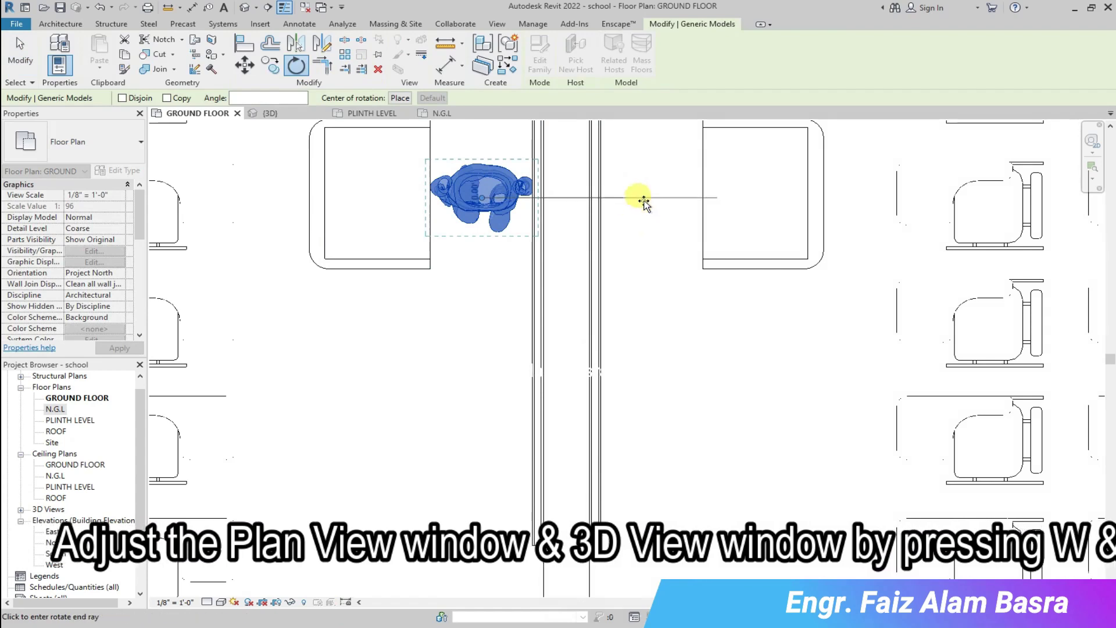
left_click(559, 368)
left_click(456, 311)
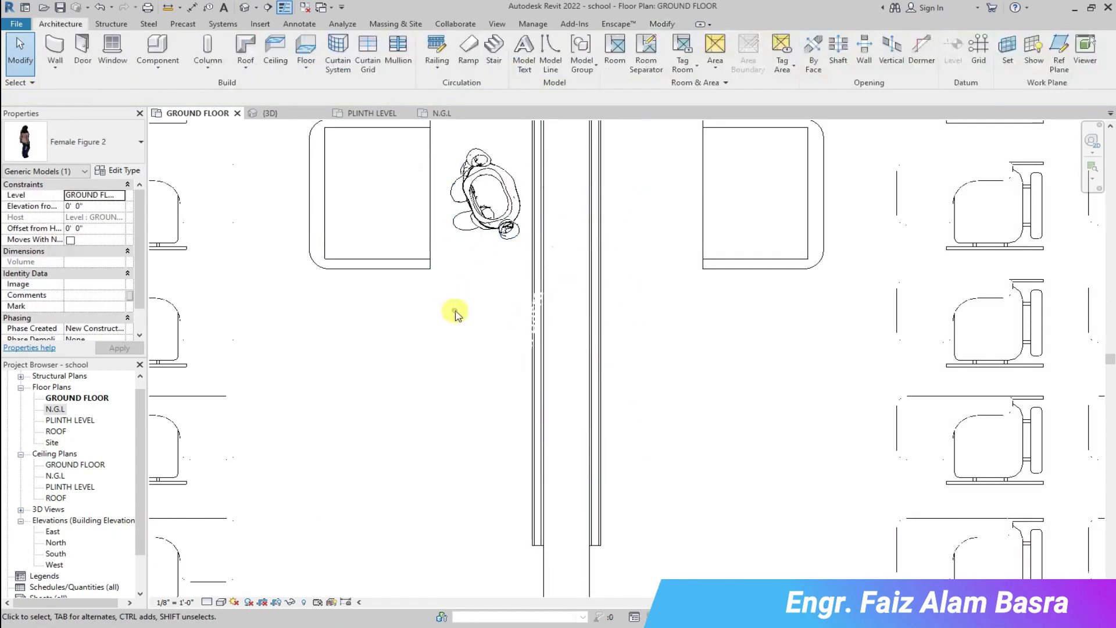
left_click(284, 114)
scroll(417, 242, "down", 4)
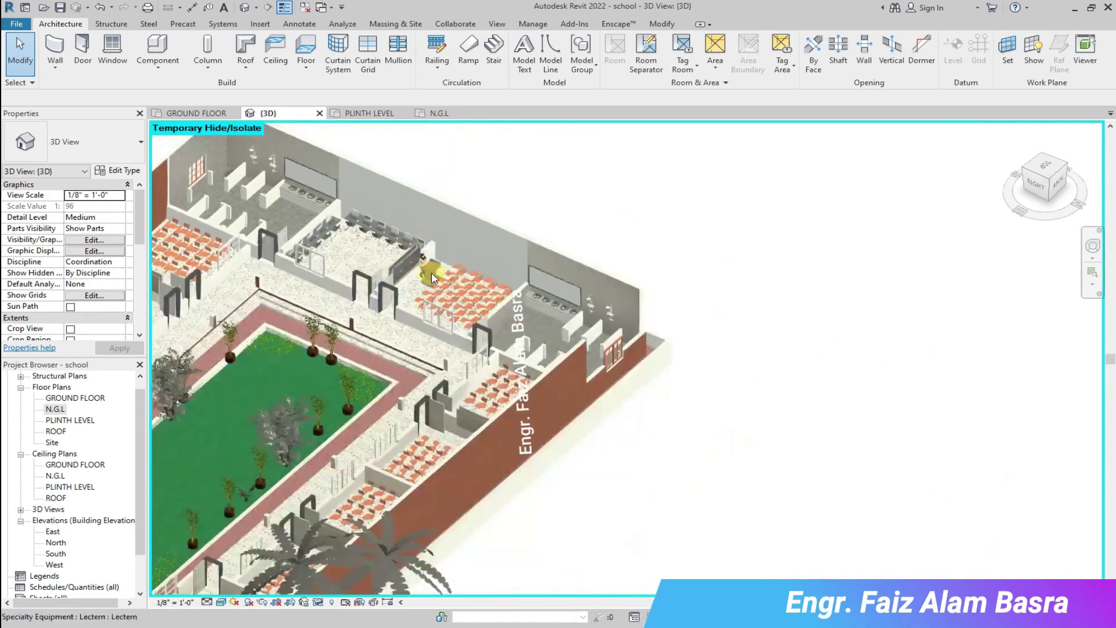
scroll(448, 448, "up", 3)
left_click(997, 141)
scroll(677, 359, "up", 5)
scroll(578, 224, "up", 3)
Mirror the teacher across the partition wall to the lectern of the adjoining classroom and view it in 3D.
left_click(212, 115)
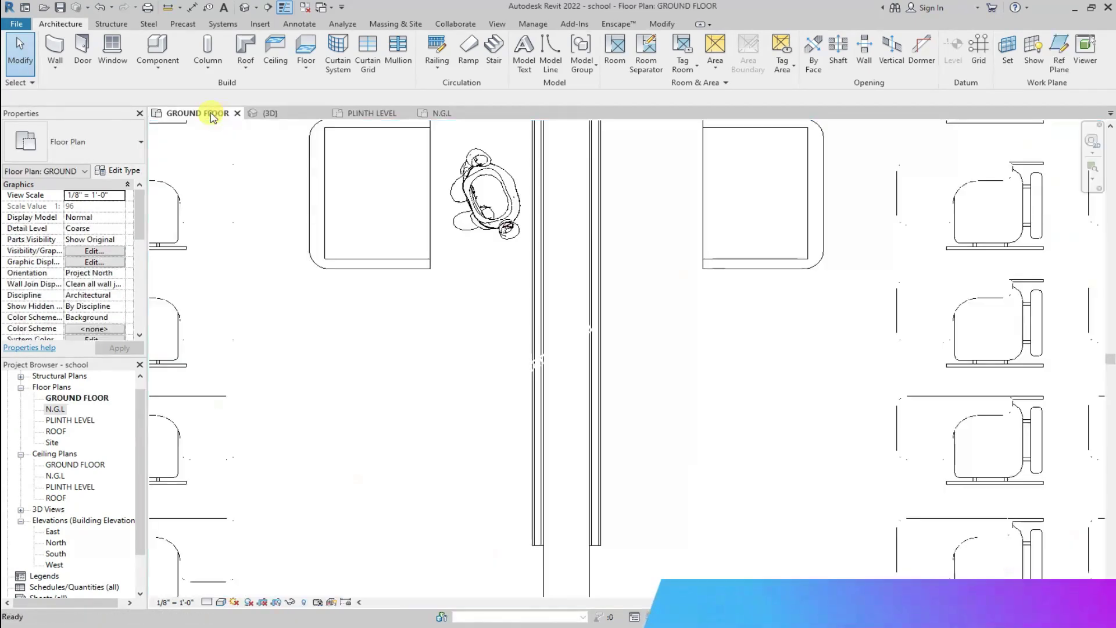
left_click(501, 191)
key("m")
key("m")
left_click(565, 204)
left_click(264, 113)
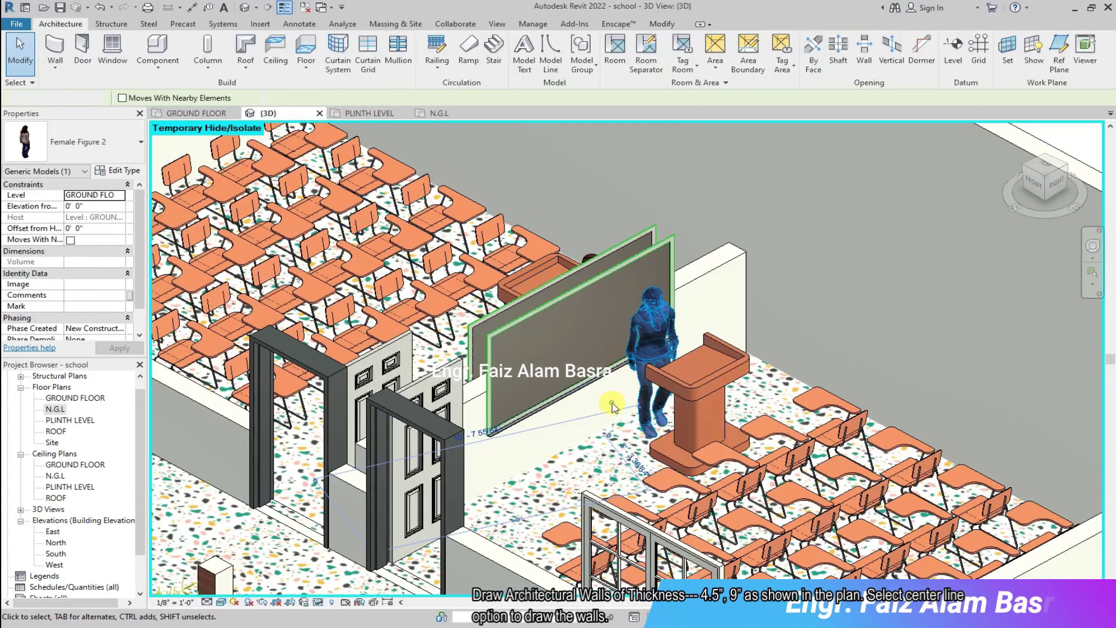
Mirror the classroom teacher across the wall between the two classroom pairs in the ground floor plan to the next pair's lectern.
left_click(612, 406)
scroll(526, 273, "down", 3)
left_click(218, 113)
scroll(507, 246, "down", 5)
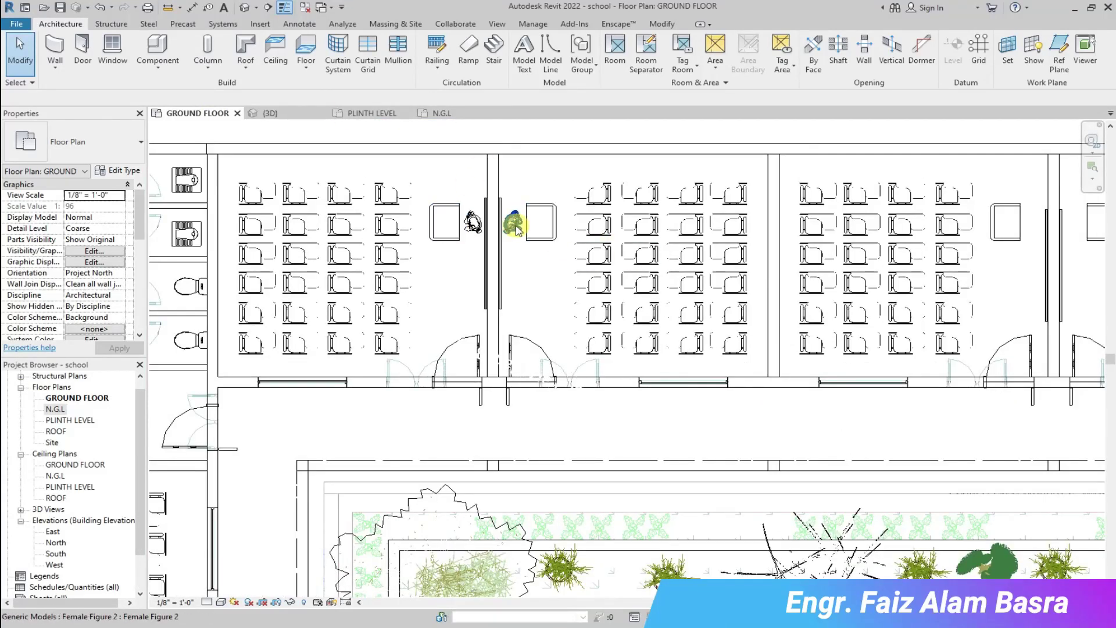
left_click(515, 225)
key("m")
key("m")
left_click(773, 256)
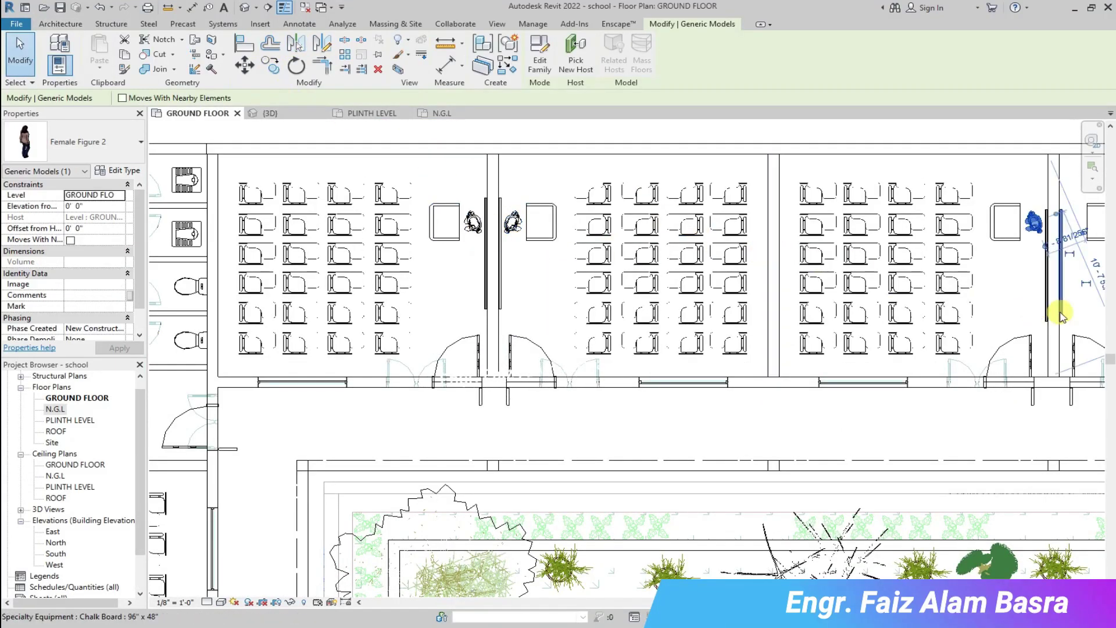
Mirror the copied teacher across that pair's chalk board partition to the lectern of the adjoining classroom.
left_click(297, 45)
left_click(1053, 342)
scroll(396, 208, "down", 4)
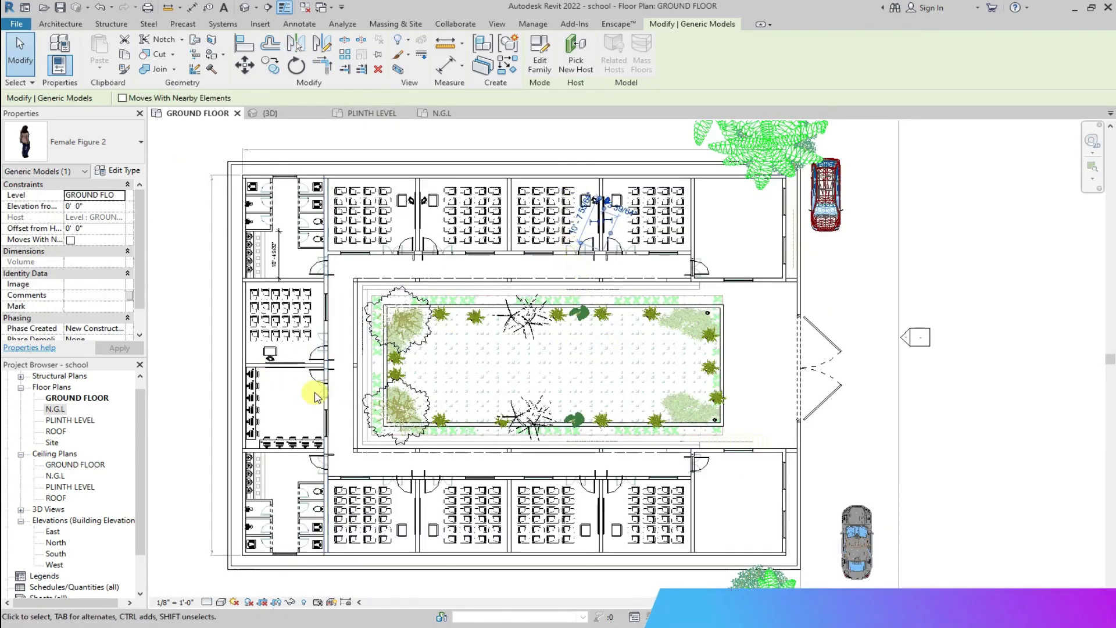
Mirror the teacher across the wall between the side classroom and the computer lab to reach the opposite classroom wing.
scroll(295, 381, "up", 5)
scroll(295, 372, "up", 4)
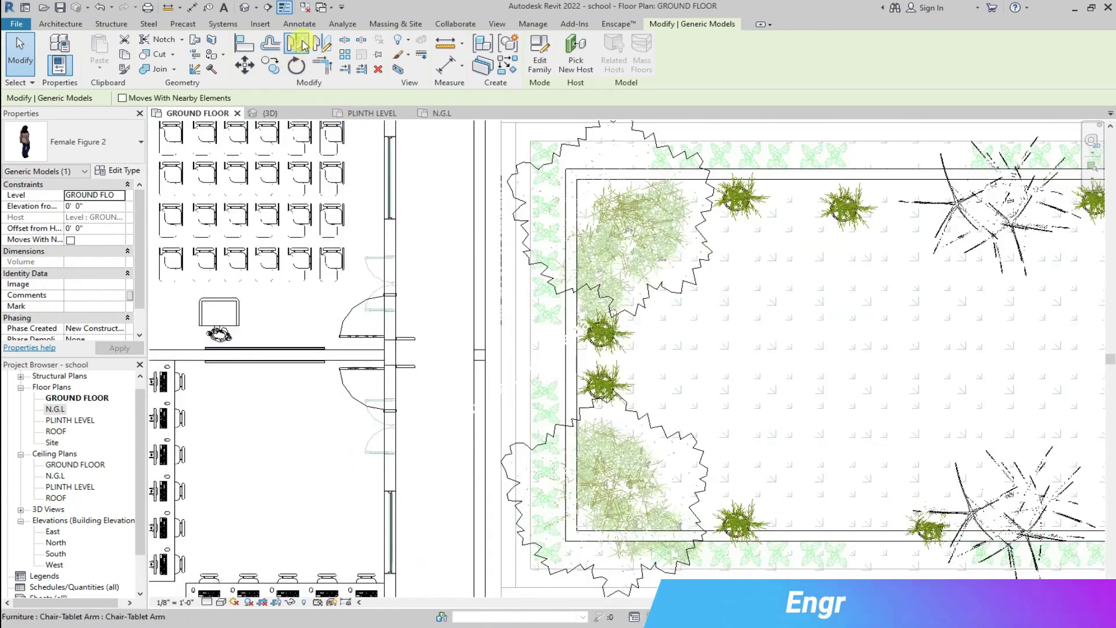
key("m")
key("m")
left_click(318, 356)
Mirror the teacher across the opposite wing's partition walls so each of its four classroom lecterns has one.
scroll(356, 324, "down", 4)
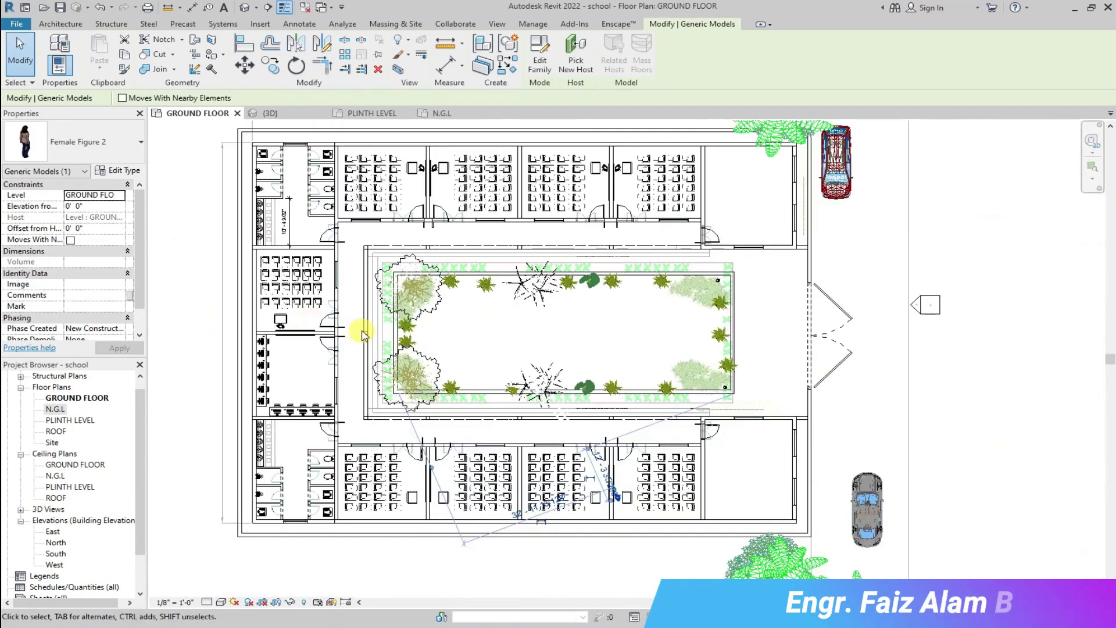
scroll(553, 545, "up", 6)
scroll(669, 479, "up", 3)
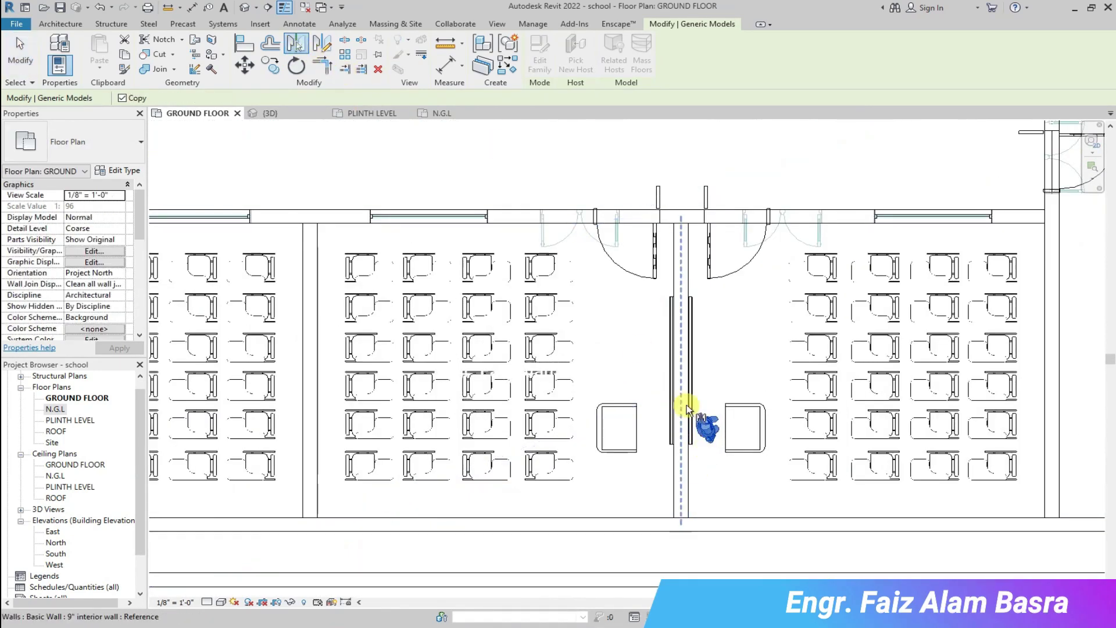
scroll(312, 435, "down", 4)
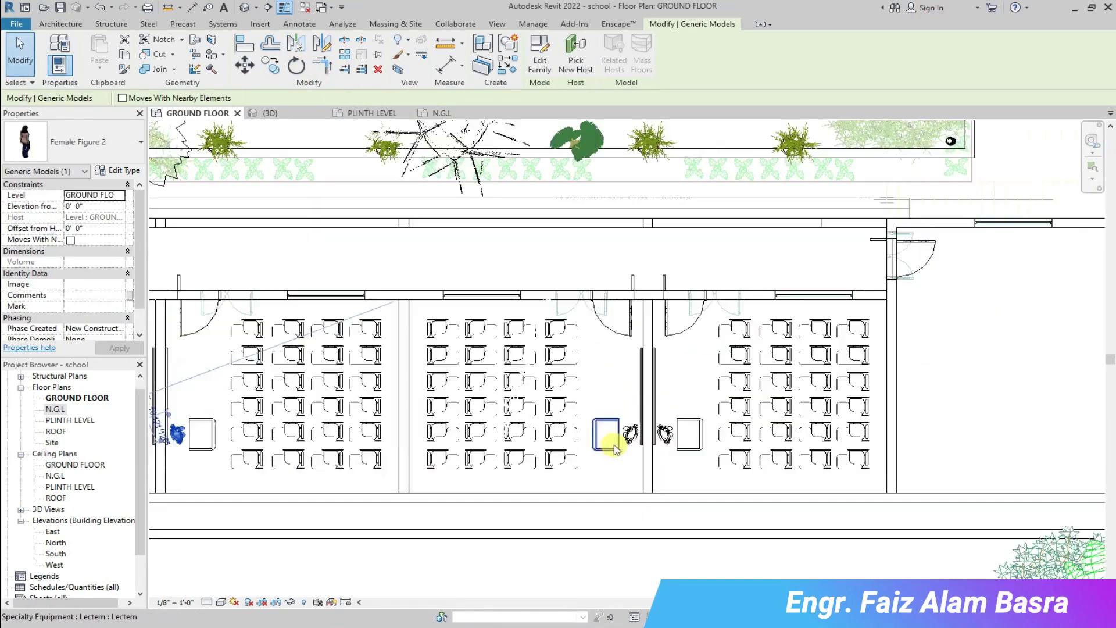
left_click(301, 47)
left_click(218, 452)
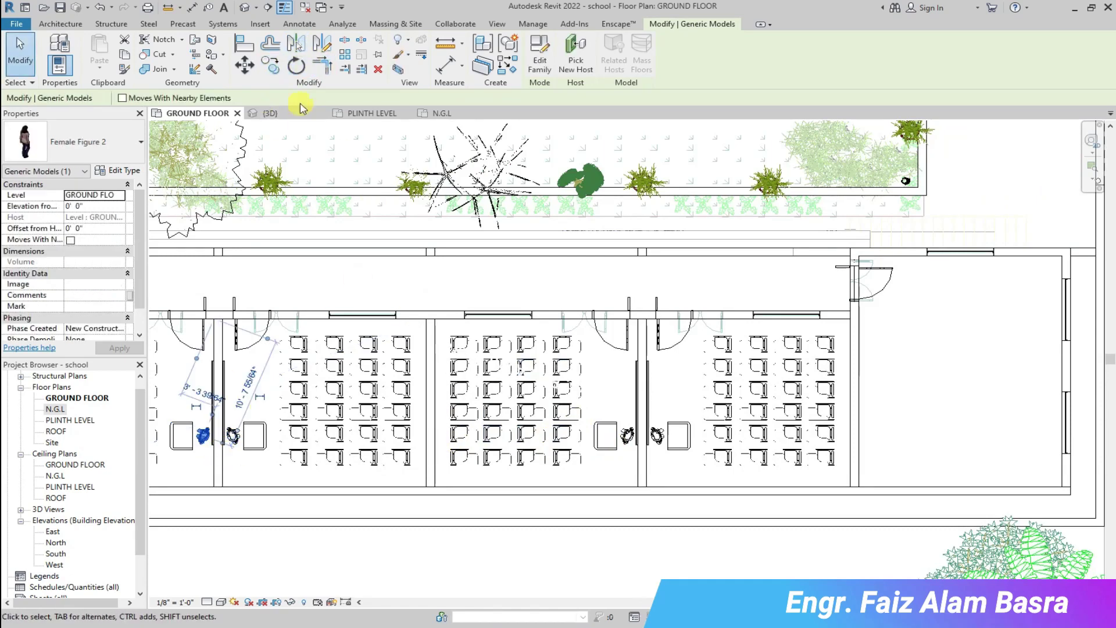
Inspect the teachers in both classroom wings and the trees outside the school in 3D.
left_click(284, 114)
scroll(440, 423, "down", 2)
scroll(570, 388, "down", 1)
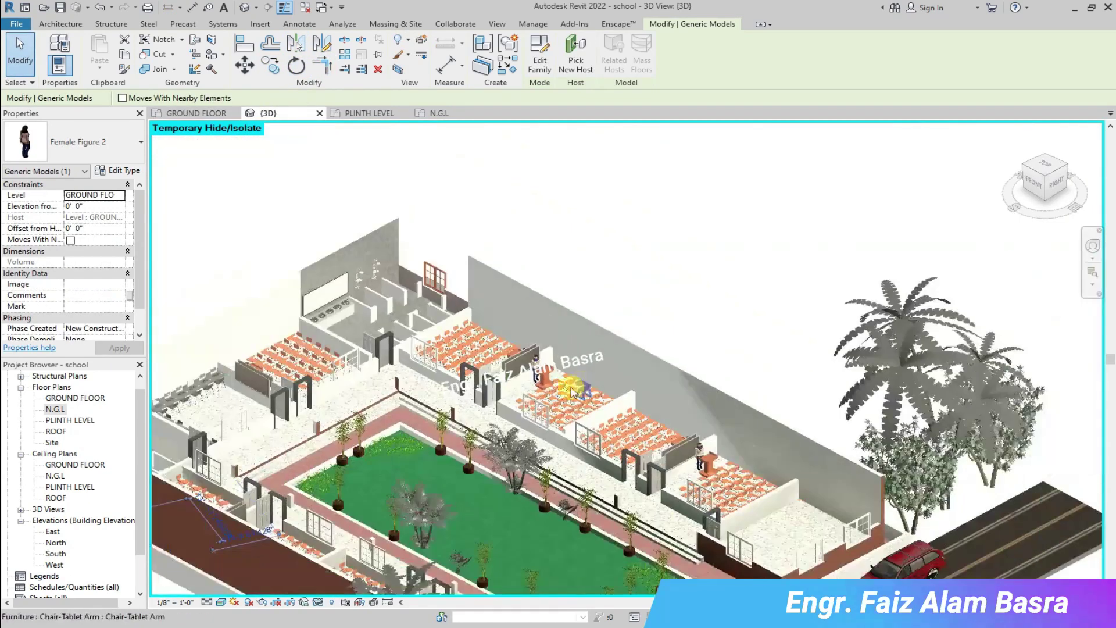
scroll(296, 473, "up", 1)
scroll(429, 219, "down", 4)
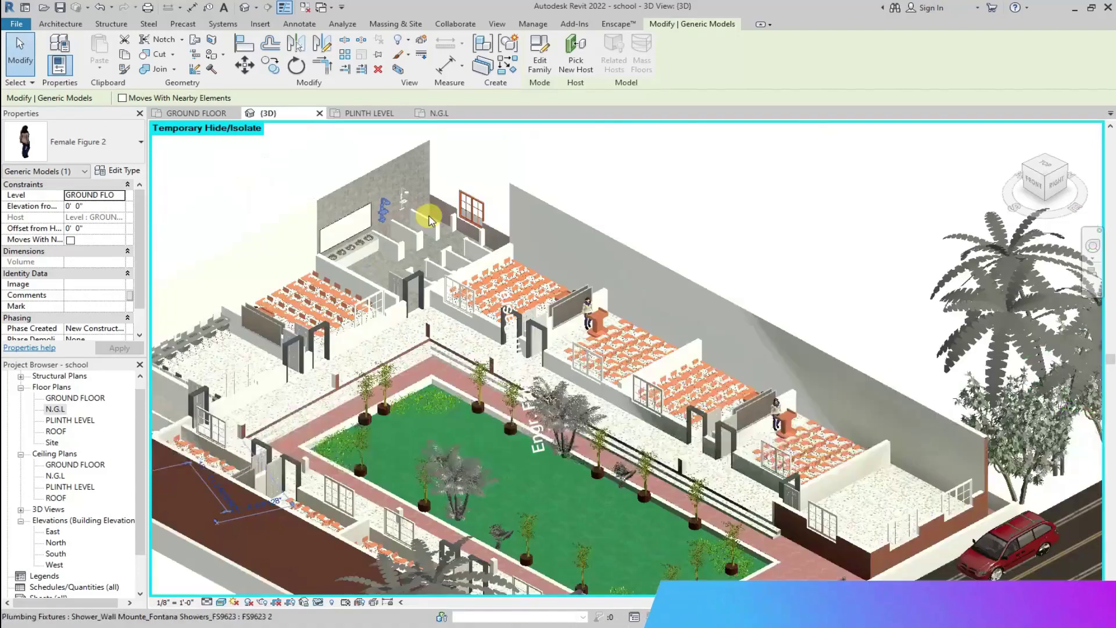
scroll(570, 491, "up", 2)
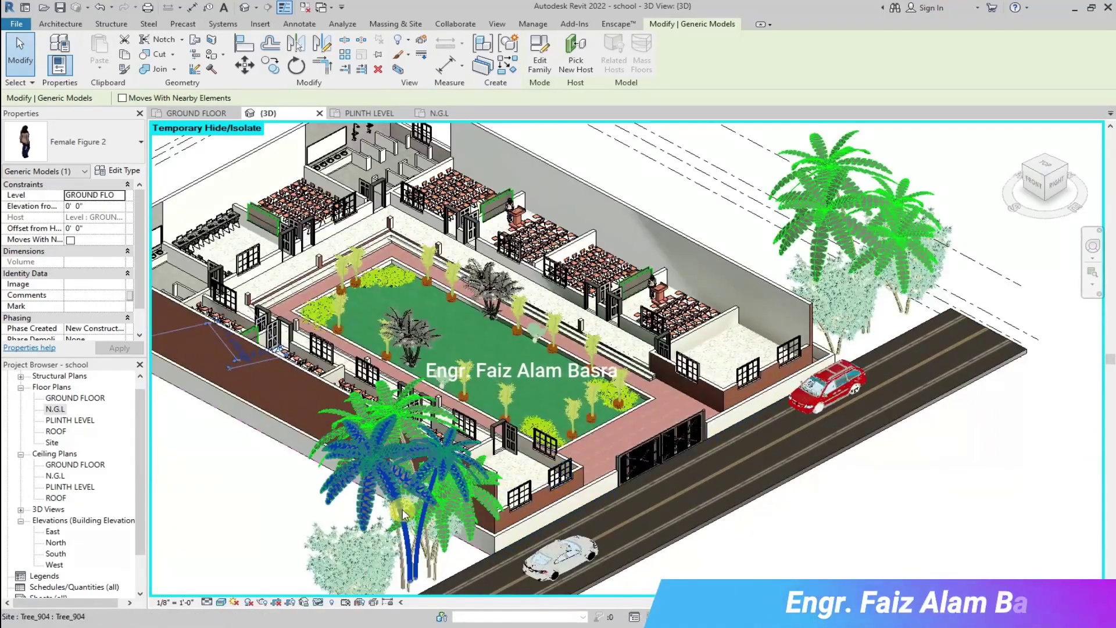
Delete two of the overlapping Tree_904 palms outside the school corner near the grey car in the ground floor plan.
left_click(197, 114)
scroll(685, 401, "down", 4)
left_click(638, 513)
scroll(834, 566, "up", 2)
left_click(835, 567)
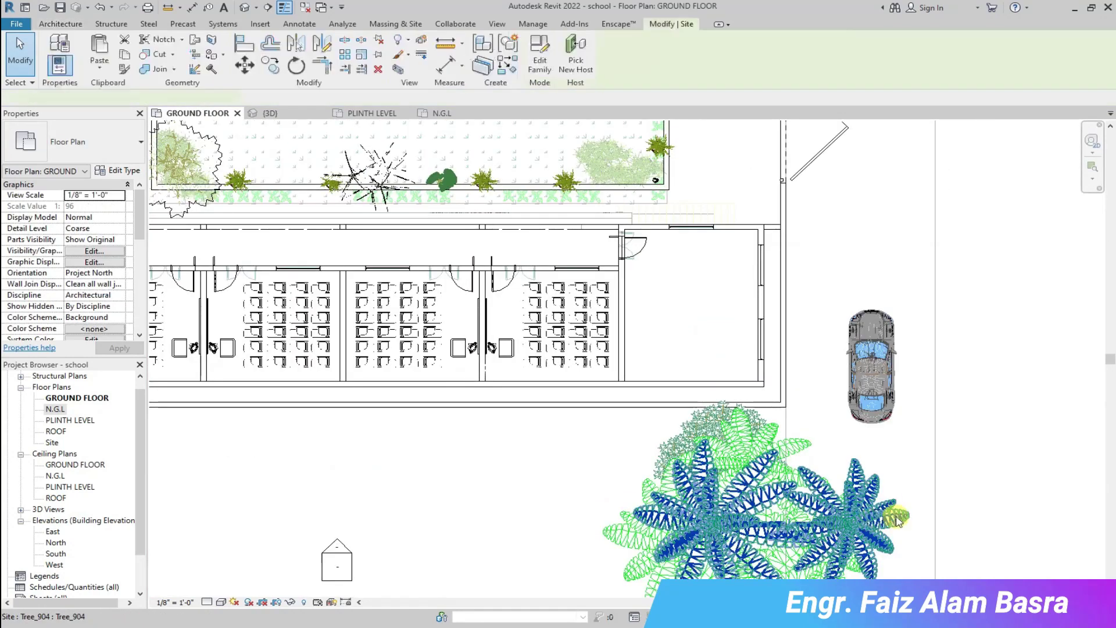
left_click(378, 70)
left_click(809, 461)
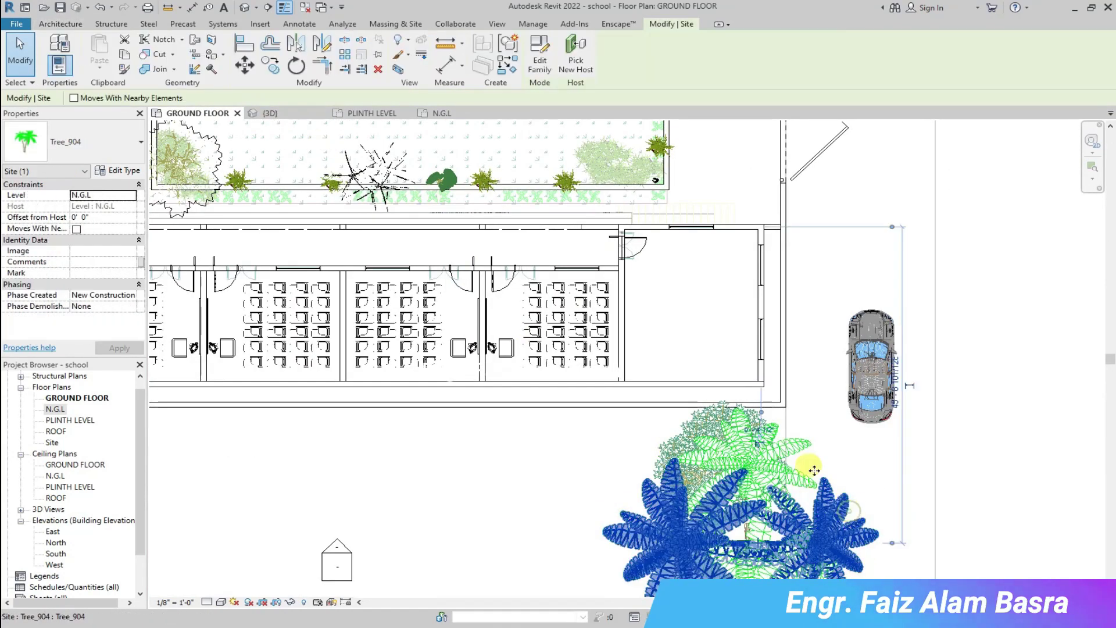
left_click(906, 513)
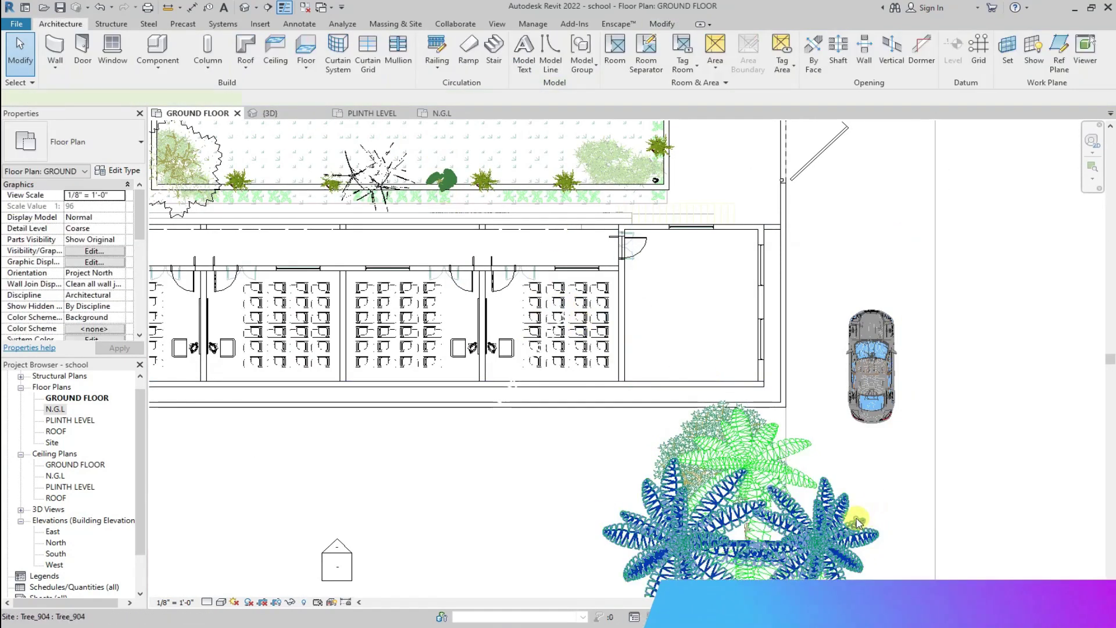
left_click(855, 525)
left_click(377, 70)
Check the school corner in 3D and select the remaining Tree_904 palm there.
left_click(267, 113)
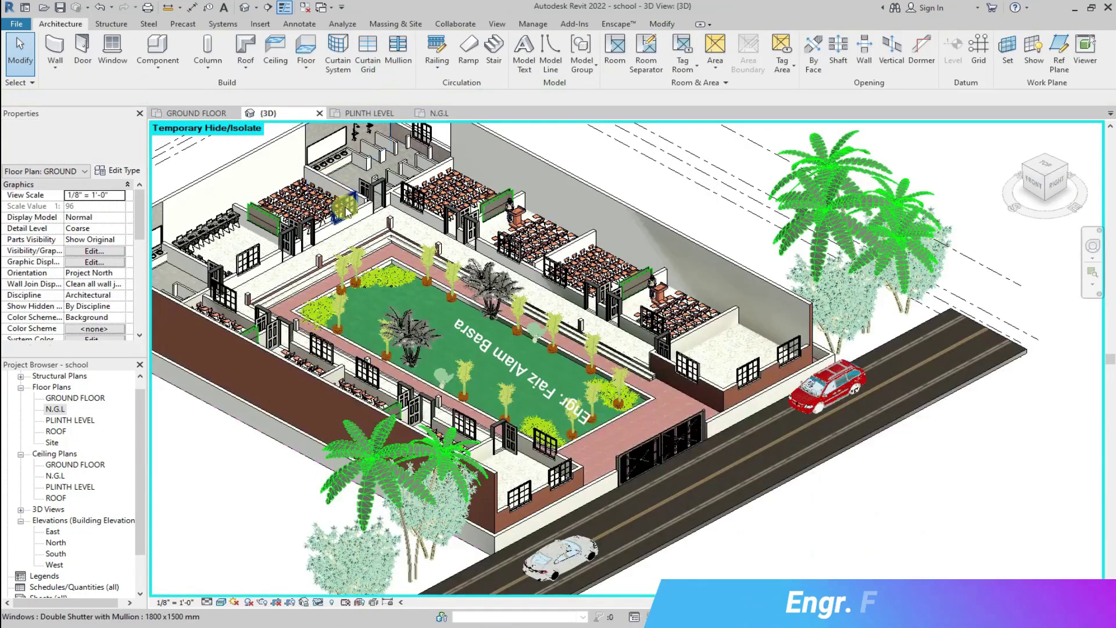
scroll(372, 454, "up", 4)
scroll(372, 454, "down", 3)
left_click(375, 572)
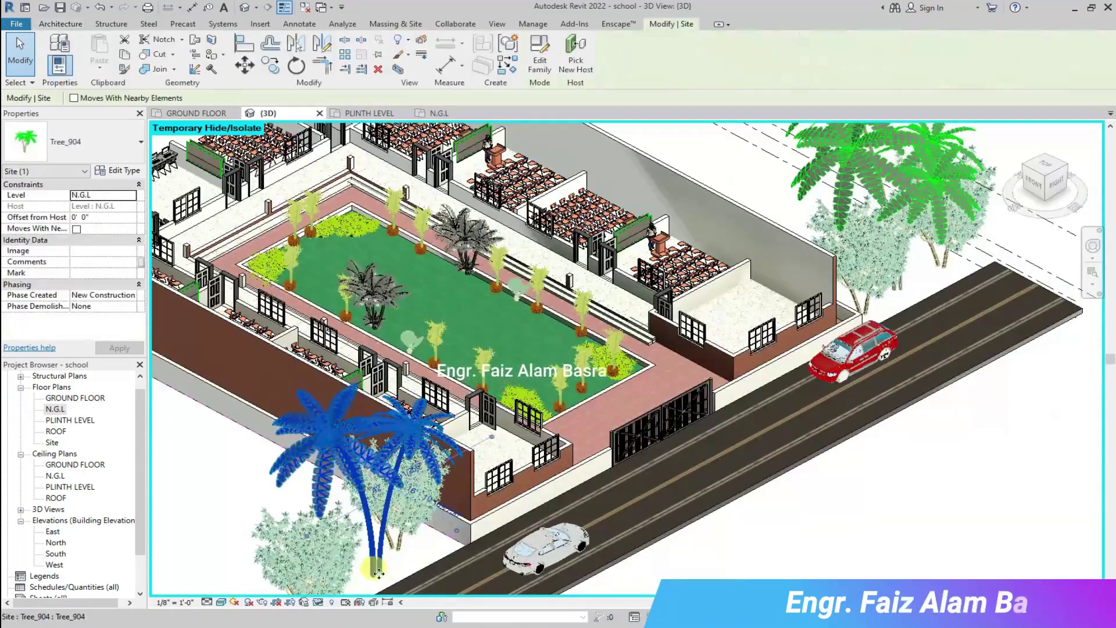
Nudge the selected Tree_904 palm a little toward the road, away from the building's front corner.
key("Down")
key("Down")
key("Right")
key("Right")
key("Right")
key("Right")
key("Right")
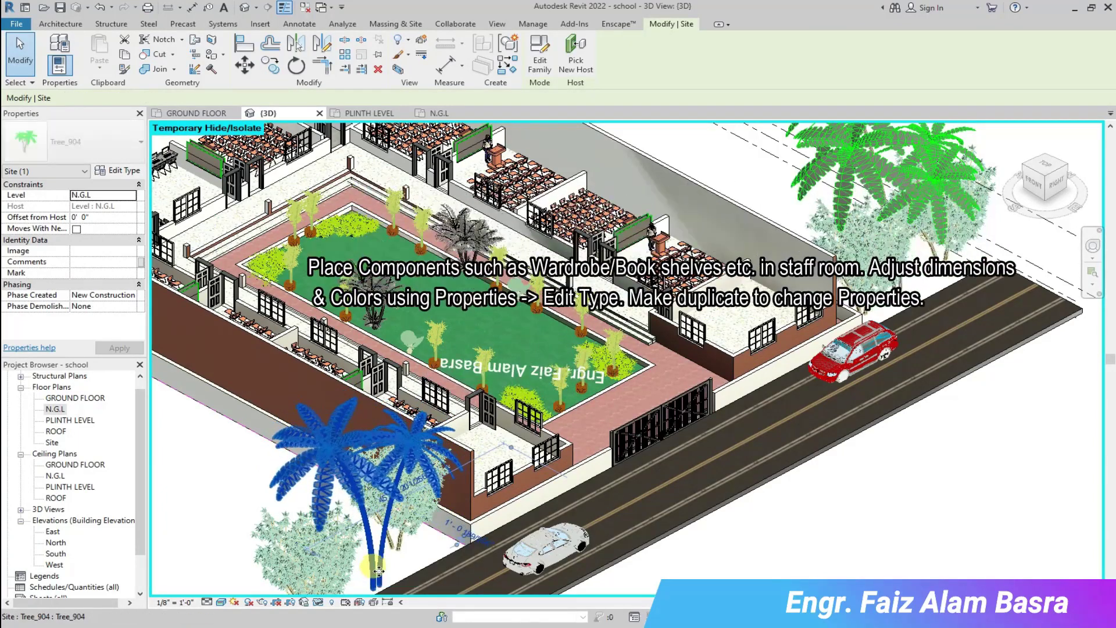
key("Escape")
In the ground floor plan, load the Tall Cabinet-Double Door(4) family and place one cabinet in the staff room's back corner.
scroll(484, 467, "up", 3)
scroll(484, 468, "down", 5)
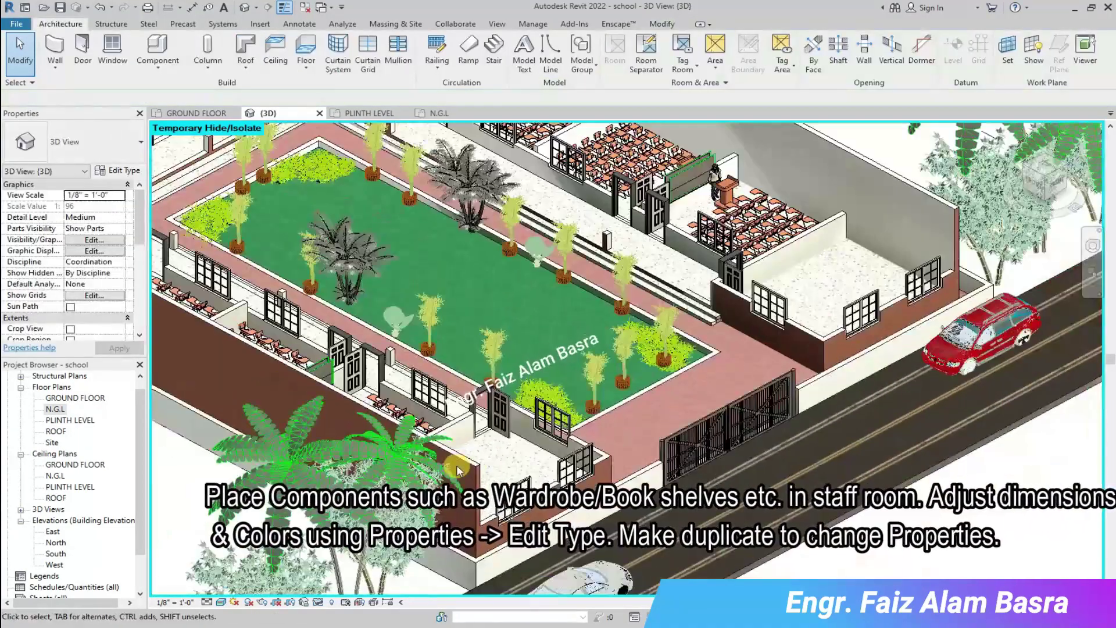
scroll(563, 378, "down", 1)
scroll(798, 301, "up", 1)
scroll(797, 300, "up", 3)
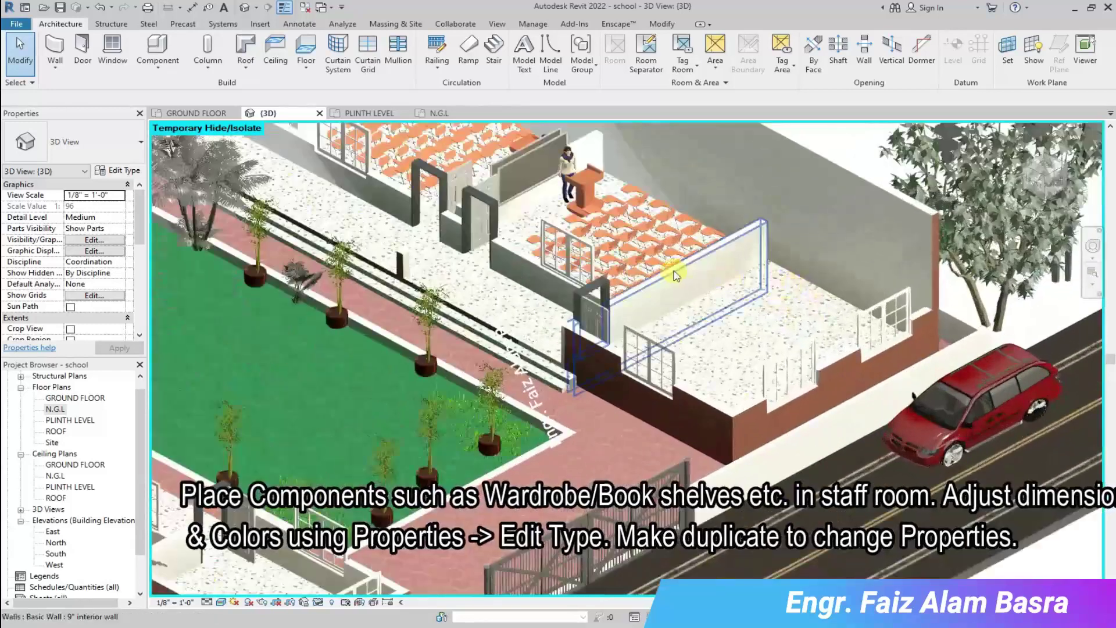
scroll(686, 274, "down", 1)
left_click(211, 113)
scroll(454, 279, "down", 5)
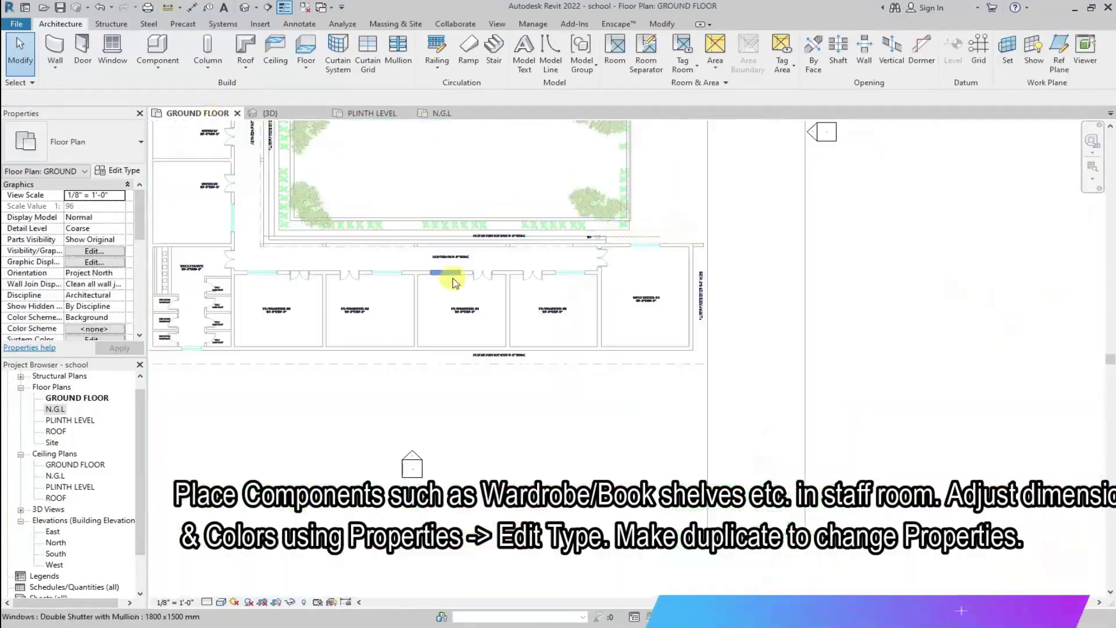
scroll(549, 149, "up", 6)
scroll(548, 152, "up", 1)
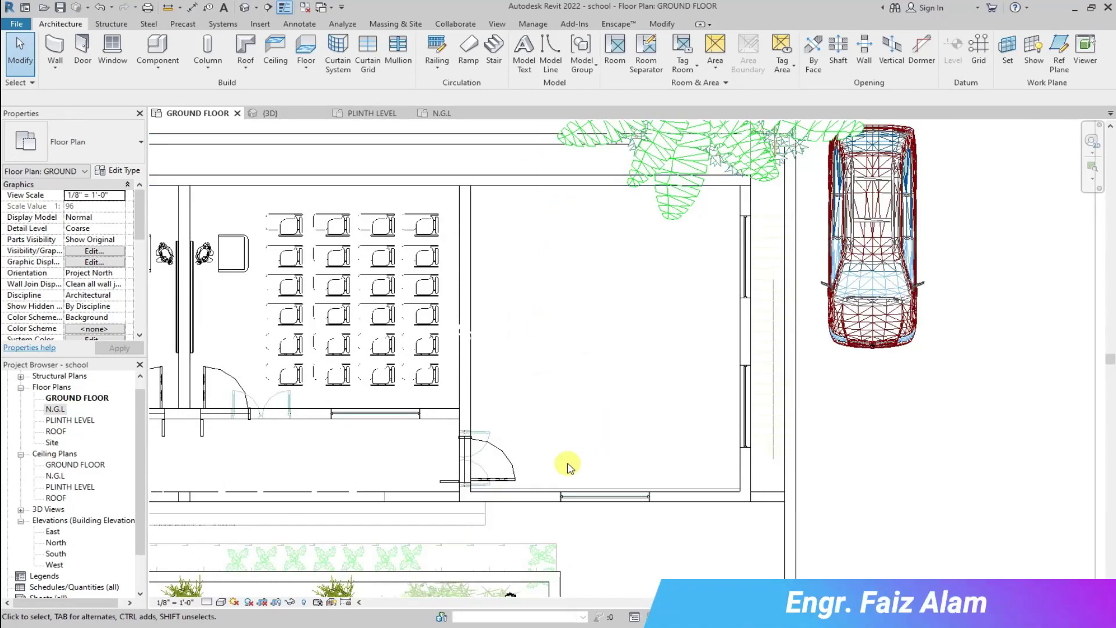
scroll(655, 463, "up", 1)
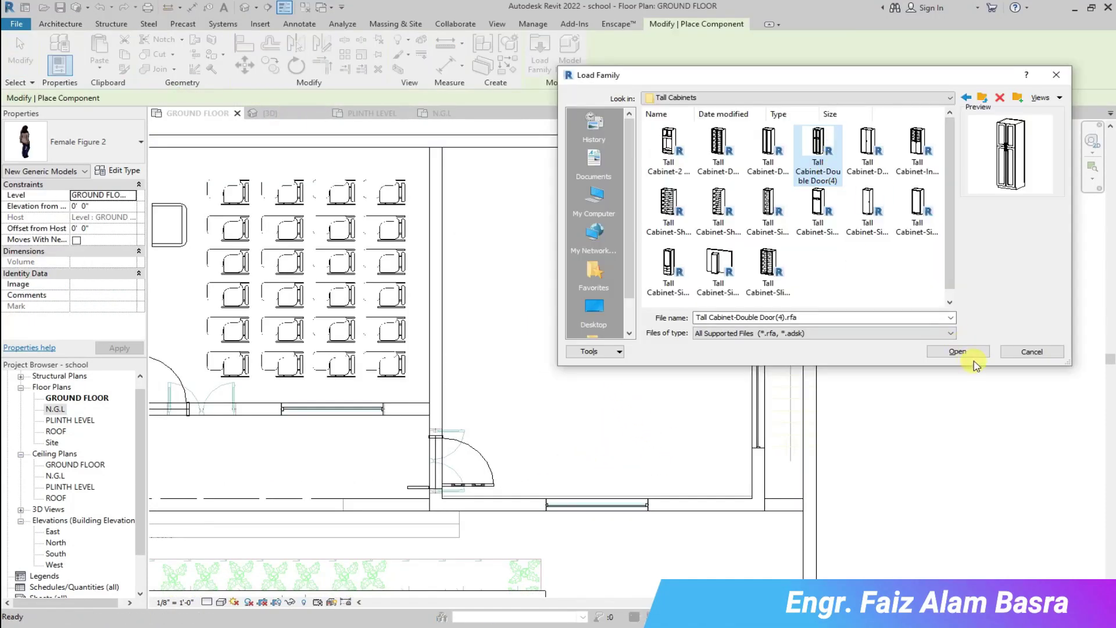
left_click(885, 350)
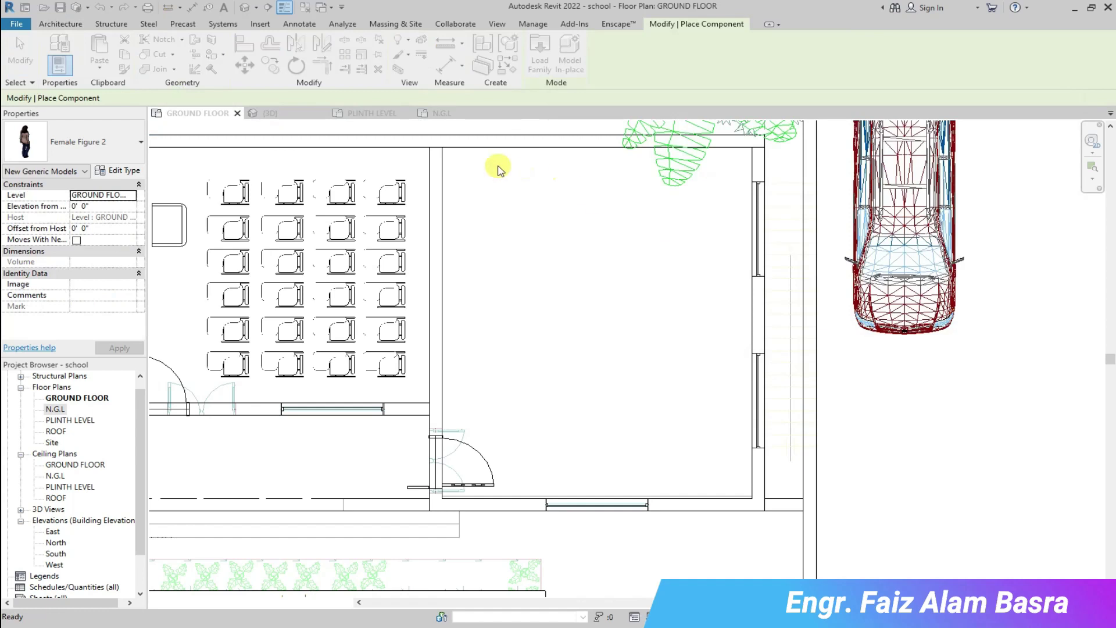
left_click(466, 150)
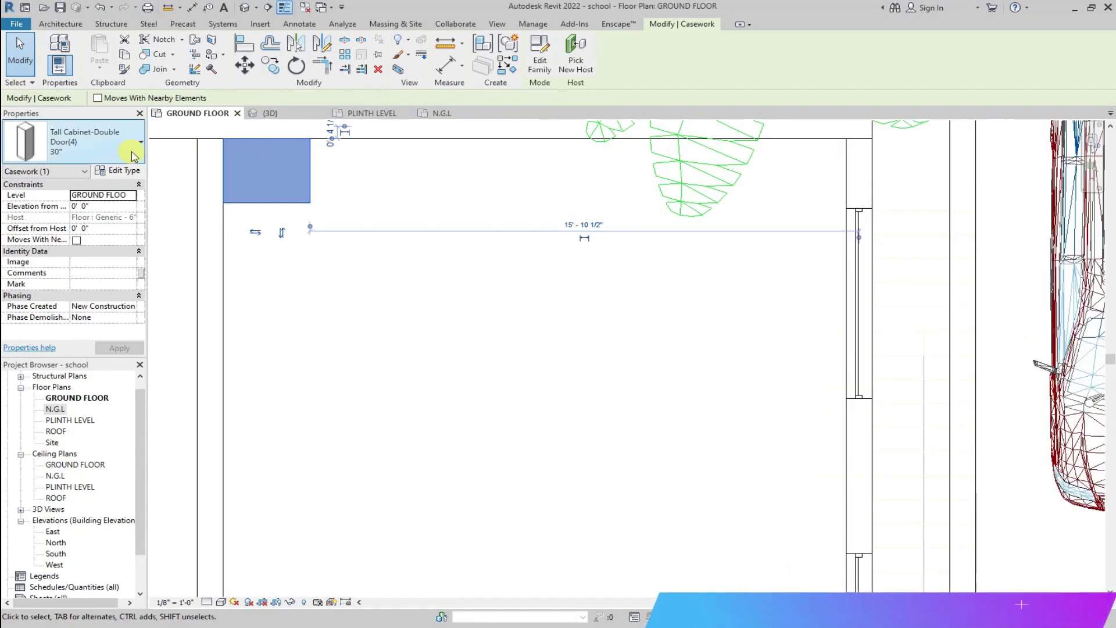
Change the cabinet to the 36" type and move its corner flush with the room's inner wall corner.
left_click(133, 156)
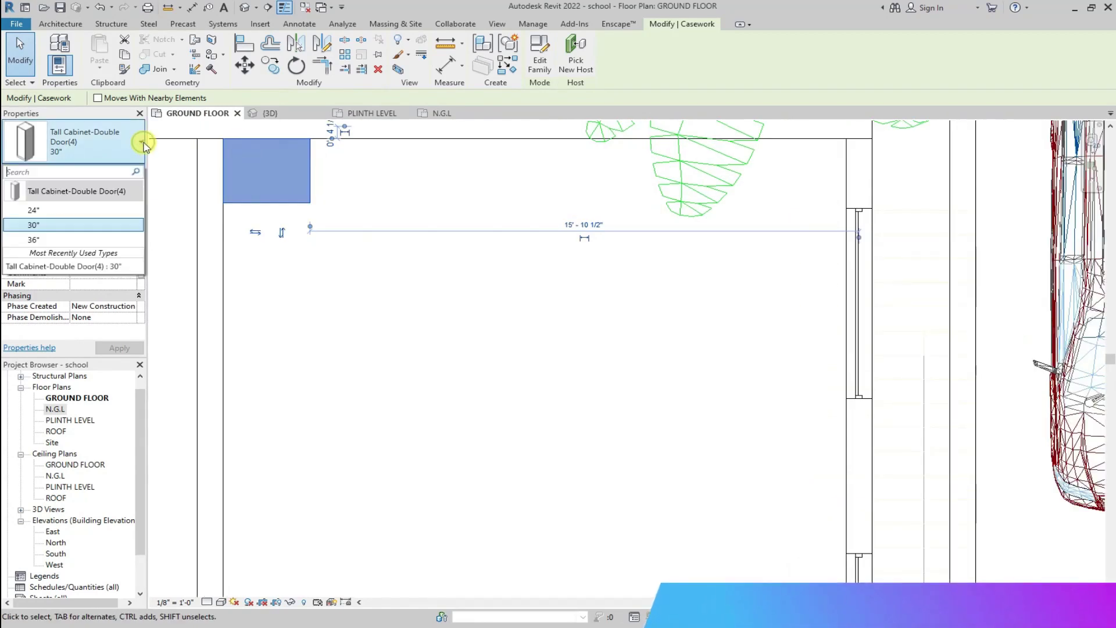
left_click(58, 232)
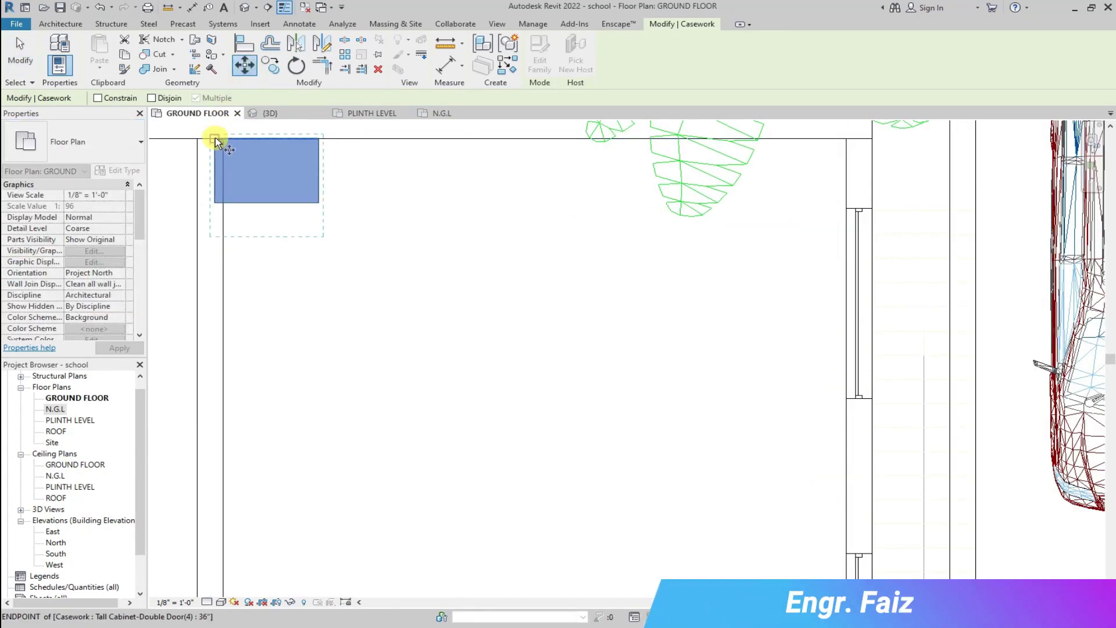
left_click_drag(218, 139, 226, 139)
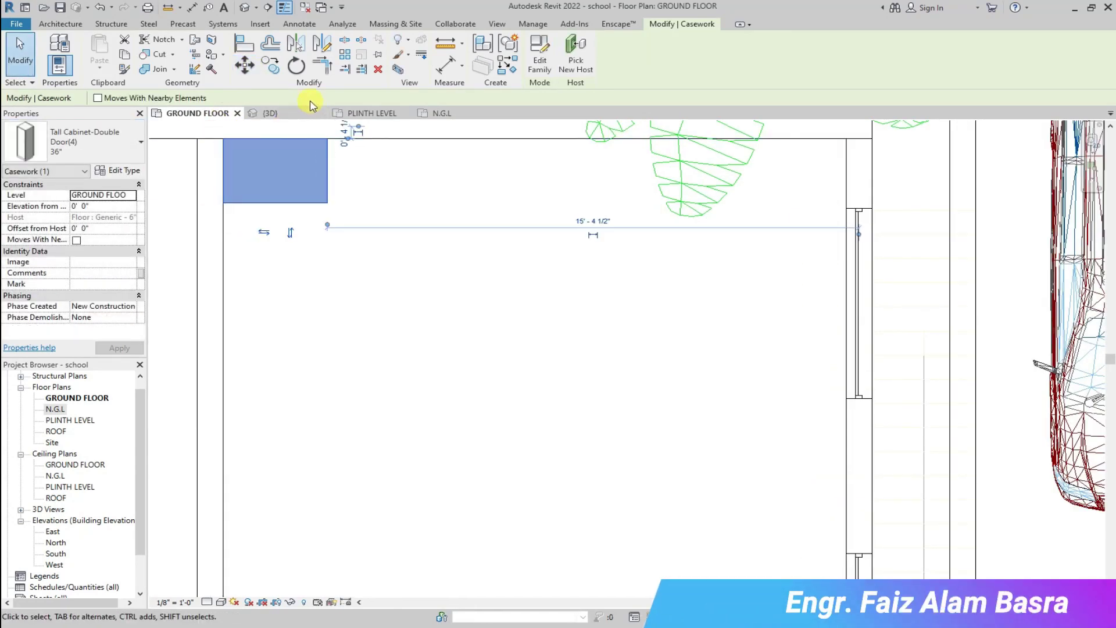
Copy the 36" cabinet five times side by side along the staff room's back wall and check the row in 3D.
key("c")
key("o")
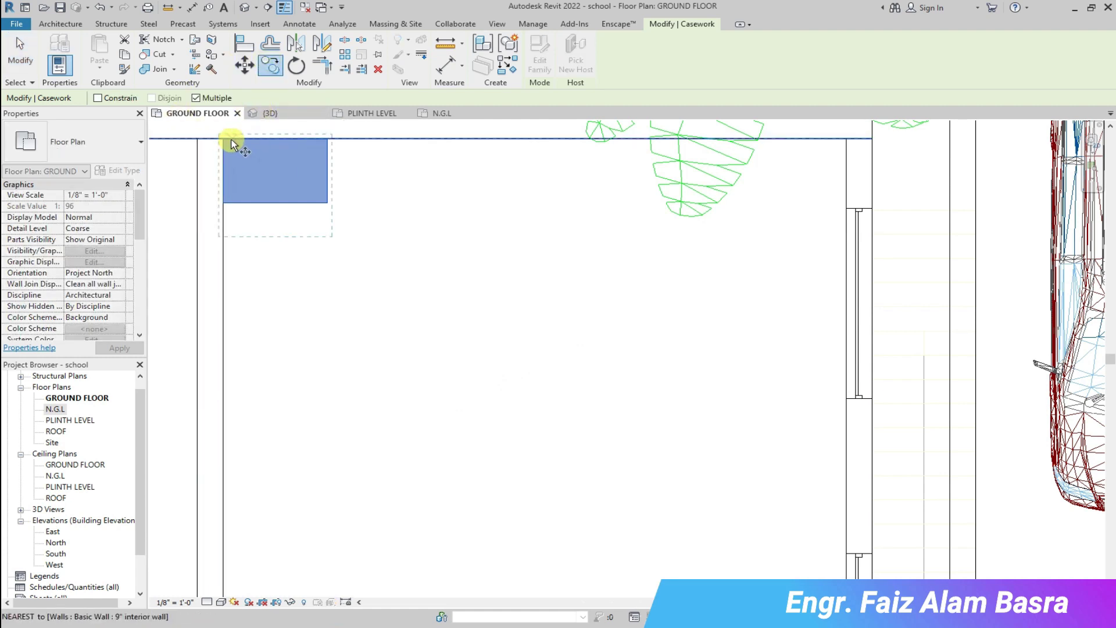
left_click(328, 139)
left_click(431, 139)
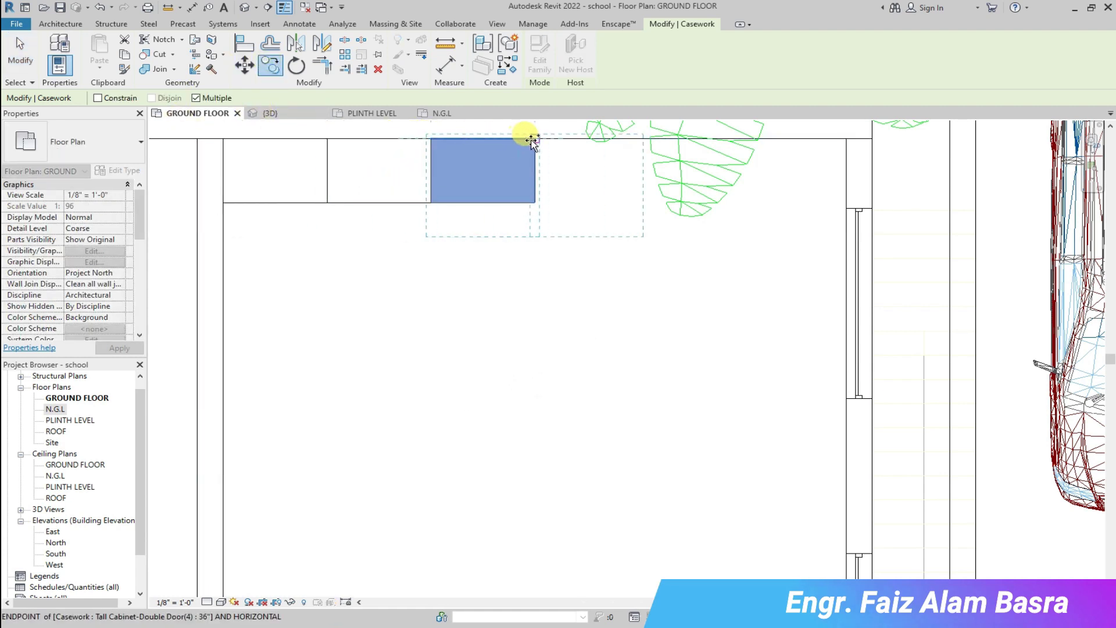
left_click(534, 139)
left_click(638, 139)
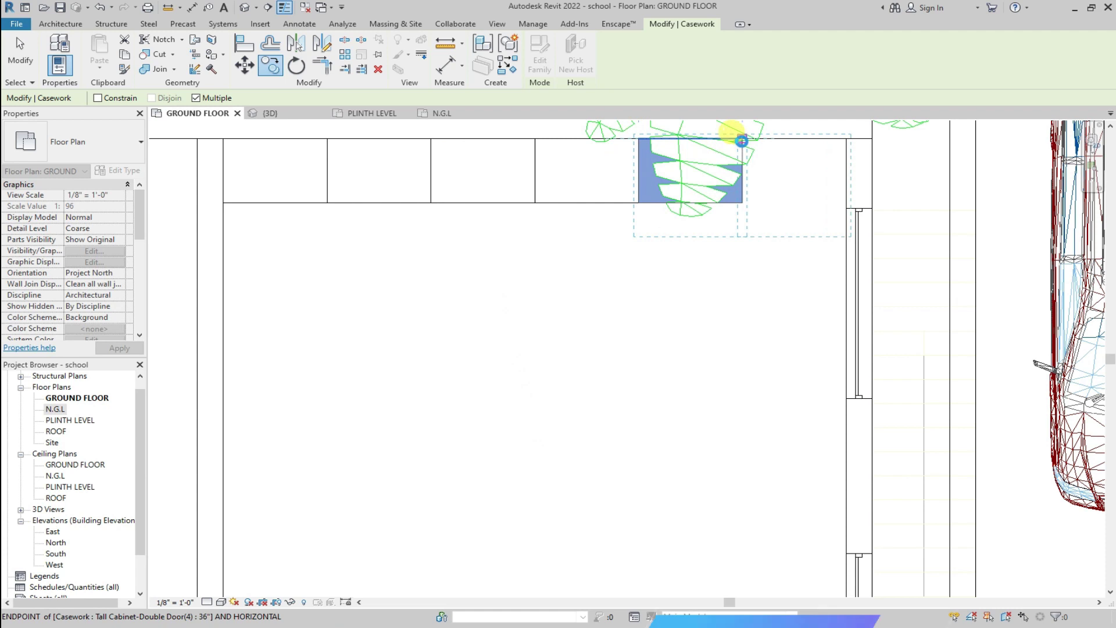
key("Escape")
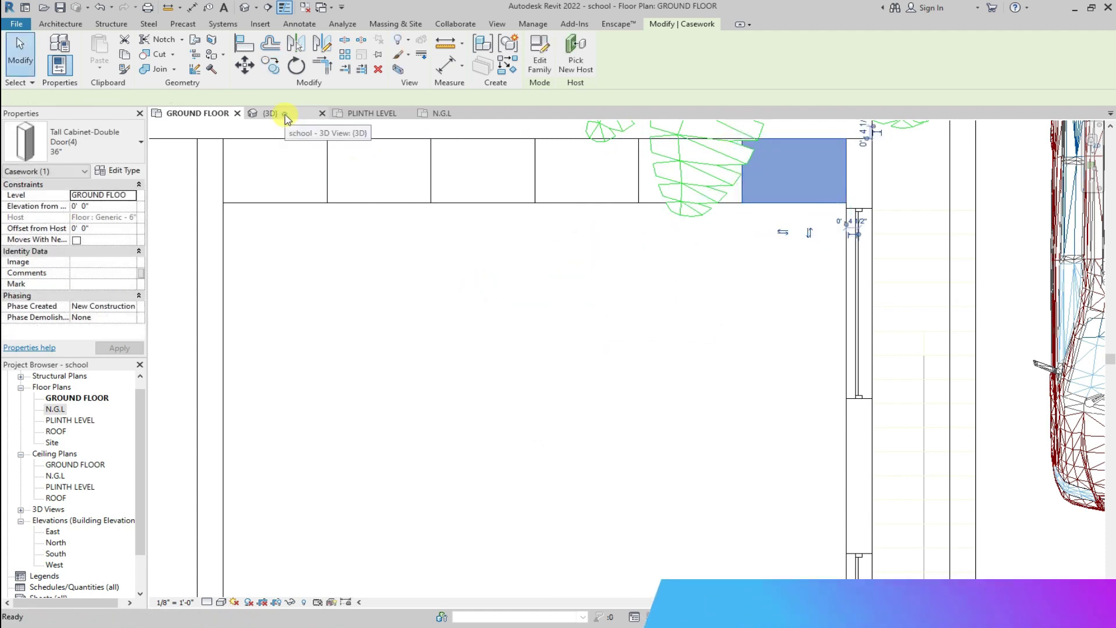
left_click(285, 116)
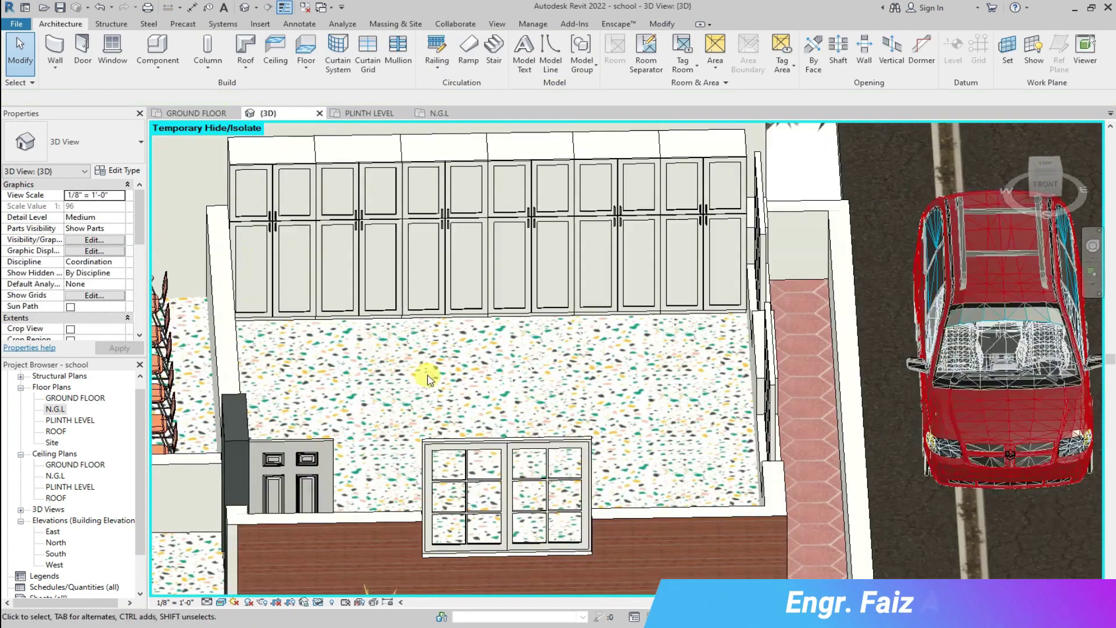
scroll(424, 359, "down", 1)
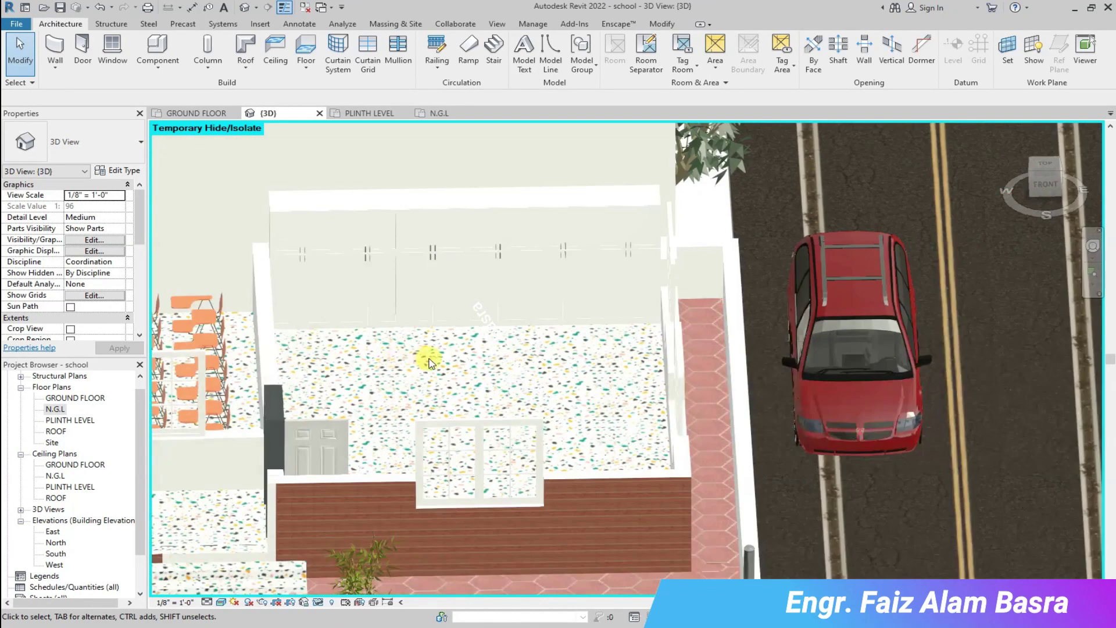
Return to the ground floor plan and load the Couch01 family as a component for the staff room.
left_click(207, 117)
scroll(362, 215, "down", 4)
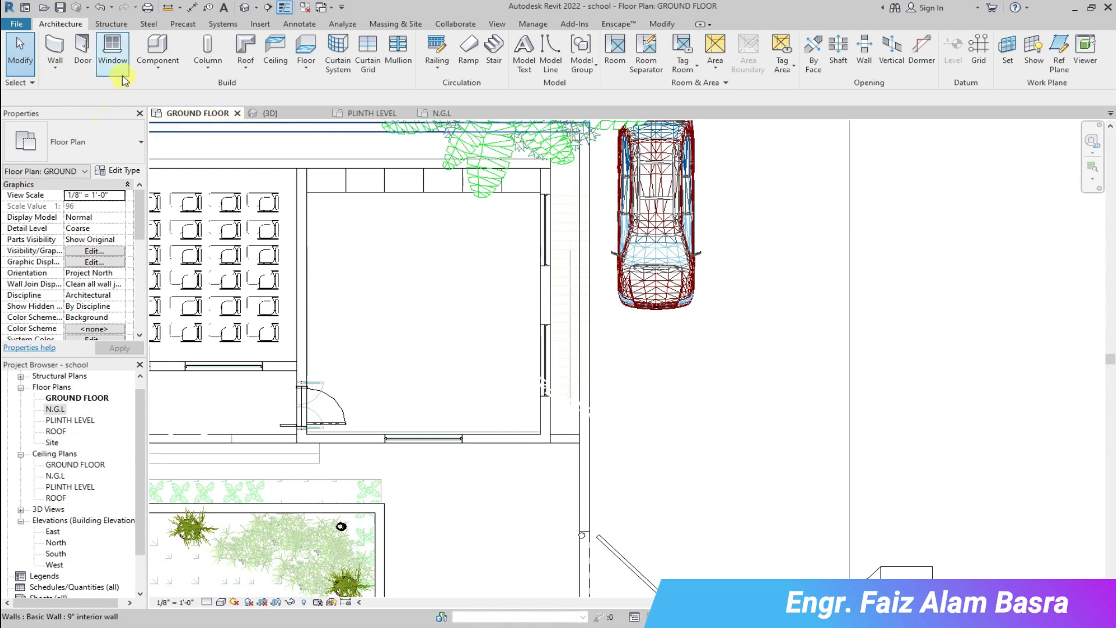
left_click(164, 61)
left_click(538, 57)
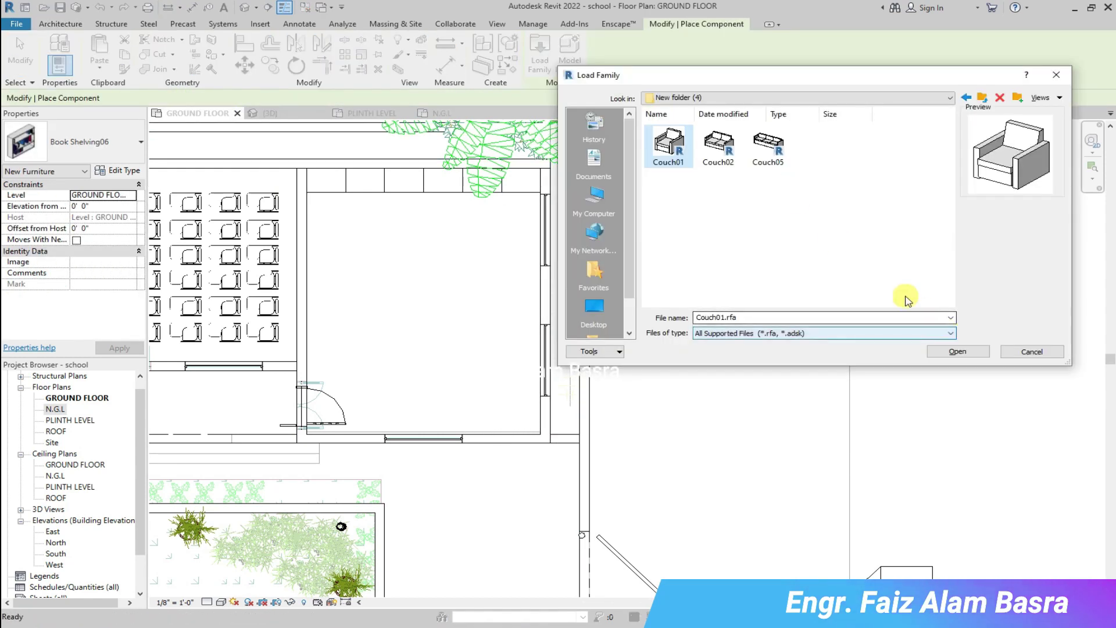
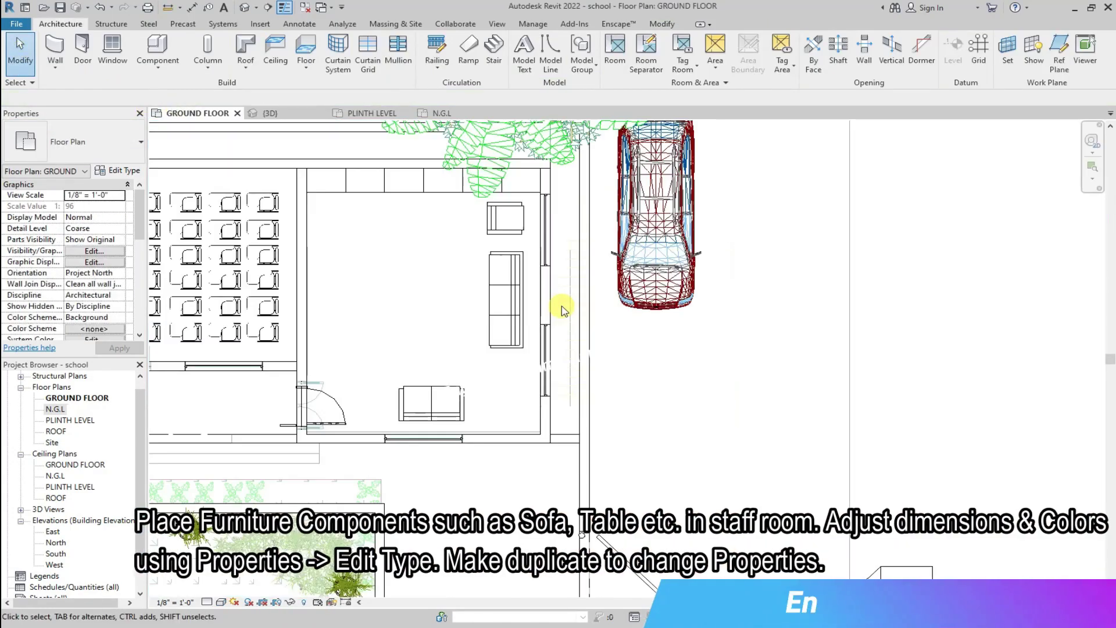
Move the two-seat couch into open floor space and relocate the three-seat couch, rotated 90°, in front of the window beside the door.
left_click_drag(440, 411, 339, 237)
left_click(533, 270)
left_click_drag(533, 270, 357, 396)
left_click(296, 65)
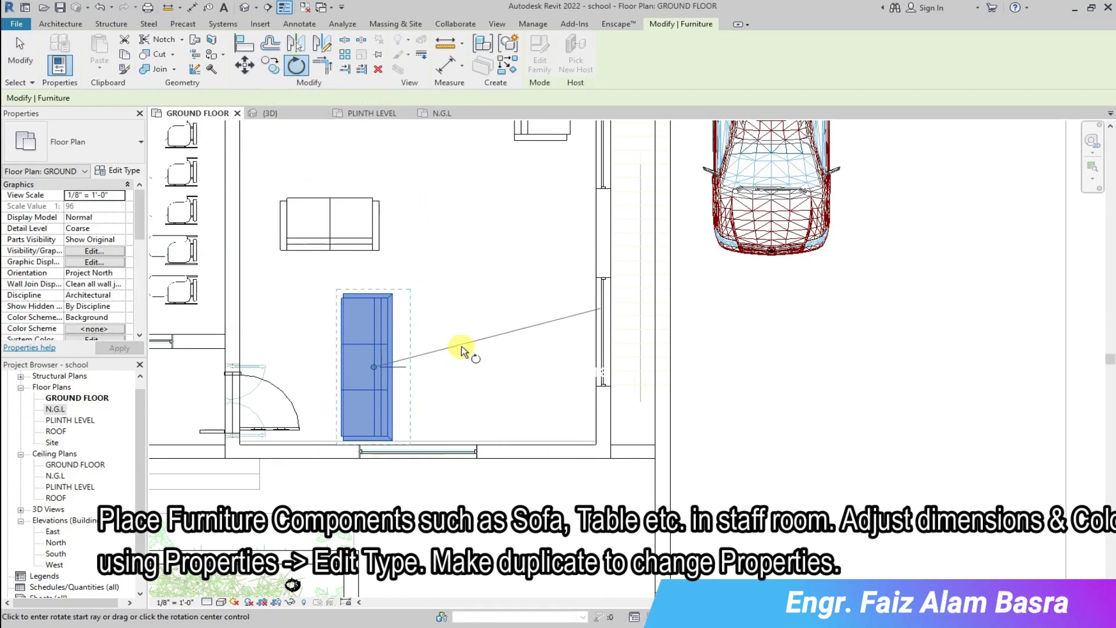
left_click(465, 367)
left_click(374, 488)
left_click_drag(403, 411, 445, 425)
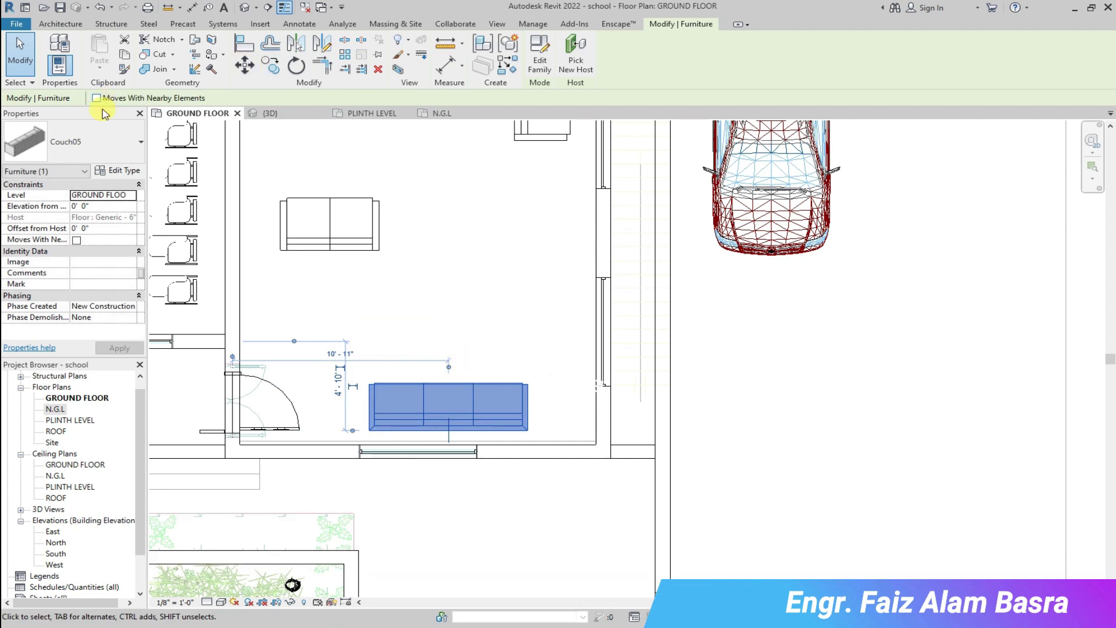
Place another Couch05 sofa in the staff room, rotated to run along the road-side window wall.
left_click(70, 25)
left_click(175, 66)
left_click(187, 89)
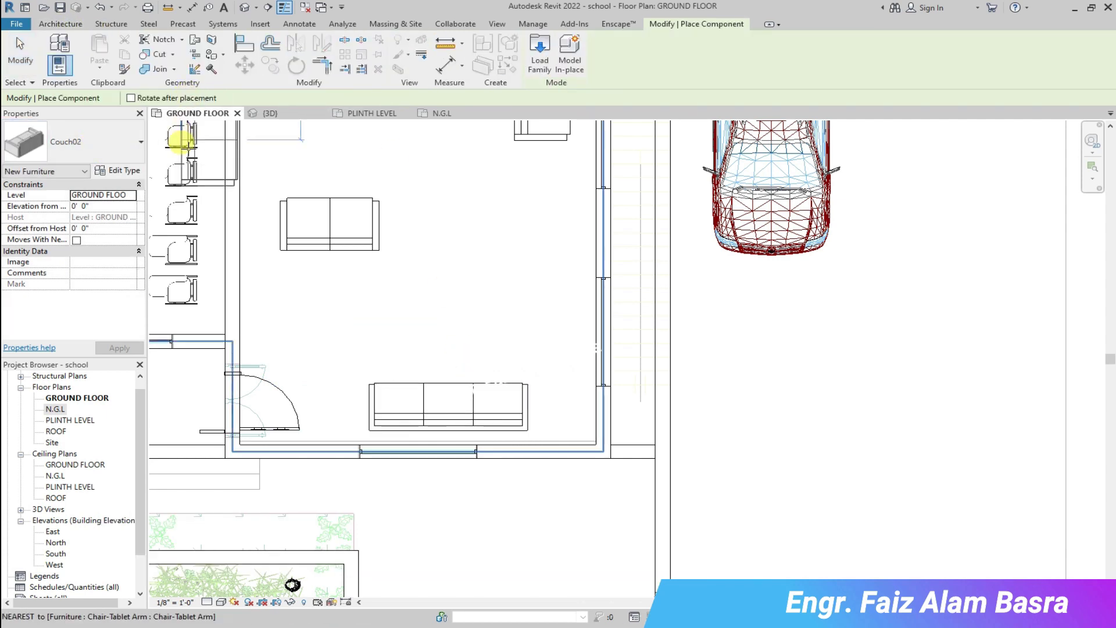
left_click(110, 153)
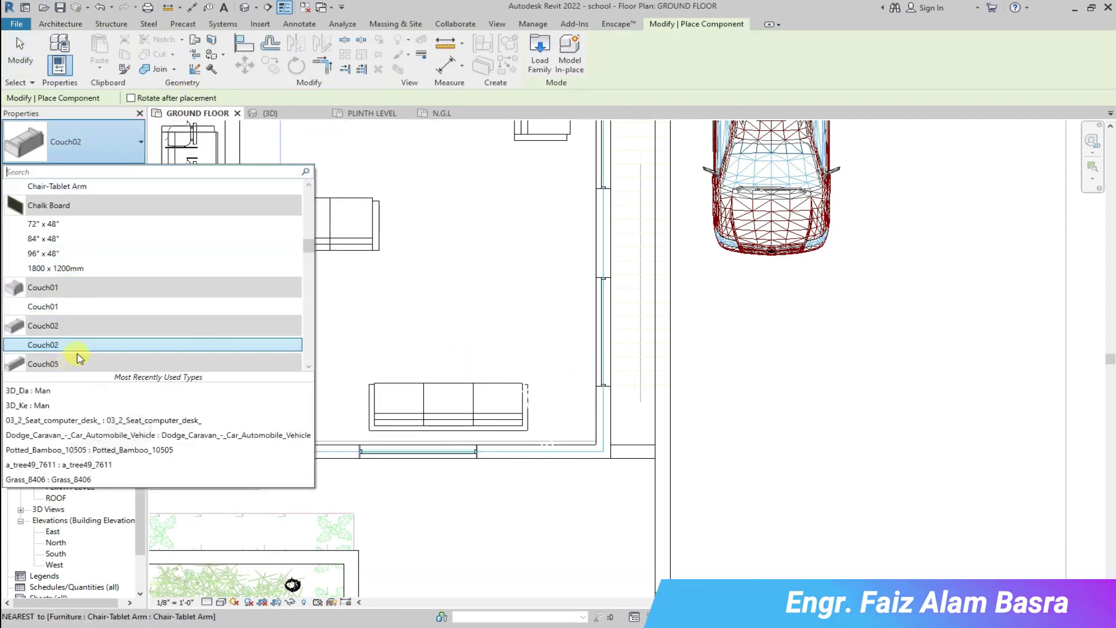
left_click(73, 326)
key("space")
key("space")
key("space")
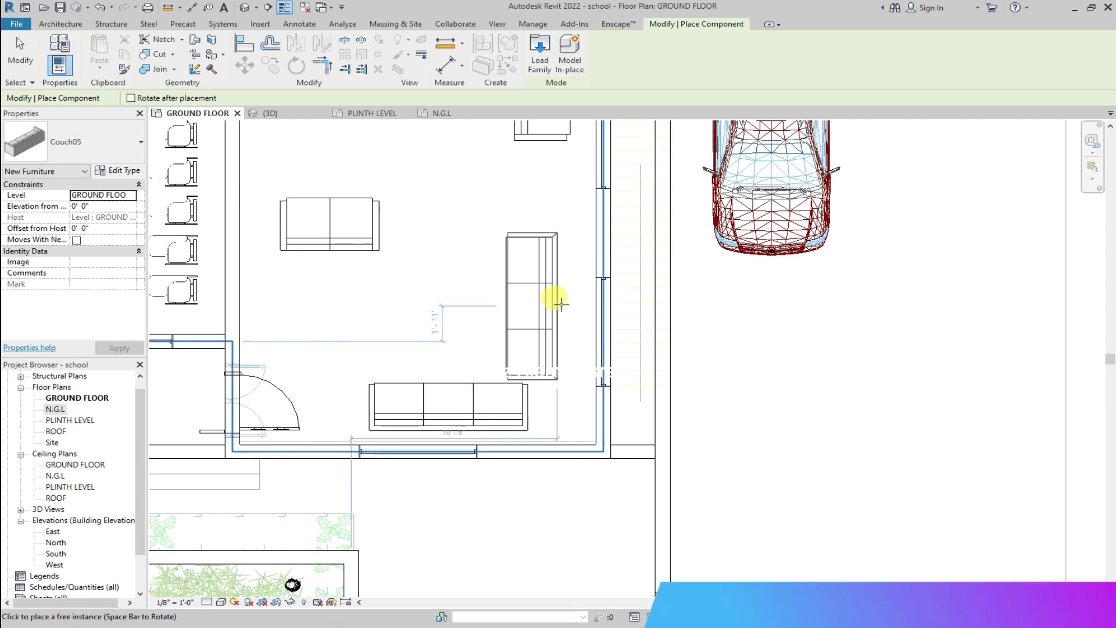
left_click(577, 306)
Place one more Couch05 sofa parallel to the cabinet row, between the cabinets and the two-seat couch, and finish placing.
scroll(543, 204, "down", 4)
scroll(498, 236, "up", 2)
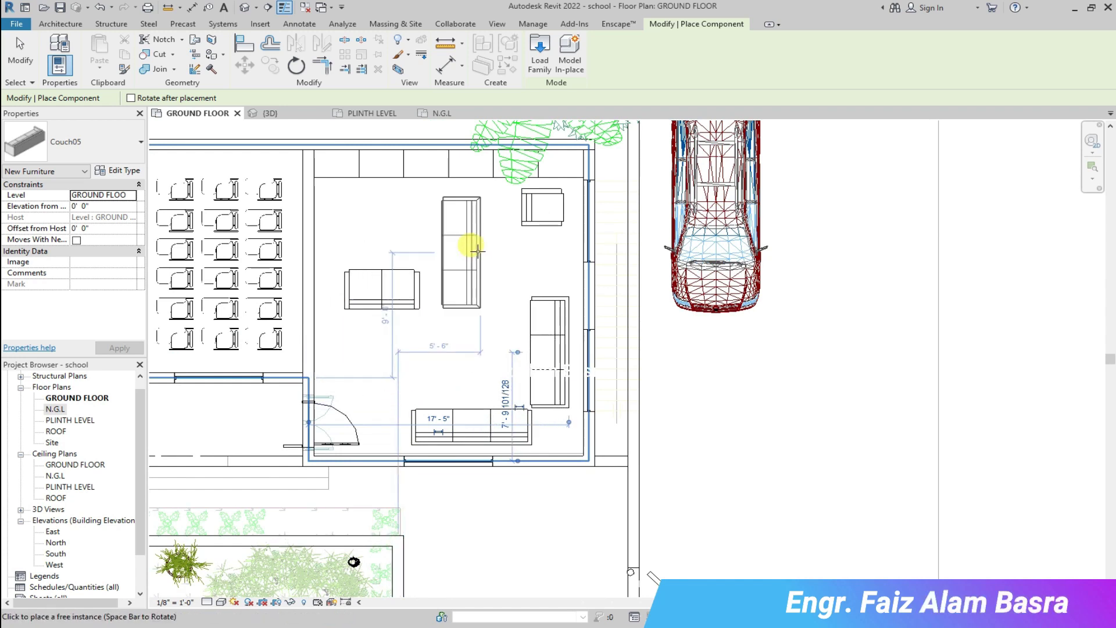
left_click(454, 223)
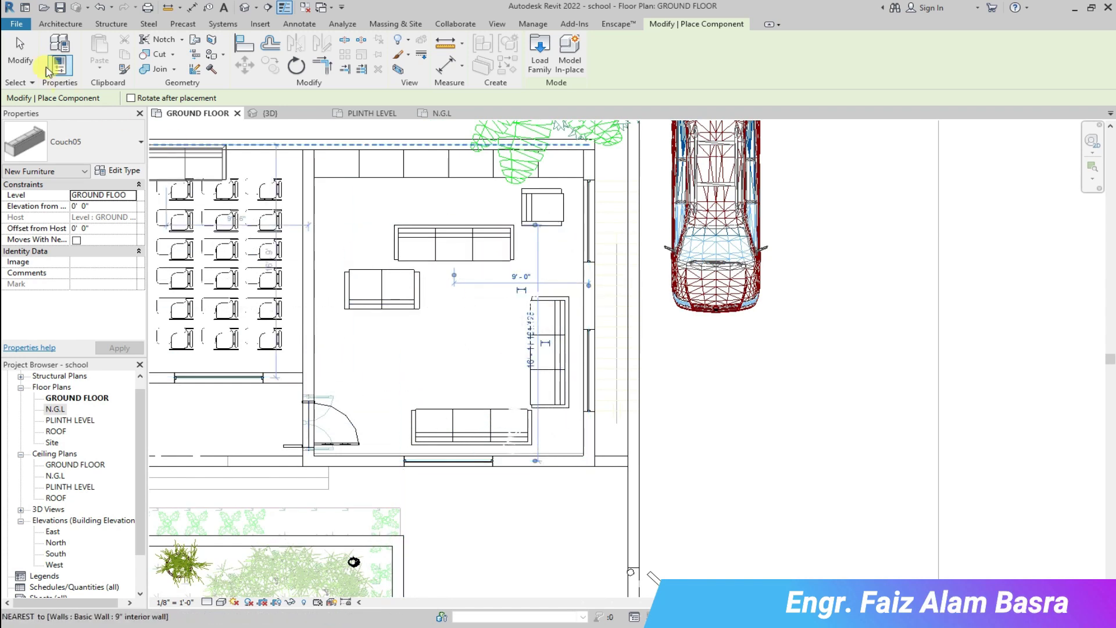
left_click(20, 56)
Rotate the Couch02 two-seater parallel to the road-side sofa and move it opposite, between the two other sofas.
left_click(397, 300)
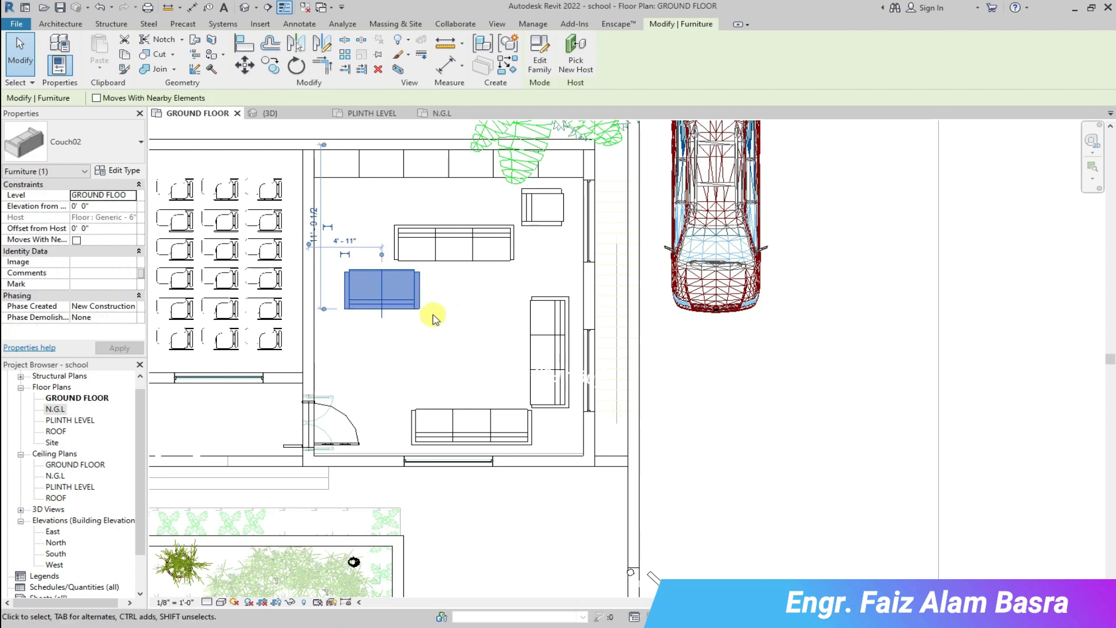
left_click(294, 66)
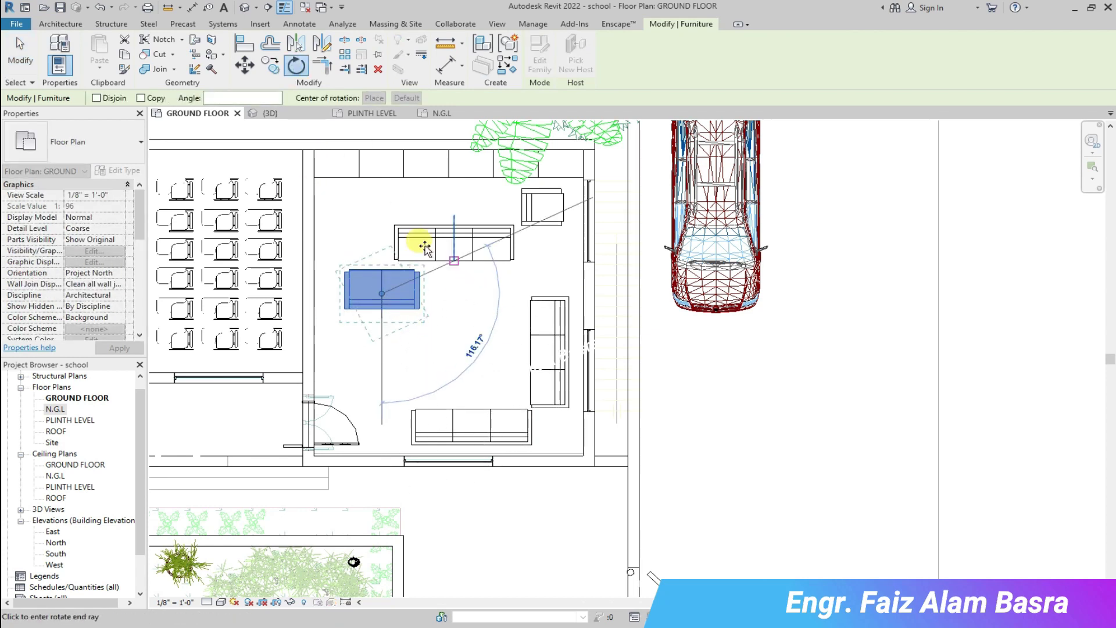
left_click(381, 223)
left_click(296, 66)
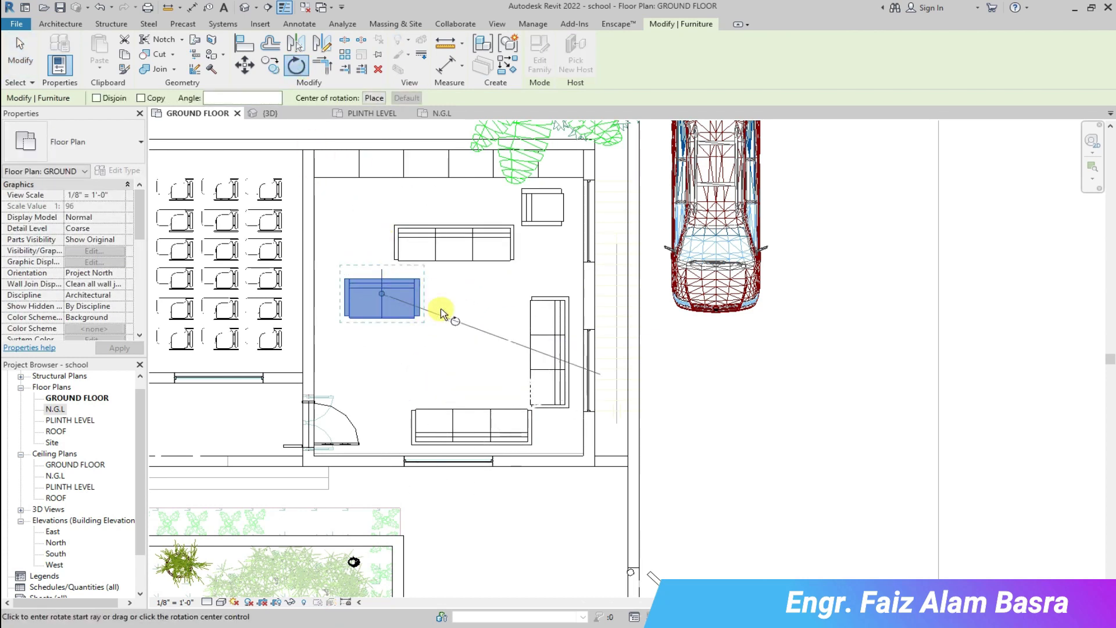
left_click(384, 368)
left_click_drag(486, 283, 424, 340)
Move the Couch01 armchair beside the end of the road-side sofa and rotate it 180° to face into the room.
left_click_drag(559, 219, 561, 280)
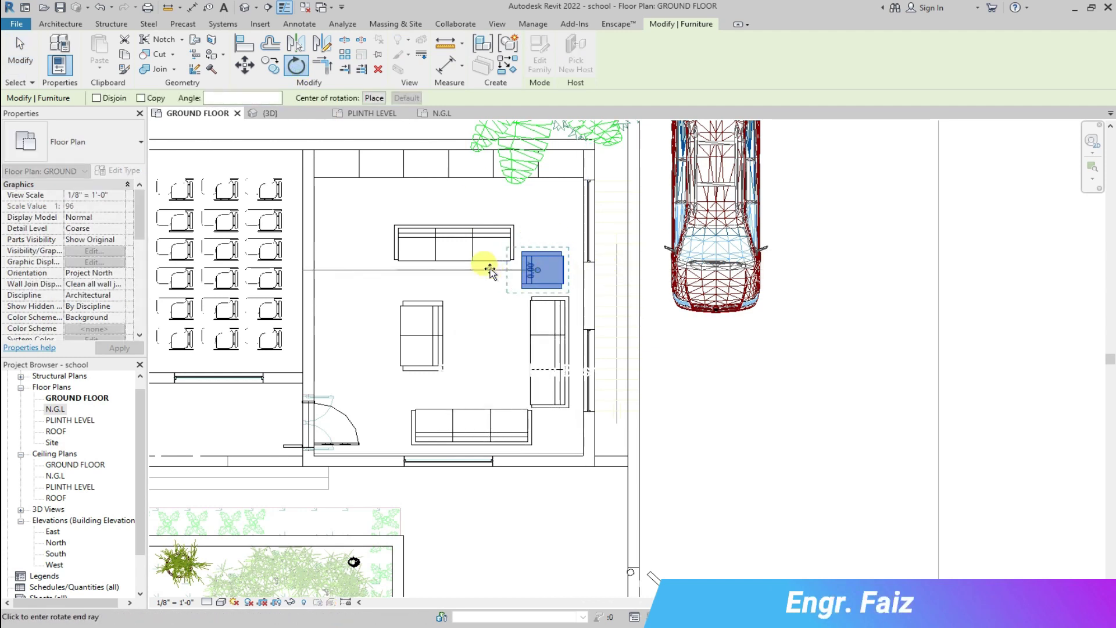
left_click(652, 271)
scroll(541, 280, "up", 3)
left_click_drag(575, 298, 582, 301)
Move the armchair by its corner so it sits flush against the end corner of the road-side sofa.
scroll(589, 305, "up", 6)
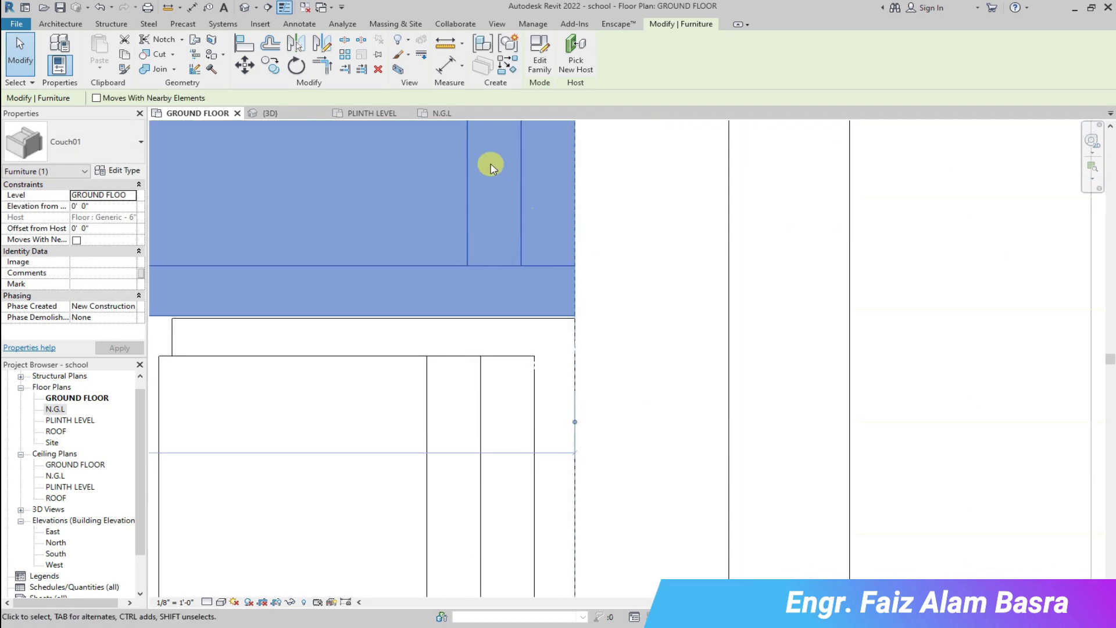
left_click(250, 67)
left_click(574, 316)
left_click(575, 319)
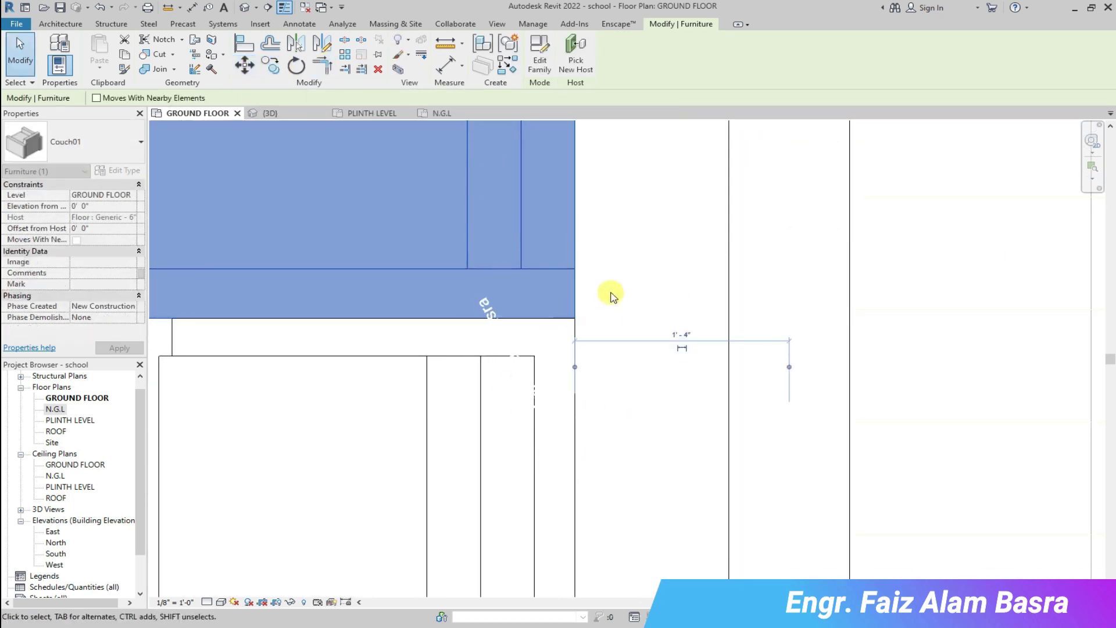
scroll(615, 291, "down", 2)
left_click(628, 284)
scroll(634, 280, "down", 4)
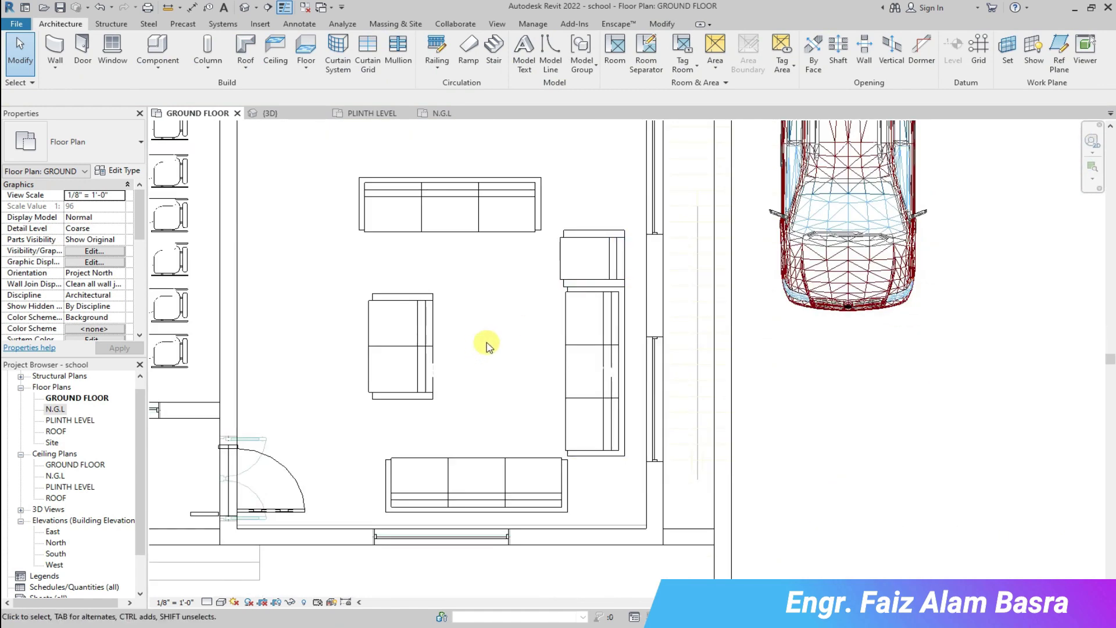
Delete the Couch01 armchair and the Couch02 two-seater from the staff room's seating group.
left_click(266, 113)
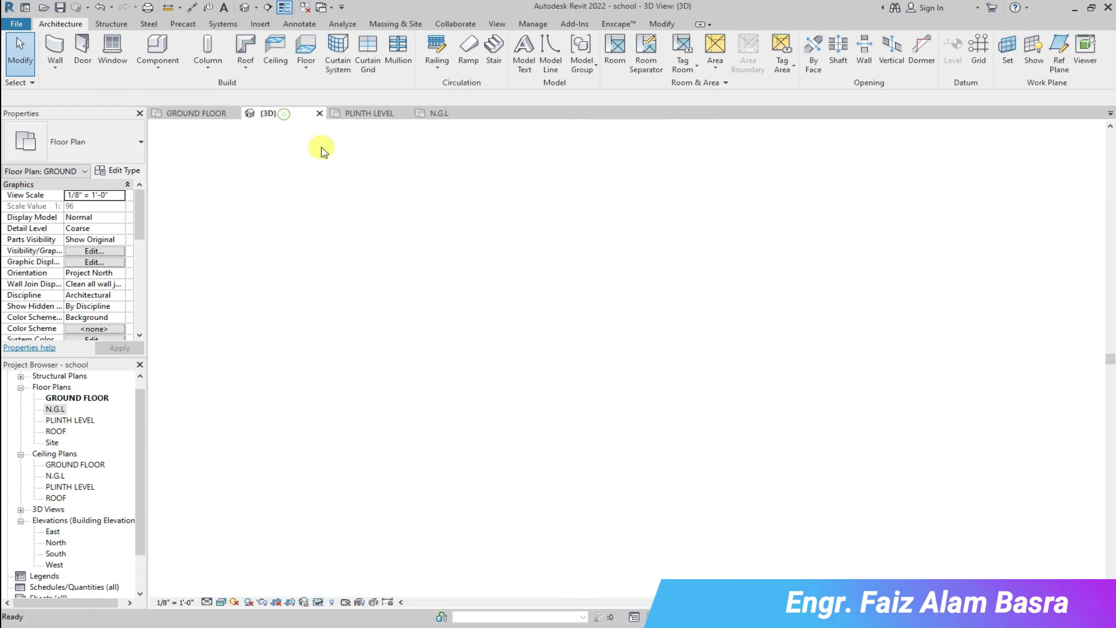
scroll(607, 419, "up", 5)
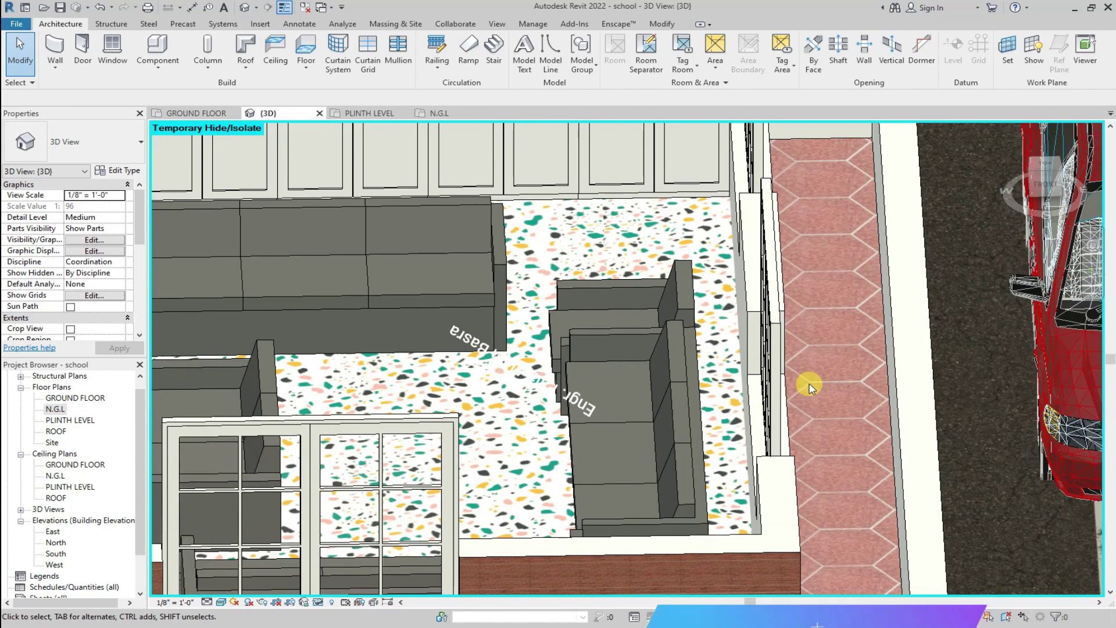
left_click(197, 113)
scroll(622, 264, "up", 3)
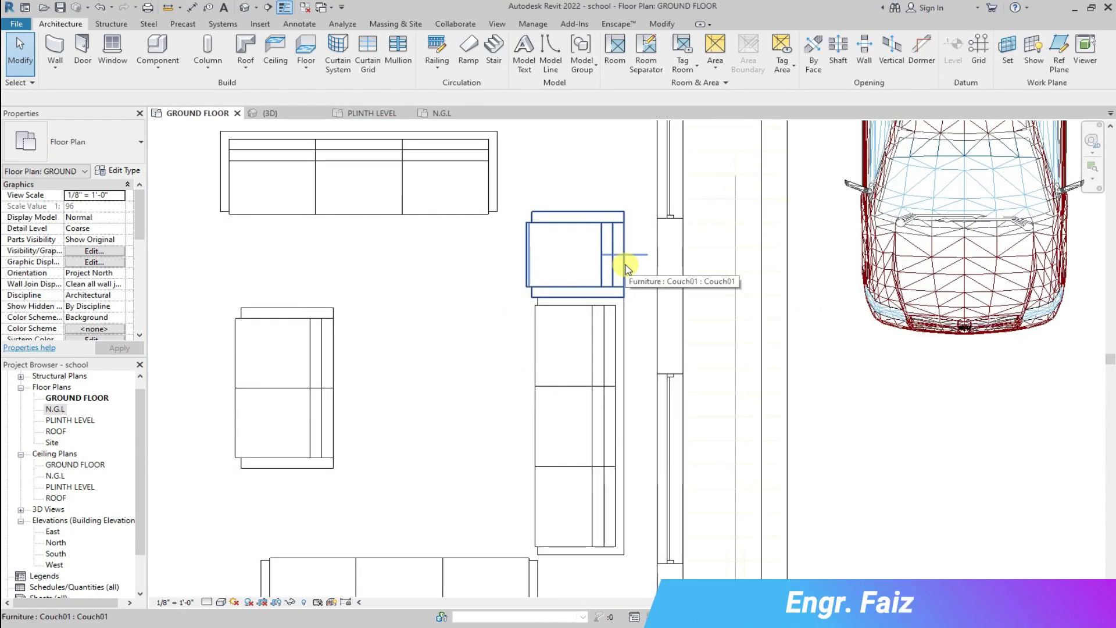
scroll(626, 269, "down", 2)
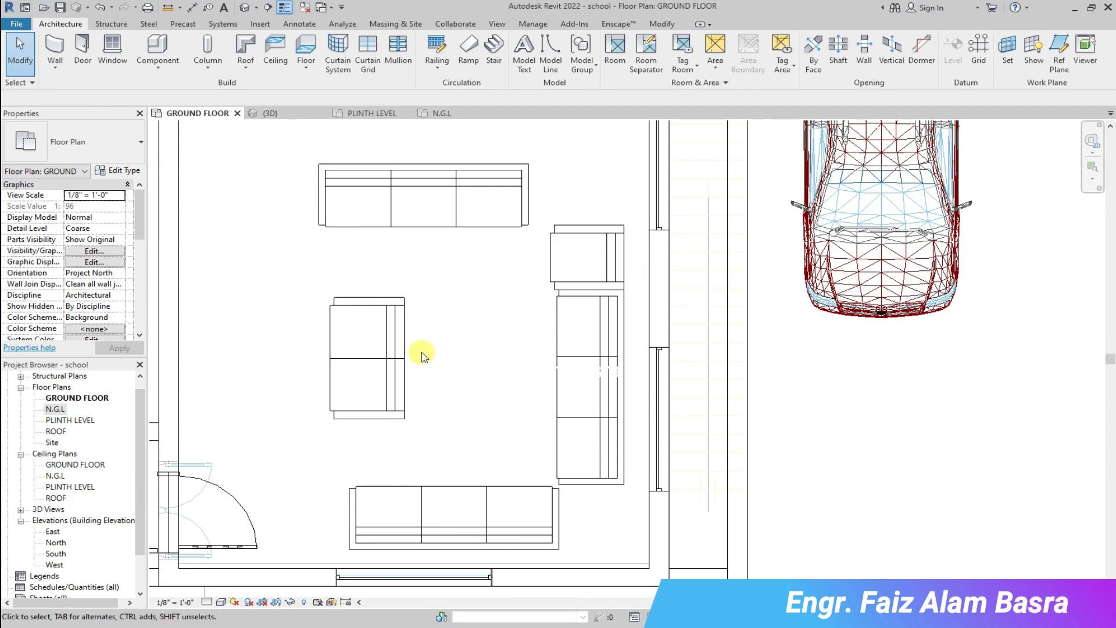
left_click(554, 275)
key("Delete")
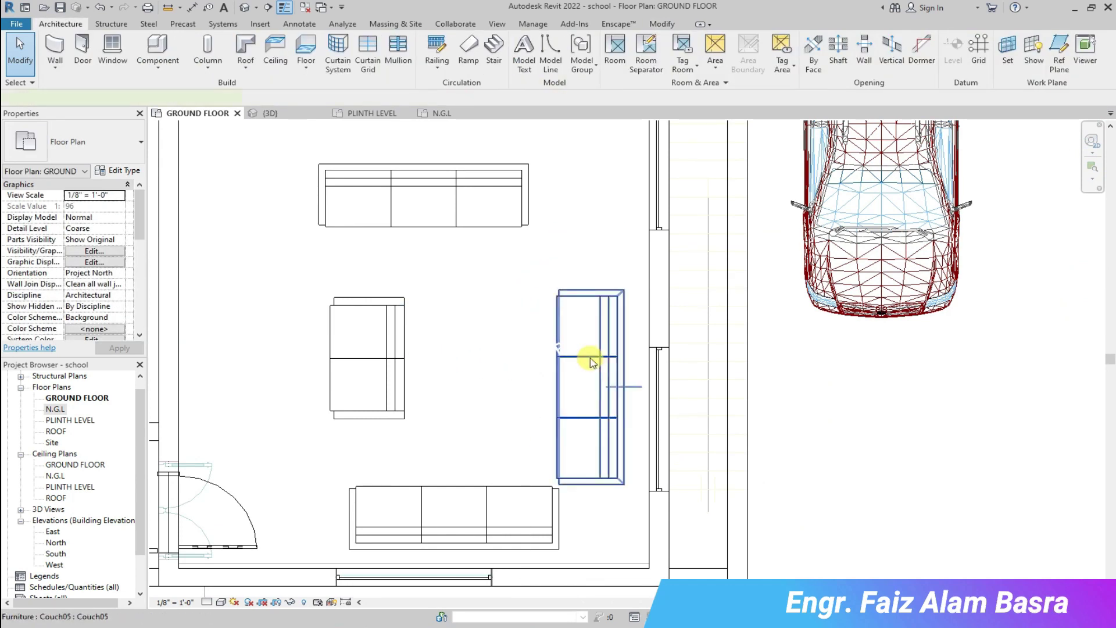
left_click(589, 353)
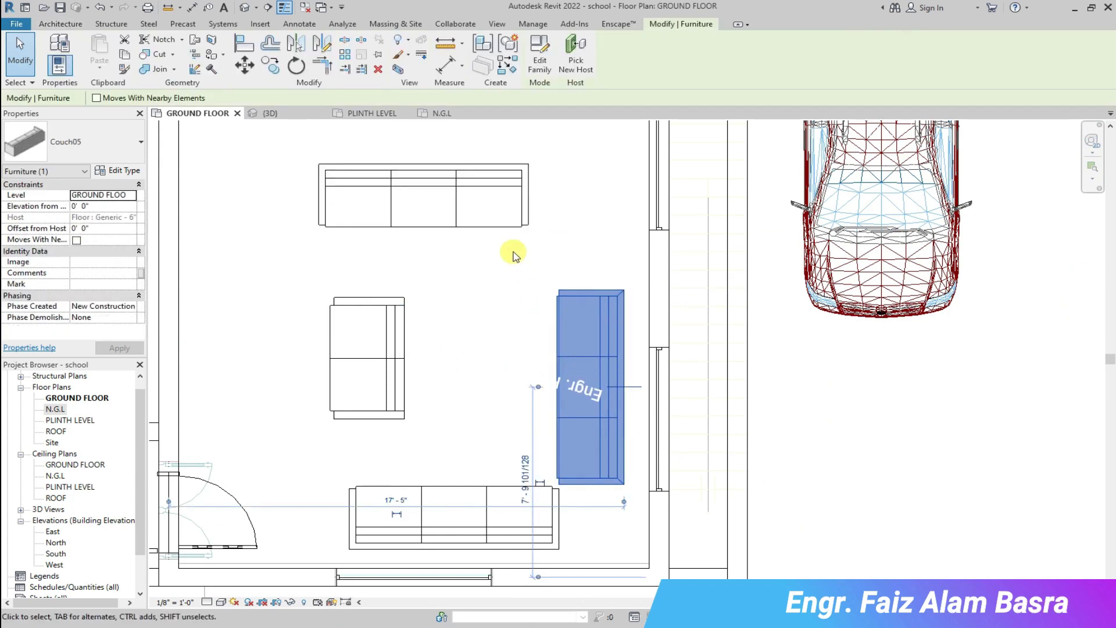
left_click(395, 316)
key("Delete")
Move the road-side Couch05 sofa a little along its wall towards the cabinet row.
left_click(575, 361)
left_click_drag(580, 355, 577, 329)
left_click(520, 376)
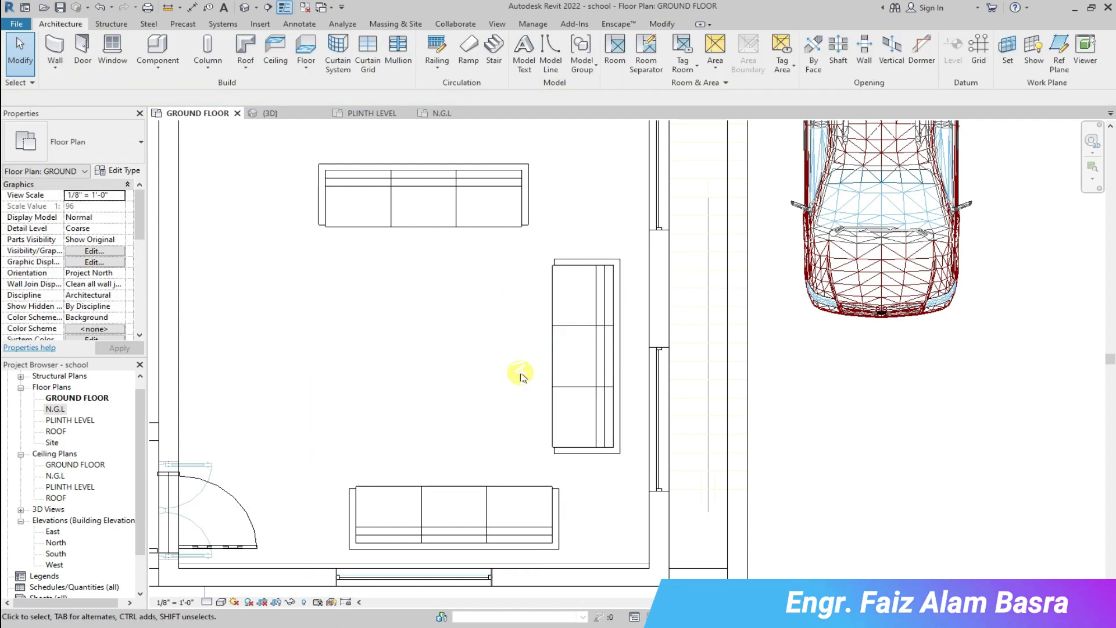
Mirror the road-side sofa about the centre line of the cabinet-side sofa to create a matching sofa opposite.
left_click(564, 330)
left_click(297, 41)
left_click(423, 219)
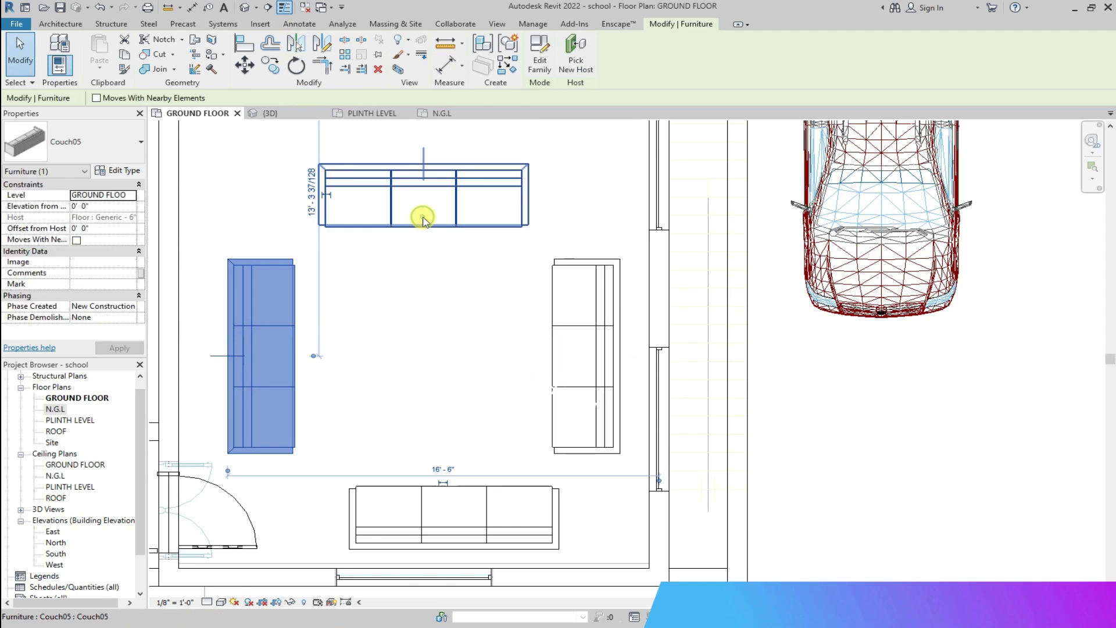
left_click(411, 311)
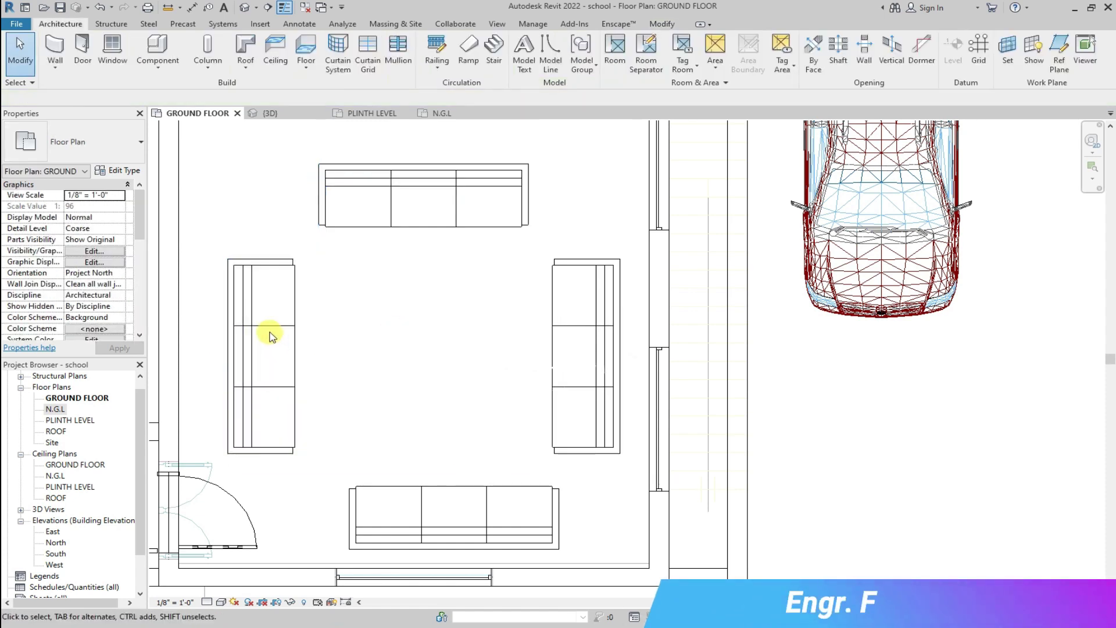
Nudge the two facing side sofas together slightly towards the cabinet row.
left_click(269, 337)
left_click(574, 325, "ctrl")
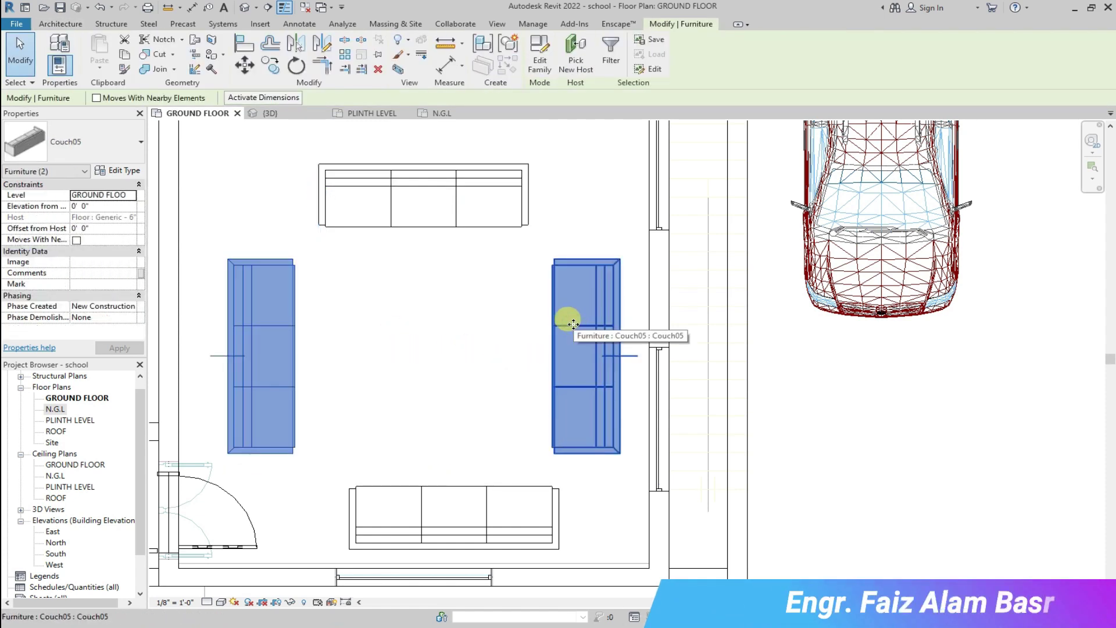
key("Up")
left_click(420, 327)
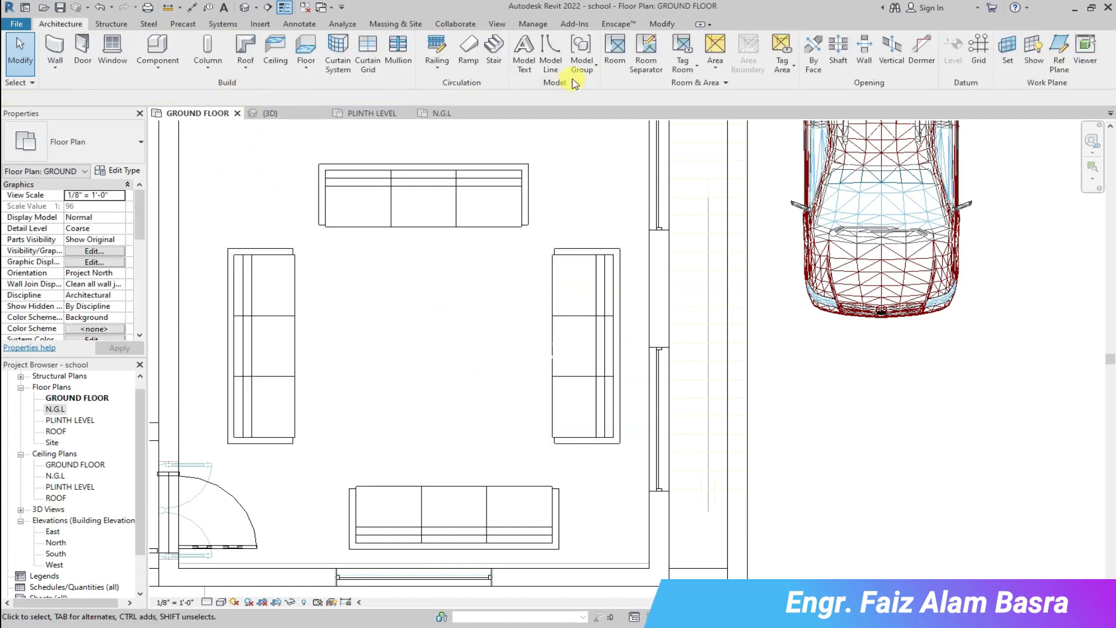
Load the Couch07 family from the Complete folder, place one between the two facing side sofas, and finish placing.
left_click(539, 53)
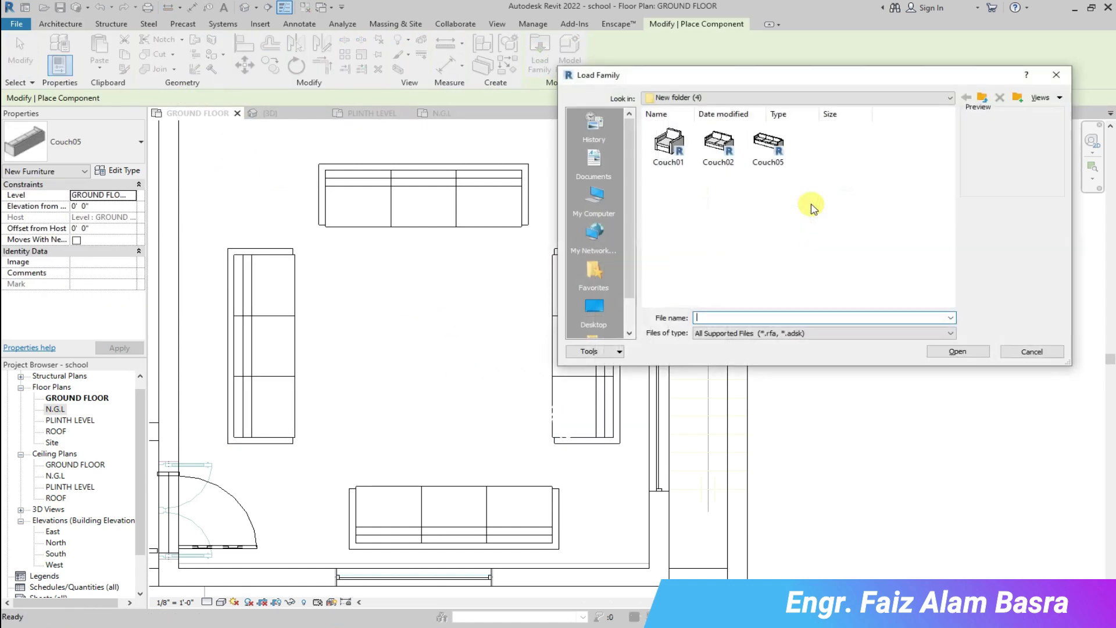
left_click(982, 97)
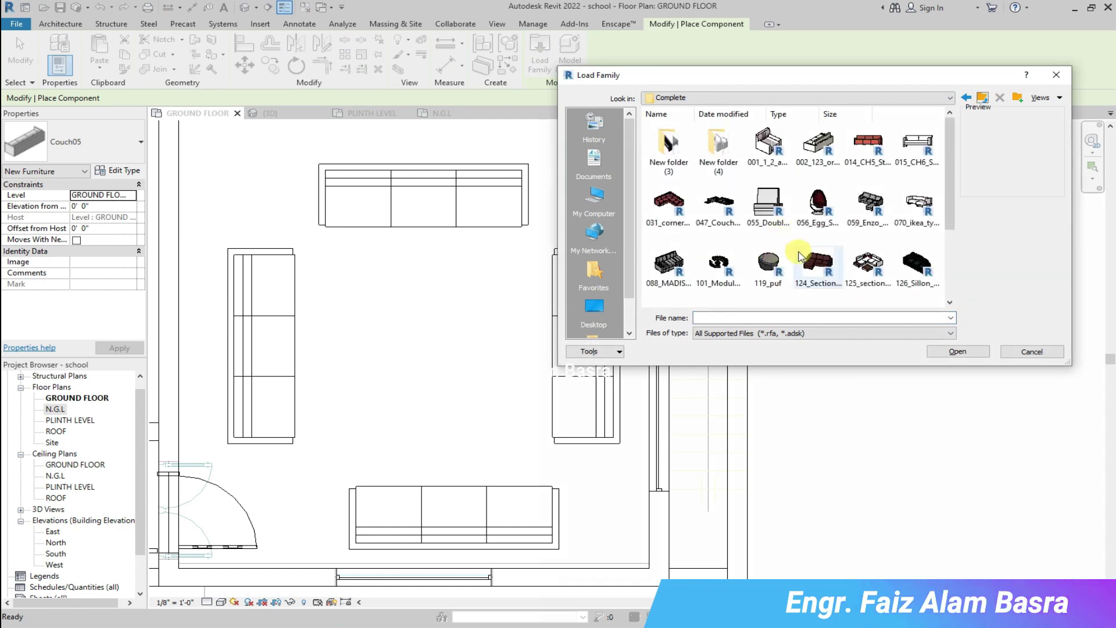
scroll(801, 257, "down", 3)
scroll(799, 245, "up", 3)
scroll(811, 267, "down", 2)
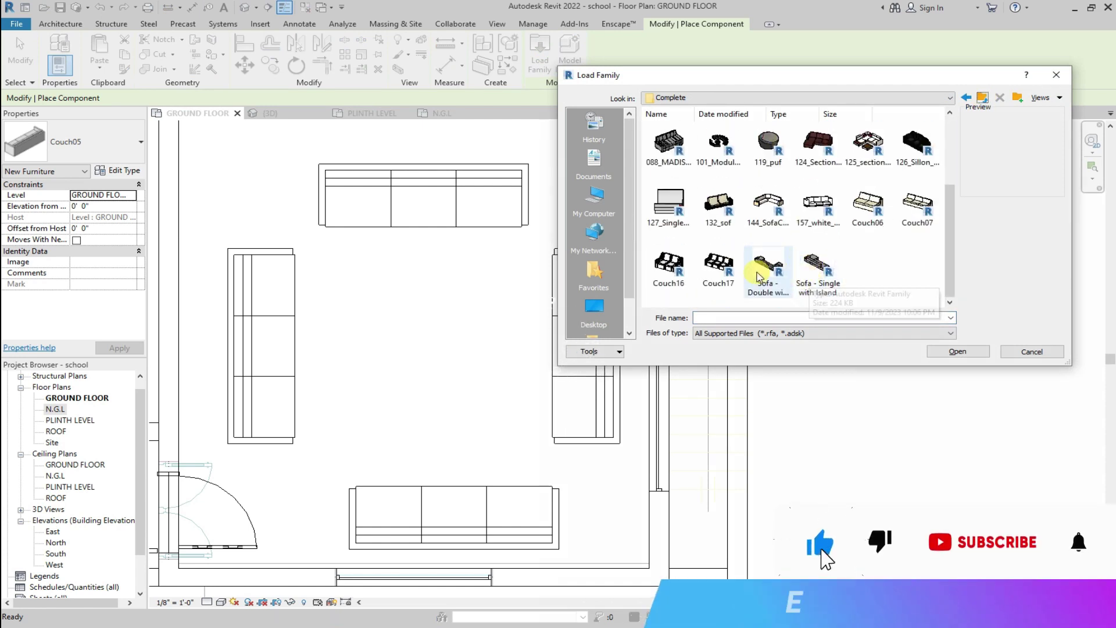
left_click(918, 205)
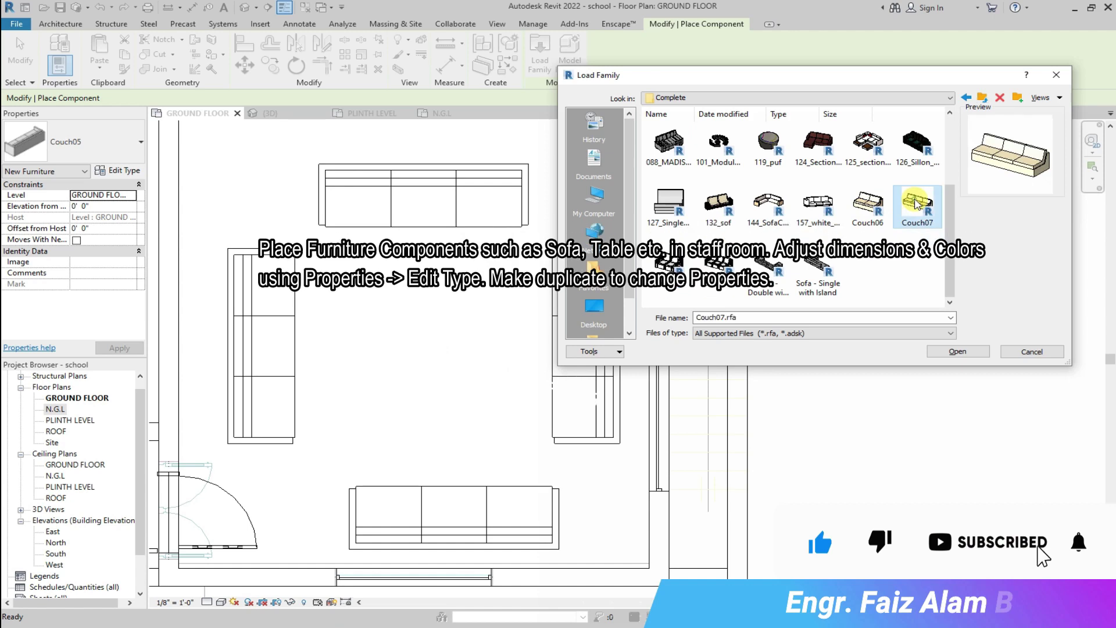
left_click(920, 351)
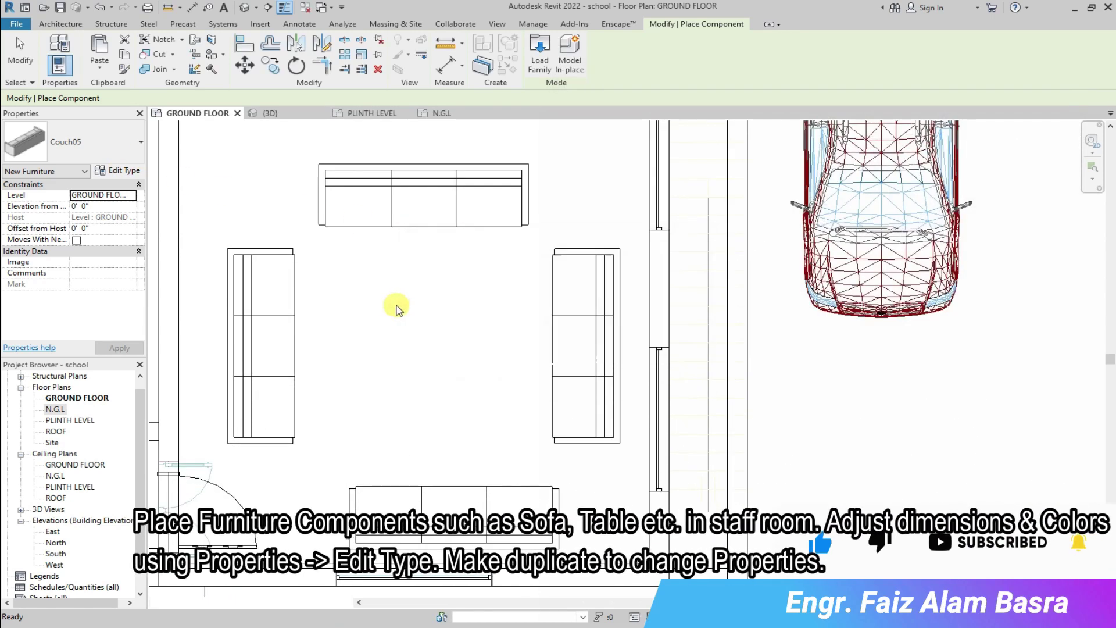
left_click(289, 116)
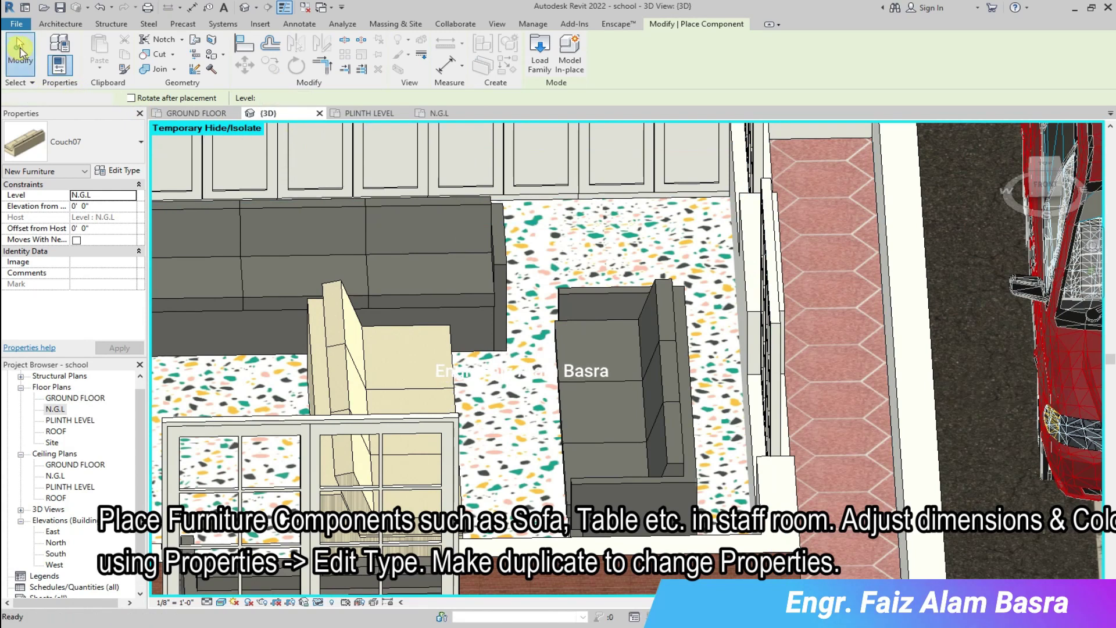
left_click(20, 51)
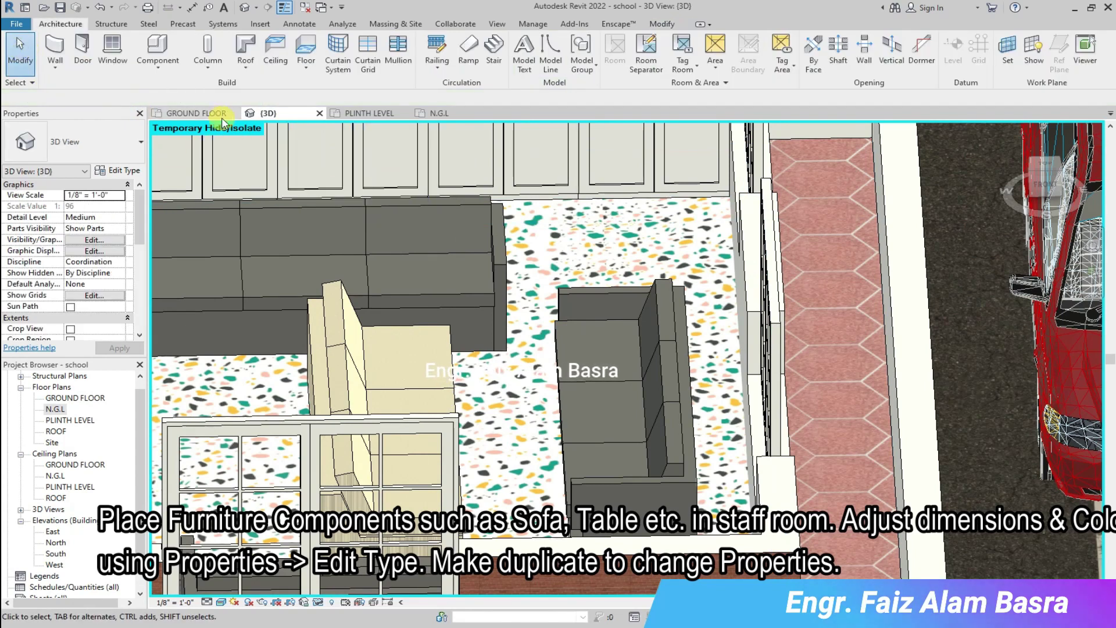
Change the type of the road-side sofa and its mirrored counterpart from Couch05 to Couch07 in the ground floor plan.
left_click(196, 113)
left_click(567, 256)
left_click(142, 142)
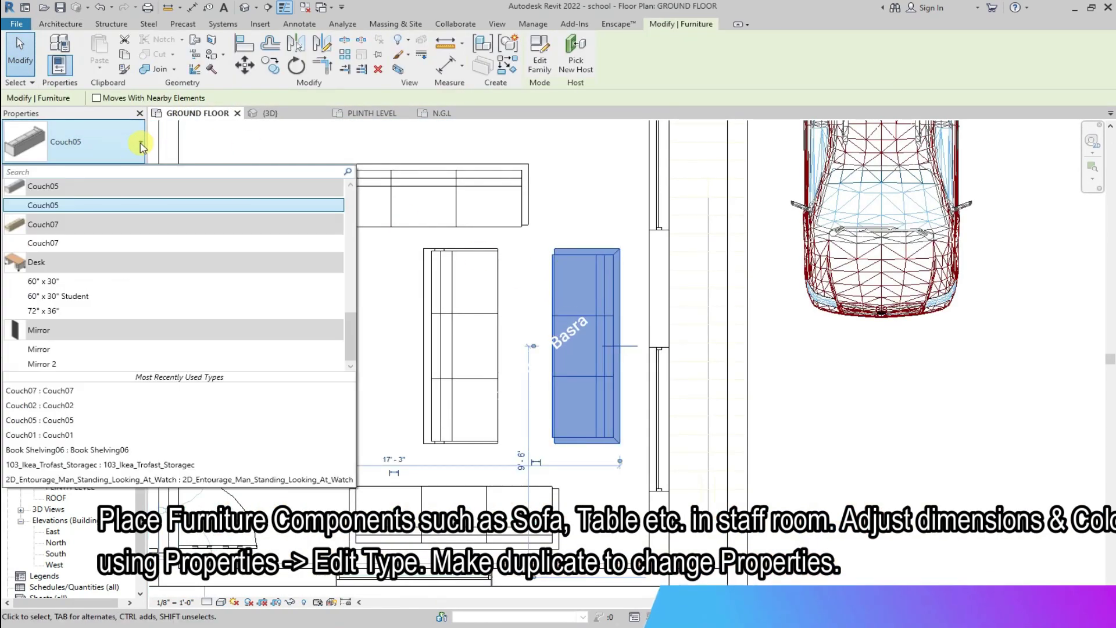
left_click(82, 241)
left_click(138, 152)
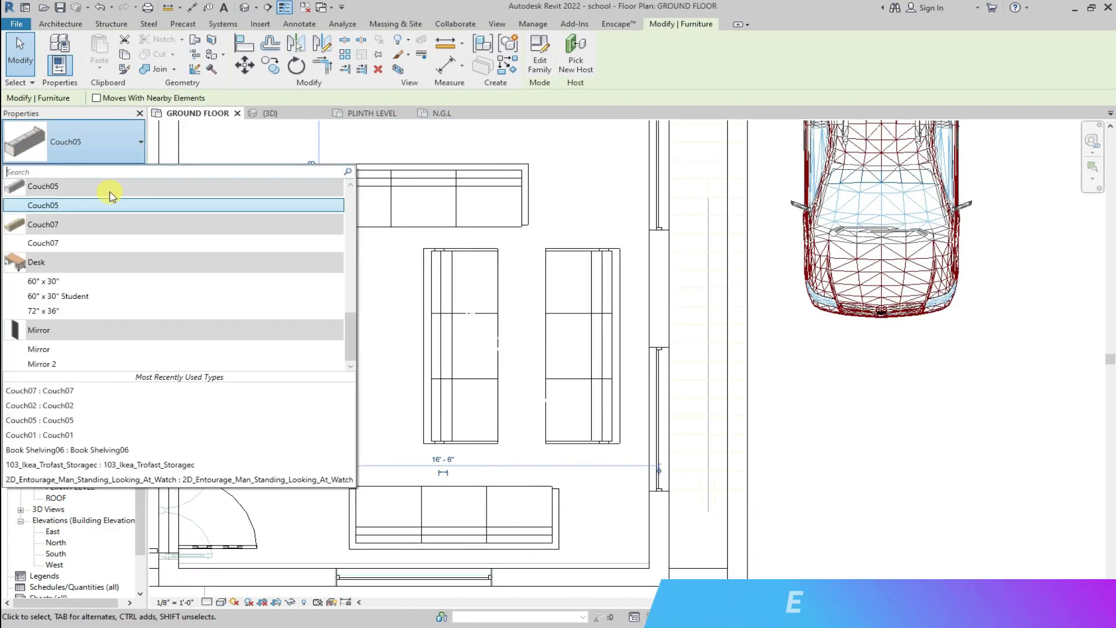
left_click(82, 239)
Change the cabinet-side sofa and the window-side sofa to the Couch07 type.
left_click(368, 189)
left_click(139, 144)
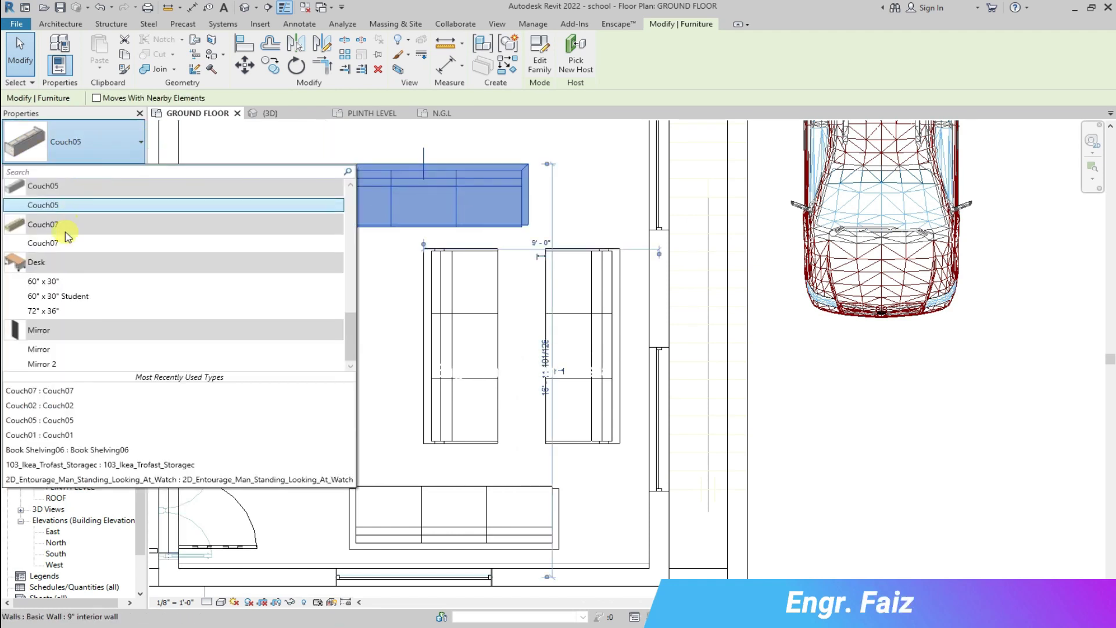
left_click(64, 242)
left_click(498, 488)
left_click(139, 143)
left_click(82, 243)
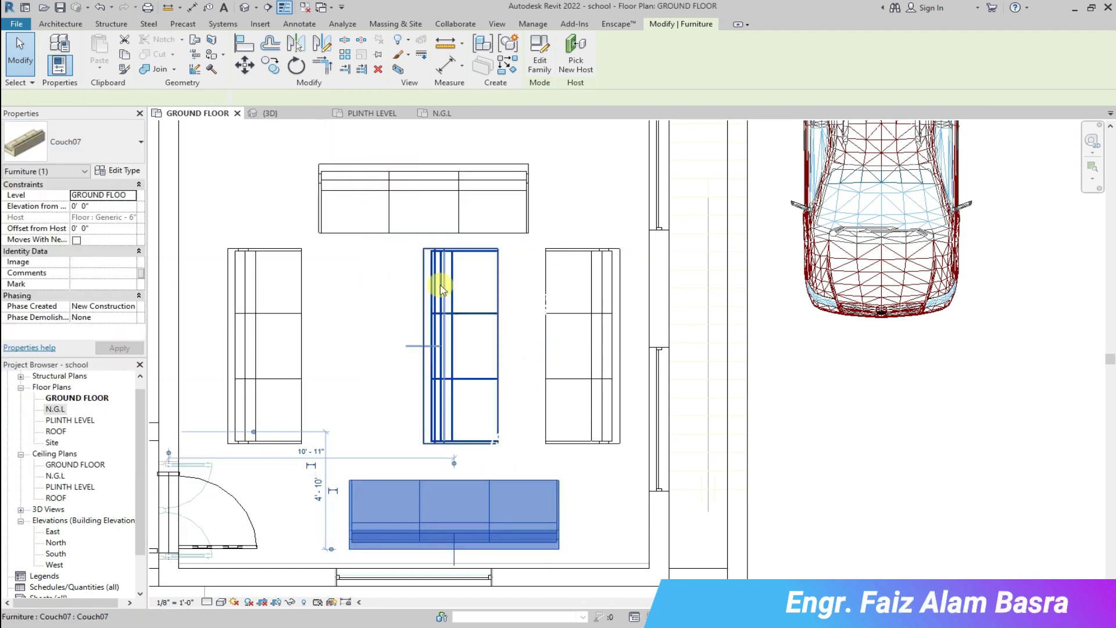
Delete the extra Couch07 in the middle of the seating group and check the arrangement in 3D.
left_click(456, 250)
left_click(378, 69)
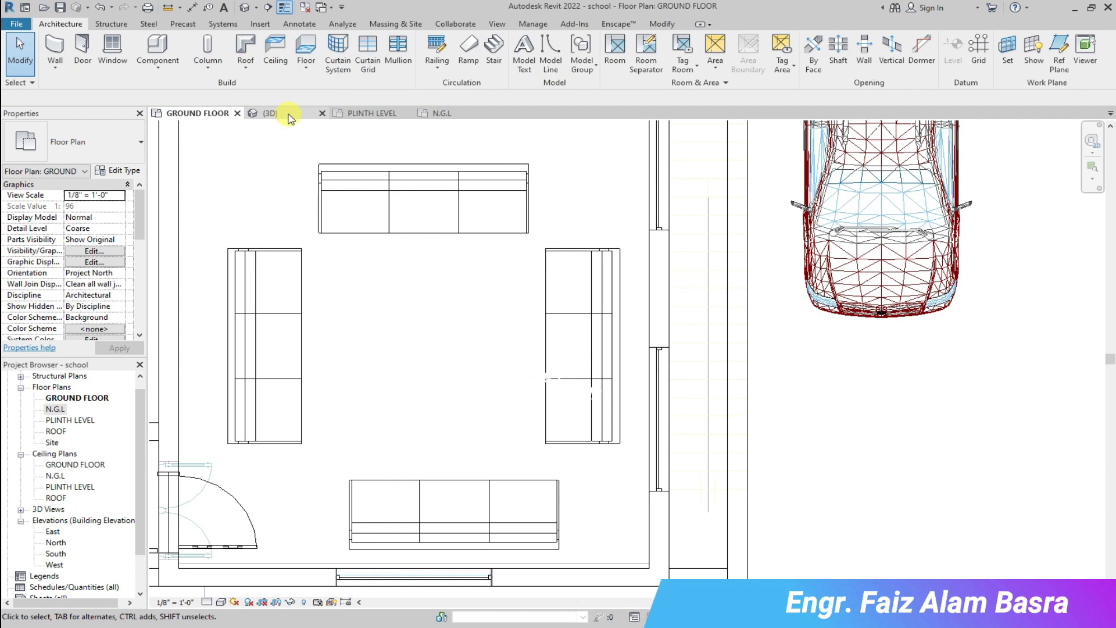
left_click(288, 117)
scroll(385, 418, "down", 2)
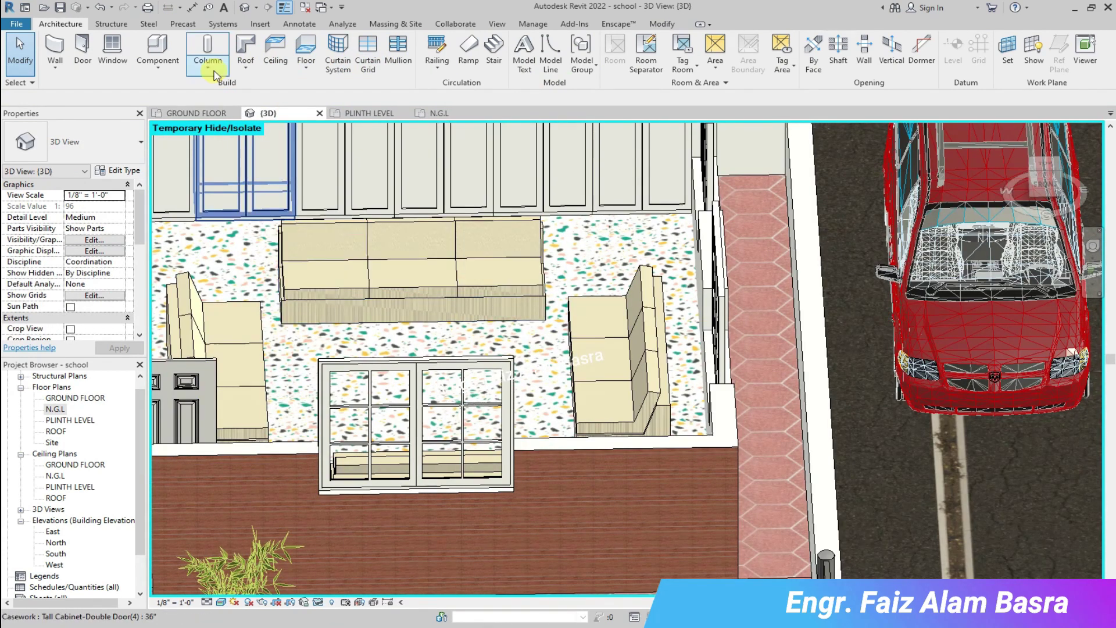
Load Table - Conference (1) and place the 1200 x 3350mm table midway between the side sofas, lengthwise towards the cabinets, then finish placing.
left_click(226, 114)
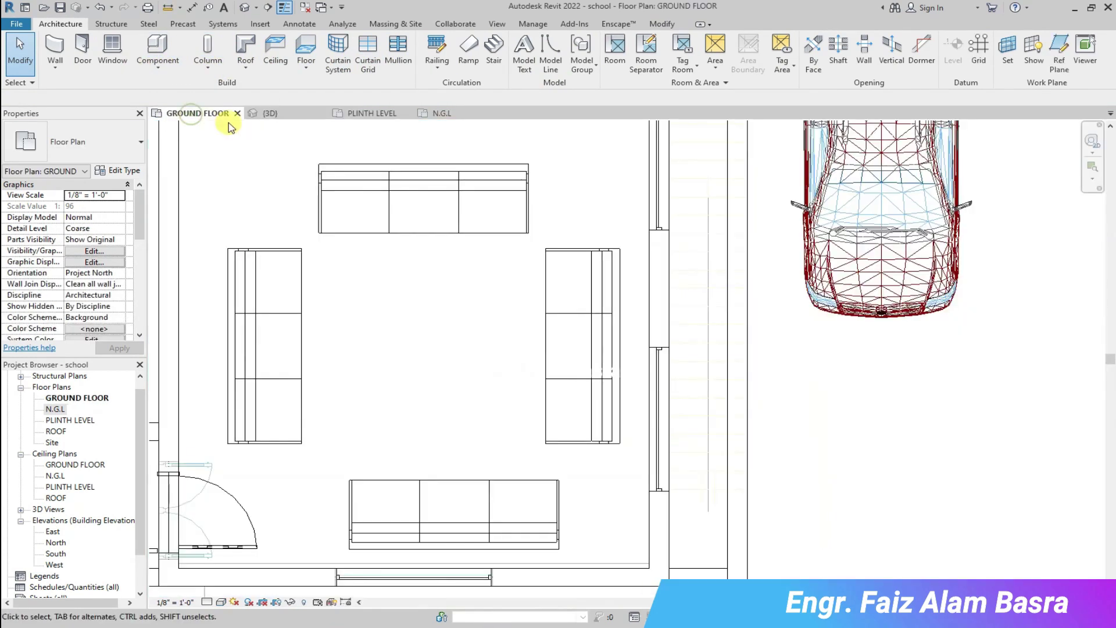
left_click(156, 56)
left_click(539, 54)
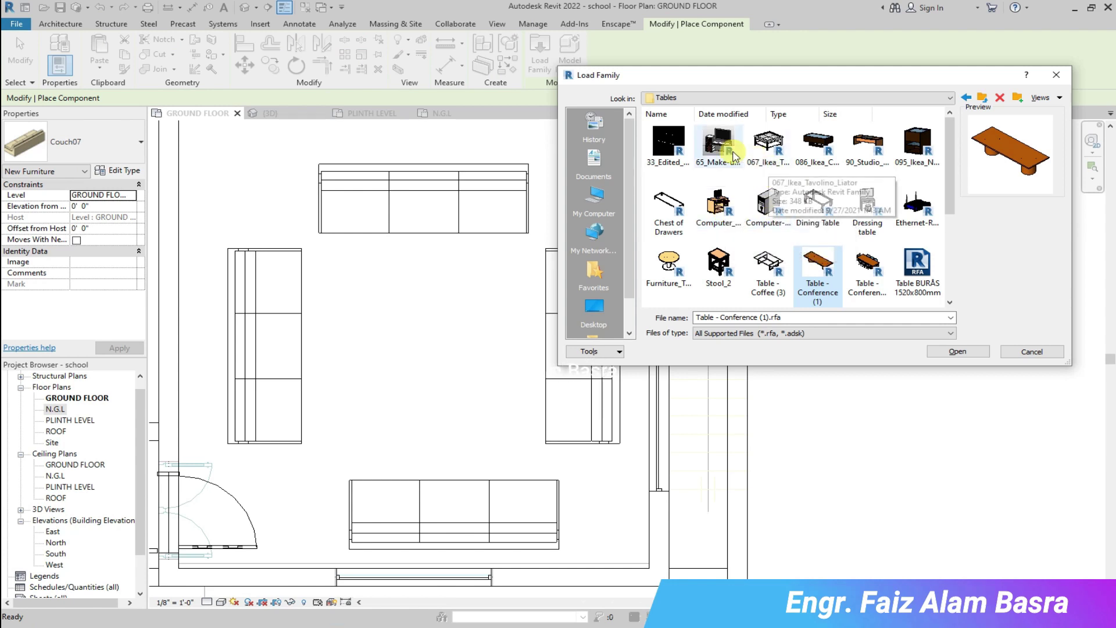
left_click(946, 353)
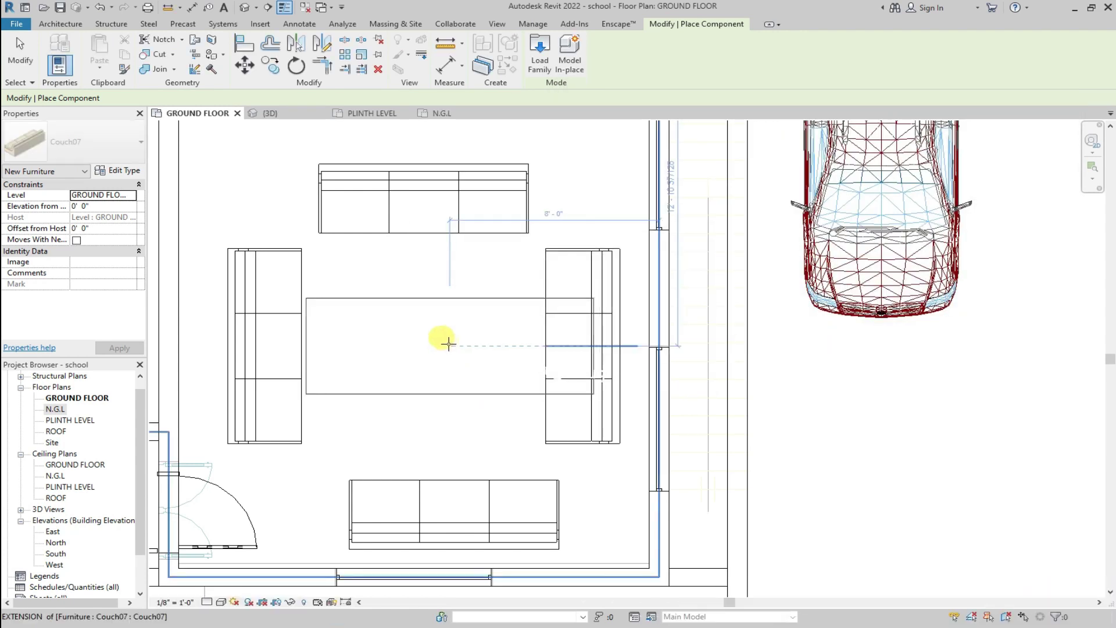
left_click(438, 346)
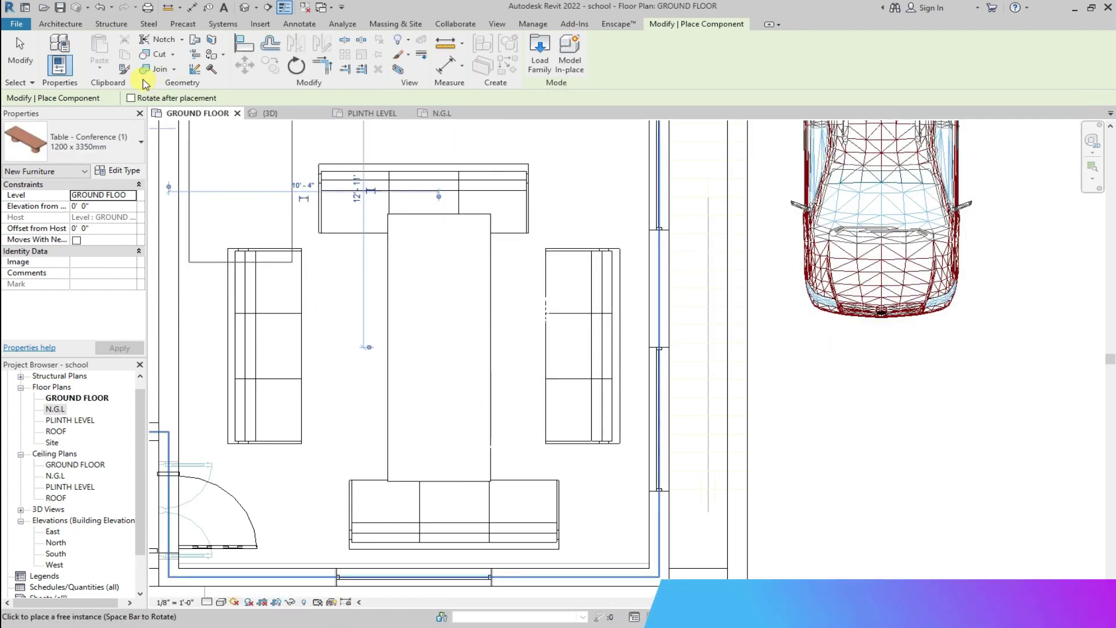
left_click(143, 144)
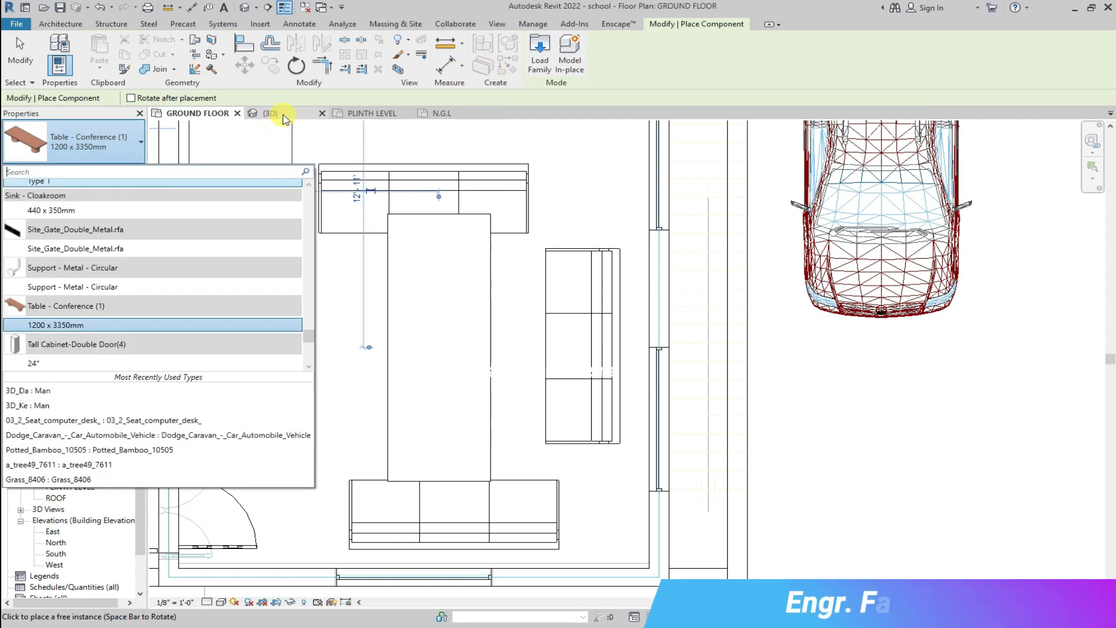
left_click(271, 114)
key("Escape")
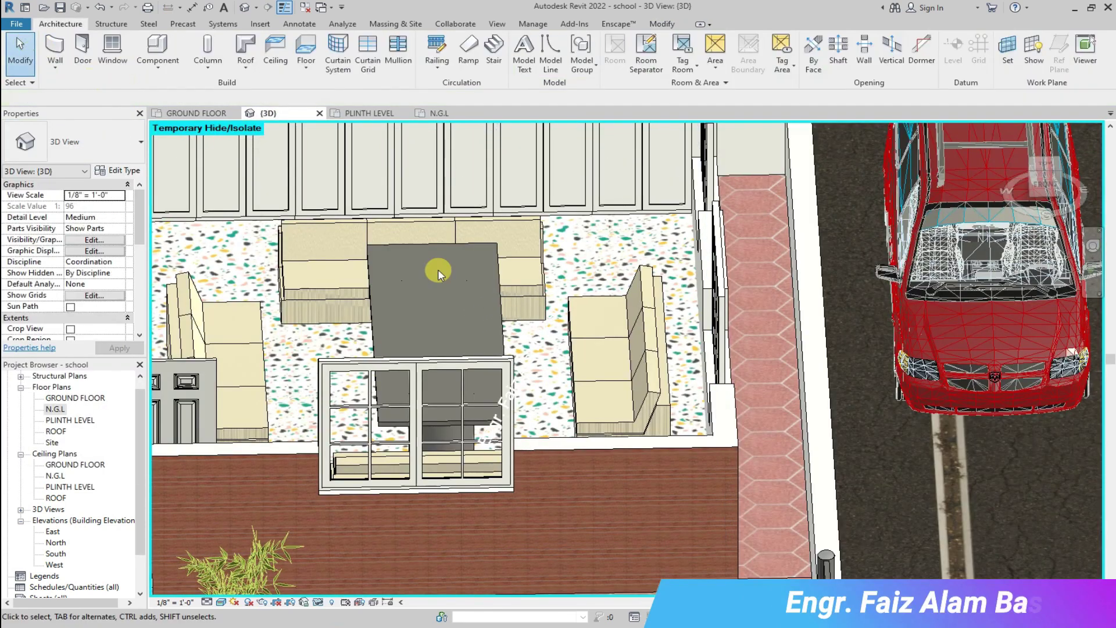
Set the conference table type's material to Cabinets and check the table's look in 3D.
left_click(375, 315)
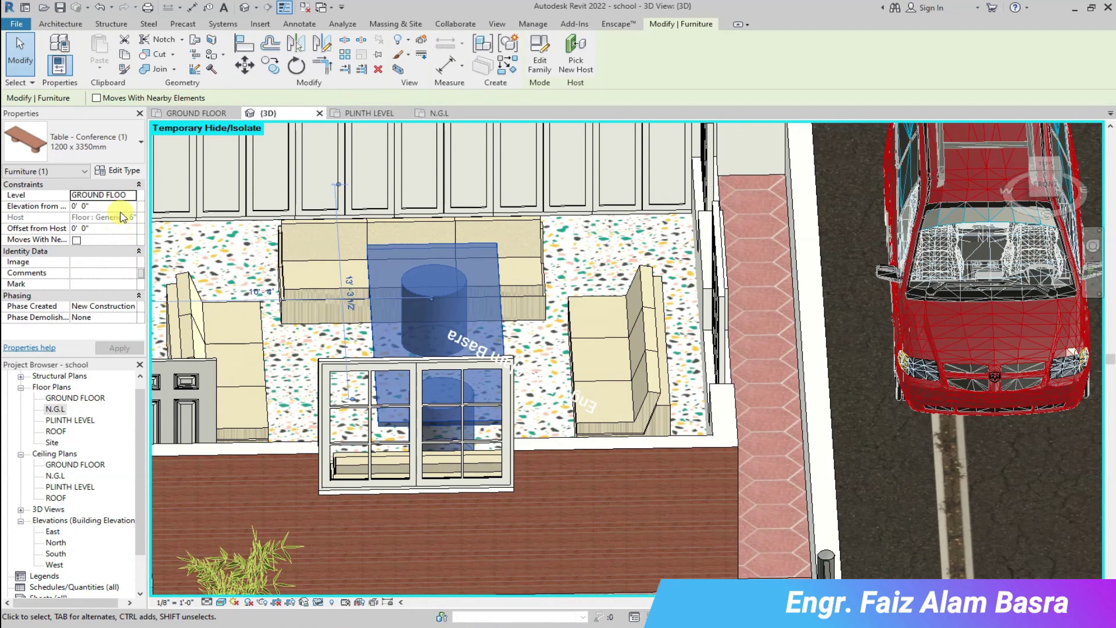
left_click(126, 172)
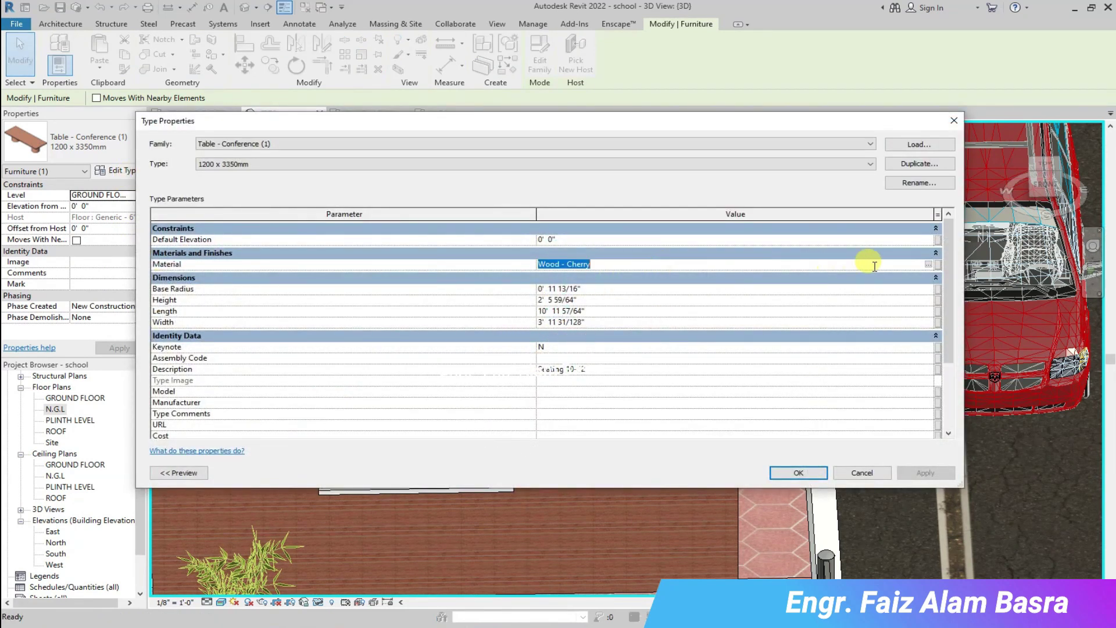
left_click(927, 264)
left_click(405, 231)
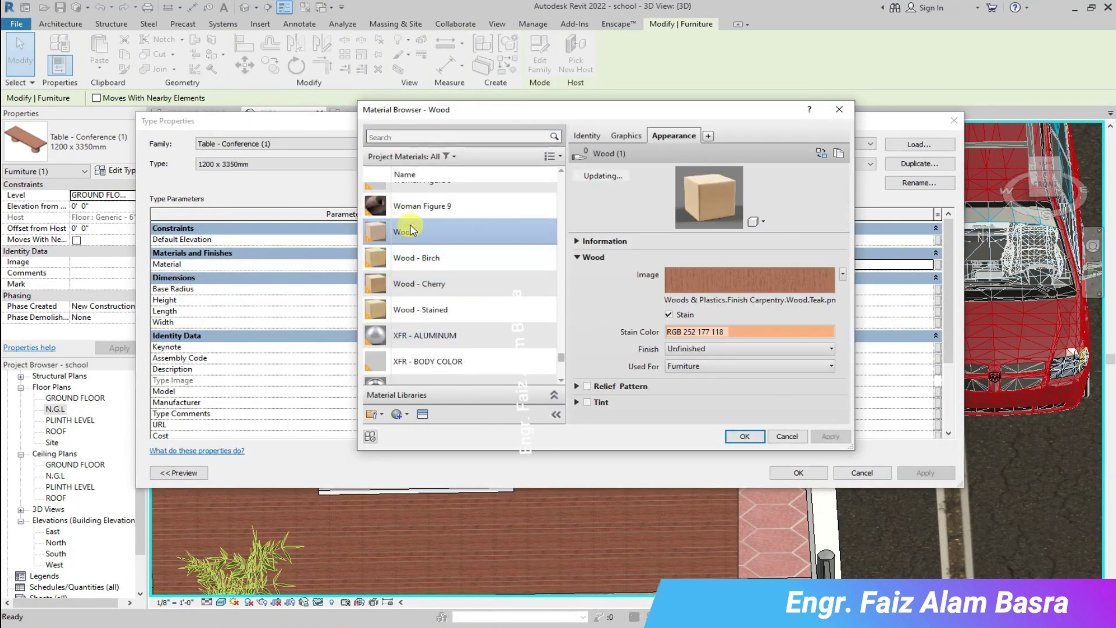
left_click(408, 210)
scroll(414, 227, "up", 3)
scroll(422, 235, "up", 5)
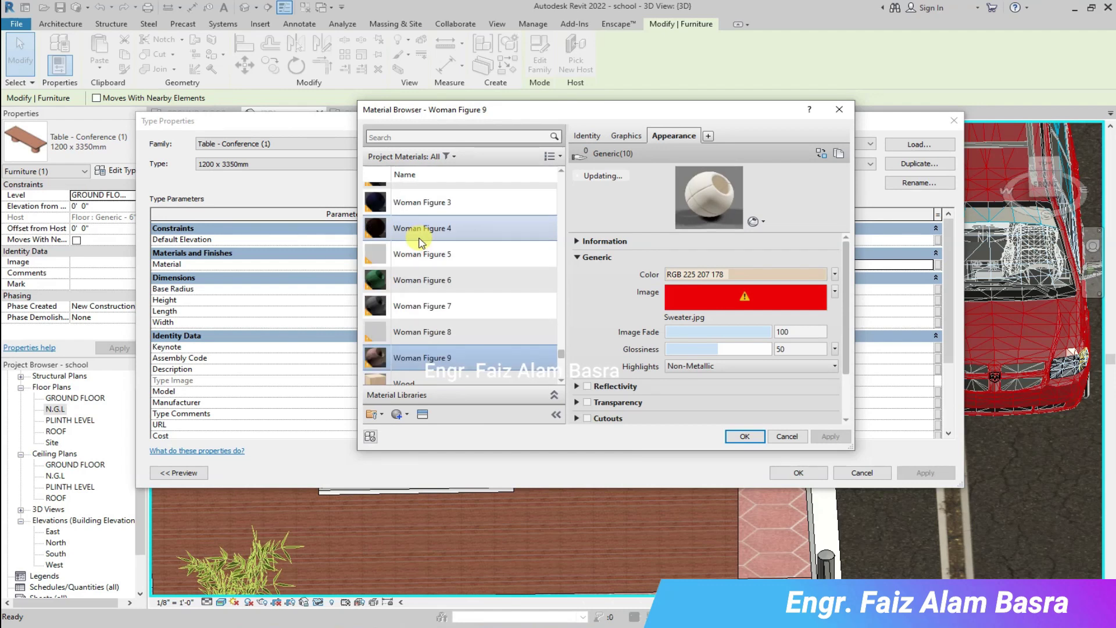
left_click(424, 222)
left_click_drag(562, 348, 572, 216)
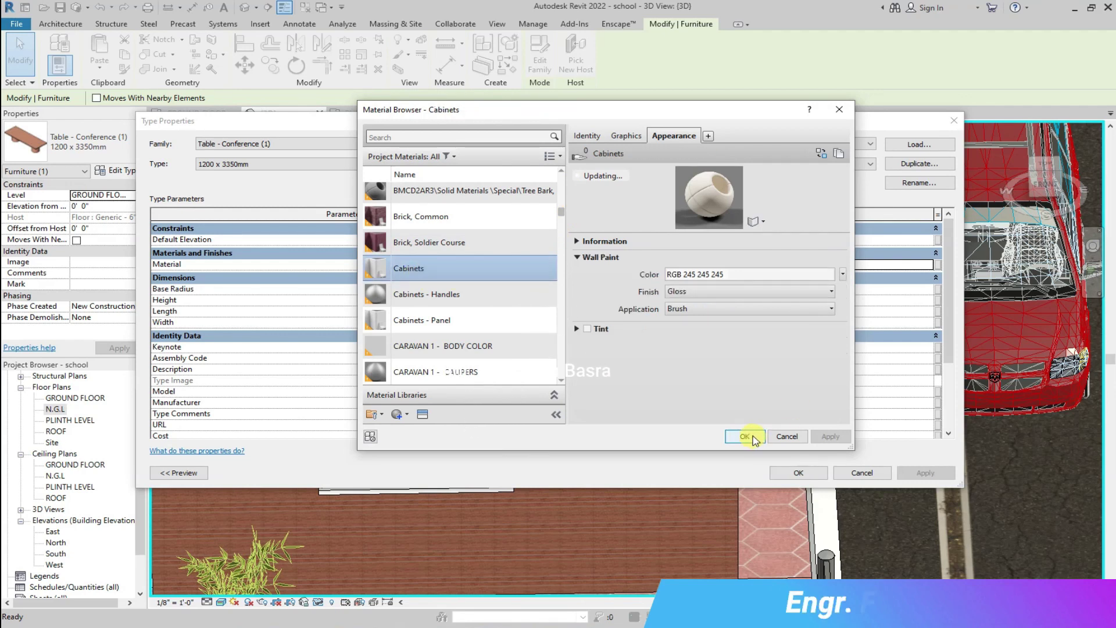
left_click(754, 440)
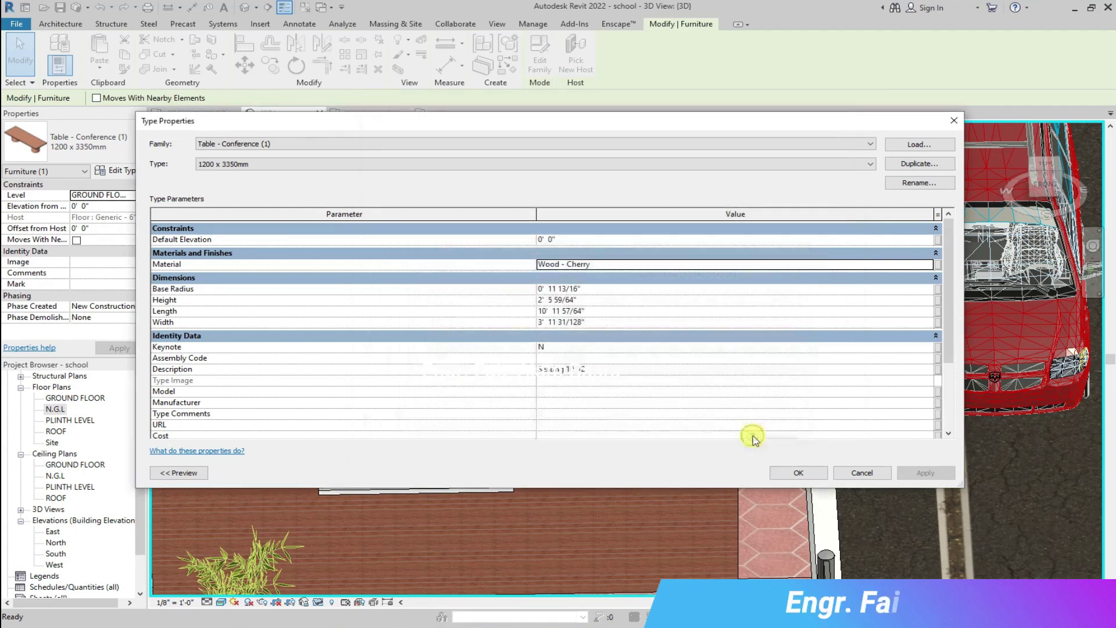
left_click(799, 472)
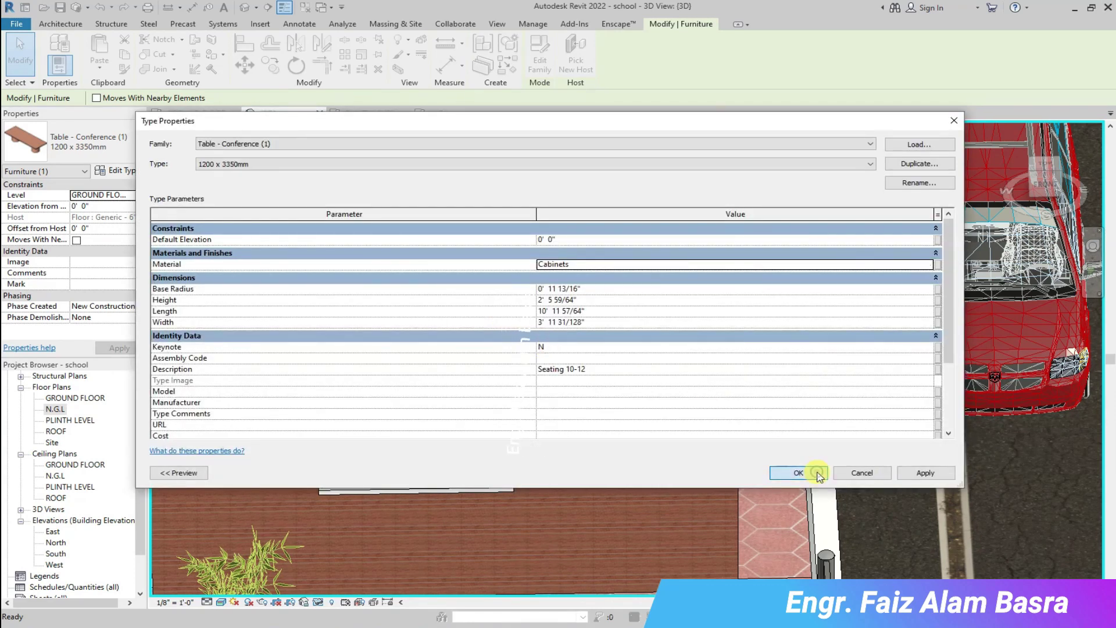
left_click(816, 472)
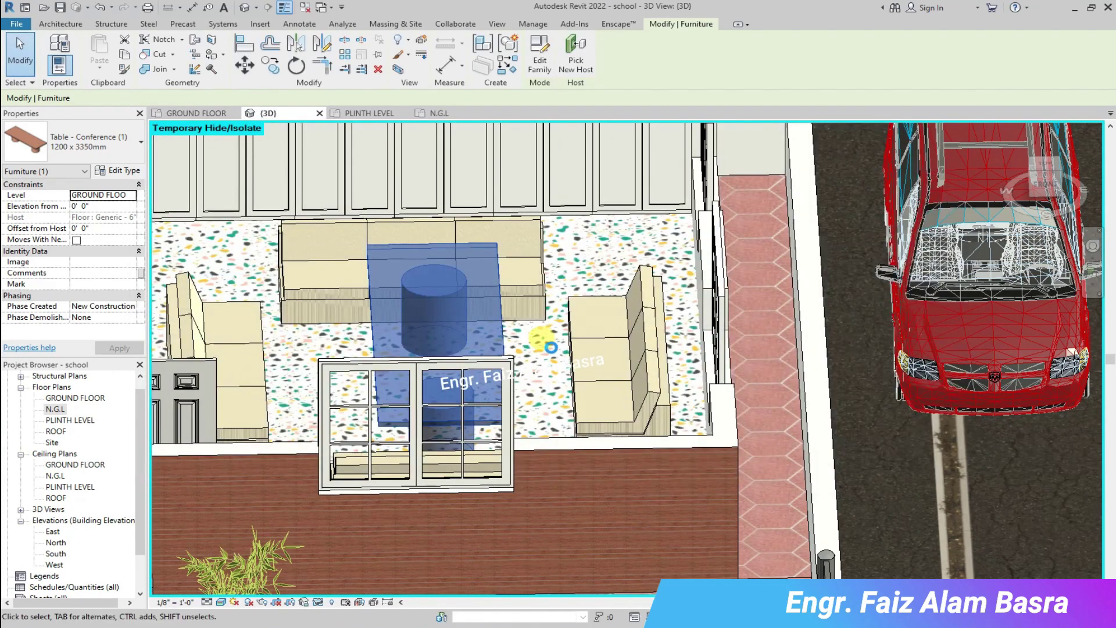
left_click(549, 347)
scroll(465, 333, "down", 3)
scroll(458, 306, "up", 5)
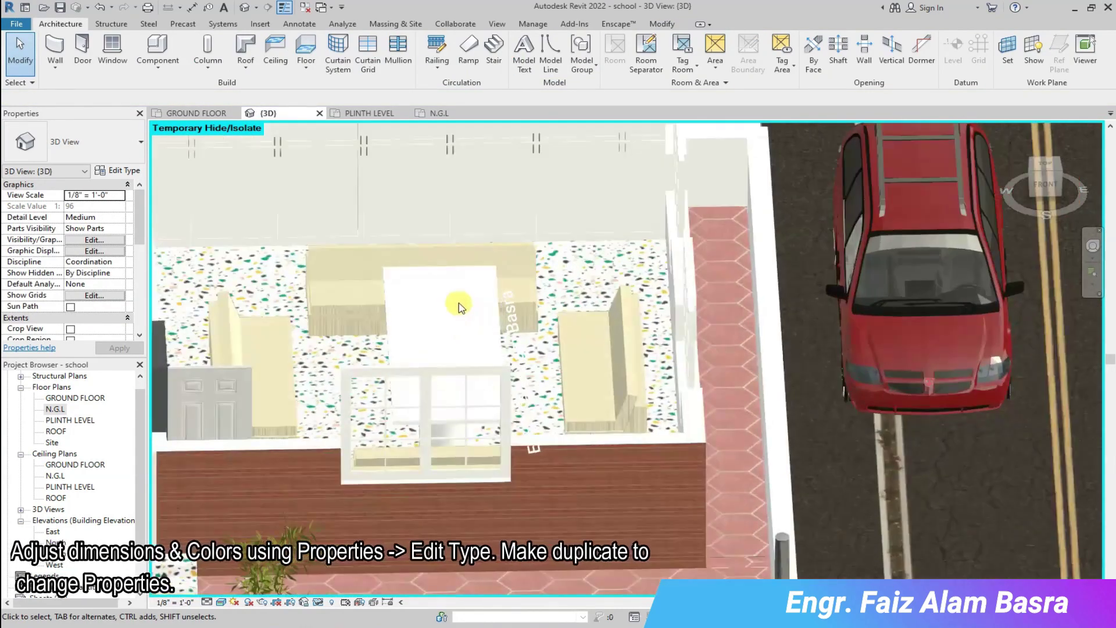
Change the conference table type's material to Bamboo en maceta Maseta.
left_click(439, 308)
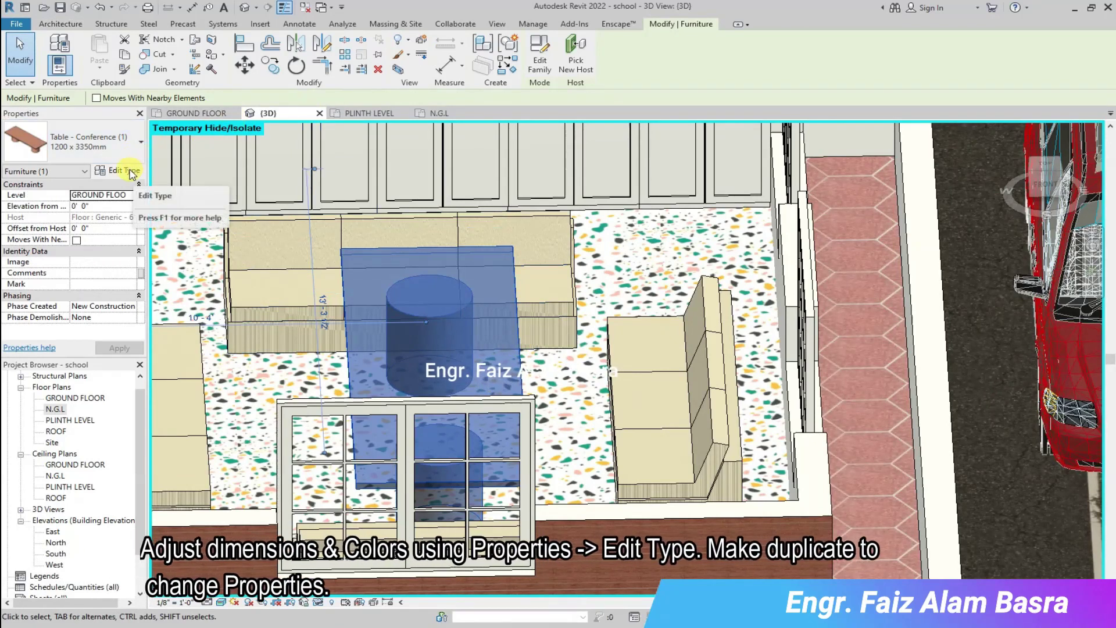
left_click(117, 170)
left_click(655, 264)
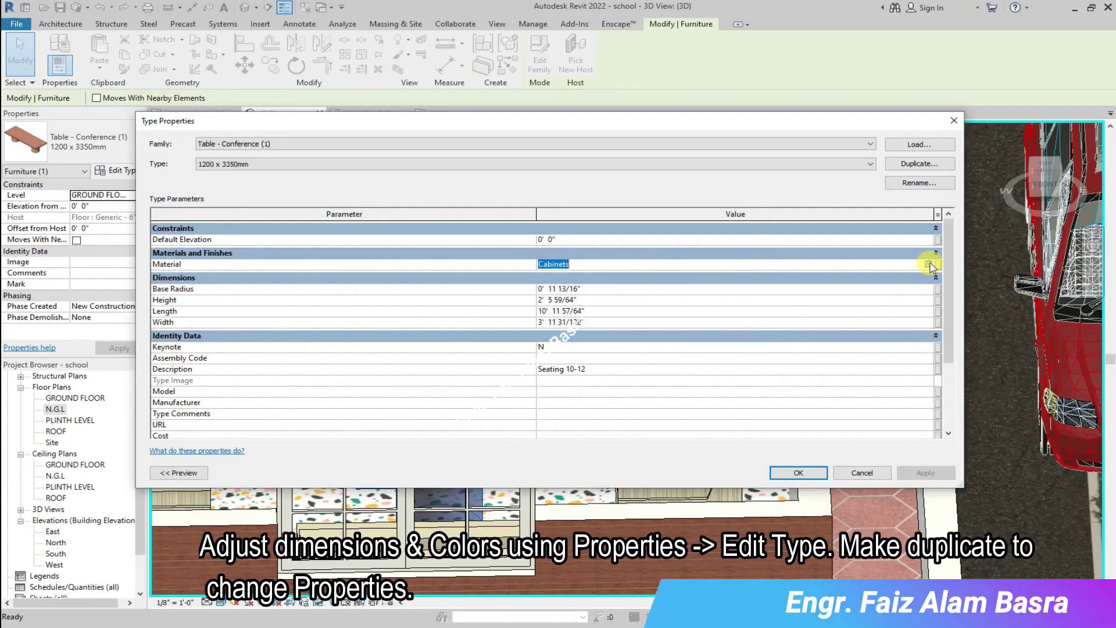
left_click(936, 264)
scroll(460, 250, "up", 4)
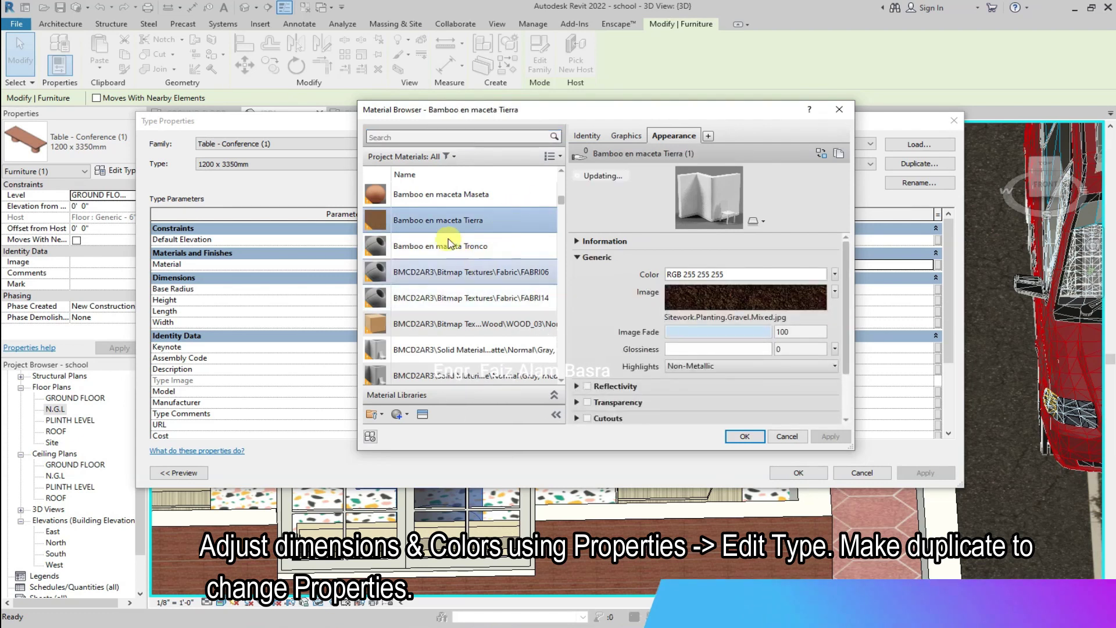
scroll(500, 233, "up", 2)
left_click(402, 347)
left_click(380, 362)
left_click(379, 345)
scroll(416, 320, "down", 10)
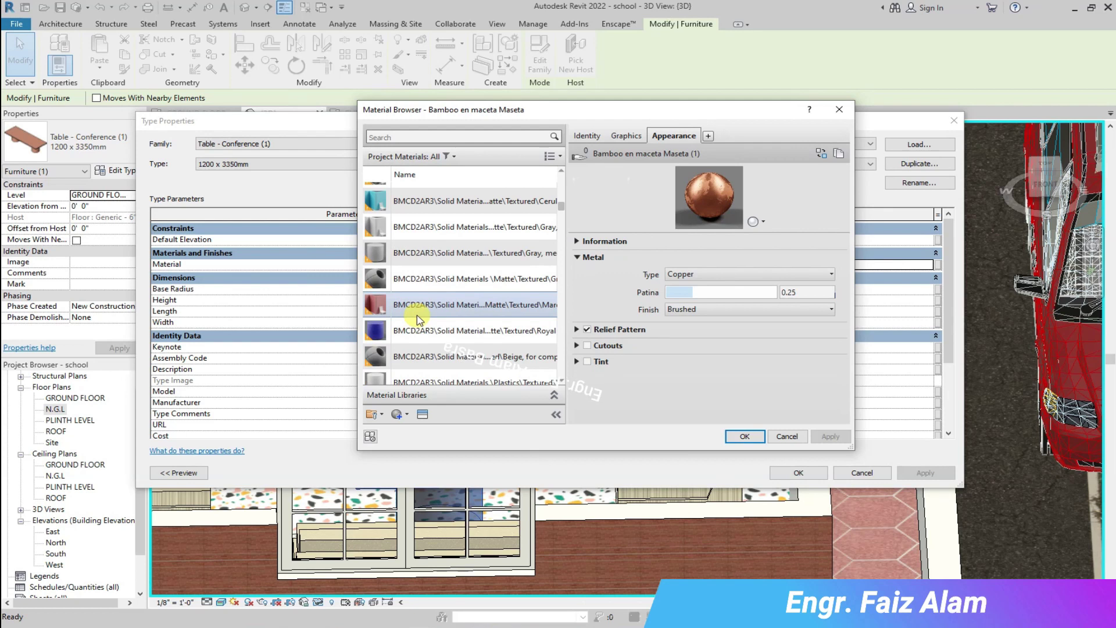
scroll(420, 320, "down", 10)
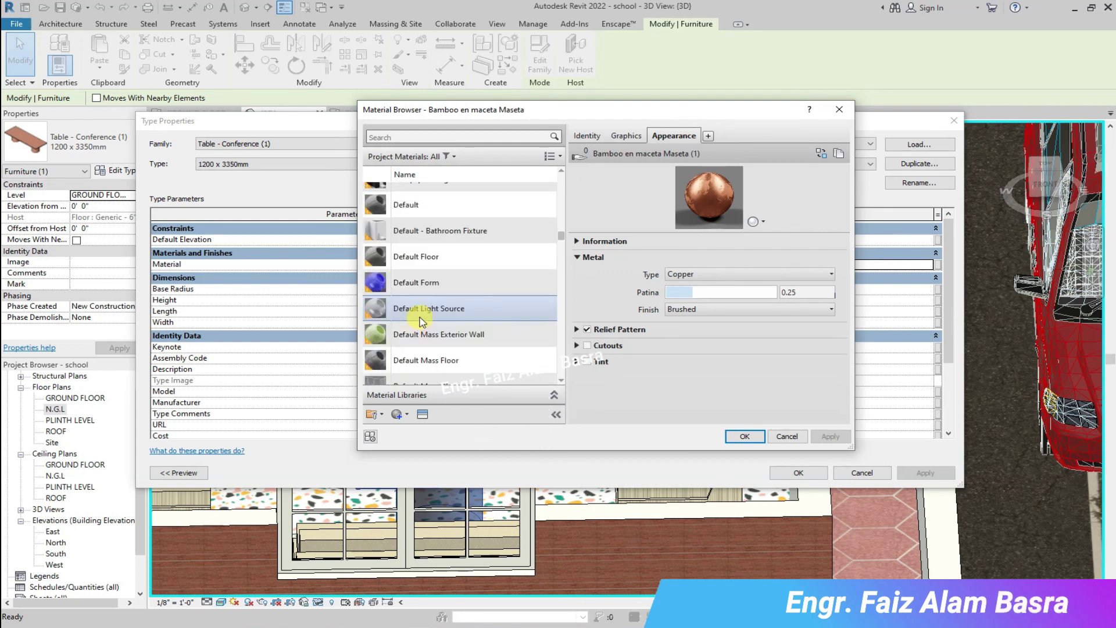
scroll(426, 323, "down", 4)
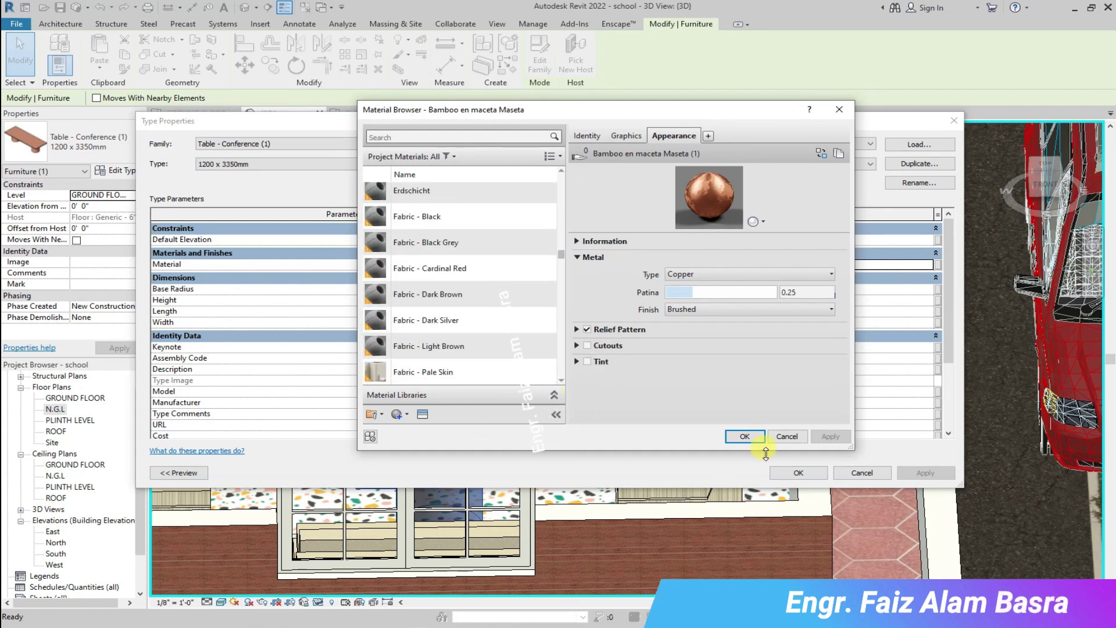
left_click(758, 437)
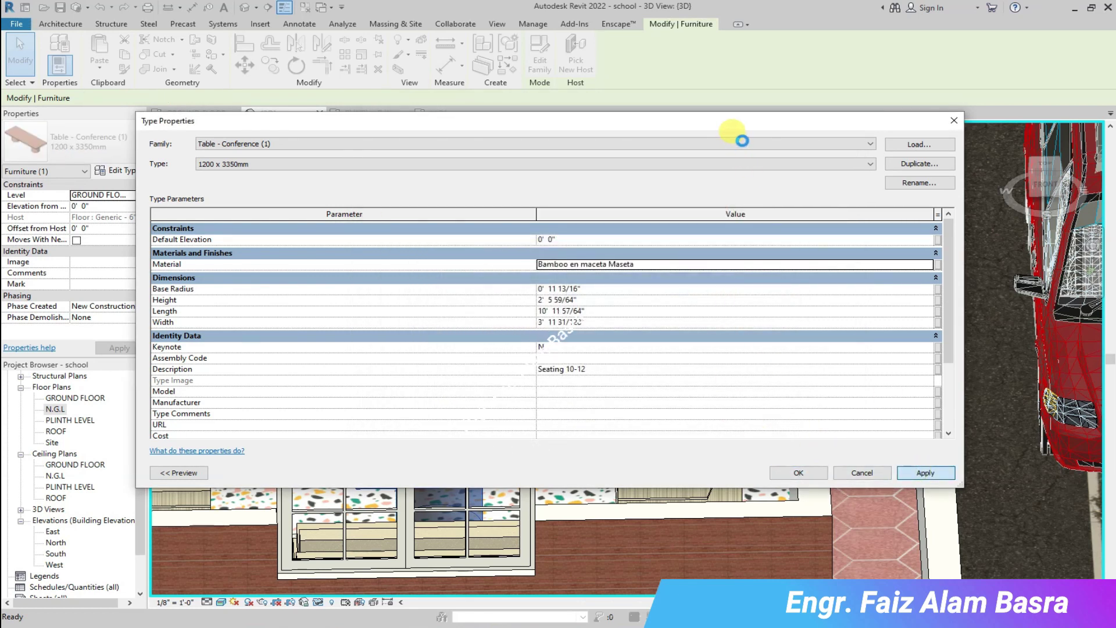
left_click_drag(739, 120, 718, 448)
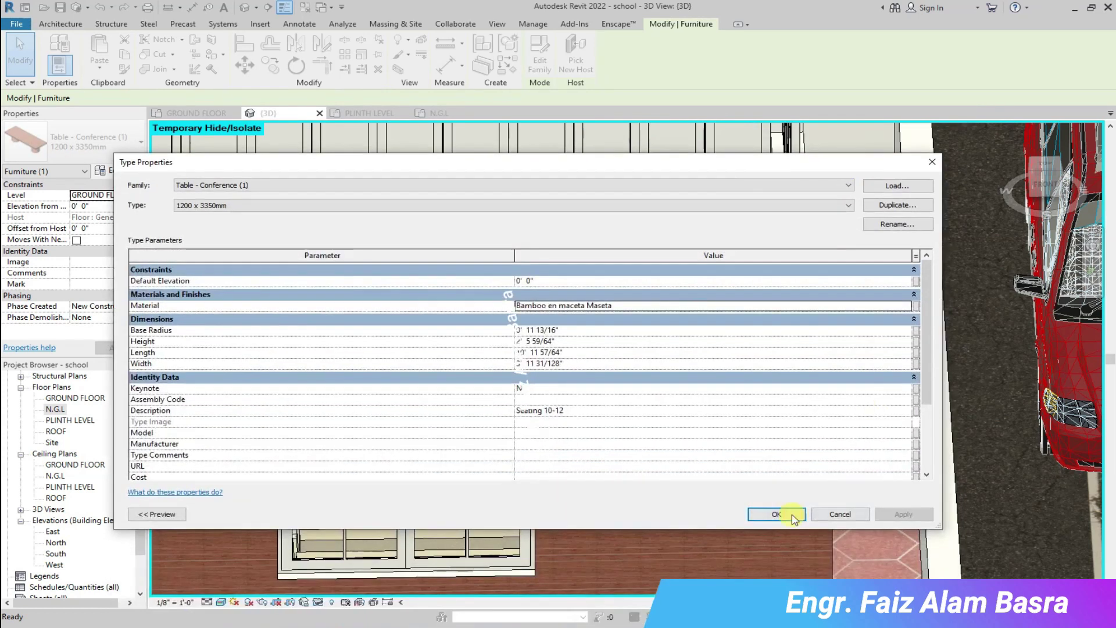
left_click(787, 515)
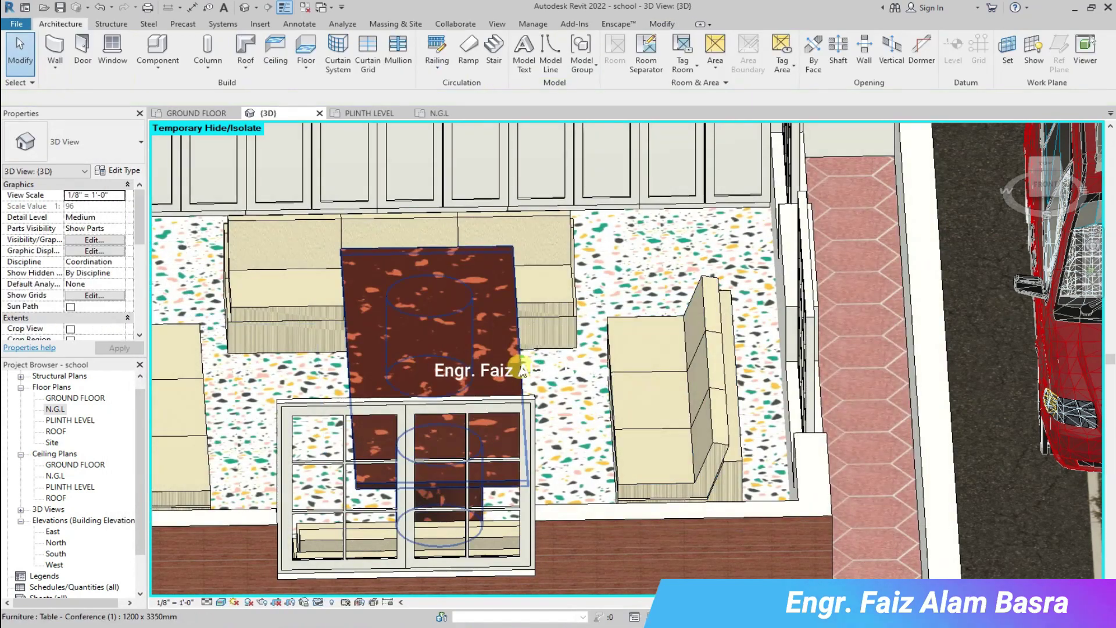
Change the conference table type's material to BMCD2AR3\Solid Materials\Matte\Textured\Maroon and check it in 3D.
left_click(519, 367)
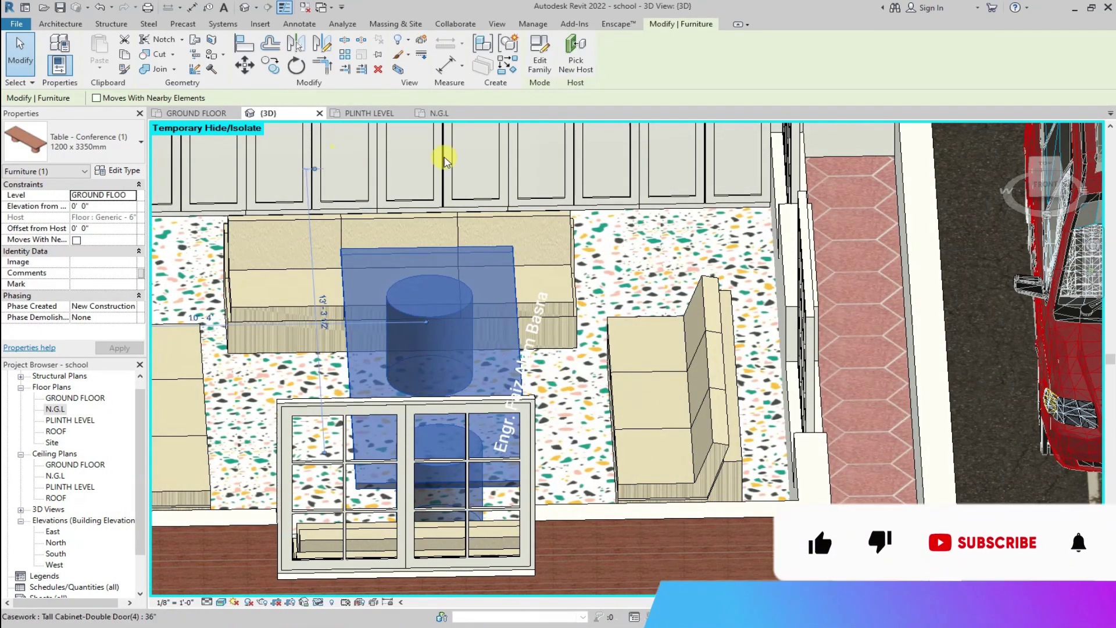
left_click(114, 170)
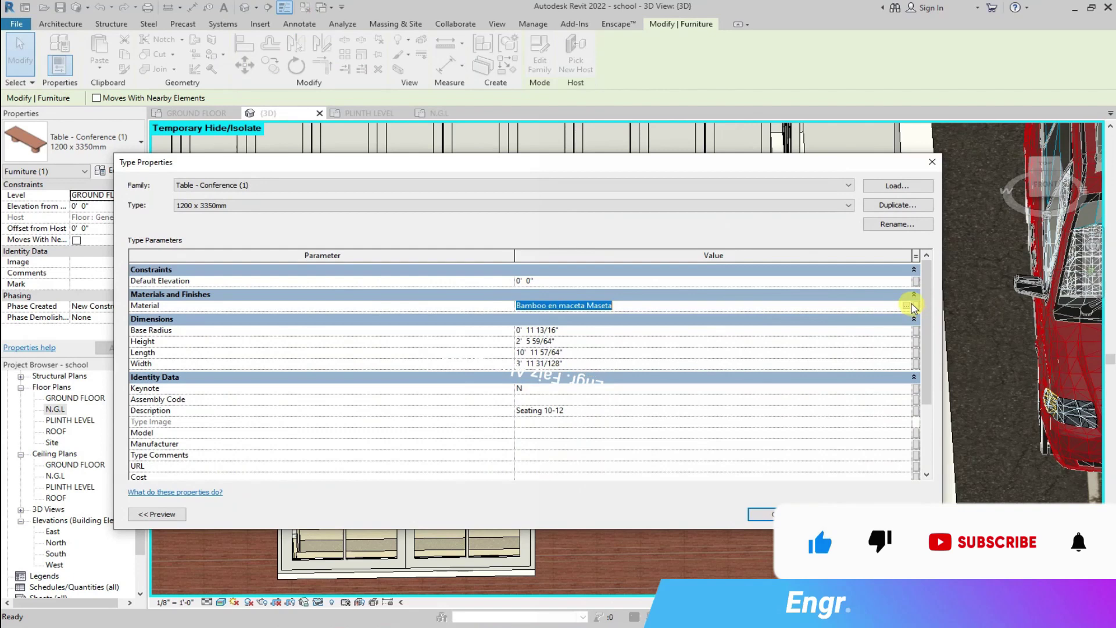
left_click(909, 307)
scroll(424, 327, "up", 1)
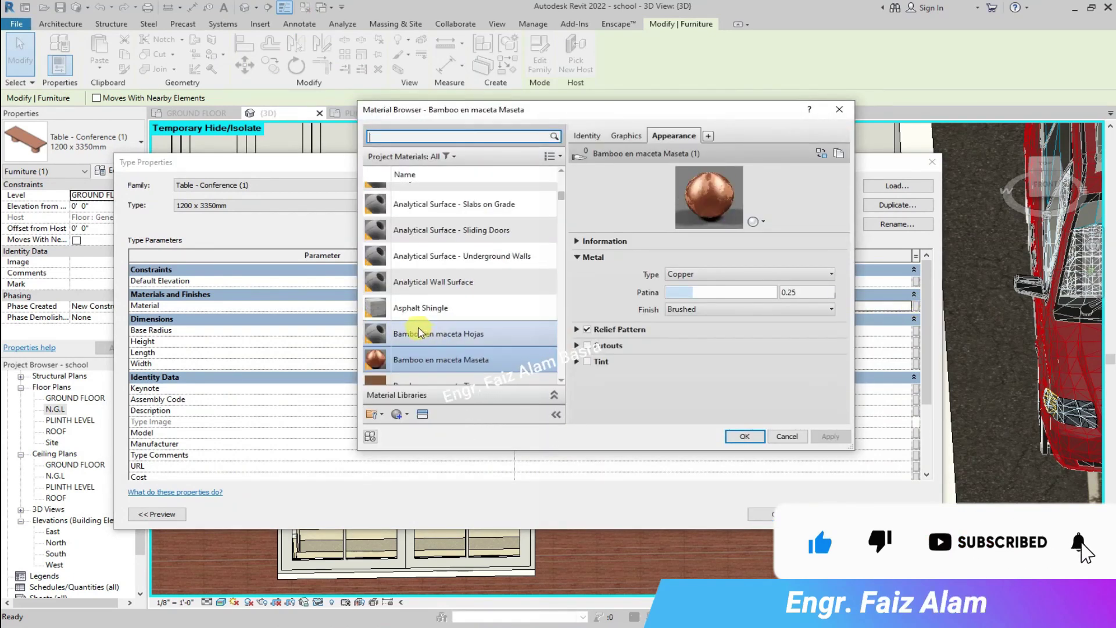
scroll(411, 329, "down", 2)
left_click(412, 331)
scroll(427, 341, "down", 2)
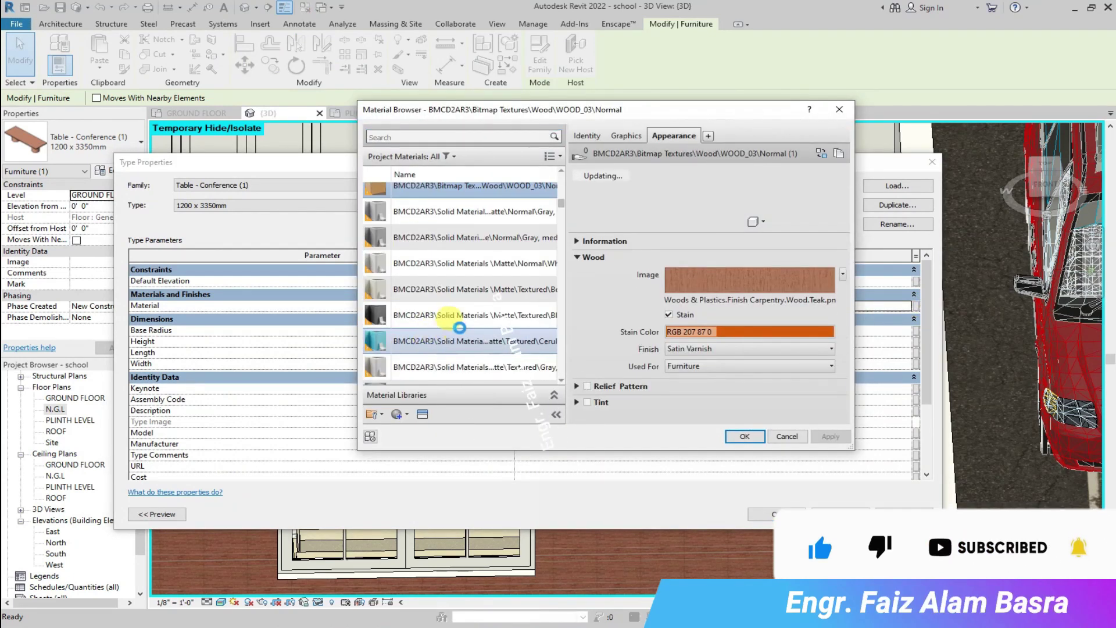
left_click(379, 321)
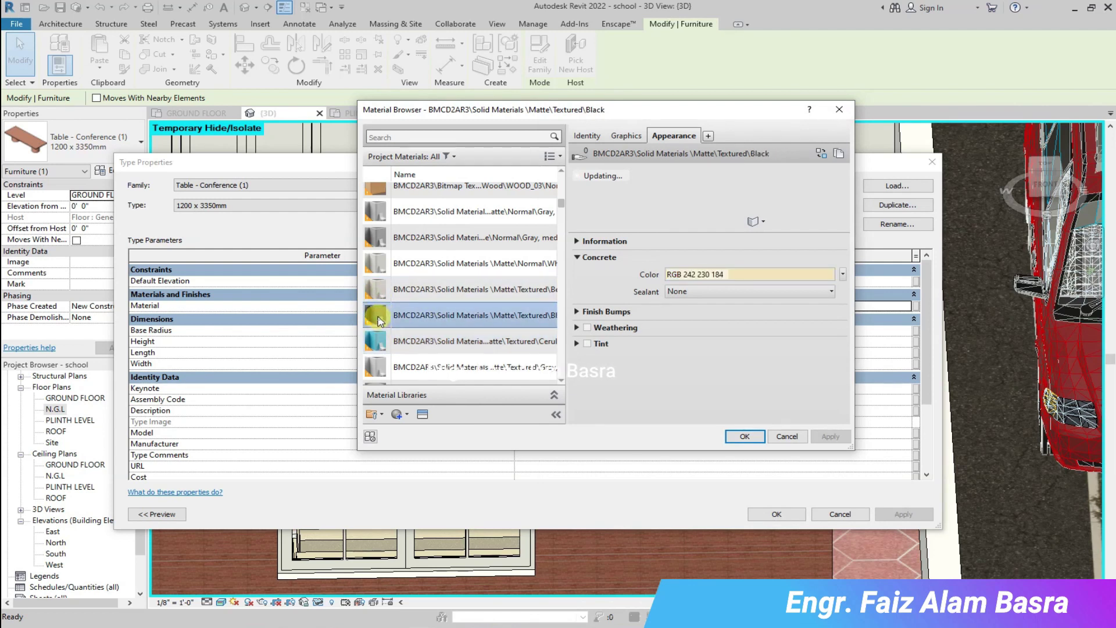
scroll(411, 327, "down", 1)
scroll(372, 362, "down", 1)
left_click(377, 293)
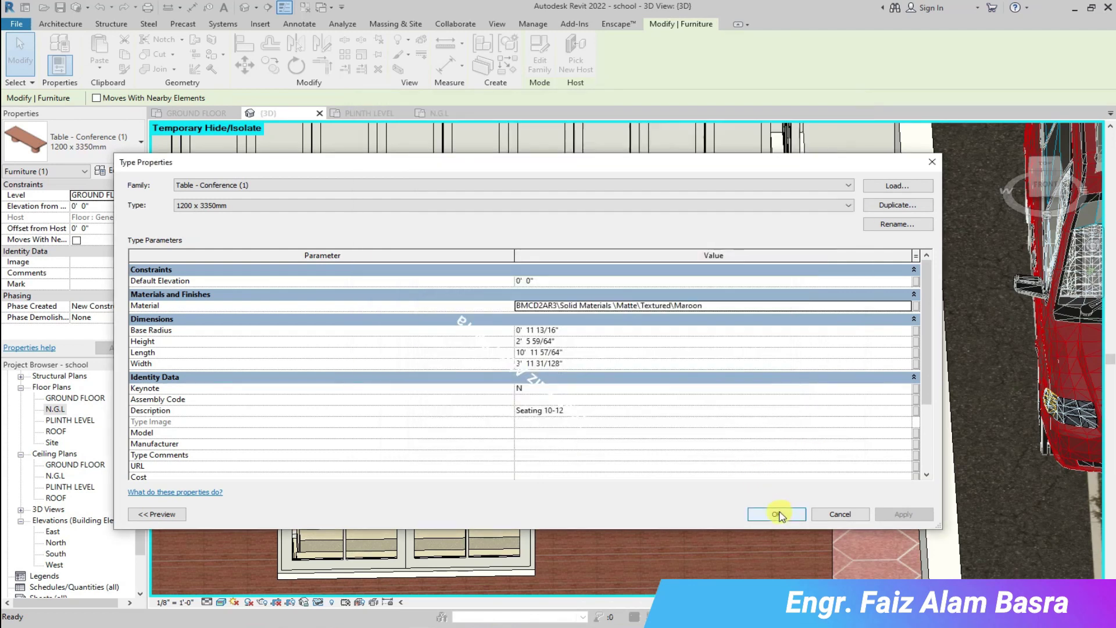
left_click(779, 513)
left_click(572, 348)
scroll(410, 361, "down", 2)
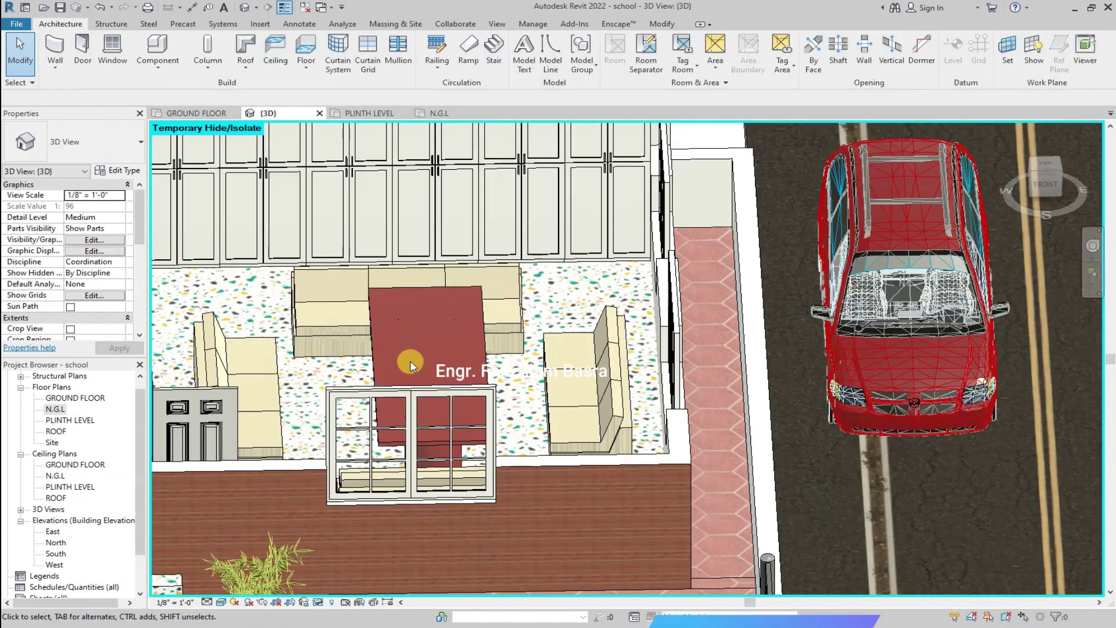
In the ground floor plan, duplicate the conference table's type under the name 4' x 8'.
left_click(207, 114)
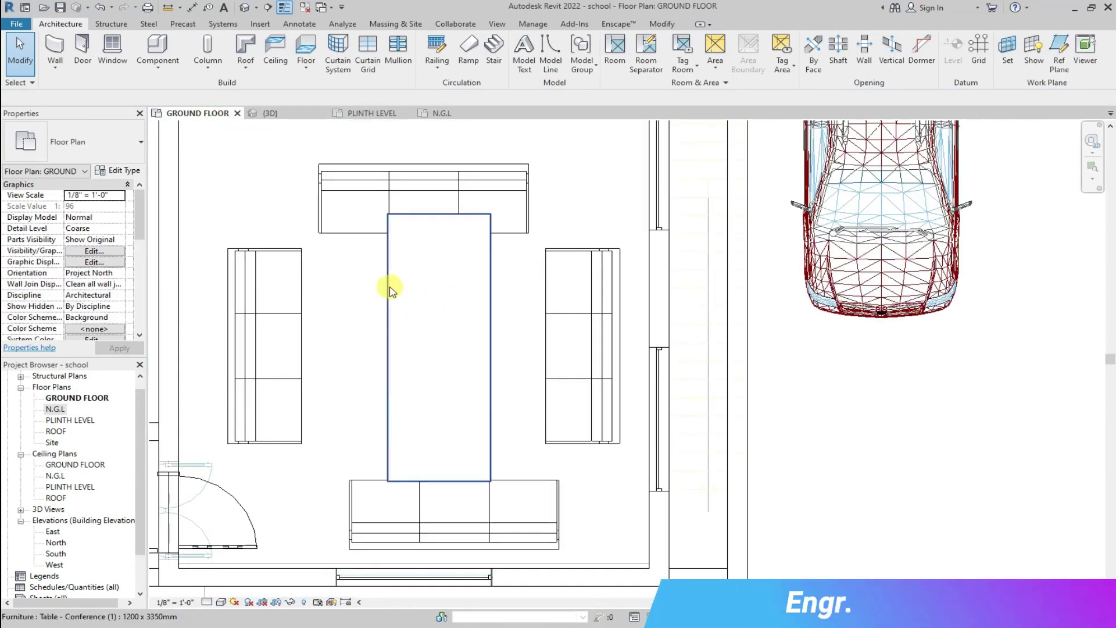
left_click(391, 290)
left_click(122, 169)
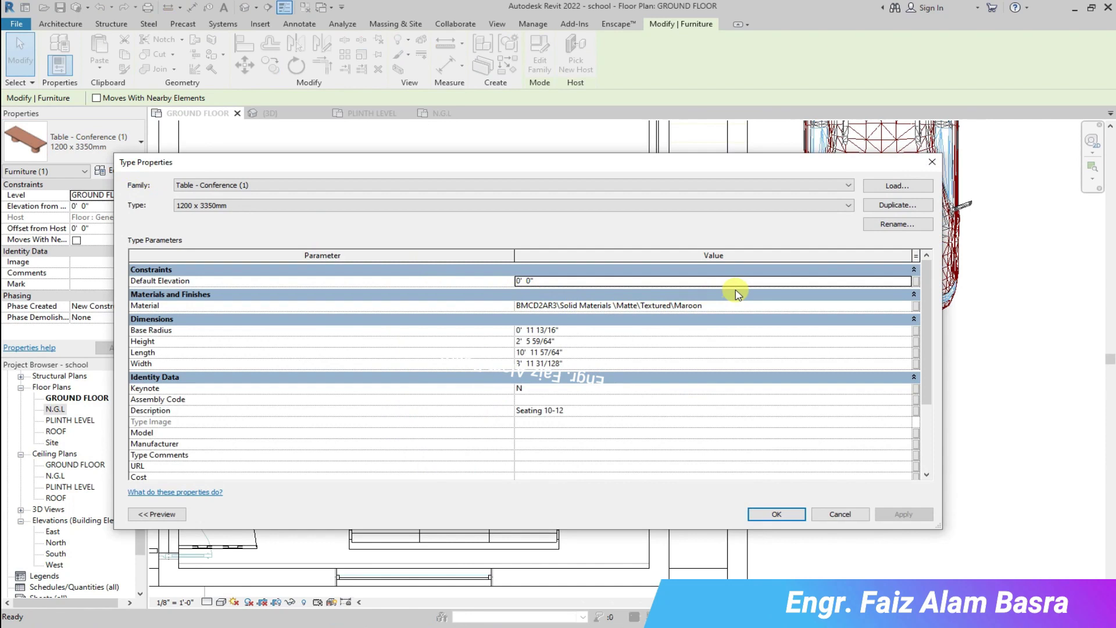
left_click(898, 205)
left_click_drag(548, 316, 403, 299)
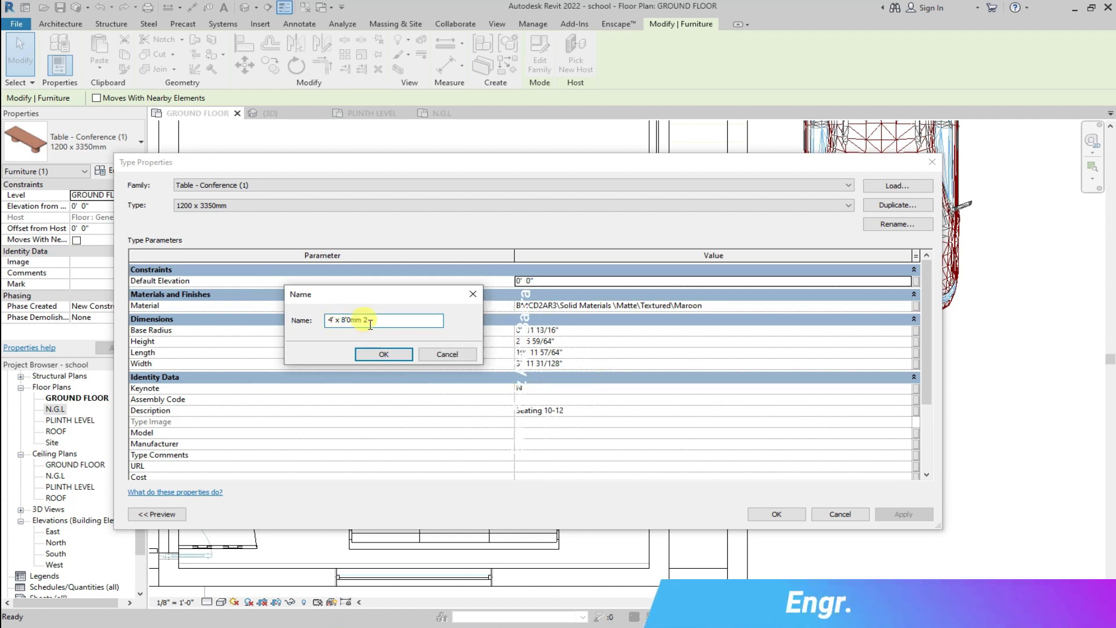
left_click(384, 353)
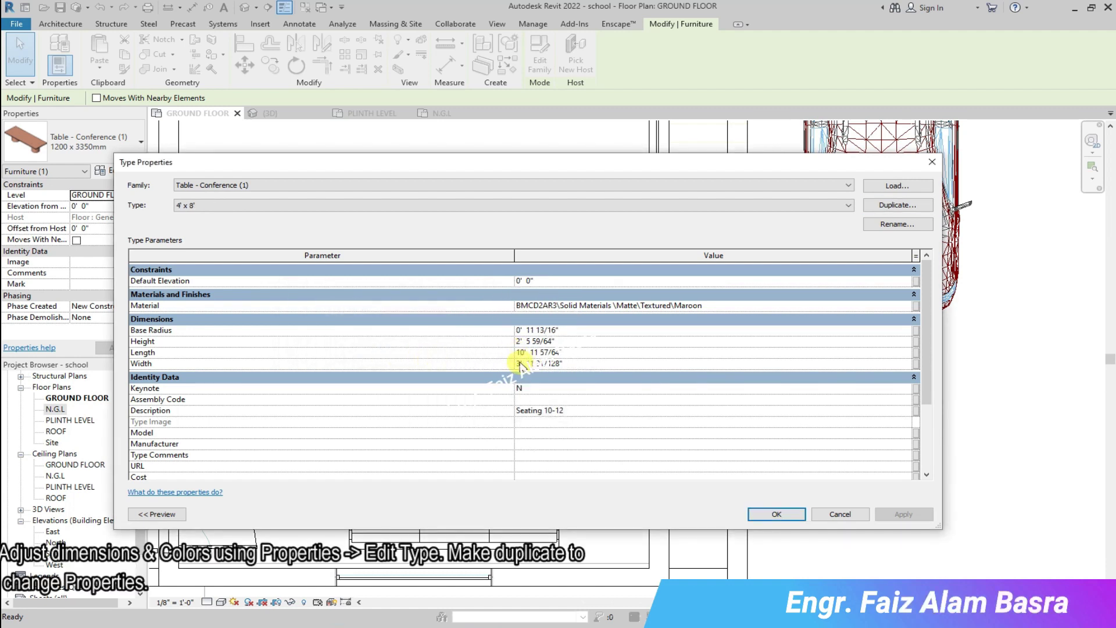
Set the 4' x 8' type's length to 7' 11 57/64" and move the table clear of the sofas, into the middle of the seating group.
left_click(521, 353)
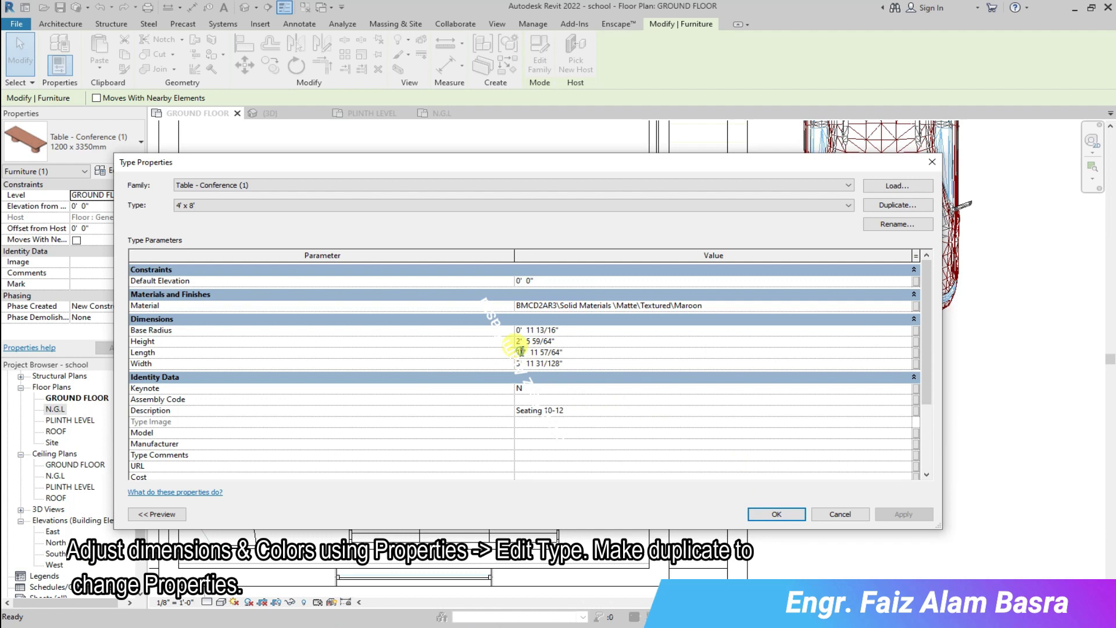
key("BackSpace")
type("7")
left_click(777, 514)
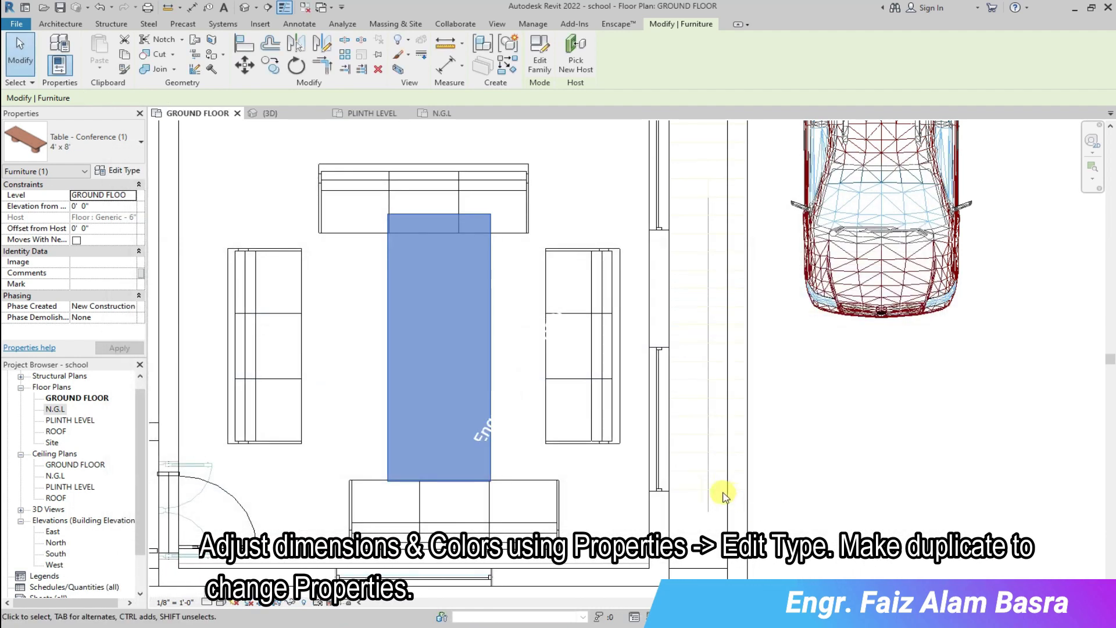
left_click_drag(422, 349, 407, 348)
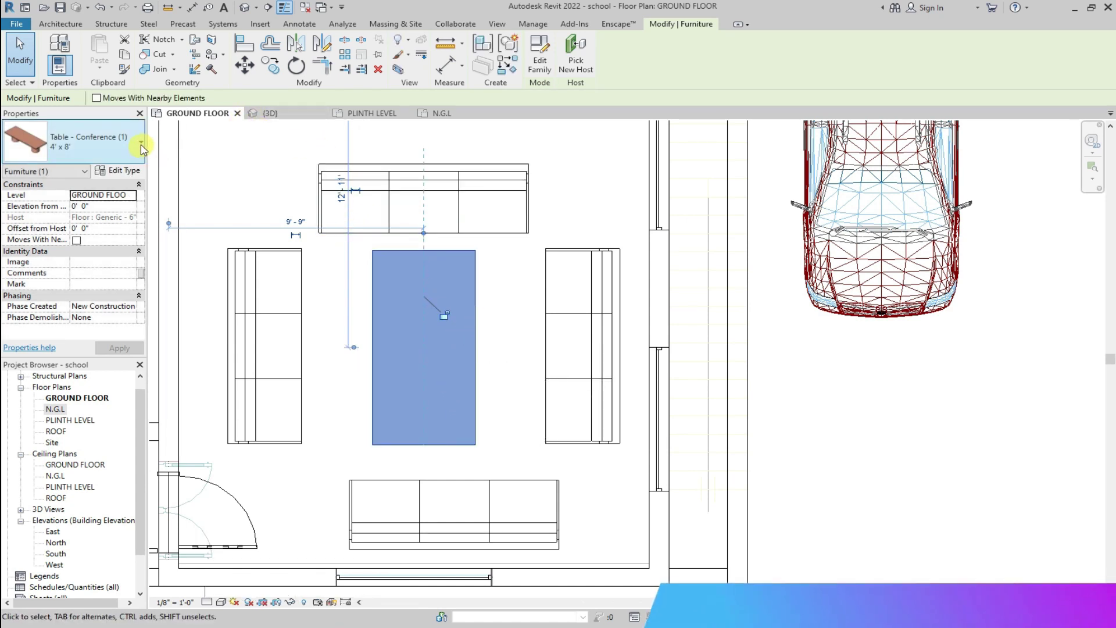
Set the conference table type's width to 4' 11 31/128" and rename the type to 5' x 8'.
left_click(124, 170)
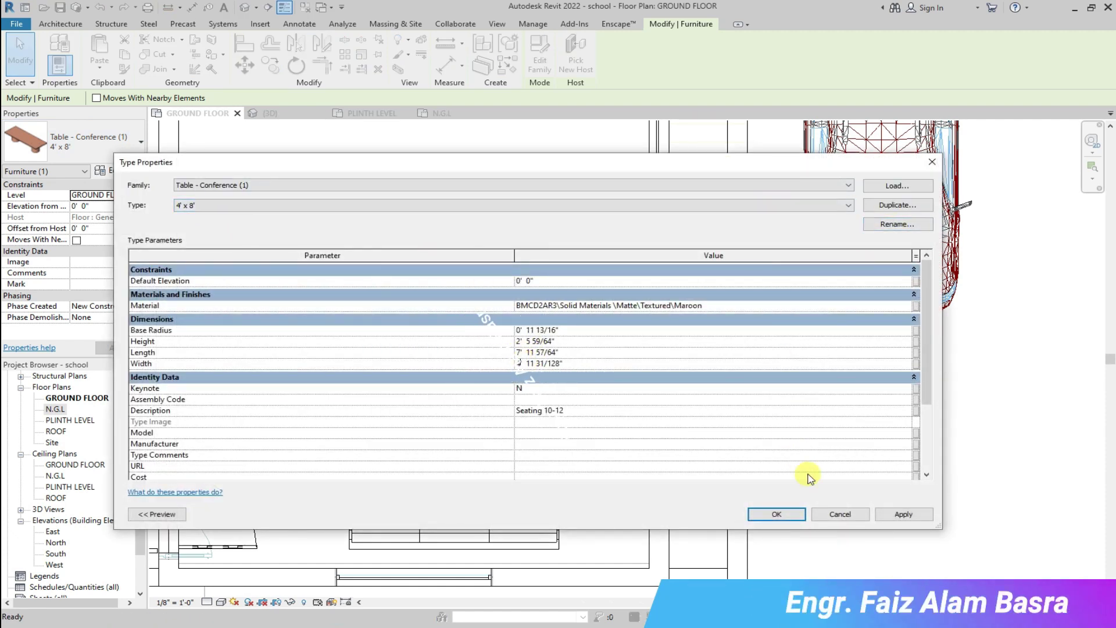
left_click(777, 514)
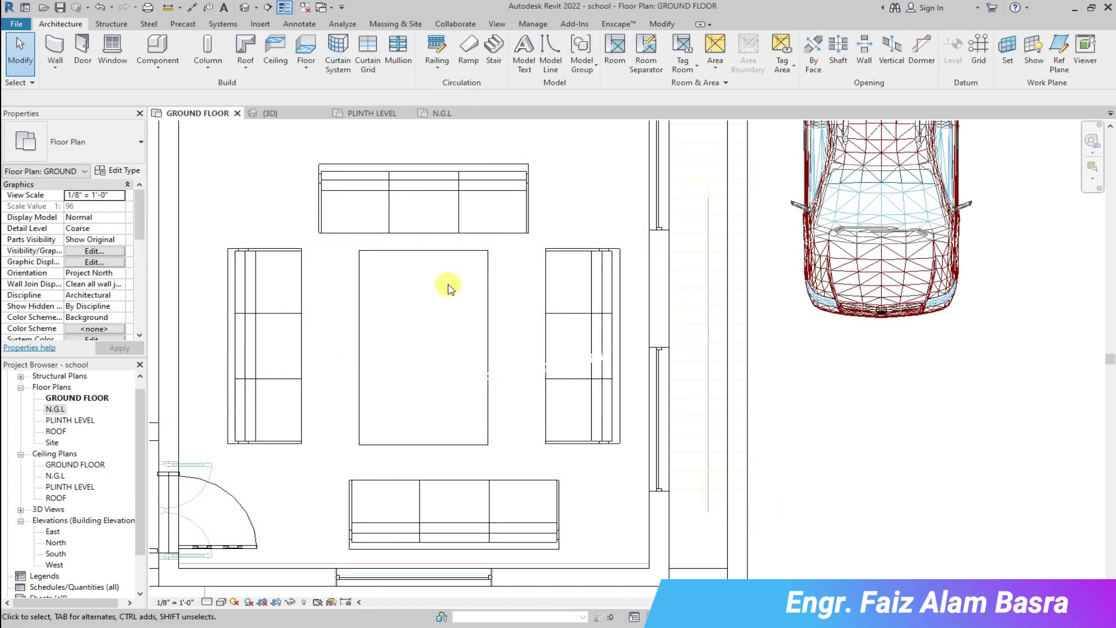
left_click(444, 282)
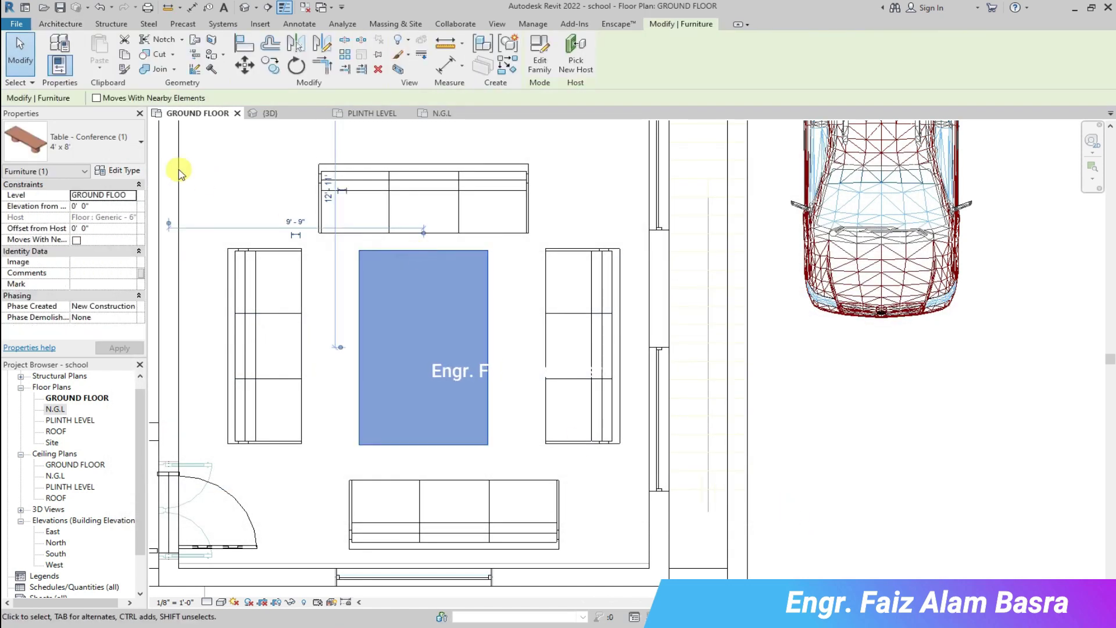
left_click(124, 171)
left_click(898, 224)
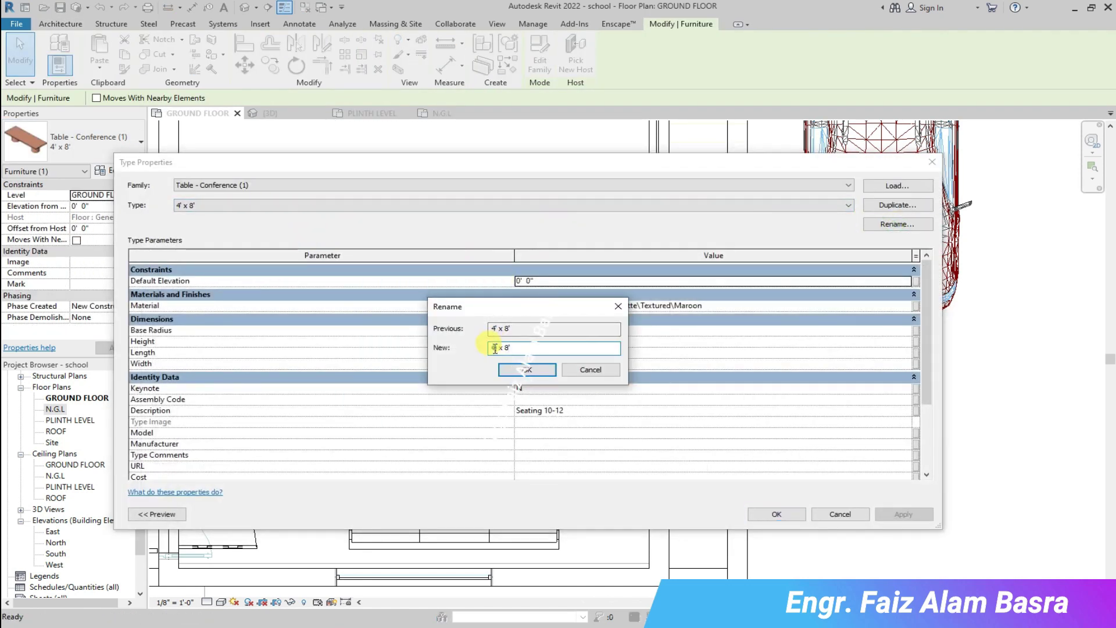
left_click(527, 370)
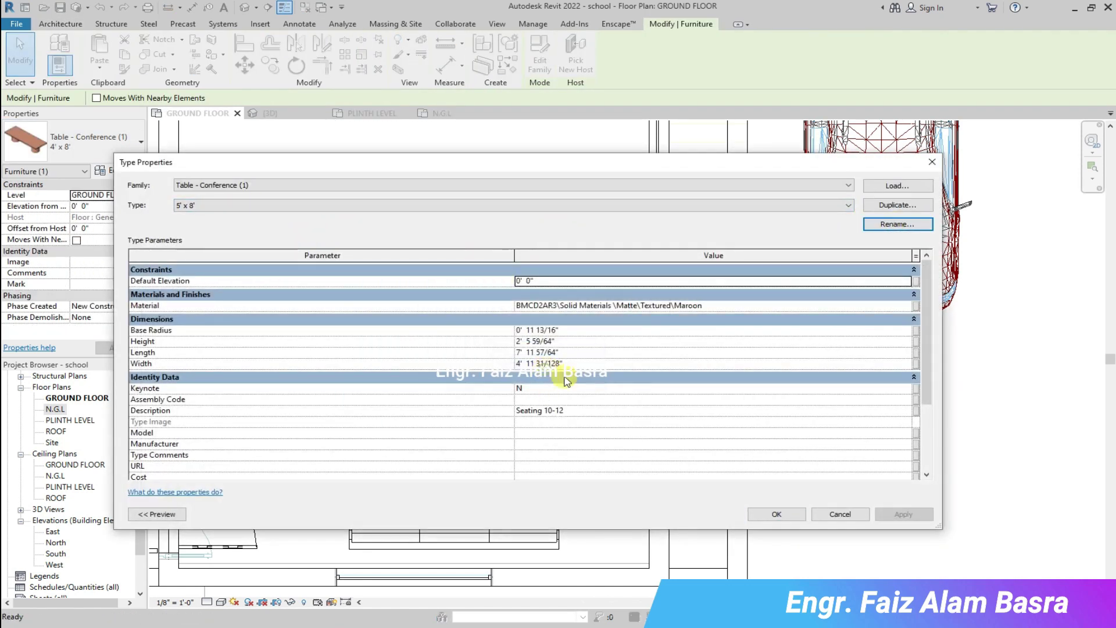
left_click(747, 514)
In the ground floor plan, nudge the conference table slightly south, away from the northern sofa, and check it in 3D.
left_click(268, 113)
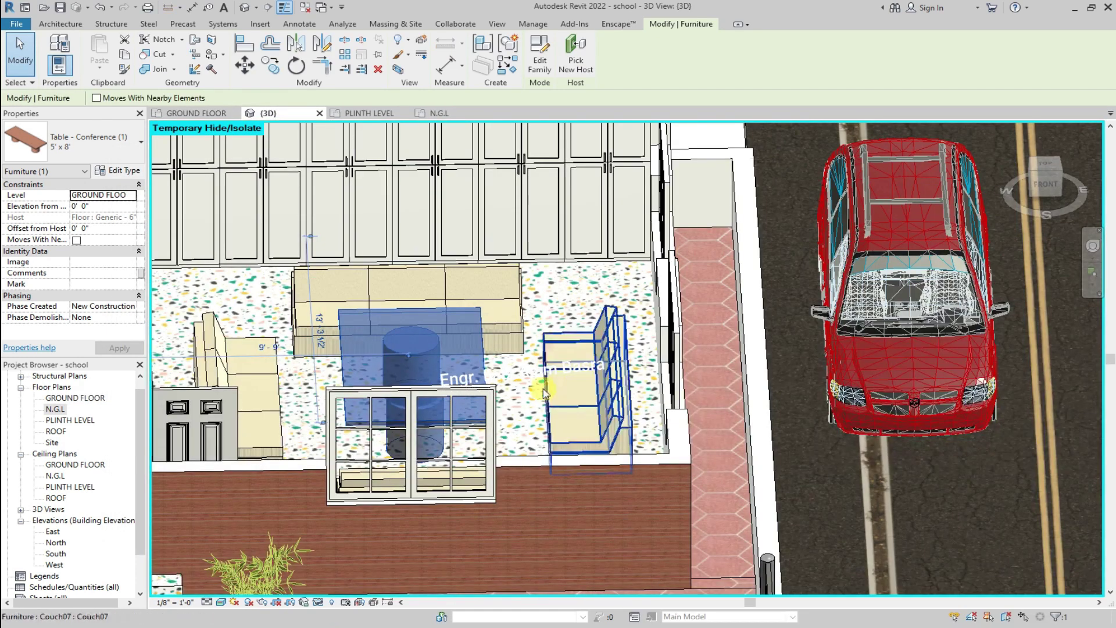
key("Escape")
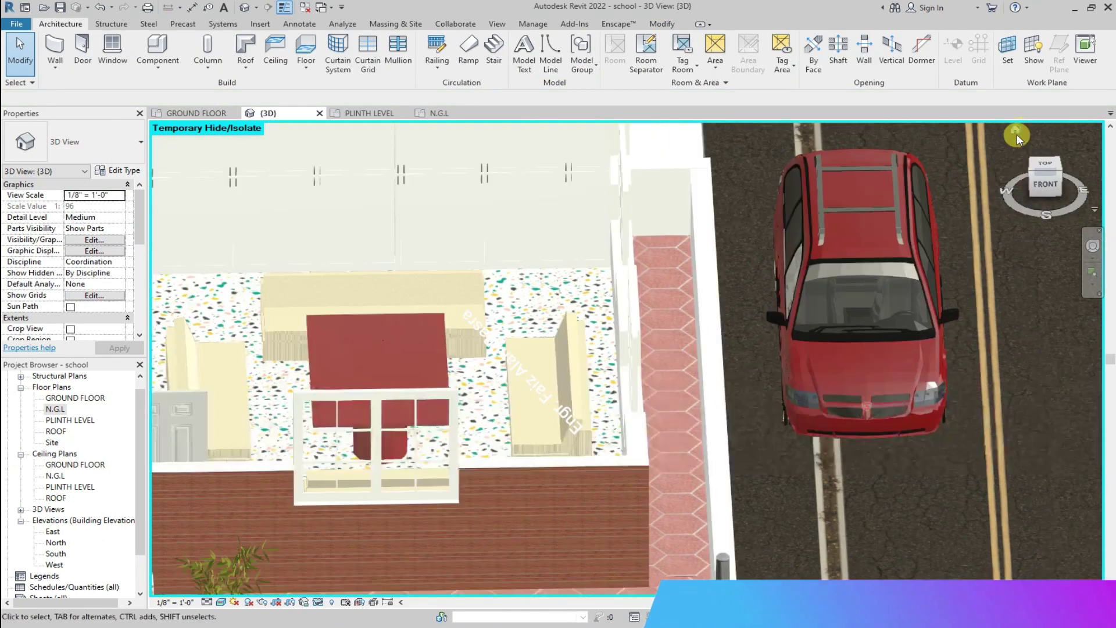
left_click(1016, 134)
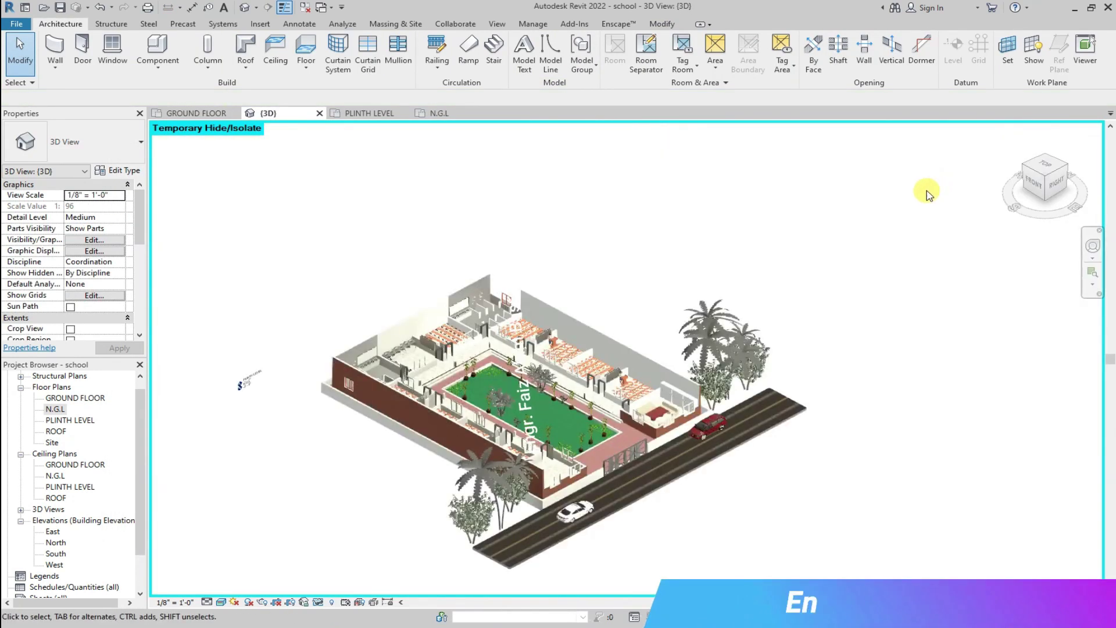
scroll(517, 448, "up", 10)
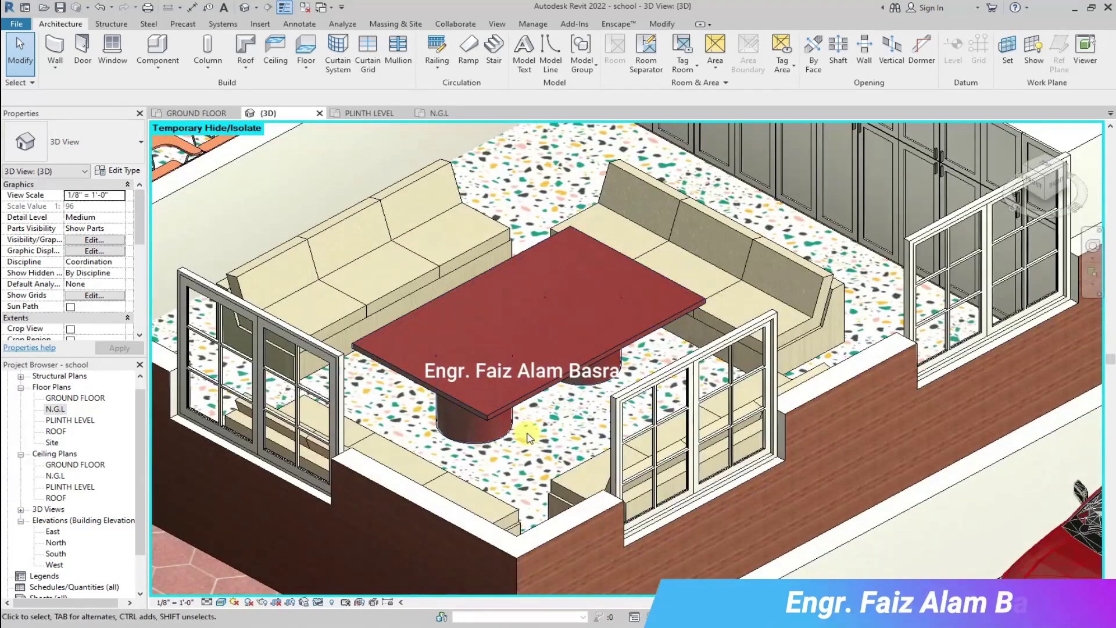
left_click(204, 116)
left_click(413, 254)
key("Down")
left_click(351, 259)
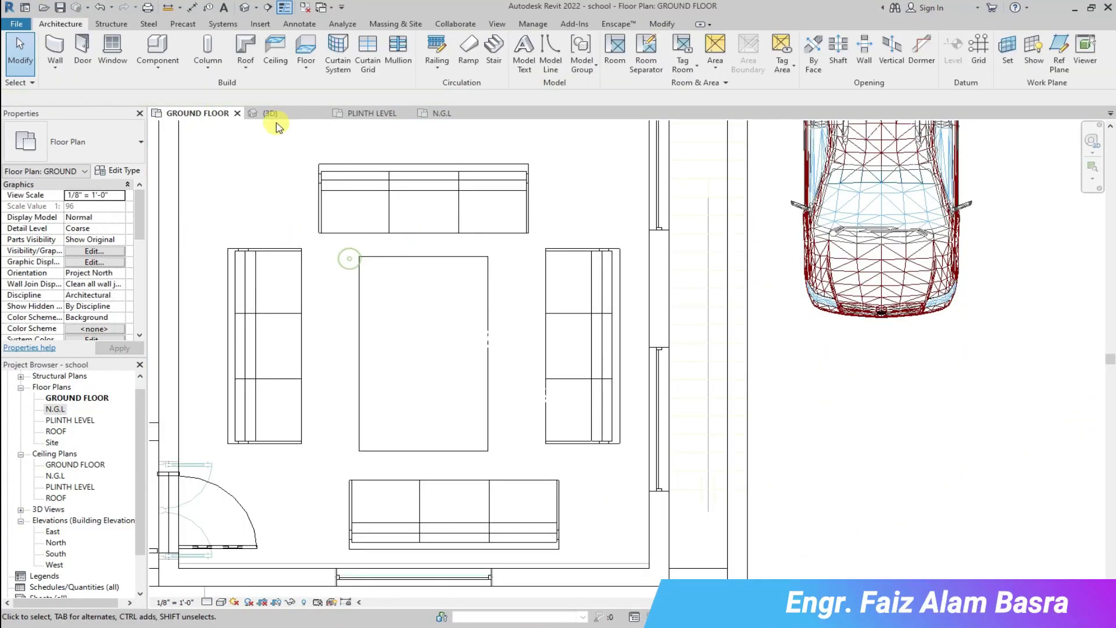
left_click(279, 115)
scroll(494, 255, "down", 3)
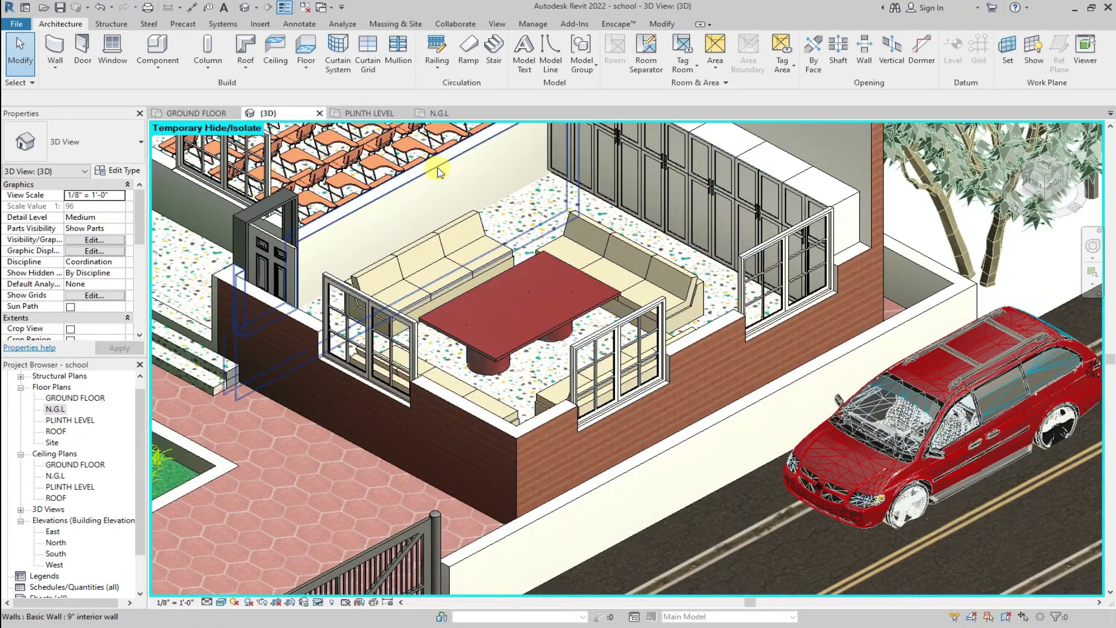
scroll(563, 224, "down", 2)
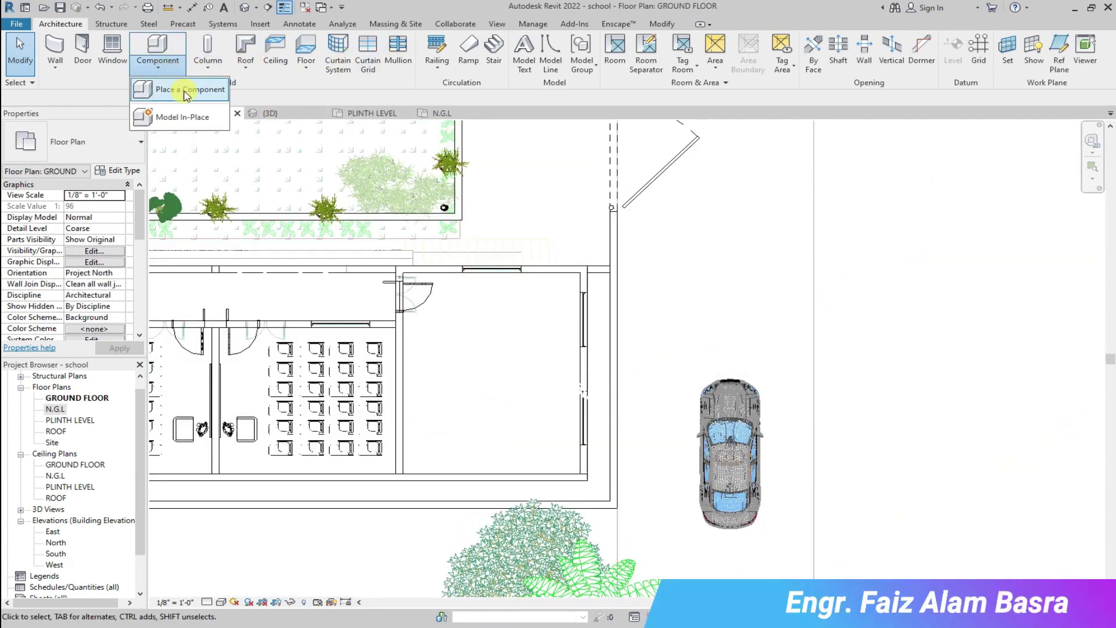
Load the 07_Basic_Desk family from the office folder, rotate it and place one in the empty corner room beside the classroom.
left_click(187, 90)
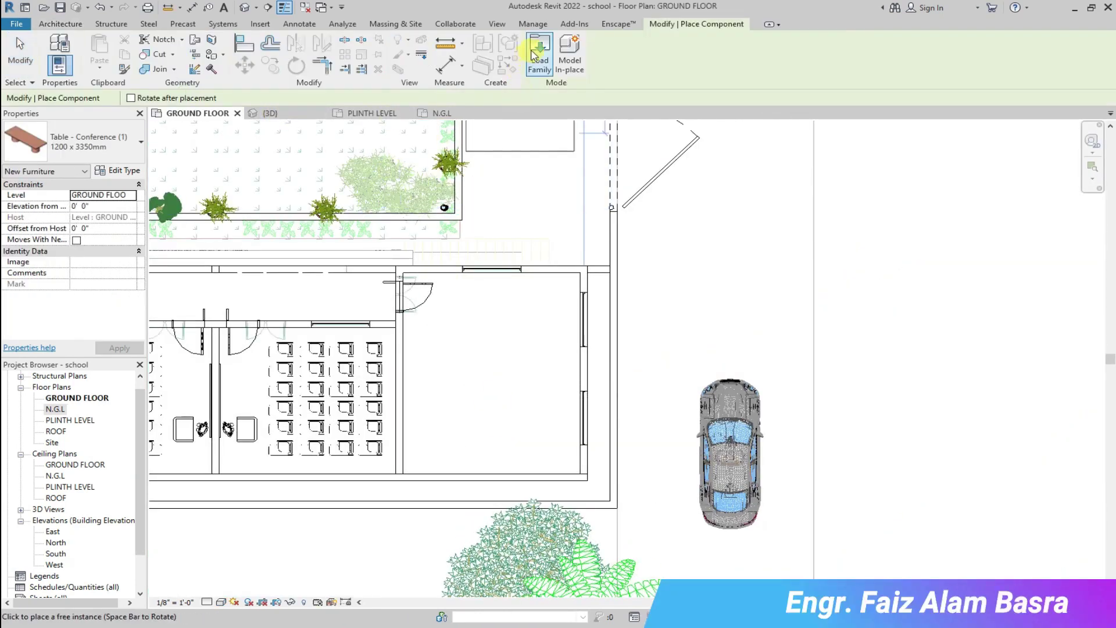
left_click(540, 55)
left_click(735, 153)
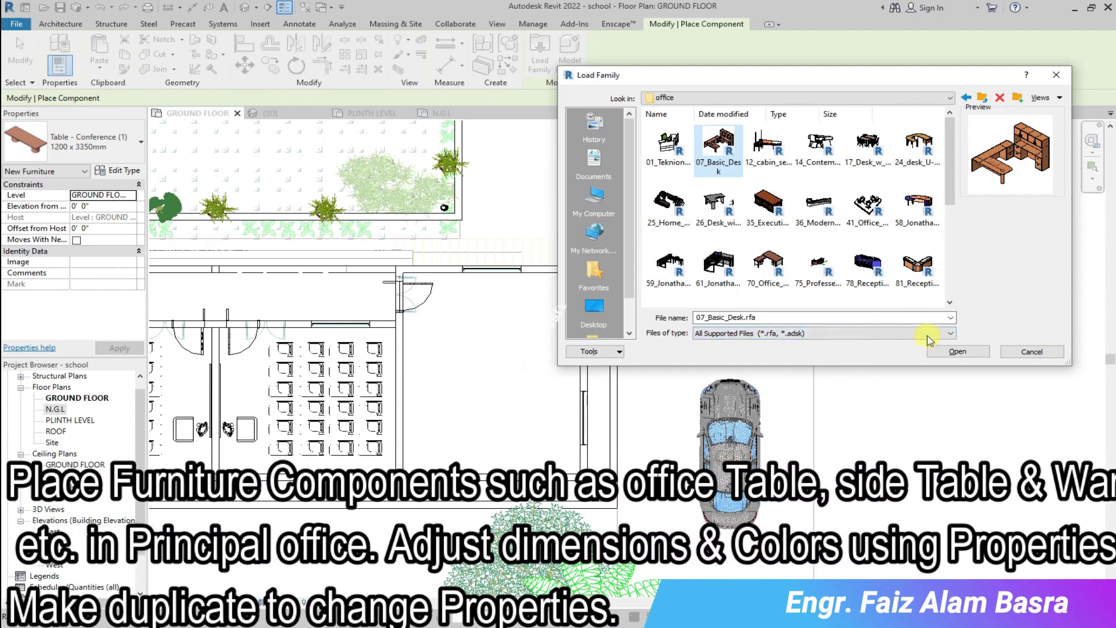
left_click(957, 351)
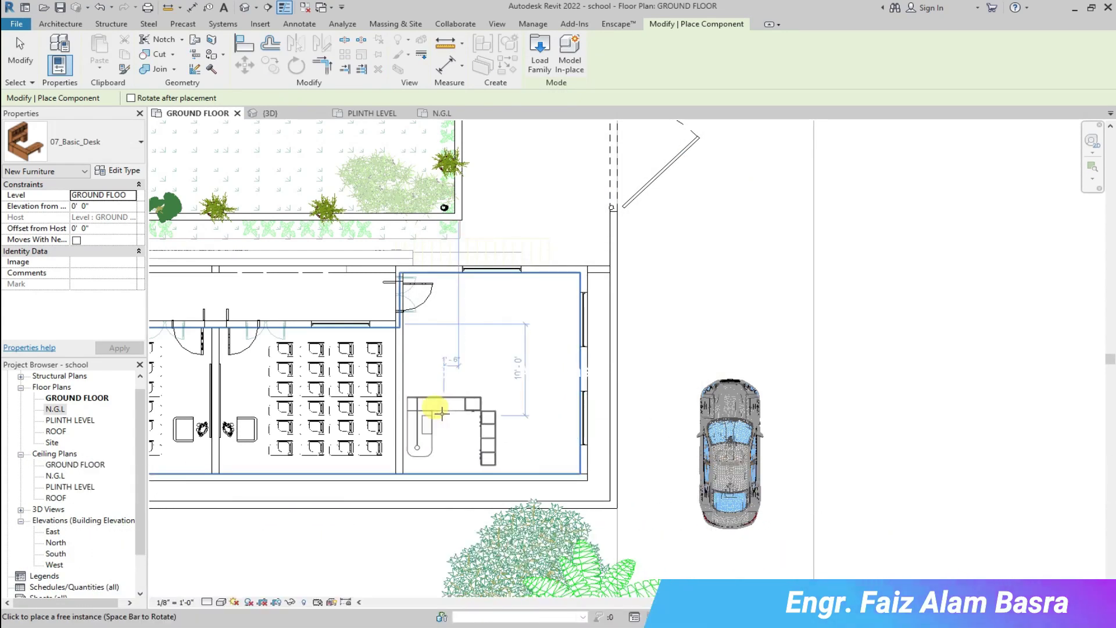
key("space")
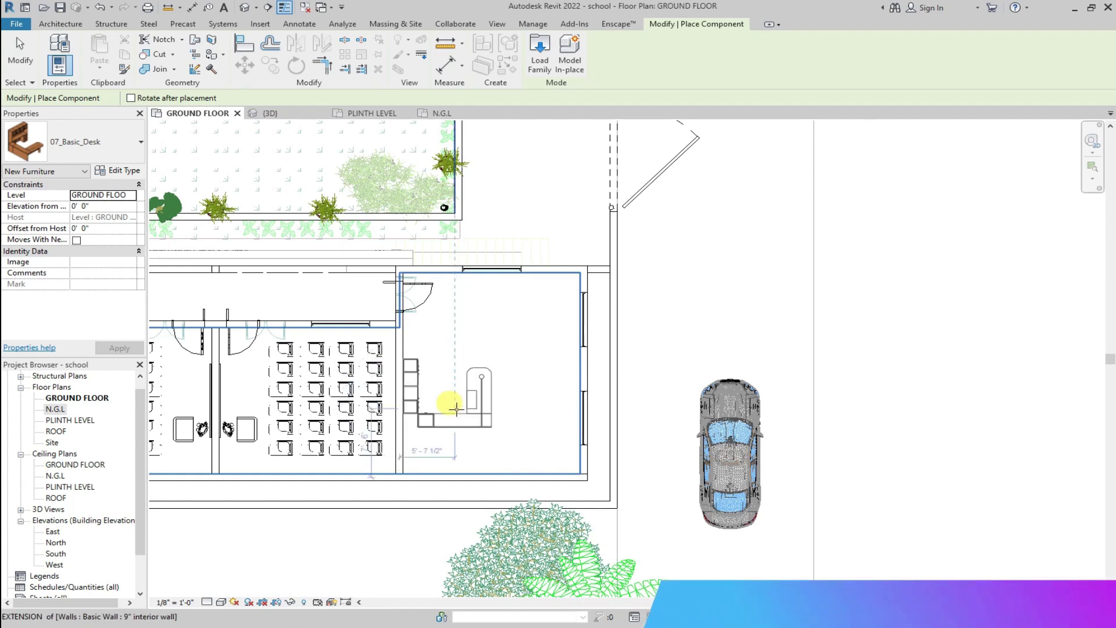
left_click(471, 406)
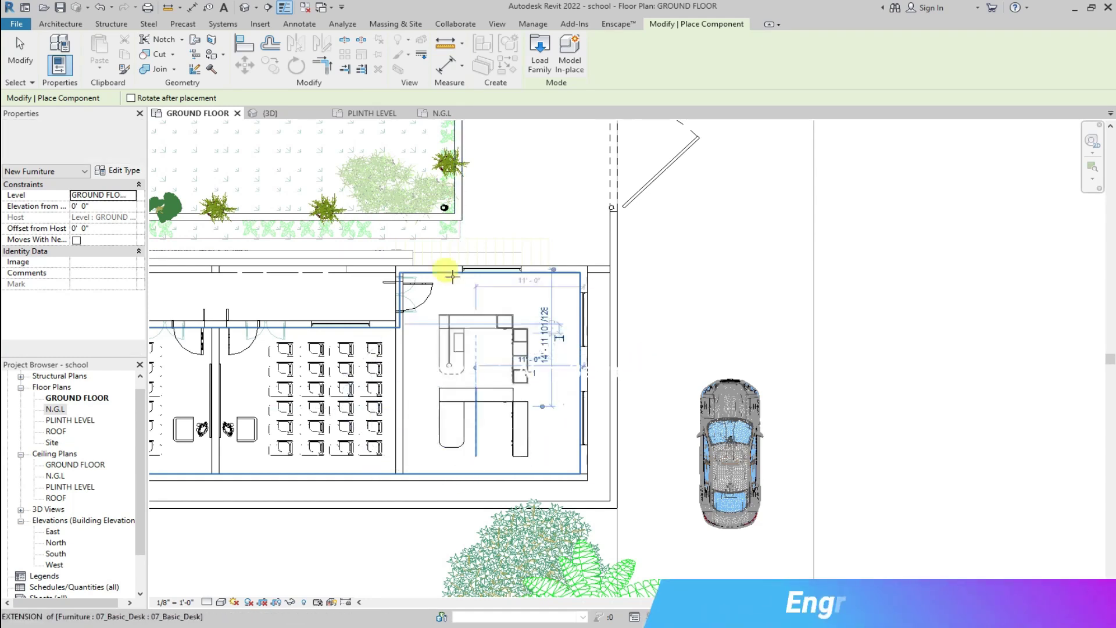
left_click(28, 44)
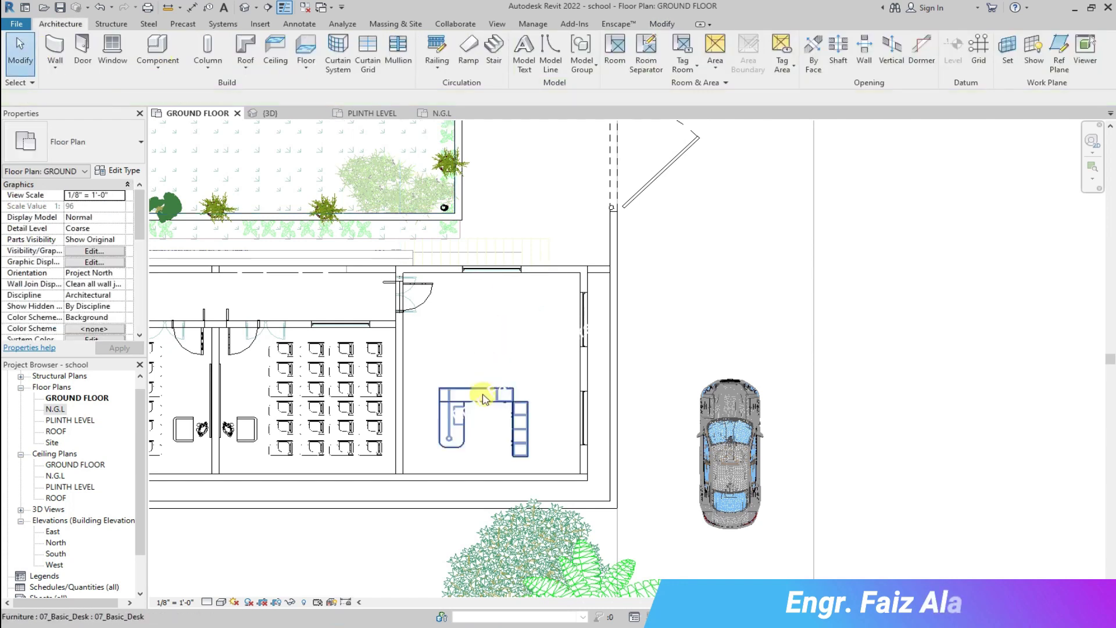
Mirror the desk about its vertical centre line without keeping the original, putting its cabinet side toward the classroom wall.
left_click(473, 390)
left_click(301, 51)
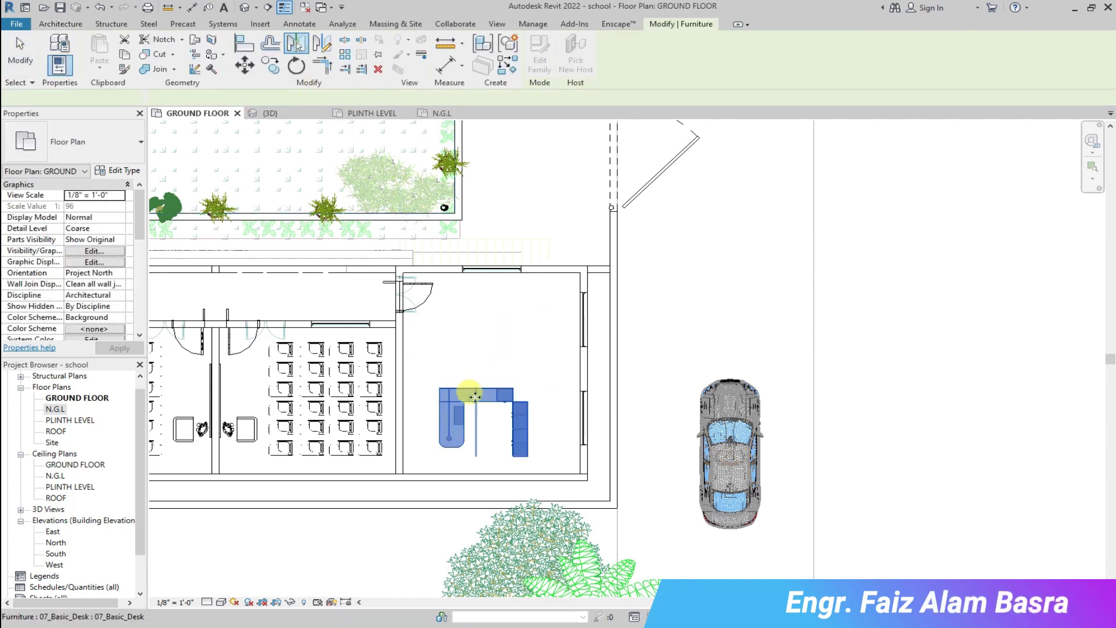
left_click(475, 396)
key("Escape")
scroll(448, 400, "up", 2)
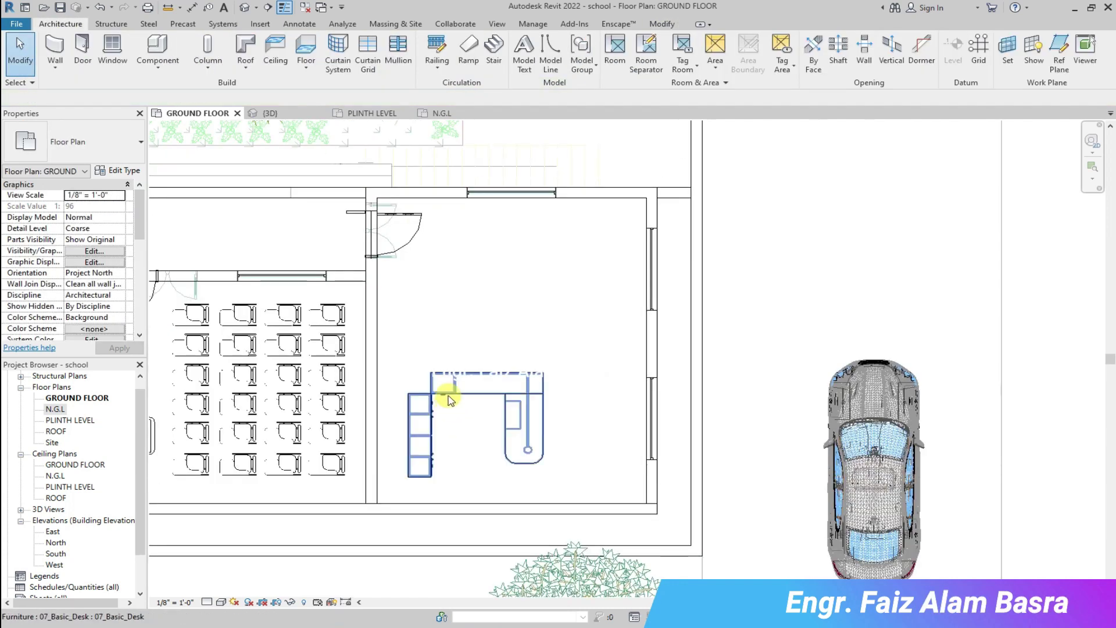
Move the mirrored desk close to the wall shared with the classroom.
left_click(448, 400)
left_click_drag(448, 400, 436, 398)
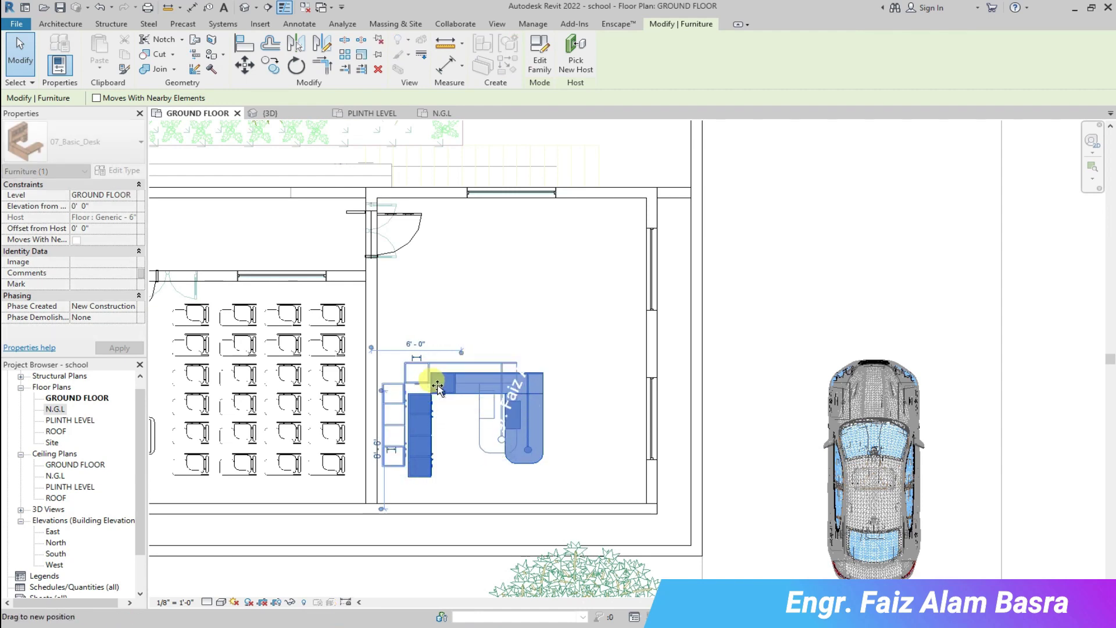
left_click(502, 336)
Examine the placed desk in 3D from above and from several angles, checking its cabinet side and orientation in the room.
left_click(268, 113)
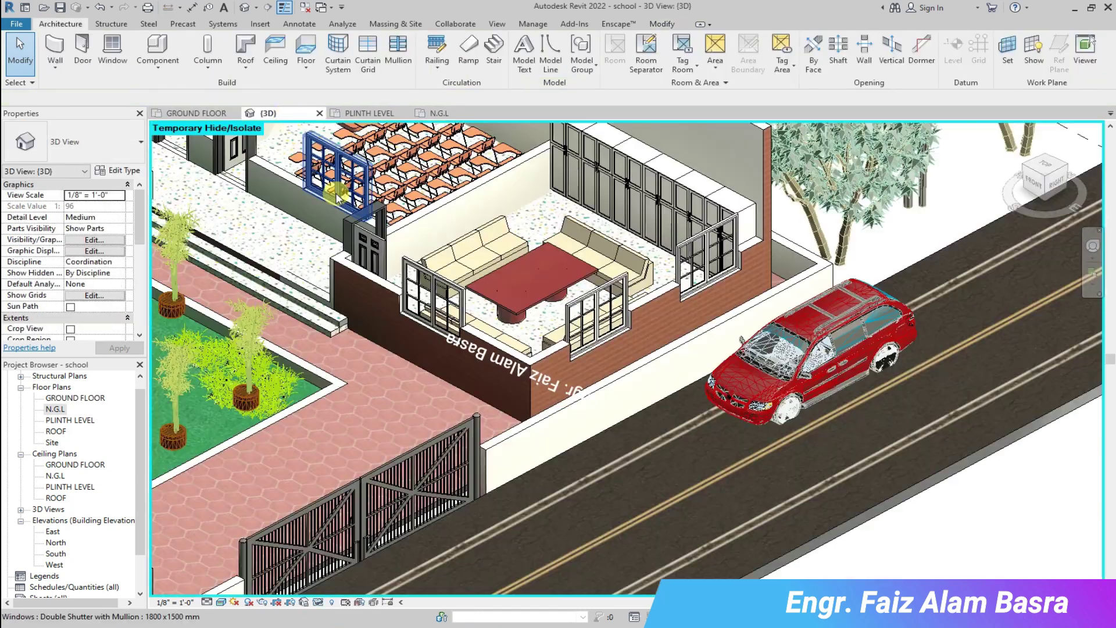
left_click(1033, 198)
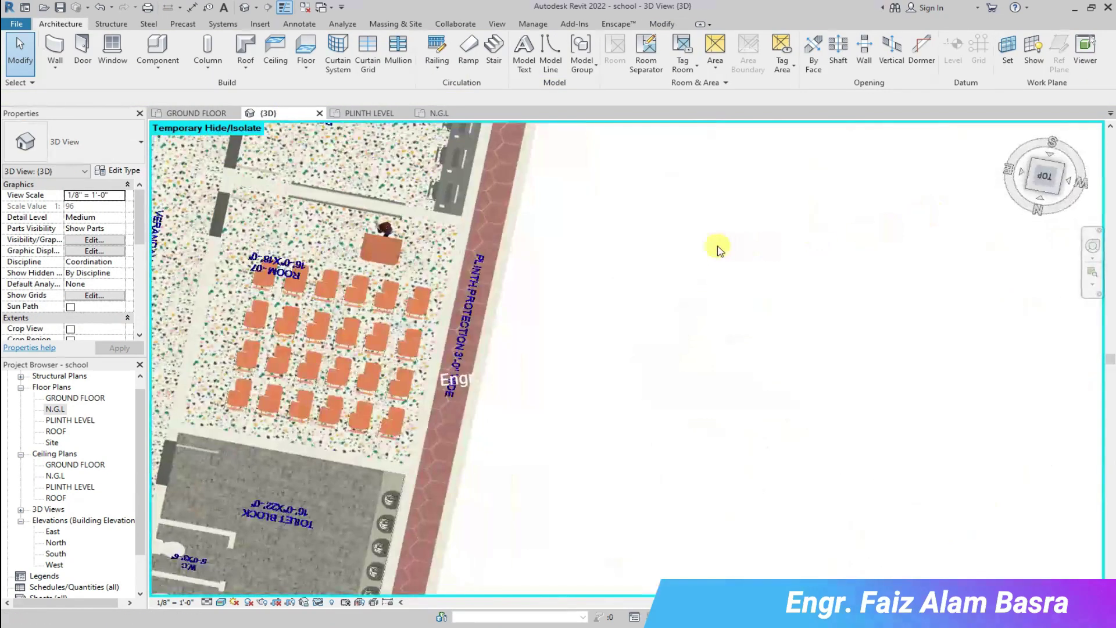
scroll(1069, 195, "up", 6)
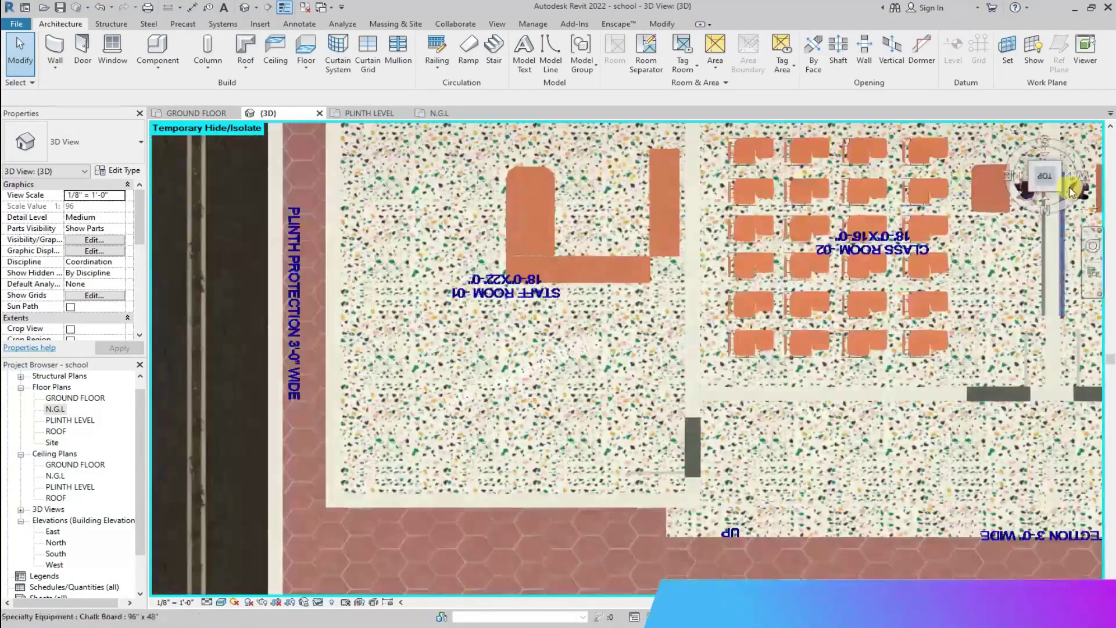
left_click(1046, 187)
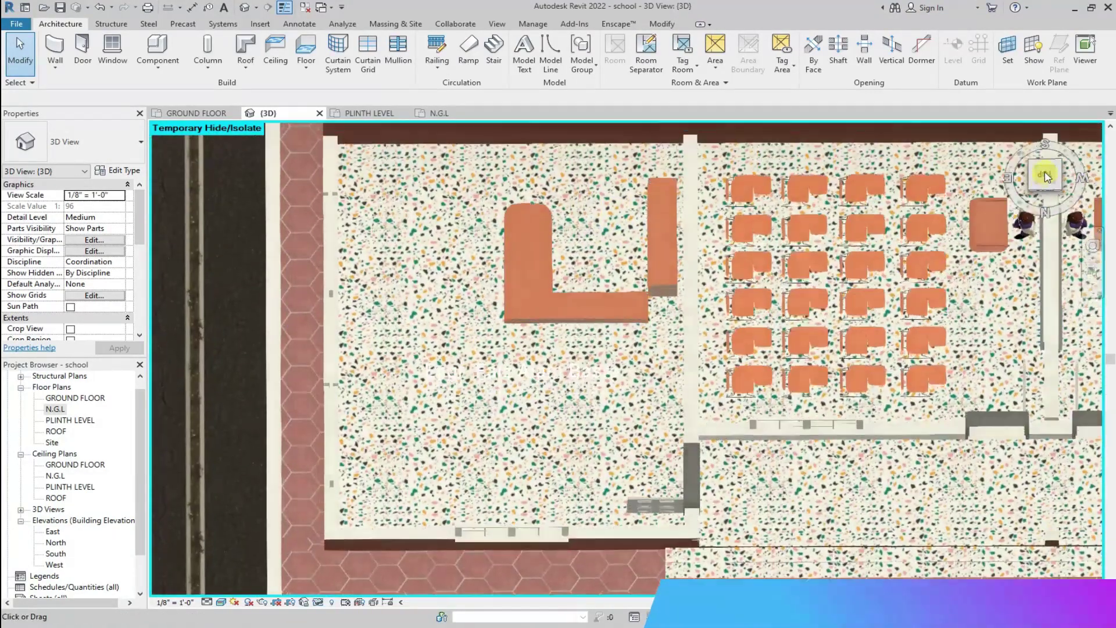
scroll(511, 231, "down", 5)
scroll(563, 425, "up", 4)
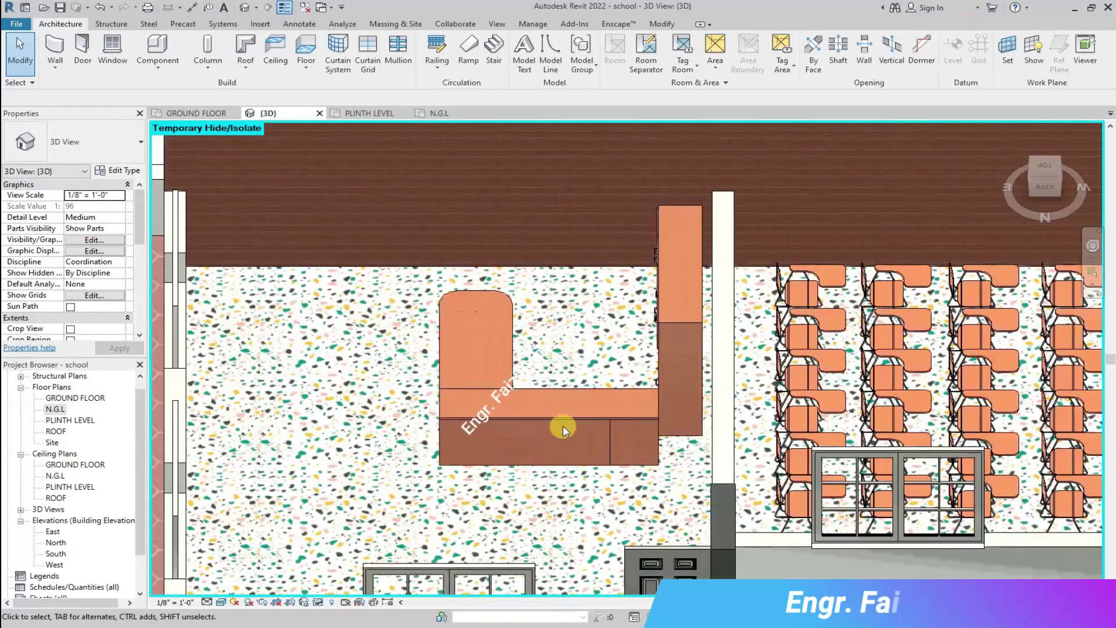
scroll(733, 465, "up", 3)
left_click(1077, 191)
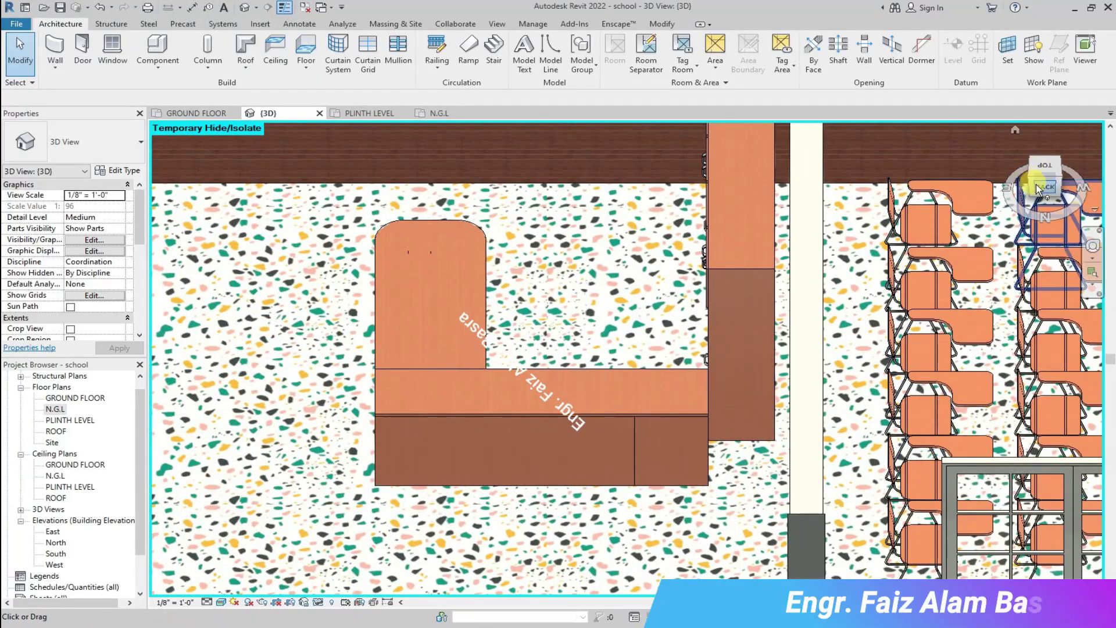
scroll(360, 461, "down", 4)
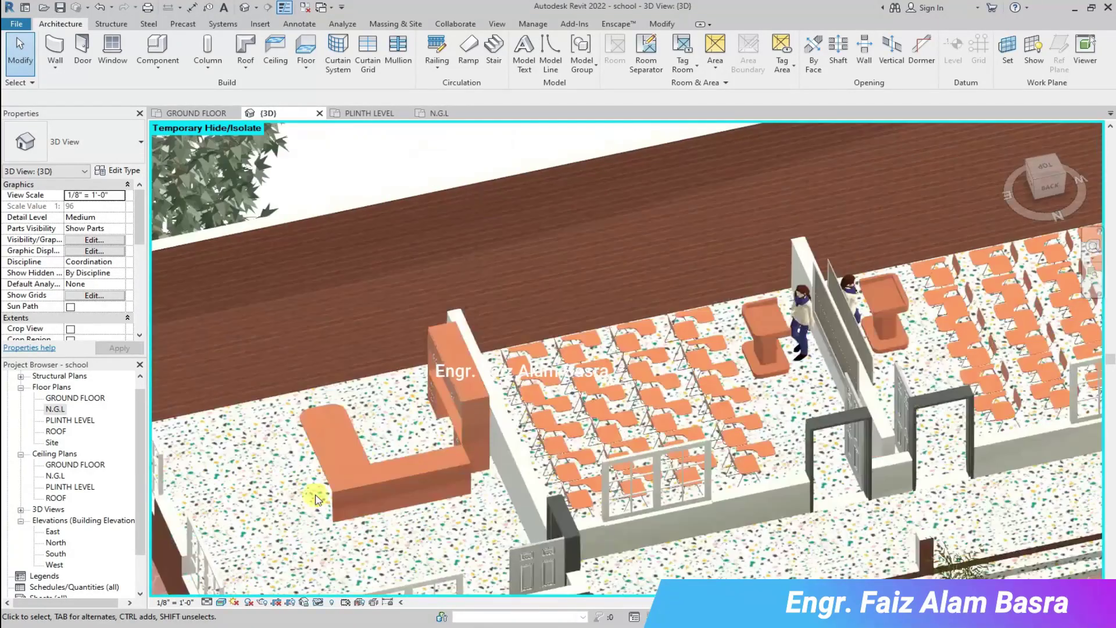
scroll(336, 461, "up", 5)
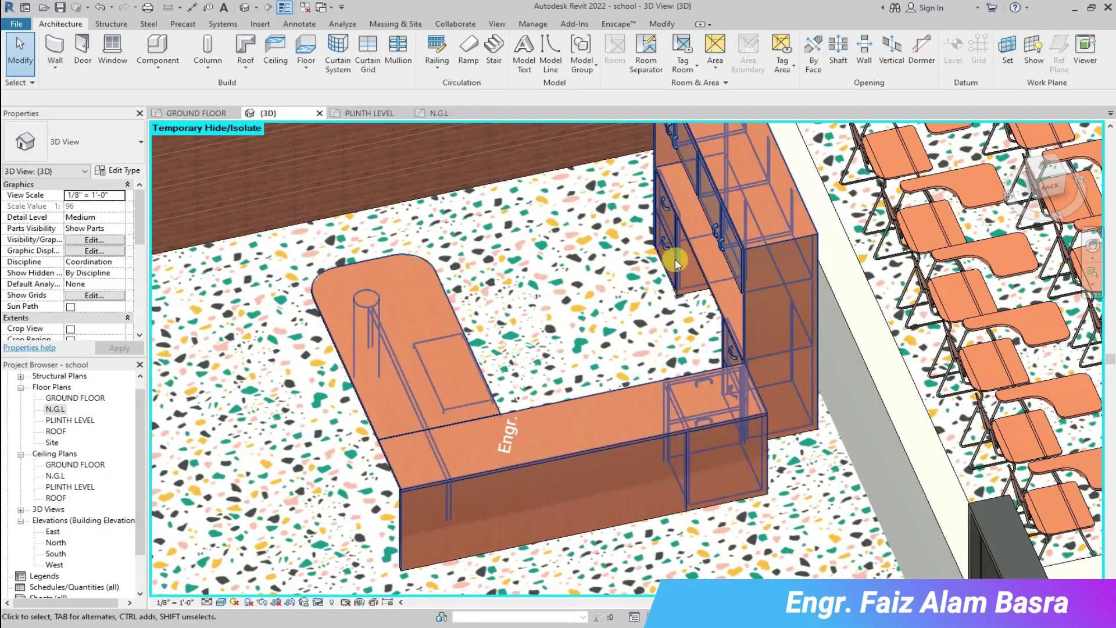
scroll(662, 273, "down", 3)
left_click_drag(1047, 181, 1068, 185)
left_click(1067, 185)
scroll(645, 169, "down", 4)
scroll(651, 385, "up", 5)
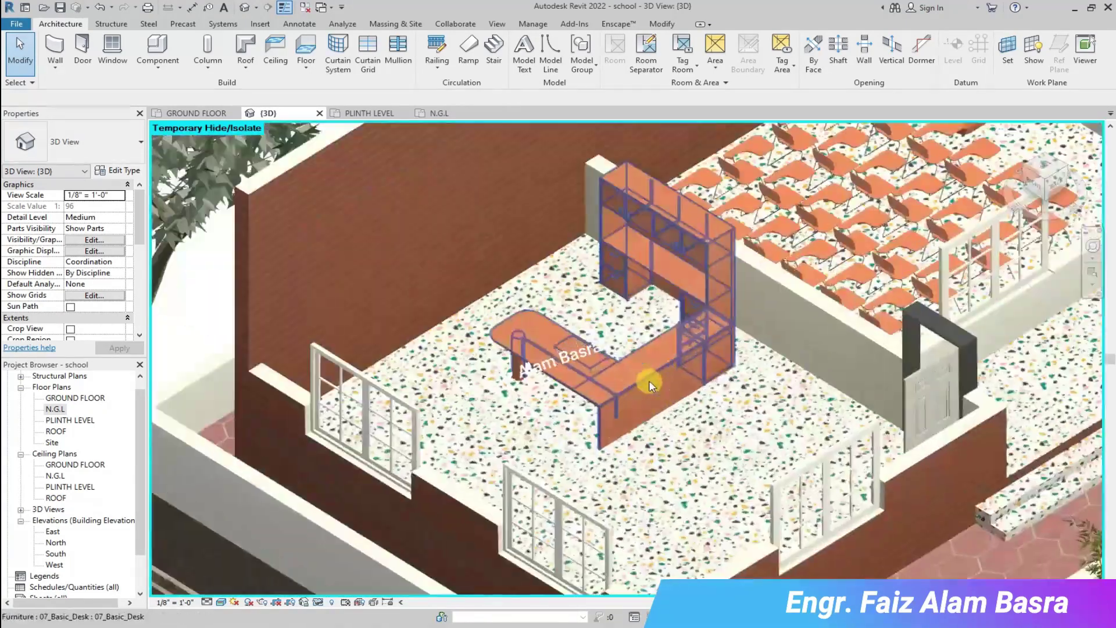
scroll(650, 385, "up", 2)
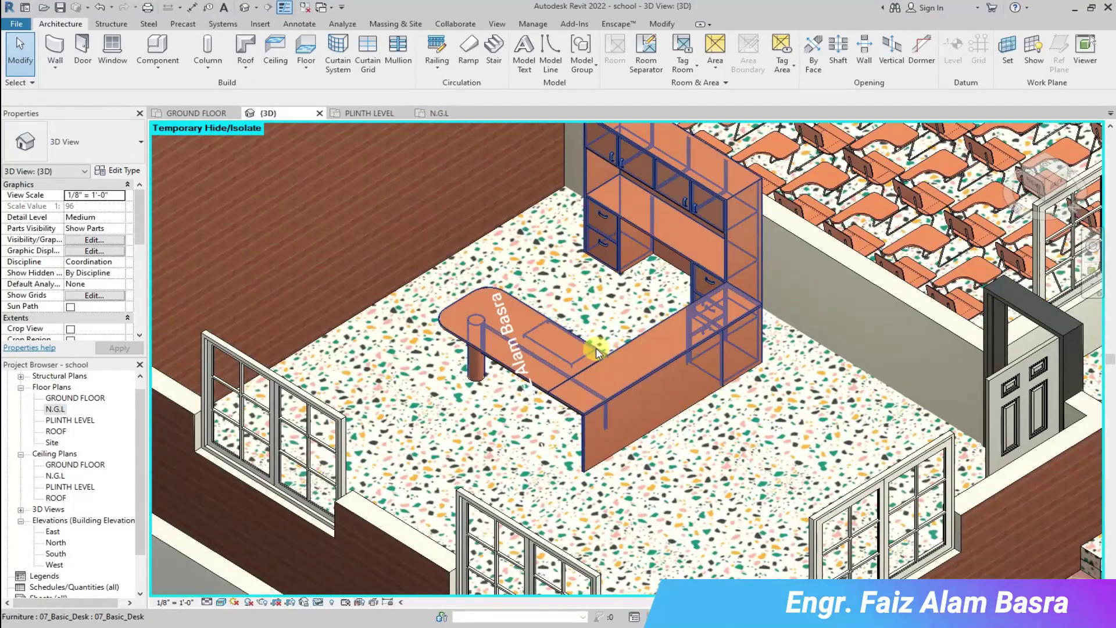
In the ground floor plan, load the Seating03 family from the Chairs folder, place one inside the desk's U and check it in 3D.
left_click(197, 113)
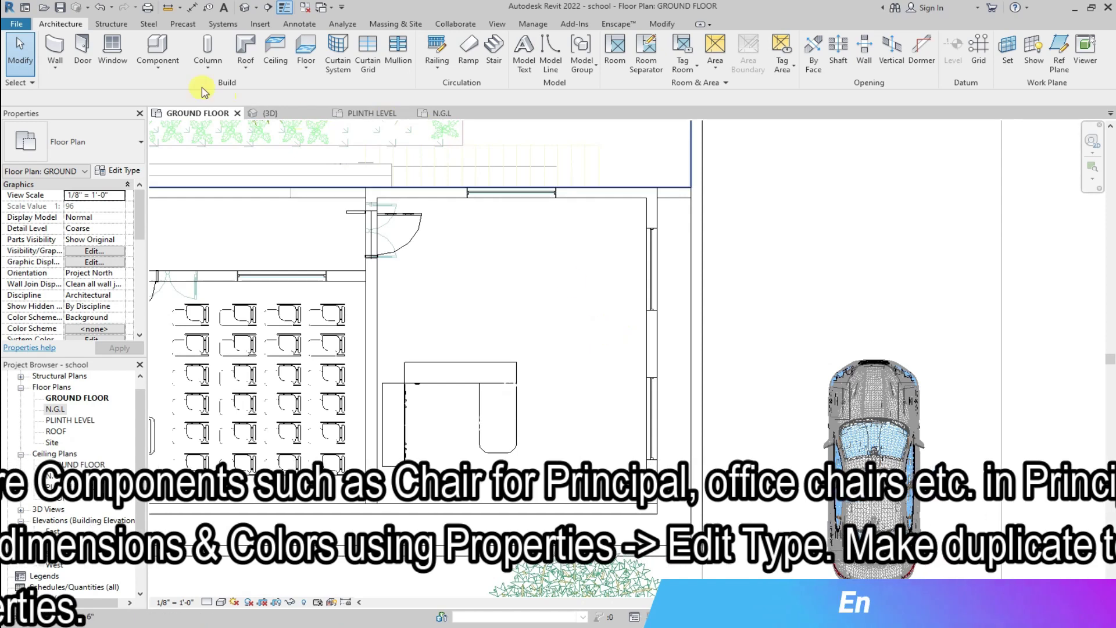
left_click(158, 46)
left_click(536, 59)
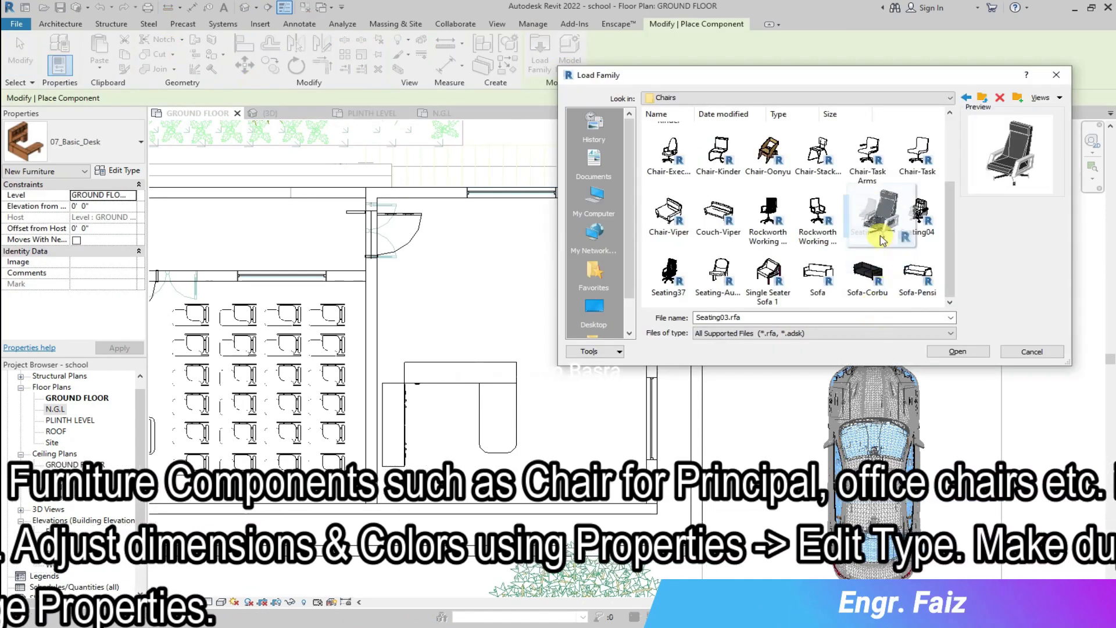
double_click(882, 234)
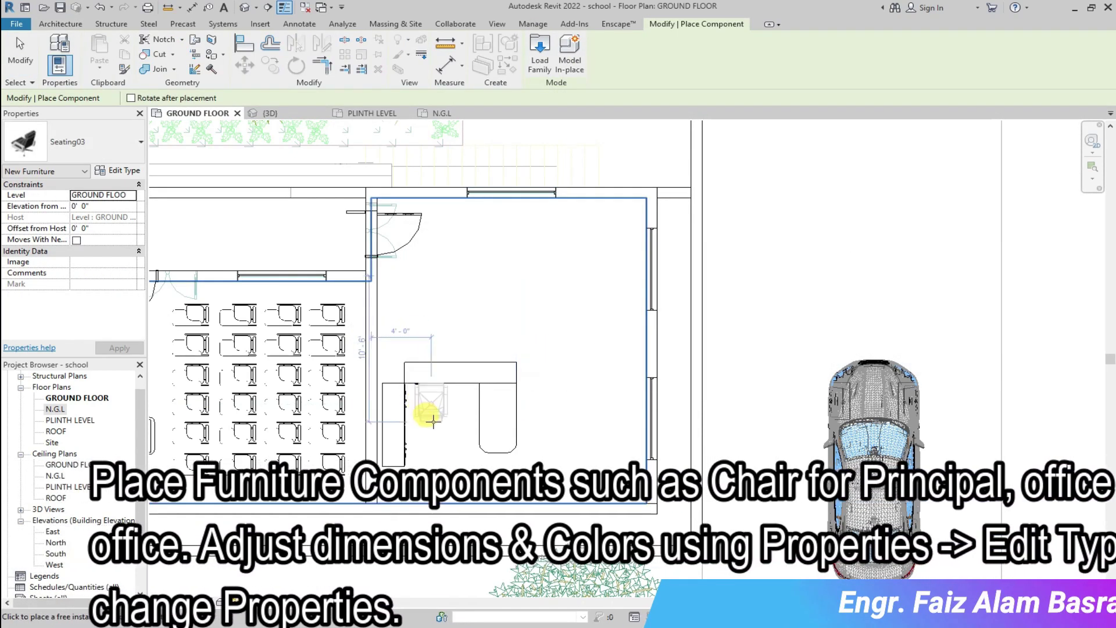
left_click(293, 113)
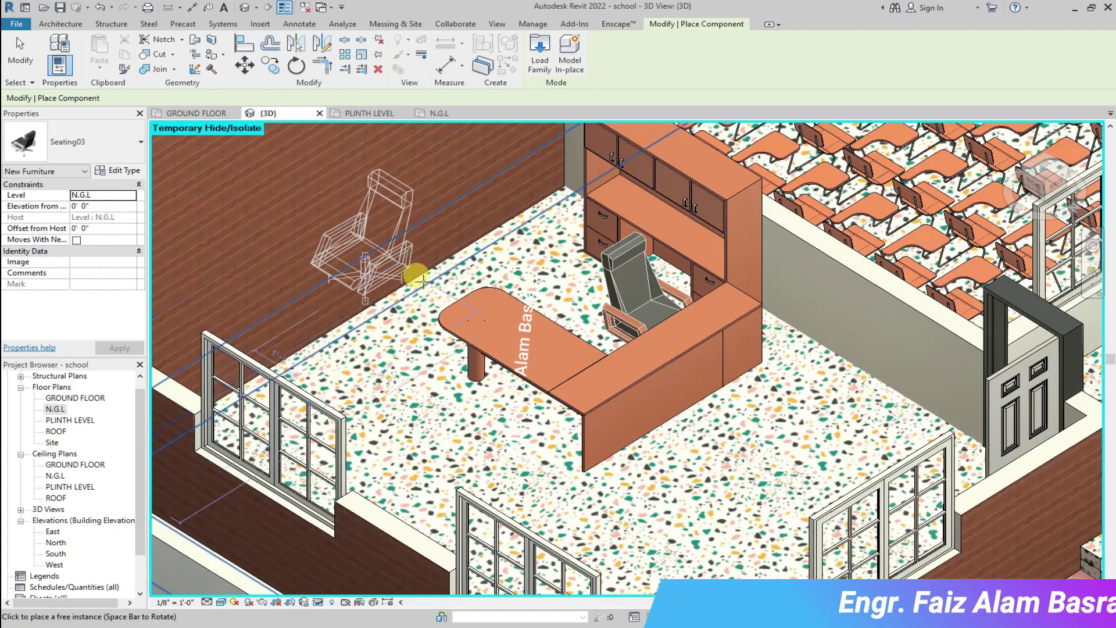
Try out a Seating37 chair from the Chairs folder beside the principal's desk in the 3D view and delete it again.
scroll(523, 291, "up", 5)
scroll(424, 302, "down", 4)
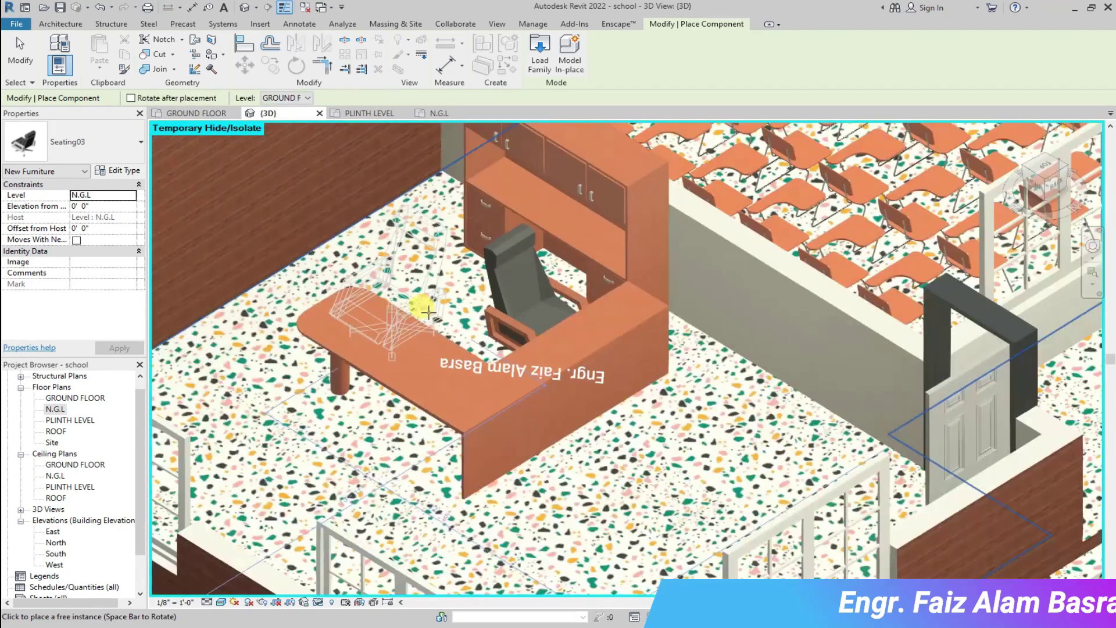
left_click(551, 53)
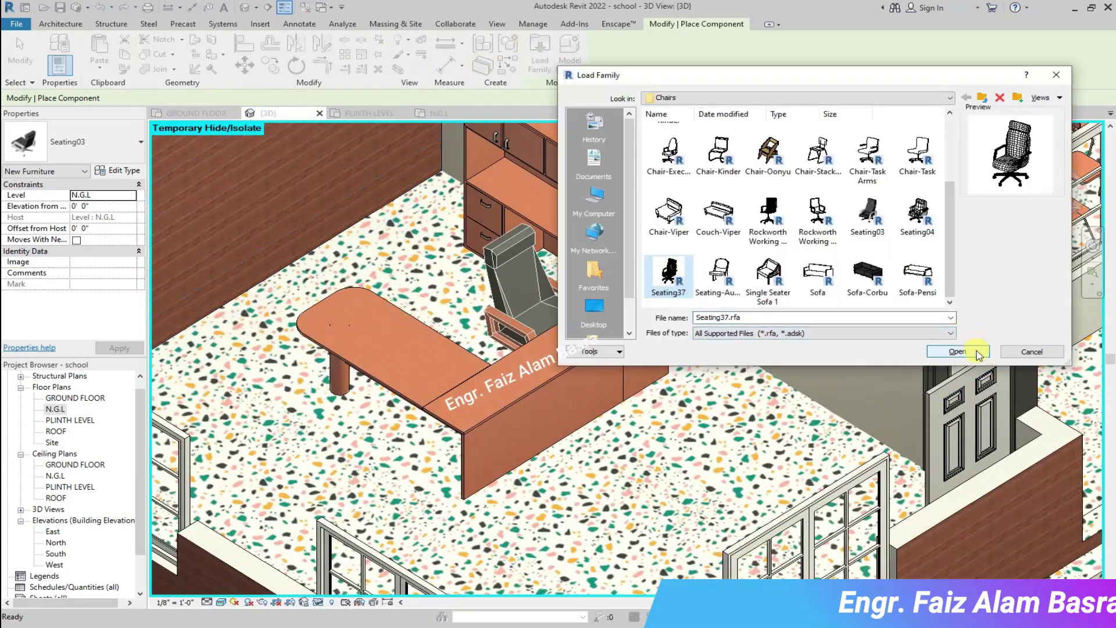
left_click(959, 349)
left_click(251, 433)
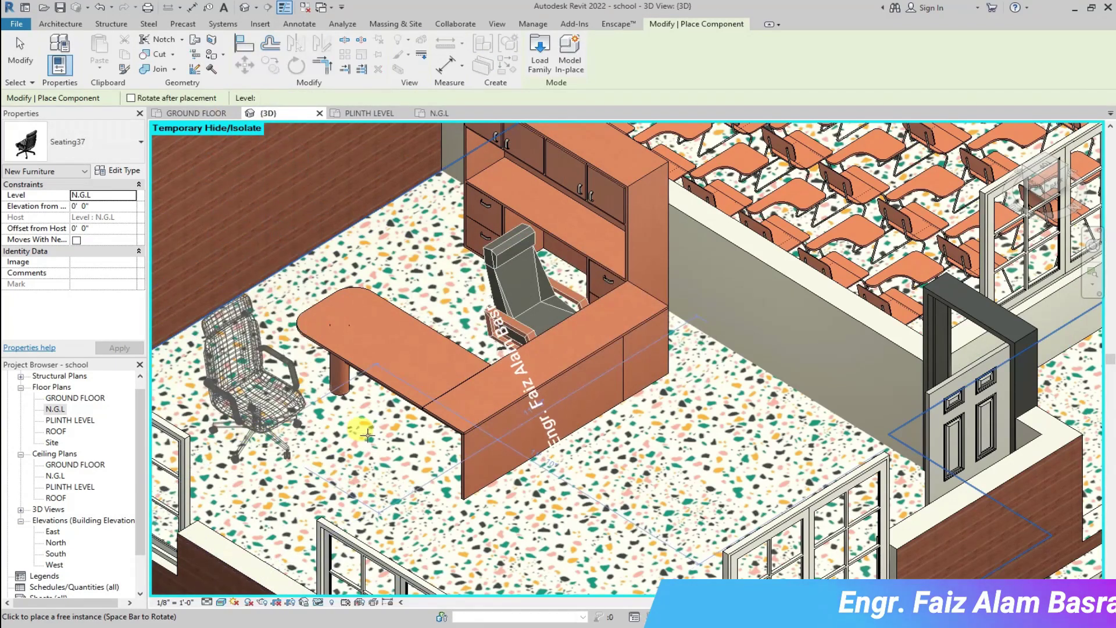
scroll(229, 438, "up", 2)
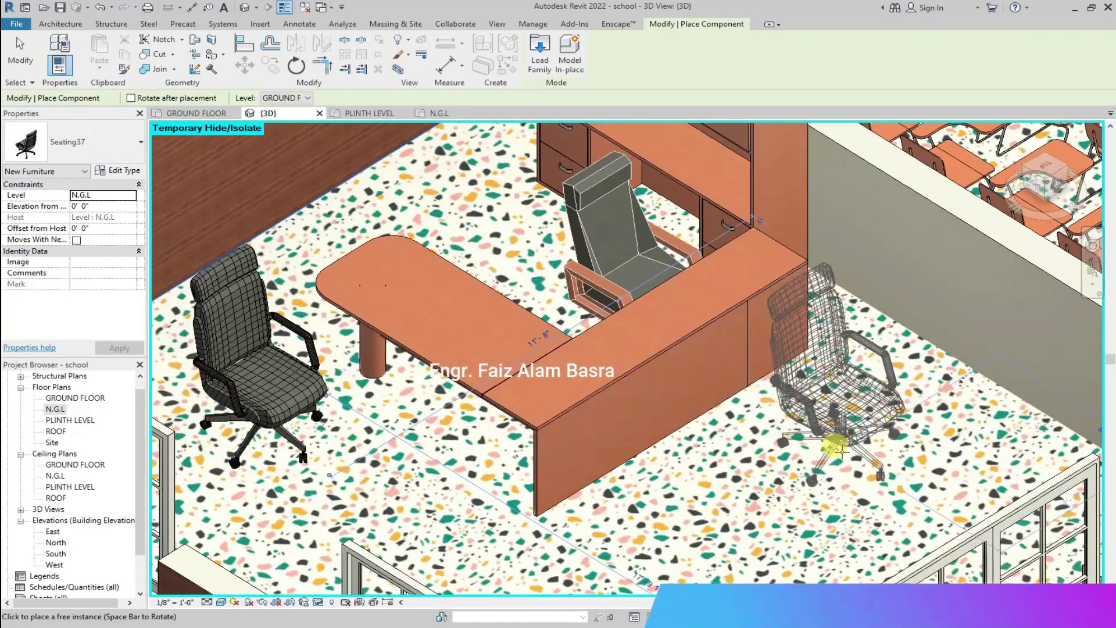
scroll(457, 408, "down", 1)
key("Escape")
key("Escape")
left_click(284, 354)
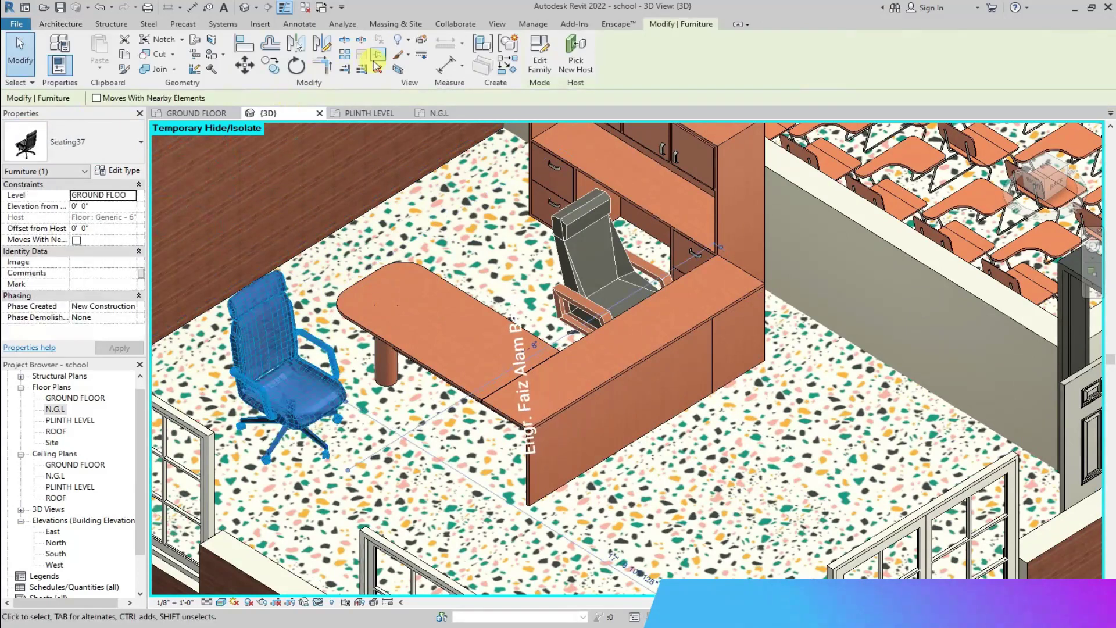
key("Delete")
Reposition the Seating03 chair between the cabinet and the rounded wing inside the desk's U in the ground floor plan, checking it in 3D.
left_click(195, 113)
left_click(453, 407)
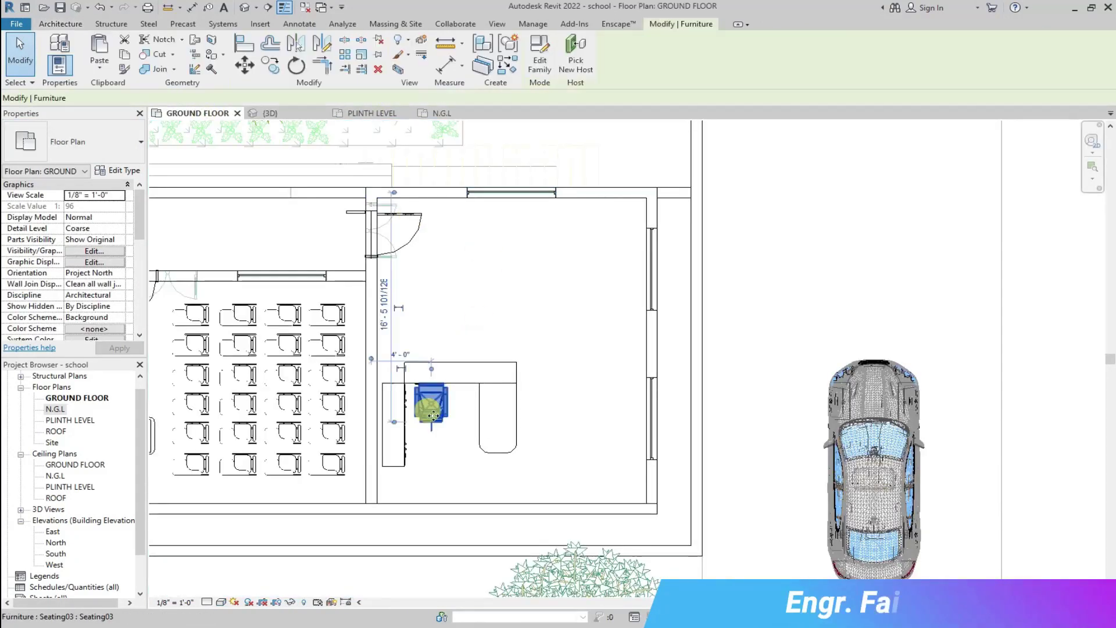
left_click(268, 113)
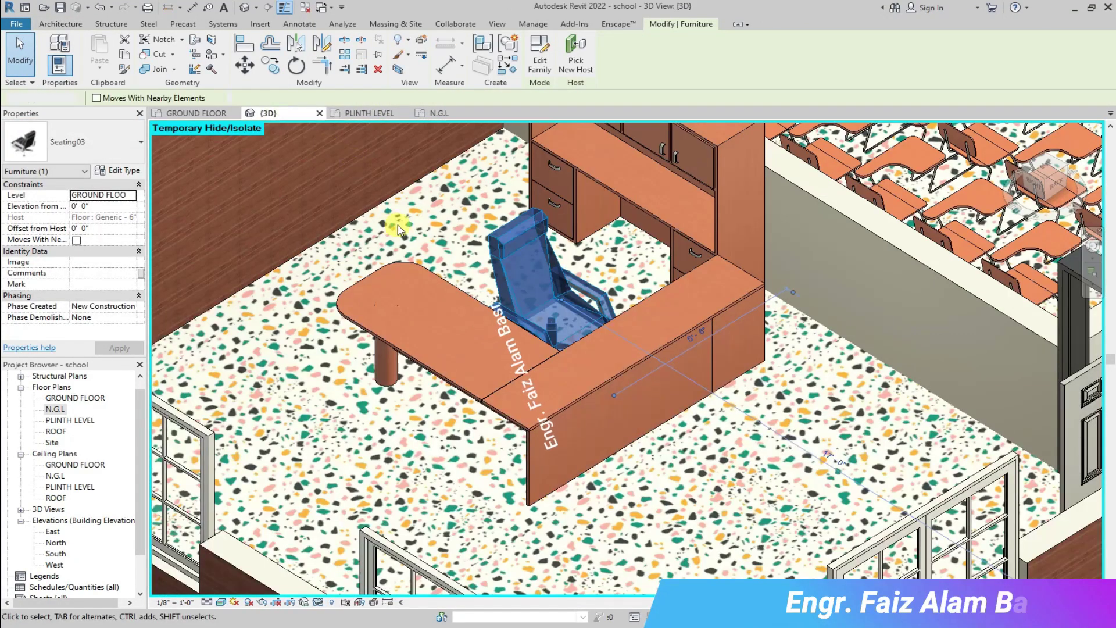
key("Escape")
left_click(206, 113)
left_click(446, 397)
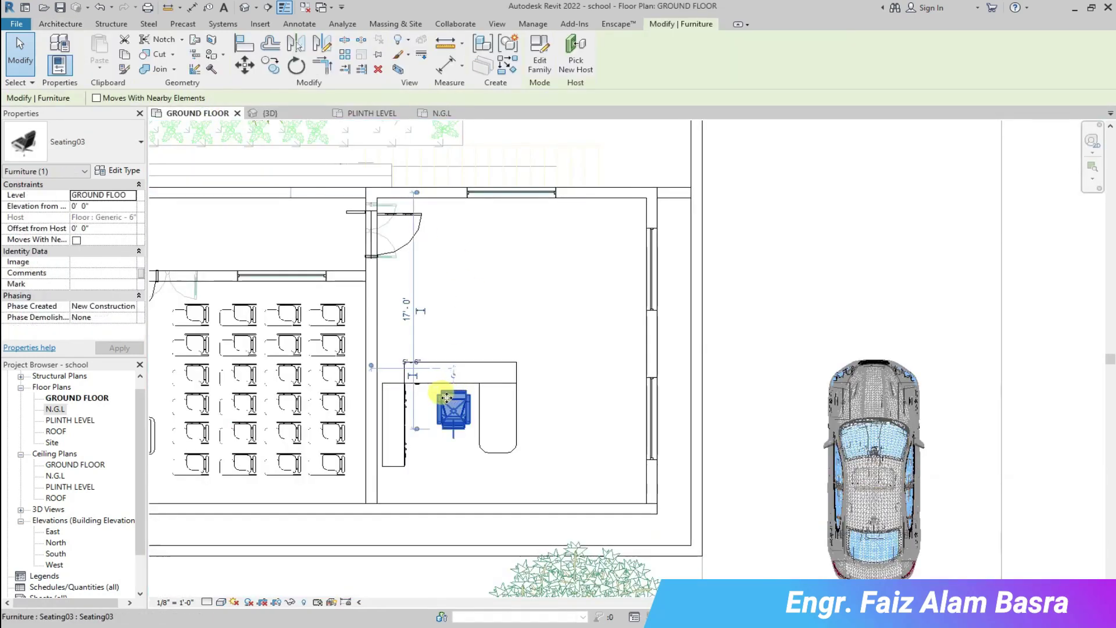
key("Escape")
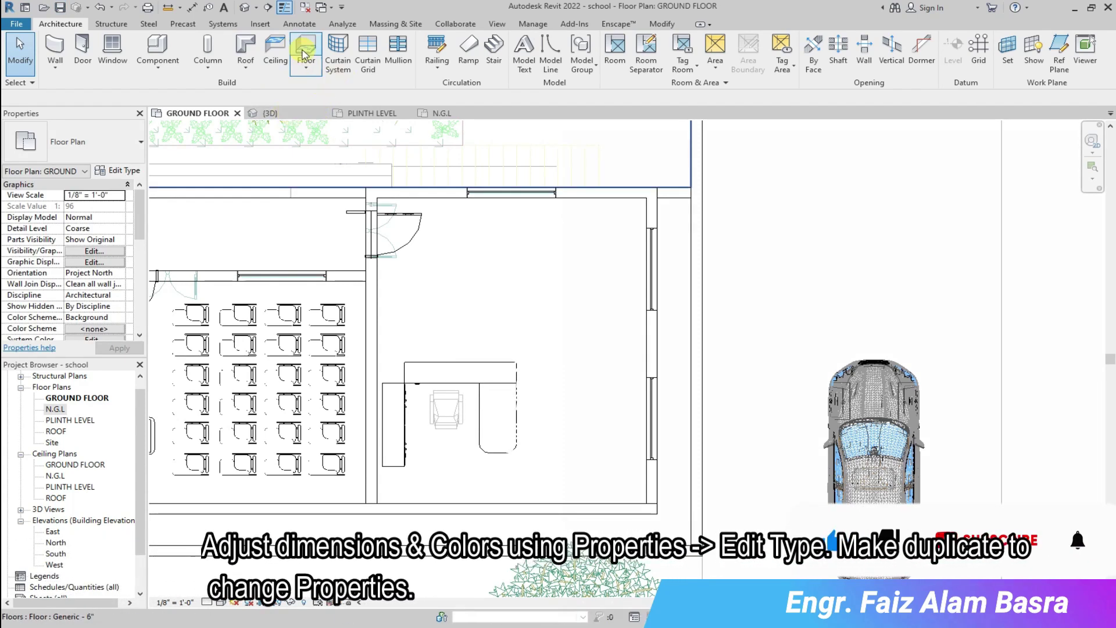
Examine the previews of the kinder, desk, task and sofa families in the Chairs folder as candidates for visitor seating.
left_click(156, 48)
left_click(540, 52)
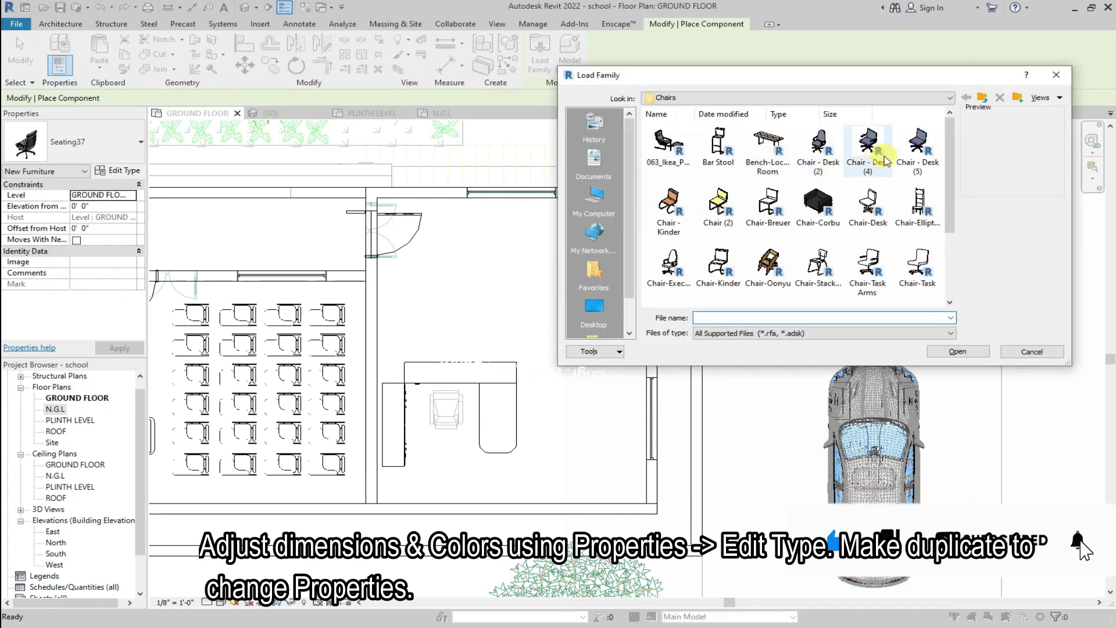
left_click(672, 203)
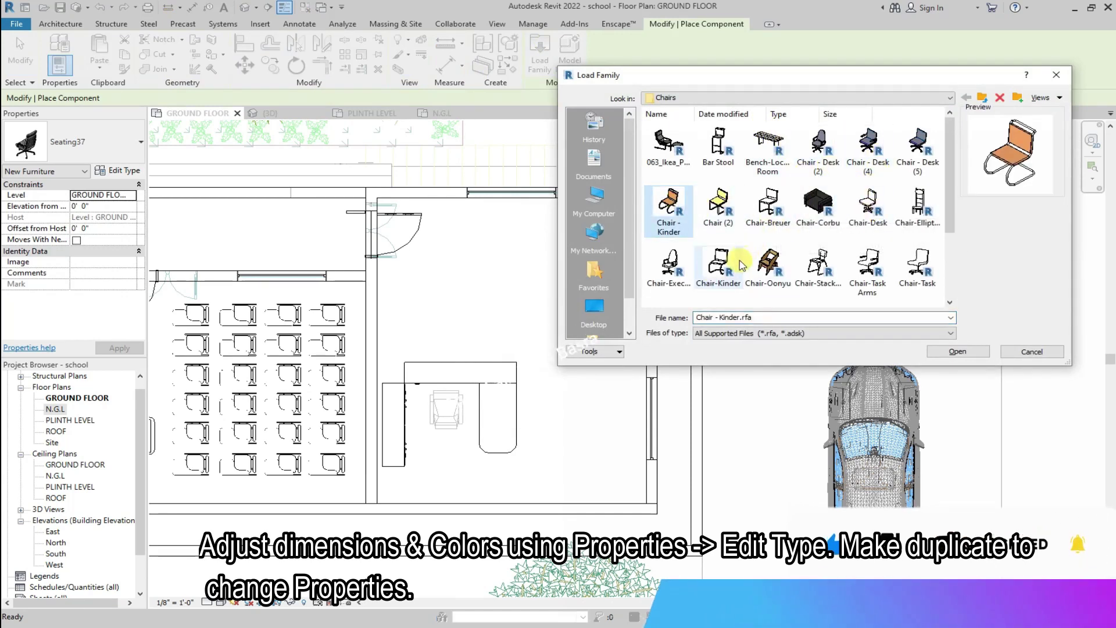
left_click(818, 263)
left_click(872, 209)
left_click(868, 149)
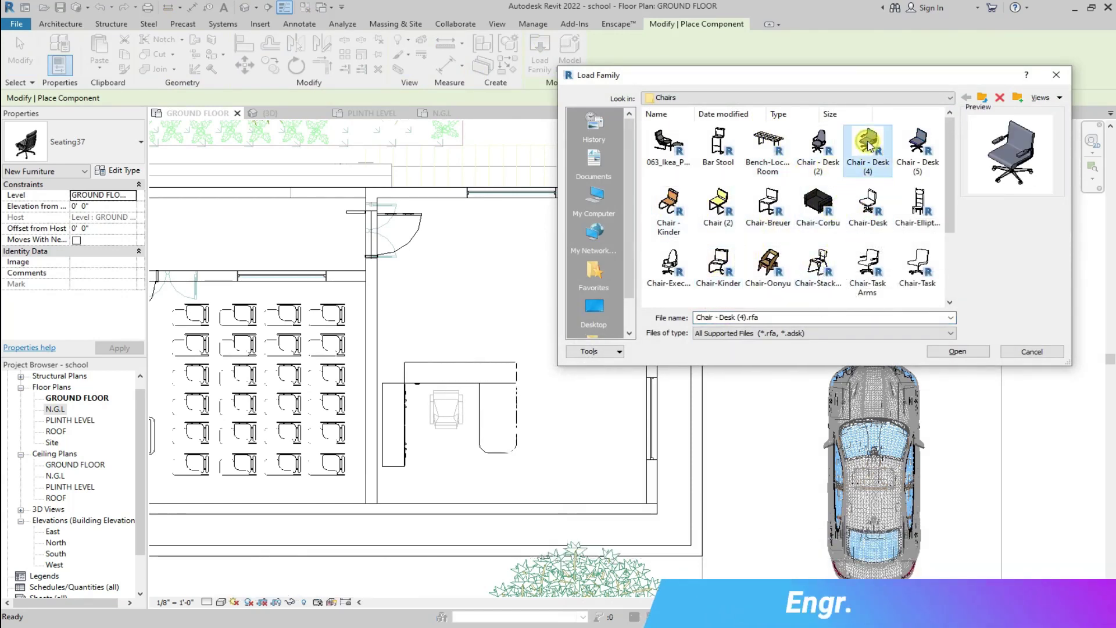
left_click(821, 203)
scroll(794, 273, "down", 2)
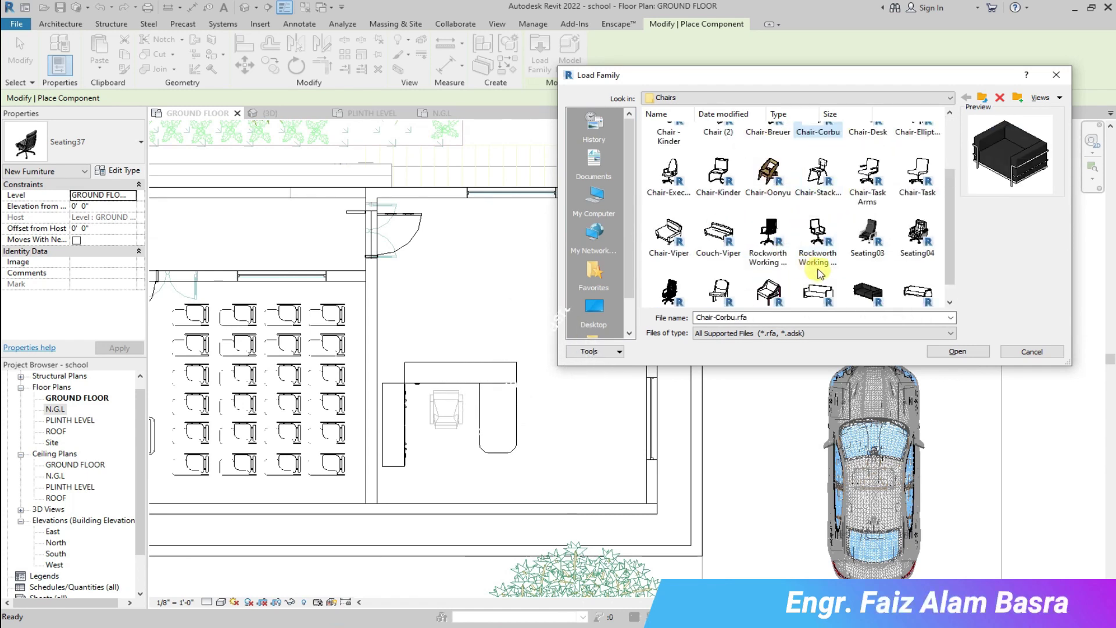
scroll(771, 282, "down", 1)
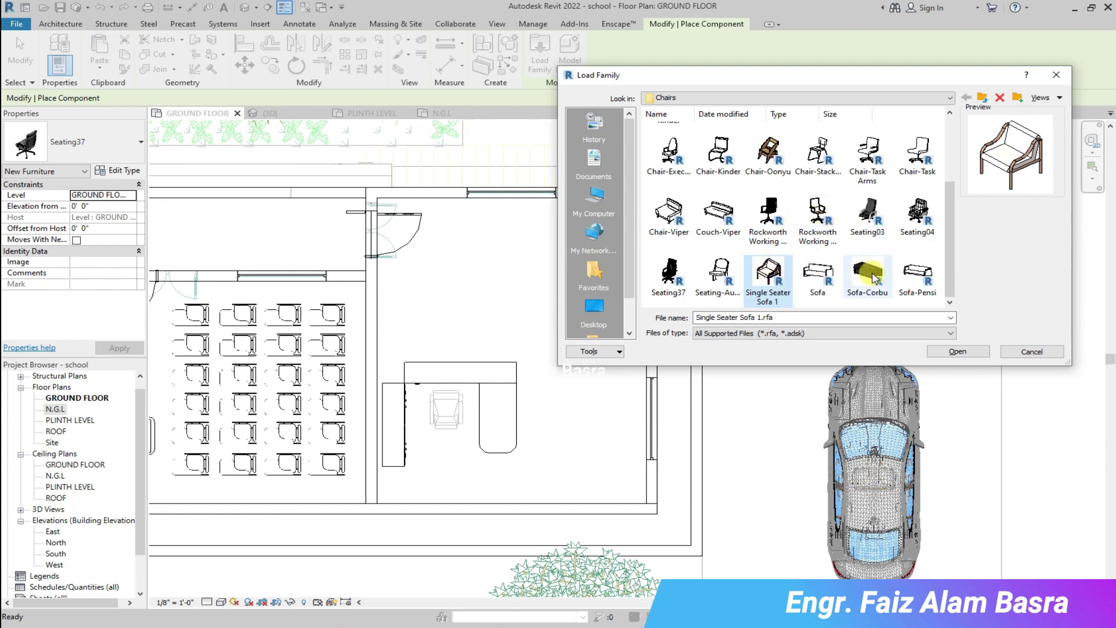
left_click(789, 277)
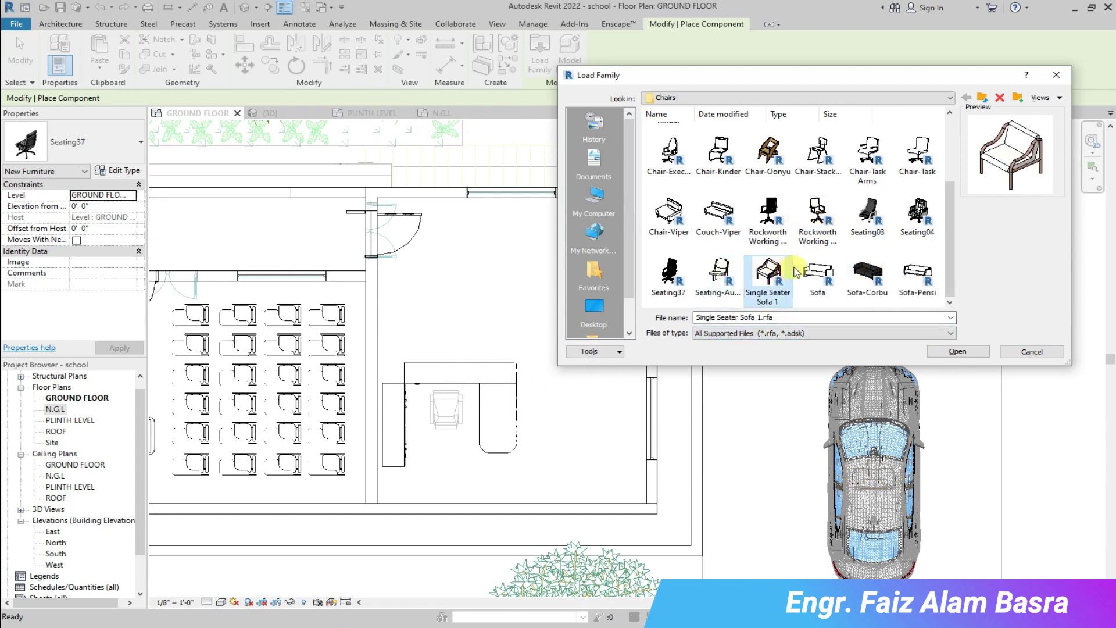
left_click(739, 152)
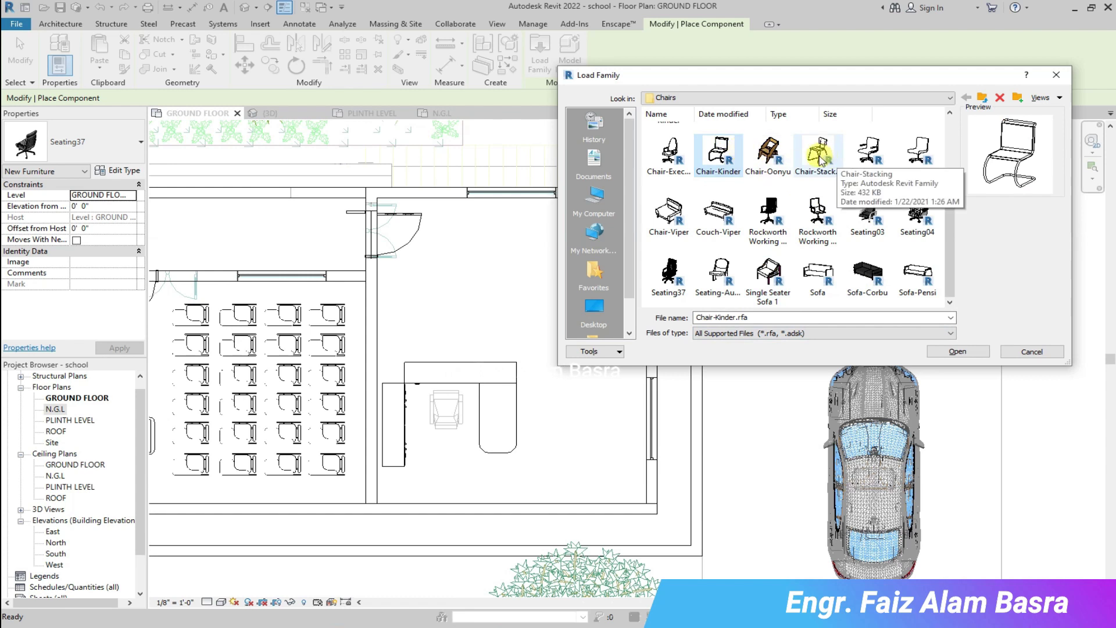
left_click(917, 154)
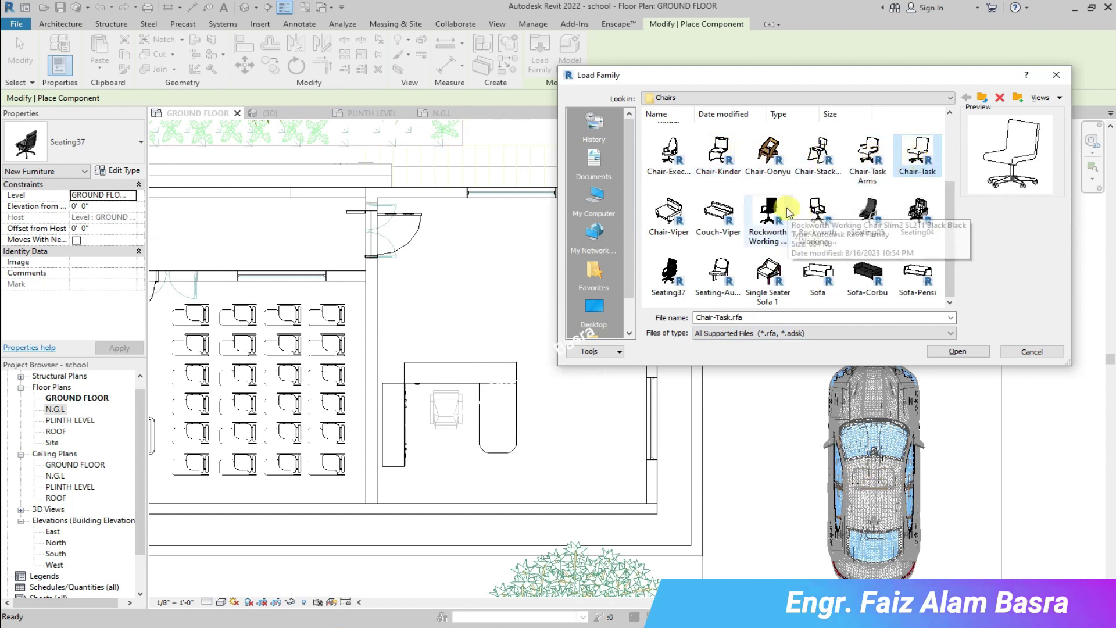
Load the Chair - Kinder family and place two side by side in front of the desk, facing it, and check them in 3D.
scroll(769, 209, "up", 1)
left_click(683, 176)
left_click(958, 351)
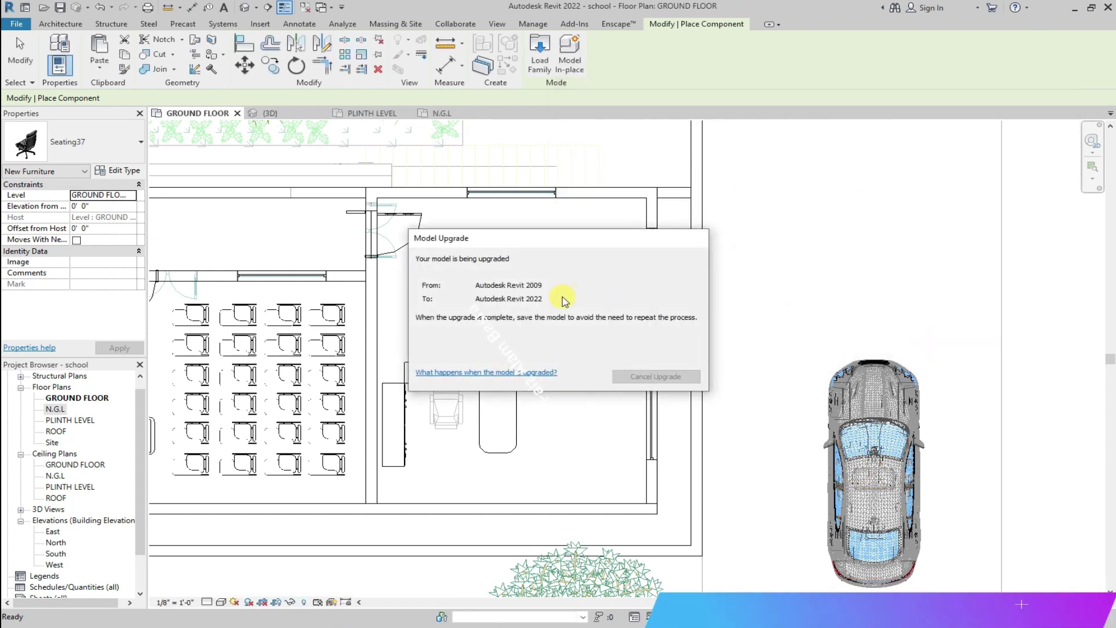
scroll(432, 346, "up", 3)
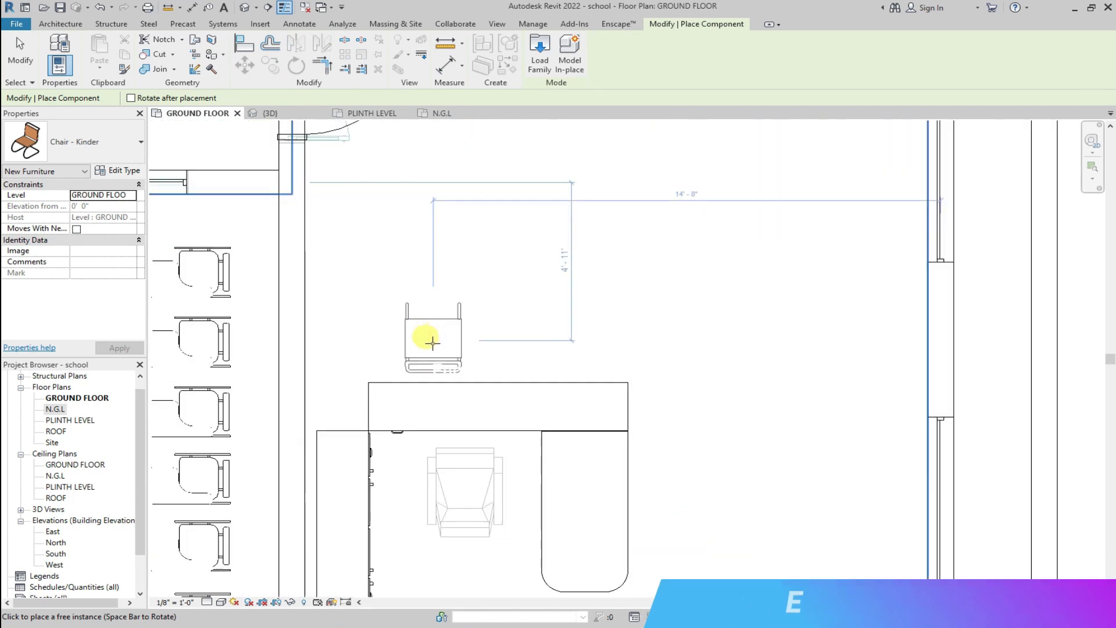
left_click(424, 342)
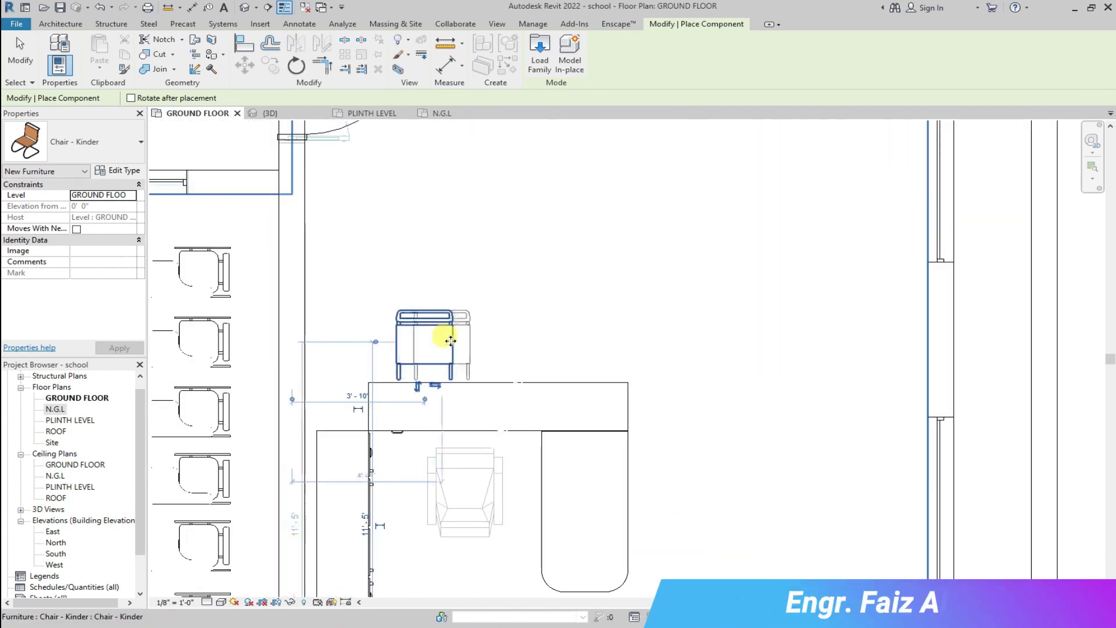
left_click(521, 339)
left_click(297, 117)
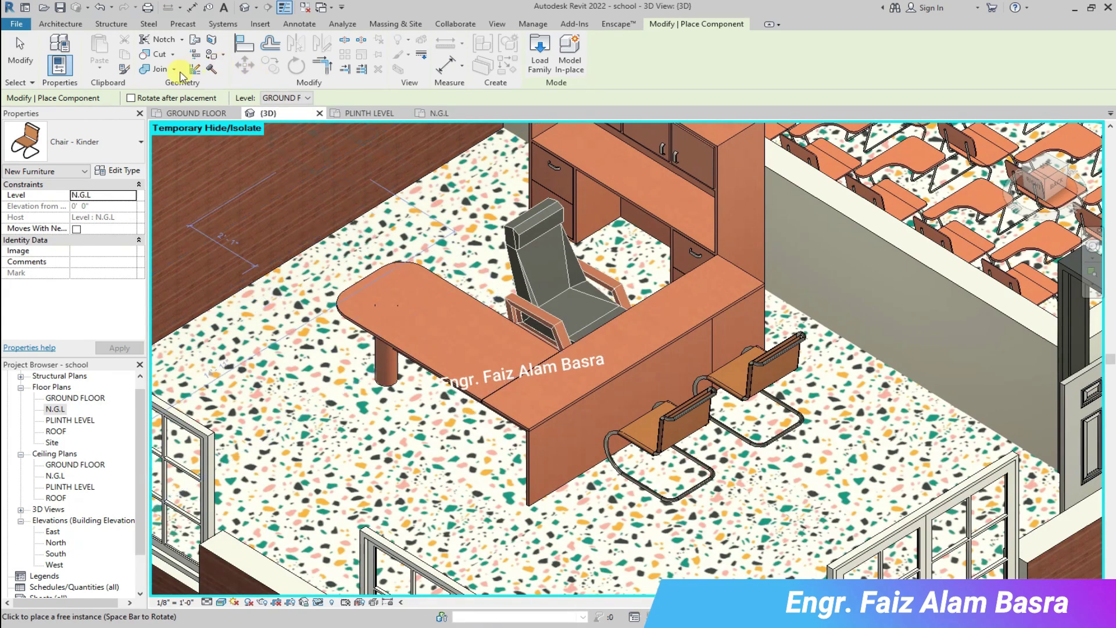
Nudge both visitor chairs together slightly away from the desk in the ground floor plan.
left_click(226, 113)
key("Escape")
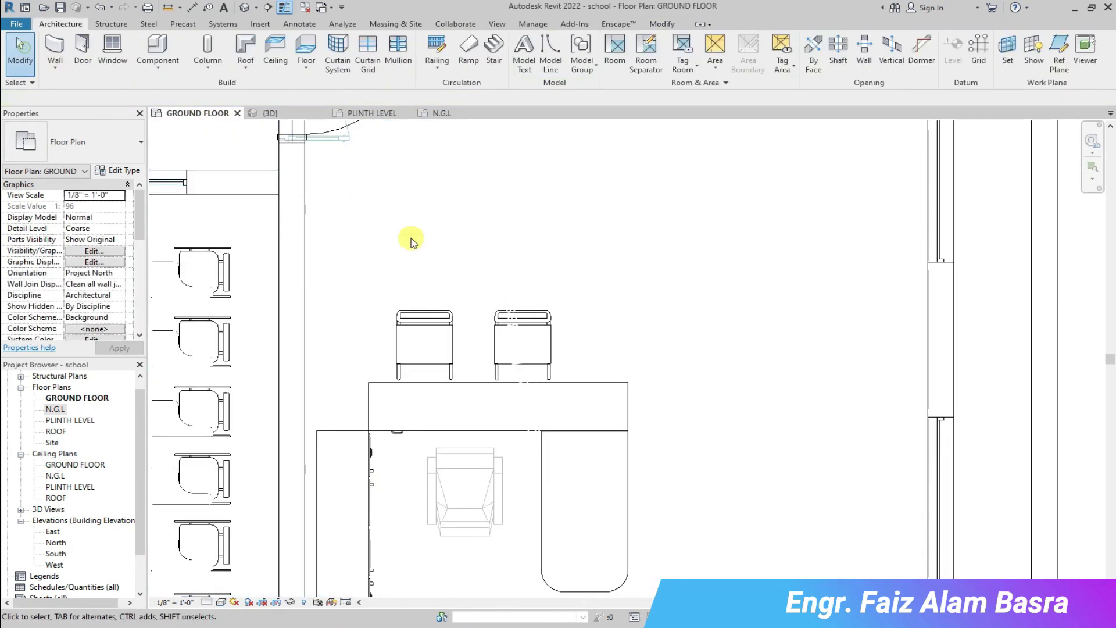
left_click_drag(405, 271, 406, 271)
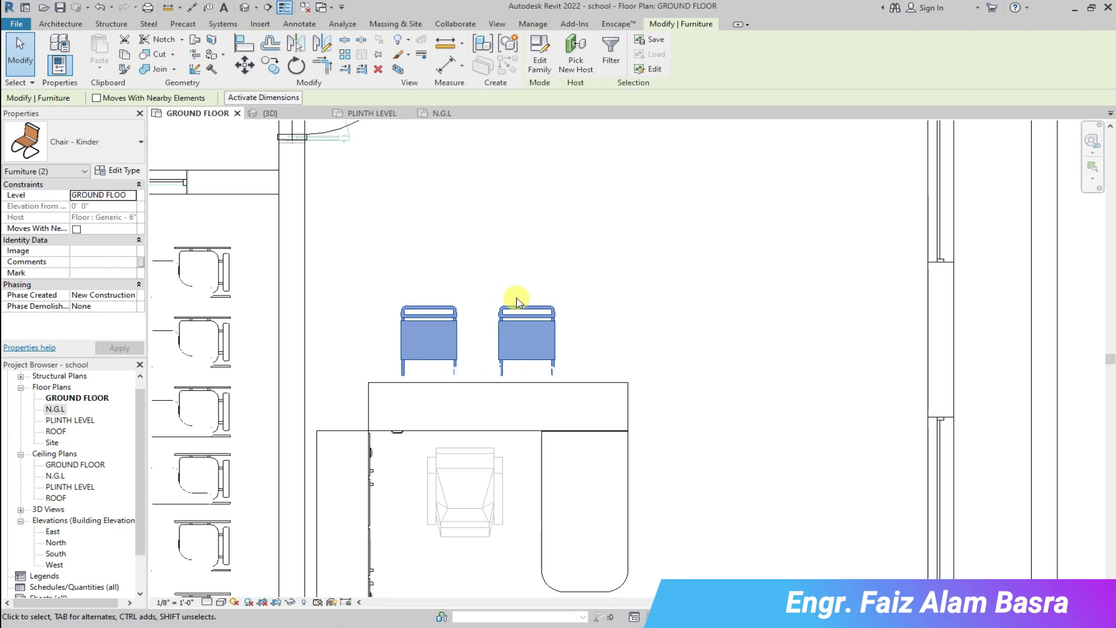
left_click(505, 274)
scroll(436, 293, "down", 4)
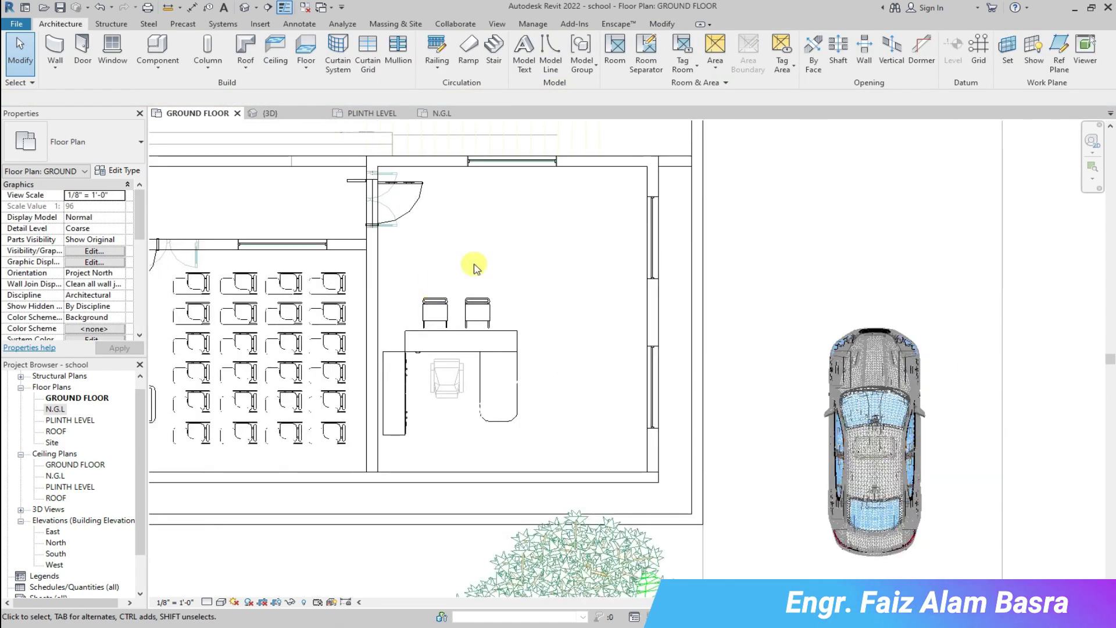
Load the 125_sectional_sof family from the Complete folder, place it in the office corner between the two window walls and check it in 3D.
left_click(156, 46)
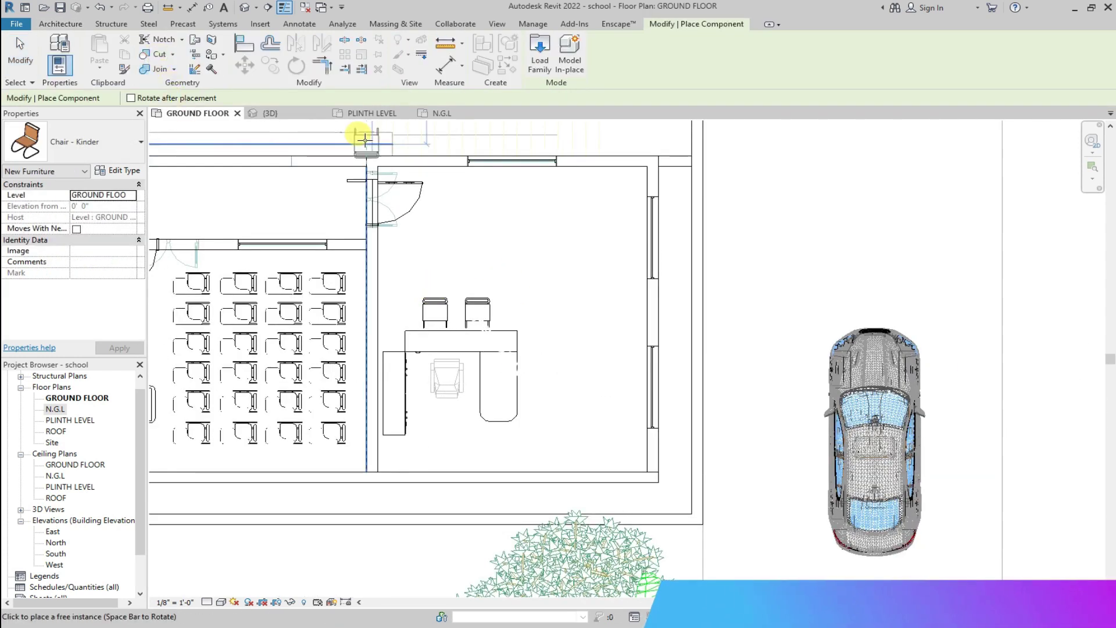
left_click(539, 55)
left_click(767, 201)
left_click(816, 143)
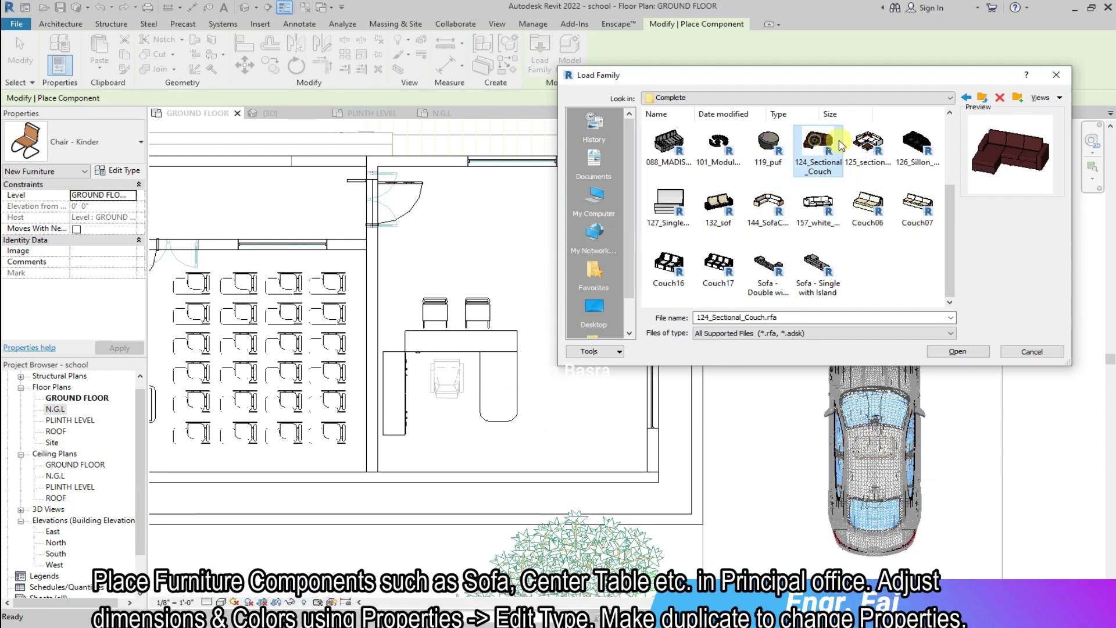
left_click(868, 142)
left_click(937, 353)
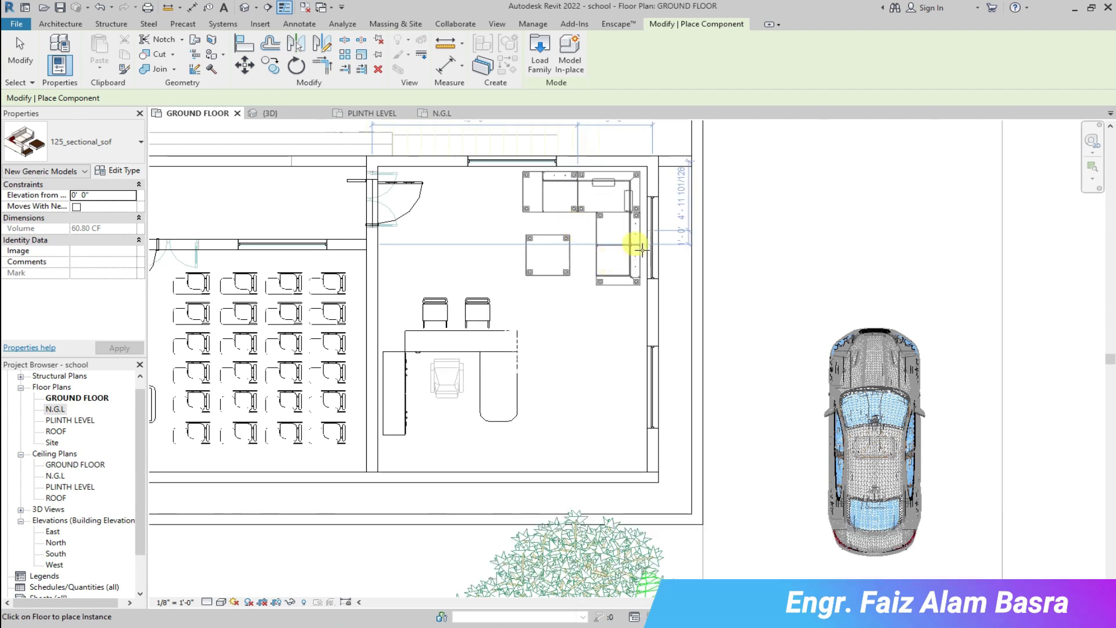
left_click(268, 114)
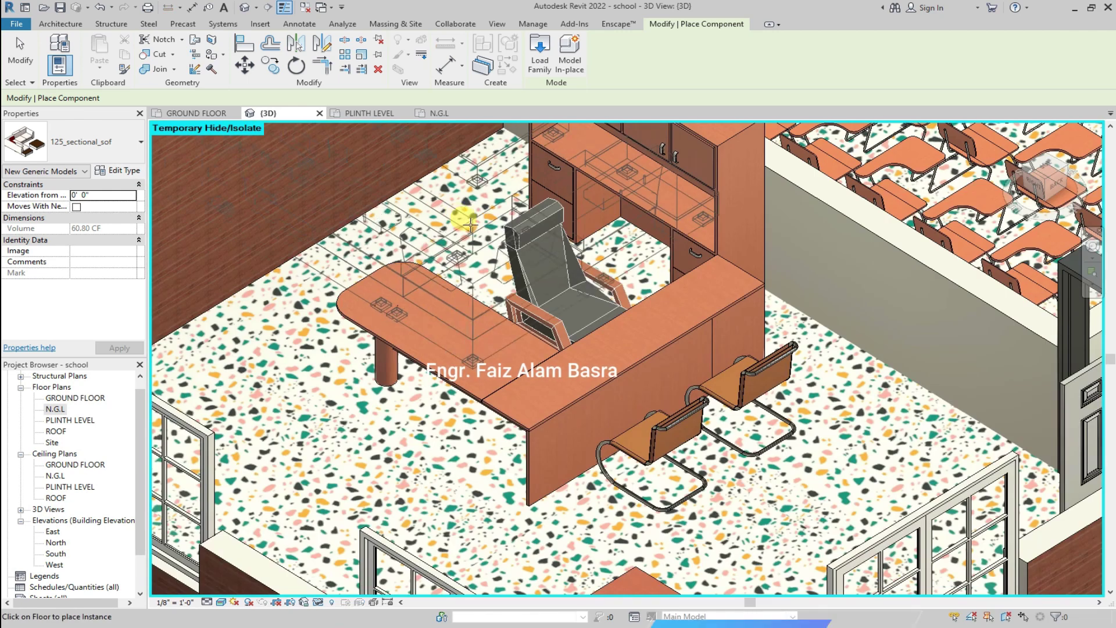
scroll(458, 220, "down", 2)
scroll(447, 420, "up", 2)
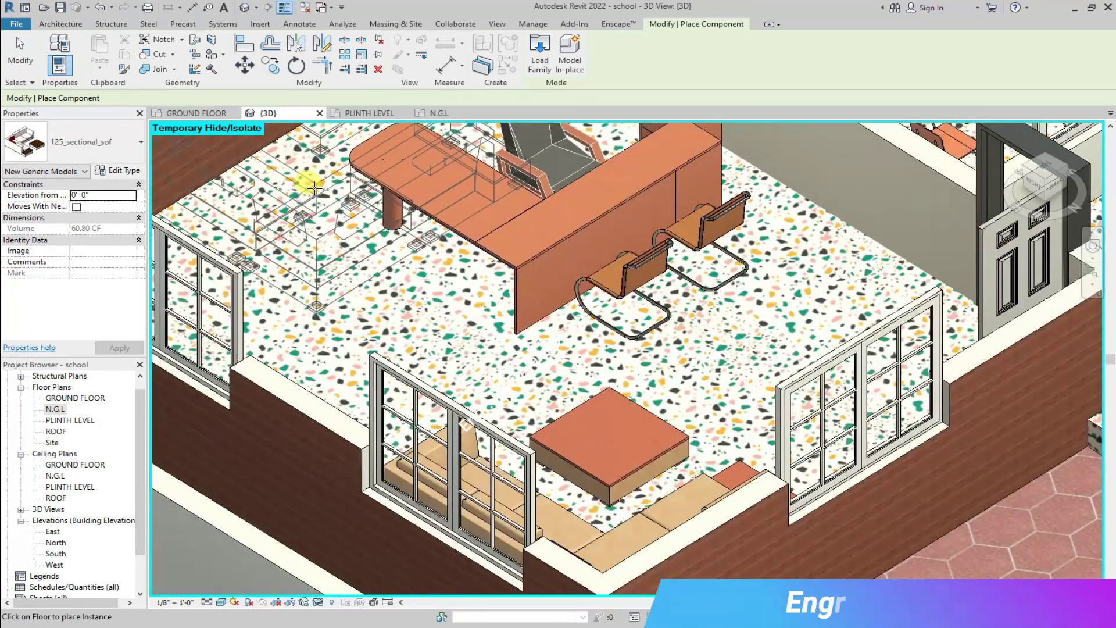
left_click(198, 114)
key("Escape")
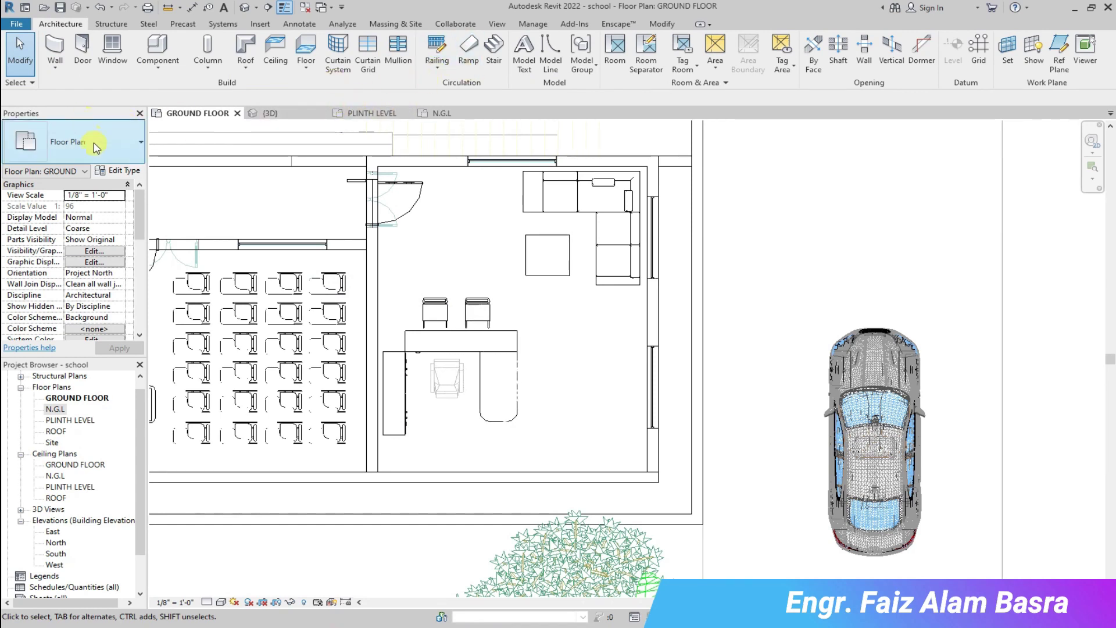
Start placing a component and load the 3D_plant_8166 family from the trees folder.
left_click(185, 95)
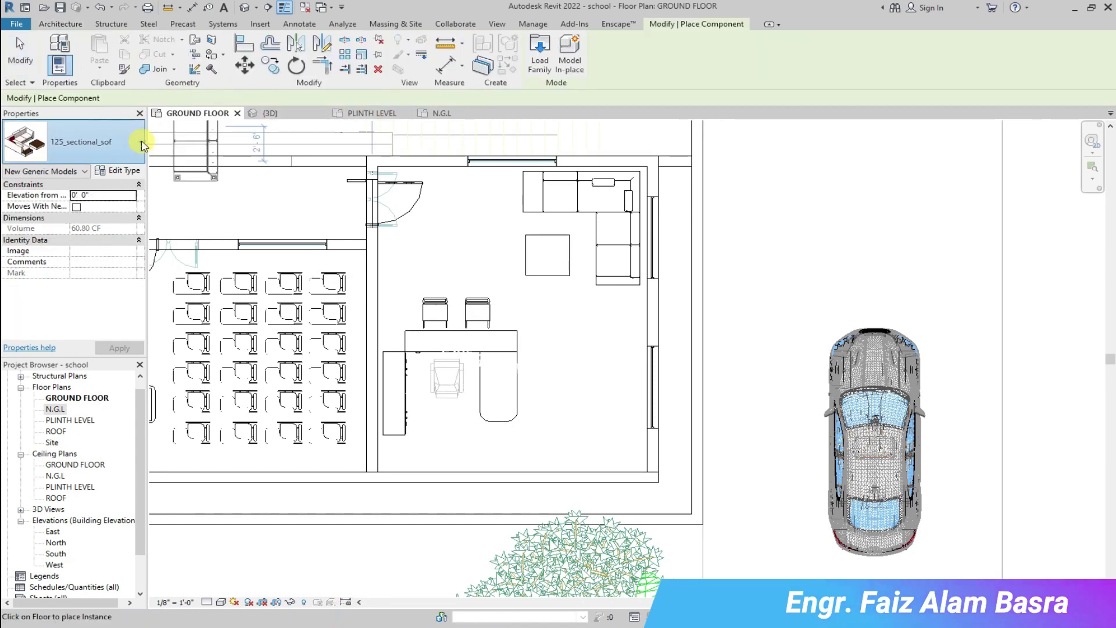
left_click(141, 143)
scroll(115, 207, "up", 5)
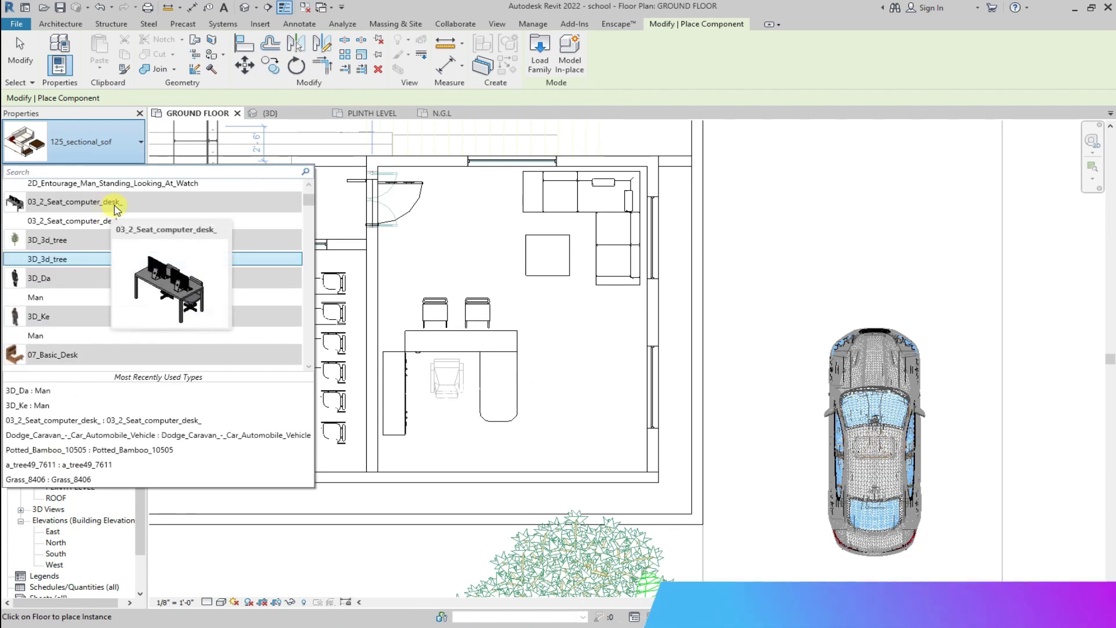
left_click_drag(307, 199, 294, 374)
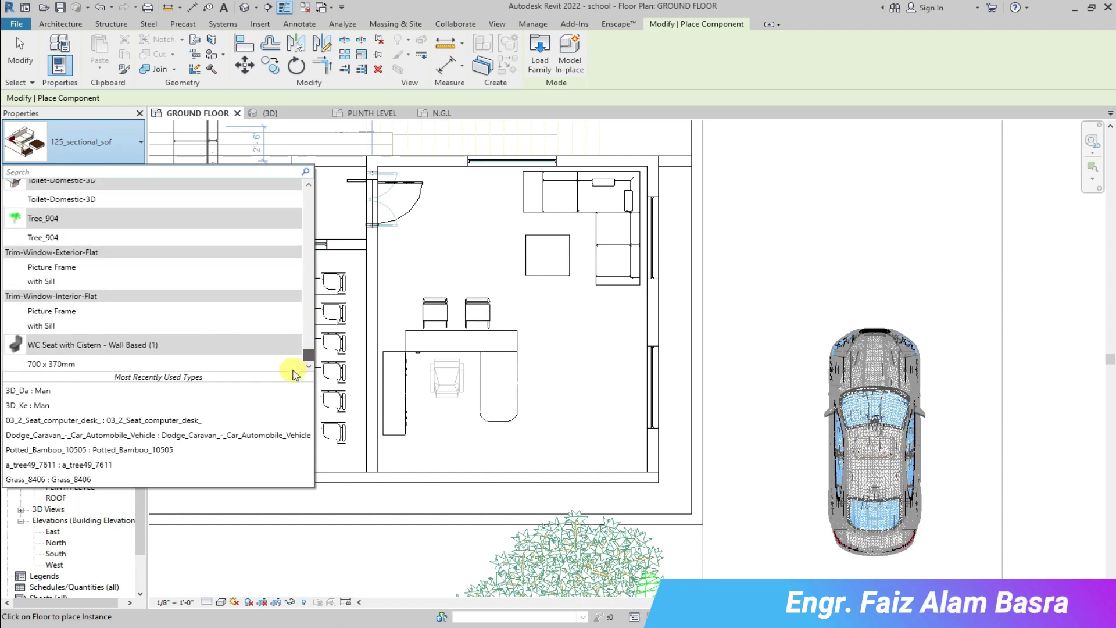
scroll(221, 218, "up", 3)
left_click(540, 55)
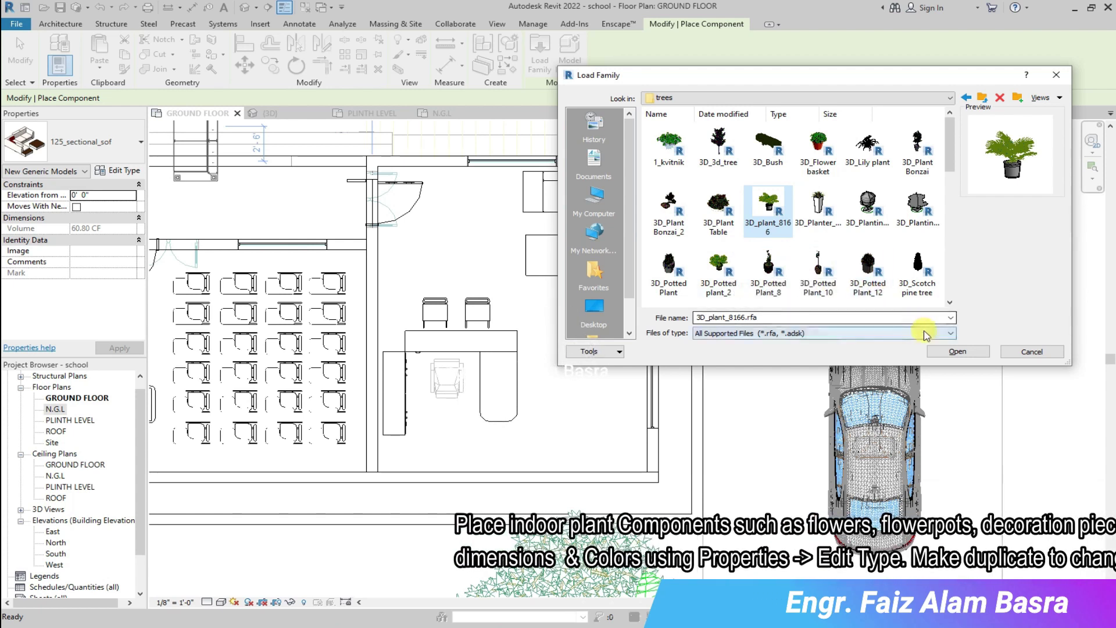
left_click(958, 351)
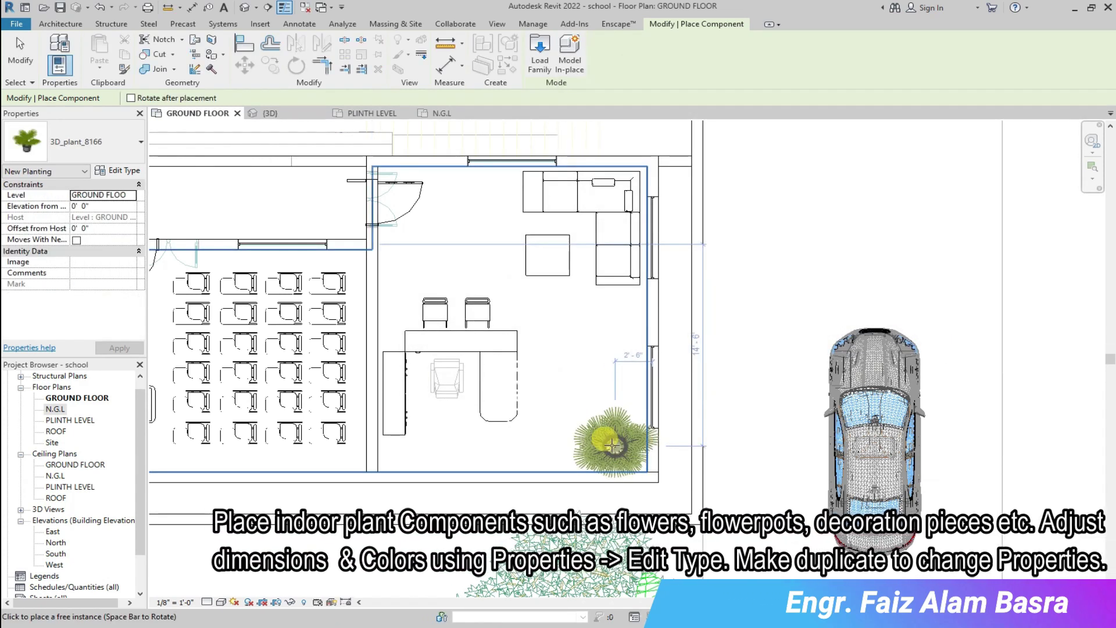
Place two 3D_plant_8166 plants along the office's outer window wall, one beside the sofa and one in the far corner, and check them in 3D.
left_click(603, 414)
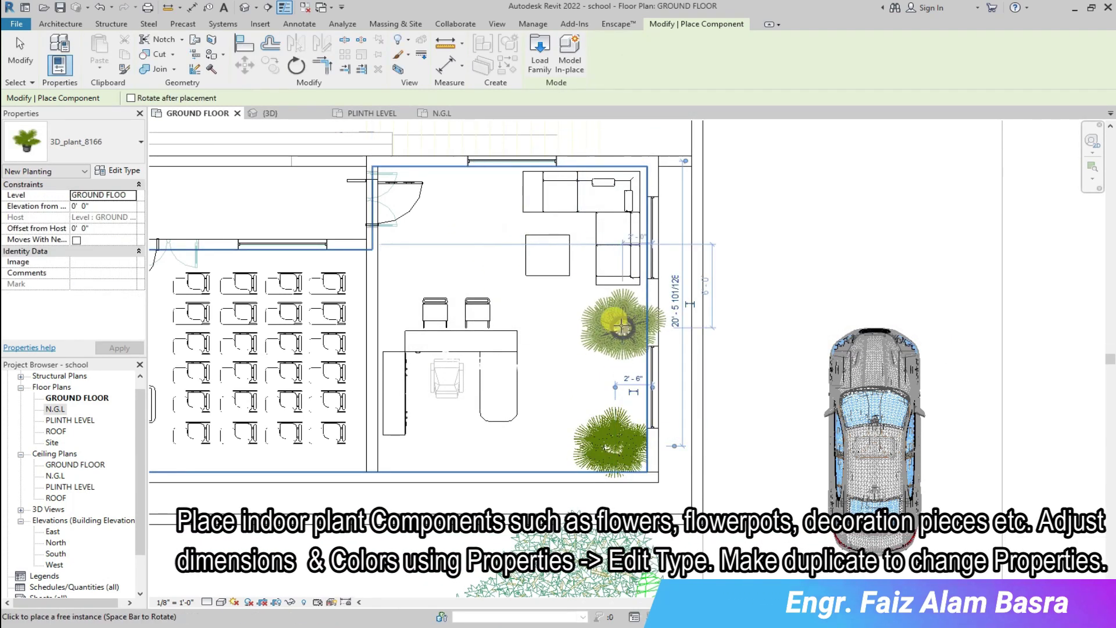
left_click(610, 318)
left_click(432, 209)
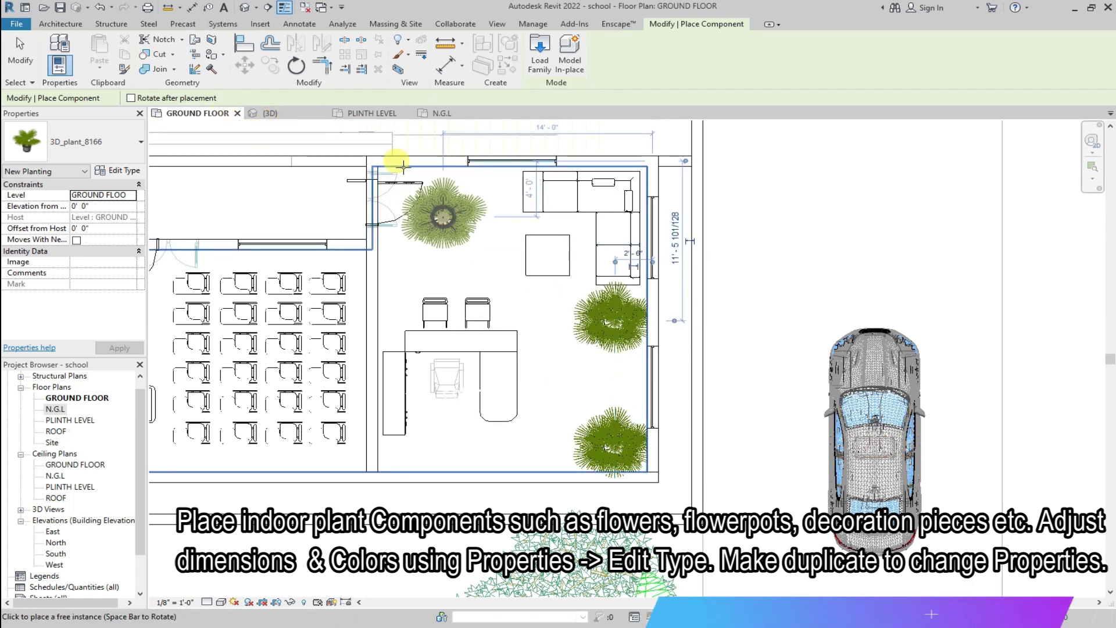
left_click(289, 113)
scroll(562, 320, "up", 5)
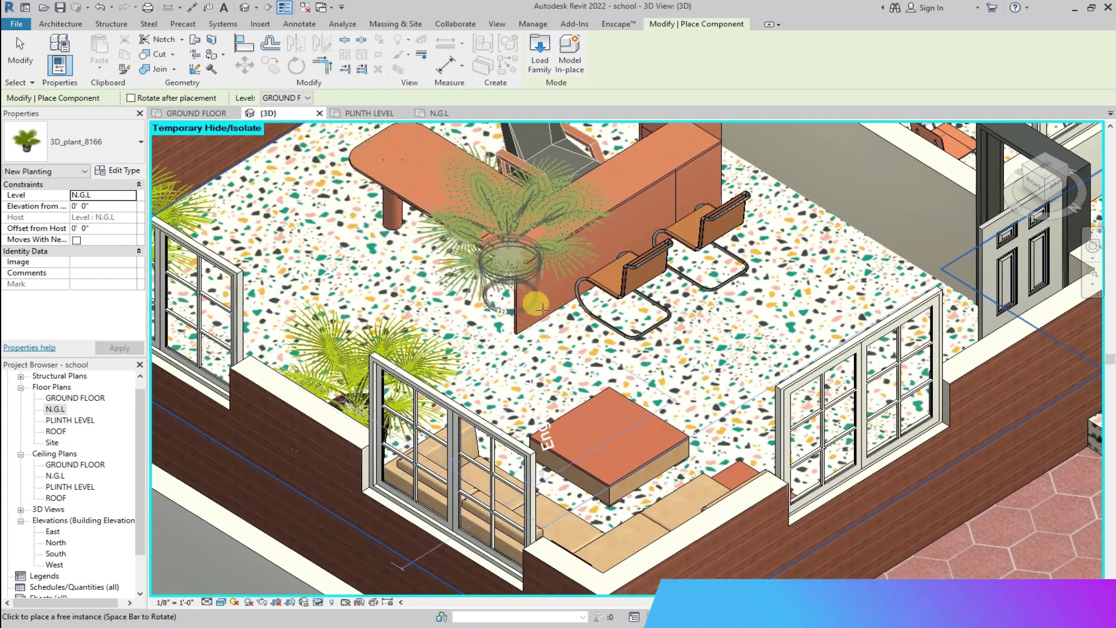
scroll(562, 321, "down", 1)
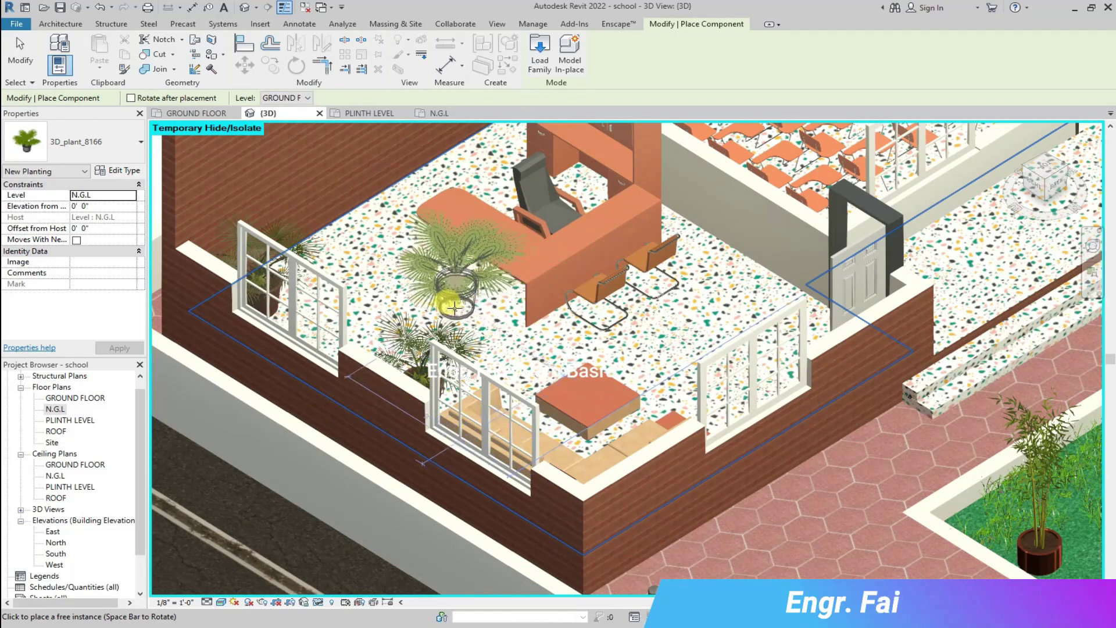
scroll(314, 200, "down", 3)
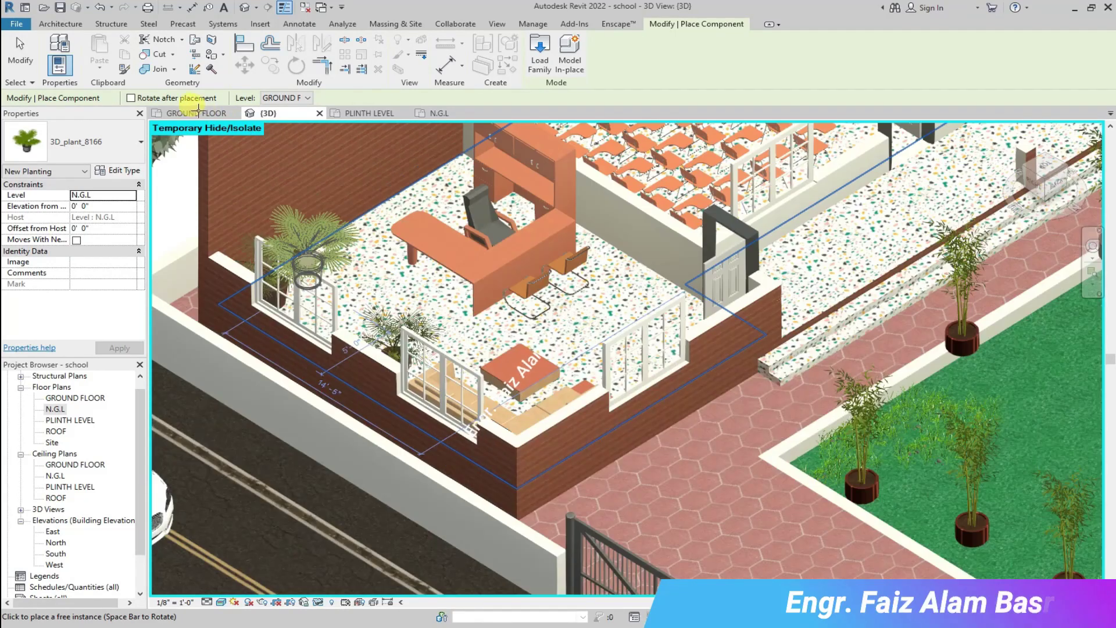
Place two more 3D_plant_8166 plants in the sofa-furnished room across the entrance, at both ends of its outer-wall sofa, and review the model in 3D.
left_click(196, 113)
scroll(482, 442, "up", 5)
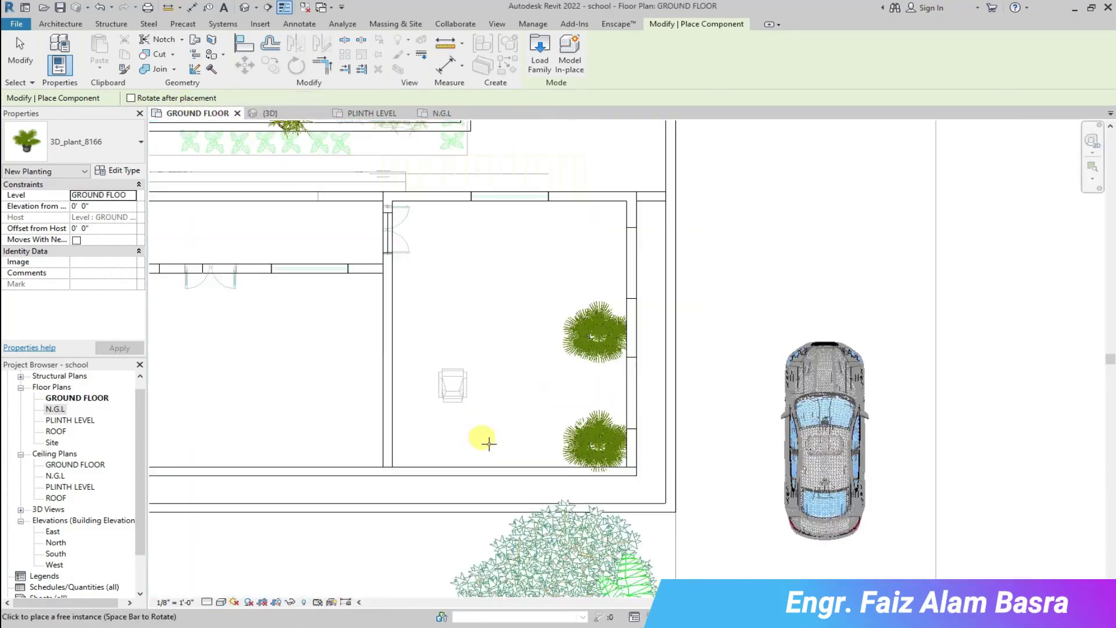
scroll(500, 448, "down", 4)
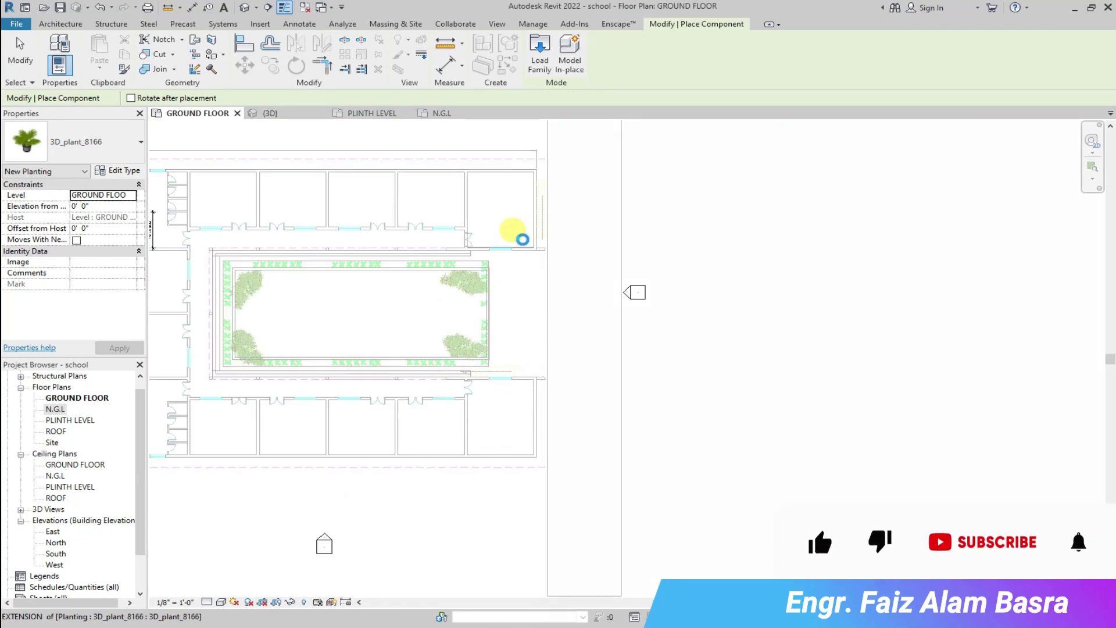
scroll(521, 239, "up", 4)
scroll(530, 241, "up", 1)
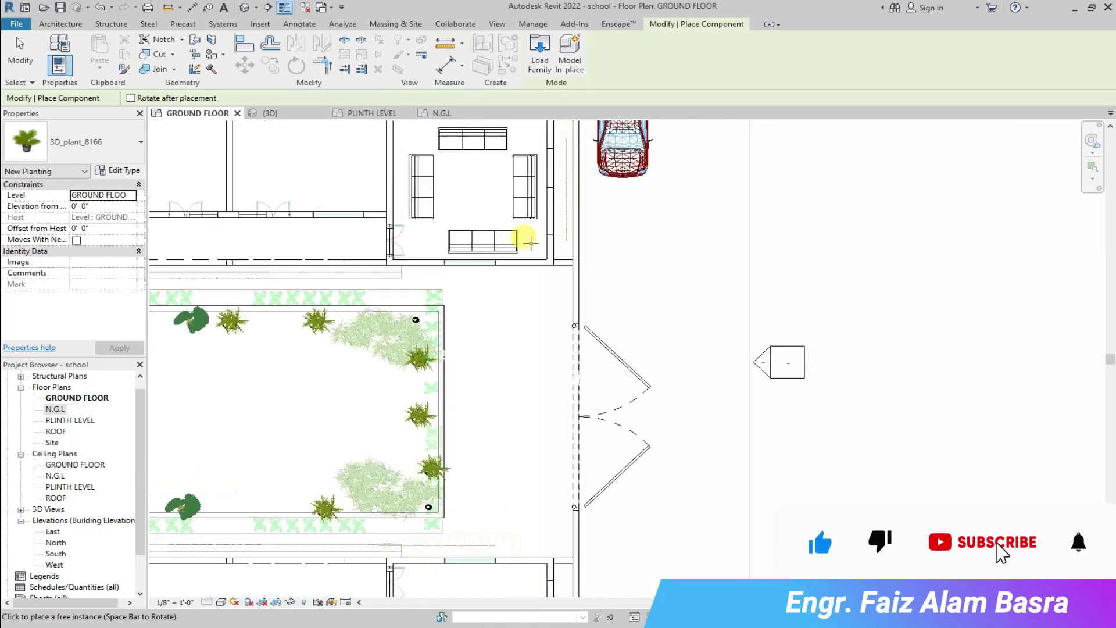
left_click(533, 242)
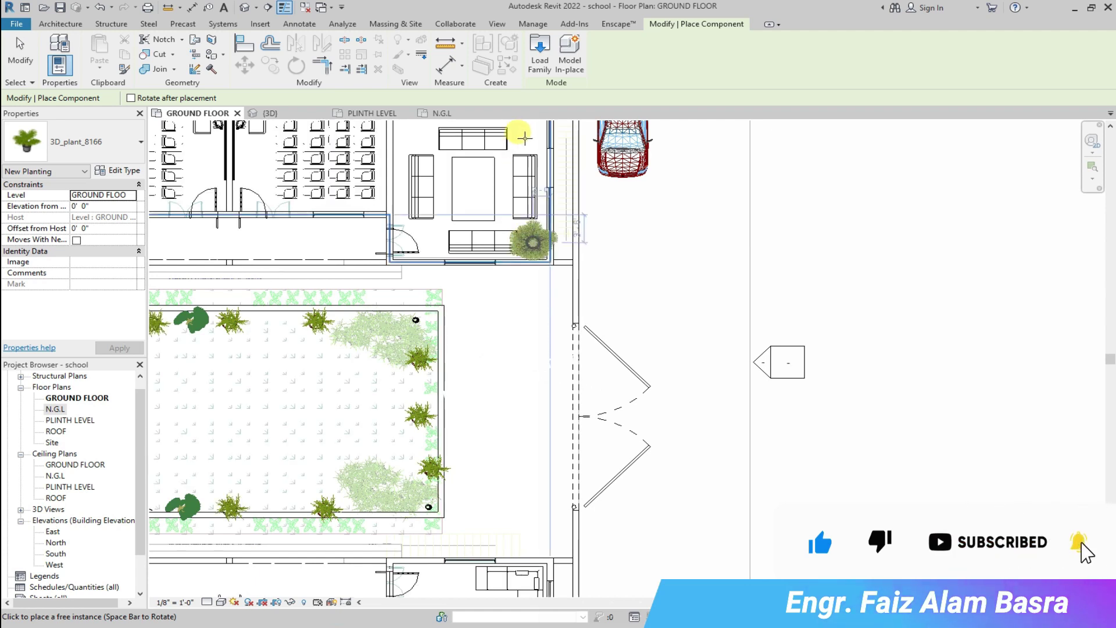
left_click(529, 135)
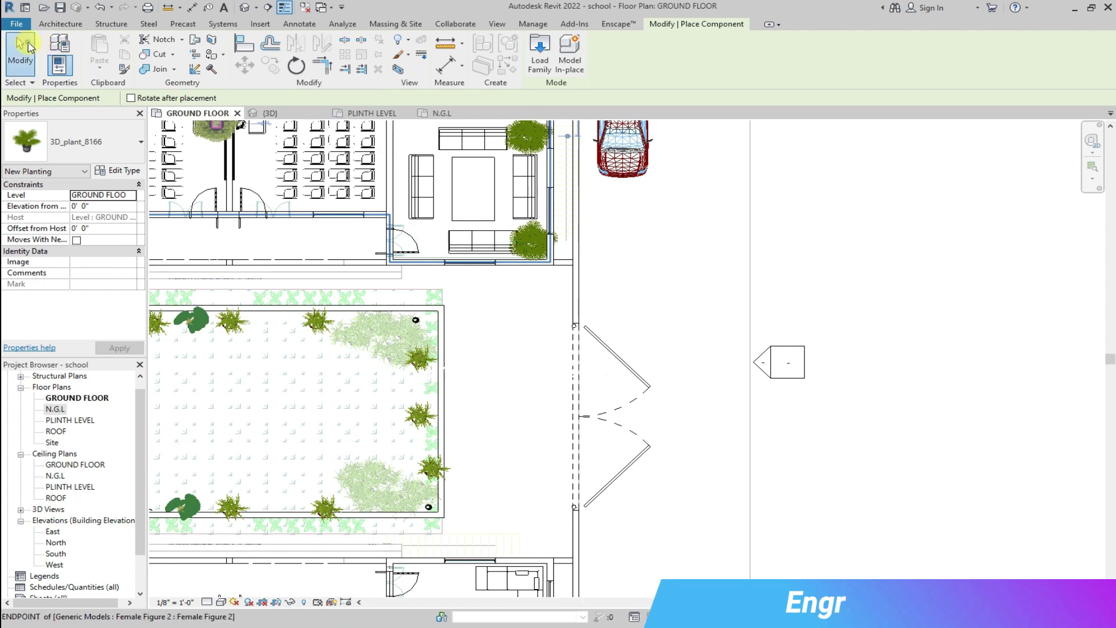
left_click(29, 47)
left_click(288, 115)
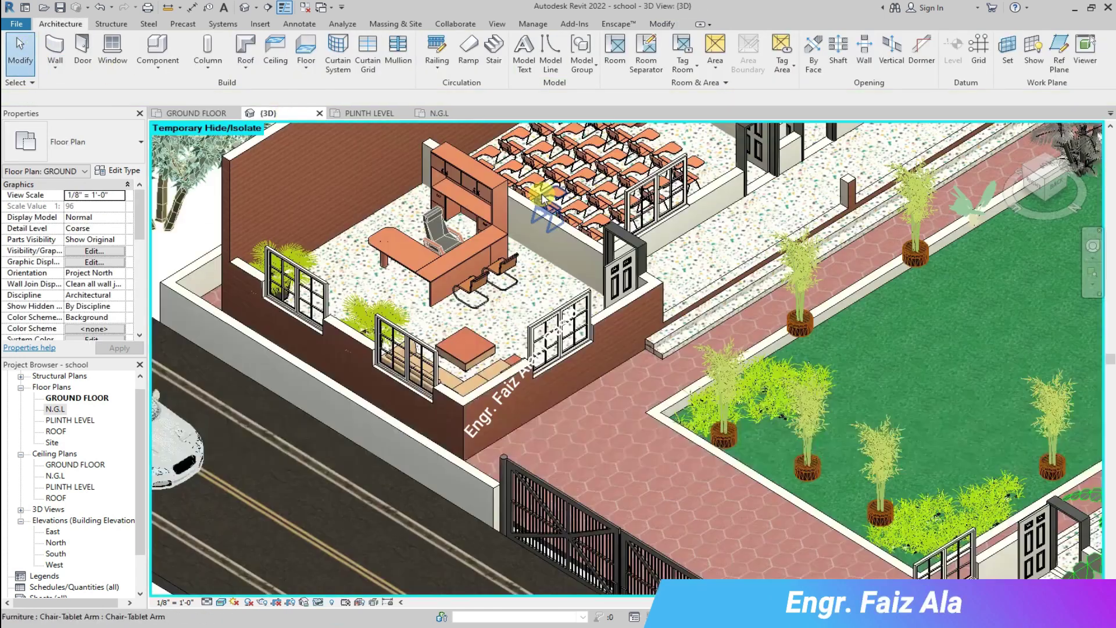
scroll(355, 267, "up", 4)
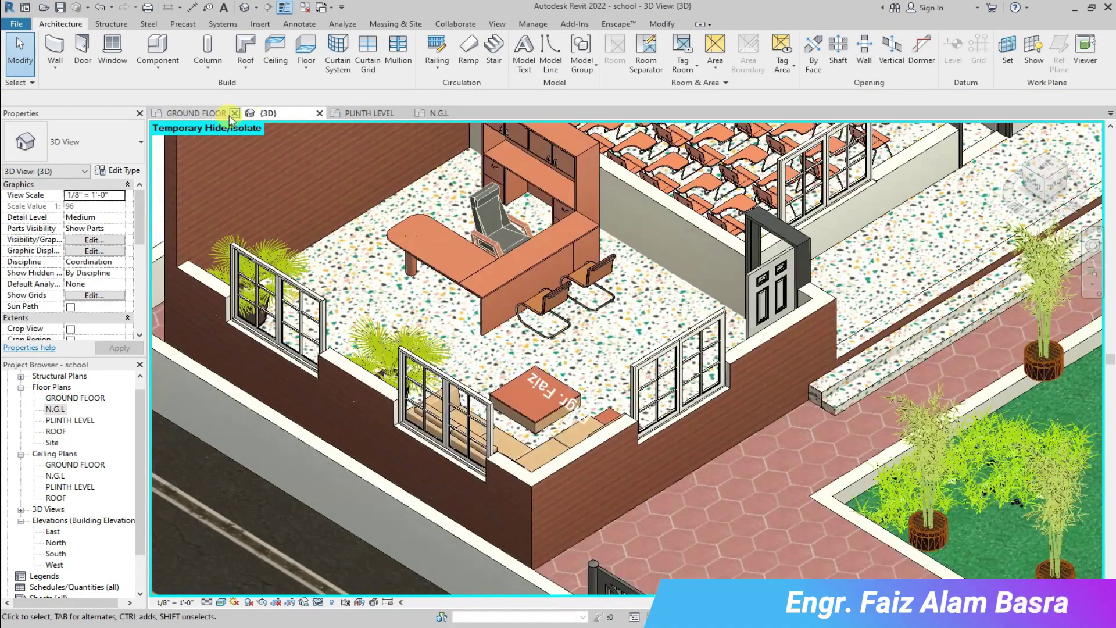
Compare the bonzai, plant table, 1_kvitnik and flower basket previews in the trees folder and load the 3D_Flower basket family for ground floor placement.
left_click(230, 117)
left_click(173, 74)
left_click(171, 95)
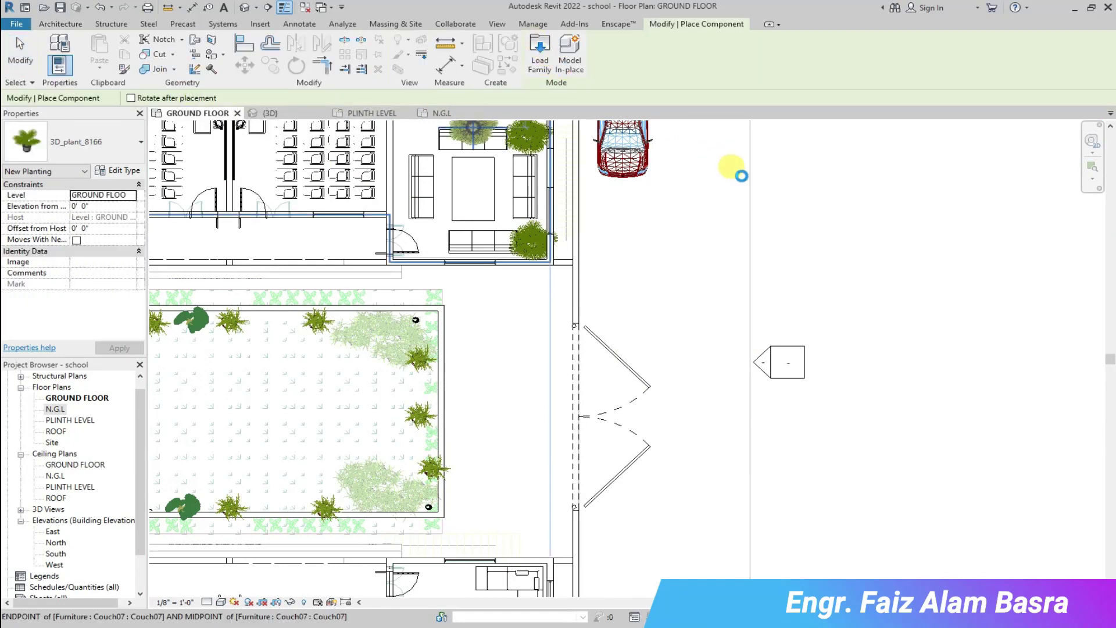
left_click(539, 55)
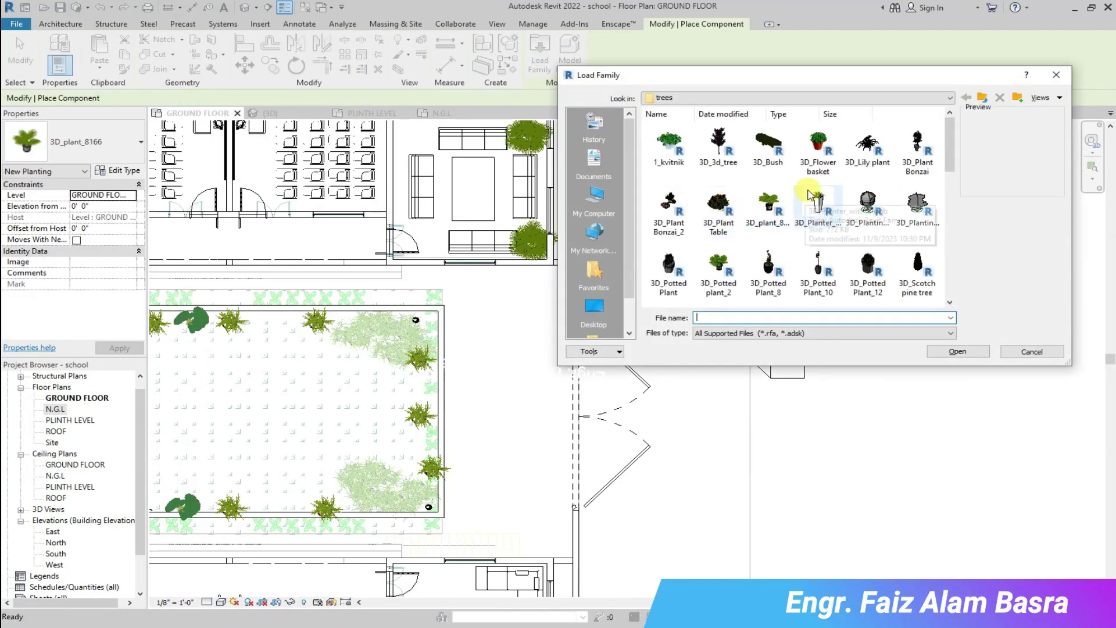
left_click(835, 167)
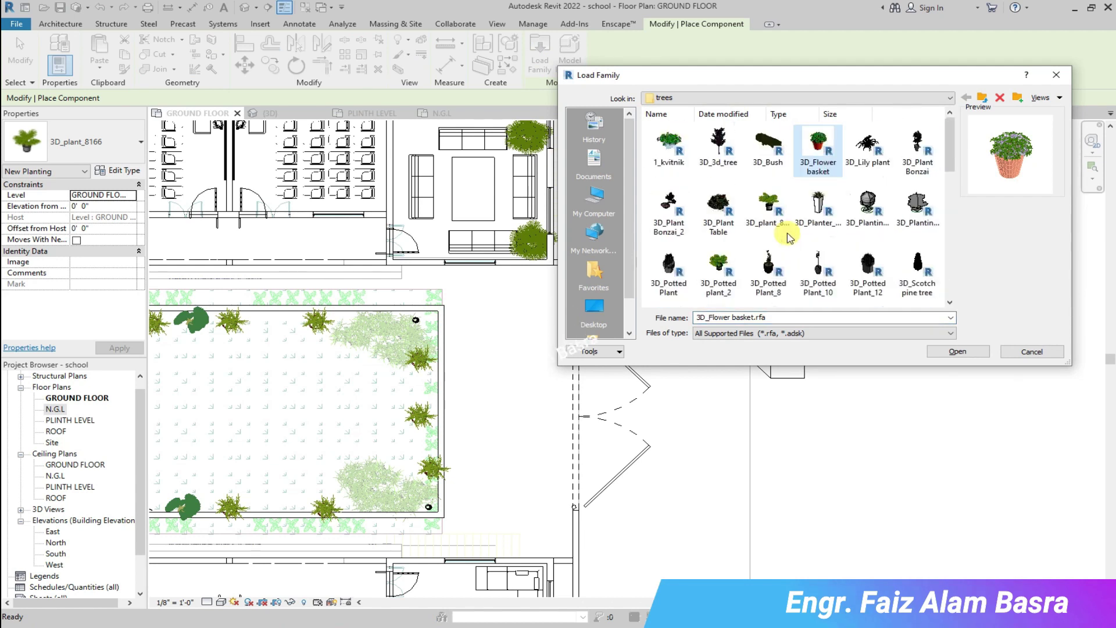
left_click(918, 146)
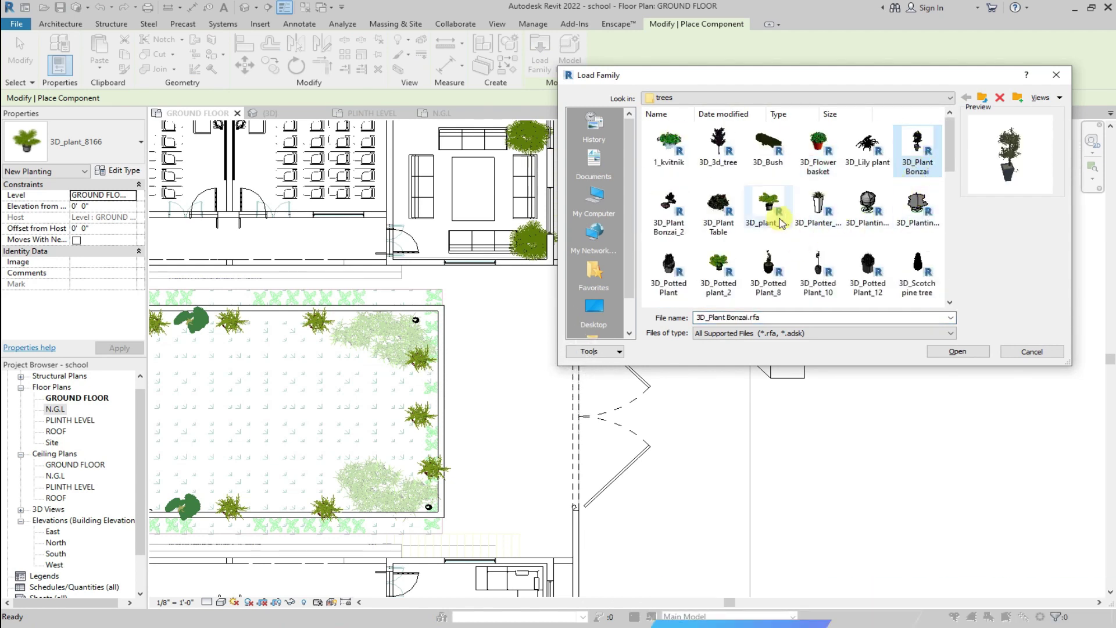
left_click(720, 209)
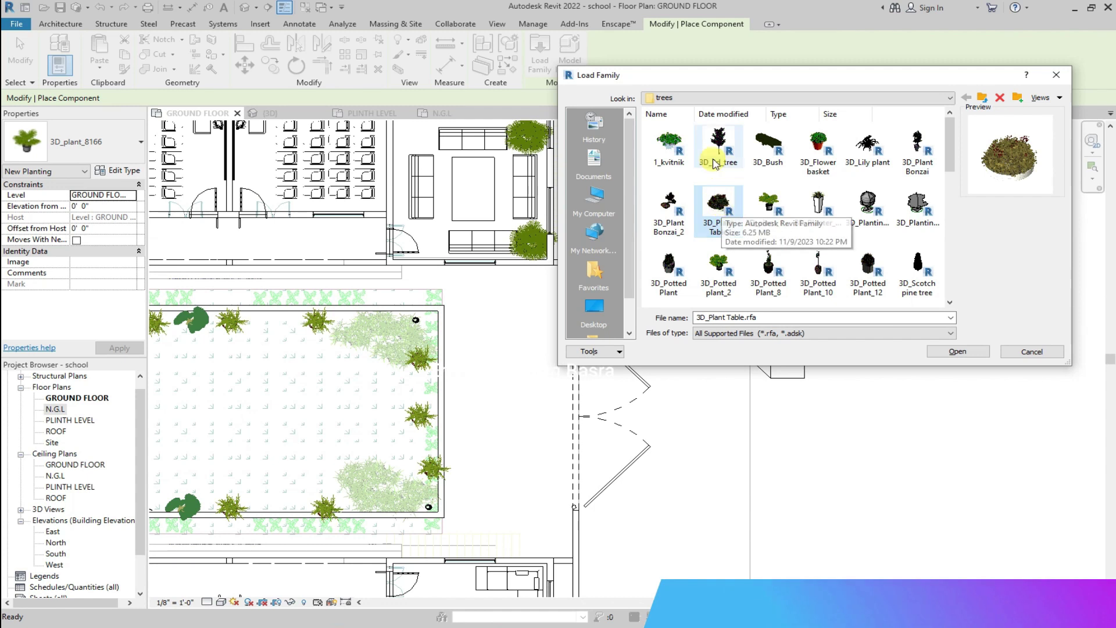
left_click(669, 145)
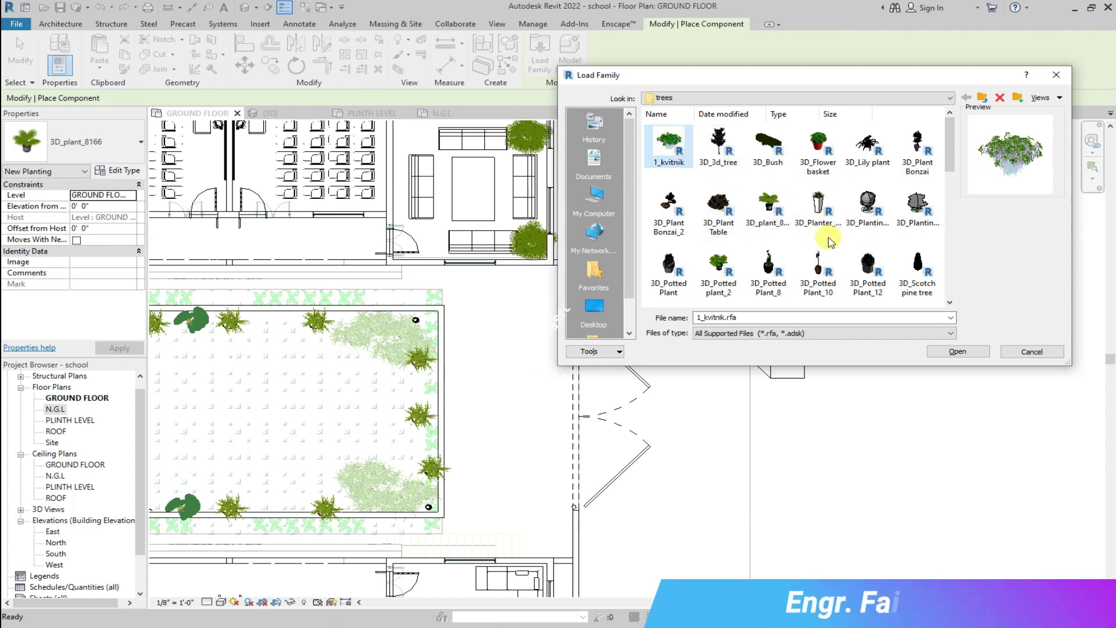
left_click(818, 147)
left_click(957, 351)
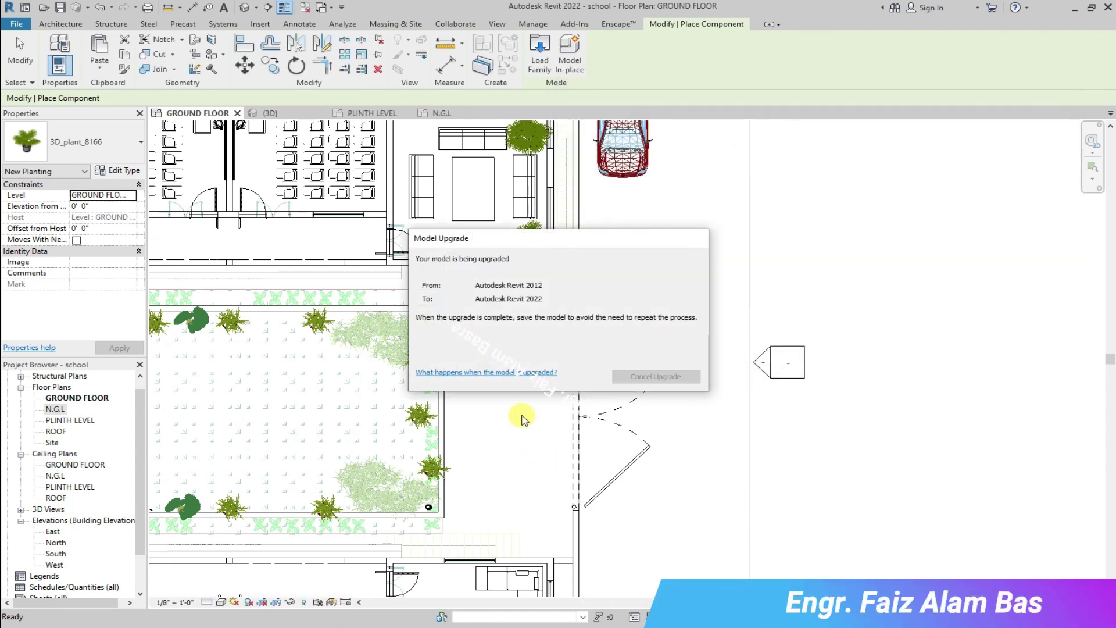
Place three flower baskets along the office partition wall below the door and three along the front window wall, and check them in 3D.
scroll(483, 265, "down", 3)
scroll(439, 501, "up", 6)
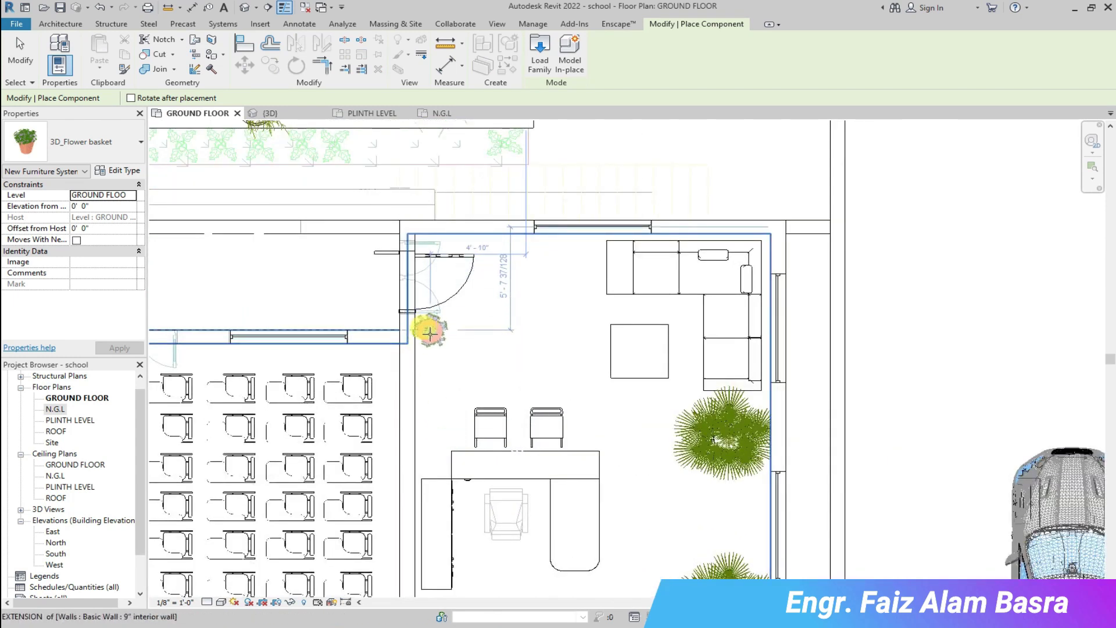
left_click(429, 332)
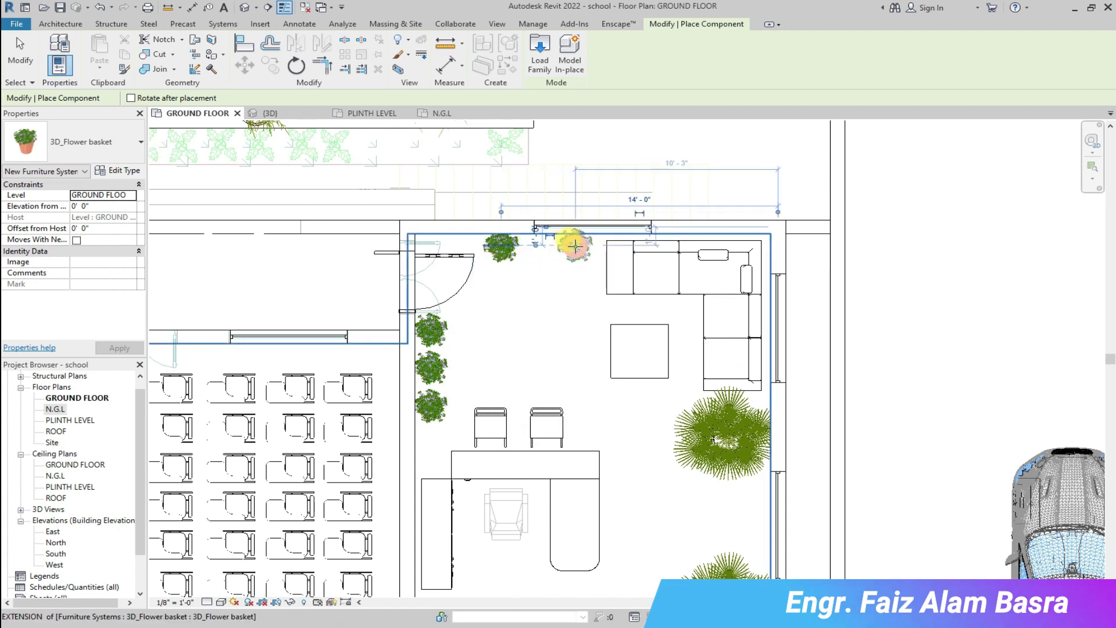
left_click(576, 247)
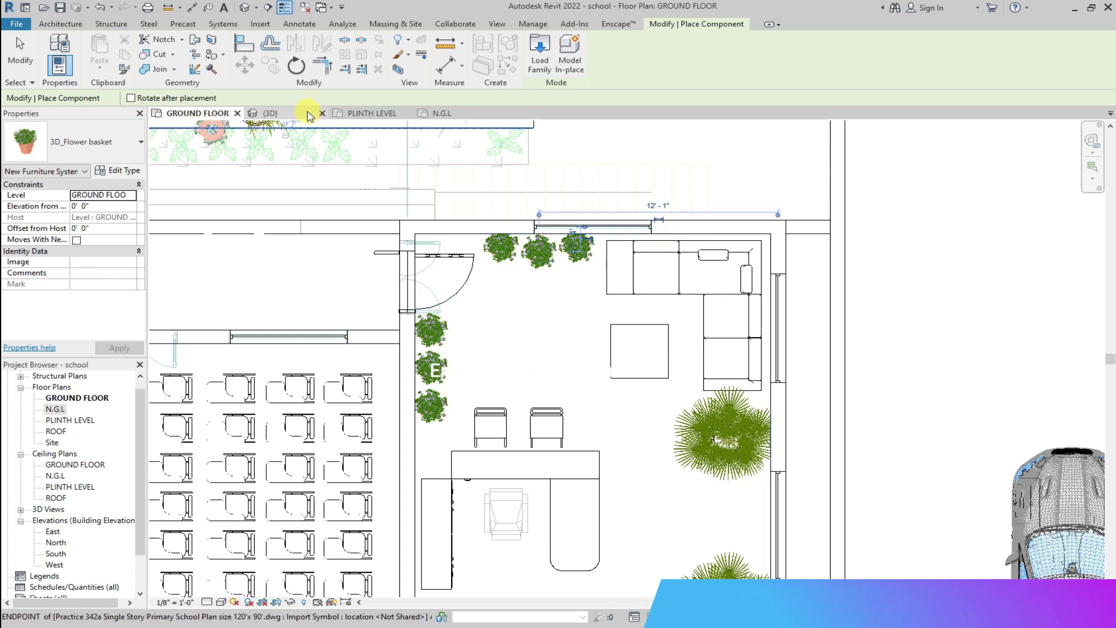
left_click(268, 113)
scroll(488, 381, "up", 6)
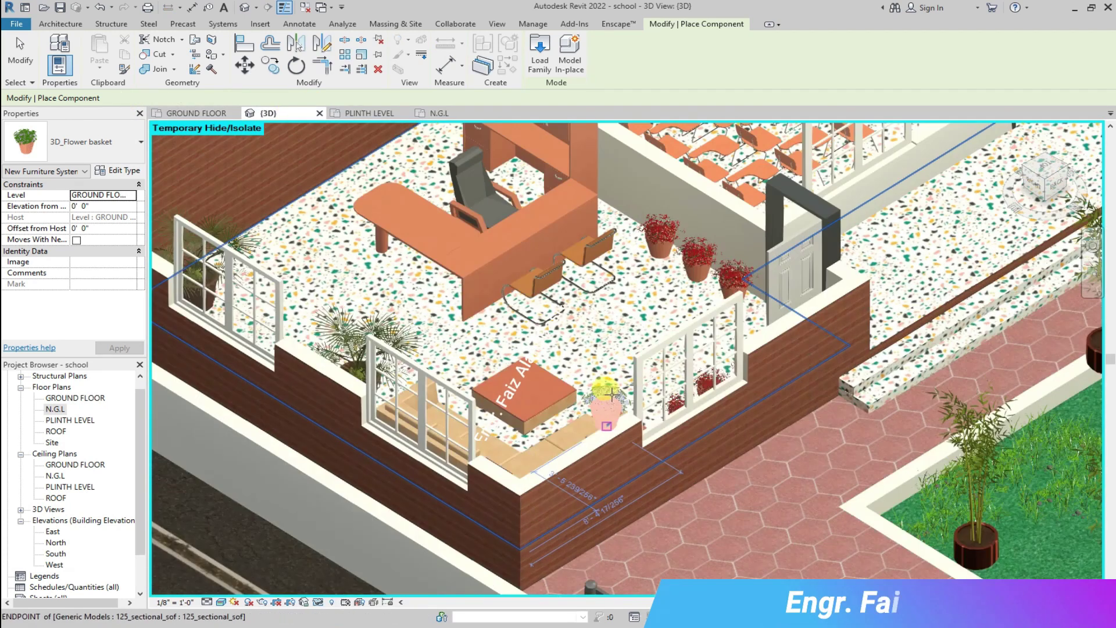
Load the 1_kvitnik family, place one on the sofa's center table in the ground floor plan and check it in 3D.
left_click(540, 55)
left_click(674, 153)
left_click(957, 351)
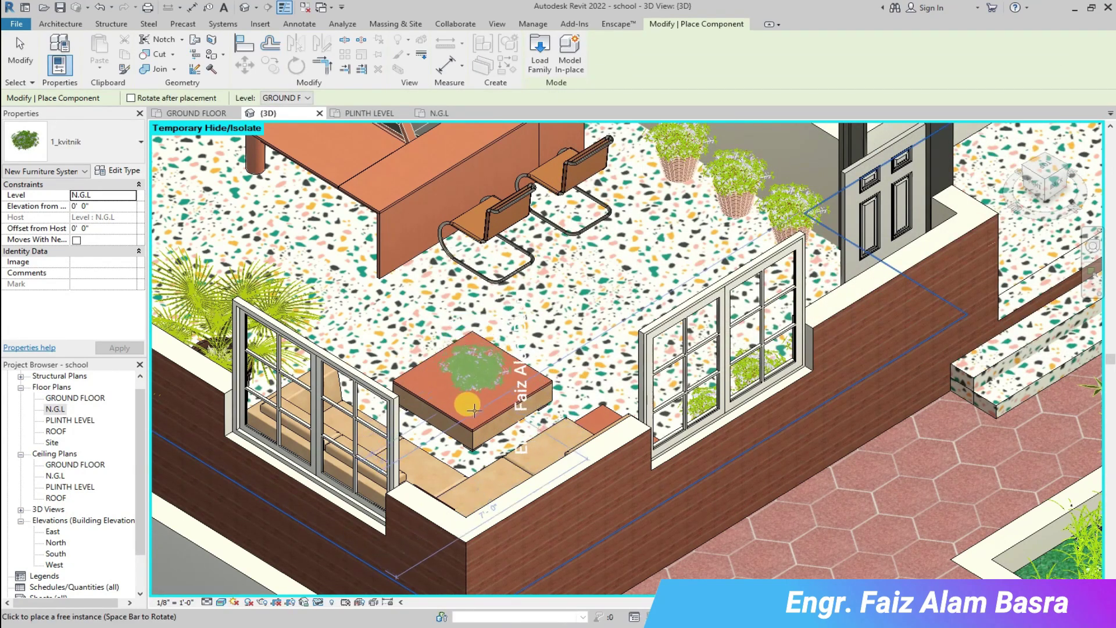
left_click(192, 114)
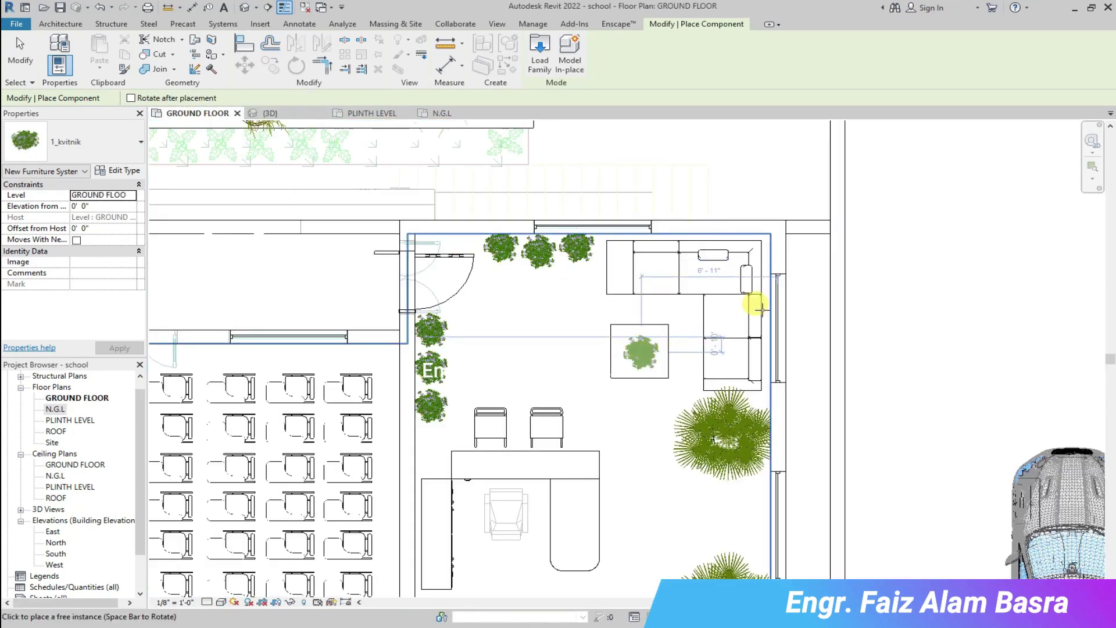
left_click(291, 114)
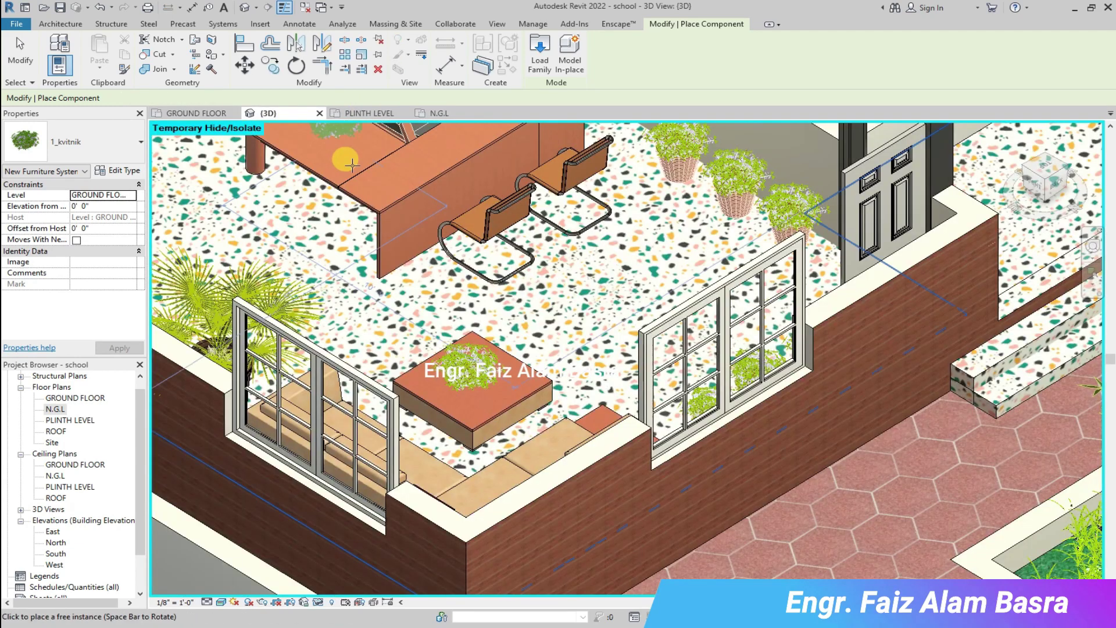
scroll(459, 349, "up", 5)
key("Escape")
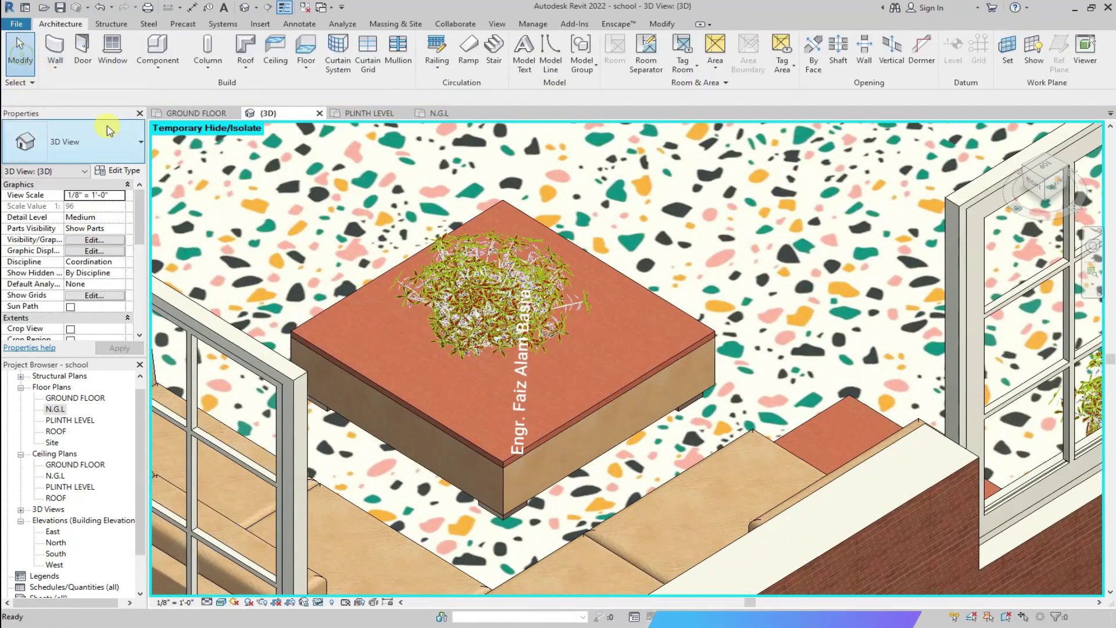
scroll(459, 341, "down", 4)
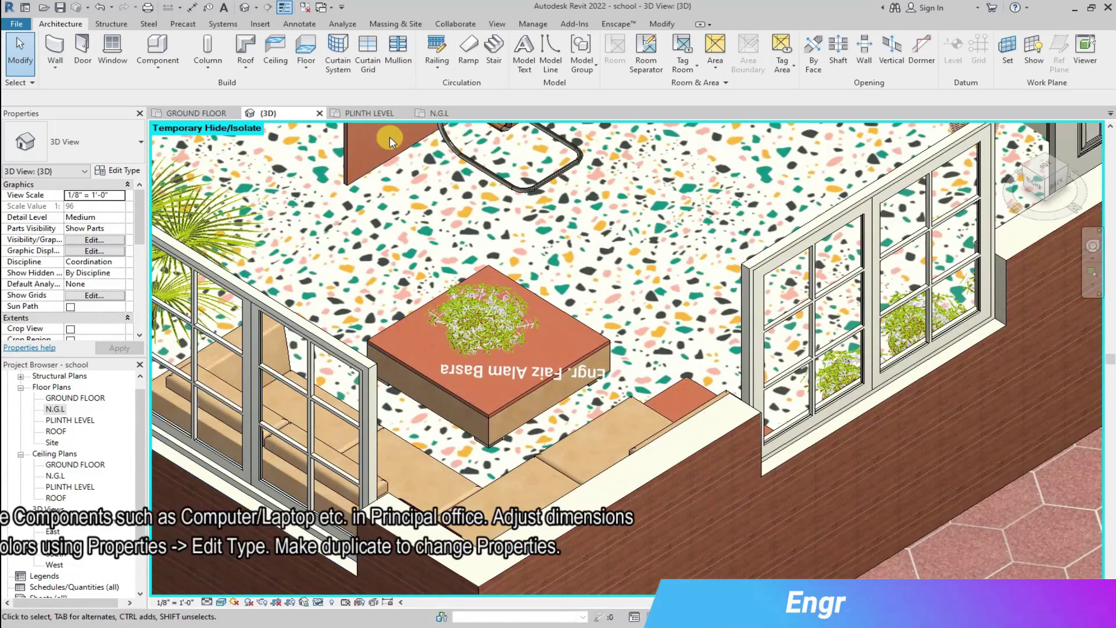
Start placing a component in the ground floor plan and open the Computer folder for loading a family.
left_click(226, 115)
scroll(541, 260, "down", 1)
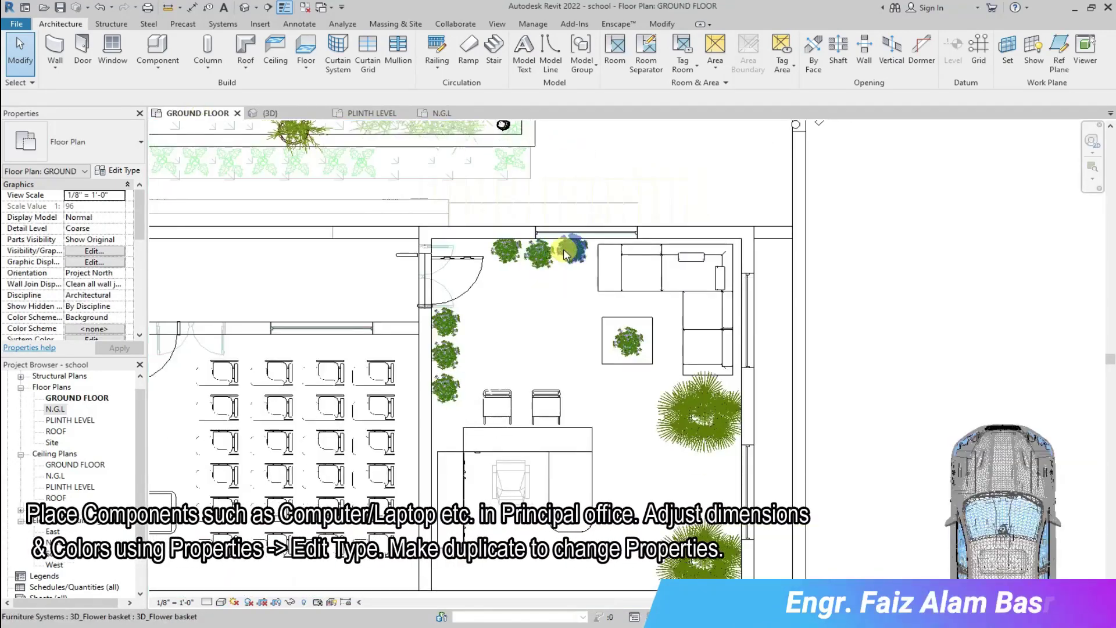
scroll(563, 248, "up", 2)
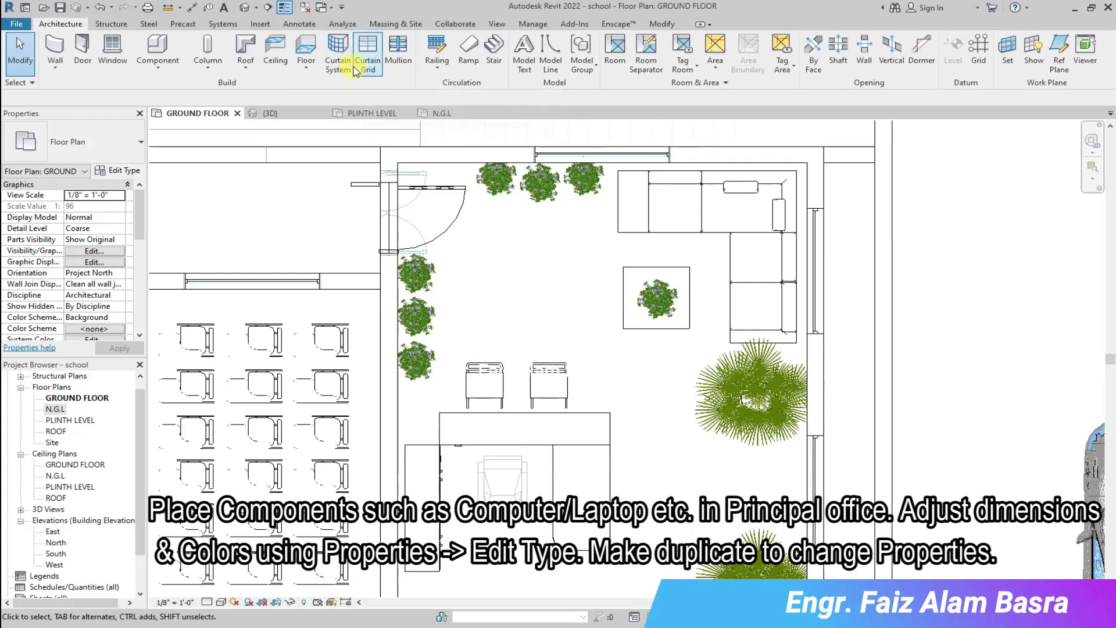
left_click(158, 68)
left_click(174, 88)
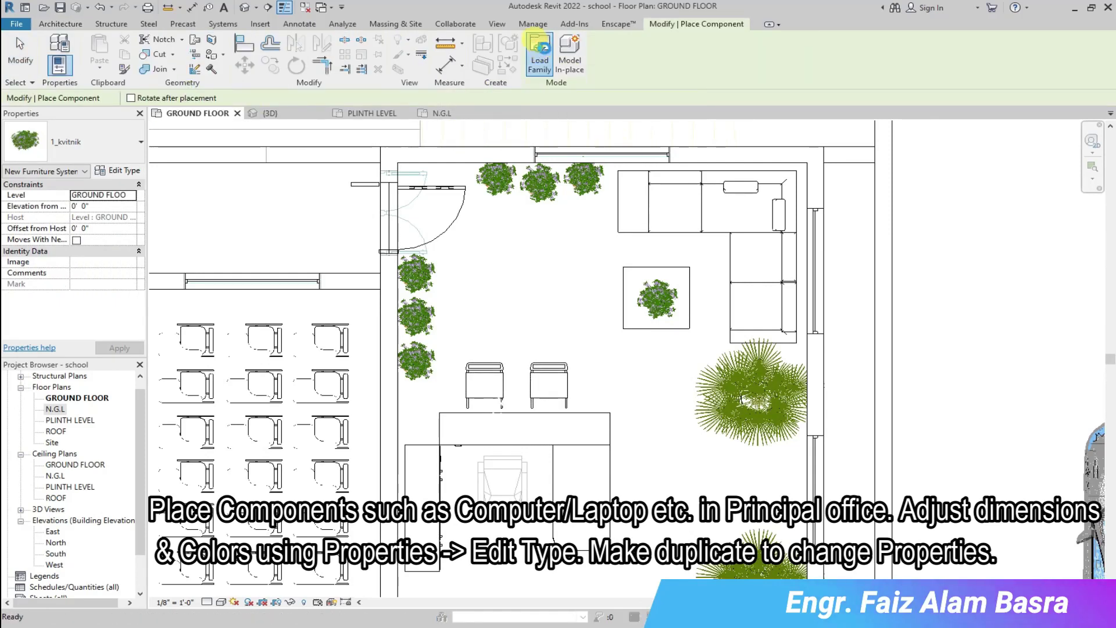
left_click(539, 49)
left_click(916, 148)
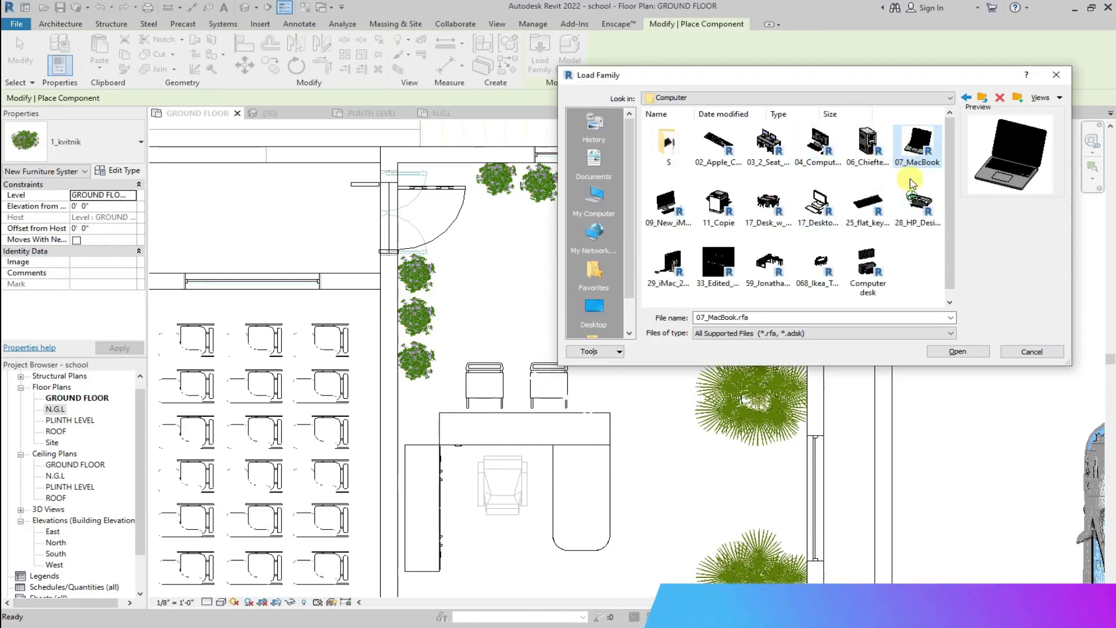
Compare the MacBook, iMac, Apple keyboard and Hewlett Packard desktop computer families in the Computer folder, including its S subfolder.
scroll(774, 229, "down", 1)
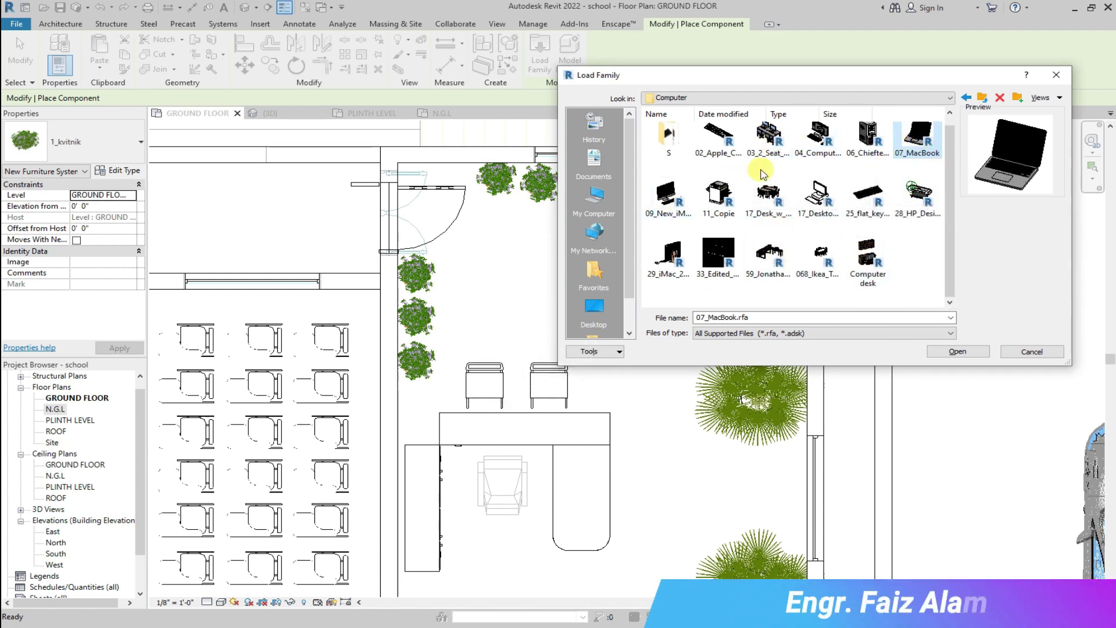
left_click(666, 198)
left_click(895, 159)
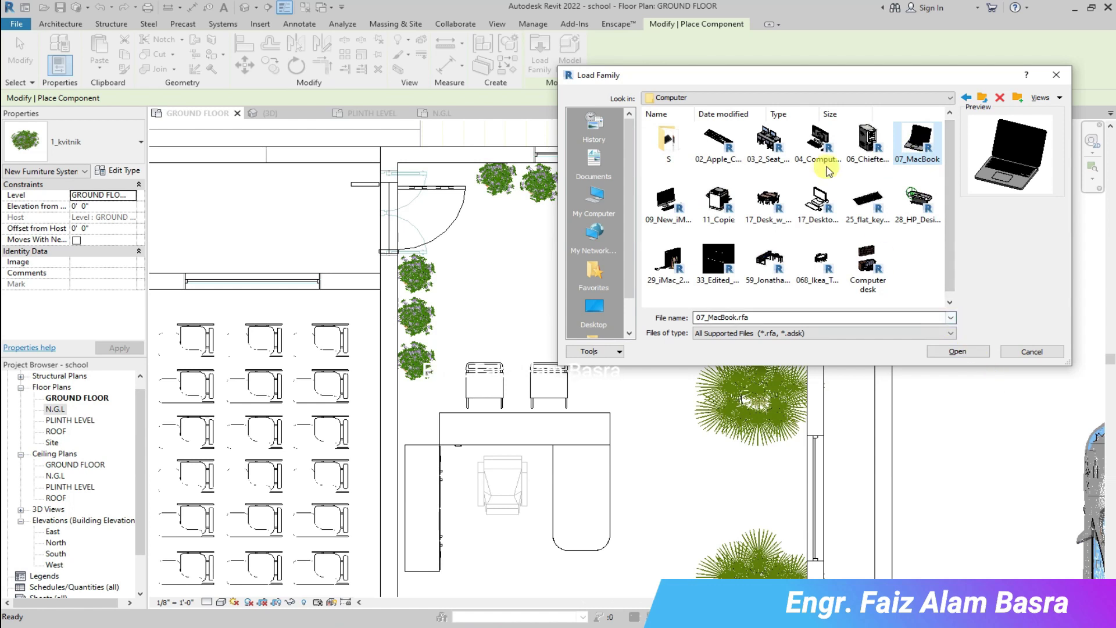
left_click(821, 146)
left_click(719, 142)
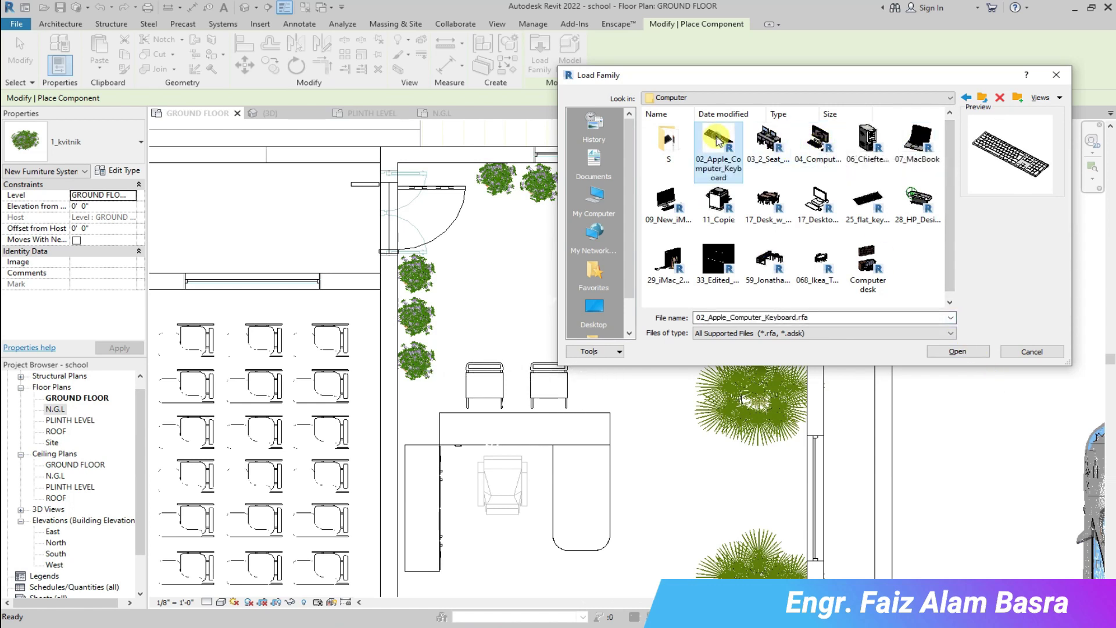
double_click(668, 142)
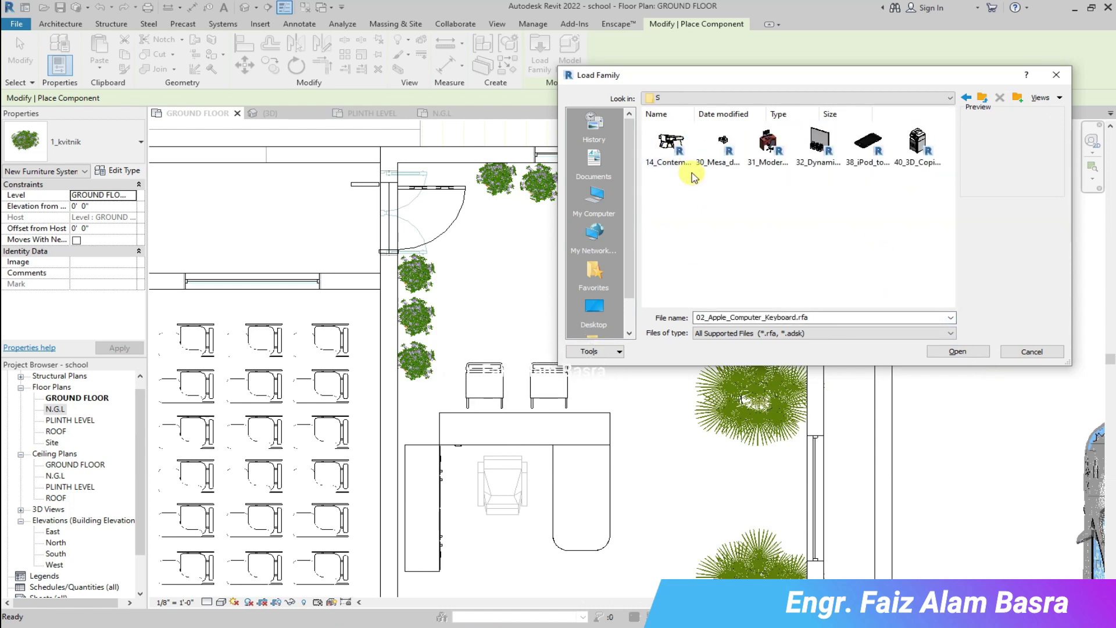
left_click(966, 98)
left_click(918, 144)
left_click(817, 203)
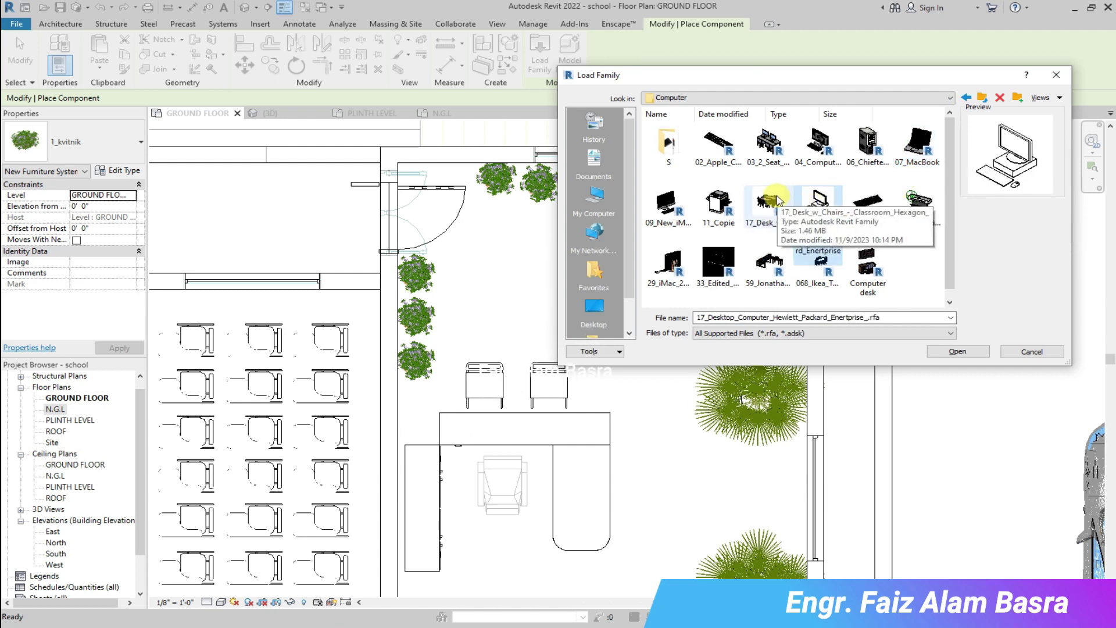
Load the 07_MacBook family and place one laptop on the principal's desk opposite the visitor chairs.
left_click(870, 207)
left_click(919, 144)
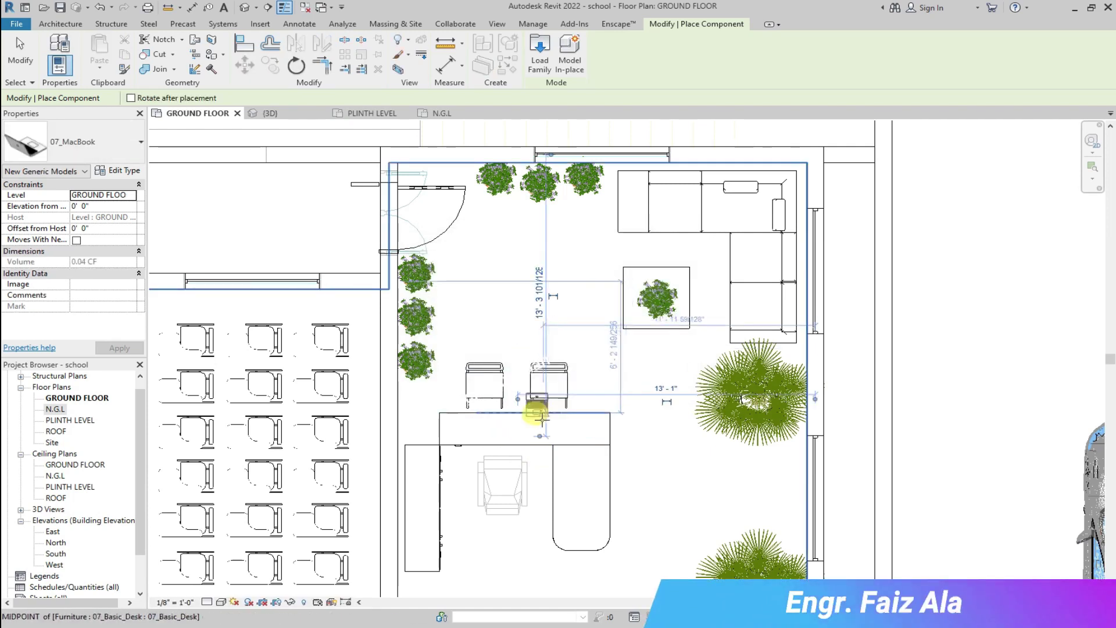
left_click(21, 51)
left_click_drag(502, 409, 539, 443)
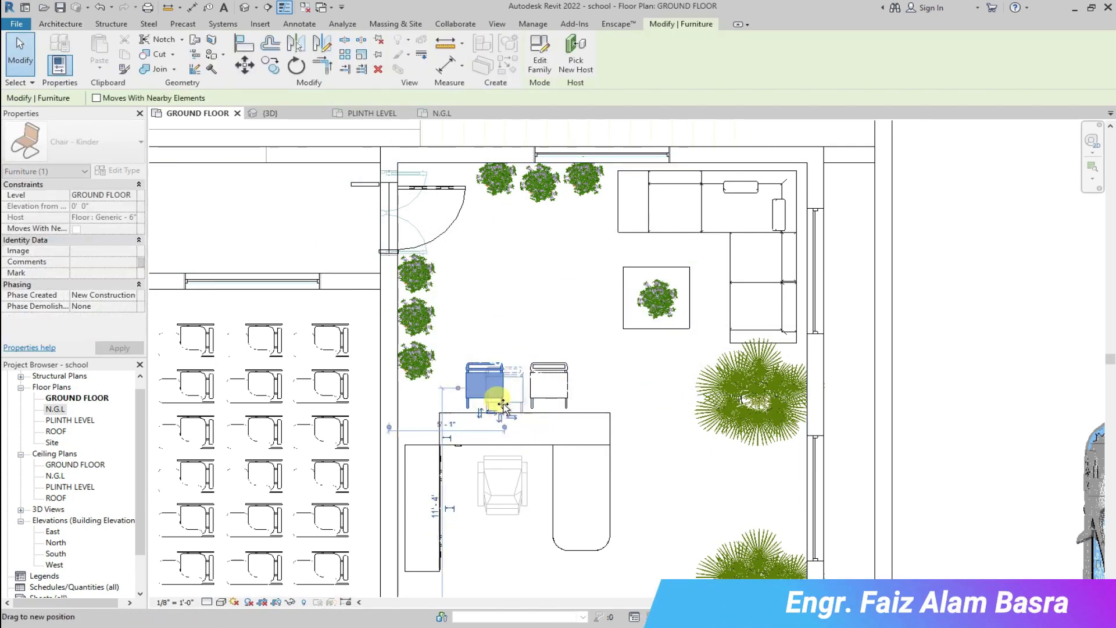
left_click(100, 8)
scroll(490, 446, "up", 4)
left_click_drag(526, 329, 468, 294)
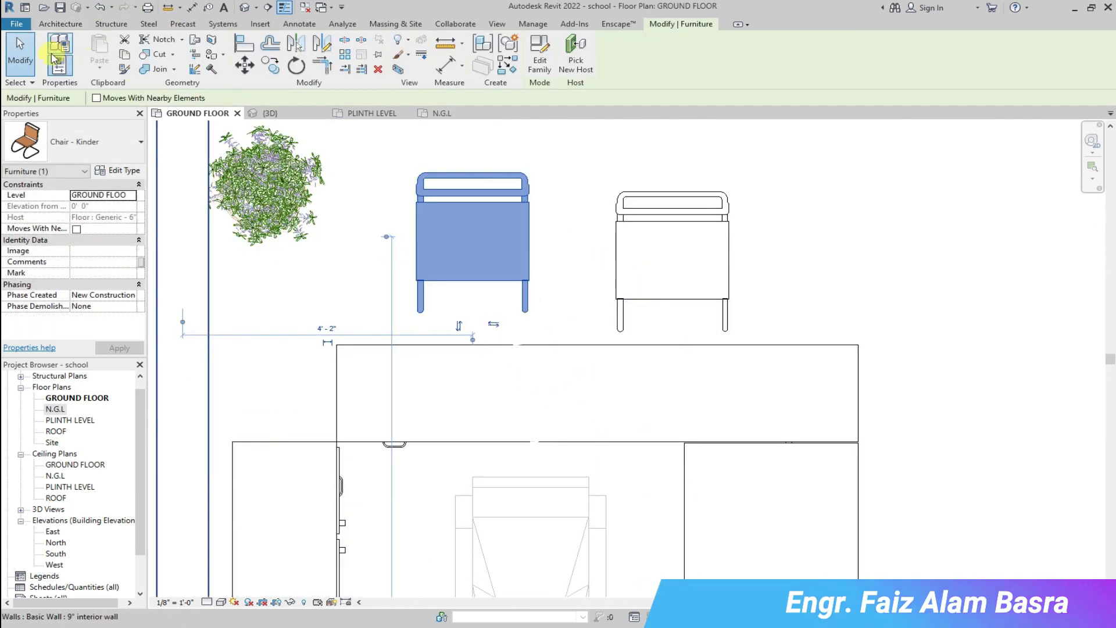
left_click(103, 8)
Set the MacBook's elevation from level to 2' 6" to raise it onto the principal's desk top.
left_click_drag(374, 297, 695, 467)
left_click_drag(75, 206, 80, 206)
type("2")
left_click(119, 348)
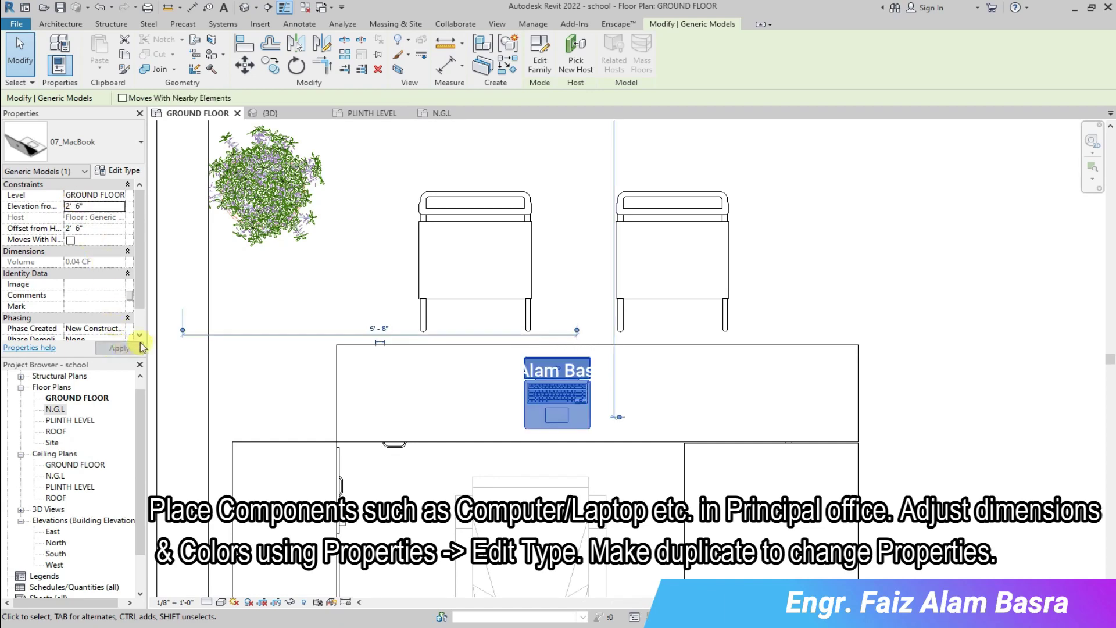
left_click(399, 217)
Check the MacBook's position on the principal's desk in the 3D view.
key("ctrl+Tab")
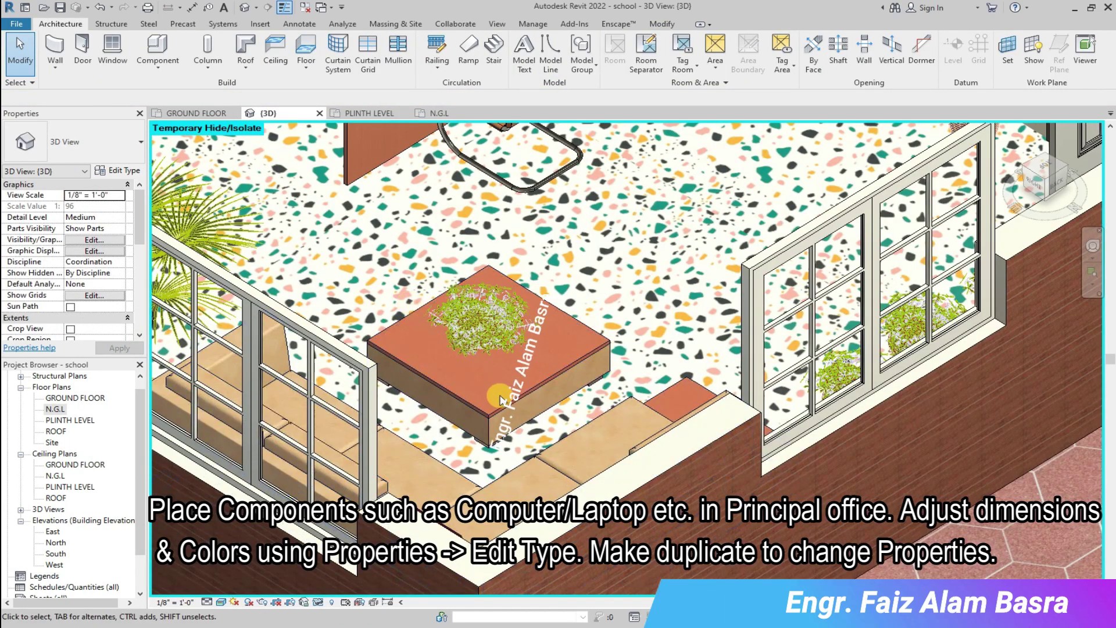
scroll(504, 401, "down", 4)
scroll(498, 170, "up", 4)
middle_click_drag(497, 173, 502, 301, "shift")
scroll(502, 301, "up", 2)
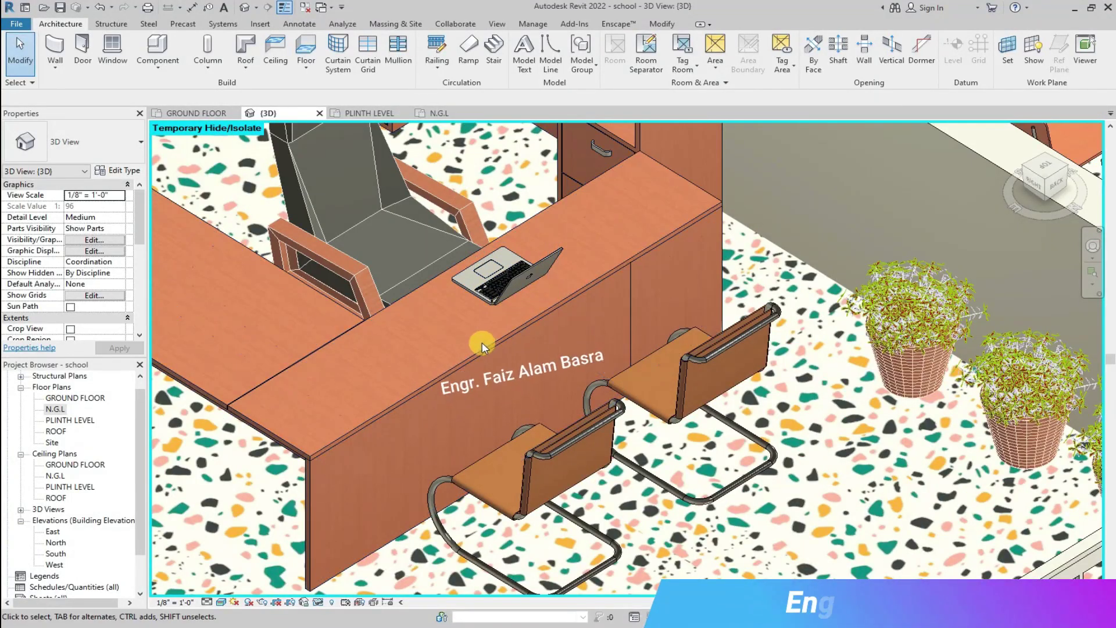
Review the furnished principal's office and the whole school model with its courtyard and road in 3D.
scroll(413, 311, "down", 10)
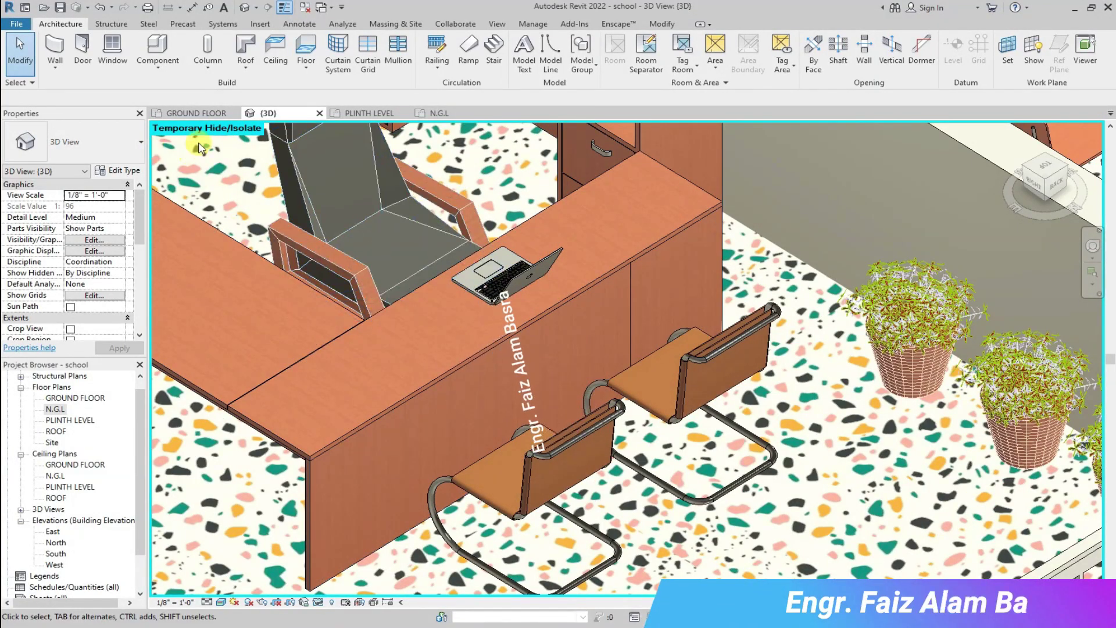
scroll(562, 439, "up", 3)
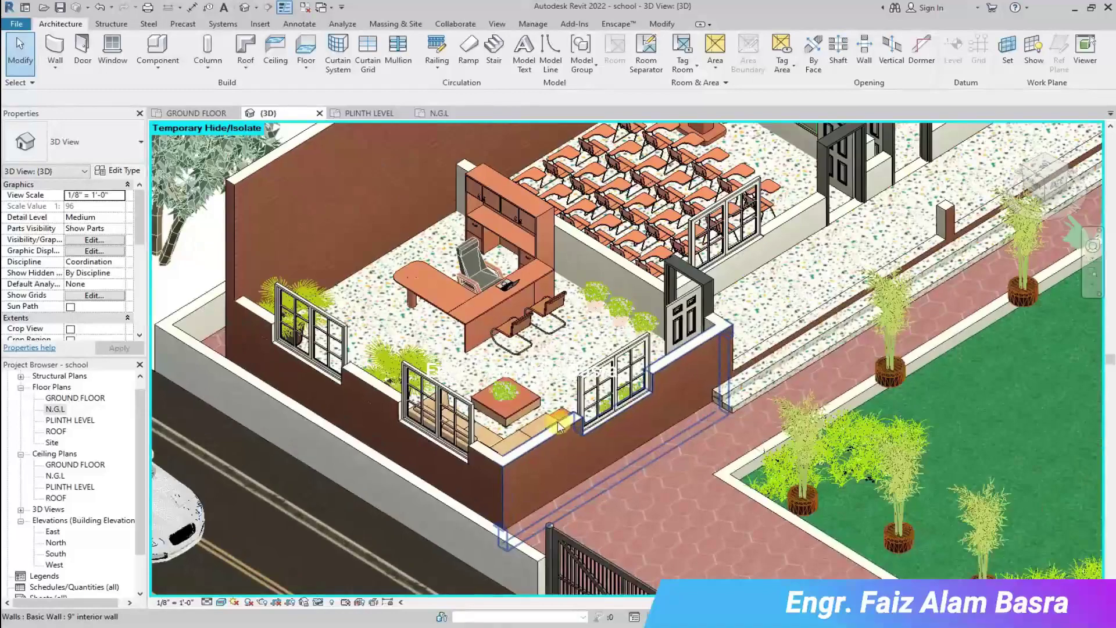
scroll(494, 430, "down", 1)
scroll(453, 296, "down", 3)
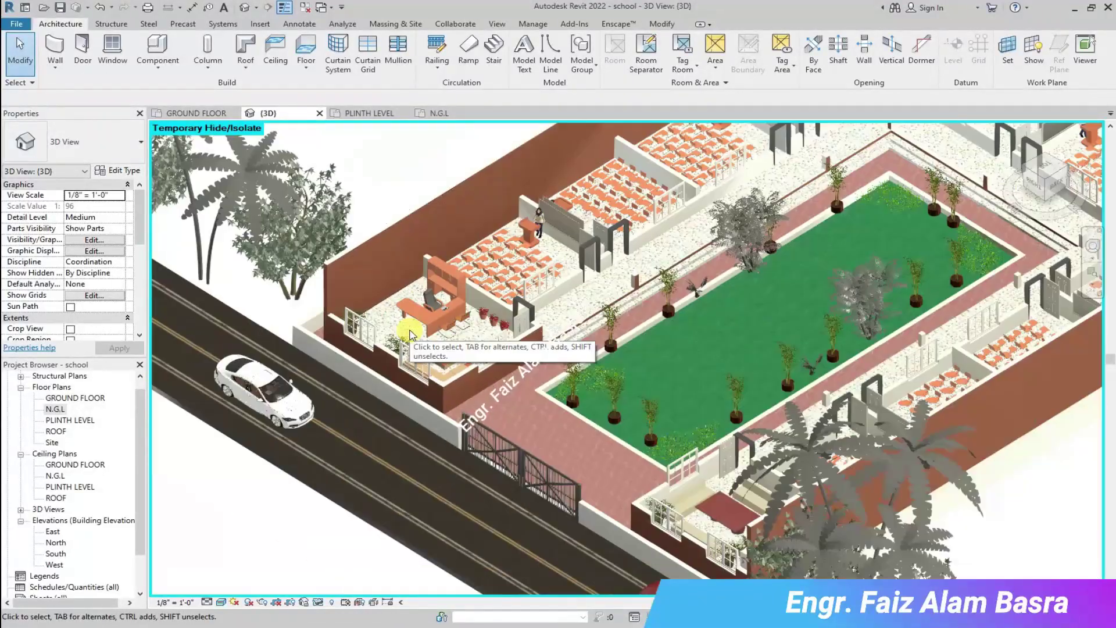
scroll(657, 460, "down", 1)
scroll(523, 317, "up", 2)
scroll(337, 343, "down", 3)
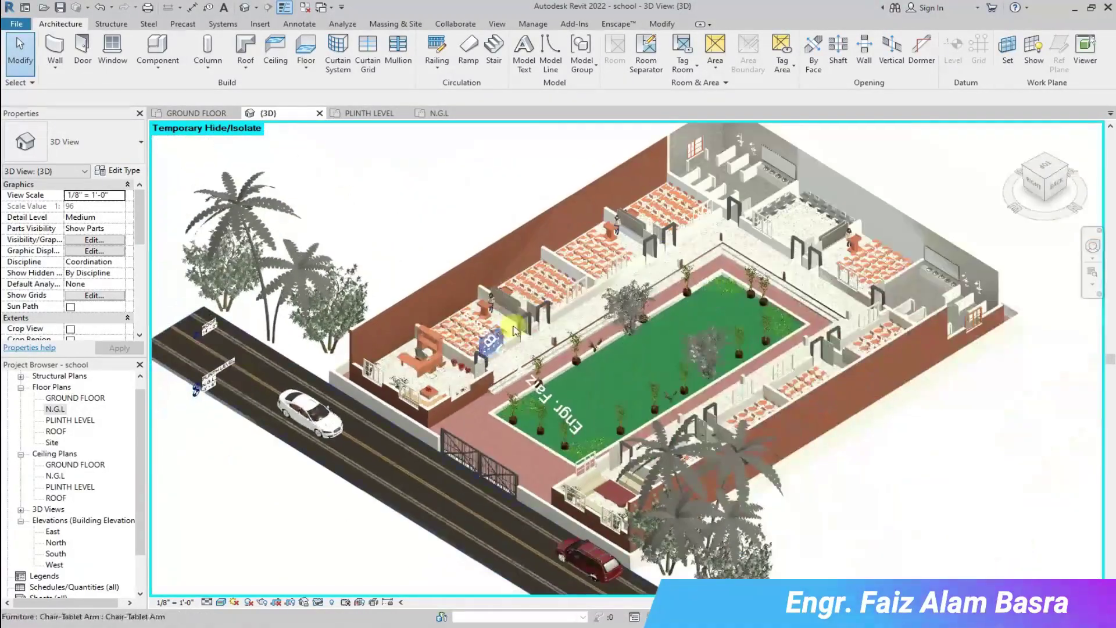
scroll(510, 229, "down", 2)
scroll(833, 239, "up", 1)
scroll(840, 236, "up", 2)
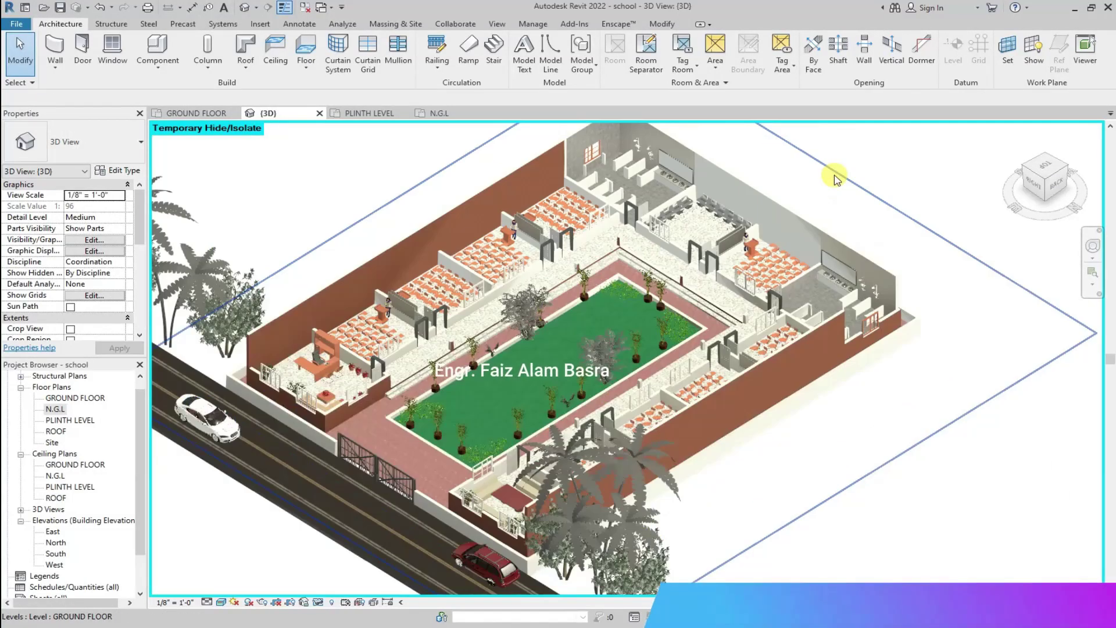
scroll(984, 401, "down", 1)
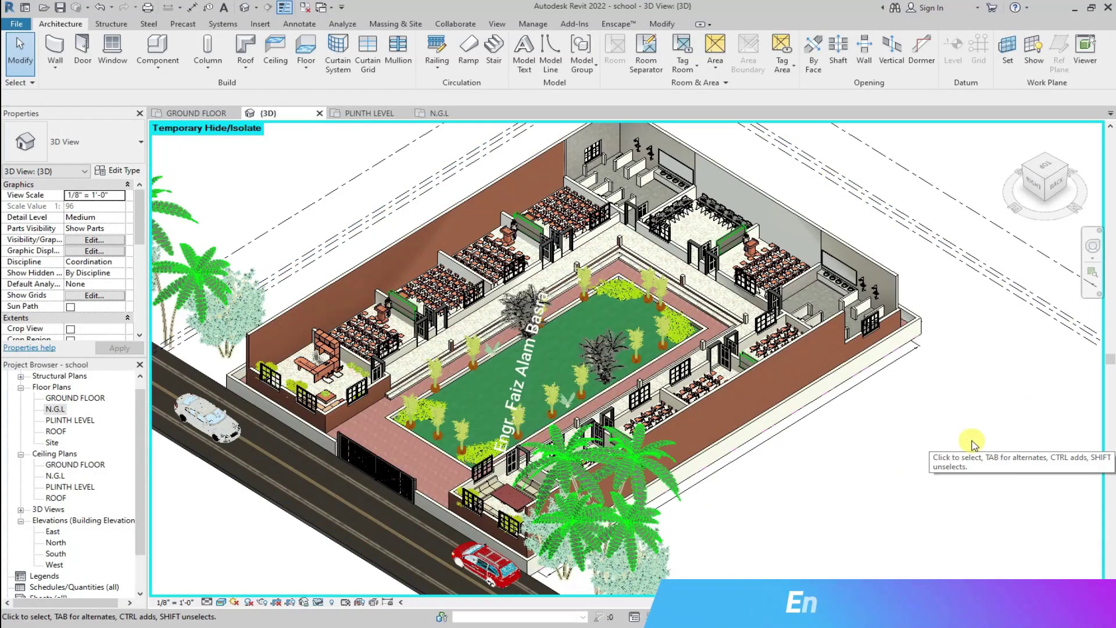
Examine the office, classrooms, washrooms and computer lab around the courtyard up close in 3D.
scroll(507, 413, "up", 5)
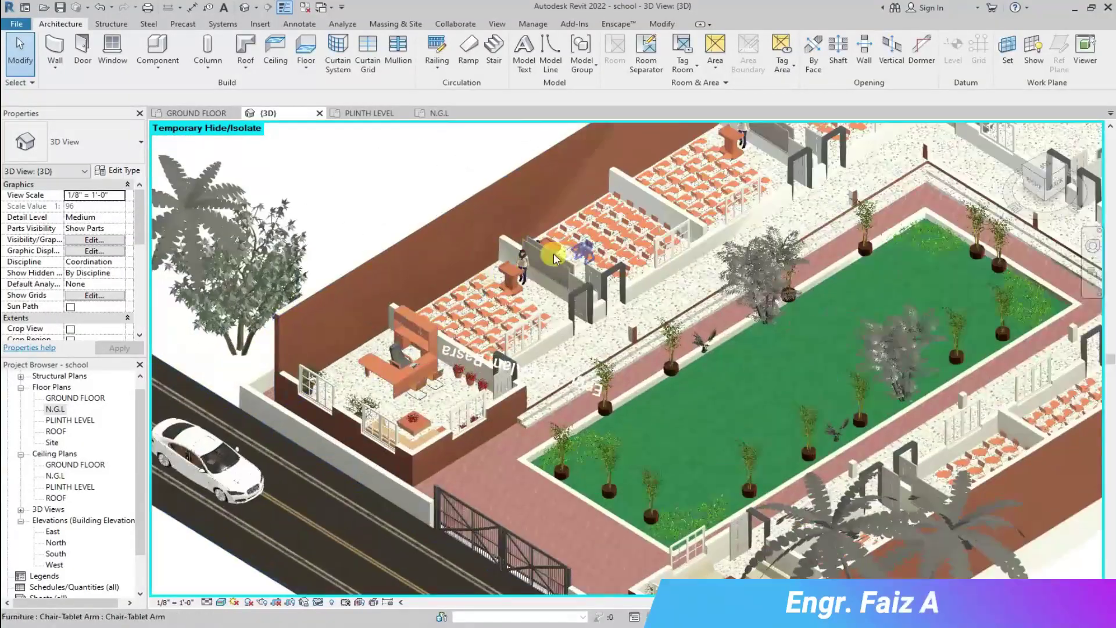
scroll(399, 450, "down", 2)
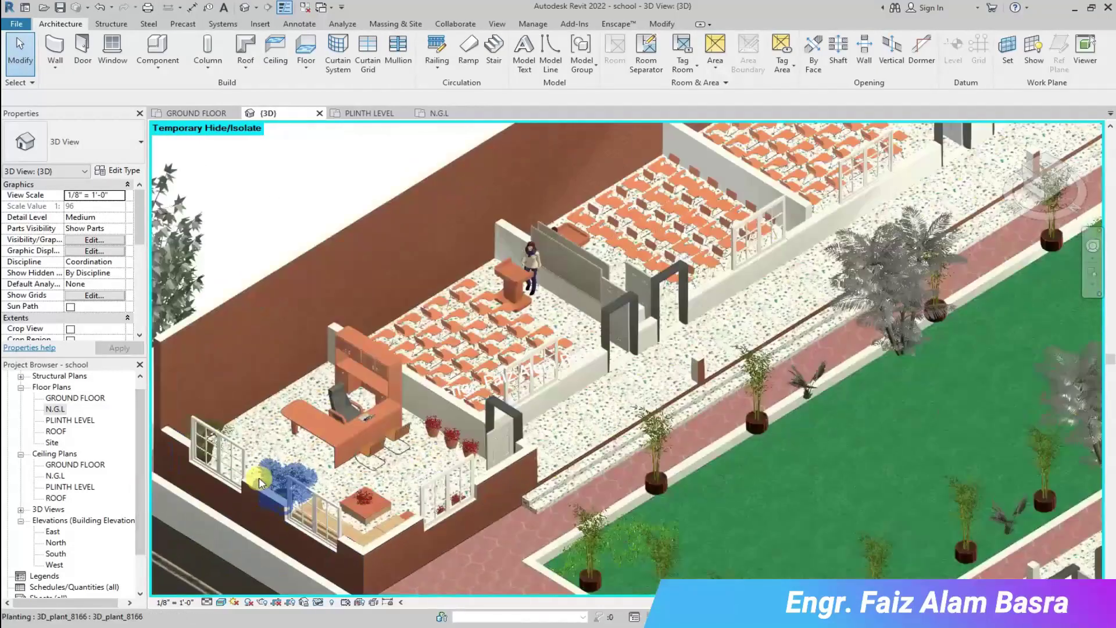
scroll(283, 535, "up", 2)
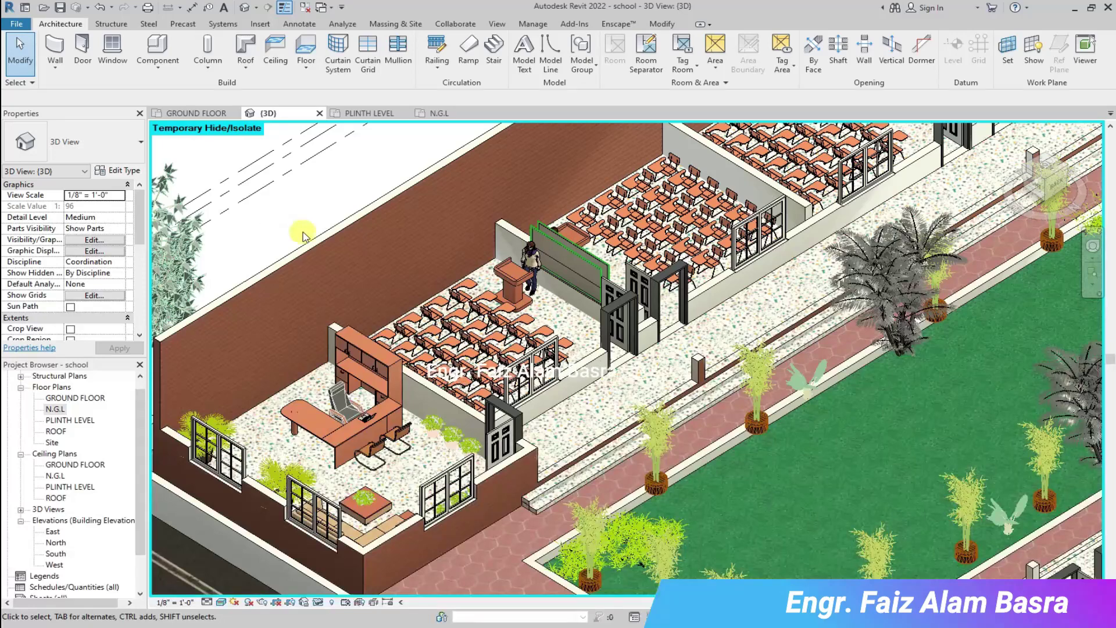
scroll(219, 256, "down", 4)
scroll(635, 142, "up", 5)
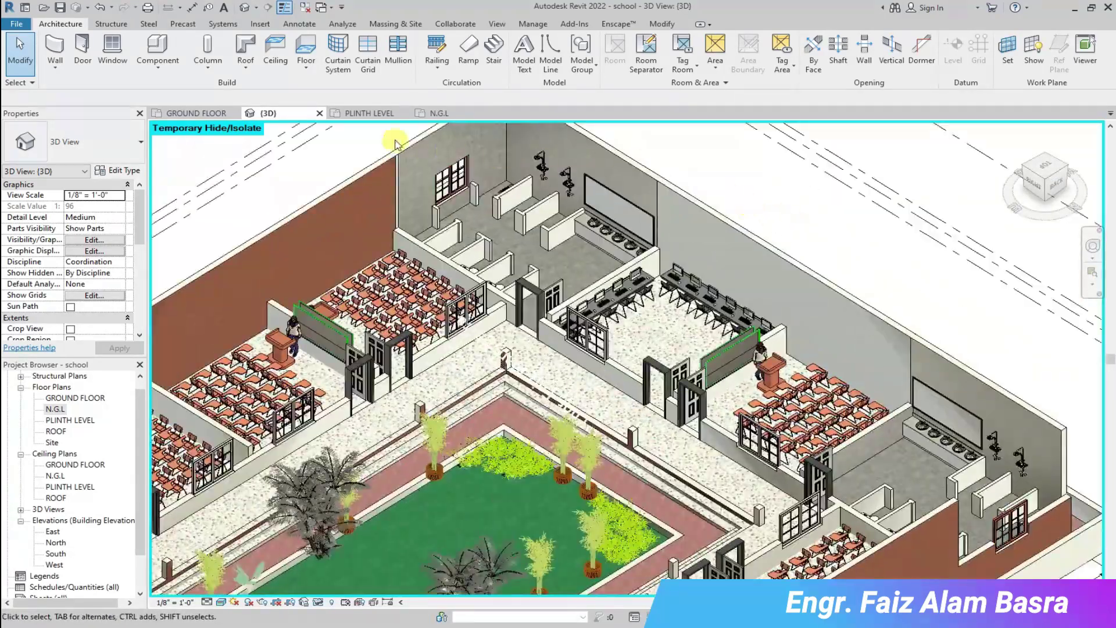
scroll(395, 145, "up", 3)
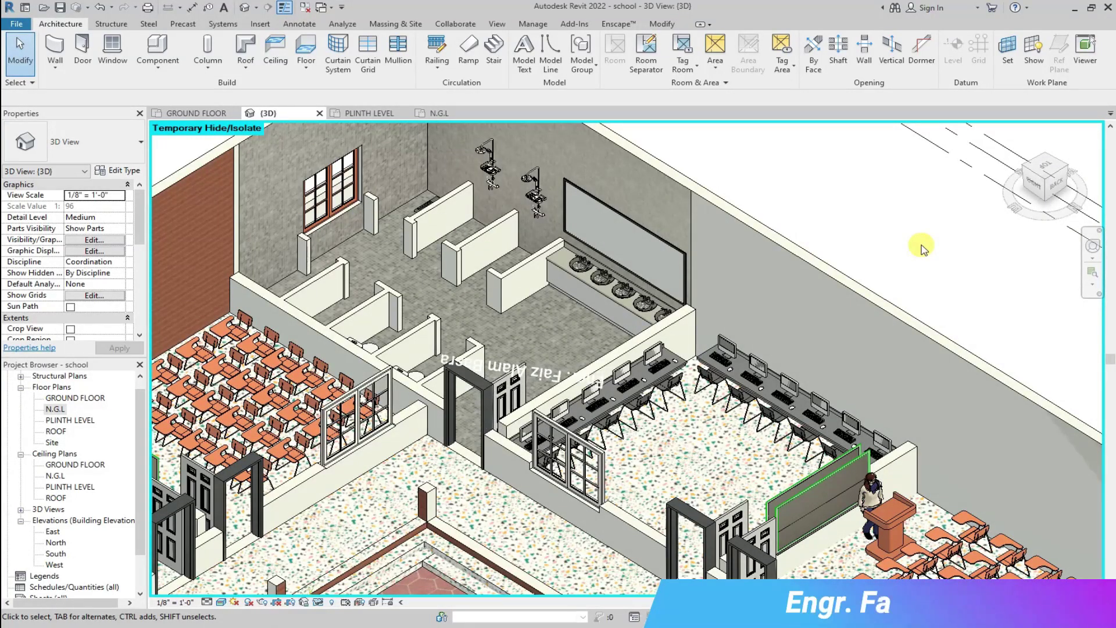
scroll(895, 465, "up", 4)
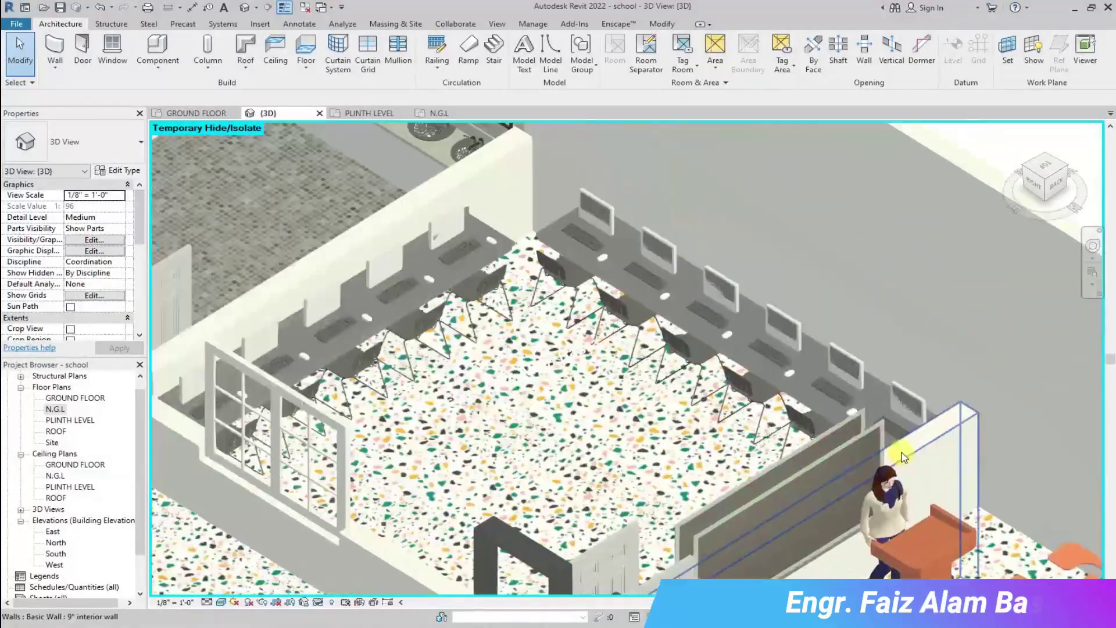
scroll(508, 191, "down", 4)
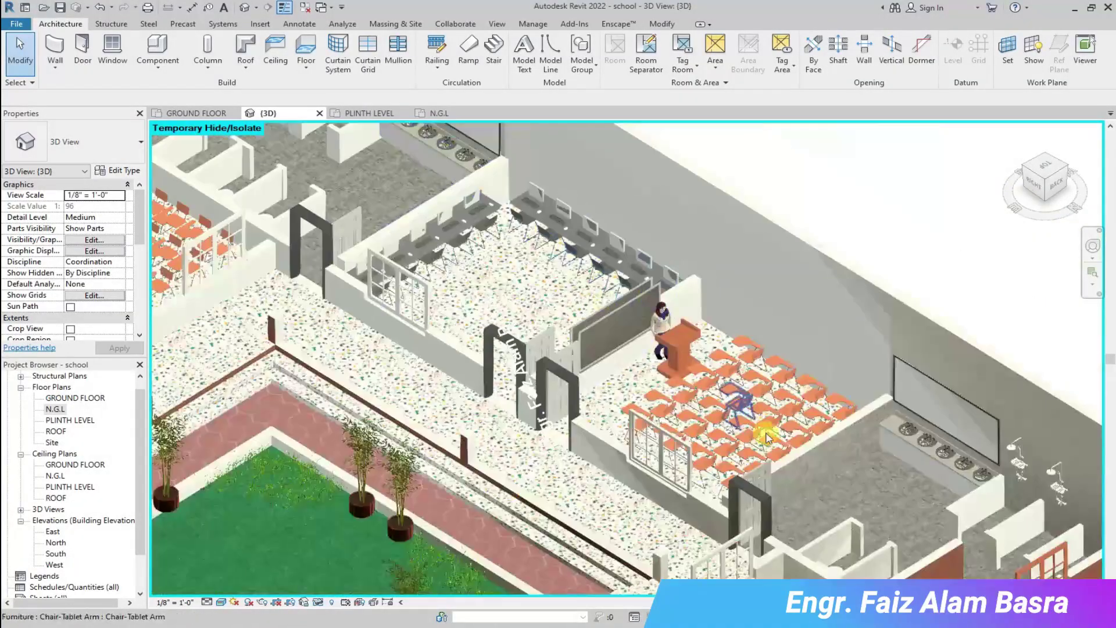
scroll(825, 396, "up", 4)
scroll(639, 389, "down", 3)
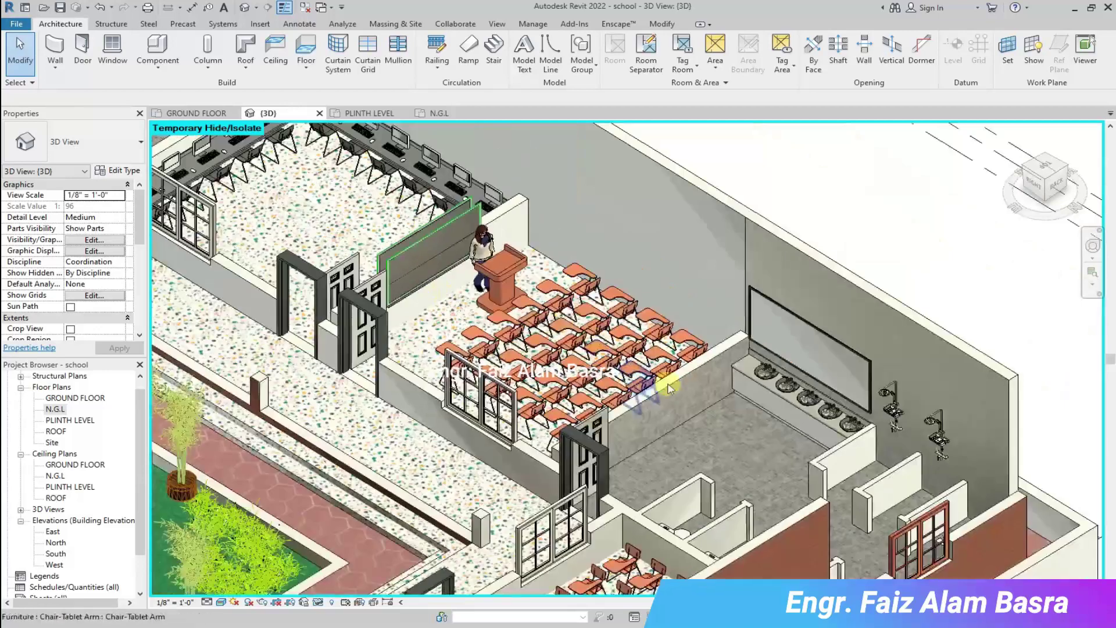
scroll(821, 388, "down", 2)
Examine the opposite wing's washroom and classrooms and the sofa-furnished room in 3D from the other corner.
left_click(1015, 133)
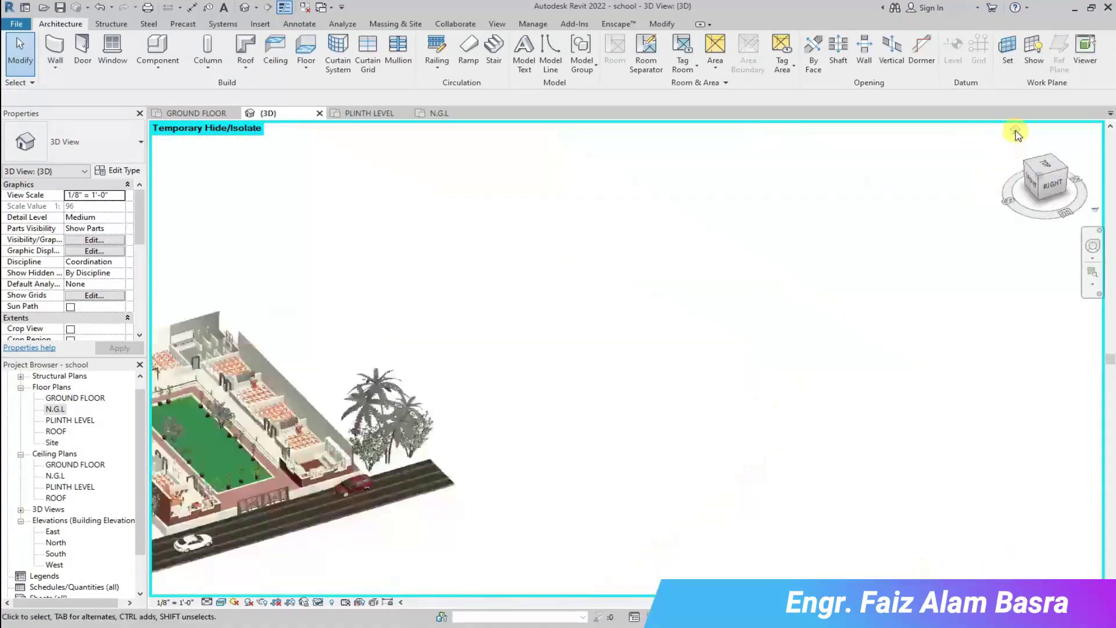
scroll(619, 338, "up", 7)
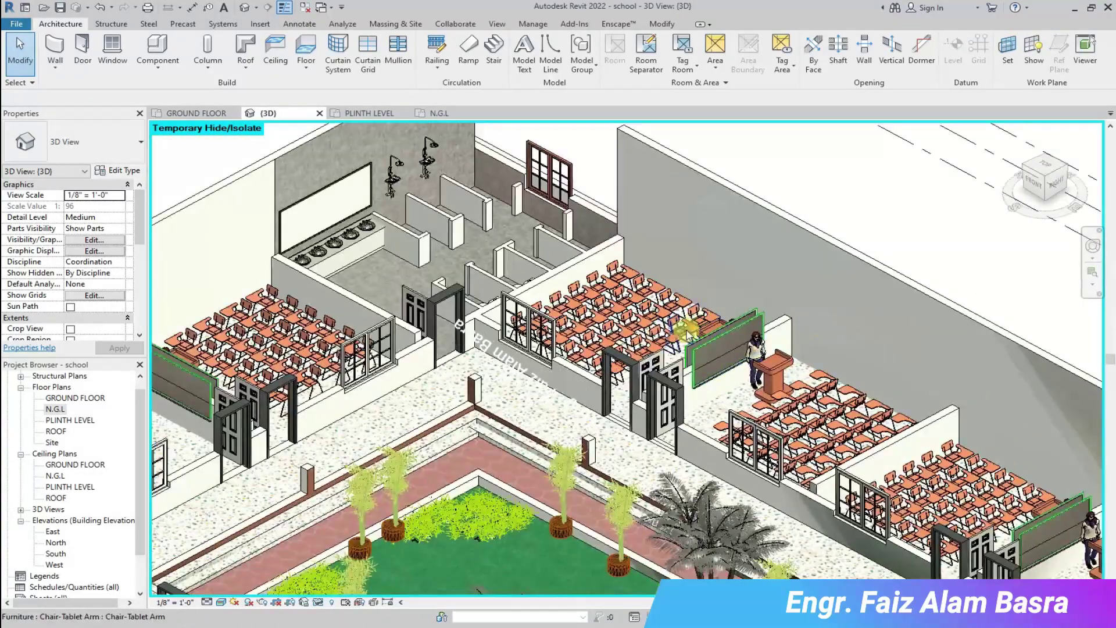
scroll(337, 180, "up", 3)
scroll(436, 336, "down", 1)
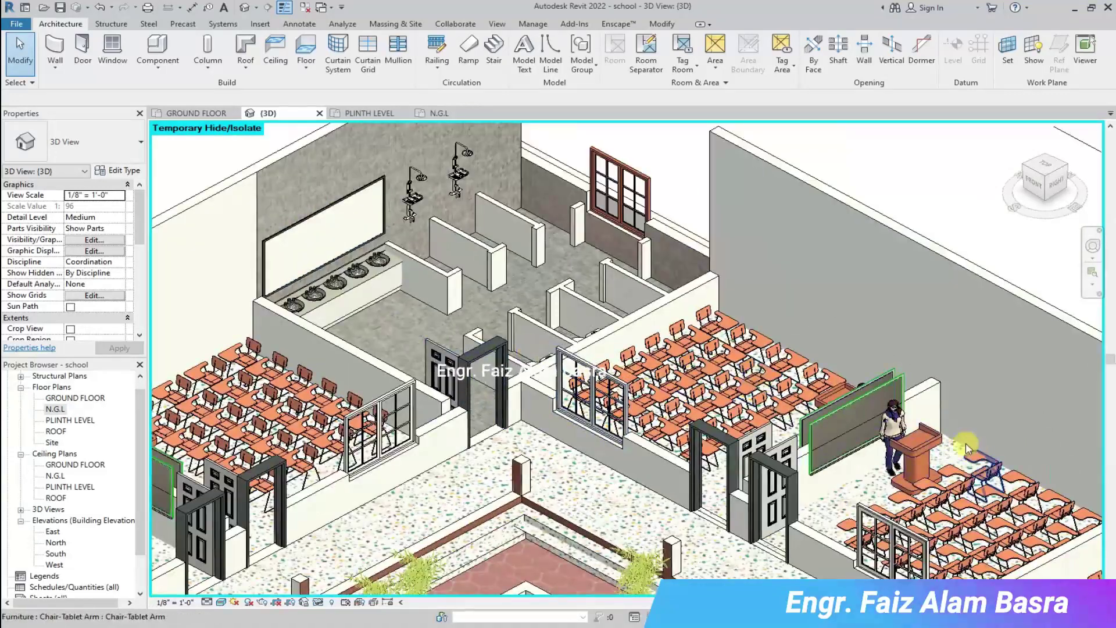
scroll(976, 457, "down", 3)
scroll(585, 226, "up", 3)
scroll(587, 225, "up", 1)
scroll(974, 332, "up", 1)
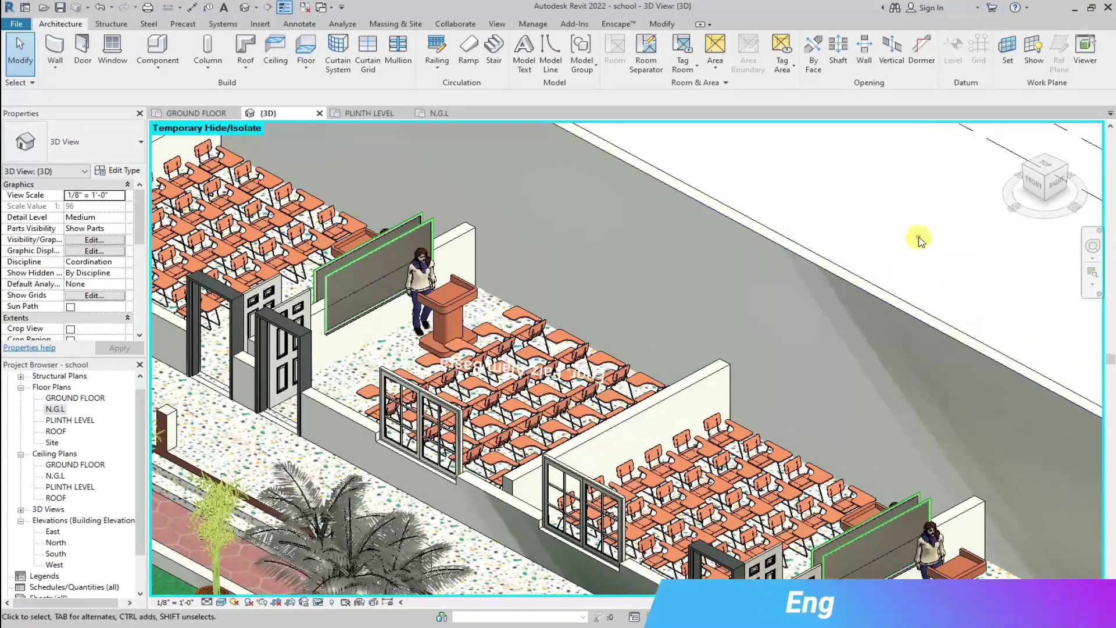
scroll(918, 239, "up", 2)
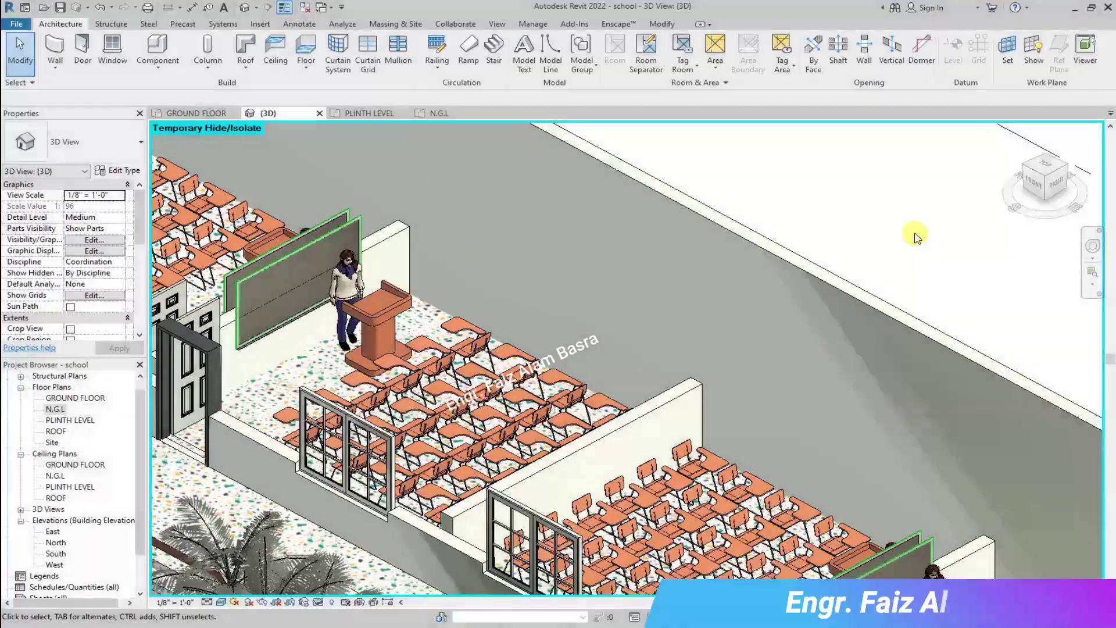
scroll(481, 180, "down", 3)
scroll(844, 495, "up", 3)
scroll(844, 495, "up", 3)
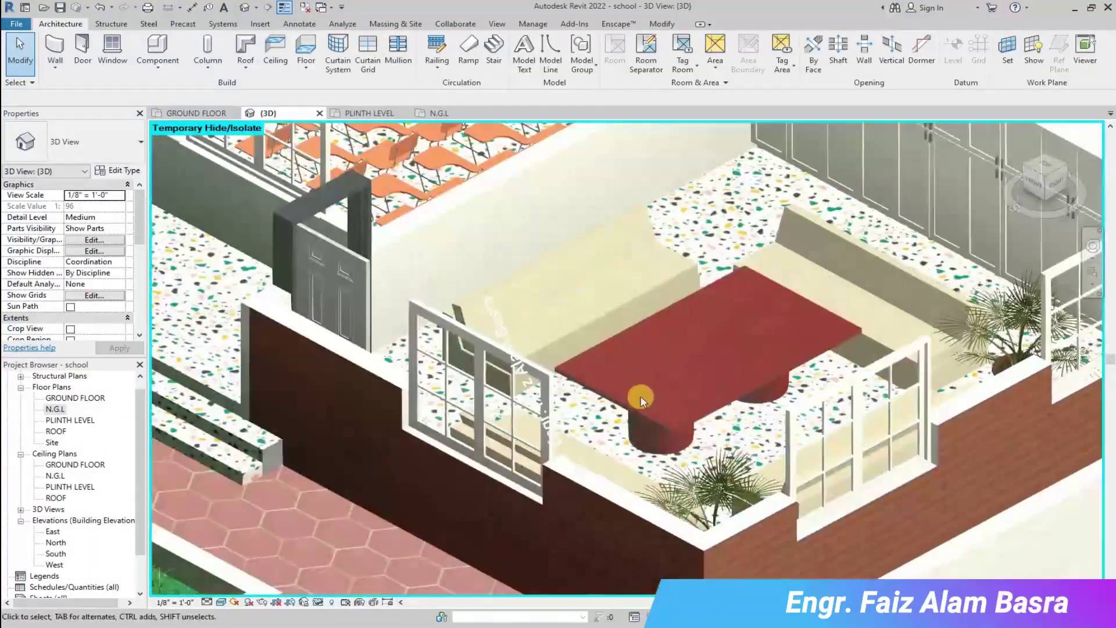
Review the sofa-furnished office, then the whole school with its classrooms and courtyard in 3D.
scroll(845, 383, "down", 1)
scroll(773, 306, "up", 1)
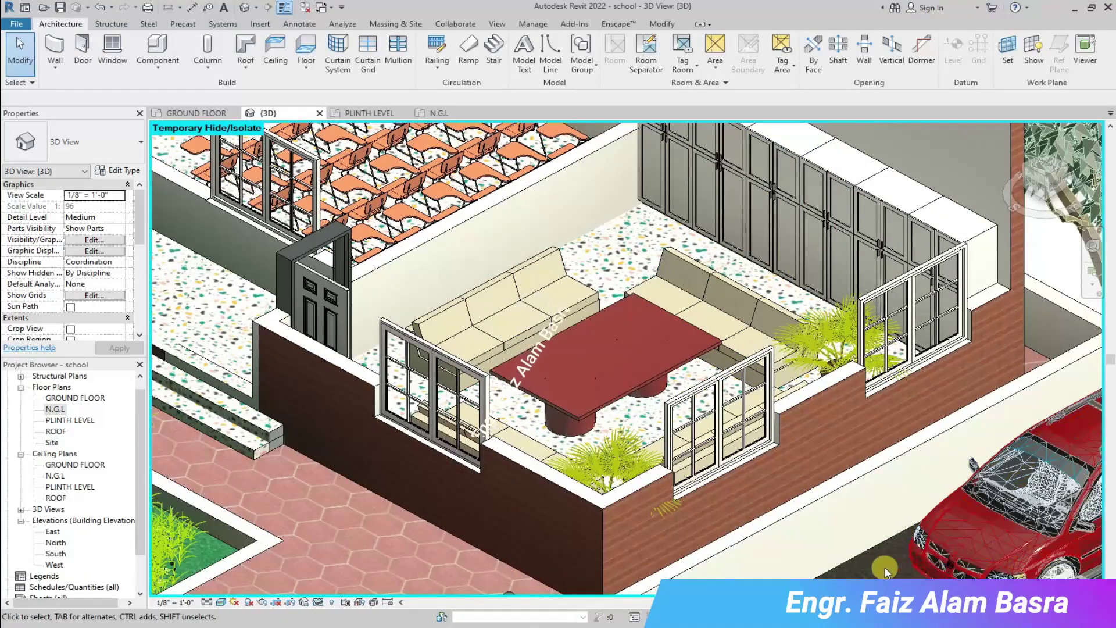
scroll(884, 566, "down", 2)
scroll(775, 453, "down", 2)
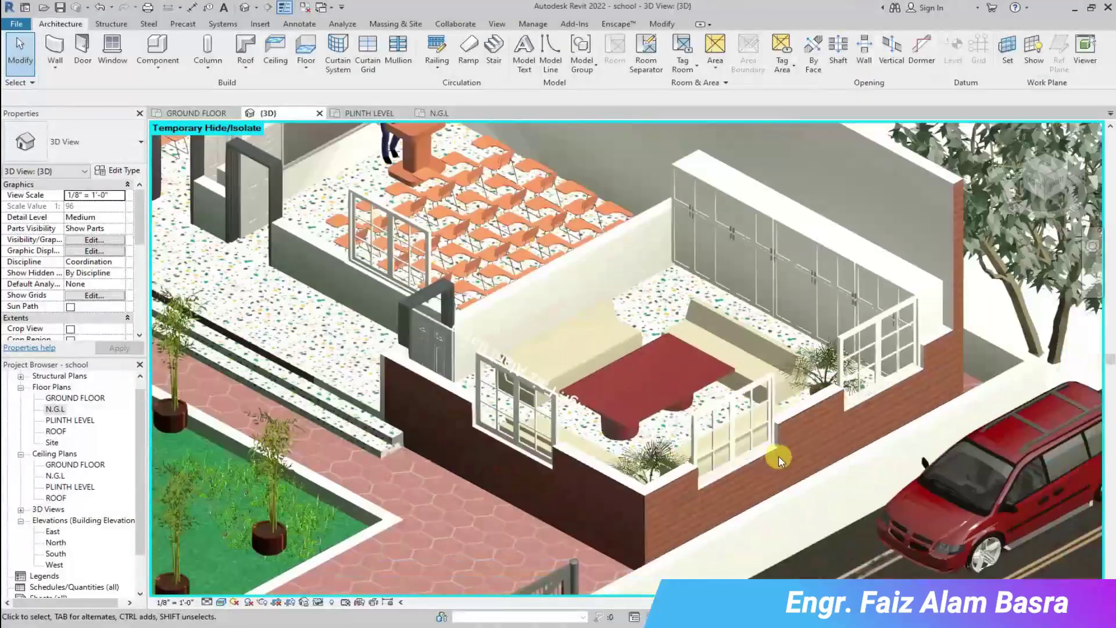
scroll(784, 465, "down", 2)
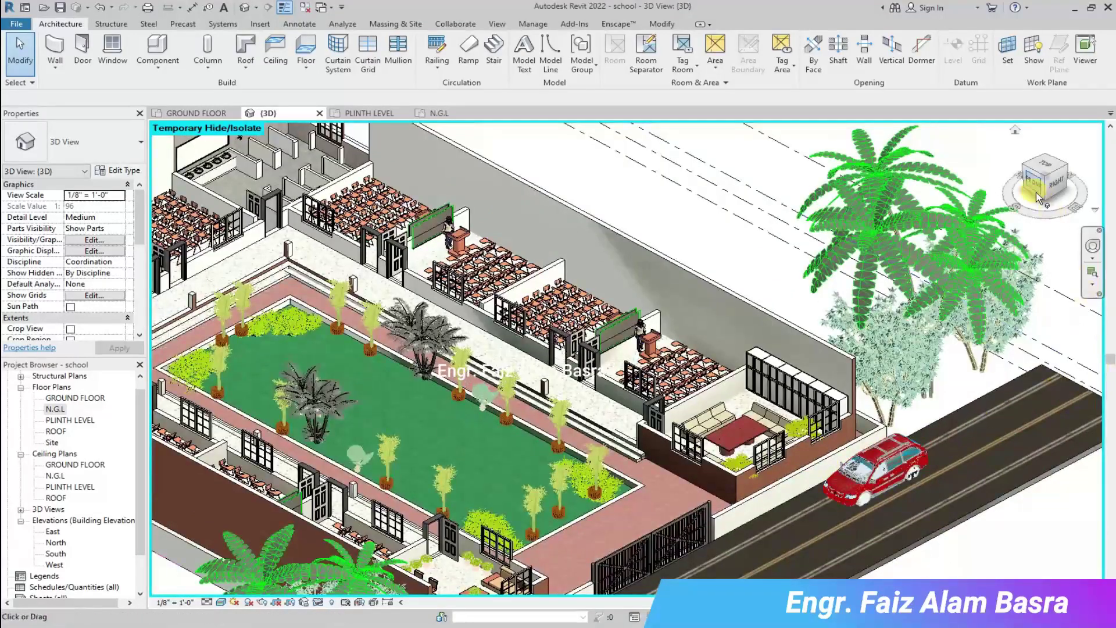
scroll(751, 529, "down", 3)
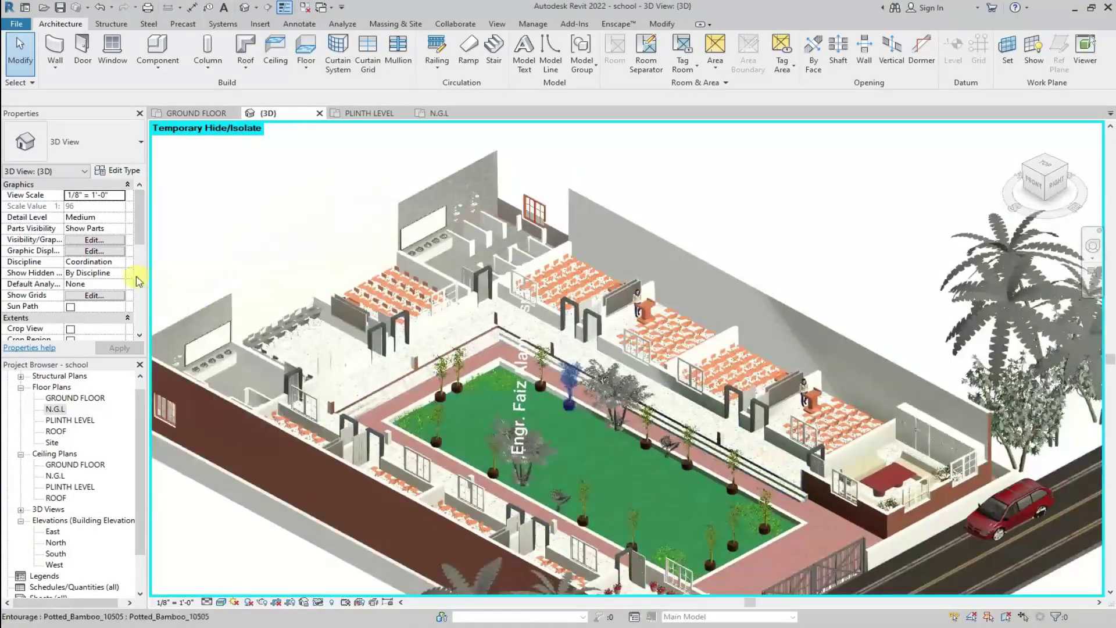
scroll(293, 229, "up", 4)
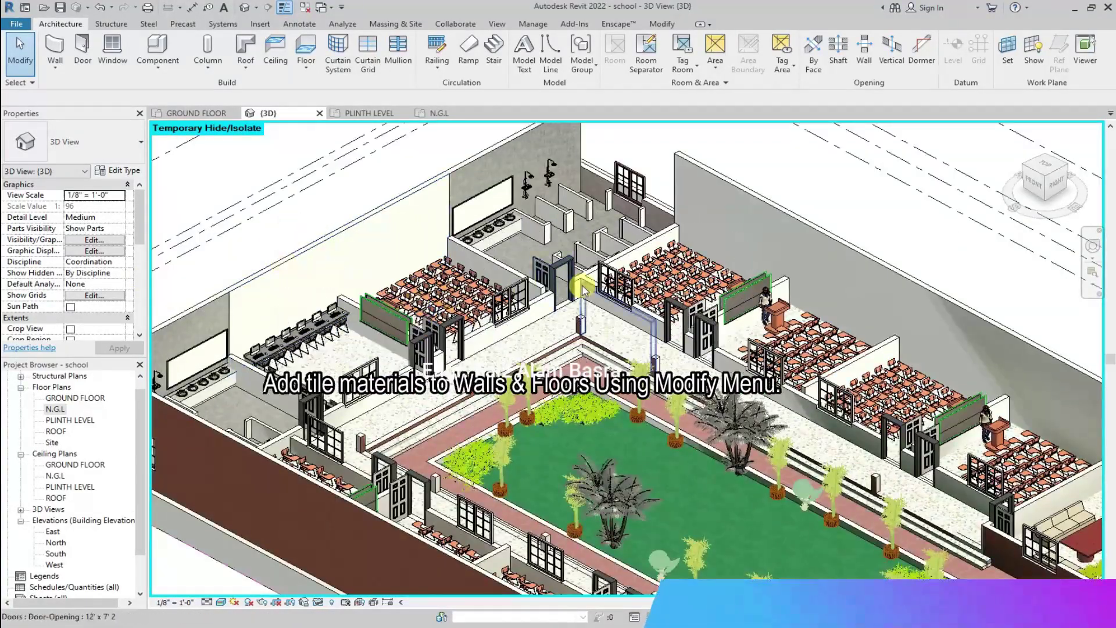
Change the top constraint of the far washroom's windowed outer wall from unconnected to a level.
left_click(667, 214)
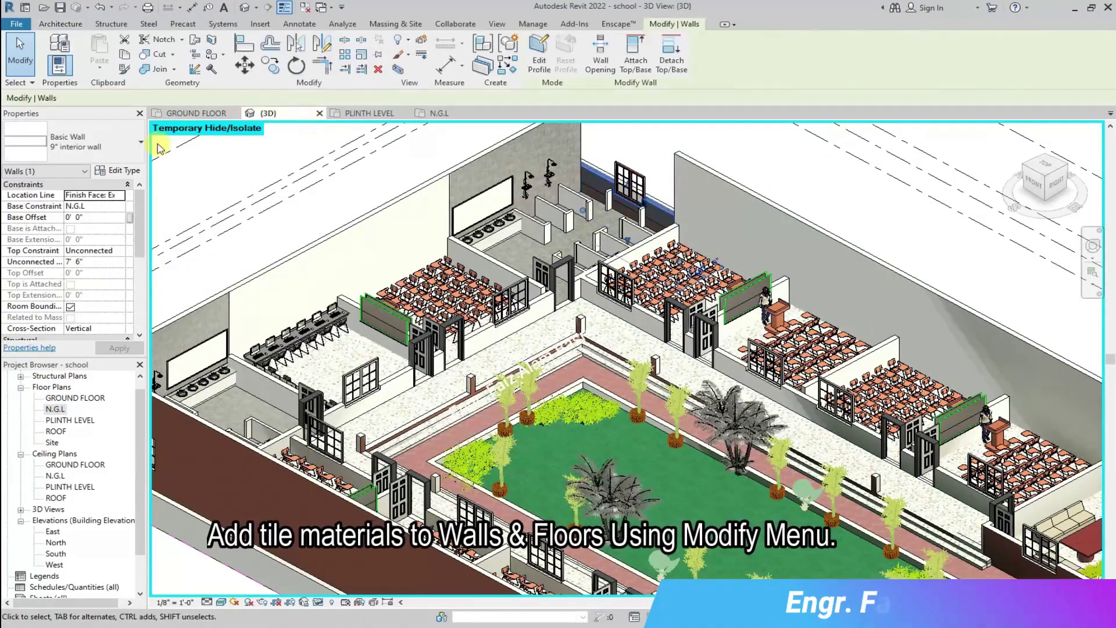
left_click(123, 261)
left_click(122, 251)
left_click(88, 295)
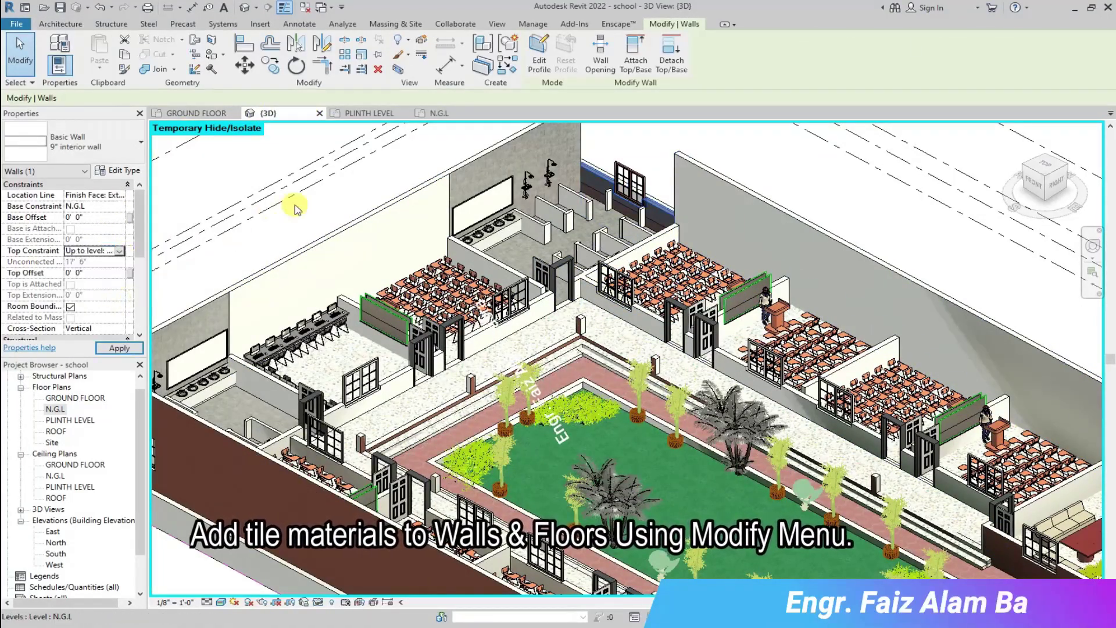
key("Escape")
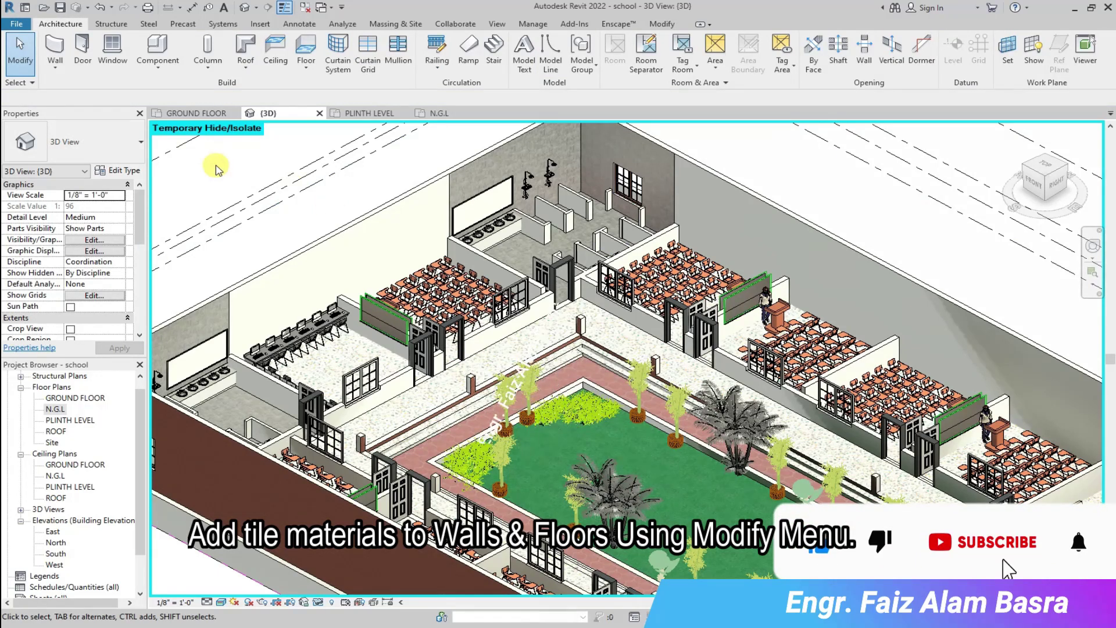
Examine the courtyard, computer lab and corner washroom with its tiled walls and showers up close in 3D.
scroll(717, 450, "up", 2)
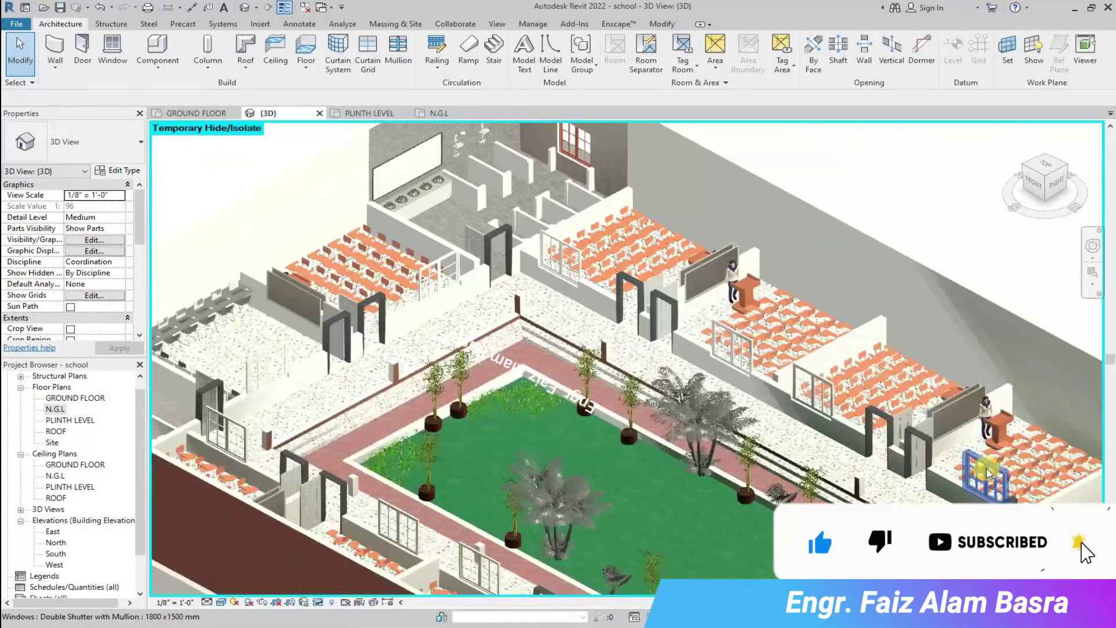
scroll(633, 473, "up", 1)
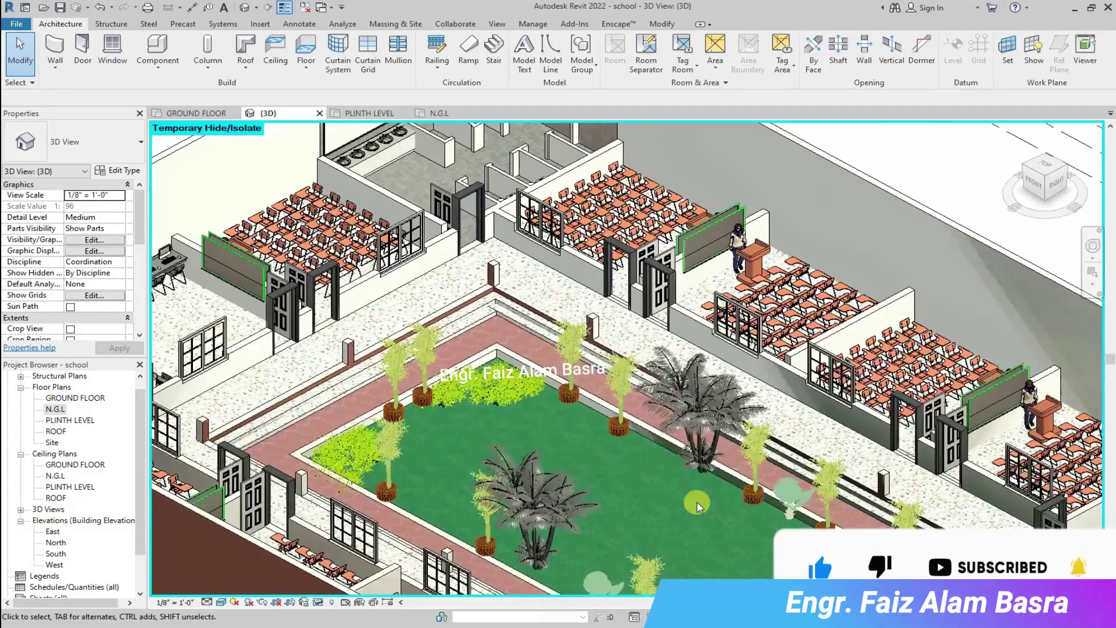
middle_click_drag(569, 576, 719, 578)
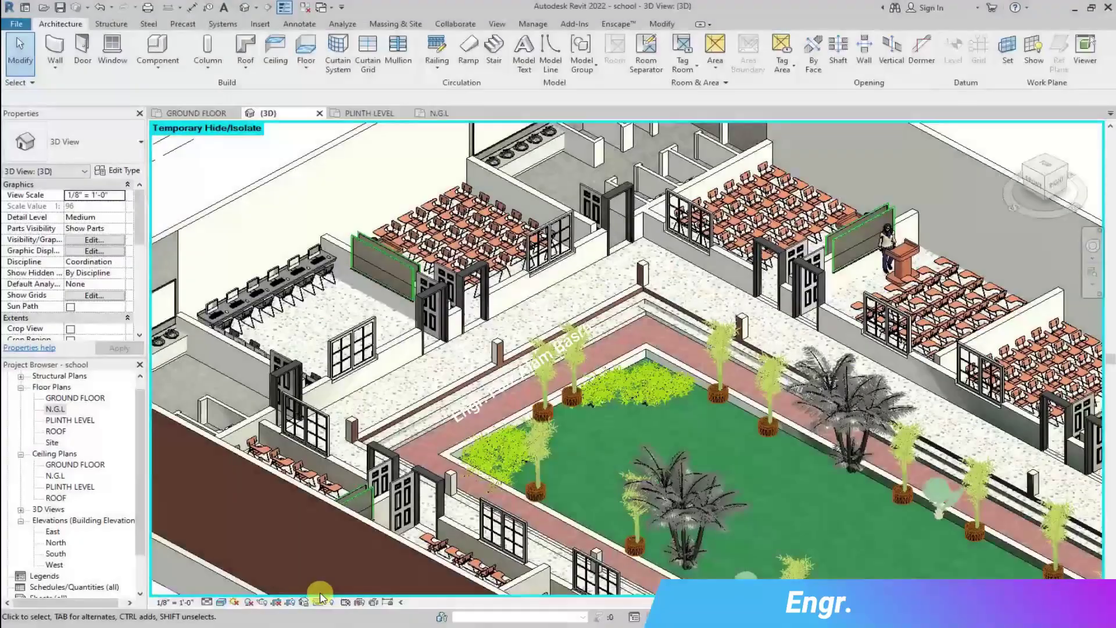
scroll(35, 499, "up", 1)
scroll(215, 294, "up", 5)
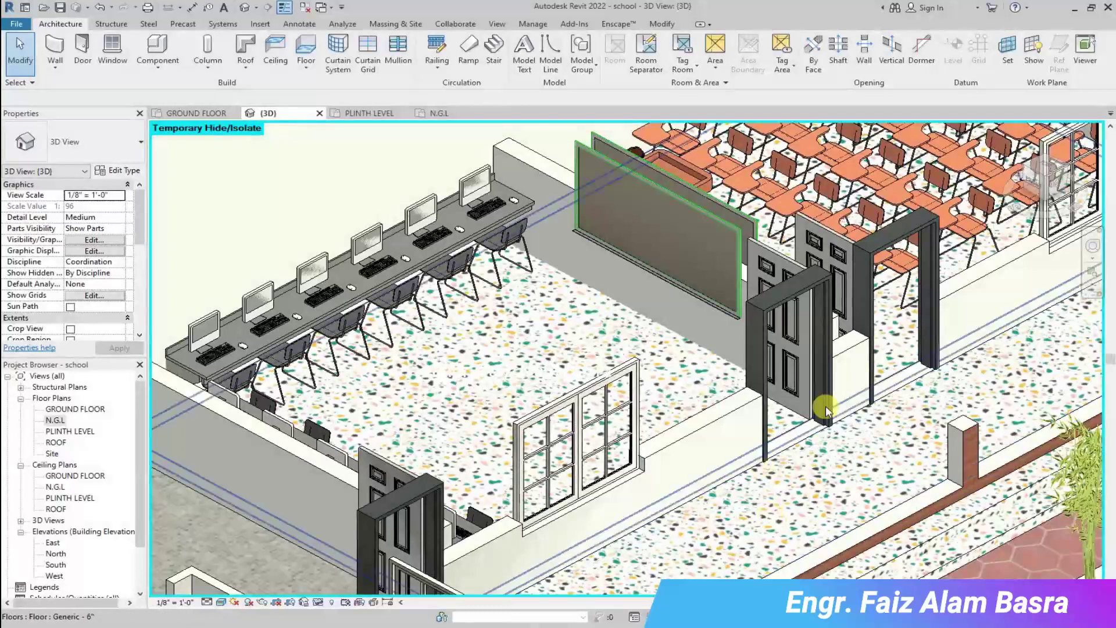
scroll(441, 395, "down", 4)
scroll(411, 365, "down", 2)
scroll(775, 146, "up", 5)
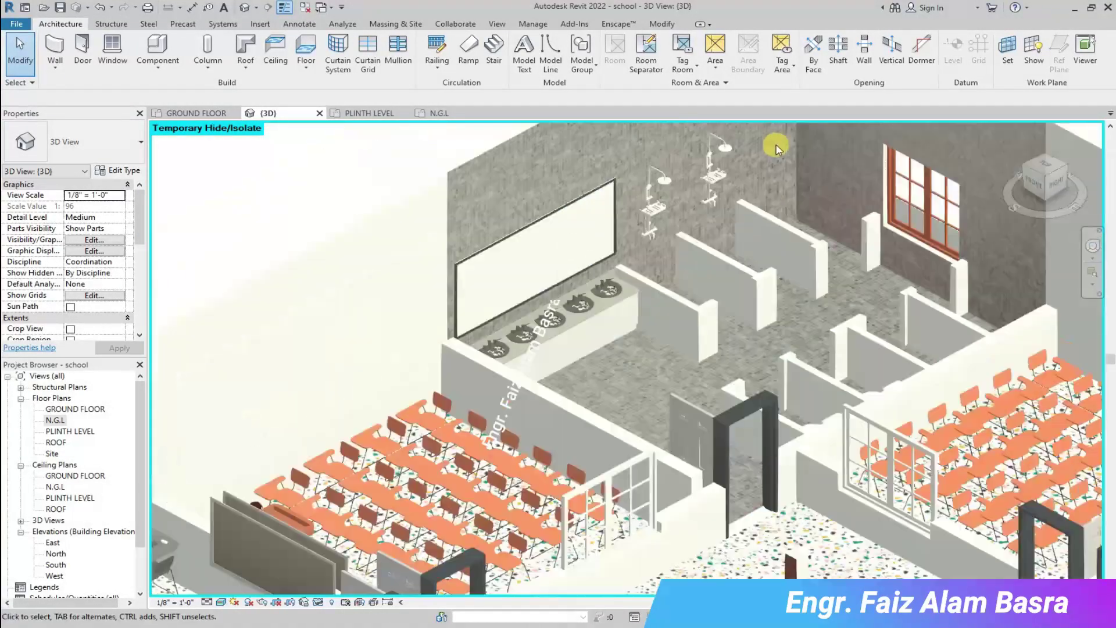
scroll(772, 188, "down", 1)
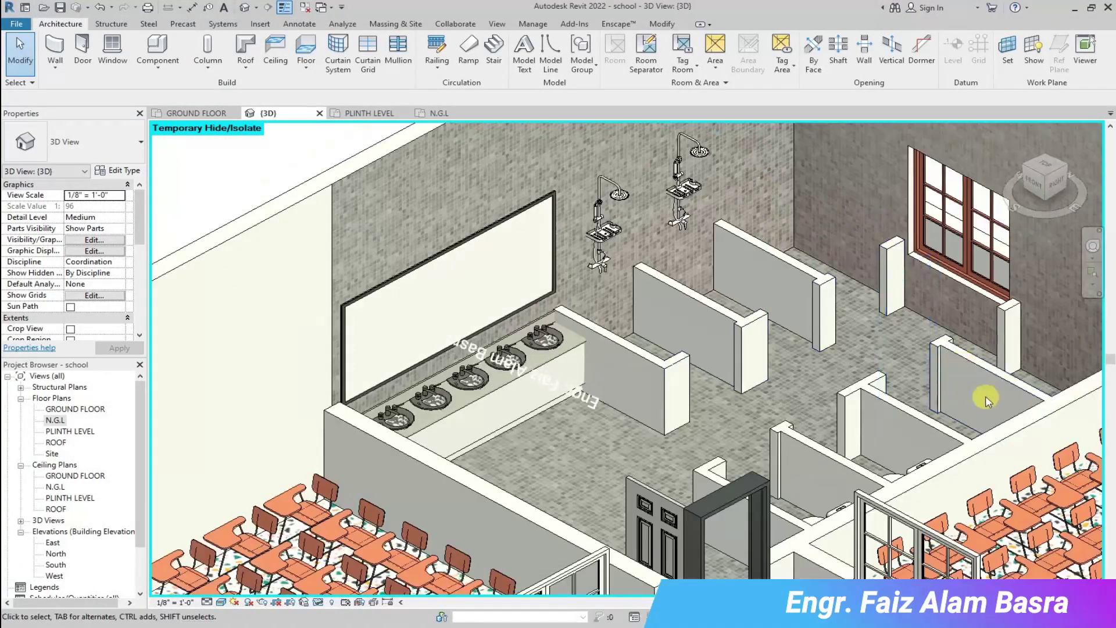
Try to set the unconnected height of the wall between the washroom and the adjoining classroom to 3' 6".
left_click(1008, 443)
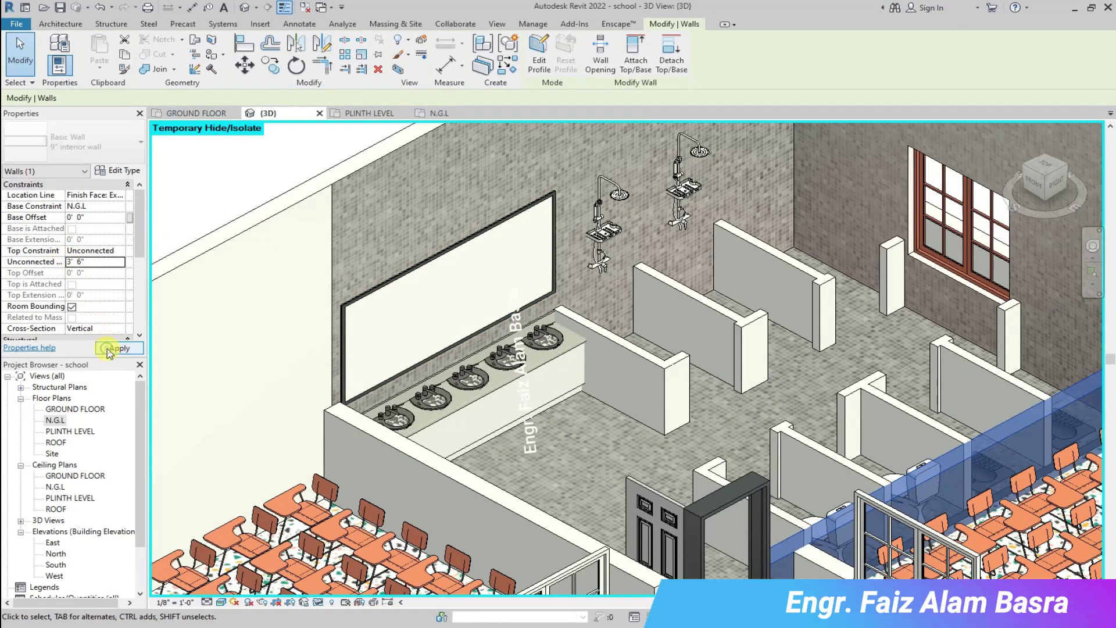
left_click(111, 348)
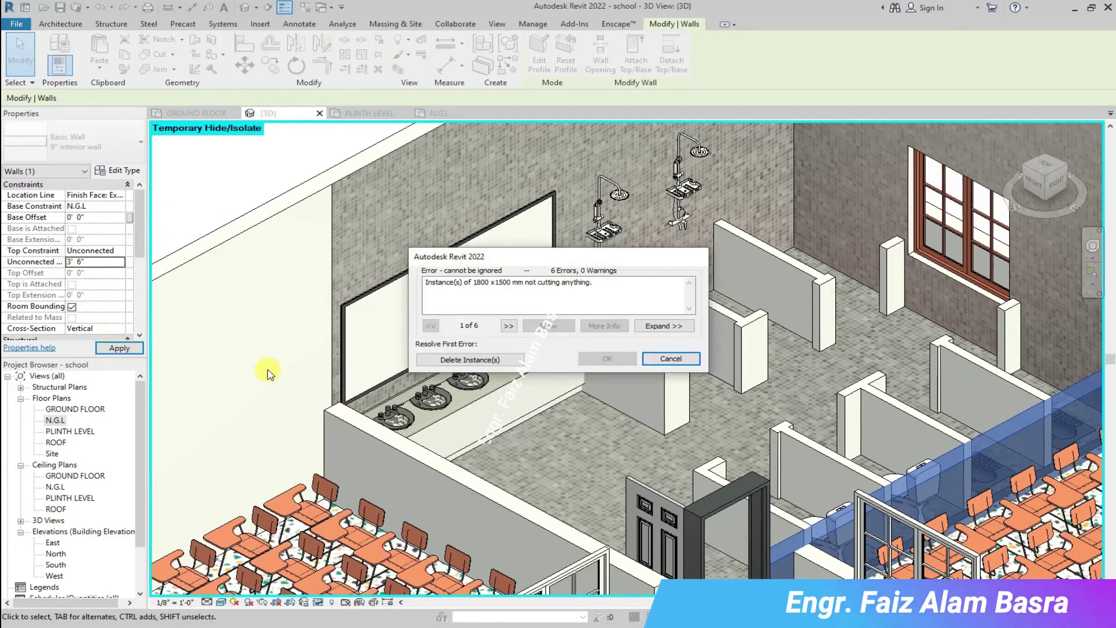
left_click(670, 358)
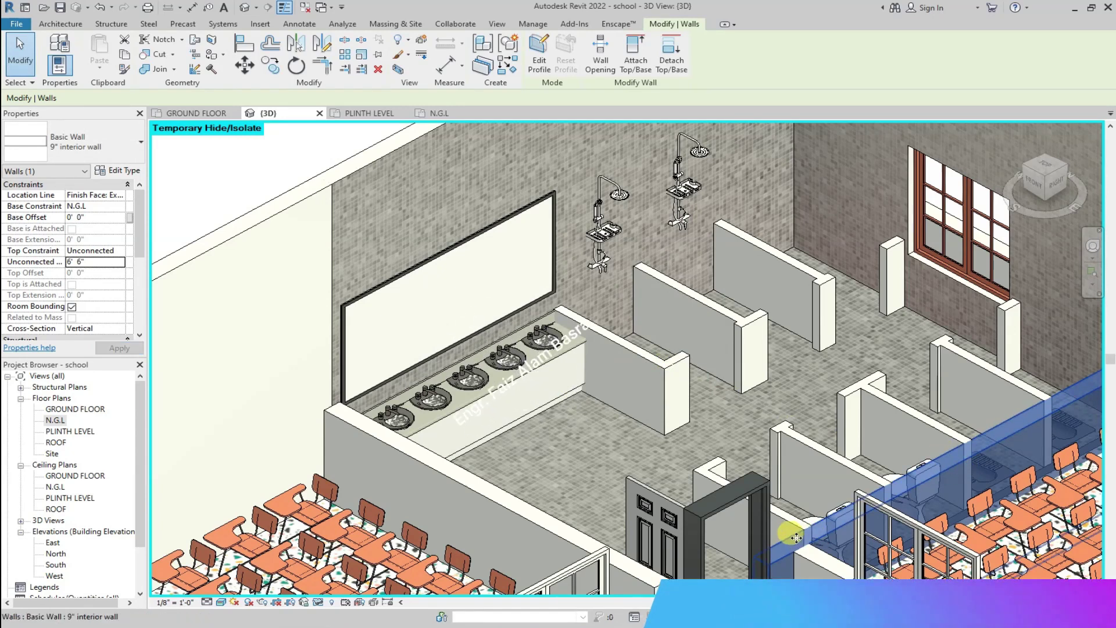
Examine the corner washroom's walls, the neighbouring row of classrooms and the complete school in 3D.
scroll(916, 456, "down", 3)
scroll(987, 441, "up", 2)
left_click(416, 216)
scroll(951, 469, "up", 2)
scroll(597, 355, "down", 2)
scroll(407, 311, "down", 3)
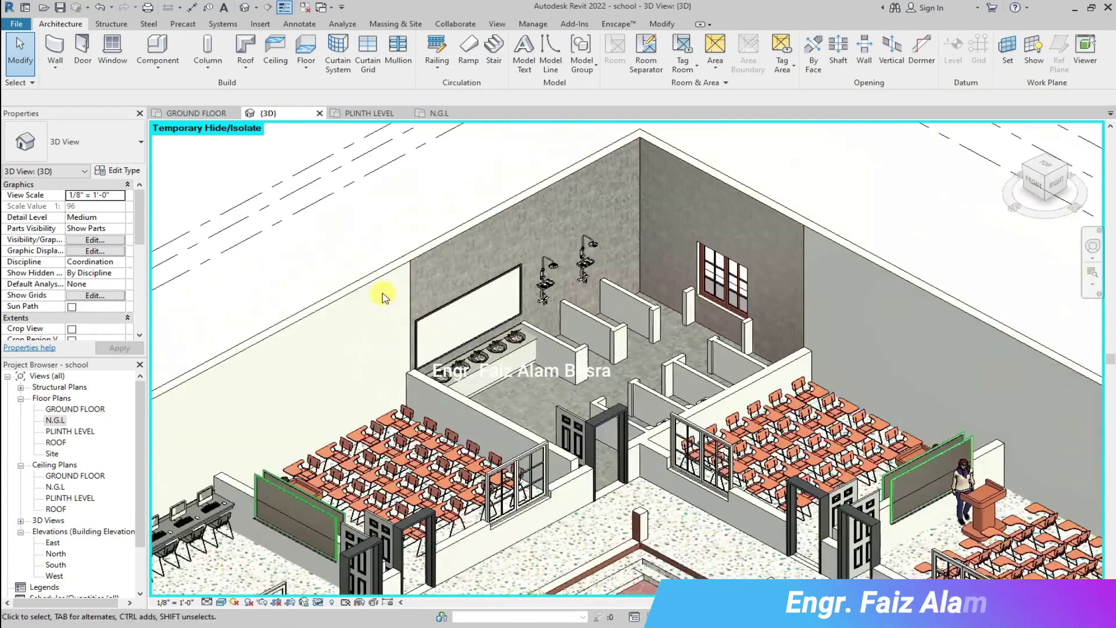
scroll(558, 381, "down", 3)
scroll(912, 526, "up", 5)
scroll(401, 317, "down", 2)
middle_click_drag(535, 364, 251, 265)
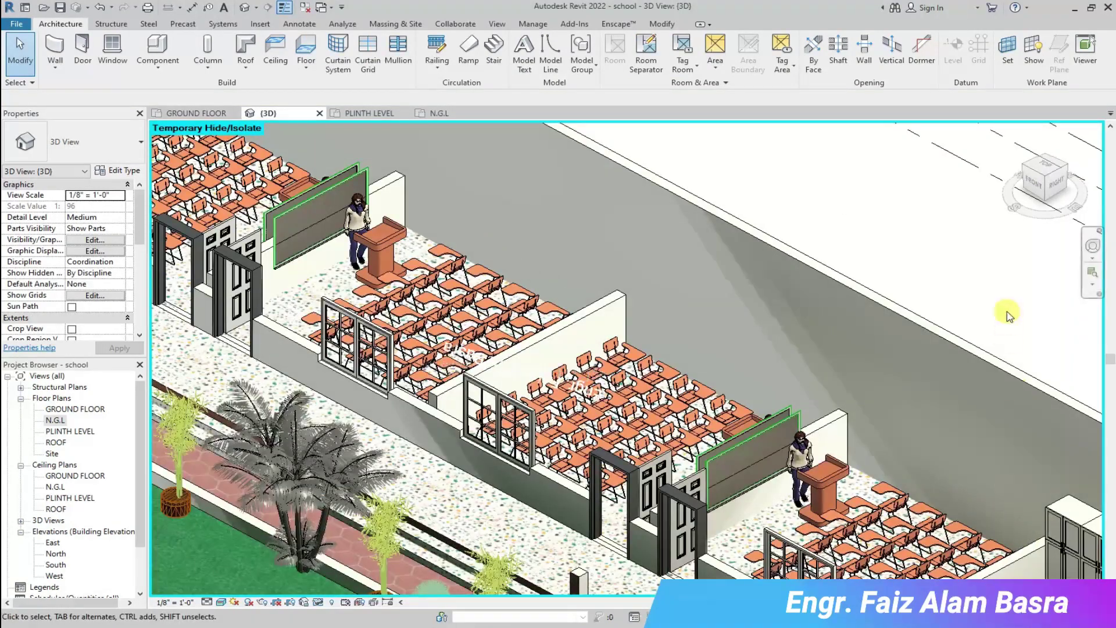
scroll(864, 281, "down", 6)
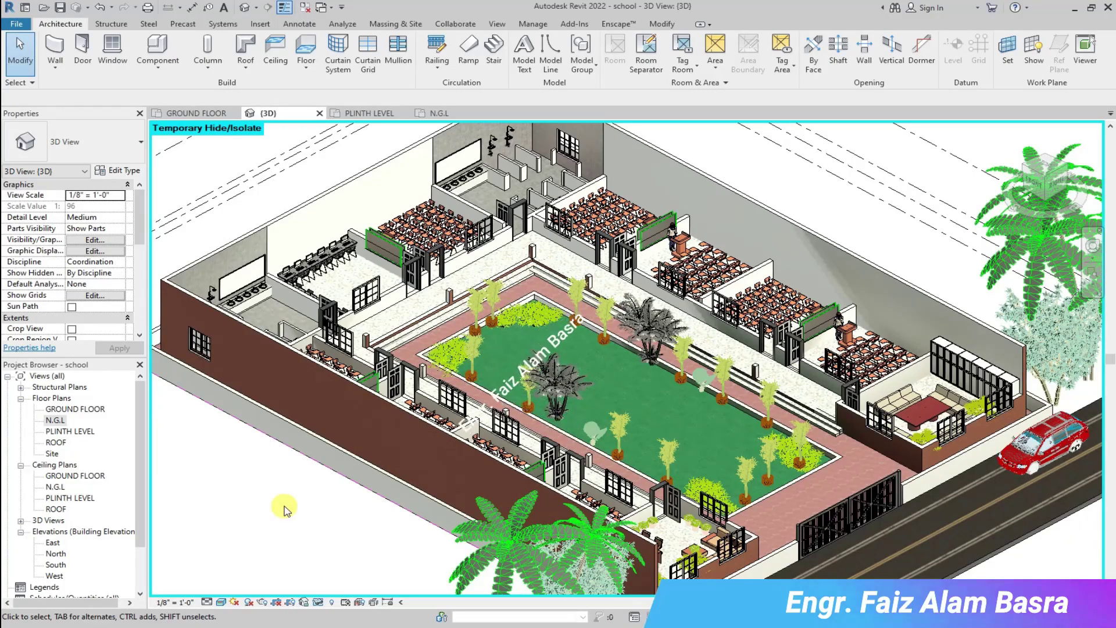
Review the school's layout from directly above, then return to the home 3D view and inspect the courtyard.
left_click(1044, 173)
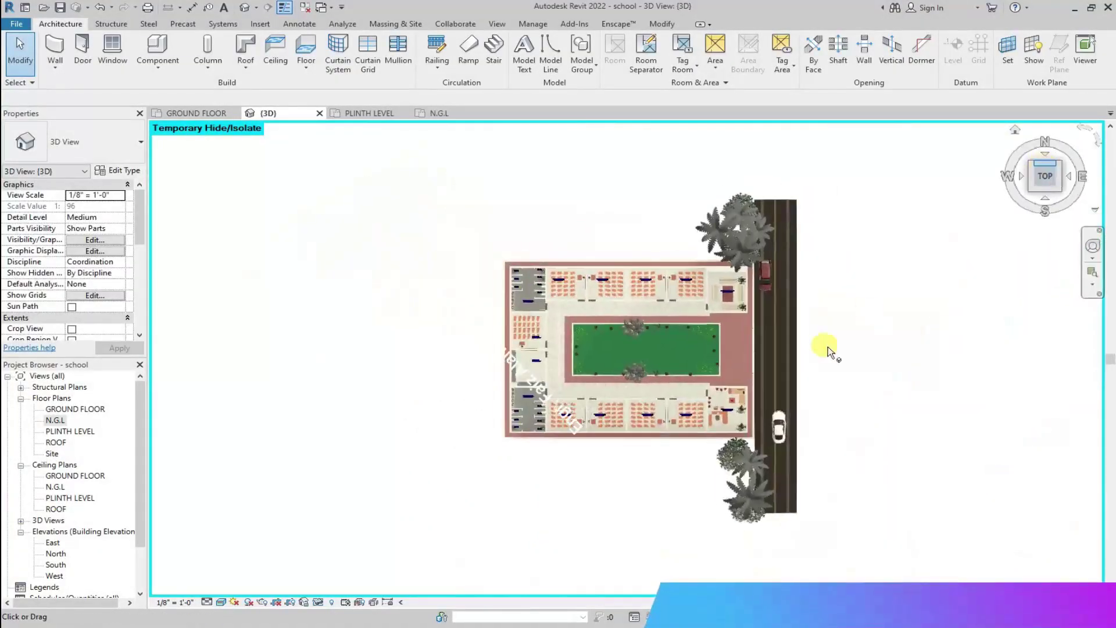
scroll(704, 352, "up", 5)
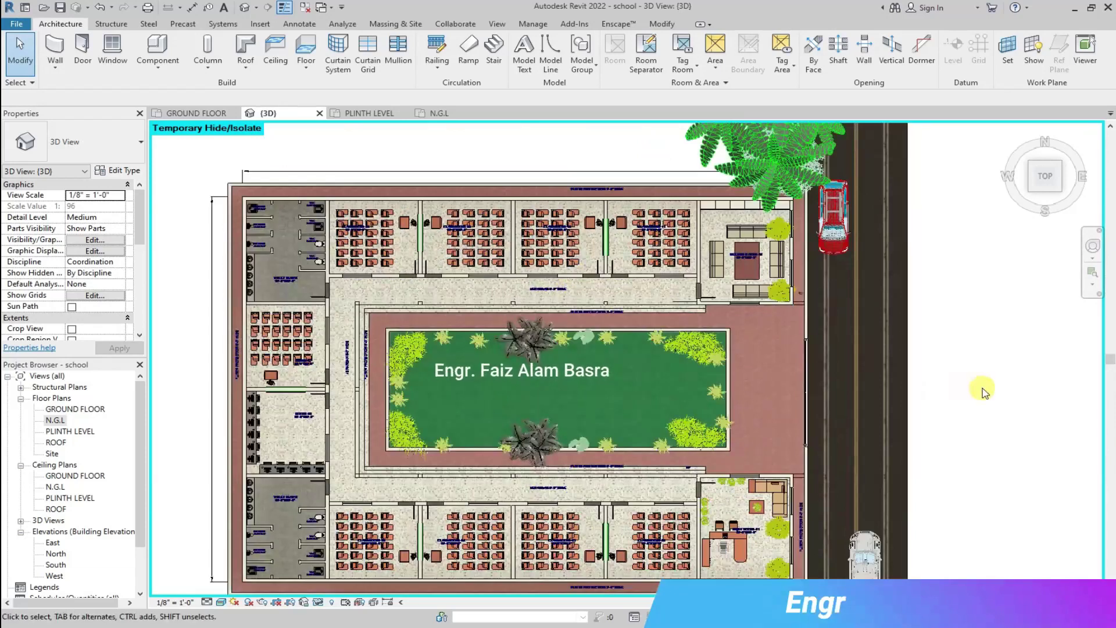
left_click_drag(1111, 360, 1110, 366)
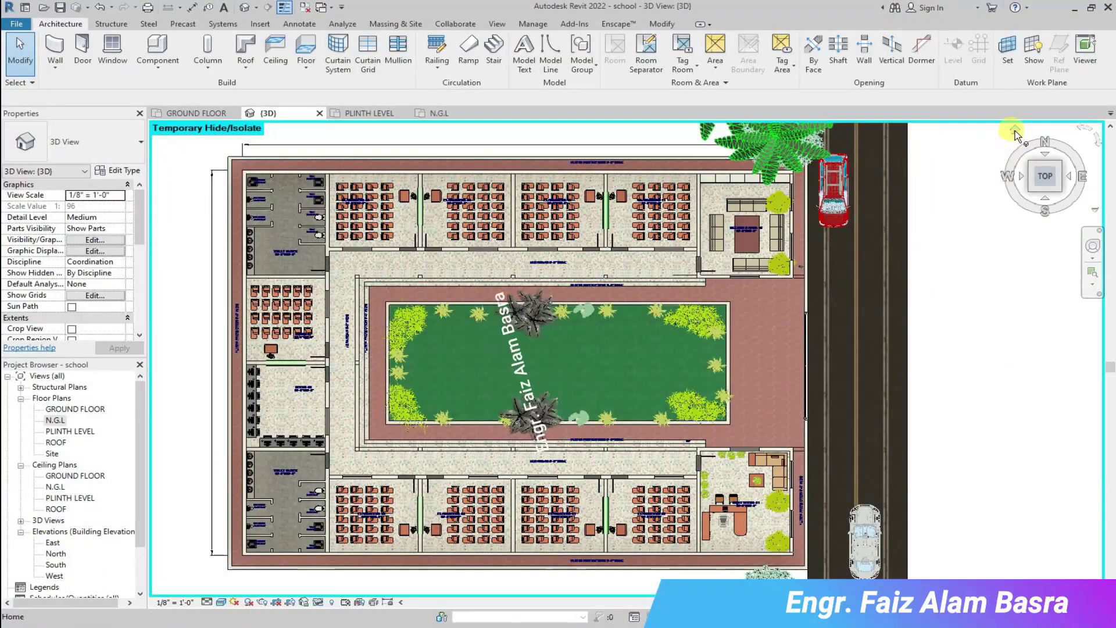
left_click(1013, 134)
scroll(847, 481, "up", 3)
scroll(420, 260, "up", 8)
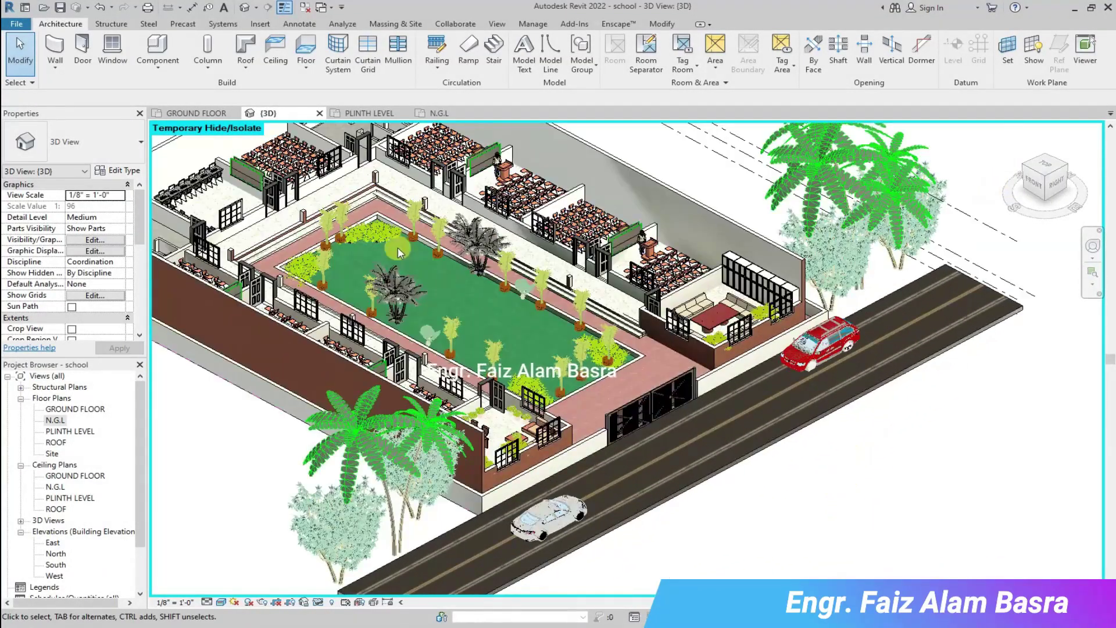
scroll(519, 197, "down", 6)
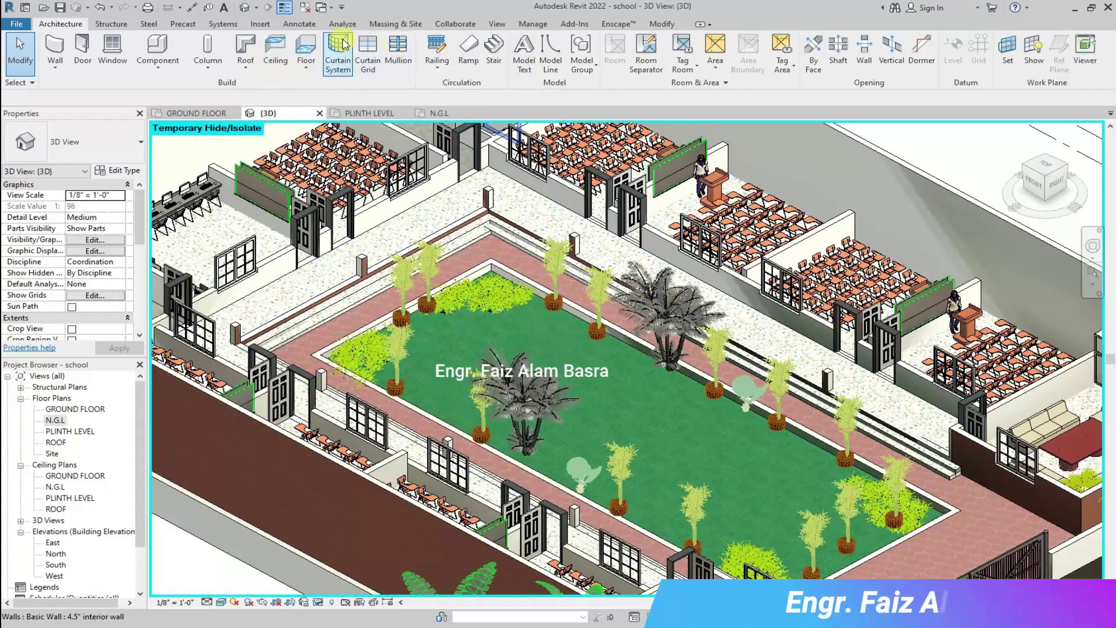
Create a new project material and name it "floor 2".
left_click(531, 25)
left_click(60, 47)
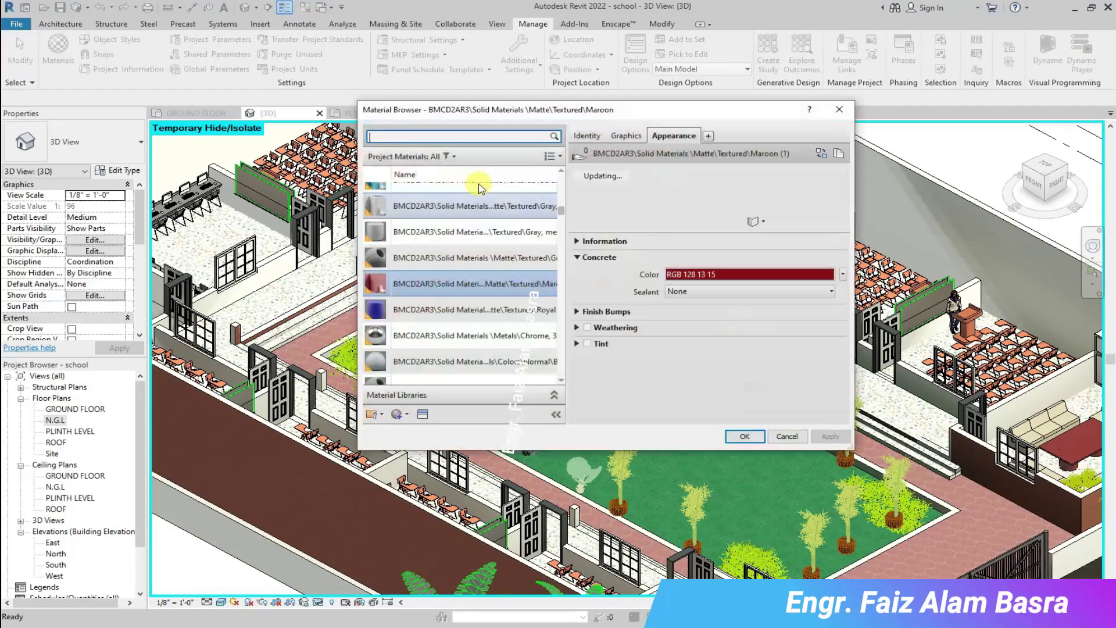
scroll(491, 266, "down", 10)
scroll(493, 265, "down", 2)
left_click(587, 136)
left_click(407, 415)
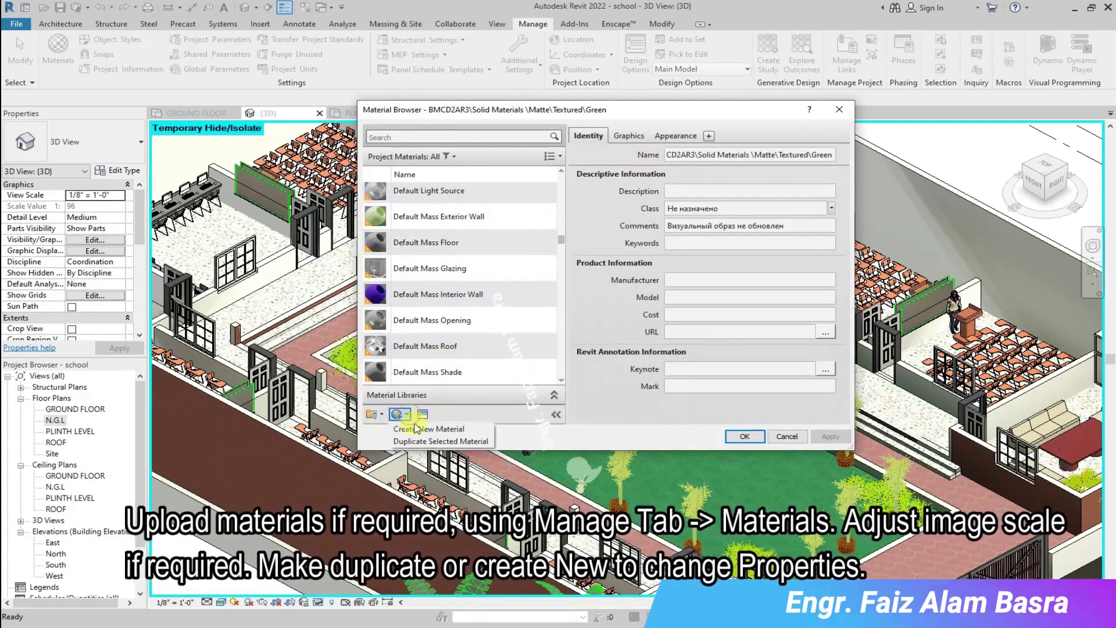
left_click(411, 427)
triple_click(748, 153)
type("floor 2")
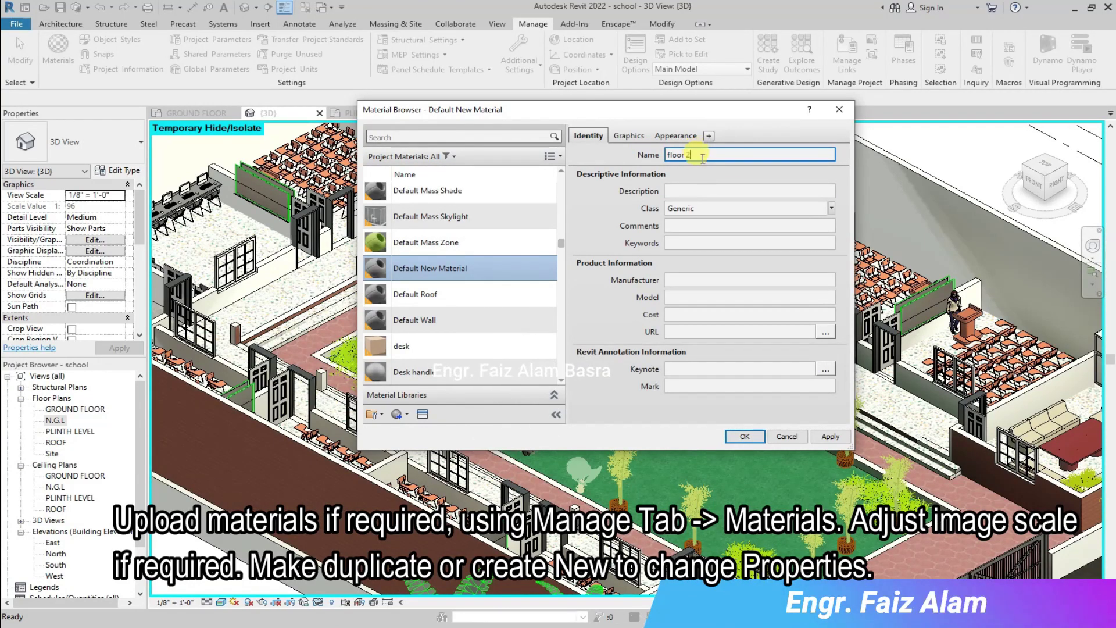
Assign the marble-floor-texture tile image from the Marble folder to floor 2's appearance, accept the material and save the project.
left_click(675, 135)
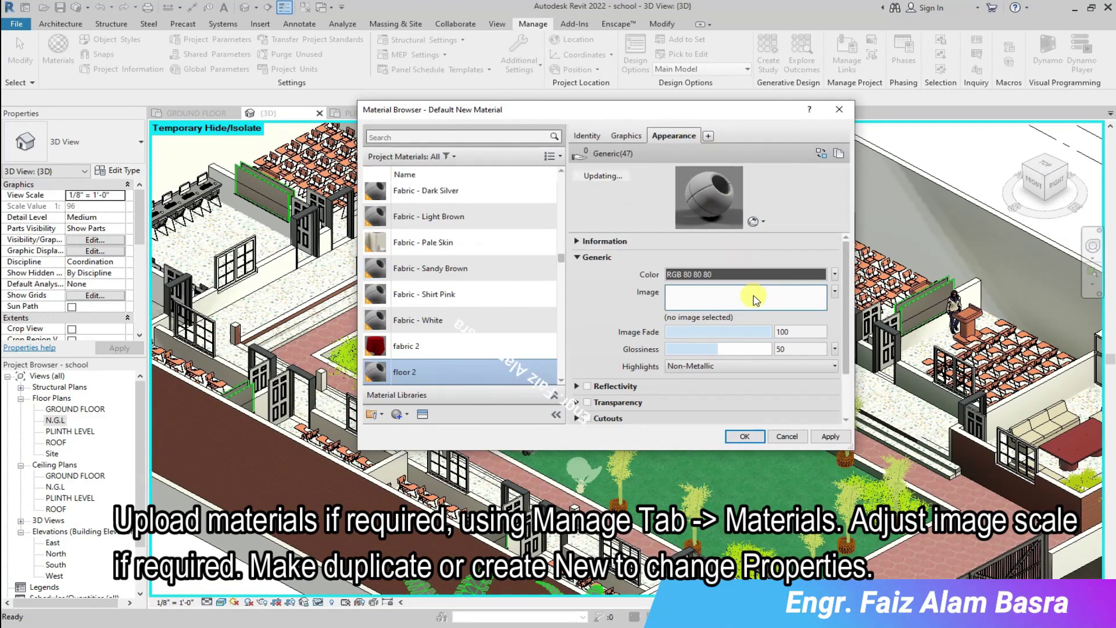
left_click(799, 286)
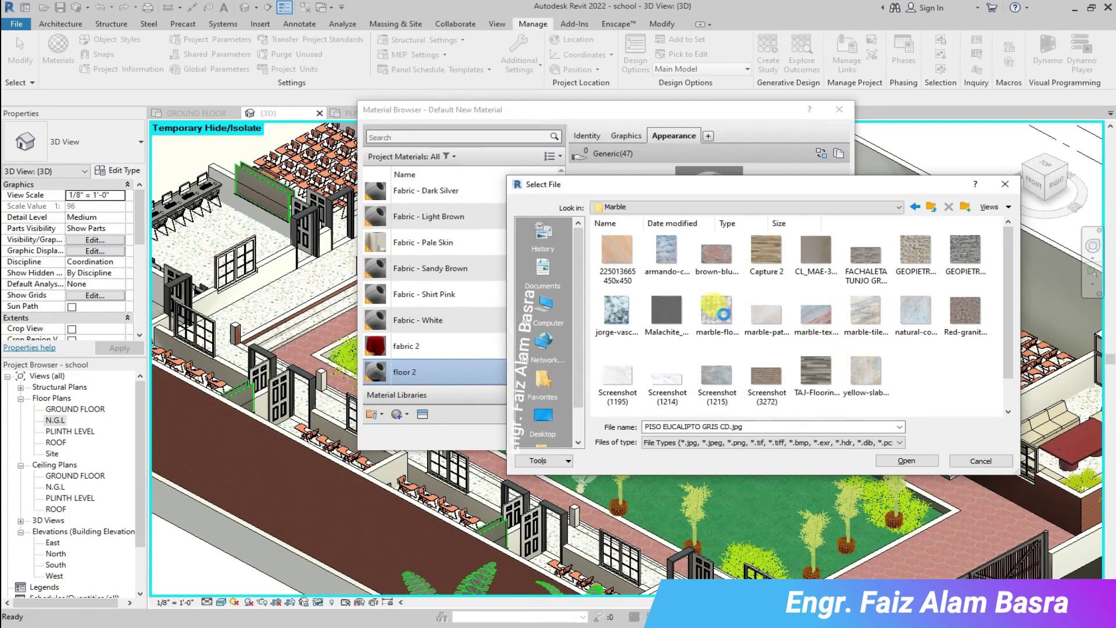
scroll(722, 315, "down", 1)
left_click(906, 460)
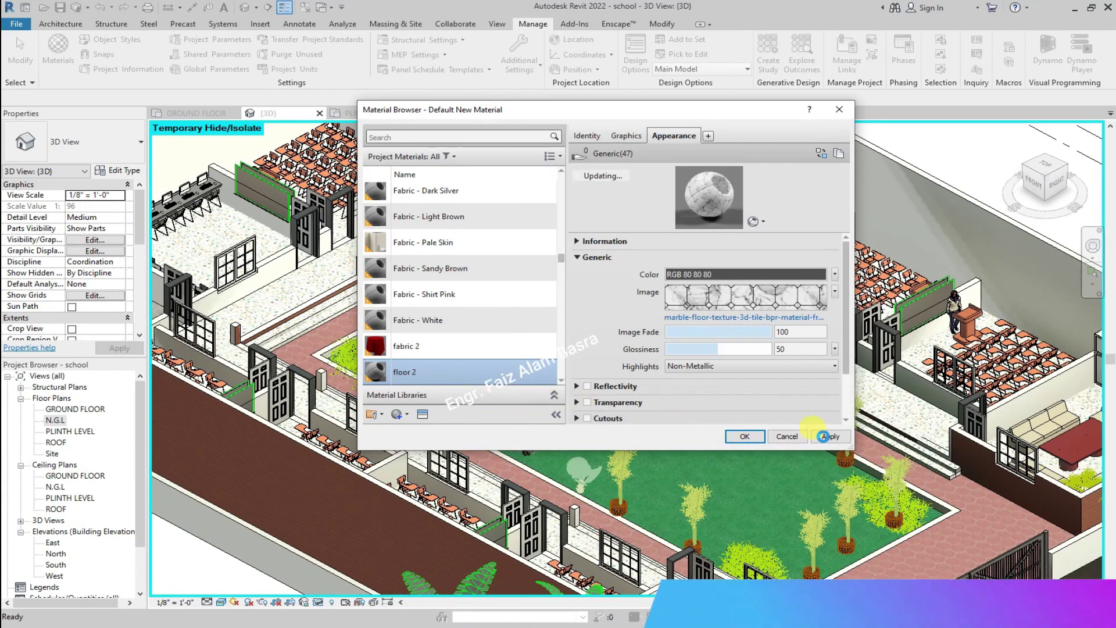
left_click(745, 436)
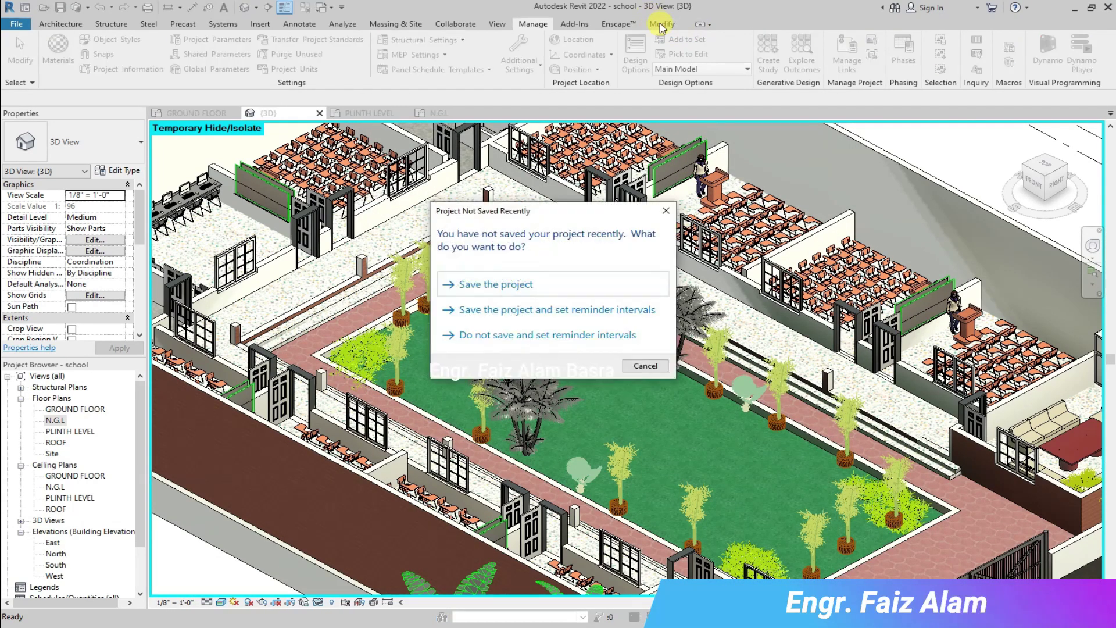
left_click(497, 284)
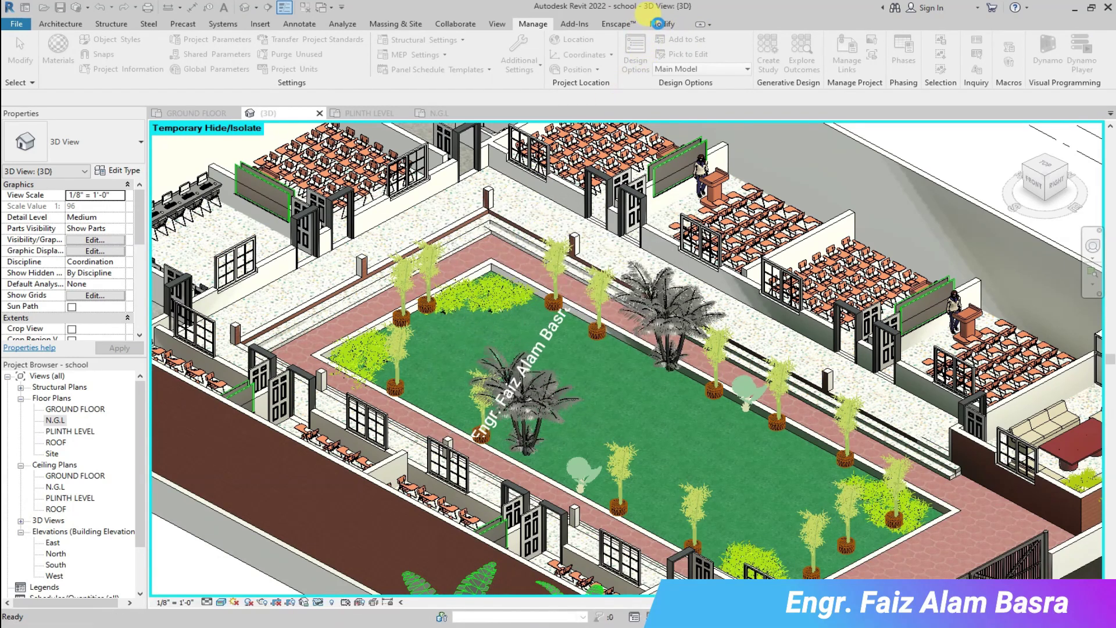
Start the Paint tool and try the Marmor and Textile - Slate Blue materials on the corridor floor around the courtyard.
left_click(658, 23)
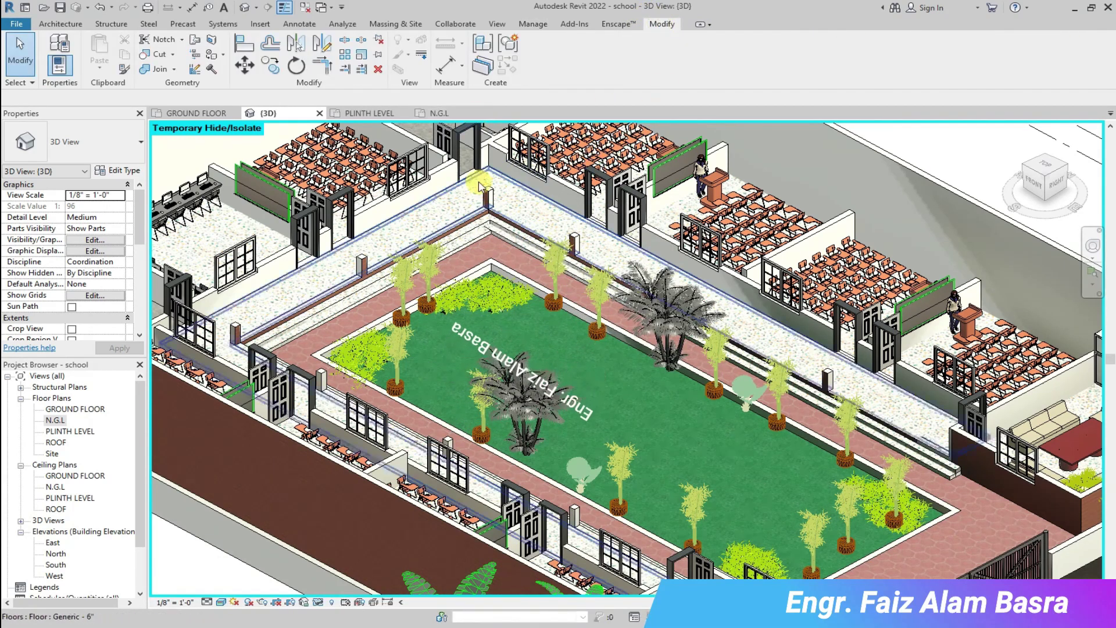
key("p")
key("t")
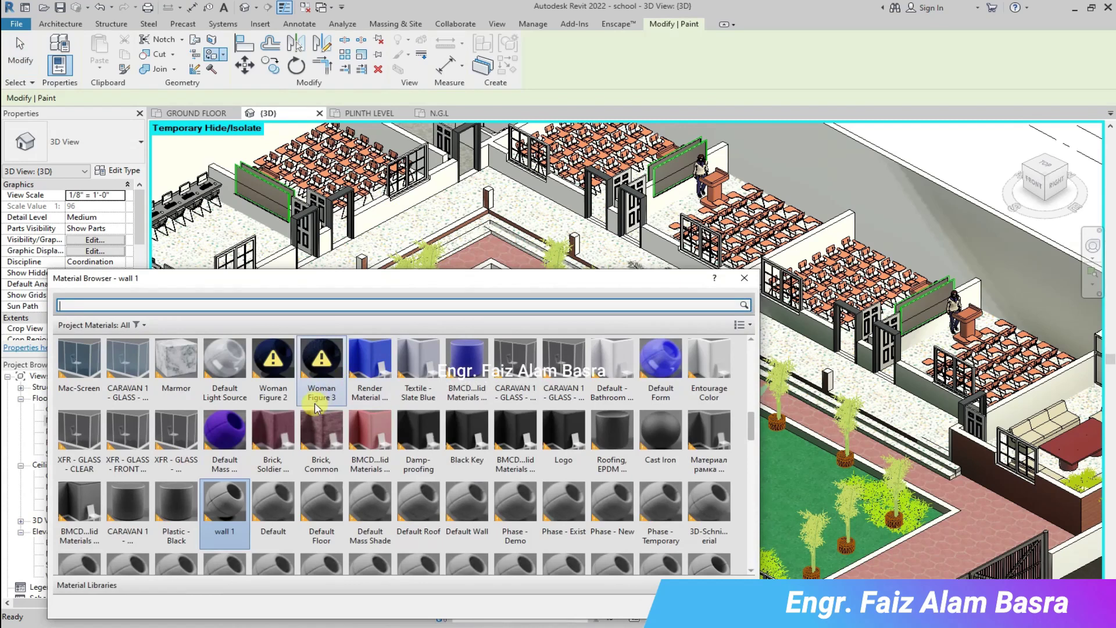
scroll(294, 465, "down", 8)
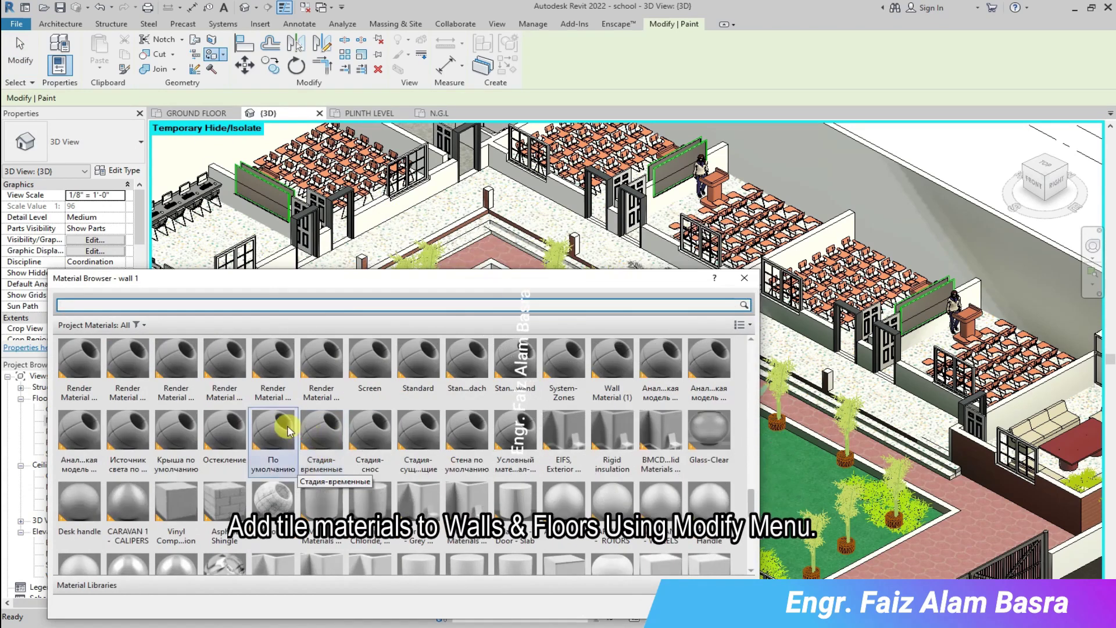
scroll(285, 423, "up", 3)
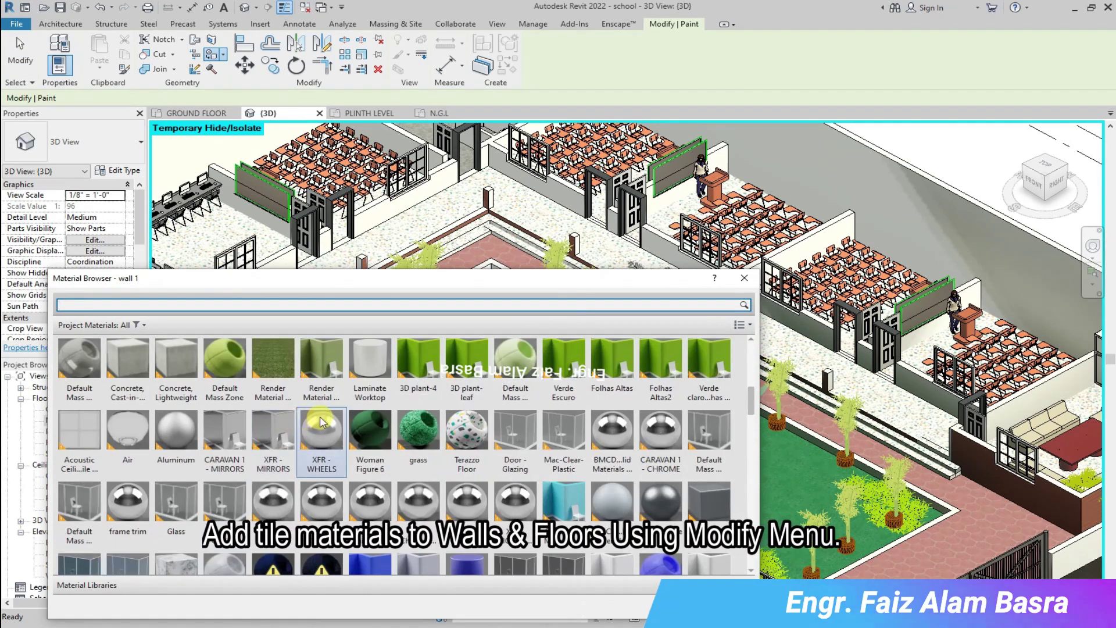
left_click(176, 360)
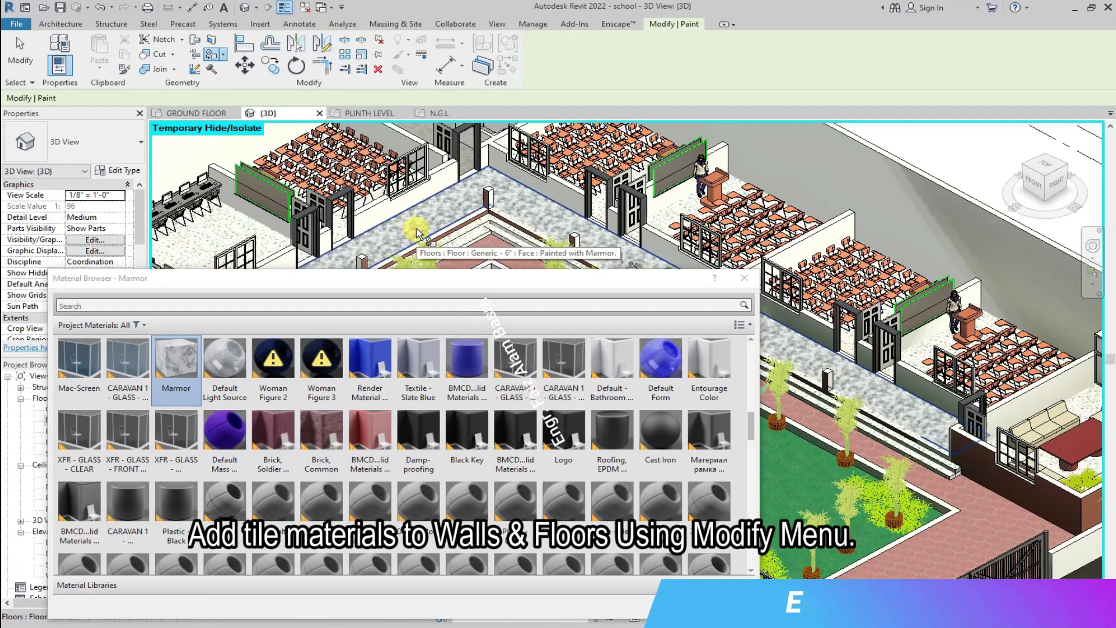
left_click(418, 360)
left_click(428, 222)
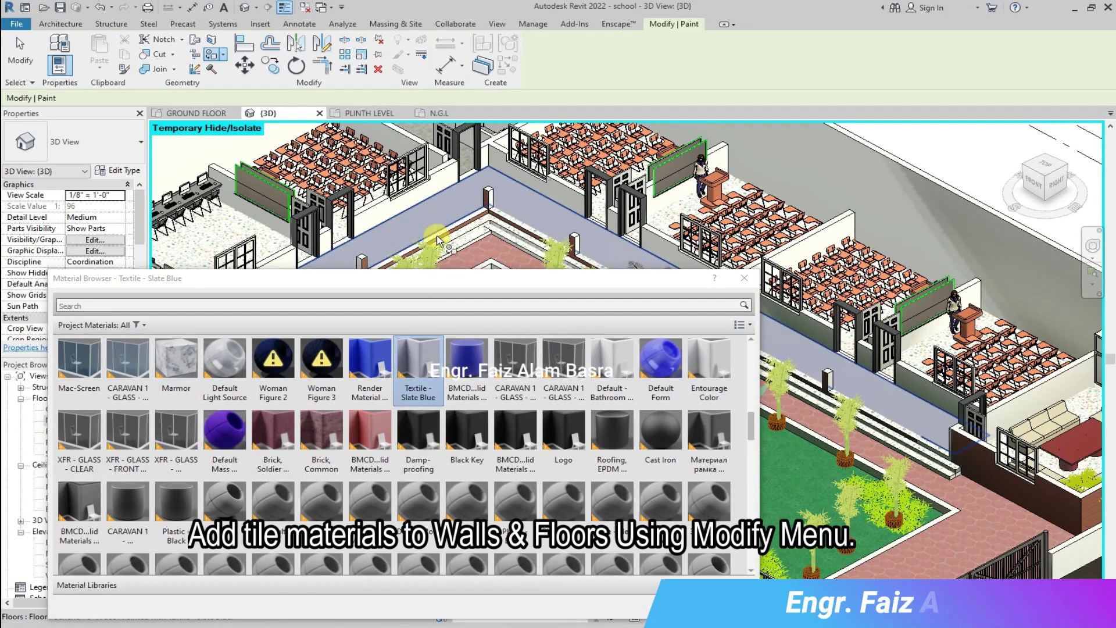
Search the project materials for "floo" and paint the corridor floor around the courtyard with floor 2.
scroll(211, 384, "up", 3)
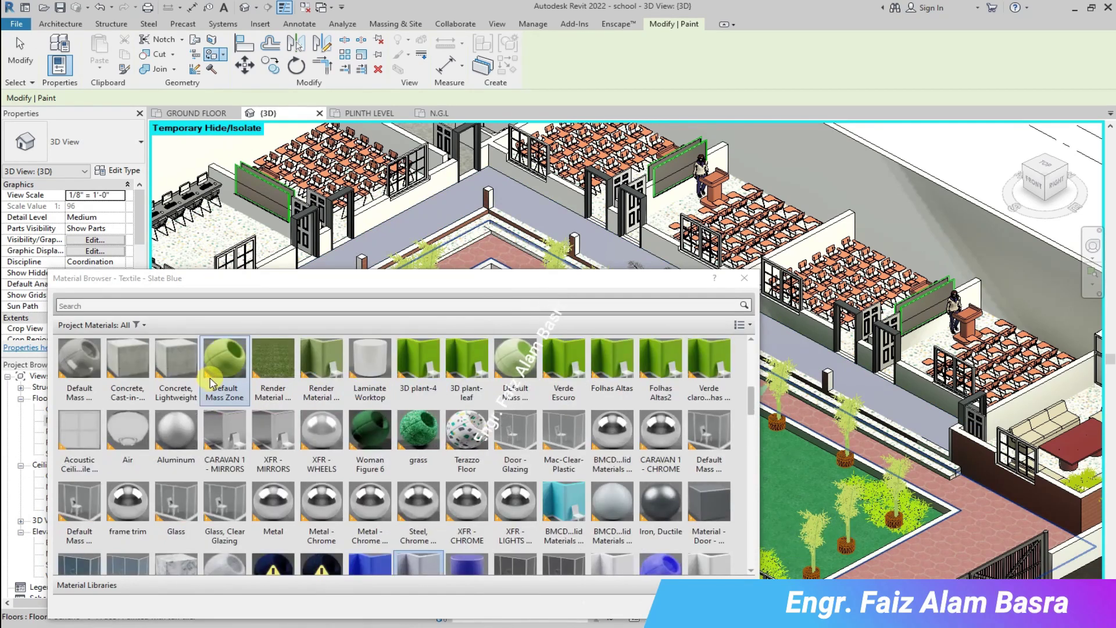
left_click(200, 303)
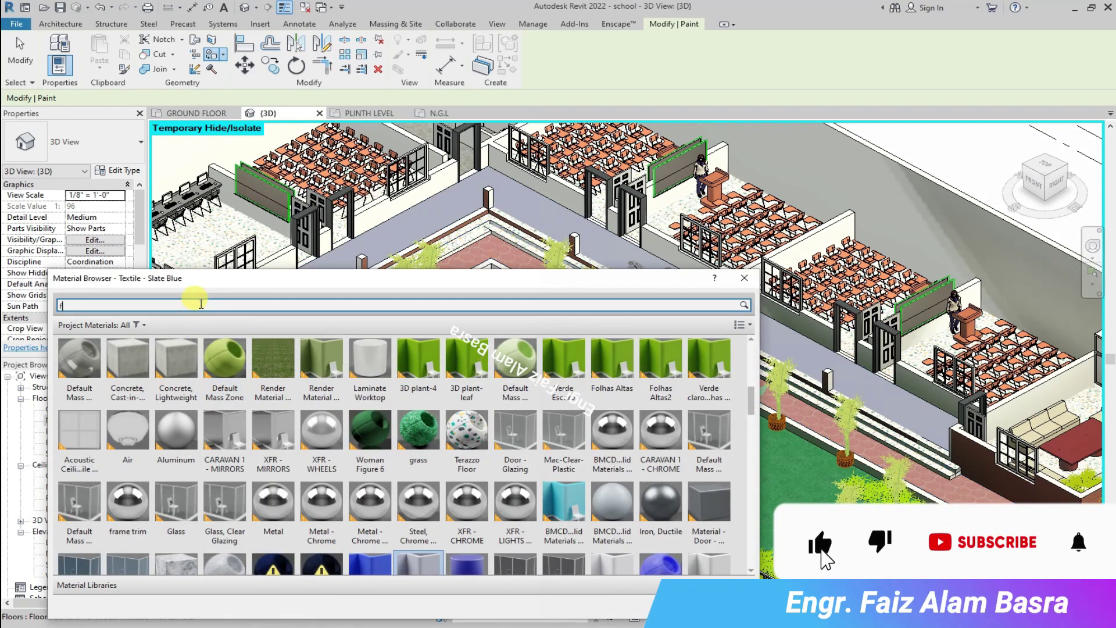
type("floo")
left_click(704, 378)
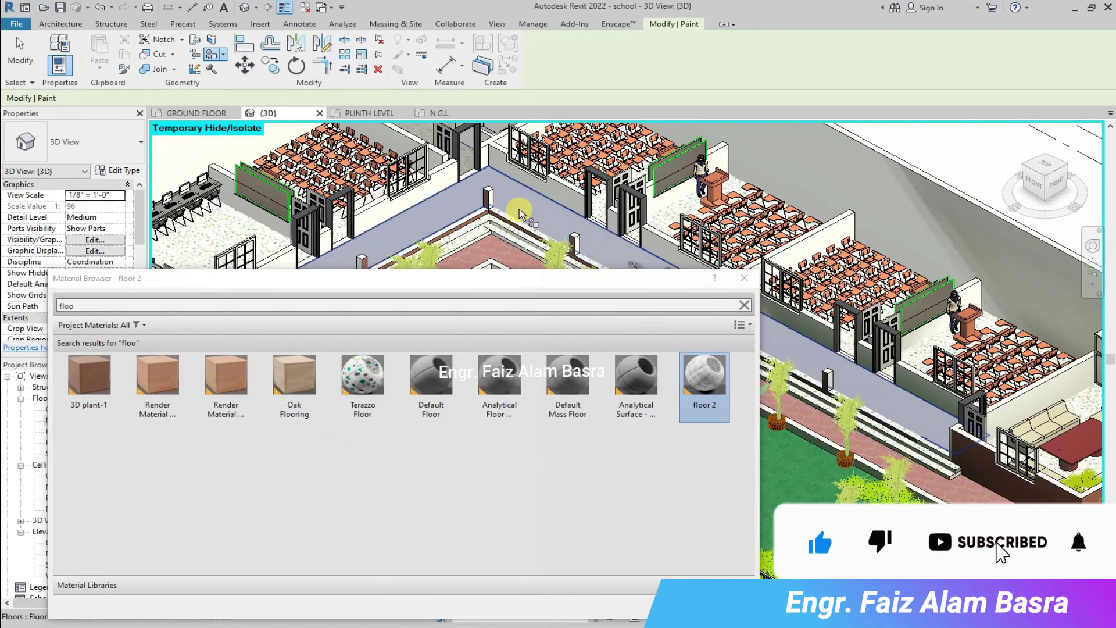
left_click(605, 262)
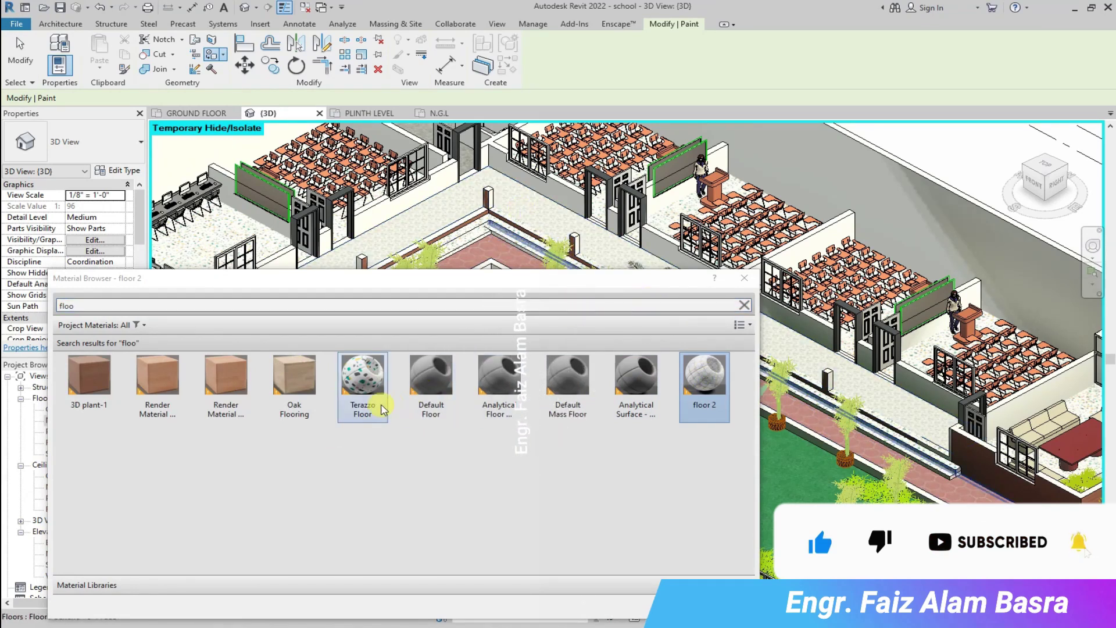
Try Default Floor on the corridor, repaint it with floor 2 and finish painting.
left_click(431, 378)
left_click(454, 263)
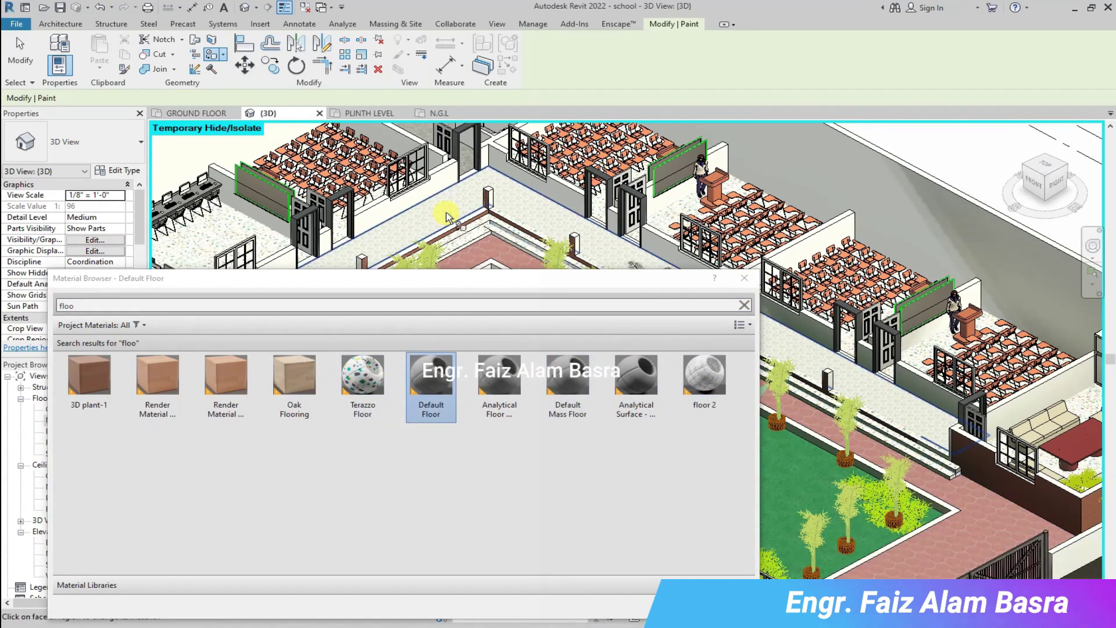
left_click(680, 369)
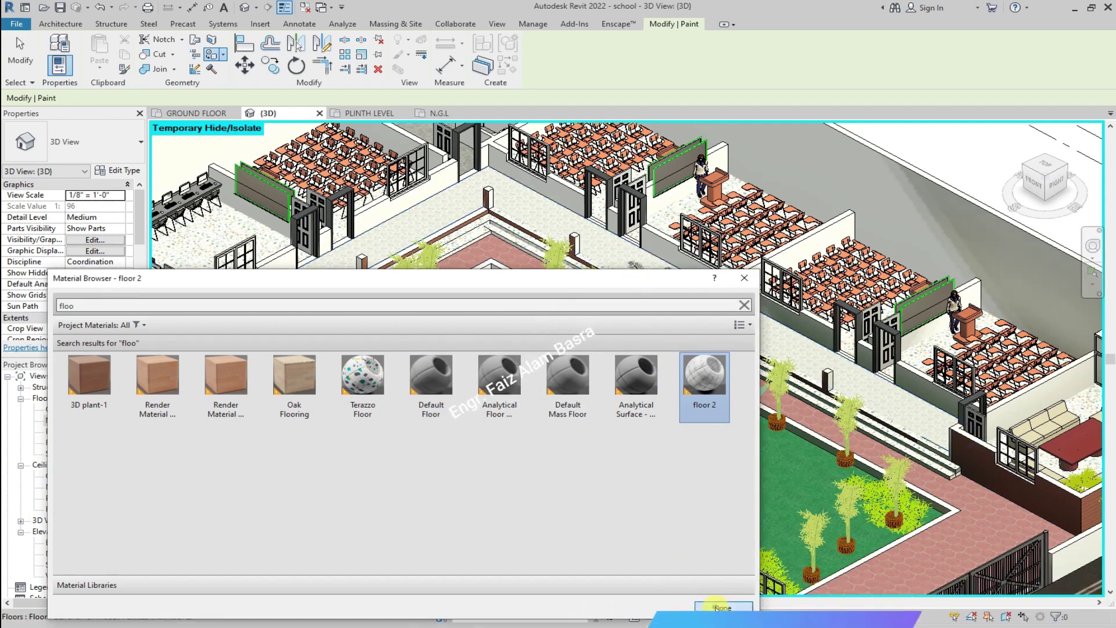
left_click(717, 604)
Set floor 2's glossiness to 100 and its marble image sample size to 5'-0" by 5'-0", and accept the material changes.
scroll(421, 222, "up", 10)
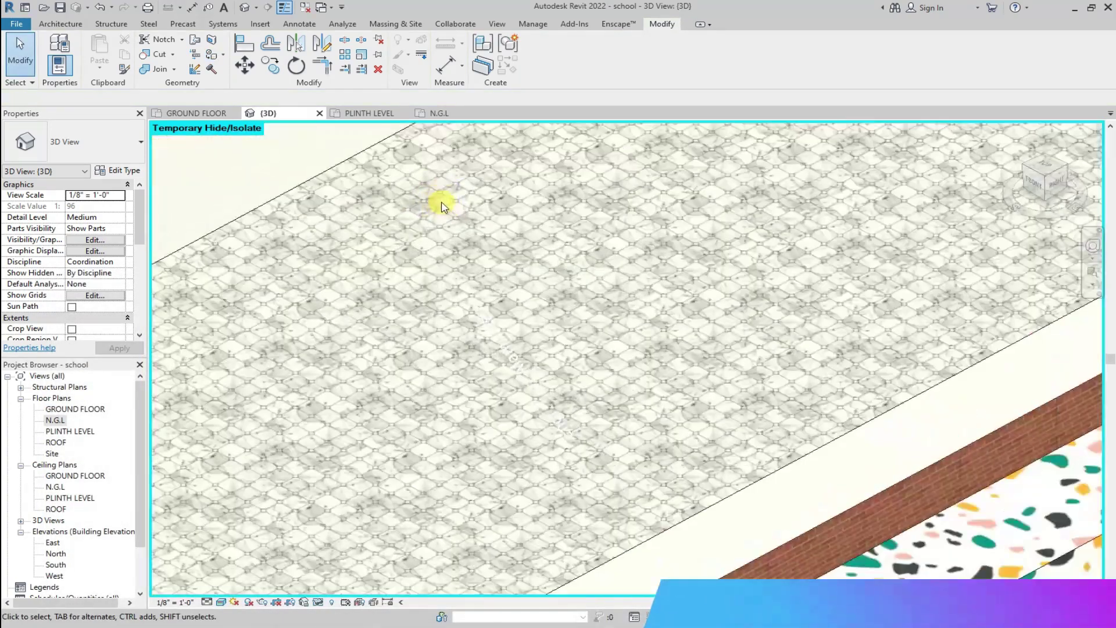
scroll(436, 207, "down", 3)
scroll(444, 209, "down", 3)
left_click(533, 23)
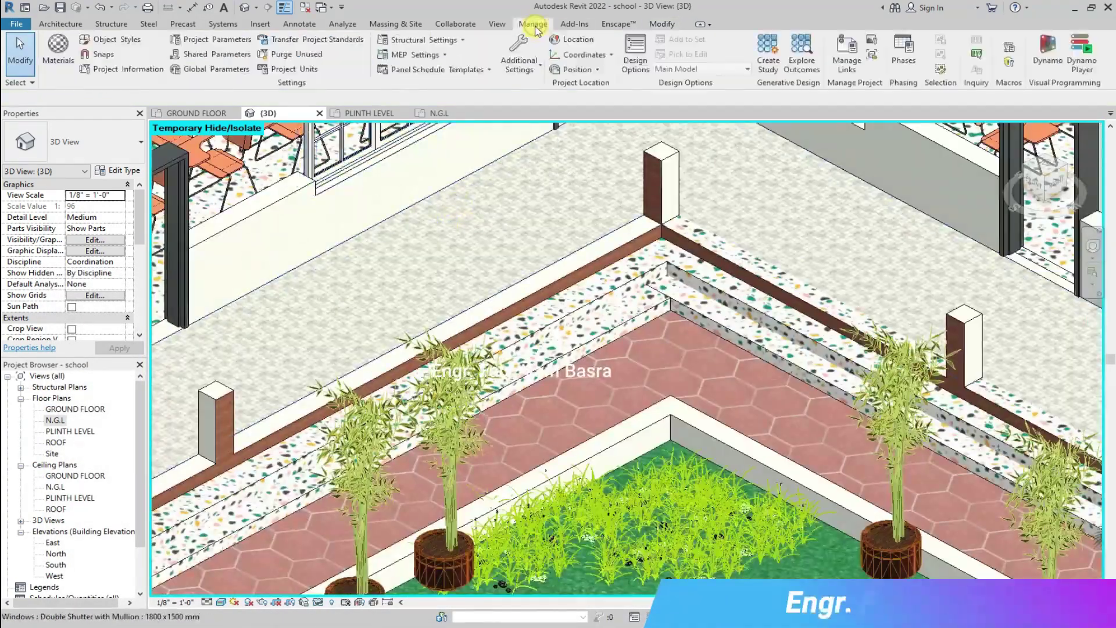
left_click(56, 50)
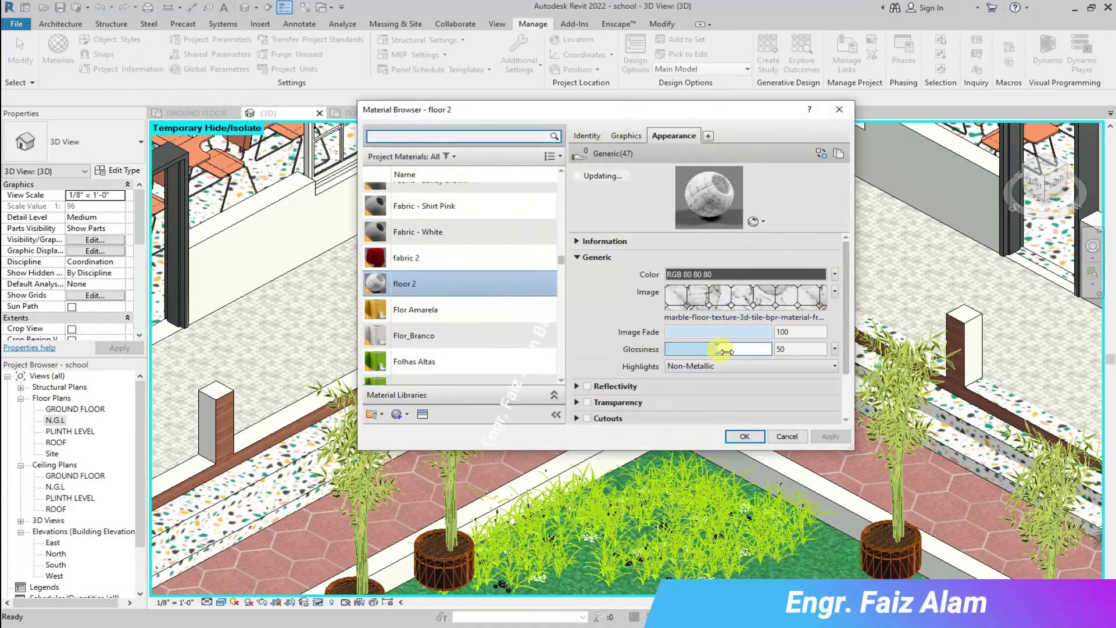
left_click(834, 291)
left_click(1017, 563)
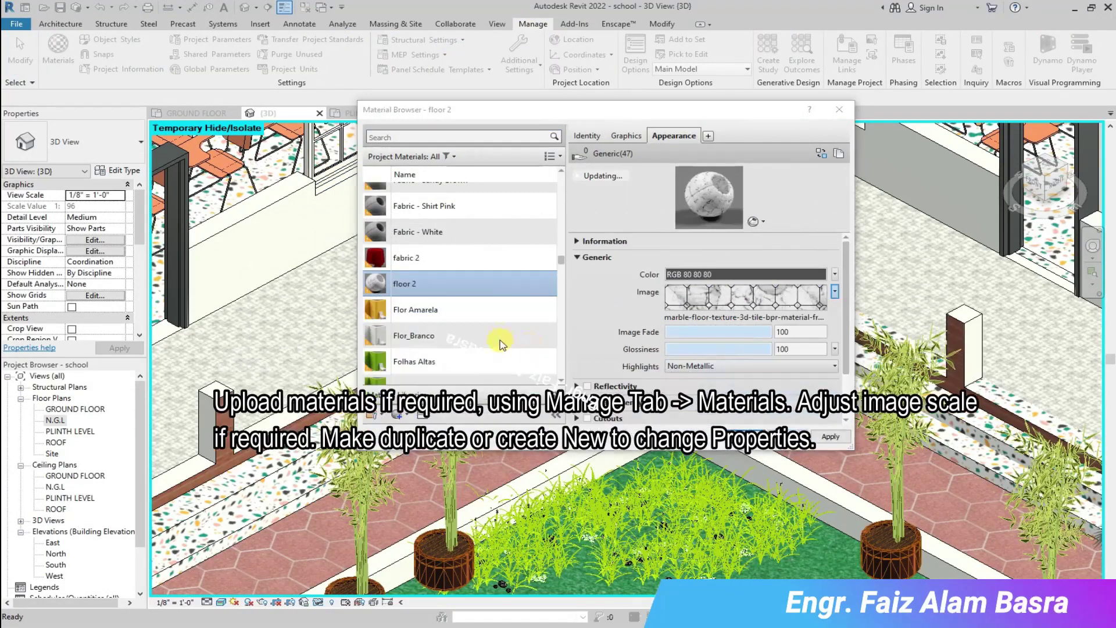
scroll(510, 349, "down", 2)
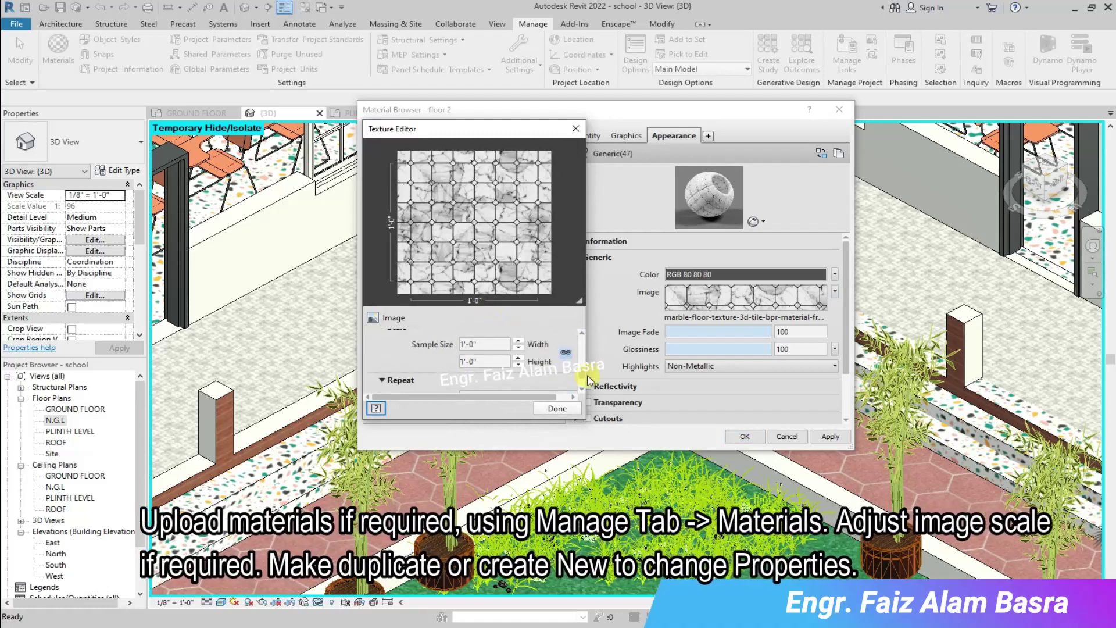
left_click(460, 343)
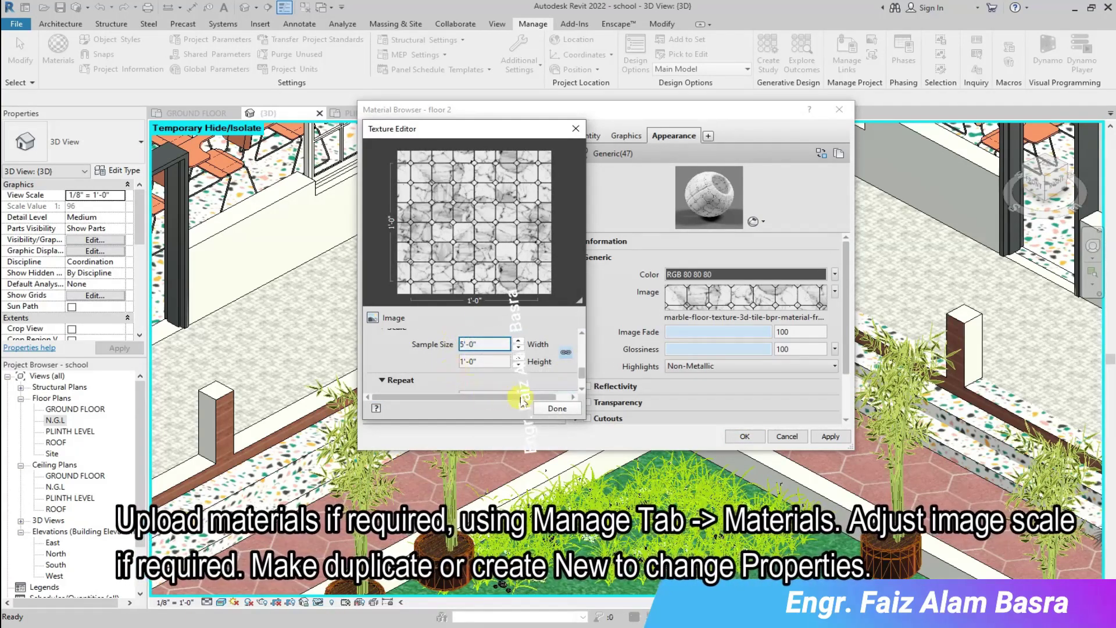
left_click(556, 408)
left_click(831, 437)
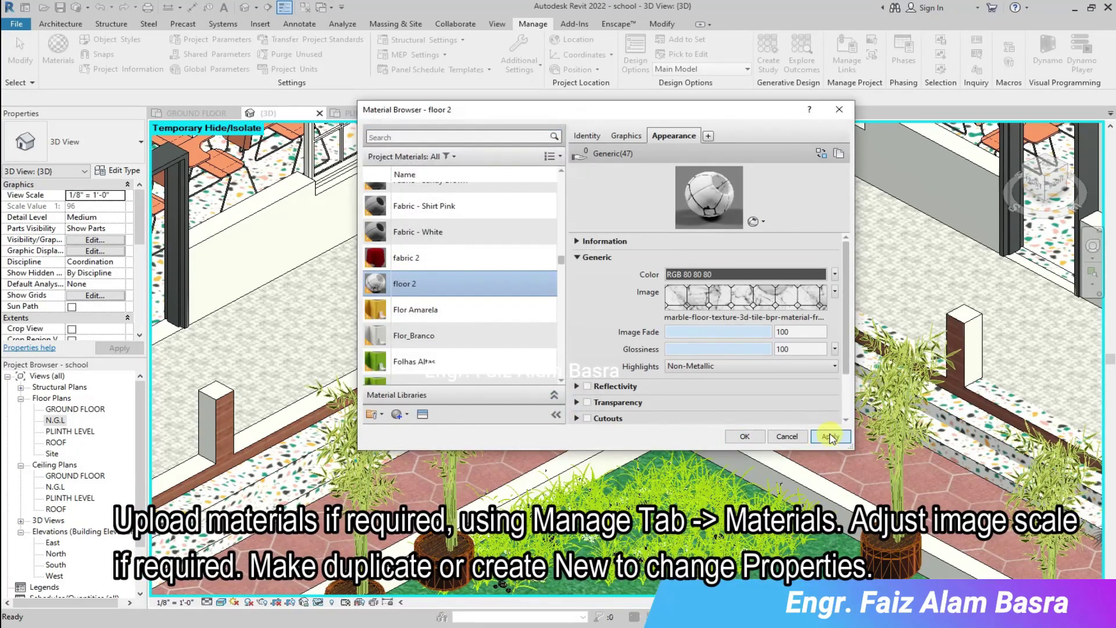
left_click(744, 437)
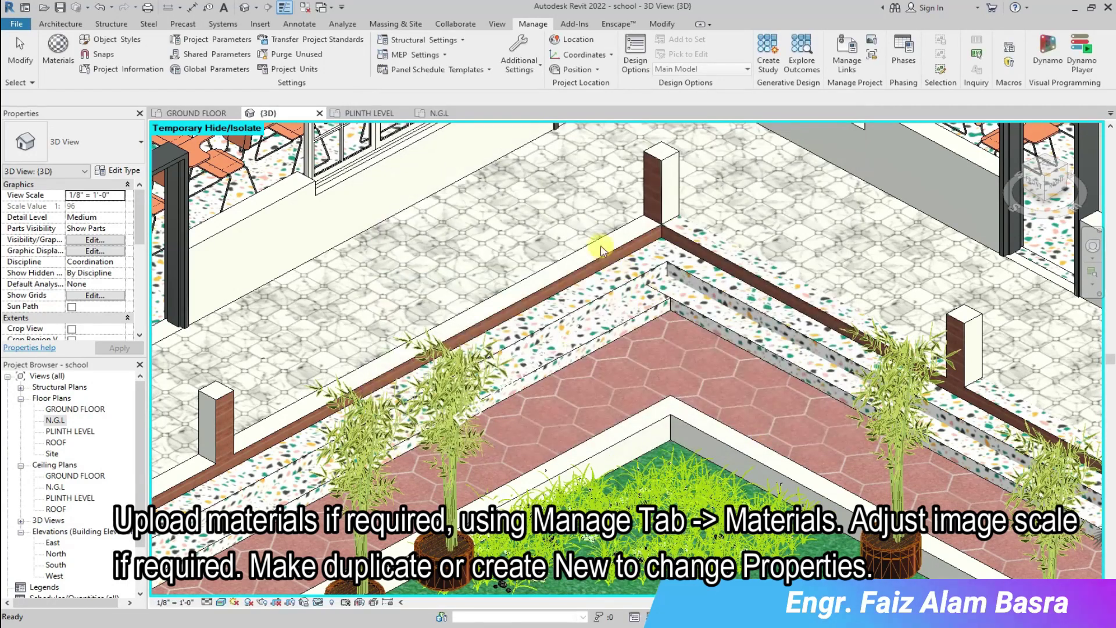
Edit floor 2's marble image again, set its sample size to 10'-0" by 10'-0" and apply the change.
scroll(598, 236, "down", 4)
scroll(596, 230, "down", 2)
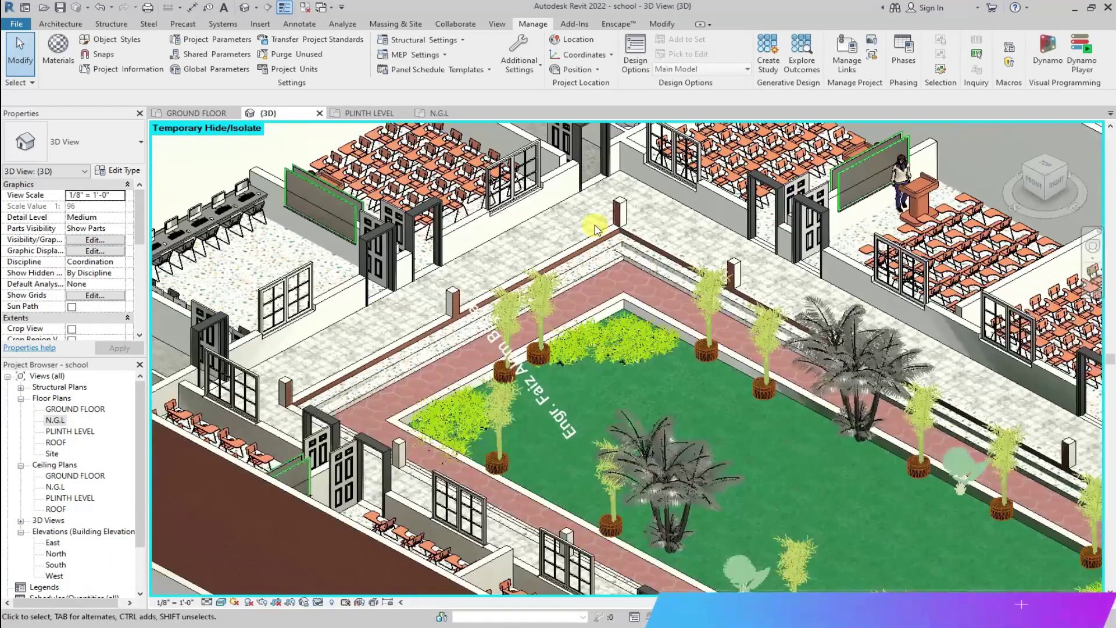
scroll(596, 227, "up", 2)
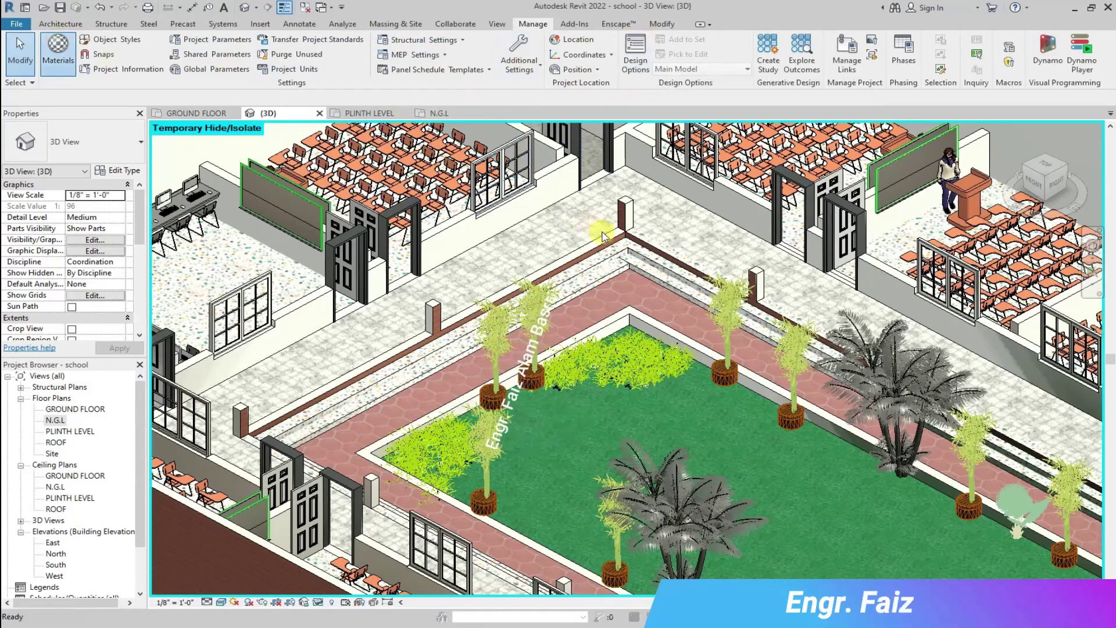
left_click(835, 292)
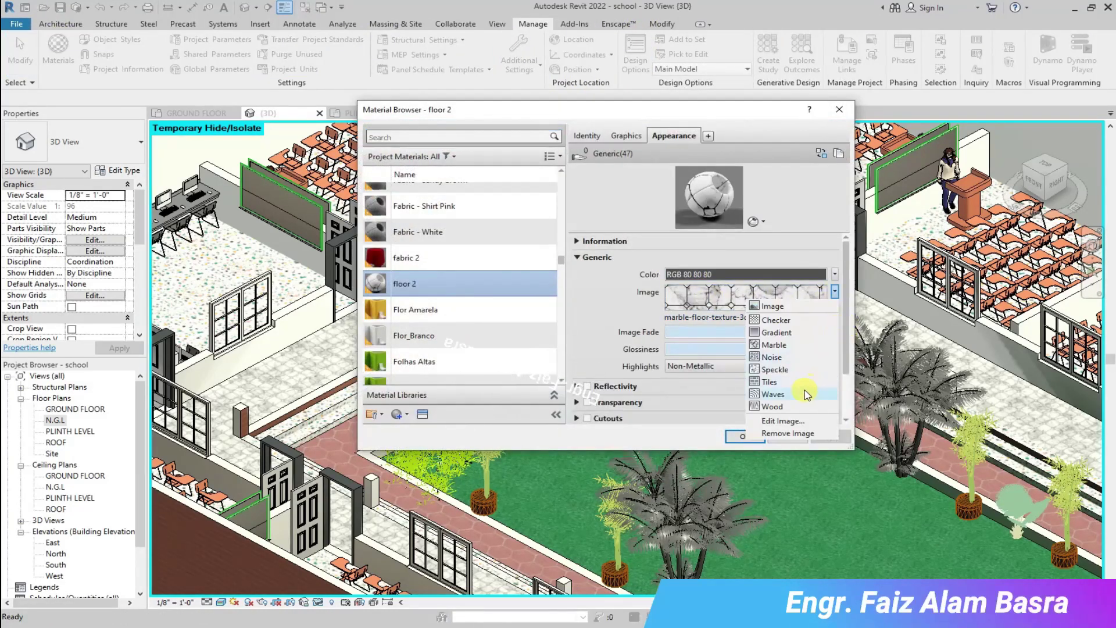
left_click(782, 420)
scroll(579, 378, "down", 2)
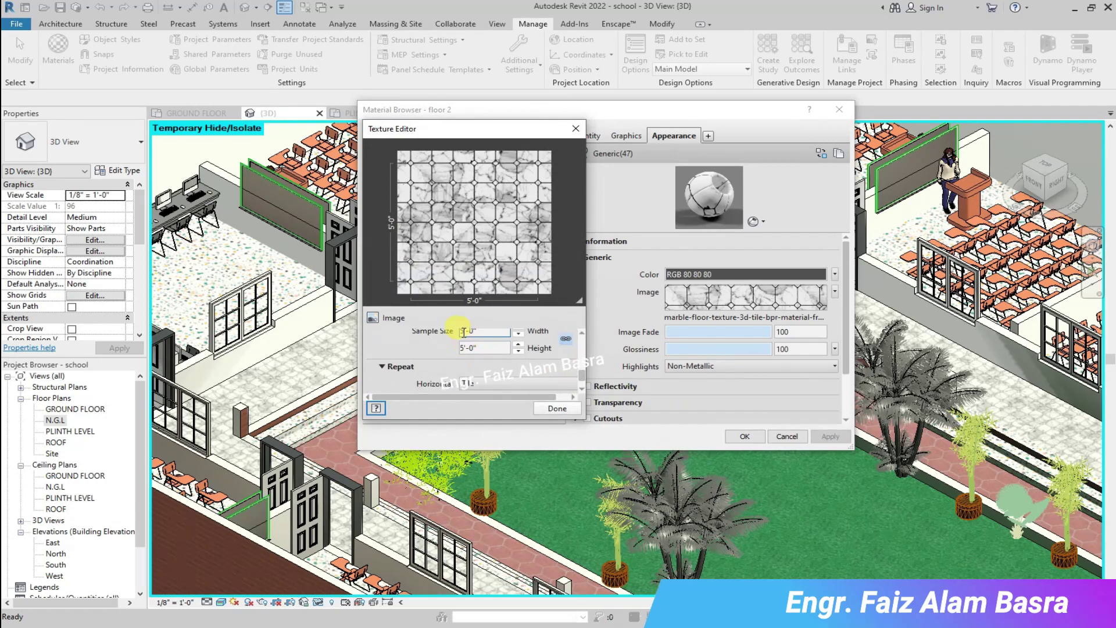
key("Tab")
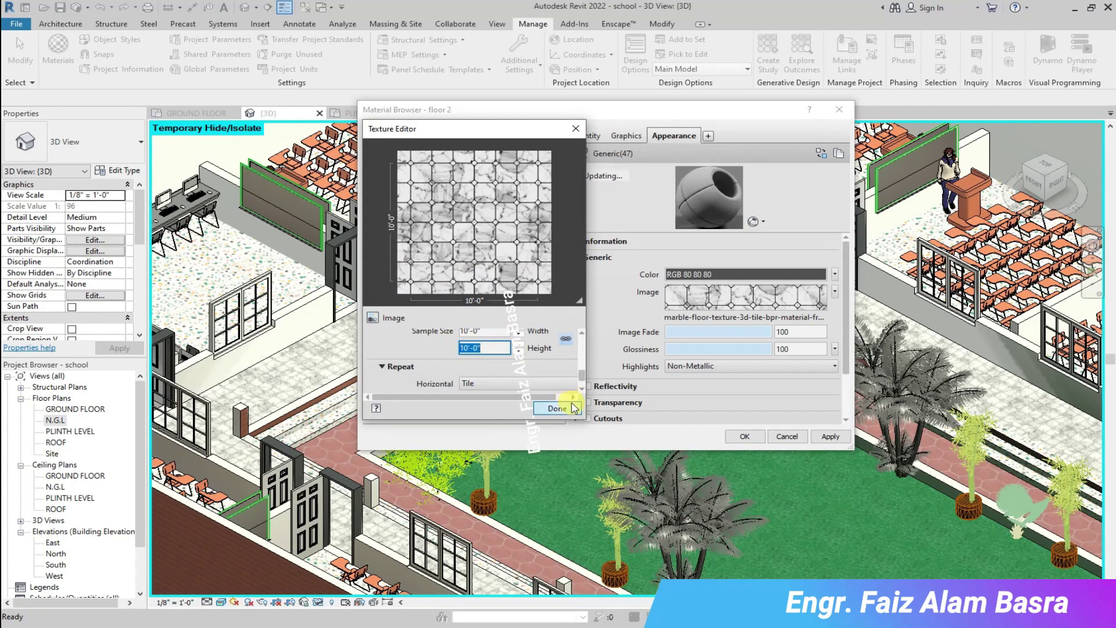
left_click(566, 407)
left_click(823, 437)
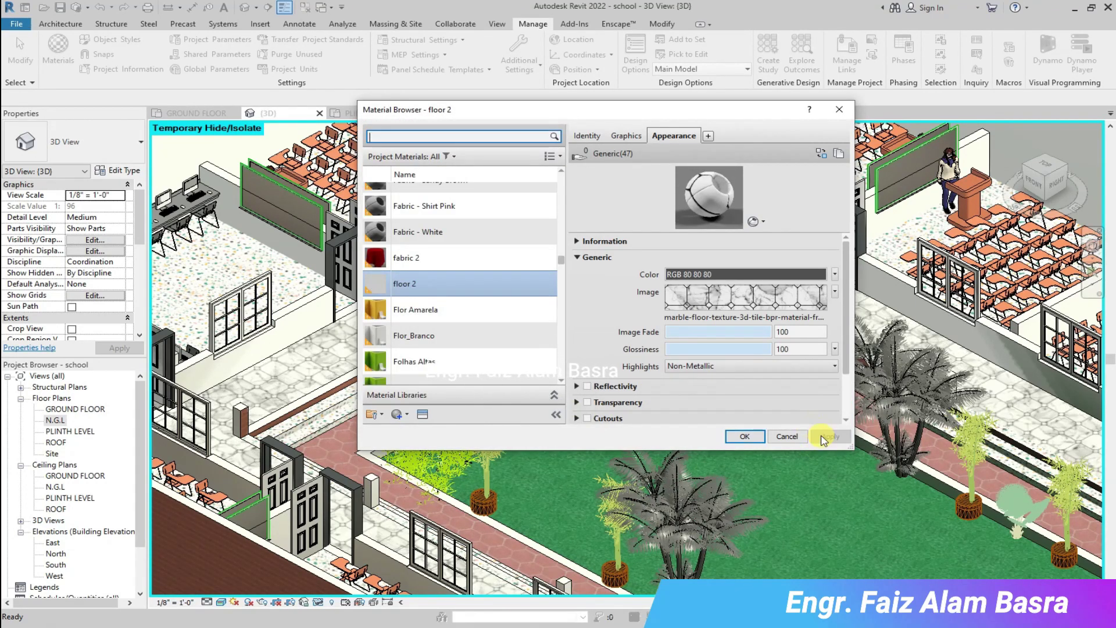
Try a lower image fade for floor 2 and restore it to 100.
left_click_drag(747, 333, 733, 333)
left_click(830, 437)
left_click(830, 437)
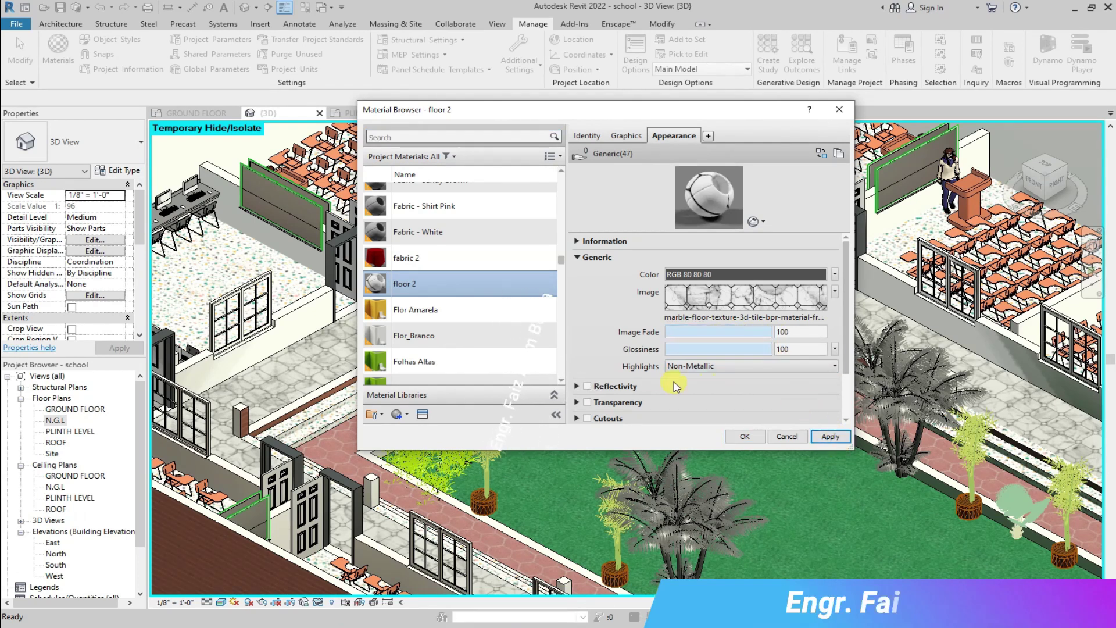
Enable the tint in floor 2's appearance with color RGB 80 80 80 and apply it.
scroll(626, 375, "down", 2)
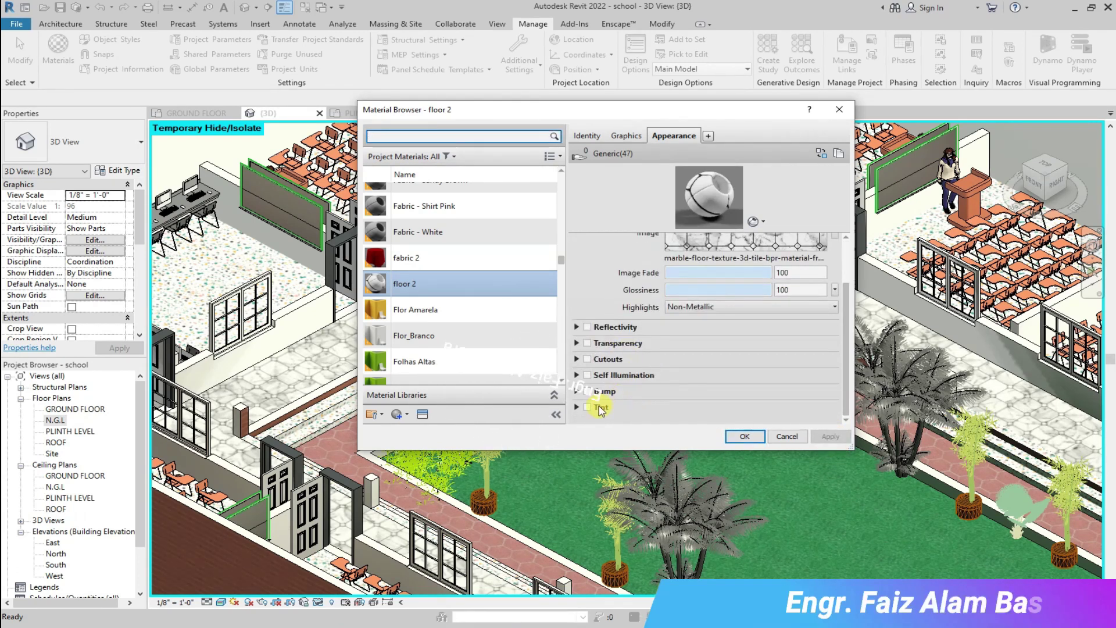
left_click(601, 408)
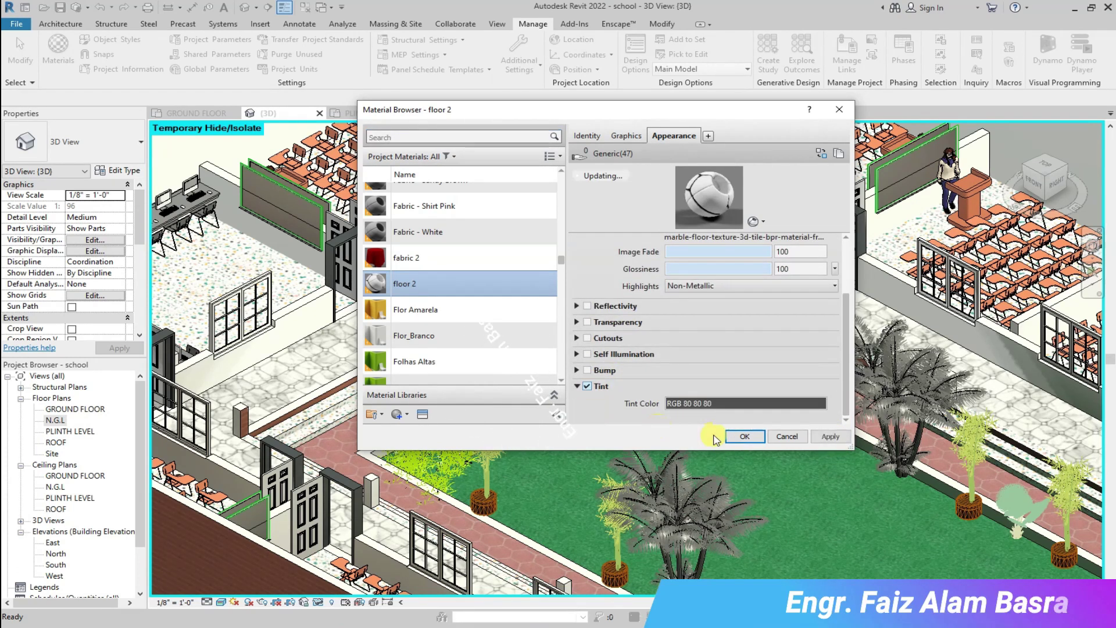
left_click(827, 436)
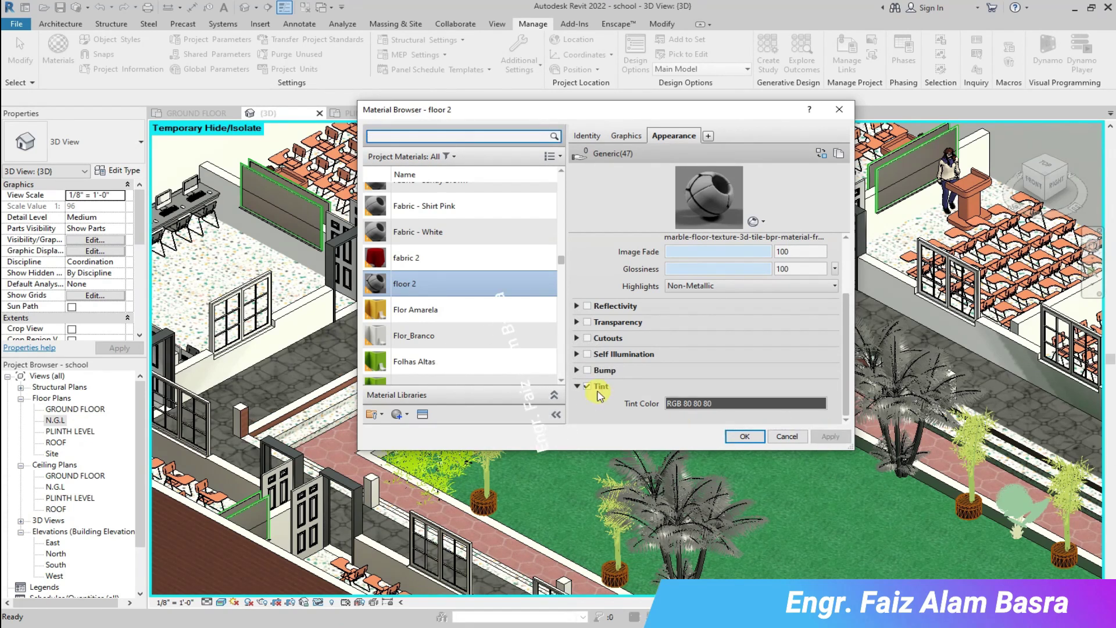
left_click(601, 372)
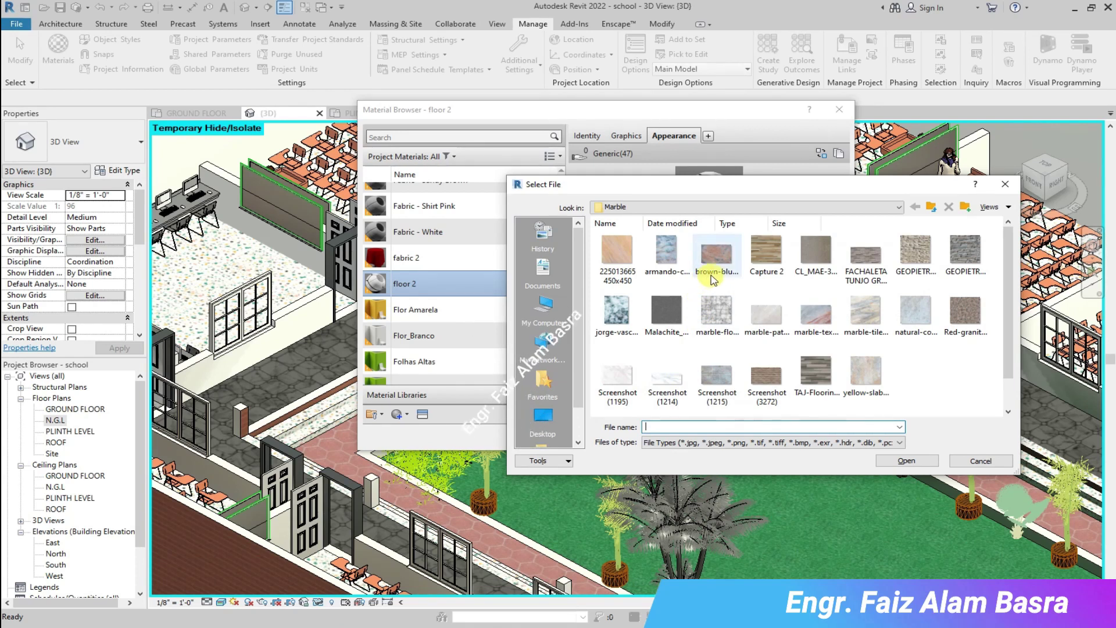
left_click(625, 257)
left_click(895, 460)
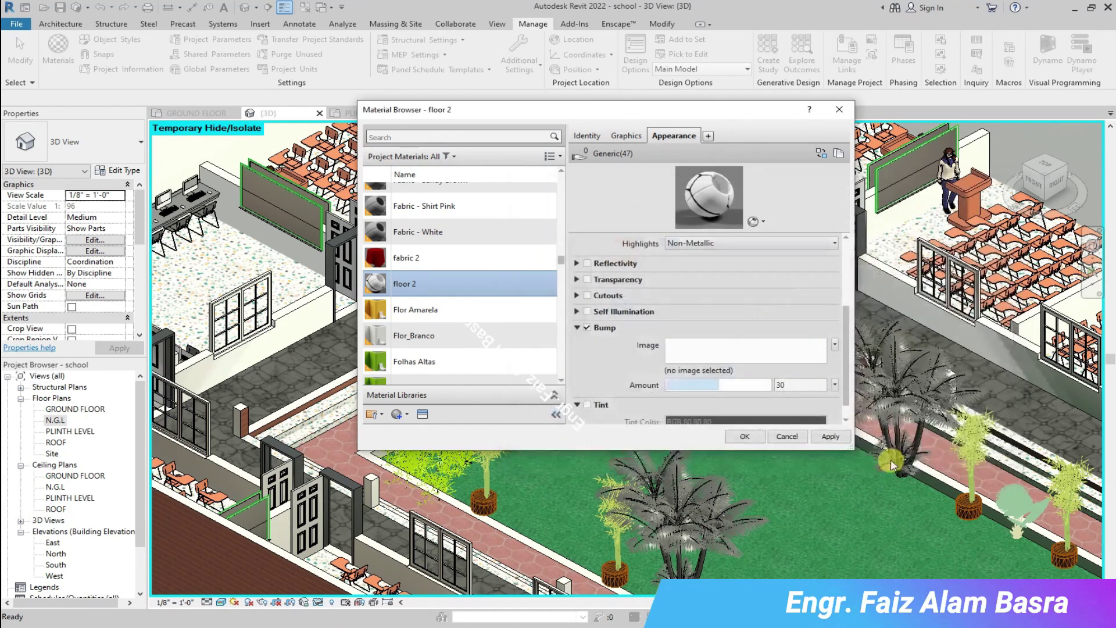
left_click(550, 407)
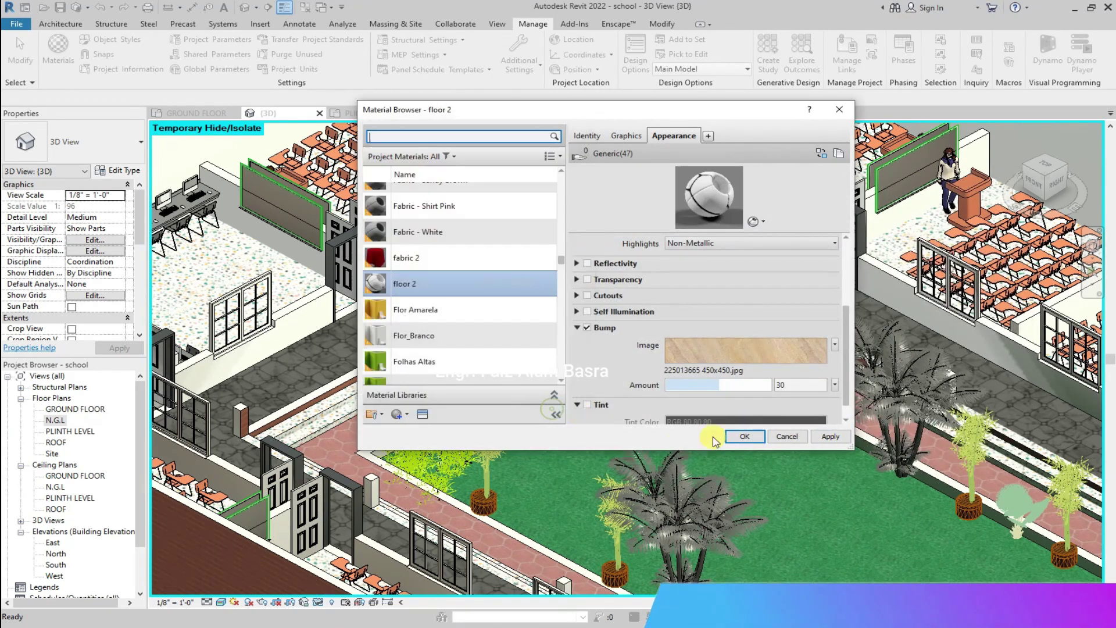
left_click(822, 436)
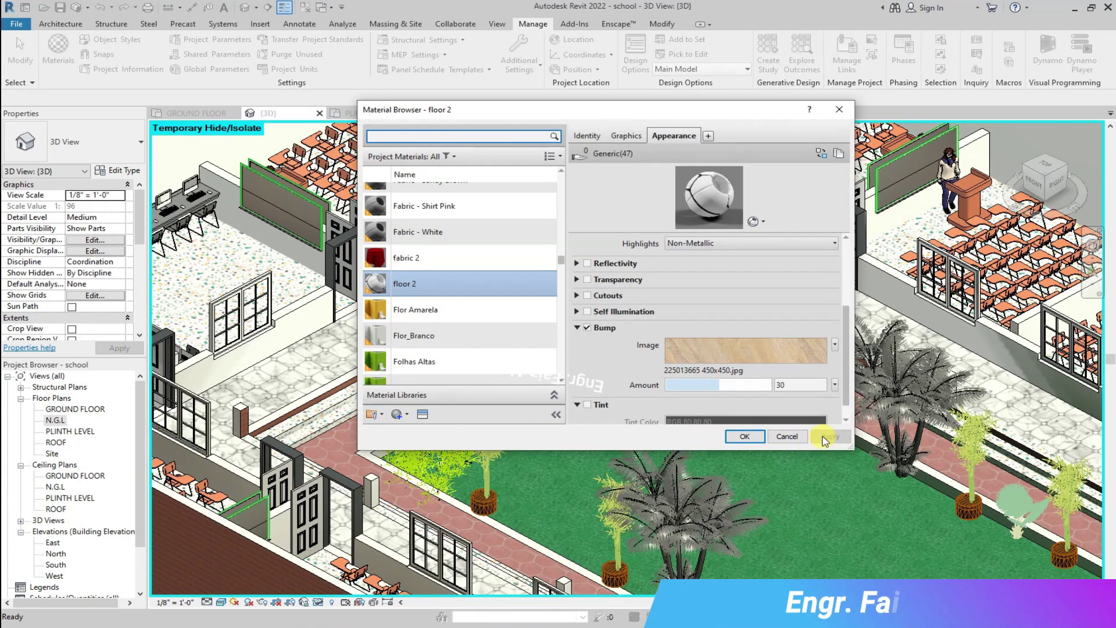
left_click_drag(716, 385, 748, 385)
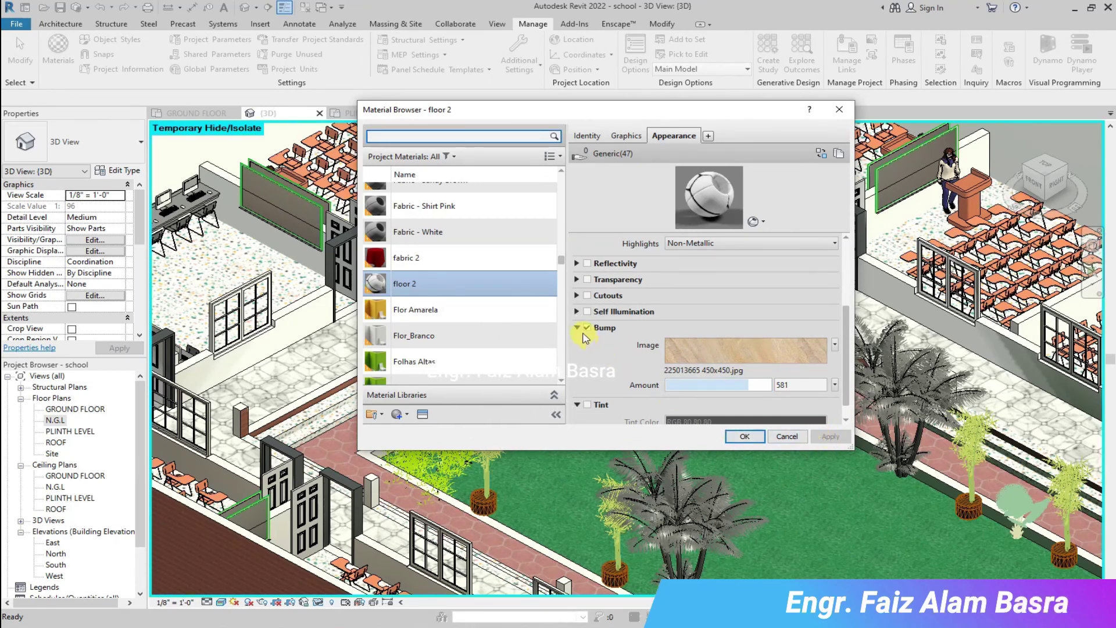
Disable the bump in floor 2's appearance and confirm the material changes.
left_click(587, 328)
left_click(746, 437)
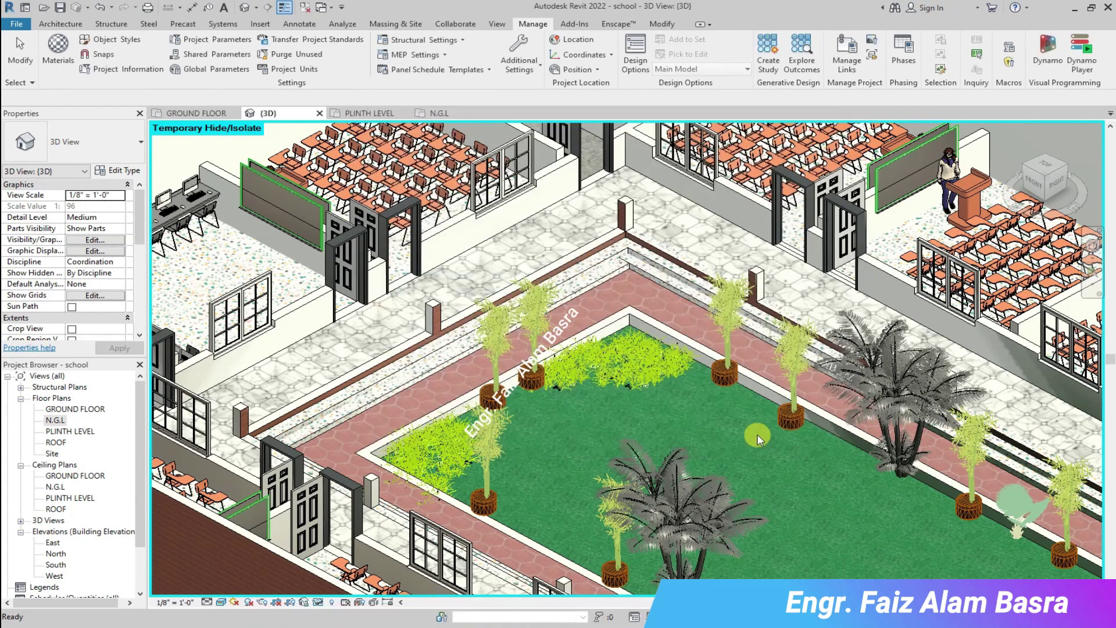
scroll(449, 247, "up", 1)
scroll(544, 392, "down", 1)
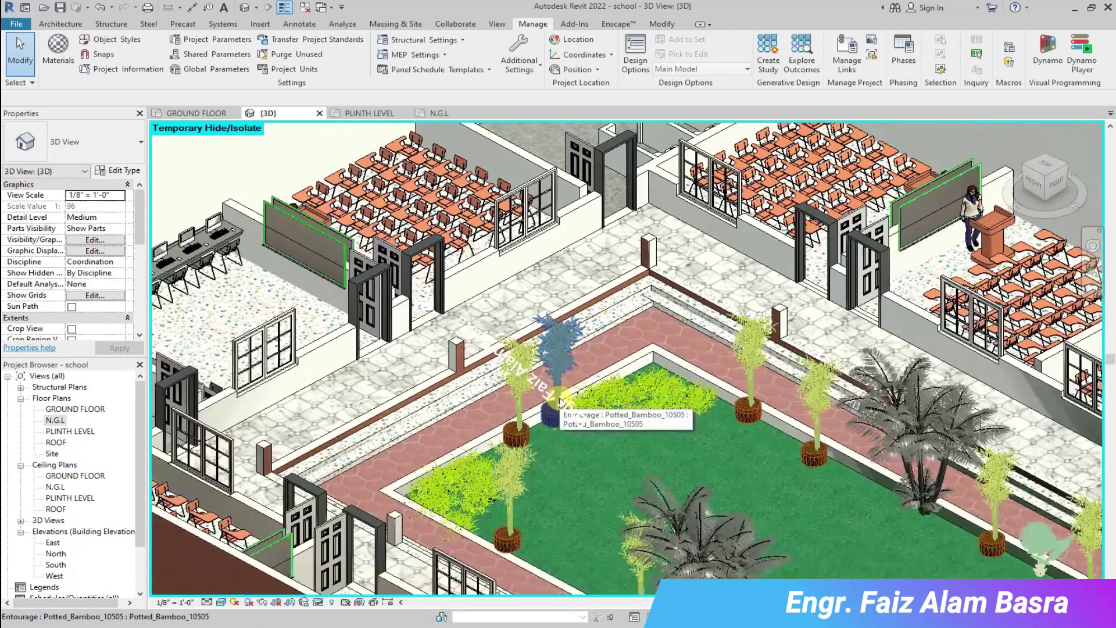
Start the Paint tool and examine the marble floor along the corridors, doorways and classrooms around the courtyard.
left_click(661, 25)
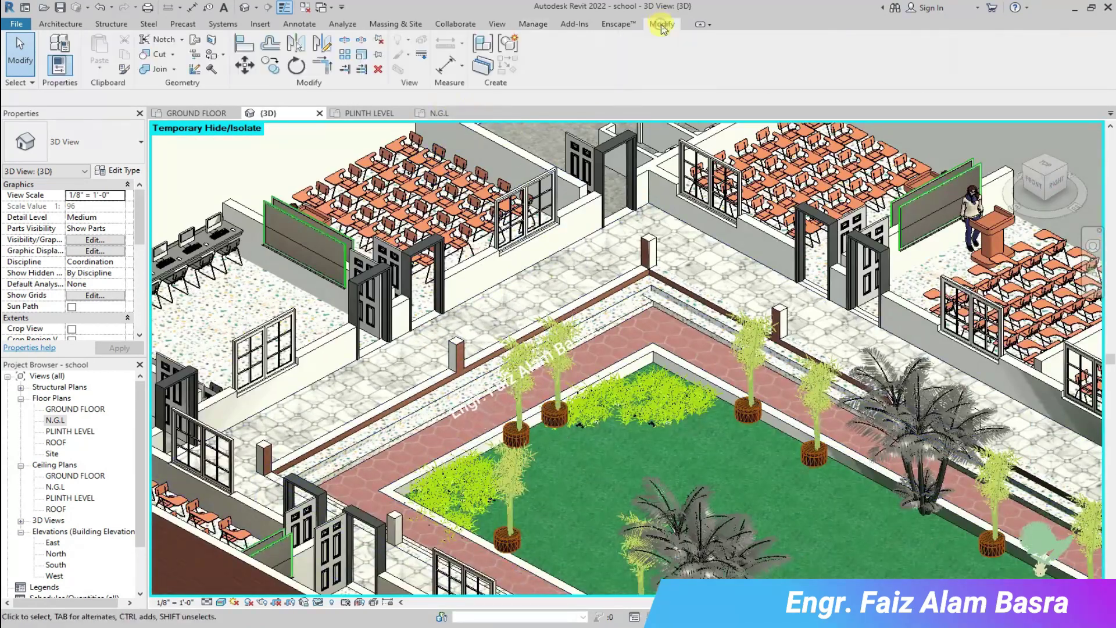
left_click(212, 54)
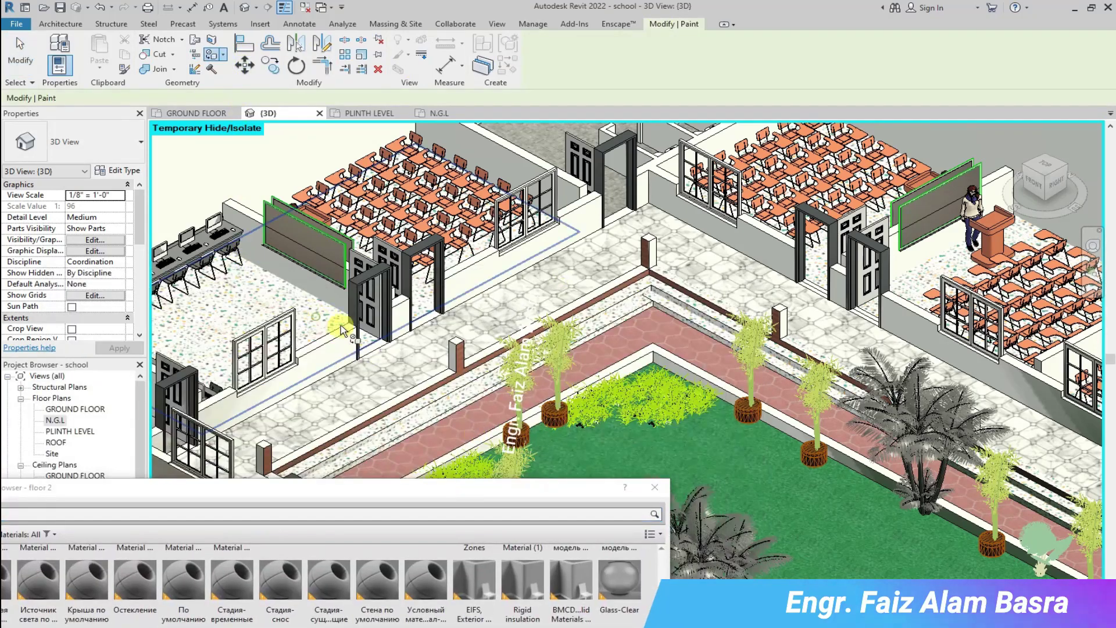
scroll(813, 289, "up", 2)
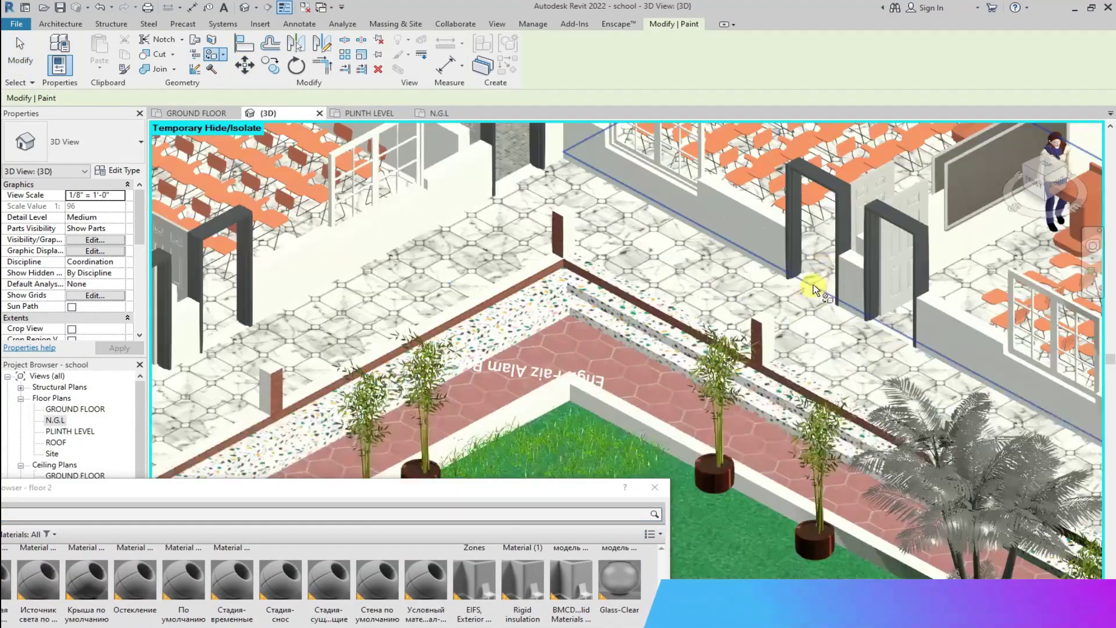
scroll(813, 288, "up", 3)
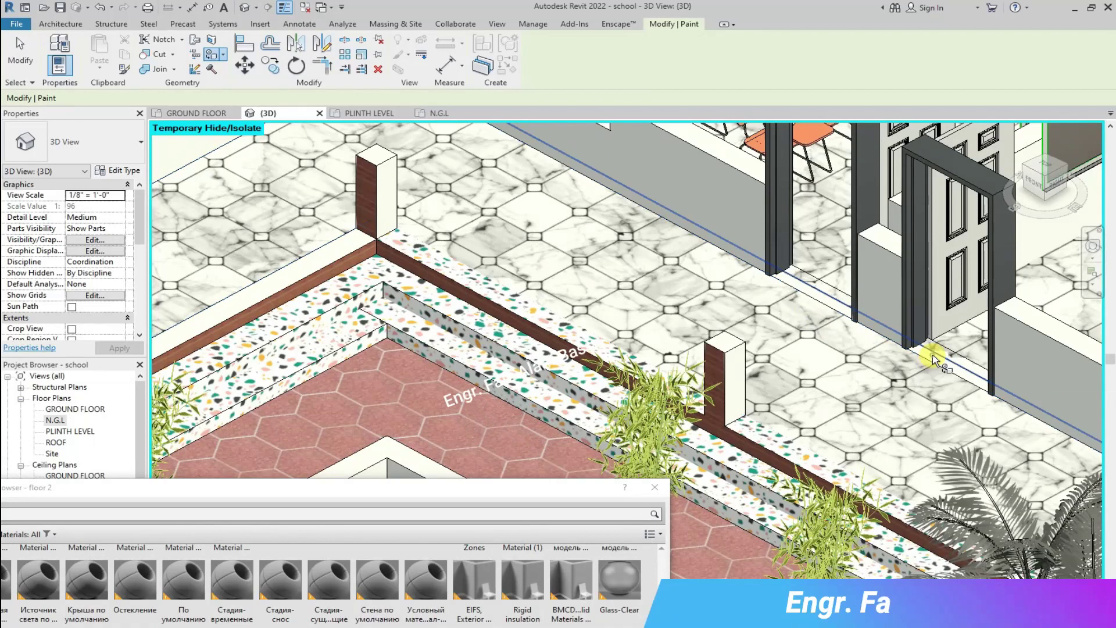
scroll(933, 359, "up", 3)
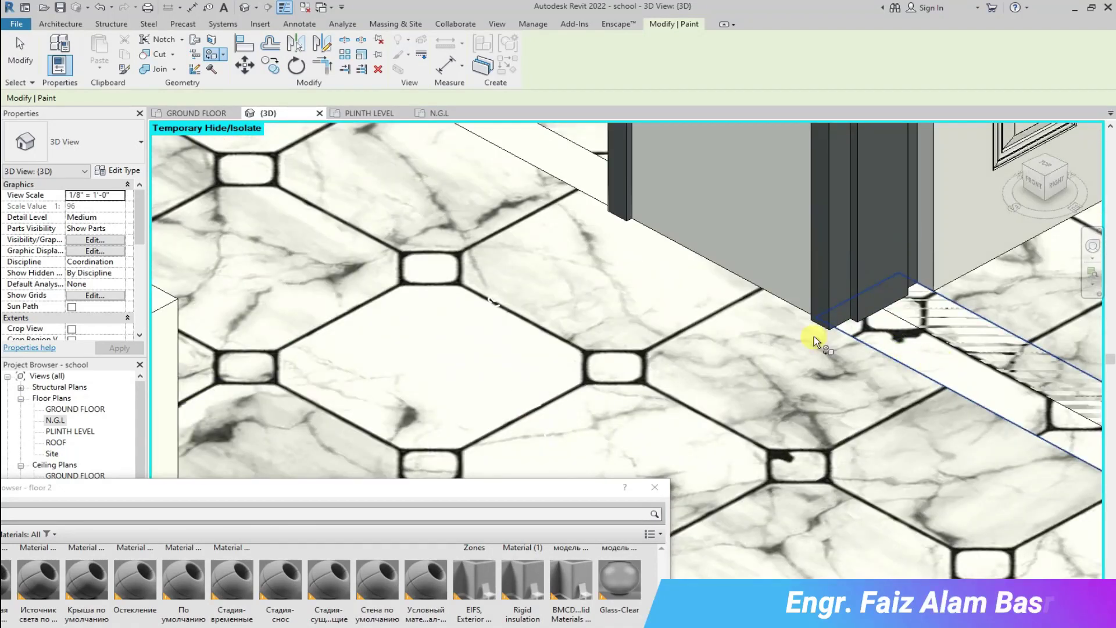
scroll(672, 256, "down", 6)
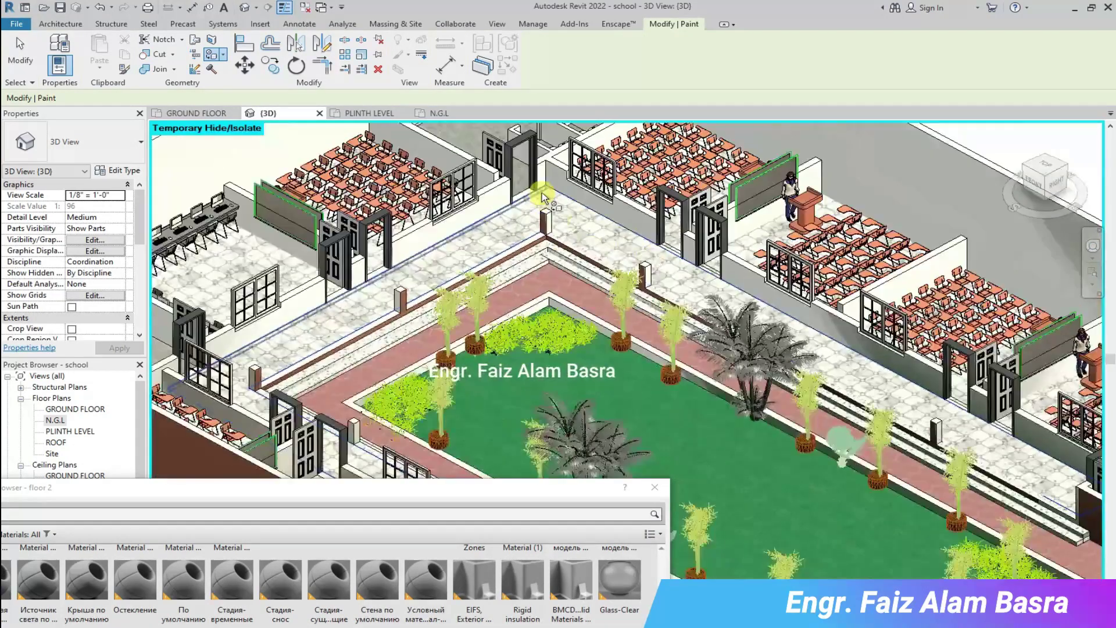
scroll(518, 237, "down", 4)
scroll(810, 471, "up", 1)
scroll(580, 456, "up", 4)
scroll(354, 408, "up", 4)
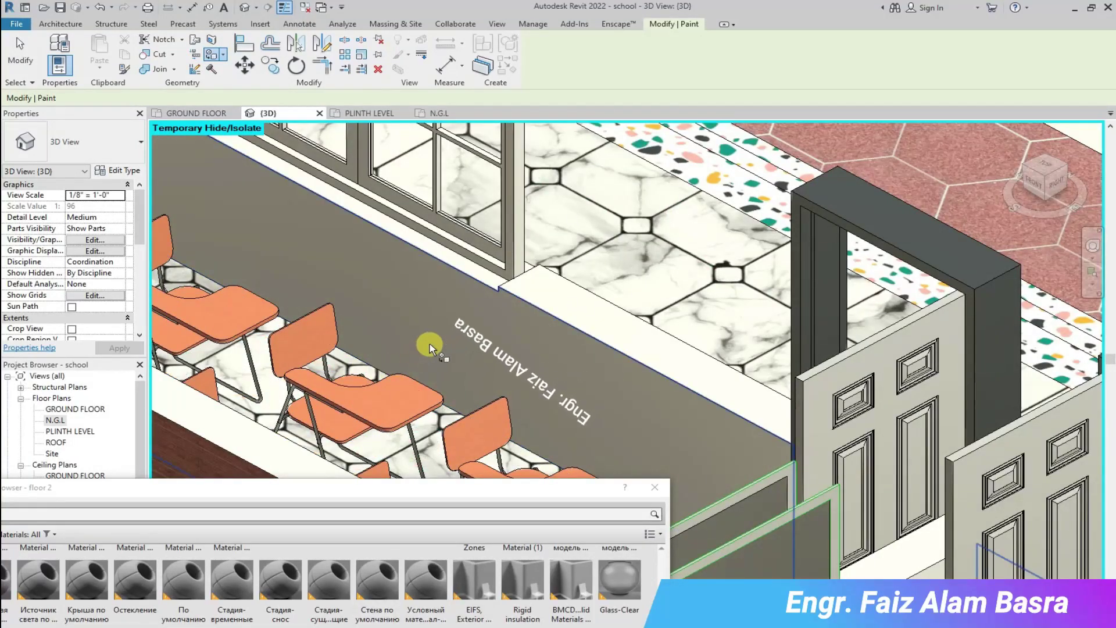
scroll(430, 347, "down", 6)
scroll(665, 205, "up", 2)
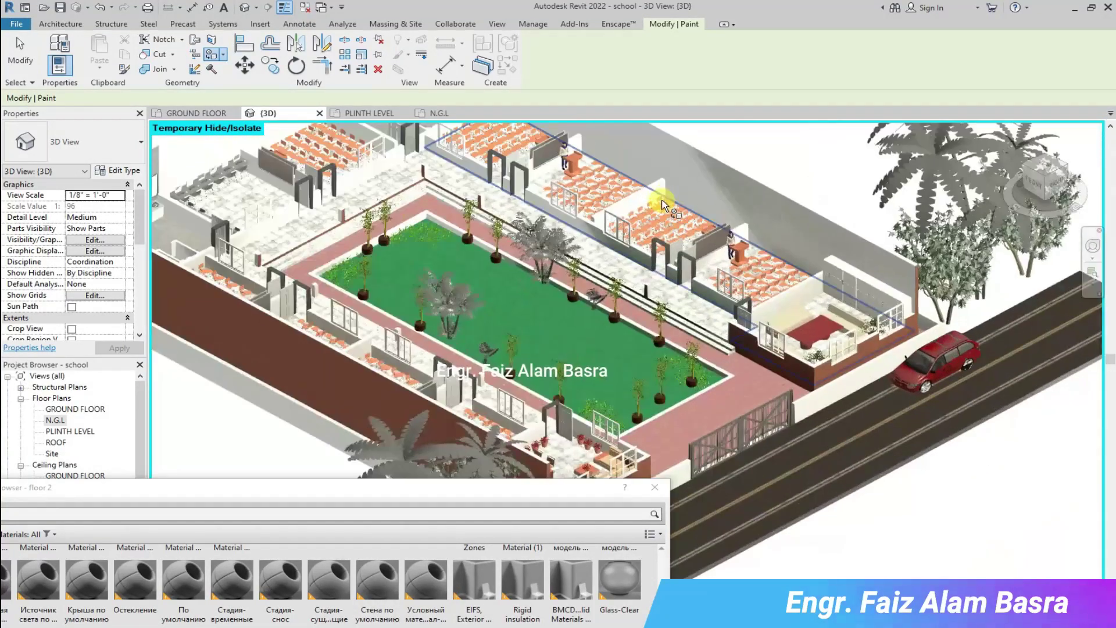
scroll(664, 205, "up", 4)
scroll(741, 282, "down", 3)
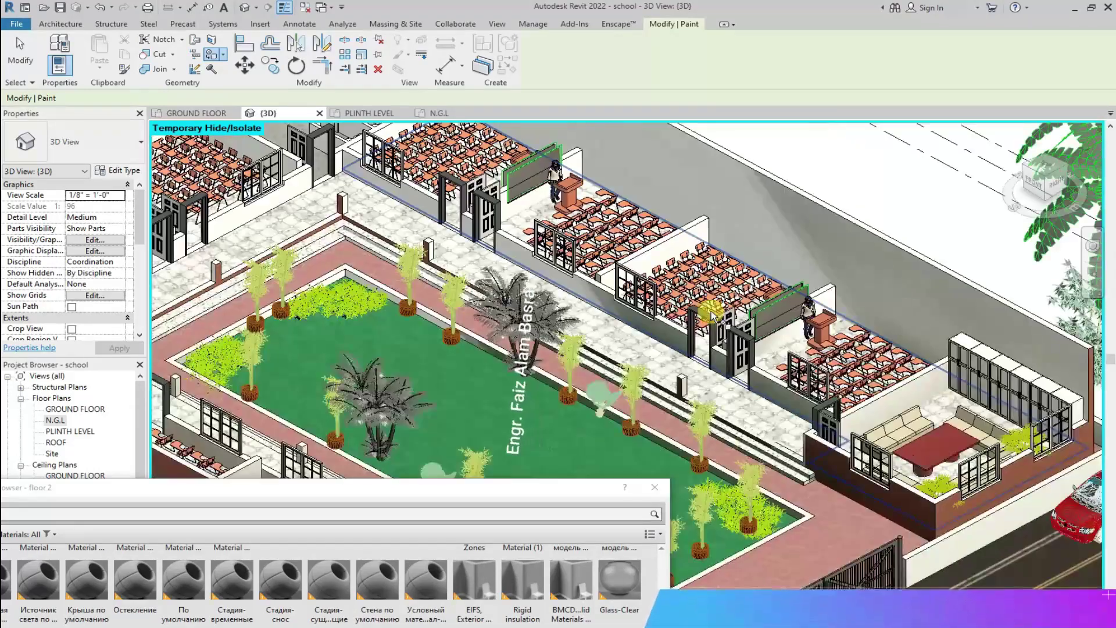
scroll(712, 315, "down", 3)
scroll(500, 306, "up", 6)
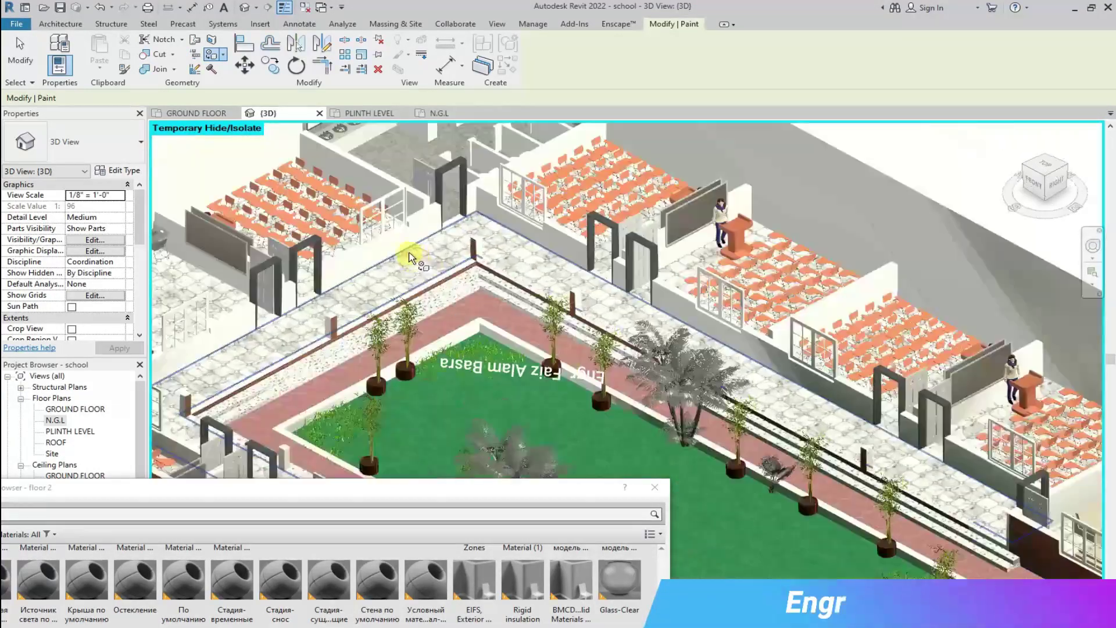
scroll(406, 323, "up", 1)
scroll(461, 308, "down", 3)
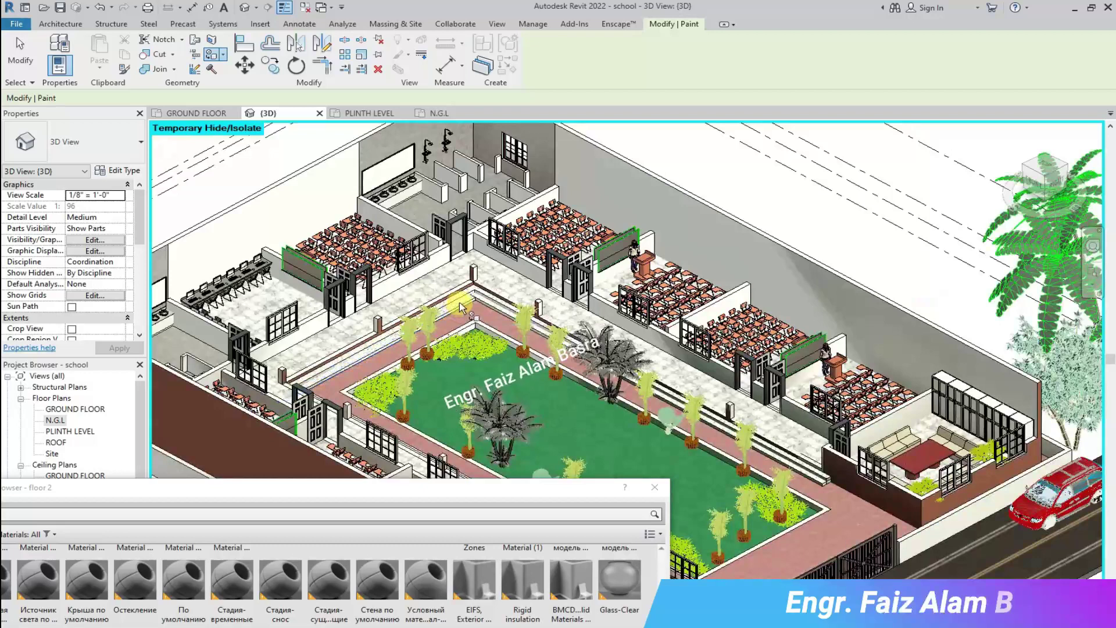
Remove floor 2's marble image and assign the Red-granite-marble texture from the Marble folder.
left_click(533, 24)
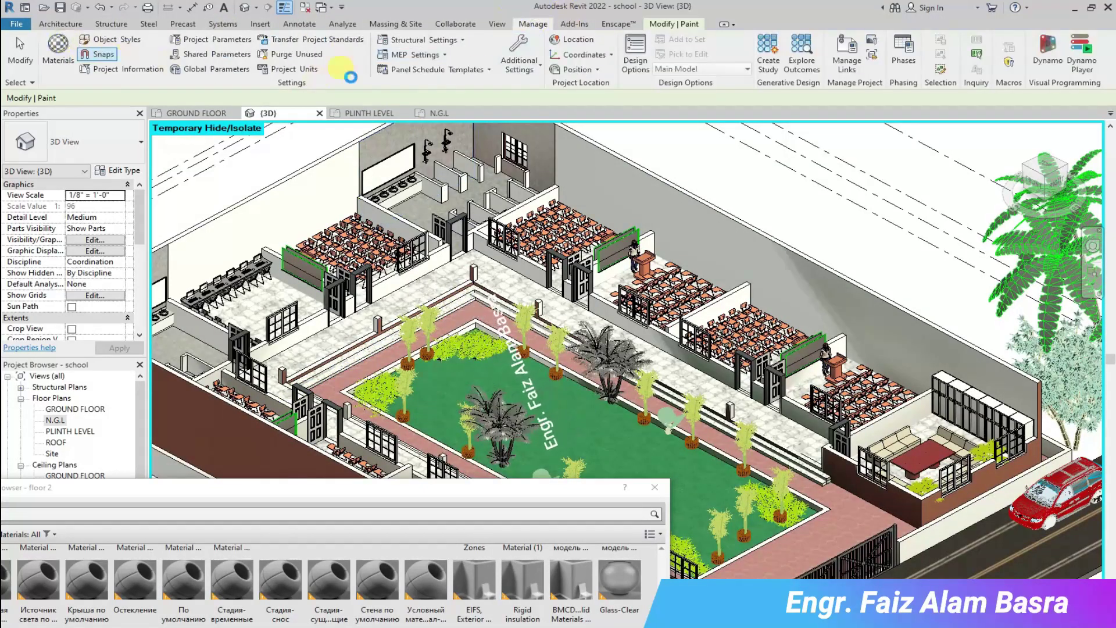
left_click(835, 291)
left_click(846, 437)
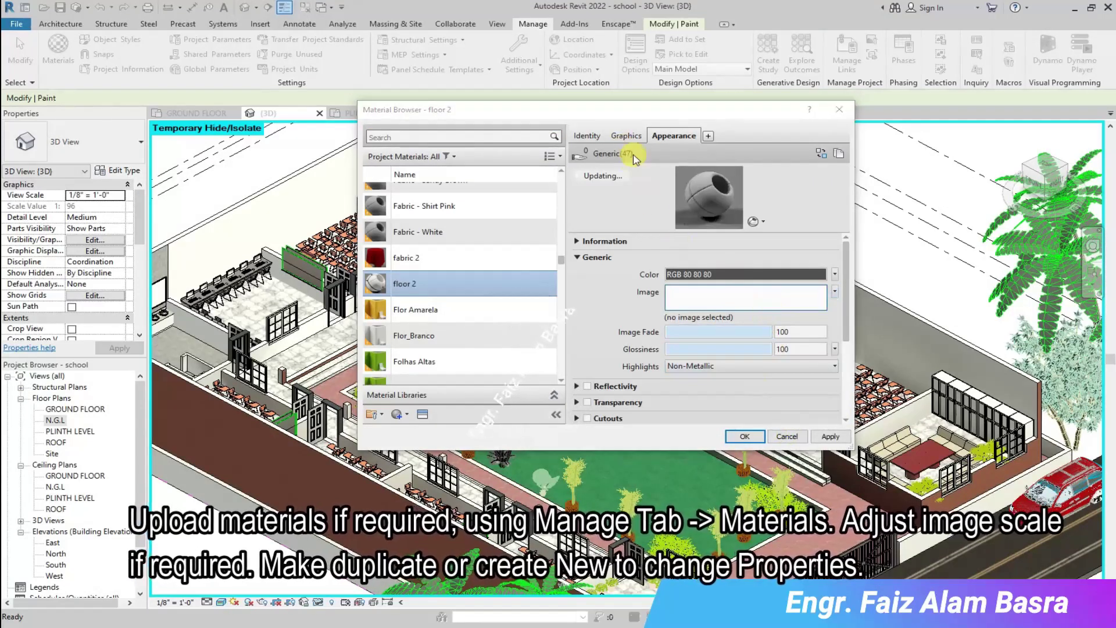
left_click(746, 297)
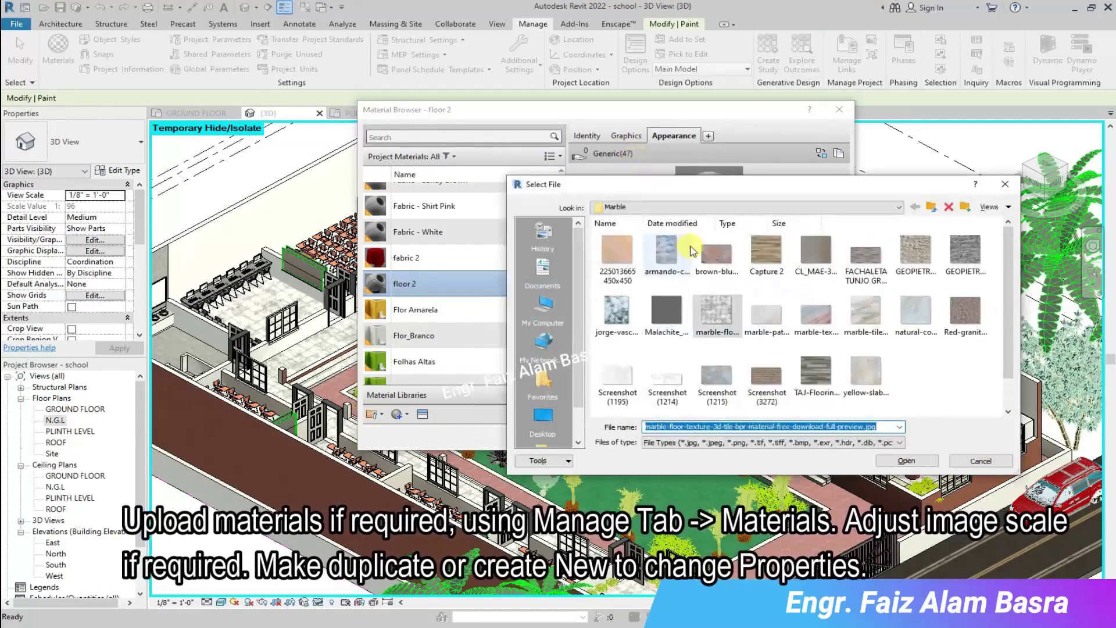
left_click(965, 311)
left_click(906, 460)
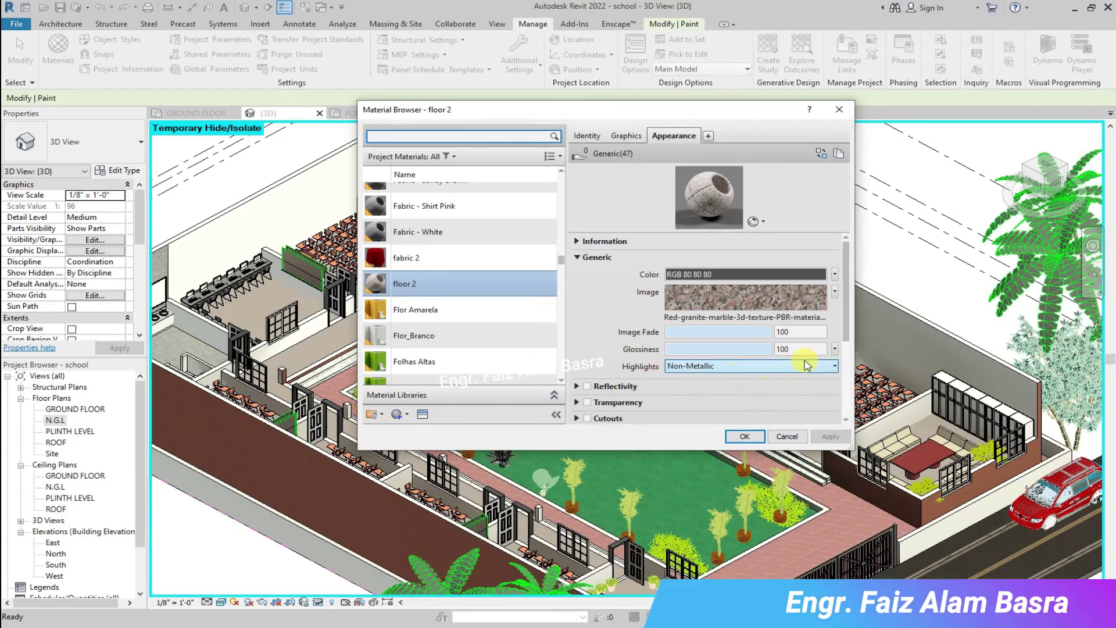
Edit the sample size of floor 2's red granite image, apply the material and exit the Paint tool.
left_click(836, 291)
left_click(837, 295)
left_click(836, 295)
left_click(791, 420)
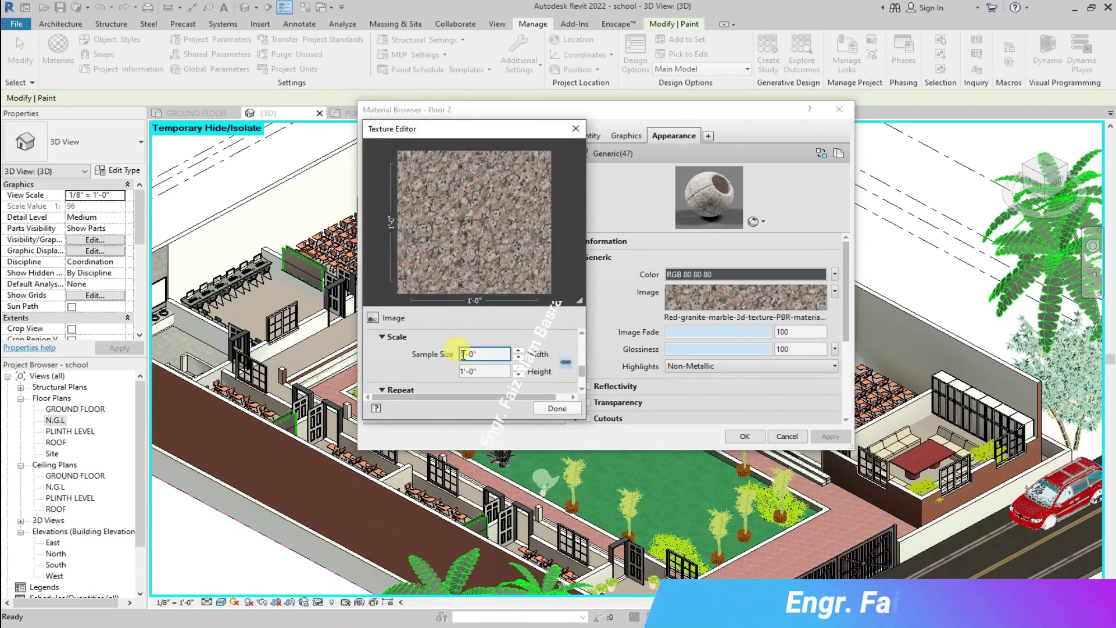
left_click(557, 408)
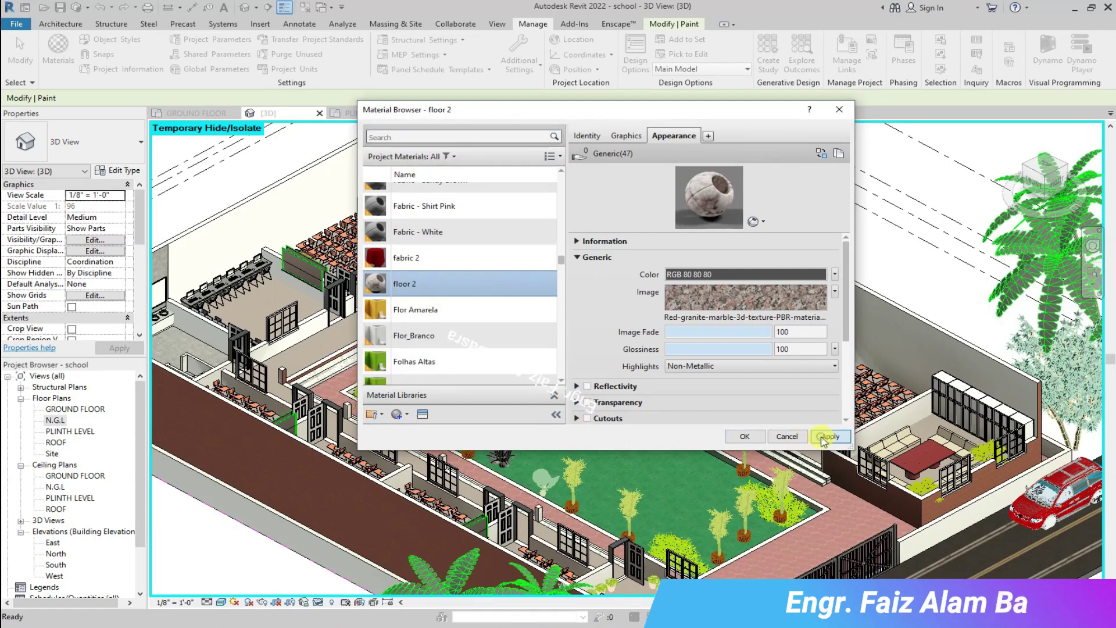
left_click(745, 436)
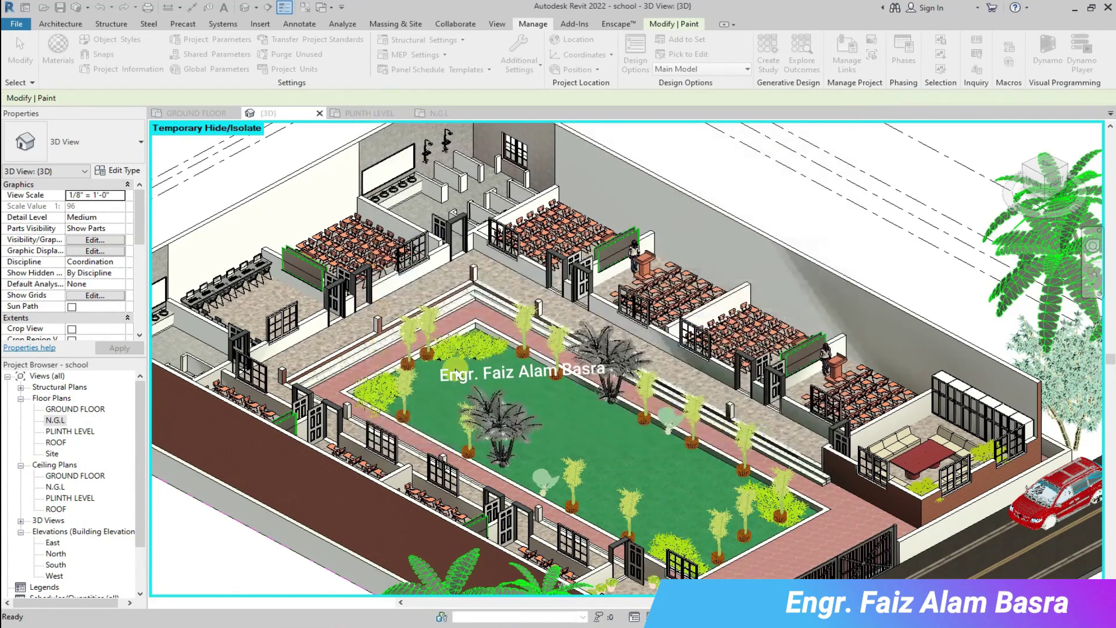
scroll(283, 281, "up", 10)
key("Escape")
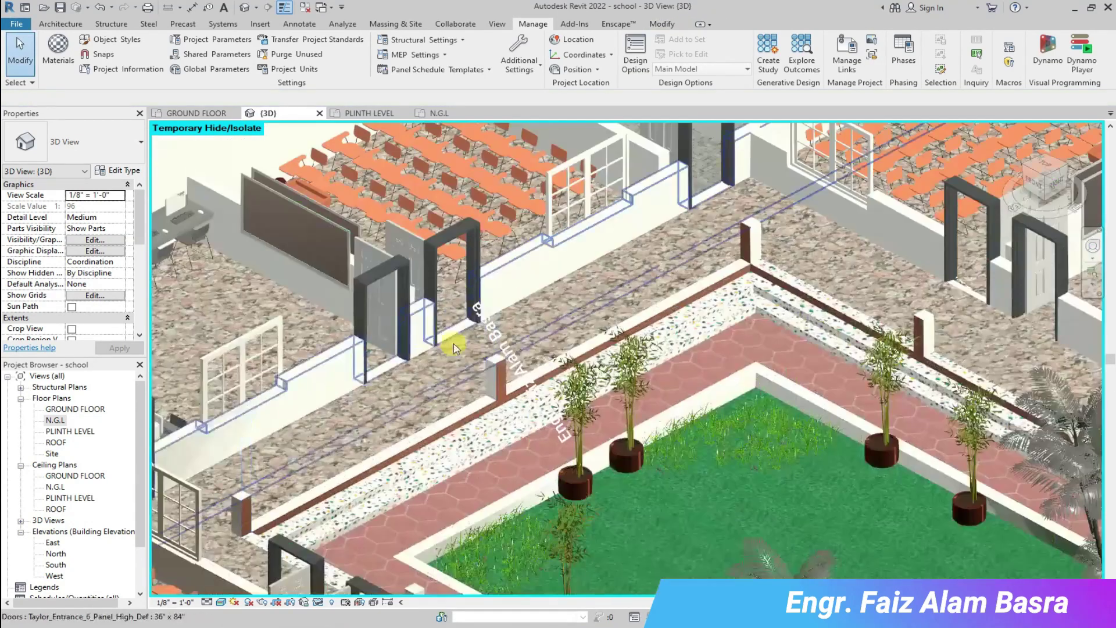
scroll(589, 343, "down", 3)
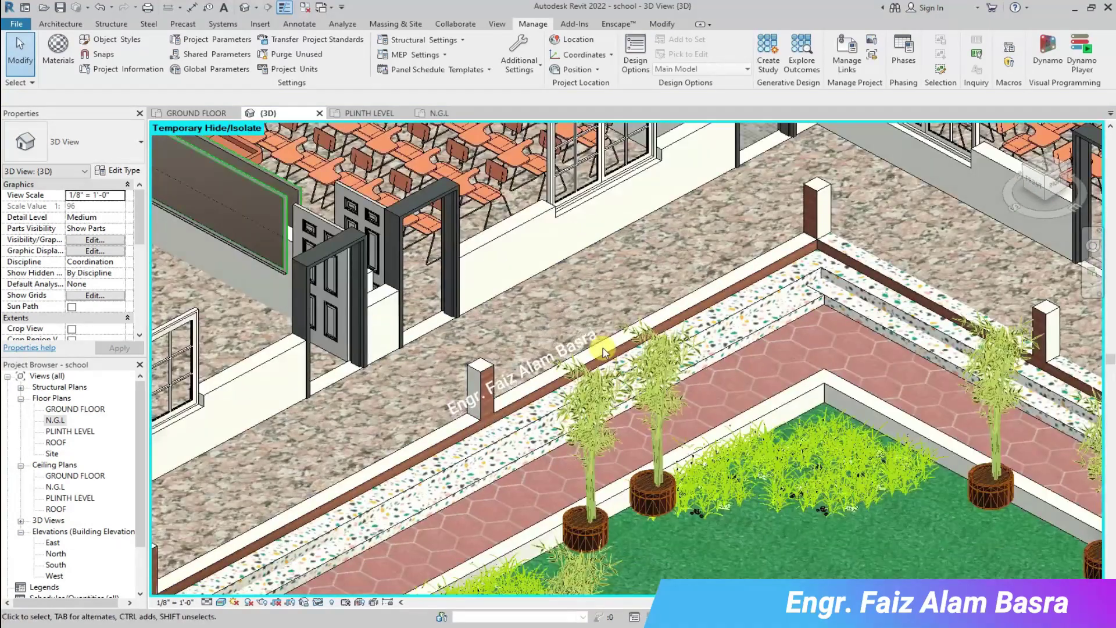
scroll(603, 351, "down", 3)
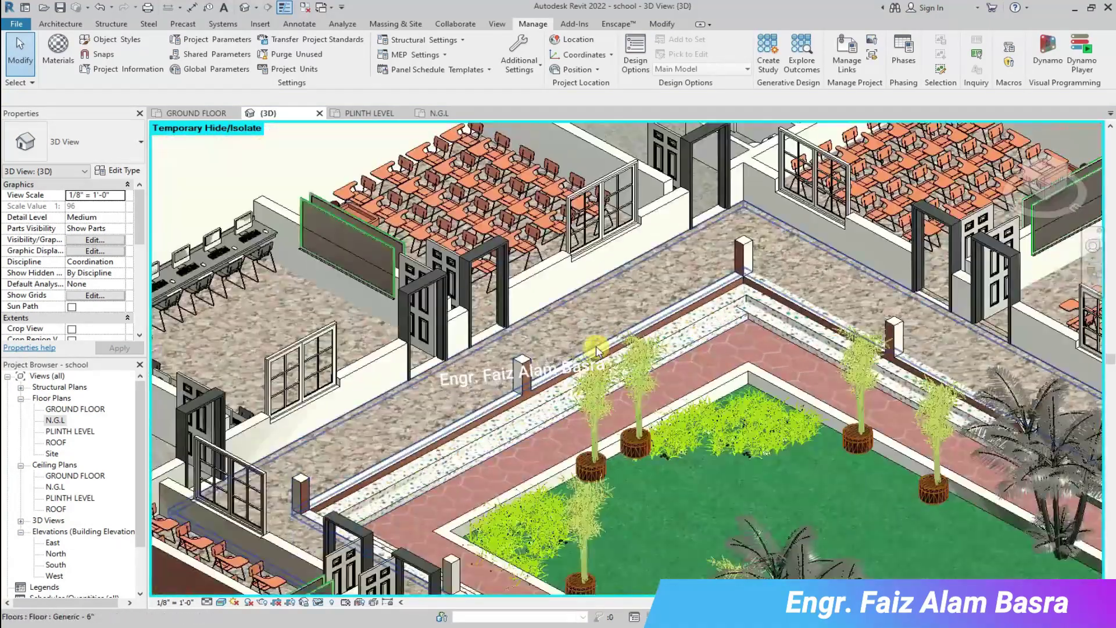
Replace floor 2's granite image with Sitework.Paving - Surfacing.Pavers.4.jpg from the tile folder and apply it.
left_click(64, 47)
left_click(835, 291)
left_click(773, 437)
left_click(746, 297)
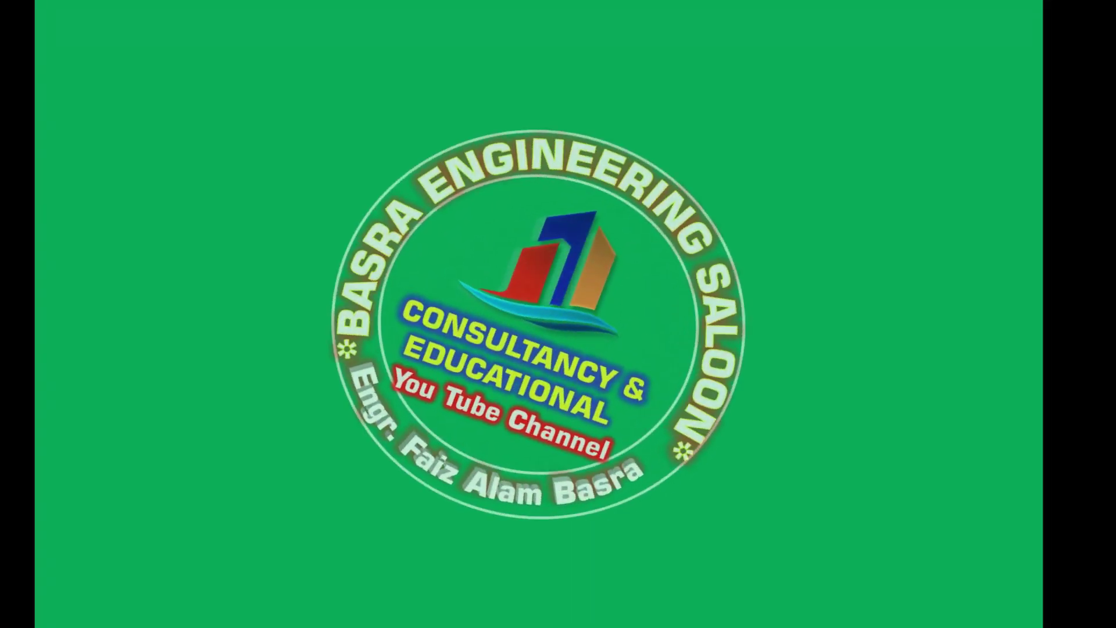
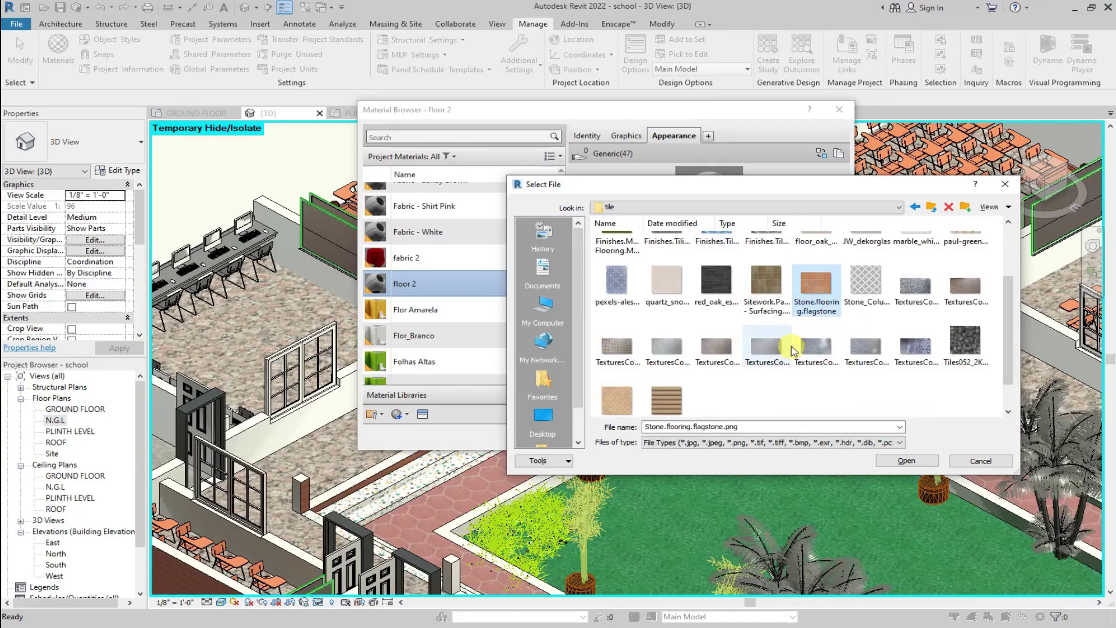
left_click(765, 308)
left_click(839, 459)
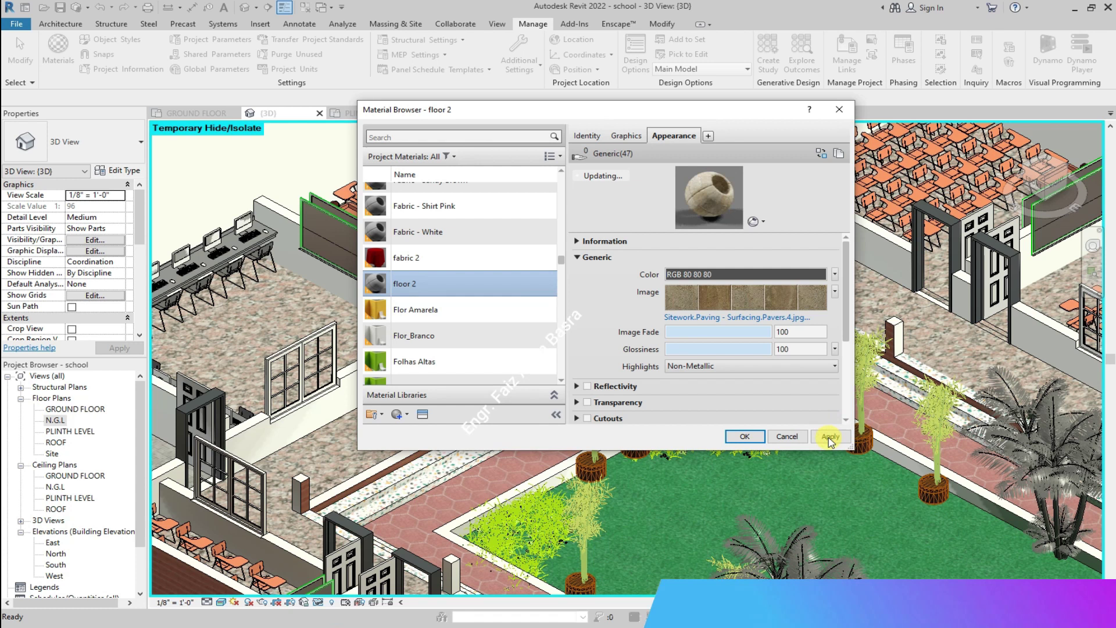
left_click(818, 436)
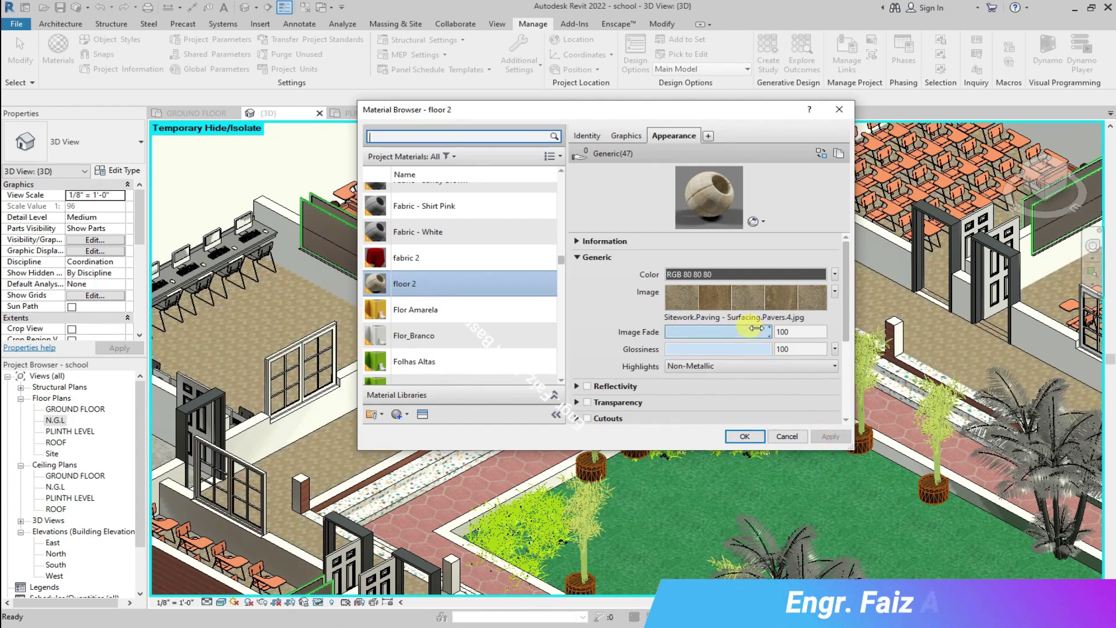
Enlarge the sample size of floor 2's paver image, apply it and check the corridor floor.
left_click(836, 295)
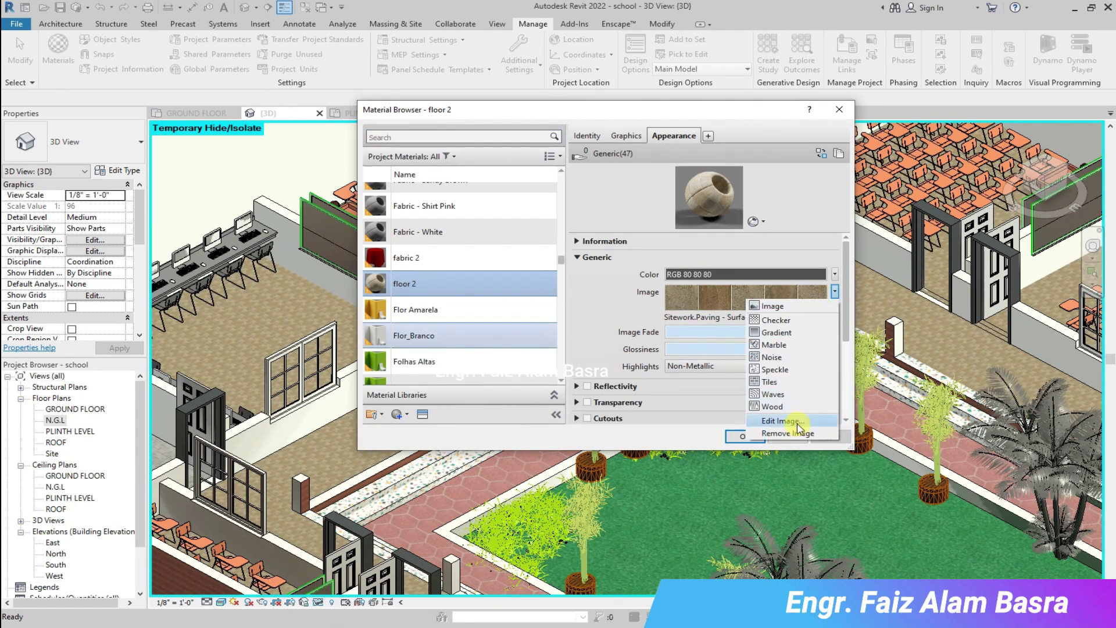
left_click(797, 420)
left_click_drag(582, 345, 585, 370)
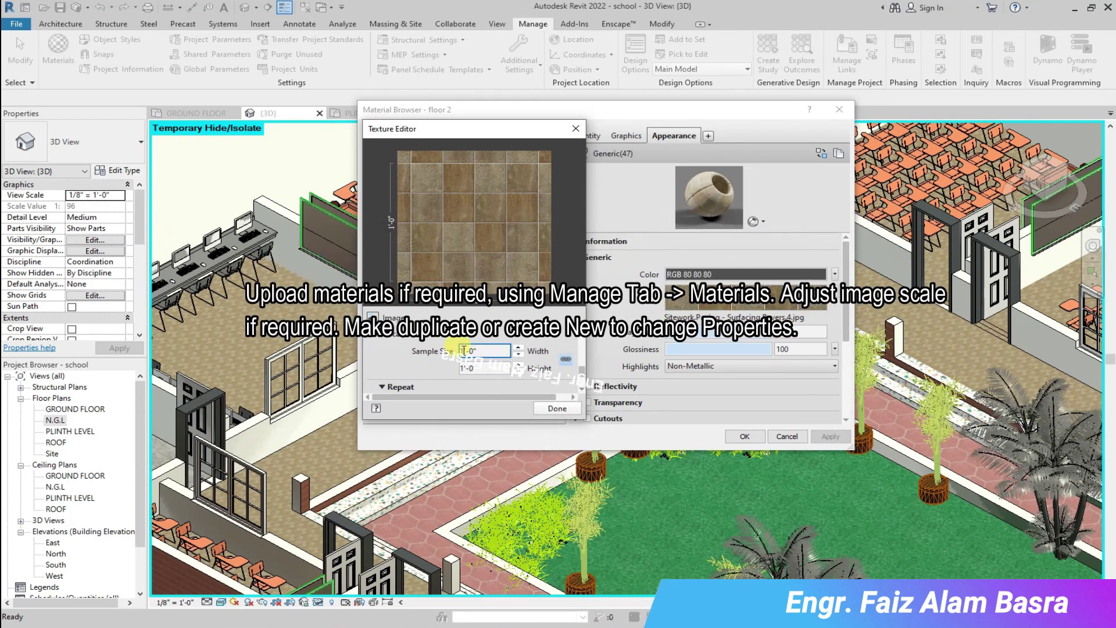
left_click(557, 408)
left_click(826, 437)
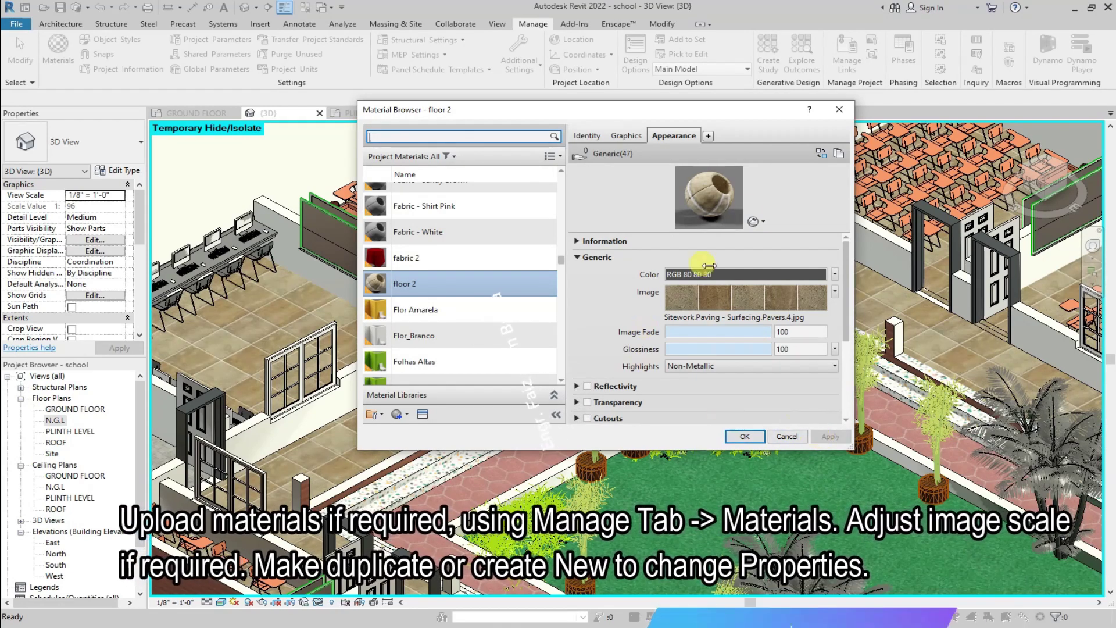
left_click(745, 435)
scroll(531, 311, "down", 2)
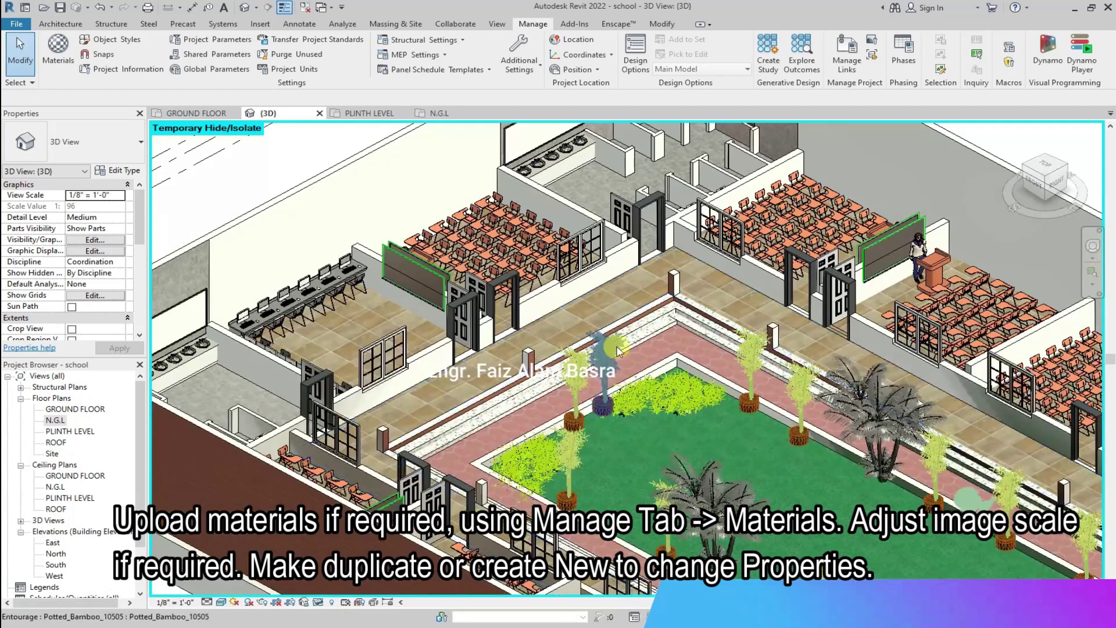
scroll(349, 316, "down", 2)
scroll(930, 500, "up", 1)
scroll(519, 331, "up", 6)
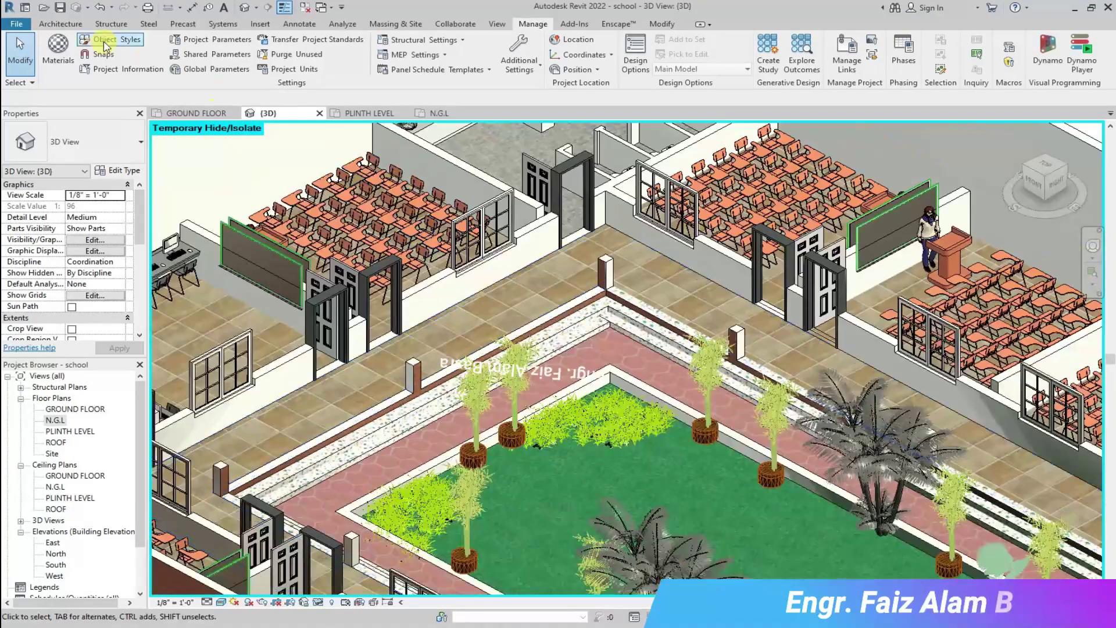
Replace floor 2's paver image with Finishes.Flooring.VCT.Grid.jpg from the tile folder and apply it.
left_click(74, 47)
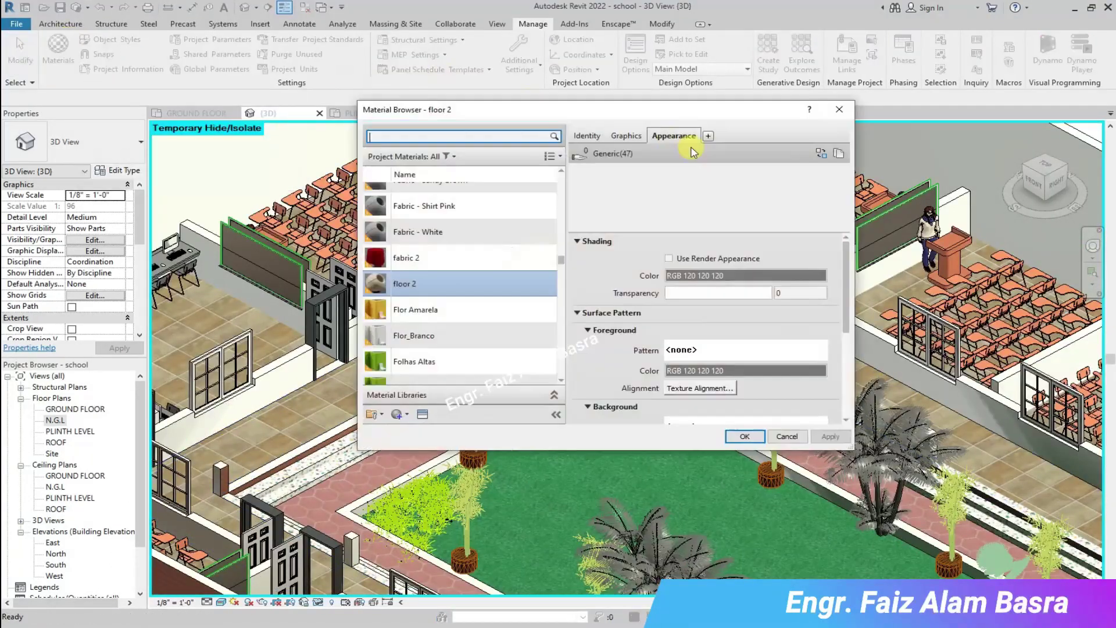
left_click(835, 291)
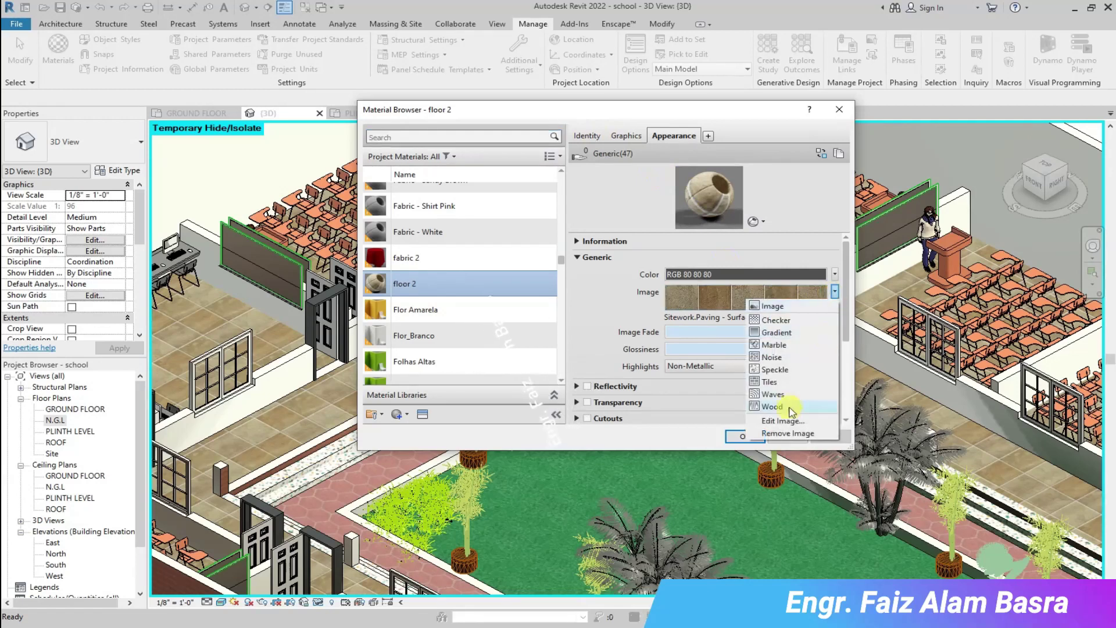
left_click(789, 433)
left_click(787, 298)
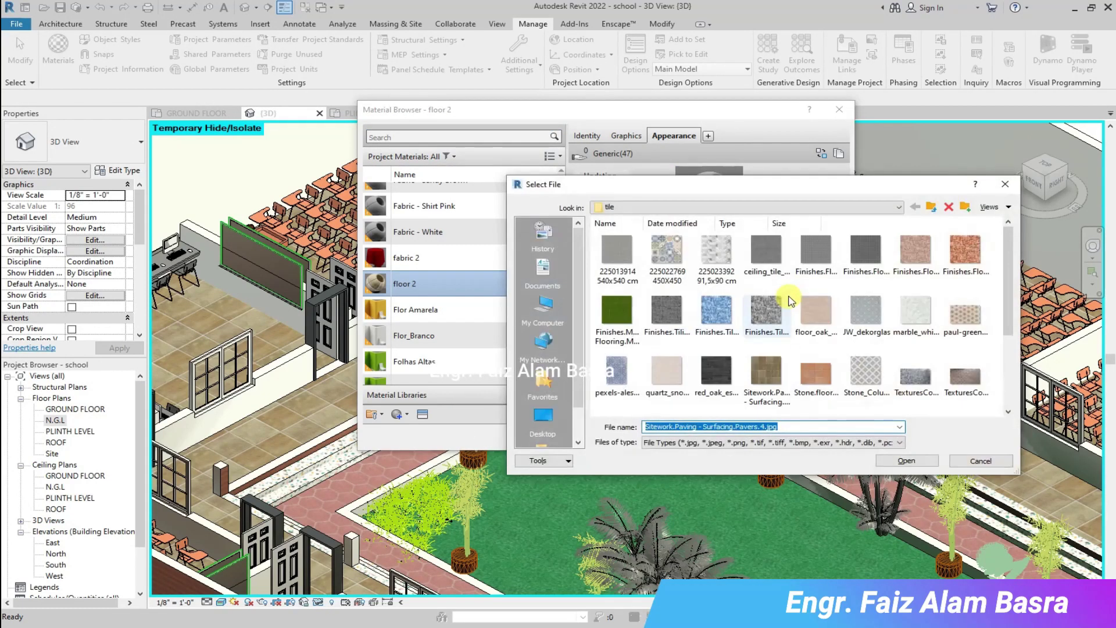
left_click(908, 460)
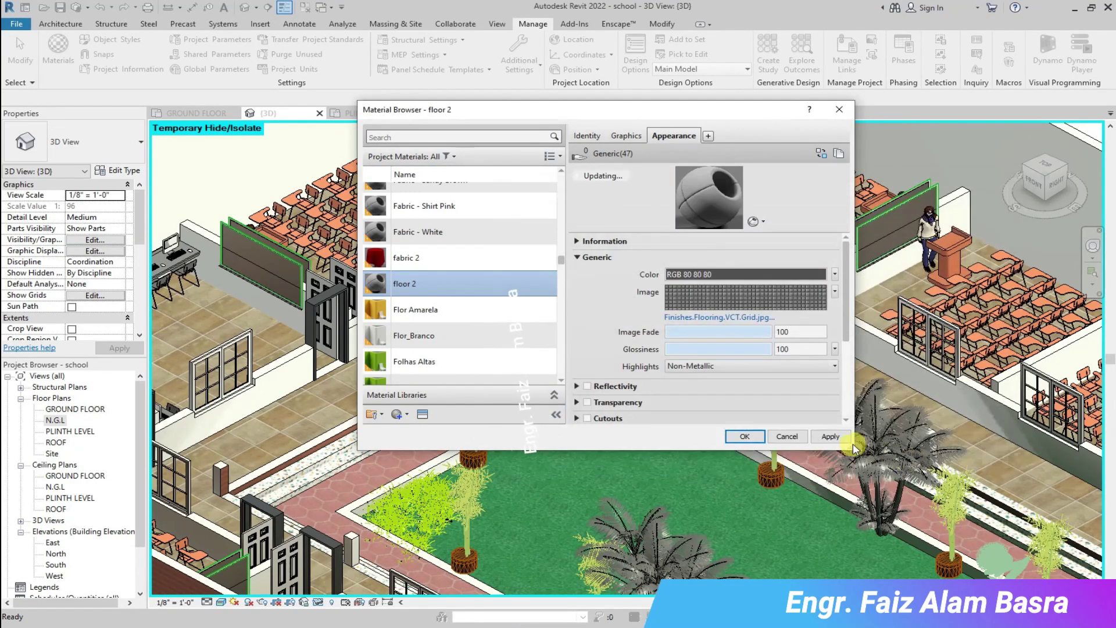
left_click(815, 433)
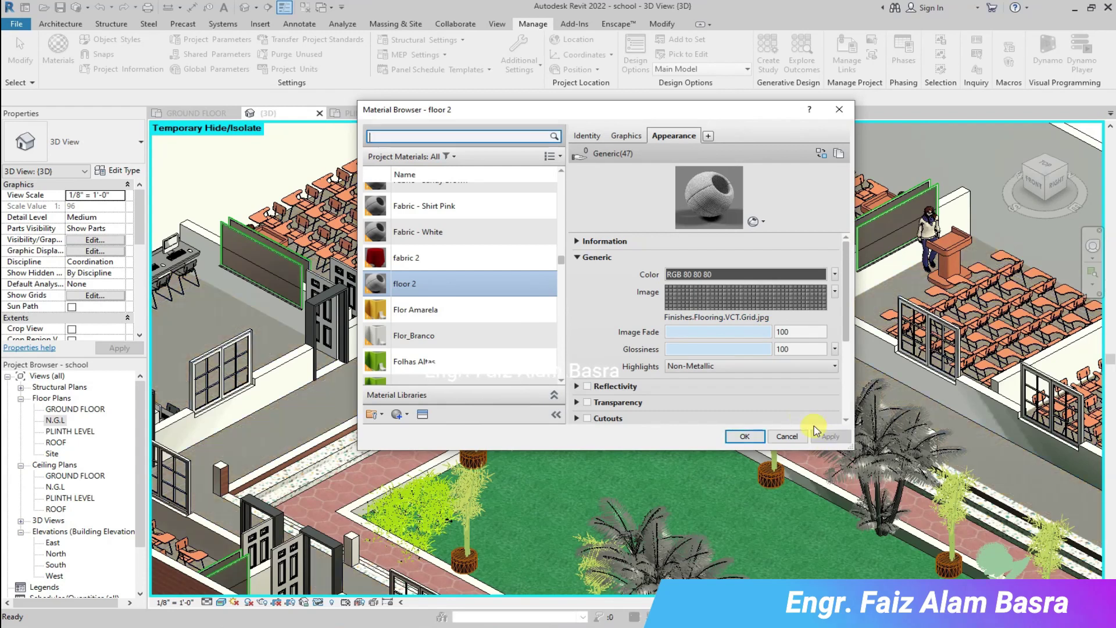
Set the grid image's sample size width to 10'-0", apply the floor 2 material and check the corridor floor.
left_click(834, 294)
left_click(779, 420)
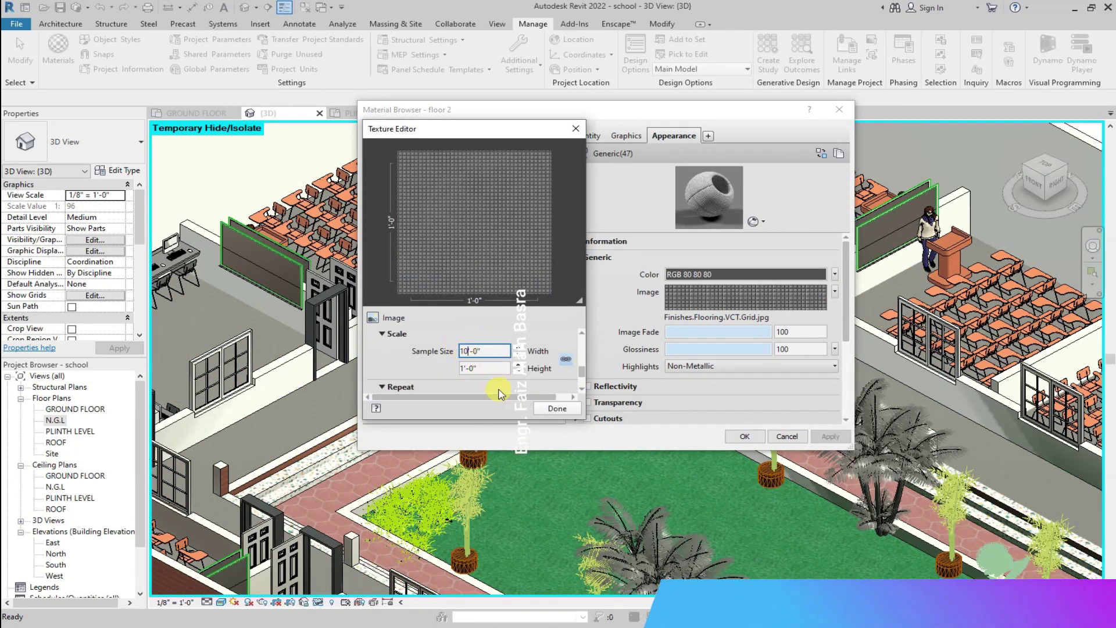
left_click(820, 437)
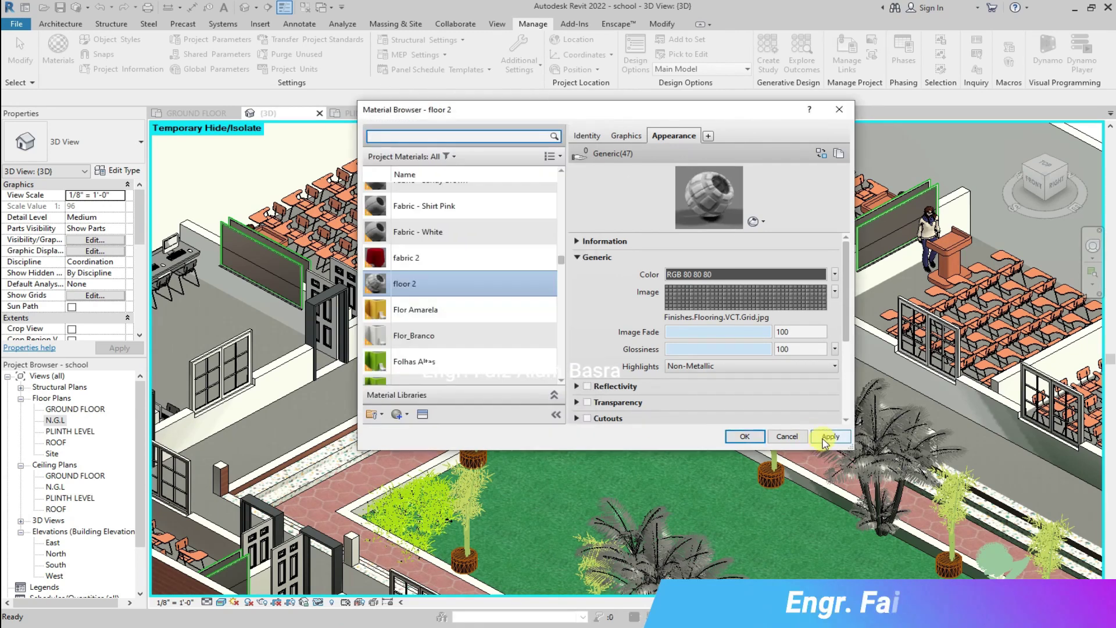
left_click(785, 436)
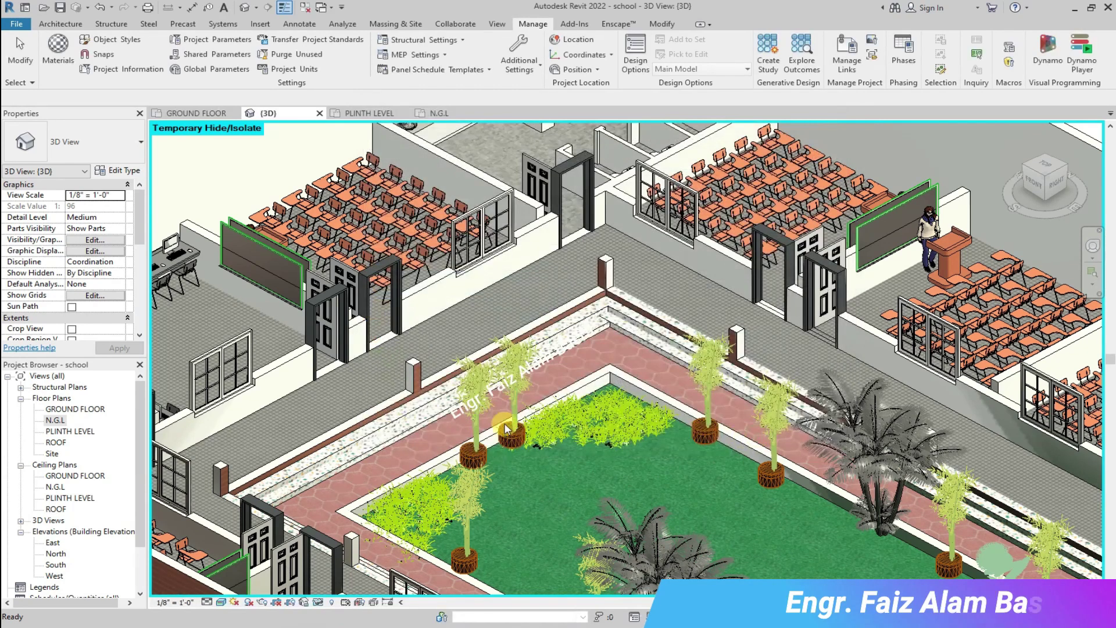
scroll(647, 343, "up", 4)
scroll(647, 340, "up", 5)
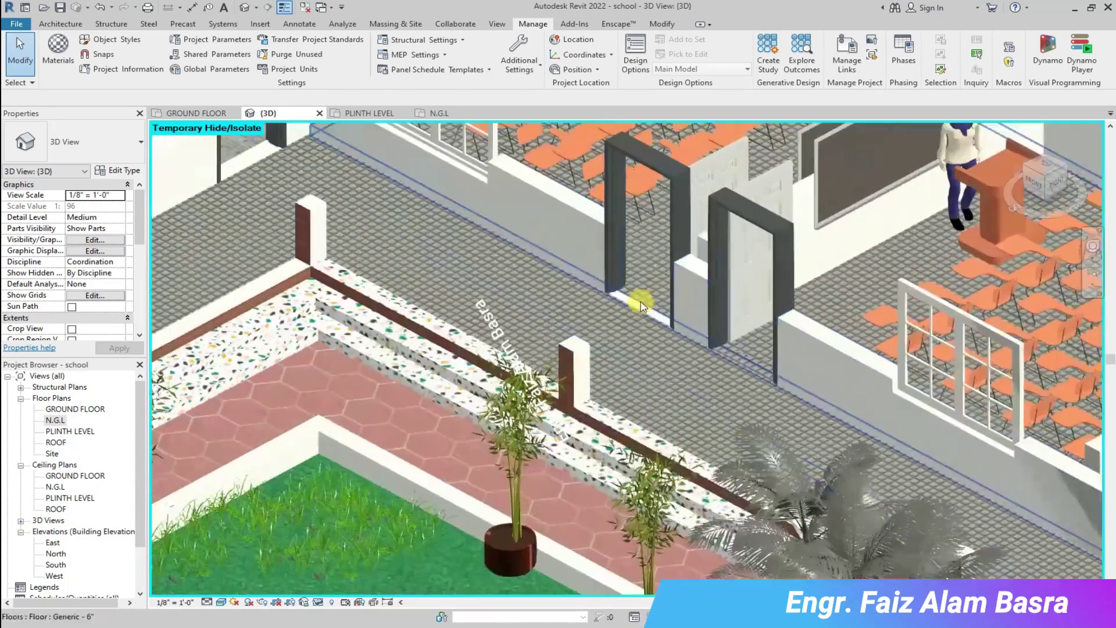
scroll(615, 333, "down", 3)
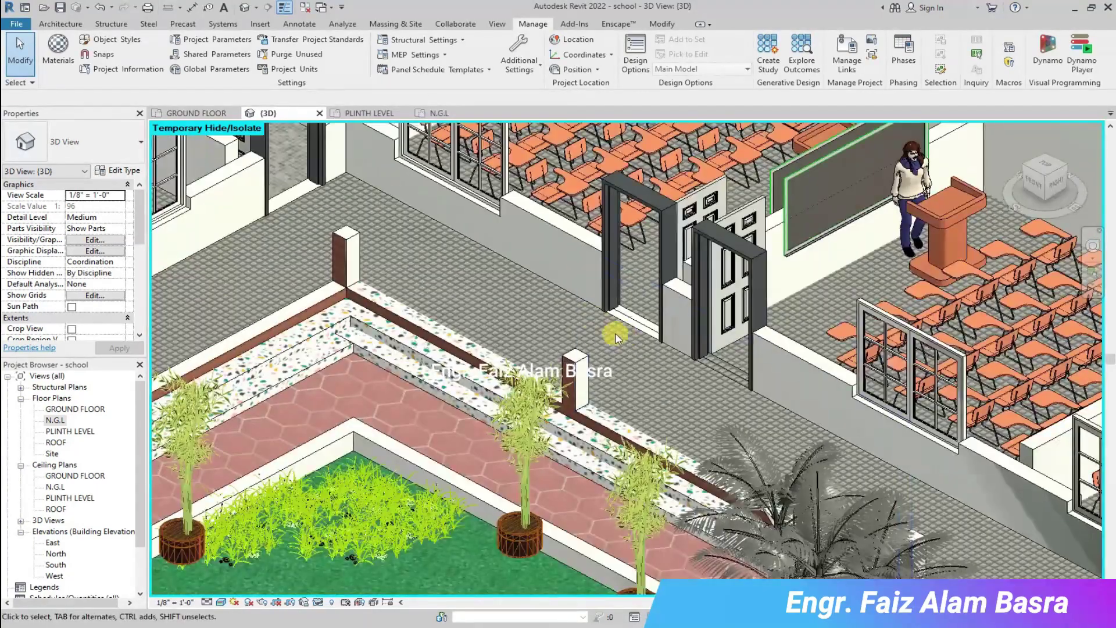
scroll(639, 314, "up", 6)
Use Paint to cover the white threshold of the classroom doorway with the floor 2 material.
left_click(657, 25)
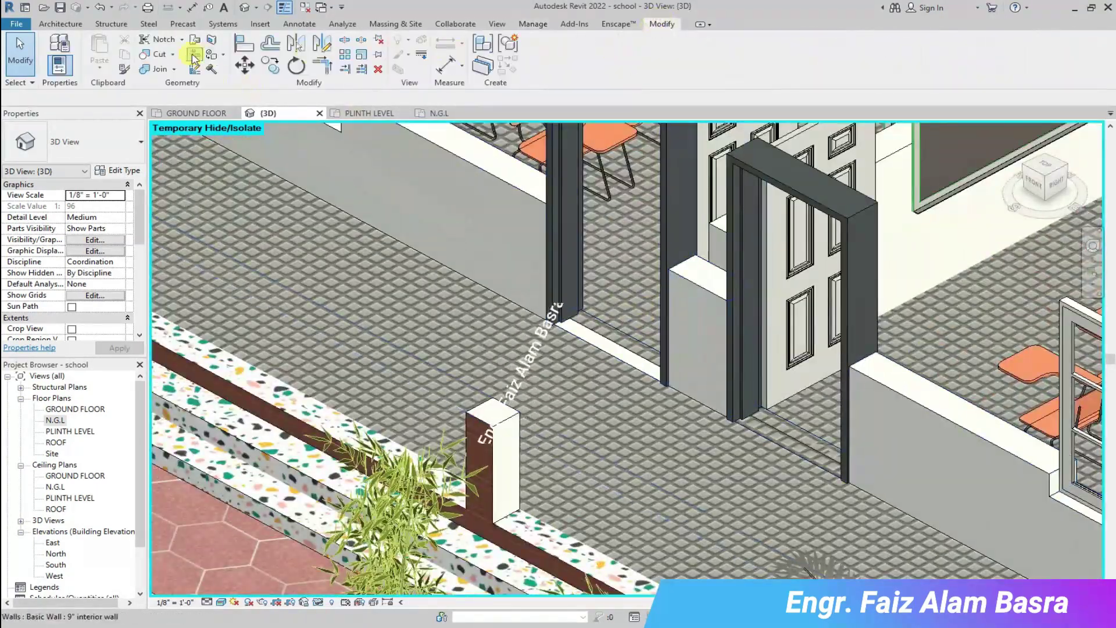
left_click(211, 55)
left_click_drag(562, 278, 451, 448)
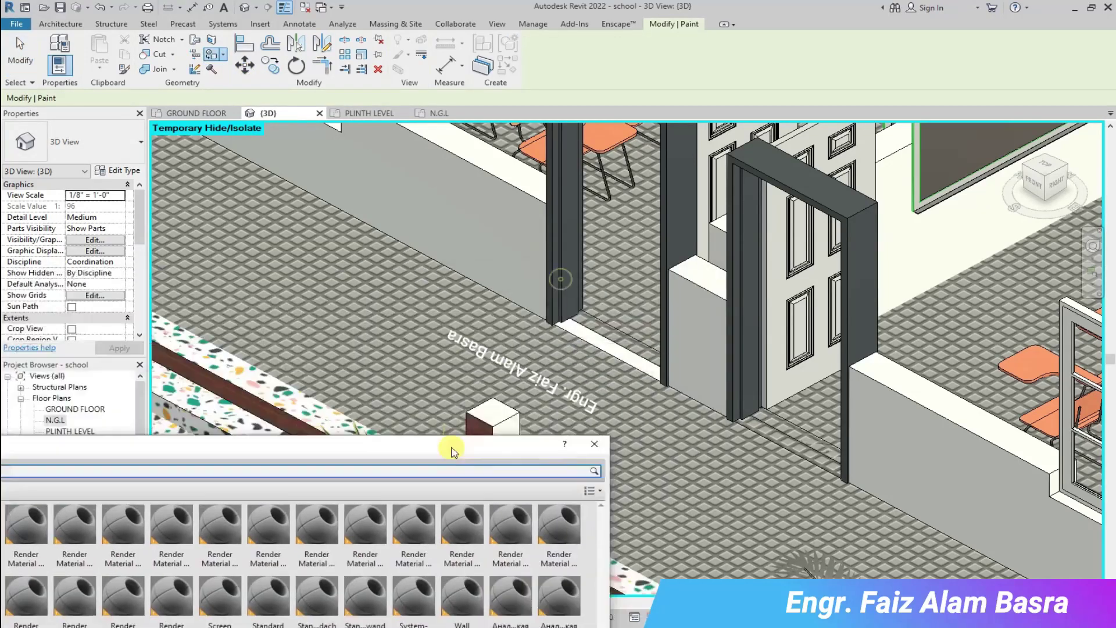
scroll(616, 337, "up", 4)
scroll(598, 304, "down", 5)
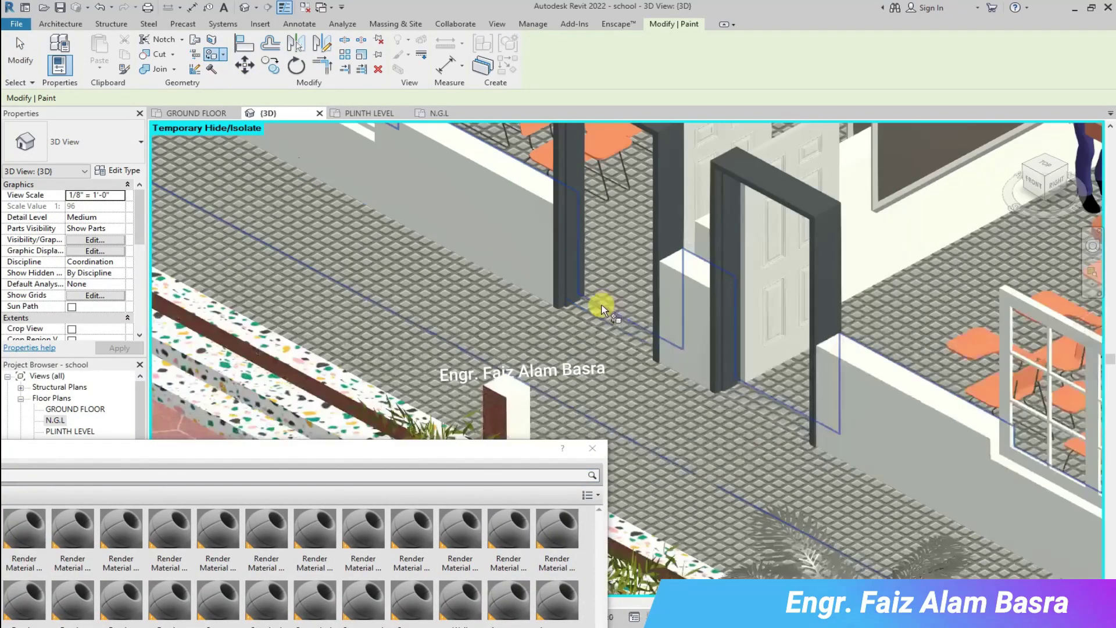
Paint the white door thresholds around the corridor corner and along the adjoining corridor with floor 2.
scroll(355, 219, "up", 8)
scroll(368, 232, "down", 6)
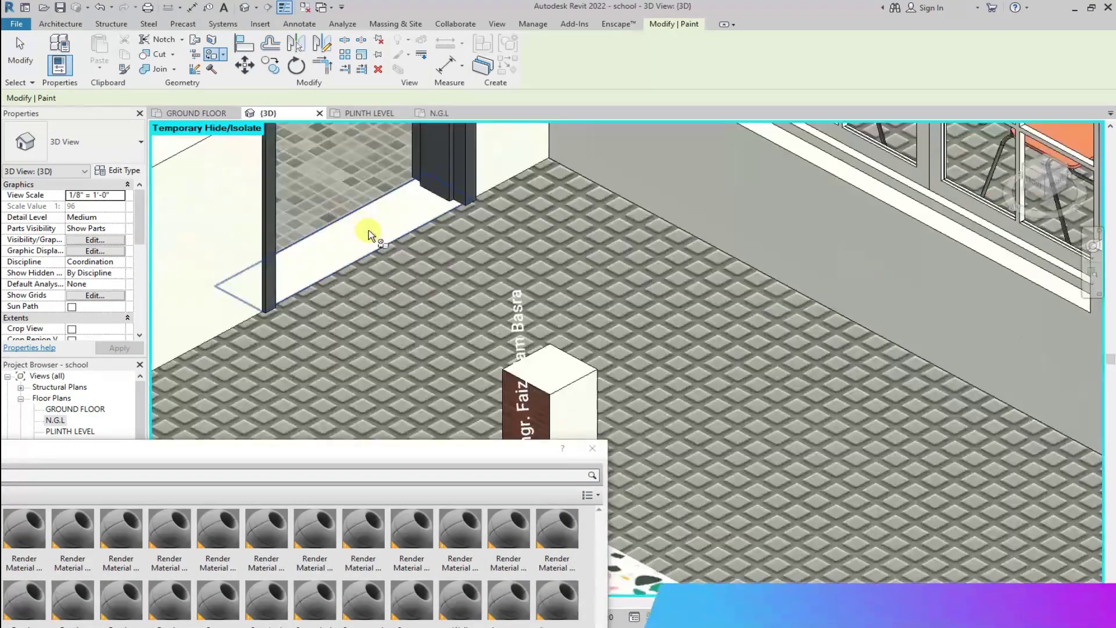
scroll(216, 305, "up", 5)
scroll(217, 305, "up", 4)
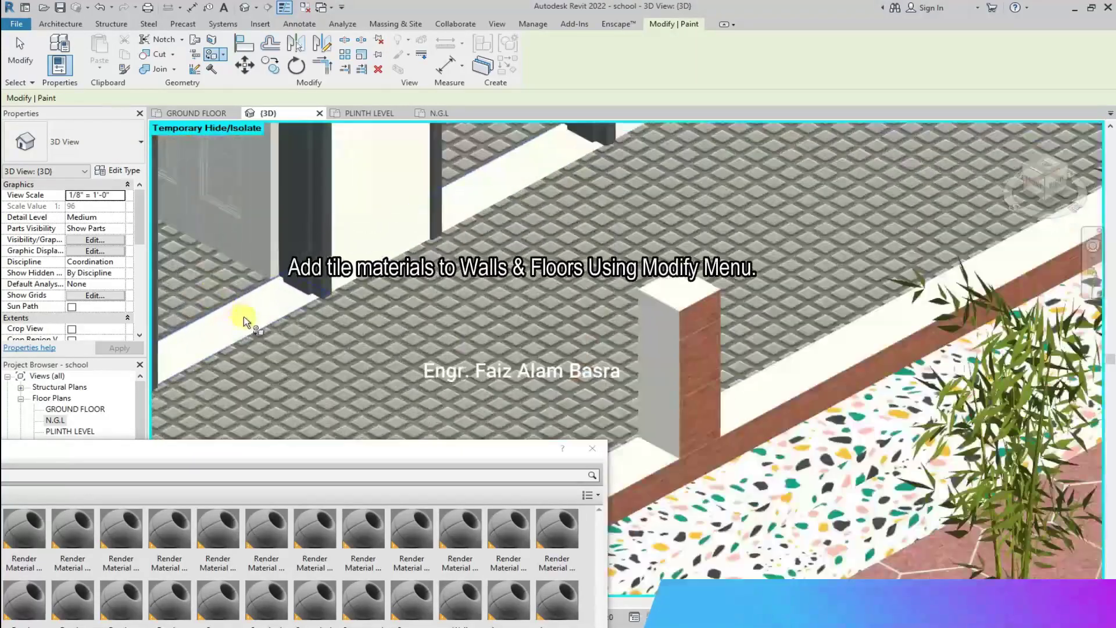
scroll(468, 220, "down", 3)
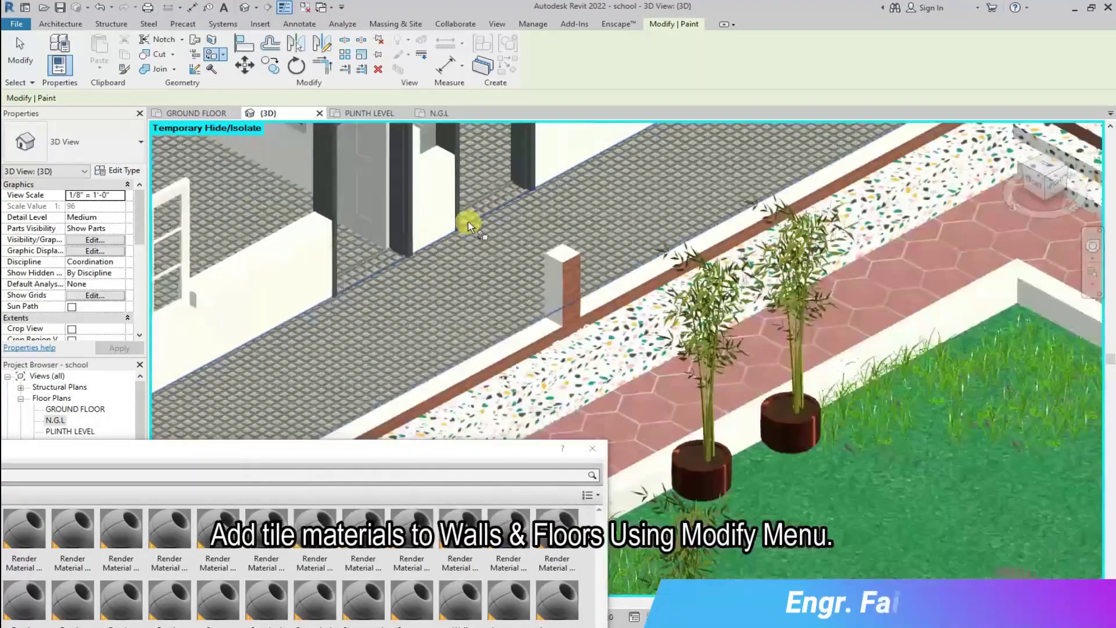
Paint the white strips beside the columns along the corridor edge with the floor 2 material.
scroll(612, 291, "up", 5)
scroll(458, 364, "down", 5)
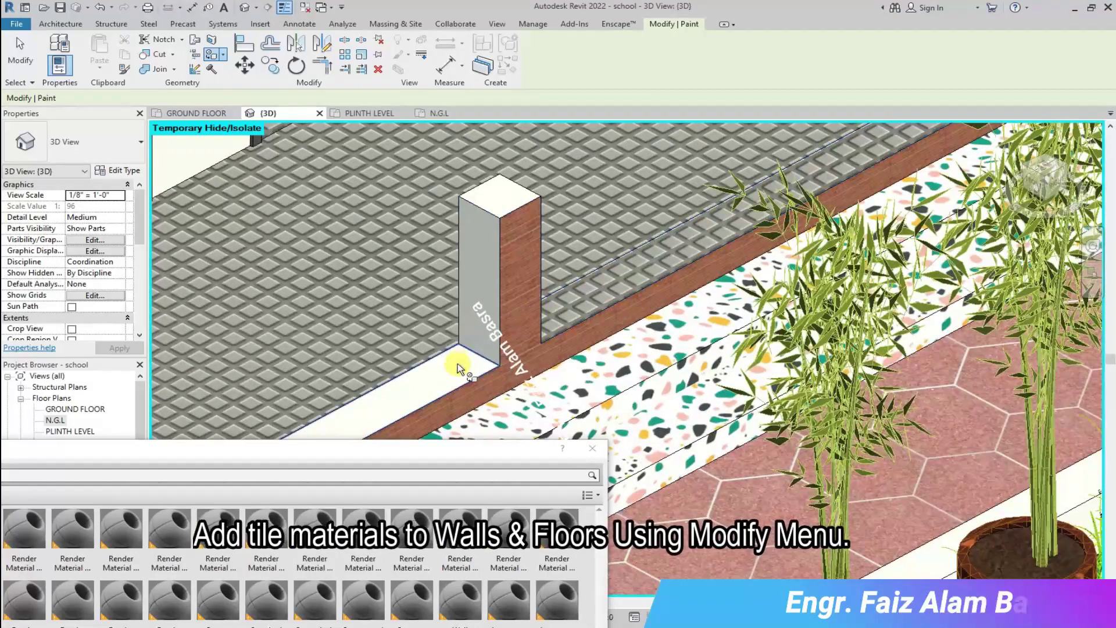
scroll(895, 174, "up", 3)
scroll(891, 173, "down", 3)
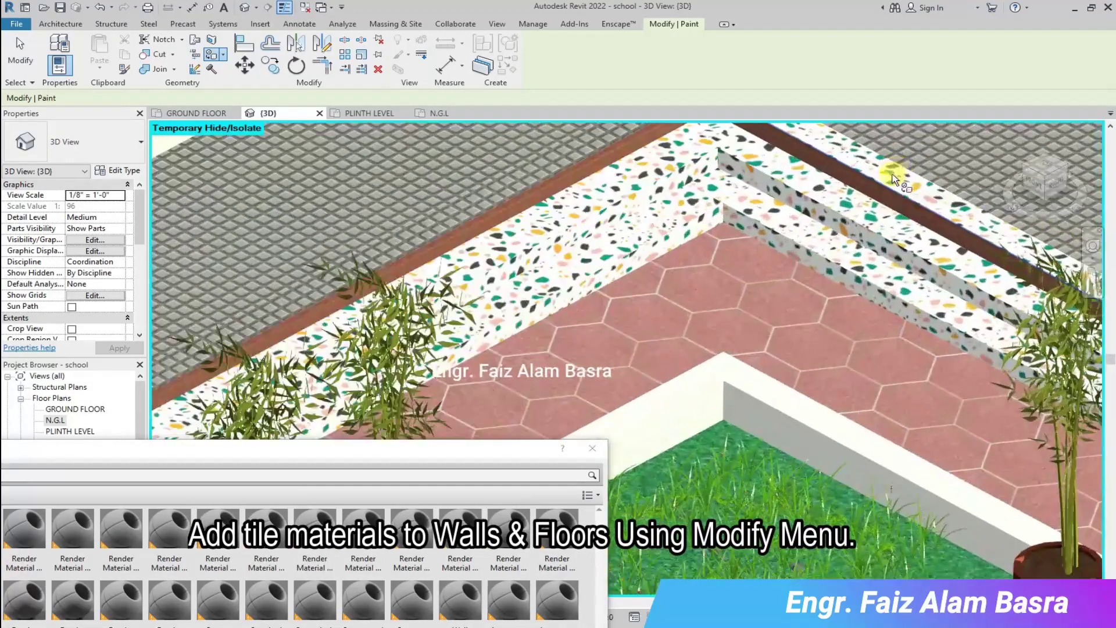
Paint the terrazzo strip on the corridor side of the brown edging and another white classroom threshold with floor 2.
scroll(969, 311, "up", 4)
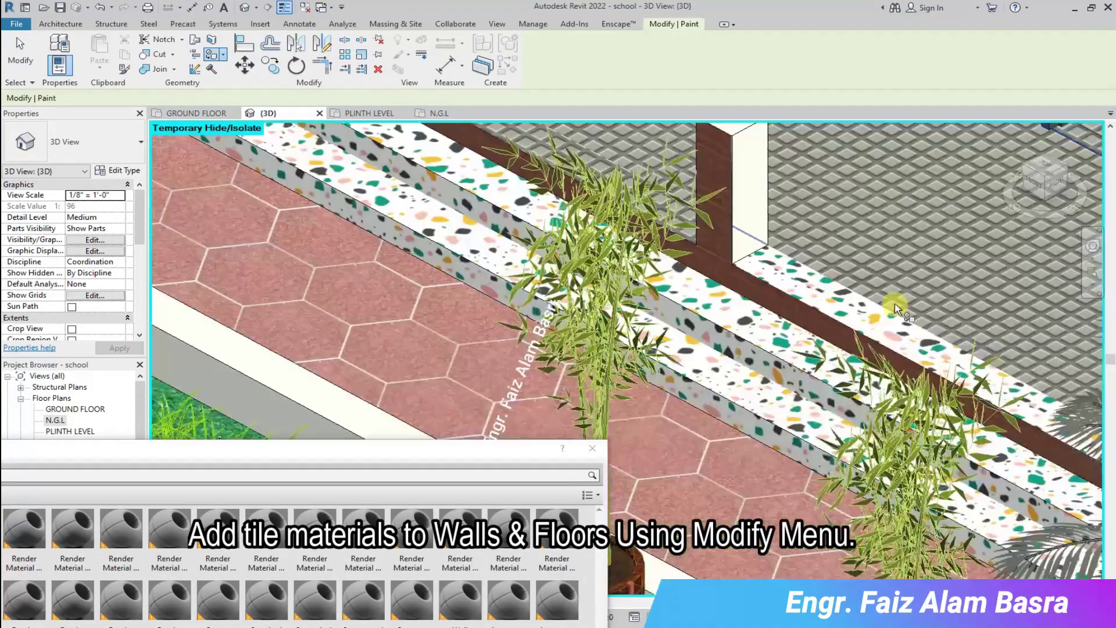
left_click(820, 304)
scroll(490, 234, "down", 3)
scroll(488, 235, "down", 5)
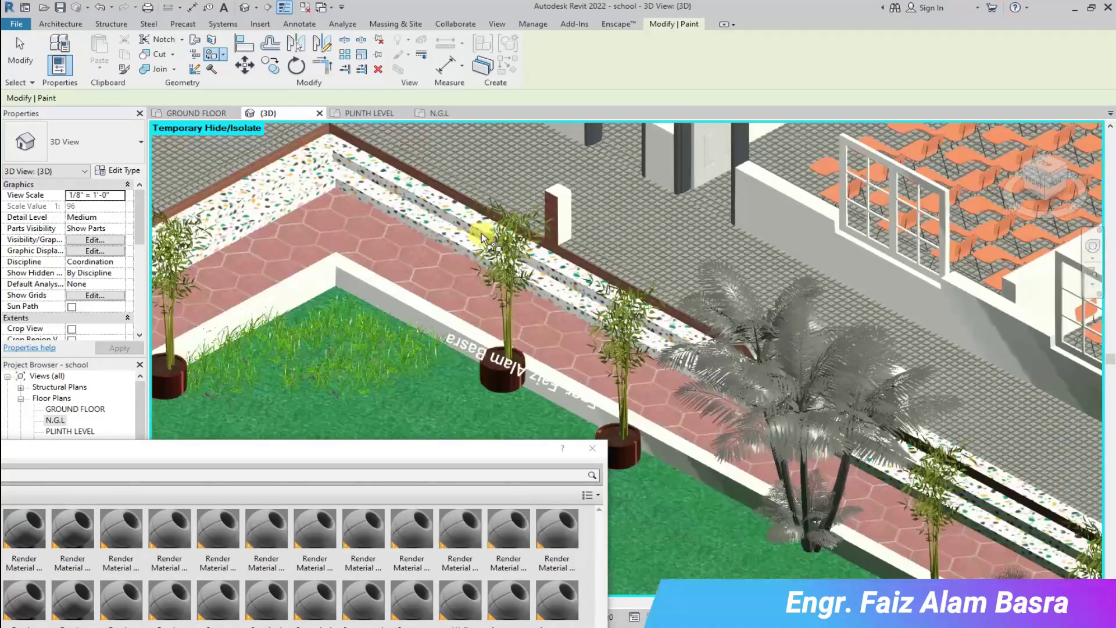
scroll(897, 409, "up", 6)
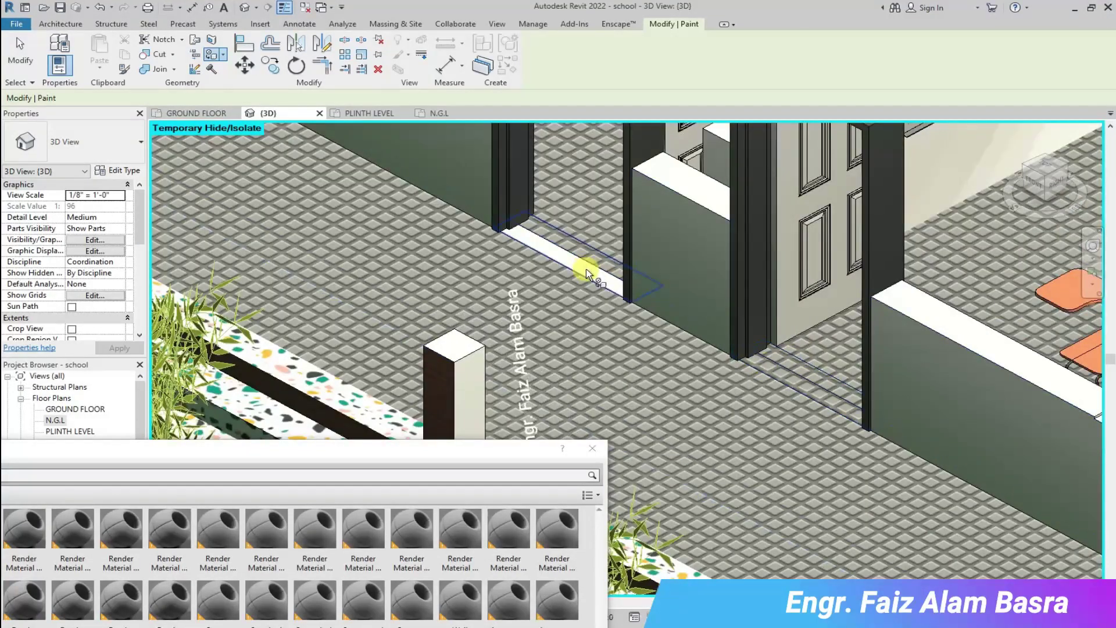
left_click(585, 265)
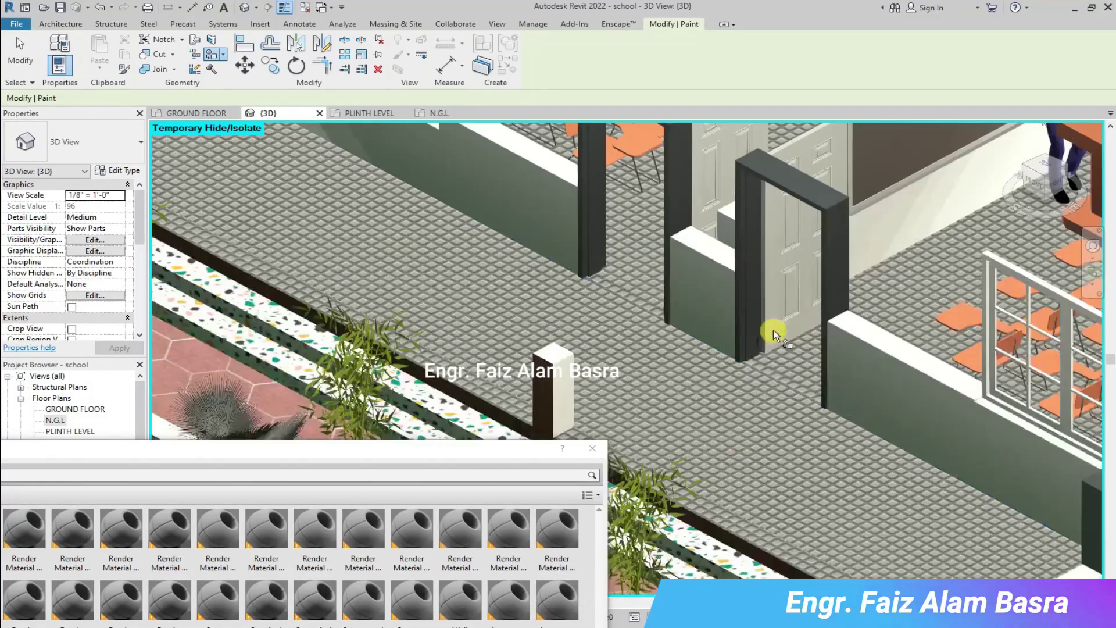